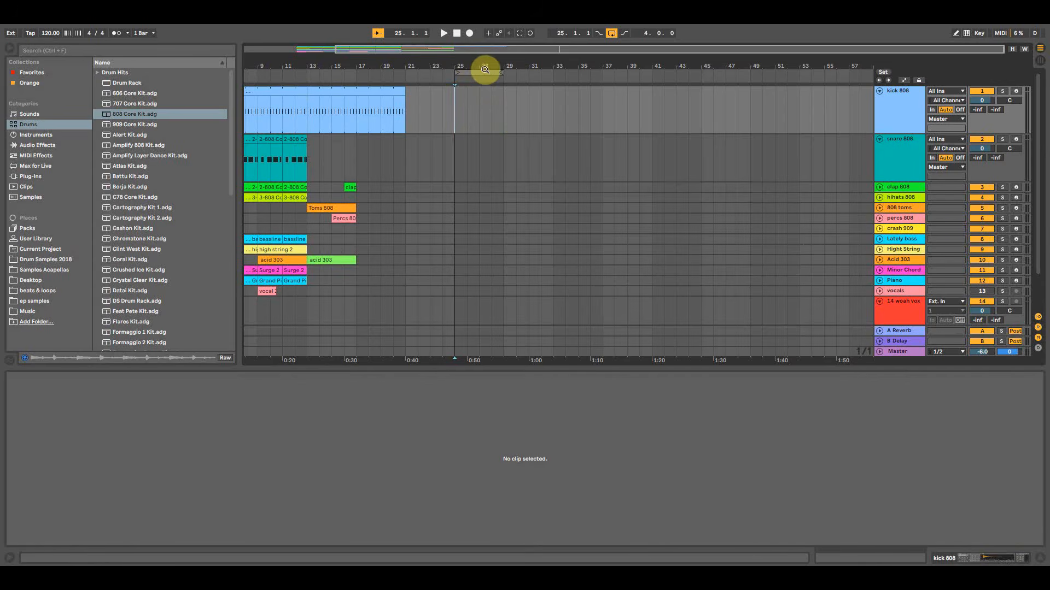
# Turn off loop playback and preview the 808 Core Kit from the Drums category.
pyautogui.click(609, 33)
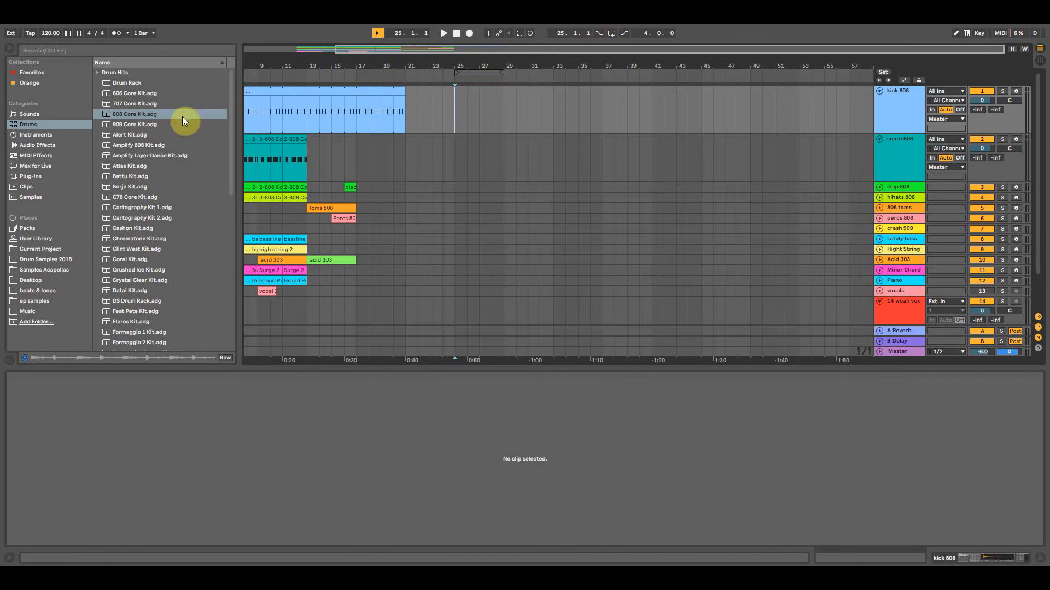
pyautogui.click(24, 125)
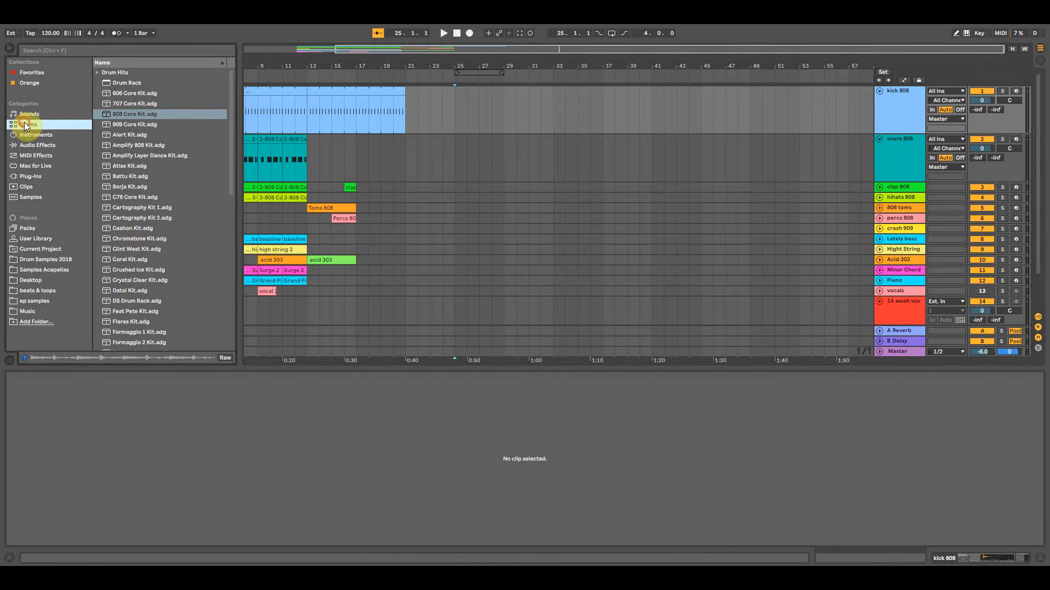
pyautogui.click(135, 113)
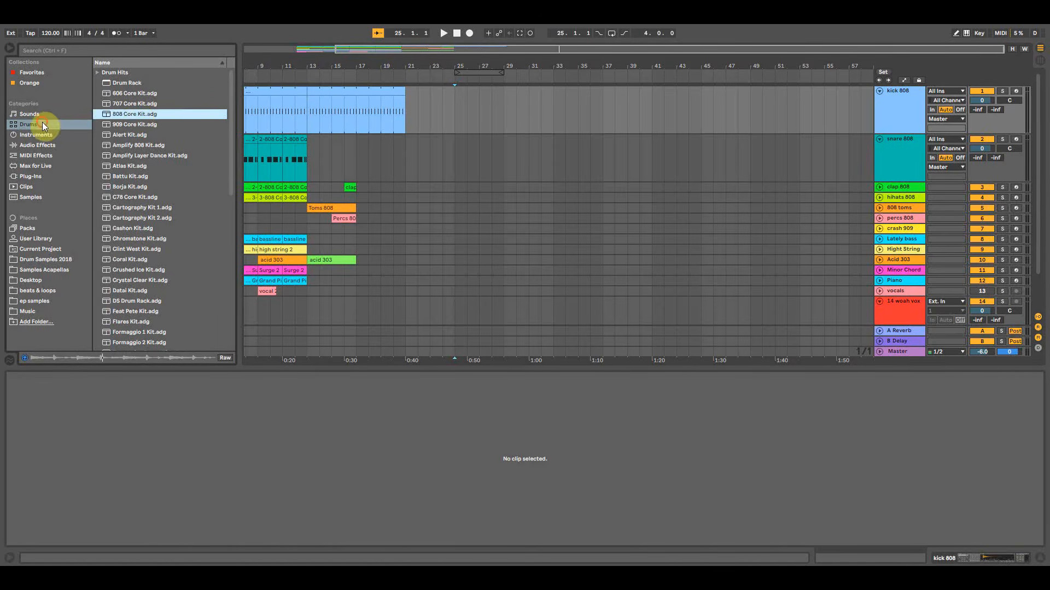
# Create an empty one-bar MIDI clip at bar 25 on the kick 808 track.
pyautogui.click(482, 104)
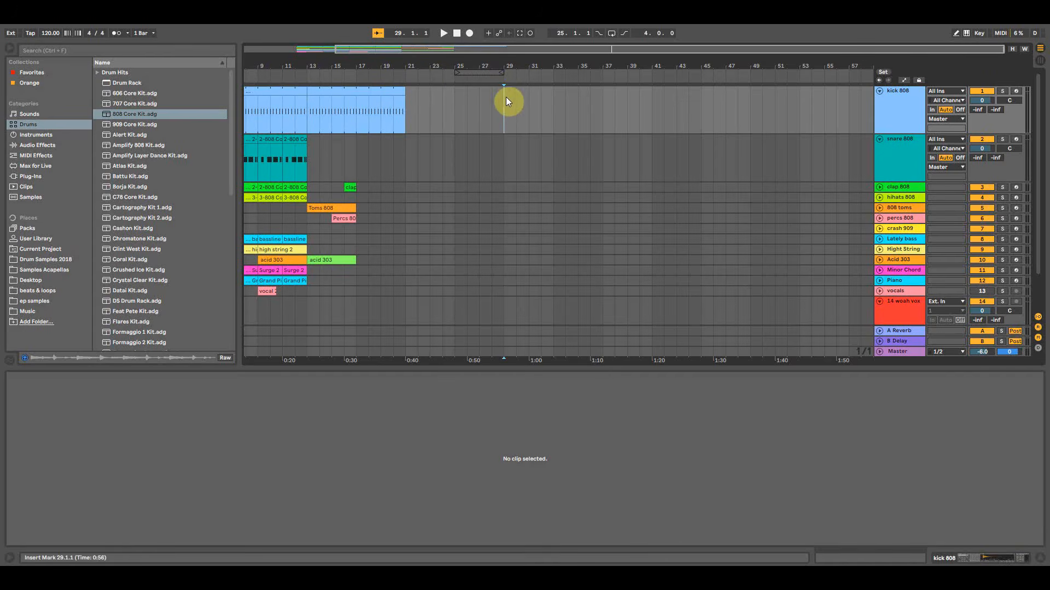
pyautogui.moveTo(413, 60)
pyautogui.mouseDown()
pyautogui.moveTo(293, 67)
pyautogui.moveTo(284, 79)
pyautogui.moveTo(234, 65)
pyautogui.mouseUp()
pyautogui.click(262, 105)
pyautogui.moveTo(638, 63); pyautogui.dragTo(476, 59)
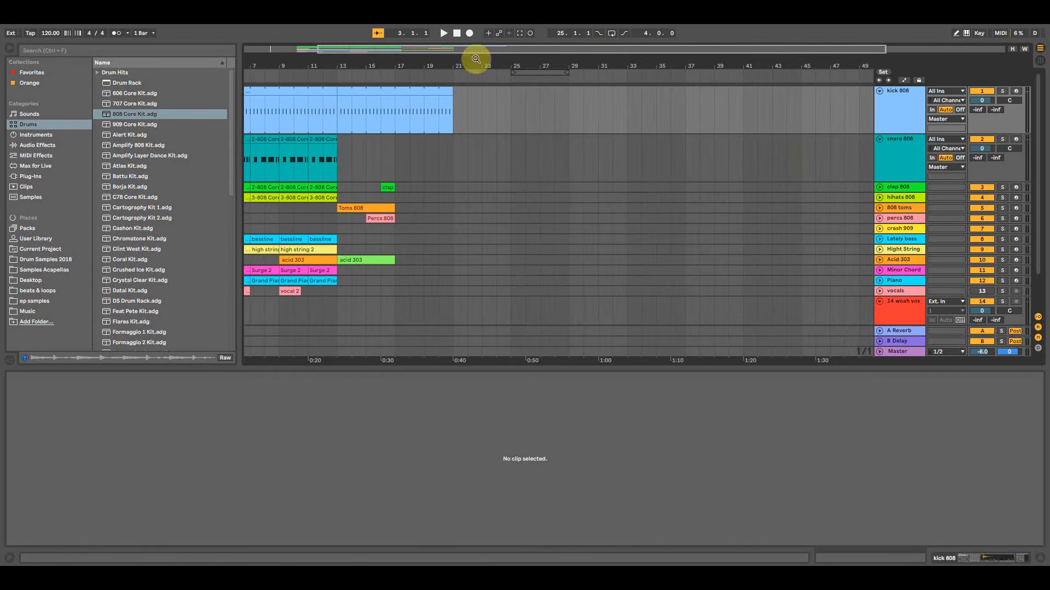
pyautogui.click(512, 99)
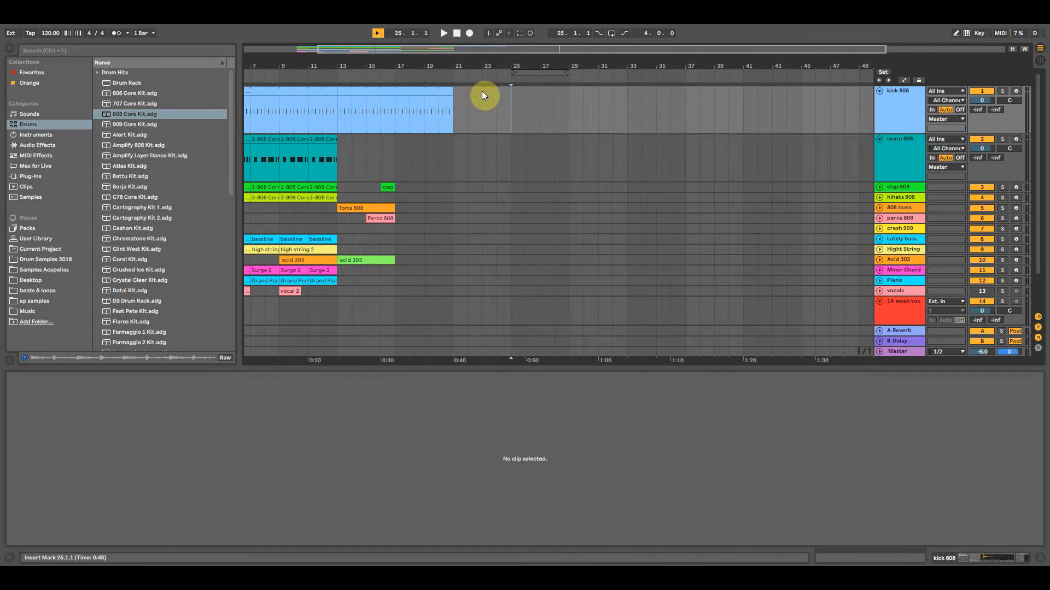
pyautogui.doubleClick(512, 96)
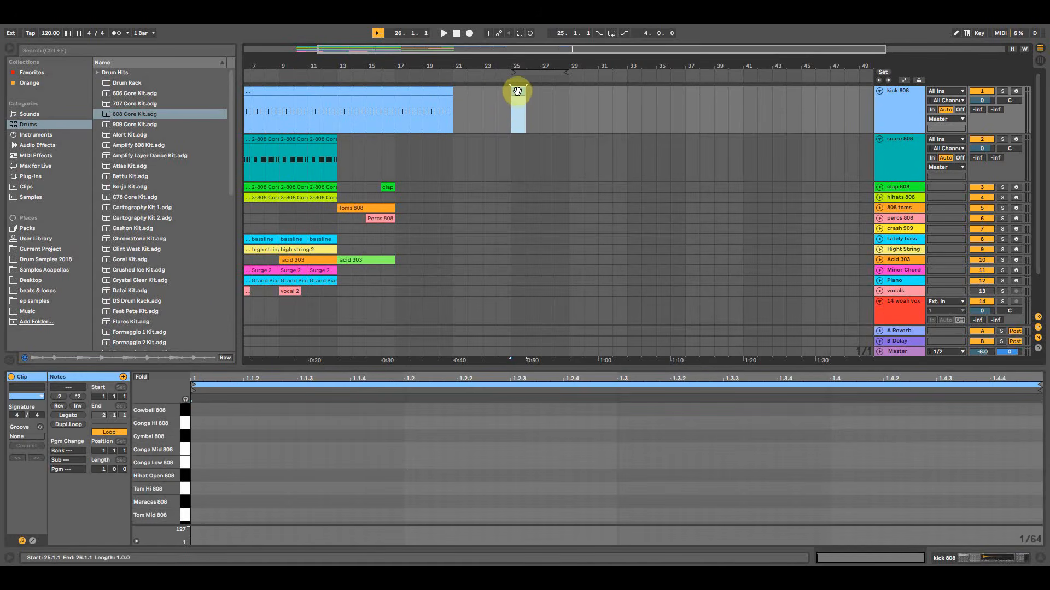
# Place Kick 808 notes on all four beats of the new clip, each lengthened to about three sixteenths.
pyautogui.moveTo(446, 363); pyautogui.dragTo(453, 205)
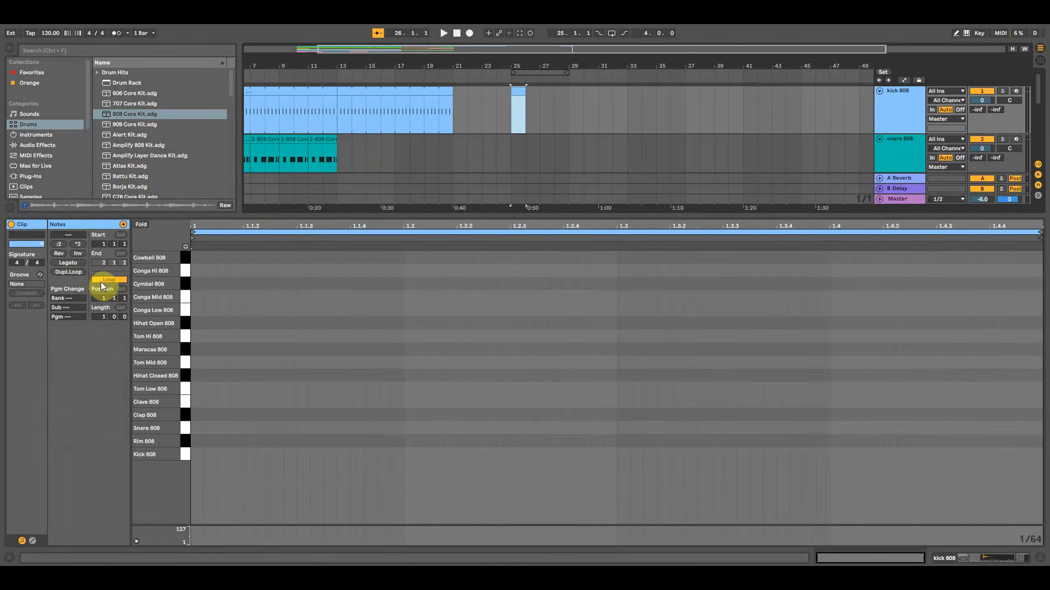
pyautogui.doubleClick(194, 455)
pyautogui.moveTo(195, 456); pyautogui.dragTo(360, 452)
pyautogui.hotkey('ctrl', 'c')
pyautogui.click(409, 455)
pyautogui.hotkey('ctrl', 'v')
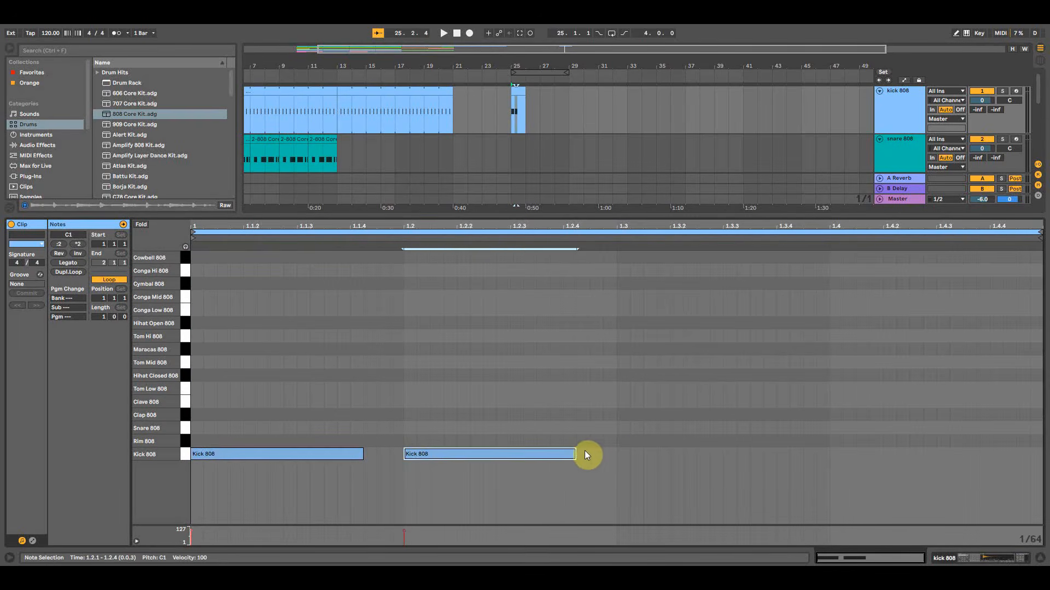
pyautogui.doubleClick(622, 453)
pyautogui.moveTo(632, 453); pyautogui.dragTo(1026, 469)
pyautogui.doubleClick(831, 451)
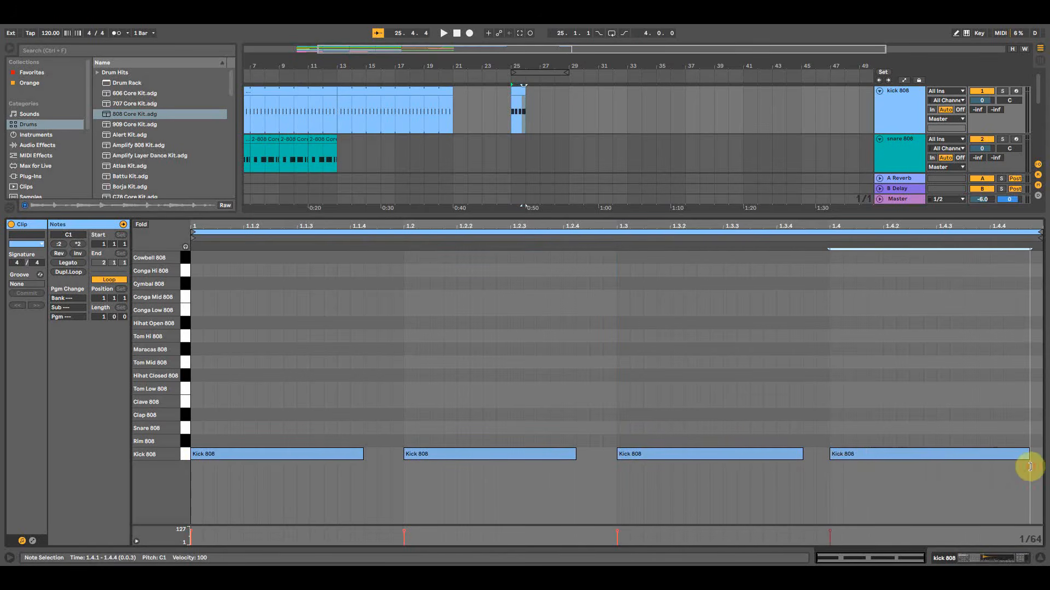
# Extend the new kick clip to four bars, ending at bar 29.
pyautogui.click(516, 92)
pyautogui.click(529, 101)
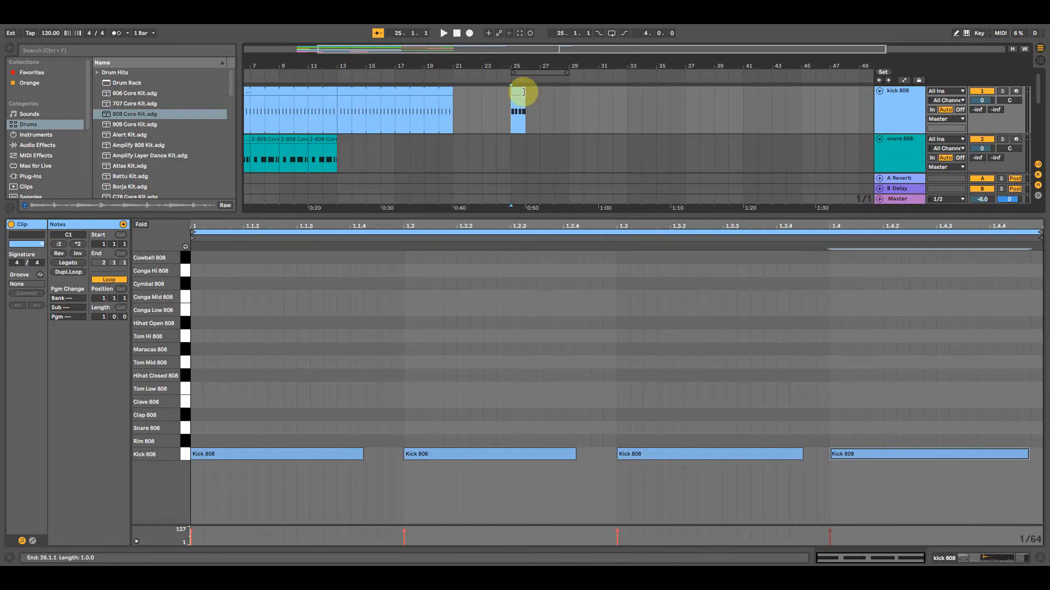
pyautogui.moveTo(523, 92); pyautogui.dragTo(739, 105)
pyautogui.moveTo(721, 67); pyautogui.dragTo(716, 46)
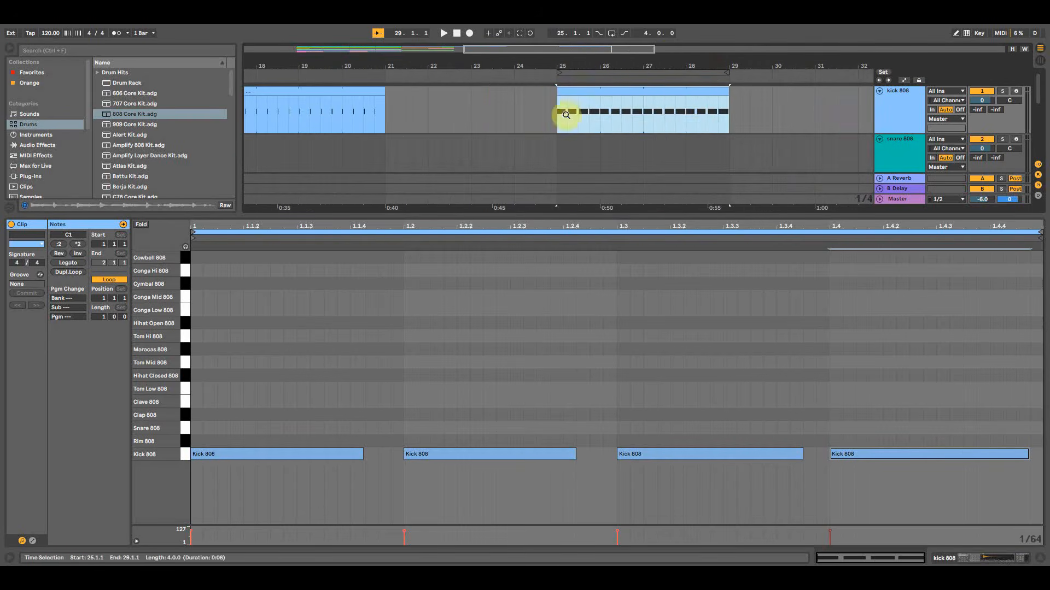
# Play back the new kick clip from bar 25 and stop.
pyautogui.click(552, 111)
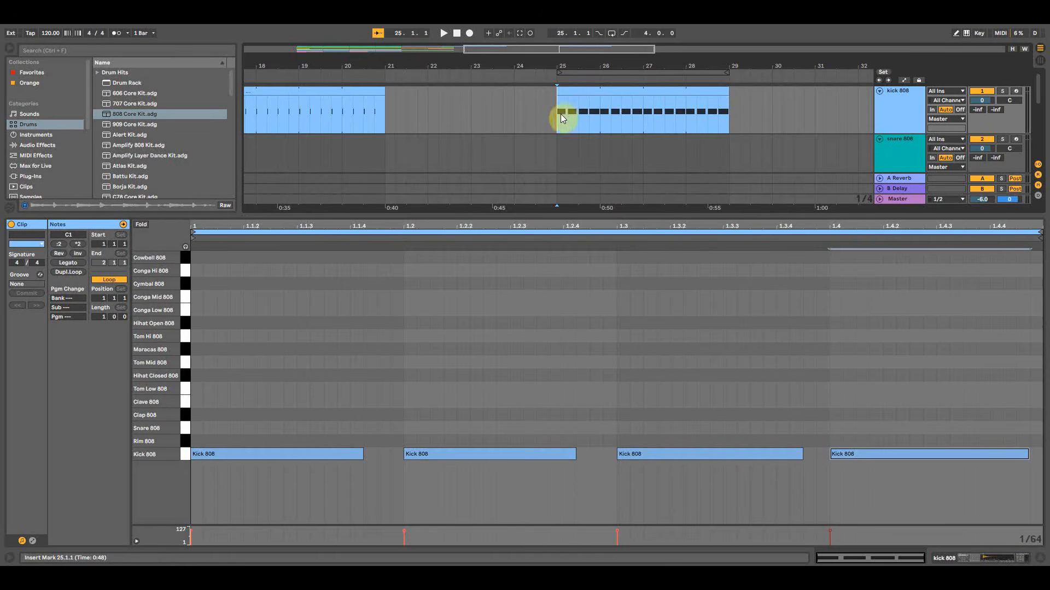
pyautogui.press('space')
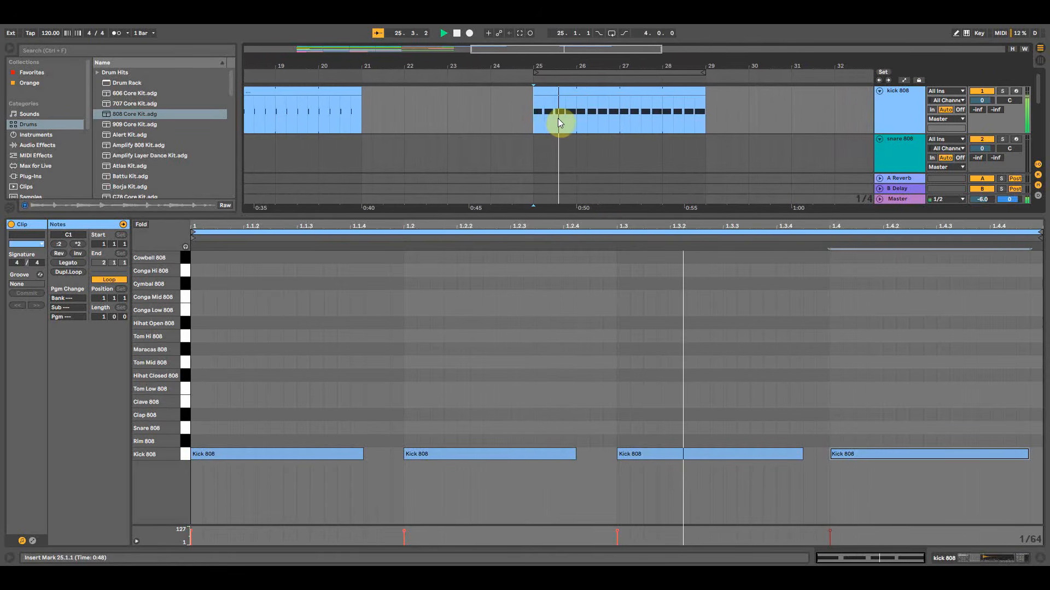
pyautogui.press('space')
# Add the Drum Buss audio effect to the kick 808 track.
pyautogui.moveTo(551, 211); pyautogui.dragTo(533, 400)
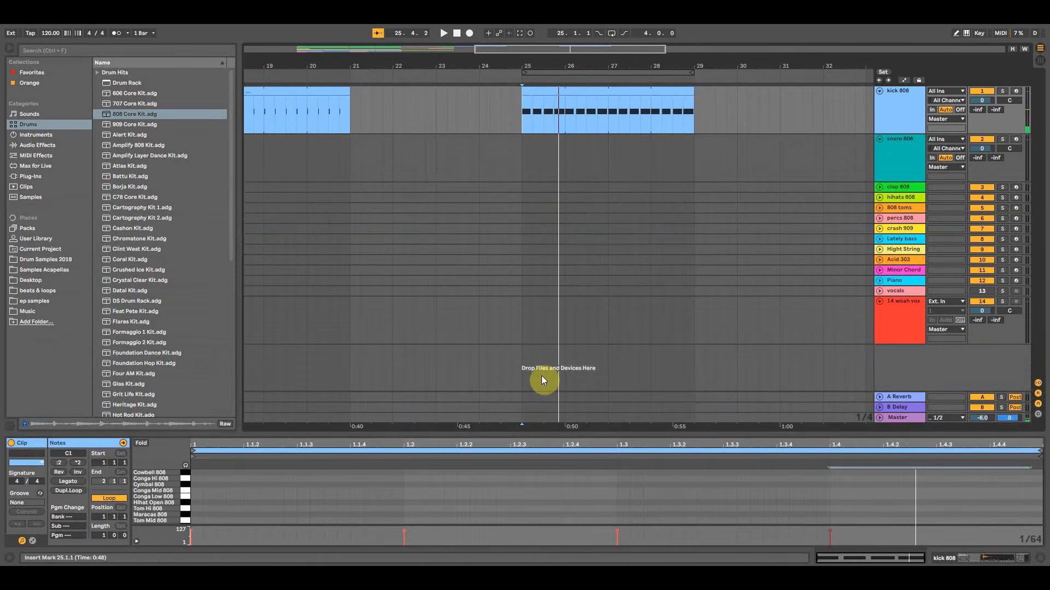
pyautogui.click(520, 115)
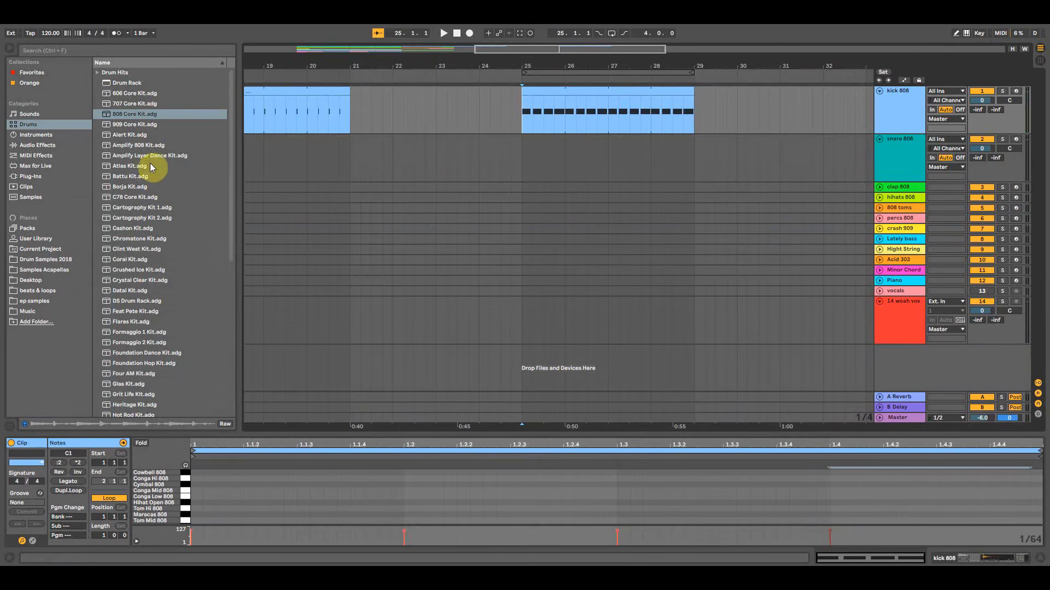
pyautogui.click(56, 145)
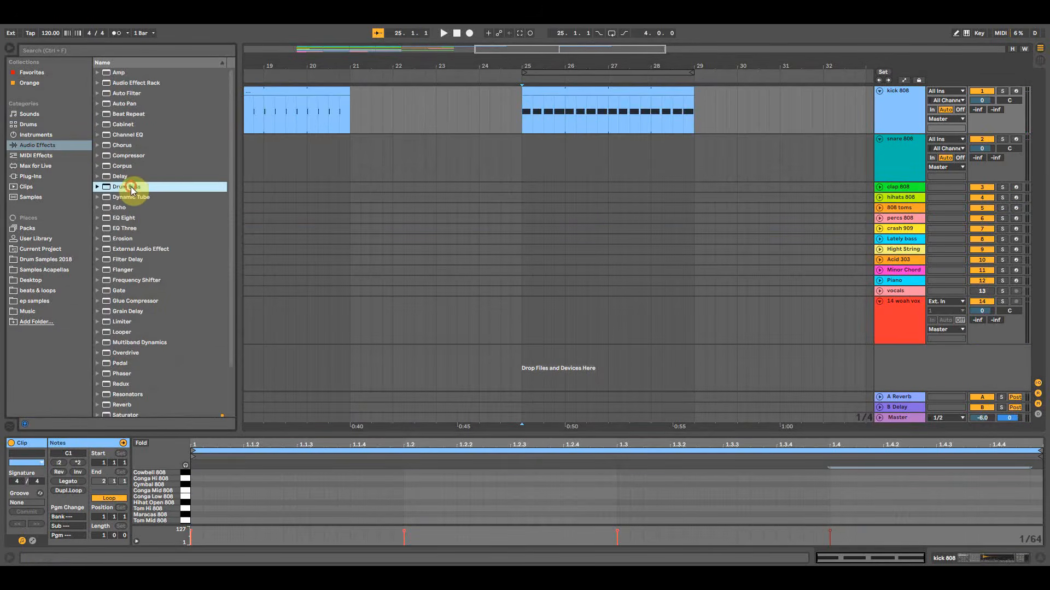
pyautogui.click(966, 555)
pyautogui.click(699, 472)
pyautogui.click(715, 450)
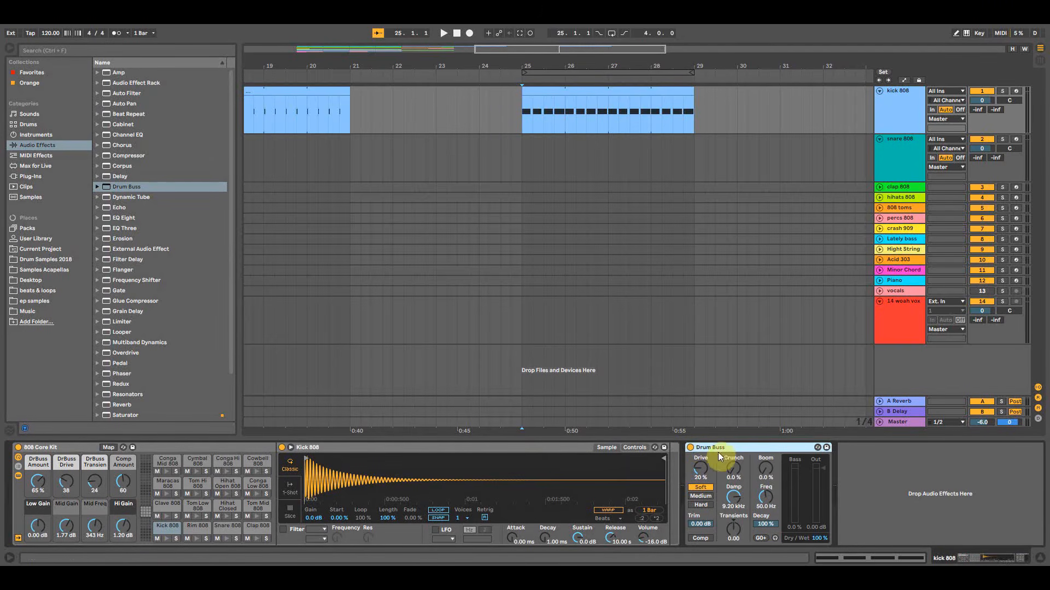
# Turn on loop playback and play the kick from bar 25, bypassing and re-enabling Drum Buss to compare the sound.
pyautogui.click(519, 94)
pyautogui.click(610, 35)
pyautogui.press('space')
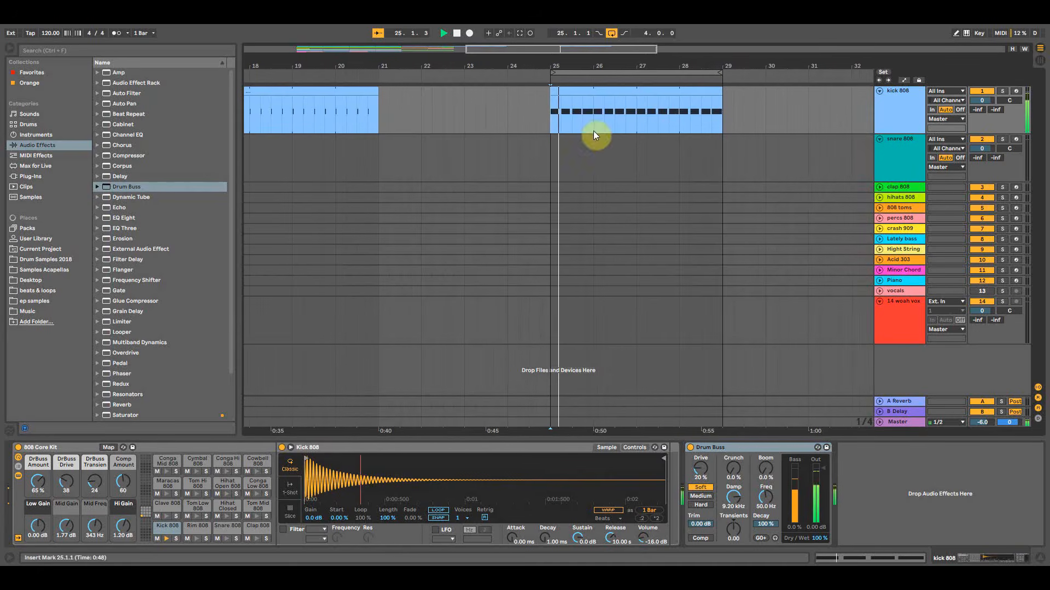
pyautogui.click(690, 447)
pyautogui.click(690, 447)
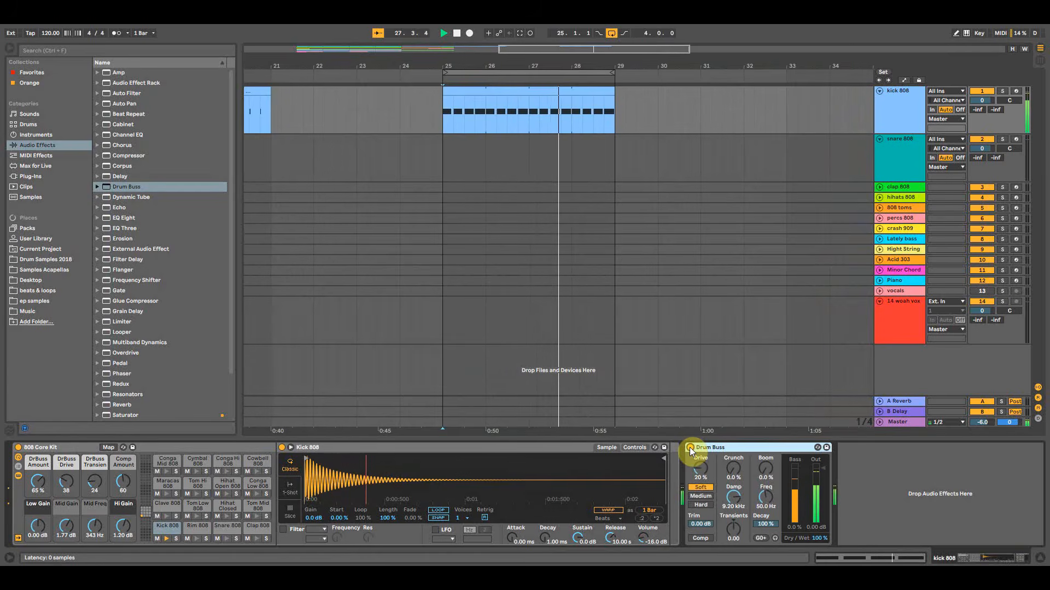
pyautogui.press('space')
# Examine the devices on the snare 808, clap 808, hihats 808, 808 toms and percs 808 tracks.
pyautogui.moveTo(474, 63); pyautogui.dragTo(474, 33)
pyautogui.click(460, 108)
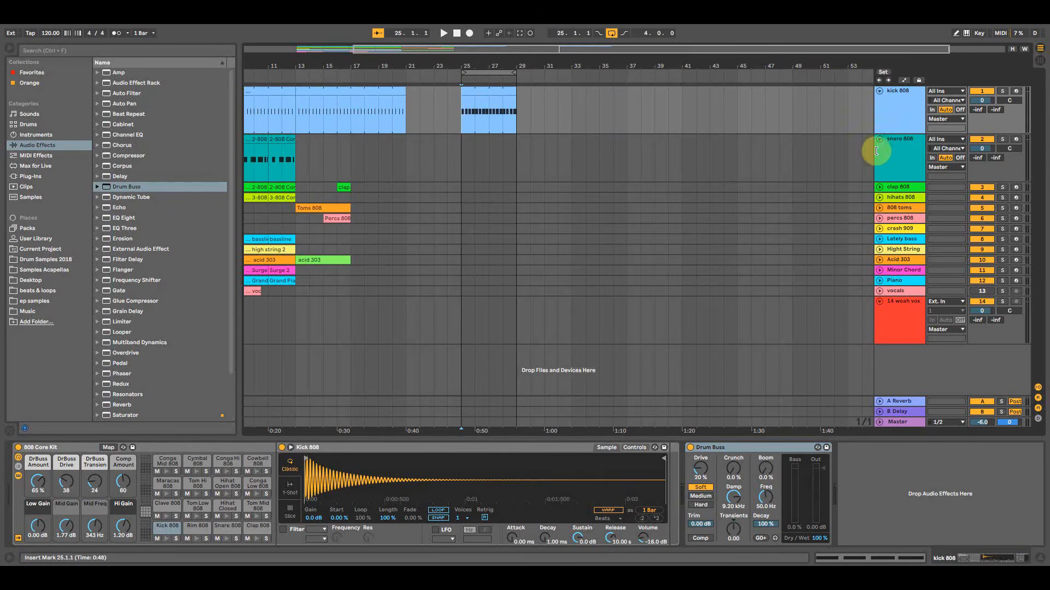
pyautogui.click(904, 163)
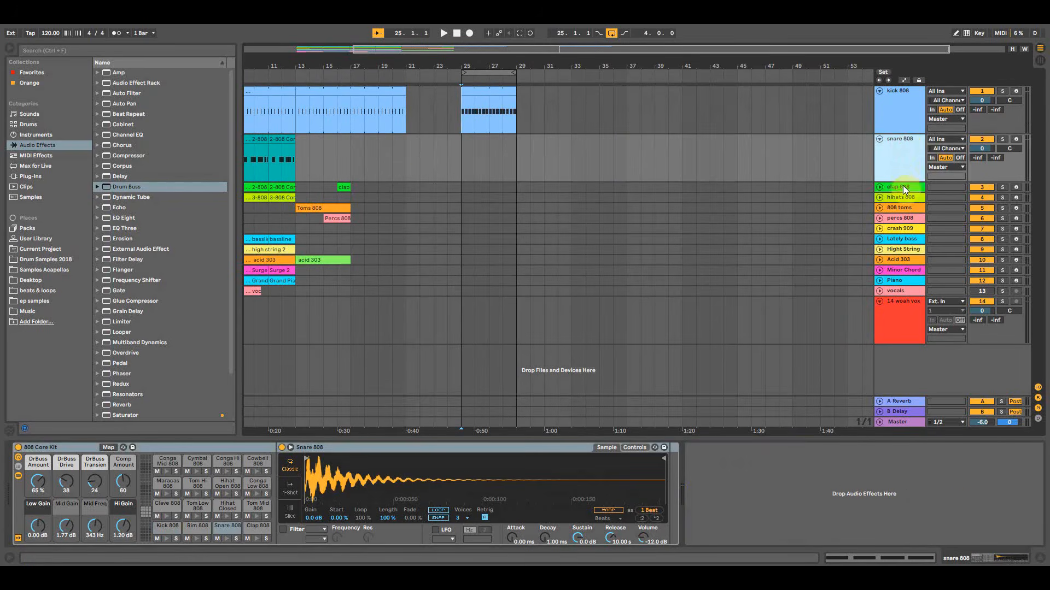
pyautogui.click(903, 186)
pyautogui.click(903, 197)
pyautogui.click(903, 209)
pyautogui.click(903, 218)
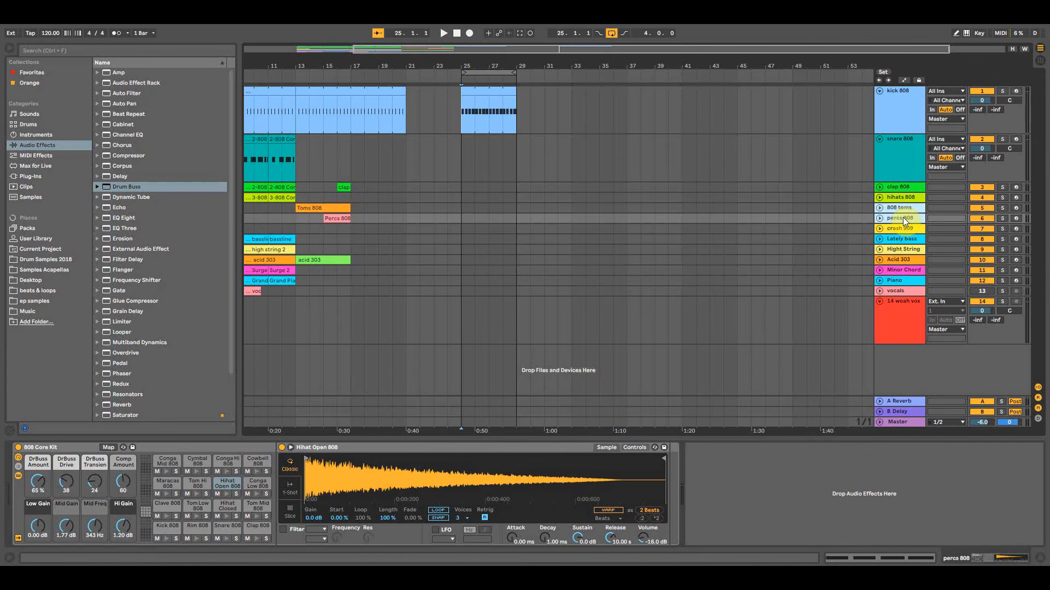
# Insert an empty MIDI clip at bar 25 on the snare 808 track, turn off its looping and extend it to one bar.
pyautogui.click(458, 154)
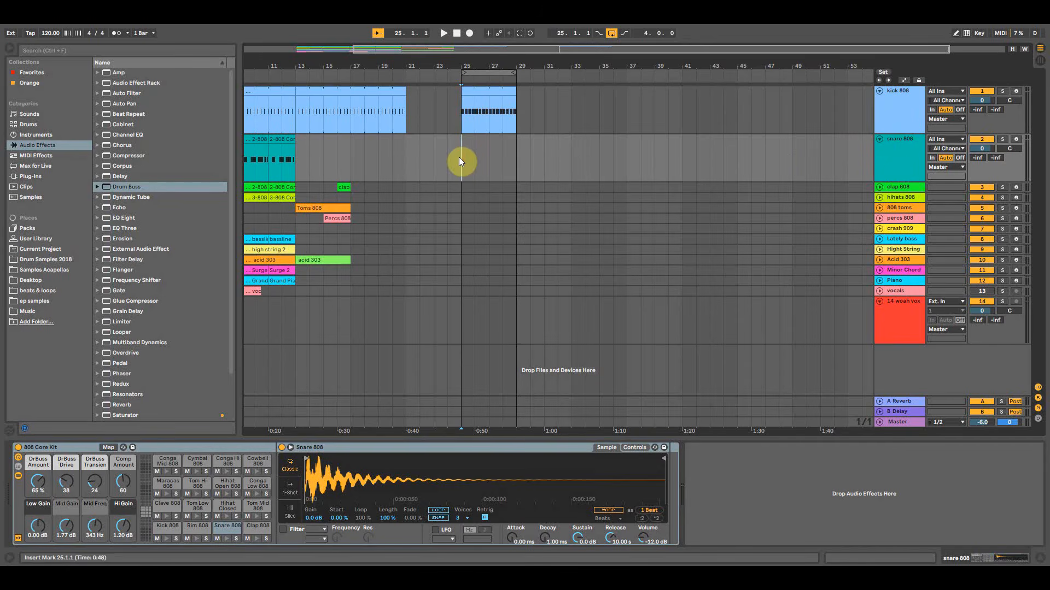
pyautogui.moveTo(485, 70); pyautogui.dragTo(462, 143)
pyautogui.hotkey('ctrl', 'shift', 'm')
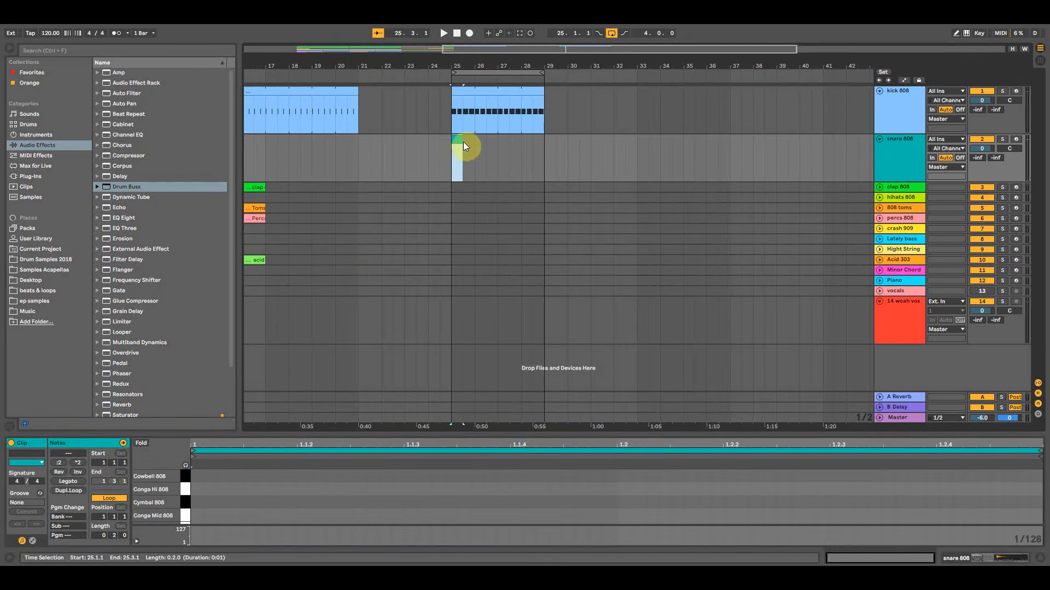
pyautogui.moveTo(463, 142); pyautogui.dragTo(473, 142)
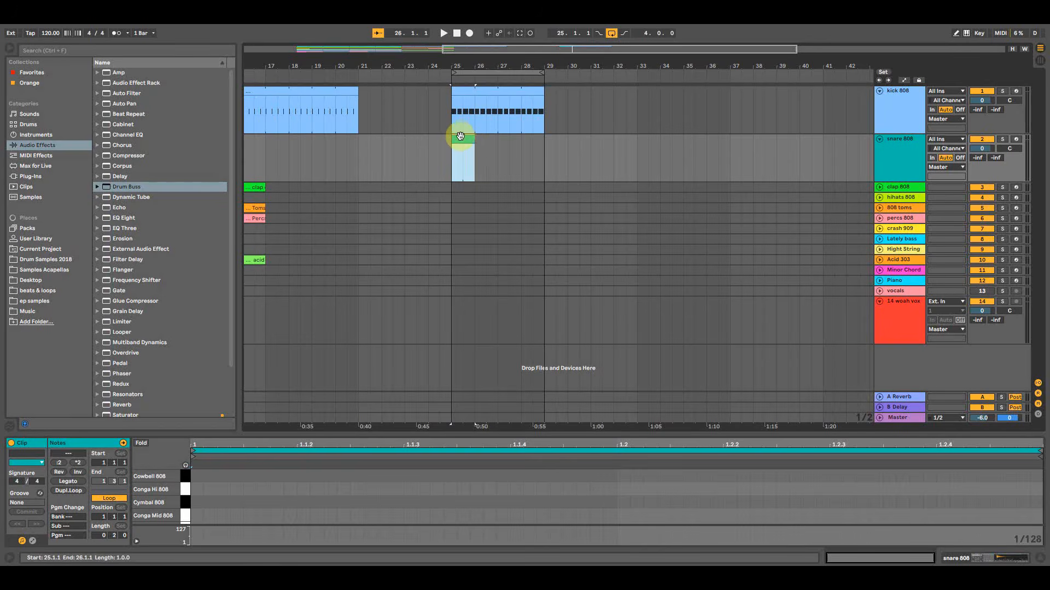
pyautogui.click(111, 497)
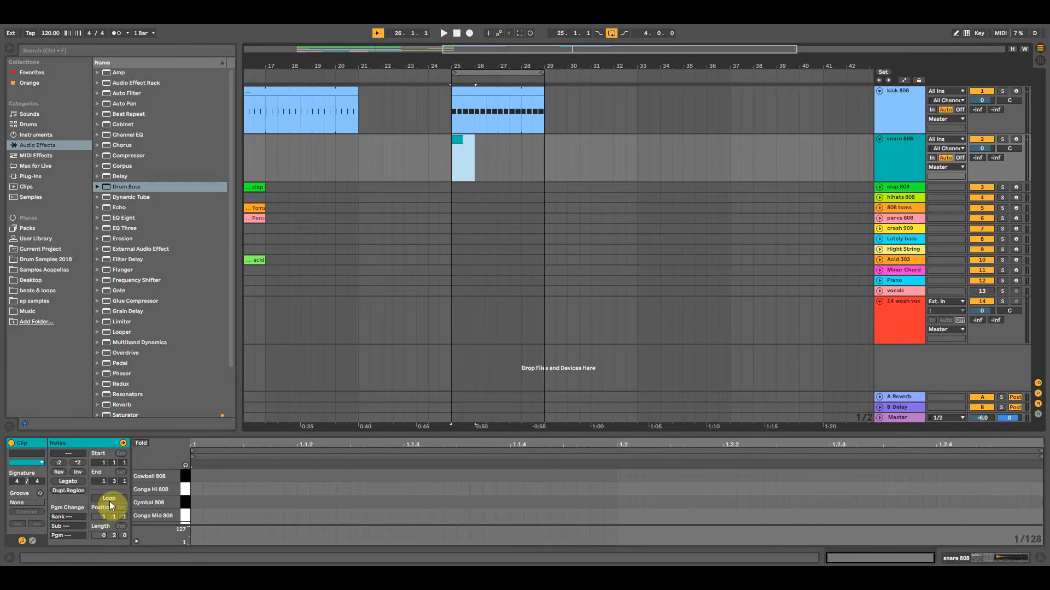
pyautogui.click(464, 140)
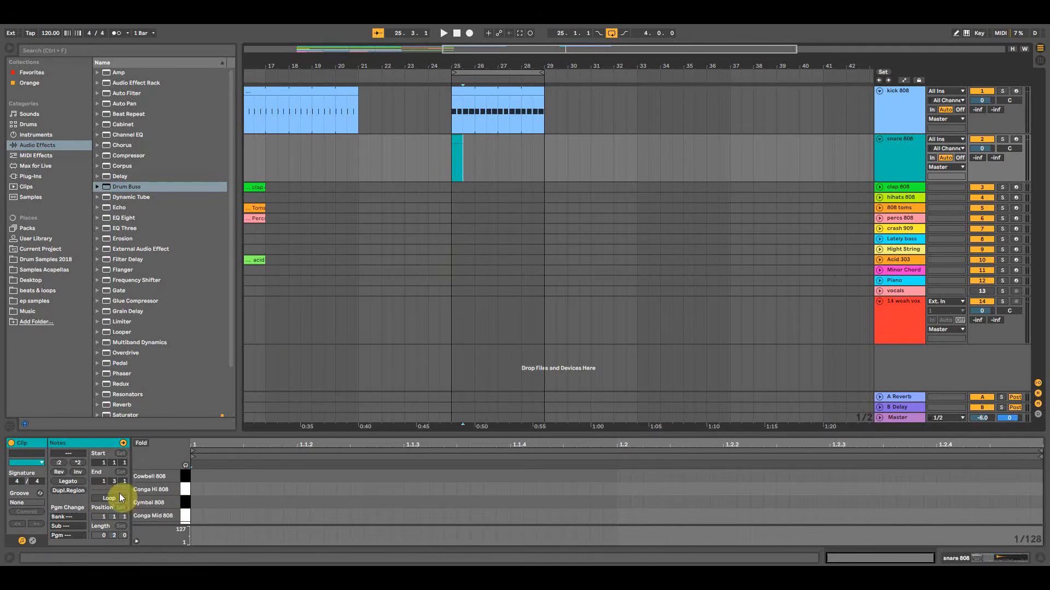
pyautogui.moveTo(462, 141); pyautogui.dragTo(475, 141)
# Enable note preview for the snare clip and audition the Snare 808 sound.
pyautogui.moveTo(483, 435); pyautogui.dragTo(499, 194)
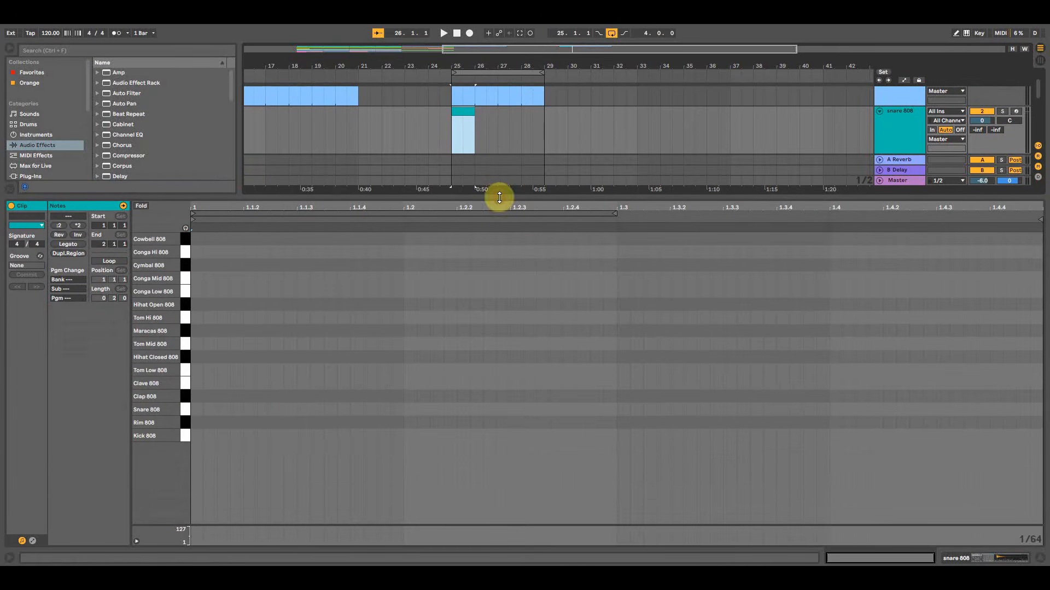
pyautogui.click(151, 413)
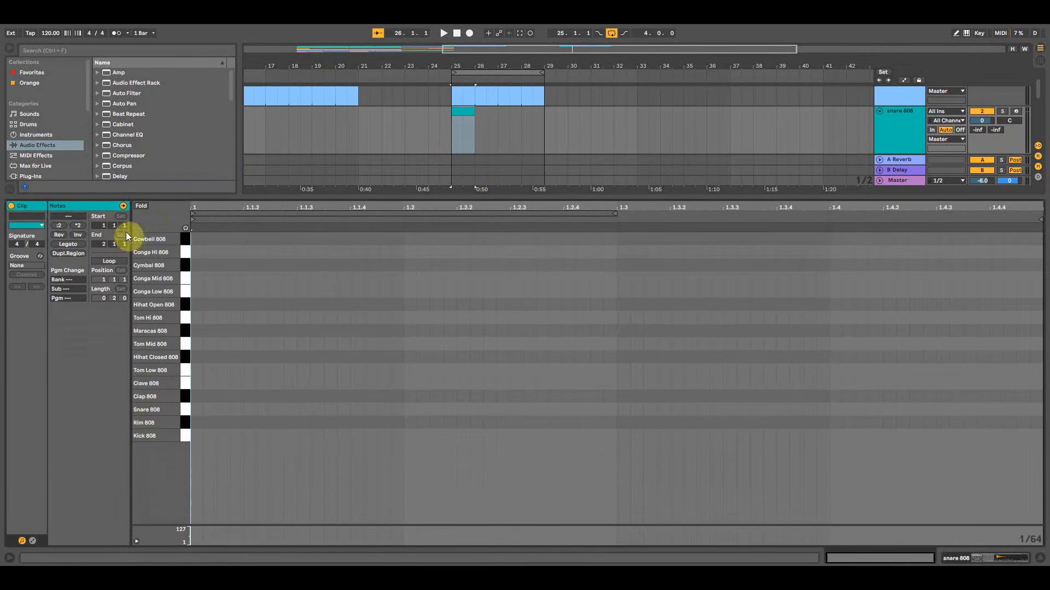
pyautogui.click(187, 229)
pyautogui.click(190, 412)
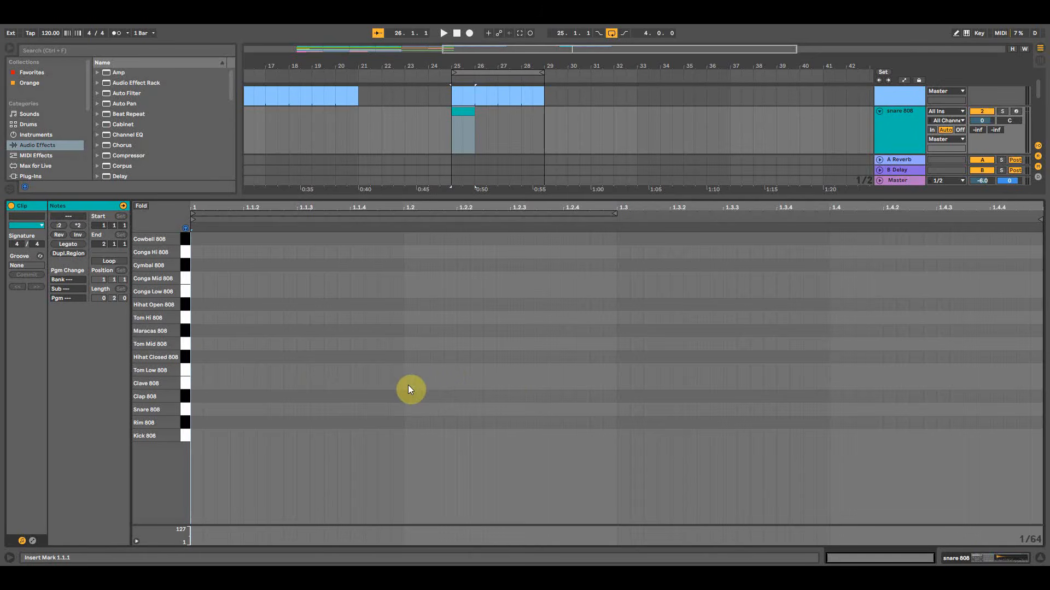
# Place Snare 808 notes on beats 2 and 4 of the clip, each lengthened to about three sixteenths.
pyautogui.doubleClick(410, 410)
pyautogui.moveTo(412, 409); pyautogui.dragTo(585, 415)
pyautogui.click(831, 409)
pyautogui.moveTo(841, 408); pyautogui.dragTo(1008, 409)
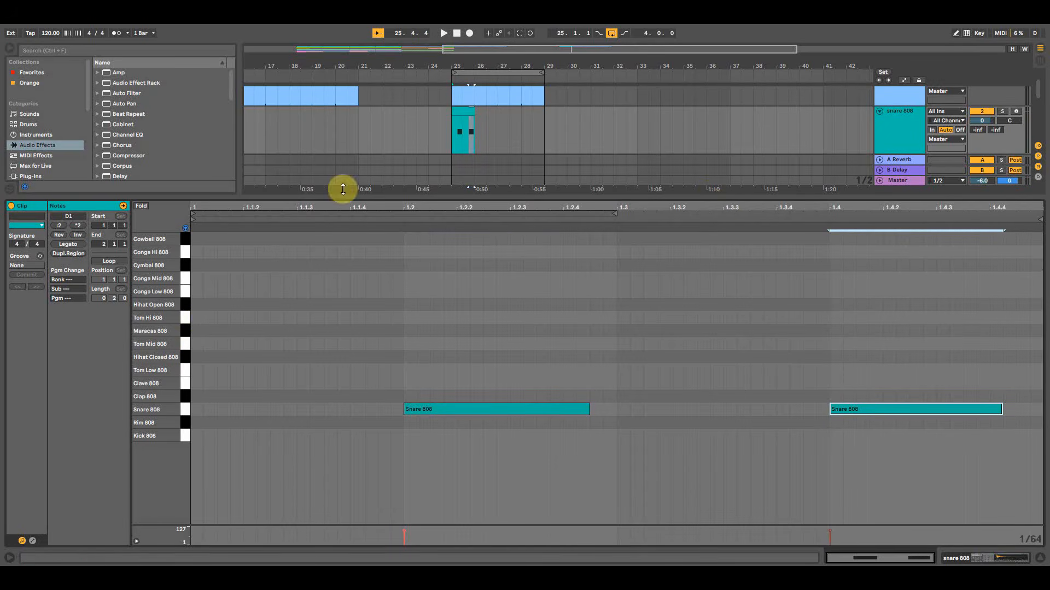
# Extend the snare clip to two bars and add lengthened Snare 808 notes on beats 2 and 4 of the second bar.
pyautogui.moveTo(474, 112); pyautogui.dragTo(494, 112)
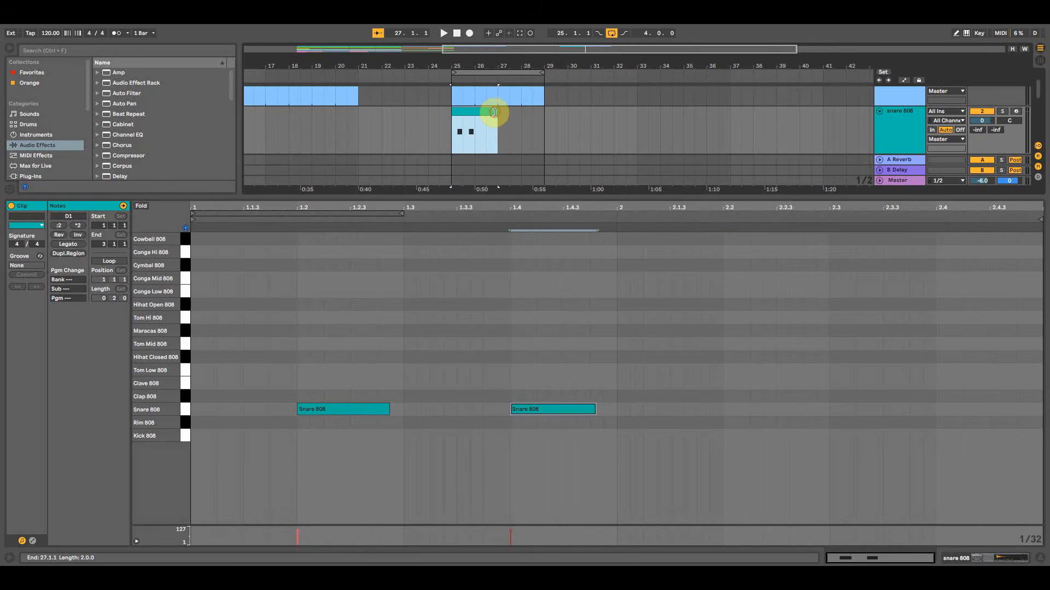
pyautogui.doubleClick(726, 410)
pyautogui.moveTo(736, 411); pyautogui.dragTo(816, 418)
pyautogui.doubleClick(939, 409)
pyautogui.moveTo(947, 409); pyautogui.dragTo(1015, 416)
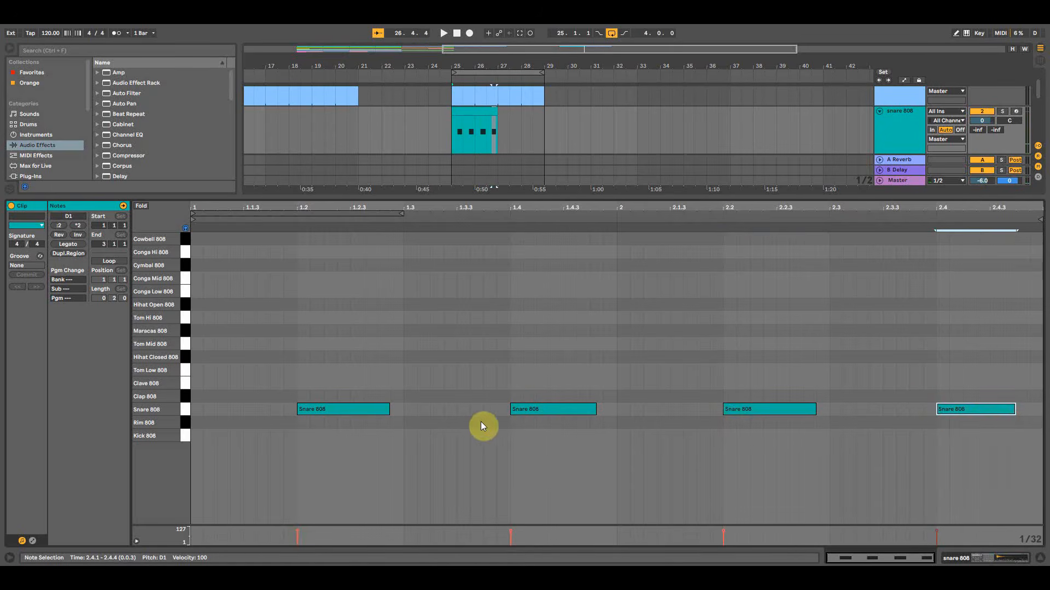
pyautogui.click(451, 133)
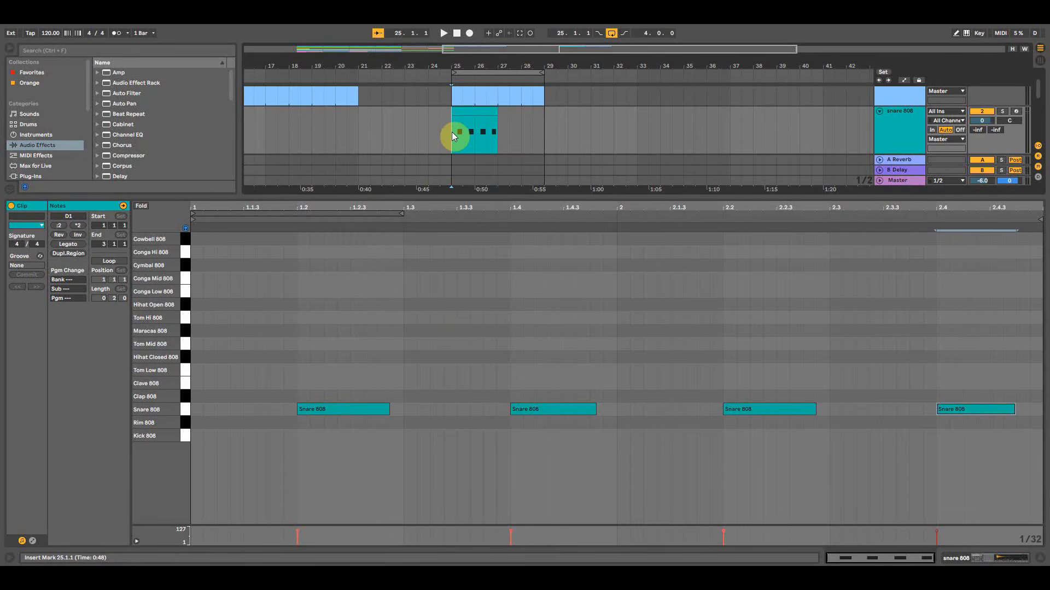
# Play back the snare pattern, shorten its last note slightly and add a one-sixteenth Snare 808 note at 2.4.4.
pyautogui.press('space')
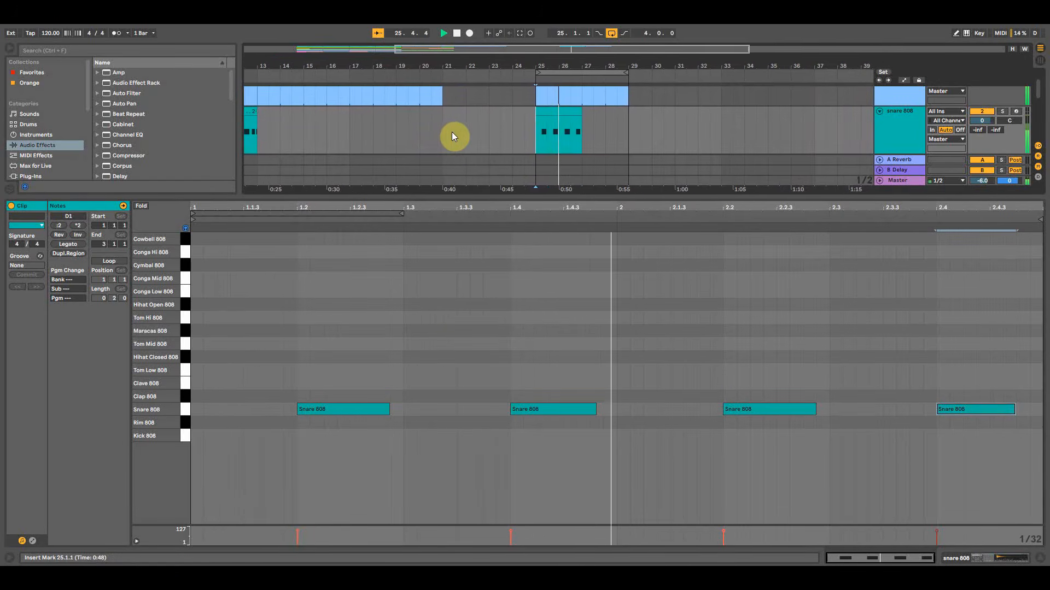
pyautogui.press('space')
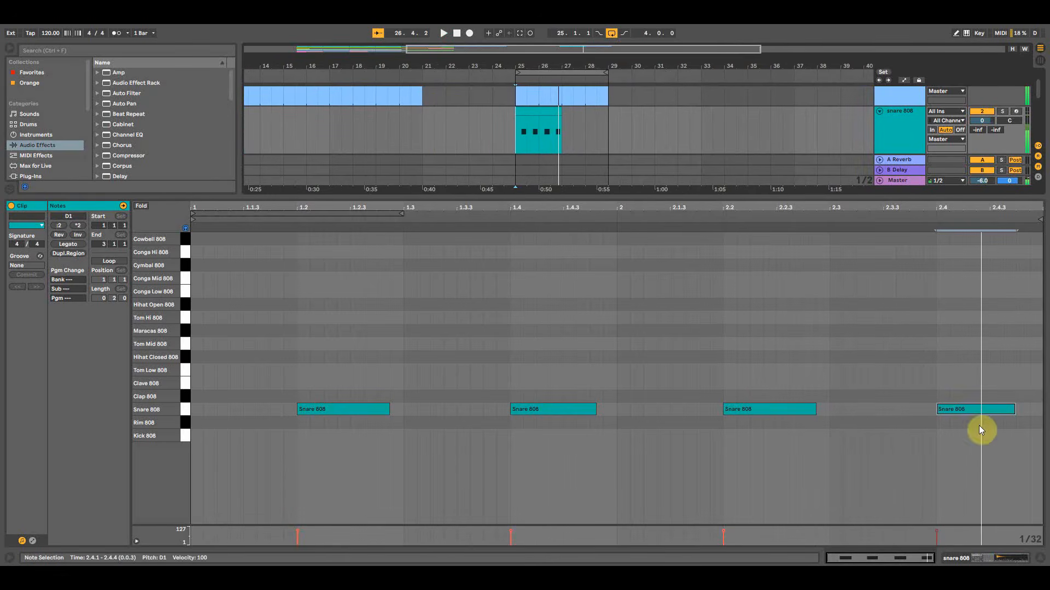
pyautogui.moveTo(1018, 206); pyautogui.dragTo(964, 207)
pyautogui.click(984, 402)
pyautogui.moveTo(965, 410); pyautogui.dragTo(919, 411)
pyautogui.click(971, 409)
pyautogui.doubleClick(971, 409)
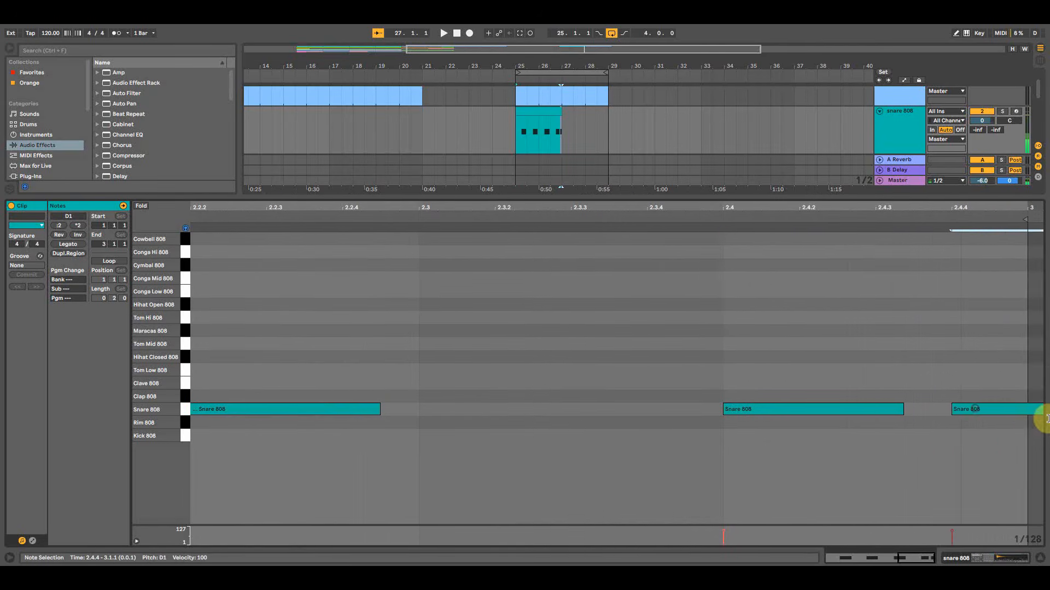
# Shorten the arrangement loop to the two bars from bar 25 and play back the snare pattern with the kick.
pyautogui.click(558, 127)
pyautogui.moveTo(604, 71); pyautogui.dragTo(560, 76)
pyautogui.press('space')
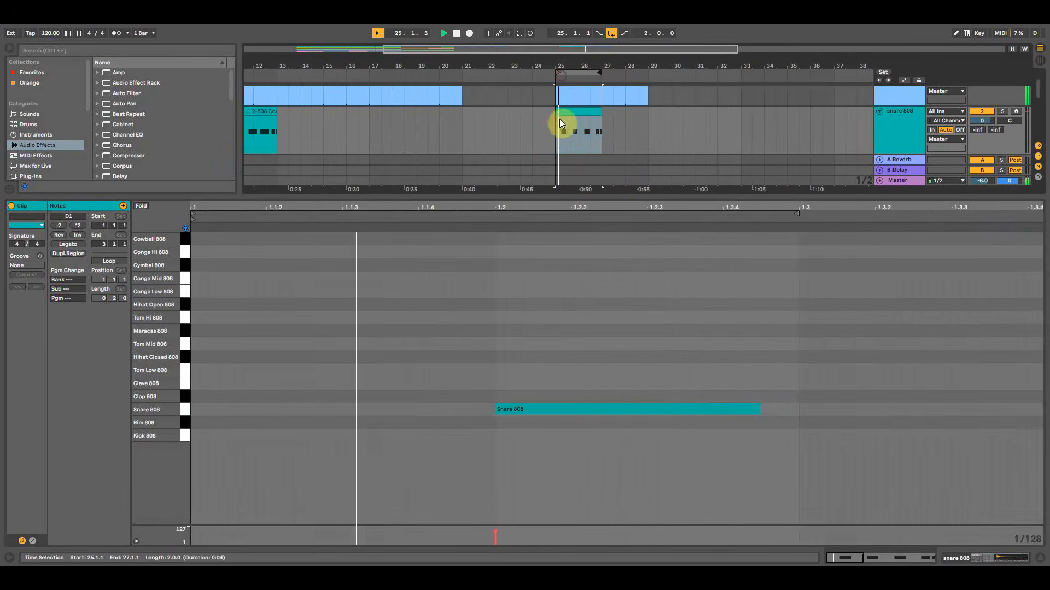
pyautogui.click(584, 111)
pyautogui.moveTo(747, 207); pyautogui.dragTo(746, 210)
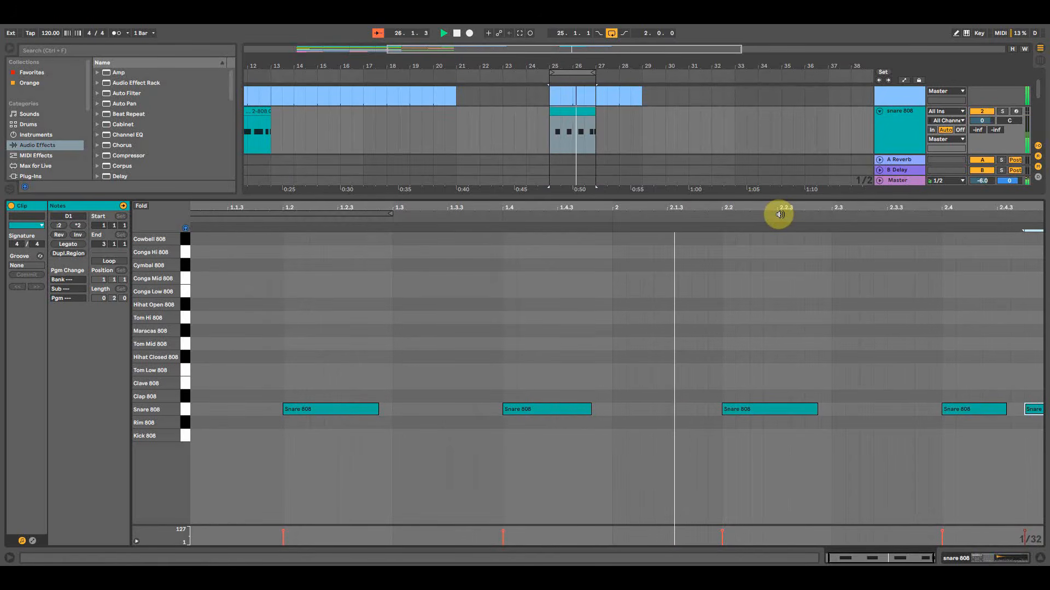
pyautogui.press('space')
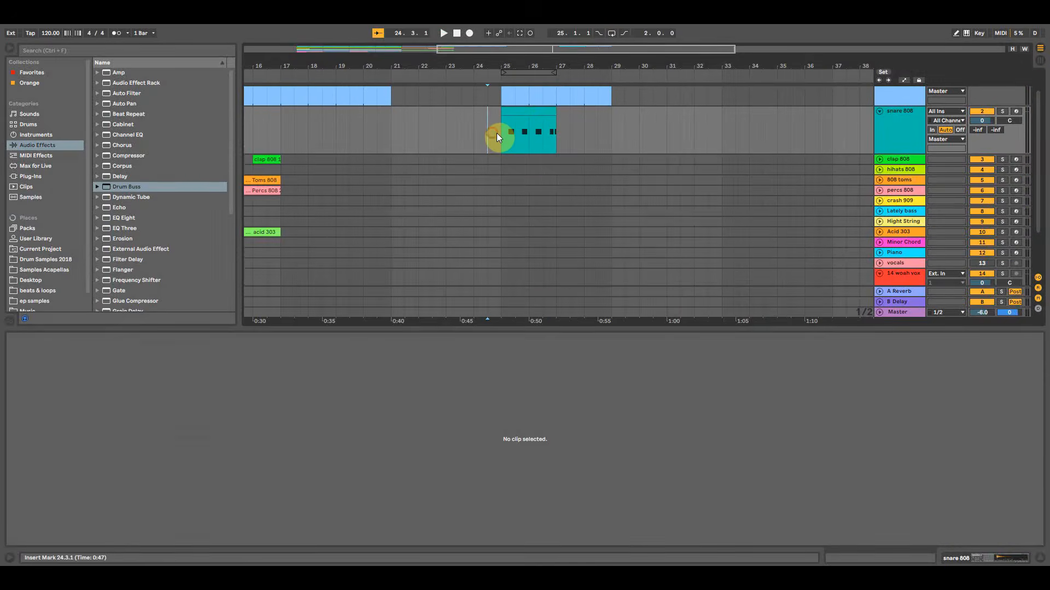
# Duplicate the two-bar snare clip to bar 27, loop the four bars from bar 25 and play them back.
pyautogui.click(508, 134)
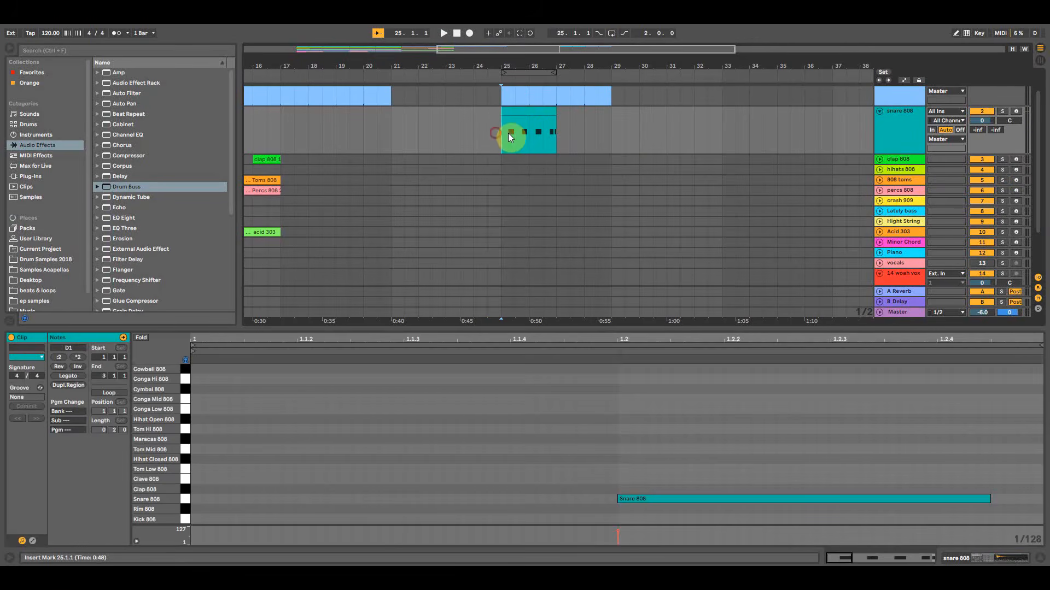
pyautogui.moveTo(527, 110); pyautogui.dragTo(579, 114)
pyautogui.moveTo(562, 60); pyautogui.dragTo(590, 78)
pyautogui.click(608, 38)
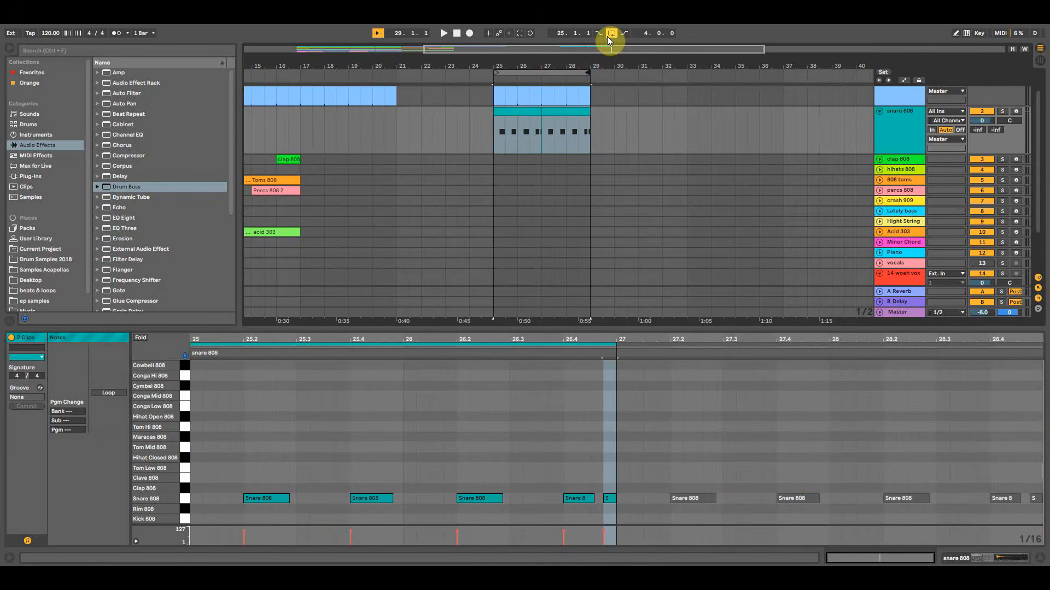
pyautogui.press('space')
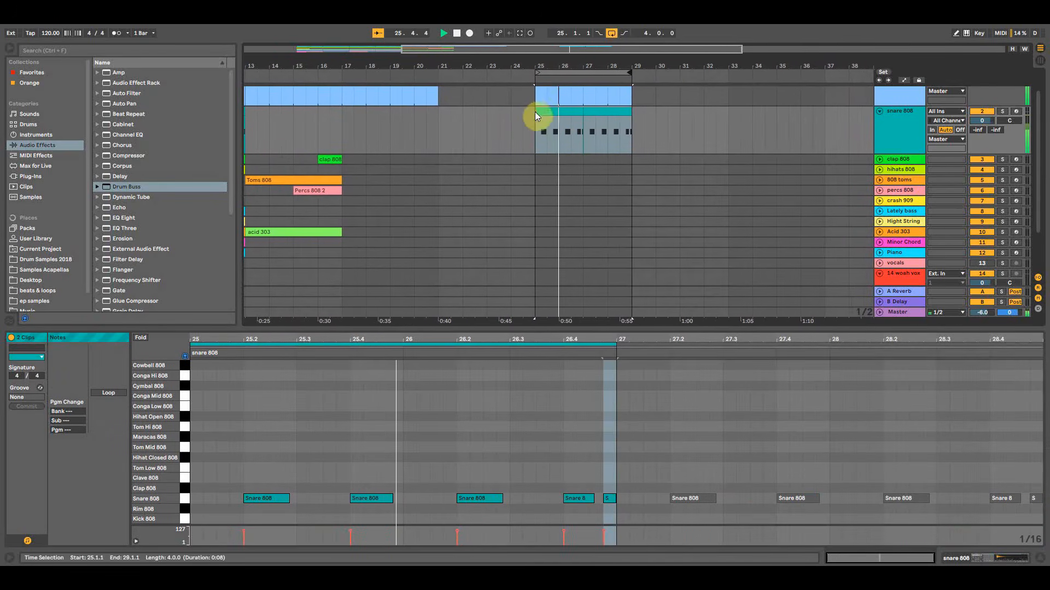
pyautogui.moveTo(593, 62); pyautogui.dragTo(584, 66)
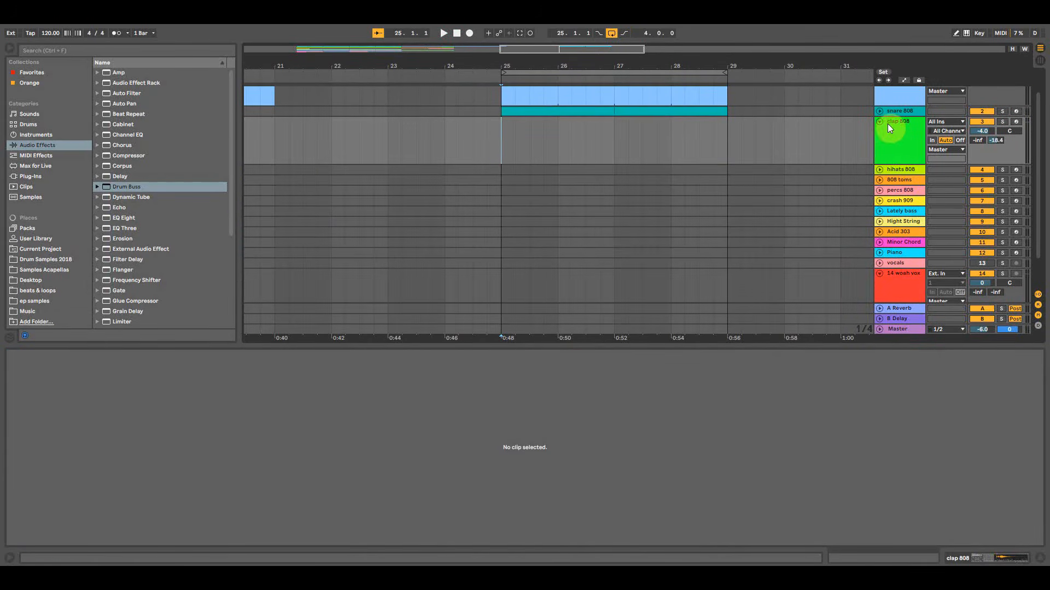
# Insert an empty MIDI clip at bar 25 on the clap 808 track, turn off its looping, extend it to one bar and unfold the snare track.
pyautogui.doubleClick(503, 129)
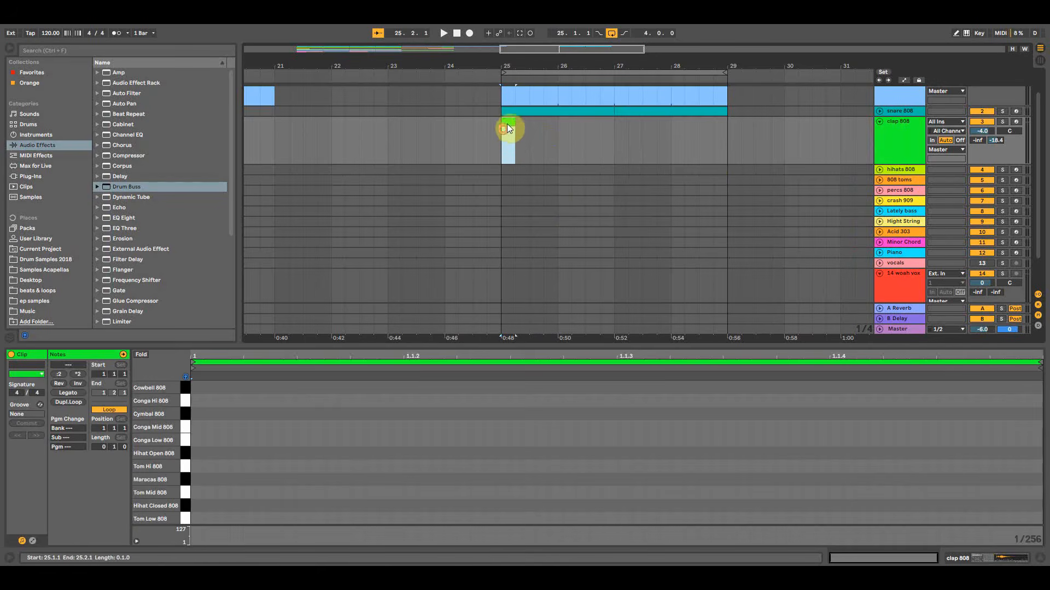
pyautogui.moveTo(512, 121); pyautogui.dragTo(529, 121)
pyautogui.click(99, 410)
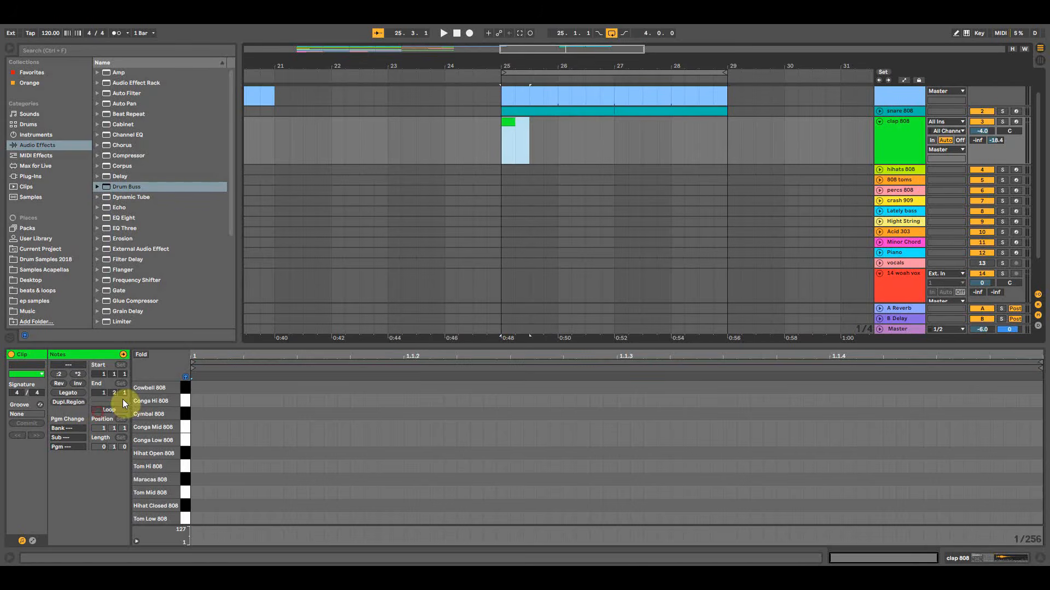
pyautogui.moveTo(529, 121); pyautogui.dragTo(554, 127)
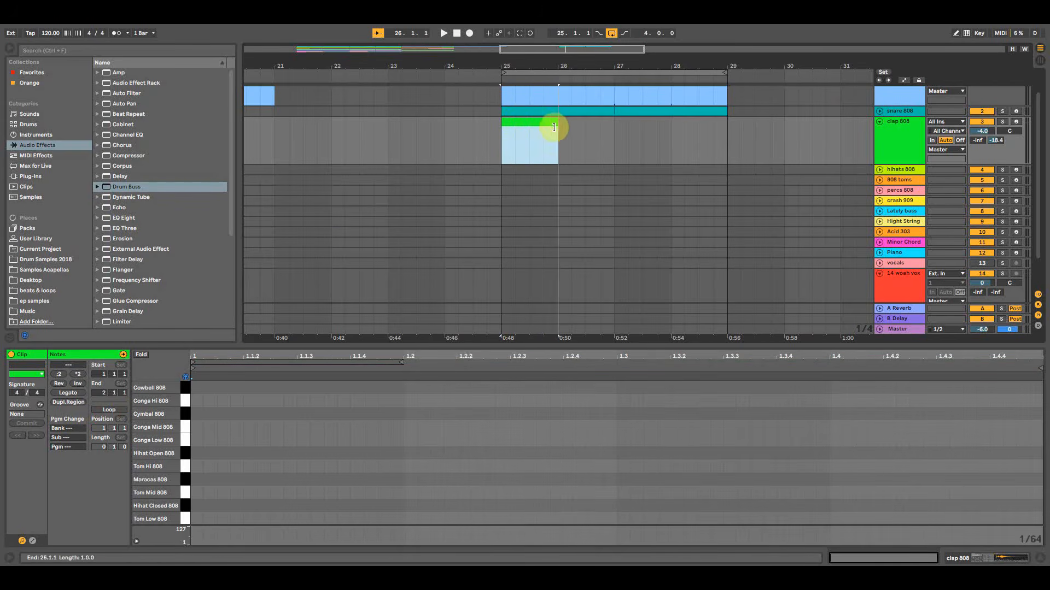
pyautogui.click(880, 111)
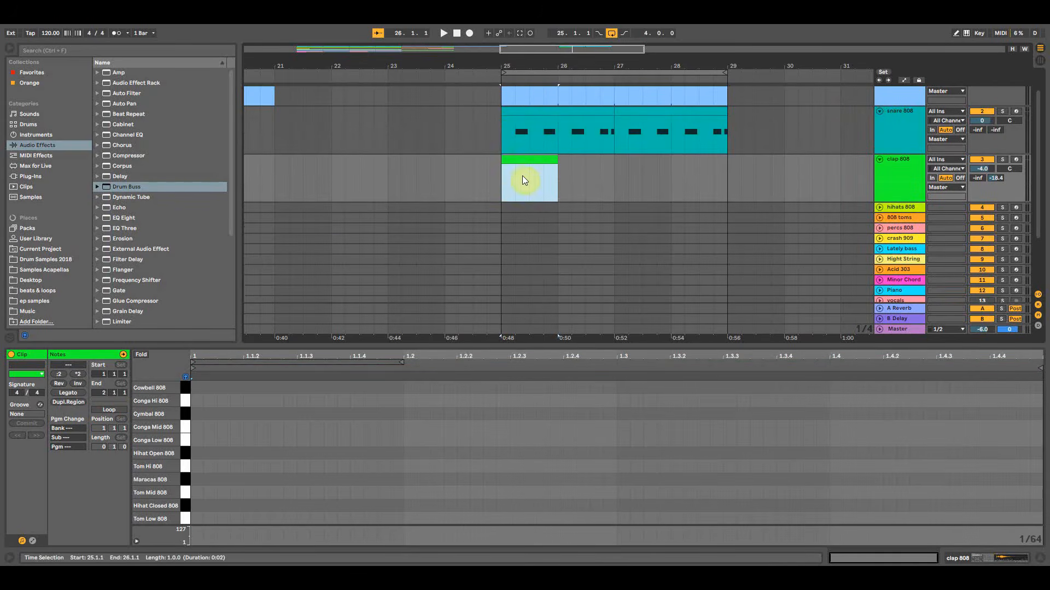
# Audition the Clap 808 sound and draw Clap 808 notes three sixteenths long on beats 2 and 4 of the clip.
pyautogui.moveTo(466, 348); pyautogui.dragTo(466, 213)
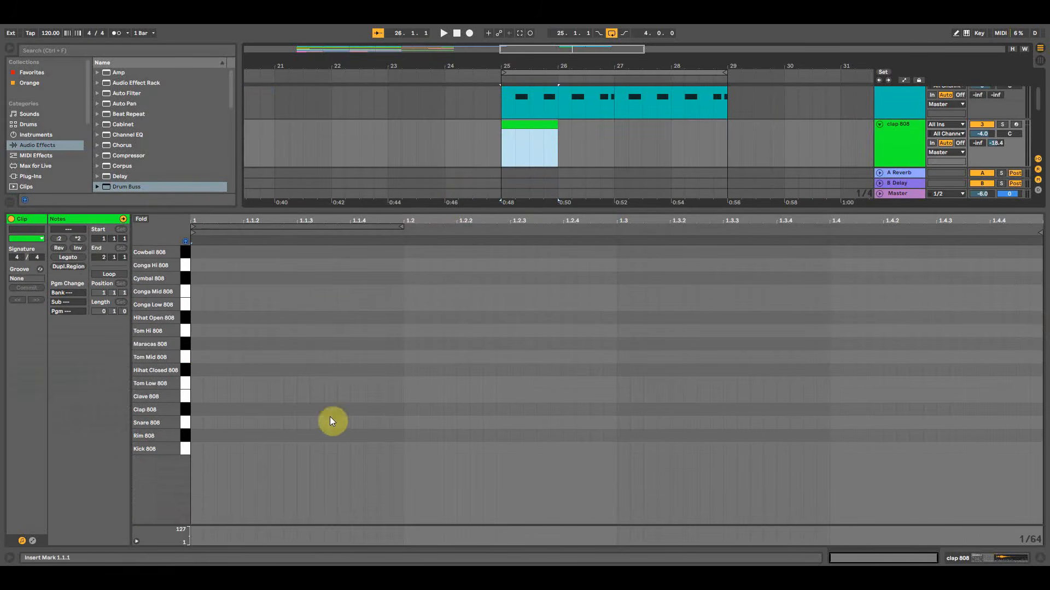
pyautogui.click(173, 411)
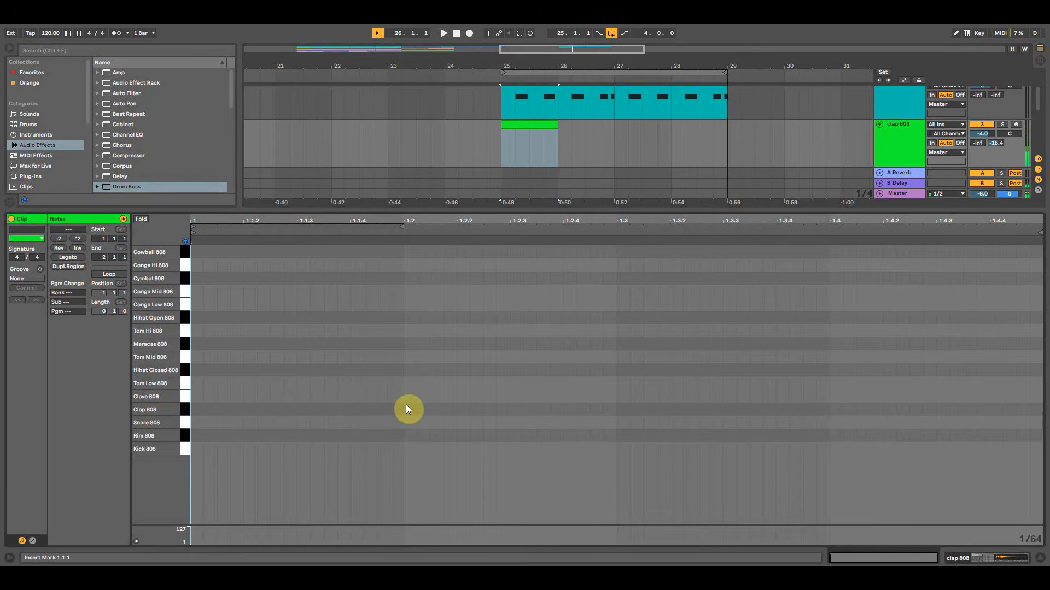
pyautogui.moveTo(411, 409); pyautogui.dragTo(591, 410)
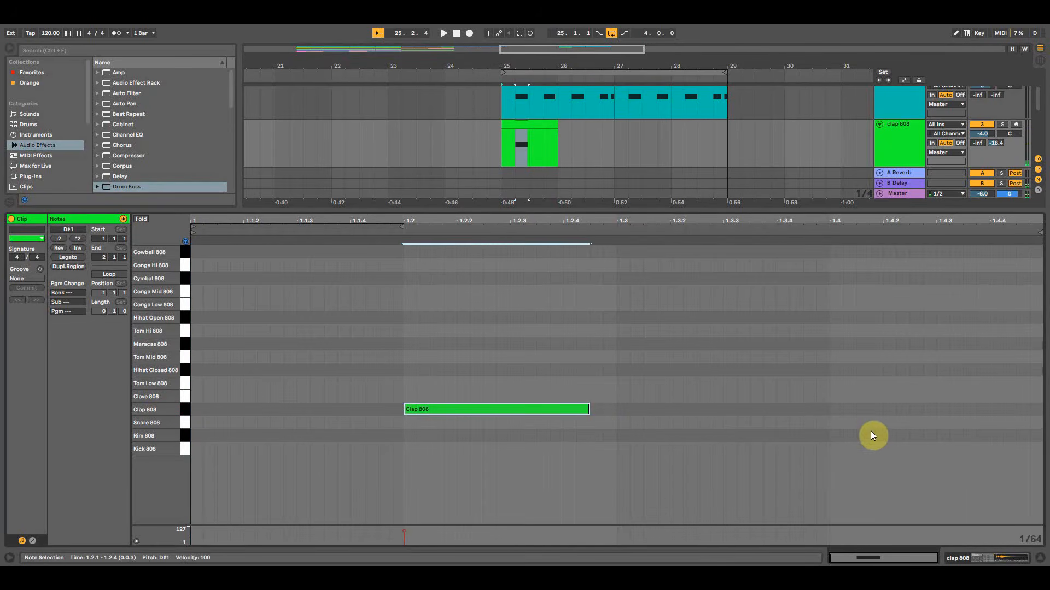
pyautogui.moveTo(831, 411); pyautogui.dragTo(1010, 411)
# Duplicate the one-bar clap clip until it fills bars 25 to 28 and play the beat from bar 25.
pyautogui.click(559, 133)
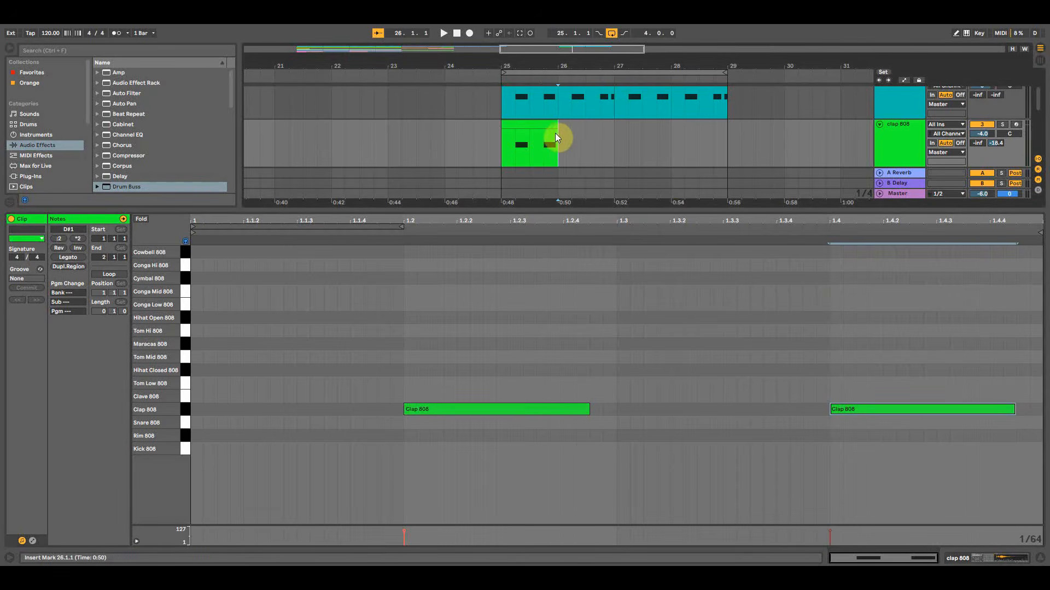
pyautogui.moveTo(523, 125); pyautogui.dragTo(682, 129)
pyautogui.click(505, 141)
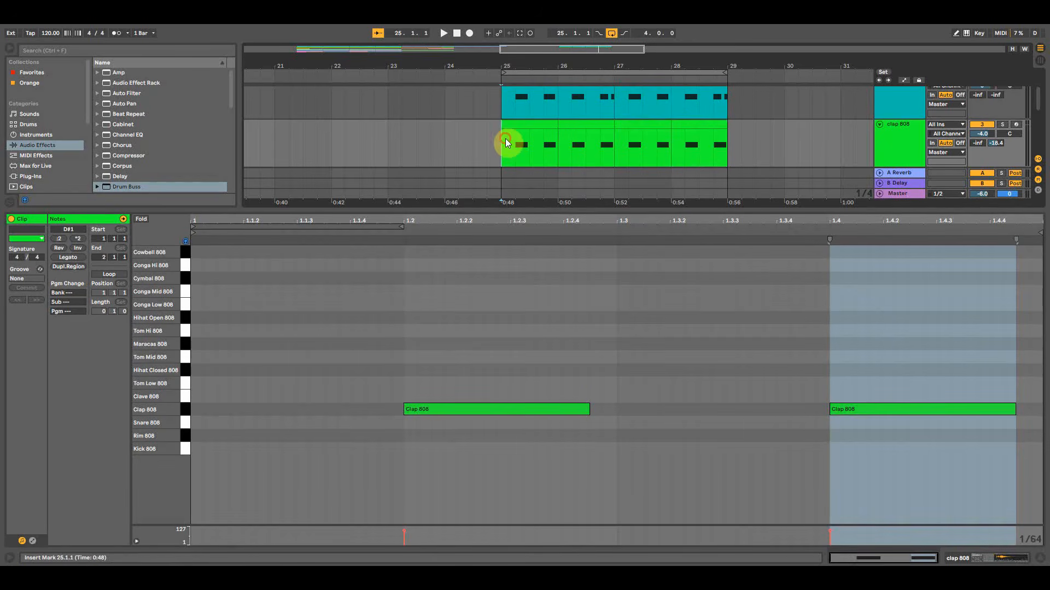
pyautogui.press('space')
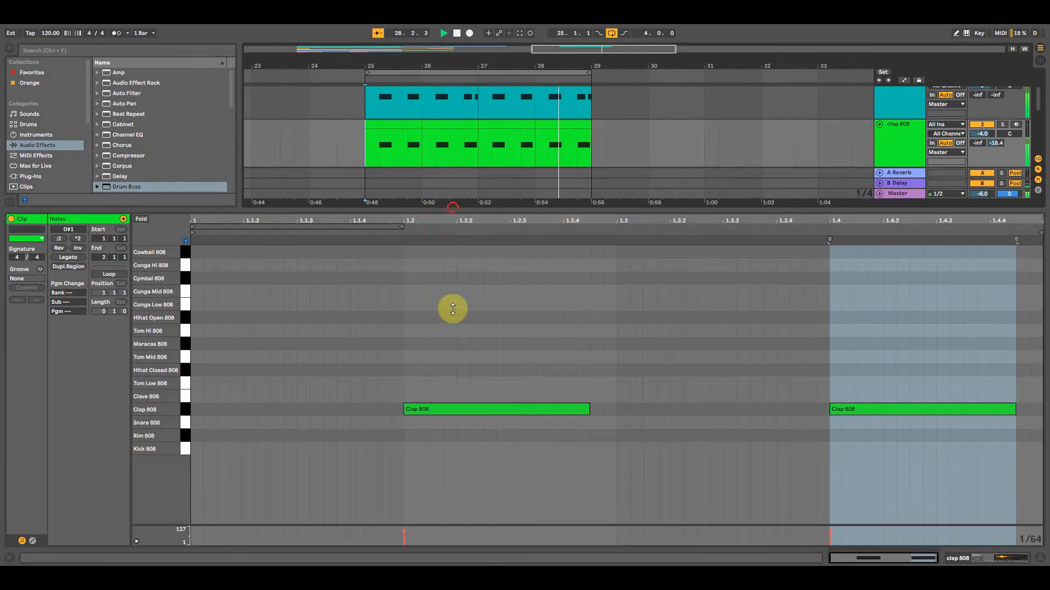
pyautogui.moveTo(451, 210); pyautogui.dragTo(442, 359)
pyautogui.press('space')
# Select the first clap clip and examine the A Reverb and B Delay return tracks in the session mixer.
pyautogui.click(343, 149)
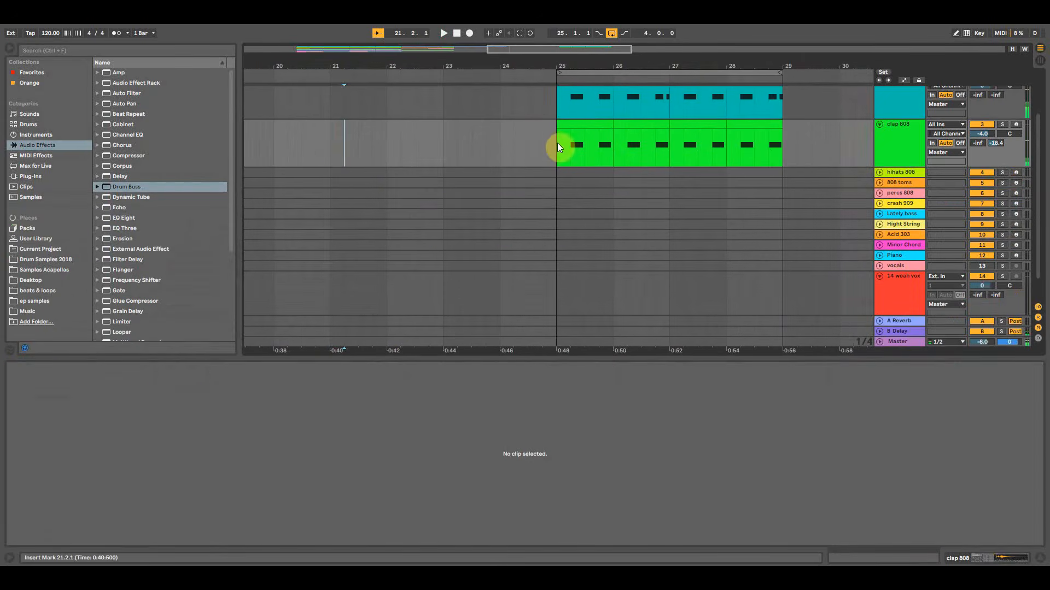
pyautogui.click(554, 146)
pyautogui.click(582, 123)
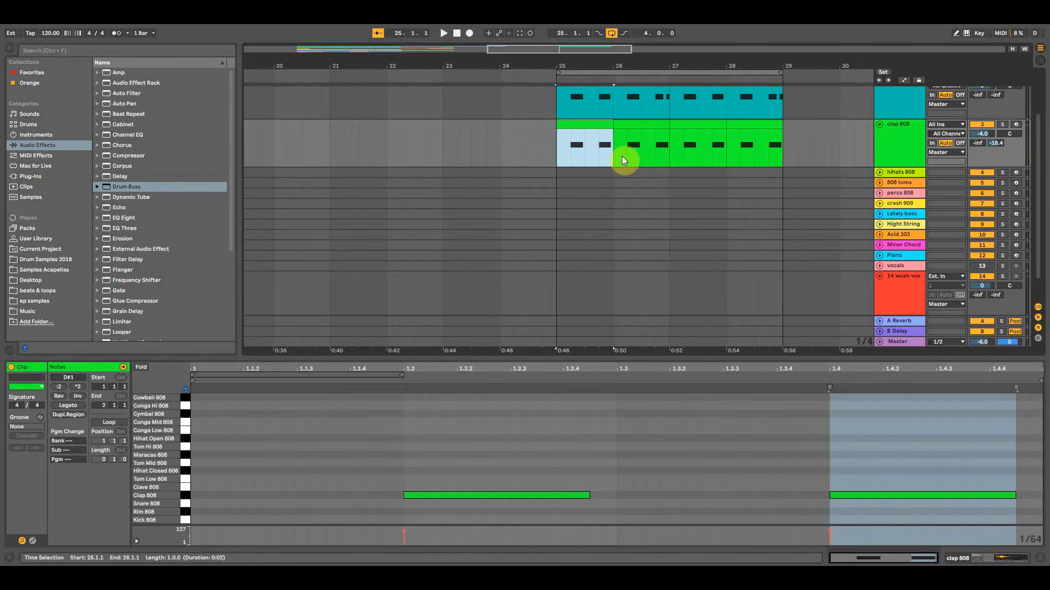
pyautogui.press('Tab')
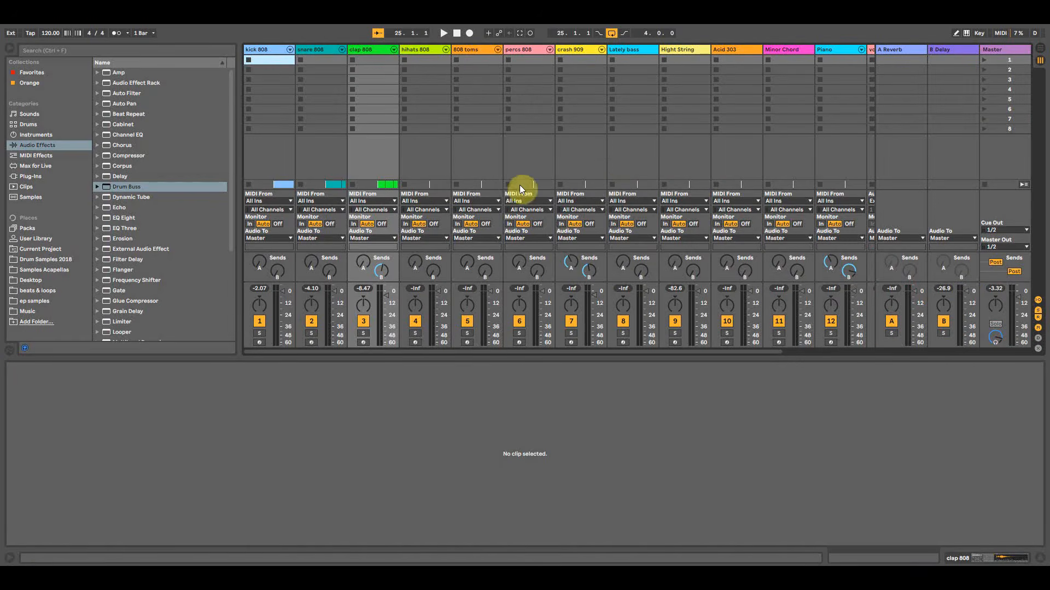
pyautogui.click(902, 51)
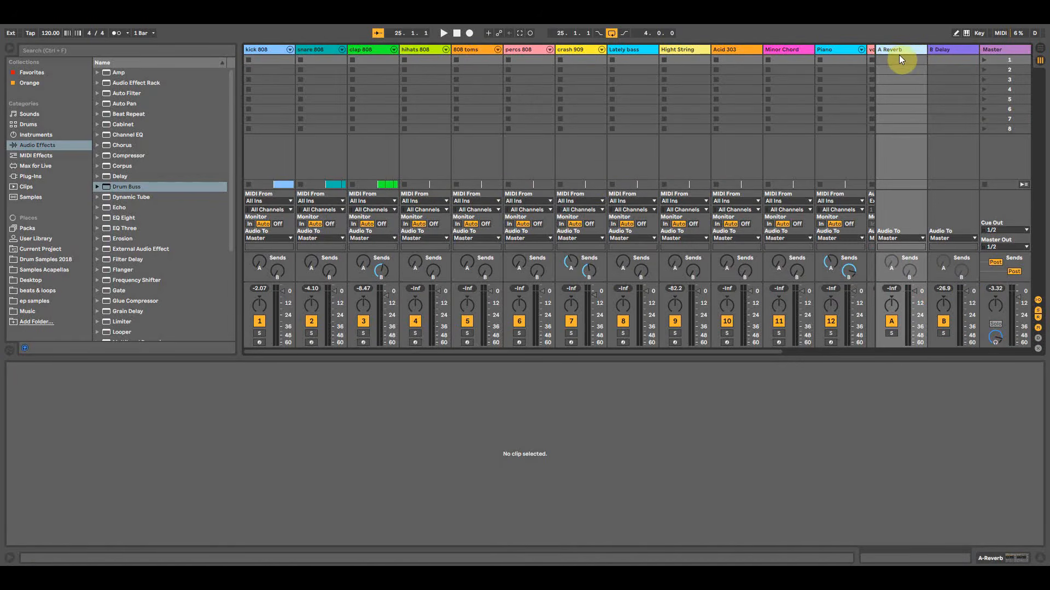
pyautogui.click(932, 52)
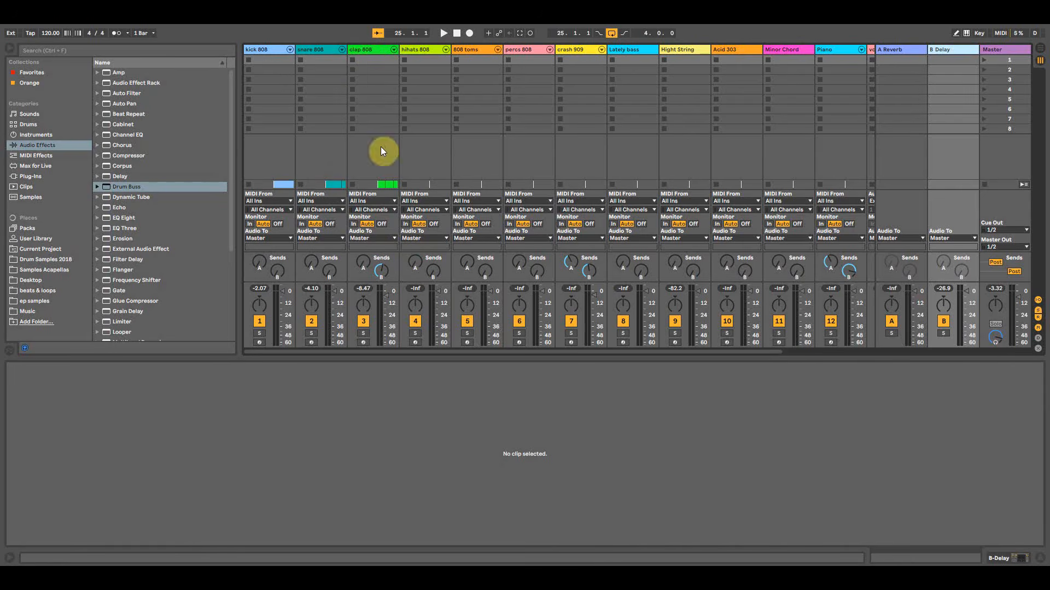
# Set the clap 808 track's sends to -30.0 dB for reverb and -15.2 dB for delay, and audition the mix.
pyautogui.moveTo(383, 271); pyautogui.dragTo(360, 260)
pyautogui.click(366, 50)
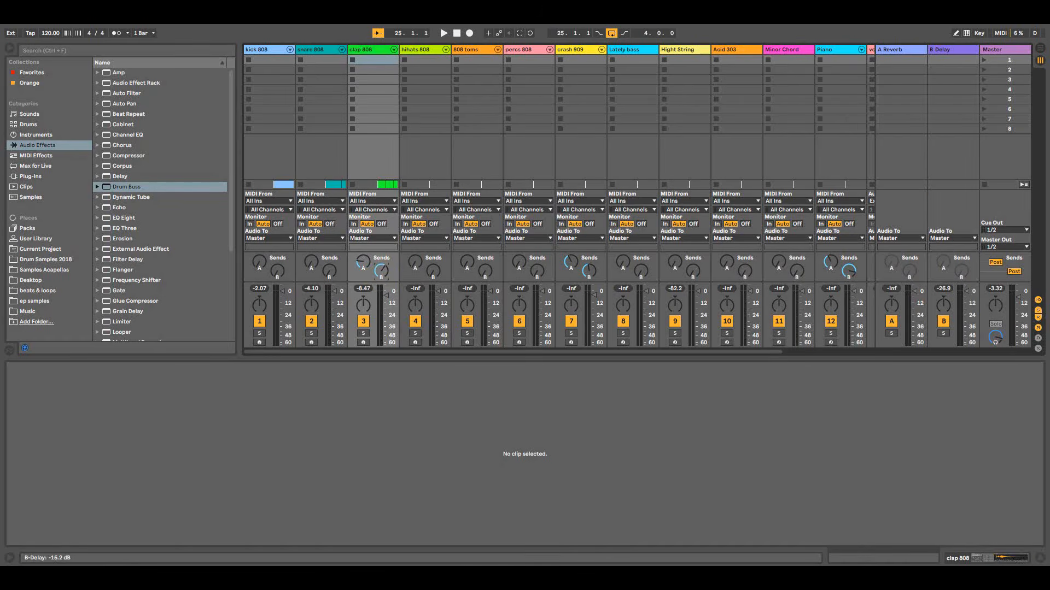
pyautogui.moveTo(361, 262); pyautogui.dragTo(360, 264)
pyautogui.press('space')
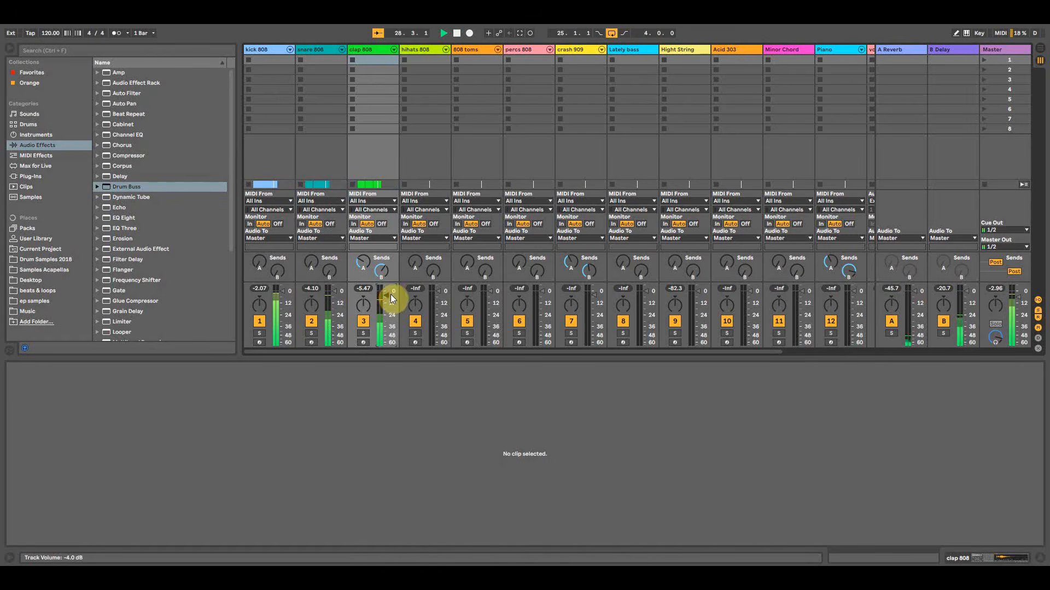
pyautogui.press('space')
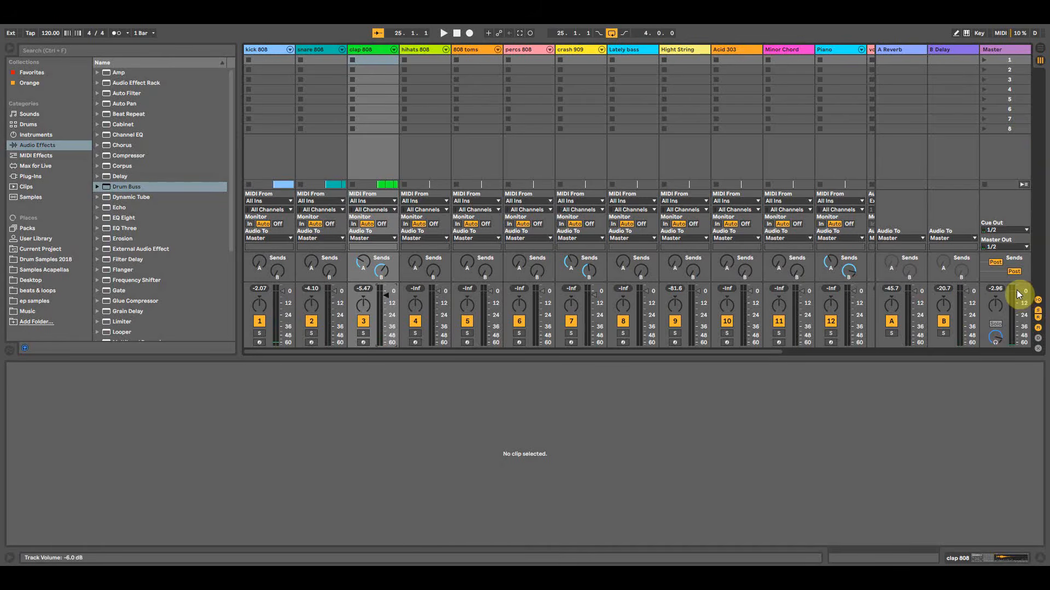
# Raise the master volume to -5.3 dB and play the beat from bar 25 in the arrangement.
pyautogui.moveTo(1021, 302); pyautogui.dragTo(1020, 296)
pyautogui.click(1042, 53)
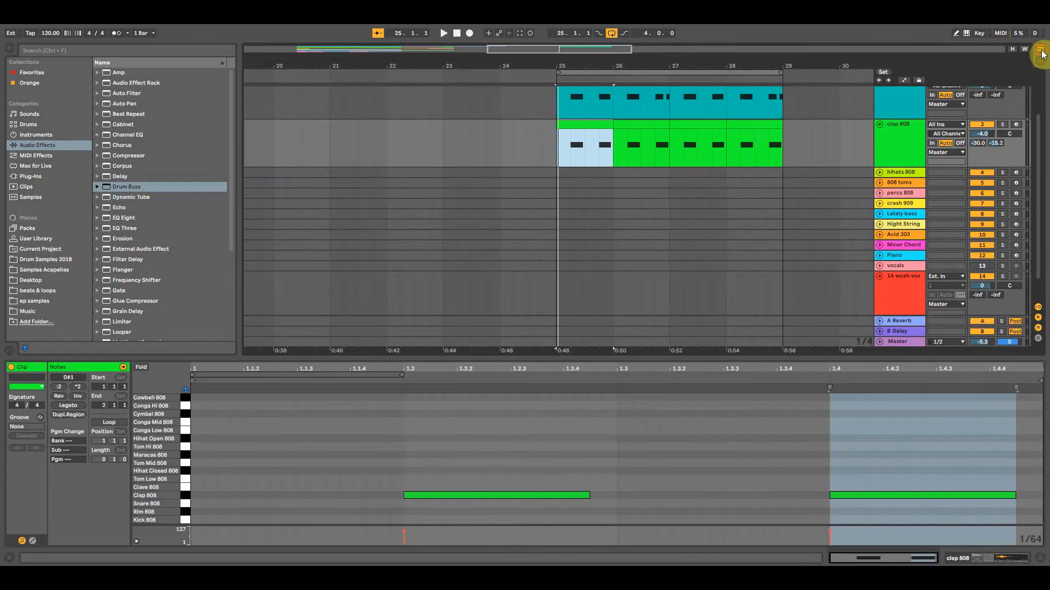
pyautogui.click(549, 146)
pyautogui.scroll(3, 579, 198)
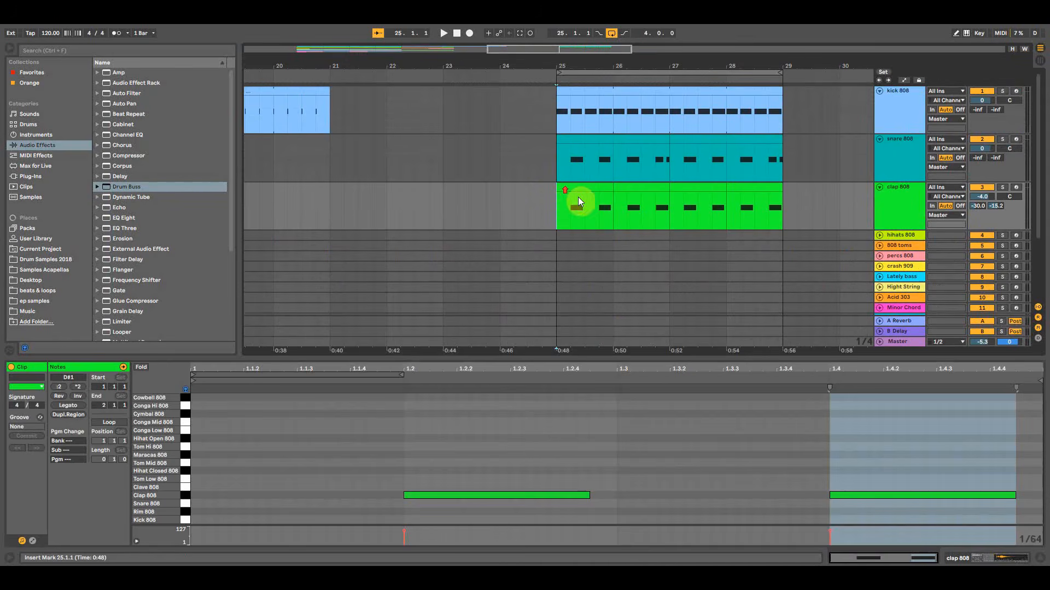
pyautogui.press('space')
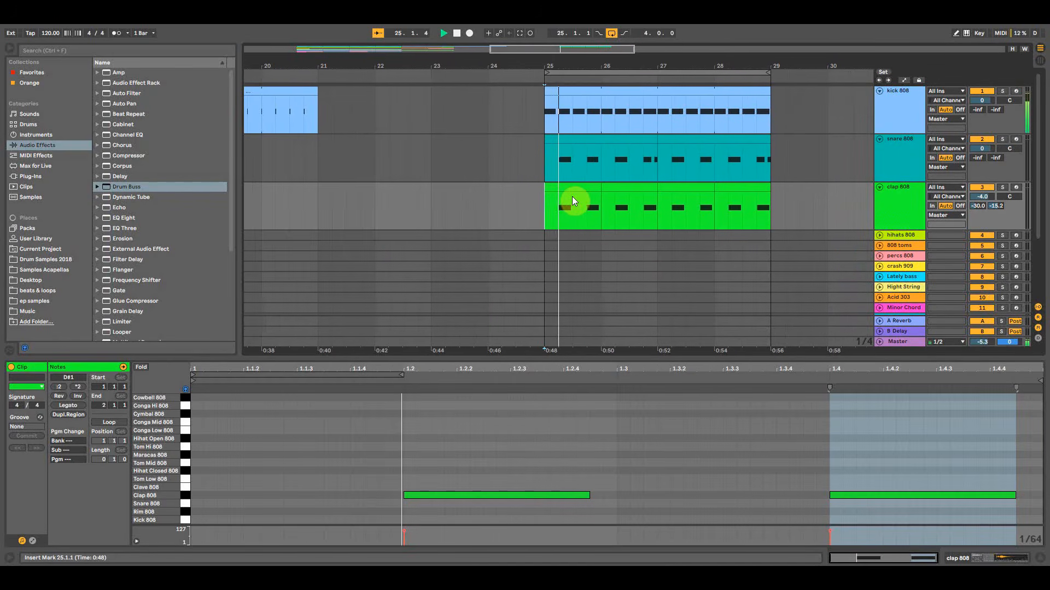
# Fold all tracks, arm the hihats 808 track for recording and place the insert marker at bar 25 on it.
pyautogui.click(880, 91)
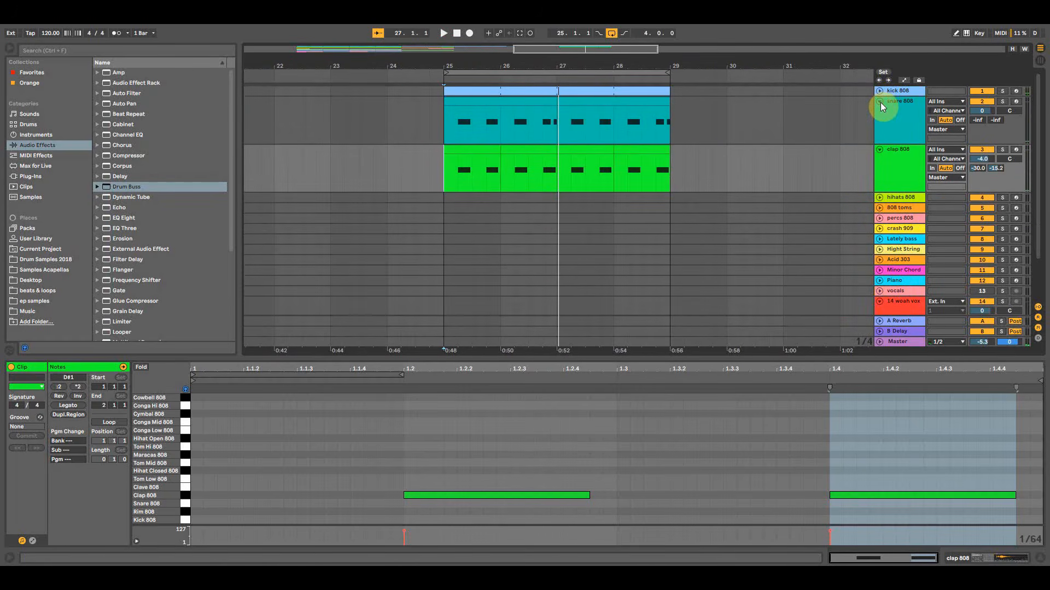
pyautogui.keyDown('alt'); pyautogui.click(880, 103); pyautogui.keyUp('alt')
pyautogui.click(906, 122)
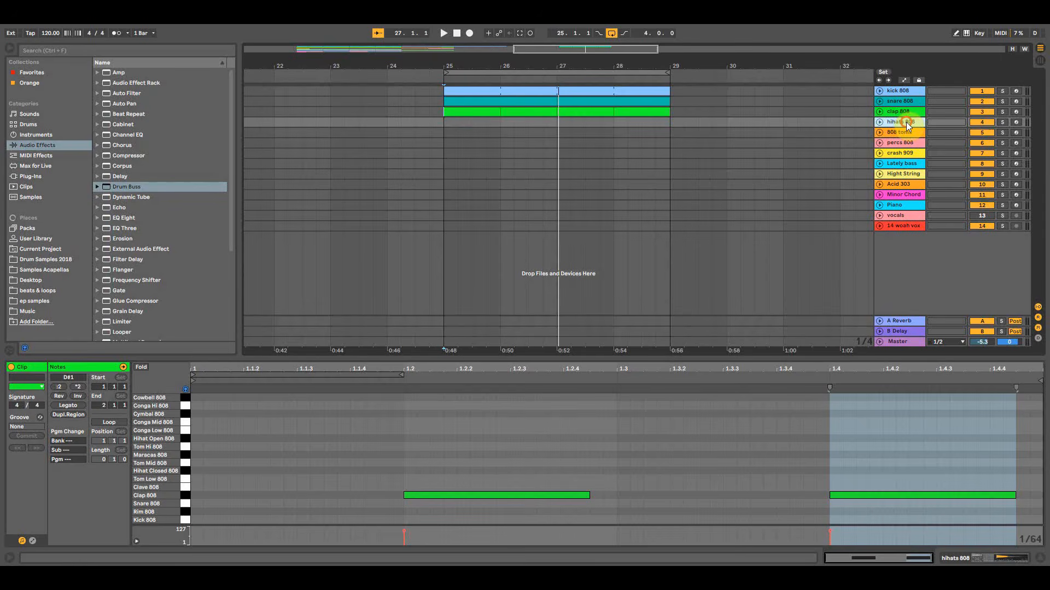
pyautogui.click(1015, 123)
pyautogui.click(901, 121)
pyautogui.click(446, 123)
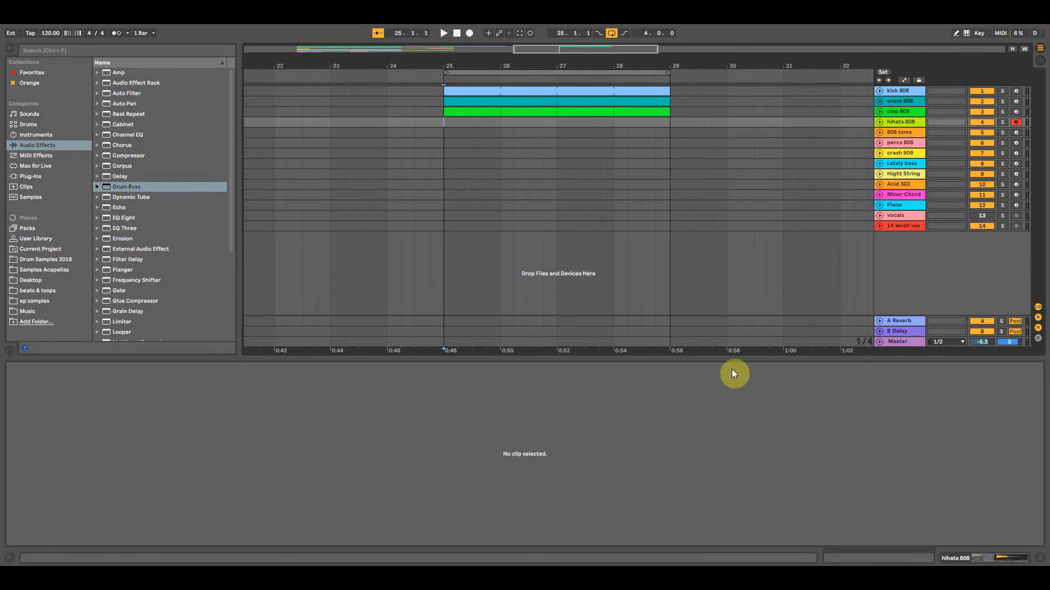
pyautogui.moveTo(725, 353); pyautogui.dragTo(703, 550)
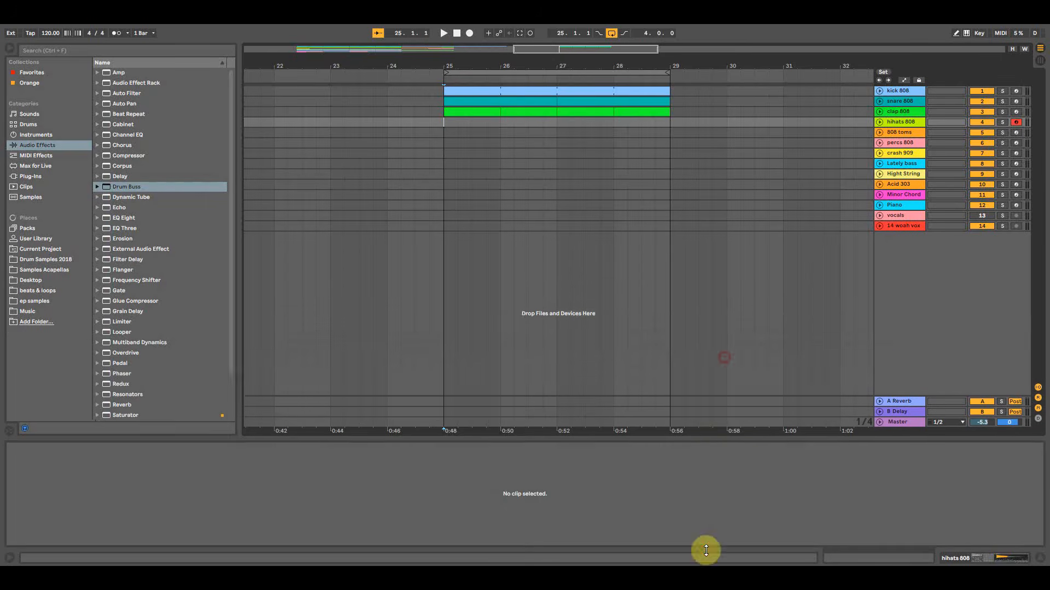
# Create a one-bar MIDI clip at bar 25 on the hihats 808 track with looping off and enlarge its note editor.
pyautogui.doubleClick(445, 123)
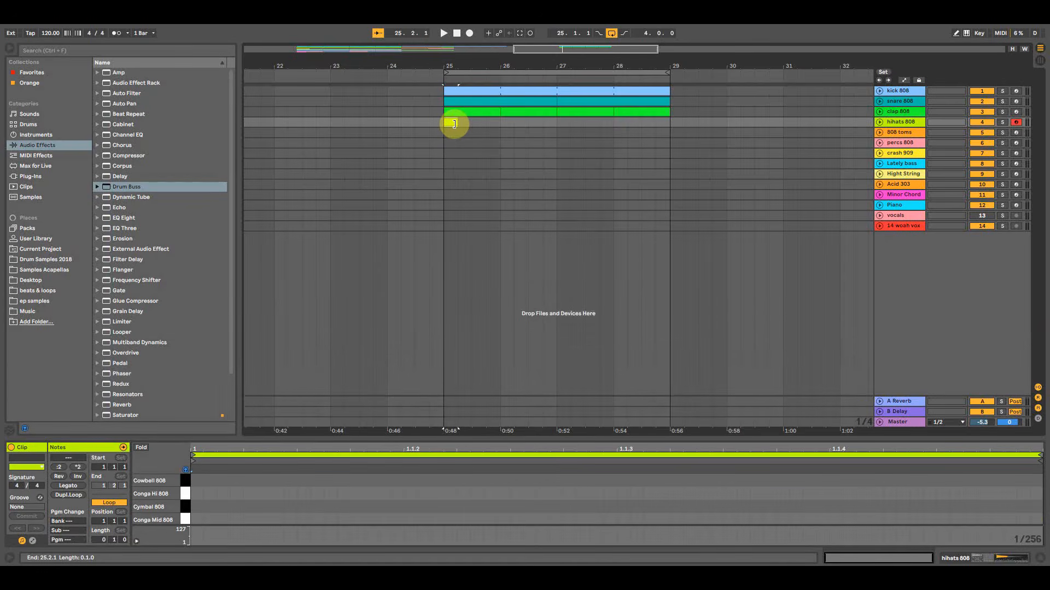
pyautogui.click(110, 503)
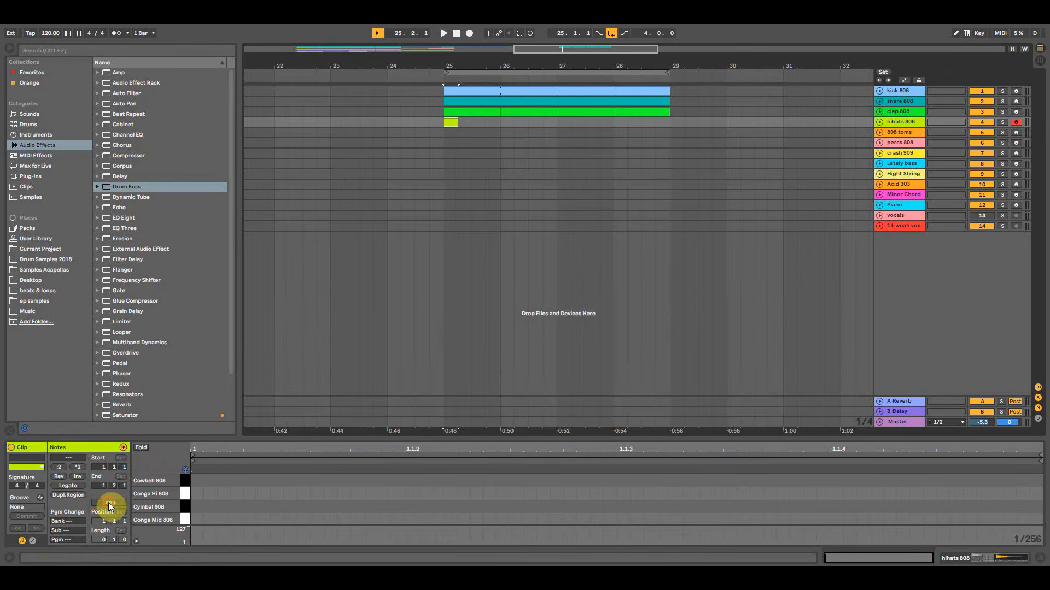
pyautogui.moveTo(456, 122); pyautogui.dragTo(495, 126)
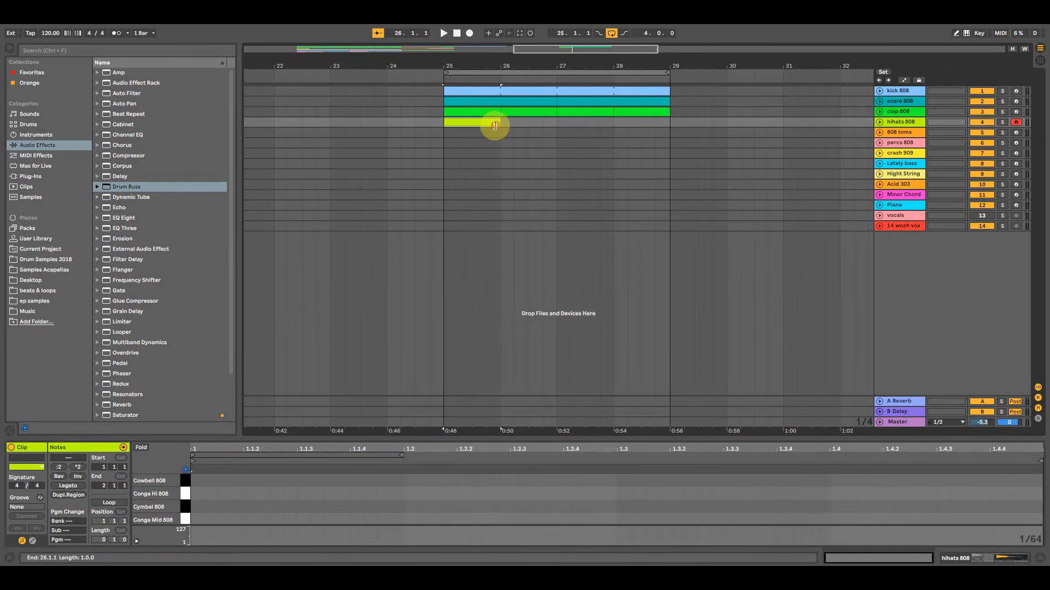
pyautogui.moveTo(472, 68); pyautogui.dragTo(474, 65)
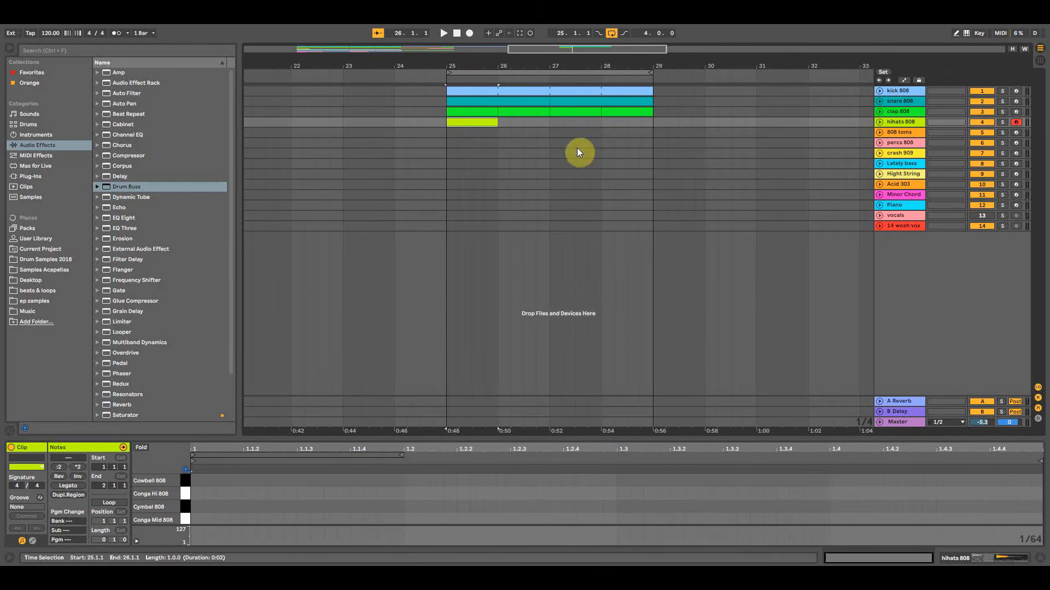
pyautogui.moveTo(432, 437); pyautogui.dragTo(445, 176)
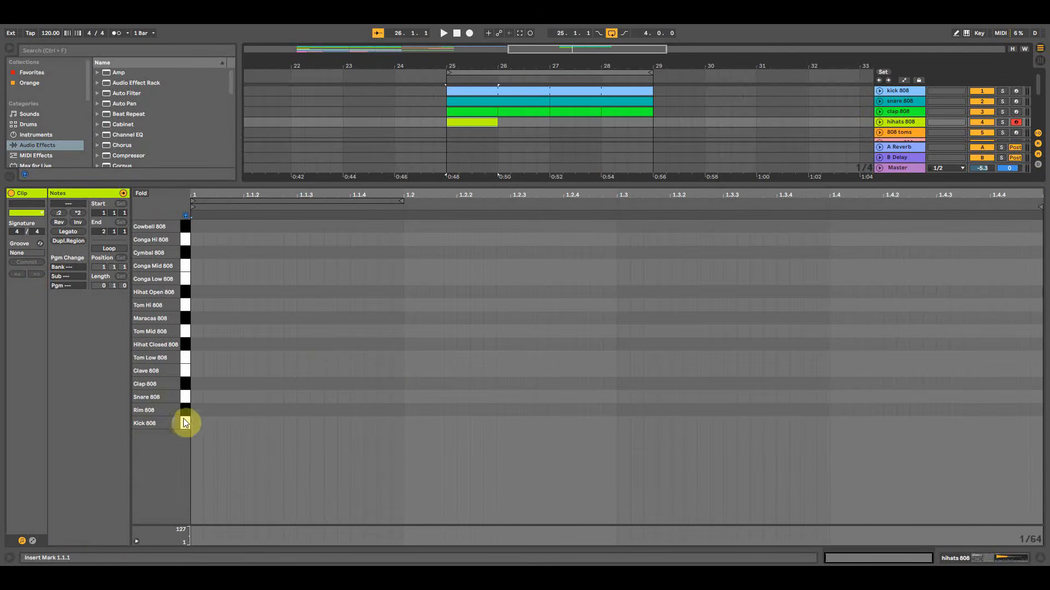
# Add Hihat Closed 808 notes at 1.1.1 and 1.1.2 and play the clip.
pyautogui.doubleClick(195, 344)
pyautogui.doubleClick(247, 344)
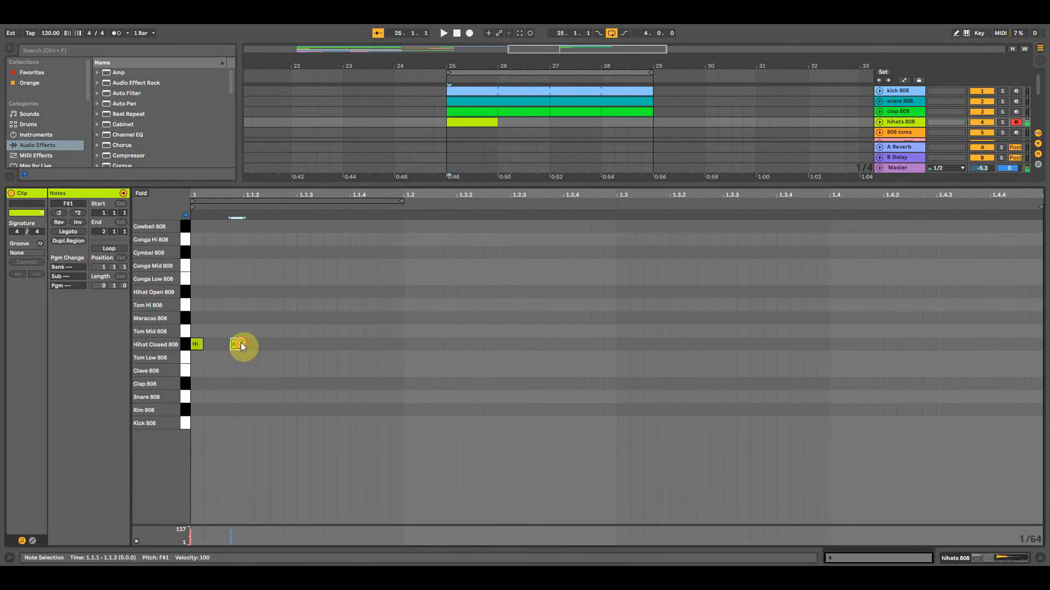
pyautogui.press('space')
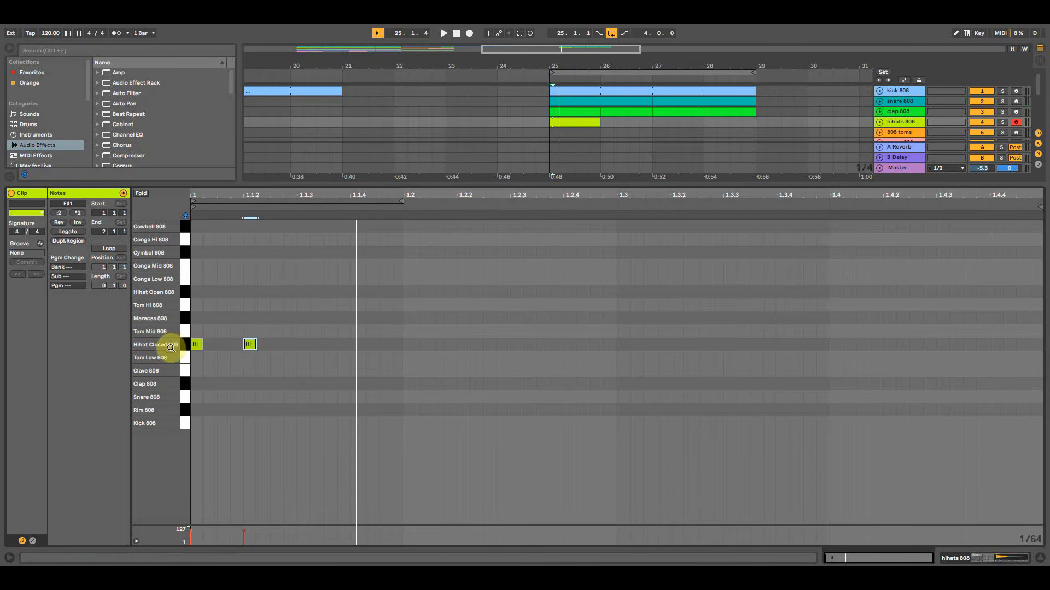
# Audition the open hi-hat, add a sixteenth-long Hihat Open 808 note at 1.1.3 and play the pattern.
pyautogui.click(186, 289)
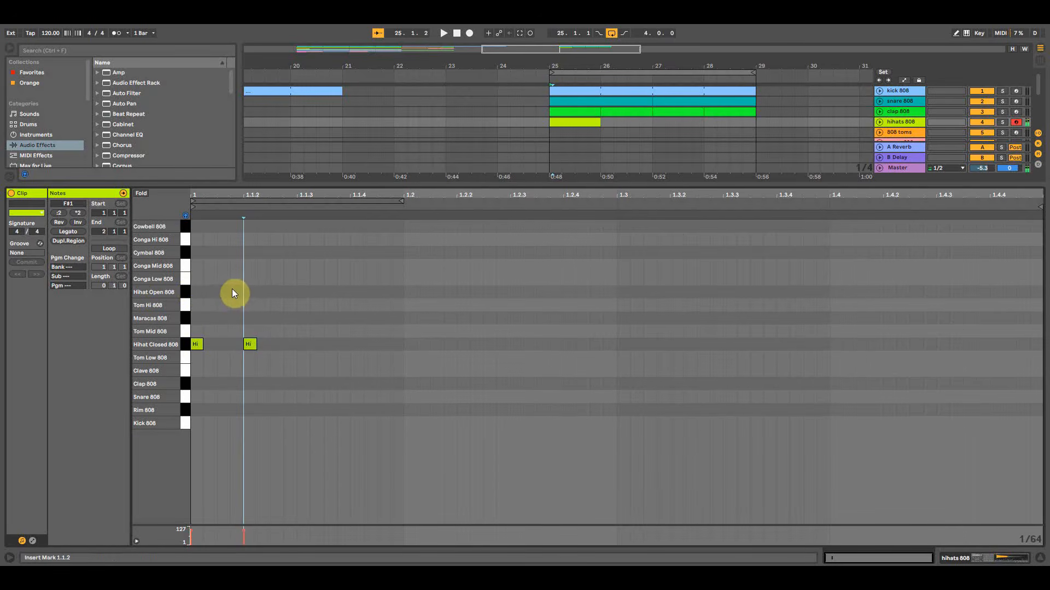
pyautogui.doubleClick(299, 292)
pyautogui.moveTo(309, 293); pyautogui.dragTo(349, 293)
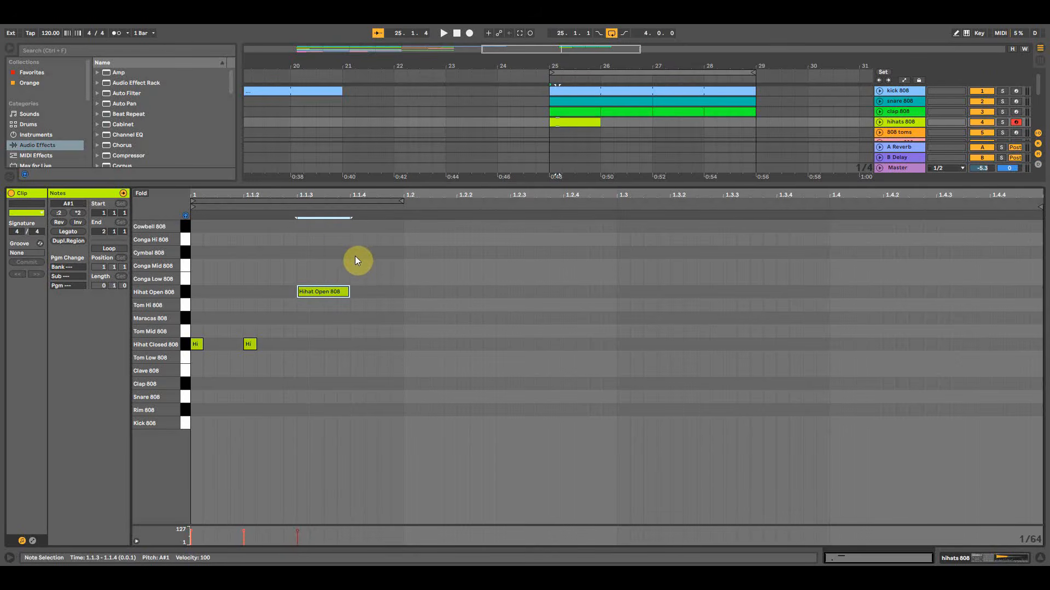
pyautogui.press('space')
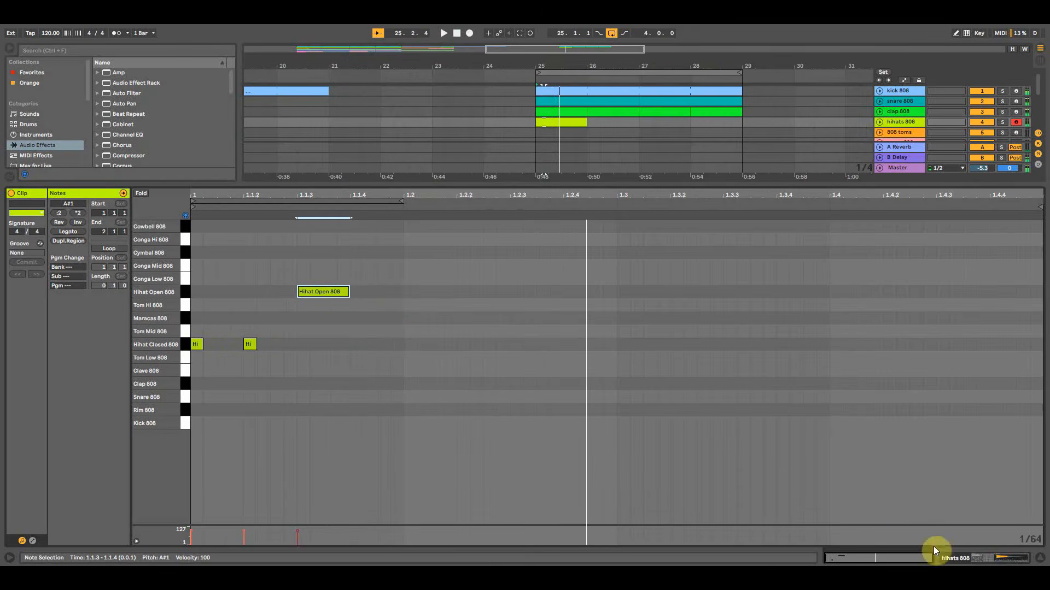
# Show the 808 Core Kit rack's Hihat Open 808 sample and audition it.
pyautogui.click(934, 548)
pyautogui.click(330, 448)
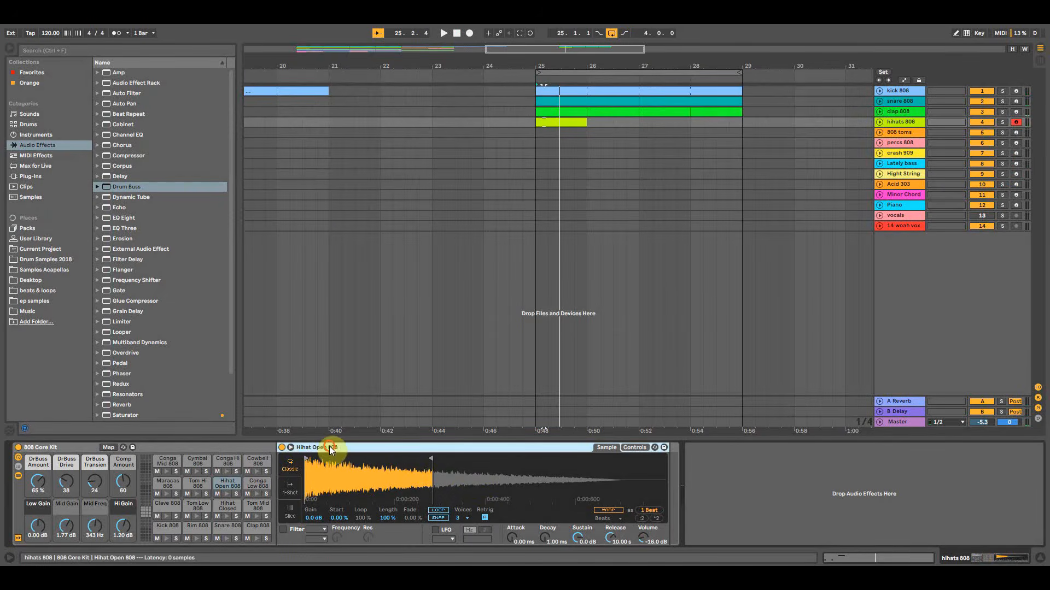
pyautogui.click(217, 485)
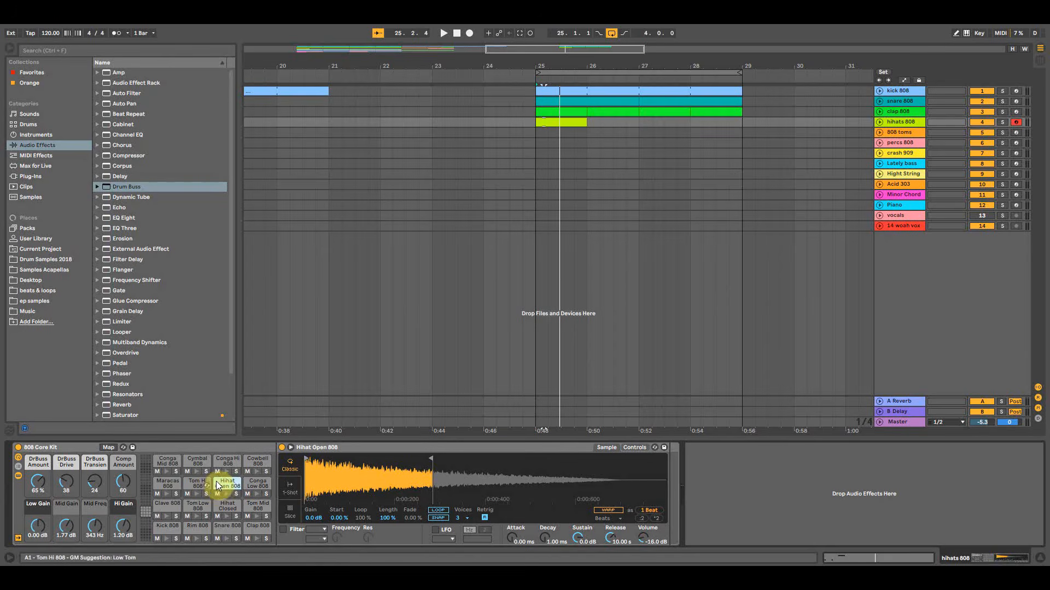
pyautogui.click(227, 494)
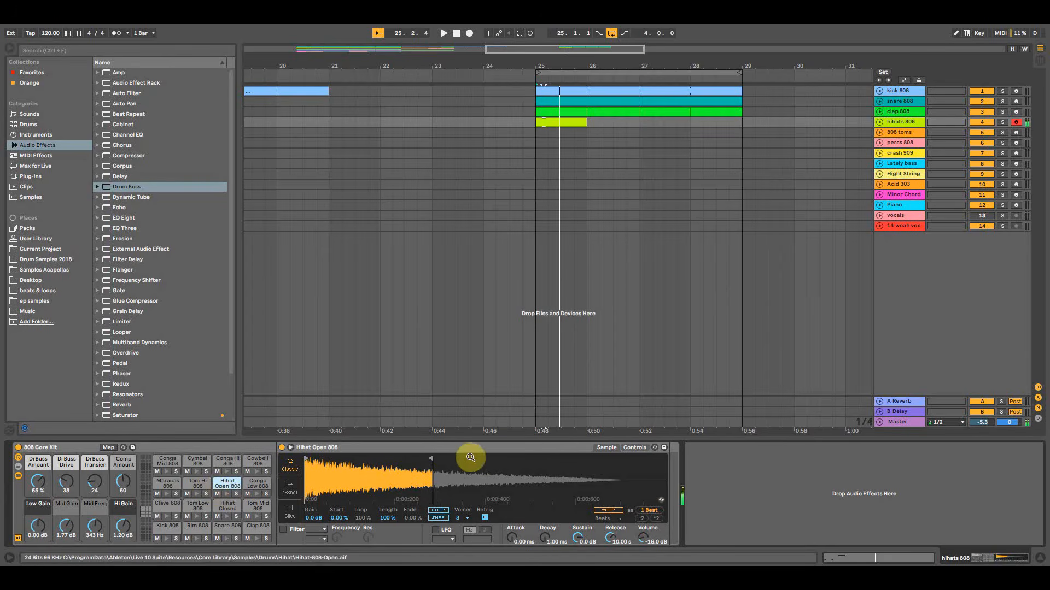
# Try the Hihat Open 808 sample at full length, then restore its shortened end, auditioning the pad both ways.
pyautogui.moveTo(432, 459); pyautogui.dragTo(664, 459)
pyautogui.click(226, 495)
pyautogui.click(227, 494)
pyautogui.click(226, 494)
pyautogui.click(226, 495)
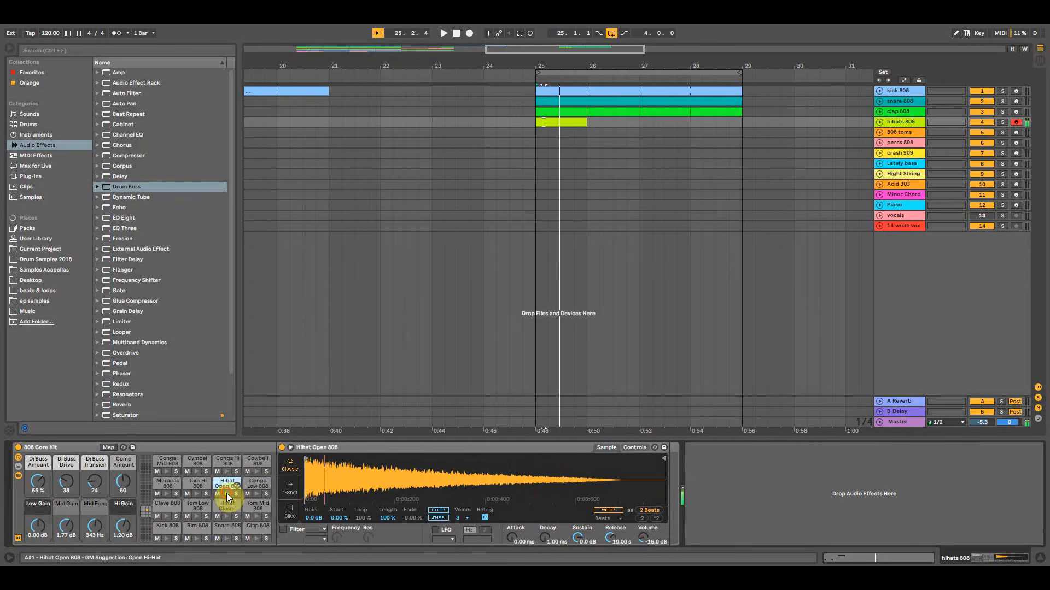
pyautogui.click(226, 494)
pyautogui.click(227, 494)
pyautogui.click(226, 494)
pyautogui.moveTo(660, 458); pyautogui.dragTo(435, 478)
pyautogui.click(227, 494)
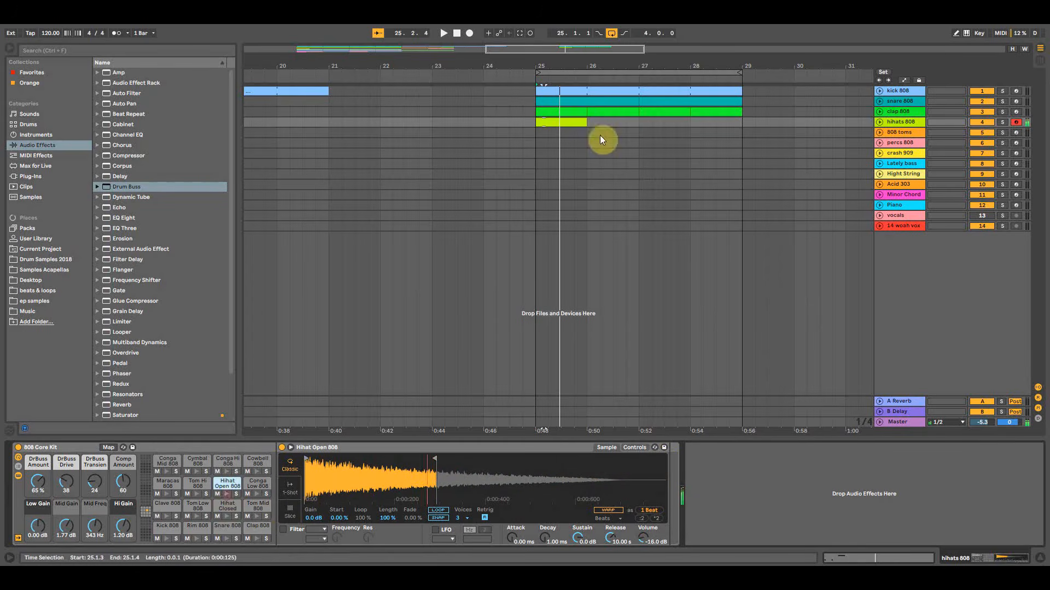
# Copy the closed hi-hat note to 1.2.1 and the open hi-hat note to 1.2.3, auditioning the pattern.
pyautogui.doubleClick(562, 122)
pyautogui.click(378, 393)
pyautogui.press('space')
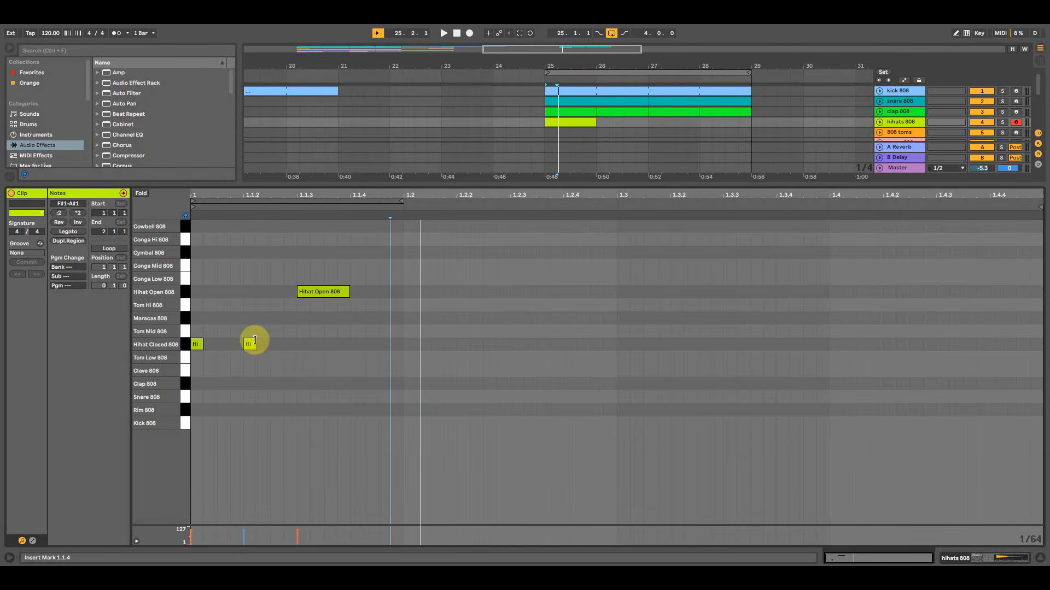
pyautogui.moveTo(250, 345); pyautogui.dragTo(410, 349)
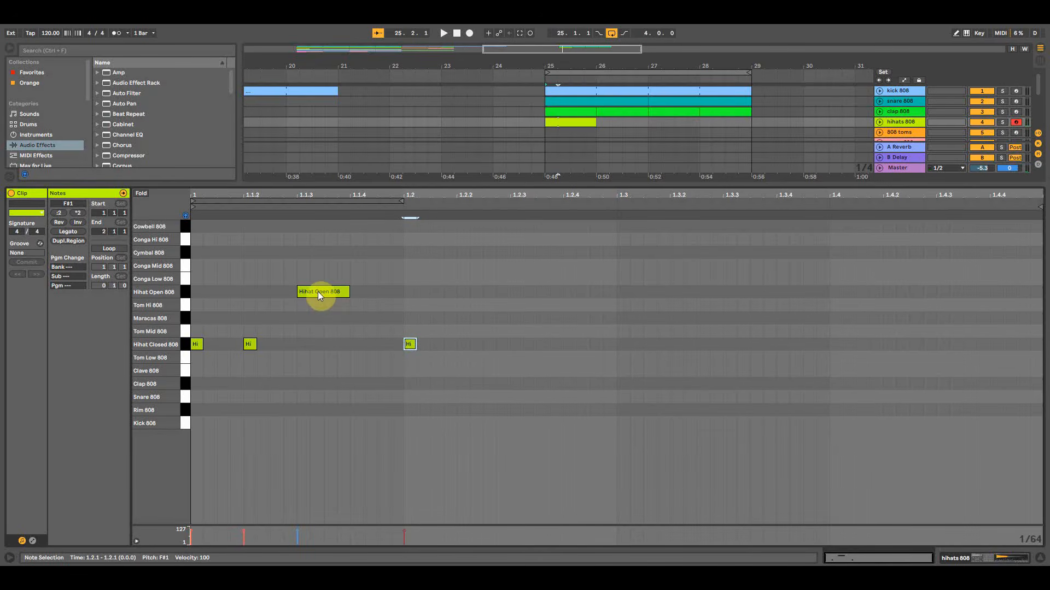
pyautogui.moveTo(320, 296); pyautogui.dragTo(527, 295)
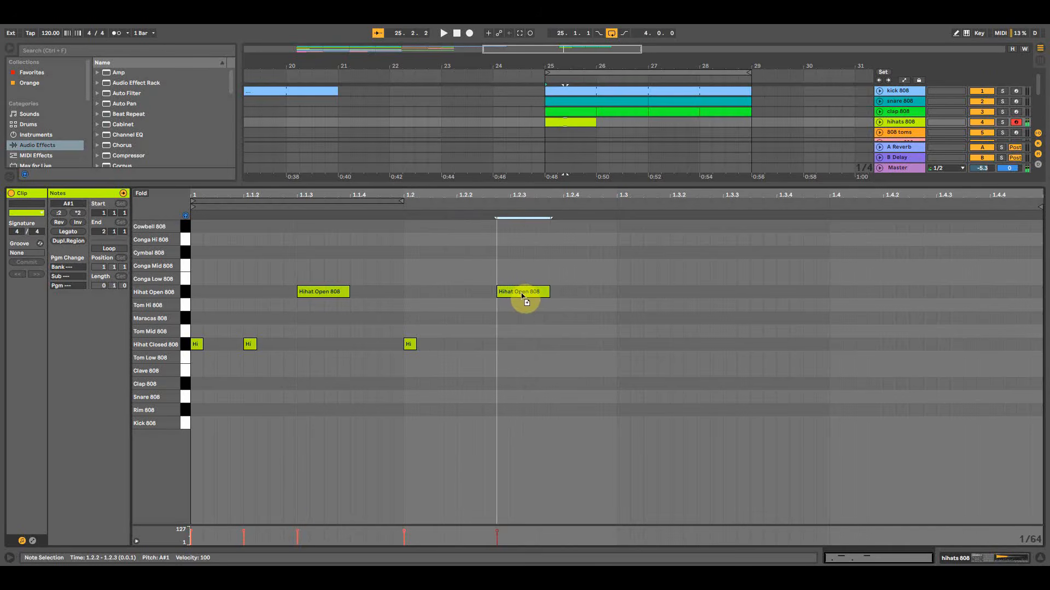
pyautogui.press('space')
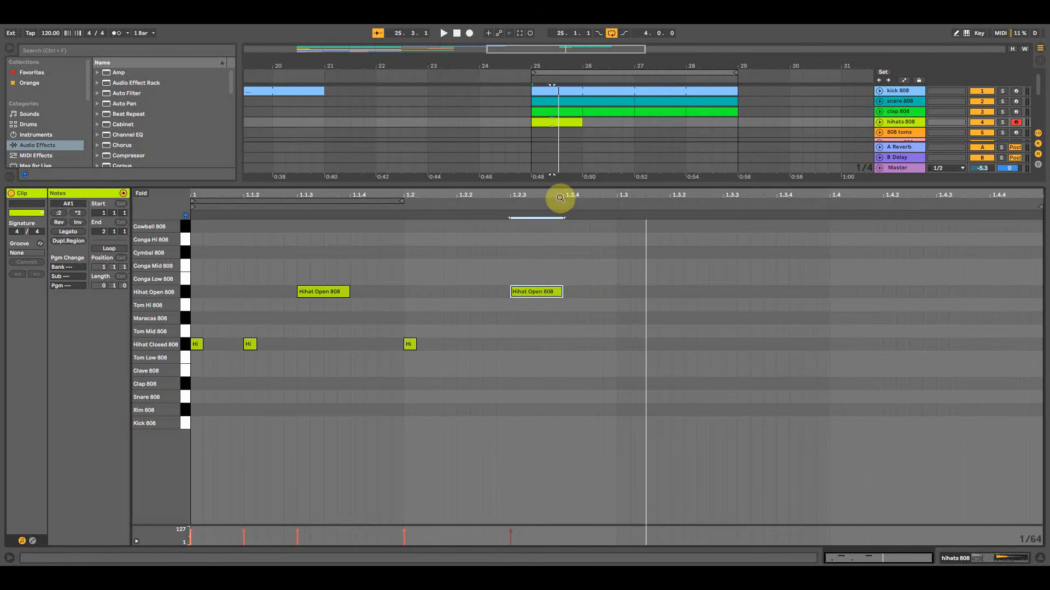
# Unfold the hihats 808 track and copy all notes of the first two beats to start at 1.3.
pyautogui.click(878, 122)
pyautogui.moveTo(592, 376); pyautogui.dragTo(159, 233)
pyautogui.moveTo(196, 344); pyautogui.dragTo(621, 345)
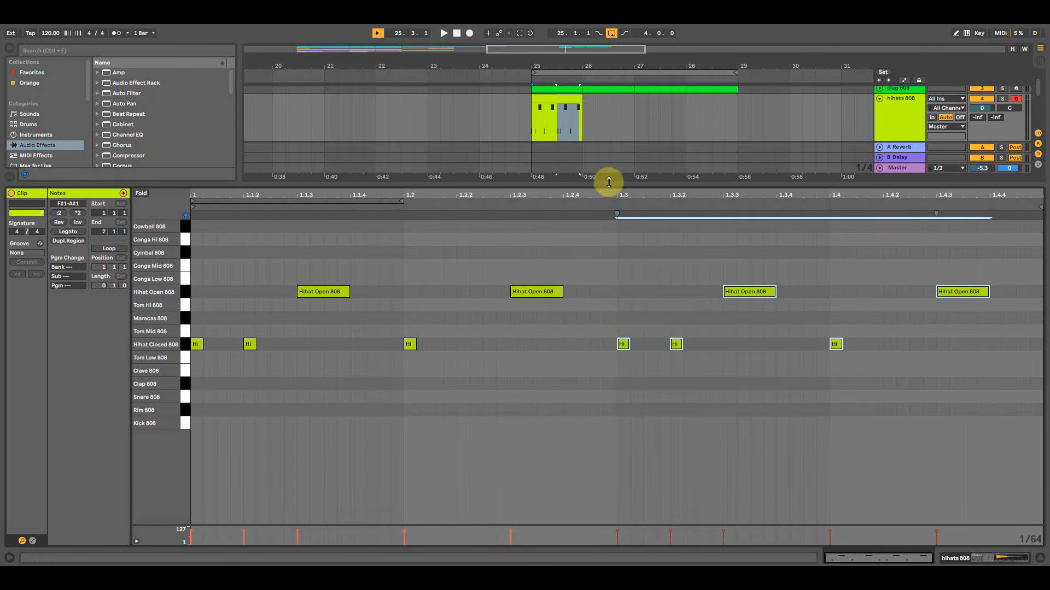
# Enlarge the arrangement area and play the finished hi-hat bar with the other drums from bar 25.
pyautogui.moveTo(607, 184); pyautogui.dragTo(607, 234)
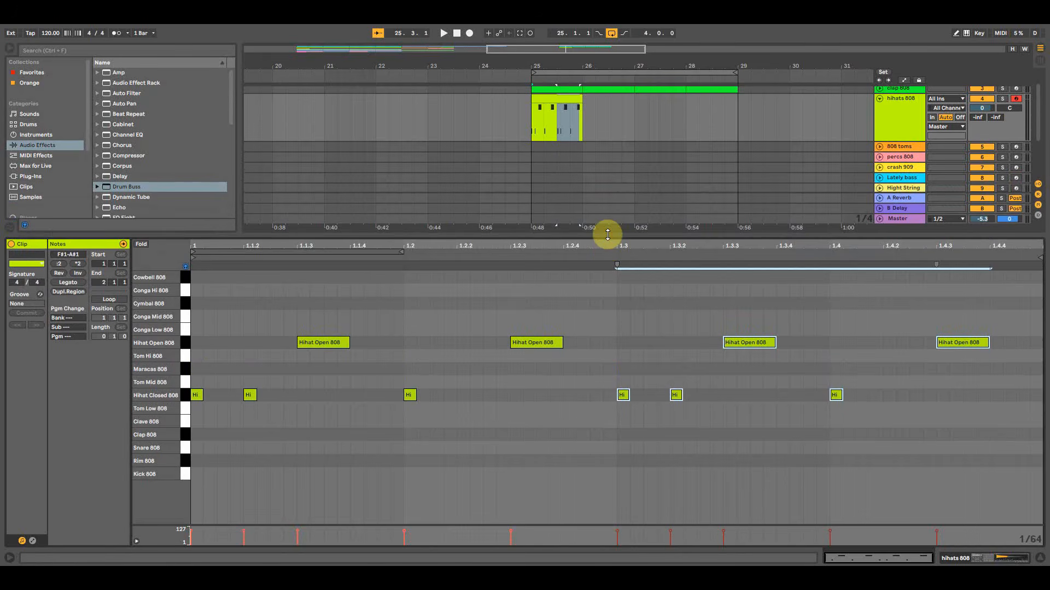
pyautogui.click(533, 113)
pyautogui.press('space')
pyautogui.press('space')
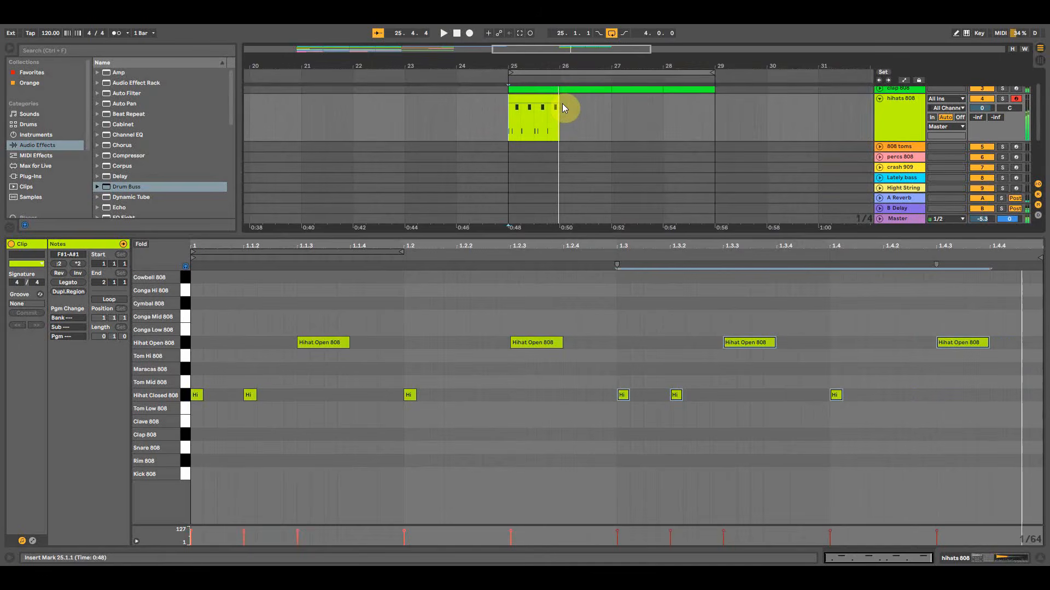
pyautogui.click(508, 119)
pyautogui.press('space')
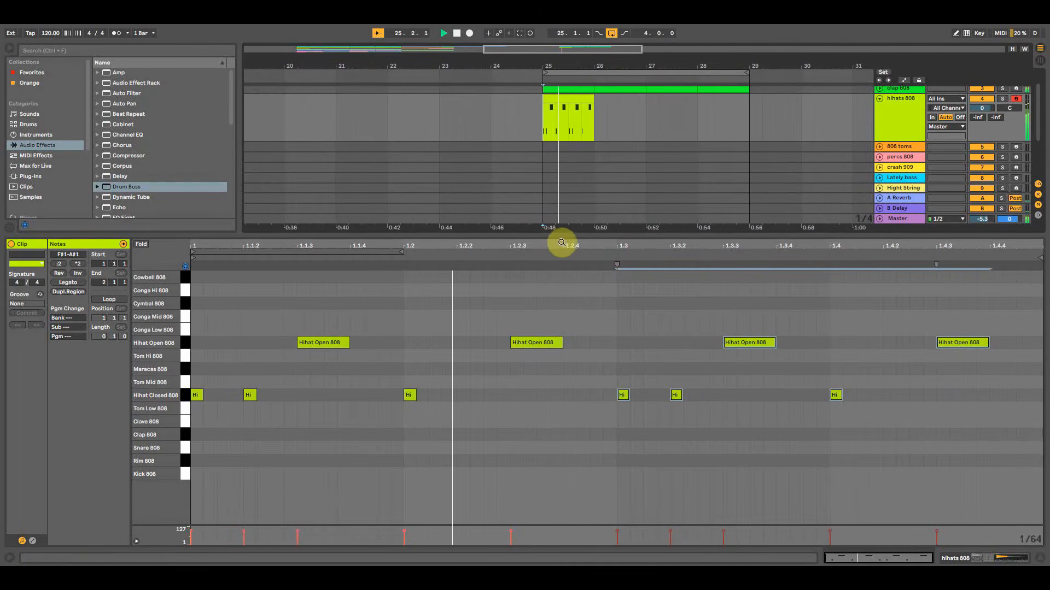
pyautogui.moveTo(563, 234); pyautogui.dragTo(563, 324)
pyautogui.press('space')
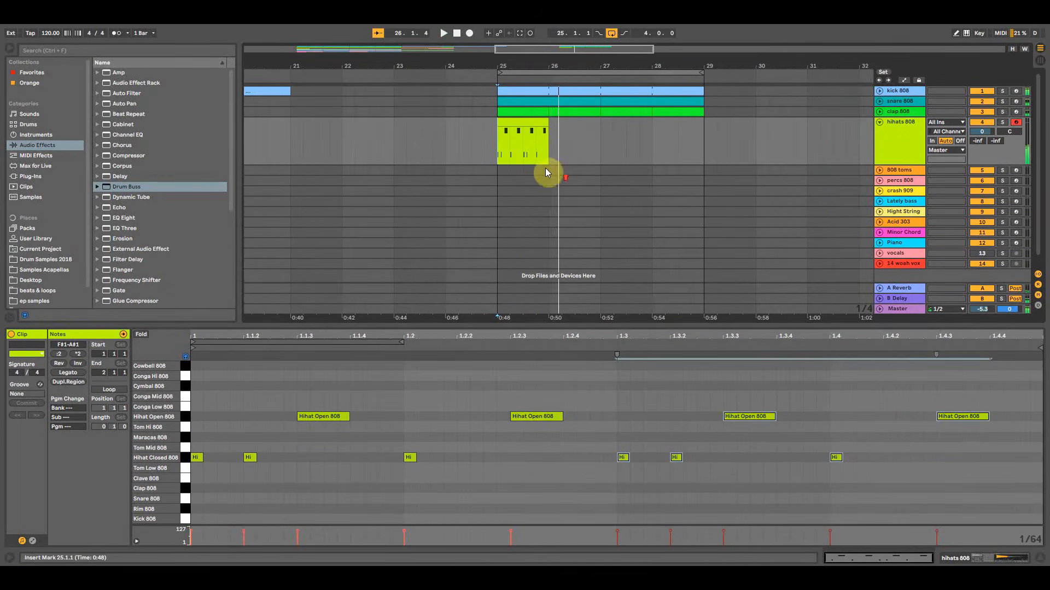
# Duplicate the one-bar hi-hat clip three times to fill bars 25 to 28 and play the beat from bar 25.
pyautogui.click(538, 123)
pyautogui.hotkey('ctrl', 'd')
pyautogui.hotkey('ctrl', 'd')
pyautogui.hotkey('ctrl', 'd')
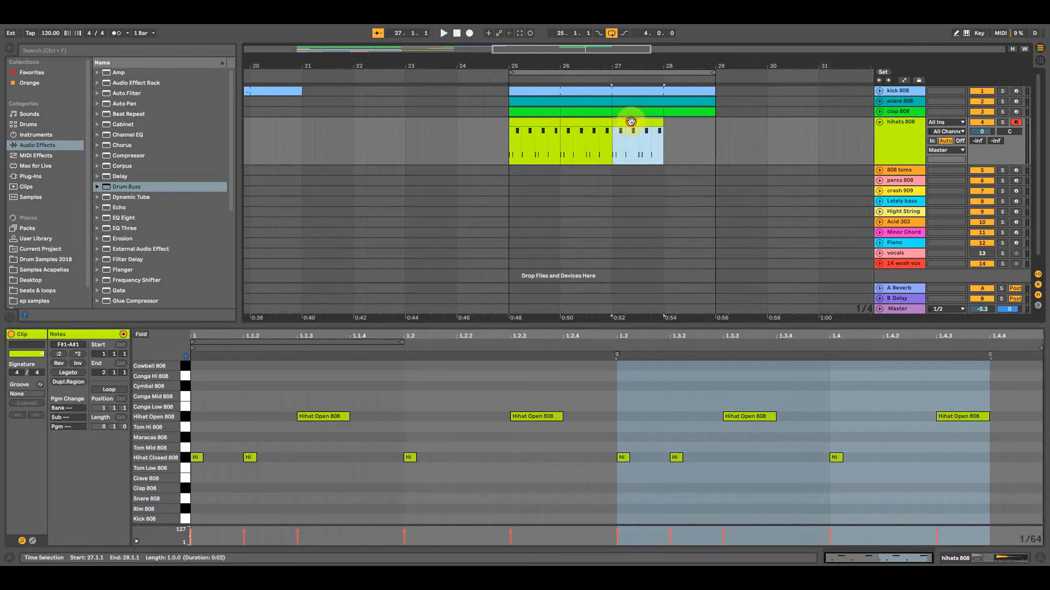
pyautogui.click(676, 120)
pyautogui.click(510, 147)
pyautogui.press('space')
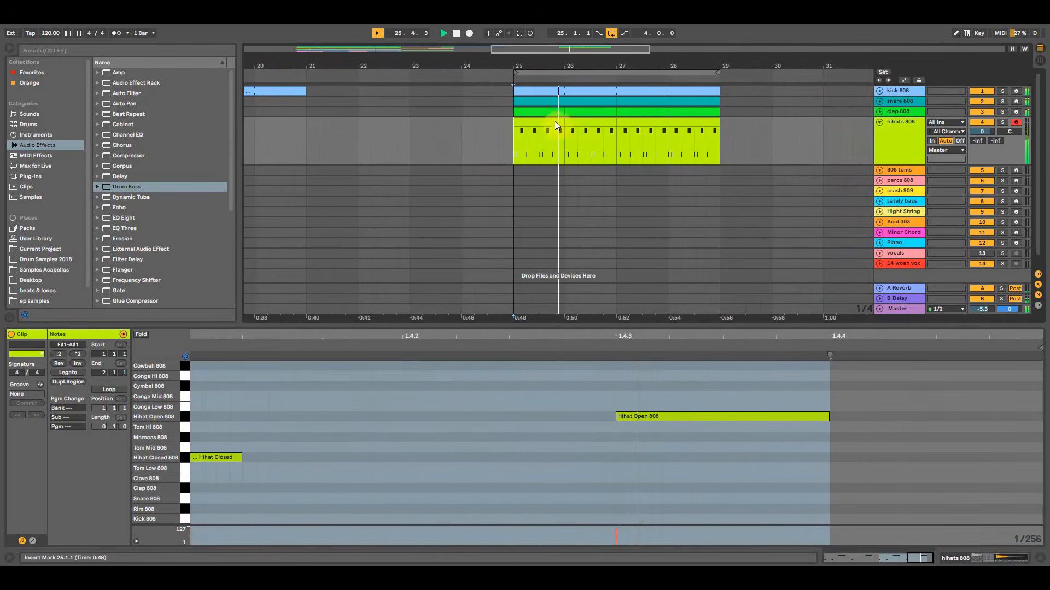
# Fold the hihats 808 track and arm the 808 toms track for recording.
pyautogui.click(879, 123)
pyautogui.press('-')
pyautogui.press('-')
pyautogui.press('-')
pyautogui.press('space')
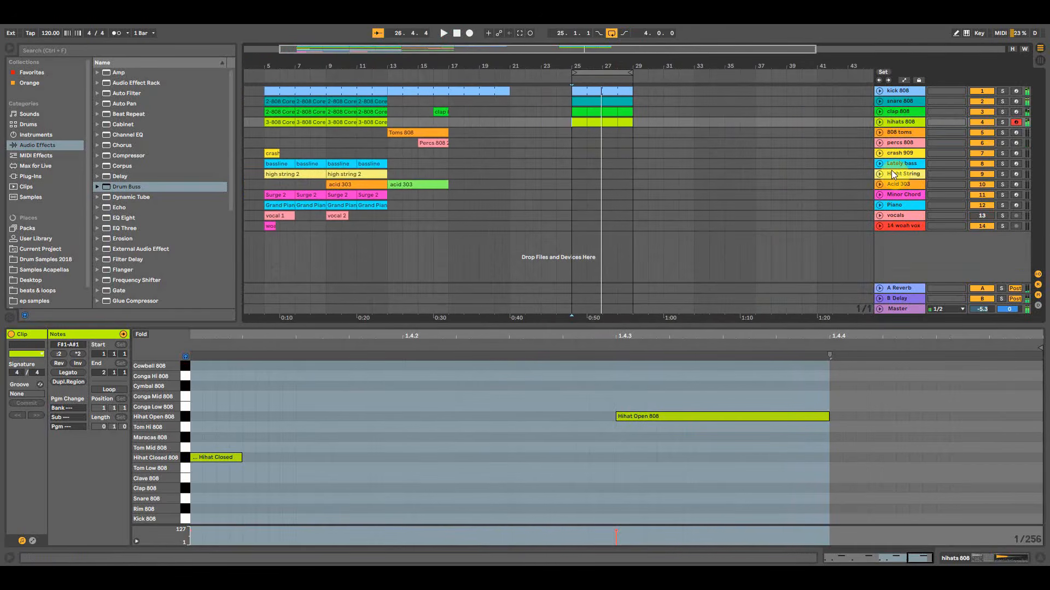
pyautogui.click(901, 133)
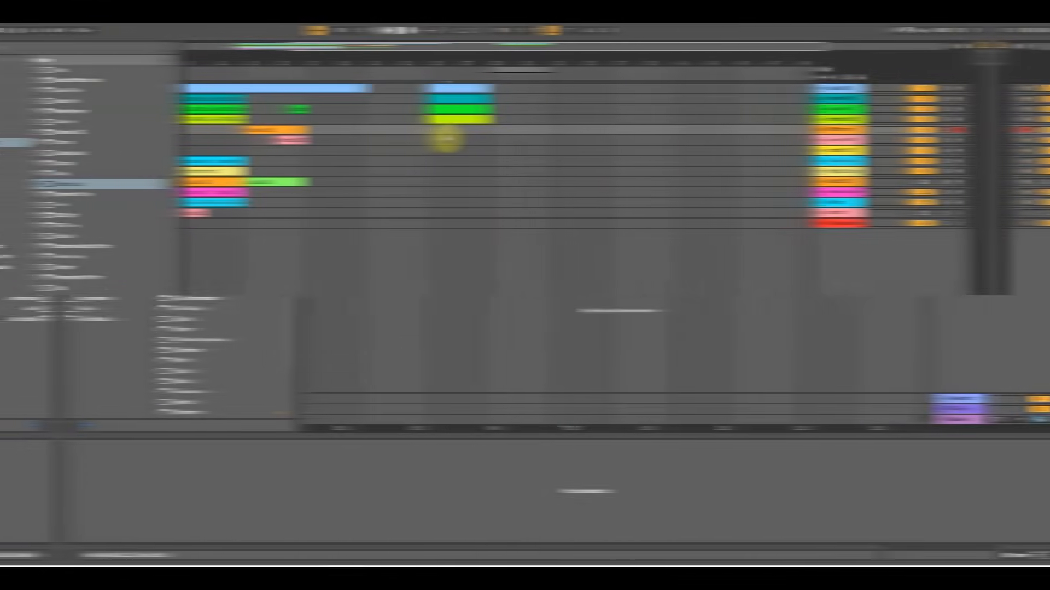
# Place the insert marker at bar 25 on the 808 toms track and play the arrangement.
pyautogui.click(503, 134)
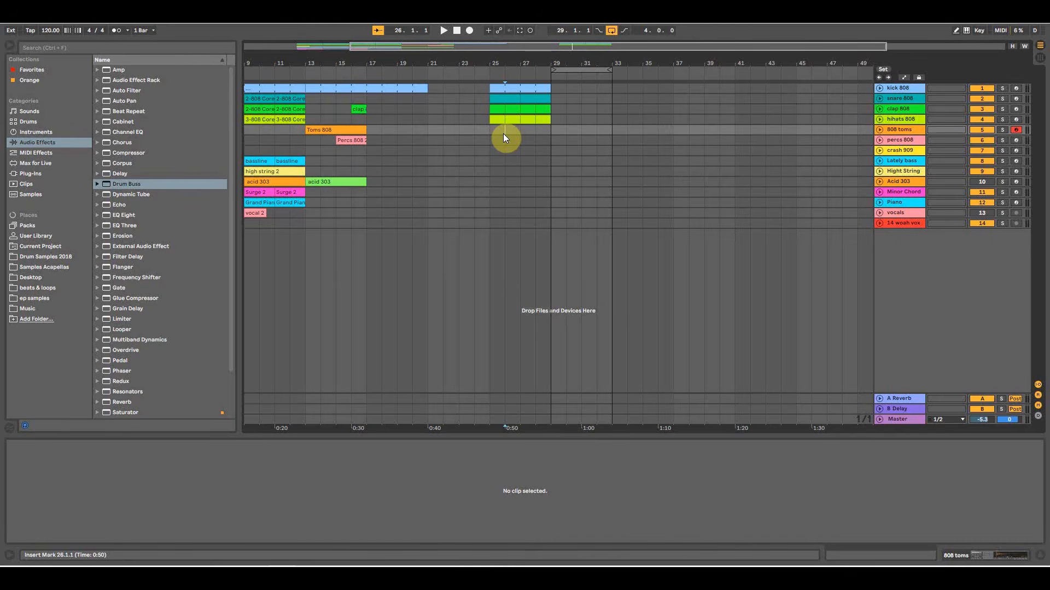
pyautogui.click(491, 133)
pyautogui.press('space')
pyautogui.press('space')
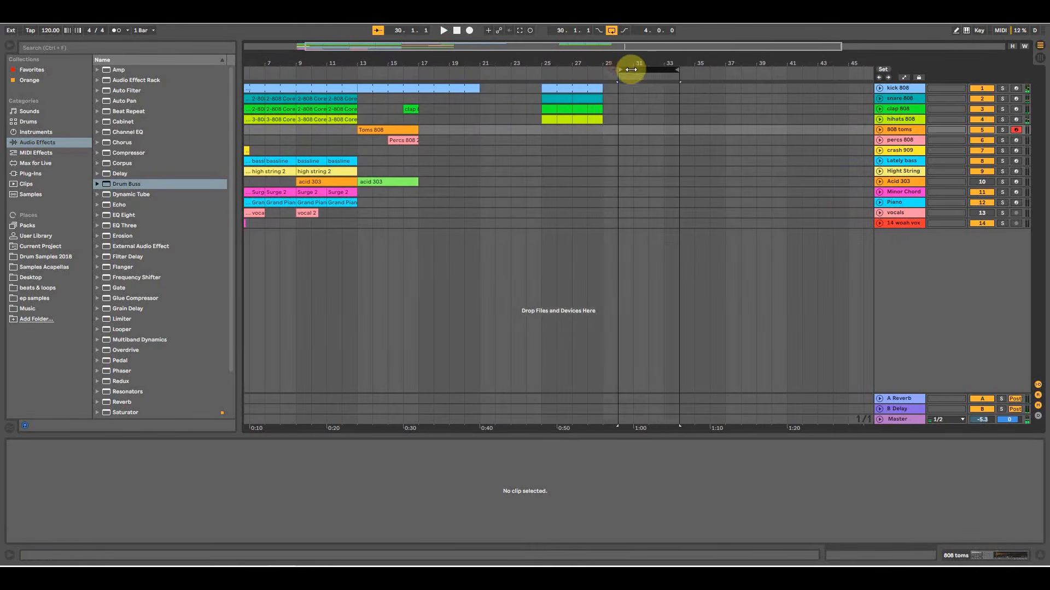
# Copy the kick 808 clips of bars 25 to 28 to bar 29 and play from there.
pyautogui.click(580, 86)
pyautogui.moveTo(581, 86); pyautogui.dragTo(638, 87)
pyautogui.click(605, 108)
pyautogui.press('space')
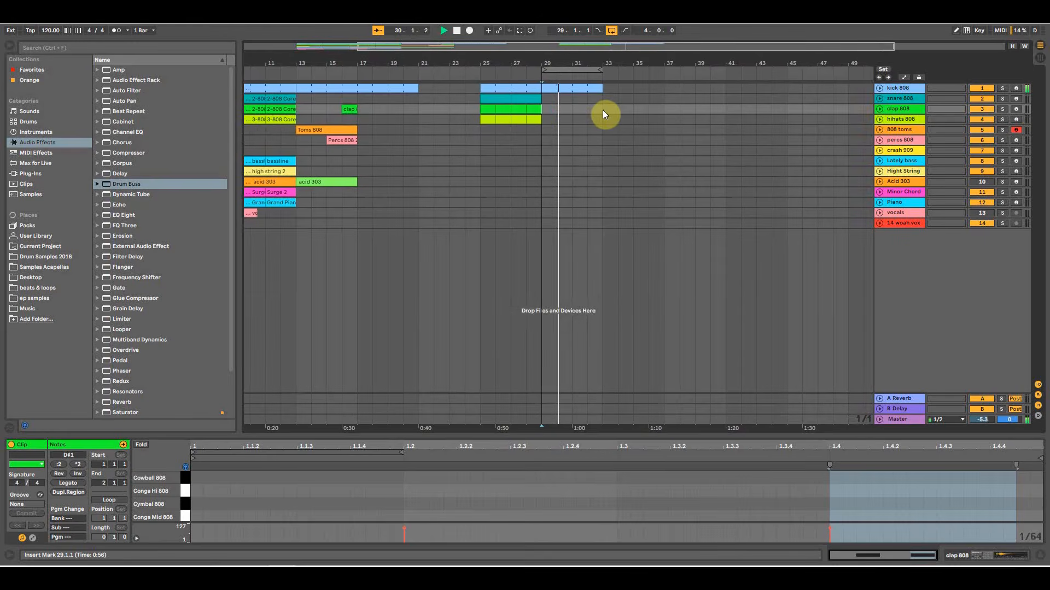
# Select the 808 toms track, move its Toms 808 clip to bar 17 and play it with the kick.
pyautogui.click(902, 129)
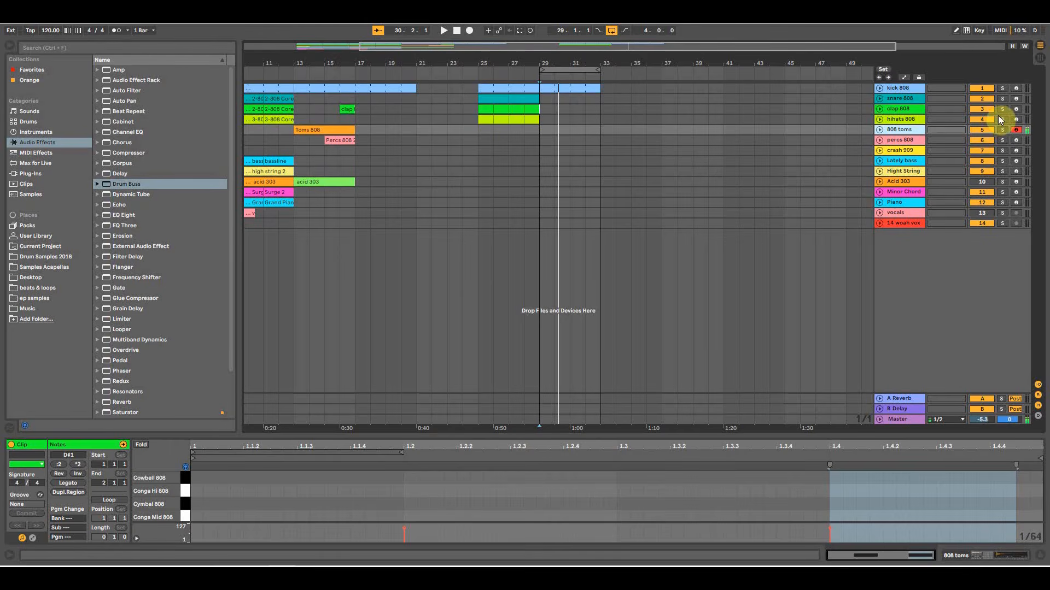
pyautogui.moveTo(572, 433); pyautogui.dragTo(520, 162)
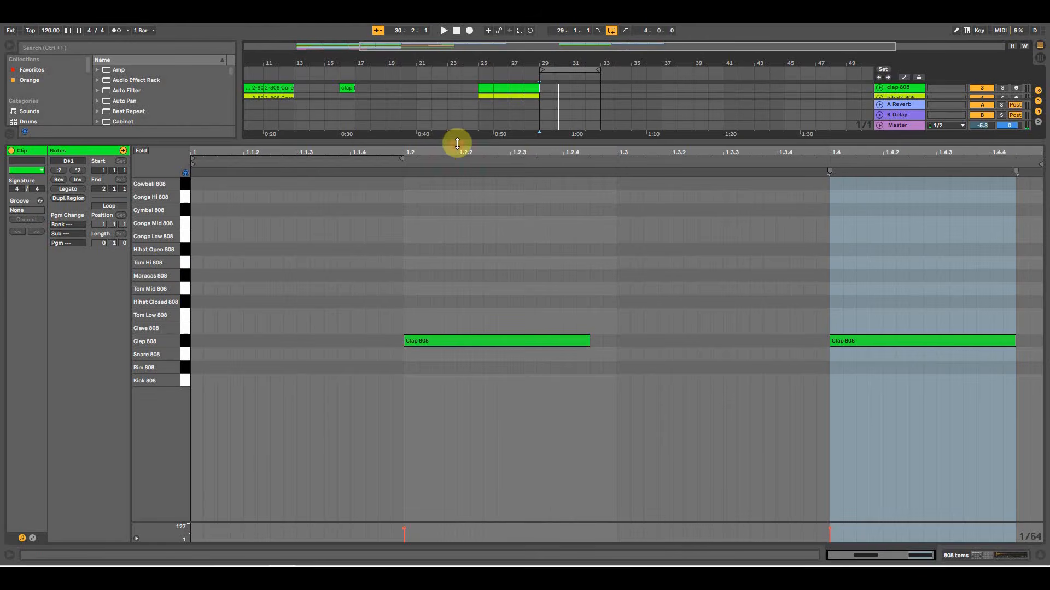
pyautogui.moveTo(457, 145); pyautogui.dragTo(448, 428)
pyautogui.click(506, 137)
pyautogui.moveTo(304, 130); pyautogui.dragTo(378, 133)
pyautogui.press('space')
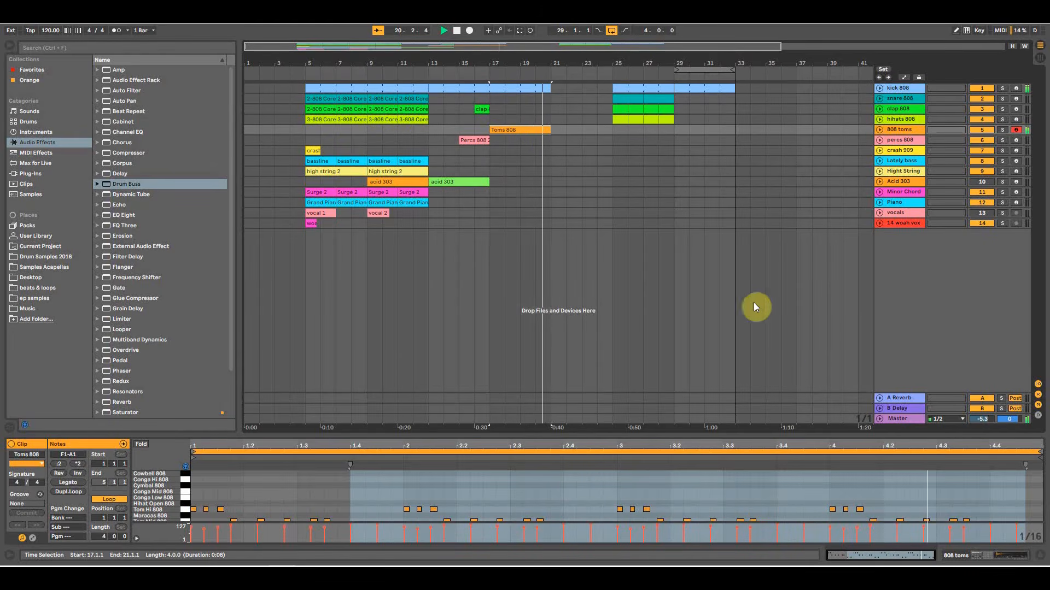
# Stop playback and record a toms performance on the 808 toms track from bar 28 into bar 30, over the kick.
pyautogui.press('space')
pyautogui.click(674, 130)
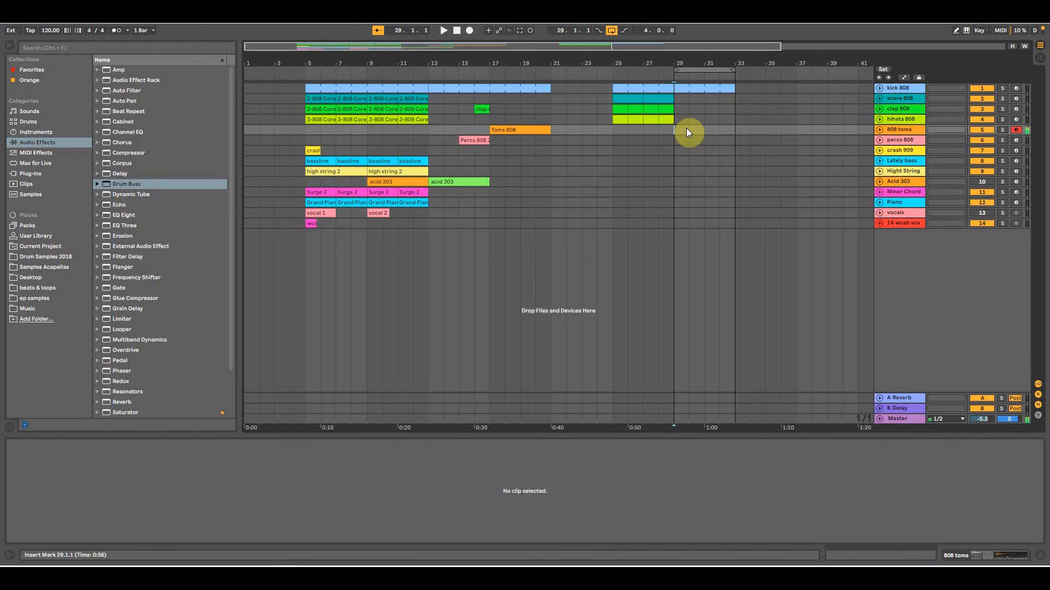
pyautogui.click(674, 129)
pyautogui.click(657, 132)
pyautogui.press('F9')
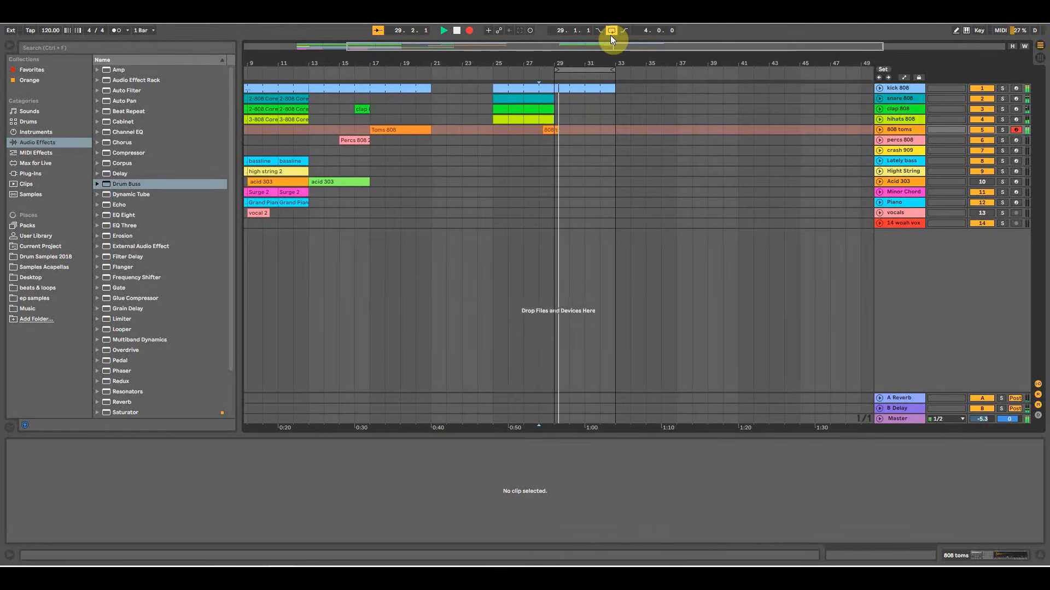
pyautogui.press('space')
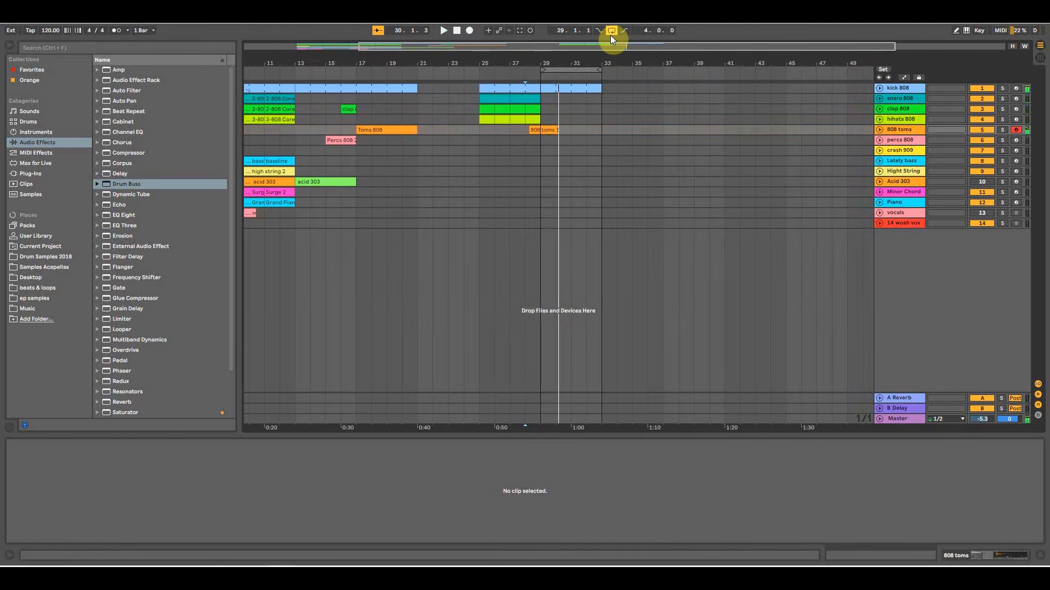
# Trim the recorded 808 toms clip to the single bar 29 and quantize all of its notes.
pyautogui.click(542, 129)
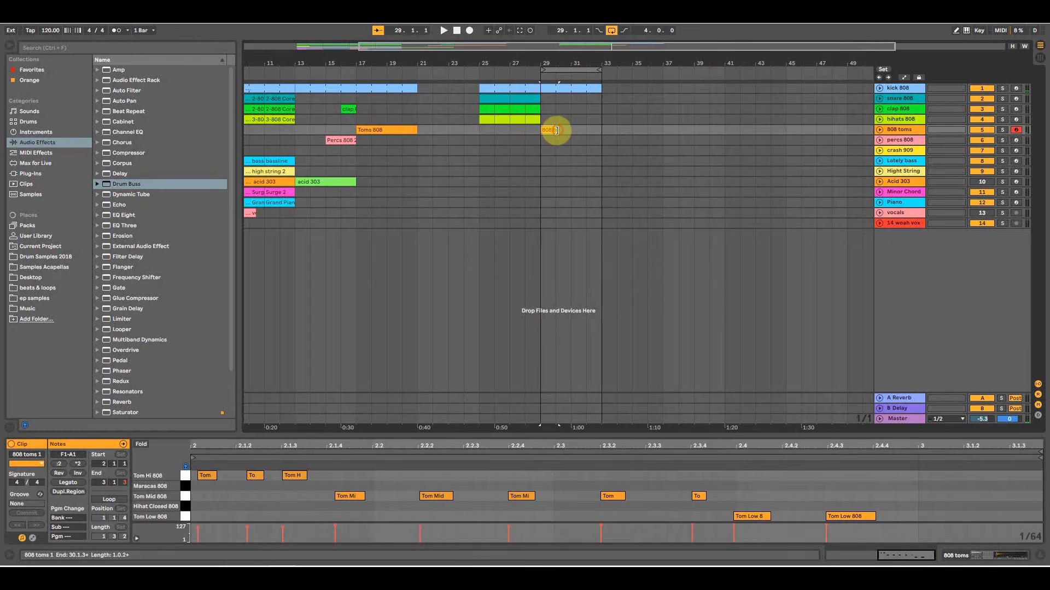
pyautogui.moveTo(556, 130); pyautogui.dragTo(553, 130)
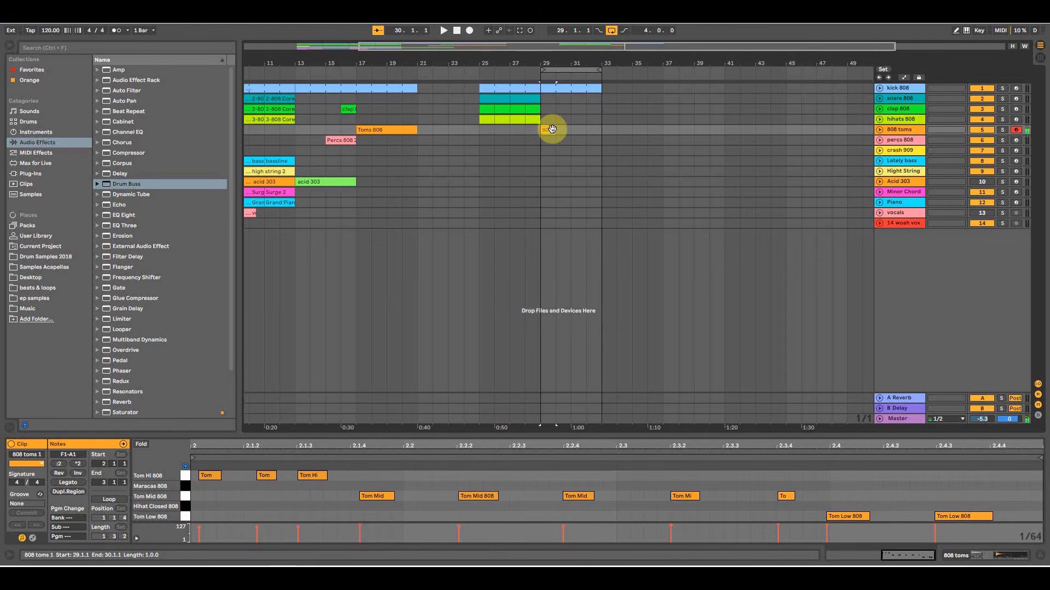
pyautogui.moveTo(554, 433); pyautogui.dragTo(492, 138)
pyautogui.moveTo(211, 416); pyautogui.dragTo(1005, 143)
pyautogui.hotkey('ctrl', 'u')
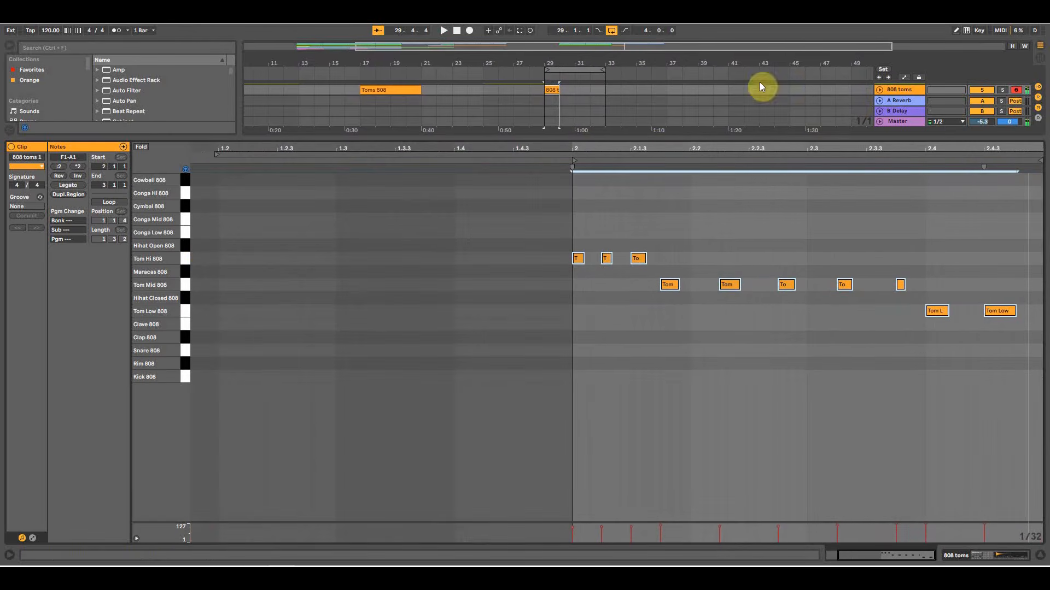
# Shorten the loop to one bar at bar 29 and play back the quantized toms.
pyautogui.moveTo(605, 70); pyautogui.dragTo(568, 82)
pyautogui.press('space')
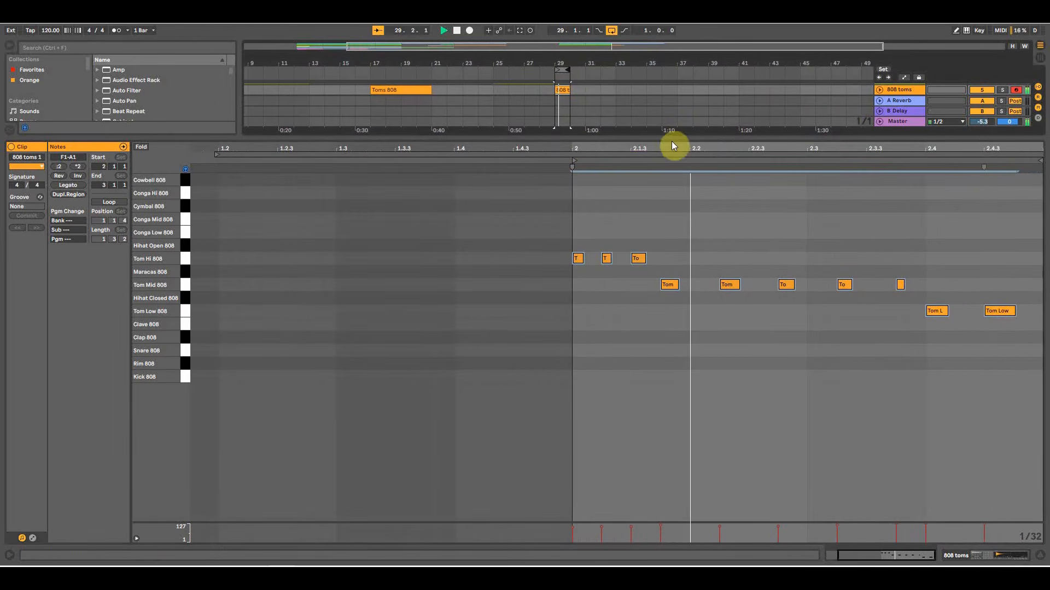
pyautogui.click(677, 147)
pyautogui.click(670, 370)
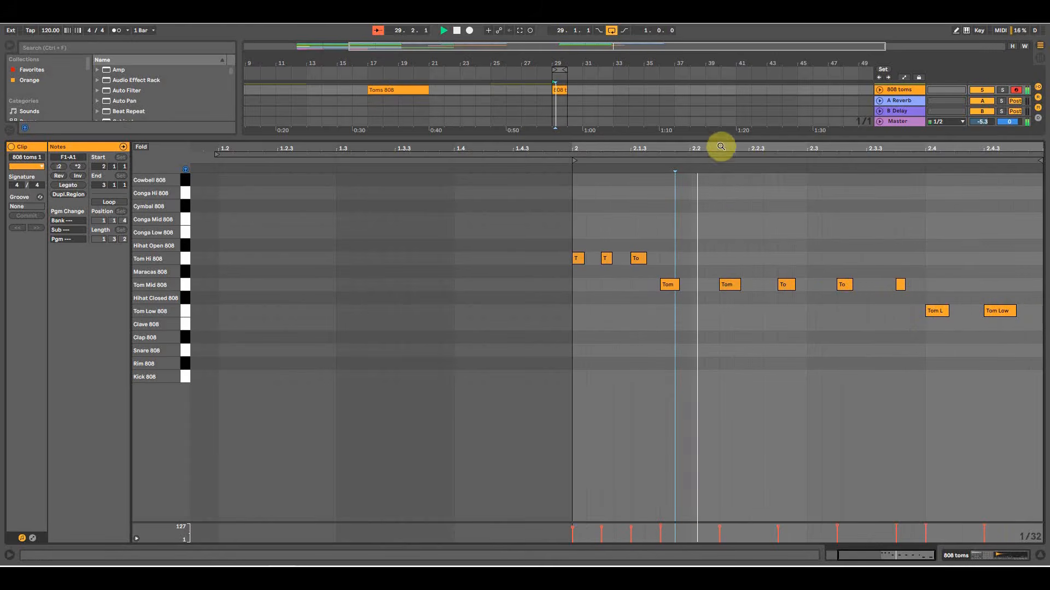
pyautogui.moveTo(726, 138); pyautogui.dragTo(705, 284)
pyautogui.press('space')
# Duplicate the one-bar toms clip to bar 30 and consolidate both clips into one two-bar clip.
pyautogui.click(554, 128)
pyautogui.moveTo(573, 63); pyautogui.dragTo(573, 71)
pyautogui.scroll(1, 547, 129)
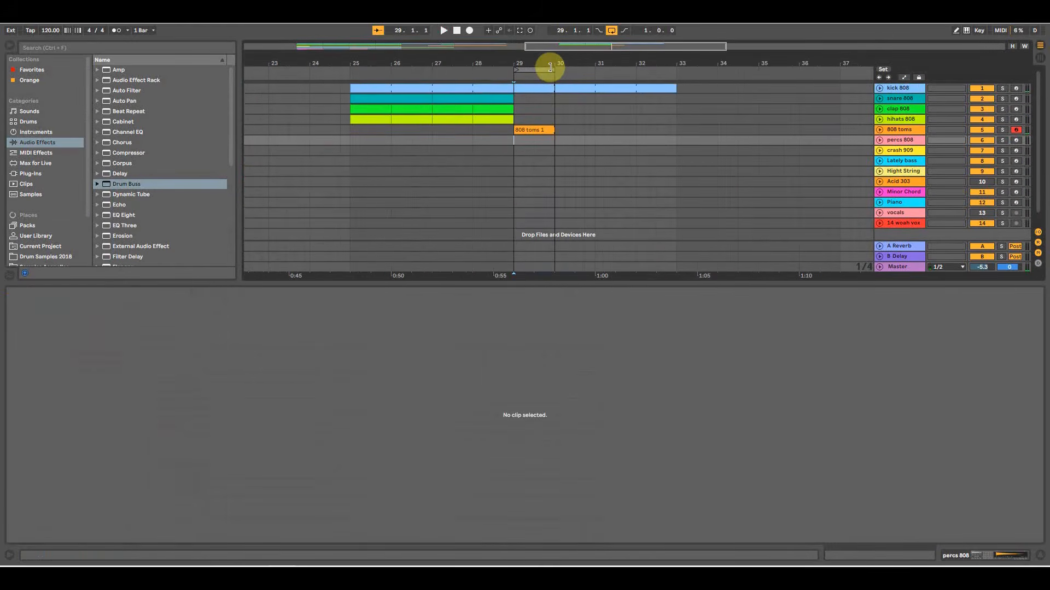
pyautogui.click(540, 129)
pyautogui.hotkey('ctrl', 'd')
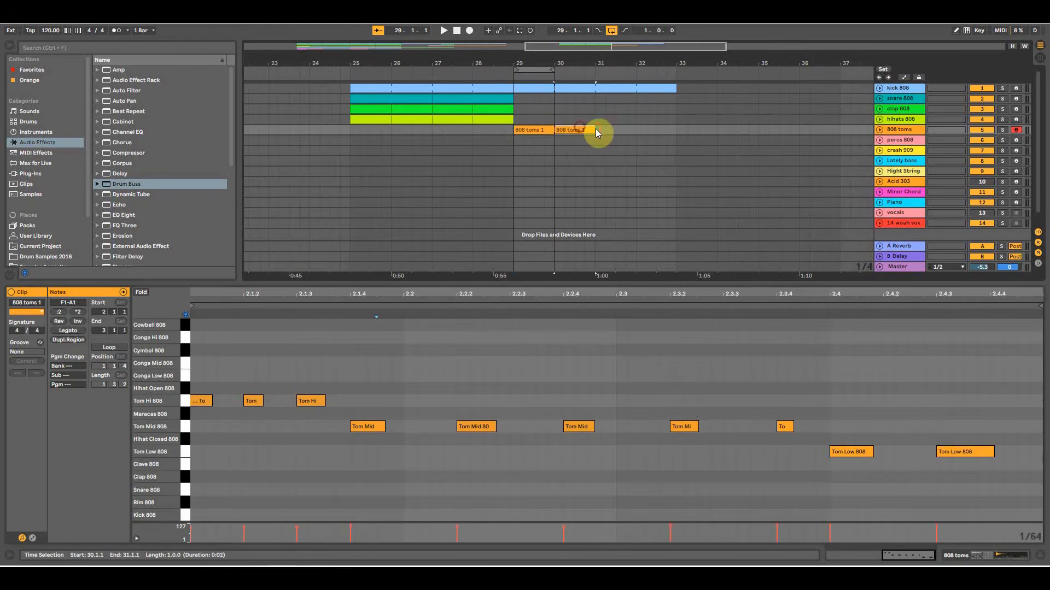
pyautogui.keyDown('shift'); pyautogui.click(524, 129); pyautogui.keyUp('shift')
pyautogui.rightClick(537, 132)
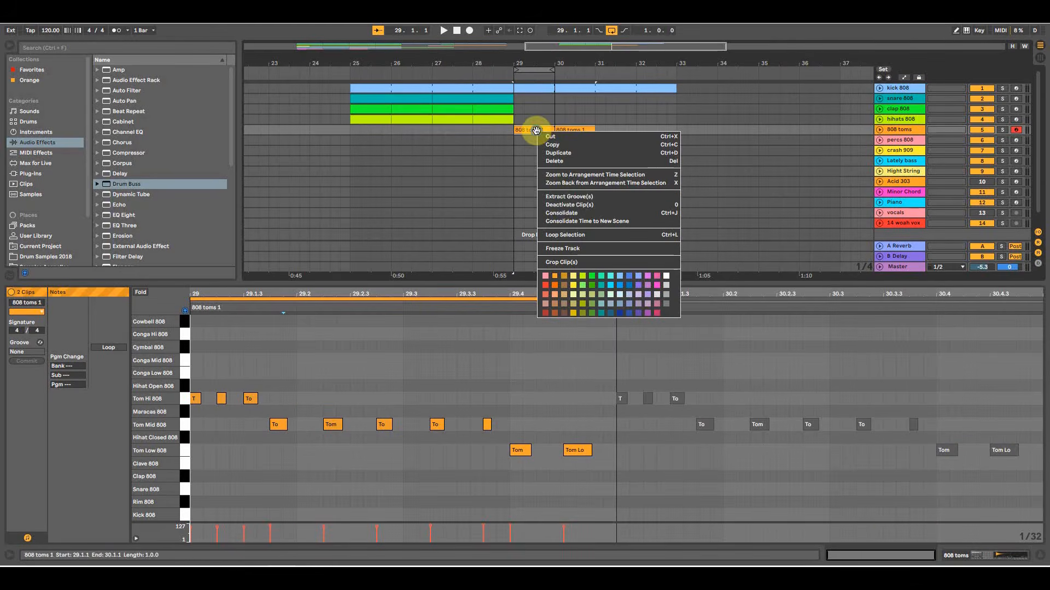
pyautogui.click(565, 217)
# Extend the loop to two bars from bar 29 and play the consolidated toms with the kick.
pyautogui.moveTo(553, 69); pyautogui.dragTo(572, 117)
pyautogui.press('space')
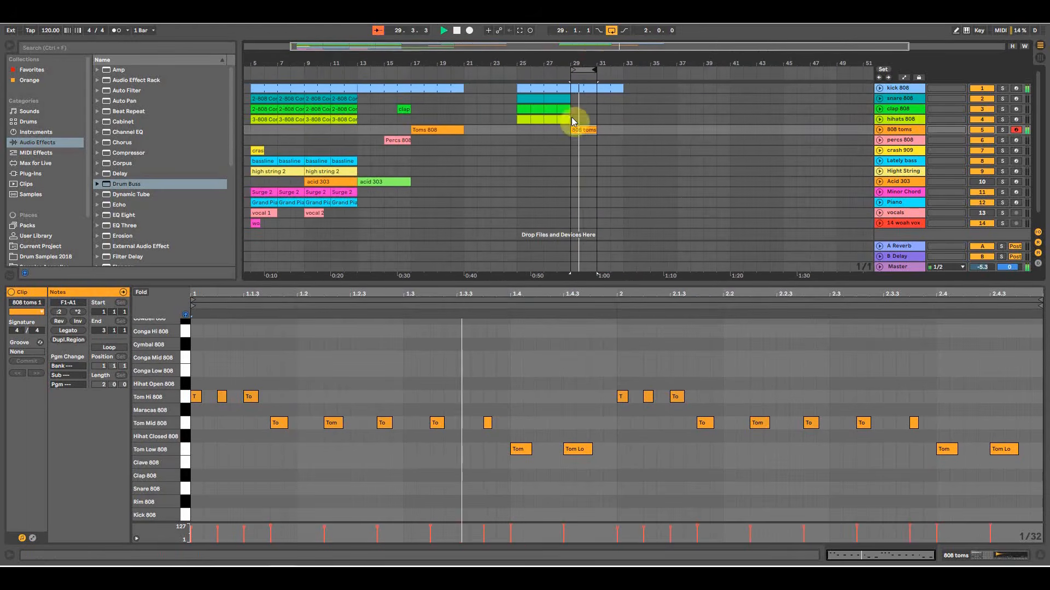
pyautogui.click(572, 156)
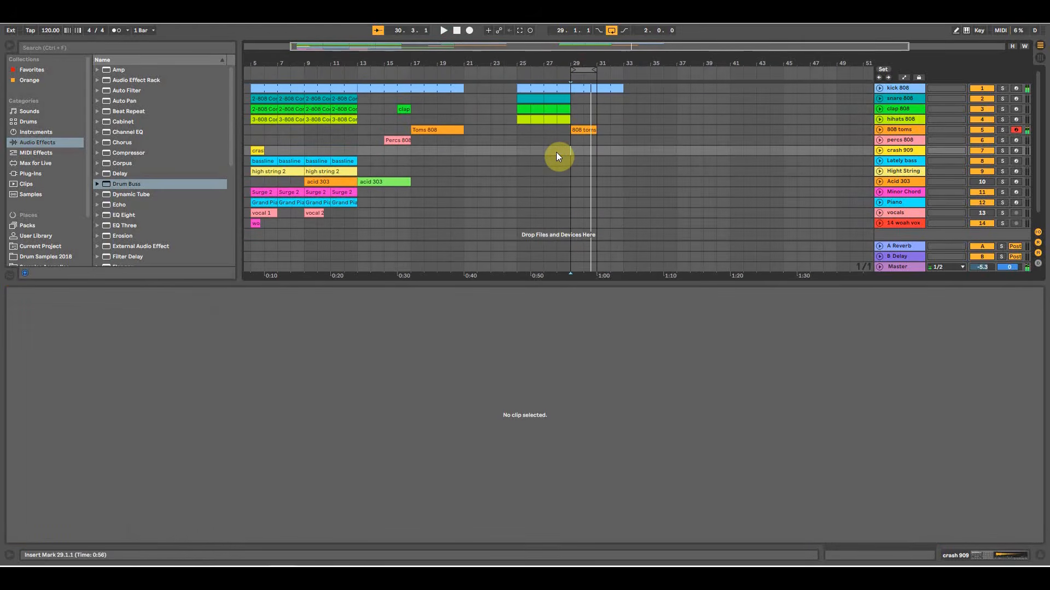
# Examine the rim, clave and cowbell notes of the Percs 808 2 clip at bar 15 on the percs 808 track.
pyautogui.click(896, 141)
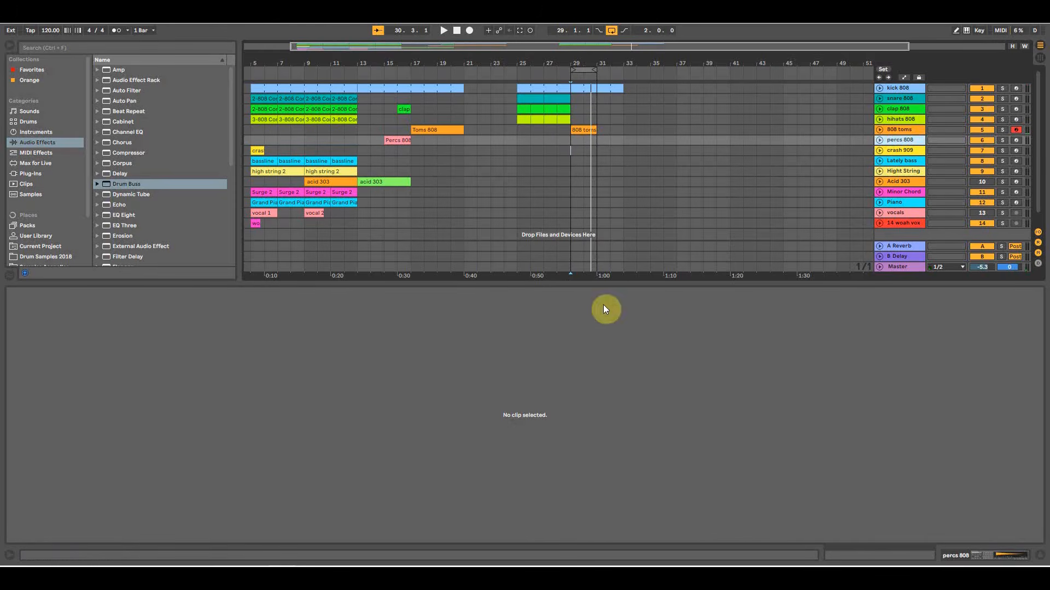
pyautogui.click(394, 140)
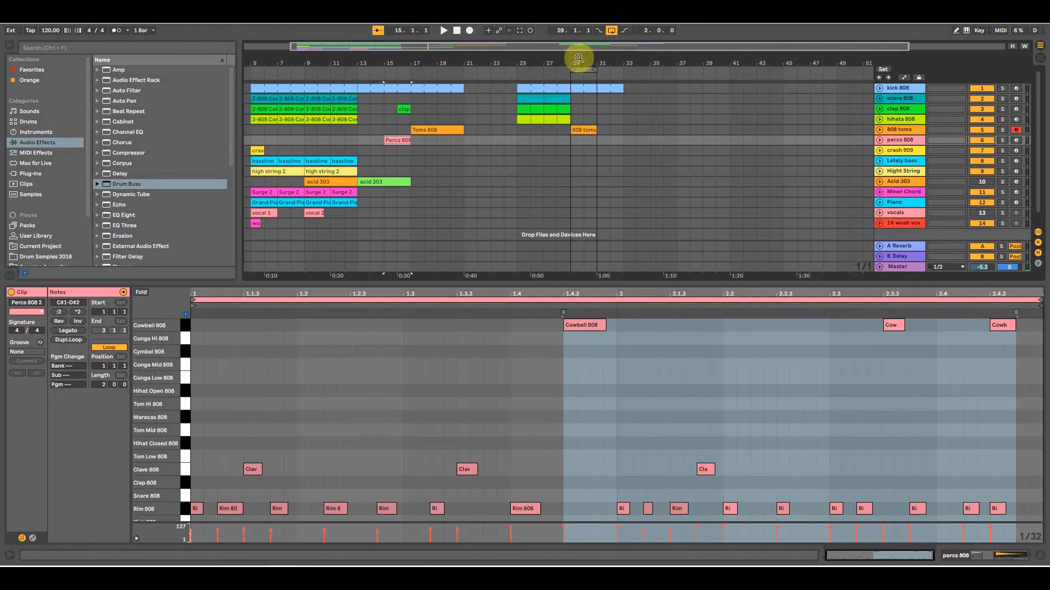
pyautogui.moveTo(579, 62); pyautogui.dragTo(544, 82)
pyautogui.moveTo(531, 289); pyautogui.dragTo(525, 407)
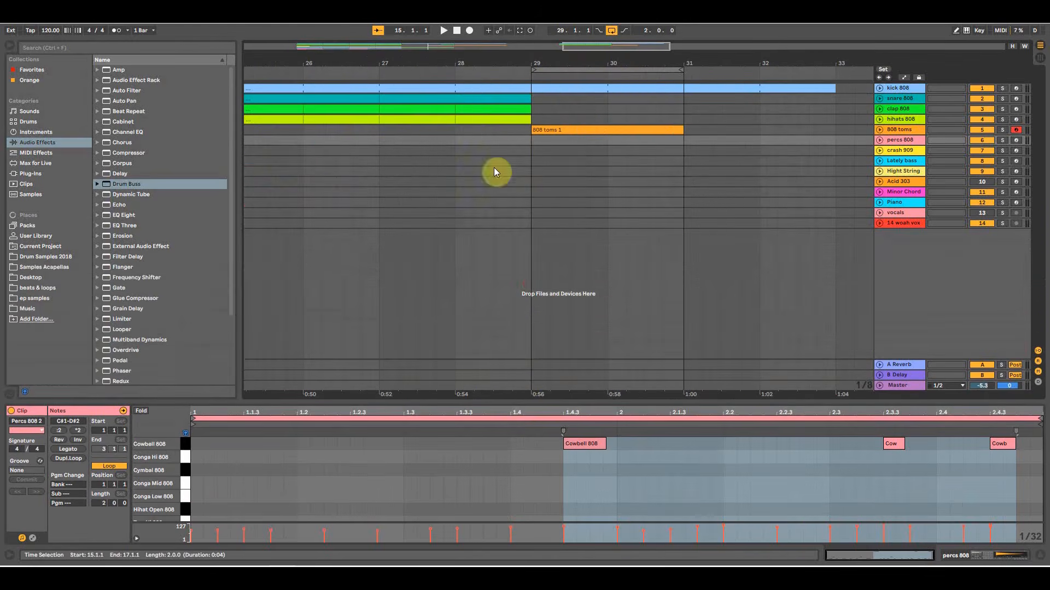
# Turn off looping and record a percussion part on the percs 808 track from bar 28.
pyautogui.click(531, 138)
pyautogui.moveTo(544, 60); pyautogui.dragTo(528, 54)
pyautogui.click(599, 31)
pyautogui.click(610, 31)
pyautogui.click(508, 140)
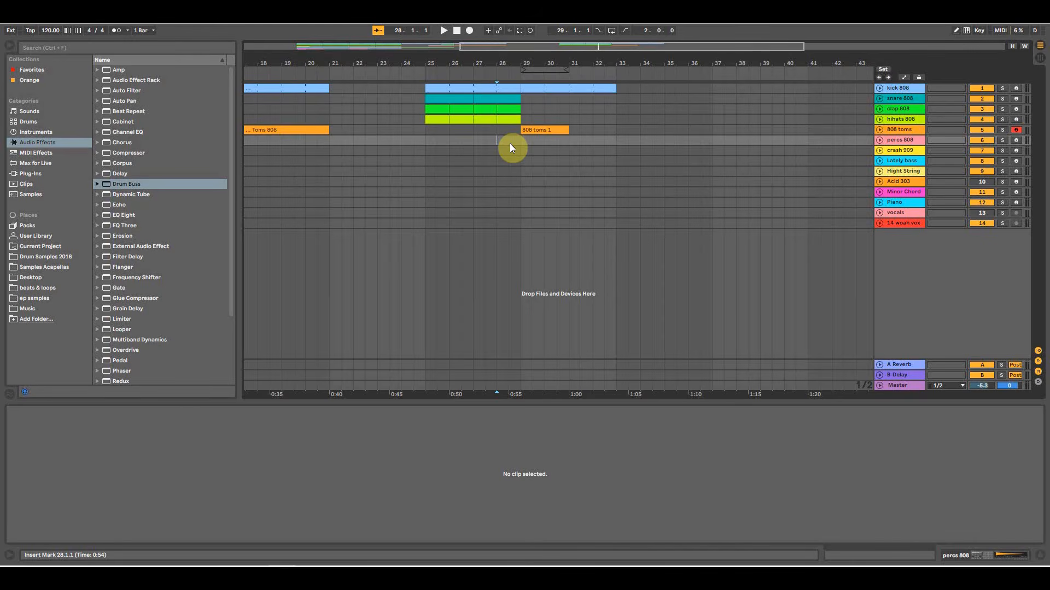
pyautogui.click(510, 143)
pyautogui.click(470, 31)
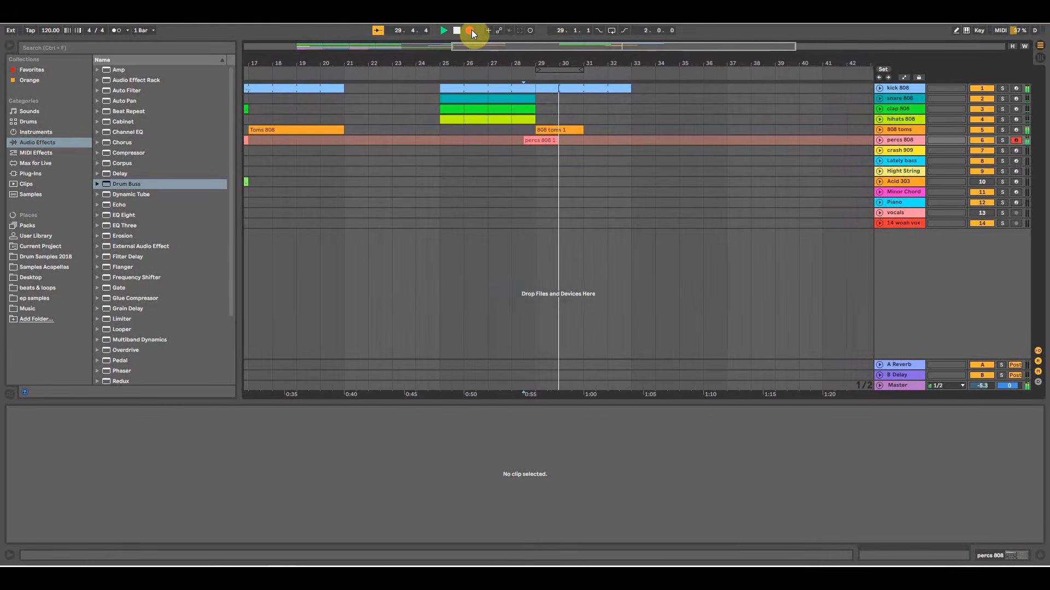
pyautogui.press('space')
# Trim the percs 808 recording to bars 29 and 30 and move its E2 note to the Cowbell 808 row.
pyautogui.click(501, 142)
pyautogui.moveTo(501, 142); pyautogui.dragTo(556, 143)
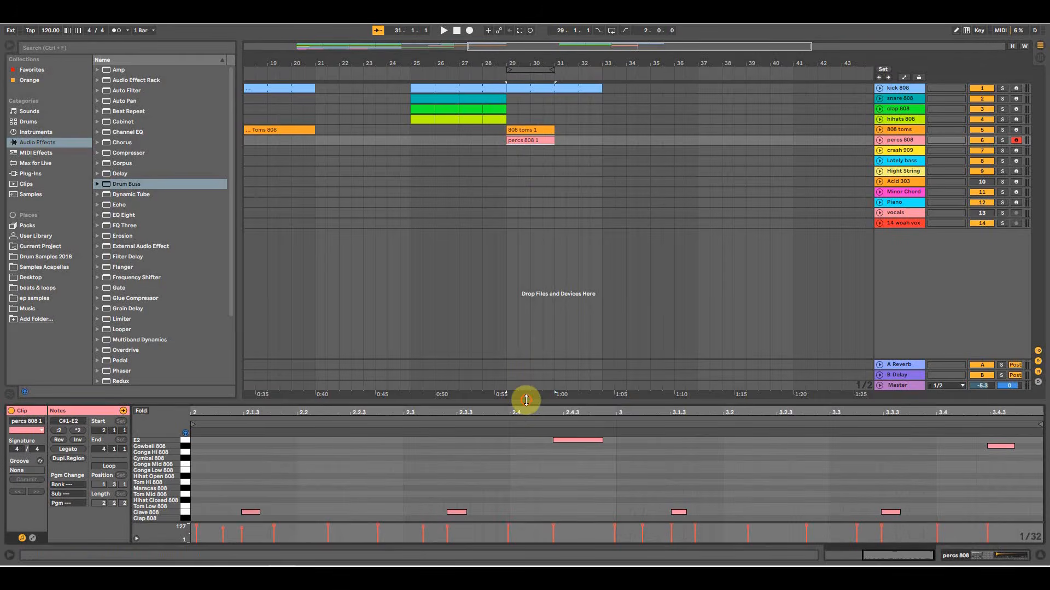
pyautogui.moveTo(526, 405); pyautogui.dragTo(519, 107)
pyautogui.click(589, 173)
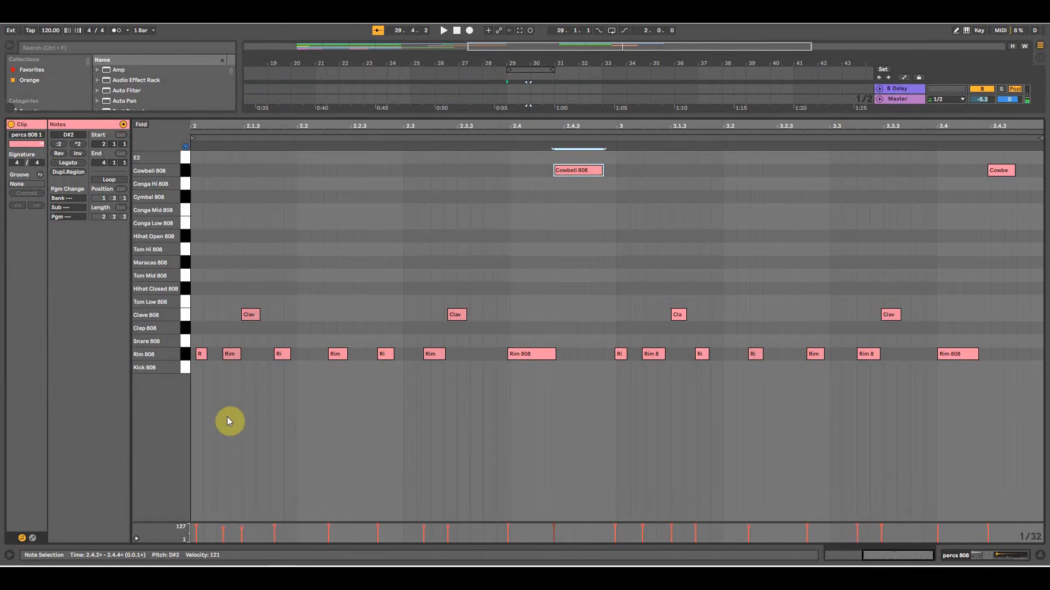
# Quantize all notes in the percs 808 clip and add a Cowbell 808 note at 3.3.3.
pyautogui.moveTo(196, 434); pyautogui.dragTo(1034, 75)
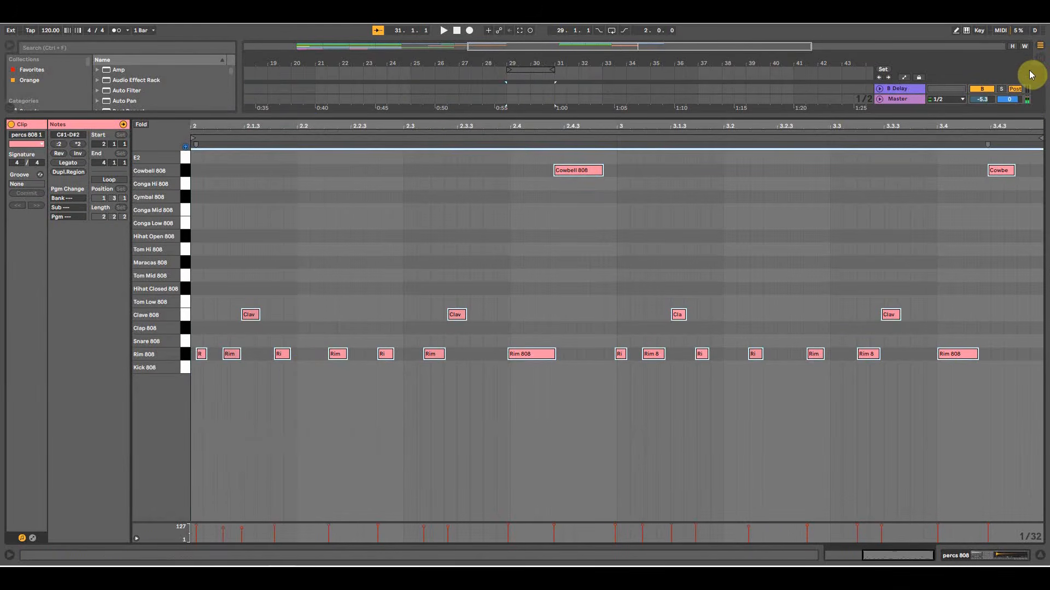
pyautogui.click(890, 171)
pyautogui.doubleClick(890, 170)
pyautogui.moveTo(897, 169); pyautogui.dragTo(921, 171)
# Play the edited percussion part through bars 29 and 30.
pyautogui.press('space')
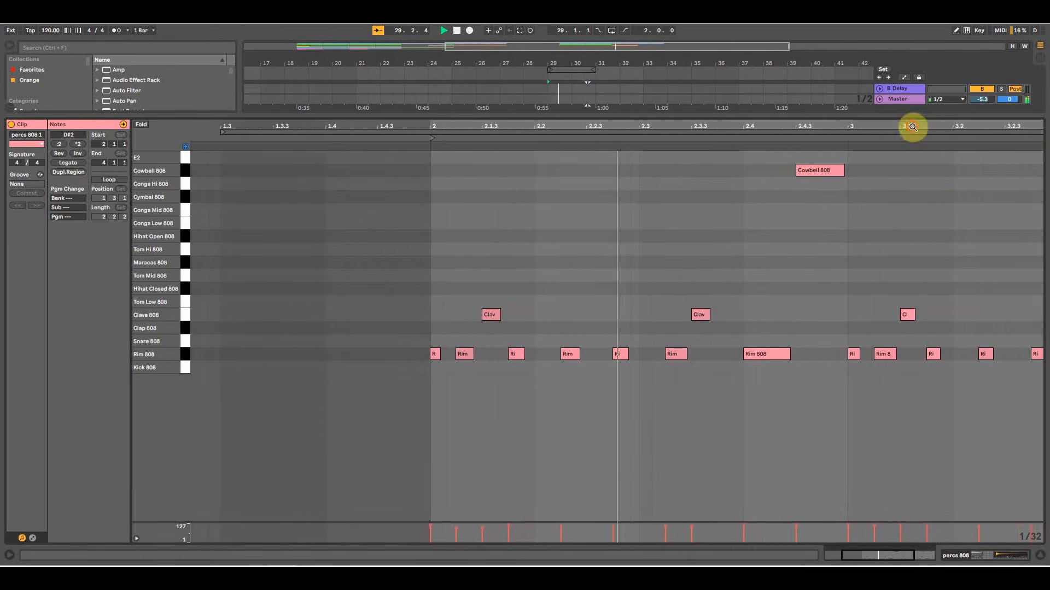
pyautogui.moveTo(912, 127); pyautogui.dragTo(810, 122)
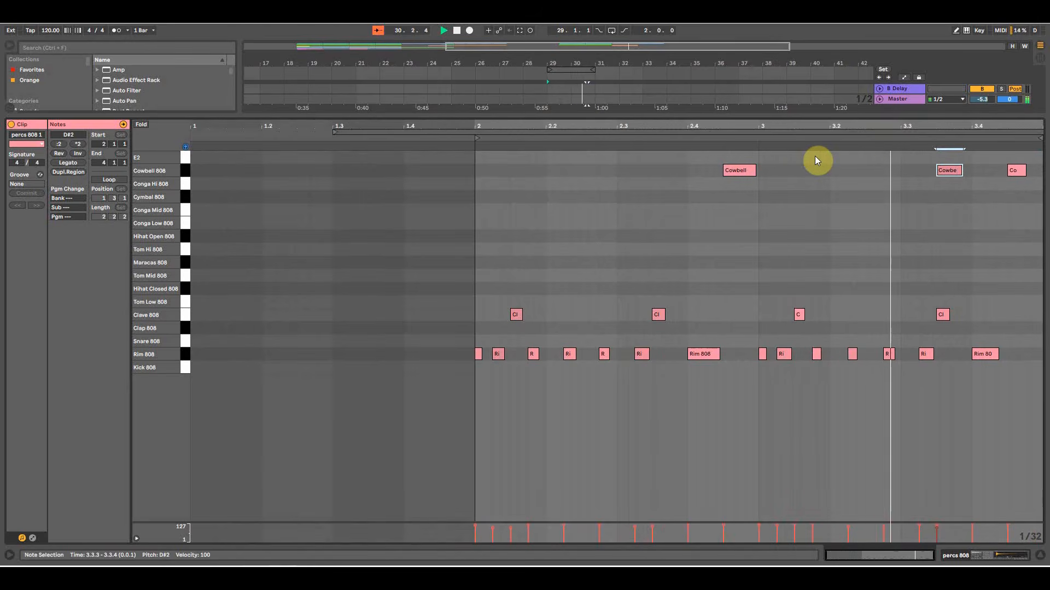
pyautogui.press('space')
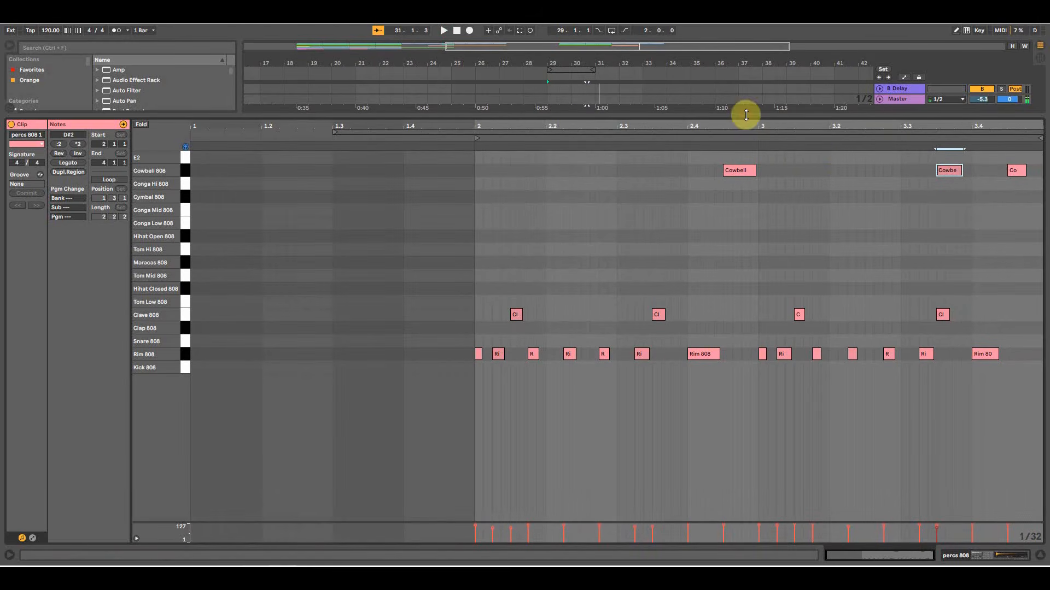
# Turn looping back on for bars 29 and 30 and play the percs 808 clip from bar 29.
pyautogui.moveTo(746, 115); pyautogui.dragTo(743, 164)
pyautogui.click(611, 30)
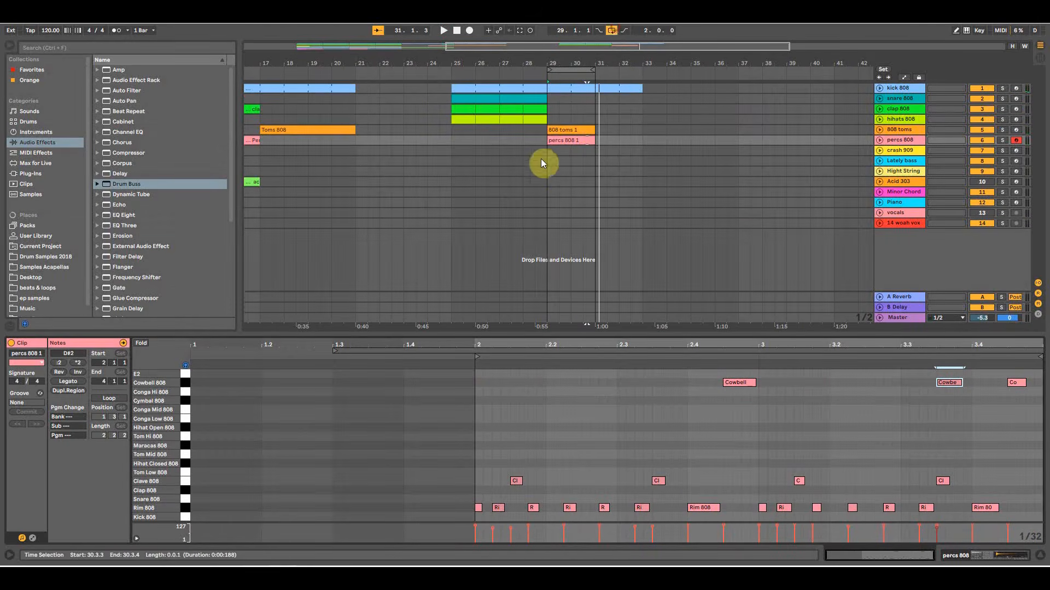
pyautogui.click(549, 140)
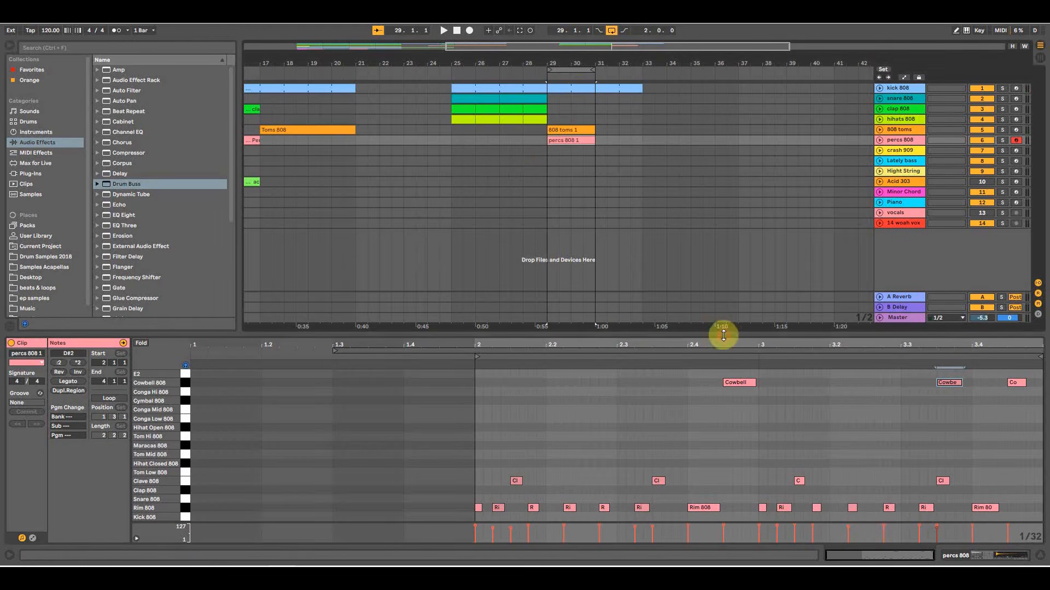
pyautogui.moveTo(724, 335); pyautogui.dragTo(813, 104)
pyautogui.press('space')
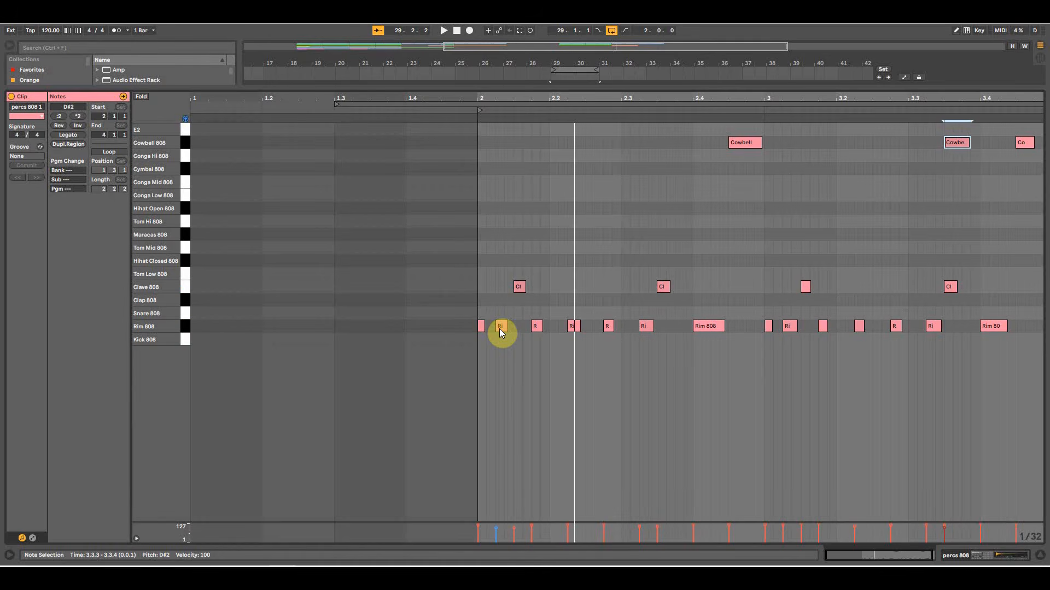
pyautogui.click(506, 209)
# Play the toms and percussion clips together with the kick in the bar 29 loop.
pyautogui.moveTo(568, 89); pyautogui.dragTo(577, 293)
pyautogui.click(561, 137)
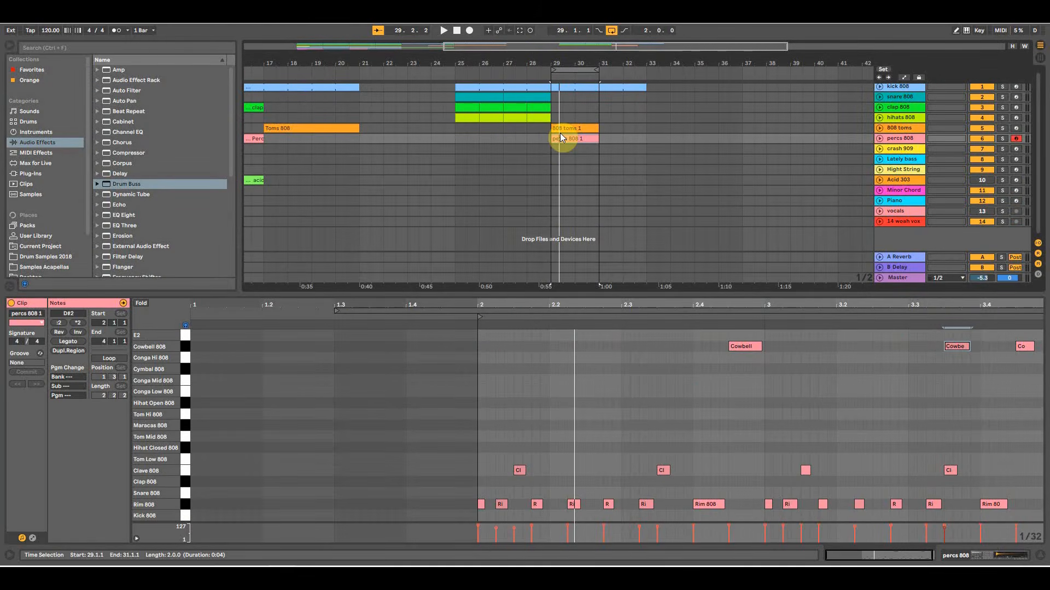
pyautogui.press('space')
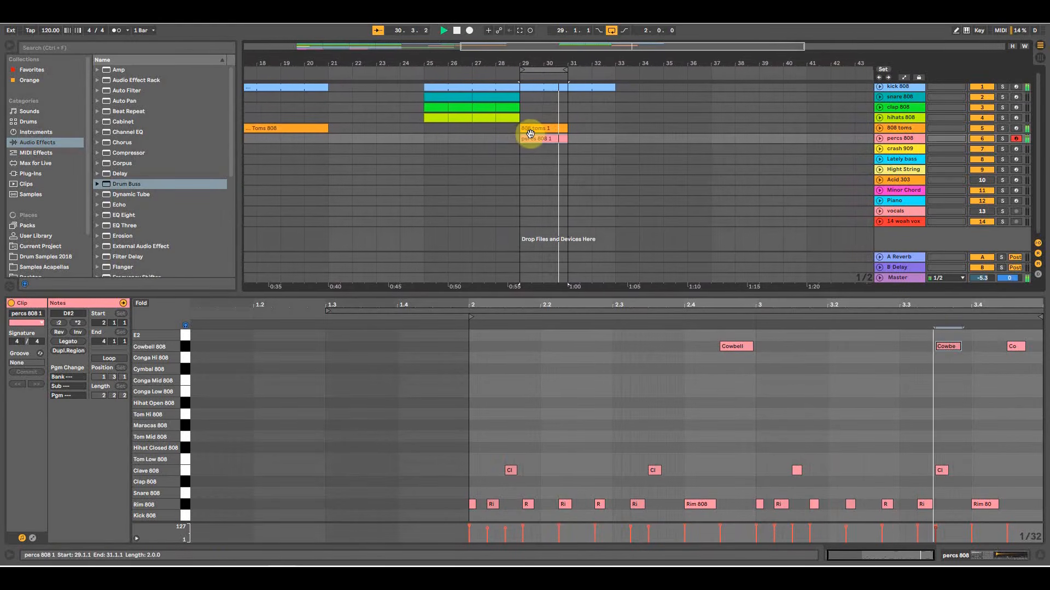
pyautogui.moveTo(577, 64); pyautogui.dragTo(555, 60)
pyautogui.press('space')
# Try the toms and percussion clips at bar 25 with the full drum beat, play them and undo the move.
pyautogui.click(532, 141)
pyautogui.moveTo(535, 141); pyautogui.dragTo(484, 127)
pyautogui.press('space')
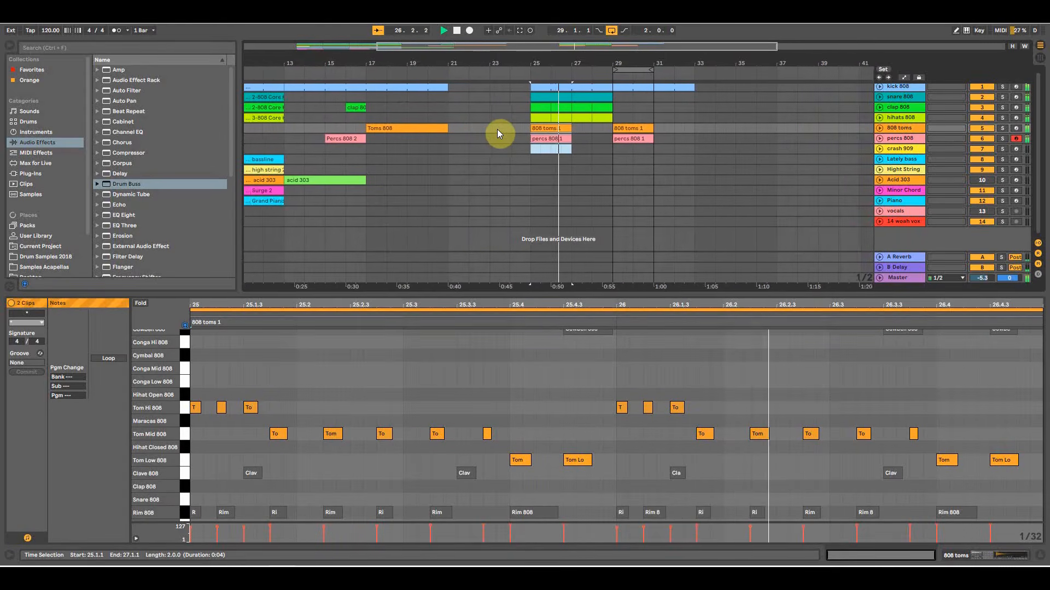
pyautogui.press('space')
pyautogui.hotkey('ctrl', 'z')
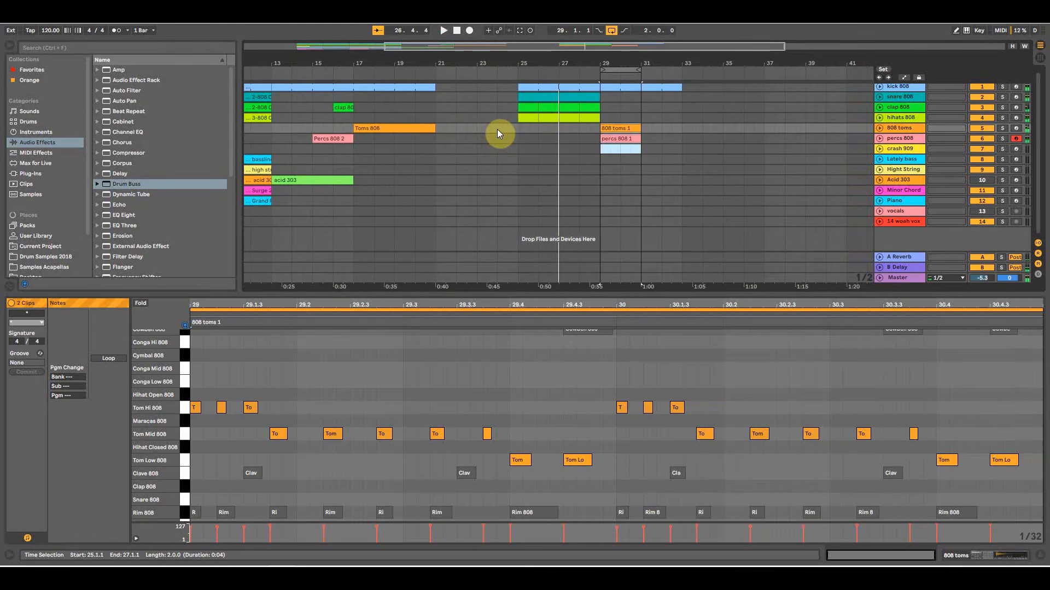
# Place the insert marker at bar 29, load the 909 Core Kit onto the crash 909 track and arm that track for recording.
pyautogui.click(600, 138)
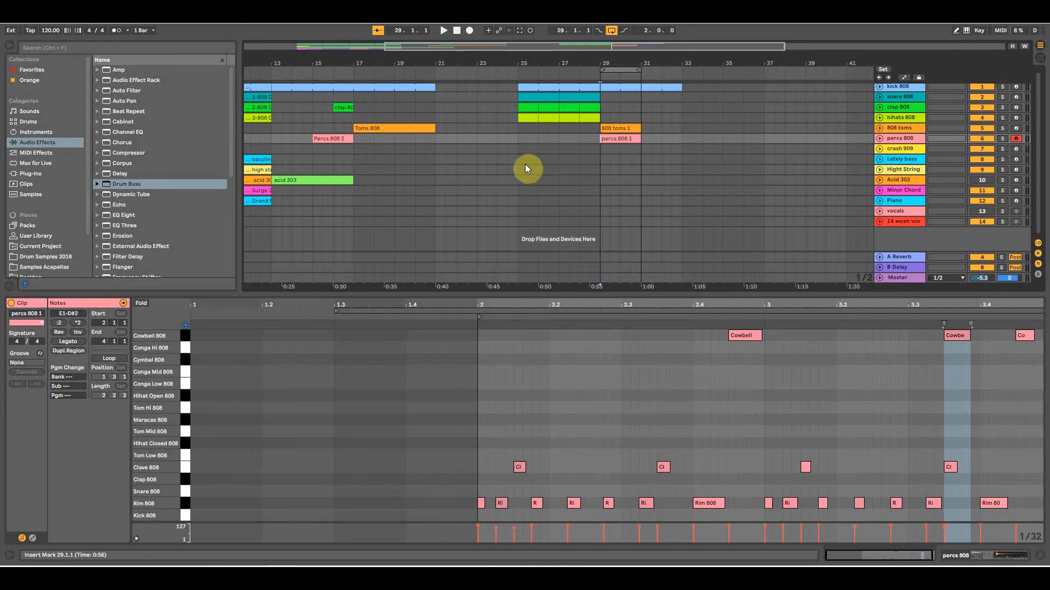
pyautogui.click(32, 121)
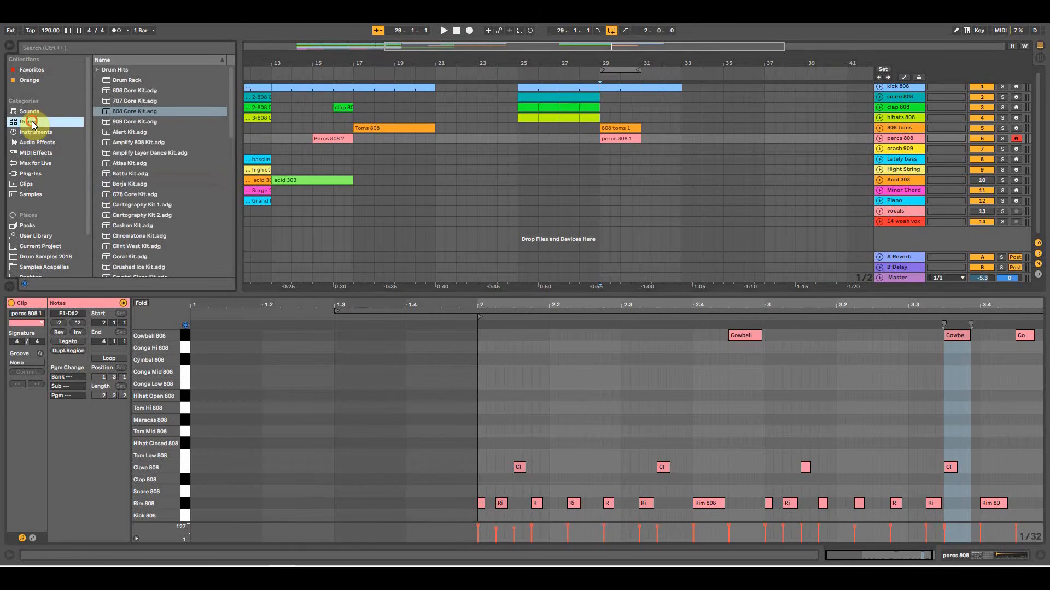
pyautogui.click(129, 124)
pyautogui.moveTo(128, 125); pyautogui.dragTo(641, 141)
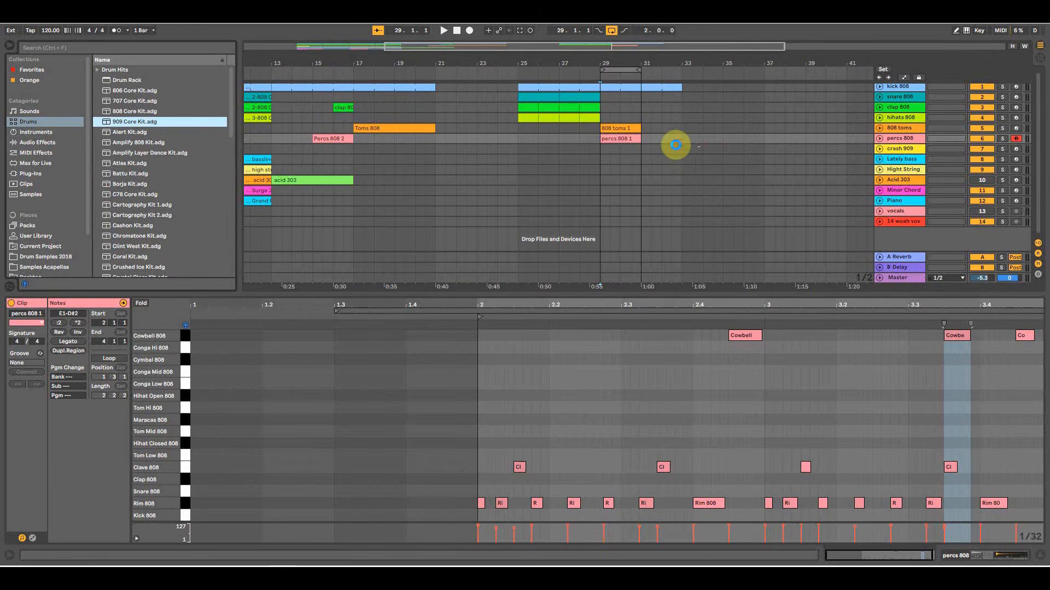
pyautogui.click(673, 149)
pyautogui.click(1016, 150)
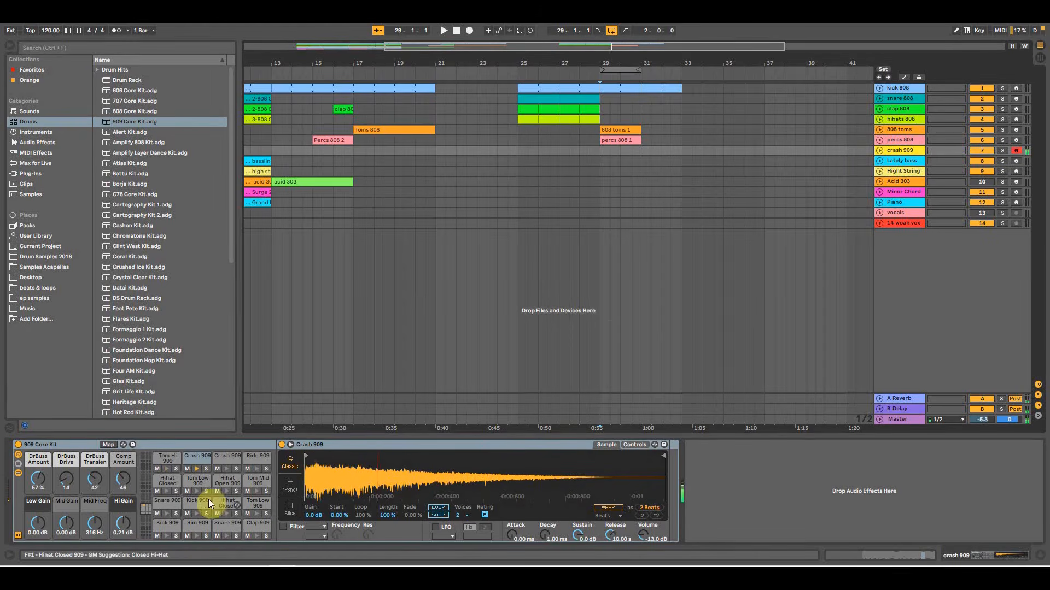
# Audition the 909 crash pads, then record a crash hit on the crash 909 track from bar 28 with looping off.
pyautogui.click(224, 472)
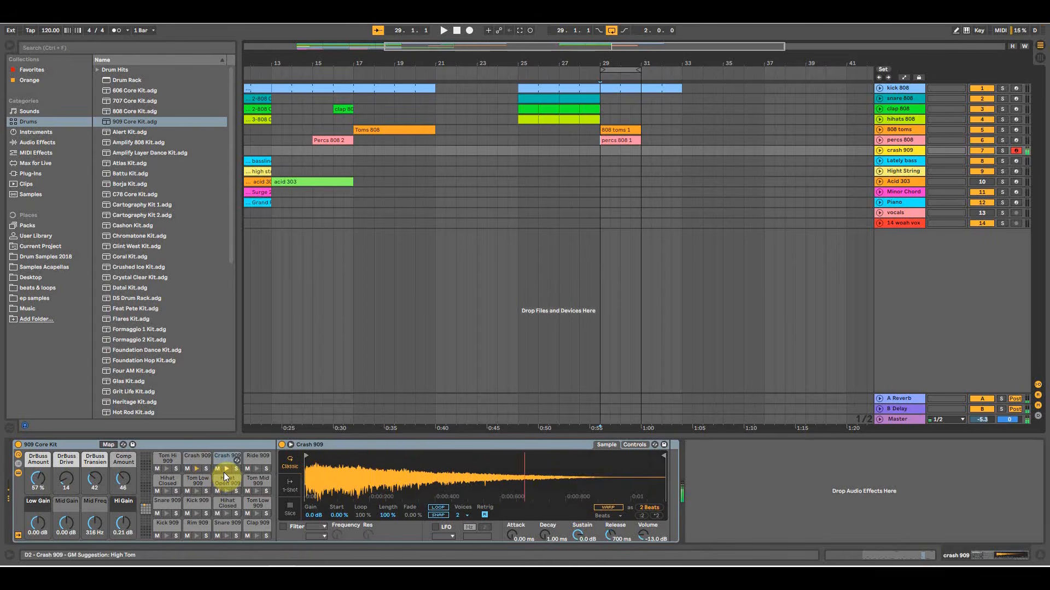
pyautogui.click(188, 457)
pyautogui.click(585, 152)
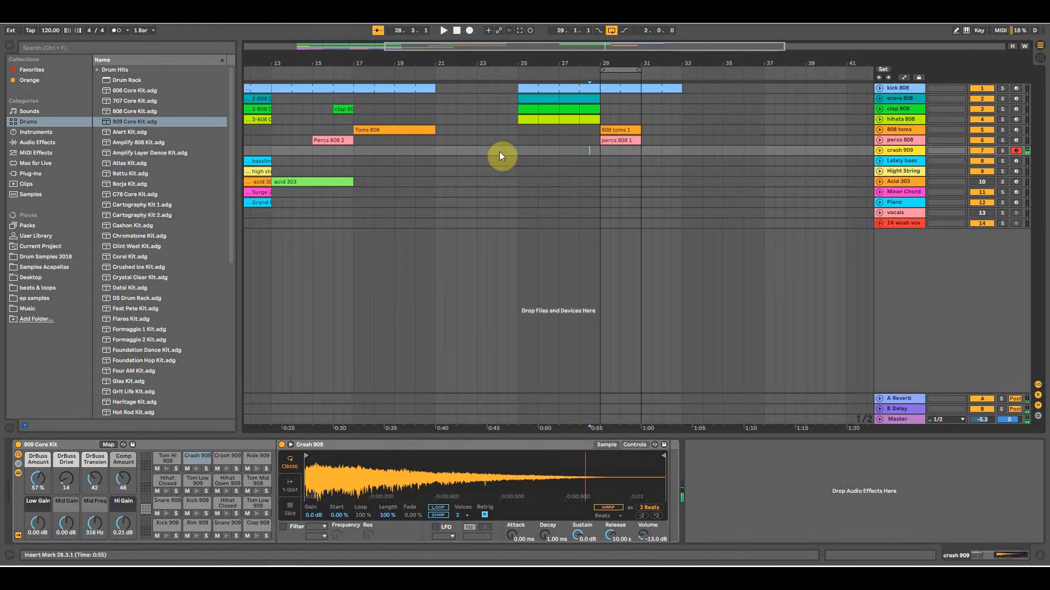
pyautogui.hotkey('ctrl', 'l')
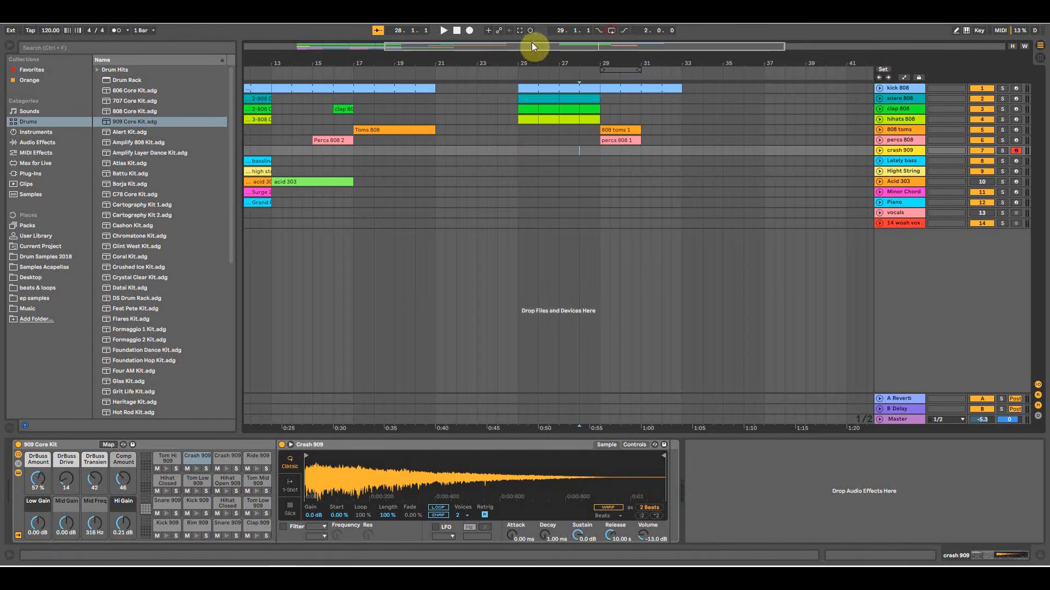
pyautogui.click(472, 31)
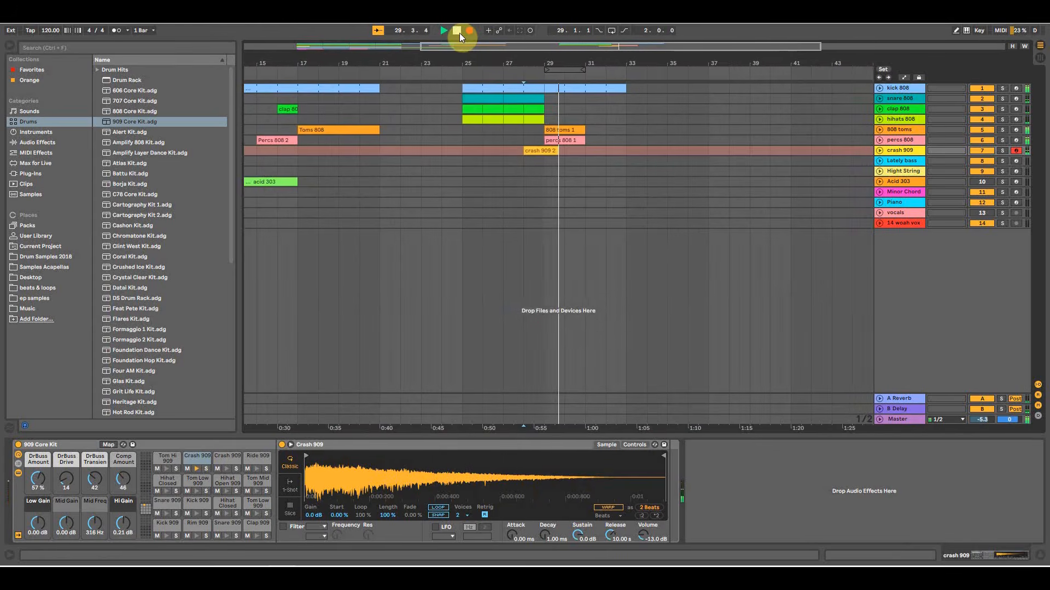
pyautogui.click(458, 32)
# Trim the recorded crash 909 clip to start at bar 29 and open its note in an enlarged editor.
pyautogui.moveTo(517, 151); pyautogui.dragTo(553, 150)
pyautogui.doubleClick(553, 151)
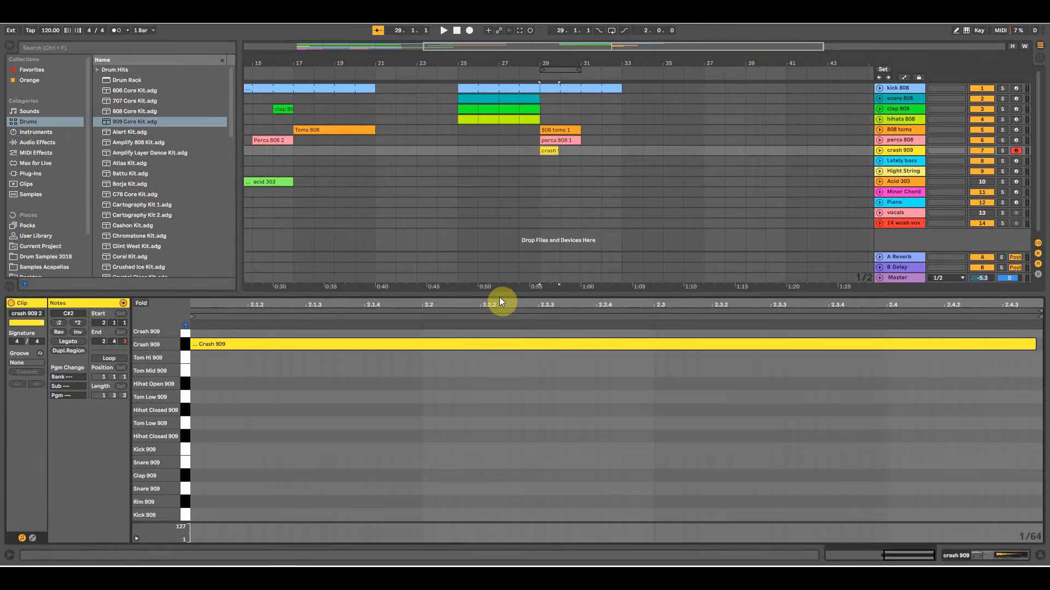
pyautogui.moveTo(504, 292); pyautogui.dragTo(493, 82)
pyautogui.moveTo(680, 209); pyautogui.dragTo(696, 210)
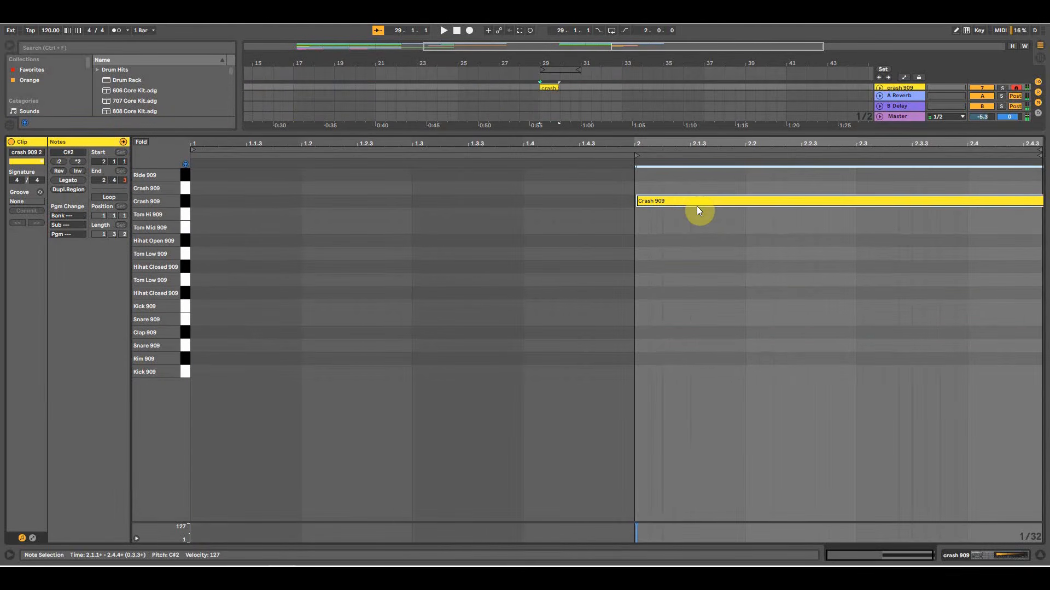
# Play the crash 909 clip from bar 29 together with the kick, toms and percussion.
pyautogui.press('space')
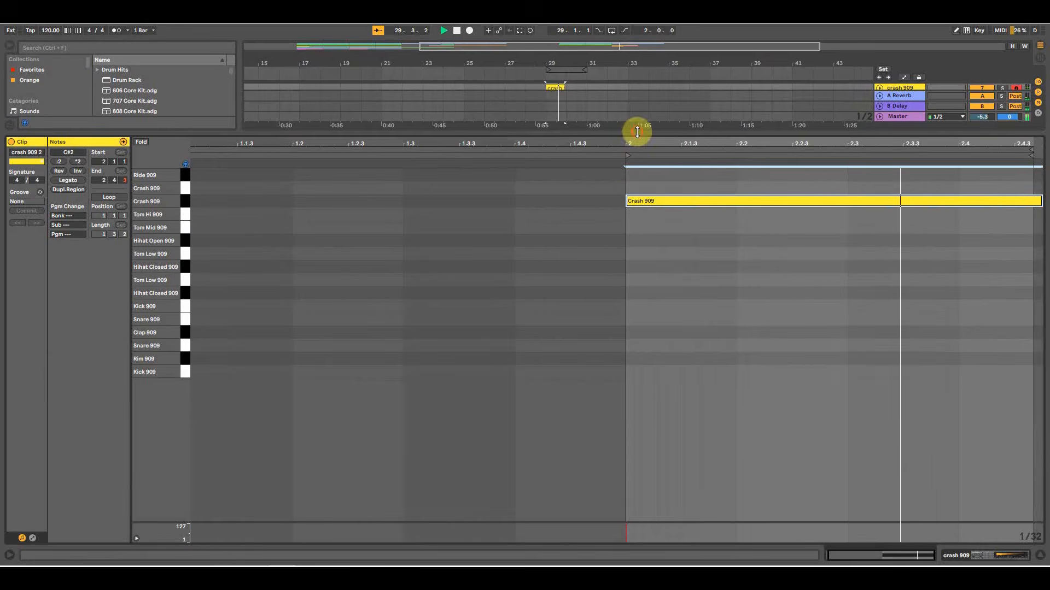
pyautogui.moveTo(634, 133); pyautogui.dragTo(617, 407)
pyautogui.click(535, 143)
pyautogui.click(536, 150)
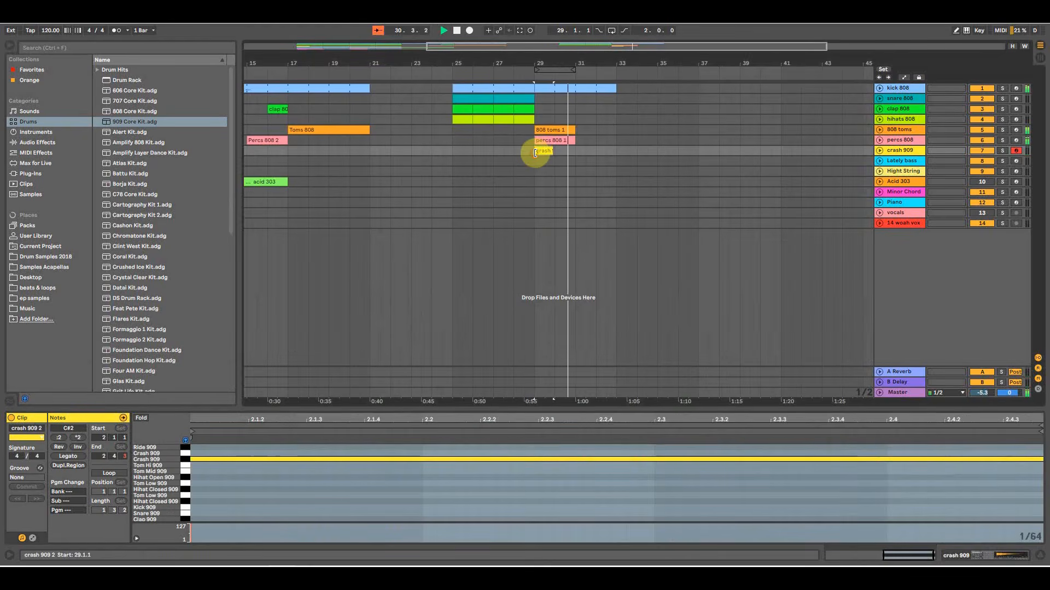
pyautogui.press('space')
pyautogui.press('space')
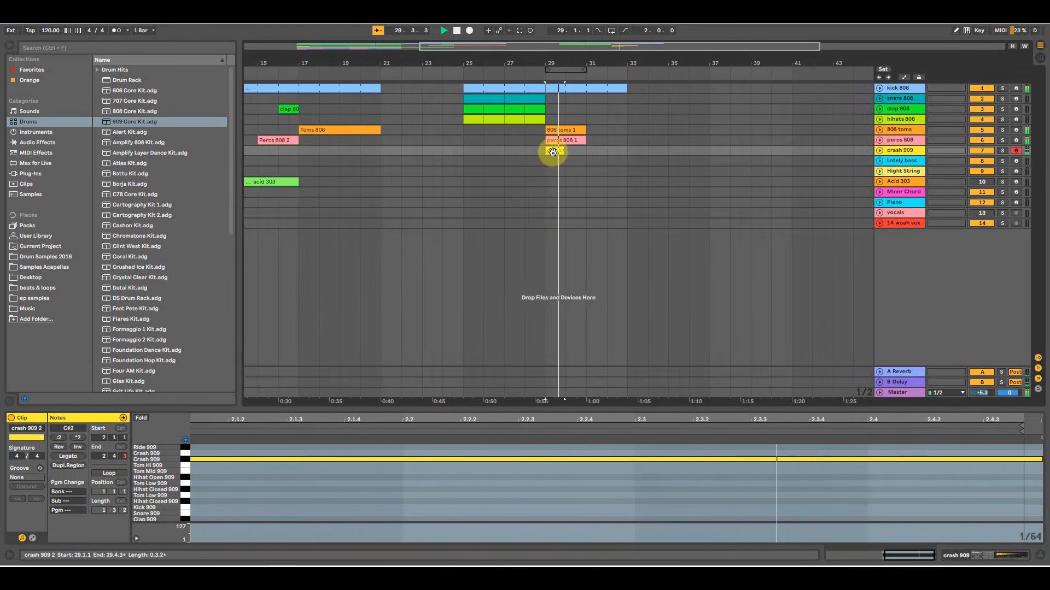
pyautogui.press('space')
pyautogui.moveTo(557, 63); pyautogui.dragTo(558, 56)
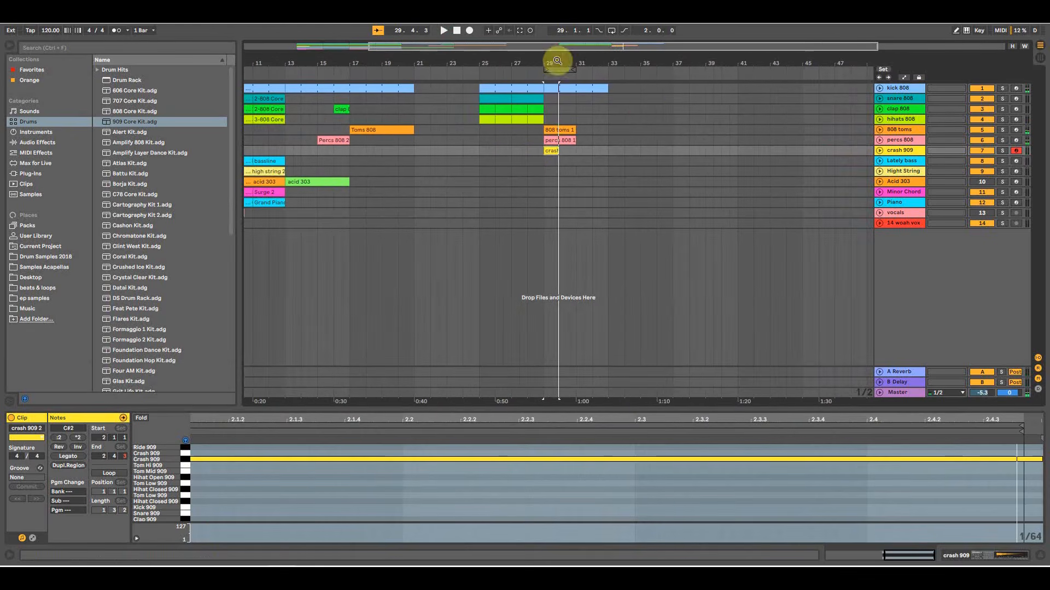
# Review the crash, toms and percussion clips starting at bar 29 and briefly play from the crash clip.
pyautogui.click(555, 150)
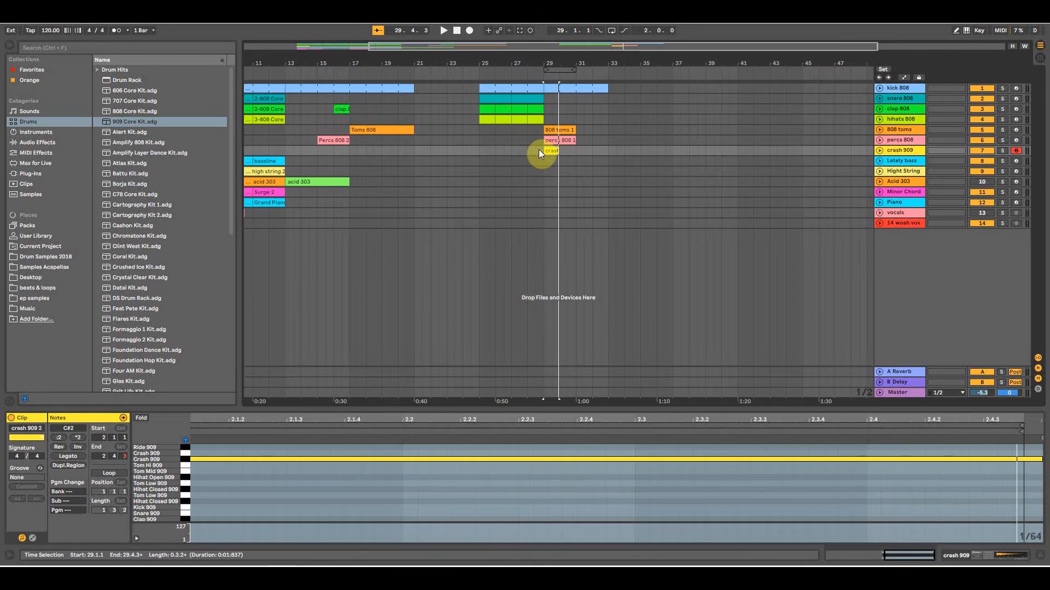
pyautogui.click(544, 140)
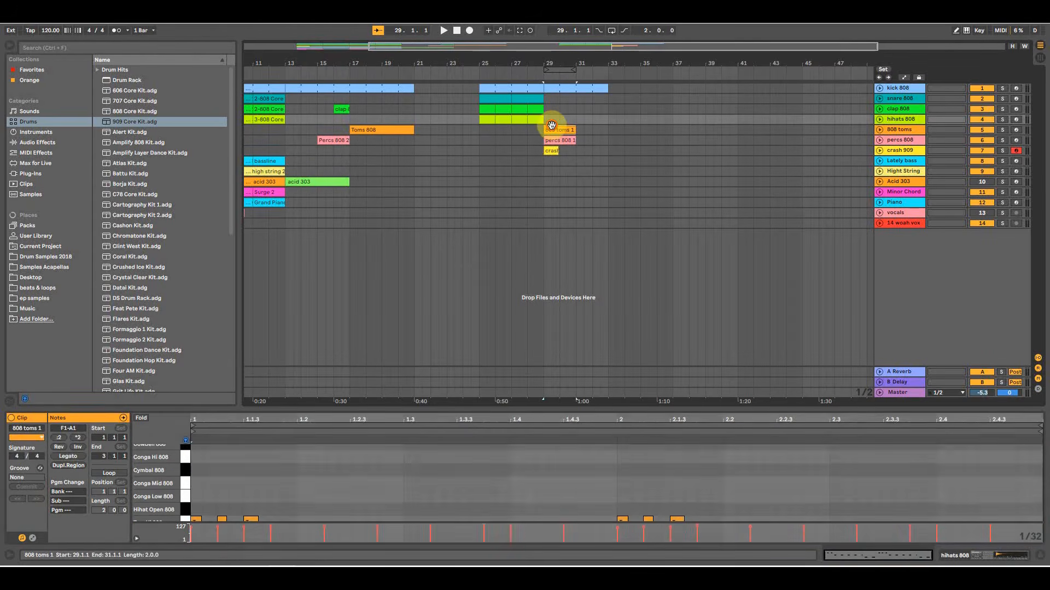
pyautogui.click(555, 141)
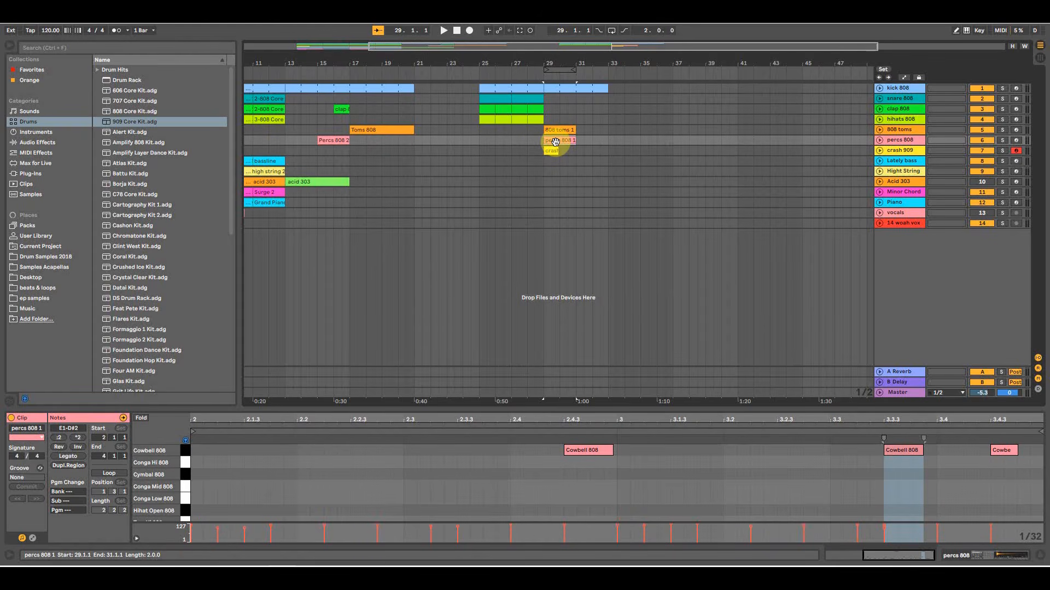
pyautogui.click(552, 150)
pyautogui.press('space')
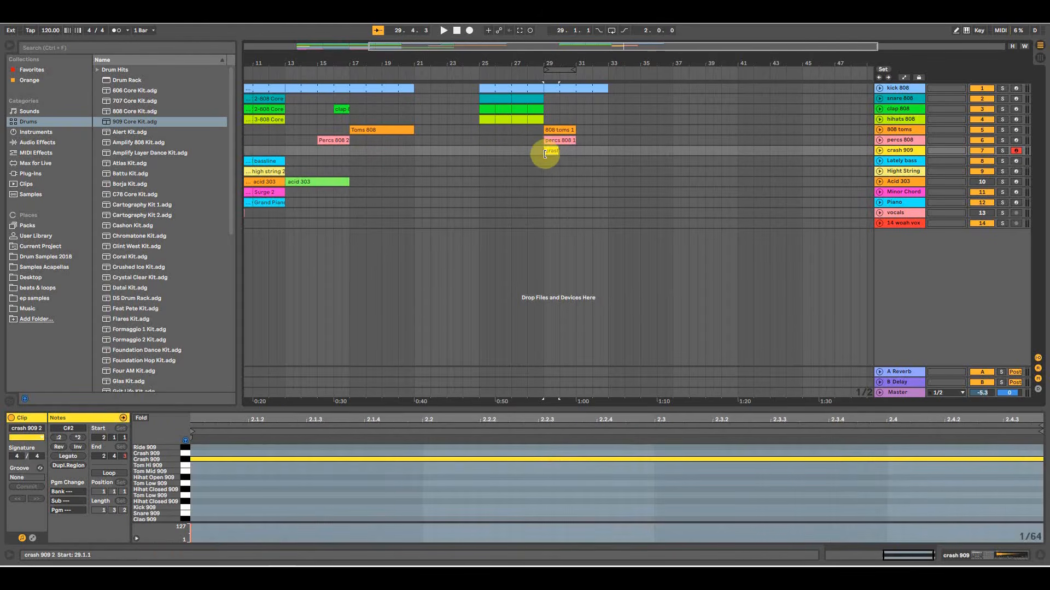
pyautogui.press('space')
# Set the loop range to four bars from bar 27 and play the full drum beat into the bar 29 section.
pyautogui.moveTo(555, 70); pyautogui.dragTo(512, 76)
pyautogui.press('space')
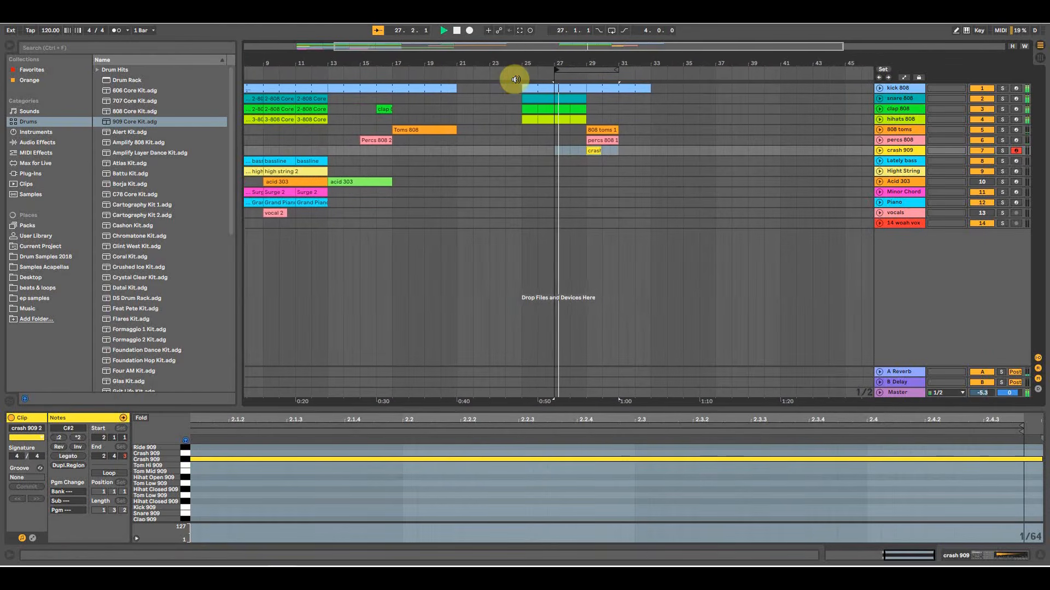
pyautogui.click(565, 143)
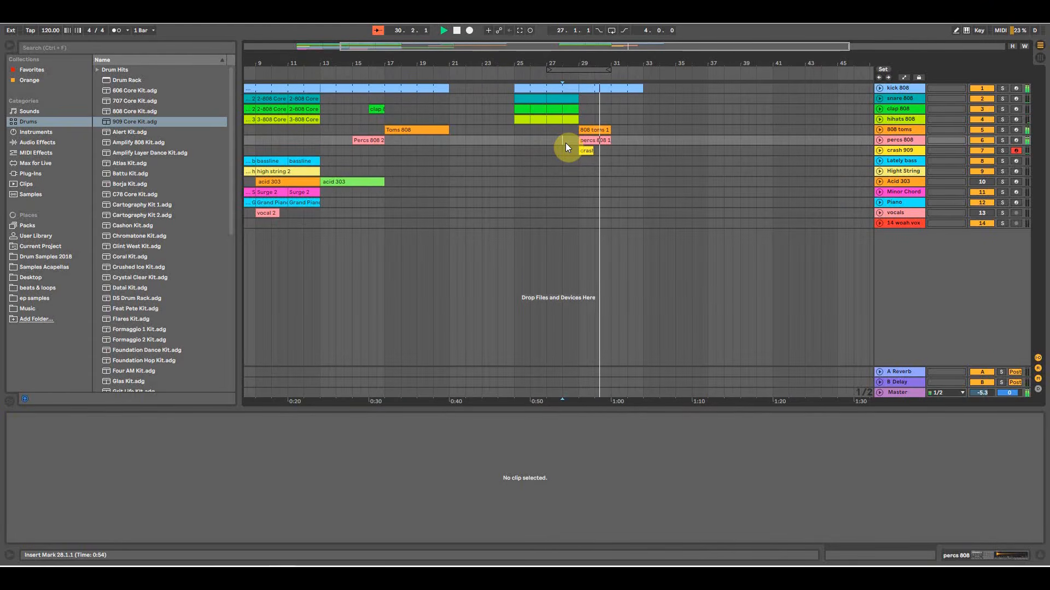
pyautogui.press('space')
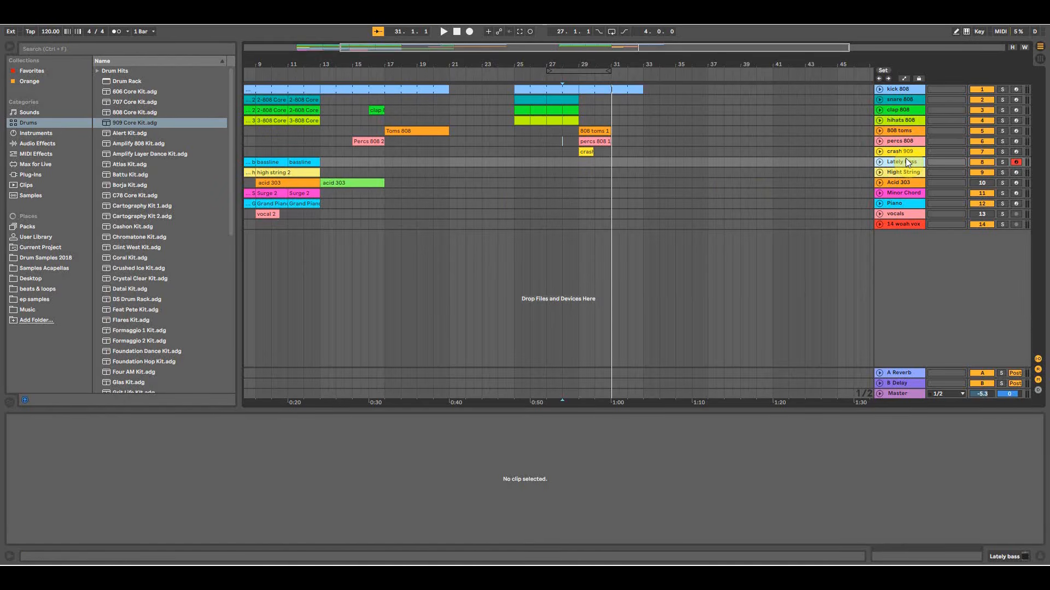
# Open the oxevst64 synth on the Lately bass track, choose the Lately Bass preset and close the synth window.
pyautogui.click(815, 476)
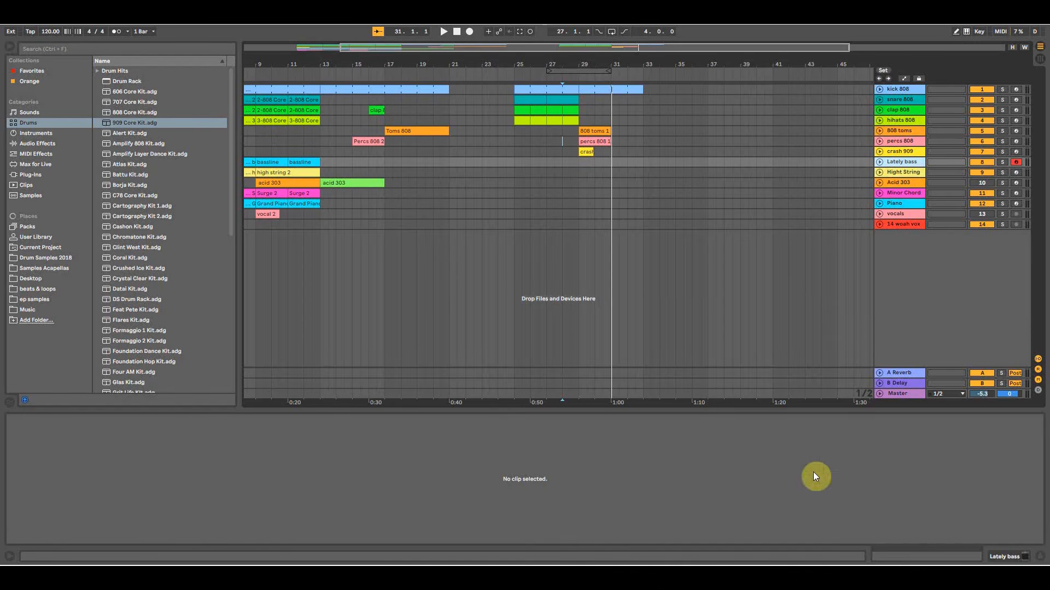
pyautogui.click(1000, 552)
pyautogui.click(34, 446)
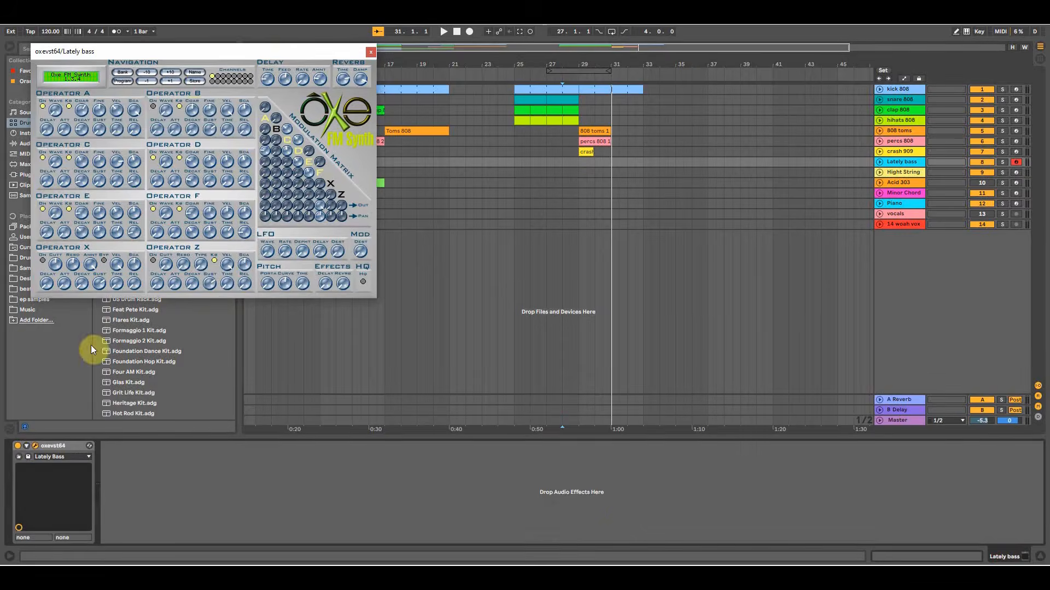
pyautogui.click(76, 455)
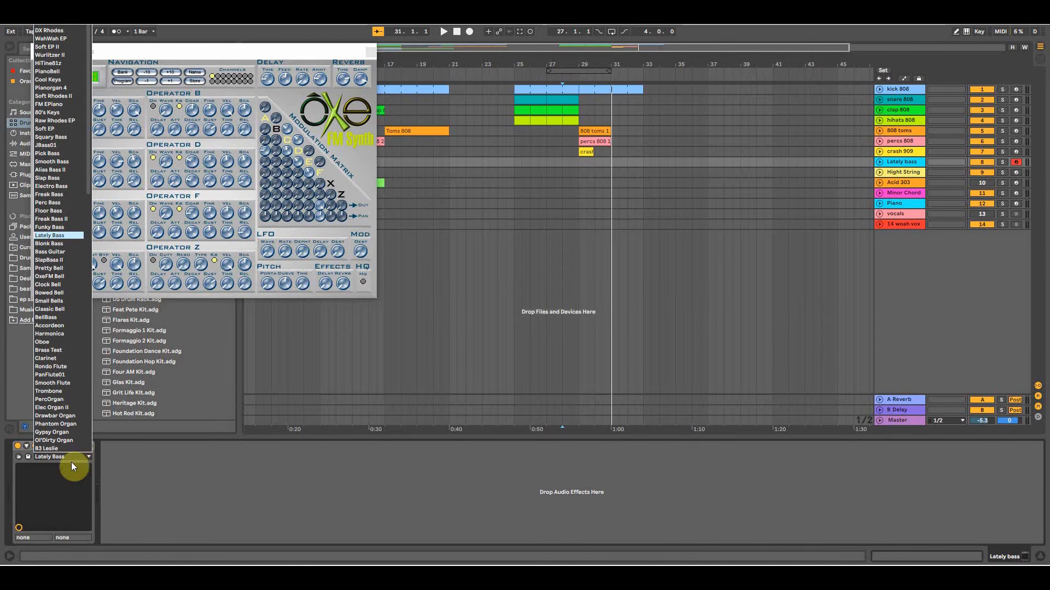
pyautogui.click(57, 235)
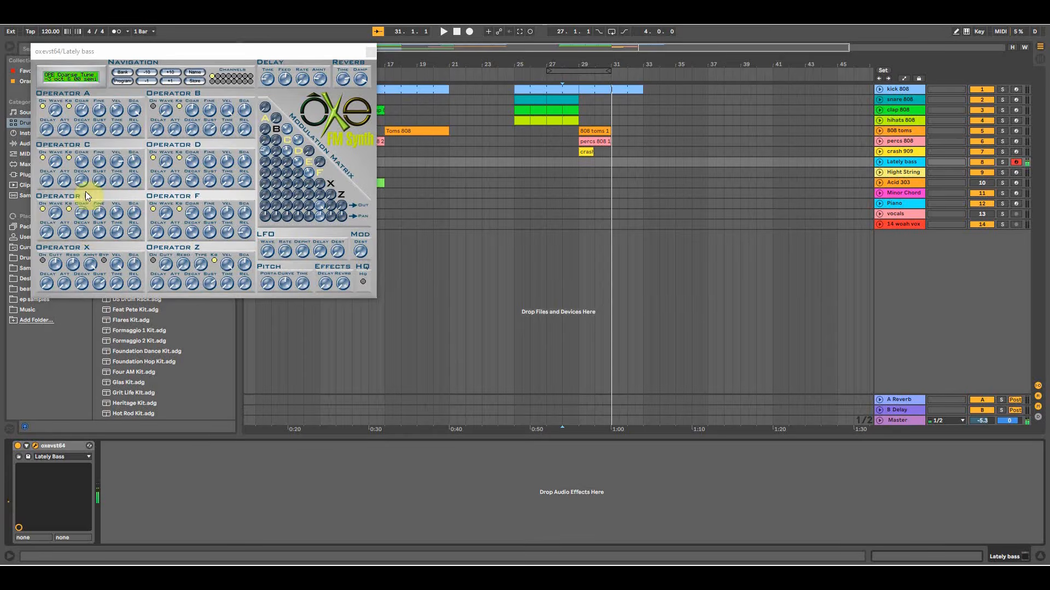
pyautogui.click(370, 52)
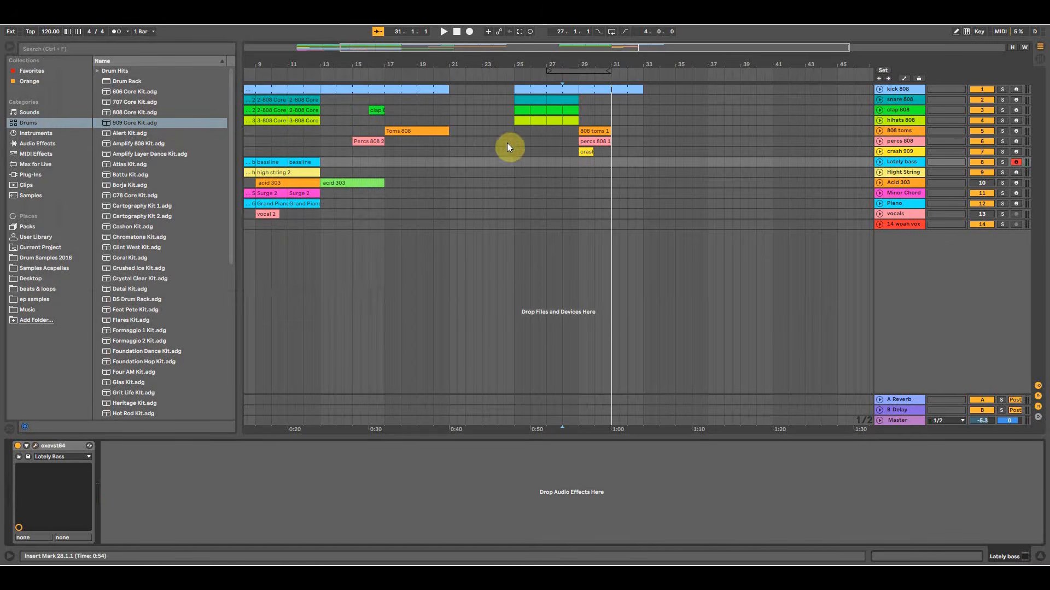
# Place the insert marker at bar 24, turn the metronome on and solo the kick 808 and Lately bass tracks.
pyautogui.click(515, 160)
pyautogui.moveTo(514, 67); pyautogui.dragTo(479, 147)
pyautogui.moveTo(466, 64); pyautogui.dragTo(467, 58)
pyautogui.click(117, 32)
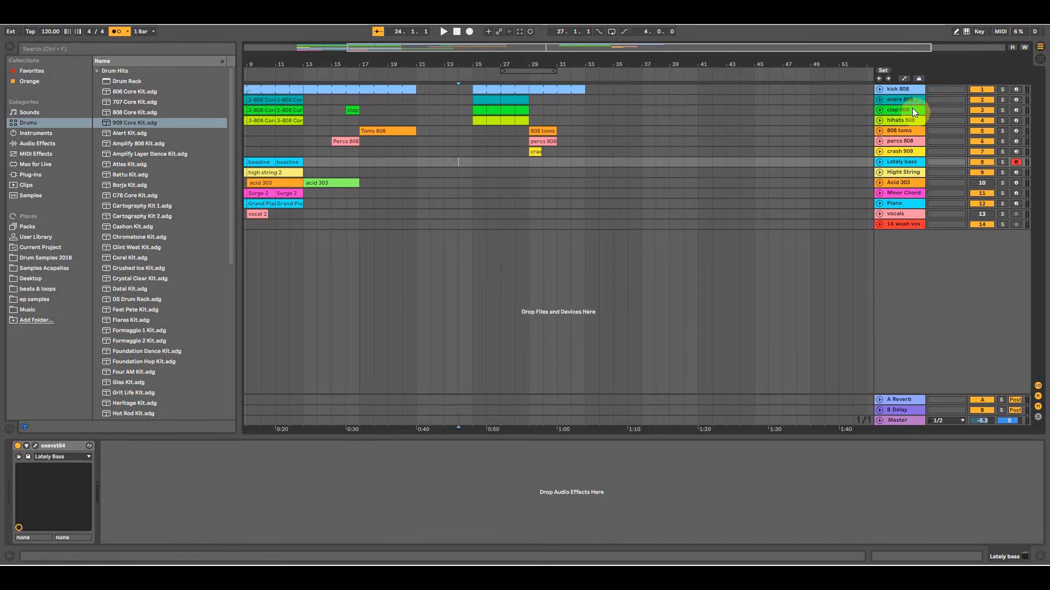
pyautogui.click(1007, 91)
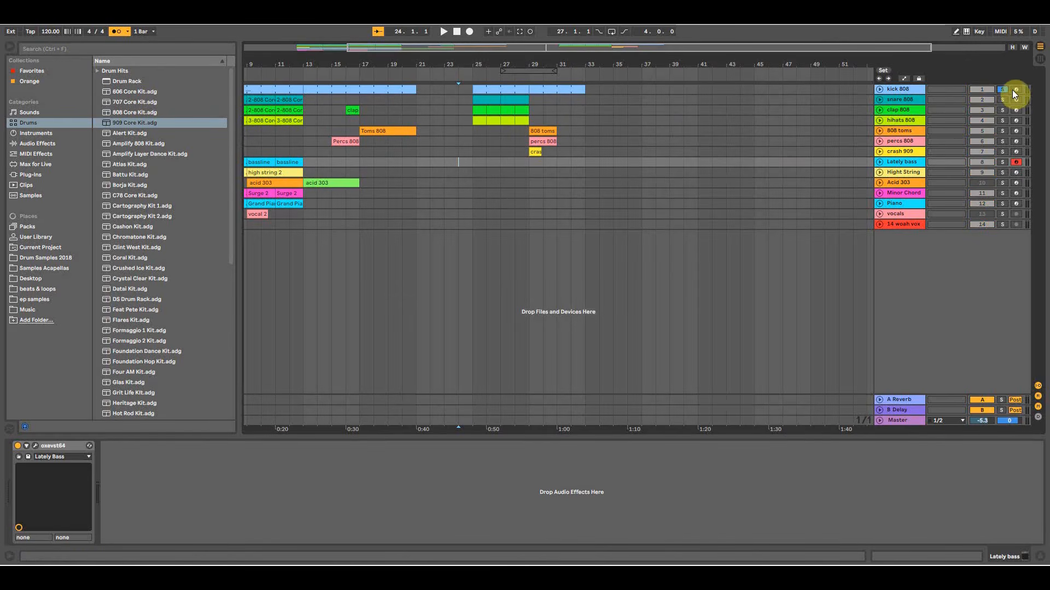
pyautogui.click(1001, 162)
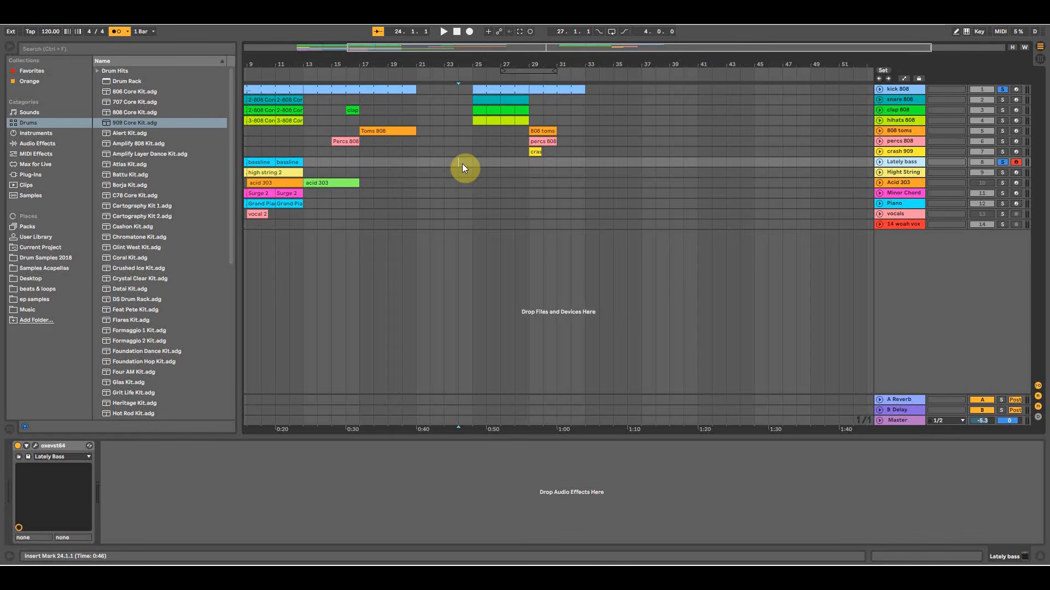
# Record a bassline on the Lately bass track from bar 24 and trim the clip to start at bar 25.
pyautogui.press('F9')
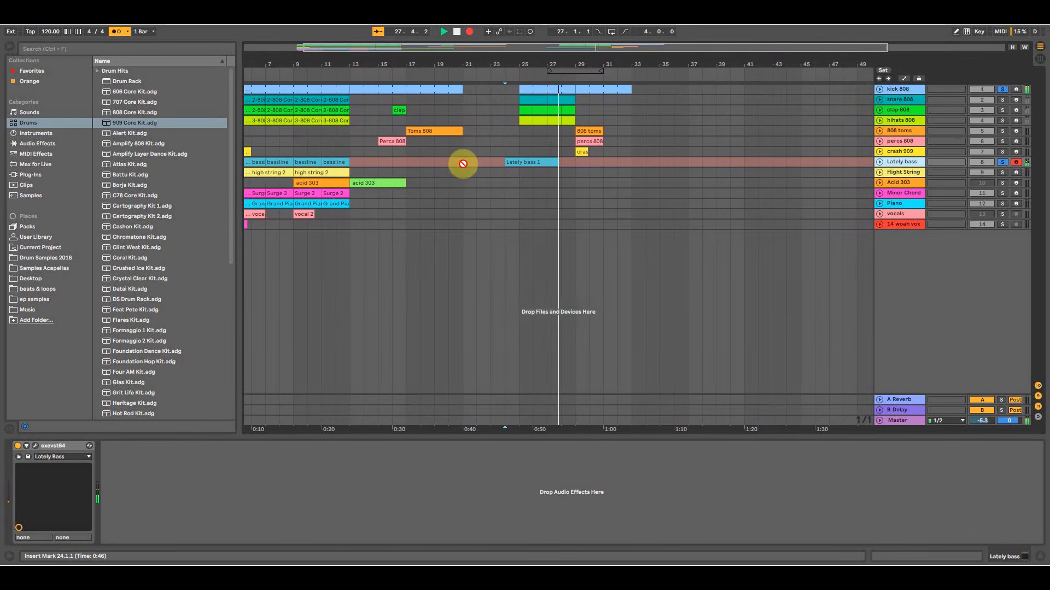
pyautogui.press('space')
pyautogui.moveTo(487, 162); pyautogui.dragTo(562, 164)
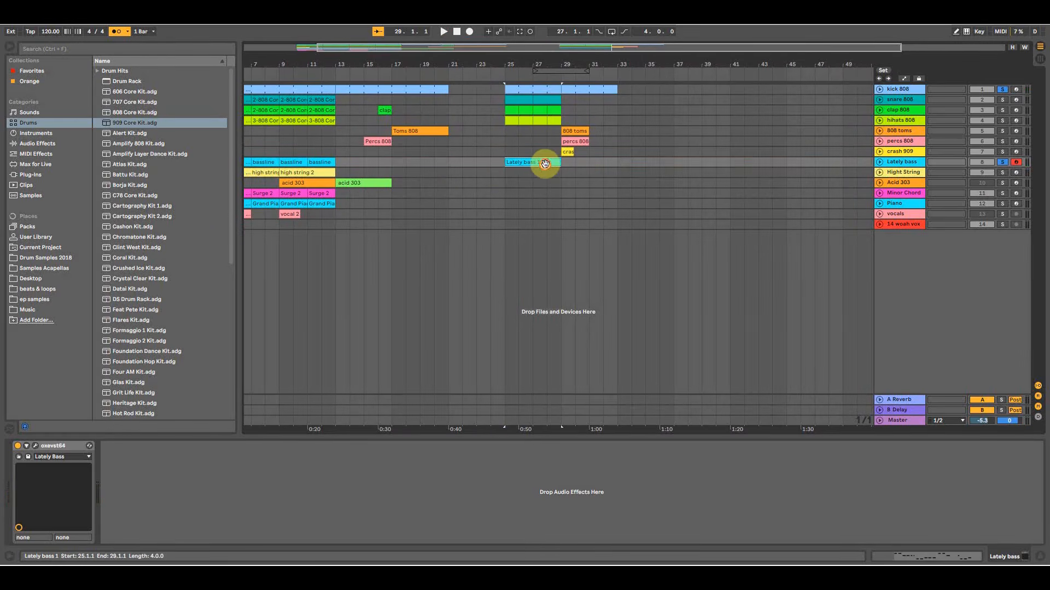
# Open the Lately bass clip in an enlarged note editor, select all its notes and quantize them.
pyautogui.doubleClick(544, 164)
pyautogui.moveTo(392, 410); pyautogui.dragTo(414, 181)
pyautogui.scroll(3, 394, 301)
pyautogui.moveTo(1005, 446); pyautogui.dragTo(155, 217)
pyautogui.hotkey('ctrl', 'u')
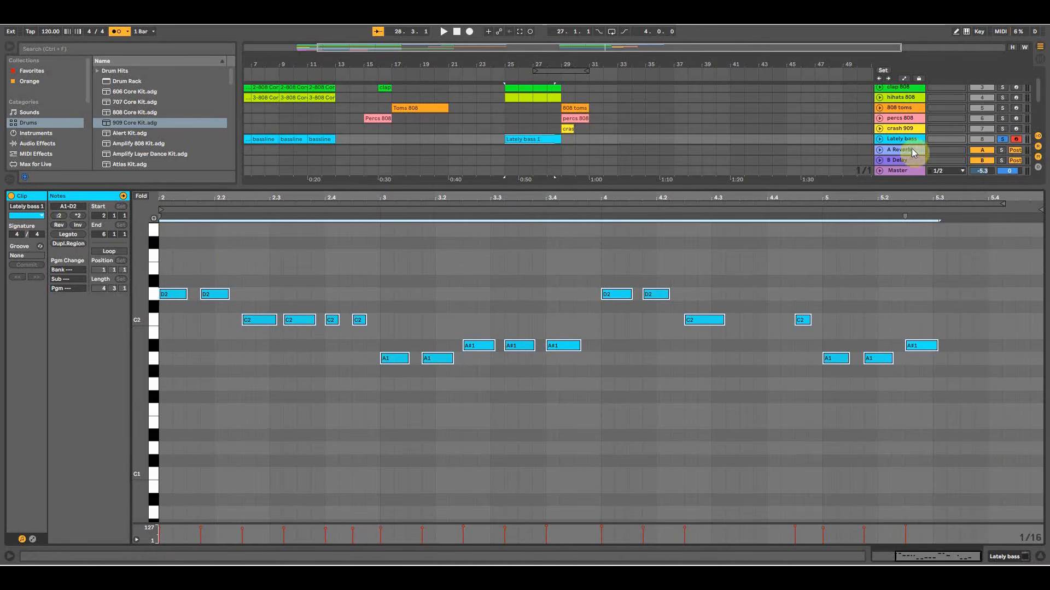
# Turn the metronome off, loop the four-bar Lately bass clip from bar 25 and play the quantized bassline.
pyautogui.click(1003, 138)
pyautogui.click(116, 31)
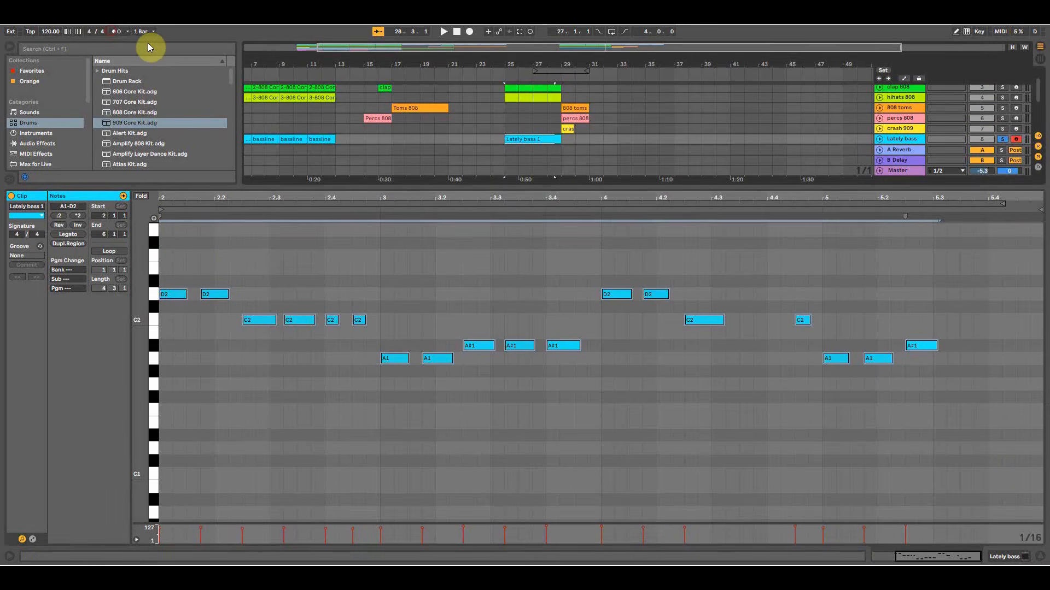
pyautogui.press('space')
pyautogui.rightClick(573, 136)
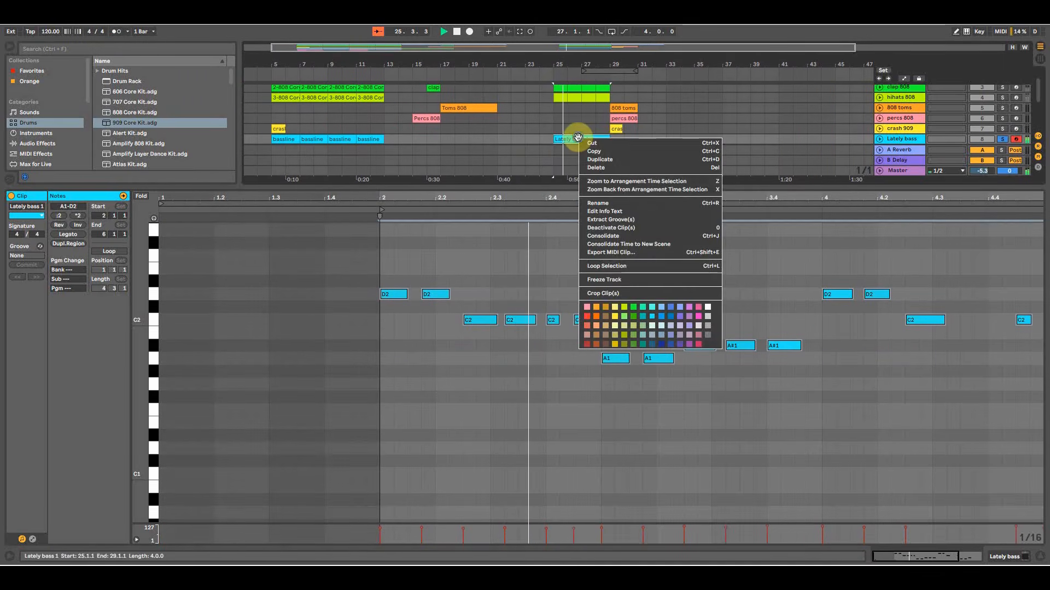
pyautogui.click(603, 265)
pyautogui.click(742, 436)
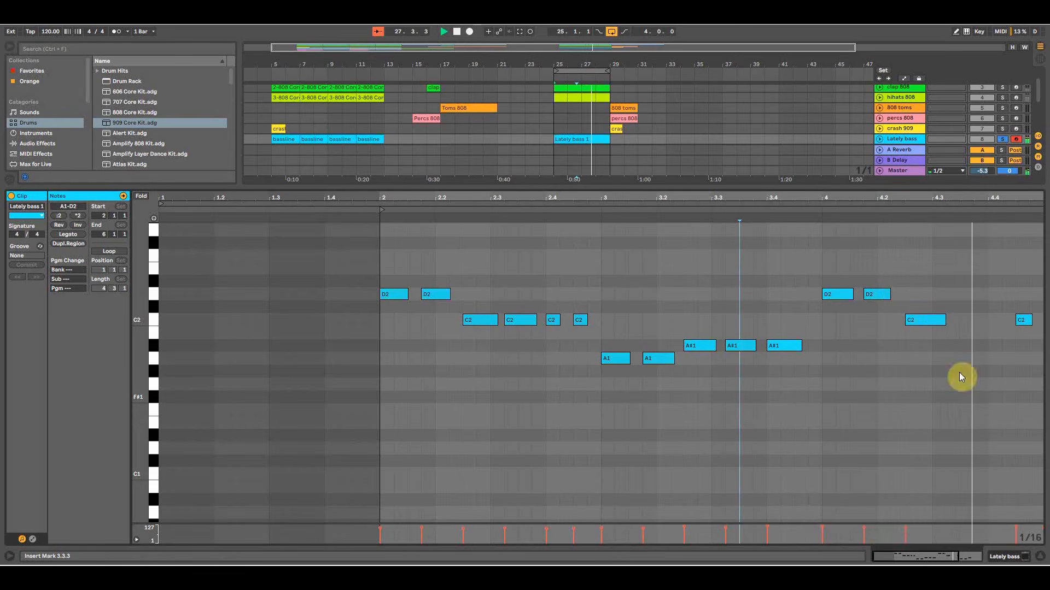
pyautogui.moveTo(1008, 198); pyautogui.dragTo(829, 199)
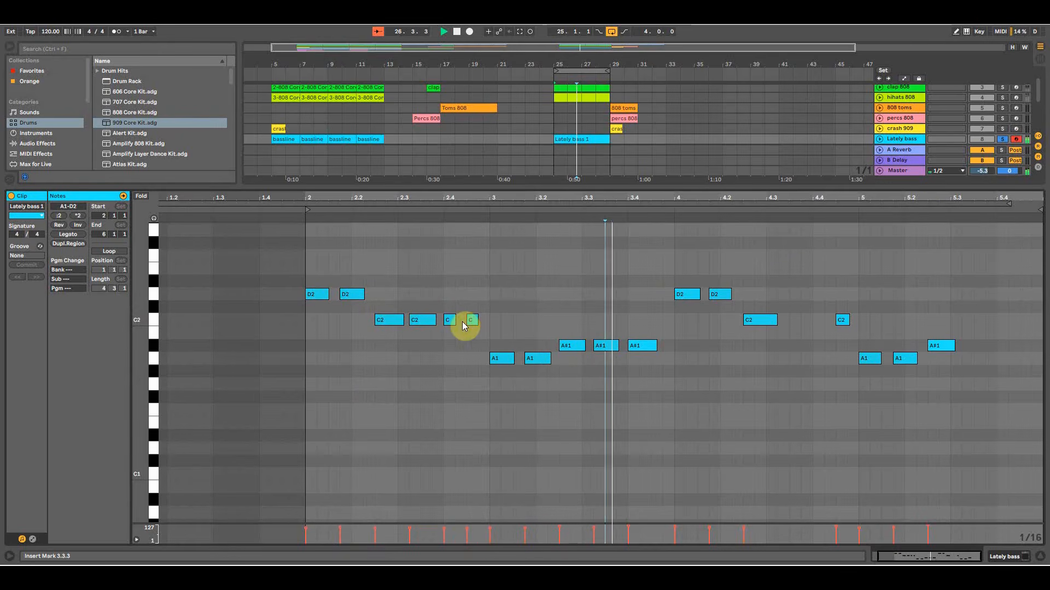
pyautogui.press('space')
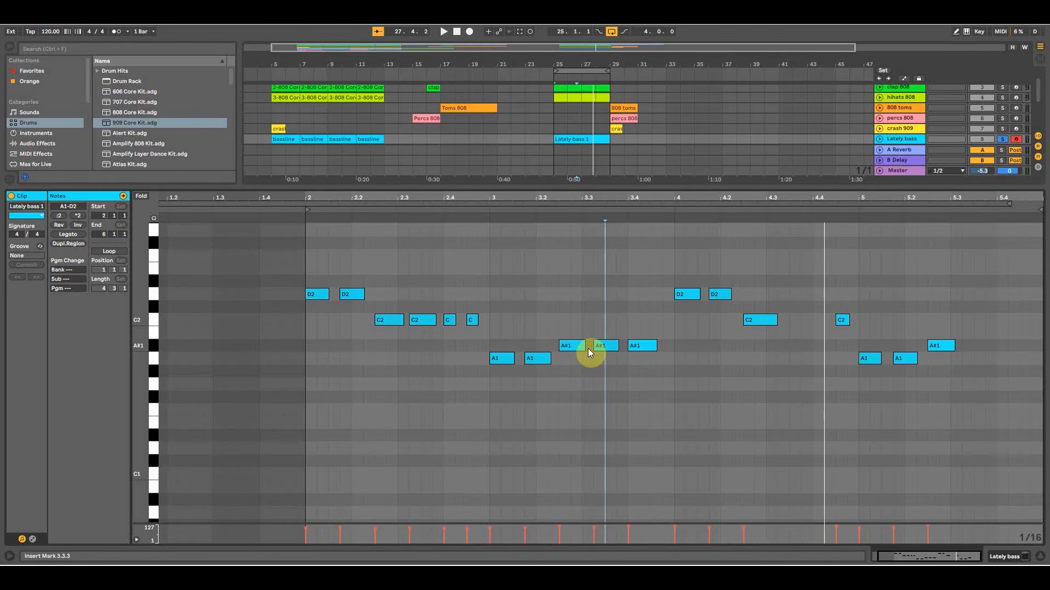
# Loop the first two bars of the Lately bass clip from bar 25, turn off the track's solo and play the loop.
pyautogui.moveTo(678, 365); pyautogui.dragTo(1012, 244)
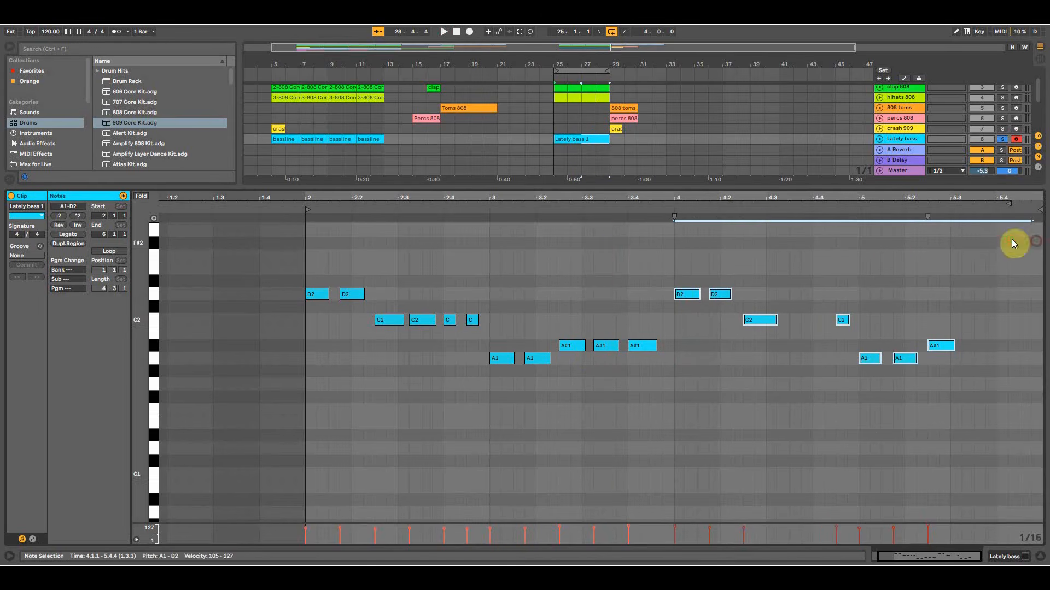
pyautogui.click(552, 134)
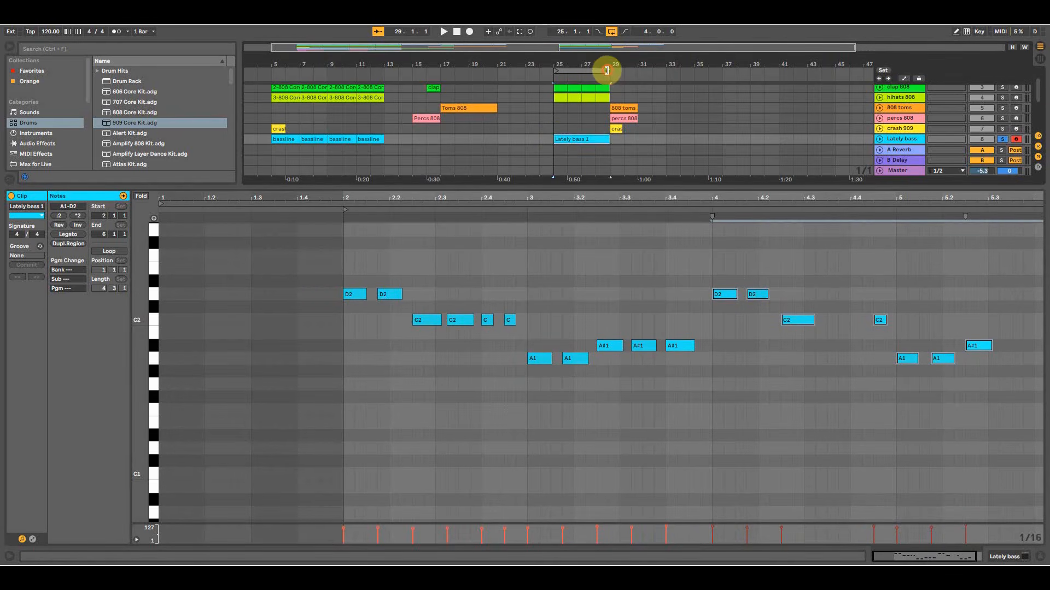
pyautogui.moveTo(607, 70); pyautogui.dragTo(576, 70)
pyautogui.click(560, 135)
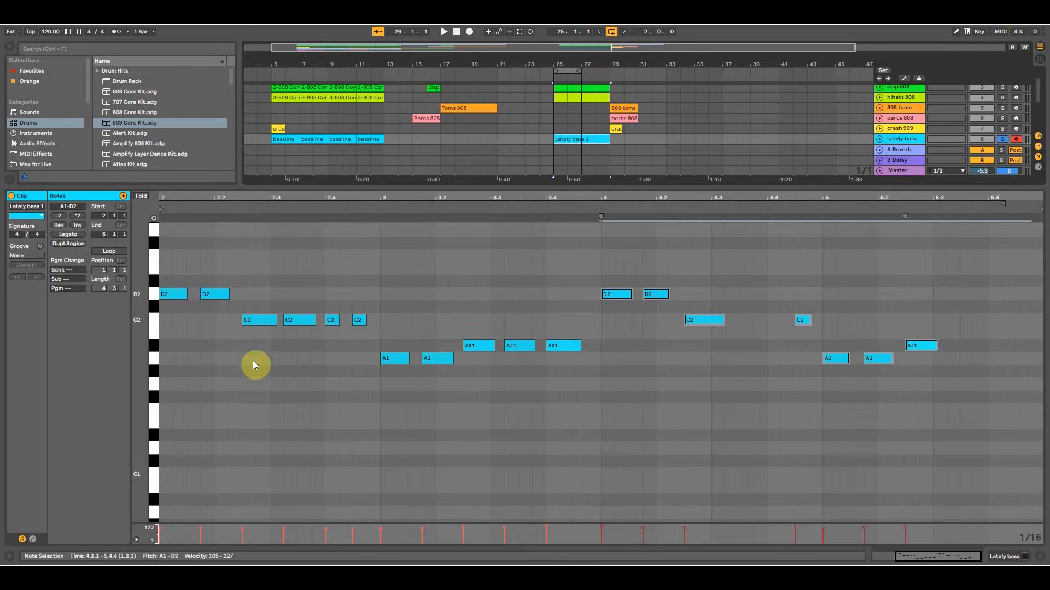
pyautogui.press('space')
pyautogui.click(1003, 139)
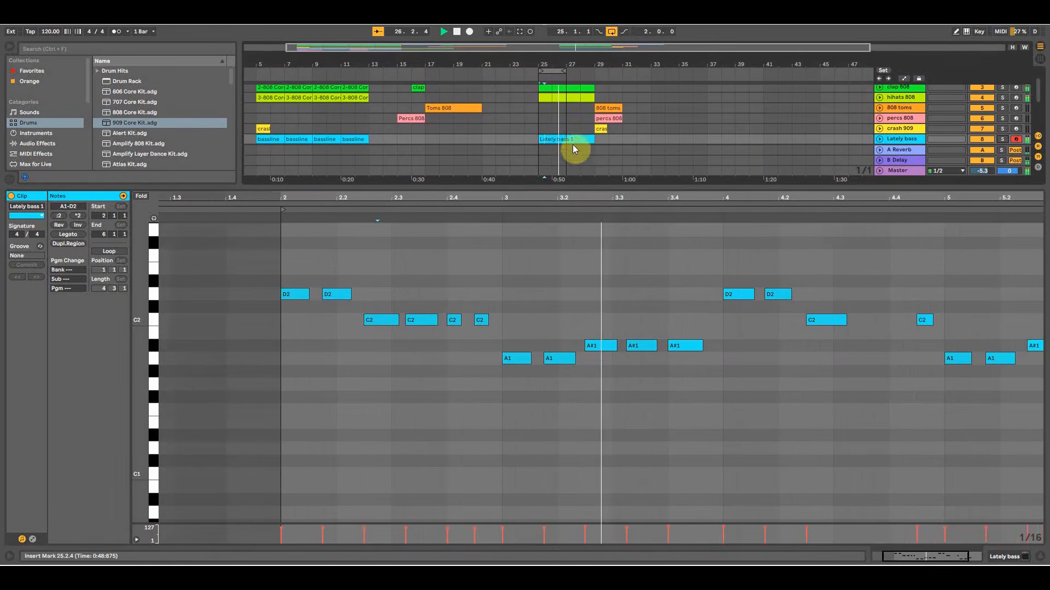
pyautogui.moveTo(586, 195); pyautogui.dragTo(586, 174)
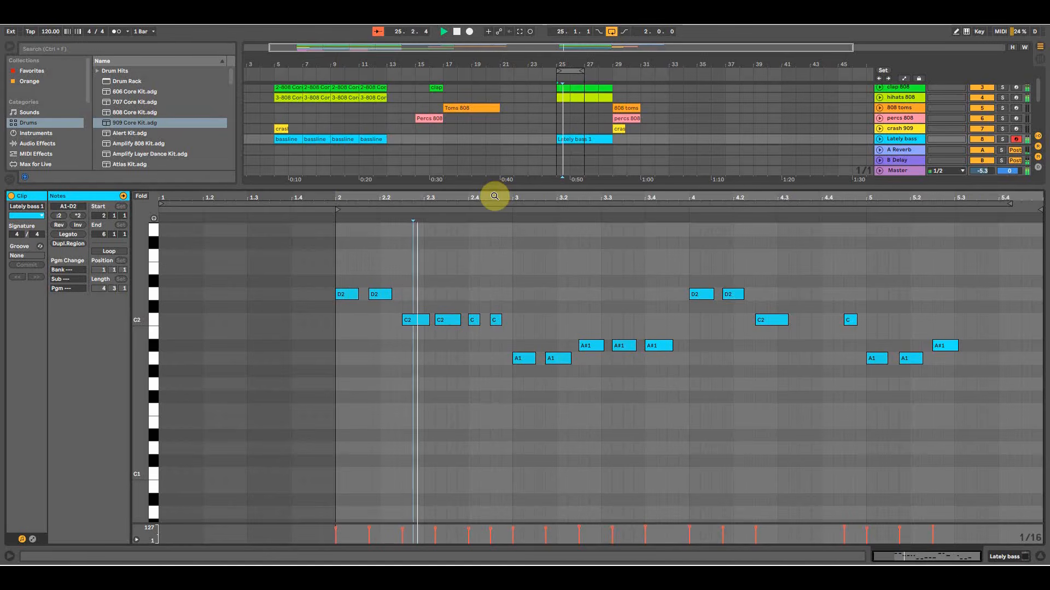
pyautogui.press('space')
# Reopen the Lately bass clip, play it, and move the loop to its last two bars from bar 27.
pyautogui.click(1015, 557)
pyautogui.click(184, 492)
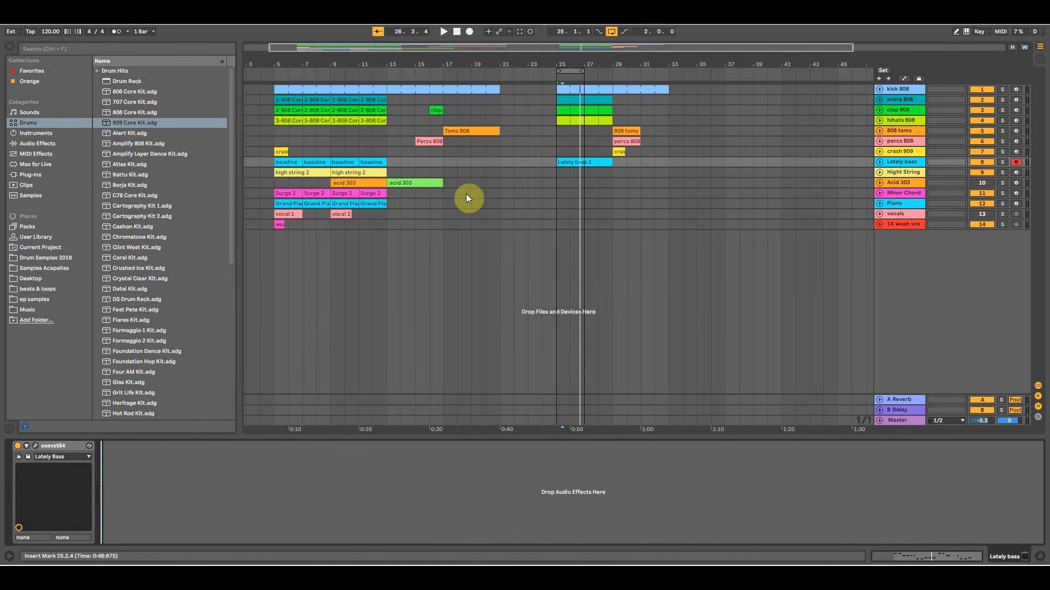
pyautogui.doubleClick(579, 166)
pyautogui.press('space')
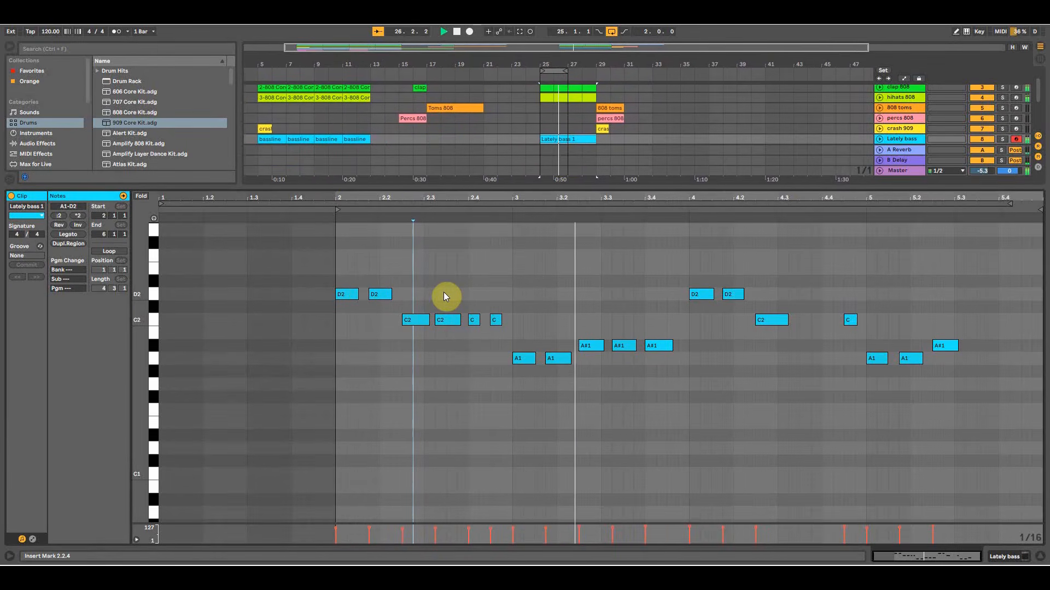
pyautogui.click(582, 142)
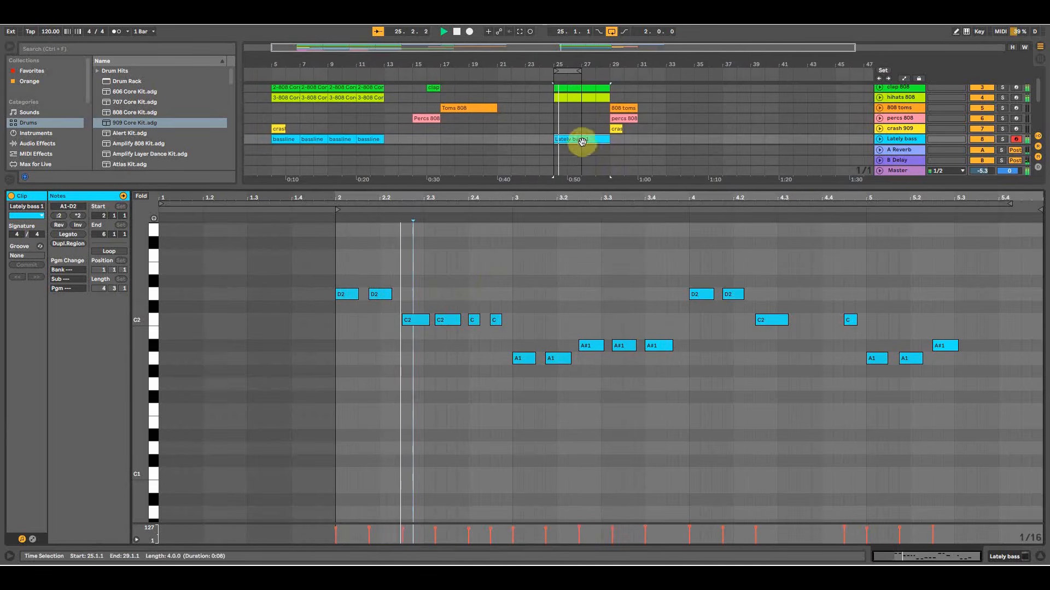
pyautogui.moveTo(567, 67); pyautogui.dragTo(599, 79)
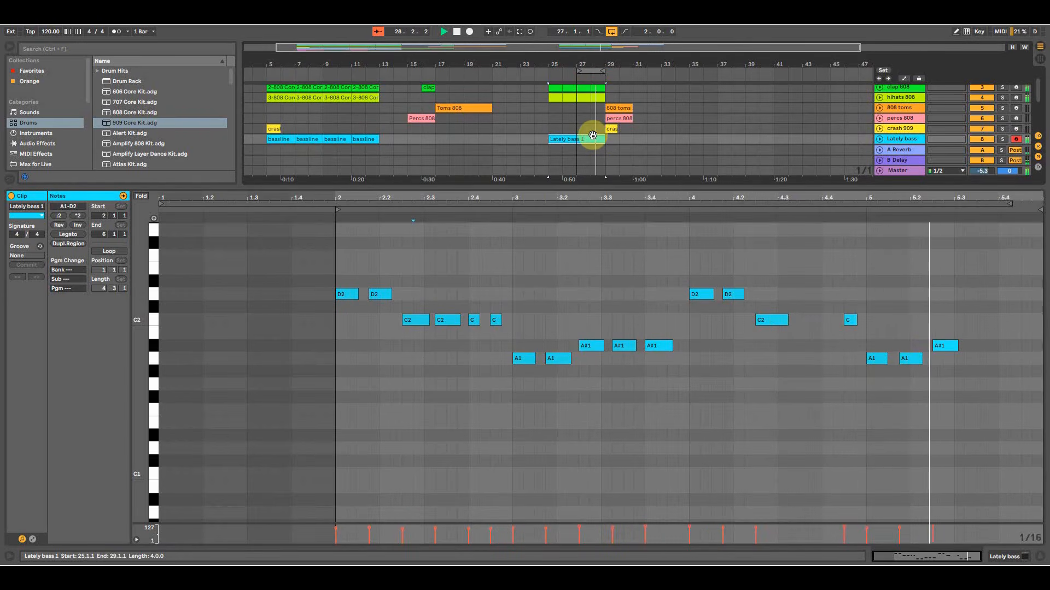
pyautogui.press('space')
# Split the Lately bass clip at bar 27 and colour its second half green.
pyautogui.moveTo(607, 139); pyautogui.dragTo(578, 108)
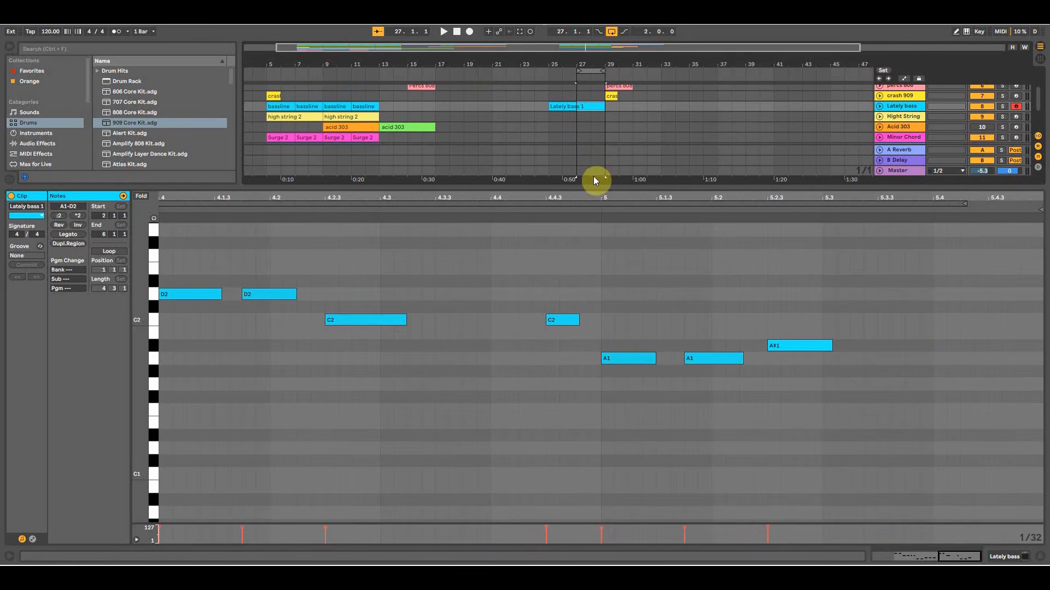
pyautogui.moveTo(591, 182); pyautogui.dragTo(574, 403)
pyautogui.click(578, 192)
pyautogui.moveTo(604, 163); pyautogui.dragTo(586, 163)
pyautogui.rightClick(587, 162)
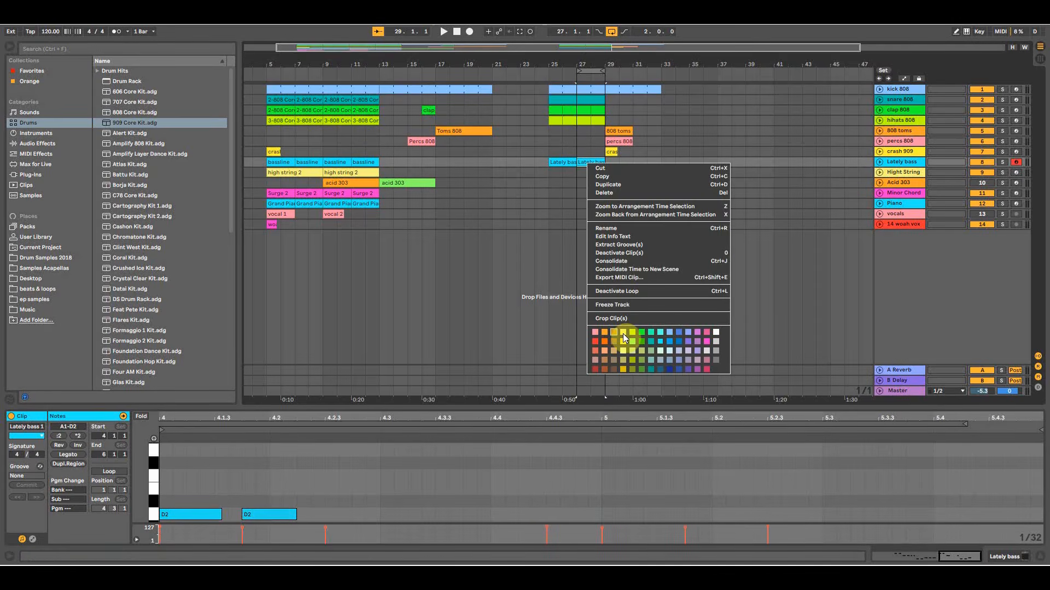
pyautogui.click(623, 340)
pyautogui.click(571, 164)
# Rename the green Lately bass clip at bar 27 as bass 2.
pyautogui.rightClick(595, 161)
pyautogui.click(631, 228)
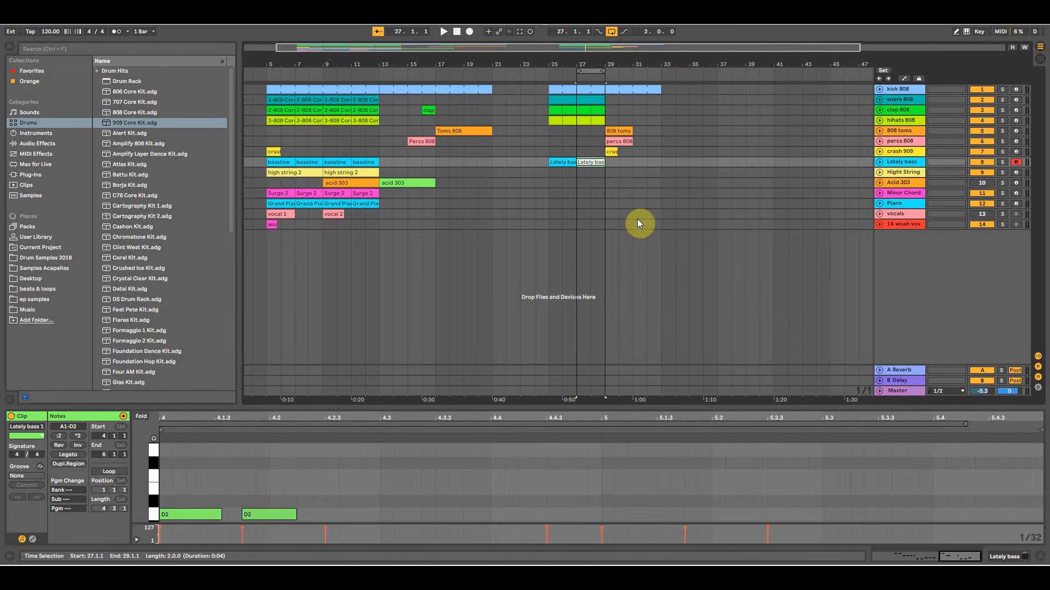
pyautogui.write('bass 2')
pyautogui.press('Return')
# Rename the blue clip at bar 25 as bass 1 and extend the loop back to bar 25.
pyautogui.click(562, 163)
pyautogui.rightClick(563, 165)
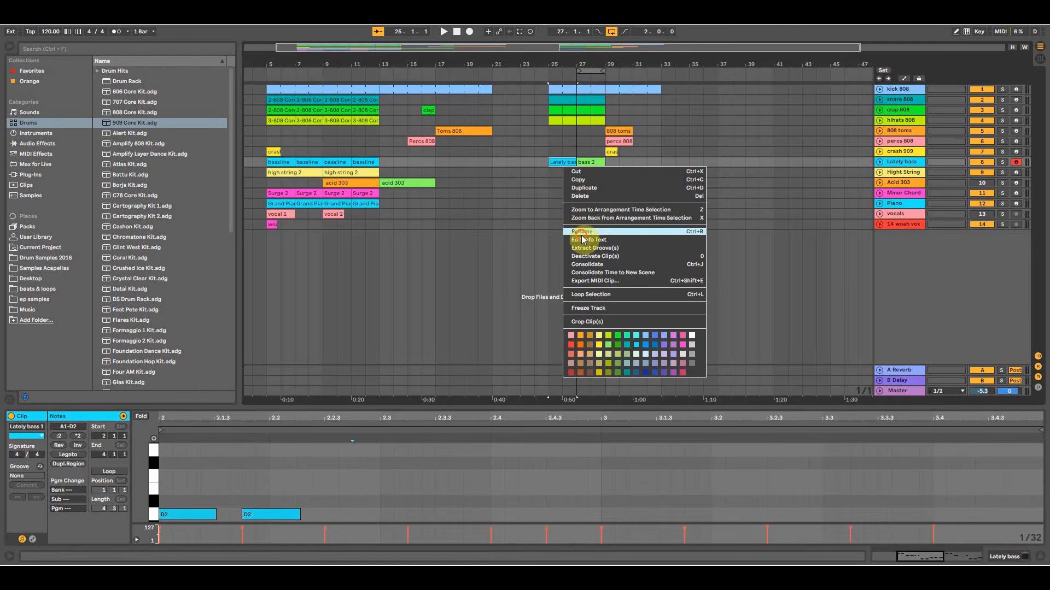
pyautogui.click(579, 232)
pyautogui.write('bass 2')
pyautogui.press('Return')
pyautogui.rightClick(563, 164)
pyautogui.click(584, 227)
pyautogui.write('bass 1')
pyautogui.press('Return')
pyautogui.moveTo(577, 71); pyautogui.dragTo(543, 71)
pyautogui.click(546, 164)
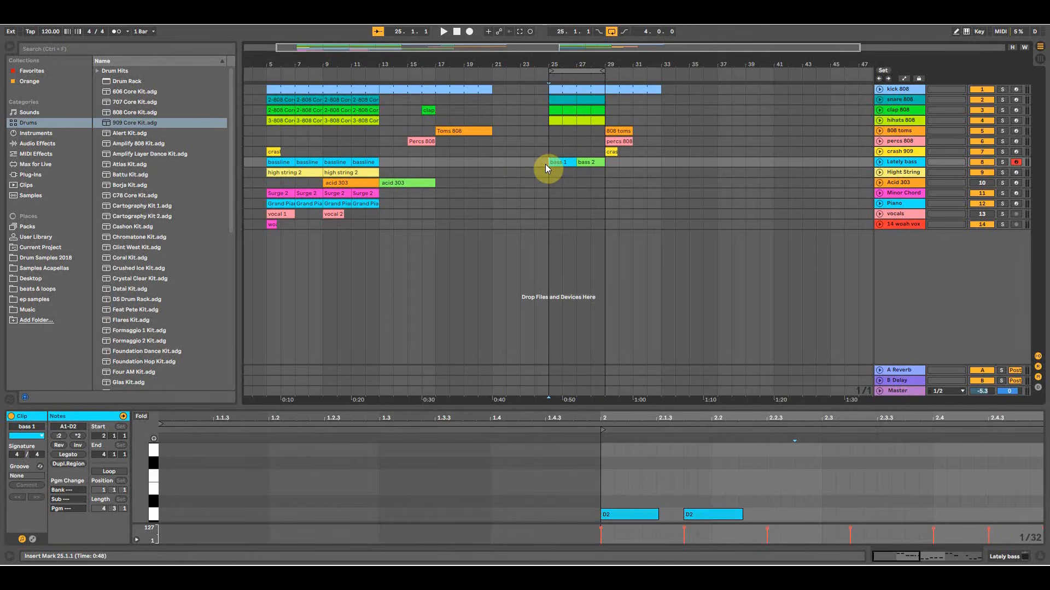
# Open the V-Station synth on the Hight String track, choose its Strings3 preset and arm the track for recording.
pyautogui.click(903, 172)
pyautogui.click(997, 557)
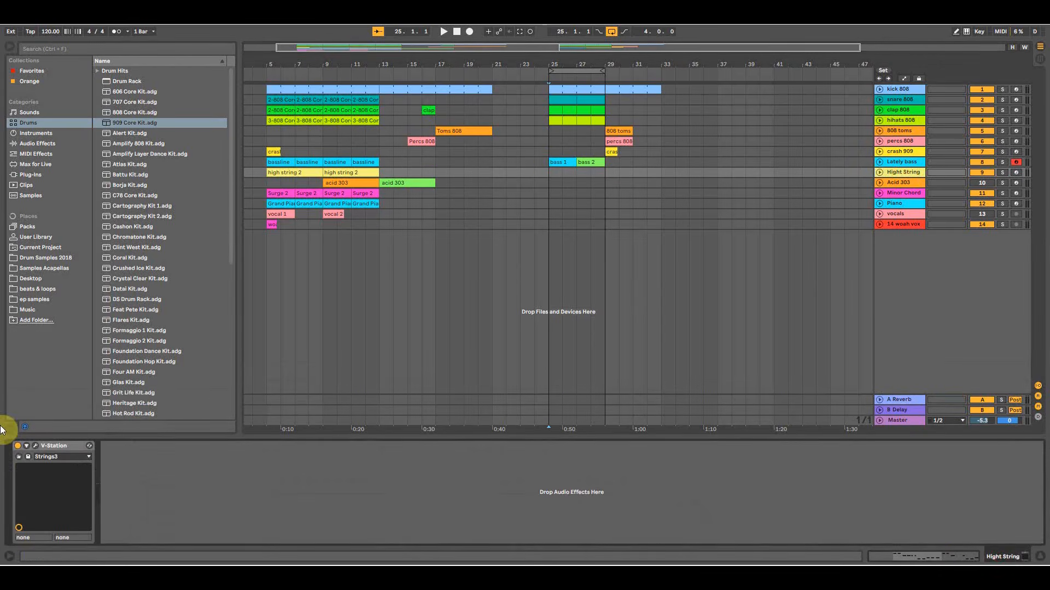
pyautogui.click(35, 446)
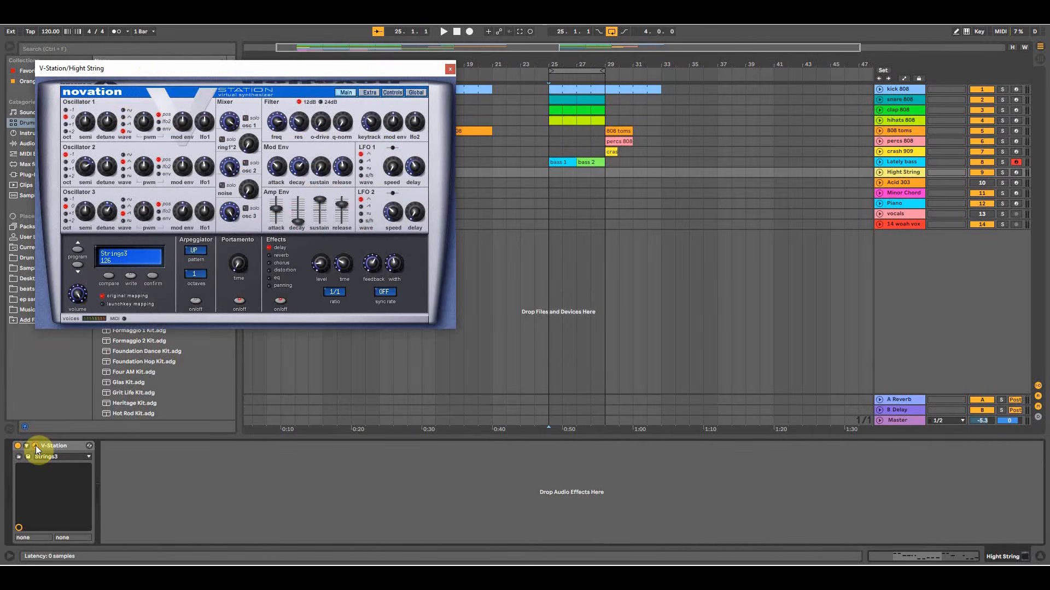
pyautogui.moveTo(164, 68); pyautogui.dragTo(277, 69)
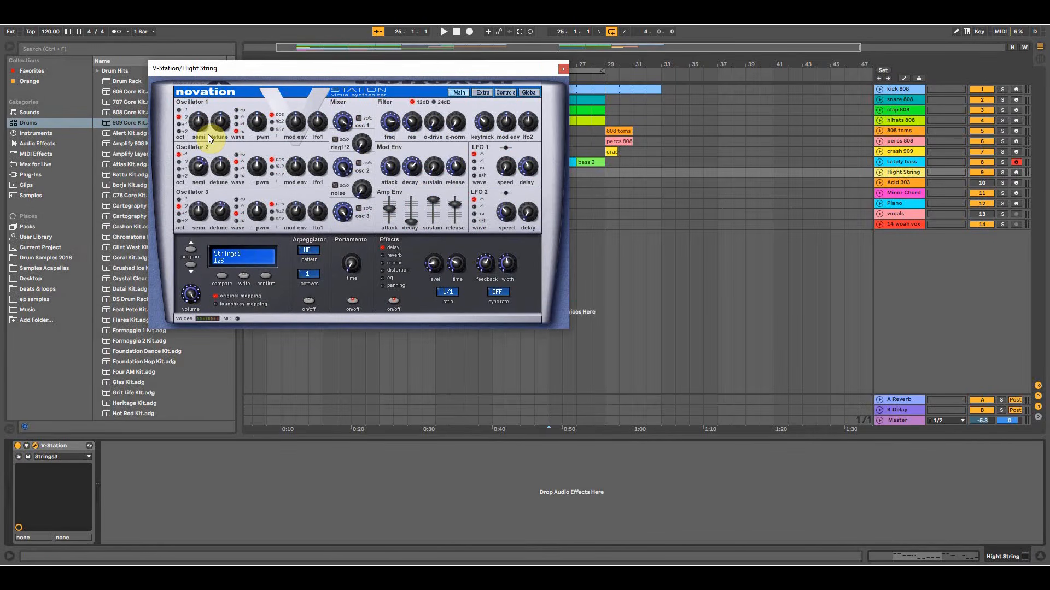
pyautogui.click(61, 457)
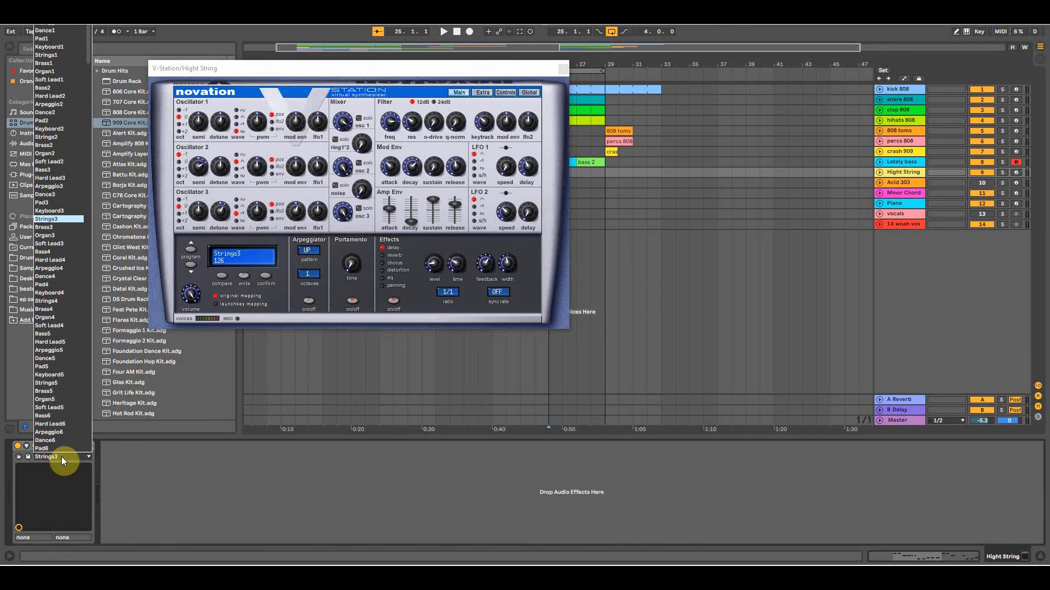
pyautogui.click(43, 222)
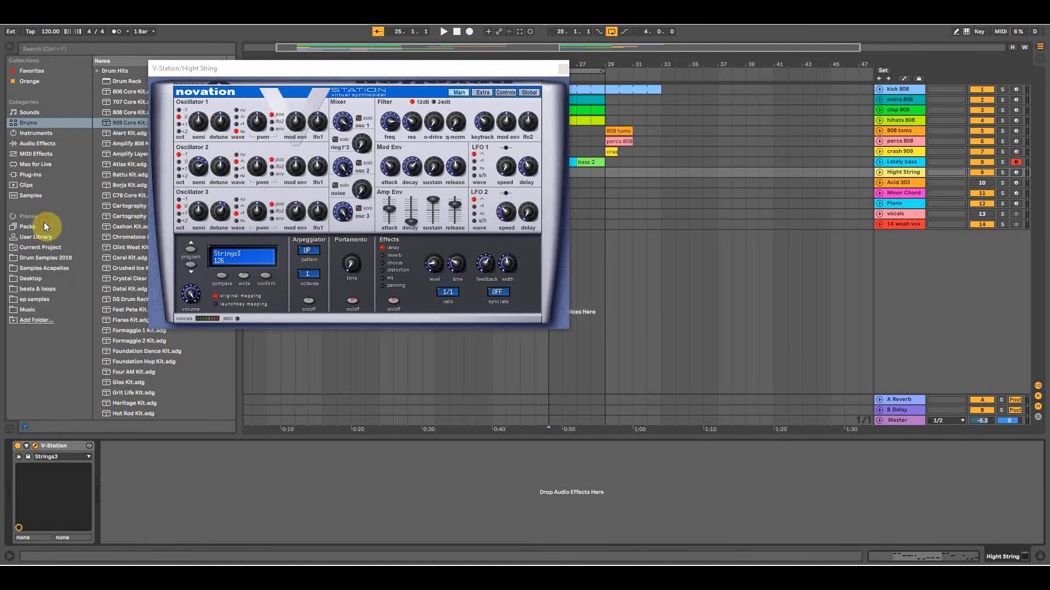
pyautogui.click(1015, 172)
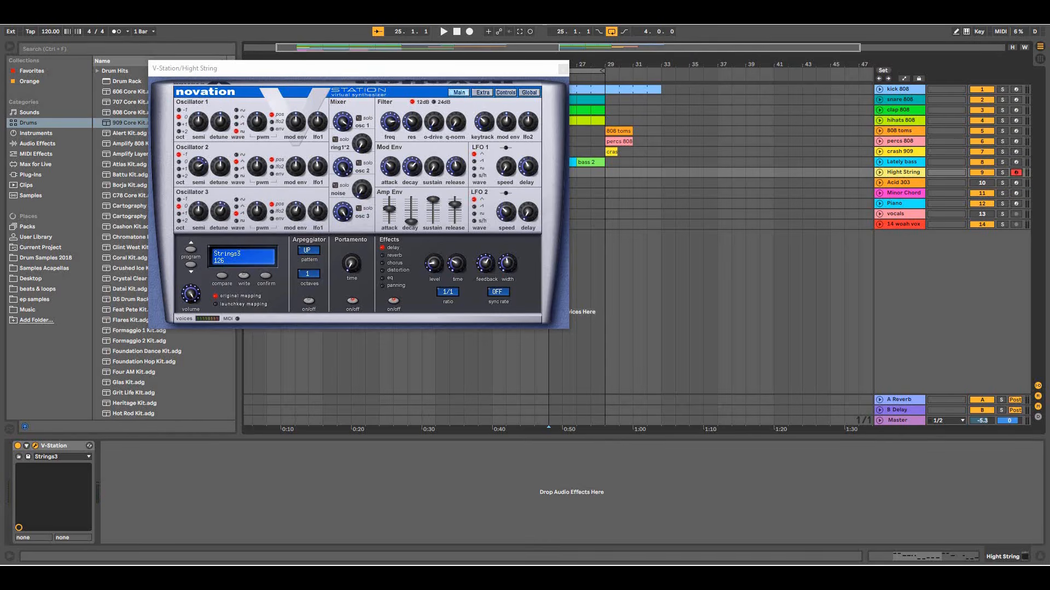
pyautogui.click(564, 69)
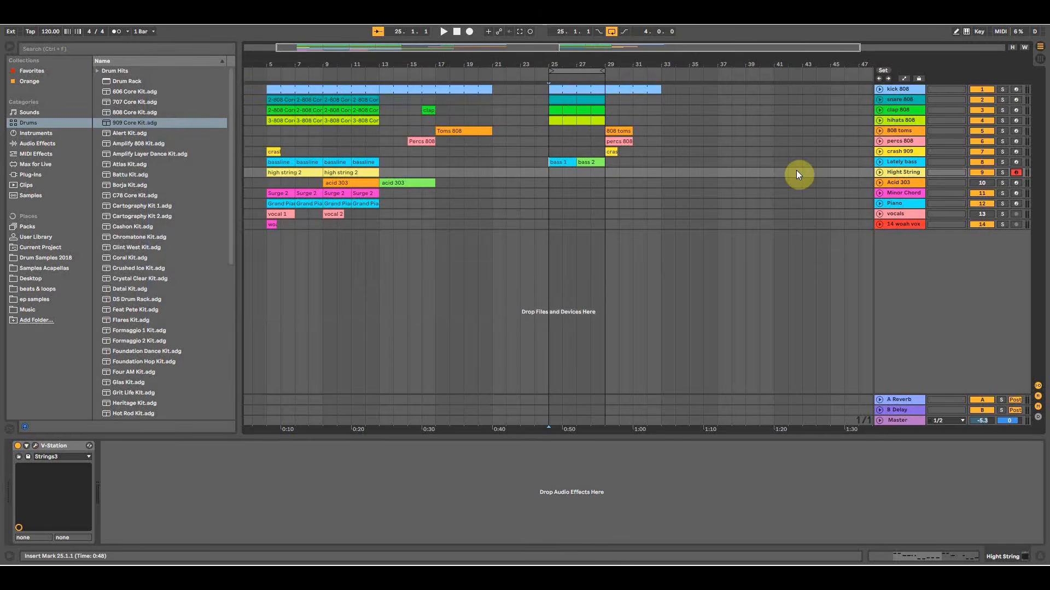
# Unfold the Lately bass track and prepare to record from bar 24 with the loop off and the metronome on.
pyautogui.click(879, 162)
pyautogui.moveTo(560, 56); pyautogui.dragTo(568, 109)
pyautogui.click(386, 223)
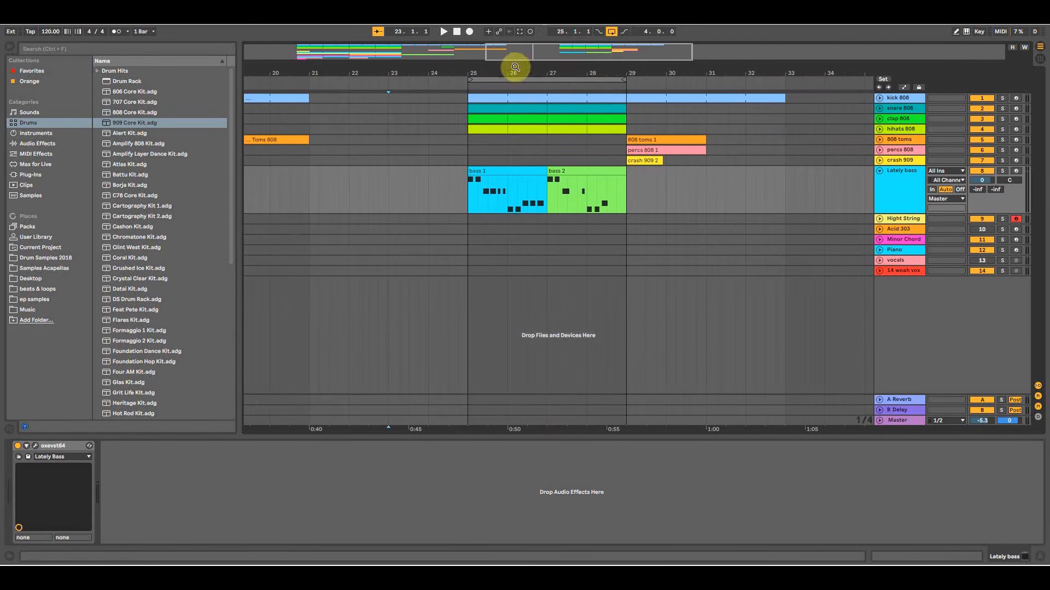
pyautogui.click(115, 31)
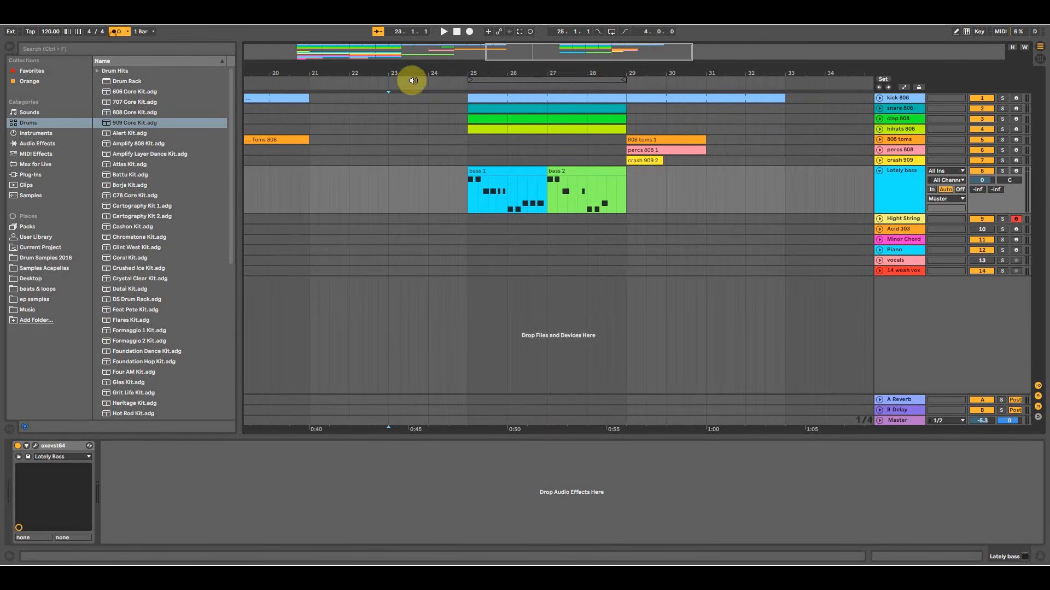
pyautogui.click(429, 230)
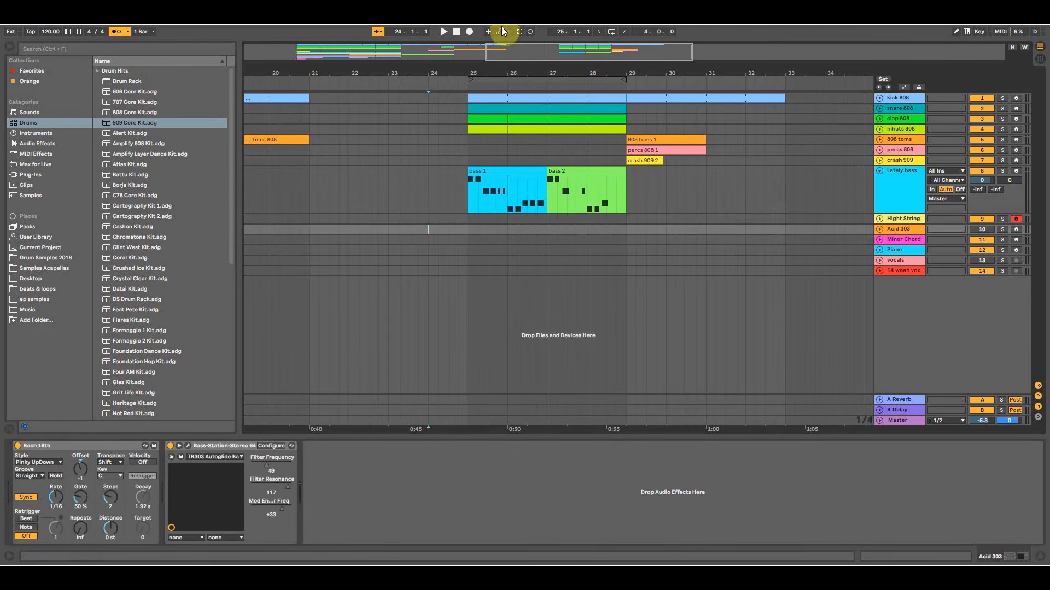
# Record a string melody on the Hight String track from bar 24 and trim the clip to run from bar 25 to 27.
pyautogui.click(469, 32)
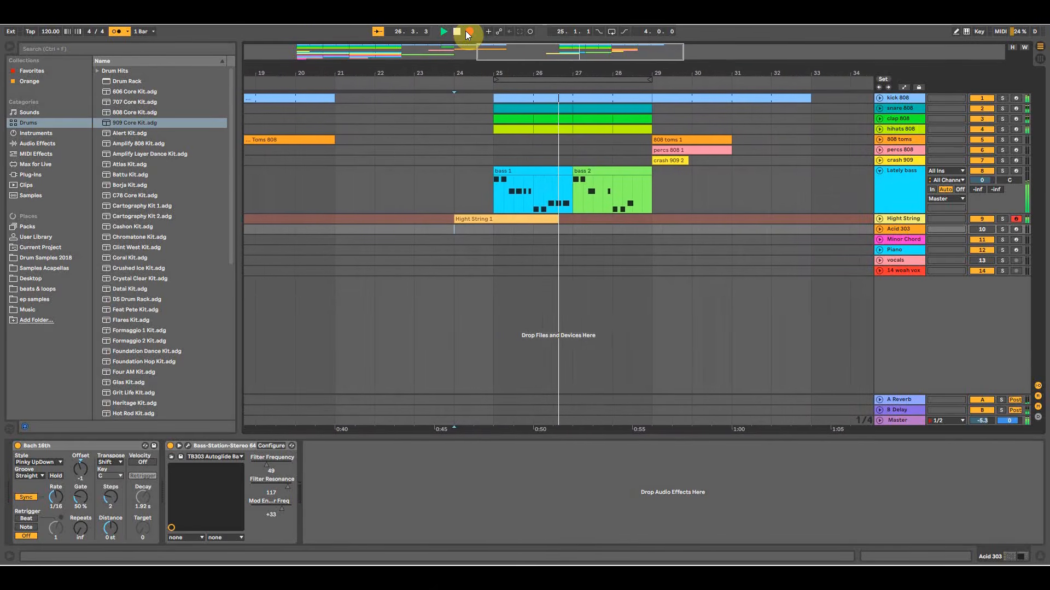
pyautogui.press('space')
pyautogui.click(552, 219)
pyautogui.moveTo(552, 219); pyautogui.dragTo(583, 220)
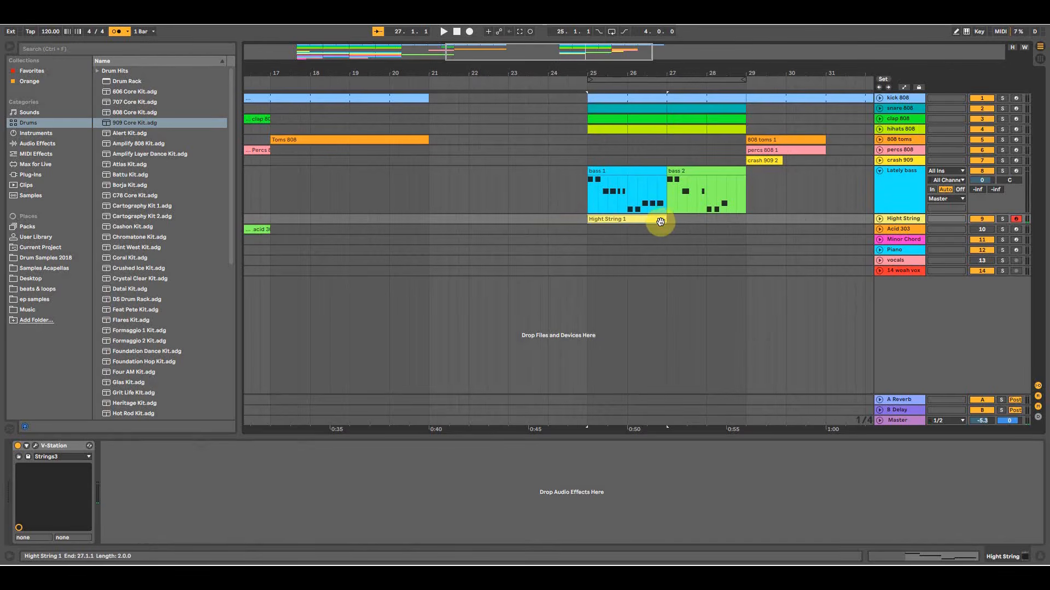
# Open the Hight String clip in an enlarged note editor, quantize all its notes and play the clip.
pyautogui.doubleClick(661, 221)
pyautogui.moveTo(480, 403); pyautogui.dragTo(487, 134)
pyautogui.scroll(2, 291, 330)
pyautogui.moveTo(185, 458); pyautogui.dragTo(937, 111)
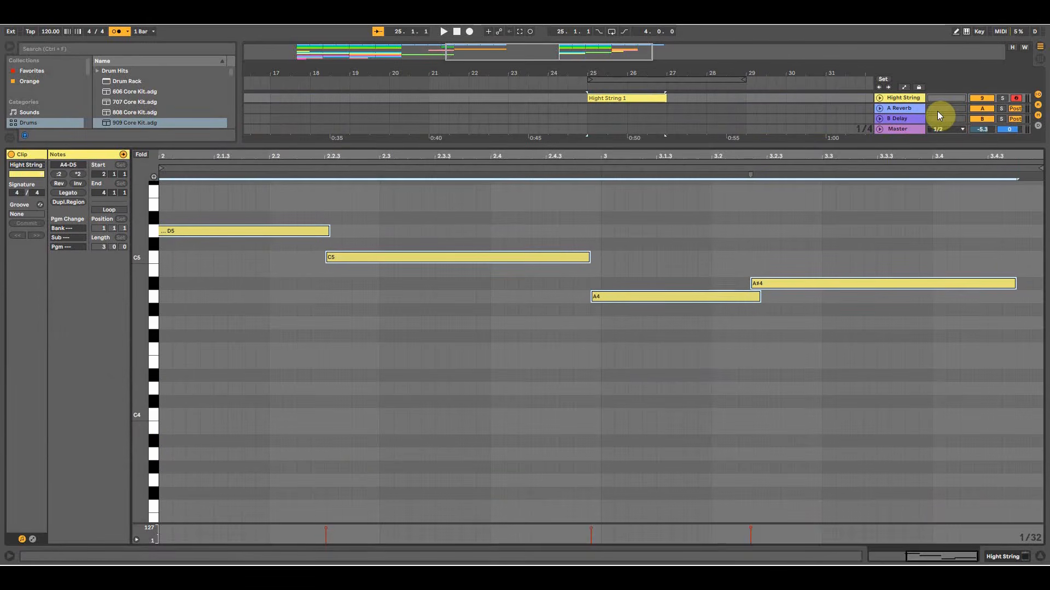
pyautogui.press('space')
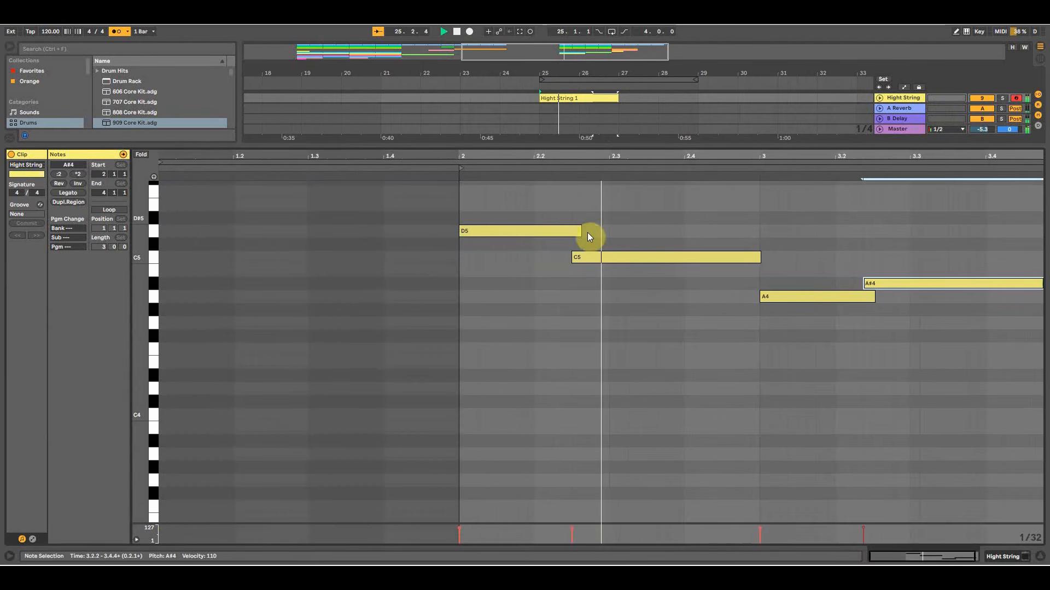
# Turn the metronome off and unfold the Hight String track in an enlarged arrangement, to compare its notes with the bass clips.
pyautogui.click(116, 31)
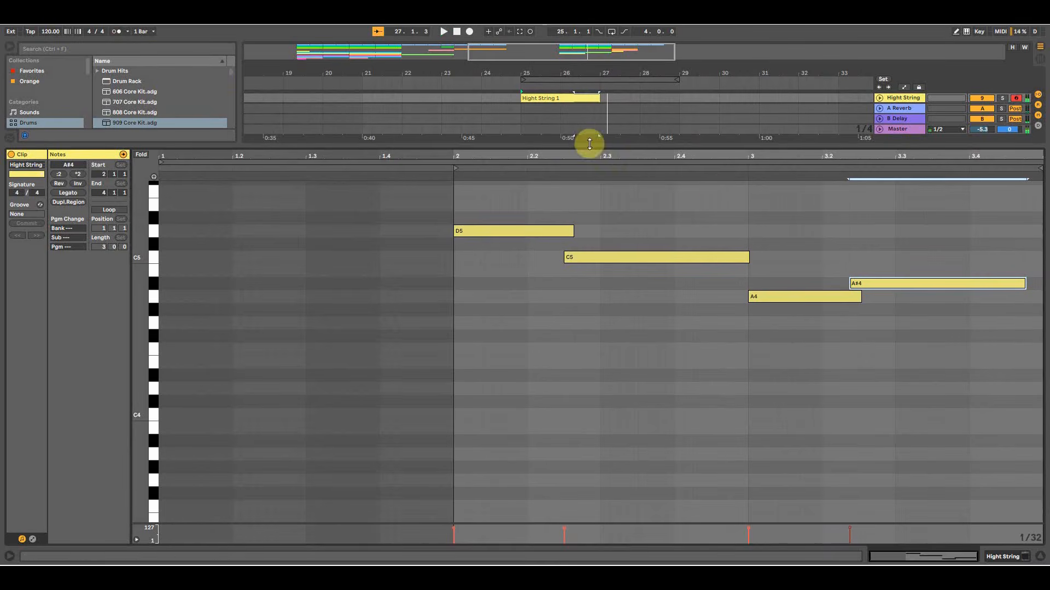
pyautogui.moveTo(590, 143); pyautogui.dragTo(580, 262)
pyautogui.click(604, 137)
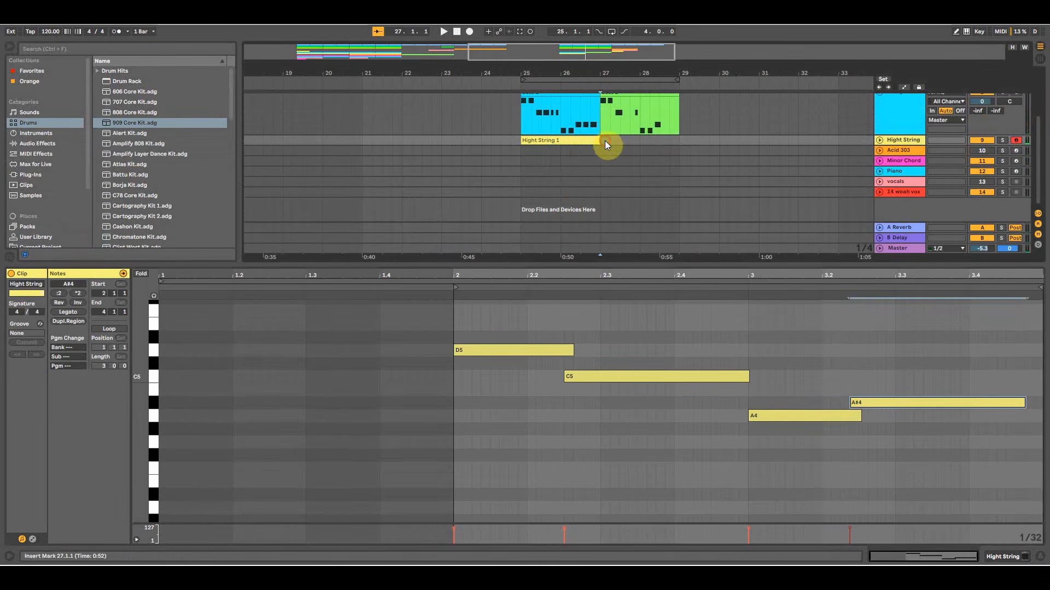
pyautogui.click(880, 141)
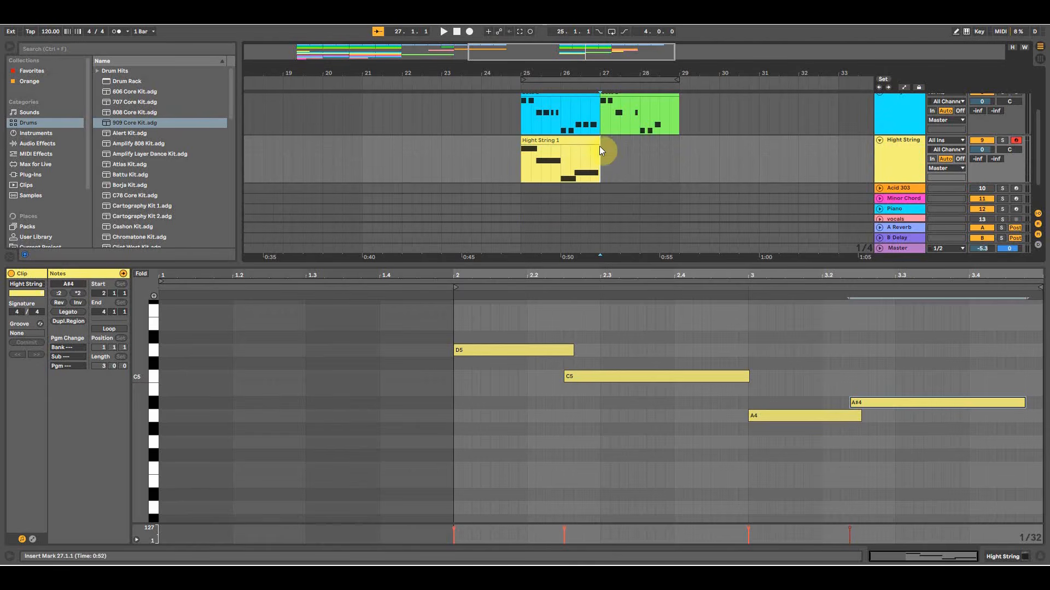
pyautogui.moveTo(599, 68); pyautogui.dragTo(529, 94)
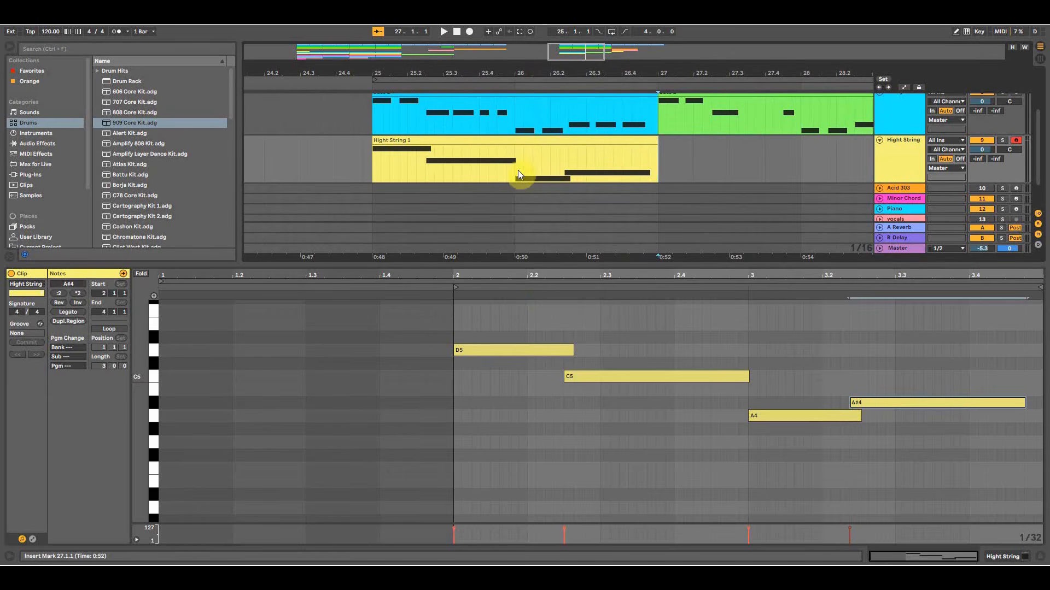
# Trim the D5, C5 and A4 string notes to end where the next note starts, and lengthen A#4 to the clip's end.
pyautogui.moveTo(565, 351); pyautogui.dragTo(554, 351)
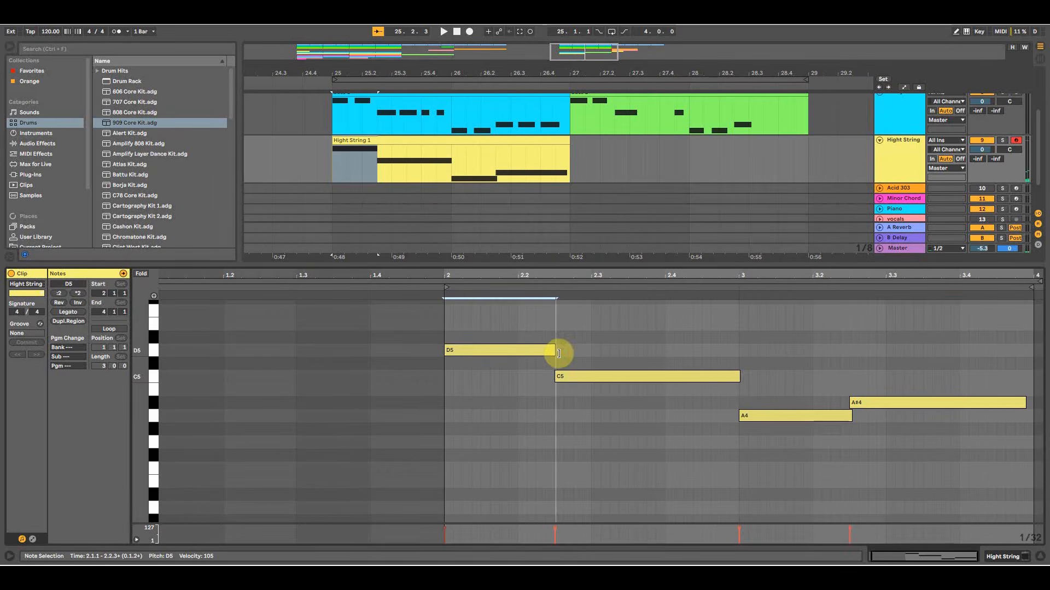
pyautogui.click(736, 377)
pyautogui.moveTo(852, 416); pyautogui.dragTo(849, 416)
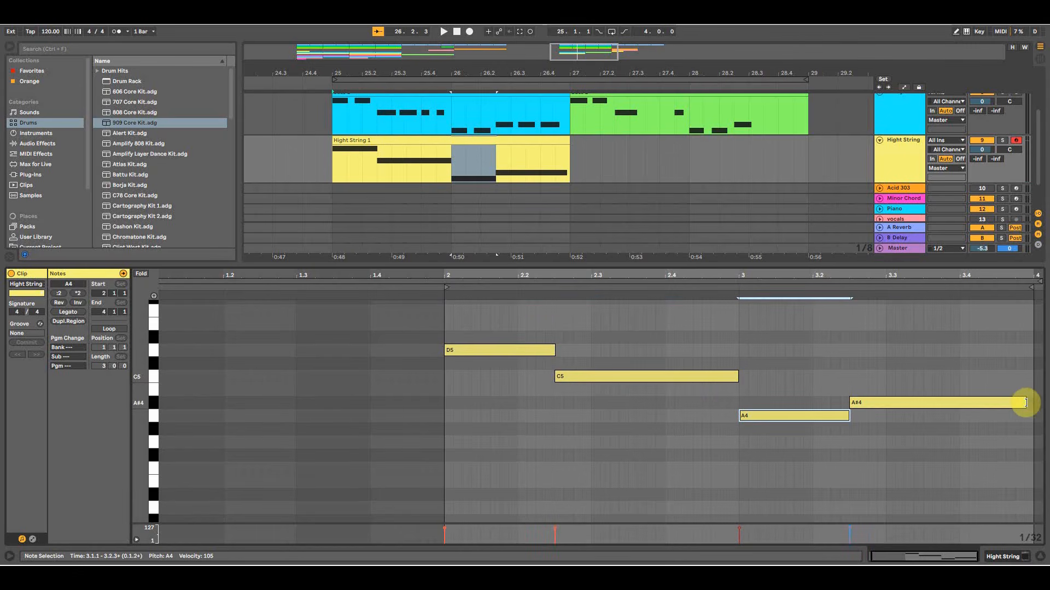
pyautogui.moveTo(1026, 403); pyautogui.dragTo(1032, 403)
pyautogui.click(462, 145)
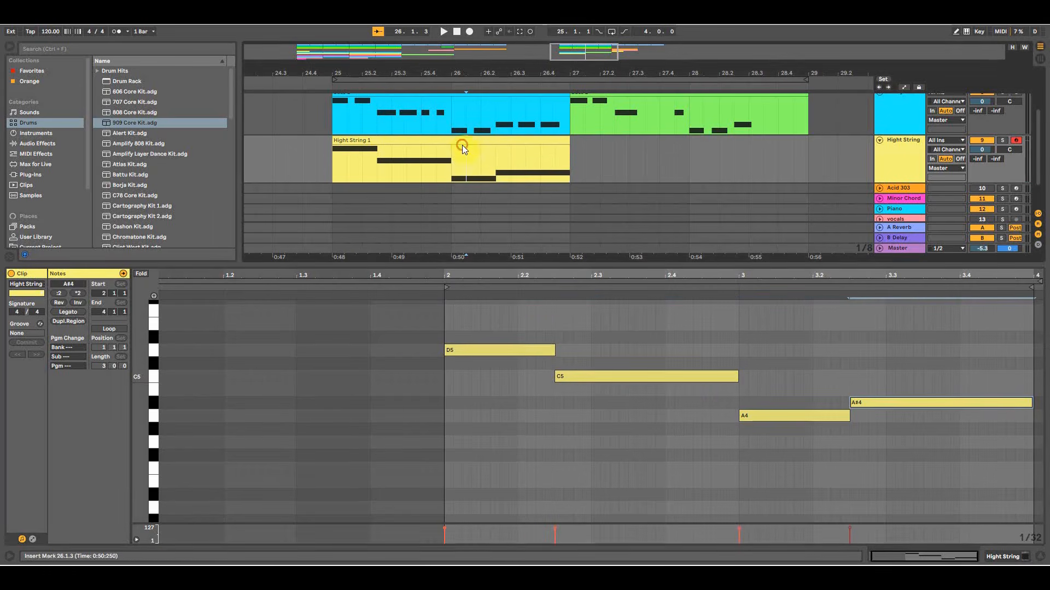
# Loop the Hight String clip from bar 25 to 27 and play it together with the bass.
pyautogui.rightClick(461, 146)
pyautogui.click(494, 260)
pyautogui.press('space')
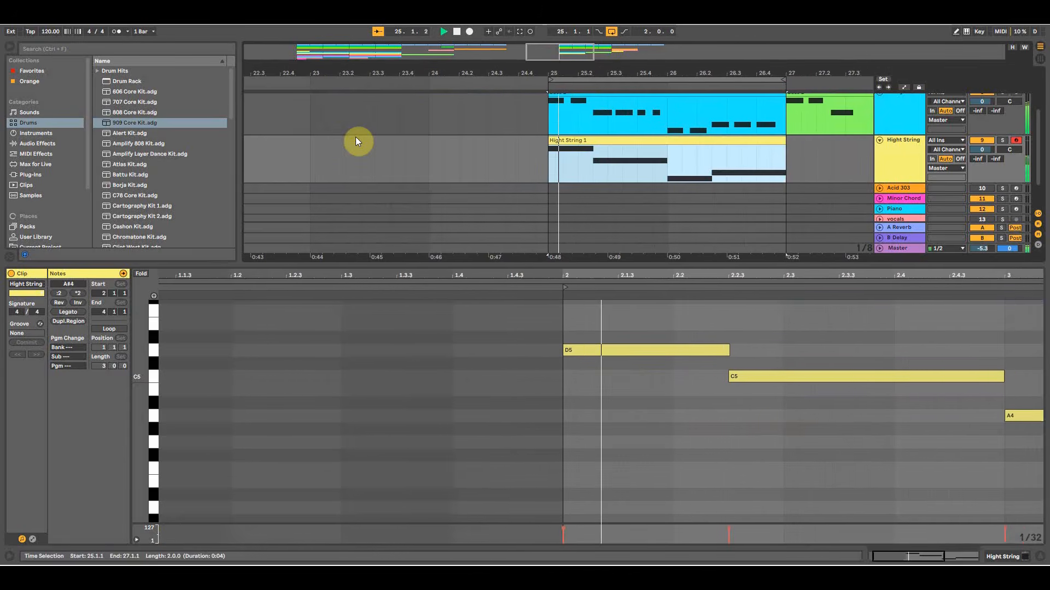
pyautogui.moveTo(492, 70); pyautogui.dragTo(488, 64)
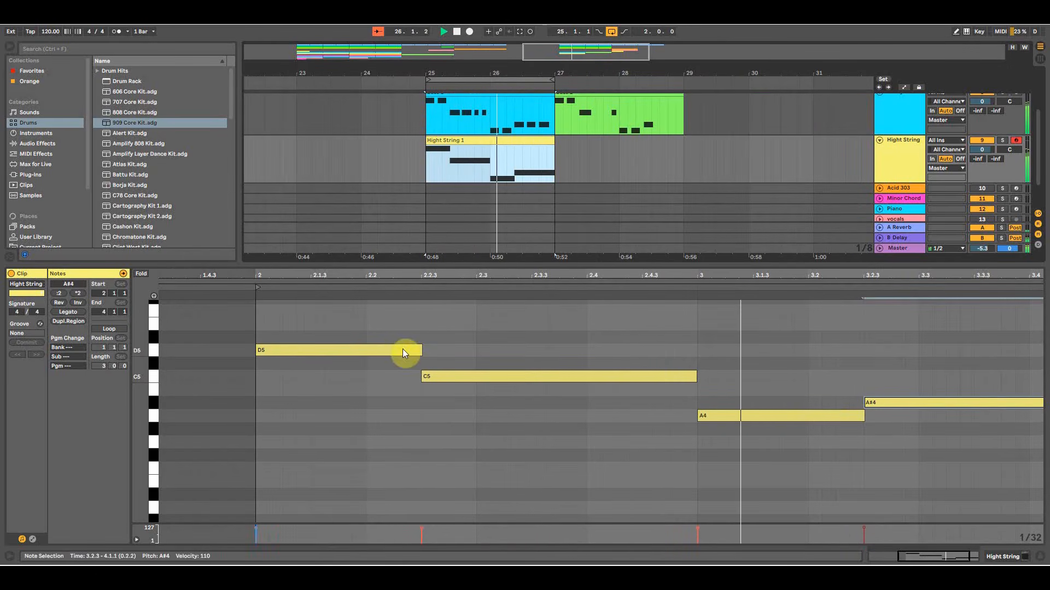
pyautogui.moveTo(450, 70)
pyautogui.mouseDown()
pyautogui.moveTo(450, 104)
pyautogui.moveTo(445, 66)
pyautogui.mouseUp()
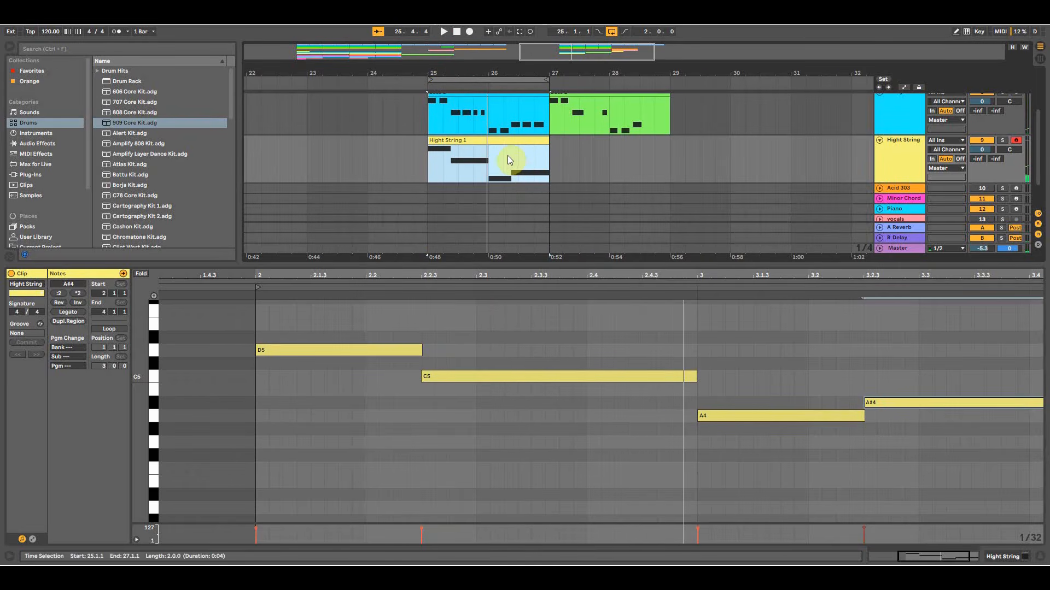
pyautogui.click(880, 406)
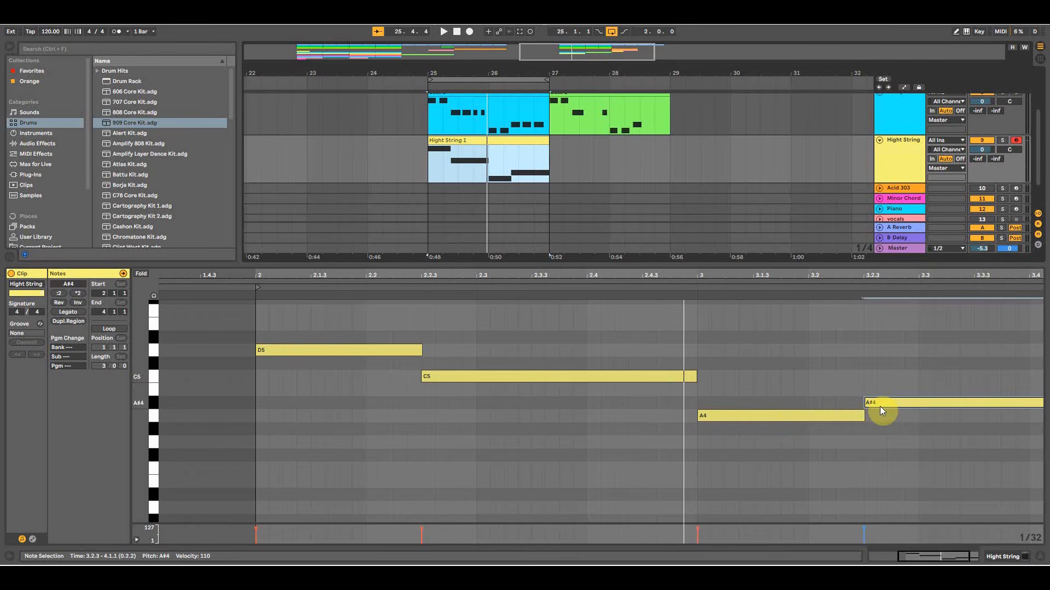
pyautogui.click(432, 163)
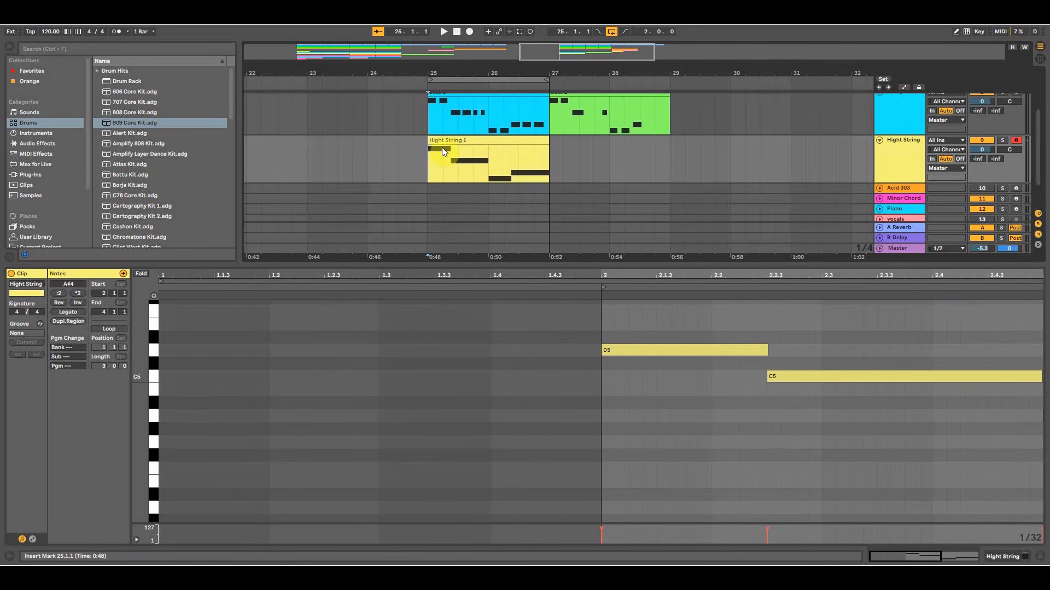
# Fold the Hight String and Lately bass tracks in an enlarged arrangement and extend the loop to end at bar 31.
pyautogui.click(879, 140)
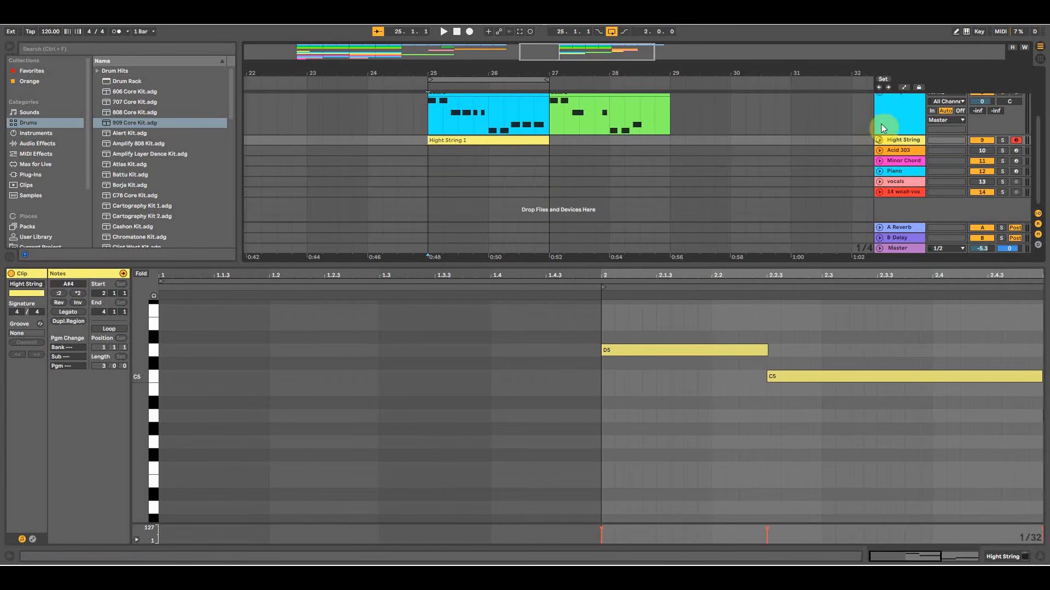
pyautogui.click(877, 94)
pyautogui.moveTo(518, 265); pyautogui.dragTo(518, 438)
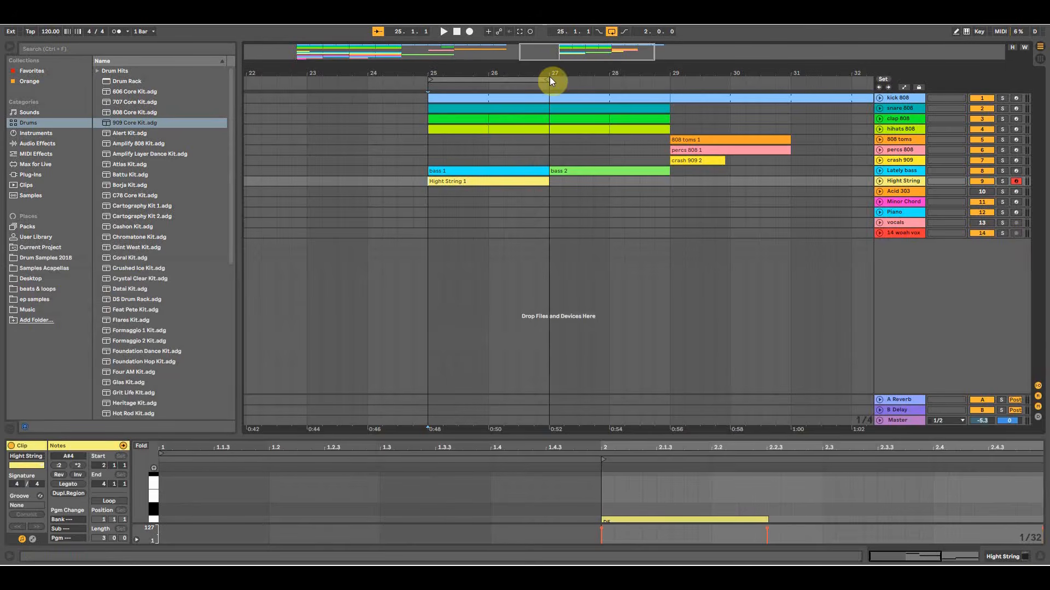
pyautogui.moveTo(549, 78); pyautogui.dragTo(721, 97)
pyautogui.moveTo(721, 97); pyautogui.dragTo(790, 97)
pyautogui.click(640, 212)
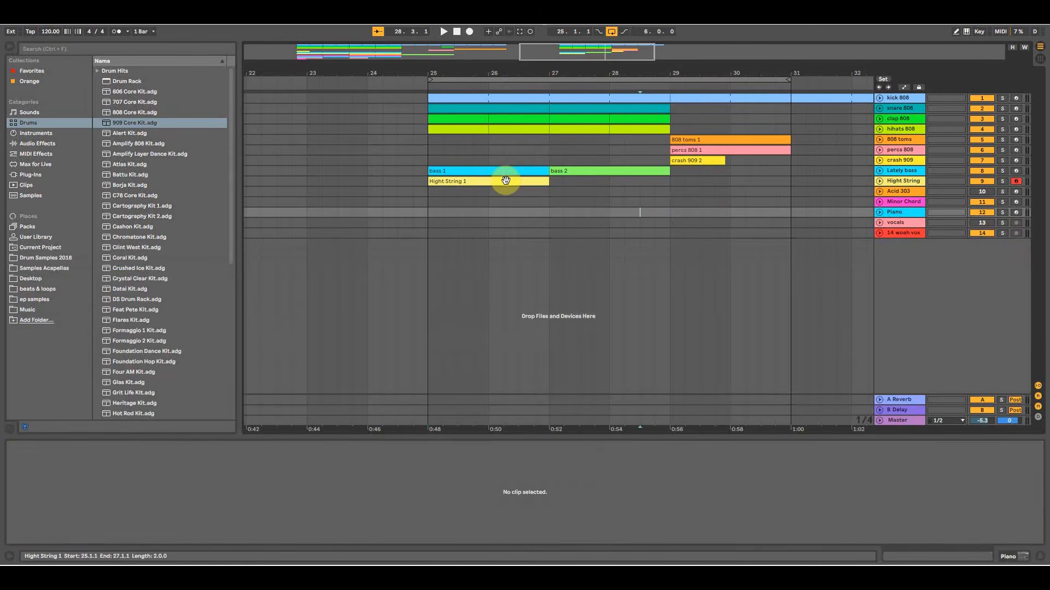
# Copy the Hight String clip to bars 27 to 29 and play the arrangement from bar 25.
pyautogui.click(502, 181)
pyautogui.moveTo(473, 181); pyautogui.dragTo(592, 182)
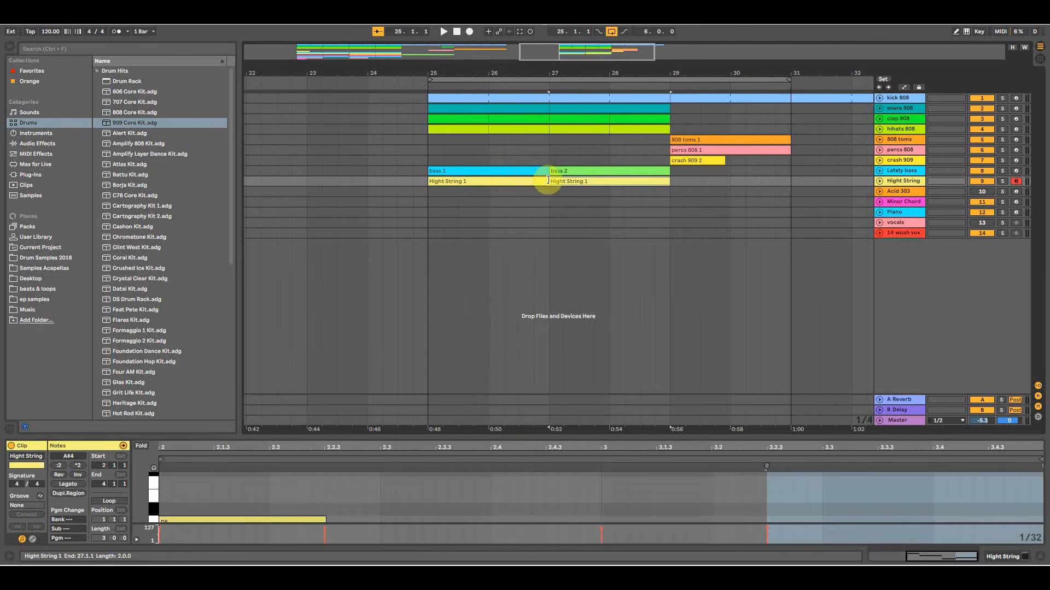
pyautogui.click(429, 182)
pyautogui.press('space')
pyautogui.moveTo(712, 75); pyautogui.dragTo(663, 69)
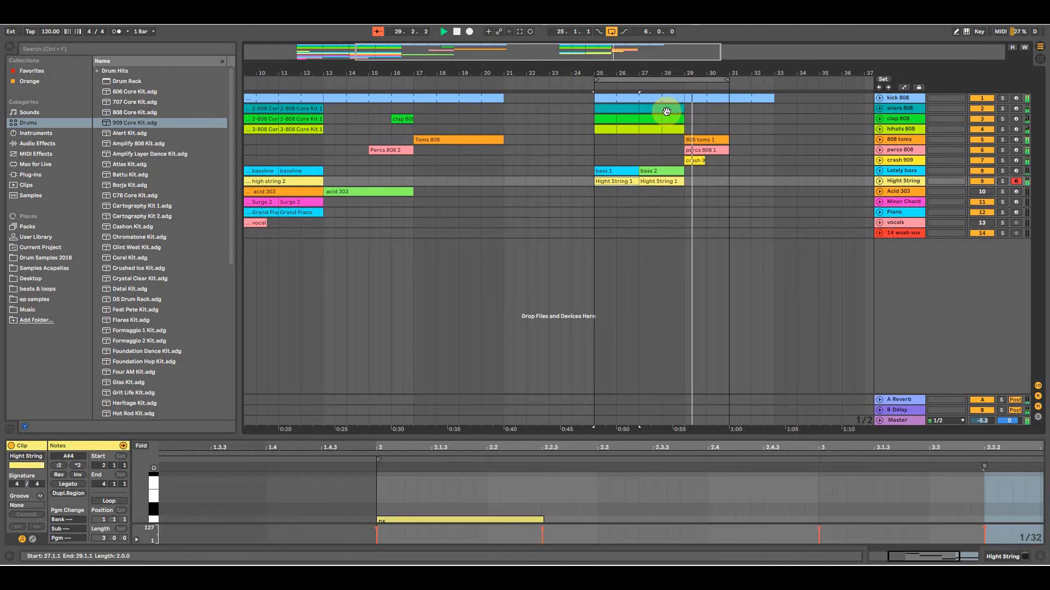
pyautogui.click(676, 143)
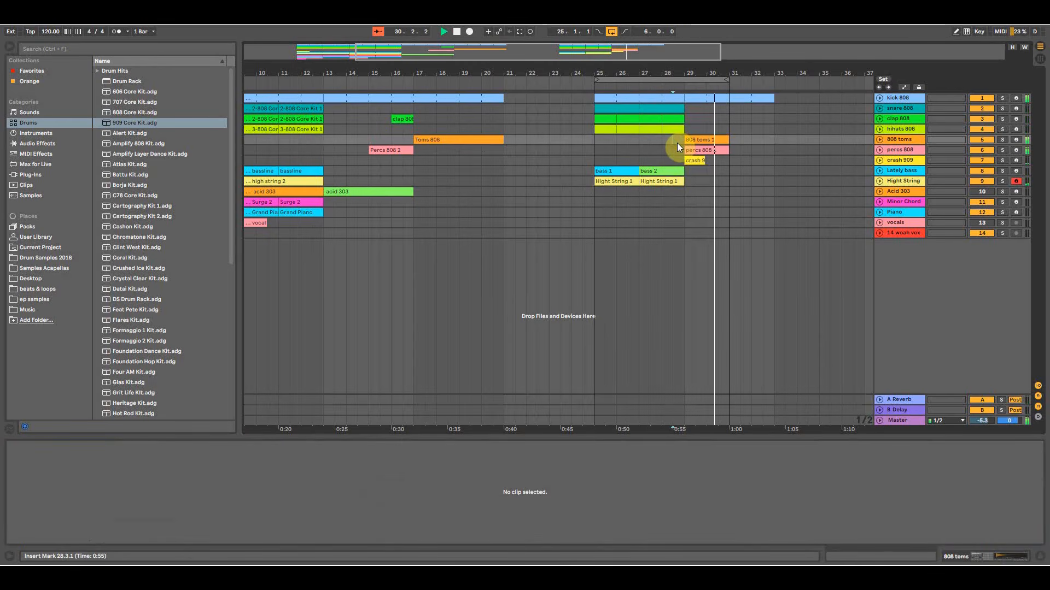
pyautogui.press('space')
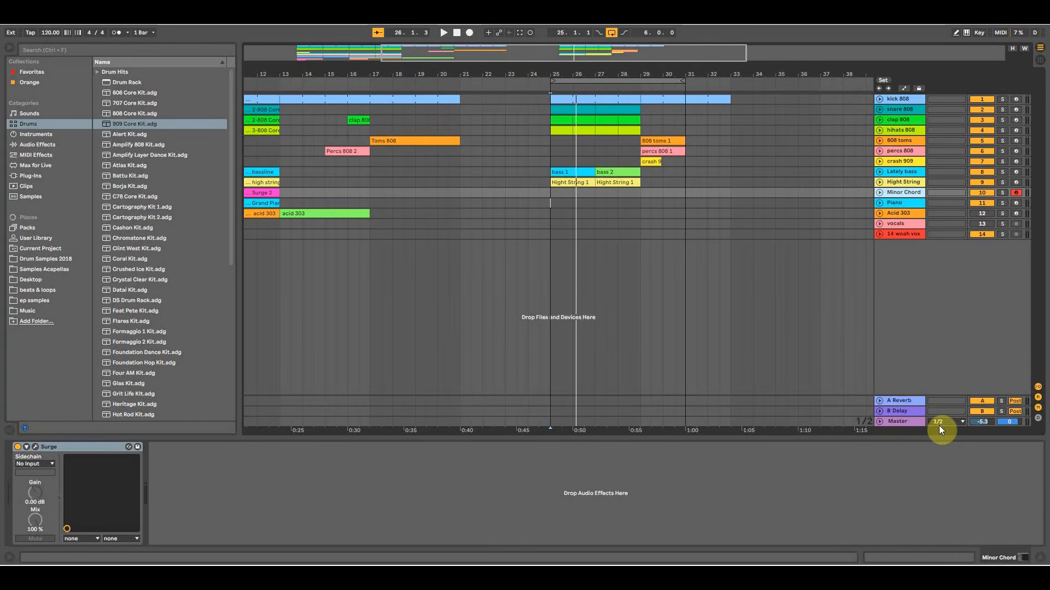
# Open Surge on the Minor Chord track, choose the factory Chords patch Minor 7 and close the synth window.
pyautogui.click(552, 193)
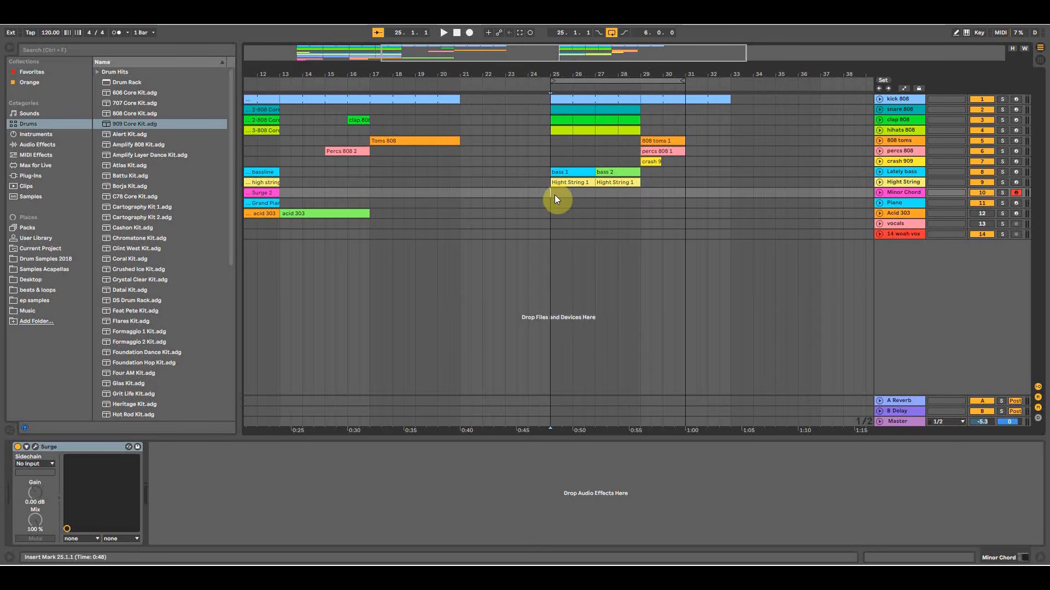
pyautogui.click(36, 446)
pyautogui.moveTo(231, 50); pyautogui.dragTo(471, 48)
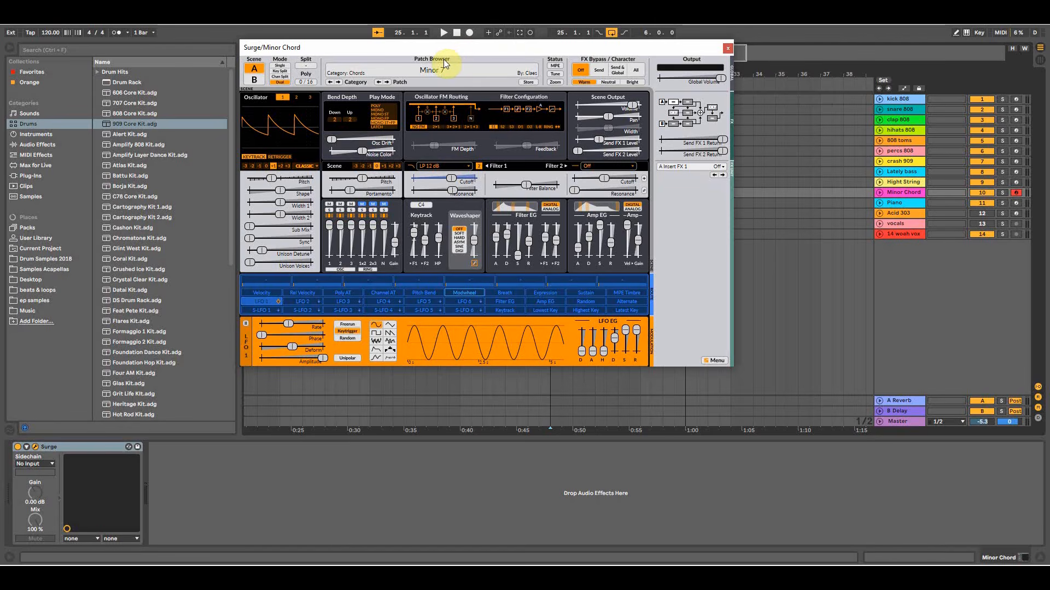
pyautogui.click(404, 71)
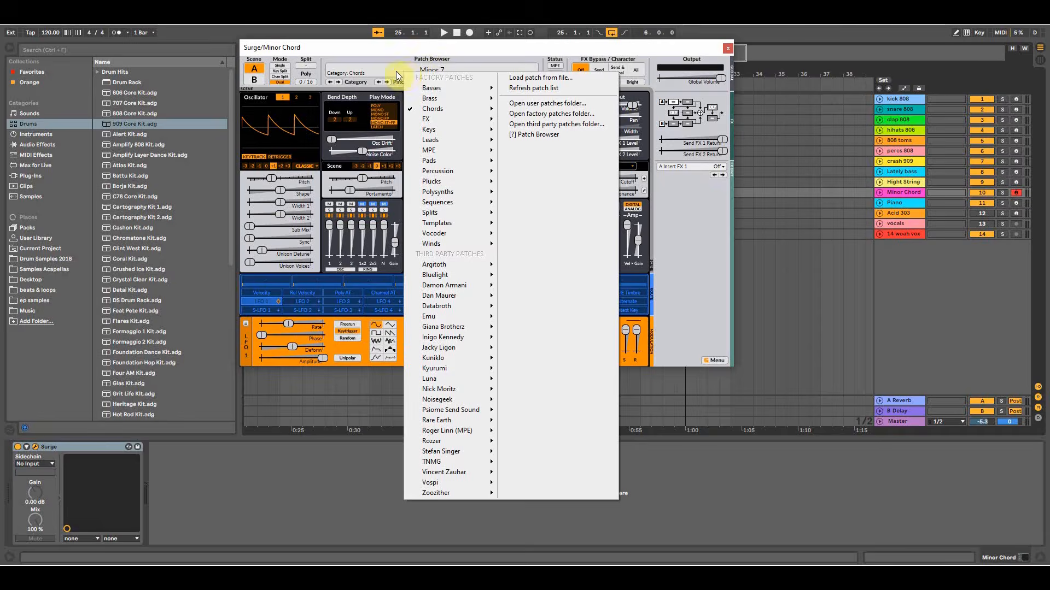
pyautogui.click(396, 71)
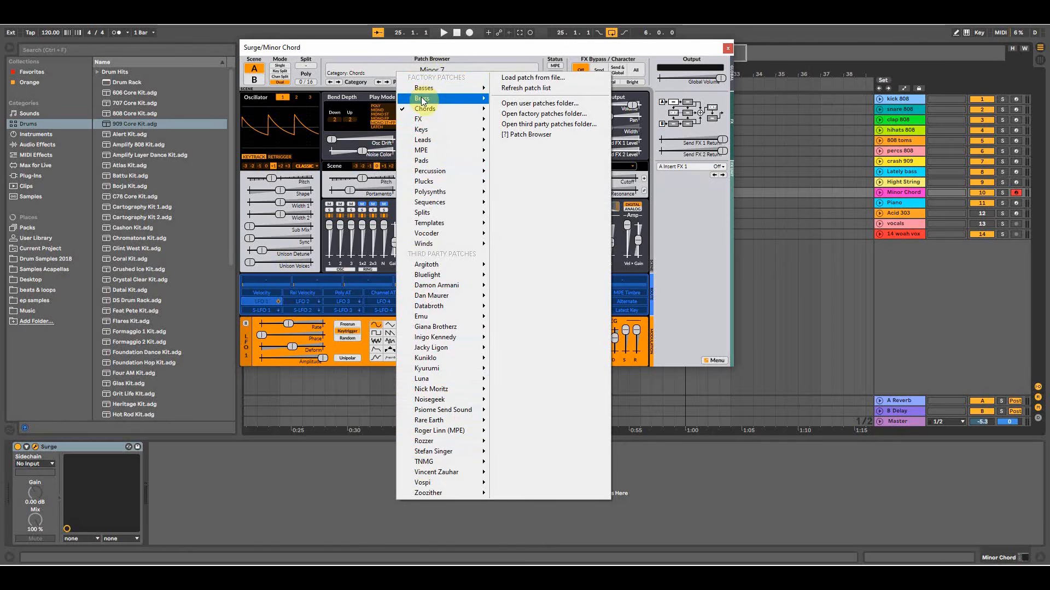
pyautogui.moveTo(421, 108)
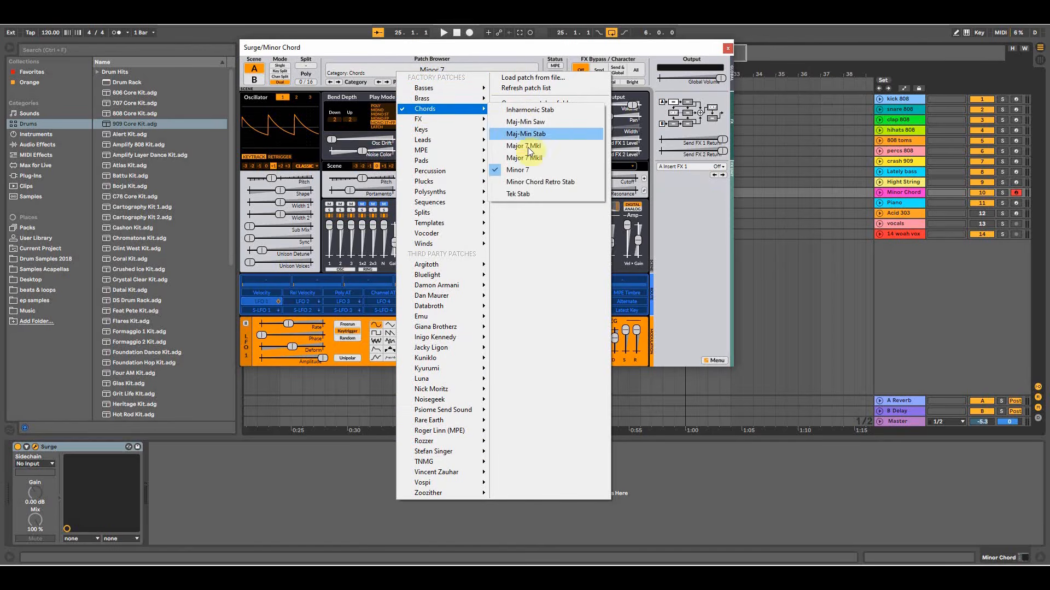
pyautogui.click(523, 170)
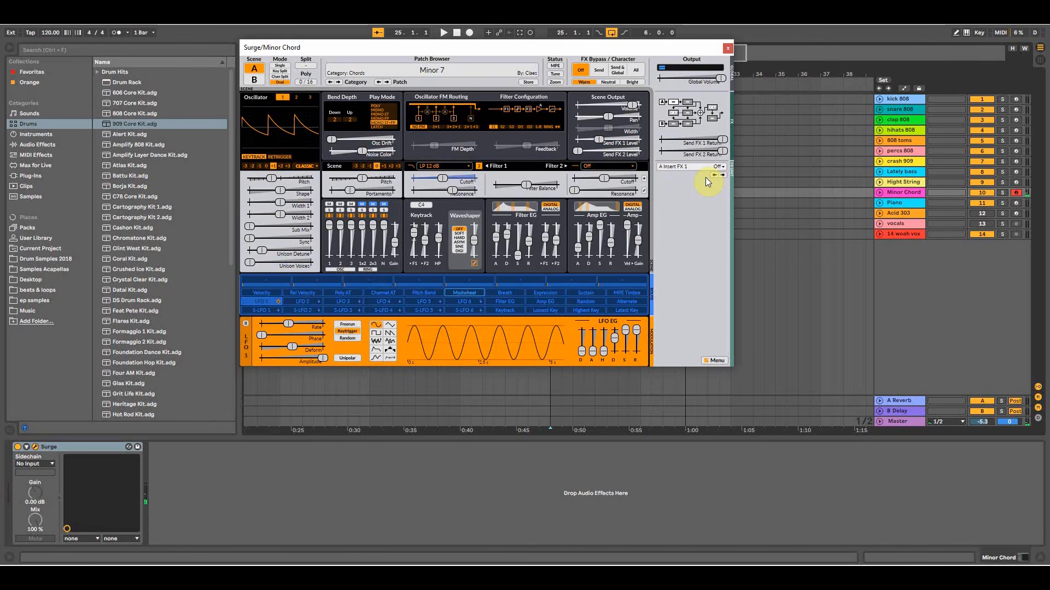
pyautogui.click(729, 51)
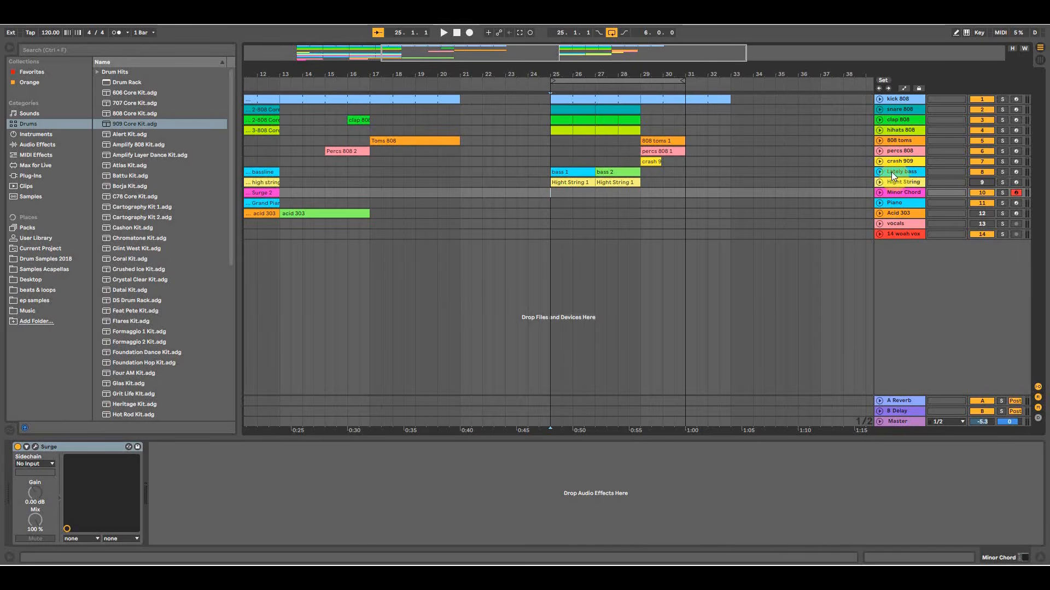
# Examine the notes of the first Hight String clip in an enlarged note editor as reference for the chords.
pyautogui.click(891, 172)
pyautogui.click(560, 189)
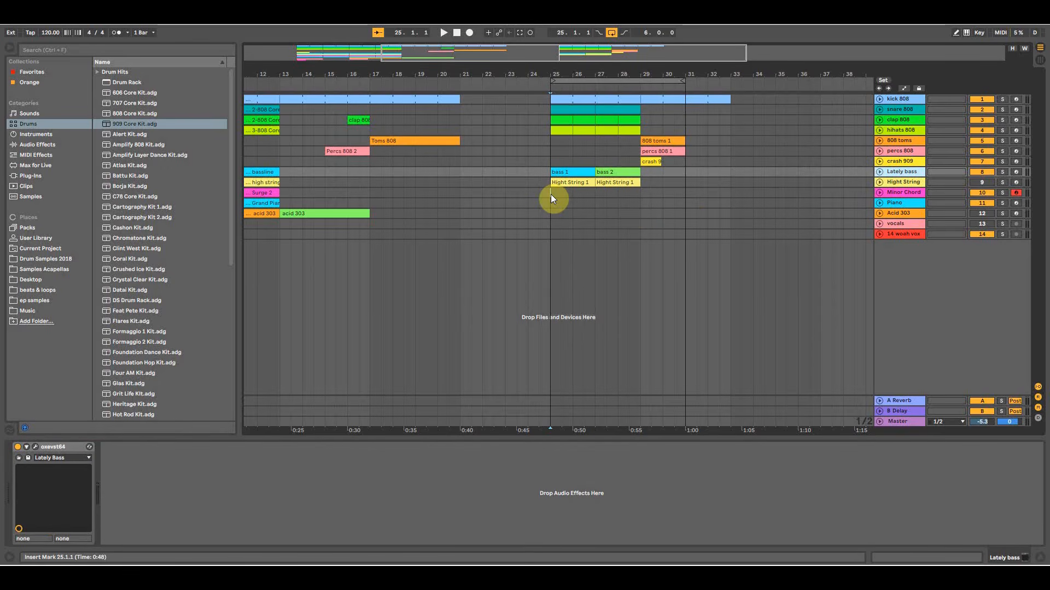
pyautogui.click(579, 184)
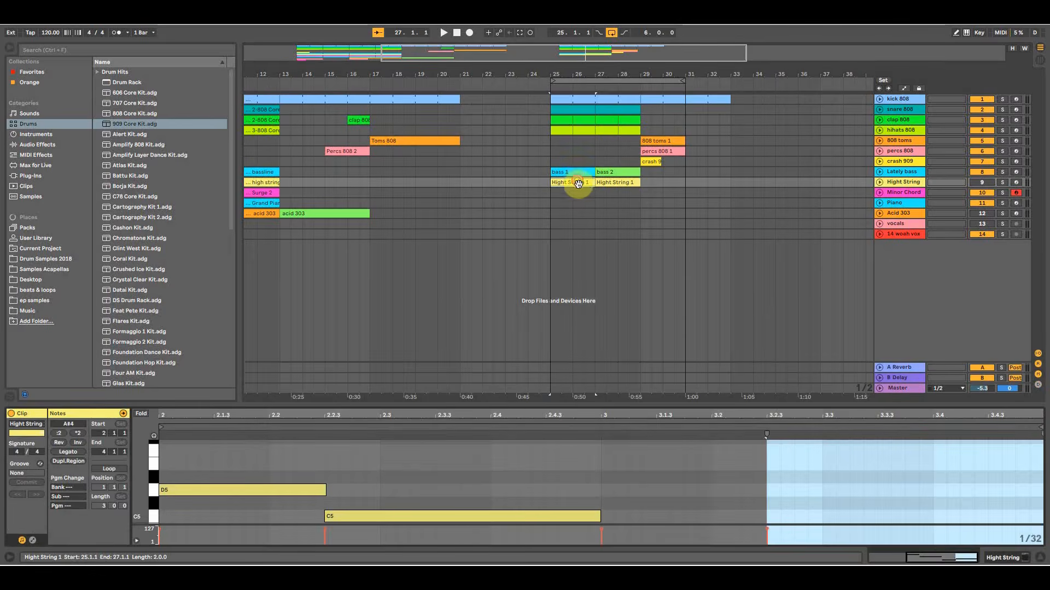
pyautogui.moveTo(550, 403); pyautogui.dragTo(562, 157)
pyautogui.click(450, 271)
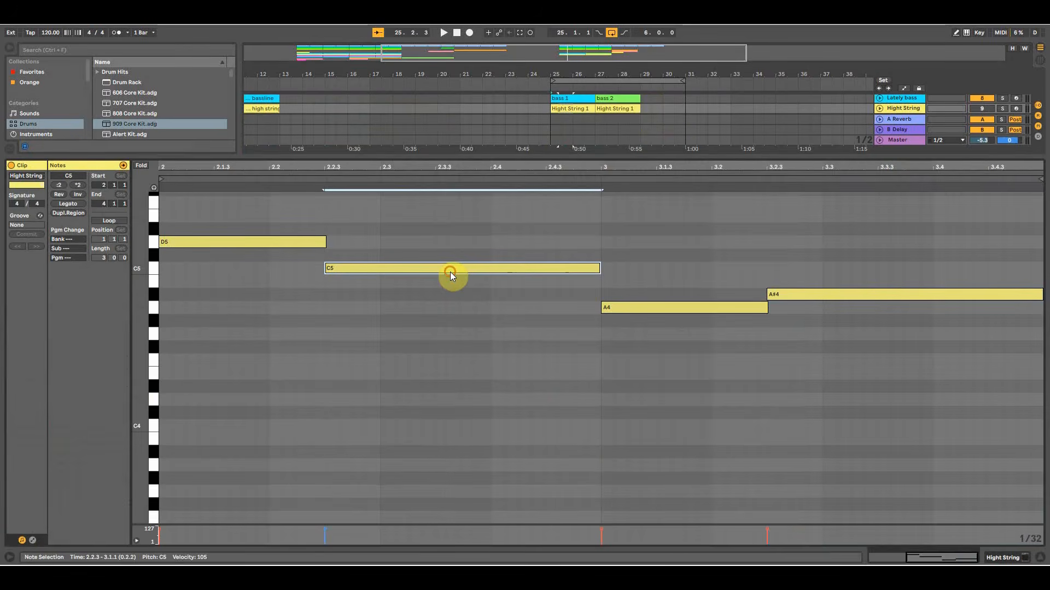
pyautogui.click(265, 245)
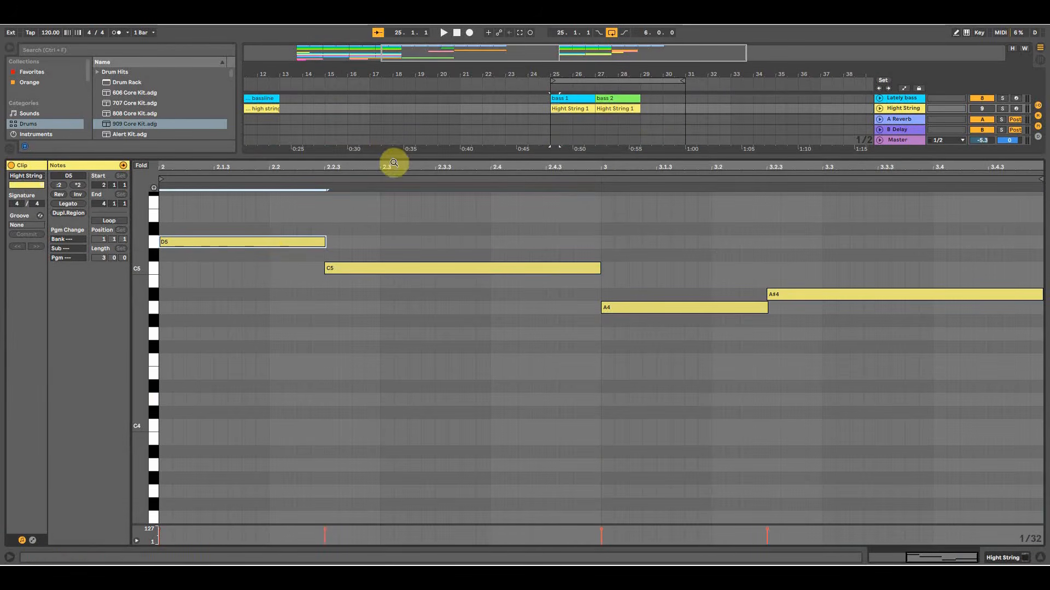
pyautogui.moveTo(400, 157); pyautogui.dragTo(425, 440)
pyautogui.click(534, 193)
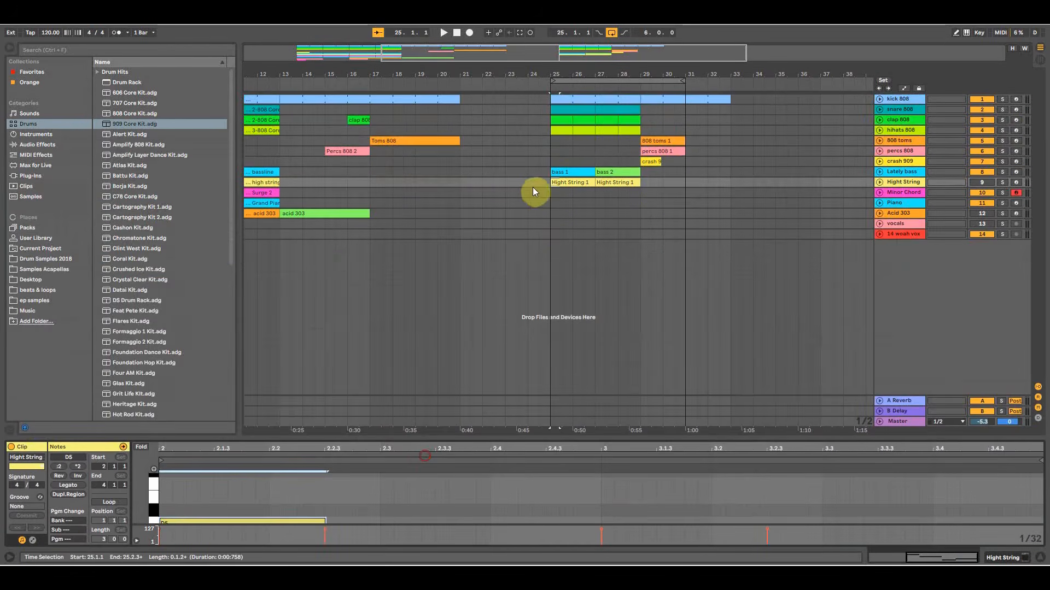
# Unfold the Minor Chord and Lately bass tracks and examine the bass 1 notes from bar 25 to 27.
pyautogui.click(880, 194)
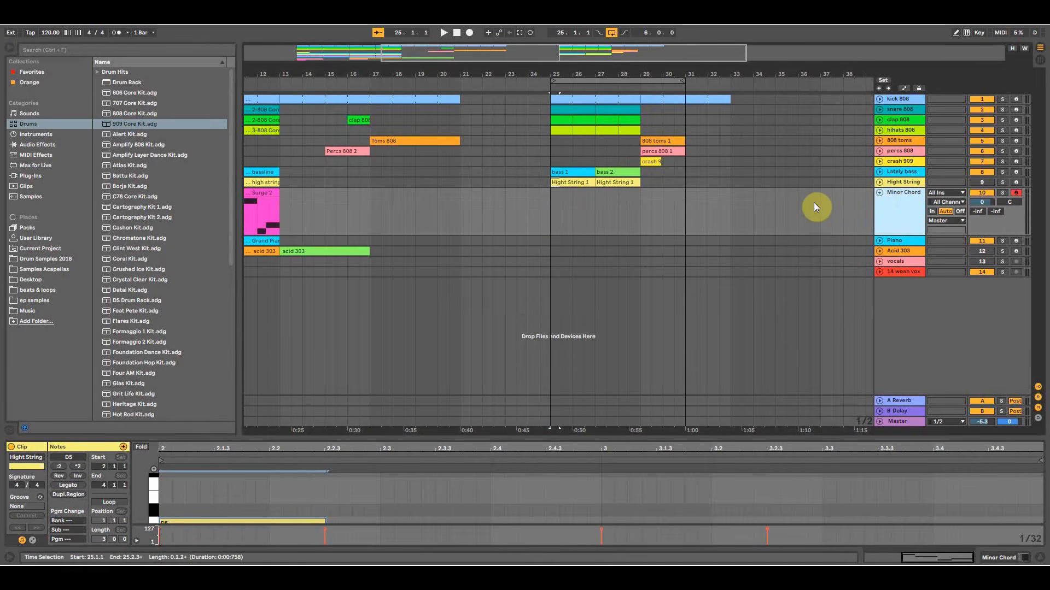
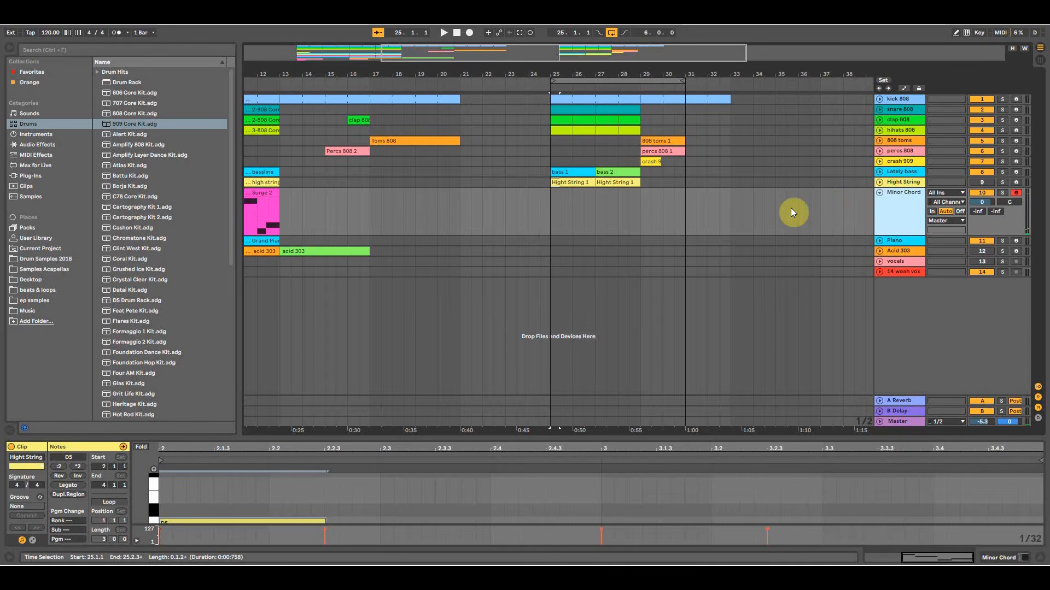
pyautogui.click(879, 172)
pyautogui.moveTo(572, 73); pyautogui.dragTo(561, 99)
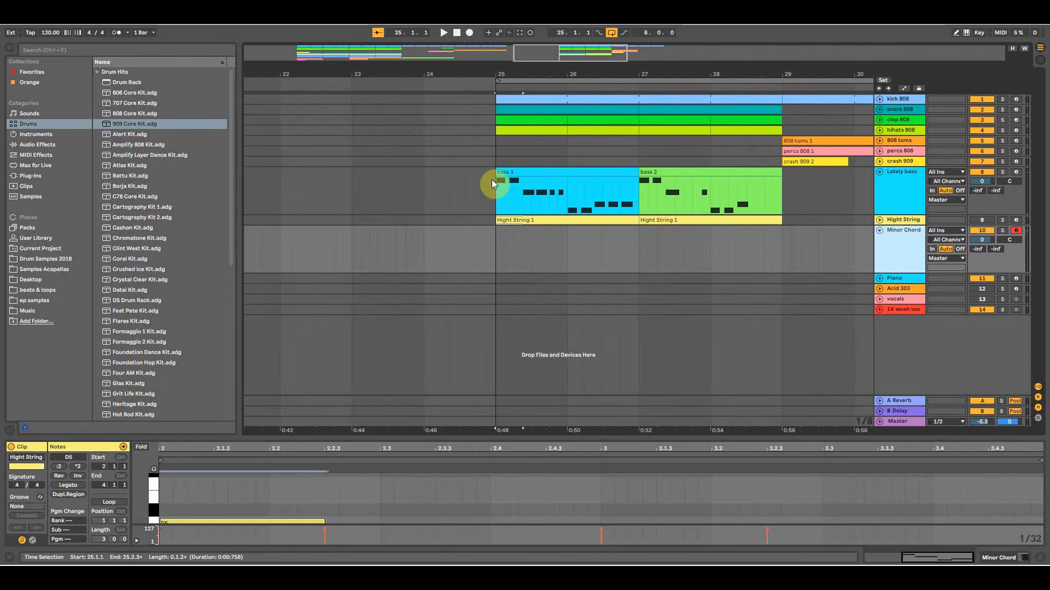
pyautogui.moveTo(500, 259); pyautogui.dragTo(639, 173)
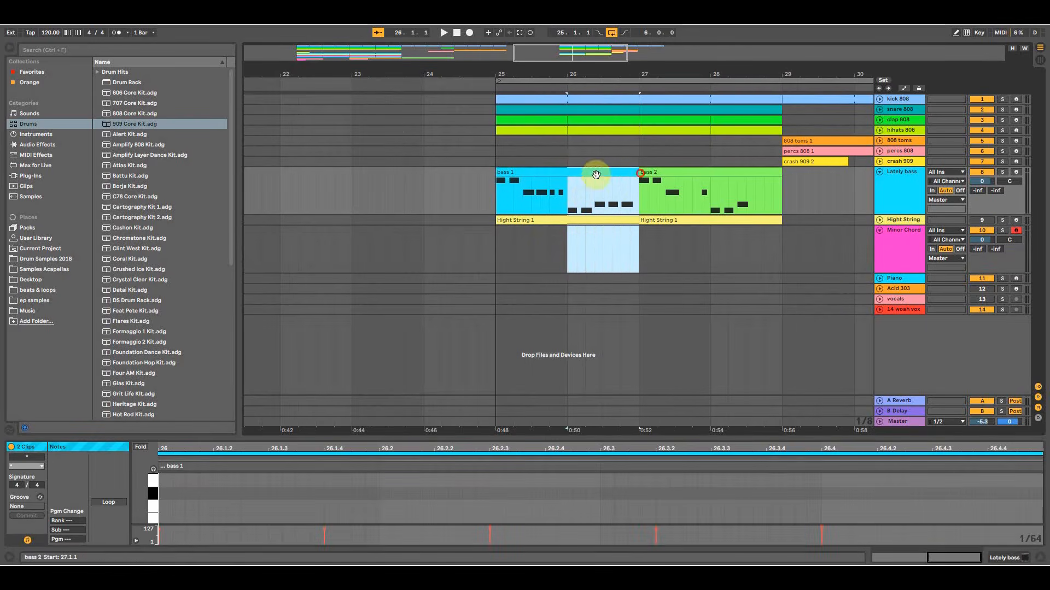
# Record a chord part with the metronome on the Minor Chord track from bar 24 and trim the clip to bars 25 to 27.
pyautogui.click(424, 248)
pyautogui.click(116, 32)
pyautogui.click(468, 33)
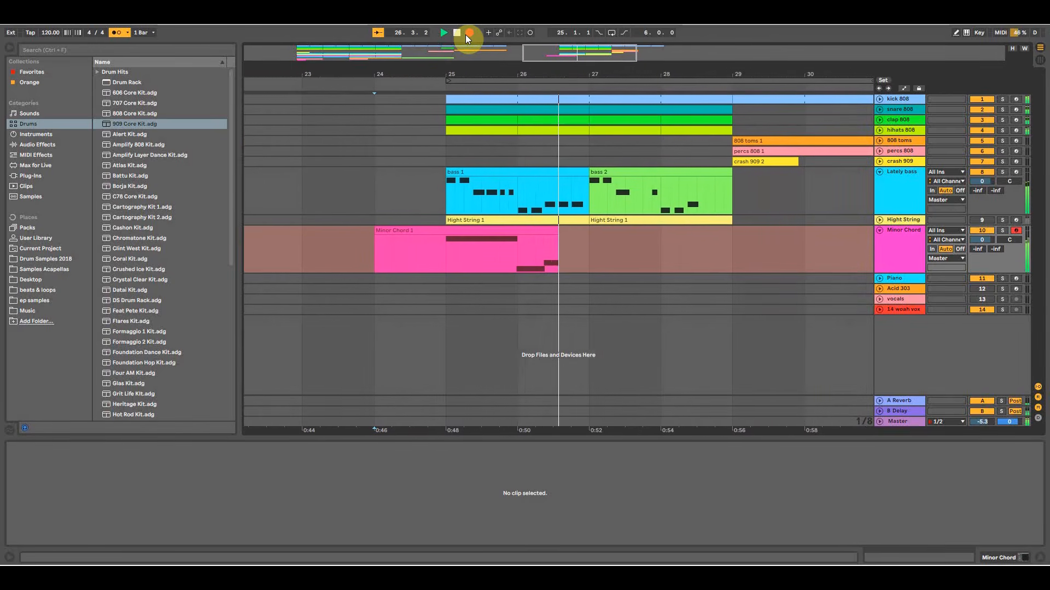
pyautogui.press('space')
pyautogui.moveTo(333, 231); pyautogui.dragTo(402, 231)
pyautogui.moveTo(558, 231); pyautogui.dragTo(540, 233)
# Open the Minor Chord clip in an enlarged note editor and quantize all its notes.
pyautogui.click(529, 444)
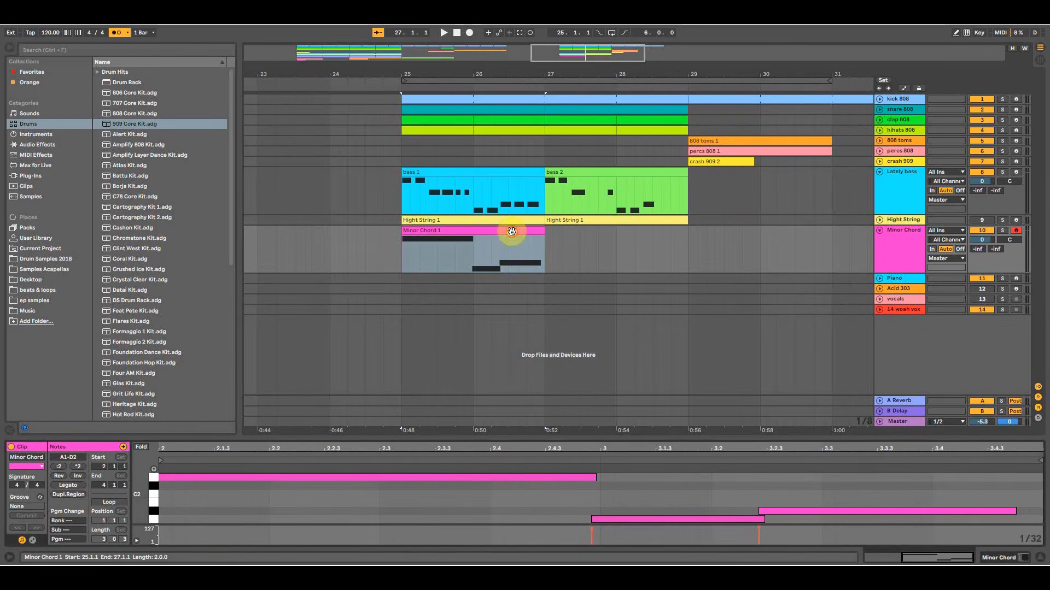
pyautogui.moveTo(529, 440); pyautogui.dragTo(514, 57)
pyautogui.moveTo(410, 241); pyautogui.dragTo(394, 297)
pyautogui.moveTo(284, 347); pyautogui.dragTo(869, 114)
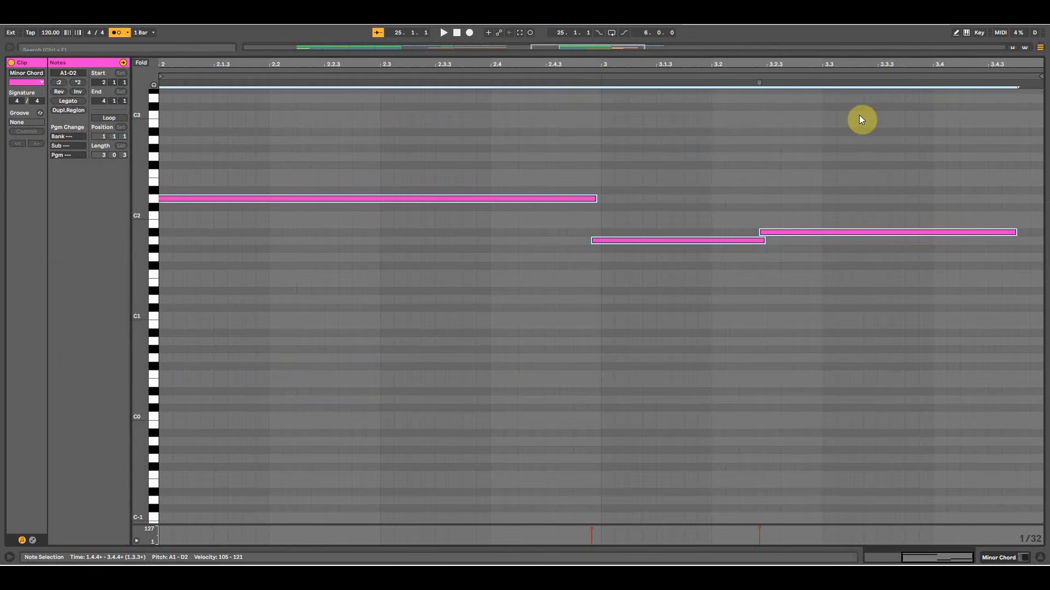
pyautogui.hotkey('ctrl', 'u')
pyautogui.moveTo(138, 235); pyautogui.dragTo(156, 229)
# Adjust the D2 and A1 chord notes to end where the next note starts, and lengthen A#1 to the clip's end.
pyautogui.click(277, 183)
pyautogui.click(639, 331)
pyautogui.click(780, 271)
pyautogui.moveTo(774, 285); pyautogui.dragTo(767, 285)
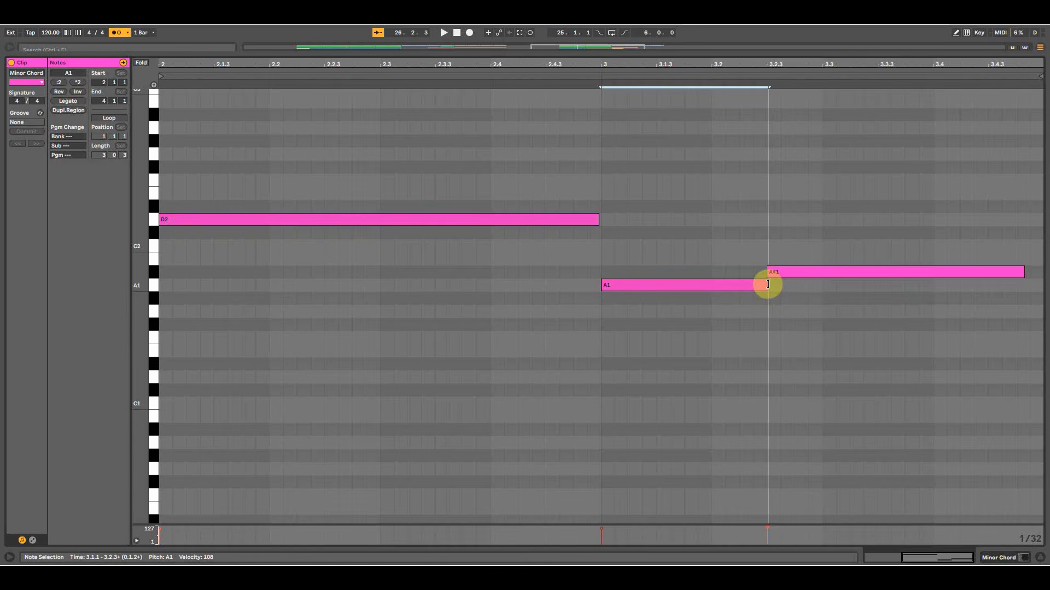
pyautogui.click(597, 220)
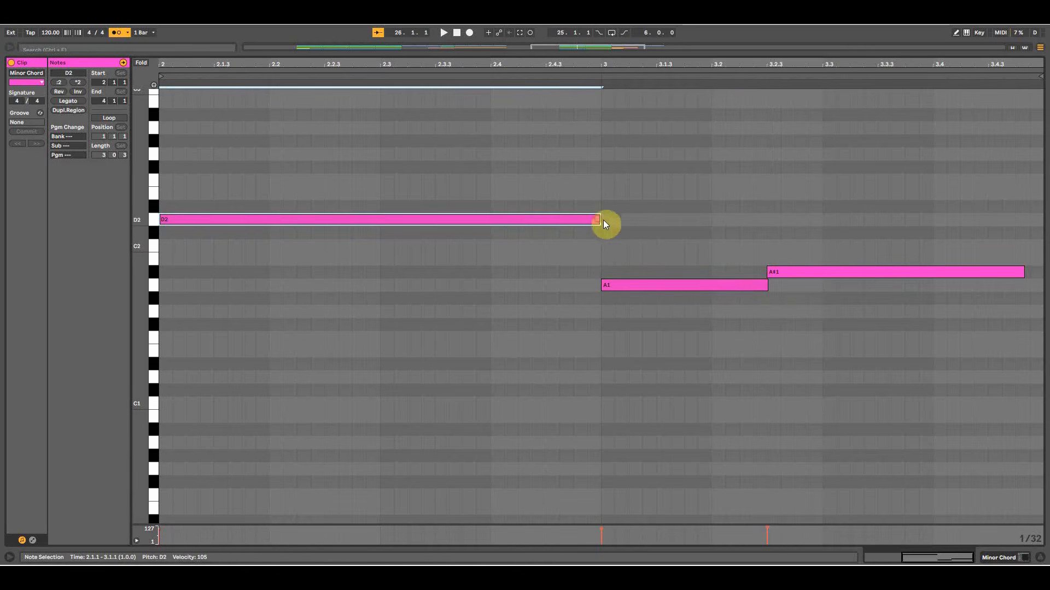
pyautogui.moveTo(1023, 272); pyautogui.dragTo(1042, 275)
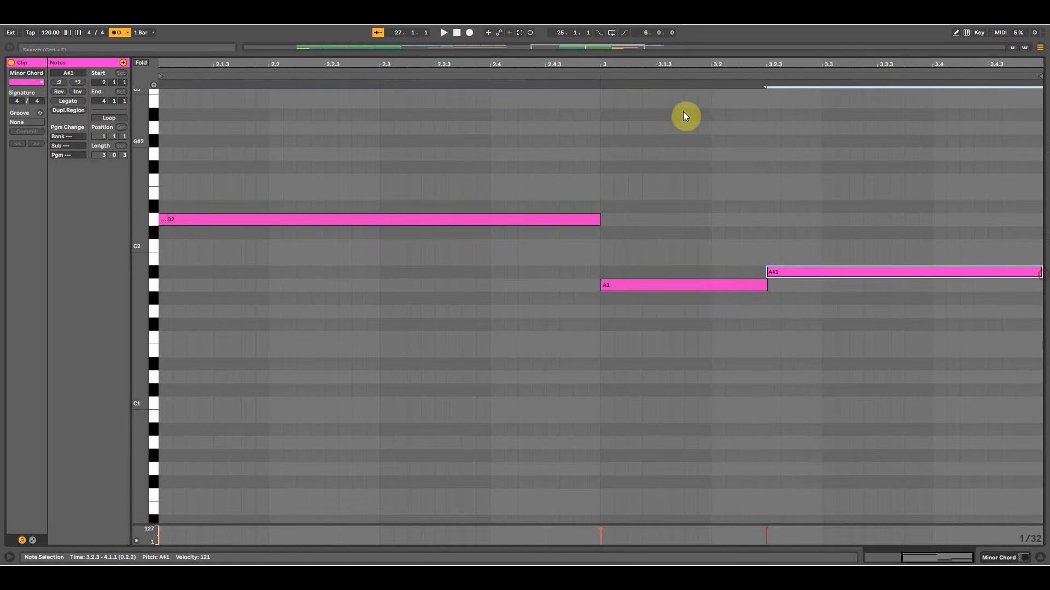
# Turn the metronome off, play the Minor Chord clip with the other tracks and enlarge the arrangement again.
pyautogui.click(608, 70)
pyautogui.moveTo(656, 62); pyautogui.dragTo(662, 50)
pyautogui.click(115, 32)
pyautogui.press('space')
pyautogui.moveTo(553, 54); pyautogui.dragTo(547, 345)
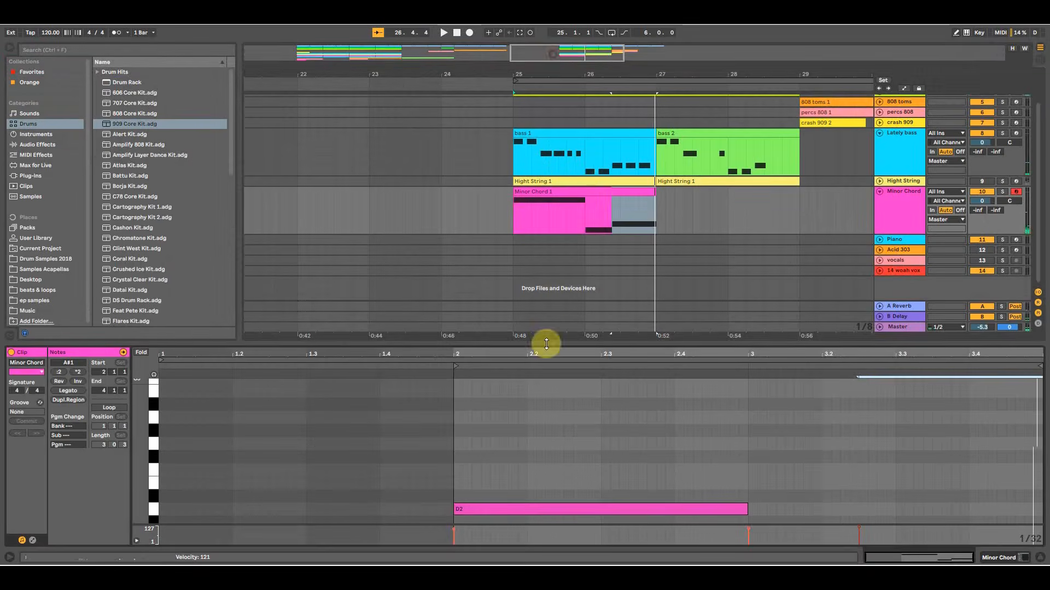
# Loop bars 25 to 27 around the Minor Chord clip and play it while viewing its notes in the enlarged editor.
pyautogui.rightClick(586, 192)
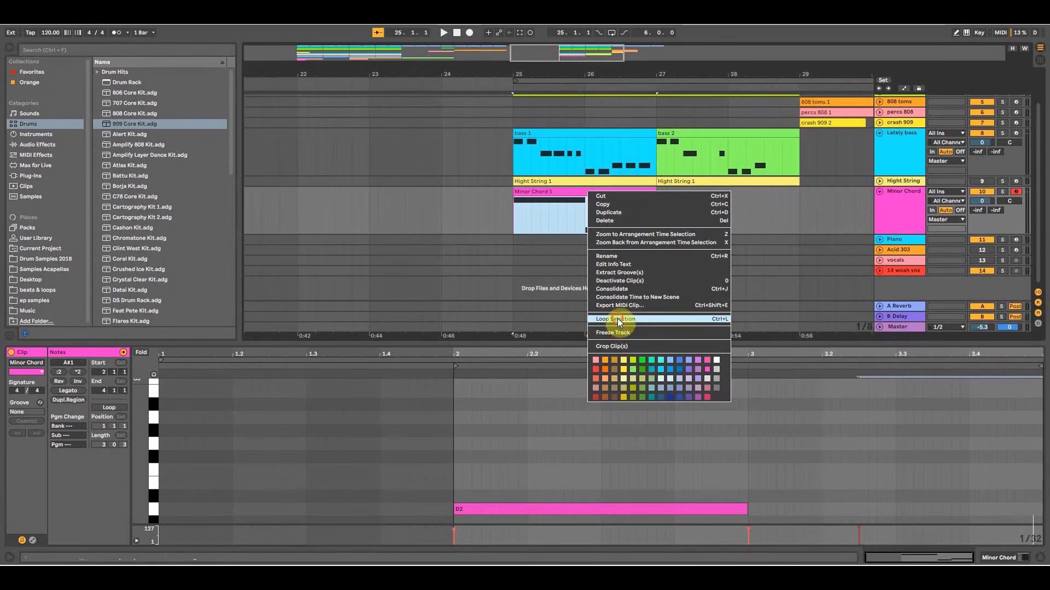
pyautogui.click(615, 319)
pyautogui.press('space')
pyautogui.moveTo(613, 336); pyautogui.dragTo(629, 125)
pyautogui.click(821, 484)
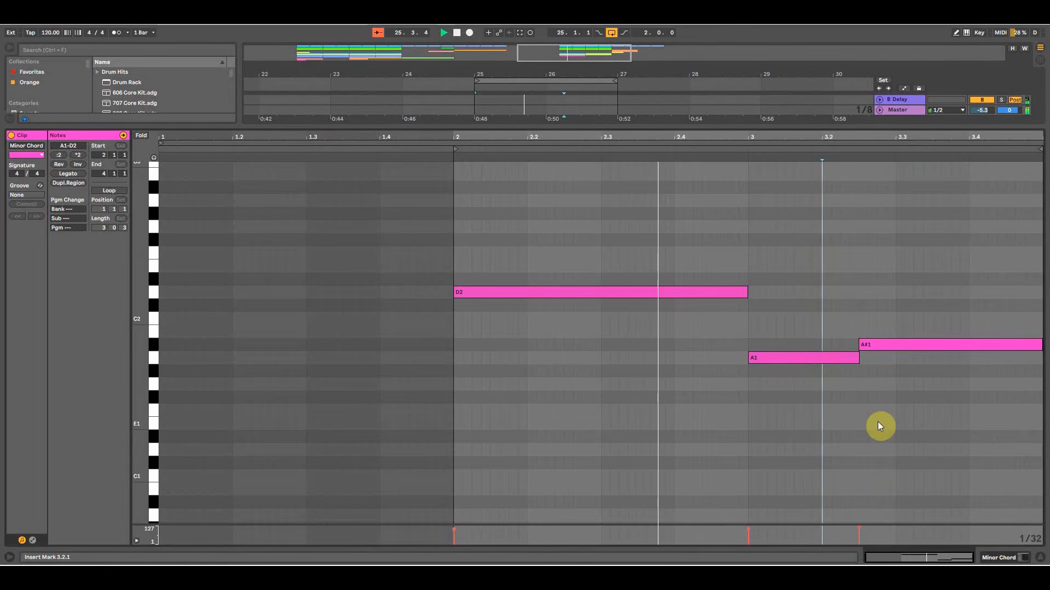
pyautogui.moveTo(727, 127); pyautogui.dragTo(698, 328)
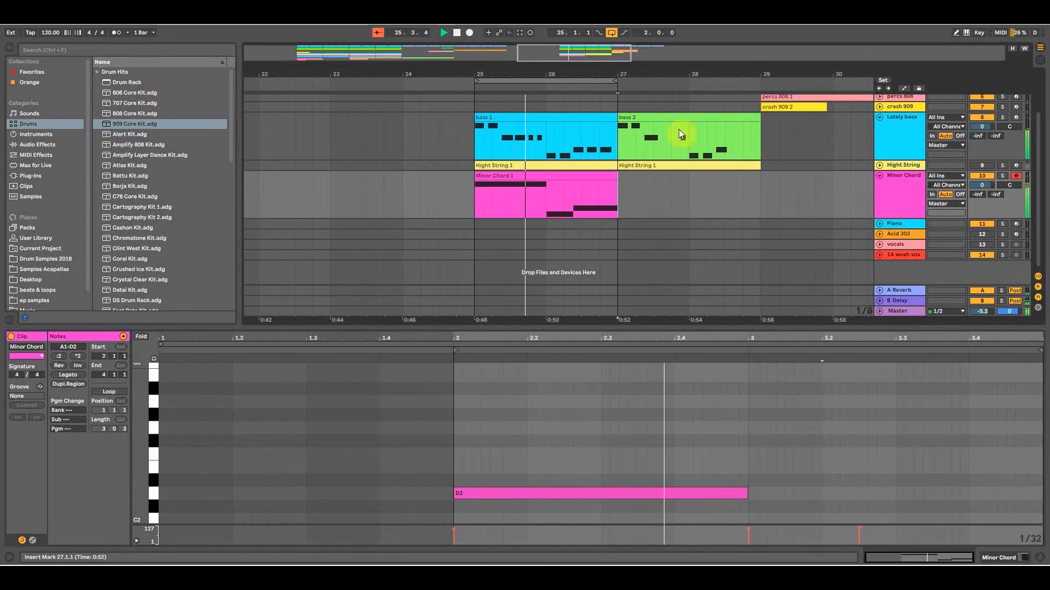
# Stop playback, duplicate the Minor Chord clip to bars 27 to 29, and fold the Minor Chord and Lately bass tracks.
pyautogui.moveTo(609, 75); pyautogui.dragTo(611, 71)
pyautogui.scroll(1, 616, 195)
pyautogui.press('space')
pyautogui.moveTo(582, 220); pyautogui.dragTo(632, 225)
pyautogui.click(879, 219)
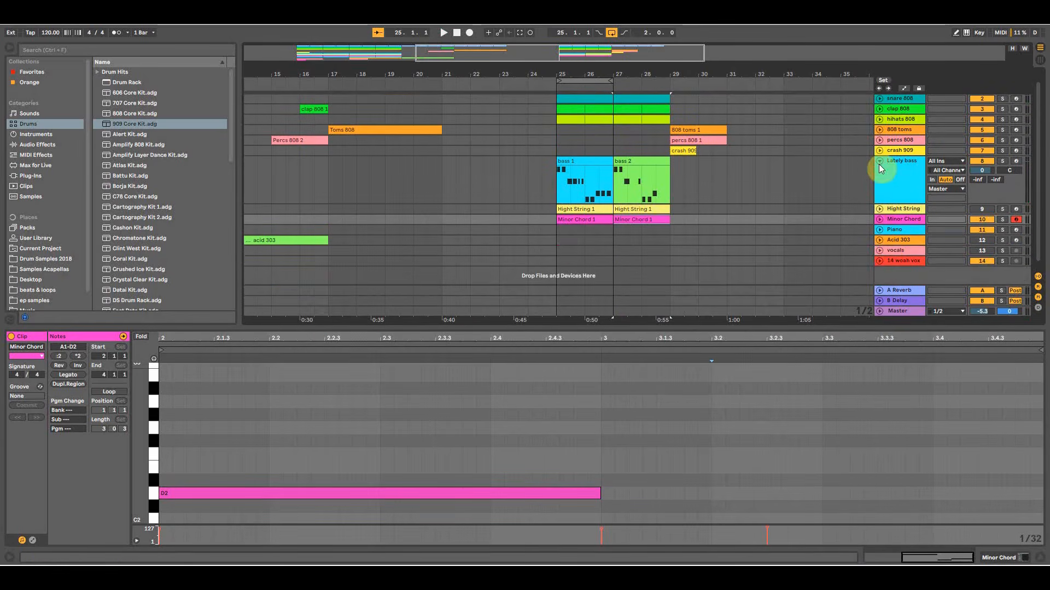
pyautogui.click(879, 162)
pyautogui.click(615, 211)
pyautogui.click(893, 226)
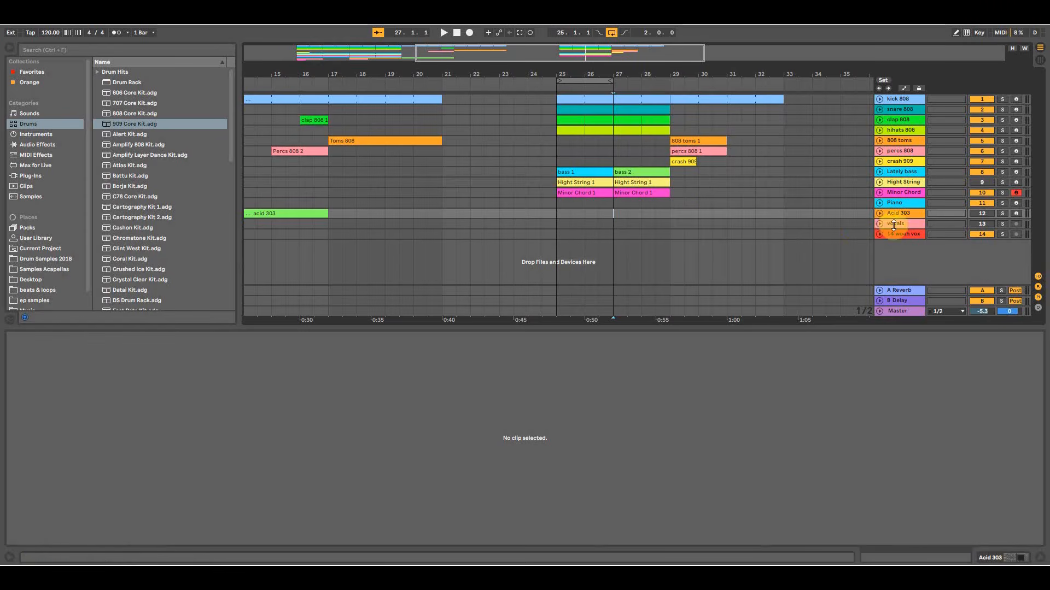
# Locate the Grand Piano preset among the Instrument Rack's Piano & Keys sounds and select the Piano track.
pyautogui.click(904, 205)
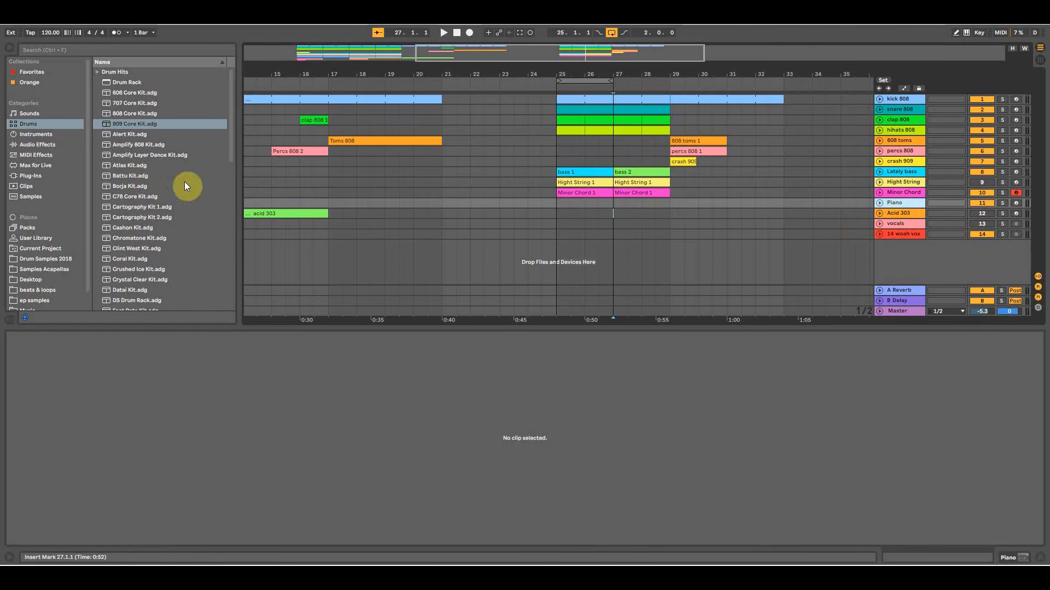
pyautogui.click(35, 137)
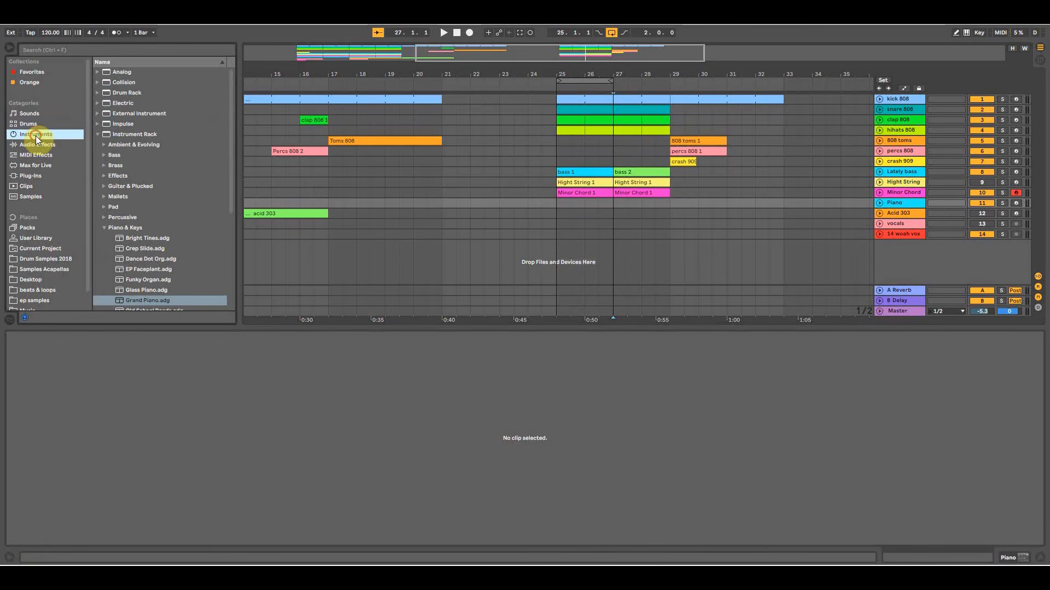
pyautogui.click(97, 135)
pyautogui.click(109, 227)
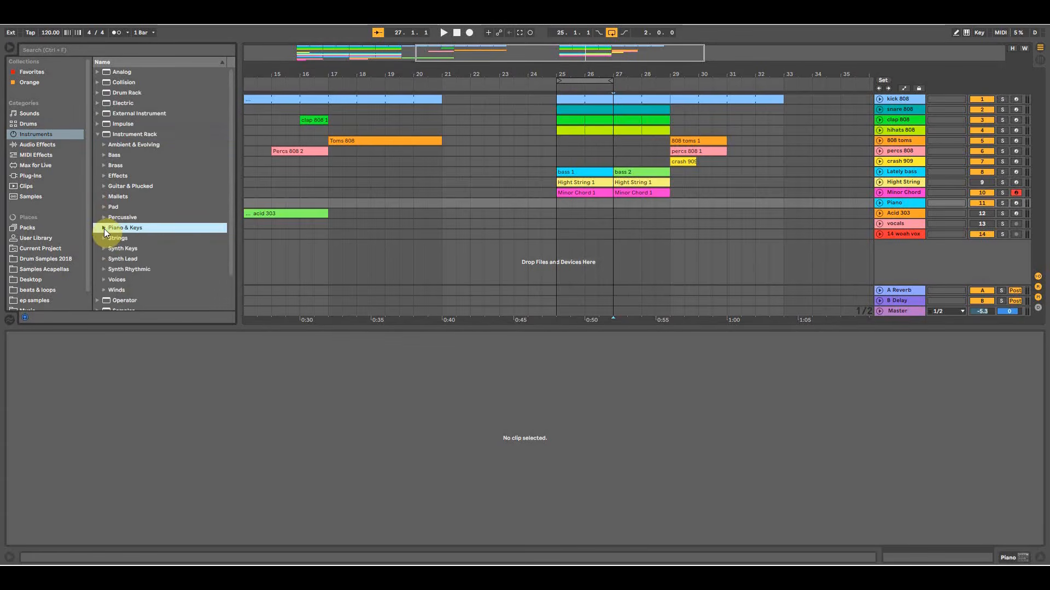
pyautogui.scroll(-3, 116, 224)
pyautogui.click(147, 202)
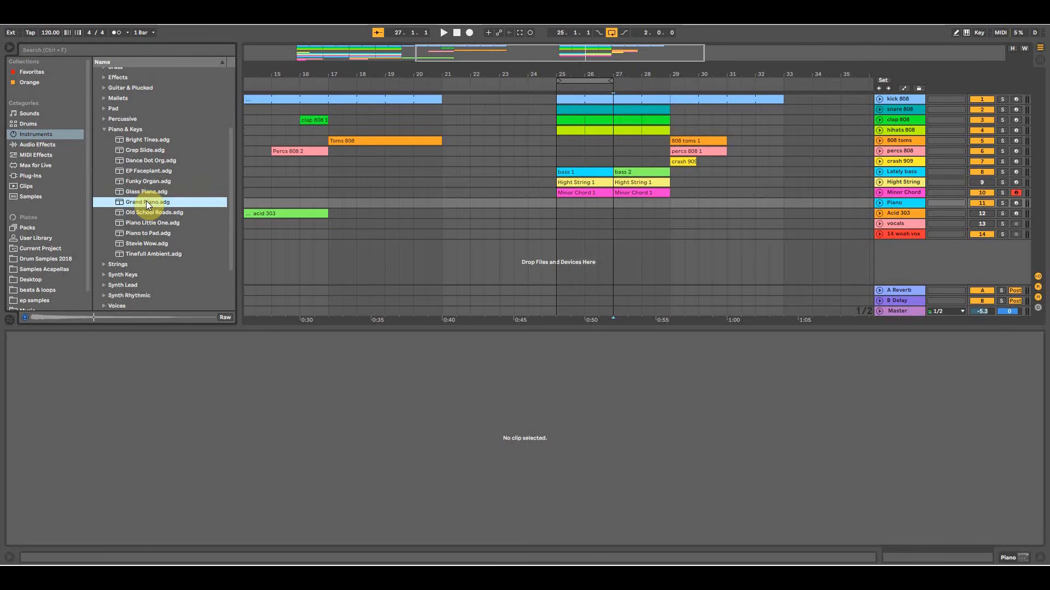
pyautogui.click(25, 135)
pyautogui.click(911, 205)
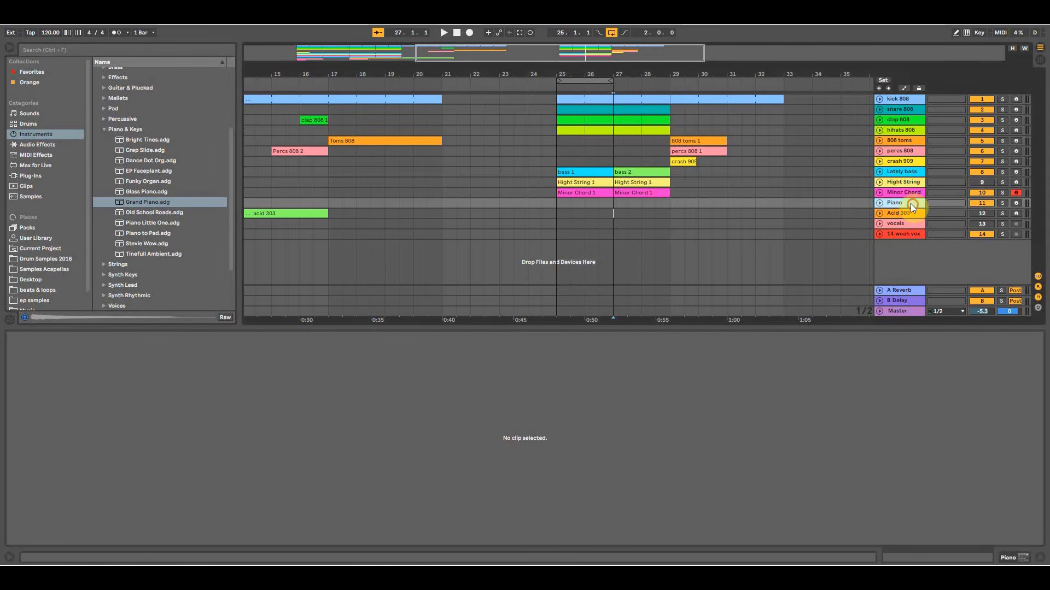
# Arm the Piano track for recording in the mixer, check its reverb and delay sends, and return to the arrangement.
pyautogui.press('Tab')
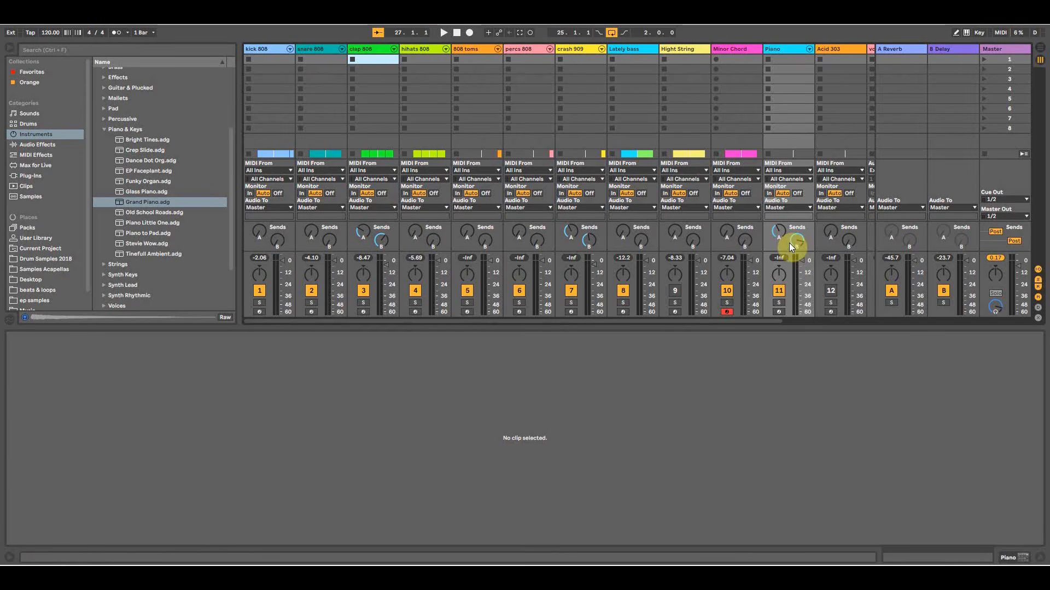
pyautogui.click(779, 312)
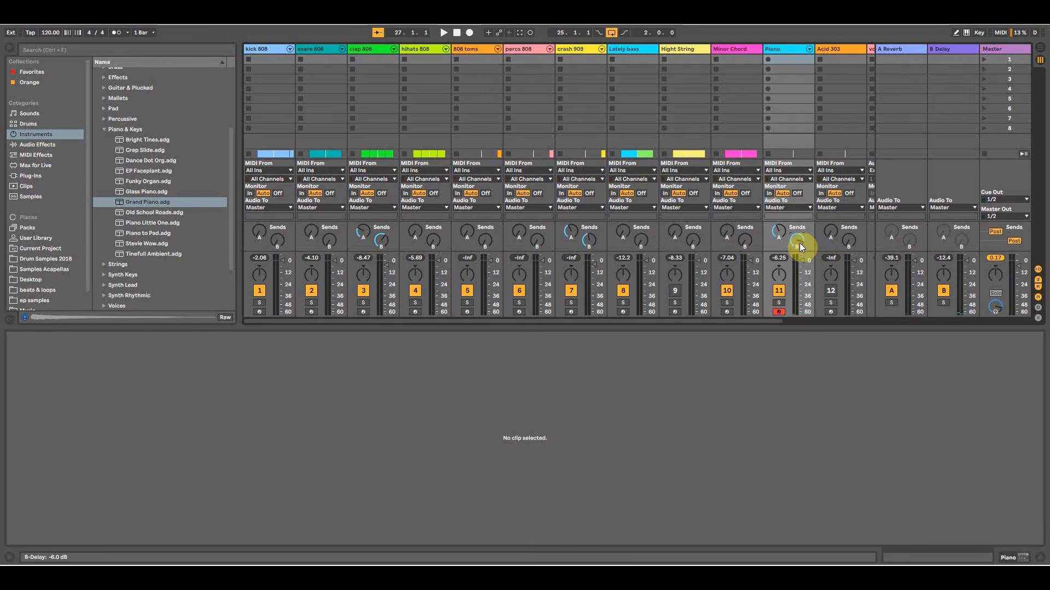
pyautogui.click(779, 231)
pyautogui.moveTo(696, 327); pyautogui.dragTo(698, 438)
pyautogui.press('Tab')
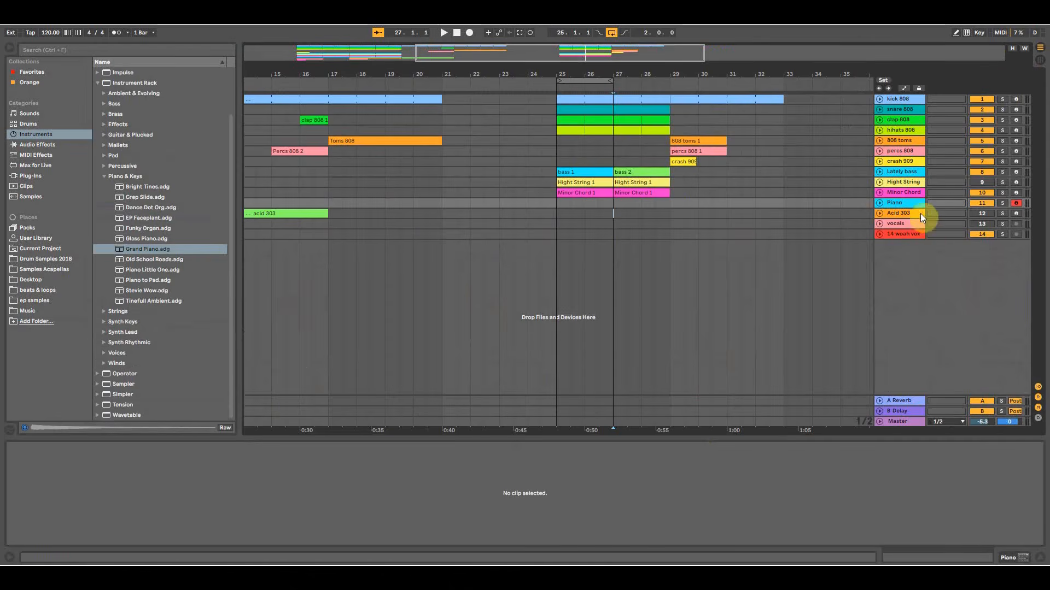
# Rehearse from bar 25, then record a piano part on the Piano track from bar 24 with the metronome on and looping off.
pyautogui.click(557, 207)
pyautogui.press('space')
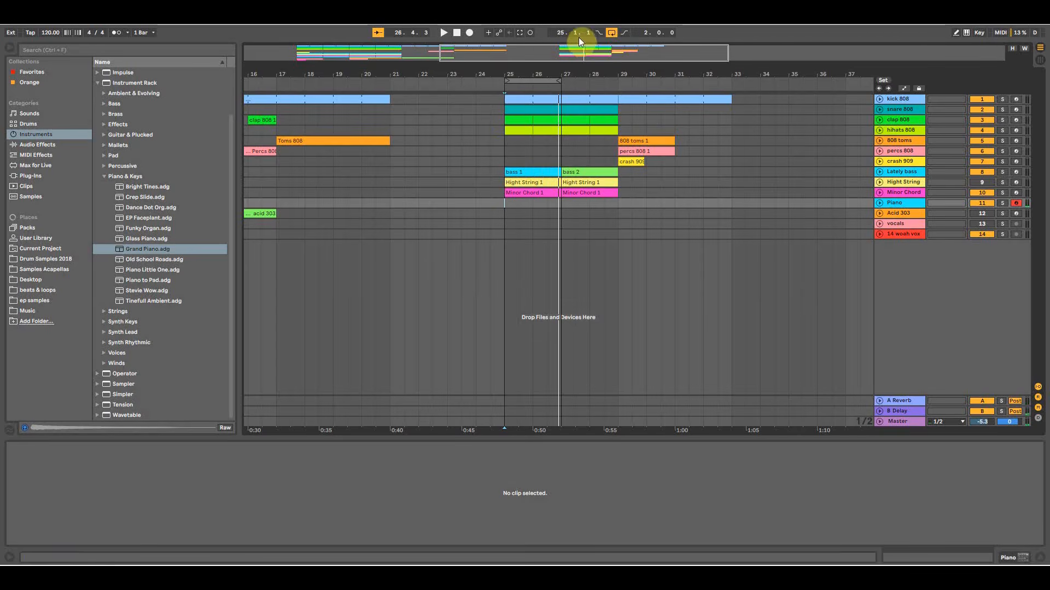
pyautogui.click(474, 206)
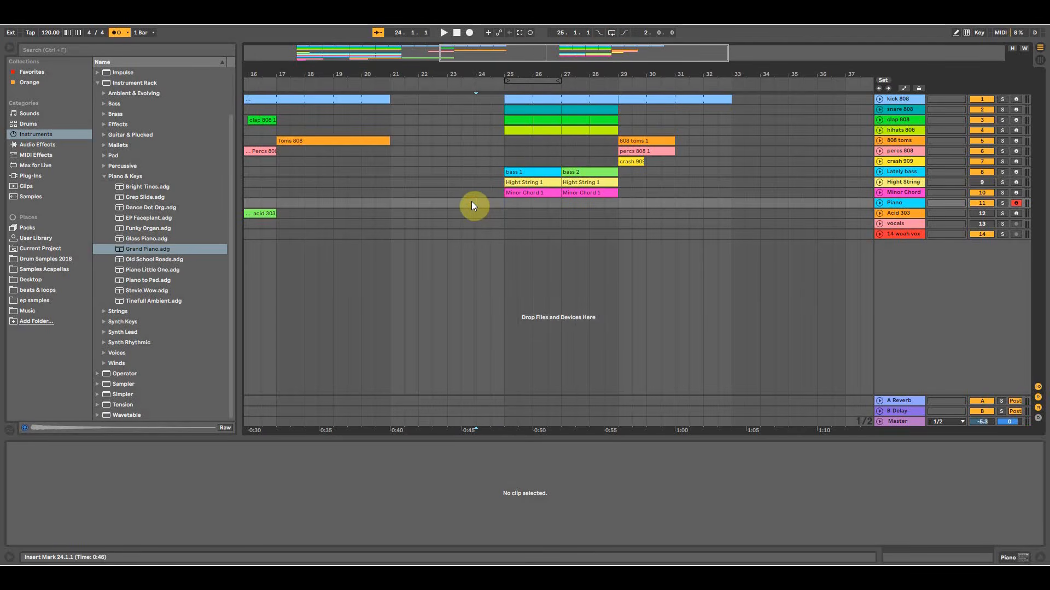
pyautogui.press('F9')
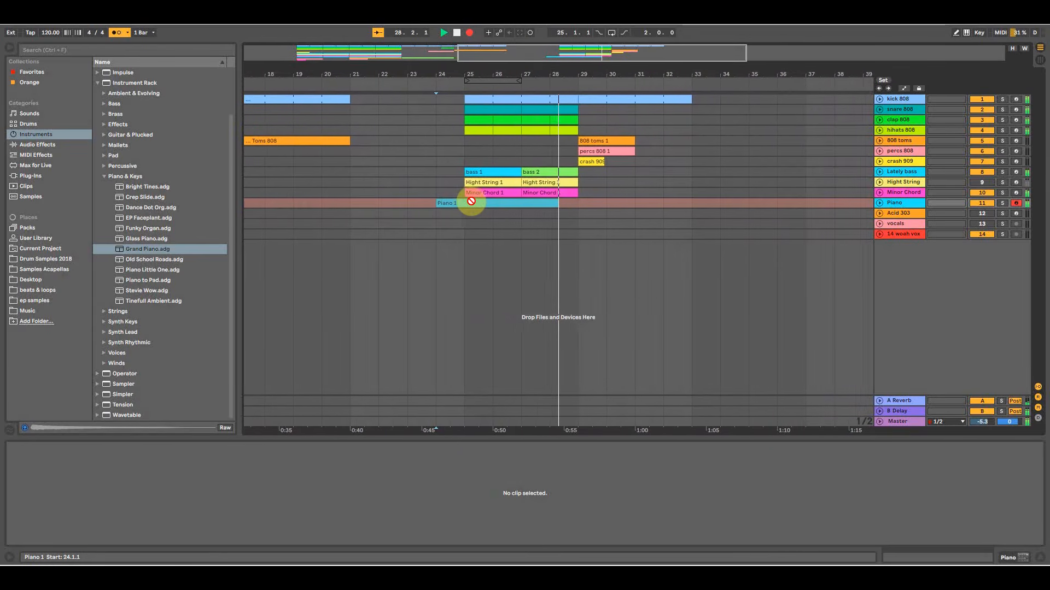
pyautogui.press('space')
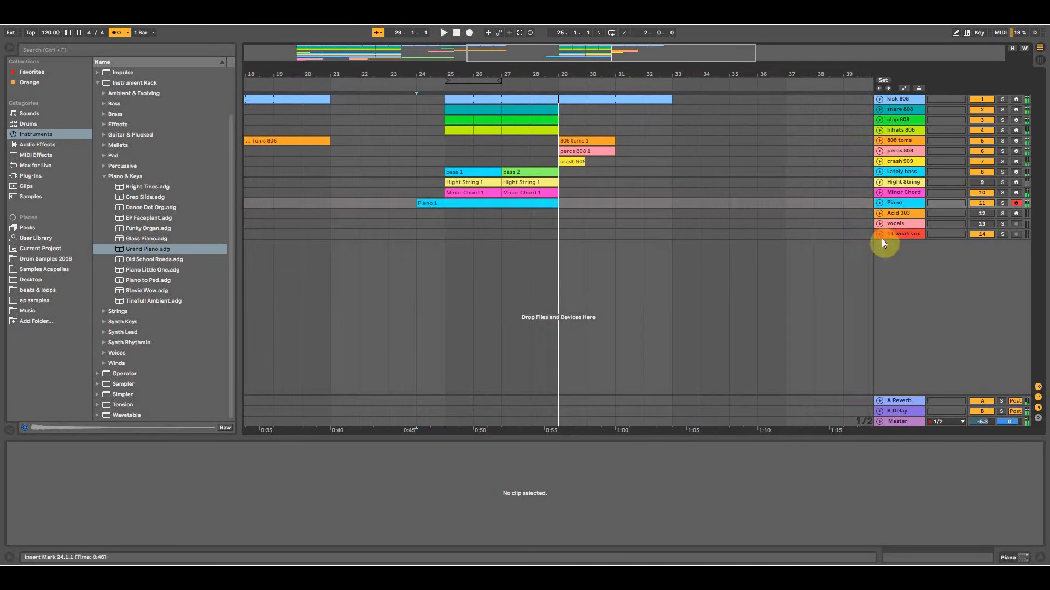
# Unfold the Piano track, trim the start of the recorded clip to bar 25 and open its notes.
pyautogui.click(880, 207)
pyautogui.moveTo(417, 206); pyautogui.dragTo(445, 206)
pyautogui.click(475, 226)
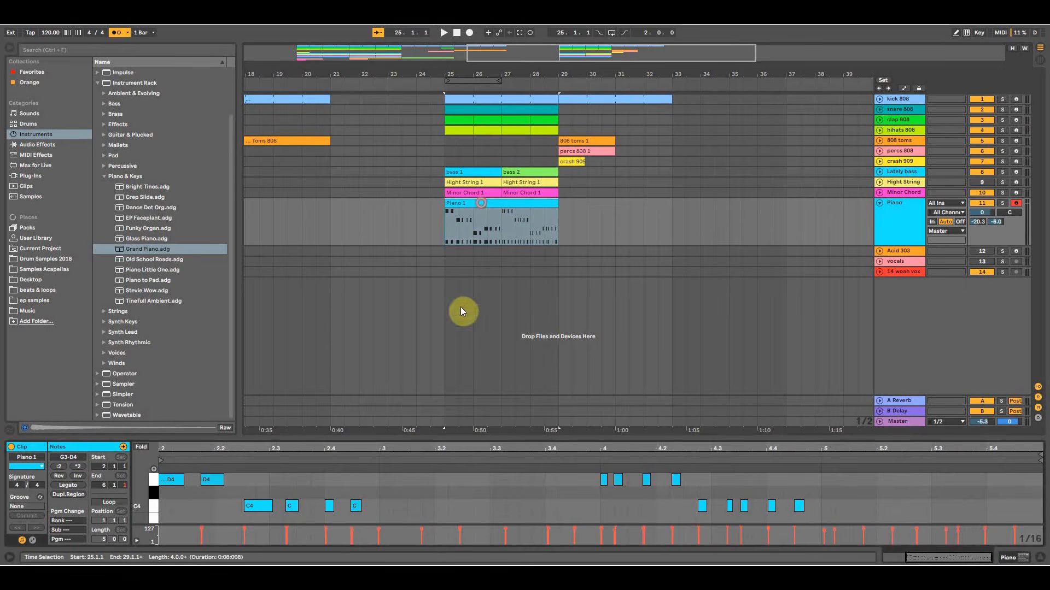
# Enlarge the note editor, quantize all the piano notes, and bring the arrangement back into view.
pyautogui.moveTo(457, 429); pyautogui.dragTo(382, 103)
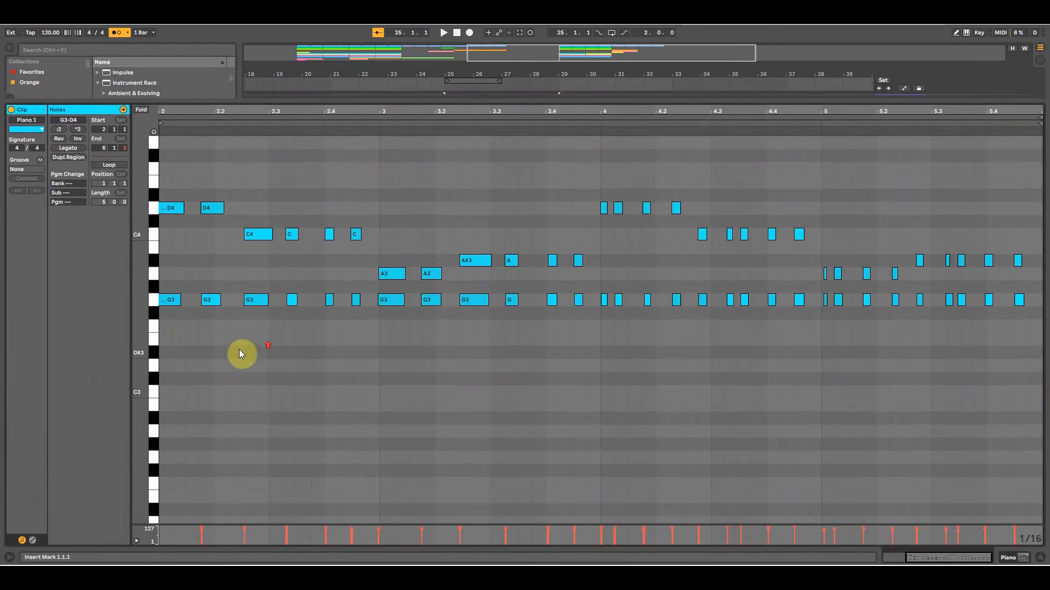
pyautogui.moveTo(168, 361); pyautogui.dragTo(1036, 117)
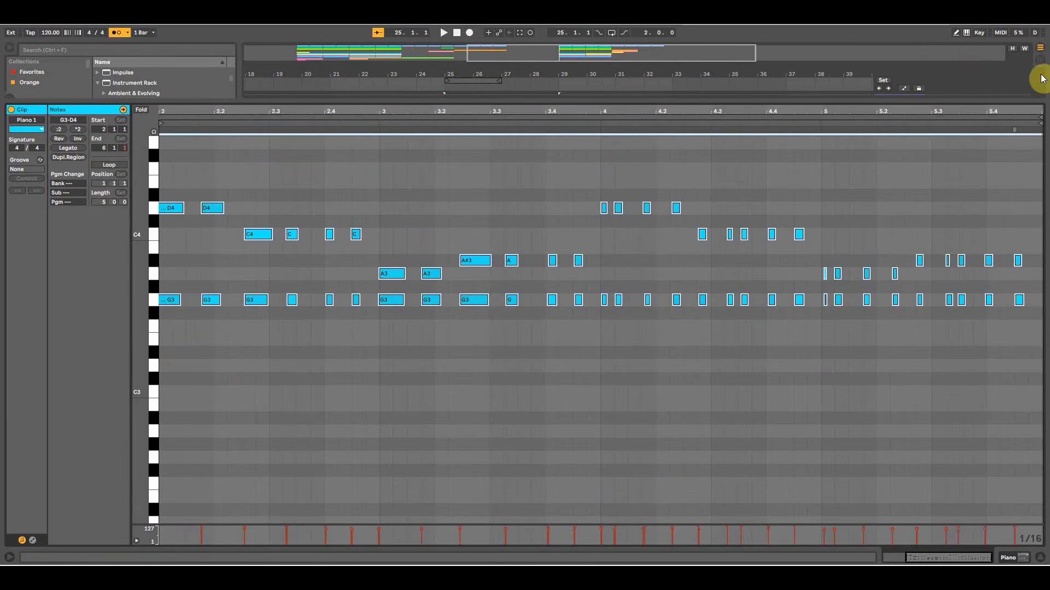
pyautogui.hotkey('ctrl', 'u')
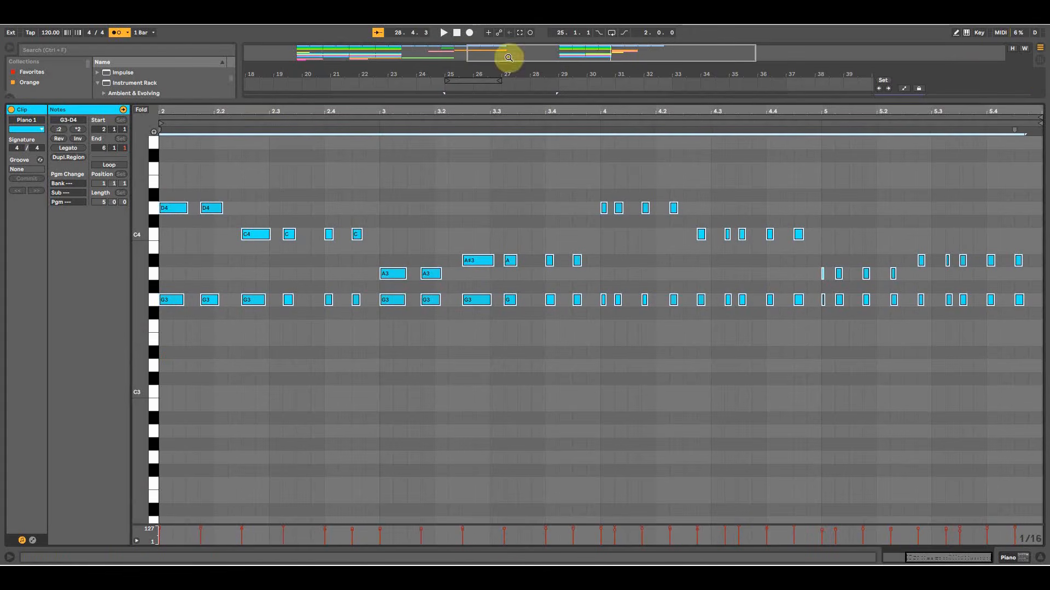
pyautogui.moveTo(598, 98); pyautogui.dragTo(590, 310)
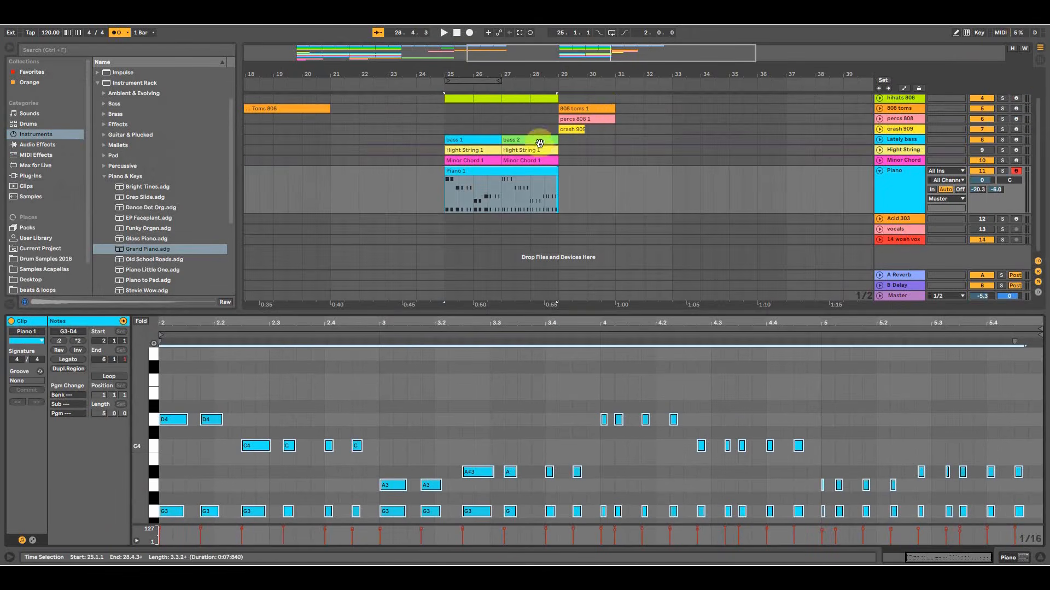
# Turn looping back on, play the quantized piano clip with the other tracks and switch the metronome off.
pyautogui.click(612, 32)
pyautogui.press('space')
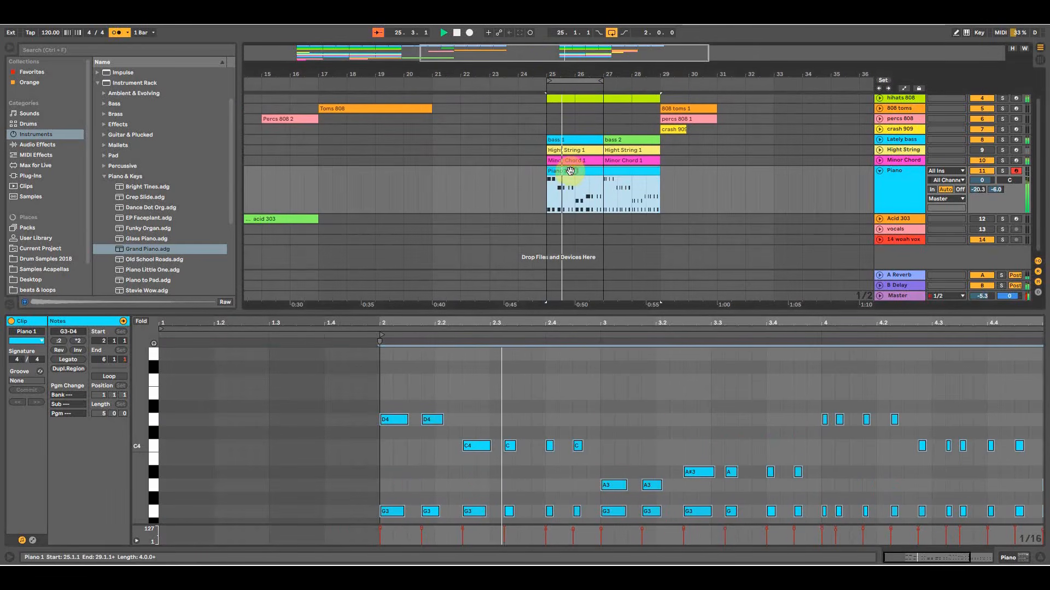
pyautogui.click(117, 33)
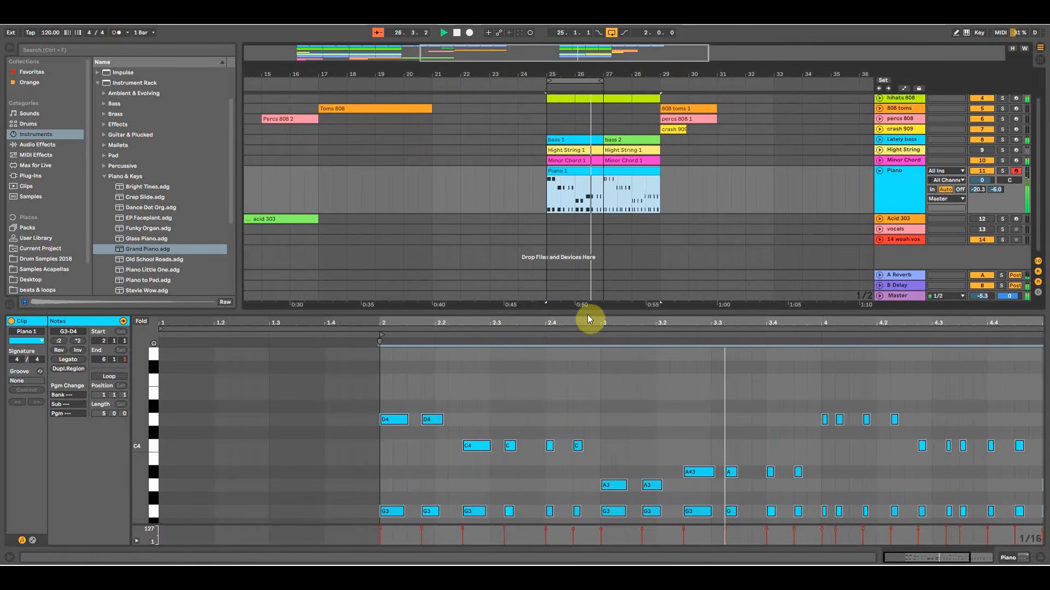
# Examine the Piano clip's notes in the enlarged editor during playback, then stop and select the notes in clip bar 4.
pyautogui.moveTo(590, 201); pyautogui.dragTo(579, 119)
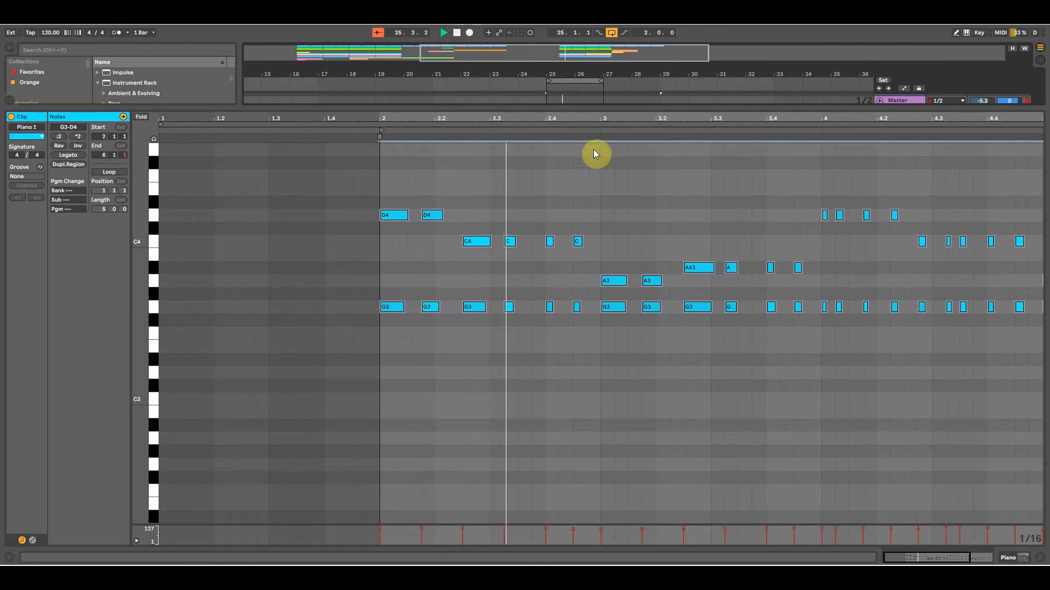
pyautogui.click(617, 342)
pyautogui.press('space')
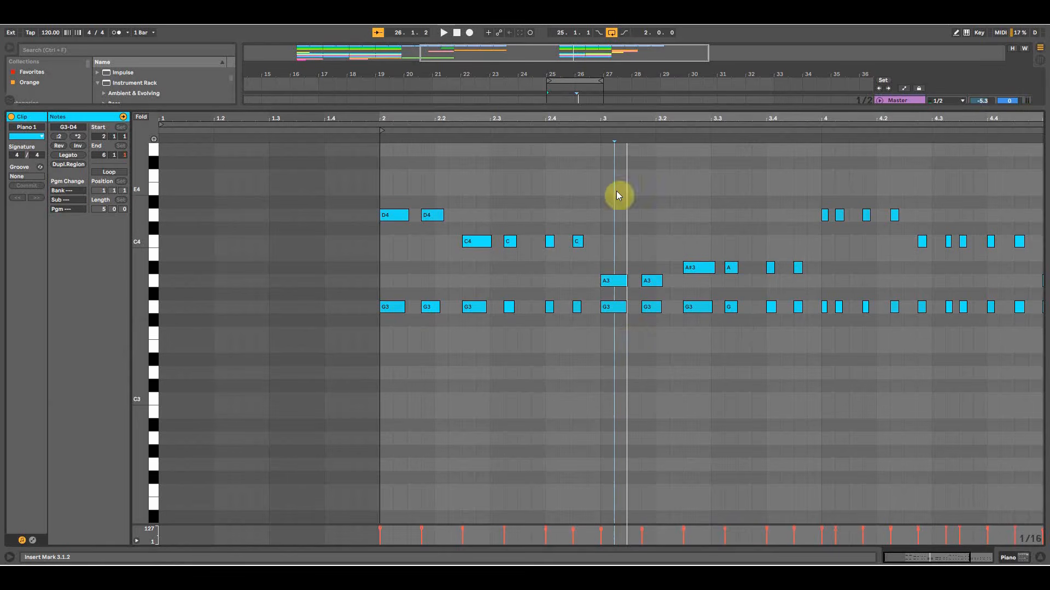
pyautogui.click(818, 181)
pyautogui.moveTo(820, 275); pyautogui.dragTo(1033, 331)
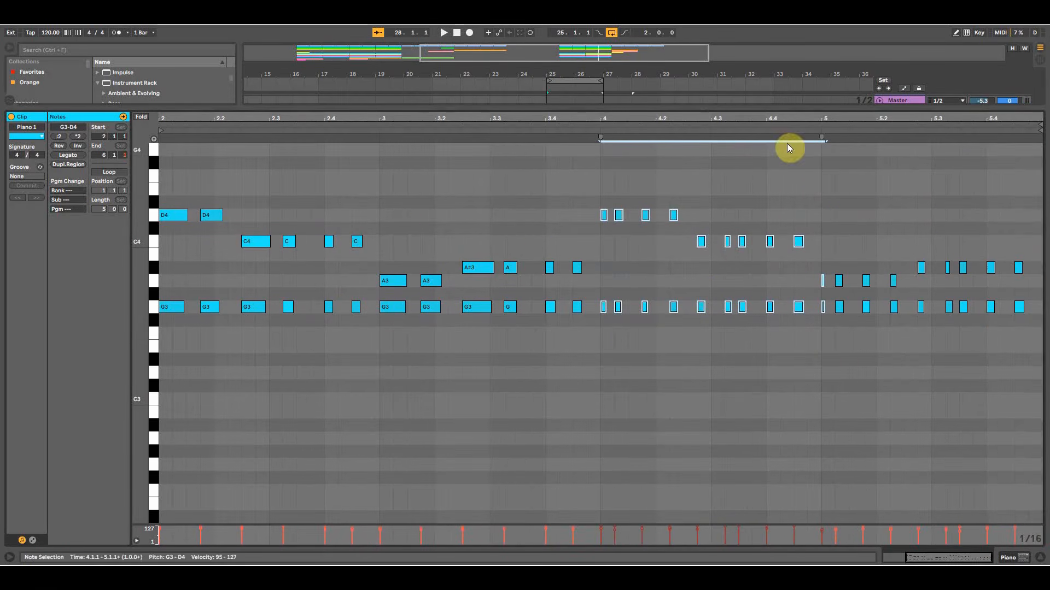
# Select the looped bars 25 to 27 in the arrangement, solo the Piano track and play it.
pyautogui.click(738, 108)
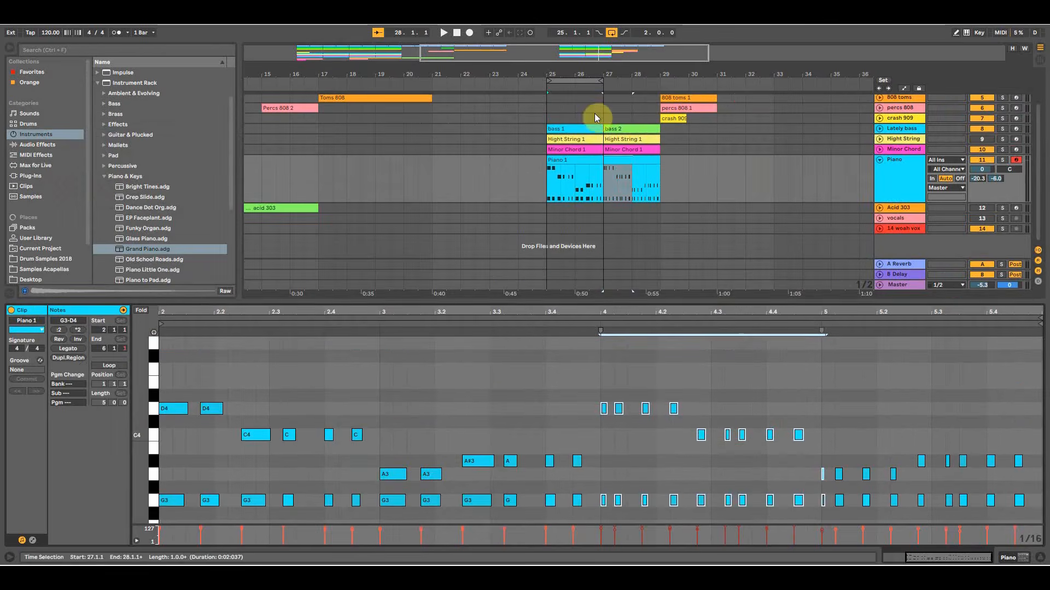
pyautogui.click(577, 82)
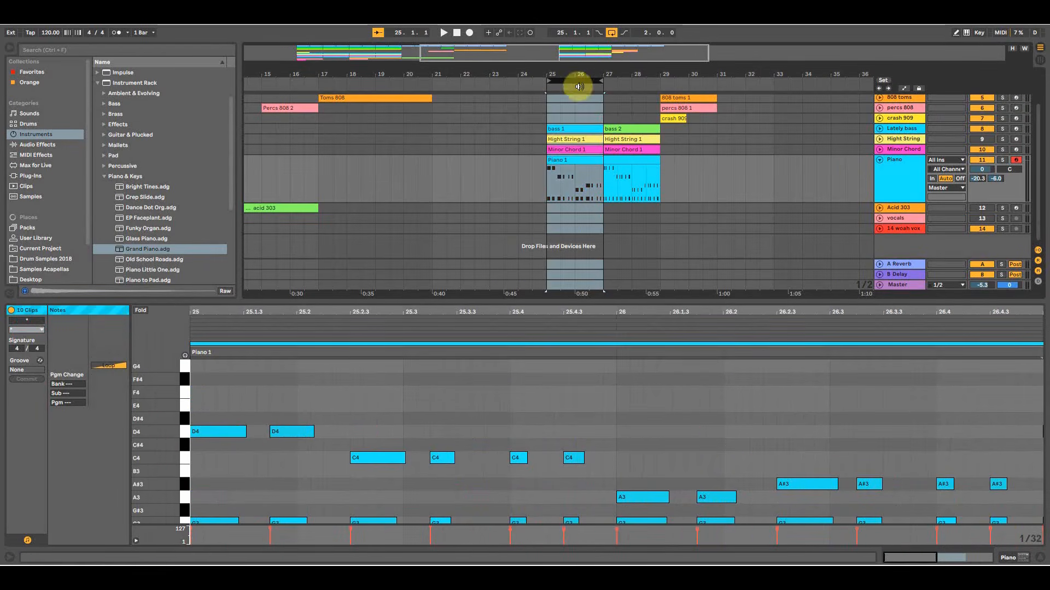
pyautogui.moveTo(574, 70); pyautogui.dragTo(464, 291)
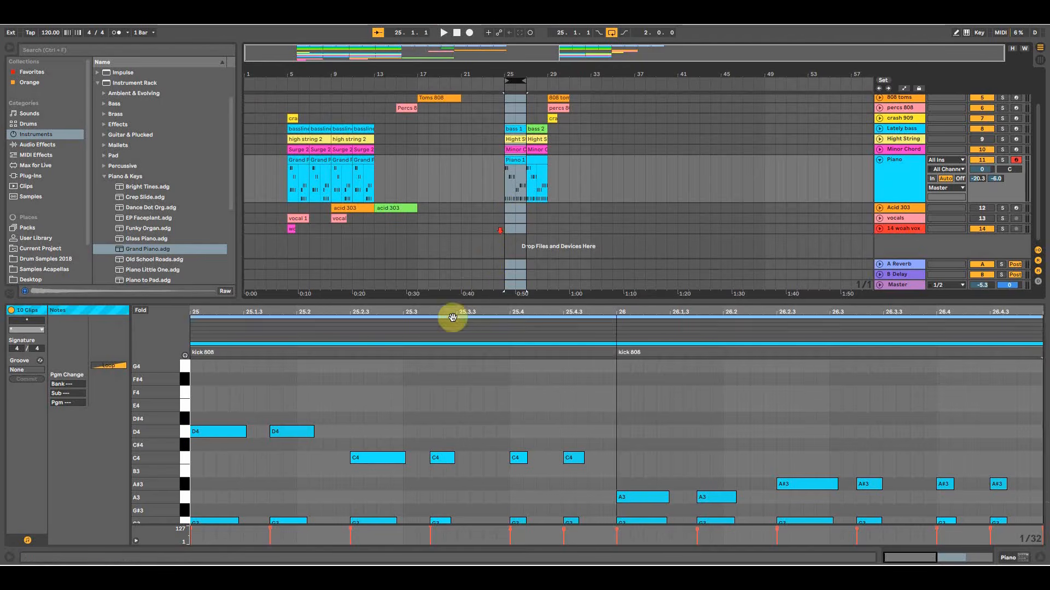
pyautogui.click(999, 160)
pyautogui.press('space')
# Enlarge the note editor and follow the piano notes of bars 25 and 26 up close during repeated playback.
pyautogui.moveTo(479, 301); pyautogui.dragTo(506, 96)
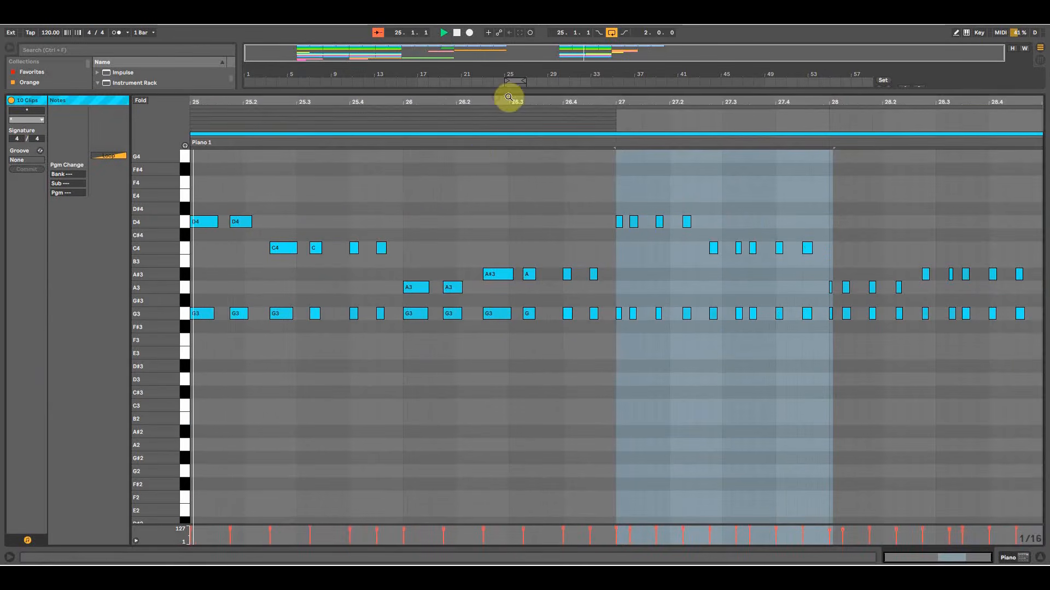
pyautogui.click(375, 346)
pyautogui.moveTo(177, 290); pyautogui.dragTo(171, 291)
pyautogui.moveTo(210, 101)
pyautogui.mouseDown()
pyautogui.moveTo(224, 117)
pyautogui.moveTo(221, 101)
pyautogui.mouseUp()
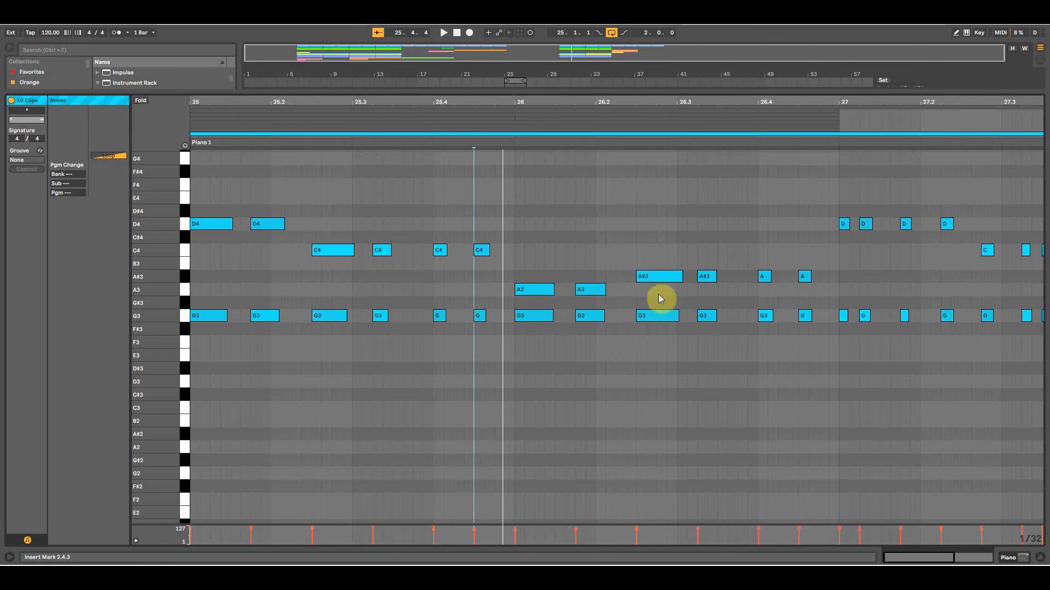
pyautogui.press('space')
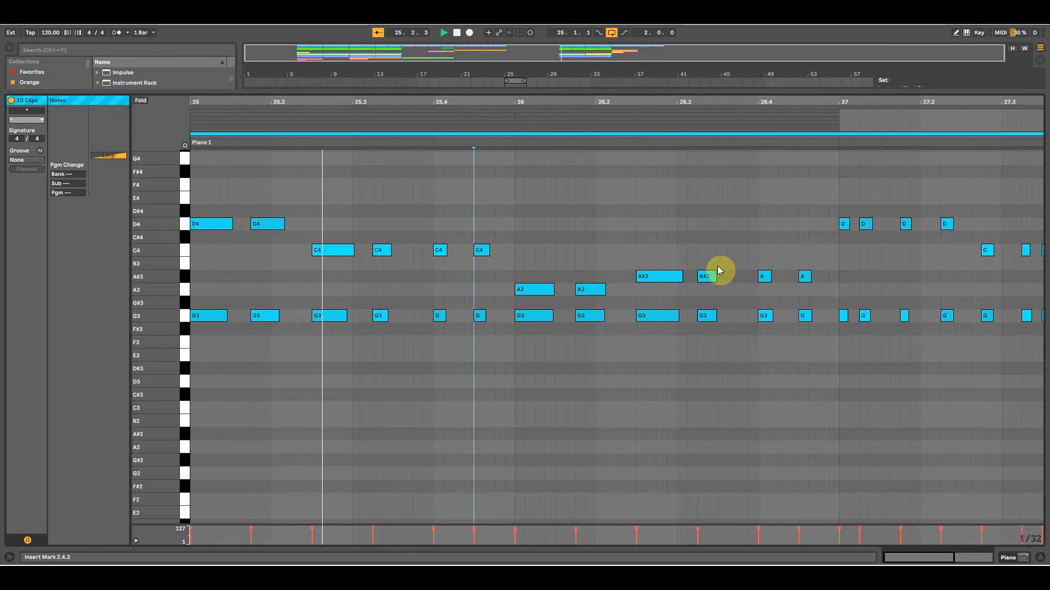
pyautogui.press('space')
# Lower the Piano track's B Delay send, replay the looped piano notes in the enlarged editor and stop.
pyautogui.moveTo(667, 90); pyautogui.dragTo(667, 236)
pyautogui.moveTo(995, 179); pyautogui.dragTo(995, 224)
pyautogui.press('space')
pyautogui.moveTo(618, 236); pyautogui.dragTo(621, 117)
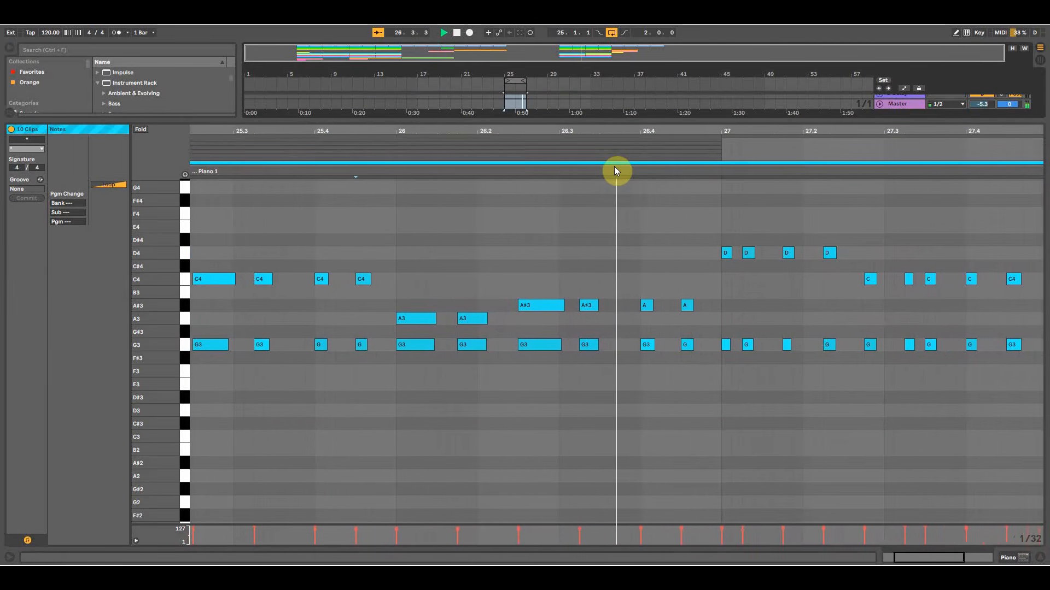
pyautogui.moveTo(486, 130); pyautogui.dragTo(485, 125)
pyautogui.press('space')
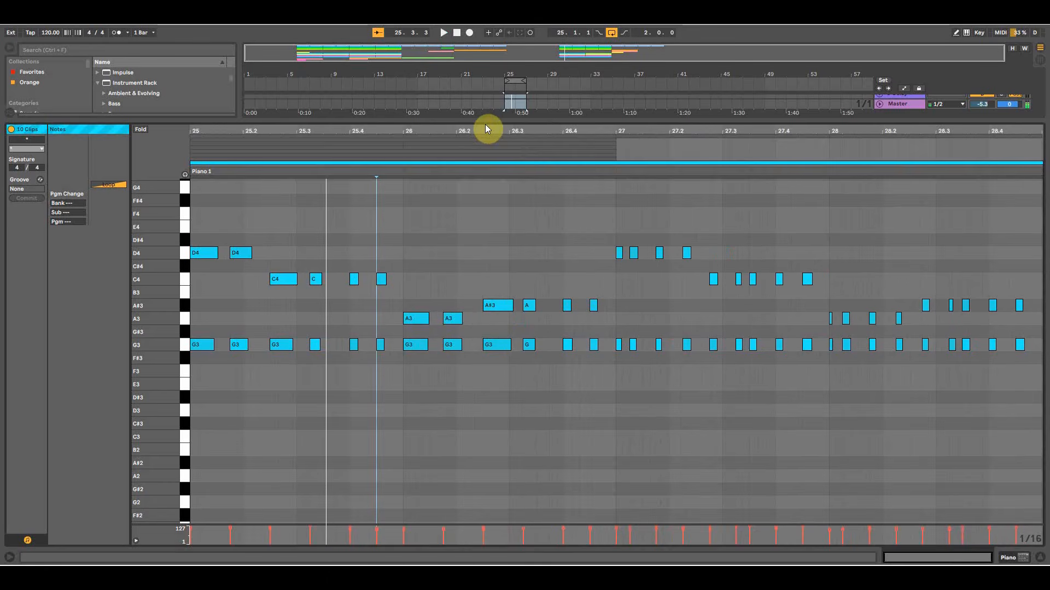
# Replay the looped piano notes and shorten the second C4 note in bar 25.
pyautogui.press('space')
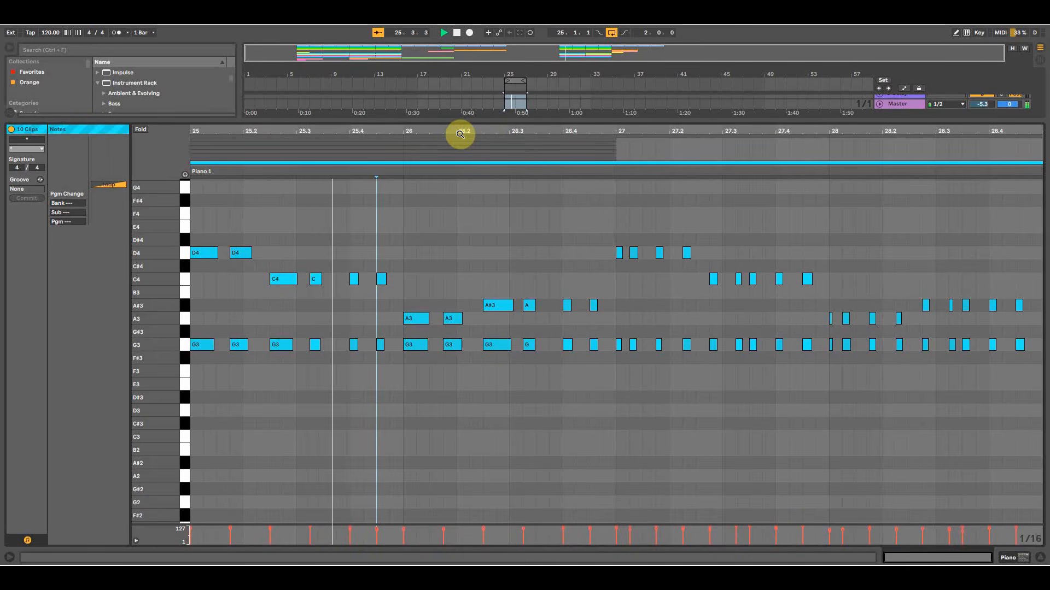
pyautogui.click(317, 279)
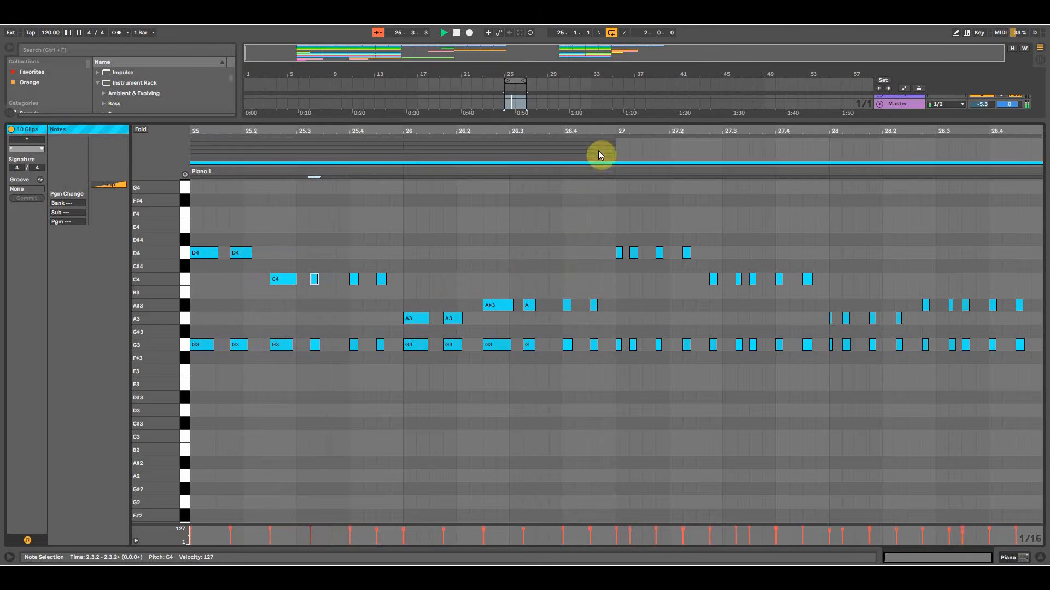
pyautogui.moveTo(635, 120); pyautogui.dragTo(633, 146)
pyautogui.click(324, 250)
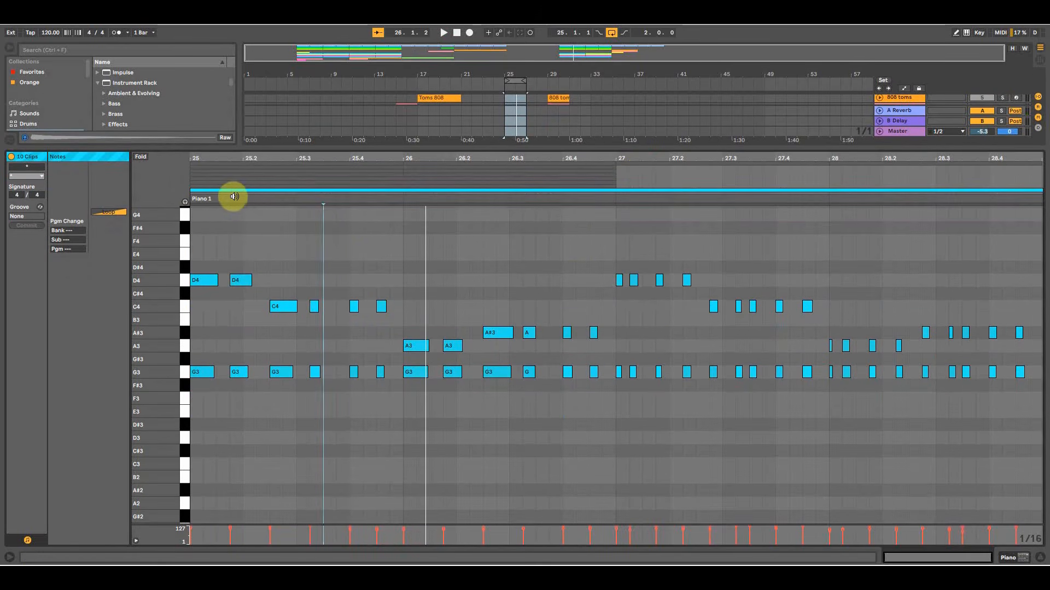
# Move the two-bar loop to bars 27 to 29 and play the Piano clip's notes in the enlarged editor.
pyautogui.moveTo(540, 149); pyautogui.dragTo(537, 265)
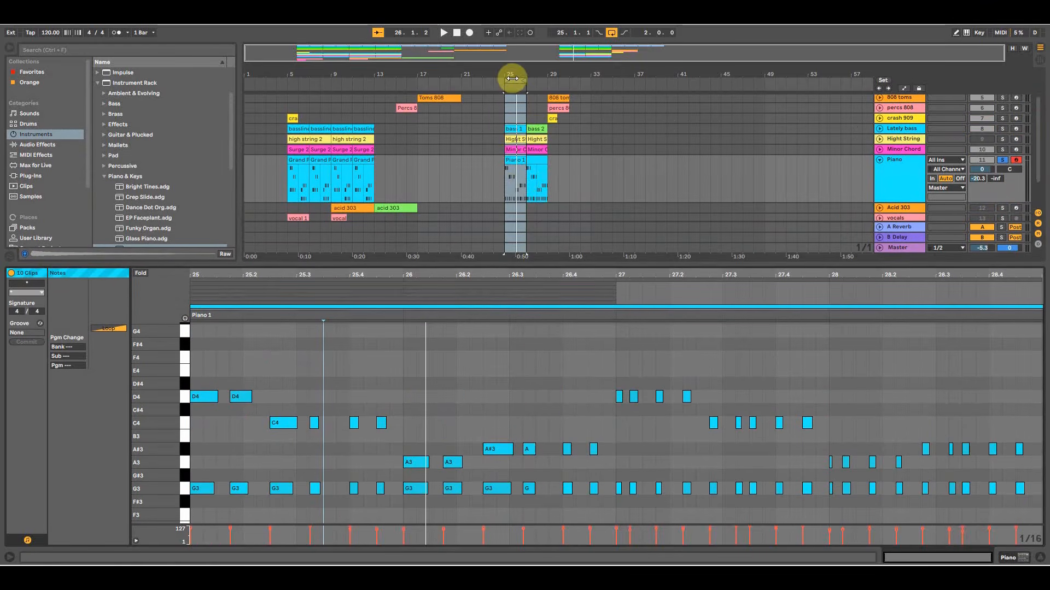
pyautogui.moveTo(513, 80); pyautogui.dragTo(536, 80)
pyautogui.click(525, 200)
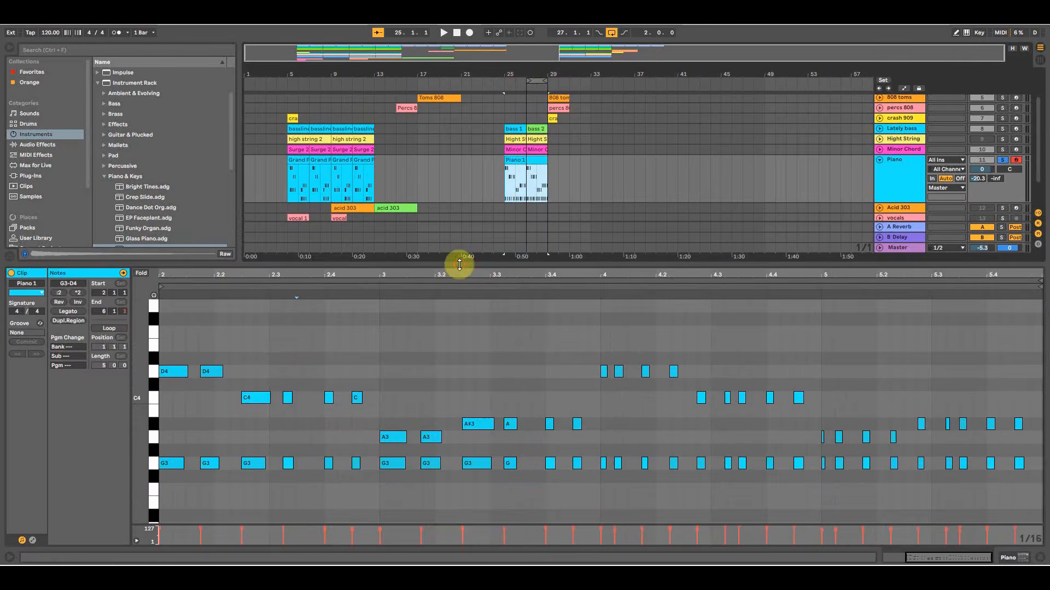
pyautogui.moveTo(457, 266); pyautogui.dragTo(480, 131)
pyautogui.press('space')
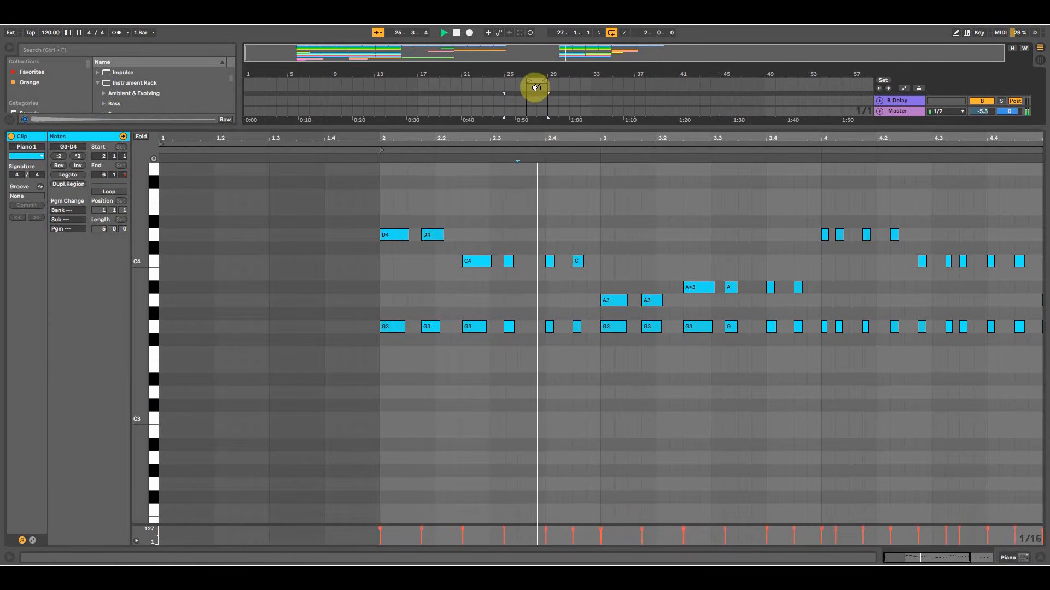
pyautogui.moveTo(750, 137); pyautogui.dragTo(707, 130)
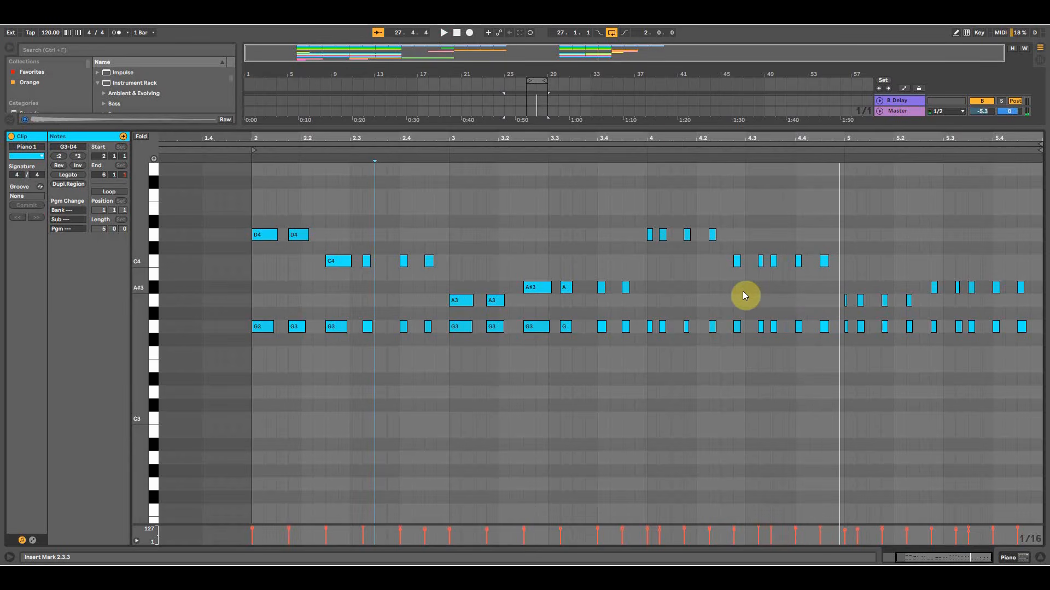
# Raise the Piano track's B Delay send to -8.6 dB while the looped part plays.
pyautogui.moveTo(680, 129); pyautogui.dragTo(680, 283)
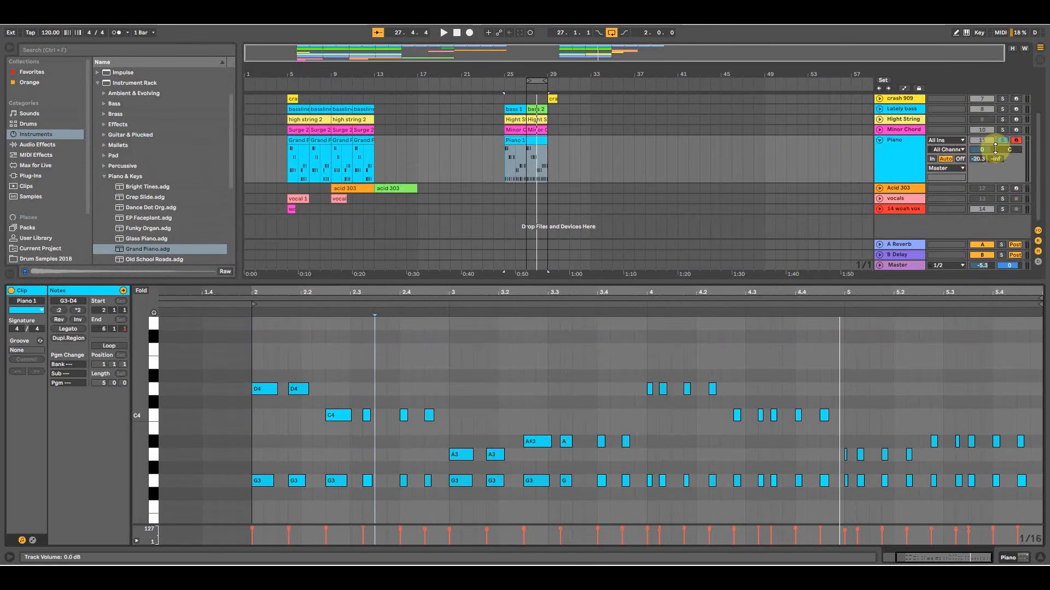
pyautogui.press('space')
pyautogui.moveTo(995, 161); pyautogui.dragTo(997, 145)
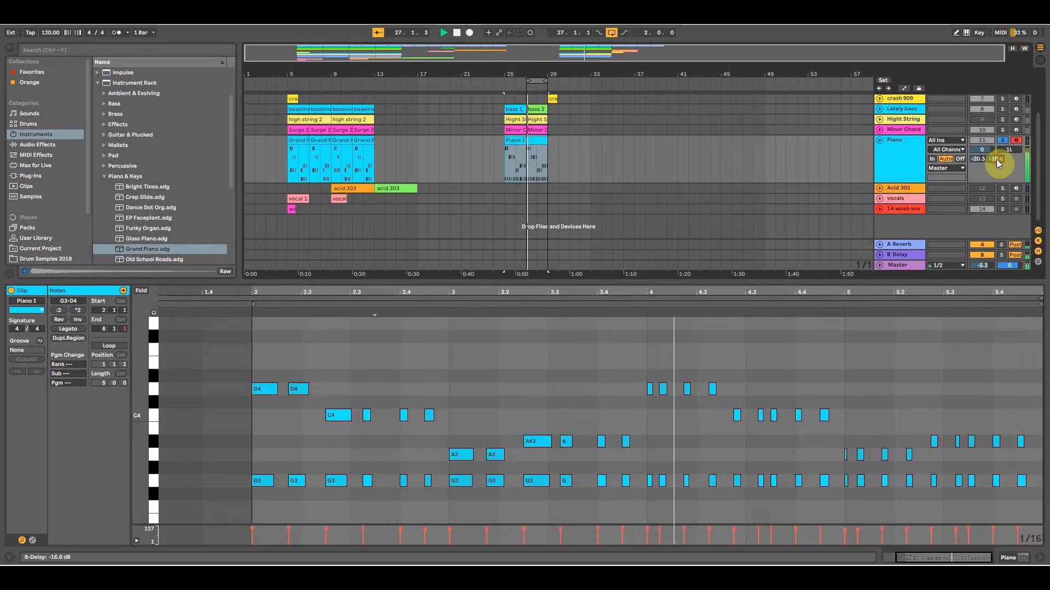
pyautogui.press('Tab')
pyautogui.moveTo(797, 193); pyautogui.dragTo(801, 192)
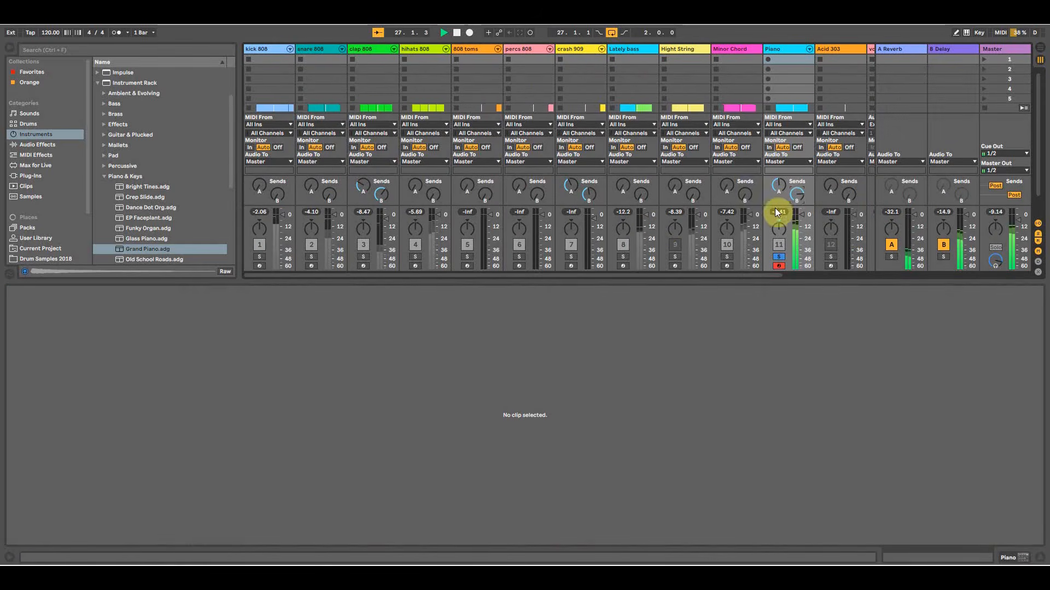
pyautogui.press('Tab')
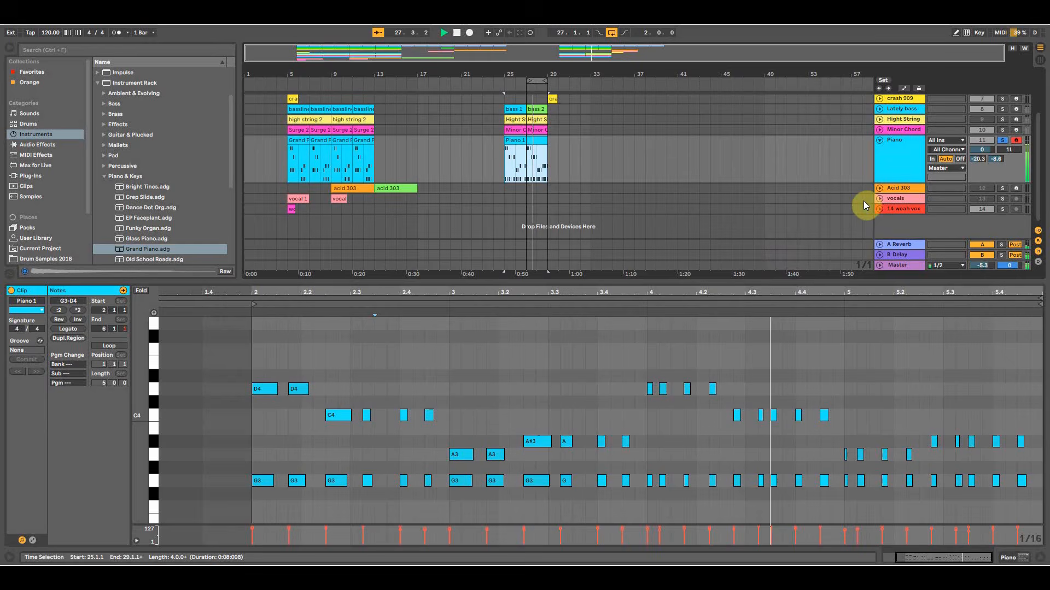
# Add the Minor Chord, Lately bass and kick 808 tracks to the solo alongside the Piano during playback.
pyautogui.keyDown('ctrl'); pyautogui.click(1001, 131); pyautogui.keyUp('ctrl')
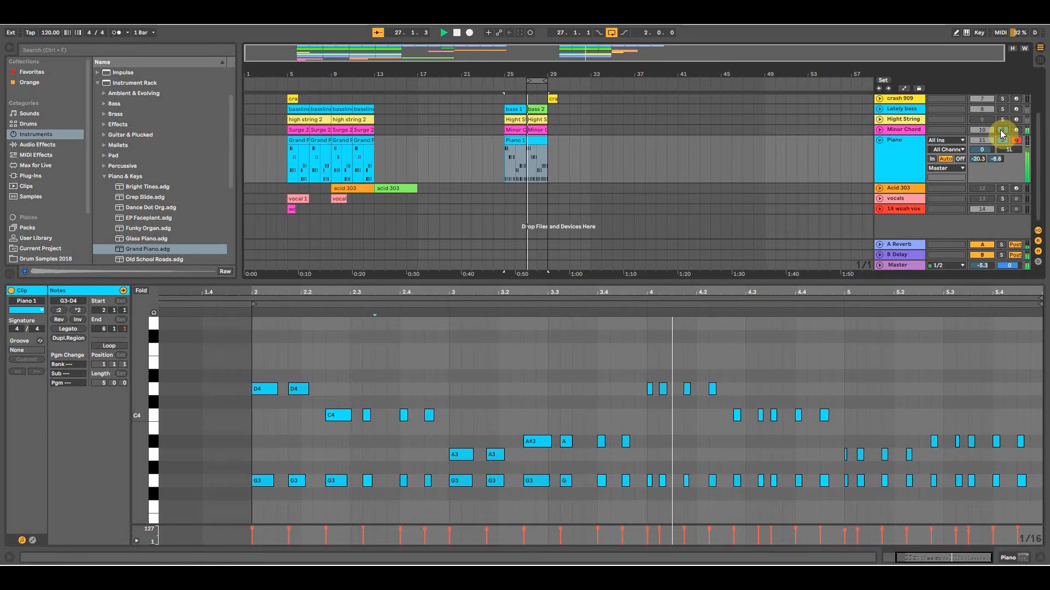
pyautogui.moveTo(538, 75); pyautogui.dragTo(535, 115)
pyautogui.keyDown('ctrl'); pyautogui.click(1001, 109); pyautogui.keyUp('ctrl')
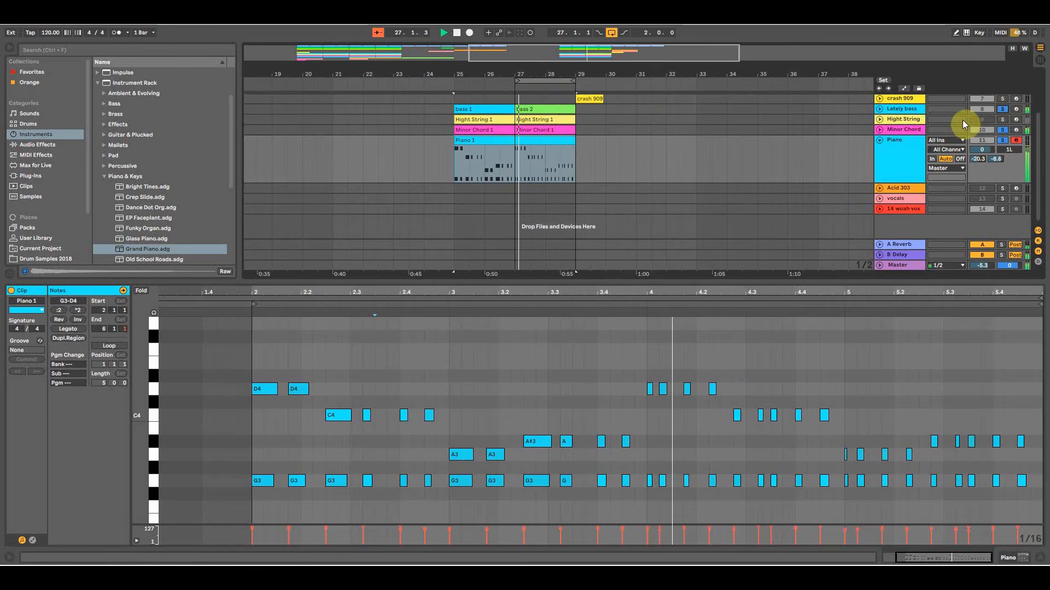
pyautogui.scroll(4, 655, 97)
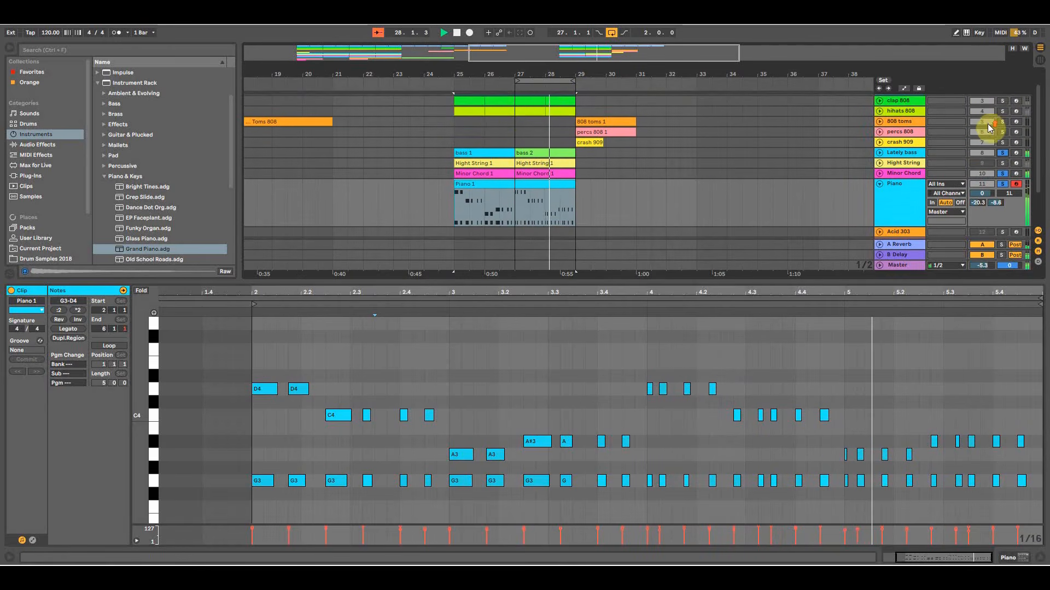
pyautogui.scroll(2, 999, 120)
pyautogui.keyDown('ctrl'); pyautogui.click(1002, 100); pyautogui.keyUp('ctrl')
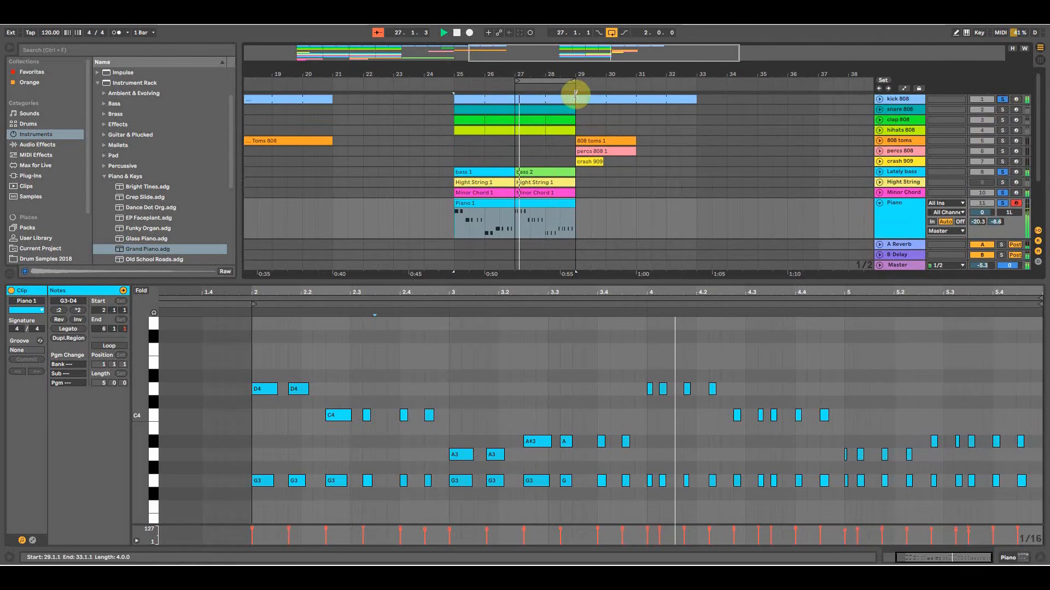
# Extend the loop back to bar 25, play it with all tracks unsoloed and fold the Piano track.
pyautogui.moveTo(516, 82); pyautogui.dragTo(461, 84)
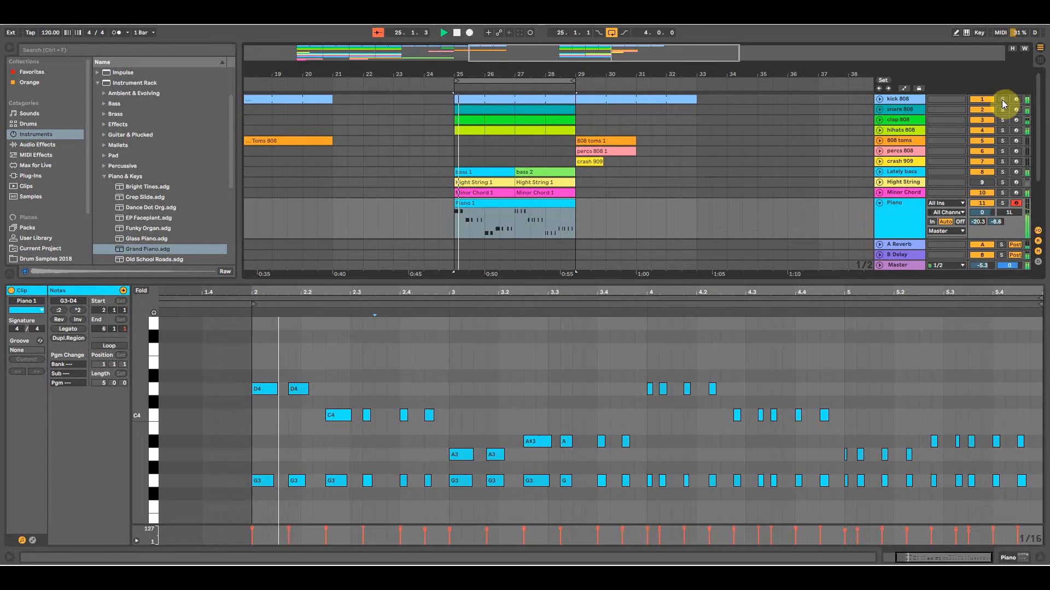
pyautogui.scroll(-3, 589, 200)
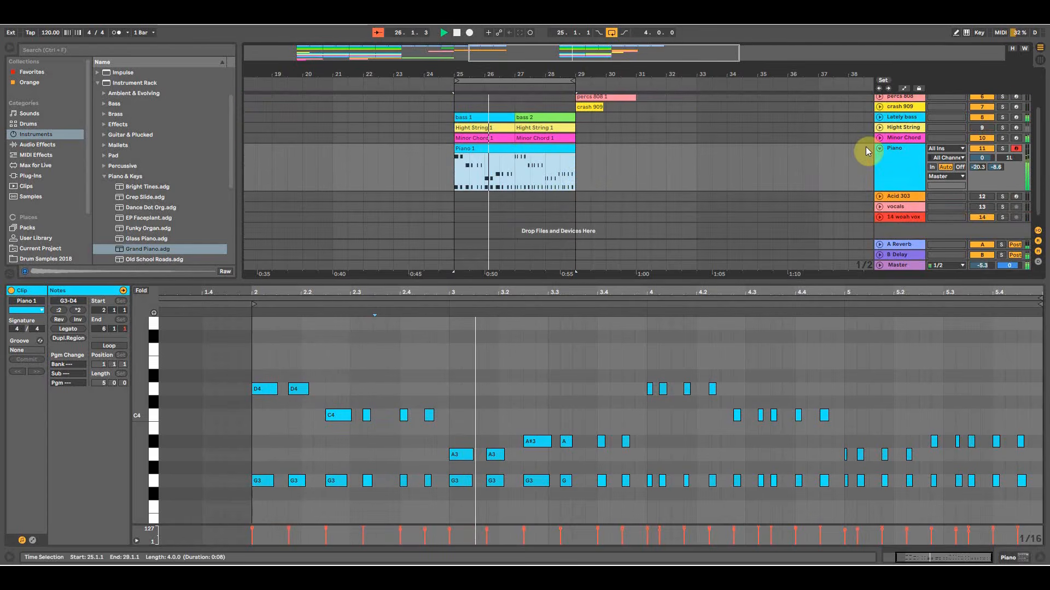
pyautogui.click(879, 148)
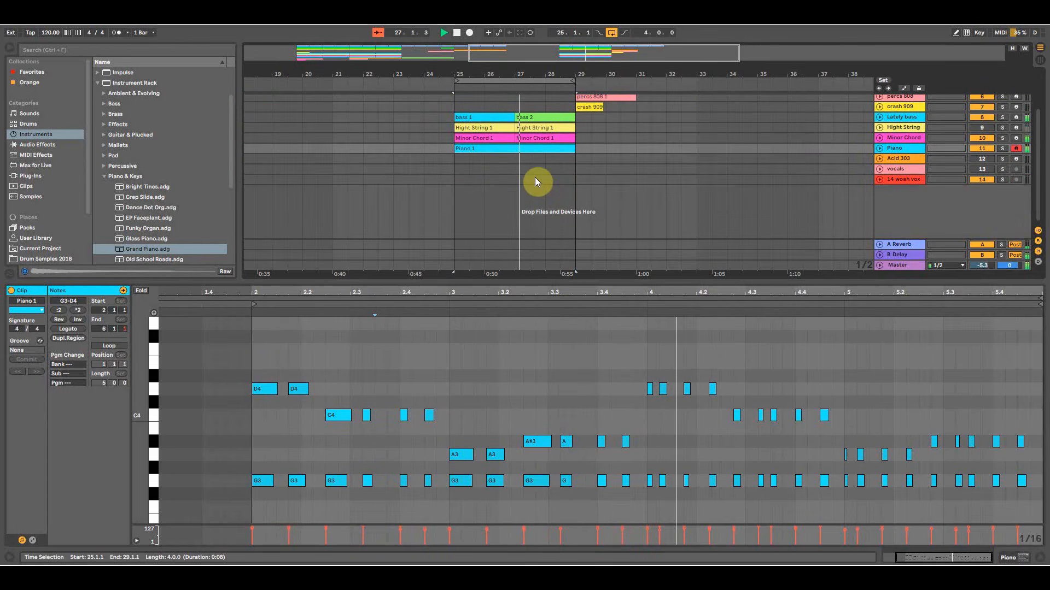
# Stop playback and split the Piano 1 clip at bar 27.
pyautogui.click(514, 149)
pyautogui.press('space')
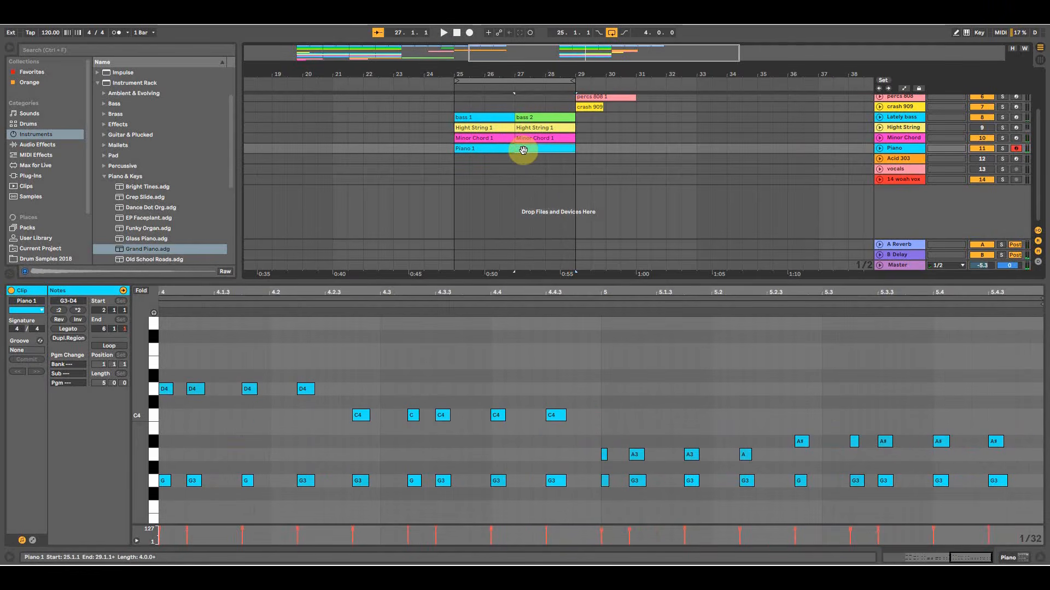
pyautogui.hotkey('ctrl', 'e')
# Rename the piano clip at bar 27 as Piano 2 and color it green.
pyautogui.rightClick(528, 149)
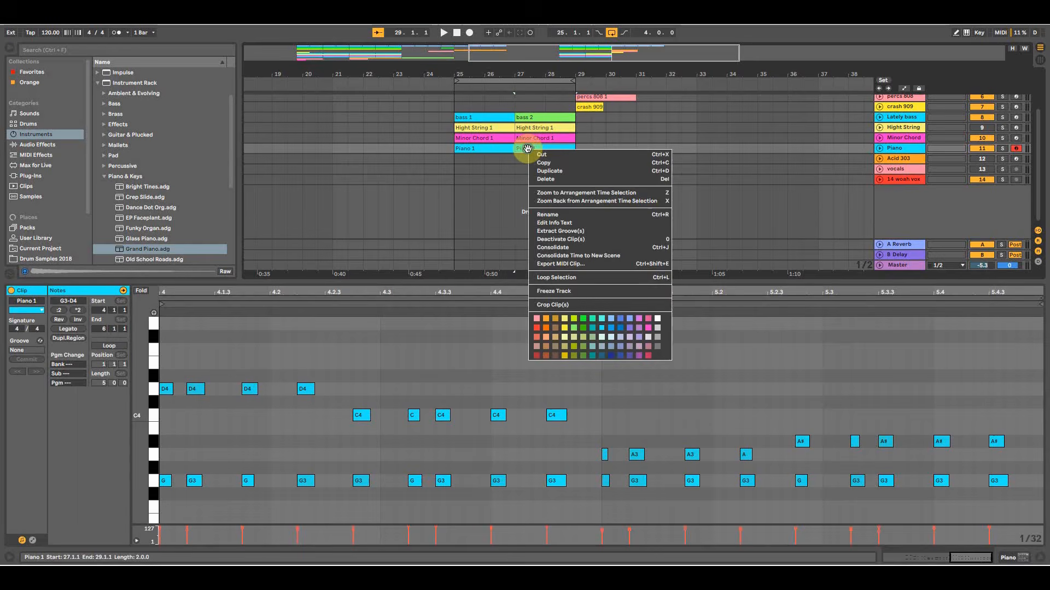
pyautogui.click(548, 215)
pyautogui.write('Piano 2')
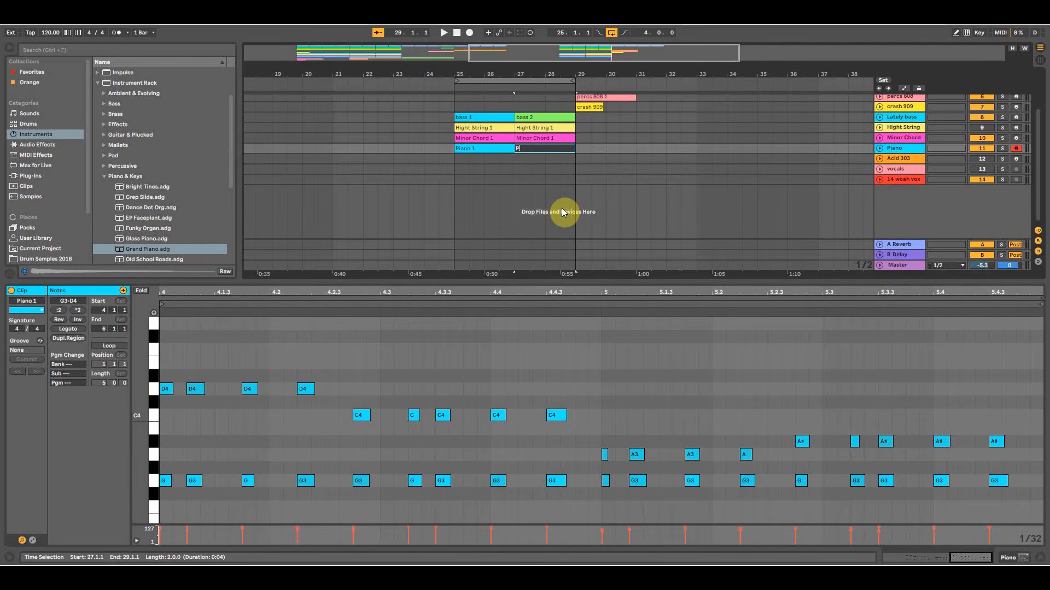
pyautogui.press('Return')
pyautogui.rightClick(536, 146)
pyautogui.click(596, 323)
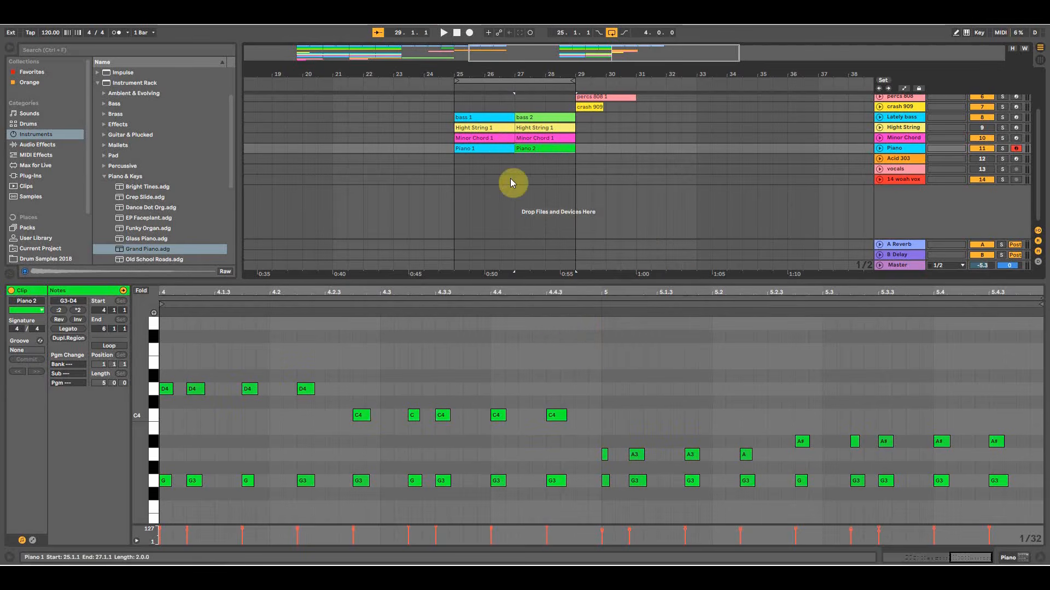
# Shrink the note editor and review the bass, chord and piano clips across bars 25 to 29.
pyautogui.moveTo(519, 280); pyautogui.dragTo(518, 435)
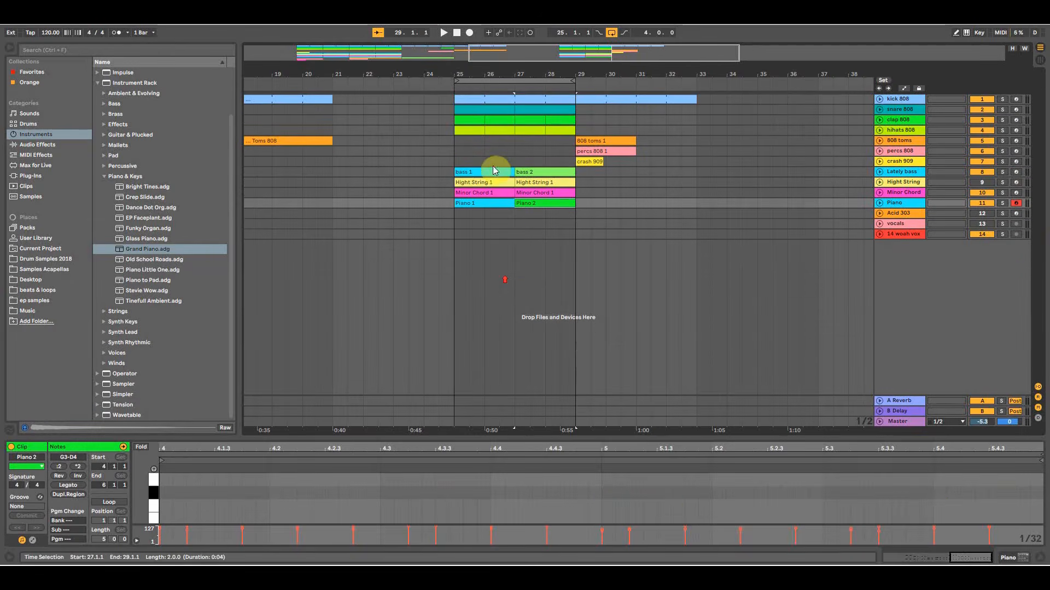
pyautogui.click(455, 174)
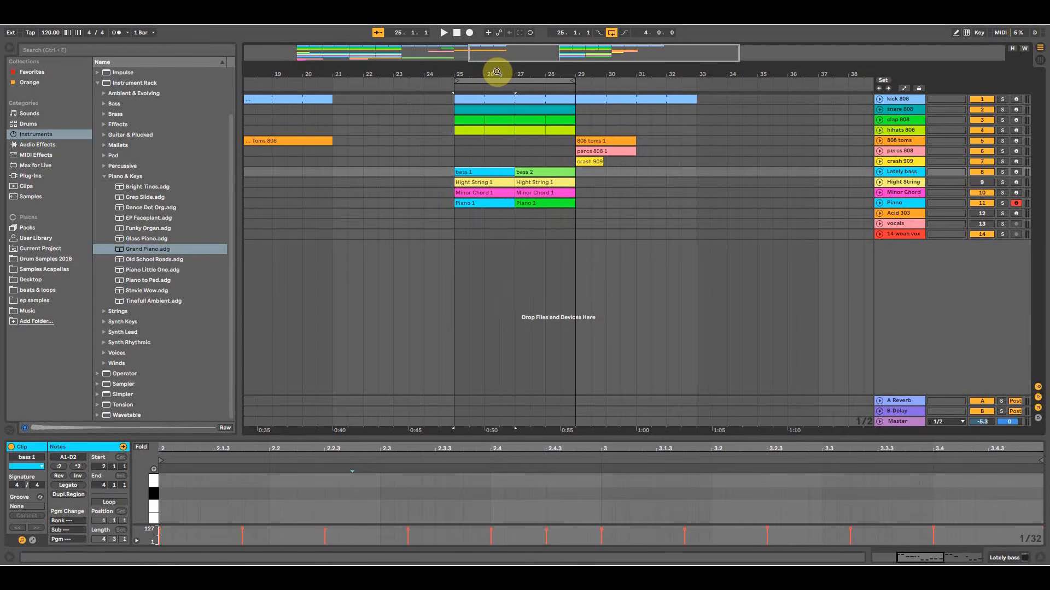
pyautogui.click(543, 192)
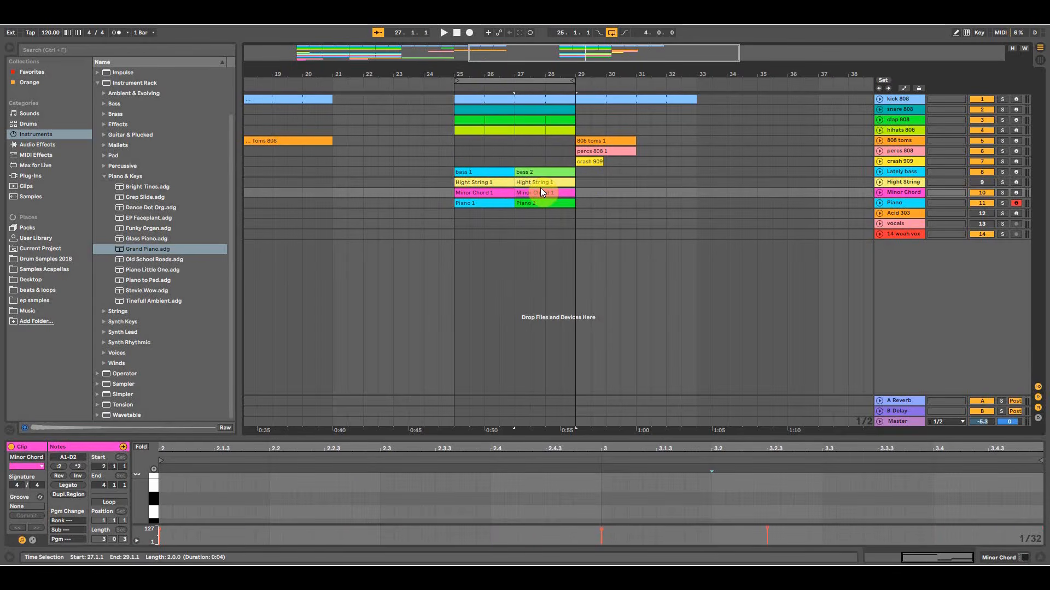
pyautogui.click(533, 204)
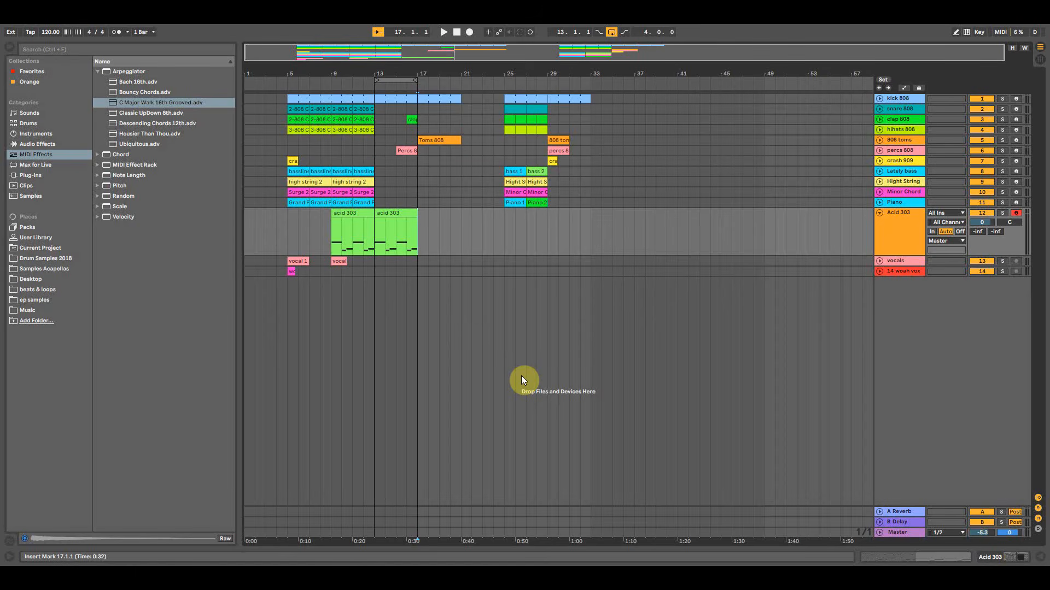
# Open the Bass-Station synth on the Acid 303 track and choose the TB303 Autoglide Bass preset.
pyautogui.click(909, 210)
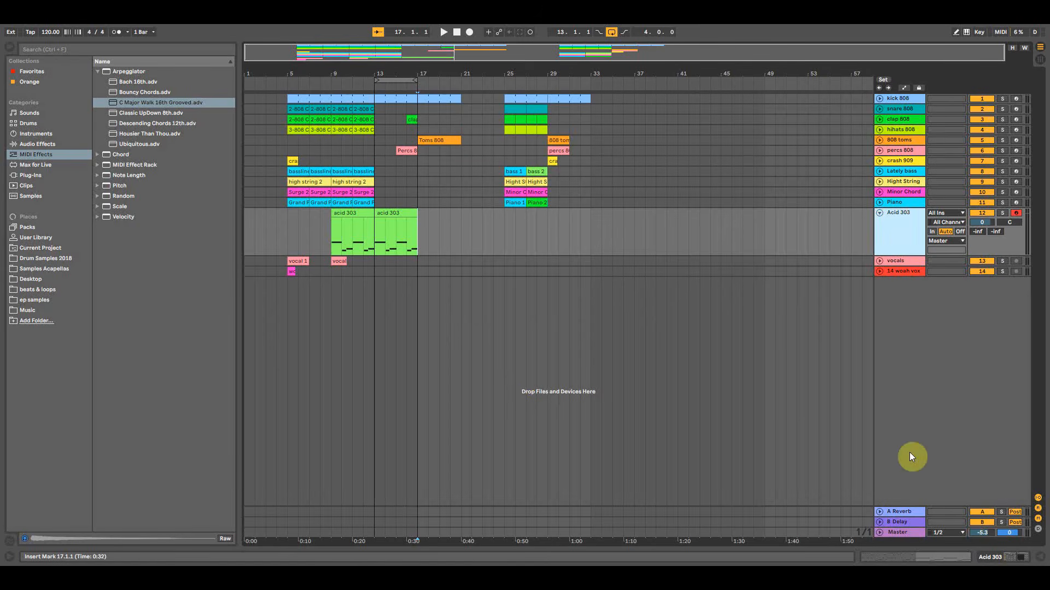
pyautogui.click(1004, 550)
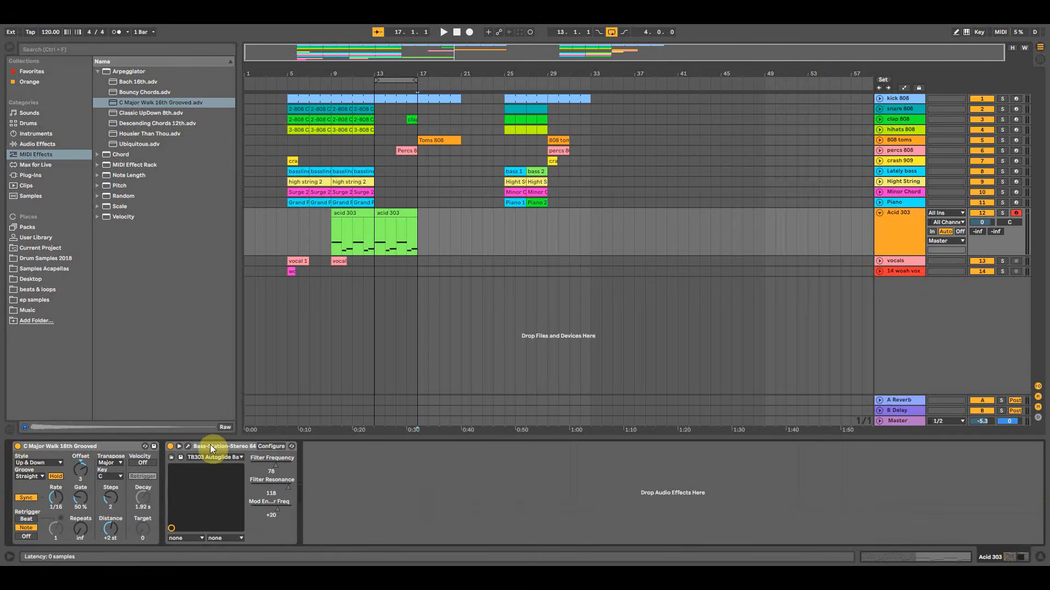
pyautogui.click(187, 445)
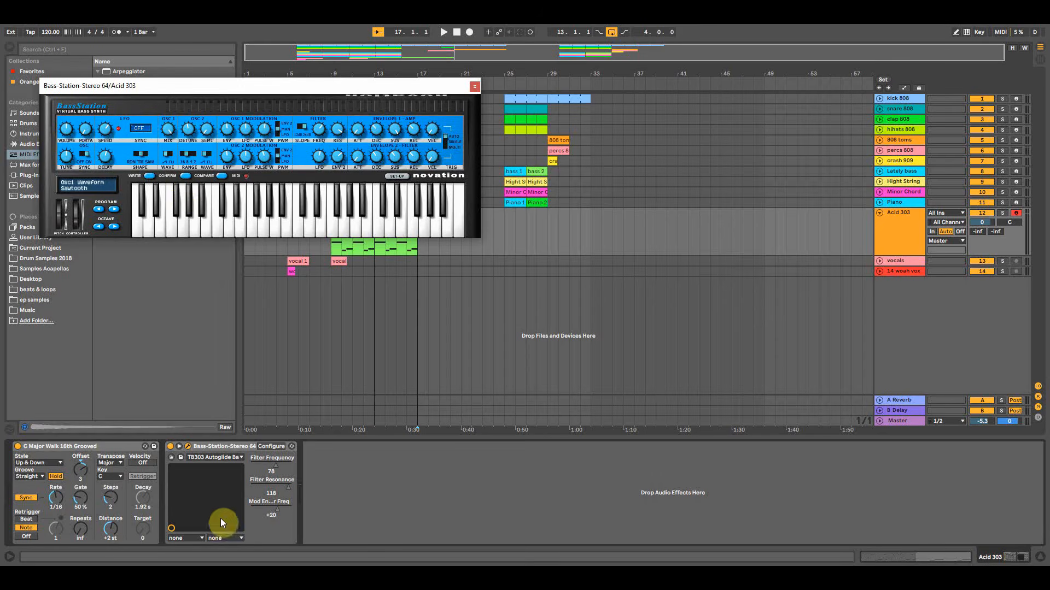
pyautogui.click(208, 454)
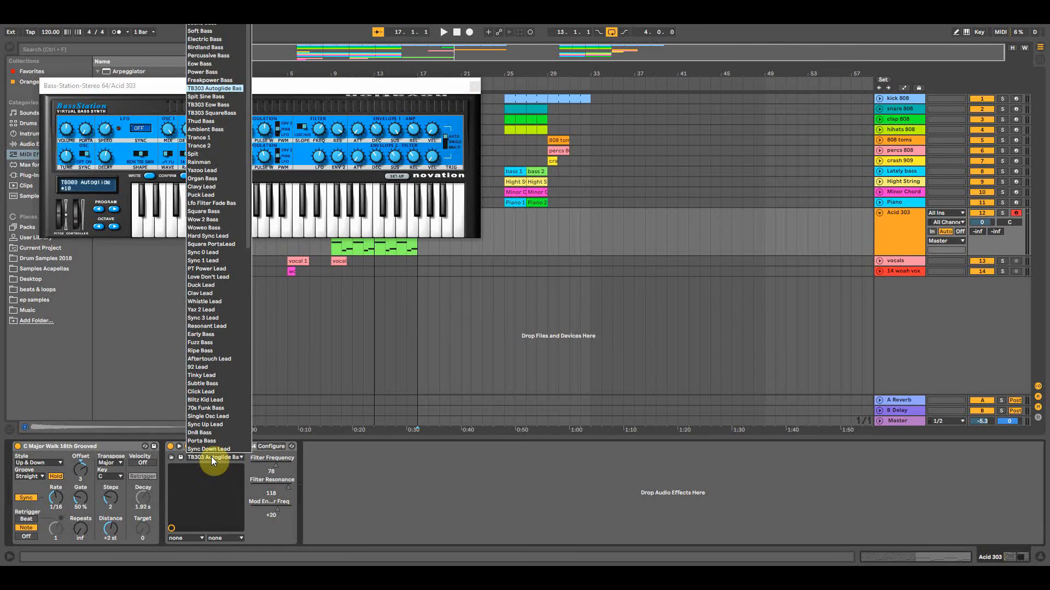
pyautogui.click(211, 88)
# Select the acid 303 clip at bar 9, check the synth's portamento setting and toggle its plug-in window.
pyautogui.click(350, 247)
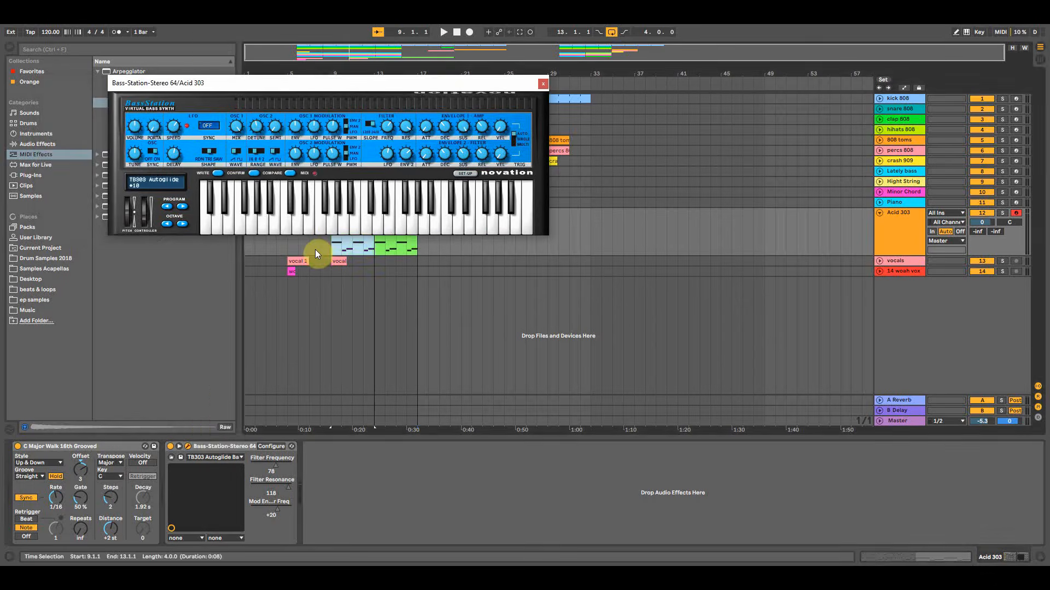
pyautogui.click(154, 140)
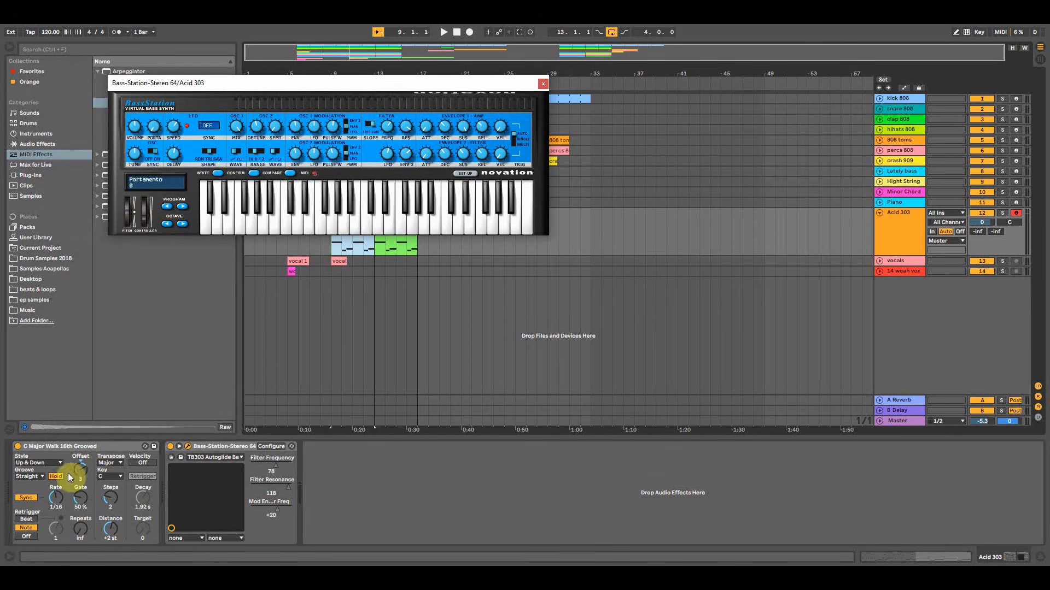
pyautogui.click(188, 446)
pyautogui.click(188, 448)
# Configure the Bass-Station device to expose its Filter Frequency, Filter Resonance and Mod Env > Filter Freq parameters, and close the synth window.
pyautogui.click(179, 448)
pyautogui.click(179, 448)
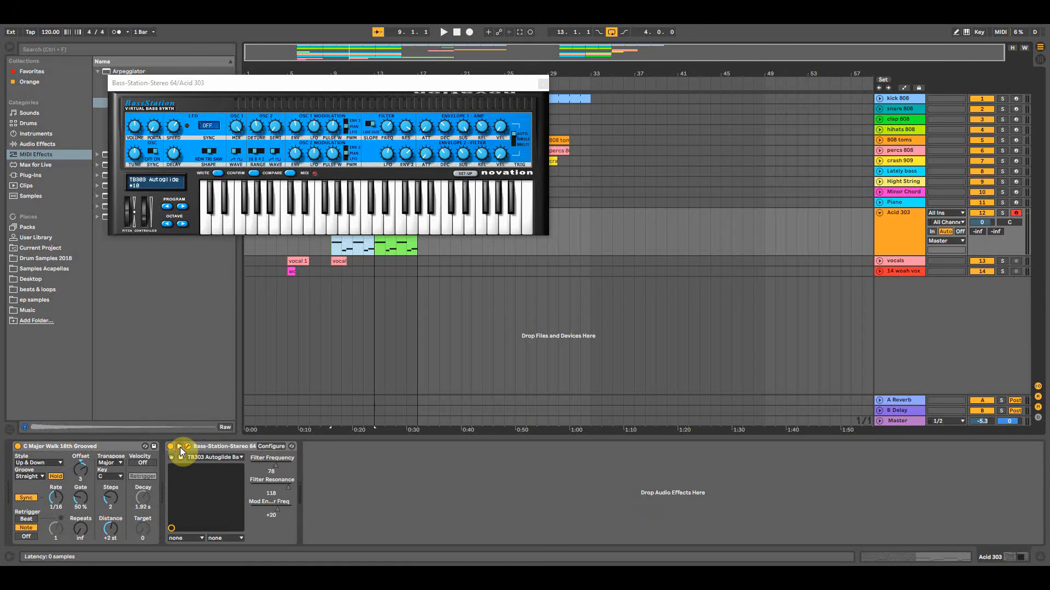
pyautogui.click(273, 447)
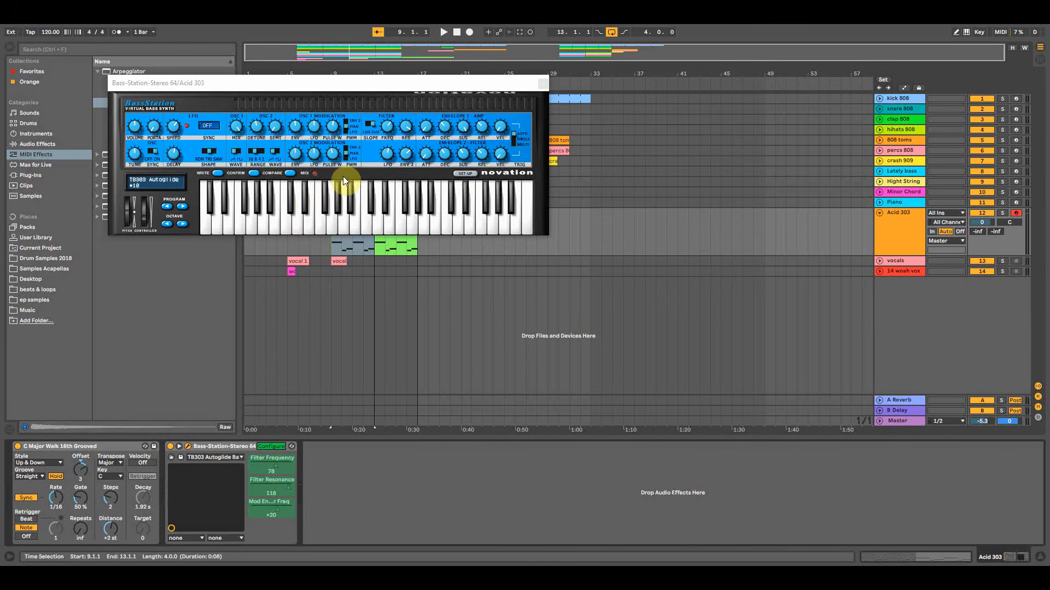
pyautogui.click(386, 131)
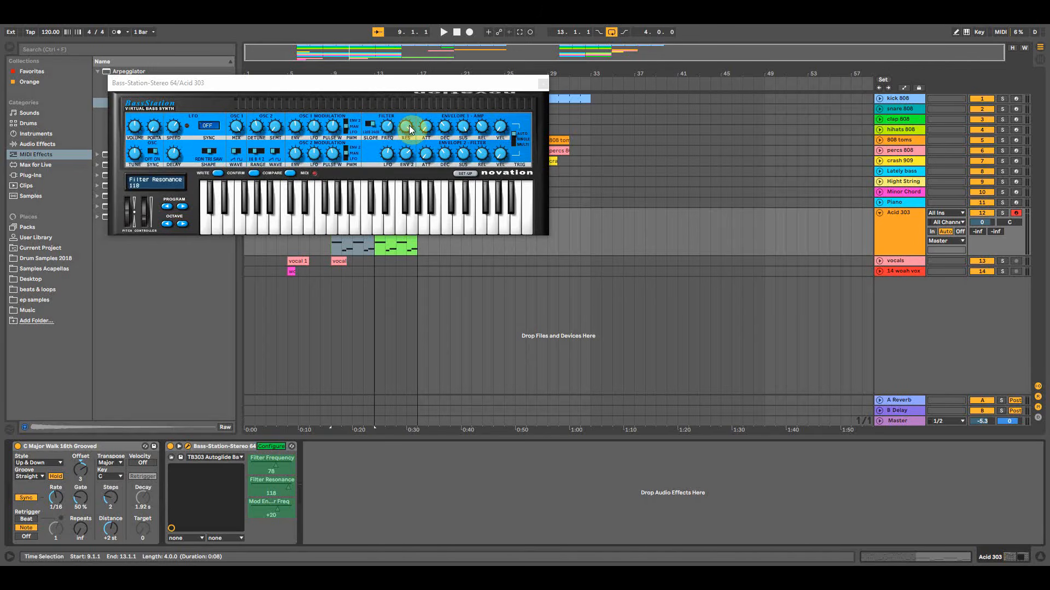
pyautogui.click(411, 157)
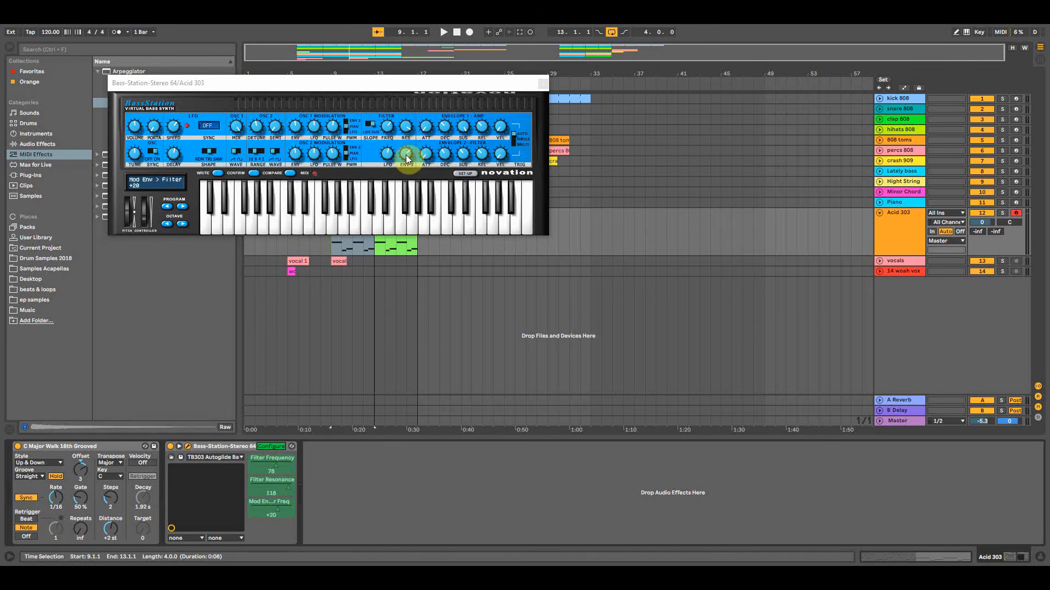
pyautogui.click(387, 155)
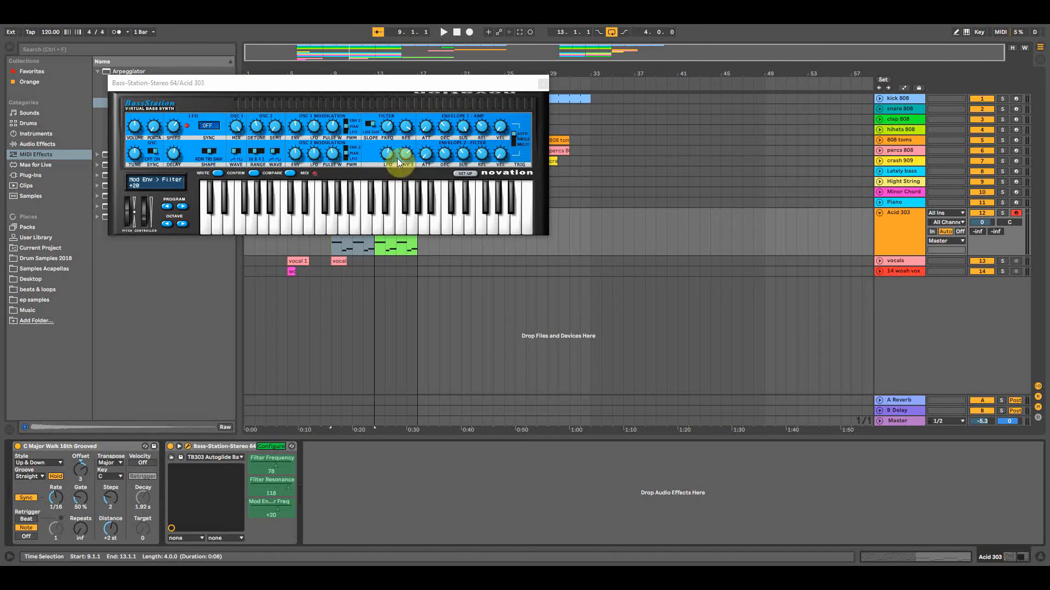
pyautogui.click(277, 448)
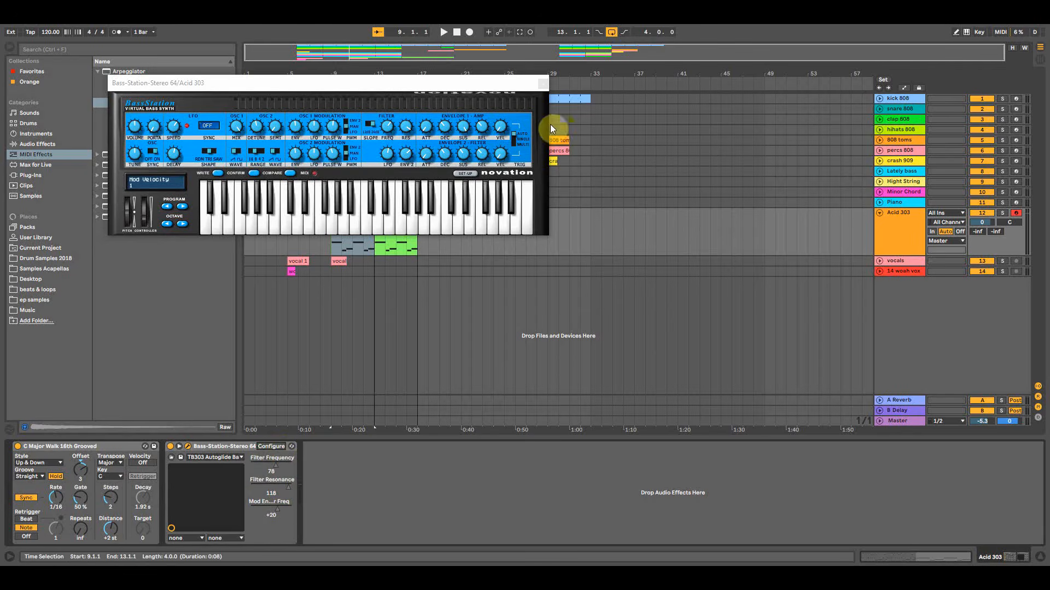
pyautogui.click(544, 86)
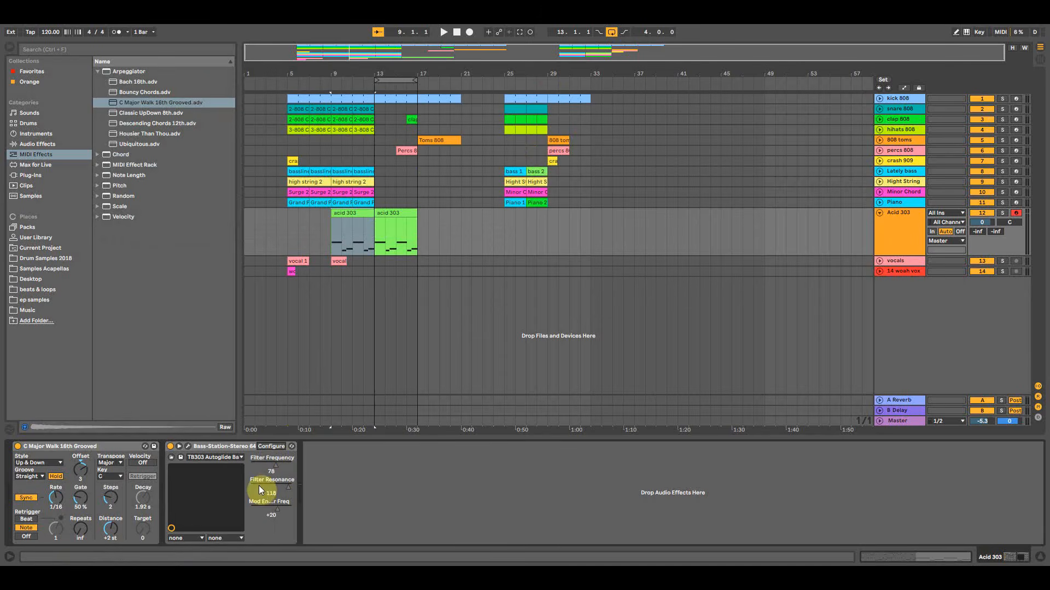
# Show automation for the Acid 303 track, check the Bass-Station parameters available there, and select the acid 303 clip at bar 13.
pyautogui.click(904, 88)
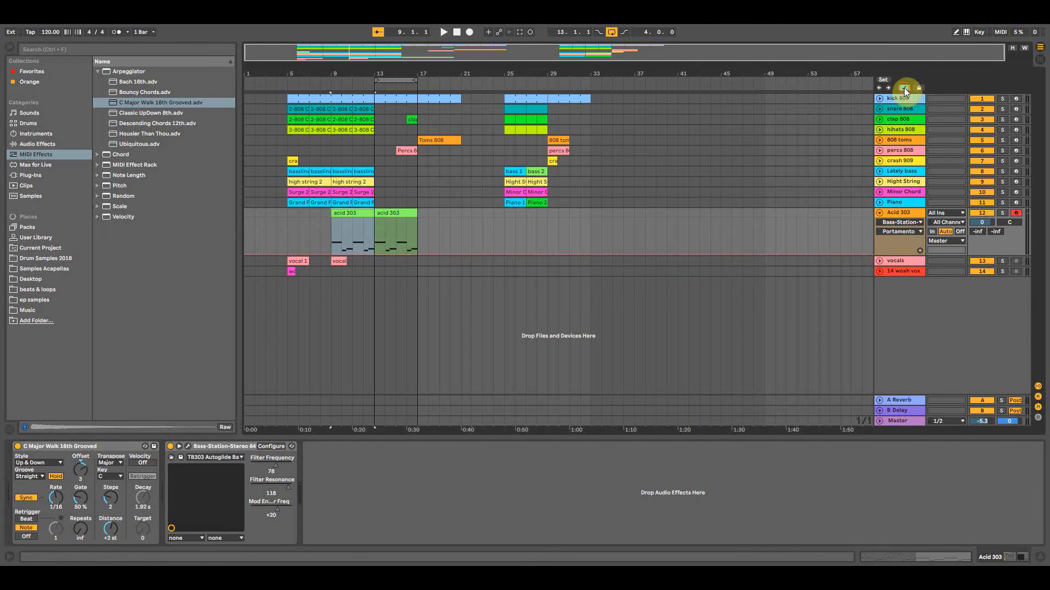
pyautogui.click(891, 223)
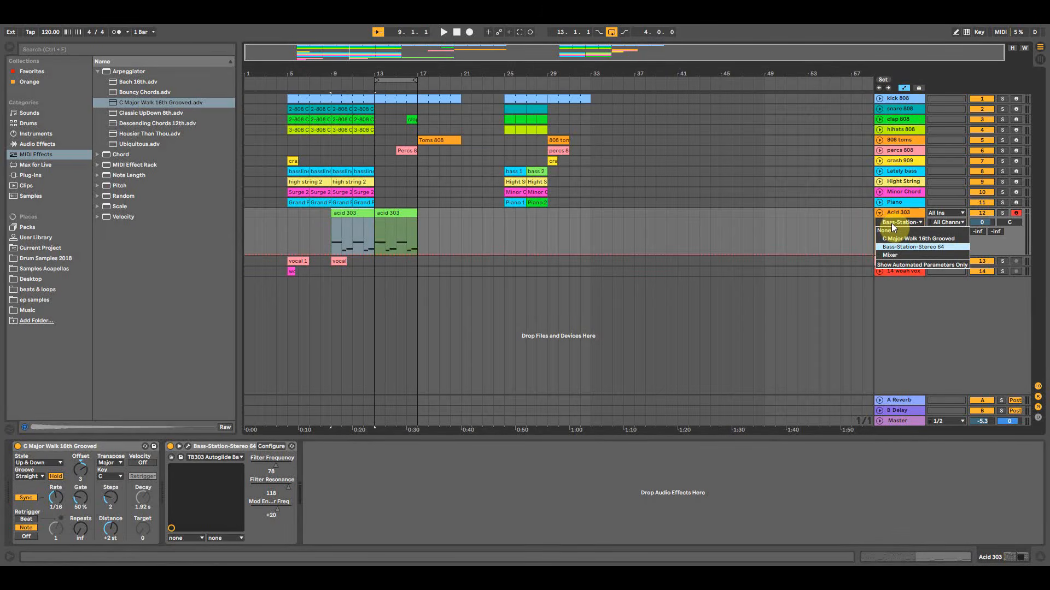
pyautogui.click(891, 223)
pyautogui.click(894, 232)
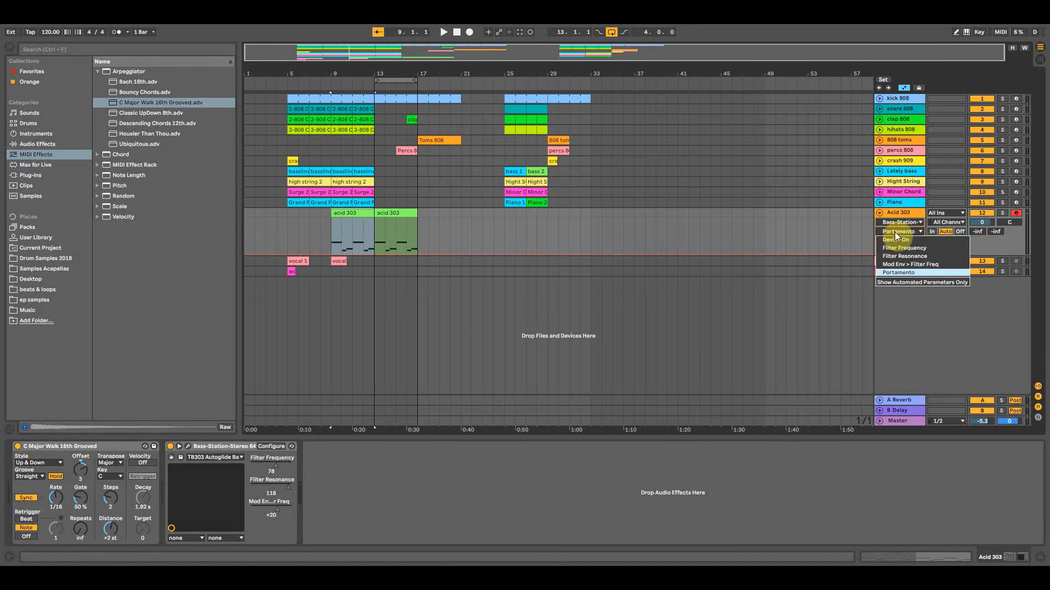
pyautogui.click(894, 231)
pyautogui.click(347, 230)
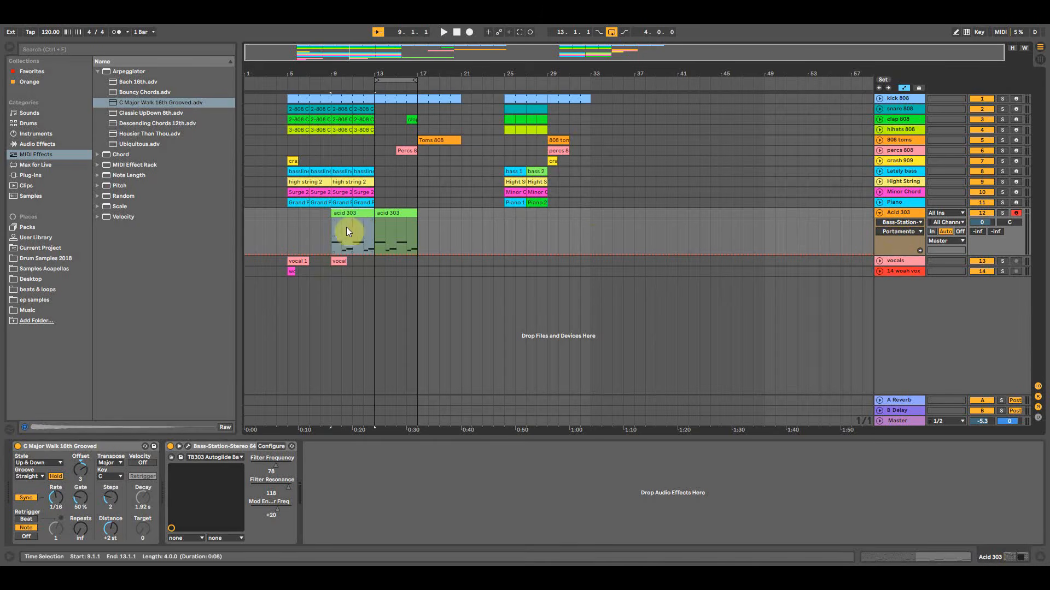
pyautogui.click(382, 214)
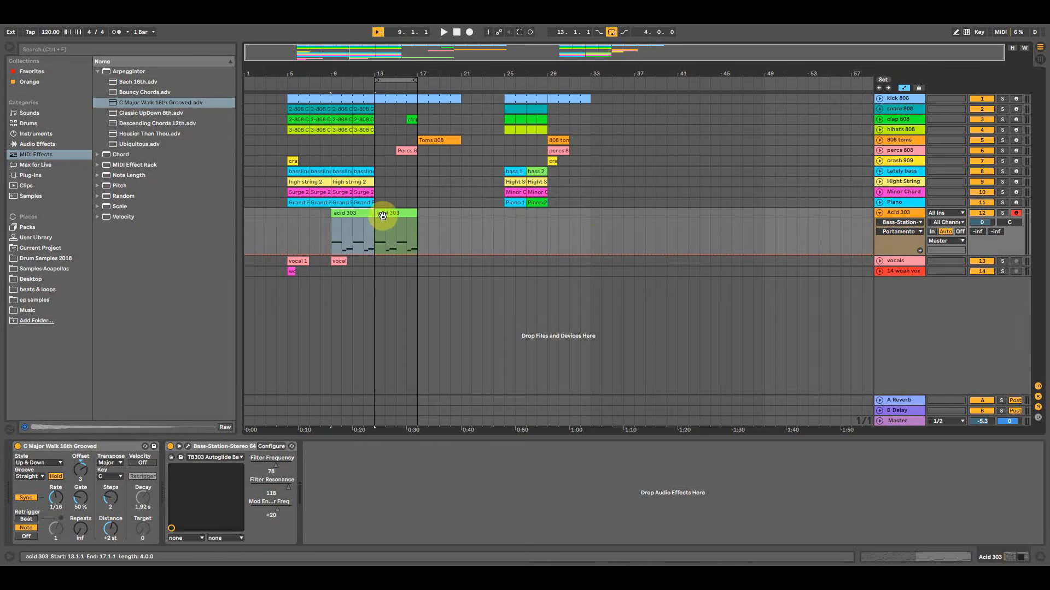
pyautogui.click(382, 215)
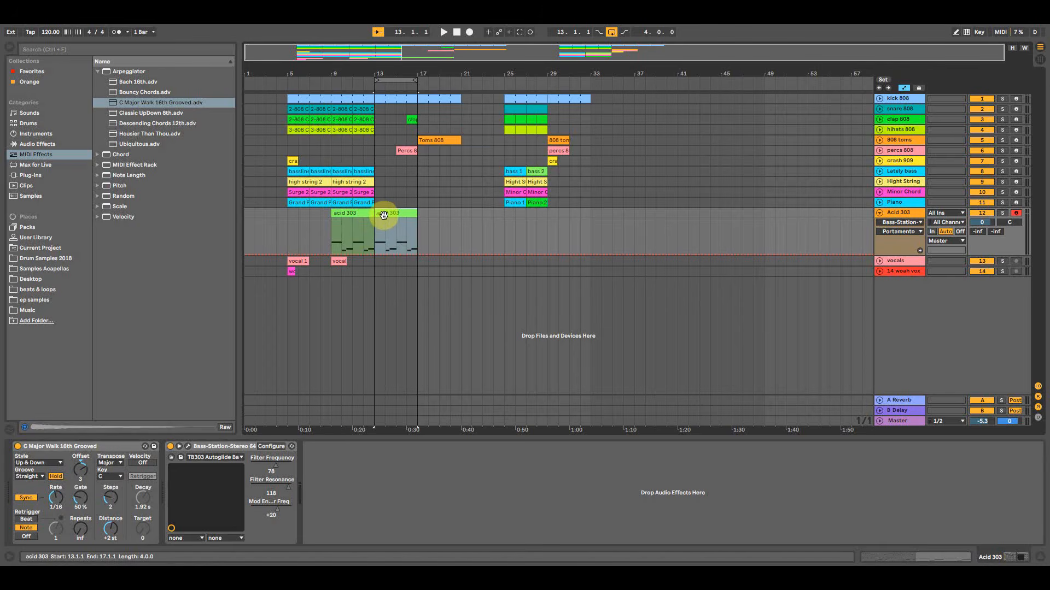
# Review the C Major Walk 16th Grooved arpeggiator preset and its Style and Groove settings on the Acid 303 track.
pyautogui.click(32, 158)
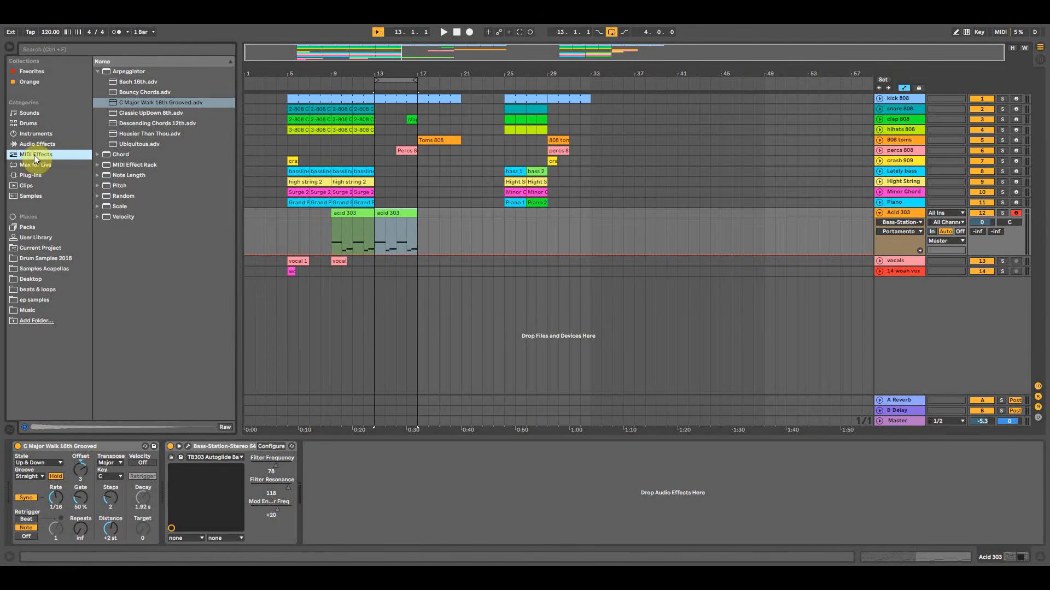
pyautogui.click(120, 73)
pyautogui.click(150, 106)
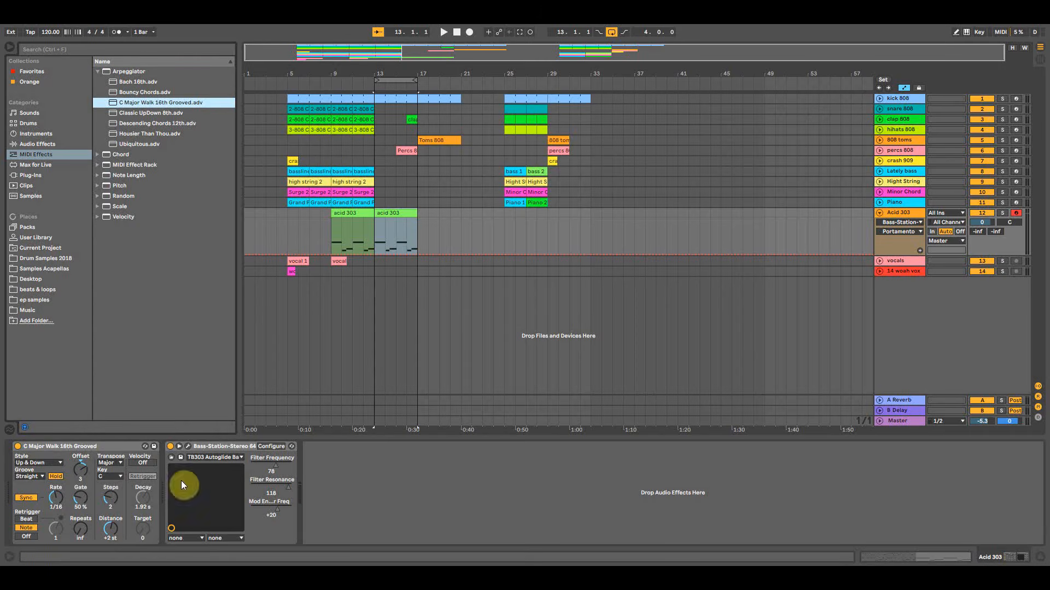
pyautogui.click(46, 463)
pyautogui.click(45, 463)
pyautogui.click(36, 476)
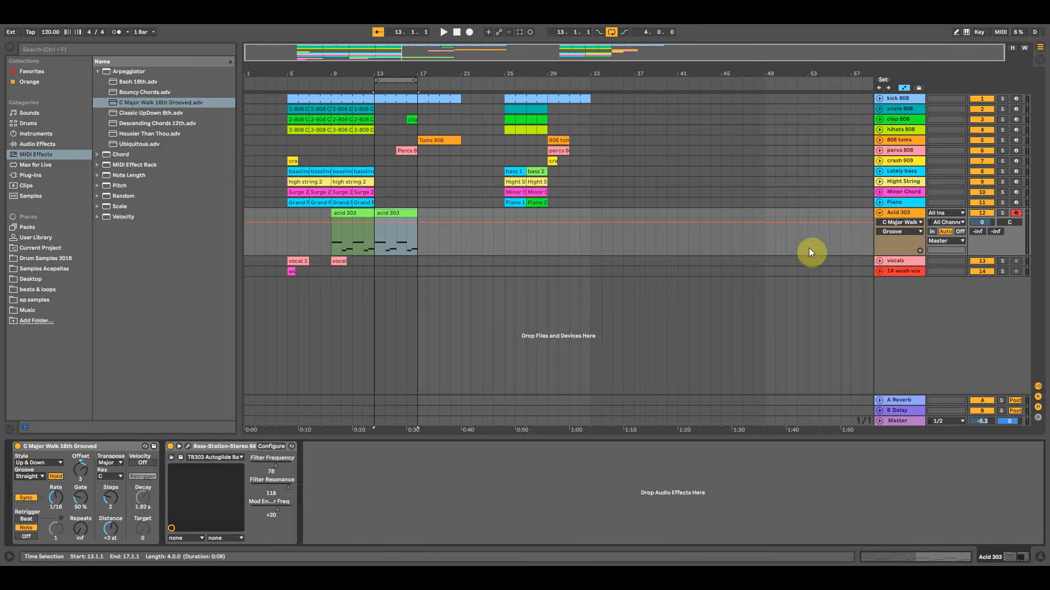
pyautogui.click(389, 221)
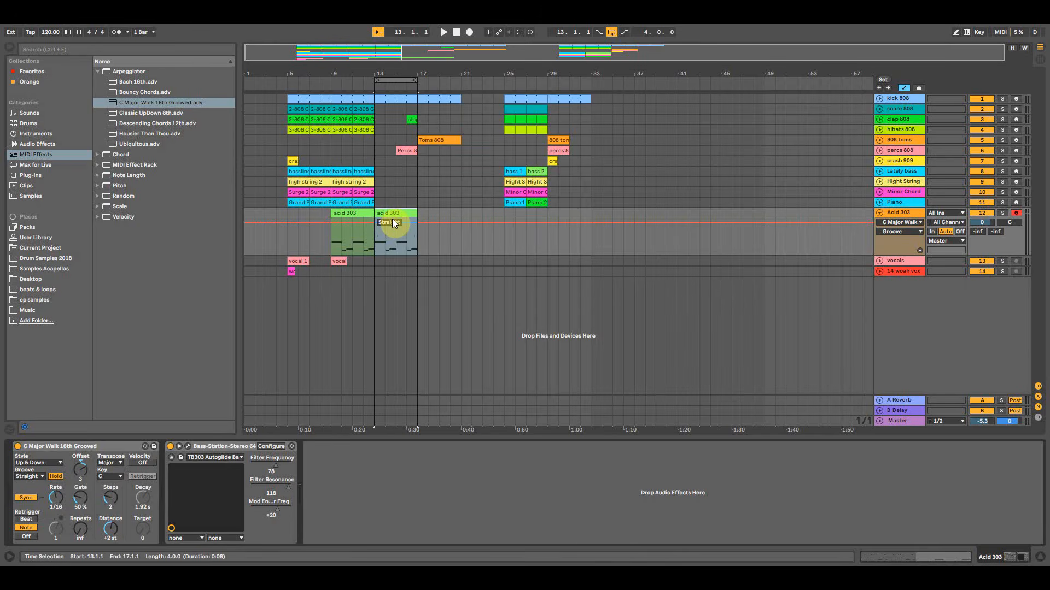
# Copy the Minor Chord clip from bar 25 to the Acid 303 track at bar 13 and transpose its notes down one octave to A0-D1.
pyautogui.click(364, 192)
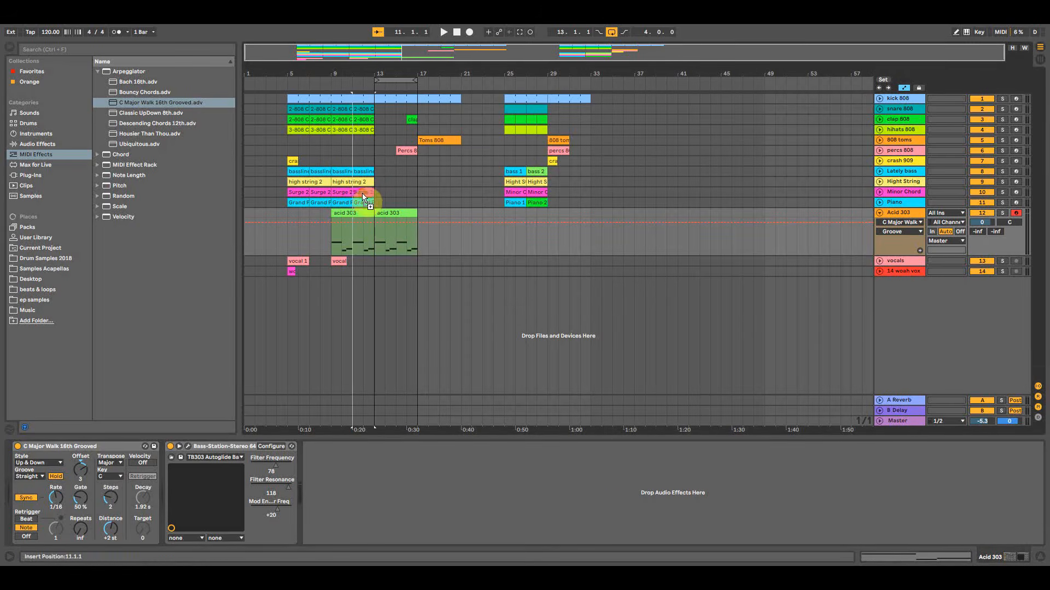
pyautogui.moveTo(514, 192); pyautogui.dragTo(386, 214)
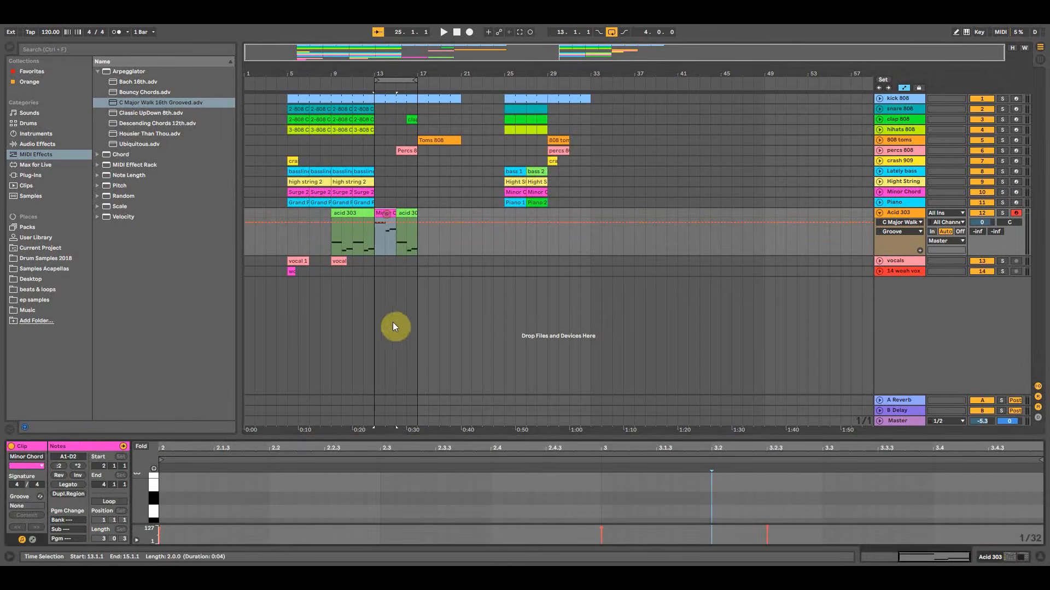
pyautogui.moveTo(392, 434); pyautogui.dragTo(367, 89)
pyautogui.moveTo(247, 459); pyautogui.dragTo(984, 188)
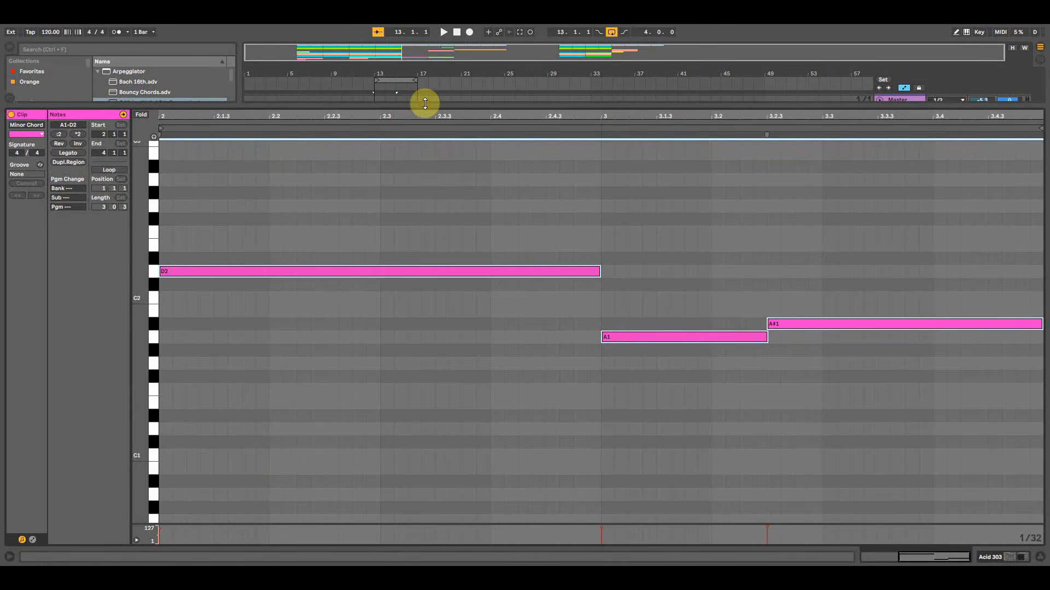
pyautogui.press('Down')
pyautogui.press('Down')
pyautogui.press('Down')
pyautogui.press('Down')
pyautogui.press('Down')
pyautogui.press('Down')
pyautogui.press('Down')
pyautogui.press('Down')
pyautogui.press('Down')
pyautogui.press('Down')
pyautogui.press('Down')
pyautogui.press('Down')
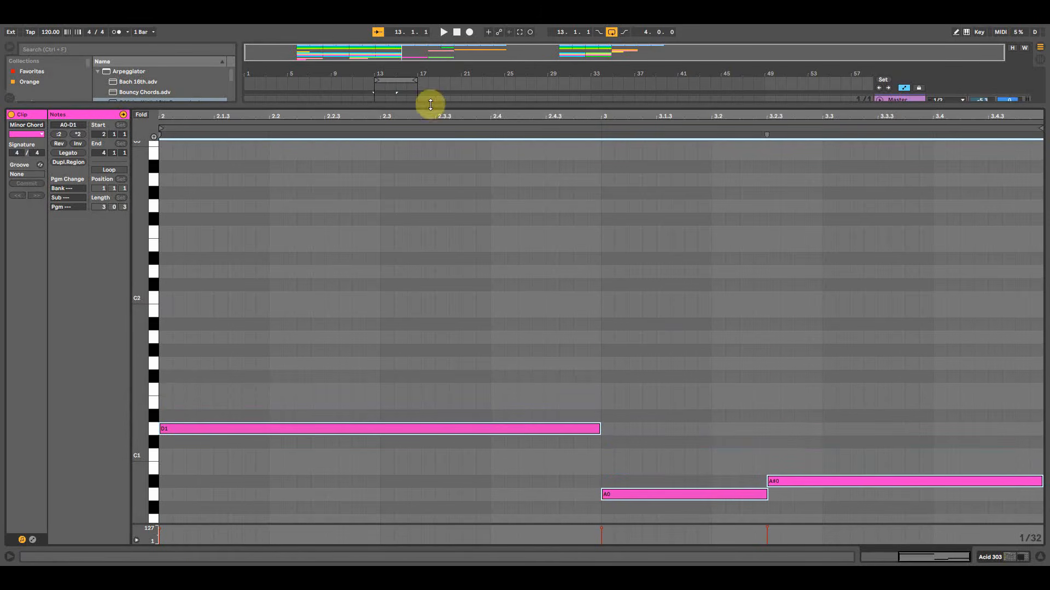
# Shrink the note editor, solo the Acid 303 track and play the transposed clip at bar 13.
pyautogui.moveTo(434, 103); pyautogui.dragTo(457, 375)
pyautogui.click(1002, 213)
pyautogui.press('space')
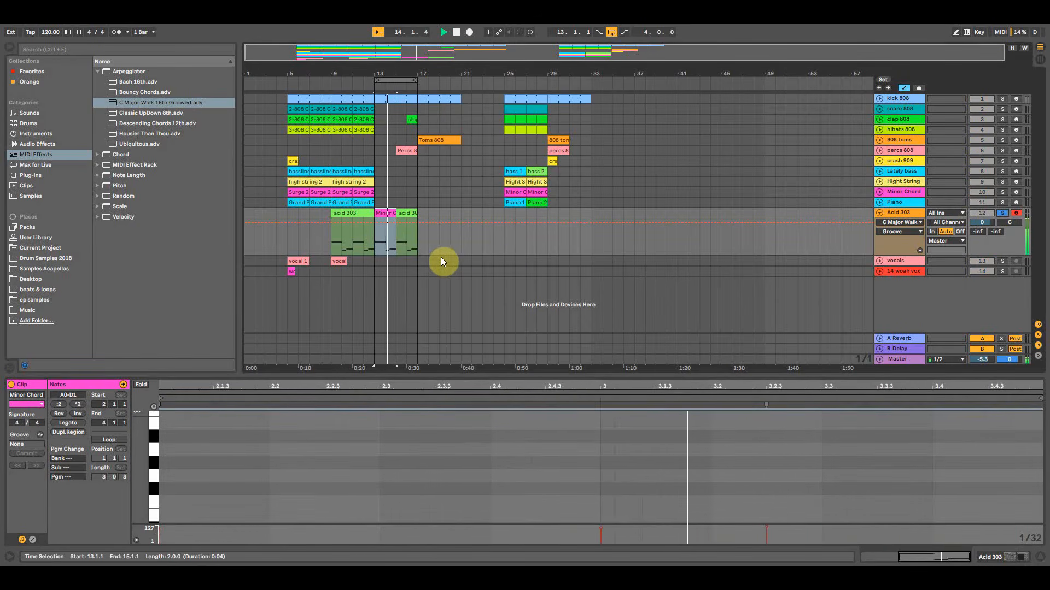
pyautogui.press('space')
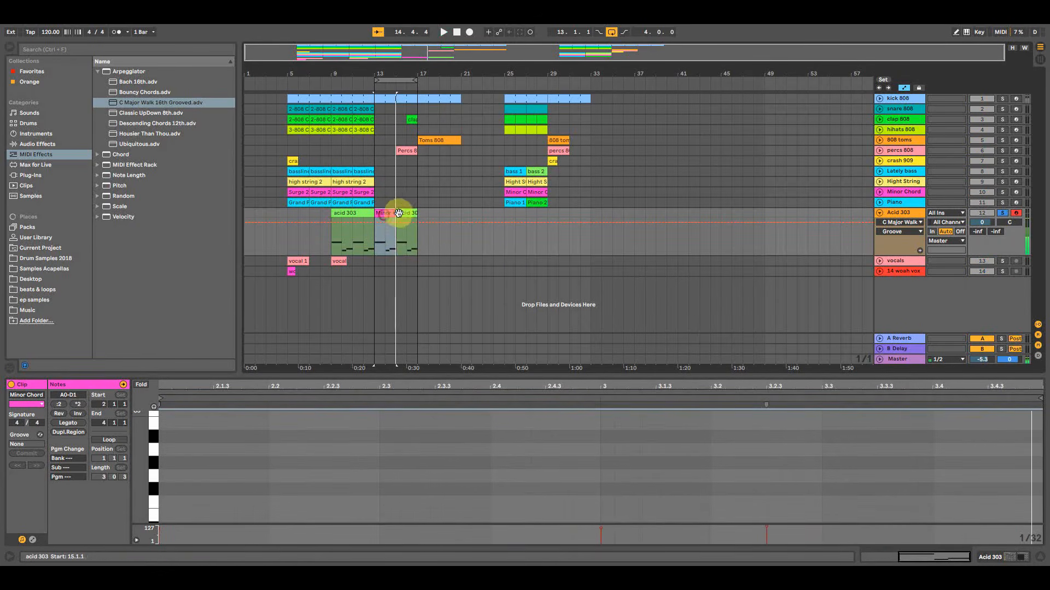
# Duplicate the transposed Minor Chord clip on the Acid 303 track to bars 15, 25 and 27.
pyautogui.moveTo(384, 214); pyautogui.dragTo(533, 219)
pyautogui.click(516, 212)
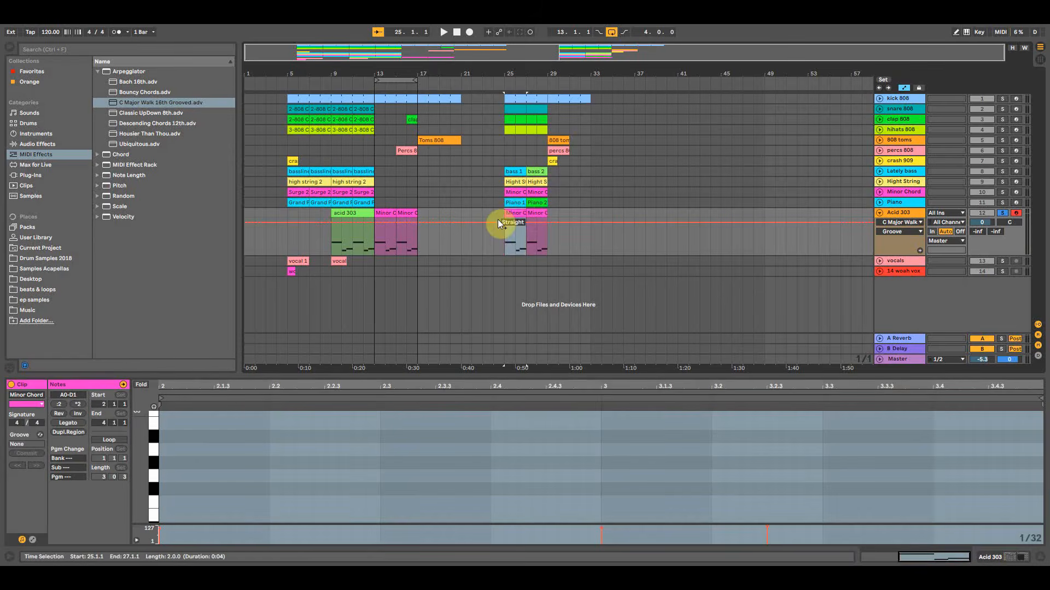
# Replace the Acid 303 clip at bar 25 with a copy of the Minor Chord track's clip, transposed down one octave to A0-D1.
pyautogui.click(514, 191)
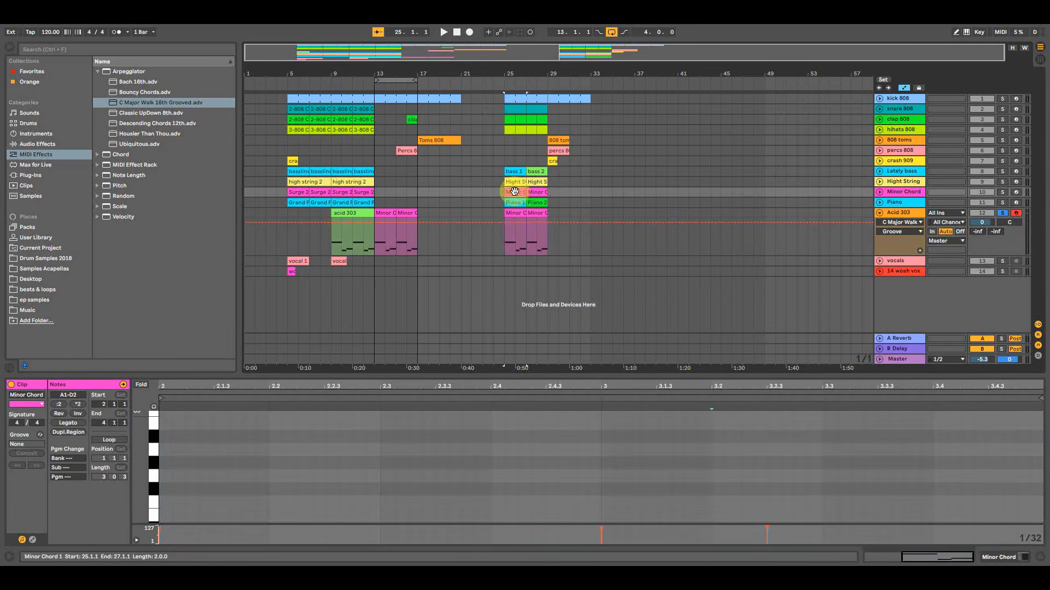
pyautogui.click(515, 227)
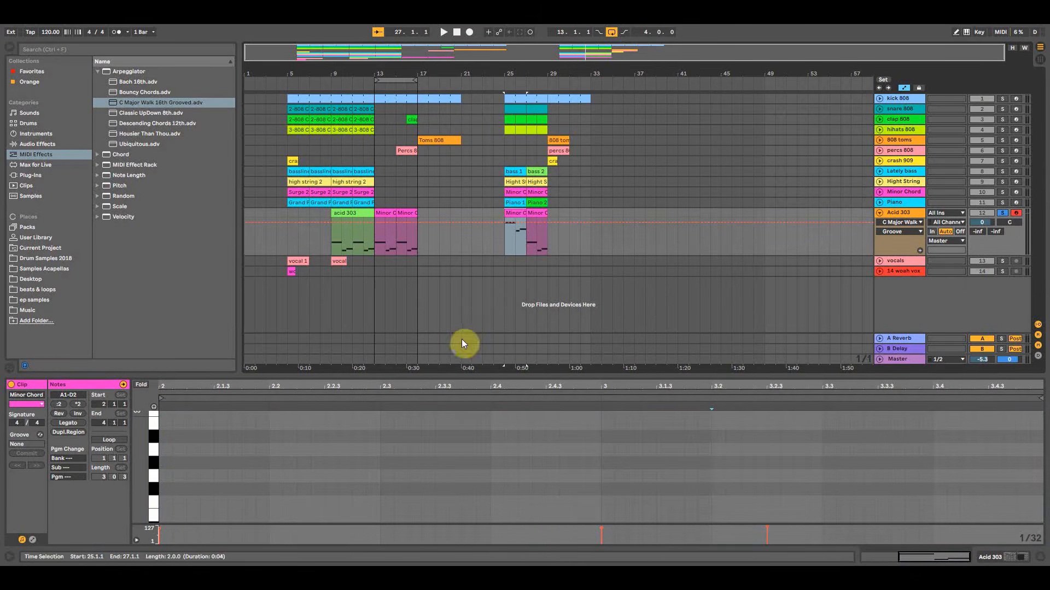
pyautogui.moveTo(474, 376); pyautogui.dragTo(460, 82)
pyautogui.moveTo(281, 464); pyautogui.dragTo(839, 143)
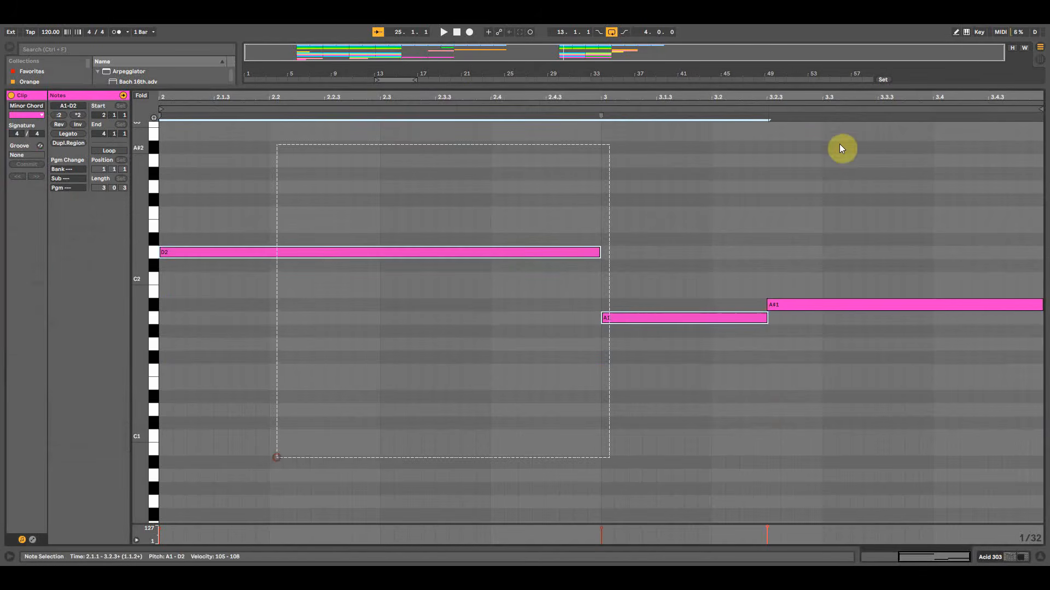
pyautogui.press('Down')
pyautogui.press('Down')
pyautogui.press('Down')
pyautogui.press('Down')
pyautogui.press('Down')
pyautogui.press('Down')
pyautogui.press('Down')
pyautogui.press('Down')
pyautogui.press('Down')
pyautogui.press('Down')
pyautogui.press('Down')
pyautogui.press('Down')
pyautogui.press('Down')
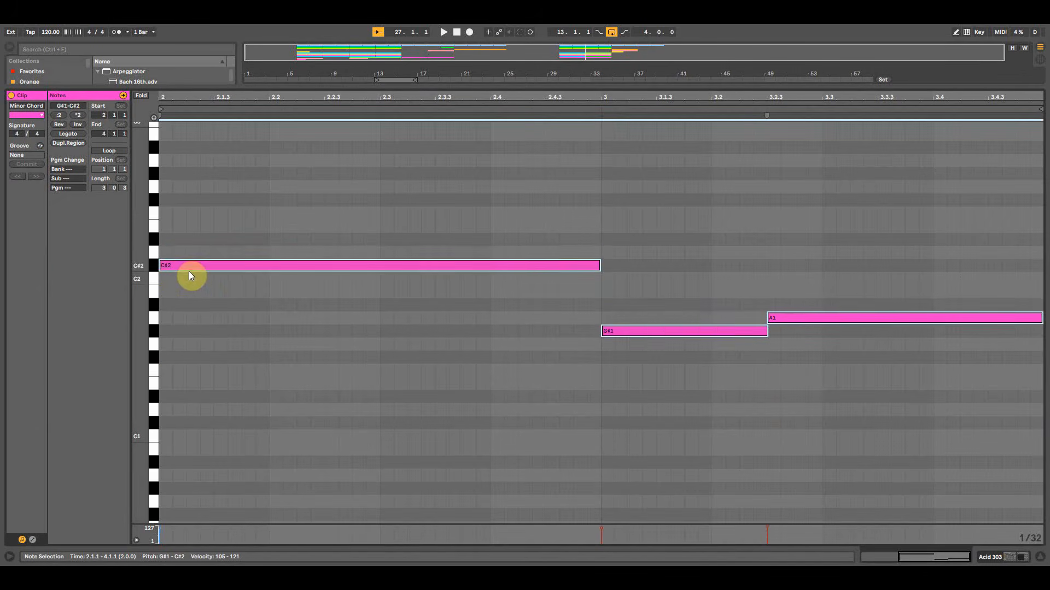
pyautogui.press('Up')
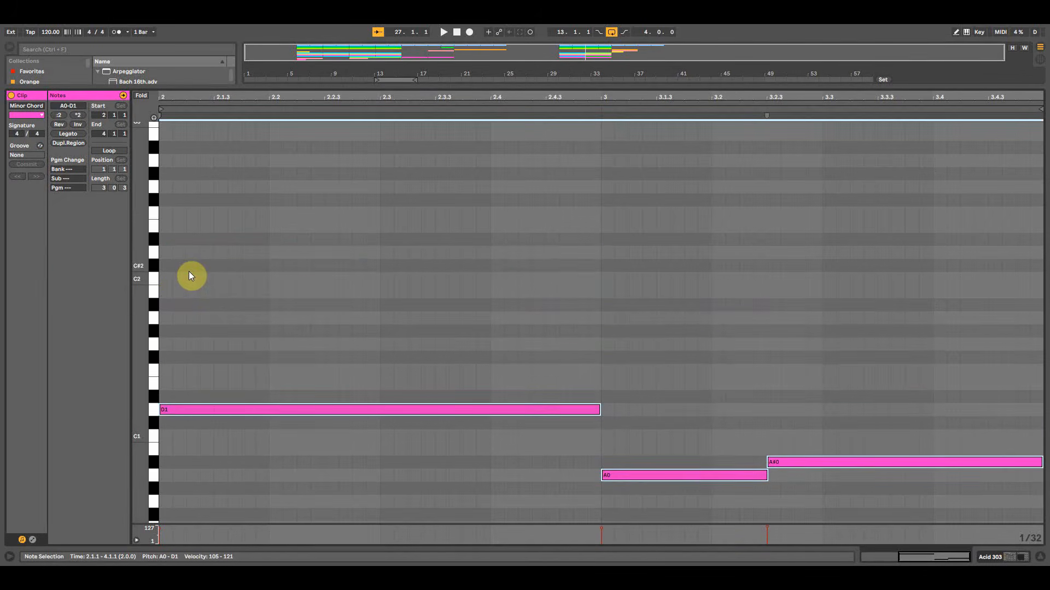
# Play the soloed Acid 303 clip from bar 25 and shrink the note editor to bring back the arrangement.
pyautogui.press('space')
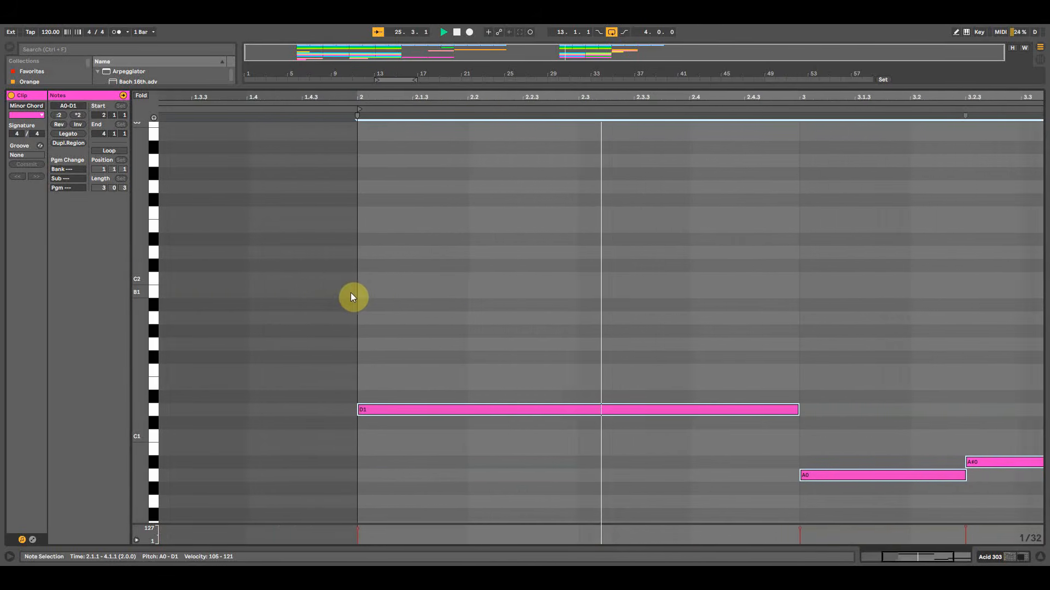
pyautogui.moveTo(457, 87); pyautogui.dragTo(474, 387)
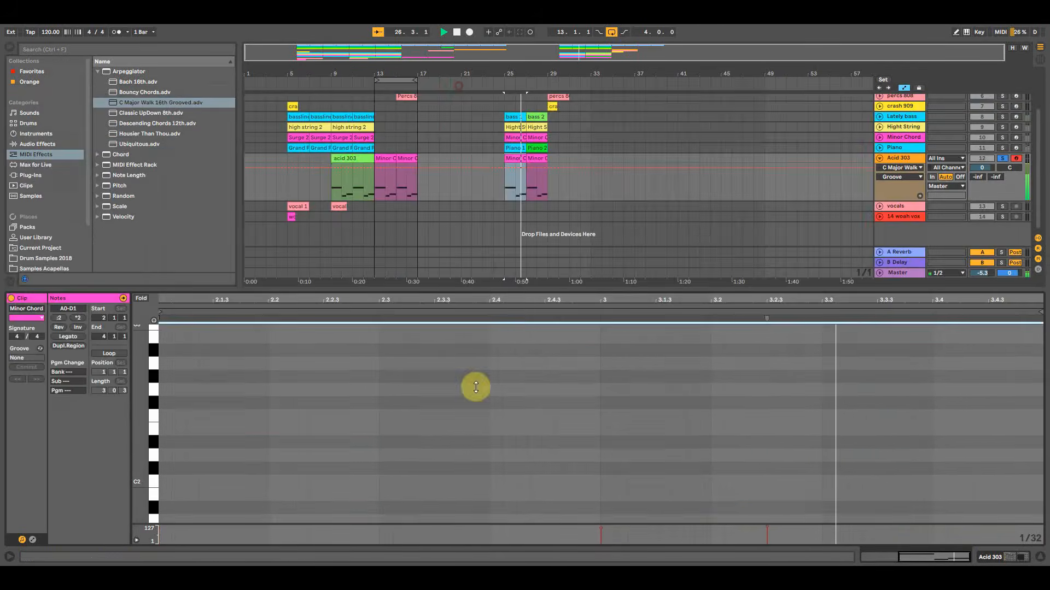
pyautogui.press('space')
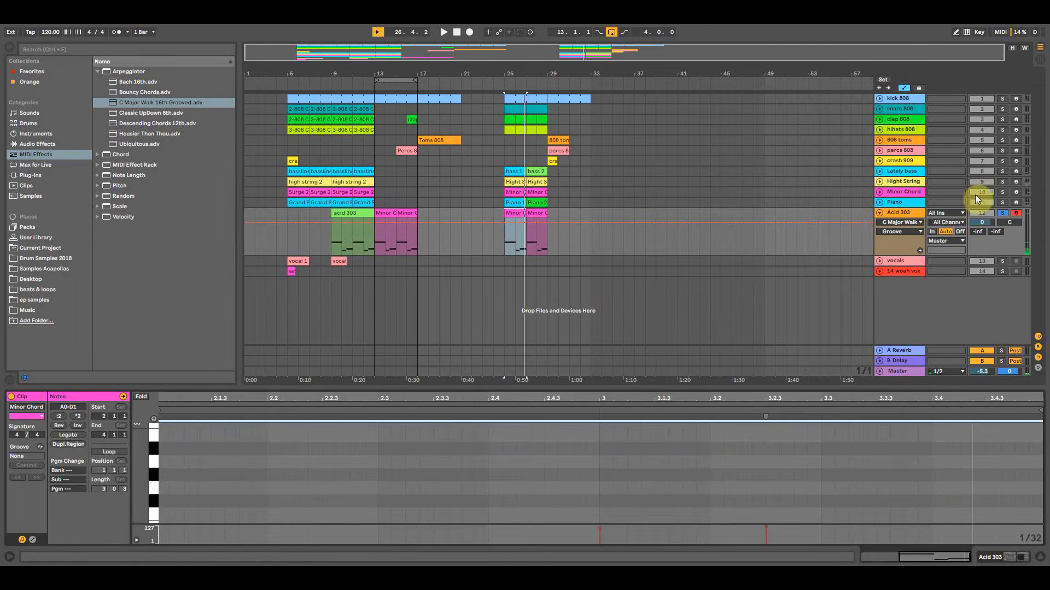
# Play the Acid 303 and Minor Chord tracks together from bar 25, and clear the solos to hear the full arrangement.
pyautogui.click(502, 213)
pyautogui.press('space')
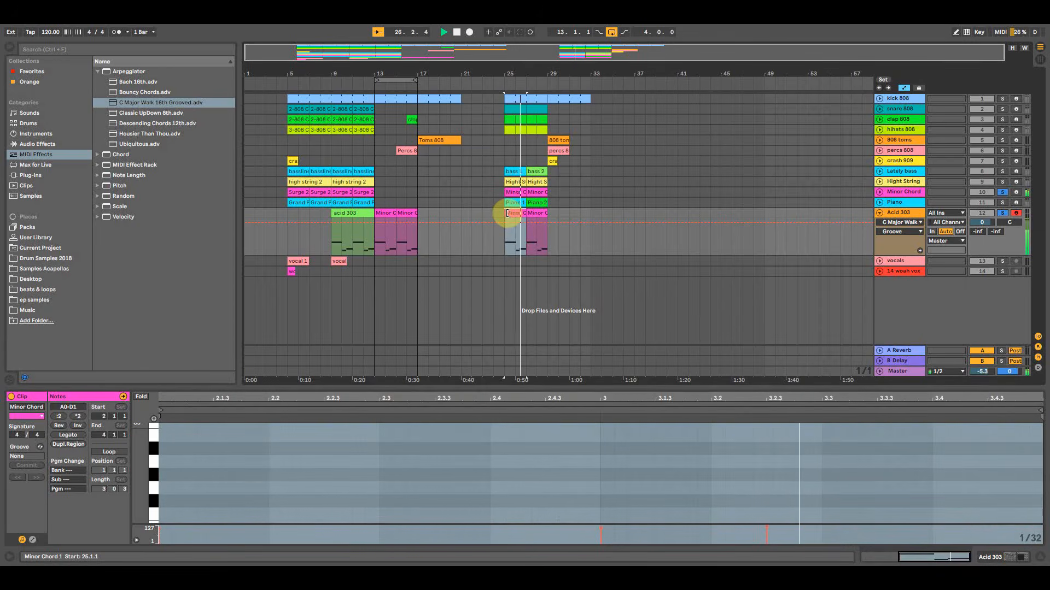
pyautogui.click(1002, 192)
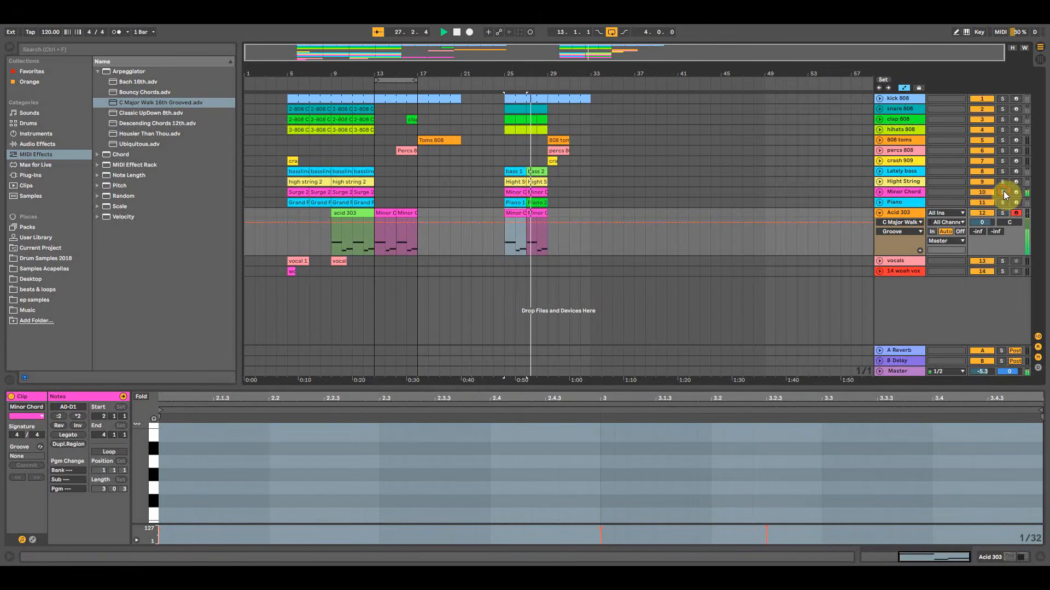
pyautogui.click(503, 193)
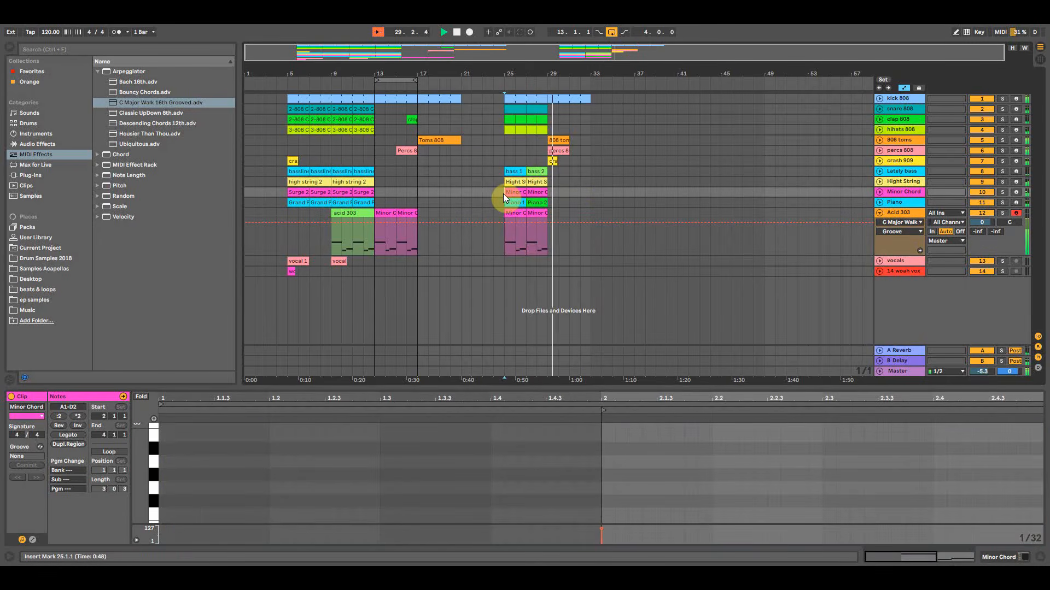
# Fold the Acid 303 track and review the drum, bass, chord, piano and acid clips of the section from bar 25.
pyautogui.click(880, 214)
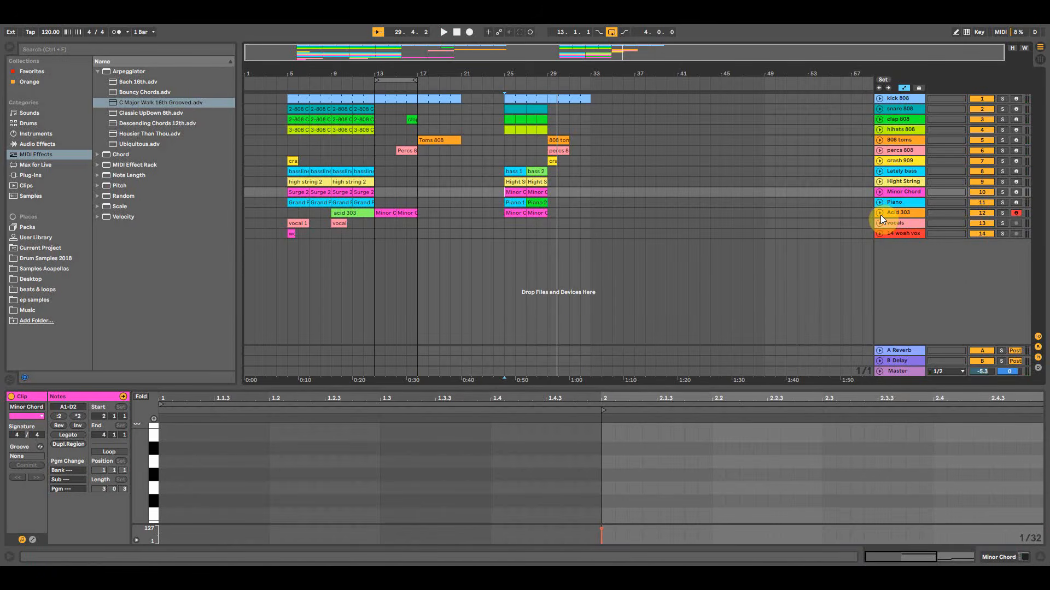
pyautogui.click(523, 109)
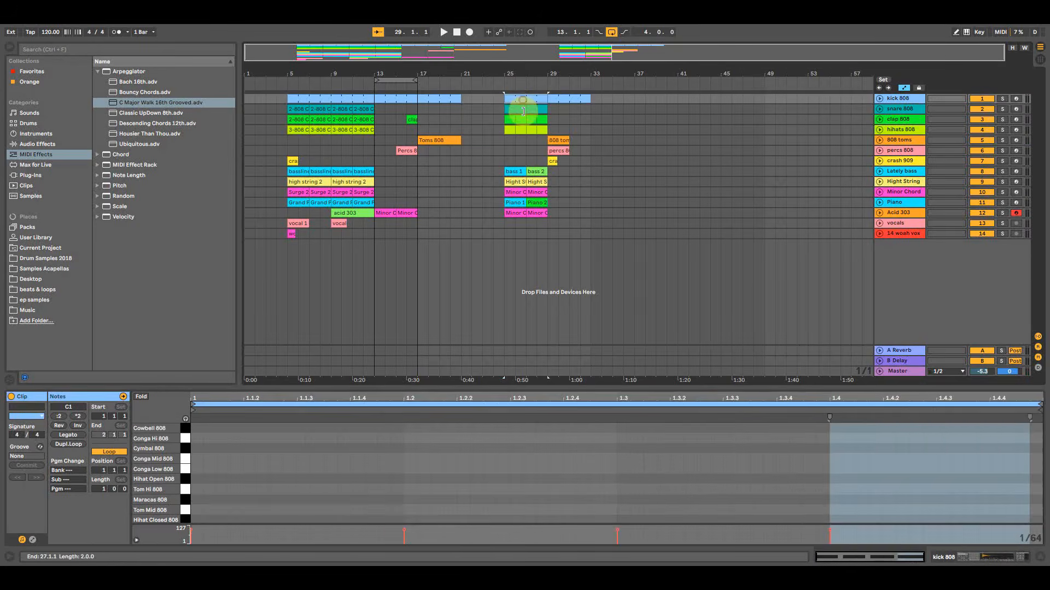
pyautogui.click(558, 138)
pyautogui.click(513, 171)
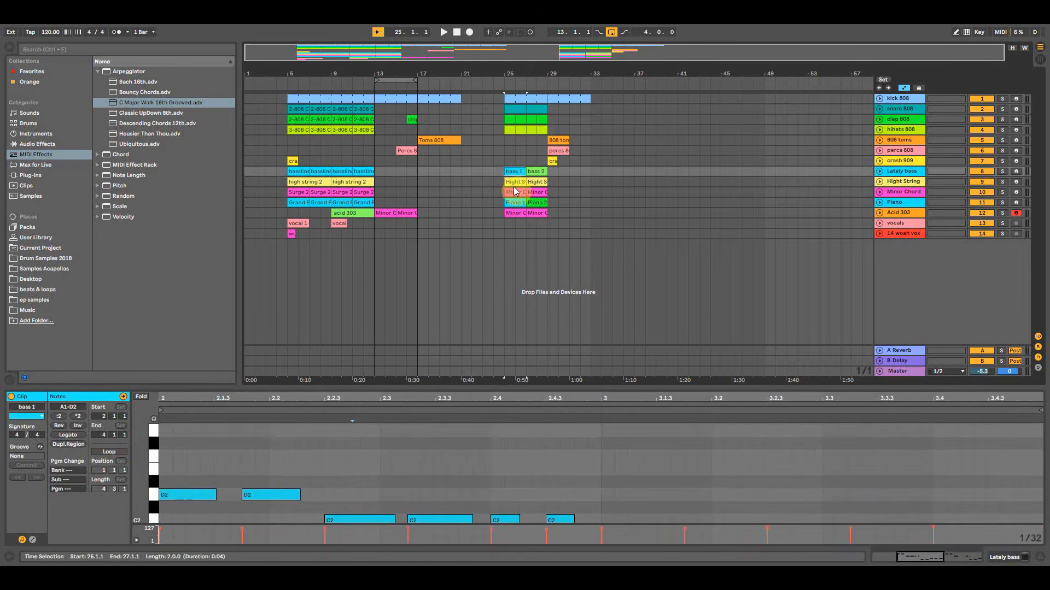
pyautogui.click(515, 192)
pyautogui.click(514, 203)
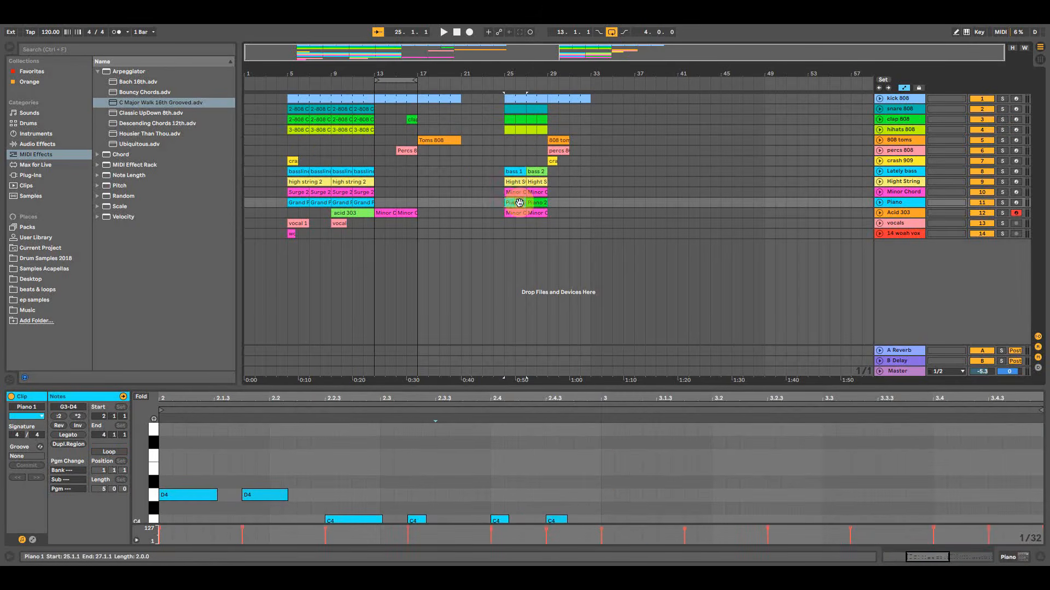
pyautogui.click(514, 213)
# Play the full arrangement from bar 25 for about two bars.
pyautogui.click(501, 203)
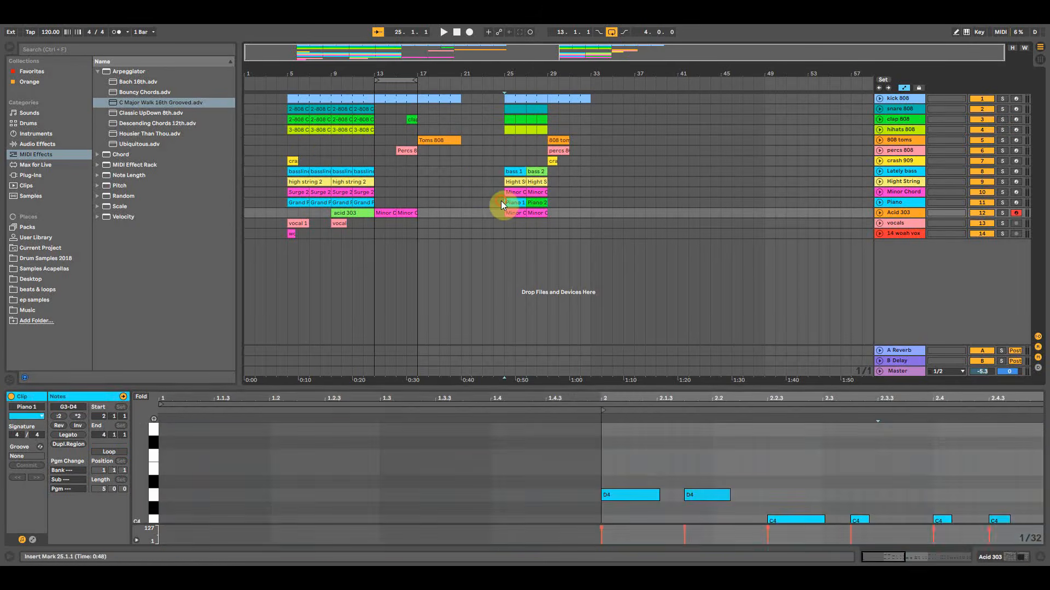
pyautogui.press('space')
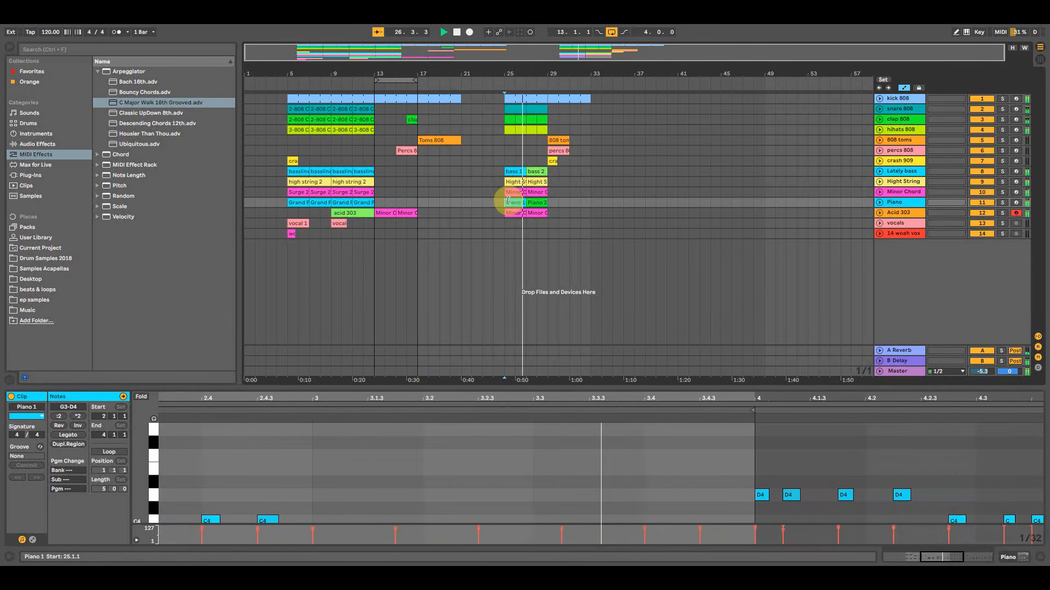
pyautogui.press('space')
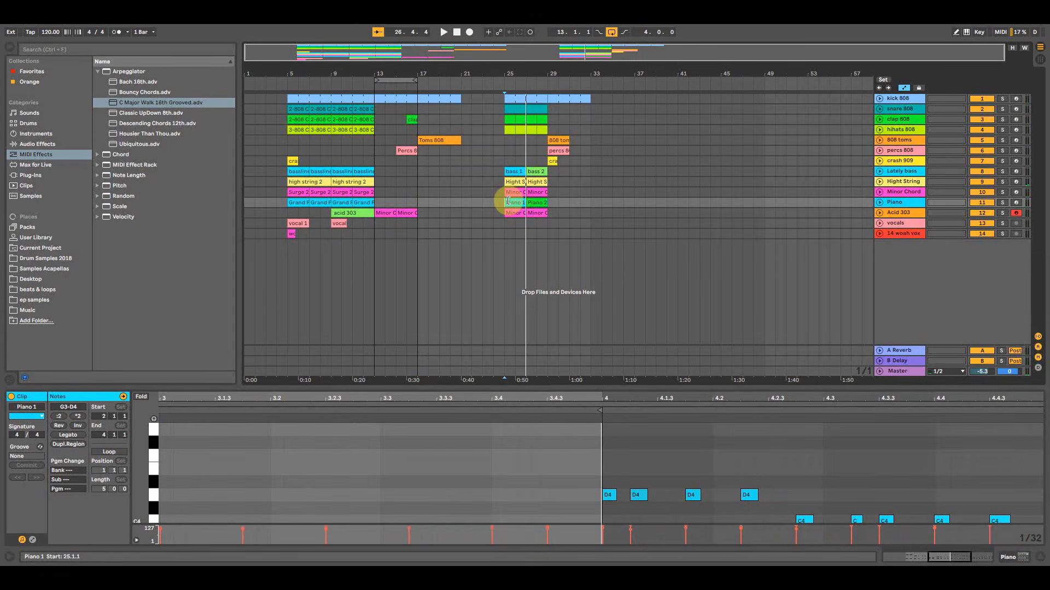
# Inspect the instruments and effects on the Piano, Acid 303 and Hight String tracks.
pyautogui.click(1020, 556)
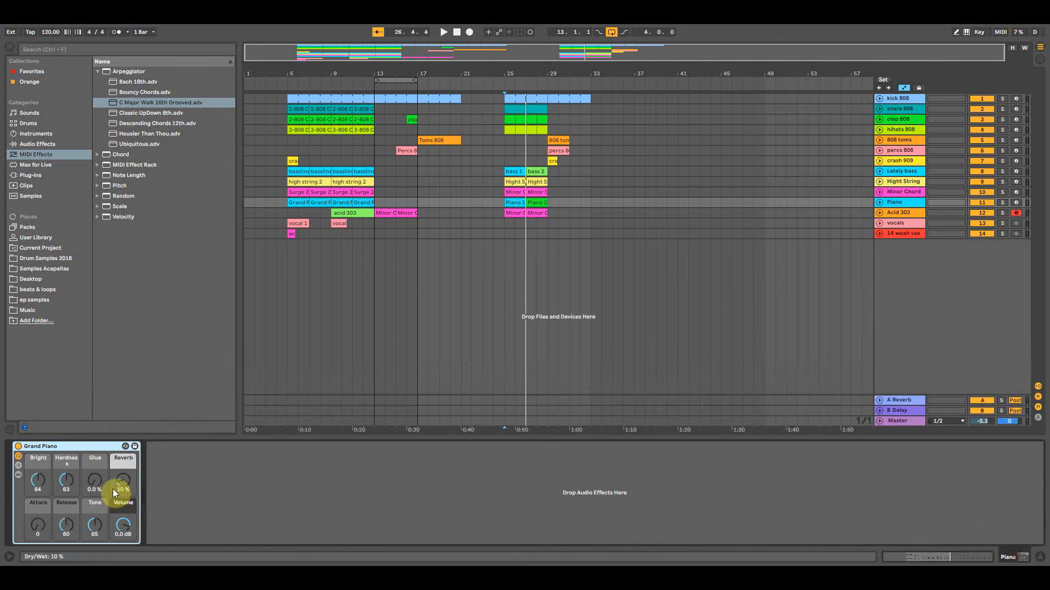
pyautogui.click(908, 213)
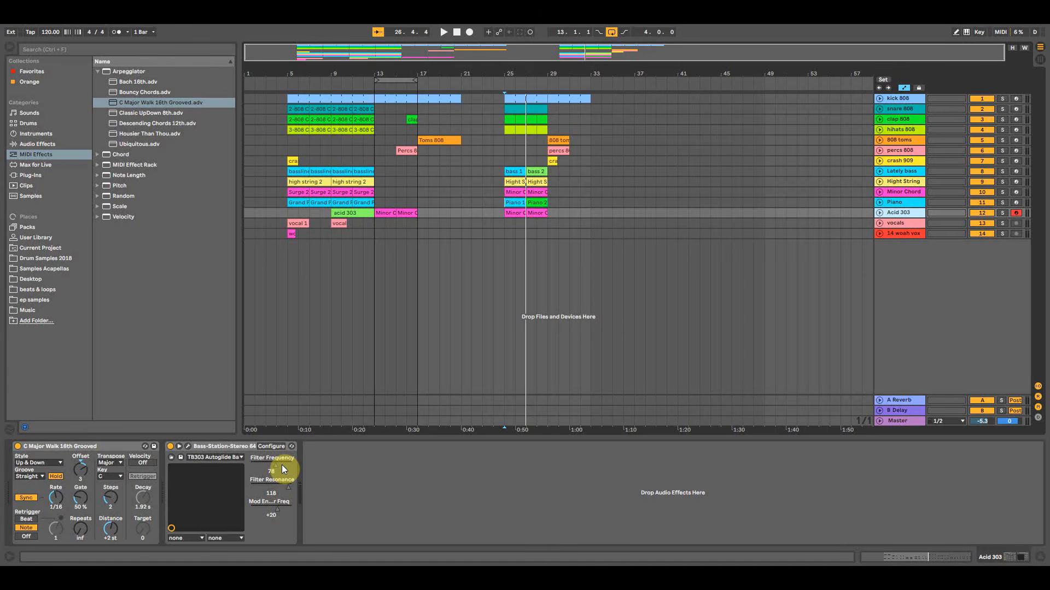
pyautogui.click(507, 182)
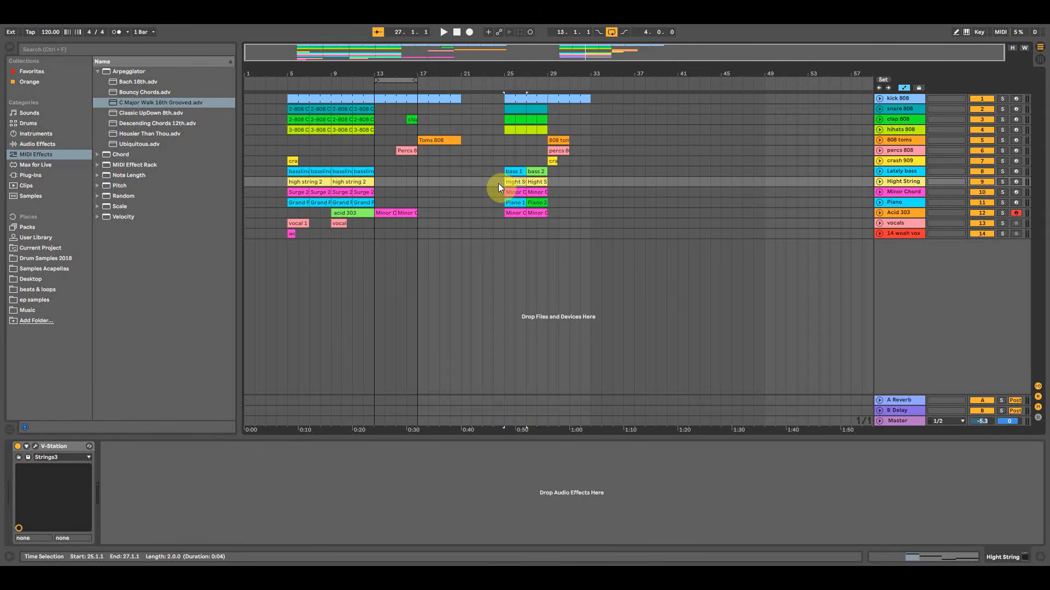
pyautogui.click(503, 182)
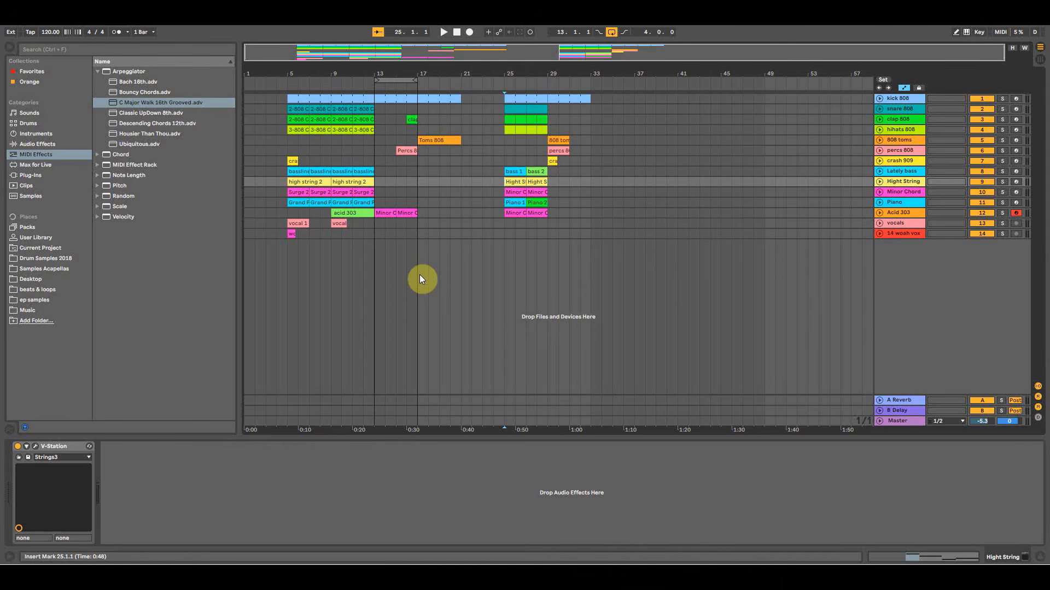
# Solo the vocals track and listen to the vocal 1 clip at bar 5 and the vocal 2 clip at bar 9.
pyautogui.click(300, 223)
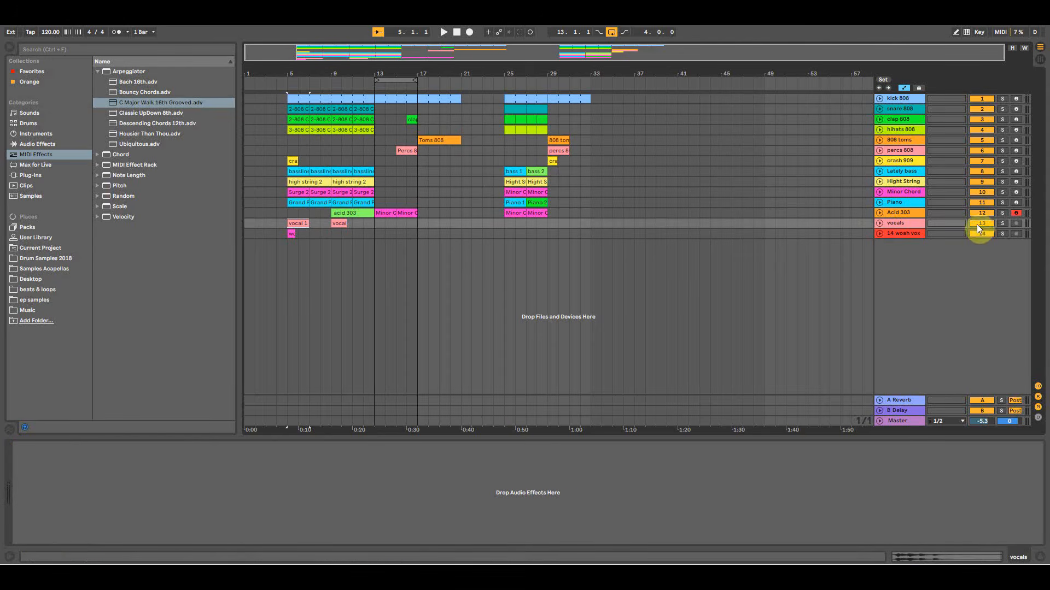
pyautogui.click(1003, 223)
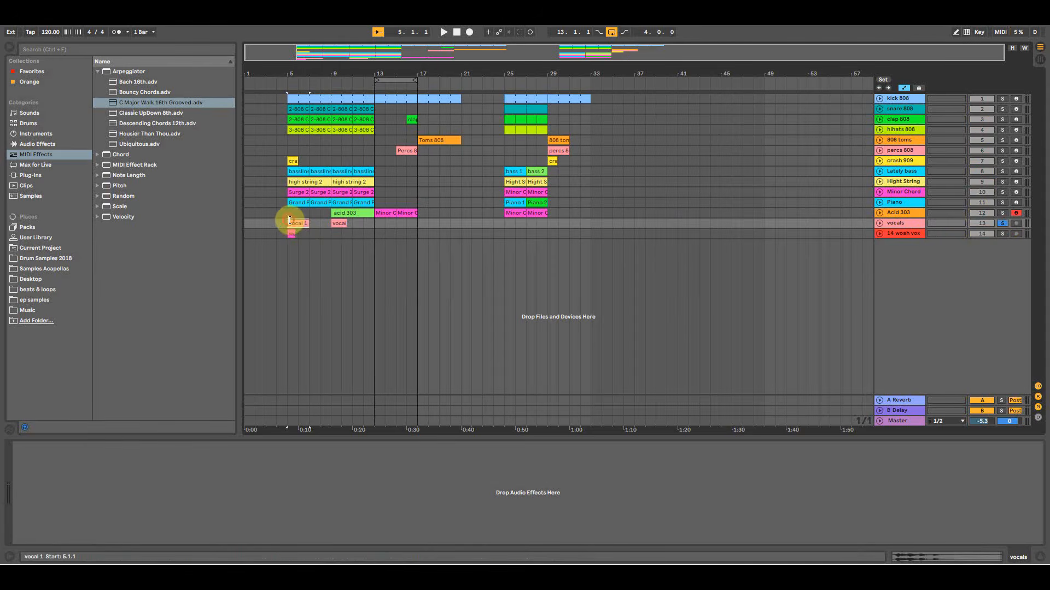
pyautogui.press('space')
pyautogui.click(332, 224)
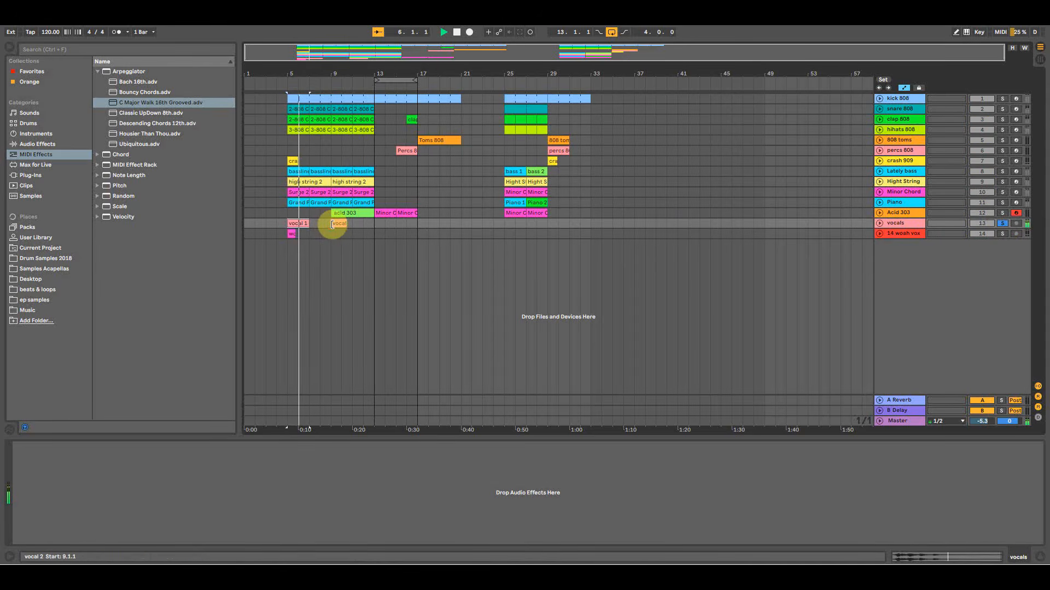
pyautogui.click(290, 234)
pyautogui.press('space')
# Solo the 14 woah vox track, play its clip from bar 5, and clear the solo.
pyautogui.click(1001, 233)
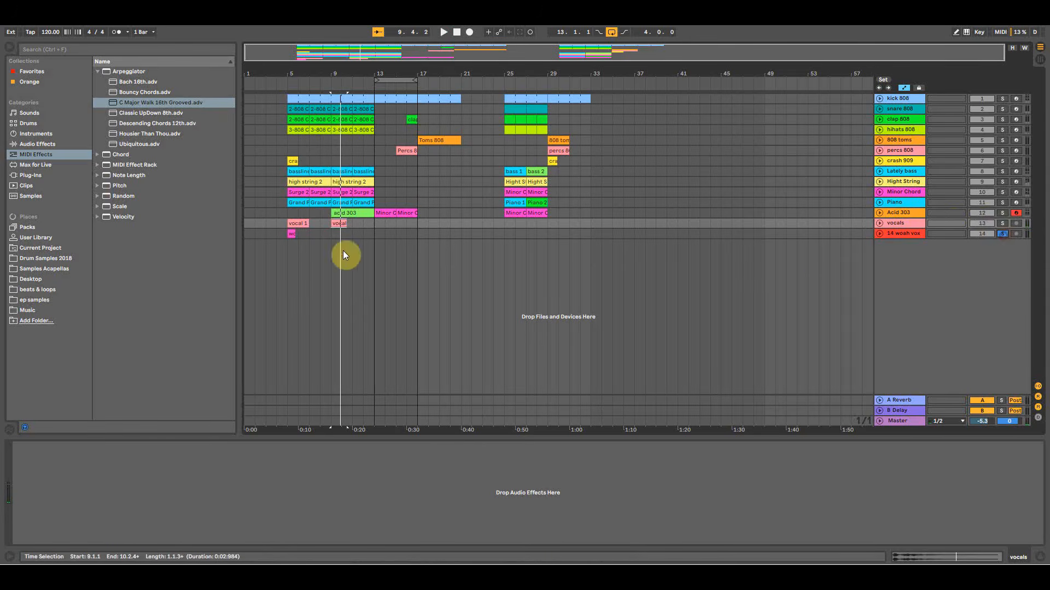
pyautogui.click(283, 237)
pyautogui.press('space')
pyautogui.click(1002, 233)
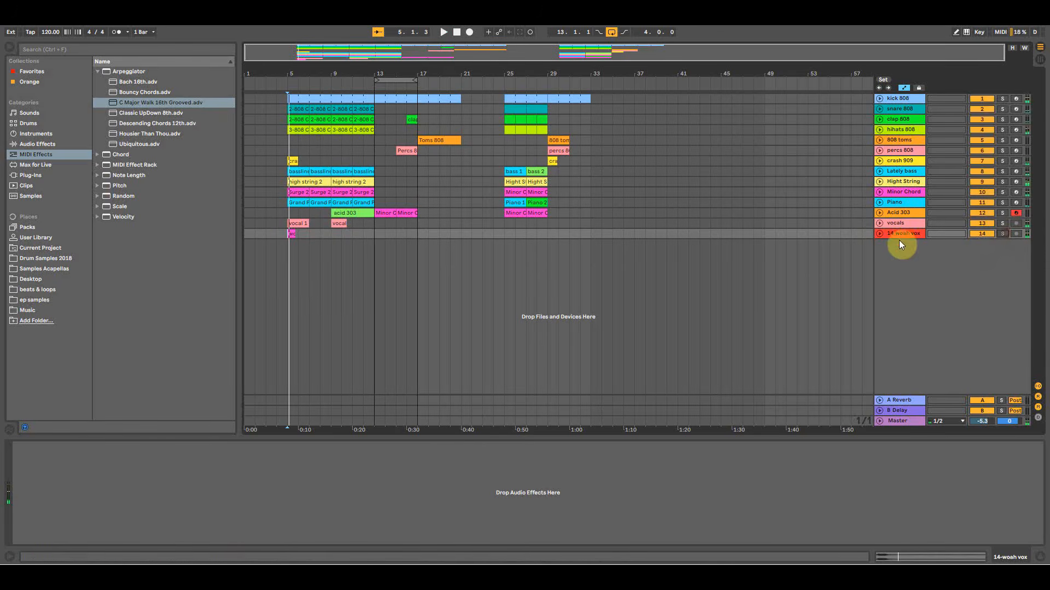
# Unfold the vocals track, examine the waveform and sample settings of the vocal 1 clip, and fold the track again.
pyautogui.click(900, 223)
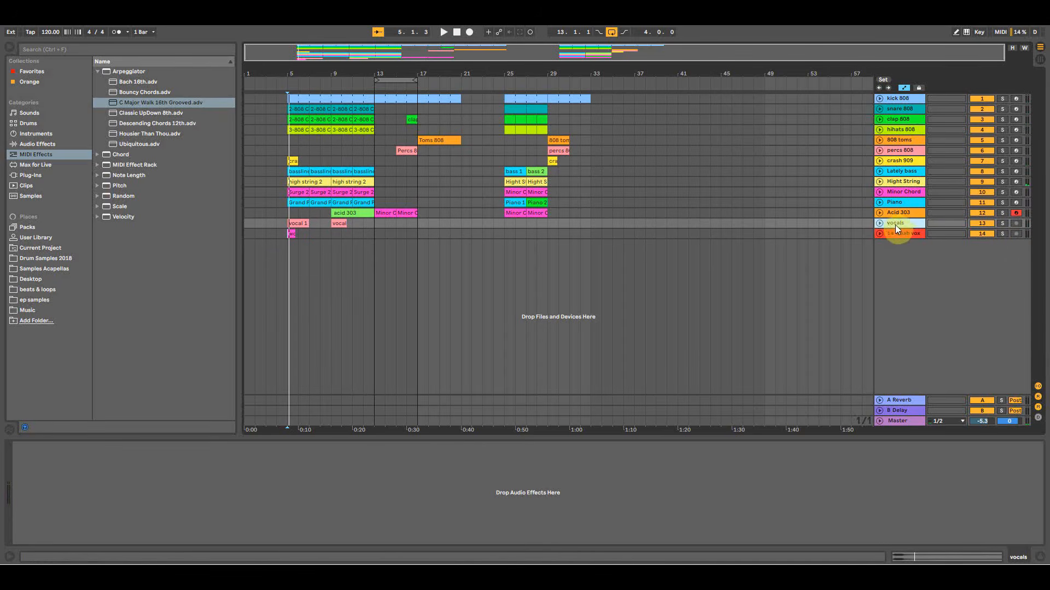
pyautogui.moveTo(353, 223); pyautogui.dragTo(290, 224)
pyautogui.click(879, 223)
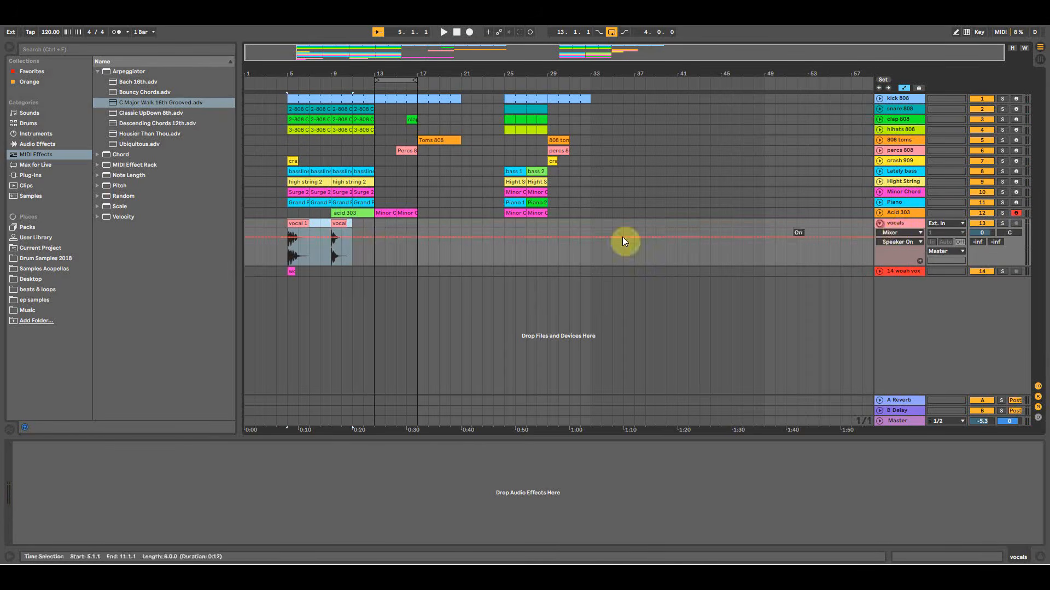
pyautogui.doubleClick(291, 231)
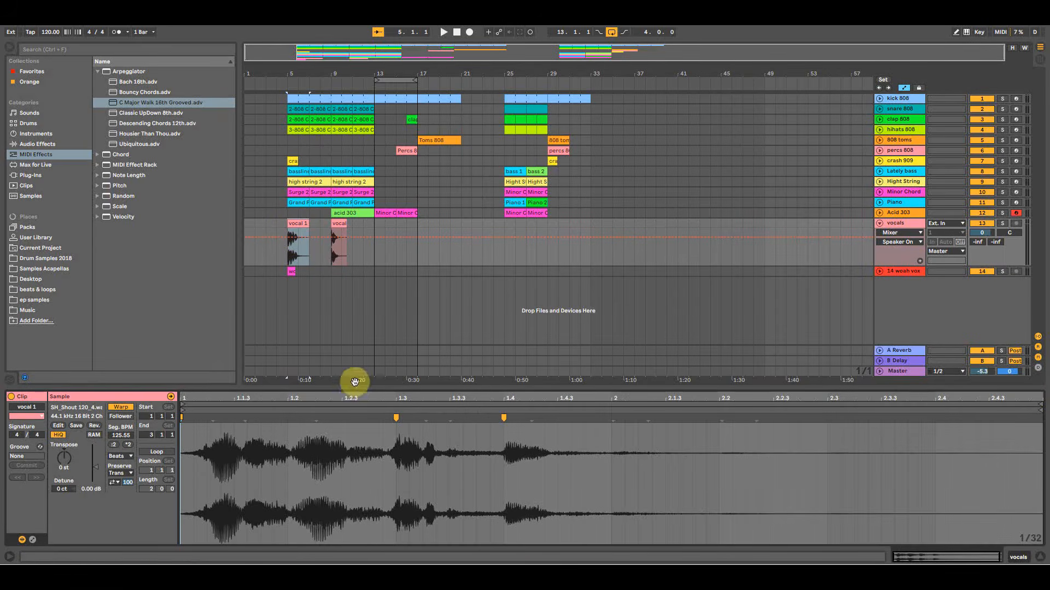
pyautogui.moveTo(357, 389); pyautogui.dragTo(356, 439)
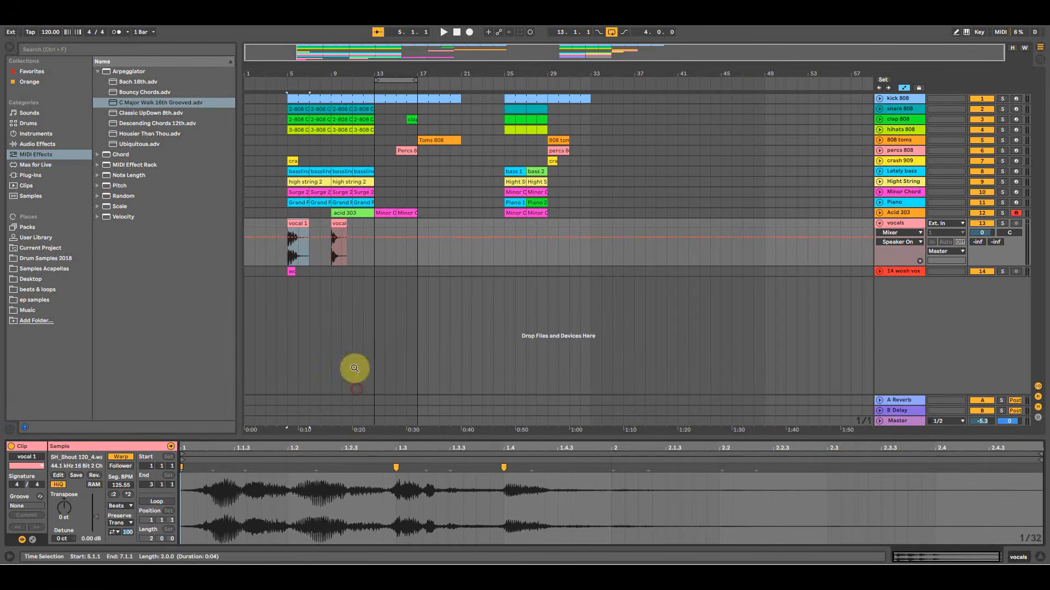
pyautogui.click(879, 224)
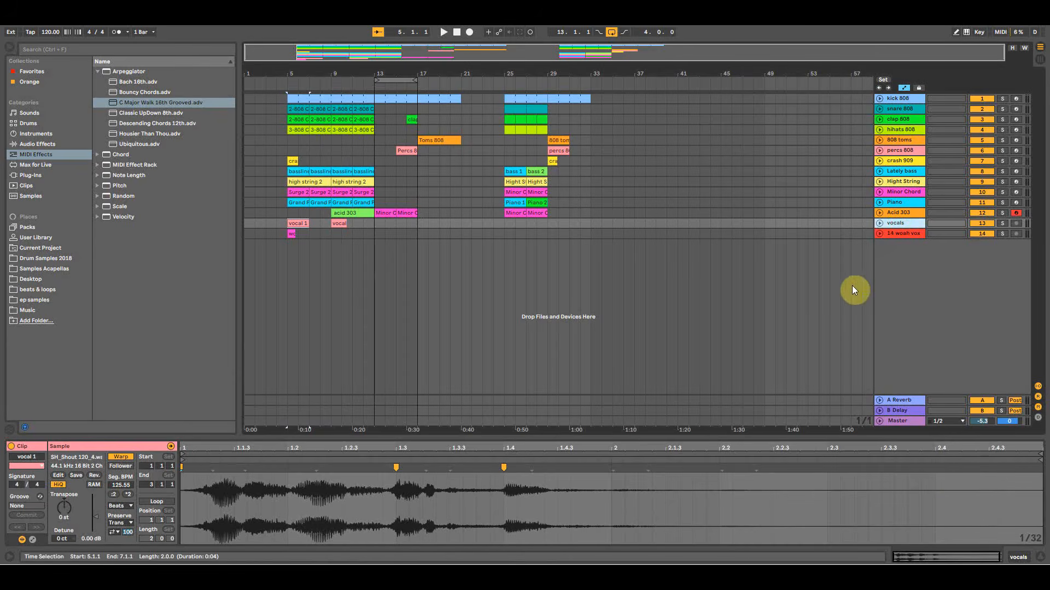
# Raise the A Reverb and B Delay sends on the vocals and 14 woah vox tracks, with the vocals' reverb send at -22.2 dB.
pyautogui.press('Tab')
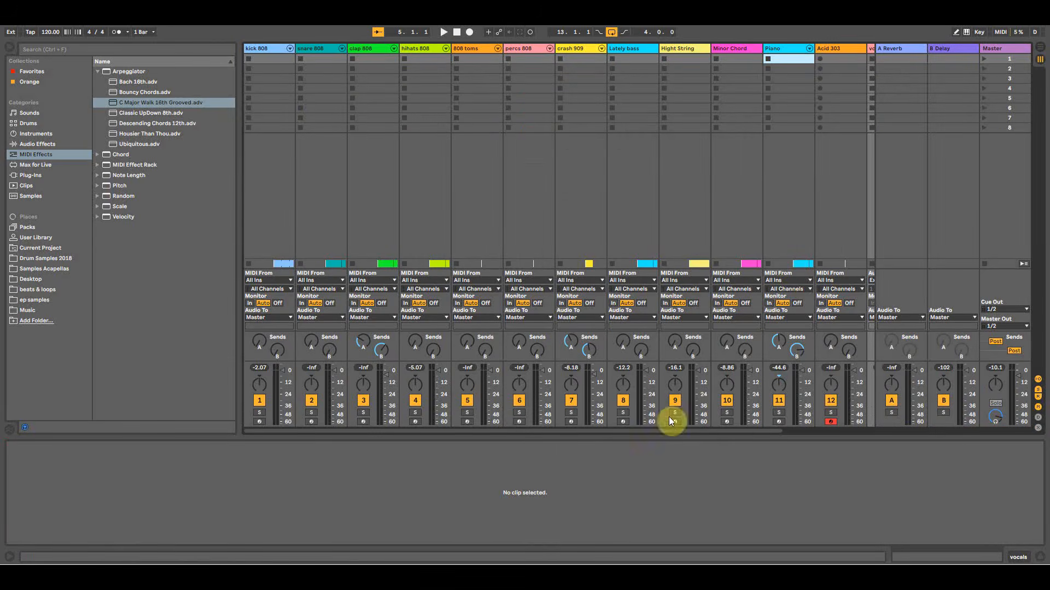
pyautogui.moveTo(663, 432); pyautogui.dragTo(865, 412)
pyautogui.moveTo(766, 351); pyautogui.dragTo(753, 336)
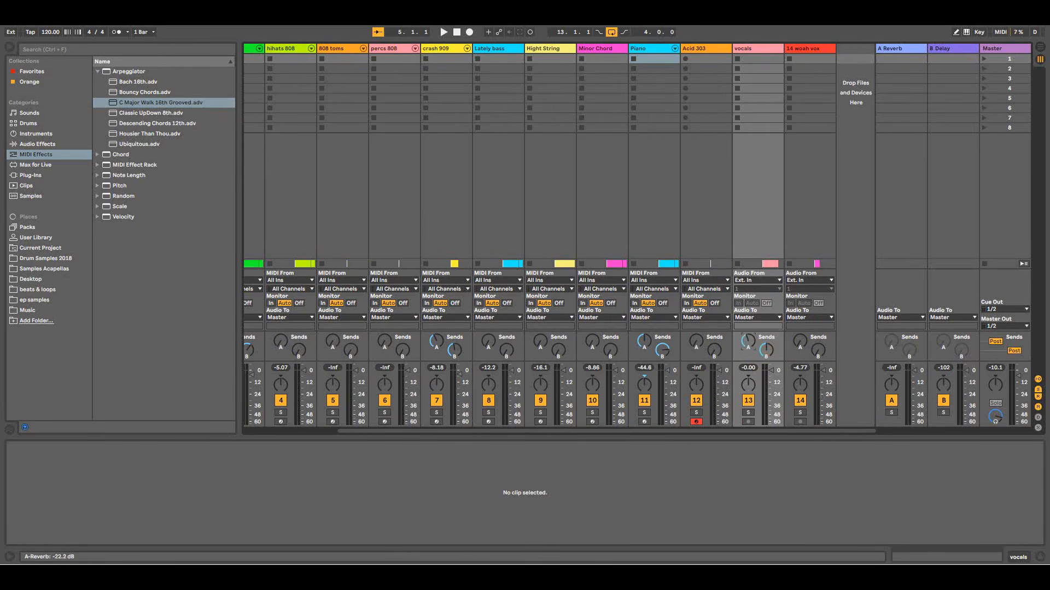
pyautogui.click(813, 49)
pyautogui.moveTo(822, 350); pyautogui.dragTo(802, 336)
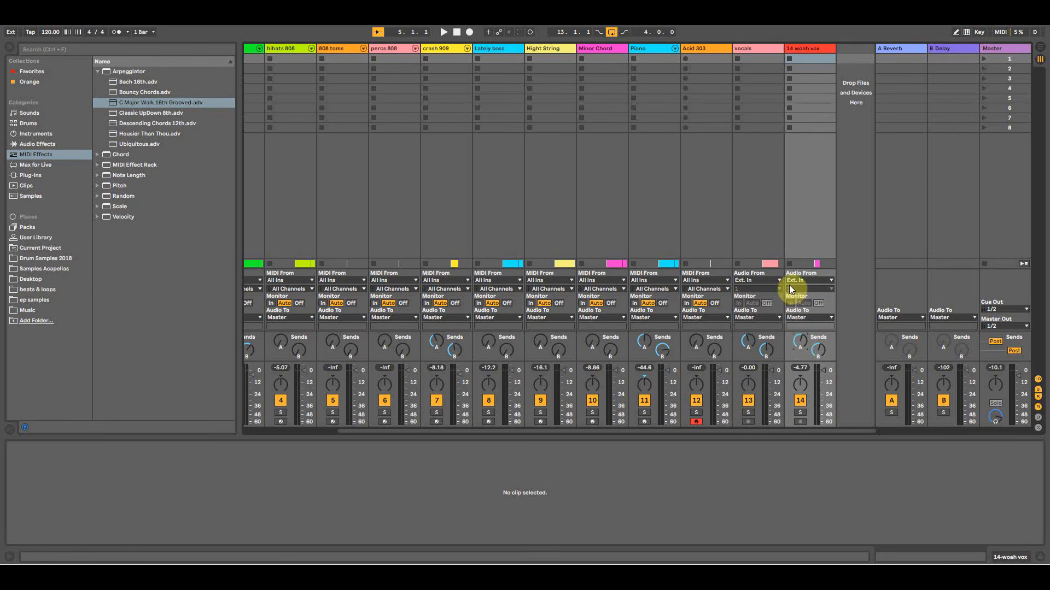
pyautogui.press('Tab')
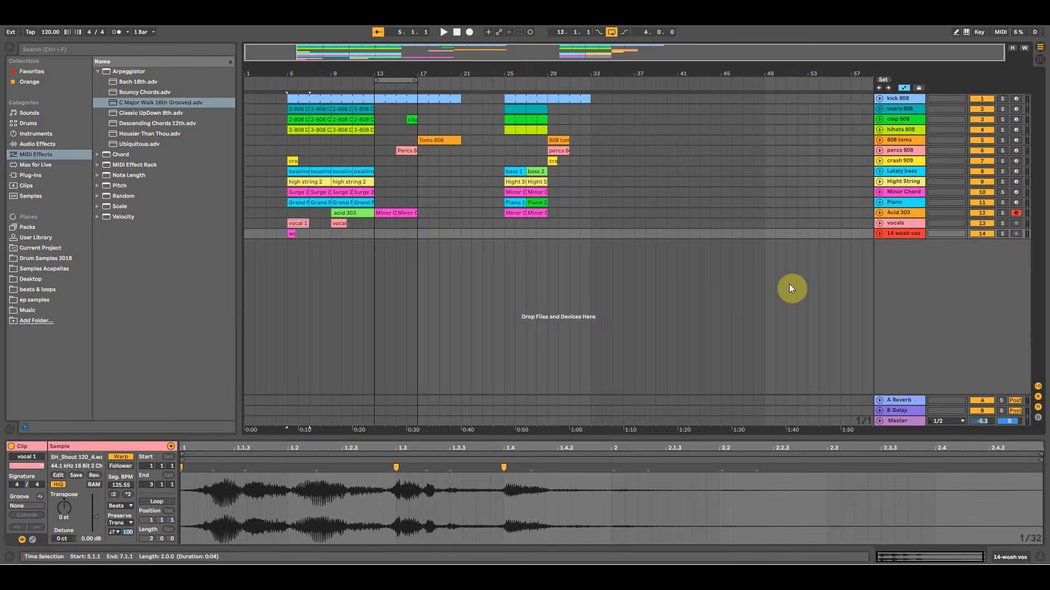
# Solo the vocals track for listening with its reverb and delay sends.
pyautogui.click(1002, 223)
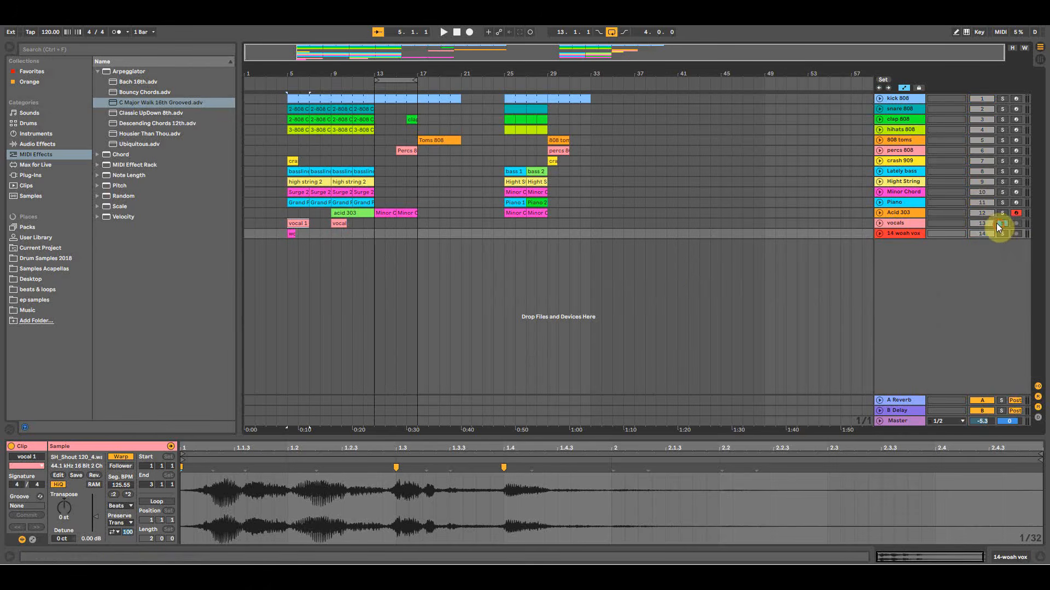
# Play the soloed vocals track's clips at bars 5 and 9.
pyautogui.click(290, 223)
pyautogui.press('space')
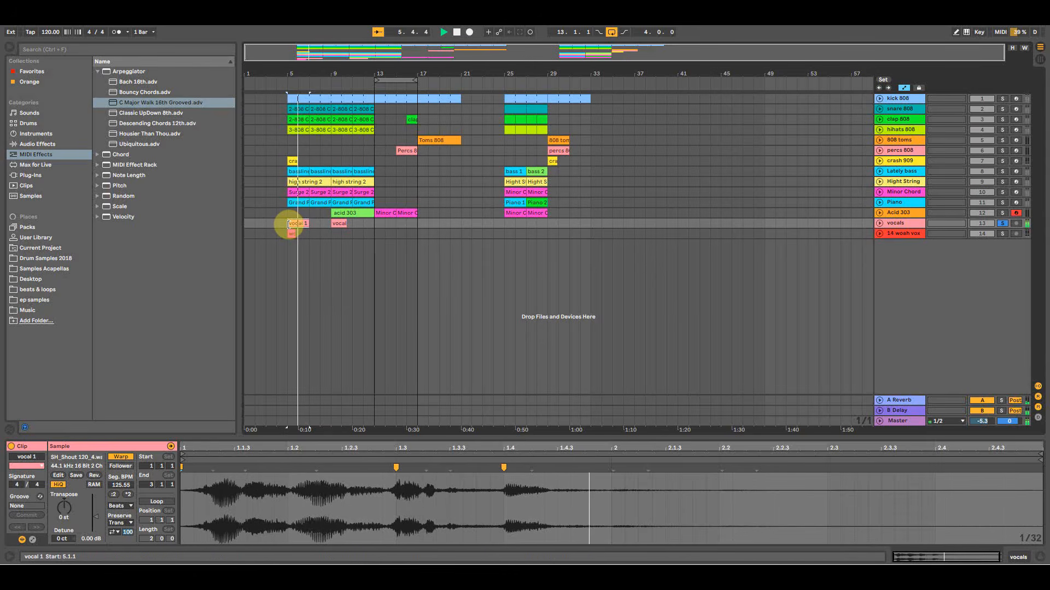
pyautogui.click(334, 223)
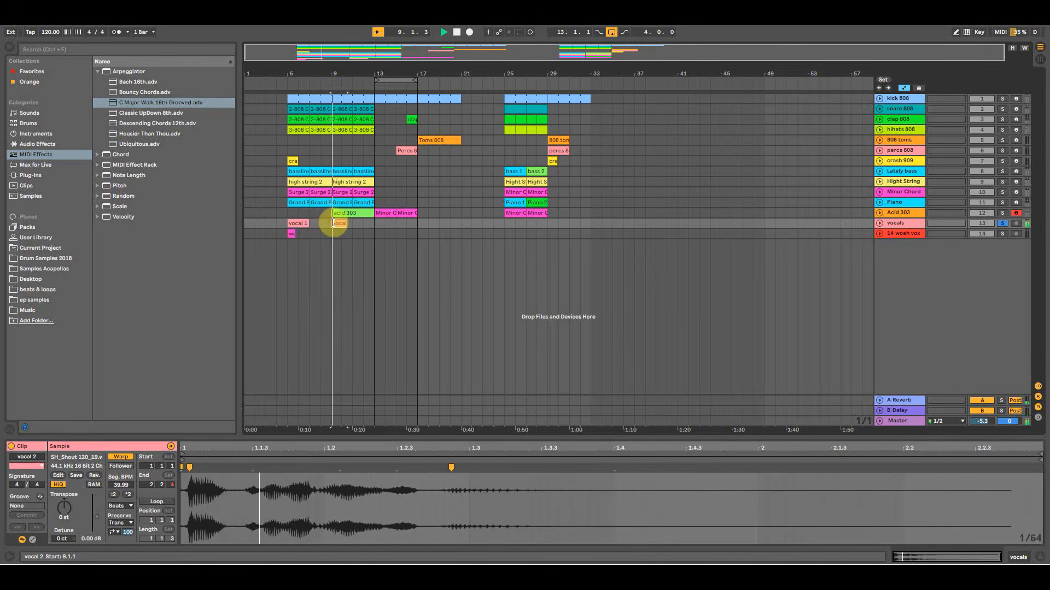
# Solo the woah vox track and play its clip from bar 5.
pyautogui.click(290, 234)
pyautogui.press('space')
pyautogui.click(1002, 233)
pyautogui.press('space')
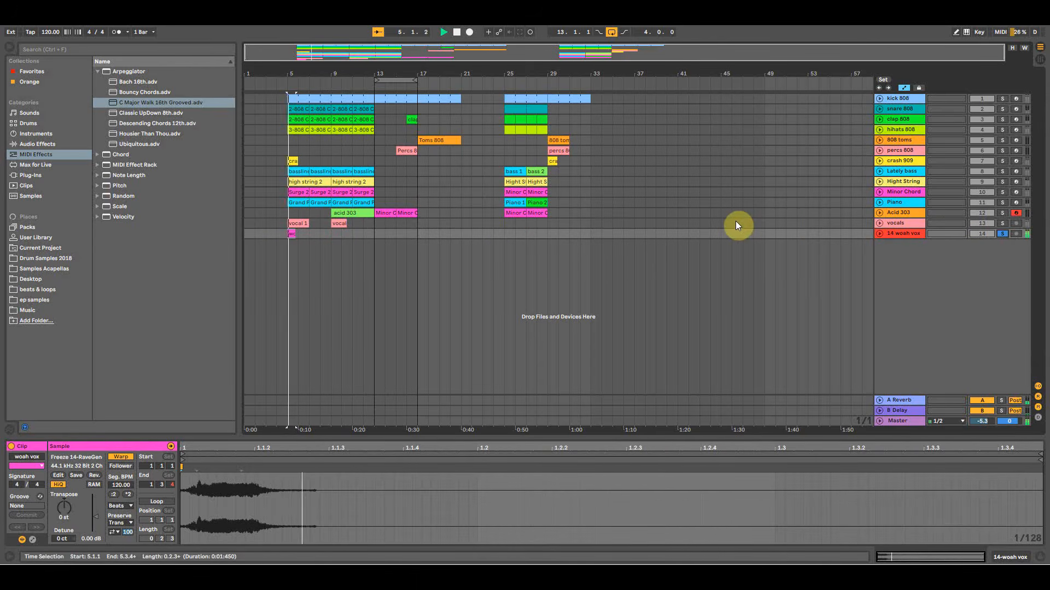
# Solo the kick 808, Lately bass, vocals and Minor Chord tracks during playback to hear them with the woah vox.
pyautogui.click(1002, 98)
pyautogui.click(1002, 171)
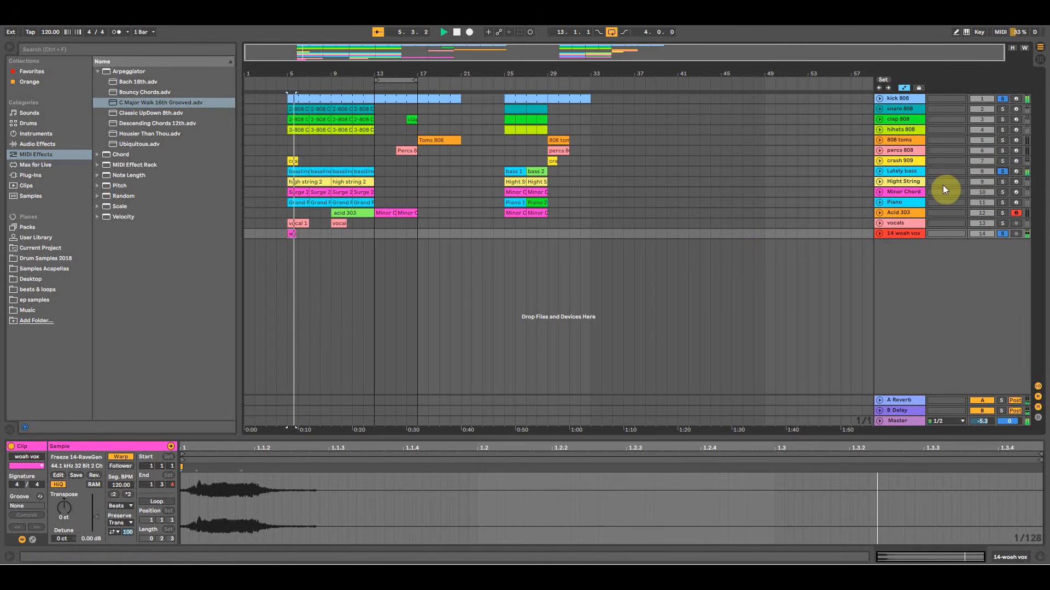
pyautogui.click(1002, 223)
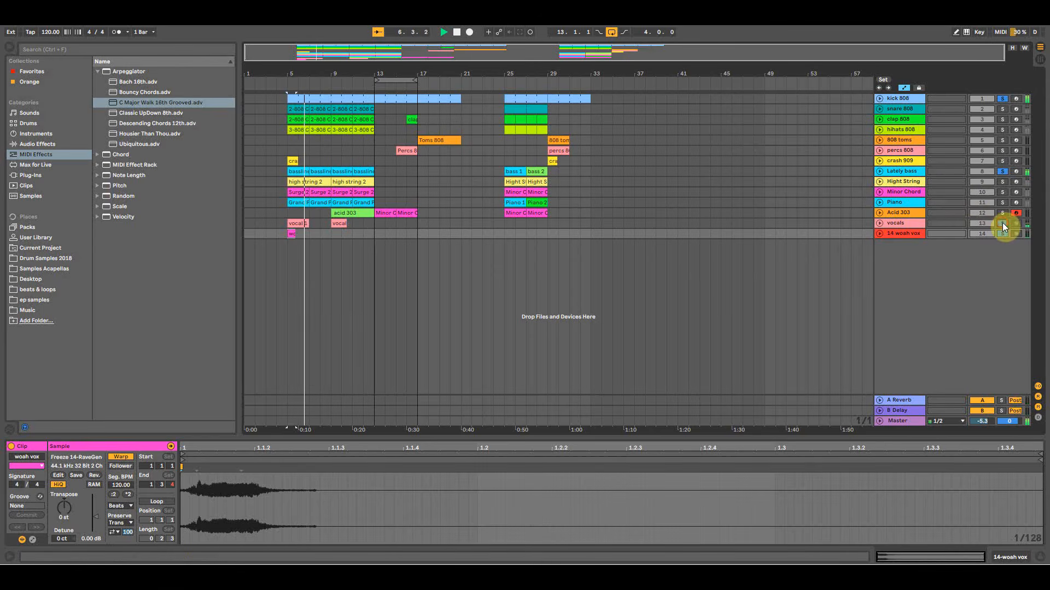
pyautogui.click(1002, 191)
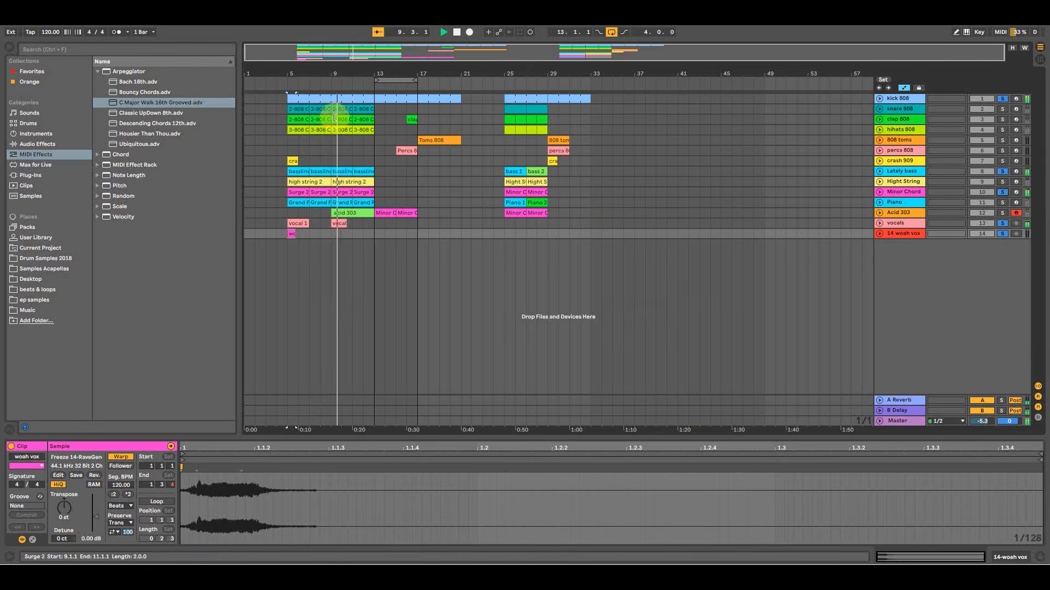
# Move the loop region to bars 5–9, play it back, and switch off all track solos.
pyautogui.moveTo(389, 81); pyautogui.dragTo(320, 82)
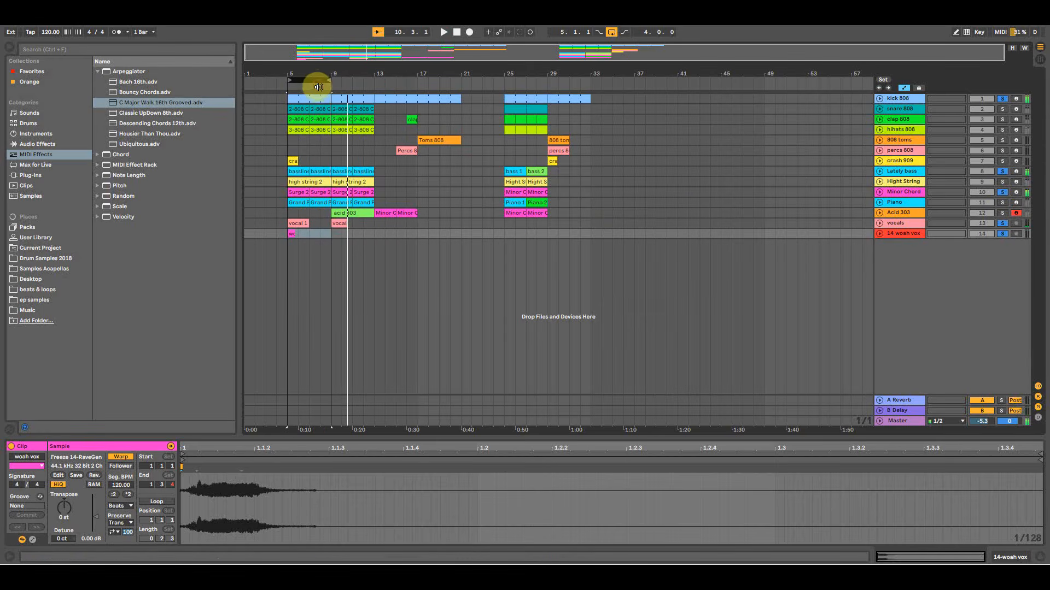
pyautogui.press('space')
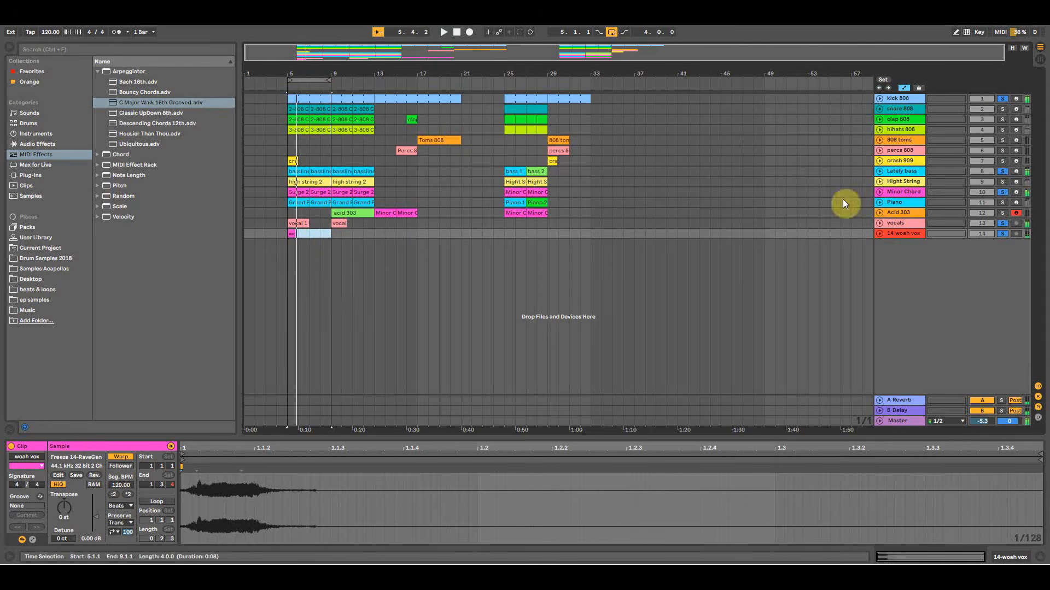
pyautogui.click(1002, 99)
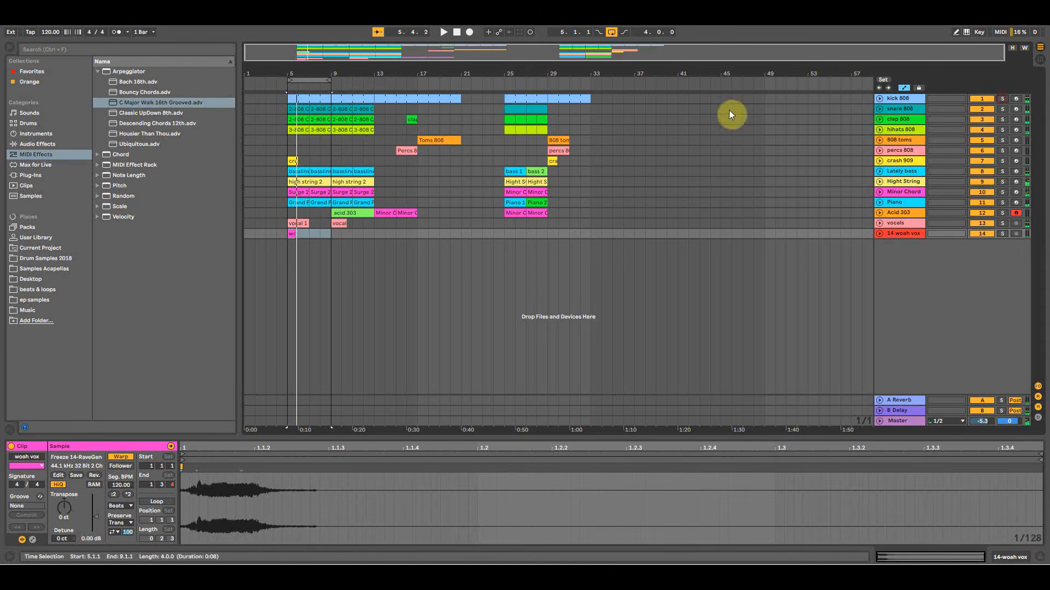
# Copy the two vocals clips and the woah vox clip from bar 5 onward so the group starts at bar 25.
pyautogui.click(312, 235)
pyautogui.moveTo(359, 234); pyautogui.dragTo(285, 223)
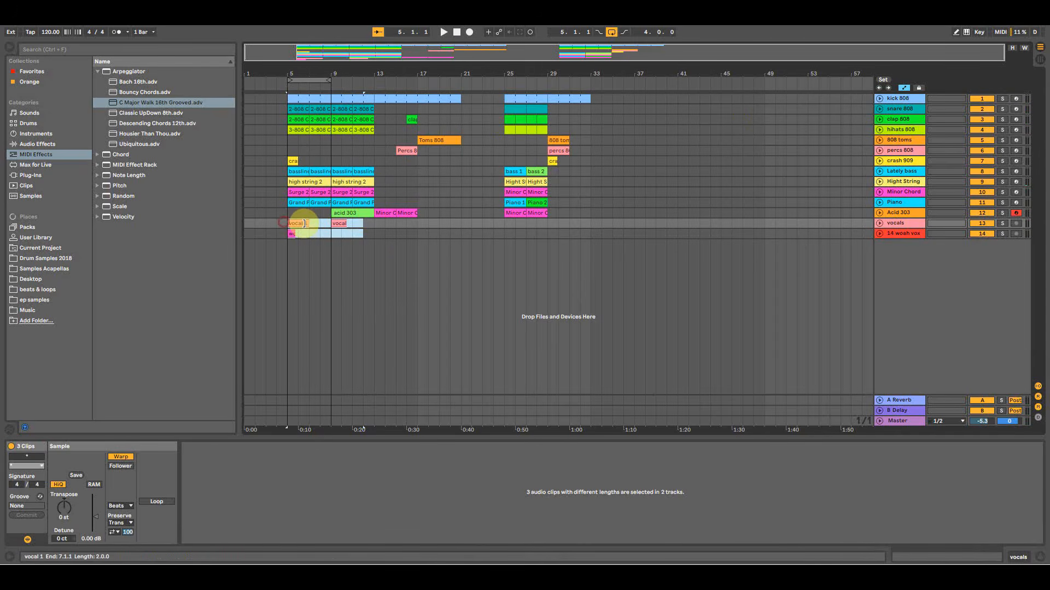
pyautogui.click(507, 225)
pyautogui.moveTo(511, 249); pyautogui.dragTo(571, 87)
pyautogui.click(497, 144)
pyautogui.moveTo(382, 234); pyautogui.dragTo(285, 222)
pyautogui.moveTo(299, 223); pyautogui.dragTo(503, 224)
pyautogui.click(503, 224)
# Play the arrangement from bar 25 to check the copied vocals, and inspect the woah vox clip there.
pyautogui.press('space')
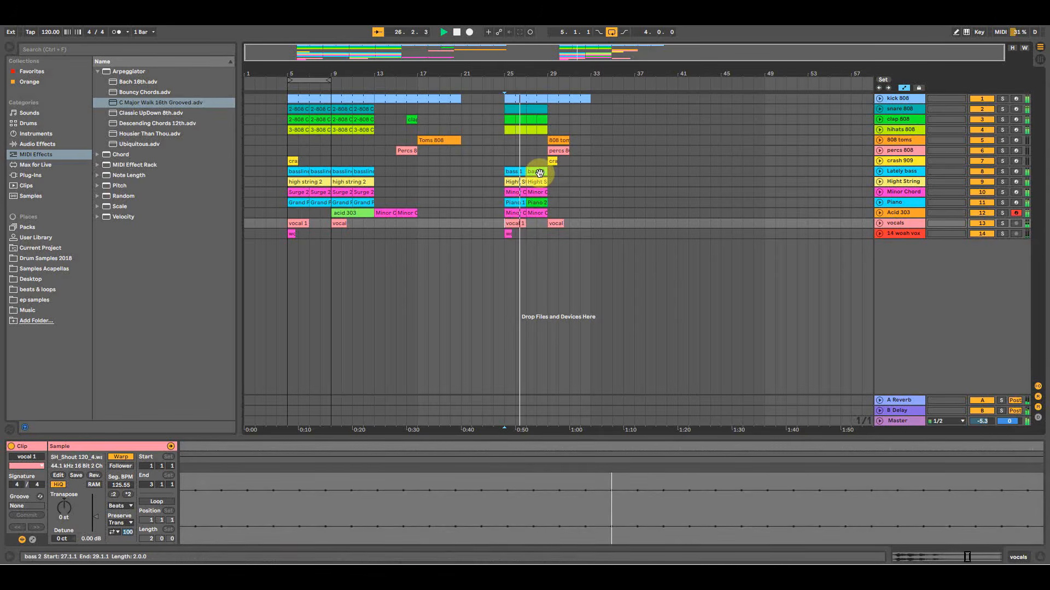
pyautogui.click(569, 58)
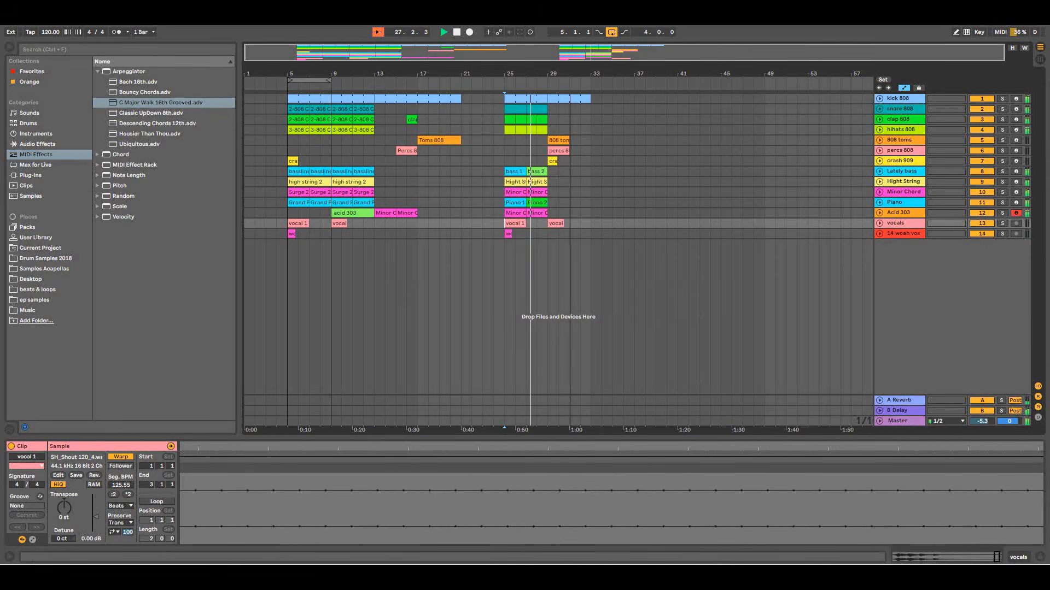
pyautogui.moveTo(569, 57); pyautogui.dragTo(563, 77)
pyautogui.click(439, 232)
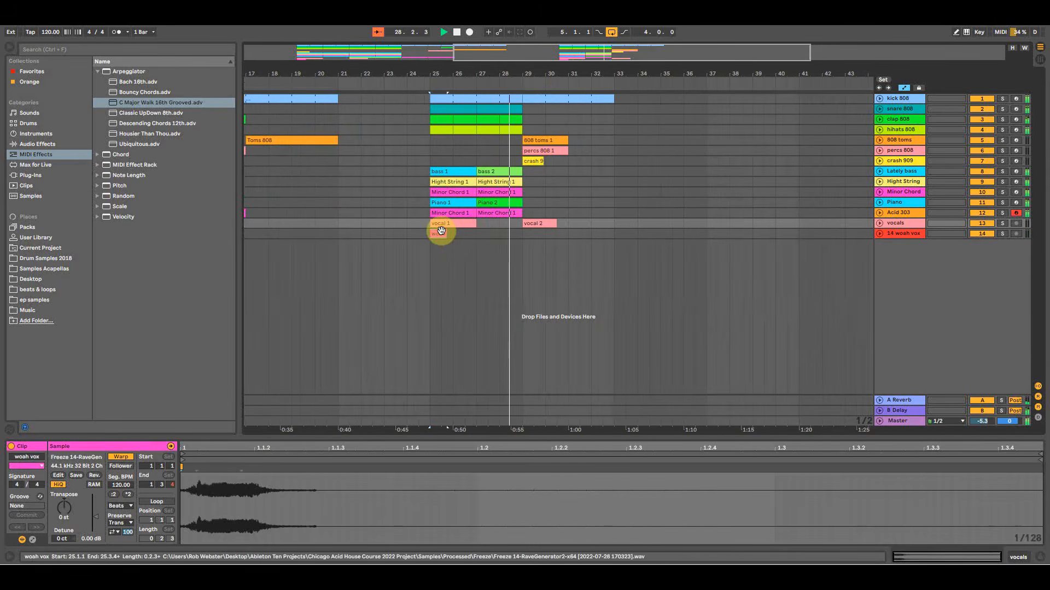
pyautogui.click(440, 232)
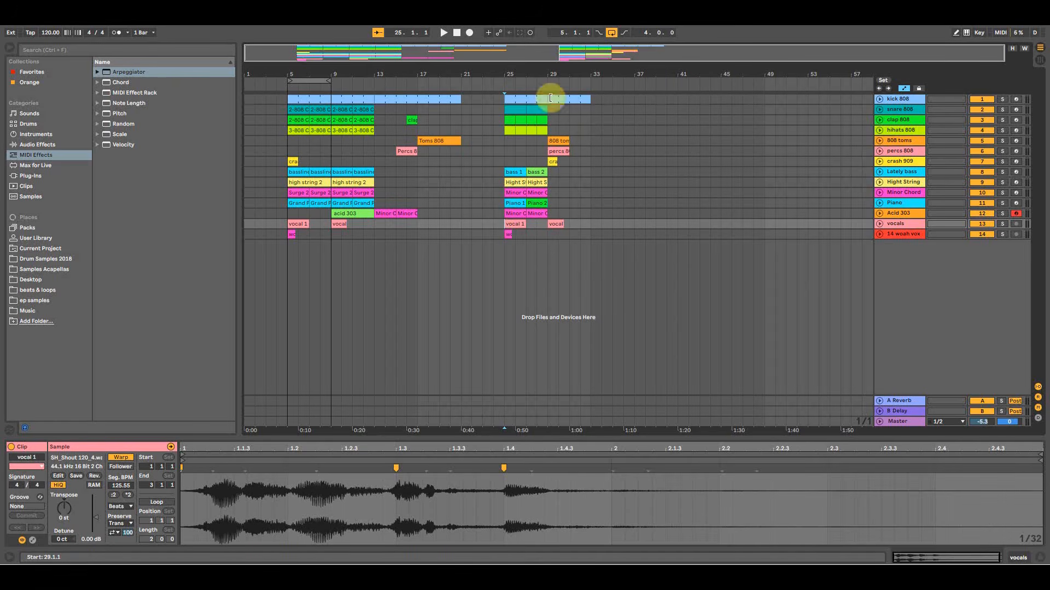
# Copy the bar 25–29 clap and hihat clips to bar 41, repeat them up to bar 49, and unfold the clap 808 track.
pyautogui.click(542, 130)
pyautogui.moveTo(506, 118); pyautogui.dragTo(724, 120)
pyautogui.click(880, 120)
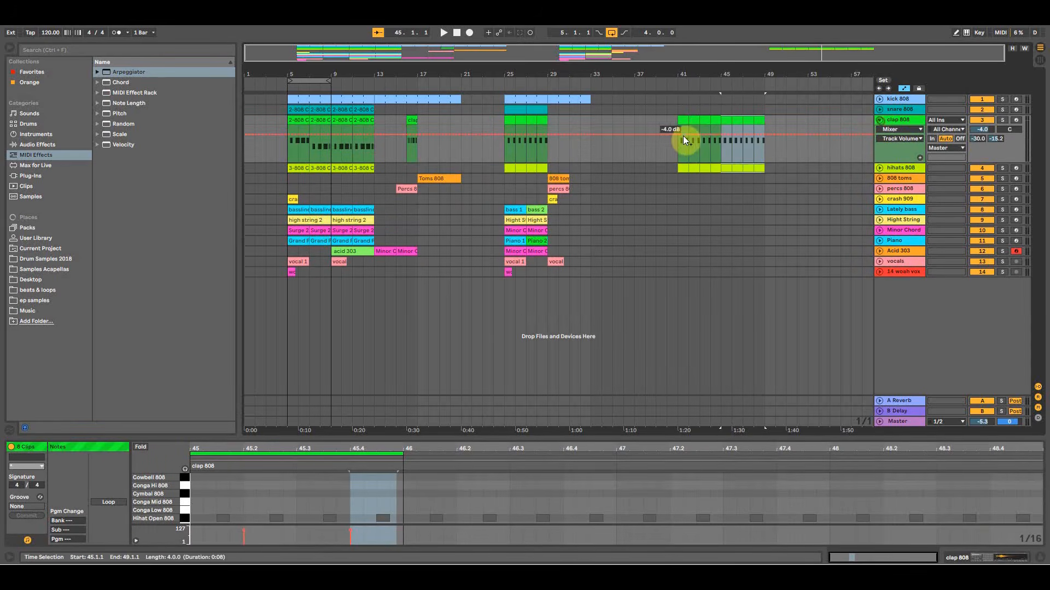
# Play the copied clap and hihat section from bar 41.
pyautogui.click(680, 143)
pyautogui.press('space')
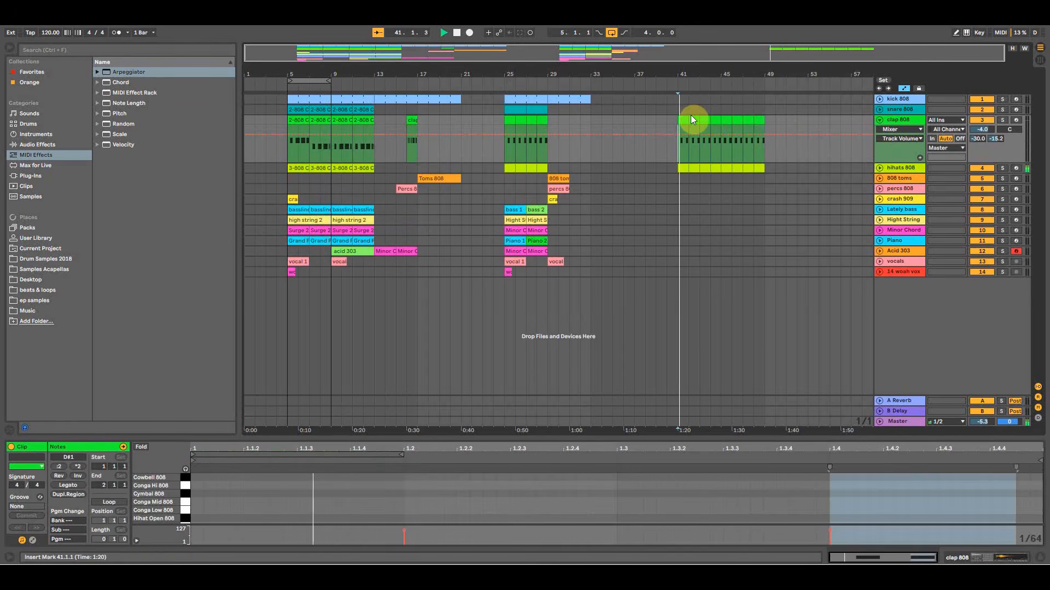
pyautogui.moveTo(716, 72); pyautogui.dragTo(627, 70)
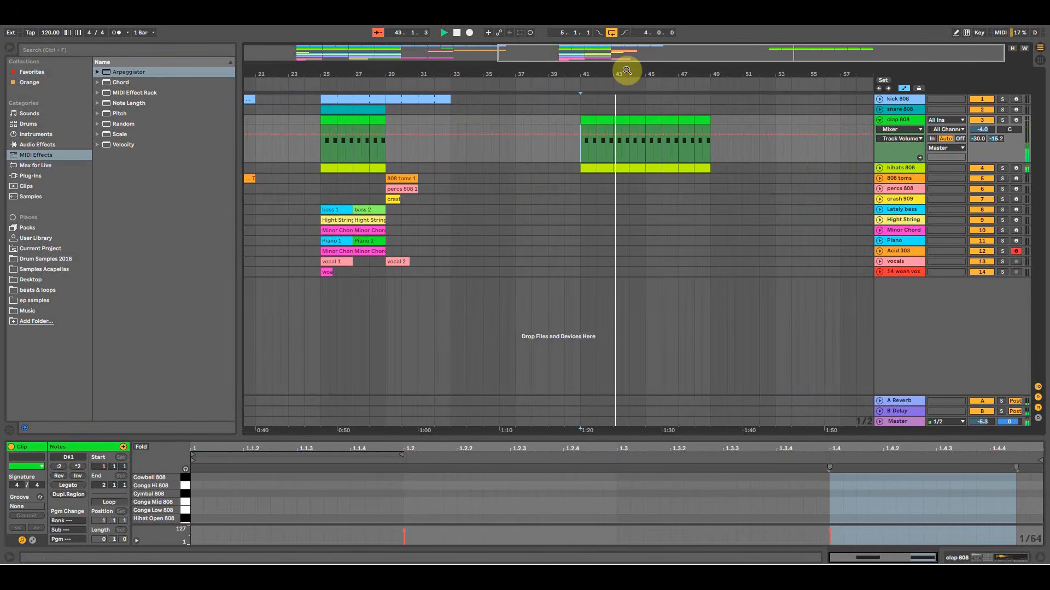
pyautogui.press('space')
# Copy the crash 909 clip from bar 29 to bar 49.
pyautogui.click(581, 170)
pyautogui.moveTo(393, 199); pyautogui.dragTo(714, 202)
# Consolidate the clap 808 clips and the hihats 808 clips between bars 41 and 49 into one clip per track.
pyautogui.moveTo(711, 129); pyautogui.dragTo(588, 121)
pyautogui.click(586, 123)
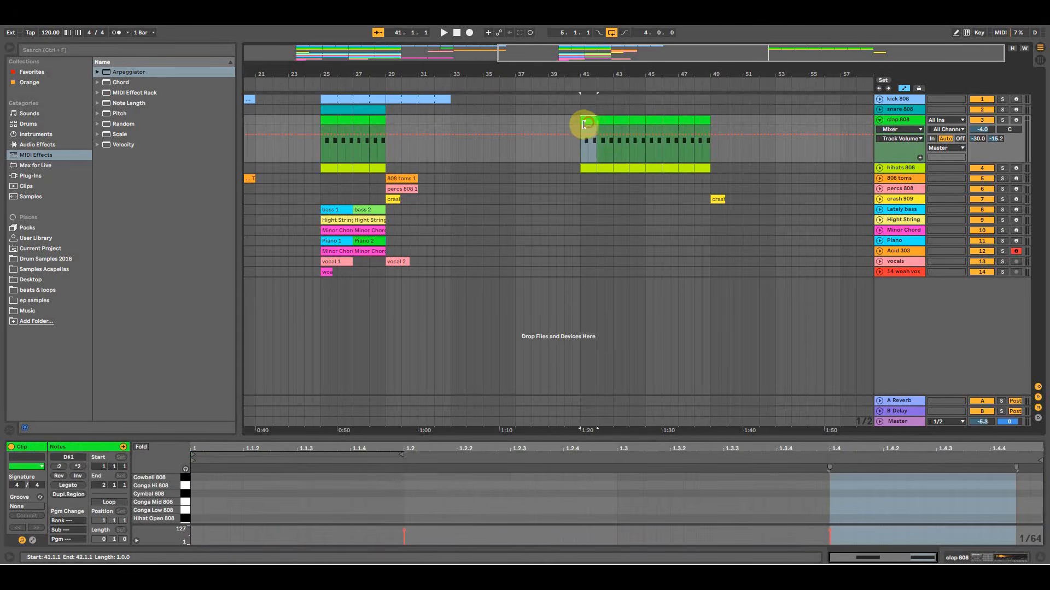
pyautogui.moveTo(580, 130); pyautogui.dragTo(706, 120)
pyautogui.rightClick(705, 121)
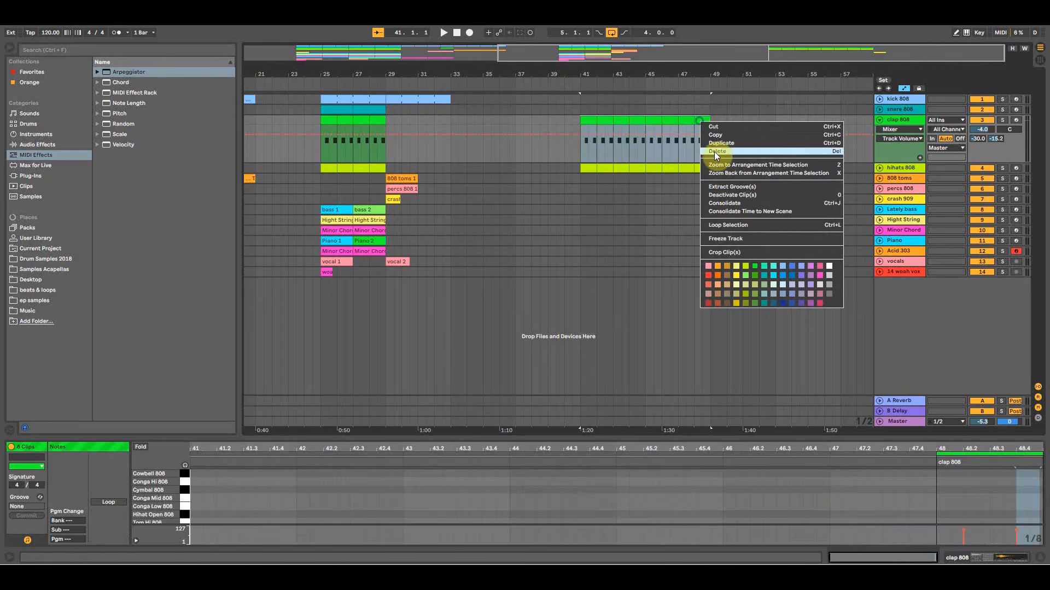
pyautogui.click(717, 203)
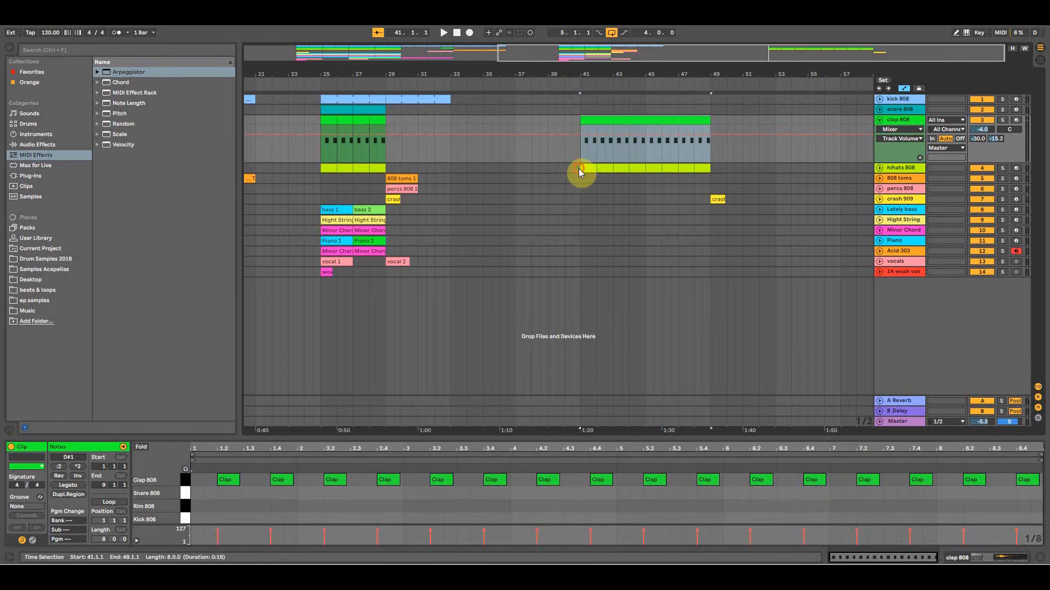
pyautogui.moveTo(578, 168); pyautogui.dragTo(705, 168)
pyautogui.rightClick(704, 169)
pyautogui.click(728, 251)
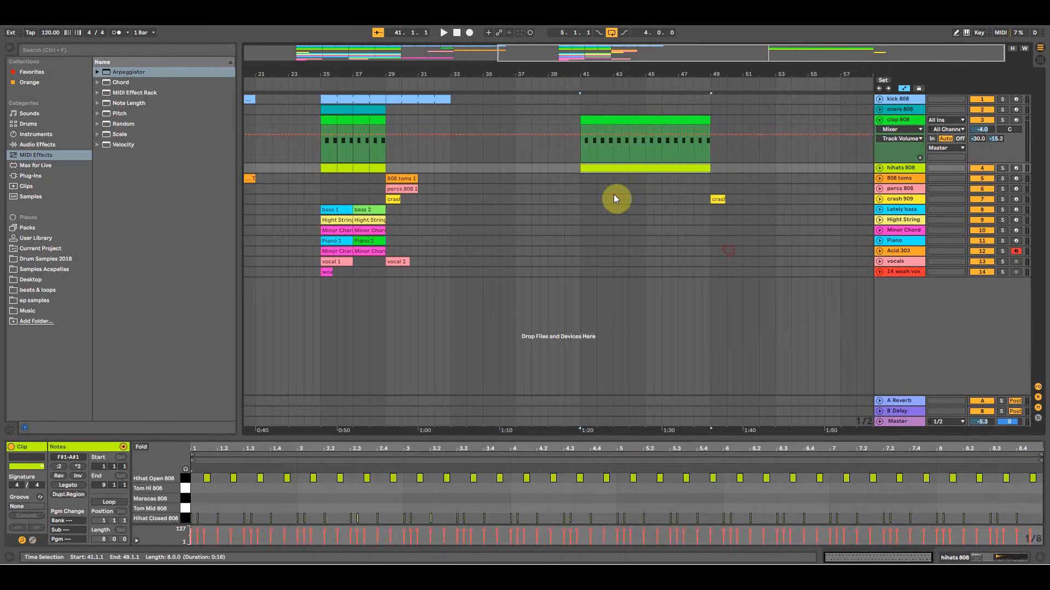
# Rename the consolidated clips at bar 41 "hihats" and "claps" on their respective tracks.
pyautogui.rightClick(596, 168)
pyautogui.click(628, 234)
pyautogui.write('hihats')
pyautogui.press('Return')
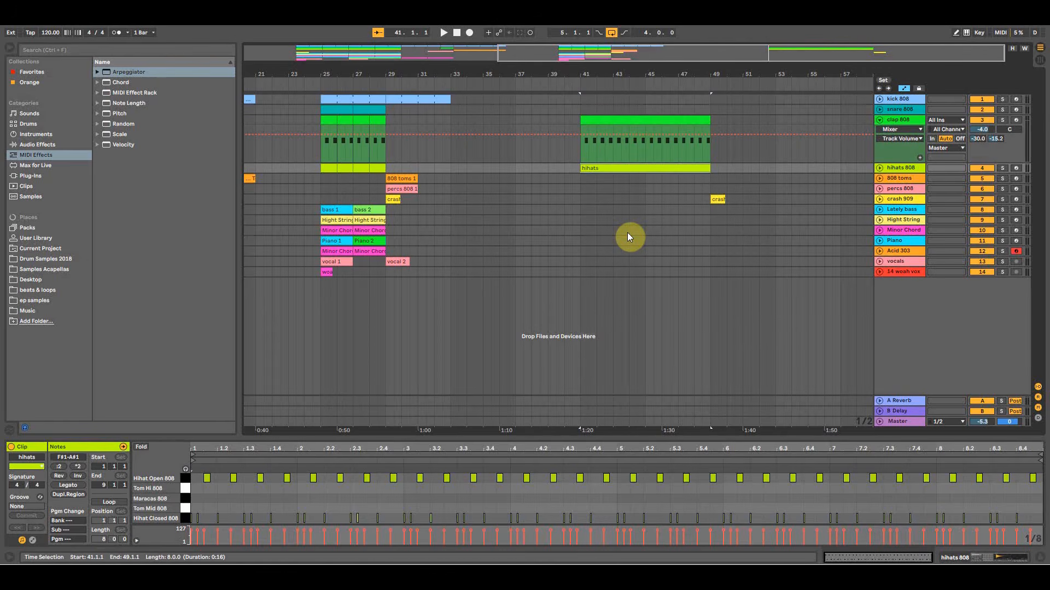
pyautogui.rightClick(605, 120)
pyautogui.click(632, 186)
pyautogui.write('claps')
pyautogui.press('Return')
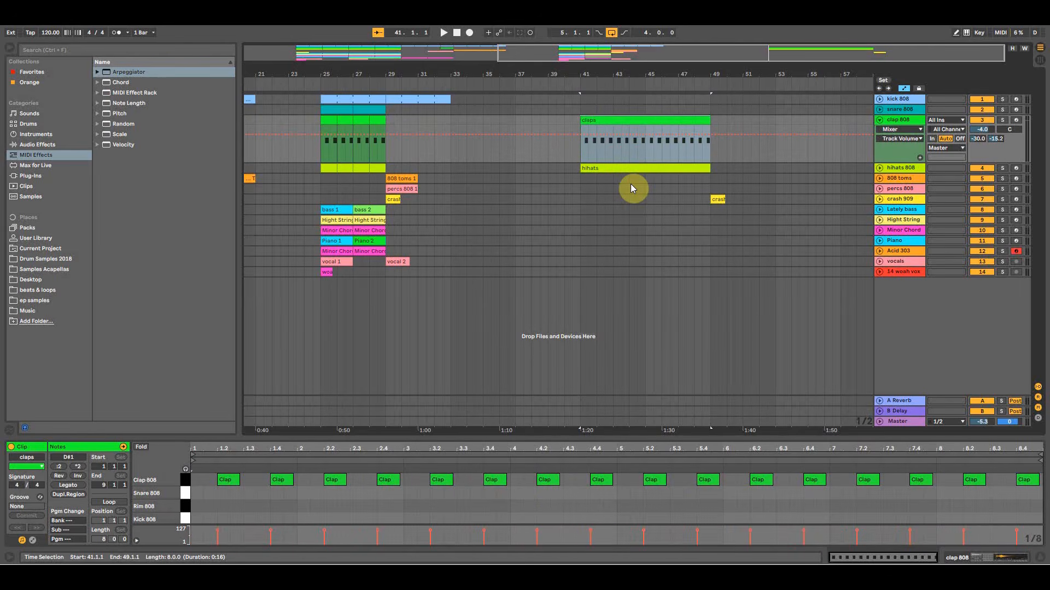
# Copy the crash 909 clip from bar 49 to bar 41 and play the section from there.
pyautogui.click(670, 76)
pyautogui.click(630, 172)
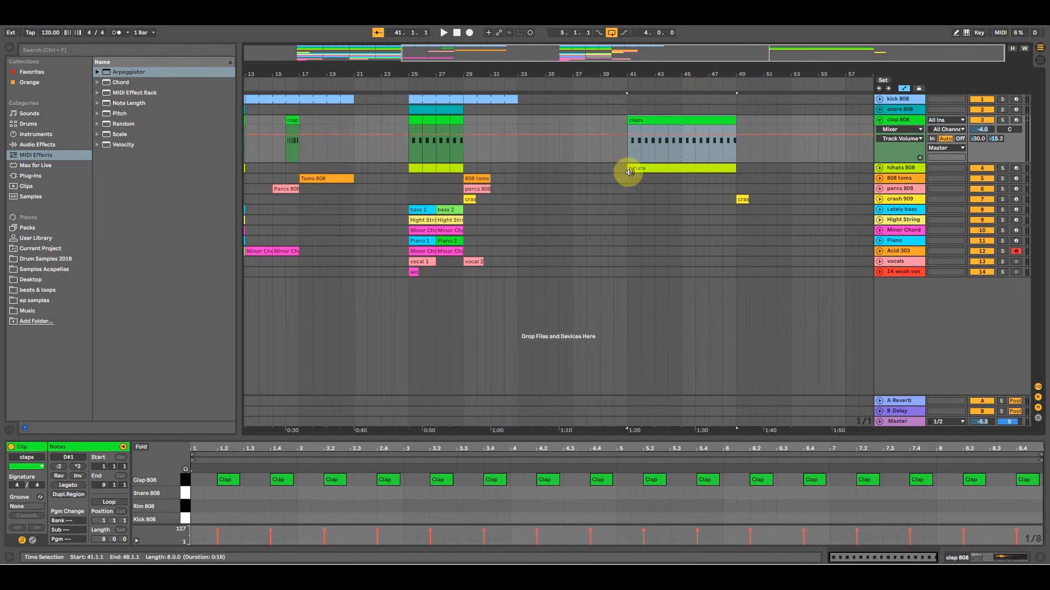
pyautogui.click(627, 163)
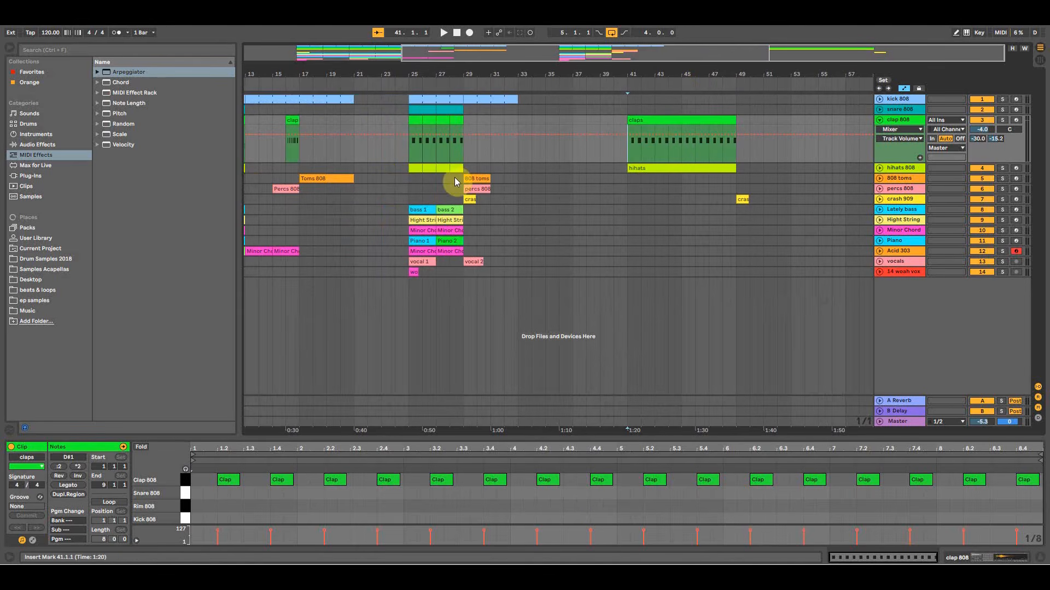
pyautogui.click(632, 170)
pyautogui.moveTo(743, 199); pyautogui.dragTo(632, 198)
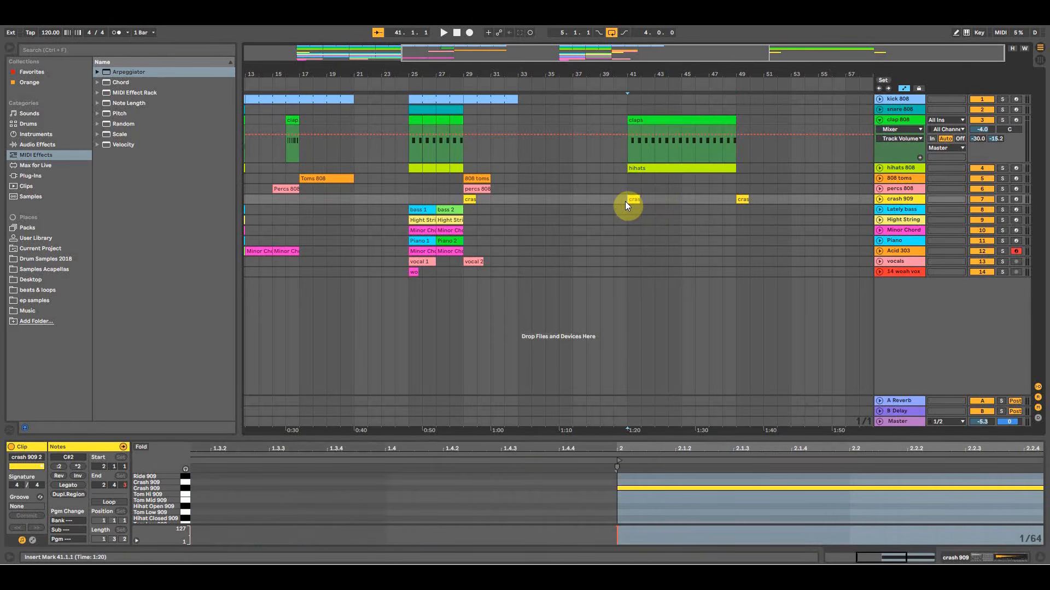
pyautogui.press('space')
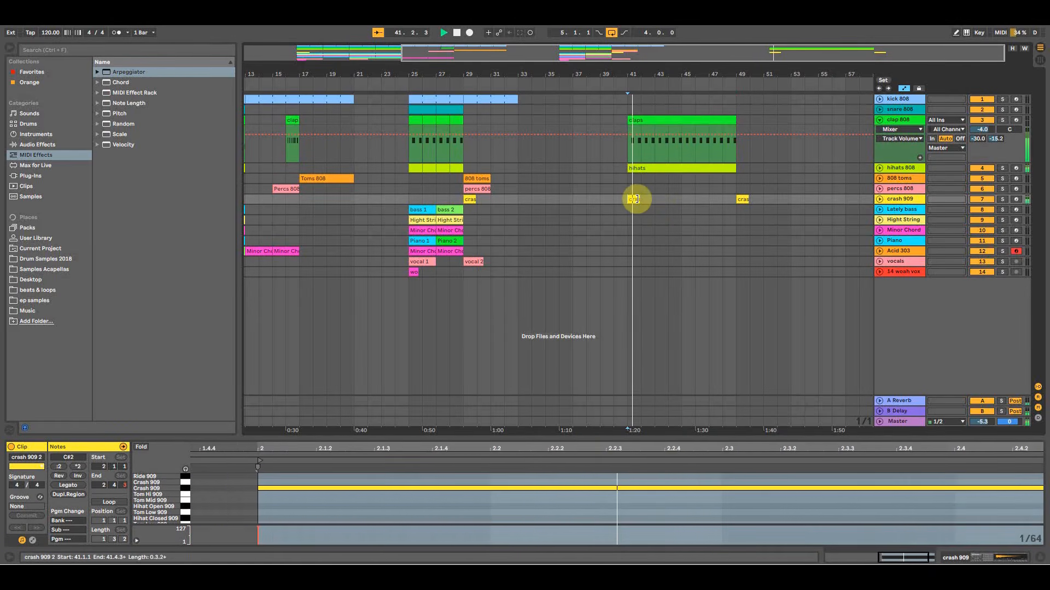
pyautogui.moveTo(691, 70); pyautogui.dragTo(726, 69)
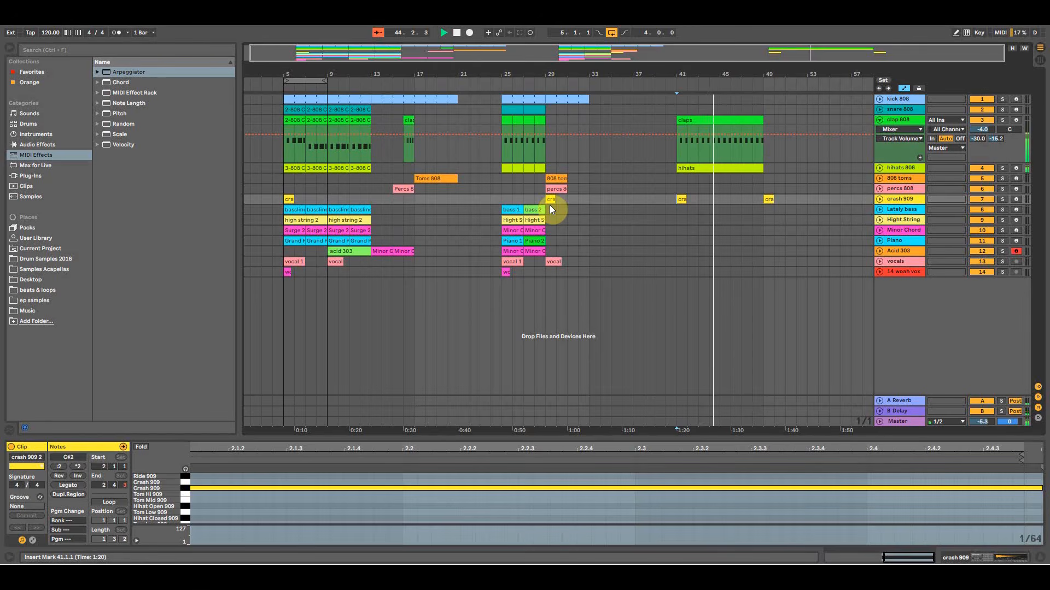
# Copy the bar 25–33 kick 808 clips and the bar 41 claps and hihats clips to bar 49.
pyautogui.click(521, 100)
pyautogui.moveTo(596, 100); pyautogui.dragTo(821, 102)
pyautogui.click(674, 119)
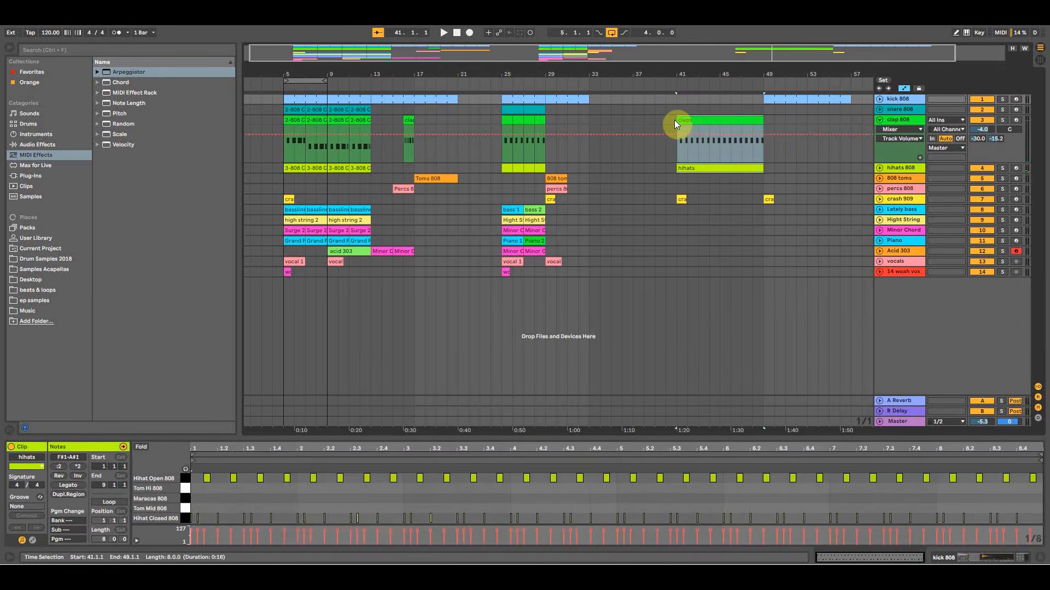
pyautogui.moveTo(698, 119); pyautogui.dragTo(789, 127)
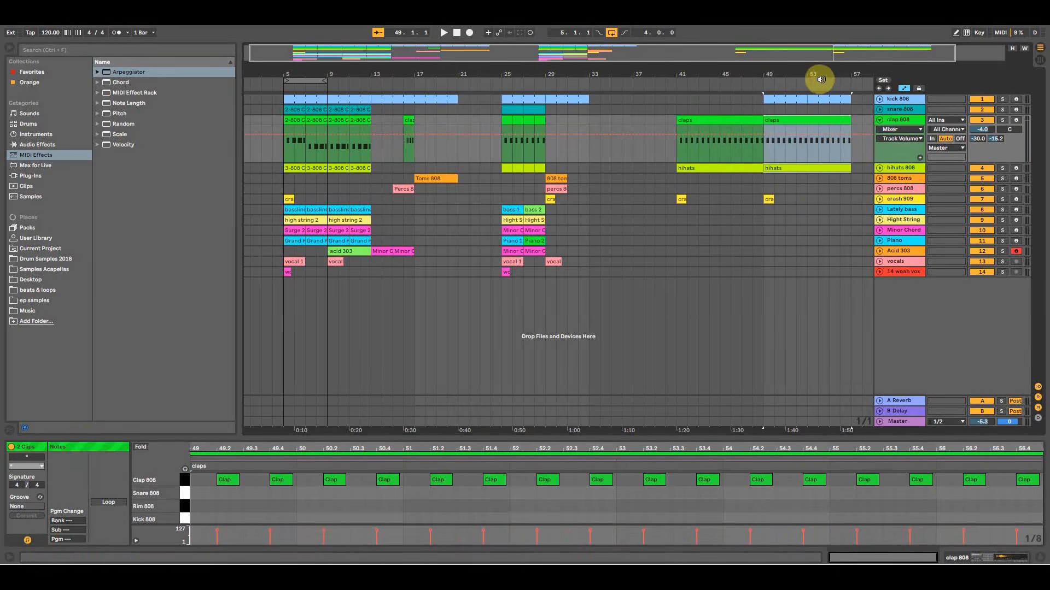
# Play the transition from bar 48 into the new kick, claps and hihats section at bar 49.
pyautogui.moveTo(825, 77); pyautogui.dragTo(786, 82)
pyautogui.click(701, 101)
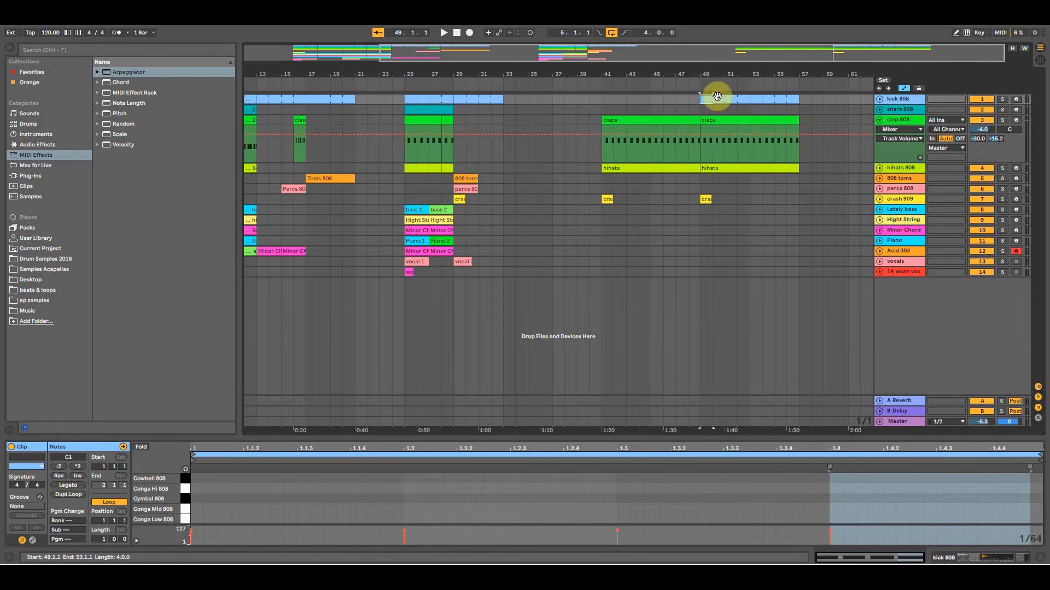
pyautogui.click(687, 179)
pyautogui.press('space')
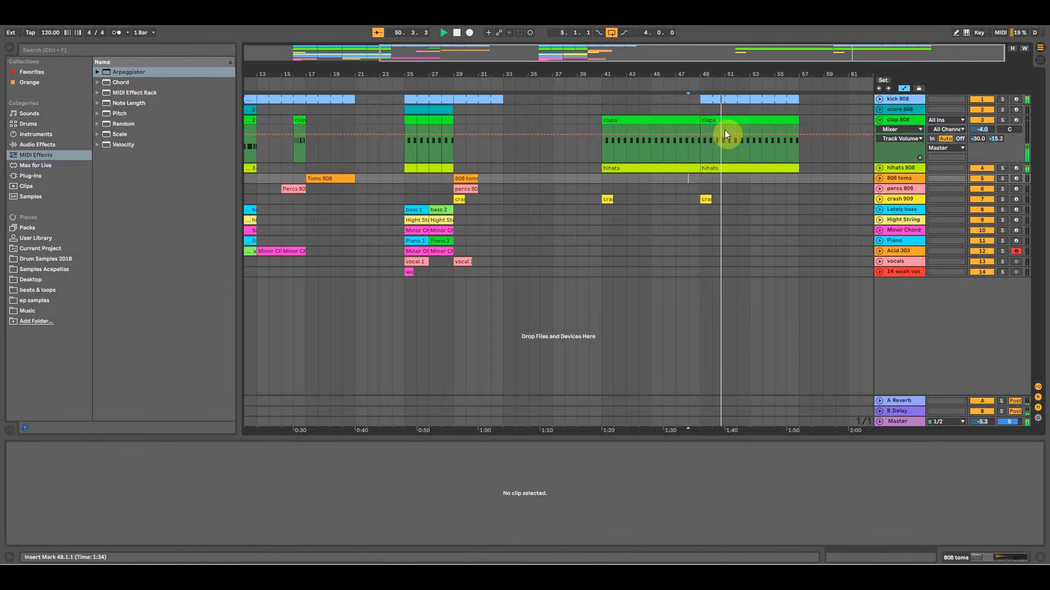
pyautogui.click(750, 110)
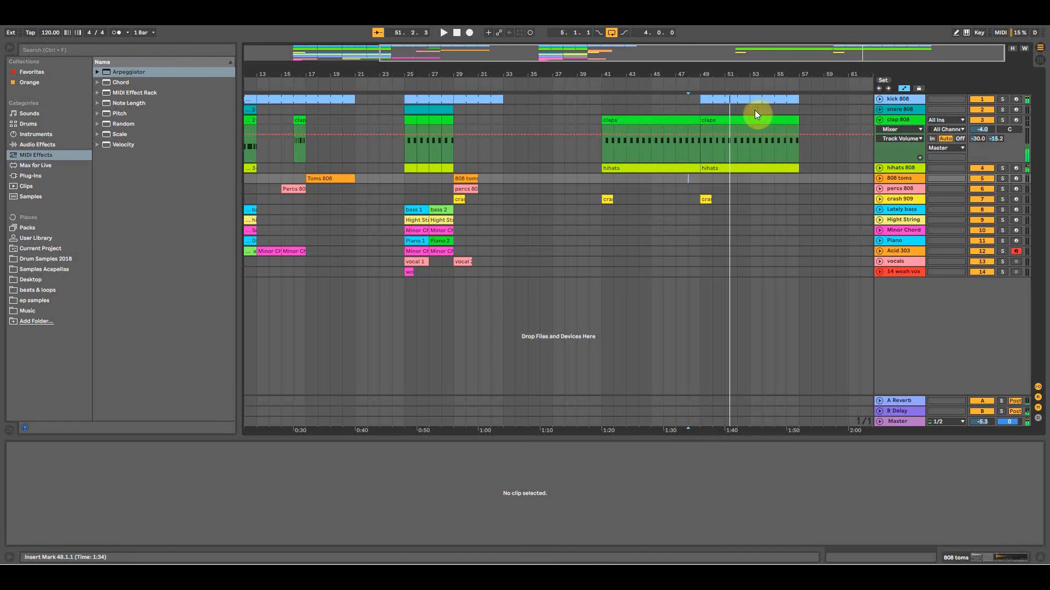
pyautogui.press('space')
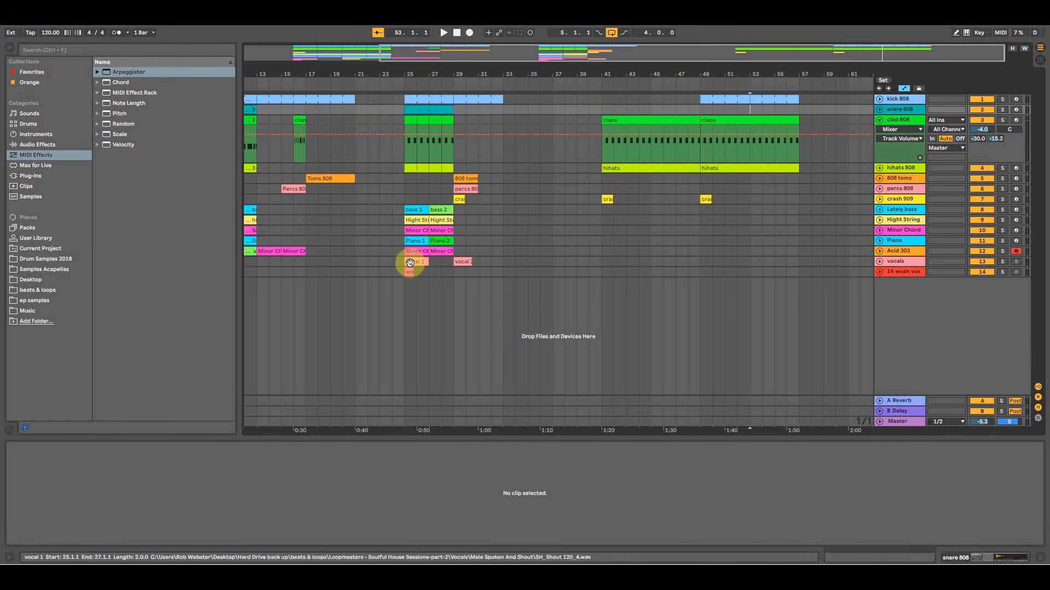
# Copy the woah vox clip from bar 25 to bar 49.
pyautogui.moveTo(408, 271); pyautogui.dragTo(703, 274)
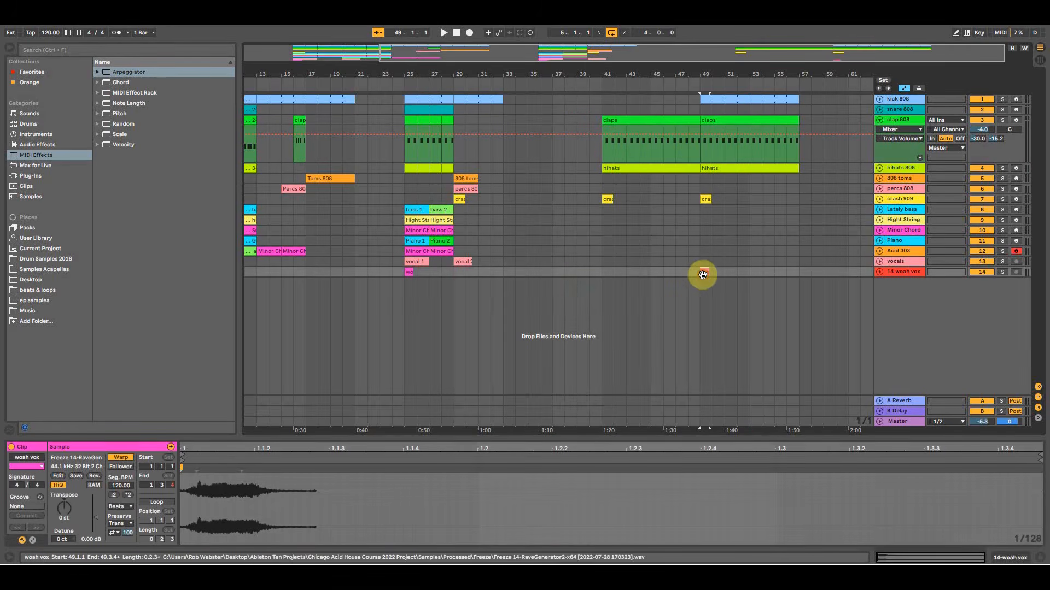
# Play the arrangement from bar 49 to hear the woah vox clip over the drums.
pyautogui.press('space')
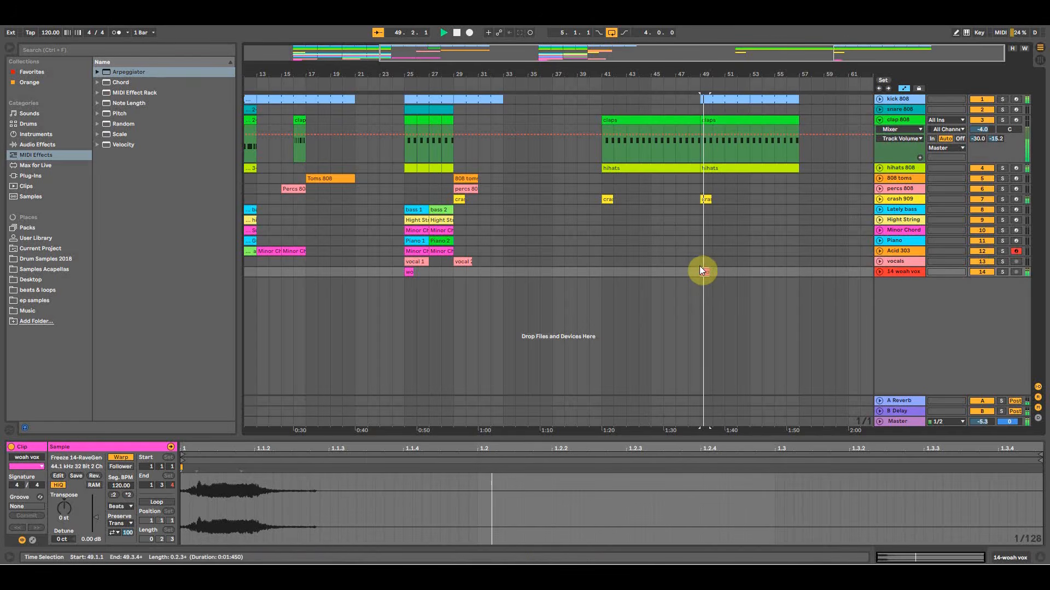
pyautogui.click(698, 272)
pyautogui.moveTo(735, 75)
pyautogui.mouseDown()
pyautogui.moveTo(687, 104)
pyautogui.moveTo(691, 73)
pyautogui.mouseUp()
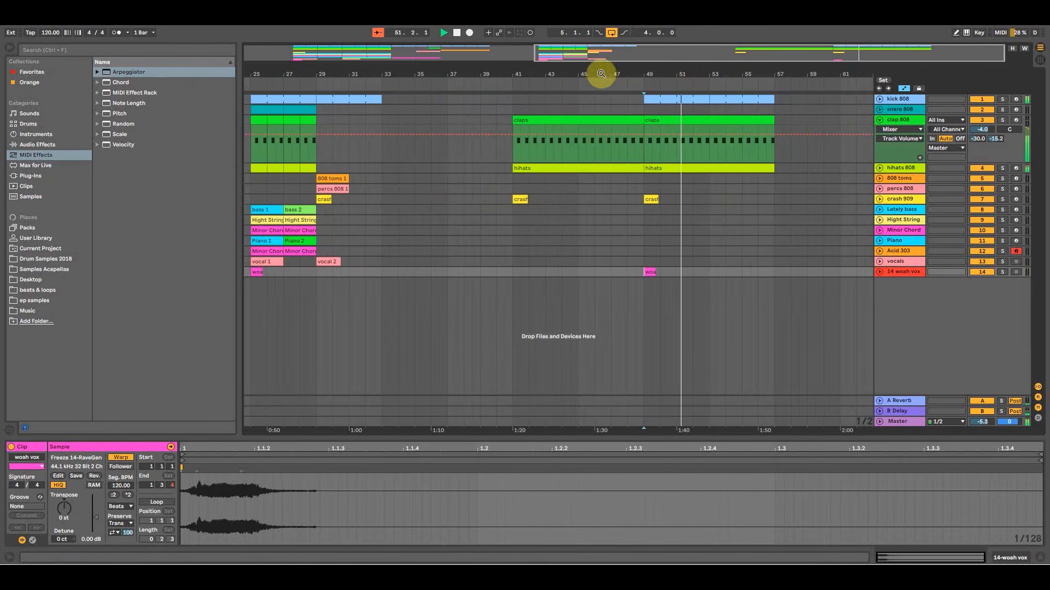
pyautogui.moveTo(601, 74); pyautogui.dragTo(705, 69)
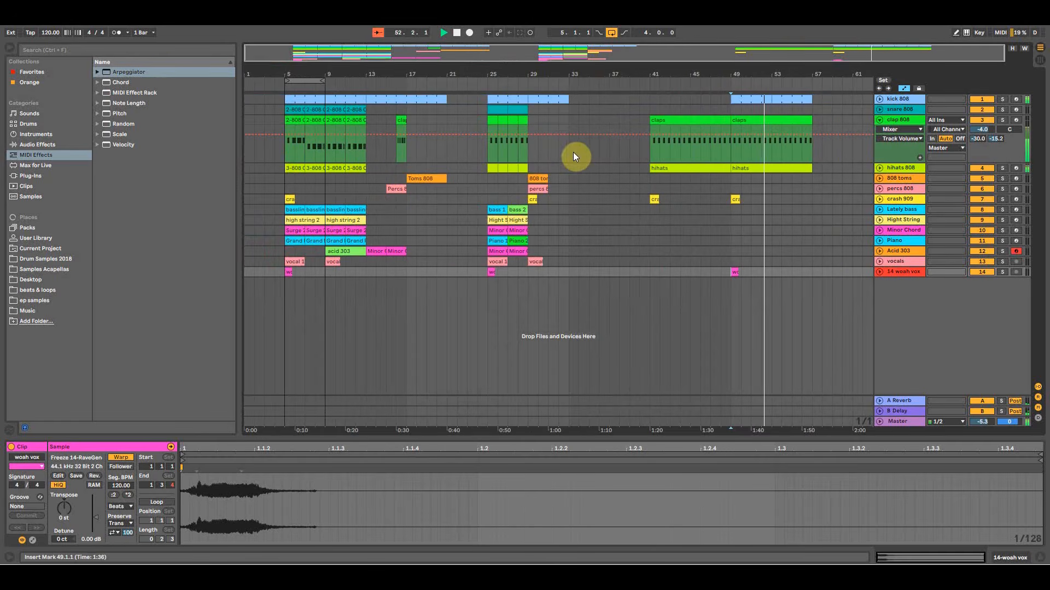
# Copy the woah vox clip to bar 53 and stop playback.
pyautogui.moveTo(768, 270); pyautogui.dragTo(779, 270)
pyautogui.click(757, 272)
pyautogui.press('space')
# Play the section from bar 48.3 through the woah vox at bar 53 and collapse the clap 808 track.
pyautogui.moveTo(777, 74); pyautogui.dragTo(752, 119)
pyautogui.moveTo(650, 61); pyautogui.dragTo(649, 45)
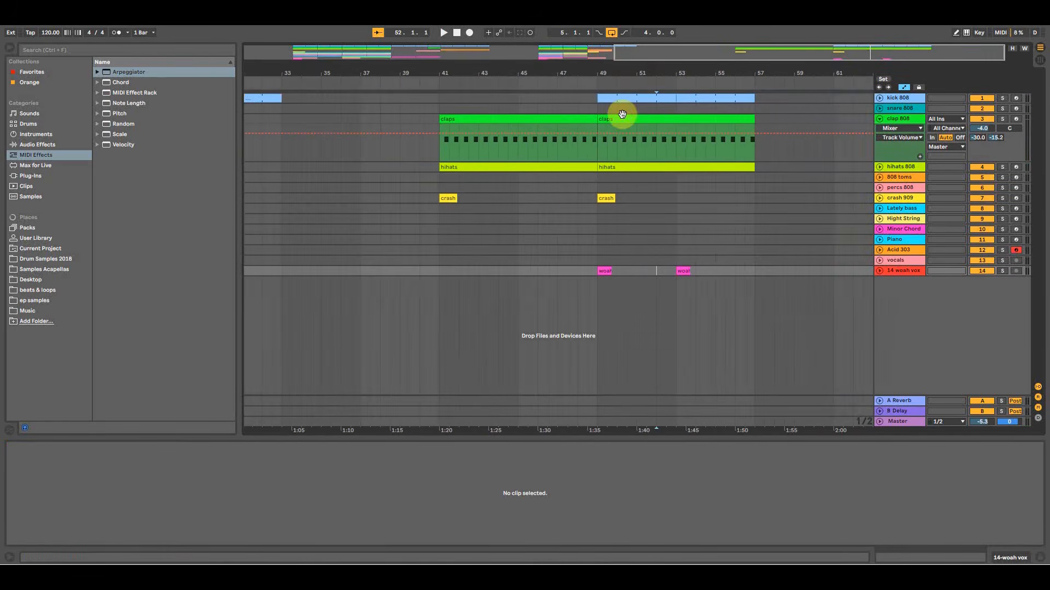
pyautogui.click(590, 260)
pyautogui.press('space')
pyautogui.moveTo(616, 77); pyautogui.dragTo(727, 82)
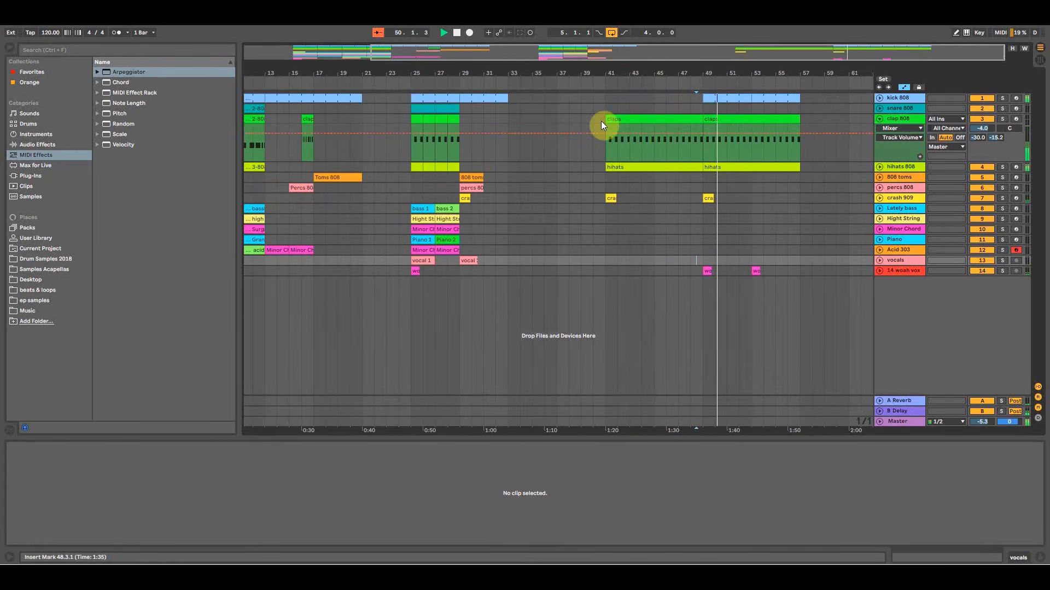
pyautogui.click(878, 118)
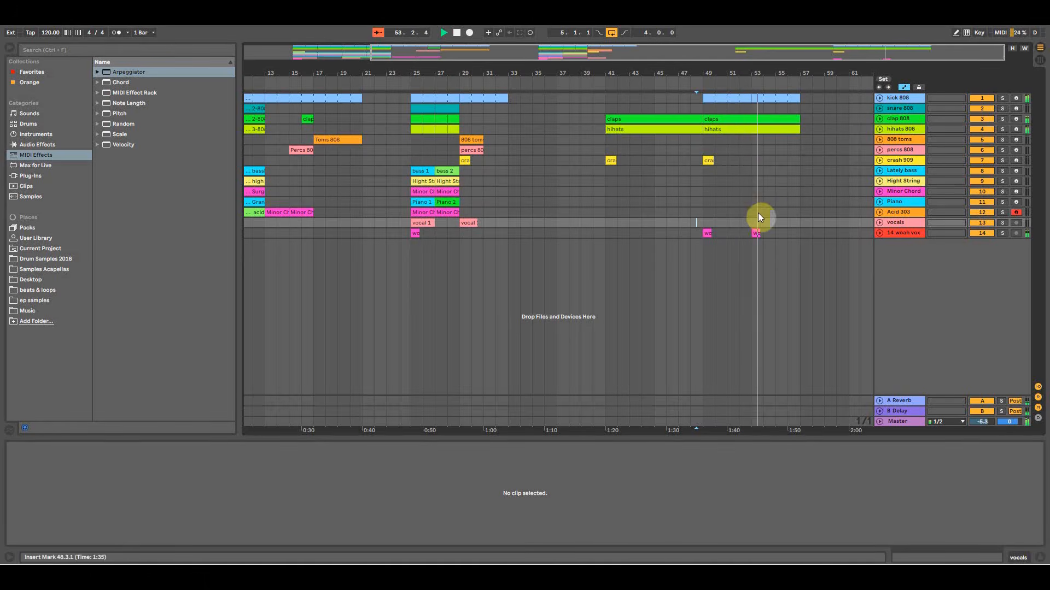
pyautogui.click(755, 232)
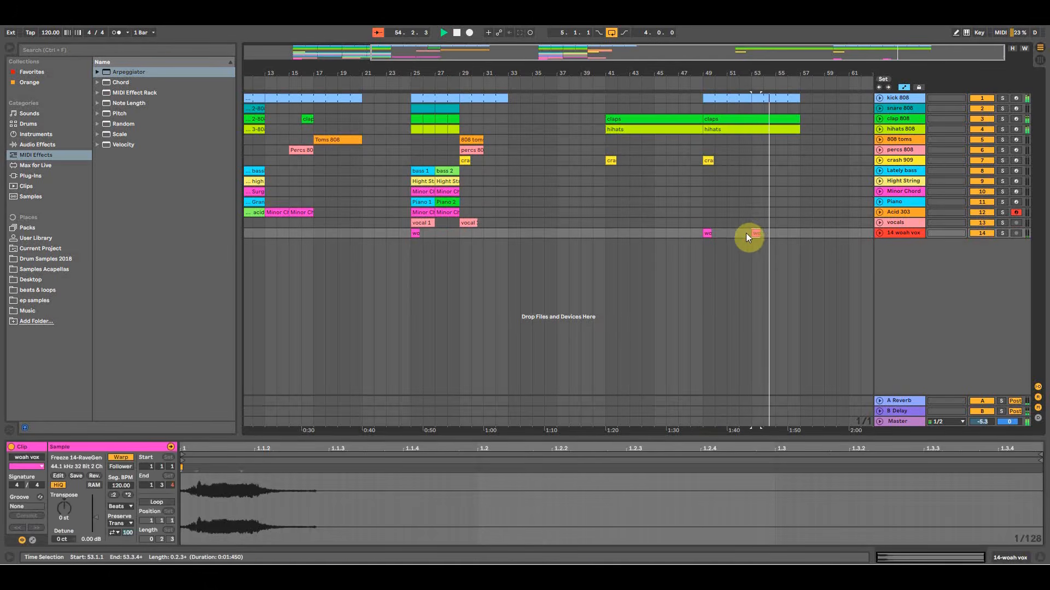
# Stop playback, expand the kick 808 track and delete its clip in bar 56.
pyautogui.click(789, 104)
pyautogui.press('space')
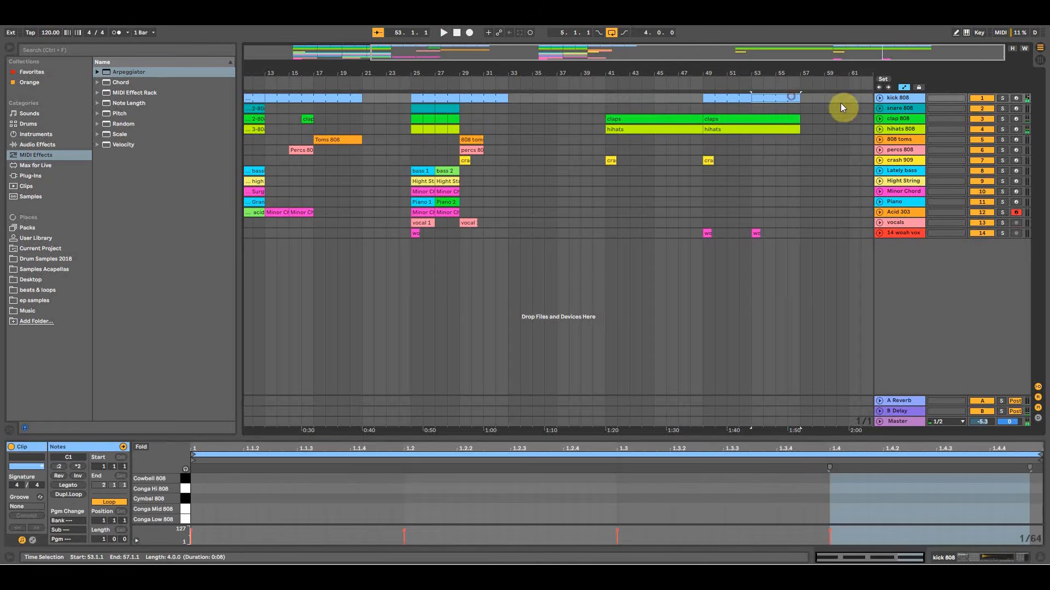
pyautogui.click(879, 98)
pyautogui.moveTo(802, 73); pyautogui.dragTo(799, 74)
pyautogui.moveTo(737, 130); pyautogui.dragTo(785, 96)
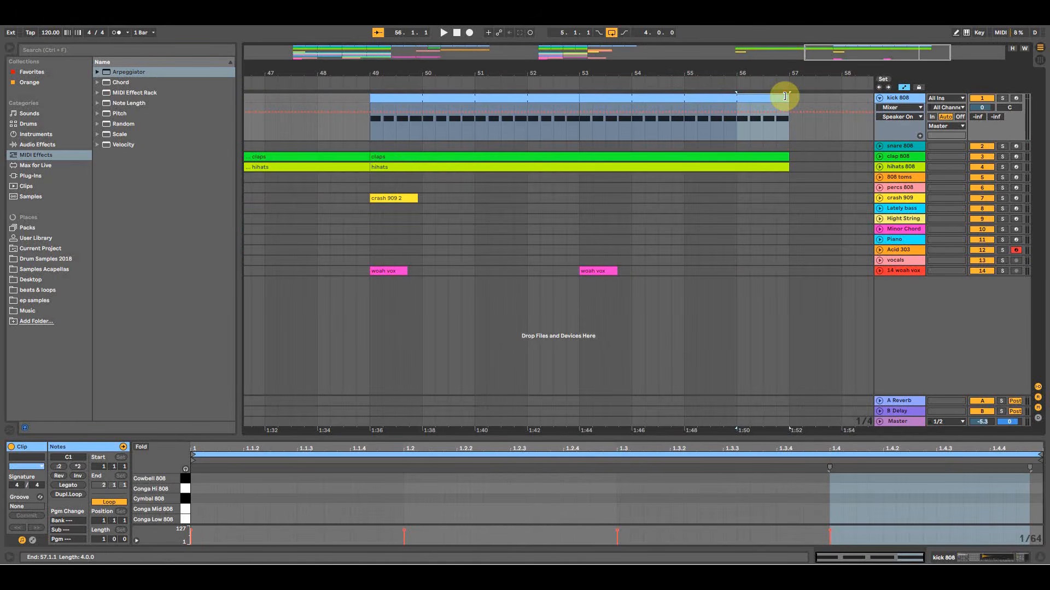
pyautogui.press('Delete')
# Duplicate the bar 49–57 kick 808, claps and hihats clips to start at bar 57.
pyautogui.moveTo(743, 68); pyautogui.dragTo(675, 58)
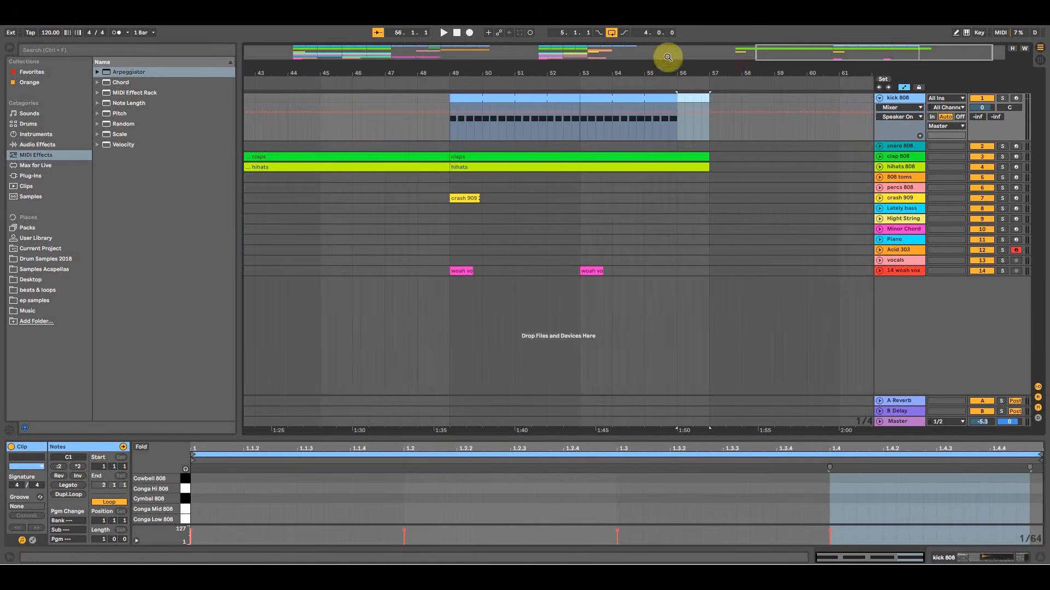
pyautogui.moveTo(596, 70); pyautogui.dragTo(738, 47)
pyautogui.moveTo(681, 180); pyautogui.dragTo(794, 91)
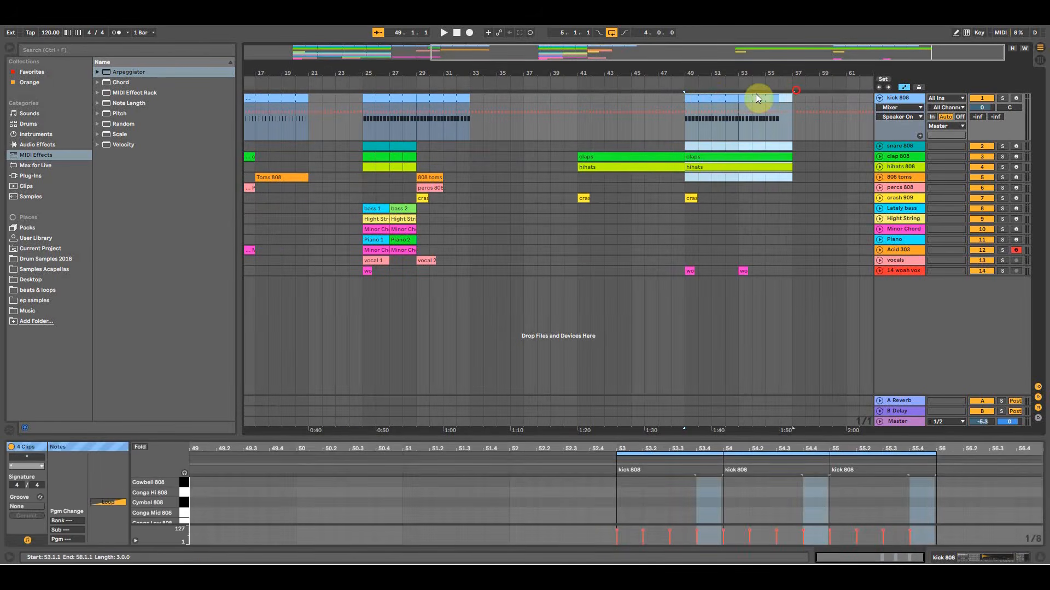
pyautogui.hotkey('ctrl', 'd')
pyautogui.click(787, 126)
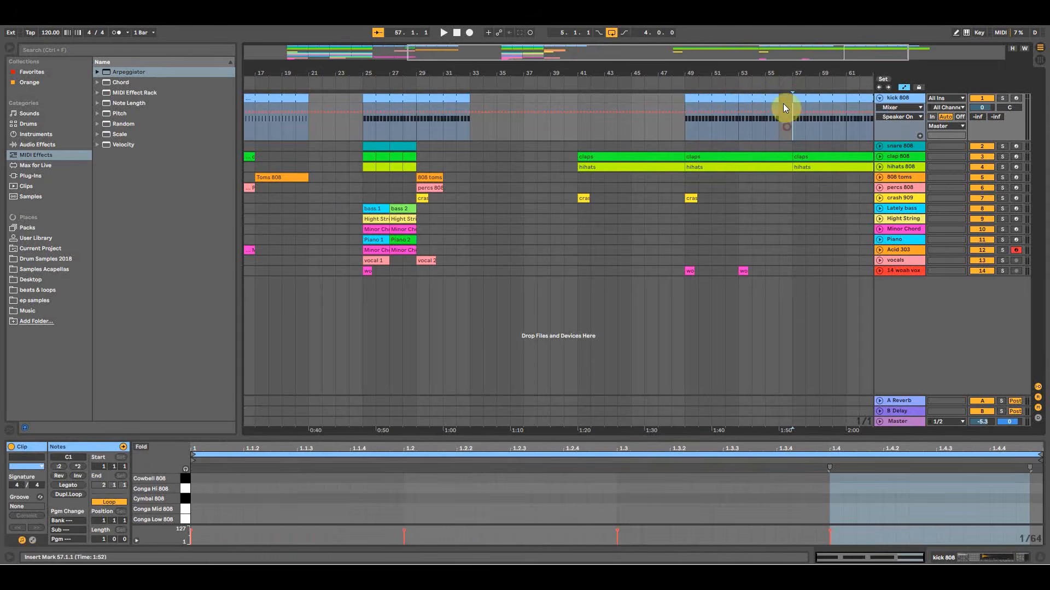
# Fill the gap in bar 64 with a copy of the preceding kick 808 clip.
pyautogui.moveTo(808, 72); pyautogui.dragTo(688, 73)
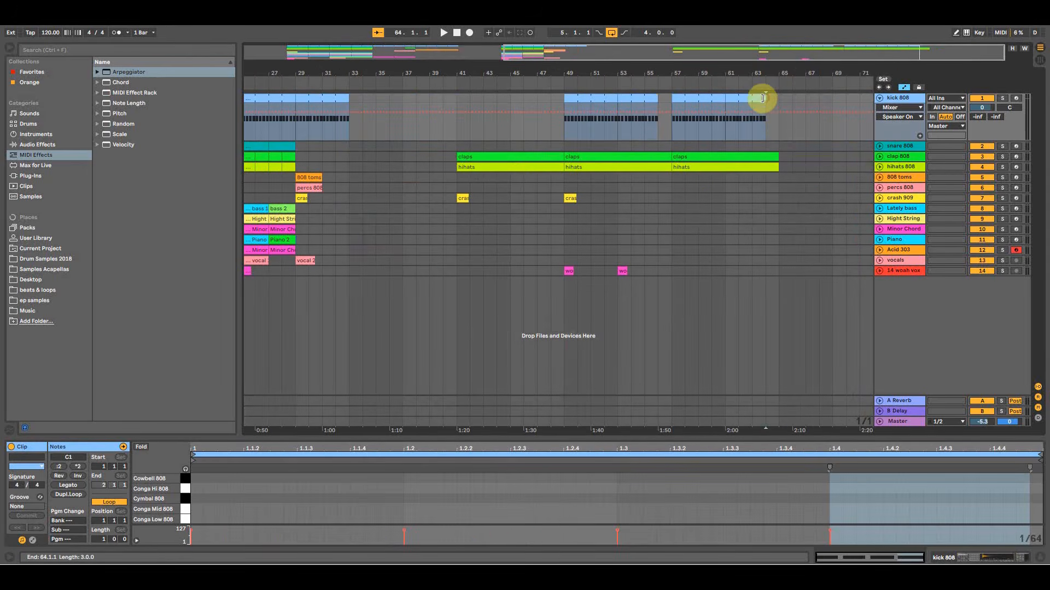
pyautogui.click(762, 98)
pyautogui.moveTo(777, 100); pyautogui.dragTo(778, 101)
# Copy the crash 909 clip from bar 49 and the woah vox clip from bar 53 to bar 57.
pyautogui.click(674, 186)
pyautogui.moveTo(569, 199); pyautogui.dragTo(678, 196)
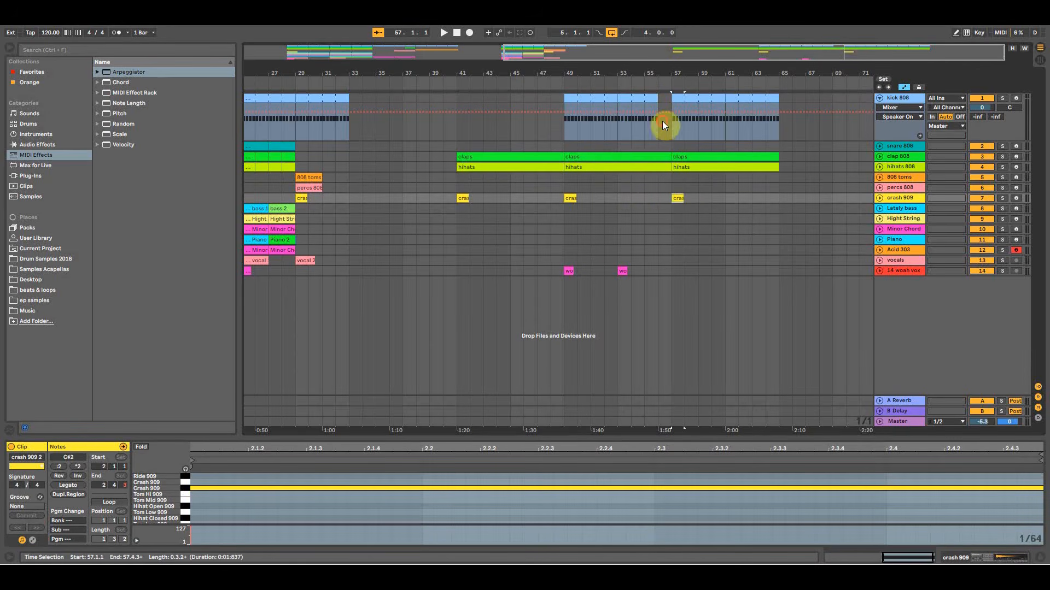
pyautogui.click(663, 124)
pyautogui.click(673, 192)
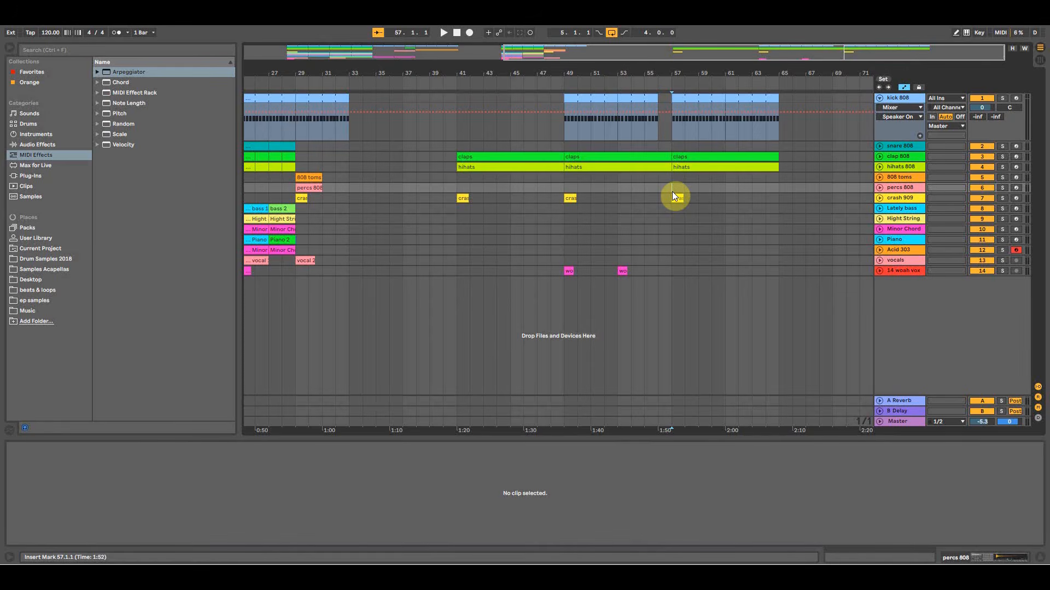
pyautogui.click(625, 271)
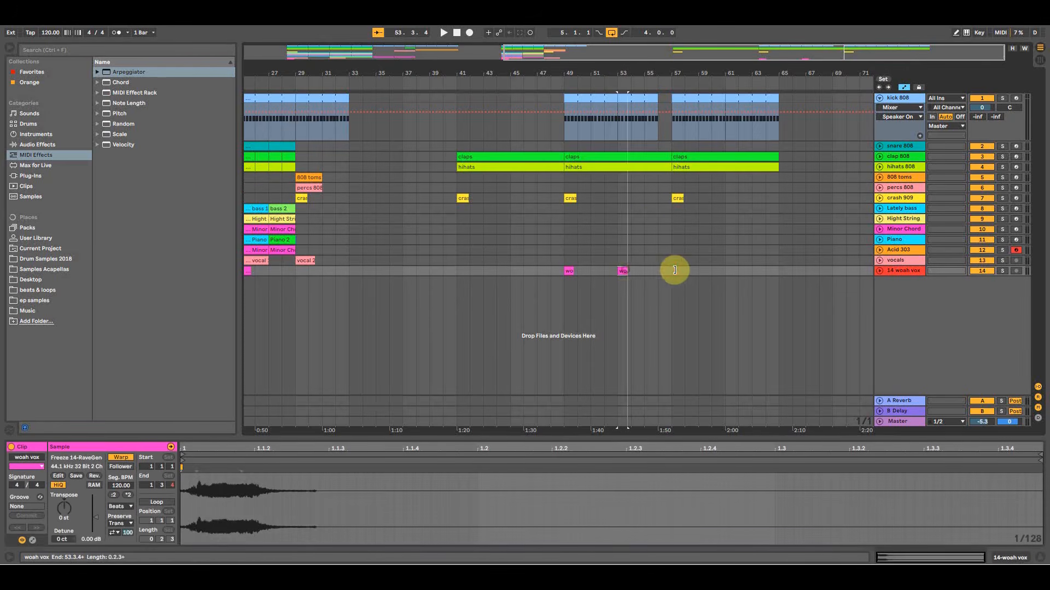
pyautogui.moveTo(621, 270); pyautogui.dragTo(681, 267)
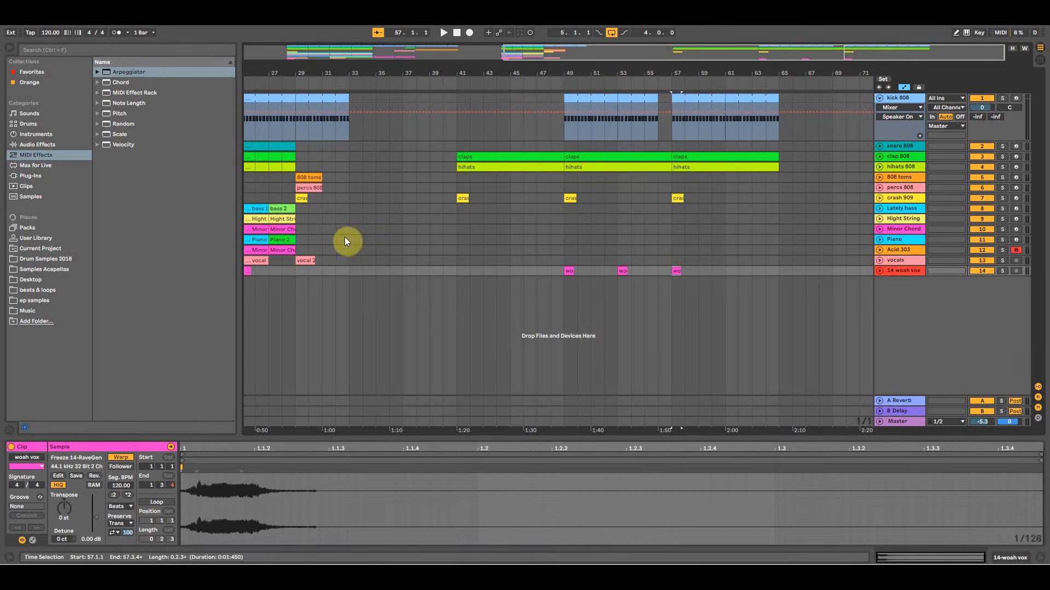
# Show the bass 2 clip's notes in an enlarged editor, solo Lately bass and play the clip from bar 27.
pyautogui.moveTo(345, 70); pyautogui.dragTo(520, 68)
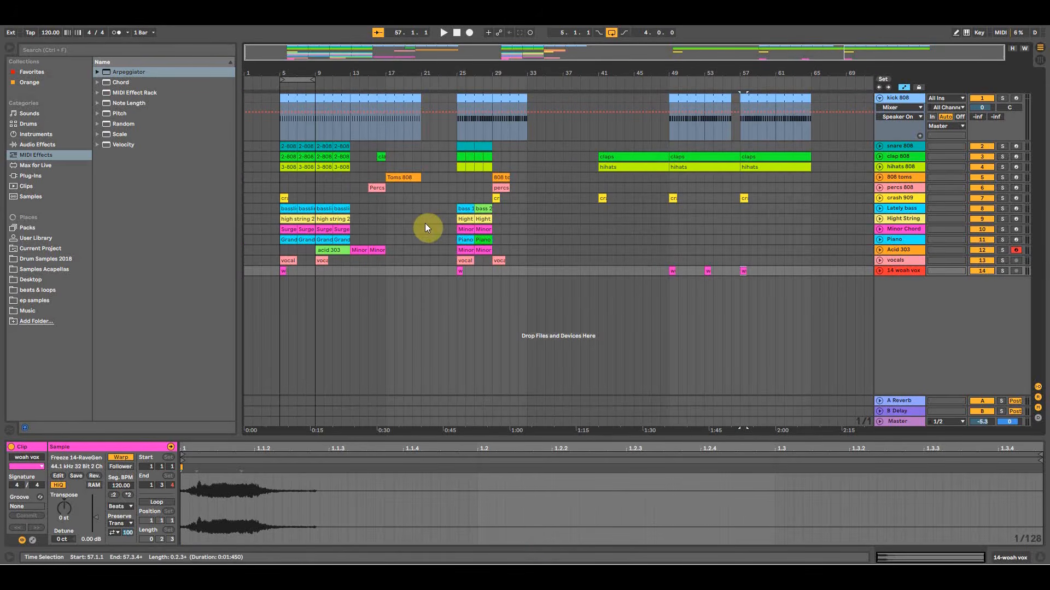
pyautogui.click(463, 211)
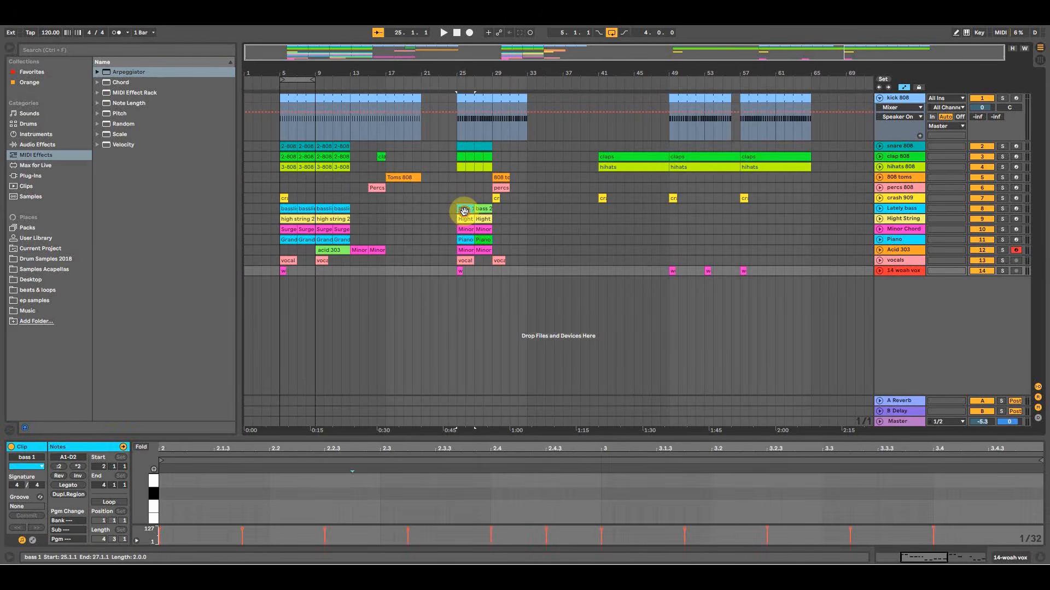
pyautogui.click(487, 209)
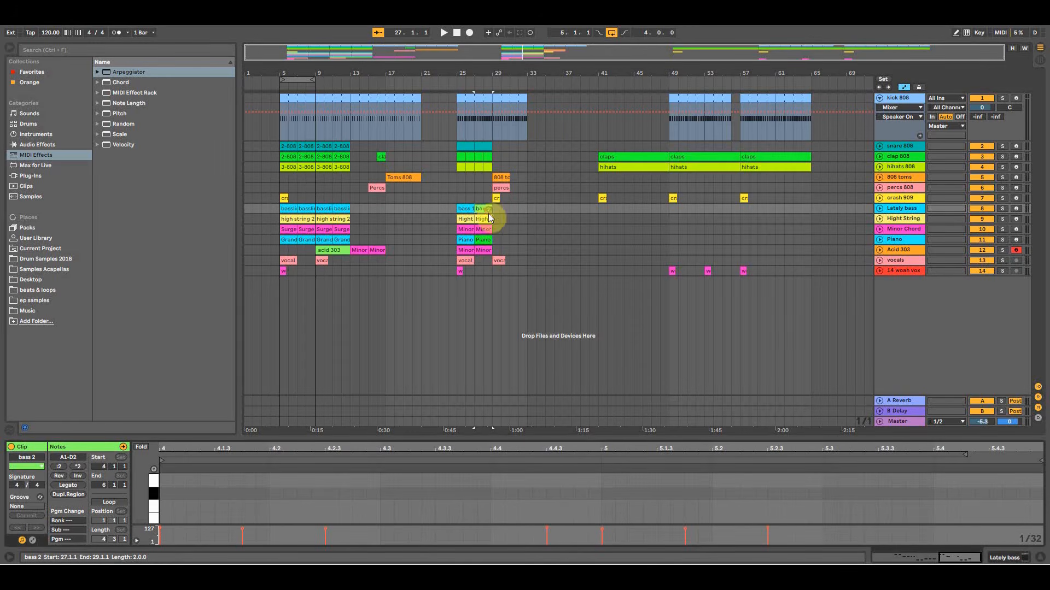
pyautogui.moveTo(539, 437); pyautogui.dragTo(537, 268)
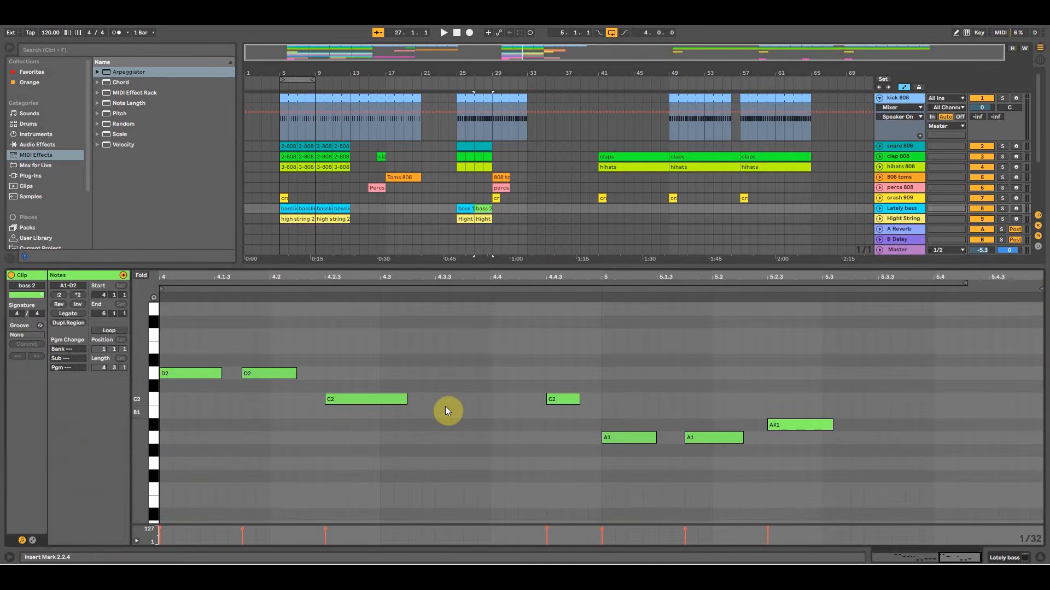
pyautogui.press('space')
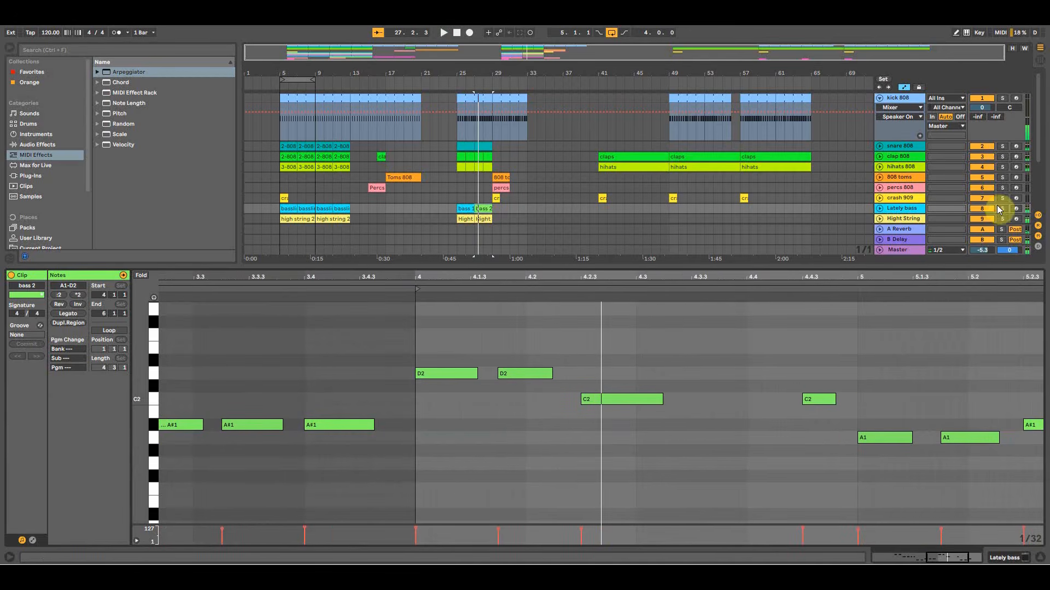
pyautogui.click(998, 207)
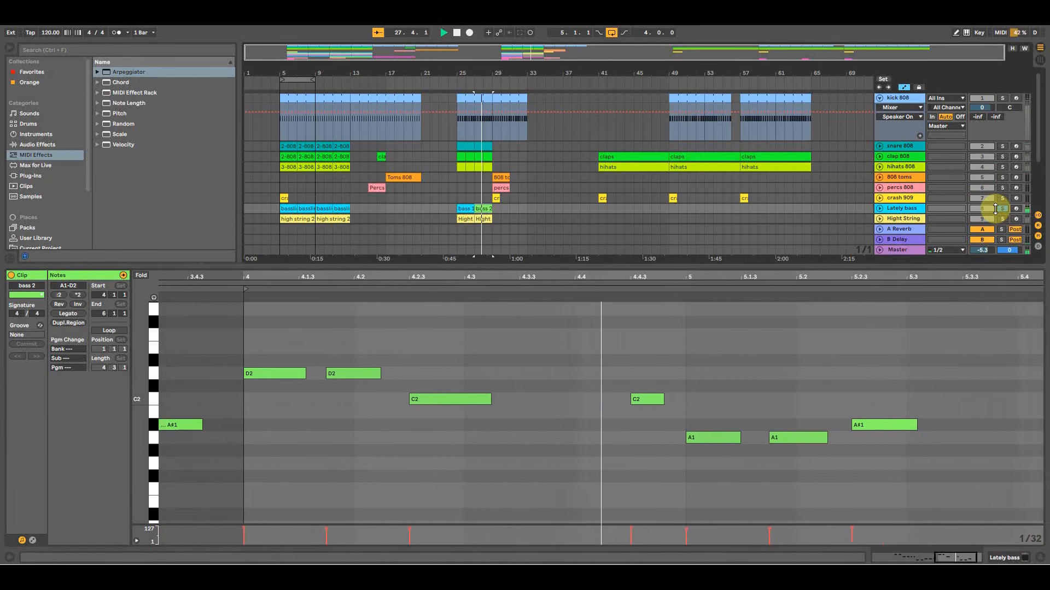
pyautogui.press('space')
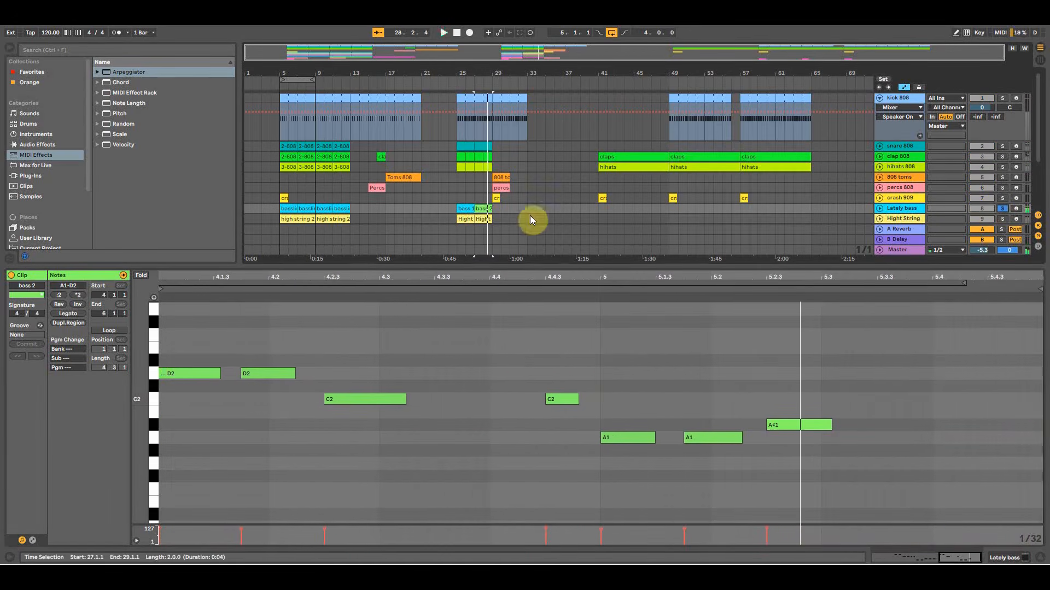
# Play the soloed bass 1 clip from bar 25 to compare it with bass 2.
pyautogui.click(456, 209)
pyautogui.press('space')
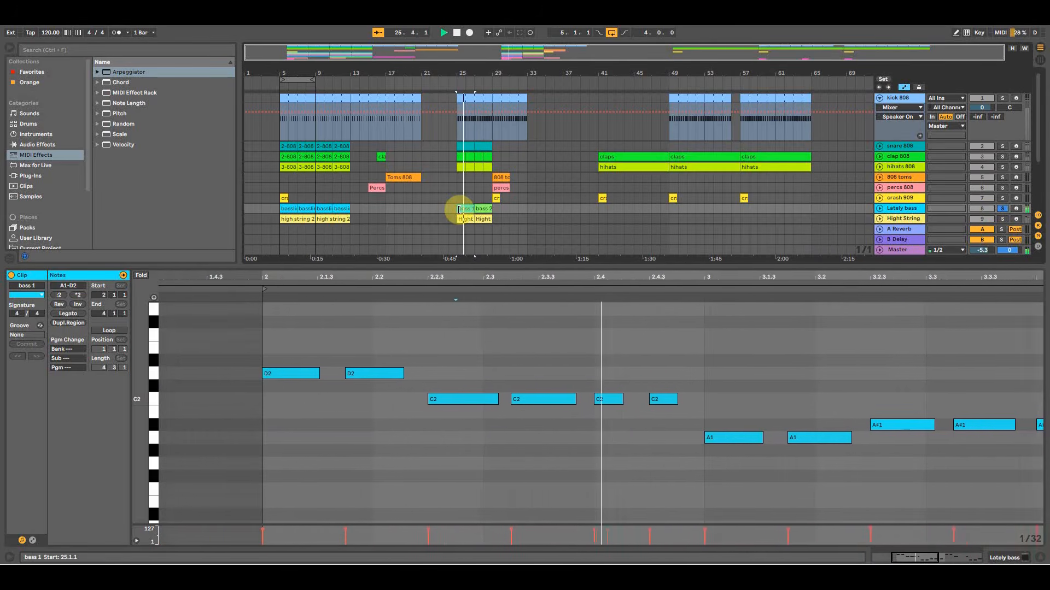
pyautogui.click(482, 208)
pyautogui.press('space')
# Copy the bass 2 clip to bar 57 and repeat it up to bar 65.
pyautogui.moveTo(482, 206); pyautogui.dragTo(753, 209)
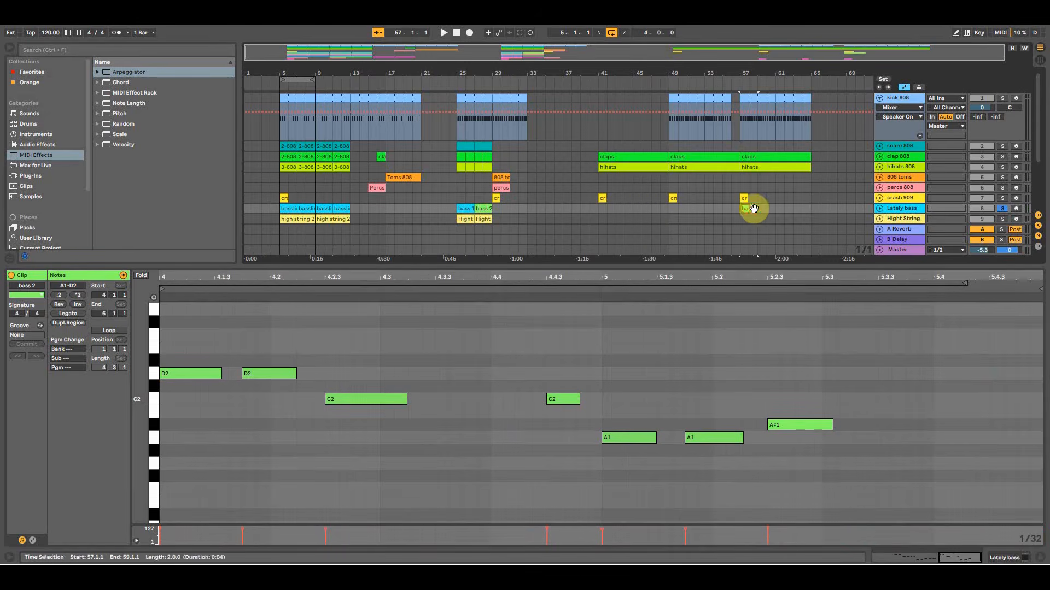
pyautogui.hotkey('ctrl', 'd')
pyautogui.hotkey('ctrl', 'd')
pyautogui.hotkey('ctrl', 'd')
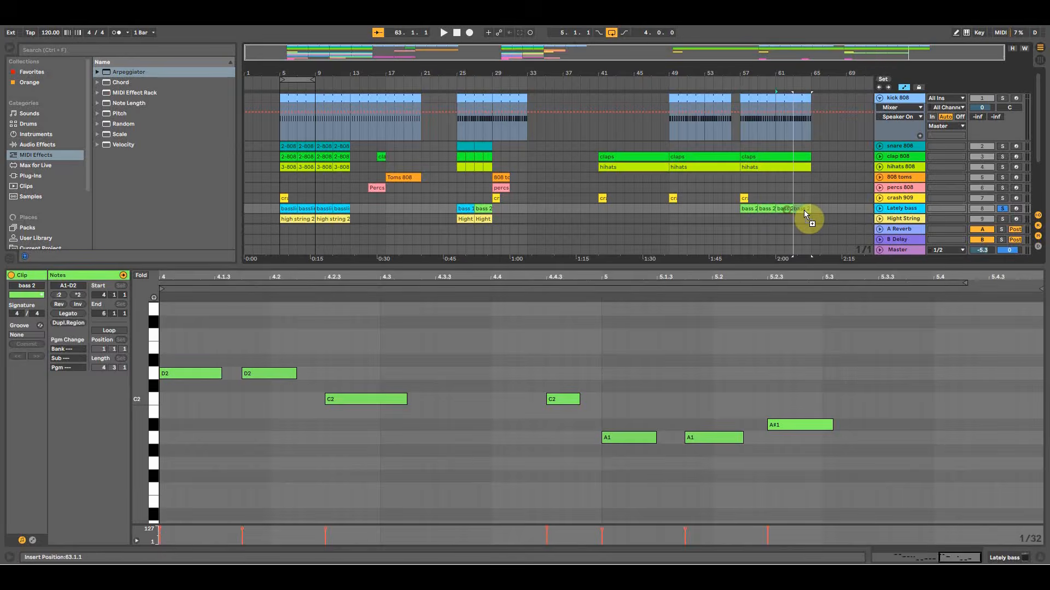
# Play the kick drop-out from bar 56 into bar 57 with the Lately bass solo switched off.
pyautogui.click(731, 208)
pyautogui.moveTo(726, 258); pyautogui.dragTo(603, 369)
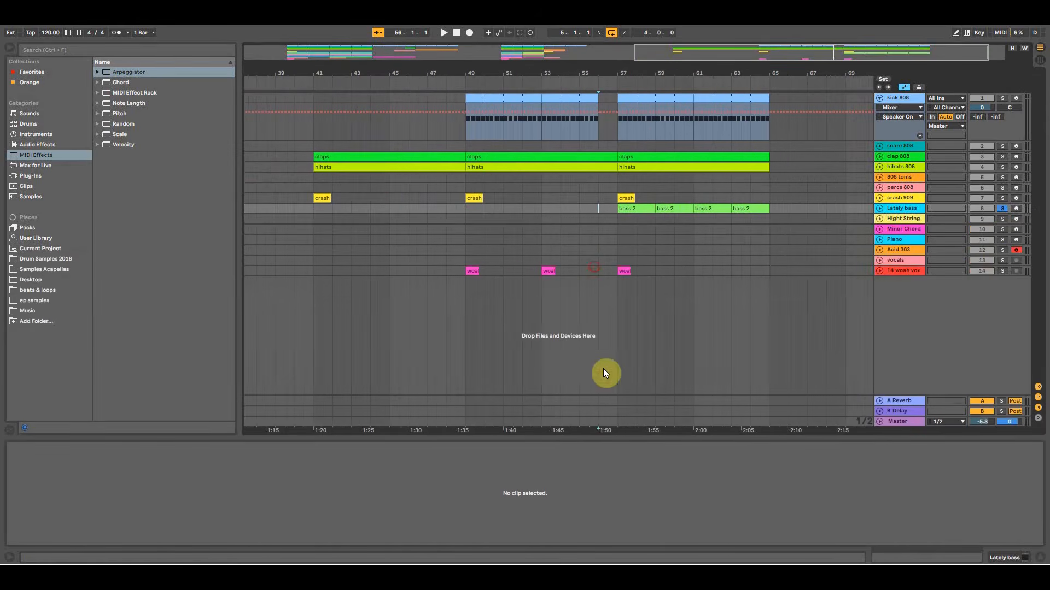
pyautogui.click(602, 231)
pyautogui.press('space')
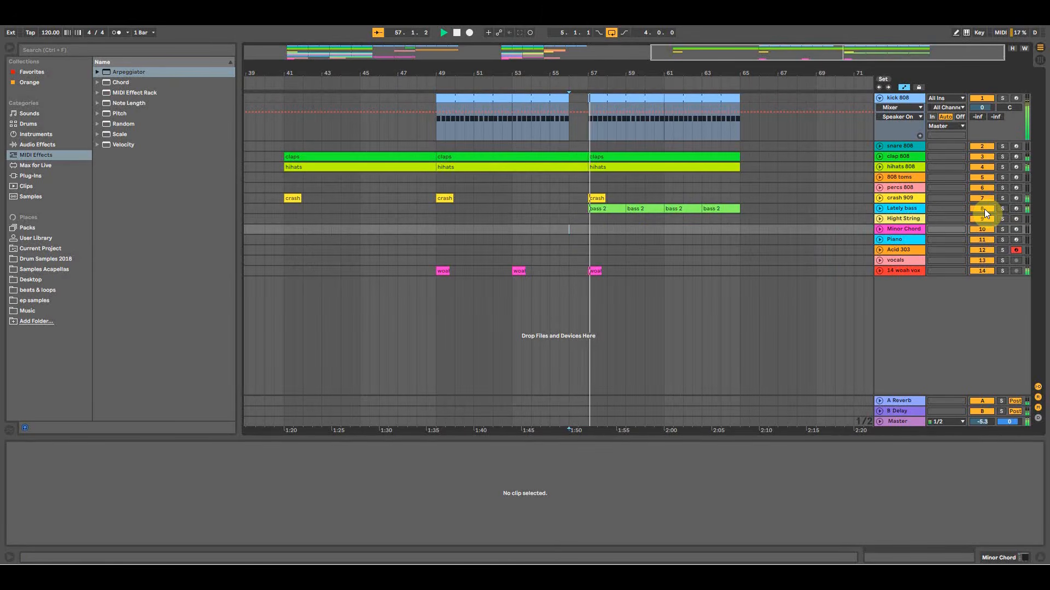
pyautogui.moveTo(663, 70); pyautogui.dragTo(726, 70)
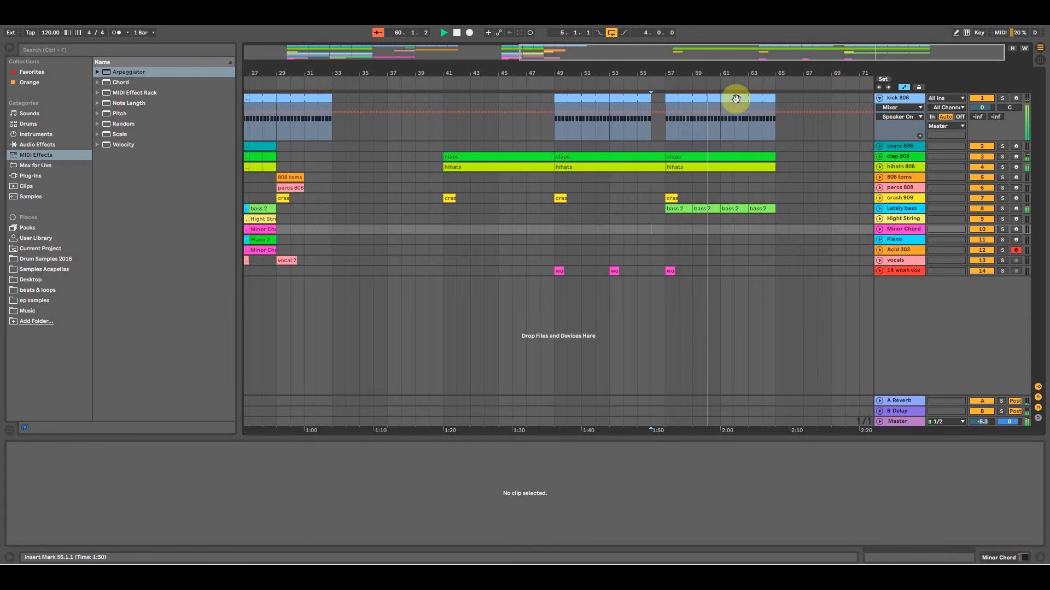
# Copy the woah vox clip from bar 57 to bar 61.
pyautogui.click(670, 271)
pyautogui.hotkey('ctrl', 'c')
pyautogui.click(727, 267)
pyautogui.hotkey('ctrl', 'v')
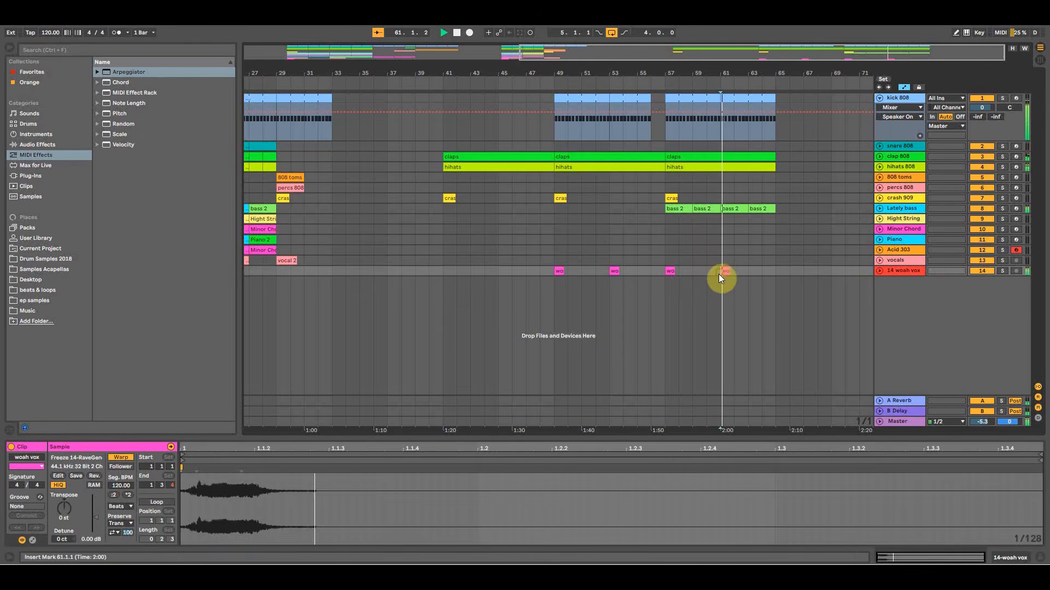
# Stop playback and repeat the kick, clap, hi-hat, crash and bass clips of bars 57 to 65 up to bar 73.
pyautogui.moveTo(757, 73); pyautogui.dragTo(717, 84)
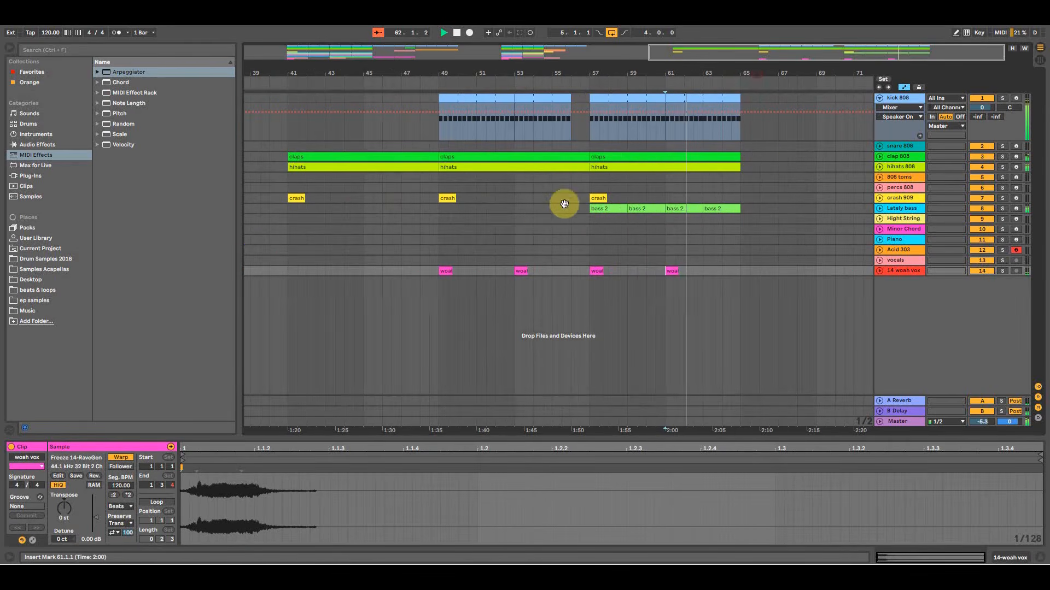
pyautogui.moveTo(631, 70); pyautogui.dragTo(745, 85)
pyautogui.click(734, 143)
pyautogui.press('space')
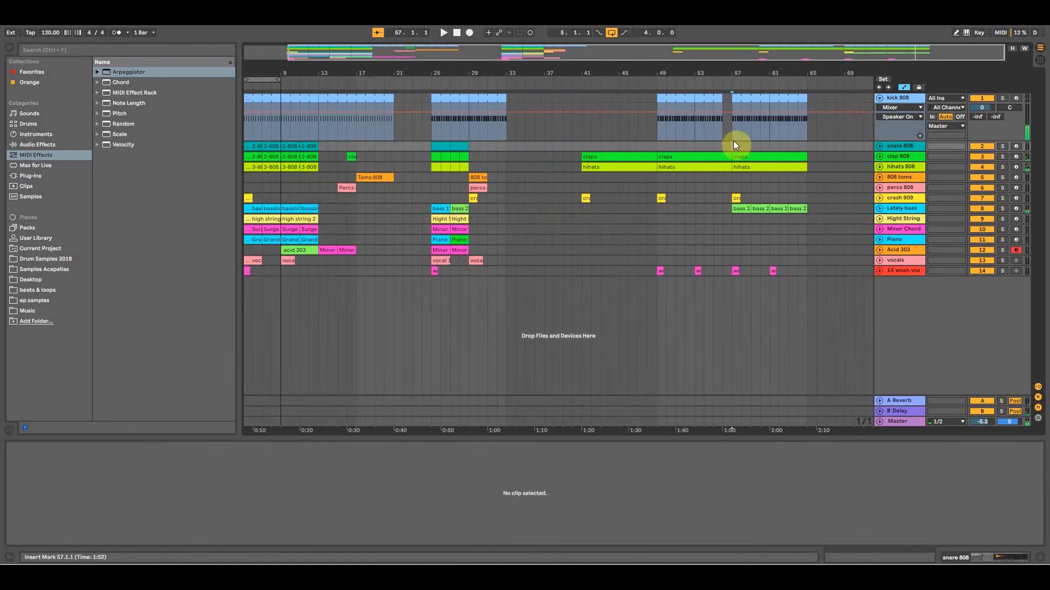
pyautogui.moveTo(733, 143); pyautogui.dragTo(841, 91)
pyautogui.doubleClick(769, 146)
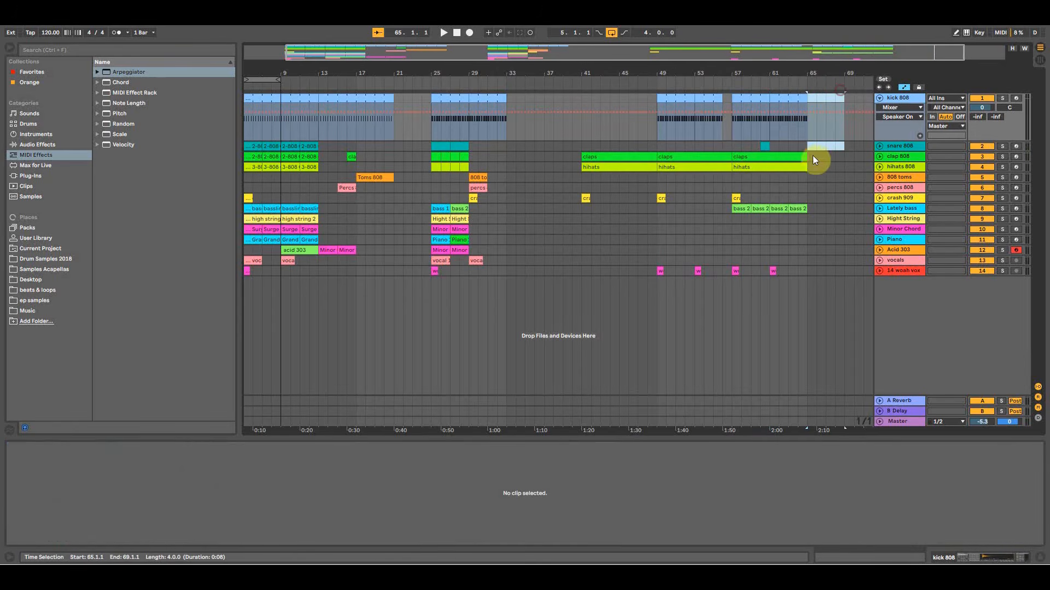
pyautogui.moveTo(809, 213); pyautogui.dragTo(733, 99)
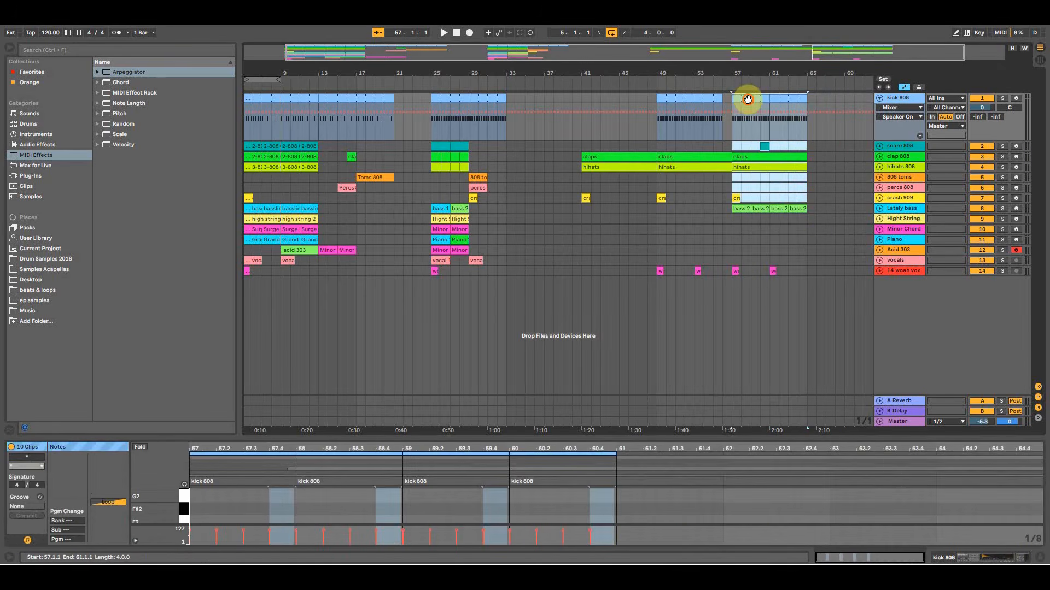
pyautogui.hotkey('ctrl', 'd')
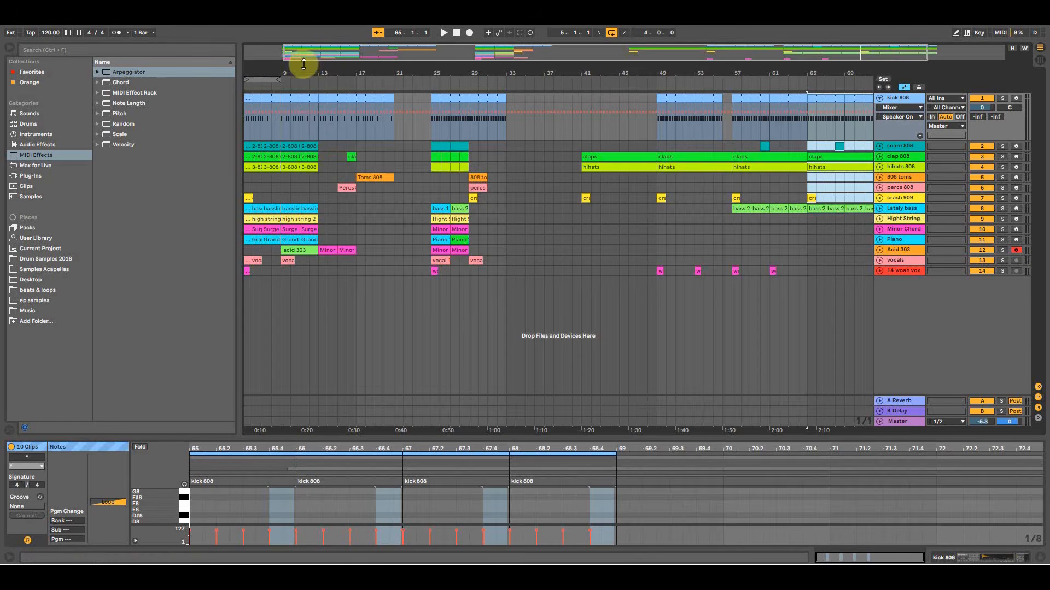
# Fill bars 65 to 73 of the snare 808 track with copies of the bar 5 snare clip and remove the stray clip at bar 60.
pyautogui.press('w')
pyautogui.moveTo(288, 144); pyautogui.dragTo(762, 145)
pyautogui.click(779, 146)
pyautogui.click(778, 147)
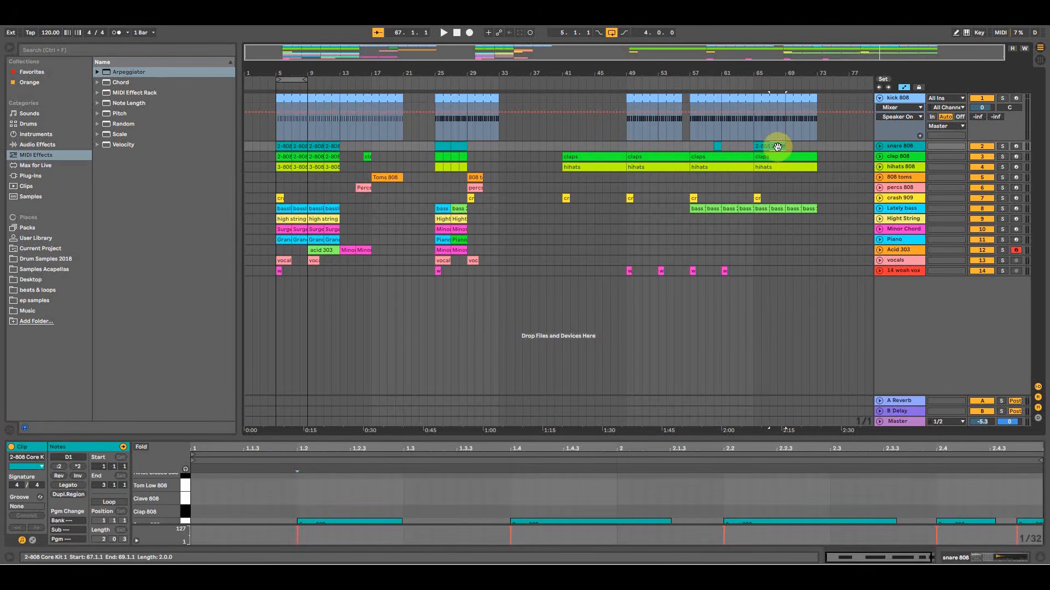
pyautogui.click(718, 145)
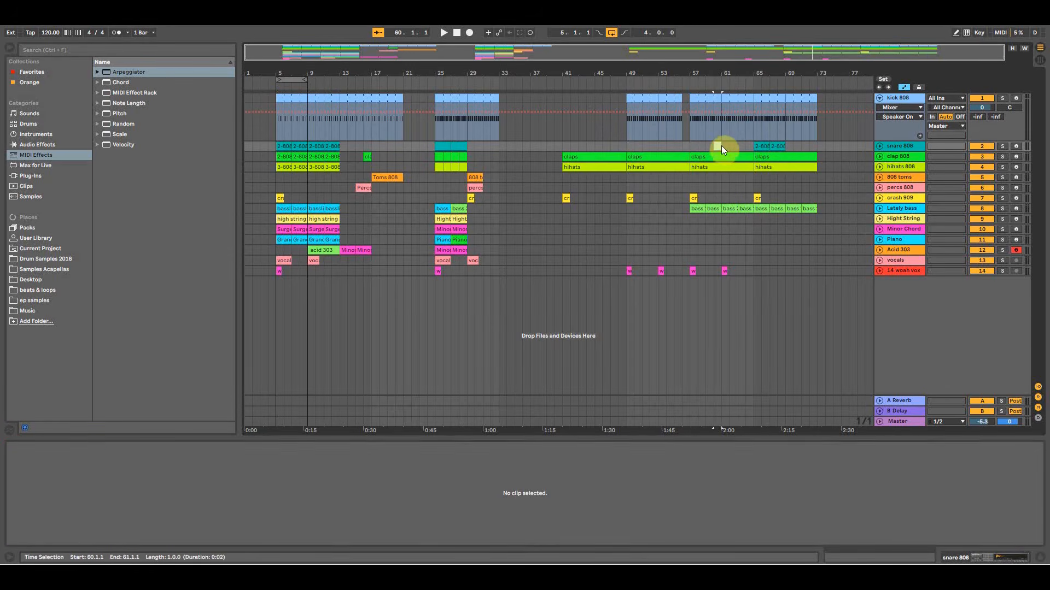
pyautogui.click(764, 147)
pyautogui.click(784, 146)
pyautogui.hotkey('ctrl', 'v')
pyautogui.click(798, 146)
pyautogui.hotkey('ctrl', 'v')
# Play the transition into bar 65 and copy the woah vox clip from bar 61 to bar 65.
pyautogui.click(742, 146)
pyautogui.press('space')
pyautogui.moveTo(724, 269); pyautogui.dragTo(757, 268)
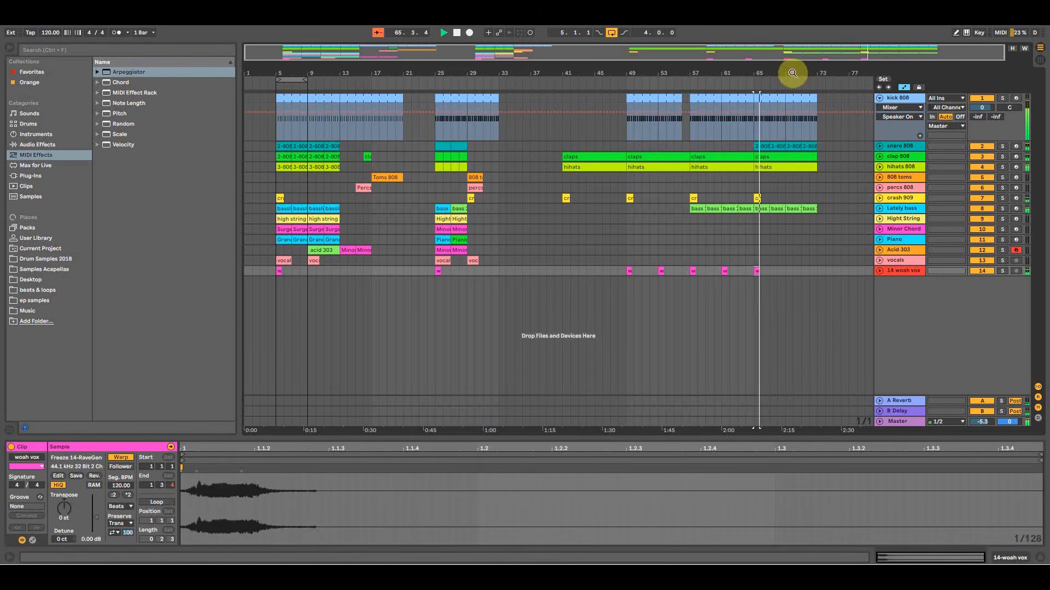
pyautogui.moveTo(792, 71)
pyautogui.mouseDown()
pyautogui.moveTo(792, 90)
pyautogui.moveTo(792, 70)
pyautogui.mouseUp()
pyautogui.press('space')
# Copy the Minor Chord clip from bar 25 to bar 65 and repeat it up to bar 73.
pyautogui.click(755, 189)
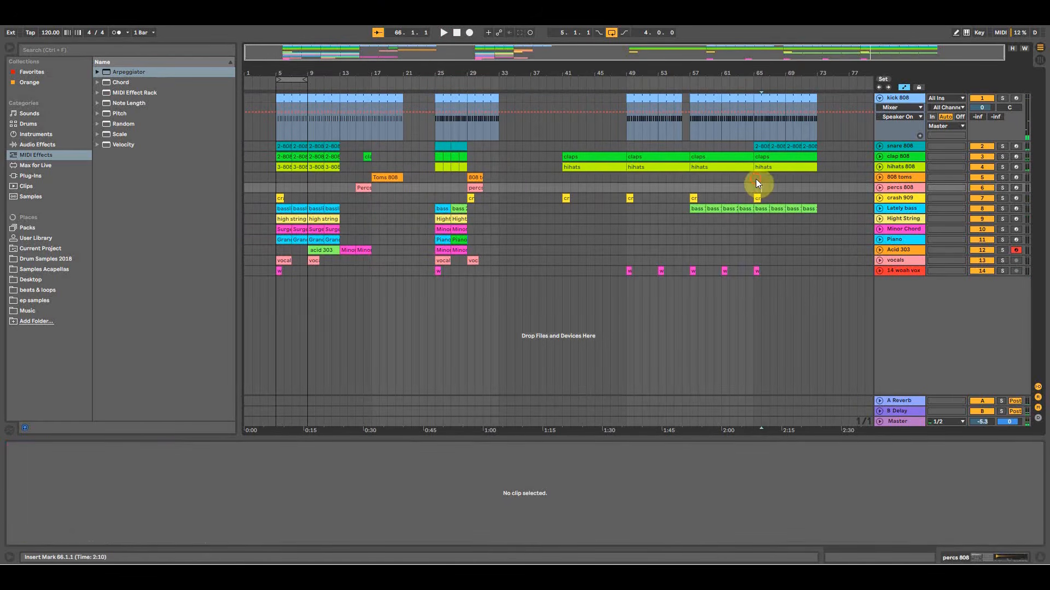
pyautogui.click(756, 179)
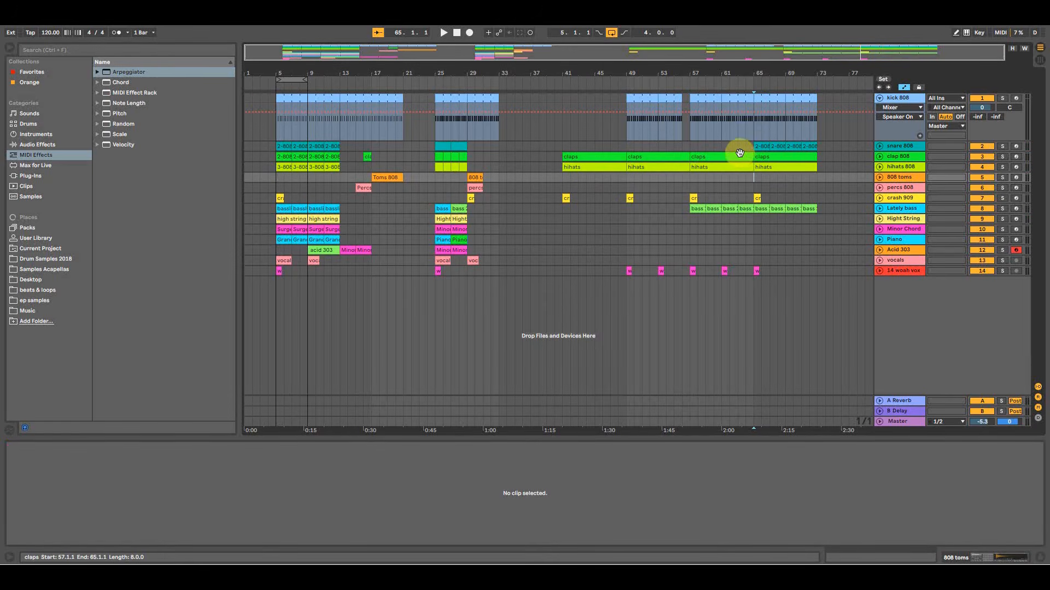
pyautogui.moveTo(445, 230); pyautogui.dragTo(780, 228)
pyautogui.hotkey('ctrl', 'd')
pyautogui.hotkey('ctrl', 'd')
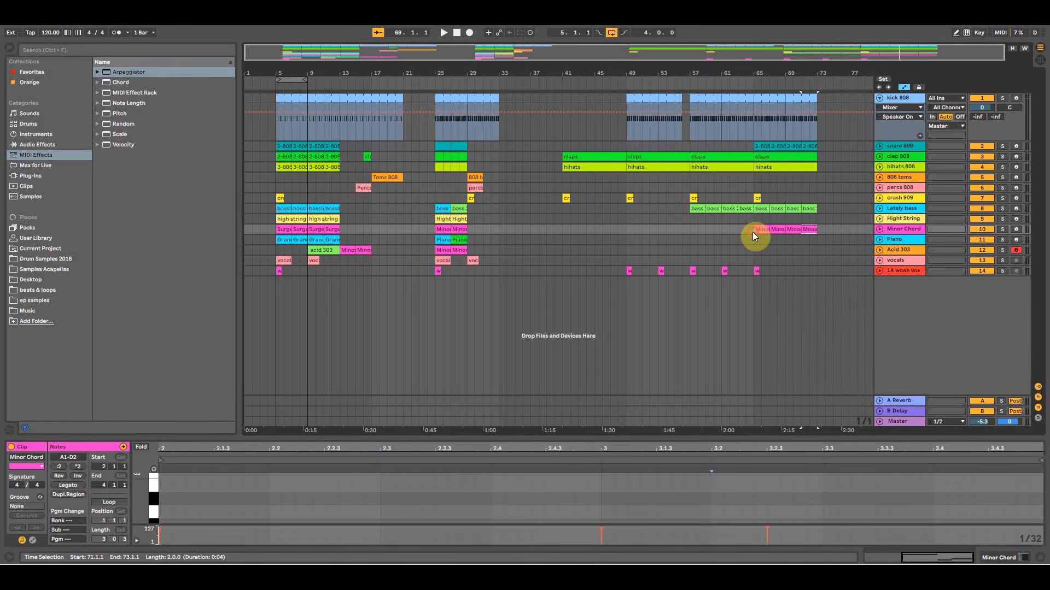
pyautogui.click(752, 231)
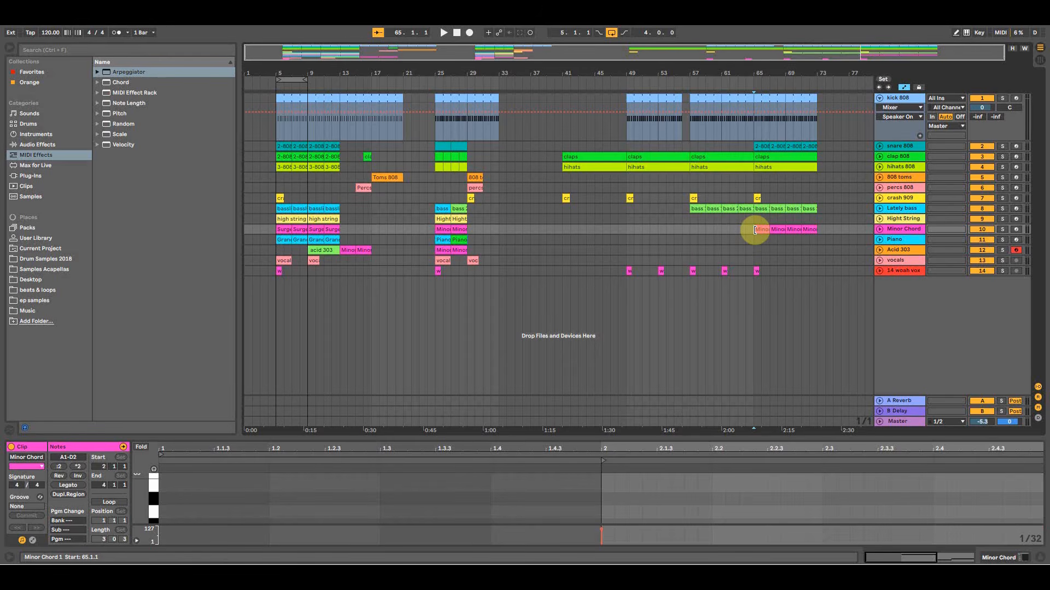
# Collapse the kick 808 track and play the arrangement from bar 41.
pyautogui.click(763, 99)
pyautogui.moveTo(855, 71); pyautogui.dragTo(865, 102)
pyautogui.click(881, 97)
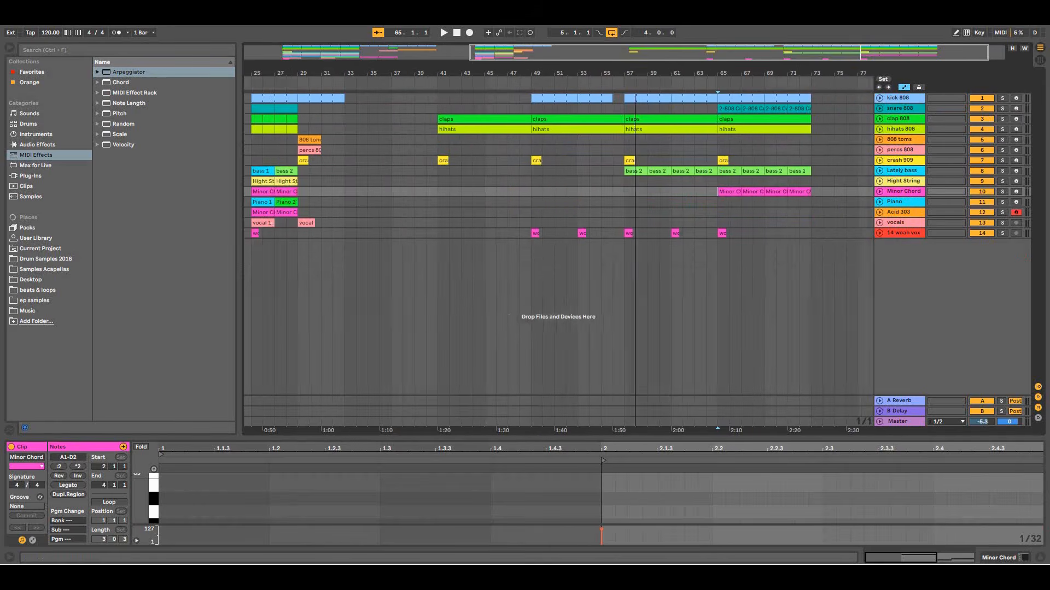
pyautogui.click(410, 120)
pyautogui.press('space')
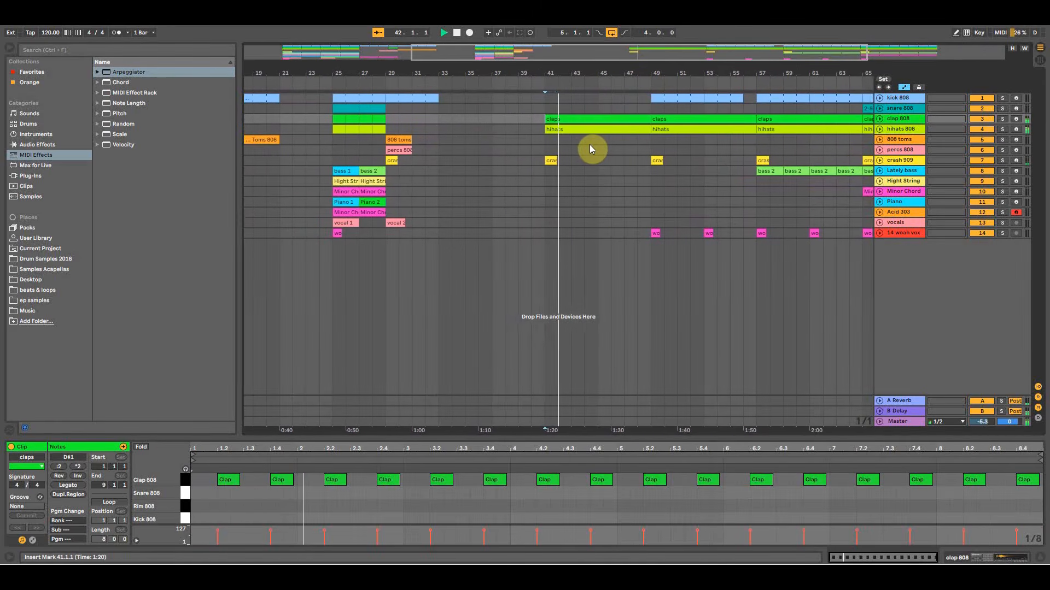
pyautogui.moveTo(603, 73); pyautogui.dragTo(573, 70)
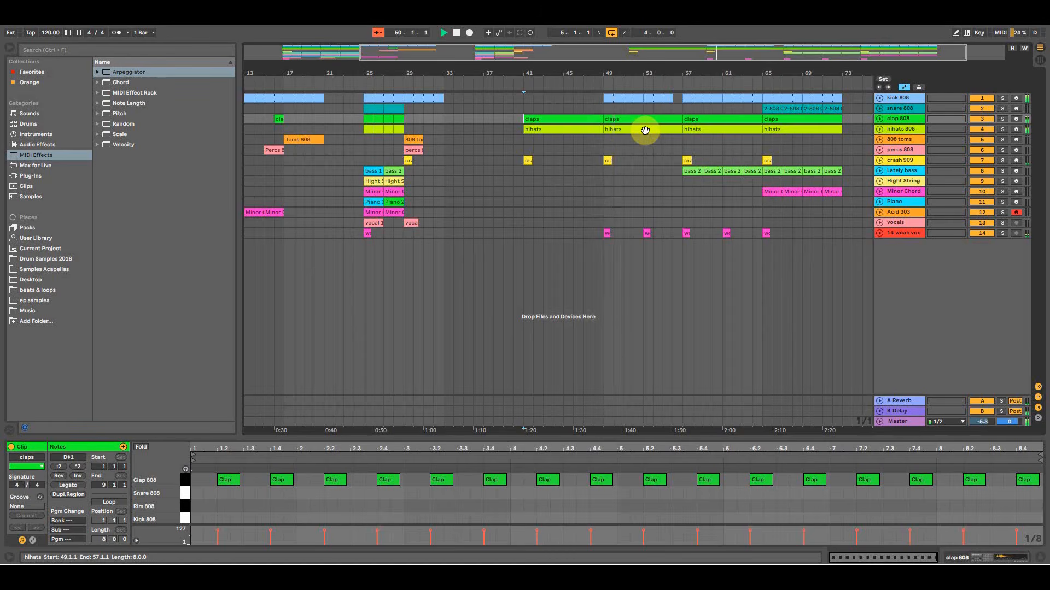
pyautogui.click(674, 158)
pyautogui.press('space')
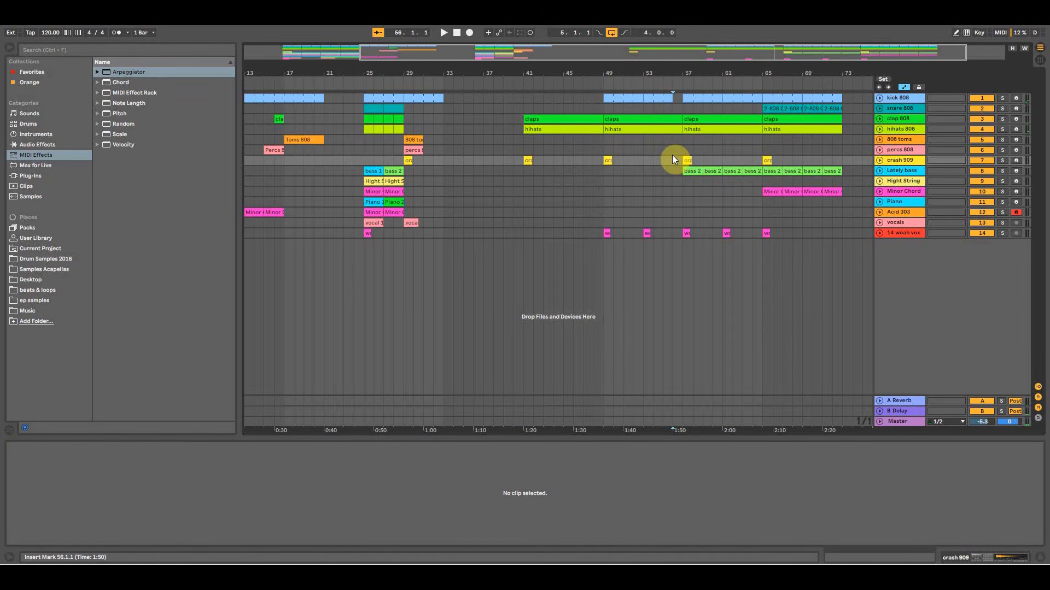
# Play the kick drop-out and bass section from bar 55, and the Minor Chord entry from bar 65.
pyautogui.click(663, 159)
pyautogui.press('space')
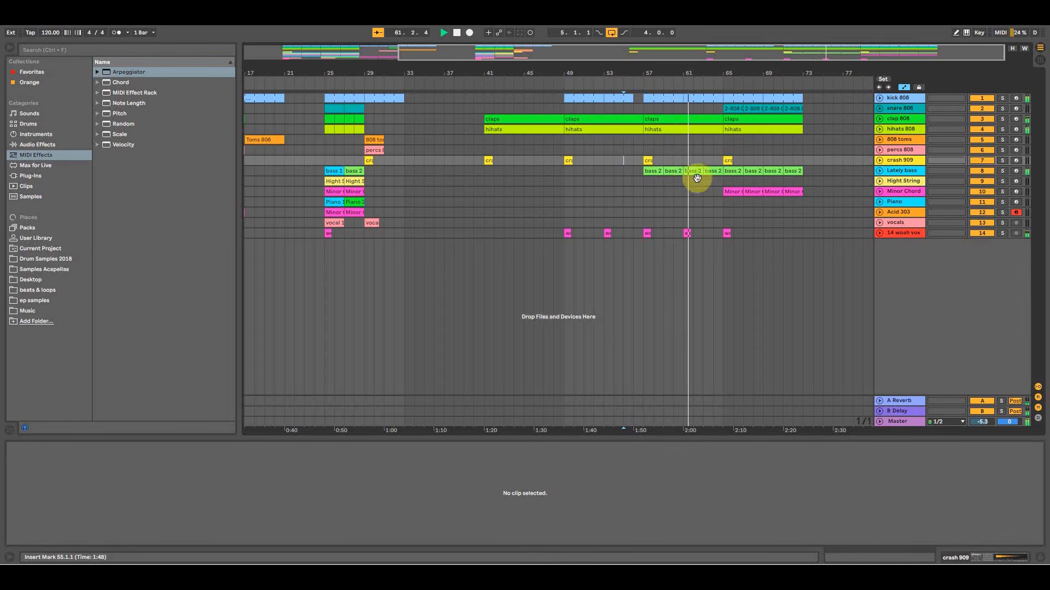
pyautogui.click(721, 193)
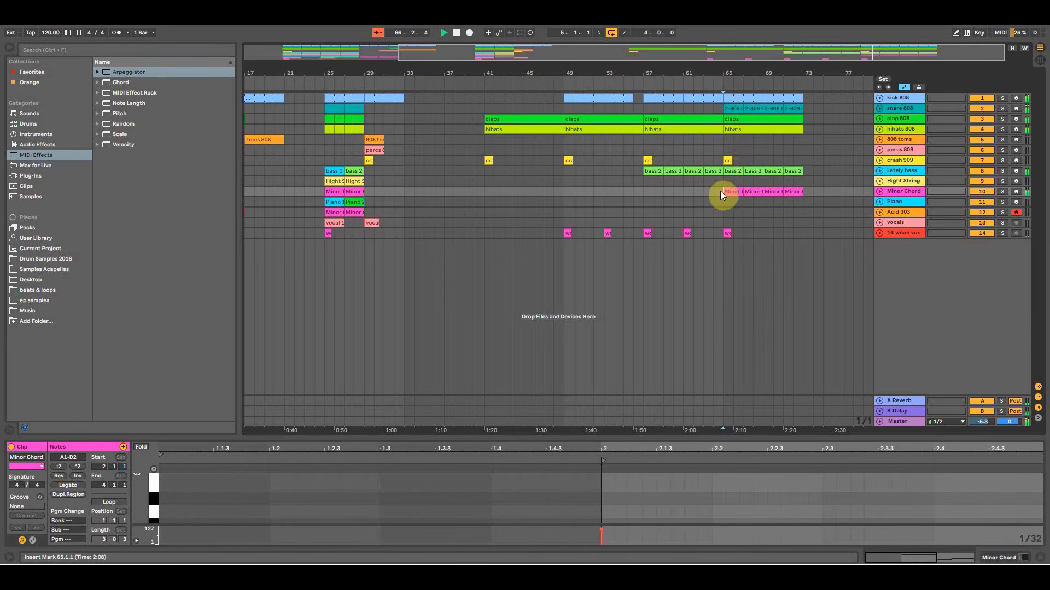
pyautogui.press('space')
# Open the Surge synth on the Minor Chord track and play the chord soloed from bar 65.
pyautogui.click(730, 191)
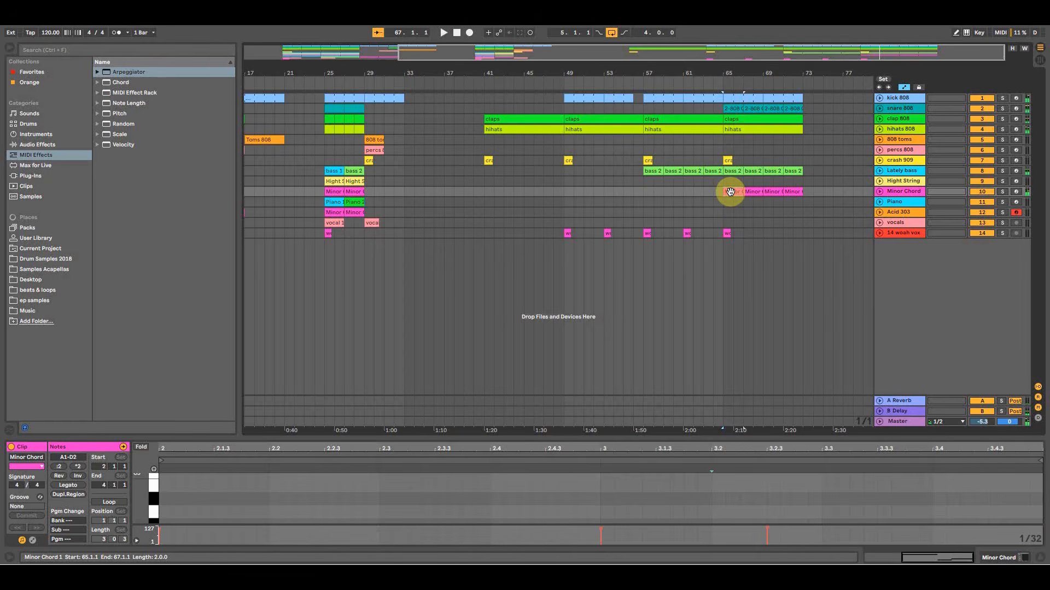
pyautogui.click(995, 560)
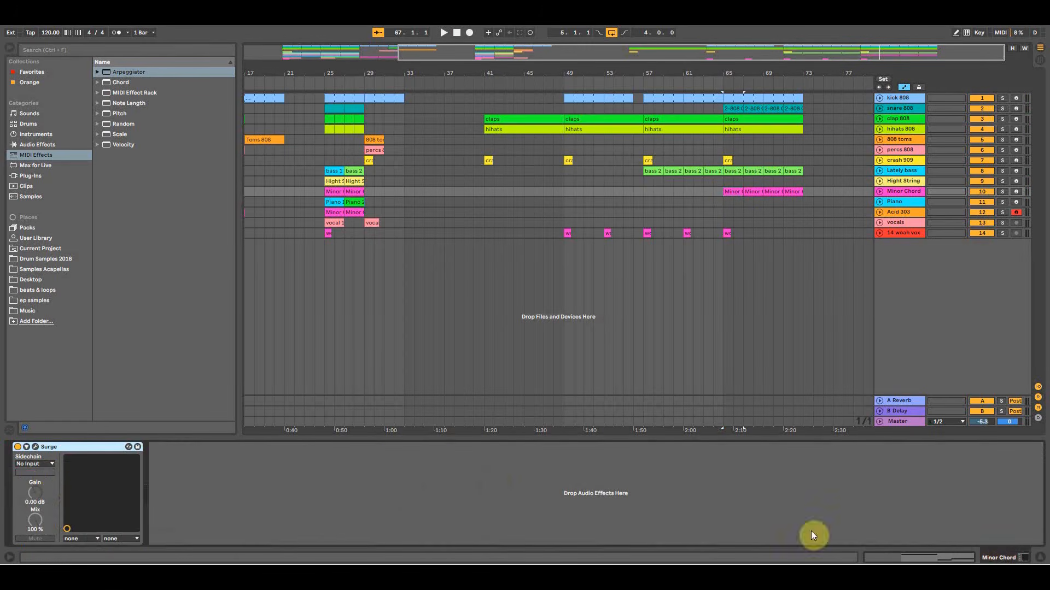
pyautogui.click(35, 447)
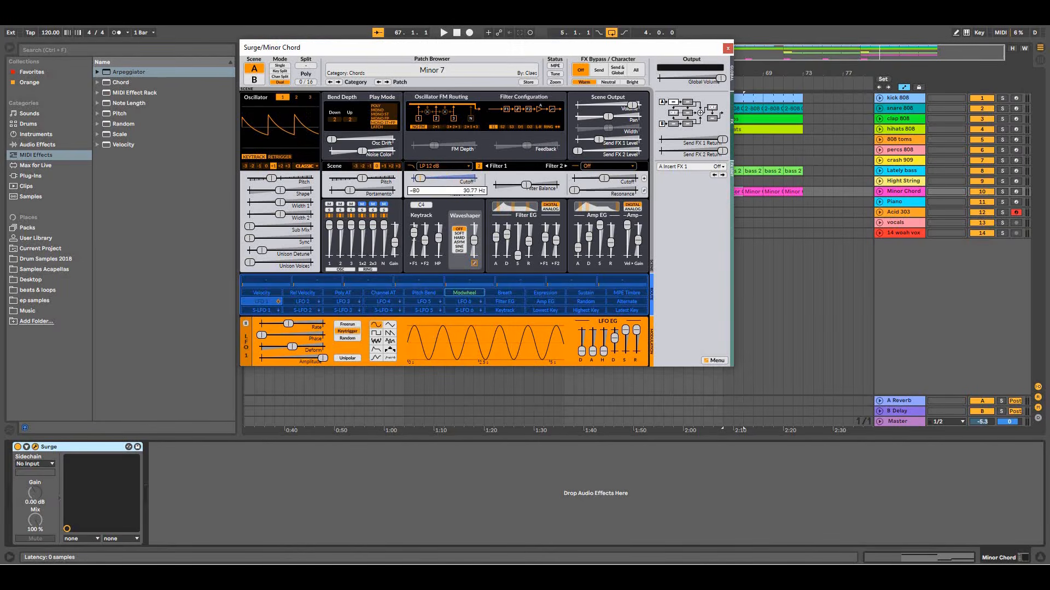
pyautogui.click(1002, 191)
pyautogui.press('space')
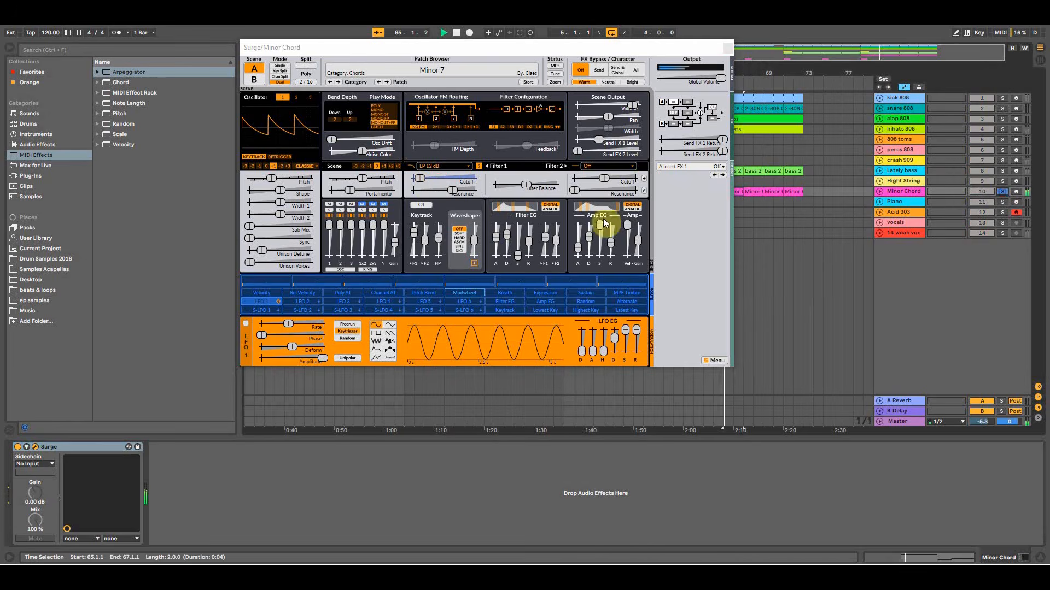
# Raise Surge's Filter 1 cutoff while auditioning the soloed chord, and close the synth window.
pyautogui.moveTo(419, 179); pyautogui.dragTo(425, 178)
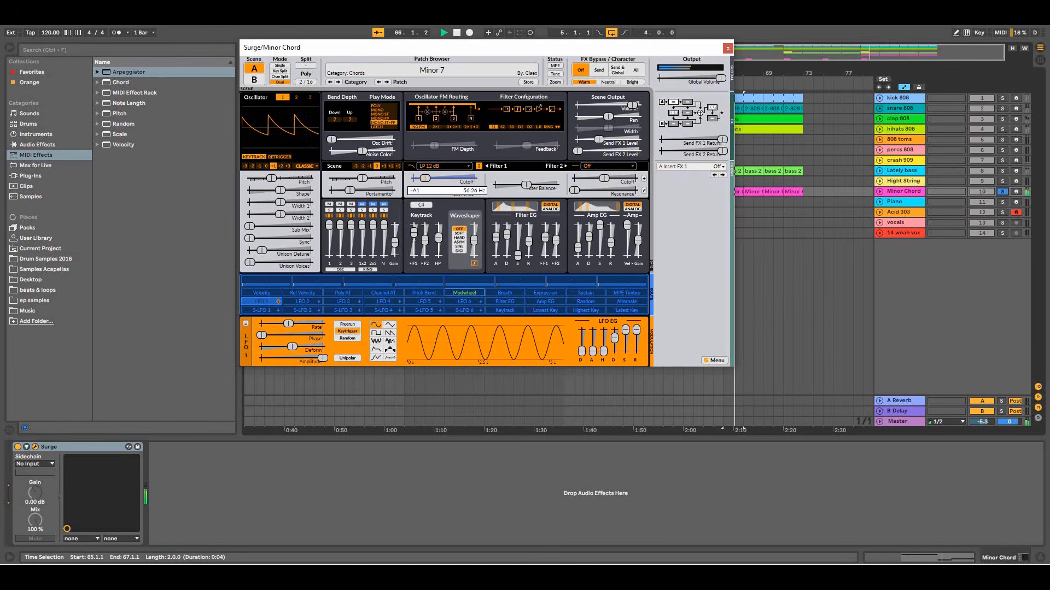
pyautogui.moveTo(424, 179); pyautogui.dragTo(467, 182)
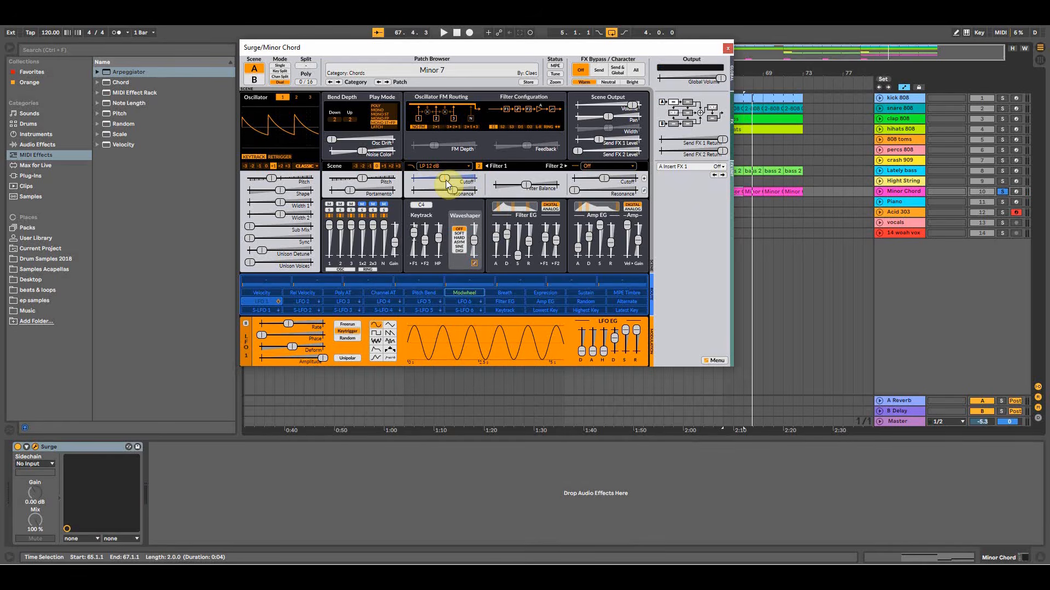
pyautogui.press('space')
pyautogui.moveTo(446, 181)
pyautogui.mouseDown()
pyautogui.moveTo(462, 180)
pyautogui.moveTo(445, 181)
pyautogui.mouseUp()
pyautogui.press('space')
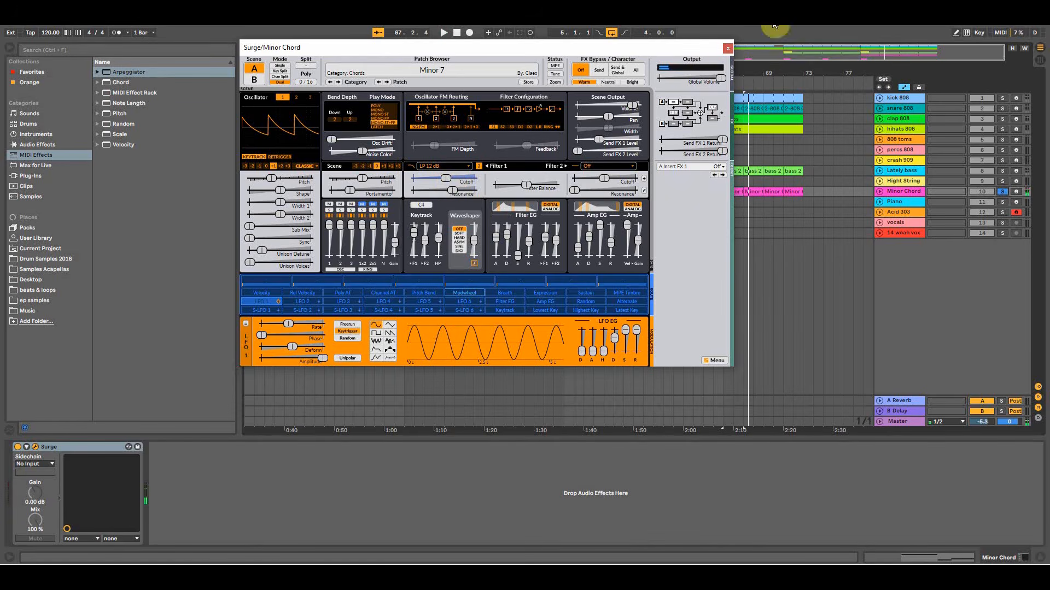
pyautogui.click(727, 48)
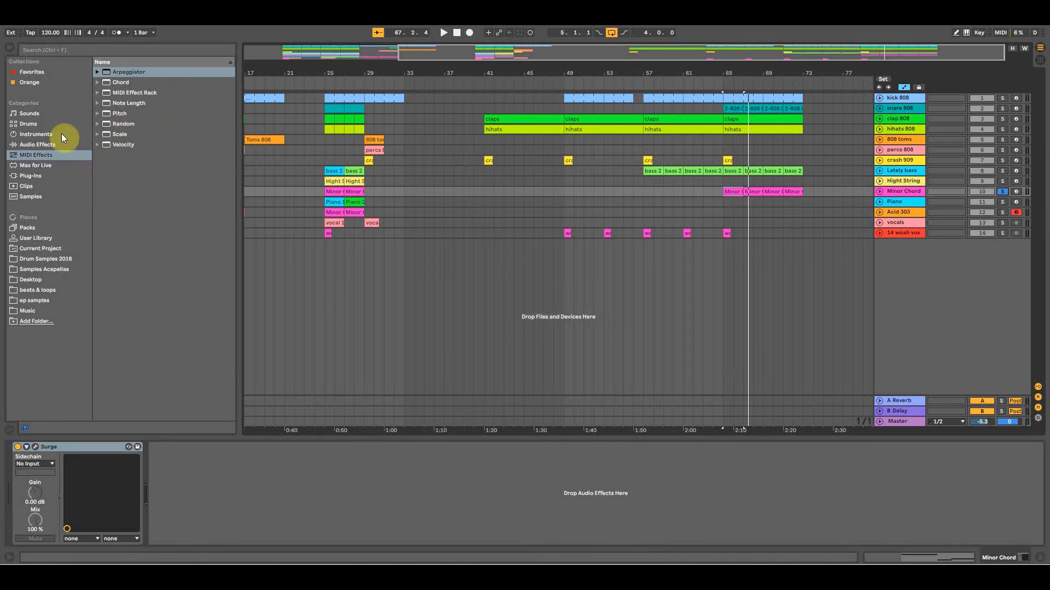
# Add an Auto Filter after Surge on the Minor Chord track and place the insert marker at bar 65.
pyautogui.click(39, 145)
pyautogui.moveTo(116, 94); pyautogui.dragTo(223, 465)
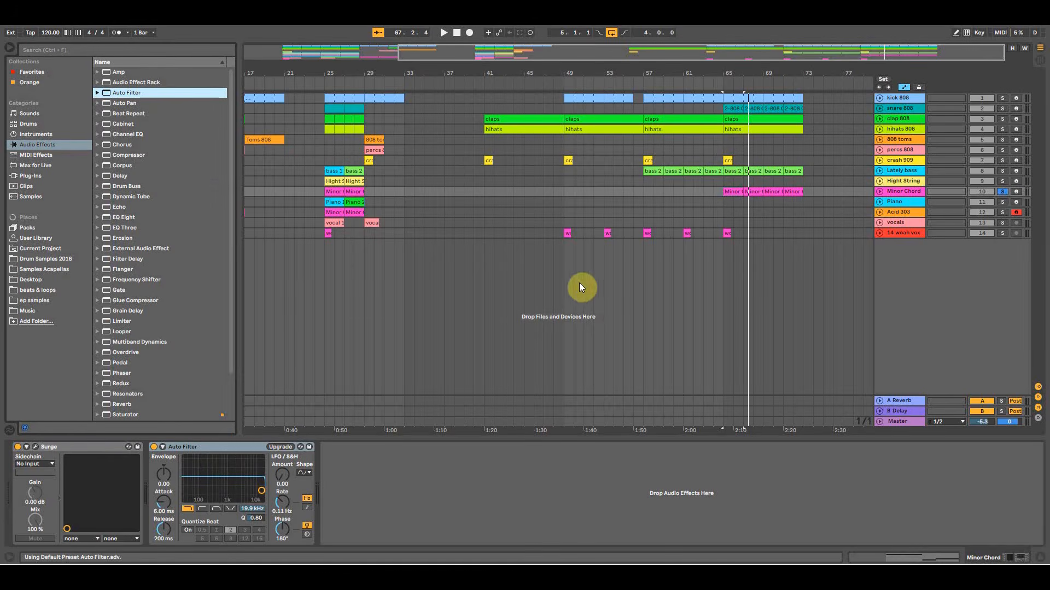
pyautogui.click(722, 195)
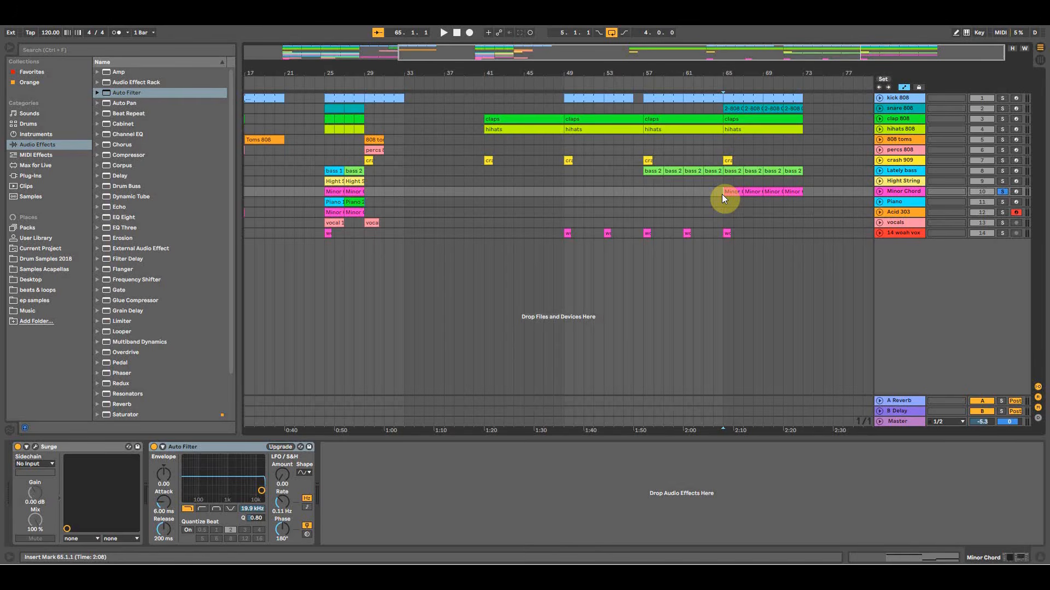
# Expand the Minor Chord track and show the automation of the Auto Filter's Frequency parameter.
pyautogui.click(880, 193)
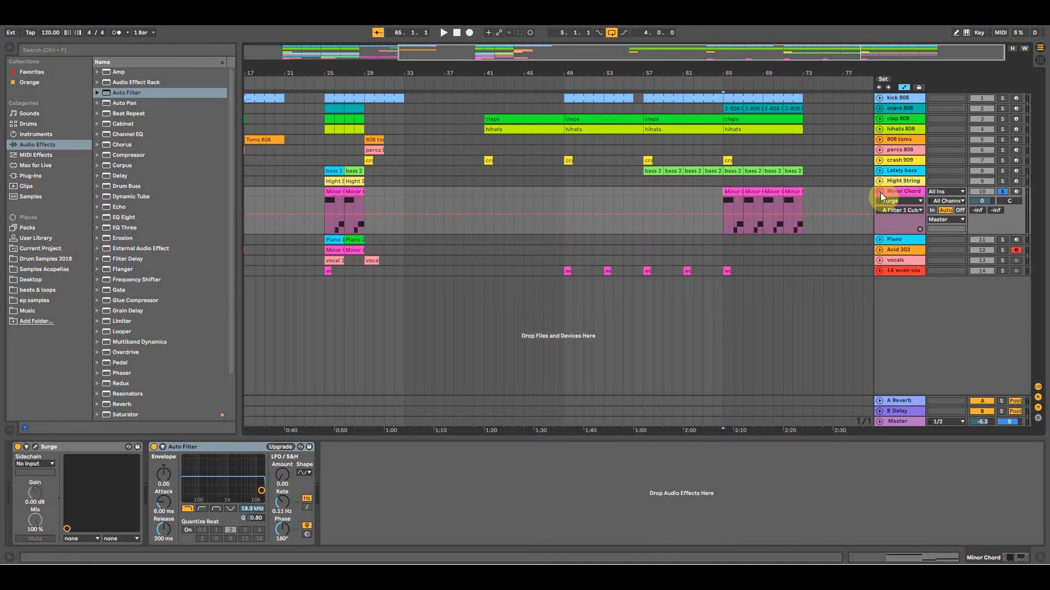
pyautogui.click(906, 88)
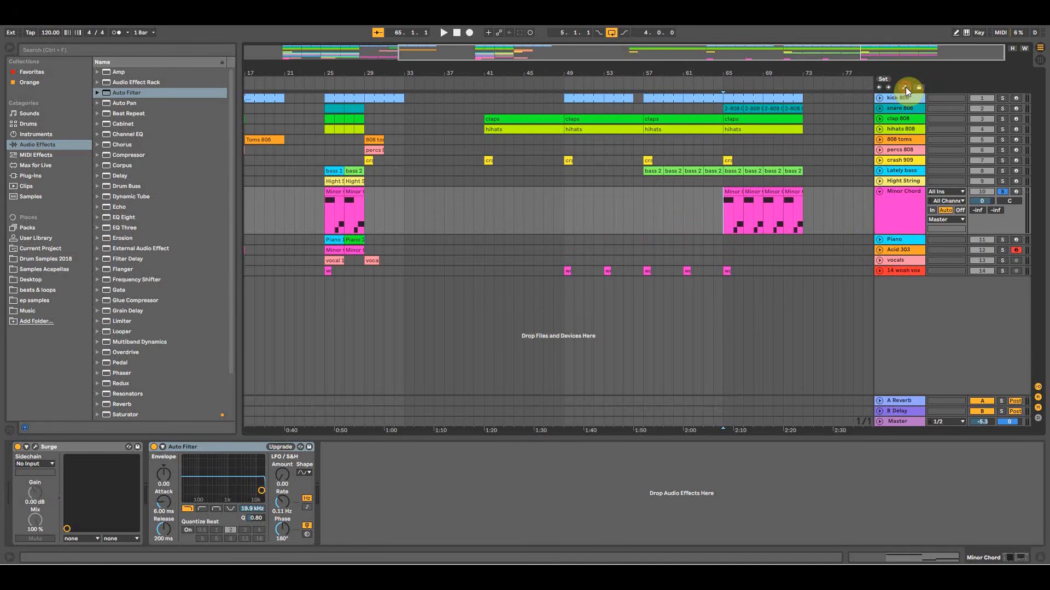
pyautogui.click(905, 88)
pyautogui.click(888, 200)
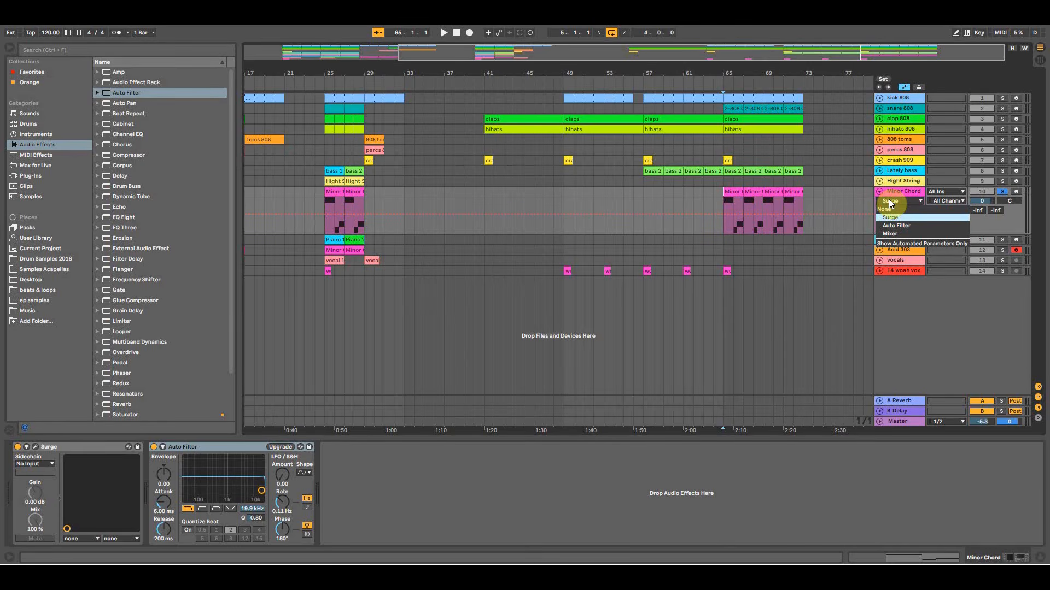
pyautogui.click(895, 226)
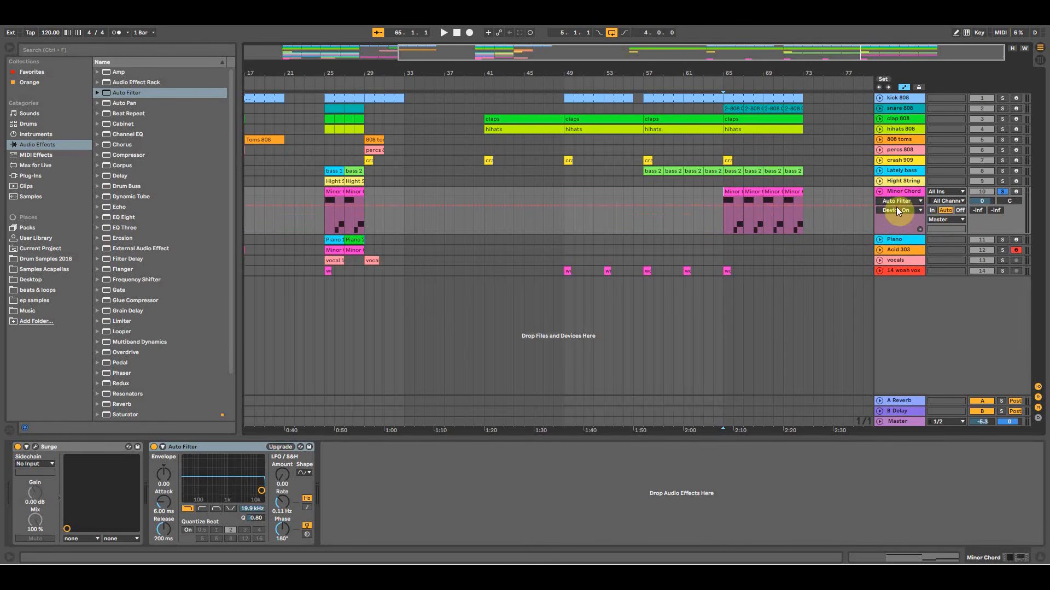
pyautogui.click(899, 212)
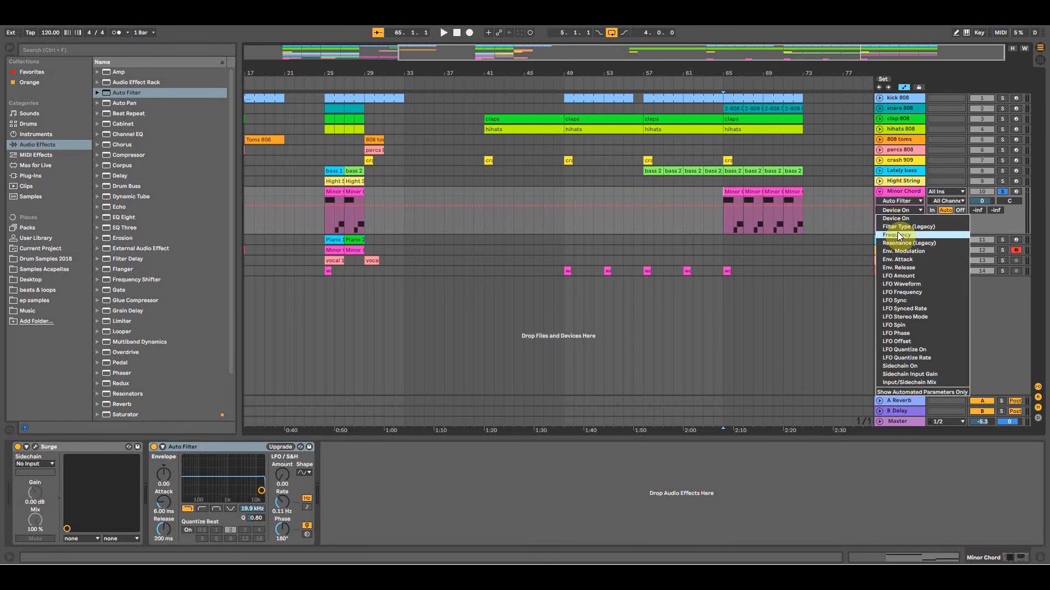
pyautogui.click(897, 232)
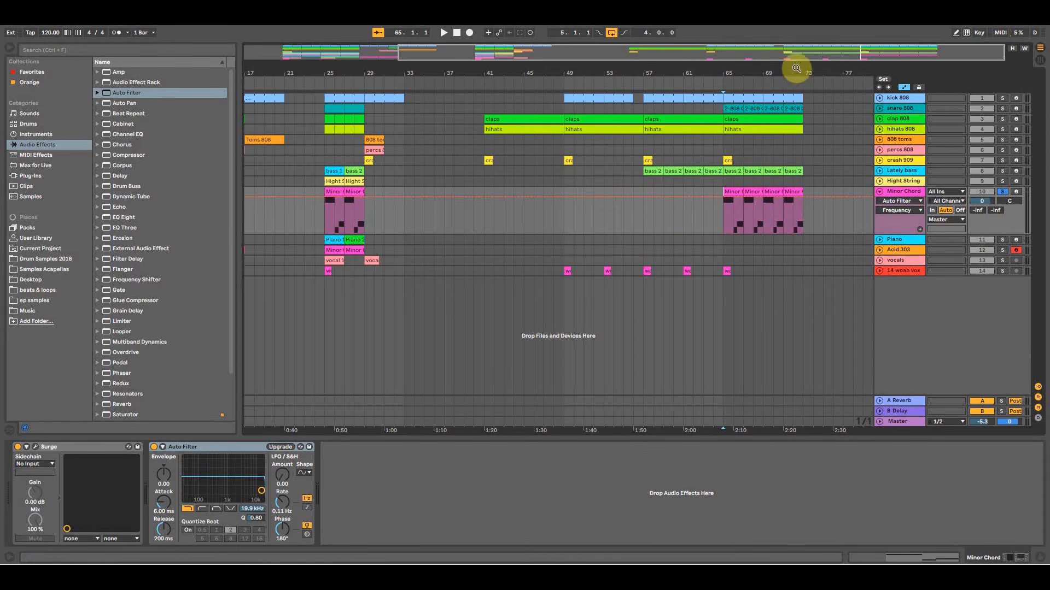
# Repeat the drum, bass and Minor Chord clips of bars 65 to 73 from bar 73 and copy the woah vox clip to bars 69 and 73.
pyautogui.moveTo(805, 226); pyautogui.dragTo(815, 100)
pyautogui.moveTo(727, 269); pyautogui.dragTo(805, 270)
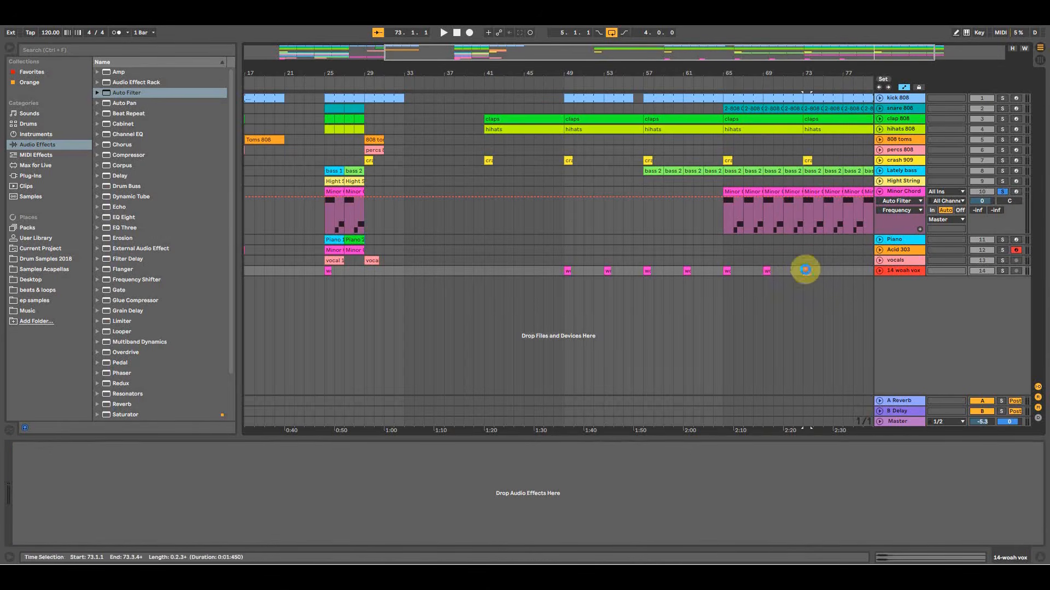
# Copy the woah vox clip from bar 73 to bar 77.
pyautogui.moveTo(830, 72); pyautogui.dragTo(706, 88)
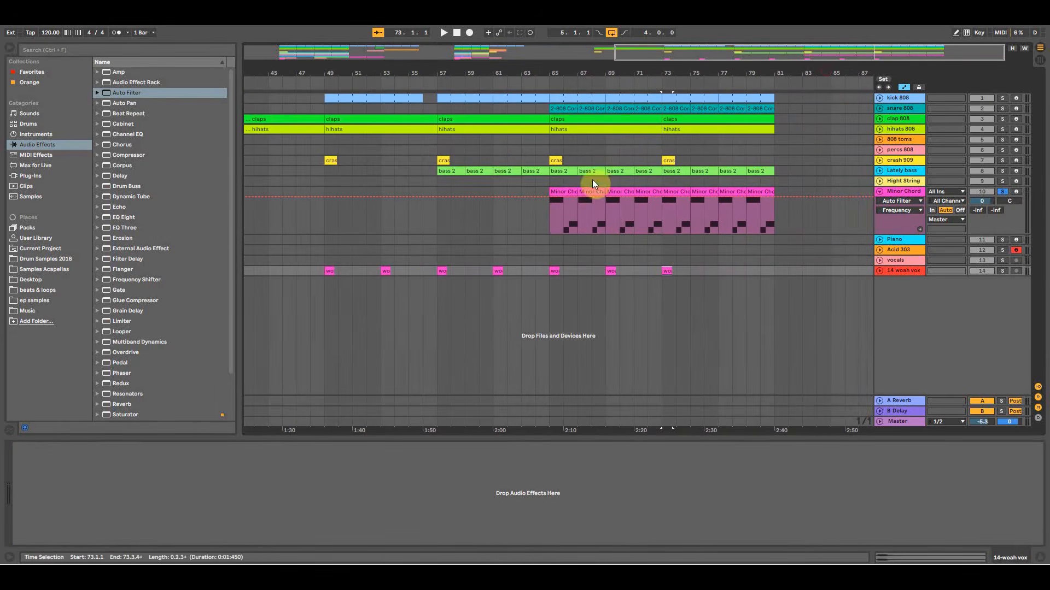
pyautogui.moveTo(666, 270); pyautogui.dragTo(720, 269)
# Add breakpoints to the Minor Chord's Auto Filter Frequency automation so it drops from 19.9 kHz at bar 62 to 834 Hz at bar 64.
pyautogui.click(570, 190)
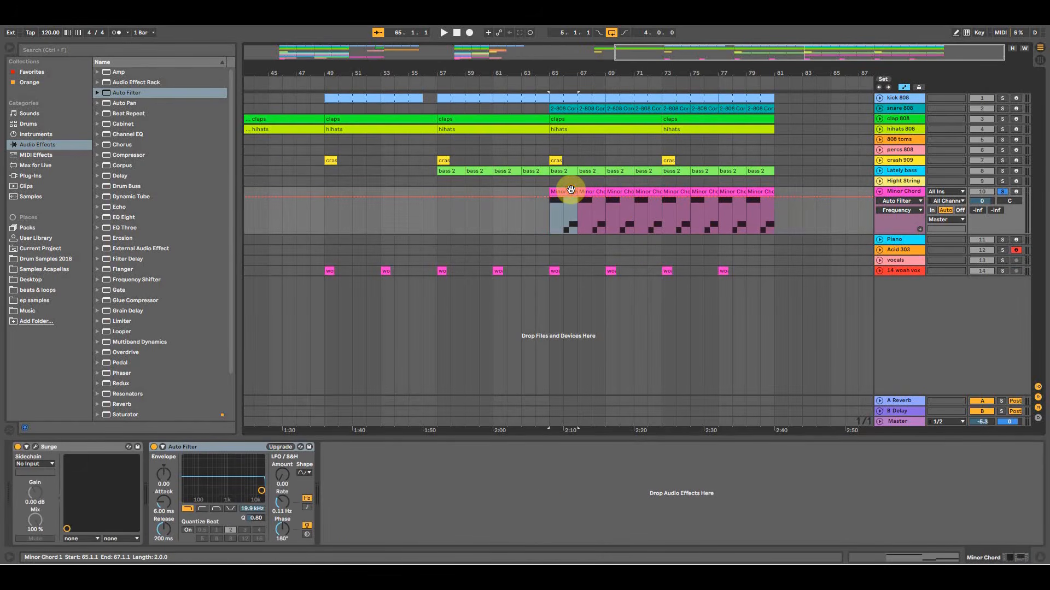
pyautogui.click(508, 197)
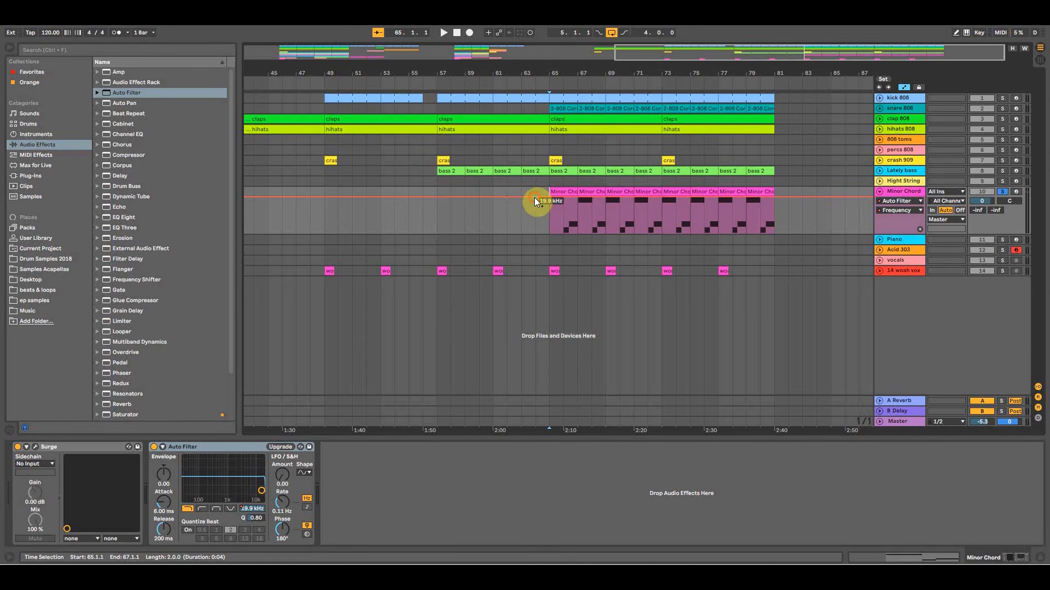
pyautogui.moveTo(535, 201); pyautogui.dragTo(269, 213)
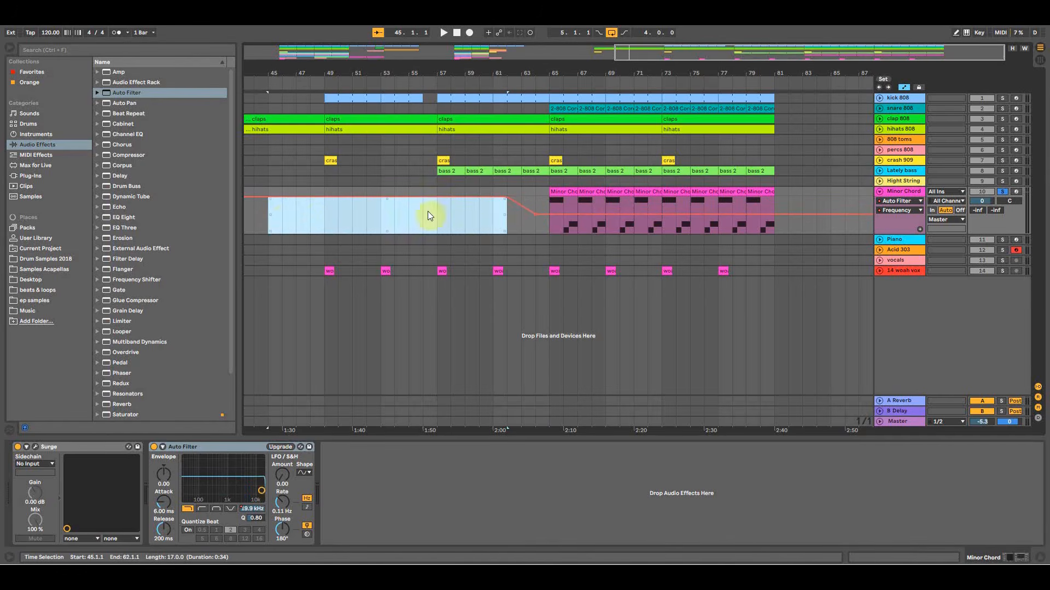
pyautogui.moveTo(335, 71); pyautogui.dragTo(599, 70)
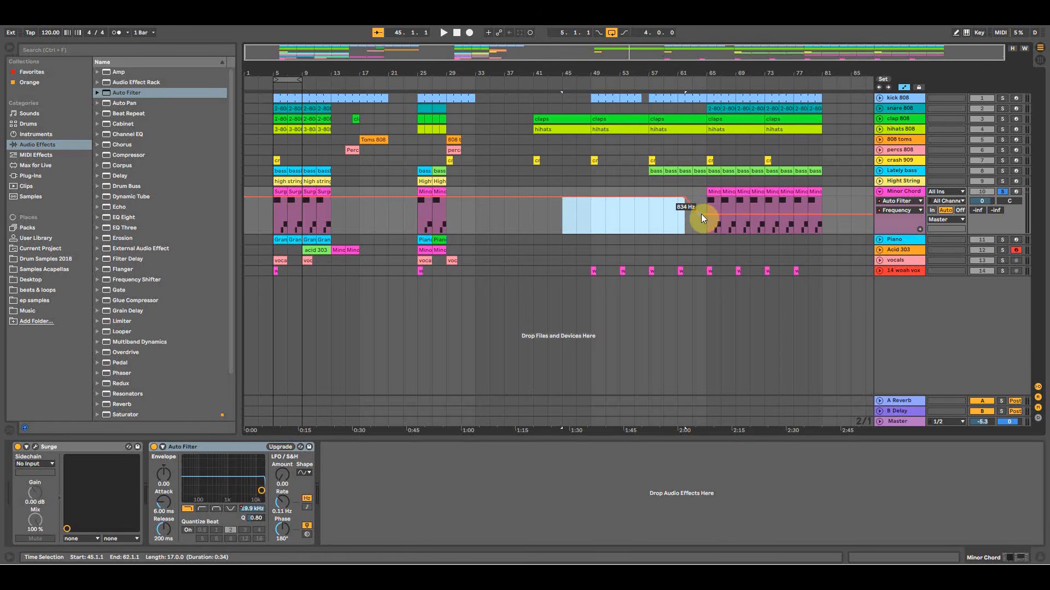
pyautogui.click(687, 226)
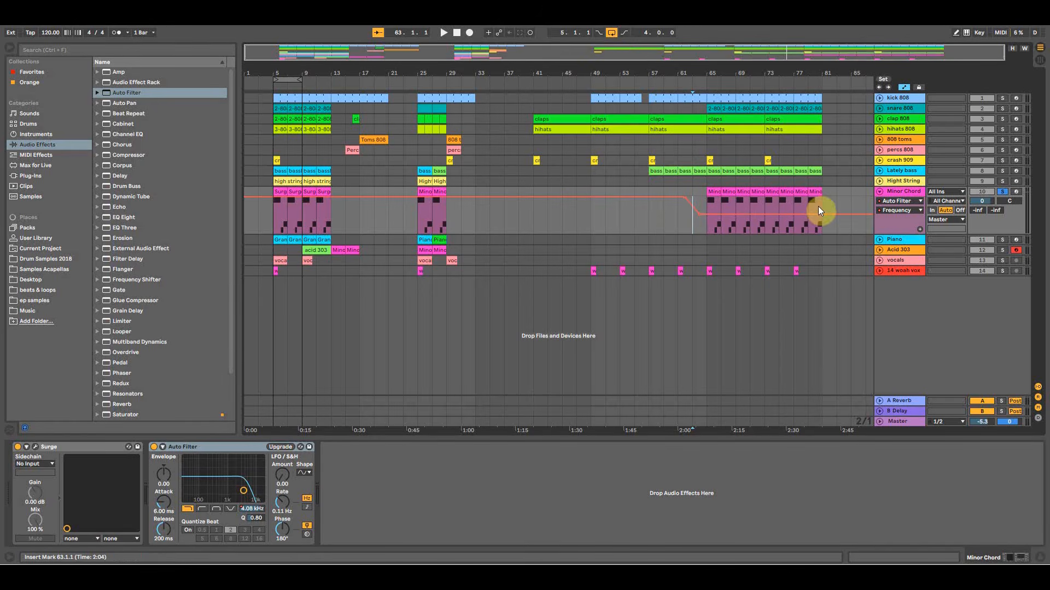
pyautogui.moveTo(782, 72); pyautogui.dragTo(702, 72)
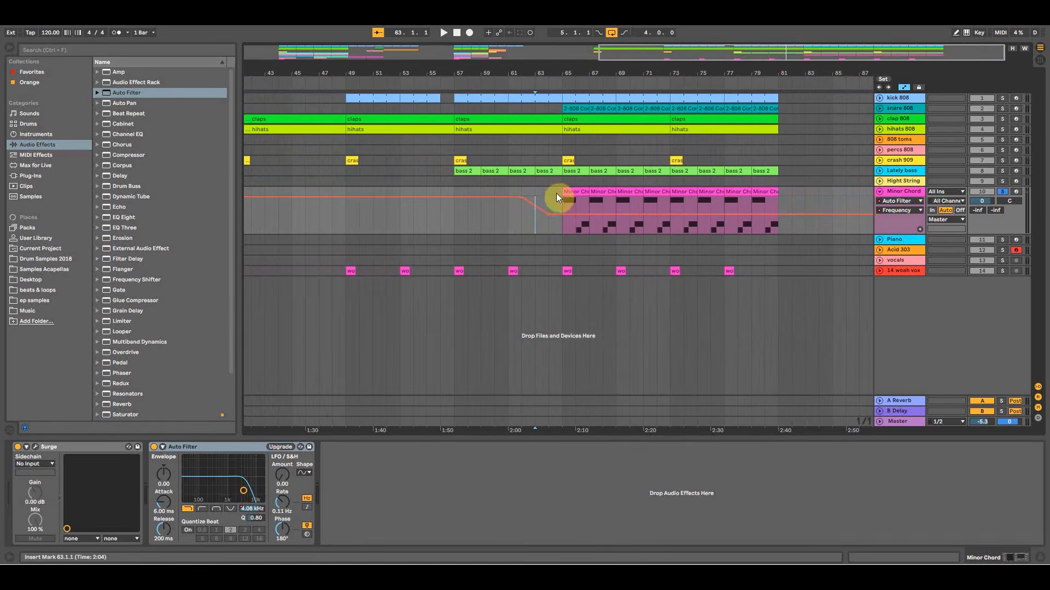
# Lower the Frequency breakpoint at bar 64 to 57.4 Hz and add a breakpoint at bar 80 raised to 19.9 kHz.
pyautogui.moveTo(549, 214); pyautogui.dragTo(549, 221)
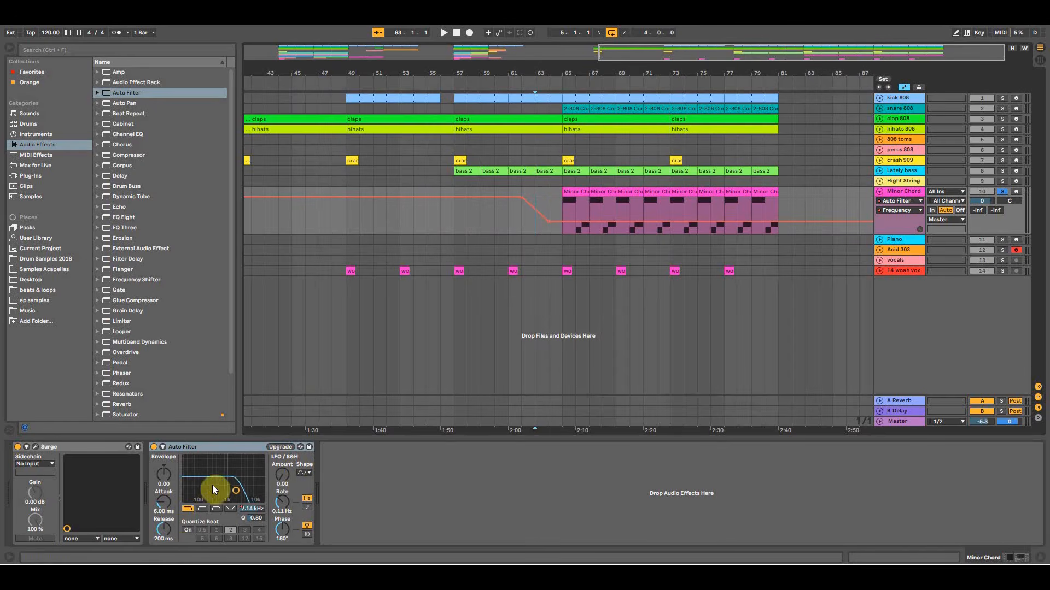
pyautogui.moveTo(549, 222)
pyautogui.mouseDown()
pyautogui.moveTo(549, 203)
pyautogui.moveTo(549, 234)
pyautogui.moveTo(549, 205)
pyautogui.moveTo(549, 221)
pyautogui.mouseUp()
pyautogui.moveTo(548, 220); pyautogui.dragTo(548, 229)
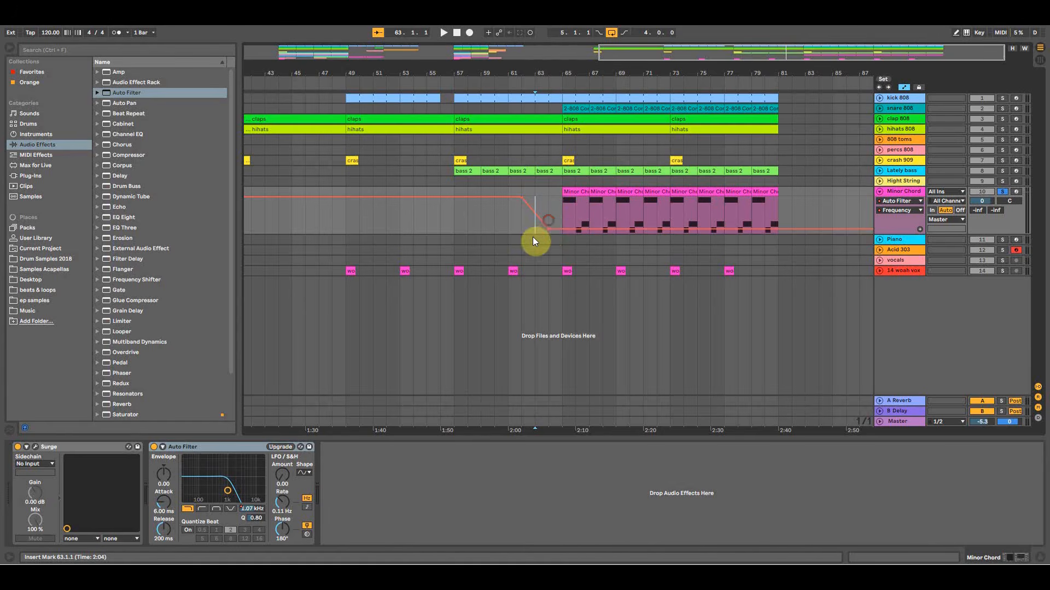
pyautogui.click(557, 231)
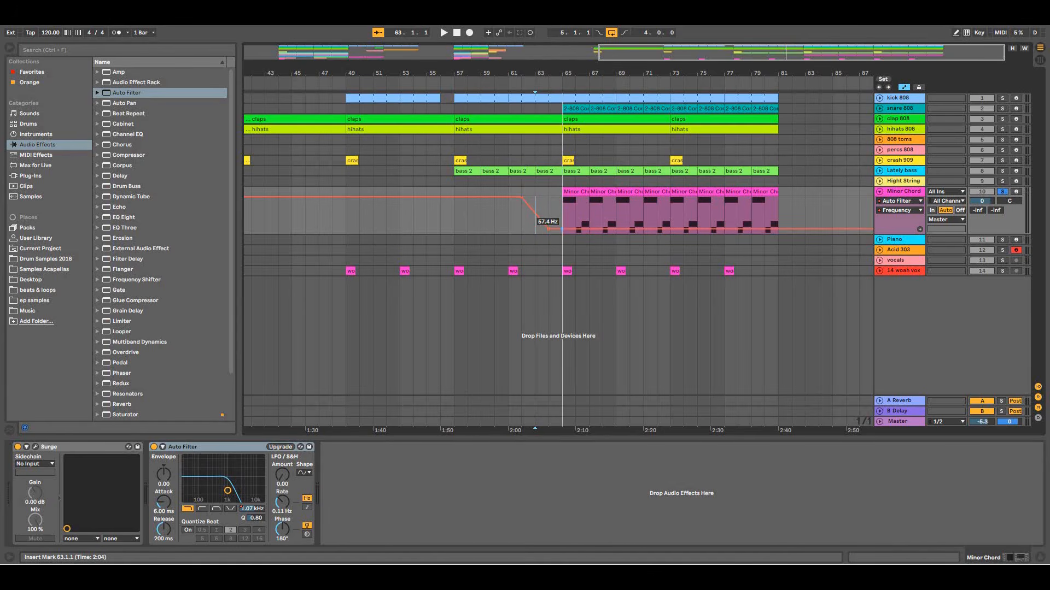
pyautogui.moveTo(562, 229); pyautogui.dragTo(765, 198)
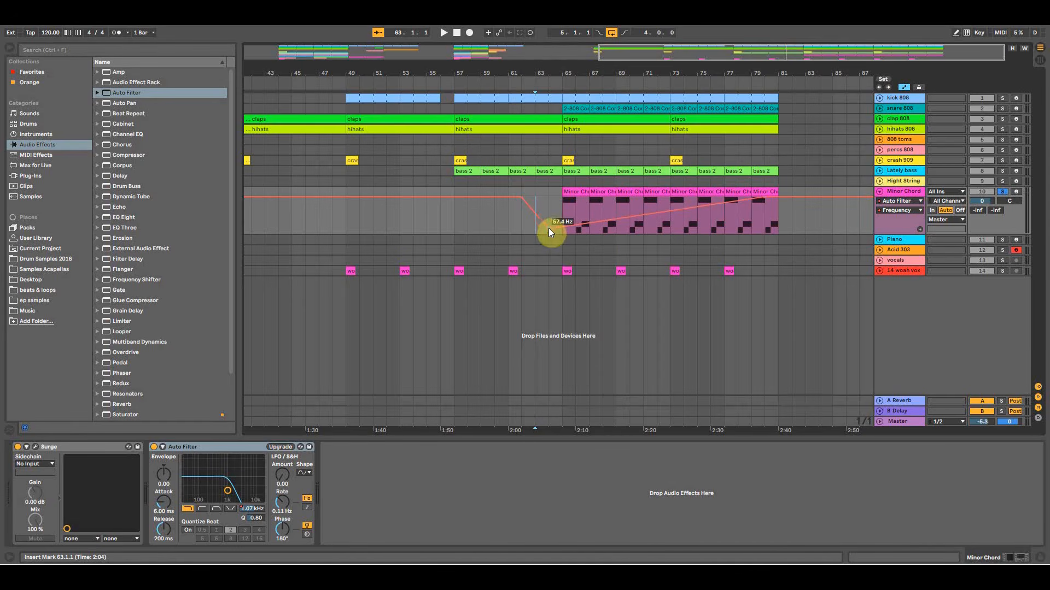
# Play the filter sweep from bar 64 and raise the low Frequency breakpoint at bar 64 for a brighter start.
pyautogui.click(548, 209)
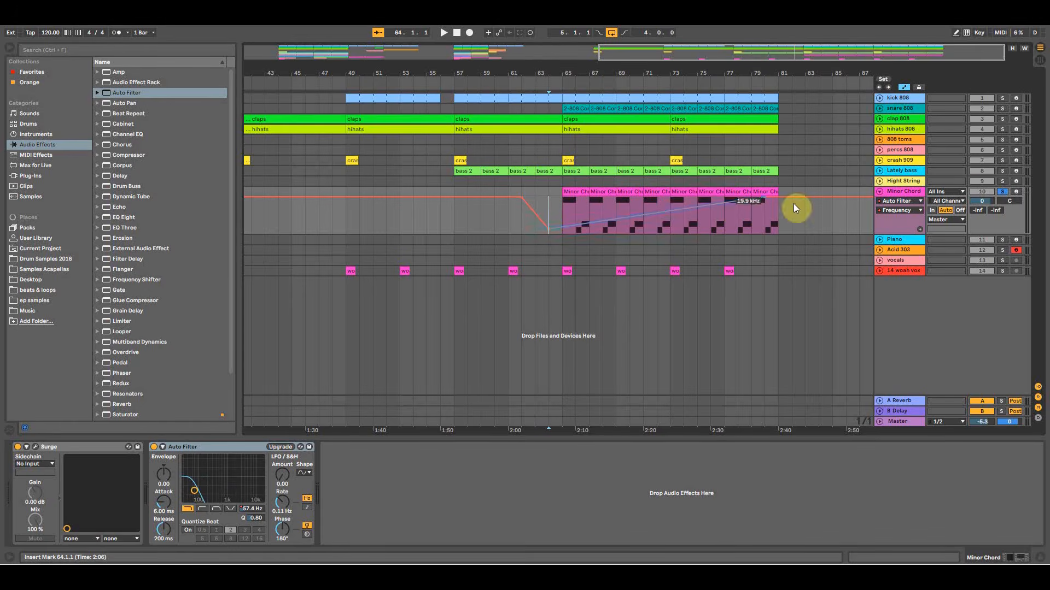
pyautogui.press('space')
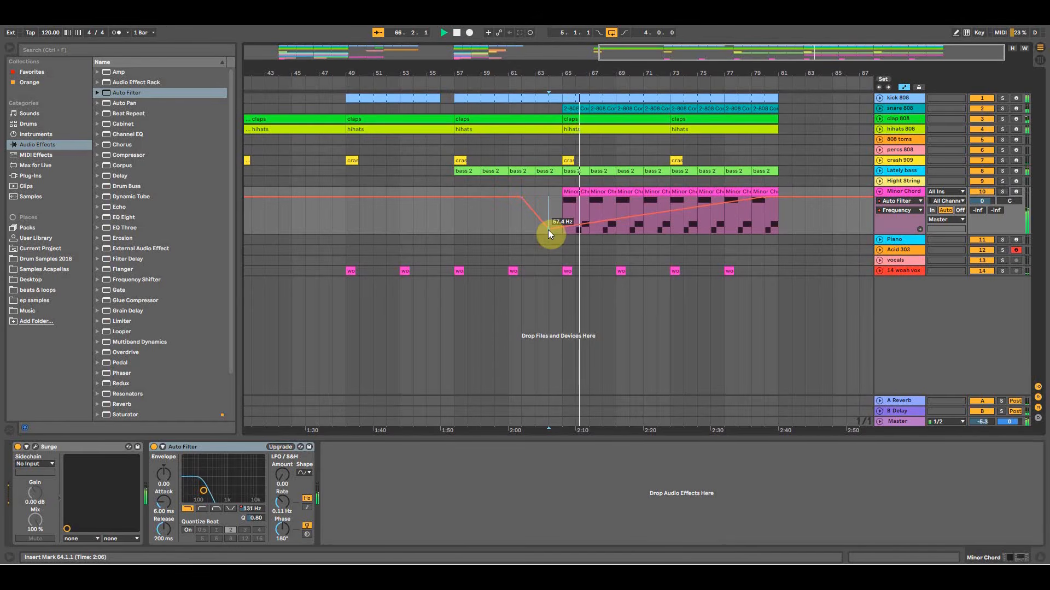
pyautogui.press('space')
pyautogui.moveTo(549, 229); pyautogui.dragTo(574, 219)
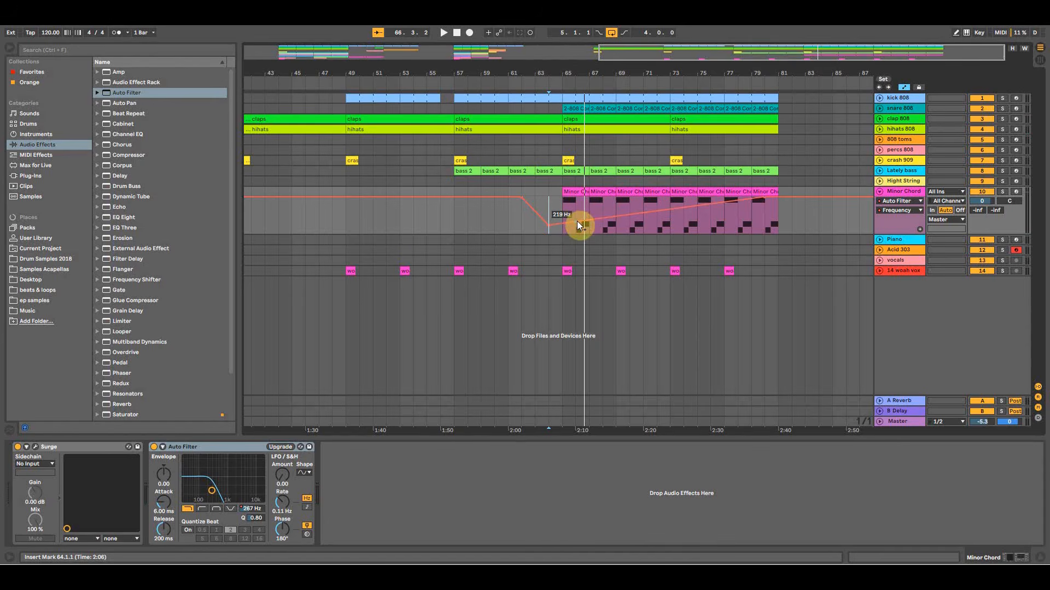
pyautogui.click(551, 228)
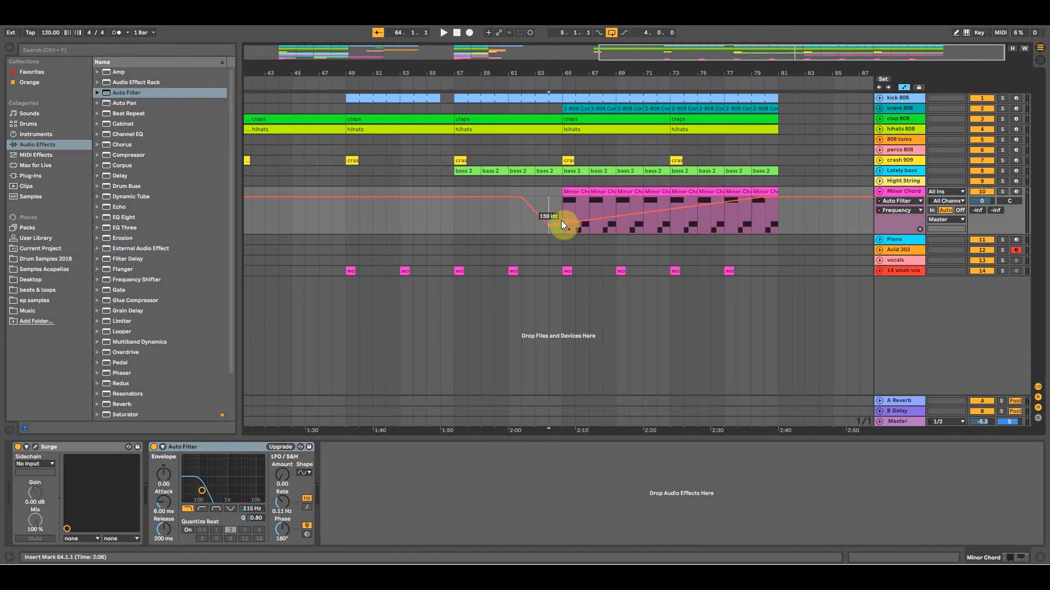
pyautogui.click(559, 234)
pyautogui.moveTo(547, 225); pyautogui.dragTo(546, 219)
pyautogui.click(547, 231)
# Audition the Minor Chord filter sweep with the full arrangement from bar 64 to about bar 80.
pyautogui.press('space')
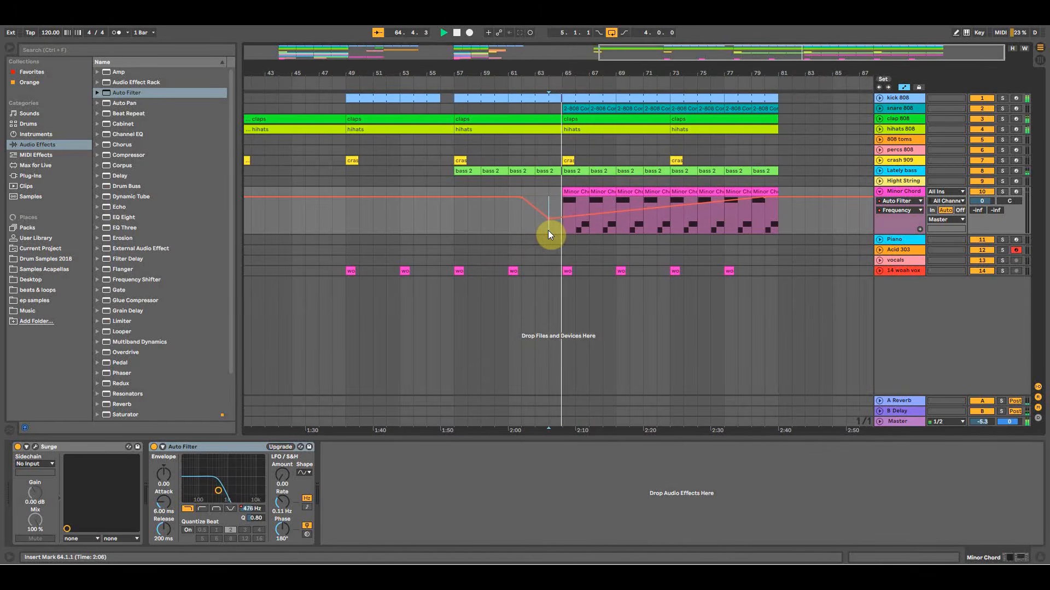
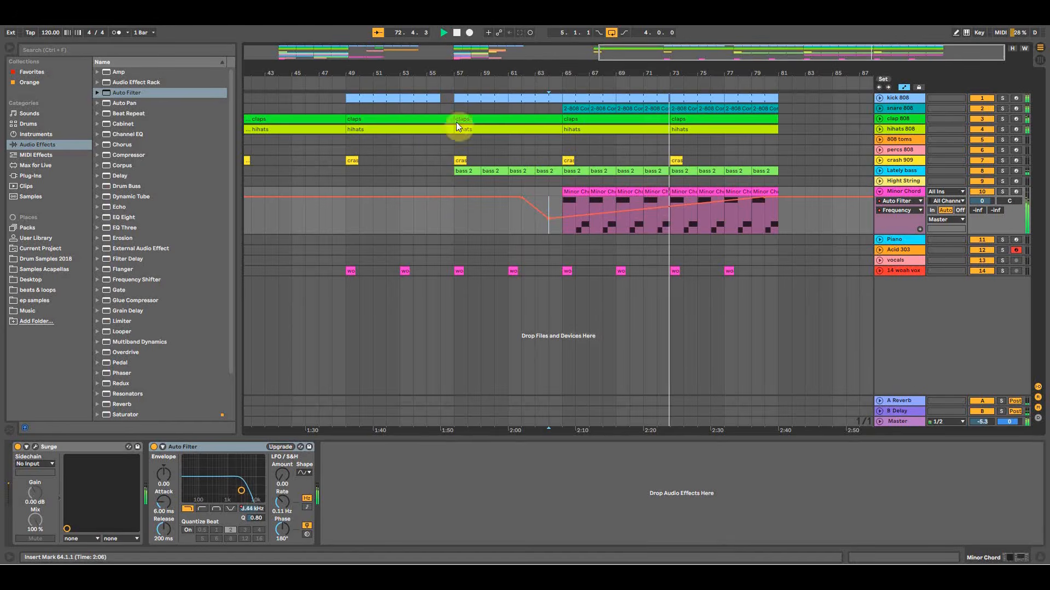
pyautogui.moveTo(611, 66); pyautogui.dragTo(703, 63)
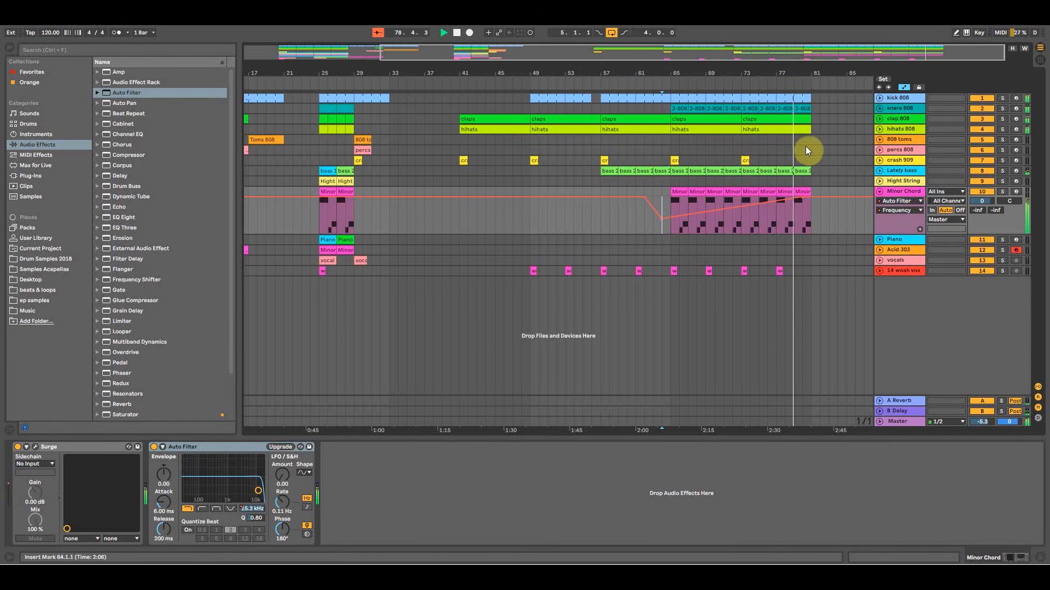
pyautogui.press('space')
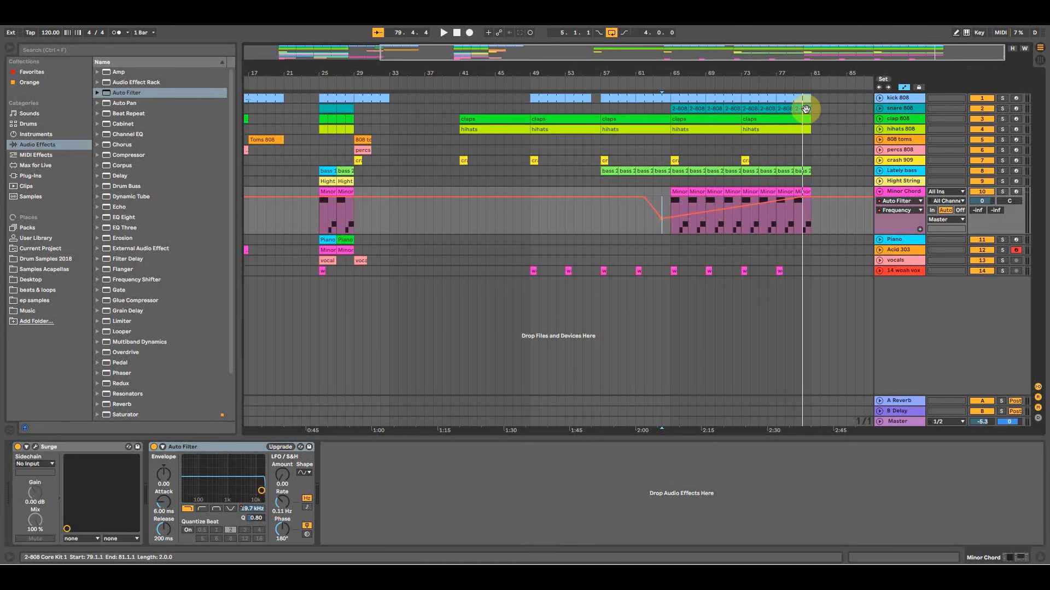
# Duplicate the snare 808 track.
pyautogui.click(893, 109)
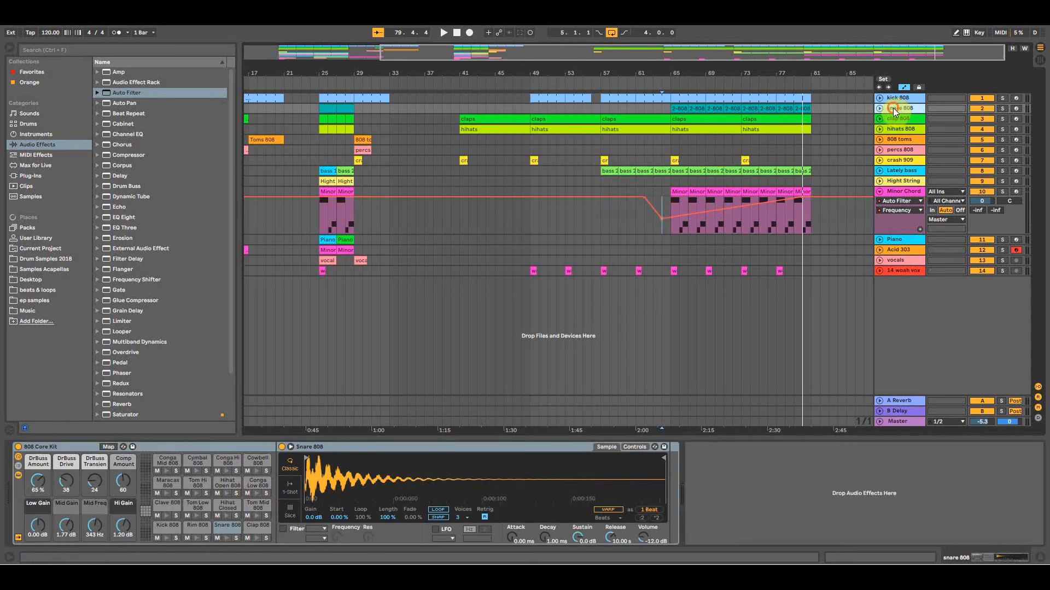
pyautogui.rightClick(893, 107)
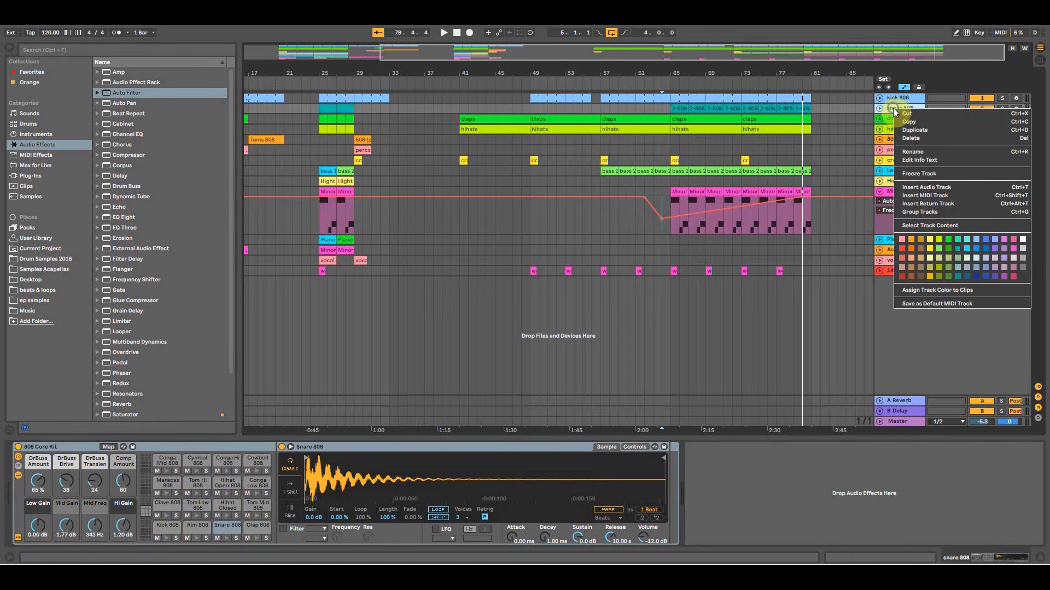
pyautogui.click(912, 132)
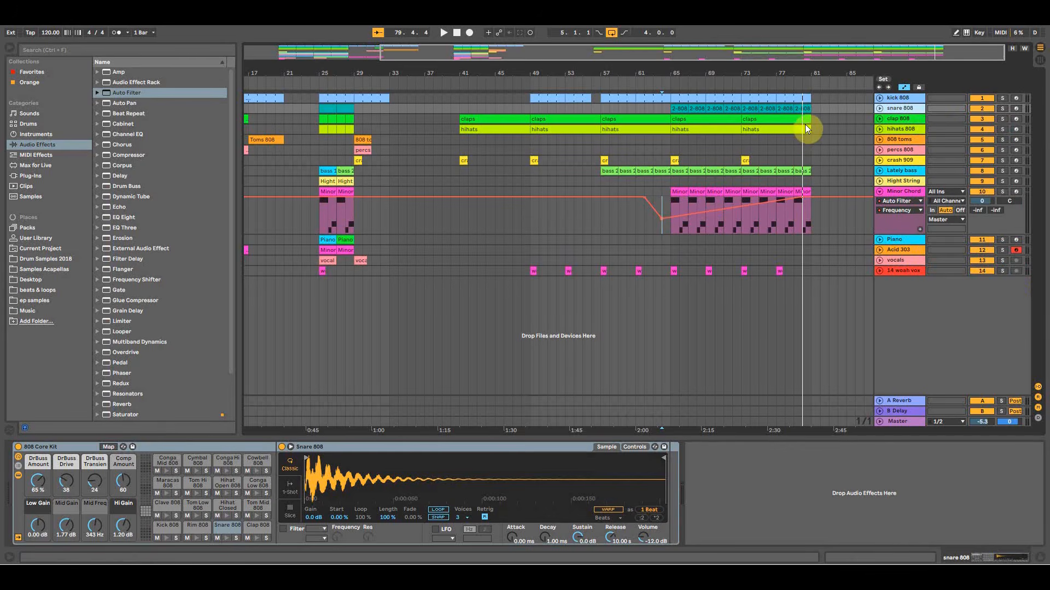
pyautogui.hotkey('ctrl', 'd')
# Delete every clip on the duplicated snare 808 track except the last one at bars 79 to 81.
pyautogui.click(789, 120)
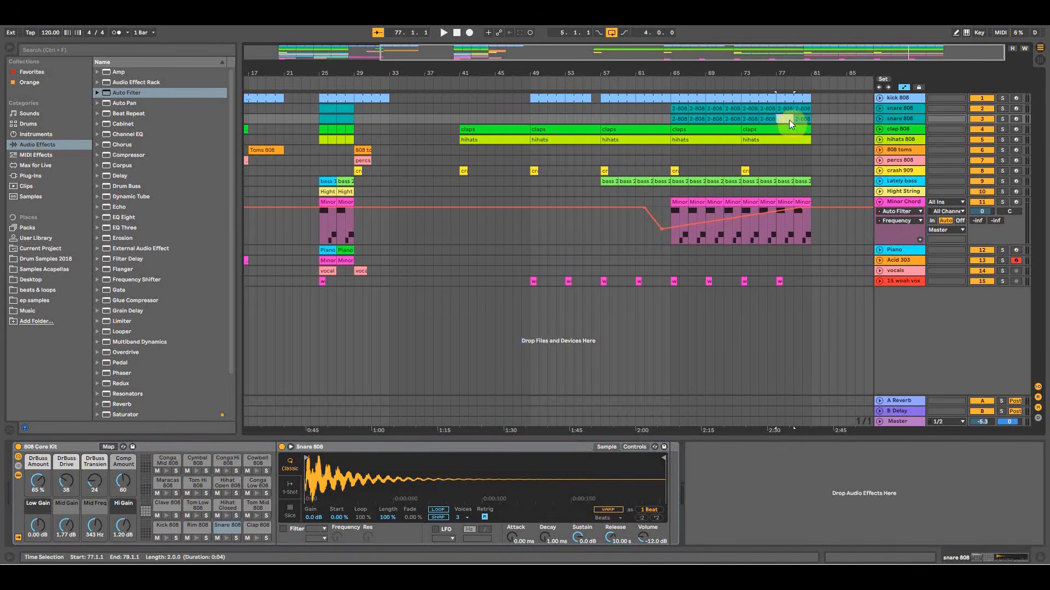
pyautogui.moveTo(778, 119); pyautogui.dragTo(660, 117)
pyautogui.press('Delete')
pyautogui.moveTo(385, 119); pyautogui.dragTo(285, 119)
pyautogui.moveTo(298, 70); pyautogui.dragTo(402, 72)
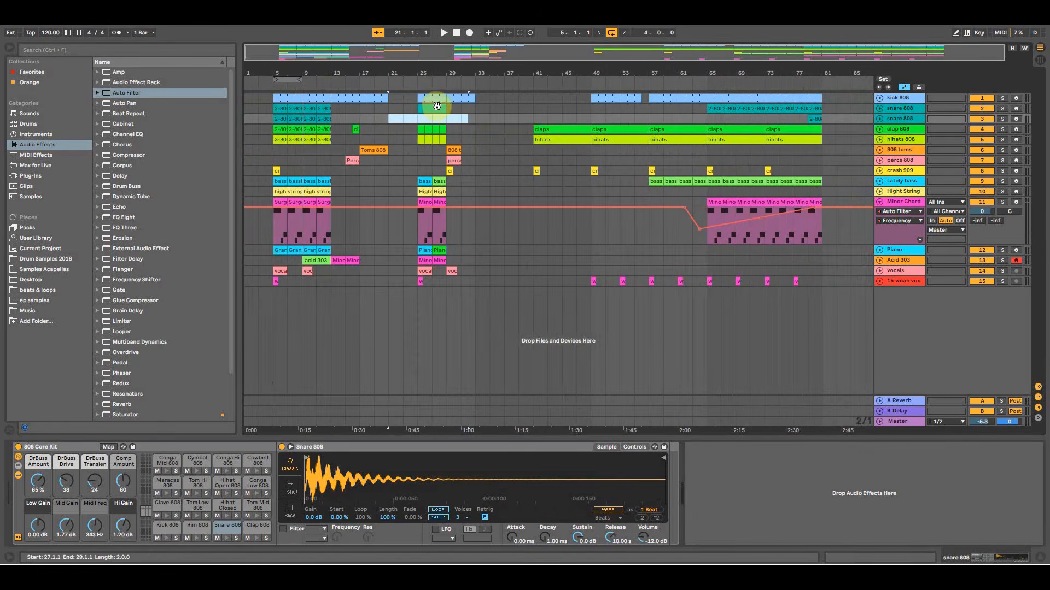
pyautogui.moveTo(358, 117); pyautogui.dragTo(268, 123)
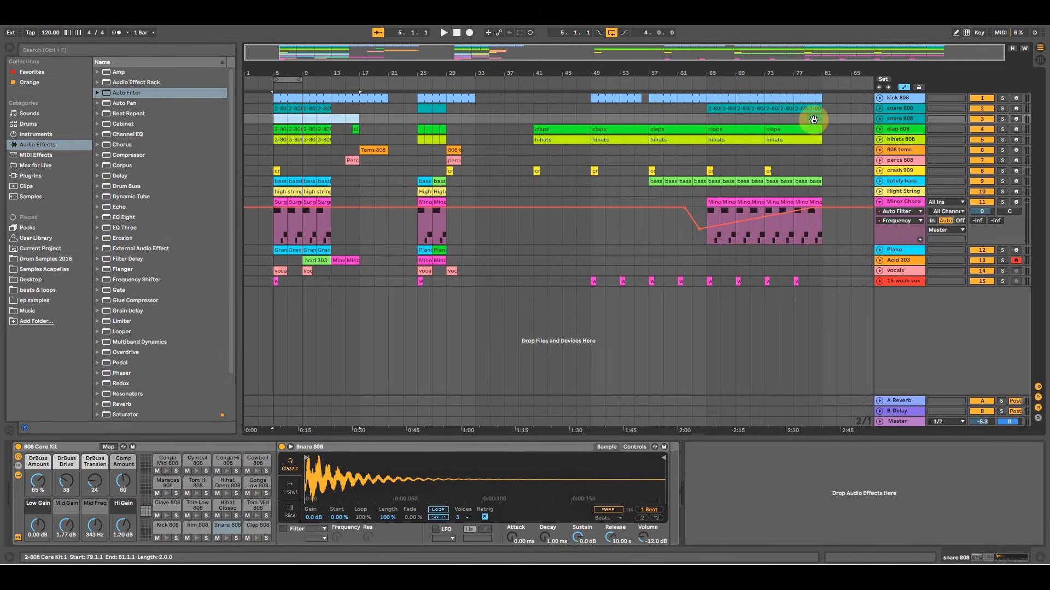
# Colour the duplicated snare 808 track red and assign the track colour to its clips.
pyautogui.rightClick(887, 119)
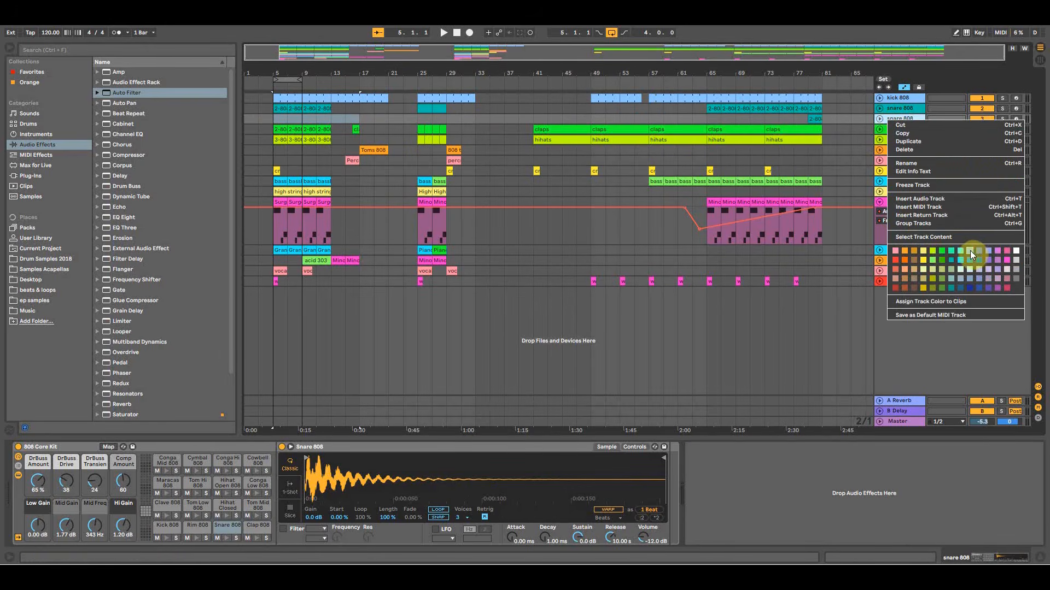
pyautogui.click(970, 250)
pyautogui.rightClick(897, 122)
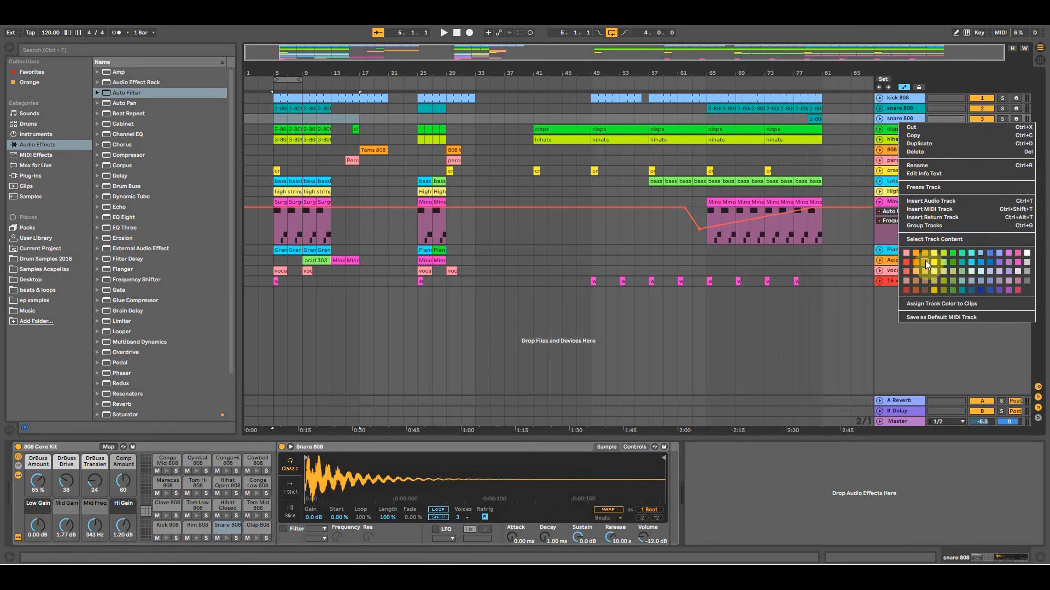
pyautogui.click(910, 261)
pyautogui.rightClick(898, 120)
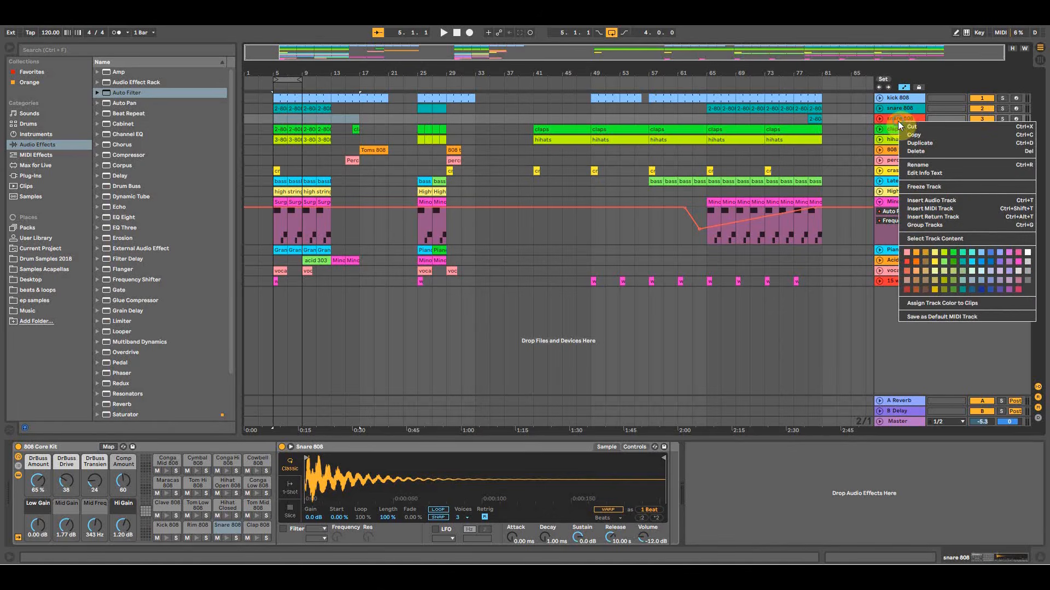
pyautogui.click(920, 302)
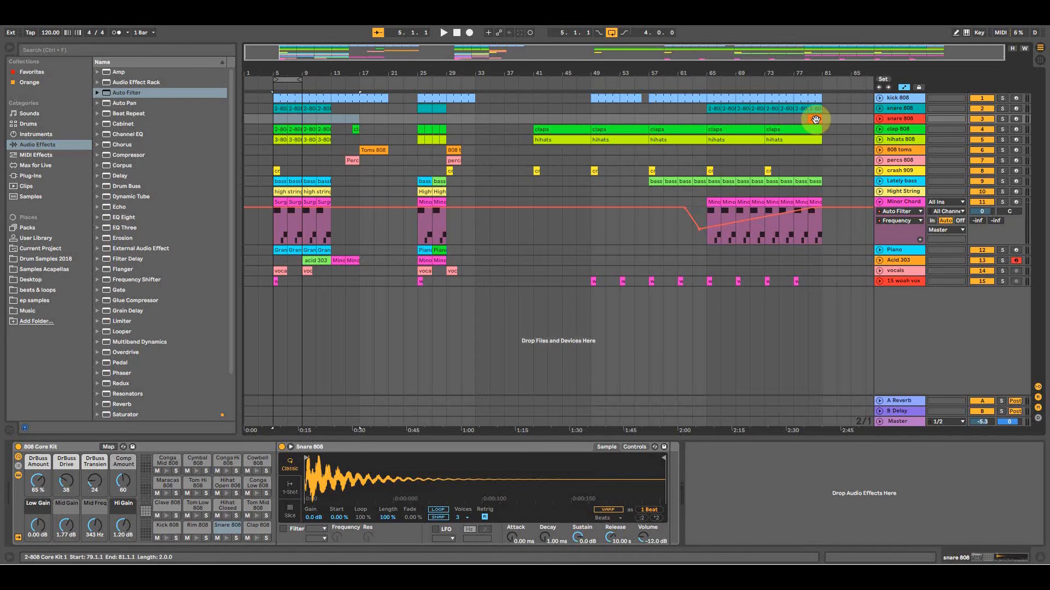
# Open the duplicated snare clip at bar 79 in an enlarged note editor and fill its first bar with eighth-note Snare 808 hits, auditioning them.
pyautogui.doubleClick(815, 119)
pyautogui.moveTo(680, 431)
pyautogui.mouseDown()
pyautogui.moveTo(649, 242)
pyautogui.moveTo(647, 260)
pyautogui.mouseUp()
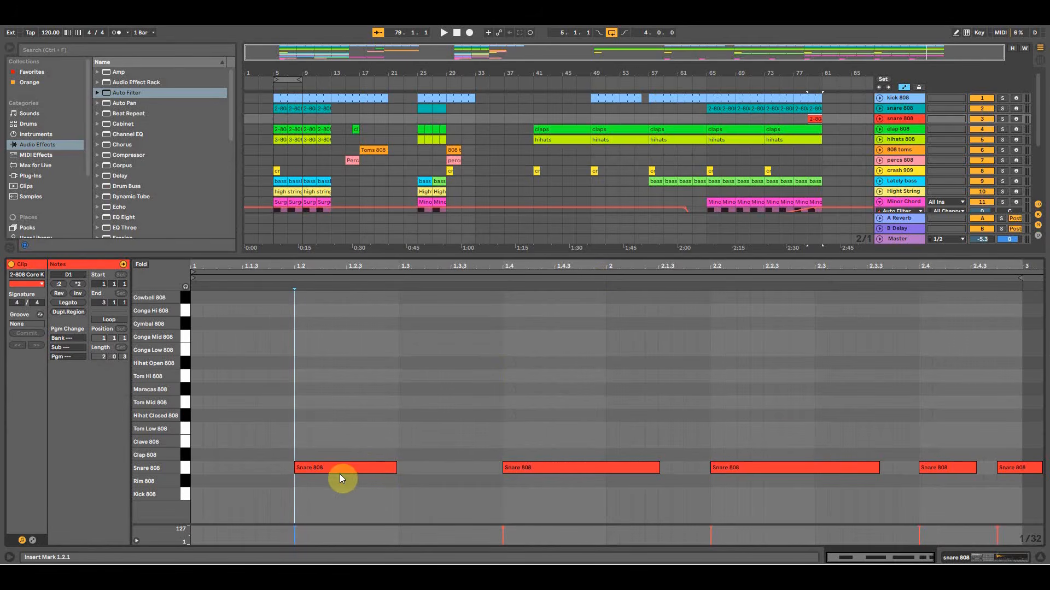
pyautogui.moveTo(356, 471); pyautogui.dragTo(379, 467)
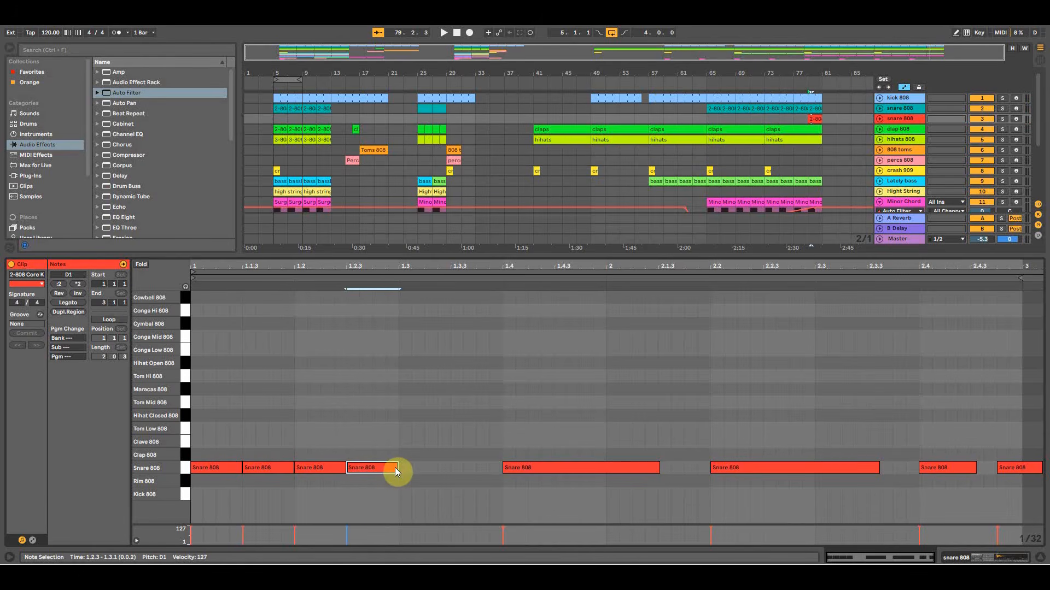
pyautogui.press('space')
pyautogui.moveTo(406, 467)
pyautogui.mouseDown()
pyautogui.moveTo(219, 467)
pyautogui.moveTo(419, 474)
pyautogui.mouseUp()
pyautogui.press('space')
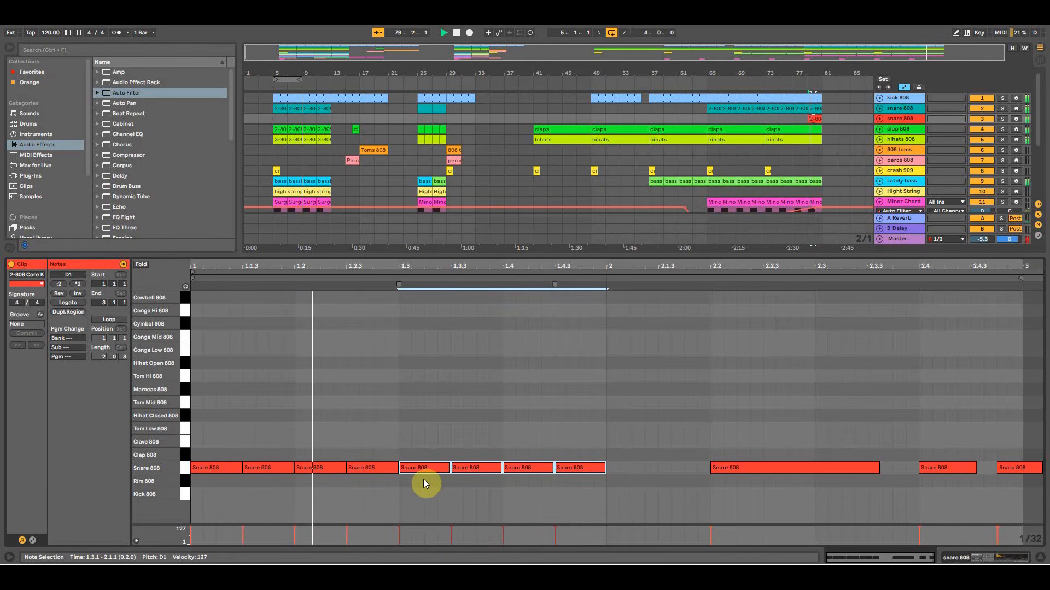
pyautogui.press('space')
# Fill the snare clip's second bar with sixteenth-note Snare 808 hits up to beat 2.4, auditioning the roll.
pyautogui.click(611, 468)
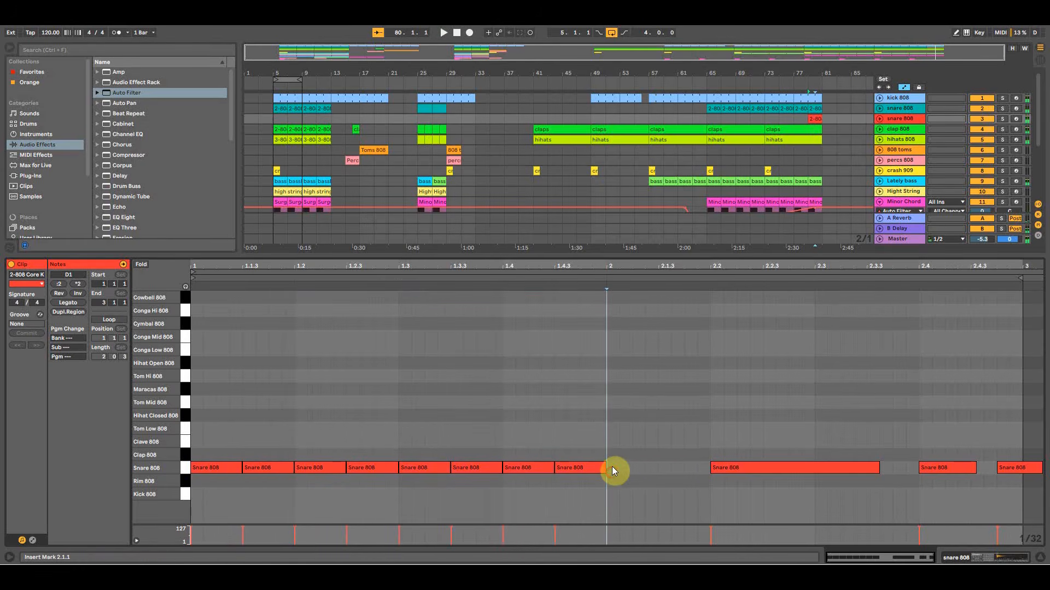
pyautogui.moveTo(744, 468); pyautogui.dragTo(638, 469)
pyautogui.moveTo(775, 468); pyautogui.dragTo(645, 468)
pyautogui.press('space')
pyautogui.press('space')
pyautogui.moveTo(645, 468); pyautogui.dragTo(672, 468)
pyautogui.moveTo(672, 469); pyautogui.dragTo(802, 473)
pyautogui.press('space')
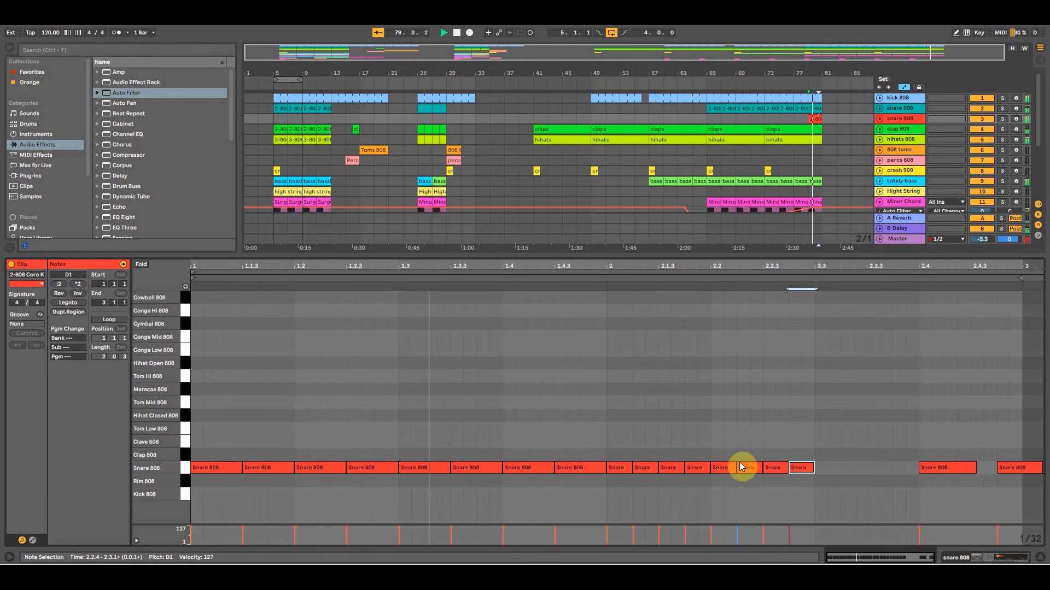
pyautogui.press('space')
pyautogui.moveTo(804, 468); pyautogui.dragTo(901, 471)
pyautogui.moveTo(1007, 469); pyautogui.dragTo(936, 470)
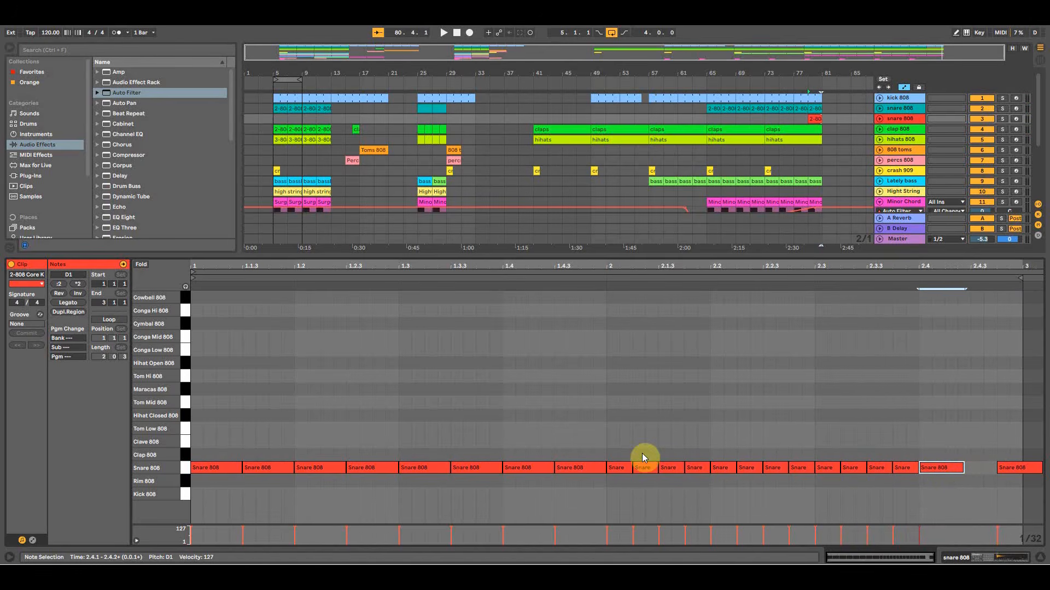
# Examine the snare roll note by note, comparing the eighth-note hits of its first bar with the faster second bar.
pyautogui.click(201, 467)
pyautogui.click(272, 467)
pyautogui.click(316, 468)
pyautogui.click(364, 467)
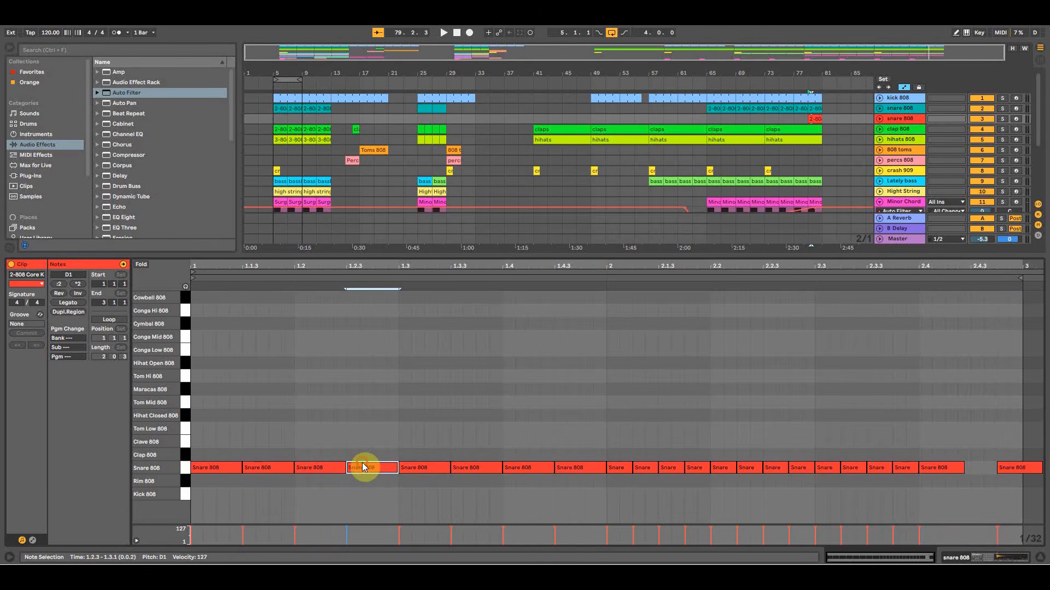
pyautogui.click(461, 467)
pyautogui.click(551, 468)
pyautogui.click(558, 468)
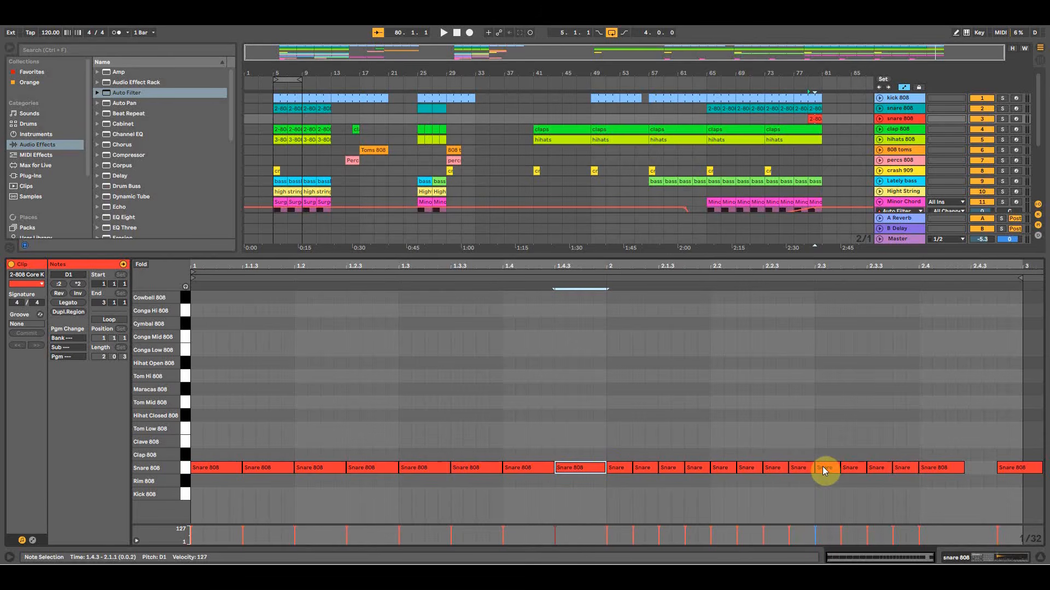
pyautogui.click(960, 469)
pyautogui.click(1020, 467)
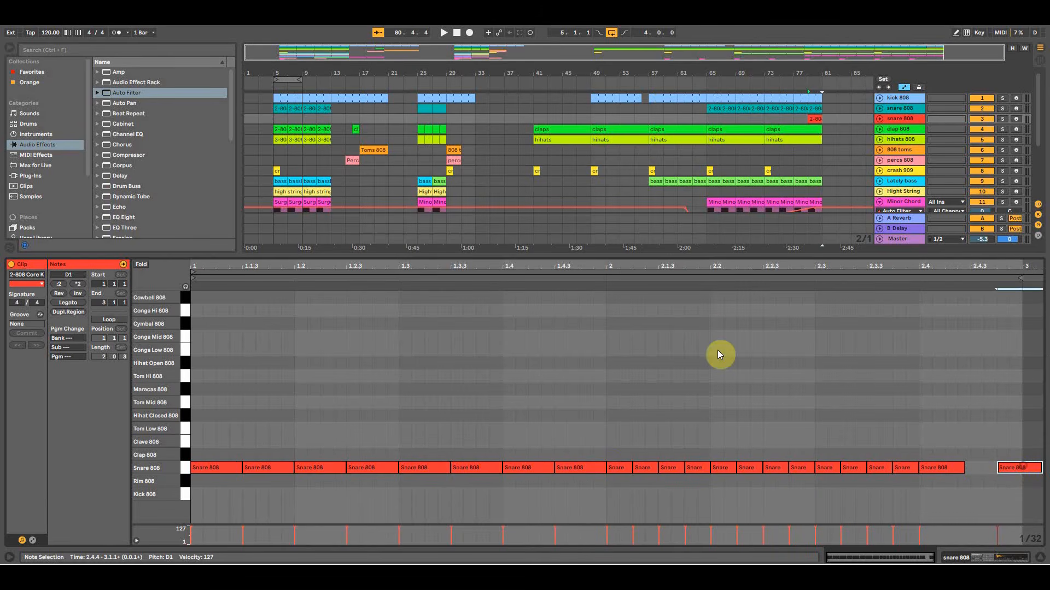
# Play the arrangement from bar 77 to hear the snare roll in context, with the roll's notes displayed.
pyautogui.click(796, 120)
pyautogui.press('space')
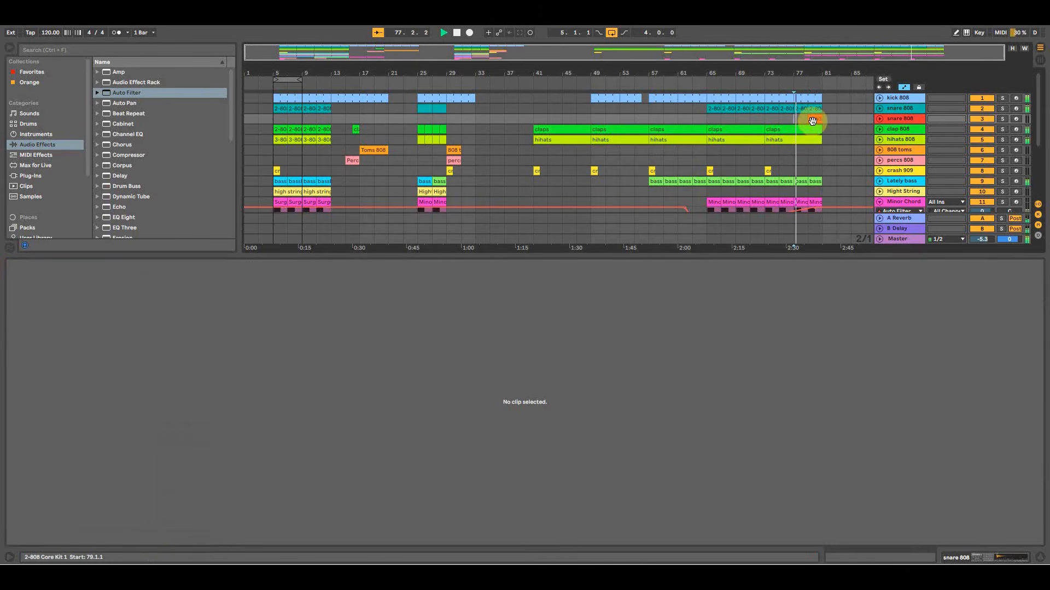
pyautogui.click(813, 120)
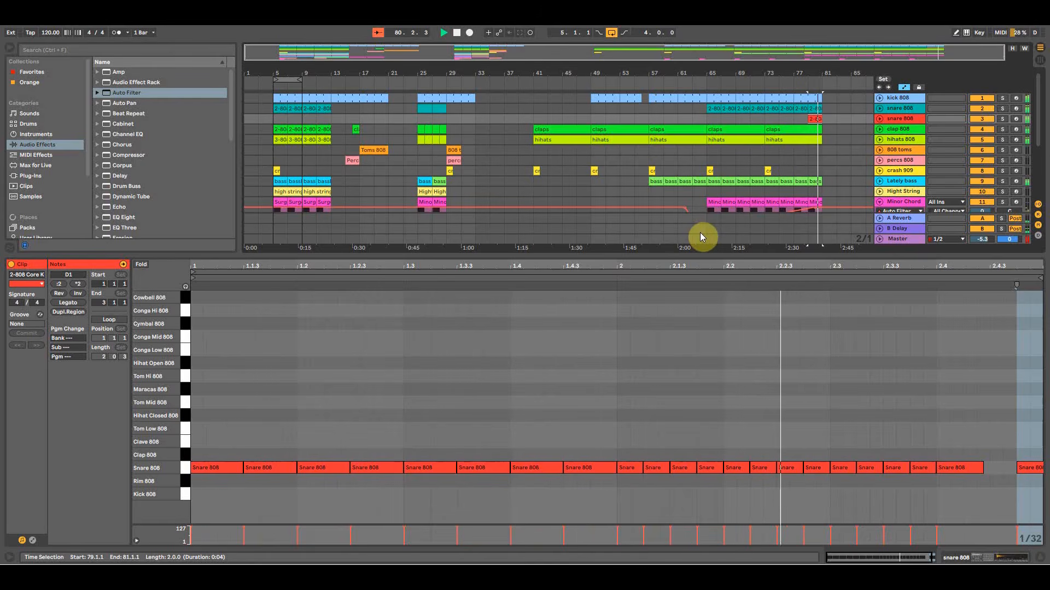
pyautogui.press('space')
pyautogui.click(805, 162)
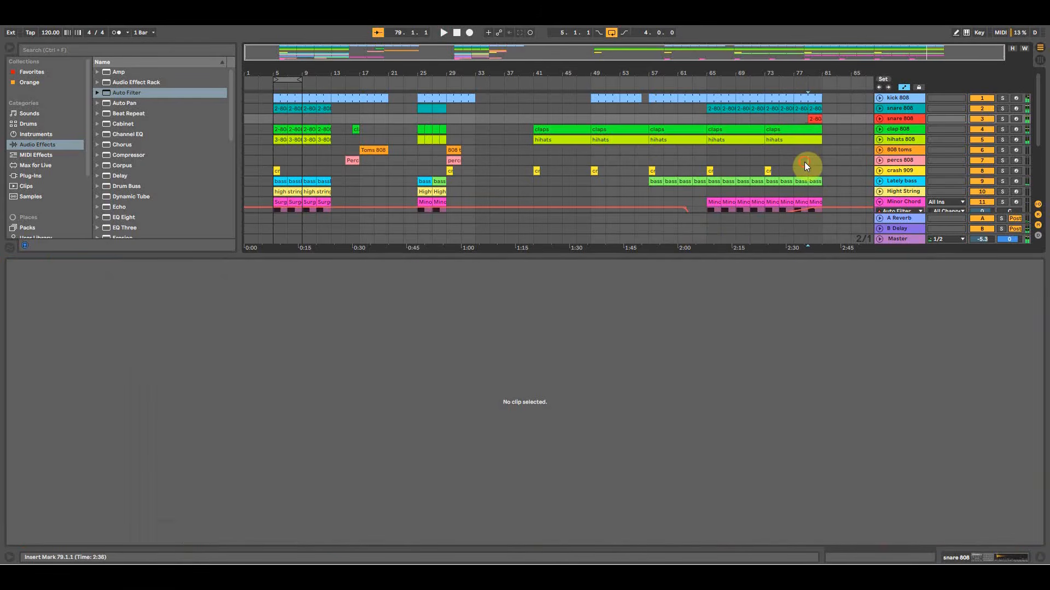
# Unfold the crash 909 and red snare 808 tracks and enlarge the arrangement area around bars 79 to 81.
pyautogui.moveTo(826, 73); pyautogui.dragTo(724, 145)
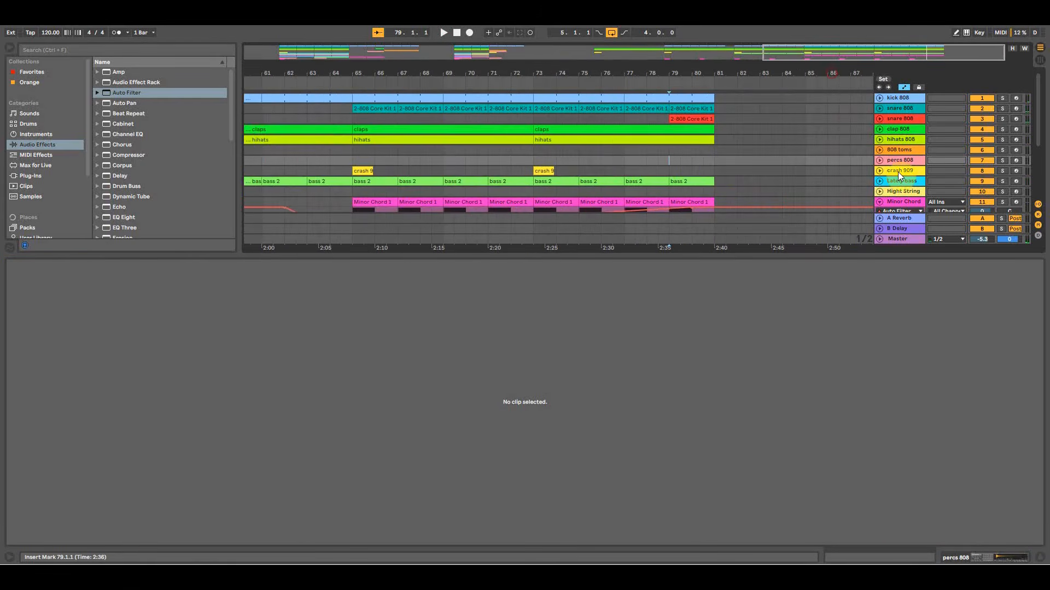
pyautogui.click(880, 172)
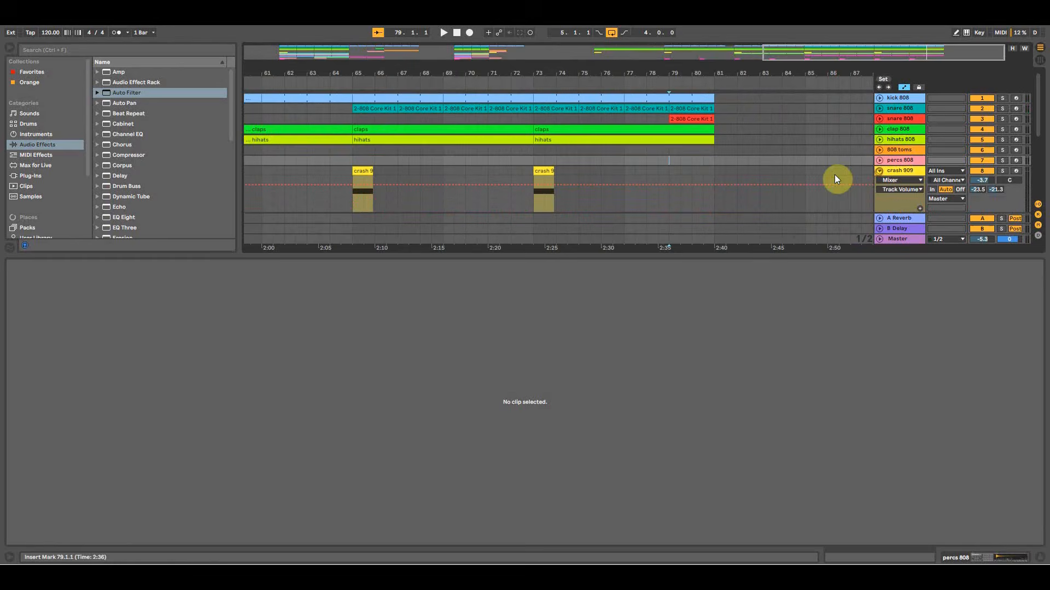
pyautogui.click(879, 119)
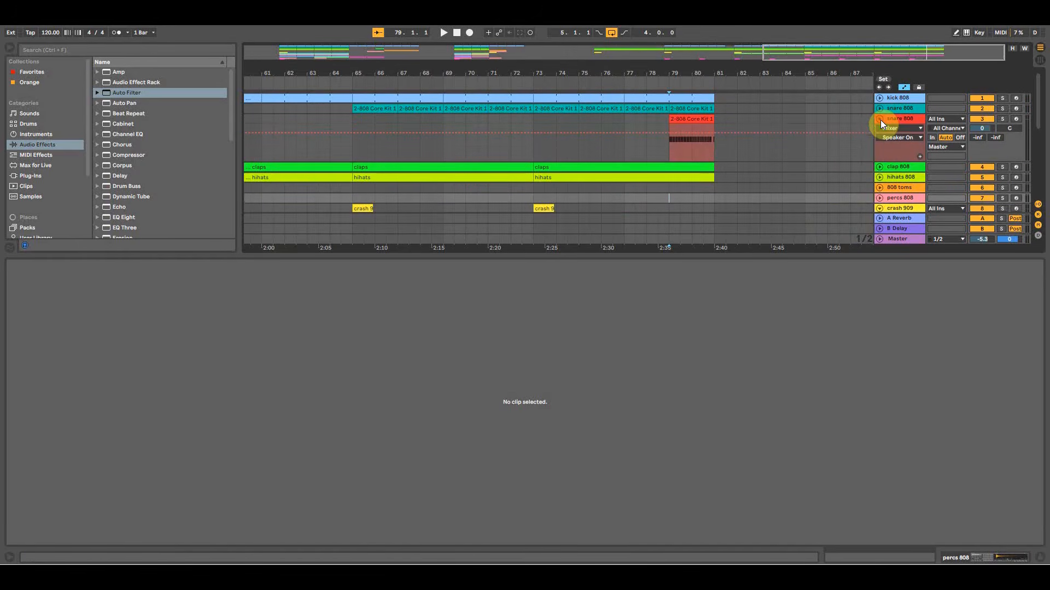
pyautogui.moveTo(703, 73); pyautogui.dragTo(654, 161)
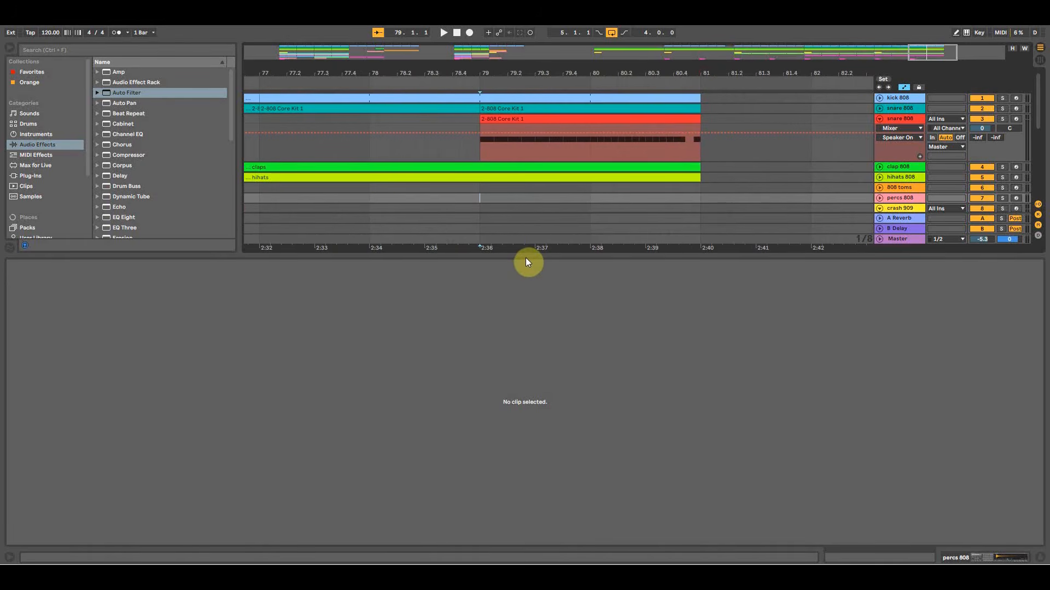
pyautogui.moveTo(525, 255); pyautogui.dragTo(524, 416)
# Copy the crash 909 clip from bar 73 to bar 79, audition it and set its length to two beats.
pyautogui.moveTo(467, 74); pyautogui.dragTo(561, 44)
pyautogui.click(287, 208)
pyautogui.hotkey('ctrl', 'd')
pyautogui.moveTo(383, 213); pyautogui.dragTo(581, 211)
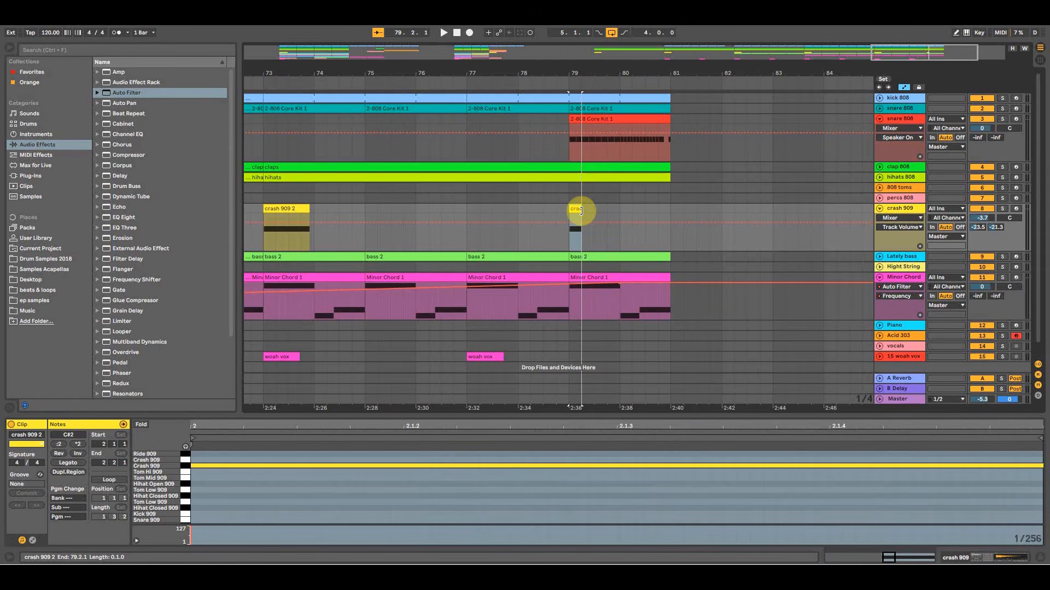
pyautogui.press('space')
pyautogui.press('space')
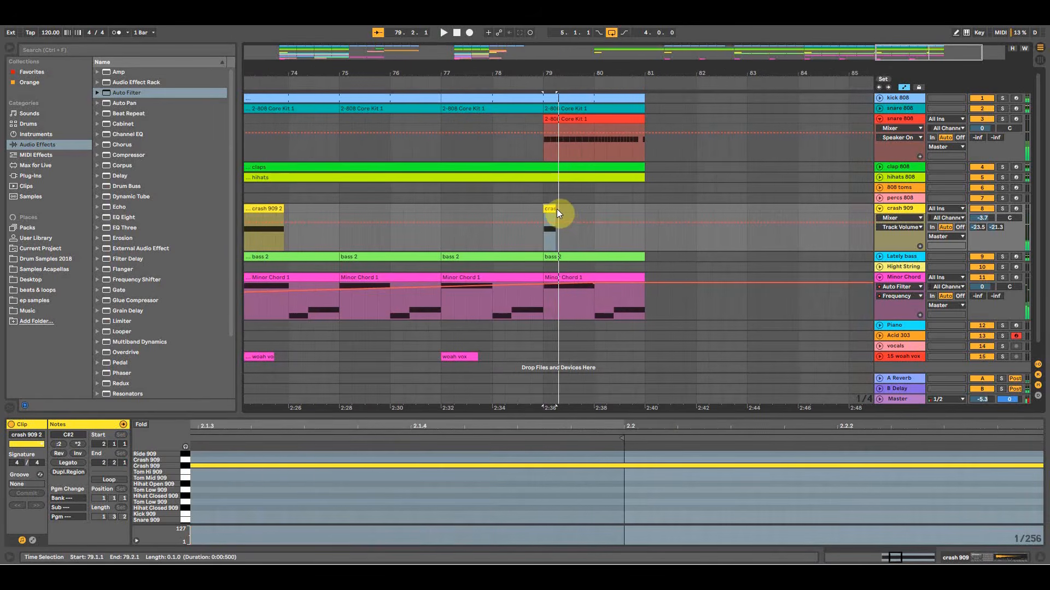
pyautogui.moveTo(556, 209); pyautogui.dragTo(567, 209)
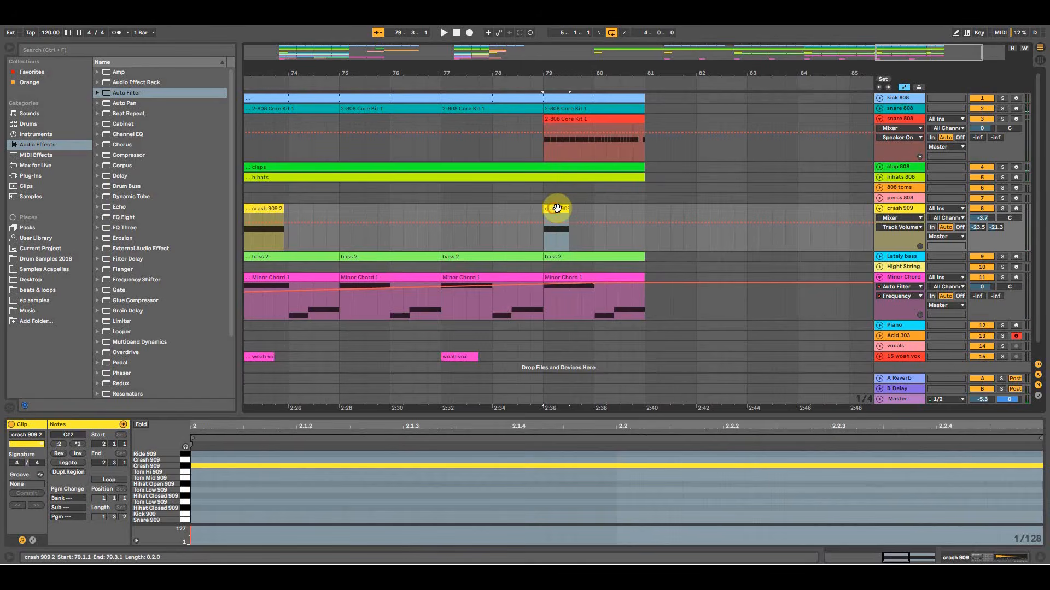
# Repeat the crash clip up to bar 81, two beats long through bar 79 and one beat long throughout bar 80.
pyautogui.hotkey('ctrl', 'd')
pyautogui.hotkey('ctrl', 'd')
pyautogui.moveTo(618, 210); pyautogui.dragTo(604, 209)
pyautogui.hotkey('ctrl', 'd')
pyautogui.hotkey('ctrl', 'd')
pyautogui.hotkey('ctrl', 'd')
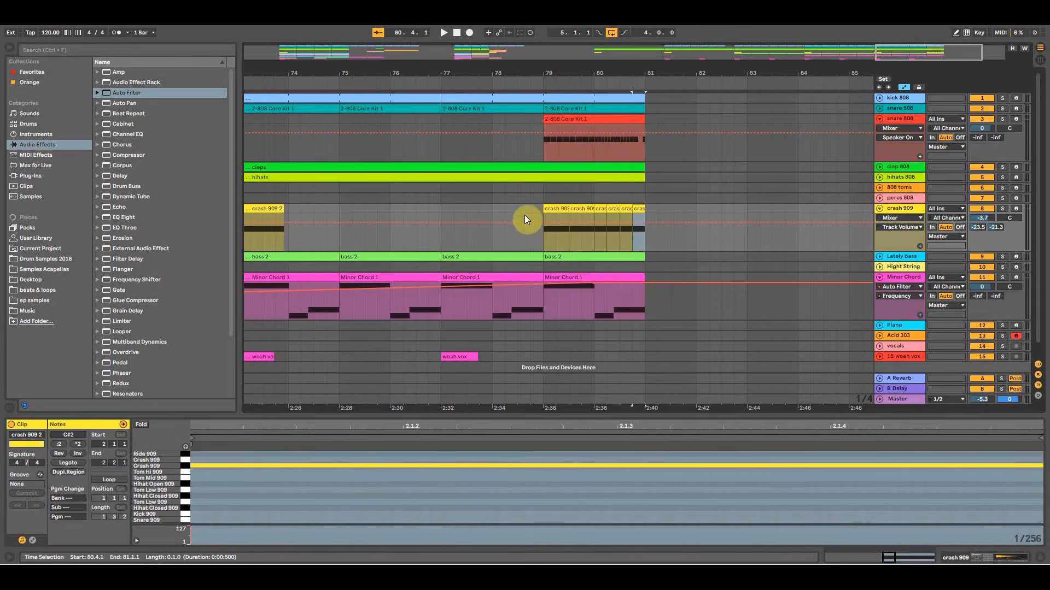
# Play from bar 78 to hear the snare roll together with the repeated crashes.
pyautogui.click(496, 213)
pyautogui.press('space')
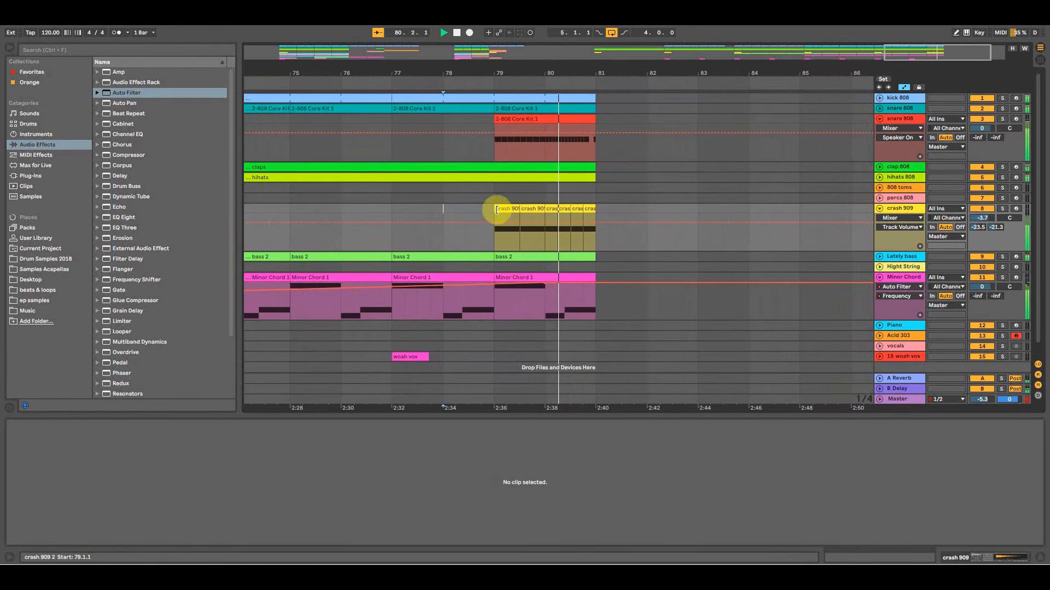
pyautogui.press('space')
pyautogui.click(561, 215)
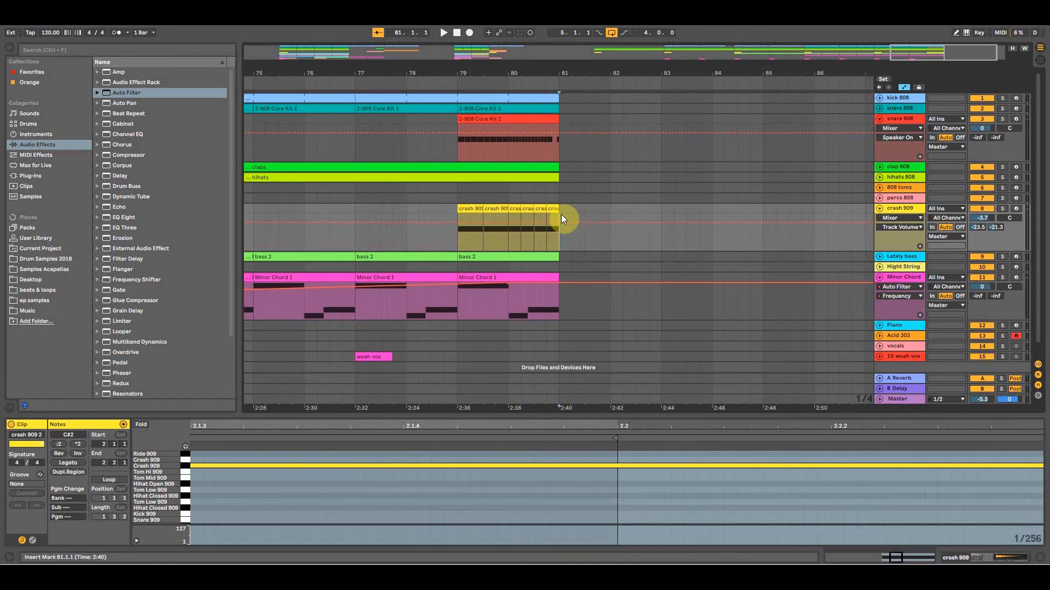
# Review the eight-bar sections by playing the arrangement from bars 41, 49 and 57, and the roll from bar 79.
pyautogui.moveTo(524, 70); pyautogui.dragTo(697, 68)
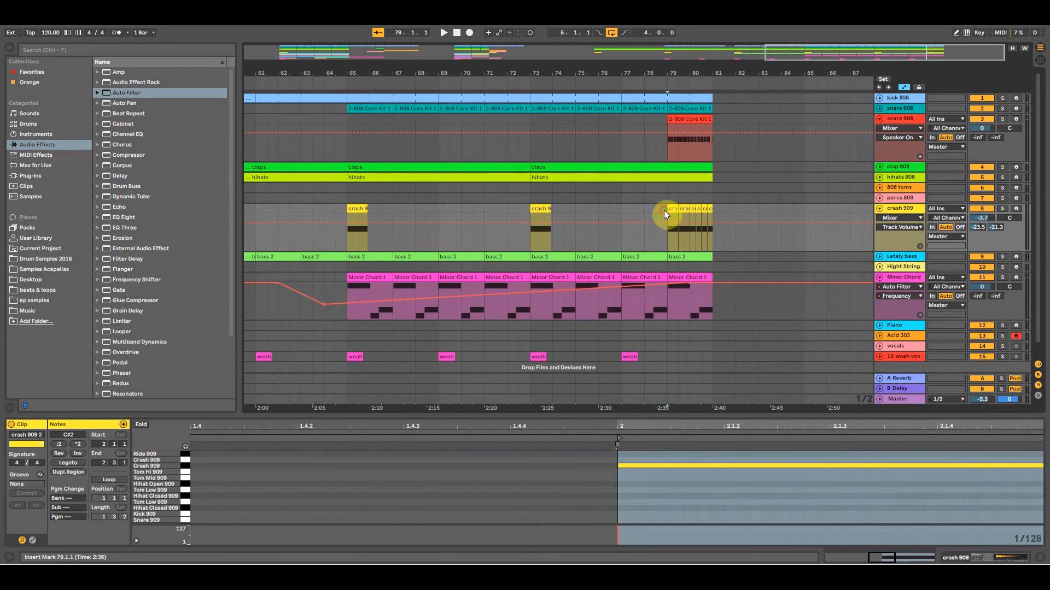
pyautogui.click(711, 97)
pyautogui.moveTo(709, 71); pyautogui.dragTo(750, 70)
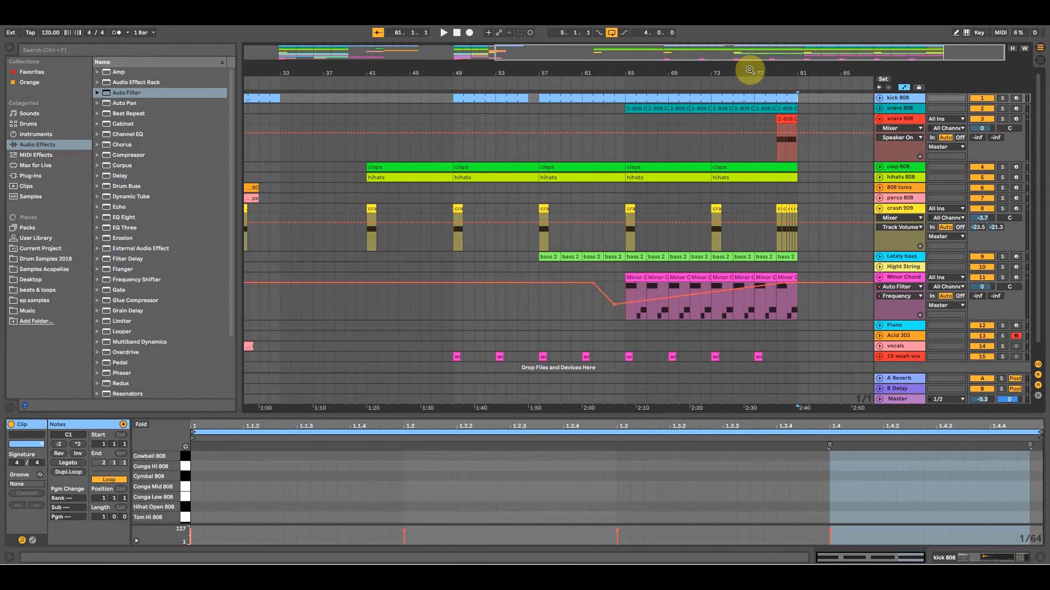
pyautogui.click(367, 176)
pyautogui.press('space')
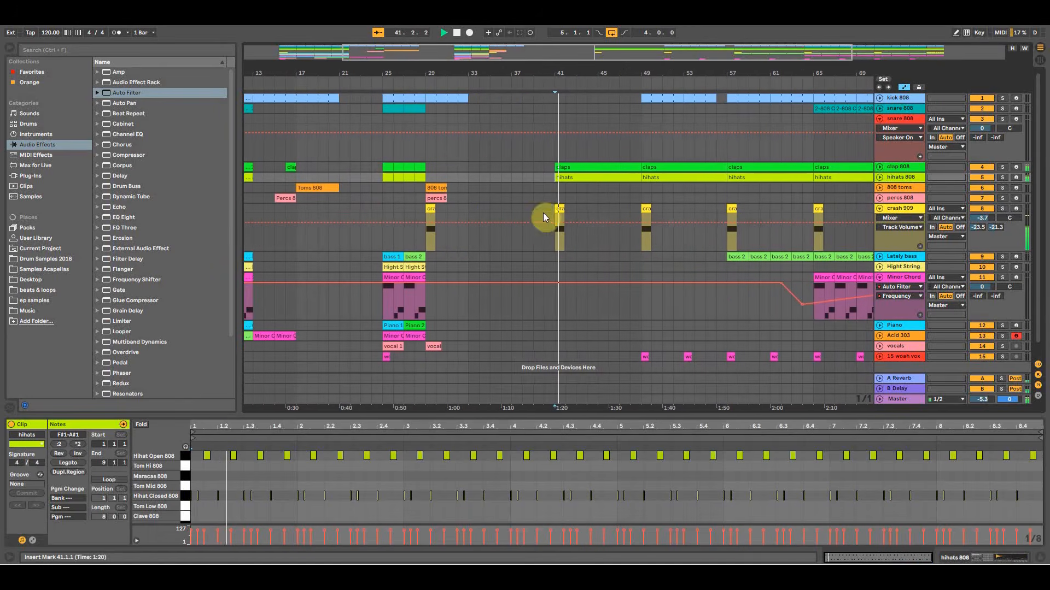
pyautogui.click(640, 195)
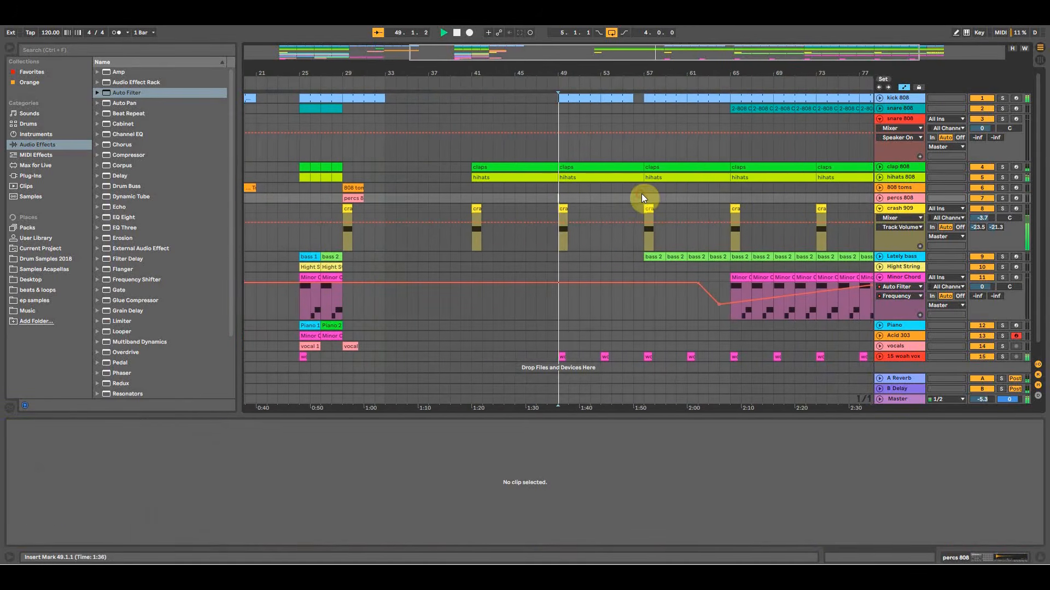
pyautogui.click(642, 191)
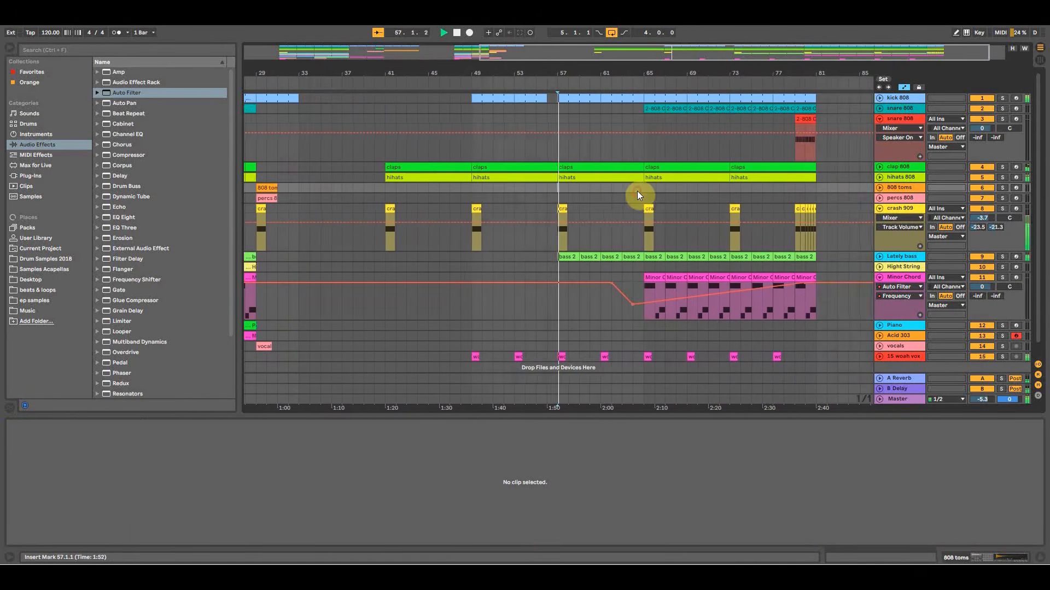
pyautogui.click(633, 198)
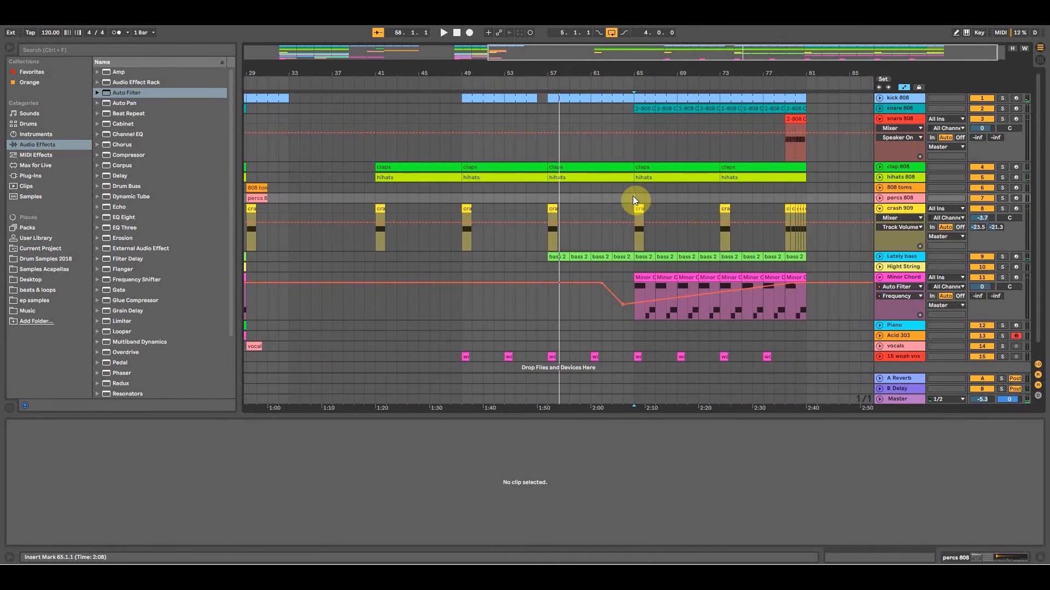
pyautogui.press('space')
pyautogui.click(708, 195)
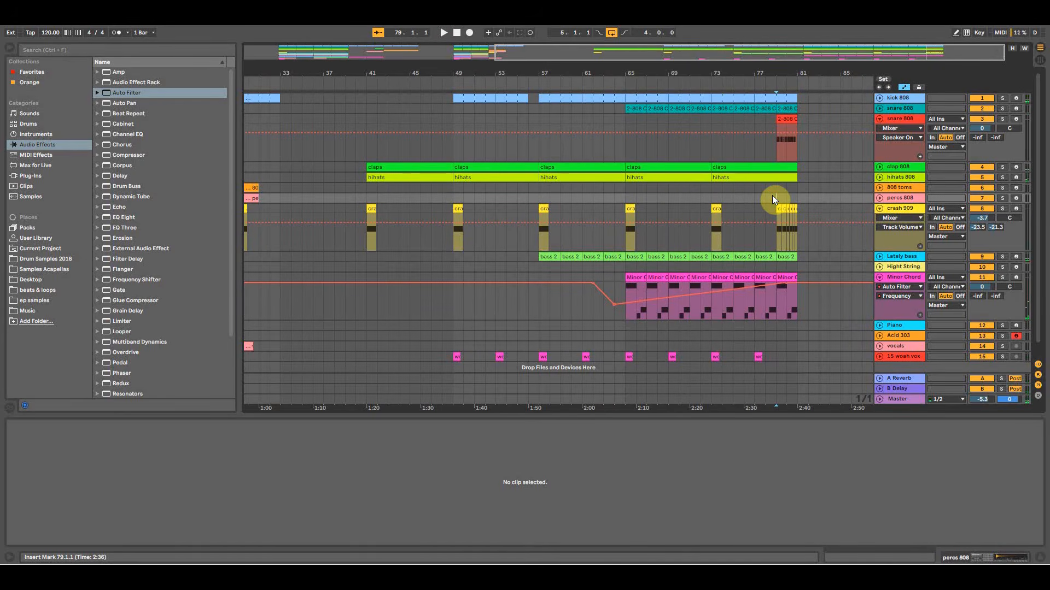
pyautogui.press('space')
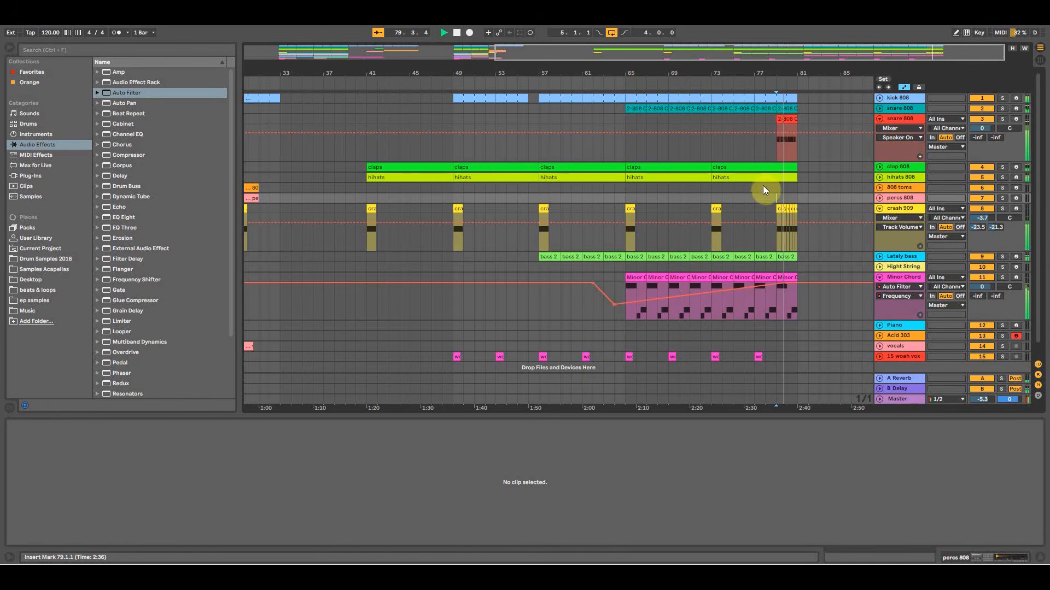
# Unfold the kick 808 track and replace its bars 79 to 81 with a copy of the red snare roll clip.
pyautogui.click(878, 98)
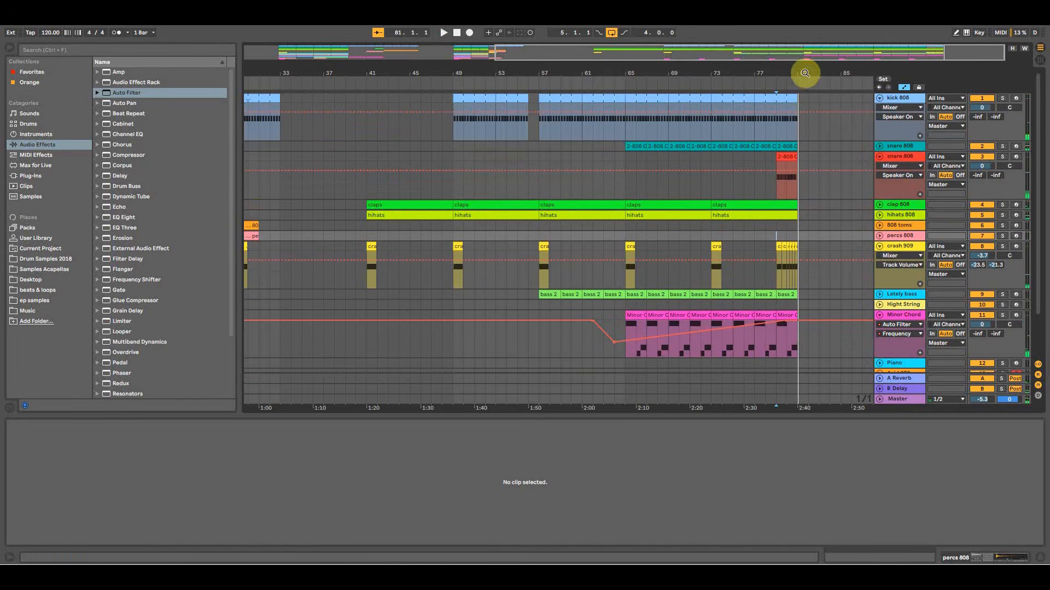
pyautogui.moveTo(804, 72); pyautogui.dragTo(754, 104)
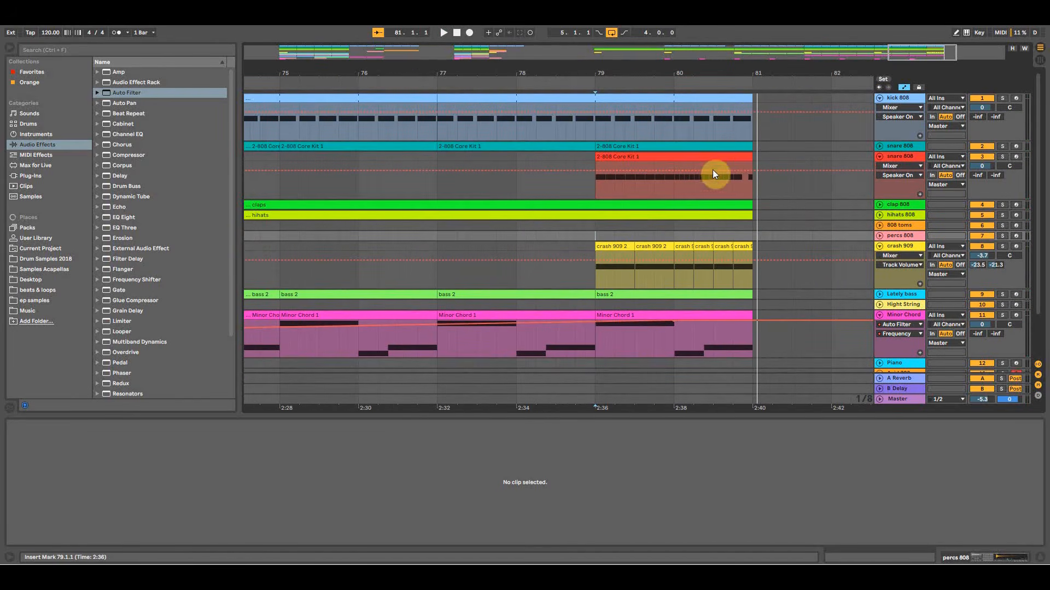
pyautogui.moveTo(746, 132); pyautogui.dragTo(590, 105)
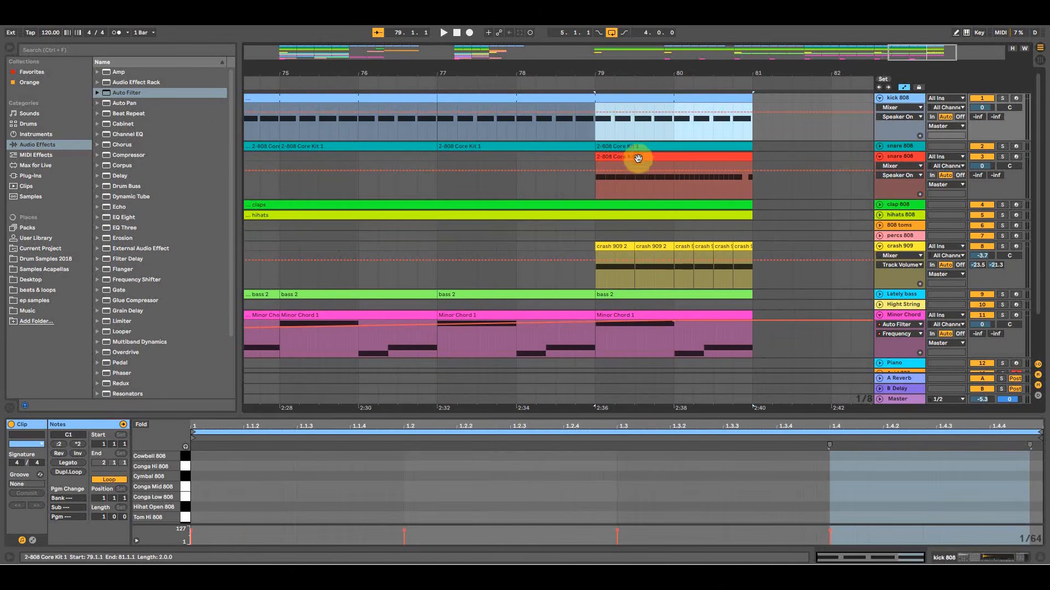
pyautogui.click(650, 156)
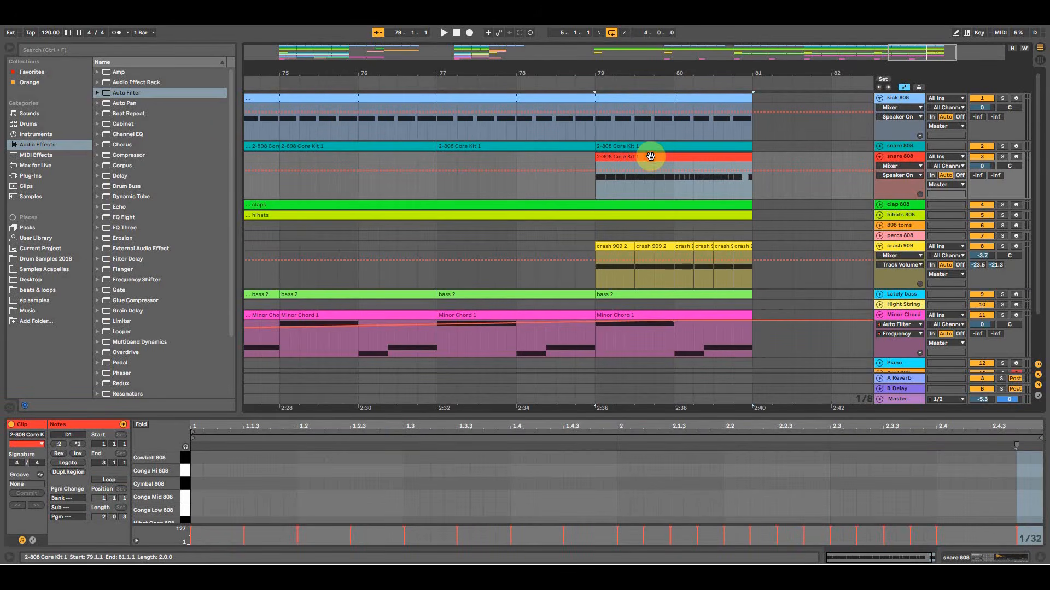
pyautogui.moveTo(650, 156); pyautogui.dragTo(648, 97)
# Enlarge the note editor and move all the copied roll's notes from Snare 808 to Kick 808.
pyautogui.moveTo(485, 415); pyautogui.dragTo(477, 187)
pyautogui.moveTo(202, 453); pyautogui.dragTo(1041, 322)
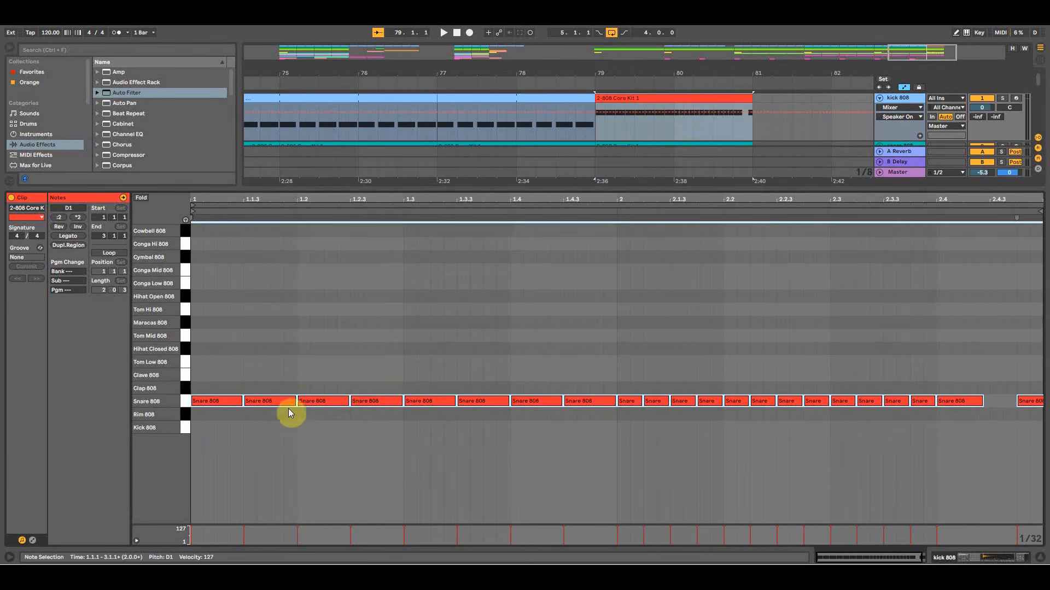
pyautogui.moveTo(227, 401); pyautogui.dragTo(231, 428)
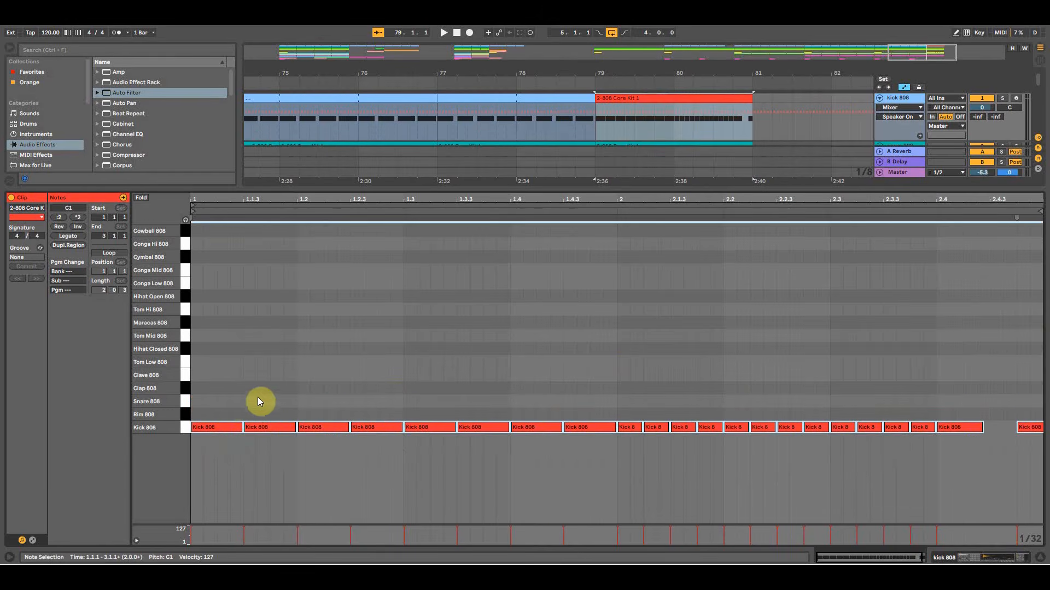
# Restore a taller arrangement area and play from bar 77 to hear the kick, snare and crash rolls together.
pyautogui.moveTo(564, 188); pyautogui.dragTo(581, 325)
pyautogui.click(569, 197)
pyautogui.moveTo(574, 86); pyautogui.dragTo(579, 61)
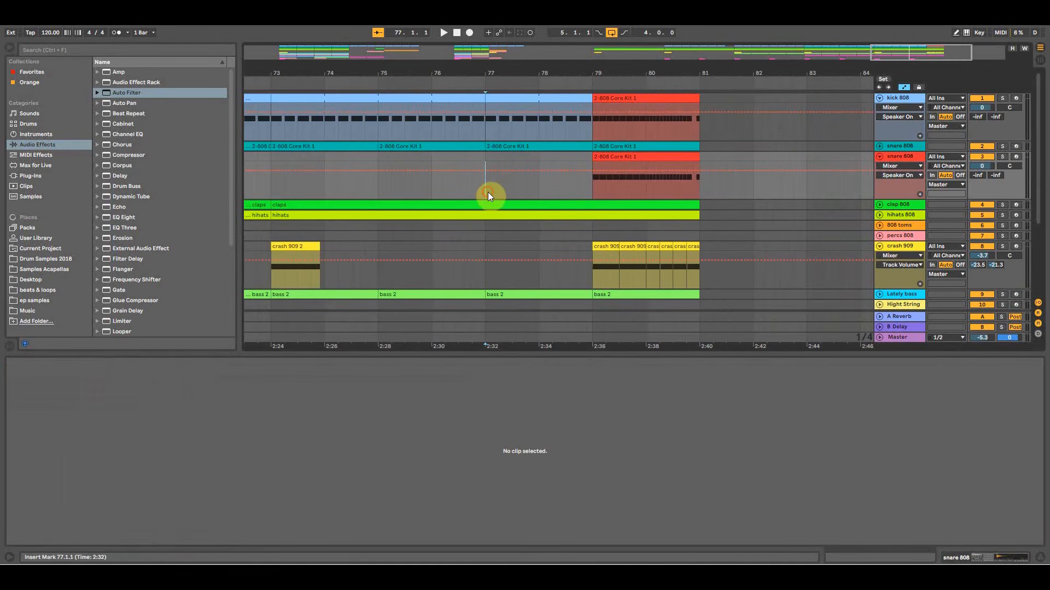
pyautogui.press('space')
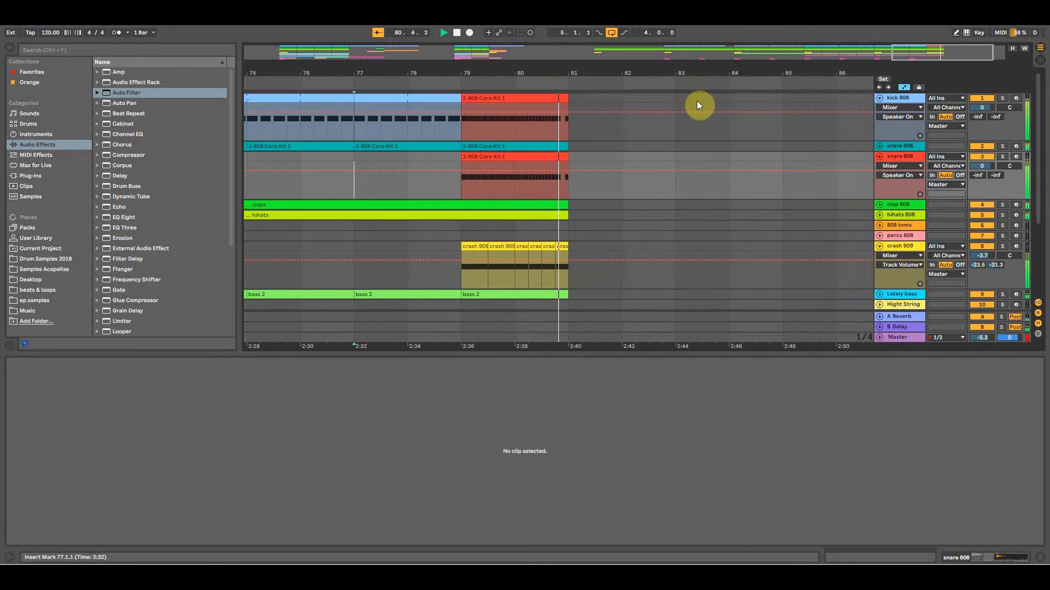
# Fold the kick 808 and red snare 808 tracks and check the notes of both roll clips at bar 79.
pyautogui.click(880, 99)
pyautogui.click(879, 119)
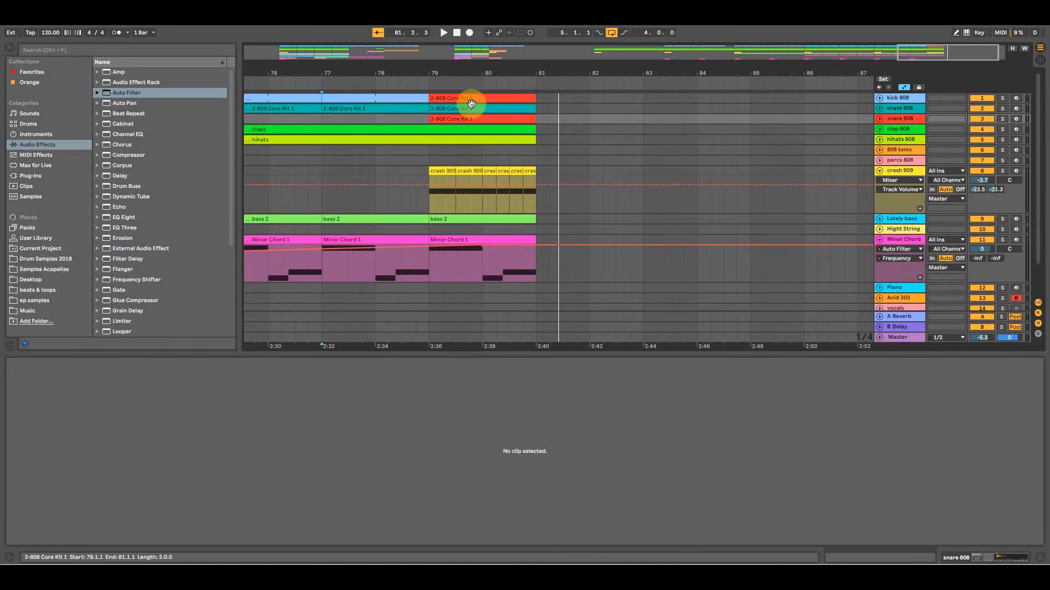
pyautogui.click(463, 98)
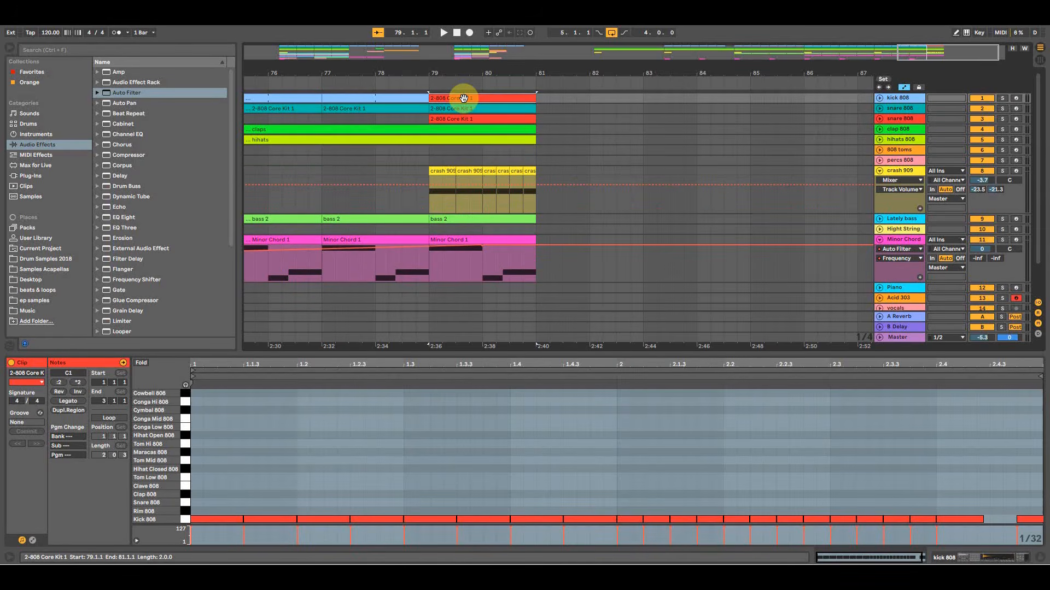
pyautogui.click(469, 118)
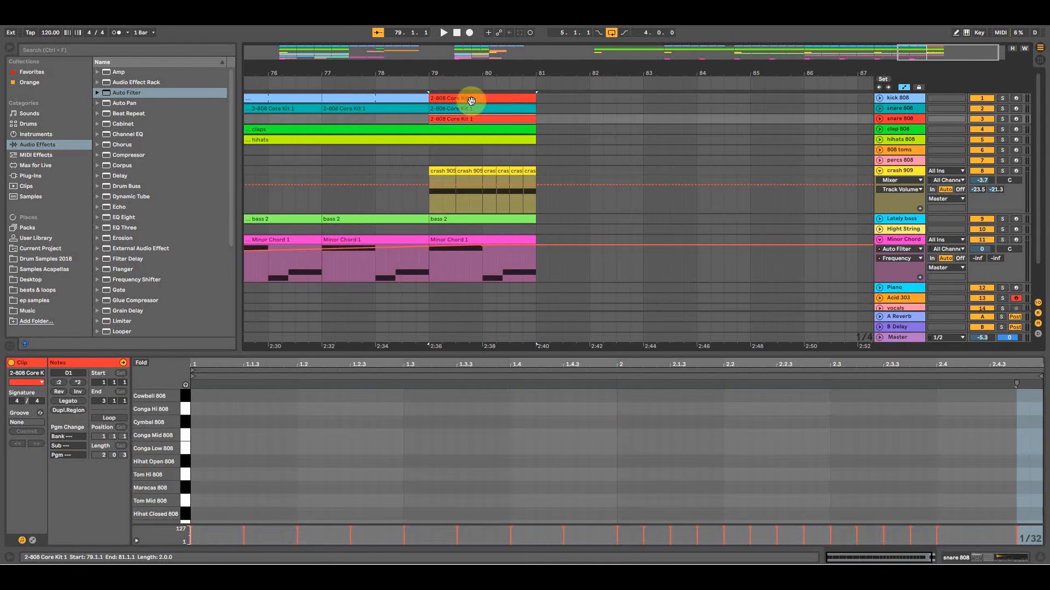
# Remove the teal snare 808 track's clip from bars 79 to 81 and play from bar 78 to hear the roll.
pyautogui.click(879, 109)
pyautogui.moveTo(535, 111)
pyautogui.mouseDown()
pyautogui.moveTo(435, 114)
pyautogui.moveTo(533, 112)
pyautogui.mouseUp()
pyautogui.click(317, 192)
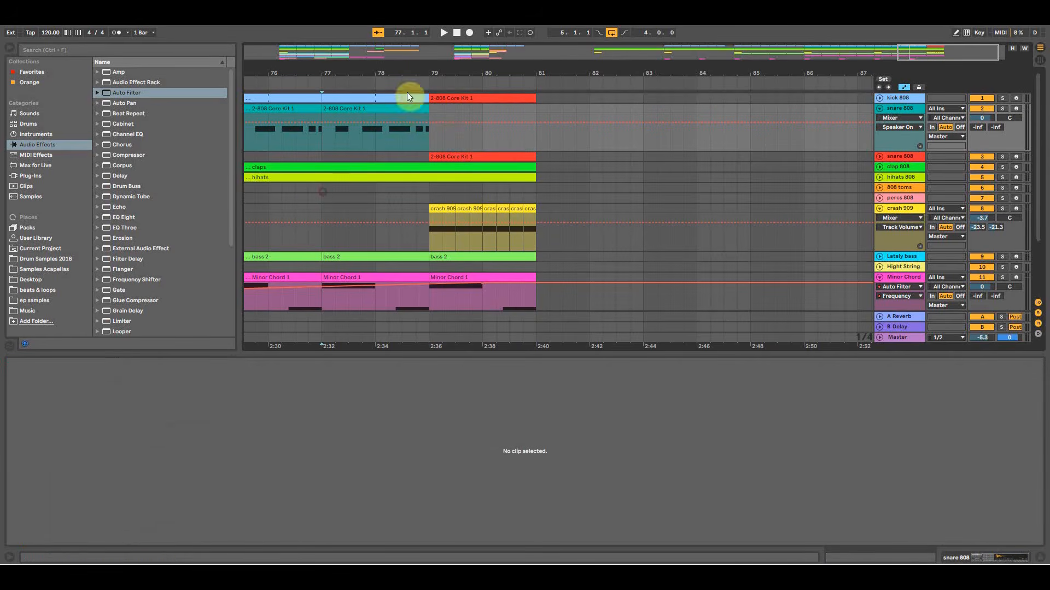
pyautogui.click(379, 189)
pyautogui.press('space')
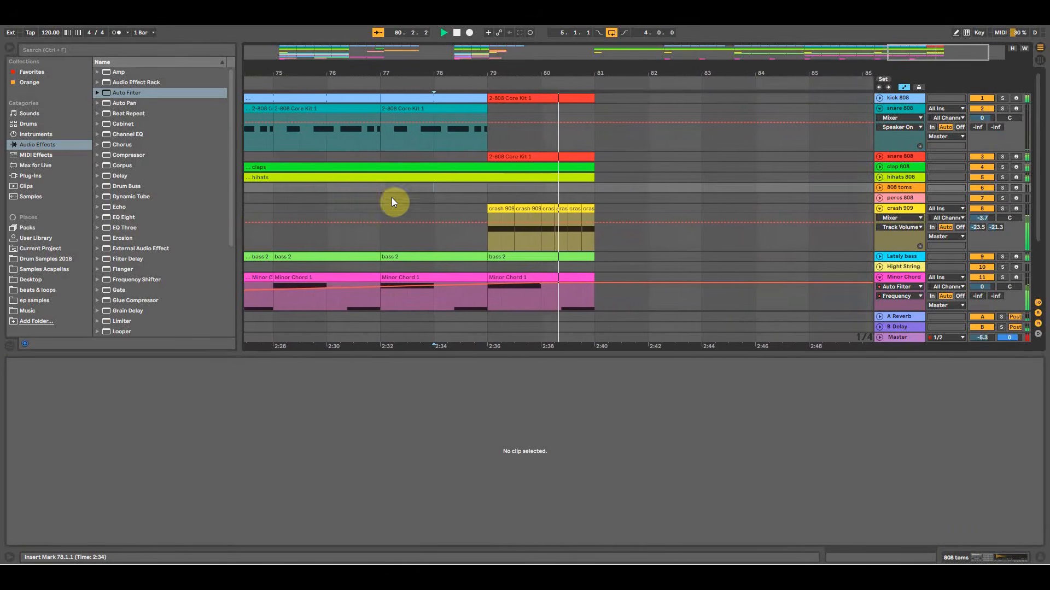
pyautogui.press('space')
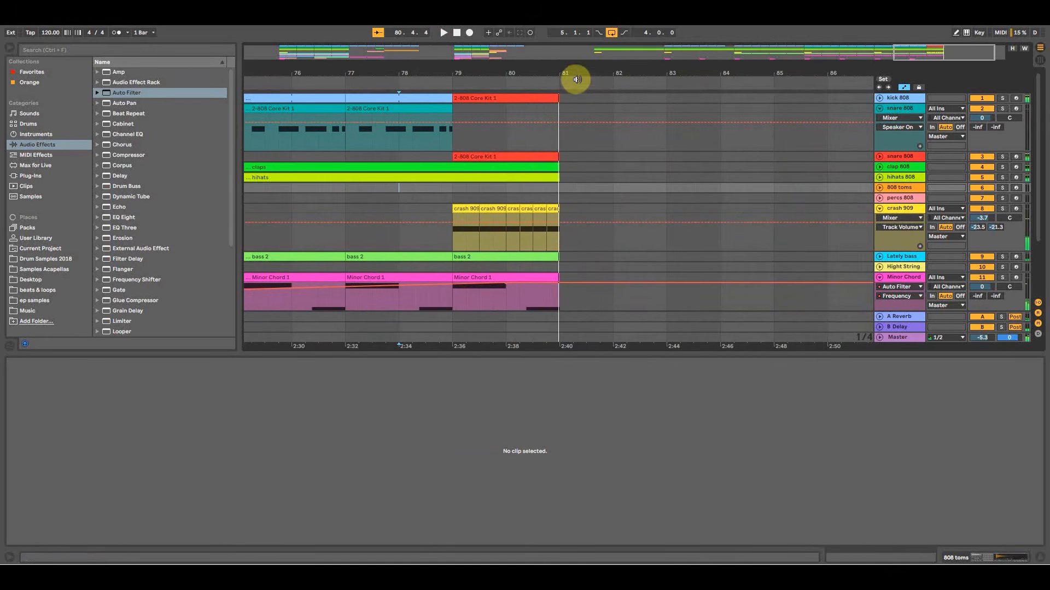
# Fold the teal snare 808 and crash 909 tracks to get a compact overview of the arrangement.
pyautogui.moveTo(574, 78); pyautogui.dragTo(691, 71)
pyautogui.click(880, 108)
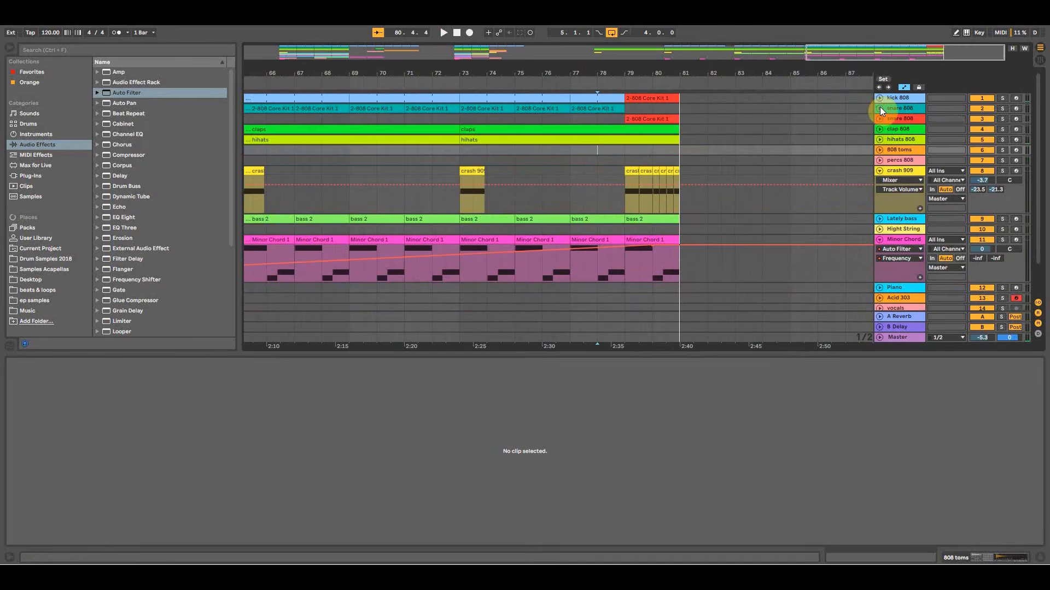
pyautogui.click(879, 171)
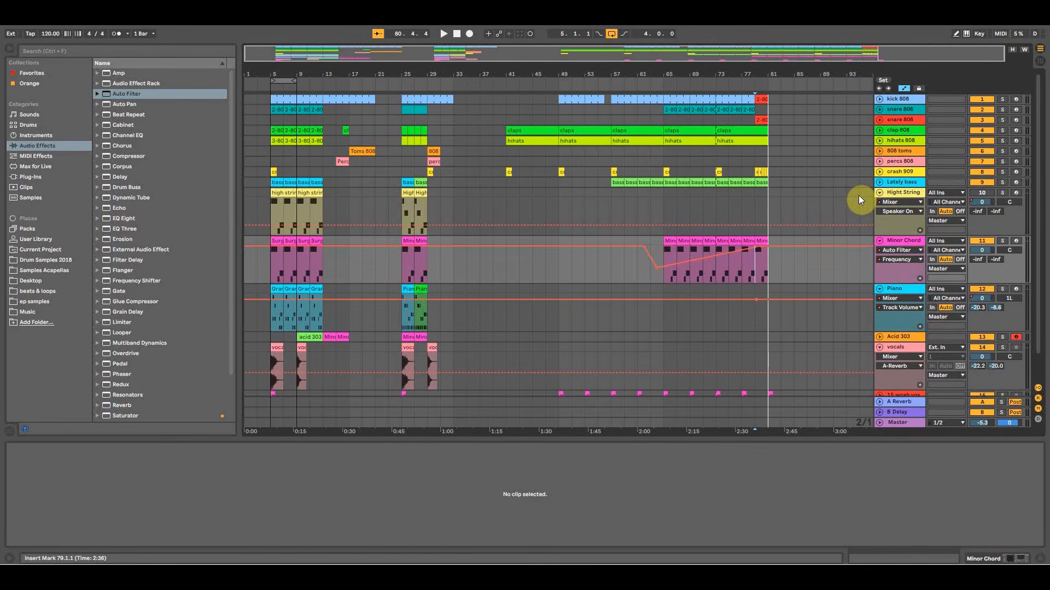
# Play the arrangement from bar 77 to hear the rolls leading up to bar 81.
pyautogui.moveTo(780, 70); pyautogui.dragTo(749, 66)
pyautogui.click(678, 154)
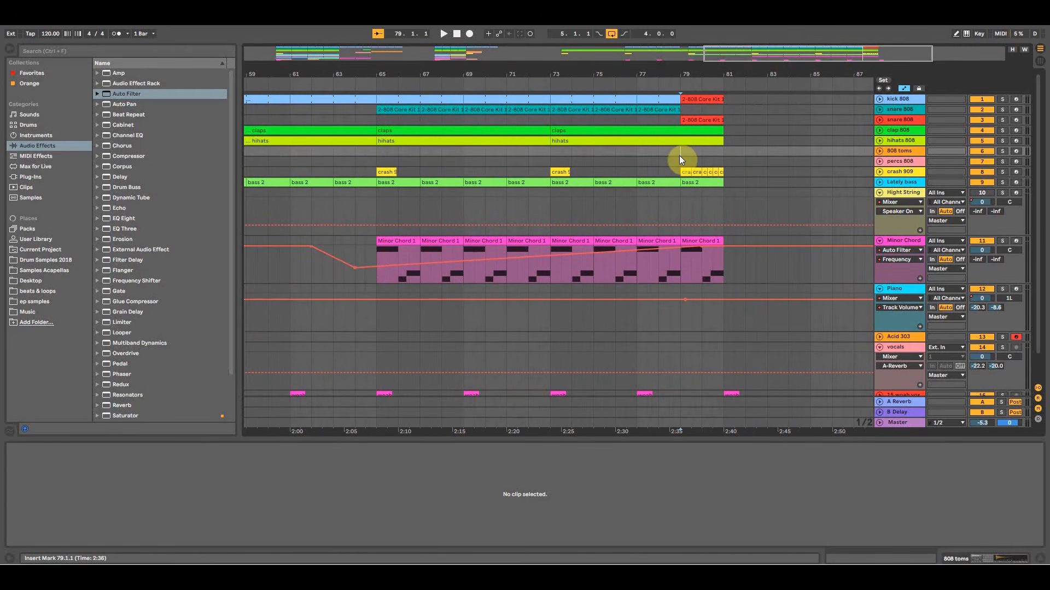
pyautogui.click(641, 205)
pyautogui.press('space')
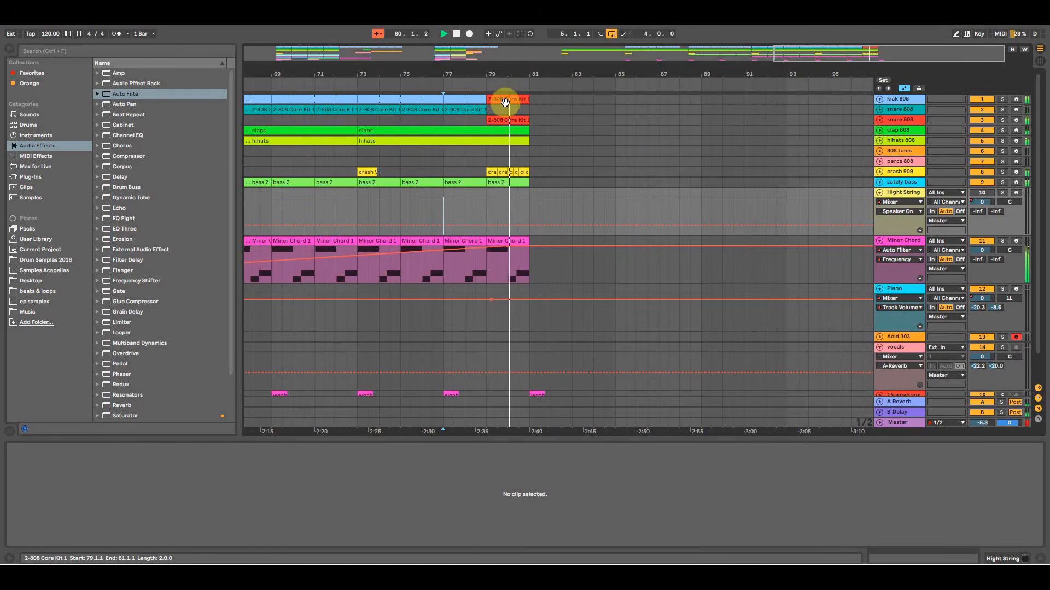
pyautogui.press('space')
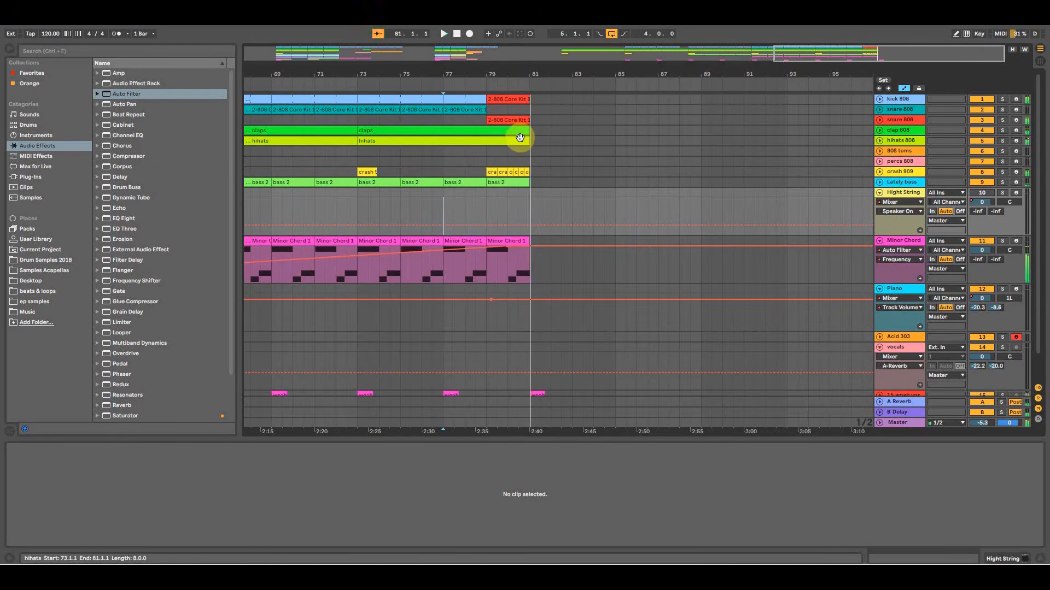
# Enlarge the arrangement area to show all tracks down to woah vox and place the insert marker at bar 81.
pyautogui.scroll(-1, 540, 350)
pyautogui.click(534, 366)
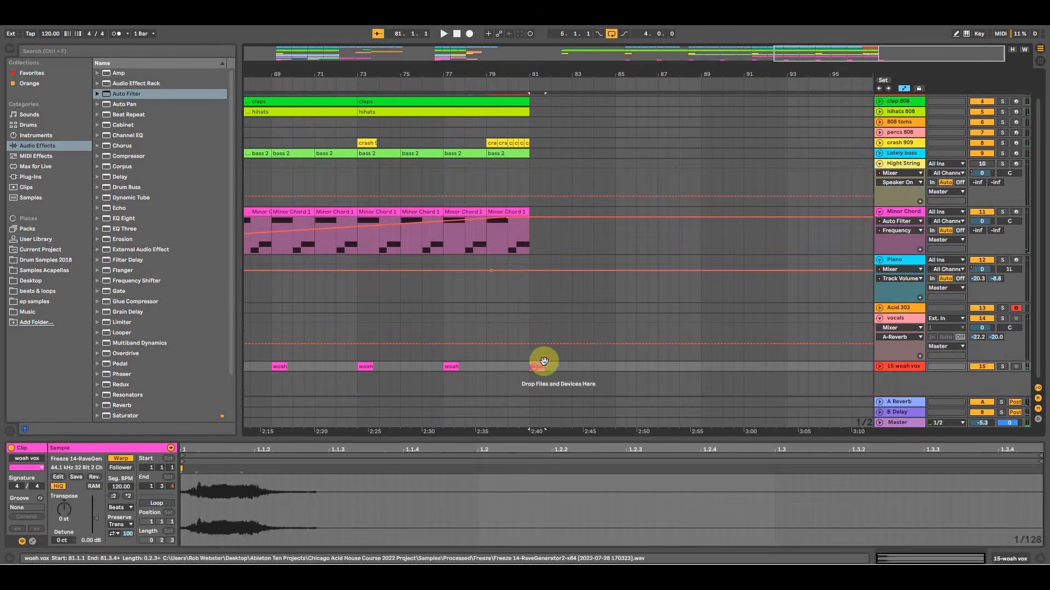
pyautogui.moveTo(558, 437); pyautogui.dragTo(565, 548)
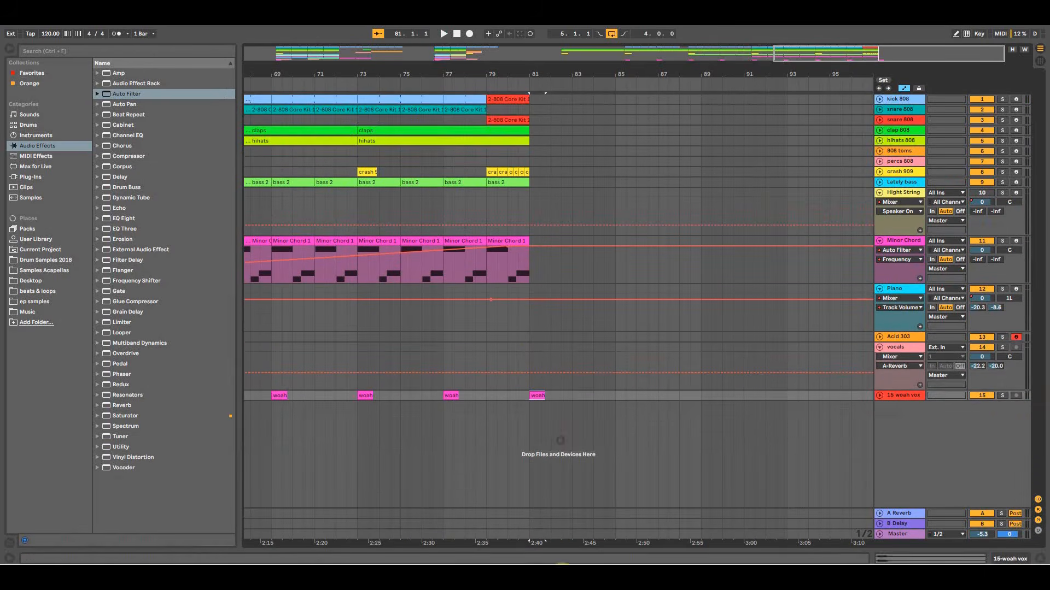
pyautogui.click(527, 350)
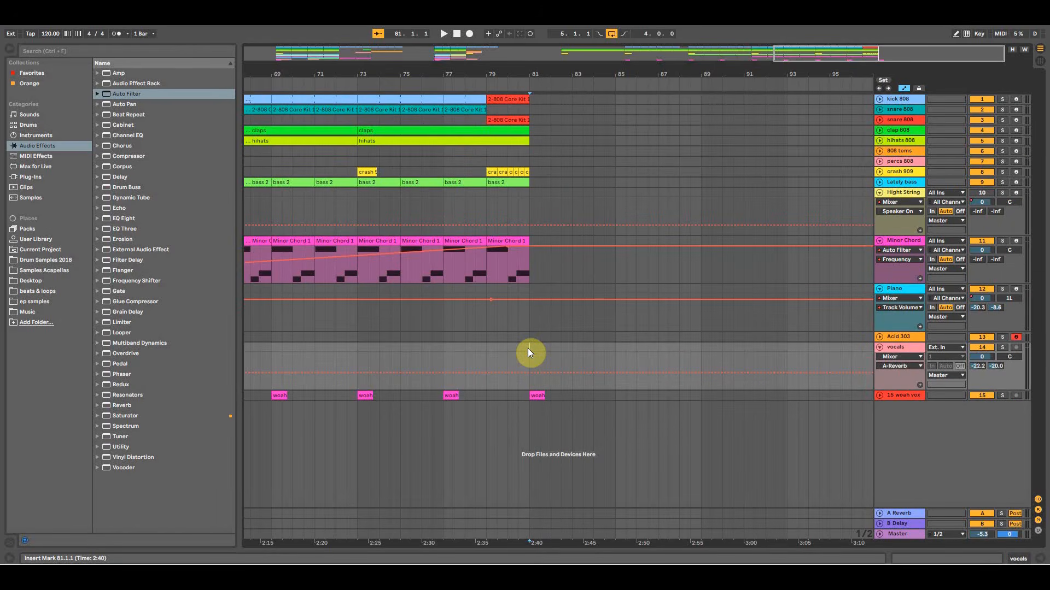
# Copy the regular kick 808 pattern into bars 81 to 89 and a crash 909 clip to bar 81.
pyautogui.moveTo(512, 68); pyautogui.dragTo(560, 73)
pyautogui.moveTo(499, 97); pyautogui.dragTo(732, 98)
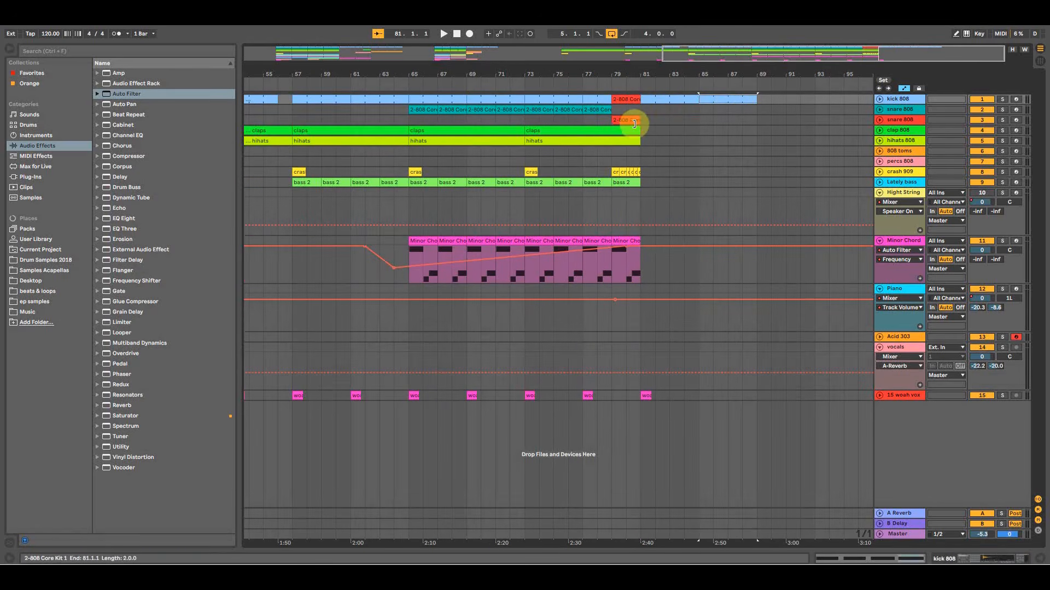
pyautogui.moveTo(529, 170); pyautogui.dragTo(649, 177)
pyautogui.click(625, 138)
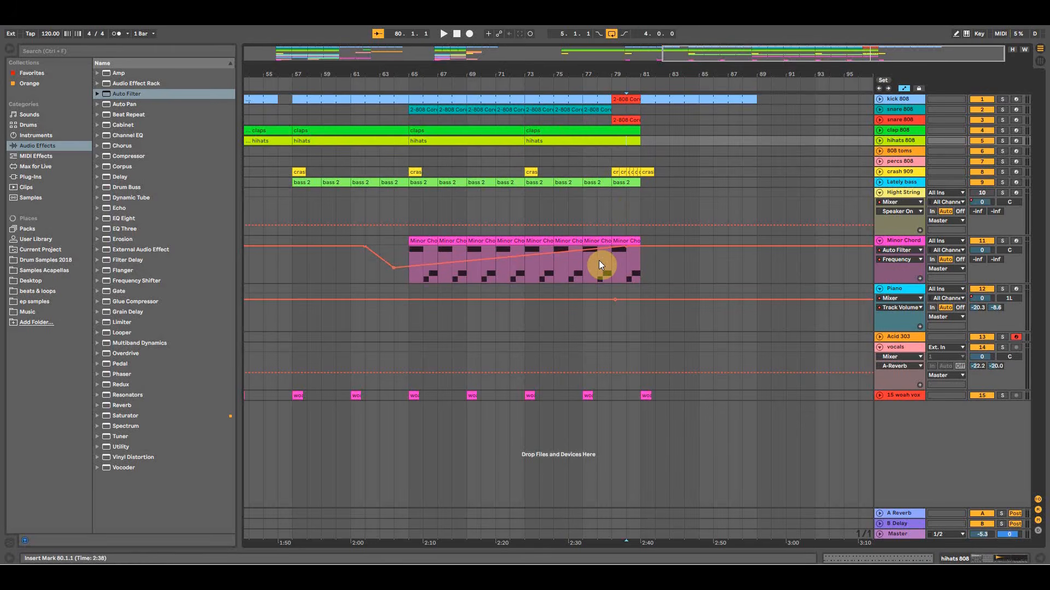
# Copy the two-bar Minor Chord clip repeatedly to fill bars 81 to 89.
pyautogui.moveTo(625, 241); pyautogui.dragTo(689, 242)
pyautogui.moveTo(686, 241); pyautogui.dragTo(748, 243)
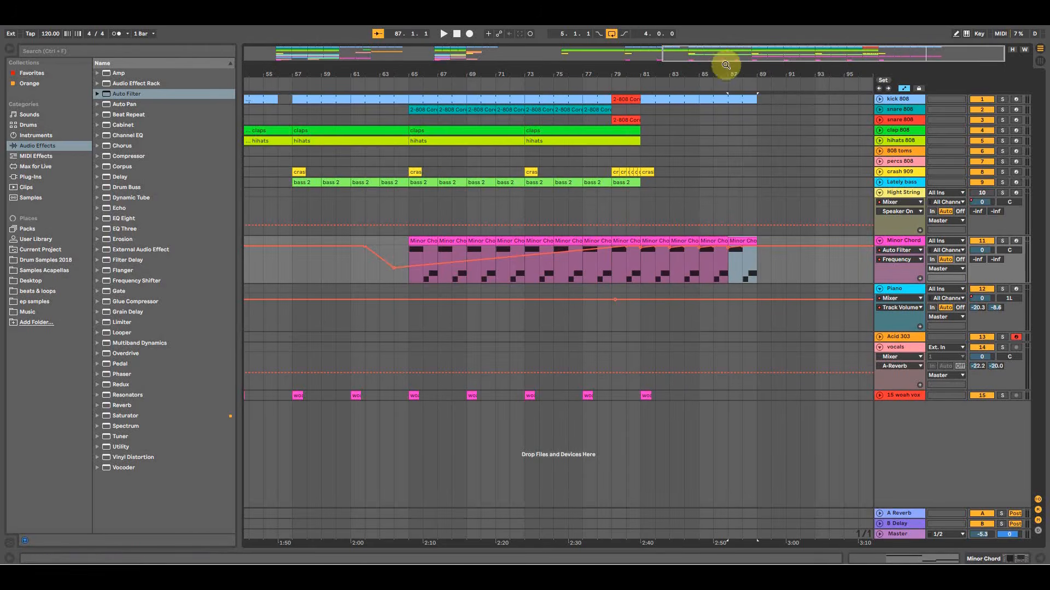
pyautogui.moveTo(726, 64); pyautogui.dragTo(710, 67)
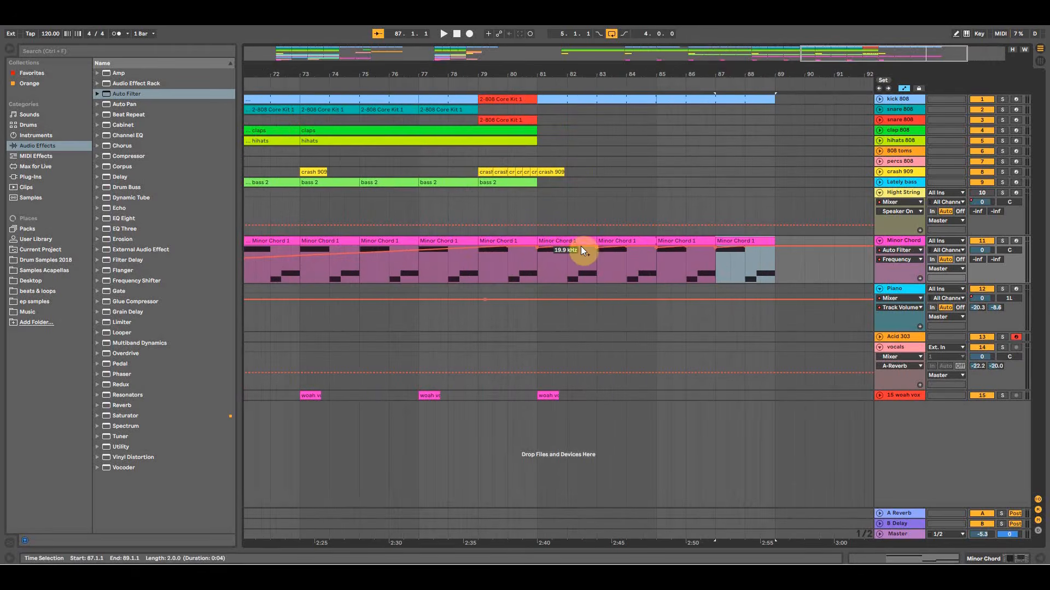
pyautogui.click(486, 250)
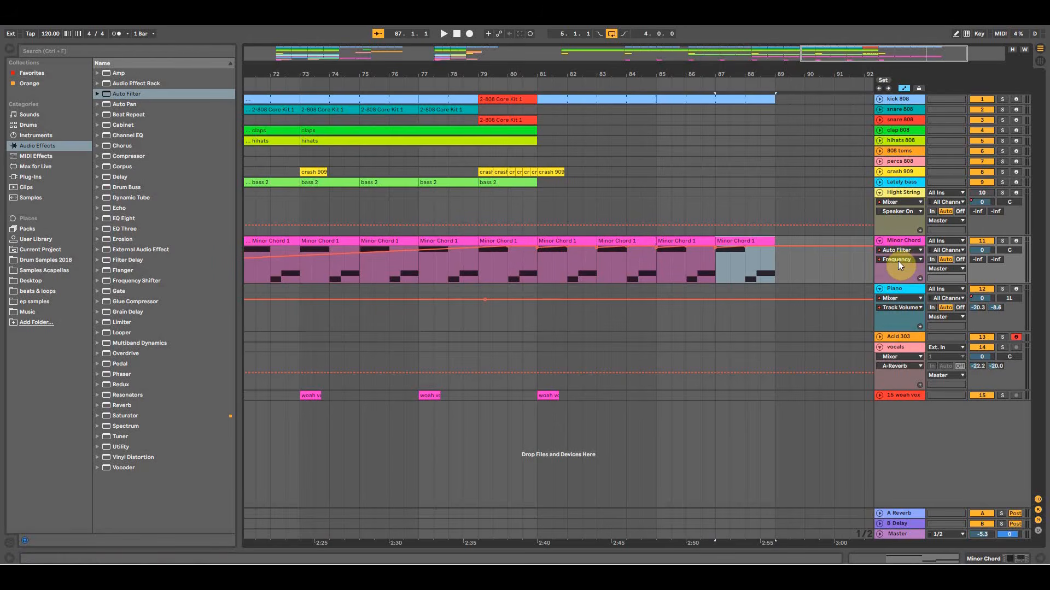
pyautogui.click(777, 266)
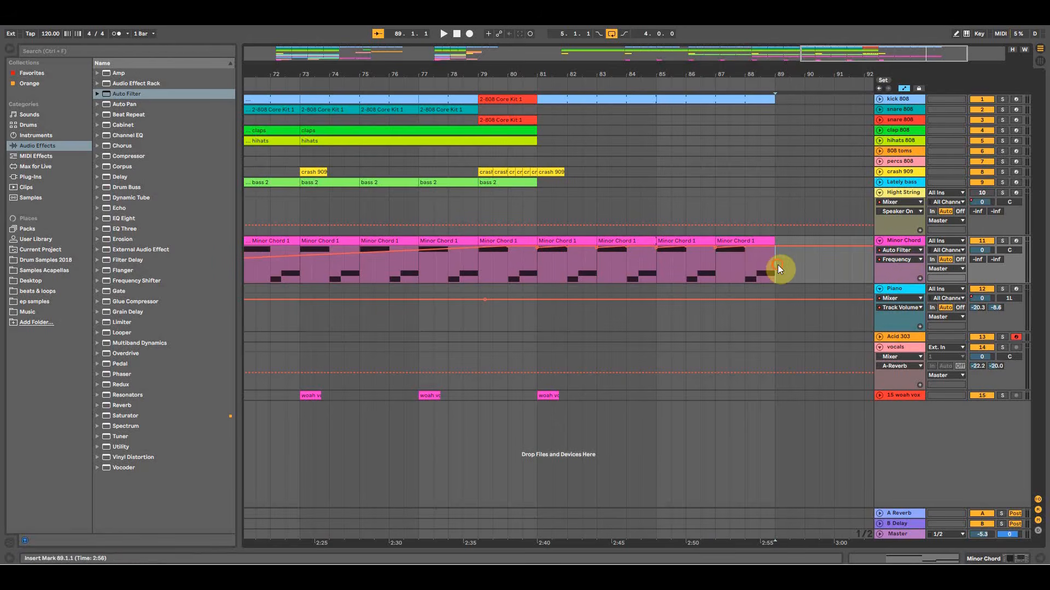
pyautogui.moveTo(779, 267); pyautogui.dragTo(699, 252)
pyautogui.moveTo(613, 253); pyautogui.dragTo(543, 248)
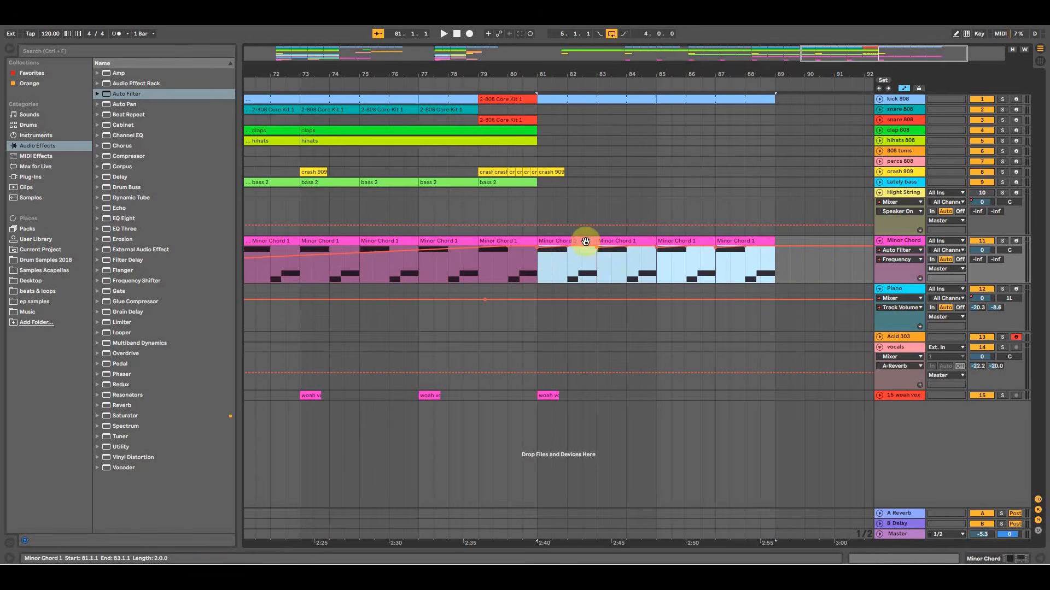
pyautogui.moveTo(777, 267); pyautogui.dragTo(618, 252)
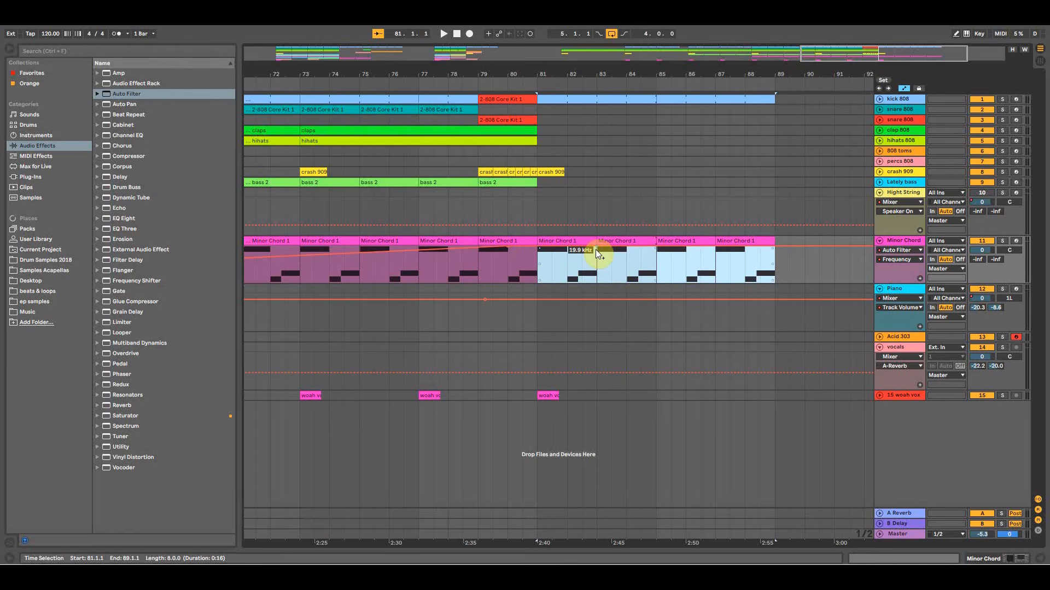
# Drop the Minor Chord filter frequency to 377 Hz at bar 81, moving the 19.9 kHz peak to bar 81 for a vertical fall.
pyautogui.click(567, 248)
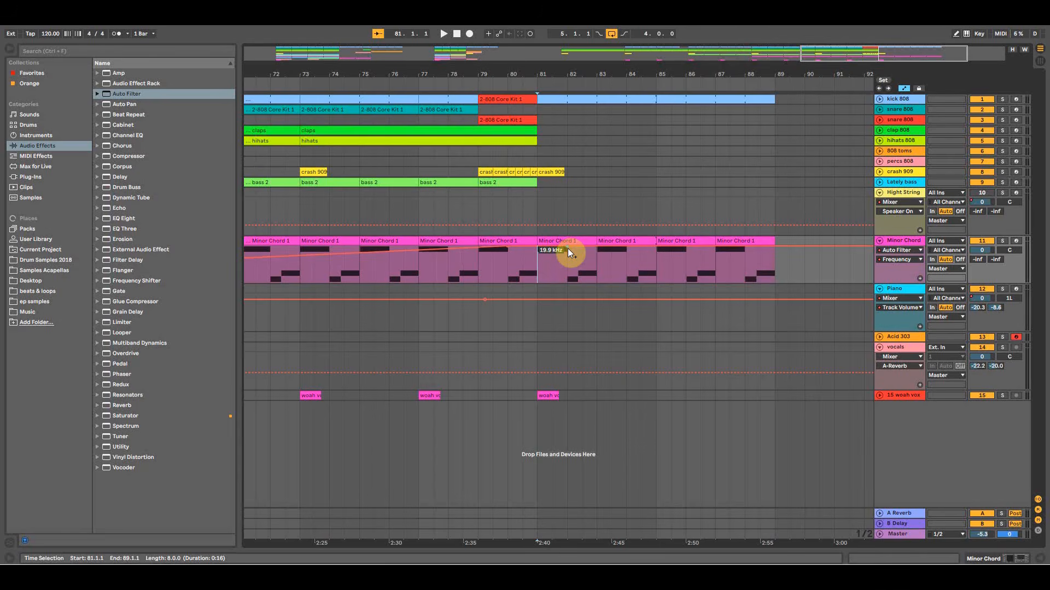
pyautogui.moveTo(568, 248); pyautogui.dragTo(538, 268)
pyautogui.click(540, 242)
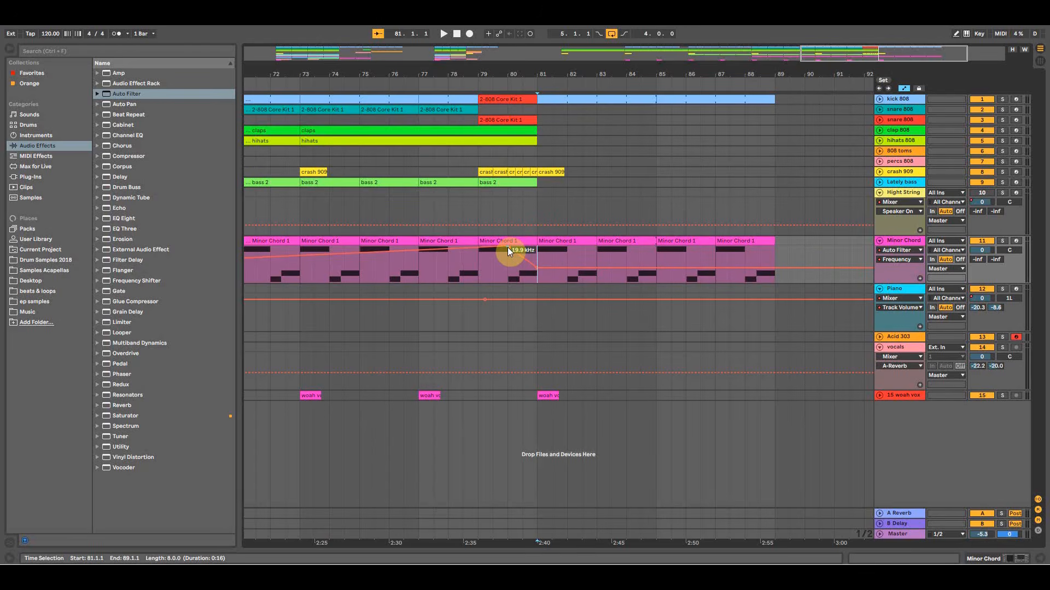
pyautogui.moveTo(507, 247); pyautogui.dragTo(537, 248)
pyautogui.click(483, 267)
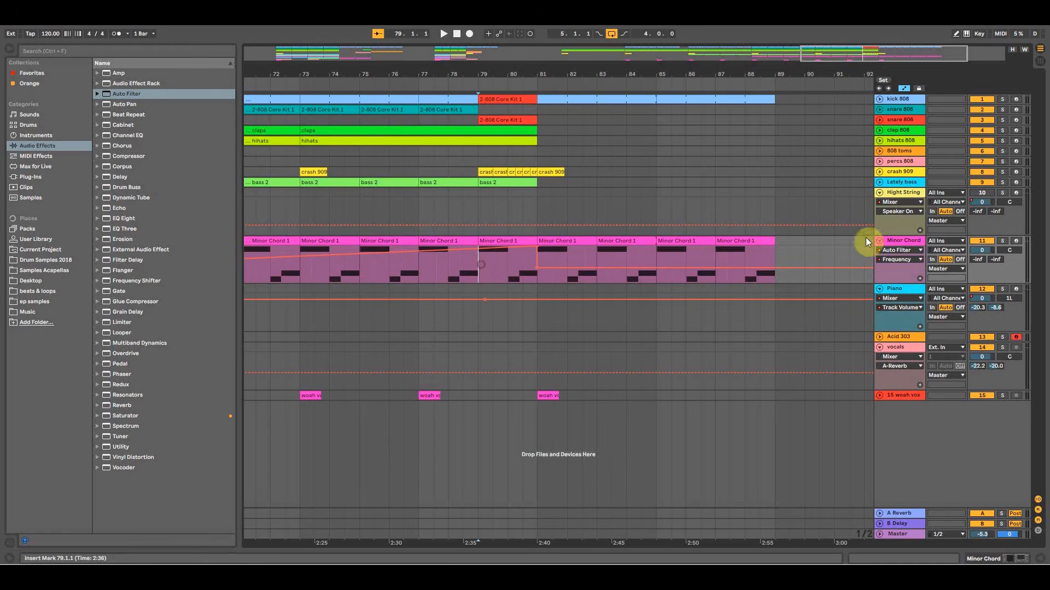
# Solo the Minor Chord track, play from bar 79 to hear the filter drop, and turn solo off again.
pyautogui.click(999, 241)
pyautogui.press('space')
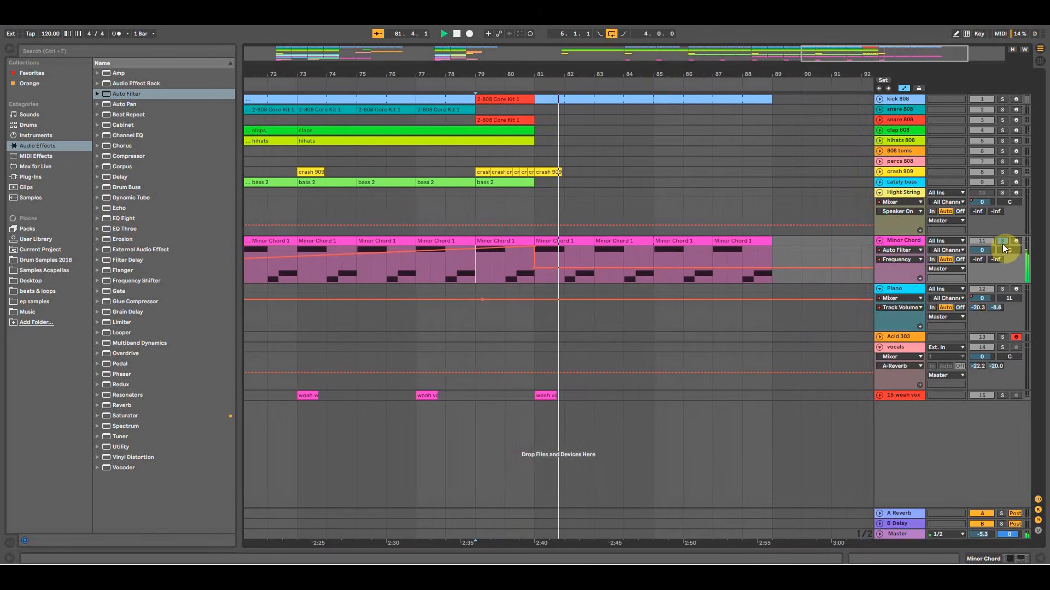
pyautogui.click(1002, 244)
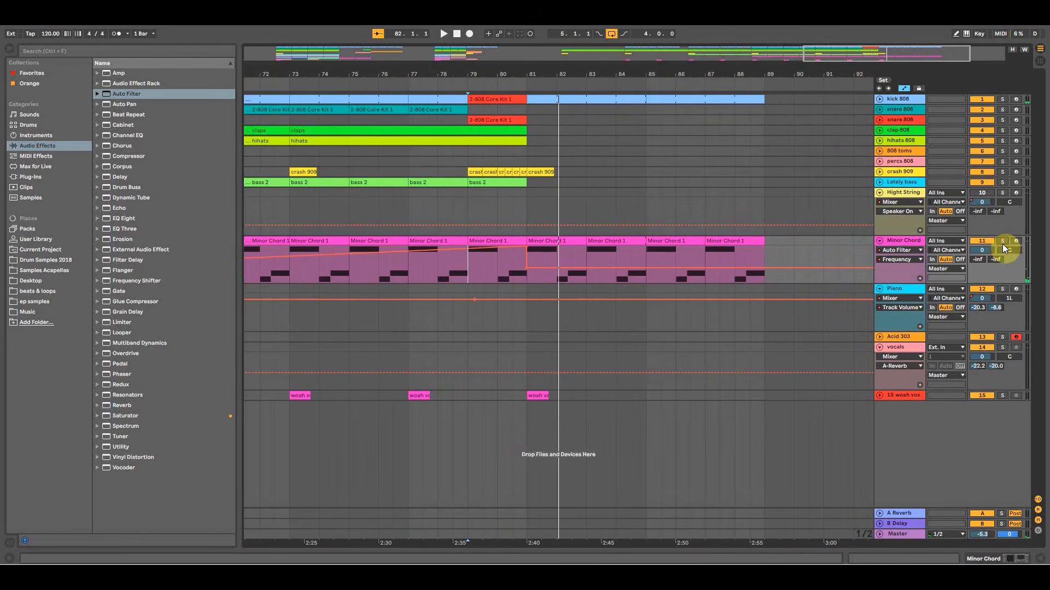
# Play the new section from bar 81 and widen the view back to the earlier piano clips around bar 25.
pyautogui.moveTo(591, 73); pyautogui.dragTo(556, 74)
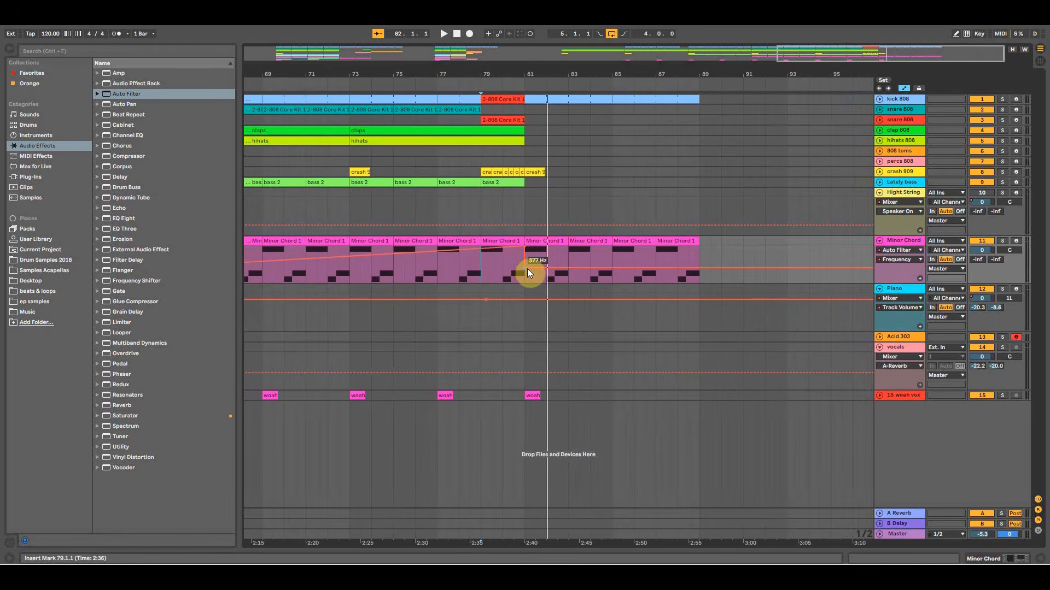
pyautogui.click(522, 399)
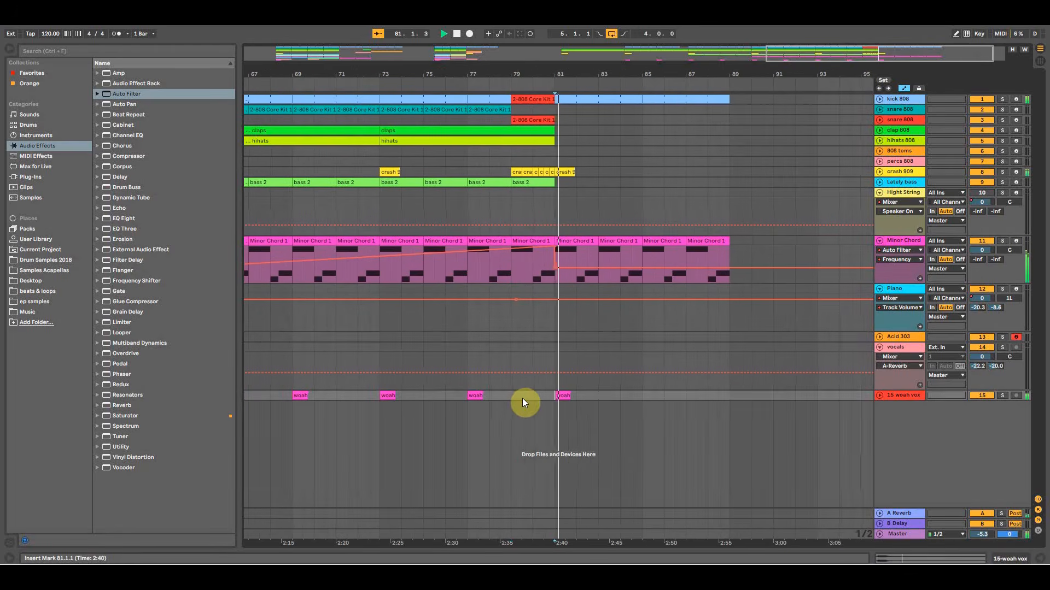
pyautogui.moveTo(492, 77); pyautogui.dragTo(547, 52)
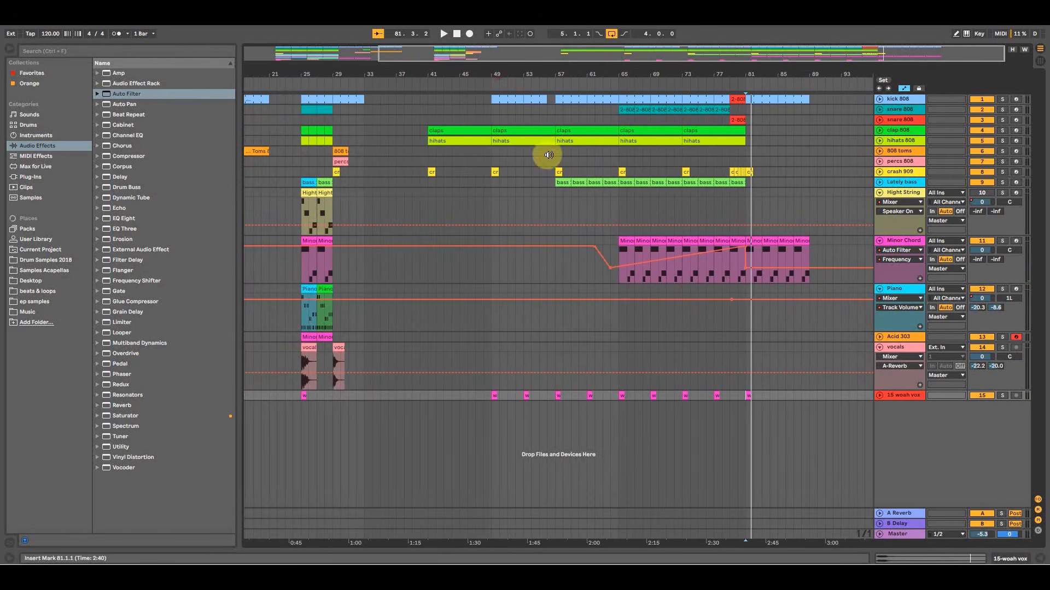
# Copy the Piano 1 clip from bar 25 to bar 81 and repeat it to fill bars 81 to 89.
pyautogui.click(310, 287)
pyautogui.moveTo(310, 288); pyautogui.dragTo(757, 291)
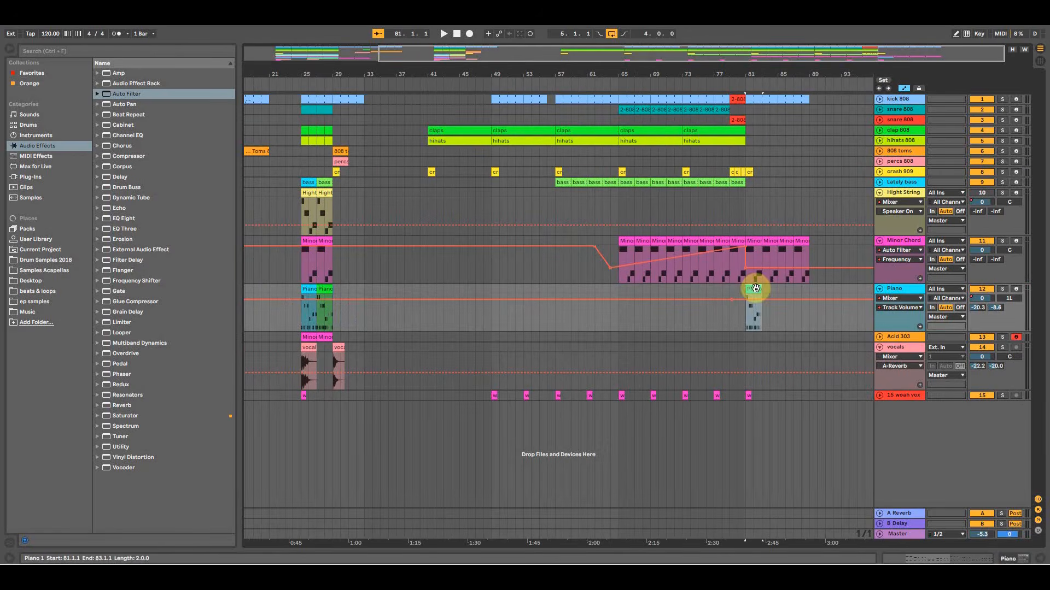
pyautogui.moveTo(778, 78); pyautogui.dragTo(606, 150)
pyautogui.moveTo(469, 290); pyautogui.dragTo(547, 290)
pyautogui.moveTo(547, 290); pyautogui.dragTo(723, 288)
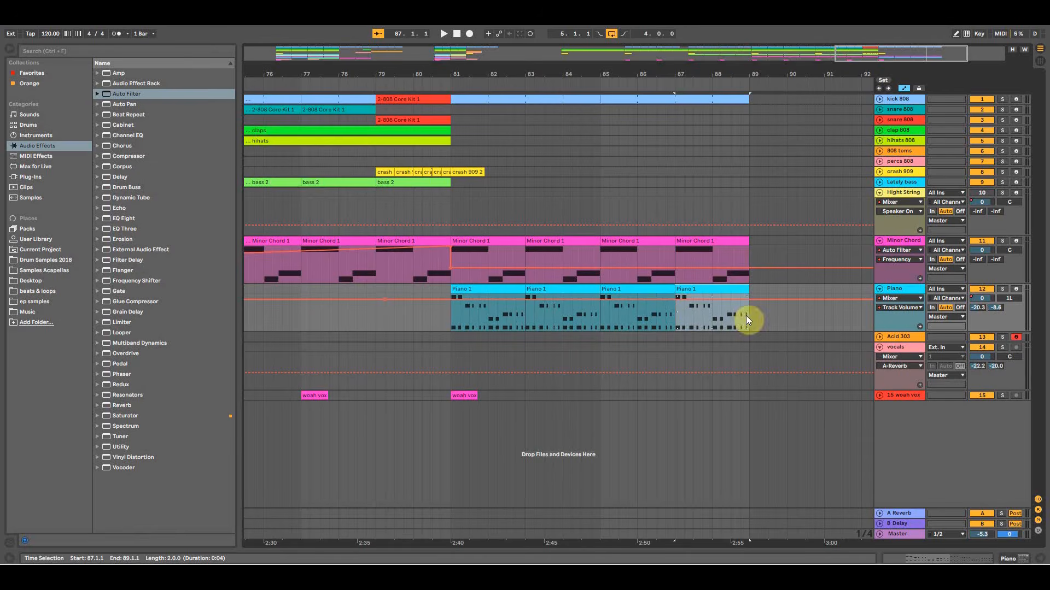
# Show the Piano track's volume automation and draw a drop from 0.0 dB at bar 80 to -30.0 dB at bar 81.
pyautogui.click(899, 298)
pyautogui.click(898, 298)
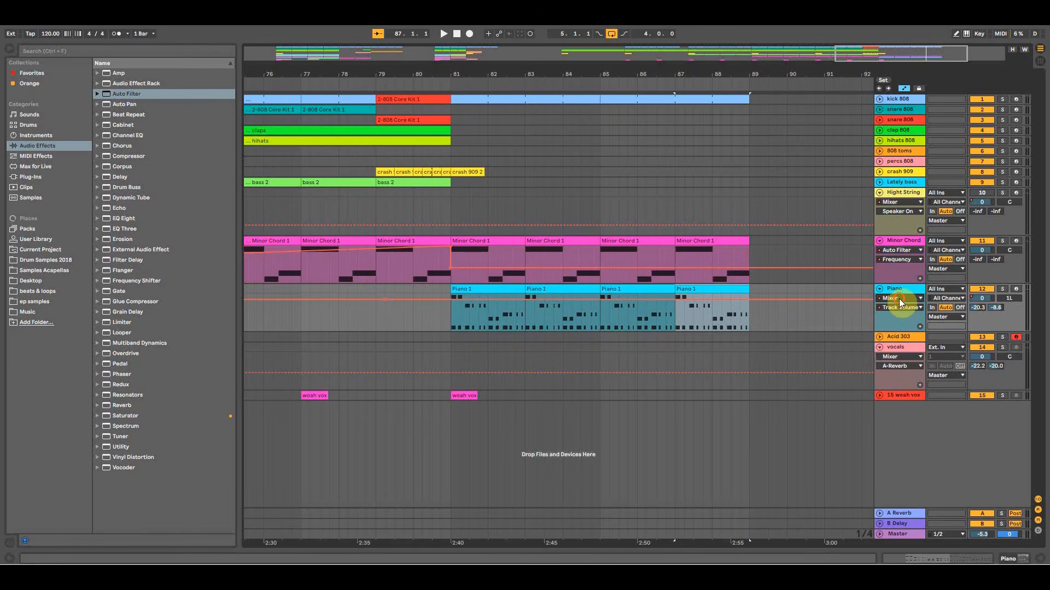
pyautogui.click(899, 308)
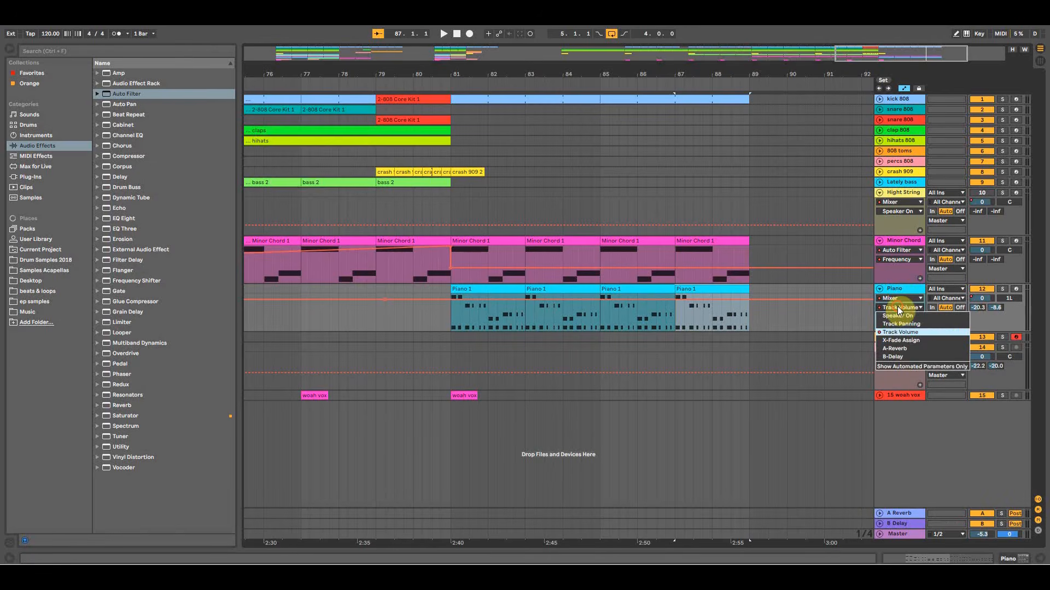
pyautogui.click(900, 328)
pyautogui.click(418, 300)
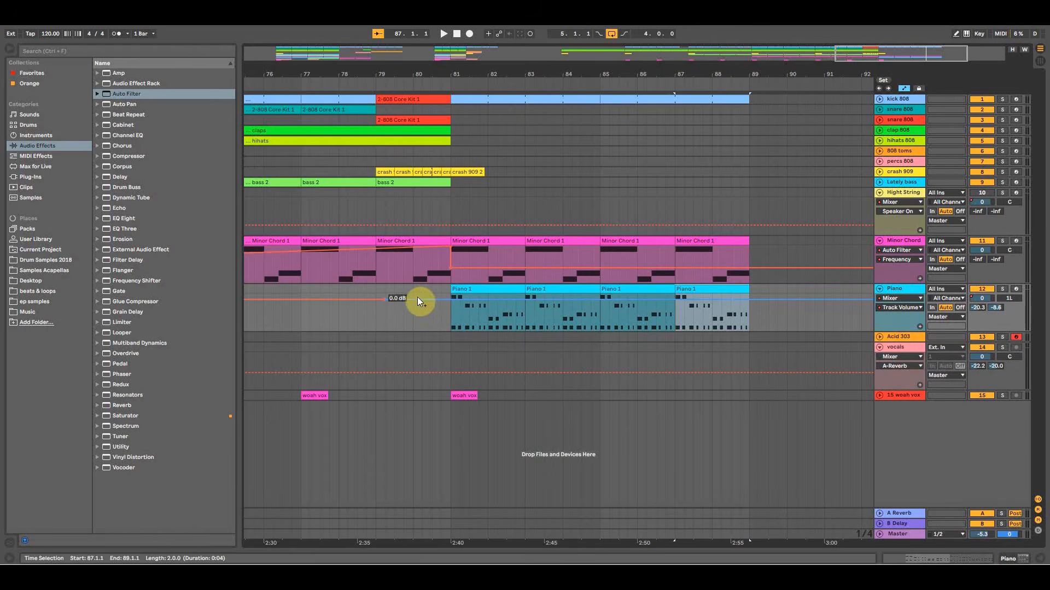
pyautogui.click(415, 300)
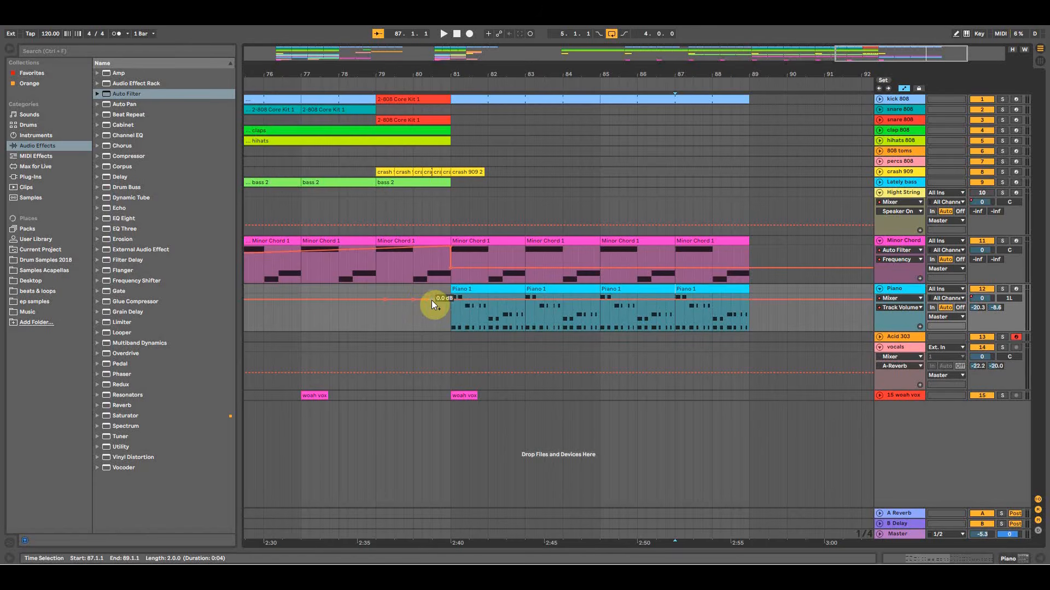
pyautogui.moveTo(431, 300); pyautogui.dragTo(431, 307)
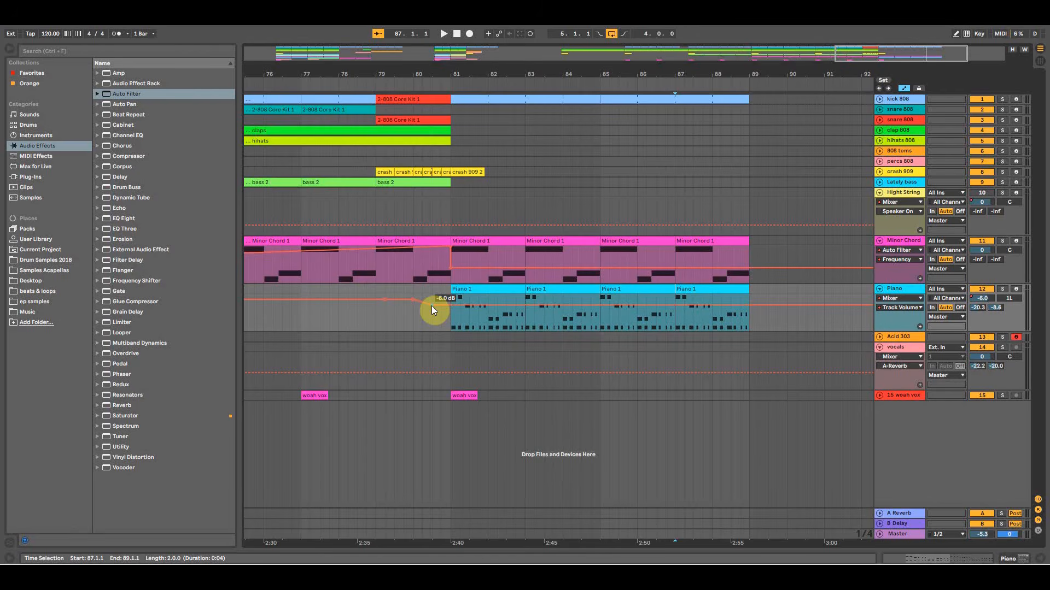
pyautogui.moveTo(432, 306); pyautogui.dragTo(450, 322)
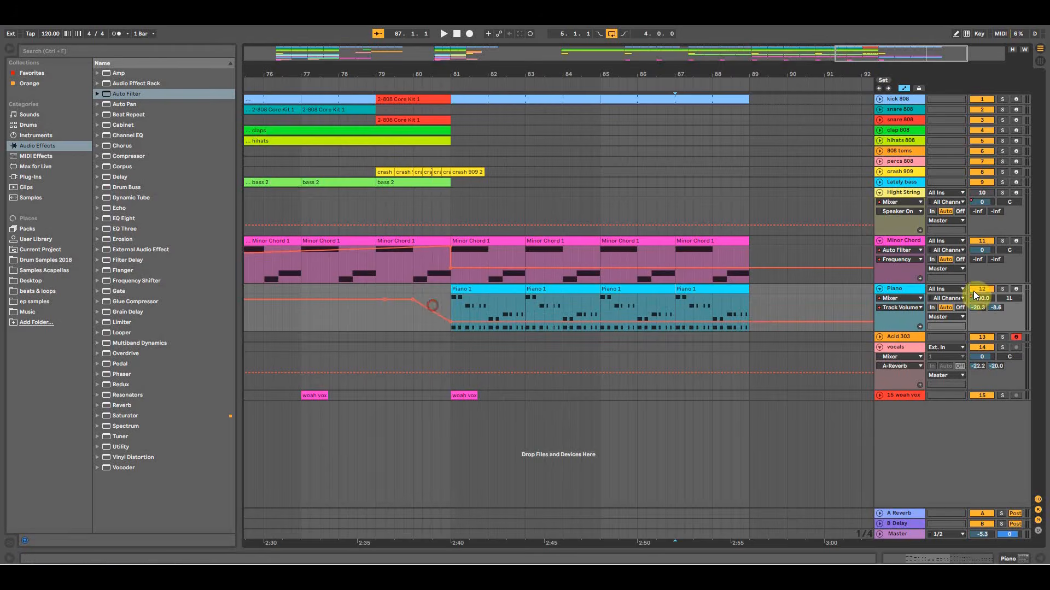
# Solo the Piano track and listen to its reduced volume from bar 81.
pyautogui.click(1002, 290)
pyautogui.press('space')
pyautogui.click(318, 307)
pyautogui.press('space')
pyautogui.press('space')
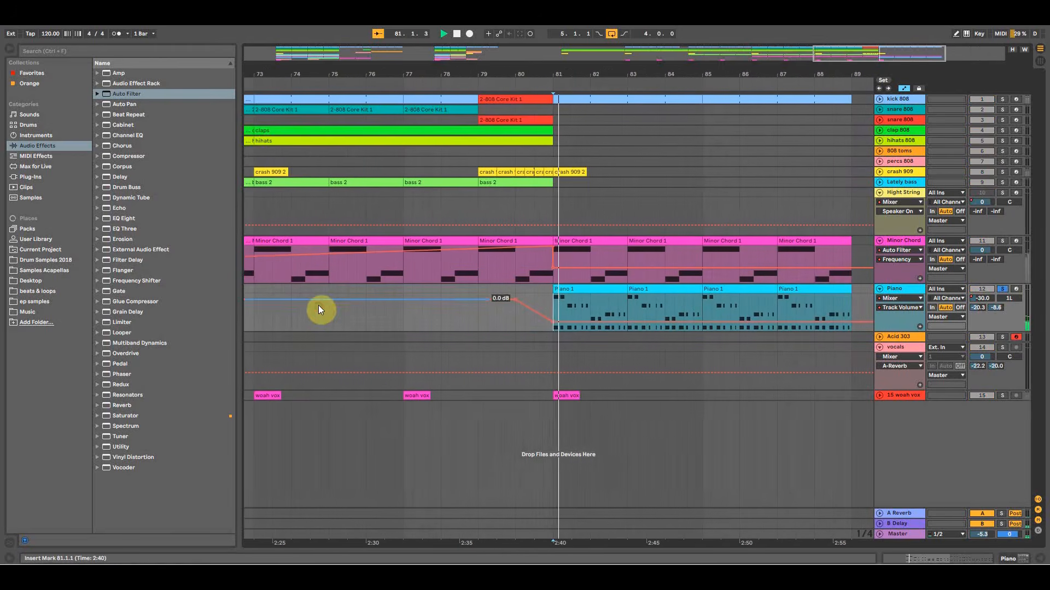
pyautogui.press('space')
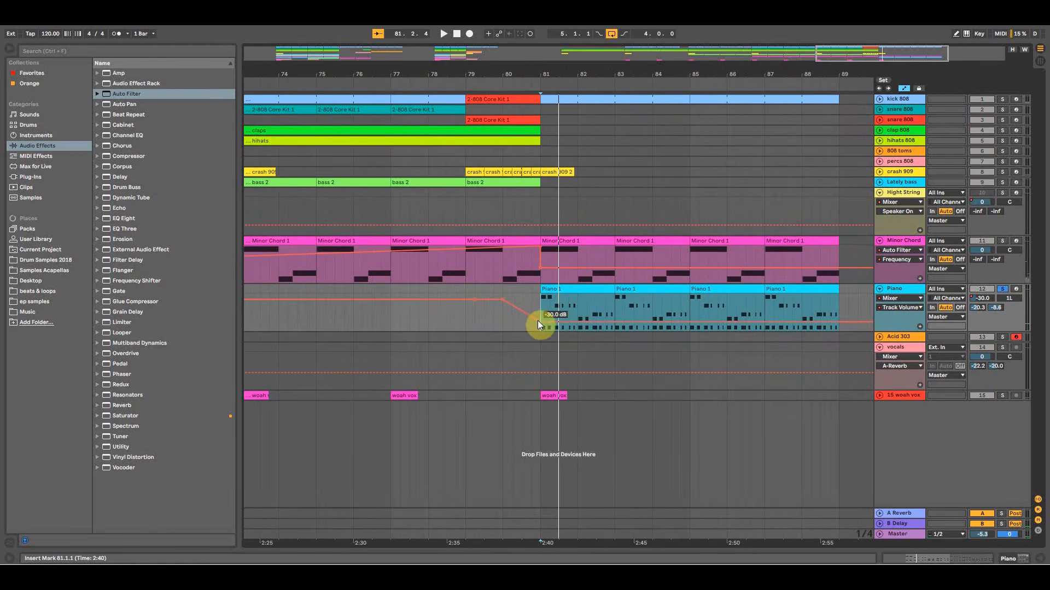
# Raise the Piano volume point at bar 81 to about -17 dB and ramp the volume up to 6.0 dB at bar 87.
pyautogui.moveTo(541, 327); pyautogui.dragTo(544, 314)
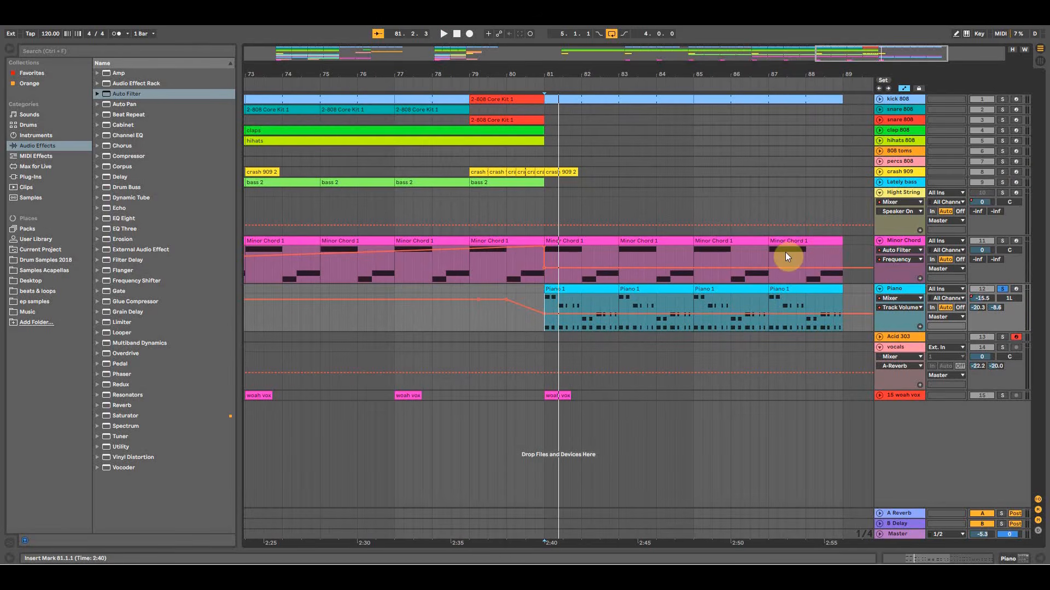
pyautogui.press('Tab')
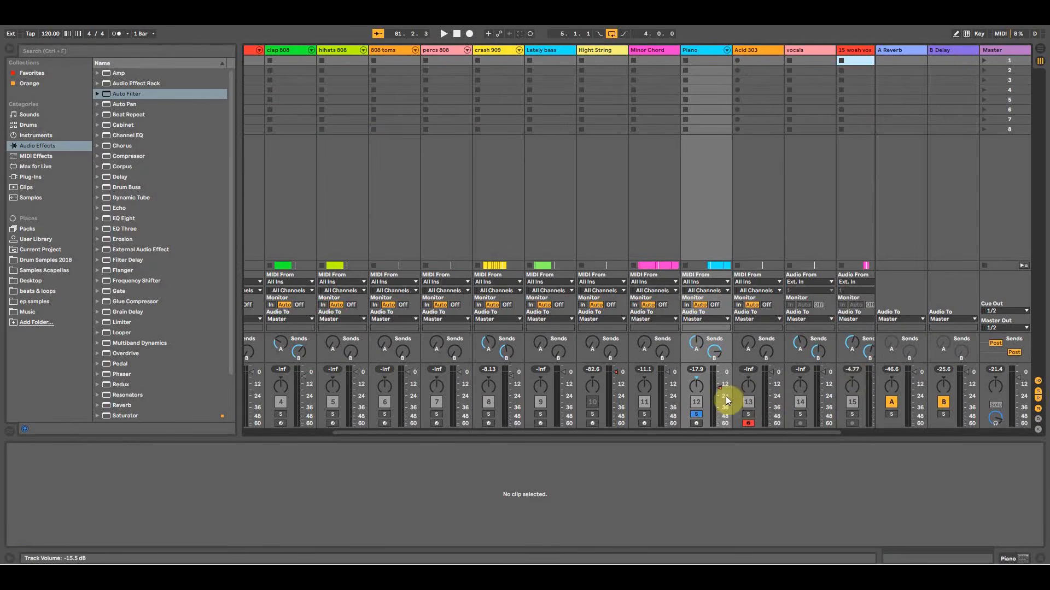
pyautogui.press('Tab')
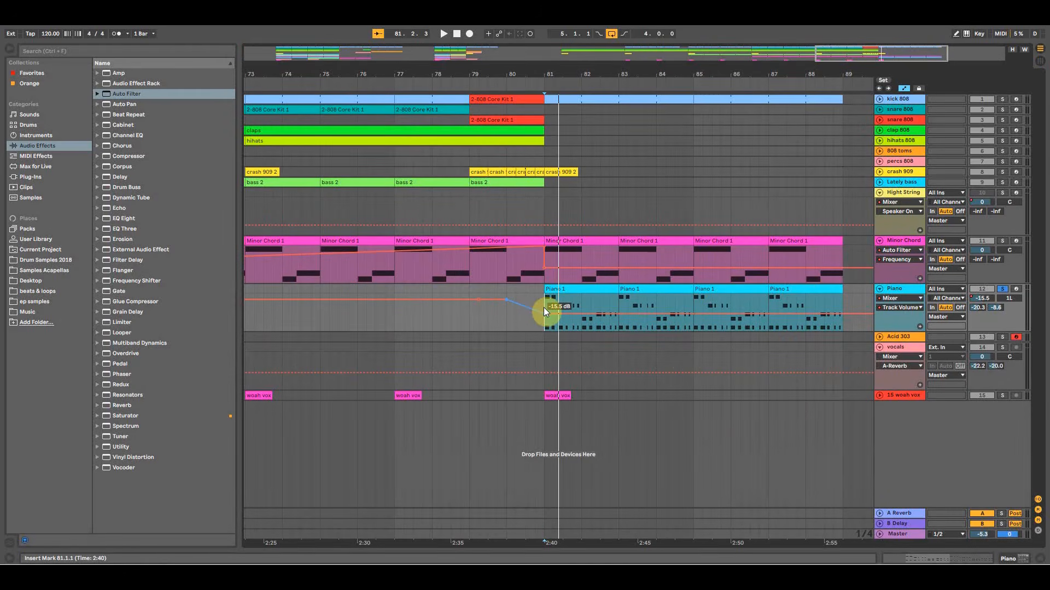
pyautogui.moveTo(549, 319); pyautogui.dragTo(768, 294)
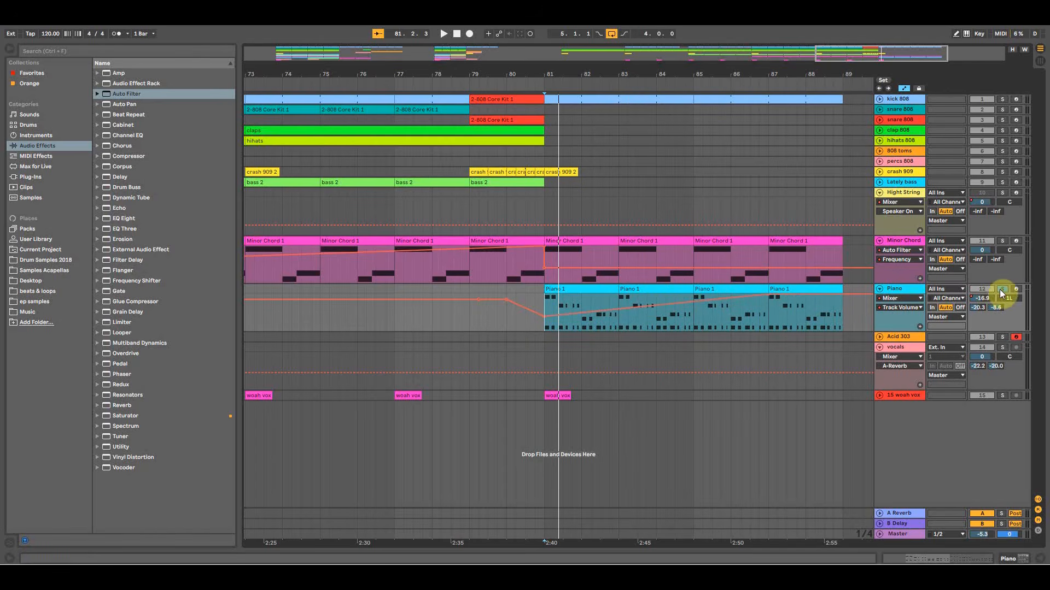
pyautogui.press('Tab')
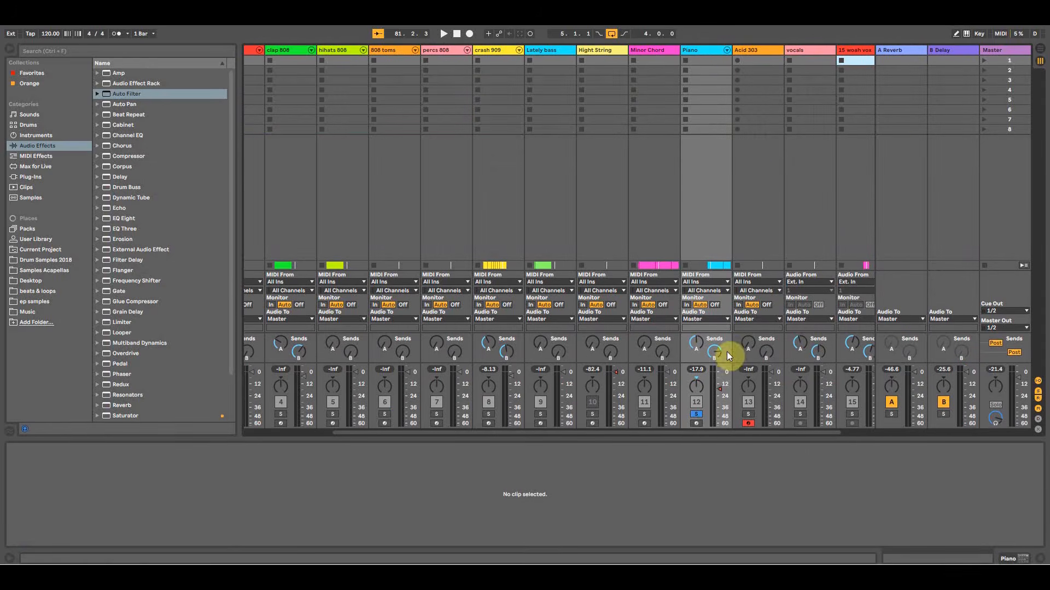
pyautogui.press('Tab')
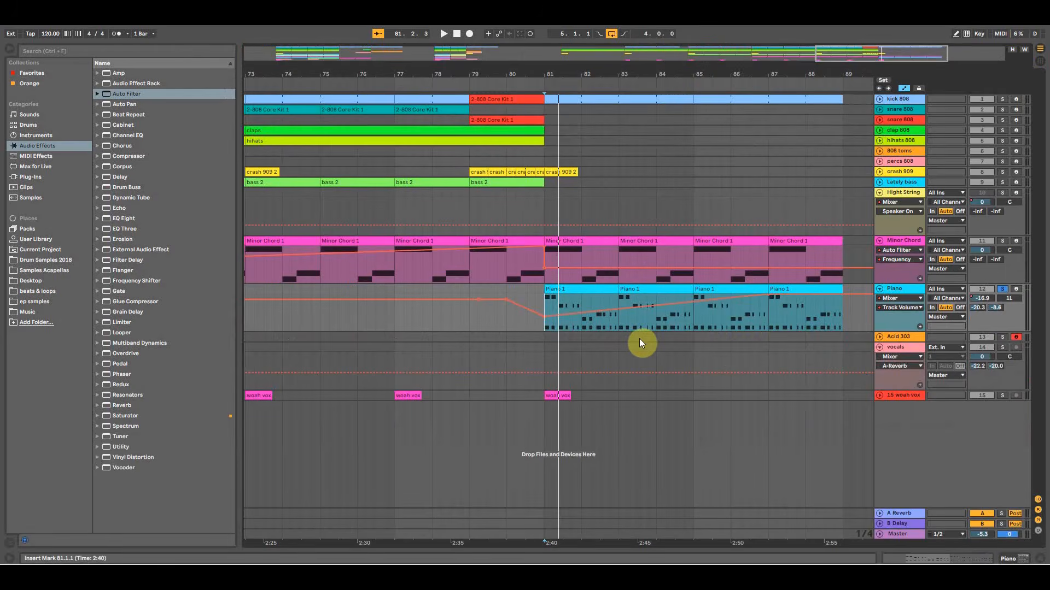
# Play from bar 80 with Piano unsoloed, and lower the volume ramp's end point at bar 87 to the level before the drop.
pyautogui.click(507, 326)
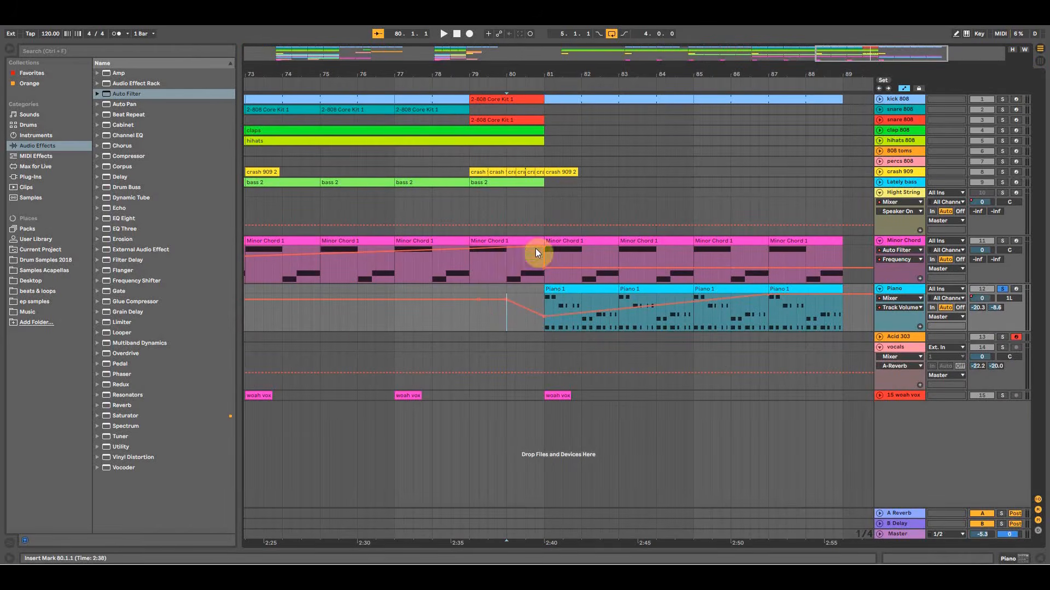
pyautogui.press('space')
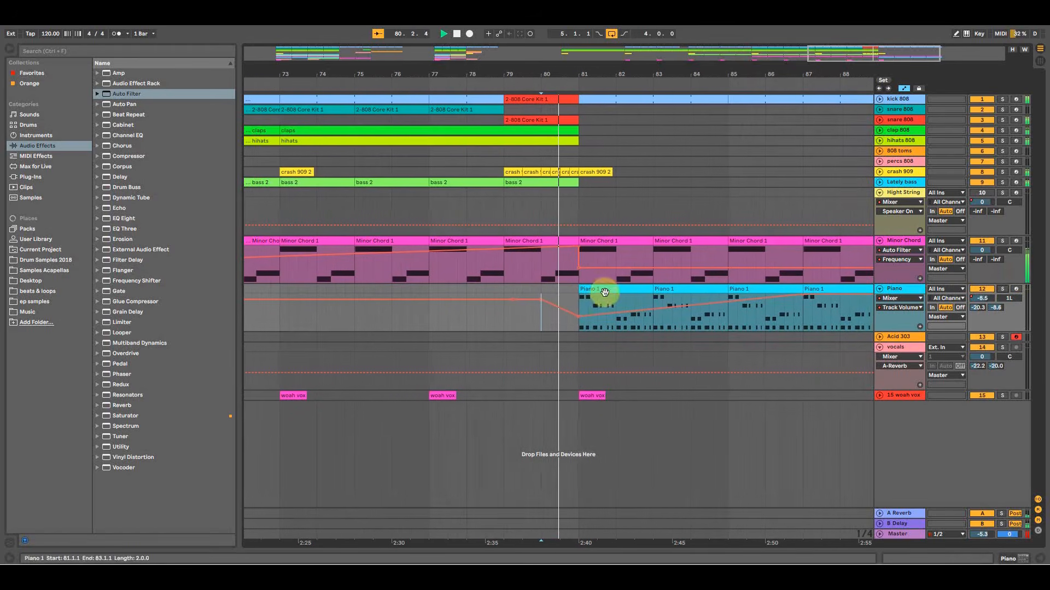
pyautogui.moveTo(636, 74); pyautogui.dragTo(489, 71)
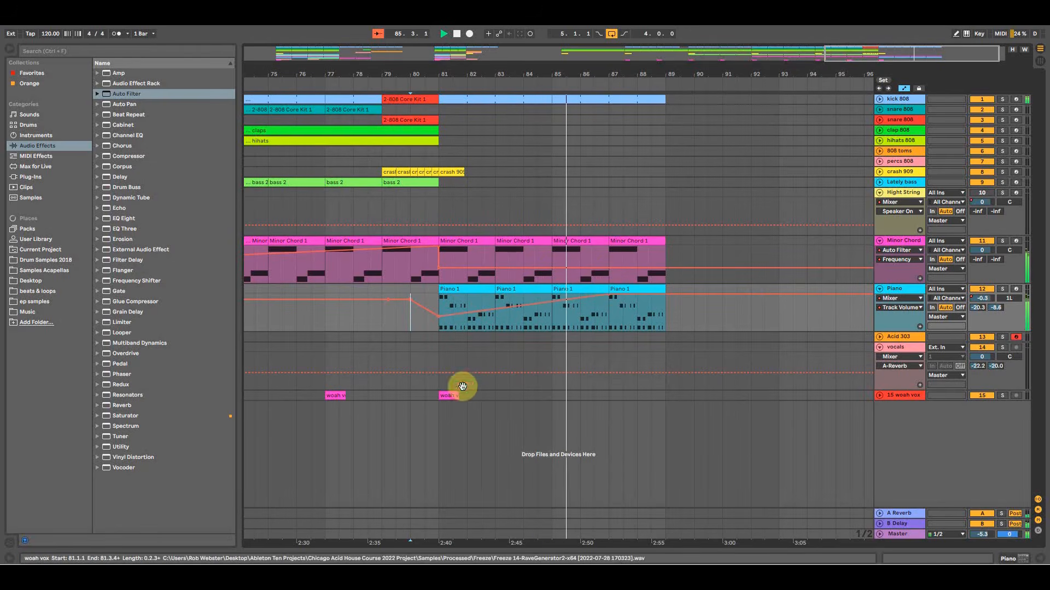
pyautogui.moveTo(612, 298); pyautogui.dragTo(610, 294)
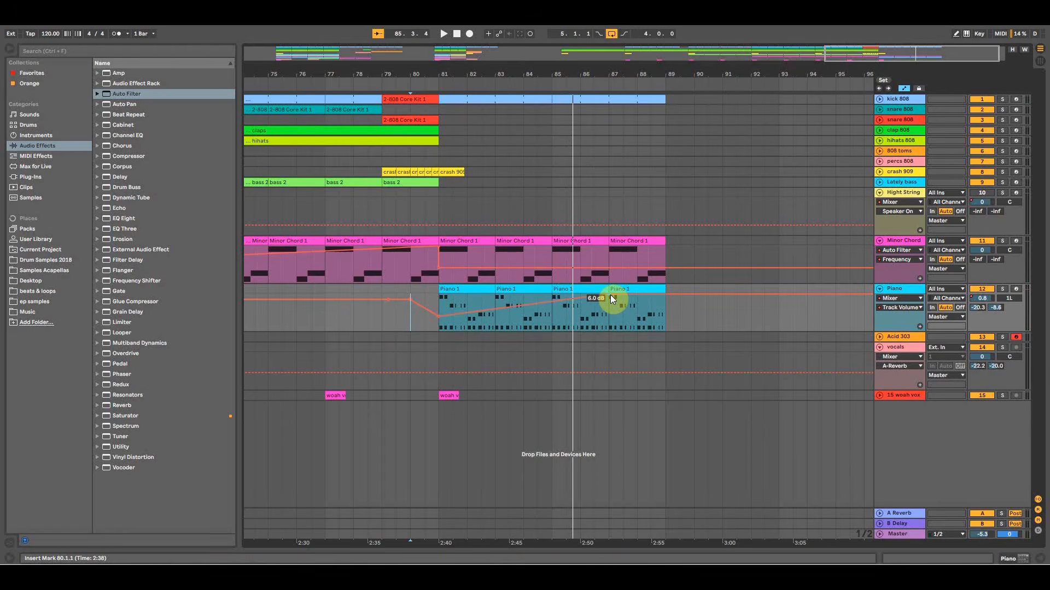
pyautogui.moveTo(611, 295); pyautogui.dragTo(610, 300)
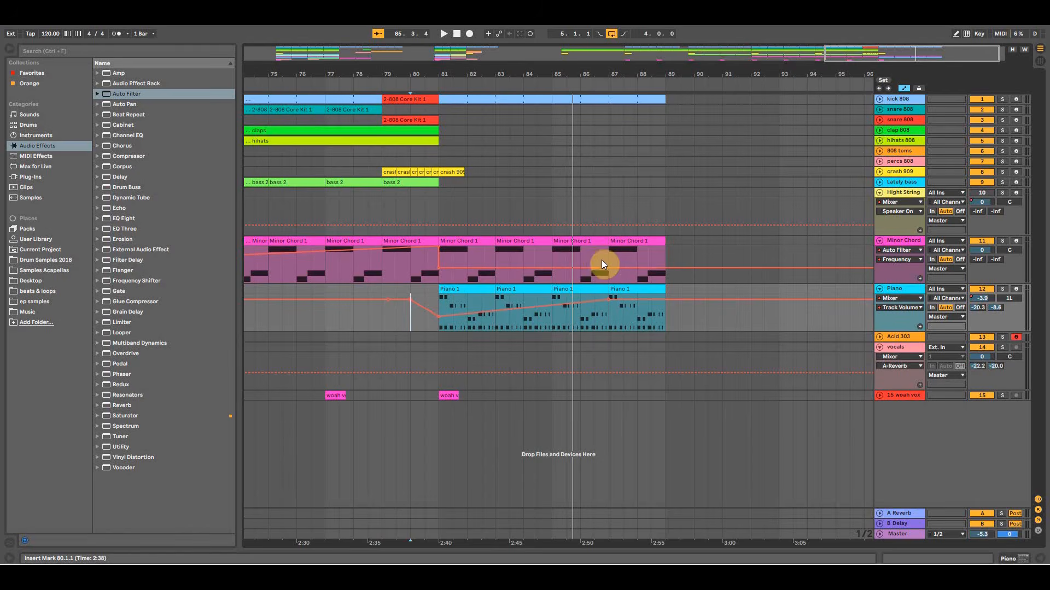
# Extend the Minor Chord and Piano parts by eight bars, copying their clips to fill bars 89 to 97.
pyautogui.moveTo(646, 74); pyautogui.dragTo(716, 64)
pyautogui.moveTo(733, 248)
pyautogui.mouseDown()
pyautogui.moveTo(585, 242)
pyautogui.moveTo(745, 244)
pyautogui.mouseUp()
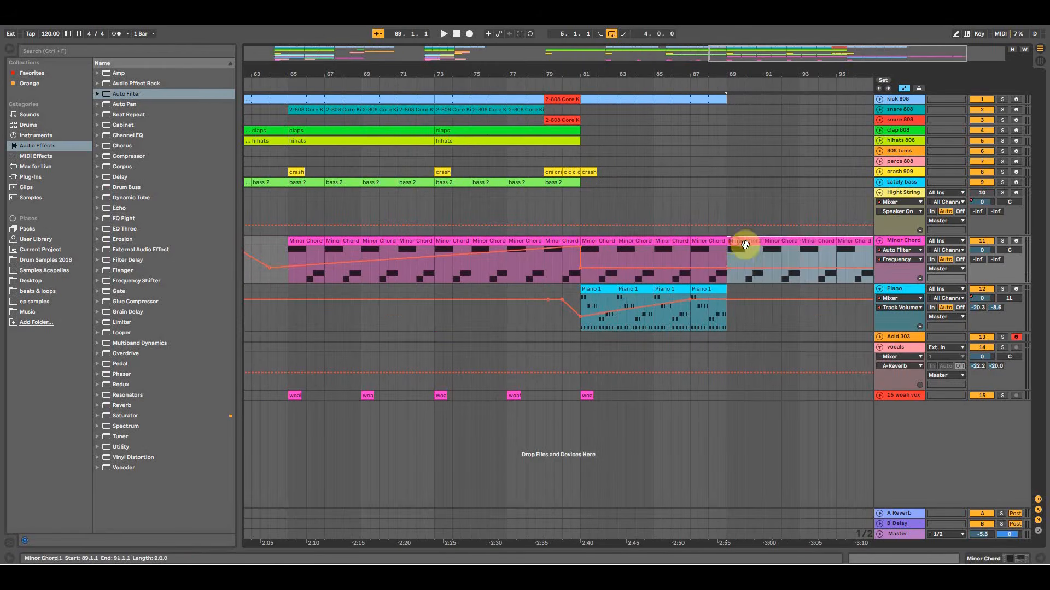
pyautogui.click(733, 290)
pyautogui.moveTo(703, 290); pyautogui.dragTo(743, 291)
pyautogui.moveTo(743, 292); pyautogui.dragTo(850, 293)
# Ramp the Minor Chord filter frequency up from 377 Hz at bar 89 to its earlier peak level around bar 96.
pyautogui.click(727, 268)
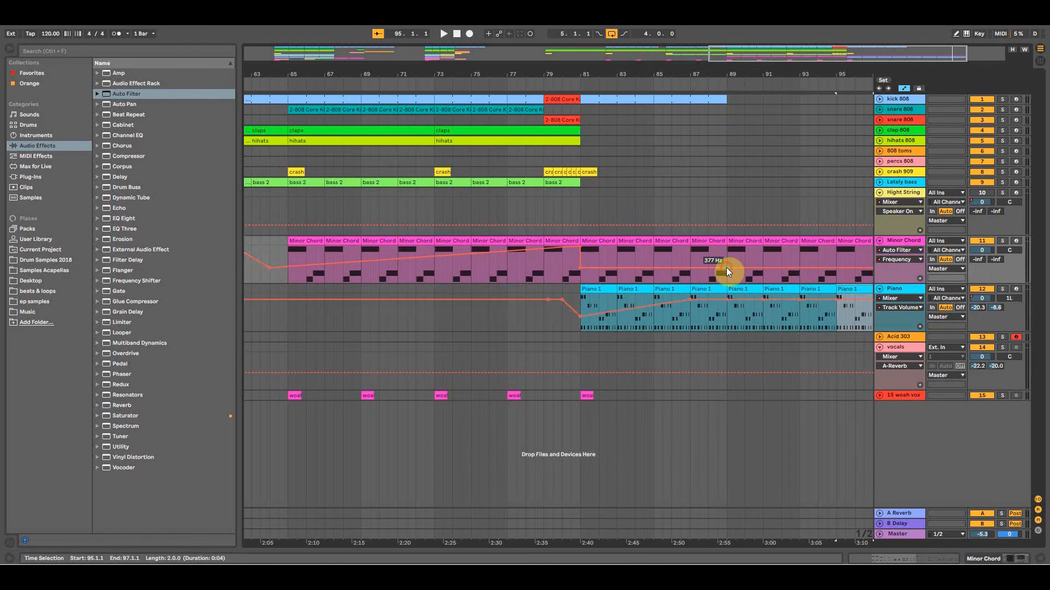
pyautogui.moveTo(734, 268); pyautogui.dragTo(854, 246)
pyautogui.moveTo(801, 66); pyautogui.dragTo(719, 67)
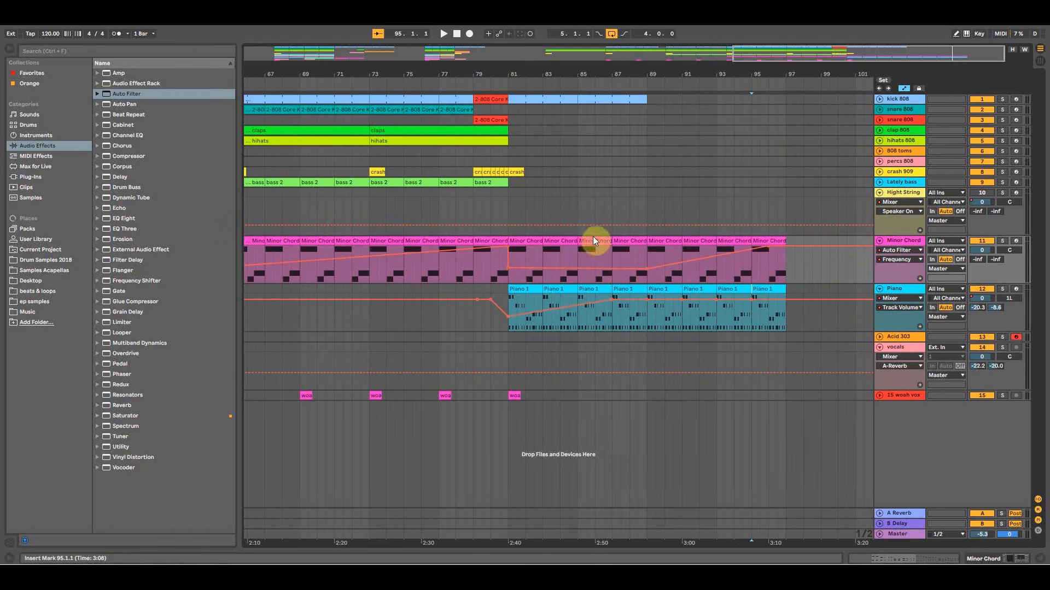
# Play the arrangement from bar 80 to check the transition into the new section.
pyautogui.click(494, 205)
pyautogui.hscroll(-4, 493, 201)
pyautogui.press('space')
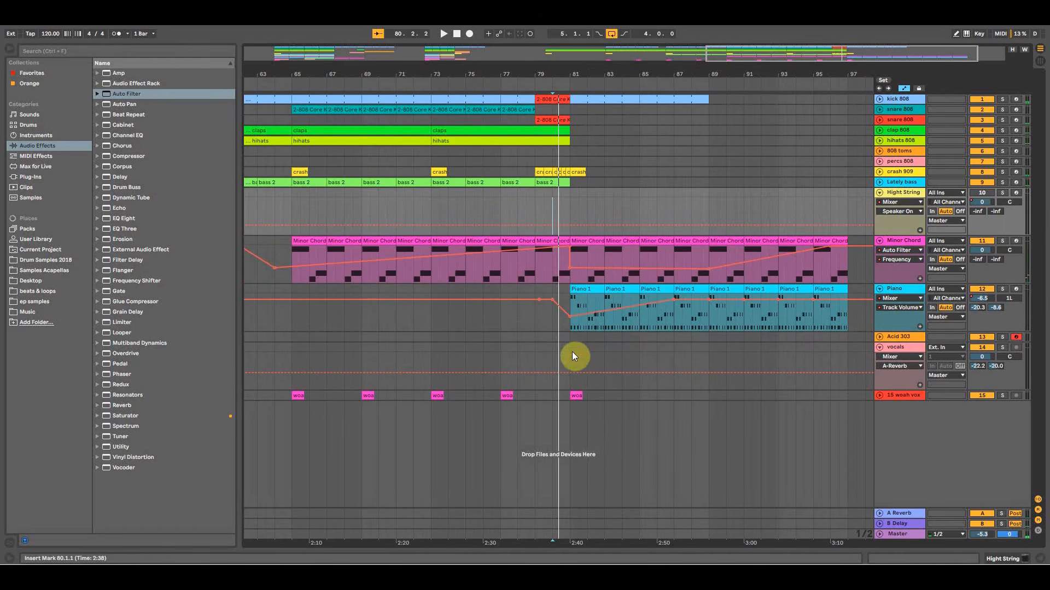
# Copy the vocal 1 clip from bar 25 to bar 83 on the vocals track.
pyautogui.moveTo(577, 72); pyautogui.dragTo(703, 74)
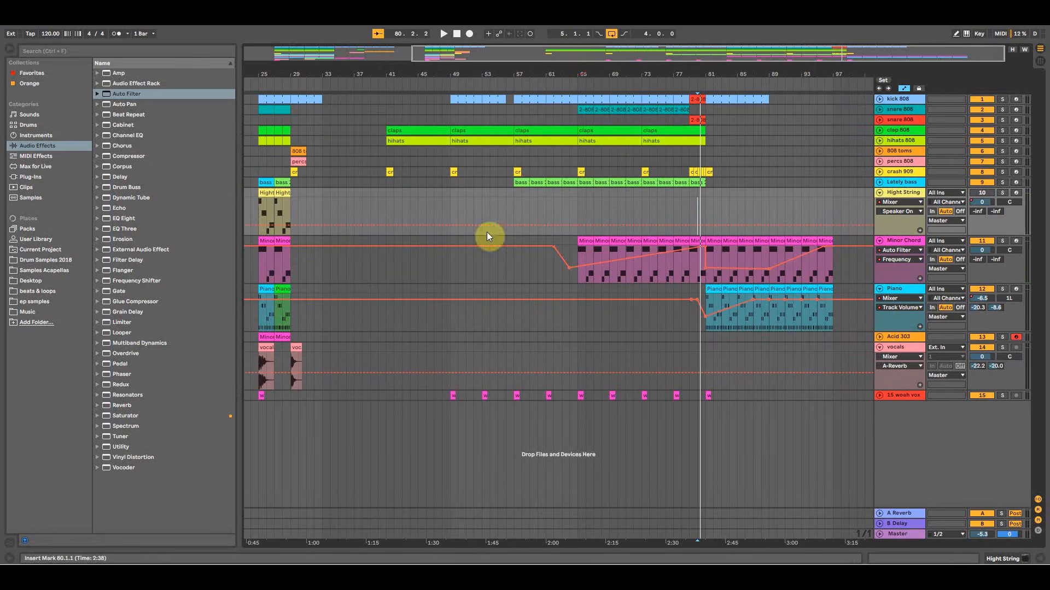
pyautogui.click(264, 348)
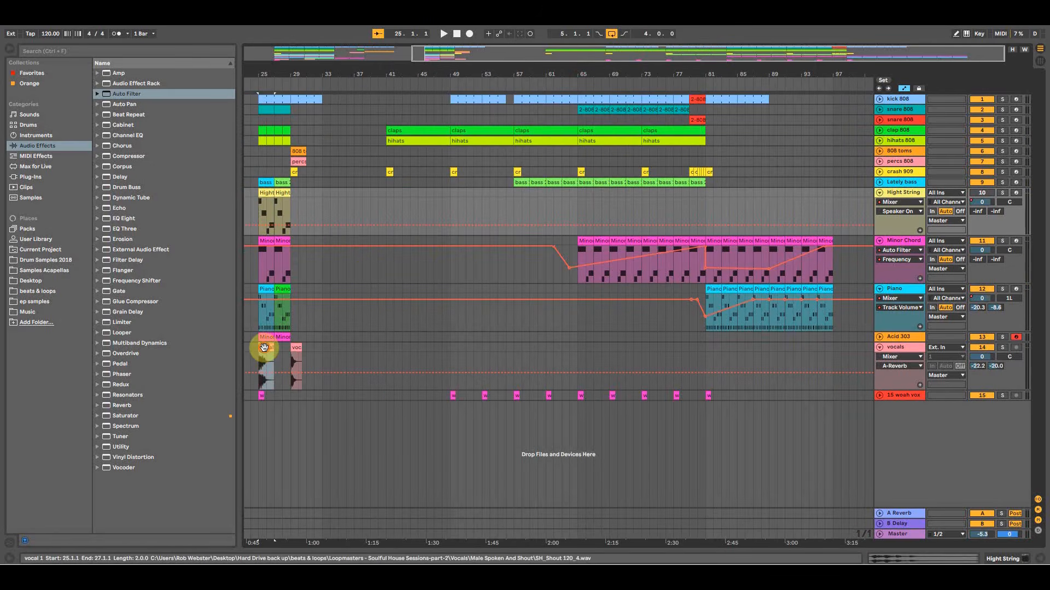
pyautogui.moveTo(264, 347); pyautogui.dragTo(727, 362)
# Solo the vocals track, listen to the copied clip from bar 83, and turn solo off again.
pyautogui.click(1002, 347)
pyautogui.press('space')
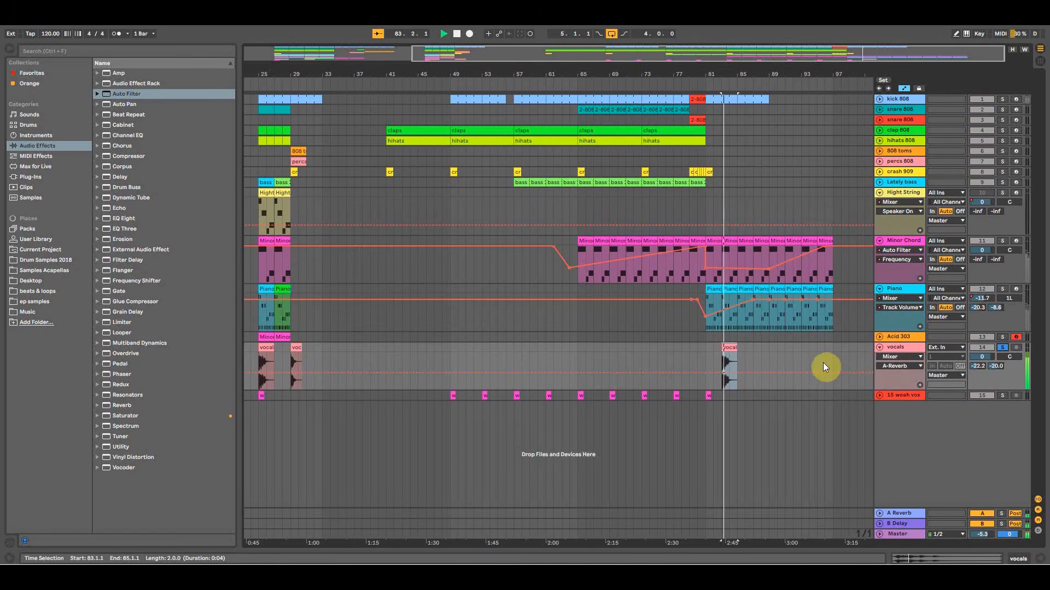
pyautogui.press('space')
pyautogui.click(1003, 348)
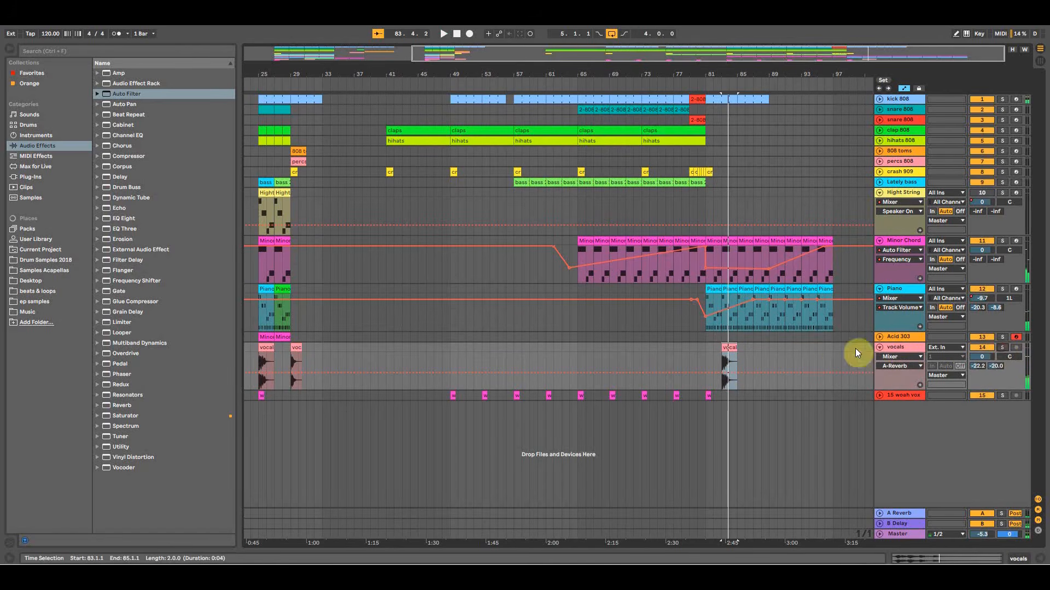
# Play from bar 81 to check the vocal's timing against the Minor Chord and Piano parts.
pyautogui.moveTo(714, 80); pyautogui.dragTo(708, 86)
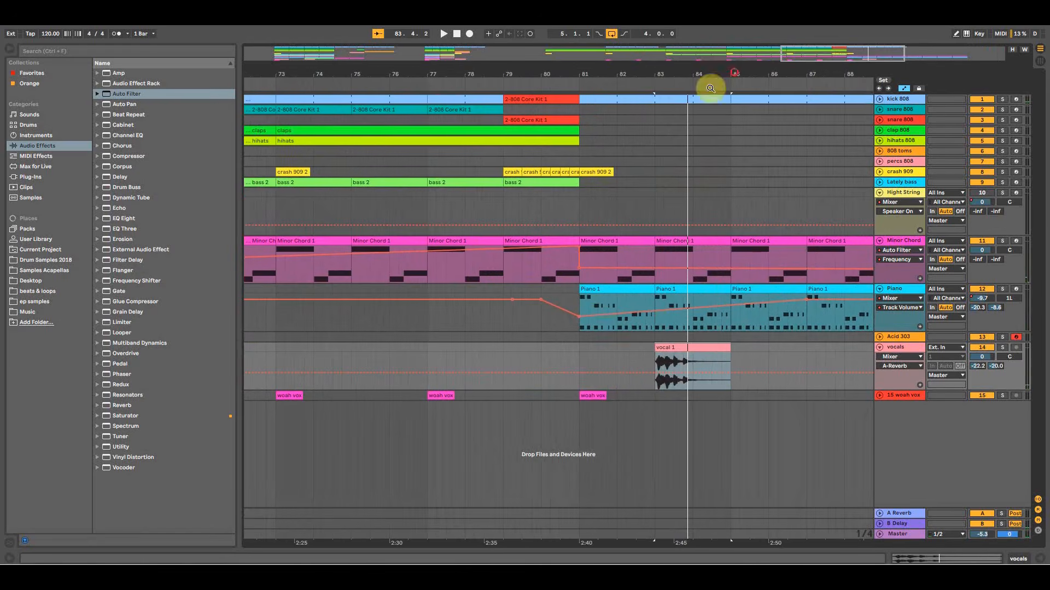
pyautogui.click(615, 350)
pyautogui.click(585, 350)
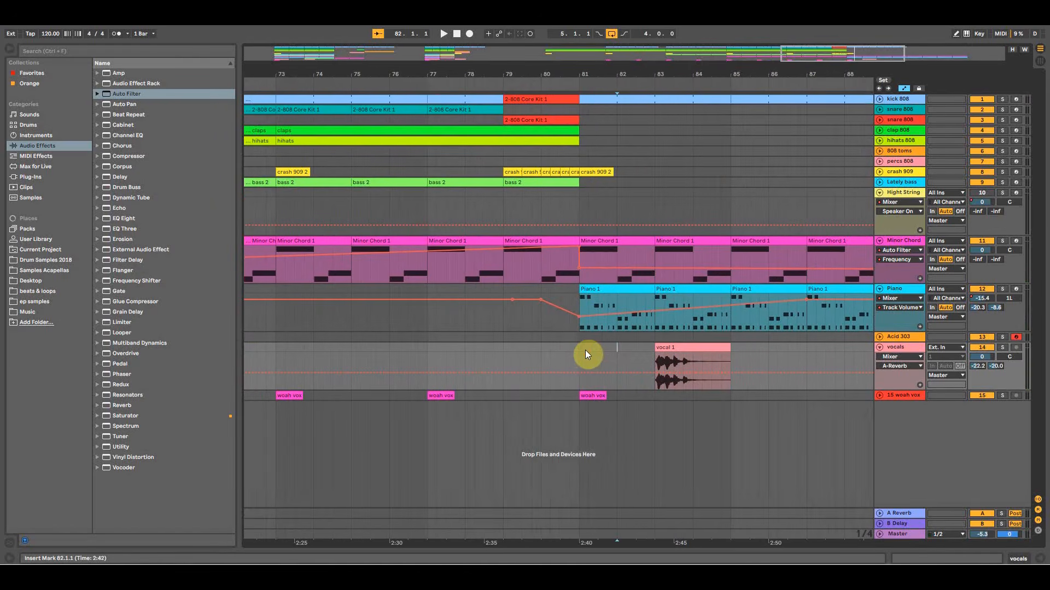
pyautogui.press('space')
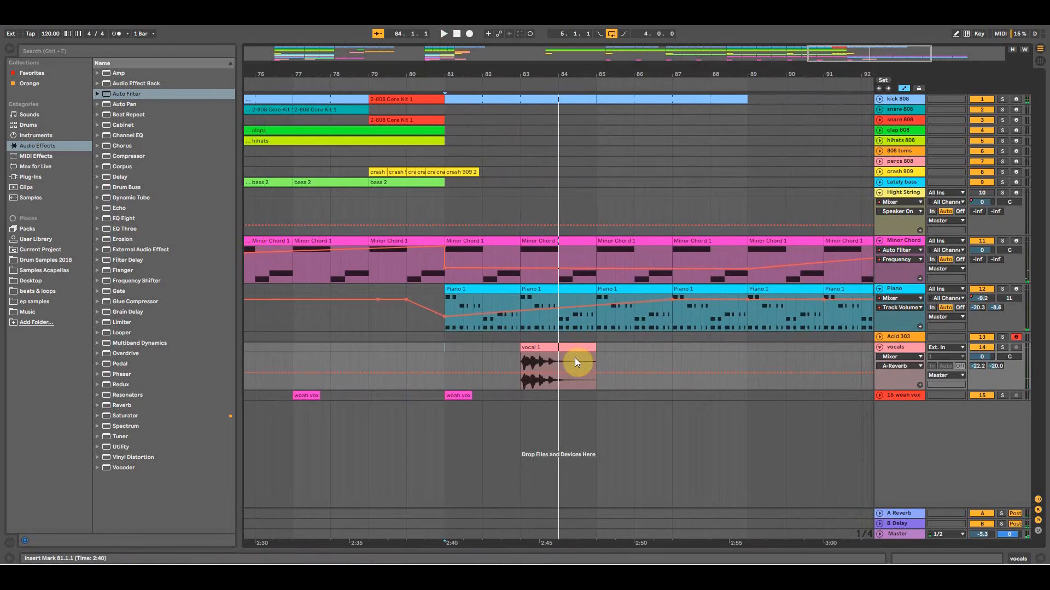
# Trim the quiet start off the vocal 1 clip and move the shortened clip back to begin at bar 83.
pyautogui.moveTo(527, 65); pyautogui.dragTo(527, 125)
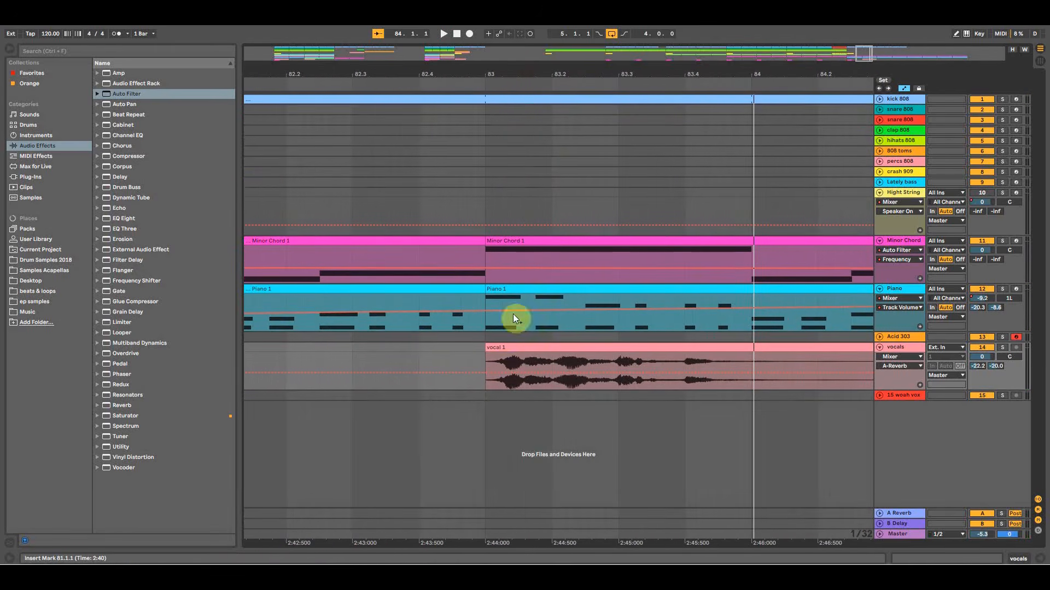
pyautogui.moveTo(487, 70); pyautogui.dragTo(497, 221)
pyautogui.moveTo(467, 345); pyautogui.dragTo(501, 348)
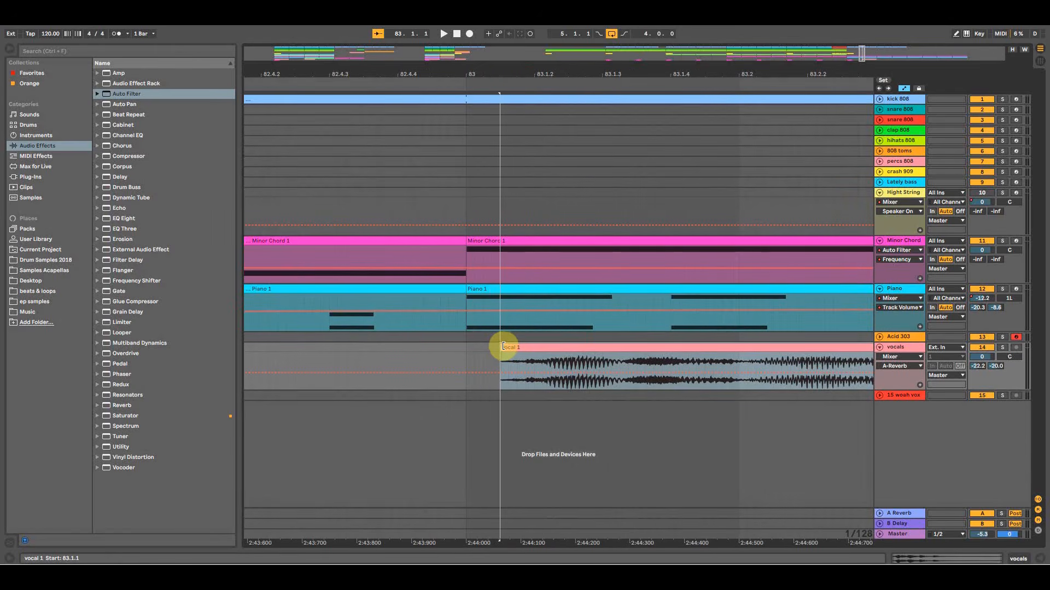
pyautogui.moveTo(503, 346); pyautogui.dragTo(524, 347)
pyautogui.click(473, 77)
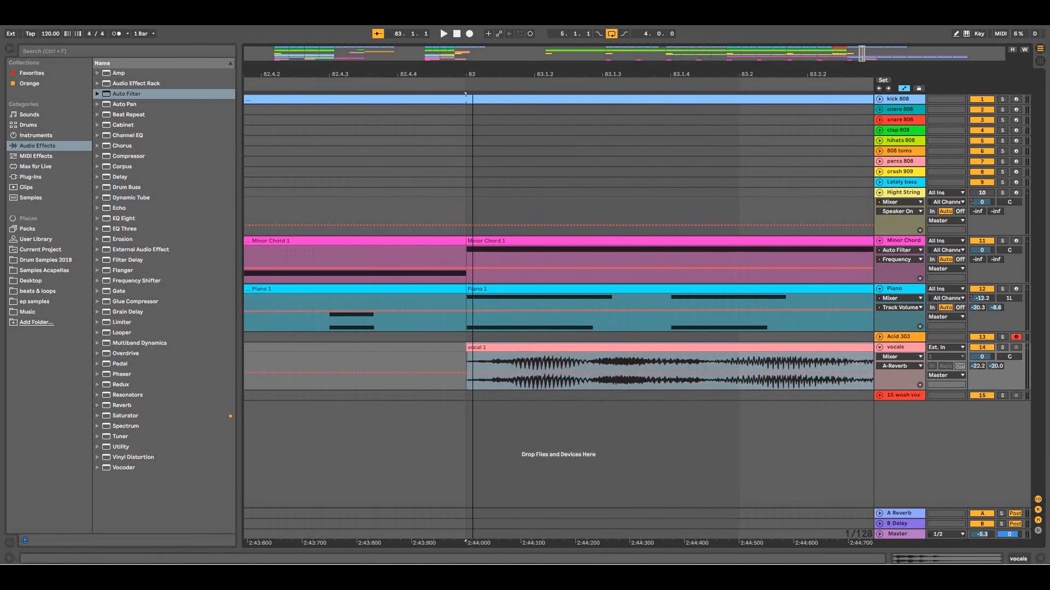
# Open the vocal 1 clip at bar 83 in an enlarged clip view and set its warp mode to Complex Pro.
pyautogui.moveTo(473, 76); pyautogui.dragTo(474, 54)
pyautogui.doubleClick(517, 346)
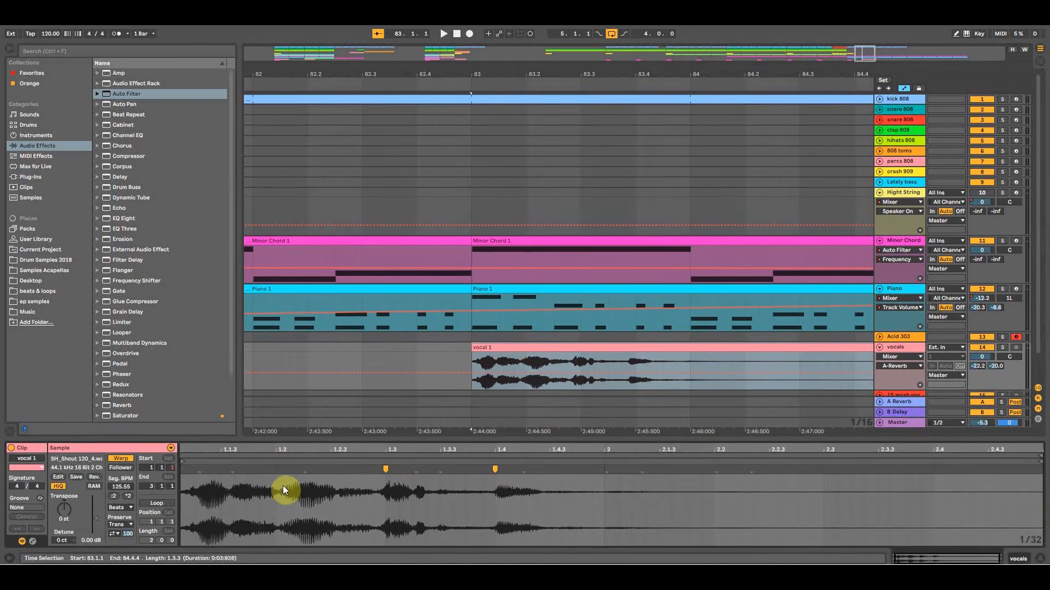
pyautogui.moveTo(310, 440); pyautogui.dragTo(312, 349)
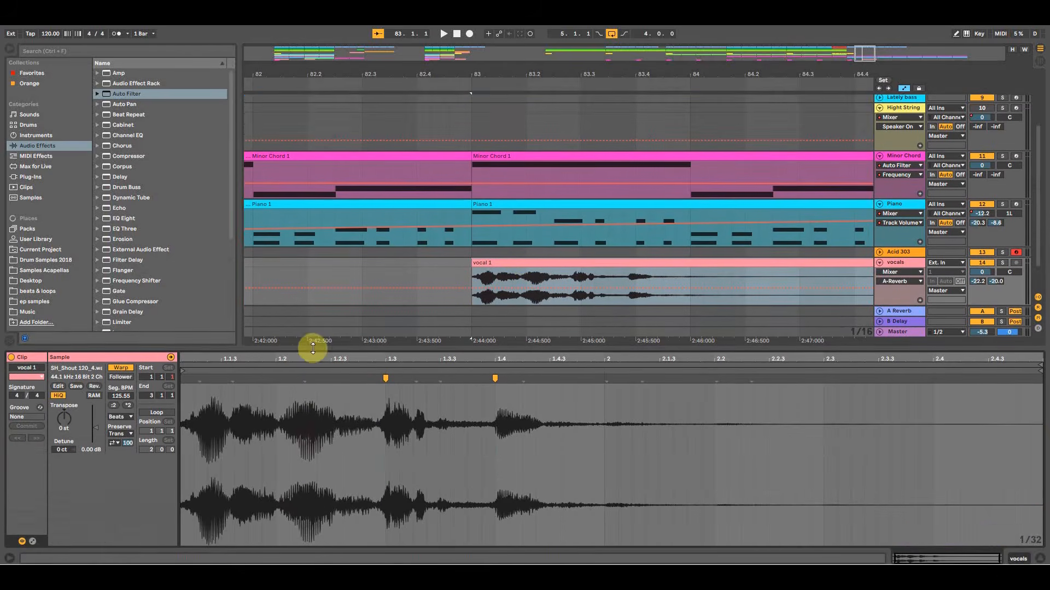
pyautogui.click(121, 417)
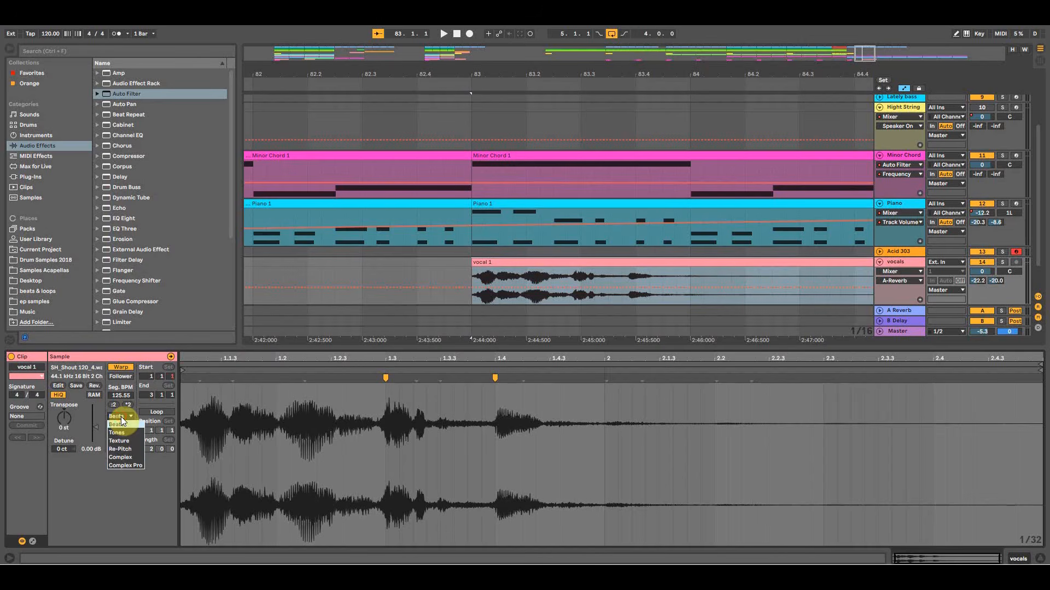
pyautogui.click(121, 465)
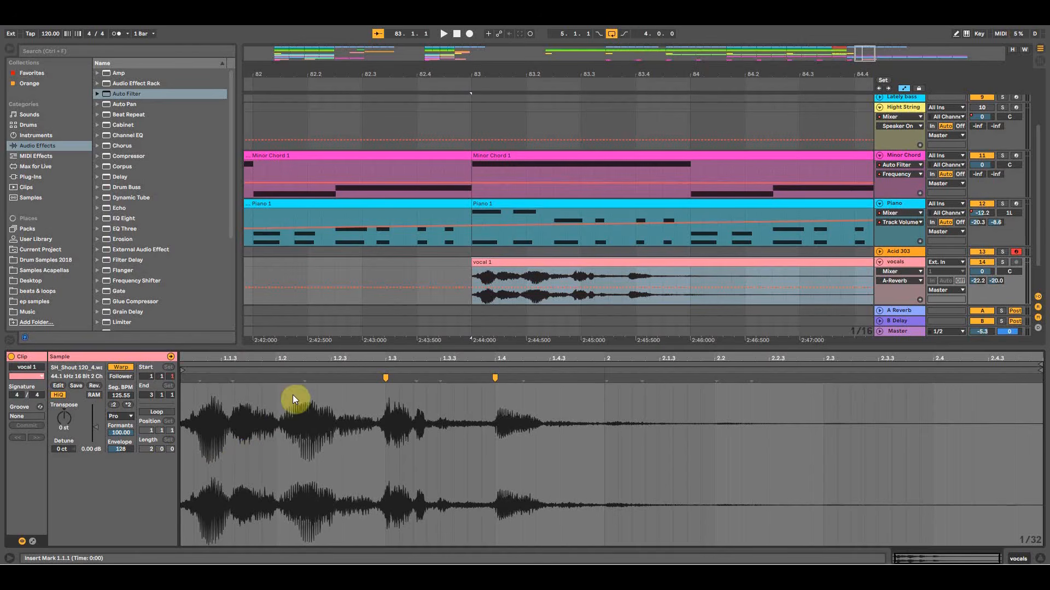
# Compare the vocal from bar 83 in Complex Pro and Beats warp modes, finishing with Complex Pro and the clip selected.
pyautogui.click(468, 262)
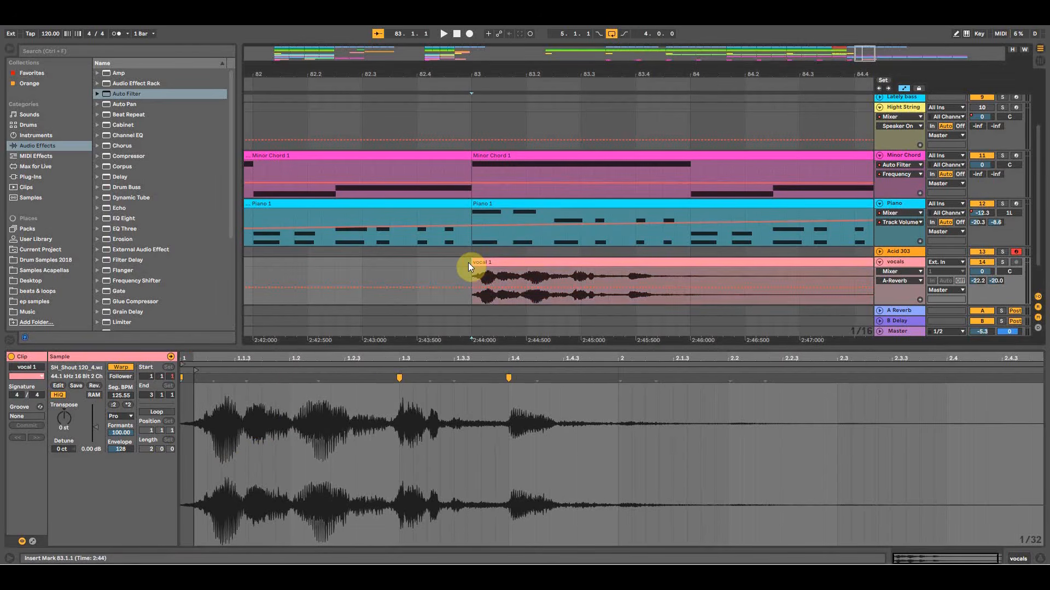
pyautogui.press('space')
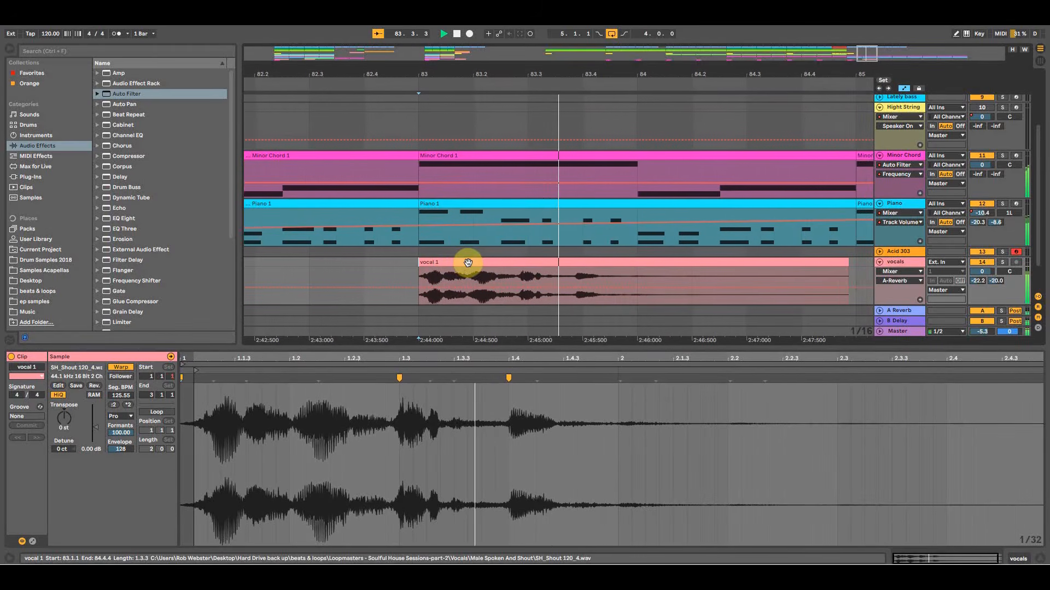
pyautogui.press('space')
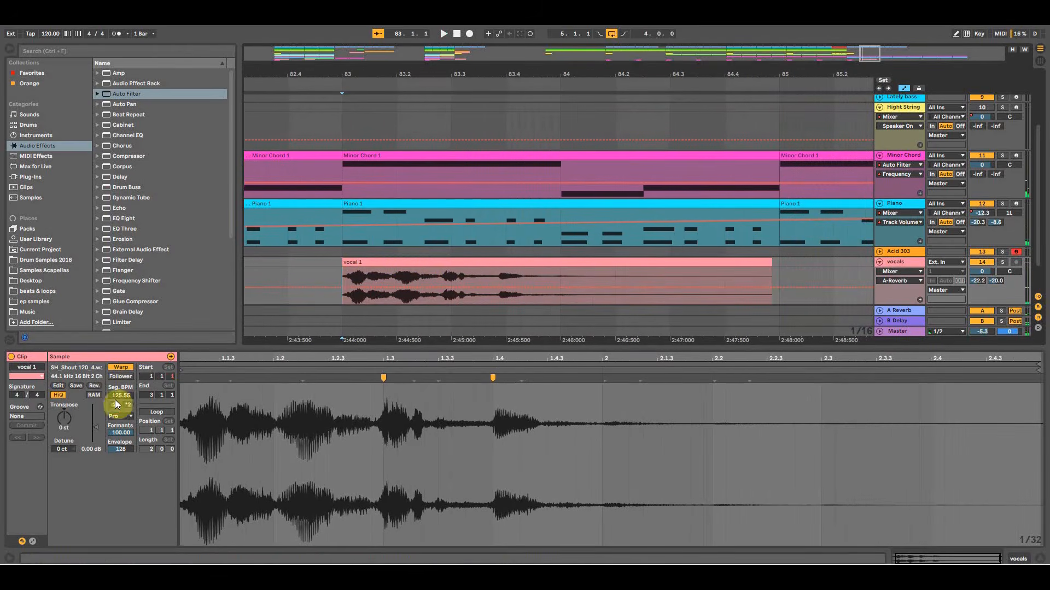
pyautogui.click(119, 419)
pyautogui.click(126, 423)
pyautogui.press('space')
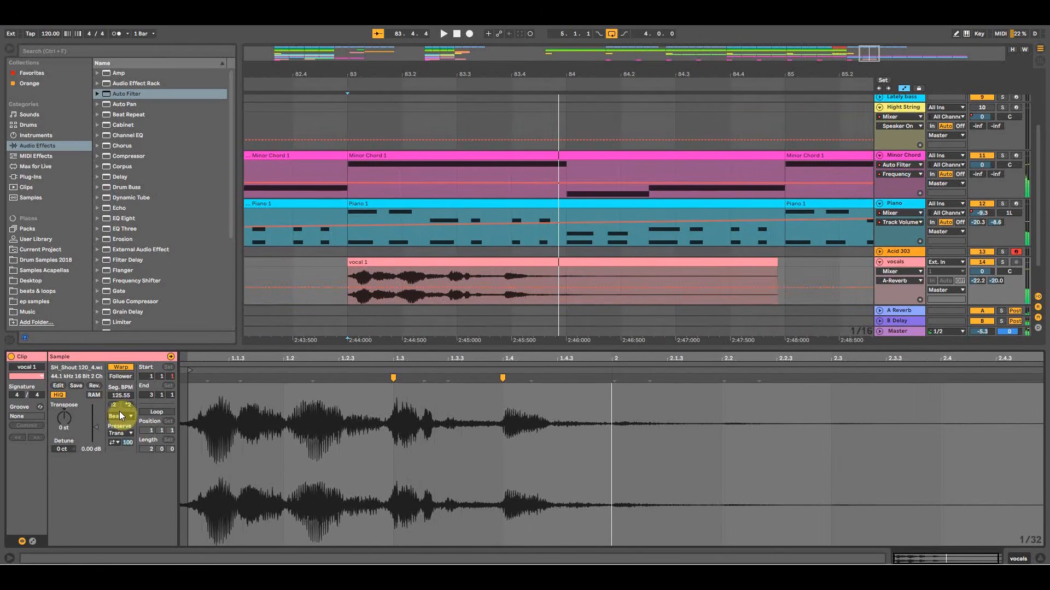
pyautogui.click(118, 417)
pyautogui.click(125, 465)
pyautogui.click(351, 263)
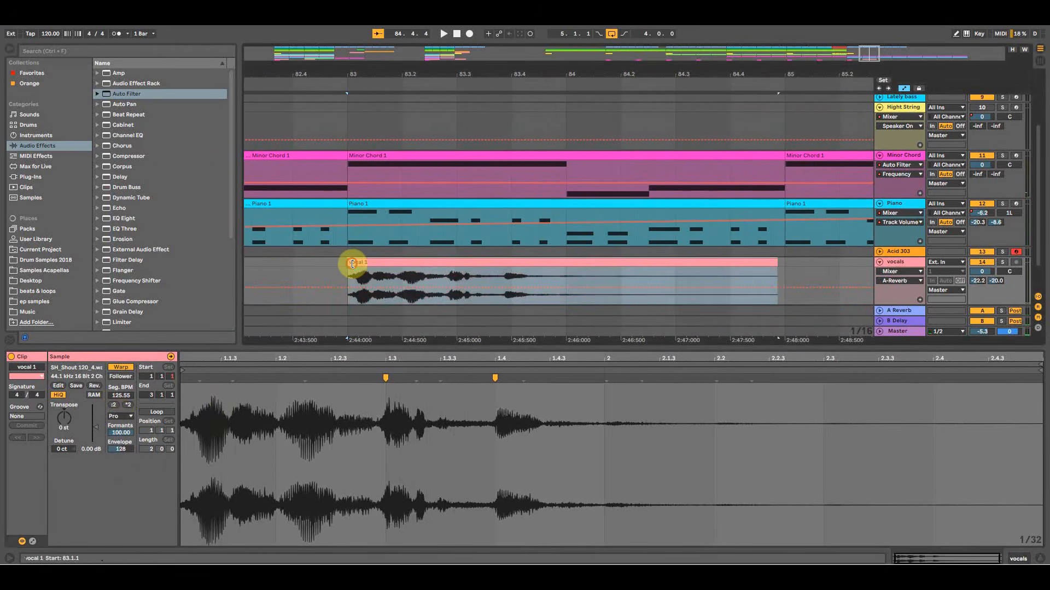
# Lower the vocals track volume to -1.6 dB and check the track's level and sends in the mixer.
pyautogui.moveTo(409, 71); pyautogui.dragTo(409, 33)
pyautogui.moveTo(984, 271); pyautogui.dragTo(985, 272)
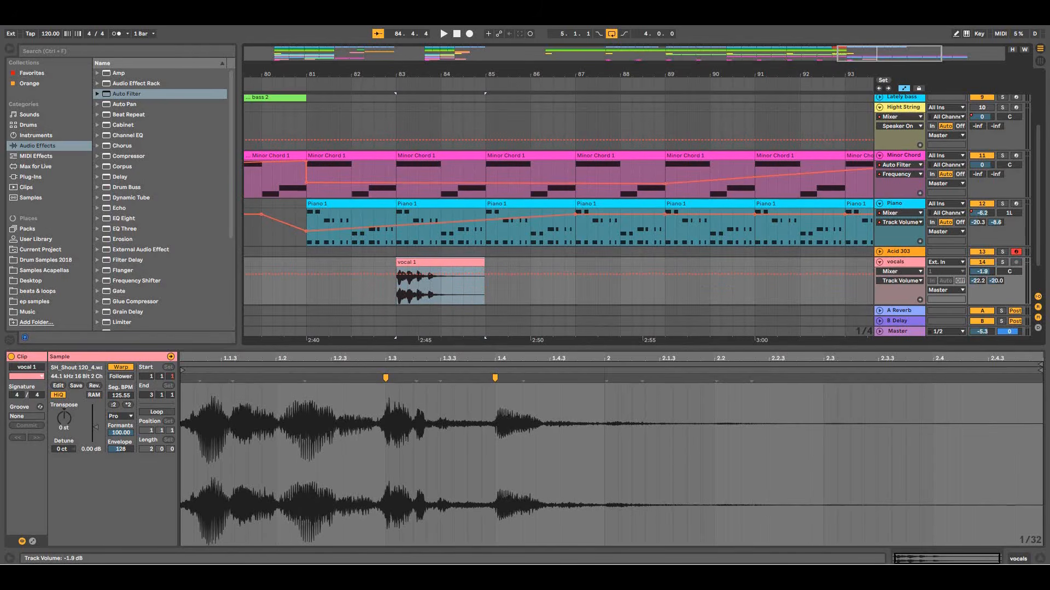
pyautogui.press('Tab')
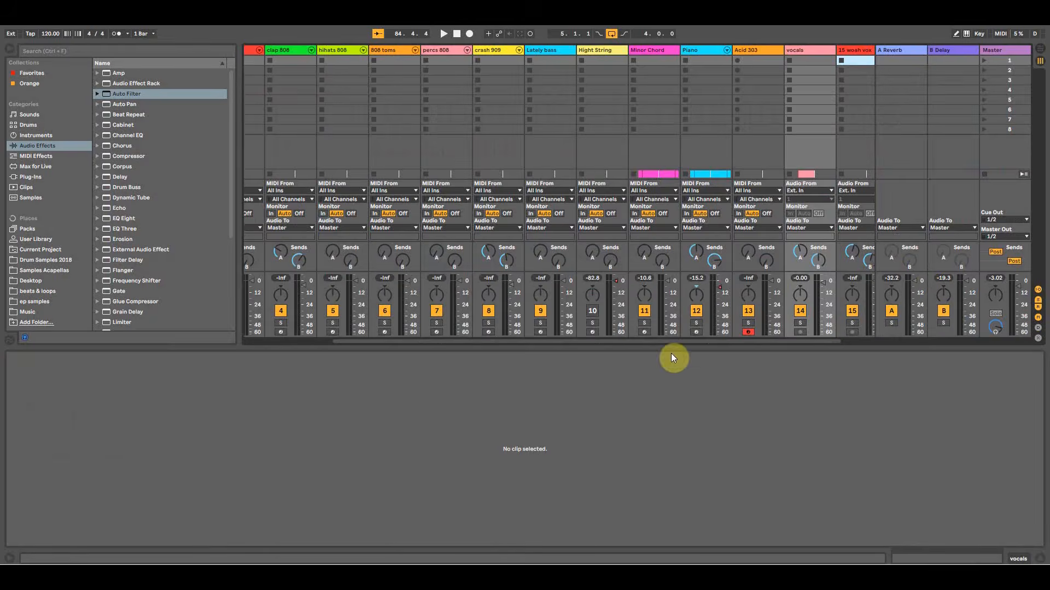
pyautogui.moveTo(718, 344); pyautogui.dragTo(780, 345)
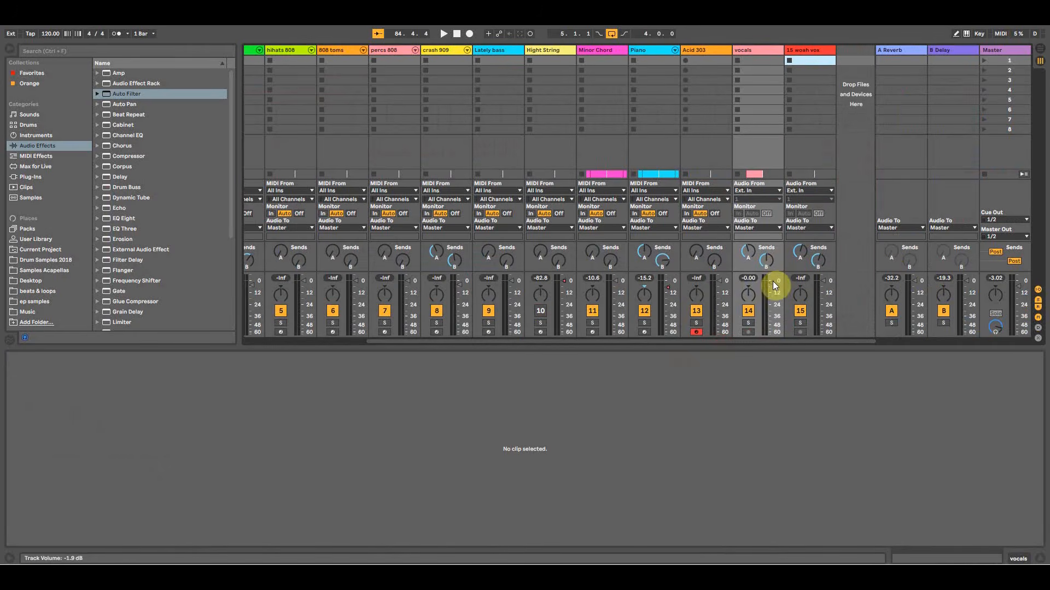
pyautogui.press('Tab')
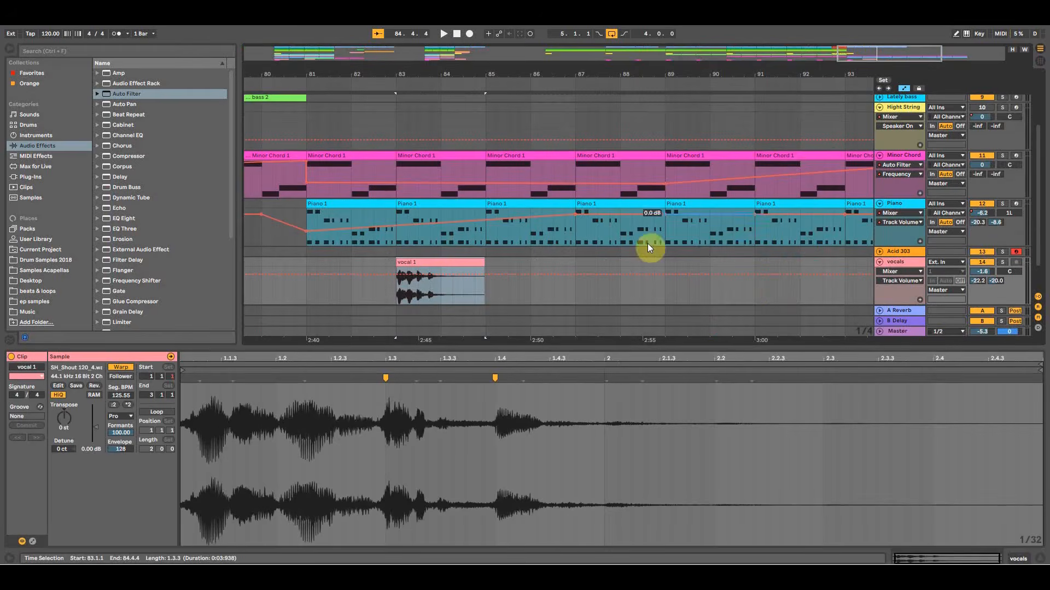
pyautogui.press('Tab')
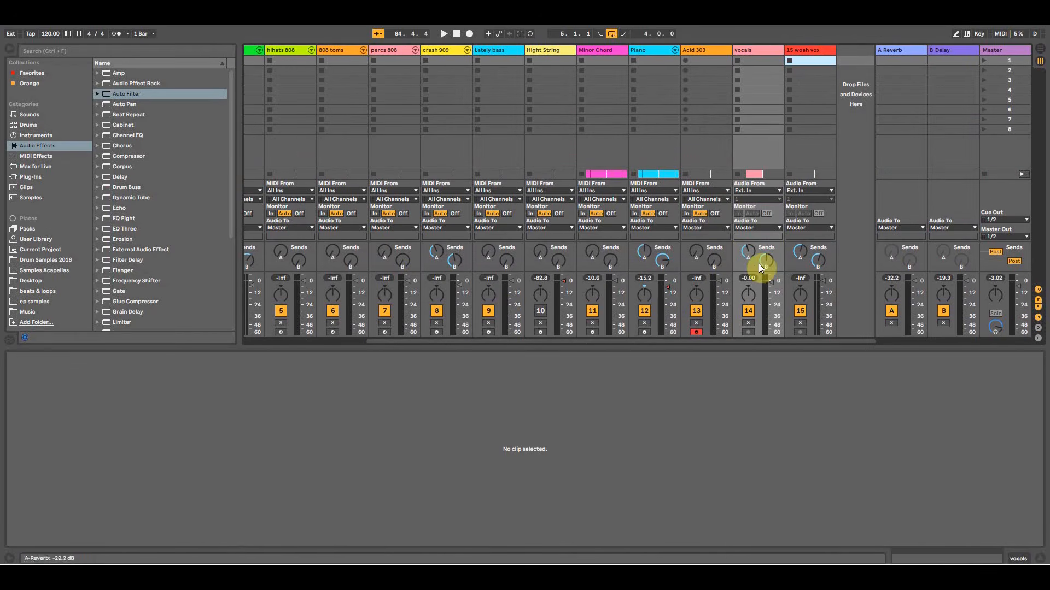
pyautogui.press('Tab')
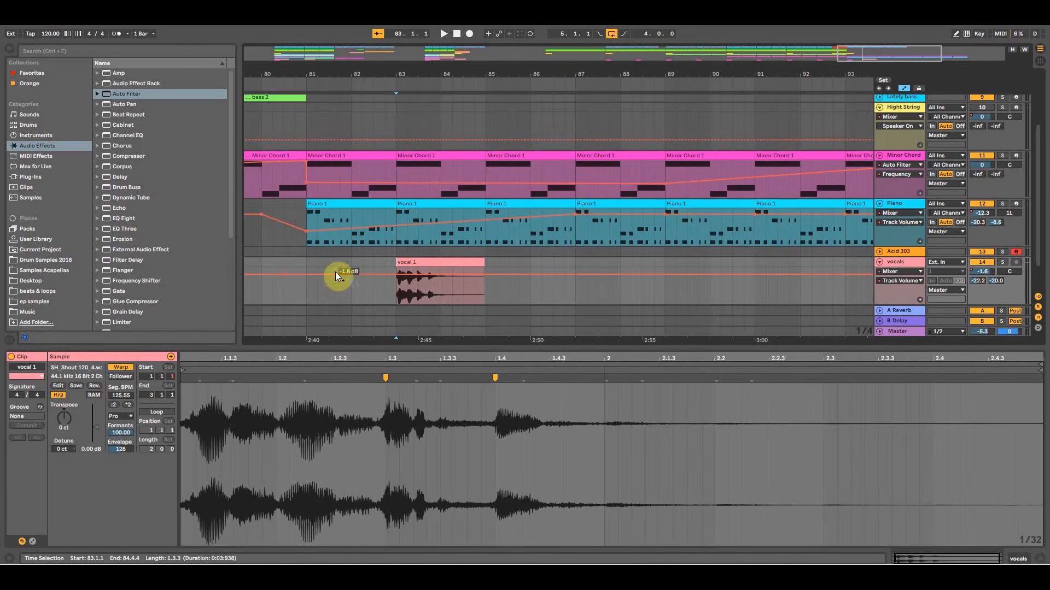
# Play the arrangement from bar 79 to hear the vocal come in over the Minor Chord and Piano parts.
pyautogui.moveTo(352, 350); pyautogui.dragTo(352, 432)
pyautogui.moveTo(357, 73); pyautogui.dragTo(563, 69)
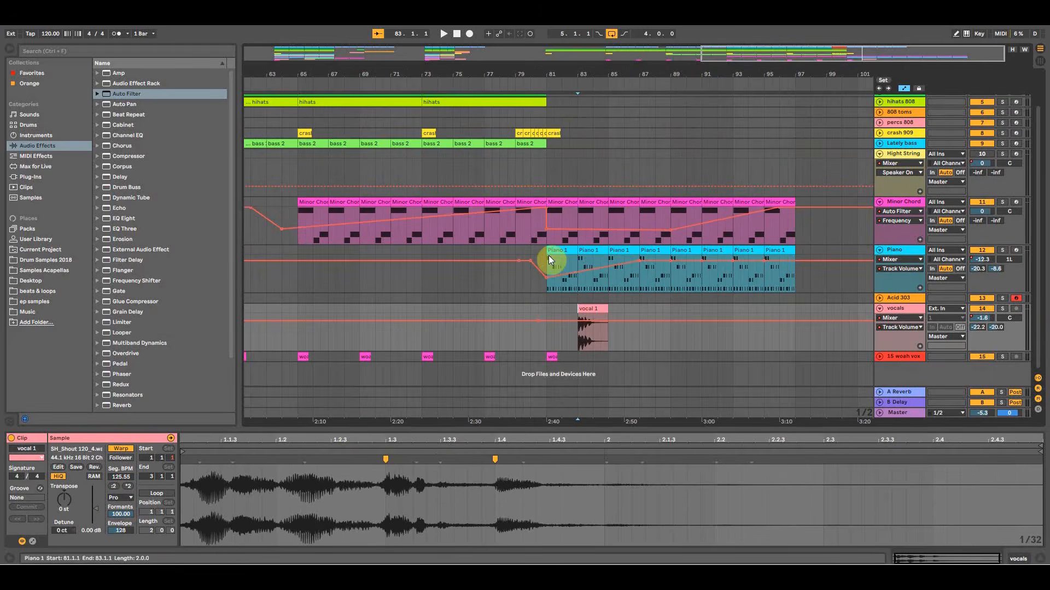
pyautogui.click(519, 287)
pyautogui.press('space')
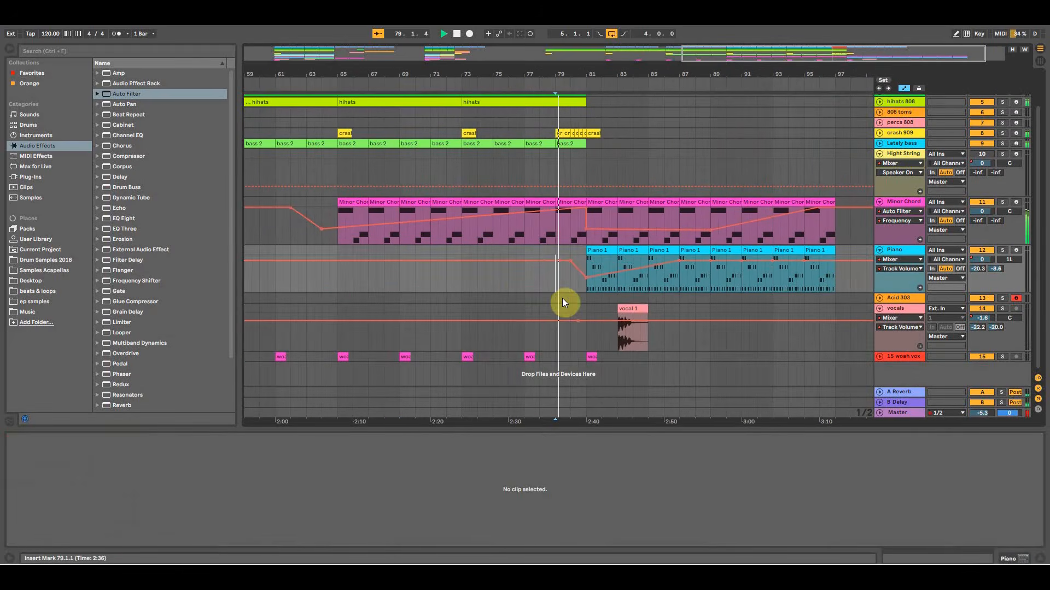
# Fold all tracks, copy the woah vox clip from bar 81 to bar 85, and stop playback.
pyautogui.keyDown('alt'); pyautogui.click(879, 249); pyautogui.keyUp('alt')
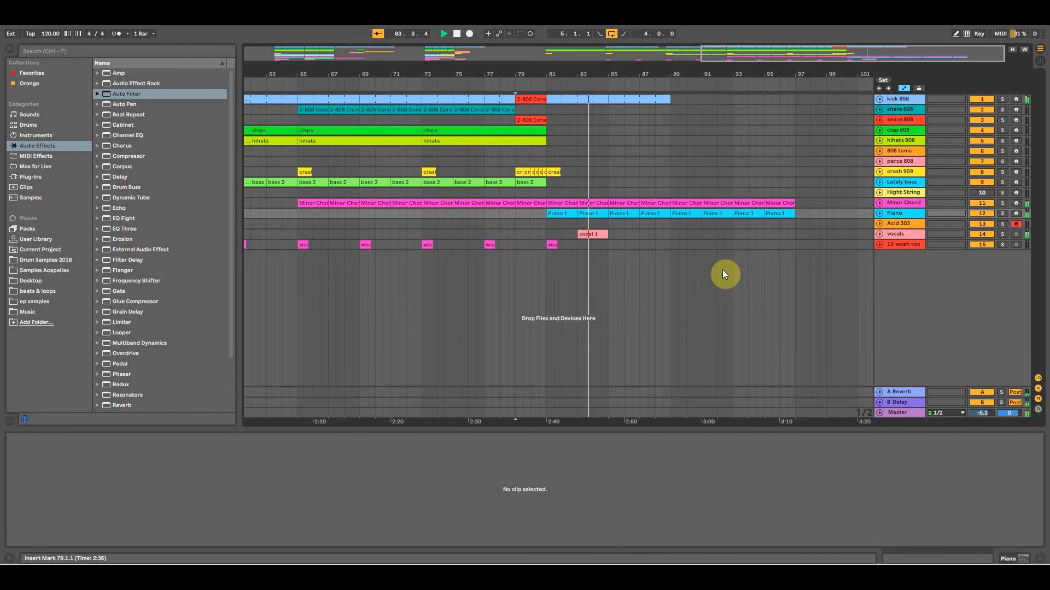
pyautogui.moveTo(550, 244); pyautogui.dragTo(615, 247)
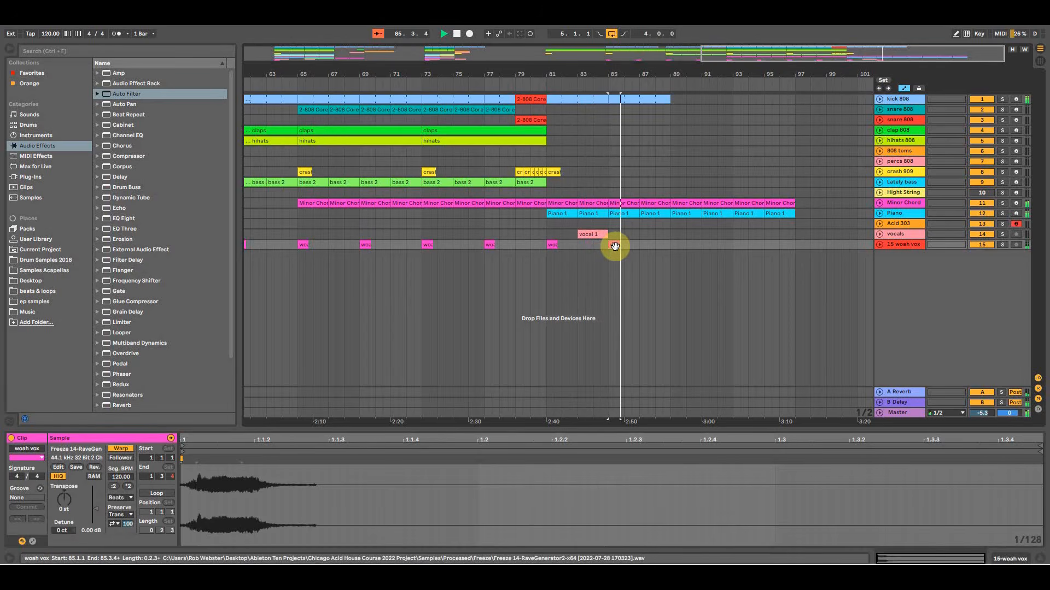
pyautogui.press('space')
# Select all the woah vox clips between bars 21 and 89 and set their warp mode to Complex Pro.
pyautogui.moveTo(451, 71); pyautogui.dragTo(451, 35)
pyautogui.moveTo(780, 240); pyautogui.dragTo(281, 245)
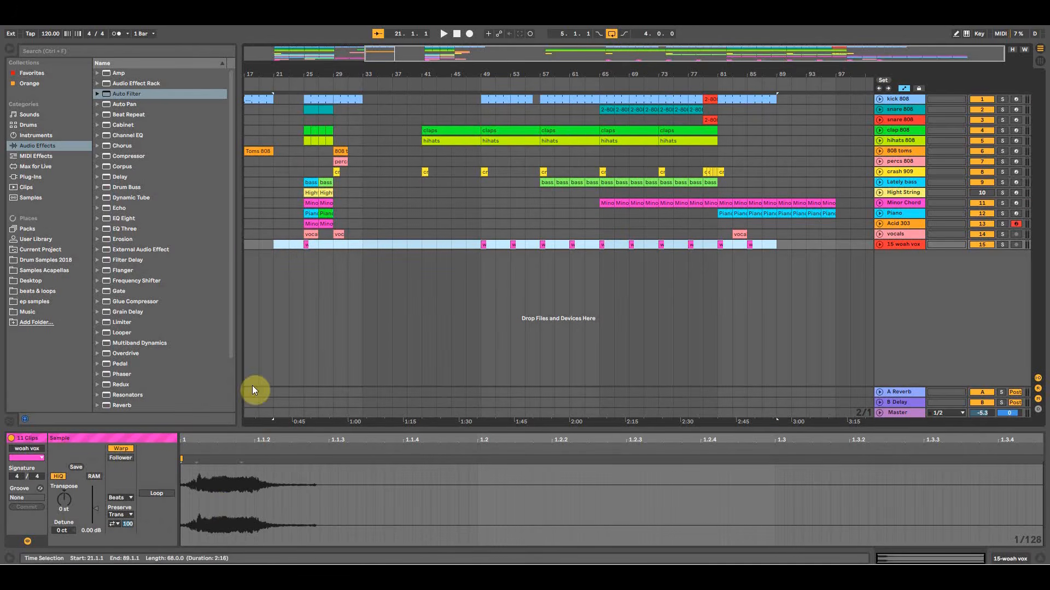
pyautogui.click(120, 497)
pyautogui.click(123, 545)
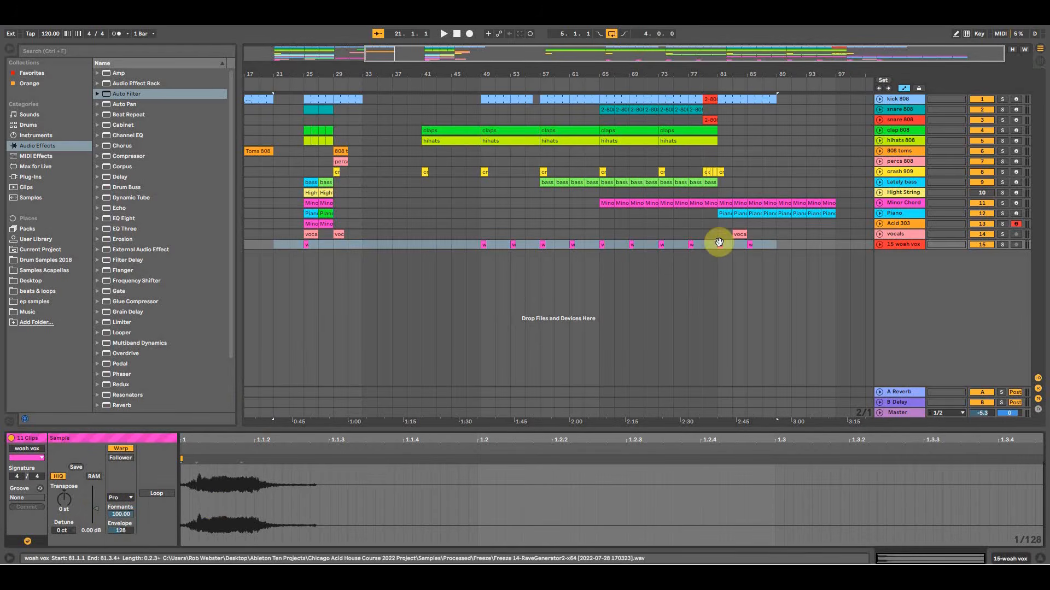
# Play from bar 81 and copy the vocal 1 clip from bar 83 to bar 87 on the vocals track.
pyautogui.click(719, 245)
pyautogui.press('space')
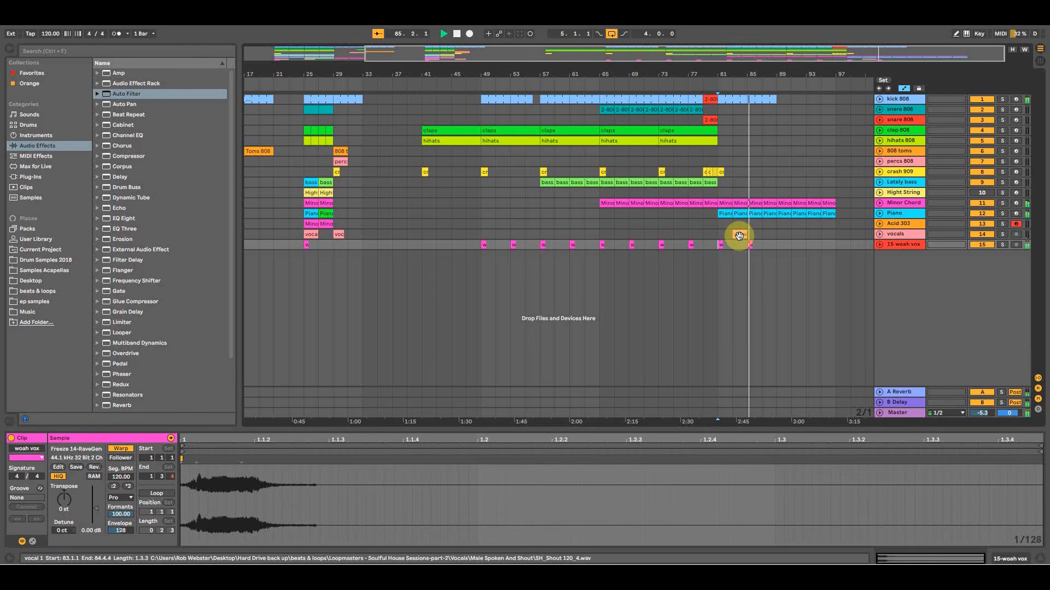
pyautogui.click(739, 234)
pyautogui.moveTo(742, 235); pyautogui.dragTo(776, 235)
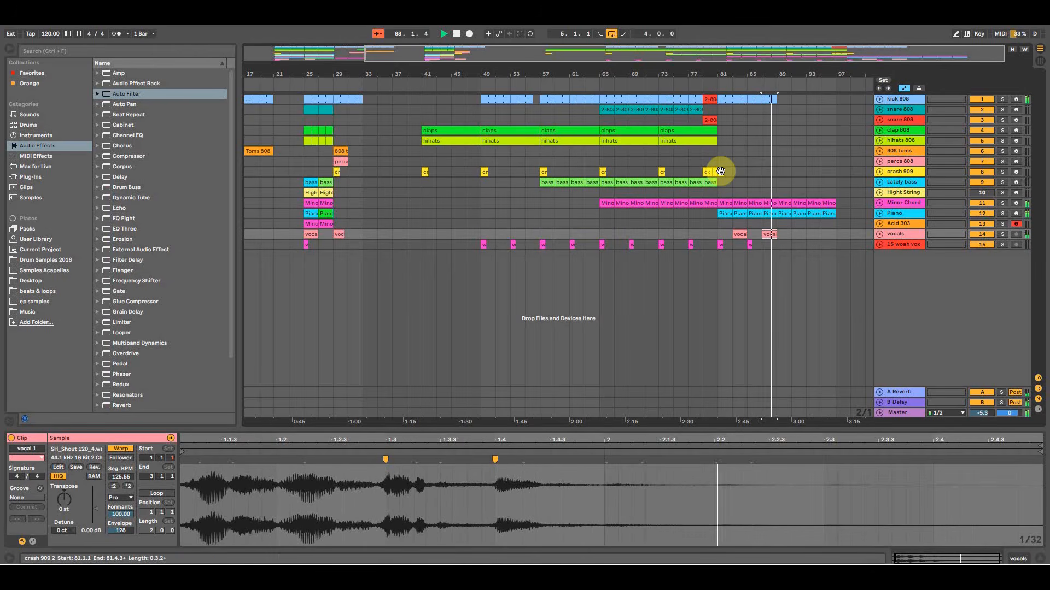
# Copy the claps clip from bar 73 to bar 89 and remove its first four bars so it starts at bar 93.
pyautogui.moveTo(812, 72); pyautogui.dragTo(757, 44)
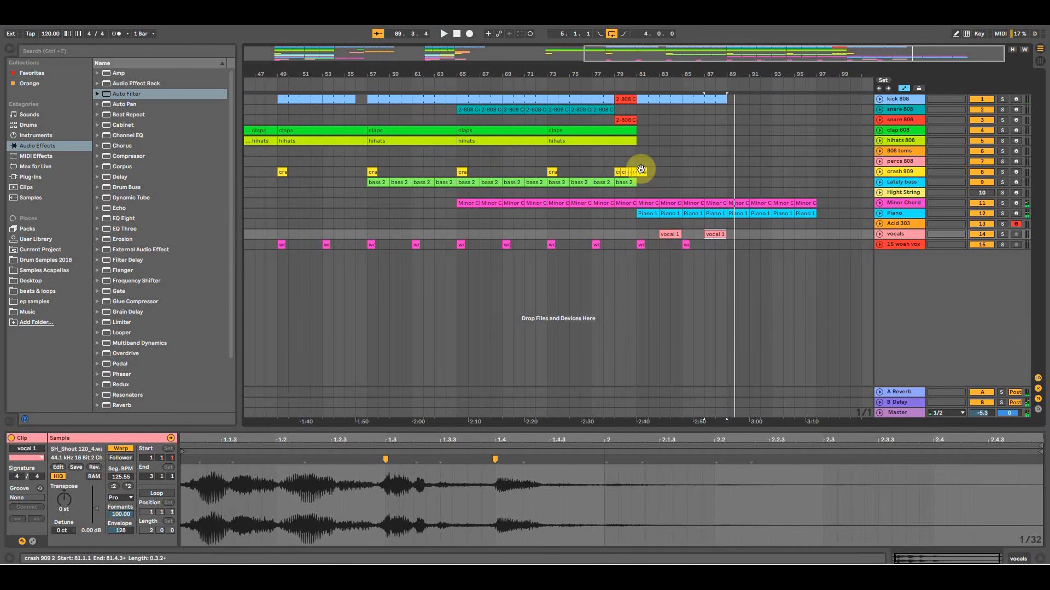
pyautogui.moveTo(572, 128); pyautogui.dragTo(755, 132)
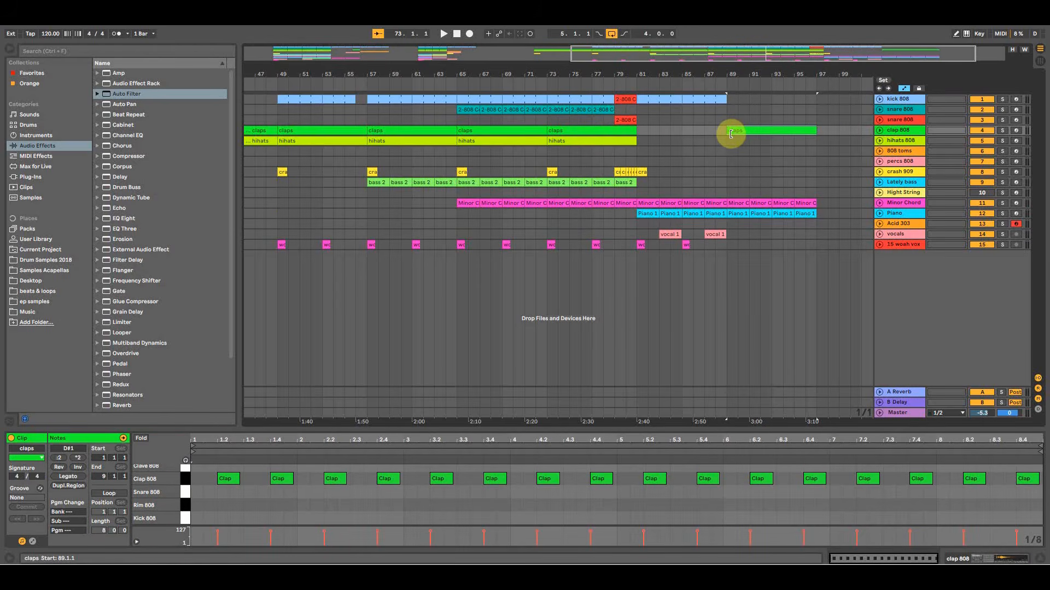
pyautogui.click(879, 130)
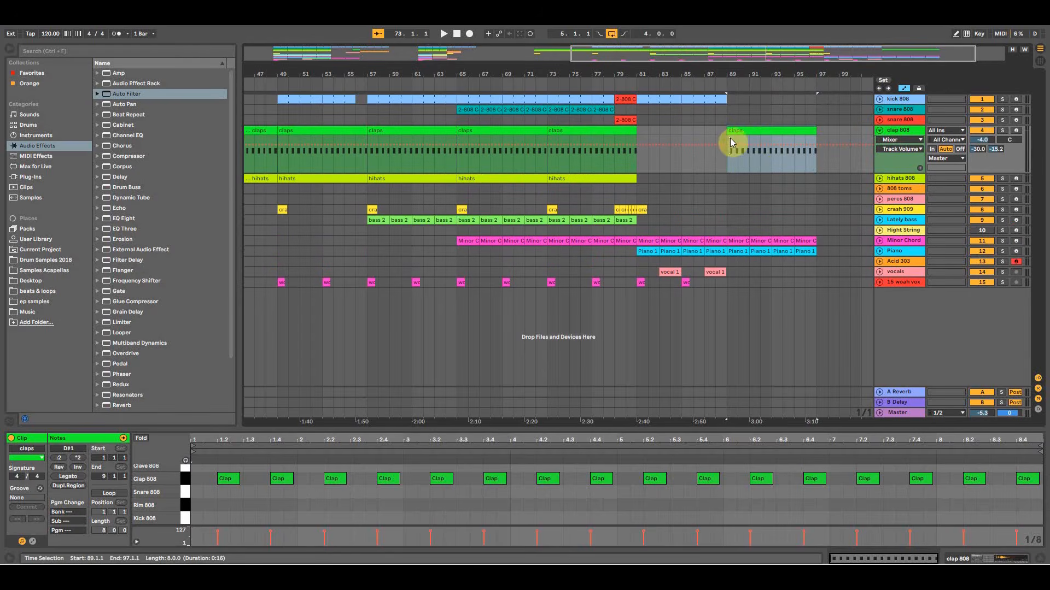
pyautogui.moveTo(732, 136); pyautogui.dragTo(769, 131)
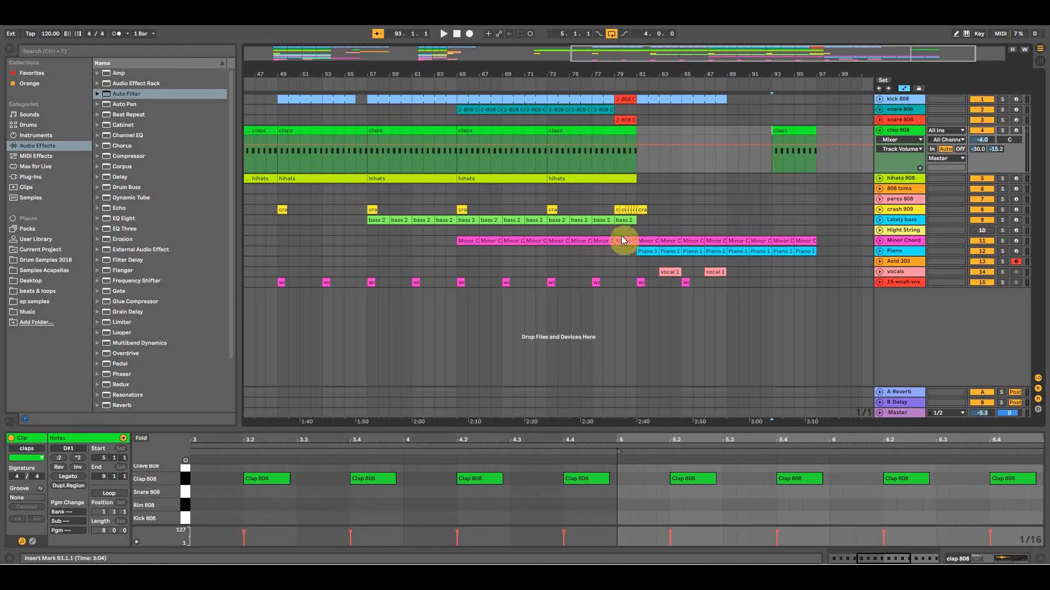
# Play from bar 80 through to bar 97 to check the new section with the vocals and late claps.
pyautogui.click(629, 260)
pyautogui.press('space')
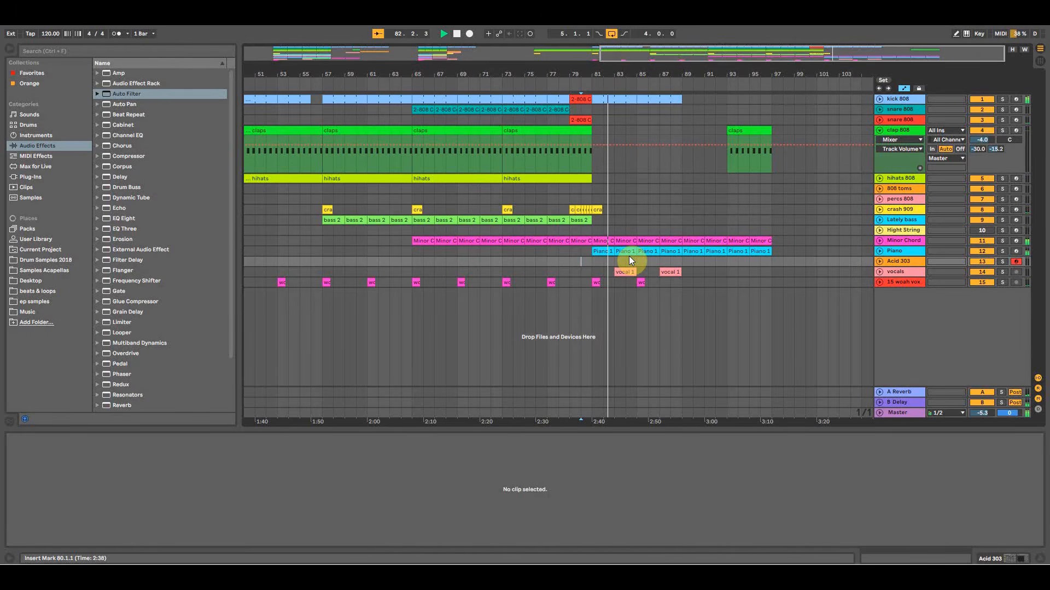
pyautogui.click(681, 178)
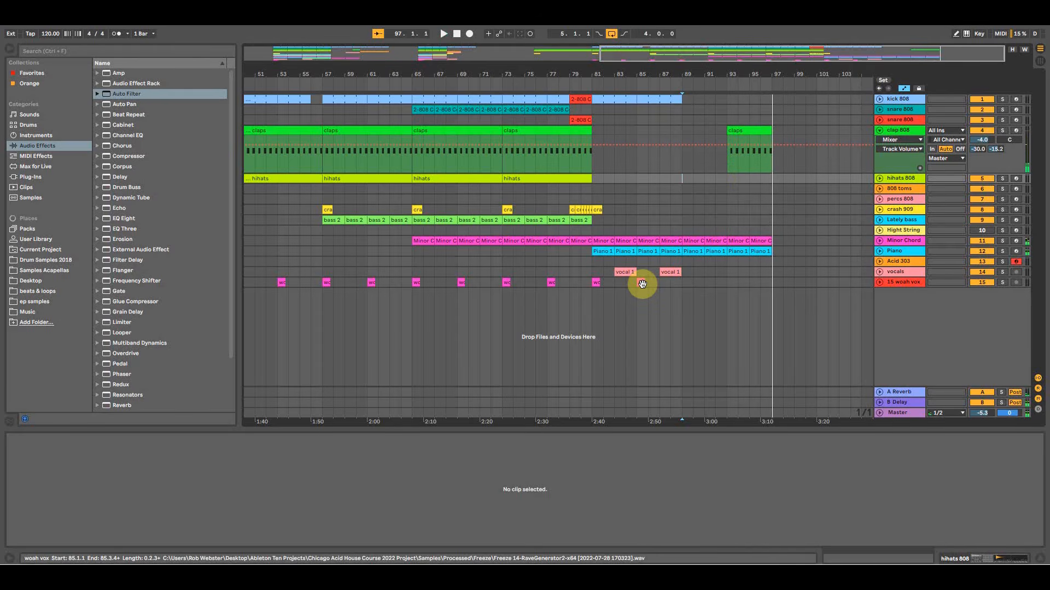
# Copy the woah vox clip from bar 85 to bars 89 and 93.
pyautogui.moveTo(642, 284); pyautogui.dragTo(685, 284)
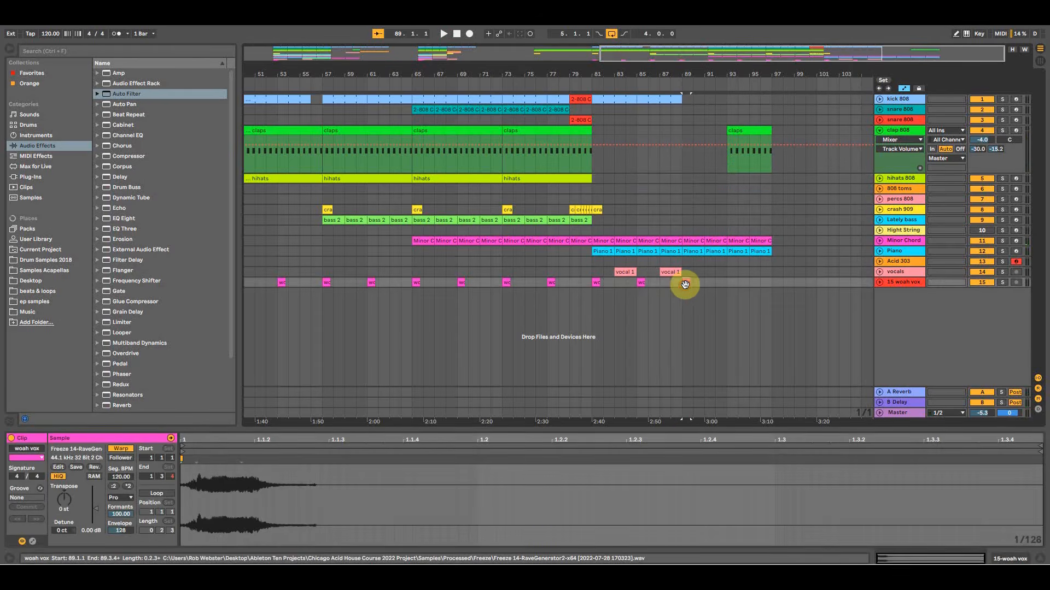
pyautogui.click(731, 284)
pyautogui.hotkey('ctrl', 'v')
# Play from bar 88 to hear the added woah vox clip in the section.
pyautogui.click(669, 283)
pyautogui.press('space')
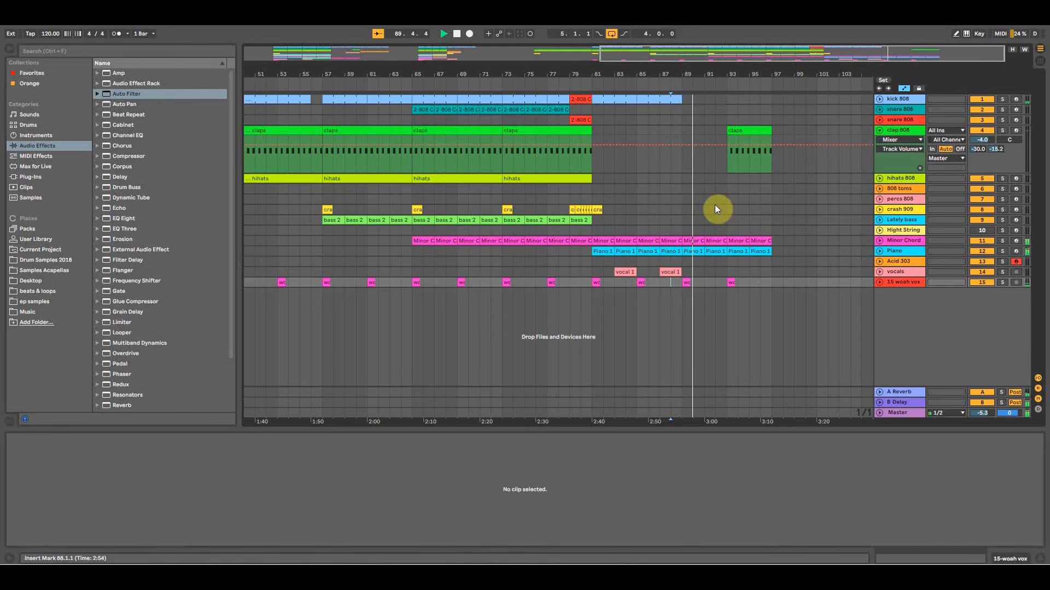
pyautogui.moveTo(626, 77); pyautogui.dragTo(702, 77)
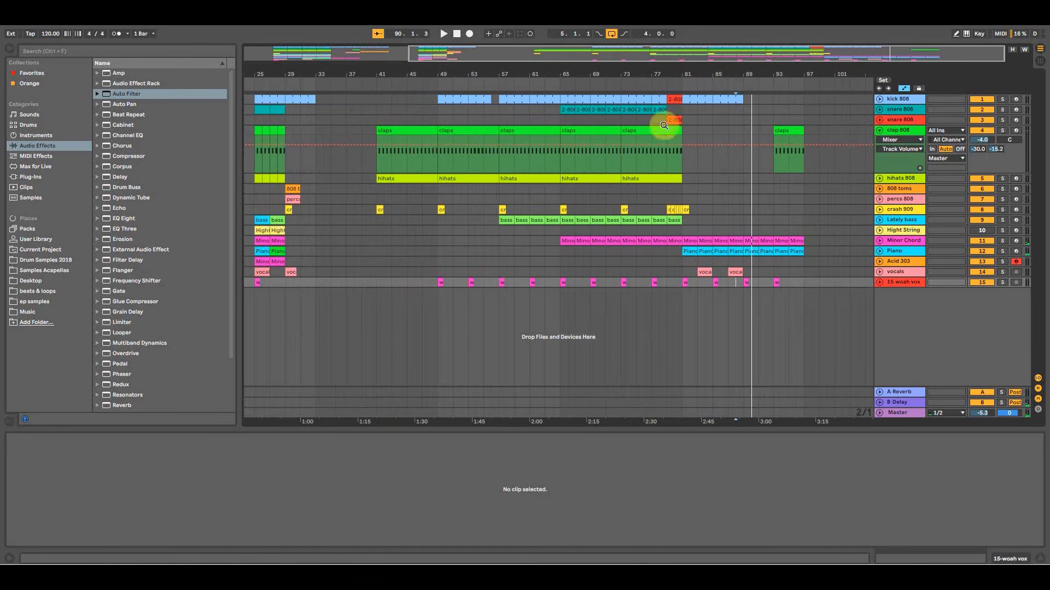
# Unfold the Piano and Minor Chord tracks to examine their volume and filter frequency automation around bar 81.
pyautogui.click(679, 262)
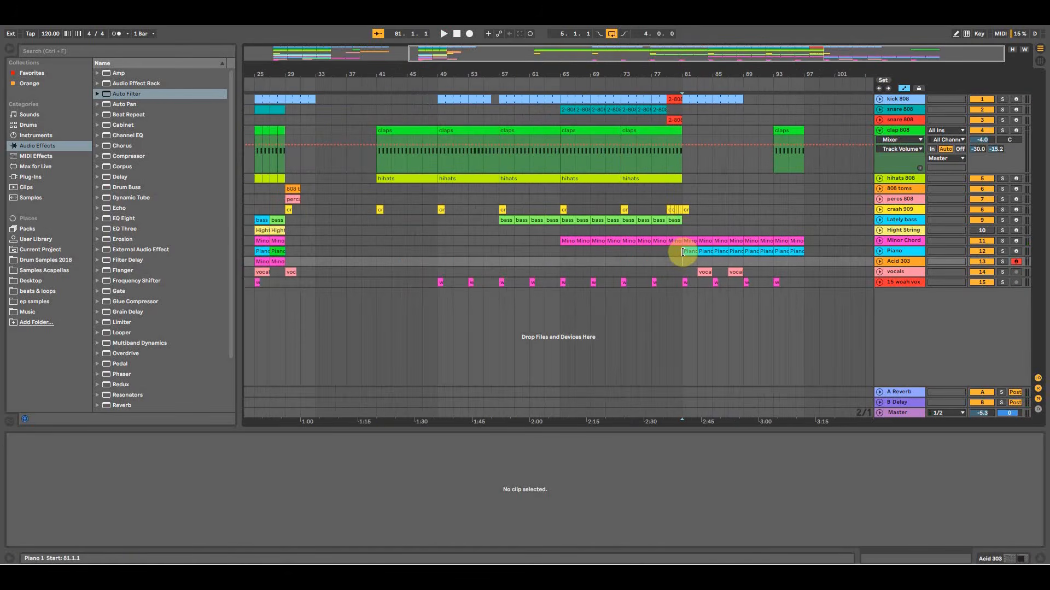
pyautogui.click(881, 251)
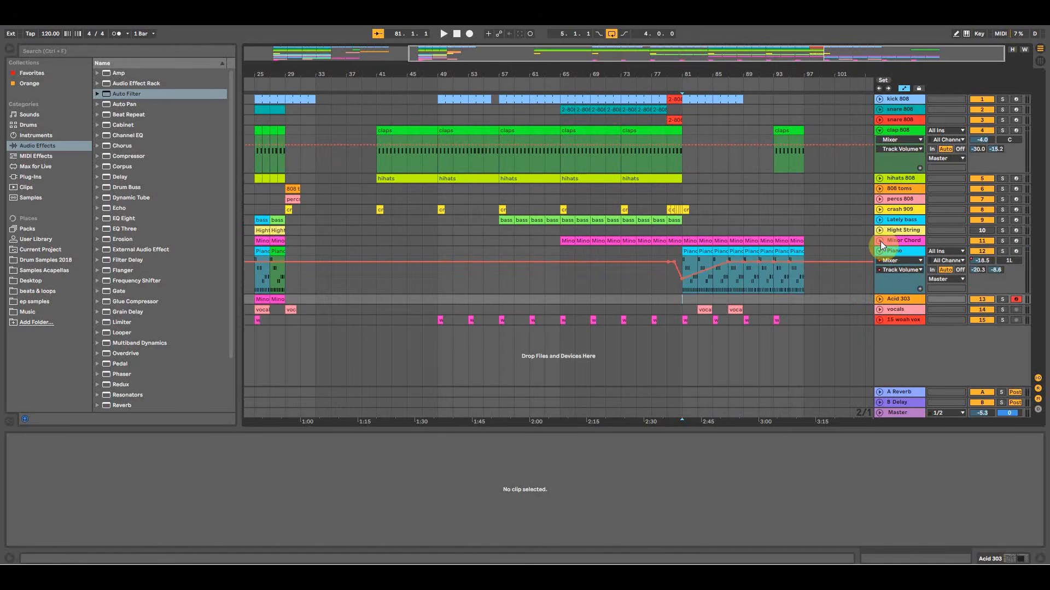
pyautogui.click(880, 241)
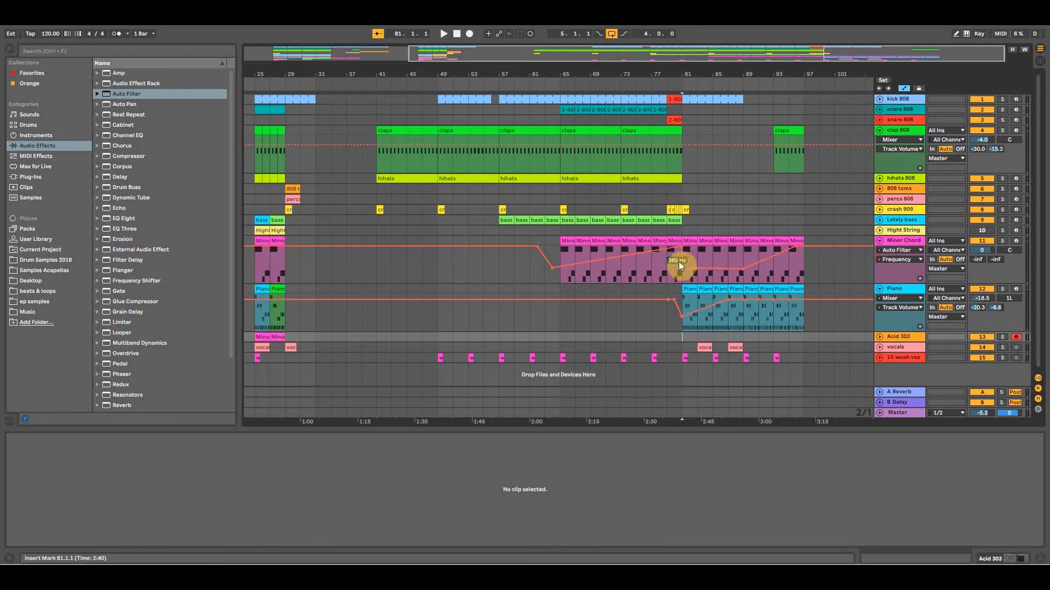
# Play from bar 79 to hear the transition into the Piano section at bar 81.
pyautogui.click(770, 133)
pyautogui.click(697, 348)
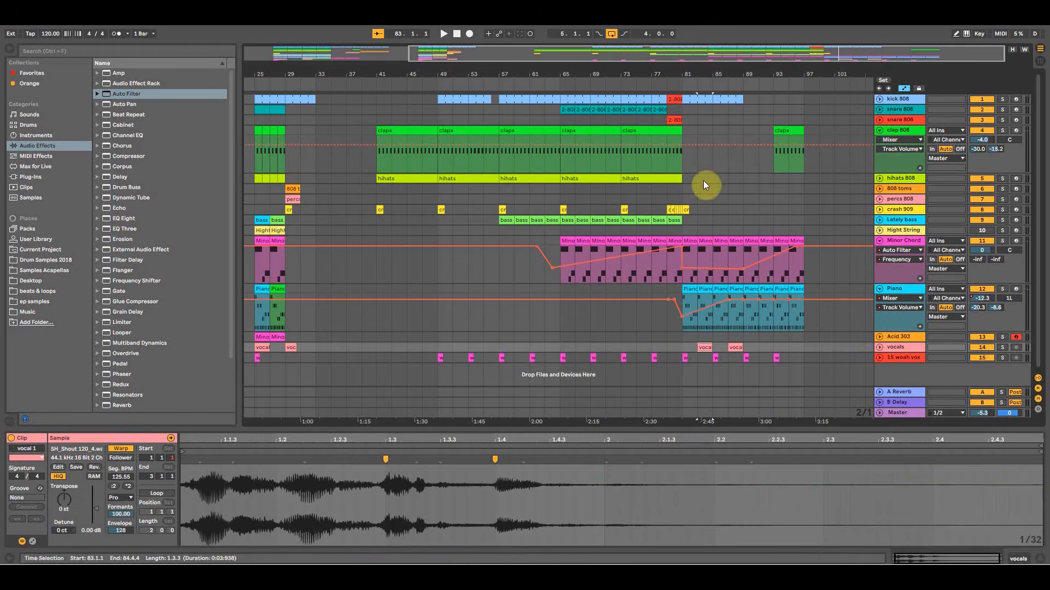
pyautogui.click(683, 192)
pyautogui.click(702, 99)
pyautogui.click(670, 196)
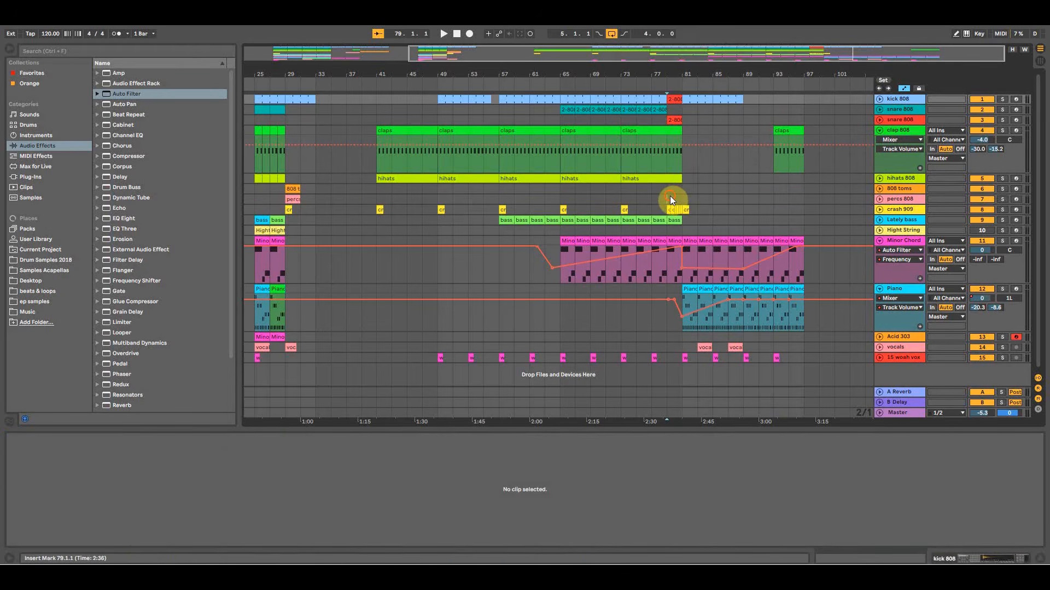
pyautogui.press('space')
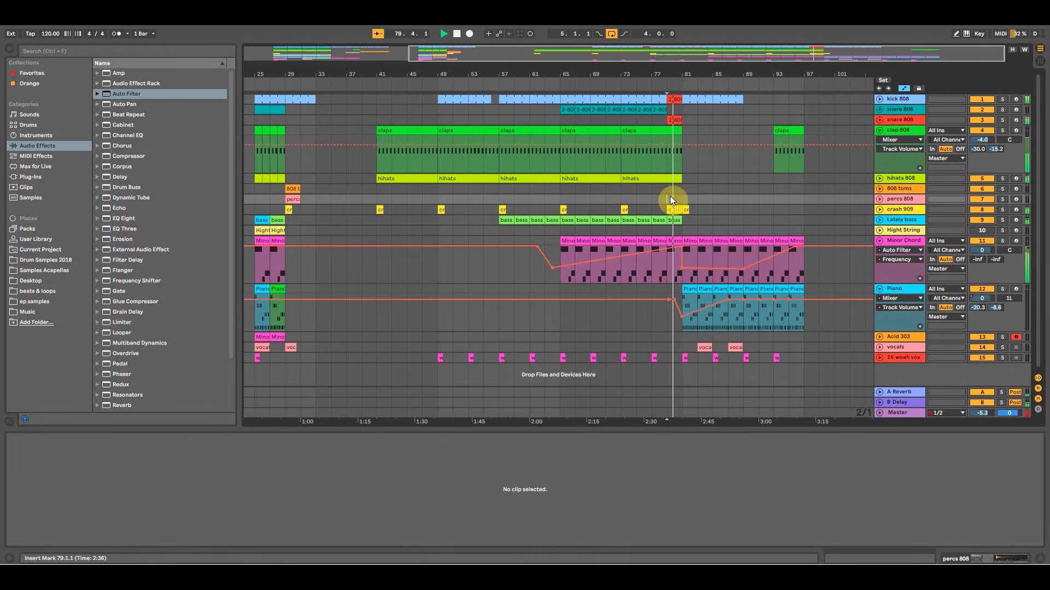
pyautogui.moveTo(714, 74); pyautogui.dragTo(657, 77)
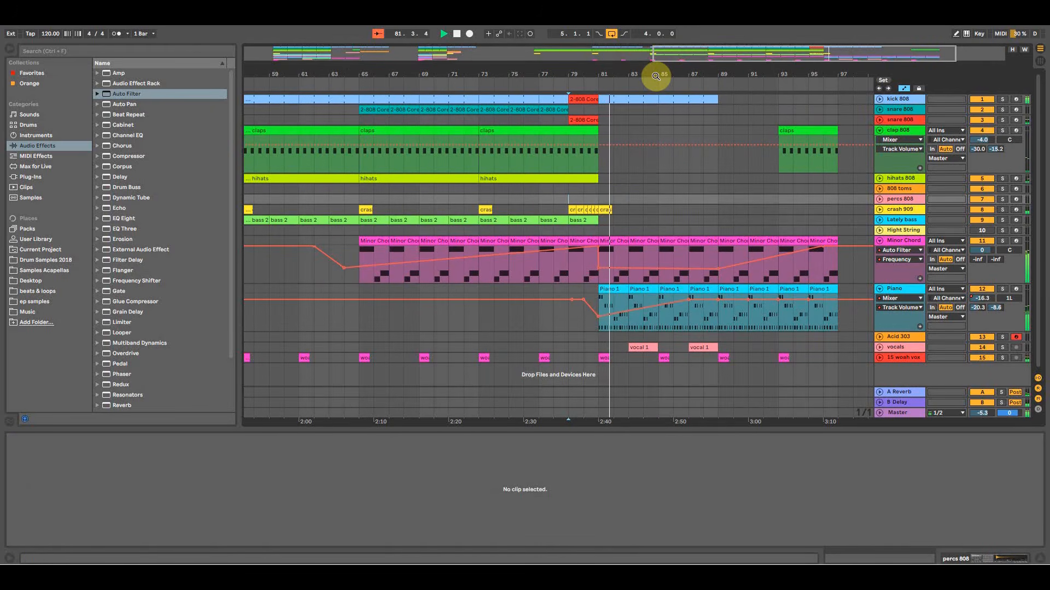
pyautogui.press('space')
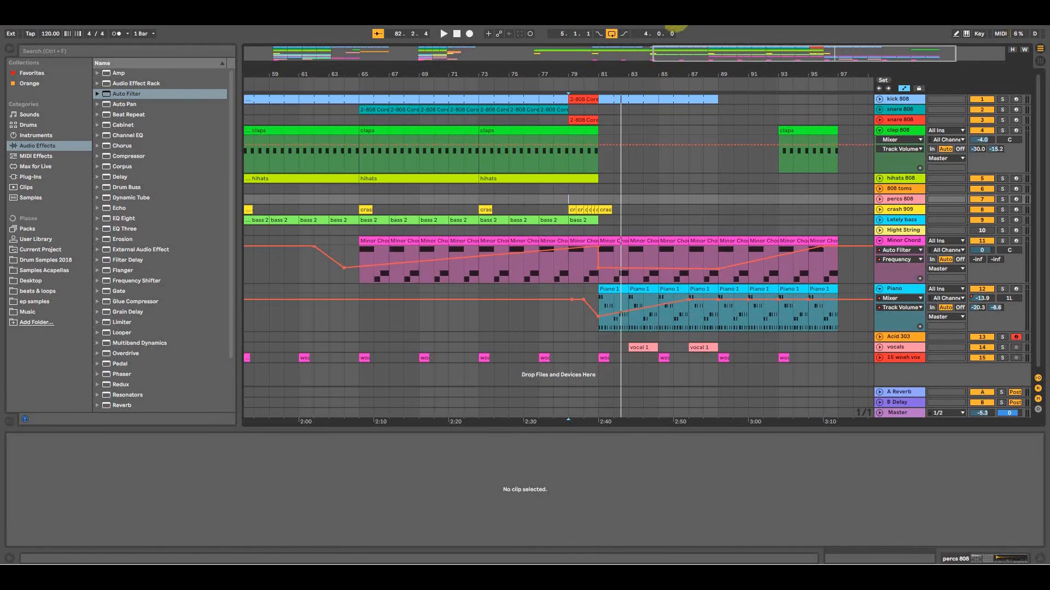
# Show the Auto Filter Frequency automation on the Minor Chord track to inspect the section from bar 81.
pyautogui.moveTo(637, 74); pyautogui.dragTo(605, 27)
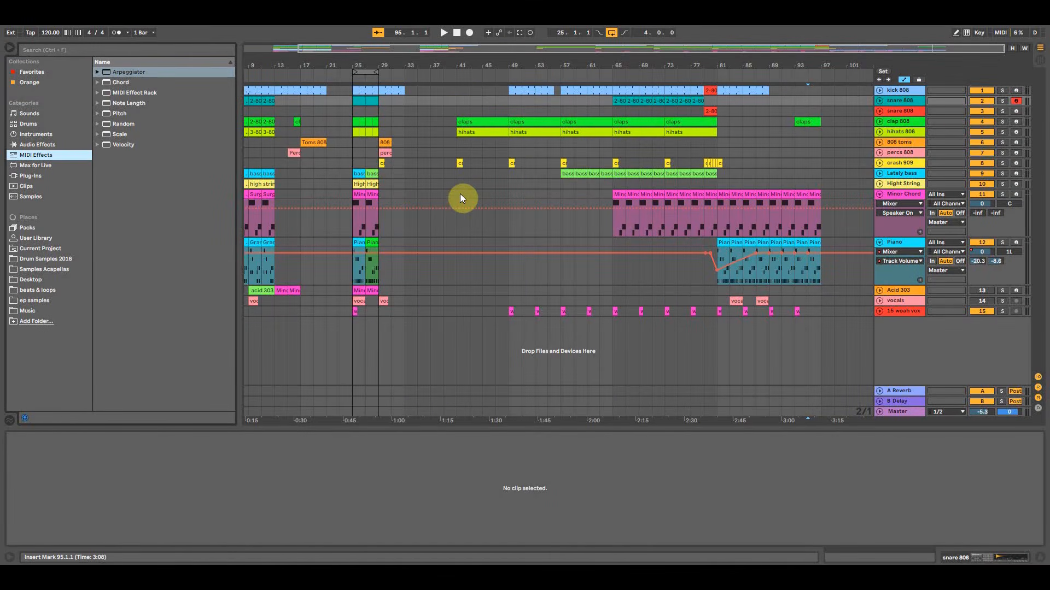
pyautogui.moveTo(769, 65); pyautogui.dragTo(768, 60)
pyautogui.moveTo(716, 185); pyautogui.dragTo(820, 156)
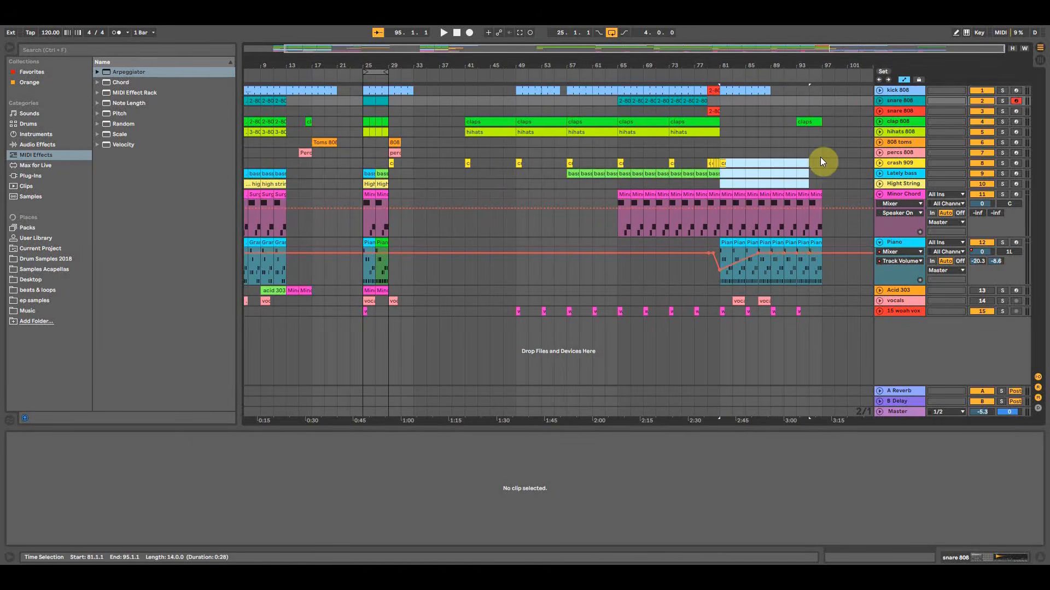
pyautogui.click(723, 182)
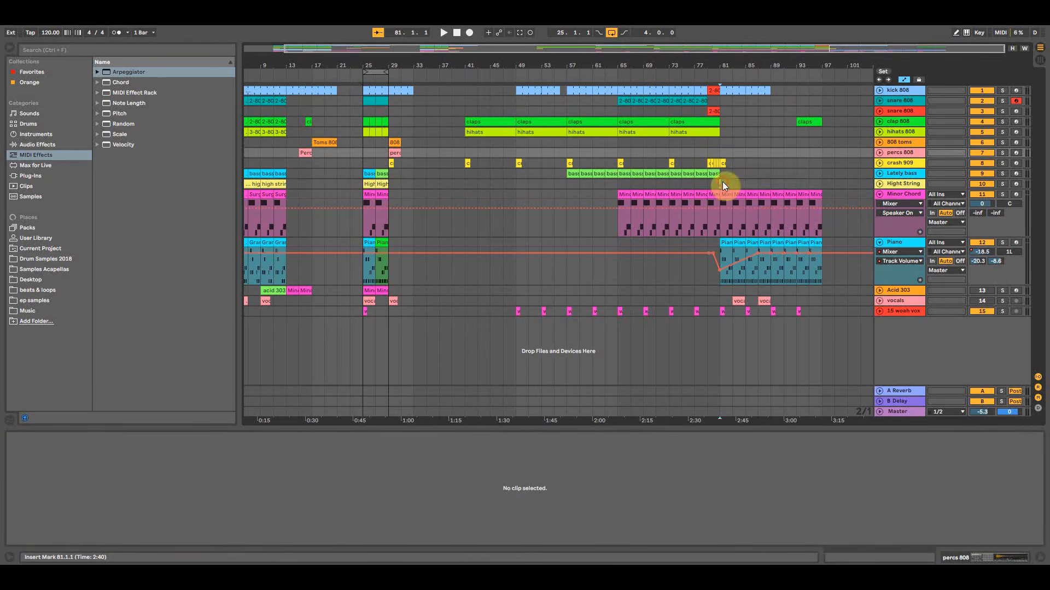
pyautogui.click(724, 193)
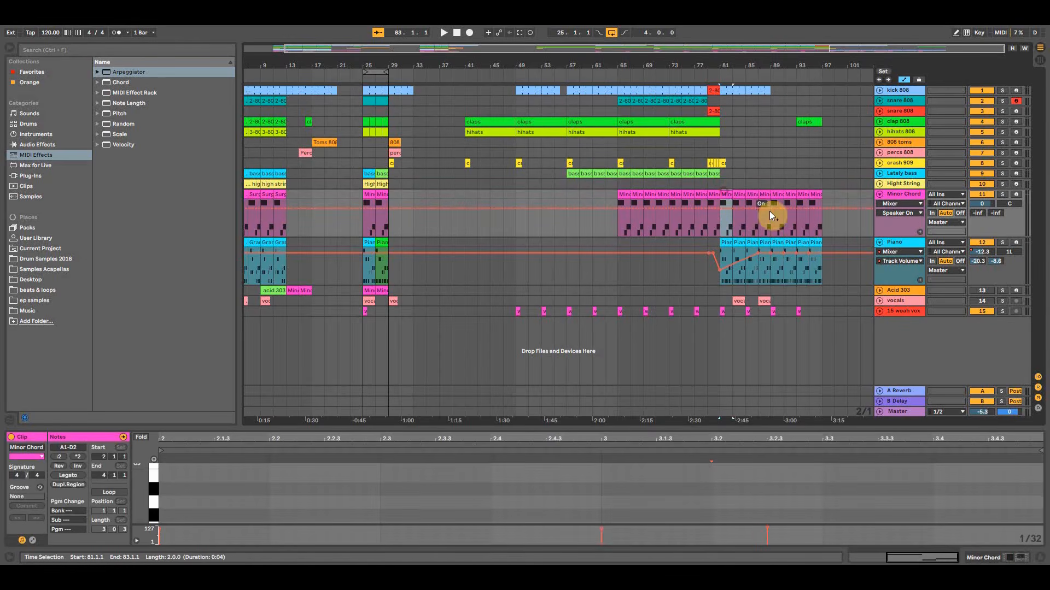
pyautogui.click(901, 205)
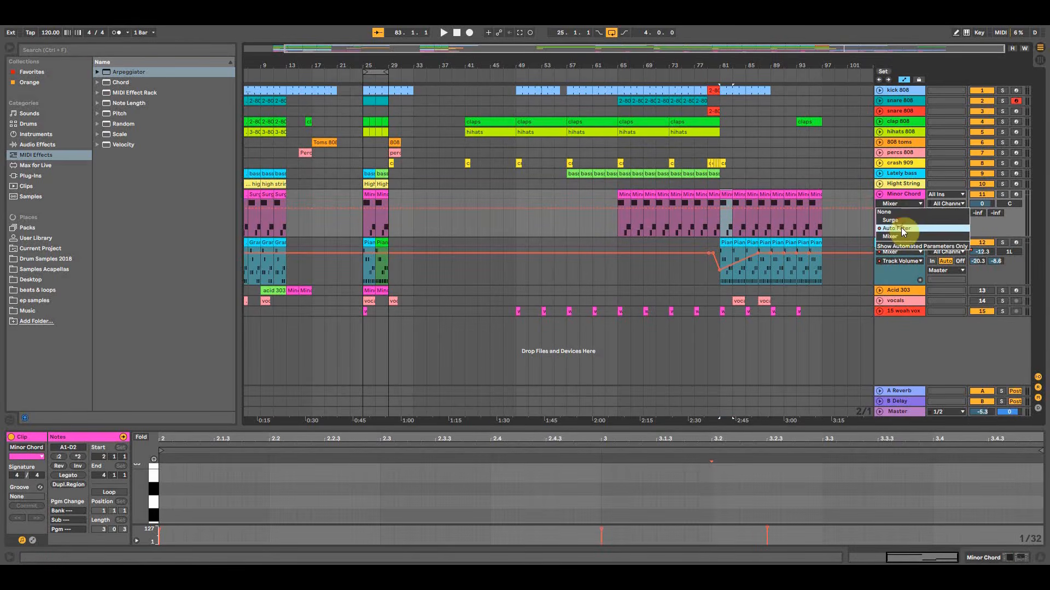
pyautogui.click(902, 229)
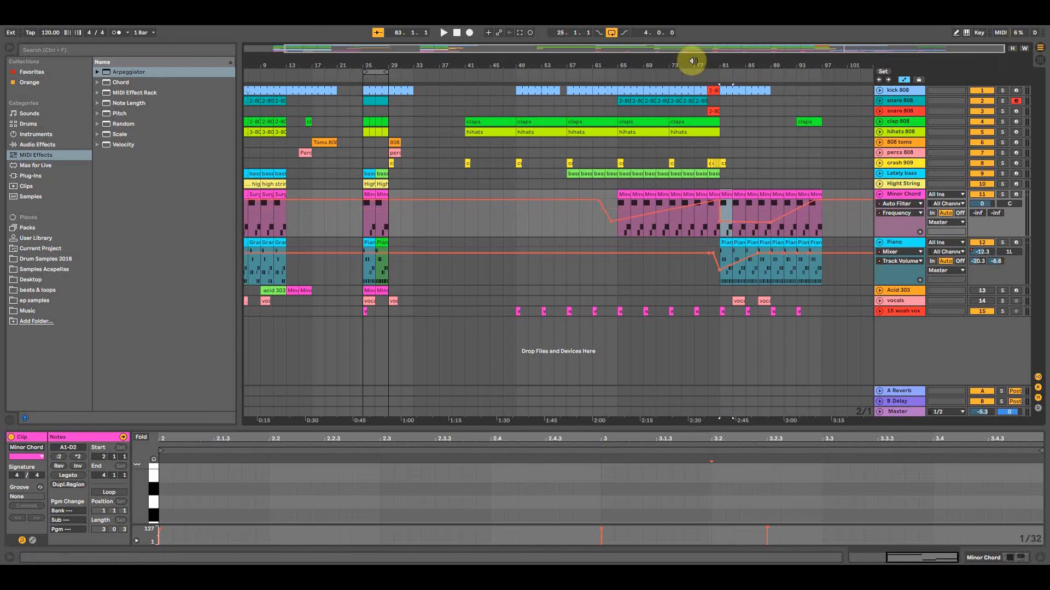
pyautogui.moveTo(770, 61); pyautogui.dragTo(651, 232)
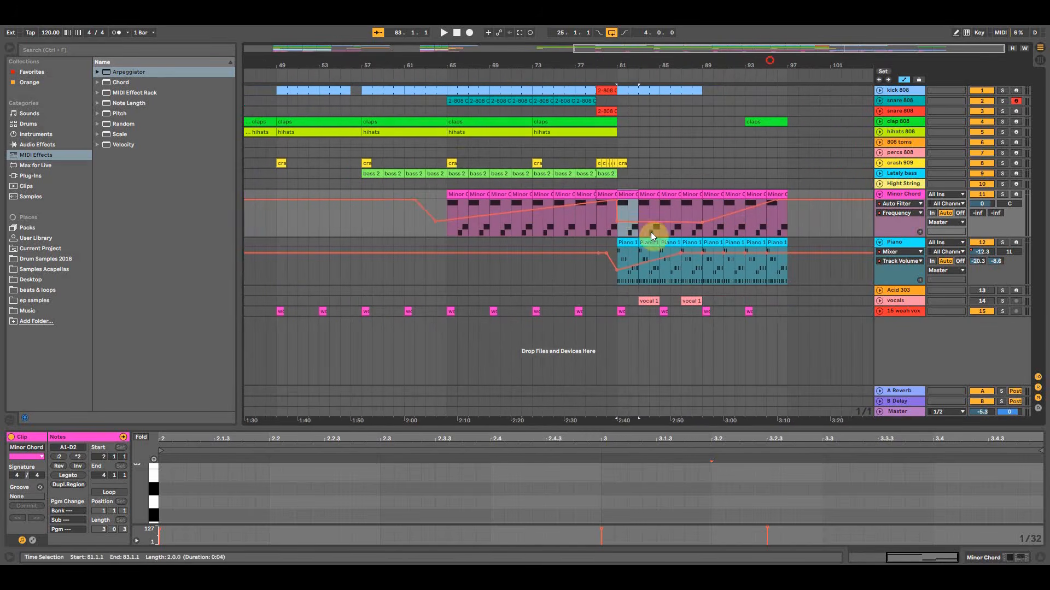
# Copy the bass 2 clip repeatedly along the Lately bass track to fill bars 81 to 89.
pyautogui.click(622, 182)
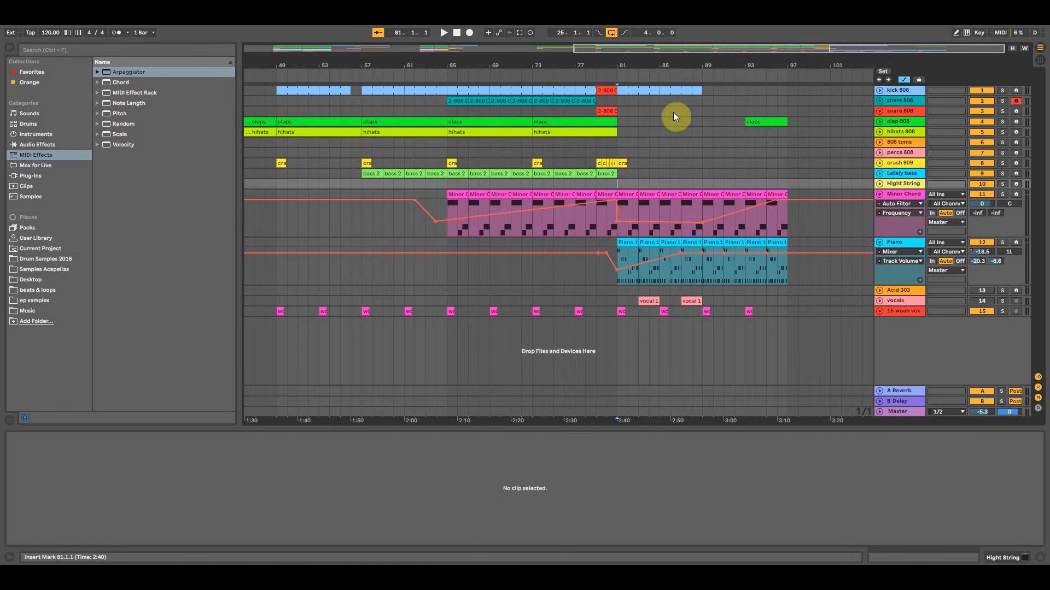
pyautogui.moveTo(607, 173); pyautogui.dragTo(671, 175)
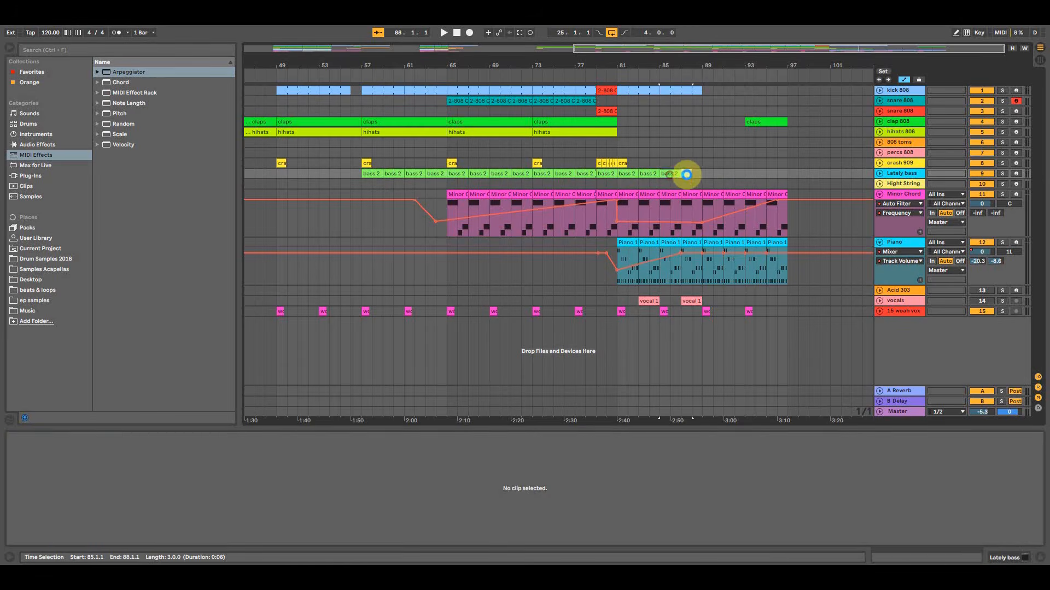
pyautogui.click(663, 173)
pyautogui.hotkey('ctrl', 'v')
pyautogui.click(685, 175)
pyautogui.hotkey('ctrl', 'v')
pyautogui.click(693, 152)
pyautogui.click(704, 142)
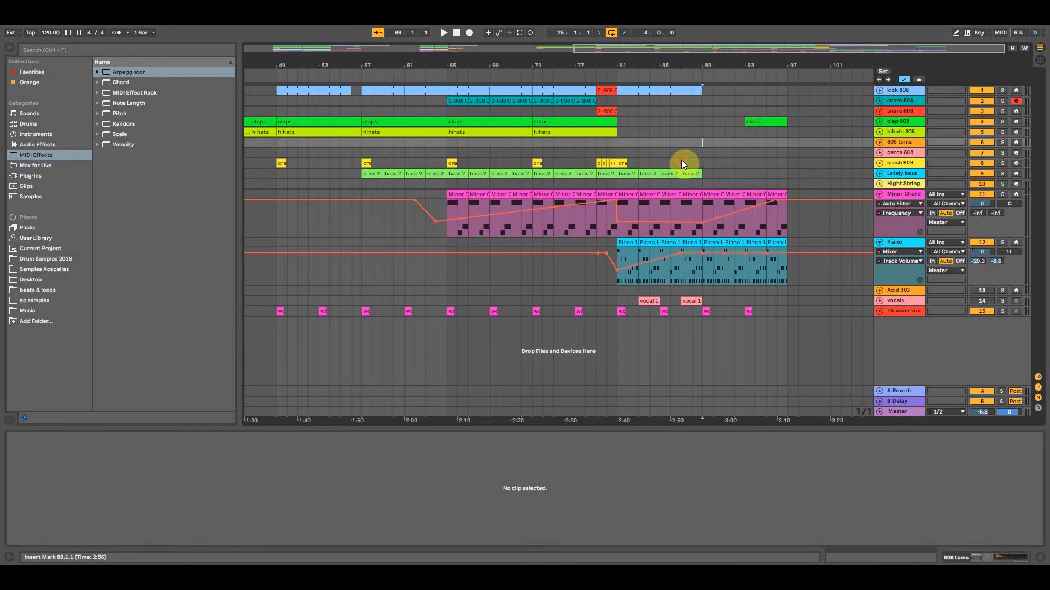
# Play from bar 81 to hear the added bass clips with the Piano and Minor Chord.
pyautogui.click(682, 163)
pyautogui.click(617, 182)
pyautogui.press('space')
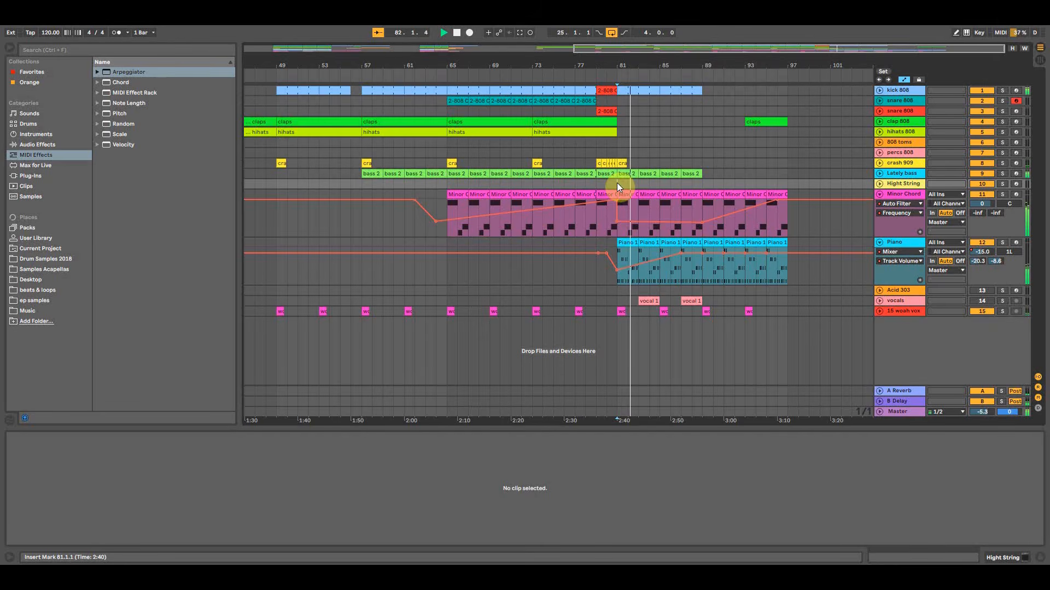
pyautogui.click(690, 156)
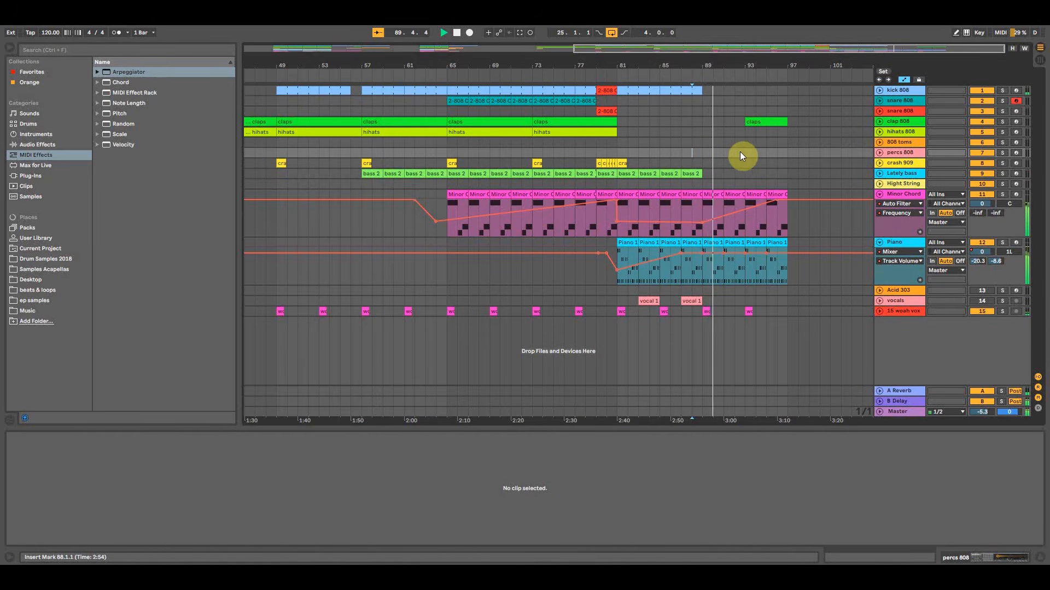
pyautogui.press('space')
# Record a snare fill on the snare 808 track from bar 95 and trim the clip to start at bar 96.
pyautogui.click(719, 165)
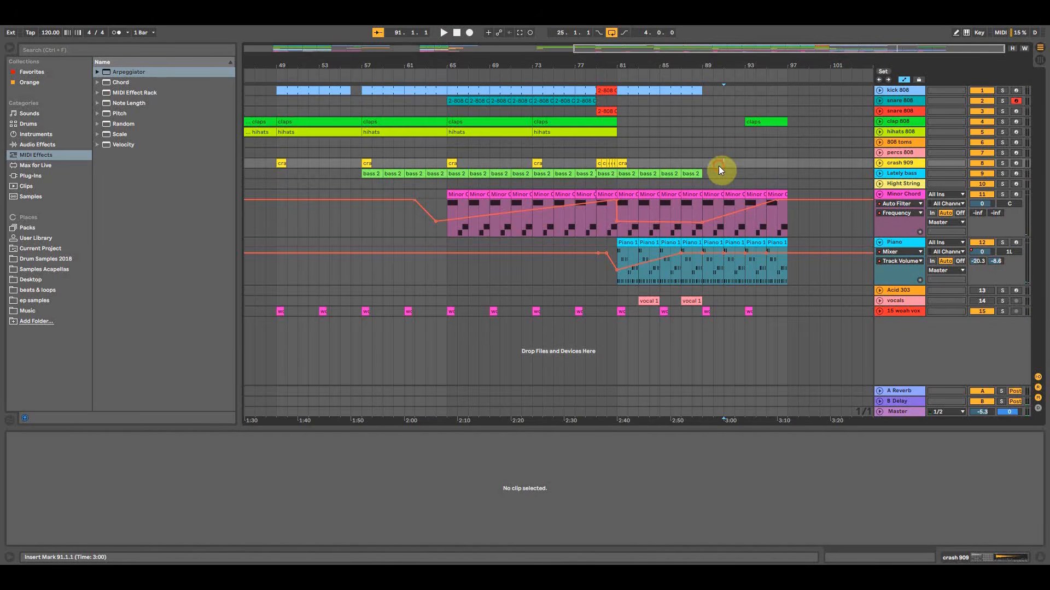
pyautogui.click(745, 140)
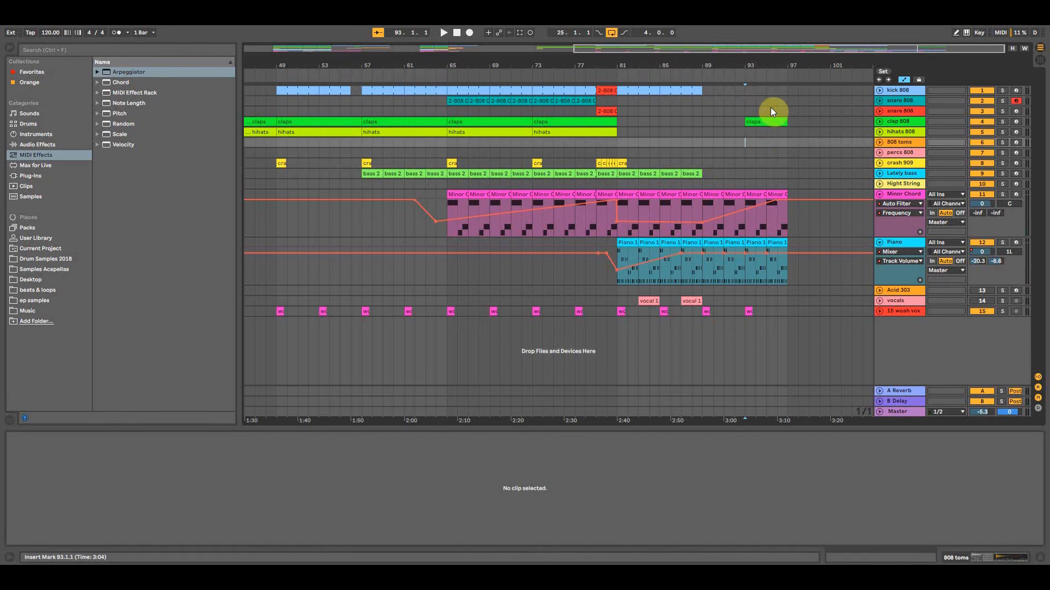
pyautogui.moveTo(775, 110)
pyautogui.mouseDown()
pyautogui.moveTo(792, 110)
pyautogui.moveTo(785, 101)
pyautogui.mouseUp()
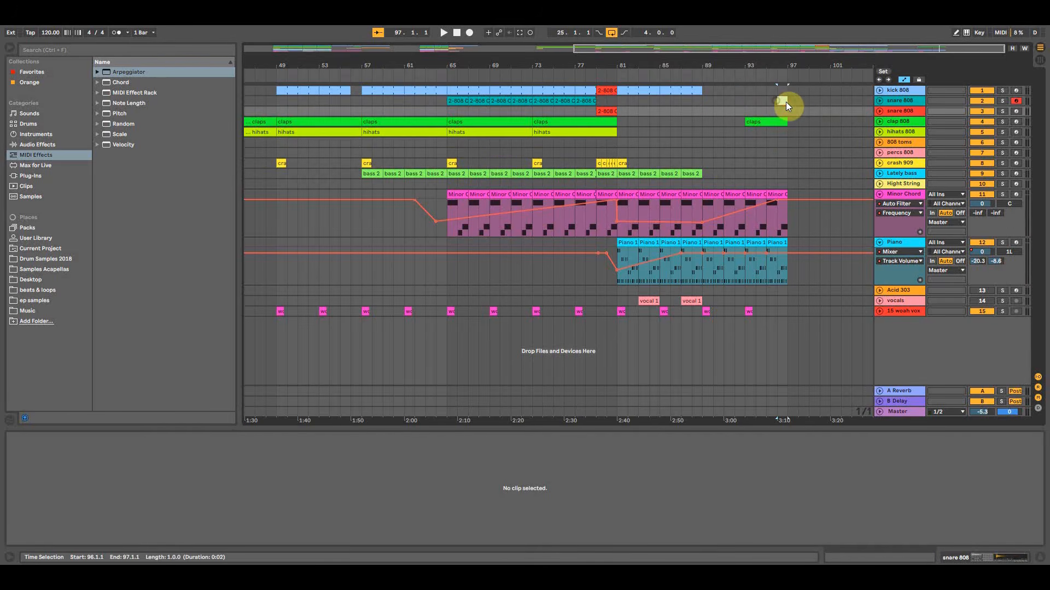
pyautogui.click(606, 91)
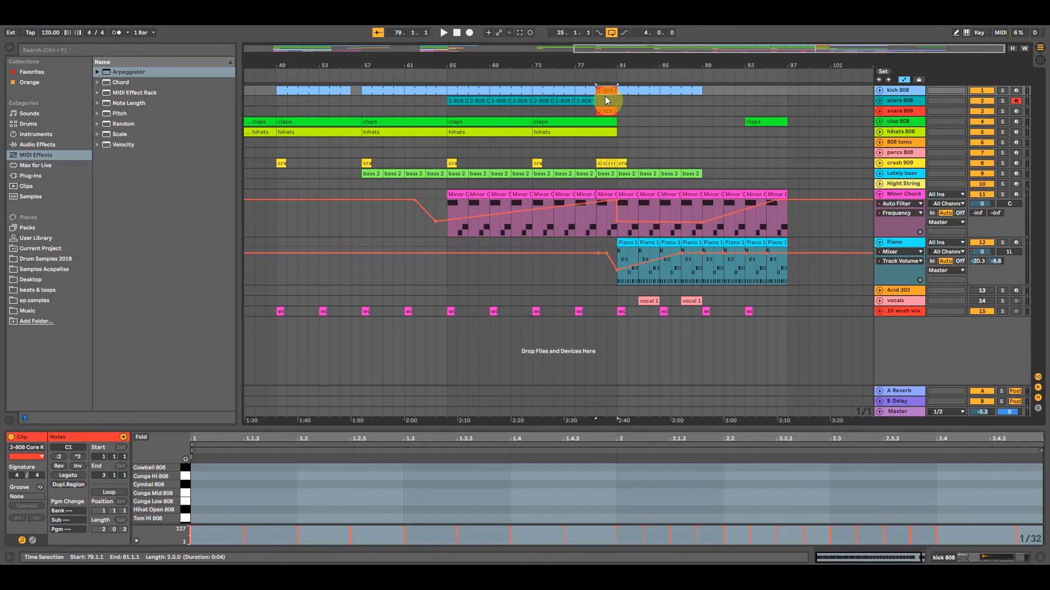
pyautogui.click(604, 96)
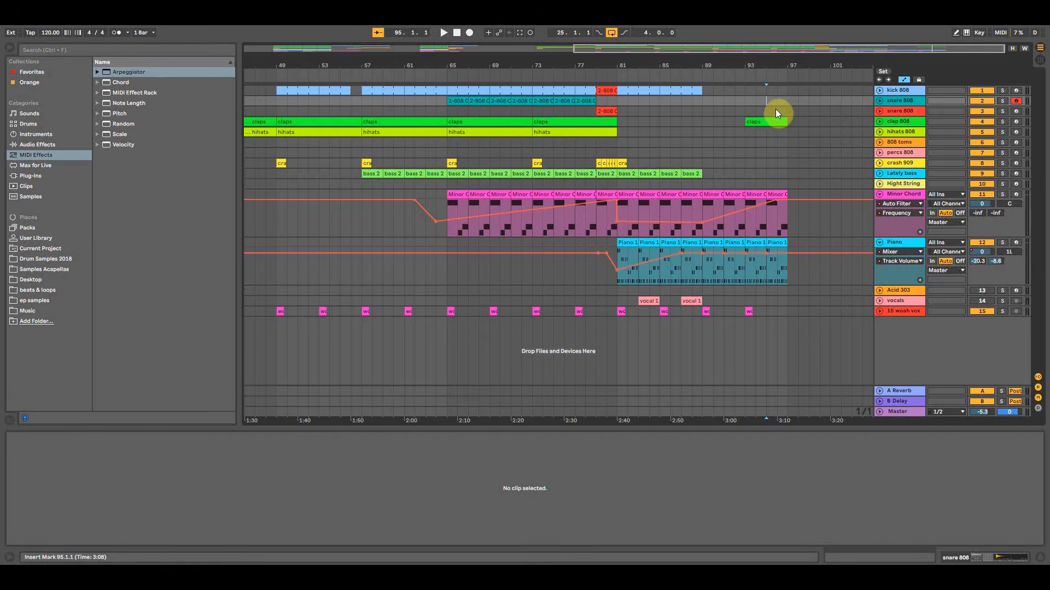
pyautogui.press('F9')
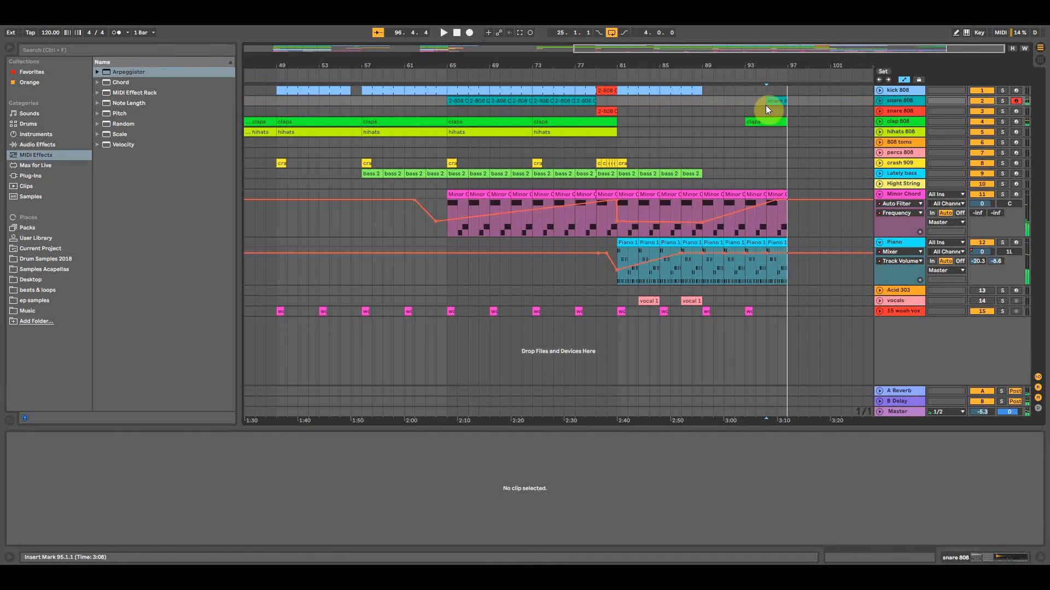
pyautogui.click(766, 103)
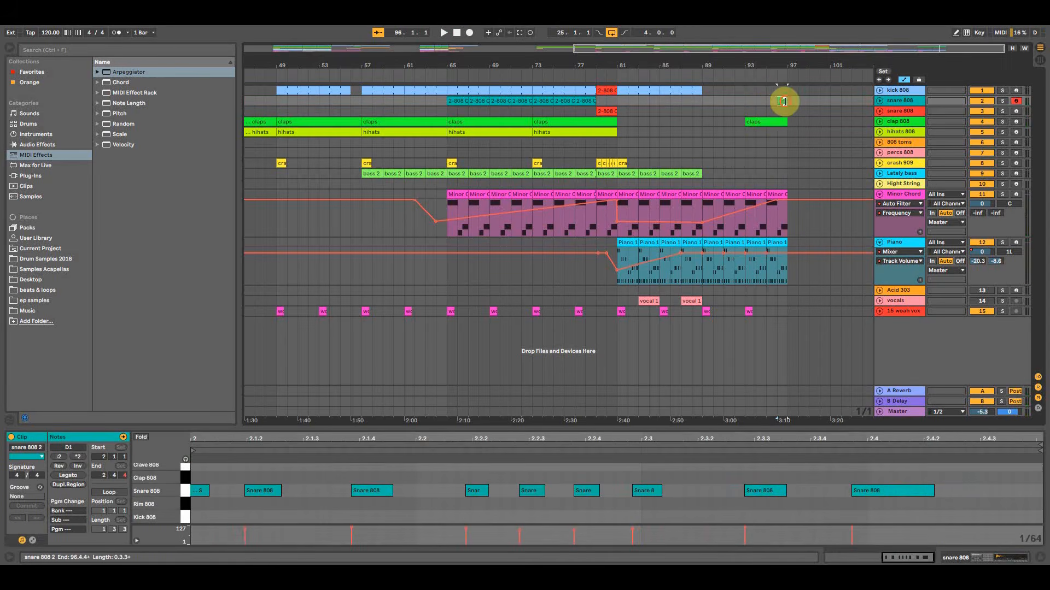
# Move the recorded snare clip to the red snare 808 track below and rename that track "snare roll".
pyautogui.moveTo(782, 101); pyautogui.dragTo(781, 111)
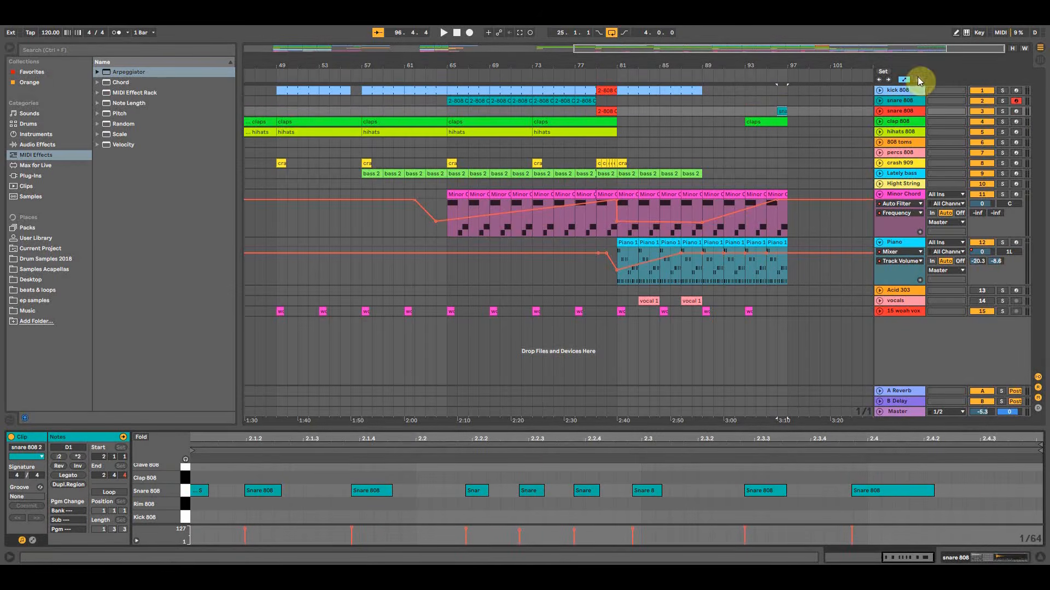
pyautogui.rightClick(900, 111)
pyautogui.click(910, 149)
pyautogui.write('snare roll')
pyautogui.press('Return')
# Change the colour of the snare clip at bar 96 to orange.
pyautogui.moveTo(789, 71); pyautogui.dragTo(790, 93)
pyautogui.rightClick(746, 111)
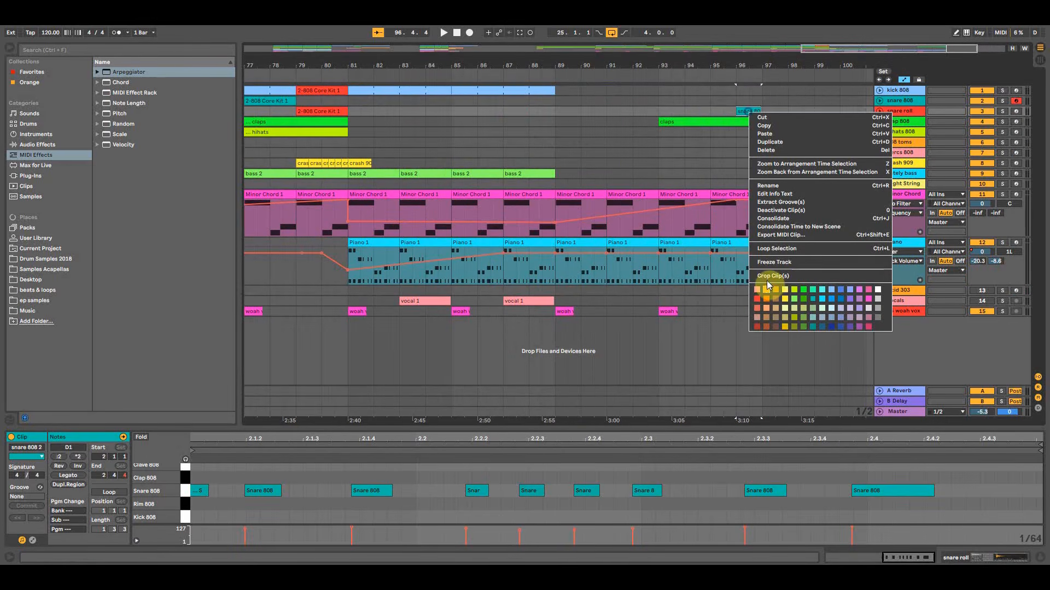
pyautogui.click(767, 291)
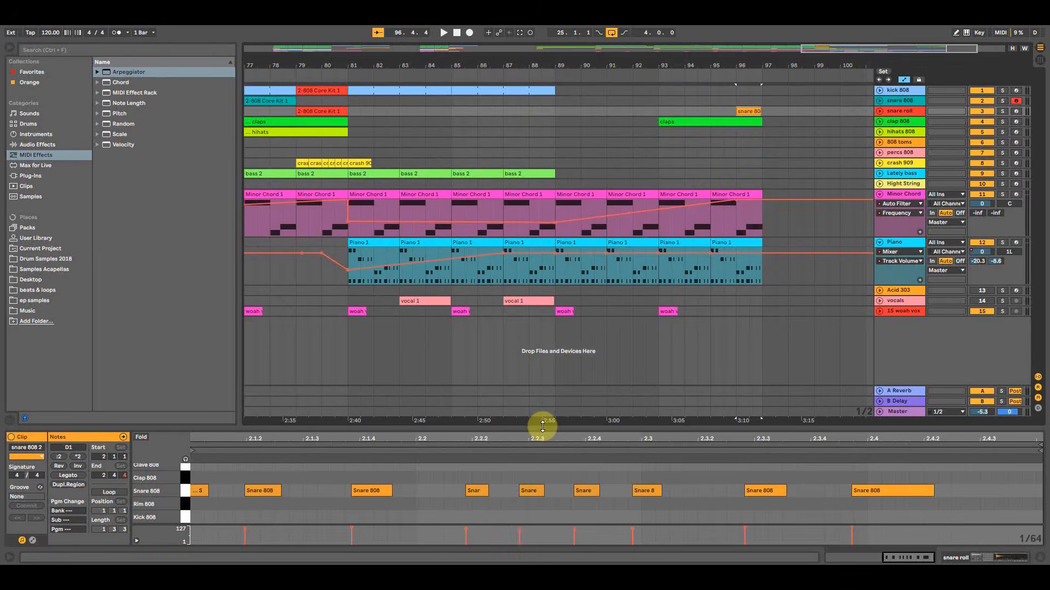
# Enlarge the note editor, quantize all the notes of the snare clip at bar 96 and play them back.
pyautogui.moveTo(542, 428); pyautogui.dragTo(545, 156)
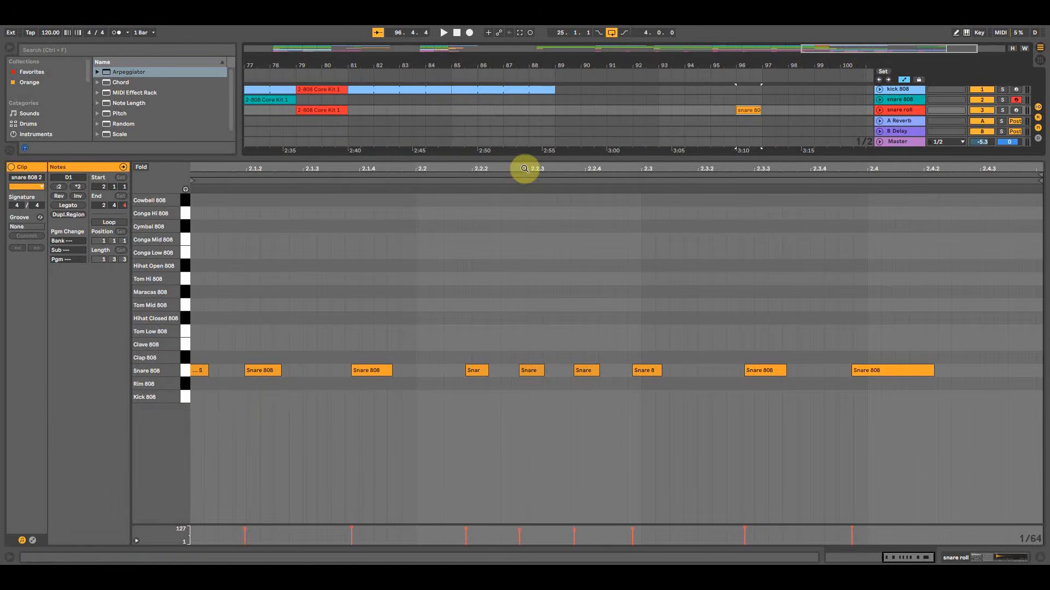
pyautogui.doubleClick(524, 168)
pyautogui.moveTo(602, 410); pyautogui.dragTo(1034, 308)
pyautogui.hotkey('ctrl', 'u')
pyautogui.press('space')
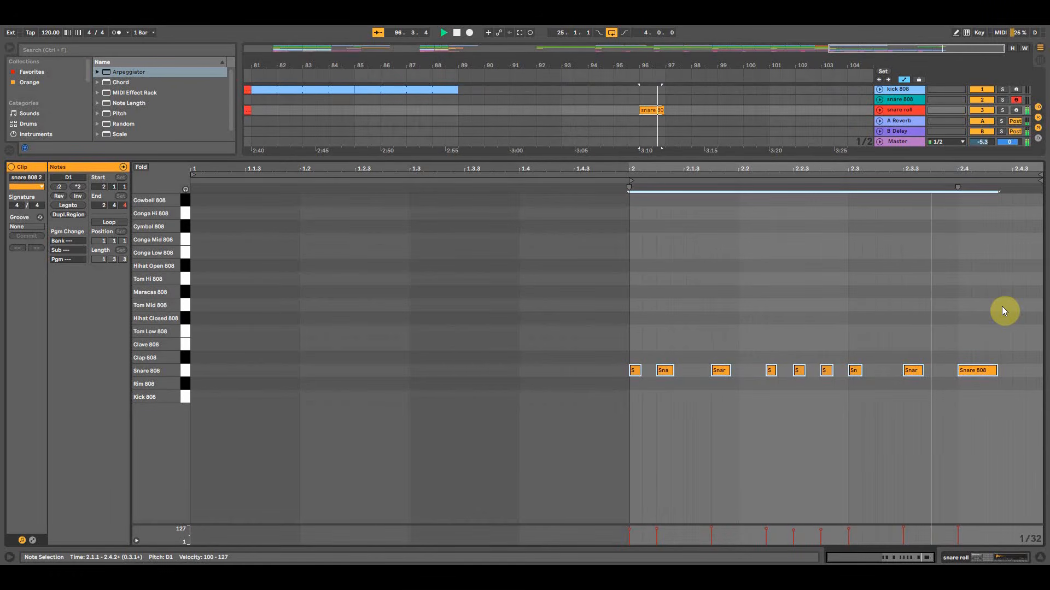
pyautogui.click(931, 318)
pyautogui.press('space')
# Check the quantize settings for all the notes in the snare roll clip.
pyautogui.moveTo(642, 432); pyautogui.dragTo(1045, 305)
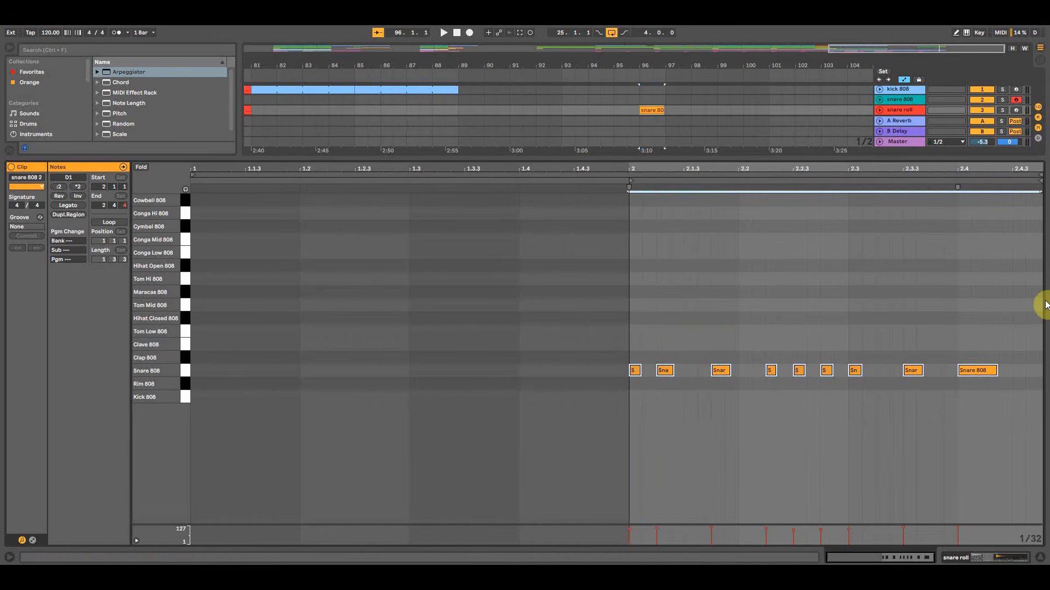
pyautogui.click(635, 416)
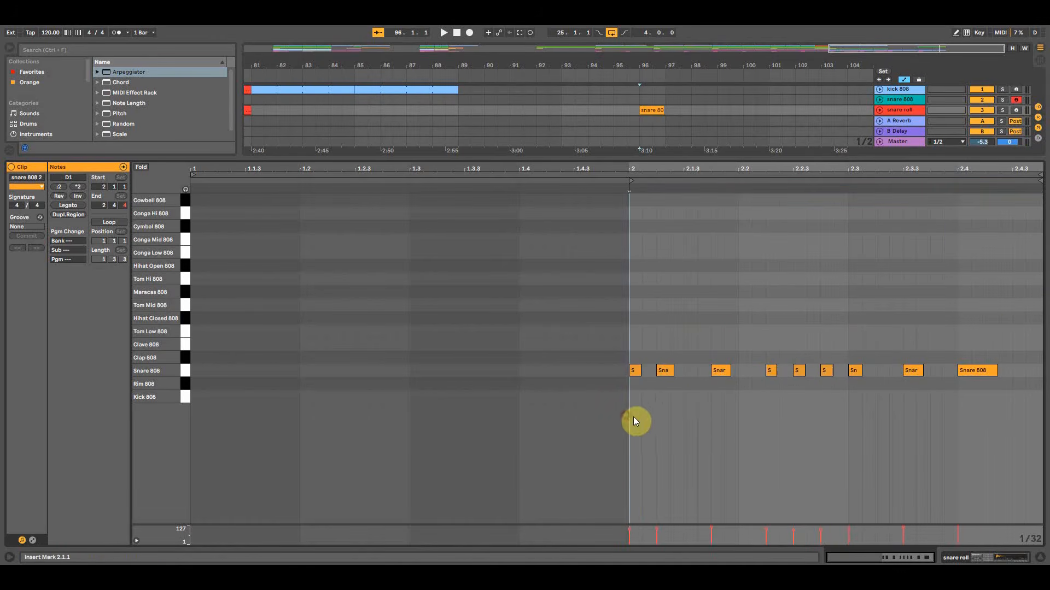
pyautogui.hotkey('ctrl', 'a')
pyautogui.click(24, 24)
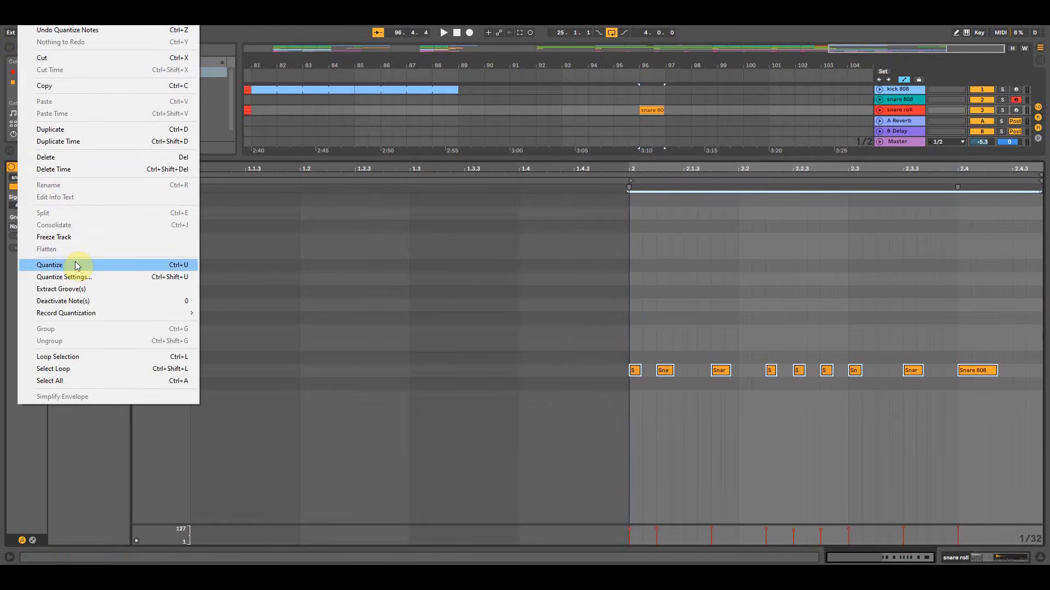
pyautogui.click(77, 277)
pyautogui.click(550, 264)
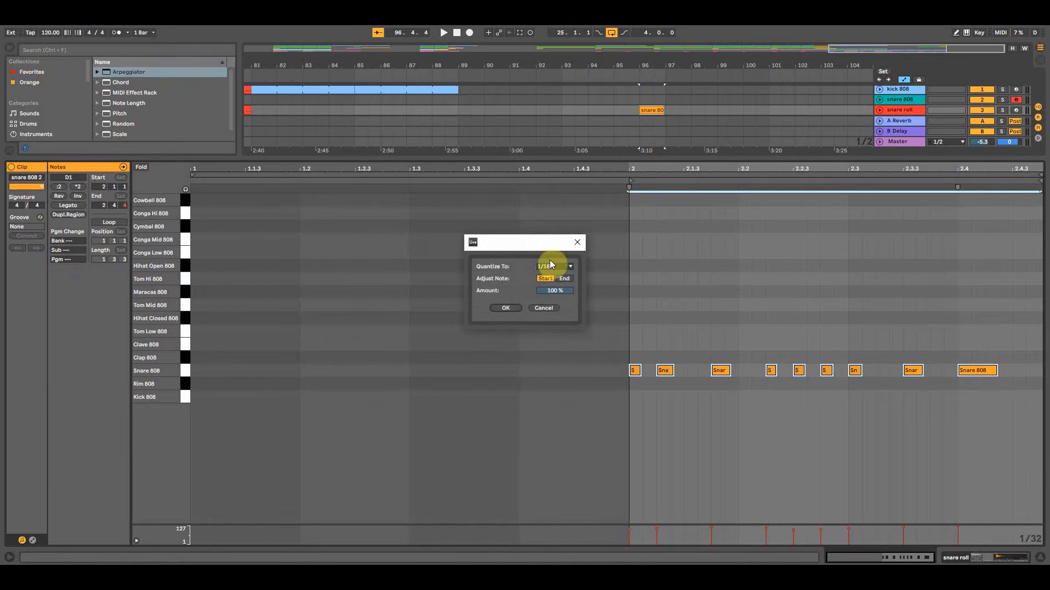
pyautogui.click(576, 243)
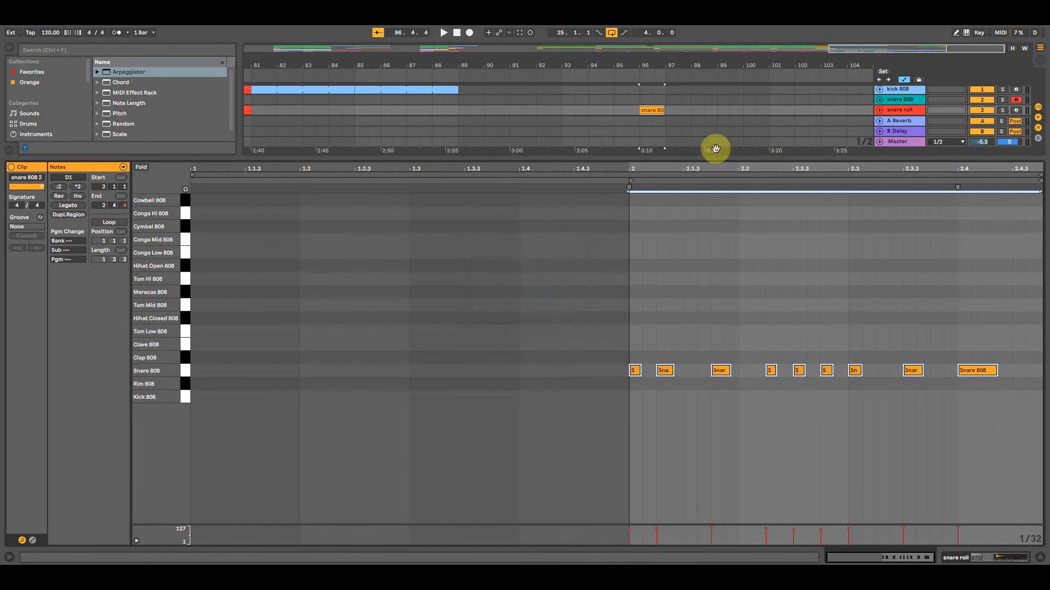
# Play the quantized snare roll from bar 96 and enlarge the arrangement area to show more tracks.
pyautogui.press('space')
pyautogui.moveTo(717, 158); pyautogui.dragTo(718, 310)
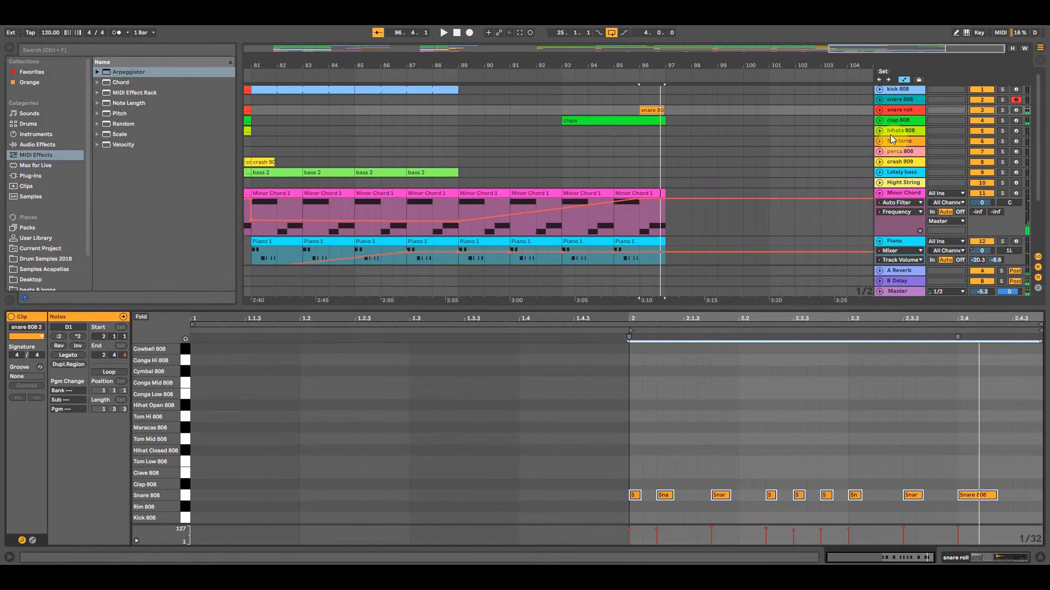
# Arm the crash 909 track, record a crash fill through bar 96 and trim the new clip to start at bar 96.
pyautogui.click(1015, 162)
pyautogui.click(640, 161)
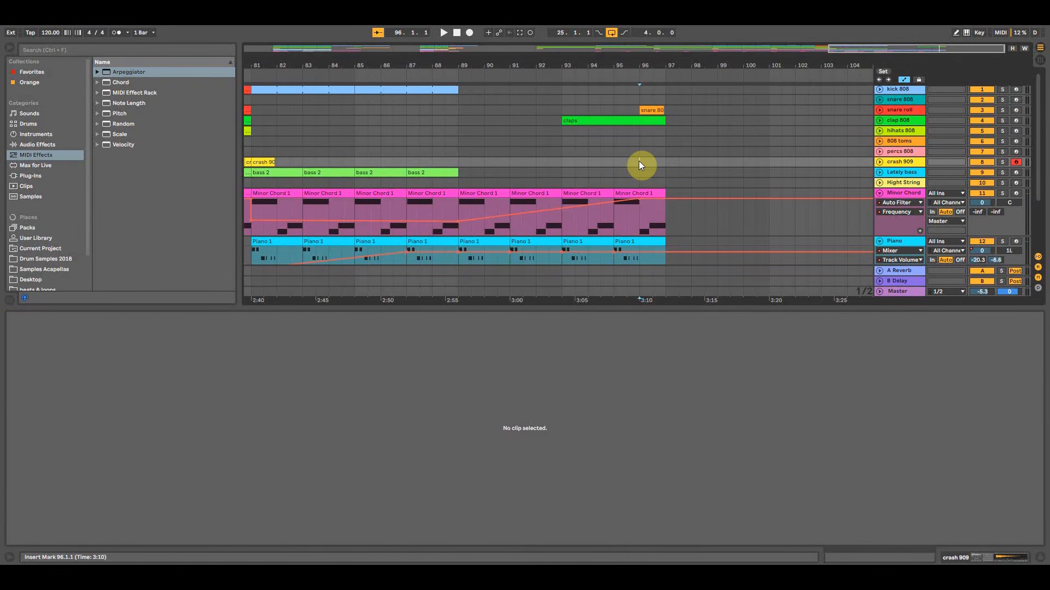
pyautogui.press('space')
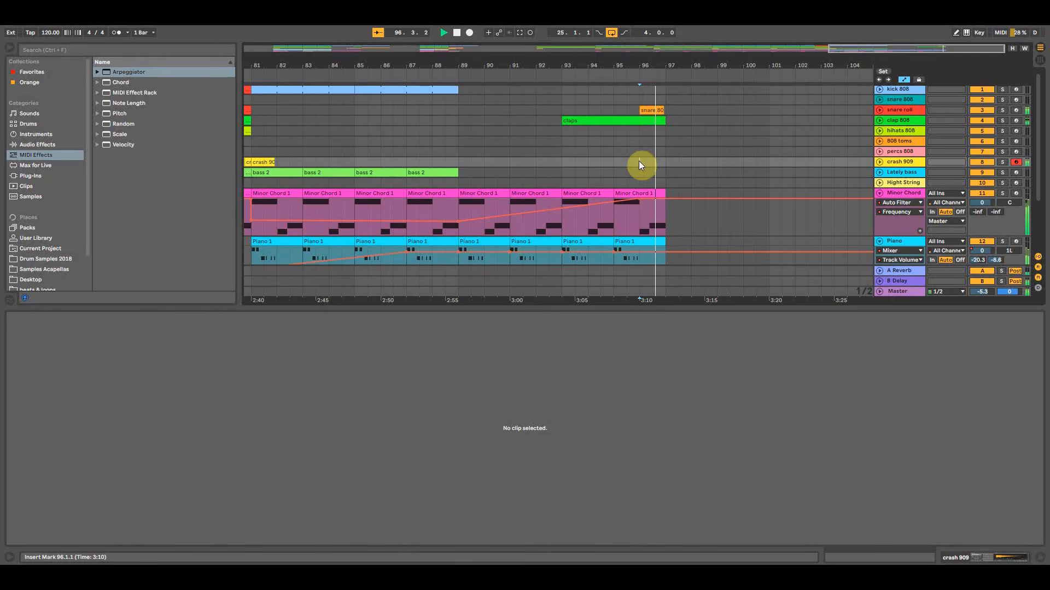
pyautogui.press('space')
pyautogui.click(614, 162)
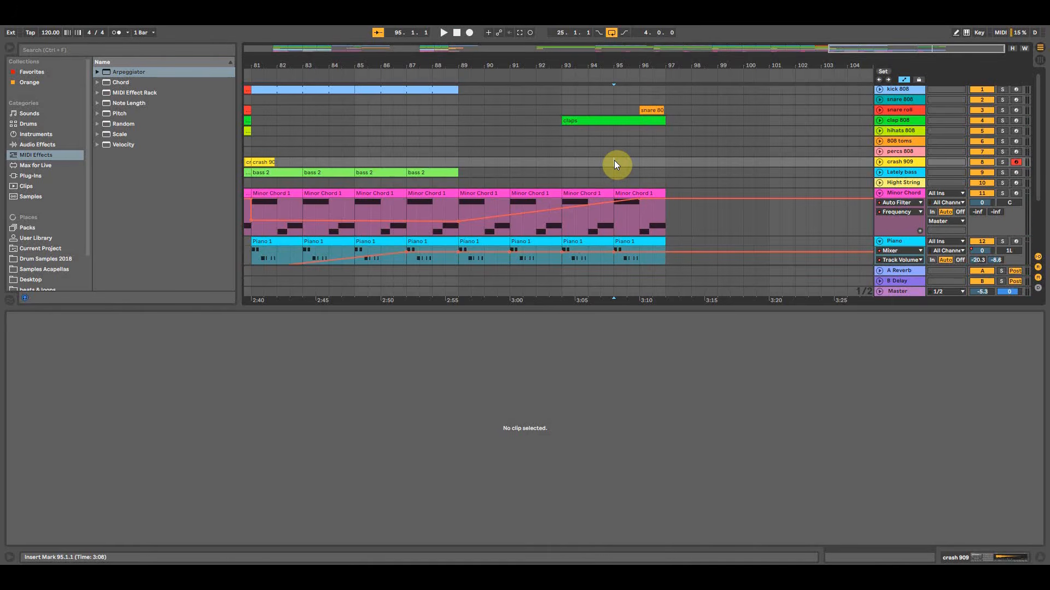
pyautogui.press('F9')
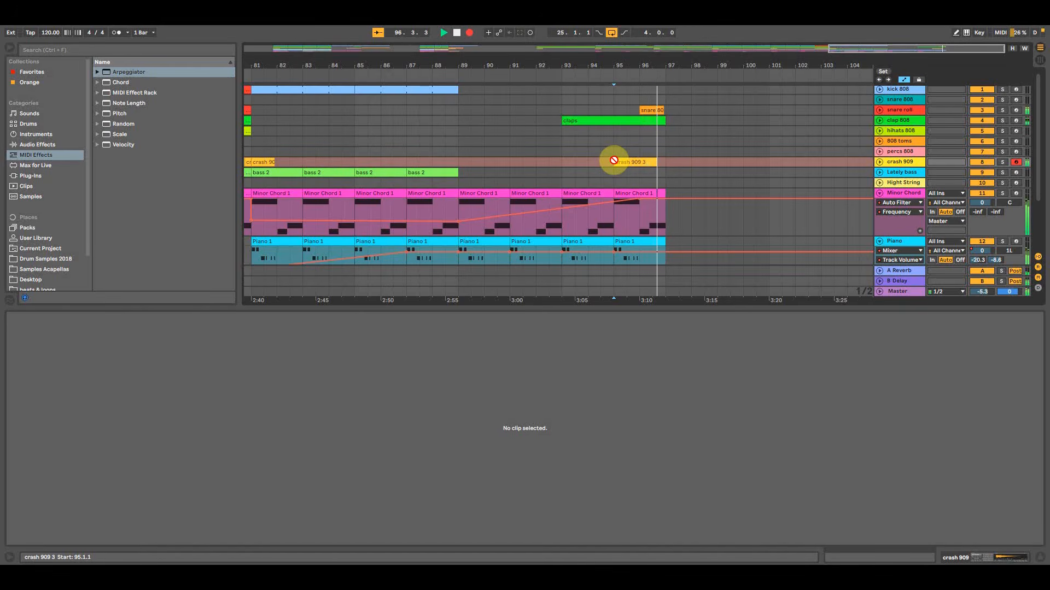
pyautogui.moveTo(615, 161); pyautogui.dragTo(650, 160)
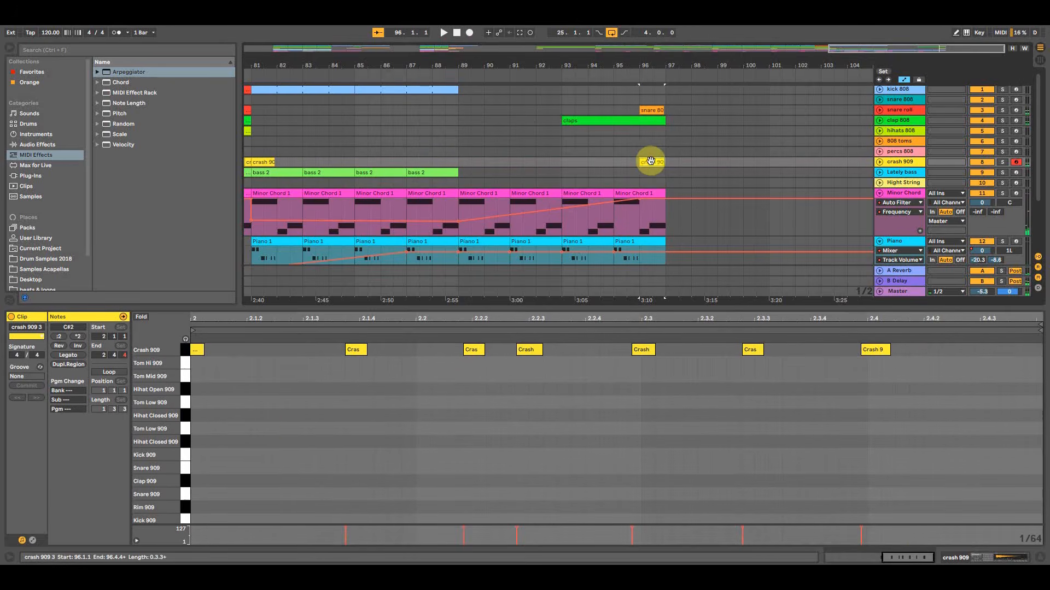
# Quantize all the notes of the crash clip at bar 96 and play them back.
pyautogui.scroll(1, 359, 432)
pyautogui.moveTo(947, 430); pyautogui.dragTo(126, 322)
pyautogui.hotkey('ctrl', 'u')
pyautogui.press('space')
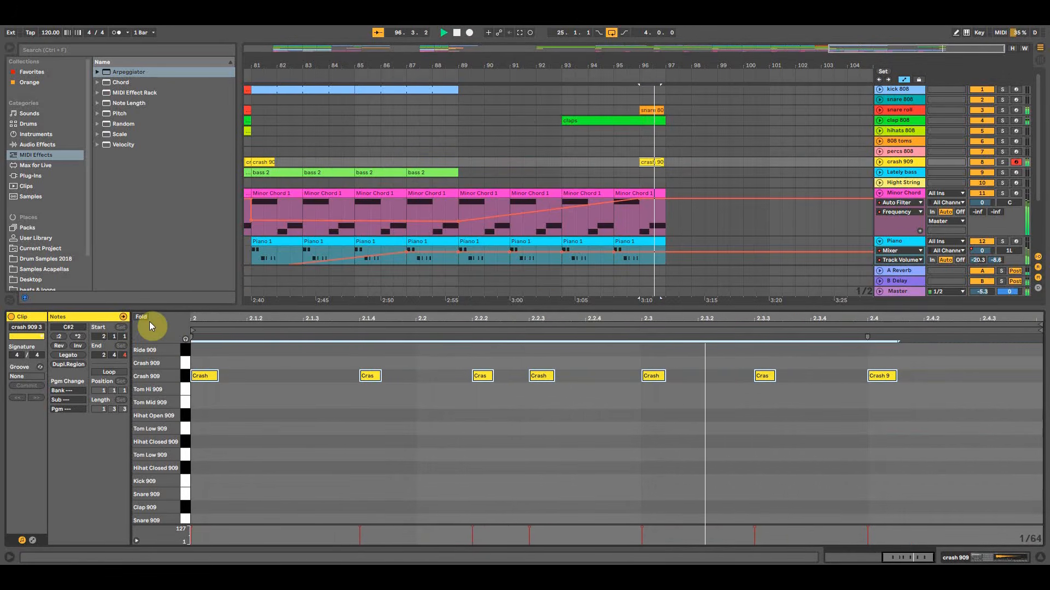
pyautogui.click(636, 144)
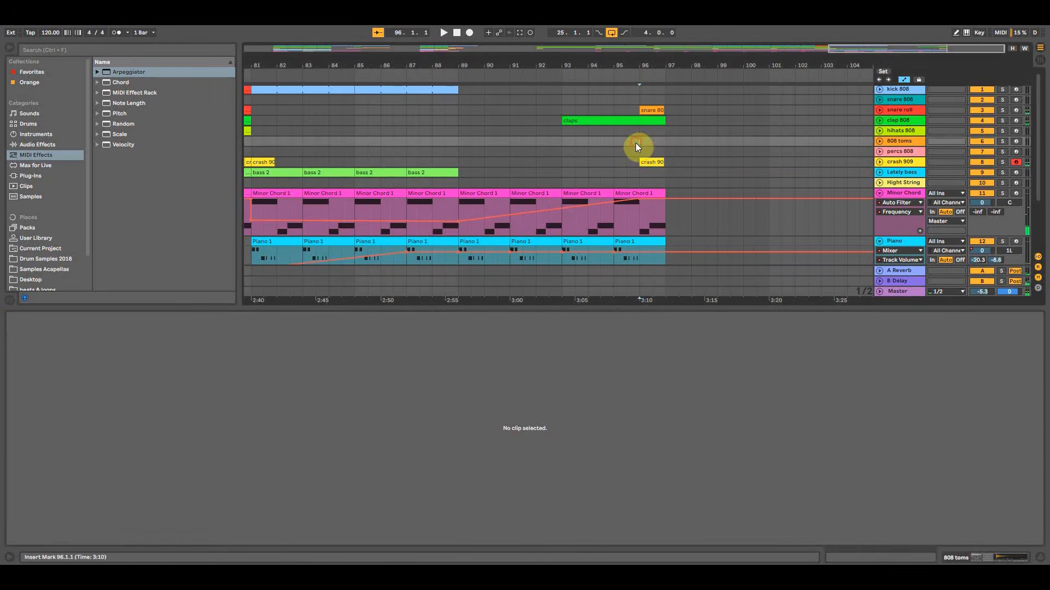
# Enlarge the note editor for the crash clip at bar 96 and check the timing of all its notes during playback.
pyautogui.click(651, 161)
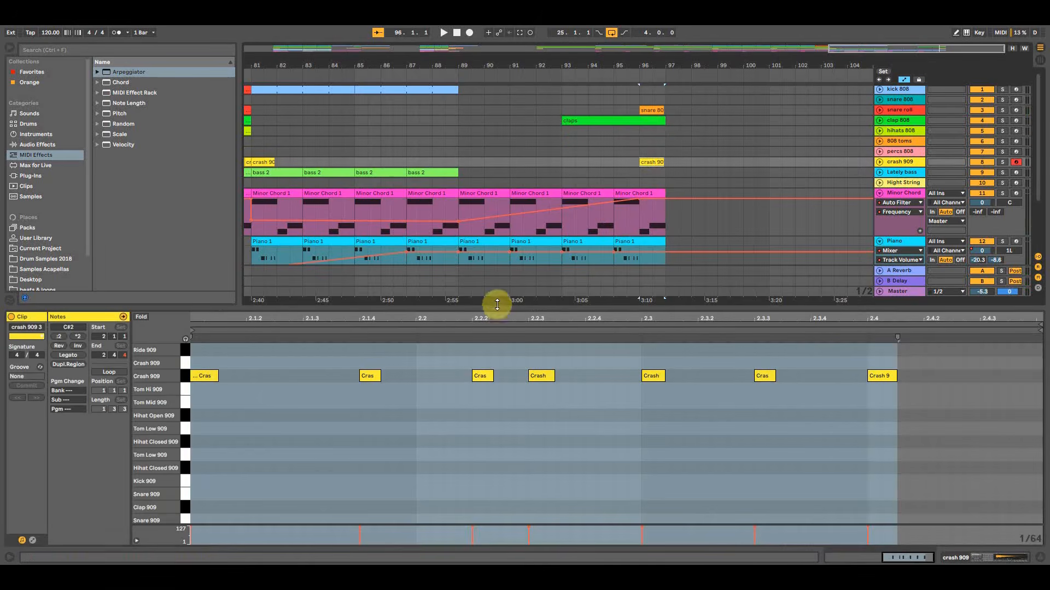
pyautogui.moveTo(497, 306); pyautogui.dragTo(624, 157)
pyautogui.hotkey('ctrl', 'a')
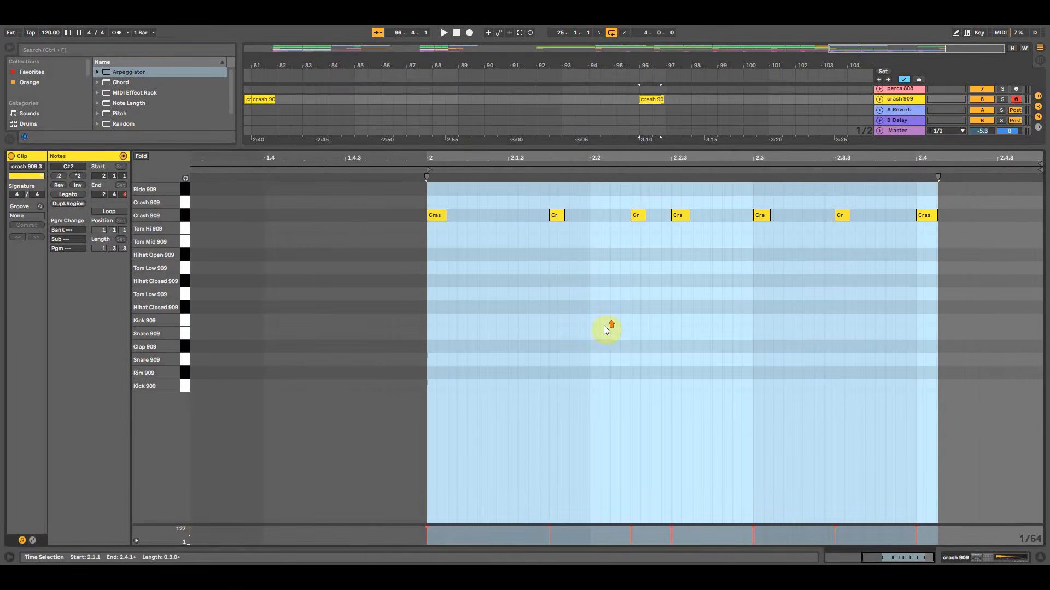
pyautogui.press('space')
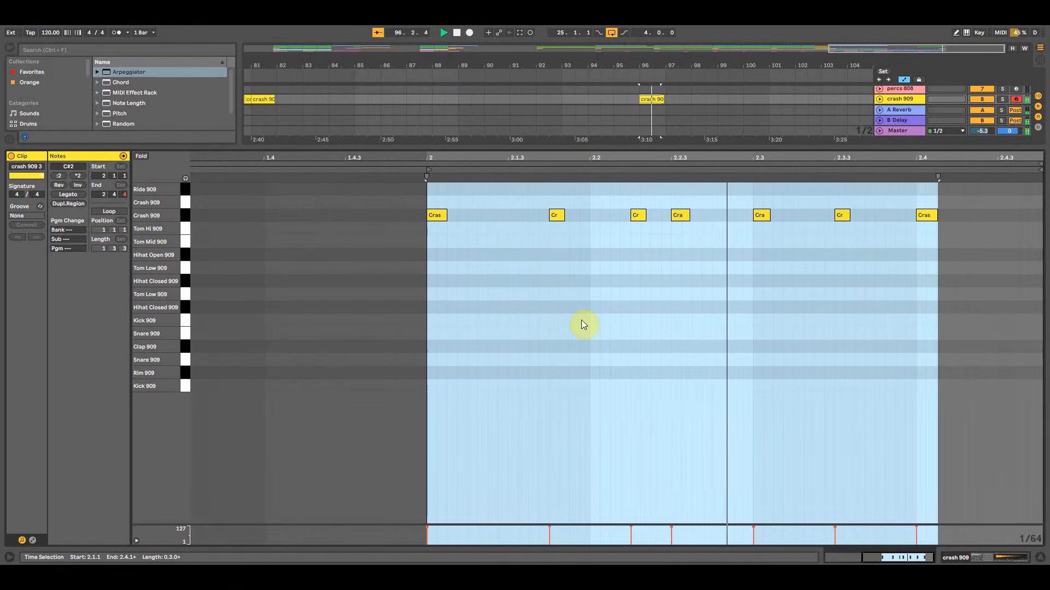
pyautogui.press('space')
# Play the snare roll clip at bar 96 and examine its notes in the enlarged note editor.
pyautogui.click(627, 146)
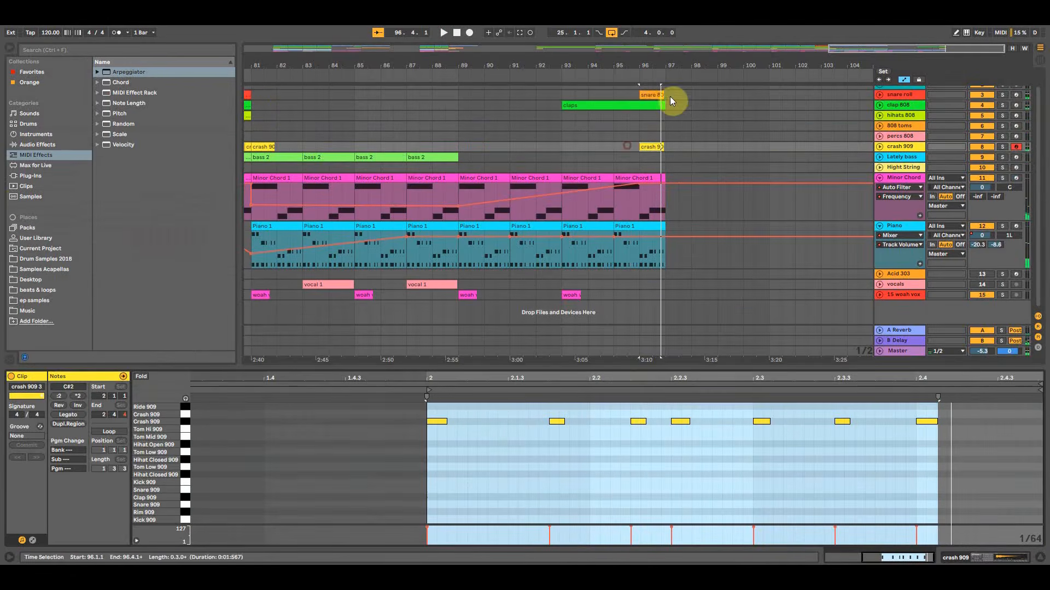
pyautogui.click(645, 99)
pyautogui.press('space')
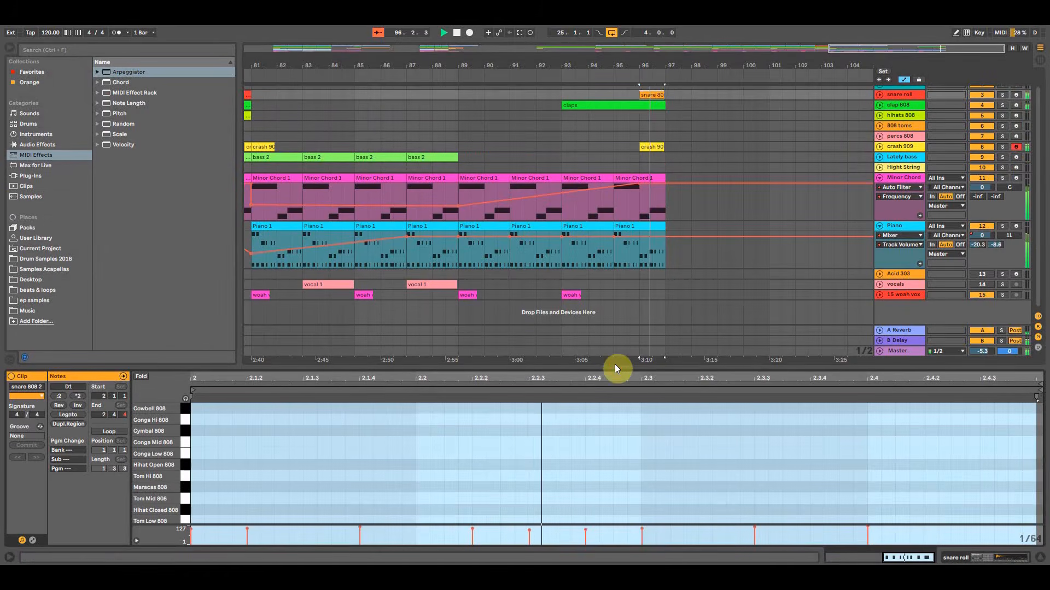
pyautogui.click(613, 366)
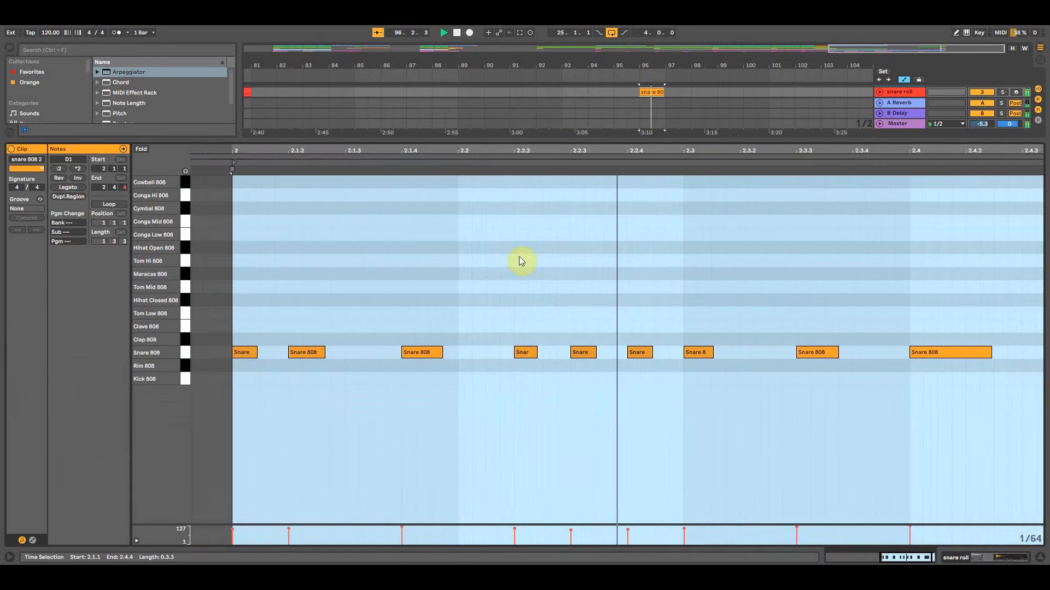
pyautogui.moveTo(558, 140); pyautogui.dragTo(558, 410)
# Arm the kick 808 track and copy the snare roll clip at bar 96 onto it.
pyautogui.click(643, 130)
pyautogui.moveTo(649, 53); pyautogui.dragTo(678, 58)
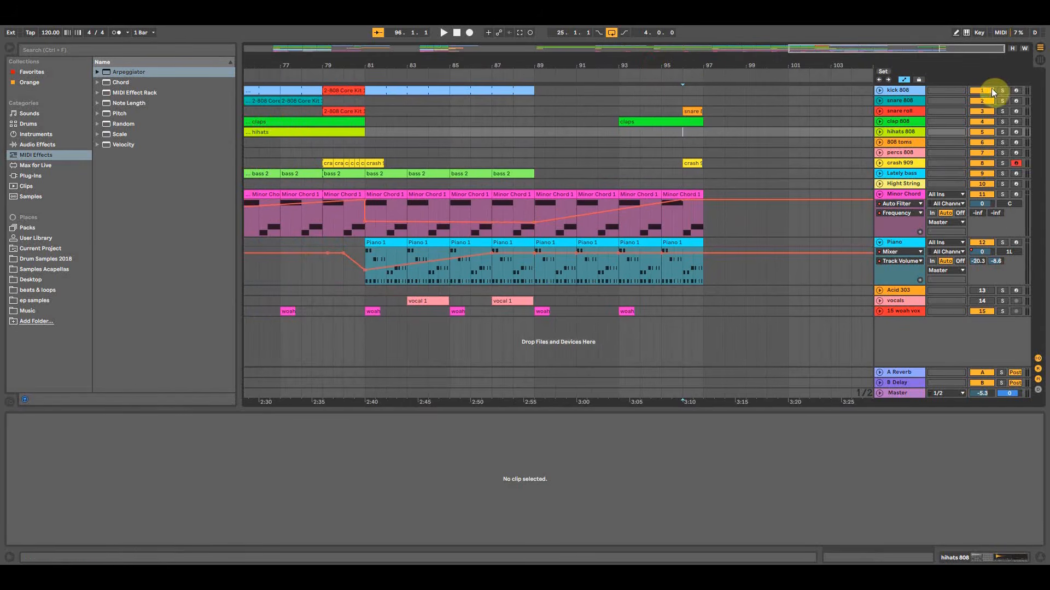
pyautogui.click(1014, 90)
pyautogui.moveTo(694, 110); pyautogui.dragTo(692, 89)
# Move all notes of the copied clip from Snare 808 to Kick 808 and play them back.
pyautogui.moveTo(474, 409); pyautogui.dragTo(474, 101)
pyautogui.moveTo(972, 372); pyautogui.dragTo(235, 368)
pyautogui.moveTo(204, 323); pyautogui.dragTo(202, 347)
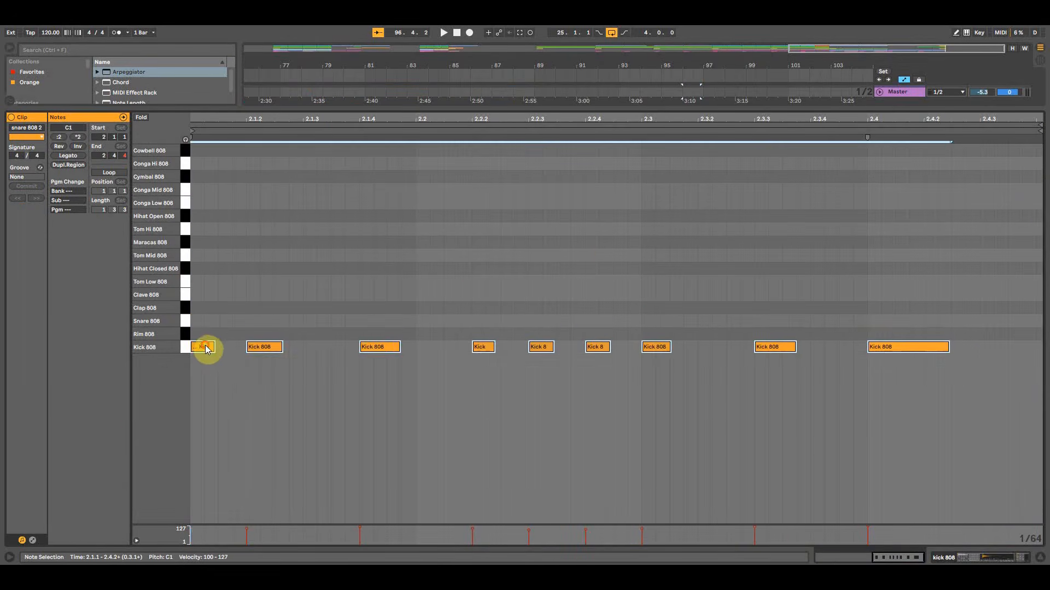
pyautogui.press('space')
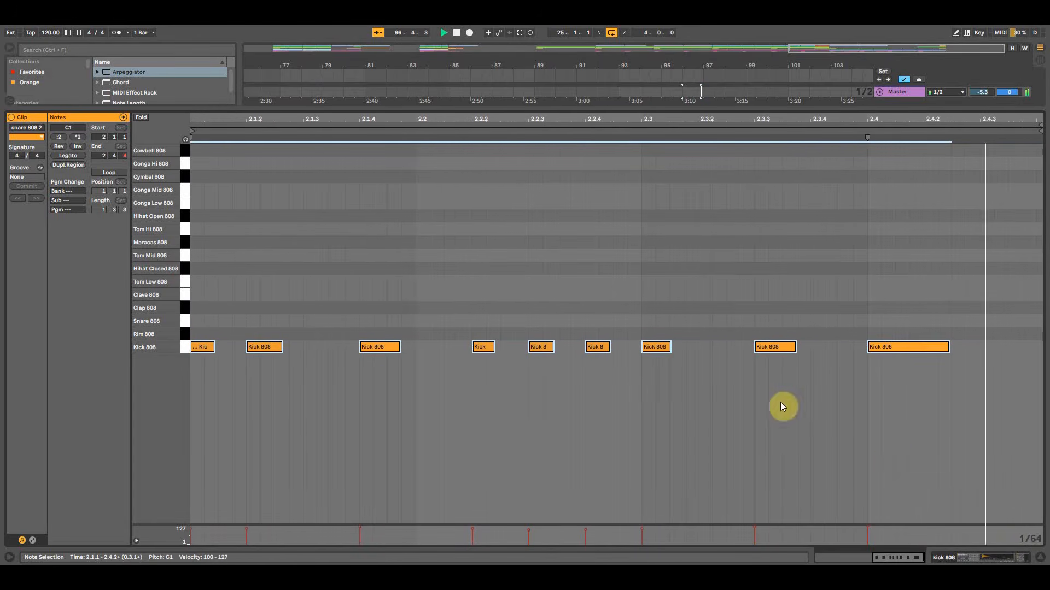
# Hide the note editor and change the colour of the kick 808 clip at bar 96 to red.
pyautogui.click(1039, 557)
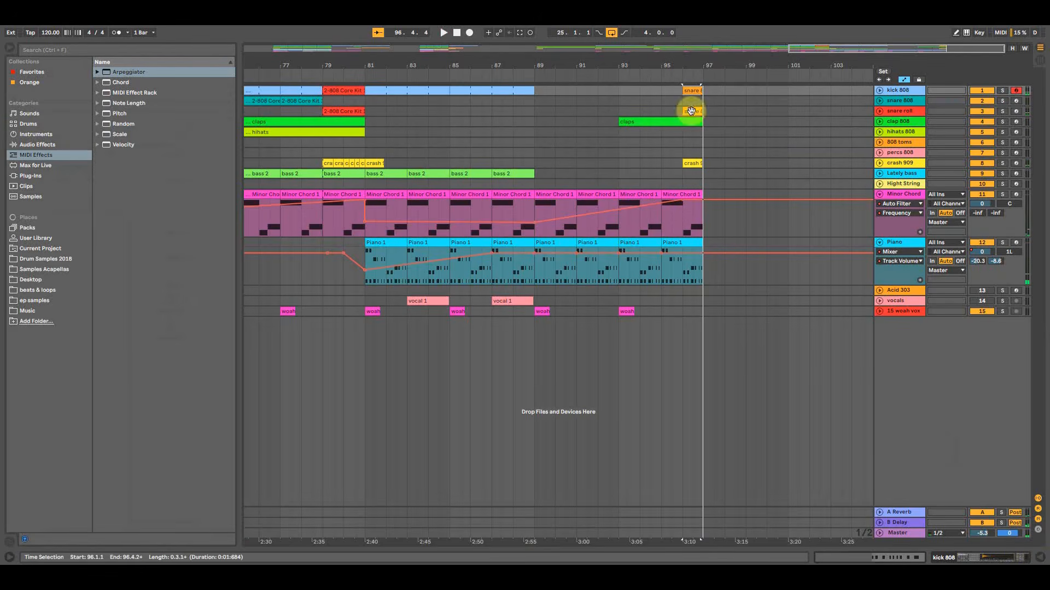
pyautogui.rightClick(691, 90)
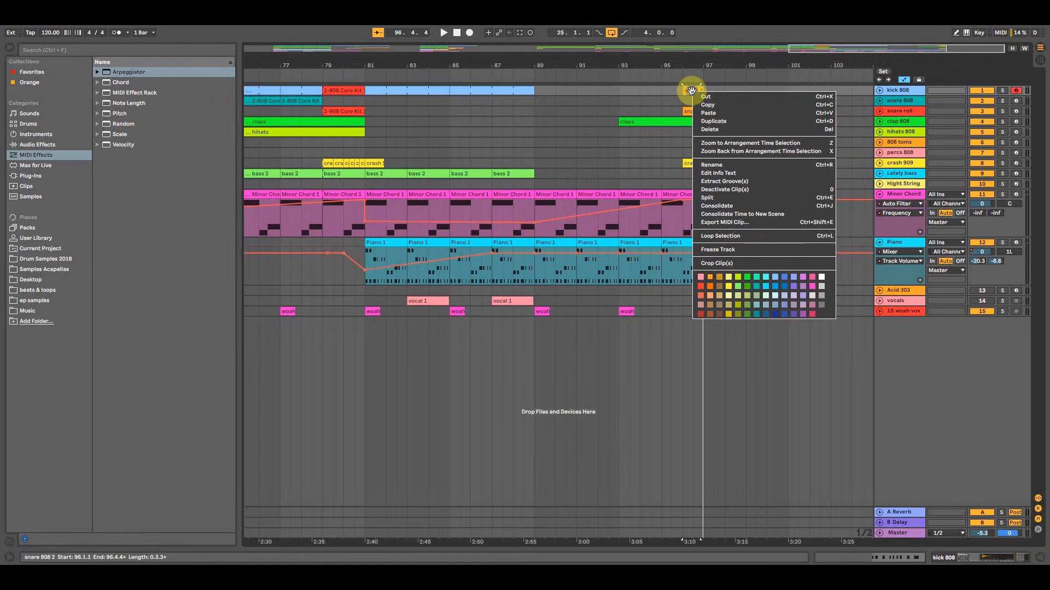
pyautogui.click(701, 286)
pyautogui.click(688, 91)
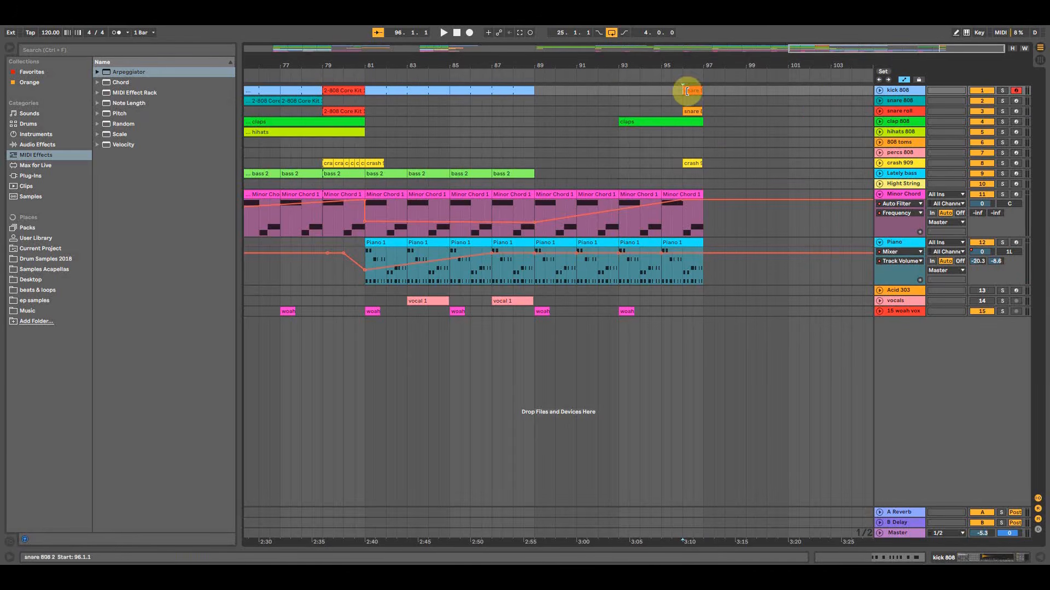
# Copy the kick, snare, clap and hihat clips of the eight-bar section starting at bar 65 to bar 97.
pyautogui.moveTo(527, 59); pyautogui.dragTo(623, 52)
pyautogui.click(389, 182)
pyautogui.moveTo(385, 146); pyautogui.dragTo(767, 89)
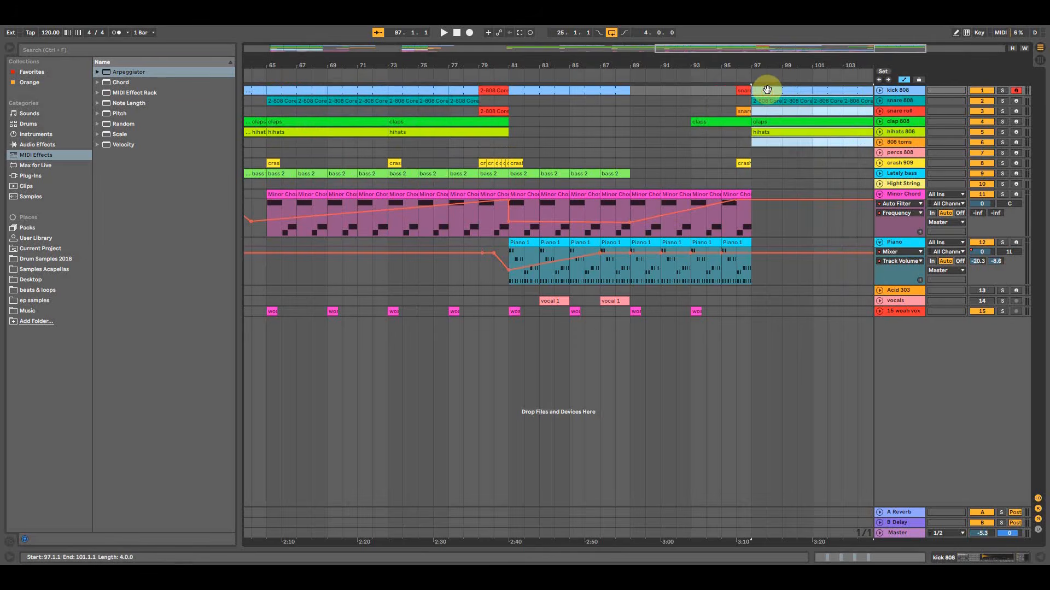
# Fill bars 97 to 105 of the Minor Chord track with copies of the Minor Chord 1 clip.
pyautogui.moveTo(735, 191); pyautogui.dragTo(764, 192)
pyautogui.hotkey('ctrl', 'd')
pyautogui.hotkey('ctrl', 'd')
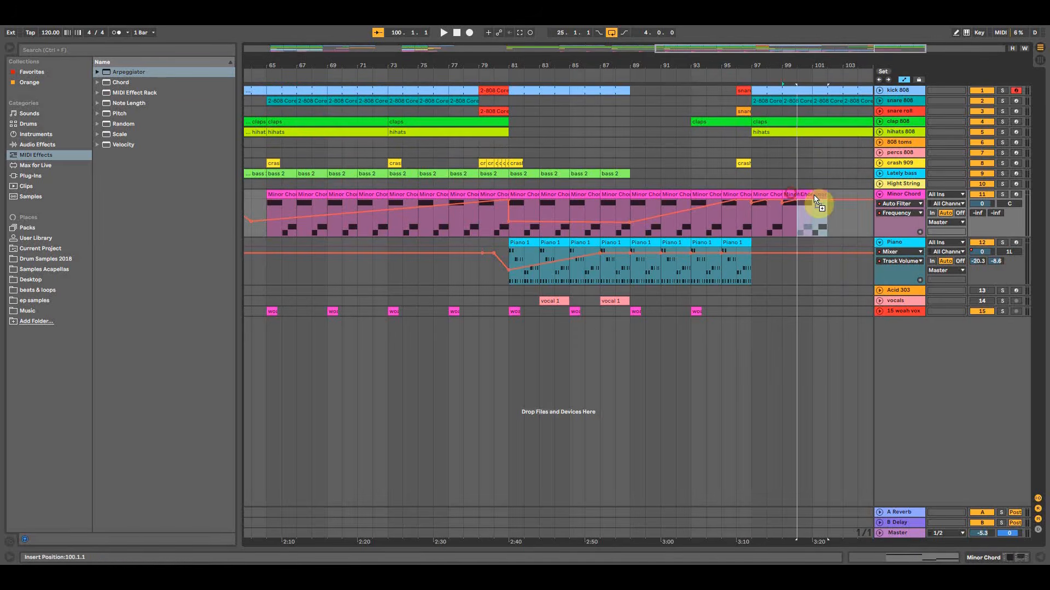
pyautogui.moveTo(845, 65); pyautogui.dragTo(700, 66)
pyautogui.moveTo(683, 196); pyautogui.dragTo(714, 195)
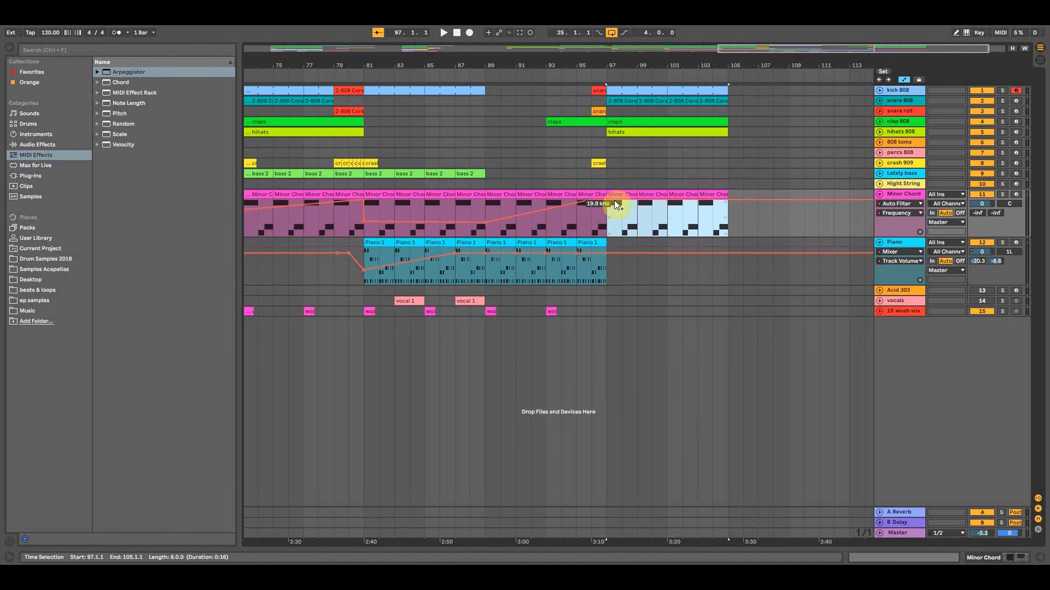
# Duplicate the Piano 1 clip at bar 95 four times to fill the Piano track up to bar 105.
pyautogui.click(591, 243)
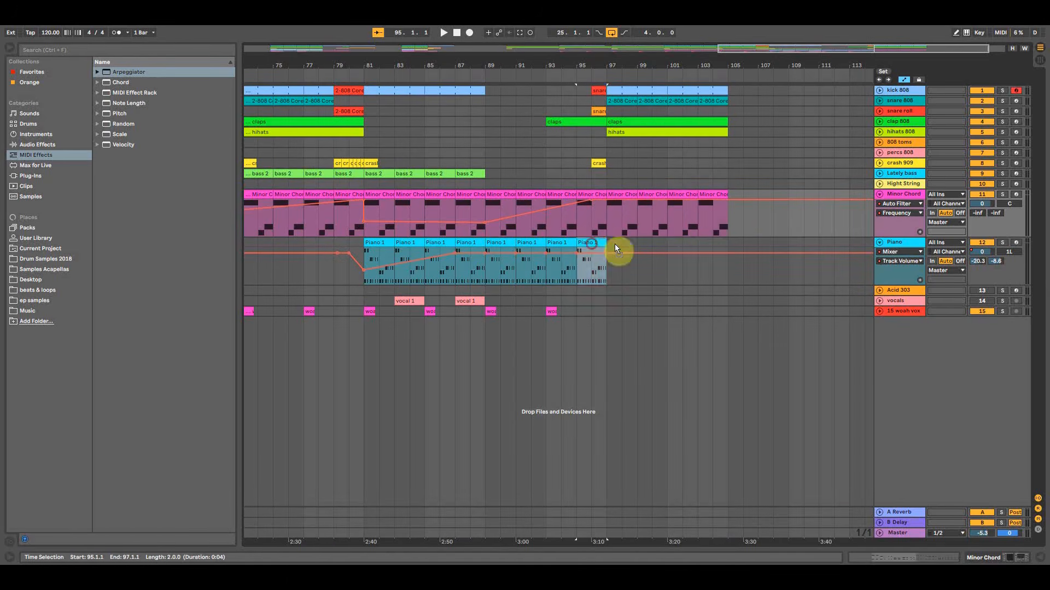
pyautogui.hotkey('ctrl', 'd')
pyautogui.hotkey('ctrl', 'd')
pyautogui.hotkey('ctrl', 'd')
pyautogui.hotkey('ctrl', 'd')
pyautogui.click(716, 249)
# Copy the woah vocal clip to bar 97 and the vocal 1 clip to bar 91, and play the section.
pyautogui.moveTo(553, 309); pyautogui.dragTo(610, 309)
pyautogui.moveTo(462, 301); pyautogui.dragTo(530, 304)
pyautogui.click(476, 334)
pyautogui.press('space')
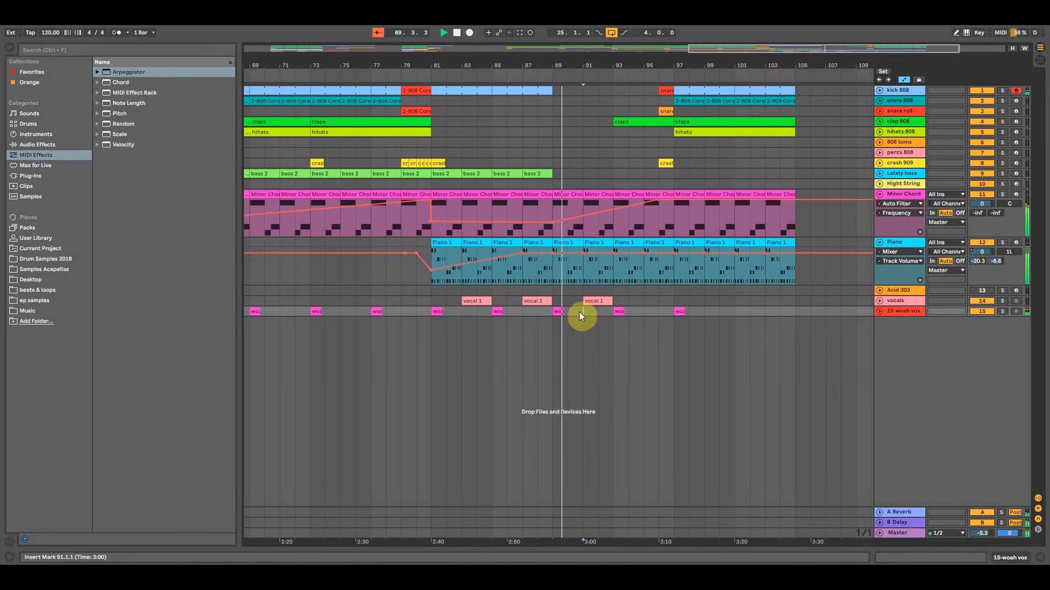
# Copy the vocal 1 clip at bar 91 to bar 96 and stop playback.
pyautogui.click(598, 301)
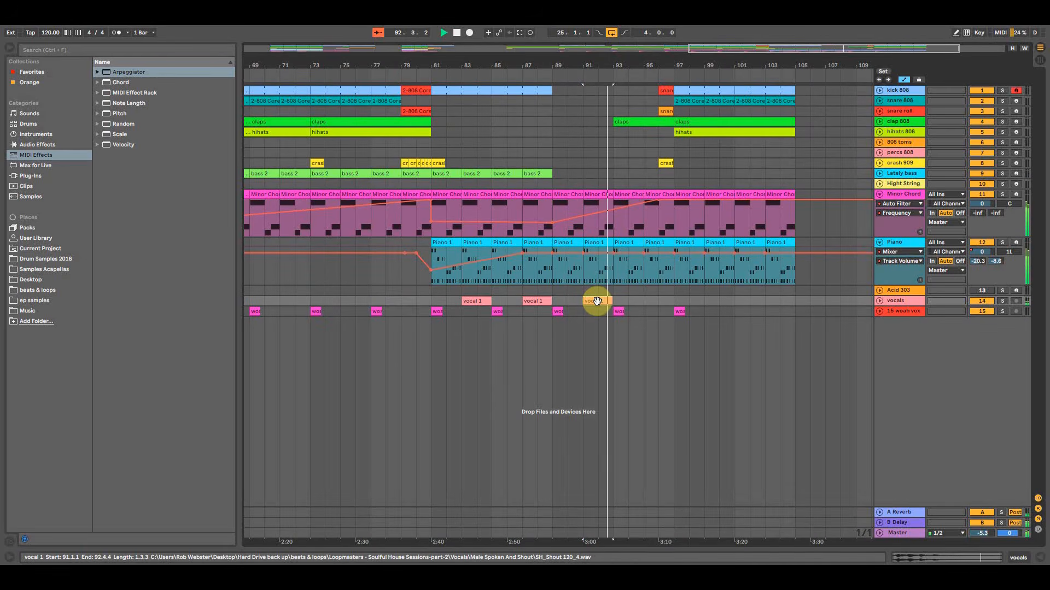
pyautogui.moveTo(597, 301); pyautogui.dragTo(668, 300)
pyautogui.moveTo(679, 65); pyautogui.dragTo(677, 57)
pyautogui.press('space')
# Copy the Hight String clips from the section at bar 25 to fill bars 97 to 105 of their track.
pyautogui.click(658, 183)
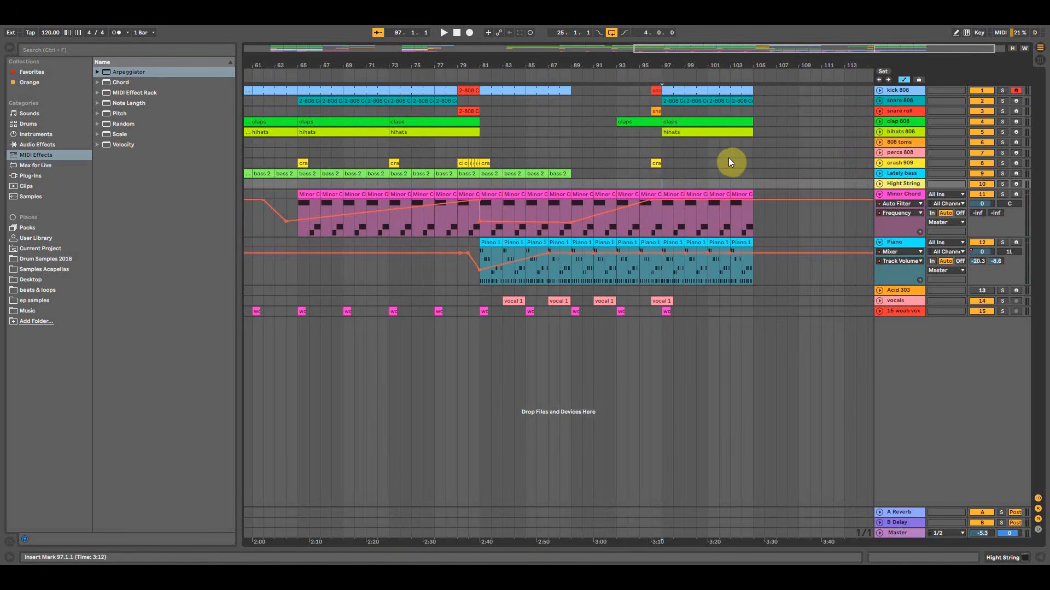
pyautogui.moveTo(584, 66); pyautogui.dragTo(716, 58)
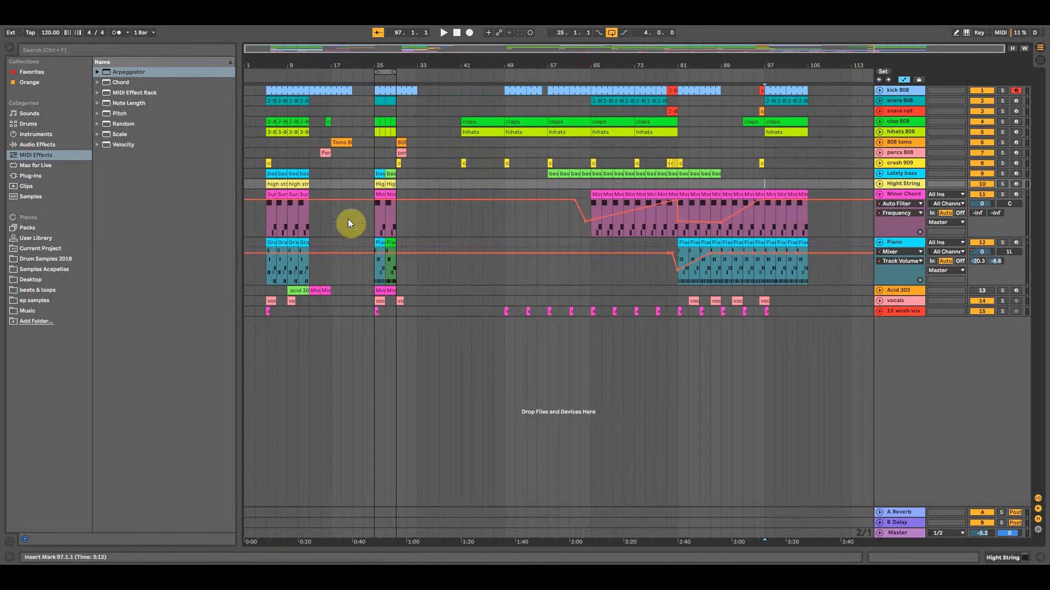
pyautogui.moveTo(381, 184); pyautogui.dragTo(802, 182)
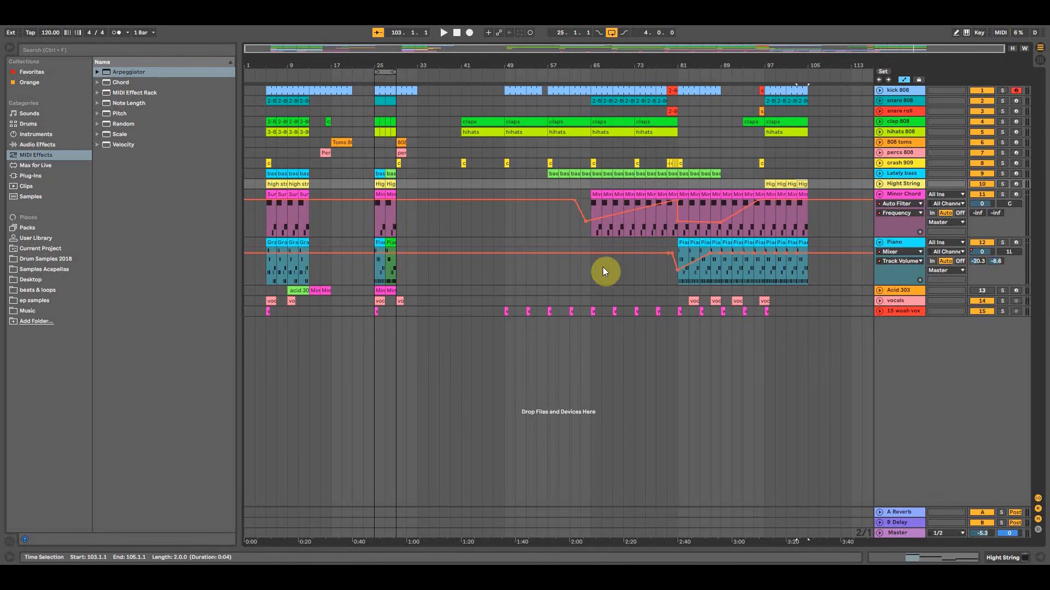
# Unfold the Lately bass track, copy a bass 1 clip to bar 97 and play it with the track soloed.
pyautogui.click(765, 173)
pyautogui.click(879, 174)
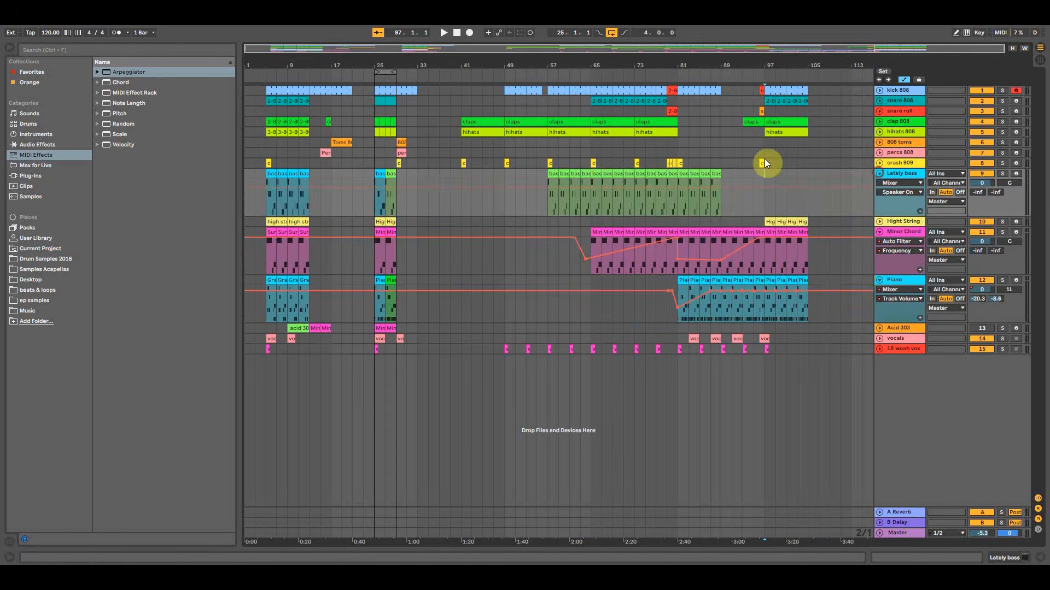
pyautogui.click(673, 173)
pyautogui.moveTo(678, 65)
pyautogui.mouseDown()
pyautogui.moveTo(678, 115)
pyautogui.moveTo(678, 66)
pyautogui.mouseUp()
pyautogui.moveTo(289, 172); pyautogui.dragTo(804, 178)
pyautogui.click(1002, 173)
pyautogui.press('space')
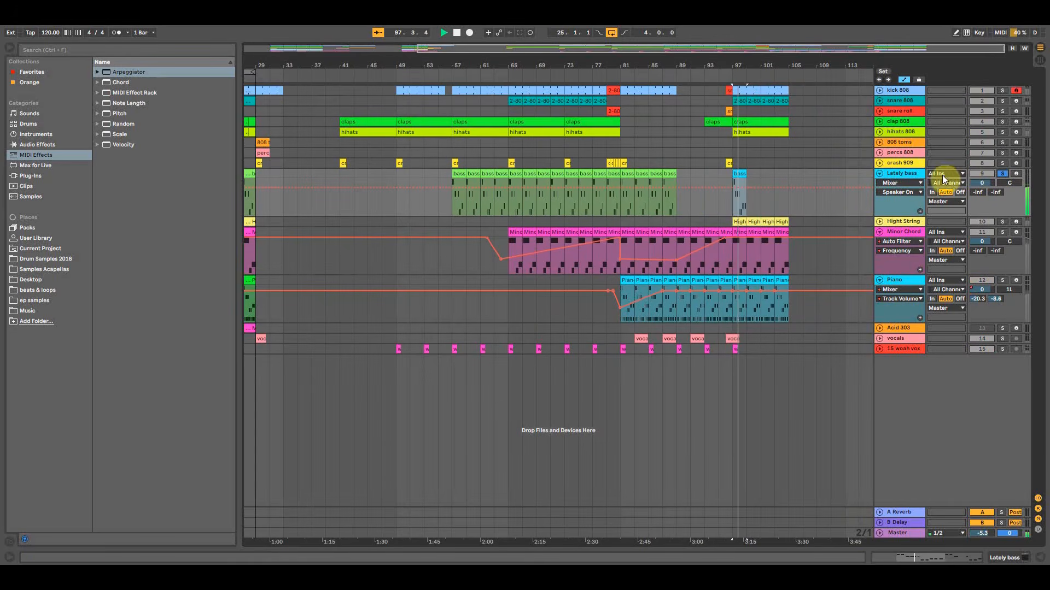
pyautogui.press('space')
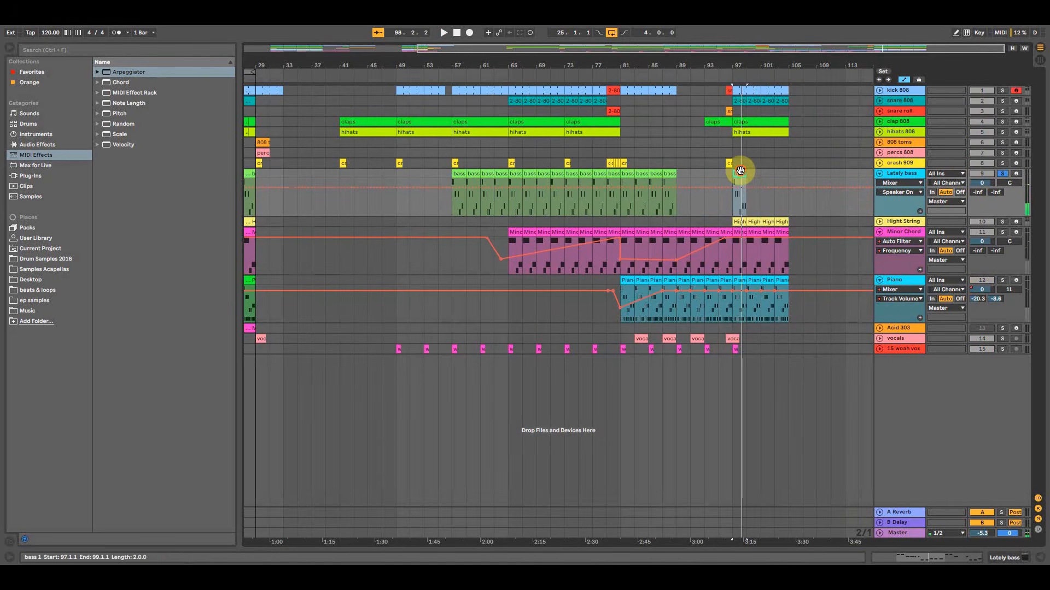
# Duplicate the bass 1 clip three times to fill up to bar 105 and turn off the Lately bass solo.
pyautogui.hotkey('ctrl', 'd')
pyautogui.hotkey('ctrl', 'd')
pyautogui.hotkey('ctrl', 'd')
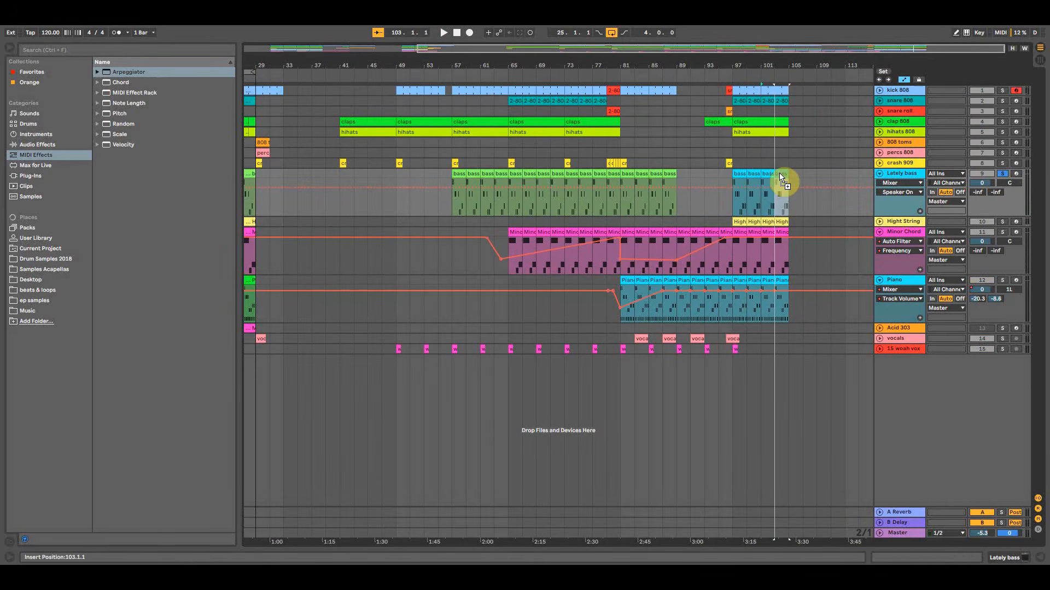
pyautogui.click(733, 175)
pyautogui.click(1004, 173)
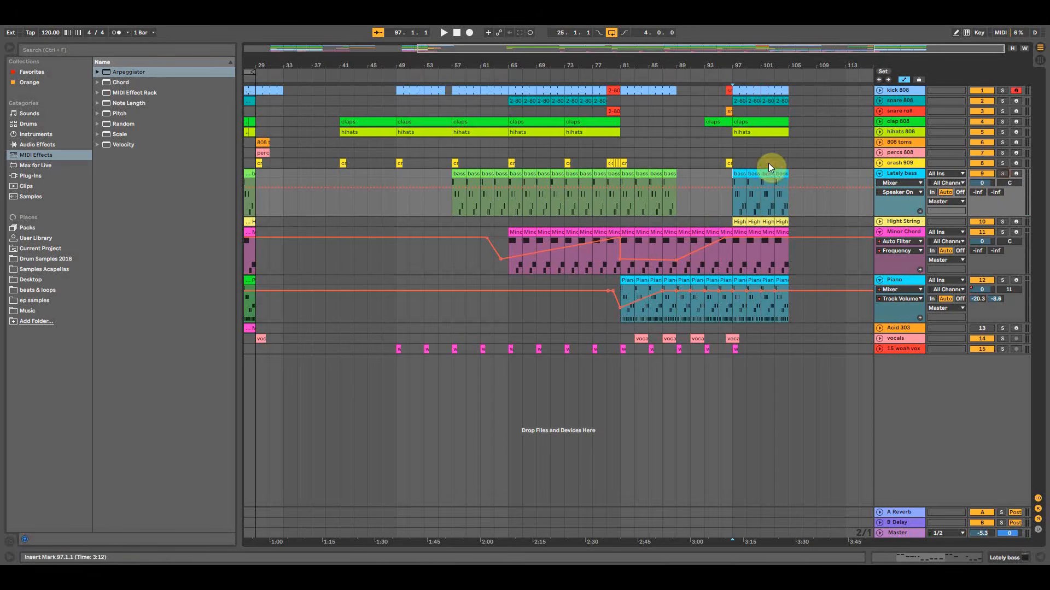
# Play the arrangement from bar 87 to hear the build into the section at bar 97.
pyautogui.moveTo(771, 62); pyautogui.dragTo(711, 98)
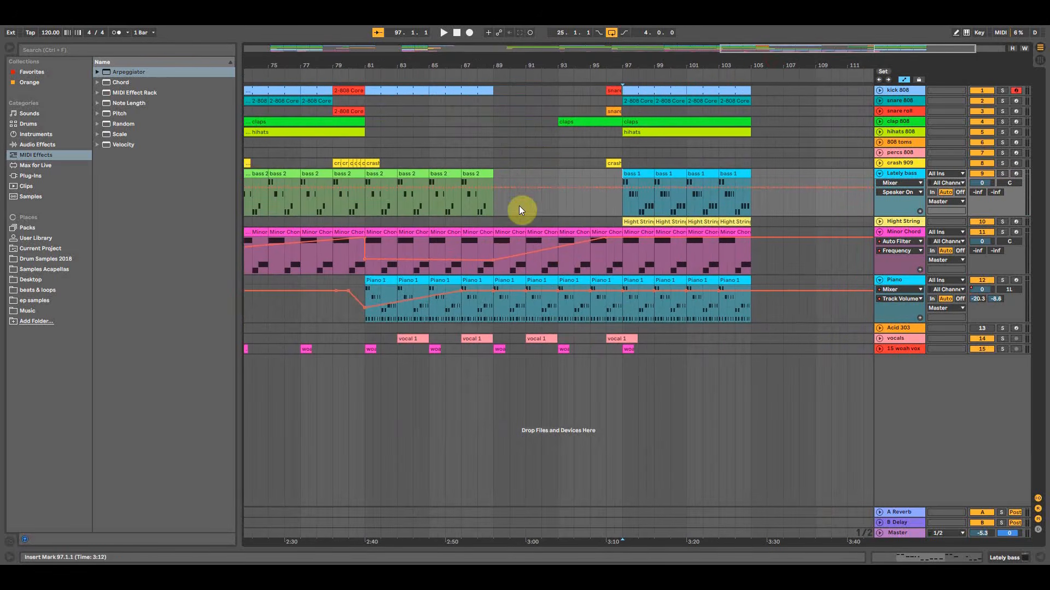
pyautogui.click(462, 341)
pyautogui.press('space')
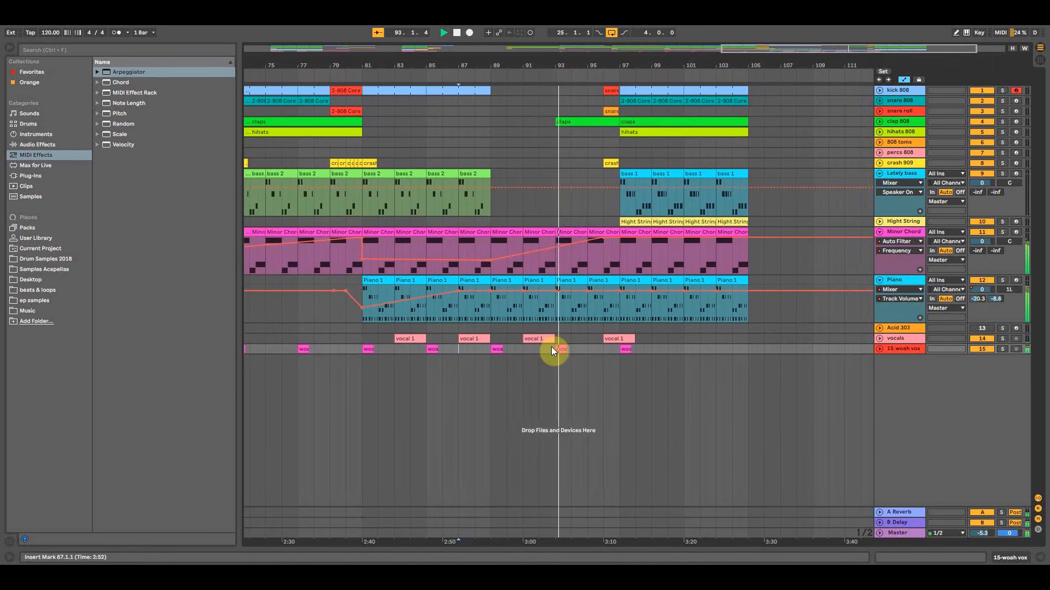
# Copy the crash 909 clip from bar 81 to bar 97 and fold the Lately bass and Minor Chord tracks.
pyautogui.moveTo(607, 63); pyautogui.dragTo(607, 57)
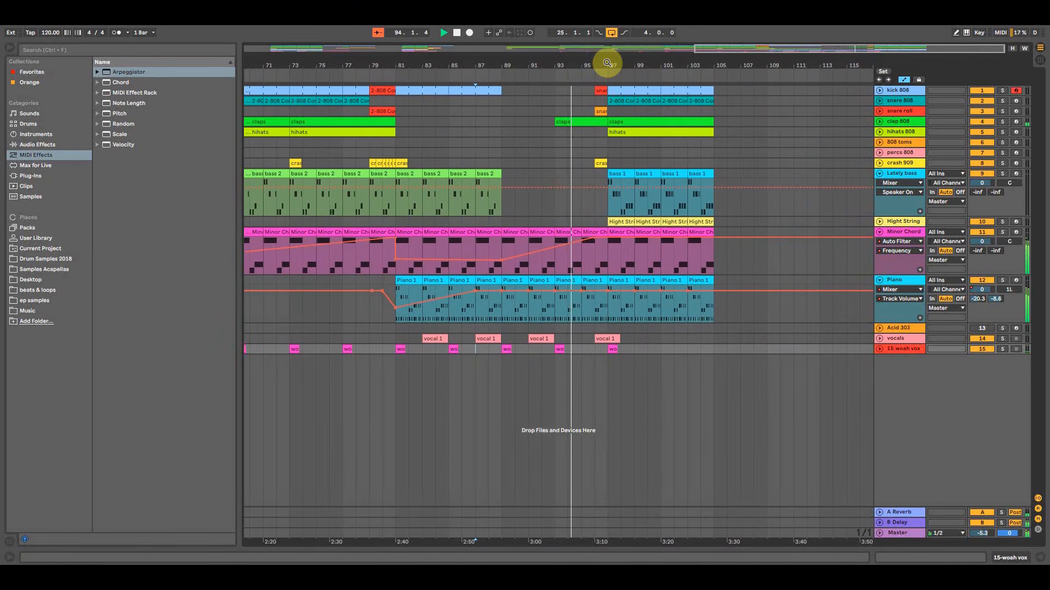
pyautogui.click(404, 163)
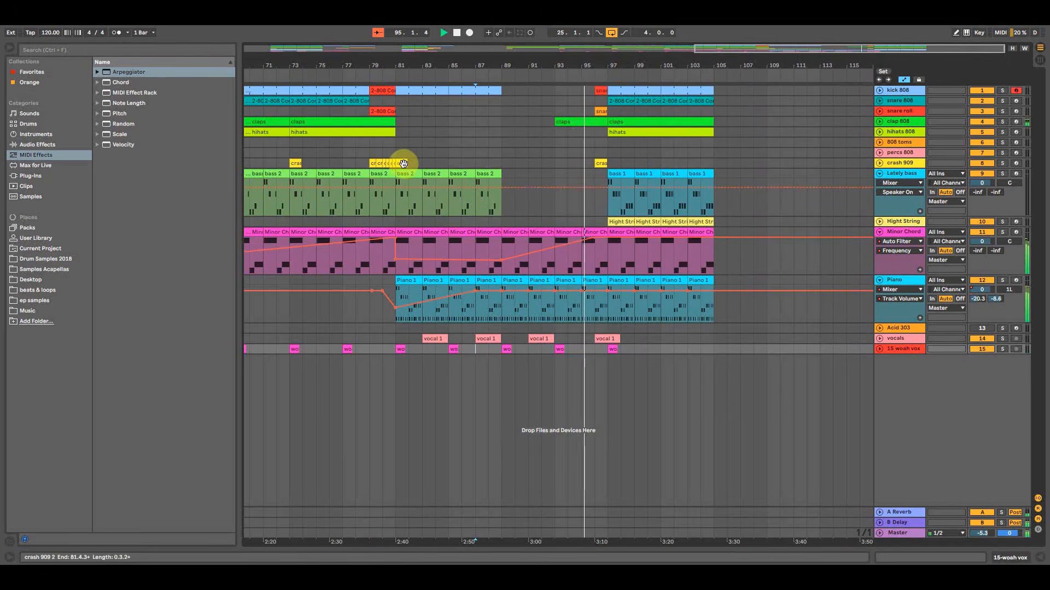
pyautogui.moveTo(454, 163); pyautogui.dragTo(616, 162)
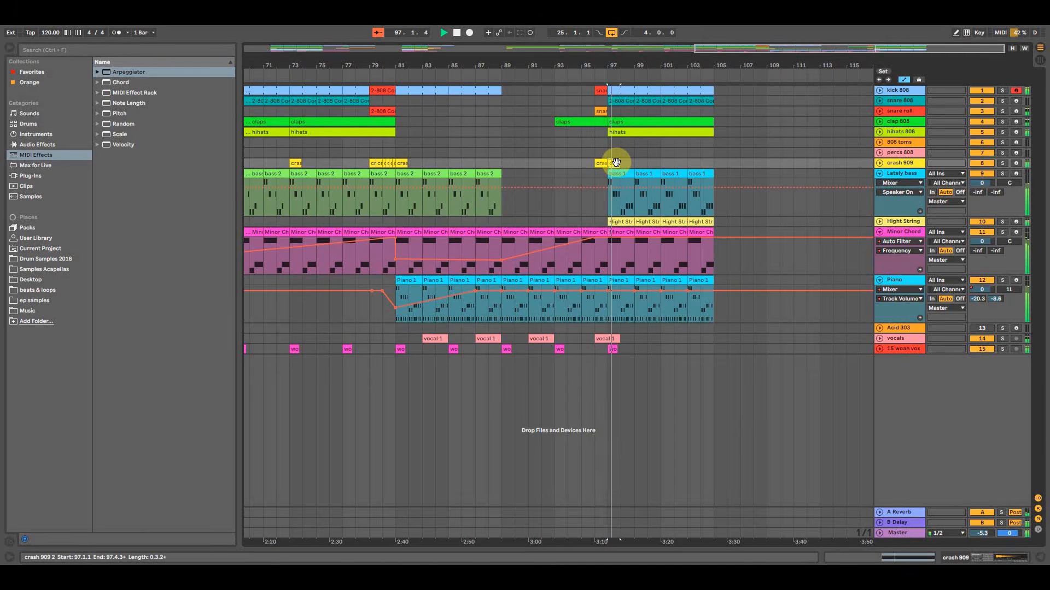
pyautogui.click(879, 173)
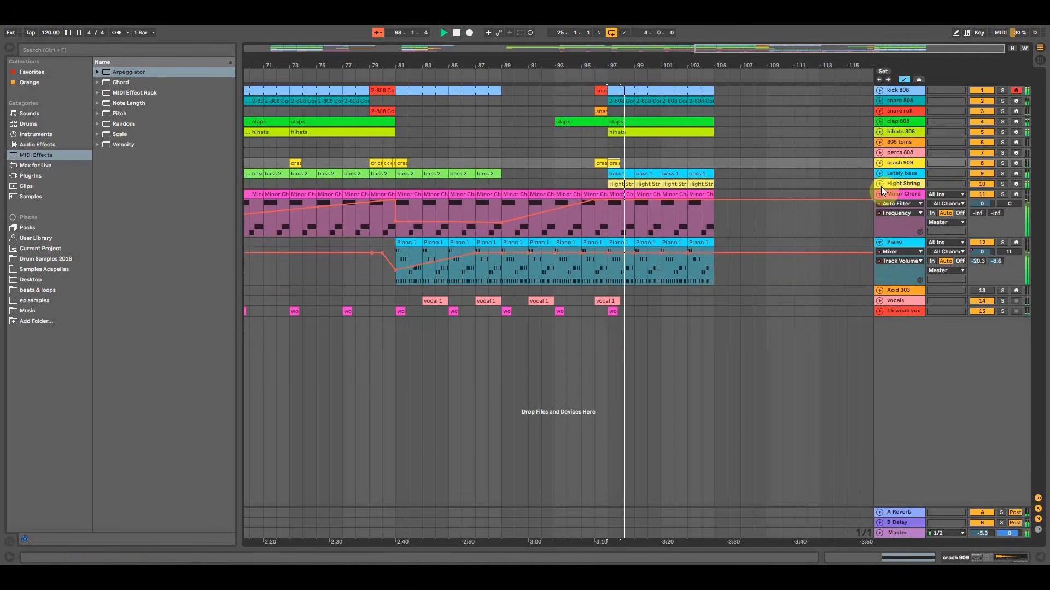
pyautogui.click(880, 194)
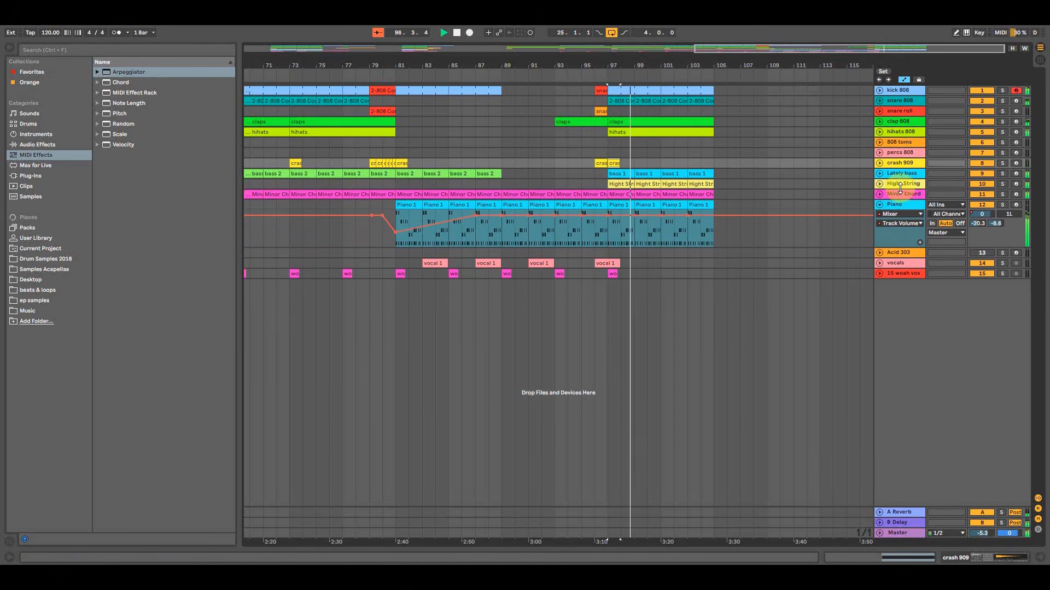
# Play the arrangement from bar 97 and fold the Piano track.
pyautogui.click(687, 158)
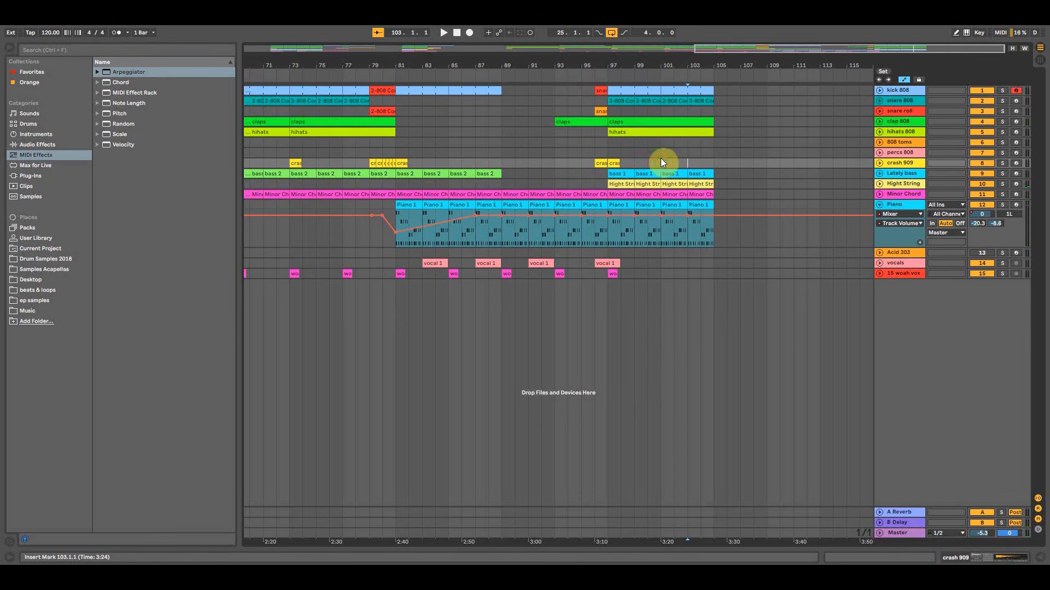
pyautogui.click(614, 164)
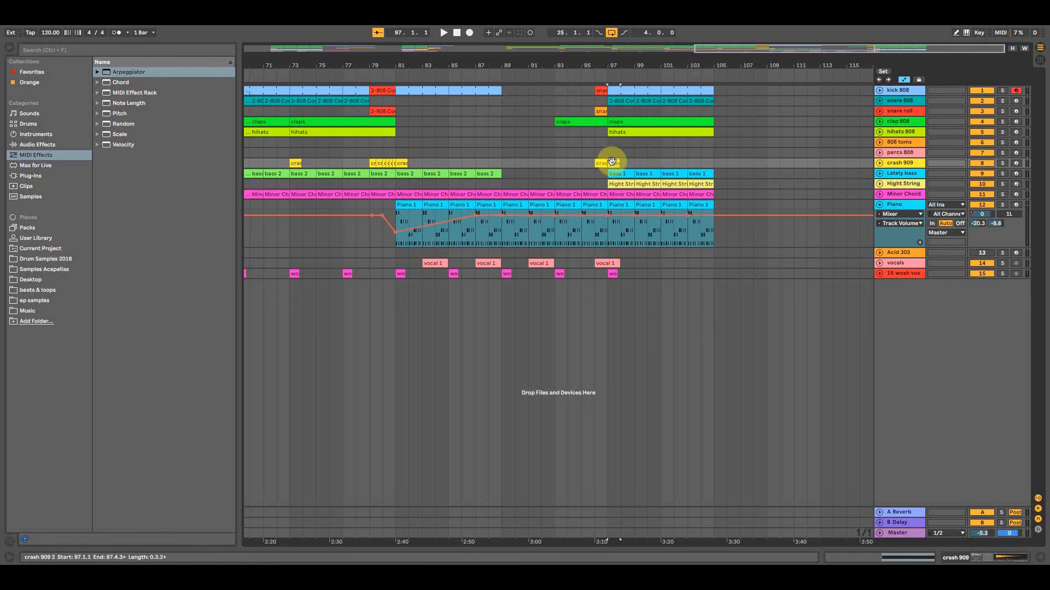
pyautogui.click(609, 147)
pyautogui.press('space')
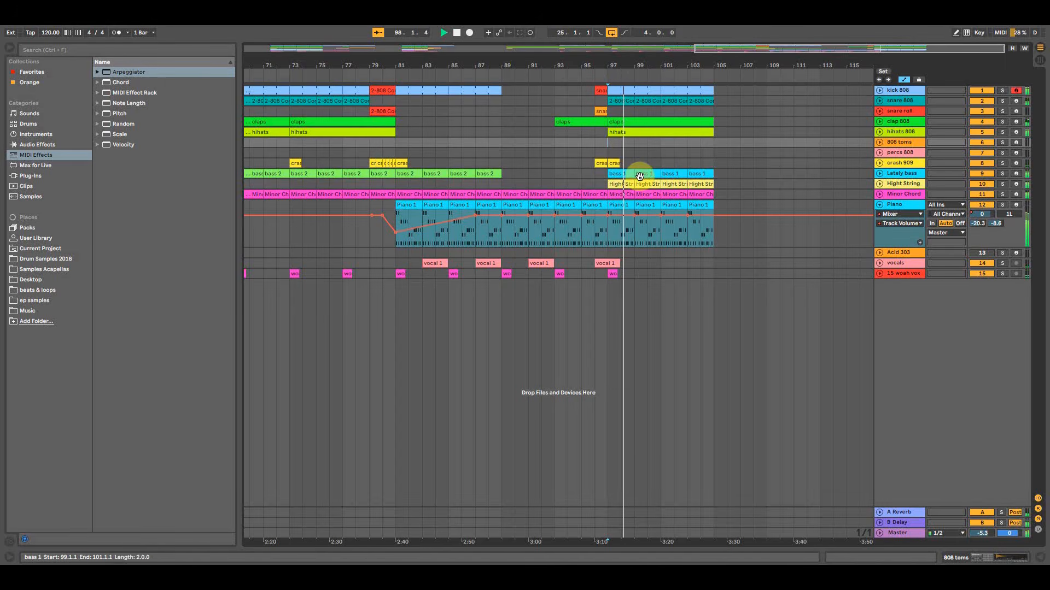
pyautogui.moveTo(663, 66); pyautogui.dragTo(686, 142)
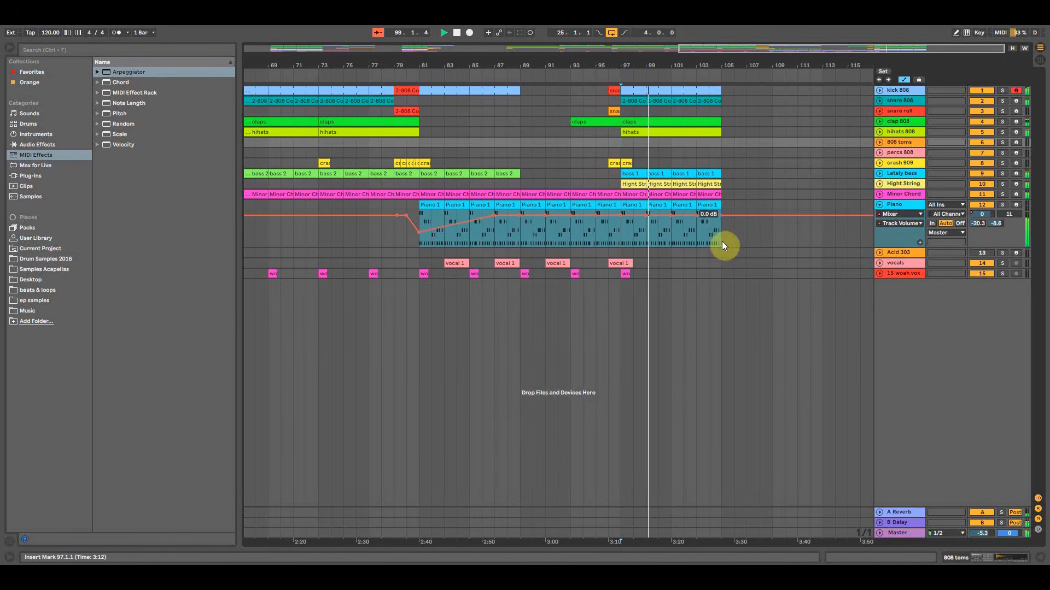
pyautogui.click(879, 205)
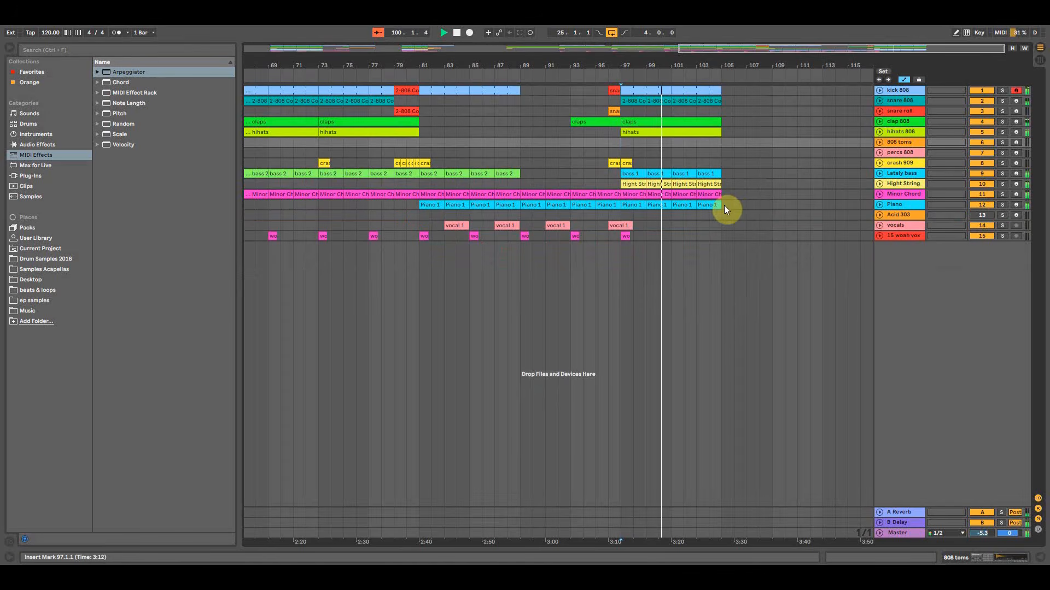
# Copy the woah vox clip from bar 97 to bar 101 and play that part of the arrangement.
pyautogui.moveTo(627, 236); pyautogui.dragTo(673, 234)
pyautogui.press('space')
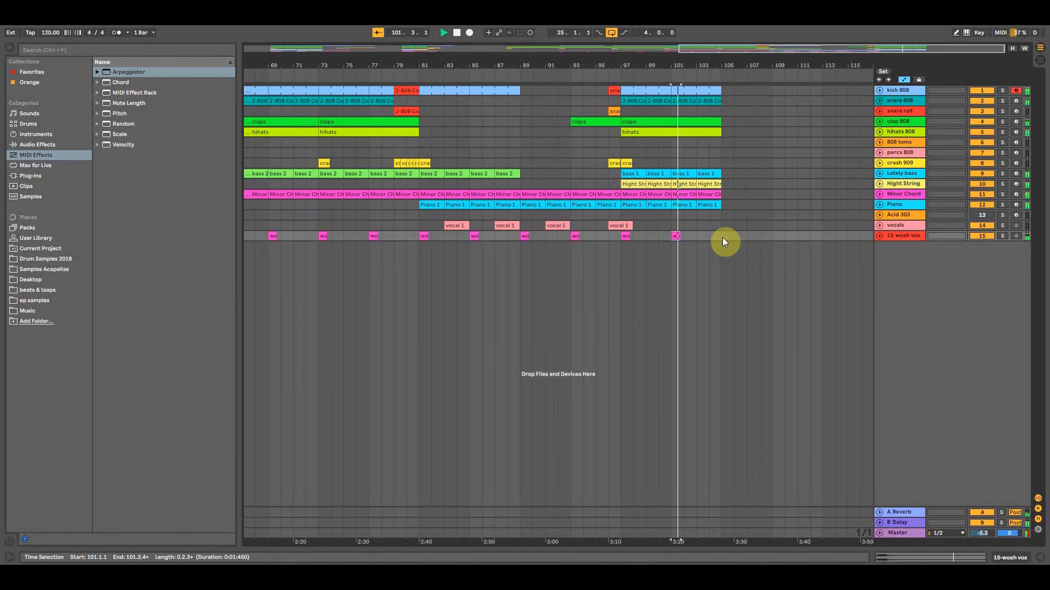
pyautogui.press('space')
# Copy the roll clips on the snare roll and kick 808 tracks from bar 96 to bar 104.
pyautogui.click(613, 111)
pyautogui.moveTo(611, 109); pyautogui.dragTo(711, 90)
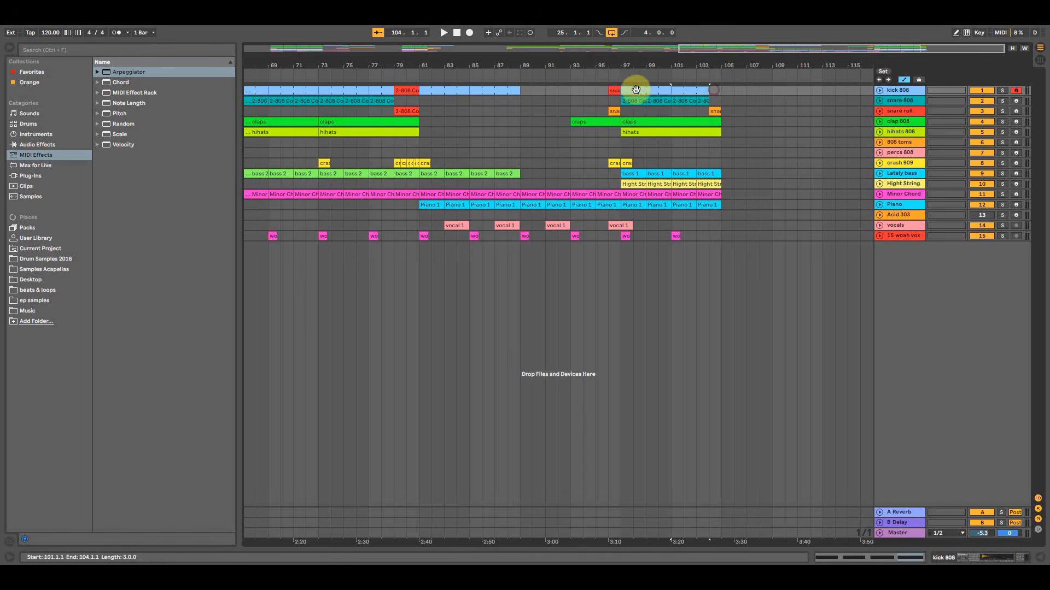
pyautogui.moveTo(614, 90); pyautogui.dragTo(713, 91)
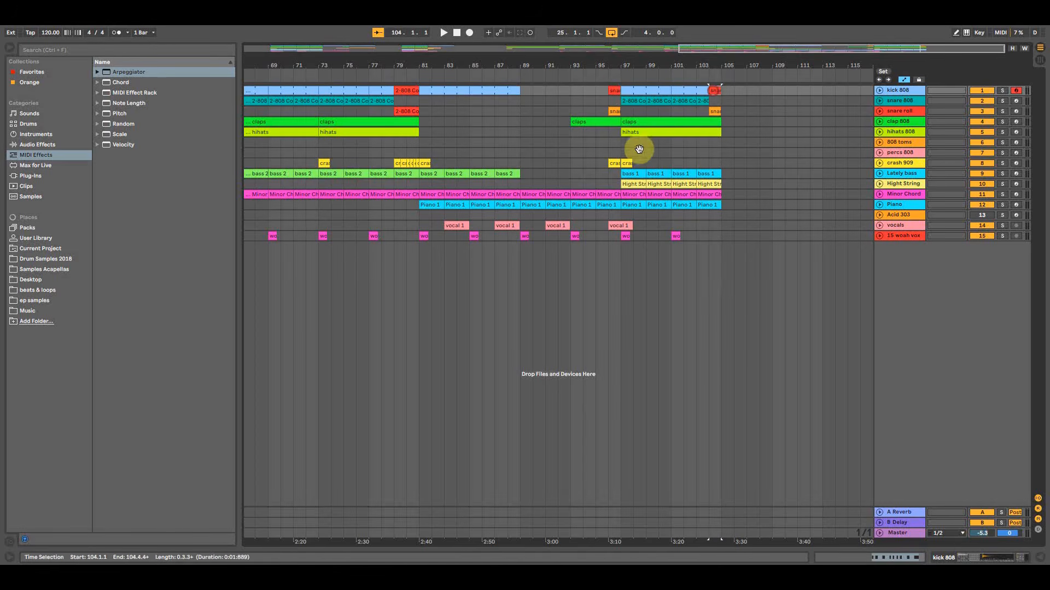
# Recolour the crash 909 roll clip at bar 96 blue and copy it to bar 104.
pyautogui.rightClick(615, 162)
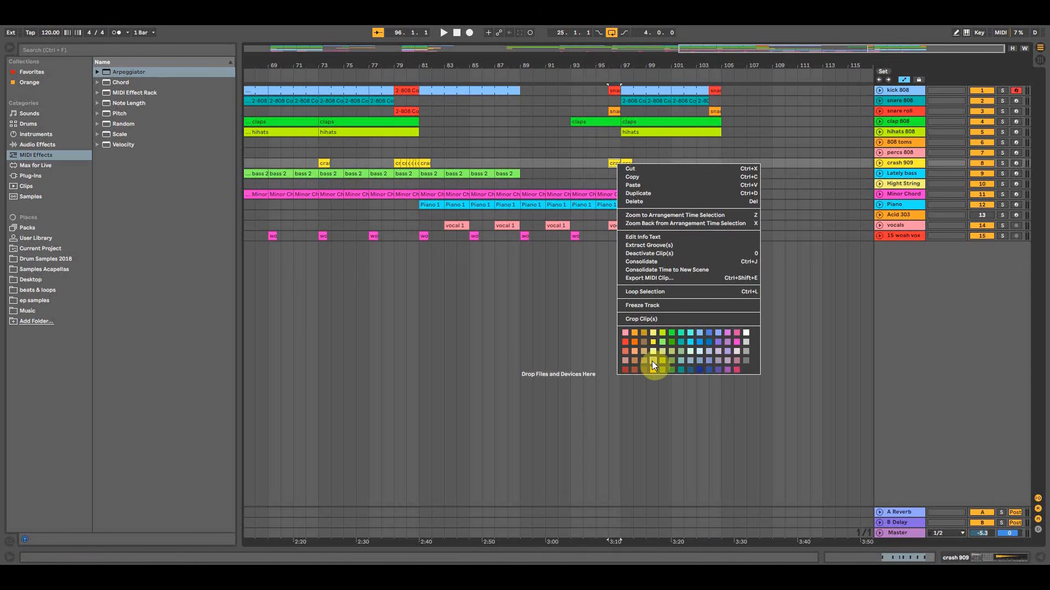
pyautogui.click(672, 333)
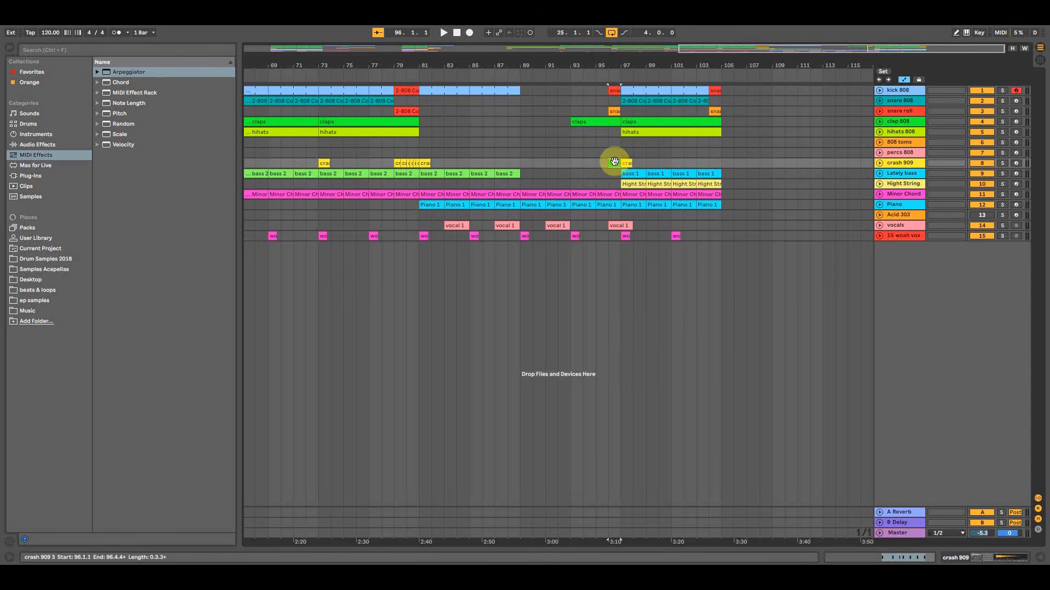
pyautogui.rightClick(615, 162)
pyautogui.click(706, 243)
pyautogui.moveTo(613, 162); pyautogui.dragTo(711, 164)
pyautogui.click(690, 162)
pyautogui.press('space')
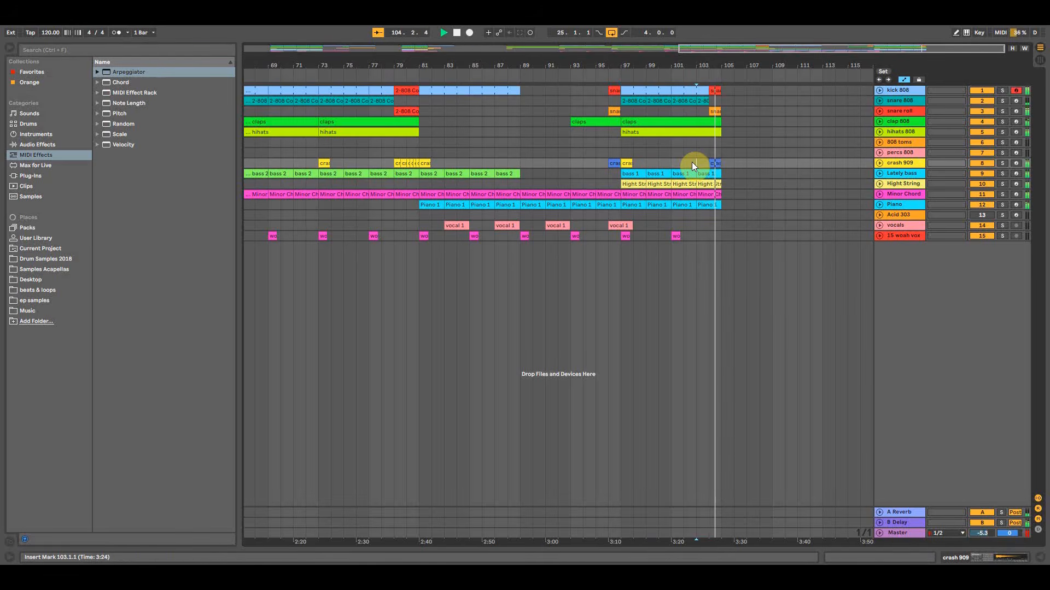
# Unfold the hihats 808 track, split its clip at bar 104 and open the final one-bar clip for note editing.
pyautogui.moveTo(720, 132)
pyautogui.mouseDown()
pyautogui.moveTo(709, 132)
pyautogui.moveTo(721, 133)
pyautogui.mouseUp()
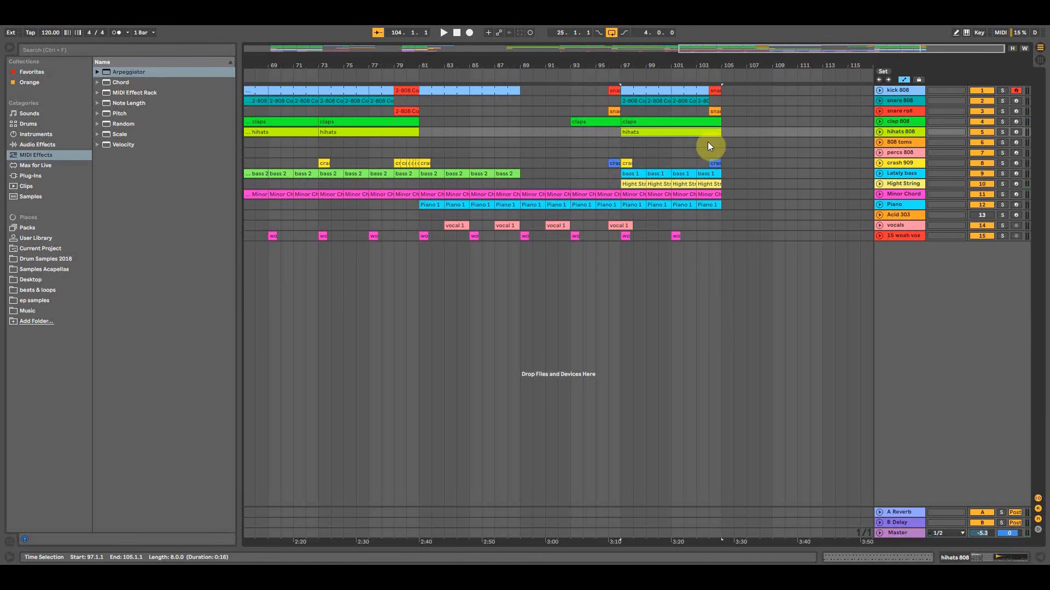
pyautogui.click(708, 142)
pyautogui.moveTo(740, 64); pyautogui.dragTo(740, 109)
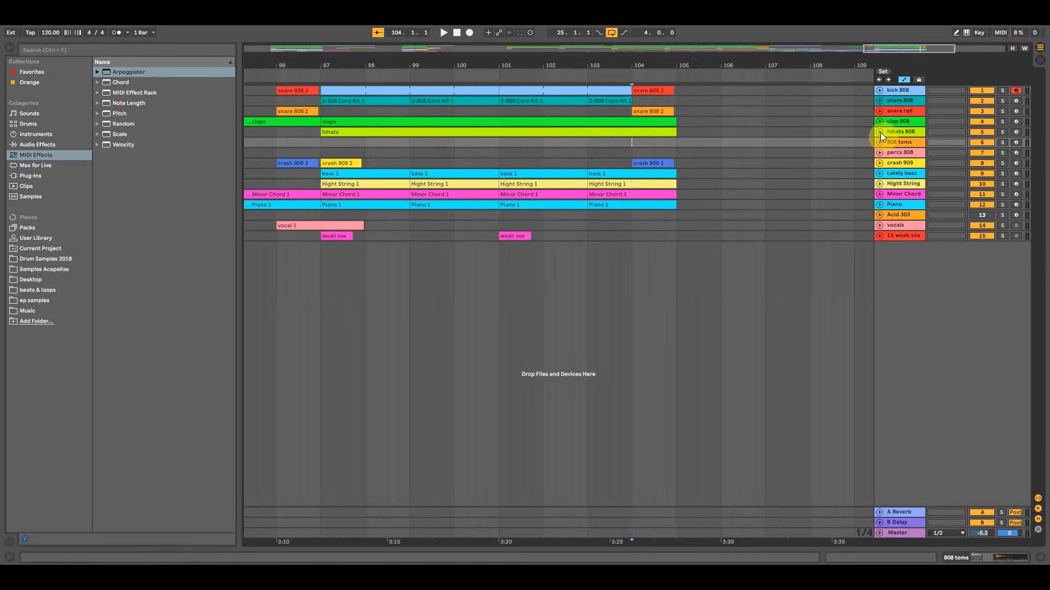
pyautogui.click(879, 132)
pyautogui.moveTo(678, 149); pyautogui.dragTo(633, 133)
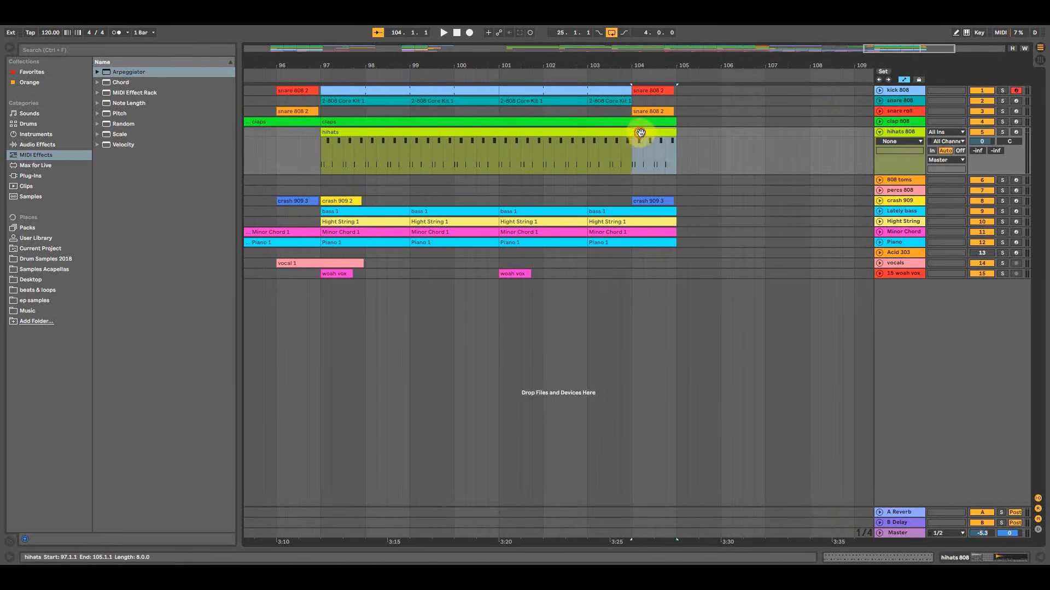
pyautogui.doubleClick(641, 133)
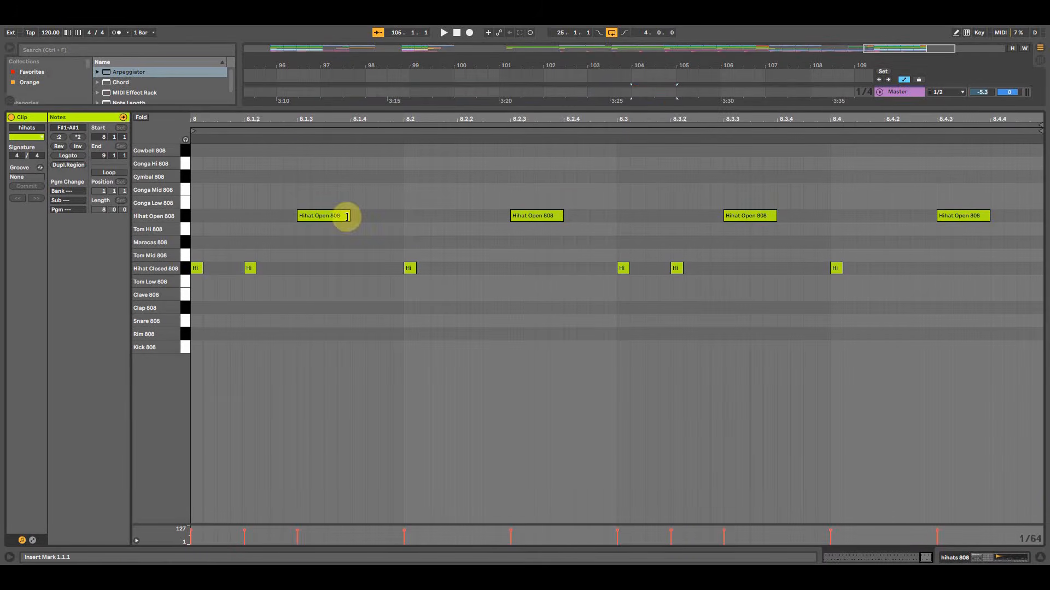
# Delete all Hihat Open 808 notes from the bar 104 hihats clip and play the result.
pyautogui.moveTo(354, 221); pyautogui.dragTo(1018, 211)
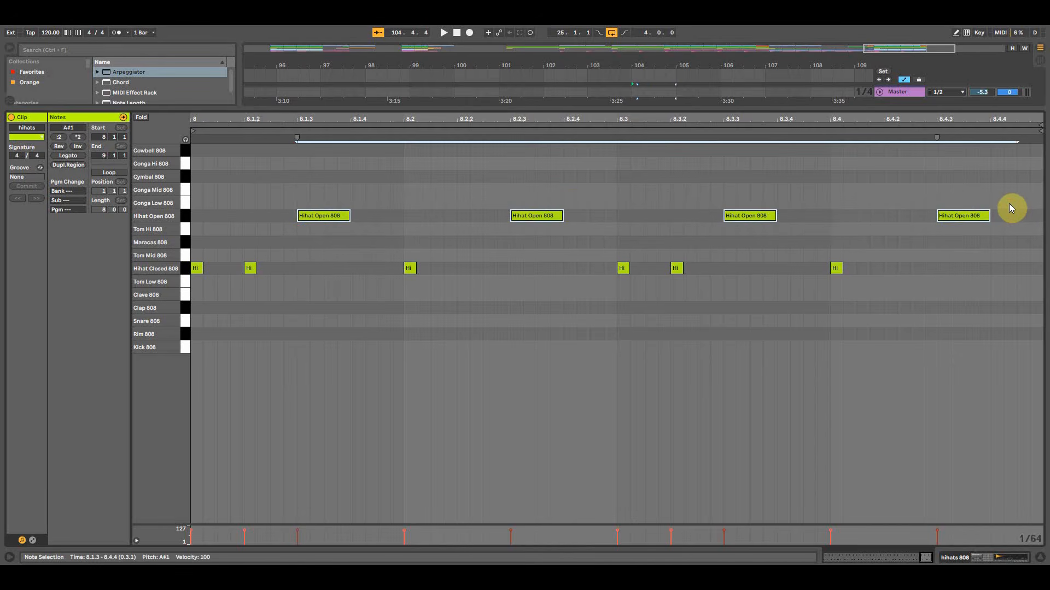
pyautogui.press('Delete')
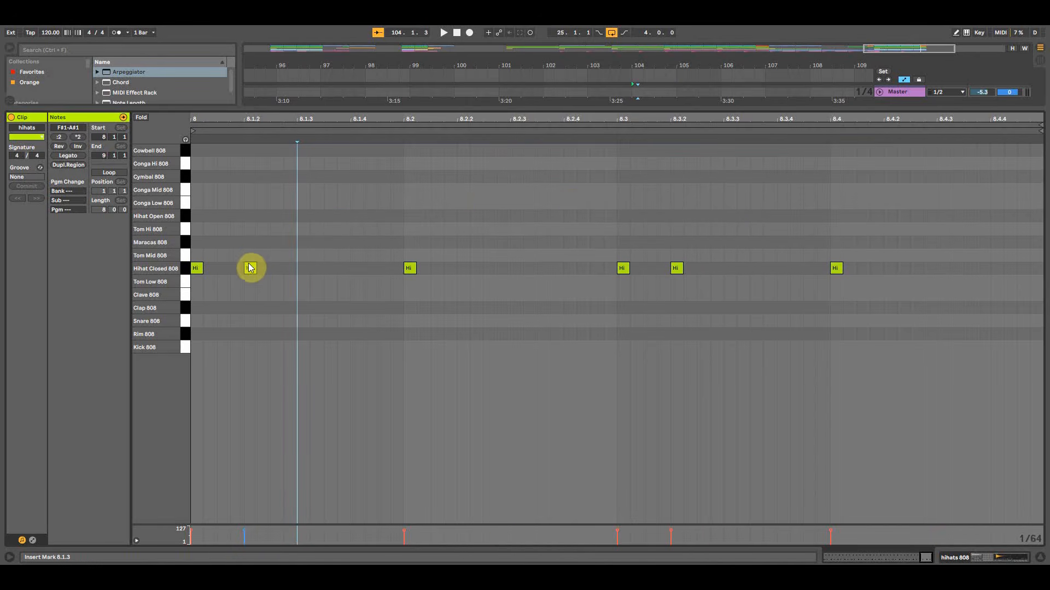
pyautogui.press('space')
pyautogui.press('space')
# Duplicate the Hihat Closed 808 notes to fill every sixteenth of the bar 104 clip, and play the roll.
pyautogui.moveTo(251, 269); pyautogui.dragTo(357, 275)
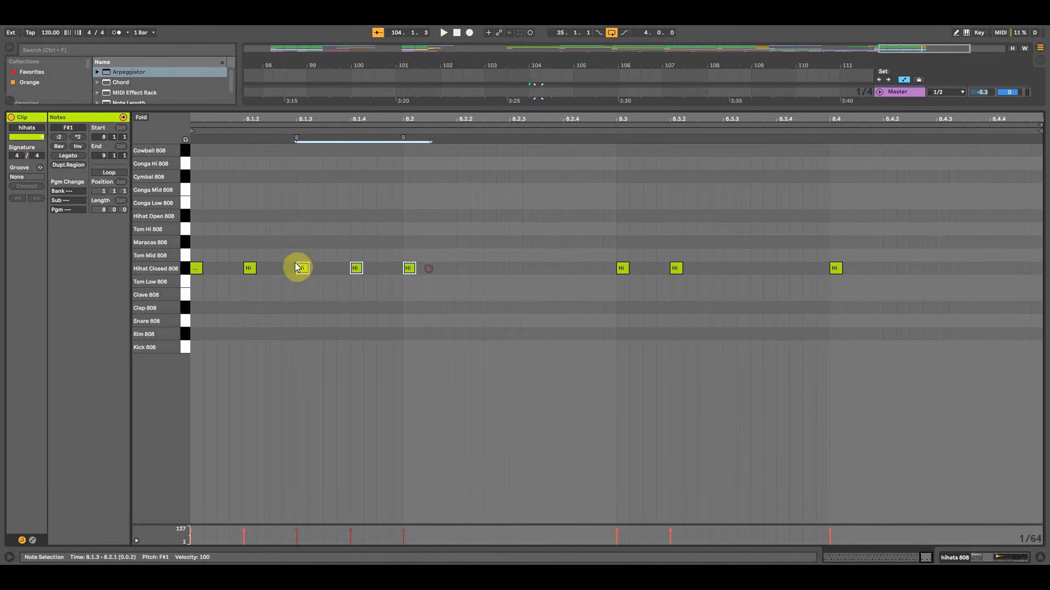
pyautogui.hotkey('ctrl', 'd')
pyautogui.moveTo(712, 287); pyautogui.dragTo(731, 270)
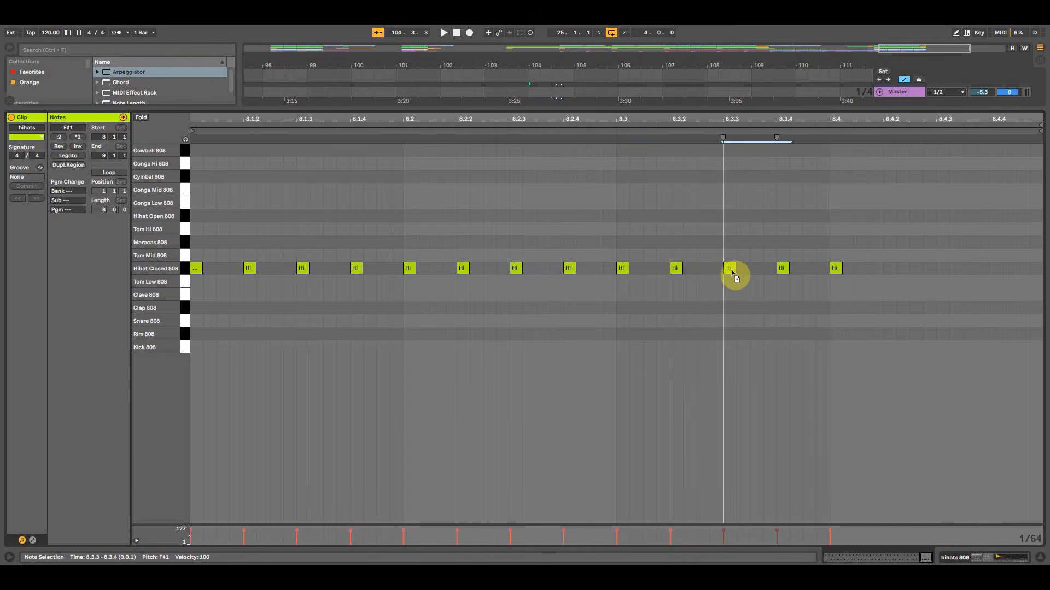
pyautogui.moveTo(836, 270); pyautogui.dragTo(995, 272)
pyautogui.press('space')
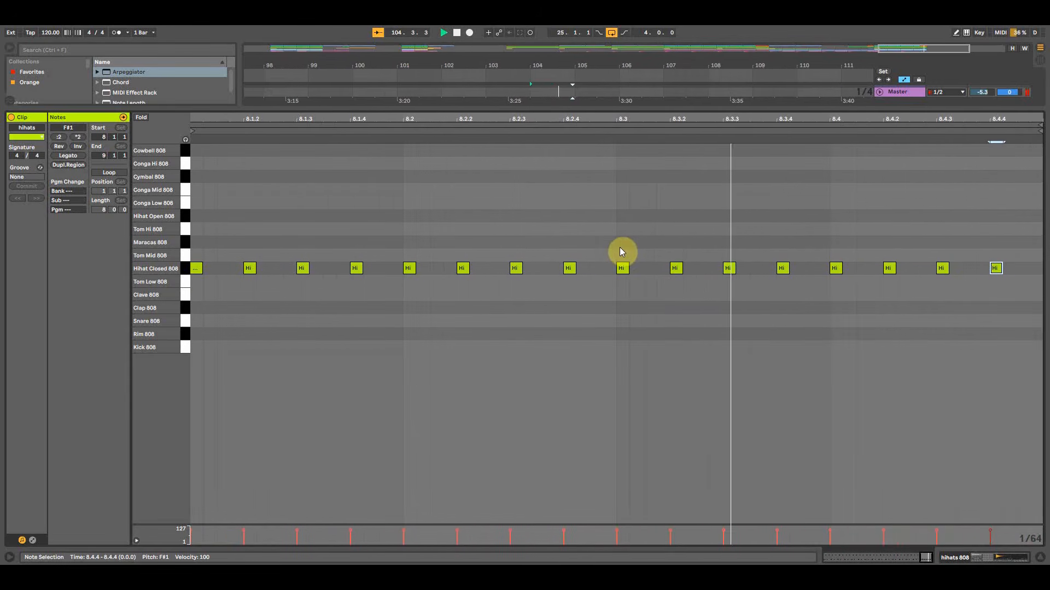
pyautogui.press('space')
# Close the note editor and recolour the one-bar hihats clip at bar 104 orange-red.
pyautogui.click(1042, 558)
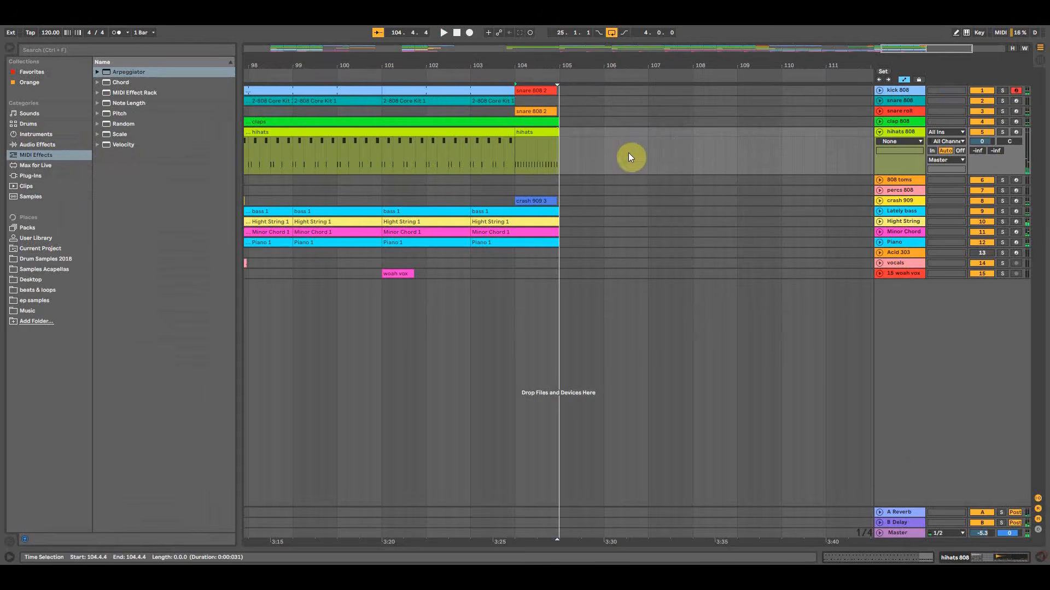
pyautogui.rightClick(546, 135)
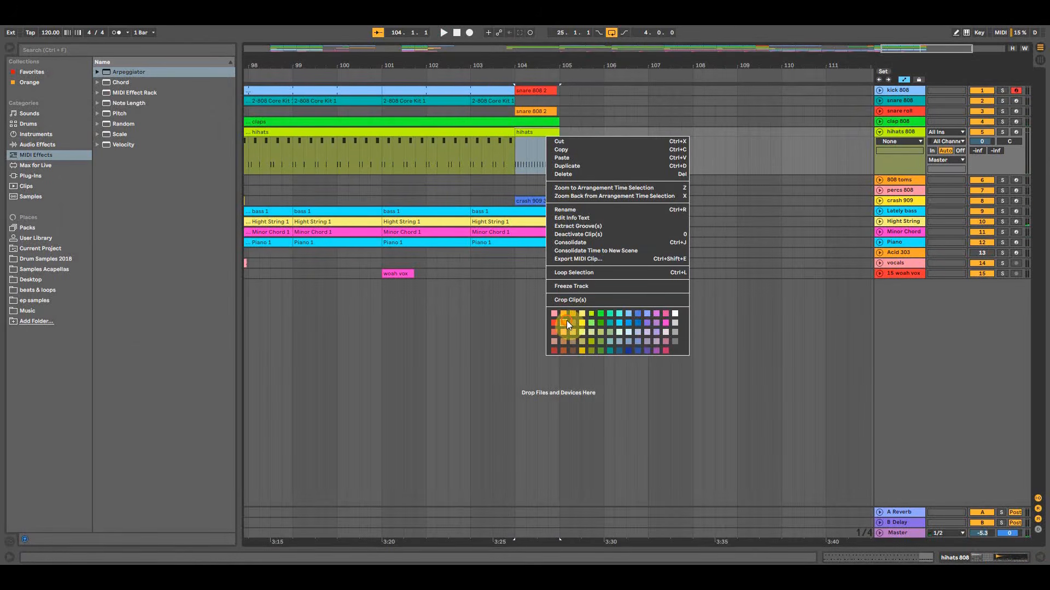
pyautogui.click(554, 332)
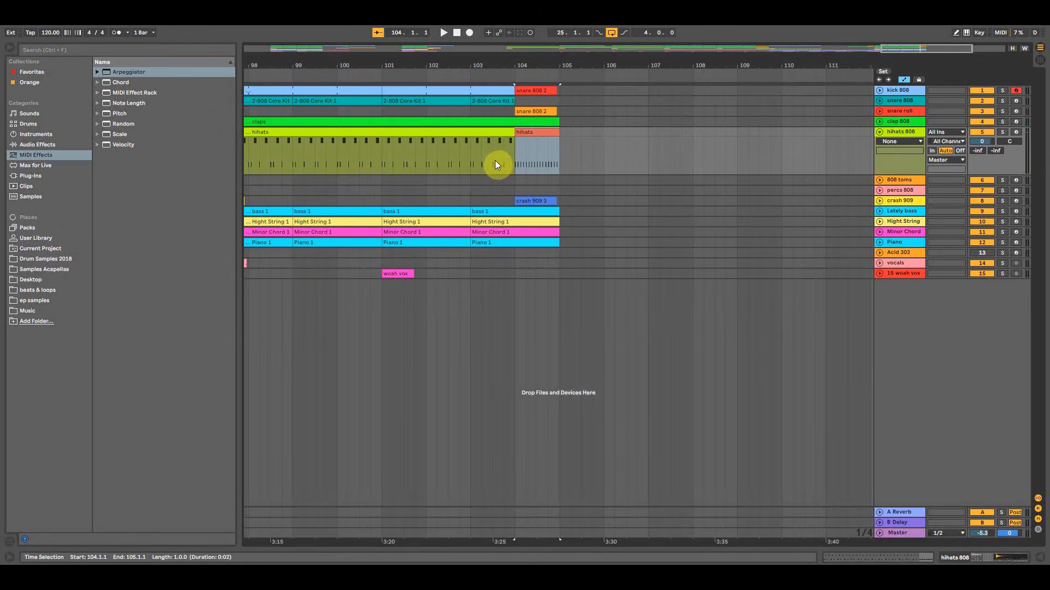
# Shorten the claps clip to end at bar 104 and copy the snare roll clip there onto the clap 808 track.
pyautogui.moveTo(469, 64); pyautogui.dragTo(470, 52)
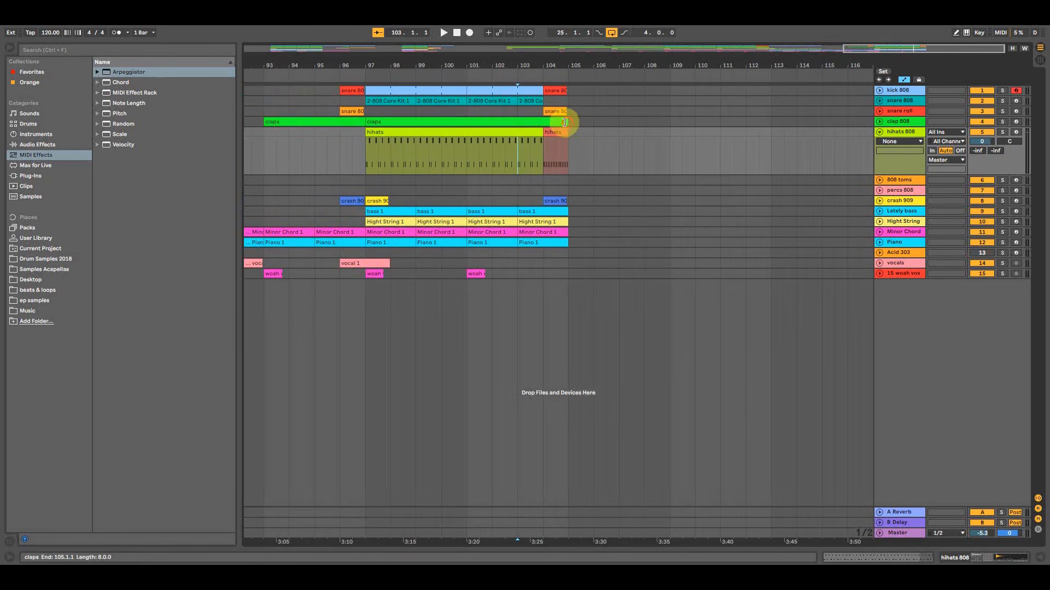
pyautogui.moveTo(568, 123); pyautogui.dragTo(546, 122)
pyautogui.click(544, 124)
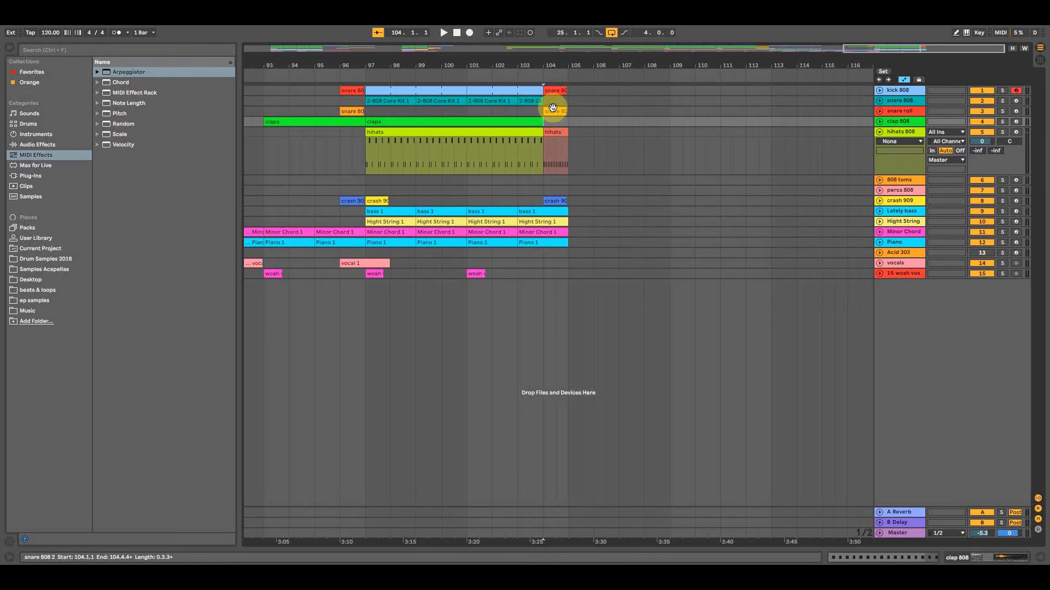
pyautogui.moveTo(557, 112); pyautogui.dragTo(557, 122)
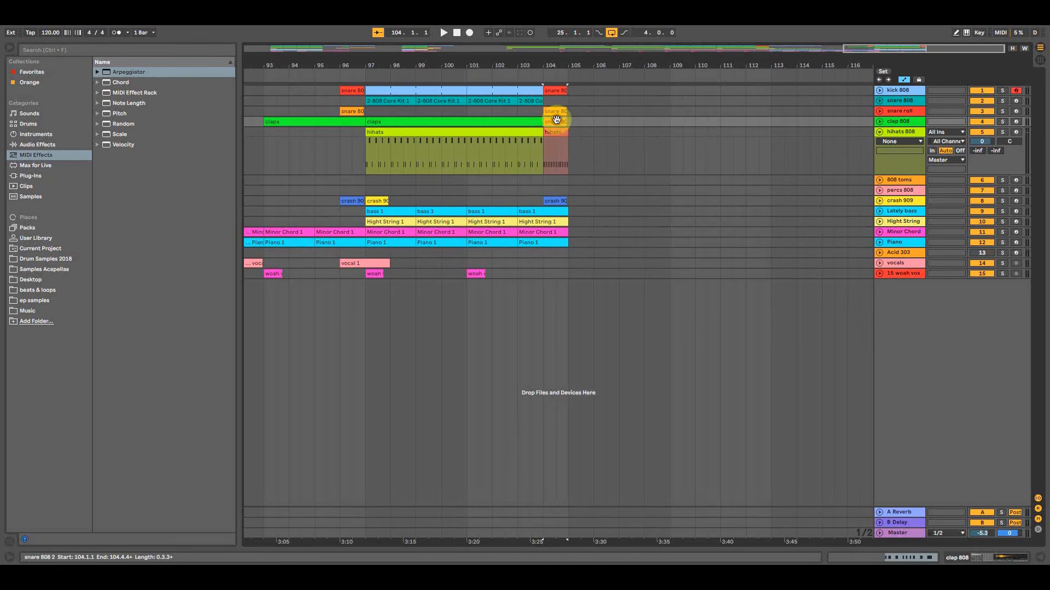
# Colour the bar 104 clip on the clap 808 track green and move its notes from Snare 808 to Clap 808.
pyautogui.rightClick(557, 122)
pyautogui.click(606, 307)
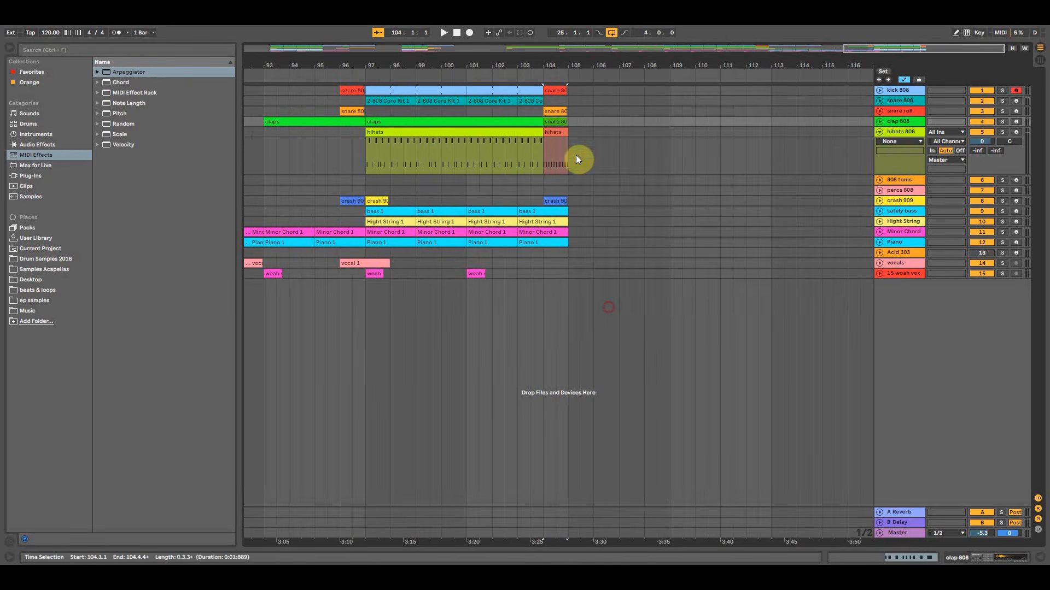
pyautogui.doubleClick(556, 123)
pyautogui.moveTo(953, 390); pyautogui.dragTo(201, 262)
pyautogui.moveTo(207, 321); pyautogui.dragTo(206, 304)
pyautogui.press('space')
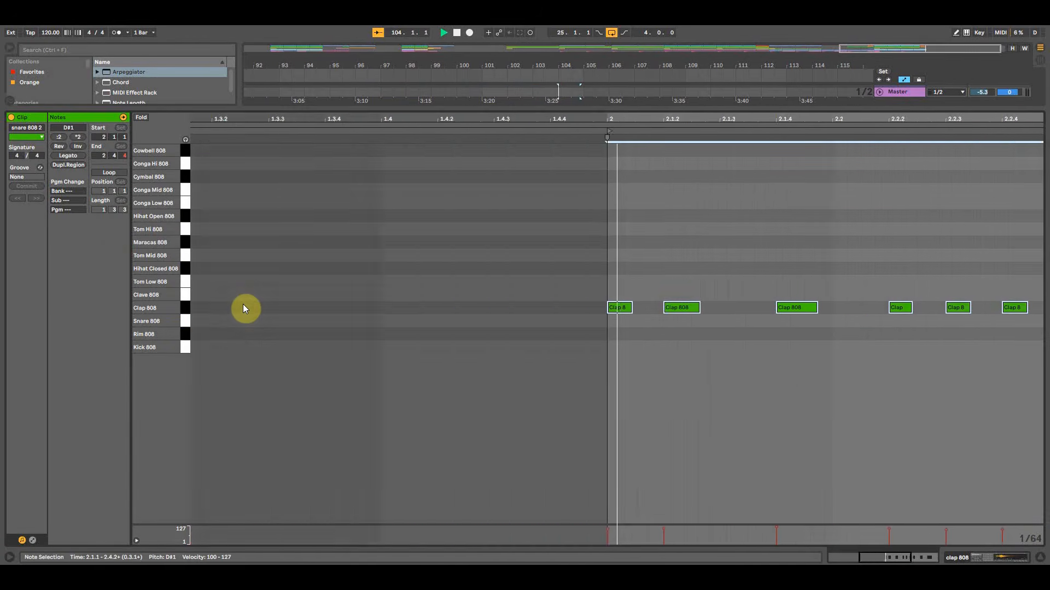
pyautogui.press('space')
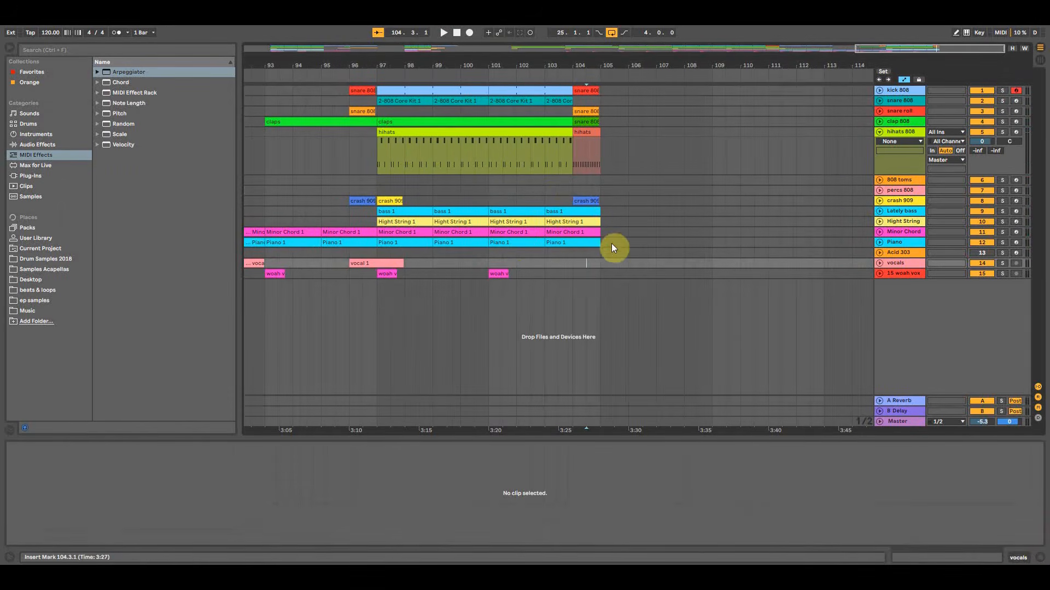
# Duplicate the clips in bars 97 to 104, on the tracks from kick 808 through Piano, so the copy starts at bar 105.
pyautogui.moveTo(600, 202); pyautogui.dragTo(602, 86)
pyautogui.click(604, 143)
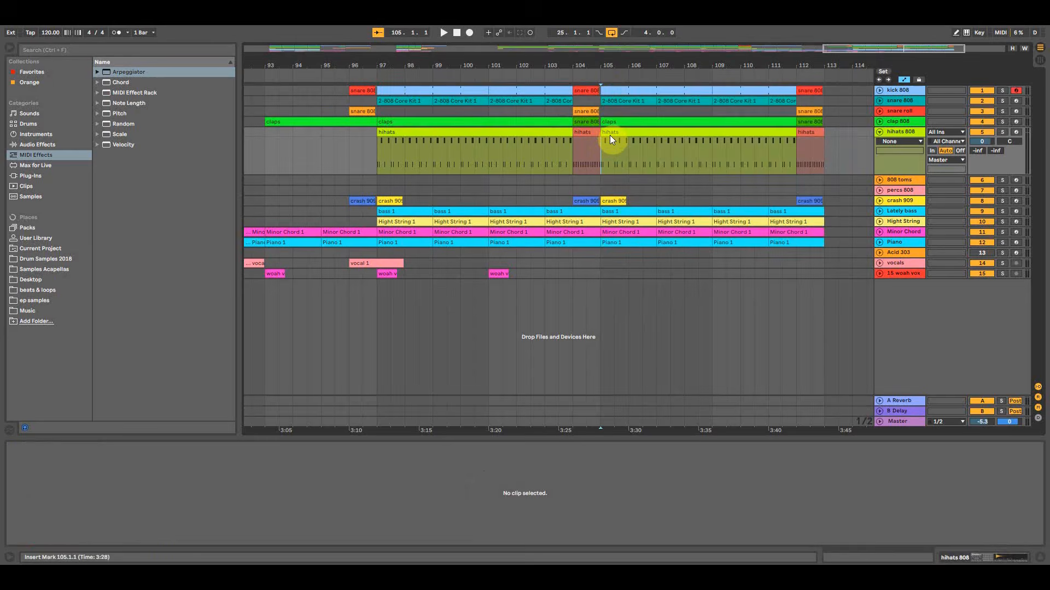
pyautogui.click(611, 134)
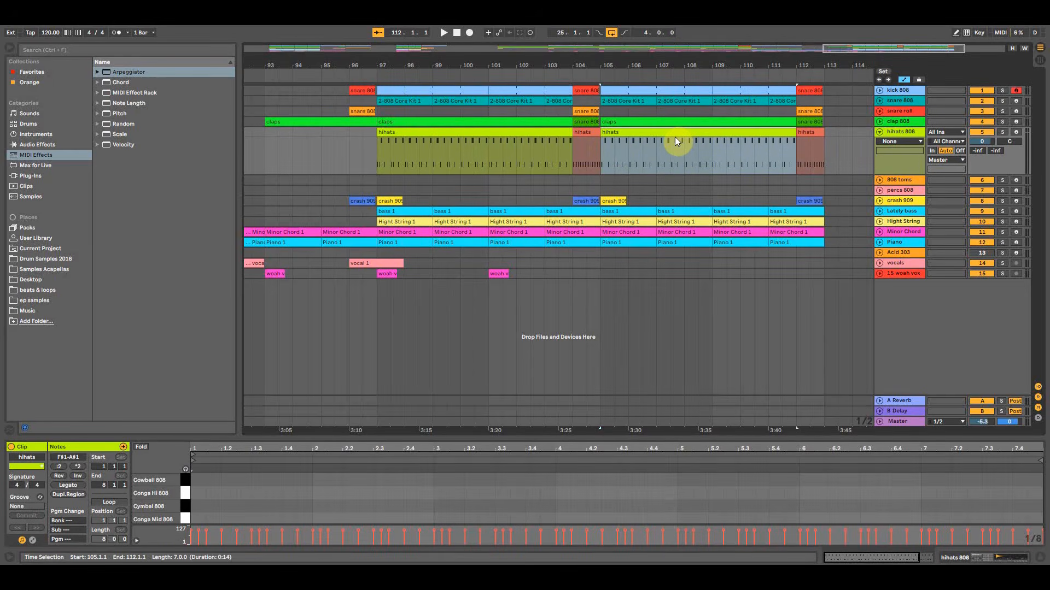
# Copy the woah vox clip to bar 105 and the vocal 1 clip to bars 100 and 104.
pyautogui.click(500, 275)
pyautogui.moveTo(569, 276); pyautogui.dragTo(611, 270)
pyautogui.moveTo(377, 262); pyautogui.dragTo(482, 261)
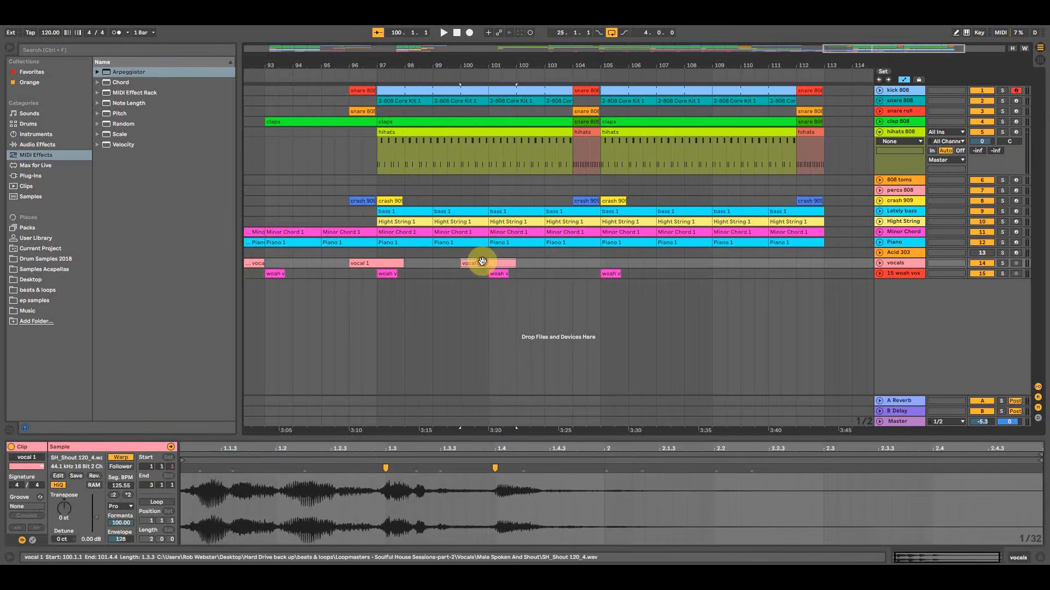
pyautogui.click(441, 267)
pyautogui.press('space')
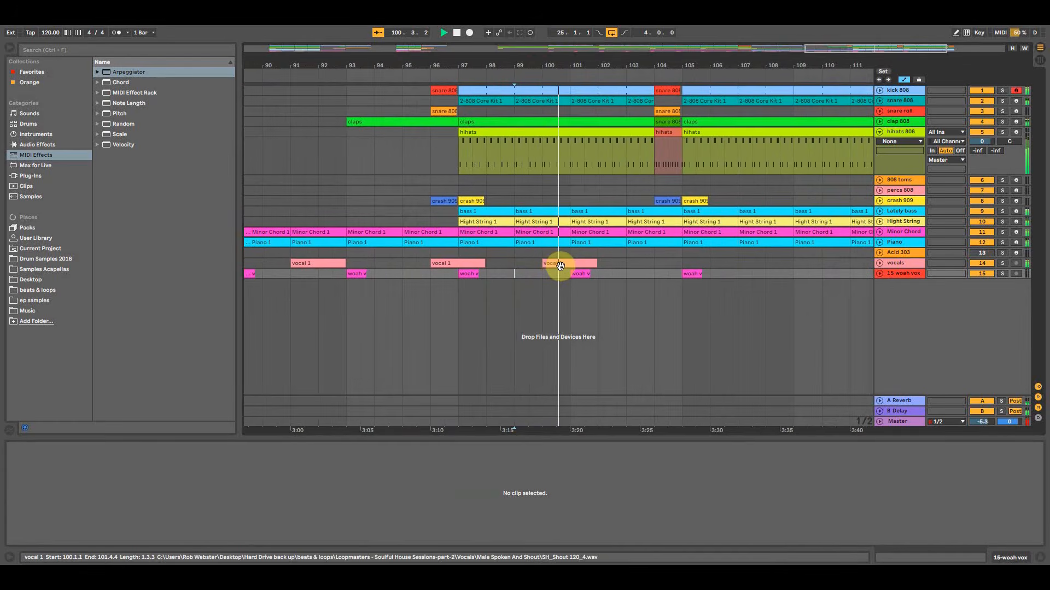
pyautogui.moveTo(547, 262); pyautogui.dragTo(655, 262)
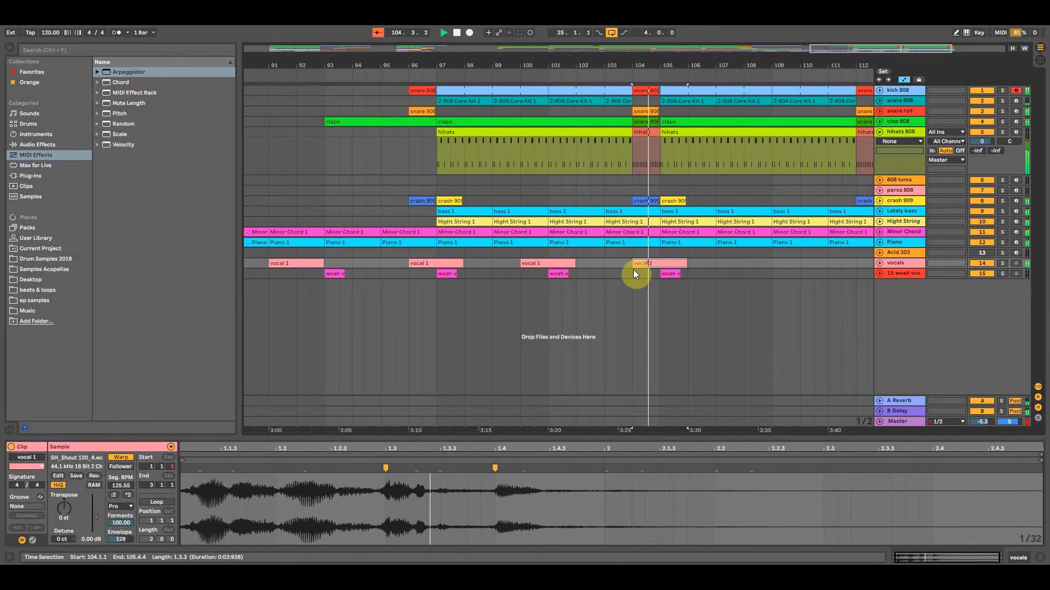
# Delete all Hihat Closed 808 notes from the hihats clip that starts at bar 105.
pyautogui.click(671, 134)
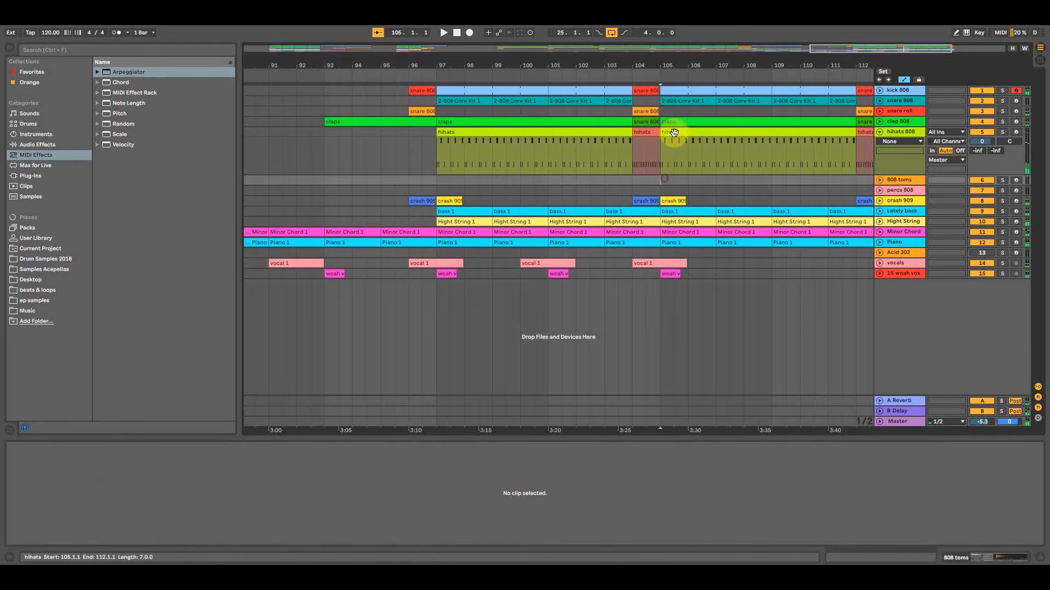
pyautogui.moveTo(685, 65); pyautogui.dragTo(520, 65)
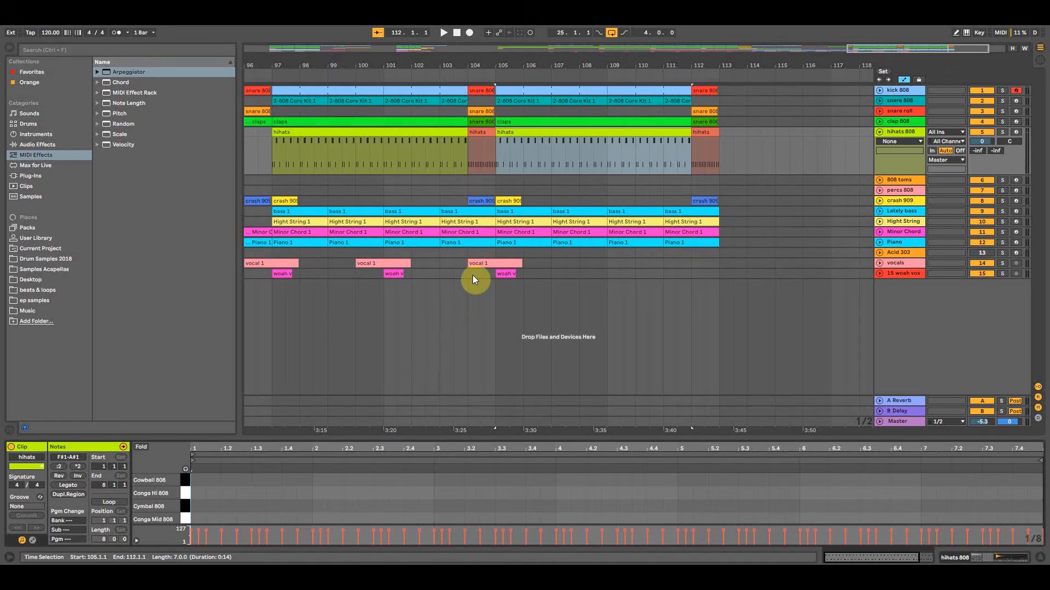
pyautogui.moveTo(503, 444); pyautogui.dragTo(460, 123)
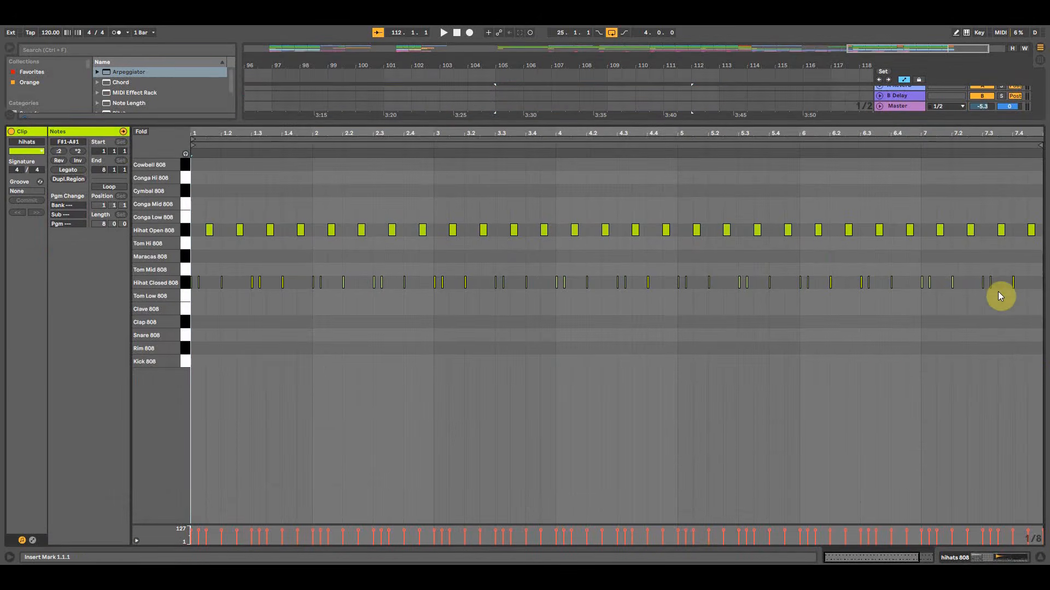
pyautogui.moveTo(1029, 299); pyautogui.dragTo(189, 268)
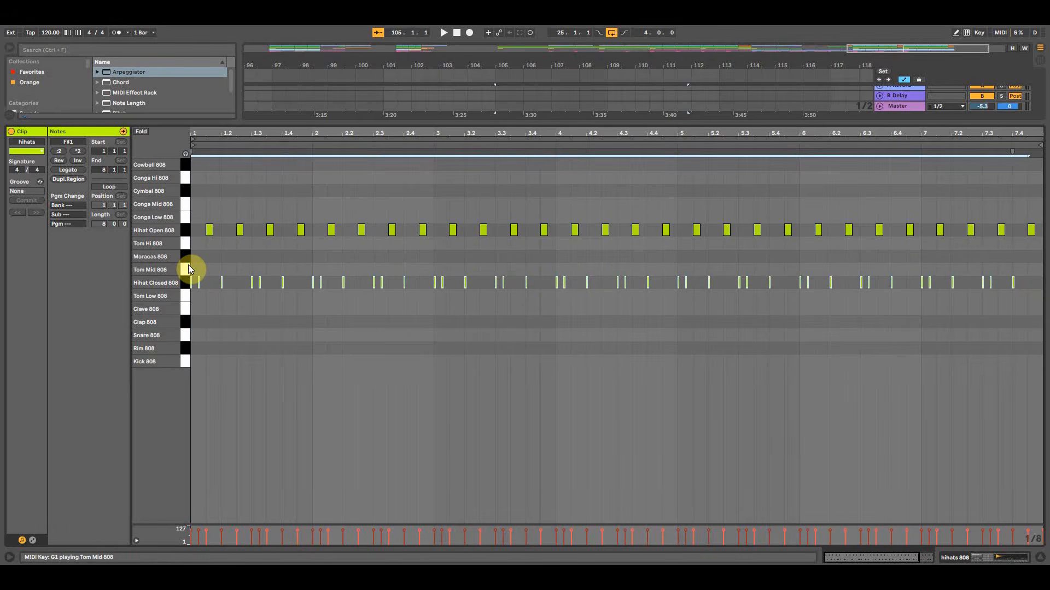
pyautogui.press('Delete')
# Add short Hihat Closed 808 notes at 1.1.1 and 1.1.2 on the 1/32 grid and audition them.
pyautogui.click(192, 211)
pyautogui.moveTo(195, 131); pyautogui.dragTo(211, 274)
pyautogui.doubleClick(196, 279)
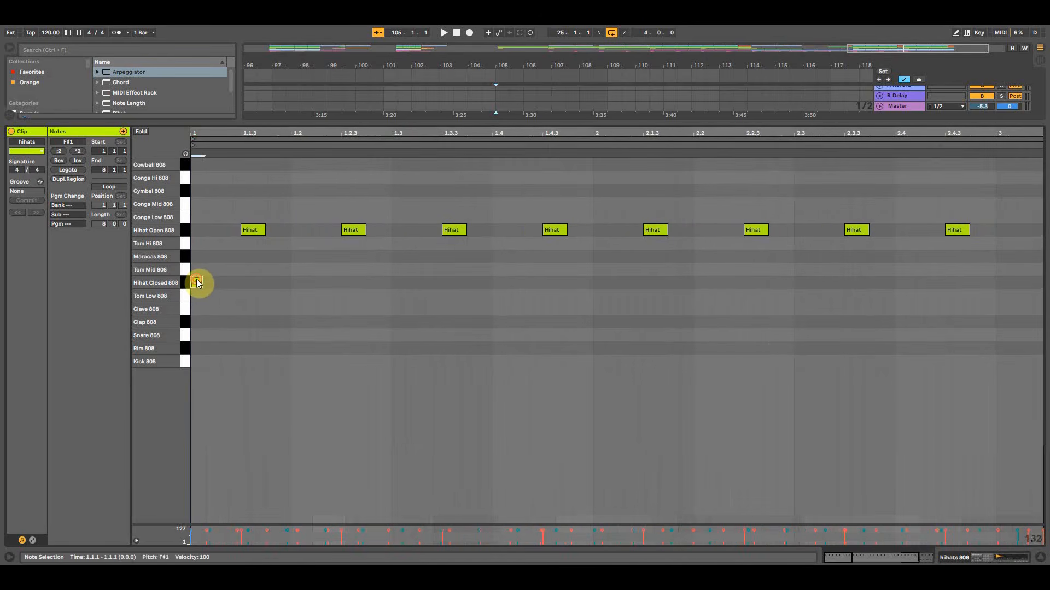
pyautogui.doubleClick(221, 281)
pyautogui.press('space')
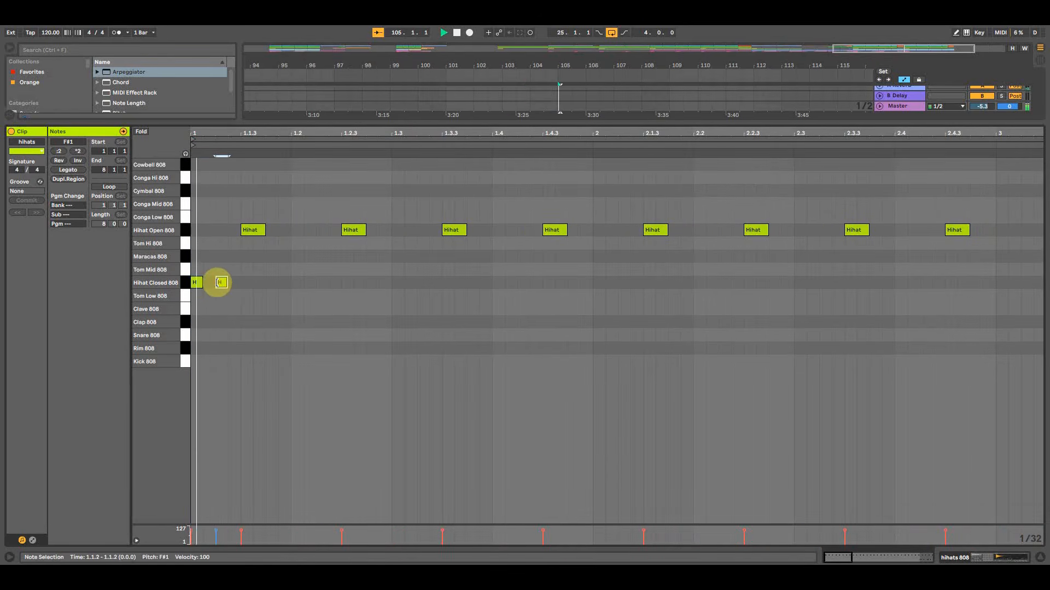
pyautogui.press('space')
pyautogui.moveTo(248, 286); pyautogui.dragTo(189, 283)
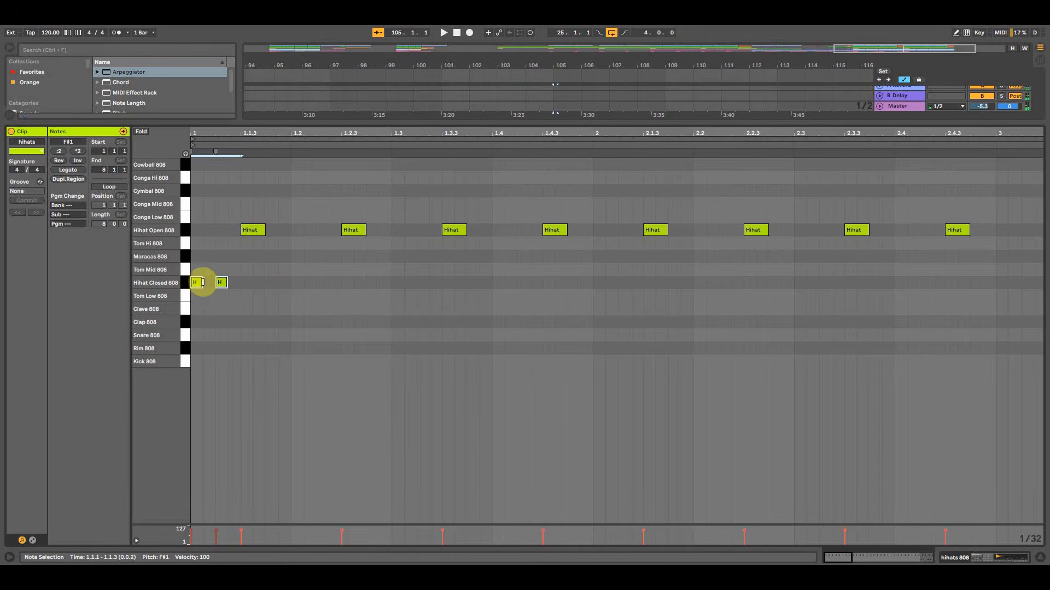
pyautogui.click(267, 284)
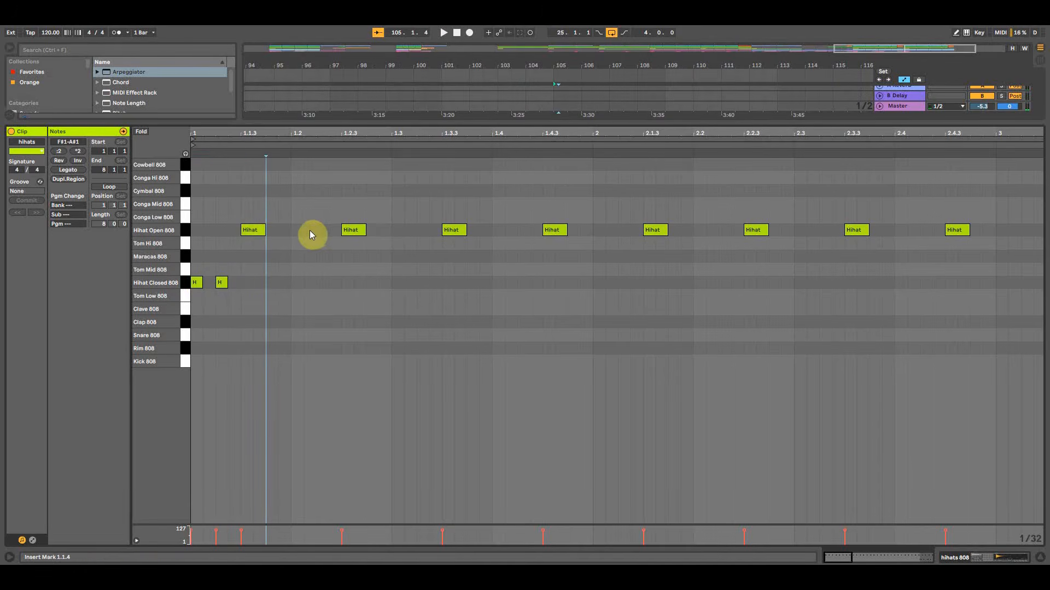
# Place another Hihat Closed 808 note at 1.1.4 and clear the trial notes at 1.1.3 and 1.2.
pyautogui.doubleClick(244, 283)
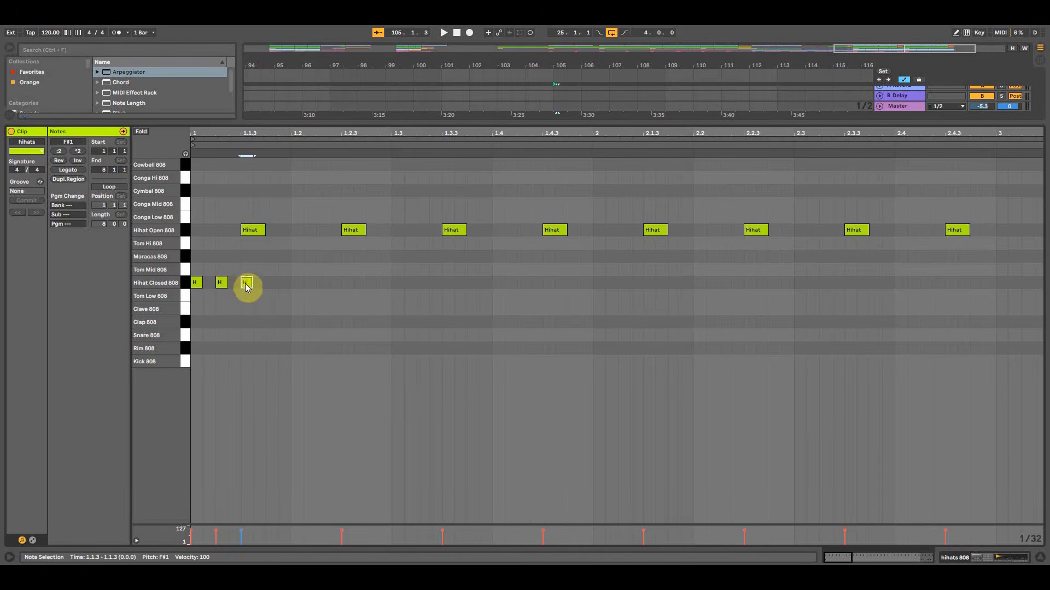
pyautogui.moveTo(247, 283); pyautogui.dragTo(276, 284)
pyautogui.press('space')
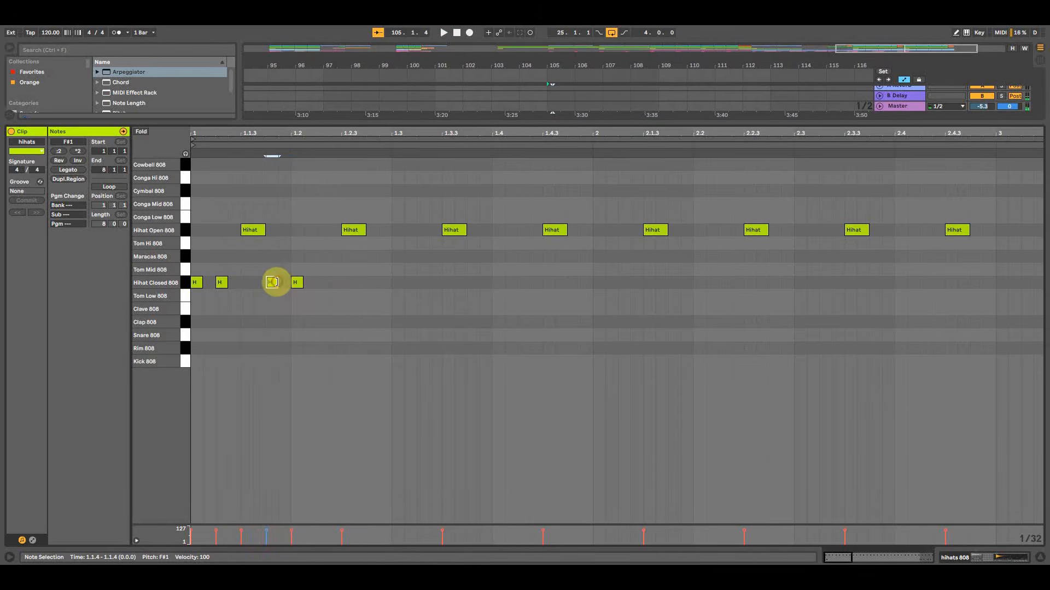
pyautogui.doubleClick(246, 283)
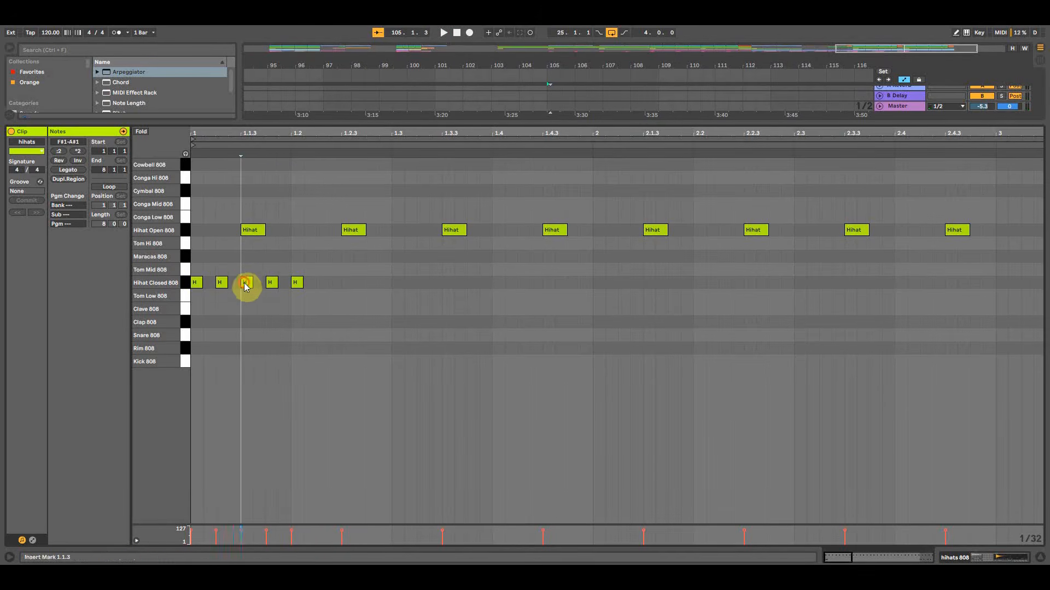
pyautogui.doubleClick(246, 283)
pyautogui.click(297, 283)
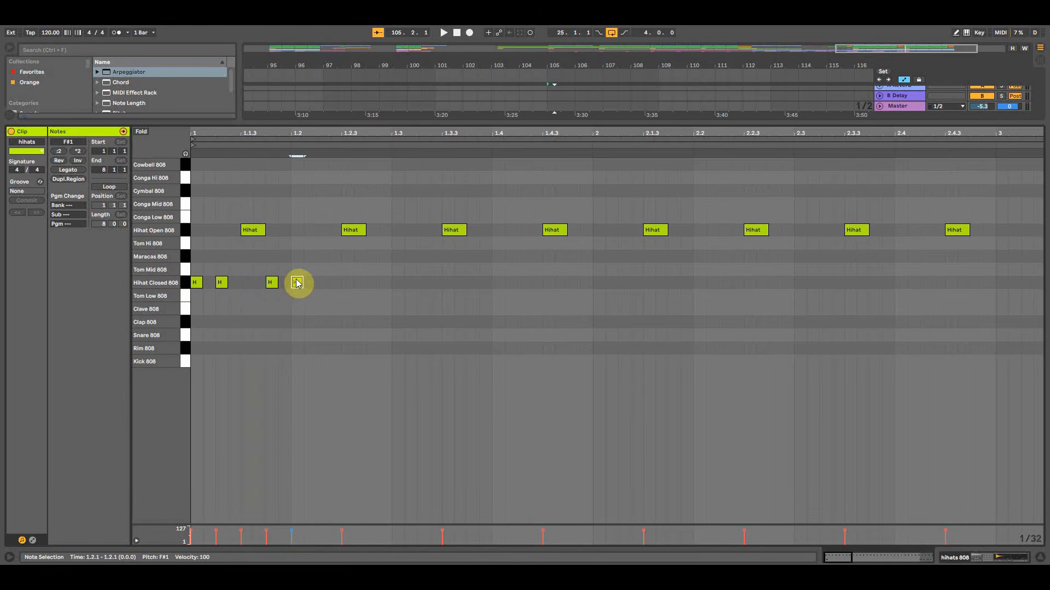
pyautogui.doubleClick(297, 282)
# Copy the three-note closed hi-hat pattern onto every beat from 1.2 through 2.4 and play it back.
pyautogui.moveTo(288, 284)
pyautogui.mouseDown()
pyautogui.moveTo(191, 281)
pyautogui.moveTo(297, 284)
pyautogui.mouseUp()
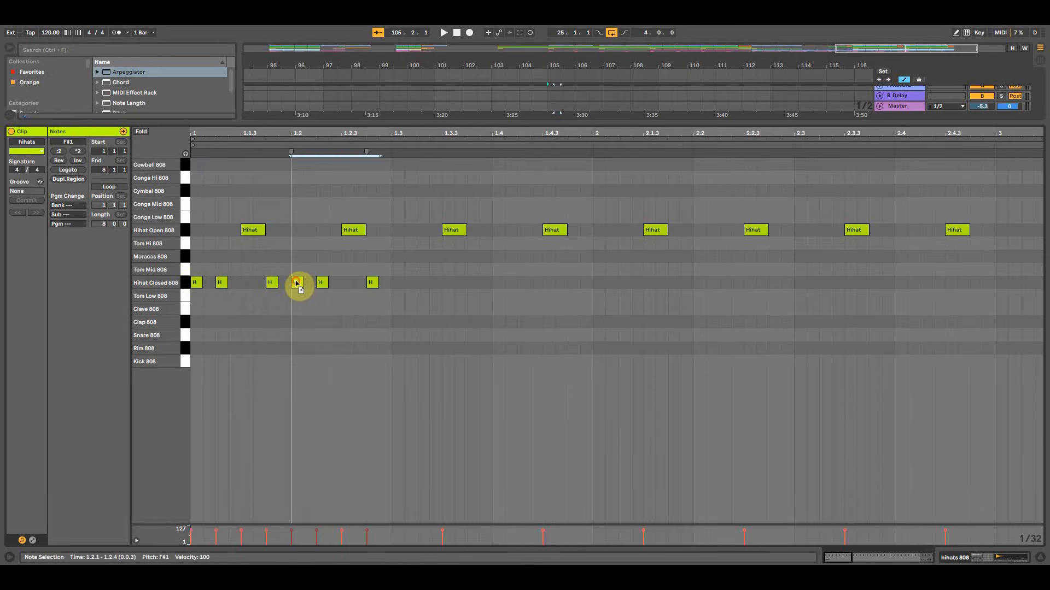
pyautogui.moveTo(396, 285); pyautogui.dragTo(797, 288)
pyautogui.press('space')
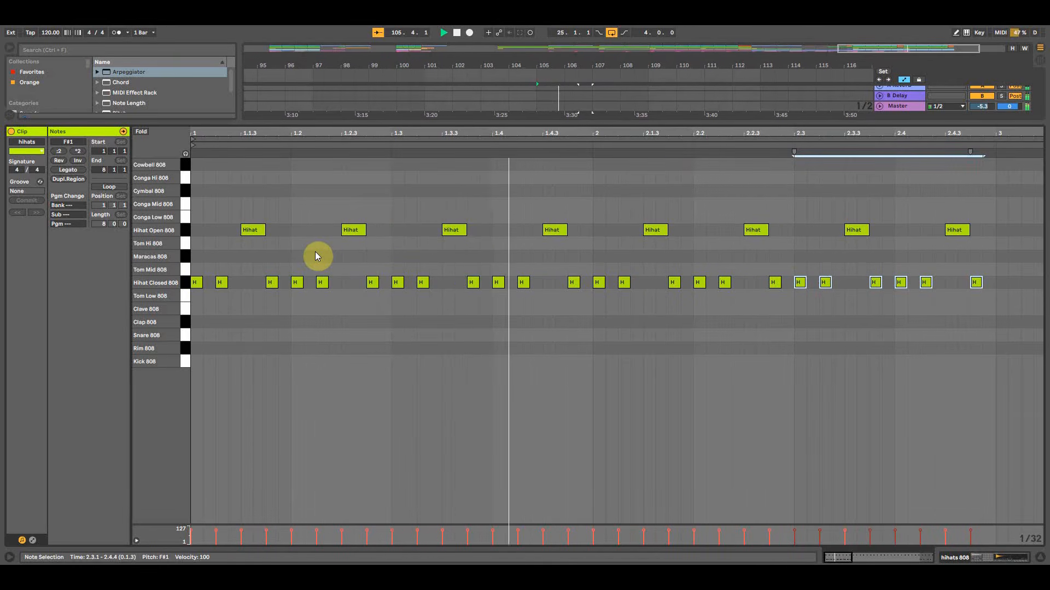
pyautogui.press('space')
# Duplicate the two-bar Hihat Closed 808 pattern through bar 8 of the clip and audition the full hi-hat part.
pyautogui.moveTo(749, 132); pyautogui.dragTo(434, 133)
pyautogui.moveTo(431, 290)
pyautogui.mouseDown()
pyautogui.moveTo(180, 290)
pyautogui.moveTo(411, 286)
pyautogui.mouseUp()
pyautogui.moveTo(650, 288)
pyautogui.mouseDown()
pyautogui.moveTo(141, 277)
pyautogui.moveTo(638, 284)
pyautogui.mouseUp()
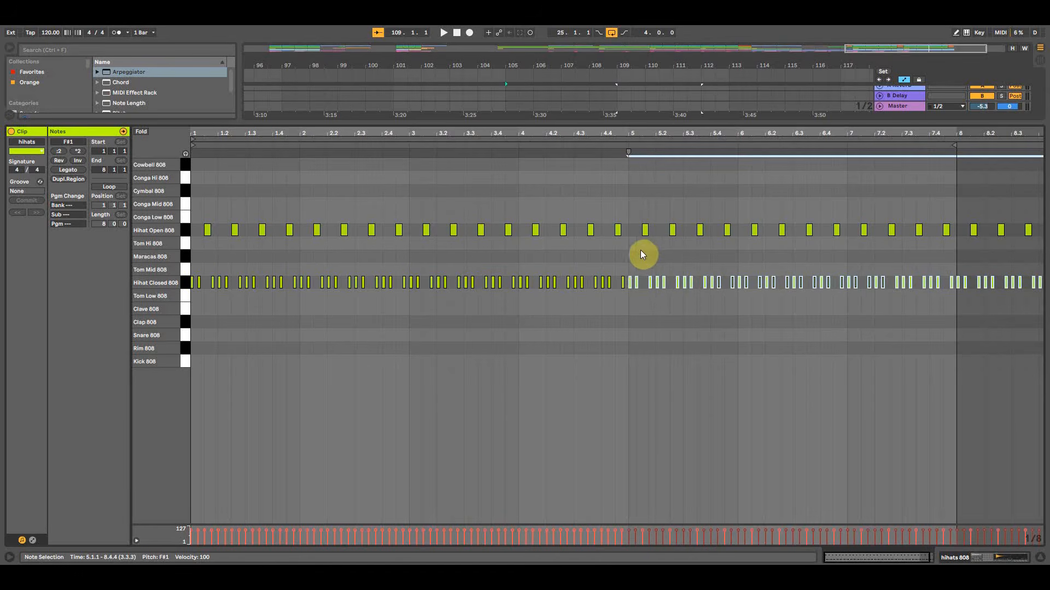
pyautogui.press('space')
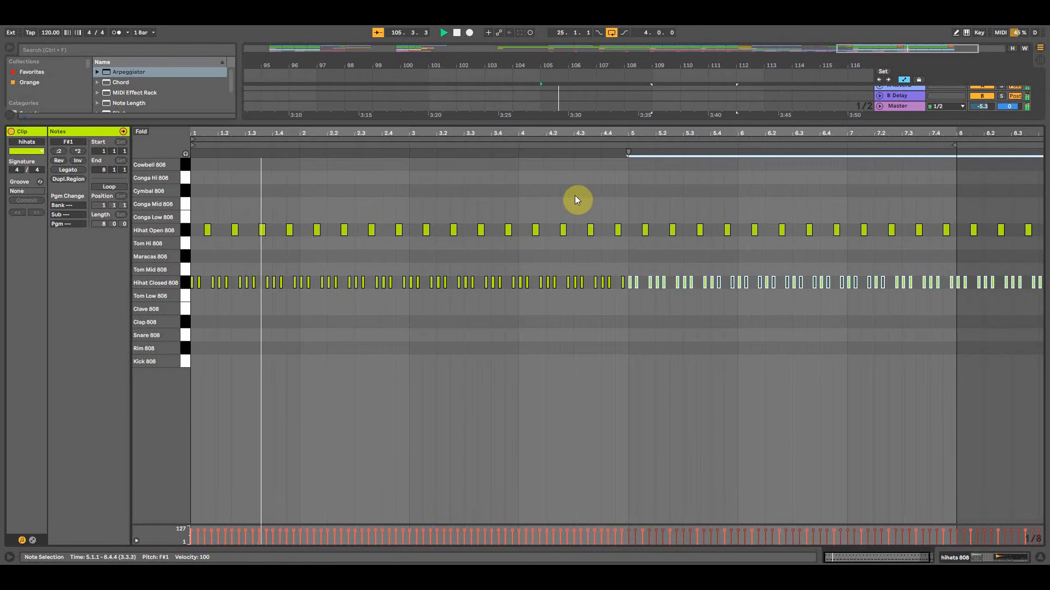
pyautogui.moveTo(556, 123); pyautogui.dragTo(561, 383)
pyautogui.press('space')
# Play the arrangement from 103.3 through the transition into the duplicated section at bar 105.
pyautogui.click(512, 180)
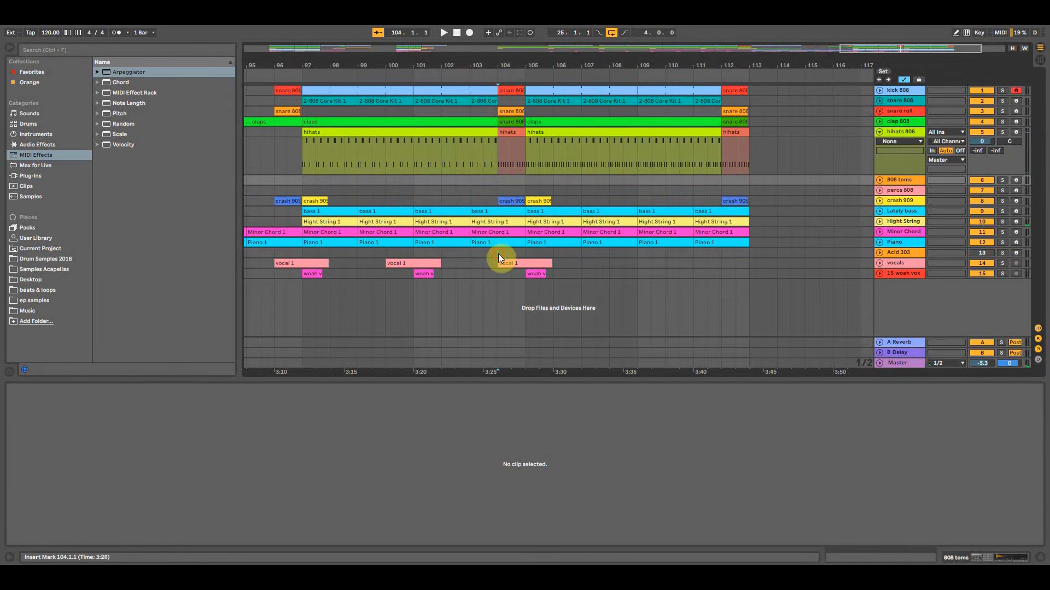
pyautogui.click(497, 254)
pyautogui.click(474, 264)
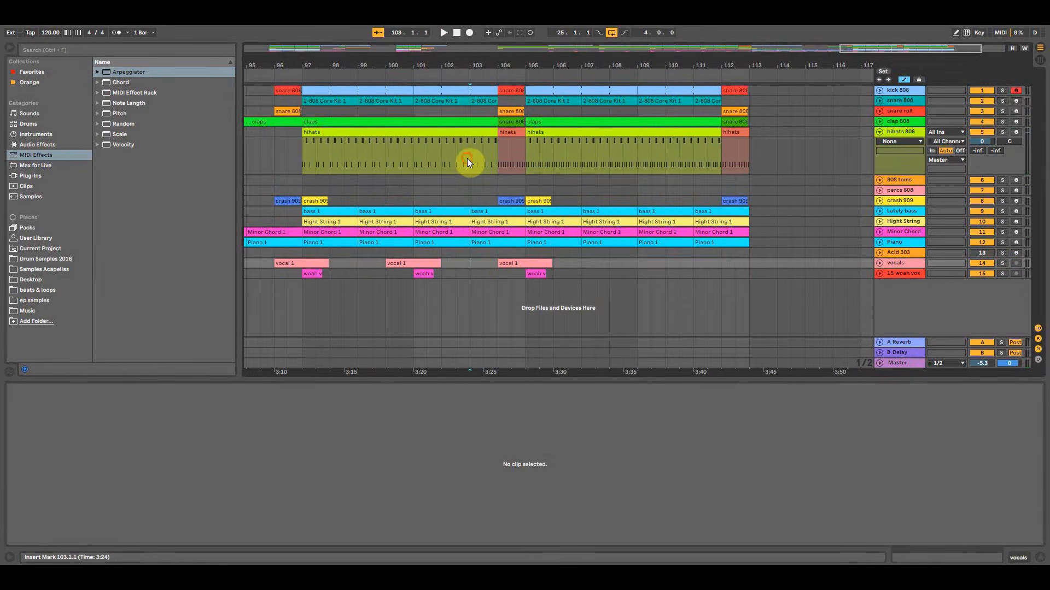
pyautogui.click(468, 159)
pyautogui.click(508, 160)
pyautogui.click(513, 132)
pyautogui.click(530, 161)
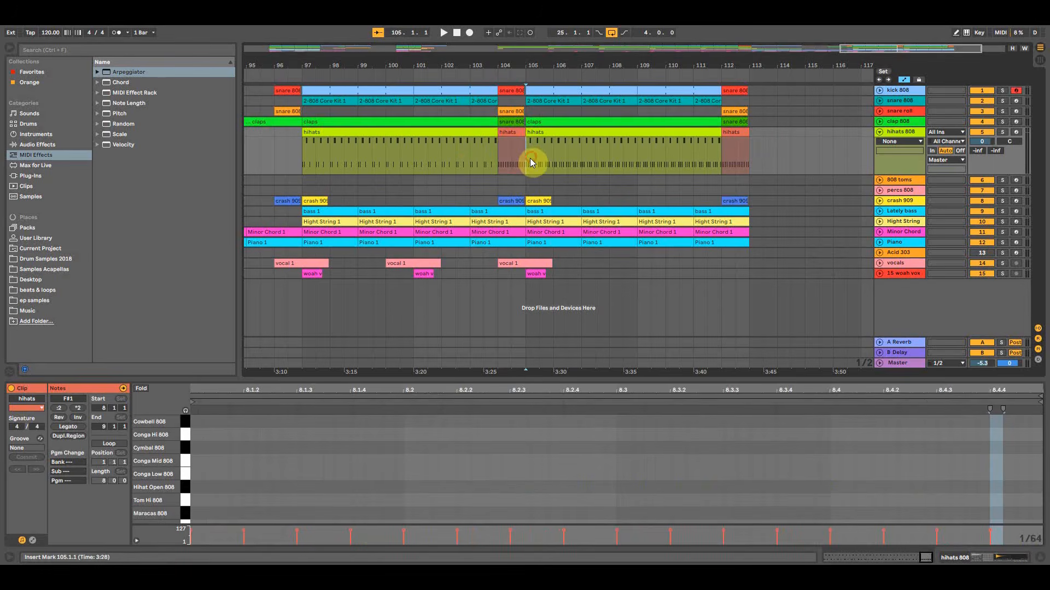
pyautogui.click(483, 191)
pyautogui.press('space')
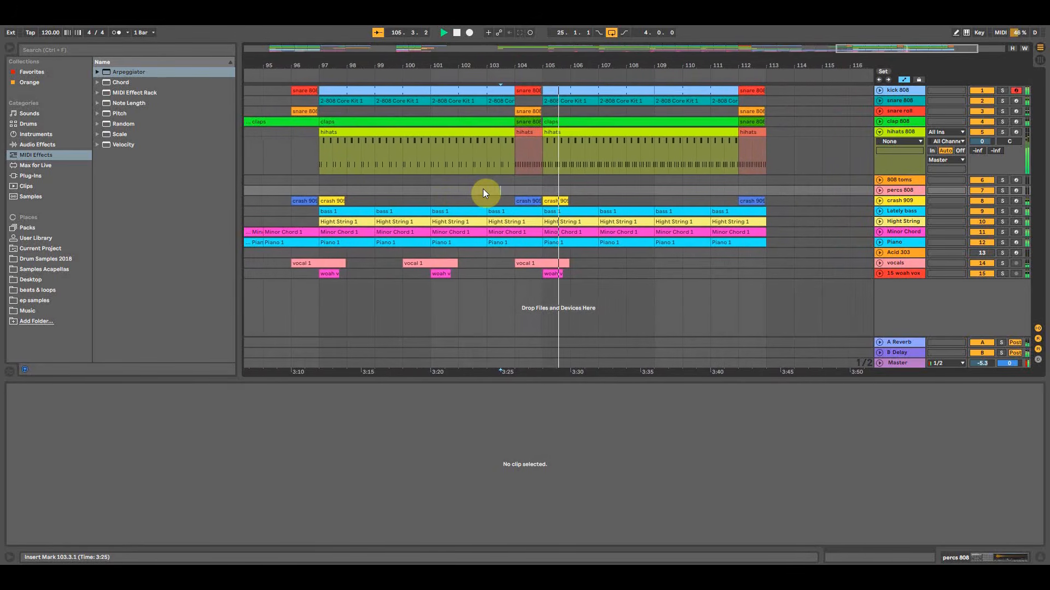
pyautogui.moveTo(609, 66); pyautogui.dragTo(567, 60)
pyautogui.press('space')
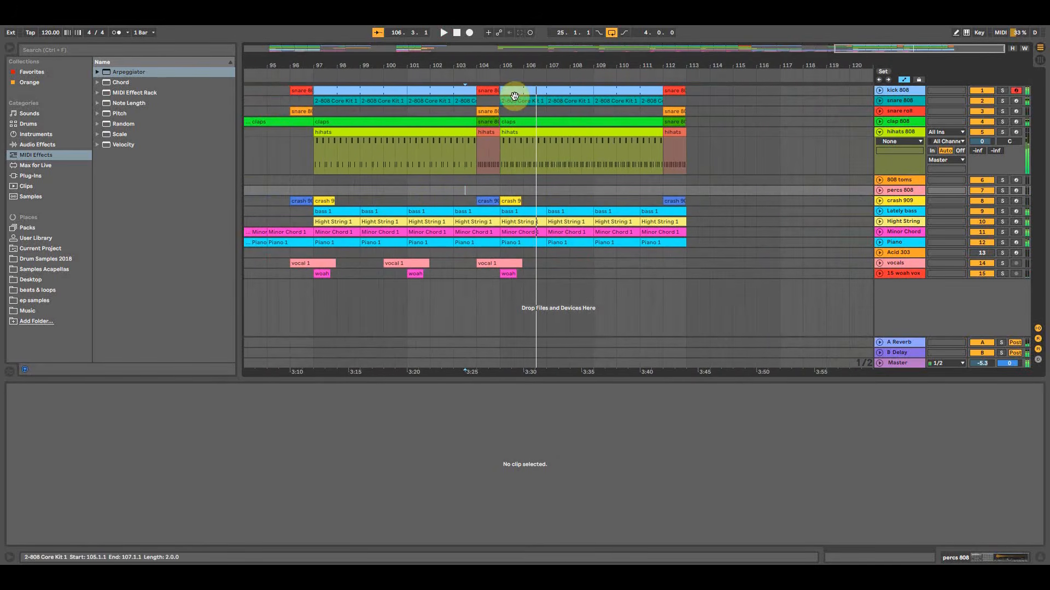
# Delete the 2-808 Core Kit 1 clips on the snare 808 track from bar 105 through bar 111.
pyautogui.click(567, 101)
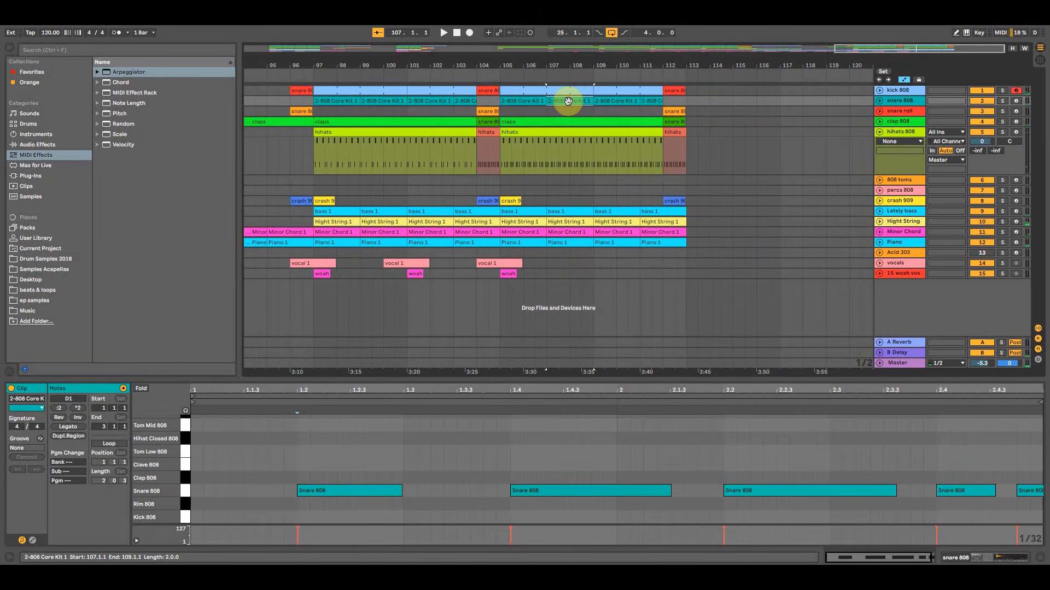
pyautogui.press('Delete')
pyautogui.click(607, 100)
pyautogui.press('Delete')
pyautogui.click(645, 102)
pyautogui.press('Delete')
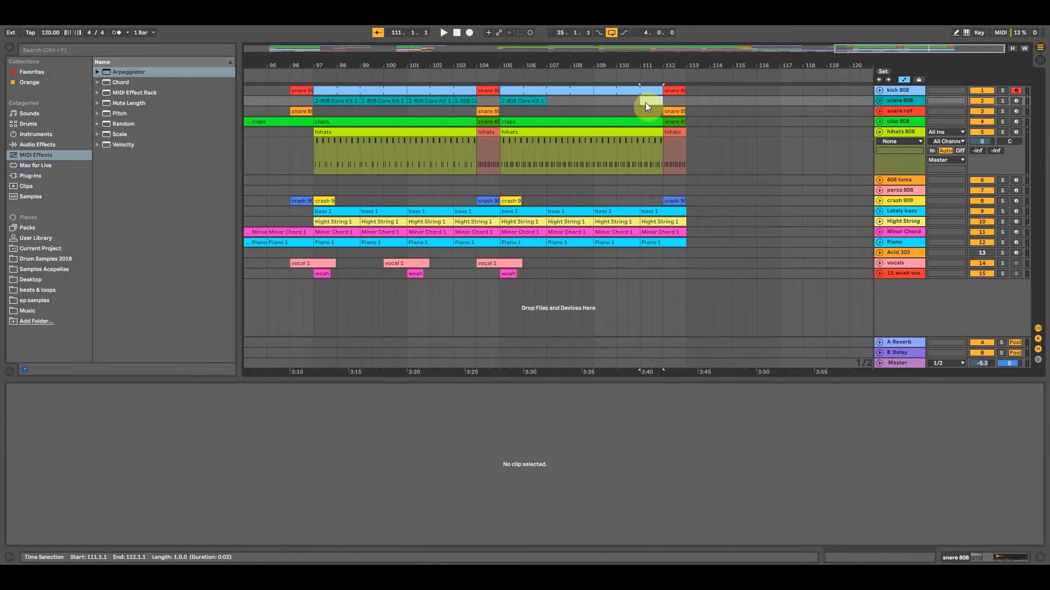
pyautogui.click(528, 100)
pyautogui.press('Delete')
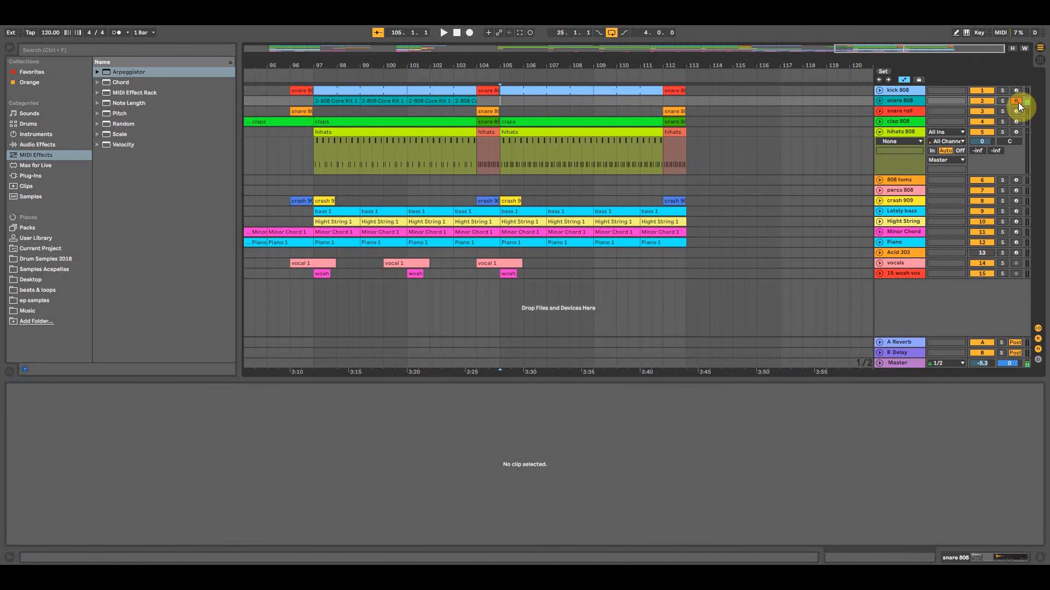
# Start recording a new part on the snare 808 track from bar 105.
pyautogui.click(518, 100)
pyautogui.moveTo(500, 101); pyautogui.dragTo(664, 103)
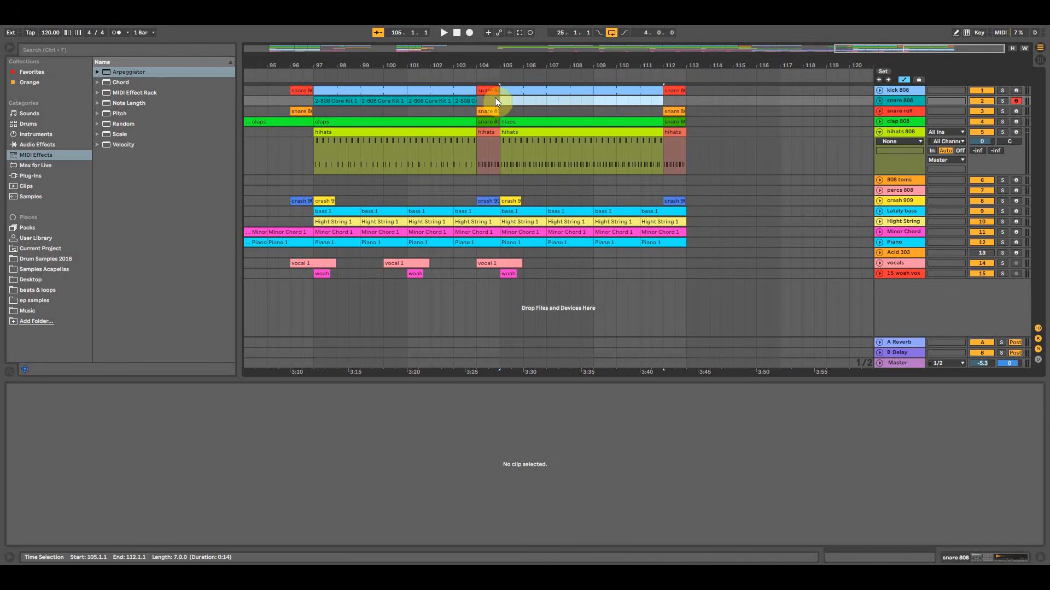
pyautogui.click(497, 100)
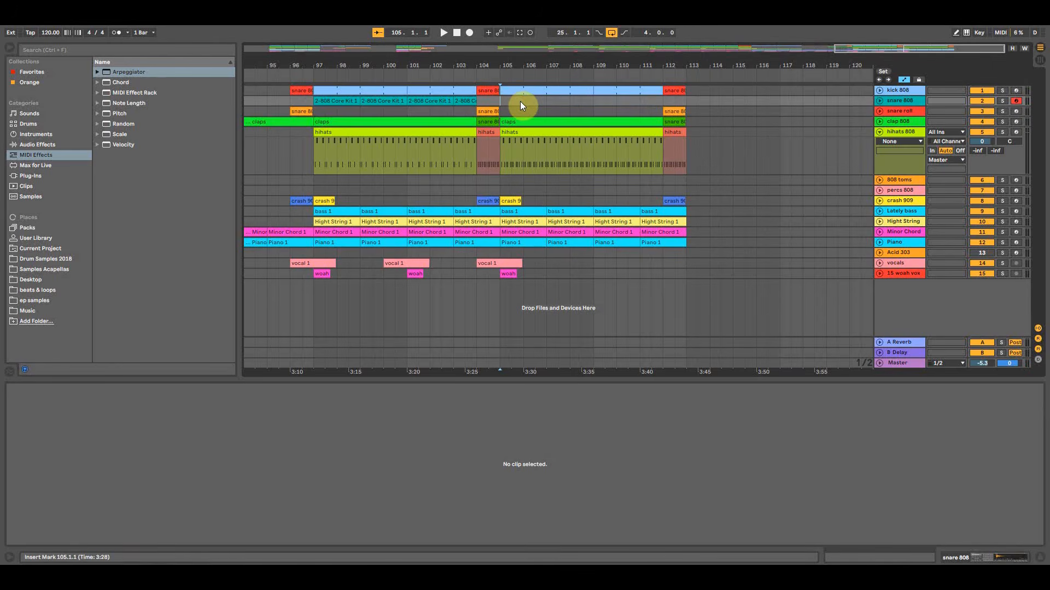
pyautogui.press('F9')
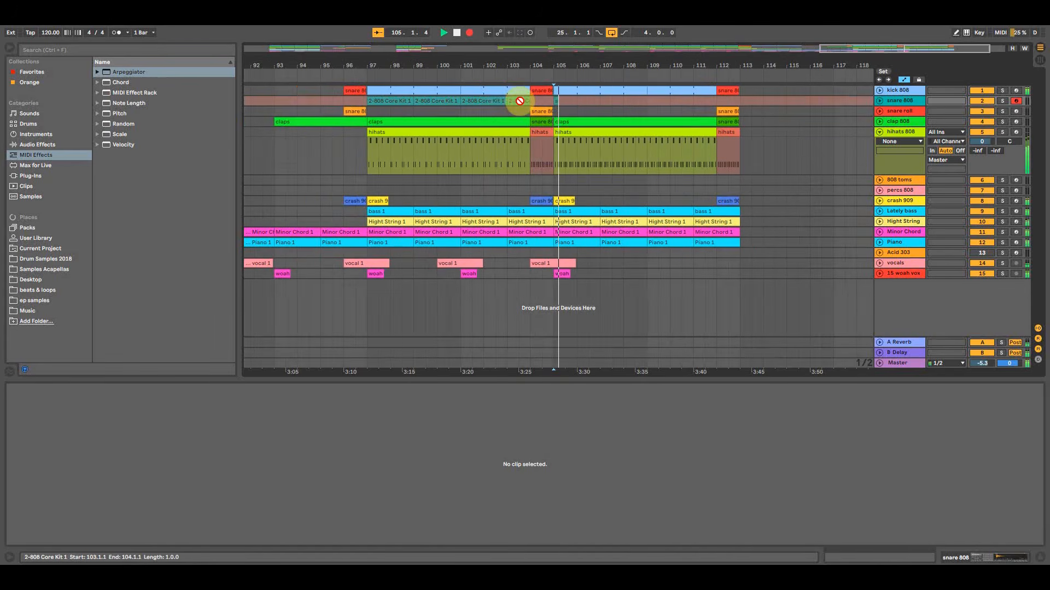
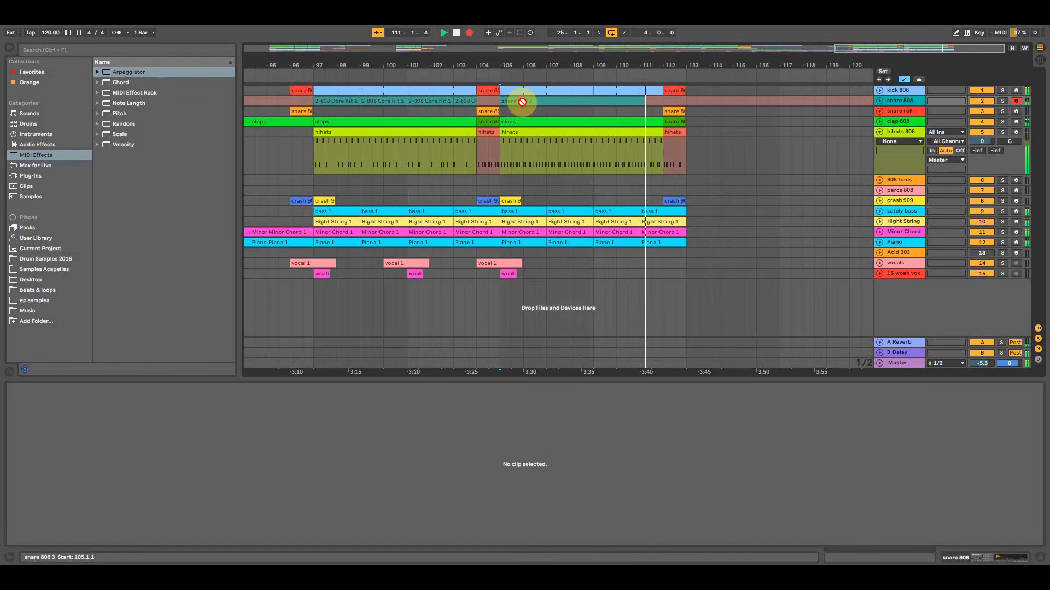
# Stop recording and trim the new snare 808 clip so it ends at bar 112.
pyautogui.press('space')
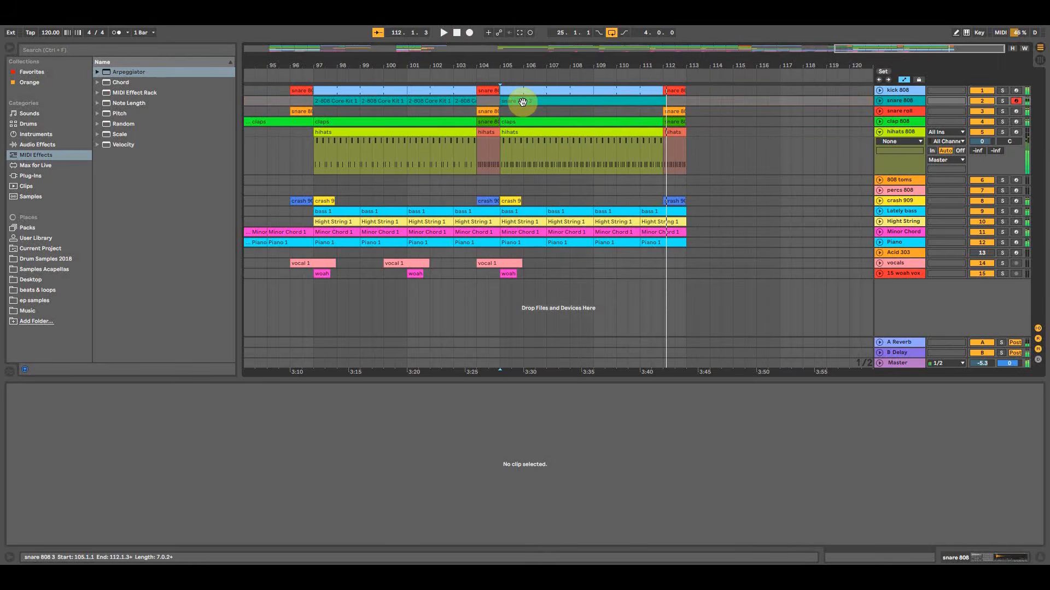
pyautogui.moveTo(664, 101); pyautogui.dragTo(660, 102)
pyautogui.click(573, 101)
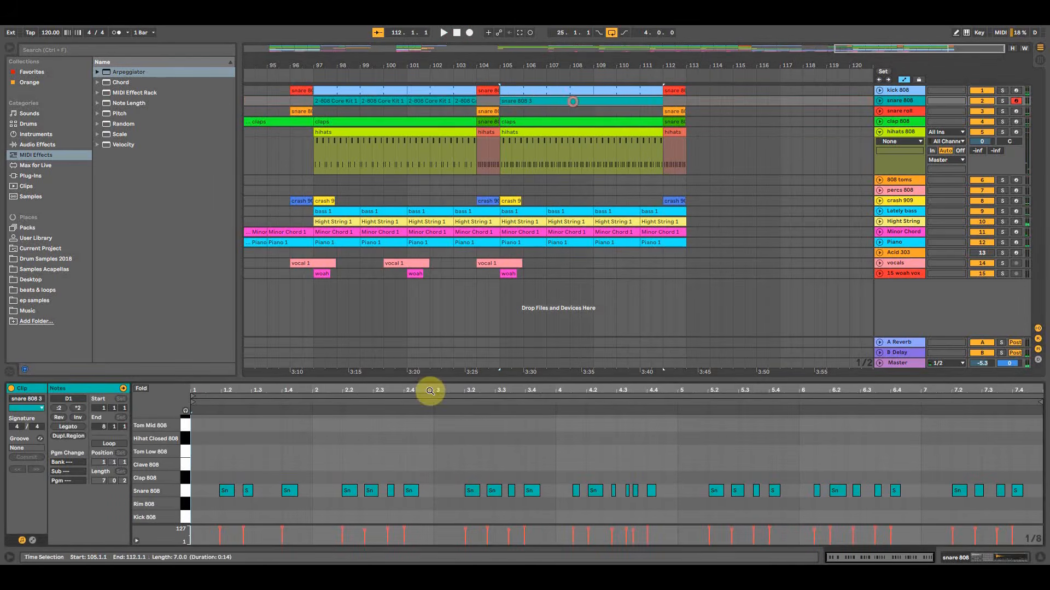
# Quantize all the recorded Snare 808 notes in the new clip and audition the part.
pyautogui.moveTo(435, 379); pyautogui.dragTo(377, 149)
pyautogui.moveTo(1018, 398); pyautogui.dragTo(157, 314)
pyautogui.press('space')
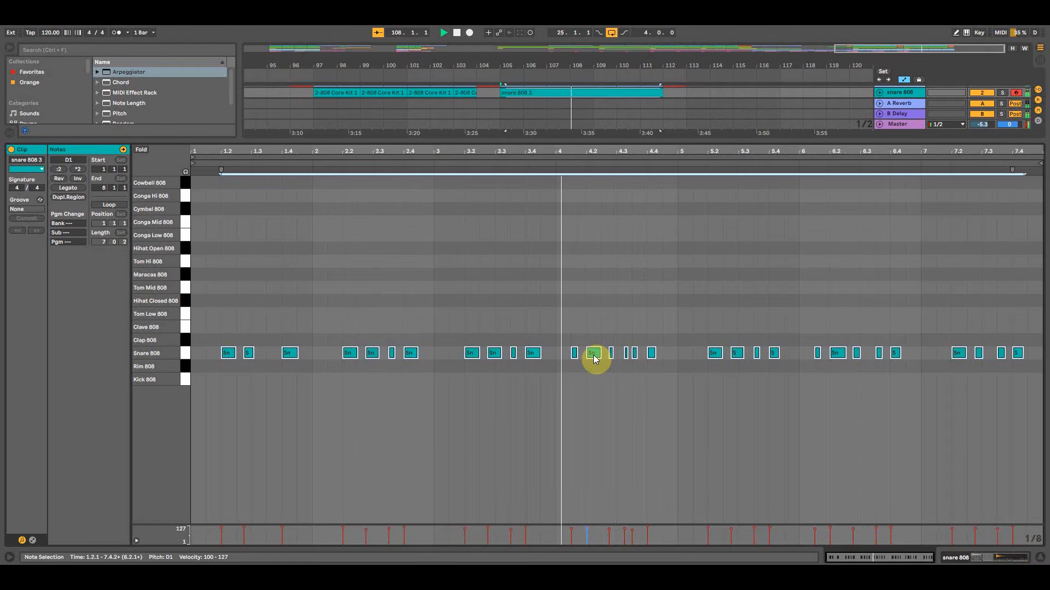
pyautogui.click(692, 365)
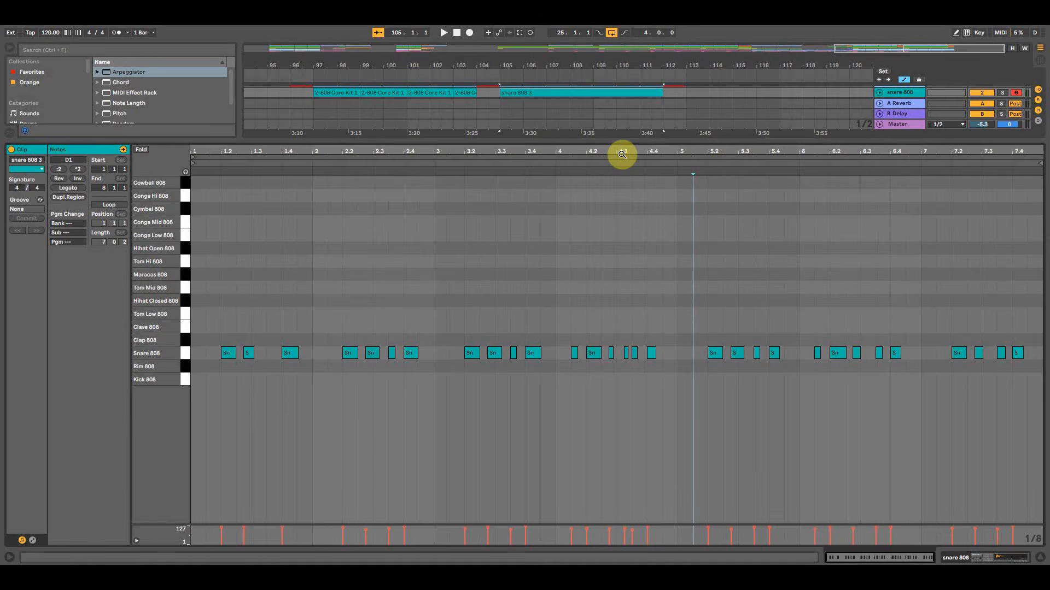
# Recolour the new snare 808 clip at bar 105 pink.
pyautogui.moveTo(568, 143); pyautogui.dragTo(554, 399)
pyautogui.rightClick(547, 102)
pyautogui.click(594, 285)
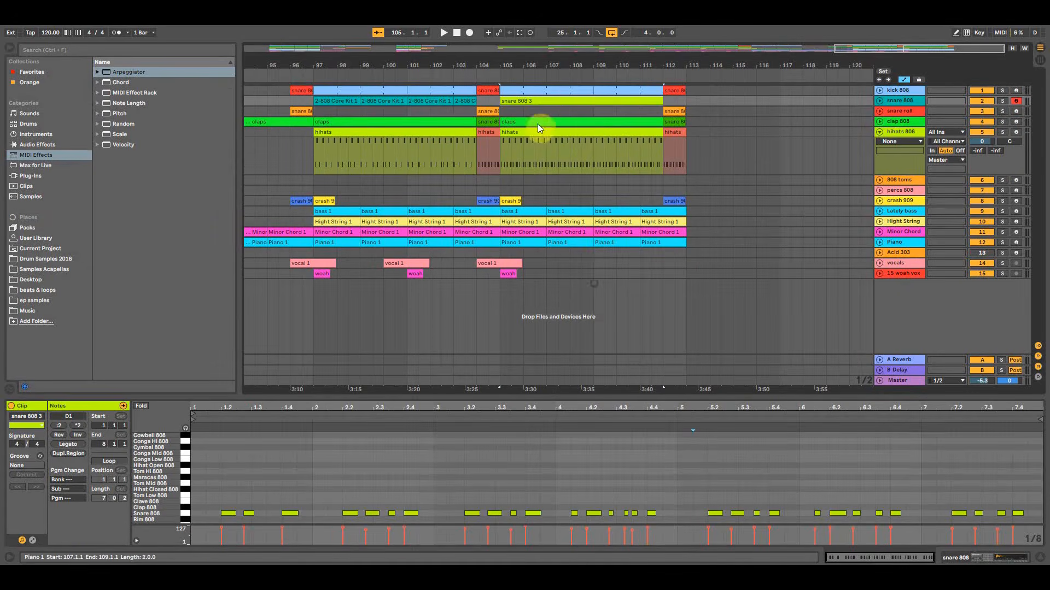
pyautogui.rightClick(538, 106)
pyautogui.click(658, 292)
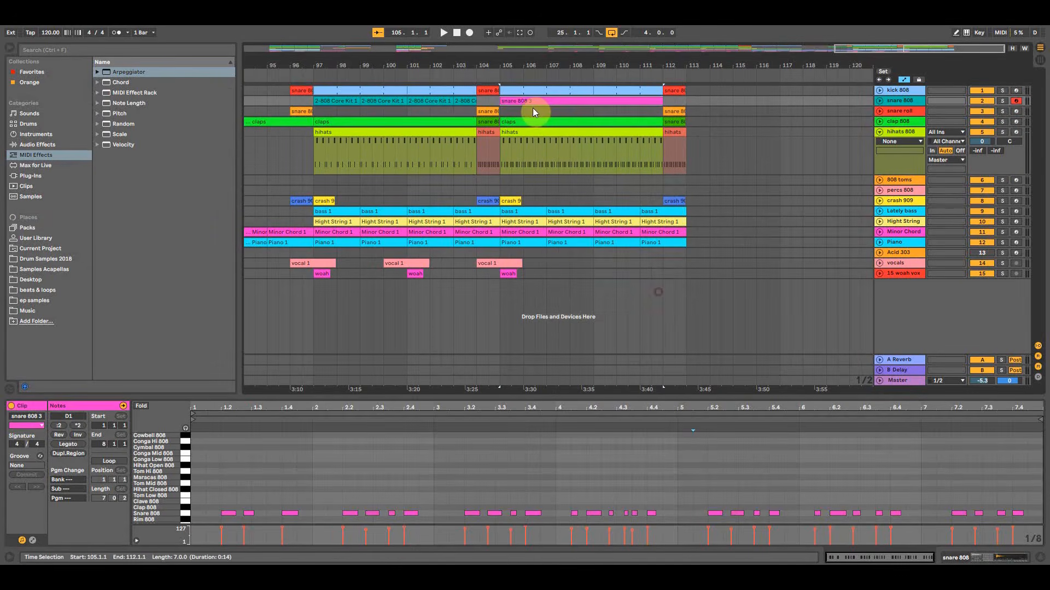
pyautogui.click(664, 102)
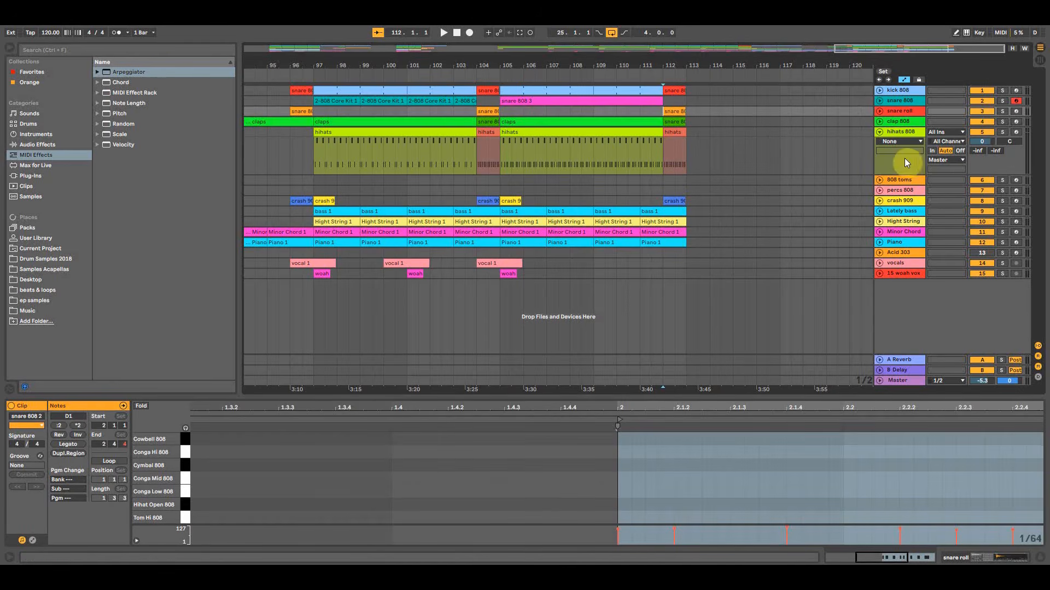
# Collapse the hihats 808 track and recolour its hihats clip at bar 105 light orange.
pyautogui.click(878, 132)
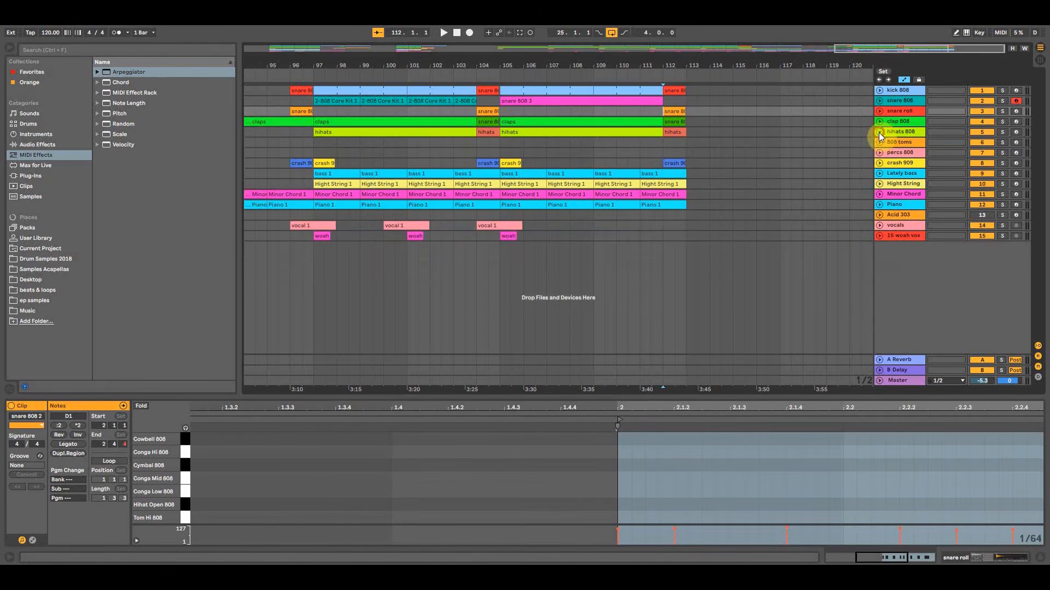
pyautogui.rightClick(596, 130)
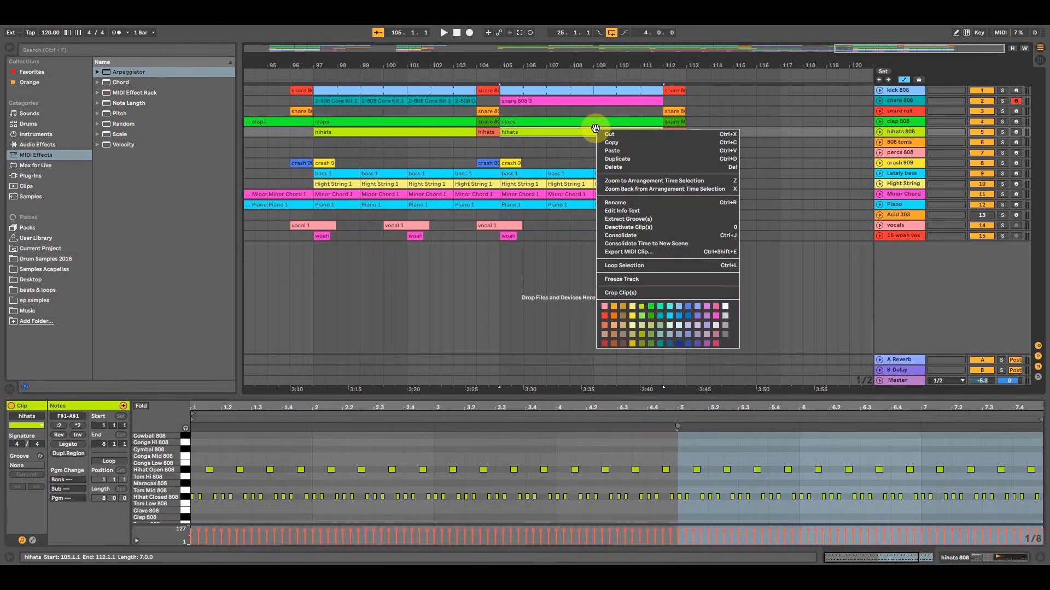
pyautogui.click(646, 317)
pyautogui.rightClick(535, 132)
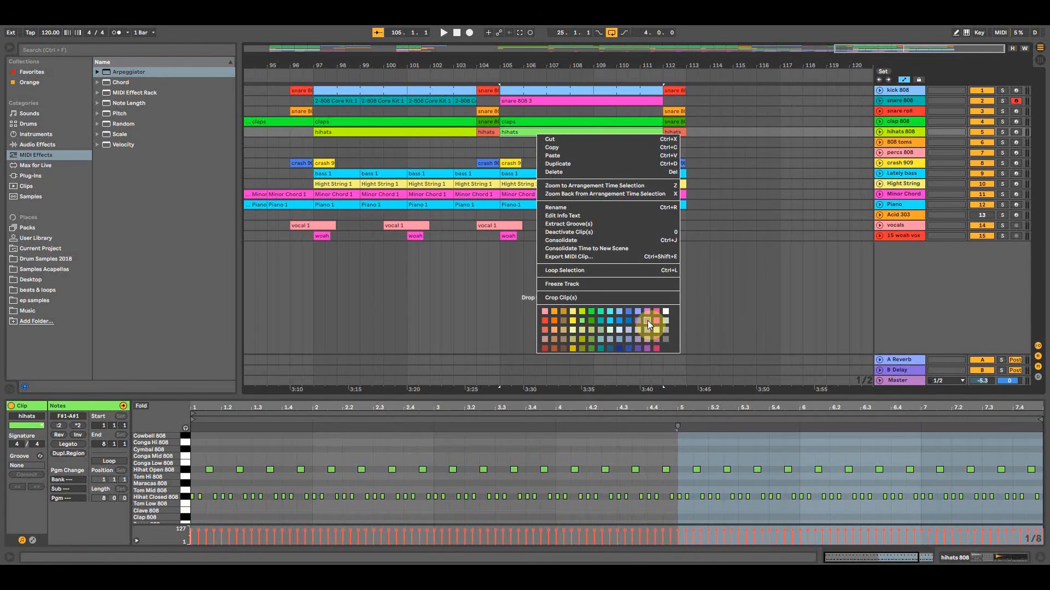
pyautogui.click(560, 332)
pyautogui.click(502, 140)
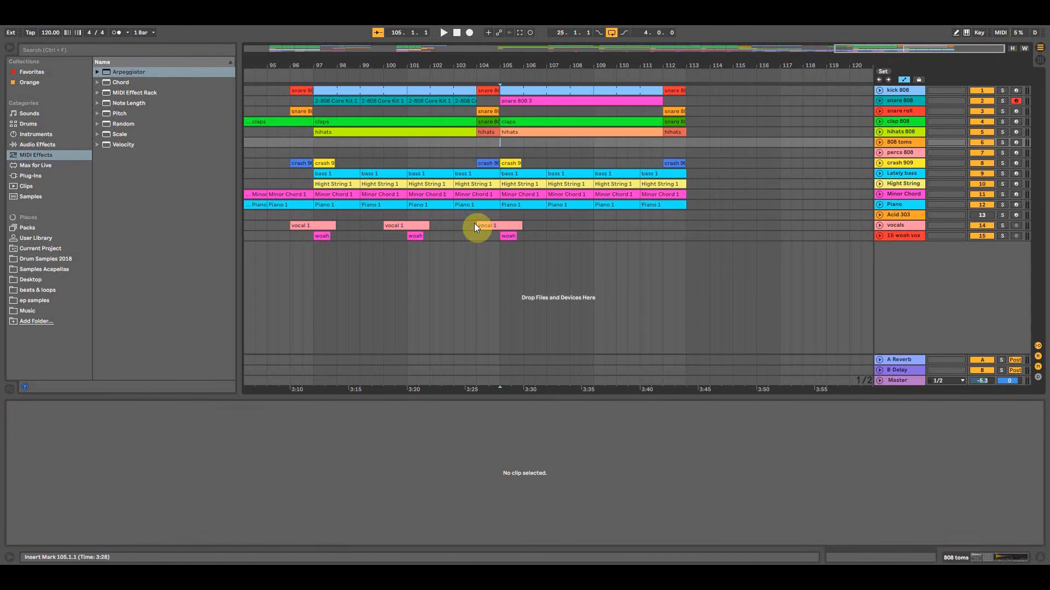
# Delete the claps clip between bars 105 and 112 on the clap 808 track.
pyautogui.click(498, 225)
pyautogui.click(501, 152)
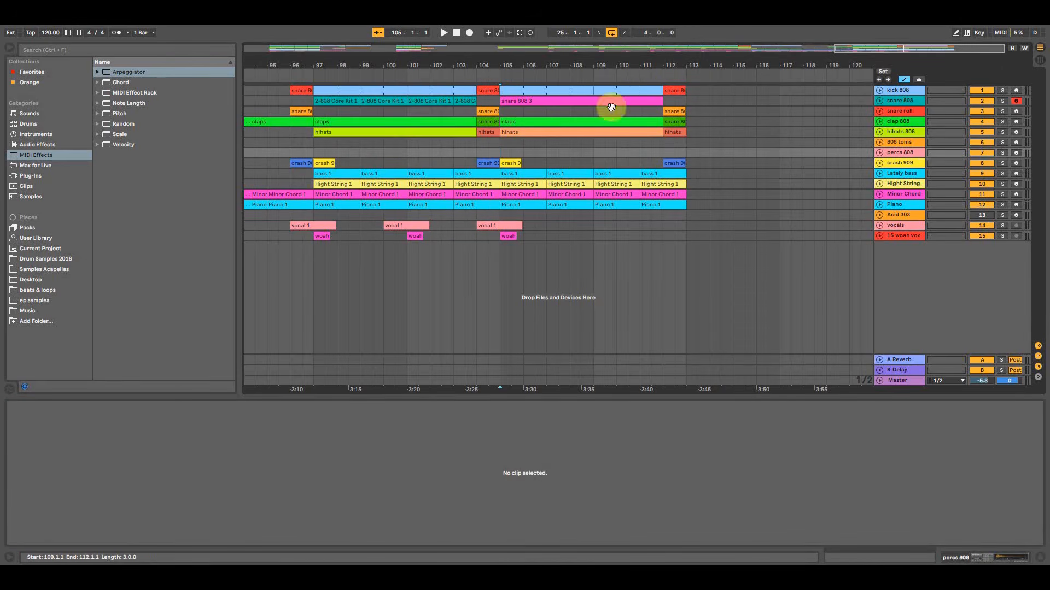
pyautogui.click(592, 120)
pyautogui.press('Delete')
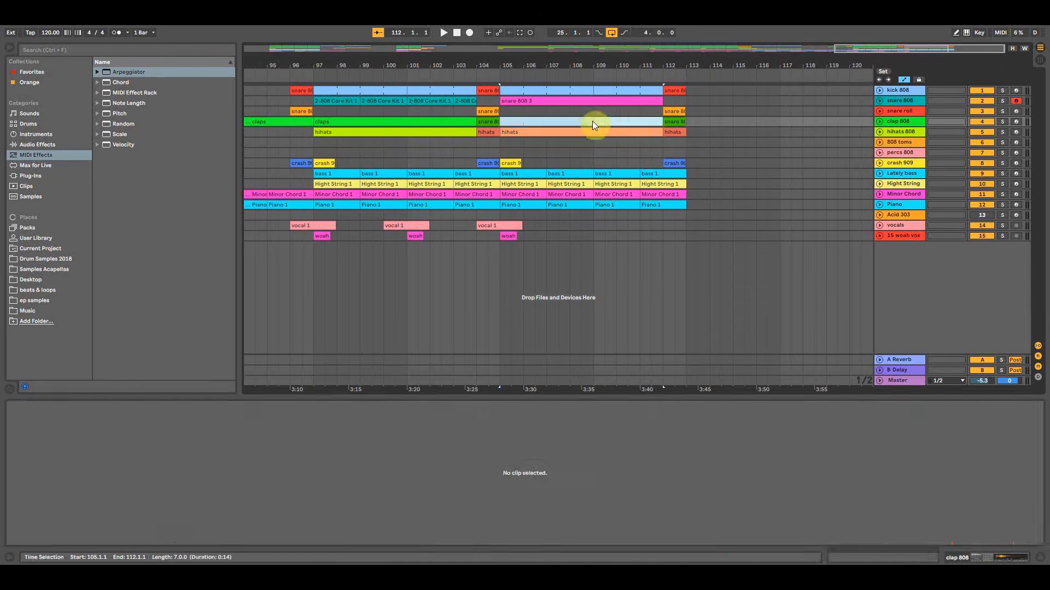
# Arm the clap 808 track, record a new clap part from bar 105, and end its clip at bar 112.
pyautogui.click(1017, 122)
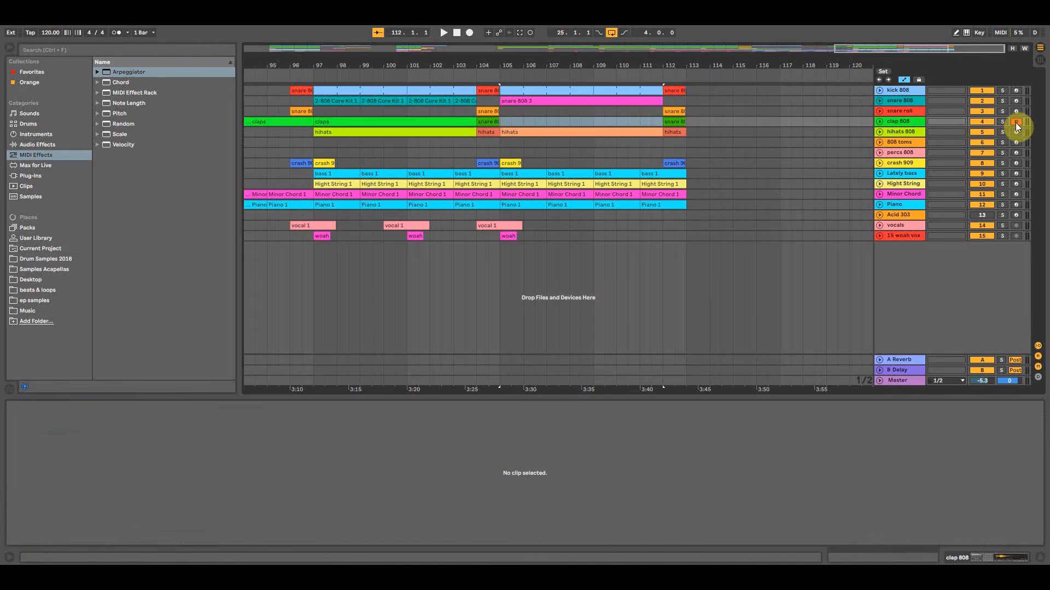
pyautogui.click(500, 120)
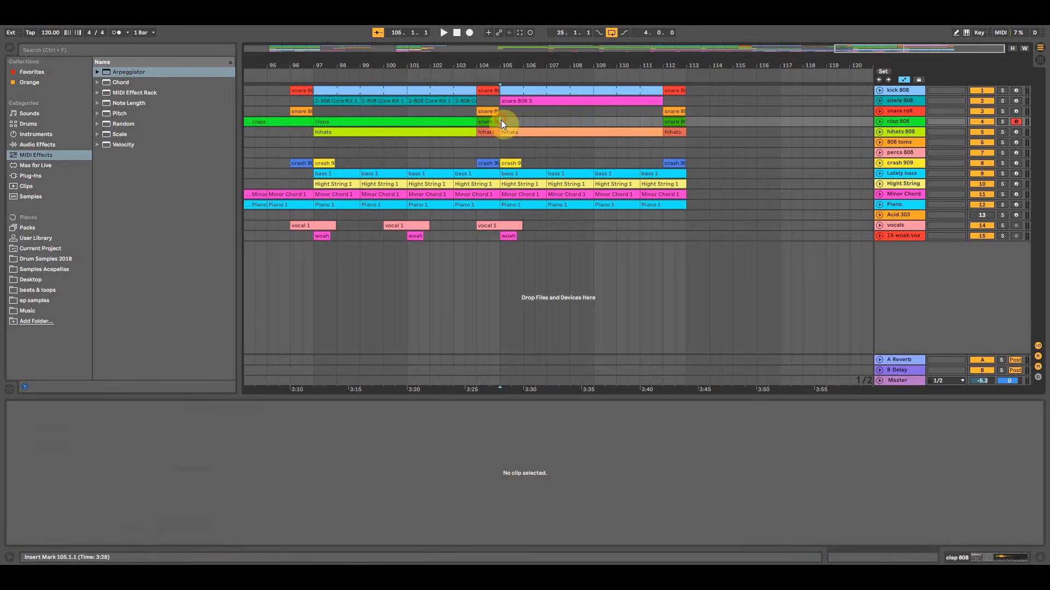
pyautogui.press('F9')
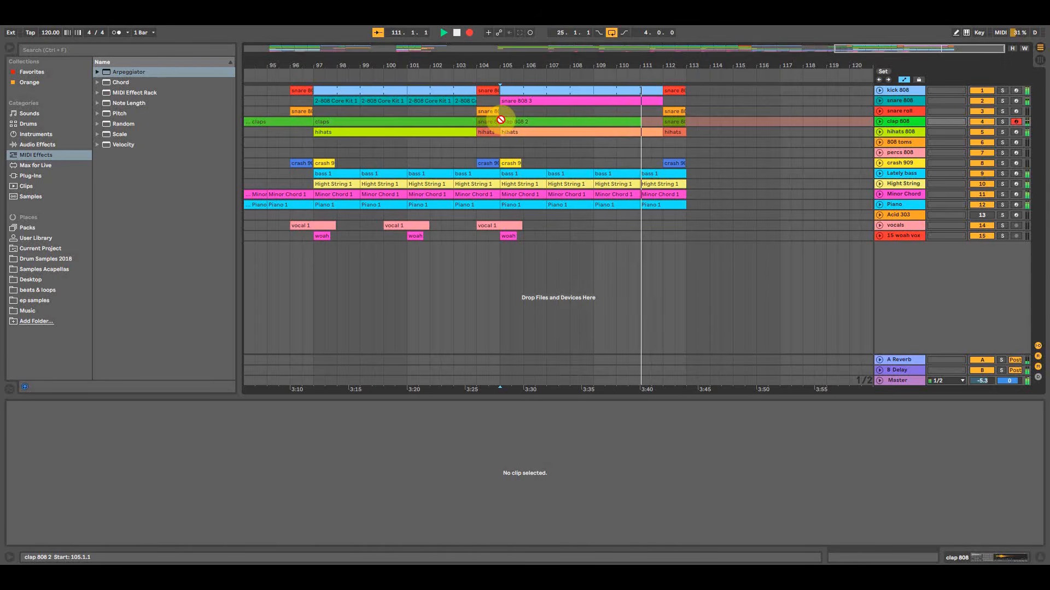
pyautogui.press('space')
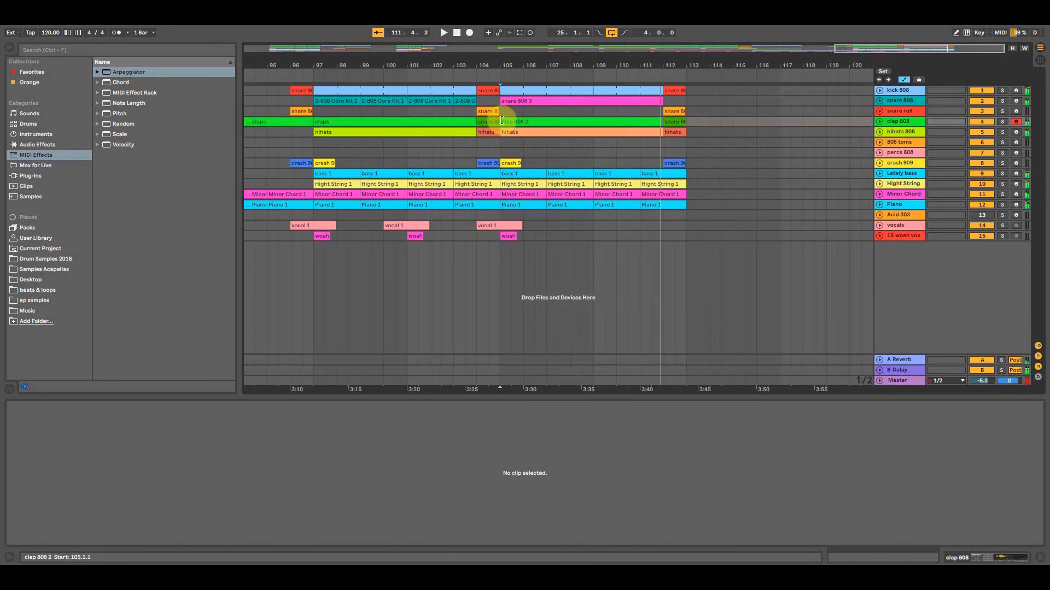
pyautogui.click(657, 121)
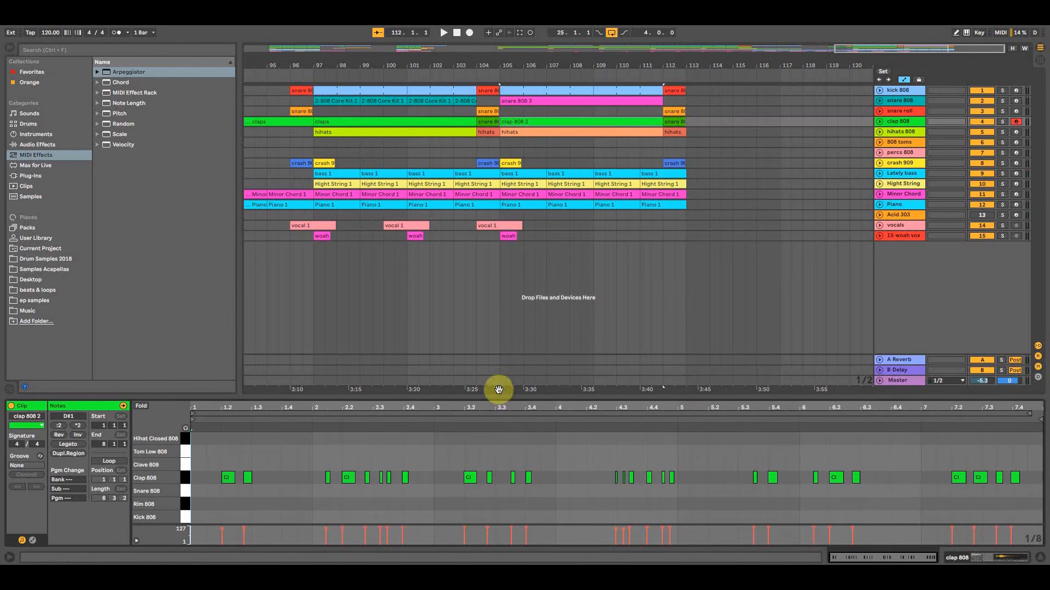
# Quantize all the recorded Clap 808 notes and play the clip to check for gaps.
pyautogui.moveTo(497, 395); pyautogui.dragTo(448, 173)
pyautogui.moveTo(1024, 415); pyautogui.dragTo(210, 323)
pyautogui.press('space')
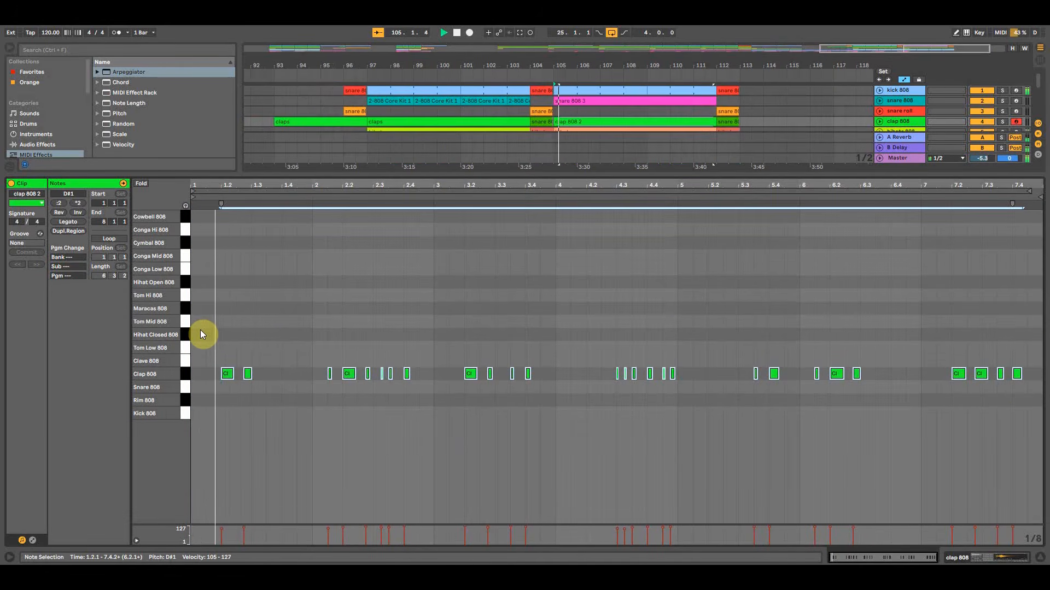
pyautogui.click(334, 408)
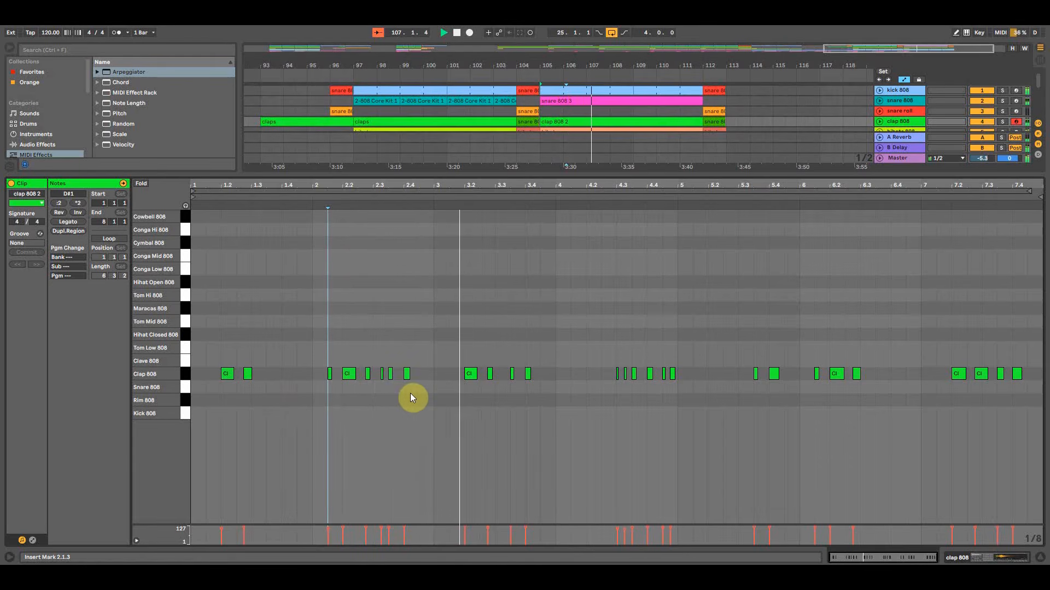
pyautogui.click(571, 380)
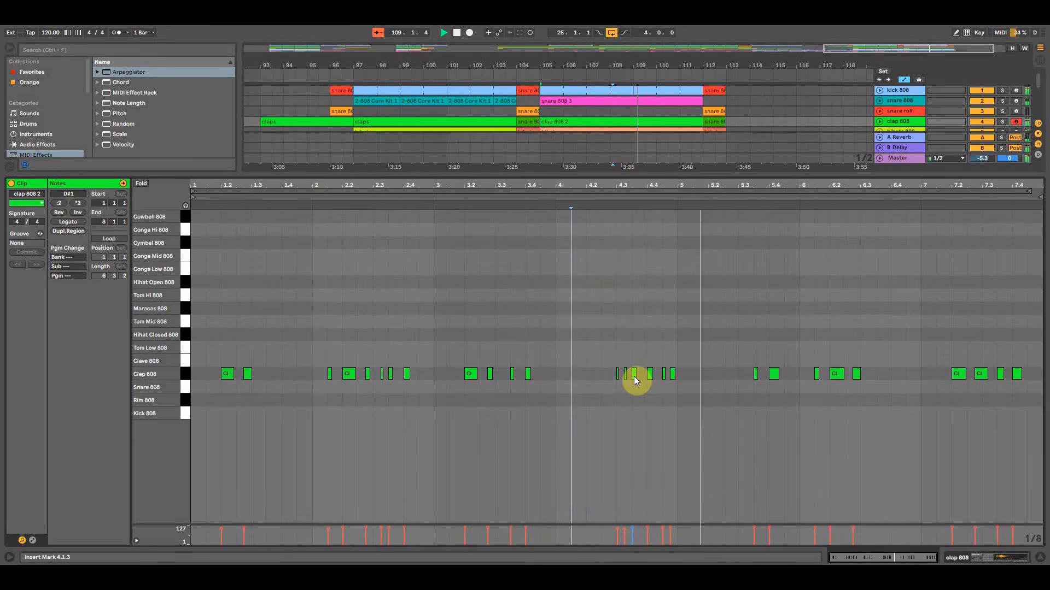
pyautogui.press('space')
# Add a Clap 808 note at 5.2 in the new clap clip and play from bar 5.
pyautogui.scroll(2, 733, 371)
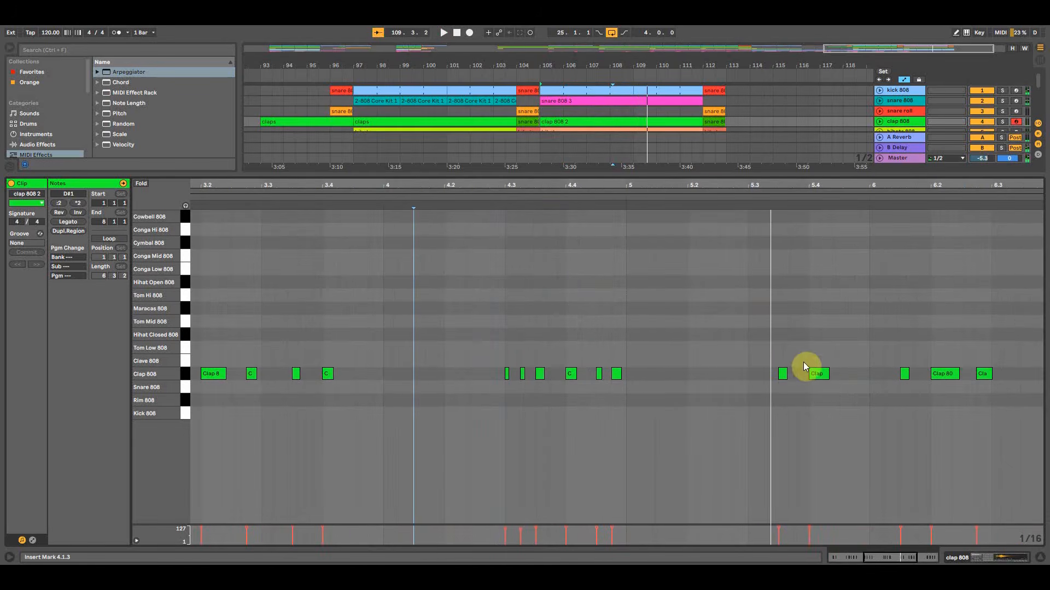
pyautogui.doubleClick(702, 375)
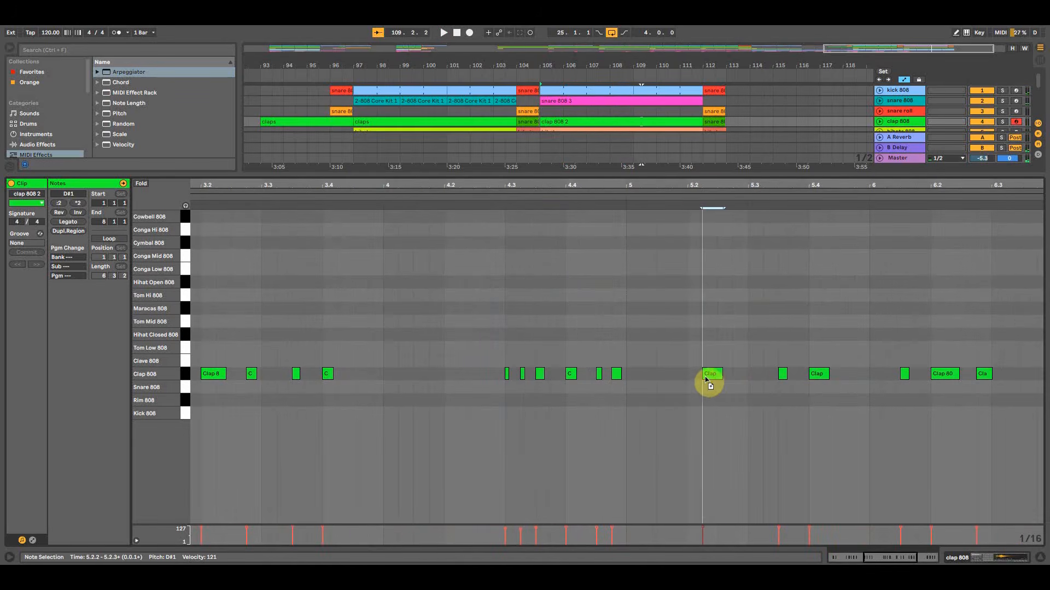
pyautogui.click(625, 199)
pyautogui.scroll(-2, 916, 368)
# Add a Clap 808 note at 6.3.3 in the clap clip and audition it from bar 6.
pyautogui.doubleClick(898, 374)
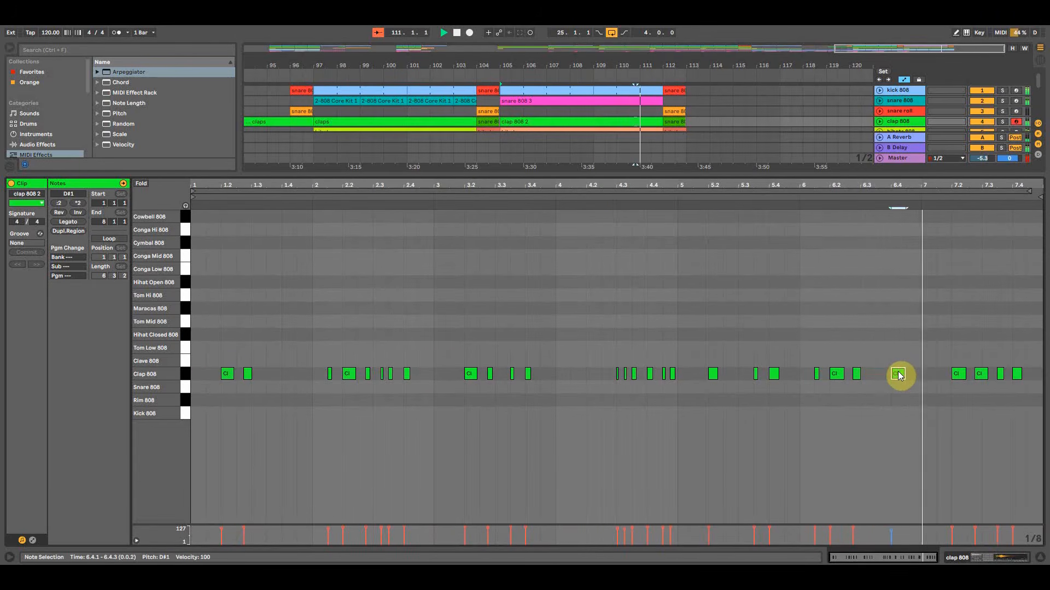
pyautogui.press('space')
pyautogui.moveTo(899, 375); pyautogui.dragTo(884, 376)
pyautogui.click(802, 200)
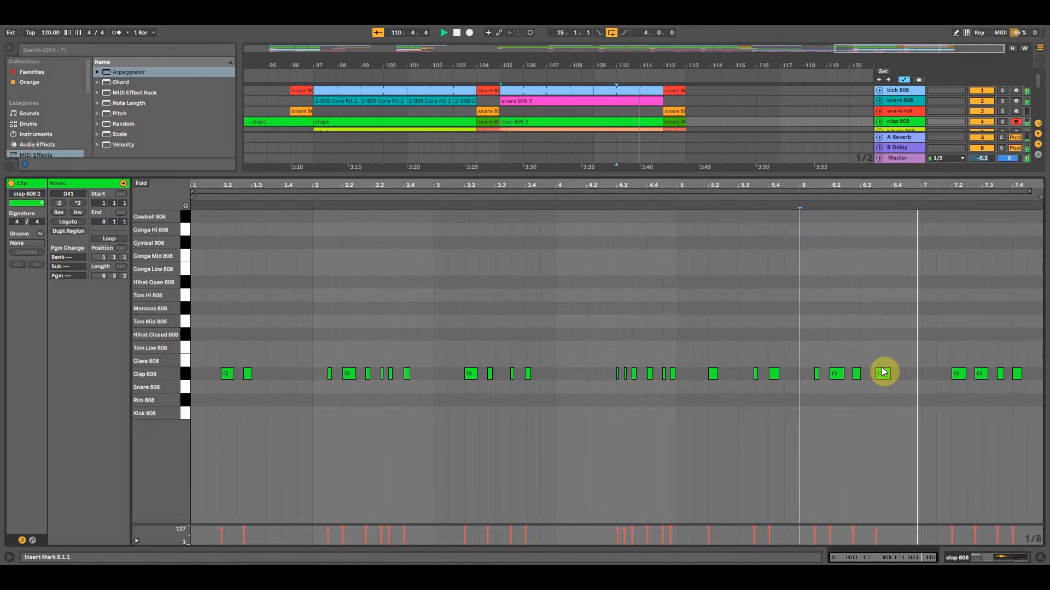
# Add Clap 808 notes at 4.1.3 and 4.2.1, auditioning the clip from bar 3.
pyautogui.doubleClick(577, 376)
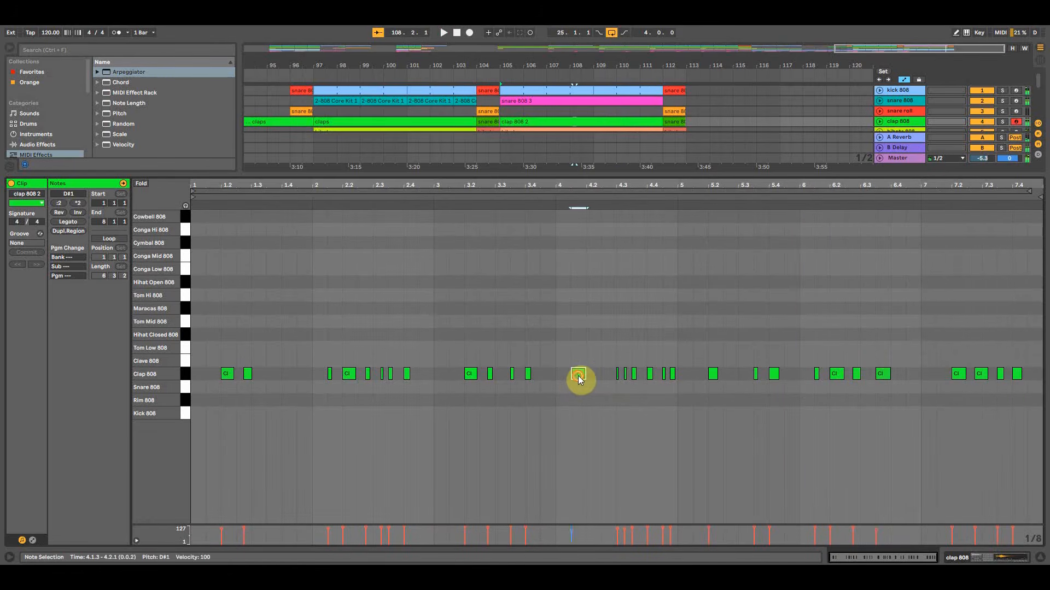
pyautogui.click(433, 200)
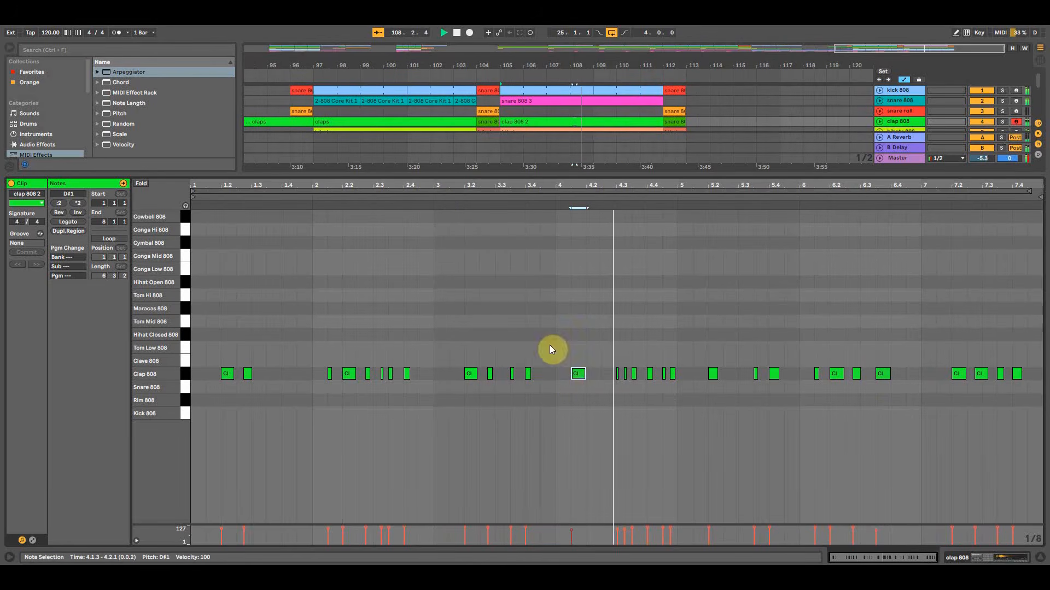
pyautogui.press('space')
pyautogui.doubleClick(594, 375)
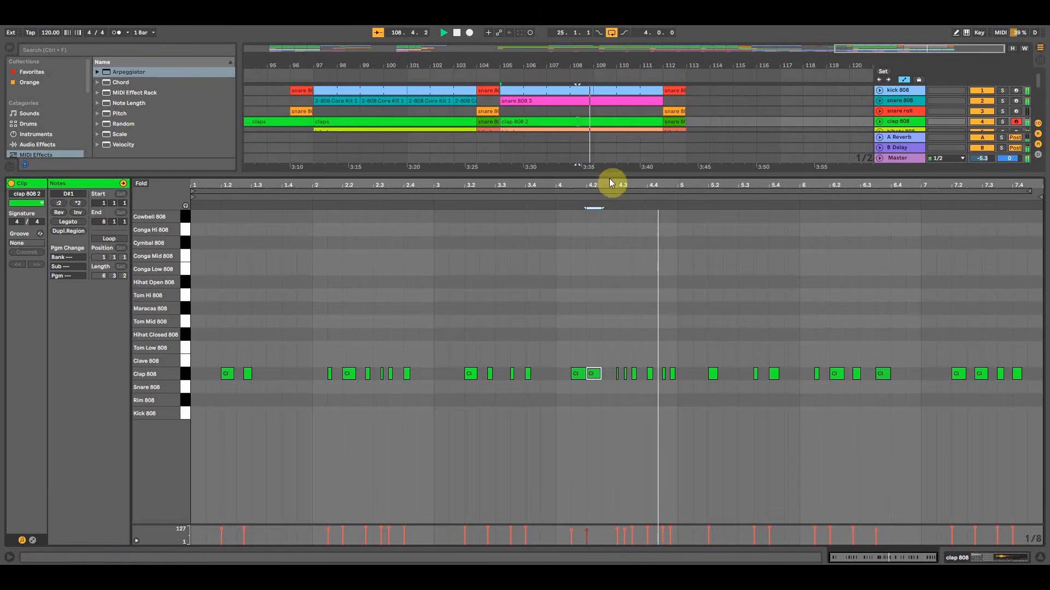
# Stop playback and recolour the new clap 808 clip at bar 105 yellow.
pyautogui.moveTo(609, 171); pyautogui.dragTo(597, 274)
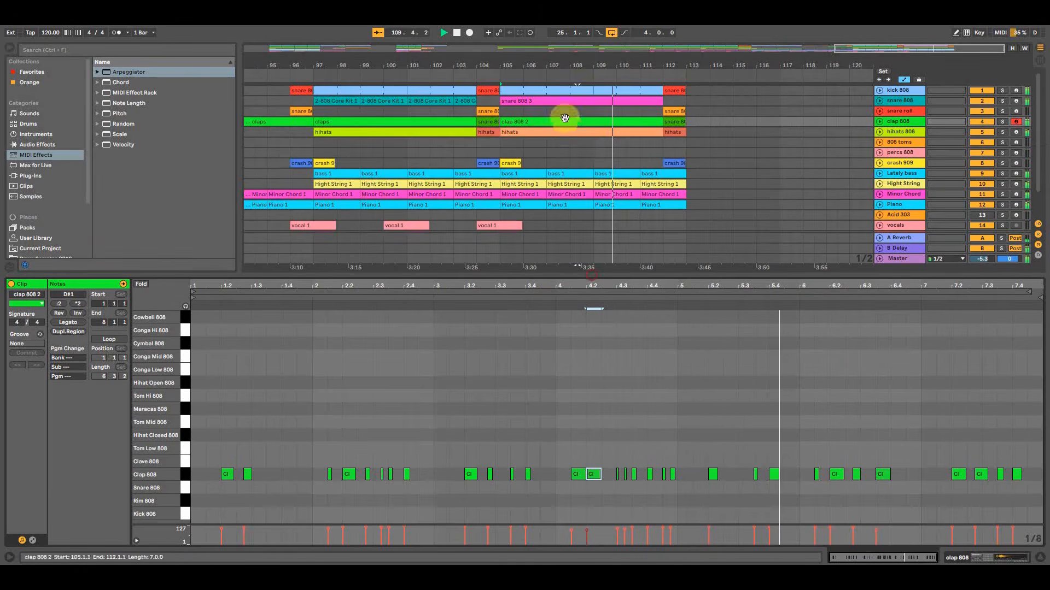
pyautogui.press('space')
pyautogui.rightClick(566, 121)
pyautogui.click(602, 309)
pyautogui.click(494, 142)
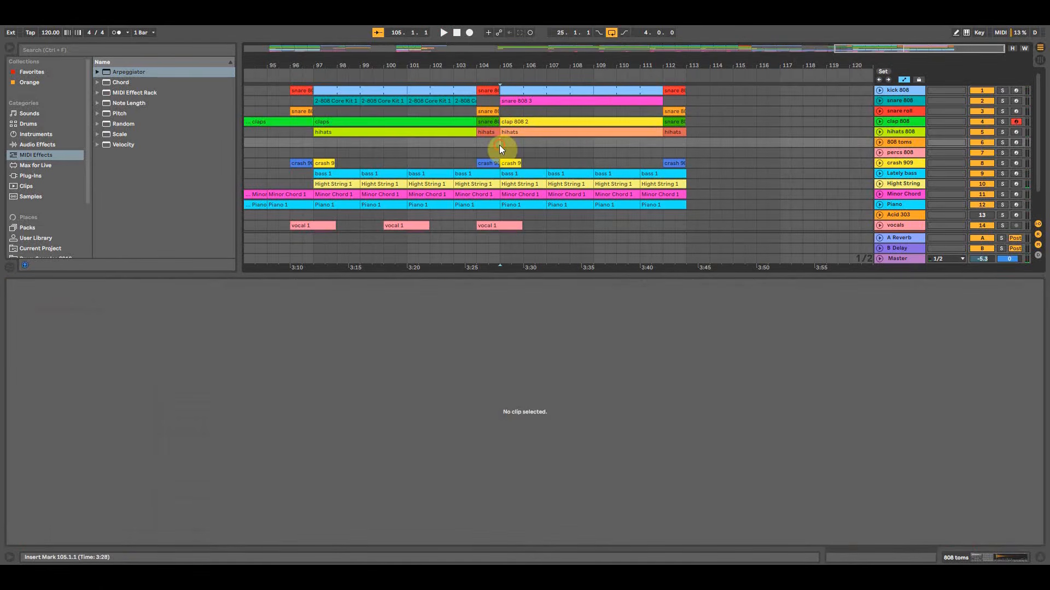
# Play the arrangement from bar 88 and again from bar 96 into the varied section at bar 105.
pyautogui.moveTo(461, 64); pyautogui.dragTo(576, 60)
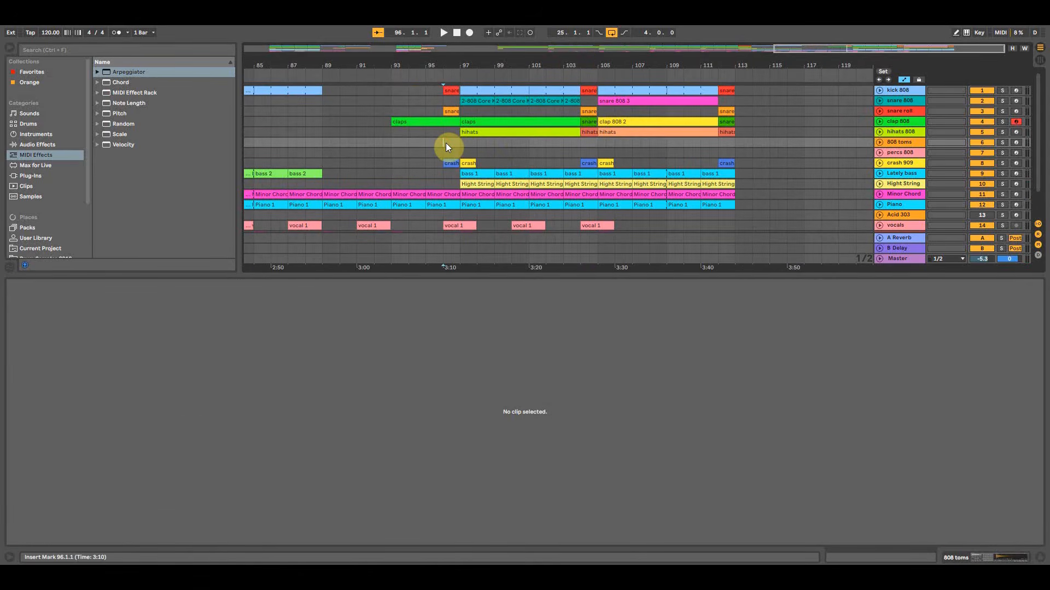
pyautogui.scroll(-2, 445, 143)
pyautogui.click(304, 150)
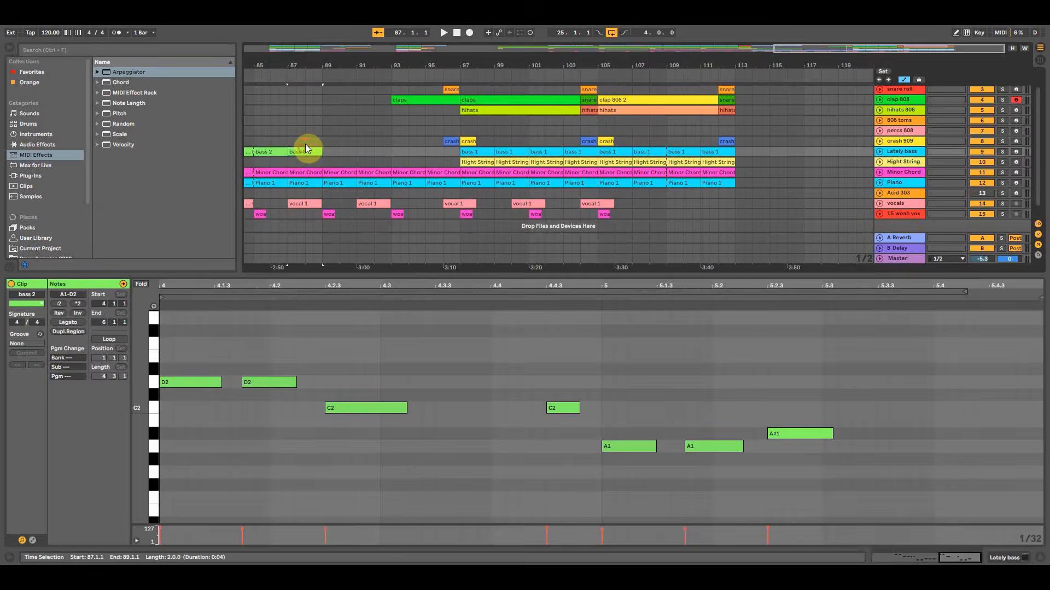
pyautogui.click(305, 143)
pyautogui.press('space')
pyautogui.moveTo(340, 274); pyautogui.dragTo(341, 359)
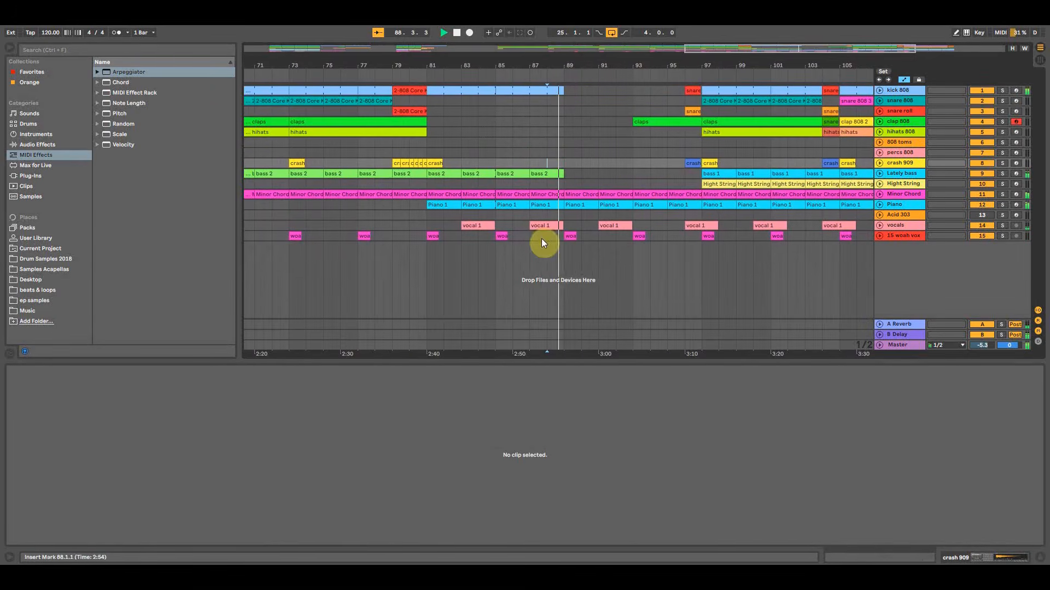
pyautogui.click(668, 151)
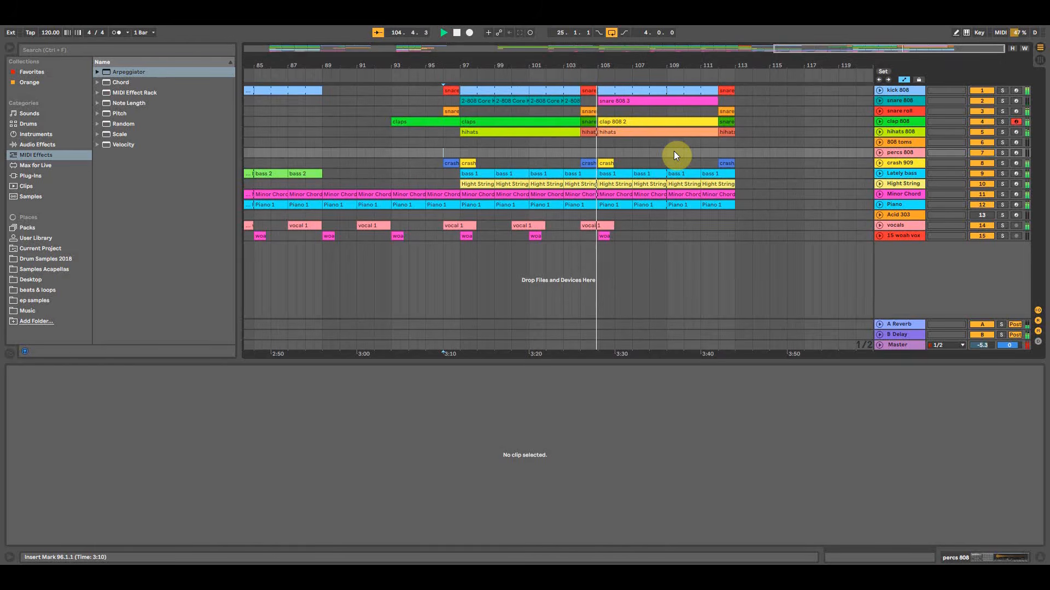
# Play through the varied section at bar 105 up to bar 112, checking its clap and hi-hat parts.
pyautogui.click(655, 122)
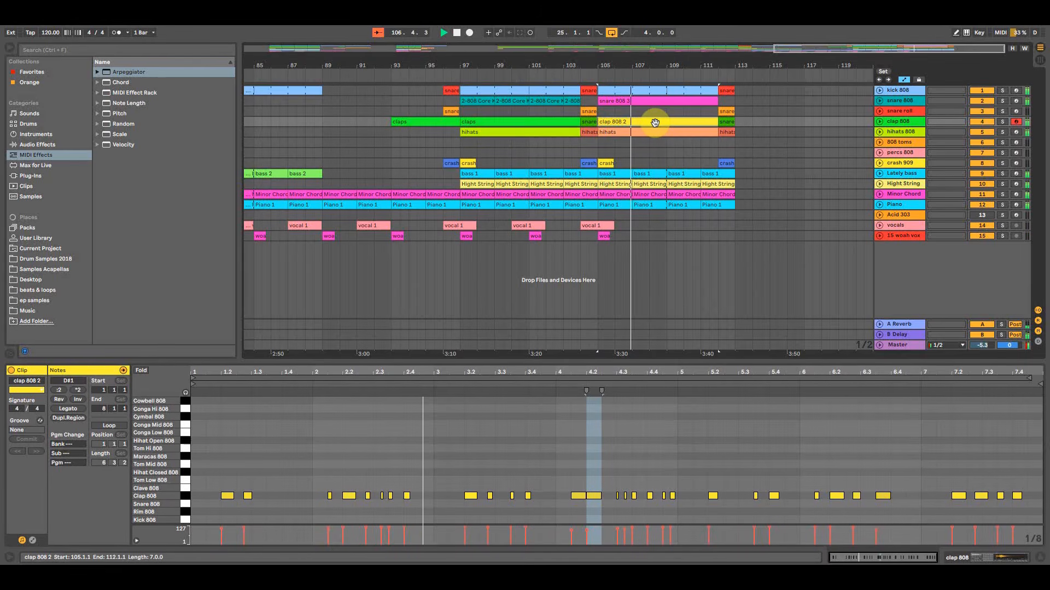
pyautogui.click(671, 140)
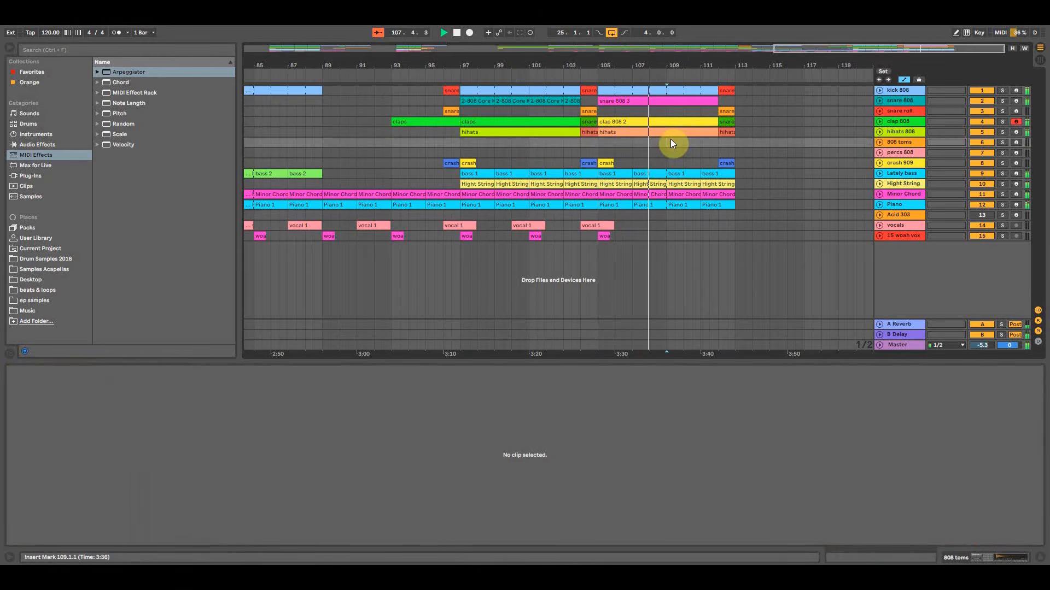
pyautogui.click(721, 146)
pyautogui.moveTo(733, 64); pyautogui.dragTo(732, 62)
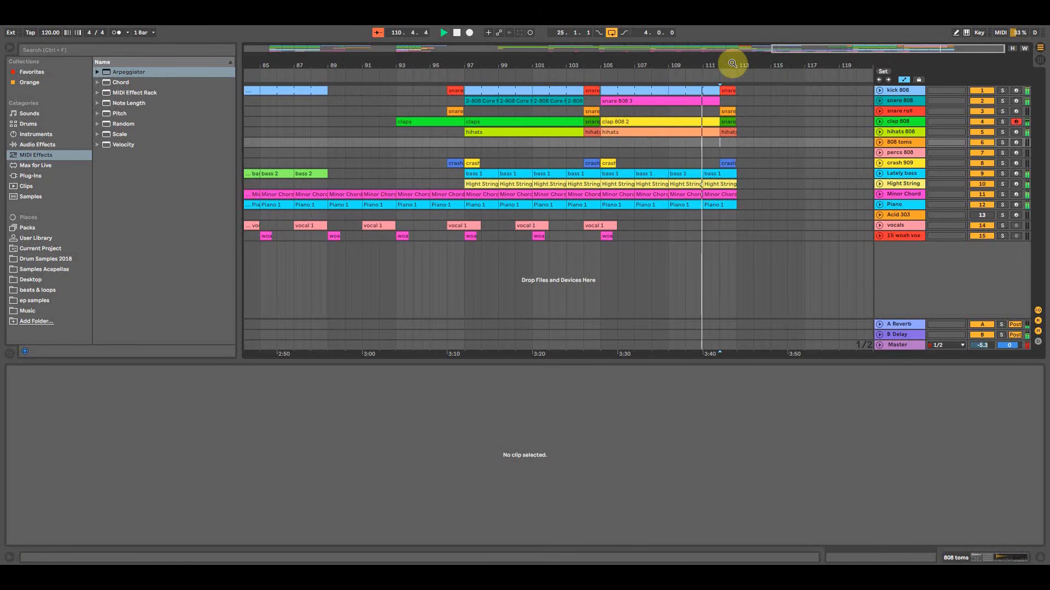
pyautogui.press('space')
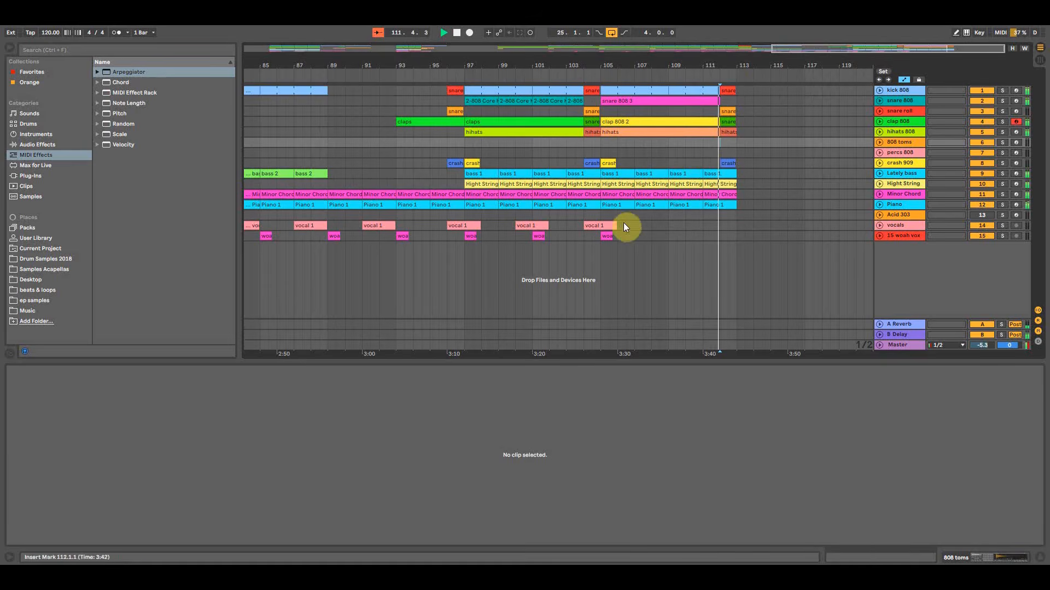
# Copy the vocal 1 clip from bar 104 to bar 112 and the woah vox clip from bar 105 to bar 109.
pyautogui.moveTo(602, 225); pyautogui.dragTo(738, 228)
pyautogui.press('space')
pyautogui.press('space')
pyautogui.moveTo(607, 235); pyautogui.dragTo(674, 235)
pyautogui.press('space')
# Copy the crash 909 clip to bars 101 and 109, then audition the arrangement from just before bar 101.
pyautogui.moveTo(608, 160); pyautogui.dragTo(538, 167)
pyautogui.click(524, 245)
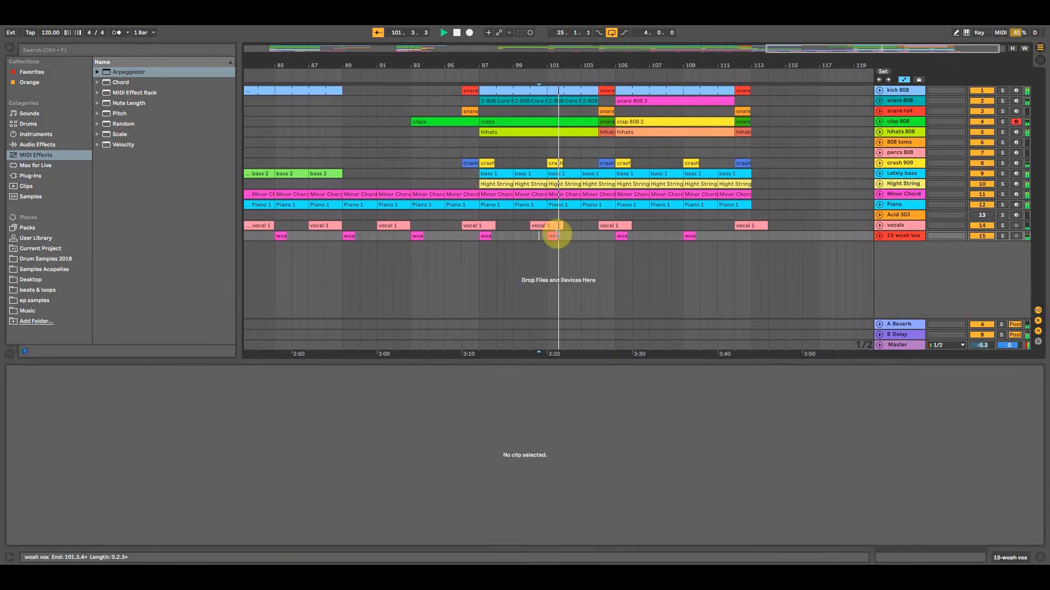
pyautogui.moveTo(724, 66); pyautogui.dragTo(734, 65)
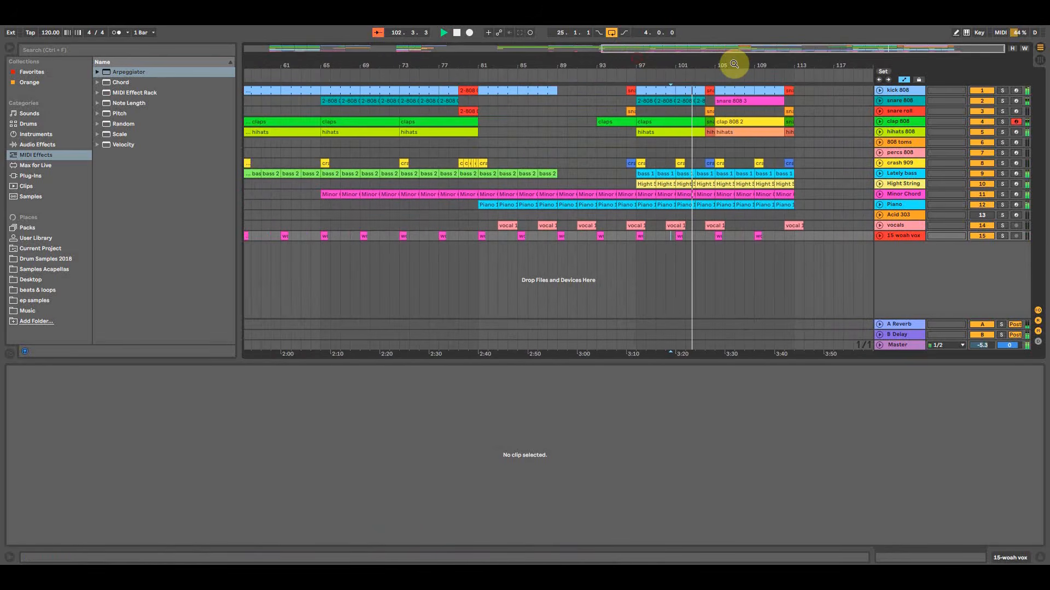
pyautogui.press('space')
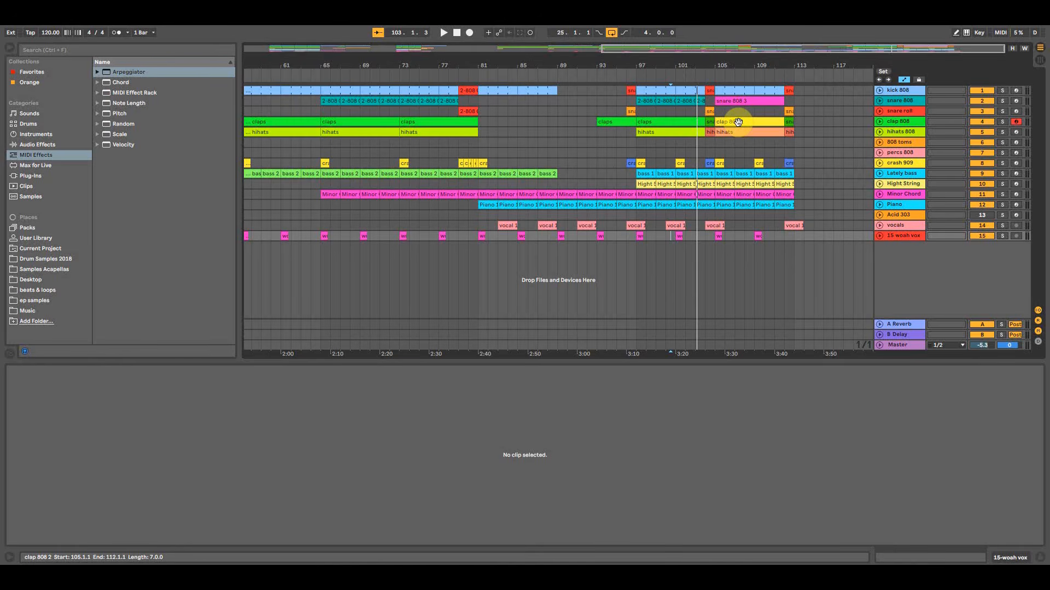
pyautogui.moveTo(795, 213); pyautogui.dragTo(718, 89)
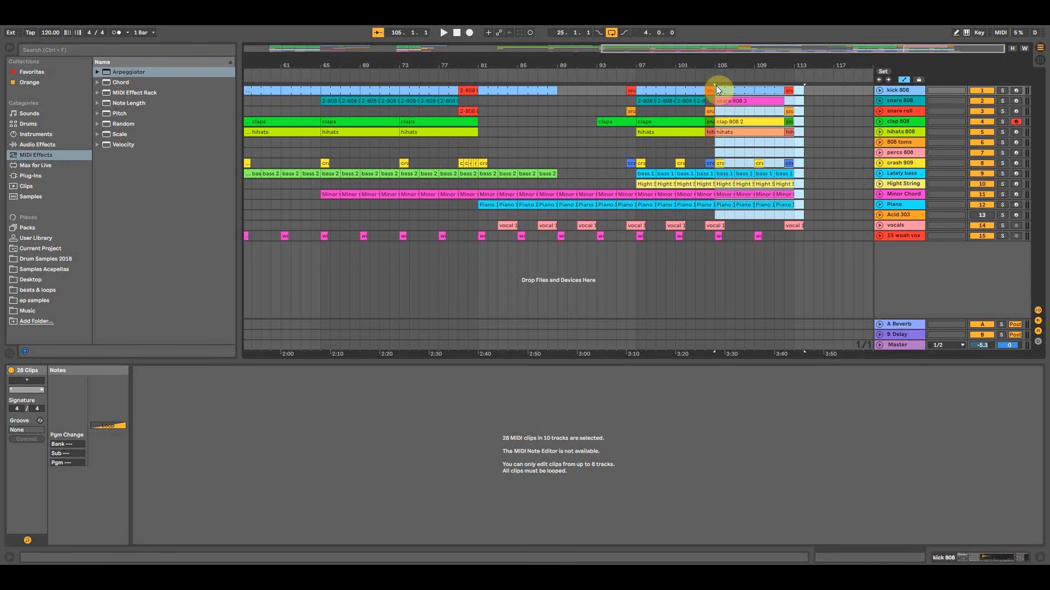
pyautogui.moveTo(717, 144); pyautogui.dragTo(784, 144)
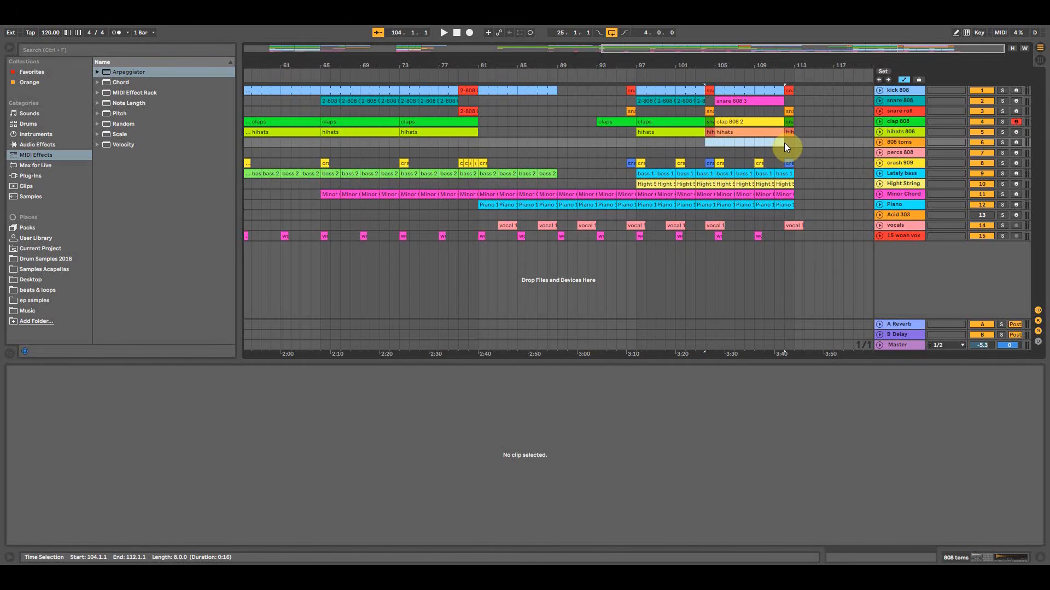
pyautogui.click(784, 143)
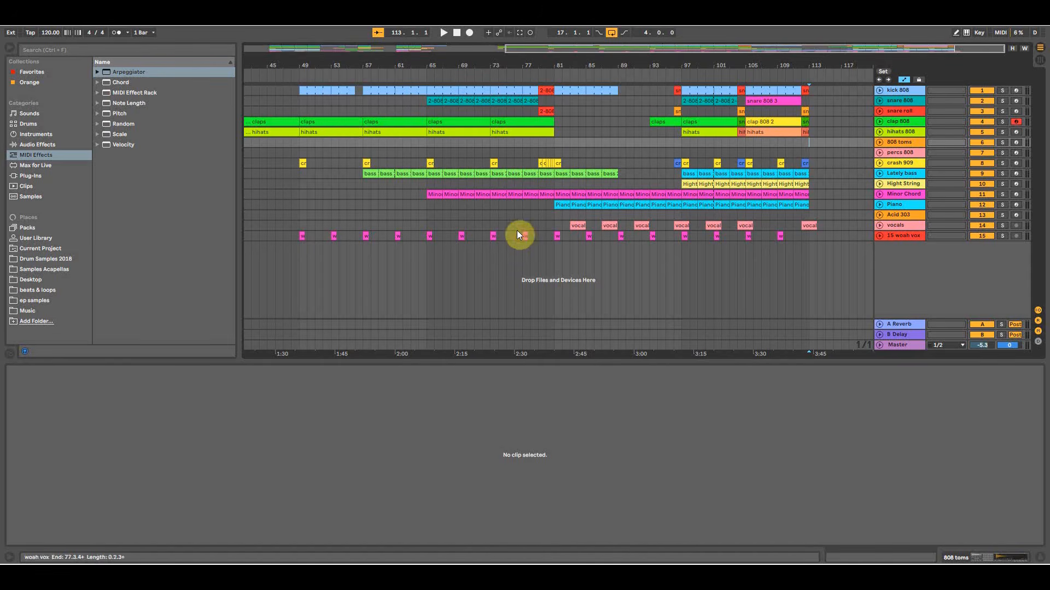
# Play the end of the varied section from bar 111 and stop at bar 113.
pyautogui.click(794, 149)
pyautogui.click(792, 143)
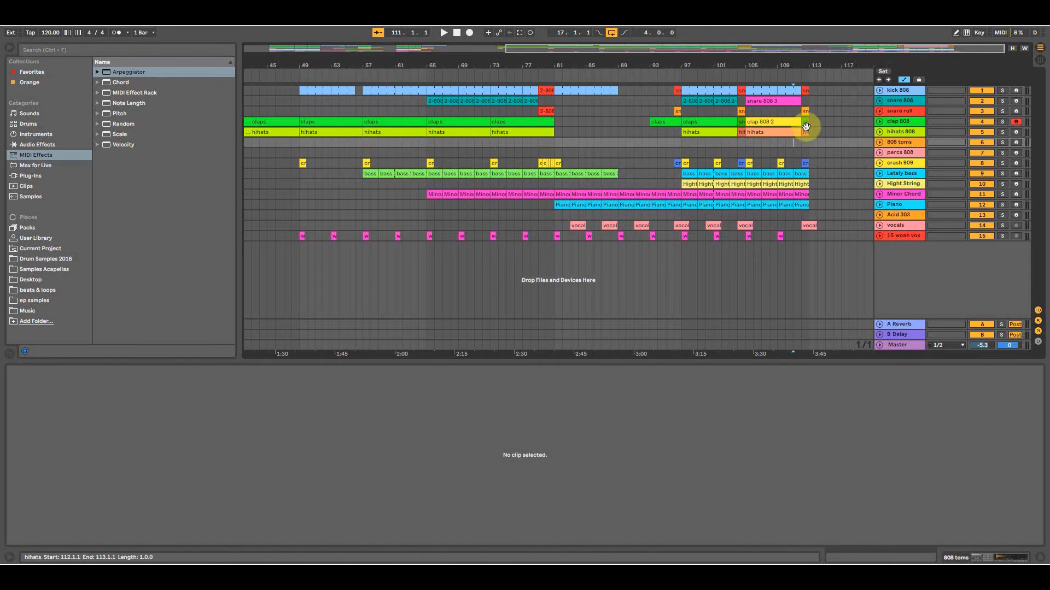
pyautogui.press('space')
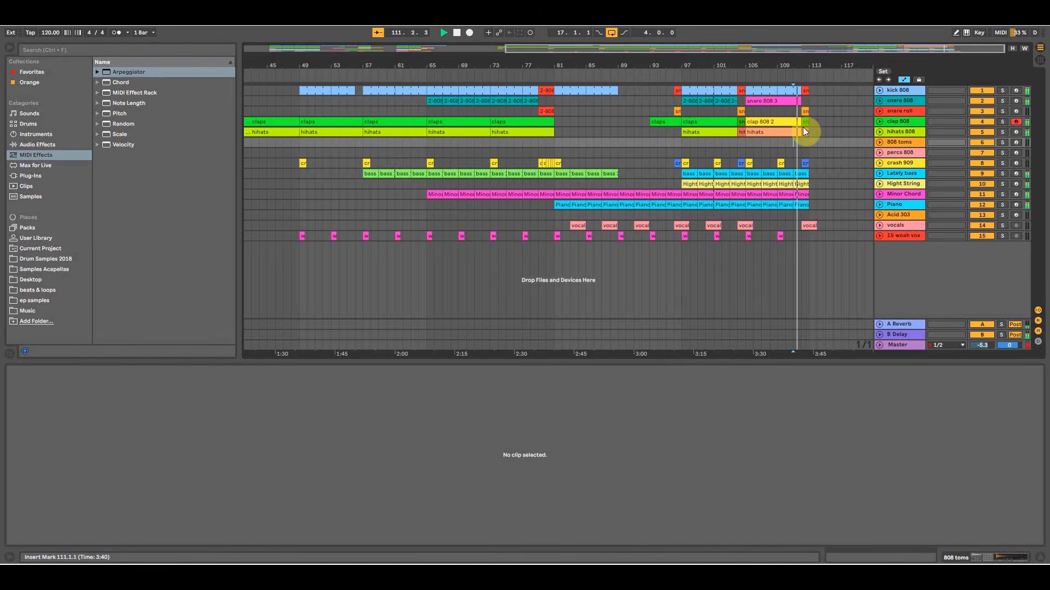
pyautogui.moveTo(808, 64); pyautogui.dragTo(773, 49)
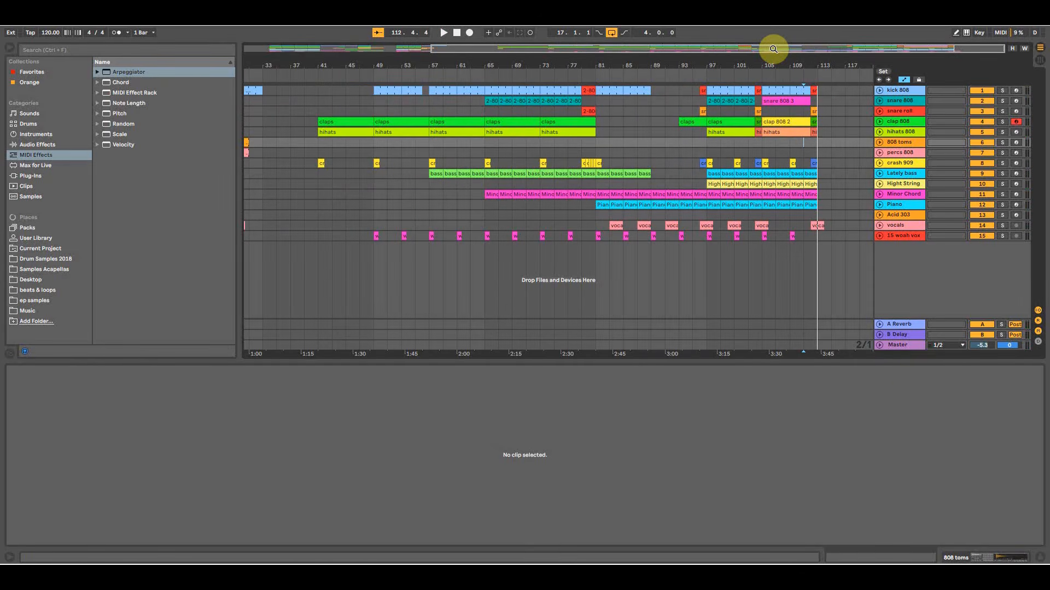
# Solo the Piano track and audition the Piano 2 clip at bar 27.
pyautogui.moveTo(788, 64); pyautogui.dragTo(667, 64)
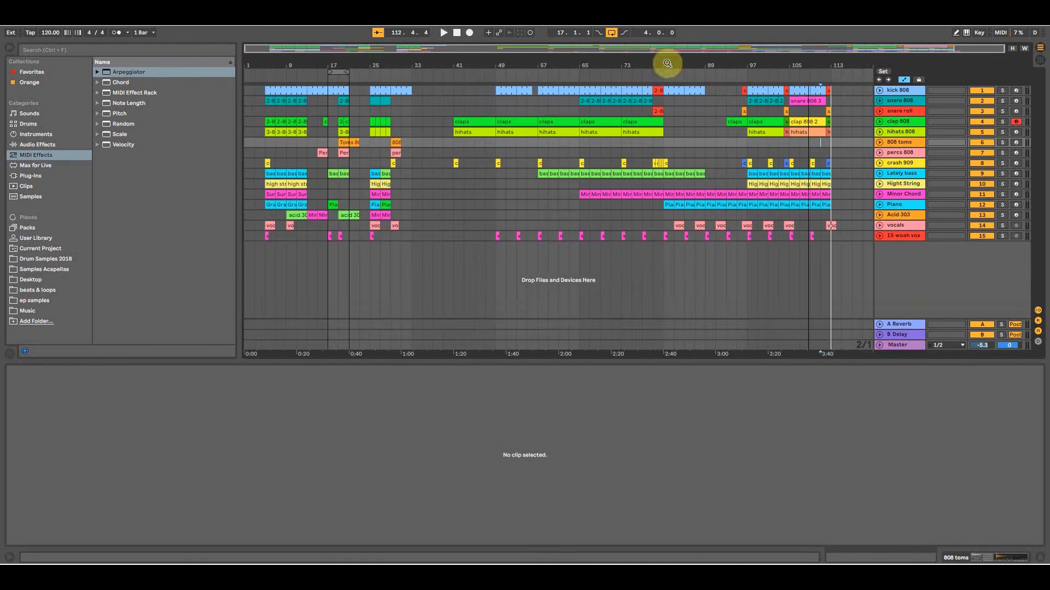
pyautogui.click(383, 174)
pyautogui.click(384, 205)
pyautogui.click(1001, 205)
pyautogui.press('space')
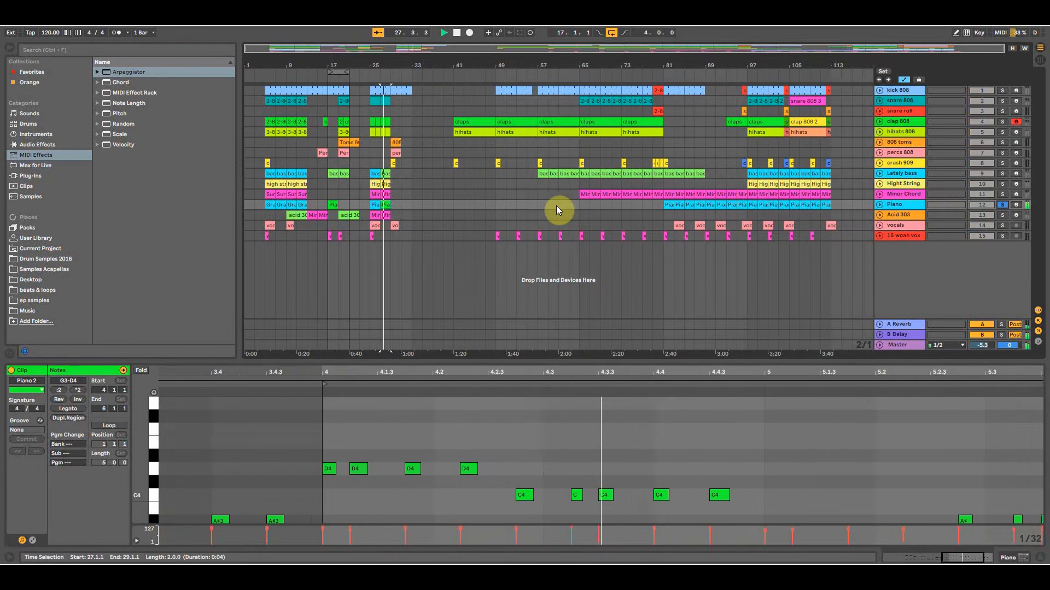
pyautogui.press('space')
# Copy eight bars of kick 808 clips and paste them at bar 113.
pyautogui.click(457, 64)
pyautogui.moveTo(457, 64); pyautogui.dragTo(448, 64)
pyautogui.moveTo(852, 66); pyautogui.dragTo(822, 67)
pyautogui.moveTo(698, 90); pyautogui.dragTo(796, 90)
pyautogui.hotkey('ctrl', 'c')
pyautogui.click(826, 91)
pyautogui.hotkey('ctrl', 'v')
# Copy the crash 909 and woah vox clips from bar 109 to bar 113.
pyautogui.click(722, 163)
pyautogui.hotkey('ctrl', 'c')
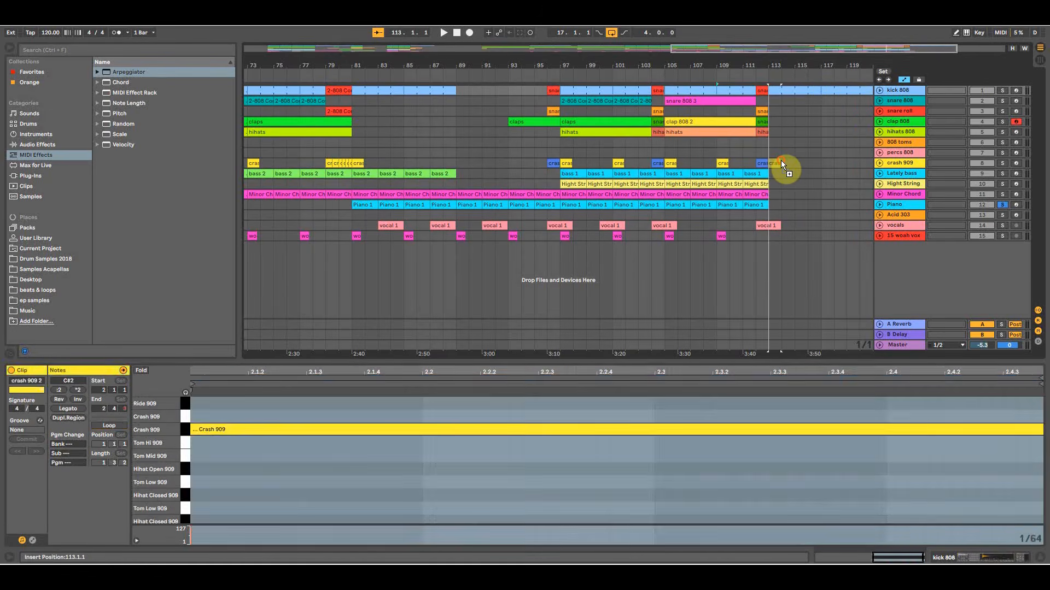
pyautogui.click(780, 162)
pyautogui.hotkey('ctrl', 'v')
pyautogui.moveTo(722, 234); pyautogui.dragTo(771, 236)
# Fill bars 113 to 121 with copies of the Piano 2 clip on the Piano track and bass 2 clips on the Lately bass track.
pyautogui.moveTo(588, 70); pyautogui.dragTo(520, 58)
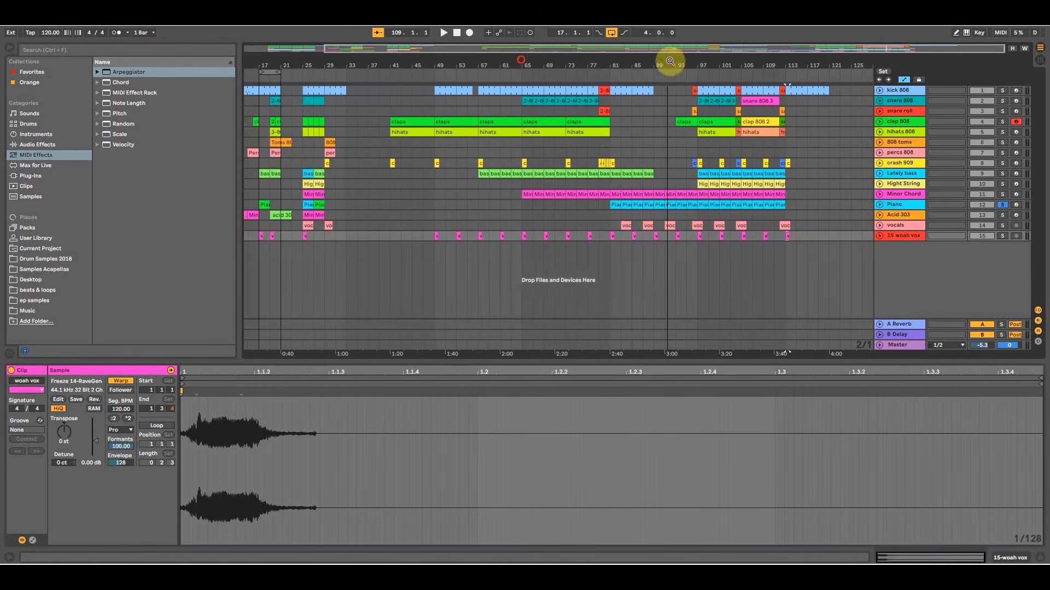
pyautogui.moveTo(323, 204); pyautogui.dragTo(825, 206)
pyautogui.click(788, 214)
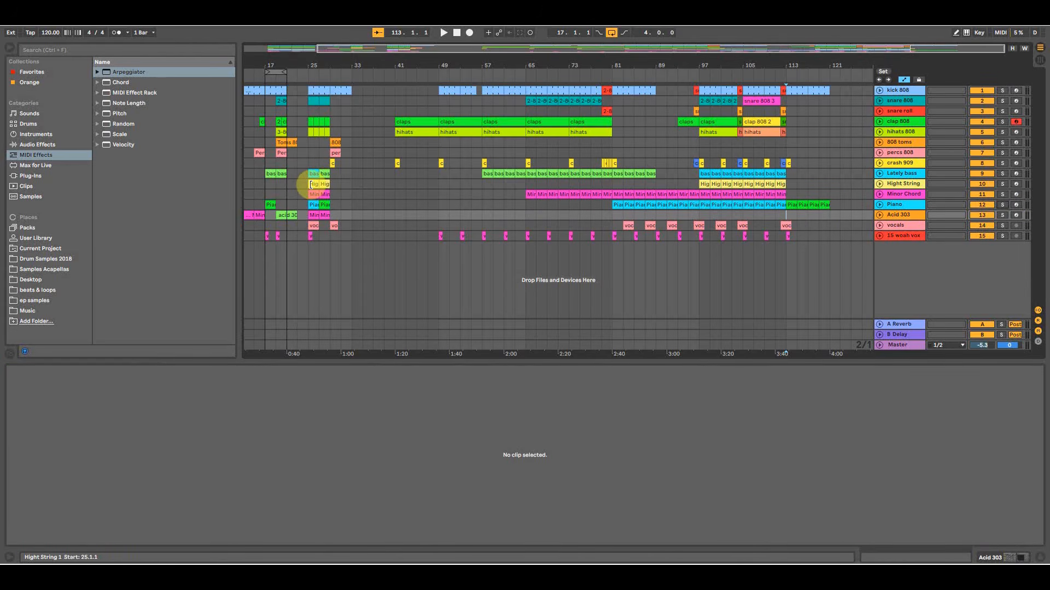
pyautogui.moveTo(628, 174); pyautogui.dragTo(823, 174)
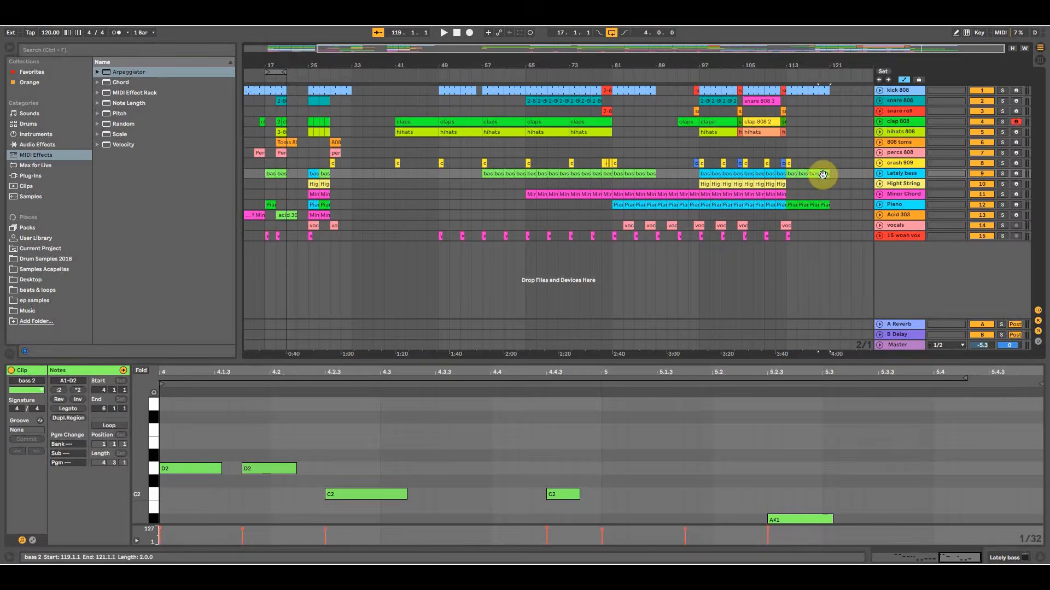
# Play from bar 111 into the new section at bar 113, then stop playback.
pyautogui.click(776, 215)
pyautogui.press('space')
pyautogui.moveTo(795, 57); pyautogui.dragTo(745, 64)
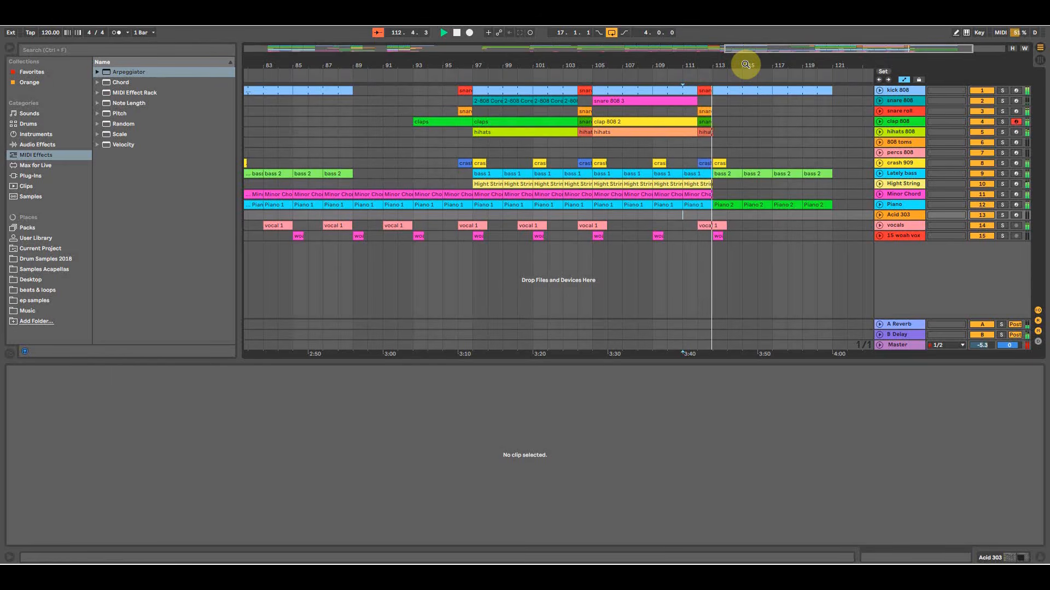
pyautogui.moveTo(745, 65); pyautogui.dragTo(718, 64)
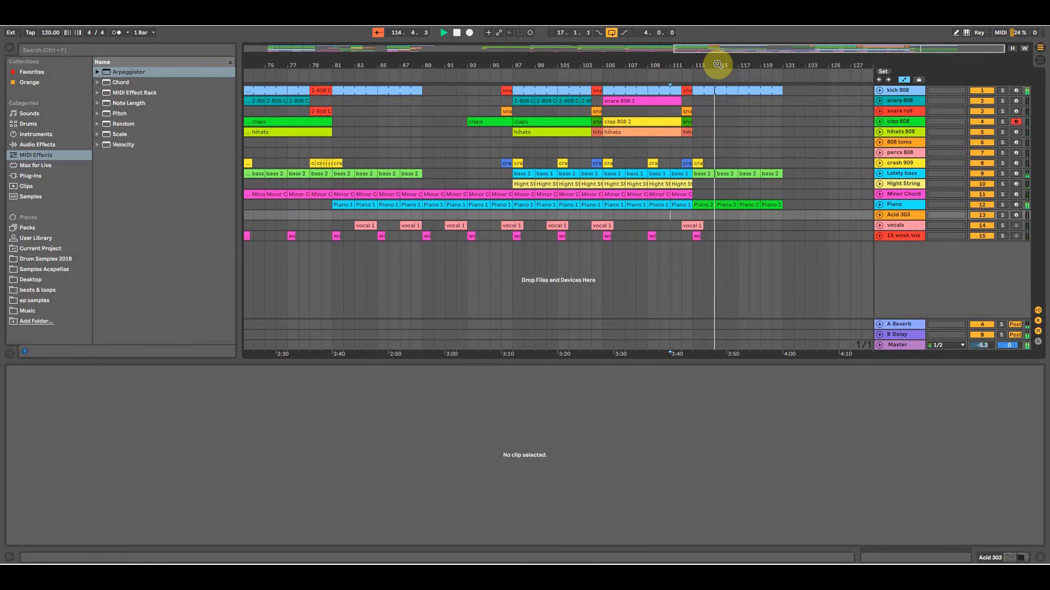
pyautogui.press('space')
# Copy the kick, crash, bass and piano clips of bars 113 to 121 to bar 121.
pyautogui.moveTo(718, 65); pyautogui.dragTo(750, 63)
pyautogui.click(764, 121)
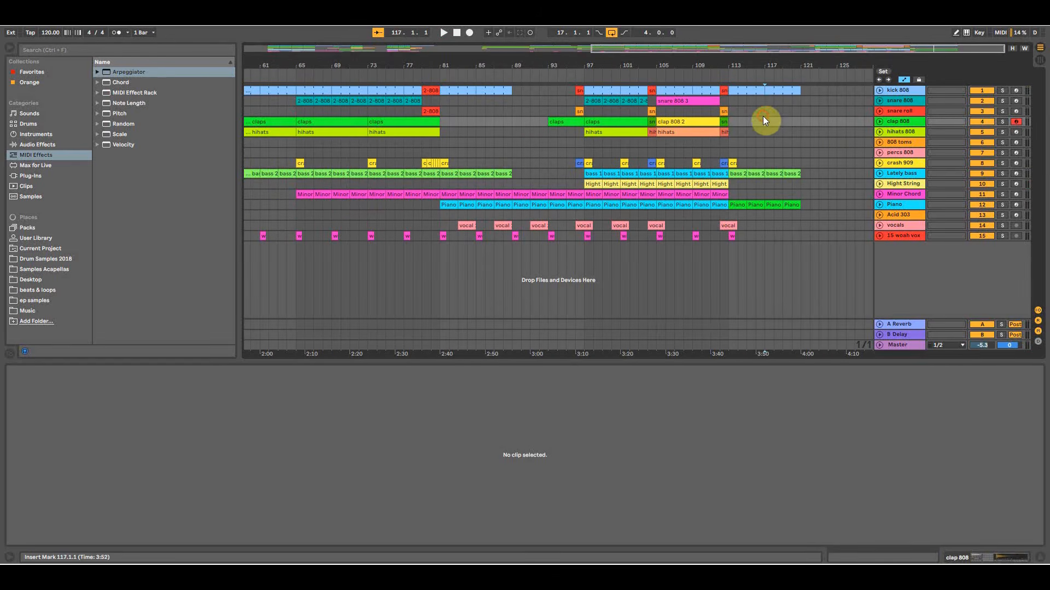
pyautogui.moveTo(803, 206); pyautogui.dragTo(808, 94)
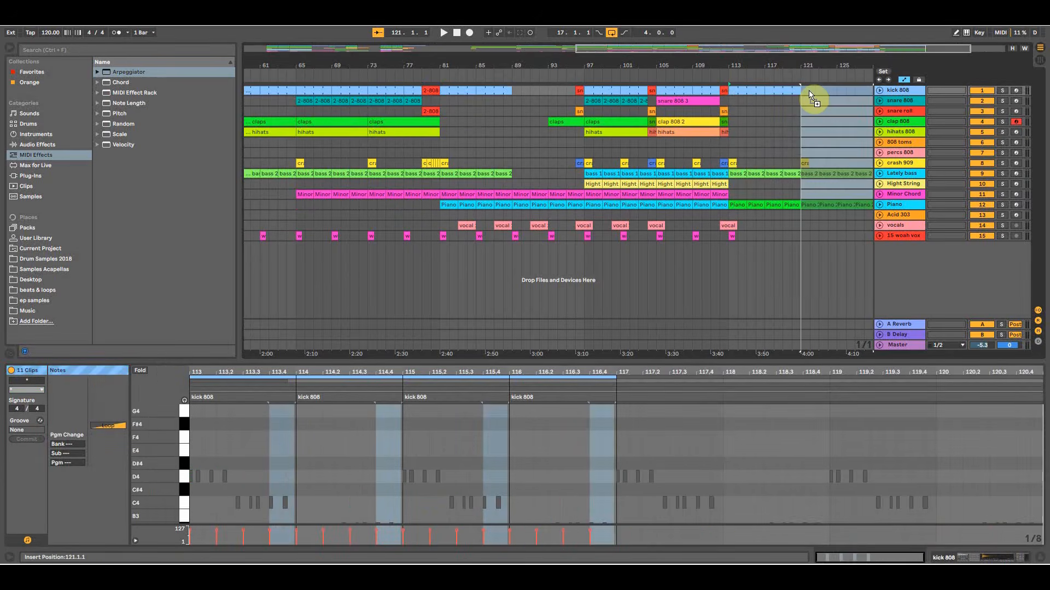
pyautogui.click(801, 140)
# Delete the Piano 2 clips from bars 121 to 129 and copy the woah vox clip from bar 113 to bar 121.
pyautogui.moveTo(747, 61); pyautogui.dragTo(731, 59)
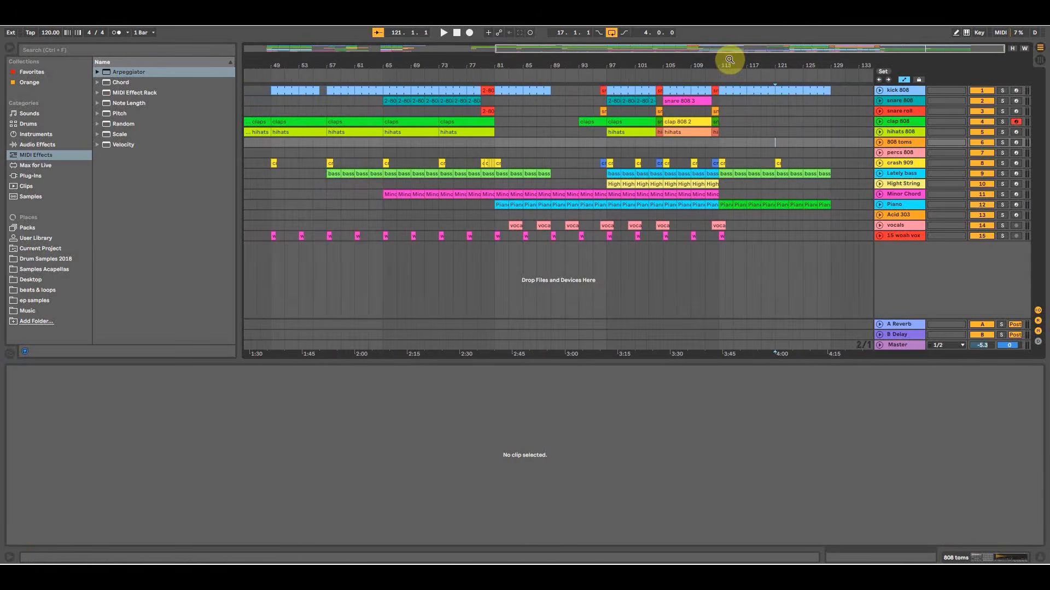
pyautogui.moveTo(775, 219); pyautogui.dragTo(830, 205)
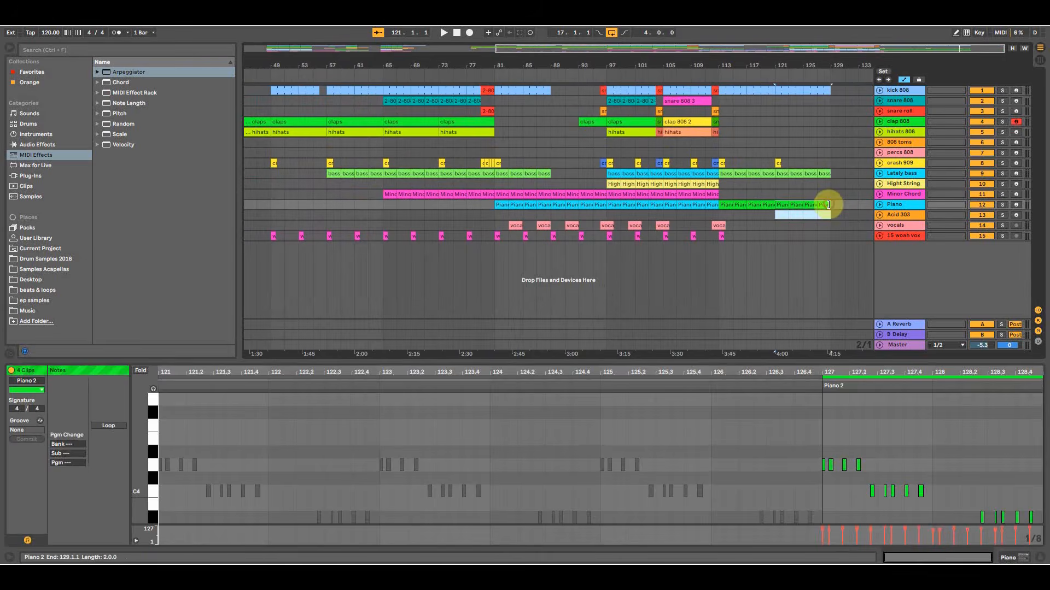
pyautogui.click(763, 206)
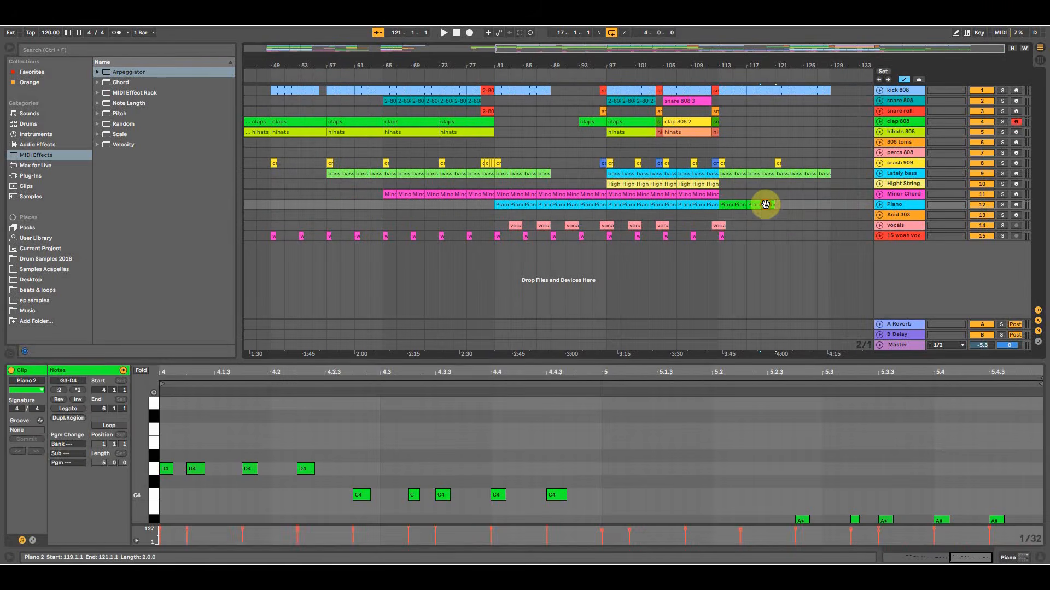
pyautogui.moveTo(721, 232); pyautogui.dragTo(781, 234)
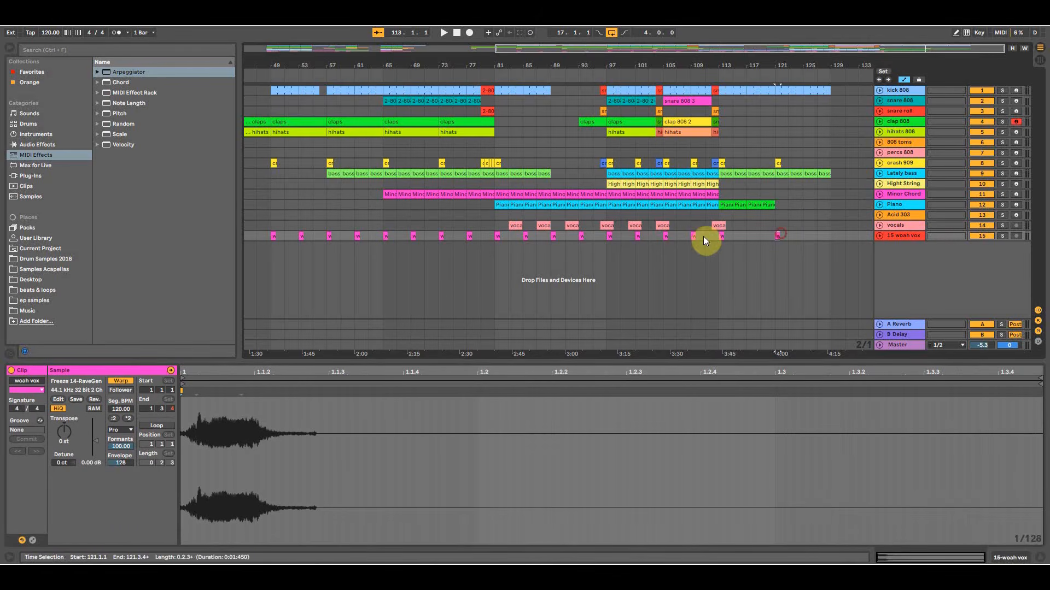
# Fill bars 121 to 129 of the 808 toms track with two copies of the earlier four-bar Toms 808 clip.
pyautogui.moveTo(556, 59); pyautogui.dragTo(639, 56)
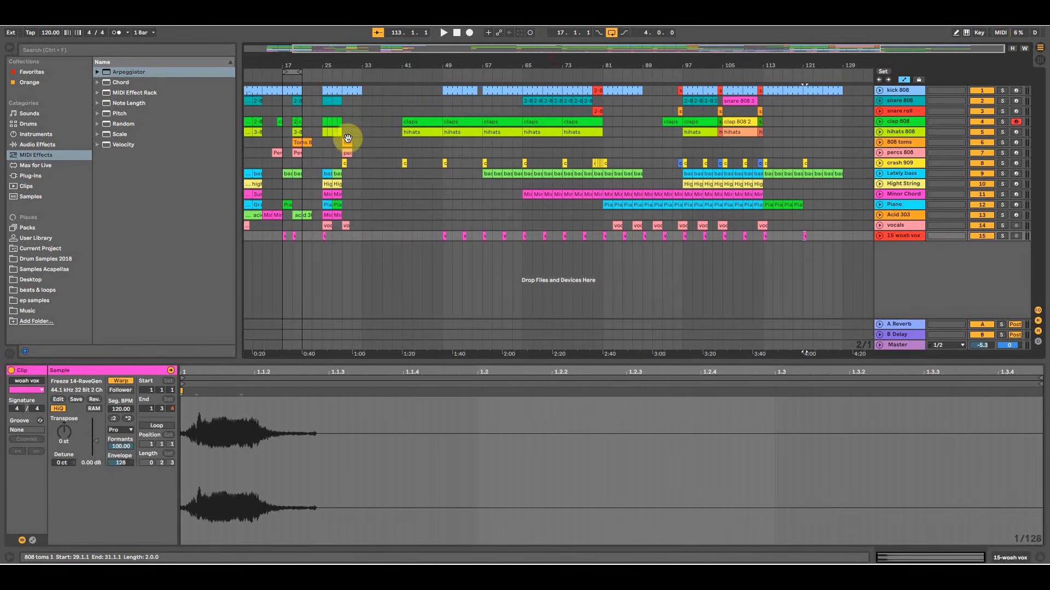
pyautogui.moveTo(347, 142); pyautogui.dragTo(811, 145)
pyautogui.click(302, 142)
pyautogui.click(827, 145)
pyautogui.hotkey('ctrl', 'v')
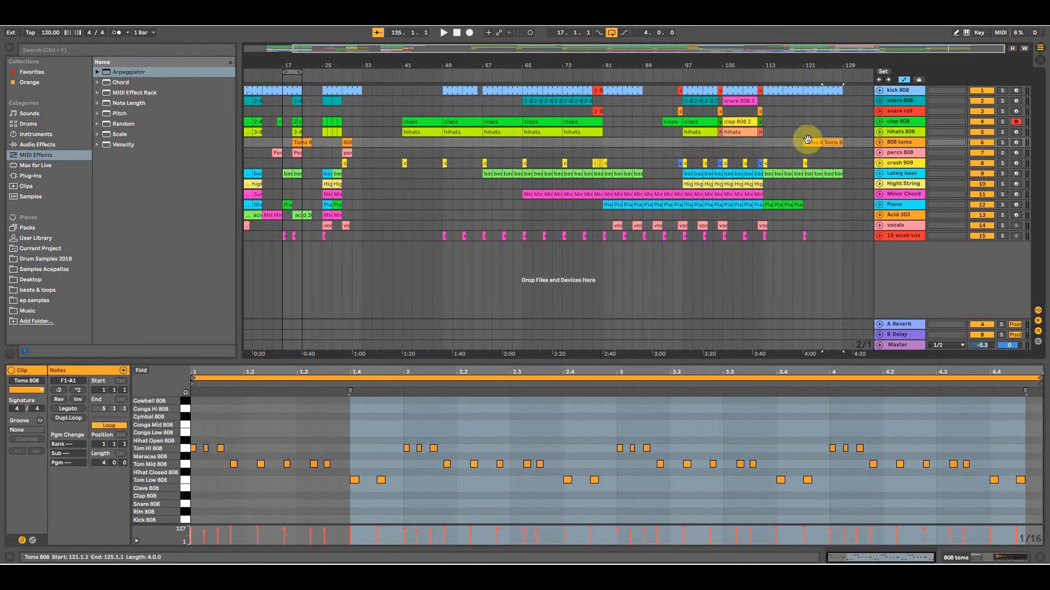
# Play from bar 119 into the toms section at bar 121, then stop playback.
pyautogui.click(796, 143)
pyautogui.press('space')
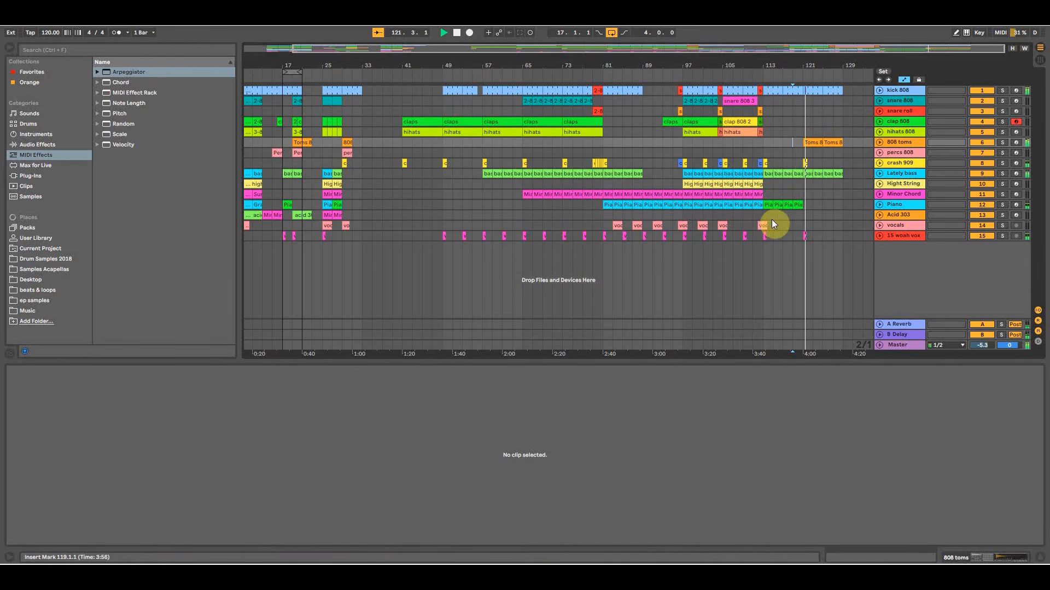
pyautogui.click(809, 192)
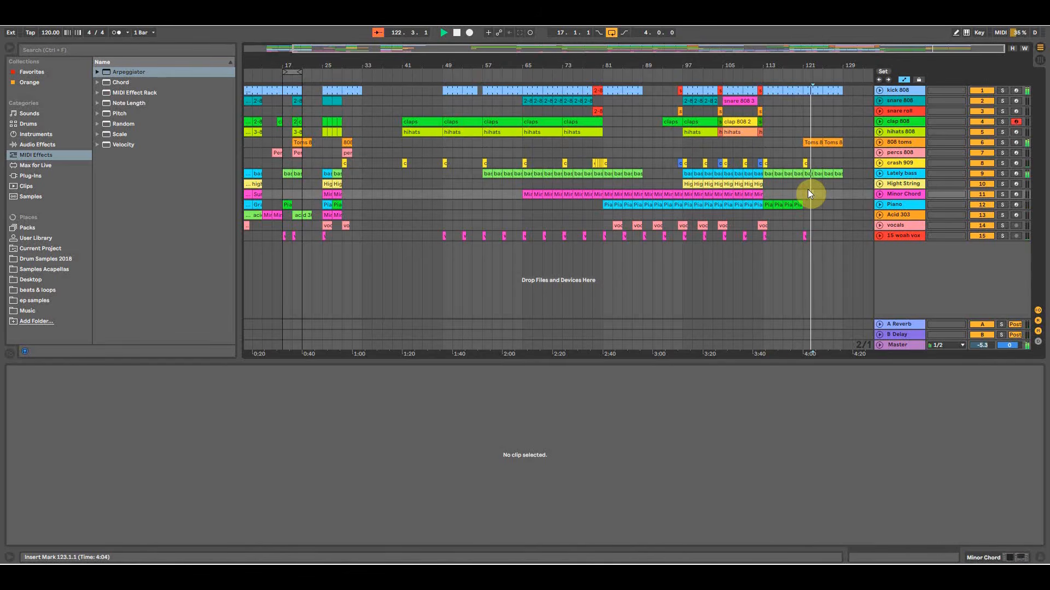
pyautogui.press('space')
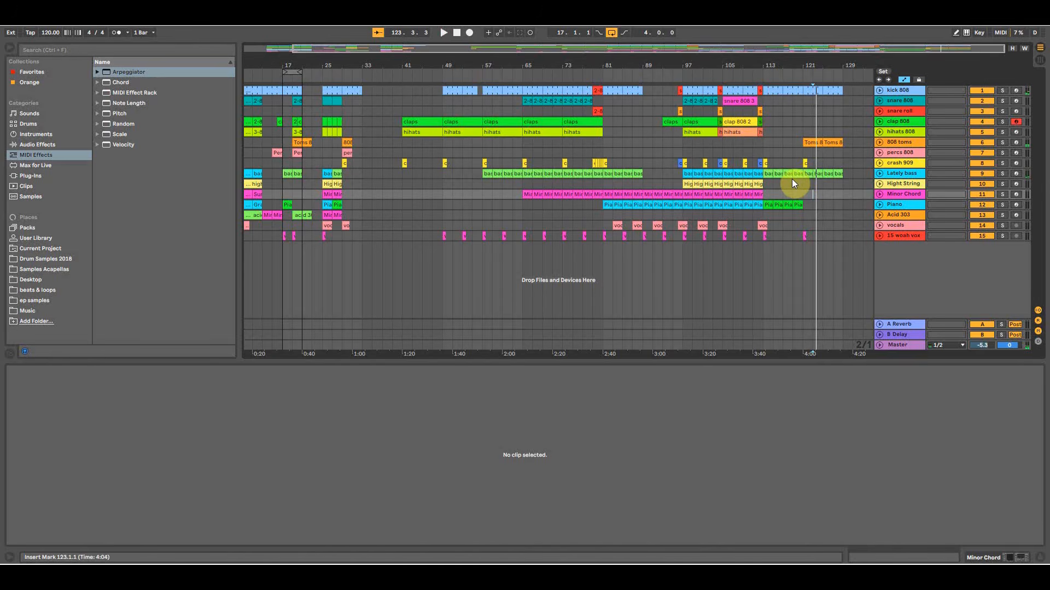
# Copy the vocal 2 clip from around bar 29 to 120.3.1 on the vocals track and audition it from 120.2.1.
pyautogui.moveTo(343, 226); pyautogui.dragTo(799, 224)
pyautogui.moveTo(806, 67); pyautogui.dragTo(806, 136)
pyautogui.moveTo(796, 225); pyautogui.dragTo(776, 226)
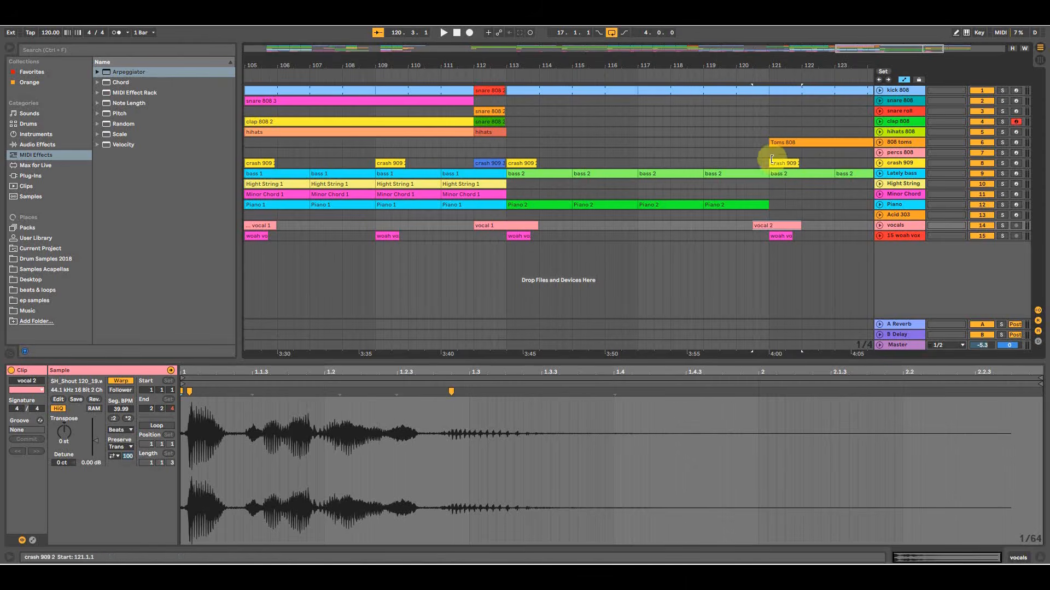
pyautogui.click(746, 224)
pyautogui.press('space')
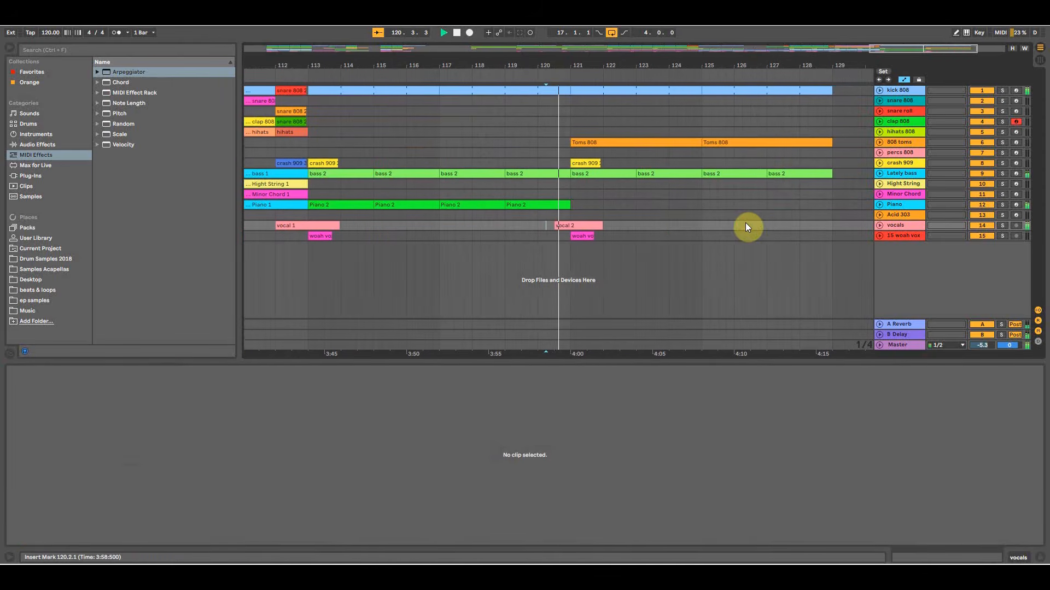
pyautogui.click(552, 224)
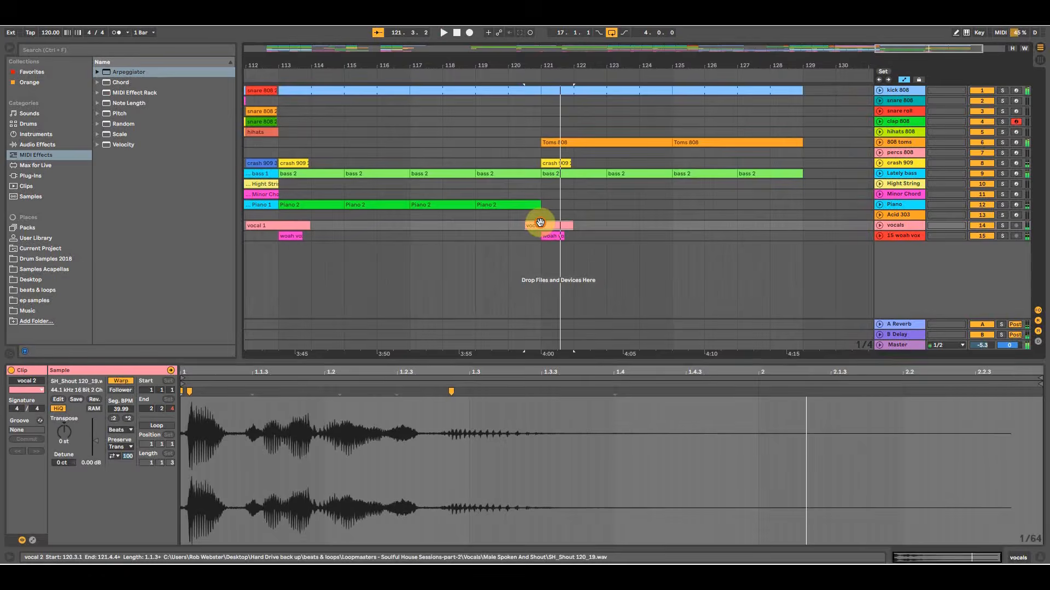
# Play from 119.4.1 through the vocal 2 entry into the toms section, and stop playback.
pyautogui.click(497, 225)
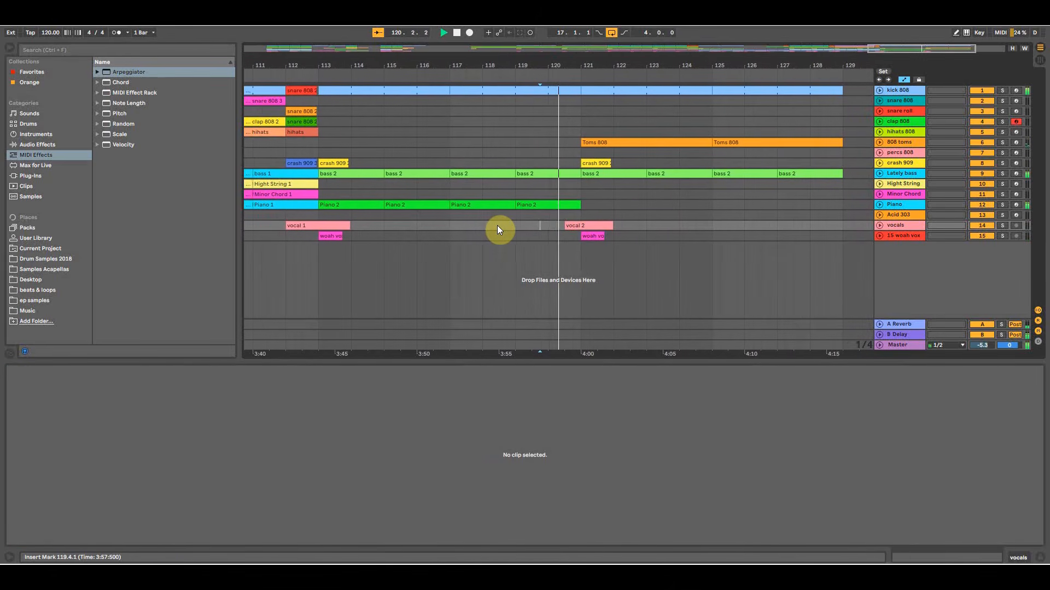
pyautogui.moveTo(534, 59); pyautogui.dragTo(741, 60)
pyautogui.moveTo(579, 65); pyautogui.dragTo(709, 64)
pyautogui.press('space')
# Copy the early Percs 808 clip from around bar 15 to bar 121 on its track and audition it from bar 119.
pyautogui.moveTo(304, 150); pyautogui.dragTo(811, 151)
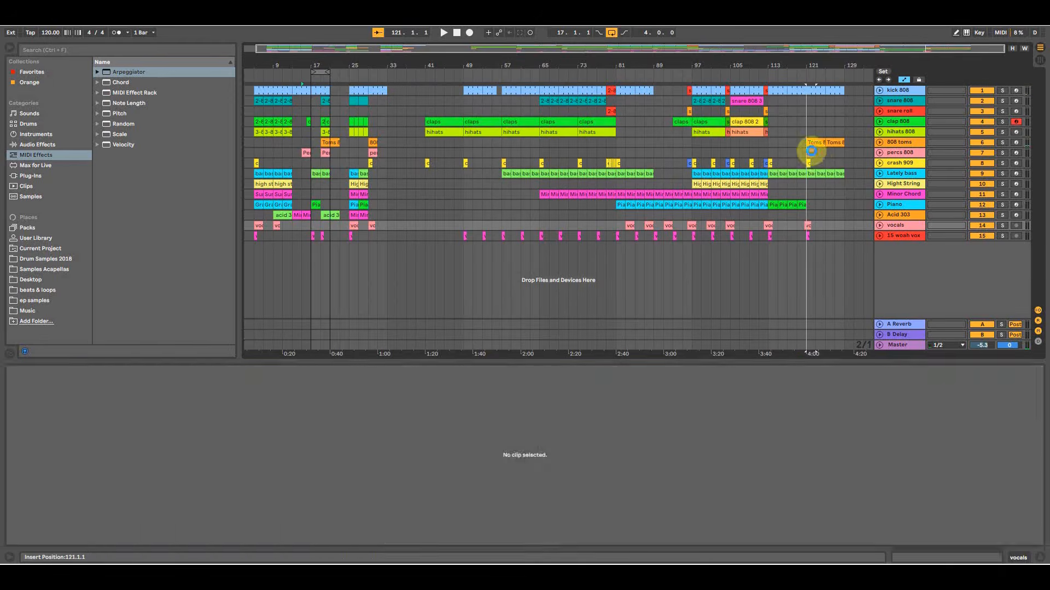
pyautogui.click(794, 150)
pyautogui.moveTo(823, 66); pyautogui.dragTo(761, 71)
pyautogui.press('space')
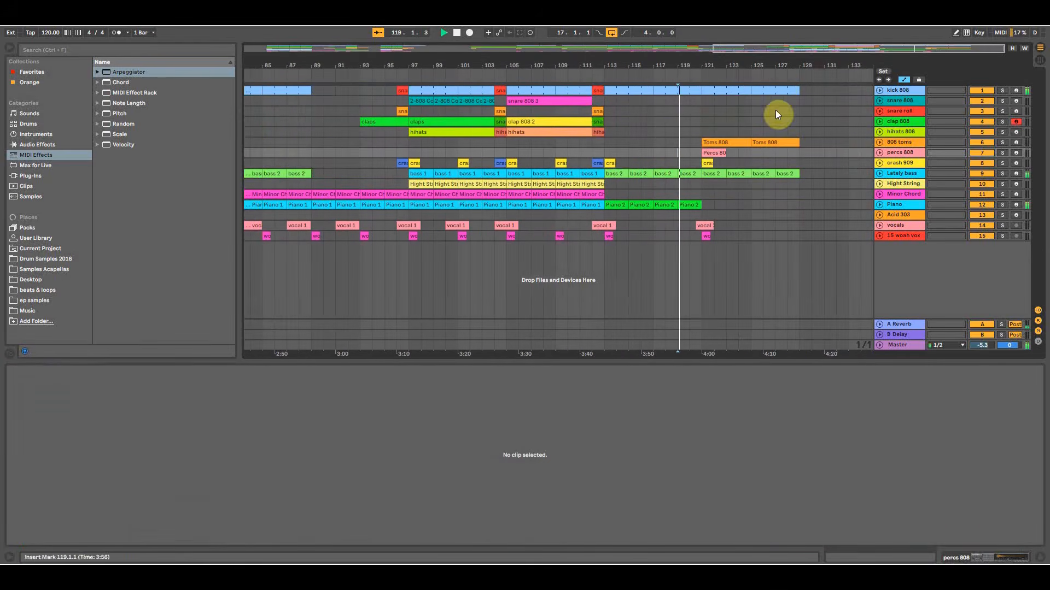
# Paste the bar 121 Percs 808 clip at bars 123 and 125, stop playback, and keep only the bar 125 copy.
pyautogui.click(710, 152)
pyautogui.click(733, 152)
pyautogui.hotkey('ctrl', 'v')
pyautogui.click(759, 152)
pyautogui.hotkey('ctrl', 'v')
pyautogui.press('space')
pyautogui.click(731, 153)
pyautogui.press('Delete')
pyautogui.click(756, 153)
# Delete all the Cowbell 808 notes from the Percs 808 2 clip at bar 121.
pyautogui.doubleClick(718, 153)
pyautogui.moveTo(694, 361); pyautogui.dragTo(681, 122)
pyautogui.moveTo(612, 212); pyautogui.dragTo(1008, 145)
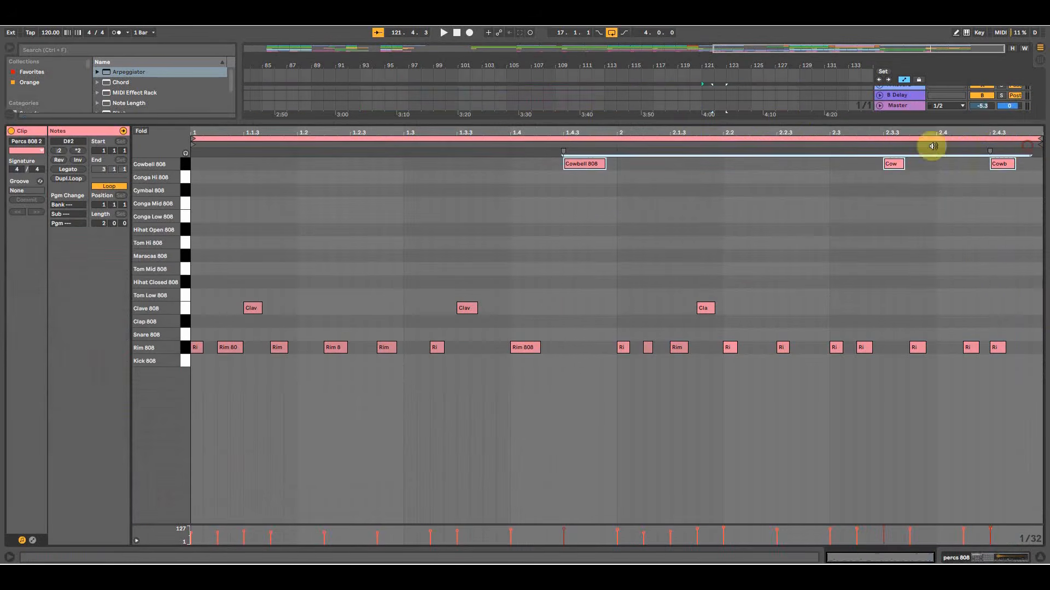
pyautogui.press('Delete')
pyautogui.moveTo(747, 122); pyautogui.dragTo(747, 360)
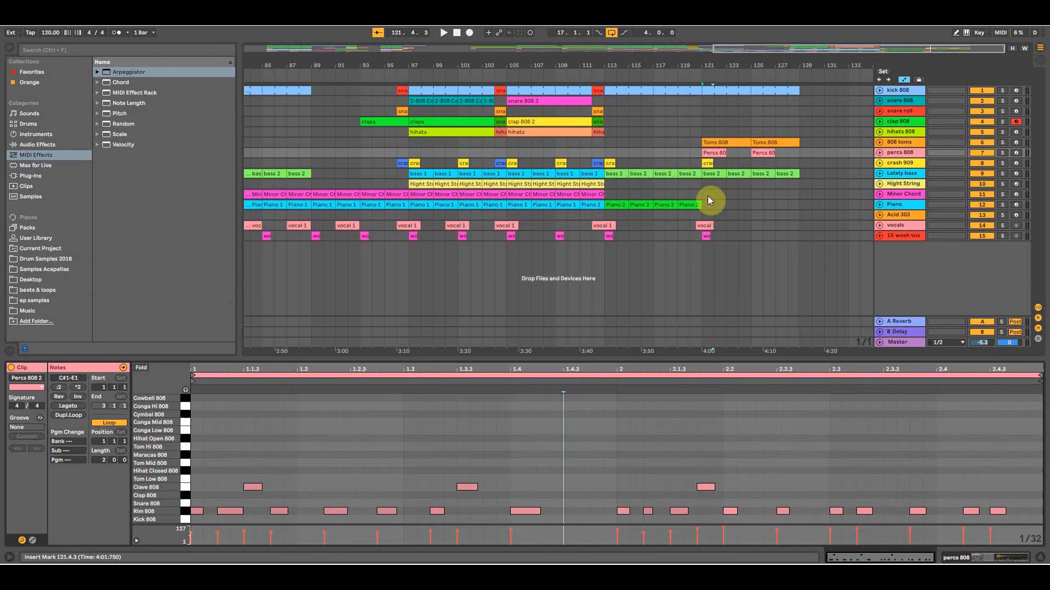
# Recolour the Percs 808 2 clip at bar 121 lime green and unfold the percs 808 track.
pyautogui.rightClick(713, 153)
pyautogui.click(757, 330)
pyautogui.click(719, 160)
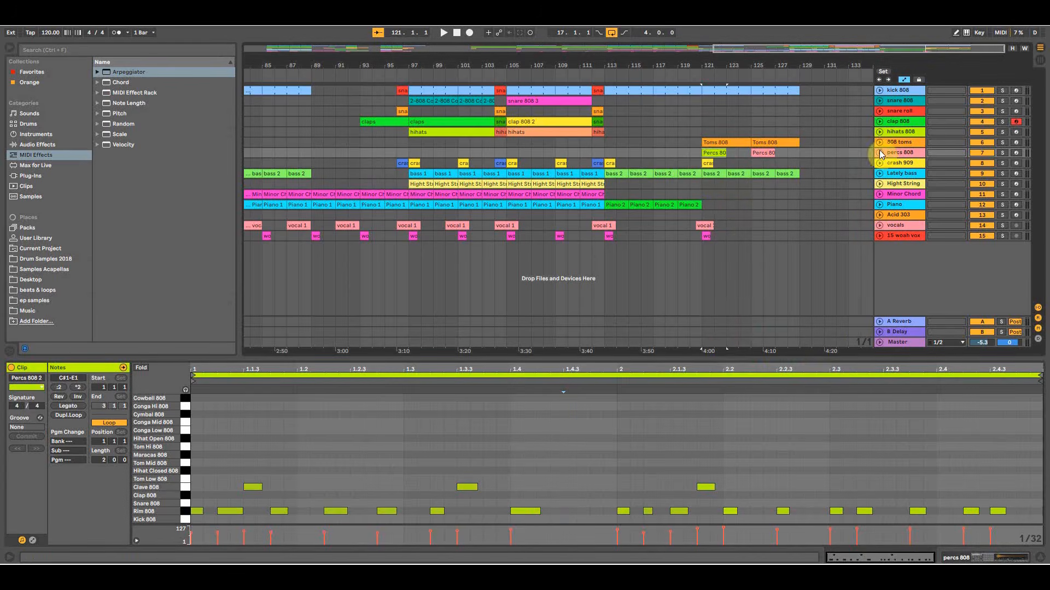
pyautogui.hotkey('alt', '+')
# Duplicate the pink Percs clip from bar 125 to bar 127 and the lime green one from bar 121 to bar 123.
pyautogui.click(761, 153)
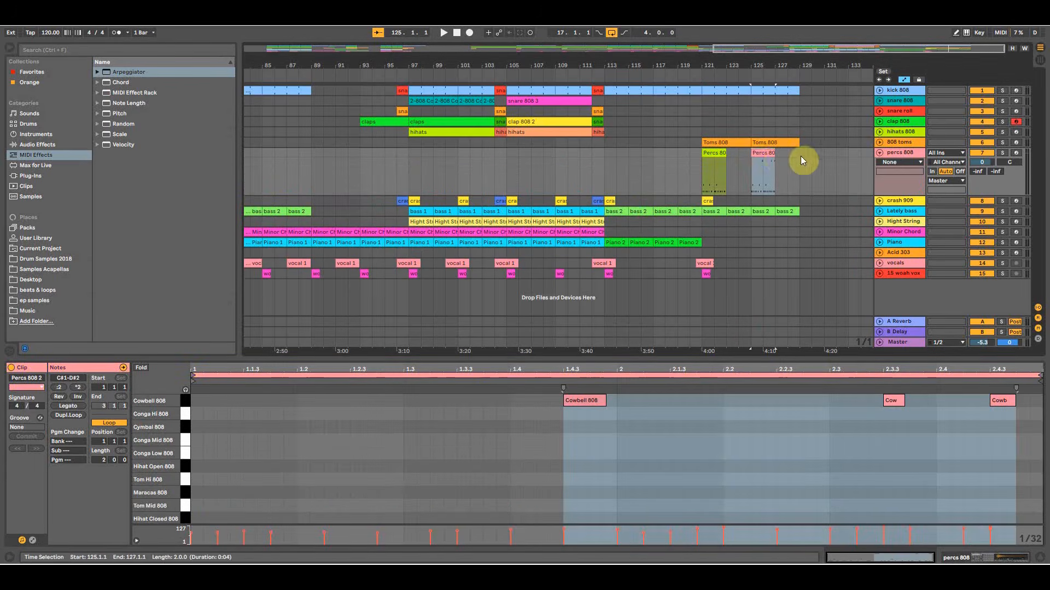
pyautogui.moveTo(761, 153); pyautogui.dragTo(796, 156)
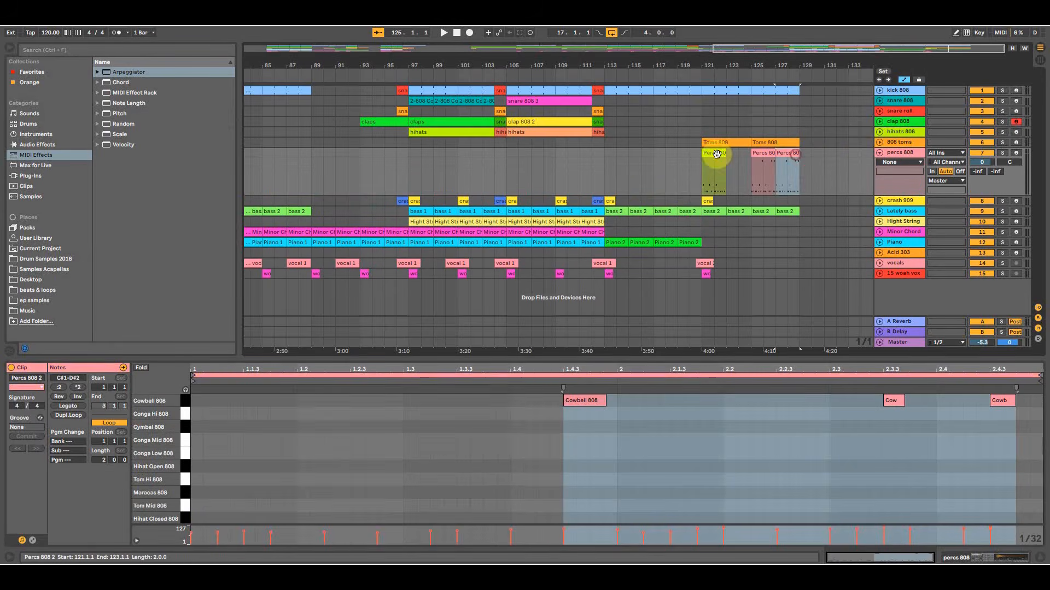
pyautogui.click(714, 166)
pyautogui.hotkey('ctrl', 'd')
pyautogui.click(705, 175)
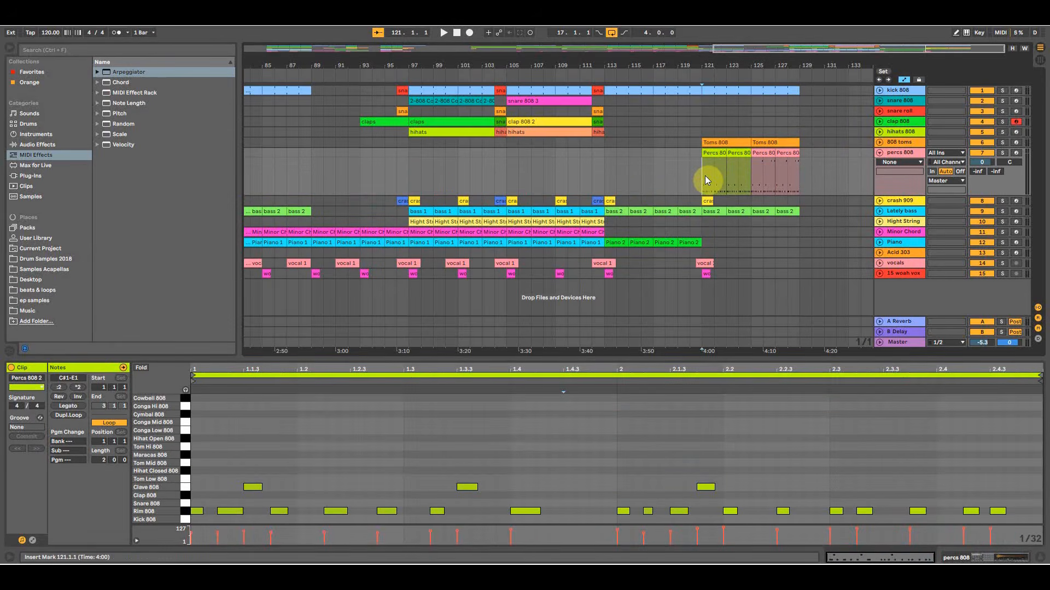
# Play from bar 120 to check how the percussion clips sound with the toms.
pyautogui.click(691, 229)
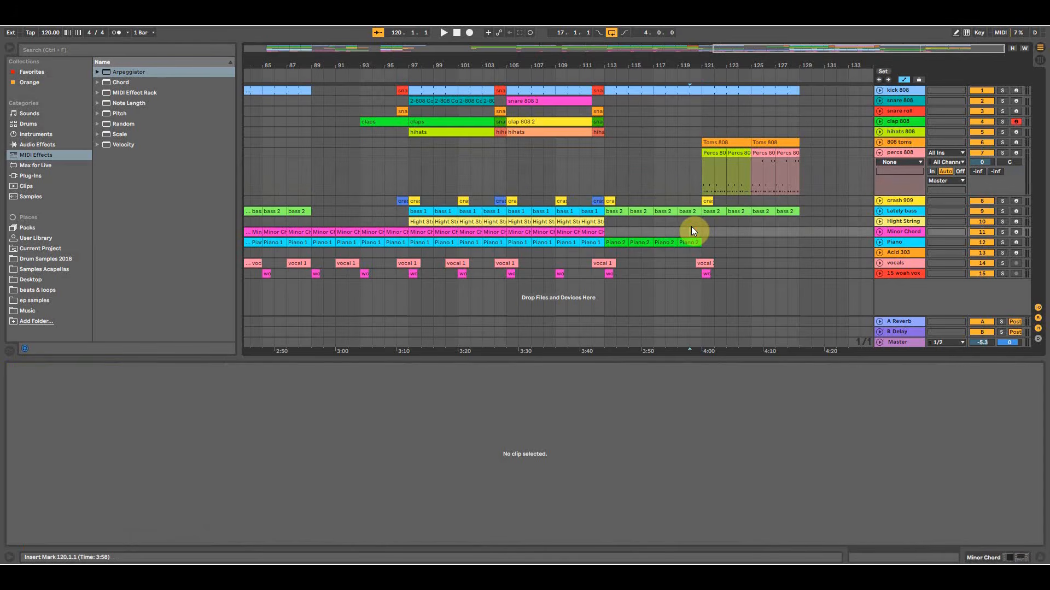
pyautogui.press('space')
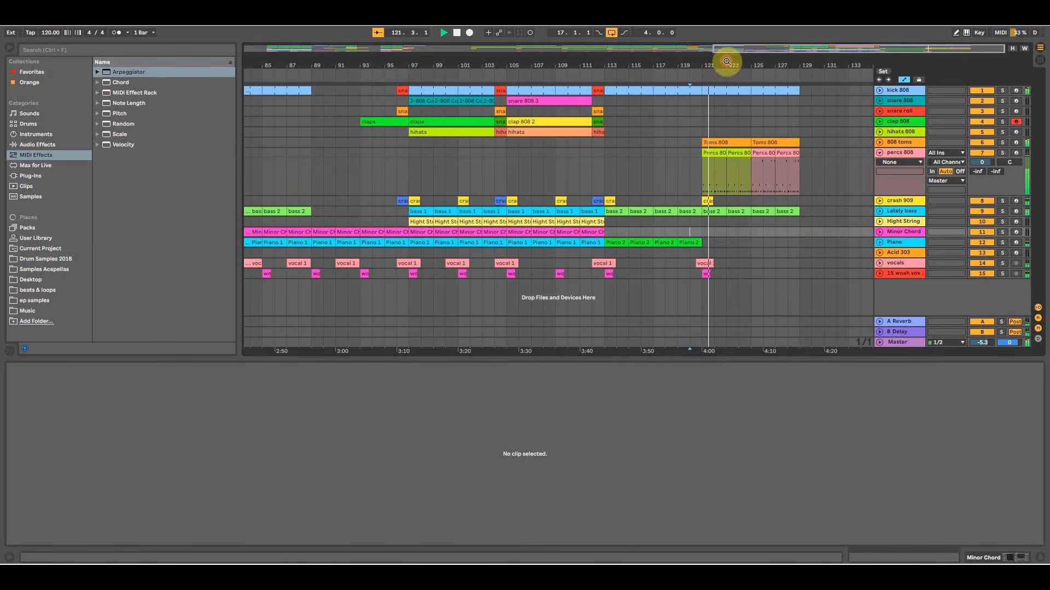
pyautogui.moveTo(726, 62); pyautogui.dragTo(762, 61)
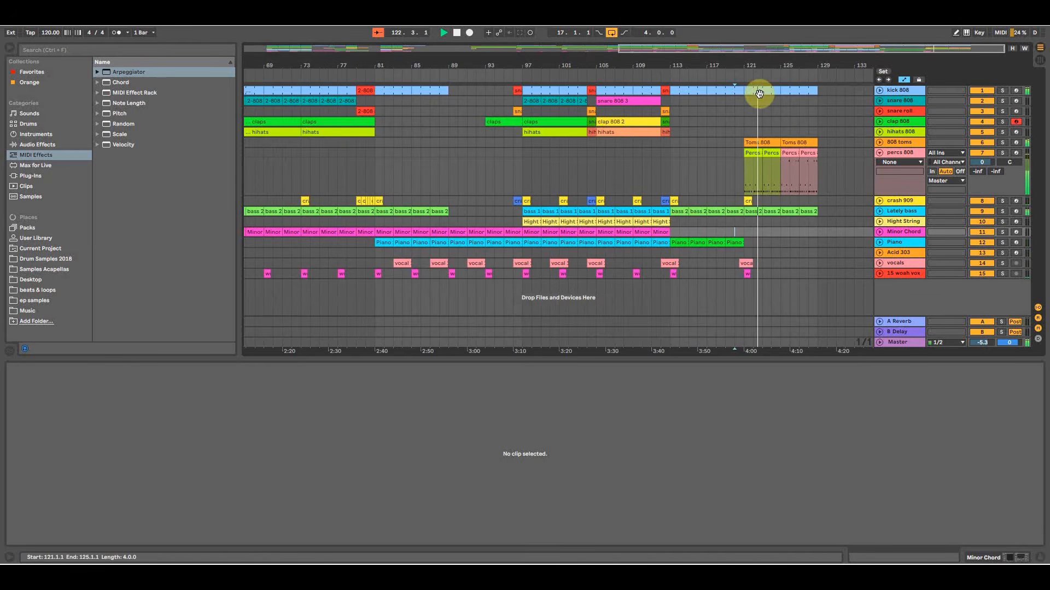
pyautogui.moveTo(772, 68); pyautogui.dragTo(807, 56)
# Copy the woah vox clip from bar 121 to bar 125 on the 15 woah vox track.
pyautogui.click(793, 153)
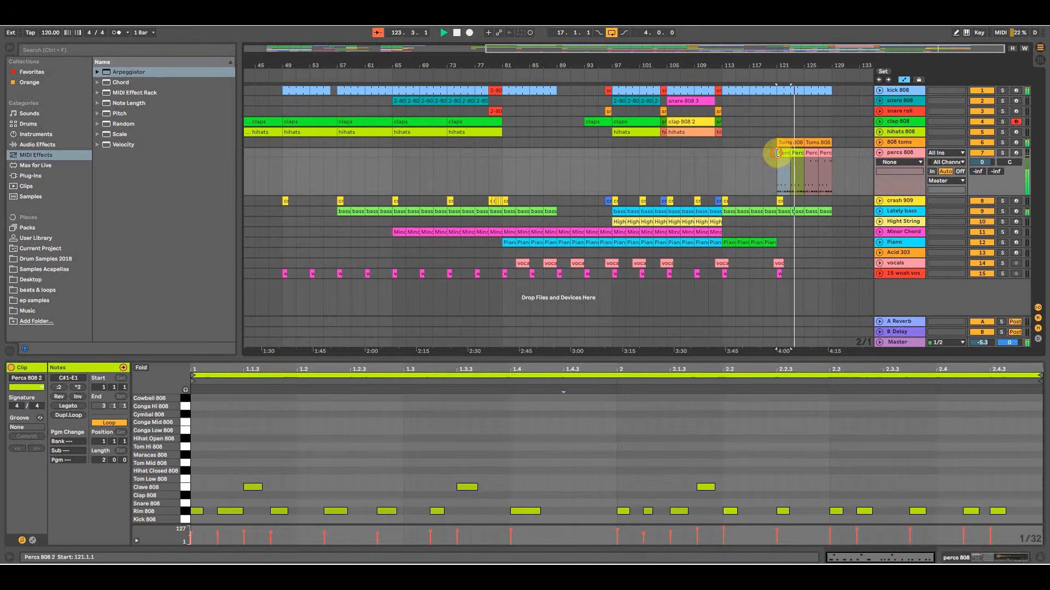
pyautogui.click(813, 156)
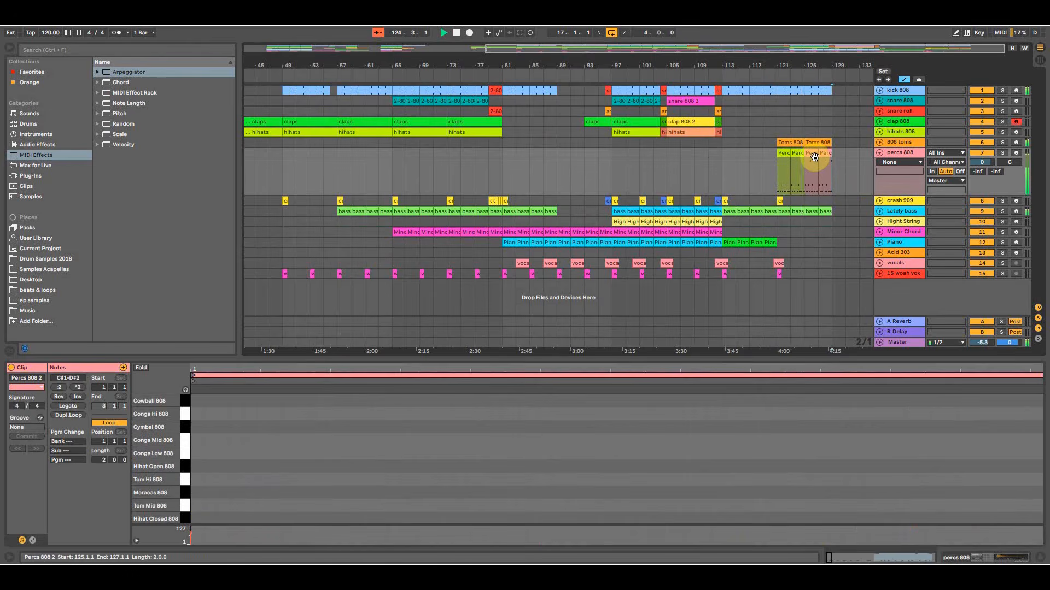
pyautogui.click(795, 267)
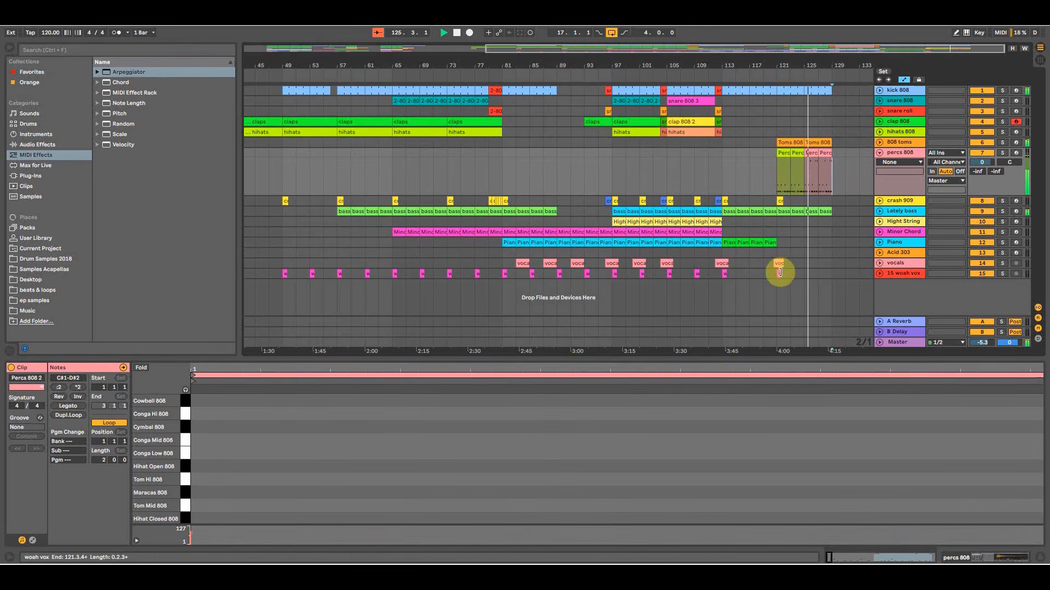
pyautogui.moveTo(779, 273); pyautogui.dragTo(806, 273)
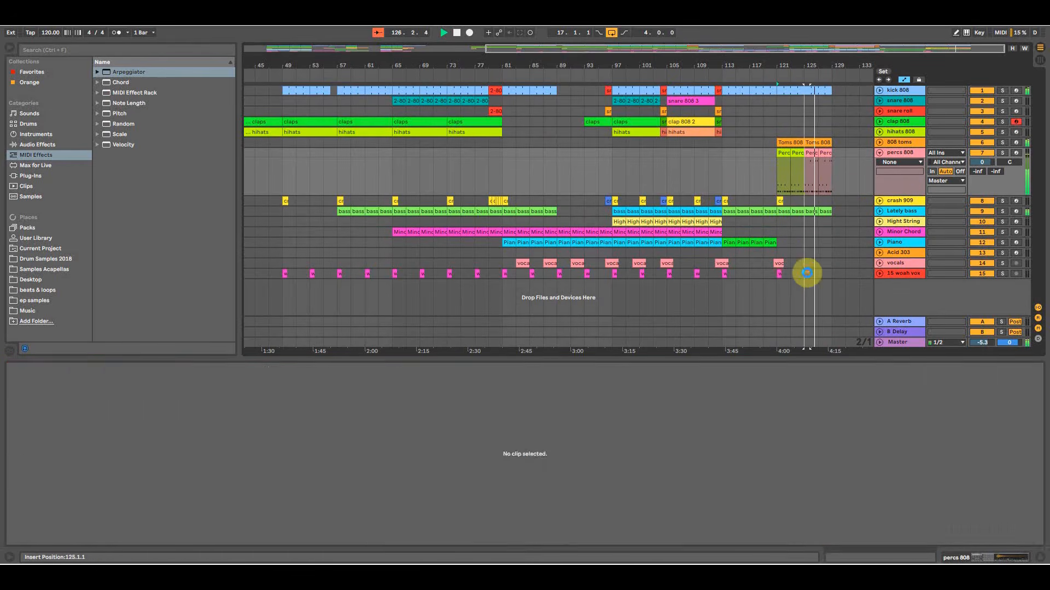
# Raise the percs 808 track's B Delay send to -23.5 dB in the mixer and listen to it in playback.
pyautogui.click(815, 152)
pyautogui.click(901, 442)
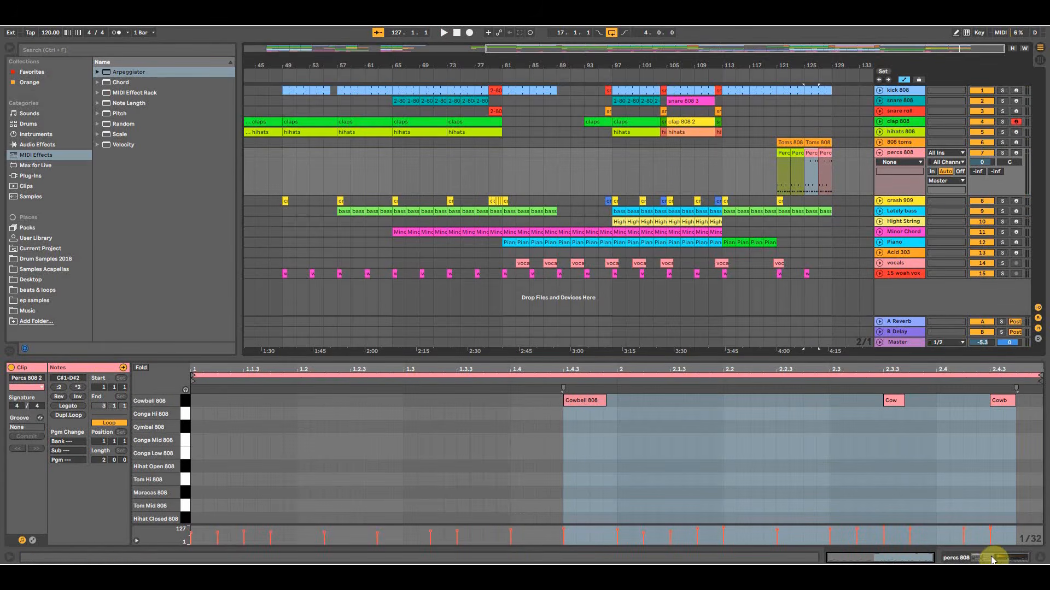
pyautogui.press('Tab')
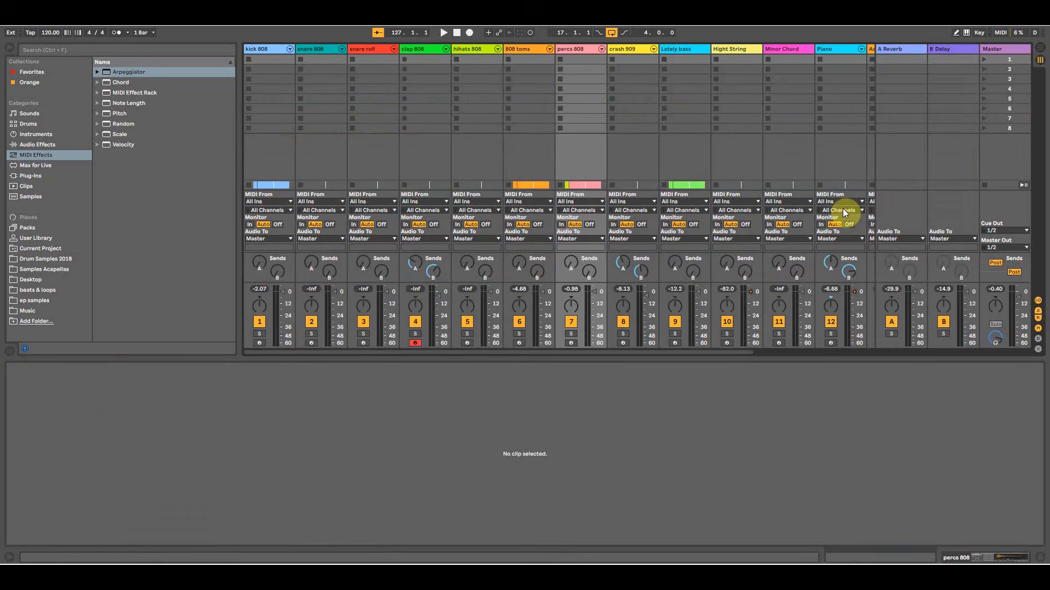
pyautogui.moveTo(589, 271); pyautogui.dragTo(589, 257)
pyautogui.press('space')
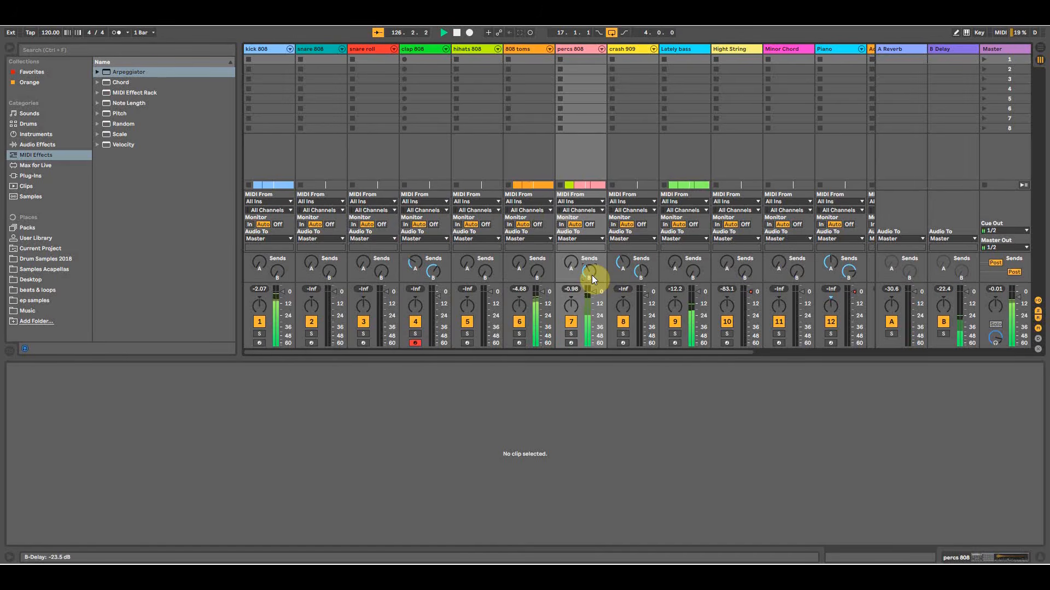
# Return to the arrangement, listen to the delayed percussion from about bar 127 to bar 129, and stop playback.
pyautogui.press('Tab')
pyautogui.click(824, 167)
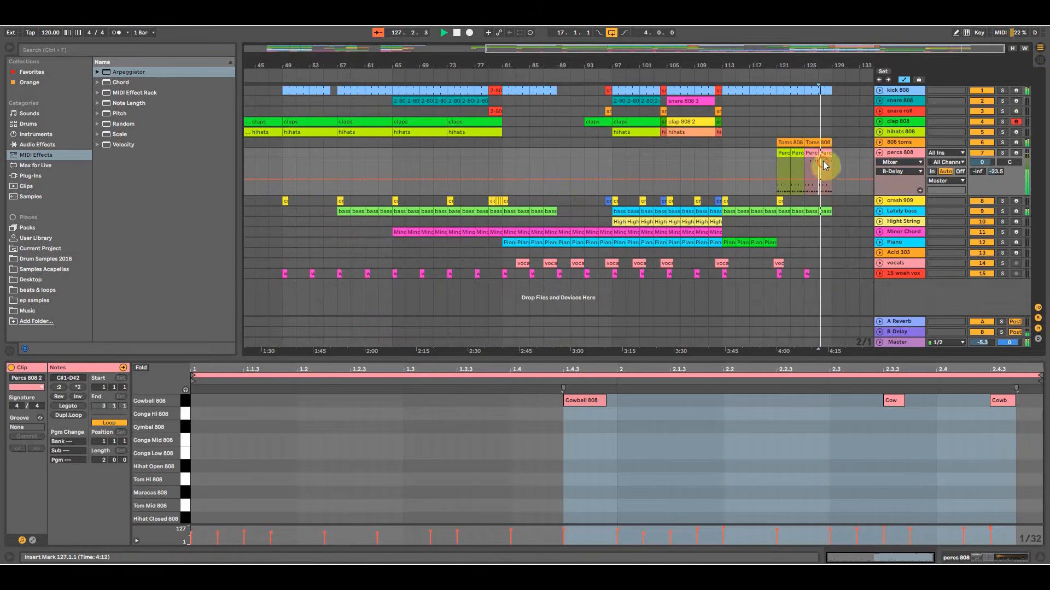
pyautogui.moveTo(837, 63); pyautogui.dragTo(778, 102)
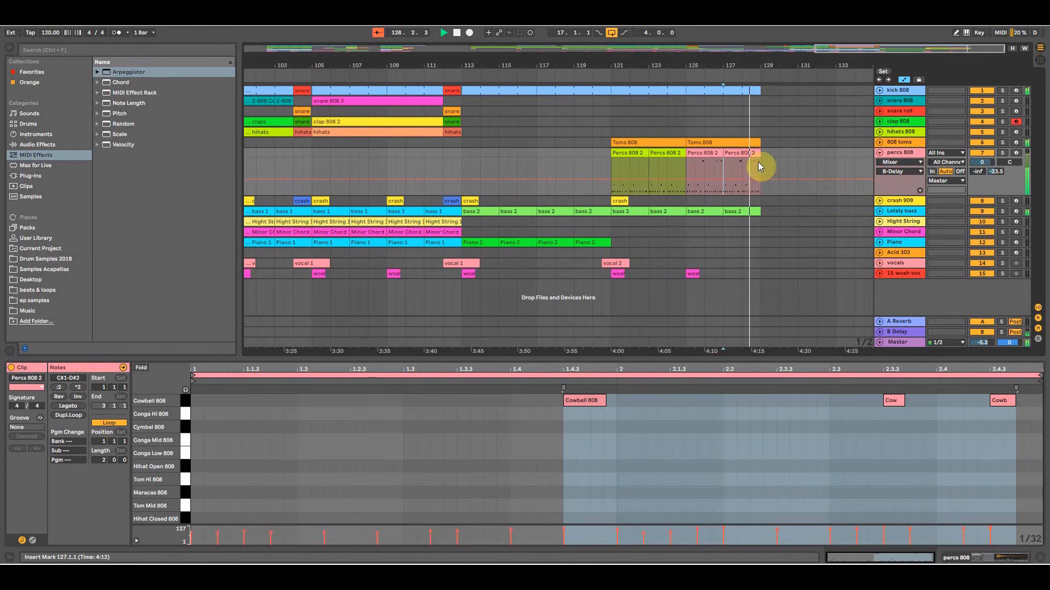
pyautogui.press('space')
pyautogui.click(762, 168)
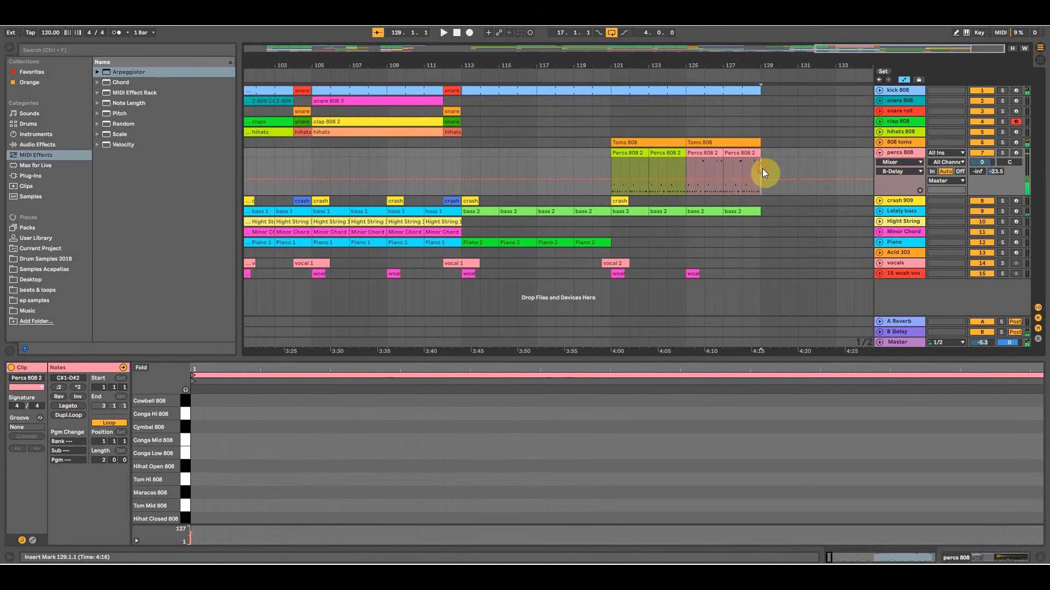
# Duplicate the last Percs 808 2 clip to bars 129 and 131, and copy the Toms 808 clip from bar 125 to bar 129.
pyautogui.moveTo(793, 68); pyautogui.dragTo(793, 64)
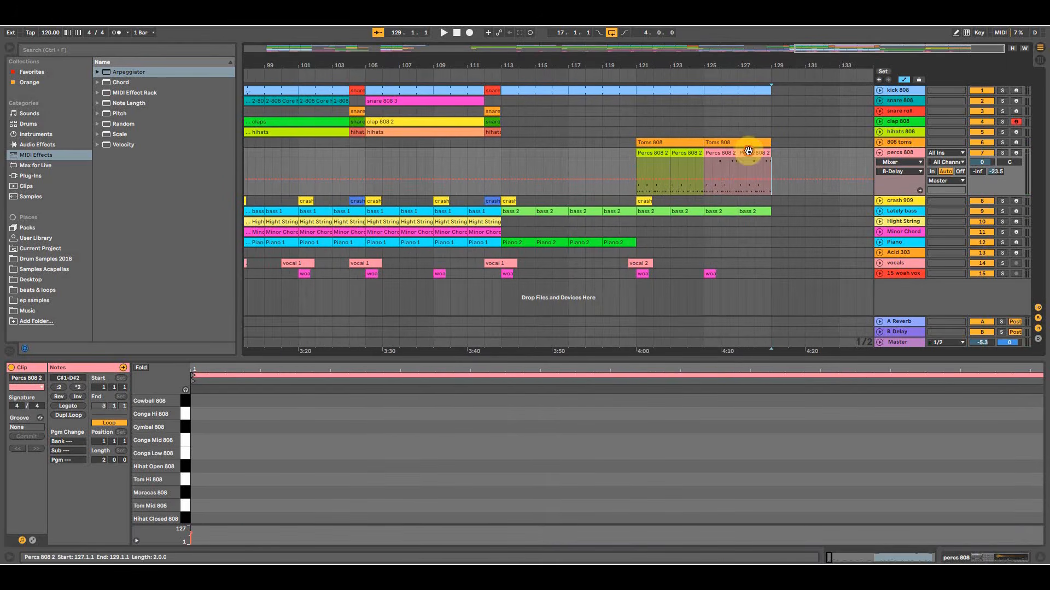
pyautogui.hotkey('ctrl', 'd')
pyautogui.hotkey('ctrl', 'd')
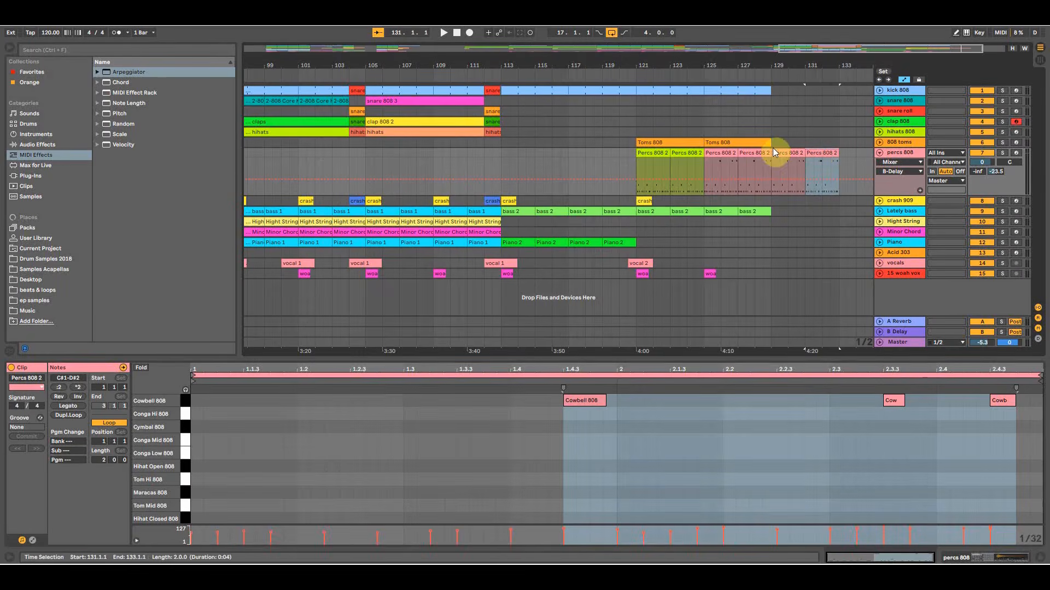
pyautogui.moveTo(715, 143); pyautogui.dragTo(779, 142)
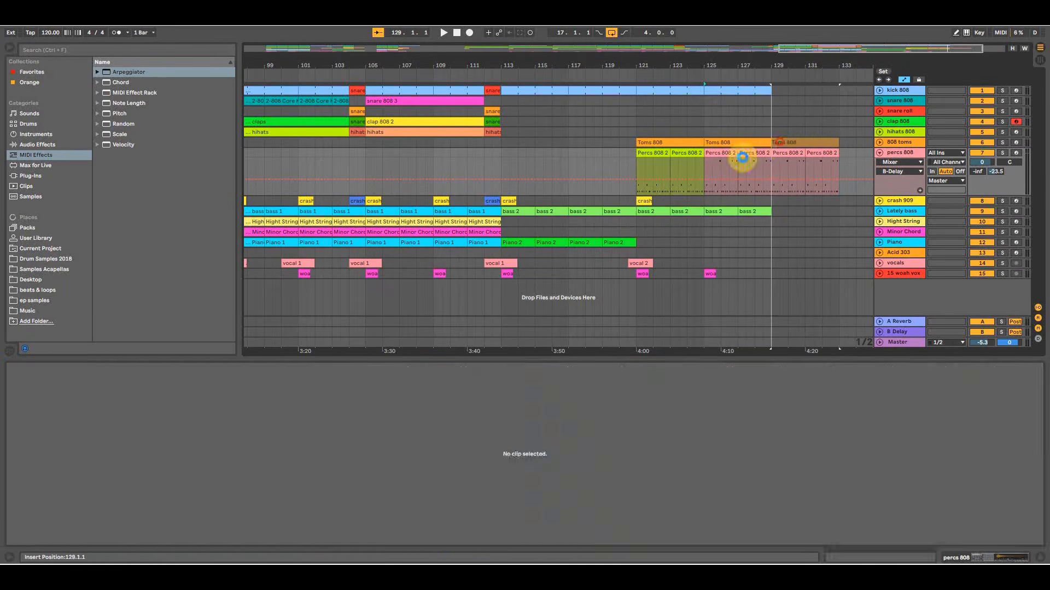
pyautogui.click(742, 157)
# Copy the crash clip from bar 121 and the woah vox clip from bar 125 to bar 129.
pyautogui.moveTo(644, 200); pyautogui.dragTo(779, 201)
pyautogui.moveTo(712, 272); pyautogui.dragTo(780, 275)
pyautogui.click(750, 212)
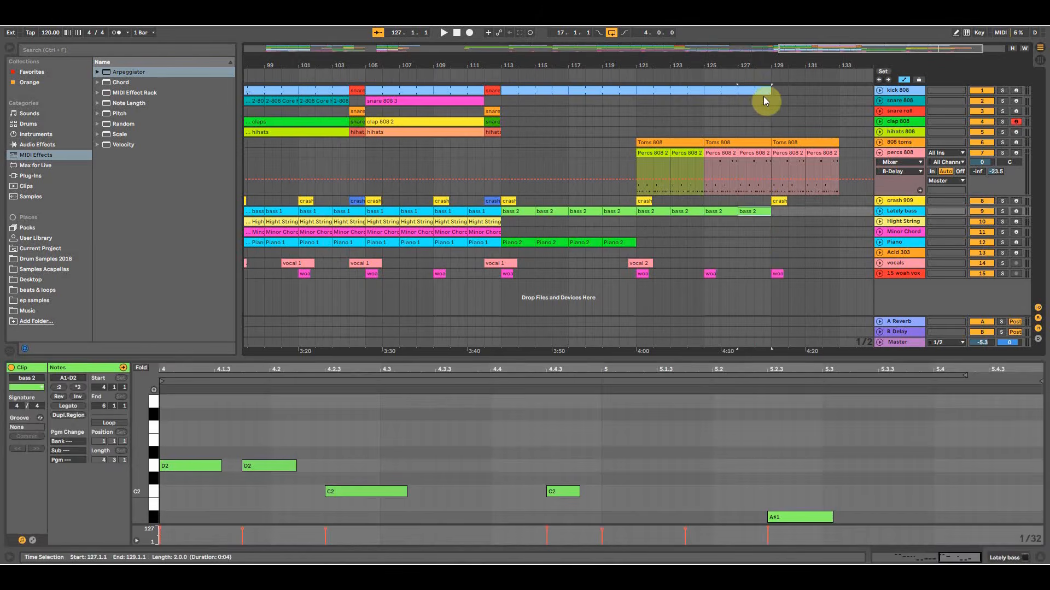
pyautogui.click(763, 96)
# Copy the bar 97 claps clip to span bars 129 to 137, and continue the toms and percs clips to bar 137.
pyautogui.moveTo(682, 59); pyautogui.dragTo(559, 59)
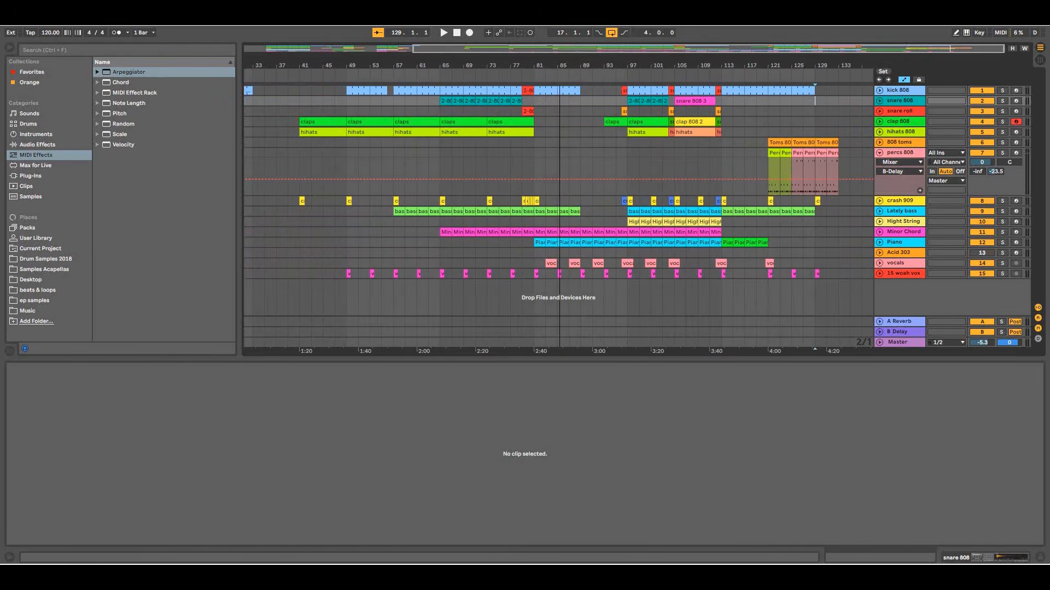
pyautogui.moveTo(635, 120); pyautogui.dragTo(823, 121)
pyautogui.moveTo(846, 72); pyautogui.dragTo(780, 121)
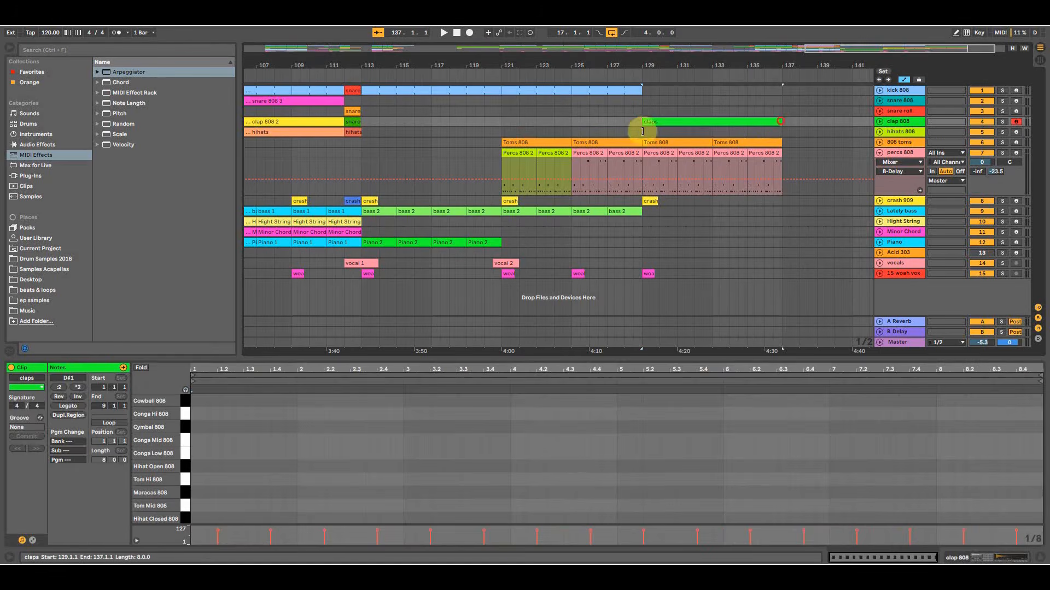
# Play from bar 128 to hear the claps enter at bar 129, and stop playback.
pyautogui.click(624, 123)
pyautogui.press('space')
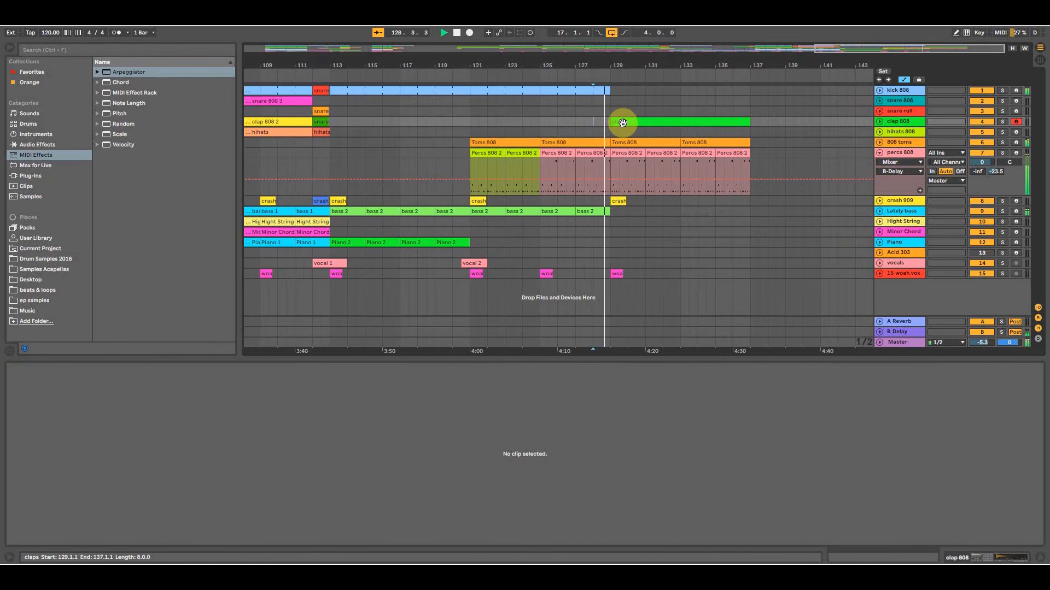
pyautogui.moveTo(619, 64); pyautogui.dragTo(741, 55)
pyautogui.click(733, 219)
pyautogui.press('space')
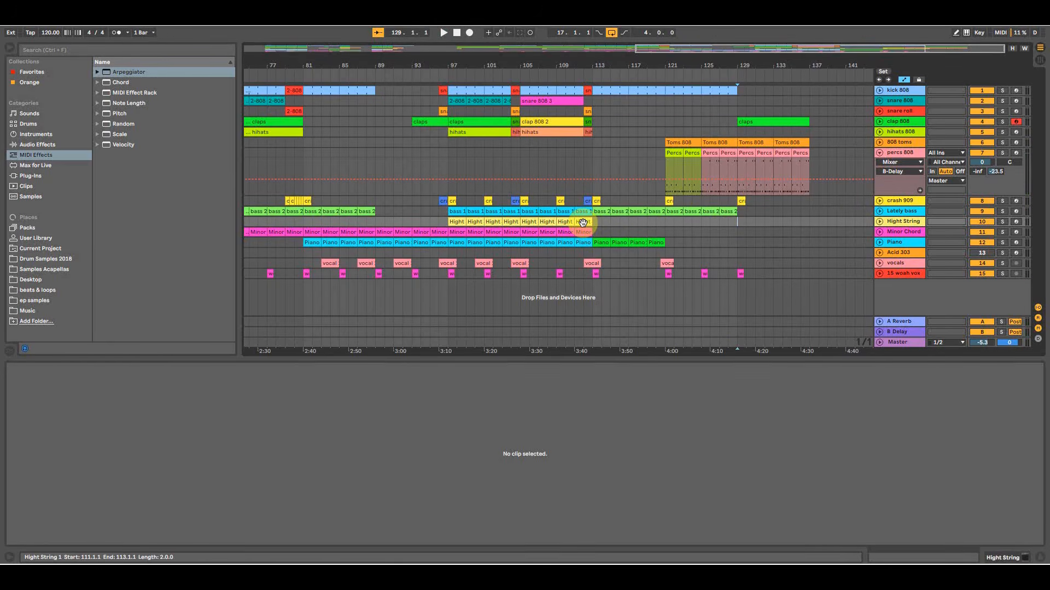
# Fill bars 129 to 137 of the Hight String track with copies of the earlier Hight String clips and audition them from bar 128.
pyautogui.moveTo(583, 223); pyautogui.dragTo(782, 223)
pyautogui.moveTo(782, 223); pyautogui.dragTo(800, 225)
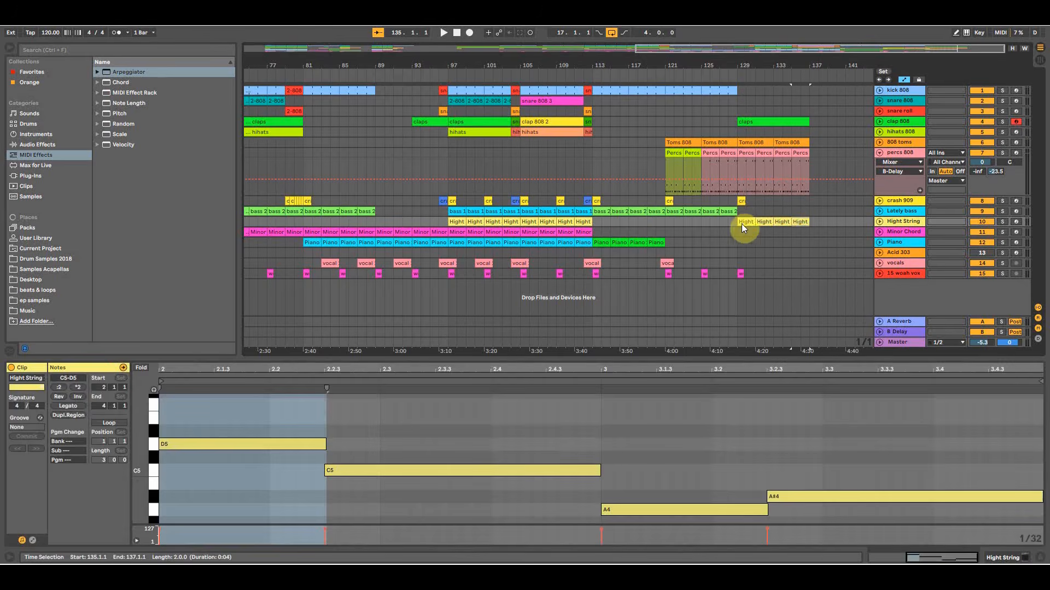
pyautogui.click(729, 219)
pyautogui.press('space')
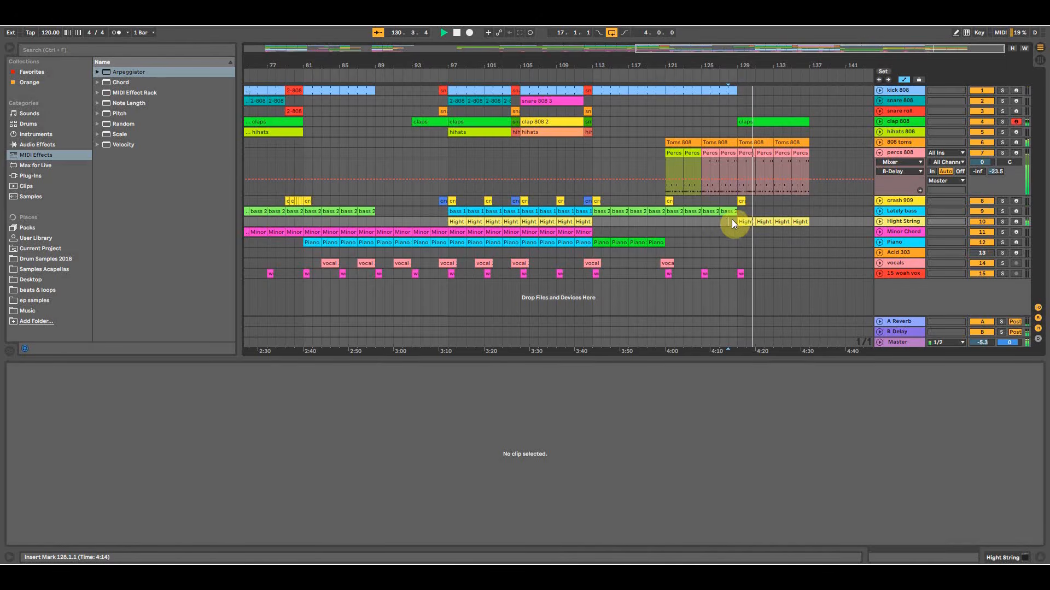
# Copy the woah vox clip from bar 129 to bar 133 and stop playback.
pyautogui.moveTo(814, 63); pyautogui.dragTo(801, 98)
pyautogui.moveTo(617, 274); pyautogui.dragTo(687, 274)
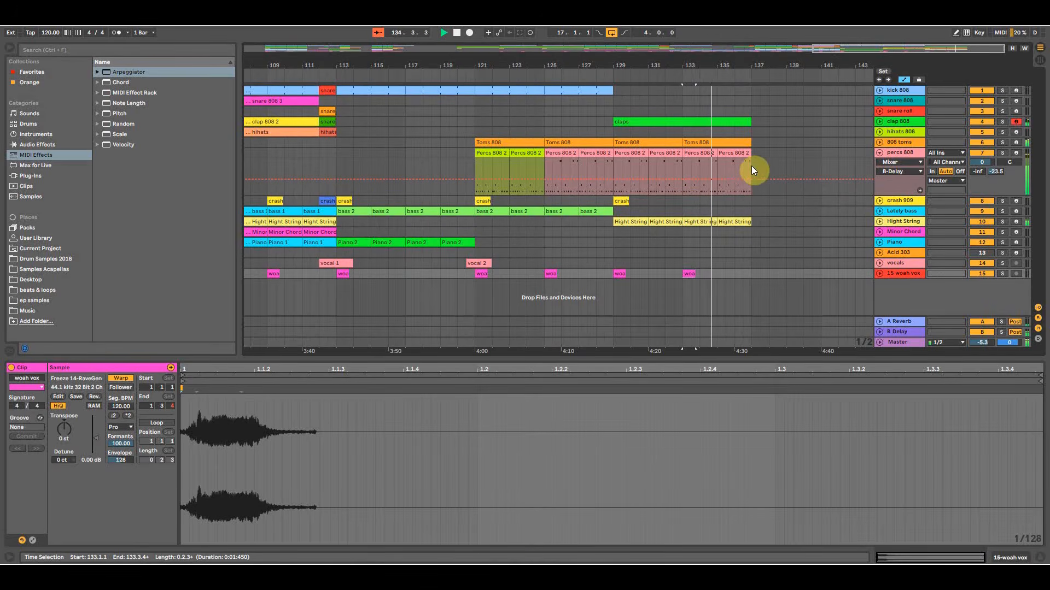
pyautogui.press('space')
# Trim the claps clip to end at bar 136, and copy the bar 112 snare roll and clap fill clips to bar 136 for audition.
pyautogui.moveTo(745, 123)
pyautogui.mouseDown()
pyautogui.moveTo(742, 131)
pyautogui.moveTo(730, 122)
pyautogui.mouseUp()
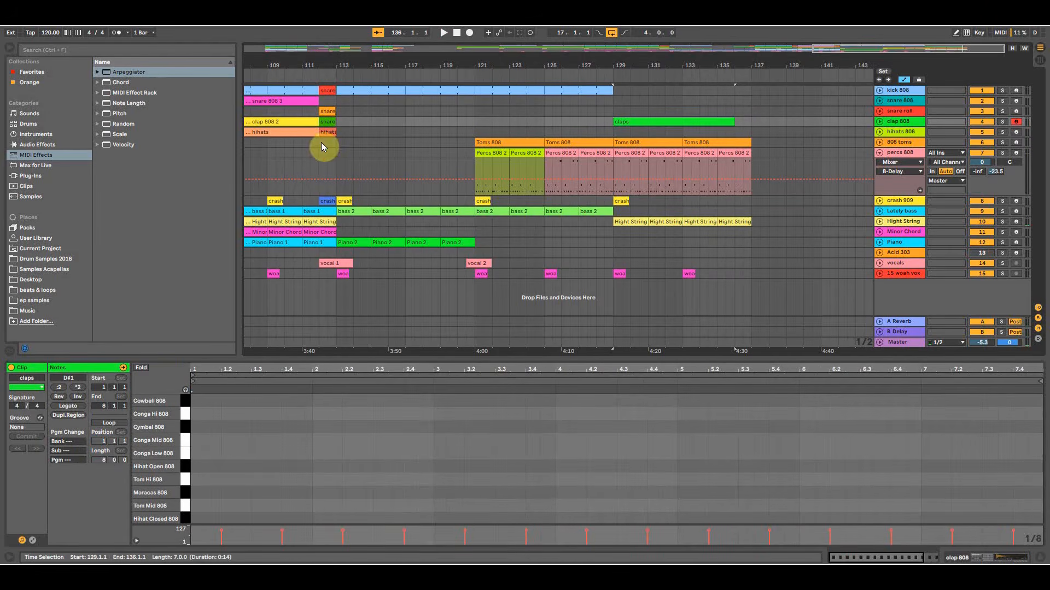
pyautogui.click(328, 111)
pyautogui.keyDown('ctrl'); pyautogui.moveTo(328, 111); pyautogui.dragTo(743, 119); pyautogui.keyUp('ctrl')
pyautogui.press('space')
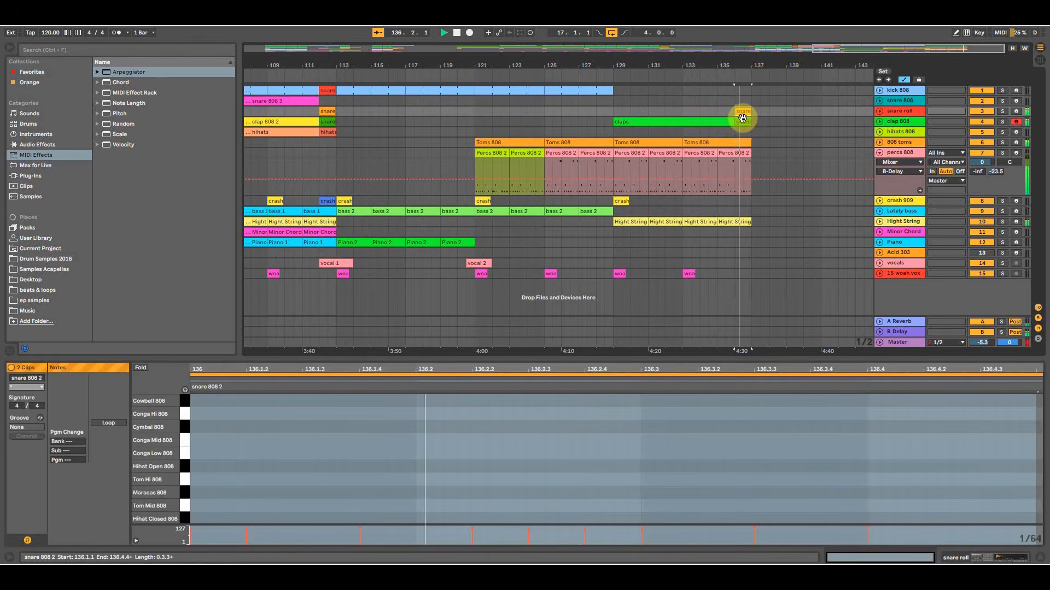
# Stop playback, copy the woah vox and claps clips to bar 137, and extend the copied claps to bar 145.
pyautogui.press('space')
pyautogui.click(753, 128)
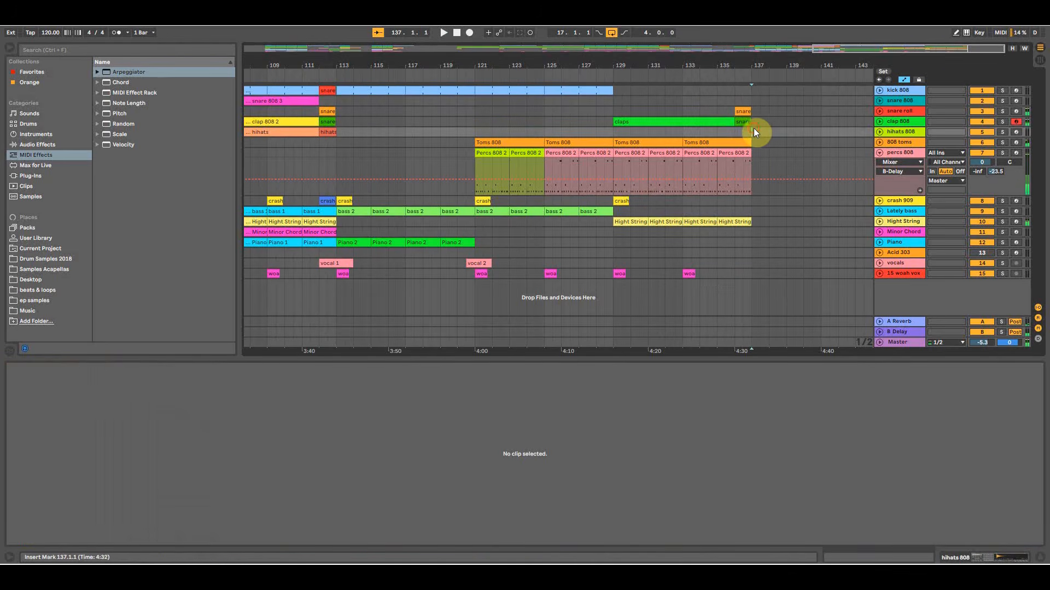
pyautogui.moveTo(753, 60); pyautogui.dragTo(778, 60)
pyautogui.click(726, 272)
pyautogui.click(779, 273)
pyautogui.hotkey('ctrl', 'v')
pyautogui.keyDown('ctrl'); pyautogui.moveTo(693, 122); pyautogui.dragTo(798, 124); pyautogui.keyUp('ctrl')
pyautogui.moveTo(825, 68); pyautogui.dragTo(732, 62)
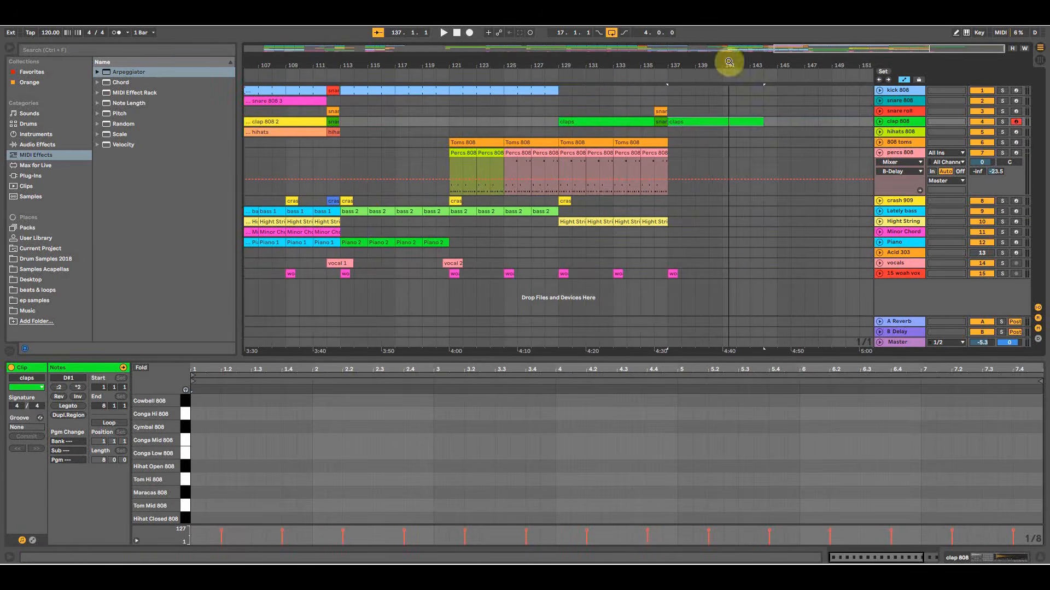
pyautogui.moveTo(663, 51); pyautogui.dragTo(783, 61)
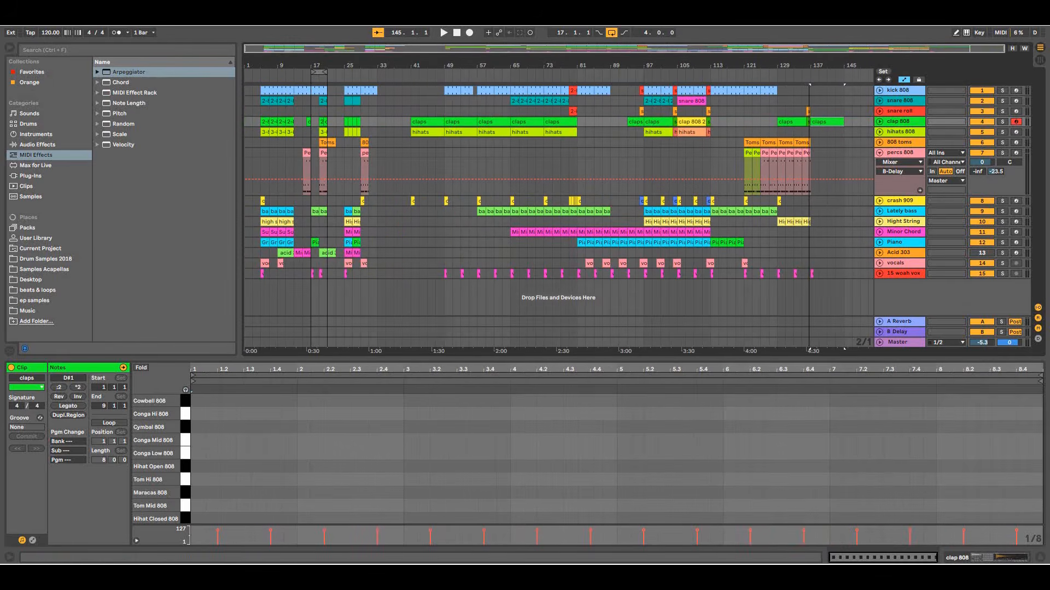
# Copy the acid 303 clip from bar 9 to bar 137 and duplicate it at bar 141.
pyautogui.keyDown('ctrl'); pyautogui.moveTo(283, 252); pyautogui.dragTo(813, 247); pyautogui.keyUp('ctrl')
pyautogui.click(880, 254)
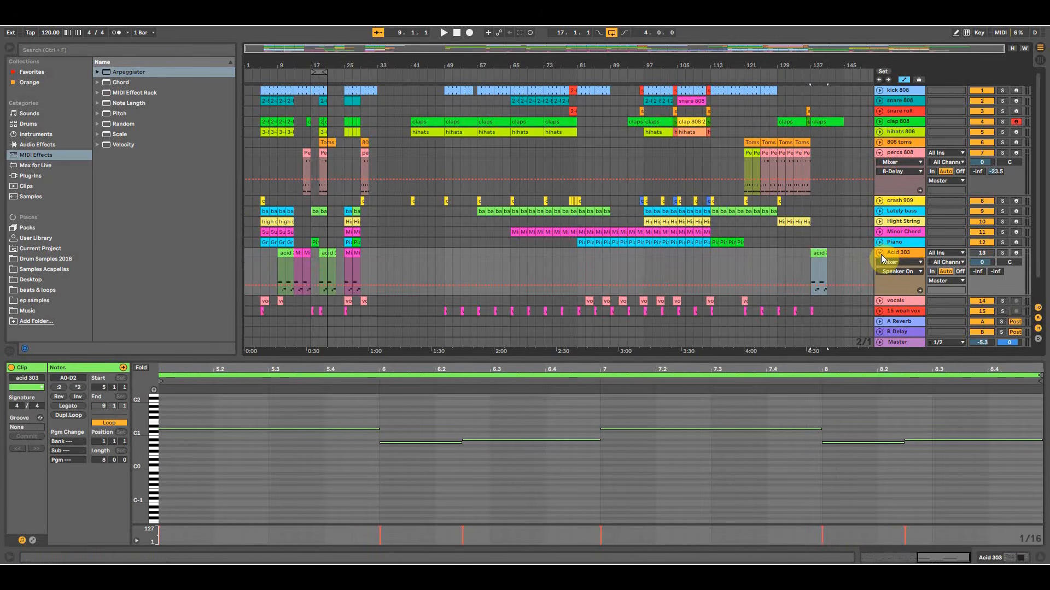
pyautogui.click(880, 252)
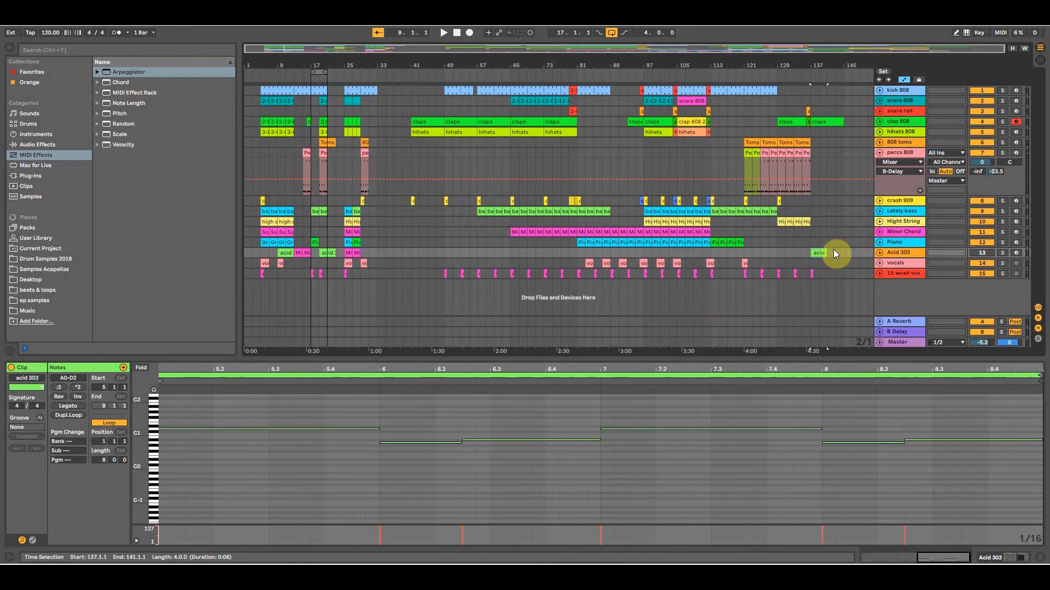
pyautogui.hotkey('ctrl', 'd')
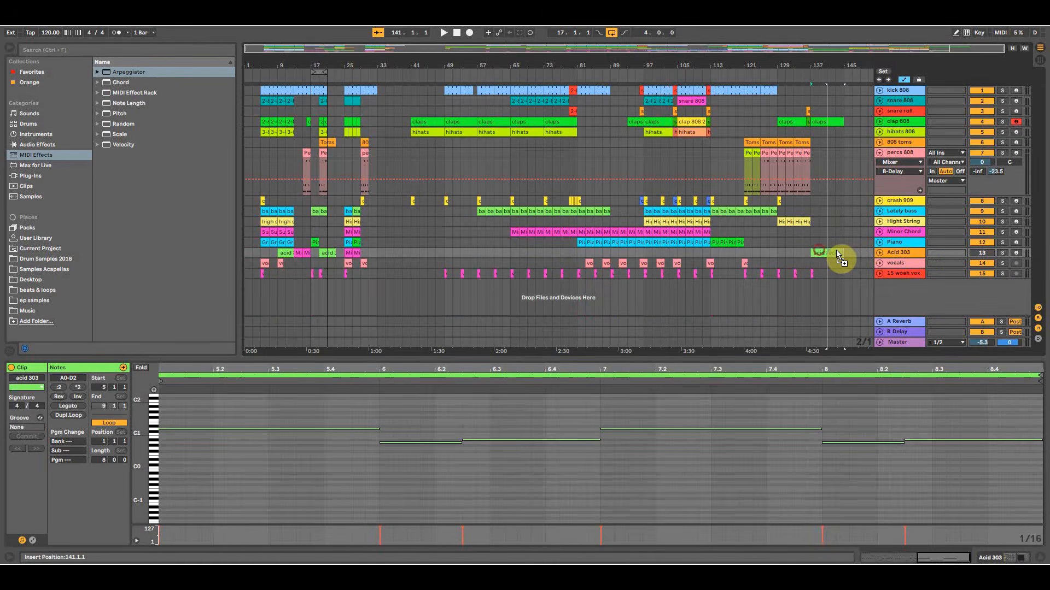
# Show the Acid 303 track's devices, check the arpeggiator's style options, and set the synth's Filter Frequency to 30.
pyautogui.click(979, 254)
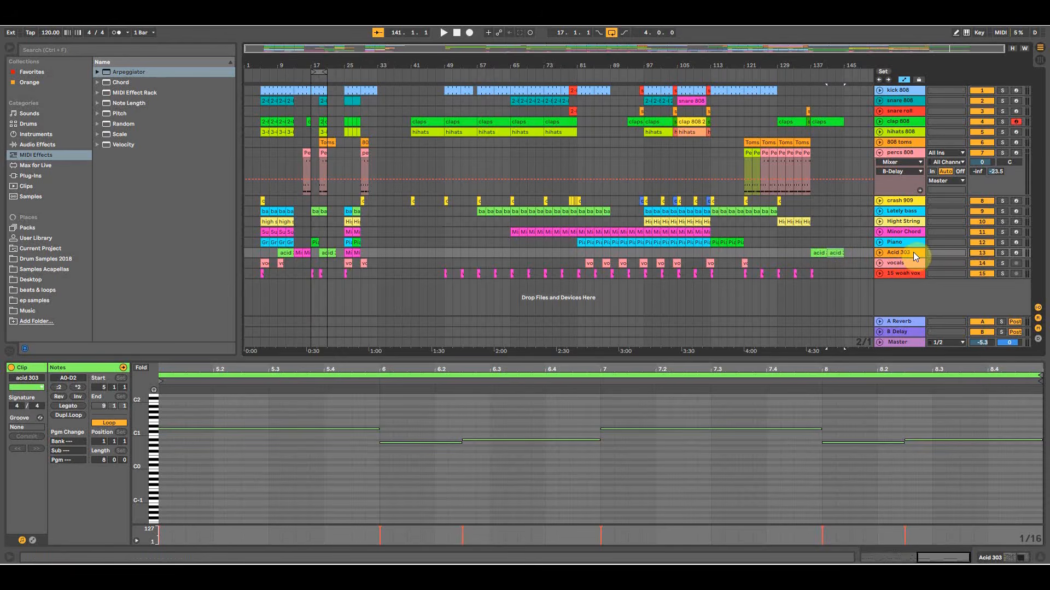
pyautogui.click(991, 559)
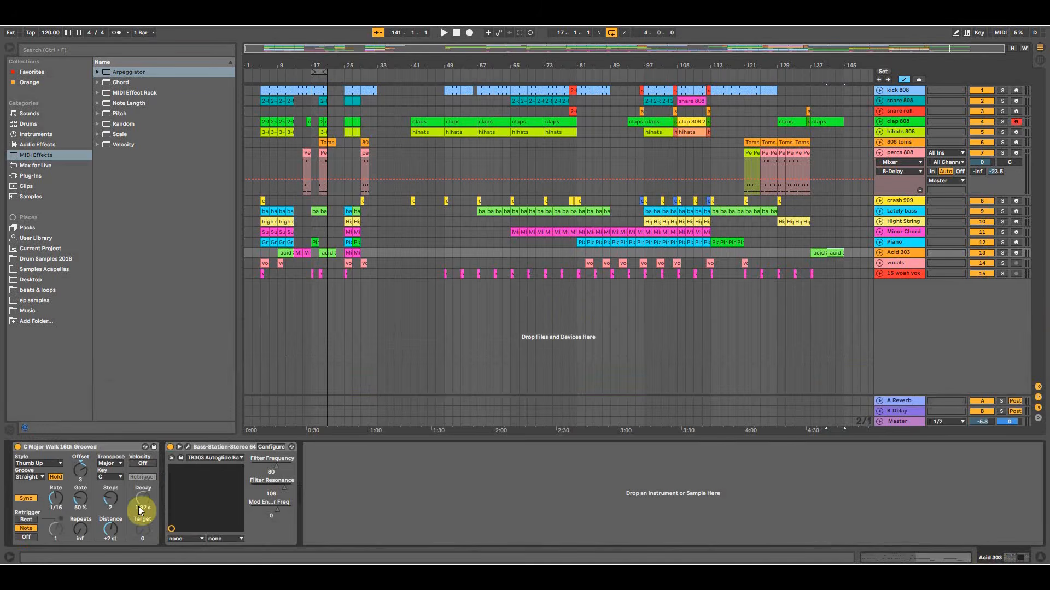
pyautogui.click(47, 465)
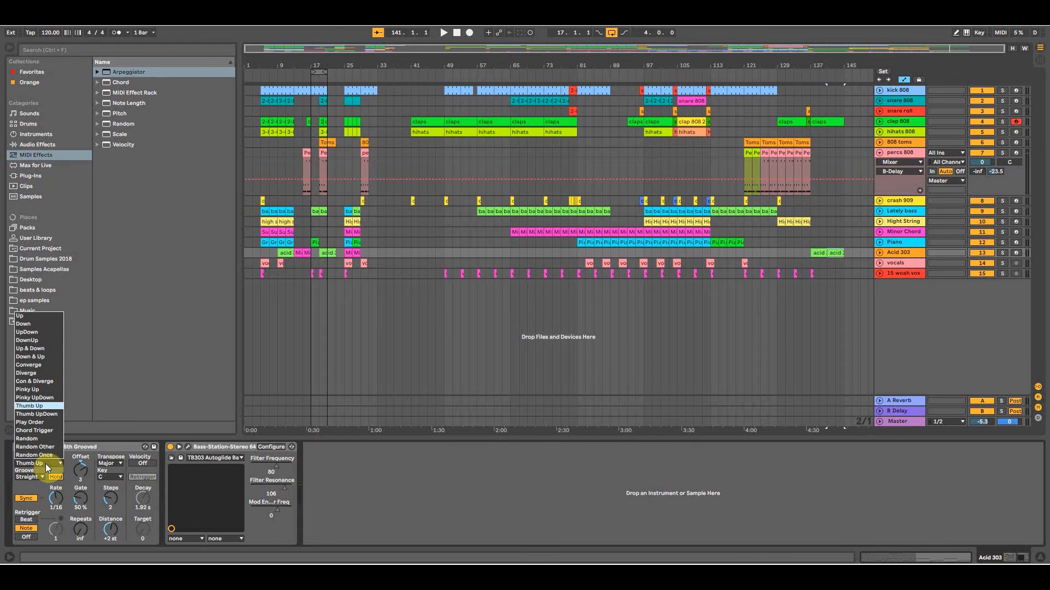
pyautogui.click(44, 464)
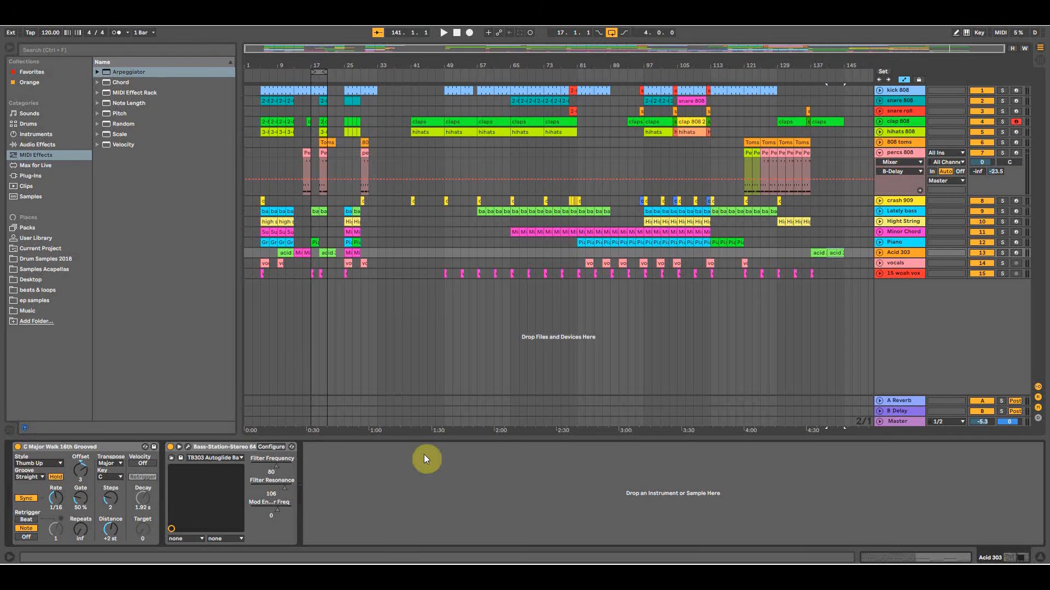
pyautogui.click(814, 254)
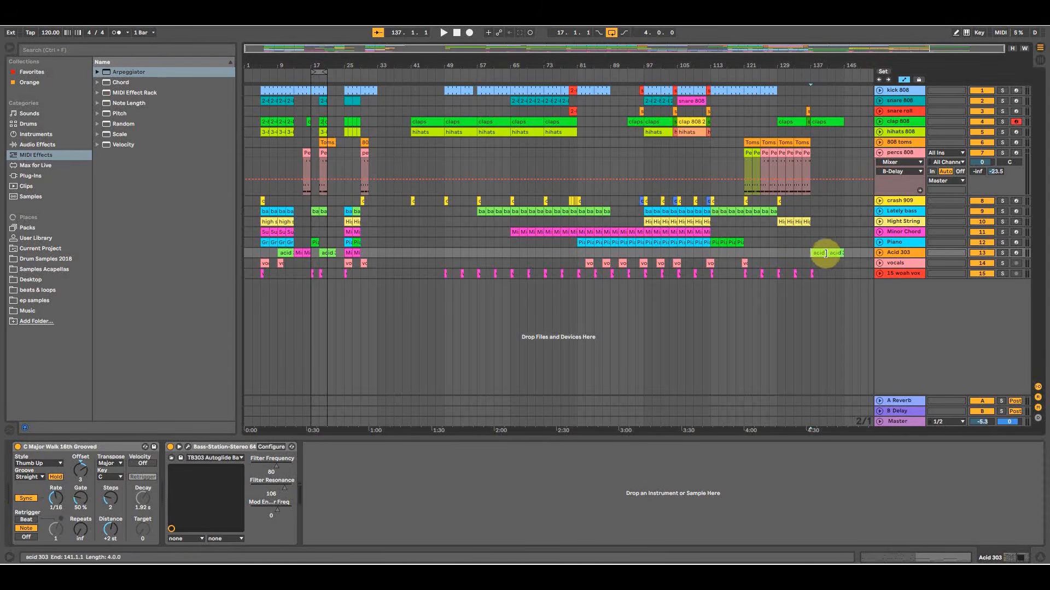
pyautogui.moveTo(277, 467); pyautogui.dragTo(261, 468)
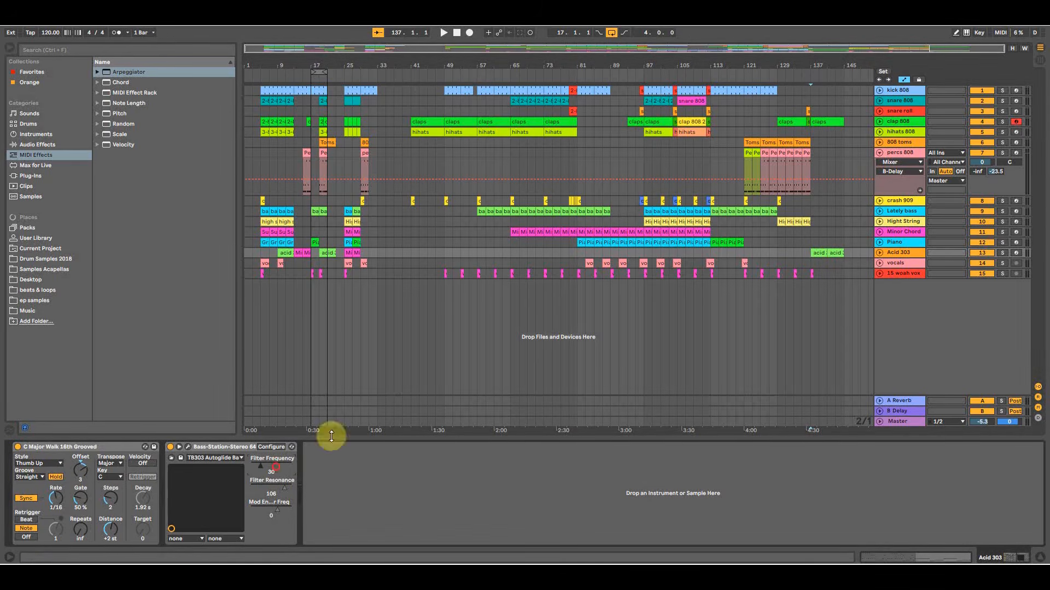
# Play the acid 303 section from bar 136 while raising the Filter Frequency and Filter Resonance, and stop playback.
pyautogui.click(804, 257)
pyautogui.press('space')
pyautogui.moveTo(829, 64); pyautogui.dragTo(416, 382)
pyautogui.moveTo(268, 465)
pyautogui.mouseDown()
pyautogui.moveTo(281, 465)
pyautogui.moveTo(285, 492)
pyautogui.moveTo(278, 484)
pyautogui.mouseUp()
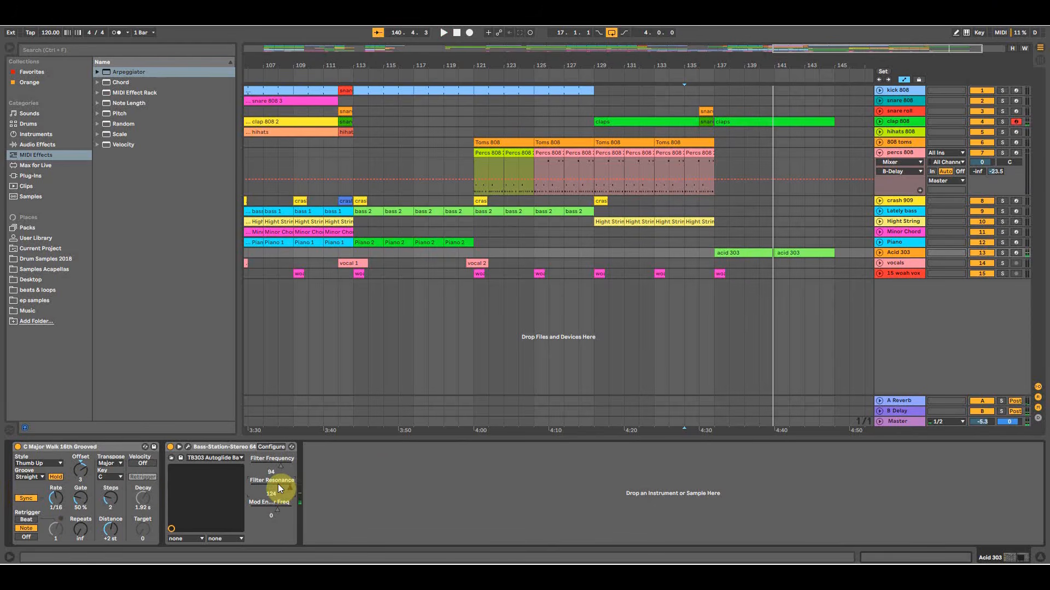
pyautogui.press('space')
# Fill bars 137 to 145 of the Minor Chord track with copies of the earlier Minor Chord clips.
pyautogui.click(705, 241)
pyautogui.click(704, 240)
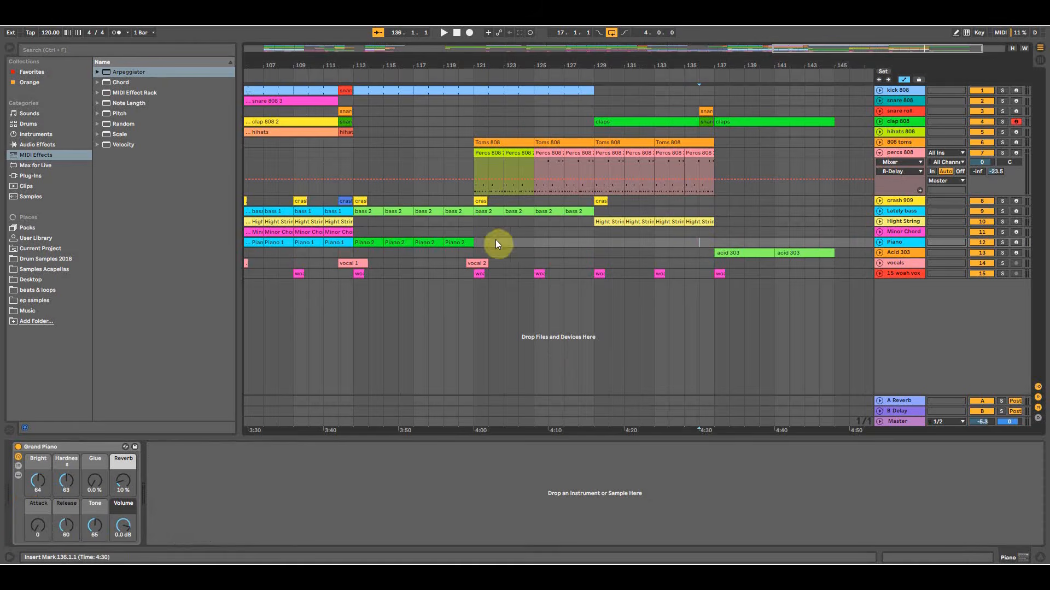
pyautogui.moveTo(468, 69); pyautogui.dragTo(547, 72)
pyautogui.moveTo(489, 236); pyautogui.dragTo(775, 234)
pyautogui.moveTo(775, 234); pyautogui.dragTo(795, 234)
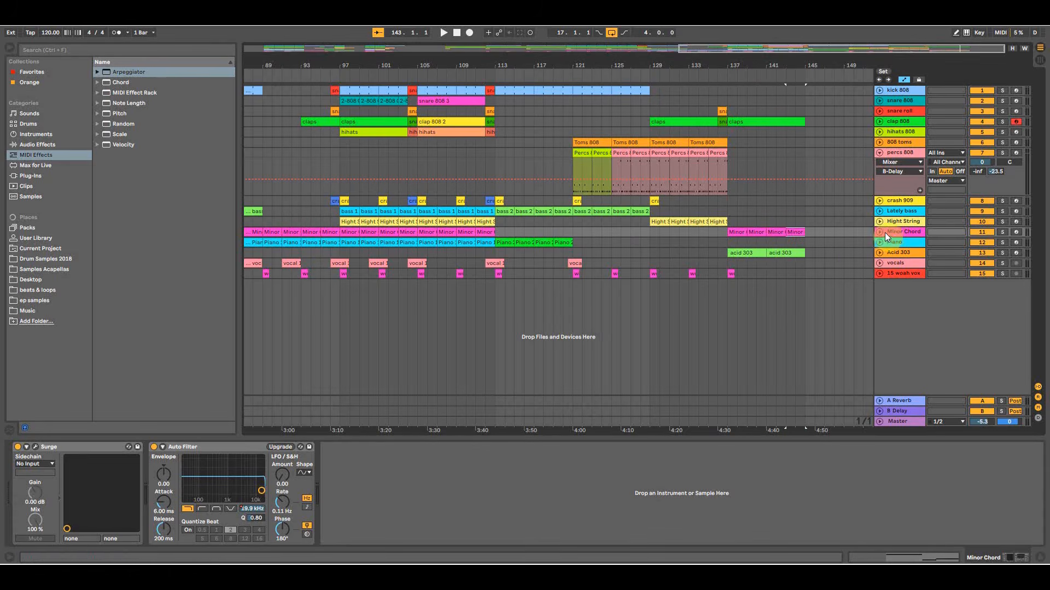
# Automate the Minor Chord Auto Filter frequency to drop to about 684 Hz before bar 137 and rise again towards bar 145.
pyautogui.click(879, 232)
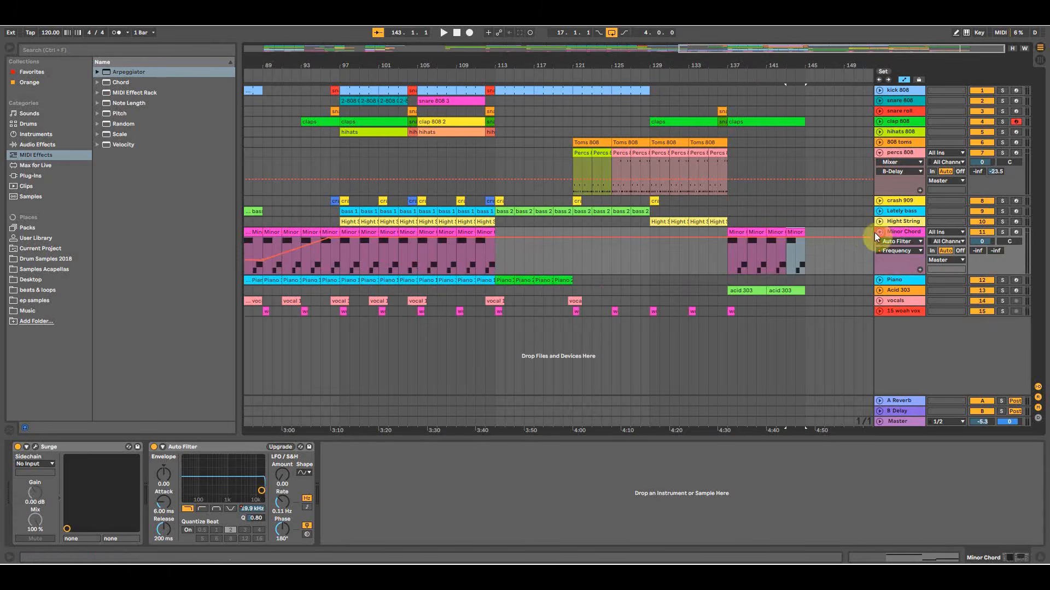
pyautogui.click(697, 238)
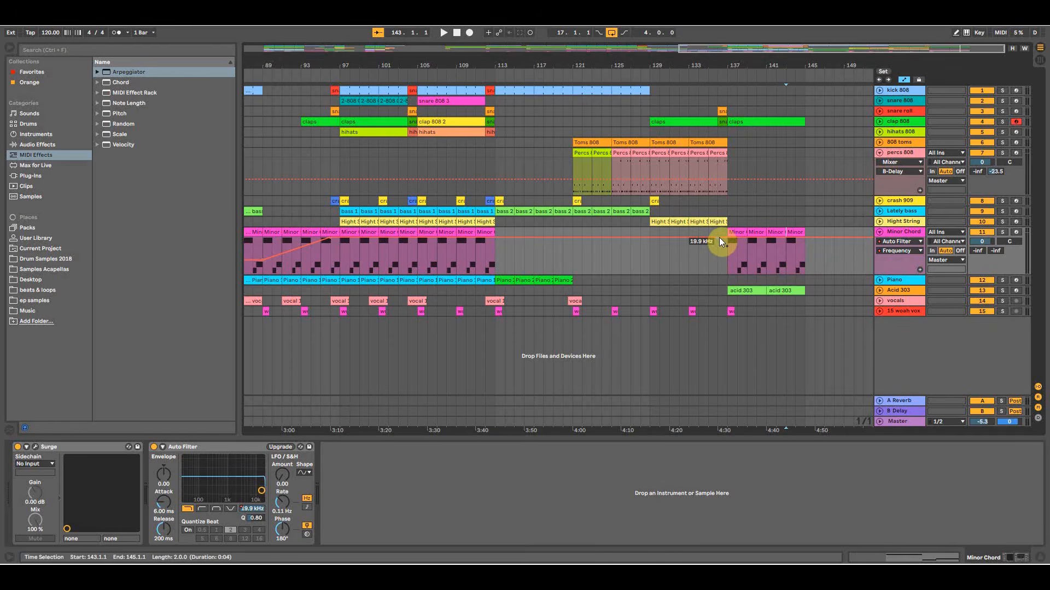
pyautogui.moveTo(723, 238); pyautogui.dragTo(723, 257)
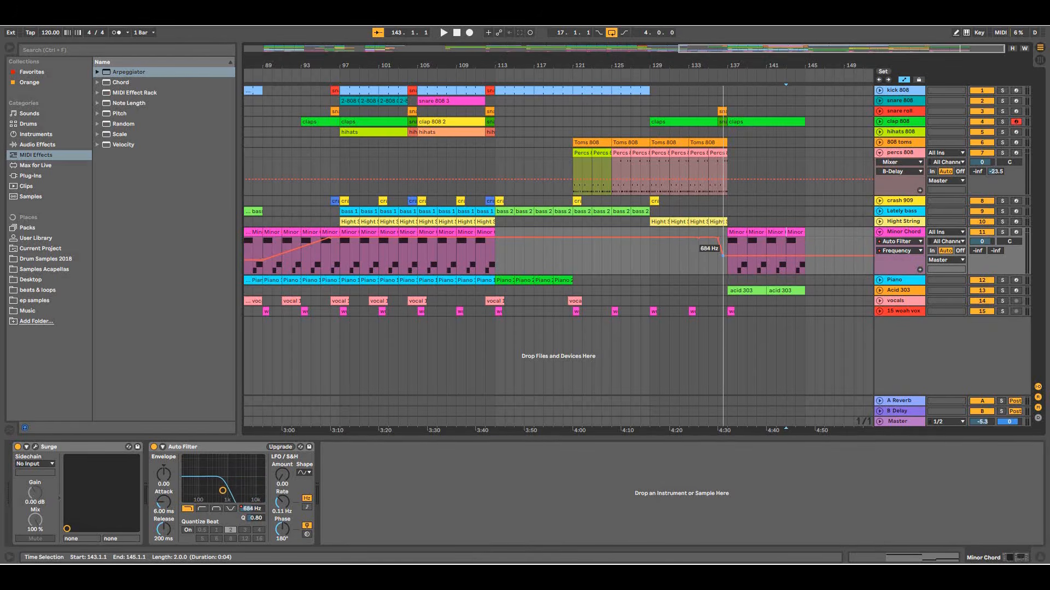
pyautogui.moveTo(787, 256); pyautogui.dragTo(804, 237)
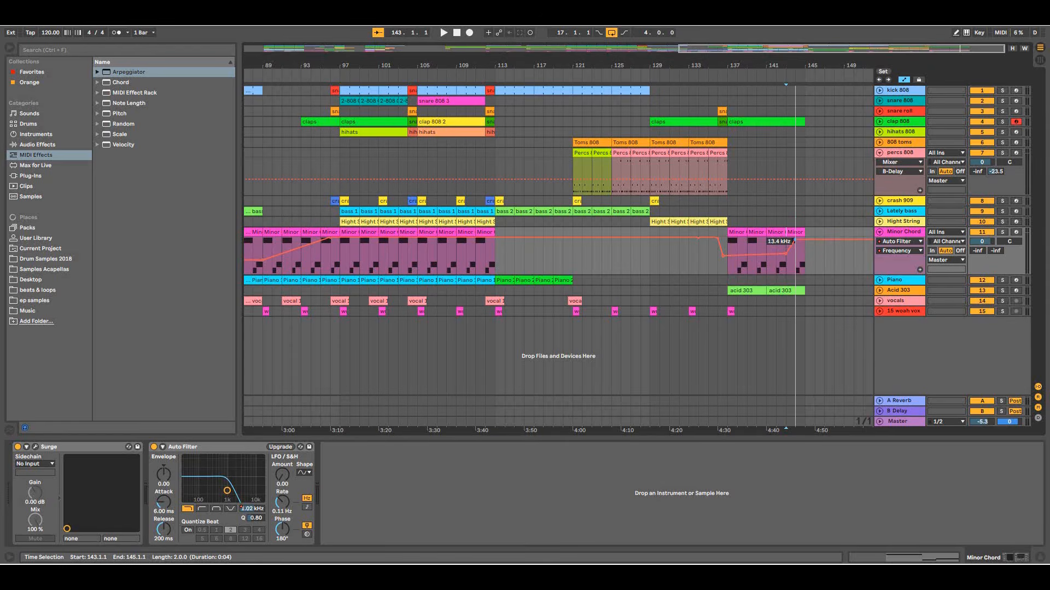
# Play from bar 135 and copy the crash clip from bar 129 to bar 137.
pyautogui.click(707, 259)
pyautogui.press('space')
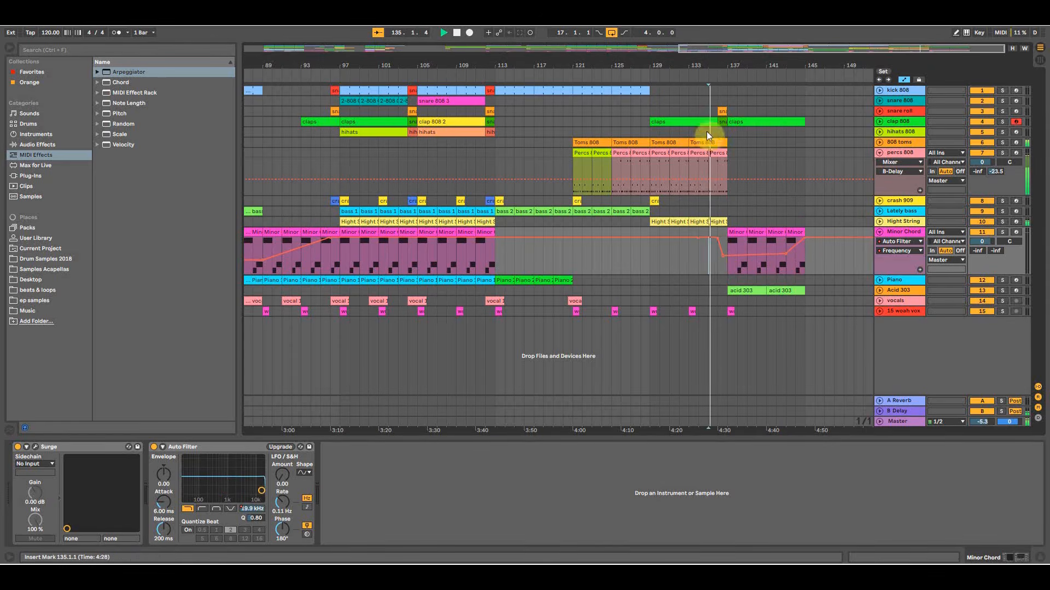
pyautogui.moveTo(749, 59); pyautogui.dragTo(630, 58)
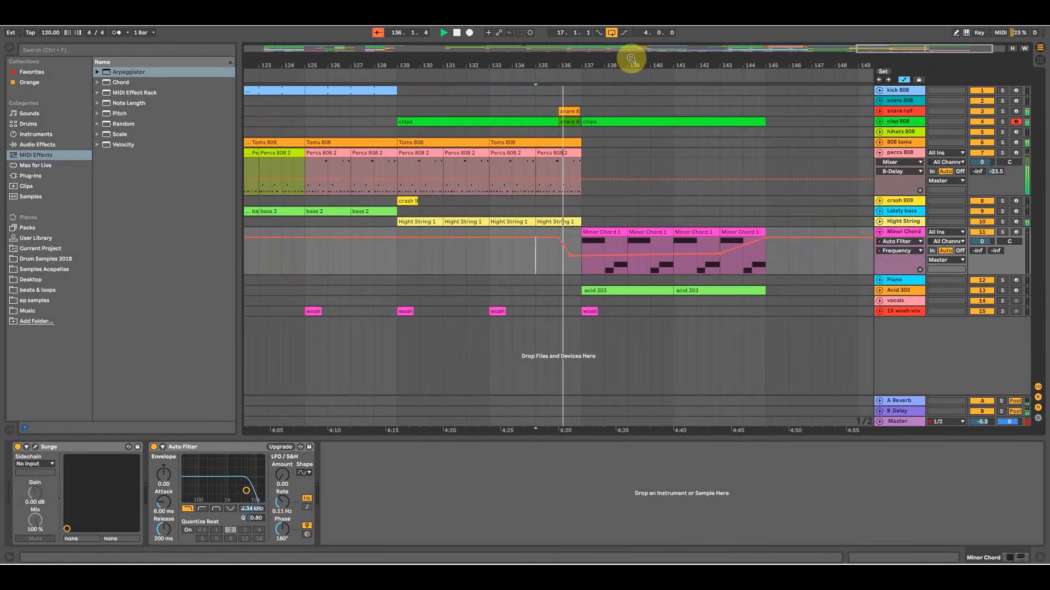
pyautogui.moveTo(405, 200); pyautogui.dragTo(590, 201)
# Adjust the Acid 303 synth during playback to a Filter Frequency of about 89 and Filter Resonance of 118, and stop.
pyautogui.click(588, 290)
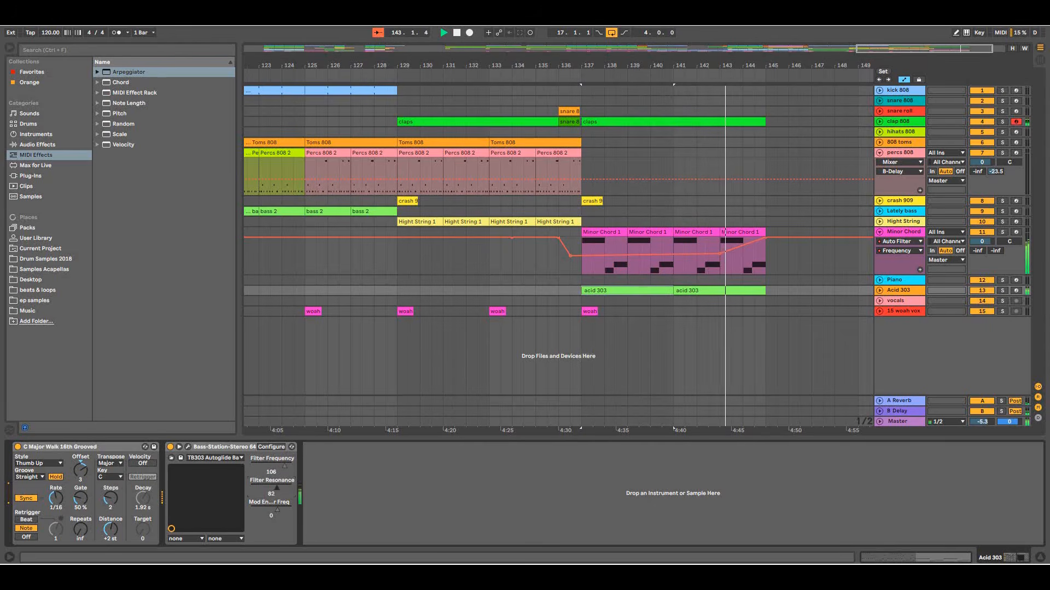
pyautogui.moveTo(290, 487)
pyautogui.mouseDown()
pyautogui.moveTo(297, 479)
pyautogui.moveTo(286, 472)
pyautogui.mouseUp()
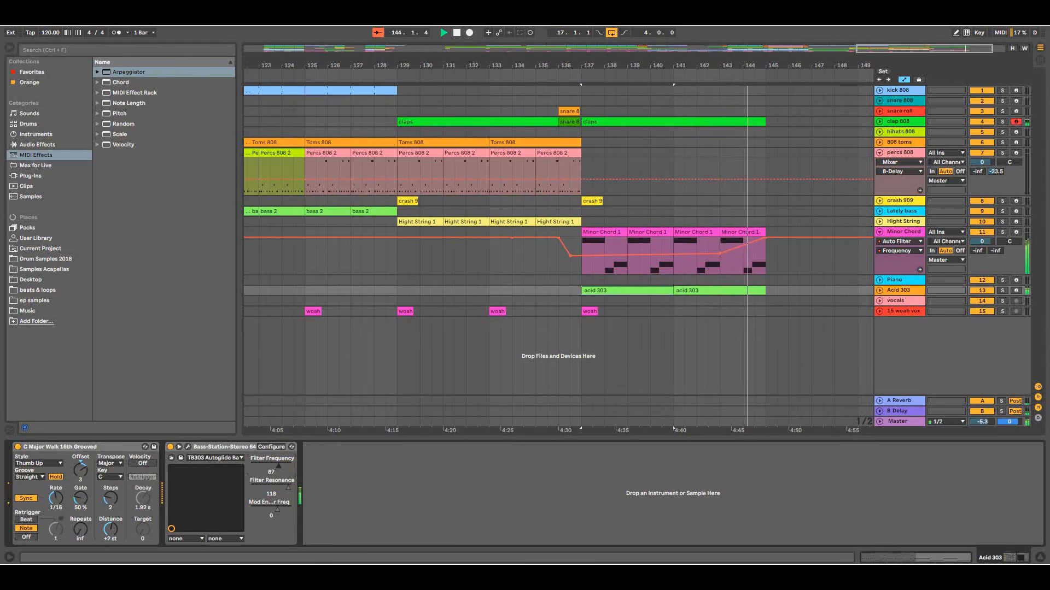
pyautogui.press('space')
# Play from bar 112 and place a copy of the woah vox clip at bar 117.
pyautogui.moveTo(634, 65); pyautogui.dragTo(689, 52)
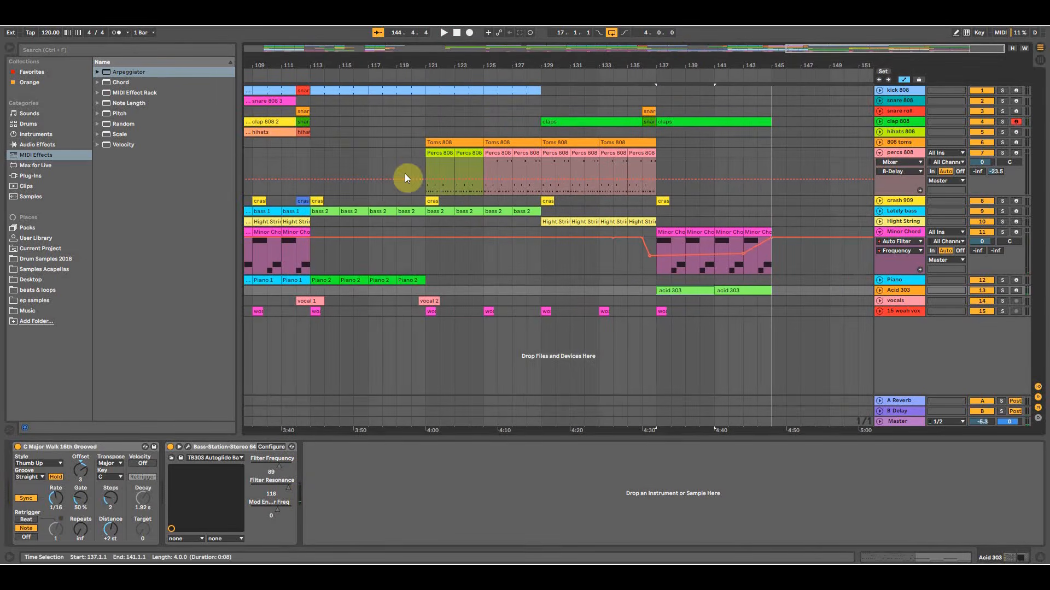
pyautogui.click(298, 312)
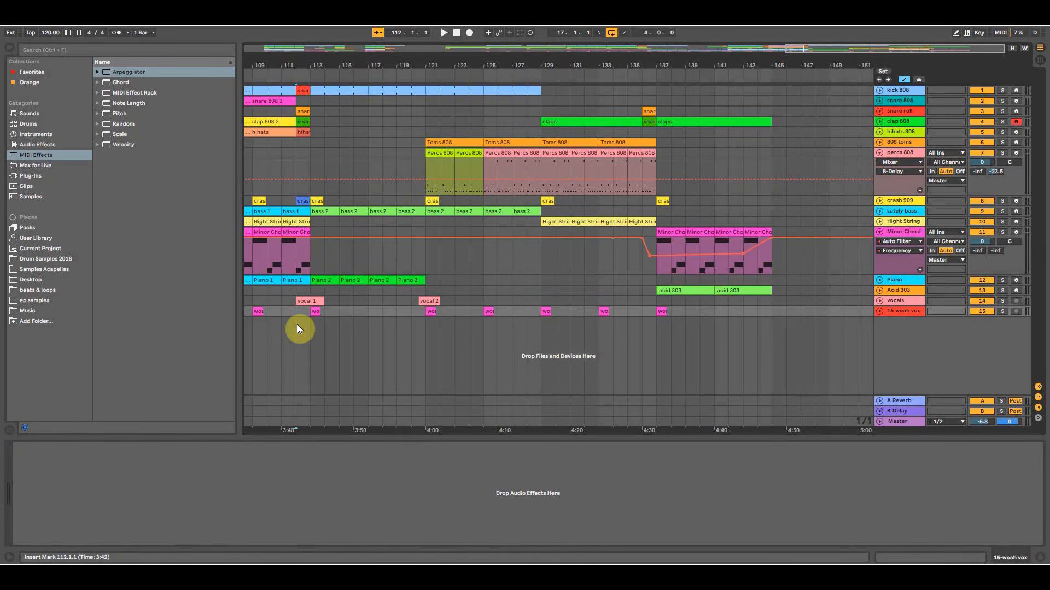
pyautogui.press('space')
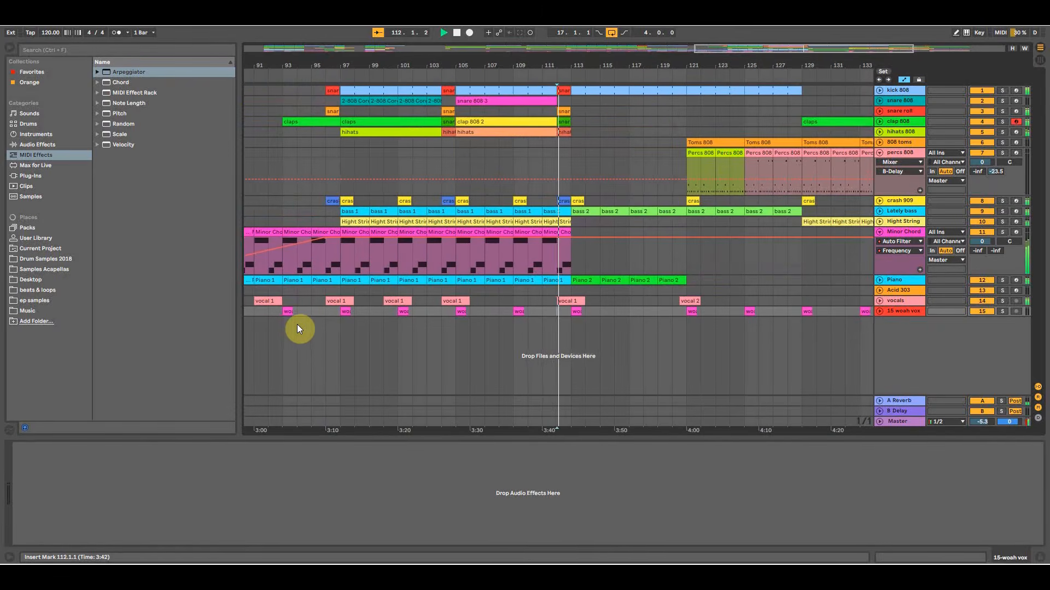
pyautogui.moveTo(679, 64); pyautogui.dragTo(544, 61)
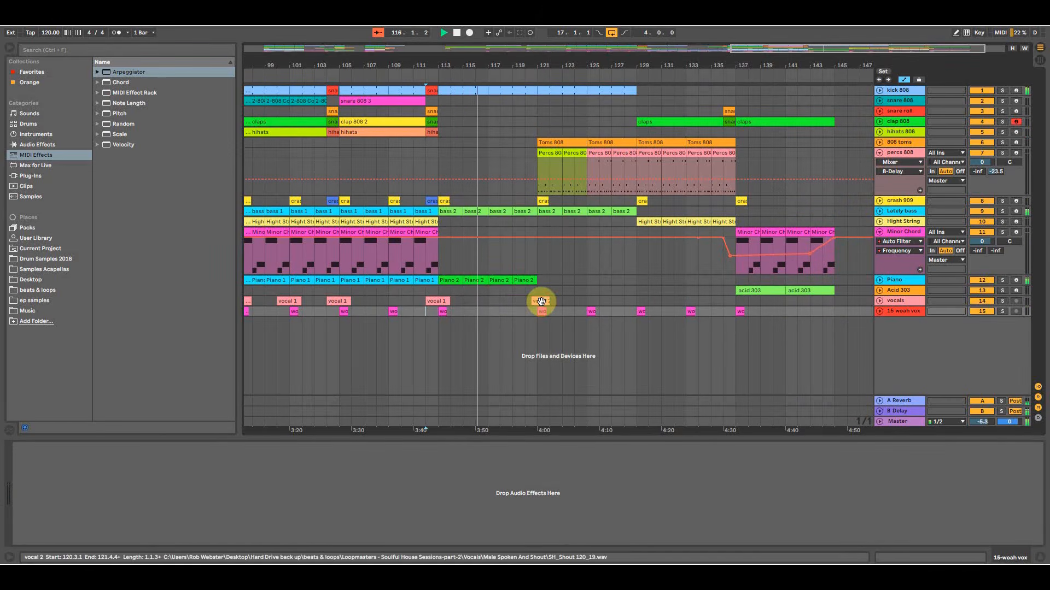
pyautogui.click(501, 311)
pyautogui.moveTo(501, 311); pyautogui.dragTo(491, 311)
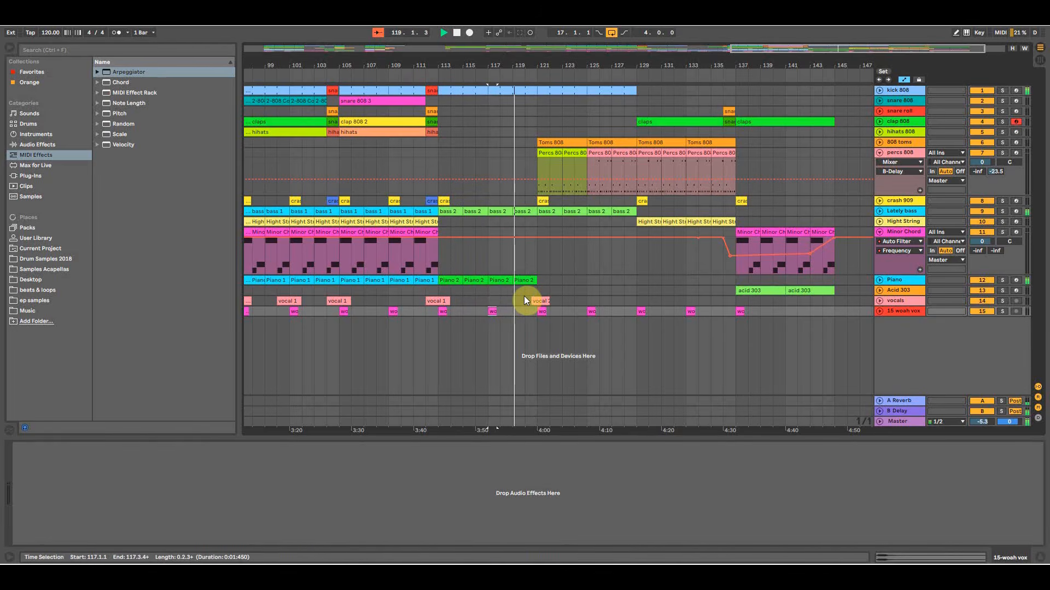
# Colour the vocal 2 clip leading into bar 121 red and copy it to lead into bars 129 and 137.
pyautogui.rightClick(537, 299)
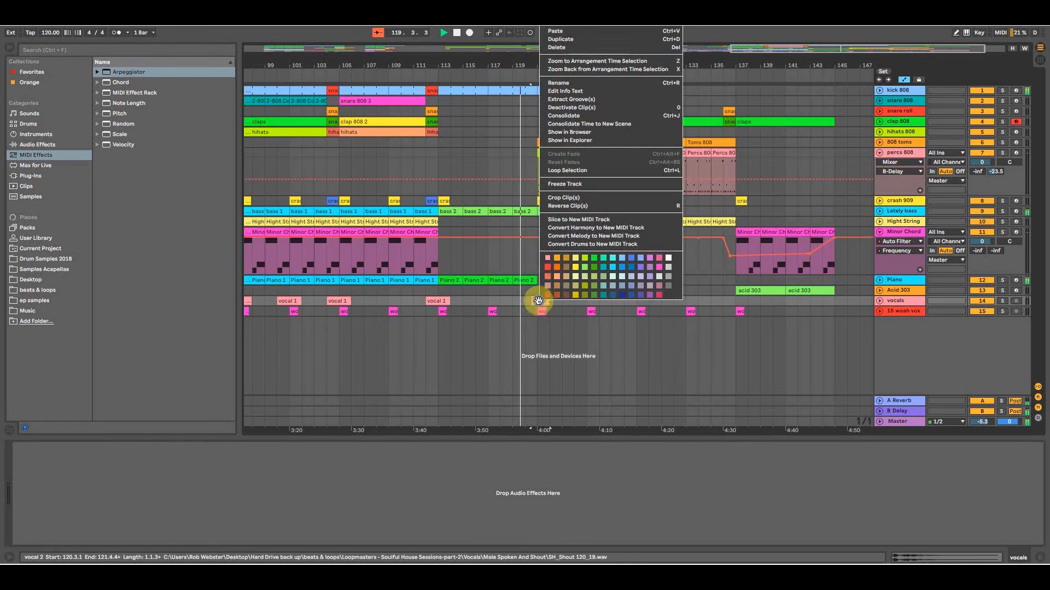
pyautogui.click(549, 267)
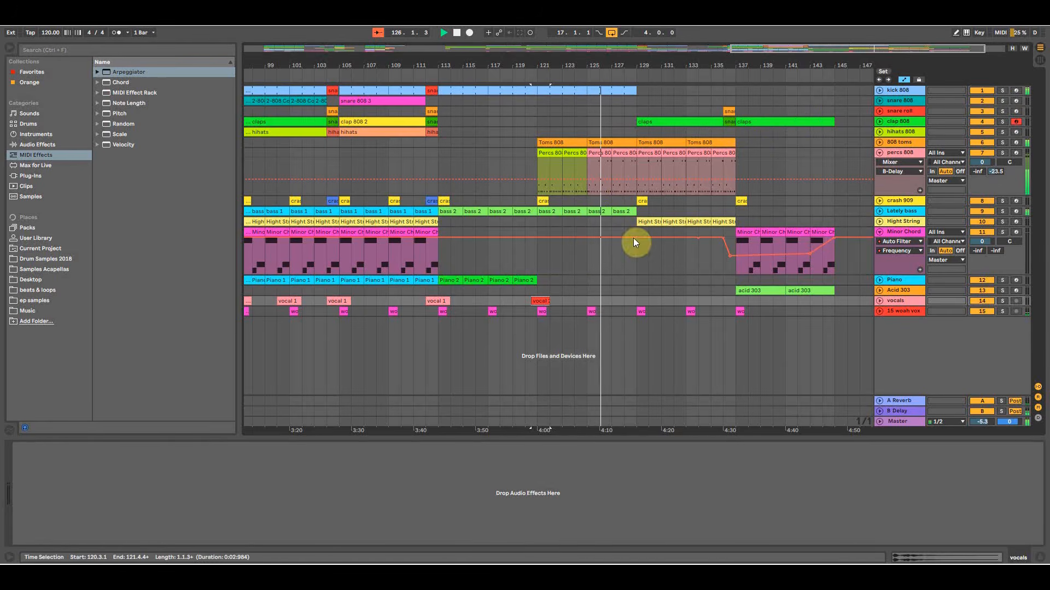
pyautogui.click(620, 154)
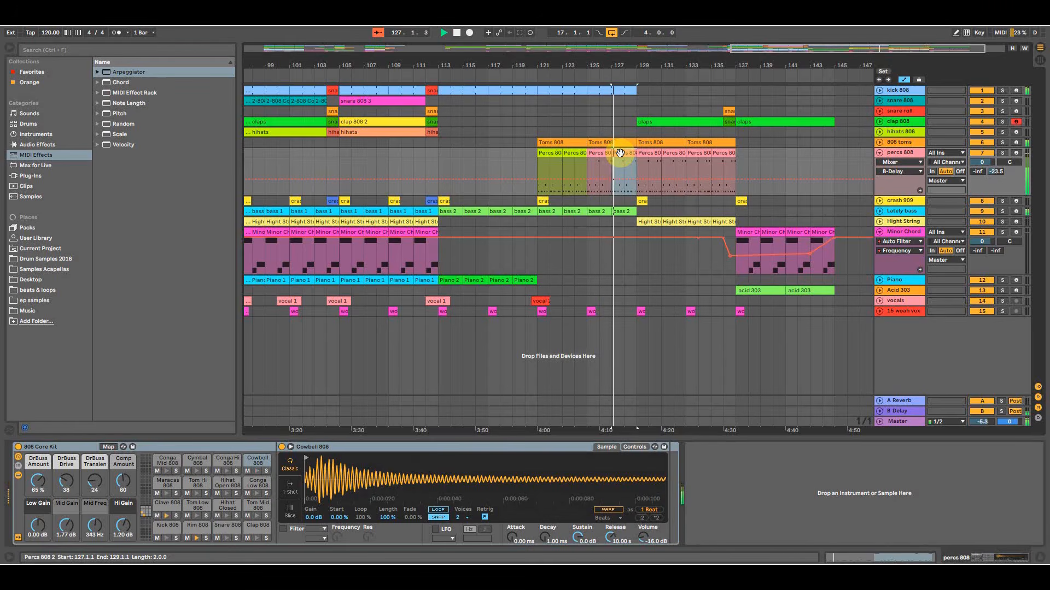
pyautogui.click(544, 300)
pyautogui.moveTo(545, 299); pyautogui.dragTo(641, 299)
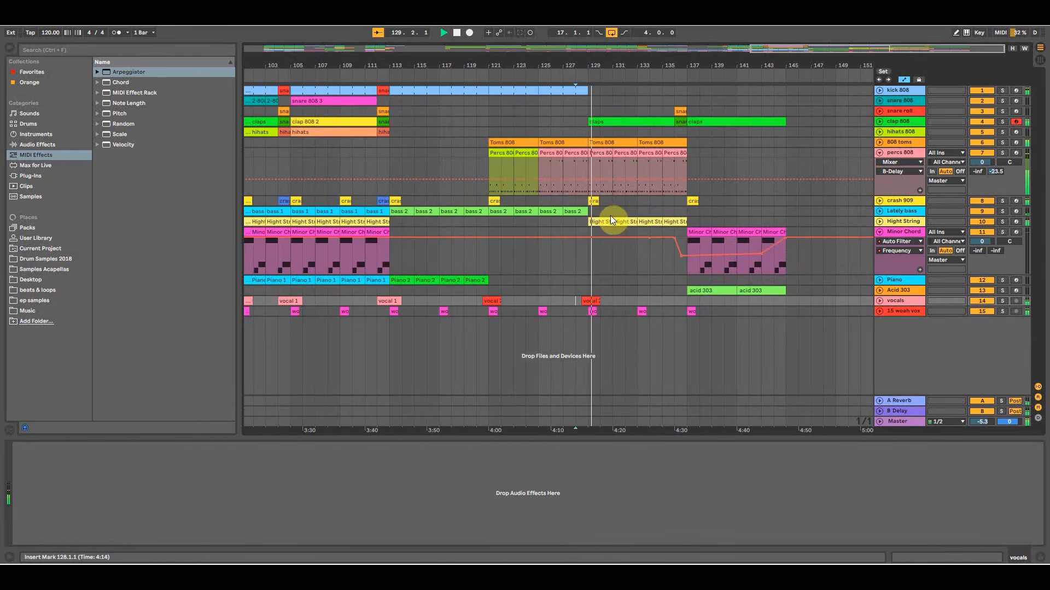
pyautogui.moveTo(646, 63); pyautogui.dragTo(647, 62)
pyautogui.moveTo(590, 301); pyautogui.dragTo(684, 301)
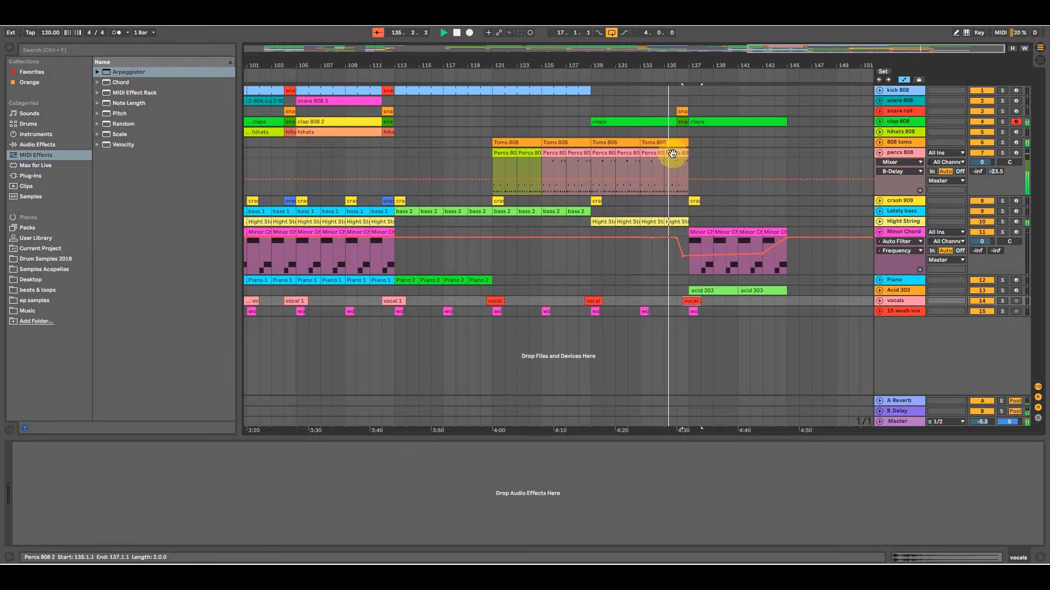
# Play through bar 137 and copy the Toms 808 clip to bars 137 and 141, extending the toms to bar 145.
pyautogui.click(724, 231)
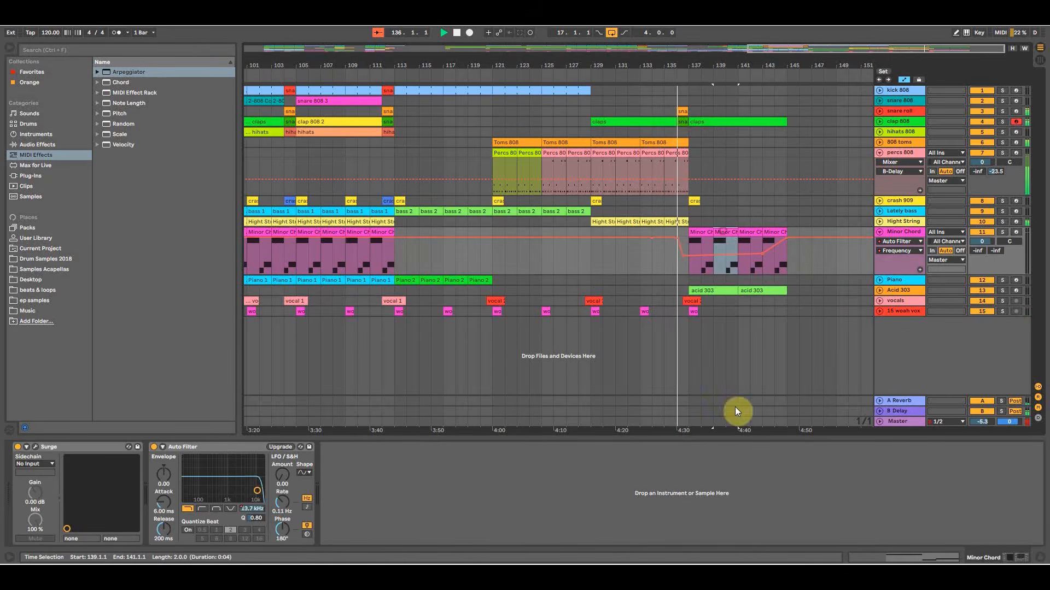
pyautogui.click(716, 291)
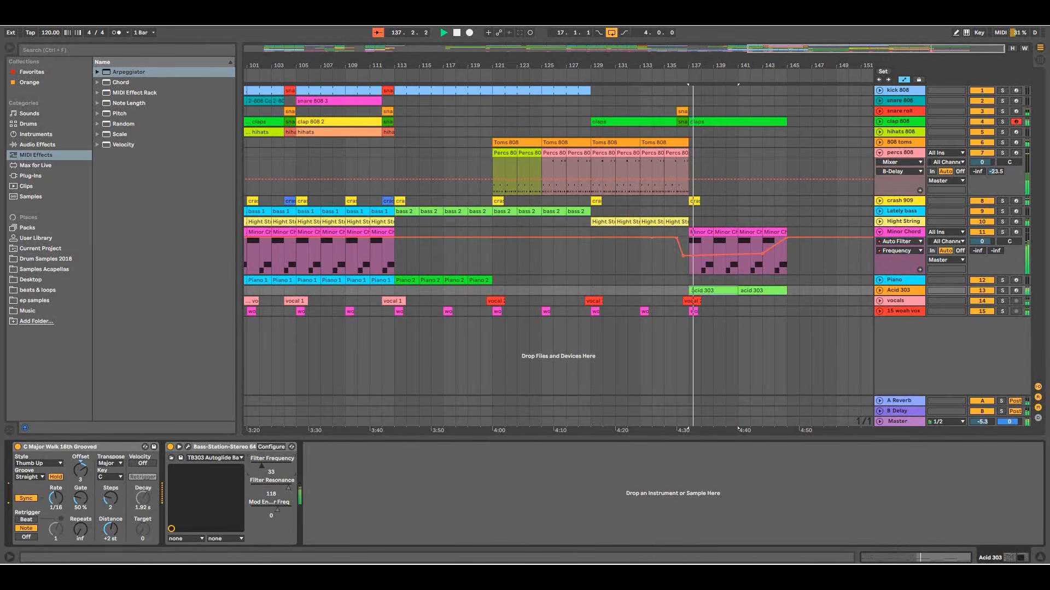
pyautogui.press('space')
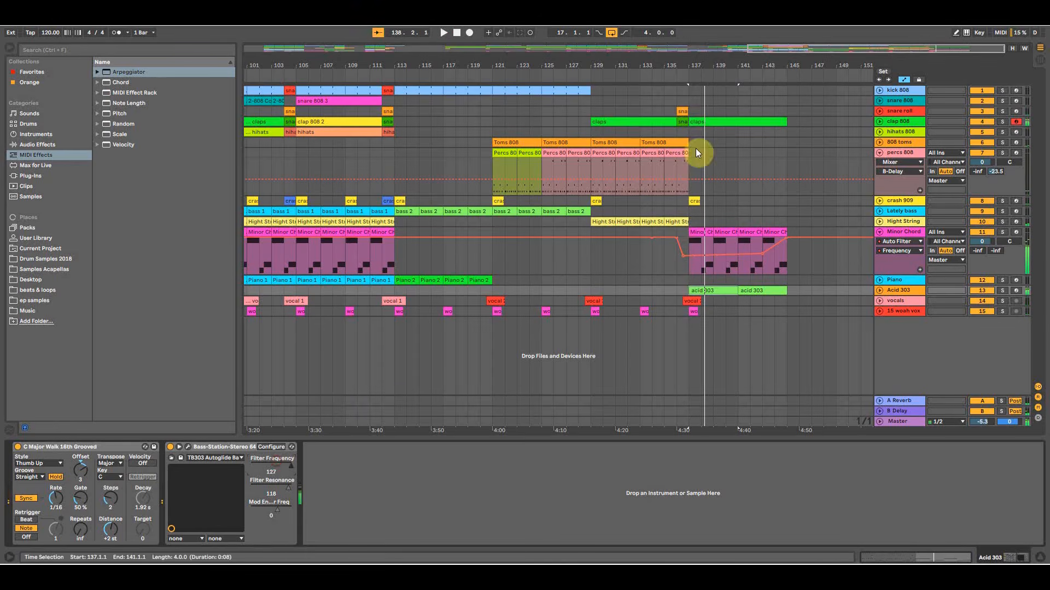
pyautogui.moveTo(654, 142); pyautogui.dragTo(751, 144)
pyautogui.press('space')
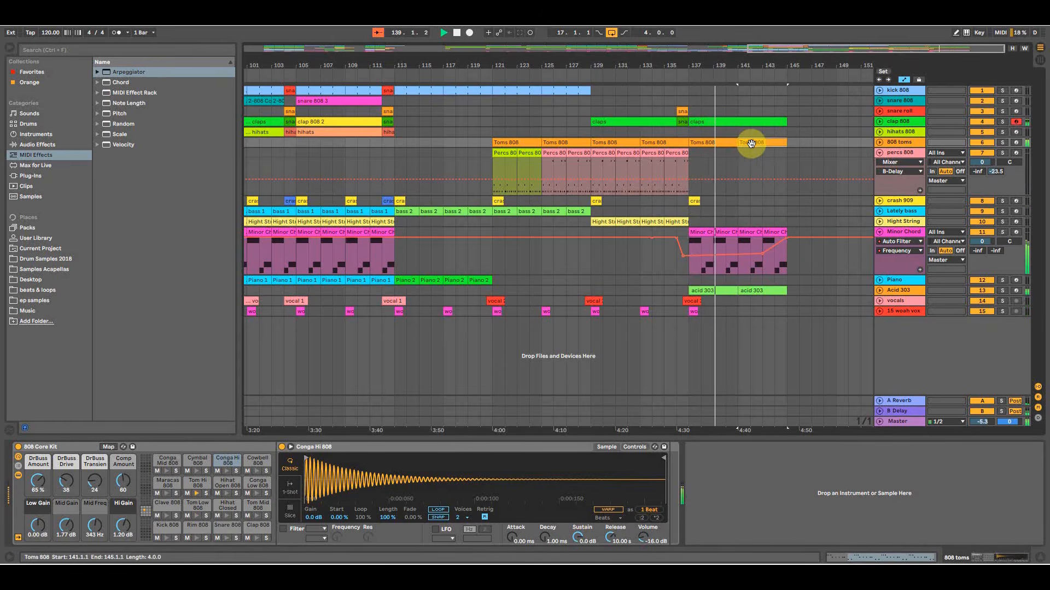
# Raise the Acid 303 synth's Filter Frequency to 127 while the section up to bar 145 plays.
pyautogui.click(743, 291)
pyautogui.moveTo(267, 467); pyautogui.dragTo(283, 467)
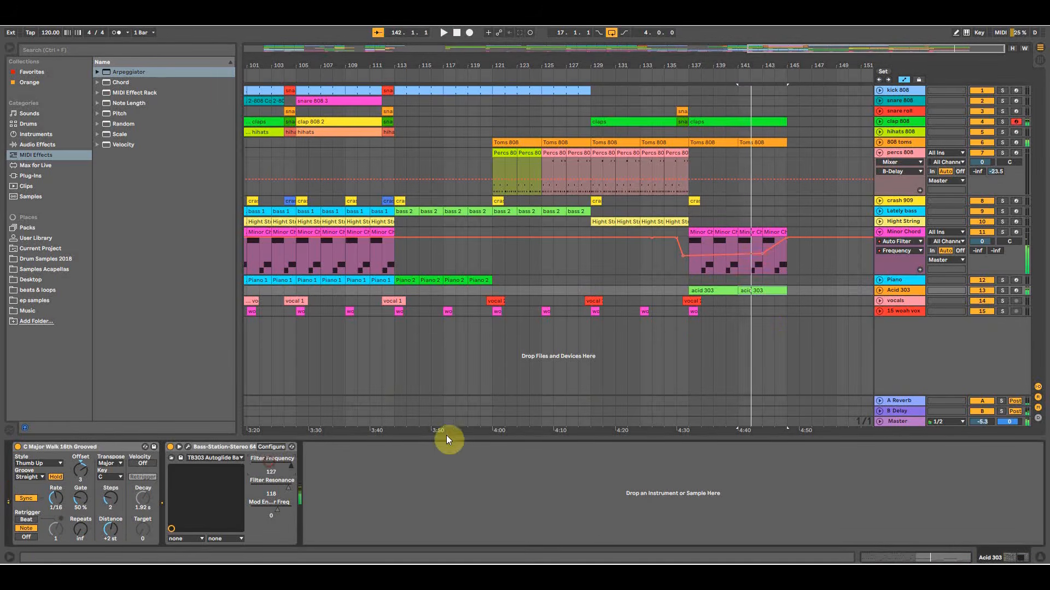
pyautogui.click(684, 270)
pyautogui.press('space')
# Examine how the arrangement changes at bars 113, 121, 129 and 137 across all tracks.
pyautogui.click(788, 146)
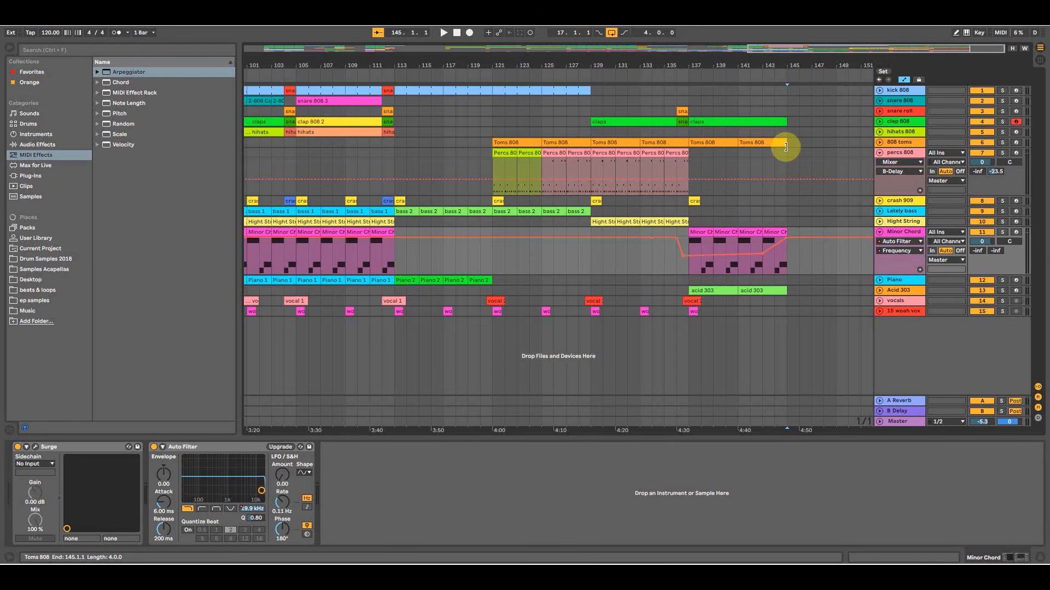
pyautogui.click(392, 149)
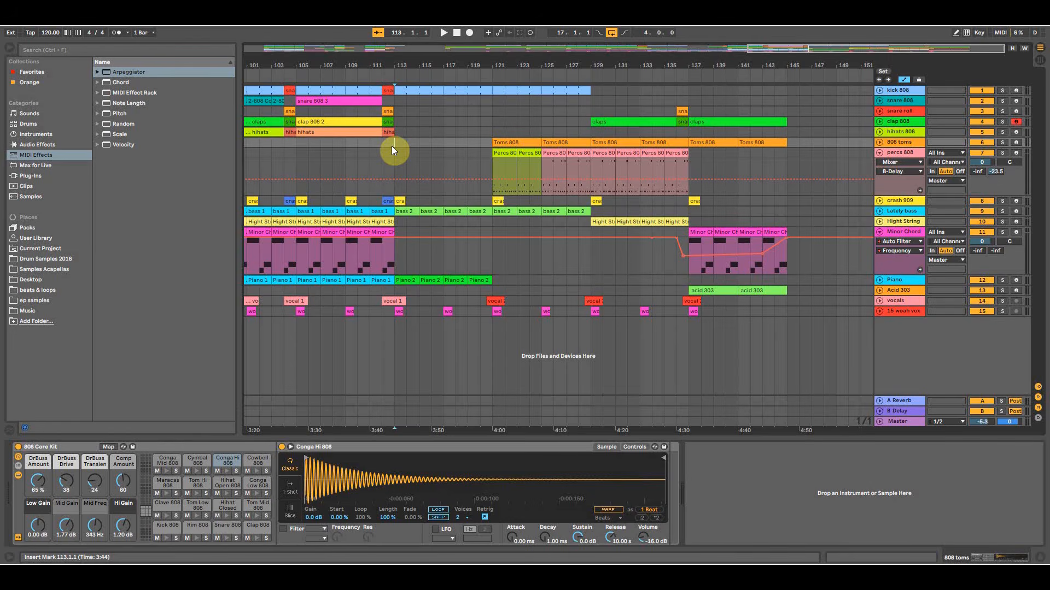
pyautogui.moveTo(392, 350); pyautogui.dragTo(491, 79)
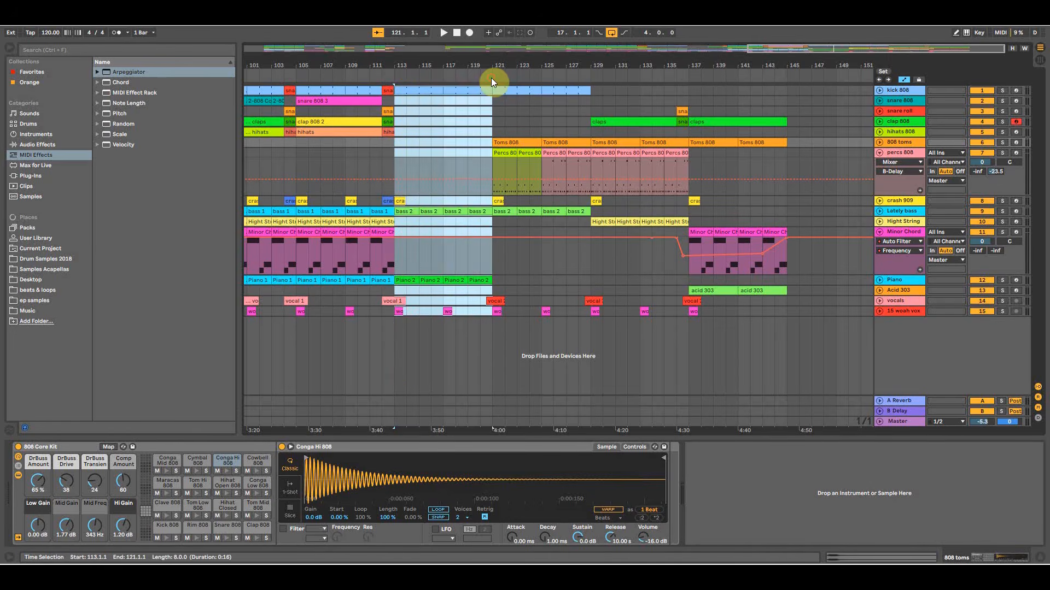
pyautogui.click(494, 166)
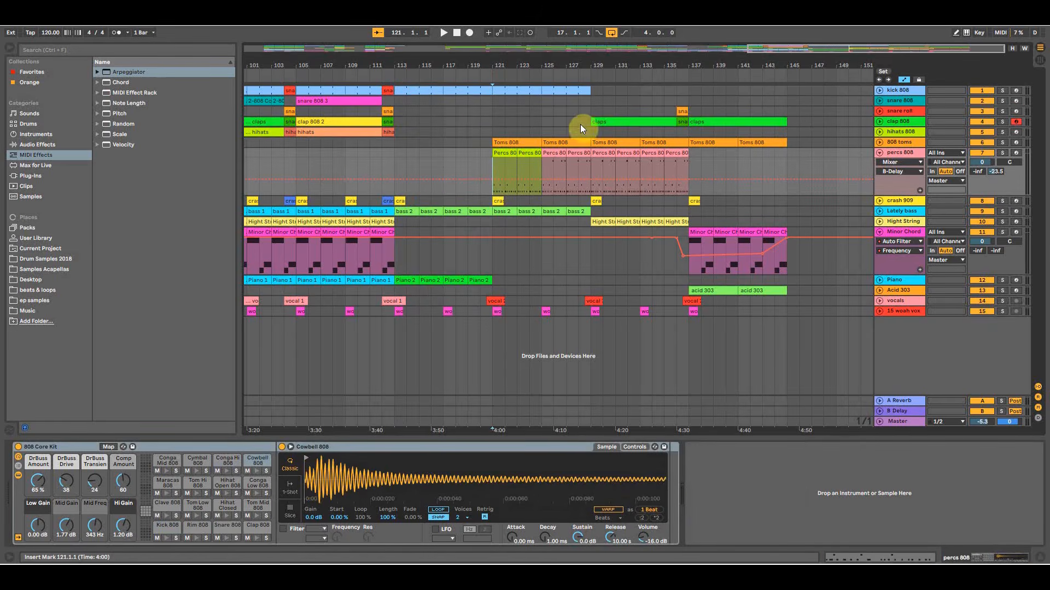
pyautogui.click(589, 108)
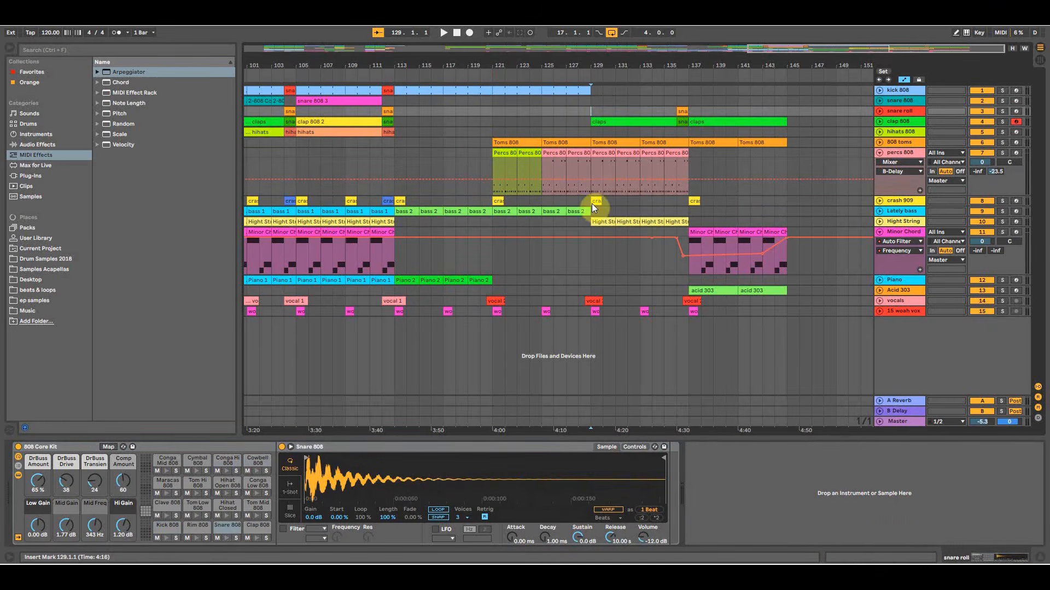
pyautogui.click(687, 284)
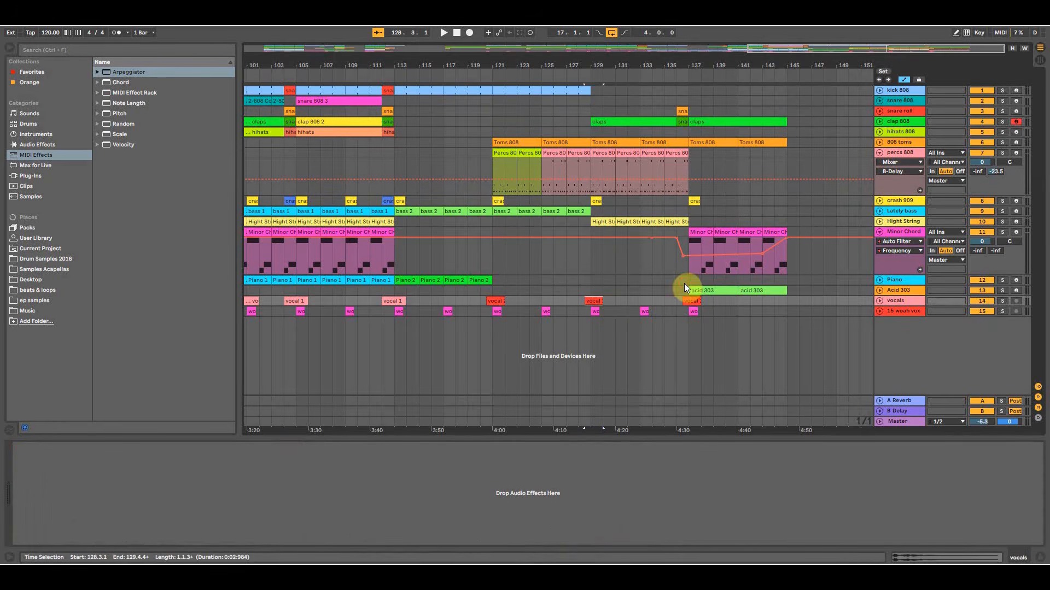
pyautogui.click(696, 233)
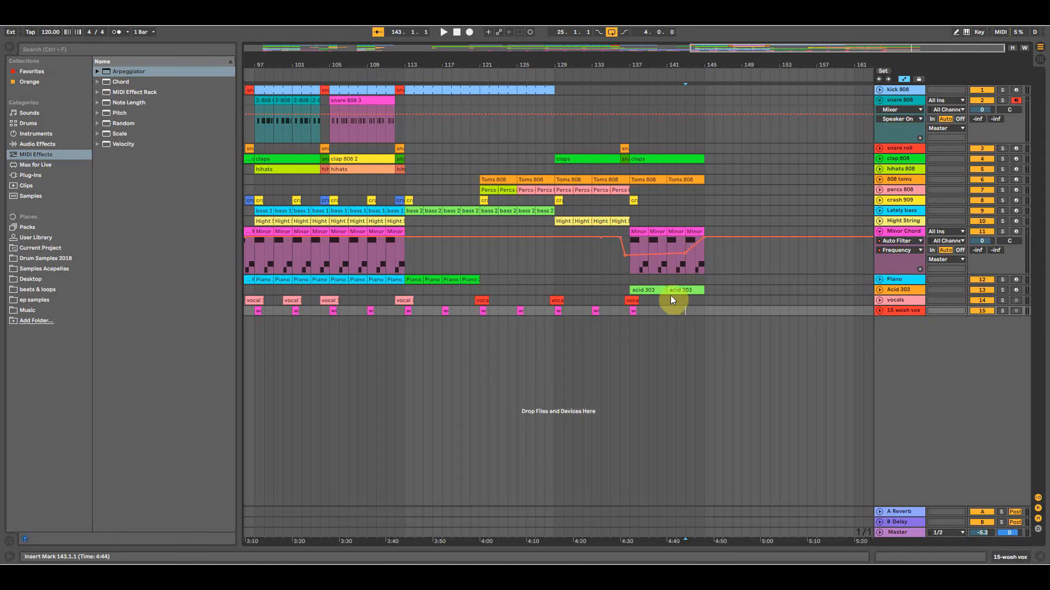
pyautogui.click(639, 241)
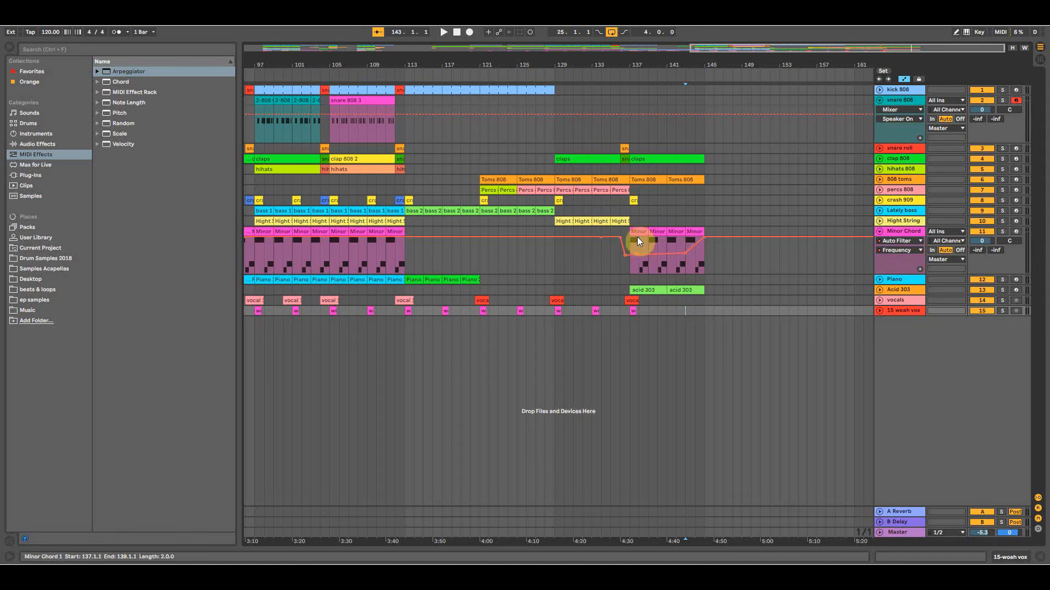
# Play from bar 143, then copy all clips from bars 137–145 to bars 145–153.
pyautogui.click(683, 271)
pyautogui.press('space')
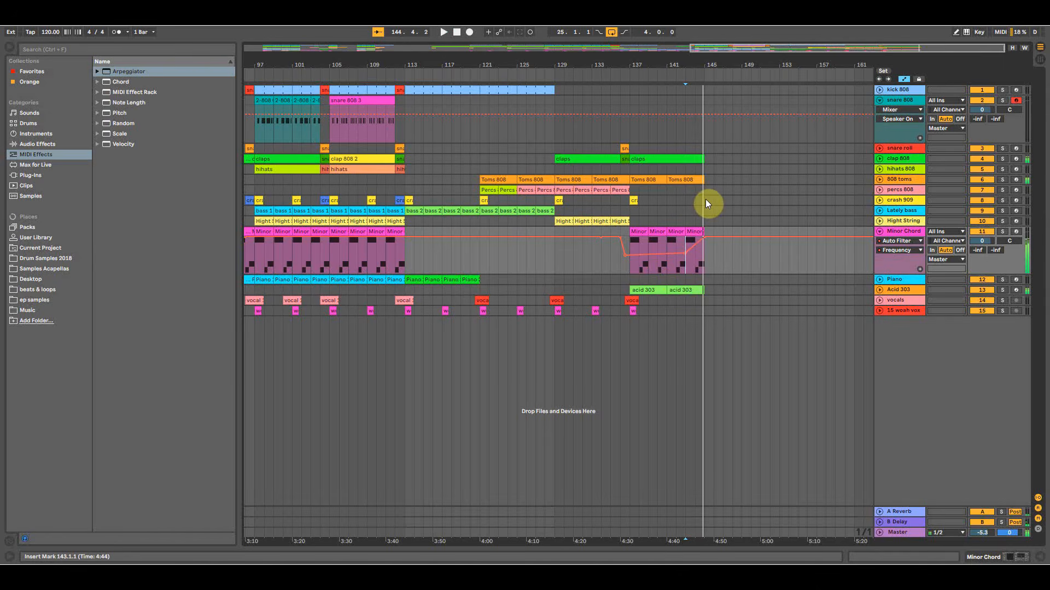
pyautogui.press('space')
pyautogui.moveTo(705, 309); pyautogui.dragTo(631, 158)
pyautogui.moveTo(638, 158); pyautogui.dragTo(721, 168)
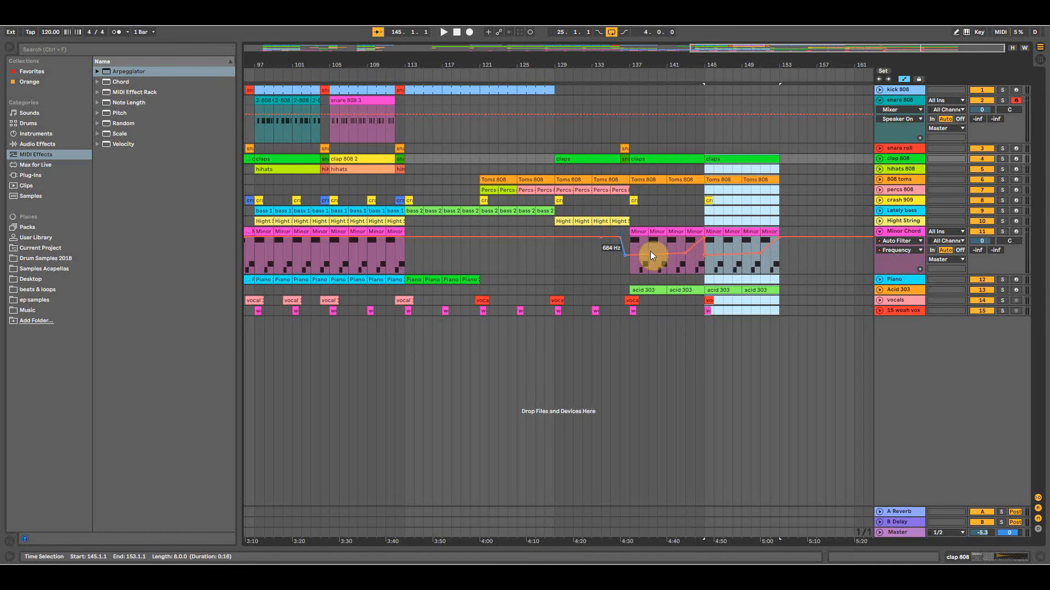
# Flatten the Minor Chord filter frequency automation from bar 145, add a downward sweep from bar 151 to 153, and fold the track.
pyautogui.click(703, 257)
pyautogui.moveTo(703, 257); pyautogui.dragTo(704, 236)
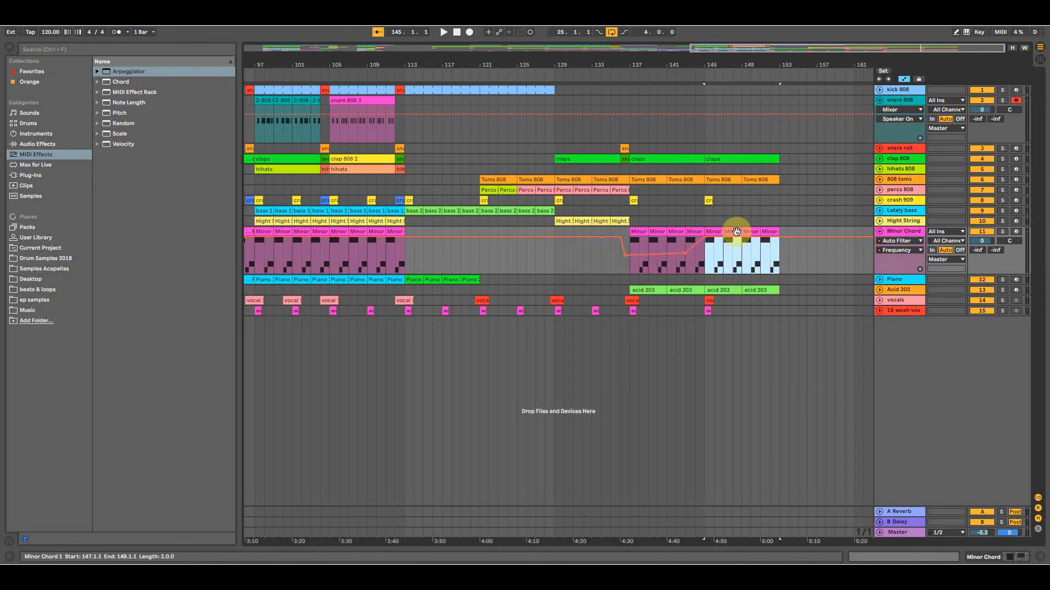
pyautogui.press('z')
pyautogui.click(708, 249)
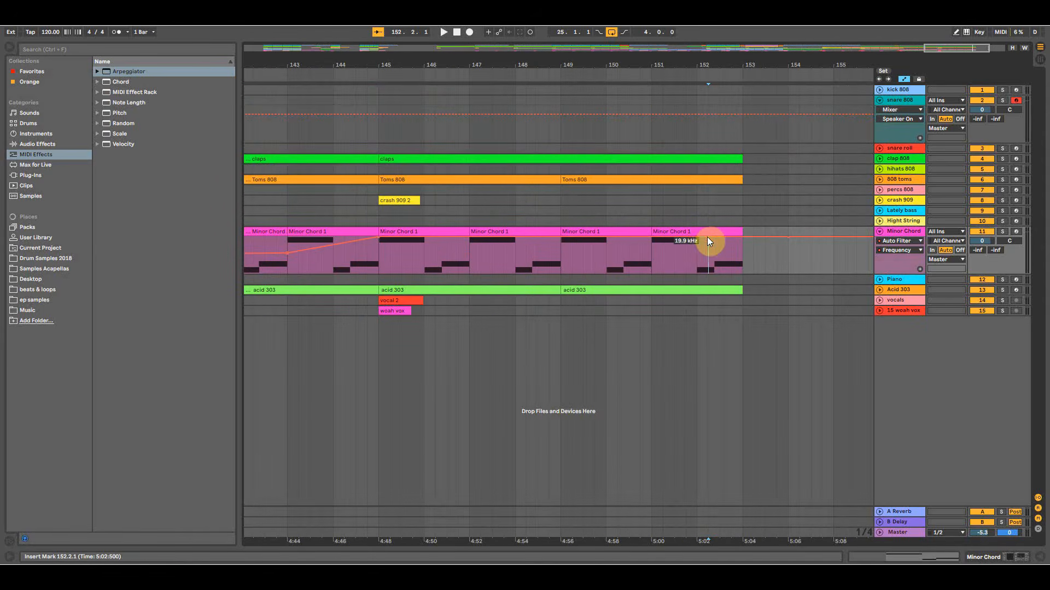
pyautogui.moveTo(699, 237); pyautogui.dragTo(742, 265)
pyautogui.click(644, 241)
pyautogui.moveTo(651, 66); pyautogui.dragTo(650, 30)
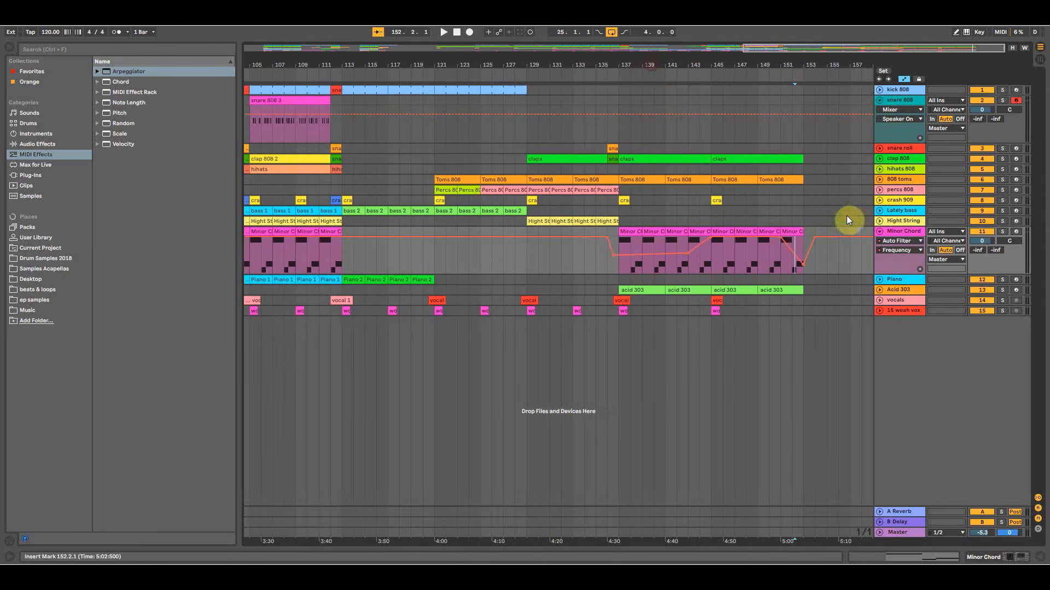
pyautogui.click(880, 232)
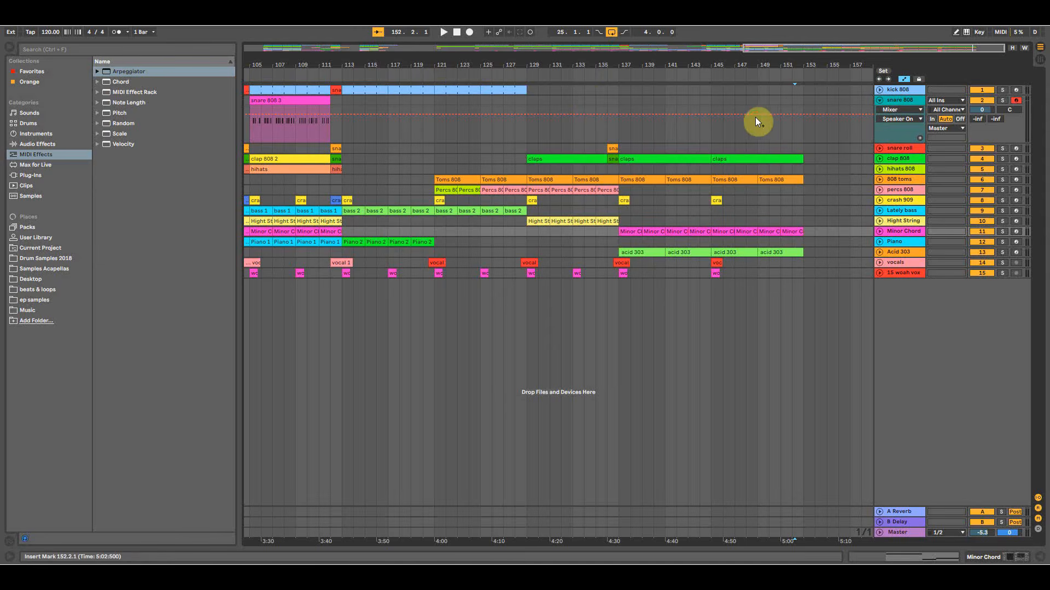
# Turn on the metronome, record a snare 808 part starting in bar 147, and trim the clip to bars 149–153.
pyautogui.moveTo(759, 97); pyautogui.dragTo(802, 100)
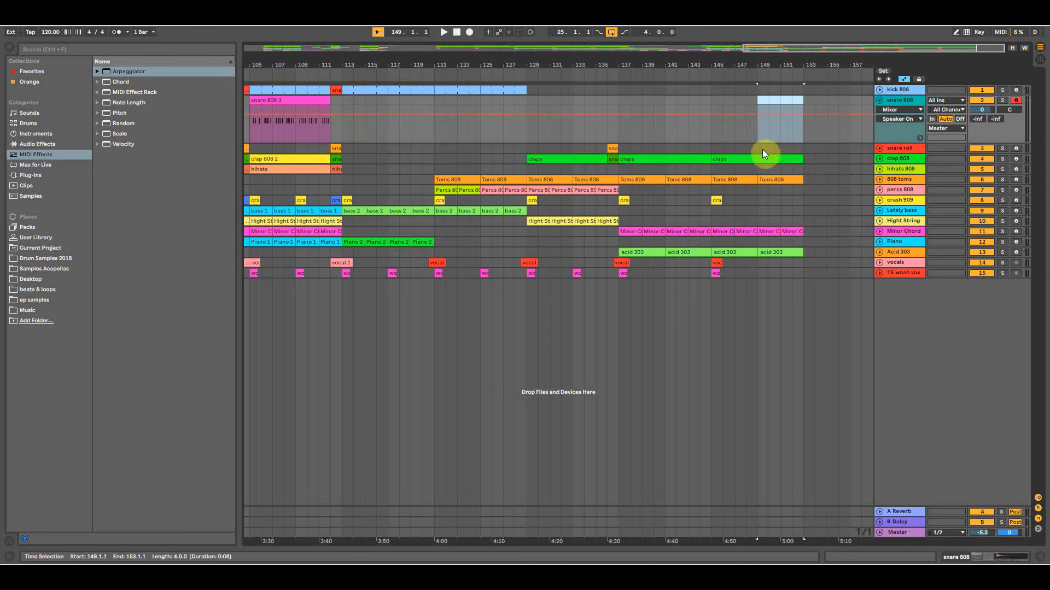
pyautogui.moveTo(786, 65); pyautogui.dragTo(711, 105)
pyautogui.click(113, 34)
pyautogui.click(553, 99)
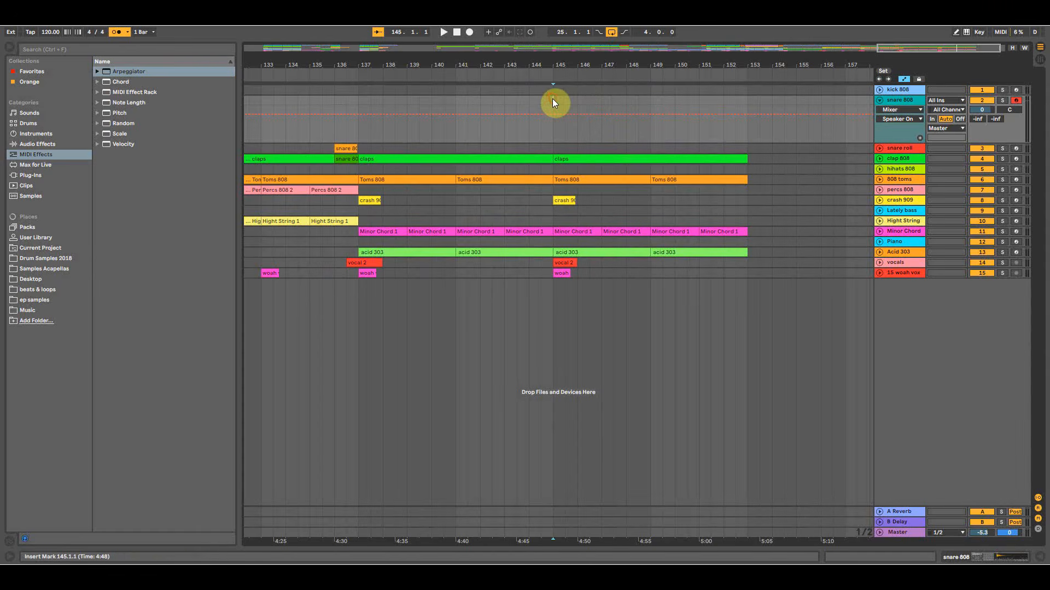
pyautogui.click(602, 103)
pyautogui.press('space')
pyautogui.press('F9')
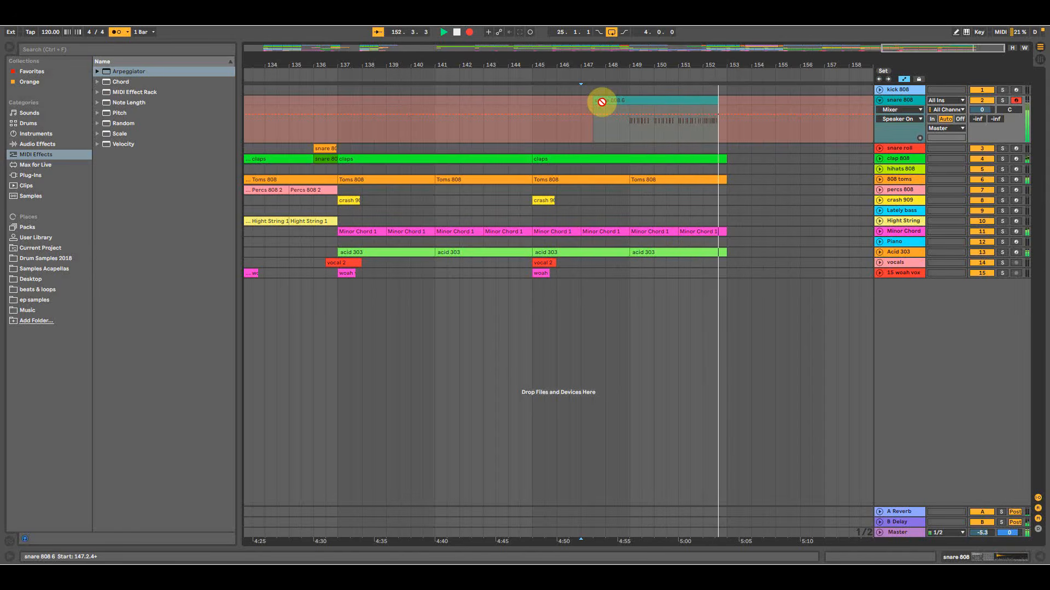
pyautogui.press('space')
pyautogui.moveTo(596, 103); pyautogui.dragTo(630, 102)
pyautogui.moveTo(724, 103); pyautogui.dragTo(731, 104)
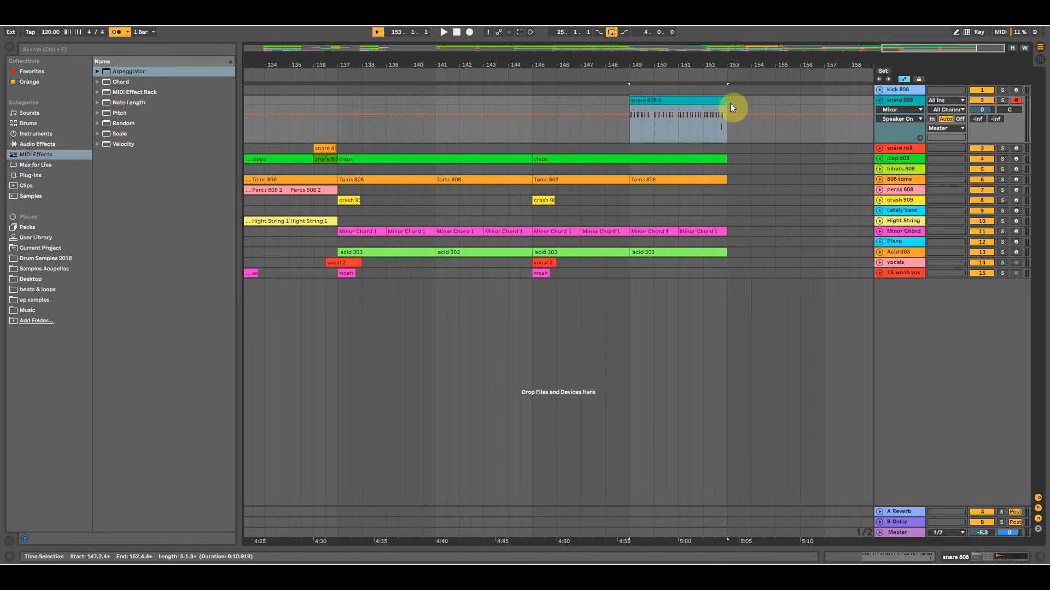
# Delete the stray note at the end of the recorded snare 808 clip, quantize the remaining notes, and play them.
pyautogui.doubleClick(725, 107)
pyautogui.moveTo(987, 347); pyautogui.dragTo(994, 291)
pyautogui.press('Delete')
pyautogui.hotkey('ctrl', 'a')
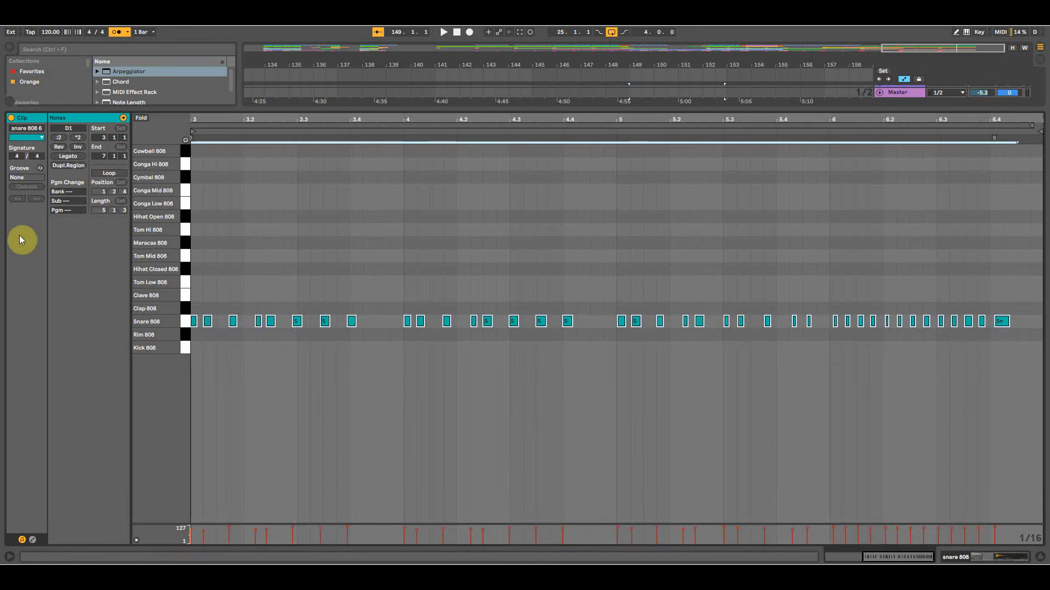
pyautogui.press('space')
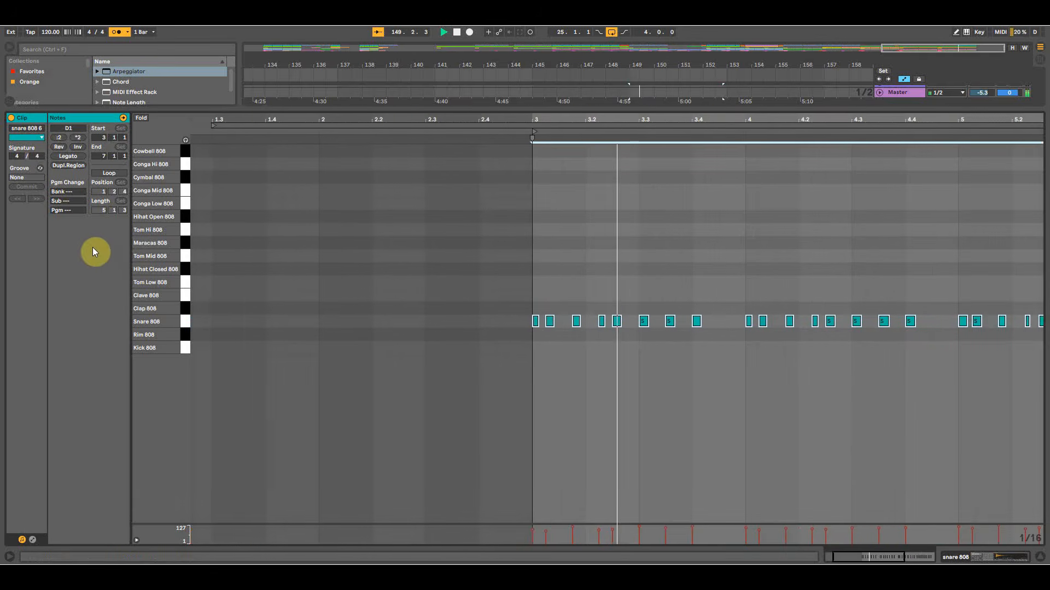
pyautogui.click(986, 378)
pyautogui.press('space')
# Try shifting the snare notes just after 6.1 in the clip to even out their timing, and play them back.
pyautogui.moveTo(1000, 321)
pyautogui.mouseDown()
pyautogui.moveTo(990, 326)
pyautogui.moveTo(1001, 321)
pyautogui.mouseUp()
pyautogui.moveTo(1017, 116); pyautogui.dragTo(974, 119)
pyautogui.click(581, 319)
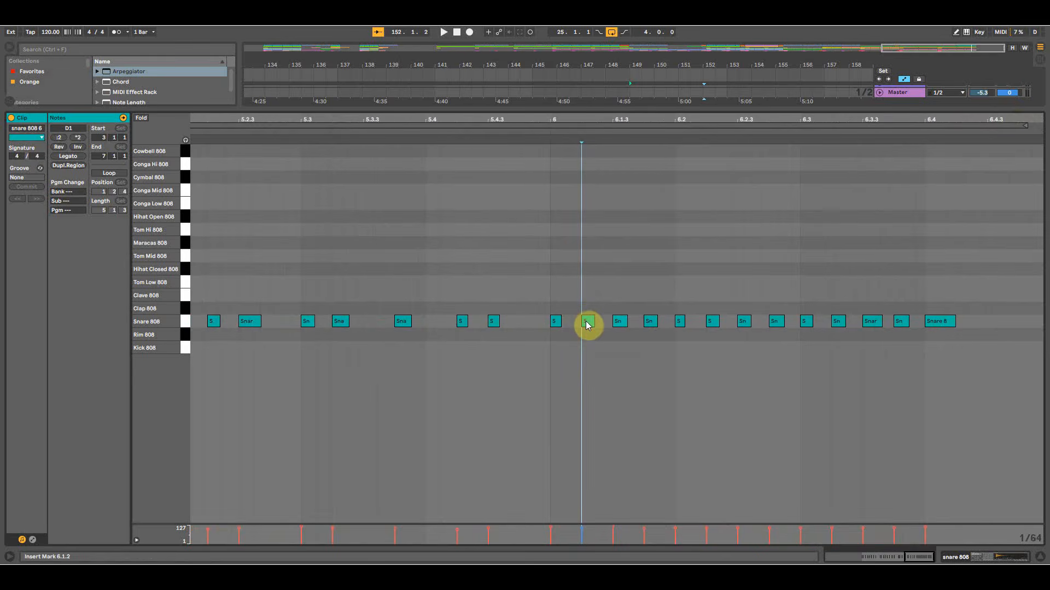
pyautogui.moveTo(587, 322); pyautogui.dragTo(605, 327)
pyautogui.click(555, 321)
pyautogui.click(548, 133)
pyautogui.press('space')
pyautogui.moveTo(599, 322); pyautogui.dragTo(607, 323)
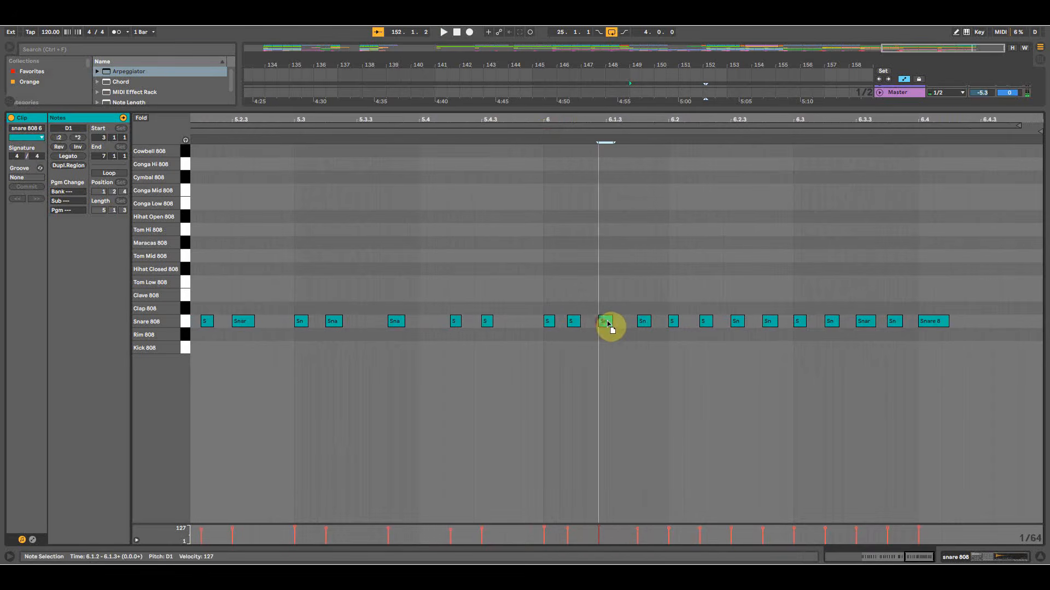
# Delete the uneven snare notes in the clip's bar 6 and rebuild its first beat with evenly spaced sixteenth notes.
pyautogui.moveTo(966, 339); pyautogui.dragTo(597, 278)
pyautogui.press('Delete')
pyautogui.moveTo(571, 121); pyautogui.dragTo(569, 164)
pyautogui.click(567, 330)
pyautogui.moveTo(578, 324)
pyautogui.mouseDown()
pyautogui.moveTo(551, 327)
pyautogui.moveTo(595, 325)
pyautogui.mouseUp()
pyautogui.moveTo(593, 323); pyautogui.dragTo(759, 323)
pyautogui.press('space')
# Continue the sixteenth-note snares to 6.3, fill the rest of bar 6 with thirty-second notes, and play the roll.
pyautogui.moveTo(513, 121); pyautogui.dragTo(619, 74)
pyautogui.click(550, 335)
pyautogui.moveTo(581, 314); pyautogui.dragTo(705, 269)
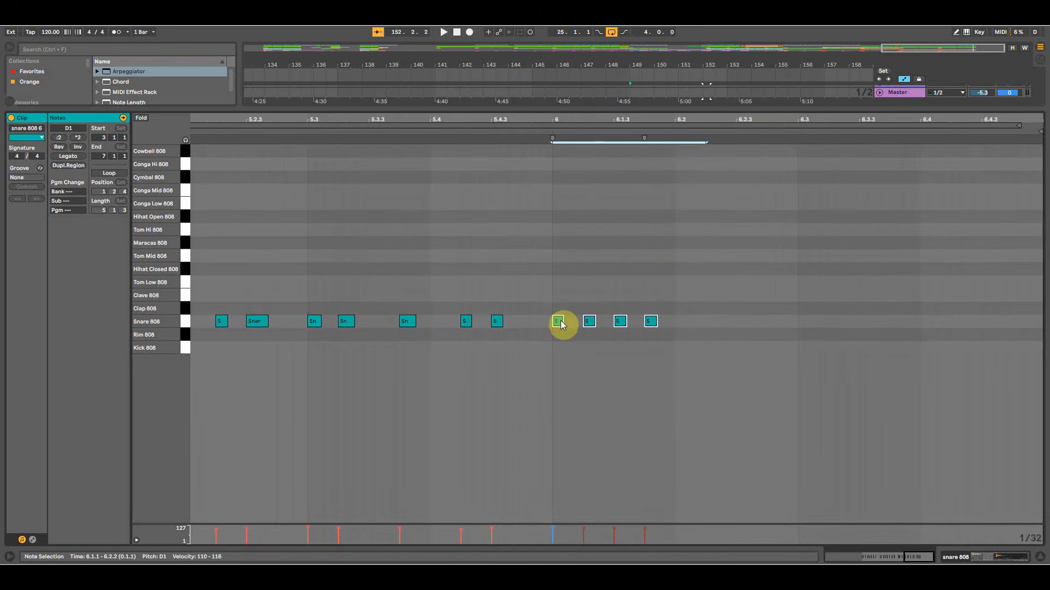
pyautogui.moveTo(559, 326); pyautogui.dragTo(824, 323)
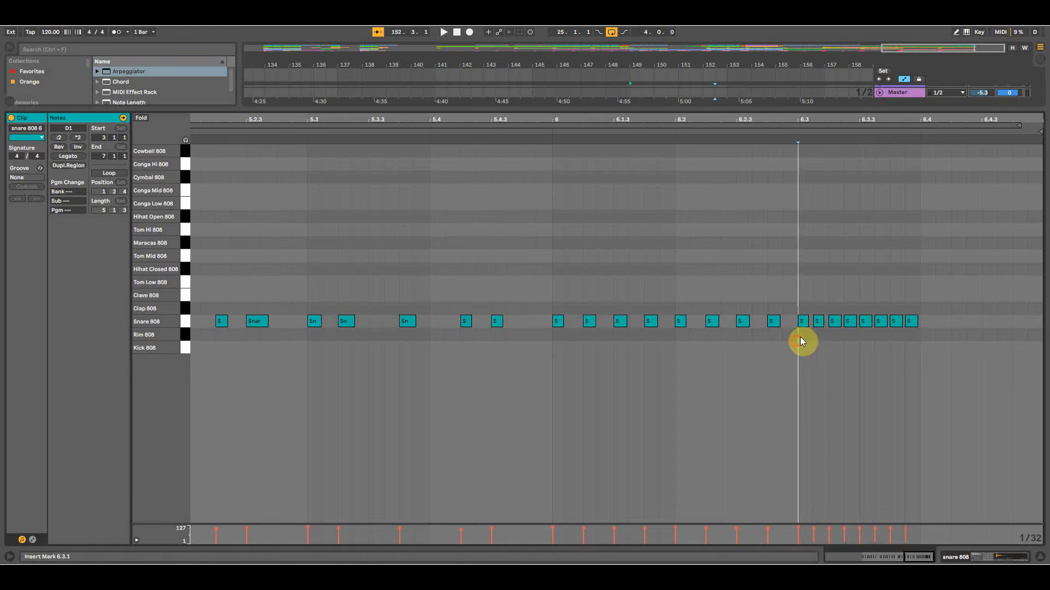
pyautogui.moveTo(844, 316); pyautogui.dragTo(937, 325)
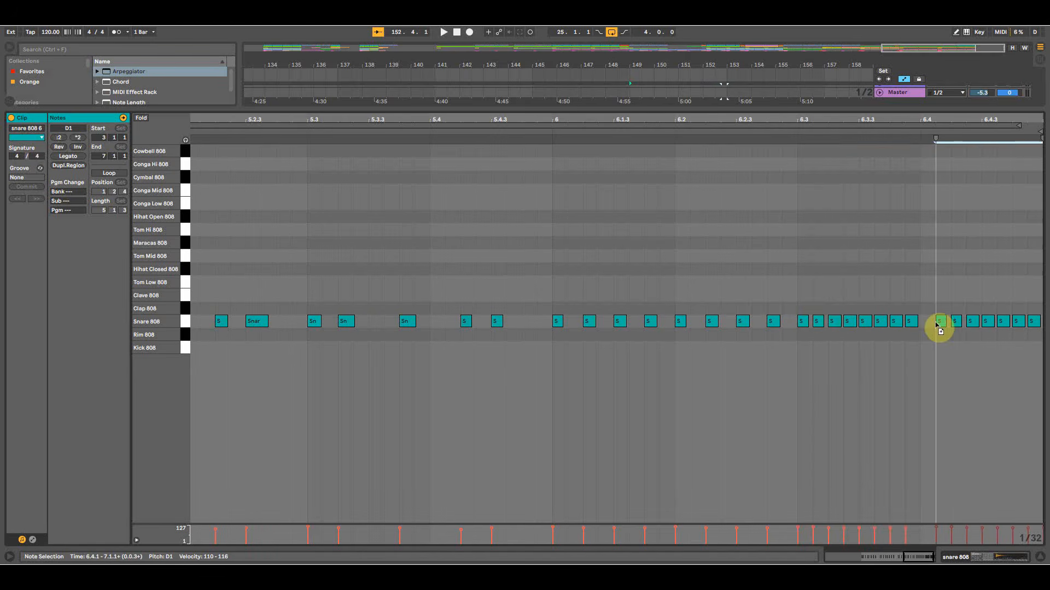
pyautogui.click(546, 132)
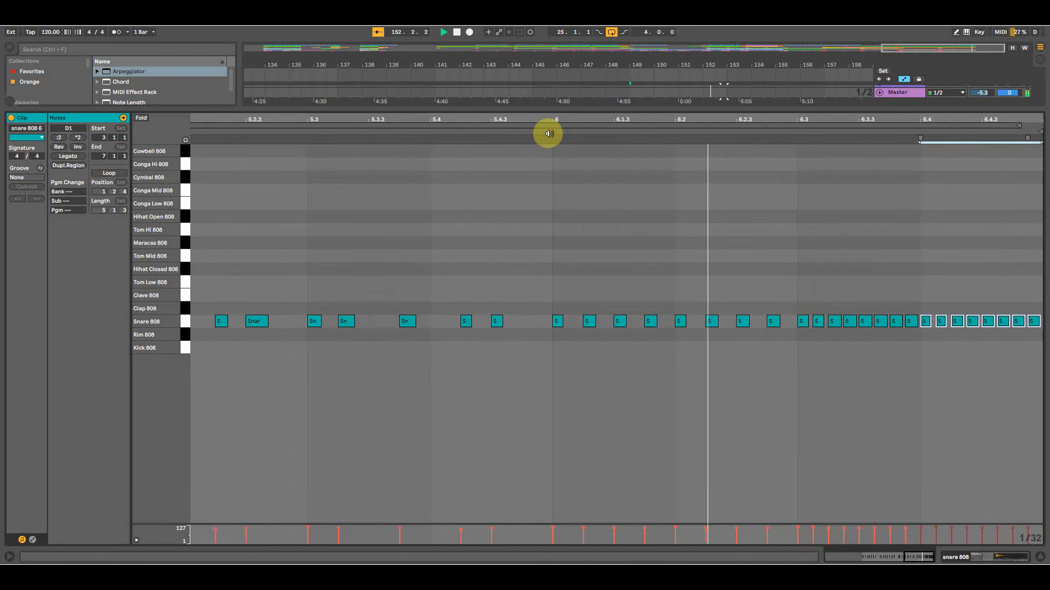
pyautogui.press('space')
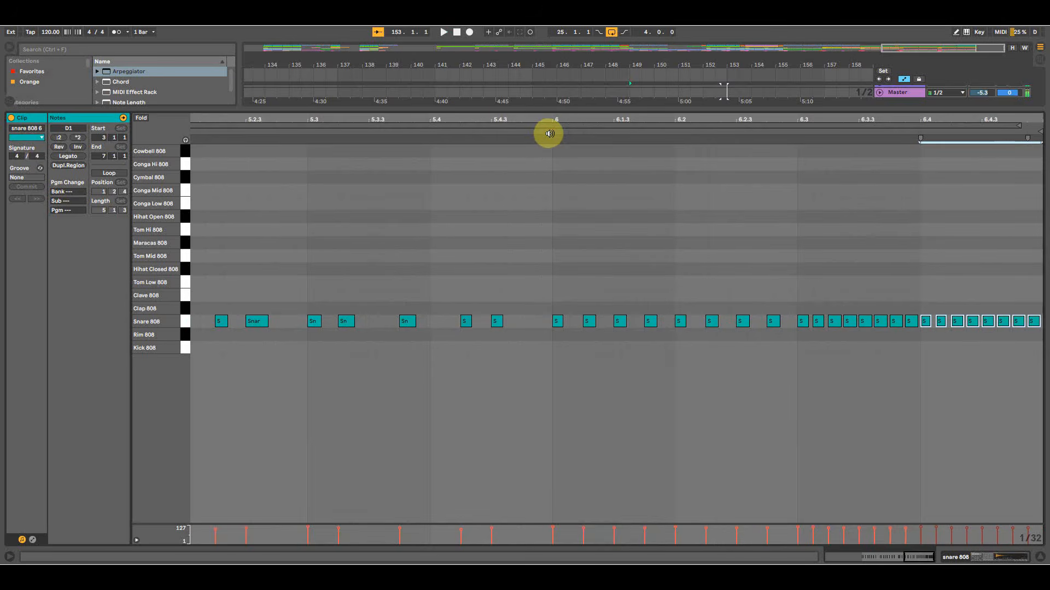
# Play the arrangement from bar 149 to bar 153 to check the edited snare roll in context.
pyautogui.doubleClick(512, 111)
pyautogui.click(630, 123)
pyautogui.press('space')
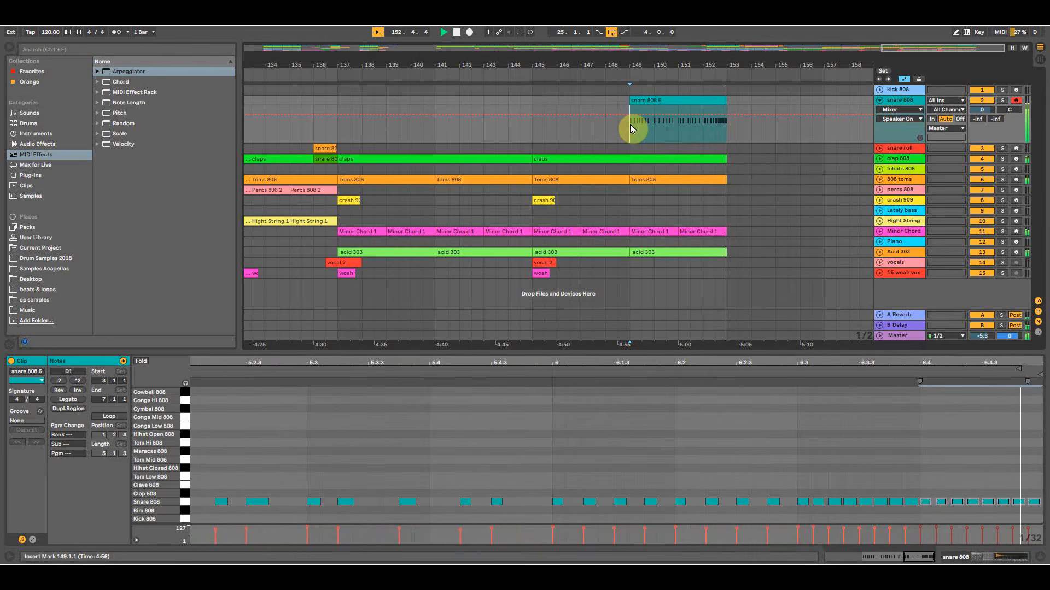
pyautogui.press('space')
# Record a crash pattern on the crash 909 track from bar 148 to 153, and trim the clip's start to bar 149.
pyautogui.click(633, 208)
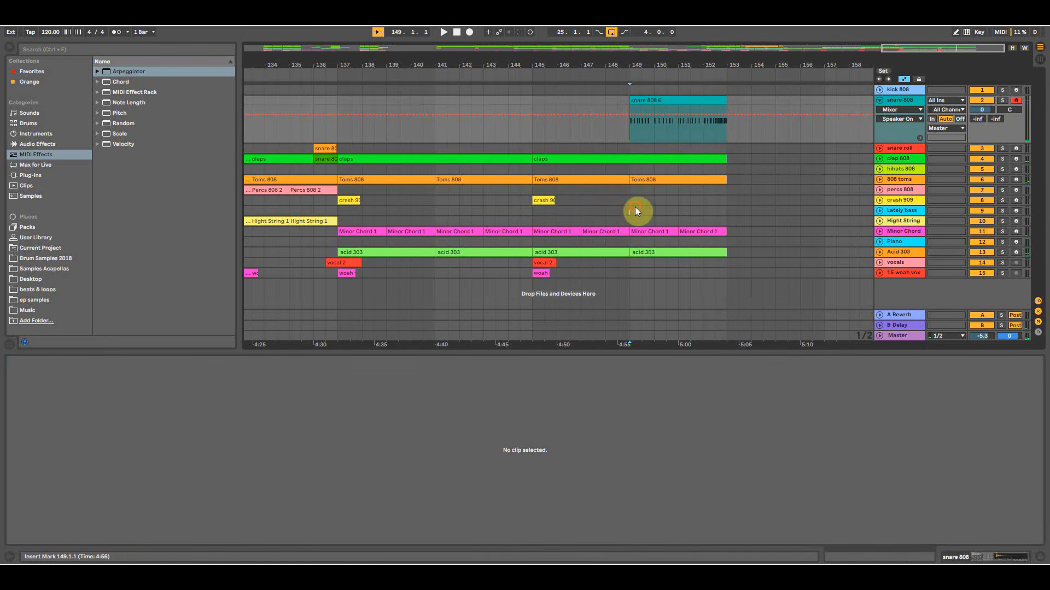
pyautogui.click(630, 199)
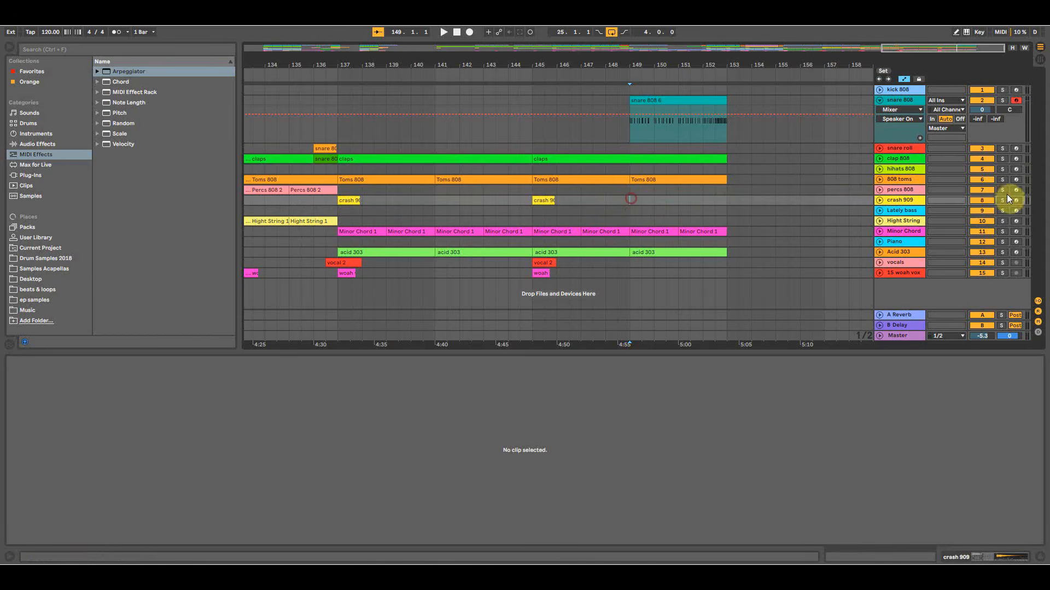
pyautogui.click(1016, 200)
pyautogui.click(682, 112)
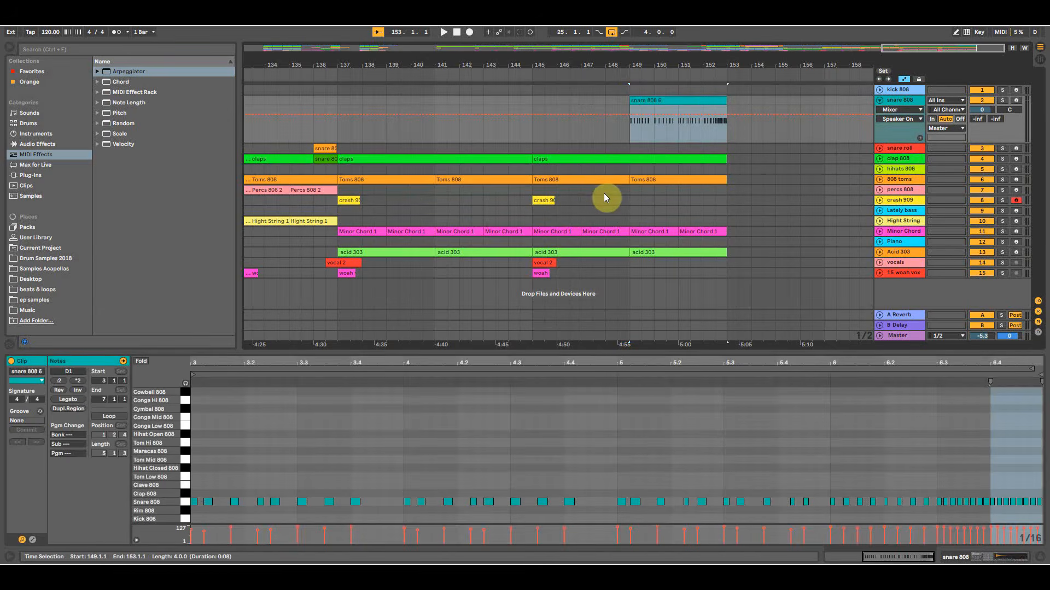
pyautogui.click(605, 192)
pyautogui.press('F9')
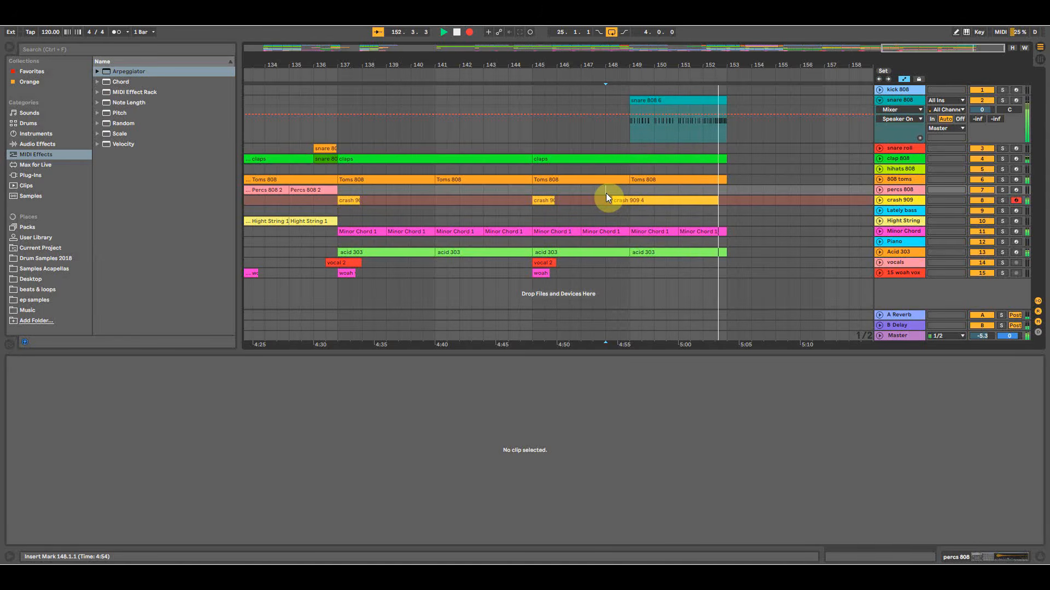
pyautogui.press('space')
pyautogui.click(618, 200)
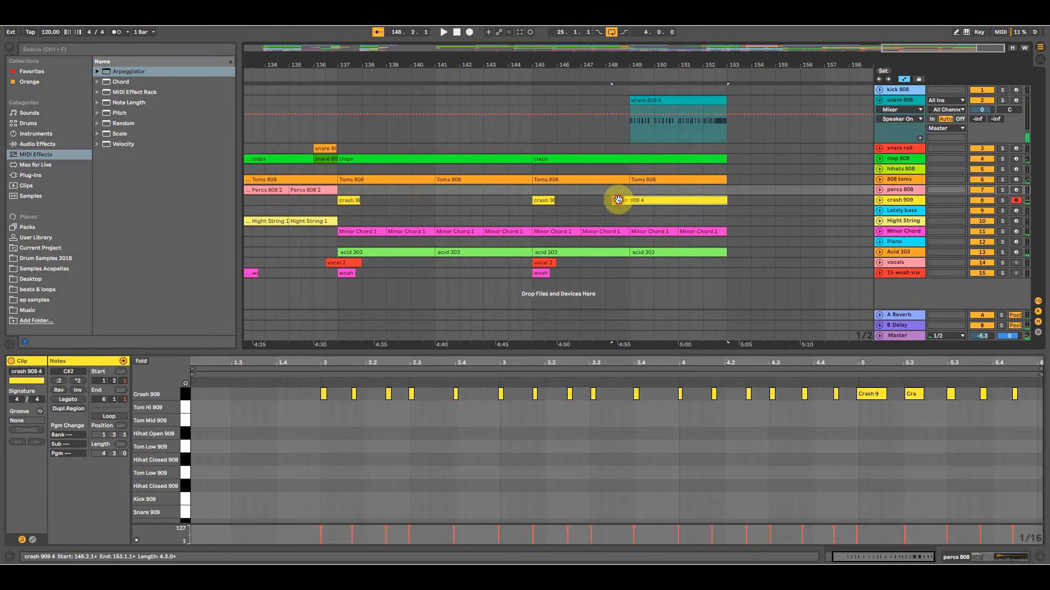
pyautogui.moveTo(617, 200); pyautogui.dragTo(628, 200)
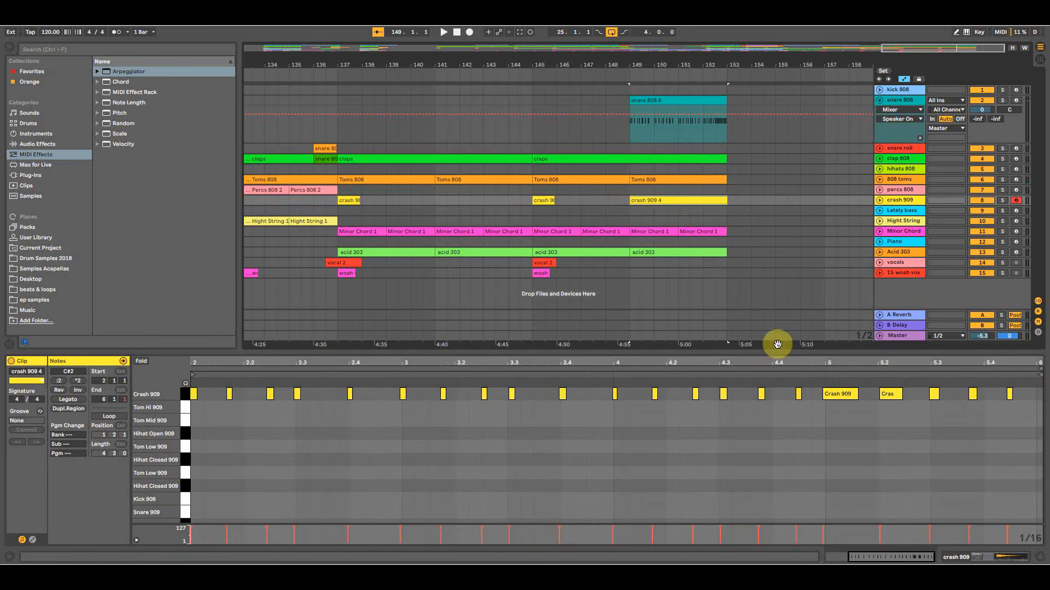
# Play the new crash clip with its note editor enlarged, and check the track levels in the mixer.
pyautogui.moveTo(777, 351); pyautogui.dragTo(754, 254)
pyautogui.moveTo(1020, 346); pyautogui.dragTo(24, 242)
pyautogui.press('space')
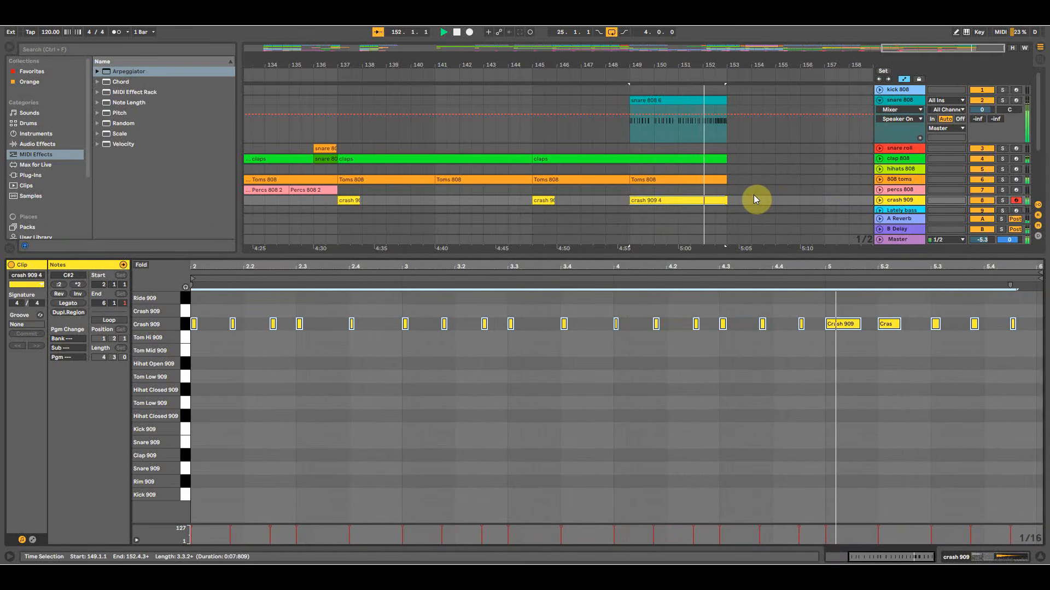
pyautogui.press('Tab')
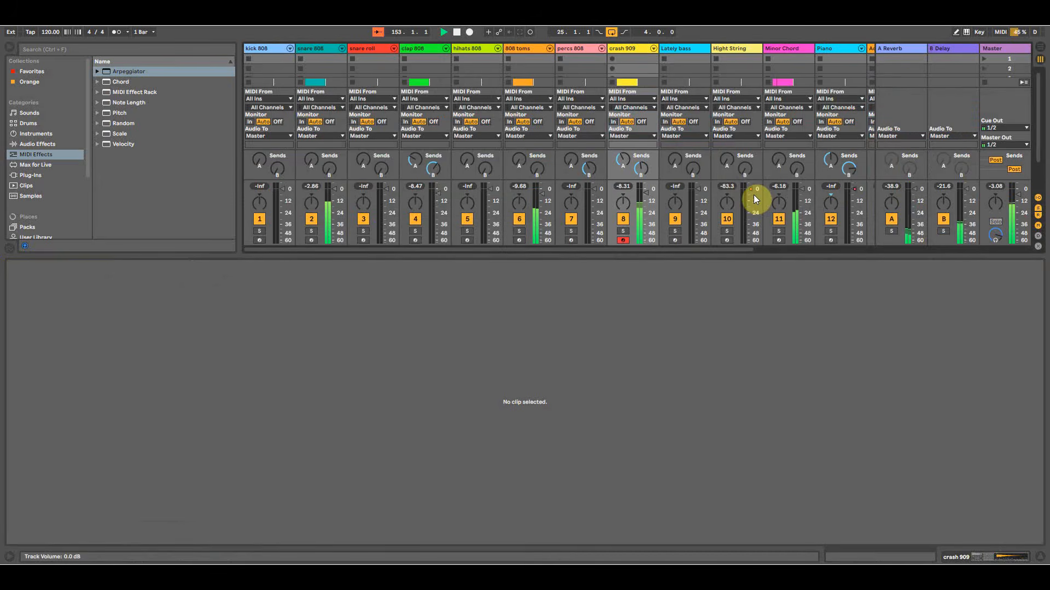
pyautogui.press('space')
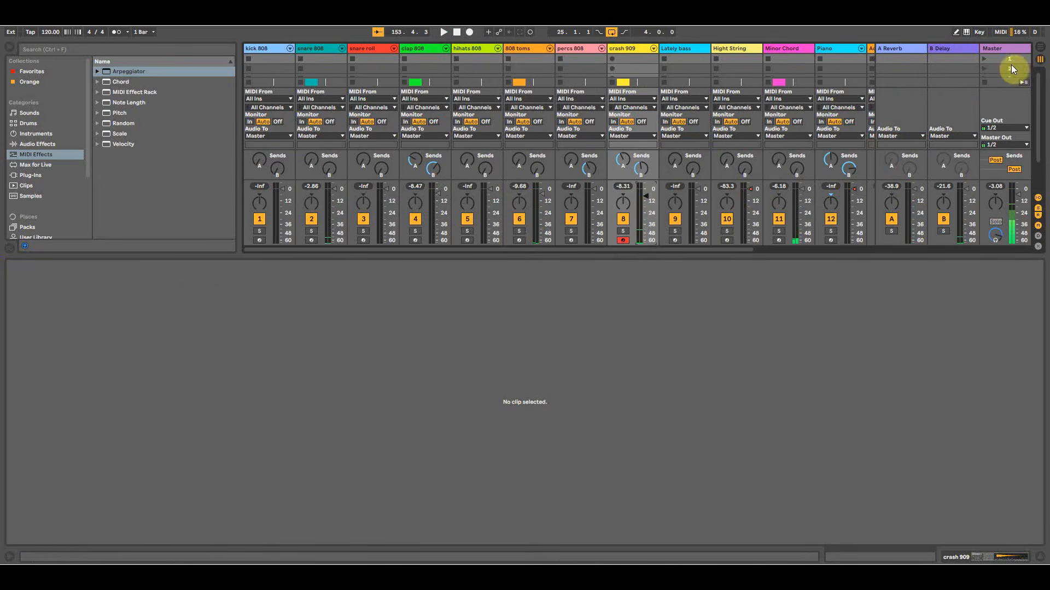
pyautogui.click(1039, 47)
pyautogui.click(703, 215)
pyautogui.moveTo(704, 255); pyautogui.dragTo(704, 415)
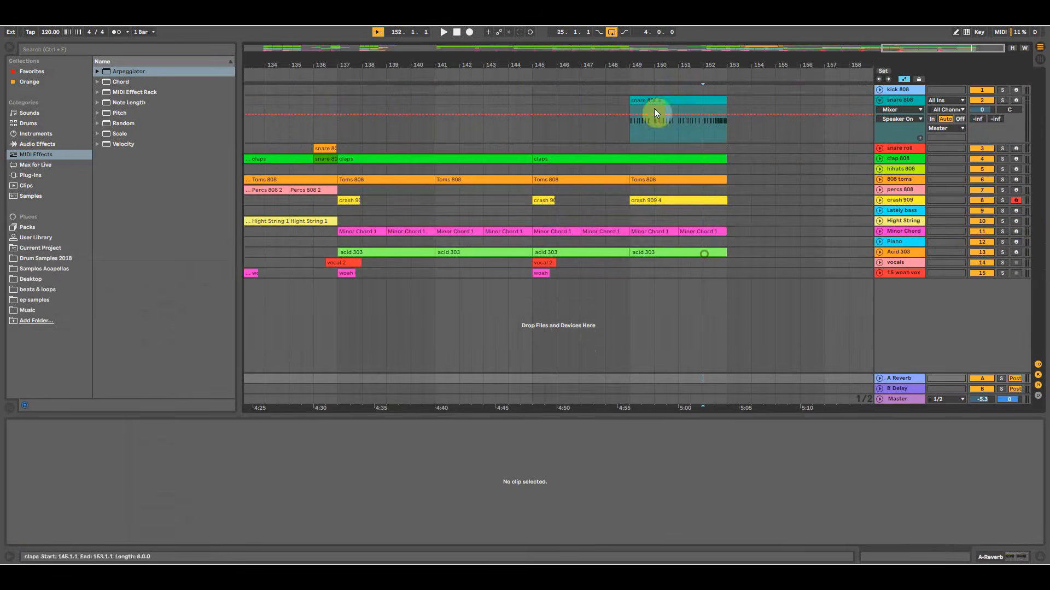
# Copy the last bar of the snare roll clip onto the kick 808 track at bar 152 and colour it lime green.
pyautogui.moveTo(685, 63); pyautogui.dragTo(687, 27)
pyautogui.click(807, 100)
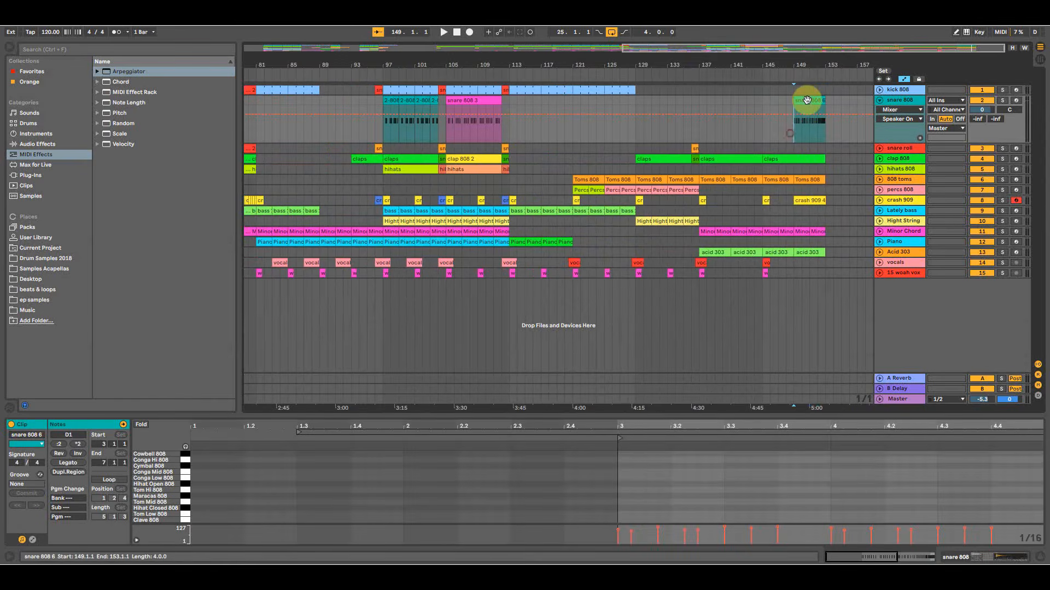
pyautogui.moveTo(832, 63); pyautogui.dragTo(724, 91)
pyautogui.rightClick(724, 91)
pyautogui.click(772, 262)
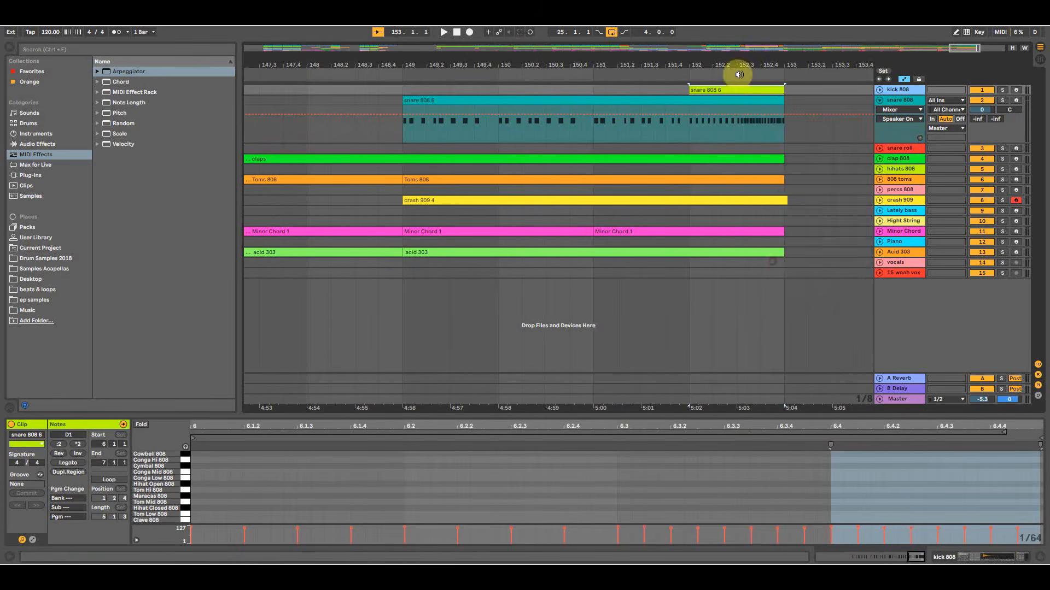
# Rename the copied clip on the kick 808 track as kick roll.
pyautogui.rightClick(740, 89)
pyautogui.click(769, 162)
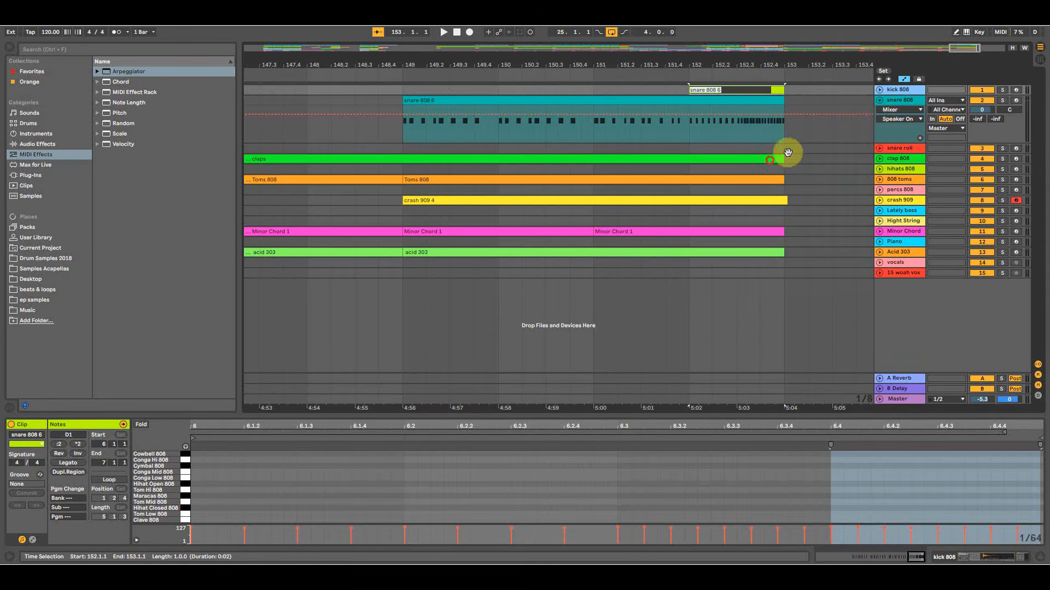
pyautogui.write('kick roll')
pyautogui.press('Return')
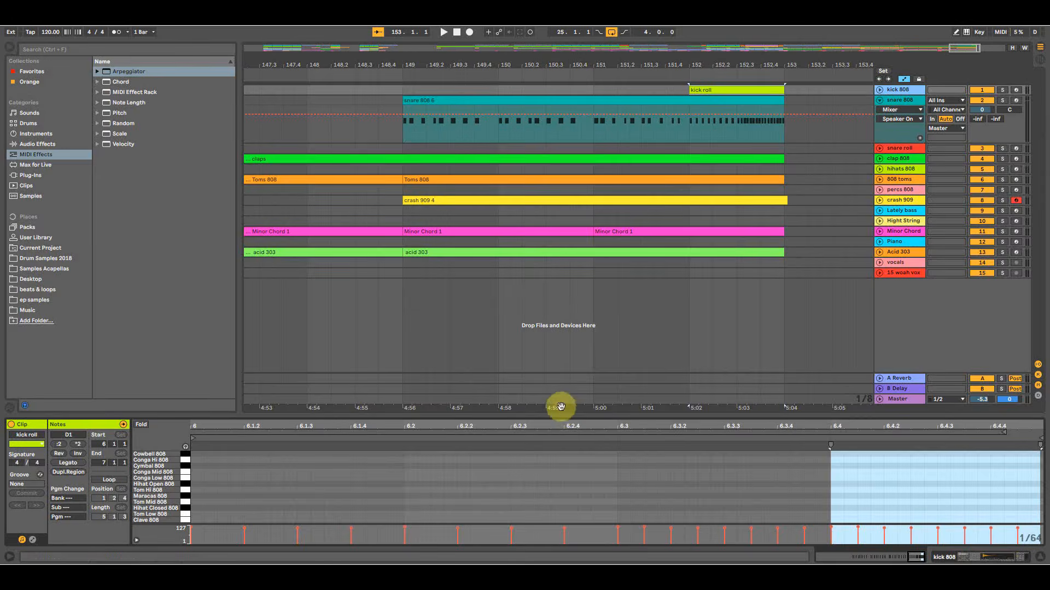
# Transpose the kick roll clip's bar 6 snare notes to Kick 808 and play the roll.
pyautogui.moveTo(561, 409); pyautogui.dragTo(514, 135)
pyautogui.moveTo(1035, 413); pyautogui.dragTo(186, 252)
pyautogui.moveTo(197, 351); pyautogui.dragTo(206, 371)
pyautogui.press('space')
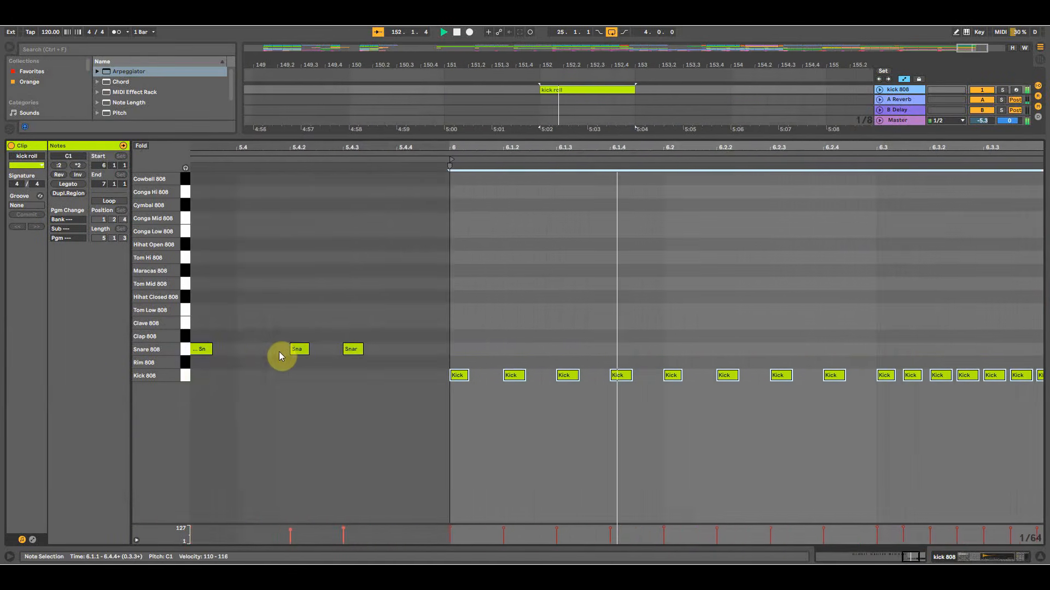
pyautogui.press('space')
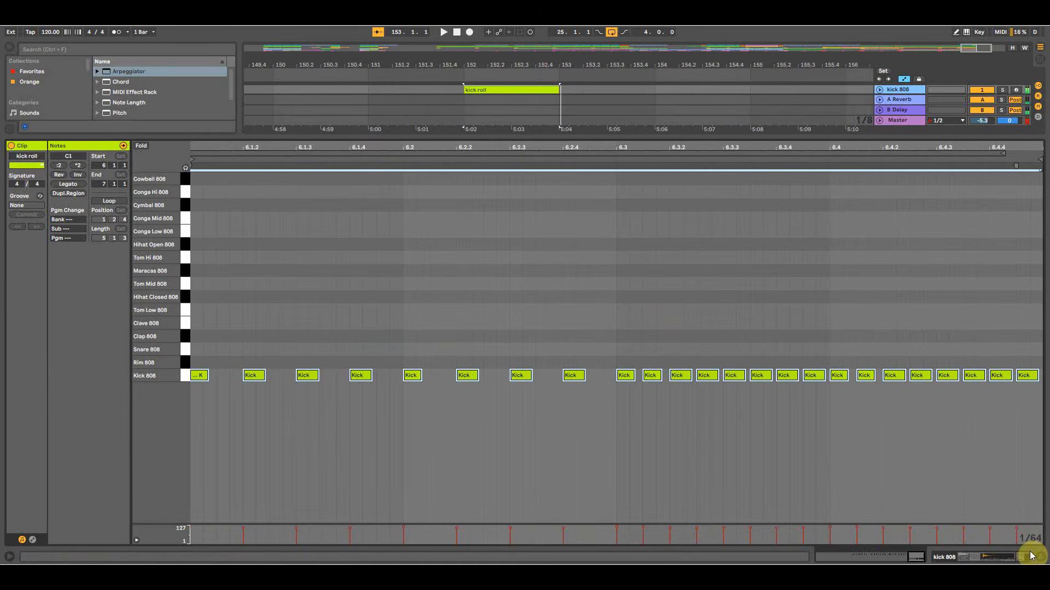
pyautogui.click(1039, 558)
# Move the four-bar snare clip at bar 149 from the snare 808 track to the snare roll track and colour it red.
pyautogui.moveTo(606, 65); pyautogui.dragTo(692, 53)
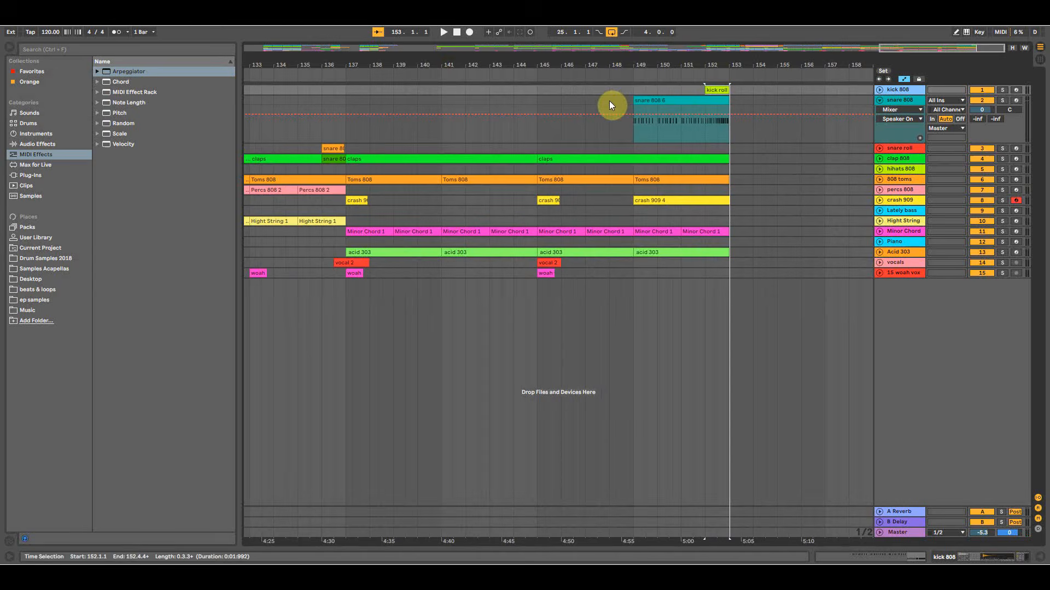
pyautogui.click(627, 95)
pyautogui.moveTo(649, 65); pyautogui.dragTo(753, 56)
pyautogui.moveTo(773, 100); pyautogui.dragTo(775, 147)
pyautogui.rightClick(775, 147)
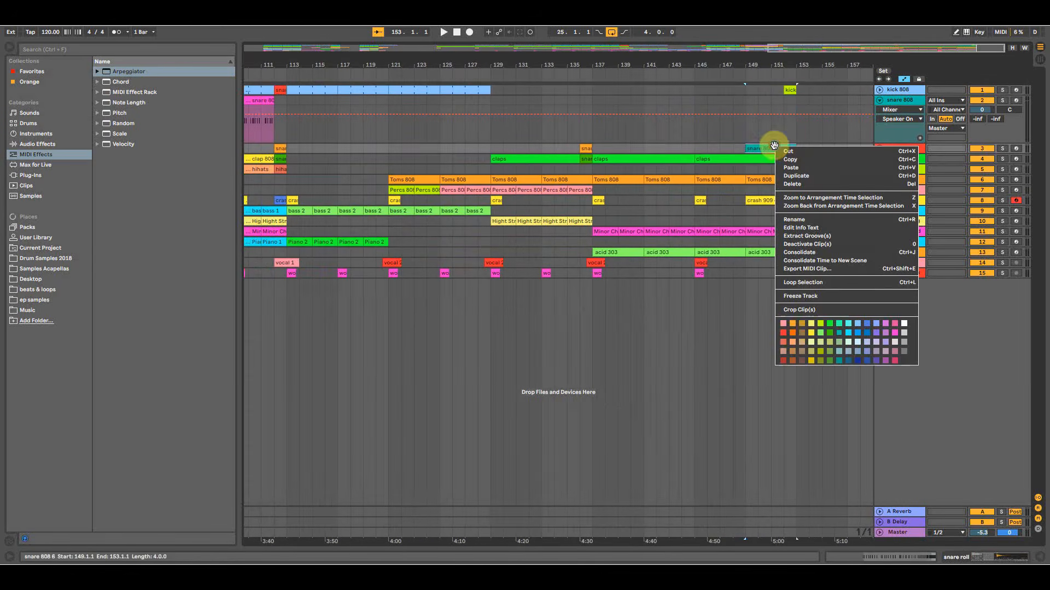
pyautogui.click(785, 335)
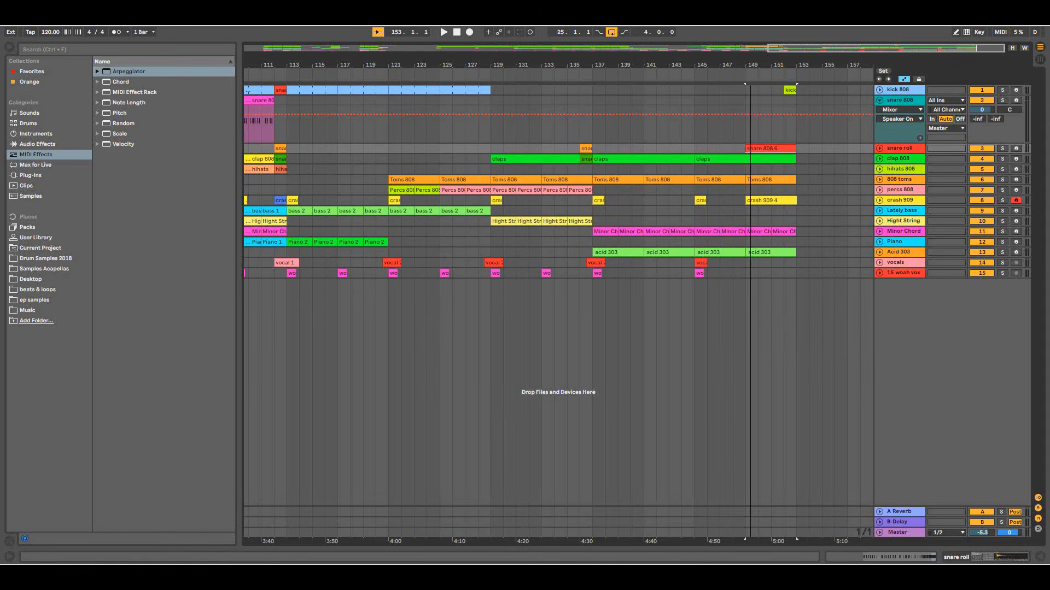
# Move the vocal 2 clip near bar 145 earlier so it starts at 144.3.1, and play it.
pyautogui.moveTo(749, 60); pyautogui.dragTo(768, 60)
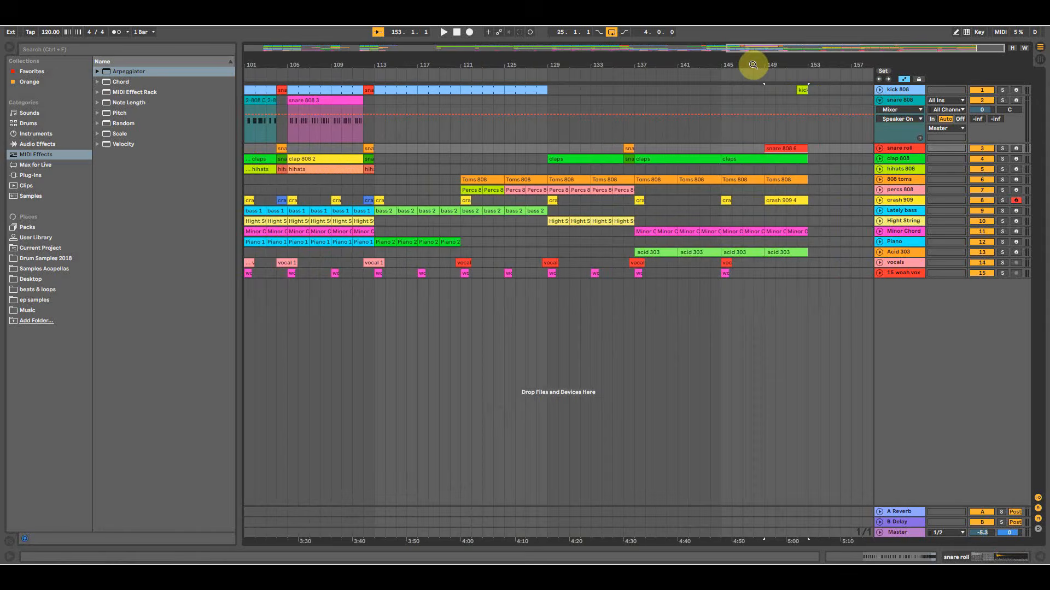
pyautogui.click(762, 215)
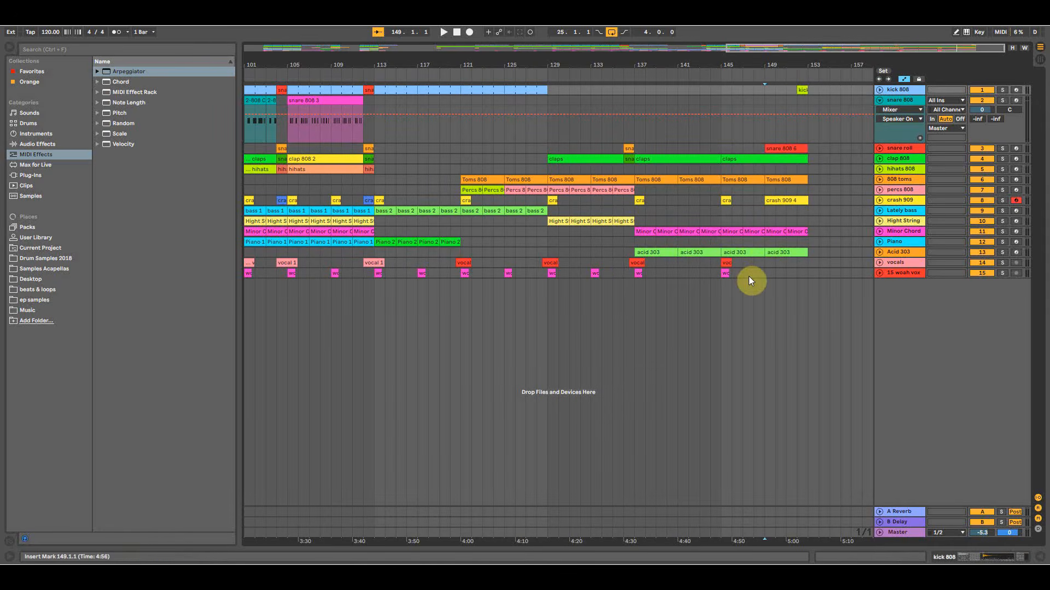
pyautogui.click(724, 263)
pyautogui.press('space')
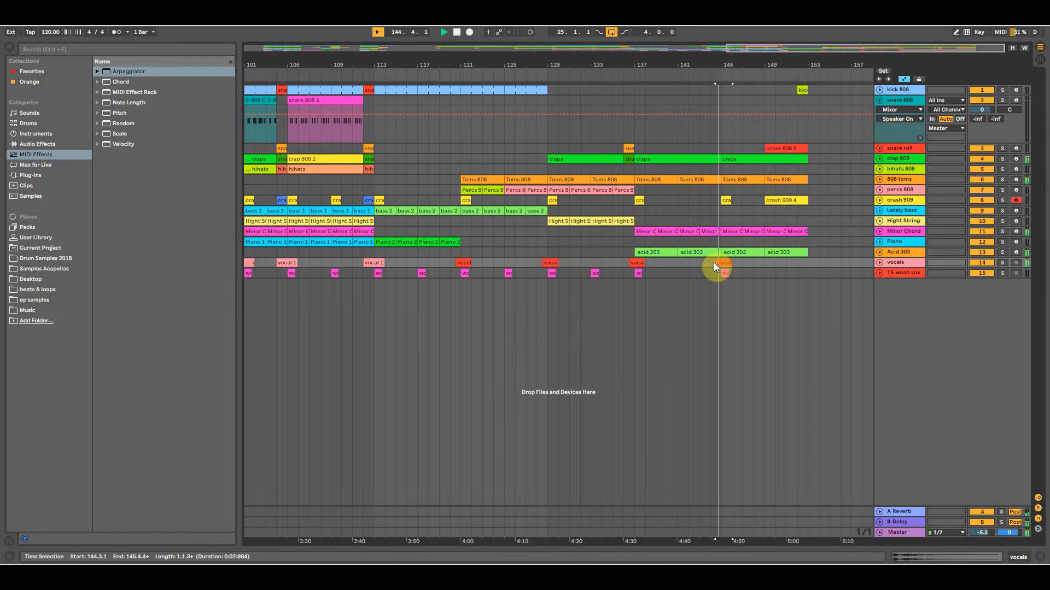
# Copy the woah vox clip from bar 145 to bars 149, 150 and 151 during playback.
pyautogui.click(725, 272)
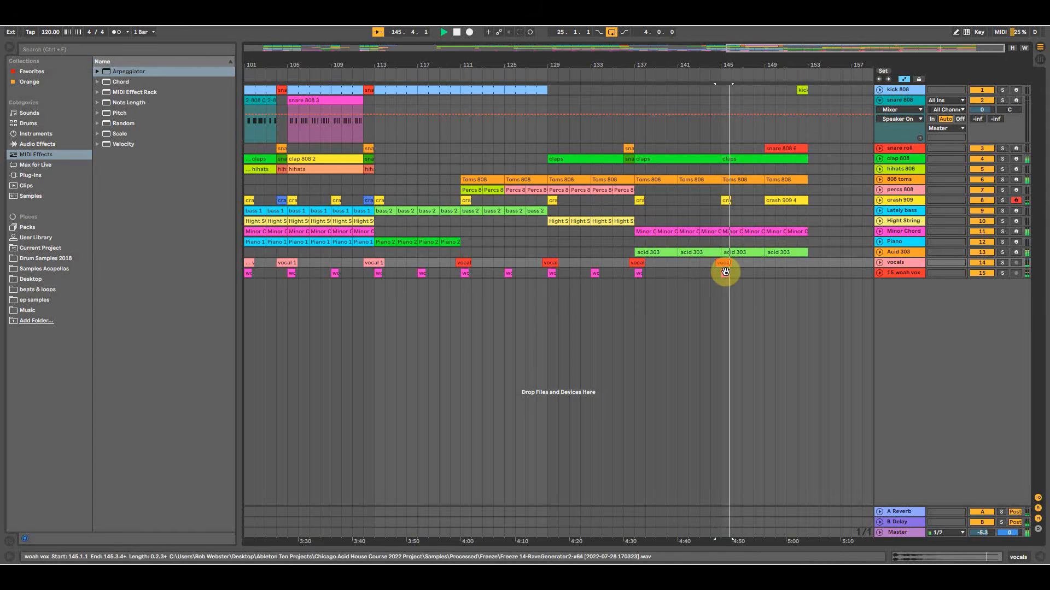
pyautogui.moveTo(725, 271); pyautogui.dragTo(766, 272)
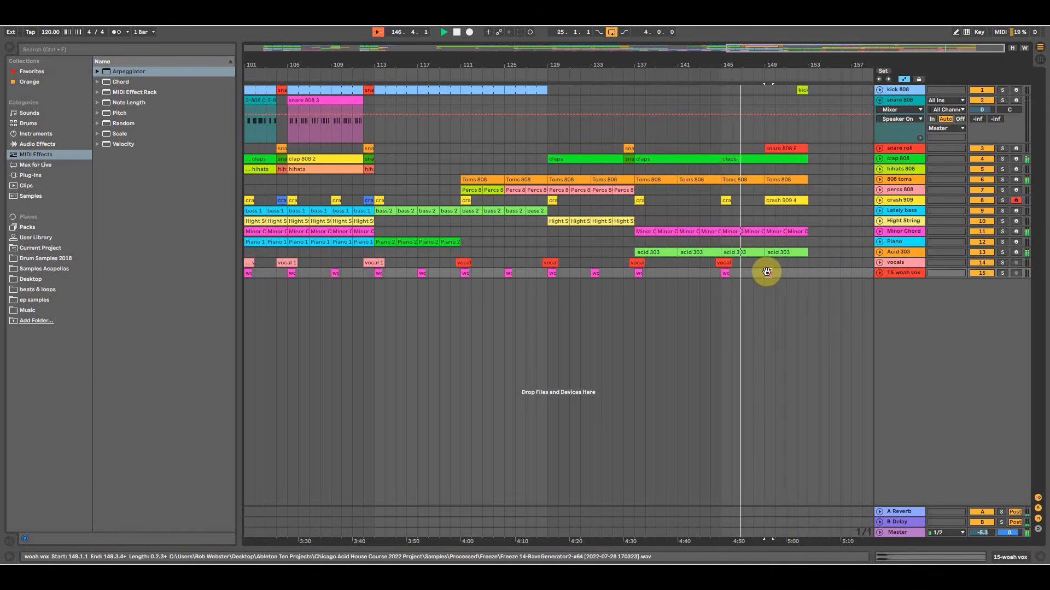
pyautogui.moveTo(789, 64); pyautogui.dragTo(789, 120)
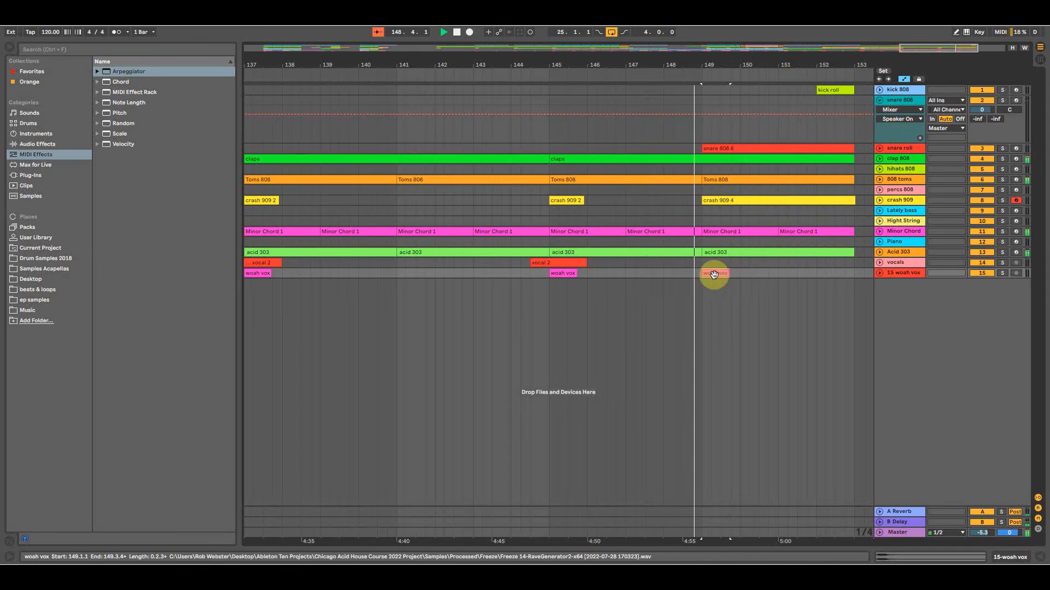
pyautogui.moveTo(713, 274); pyautogui.dragTo(803, 273)
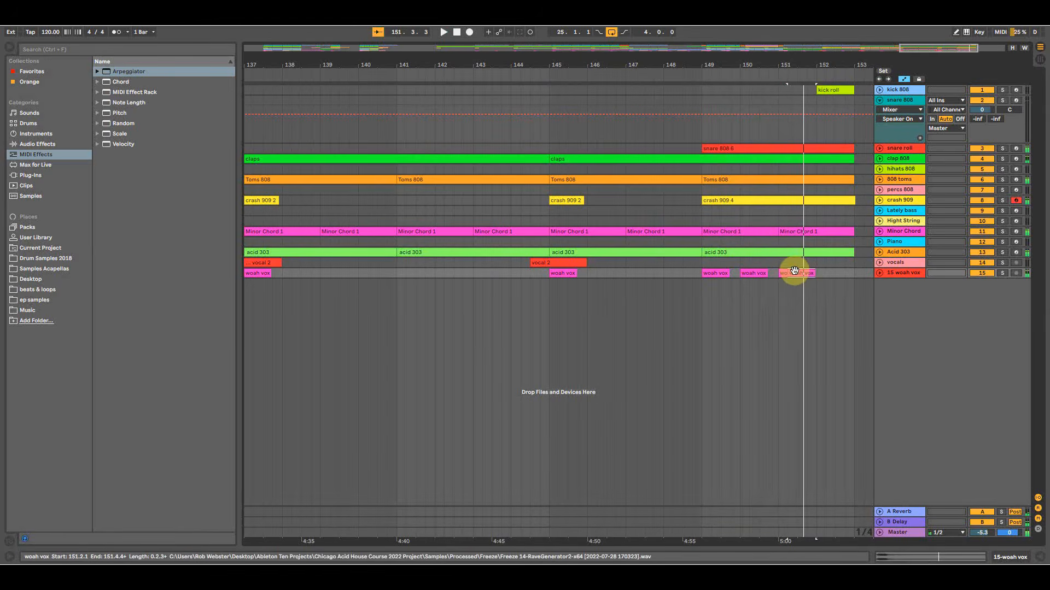
# Add woah vox copies every half bar from 151.3 to 152.3, and play from bar 149.
pyautogui.click(783, 281)
pyautogui.press('space')
pyautogui.moveTo(581, 271); pyautogui.dragTo(631, 273)
pyautogui.press('space')
pyautogui.click(487, 284)
pyautogui.press('space')
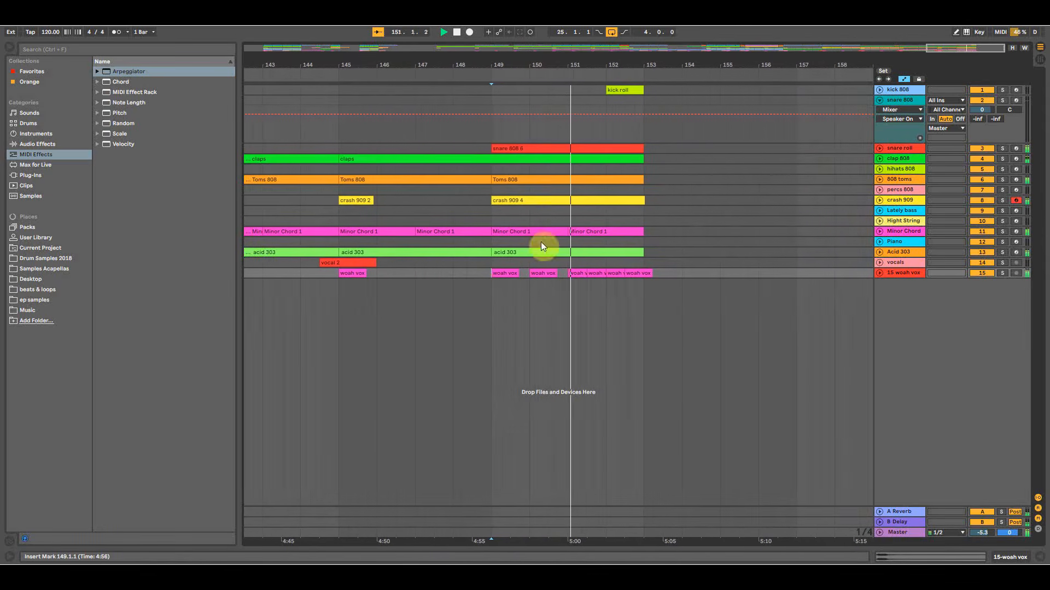
# Duplicate the woah vox clip on each beat of bar 152 and play the result.
pyautogui.moveTo(623, 64); pyautogui.dragTo(622, 104)
pyautogui.press('space')
pyautogui.moveTo(621, 271); pyautogui.dragTo(592, 275)
pyautogui.hotkey('ctrl', 'd')
pyautogui.hotkey('ctrl', 'd')
pyautogui.click(572, 291)
pyautogui.press('space')
pyautogui.press('space')
# Unfold the woah vox track, shift the second and third bar 152 clips to 152.1.4 and 152.2.3, and play them.
pyautogui.moveTo(522, 64); pyautogui.dragTo(522, 104)
pyautogui.click(878, 274)
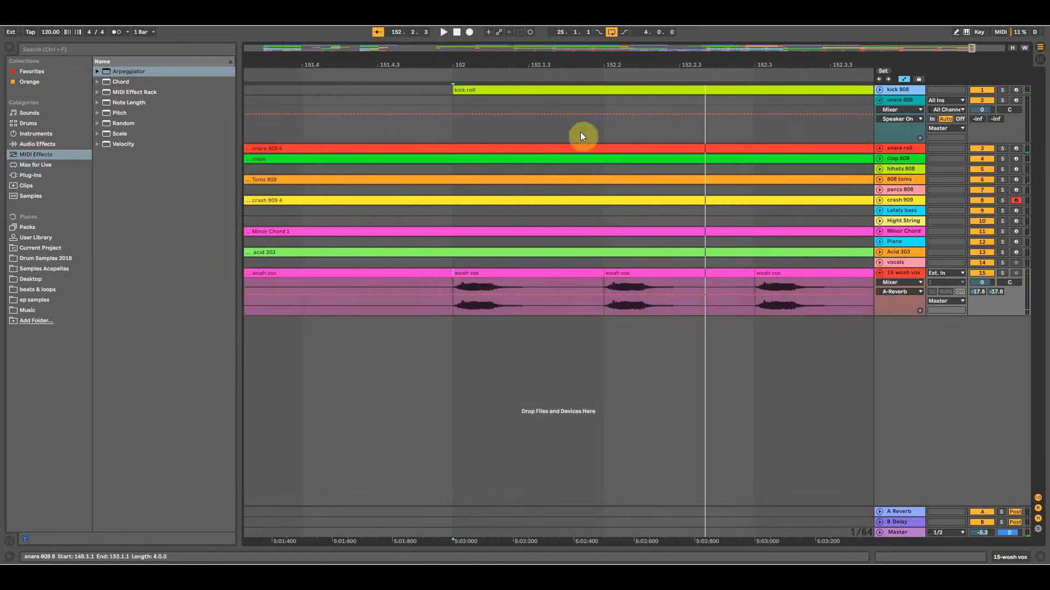
pyautogui.moveTo(649, 276); pyautogui.dragTo(612, 279)
pyautogui.click(443, 313)
pyautogui.press('space')
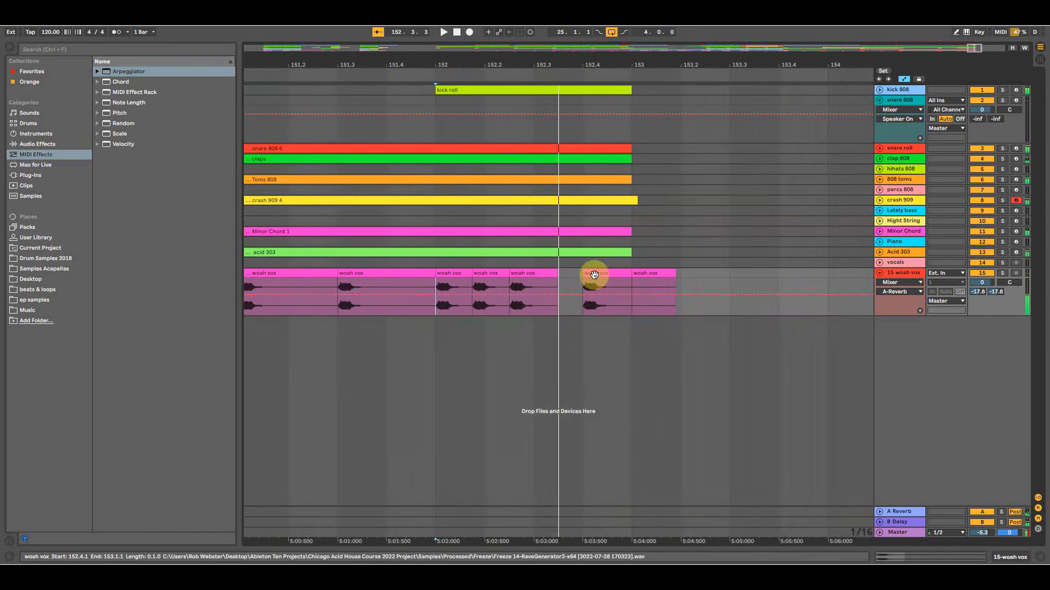
# Move the last woah vox clip in bar 152 earlier to 152.3, auditioning it, and delete the extra clip at bar 153.
pyautogui.moveTo(594, 276); pyautogui.dragTo(560, 277)
pyautogui.click(435, 335)
pyautogui.press('space')
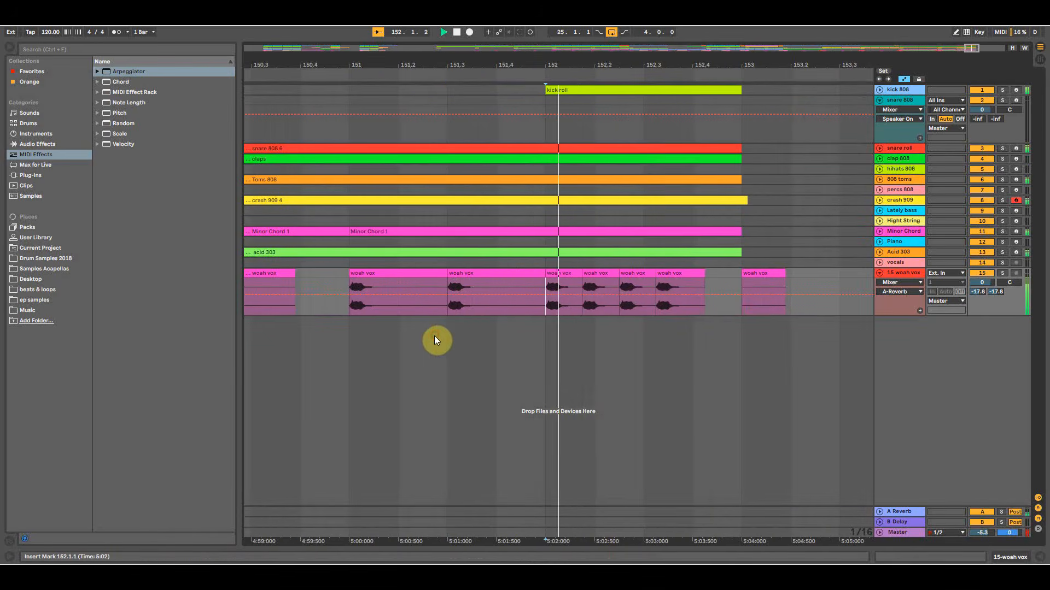
pyautogui.press('space')
pyautogui.moveTo(560, 273); pyautogui.dragTo(550, 278)
pyautogui.click(677, 270)
pyautogui.press('Delete')
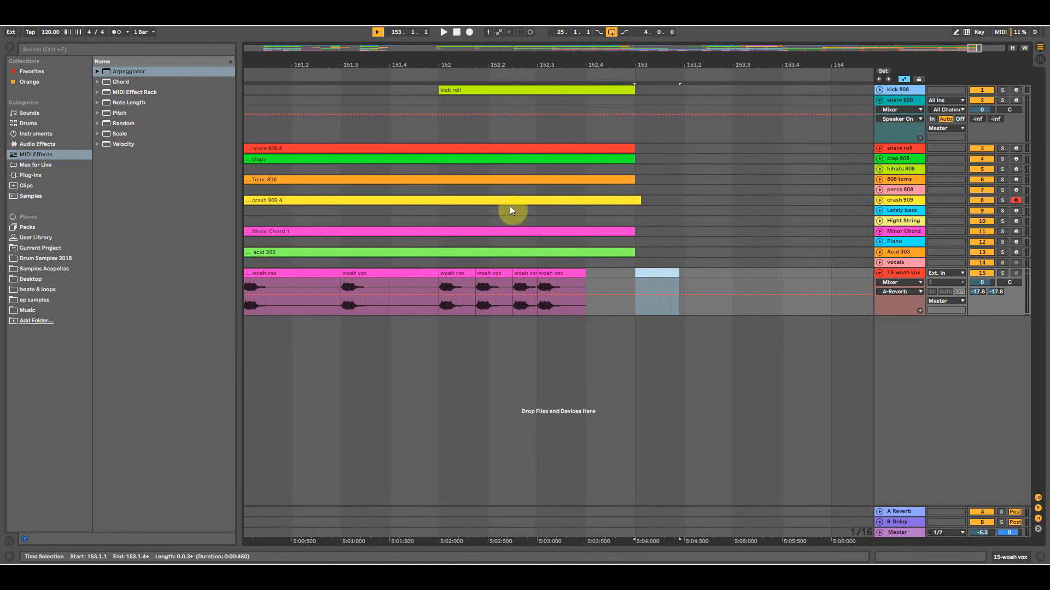
# Play bar 152 to check the vox rhythm with the rolls, and fold the snare 808 and woah vox tracks.
pyautogui.moveTo(488, 56)
pyautogui.mouseDown()
pyautogui.moveTo(490, 101)
pyautogui.moveTo(537, 80)
pyautogui.mouseUp()
pyautogui.click(455, 121)
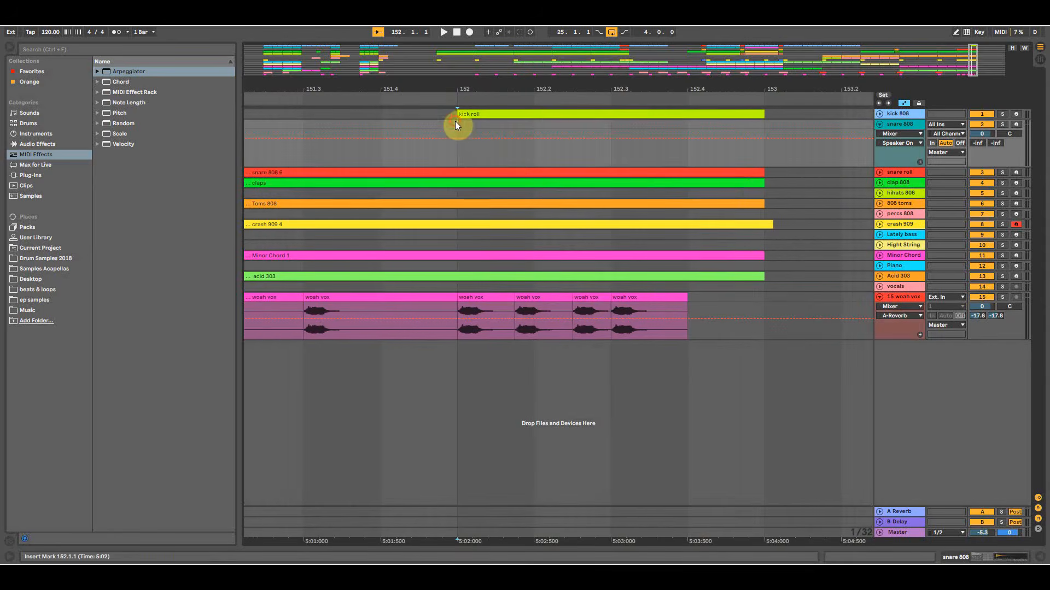
pyautogui.press('space')
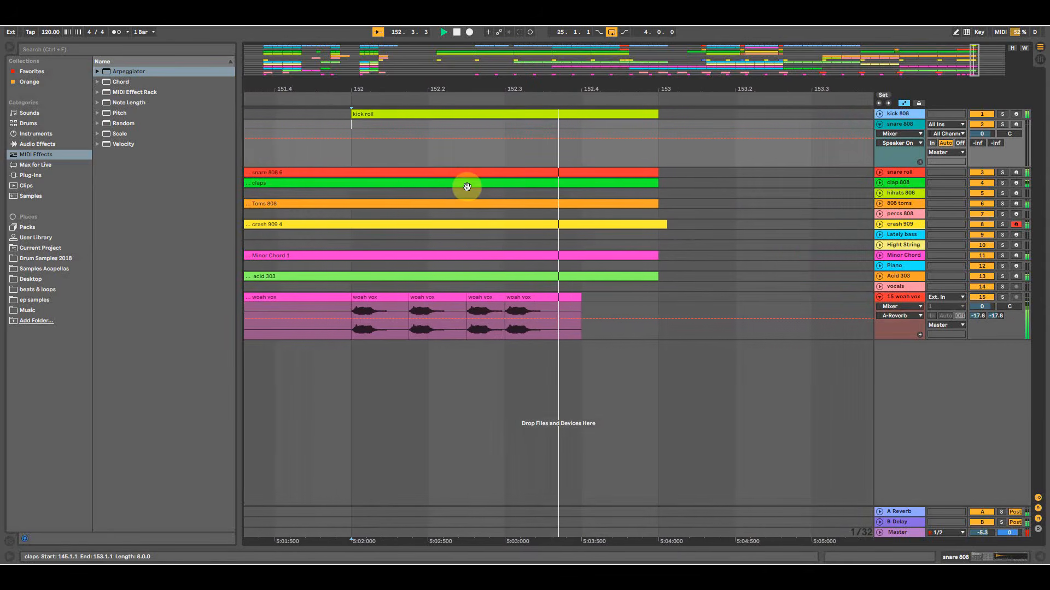
pyautogui.moveTo(554, 83); pyautogui.dragTo(554, 68)
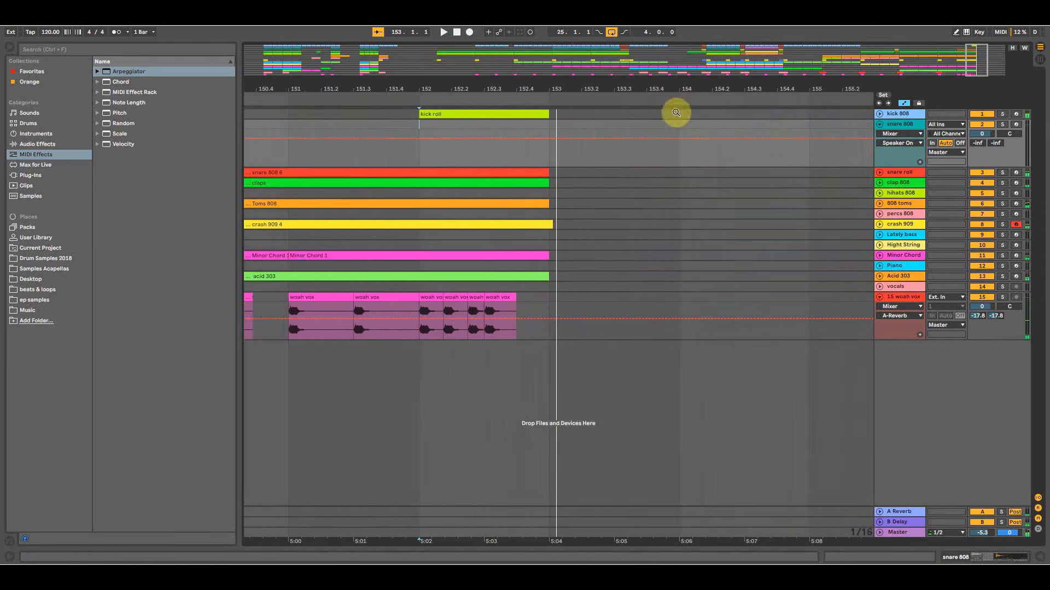
pyautogui.click(879, 125)
pyautogui.click(881, 263)
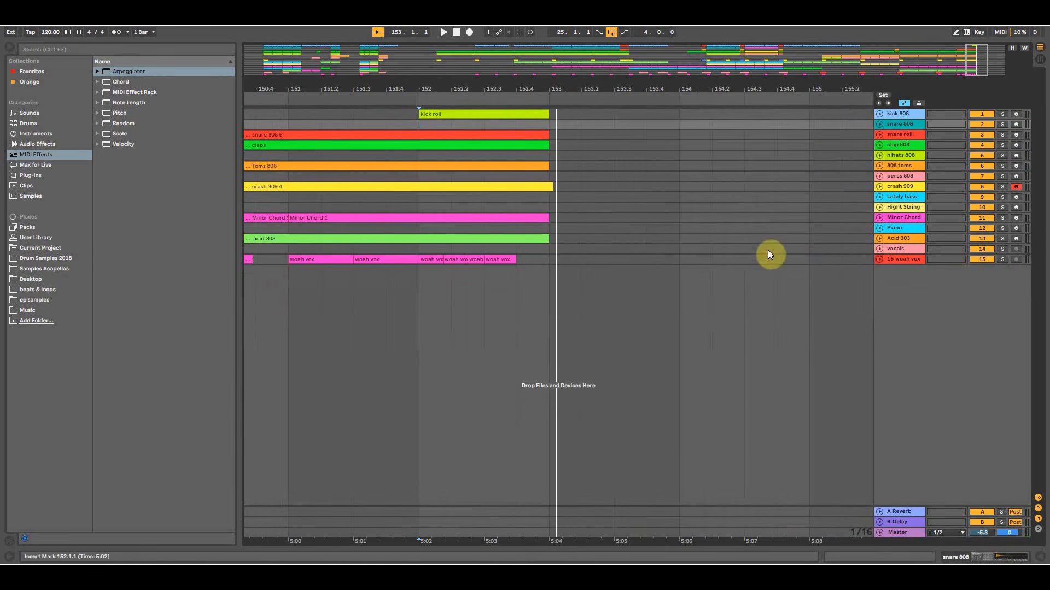
# Unfold the woah vox track and play the build-up from bar 149.
pyautogui.moveTo(508, 89); pyautogui.dragTo(646, 27)
pyautogui.moveTo(537, 64); pyautogui.dragTo(696, 86)
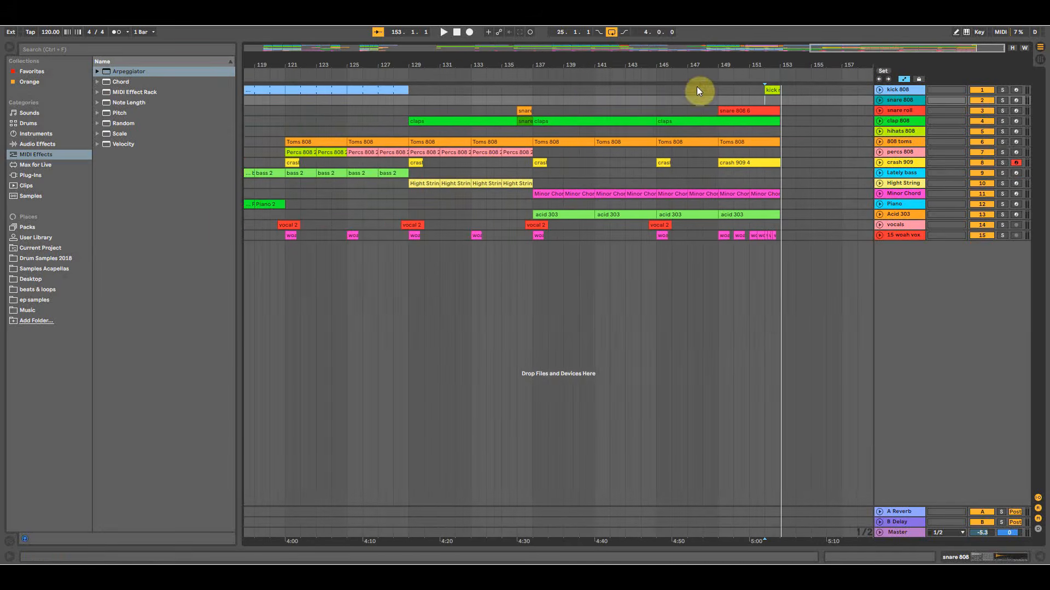
pyautogui.click(721, 249)
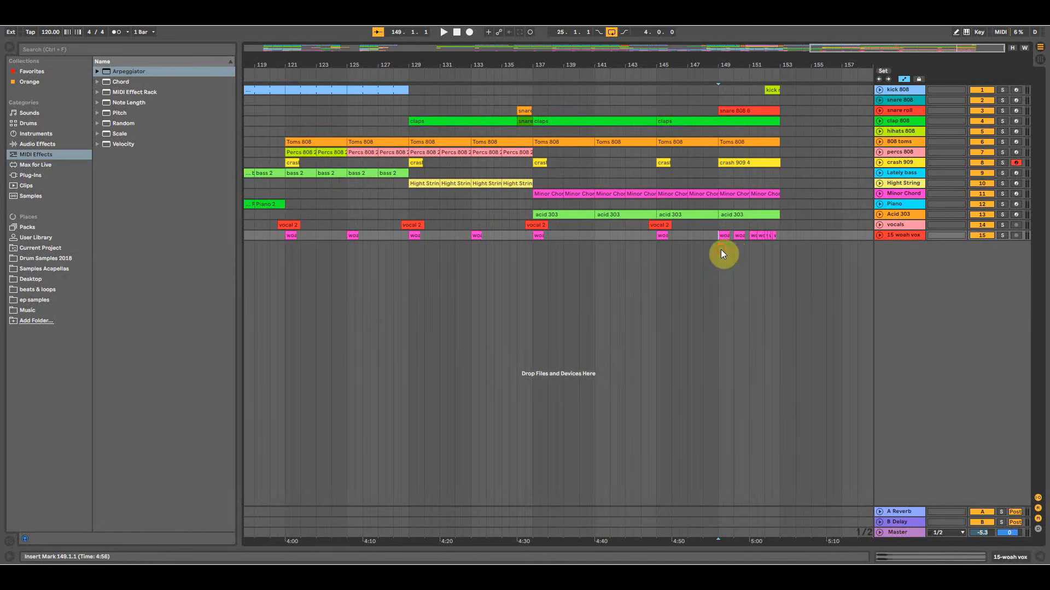
pyautogui.click(878, 235)
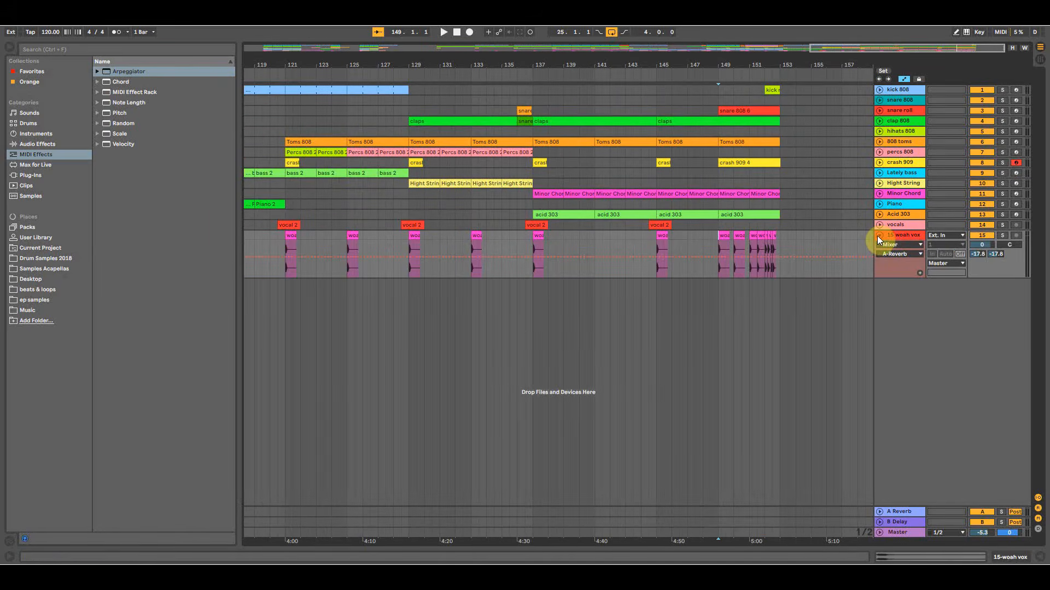
pyautogui.press('space')
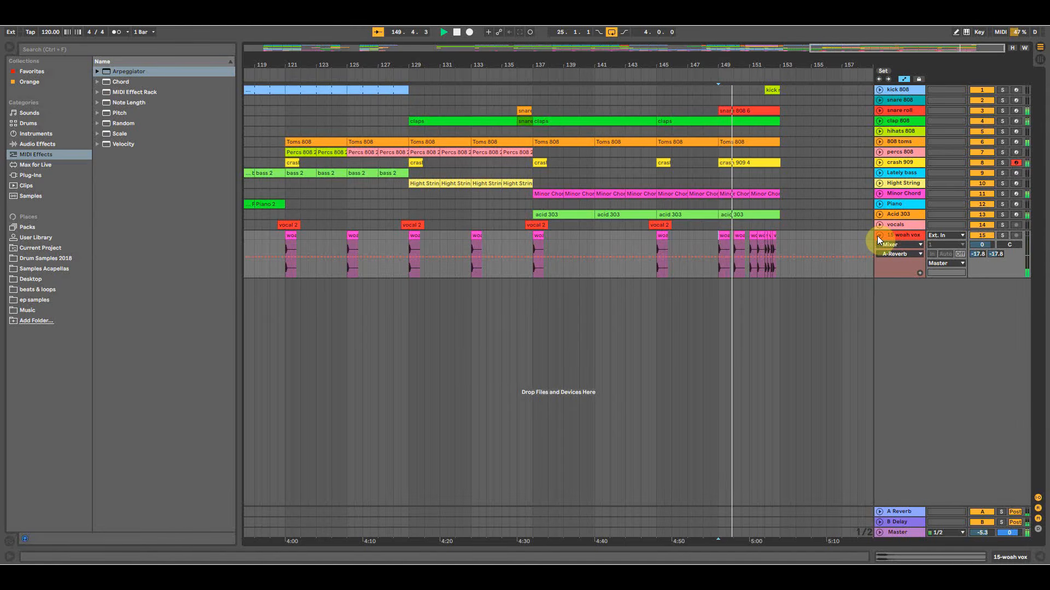
pyautogui.press('space')
# Select the acid 303 clip in bars 149–153 and show the track's device chain.
pyautogui.click(760, 213)
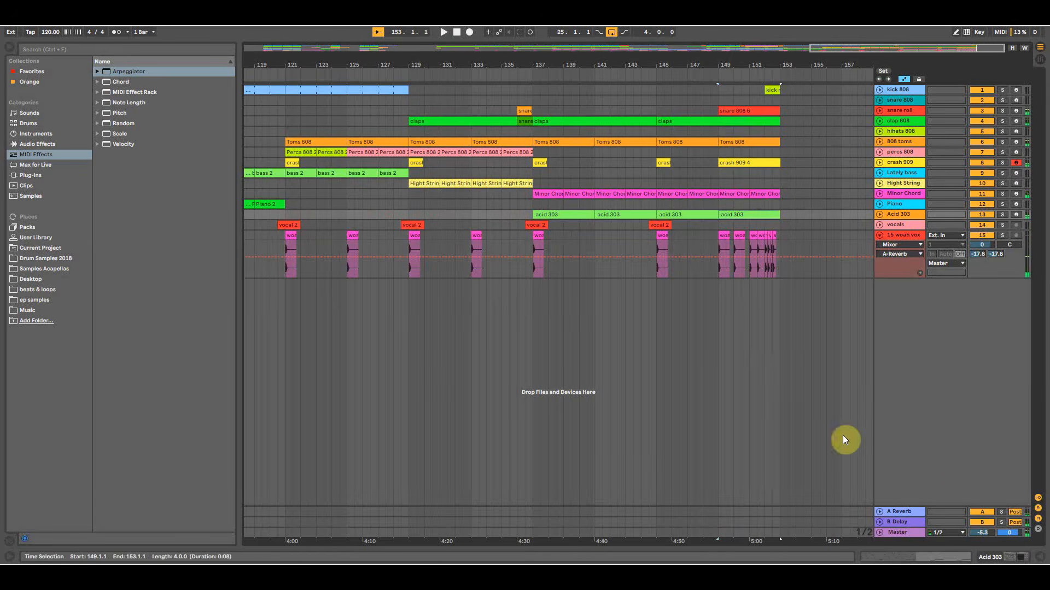
pyautogui.click(998, 558)
pyautogui.press('space')
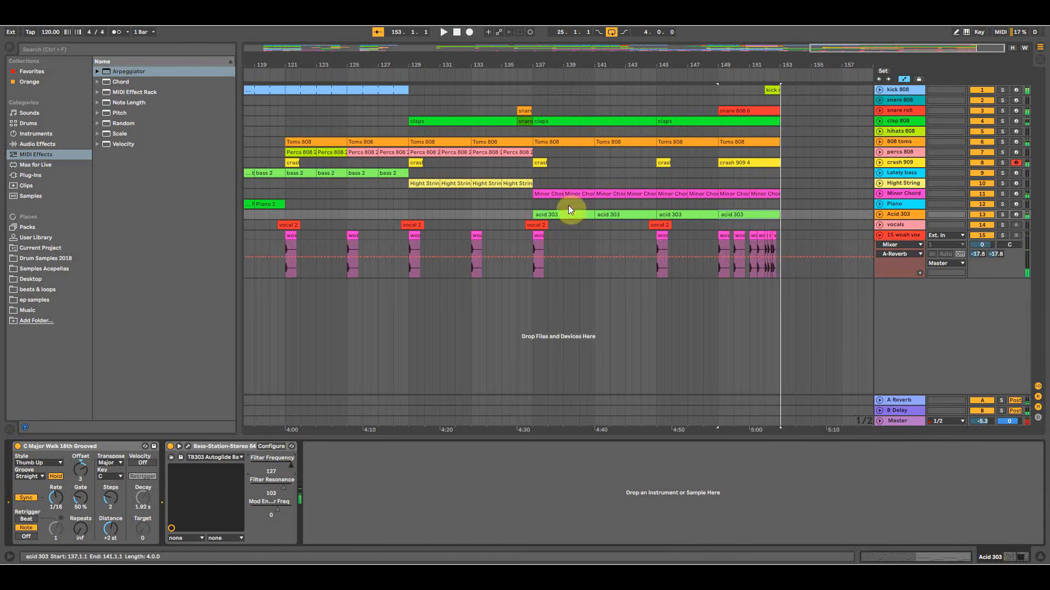
# Audition bars 105–113, fold the woah vox track, and paste a copy of that section across all tracks at bar 153.
pyautogui.moveTo(508, 64); pyautogui.dragTo(664, 63)
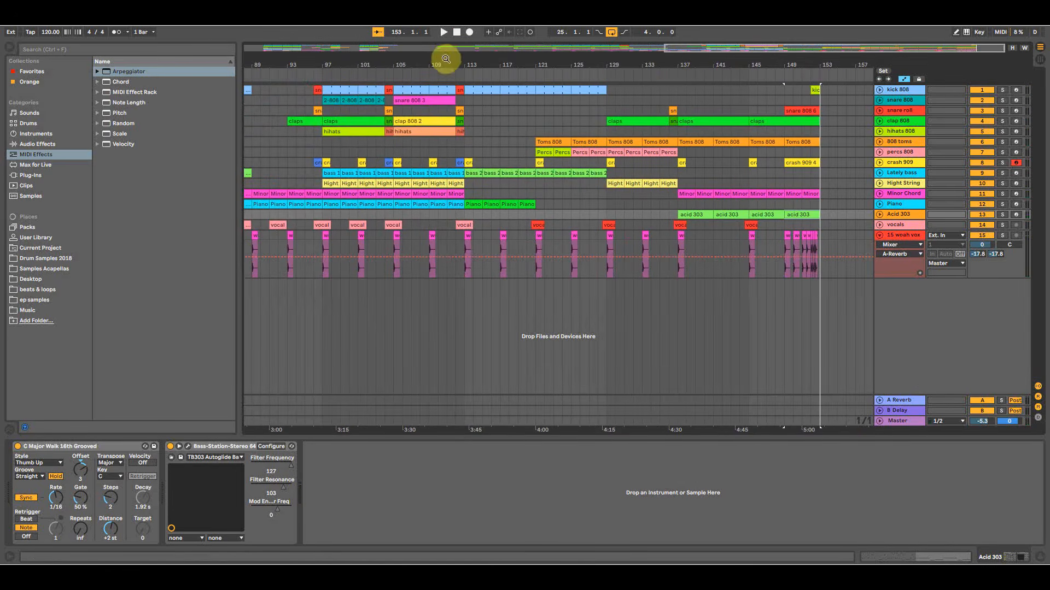
pyautogui.moveTo(393, 215); pyautogui.dragTo(465, 67)
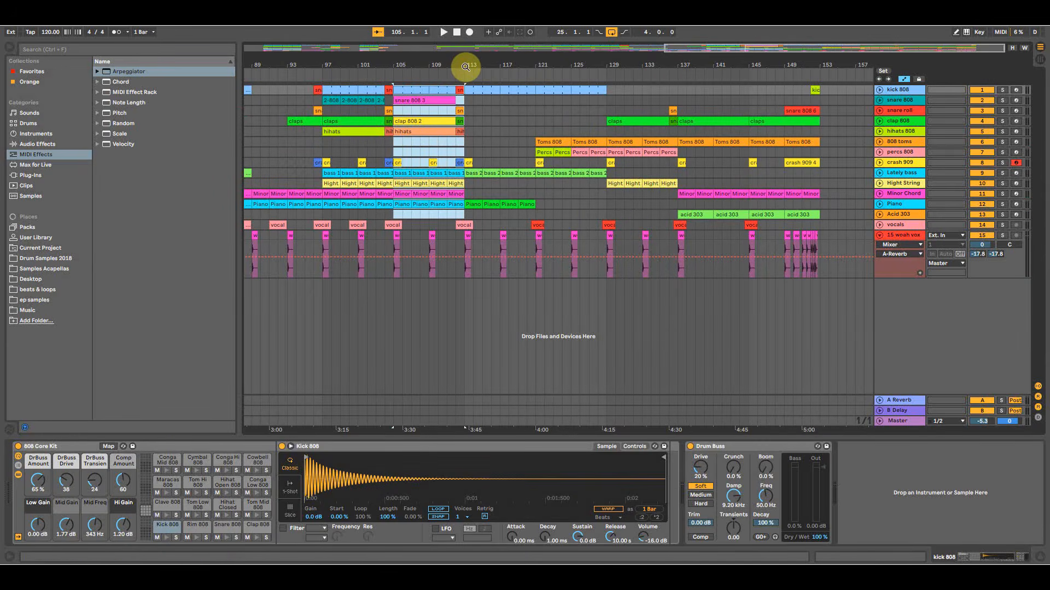
pyautogui.press('space')
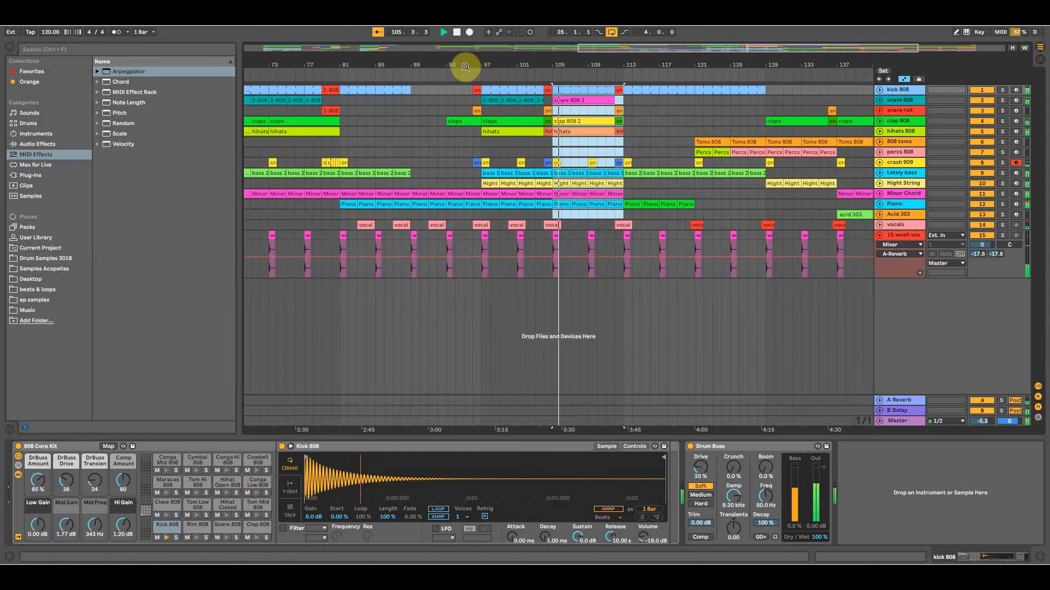
pyautogui.moveTo(618, 62); pyautogui.dragTo(526, 69)
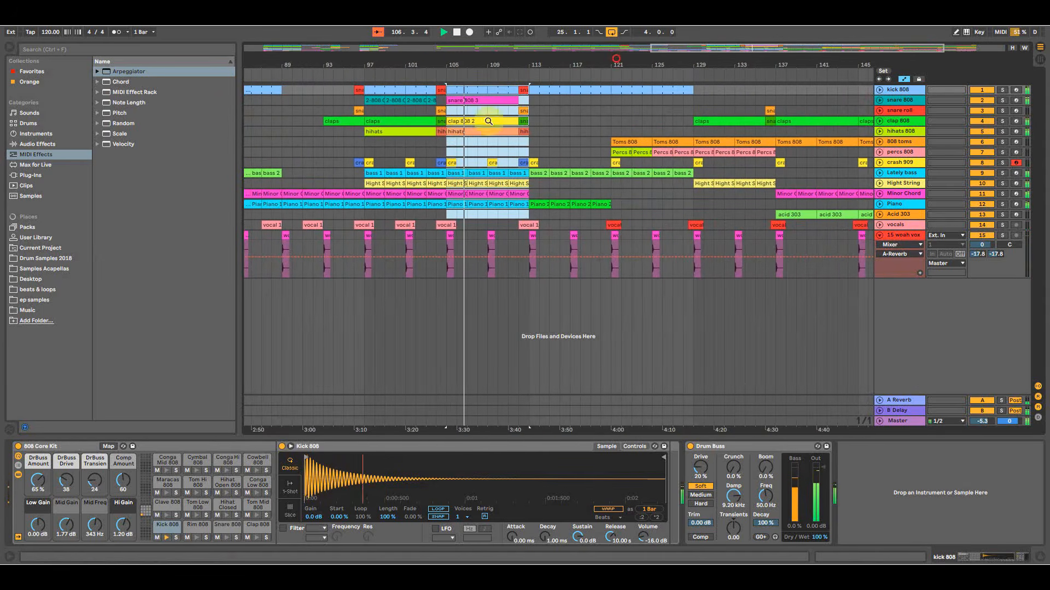
pyautogui.click(878, 234)
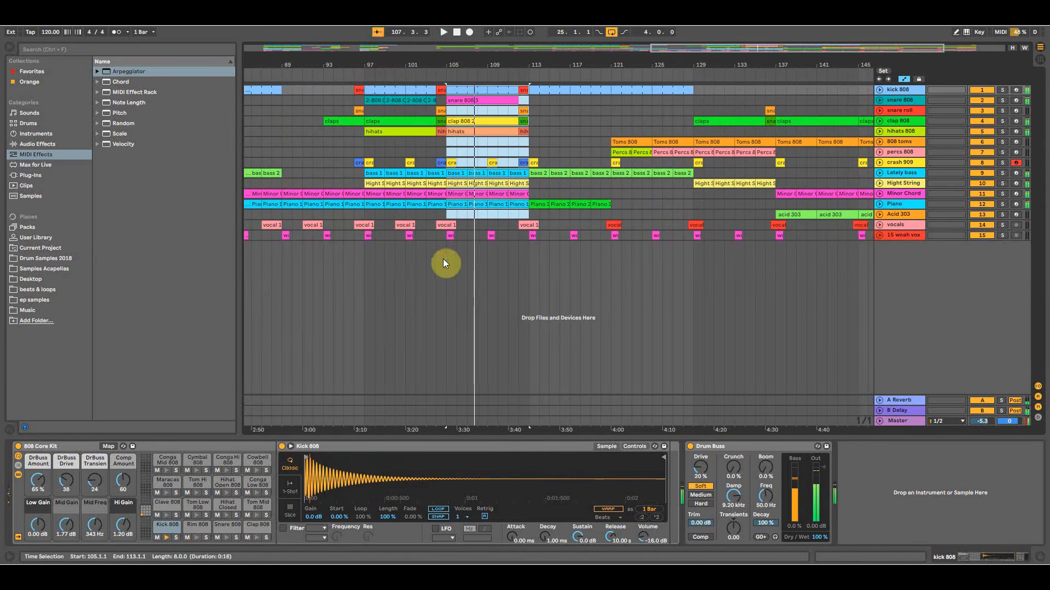
pyautogui.press('space')
pyautogui.moveTo(530, 39); pyautogui.dragTo(320, 61)
pyautogui.click(574, 61)
pyautogui.moveTo(689, 64); pyautogui.dragTo(625, 33)
pyautogui.moveTo(827, 64); pyautogui.dragTo(827, 94)
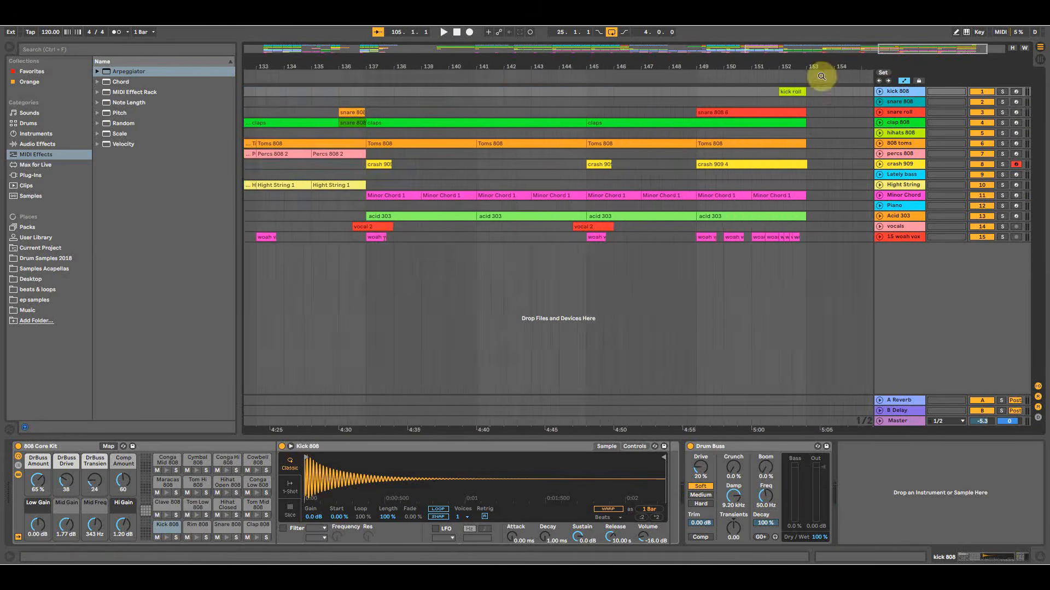
pyautogui.hotkey('ctrl', 'v')
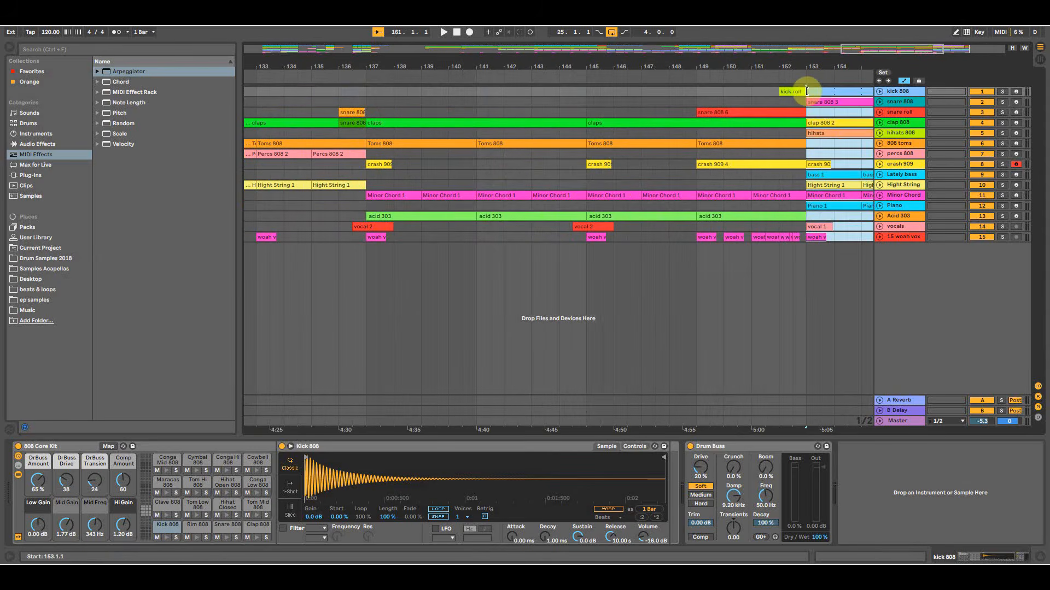
# Unfold the vocals track, delete the vocal 1 clip at bar 153, and play from 150.3.
pyautogui.click(771, 262)
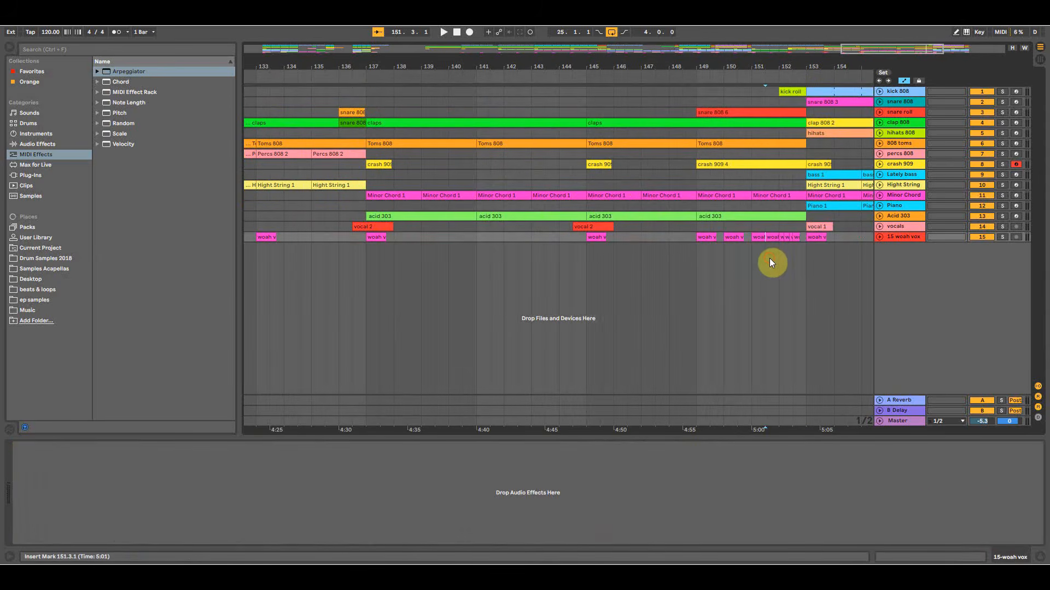
pyautogui.click(811, 228)
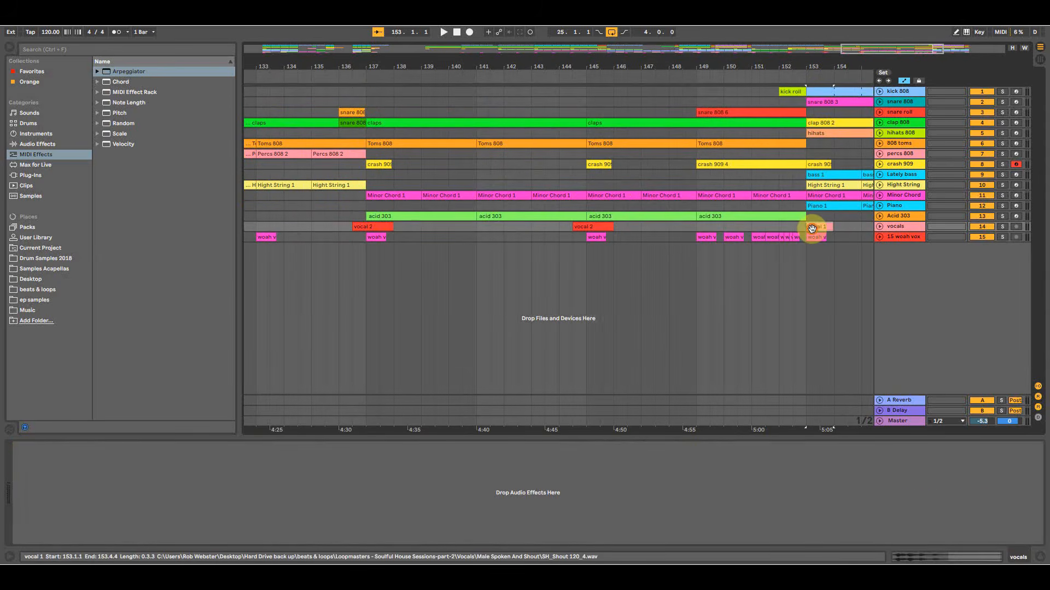
pyautogui.click(877, 225)
pyautogui.press('Delete')
pyautogui.moveTo(775, 66); pyautogui.dragTo(590, 63)
pyautogui.click(741, 229)
pyautogui.click(567, 228)
pyautogui.press('space')
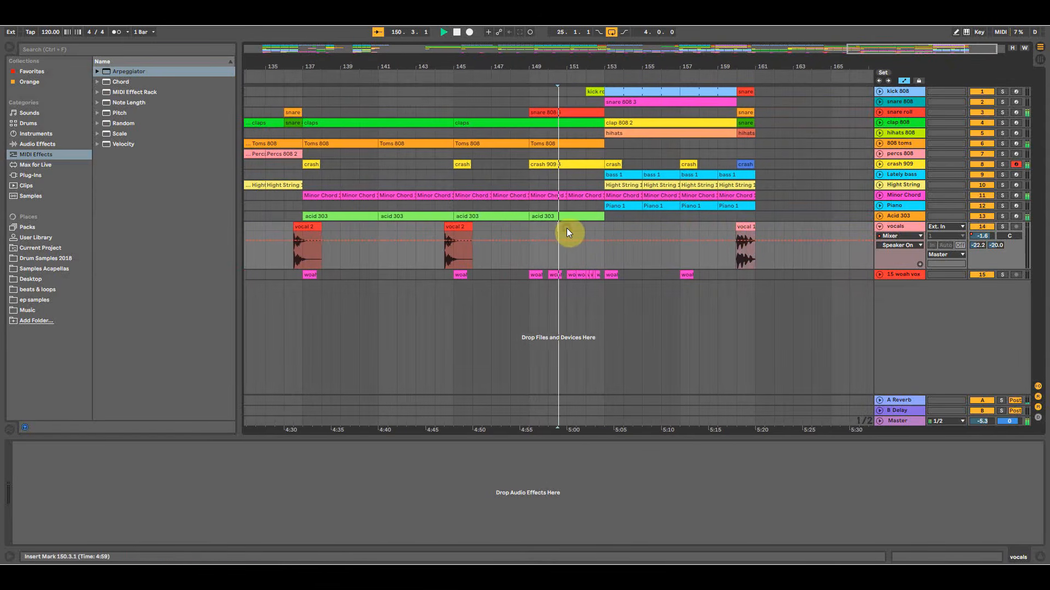
# Copy the acid 303 clip to bars 153–157 and play the transition from bar 152.
pyautogui.moveTo(538, 219); pyautogui.dragTo(614, 218)
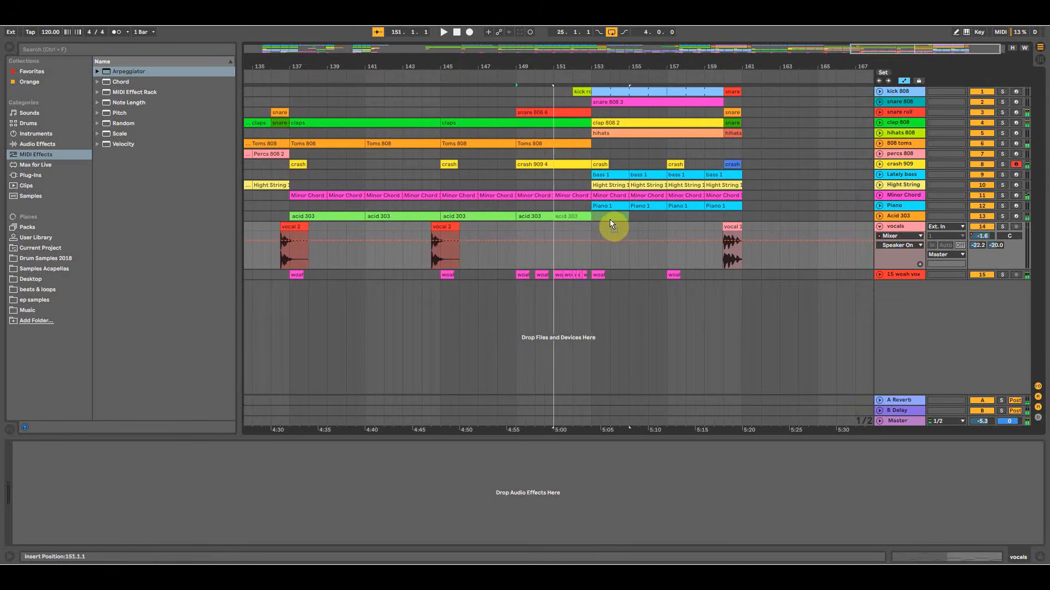
pyautogui.press('space')
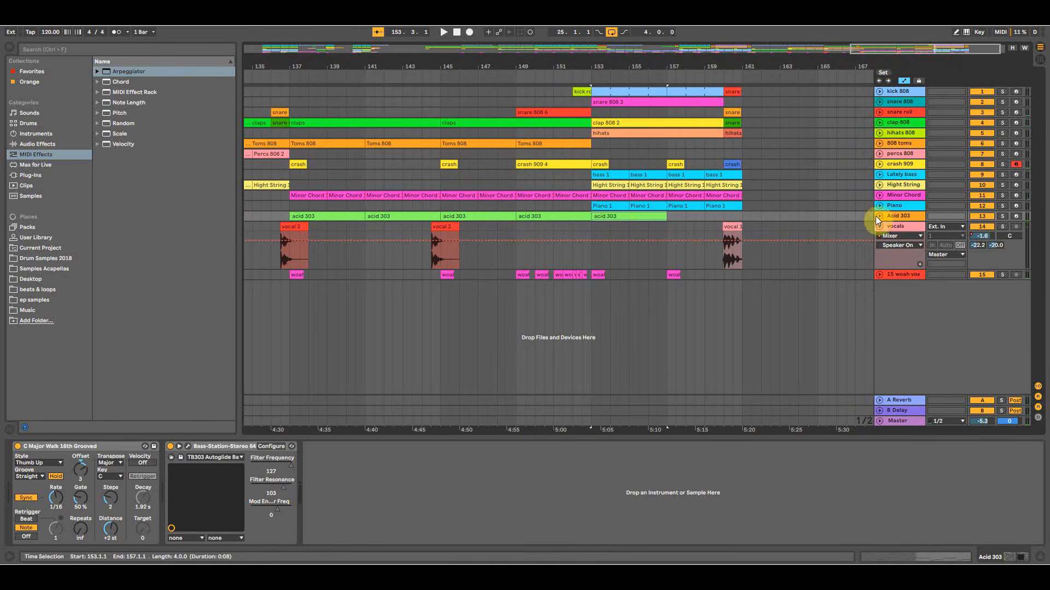
pyautogui.click(566, 229)
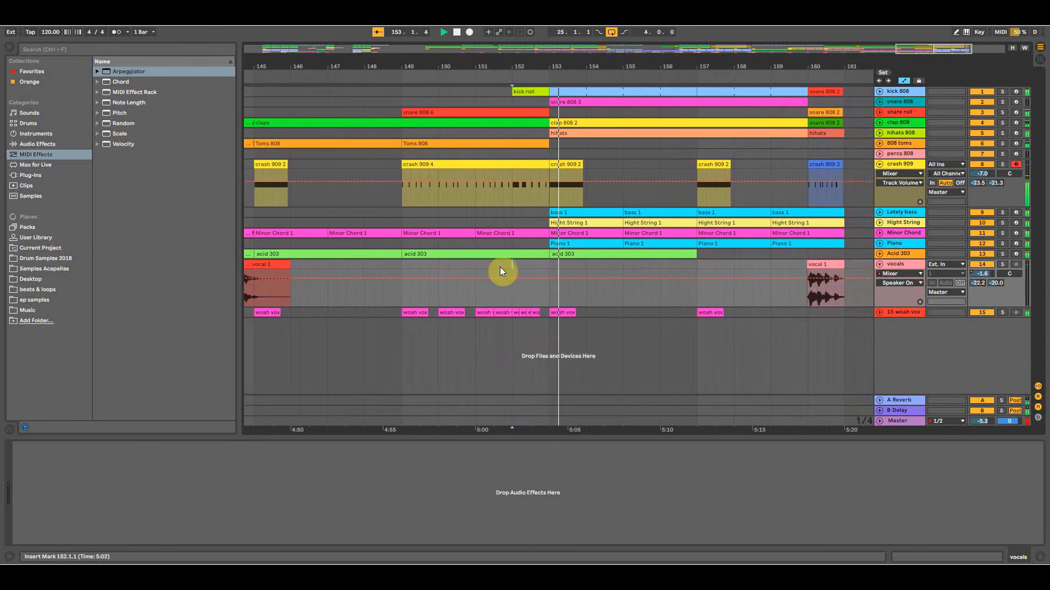
pyautogui.moveTo(585, 66); pyautogui.dragTo(585, 51)
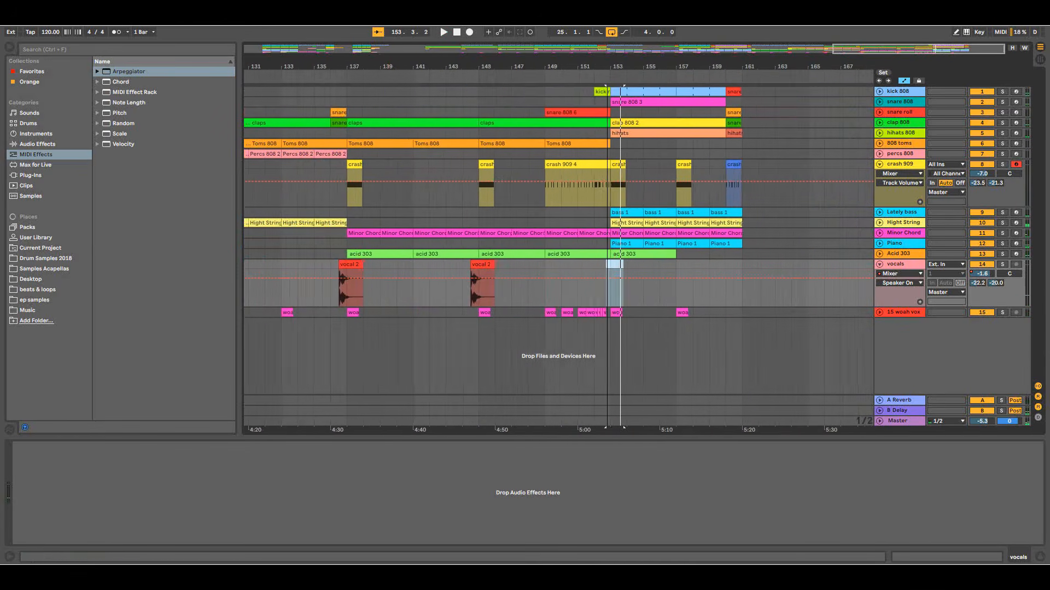
# Replace the remaining pasted vocal 1 clip with a copy of vocal 2 starting at 152.4.1, and play it.
pyautogui.press('Delete')
pyautogui.moveTo(509, 264); pyautogui.dragTo(638, 277)
pyautogui.moveTo(629, 66); pyautogui.dragTo(639, 249)
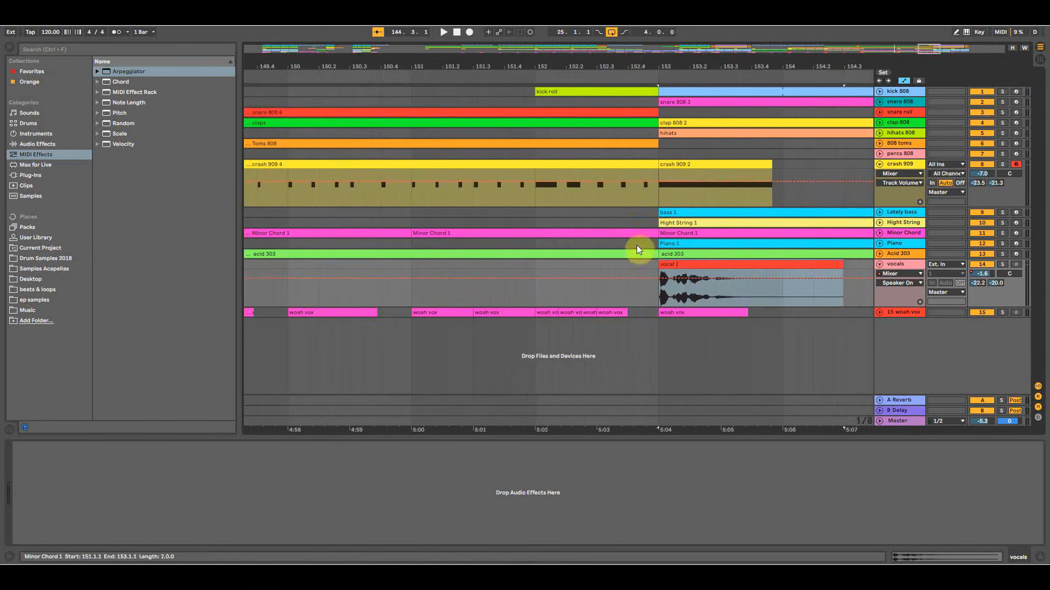
pyautogui.moveTo(625, 339); pyautogui.dragTo(643, 268)
pyautogui.press('space')
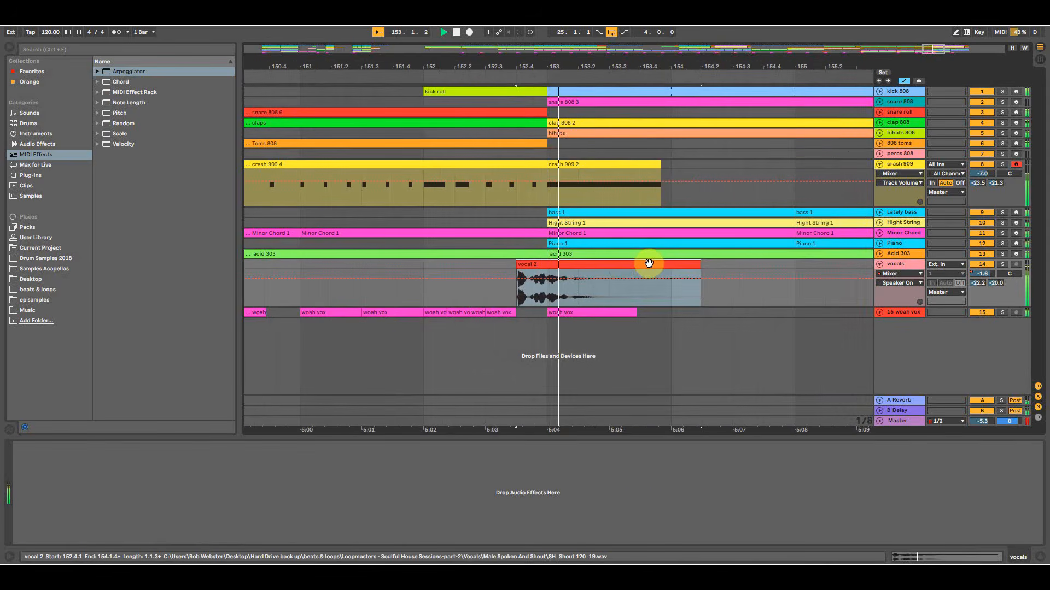
pyautogui.moveTo(552, 66); pyautogui.dragTo(693, 10)
pyautogui.press('space')
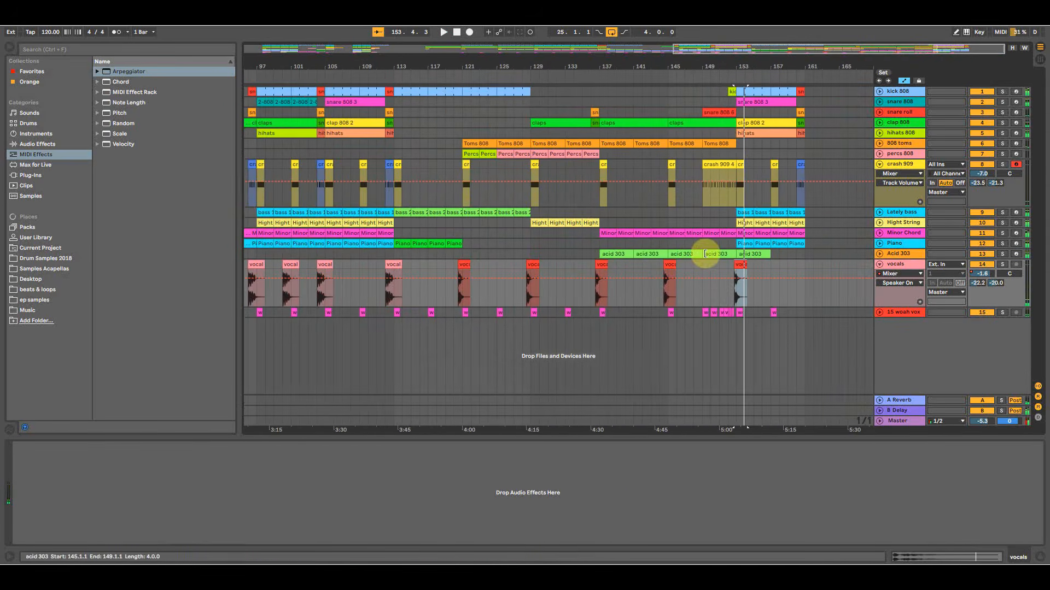
# Unfold the snare roll track to check its roll in bars 149–153, and fold the snare roll and crash 909 tracks.
pyautogui.click(717, 112)
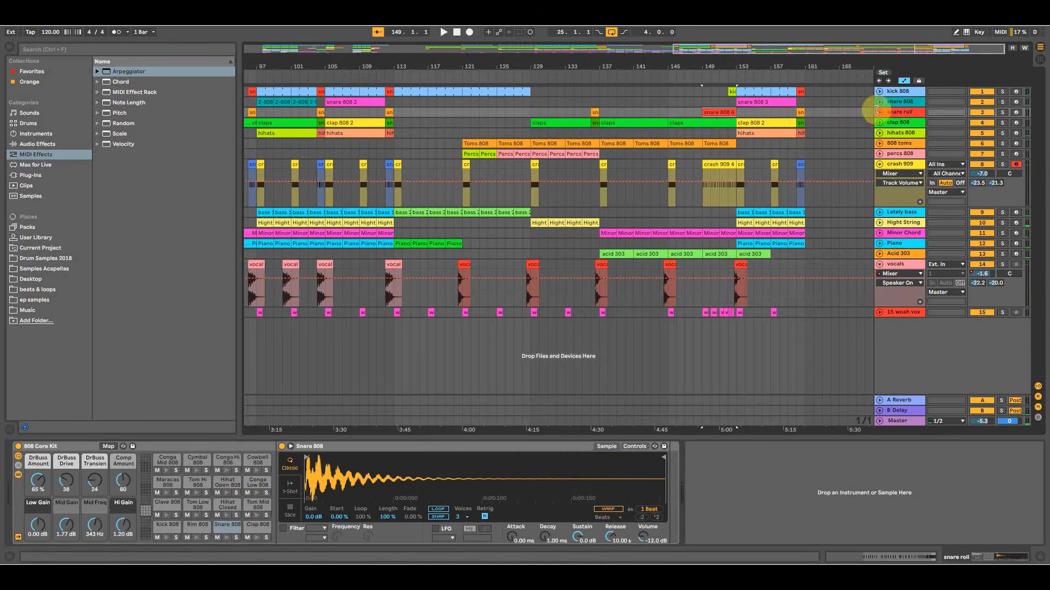
pyautogui.click(879, 112)
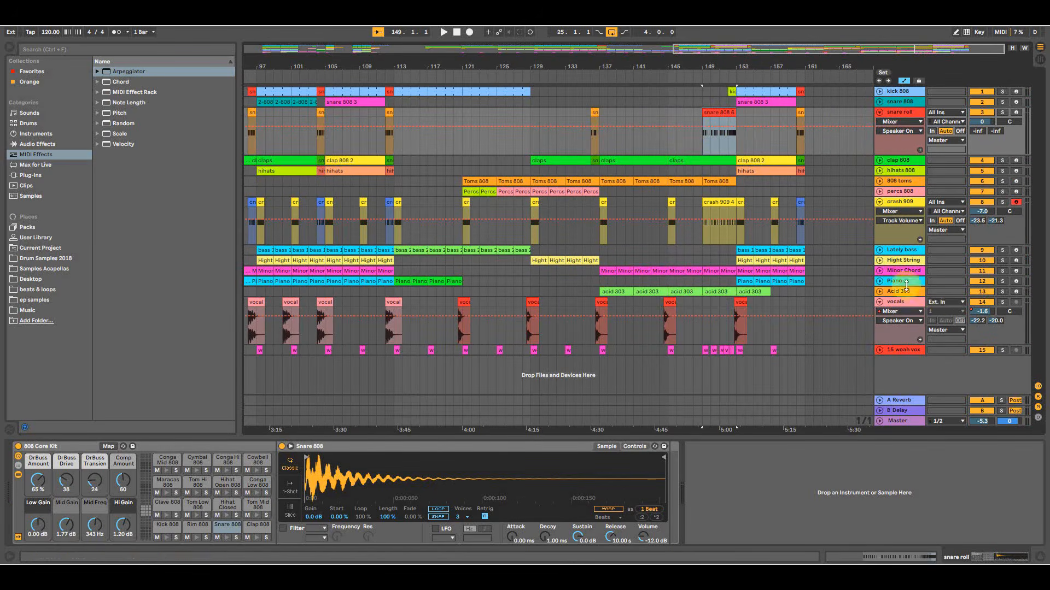
pyautogui.click(879, 113)
pyautogui.click(879, 164)
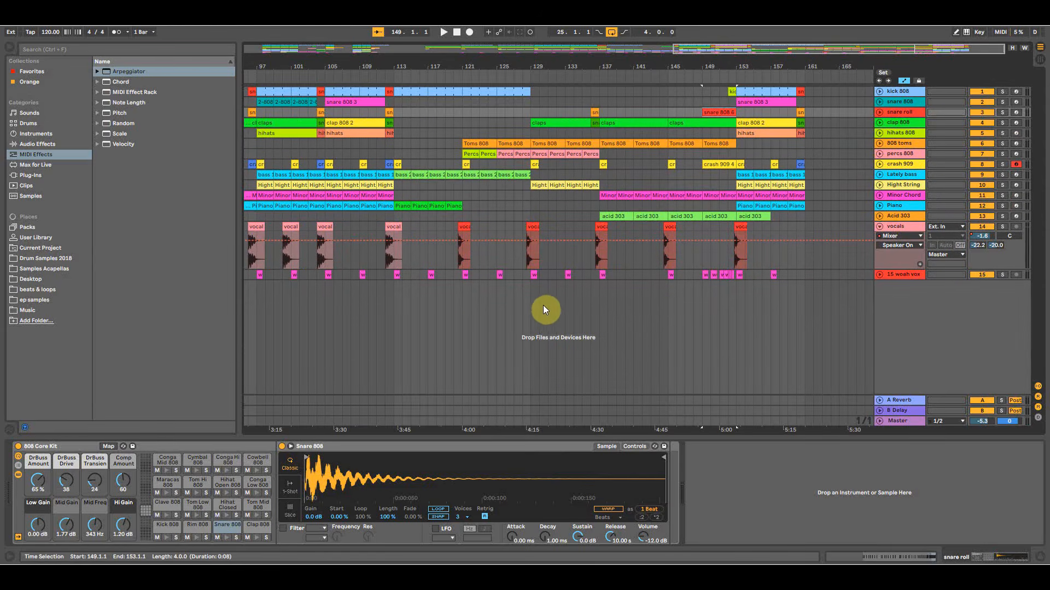
# Play from bar 137 while adjusting the Acid 303 synth's filter frequency to 68 and filter resonance to 117.
pyautogui.click(600, 311)
pyautogui.press('space')
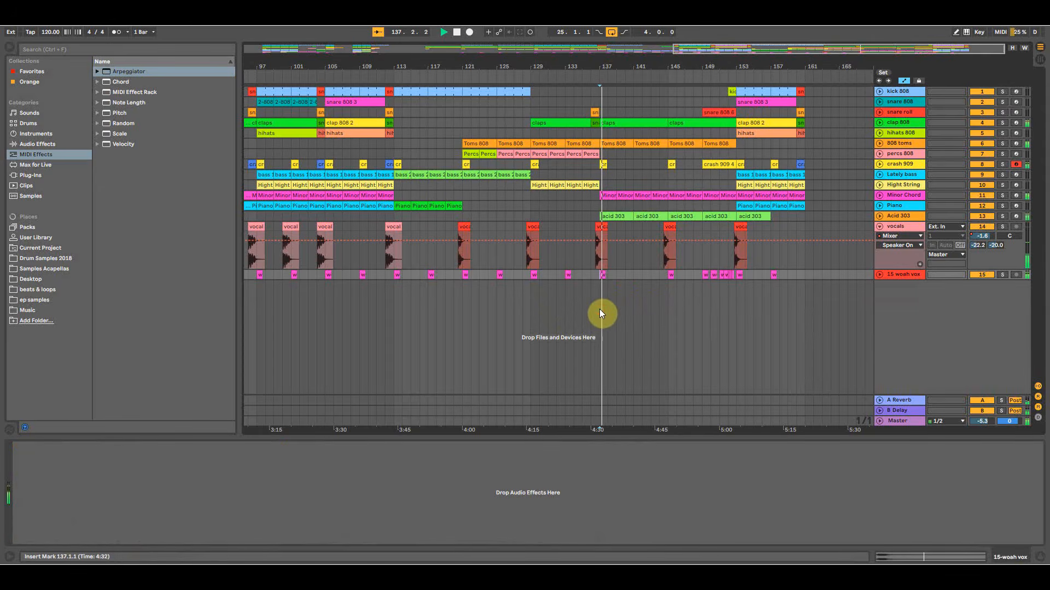
pyautogui.click(612, 216)
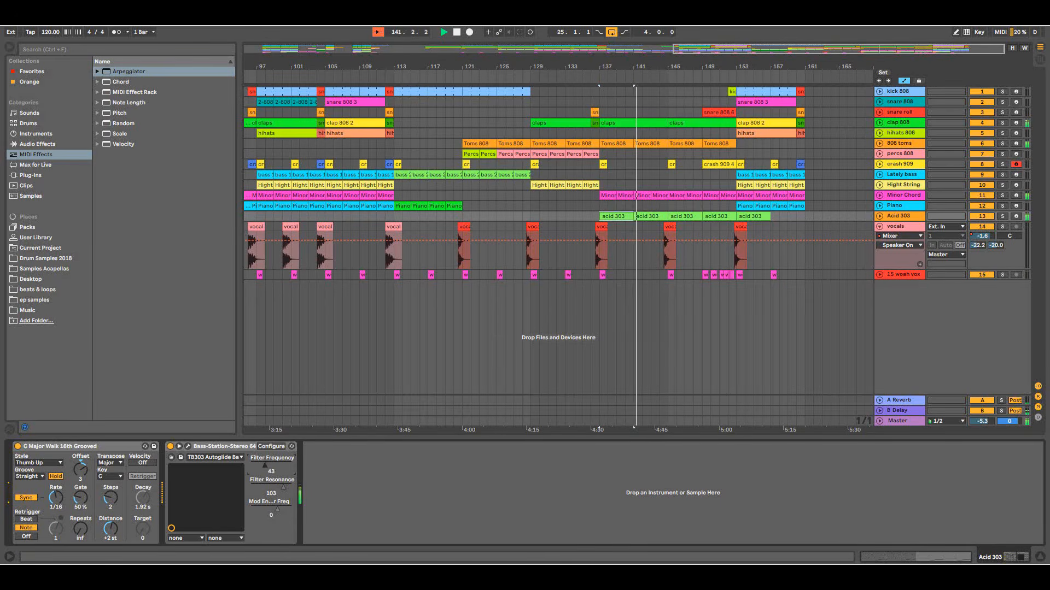
pyautogui.moveTo(267, 466)
pyautogui.mouseDown()
pyautogui.moveTo(290, 490)
pyautogui.moveTo(276, 470)
pyautogui.mouseUp()
pyautogui.click(206, 483)
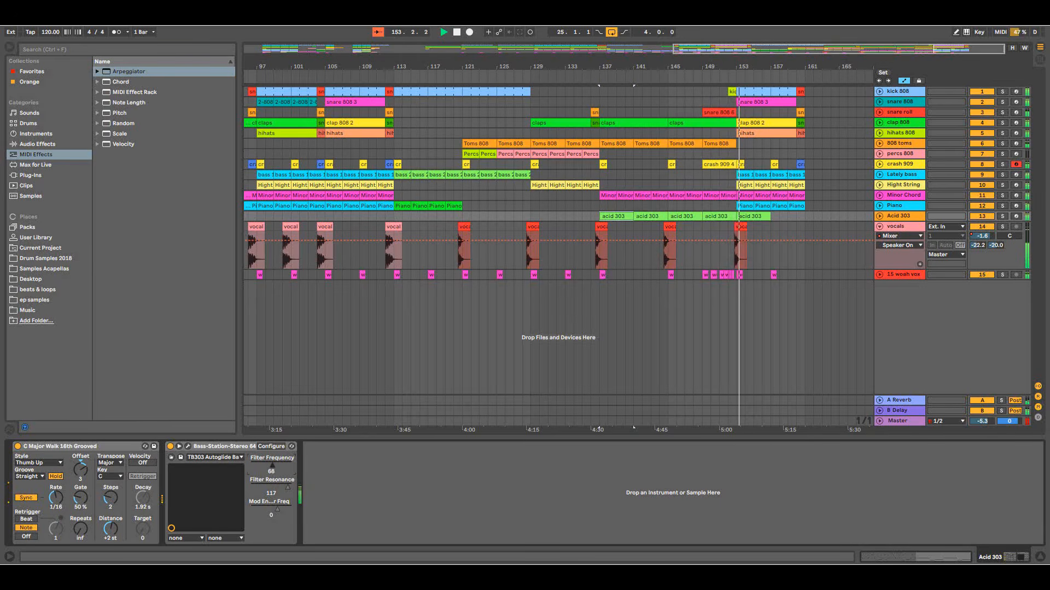
# Duplicate the acid 303 clip from bar 153 to bars 157–161 and fold the vocals track.
pyautogui.click(749, 213)
pyautogui.keyDown('ctrl'); pyautogui.moveTo(752, 215); pyautogui.dragTo(785, 217); pyautogui.keyUp('ctrl')
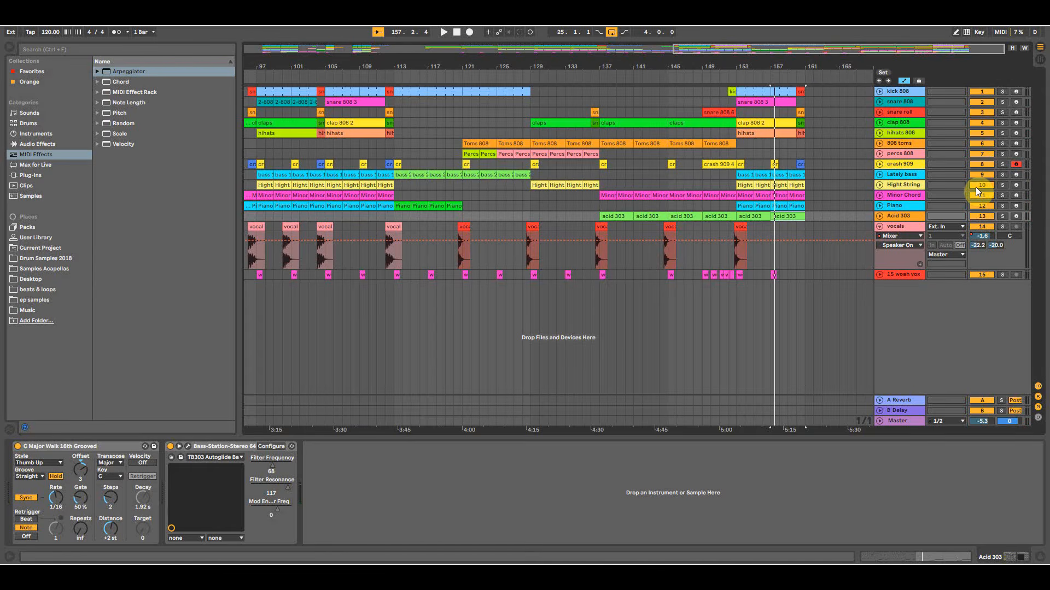
pyautogui.click(879, 226)
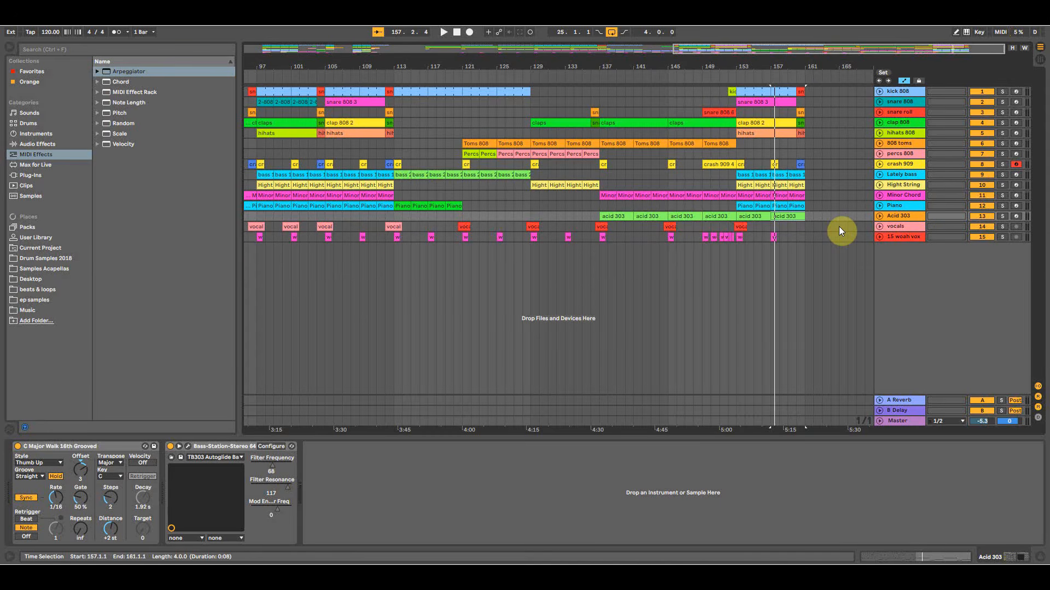
# Play the new full section from bar 153.
pyautogui.click(734, 240)
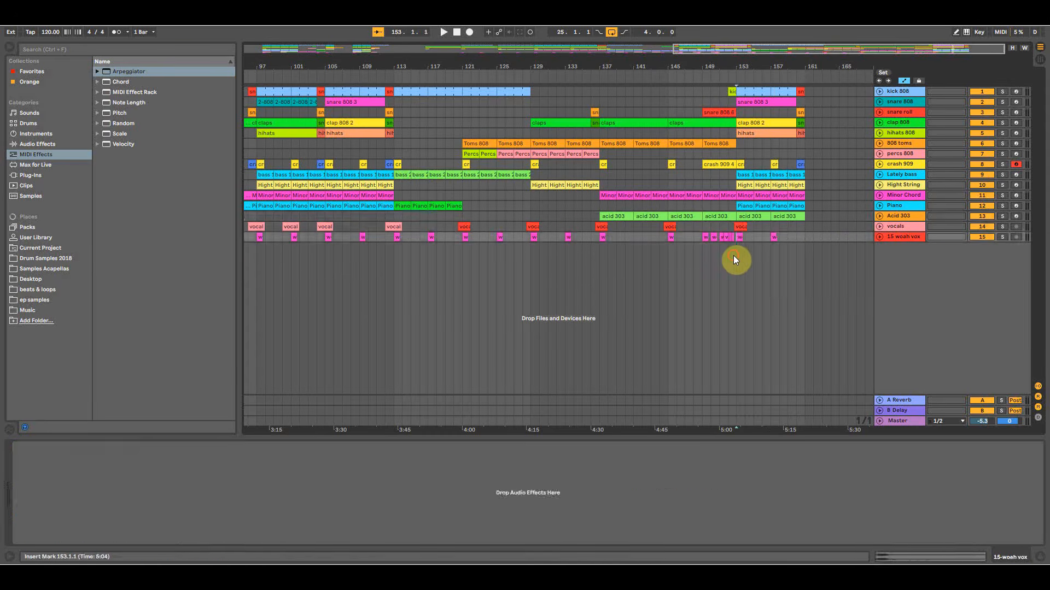
pyautogui.press('space')
pyautogui.moveTo(737, 79); pyautogui.dragTo(801, 65)
pyautogui.press('space')
# Copy bars 97–105 of the tracks from kick 808 to Acid 303 to bar 161, and play from bar 160.
pyautogui.moveTo(399, 213); pyautogui.dragTo(452, 55)
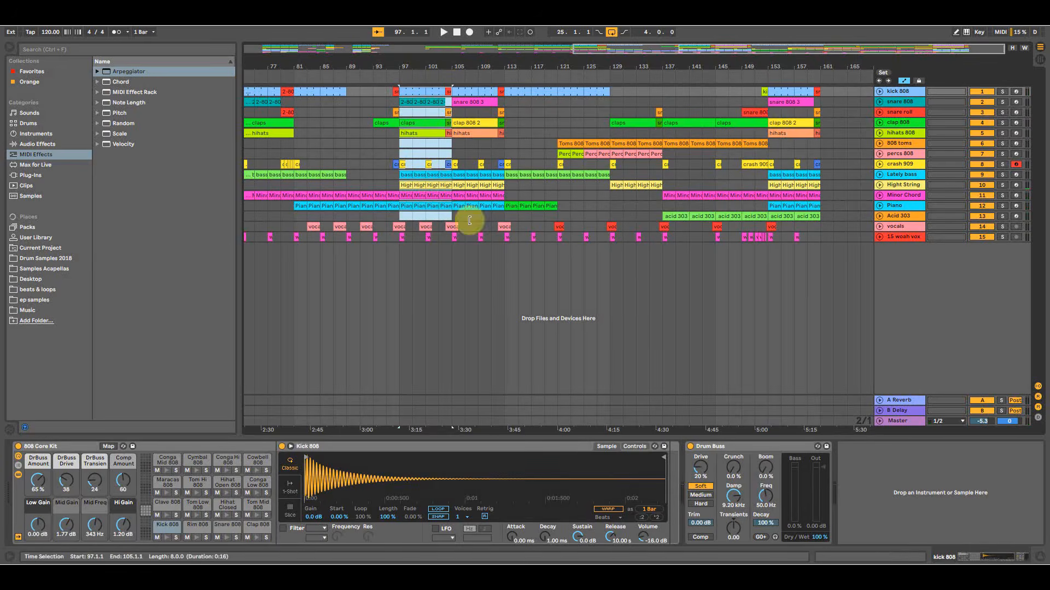
pyautogui.moveTo(438, 90); pyautogui.dragTo(757, 70)
pyautogui.click(709, 146)
pyautogui.press('space')
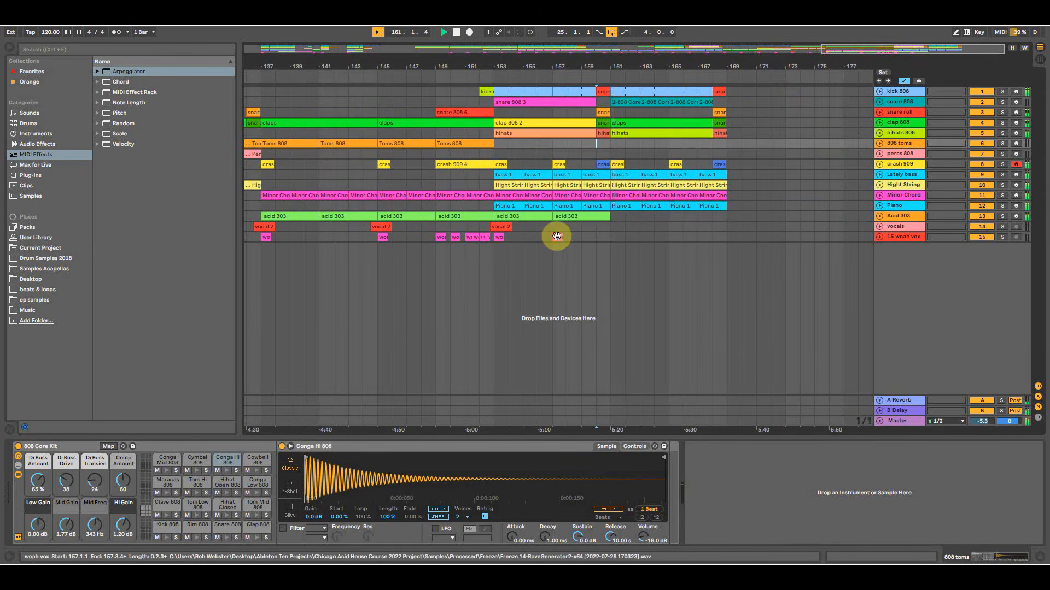
pyautogui.click(616, 234)
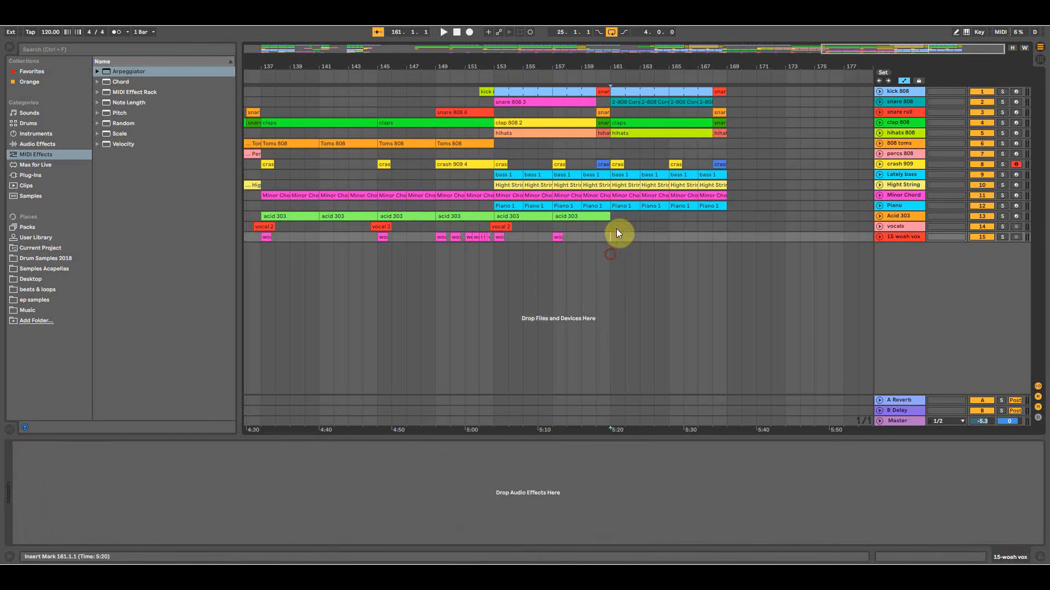
# Delete the four Hight String clips between bars 161 and 169.
pyautogui.click(628, 185)
pyautogui.press('Delete')
pyautogui.click(650, 185)
pyautogui.press('Delete')
pyautogui.click(679, 185)
pyautogui.press('Delete')
pyautogui.click(711, 186)
pyautogui.press('Delete')
# Copy the woah vox clip from bar 157 to bar 161, and the vocal 2 clip near bar 153 to around bar 161.
pyautogui.click(601, 235)
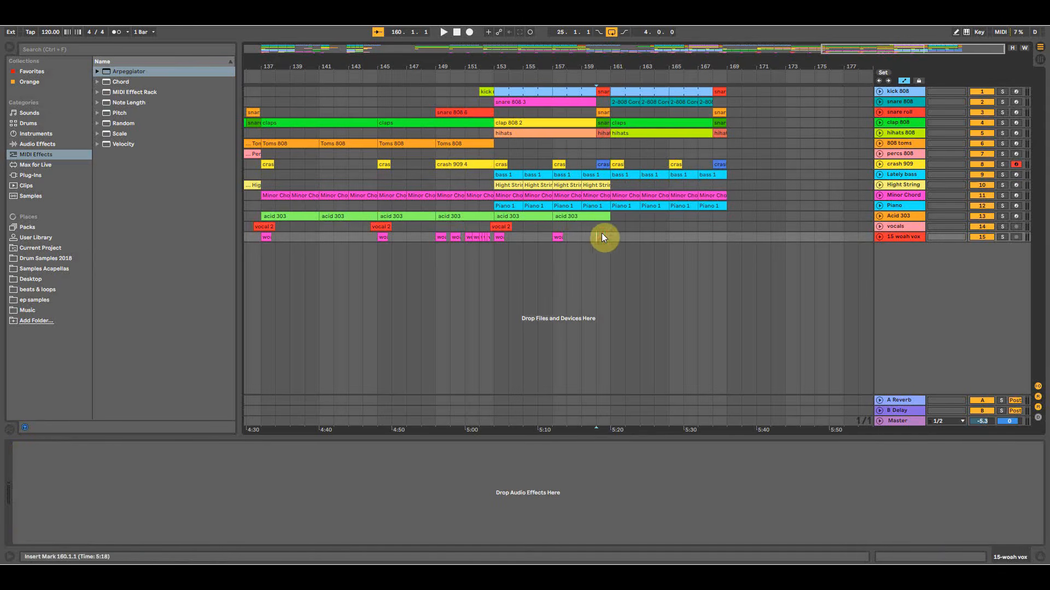
pyautogui.moveTo(562, 237); pyautogui.dragTo(614, 237)
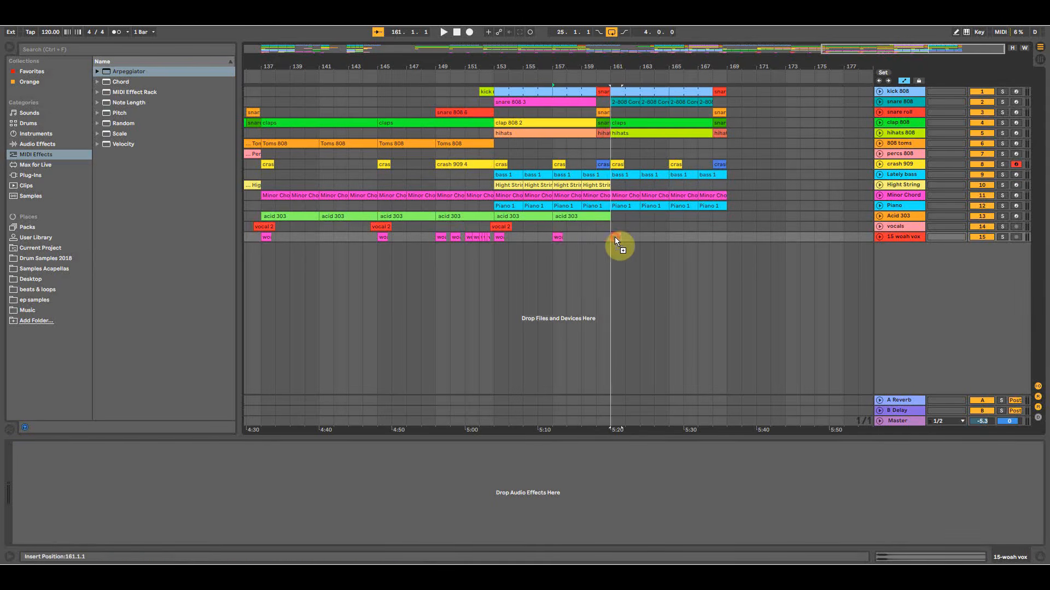
pyautogui.click(594, 257)
pyautogui.moveTo(511, 228); pyautogui.dragTo(612, 227)
pyautogui.click(595, 247)
# Shift the copied vocal 2 clip to start about half a bar before bar 161 and play the transition.
pyautogui.press('space')
pyautogui.press('space')
pyautogui.moveTo(609, 64); pyautogui.dragTo(602, 159)
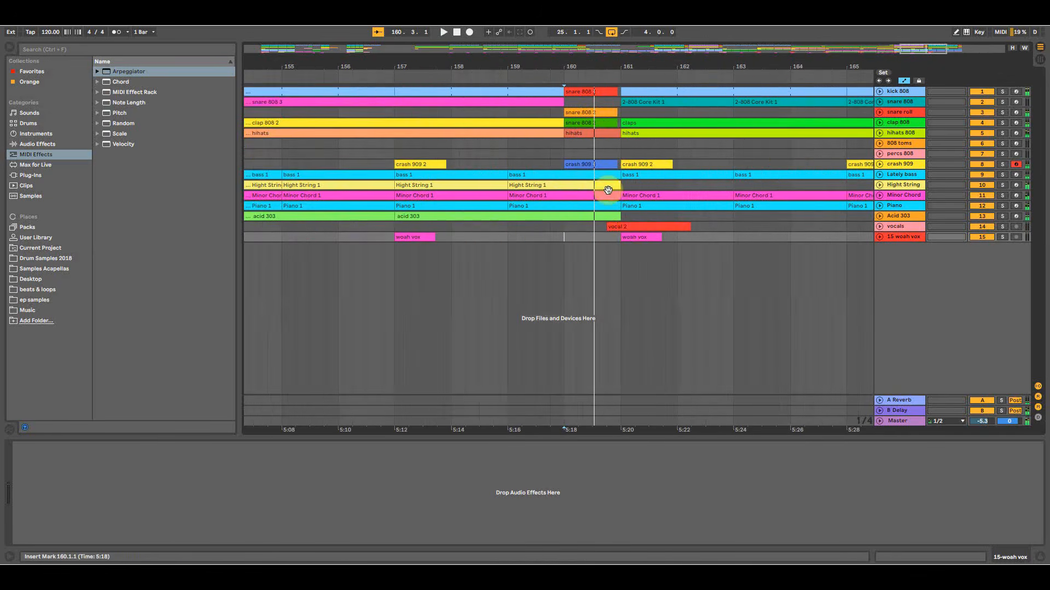
pyautogui.moveTo(629, 226); pyautogui.dragTo(615, 227)
pyautogui.click(556, 235)
pyautogui.press('space')
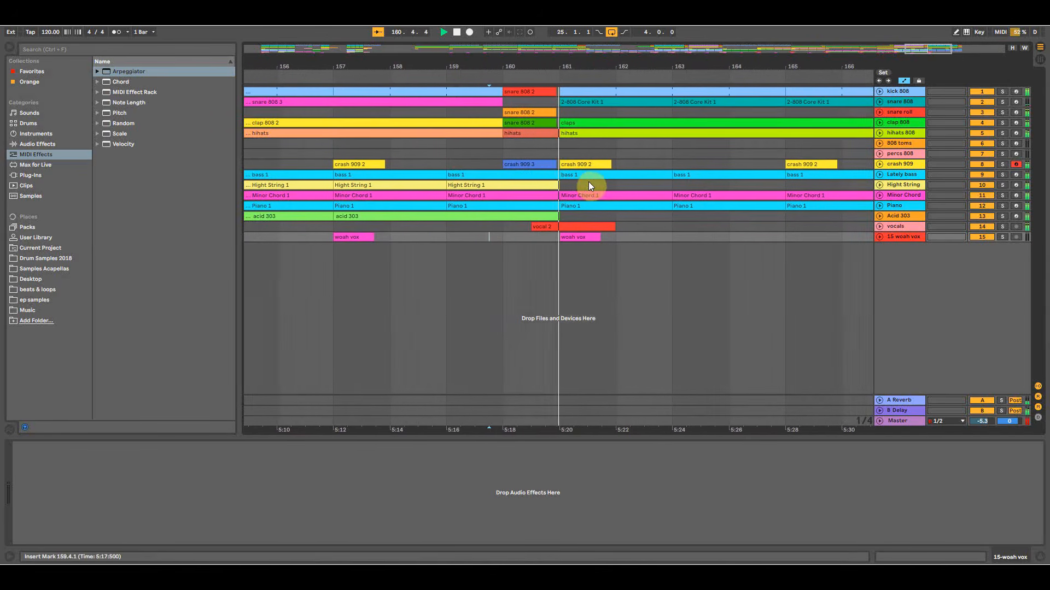
pyautogui.moveTo(598, 70); pyautogui.dragTo(726, 60)
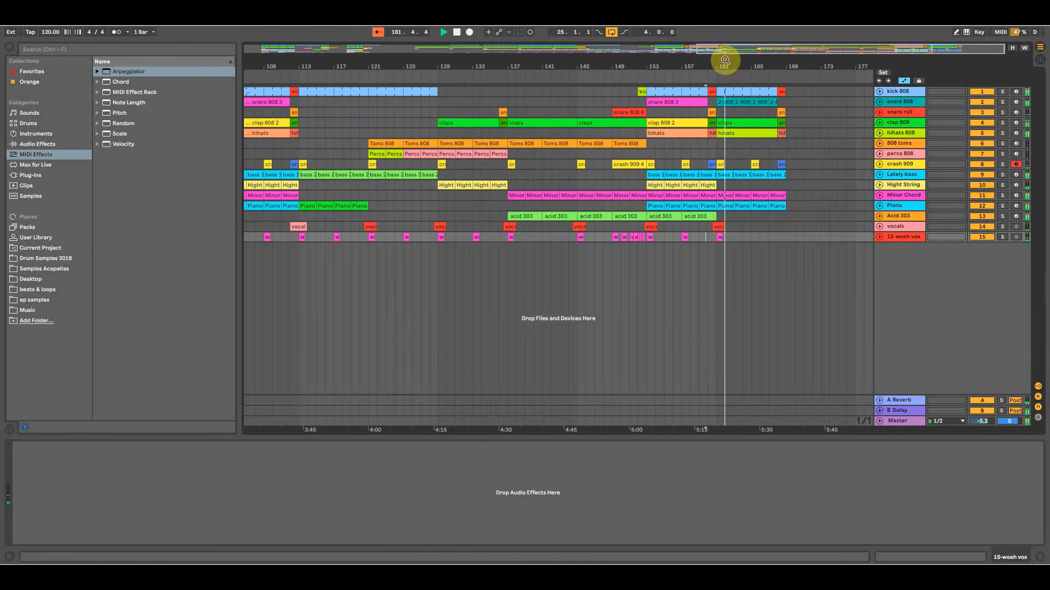
pyautogui.press('space')
# Copy the acid 303 clip across bars 161–169 and turn off Hold in the Acid 303 track's arpeggiator.
pyautogui.moveTo(697, 216); pyautogui.dragTo(732, 219)
pyautogui.moveTo(732, 218); pyautogui.dragTo(764, 218)
pyautogui.click(729, 219)
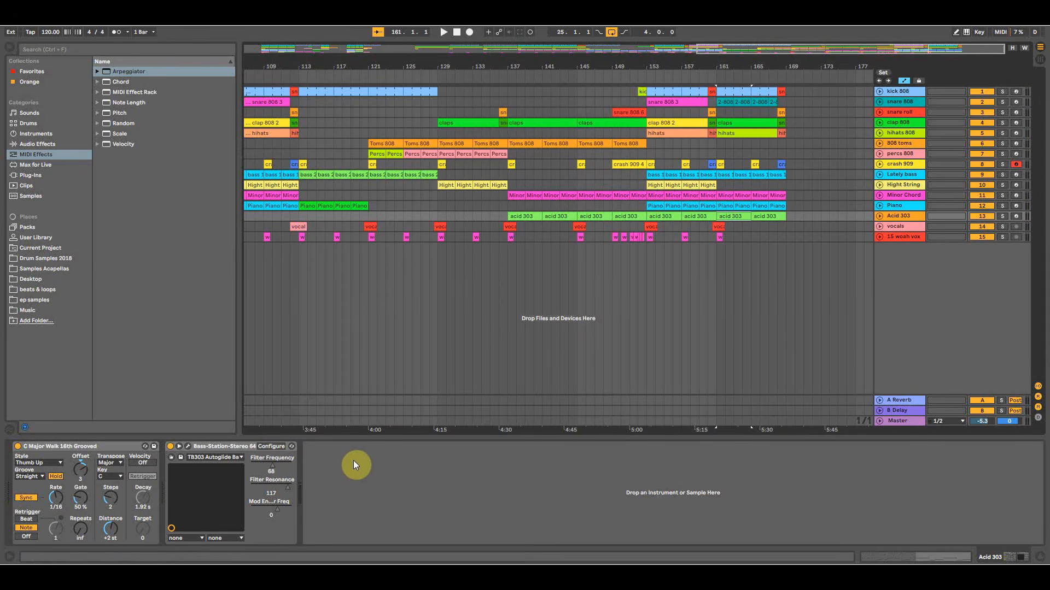
pyautogui.click(56, 476)
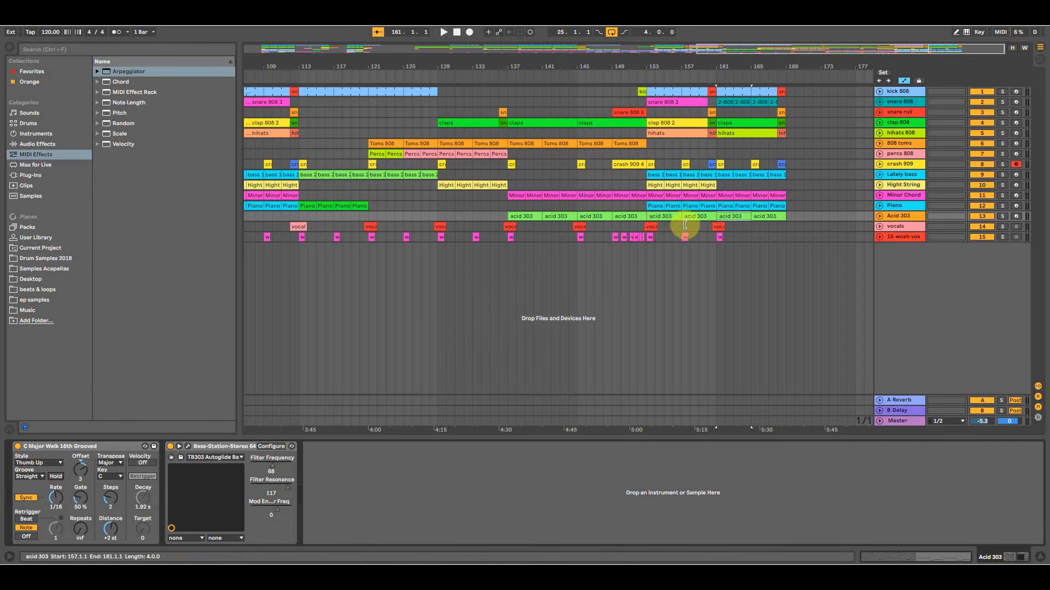
# Play from bar 157 while sweeping the Acid 303 synth's filter frequency down to 37 and back up to 71.
pyautogui.click(768, 238)
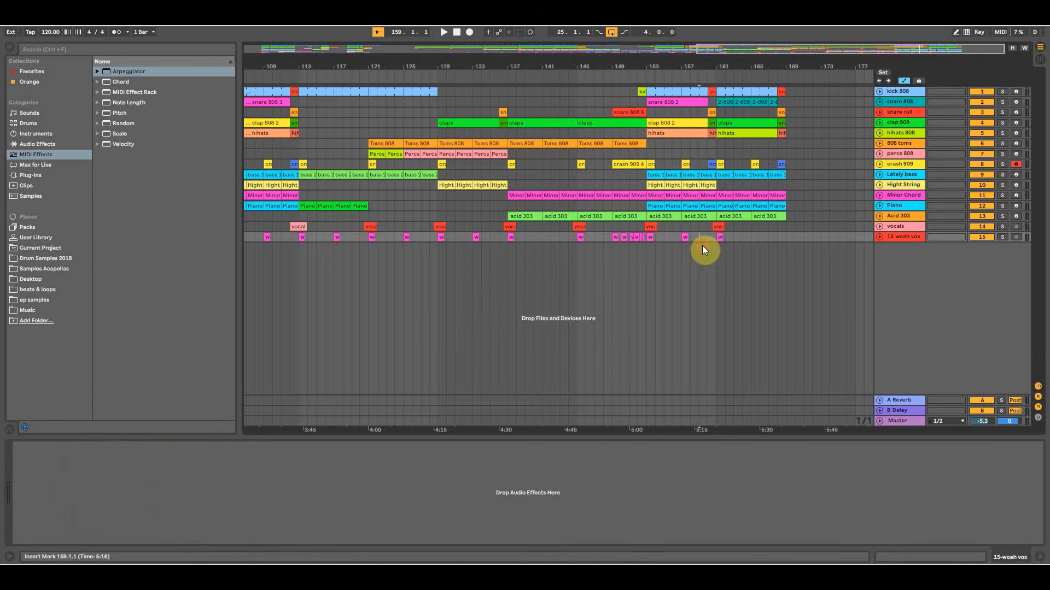
pyautogui.click(699, 216)
pyautogui.press('space')
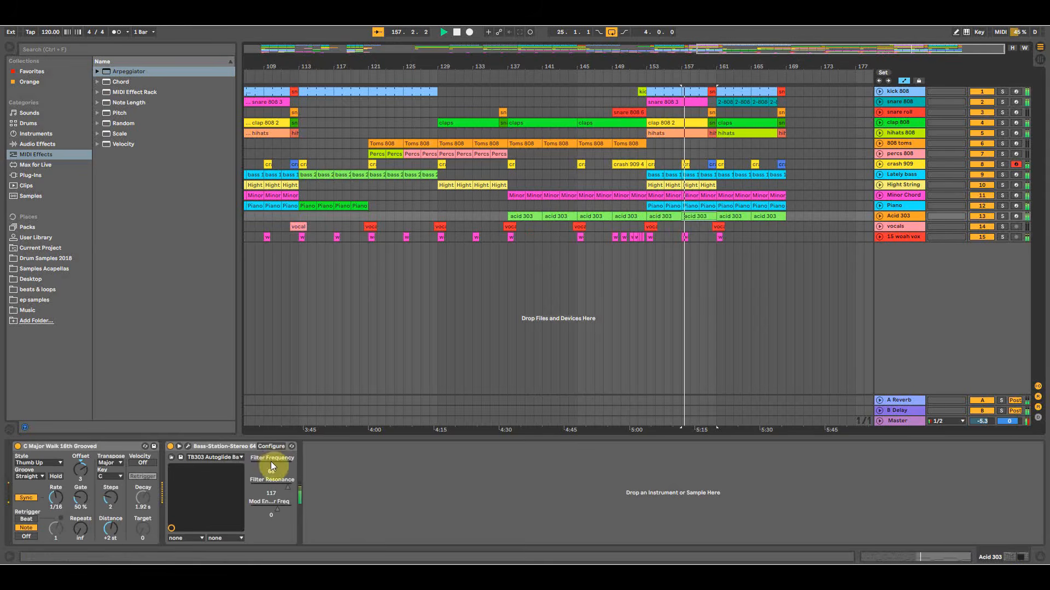
pyautogui.moveTo(271, 461)
pyautogui.mouseDown()
pyautogui.moveTo(271, 444)
pyautogui.moveTo(276, 465)
pyautogui.mouseUp()
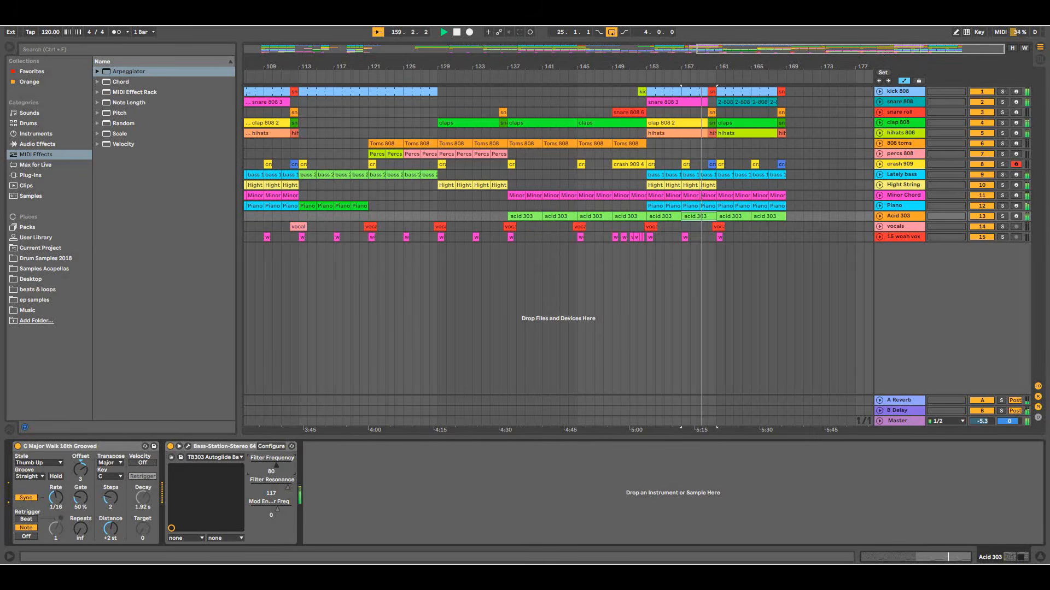
pyautogui.moveTo(276, 466); pyautogui.dragTo(264, 466)
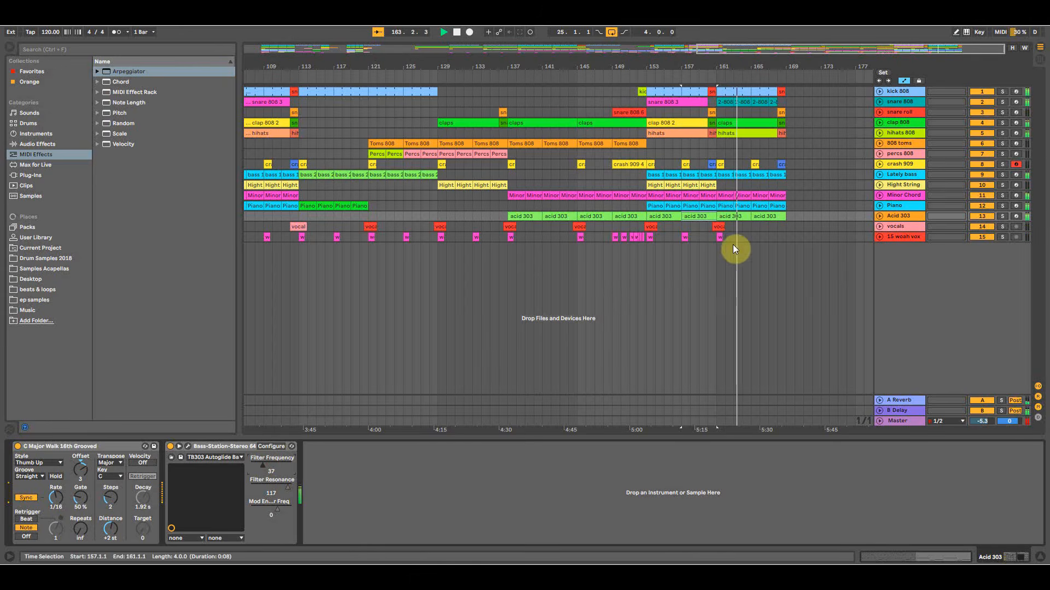
pyautogui.moveTo(804, 66); pyautogui.dragTo(798, 104)
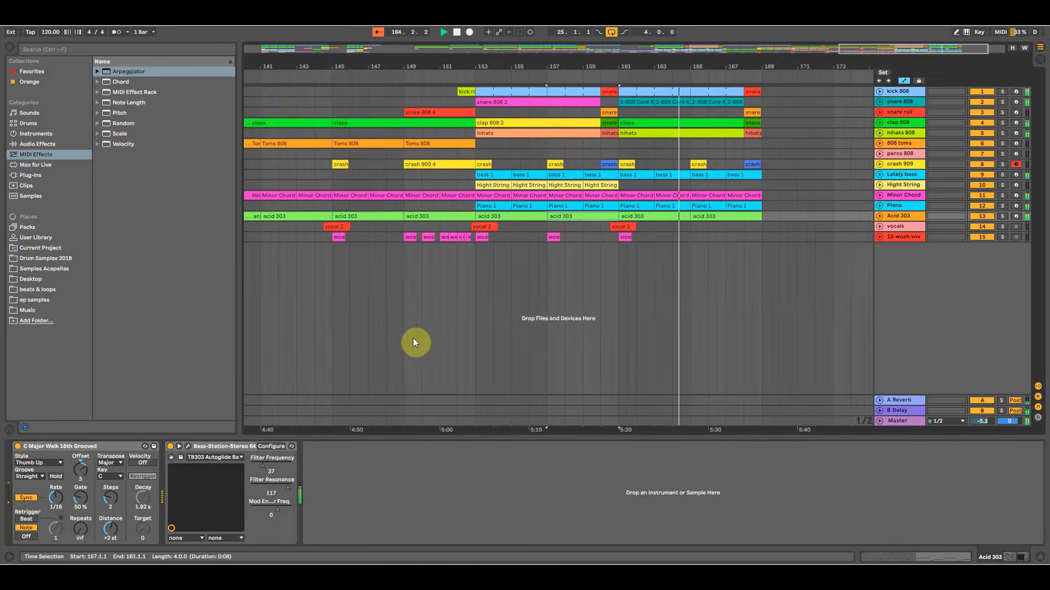
pyautogui.moveTo(269, 471); pyautogui.dragTo(269, 462)
pyautogui.press('space')
# Copy the vocal 2 and woah vox clips around bar 161 to bar 169.
pyautogui.click(746, 228)
pyautogui.click(731, 216)
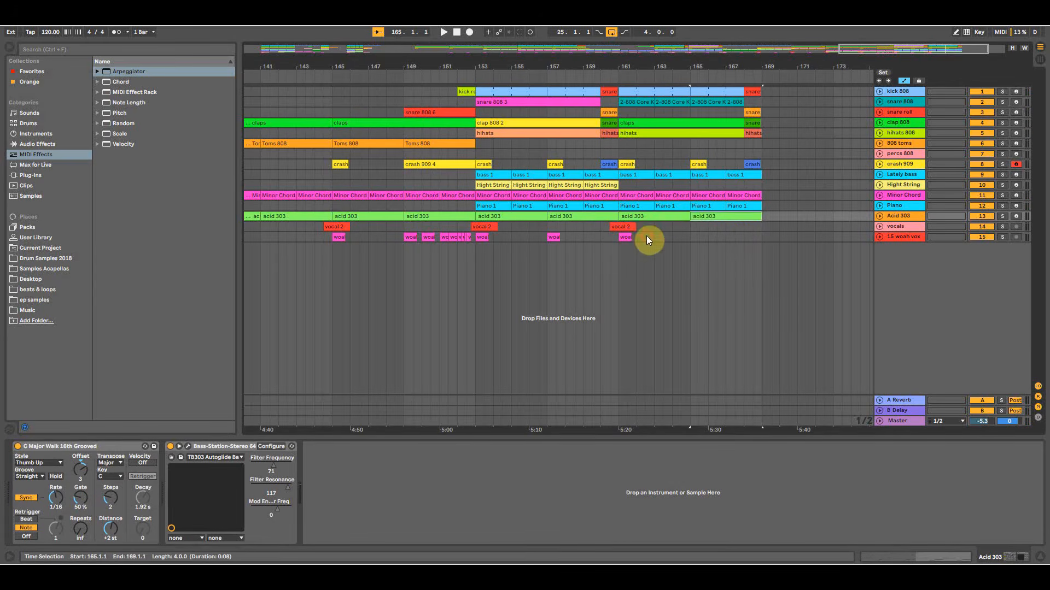
pyautogui.moveTo(607, 228); pyautogui.dragTo(760, 230)
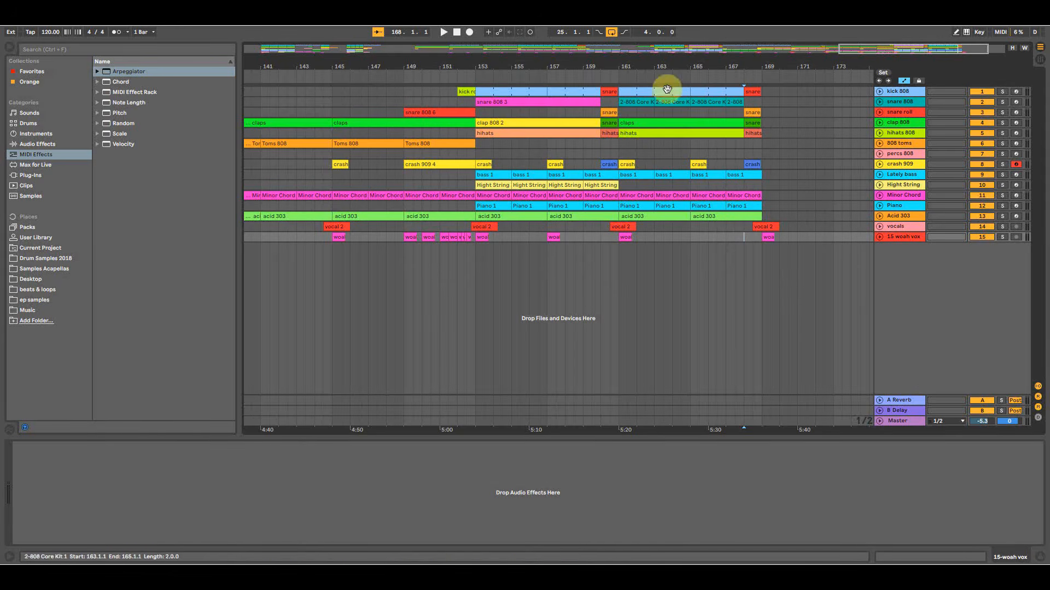
# Copy bars 161–169 of the drum tracks from kick 808 to hihats 808 to bar 169.
pyautogui.keyDown('shift'); pyautogui.click(614, 94); pyautogui.keyUp('shift')
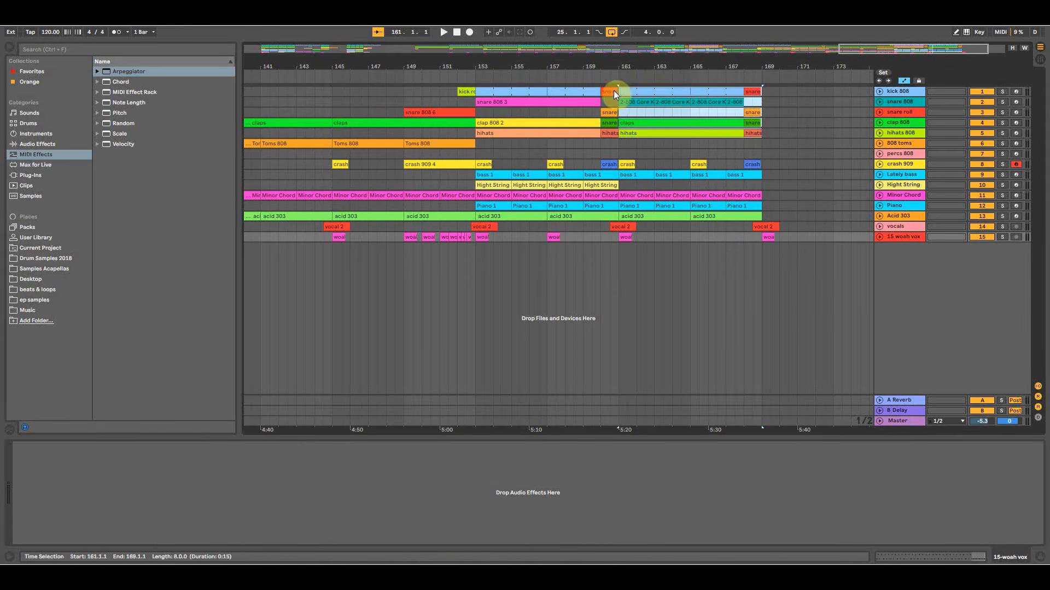
pyautogui.click(634, 91)
pyautogui.moveTo(773, 95); pyautogui.dragTo(775, 95)
pyautogui.click(708, 146)
pyautogui.moveTo(668, 67); pyautogui.dragTo(613, 124)
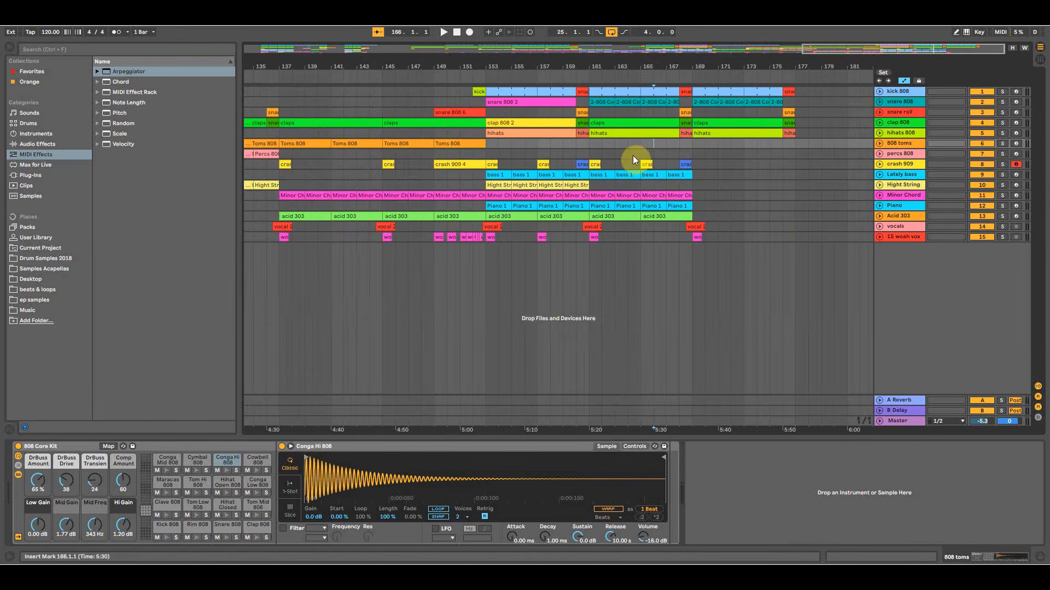
# Duplicate the Lately bass and Minor Chord clips of bars 161–169 to bars 169–177.
pyautogui.moveTo(692, 172); pyautogui.dragTo(593, 173)
pyautogui.hotkey('ctrl', 'd')
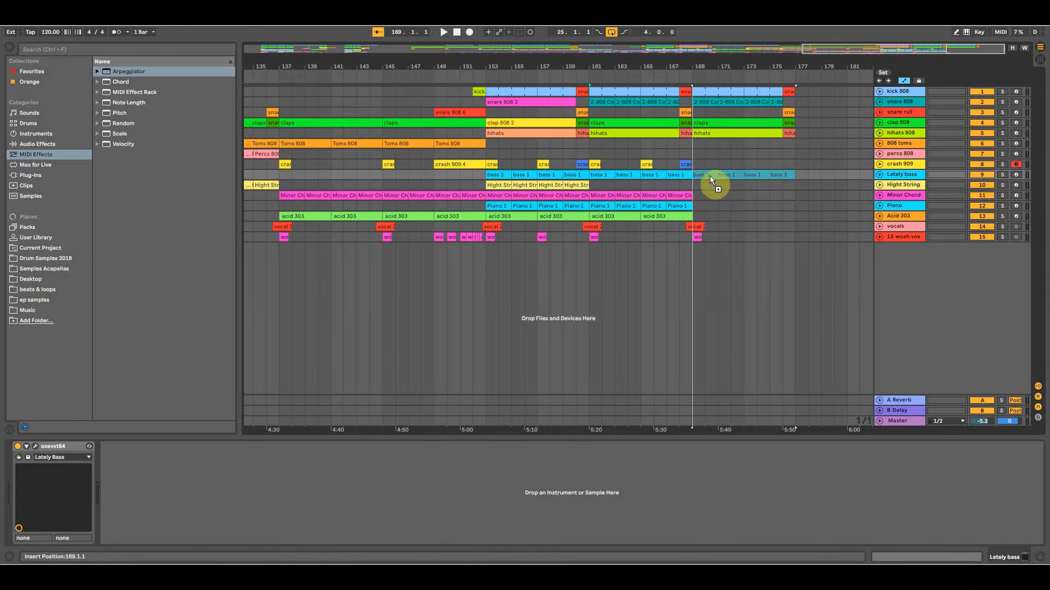
pyautogui.moveTo(696, 196); pyautogui.dragTo(668, 194)
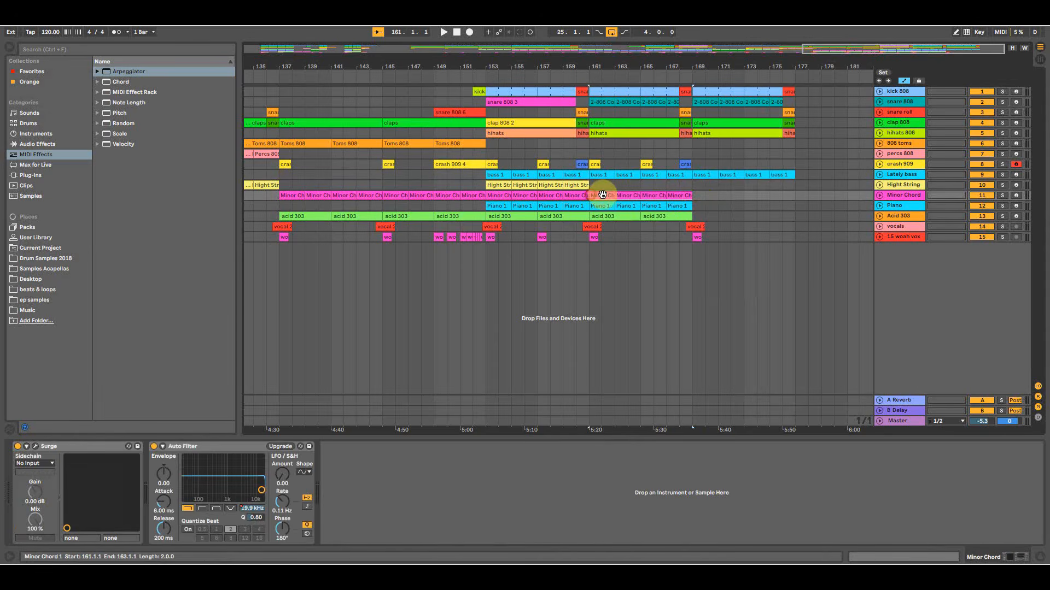
pyautogui.hotkey('ctrl', 'd')
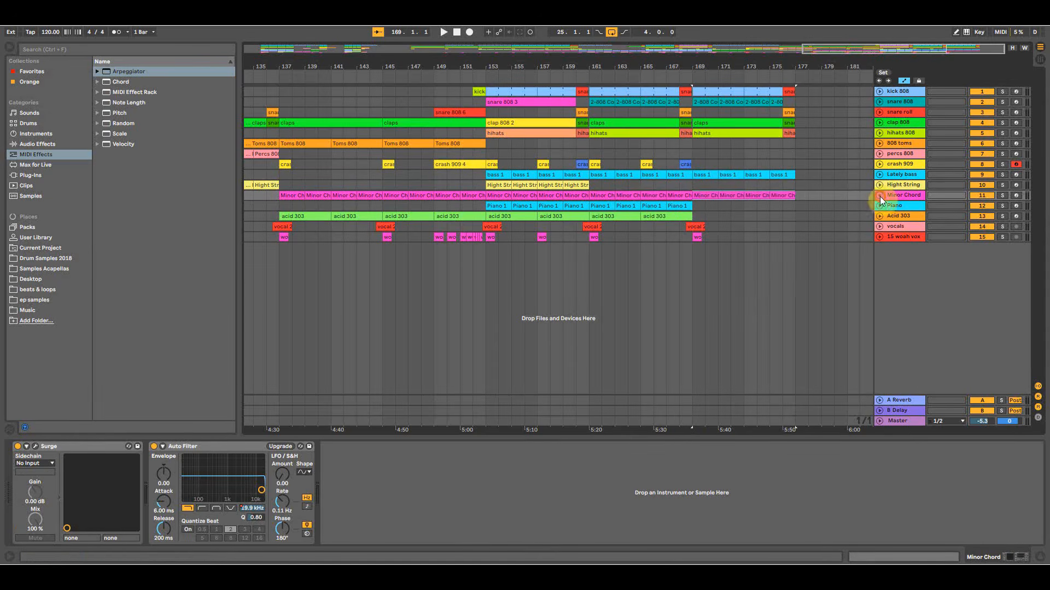
# Unfold the Minor Chord track and drop its Auto Filter frequency automation to 755 Hz at bar 169.
pyautogui.click(879, 195)
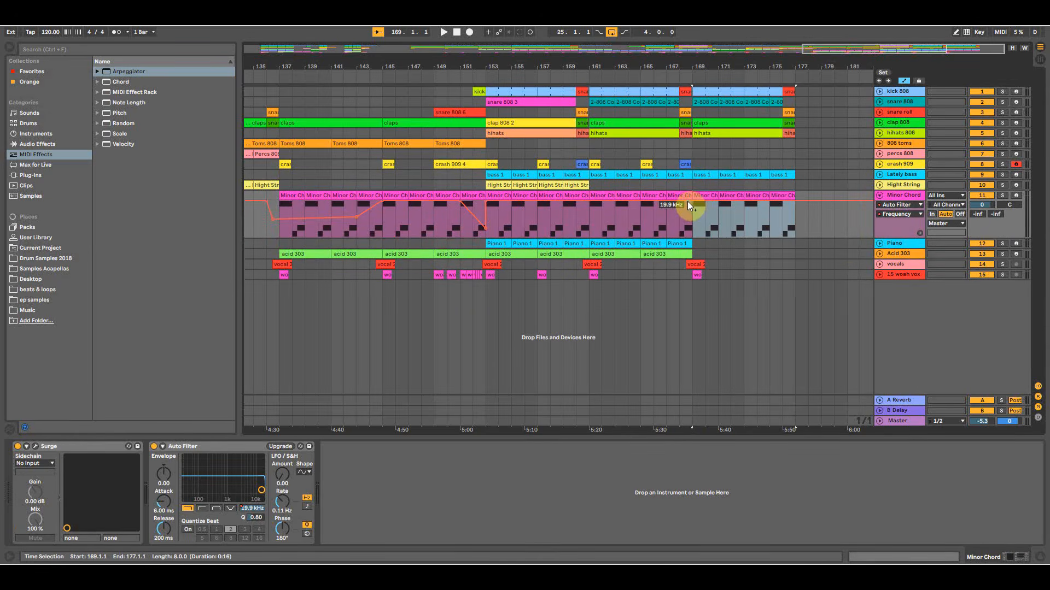
pyautogui.click(693, 202)
pyautogui.moveTo(692, 203); pyautogui.dragTo(695, 219)
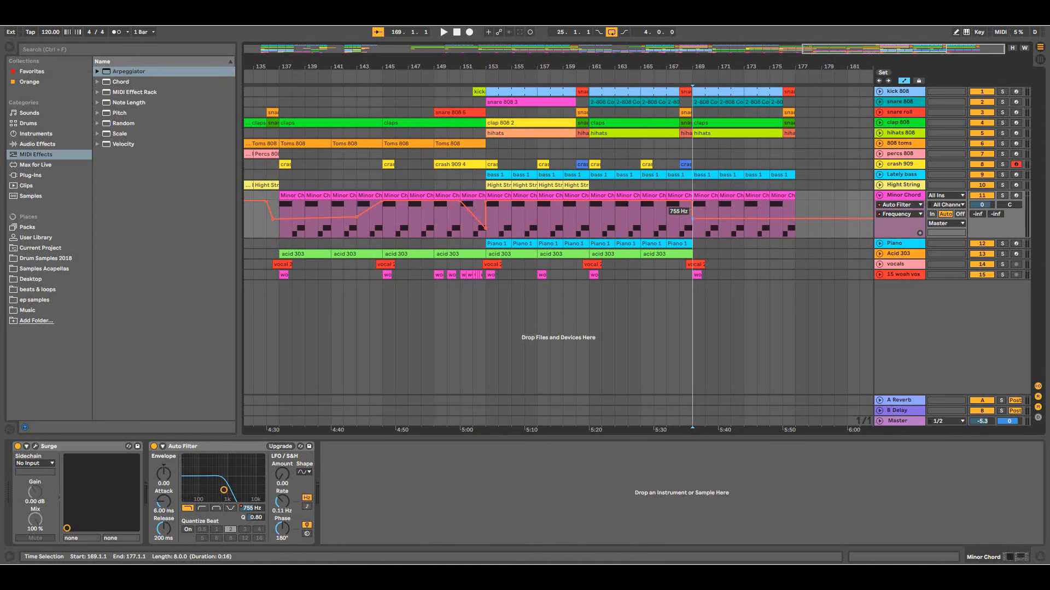
pyautogui.click(681, 223)
# Copy the acid 303 clips of bars 161–169 to bars 169–177 and play from just before bar 169.
pyautogui.click(651, 255)
pyautogui.moveTo(651, 255); pyautogui.dragTo(759, 255)
pyautogui.click(672, 275)
pyautogui.press('space')
# Copy the crash 909 clip from bar 165 to bar 169 and set the Acid 303 synth's filter frequency to 68.
pyautogui.moveTo(647, 166); pyautogui.dragTo(702, 169)
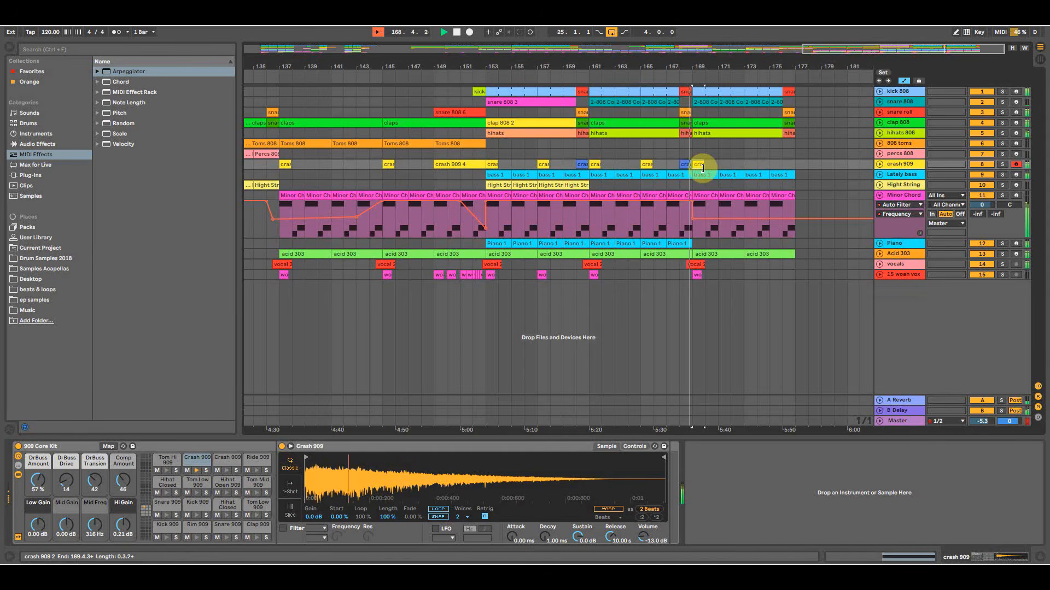
pyautogui.click(679, 213)
pyautogui.click(703, 255)
pyautogui.moveTo(268, 465); pyautogui.dragTo(272, 465)
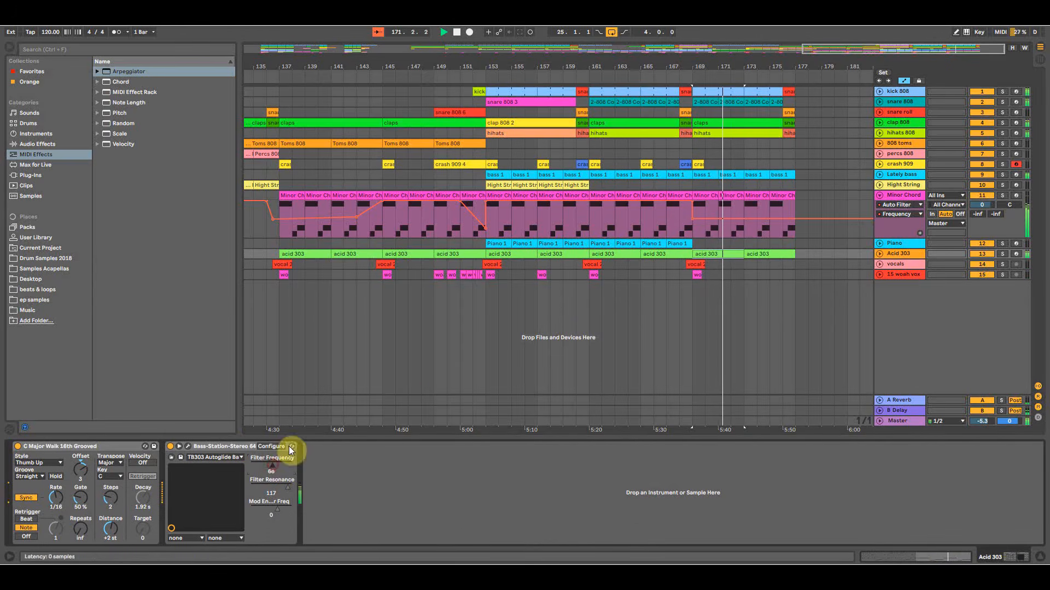
pyautogui.click(879, 196)
# Copy the vocal 1 clip near bar 113 to start at bar 176, leading into bar 177.
pyautogui.moveTo(749, 52); pyautogui.dragTo(791, 55)
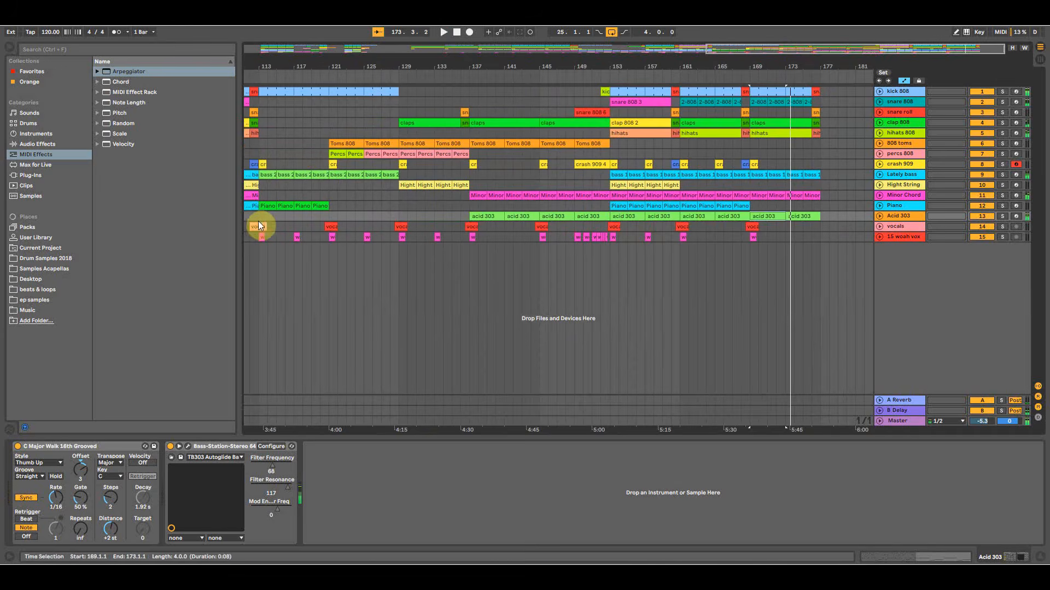
pyautogui.moveTo(258, 225); pyautogui.dragTo(813, 227)
pyautogui.press('space')
pyautogui.moveTo(814, 68); pyautogui.dragTo(815, 77)
pyautogui.press('space')
# Copy bars 169–177 of the drum tracks from kick 808 to hihats 808 to bar 177.
pyautogui.moveTo(809, 133); pyautogui.dragTo(716, 90)
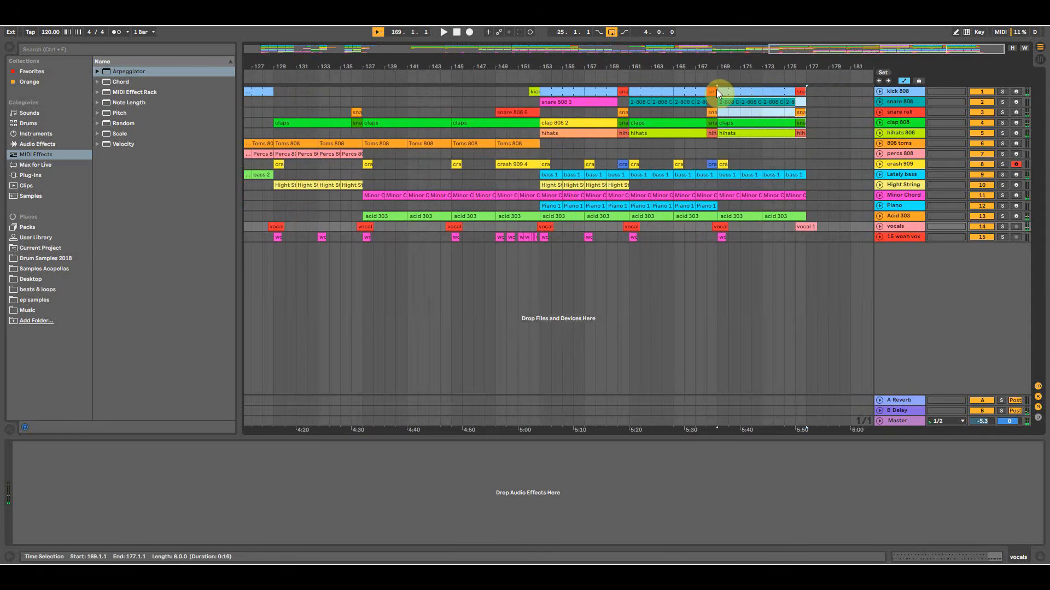
pyautogui.hotkey('ctrl', 'd')
pyautogui.moveTo(819, 88); pyautogui.dragTo(687, 64)
pyautogui.click(640, 144)
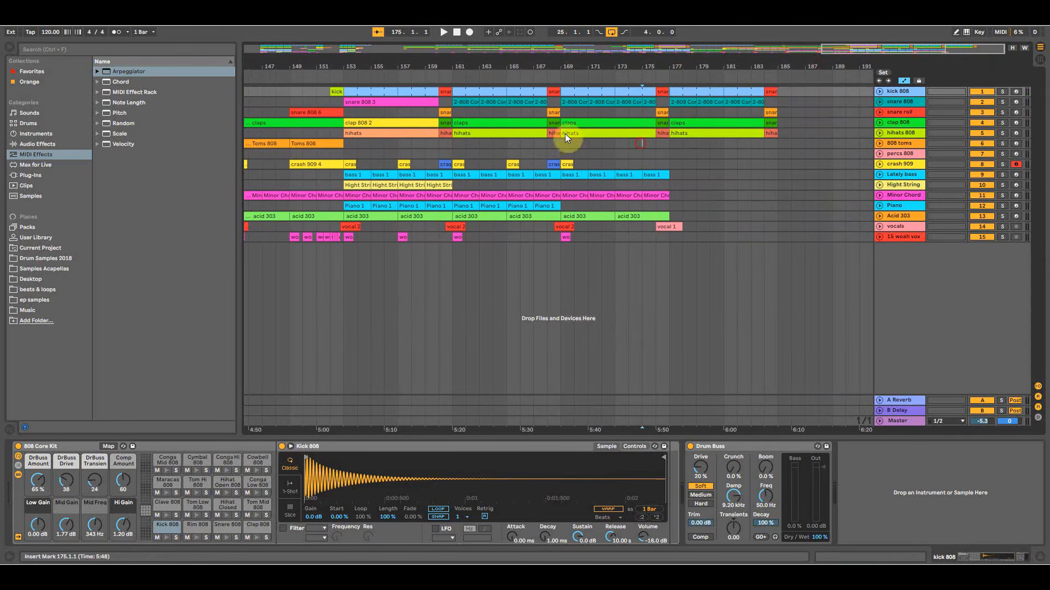
# Replace the snare 808 track's clips in bars 177–184 with the snare 808 3 clip from bar 153.
pyautogui.moveTo(363, 102); pyautogui.dragTo(685, 99)
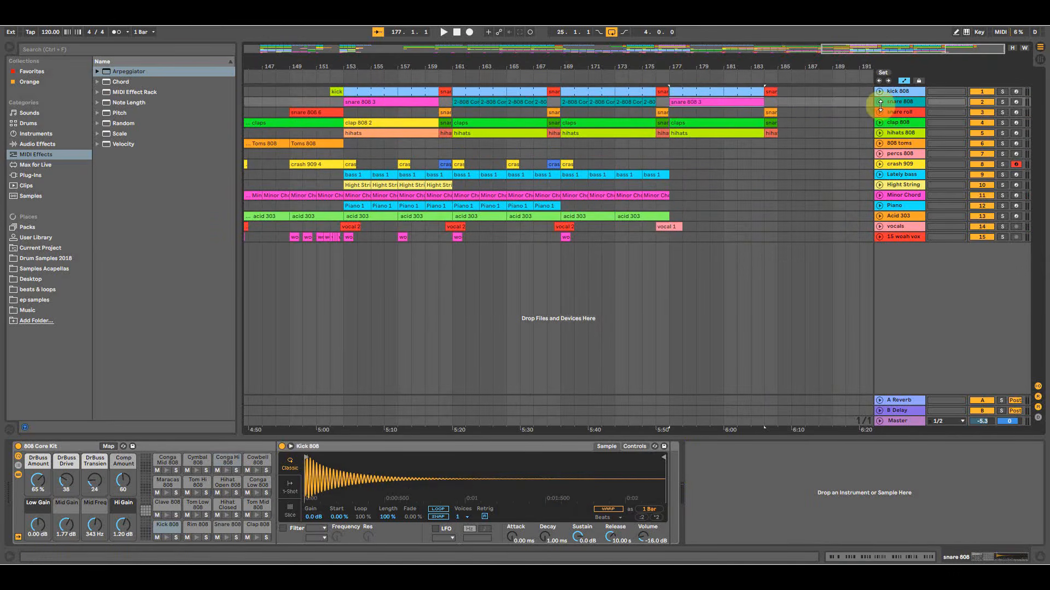
pyautogui.click(880, 102)
pyautogui.click(880, 103)
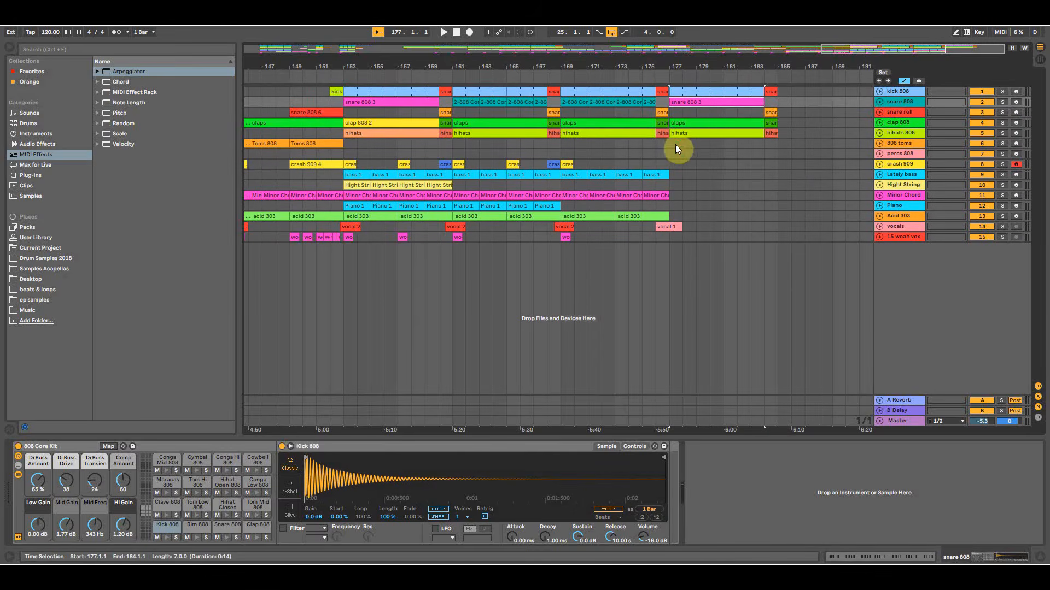
pyautogui.click(657, 147)
# Copy the crash 909 and woah vox clips from bar 169 to bar 177.
pyautogui.moveTo(578, 162); pyautogui.dragTo(667, 166)
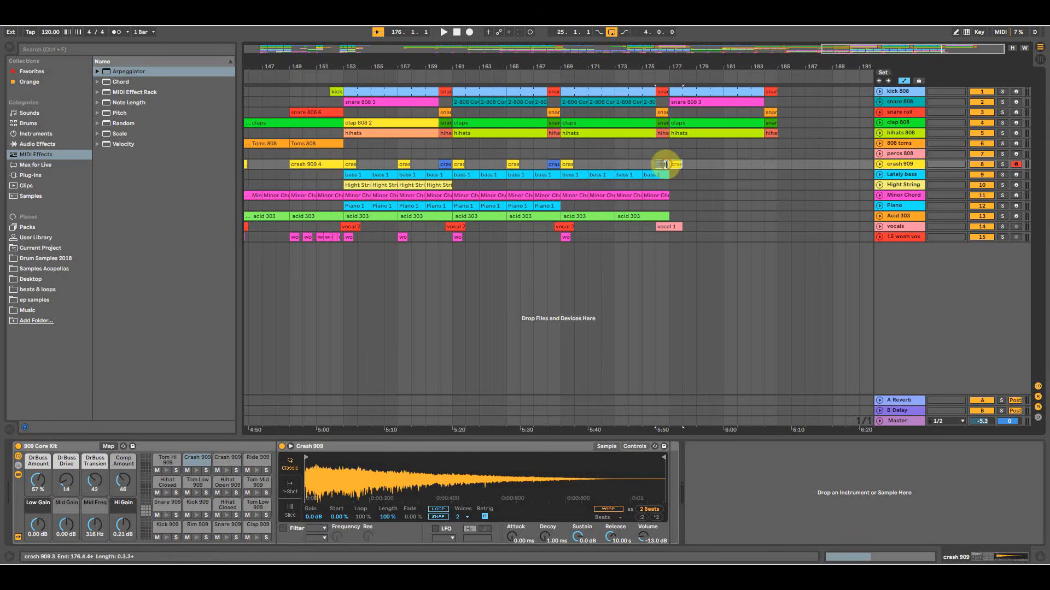
pyautogui.click(630, 226)
pyautogui.moveTo(563, 237); pyautogui.dragTo(685, 215)
# Copy the acid 303 clip of bars 173–177 across bars 177–185.
pyautogui.click(643, 215)
pyautogui.moveTo(684, 215); pyautogui.dragTo(737, 215)
pyautogui.click(632, 238)
# Ramp the Minor Chord track's Auto Filter frequency automation from bar 173 down to 70.0 Hz at bar 177.
pyautogui.click(656, 195)
pyautogui.click(880, 198)
pyautogui.click(879, 199)
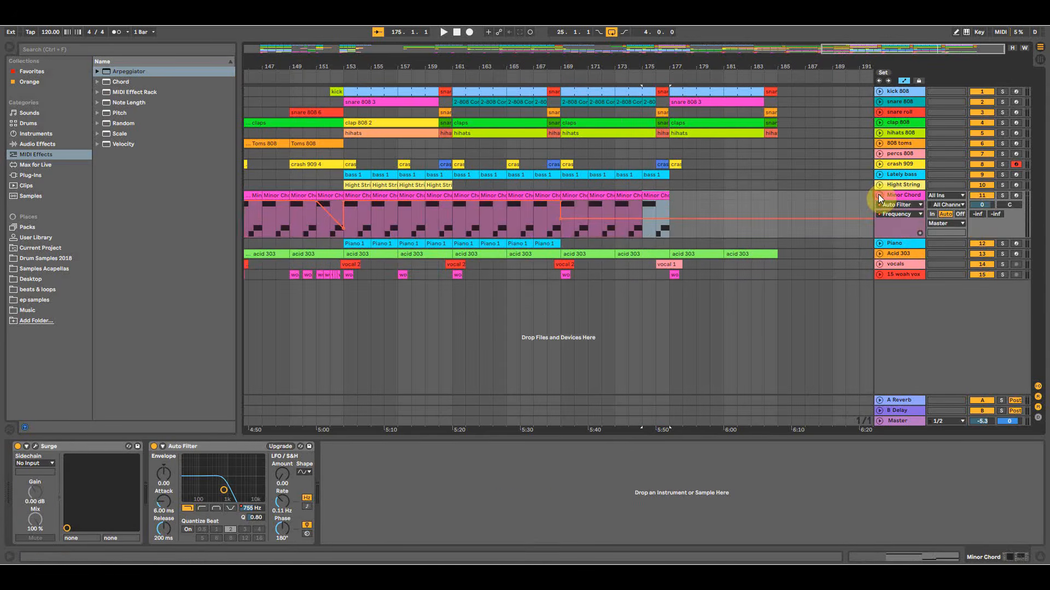
pyautogui.click(614, 221)
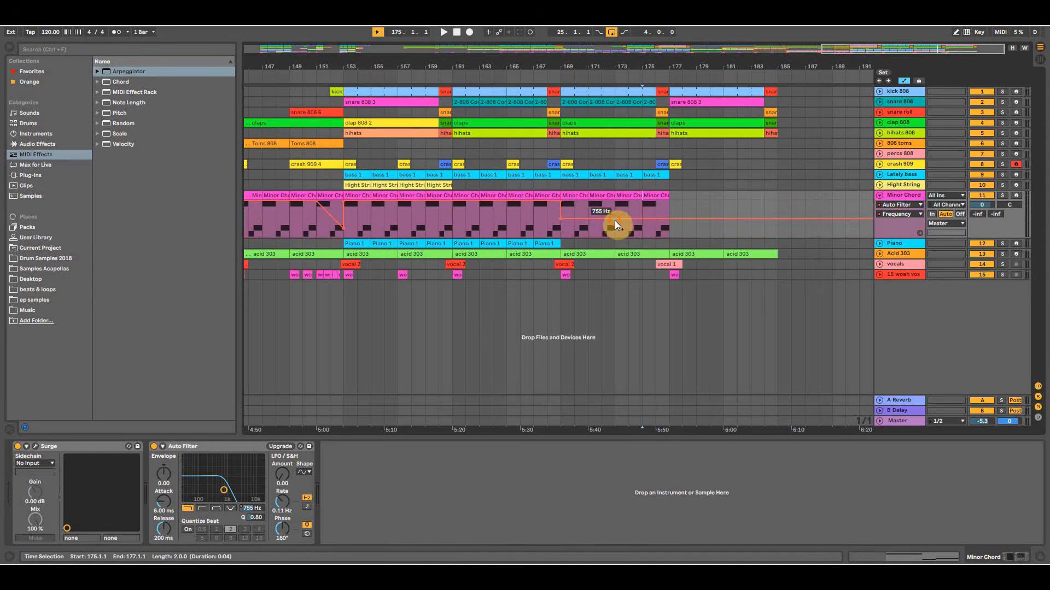
pyautogui.moveTo(618, 221); pyautogui.dragTo(668, 231)
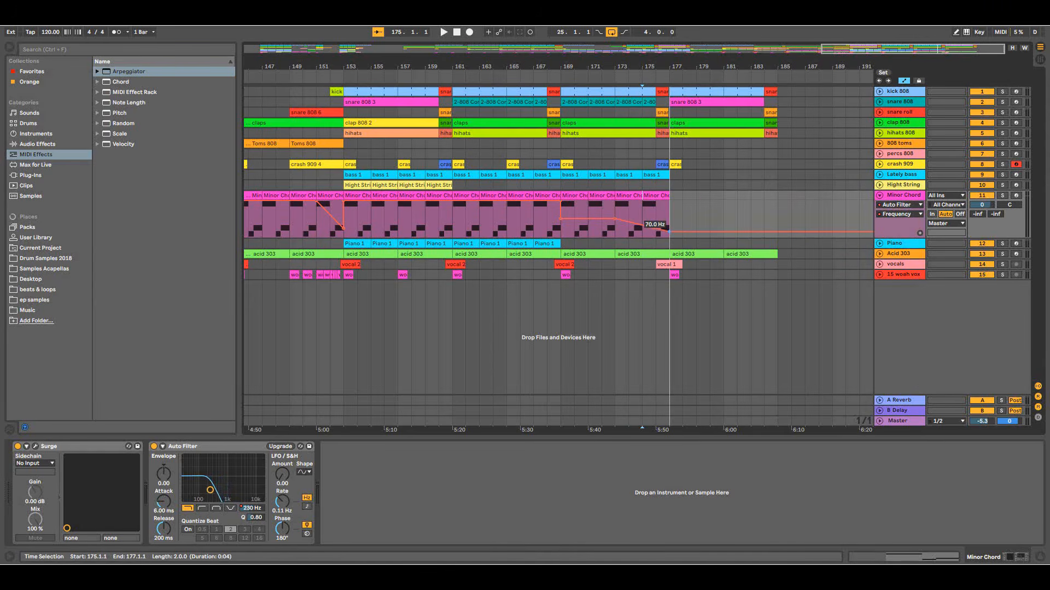
# Play from bar 173 while setting the Acid 303 synth's filter frequency to 42 and filter resonance to 106.
pyautogui.click(614, 290)
pyautogui.press('space')
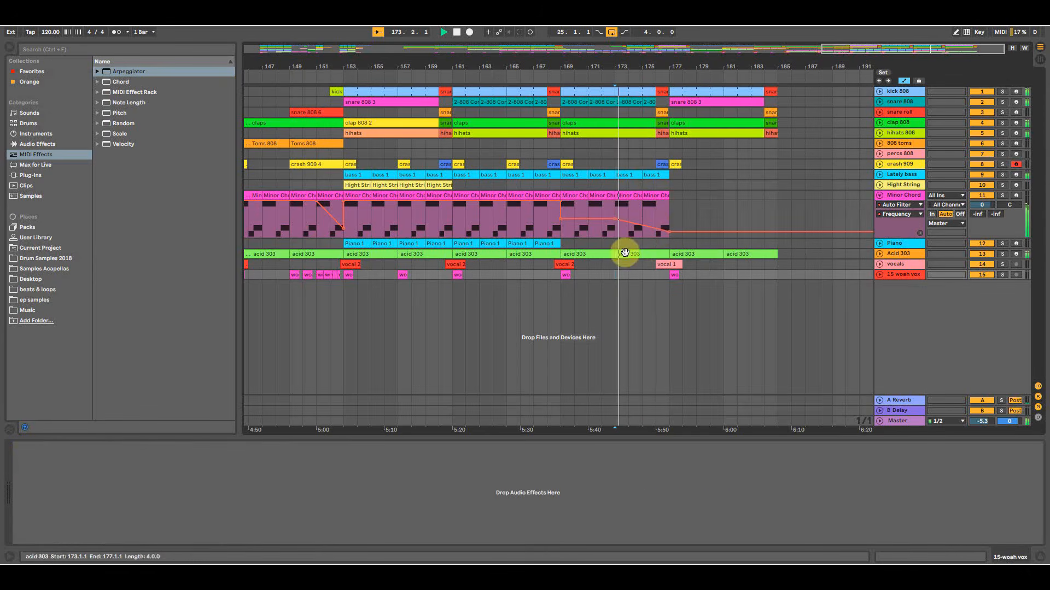
pyautogui.click(675, 254)
pyautogui.moveTo(272, 466)
pyautogui.mouseDown()
pyautogui.moveTo(285, 488)
pyautogui.moveTo(264, 464)
pyautogui.mouseUp()
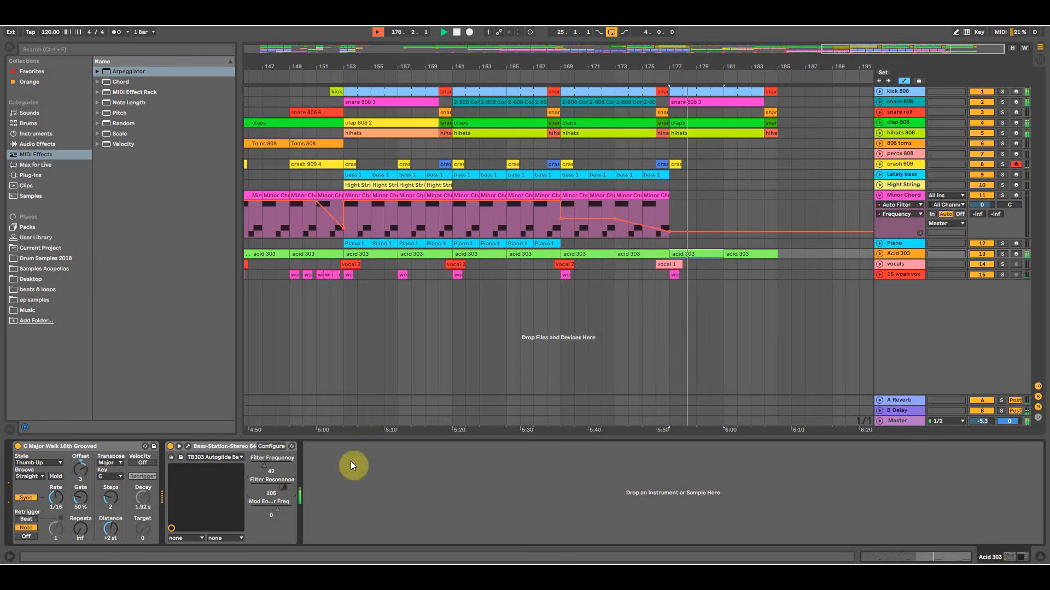
pyautogui.press('space')
pyautogui.click(696, 255)
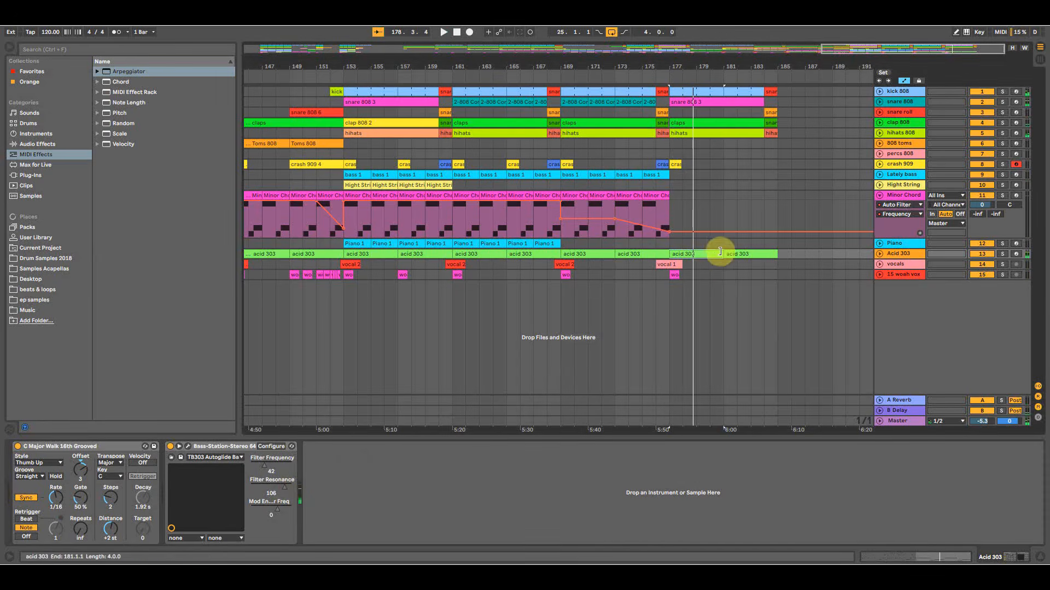
# Unfold the Acid 303 track and consolidate its clips across bars 177–185 into one clip.
pyautogui.click(878, 253)
pyautogui.click(739, 256)
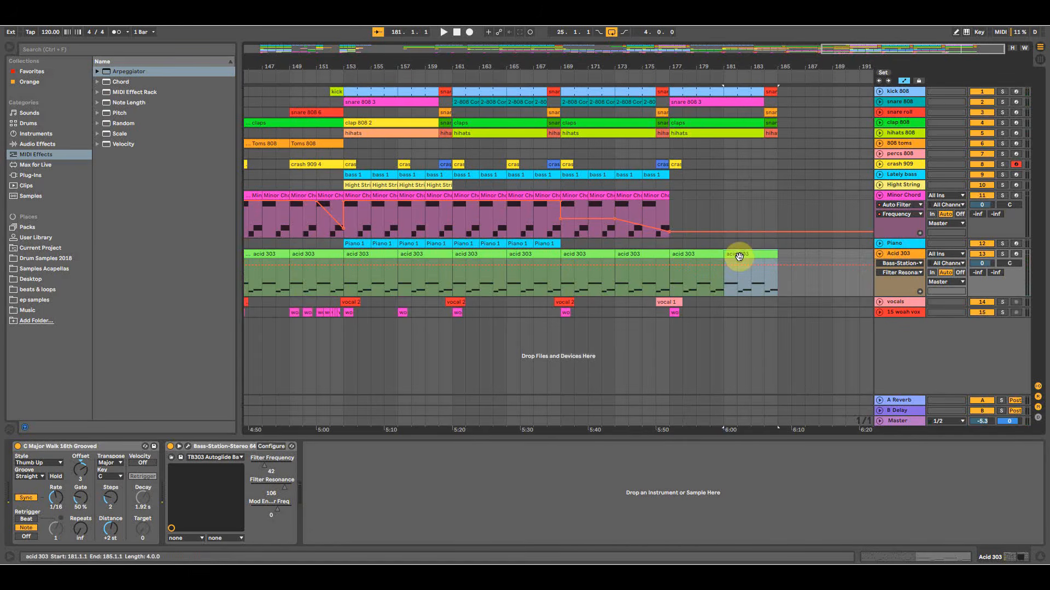
pyautogui.moveTo(779, 256); pyautogui.dragTo(672, 261)
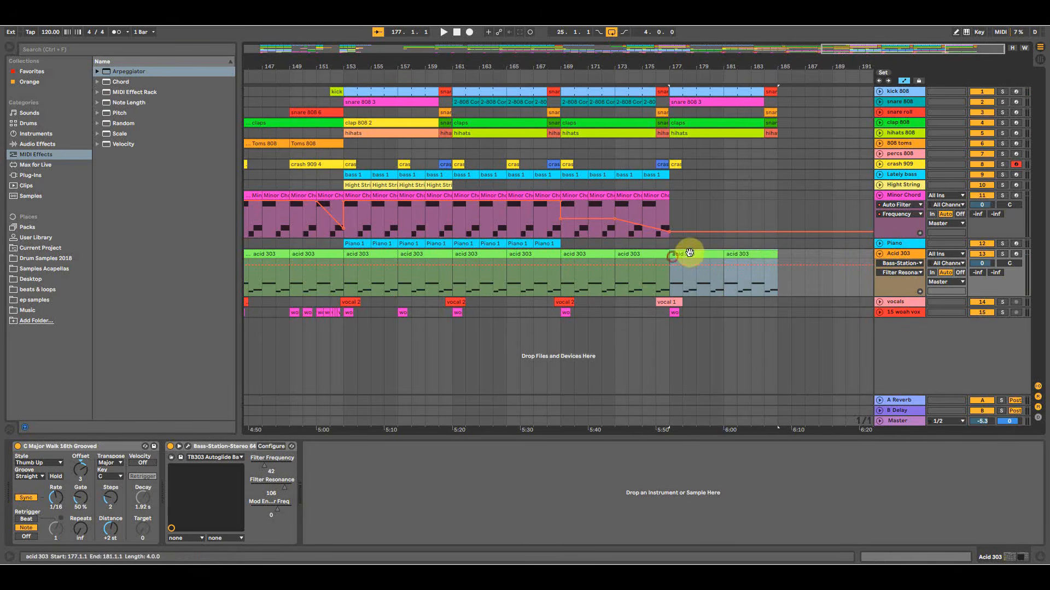
pyautogui.rightClick(687, 252)
pyautogui.click(718, 343)
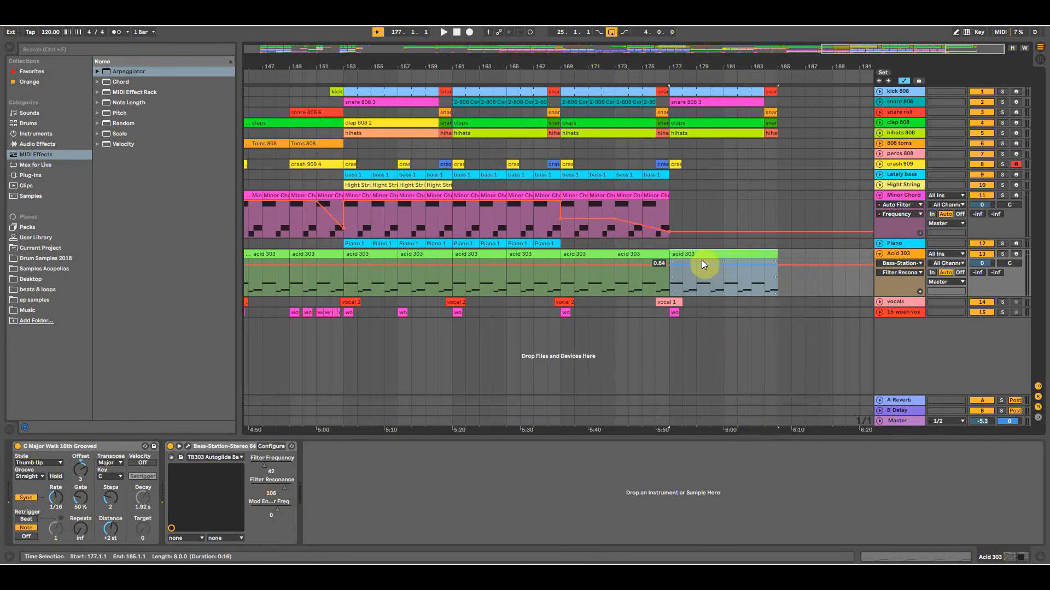
# Delete the notes after the first D1 in the consolidated acid 303 clip and extend that D1 across all eight bars.
pyautogui.doubleClick(701, 257)
pyautogui.moveTo(273, 473); pyautogui.dragTo(1039, 212)
pyautogui.press('Delete')
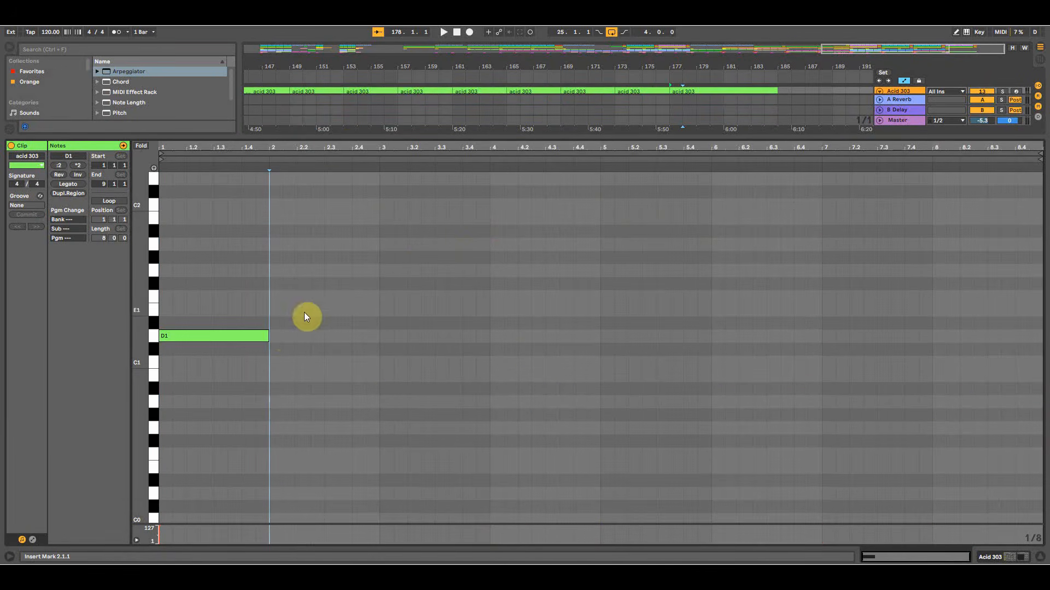
pyautogui.moveTo(266, 339); pyautogui.dragTo(1038, 339)
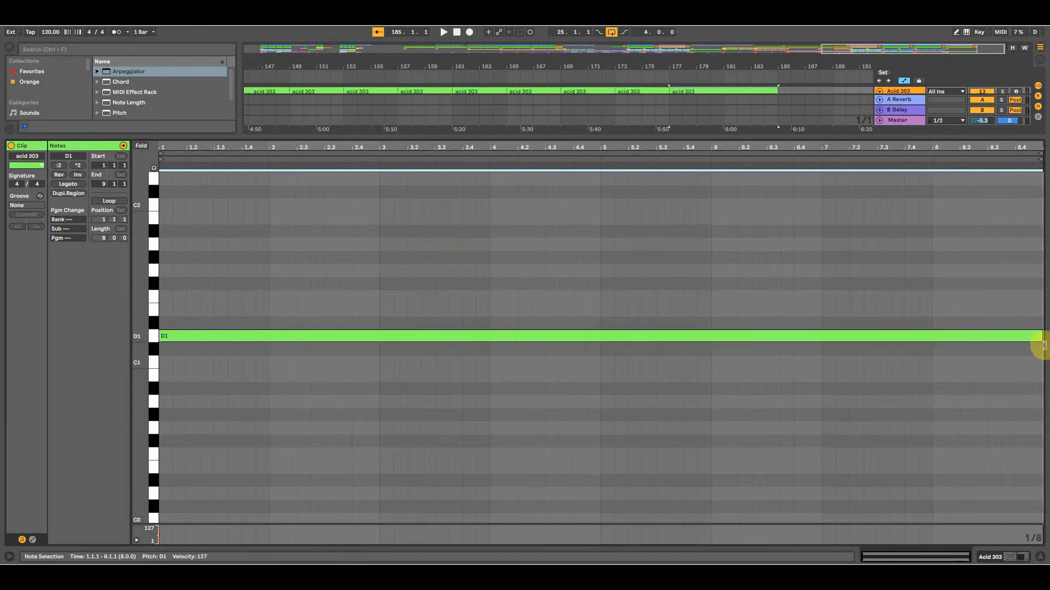
# Play from bar 176 while trying the Acid 303 synth's filter frequency at 47.
pyautogui.moveTo(928, 136); pyautogui.dragTo(917, 328)
pyautogui.click(739, 198)
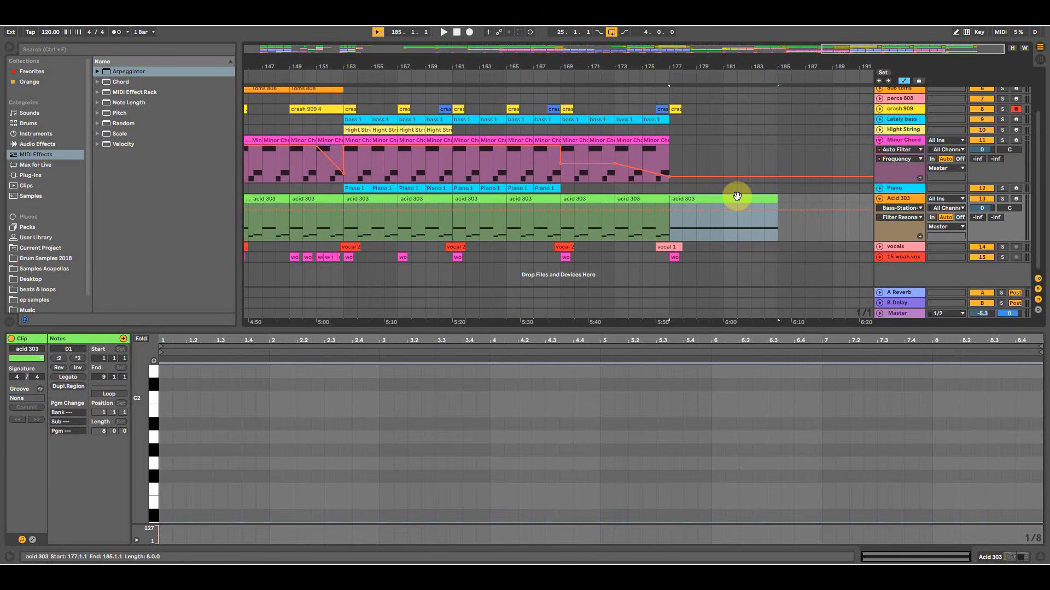
pyautogui.moveTo(687, 327); pyautogui.dragTo(687, 434)
pyautogui.moveTo(716, 62); pyautogui.dragTo(751, 61)
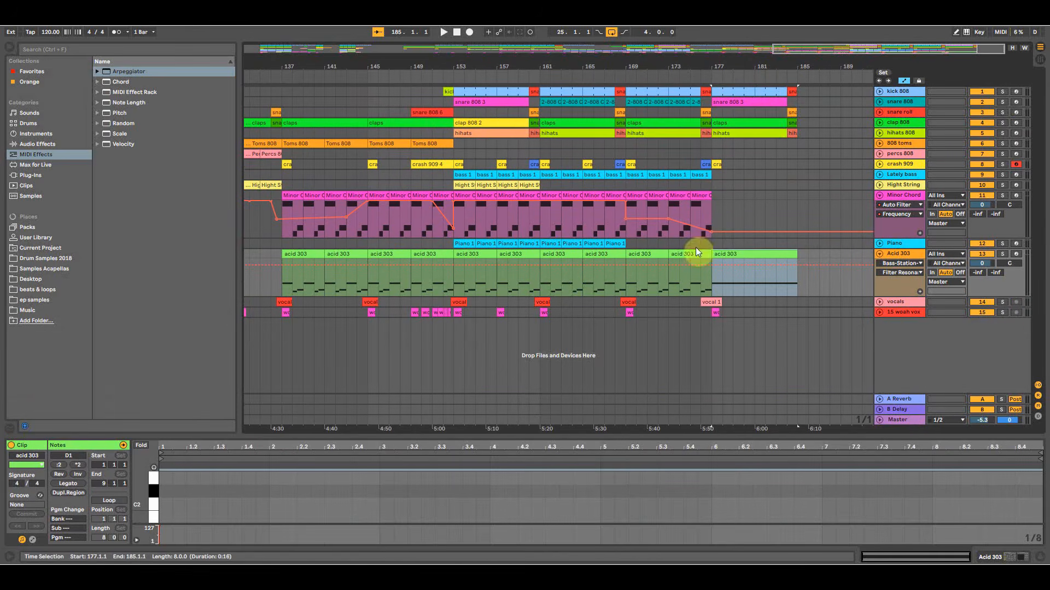
pyautogui.click(703, 314)
pyautogui.press('space')
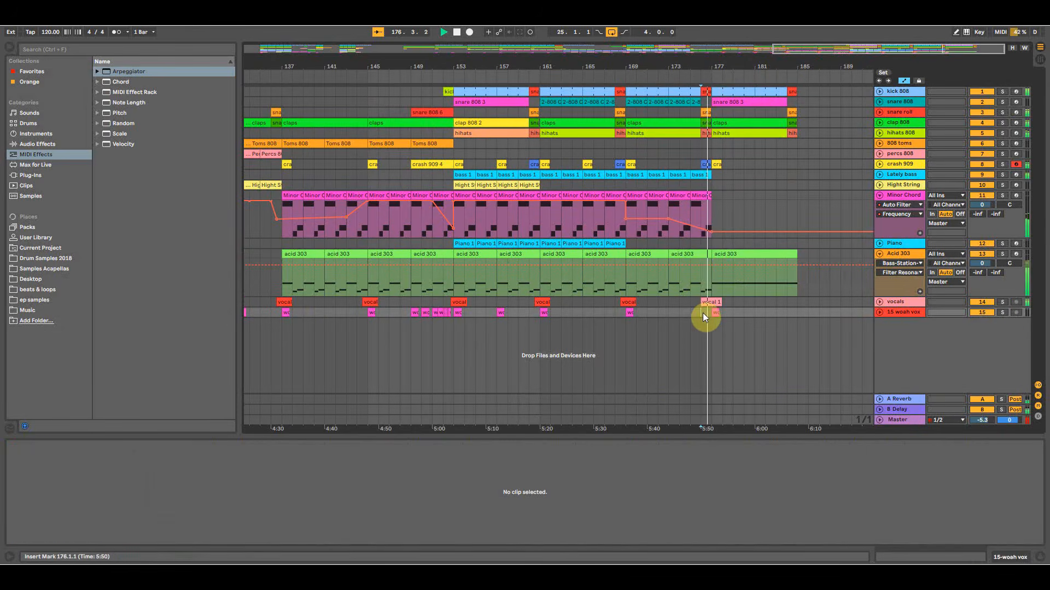
pyautogui.click(756, 253)
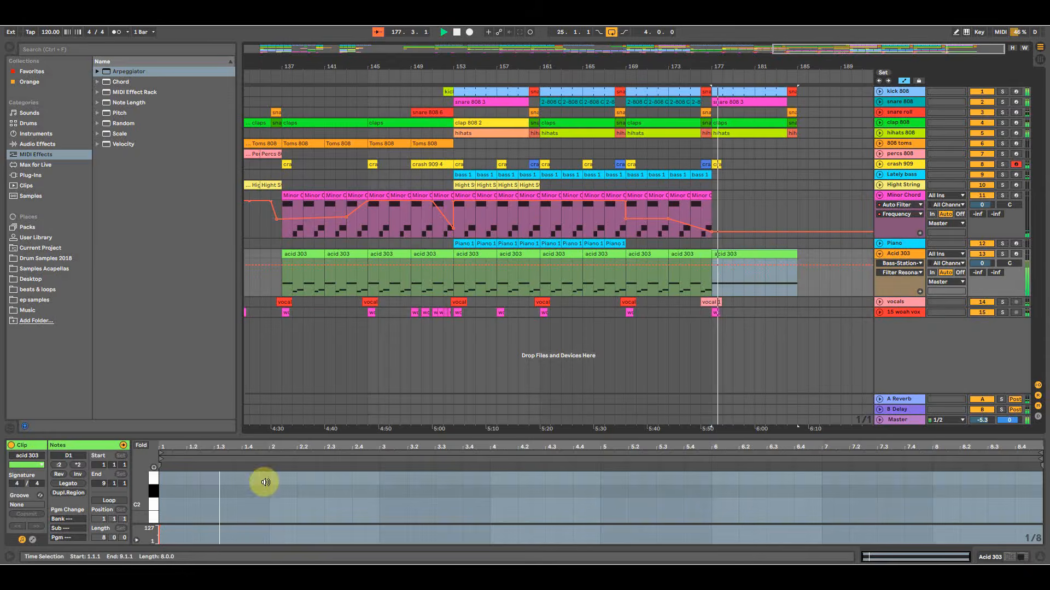
pyautogui.click(1011, 558)
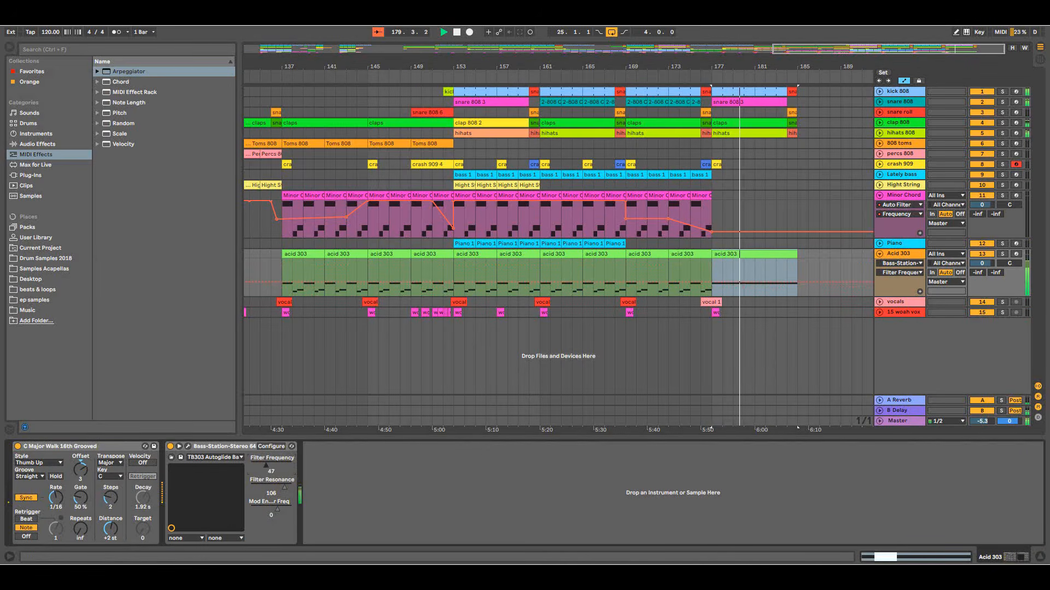
pyautogui.press('space')
# Copy earlier bass 2 clips on the Lately bass track to fill bars 177–185.
pyautogui.moveTo(710, 175); pyautogui.dragTo(626, 175)
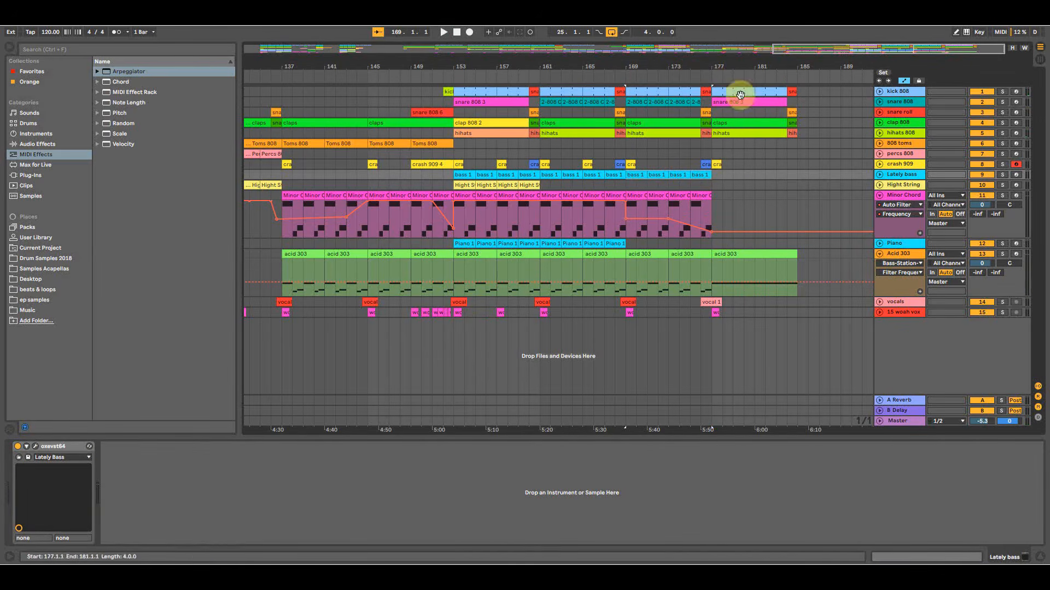
pyautogui.click(713, 175)
pyautogui.click(879, 175)
pyautogui.click(879, 174)
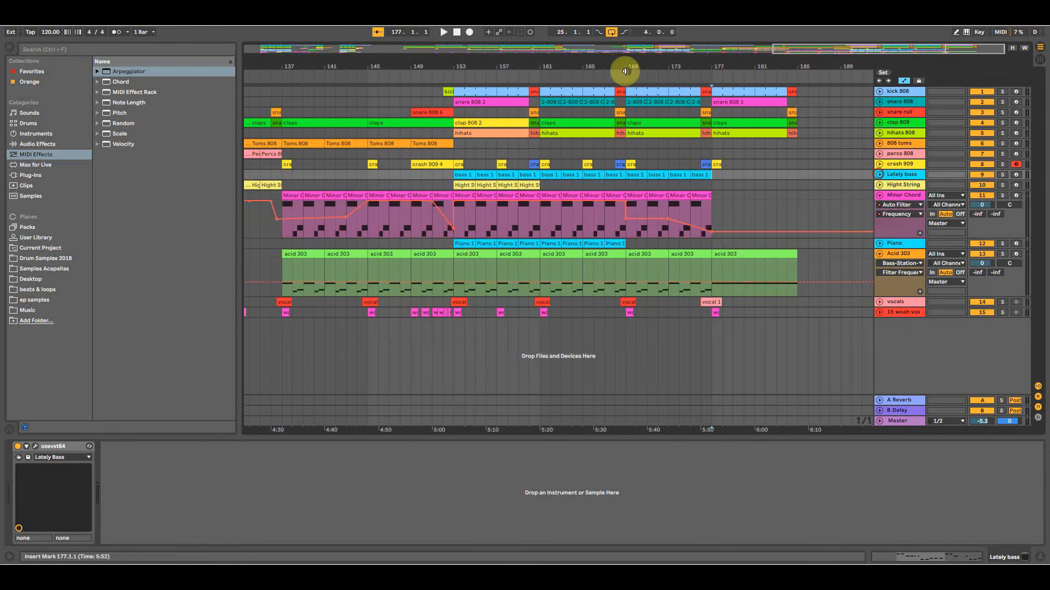
pyautogui.moveTo(605, 62); pyautogui.dragTo(632, 66)
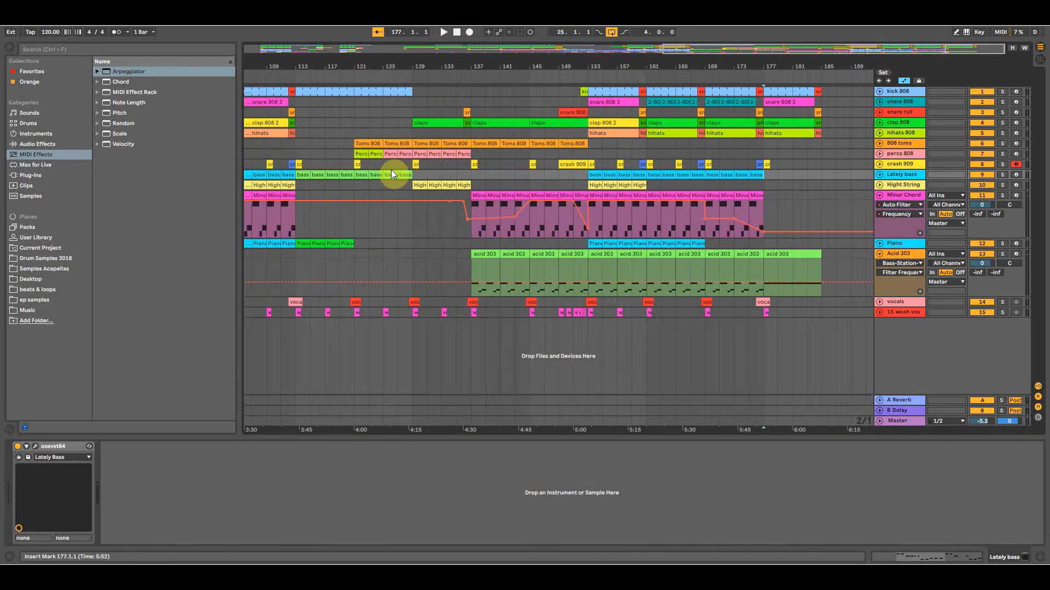
pyautogui.moveTo(389, 173); pyautogui.dragTo(809, 171)
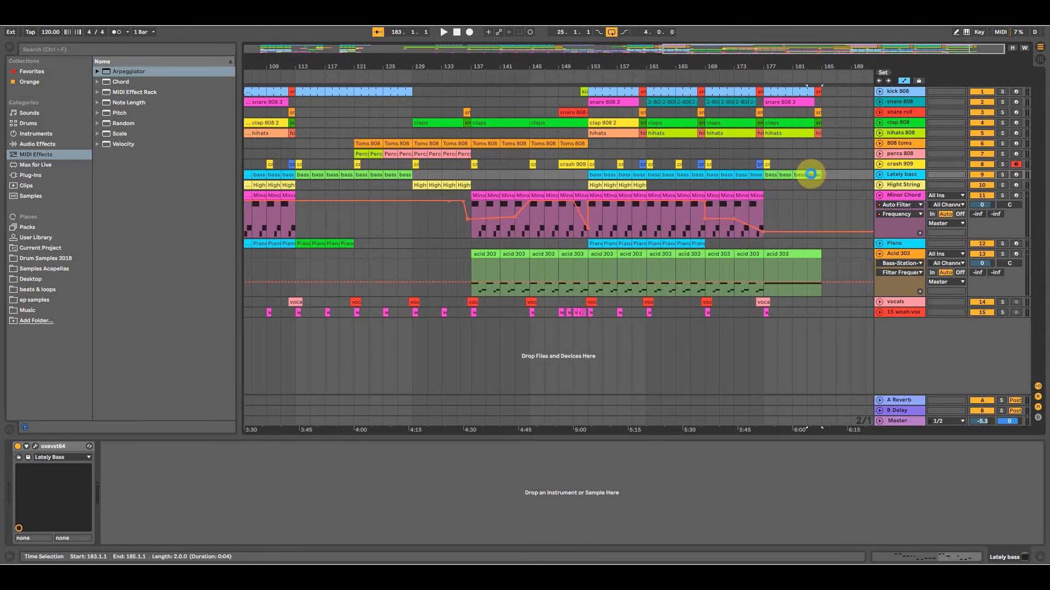
# Play from bar 175 while setting the Acid 303 synth's filter frequency to 30 and filter resonance to 73.
pyautogui.click(753, 187)
pyautogui.press('space')
pyautogui.moveTo(763, 66); pyautogui.dragTo(756, 120)
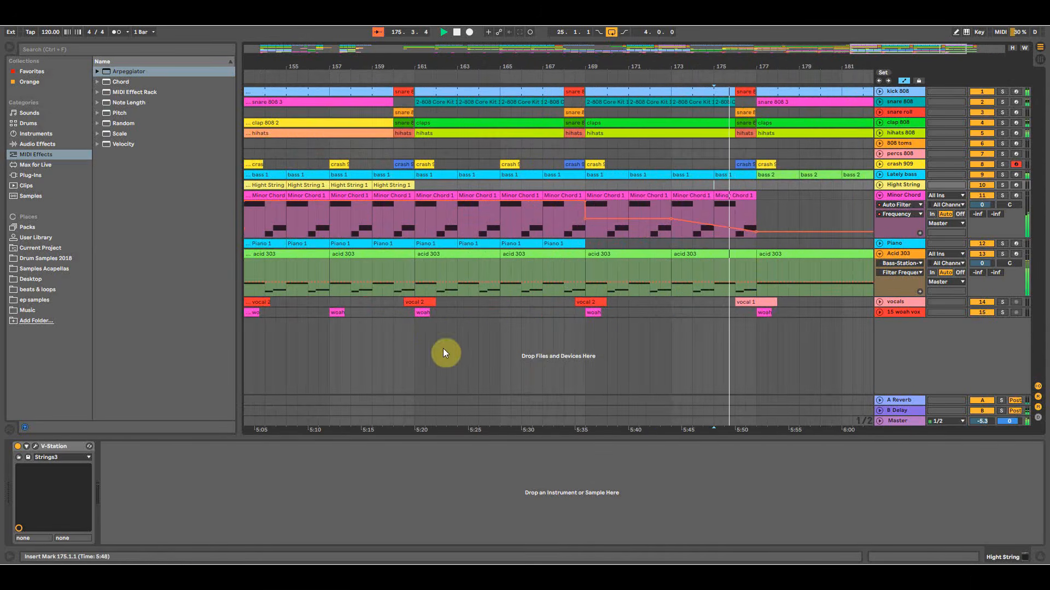
pyautogui.click(439, 261)
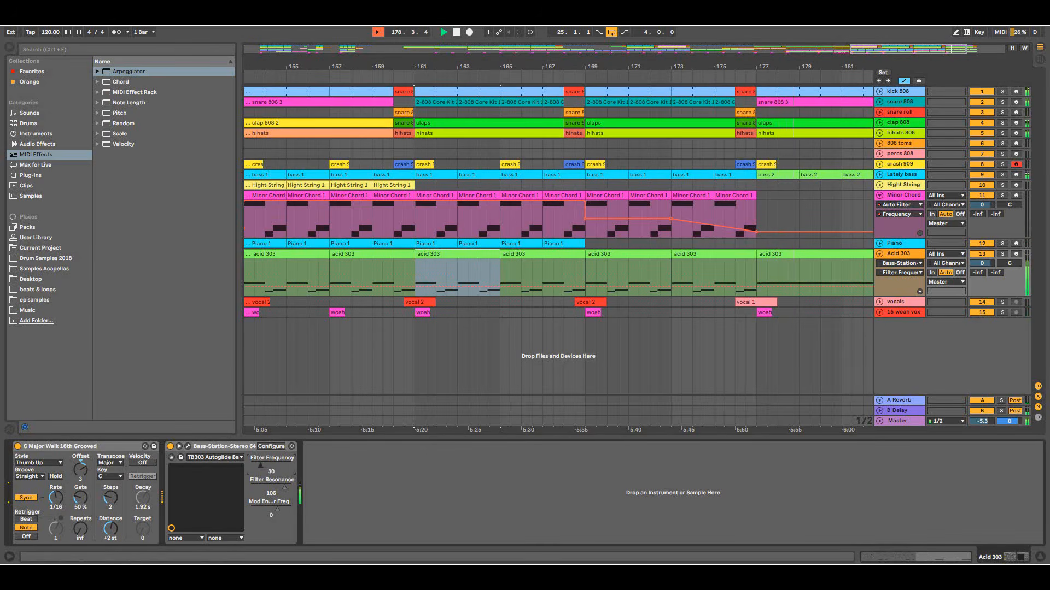
pyautogui.moveTo(285, 490); pyautogui.dragTo(285, 503)
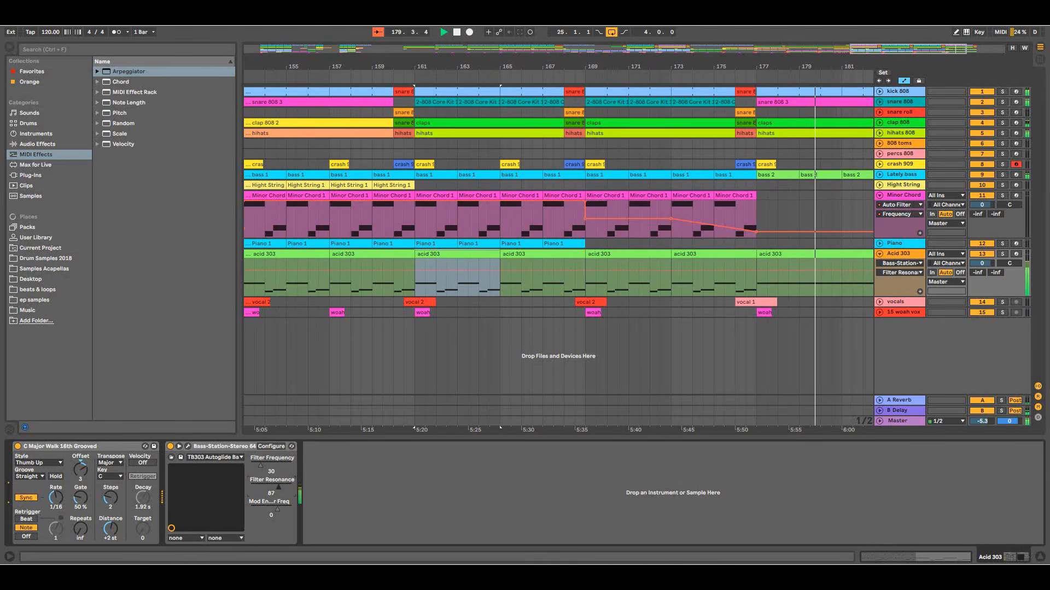
pyautogui.moveTo(741, 65); pyautogui.dragTo(788, 53)
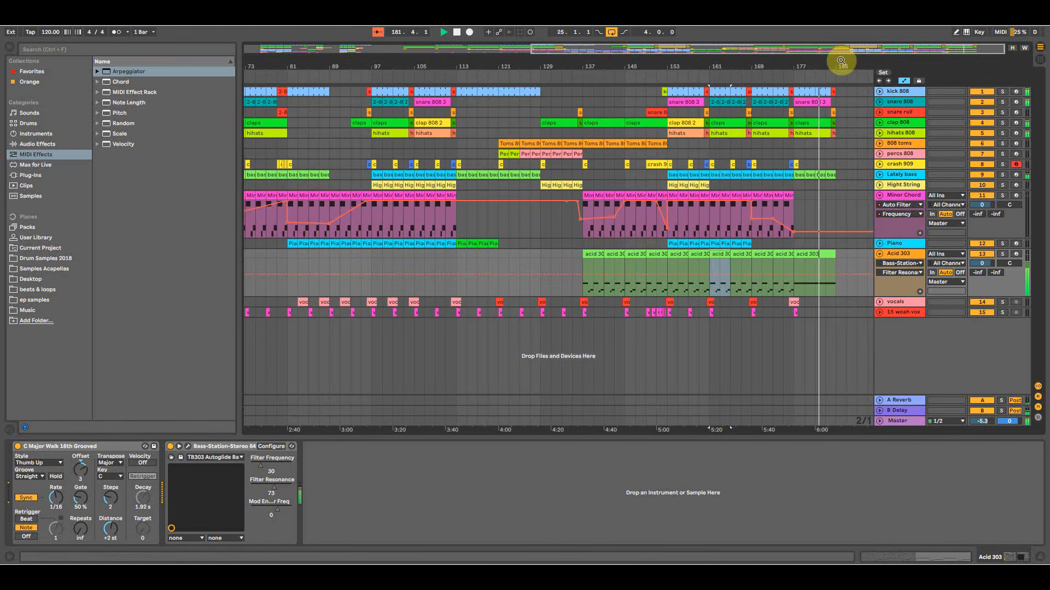
pyautogui.moveTo(842, 63); pyautogui.dragTo(759, 34)
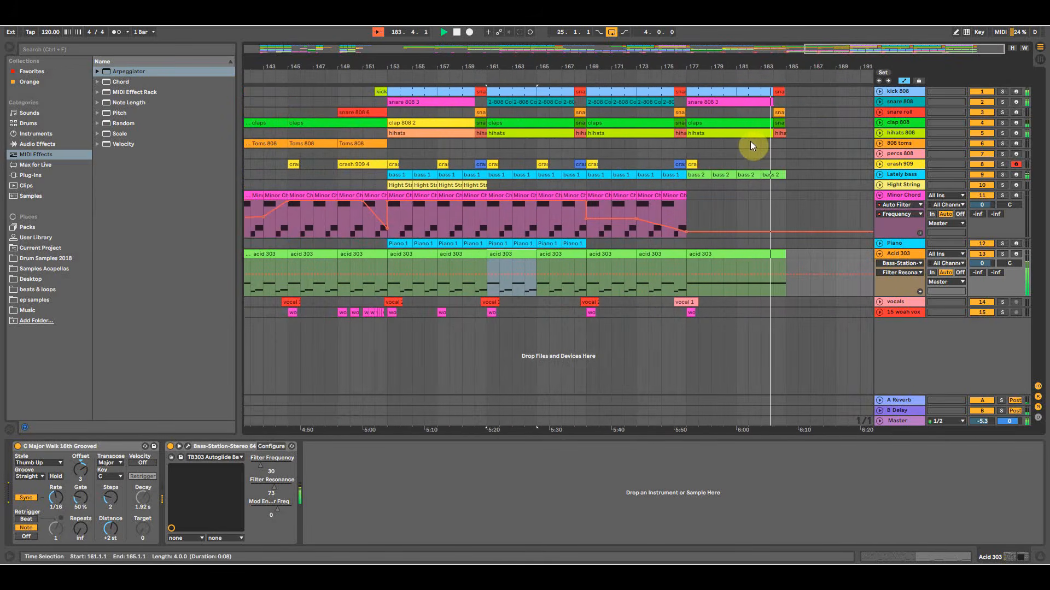
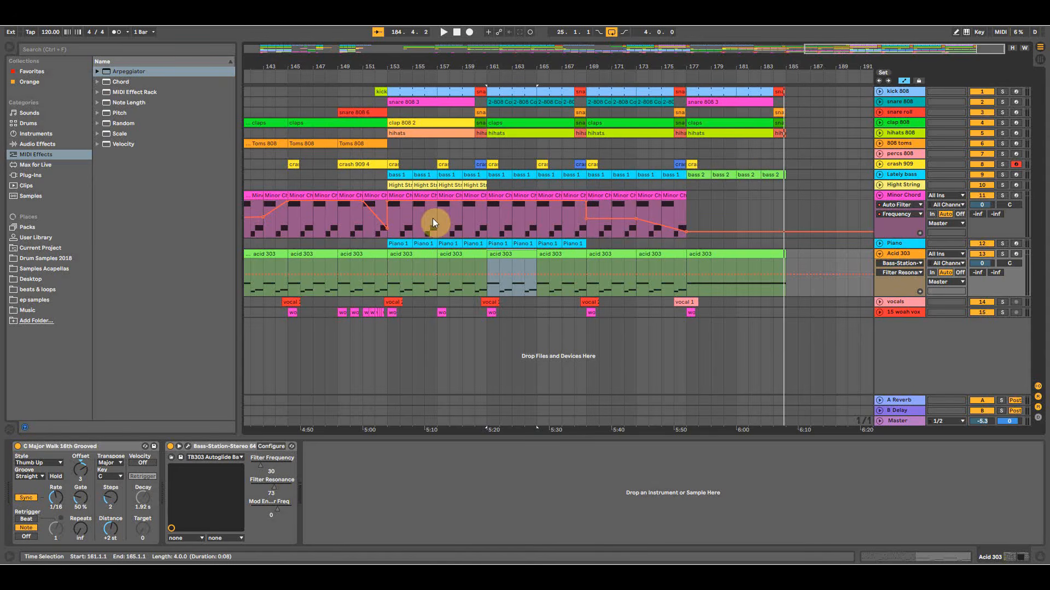
# Fold the Minor Chord track in the arrangement.
pyautogui.click(389, 233)
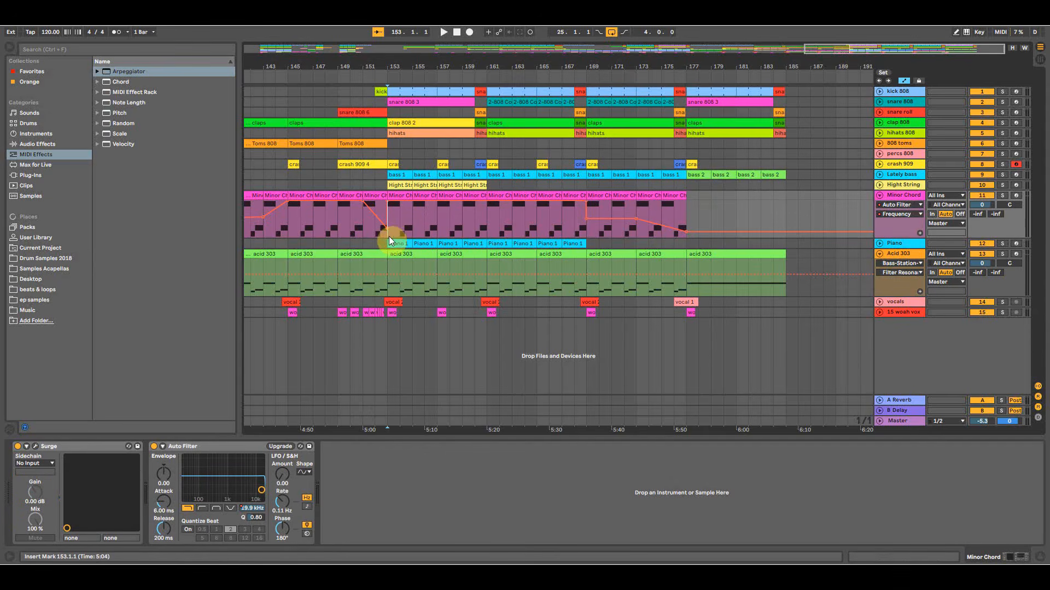
pyautogui.moveTo(381, 63); pyautogui.dragTo(384, 39)
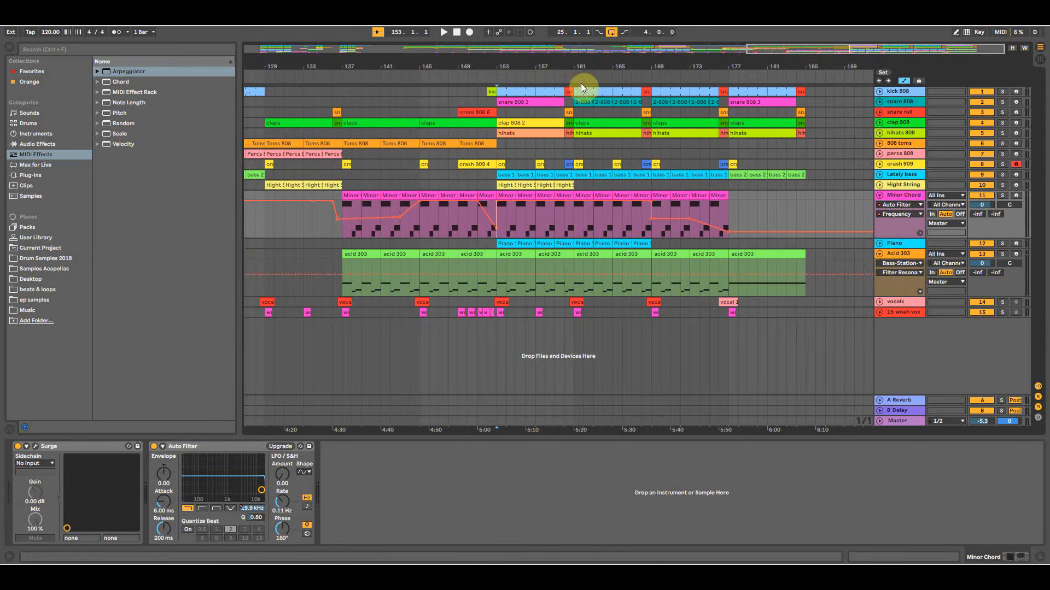
pyautogui.click(503, 331)
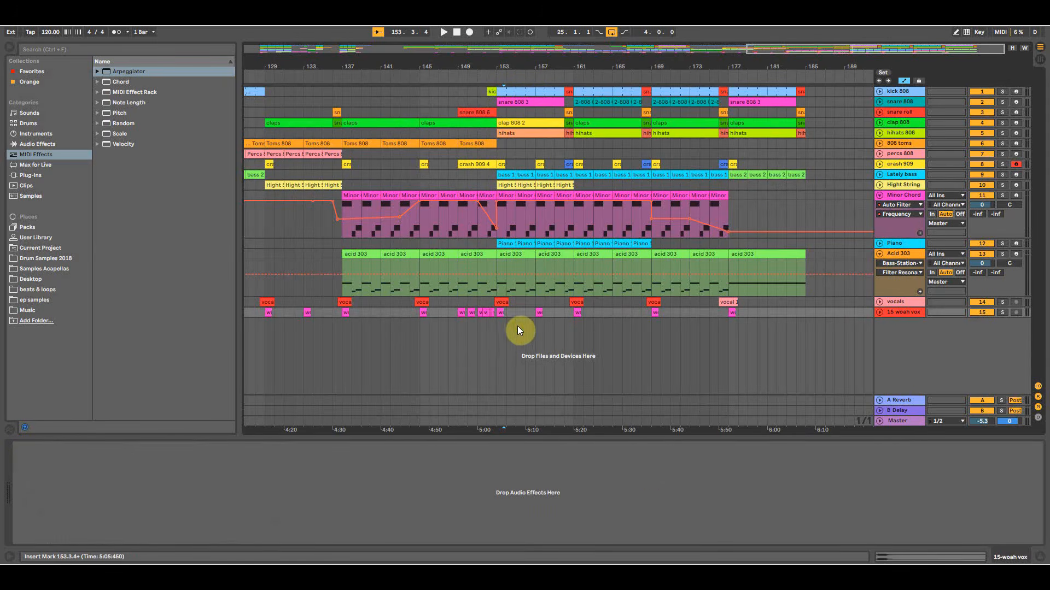
pyautogui.click(881, 194)
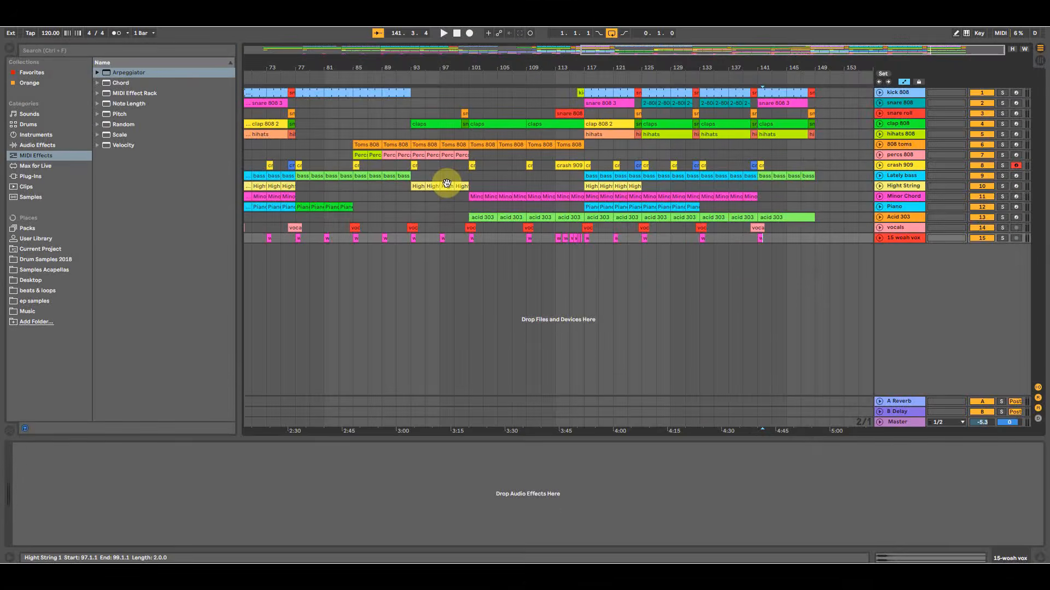
# Select the acid 303 clip of bars 141–149 and unfold the Acid 303 track.
pyautogui.moveTo(817, 64); pyautogui.dragTo(723, 115)
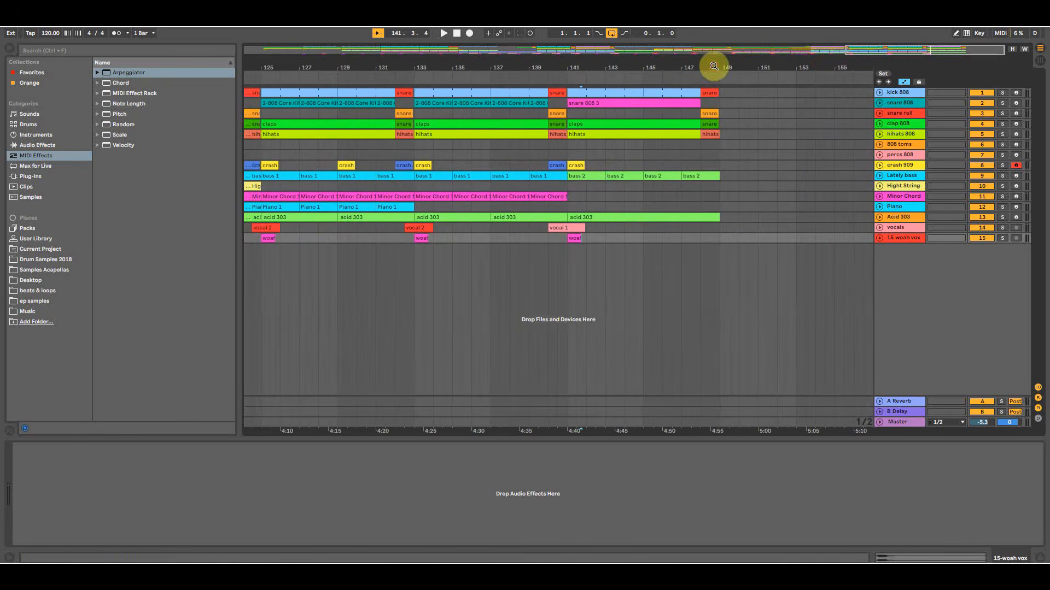
pyautogui.moveTo(715, 67); pyautogui.dragTo(763, 78)
pyautogui.click(680, 217)
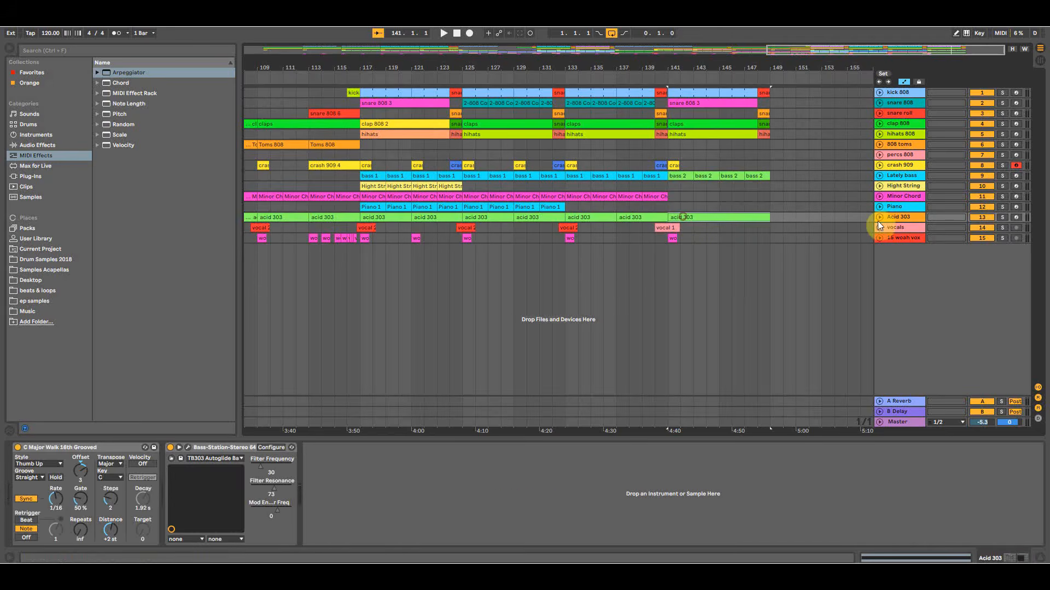
pyautogui.click(879, 217)
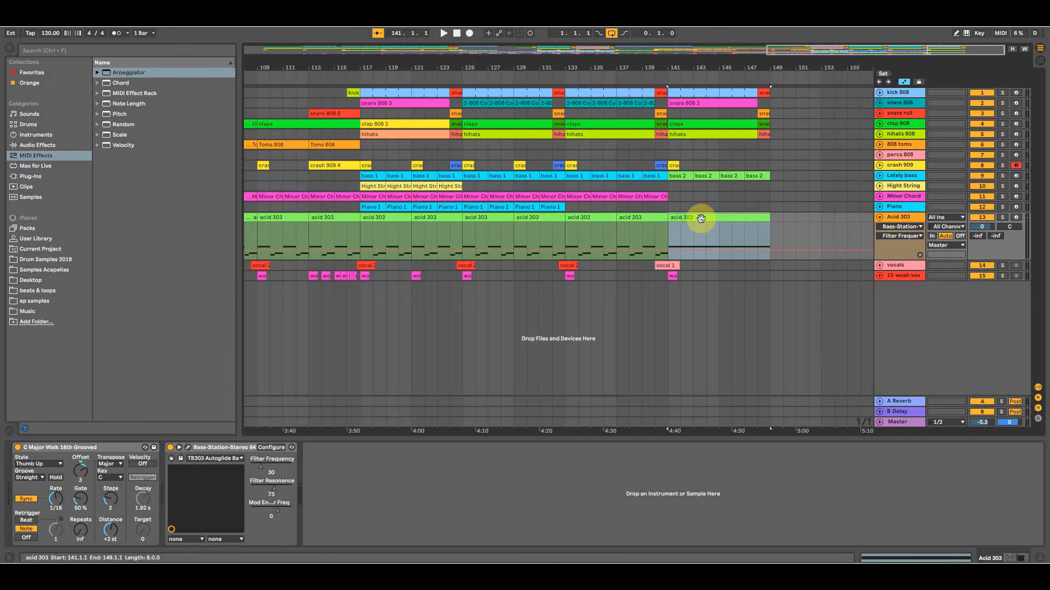
pyautogui.click(749, 189)
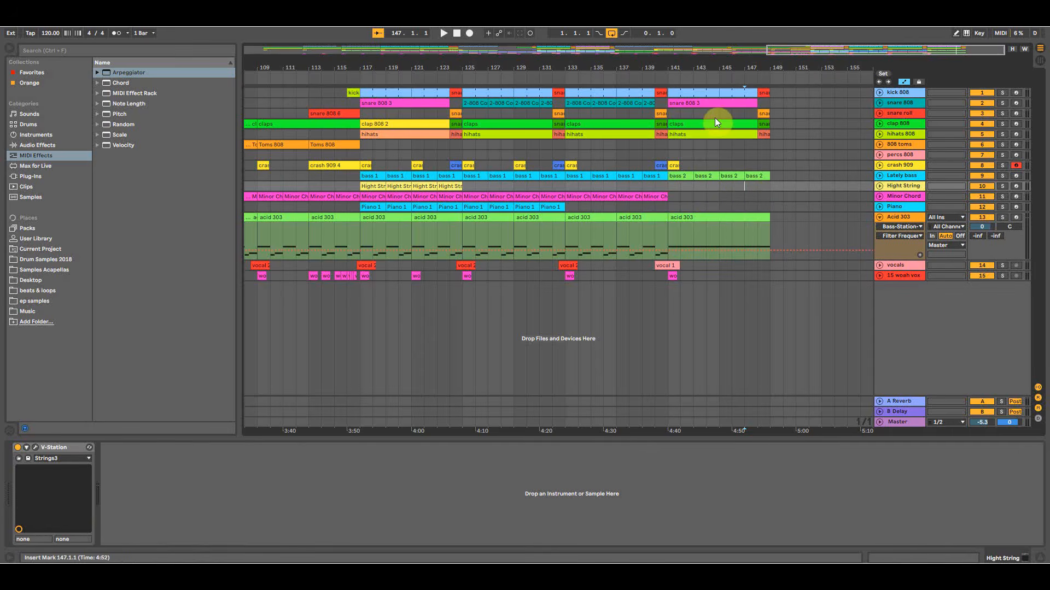
pyautogui.moveTo(609, 67)
pyautogui.mouseDown()
pyautogui.moveTo(620, 65)
pyautogui.moveTo(593, 77)
pyautogui.mouseUp()
pyautogui.moveTo(568, 68); pyautogui.dragTo(668, 60)
pyautogui.moveTo(565, 78); pyautogui.dragTo(801, 77)
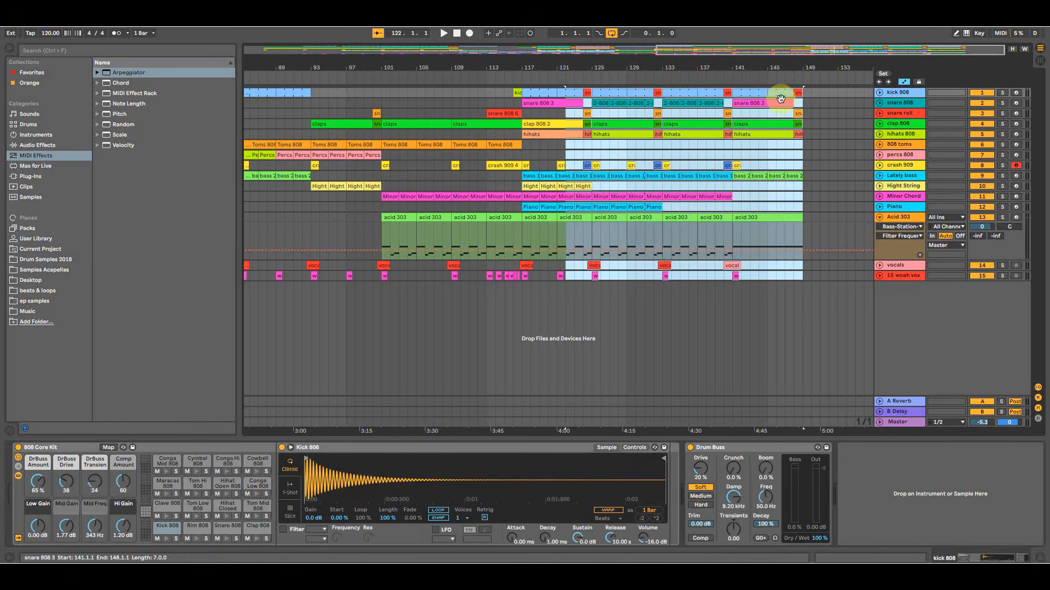
pyautogui.click(801, 159)
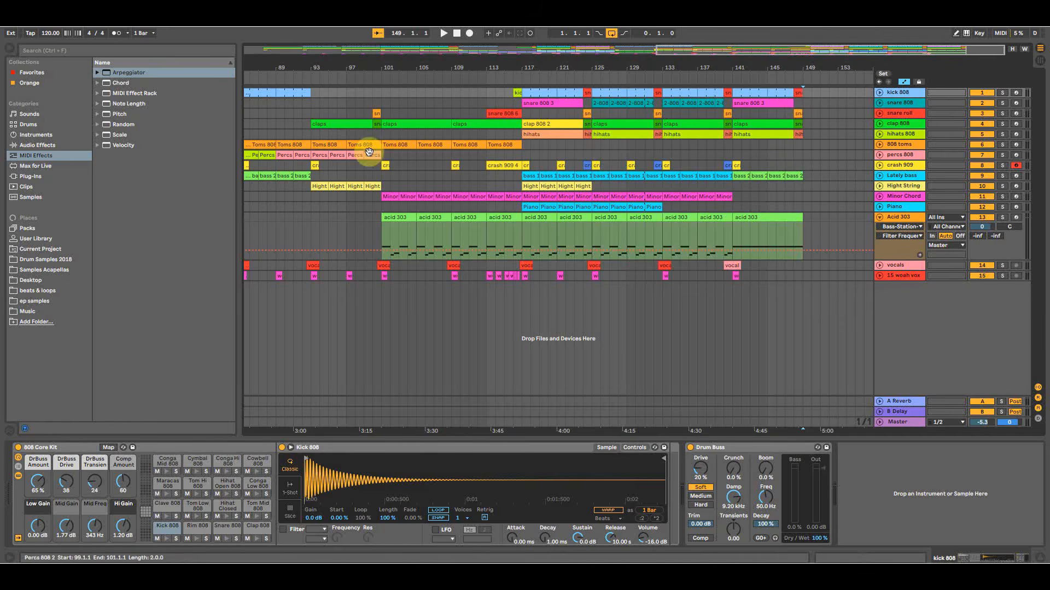
# Copy the Percs 808 2 clips from around bar 99 to bar 133 and duplicate them to fill bars 133–149.
pyautogui.moveTo(371, 156); pyautogui.dragTo(683, 155)
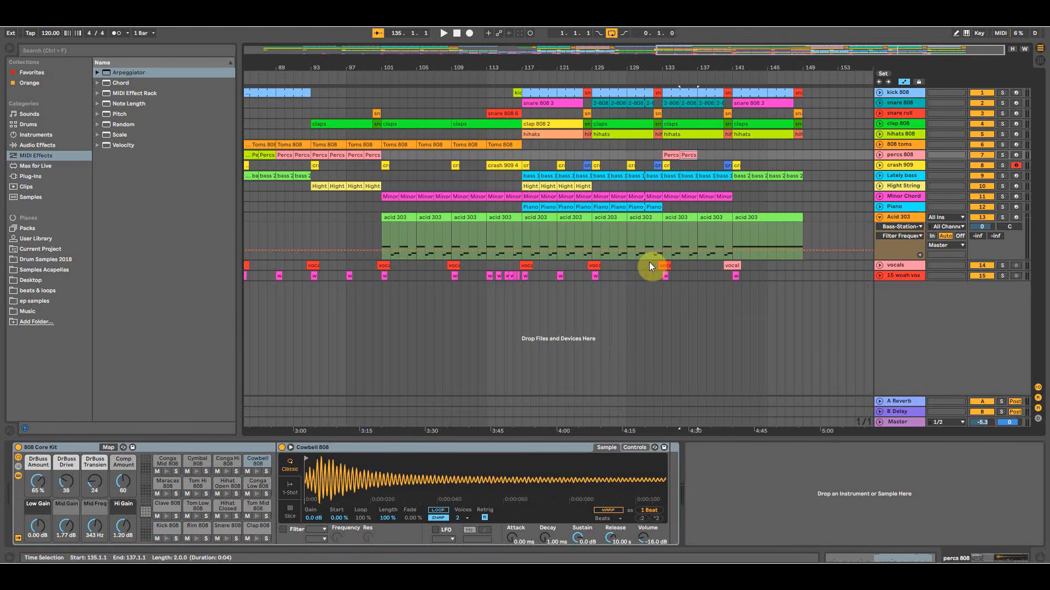
pyautogui.moveTo(662, 67); pyautogui.dragTo(732, 70)
pyautogui.click(610, 104)
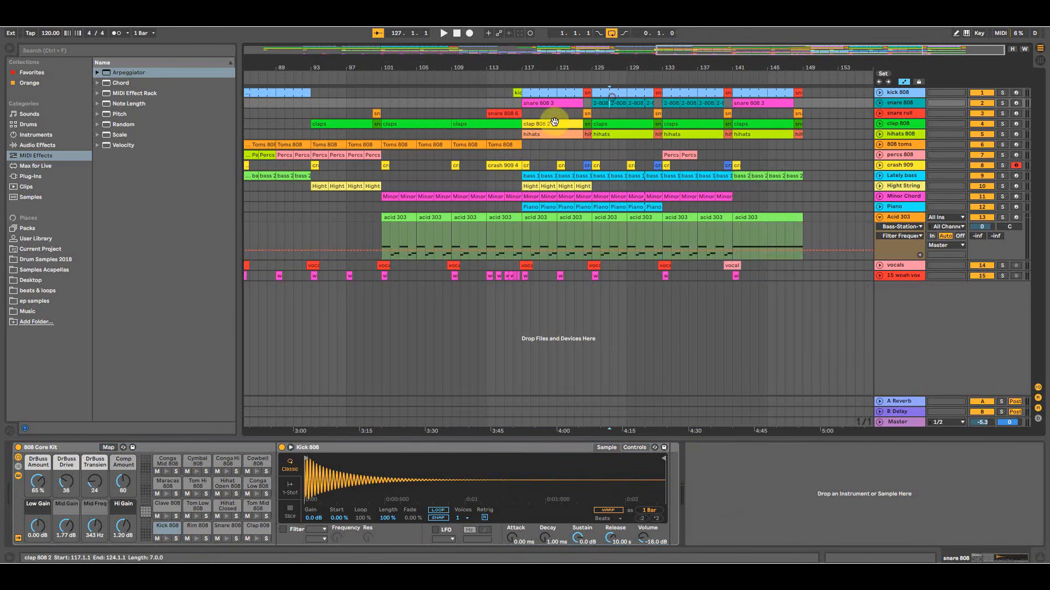
pyautogui.moveTo(687, 154)
pyautogui.keyDown('ctrl'); pyautogui.mouseDown()
pyautogui.moveTo(722, 155)
pyautogui.moveTo(673, 155)
pyautogui.mouseUp(); pyautogui.keyUp('ctrl')
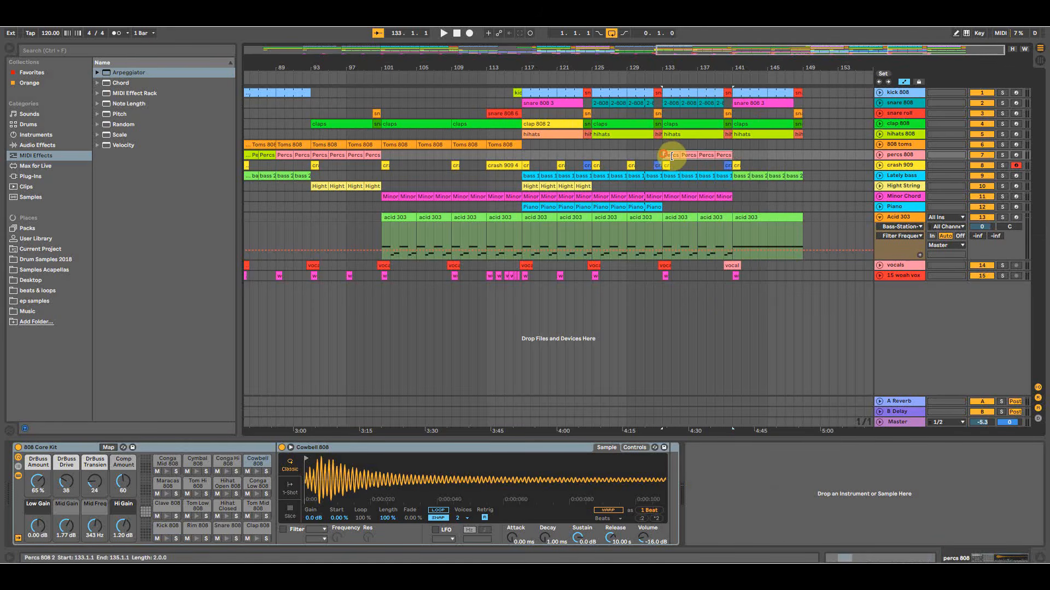
pyautogui.hotkey('ctrl', 'd')
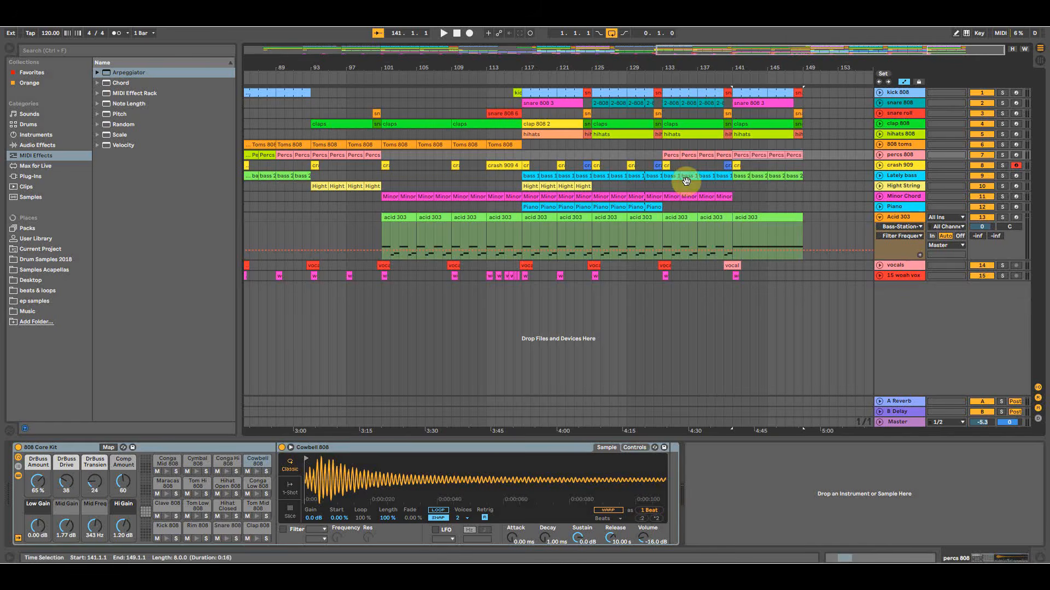
pyautogui.click(666, 298)
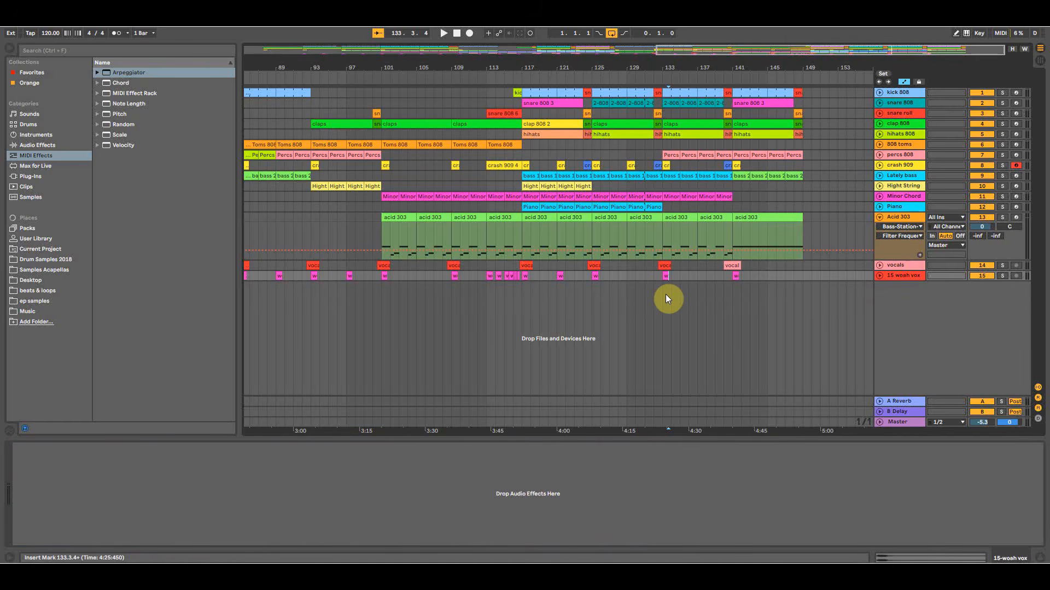
# Copy the vocal 1 and woah clips of bars 140–141 to bars 148–149 and play from bar 147.
pyautogui.press('space')
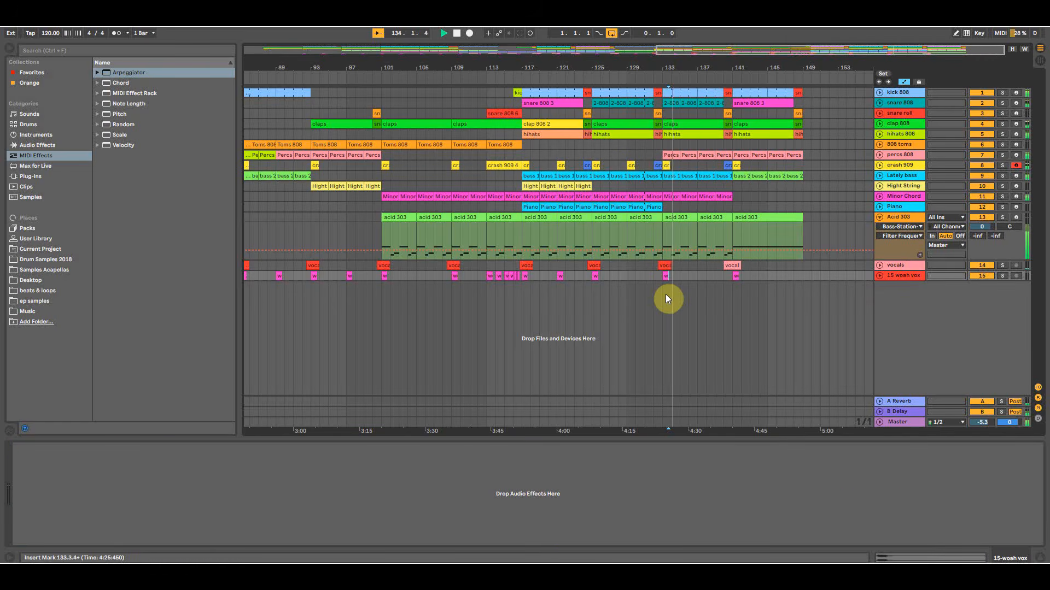
pyautogui.moveTo(705, 64); pyautogui.dragTo(705, 43)
pyautogui.press('space')
pyautogui.click(805, 189)
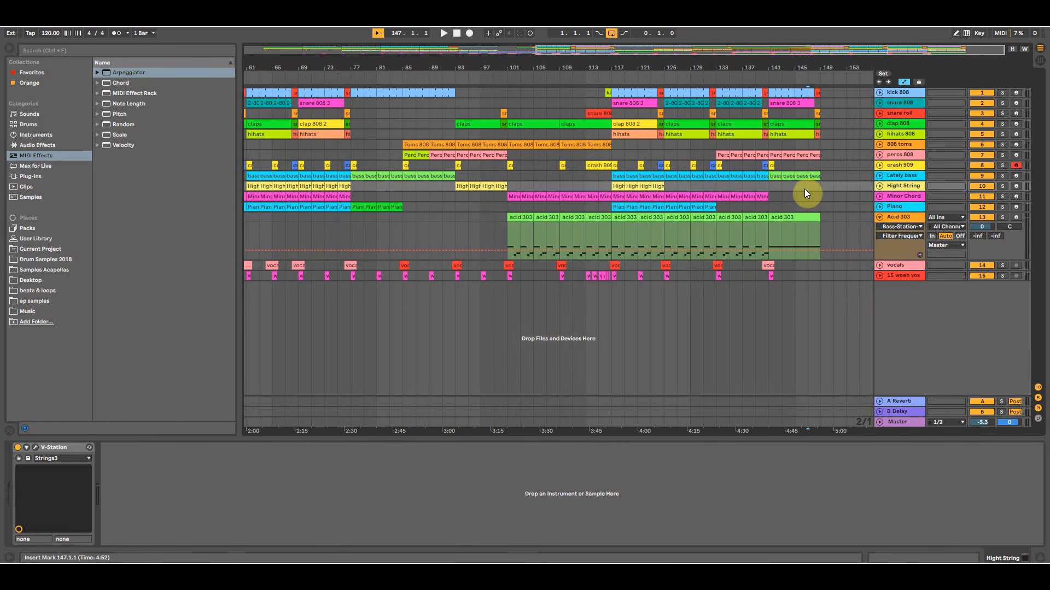
pyautogui.moveTo(767, 265); pyautogui.dragTo(818, 273)
pyautogui.press('space')
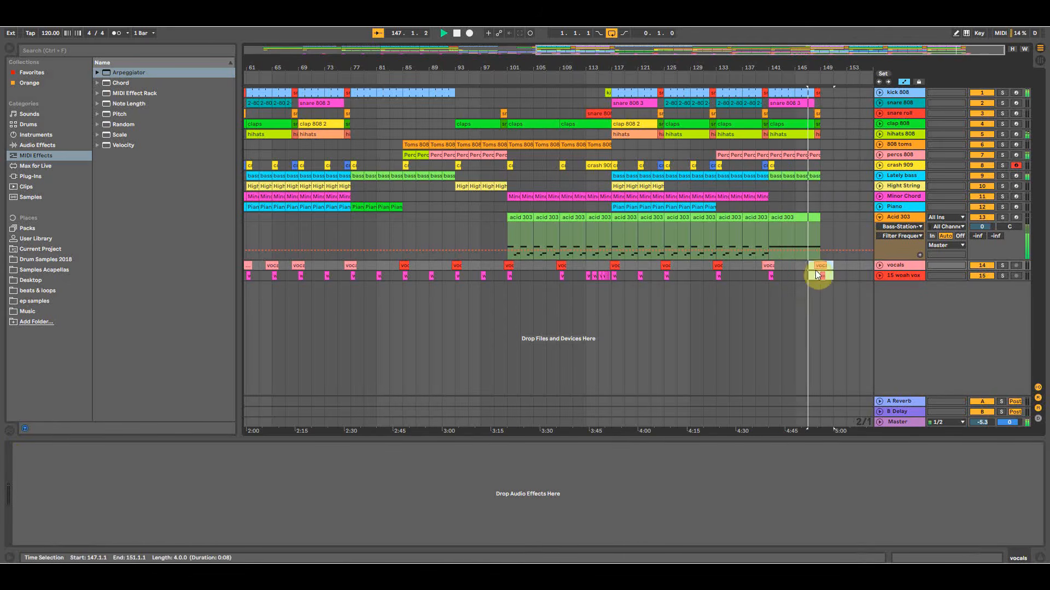
# Copy the crash 909 3 clip from bar 140 to bar 148.
pyautogui.moveTo(831, 68); pyautogui.dragTo(813, 84)
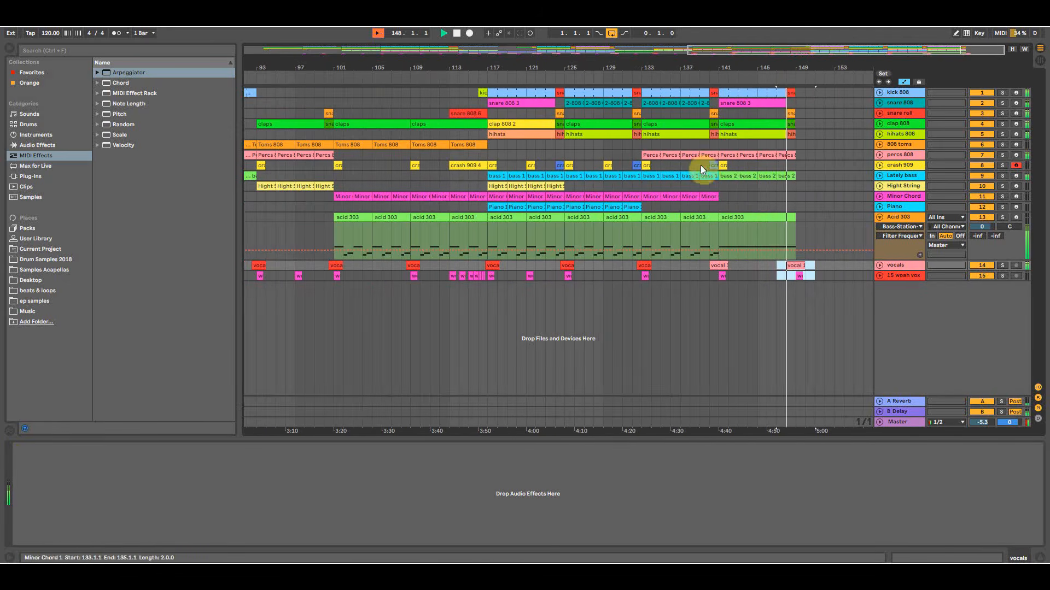
pyautogui.press('space')
pyautogui.moveTo(715, 166); pyautogui.dragTo(791, 164)
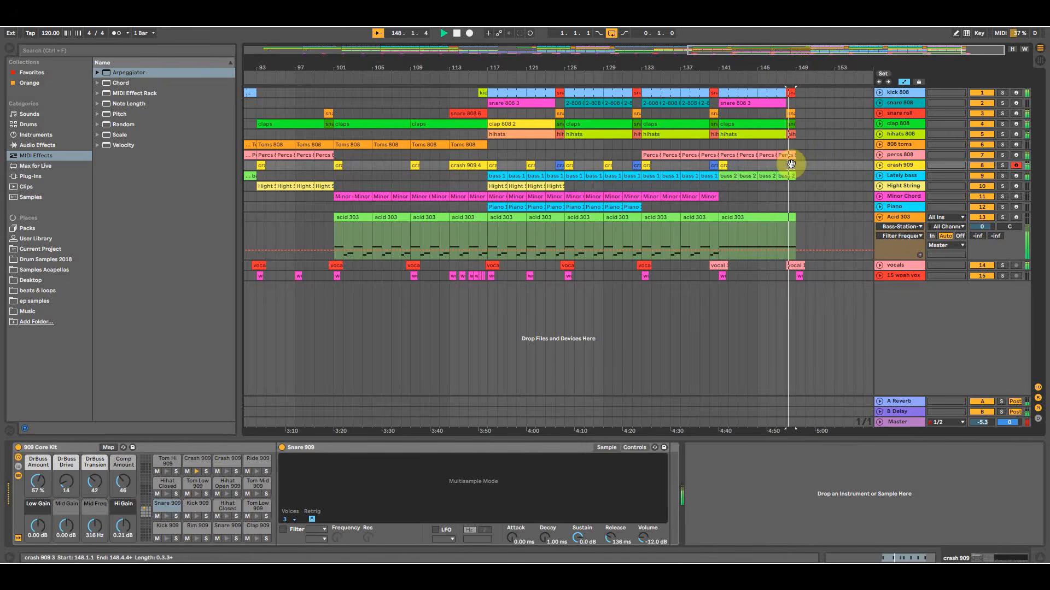
pyautogui.press('space')
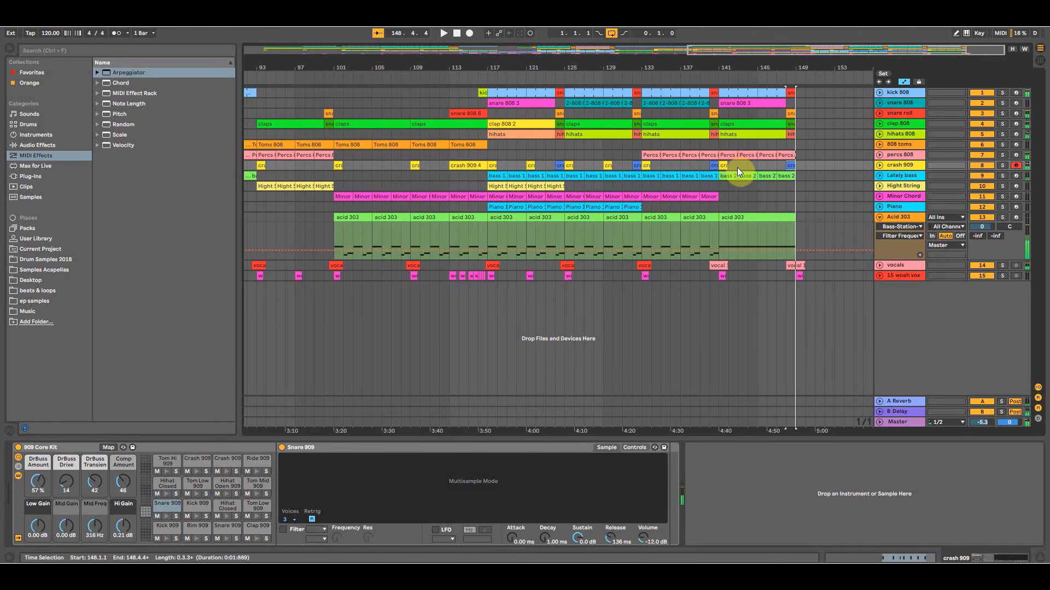
# Duplicate the kick, snare, clap, hihats and percs clips of bars 141–149 to bars 149–157 and play from bar 147.
pyautogui.moveTo(796, 147); pyautogui.dragTo(802, 94)
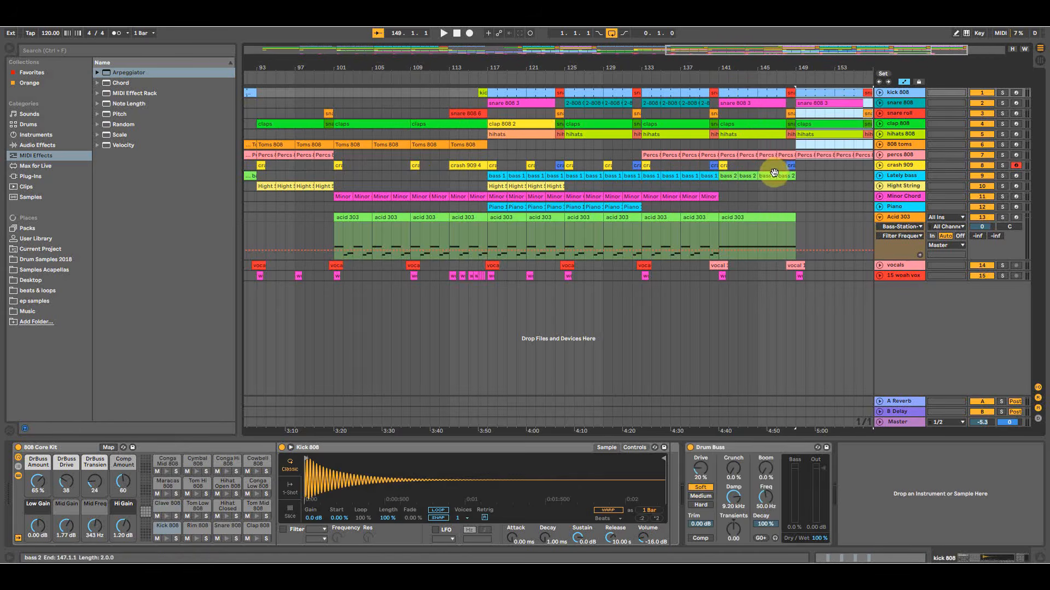
pyautogui.click(778, 164)
pyautogui.press('space')
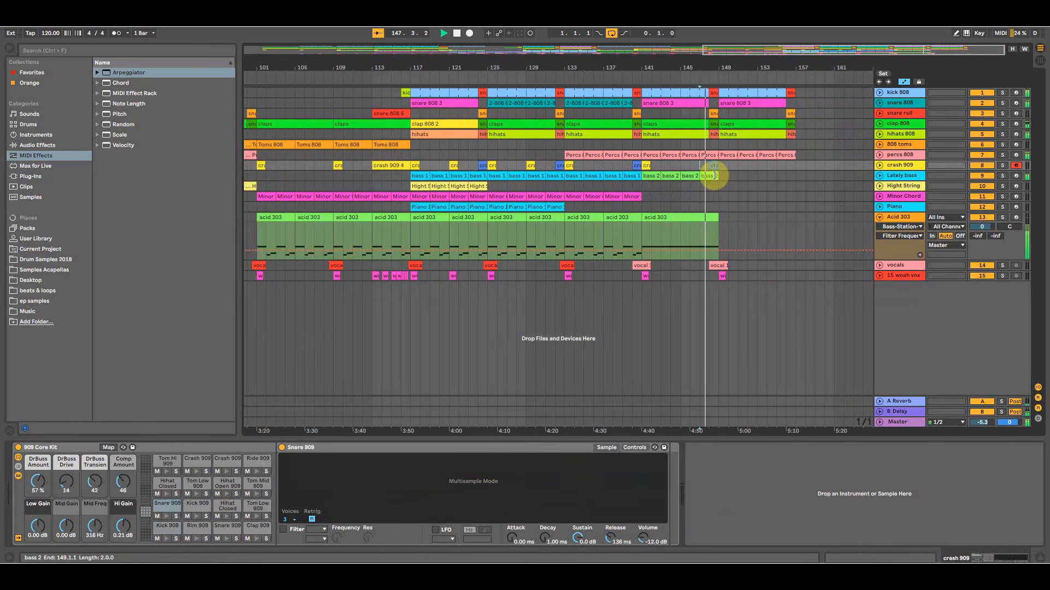
# Copy the yellow crash clip from bar 141 to bar 149 and stop playback.
pyautogui.click(723, 165)
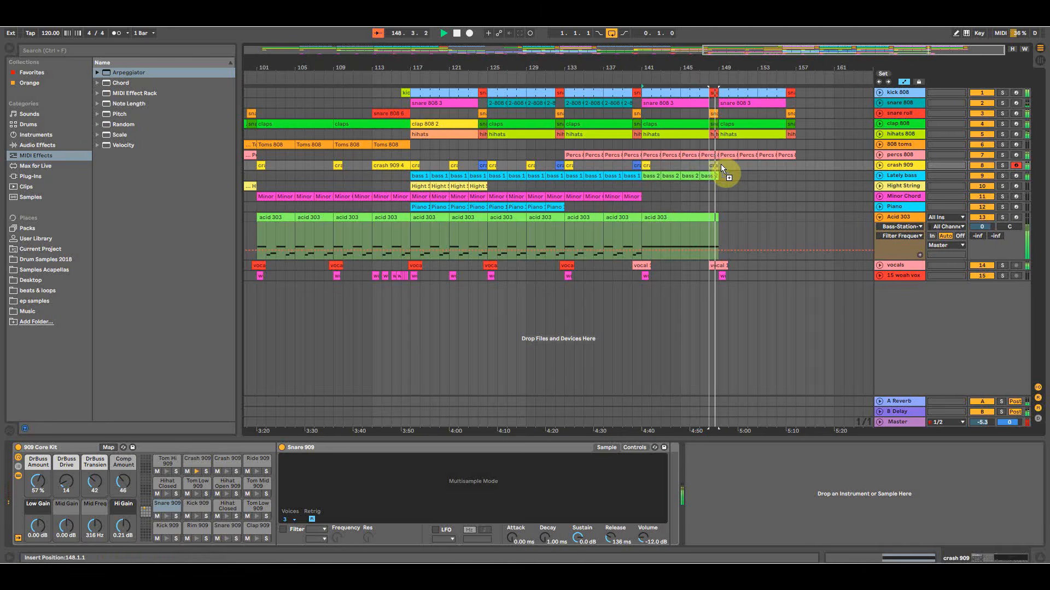
pyautogui.moveTo(723, 165); pyautogui.dragTo(722, 165)
pyautogui.moveTo(745, 69)
pyautogui.mouseDown()
pyautogui.moveTo(662, 69)
pyautogui.moveTo(666, 54)
pyautogui.moveTo(638, 60)
pyautogui.moveTo(745, 69)
pyautogui.mouseUp()
pyautogui.press('space')
# Copy Toms 808 clips to bars 149 and 153 on the 808 toms track and play from bar 149.
pyautogui.moveTo(504, 146); pyautogui.dragTo(768, 145)
pyautogui.moveTo(767, 144); pyautogui.dragTo(797, 145)
pyautogui.click(754, 146)
pyautogui.press('space')
# Copy the two crash clips of bars 148–149 to bars 156–157.
pyautogui.moveTo(752, 68)
pyautogui.mouseDown()
pyautogui.moveTo(750, 90)
pyautogui.moveTo(747, 82)
pyautogui.mouseUp()
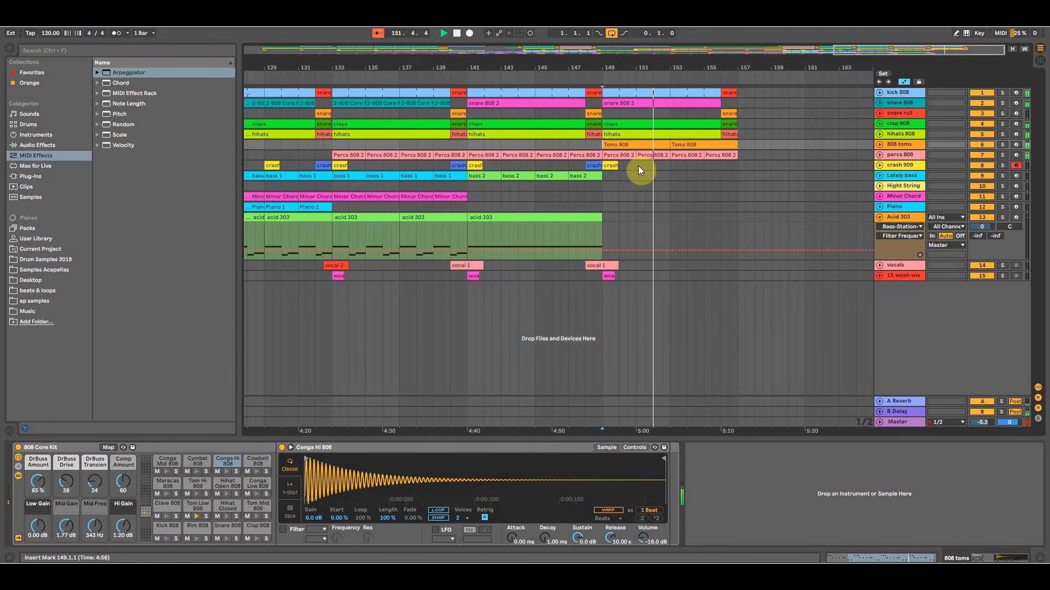
pyautogui.click(589, 165)
pyautogui.moveTo(589, 165); pyautogui.dragTo(727, 166)
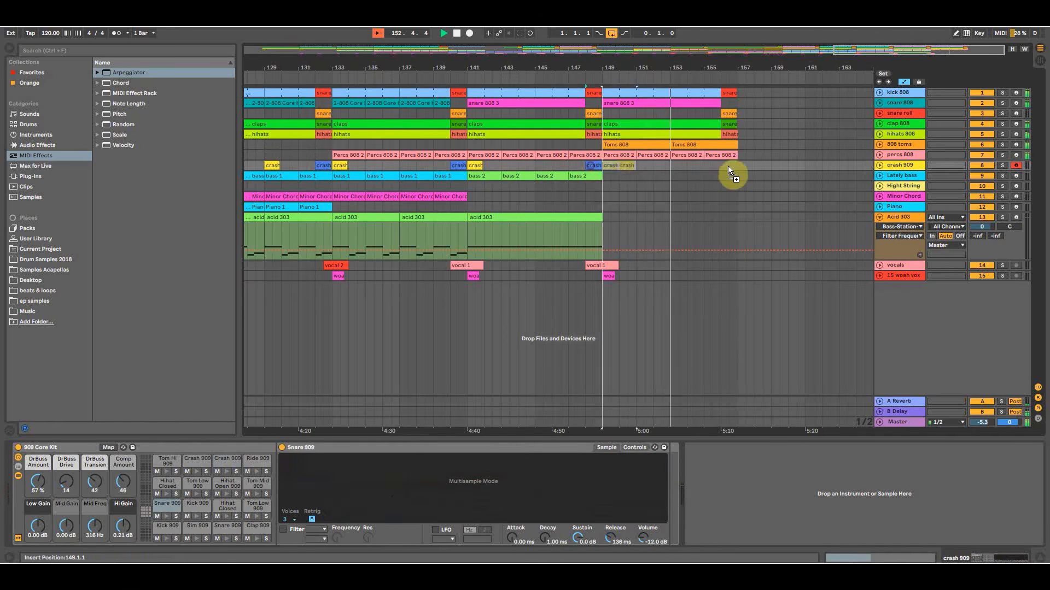
# Copy the woah clip from bar 149 to bar 153 and the vocal 1 clip from bar 148 to bar 156.
pyautogui.click(609, 273)
pyautogui.moveTo(609, 272); pyautogui.dragTo(674, 276)
pyautogui.moveTo(600, 263); pyautogui.dragTo(735, 265)
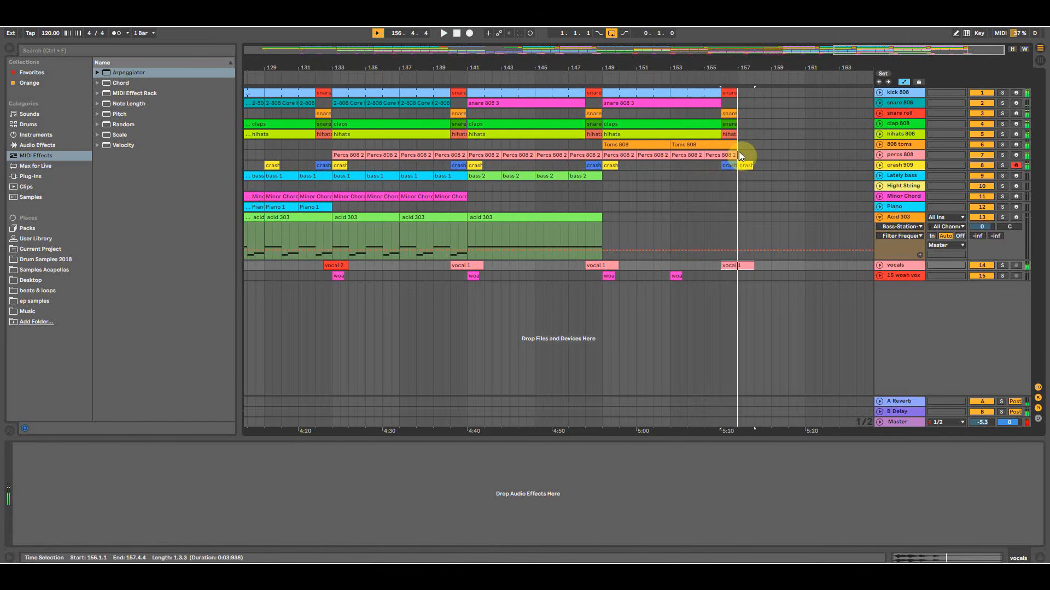
pyautogui.press('space')
# Duplicate the drum, toms and percs clips of bars 149–157 to bars 157–165 and delete the copied Percs 808 2 clips.
pyautogui.moveTo(738, 113); pyautogui.dragTo(757, 146)
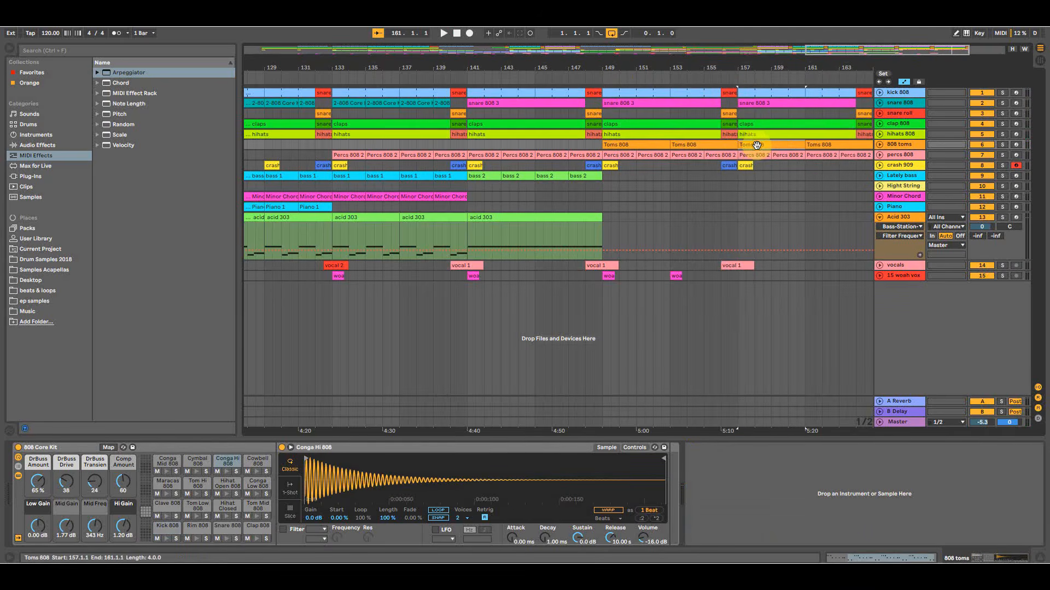
pyautogui.click(759, 158)
pyautogui.click(791, 155)
pyautogui.press('Delete')
pyautogui.moveTo(793, 69); pyautogui.dragTo(658, 68)
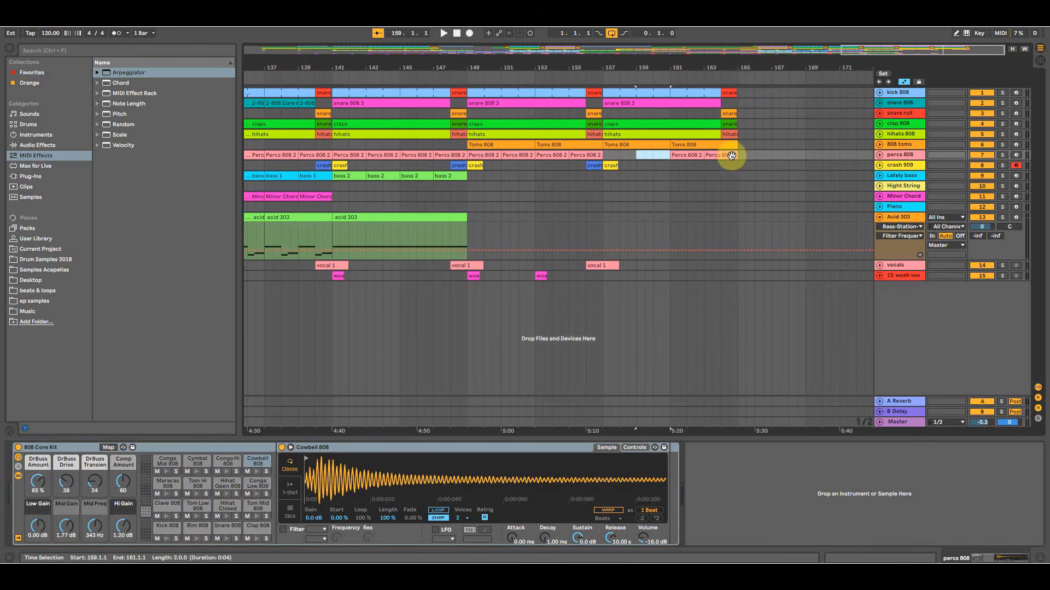
pyautogui.moveTo(689, 156); pyautogui.dragTo(671, 155)
pyautogui.press('Delete')
# Replace the snare 808 3 clip at bar 157 with copied 2-808 Core Kit snare clips filling bars 157–161.
pyautogui.click(647, 103)
pyautogui.press('Delete')
pyautogui.moveTo(643, 70); pyautogui.dragTo(650, 43)
pyautogui.moveTo(544, 103); pyautogui.dragTo(783, 114)
# Unfold the clap 808 track and copy the clap 808 2 clip over the claps at bars 141 and 149.
pyautogui.click(877, 124)
pyautogui.moveTo(783, 68)
pyautogui.mouseDown()
pyautogui.moveTo(783, 87)
pyautogui.moveTo(710, 71)
pyautogui.moveTo(773, 60)
pyautogui.mouseUp()
pyautogui.click(656, 103)
pyautogui.moveTo(701, 103); pyautogui.dragTo(705, 102)
pyautogui.moveTo(462, 124); pyautogui.dragTo(703, 130)
# Play the arrangement from bar 147 to check the new clap and snare clips.
pyautogui.click(682, 156)
pyautogui.press('space')
pyautogui.moveTo(688, 68)
pyautogui.mouseDown()
pyautogui.moveTo(642, 98)
pyautogui.moveTo(658, 63)
pyautogui.mouseUp()
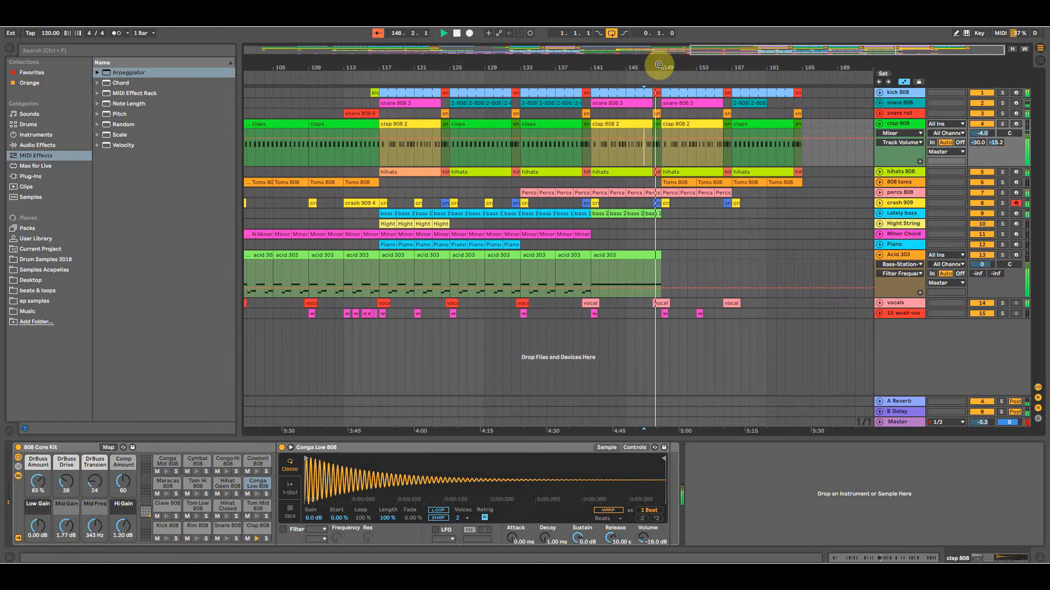
# Play from bar 156 and duplicate the 2-808 Core Kit snare clips to fill bars 161–164.
pyautogui.moveTo(755, 67); pyautogui.dragTo(745, 59)
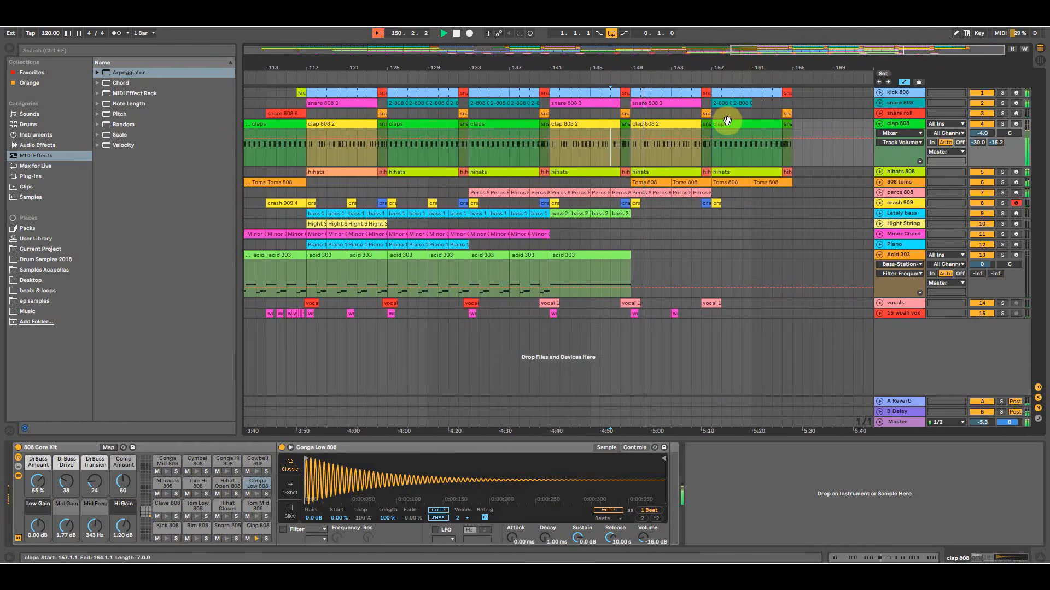
pyautogui.click(704, 214)
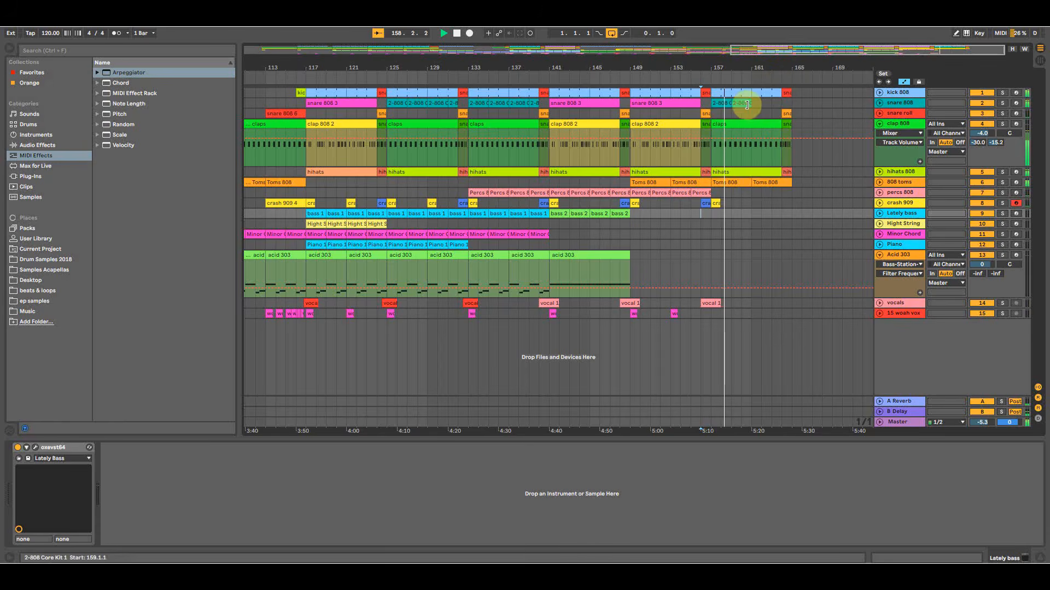
pyautogui.moveTo(742, 104); pyautogui.dragTo(785, 104)
pyautogui.moveTo(784, 68); pyautogui.dragTo(721, 67)
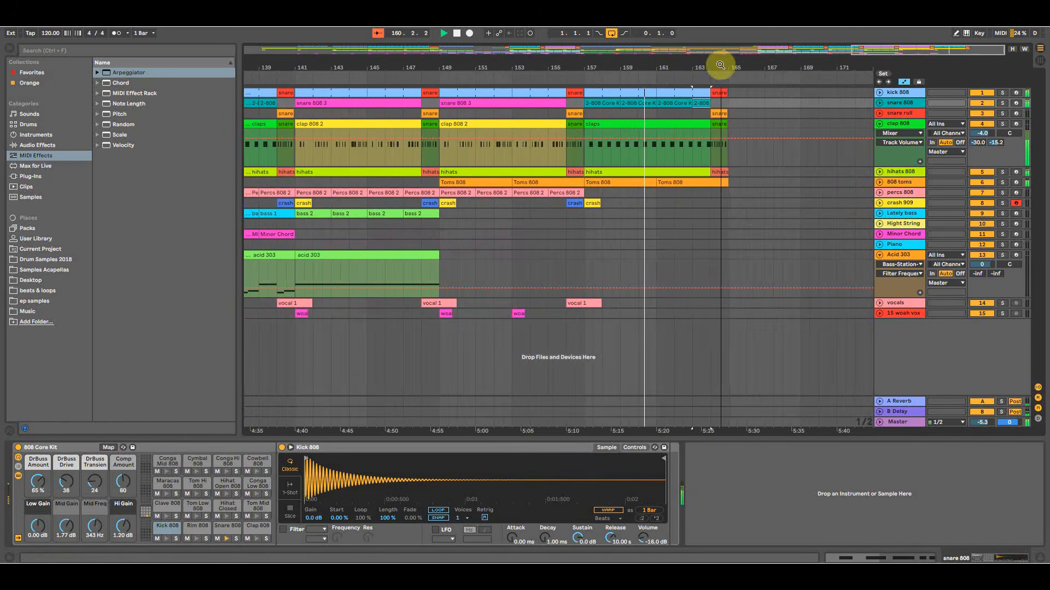
# Duplicate the snare roll, clap, hihats and toms clips of bars 157–165 to bars 165–173, clearing the snare 808 track there.
pyautogui.click(710, 212)
pyautogui.moveTo(731, 190); pyautogui.dragTo(854, 106)
pyautogui.click(735, 101)
pyautogui.press('Delete')
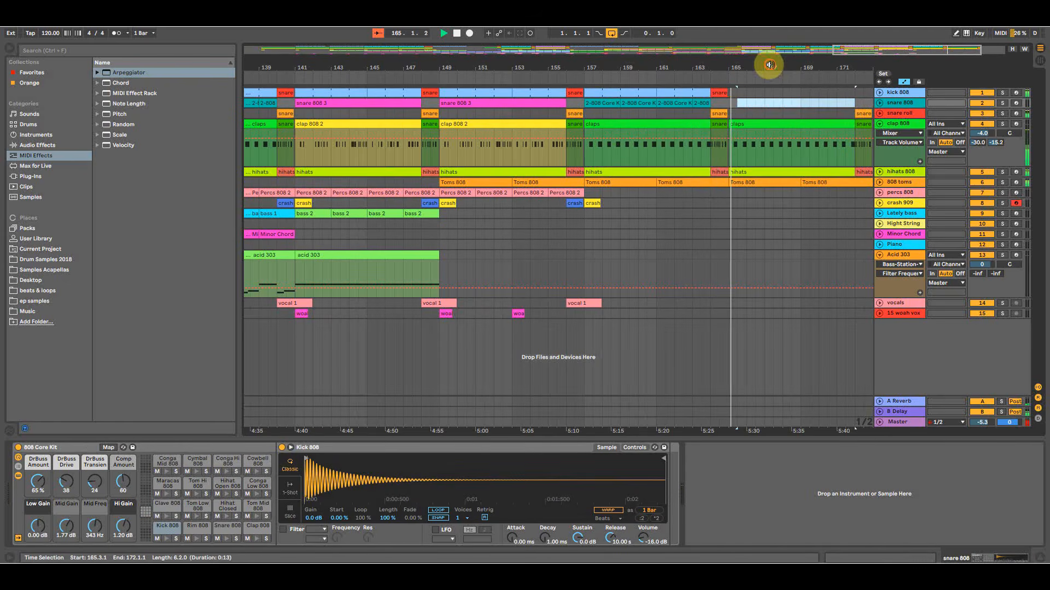
# Stop playback and copy the two crash clips to bars 164–165 and the vocal 1 clip to bar 164.
pyautogui.moveTo(770, 65); pyautogui.dragTo(668, 65)
pyautogui.press('space')
pyautogui.moveTo(509, 205); pyautogui.dragTo(615, 201)
pyautogui.moveTo(492, 303); pyautogui.dragTo(626, 304)
# Repeat the woah clip every four bars from bar 157 to bar 173 and copy the vocal 1 clip to bar 172.
pyautogui.moveTo(413, 313); pyautogui.dragTo(487, 314)
pyautogui.moveTo(487, 313); pyautogui.dragTo(782, 313)
pyautogui.moveTo(623, 302); pyautogui.dragTo(757, 302)
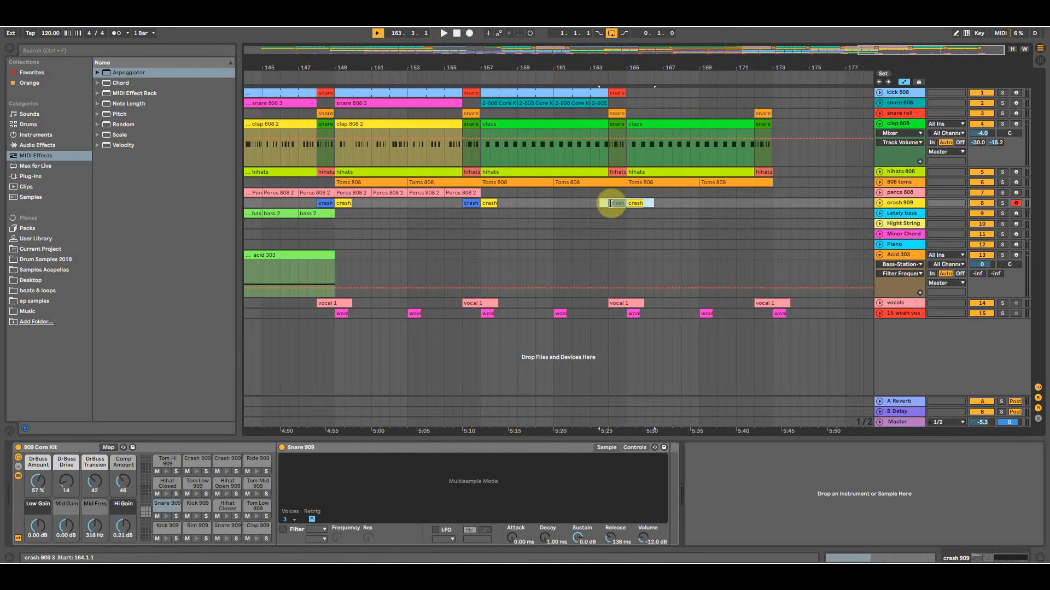
# Copy the two crash clips of bars 164–165 to bars 172–173.
pyautogui.moveTo(616, 204); pyautogui.dragTo(779, 204)
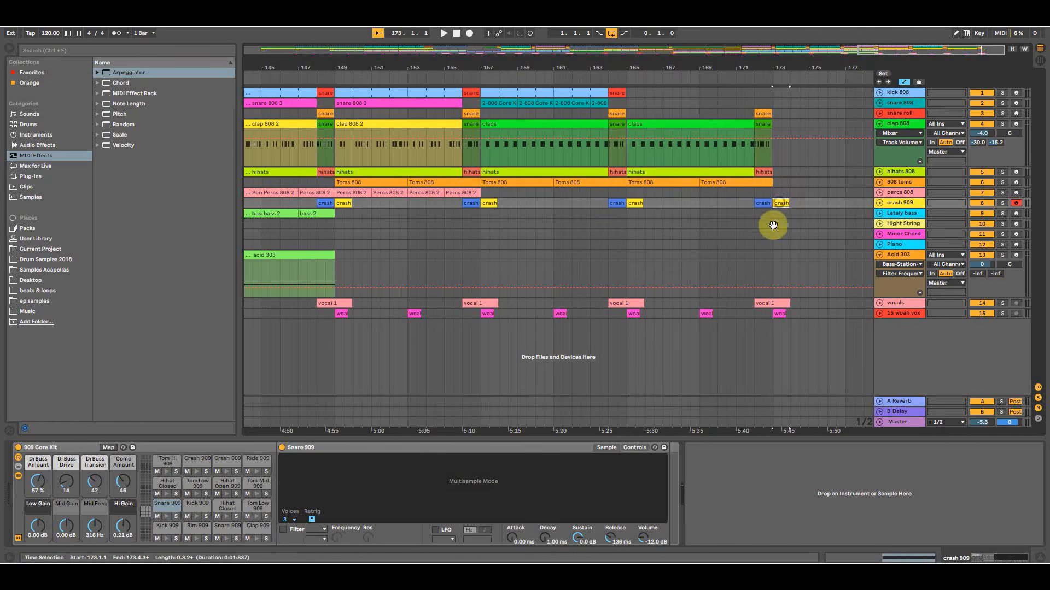
pyautogui.moveTo(787, 66); pyautogui.dragTo(787, 98)
pyautogui.click(691, 202)
pyautogui.moveTo(687, 203); pyautogui.dragTo(695, 204)
# Place the insert marker at bar 148 on the Minor Chord track.
pyautogui.moveTo(672, 67); pyautogui.dragTo(781, 39)
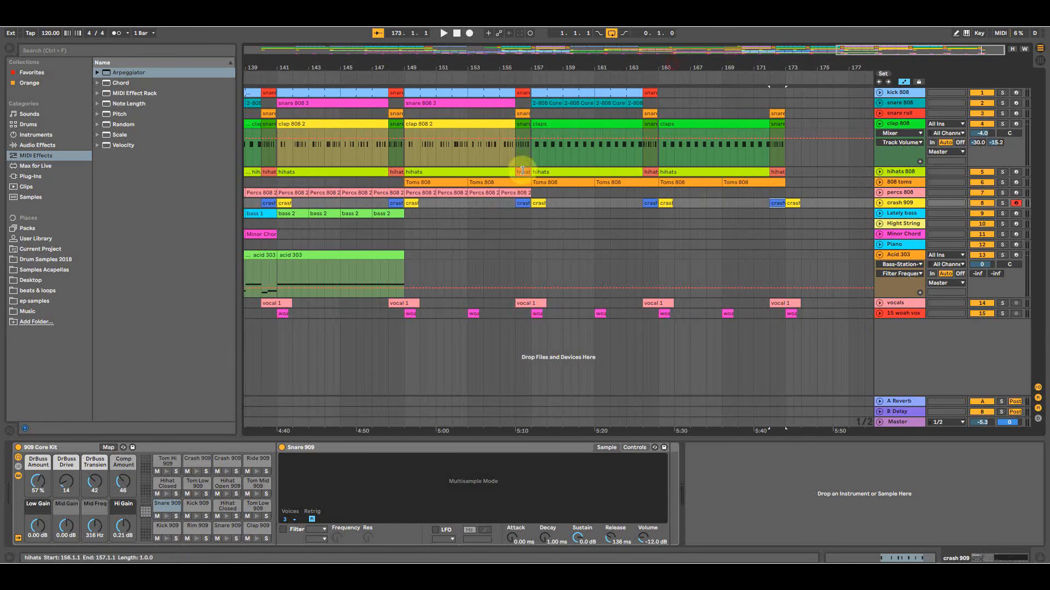
pyautogui.moveTo(432, 64); pyautogui.dragTo(493, 62)
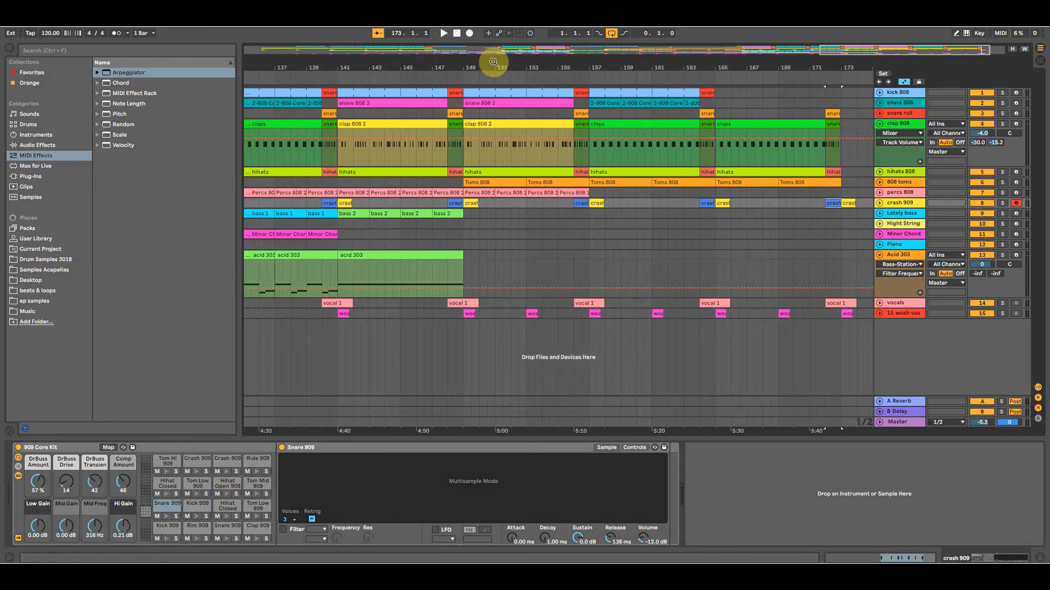
pyautogui.click(444, 235)
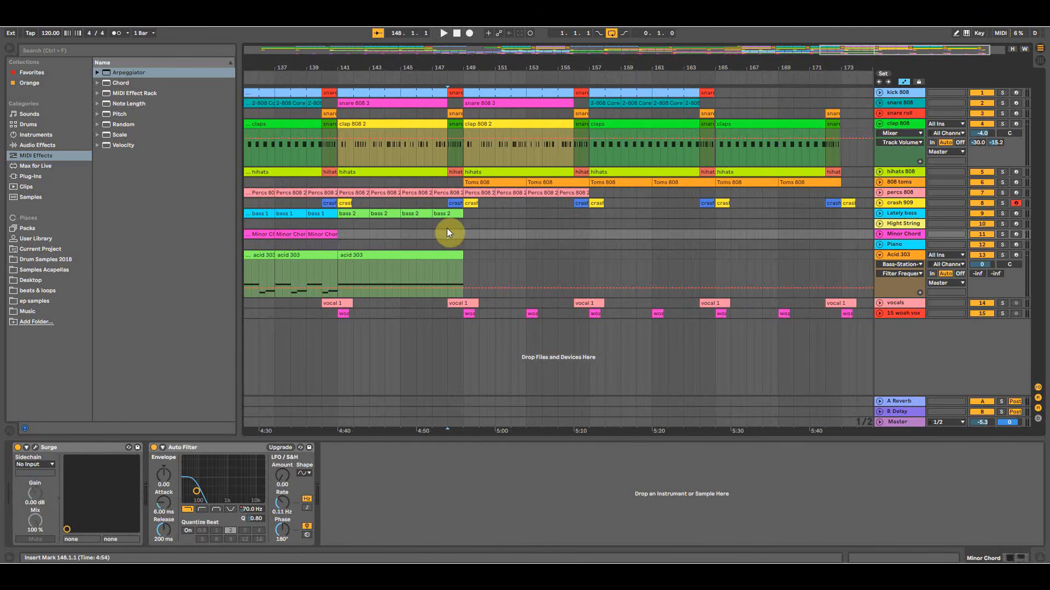
# Play the outro from bar 148 and copy the snare 808 2 clip on the kick 808 track from bar 164 to bar 172.
pyautogui.press('space')
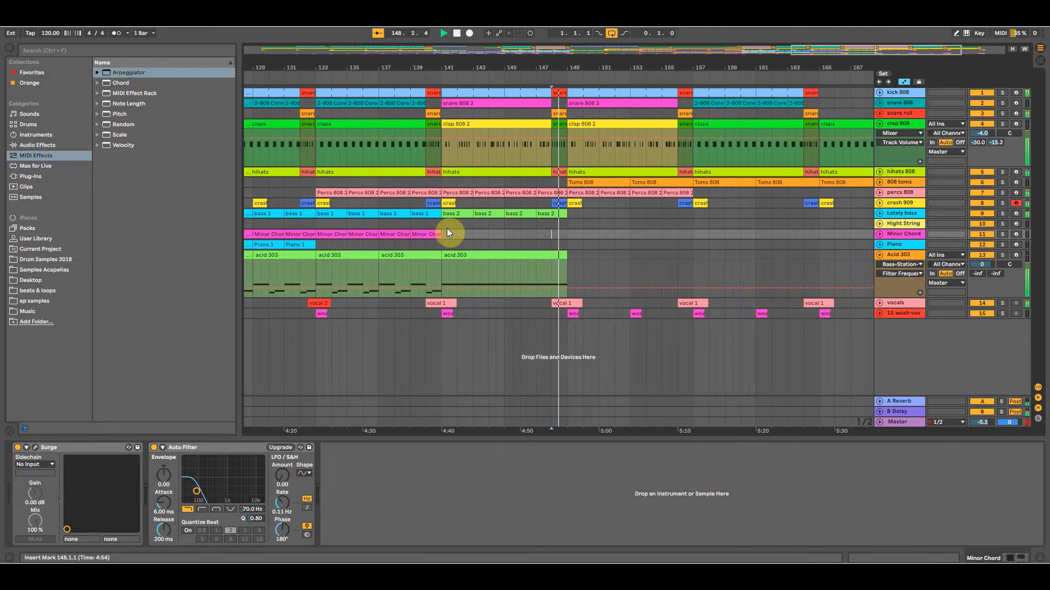
pyautogui.moveTo(592, 65); pyautogui.dragTo(526, 64)
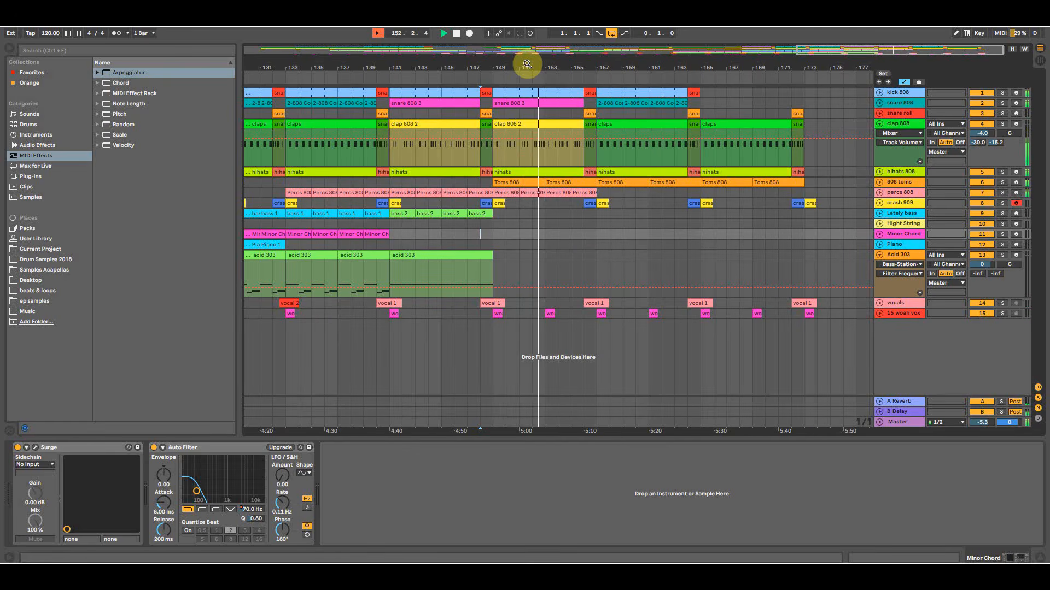
pyautogui.click(585, 224)
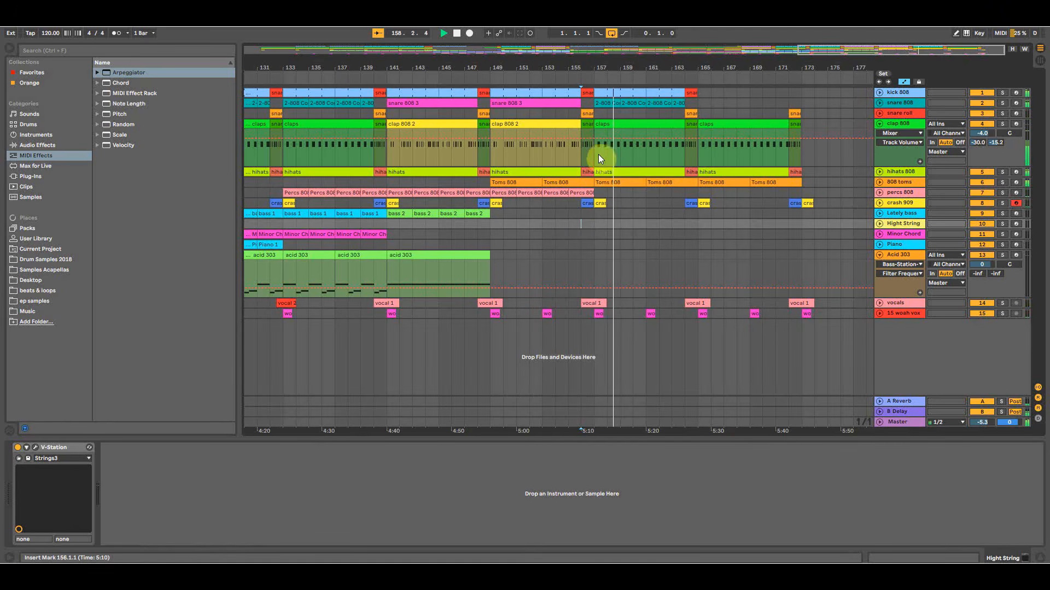
pyautogui.click(681, 203)
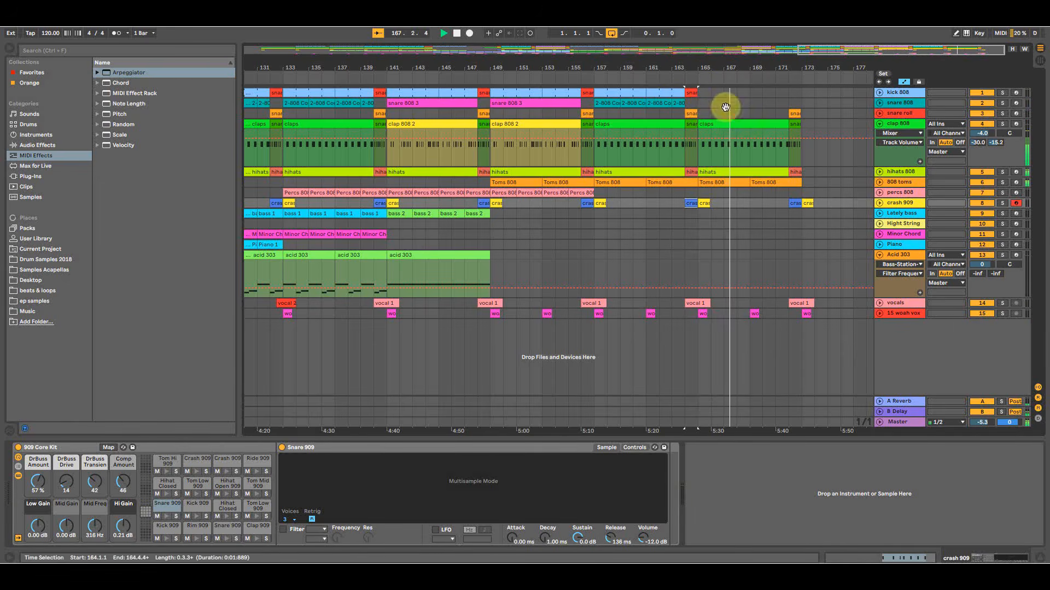
pyautogui.moveTo(803, 68); pyautogui.dragTo(753, 93)
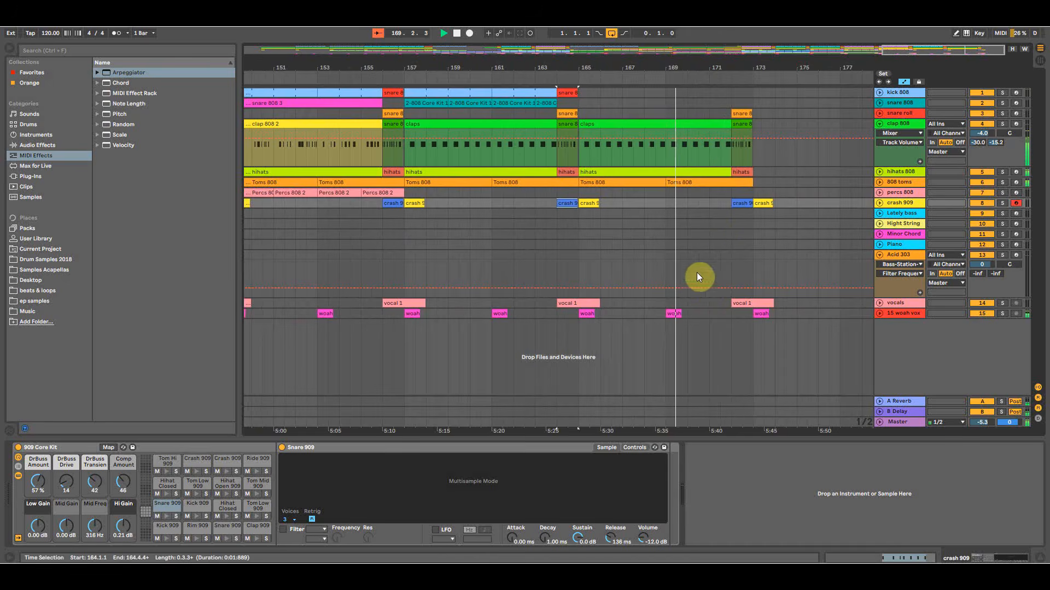
pyautogui.moveTo(564, 93); pyautogui.dragTo(741, 93)
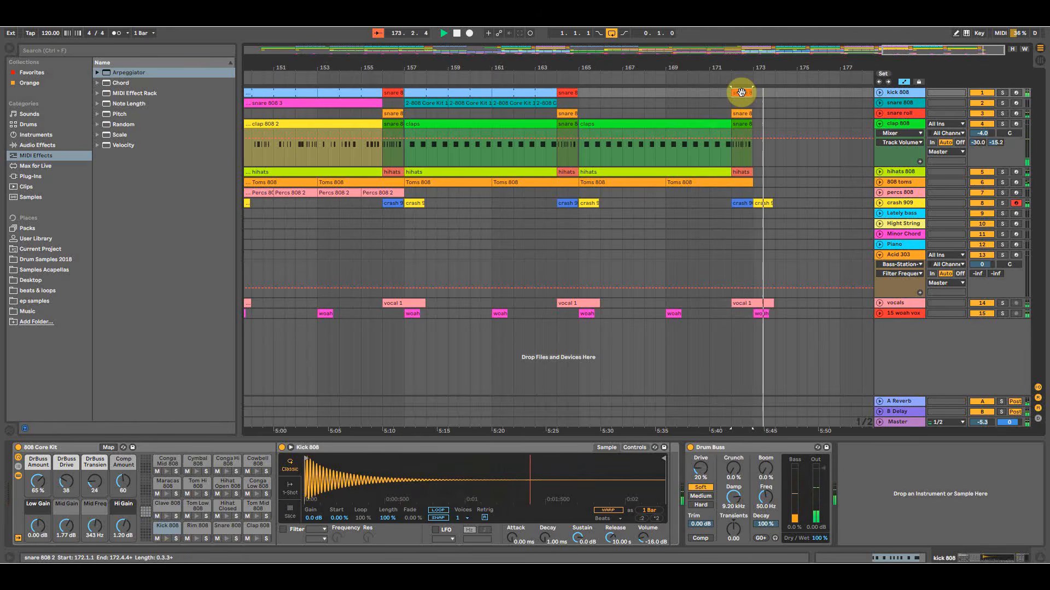
# Stop playback and fold the clap 808 and Acid 303 tracks.
pyautogui.moveTo(754, 68); pyautogui.dragTo(718, 54)
pyautogui.click(879, 124)
pyautogui.click(638, 185)
pyautogui.press('space')
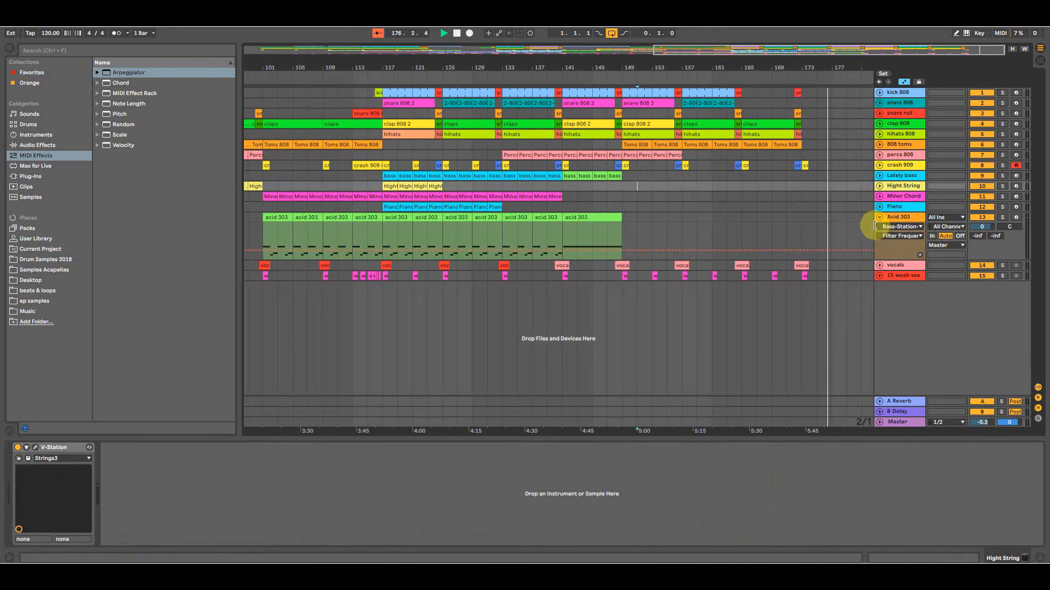
pyautogui.click(879, 217)
# Review the clip layout of all tracks across the full arrangement, from the intro to the outro.
pyautogui.moveTo(799, 64); pyautogui.dragTo(783, 274)
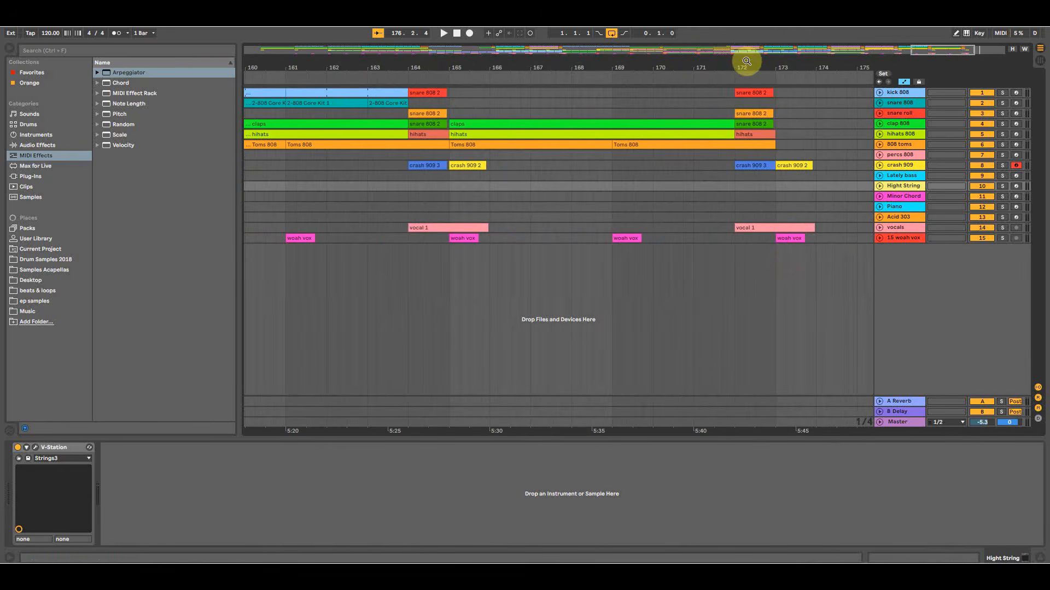
pyautogui.moveTo(746, 61); pyautogui.dragTo(828, 37)
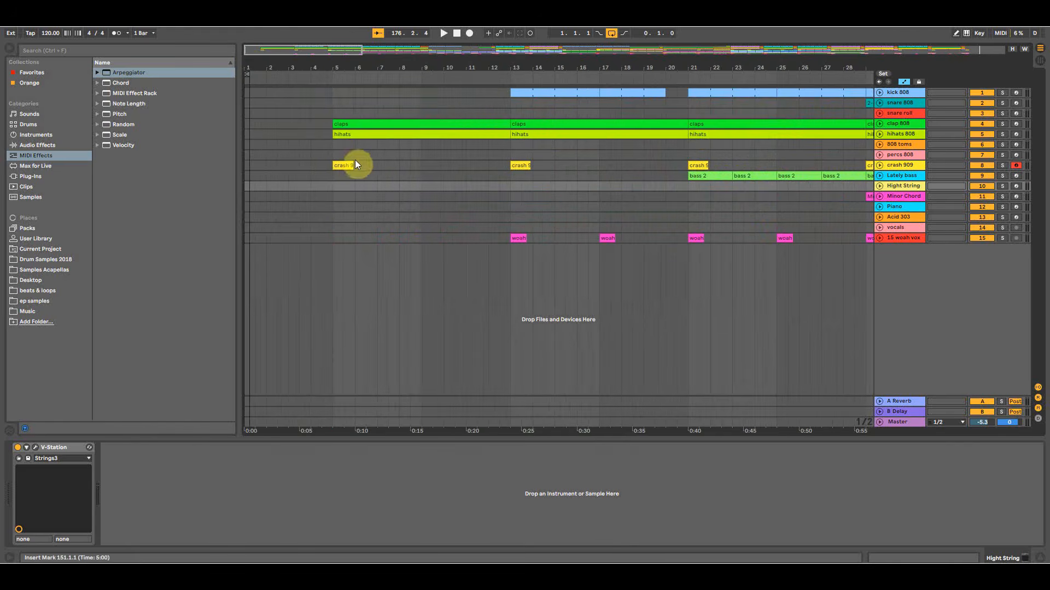
pyautogui.click(332, 127)
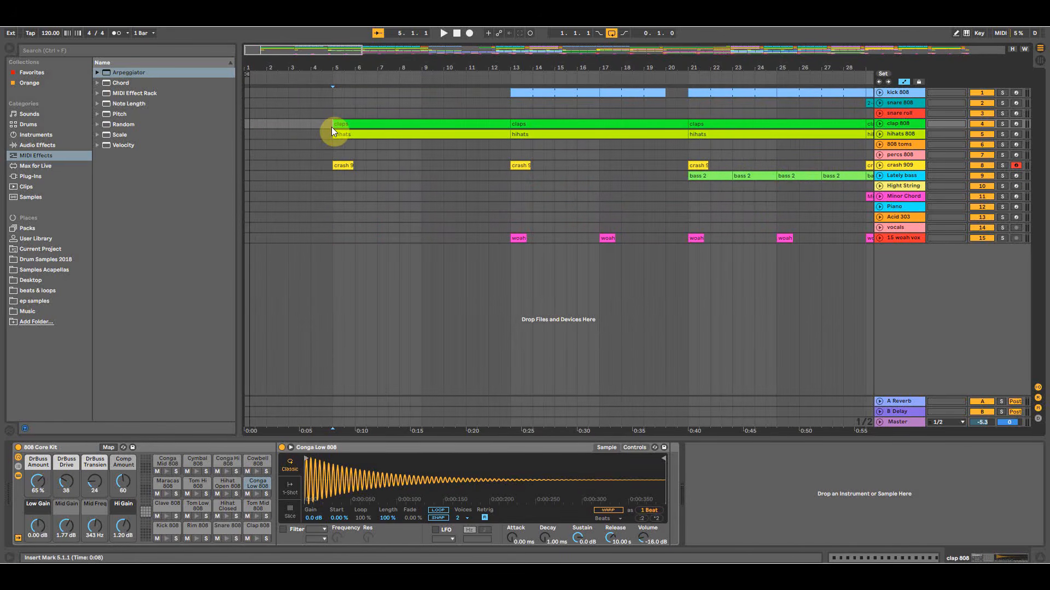
pyautogui.moveTo(411, 61); pyautogui.dragTo(411, 27)
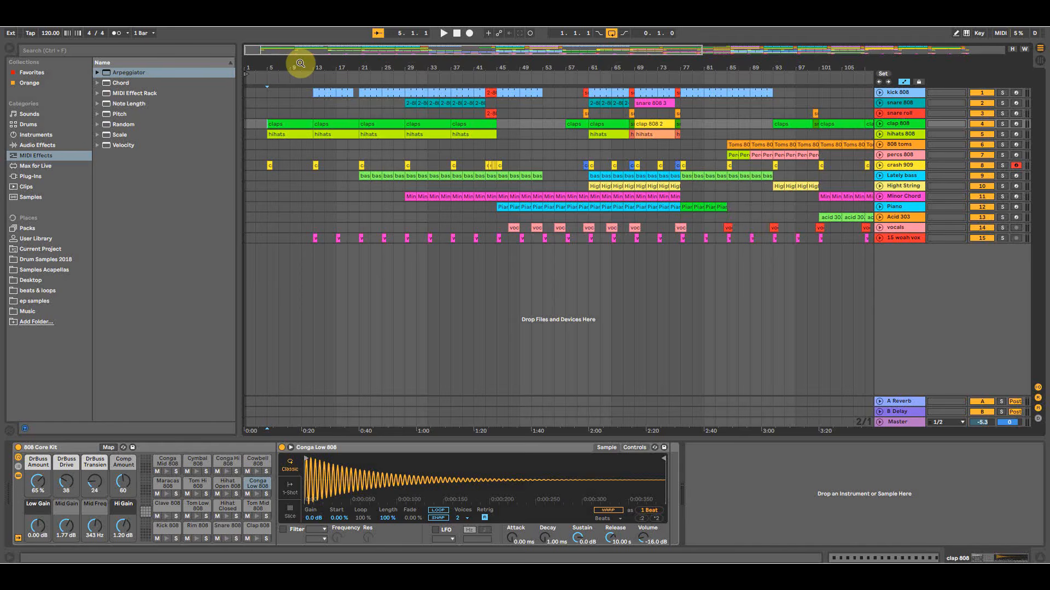
pyautogui.moveTo(252, 63); pyautogui.dragTo(252, 46)
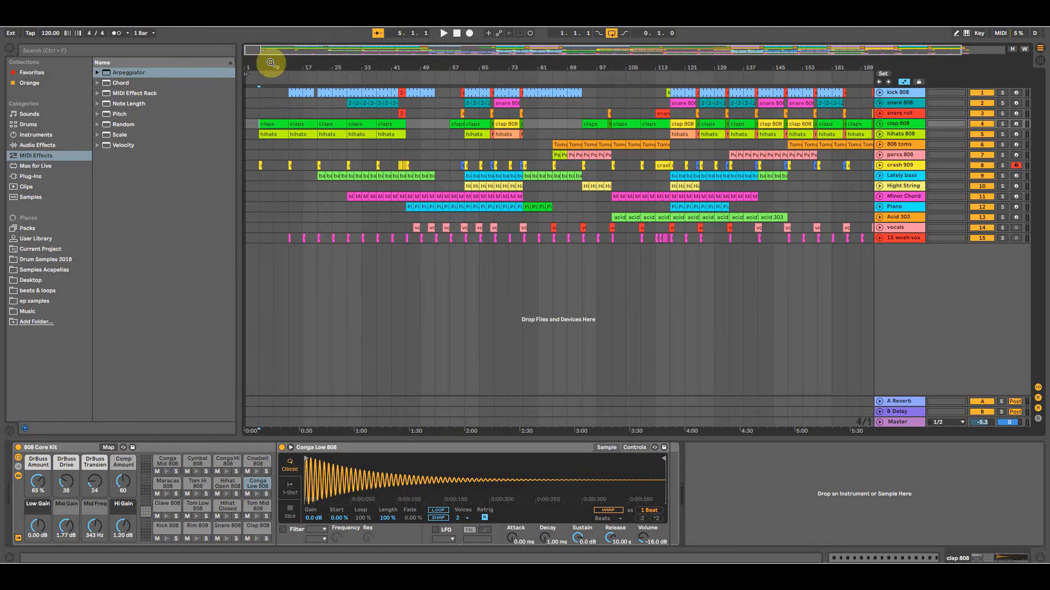
pyautogui.doubleClick(274, 64)
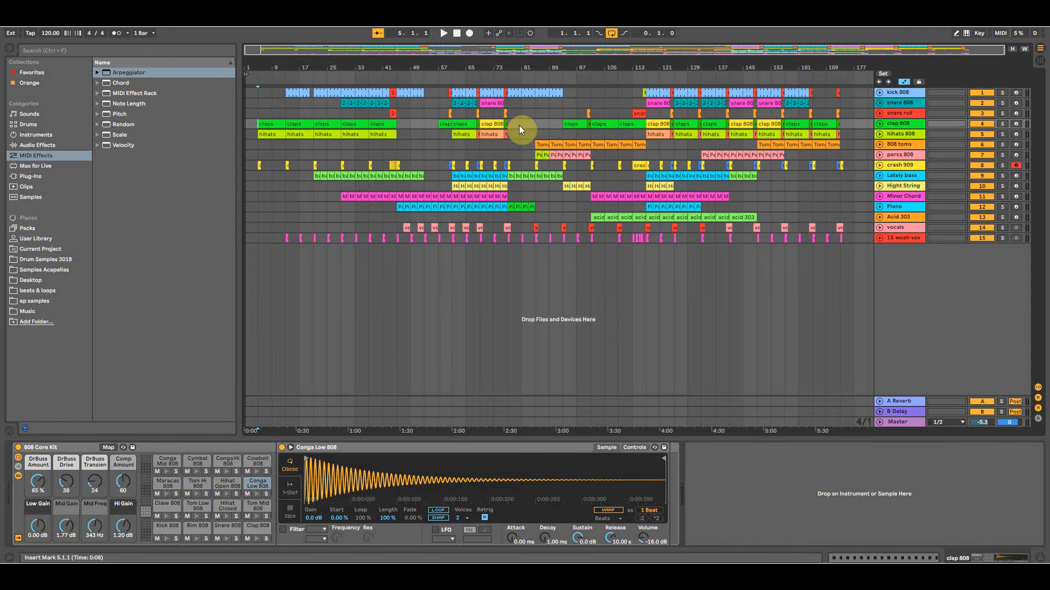
pyautogui.moveTo(602, 107)
pyautogui.mouseDown()
pyautogui.moveTo(600, 154)
pyautogui.moveTo(654, 218)
pyautogui.mouseUp()
pyautogui.click(660, 144)
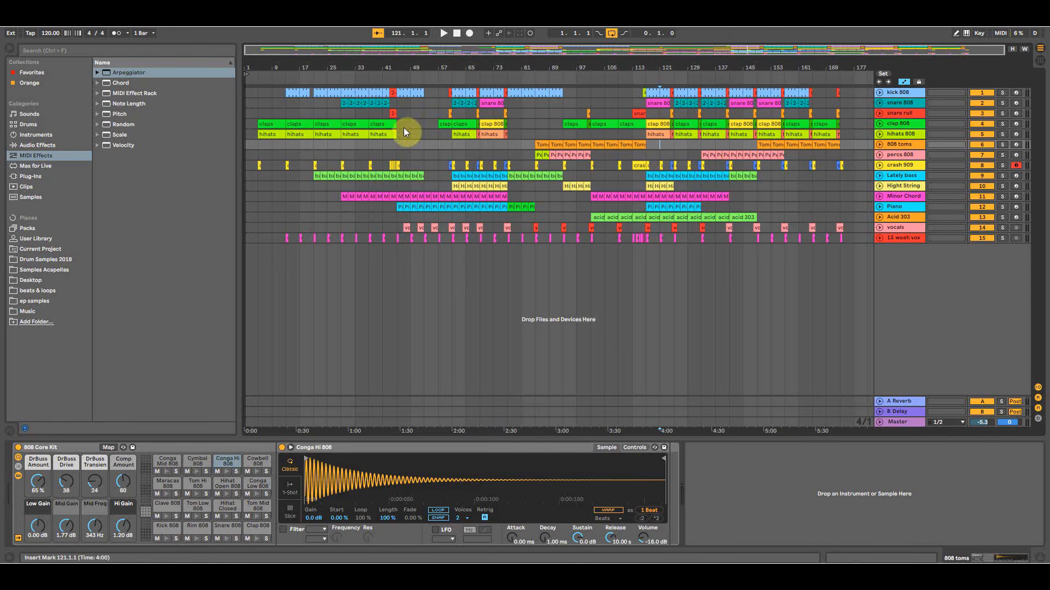
# Examine the named section locators along the whole arrangement, from the hihats and claps intro to the kick ending.
pyautogui.moveTo(312, 70); pyautogui.dragTo(315, 77)
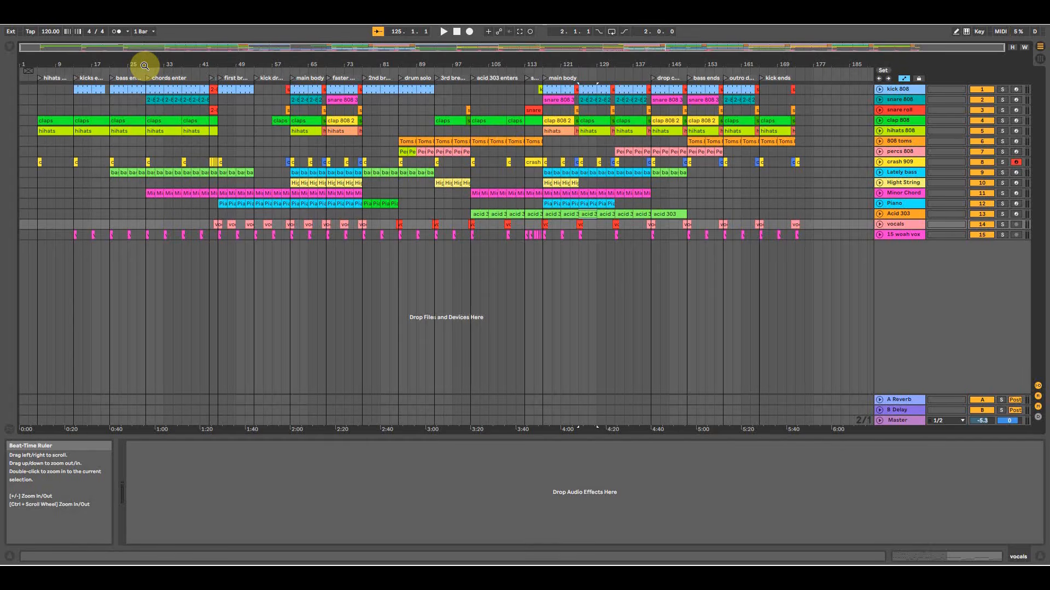
pyautogui.moveTo(109, 59)
pyautogui.mouseDown()
pyautogui.moveTo(123, 76)
pyautogui.moveTo(126, 59)
pyautogui.mouseUp()
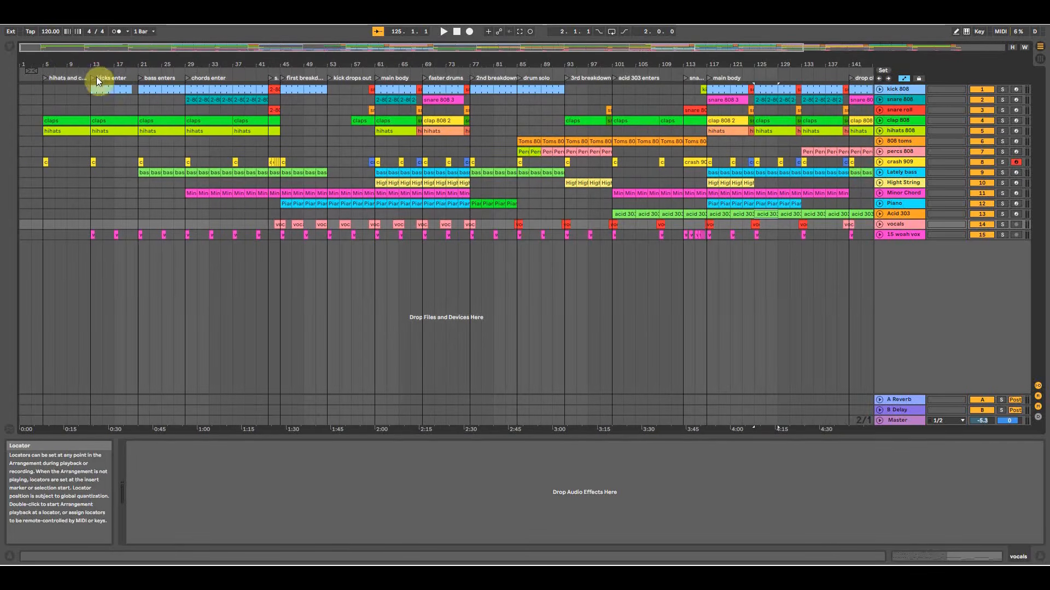
pyautogui.moveTo(808, 66); pyautogui.dragTo(629, 65)
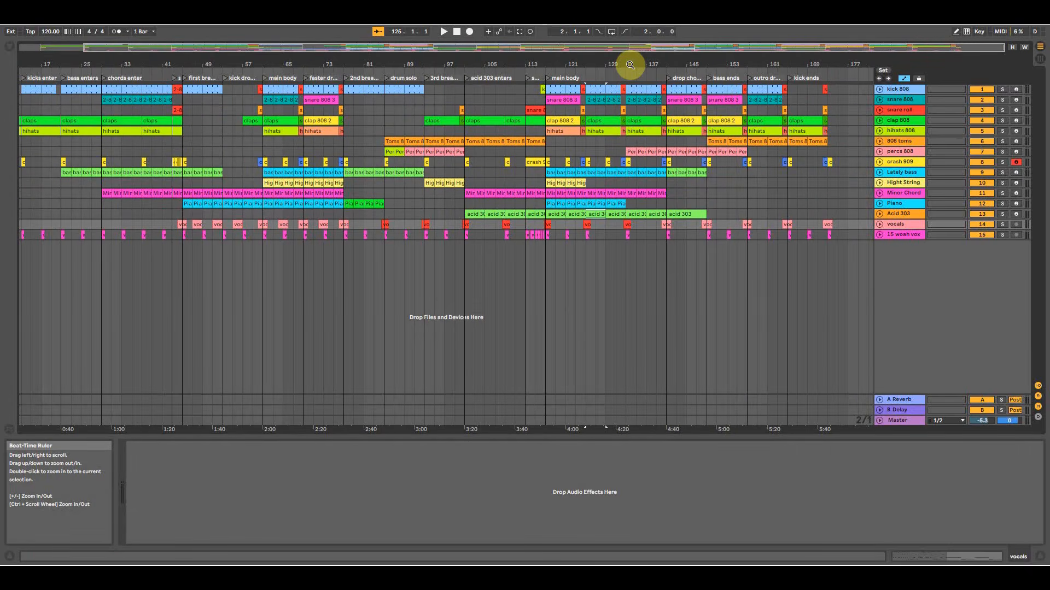
pyautogui.moveTo(53, 61); pyautogui.dragTo(152, 82)
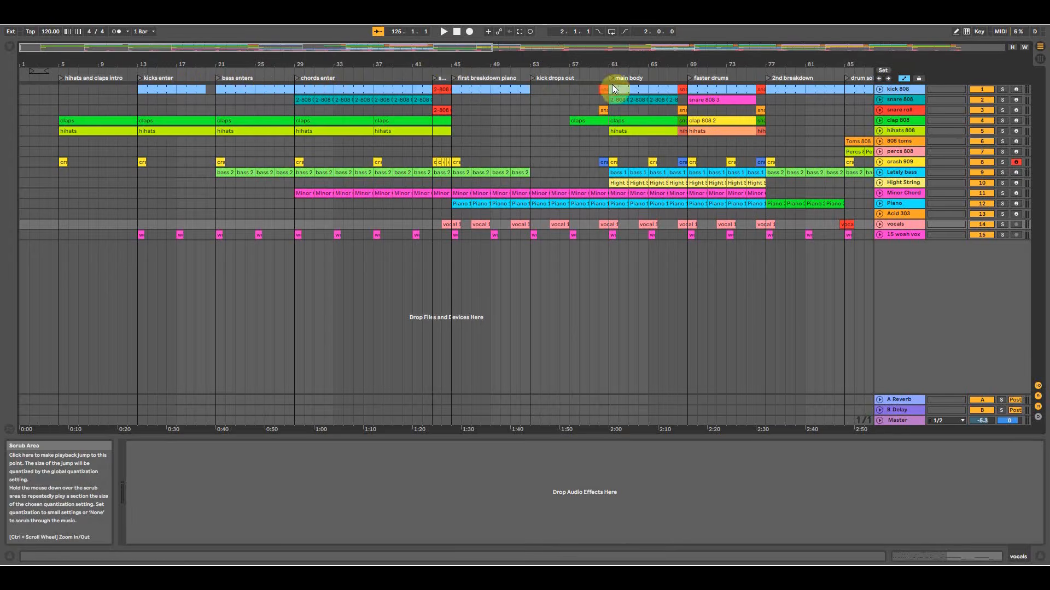
pyautogui.moveTo(724, 65); pyautogui.dragTo(562, 57)
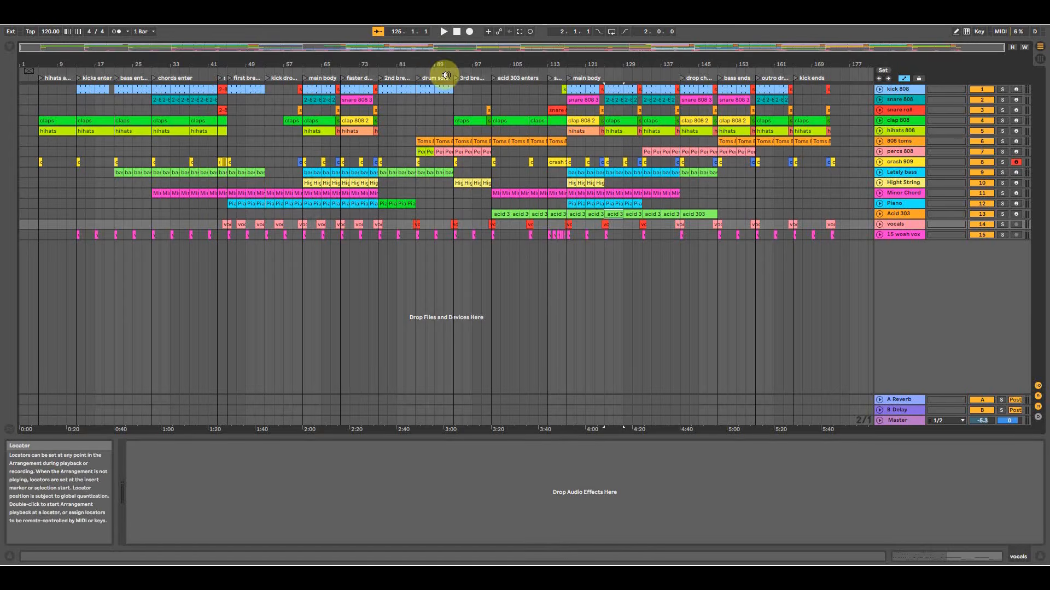
# Solo the Acid 303 track and play its first clip from bar 101.
pyautogui.click(531, 213)
pyautogui.click(490, 216)
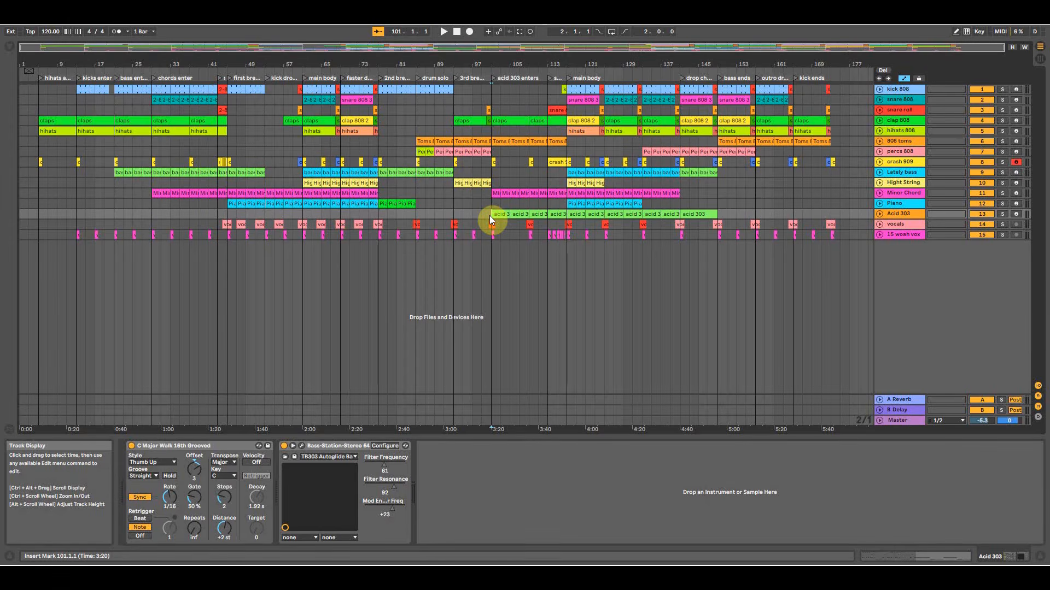
pyautogui.click(879, 215)
pyautogui.click(879, 214)
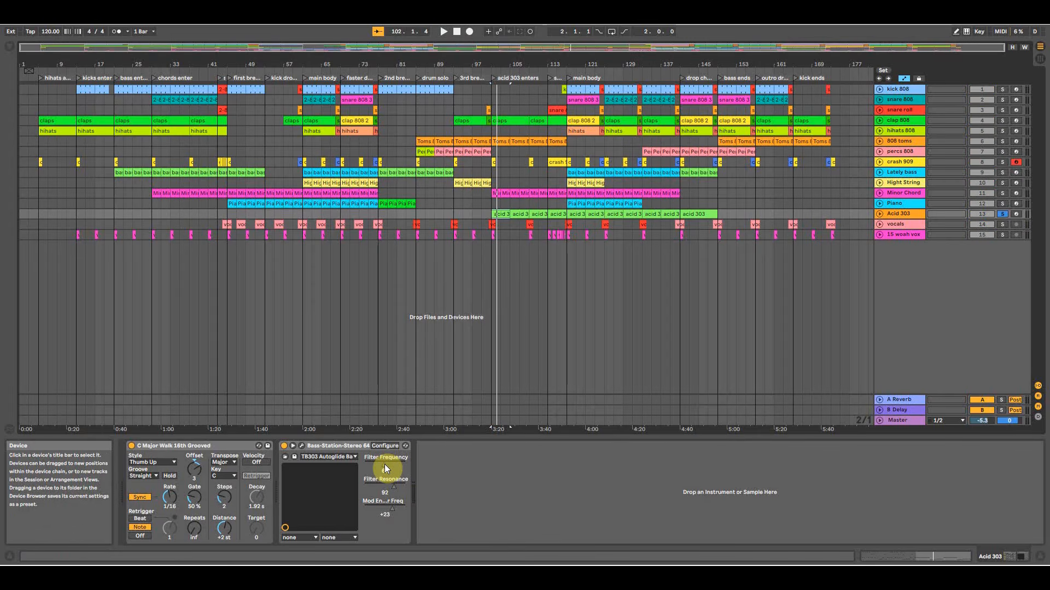
# Open the Bass-Station's parameter configuration, inspect the filter resonance control in its plug-in window, and close both again.
pyautogui.click(379, 448)
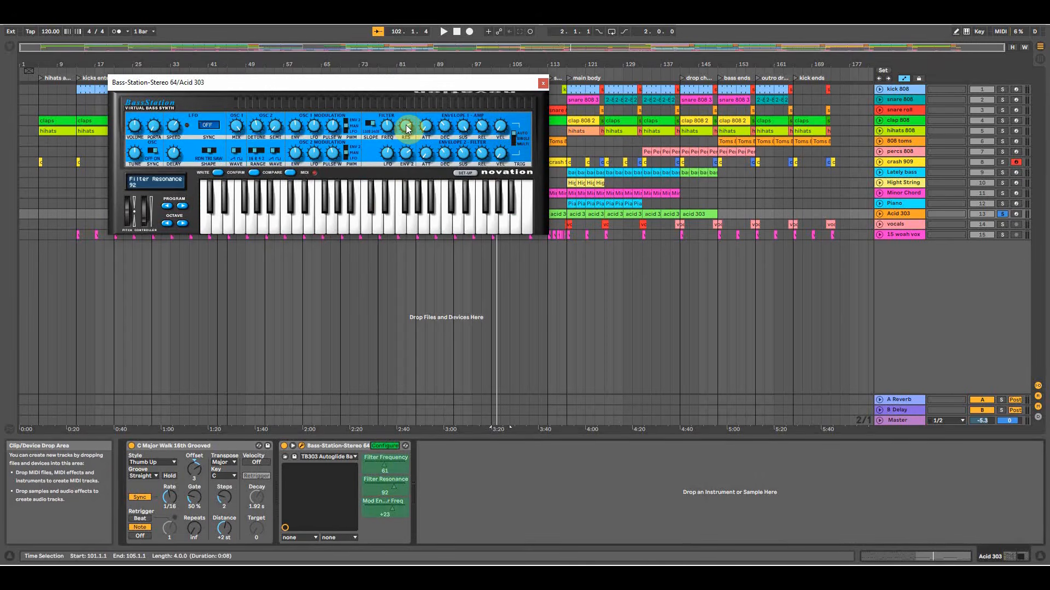
pyautogui.click(542, 83)
pyautogui.click(380, 448)
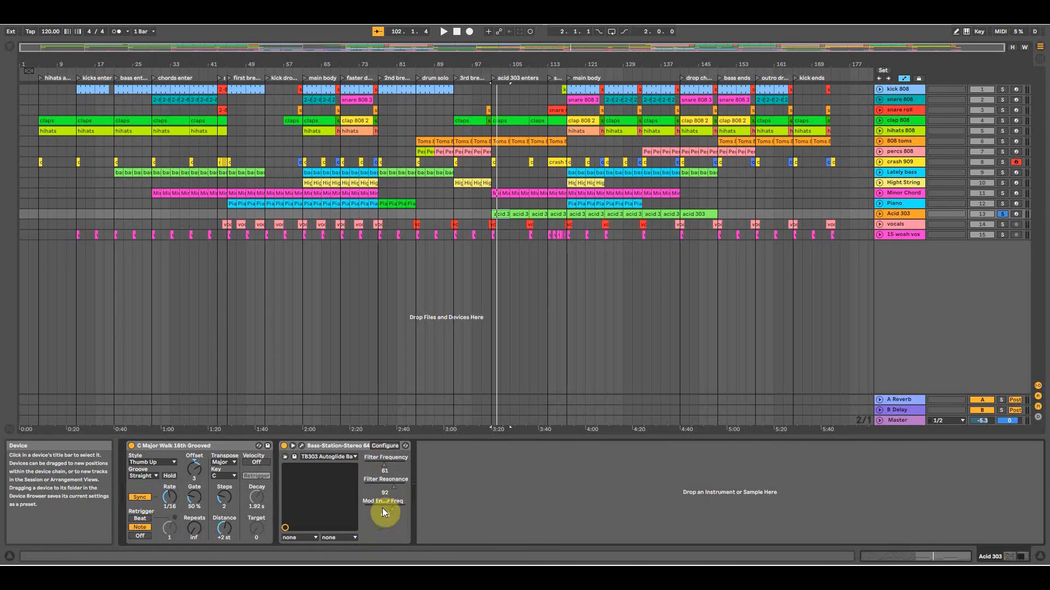
# Unfold the Acid 303 track, show its Bass-Station Filter Frequency automation, and place the insert marker at bar 101.
pyautogui.click(879, 213)
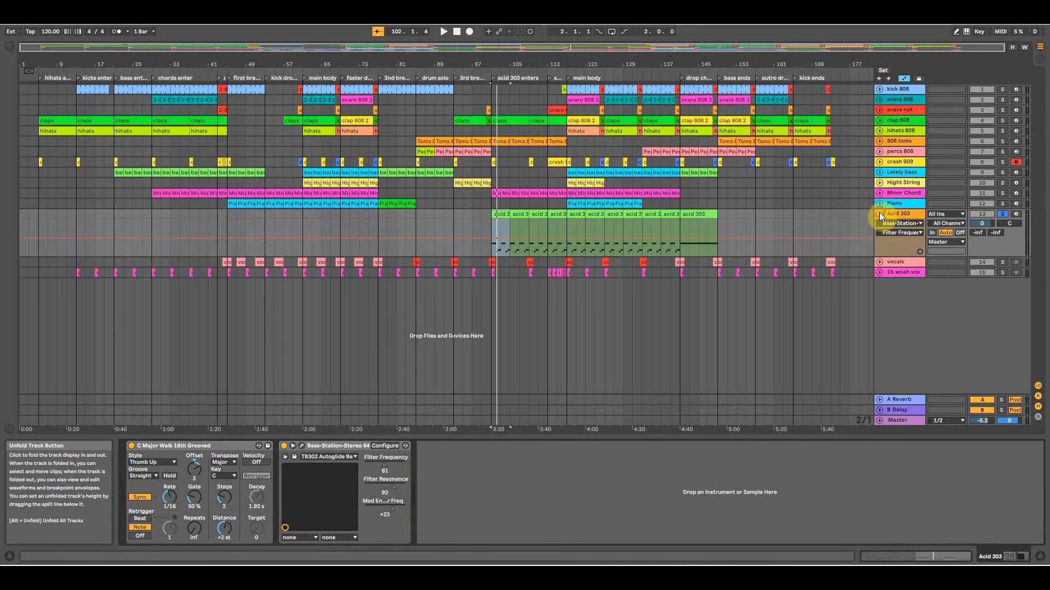
pyautogui.click(903, 78)
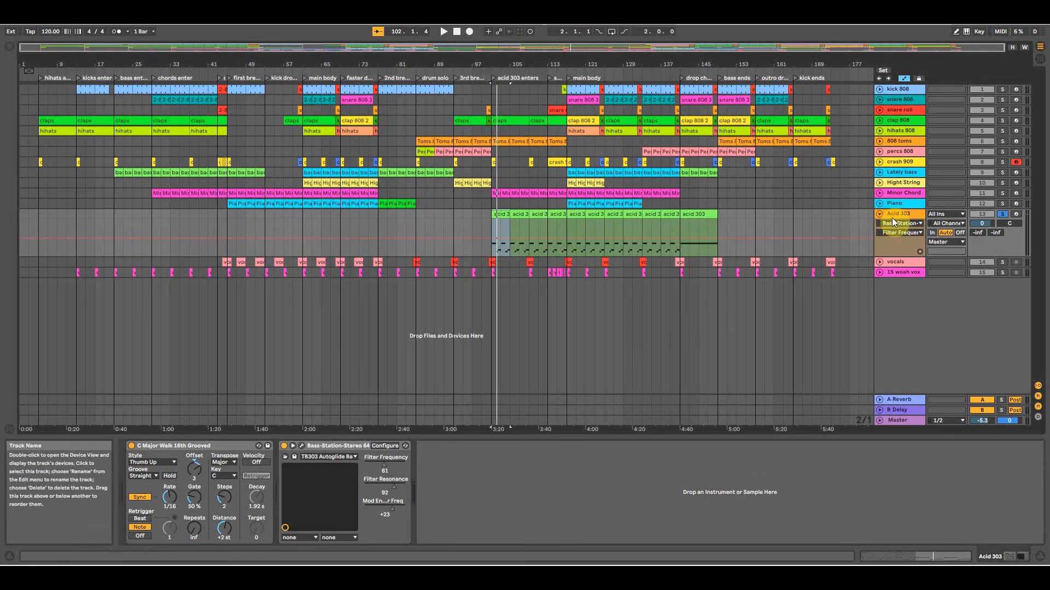
pyautogui.click(896, 224)
pyautogui.click(897, 225)
pyautogui.click(899, 232)
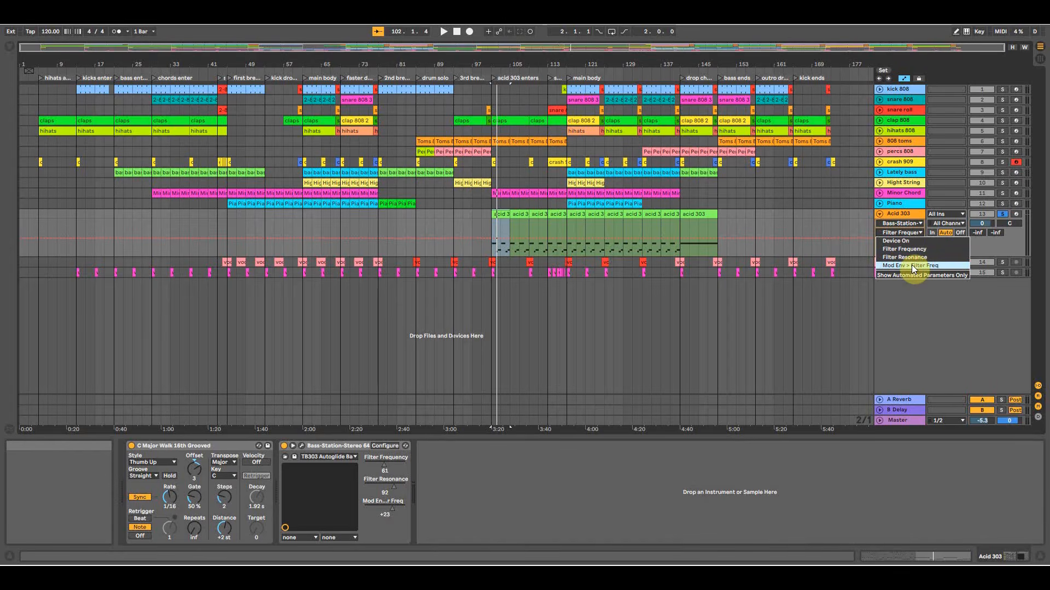
pyautogui.click(491, 226)
pyautogui.click(494, 227)
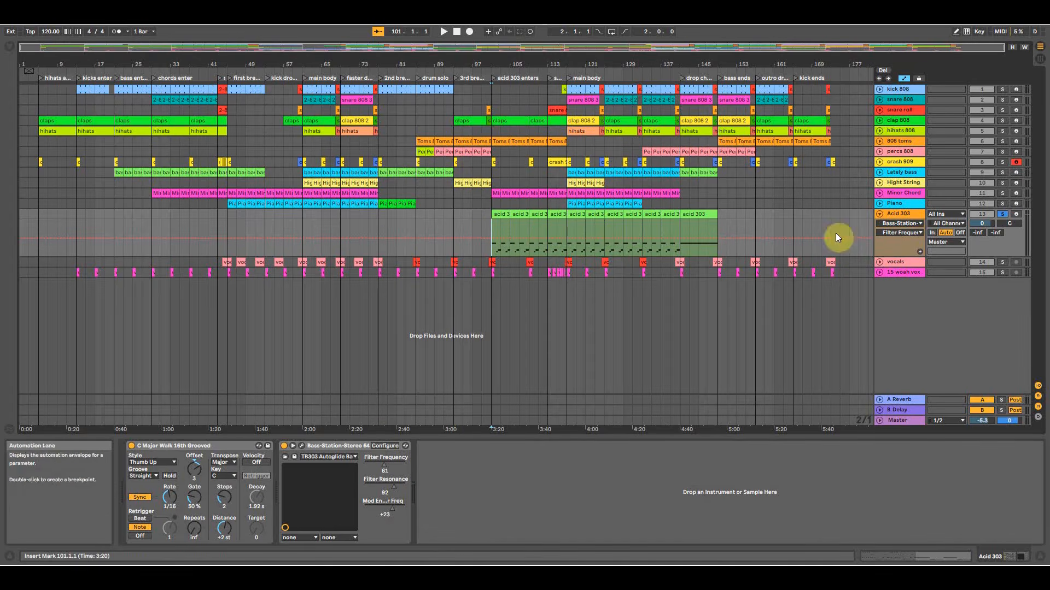
pyautogui.click(899, 233)
pyautogui.click(900, 249)
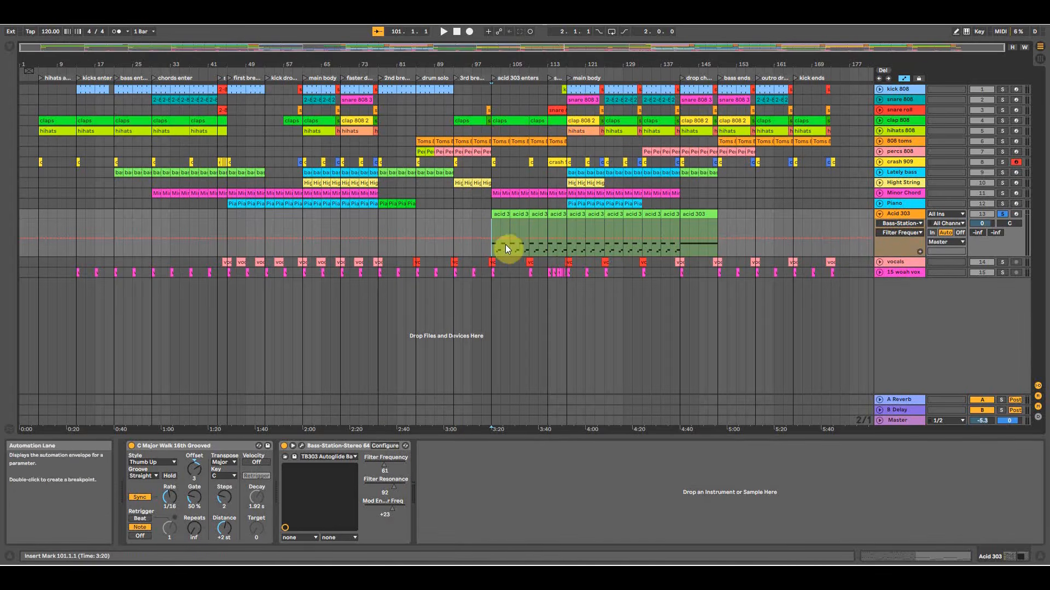
# Draw Acid 303 Filter Frequency automation that dips to 0.23 just before bar 101 and rises to about 0.72 near bar 117.
pyautogui.click(478, 239)
pyautogui.moveTo(487, 239); pyautogui.dragTo(566, 239)
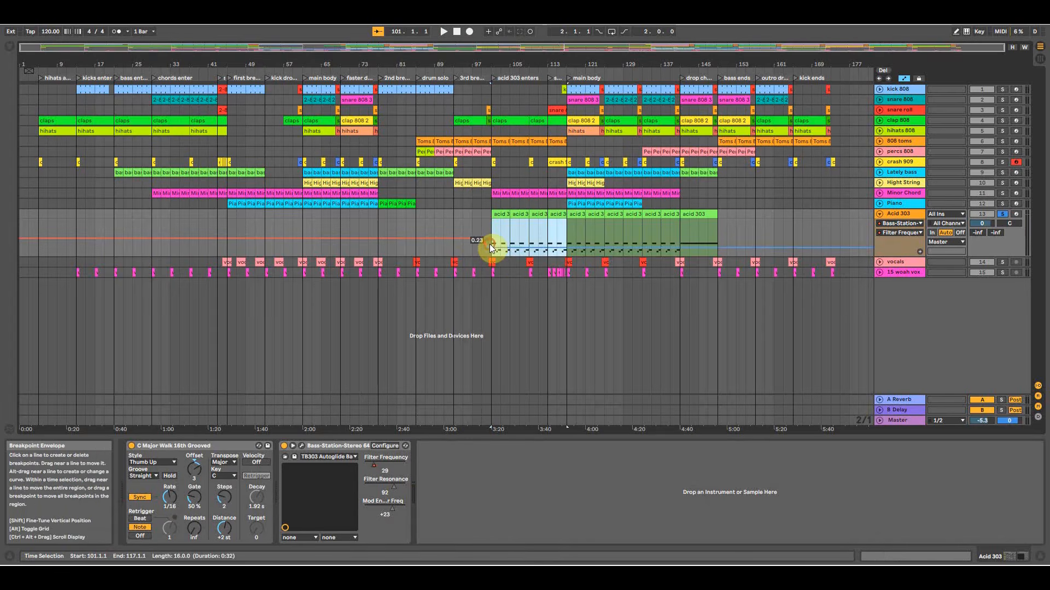
pyautogui.click(566, 248)
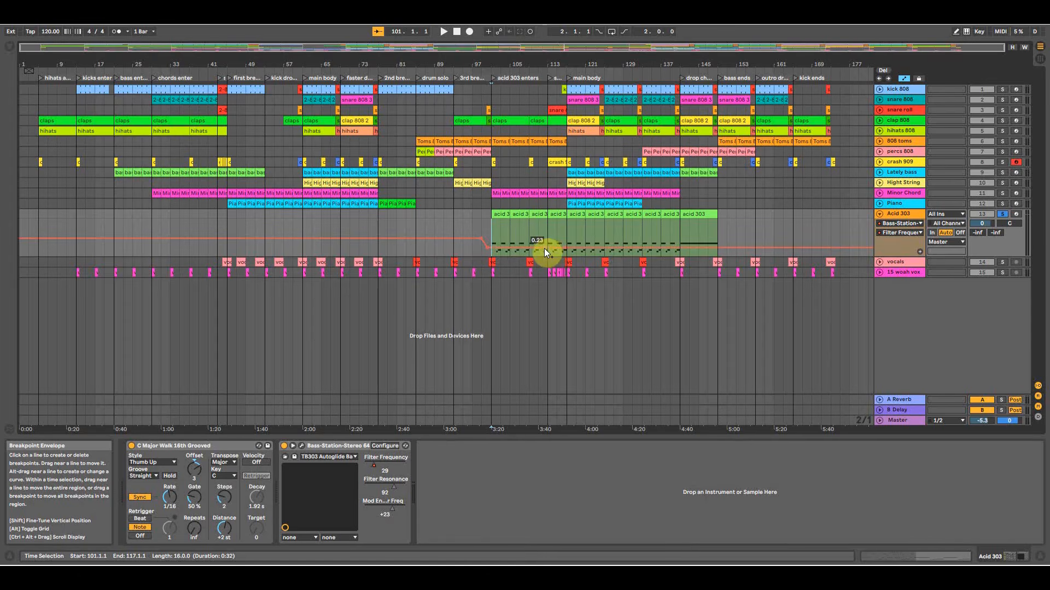
pyautogui.moveTo(560, 247); pyautogui.dragTo(564, 230)
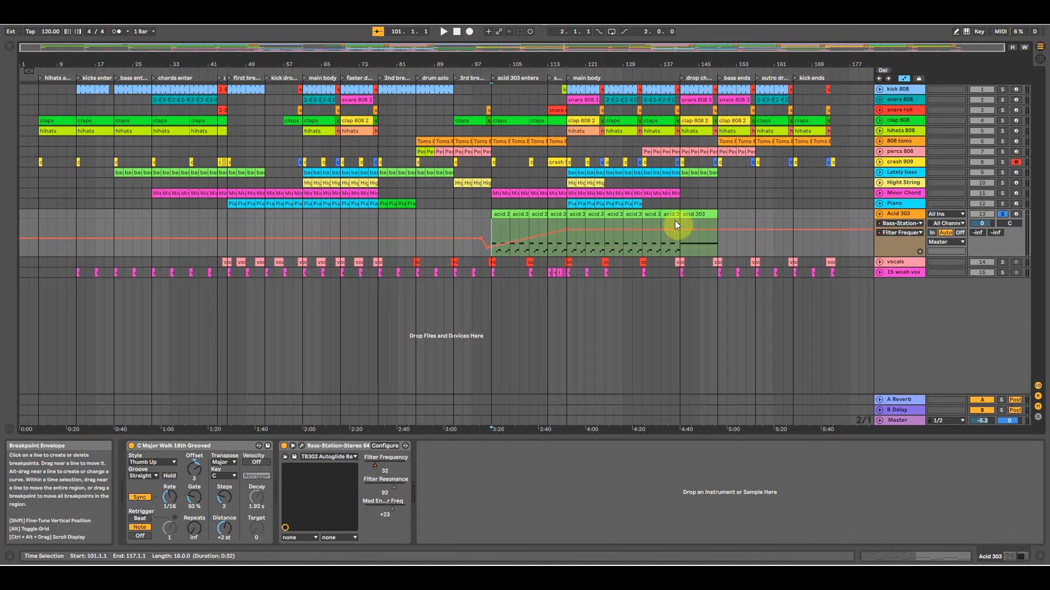
# Play the Acid 303 part from bar 101 and add a Filter Frequency automation peak between bars 113 and 117.
pyautogui.click(493, 235)
pyautogui.press('space')
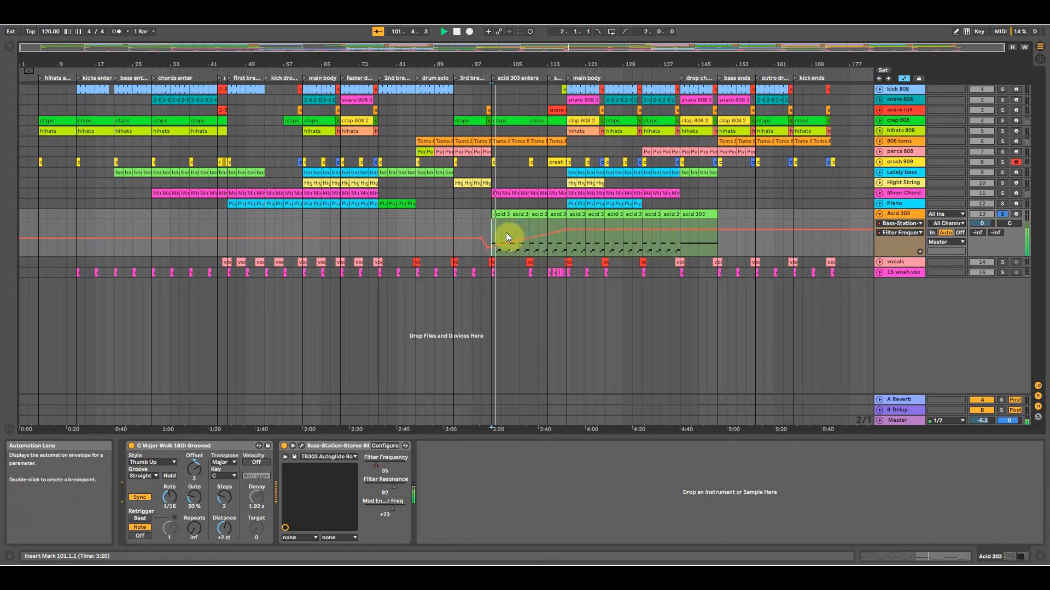
pyautogui.click(518, 214)
pyautogui.click(556, 215)
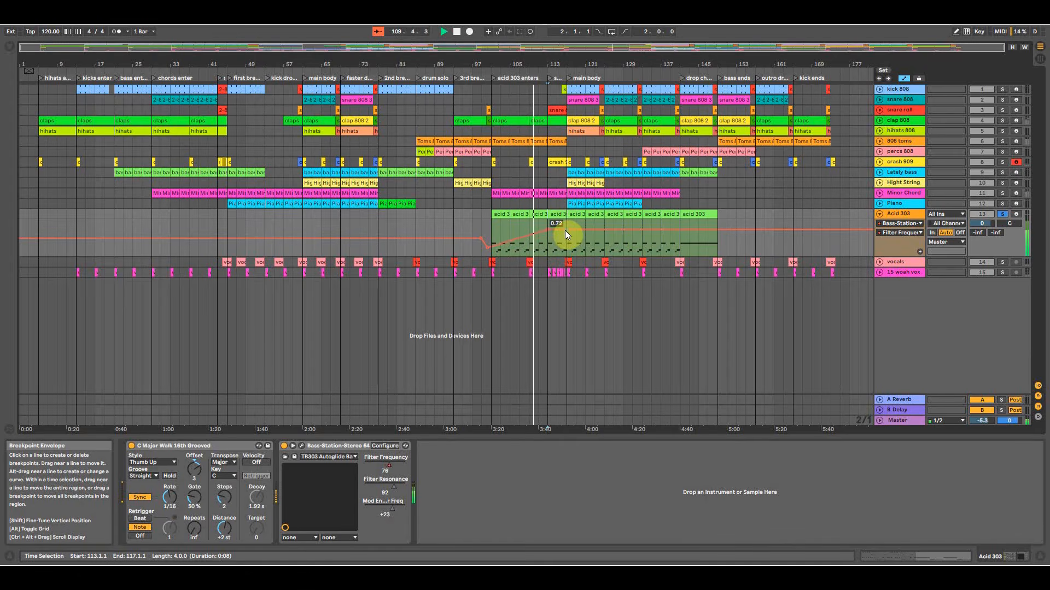
pyautogui.moveTo(557, 230); pyautogui.dragTo(567, 217)
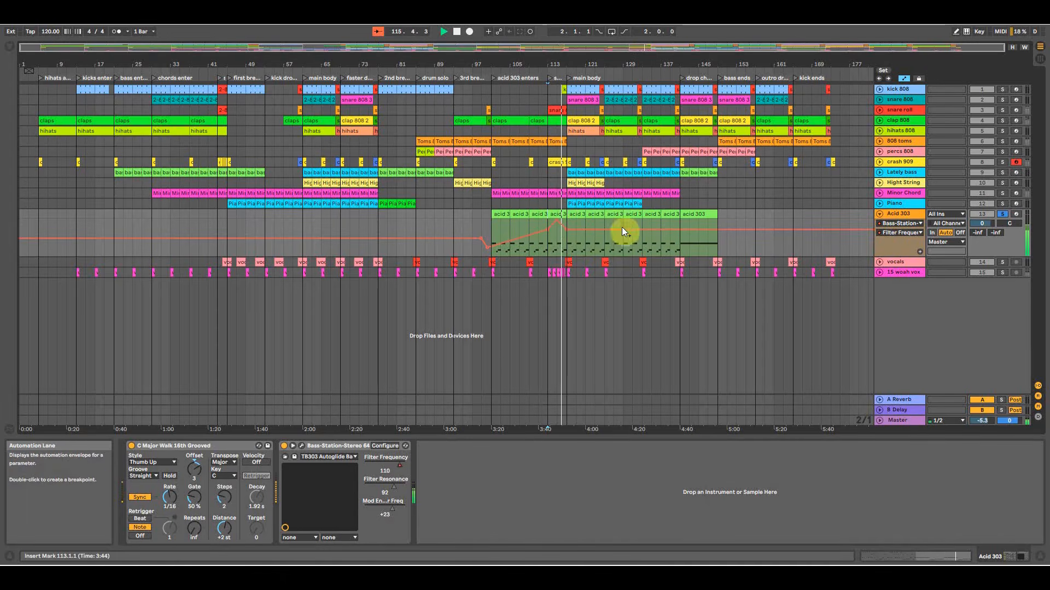
# Take the Acid 303 track out of solo to hear the full mix, and stop playback.
pyautogui.click(1000, 91)
pyautogui.press('space')
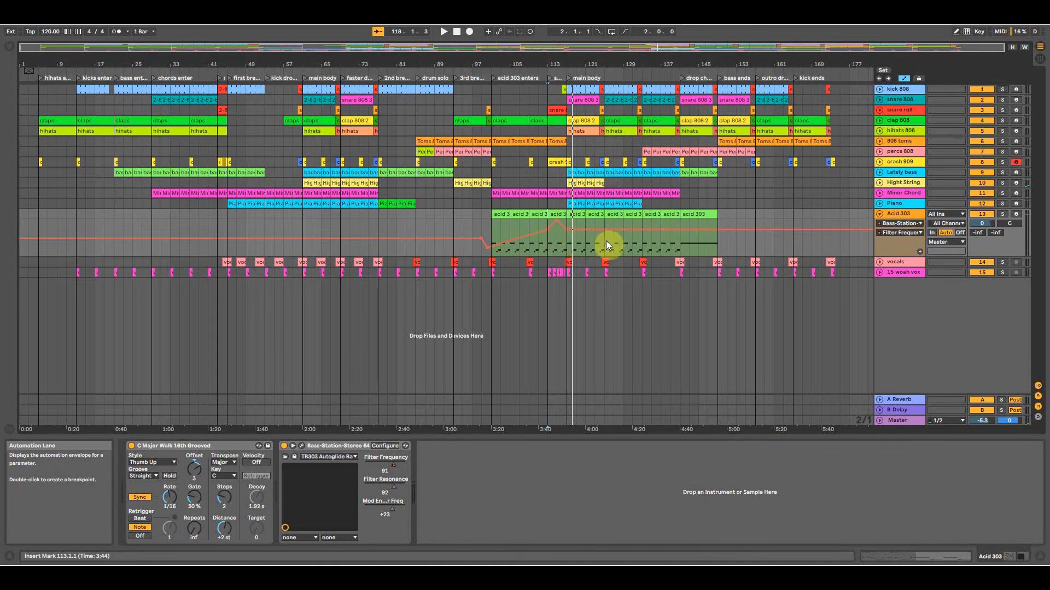
# Show the Acid 303 Filter Resonance automation and draw a dip at bar 101 followed by a rise toward bar 117.
pyautogui.click(566, 244)
pyautogui.click(542, 248)
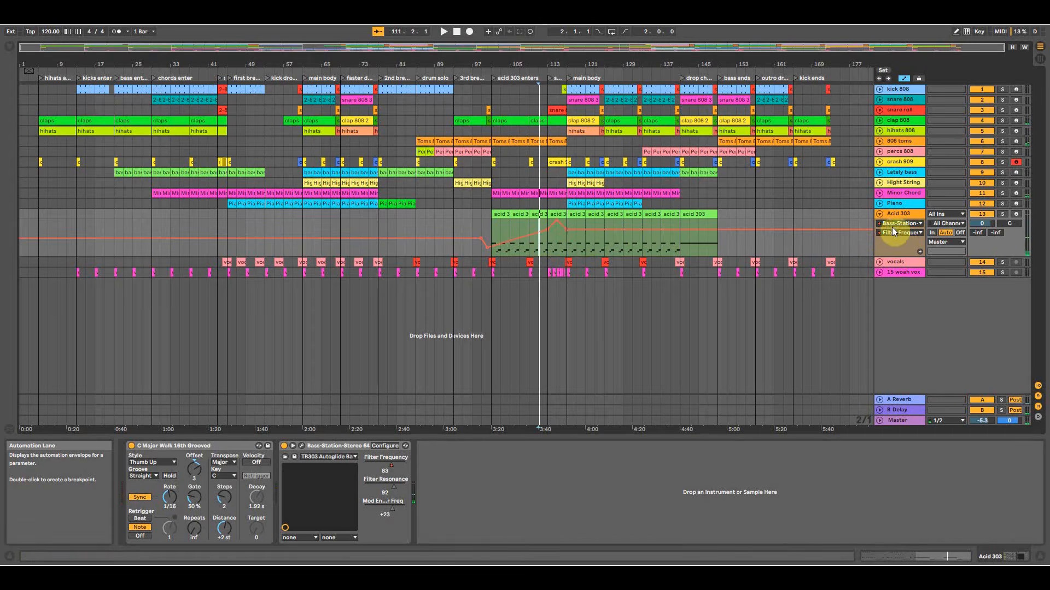
pyautogui.click(897, 232)
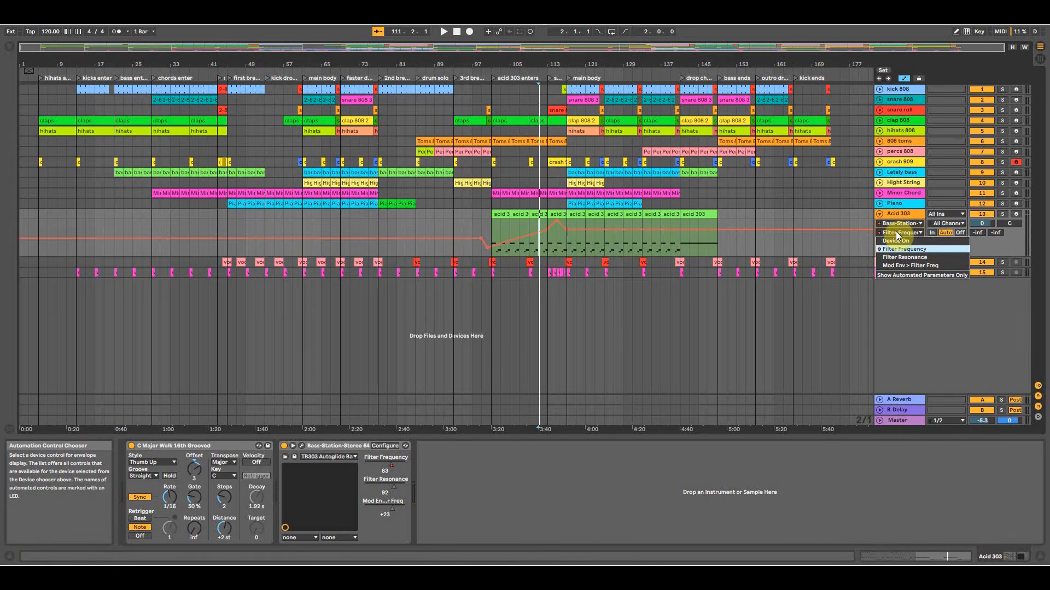
pyautogui.click(904, 257)
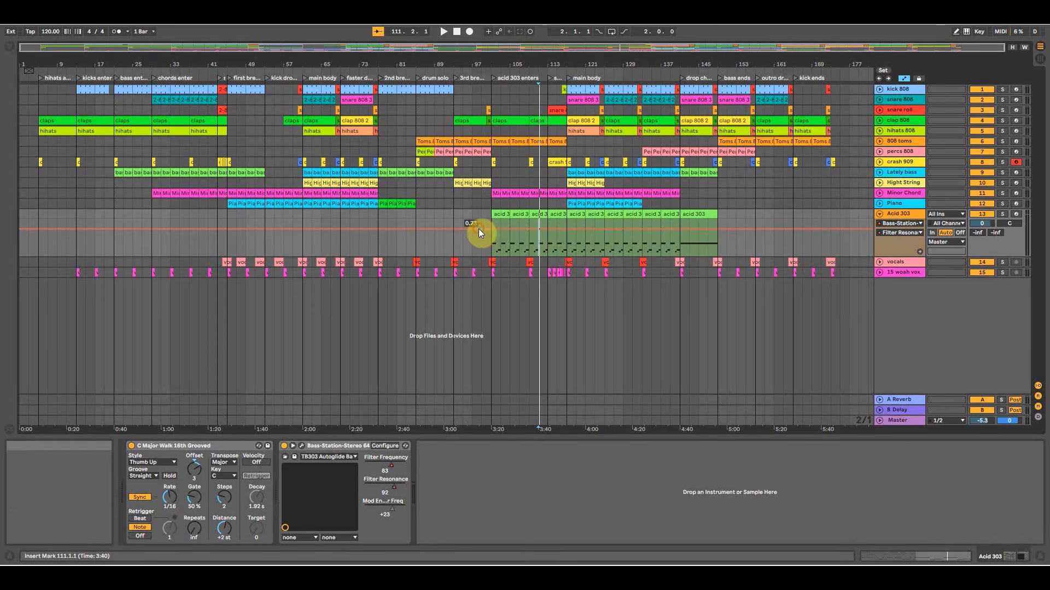
pyautogui.moveTo(491, 229); pyautogui.dragTo(567, 232)
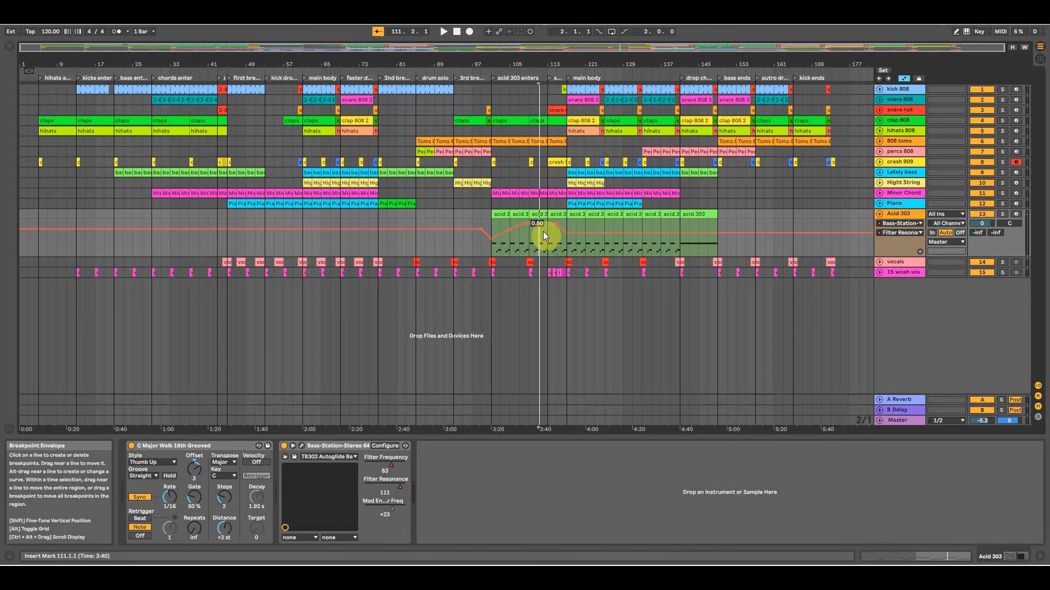
# Play from bar 101 while adding raised Filter Resonance breakpoints between bars 101 and 117, and stop playback.
pyautogui.click(490, 246)
pyautogui.press('space')
pyautogui.moveTo(500, 236); pyautogui.dragTo(518, 225)
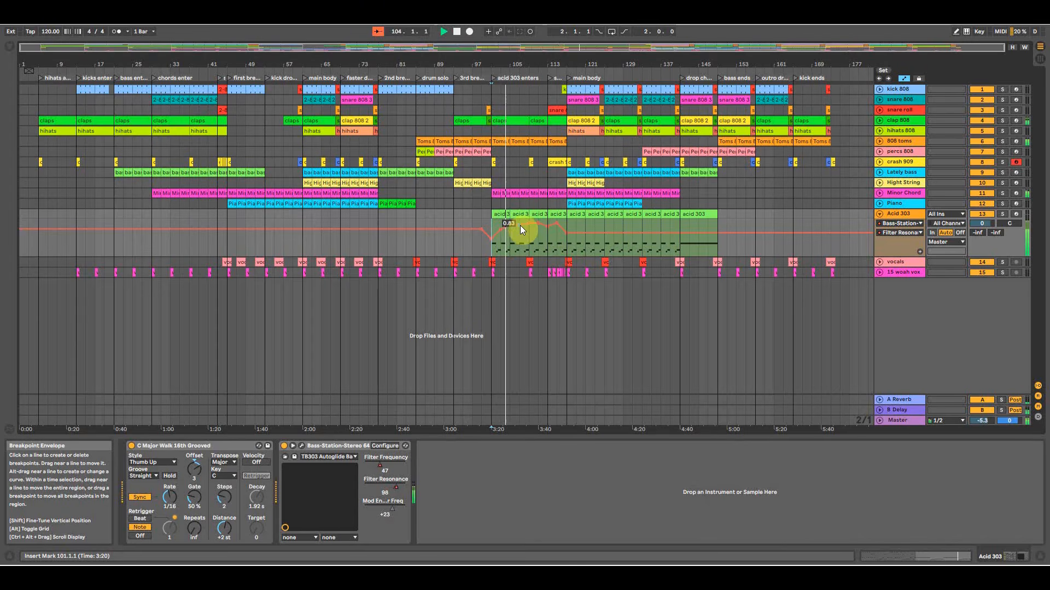
pyautogui.moveTo(521, 227); pyautogui.dragTo(544, 225)
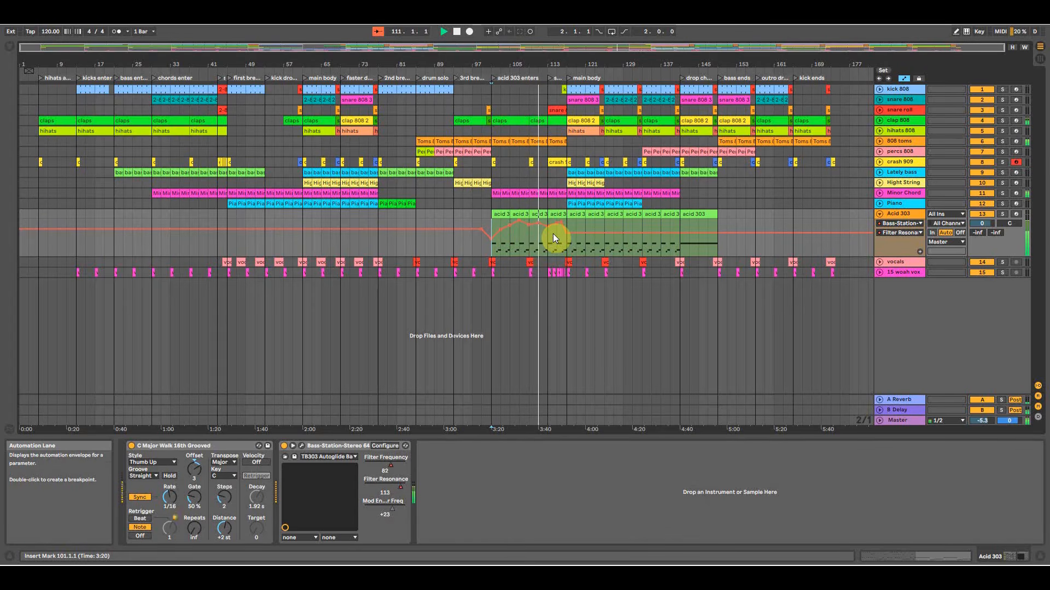
pyautogui.moveTo(552, 232)
pyautogui.mouseDown()
pyautogui.moveTo(572, 232)
pyautogui.moveTo(560, 226)
pyautogui.mouseUp()
pyautogui.moveTo(554, 70); pyautogui.dragTo(553, 90)
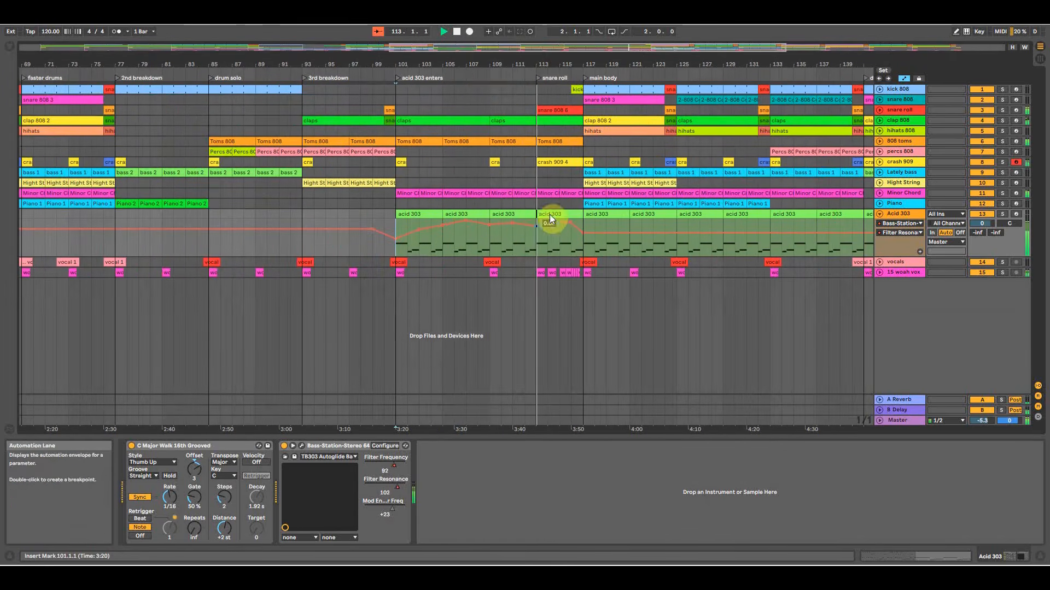
pyautogui.moveTo(575, 228); pyautogui.dragTo(576, 222)
pyautogui.press('space')
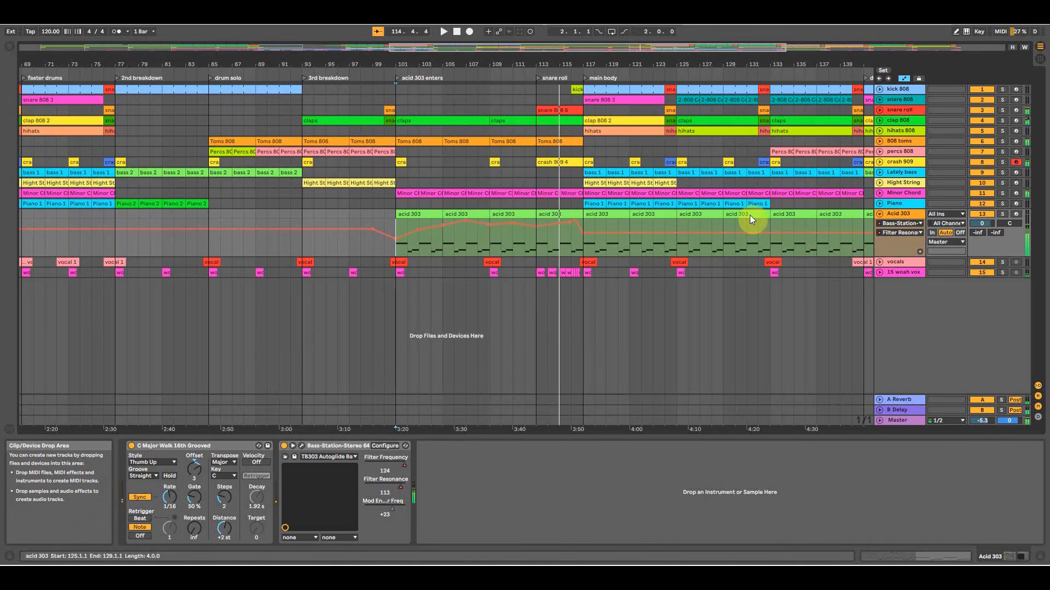
# Show the Filter Frequency automation, audition from bar 115, and shape a dip to about 0.48 near bar 116 after the peak.
pyautogui.click(905, 232)
pyautogui.click(905, 248)
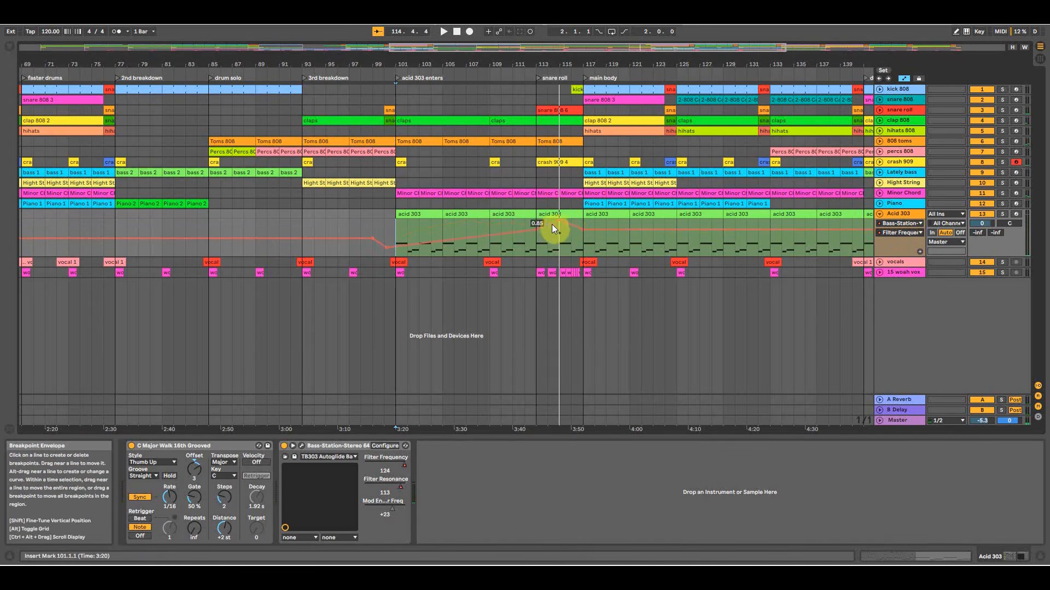
pyautogui.moveTo(570, 224)
pyautogui.mouseDown()
pyautogui.moveTo(549, 224)
pyautogui.moveTo(569, 224)
pyautogui.mouseUp()
pyautogui.click(560, 250)
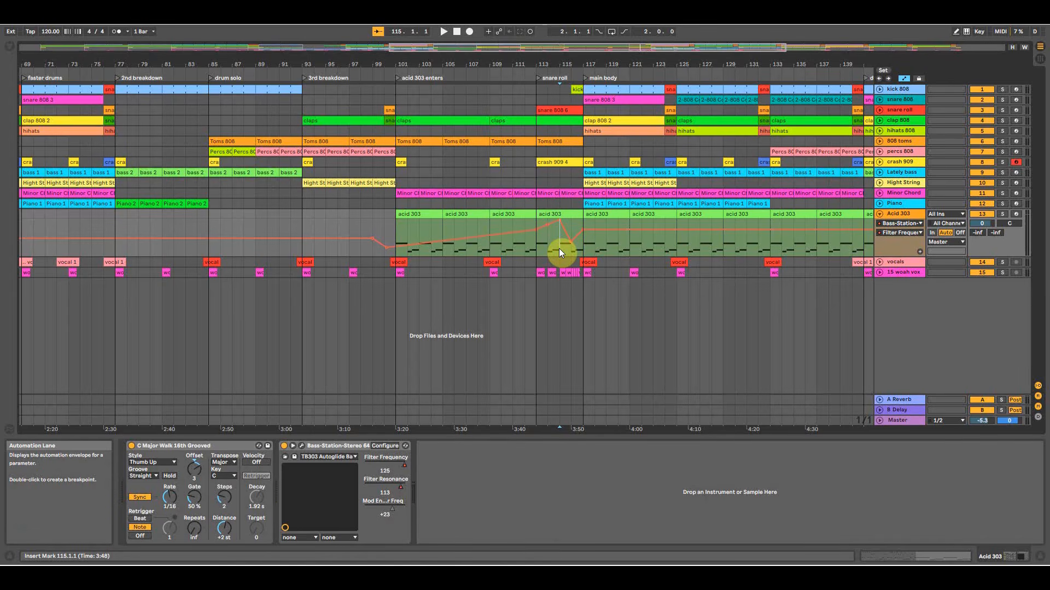
pyautogui.press('space')
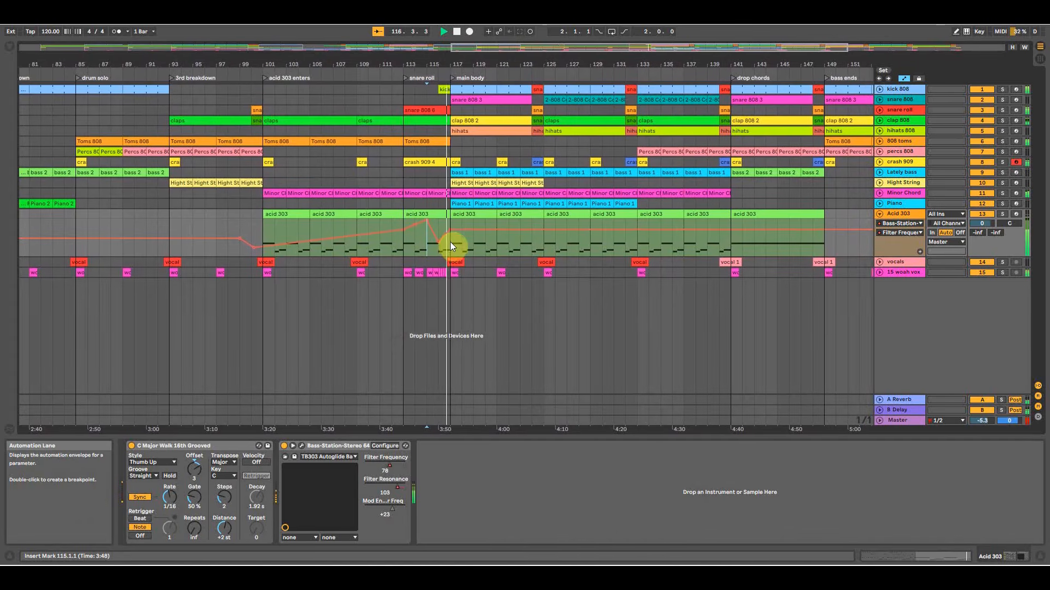
pyautogui.press('space')
pyautogui.moveTo(436, 241); pyautogui.dragTo(438, 240)
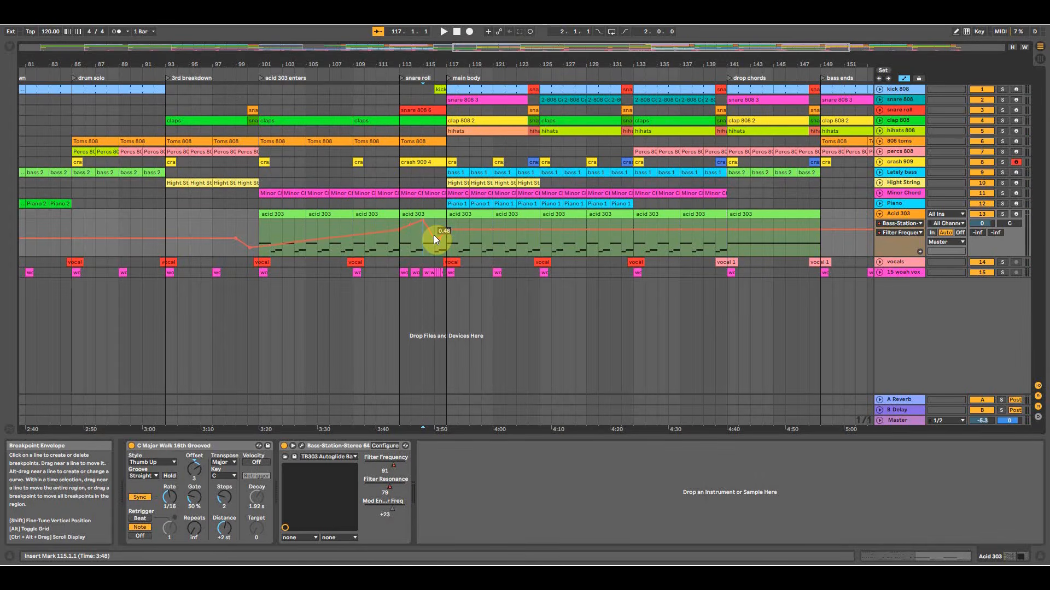
# Keep the Filter Frequency low from bar 116 up to bar 117, auditioning the transition from bar 115.
pyautogui.press('space')
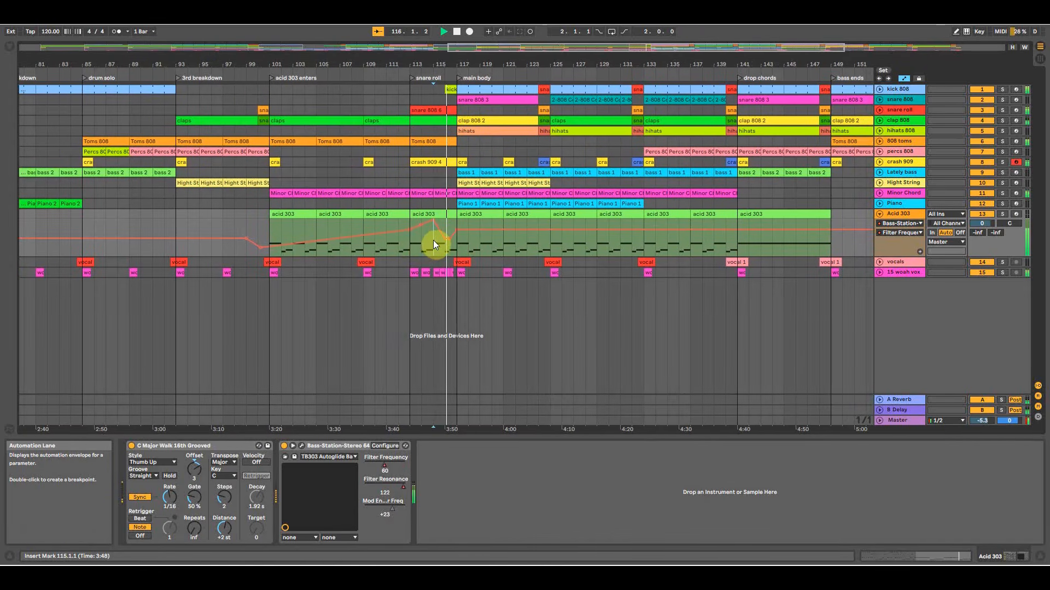
pyautogui.press('space')
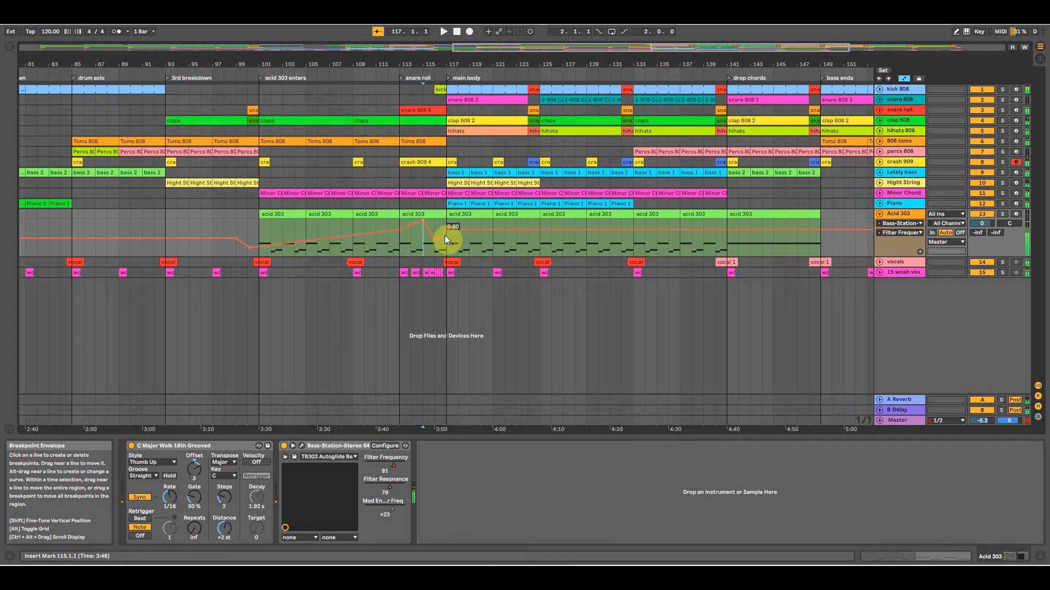
pyautogui.moveTo(455, 239)
pyautogui.mouseDown()
pyautogui.moveTo(445, 246)
pyautogui.moveTo(453, 232)
pyautogui.mouseUp()
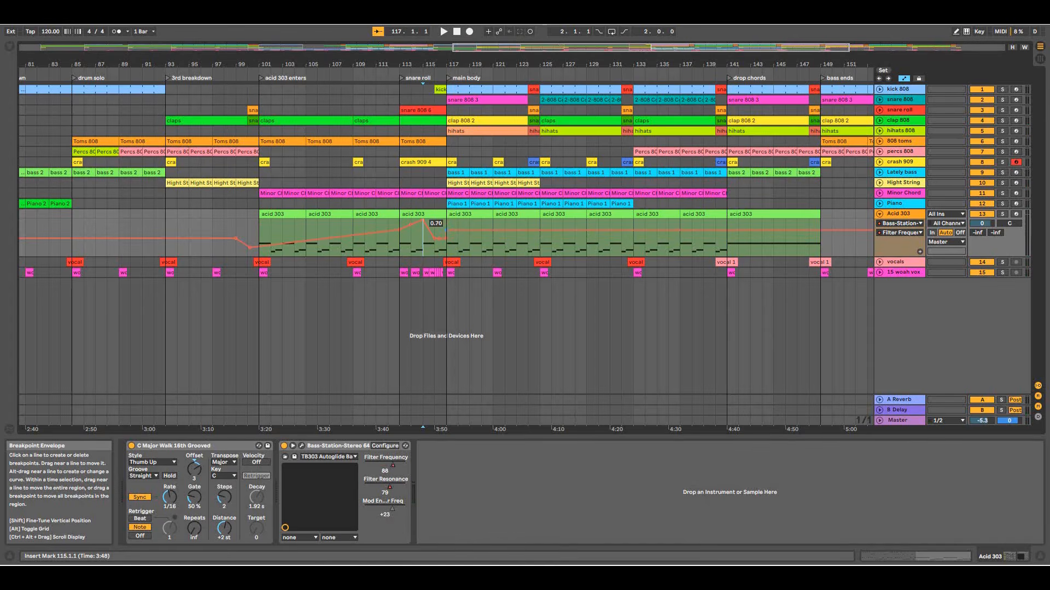
pyautogui.press('space')
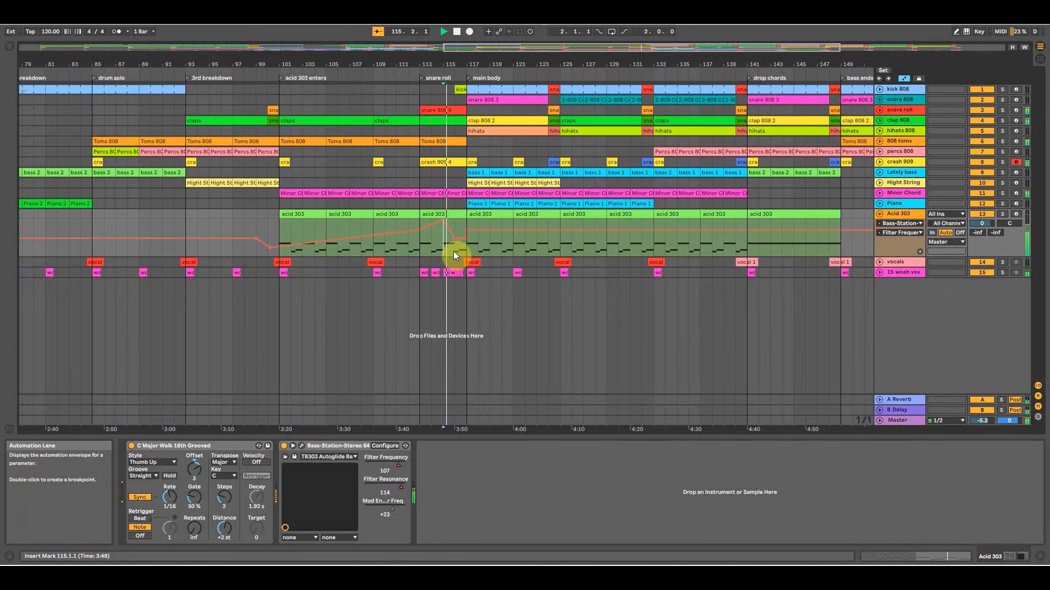
pyautogui.moveTo(454, 65); pyautogui.dragTo(438, 129)
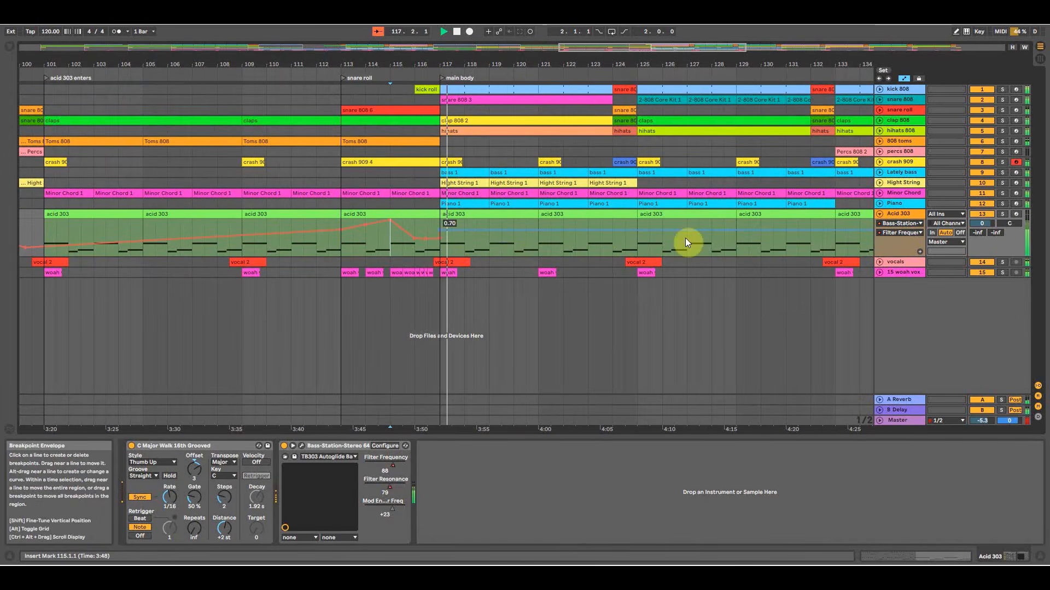
pyautogui.press('space')
# Raise the Acid 303 Filter Resonance automation from bar 117 onward to 100, and play from bar 117.
pyautogui.click(899, 233)
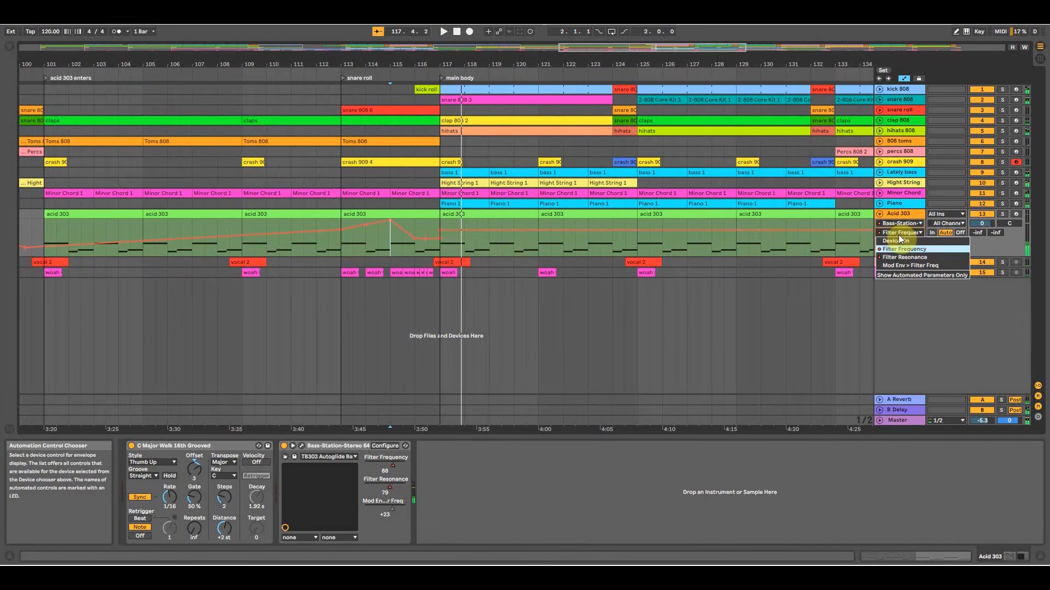
pyautogui.click(905, 256)
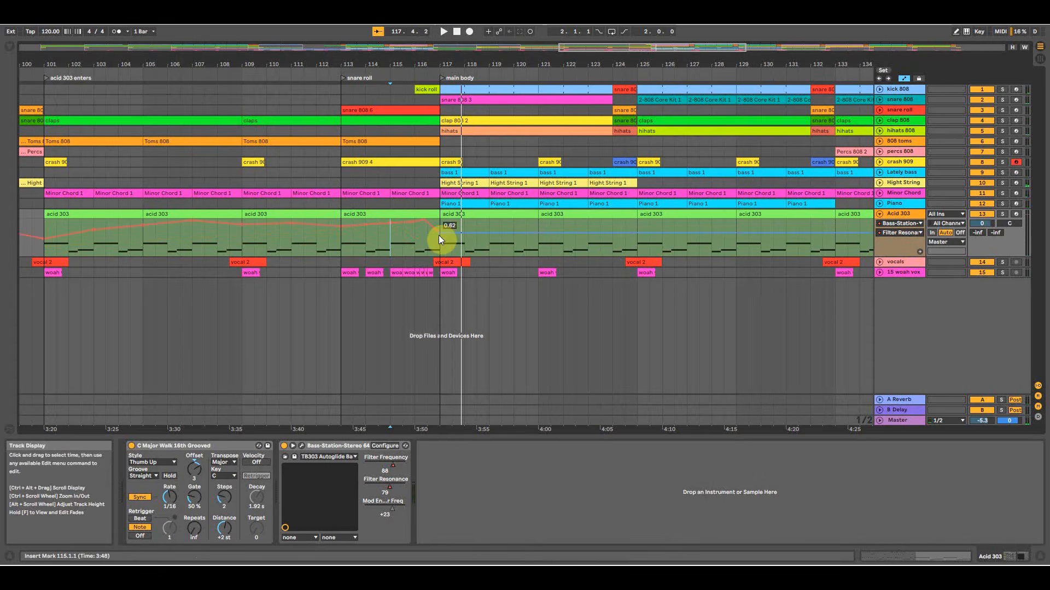
pyautogui.moveTo(449, 236); pyautogui.dragTo(449, 229)
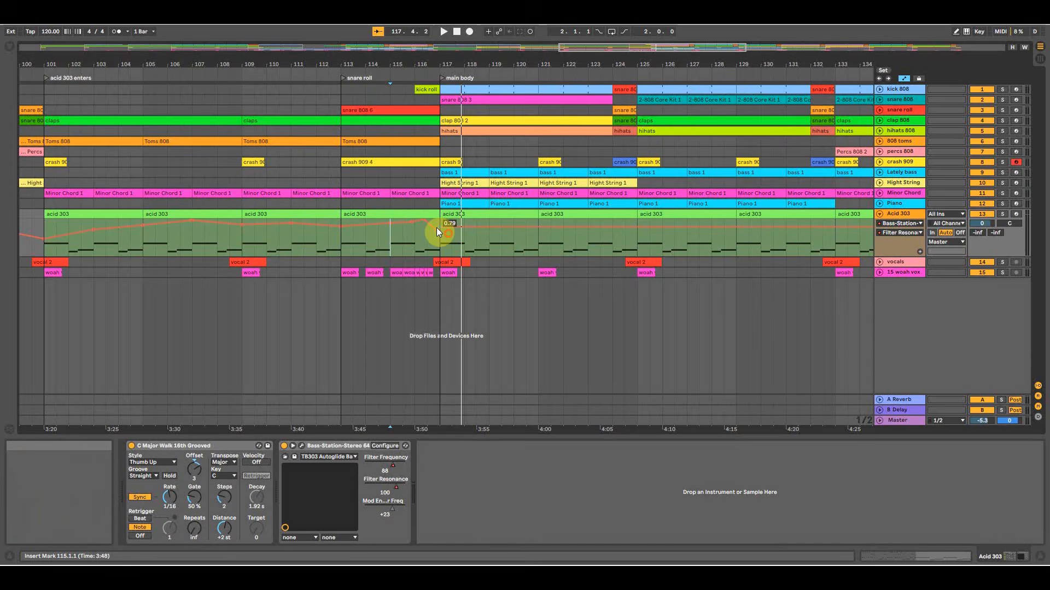
pyautogui.click(444, 243)
pyautogui.press('space')
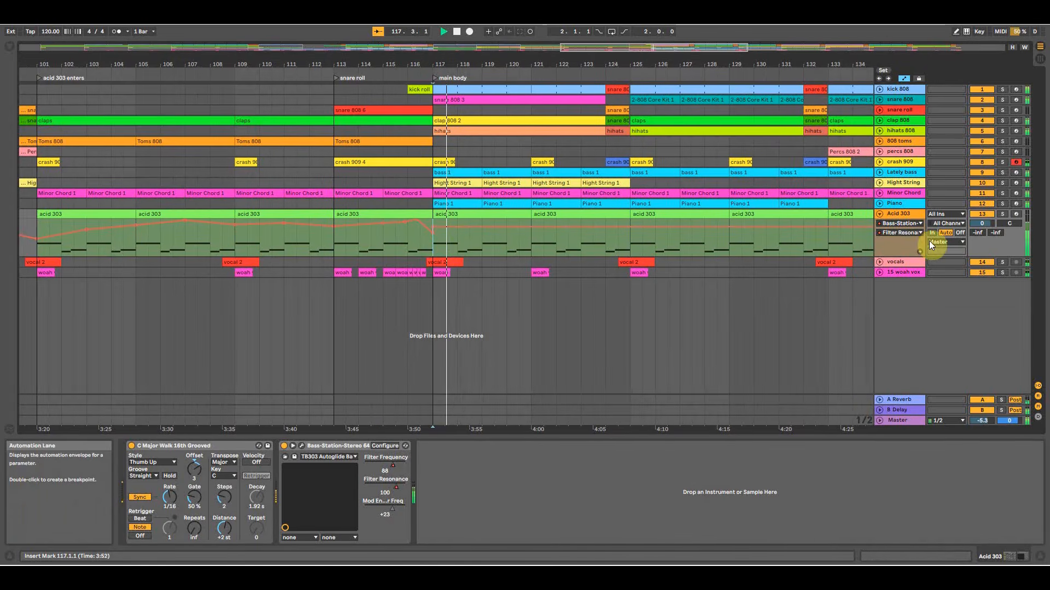
# Lower the Acid 303 Filter Frequency automation from bar 117 onward to about 0.40, and play the main body from bar 117.
pyautogui.click(904, 224)
pyautogui.click(905, 248)
pyautogui.click(898, 234)
pyautogui.click(899, 249)
pyautogui.press('space')
pyautogui.moveTo(387, 230)
pyautogui.mouseDown()
pyautogui.moveTo(397, 233)
pyautogui.moveTo(375, 232)
pyautogui.moveTo(389, 232)
pyautogui.moveTo(386, 245)
pyautogui.mouseUp()
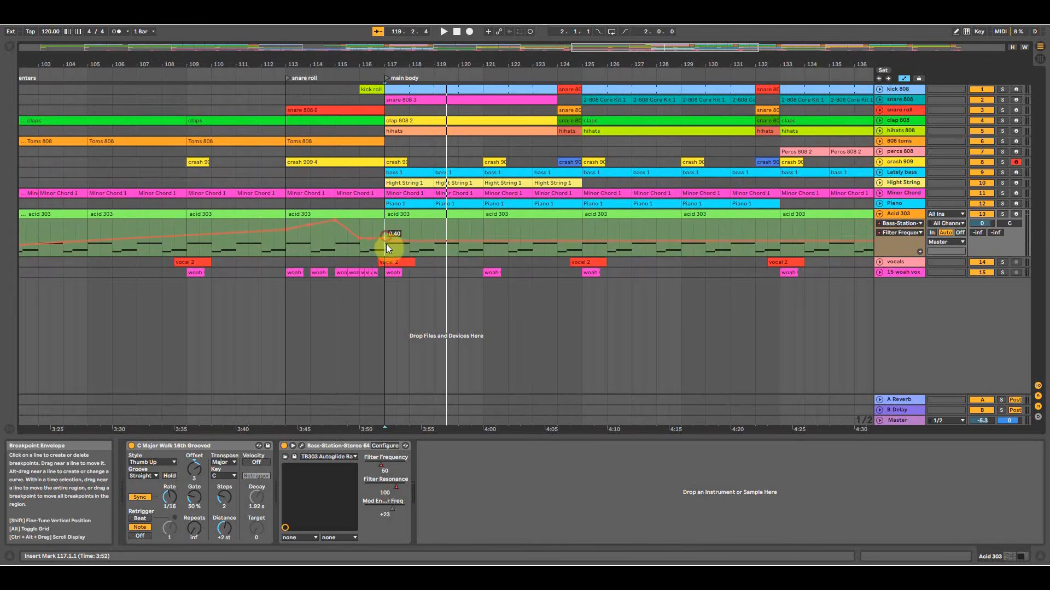
pyautogui.press('space')
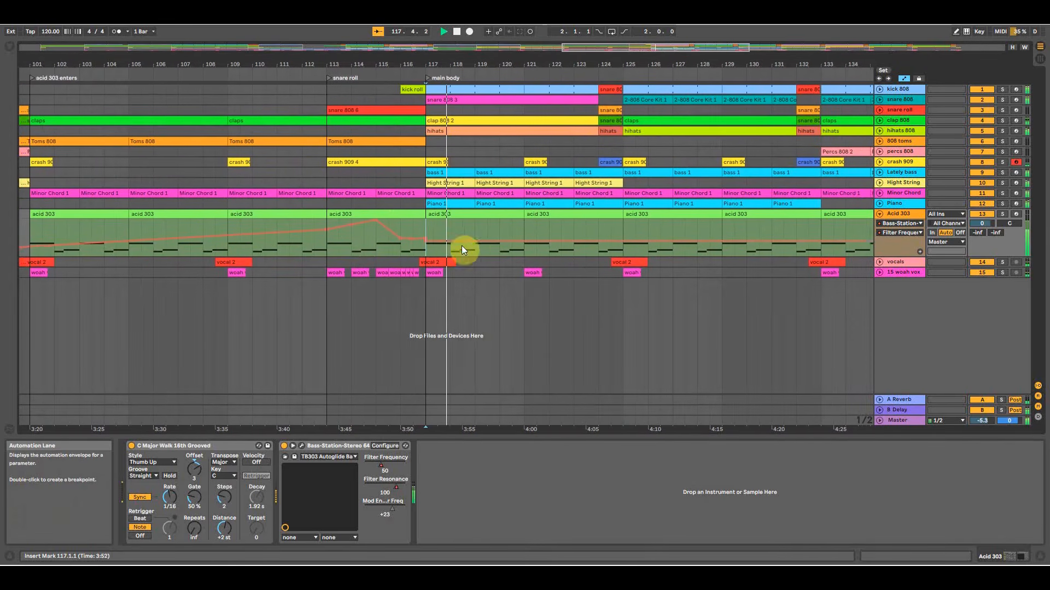
pyautogui.press('space')
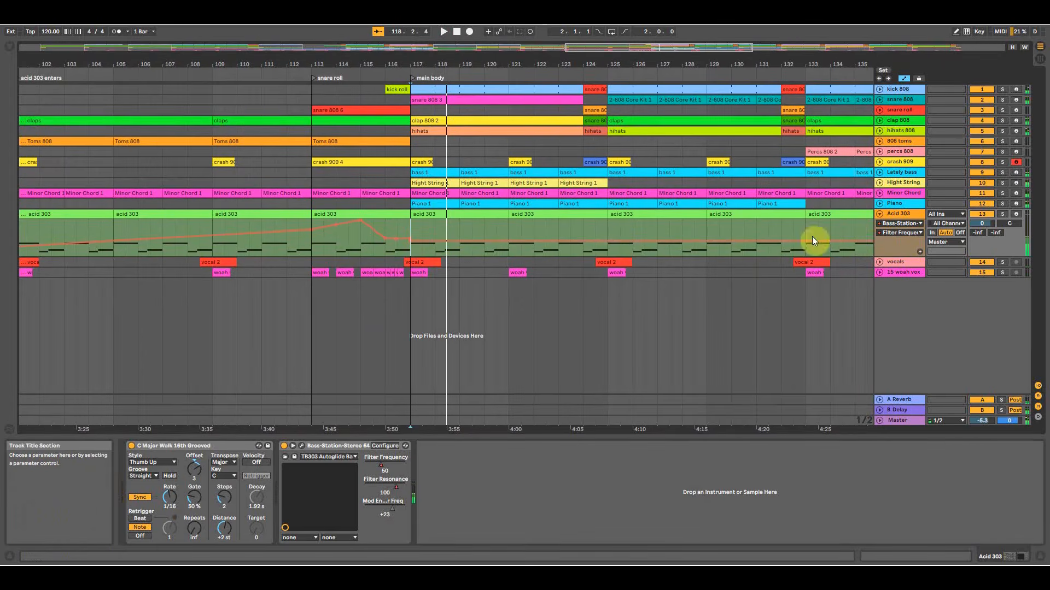
# Play from bar 113, lower Filter Frequency from bar 117 to about 0.35, and draw zigzag automation up to bar 125.
pyautogui.click(311, 243)
pyautogui.press('space')
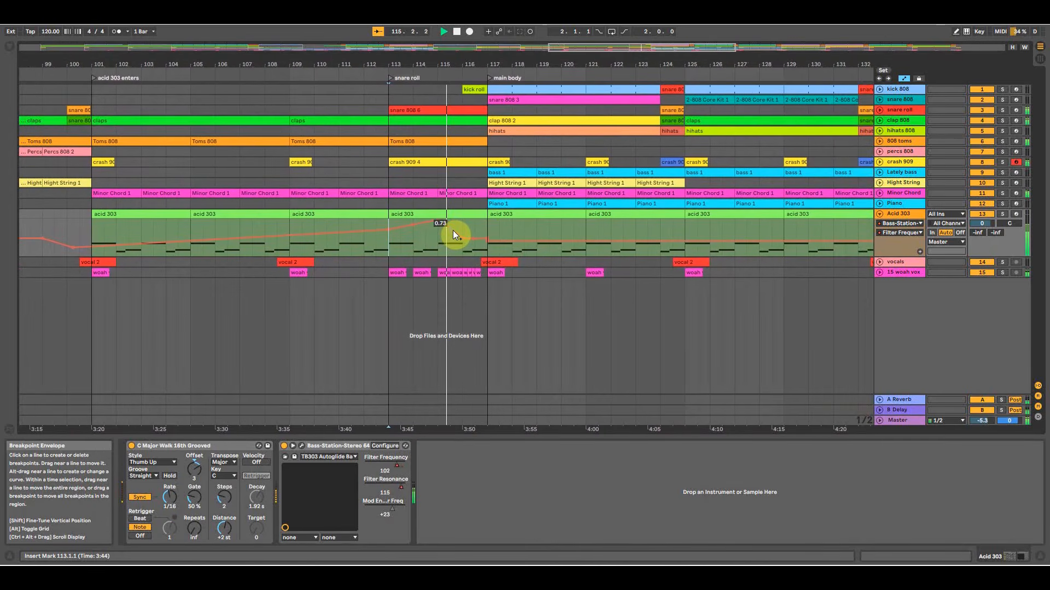
pyautogui.moveTo(471, 242); pyautogui.dragTo(470, 244)
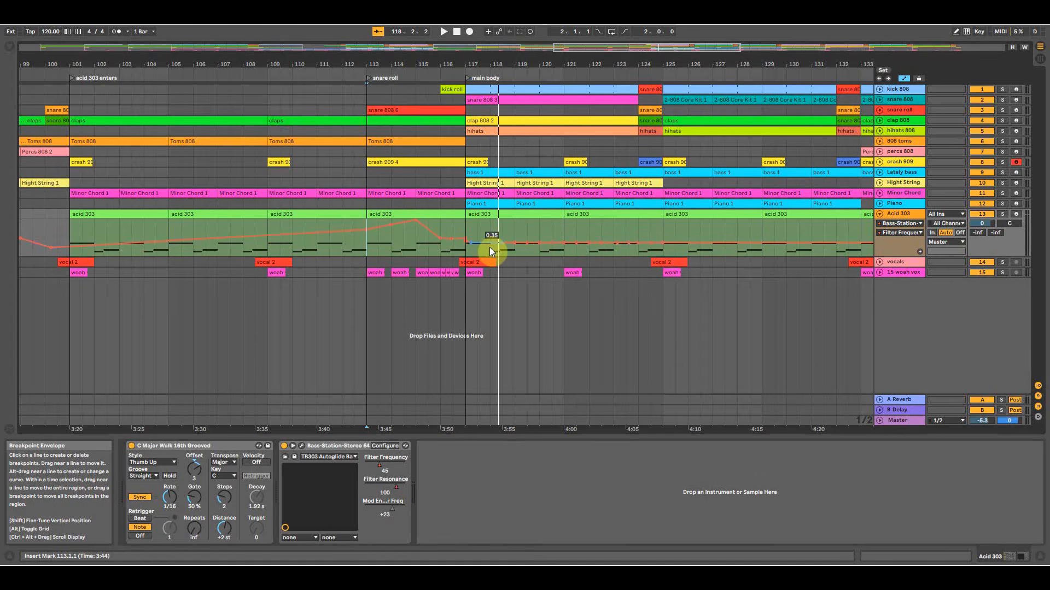
pyautogui.moveTo(481, 243)
pyautogui.mouseDown()
pyautogui.moveTo(551, 246)
pyautogui.moveTo(575, 227)
pyautogui.moveTo(601, 247)
pyautogui.moveTo(576, 239)
pyautogui.moveTo(630, 247)
pyautogui.moveTo(651, 230)
pyautogui.mouseUp()
# Show the Filter Resonance automation and draw a zigzag from bar 117 to about bar 125.
pyautogui.click(918, 233)
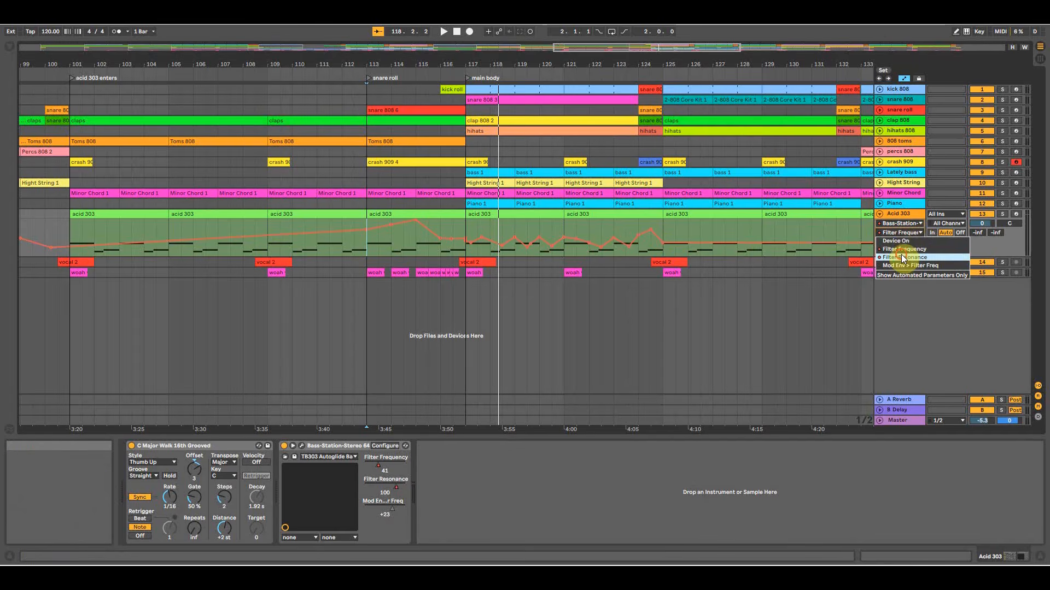
pyautogui.click(901, 264)
pyautogui.moveTo(476, 227)
pyautogui.mouseDown()
pyautogui.moveTo(478, 236)
pyautogui.moveTo(564, 228)
pyautogui.moveTo(584, 241)
pyautogui.moveTo(600, 229)
pyautogui.mouseUp()
pyautogui.moveTo(613, 230); pyautogui.dragTo(652, 238)
# Play from bar 116, add a Filter Resonance peak between bars 124 and 125, and drop it to about 0.52 at bar 125.
pyautogui.click(444, 240)
pyautogui.press('space')
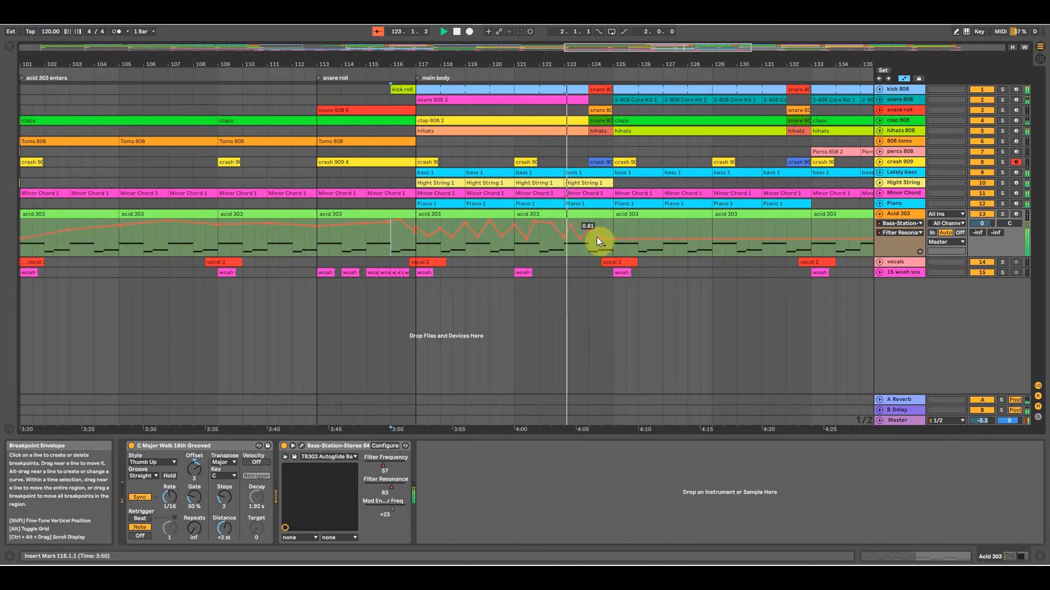
pyautogui.moveTo(600, 238); pyautogui.dragTo(601, 222)
pyautogui.moveTo(608, 218); pyautogui.dragTo(615, 237)
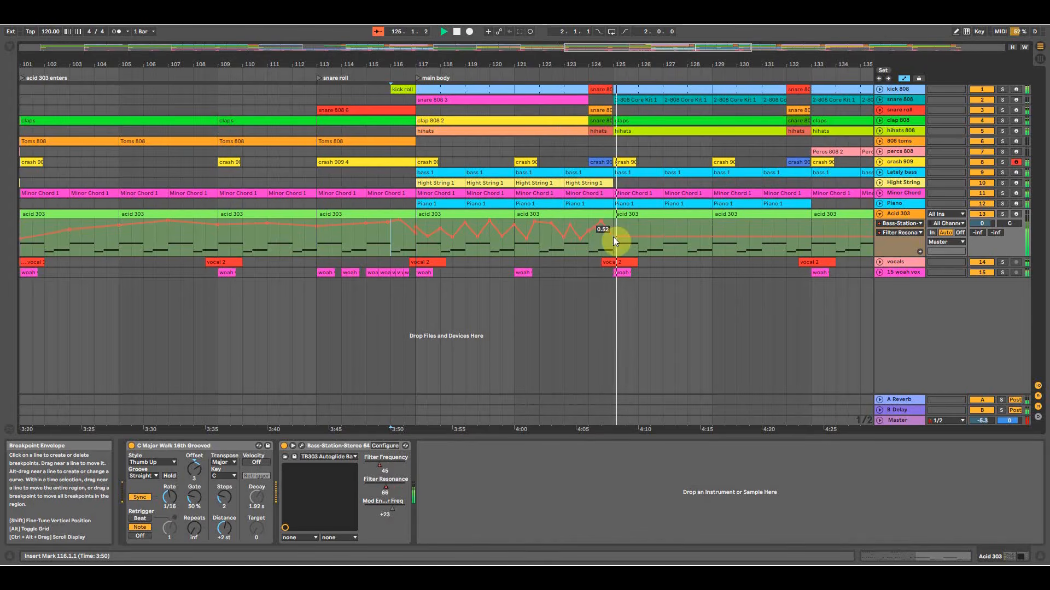
pyautogui.press('space')
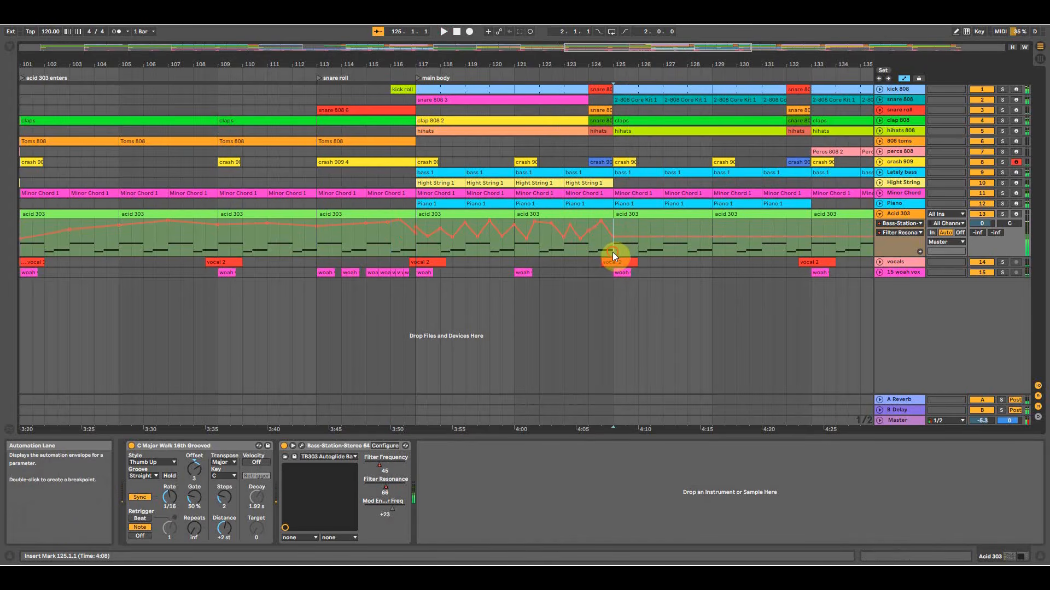
# Extend the Acid 303 Filter Resonance automation beyond bar 125, adding a breakpoint of about 0.55 at bar 127.
pyautogui.click(600, 183)
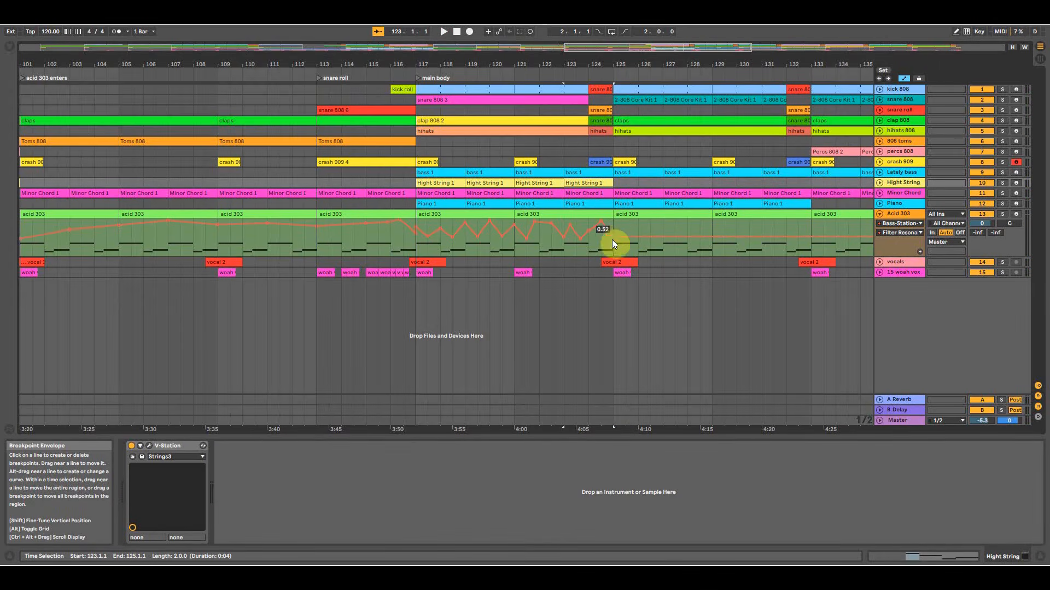
pyautogui.moveTo(638, 236); pyautogui.dragTo(661, 236)
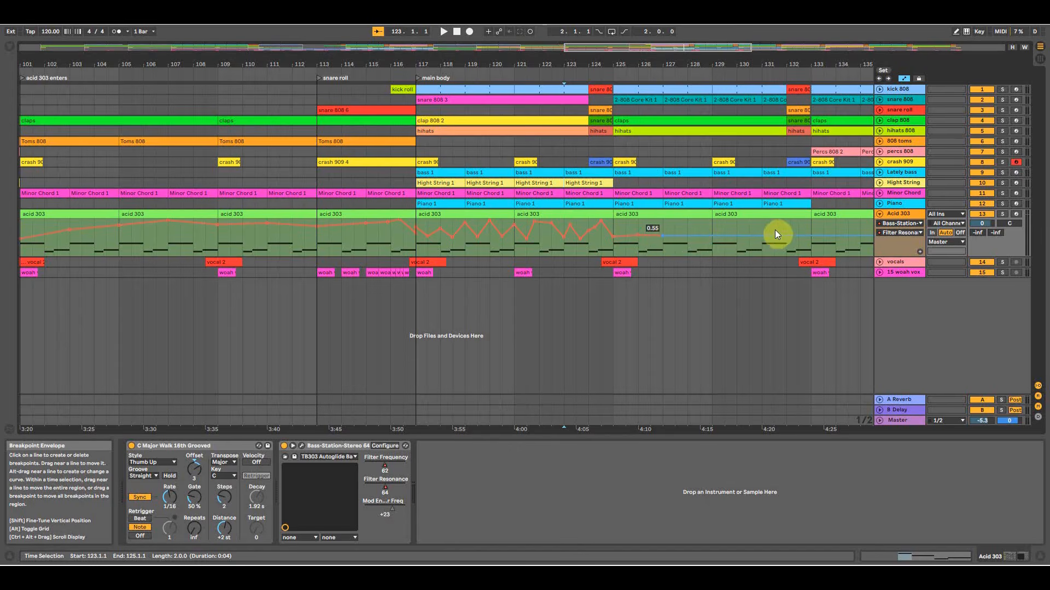
pyautogui.moveTo(827, 61); pyautogui.dragTo(759, 34)
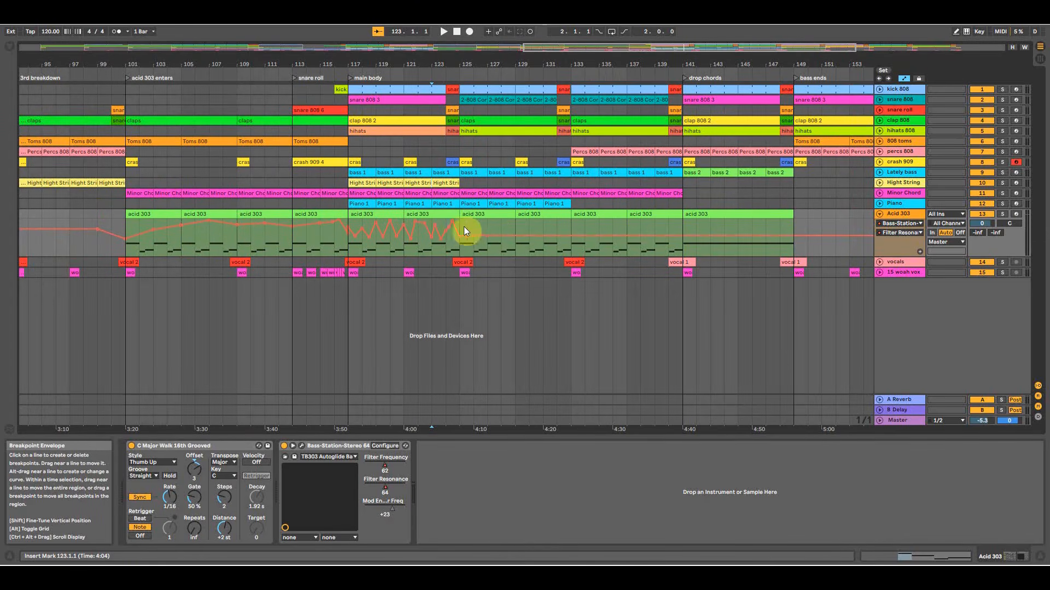
pyautogui.moveTo(501, 235); pyautogui.dragTo(554, 234)
# Show the Acid 303 Filter Frequency automation and add breakpoints from bar 125, rising gradually to about bar 132.
pyautogui.click(902, 232)
pyautogui.click(905, 249)
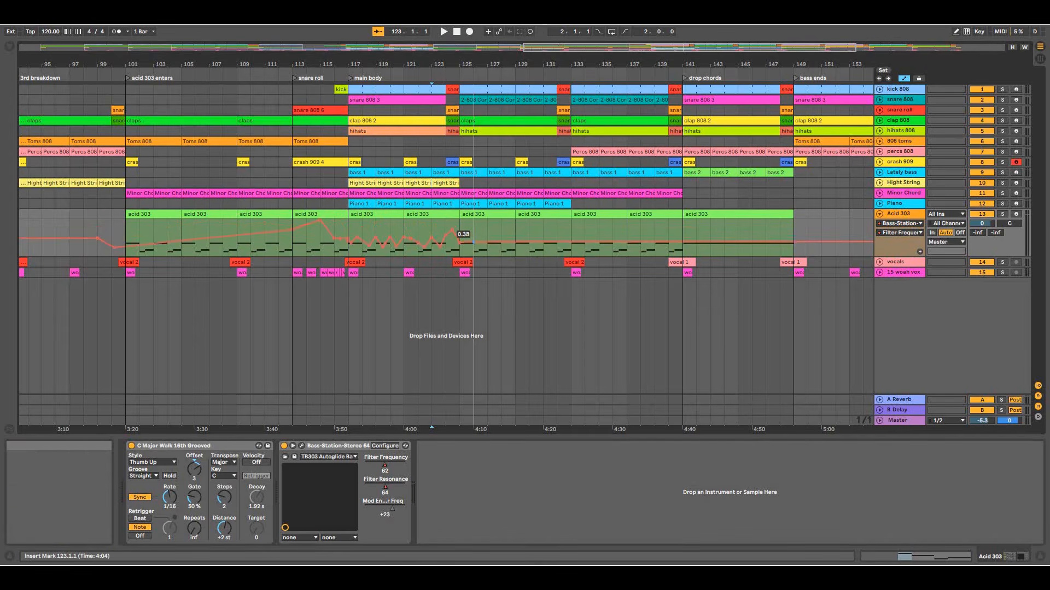
pyautogui.click(502, 243)
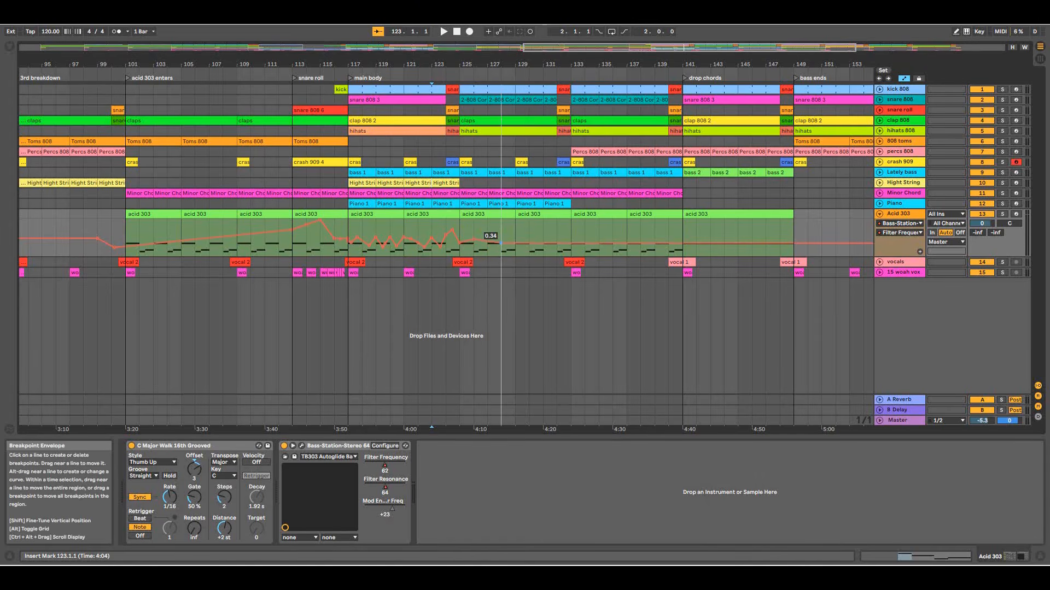
pyautogui.moveTo(515, 243); pyautogui.dragTo(557, 231)
pyautogui.click(529, 238)
pyautogui.click(556, 232)
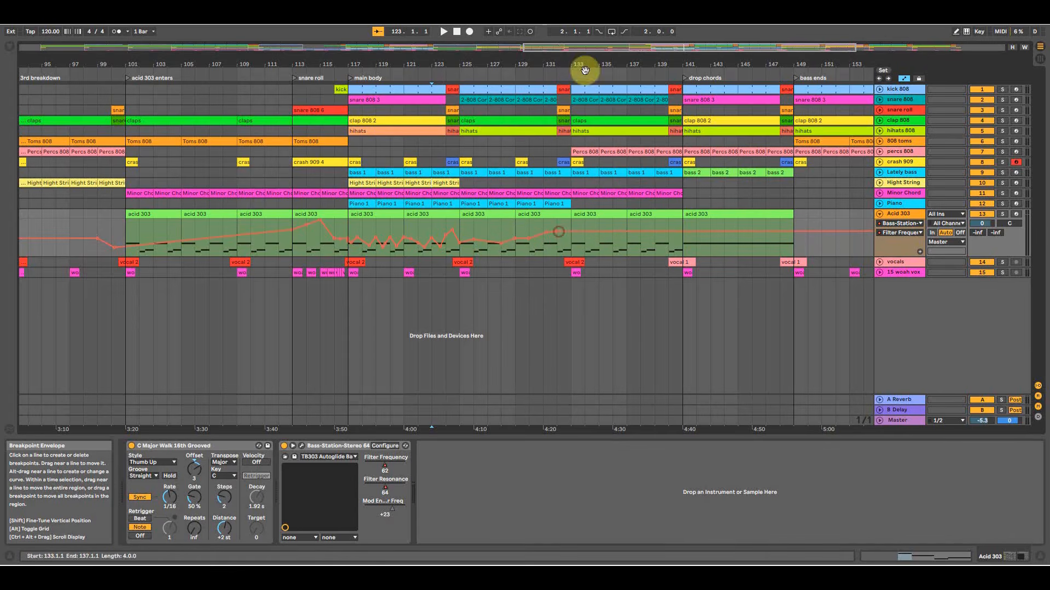
# Draw zigzag Filter Frequency automation on the Acid 303 track from bar 133 to about bar 140.
pyautogui.click(572, 231)
pyautogui.moveTo(584, 231); pyautogui.dragTo(591, 229)
pyautogui.moveTo(598, 229)
pyautogui.mouseDown()
pyautogui.moveTo(612, 237)
pyautogui.moveTo(619, 225)
pyautogui.moveTo(627, 239)
pyautogui.moveTo(635, 225)
pyautogui.moveTo(656, 239)
pyautogui.moveTo(662, 227)
pyautogui.mouseUp()
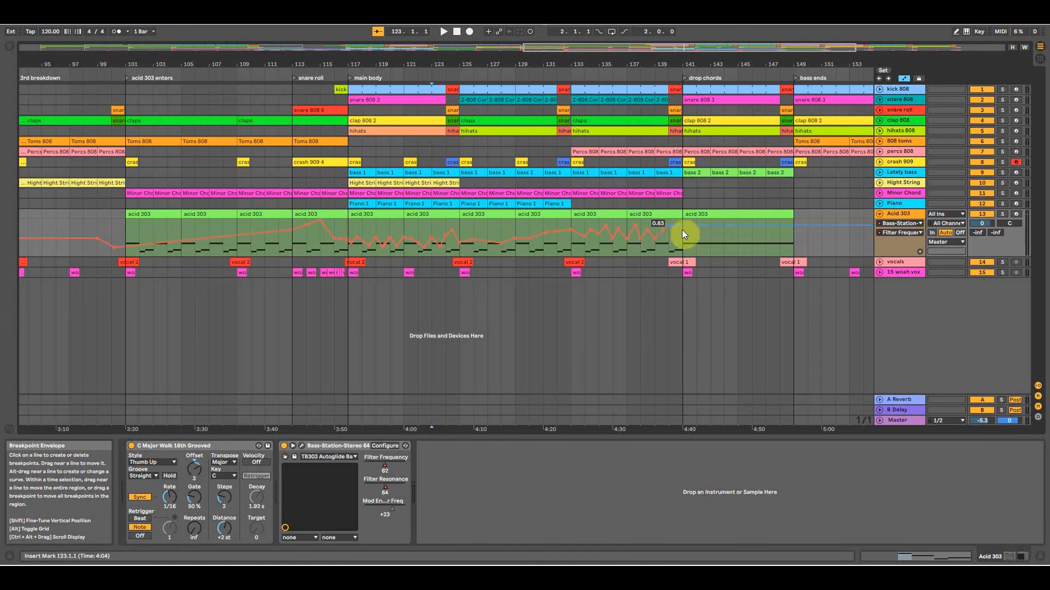
pyautogui.moveTo(678, 226); pyautogui.dragTo(668, 235)
# Show the Acid 303 Mod Env > Filter Freq automation and draw a series of dips between bars 102 and 112.
pyautogui.click(897, 232)
pyautogui.click(895, 265)
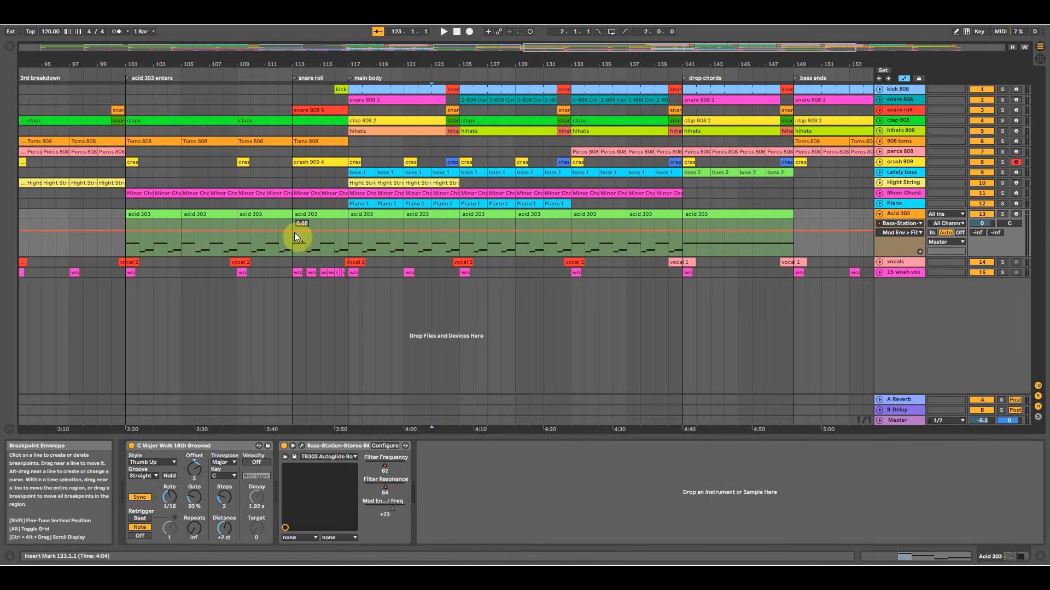
pyautogui.click(127, 232)
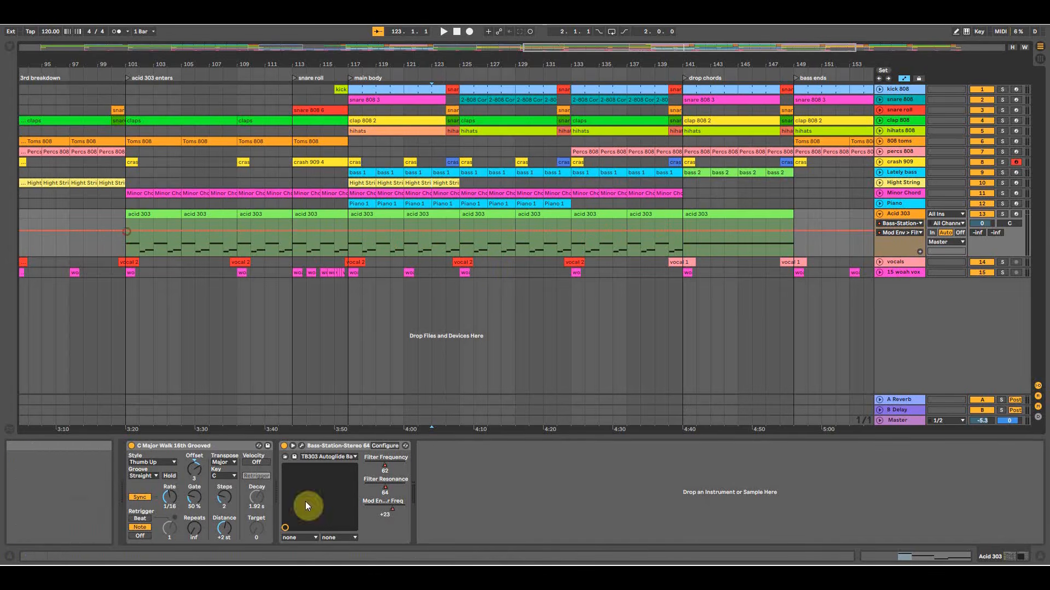
pyautogui.click(140, 231)
pyautogui.moveTo(153, 231)
pyautogui.mouseDown()
pyautogui.moveTo(153, 242)
pyautogui.moveTo(174, 232)
pyautogui.moveTo(214, 240)
pyautogui.moveTo(213, 230)
pyautogui.mouseUp()
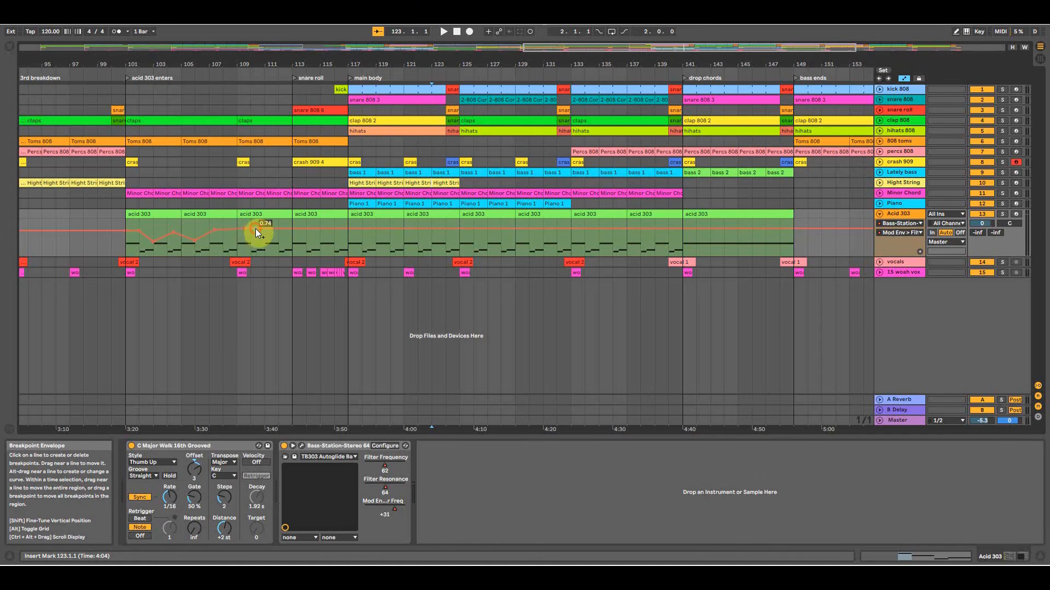
pyautogui.moveTo(255, 228); pyautogui.dragTo(275, 241)
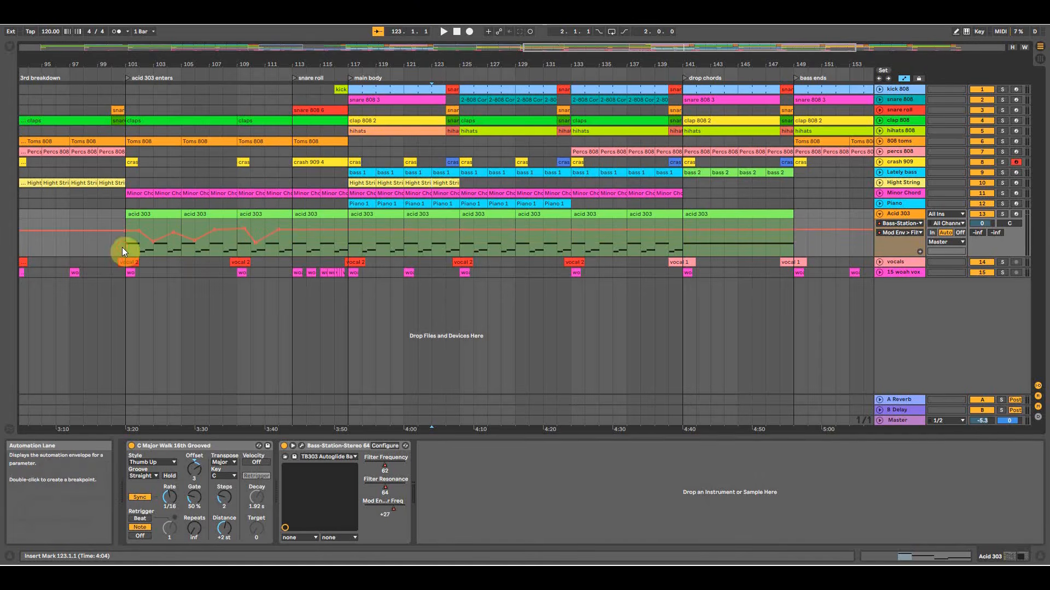
# Play from bar 101 and reshape the Mod Env > Filter Freq automation into gentler waves, lowering it to about 0.58 near bar 116.
pyautogui.click(123, 247)
pyautogui.press('space')
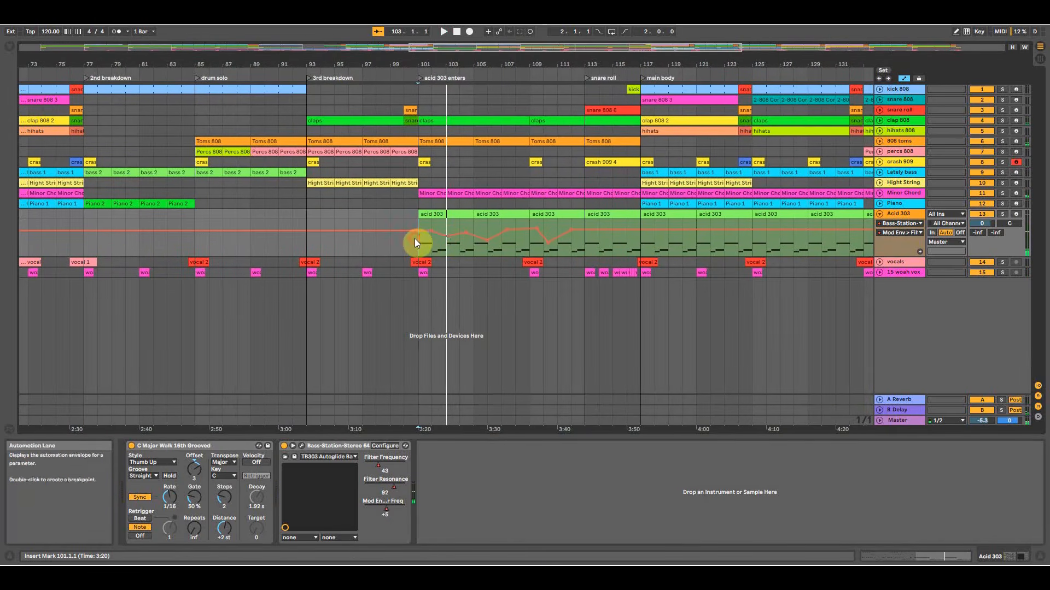
pyautogui.press('space')
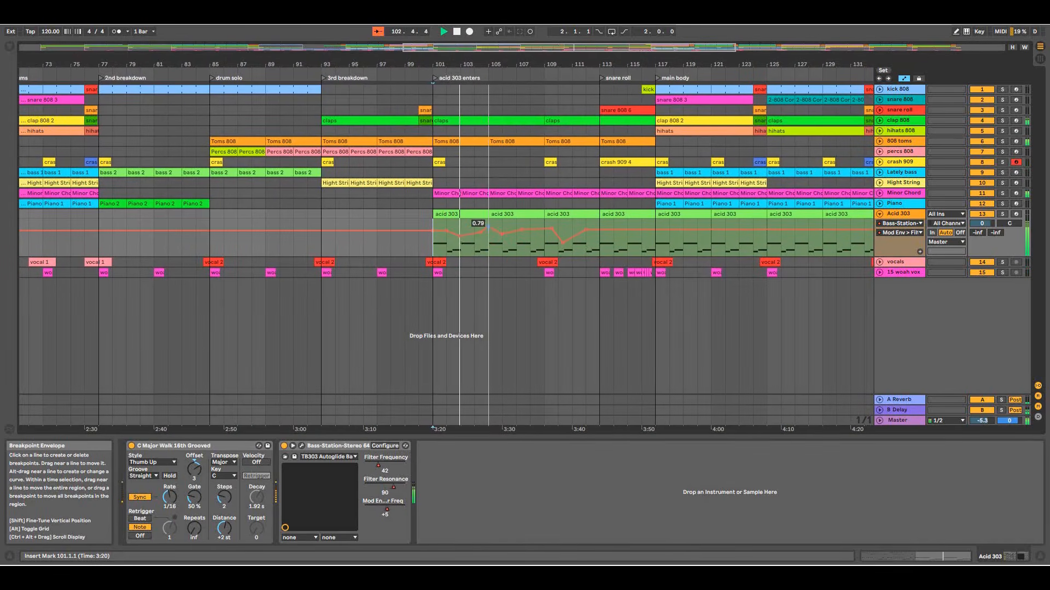
pyautogui.click(510, 232)
pyautogui.moveTo(511, 233)
pyautogui.mouseDown()
pyautogui.moveTo(510, 248)
pyautogui.moveTo(510, 236)
pyautogui.moveTo(544, 228)
pyautogui.moveTo(596, 231)
pyautogui.moveTo(572, 228)
pyautogui.moveTo(562, 244)
pyautogui.moveTo(564, 234)
pyautogui.moveTo(621, 234)
pyautogui.mouseUp()
pyautogui.click(607, 230)
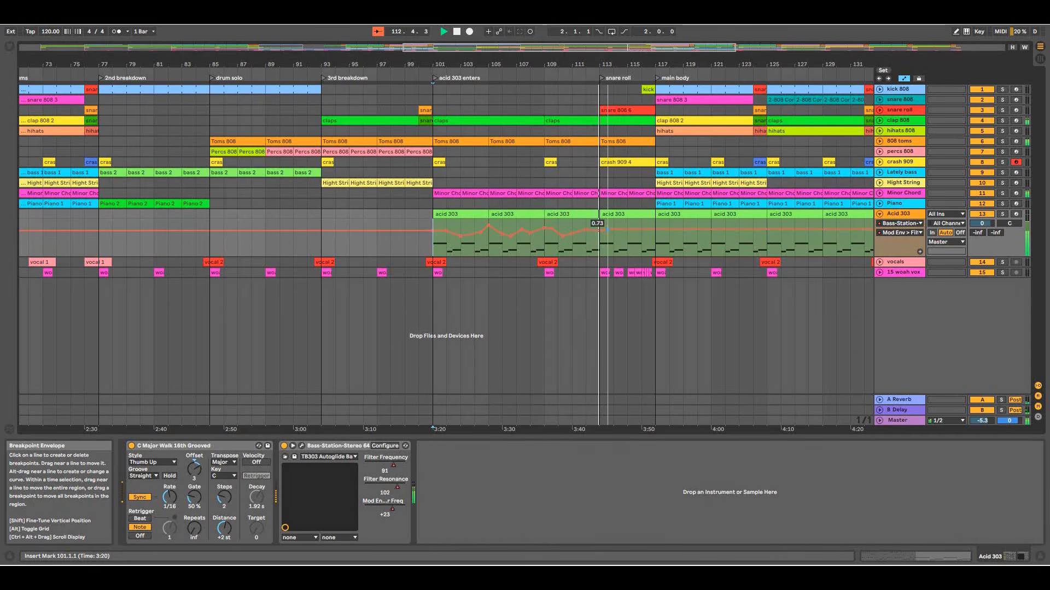
pyautogui.moveTo(624, 232)
pyautogui.mouseDown()
pyautogui.moveTo(651, 231)
pyautogui.moveTo(632, 231)
pyautogui.moveTo(640, 236)
pyautogui.mouseUp()
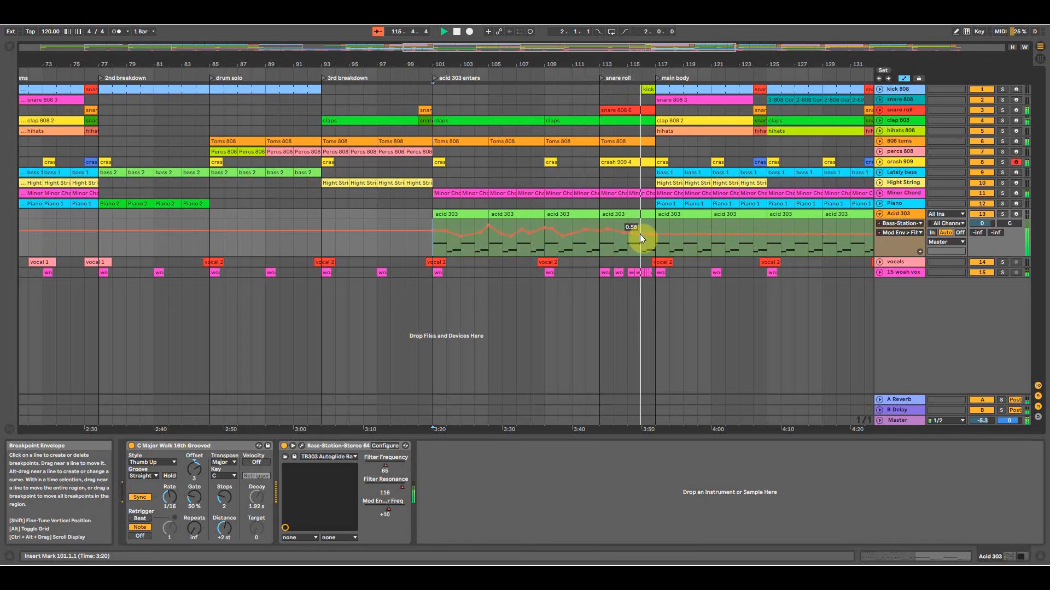
# Check the Filter Frequency automation during playback and raise Mod Env > Filter Freq to about 0.70 at bar 117.
pyautogui.click(900, 236)
pyautogui.click(902, 251)
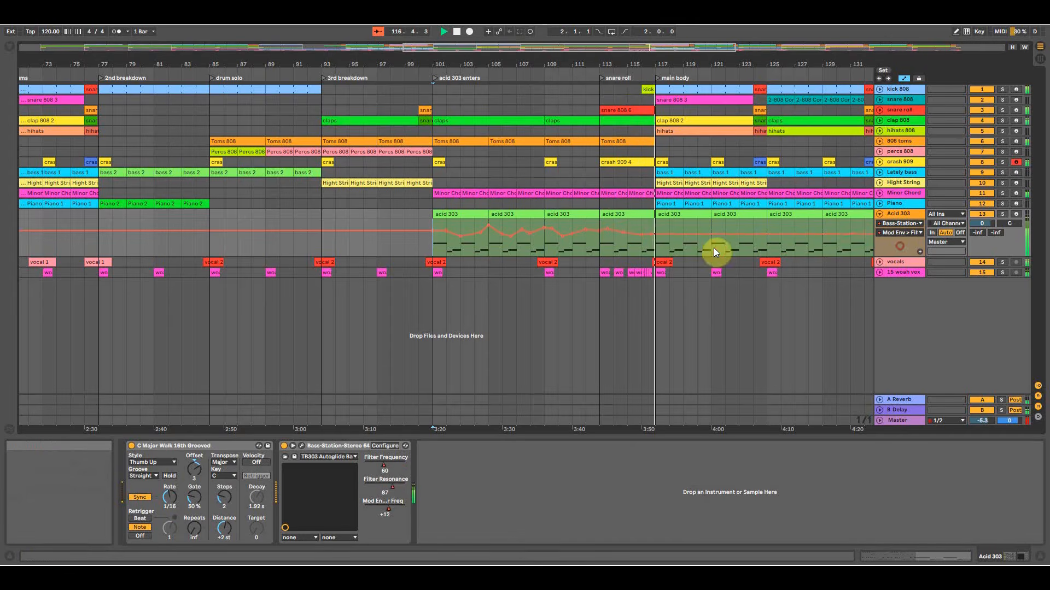
pyautogui.hscroll(5, 558, 231)
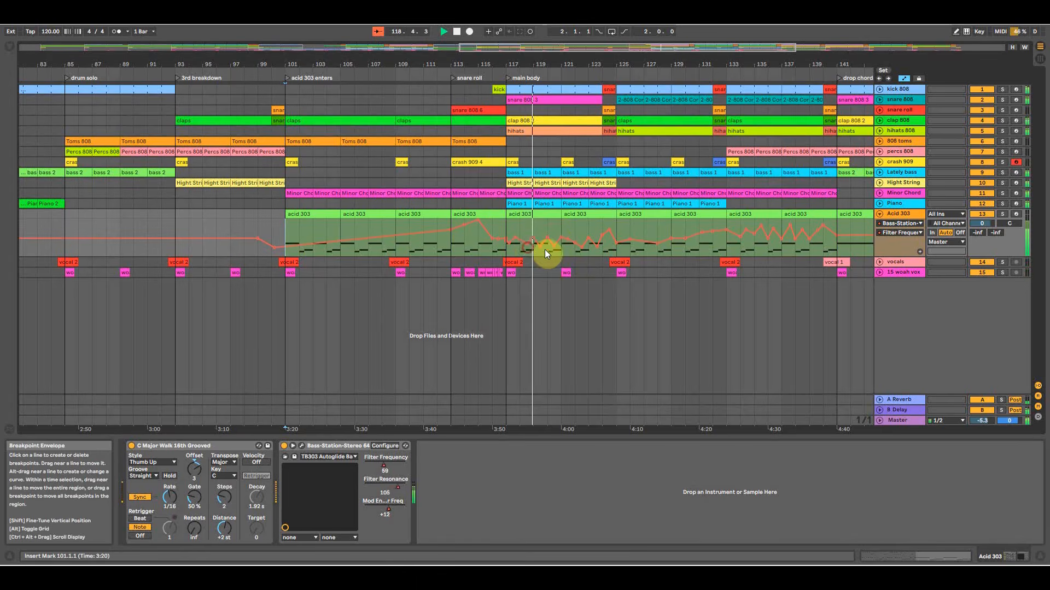
pyautogui.click(897, 233)
pyautogui.click(897, 245)
pyautogui.moveTo(507, 235); pyautogui.dragTo(507, 231)
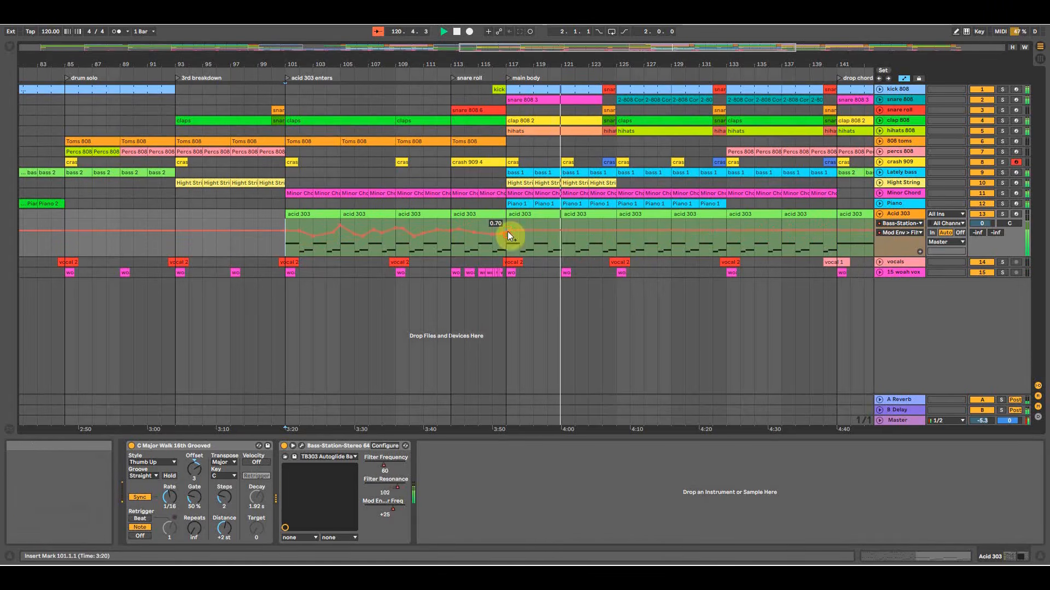
pyautogui.click(612, 247)
pyautogui.press('space')
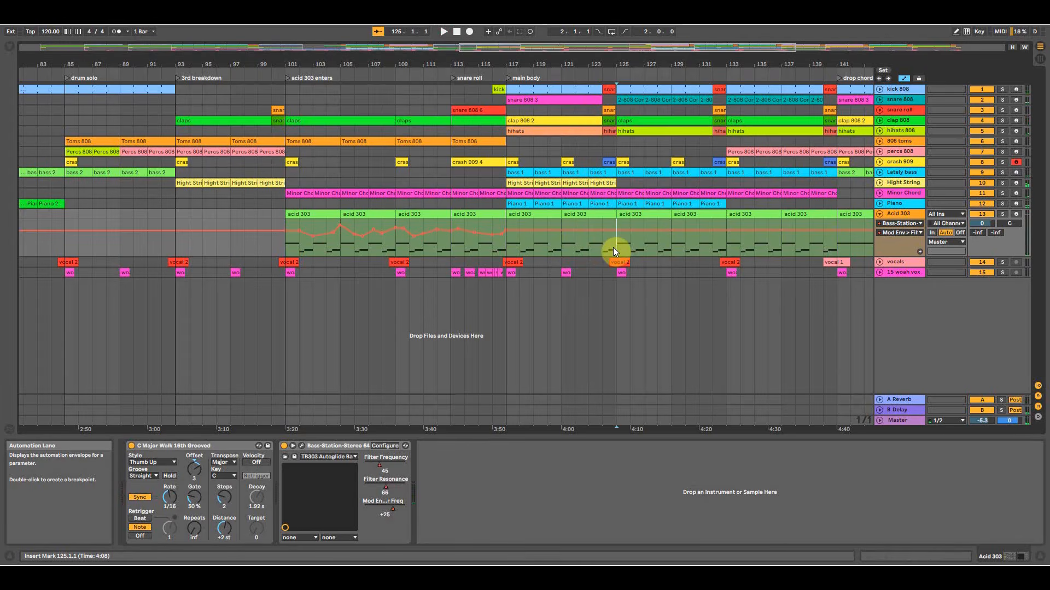
# Show the Acid 303 Filter Frequency automation and play the track from bar 131.
pyautogui.click(898, 232)
pyautogui.click(896, 264)
pyautogui.click(705, 248)
pyautogui.press('space')
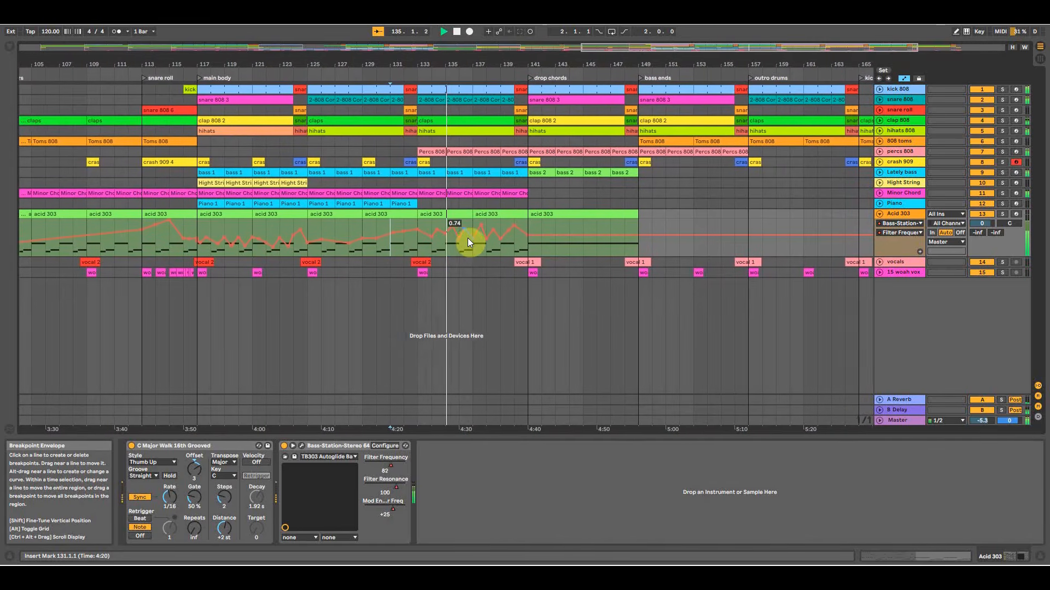
# Show the Acid 303 Filter Resonance automation and extend it with varied breakpoints through the main body to about bar 145.
pyautogui.click(901, 232)
pyautogui.click(902, 259)
pyautogui.click(505, 235)
pyautogui.moveTo(497, 226)
pyautogui.mouseDown()
pyautogui.moveTo(508, 235)
pyautogui.moveTo(479, 240)
pyautogui.mouseUp()
pyautogui.moveTo(489, 230)
pyautogui.mouseDown()
pyautogui.moveTo(488, 222)
pyautogui.moveTo(523, 223)
pyautogui.moveTo(525, 235)
pyautogui.moveTo(582, 224)
pyautogui.mouseUp()
pyautogui.click(518, 215)
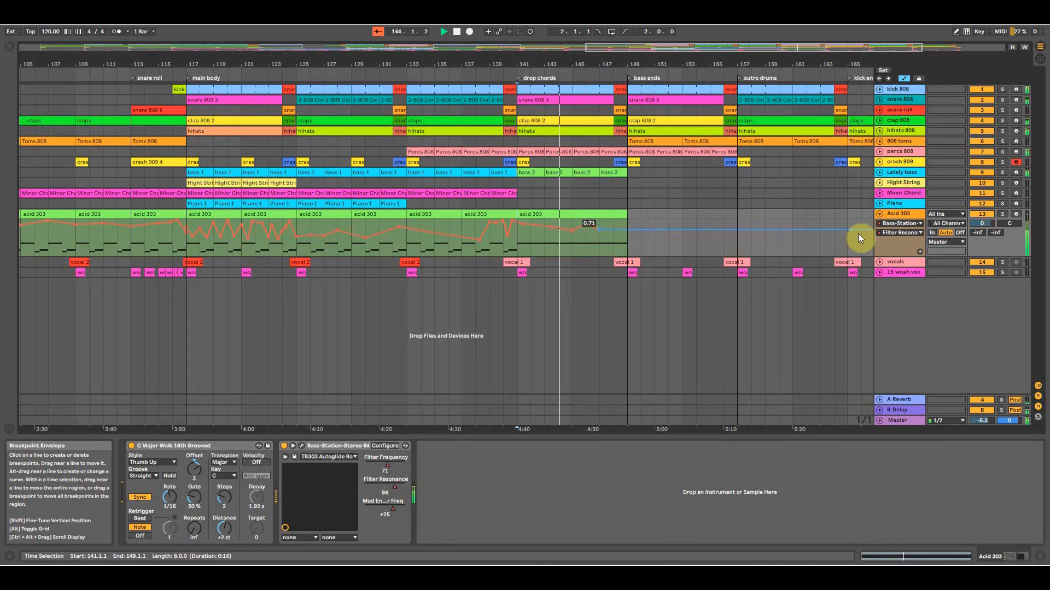
# Show the Acid 303 Filter Frequency automation and slope it down from bar 141 to about 0.22 at bar 149.
pyautogui.click(900, 233)
pyautogui.click(899, 257)
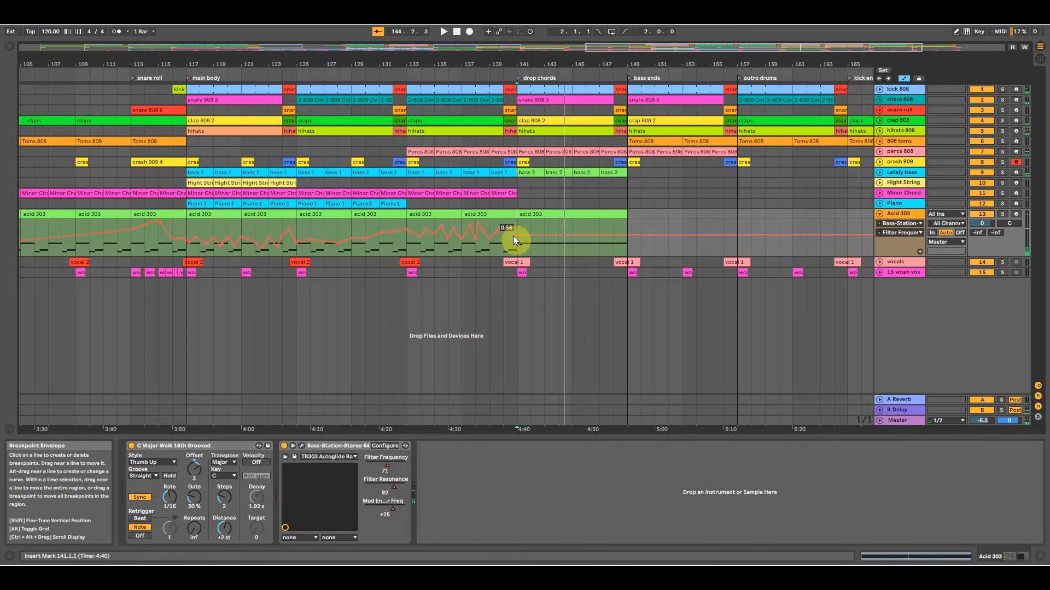
pyautogui.moveTo(523, 236); pyautogui.dragTo(627, 246)
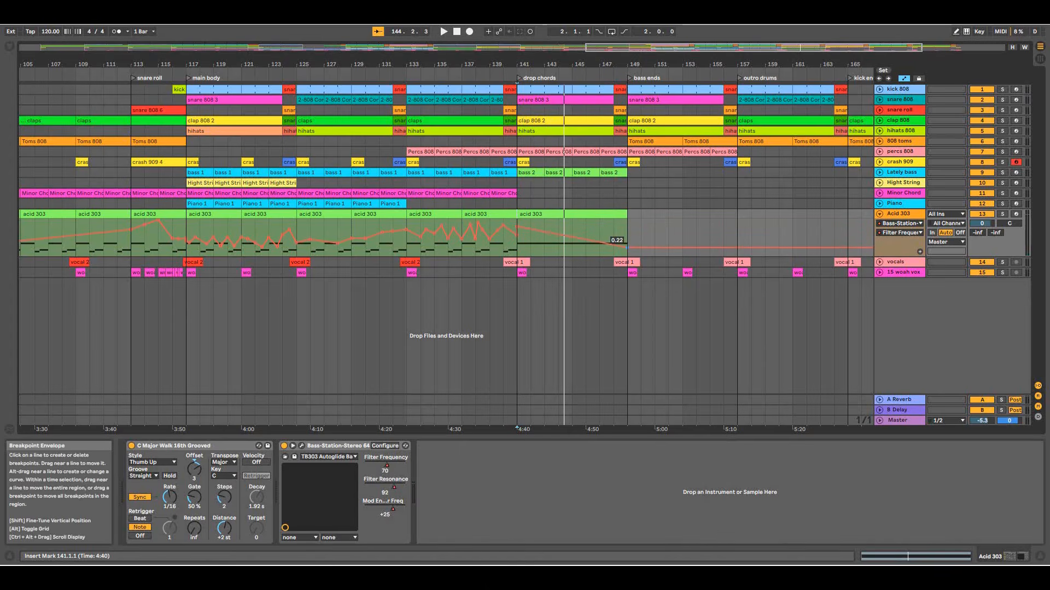
# Play from bar 141 and check the Acid 303 Filter Resonance automation in the drop chords section.
pyautogui.press('space')
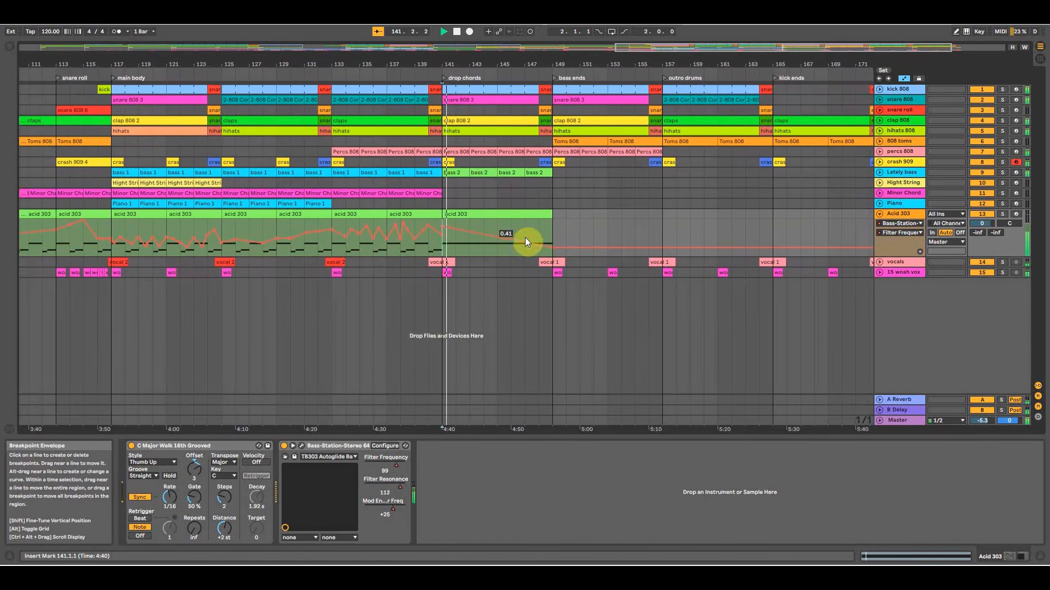
pyautogui.click(901, 232)
pyautogui.click(901, 254)
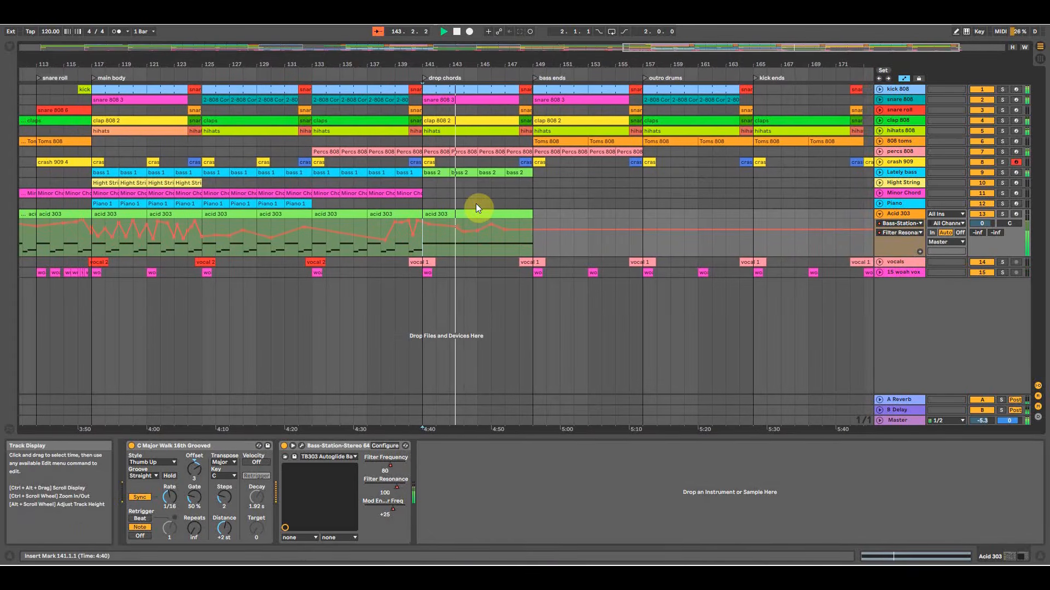
pyautogui.press('space')
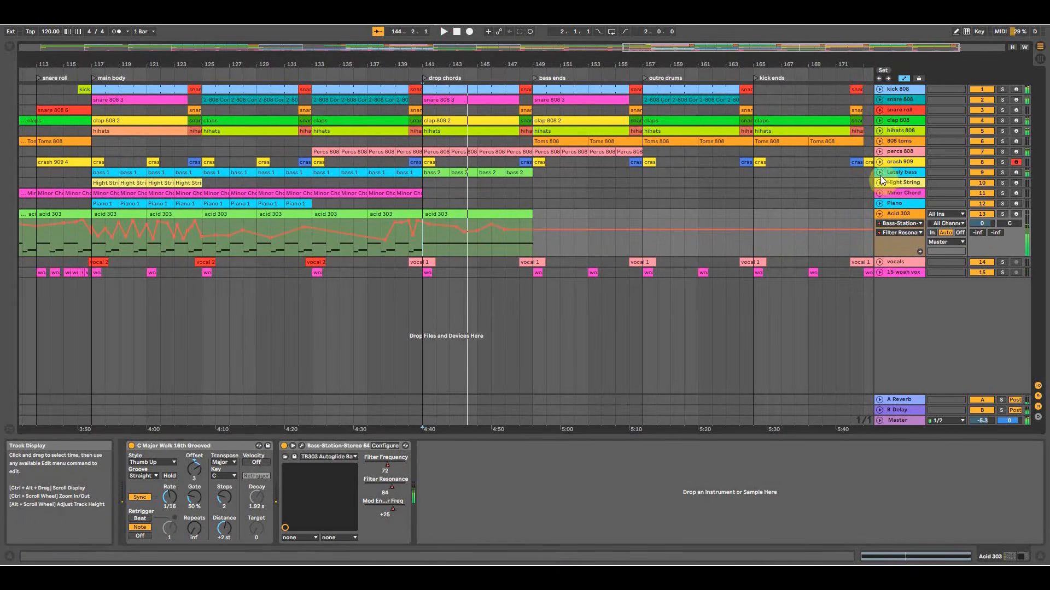
# Unfold the Lately bass track and delete the last three bass 2 clips in the drop chords section.
pyautogui.click(879, 172)
pyautogui.click(519, 173)
pyautogui.press('Delete')
pyautogui.click(491, 173)
pyautogui.press('Delete')
pyautogui.click(462, 173)
pyautogui.press('Delete')
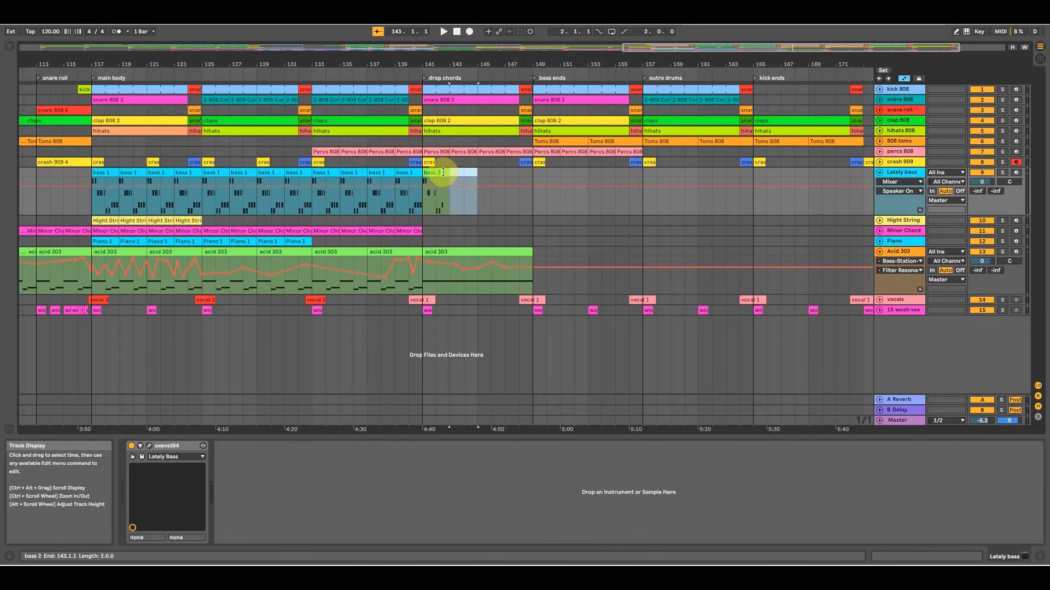
# Shorten the remaining bass 2 clip at bar 141 to one bar and duplicate it through bar 145.
pyautogui.moveTo(443, 173); pyautogui.dragTo(436, 172)
pyautogui.moveTo(428, 80); pyautogui.dragTo(428, 78)
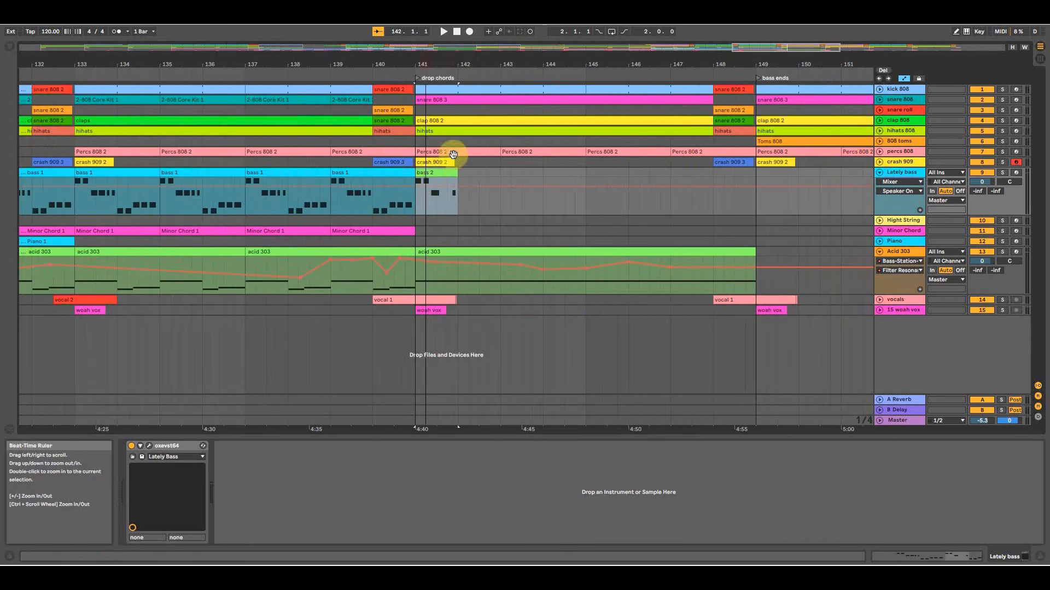
pyautogui.moveTo(432, 172); pyautogui.dragTo(477, 182)
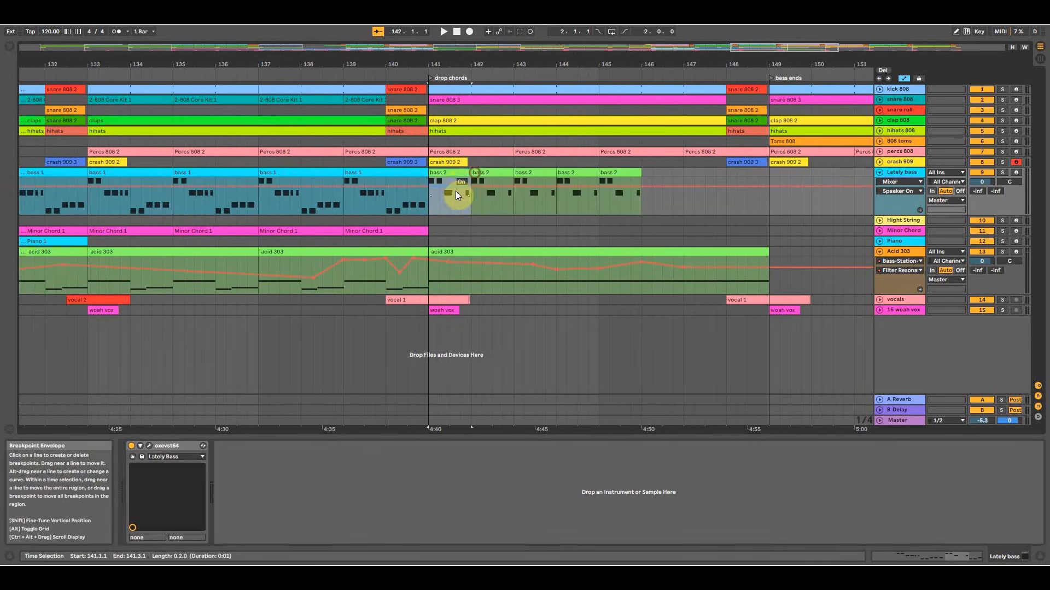
# Play from bar 141 and duplicate the one-bar bass 2 clip to fill bars 146 to 148.
pyautogui.click(429, 208)
pyautogui.press('space')
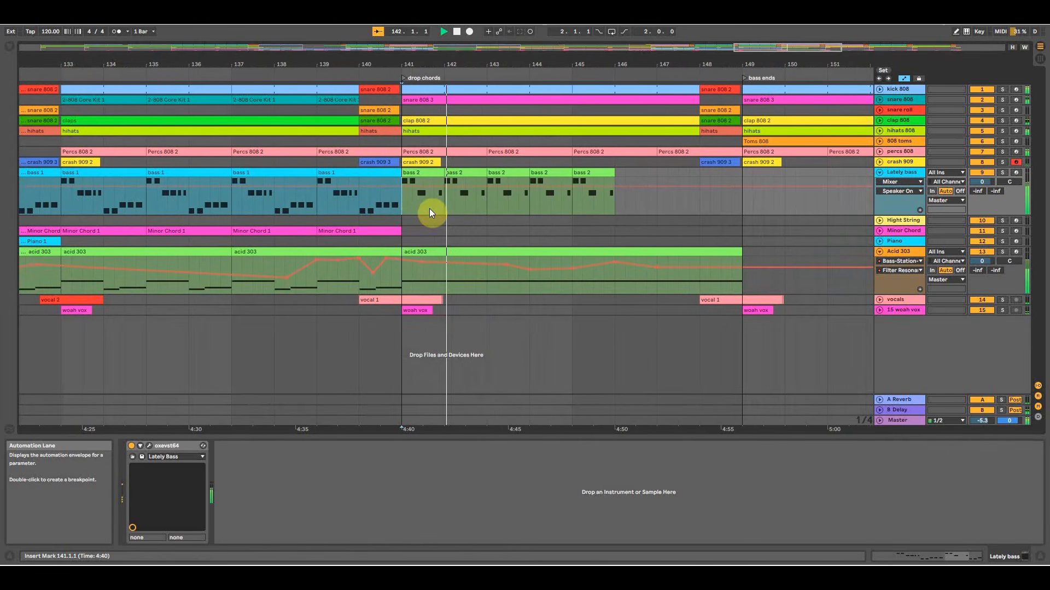
pyautogui.moveTo(565, 172); pyautogui.dragTo(609, 177)
pyautogui.press('space')
pyautogui.moveTo(606, 173); pyautogui.dragTo(651, 176)
pyautogui.moveTo(651, 176); pyautogui.dragTo(689, 173)
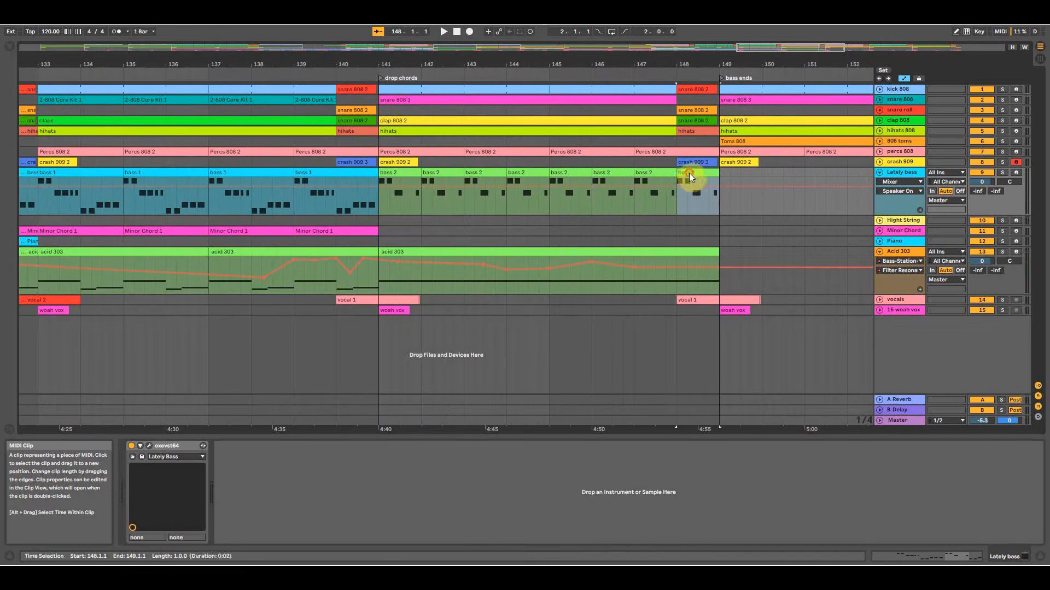
# Show the Acid 303 Filter Resonance automation and adjust its line around bars 147 and 148.
pyautogui.click(895, 261)
pyautogui.click(896, 261)
pyautogui.click(899, 270)
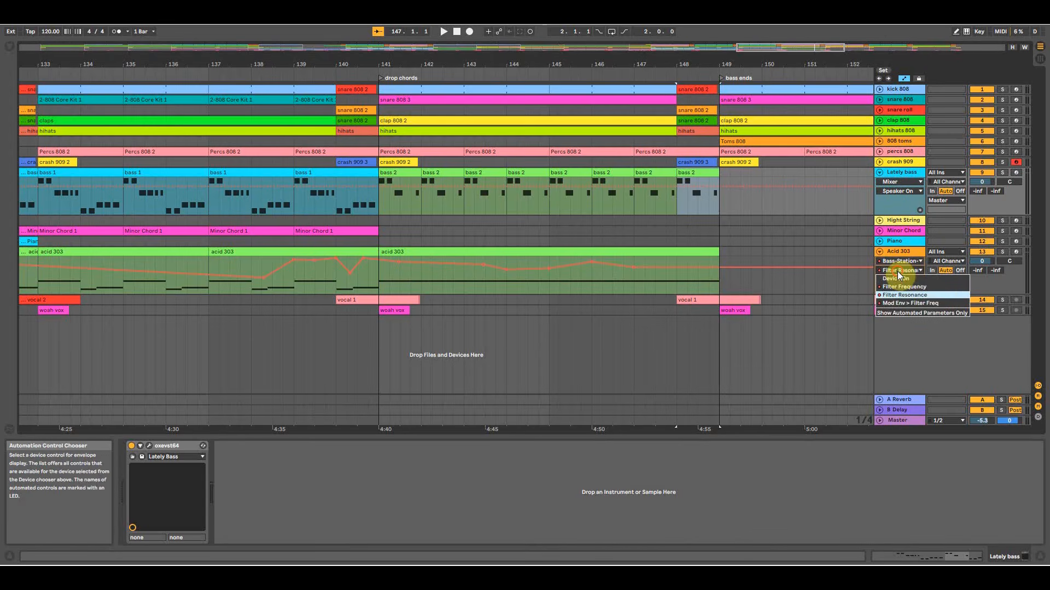
pyautogui.click(903, 298)
pyautogui.click(649, 267)
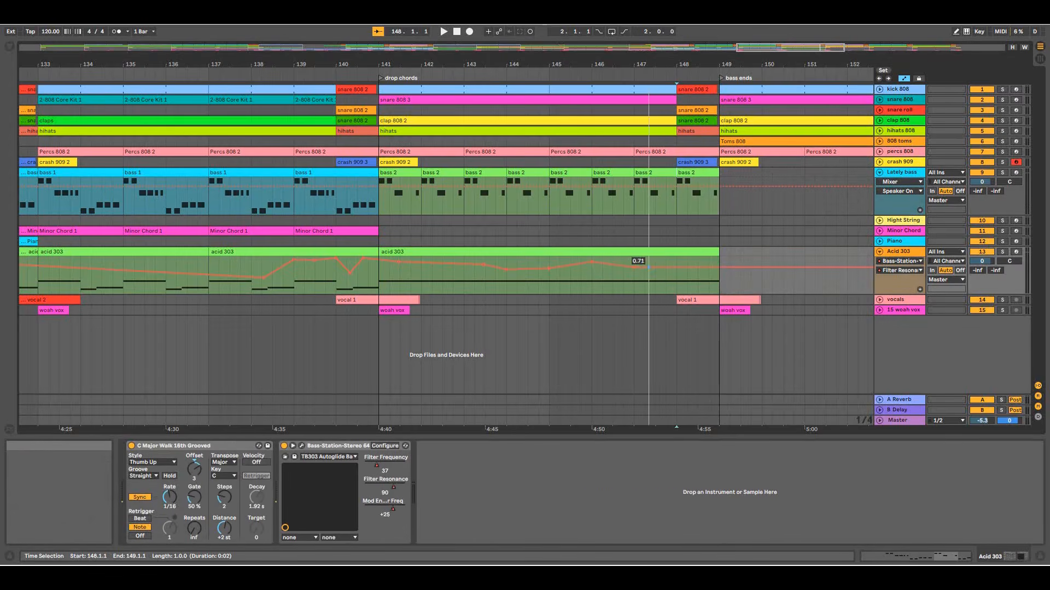
pyautogui.moveTo(684, 265); pyautogui.dragTo(698, 261)
# Play from bar 141 and reshape the Filter Frequency automation to hold its level until about bar 144 before sloping down.
pyautogui.click(923, 270)
pyautogui.click(902, 286)
pyautogui.click(382, 285)
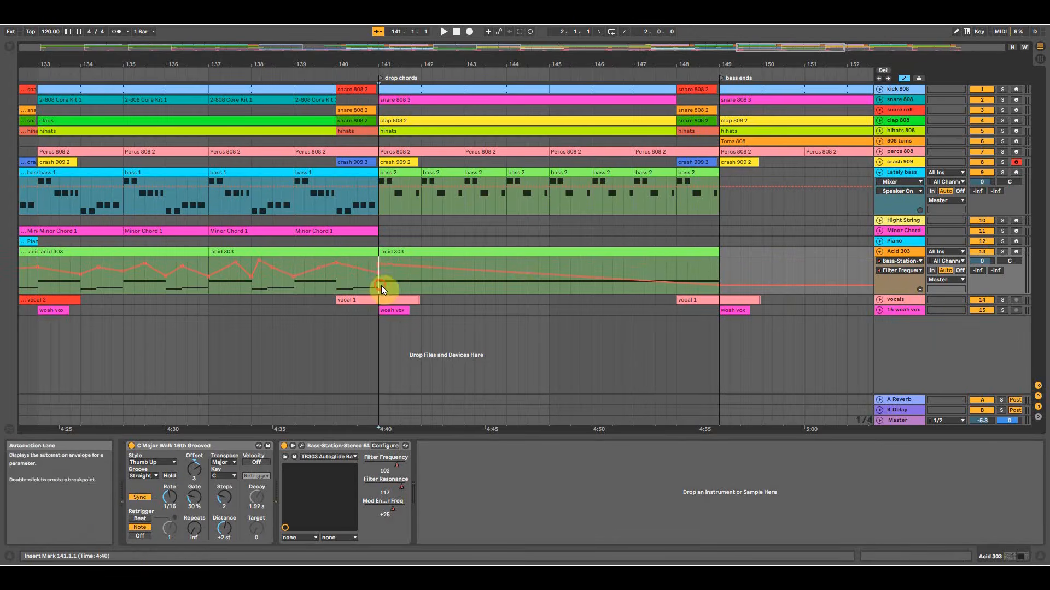
pyautogui.press('space')
pyautogui.moveTo(464, 268); pyautogui.dragTo(555, 267)
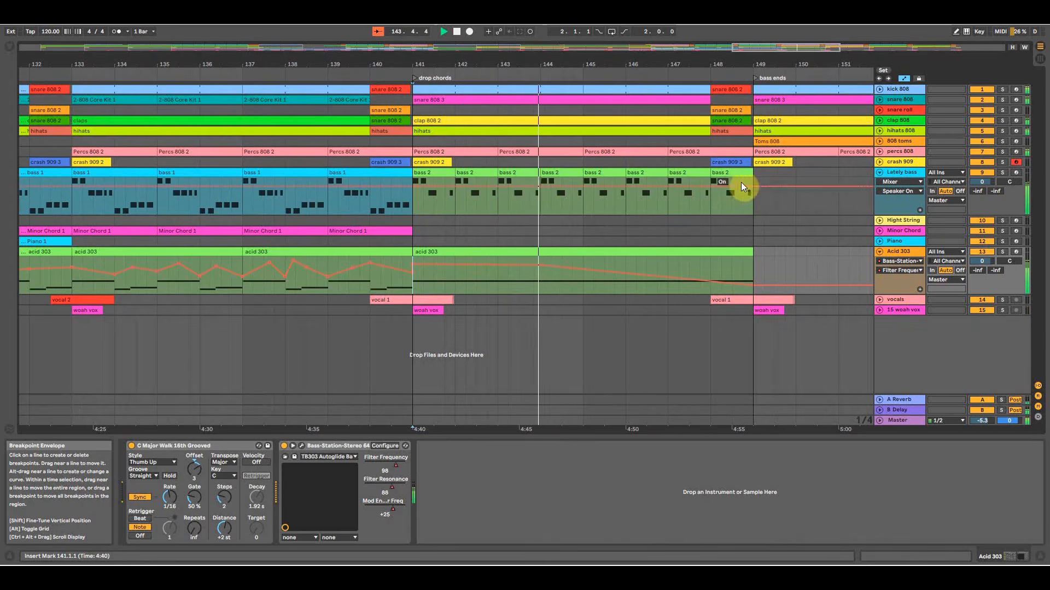
# Select all the bass 2 clips from bar 141 to bar 149 and colour them orange.
pyautogui.moveTo(755, 176); pyautogui.dragTo(457, 173)
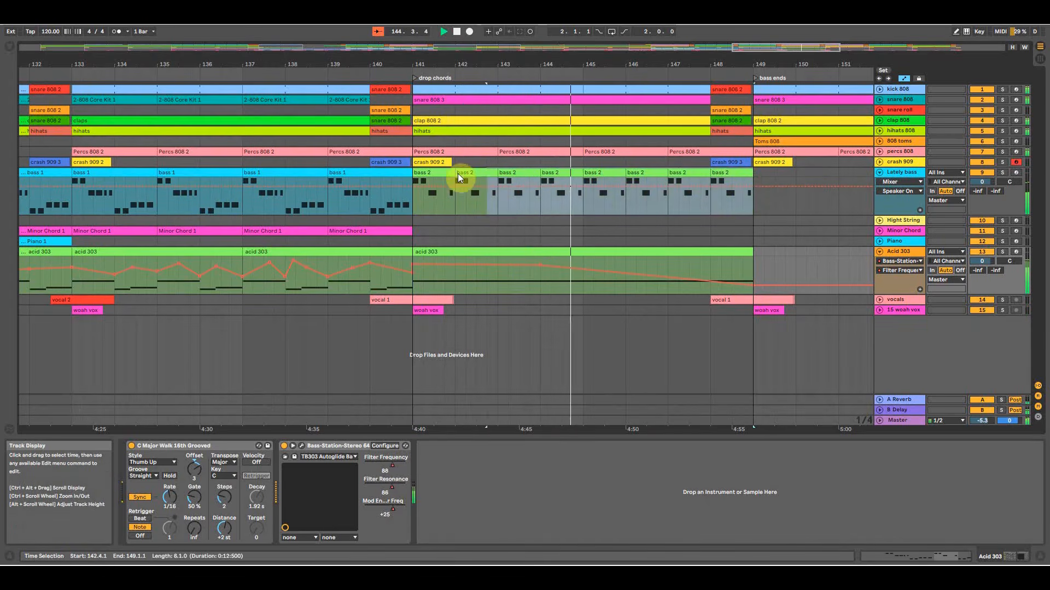
pyautogui.click(422, 170)
pyautogui.rightClick(430, 174)
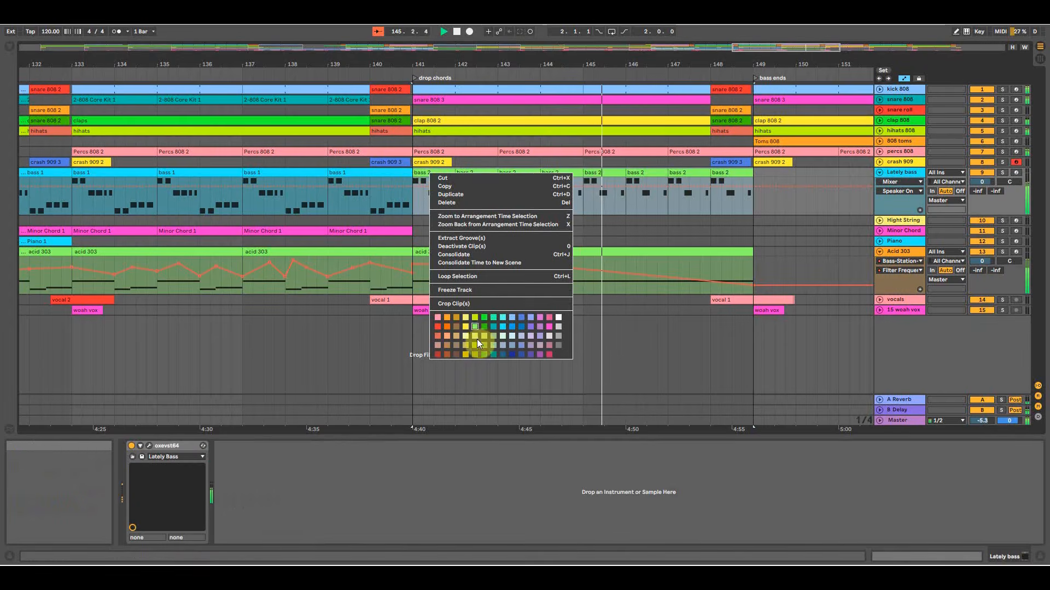
pyautogui.click(447, 326)
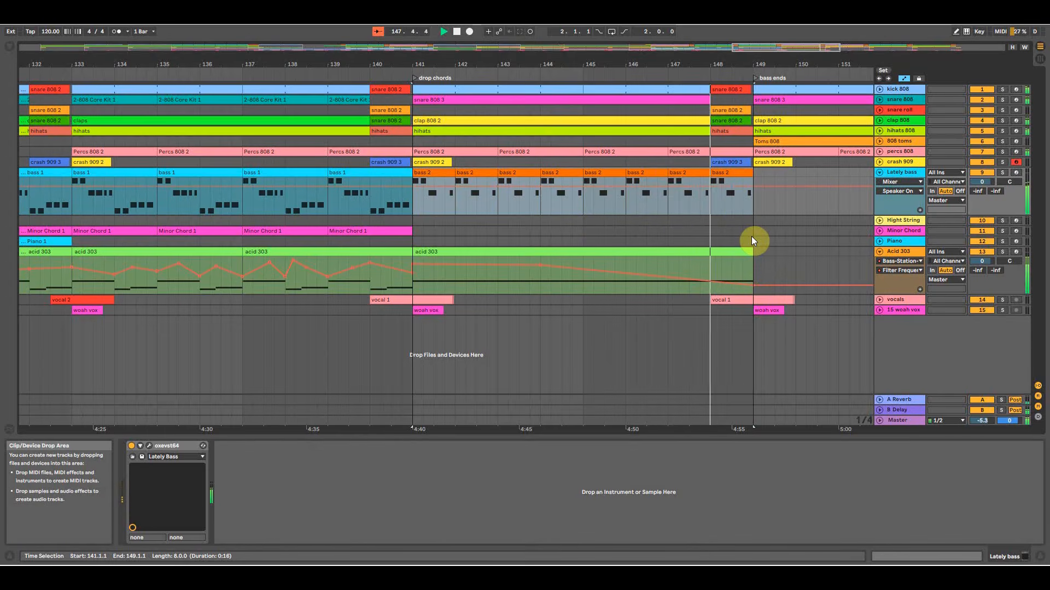
# Stop playback, show the arrangement from about bar 37 onward and fold the Lately bass track.
pyautogui.moveTo(749, 59); pyautogui.dragTo(603, 59)
pyautogui.press('space')
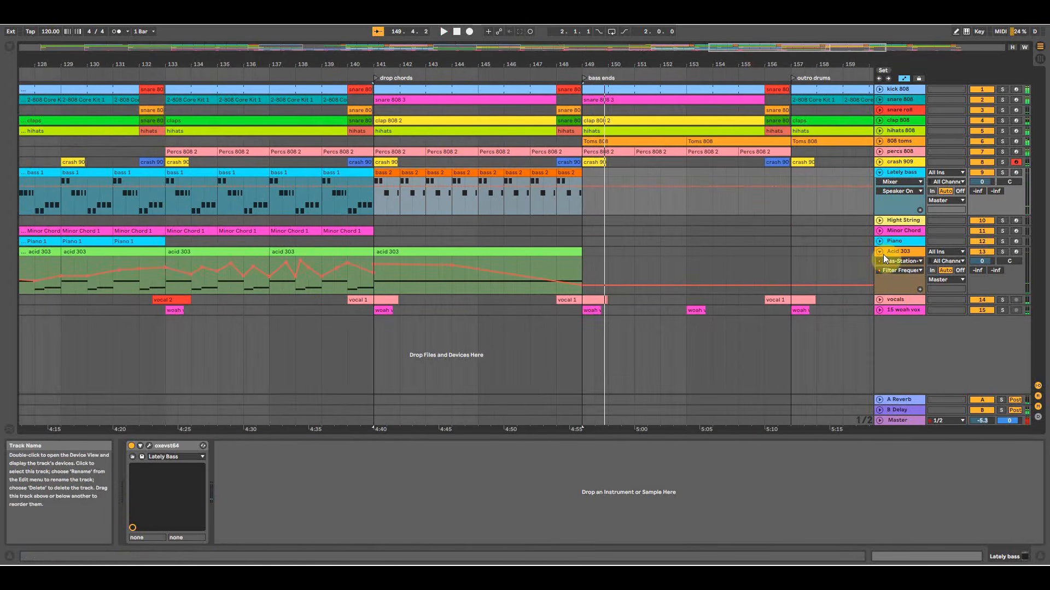
pyautogui.click(879, 252)
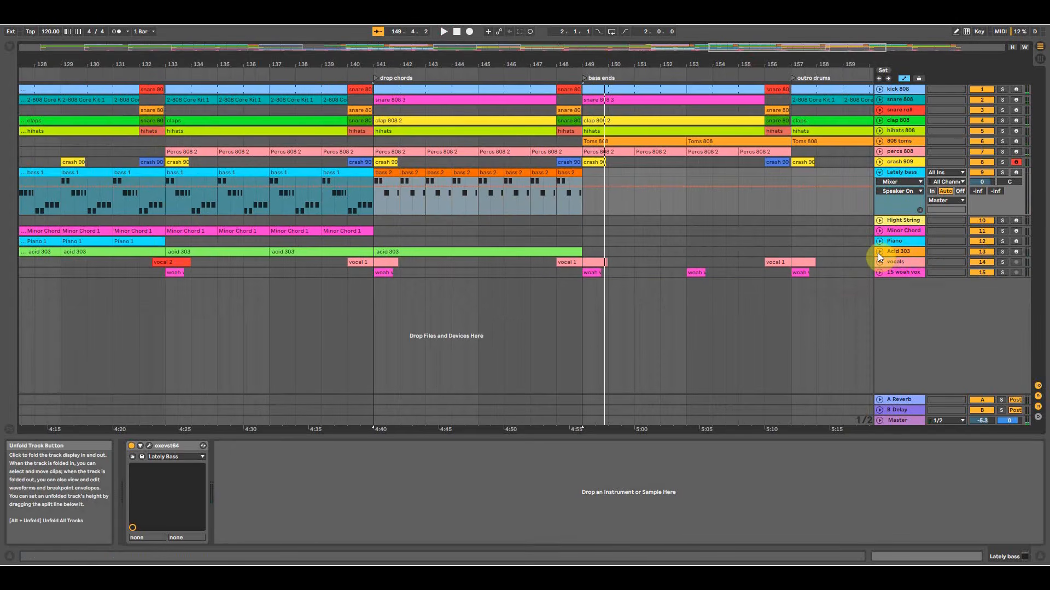
pyautogui.click(879, 253)
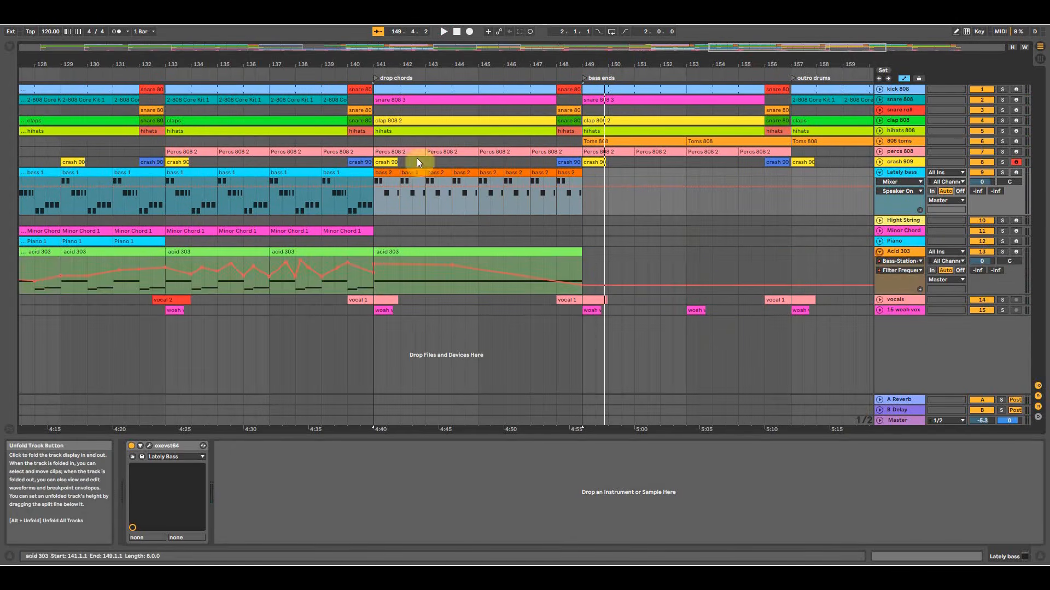
pyautogui.moveTo(410, 58); pyautogui.dragTo(562, 63)
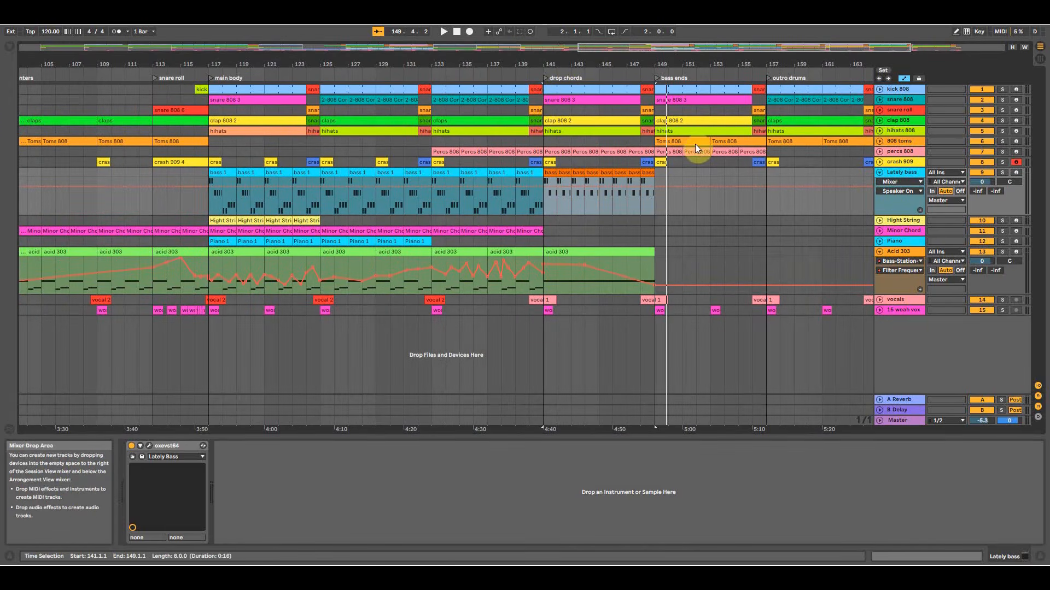
pyautogui.moveTo(613, 66); pyautogui.dragTo(669, 143)
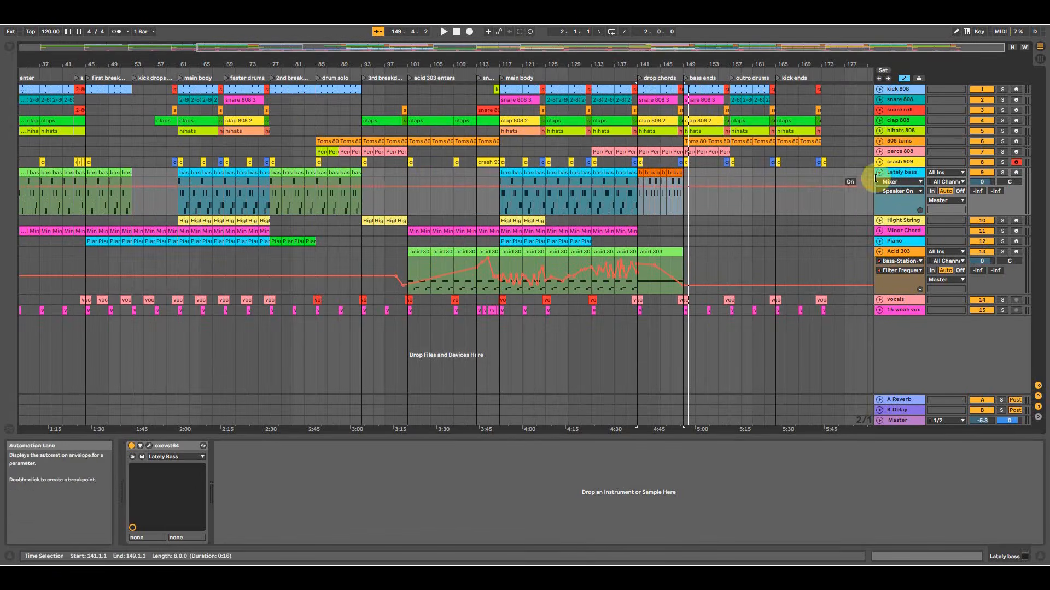
pyautogui.click(878, 172)
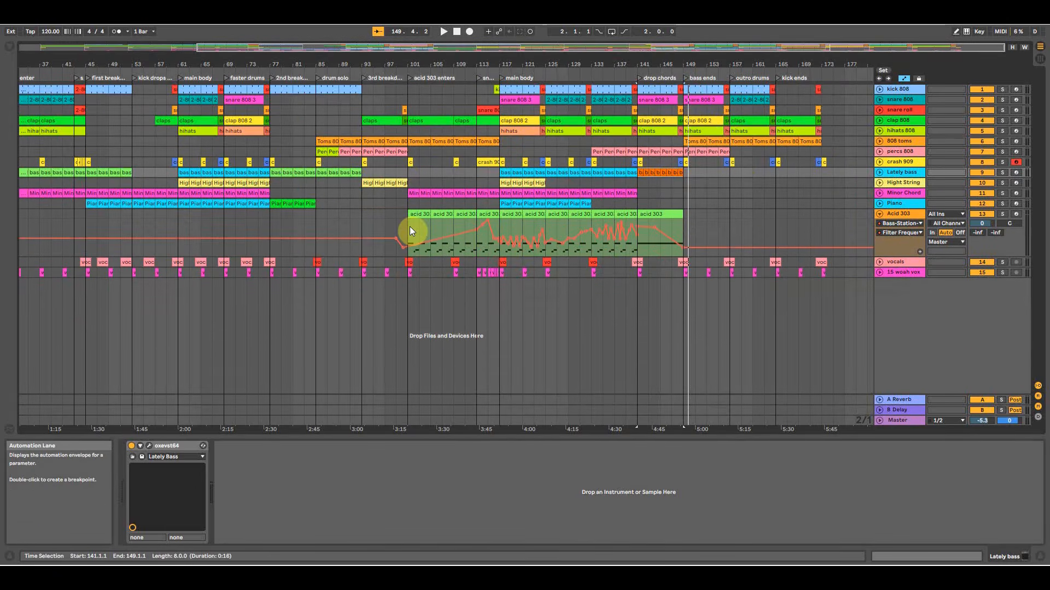
# Switch to the mixer and set the Acid 303's sends to -27.0 dB for A-Reverb and -15.2 dB for B-Delay.
pyautogui.press('Tab')
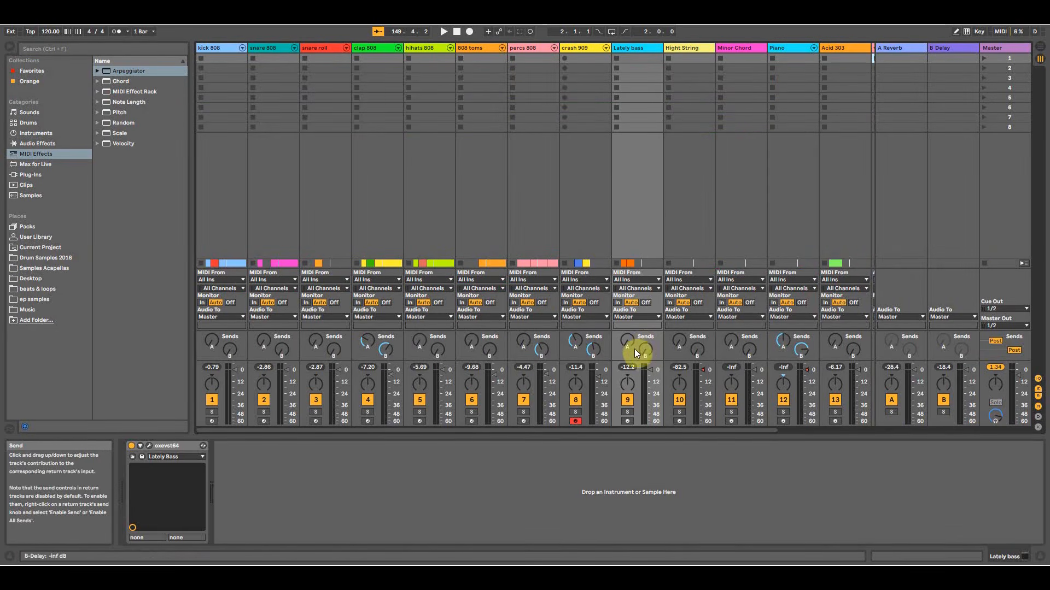
pyautogui.moveTo(737, 430); pyautogui.dragTo(796, 438)
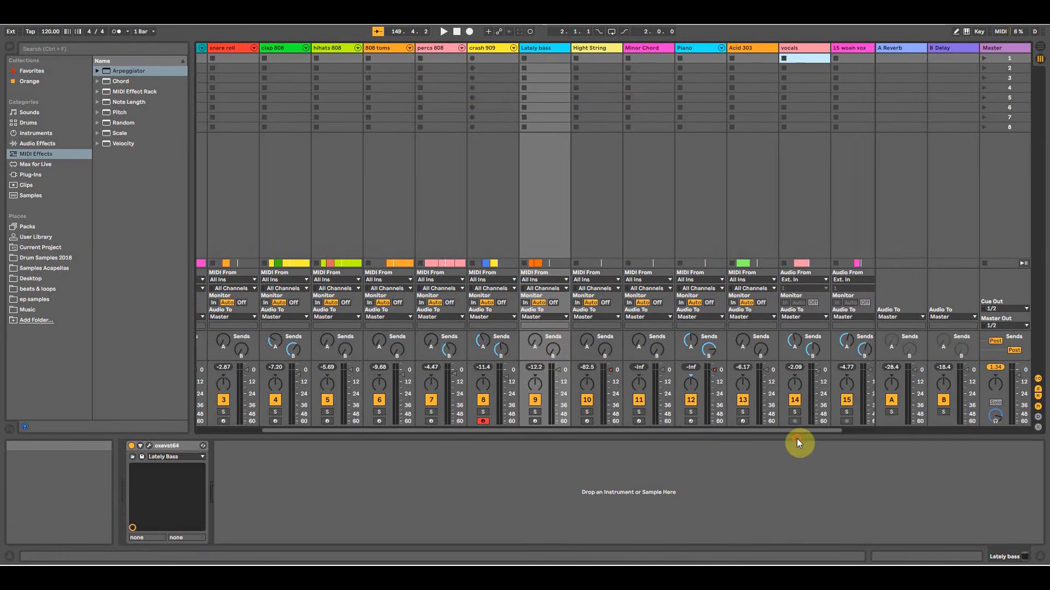
pyautogui.moveTo(760, 351); pyautogui.dragTo(759, 342)
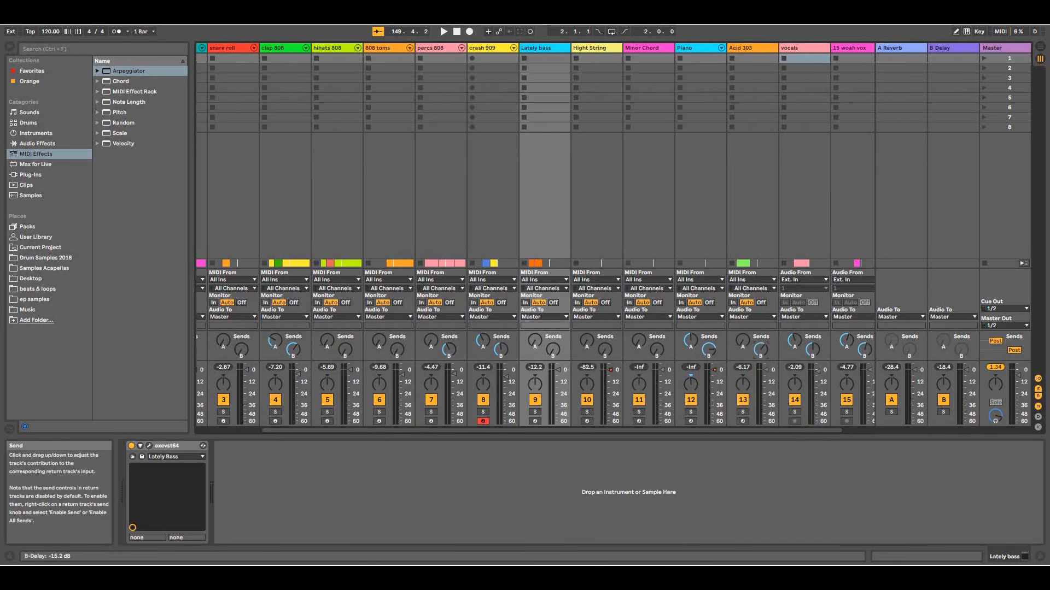
pyautogui.moveTo(742, 345); pyautogui.dragTo(742, 335)
# Raise the Hight String's reverb and delay sends and add a little reverb send to the Lately bass.
pyautogui.moveTo(584, 341); pyautogui.dragTo(584, 330)
pyautogui.moveTo(604, 349); pyautogui.dragTo(604, 338)
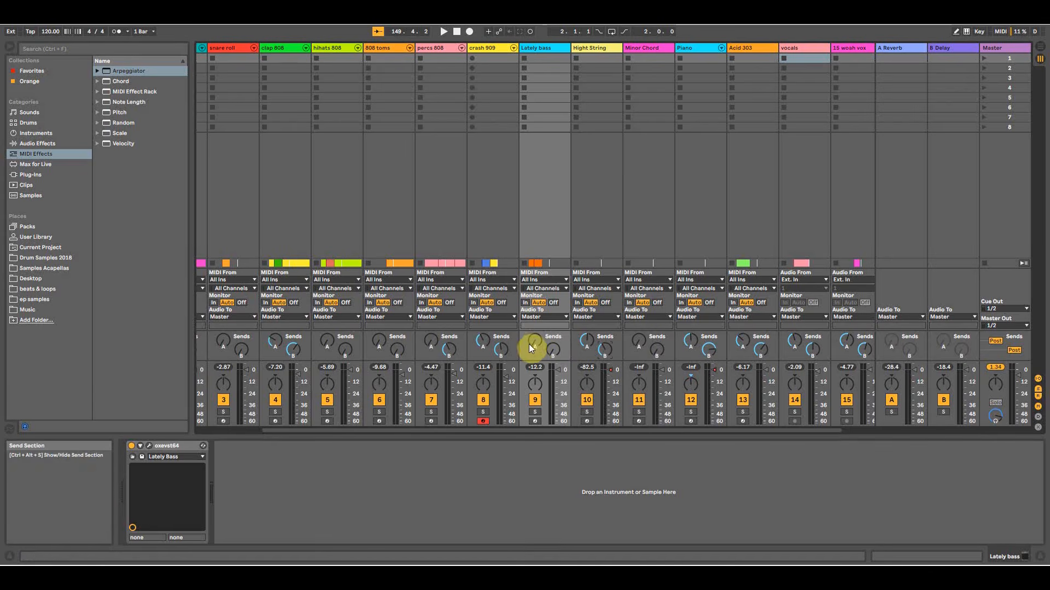
pyautogui.moveTo(532, 346); pyautogui.dragTo(533, 343)
pyautogui.moveTo(529, 345); pyautogui.dragTo(529, 340)
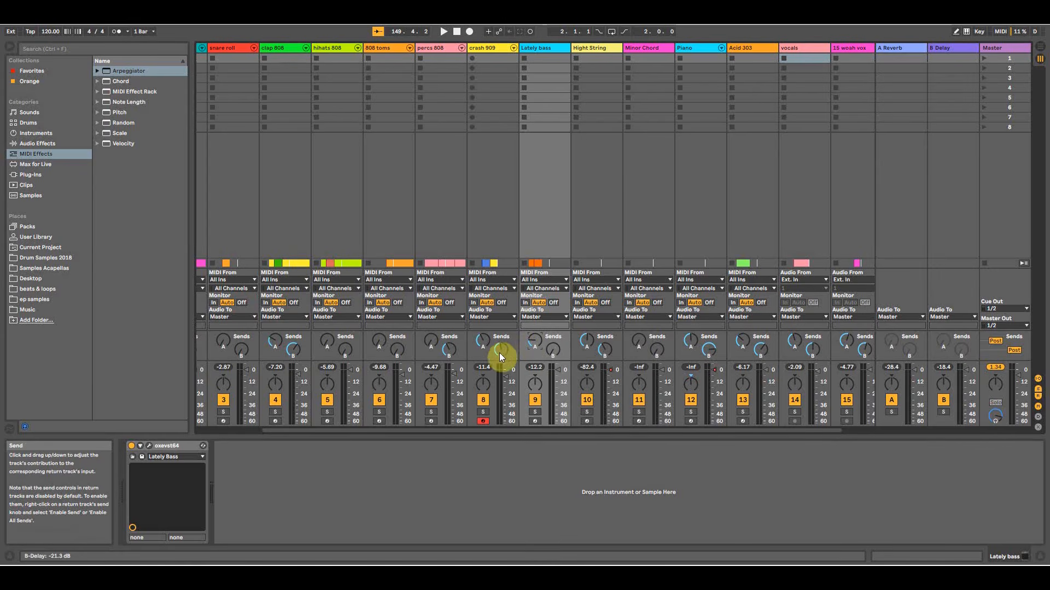
pyautogui.moveTo(493, 430); pyautogui.dragTo(572, 437)
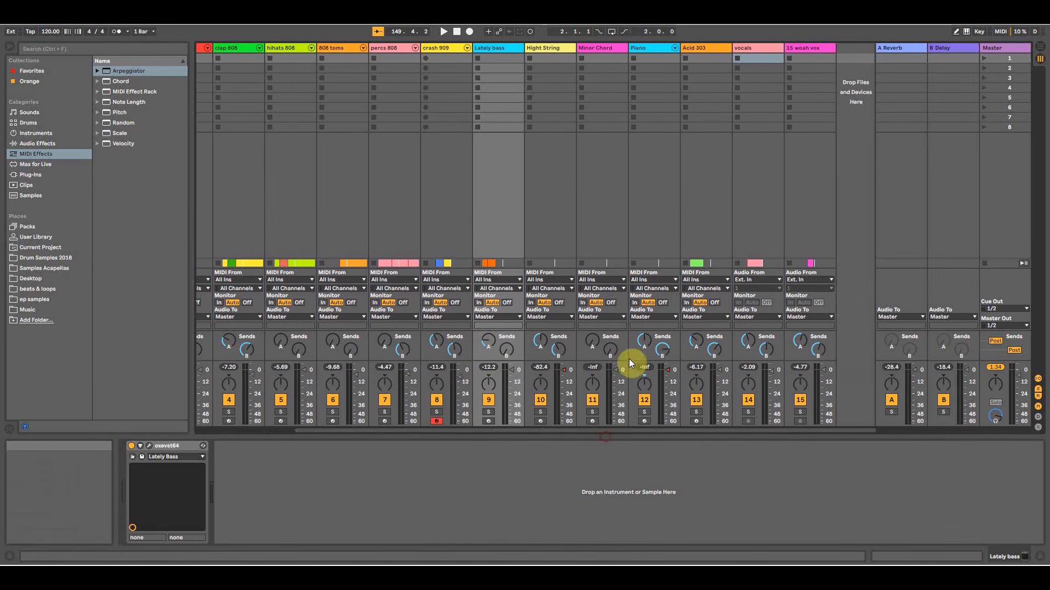
pyautogui.click(595, 340)
# Return to the arrangement, play the soloed Acid 303 from bar 101 and show its Filter Frequency automation.
pyautogui.click(1040, 46)
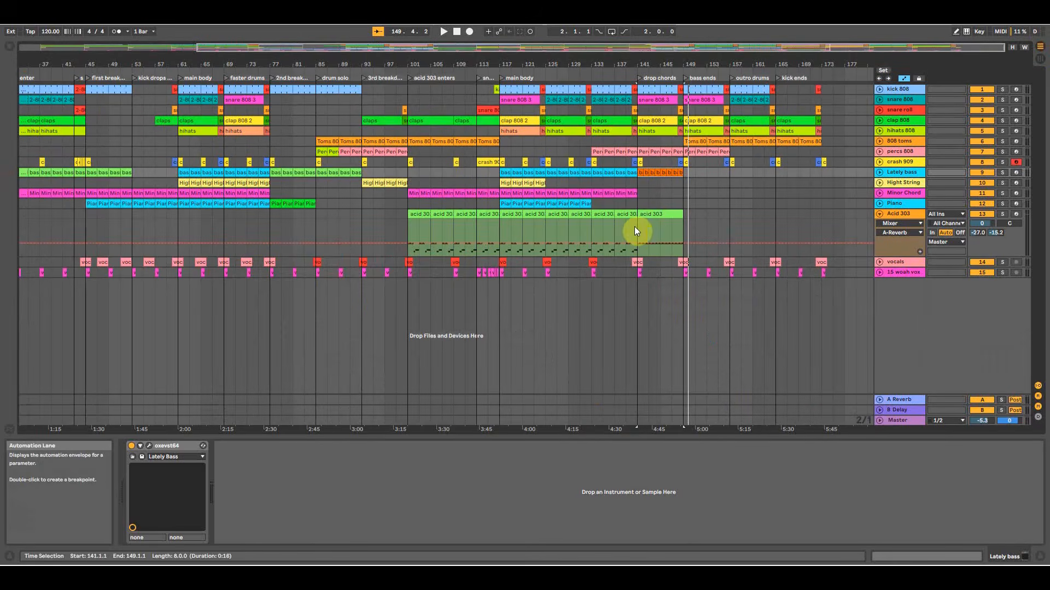
pyautogui.moveTo(634, 226); pyautogui.dragTo(409, 222)
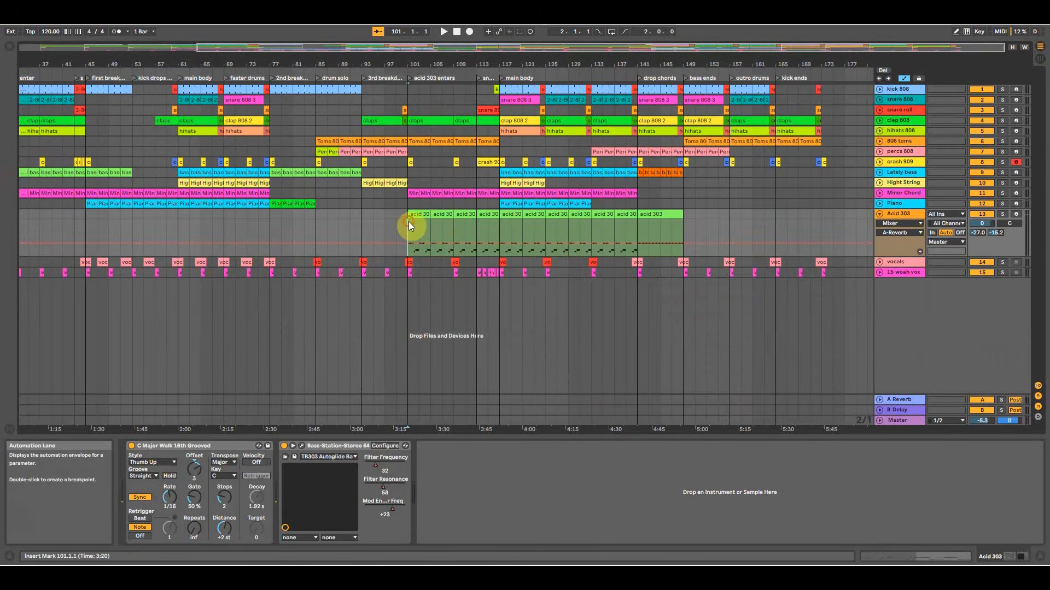
pyautogui.click(1003, 214)
pyautogui.press('space')
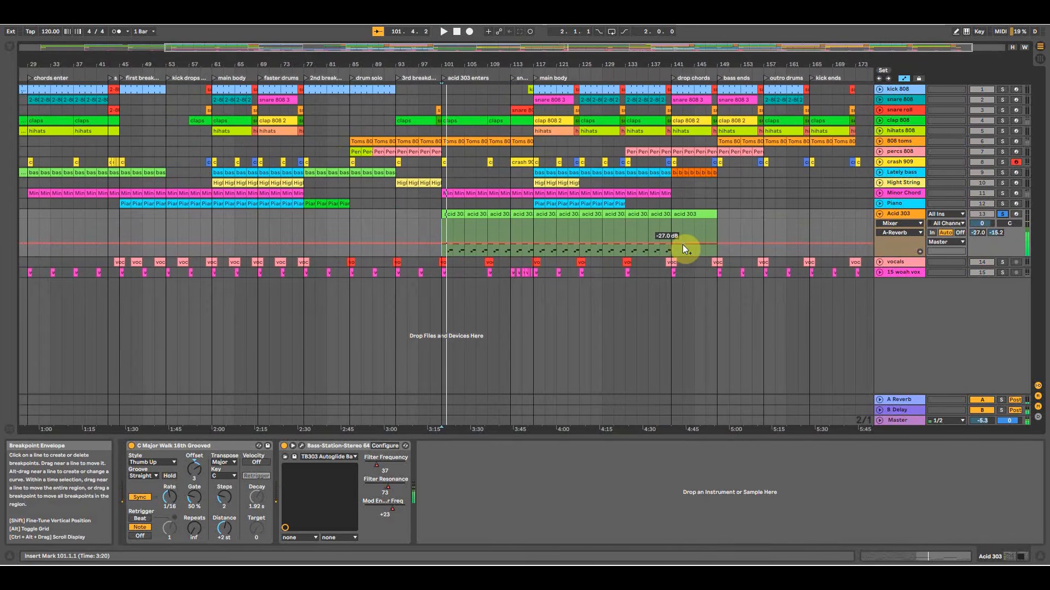
pyautogui.press('space')
pyautogui.click(890, 222)
pyautogui.click(899, 244)
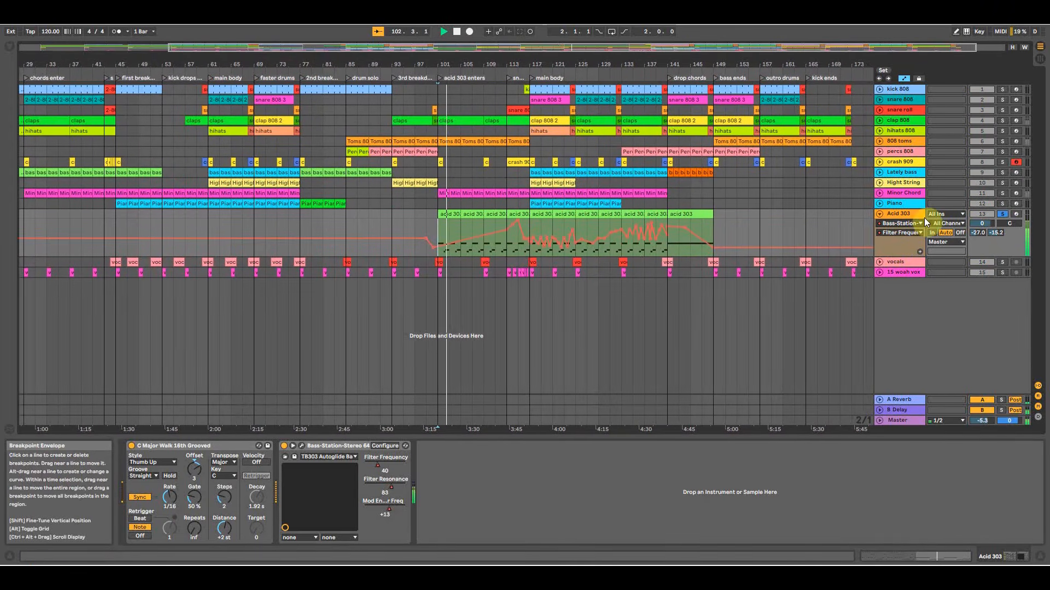
# Listen to the Minor Chord together with the Acid 303, clear both solos and fold the Acid 303 track.
pyautogui.keyDown('ctrl'); pyautogui.click(1001, 195); pyautogui.keyUp('ctrl')
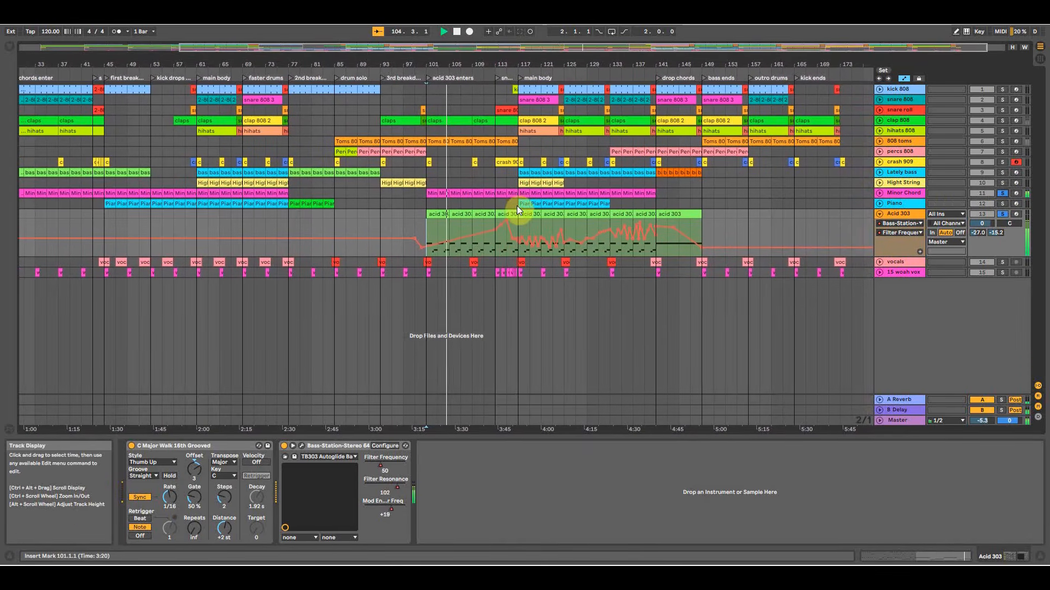
pyautogui.click(1002, 215)
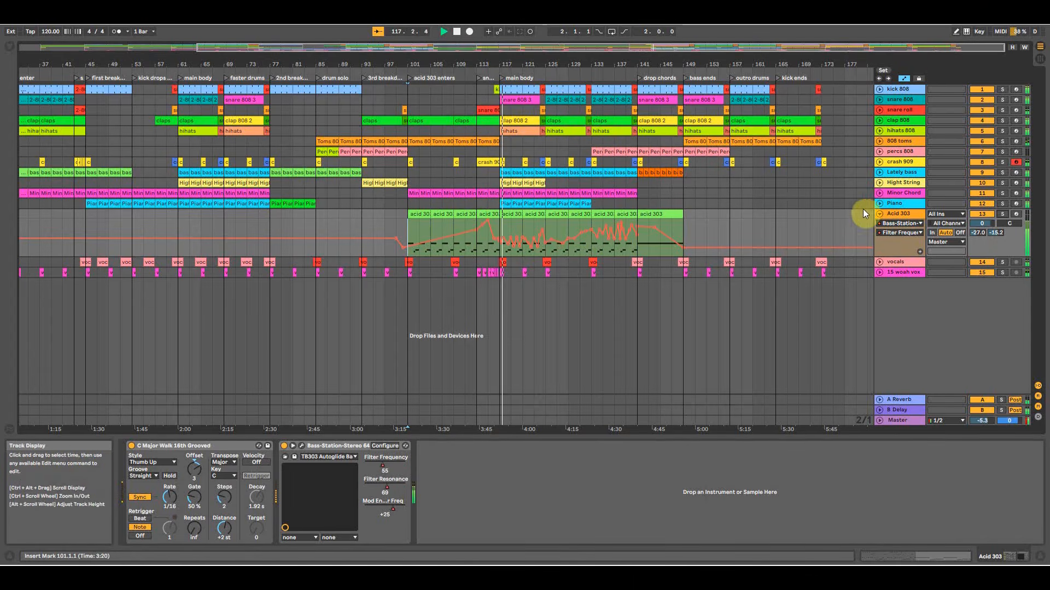
pyautogui.click(880, 213)
# Play the full mix from the drop chords section at about bar 141.
pyautogui.click(546, 203)
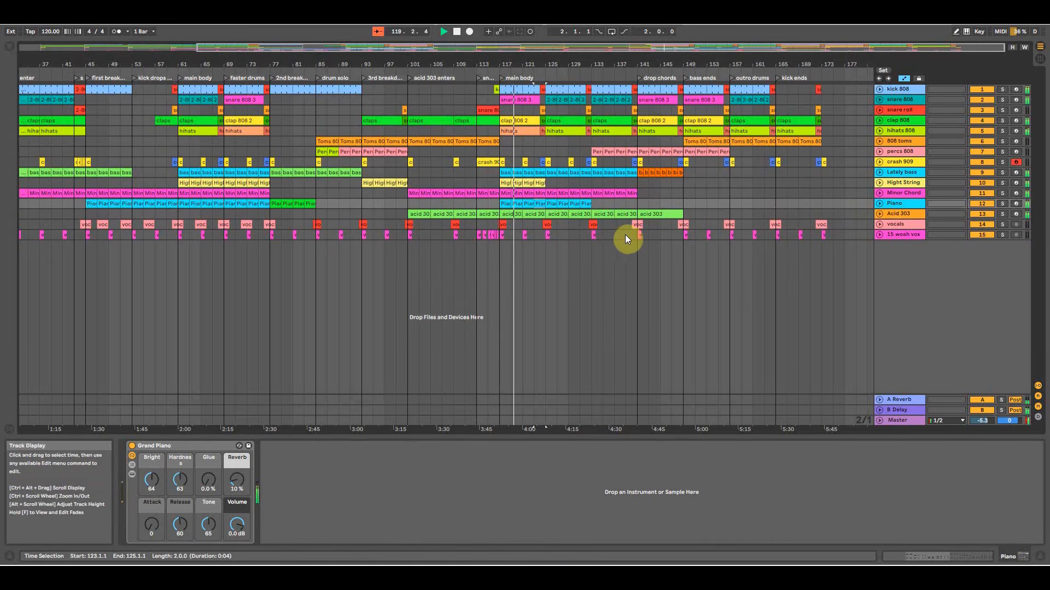
pyautogui.click(640, 249)
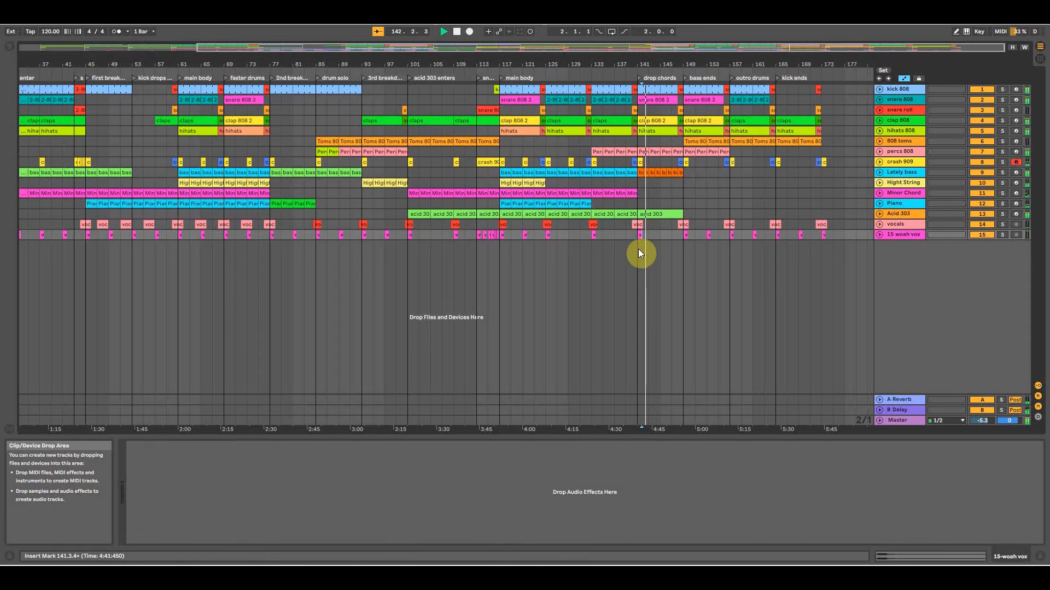
pyautogui.moveTo(609, 59); pyautogui.dragTo(658, 58)
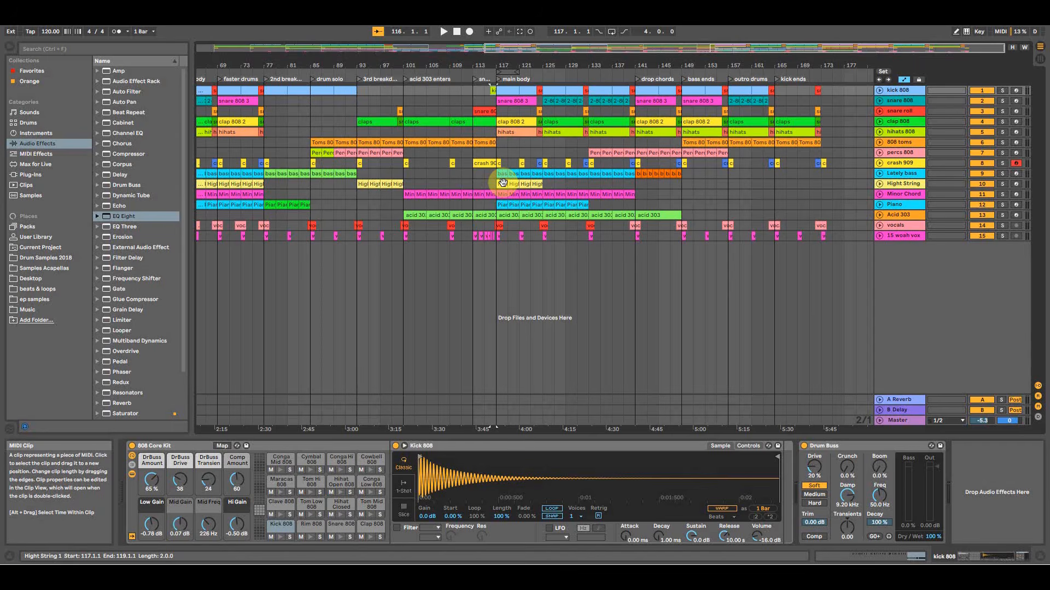
# Loop the four bars of the main body from bar 117 to 121 based on the kick 808 clip.
pyautogui.moveTo(509, 65); pyautogui.dragTo(509, 87)
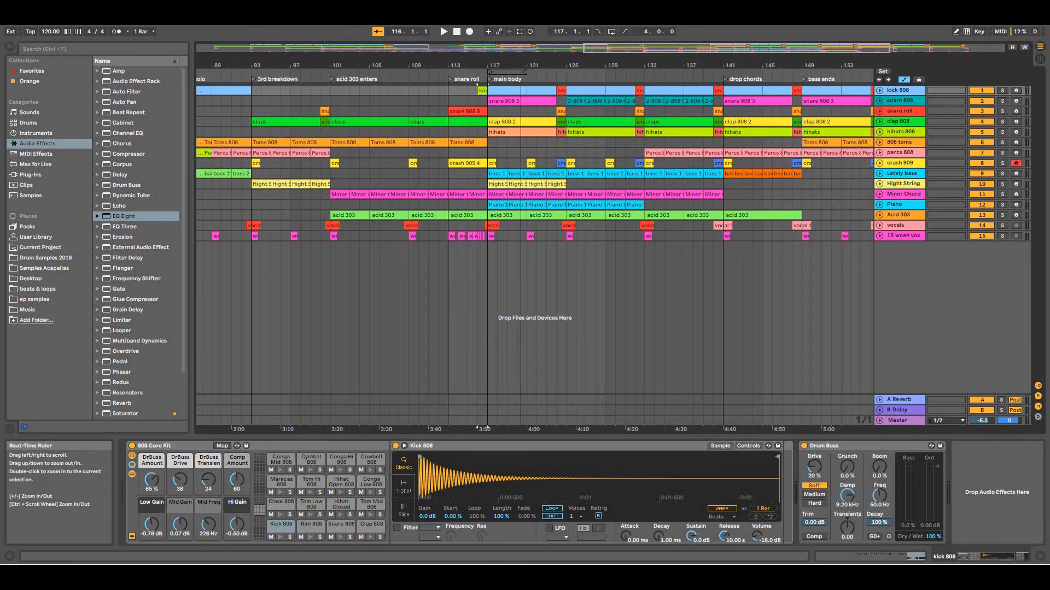
pyautogui.moveTo(509, 65); pyautogui.dragTo(441, 76)
pyautogui.click(440, 88)
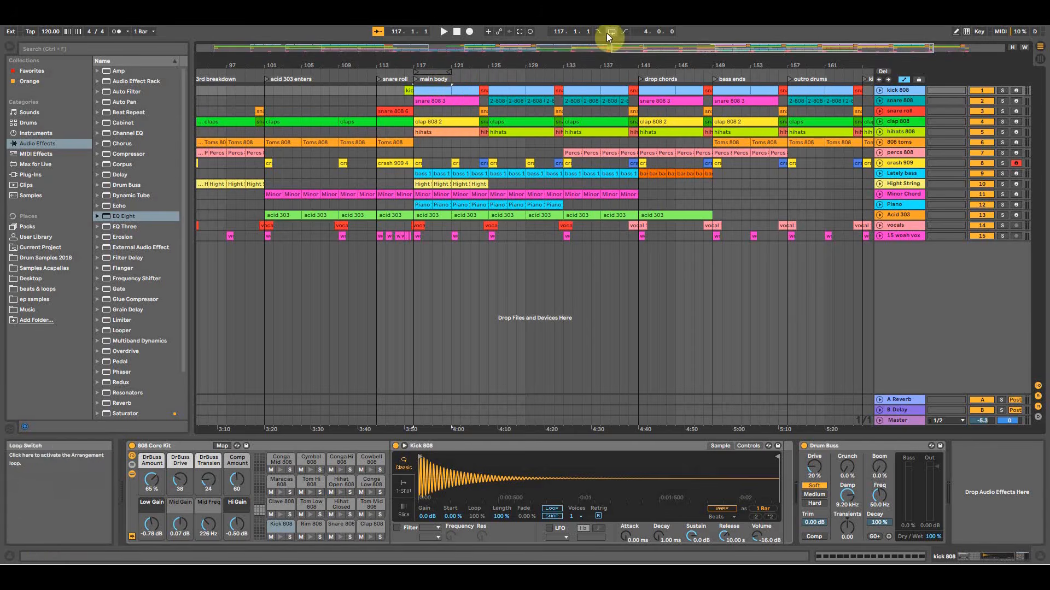
pyautogui.moveTo(451, 73); pyautogui.dragTo(487, 74)
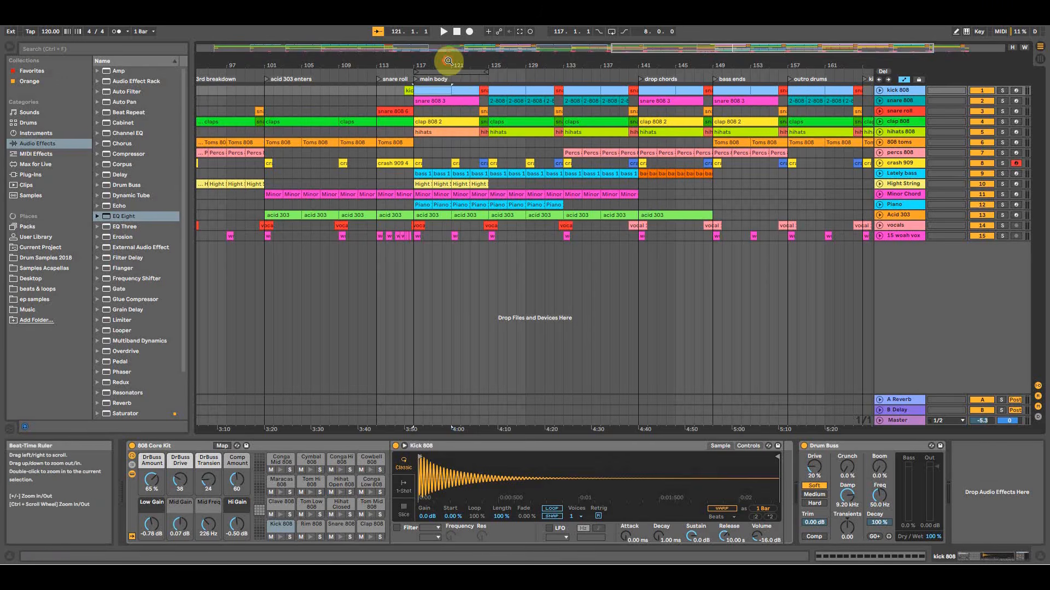
pyautogui.moveTo(480, 75); pyautogui.dragTo(562, 74)
pyautogui.moveTo(413, 256)
pyautogui.mouseDown()
pyautogui.moveTo(563, 71)
pyautogui.moveTo(457, 71)
pyautogui.moveTo(445, 92)
pyautogui.mouseUp()
pyautogui.rightClick(445, 92)
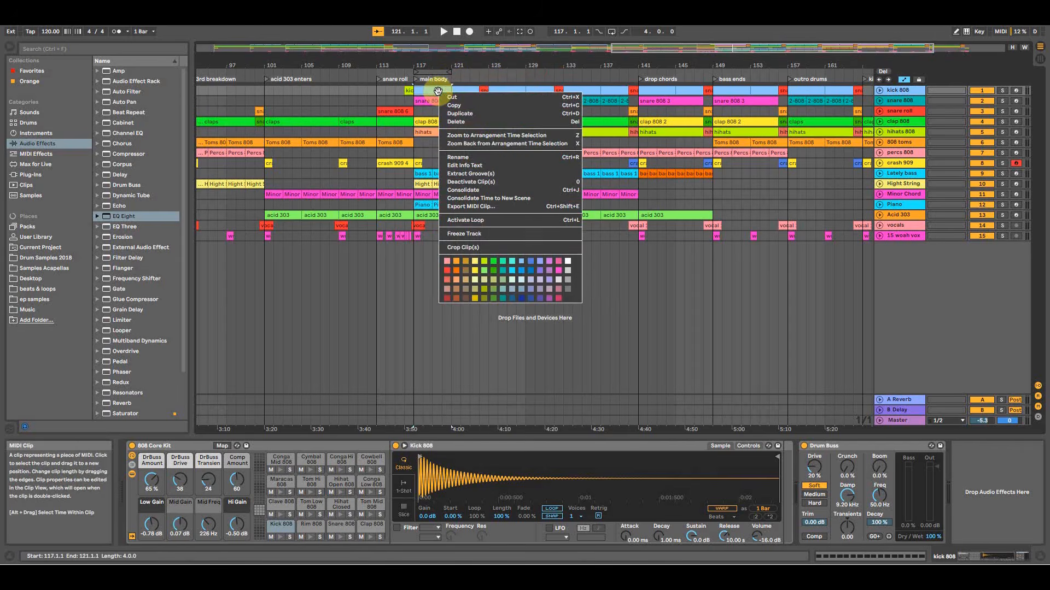
pyautogui.click(467, 219)
# Solo the kick 808, audition its loop and add an EQ Eight directly after the Kick 808 sampler.
pyautogui.click(1003, 90)
pyautogui.press('space')
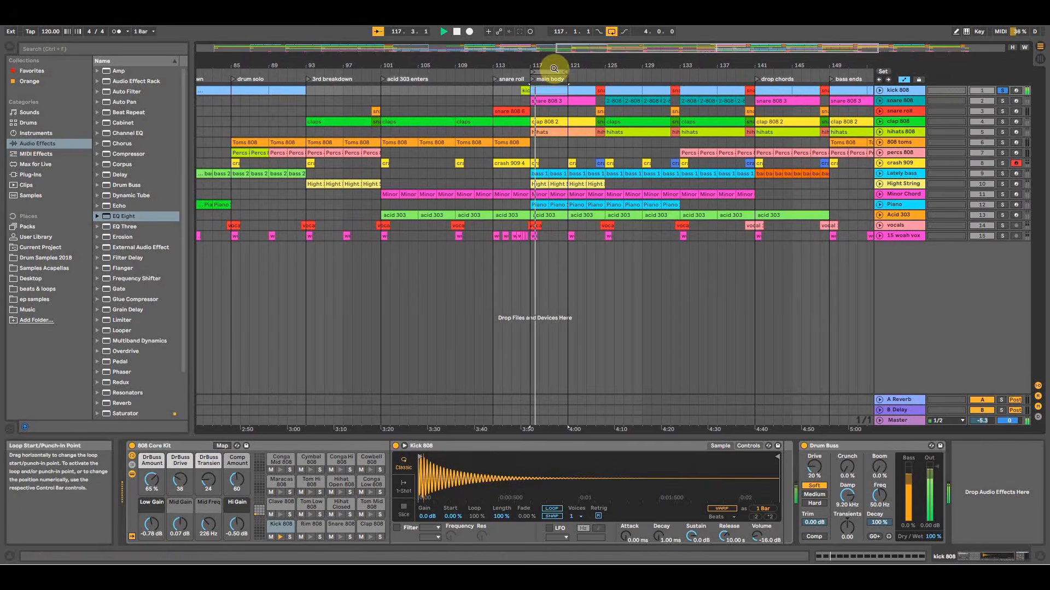
pyautogui.press('space')
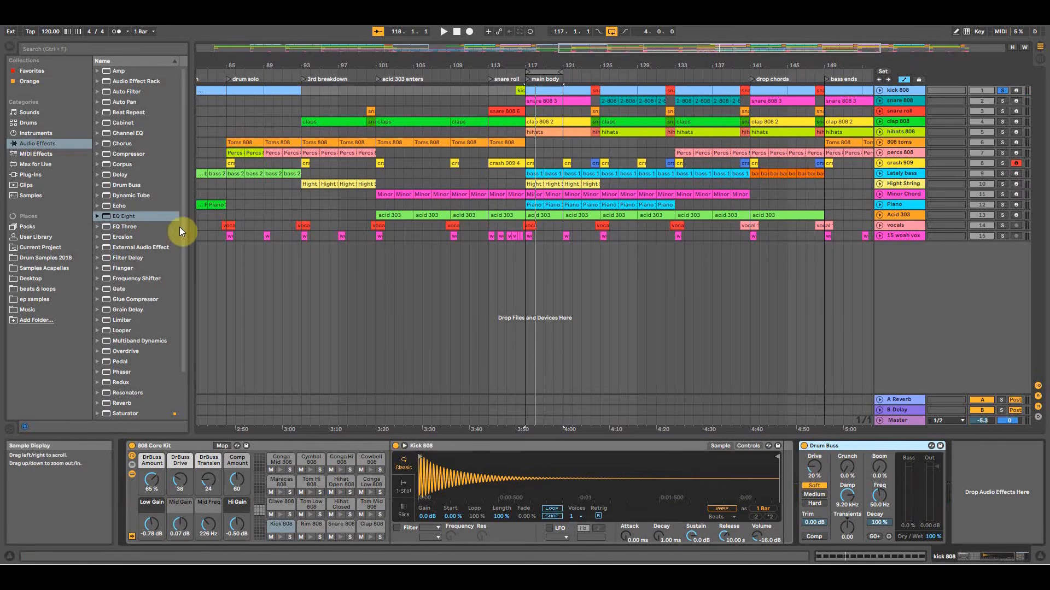
pyautogui.moveTo(129, 215)
pyautogui.mouseDown()
pyautogui.moveTo(120, 215)
pyautogui.moveTo(745, 394)
pyautogui.moveTo(808, 468)
pyautogui.moveTo(743, 459)
pyautogui.moveTo(752, 459)
pyautogui.mouseUp()
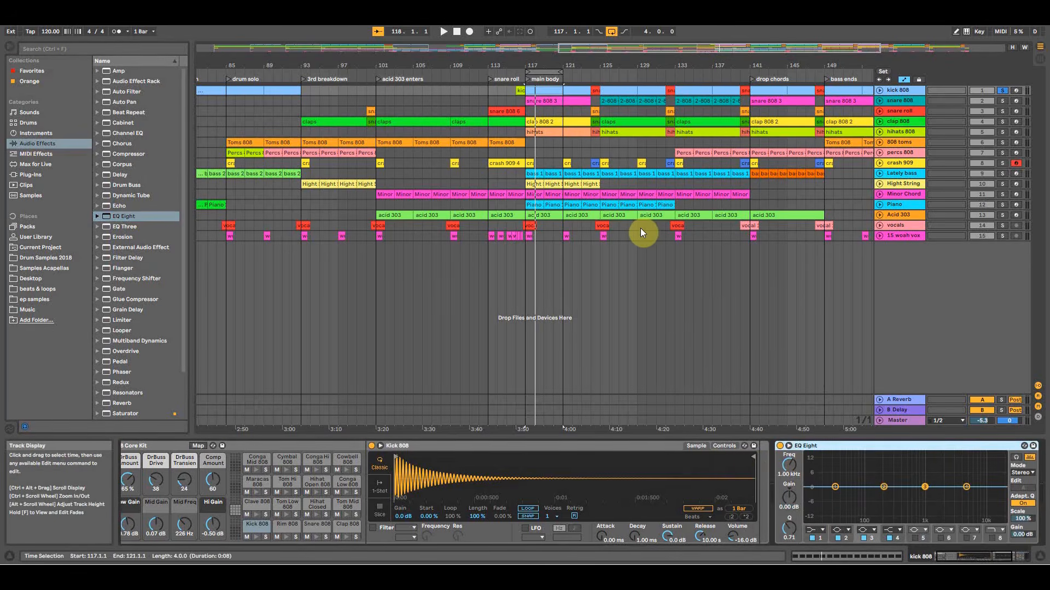
# Play the kick loop, boost EQ Eight band 2 and cut band 3 to -6.06 dB at 1.32 kHz.
pyautogui.press('space')
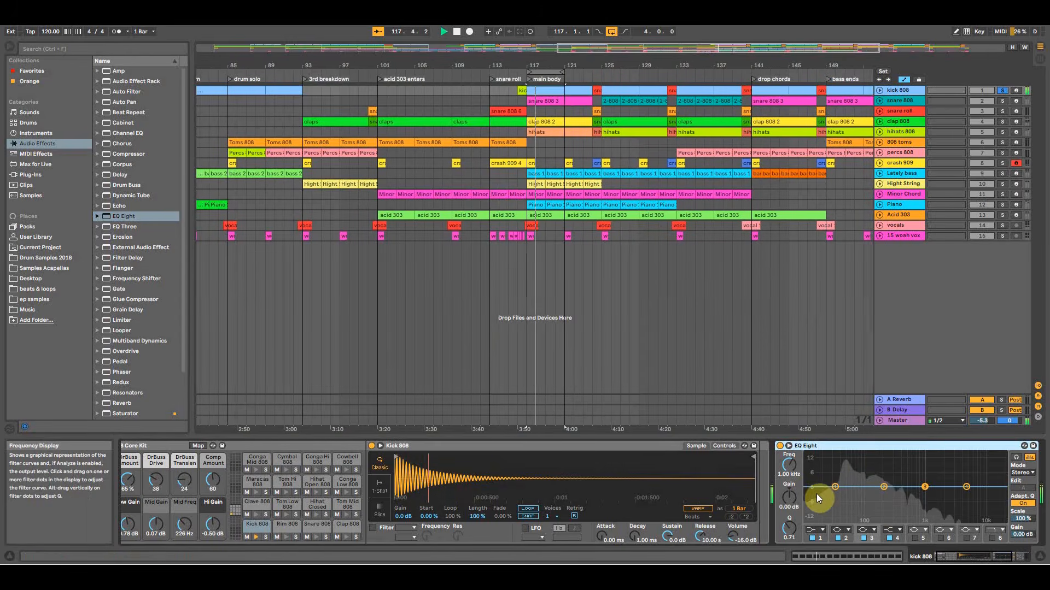
pyautogui.moveTo(884, 487); pyautogui.dragTo(876, 480)
pyautogui.moveTo(966, 487); pyautogui.dragTo(923, 506)
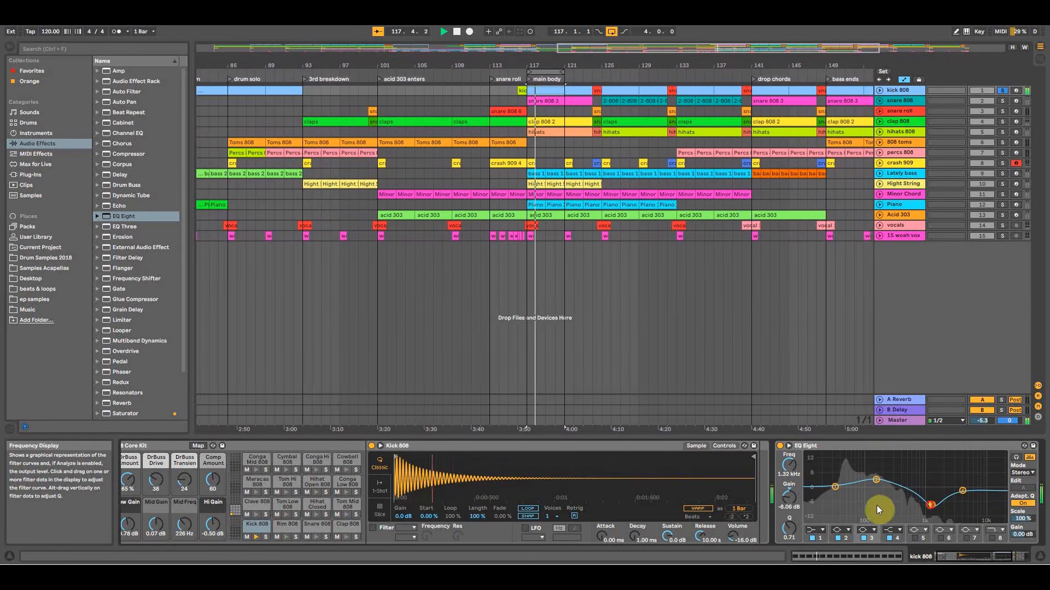
# Change EQ Eight band 1 on the kick to a low cut filter at 22.0 Hz.
pyautogui.click(837, 486)
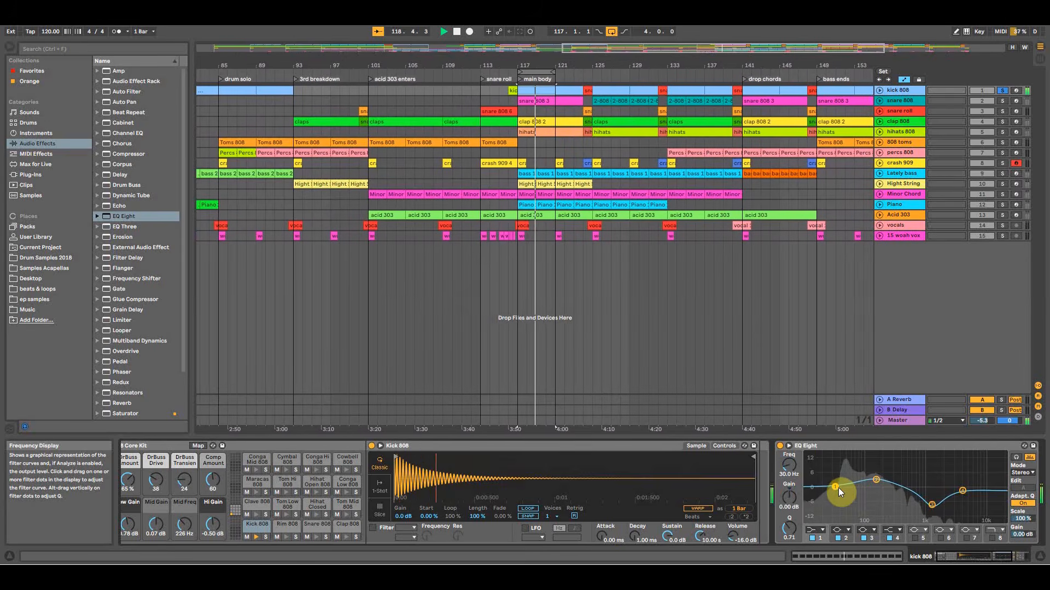
pyautogui.click(815, 530)
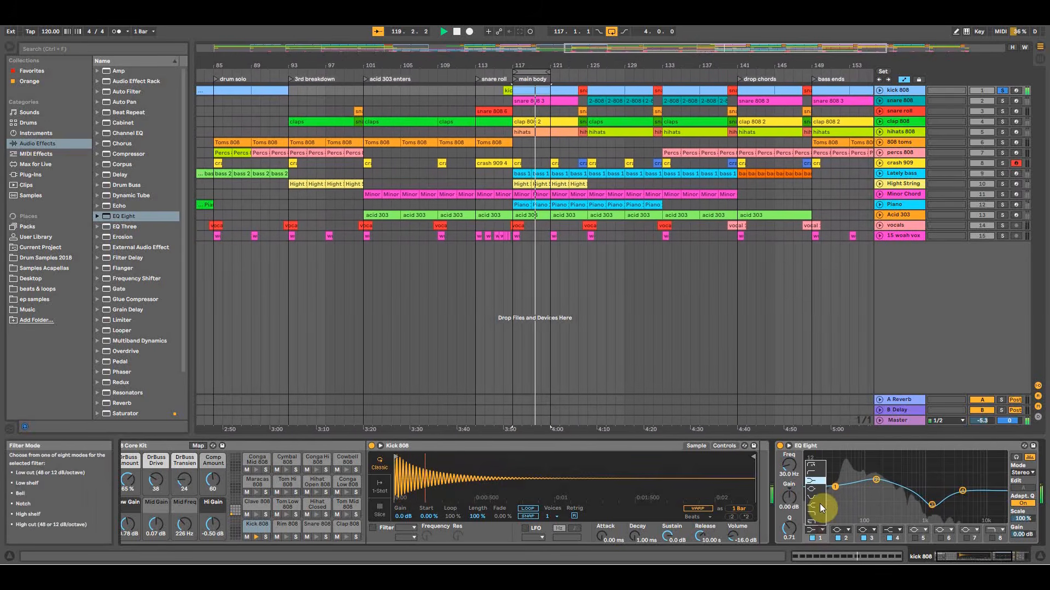
pyautogui.click(818, 473)
pyautogui.moveTo(835, 497); pyautogui.dragTo(825, 490)
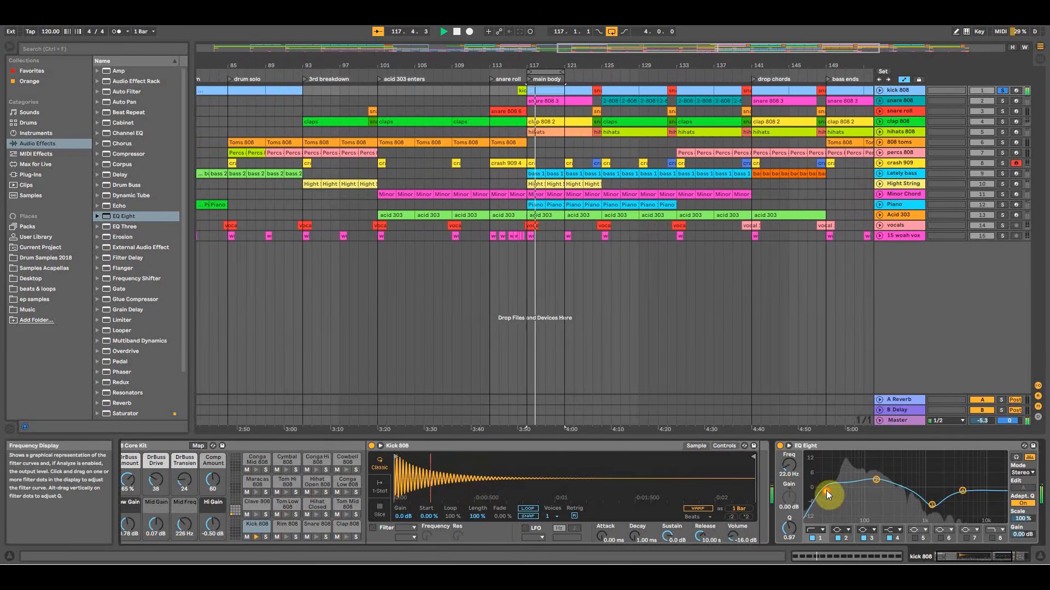
# Show the mixer and move the kick's EQ Eight band 2 to 65.3 Hz with a 4.34 dB boost.
pyautogui.press('Tab')
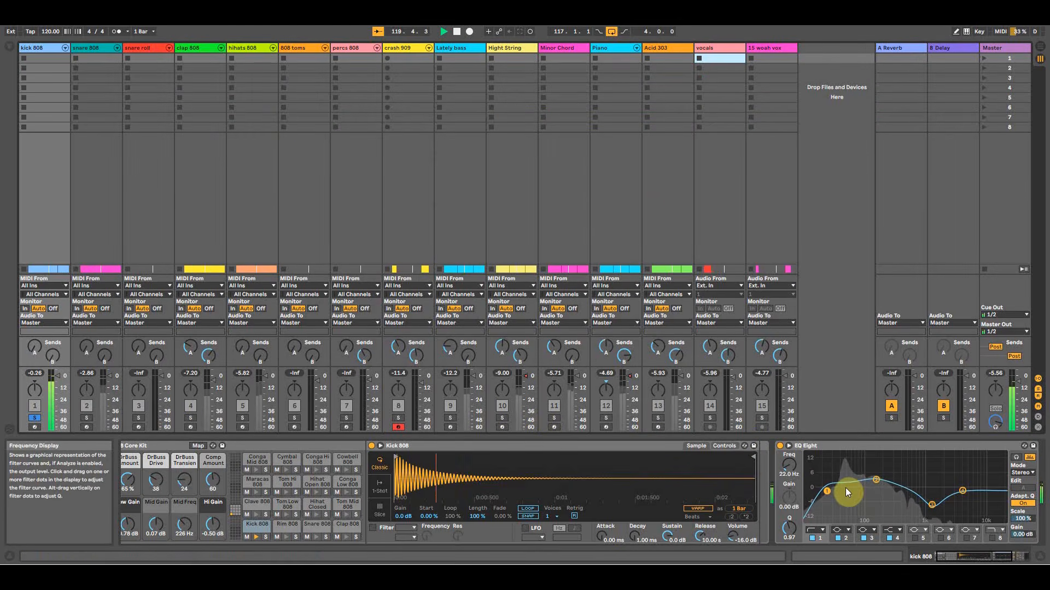
pyautogui.moveTo(875, 480); pyautogui.dragTo(849, 478)
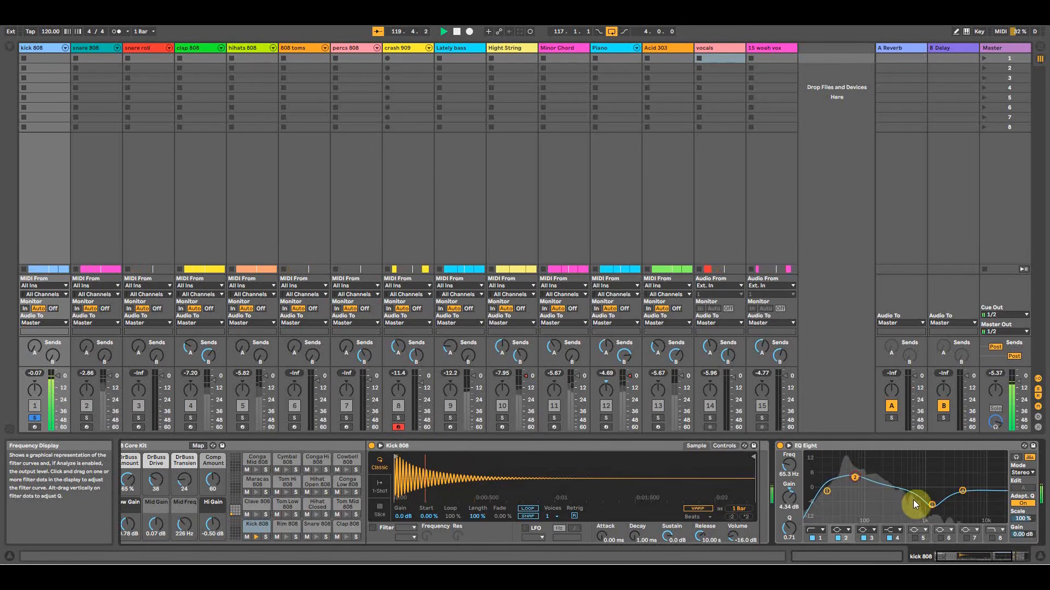
# Set the kick's EQ Eight band 3 to -7.07 dB at 825 Hz, band 1 to 23.0 Hz and band 2 to 0.62 dB at 55.0 Hz.
pyautogui.moveTo(931, 504); pyautogui.dragTo(919, 500)
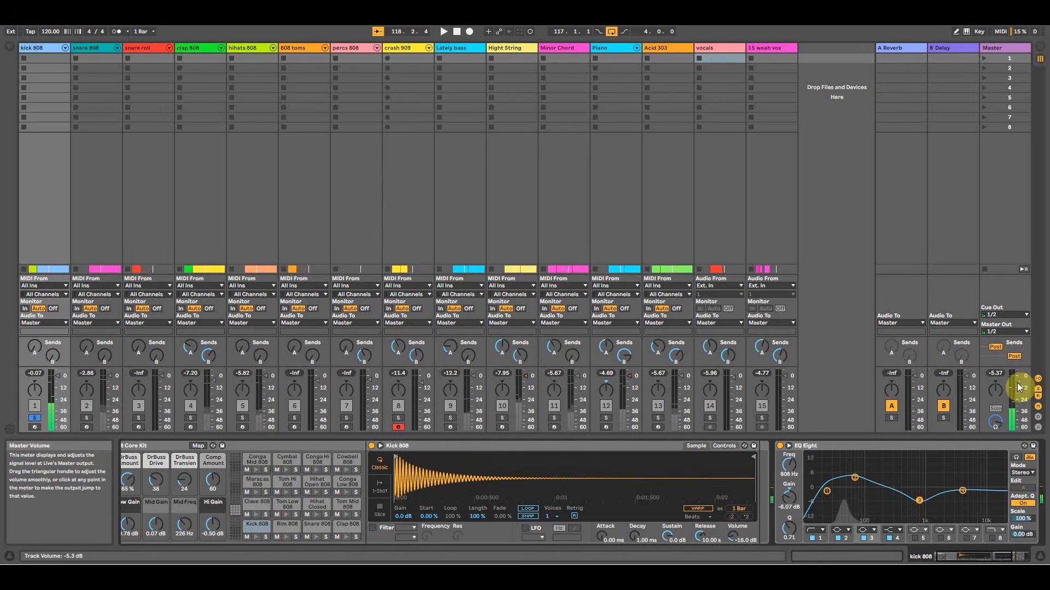
pyautogui.press('space')
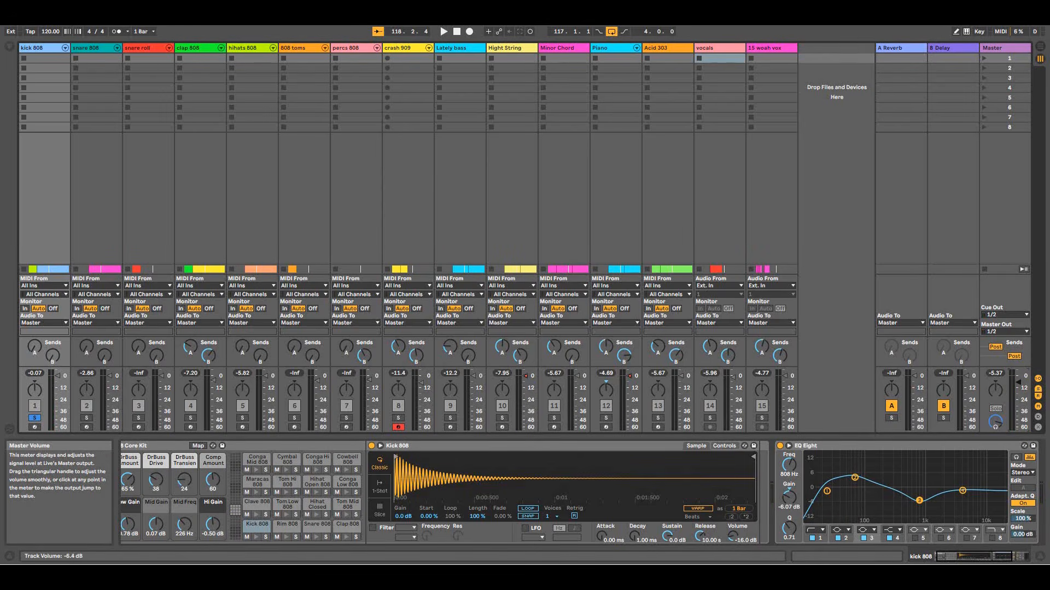
pyautogui.press('space')
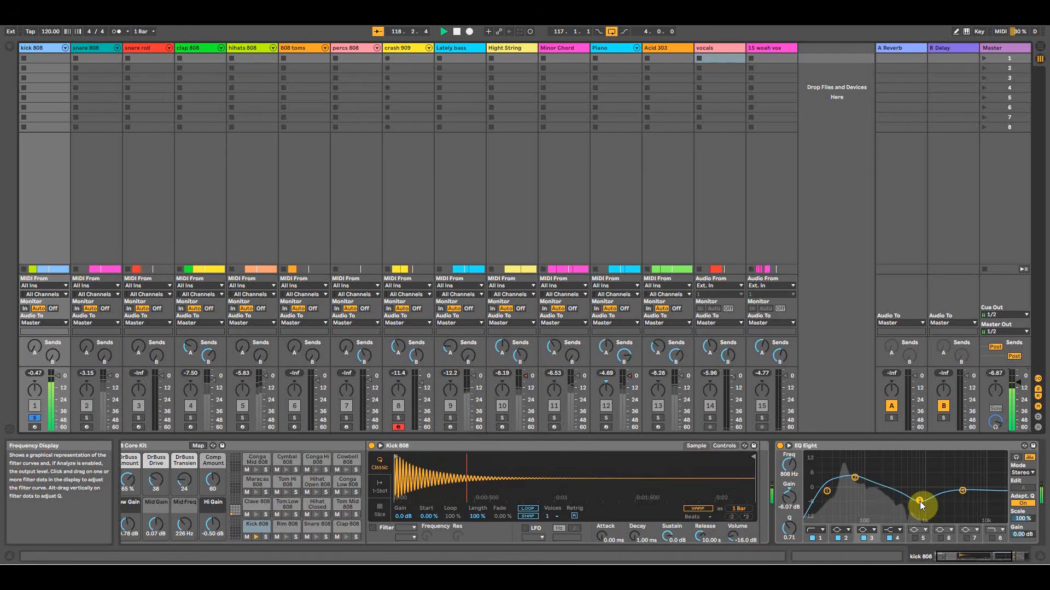
pyautogui.moveTo(920, 505)
pyautogui.mouseDown()
pyautogui.moveTo(917, 462)
pyautogui.moveTo(925, 501)
pyautogui.mouseUp()
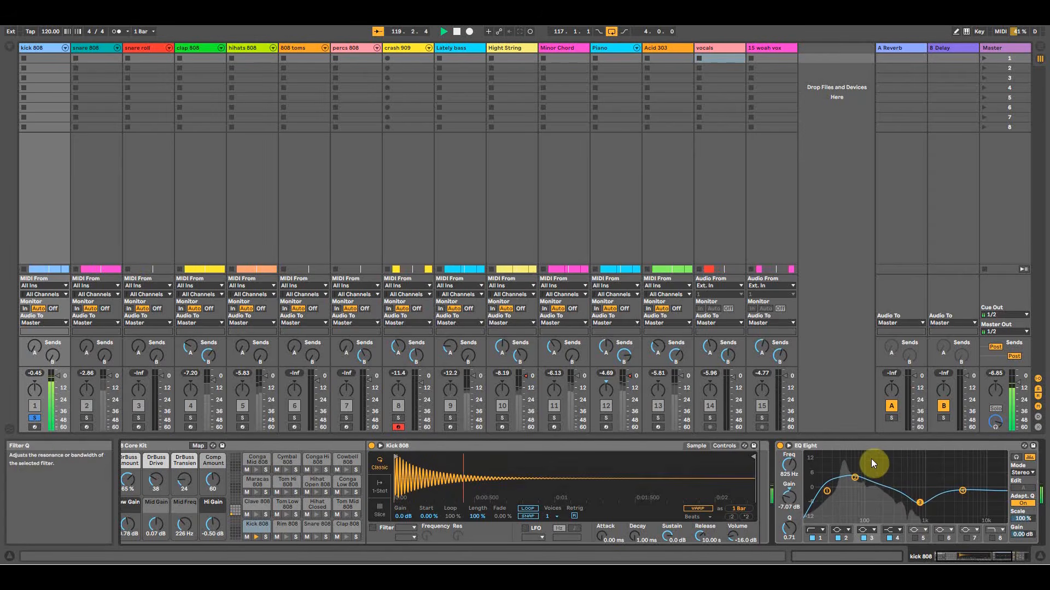
pyautogui.moveTo(855, 479); pyautogui.dragTo(827, 490)
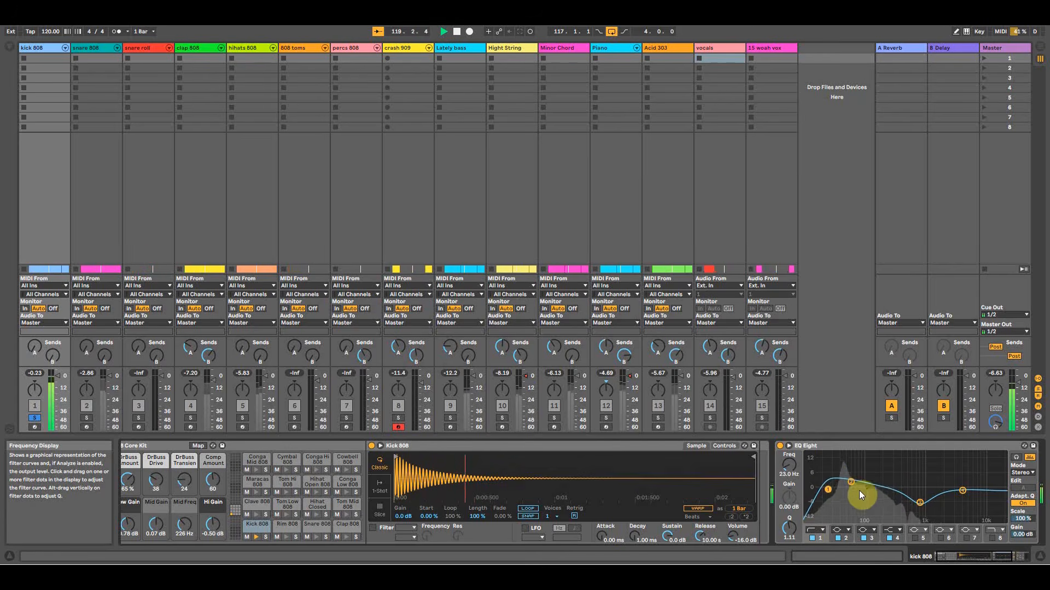
pyautogui.moveTo(850, 481)
pyautogui.mouseDown()
pyautogui.moveTo(902, 481)
pyautogui.moveTo(850, 484)
pyautogui.mouseUp()
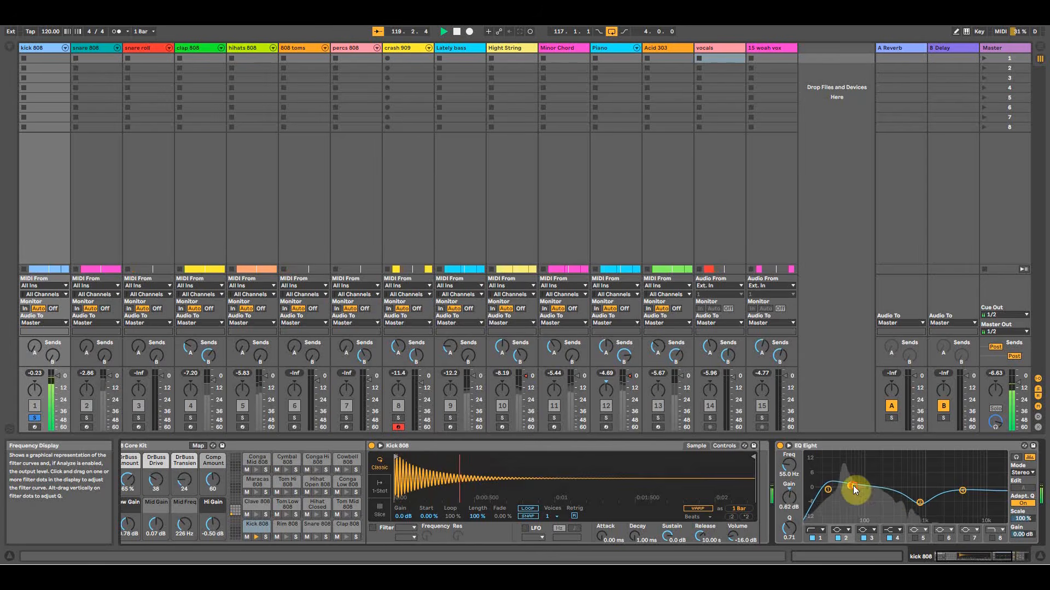
# Deepen the kick's EQ band 3 cut, set band 4 to -4.59 dB at 2.15 kHz and band 2 to 2.36 dB at 59.9 Hz.
pyautogui.moveTo(919, 503)
pyautogui.mouseDown()
pyautogui.moveTo(922, 513)
pyautogui.moveTo(951, 500)
pyautogui.moveTo(930, 515)
pyautogui.moveTo(909, 509)
pyautogui.mouseUp()
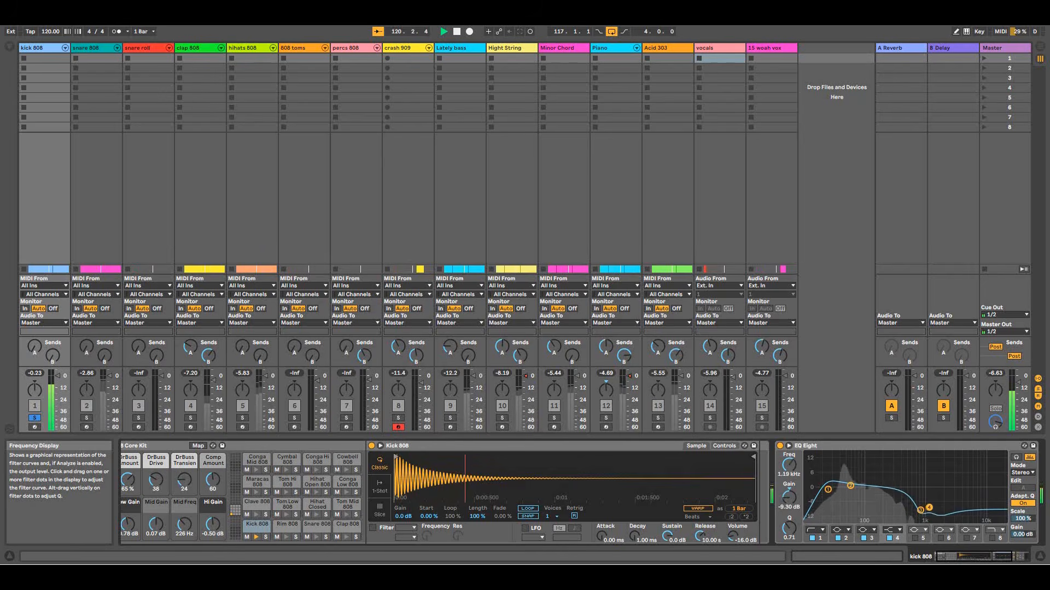
pyautogui.moveTo(949, 504)
pyautogui.mouseDown()
pyautogui.moveTo(962, 500)
pyautogui.moveTo(943, 472)
pyautogui.moveTo(944, 497)
pyautogui.mouseUp()
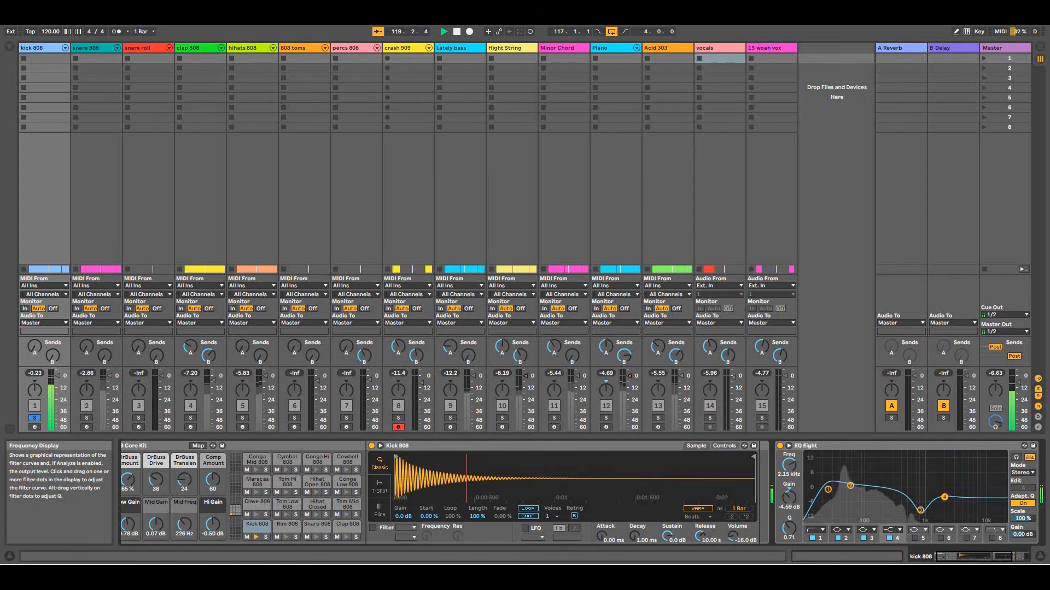
pyautogui.moveTo(849, 486); pyautogui.dragTo(855, 481)
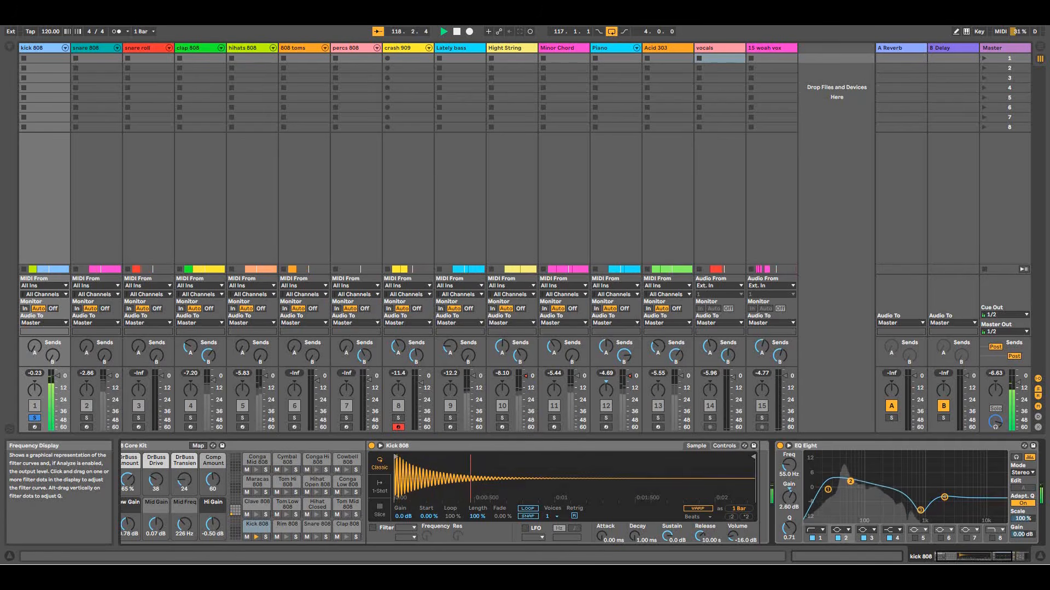
pyautogui.moveTo(853, 482); pyautogui.dragTo(851, 481)
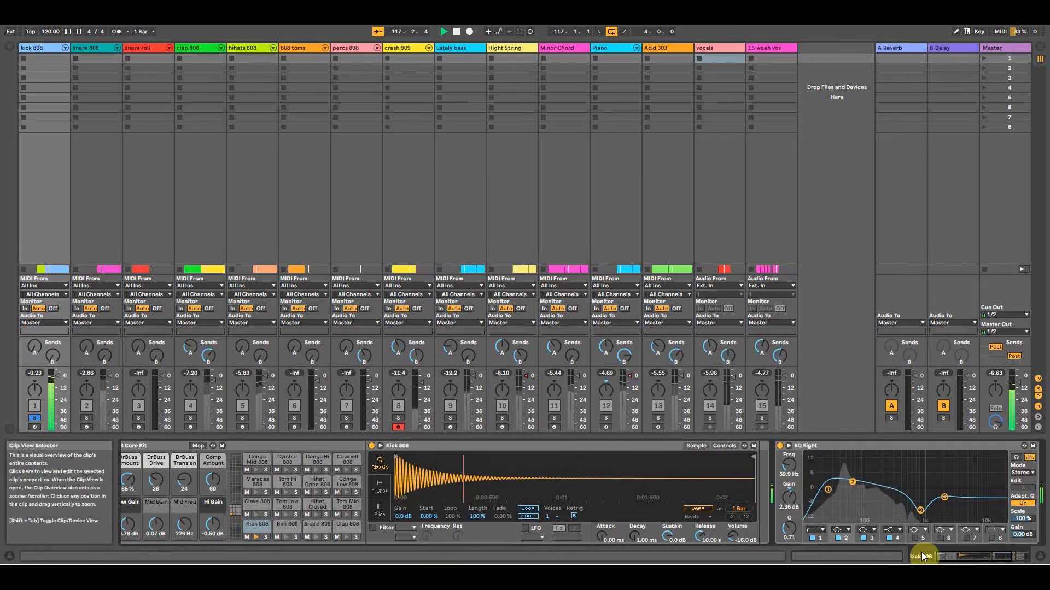
# Lower the kick kit's Low Gain to -3.61 dB, compare the sound with Drum Buss bypassed and set its Drive to 15%.
pyautogui.moveTo(970, 555); pyautogui.dragTo(901, 555)
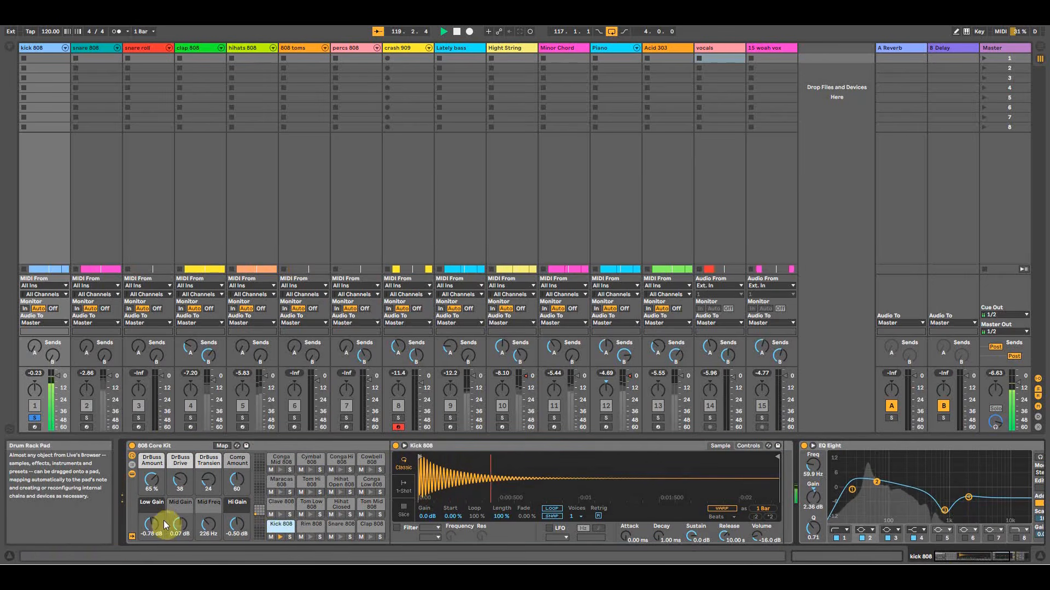
pyautogui.moveTo(149, 520)
pyautogui.mouseDown()
pyautogui.moveTo(150, 544)
pyautogui.moveTo(149, 517)
pyautogui.moveTo(150, 528)
pyautogui.mouseUp()
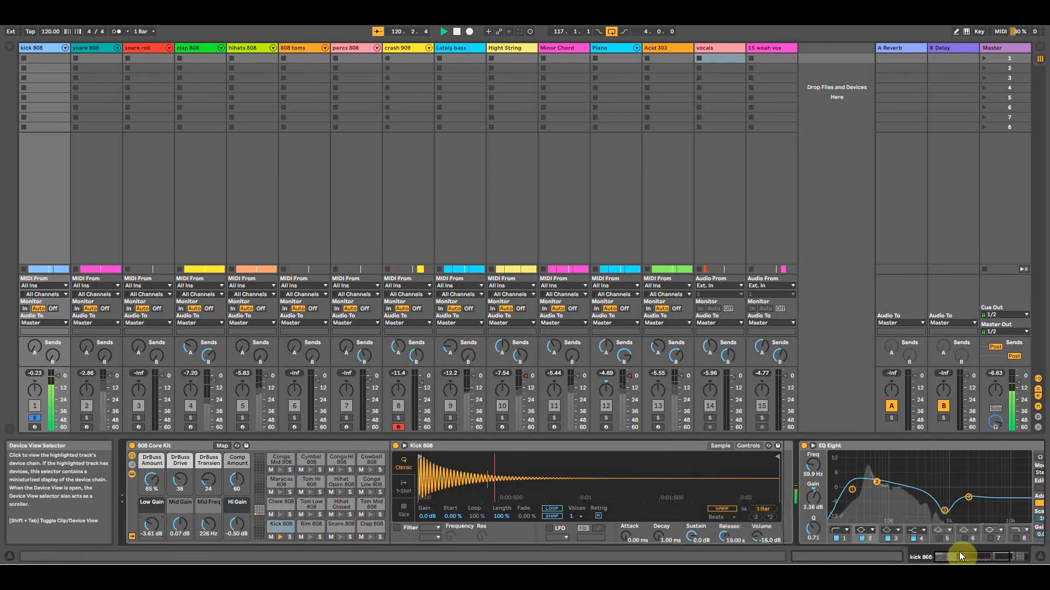
pyautogui.moveTo(962, 557); pyautogui.dragTo(985, 556)
pyautogui.click(842, 445)
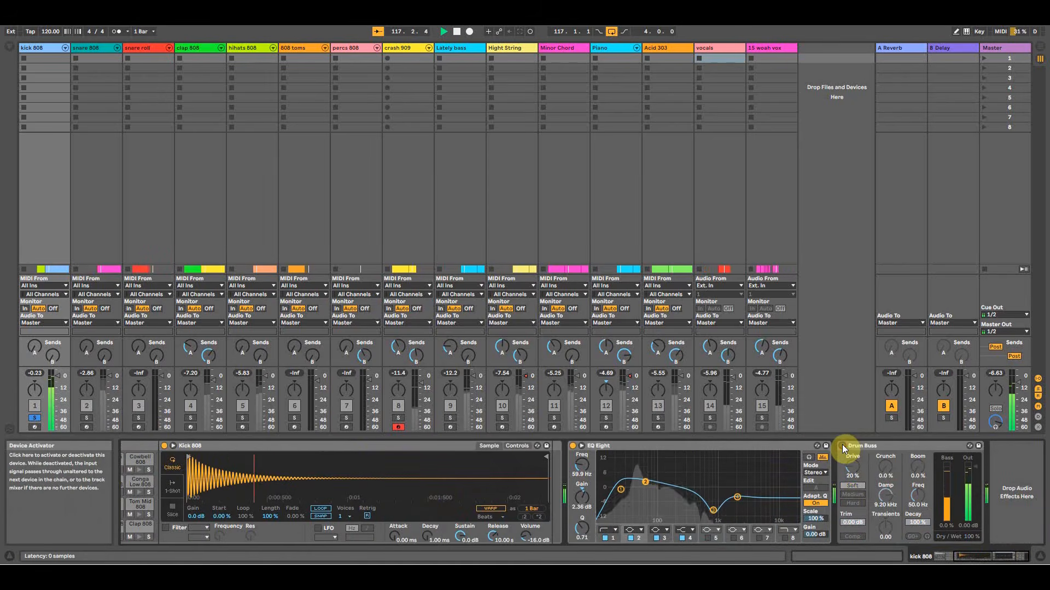
pyautogui.click(842, 445)
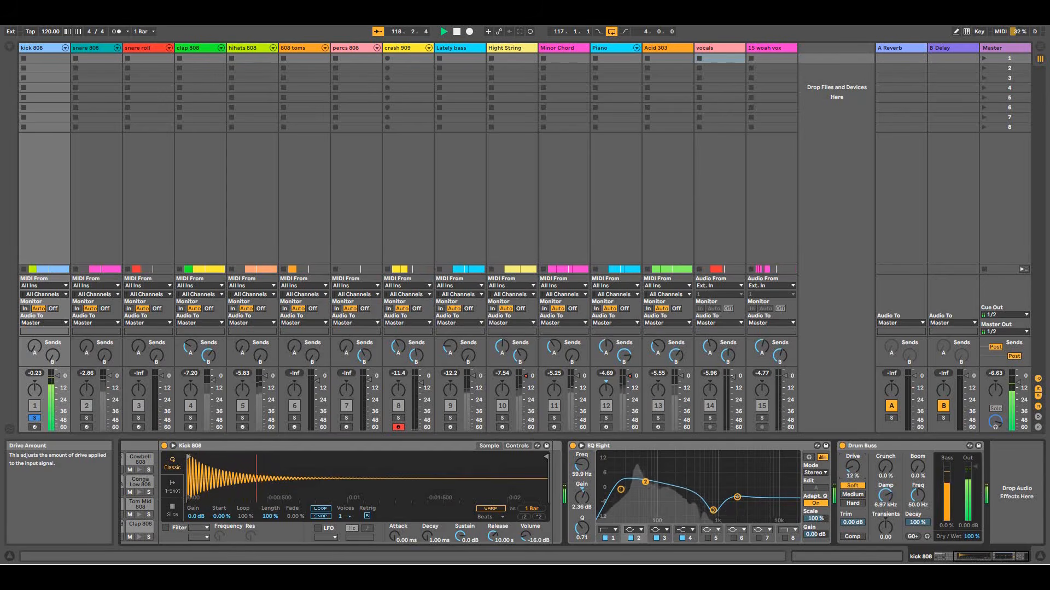
pyautogui.moveTo(852, 467); pyautogui.dragTo(853, 468)
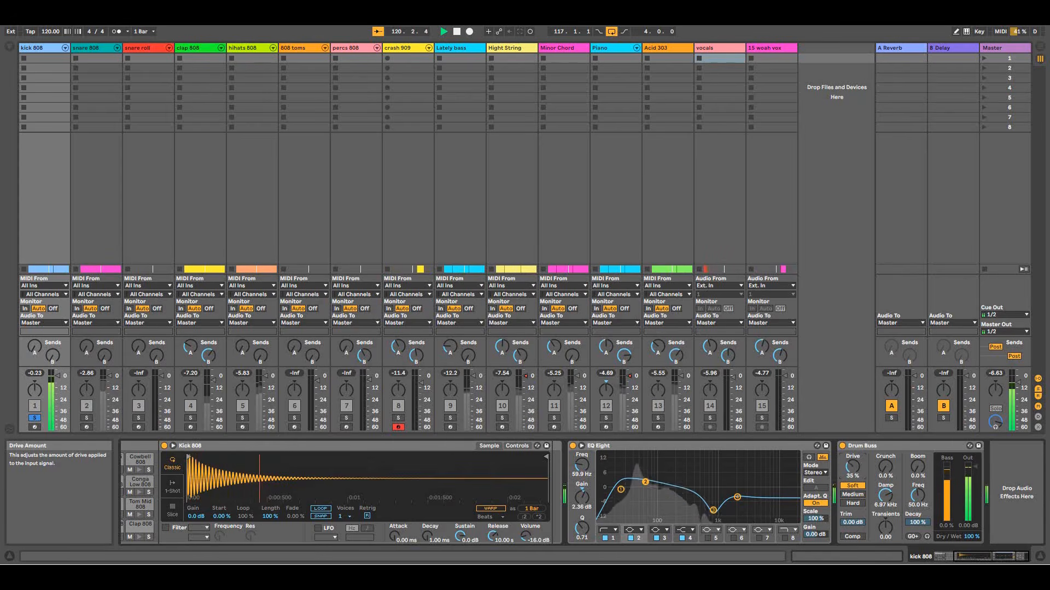
pyautogui.moveTo(852, 466); pyautogui.dragTo(852, 473)
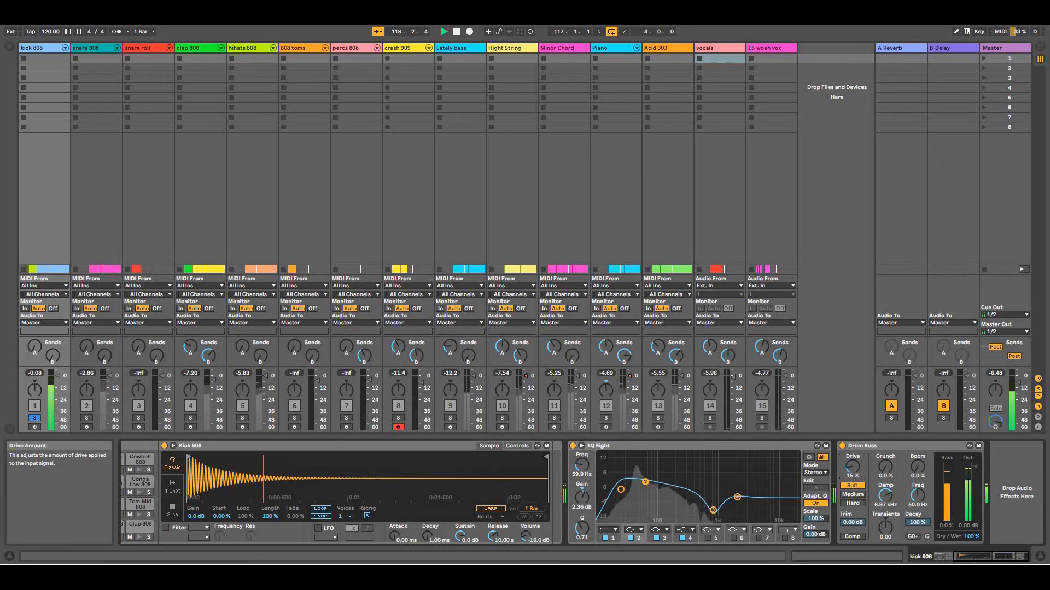
# Audition the kick's Drum Buss compression on and off, trying trims of -11.2 dB and -7.50 dB before resetting the trim to 0.00 dB.
pyautogui.click(90, 49)
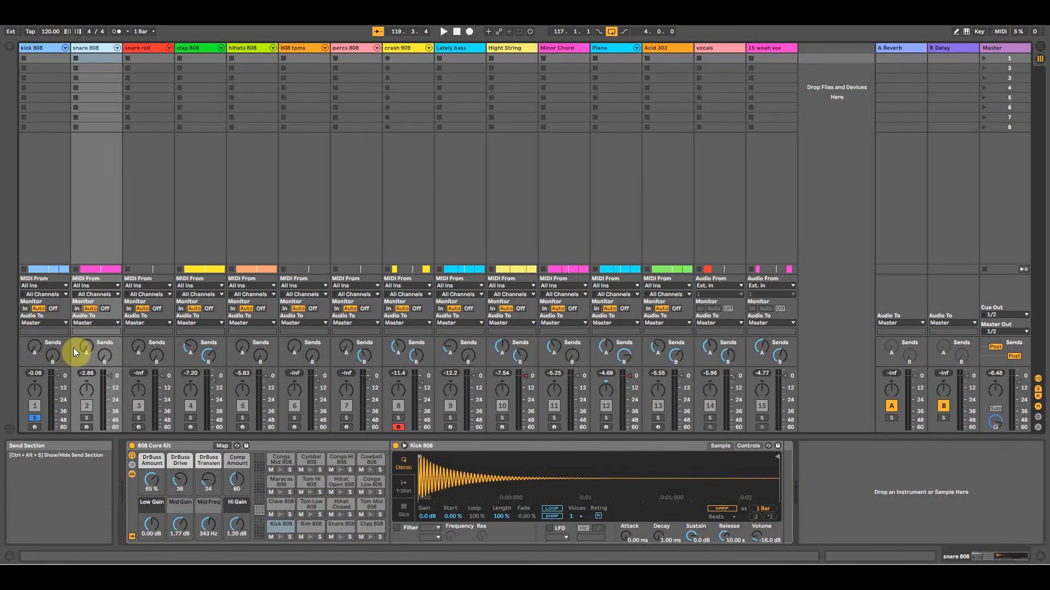
pyautogui.click(54, 49)
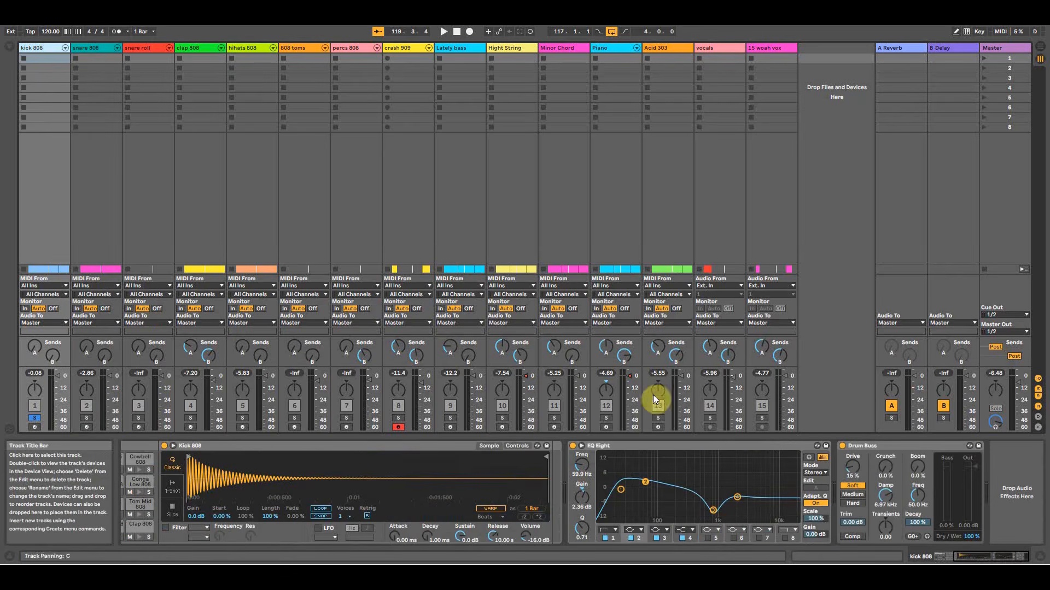
pyautogui.click(853, 536)
pyautogui.press('space')
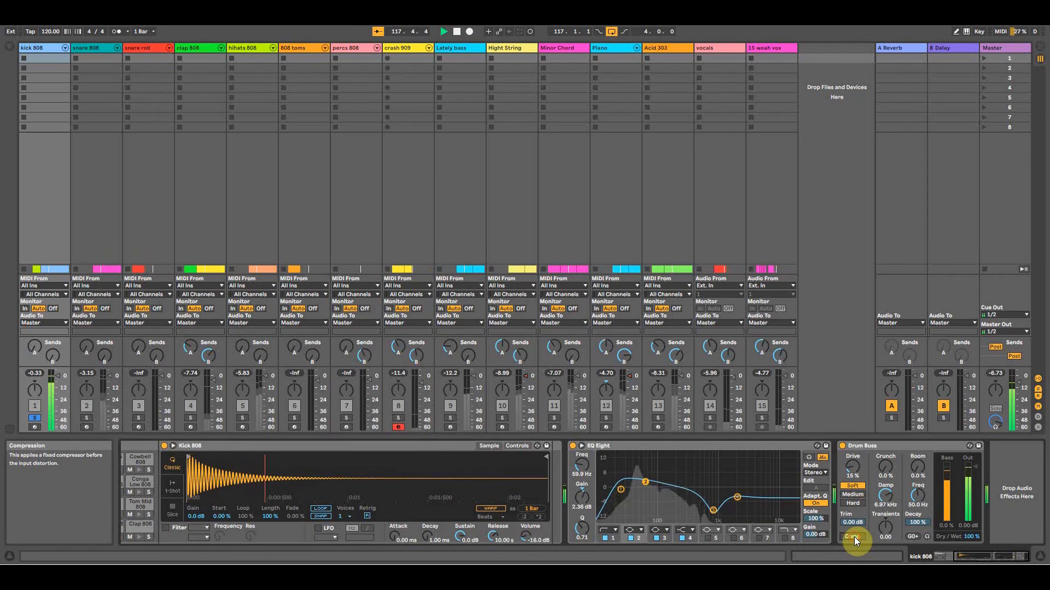
pyautogui.click(854, 536)
pyautogui.click(854, 536)
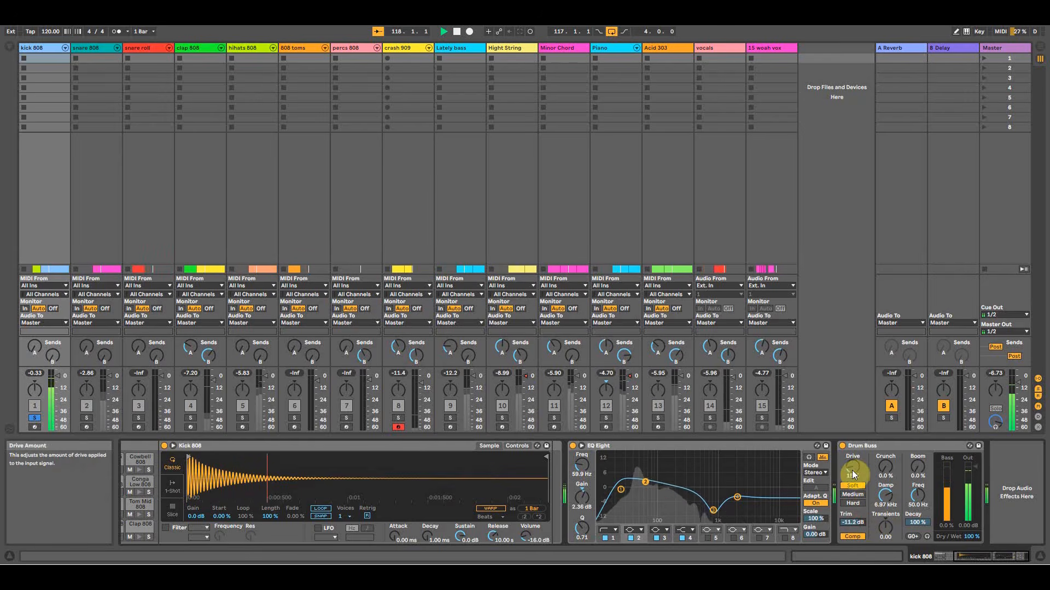
pyautogui.click(853, 536)
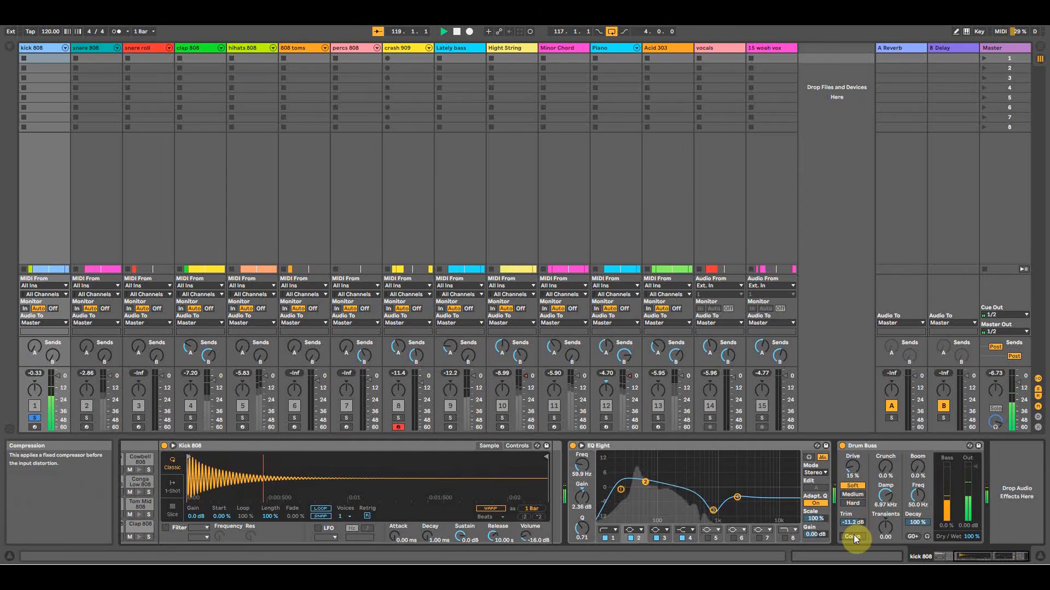
pyautogui.moveTo(855, 523); pyautogui.dragTo(855, 492)
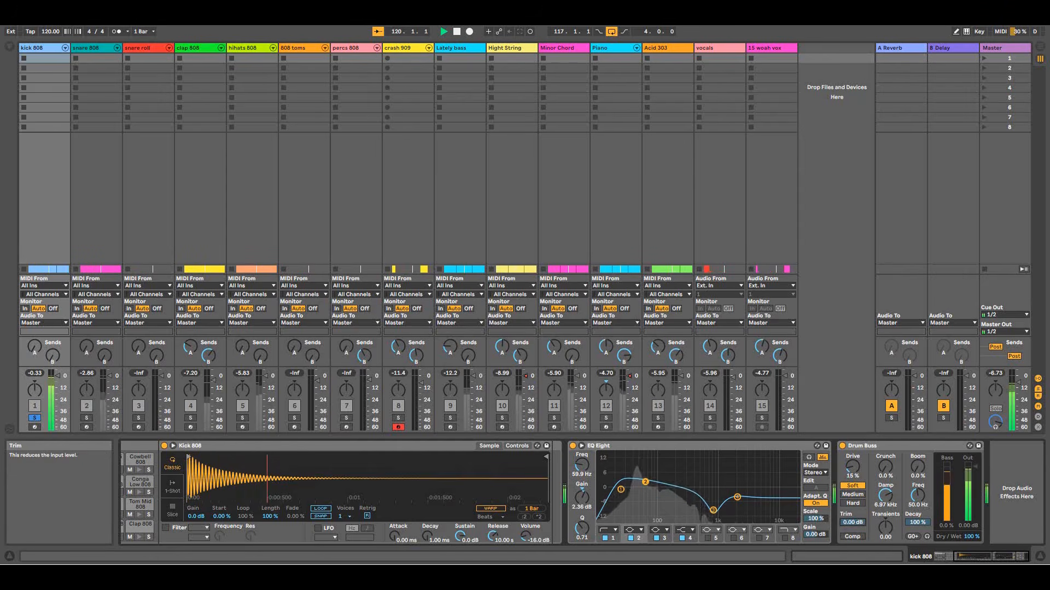
pyautogui.moveTo(854, 522); pyautogui.dragTo(854, 536)
pyautogui.click(854, 540)
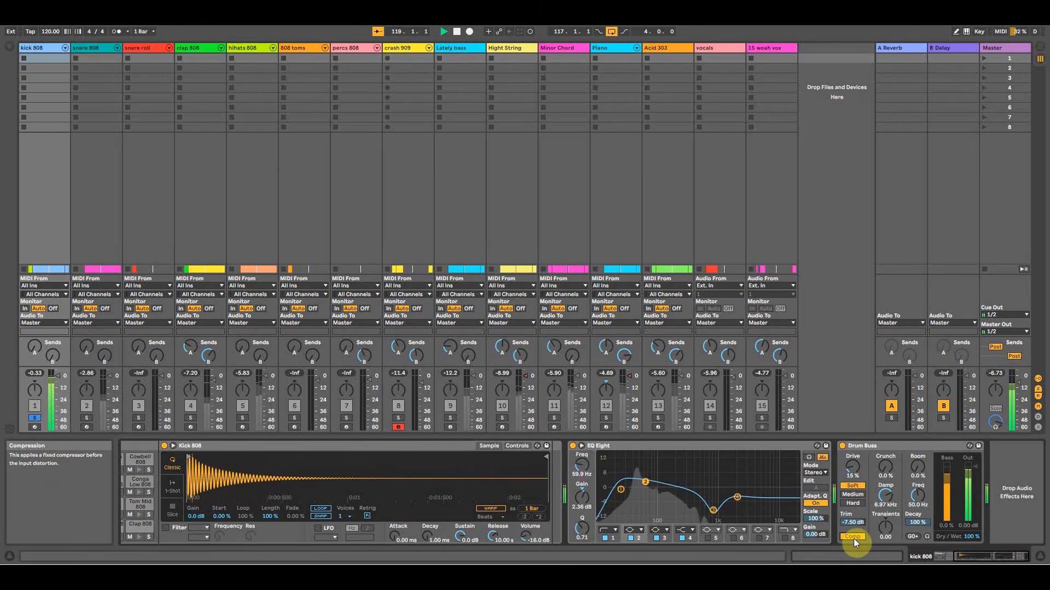
pyautogui.click(854, 539)
pyautogui.moveTo(854, 524); pyautogui.dragTo(854, 506)
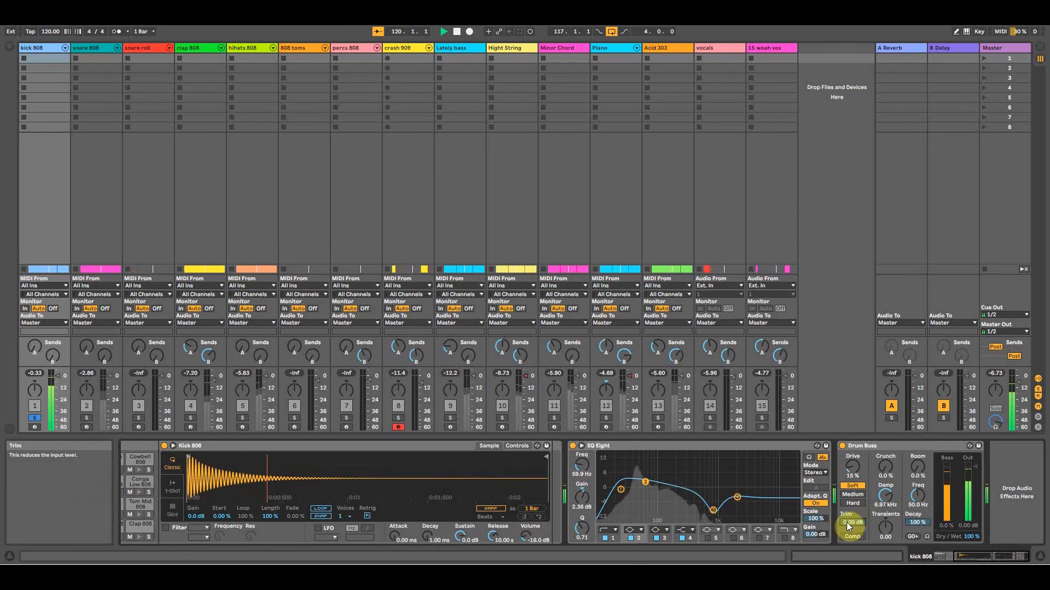
# Solo the snare 808 together with the kick and raise its reverb send to about -38 dB.
pyautogui.click(100, 48)
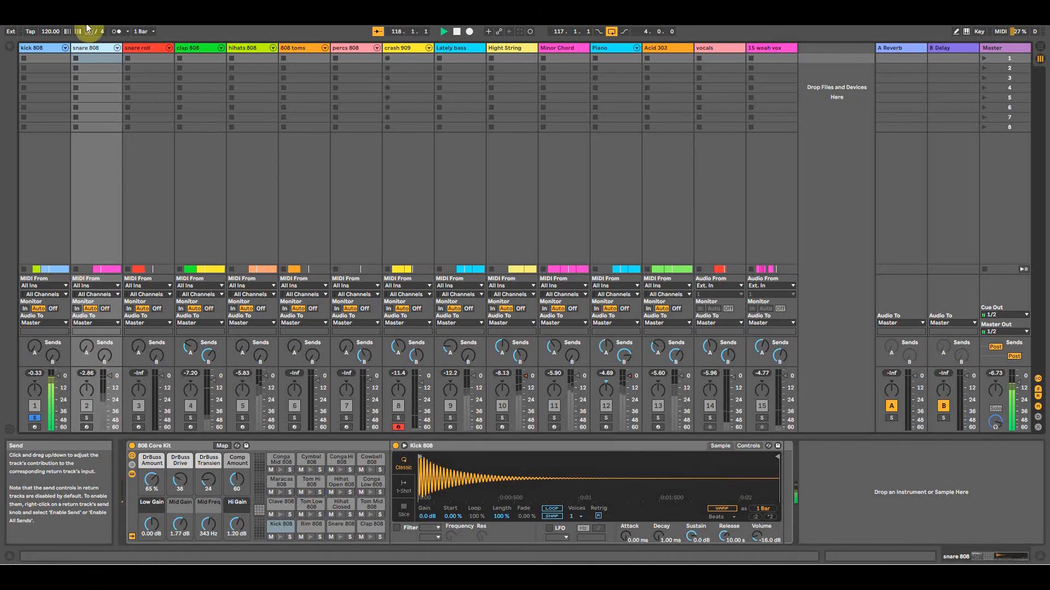
pyautogui.click(86, 418)
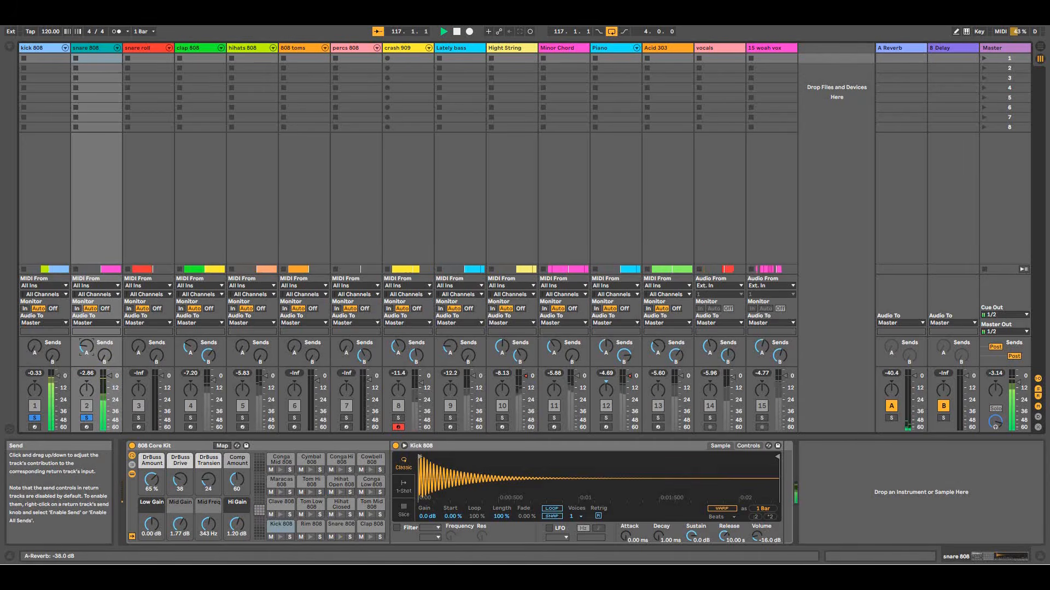
pyautogui.click(87, 350)
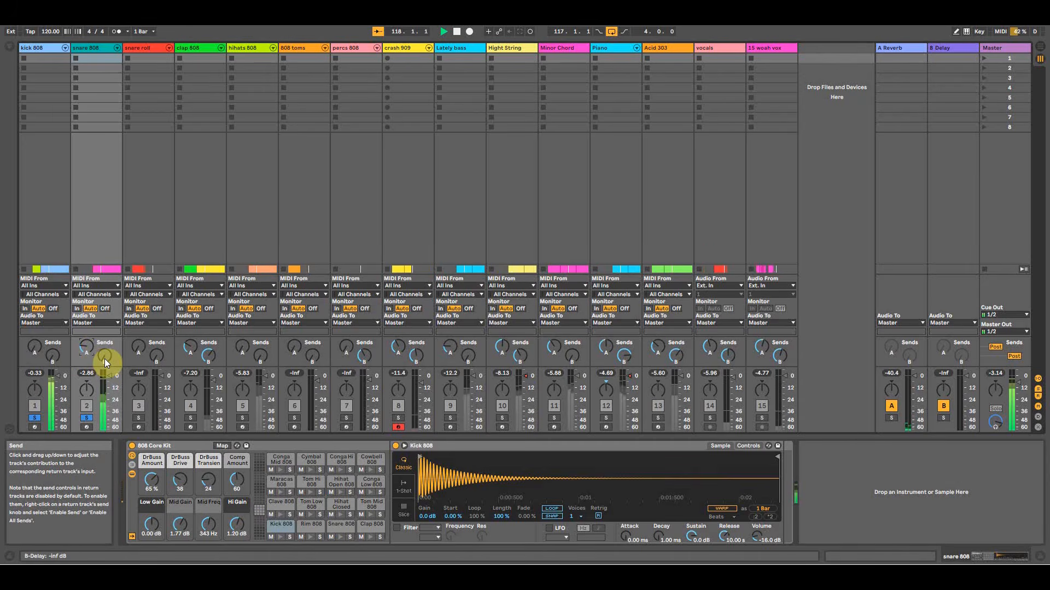
# Add an EQ Eight to the snare 808 and boost band 4 to 3.35 dB at 4.00 kHz.
pyautogui.click(10, 47)
pyautogui.doubleClick(116, 216)
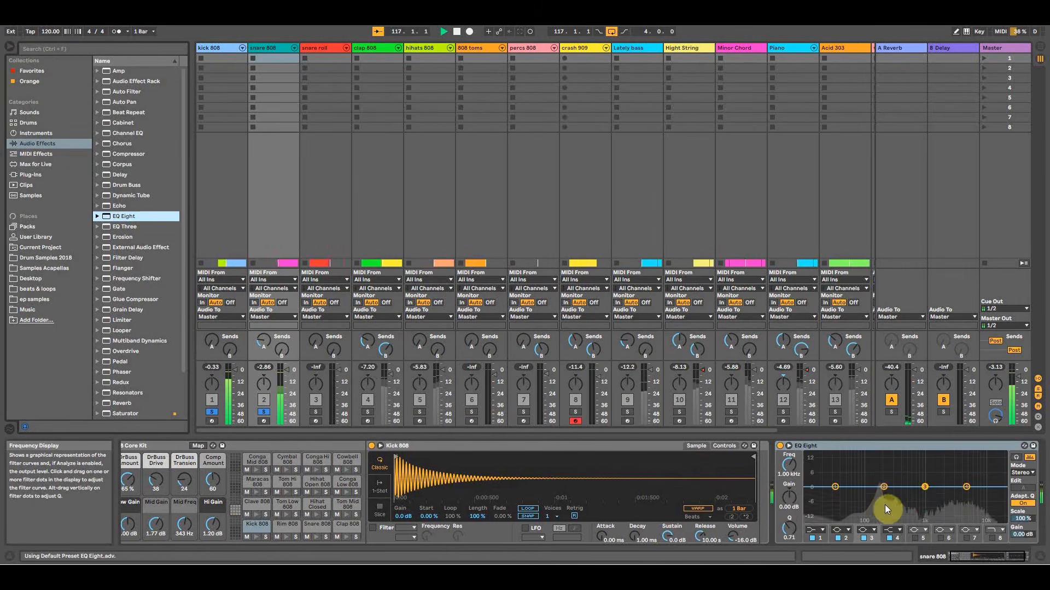
pyautogui.moveTo(967, 487); pyautogui.dragTo(960, 480)
pyautogui.moveTo(897, 493); pyautogui.dragTo(900, 486)
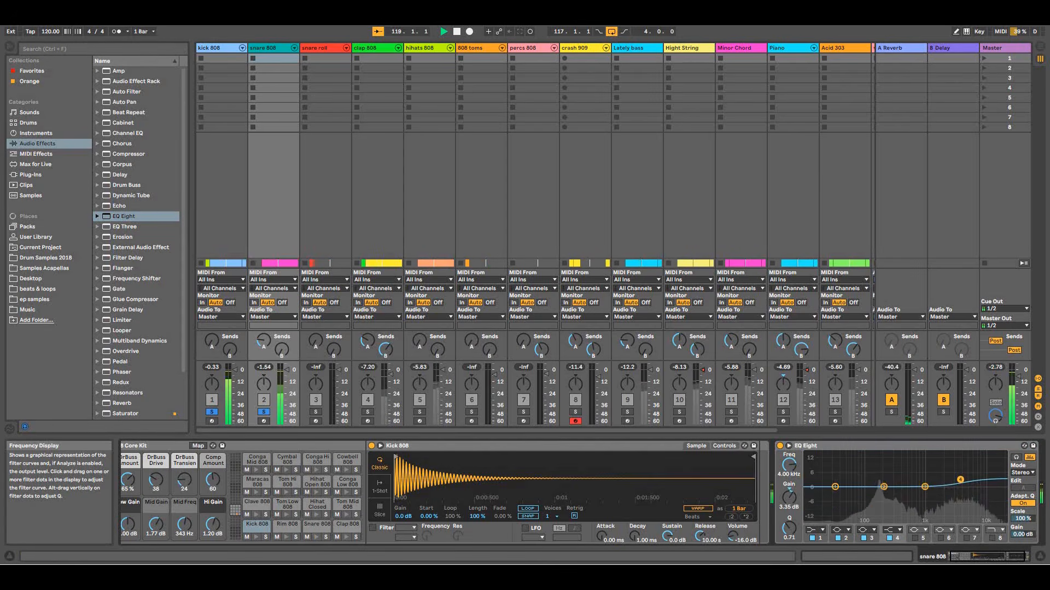
# Make the snare EQ's band 1 a low cut, boost band 2 and set band 4 to 4.34 dB at 3.52 kHz.
pyautogui.click(818, 530)
pyautogui.click(813, 473)
pyautogui.moveTo(831, 496); pyautogui.dragTo(957, 477)
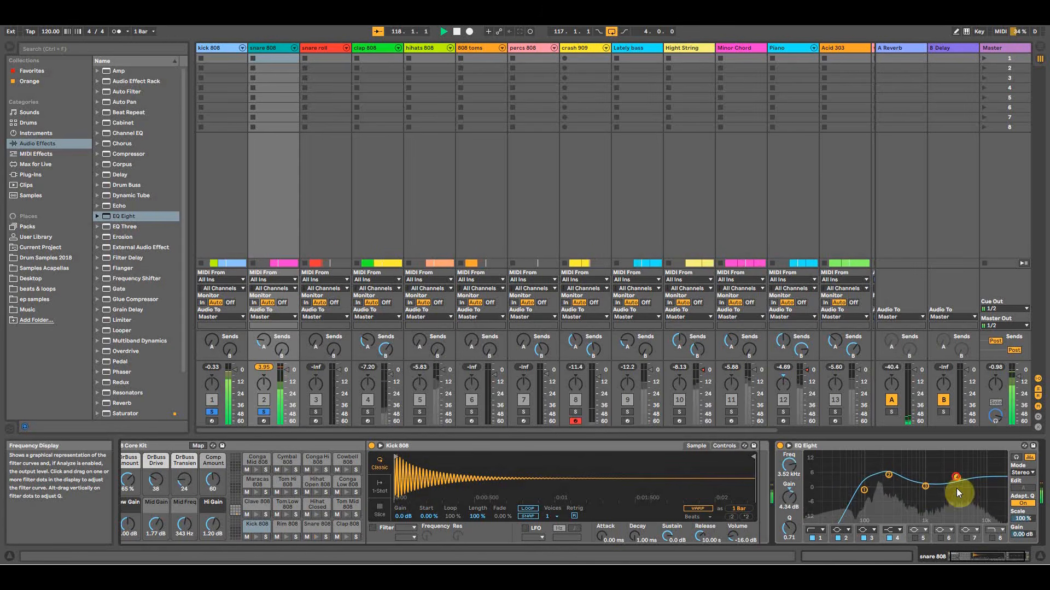
# Enable band 8 of the snare's EQ as a high cut at 16.7 kHz and compare the sound with the EQ bypassed.
pyautogui.click(991, 538)
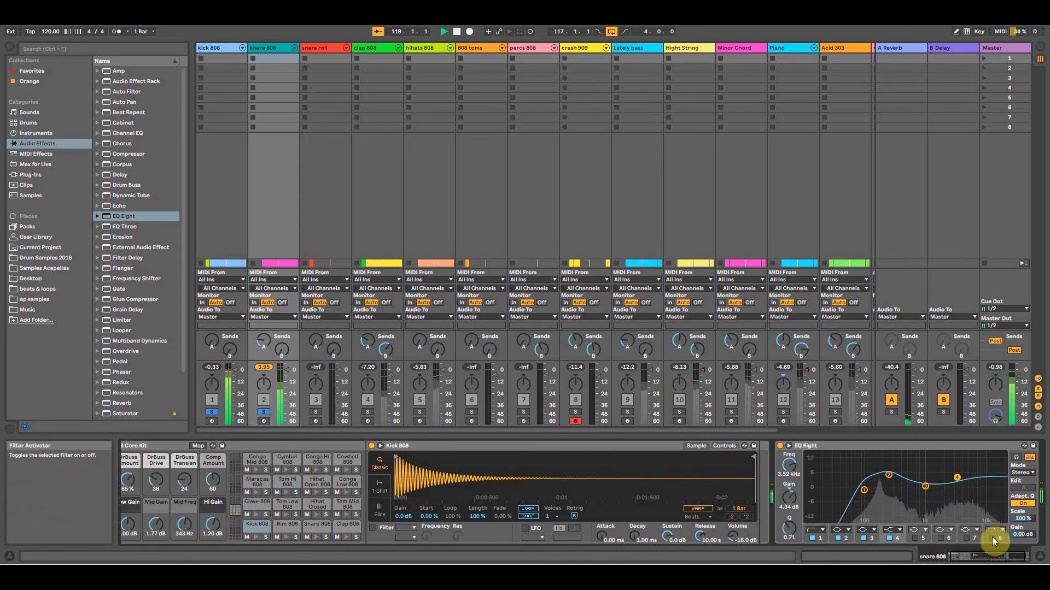
pyautogui.moveTo(999, 498)
pyautogui.mouseDown()
pyautogui.moveTo(982, 503)
pyautogui.moveTo(997, 502)
pyautogui.mouseUp()
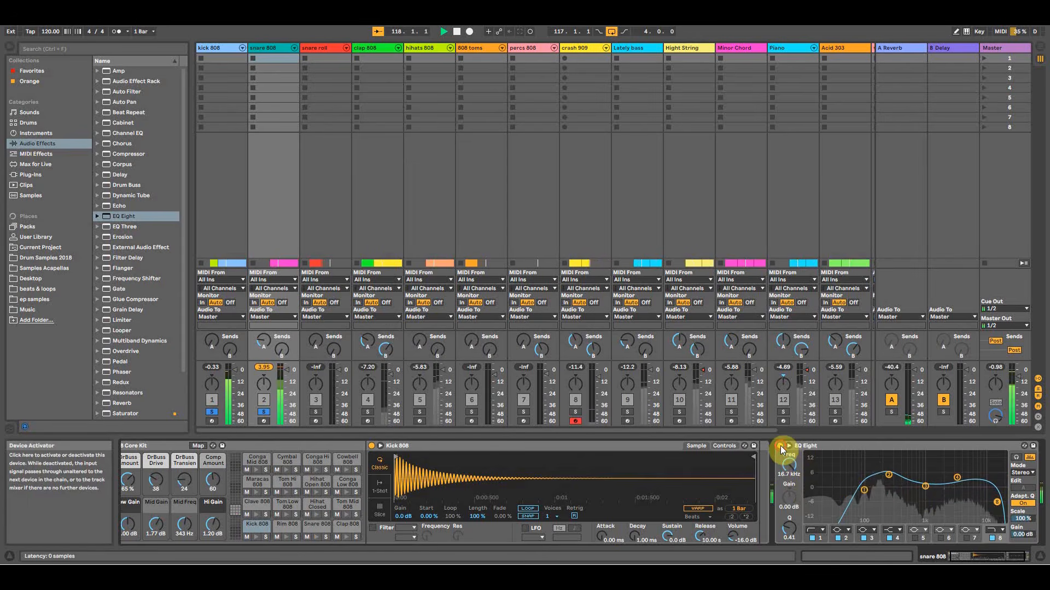
pyautogui.click(779, 445)
pyautogui.click(779, 445)
# Set the snare EQ's band 3 to 0.37 dB at 1000 Hz and lower the snare 808 track volume slightly.
pyautogui.click(957, 477)
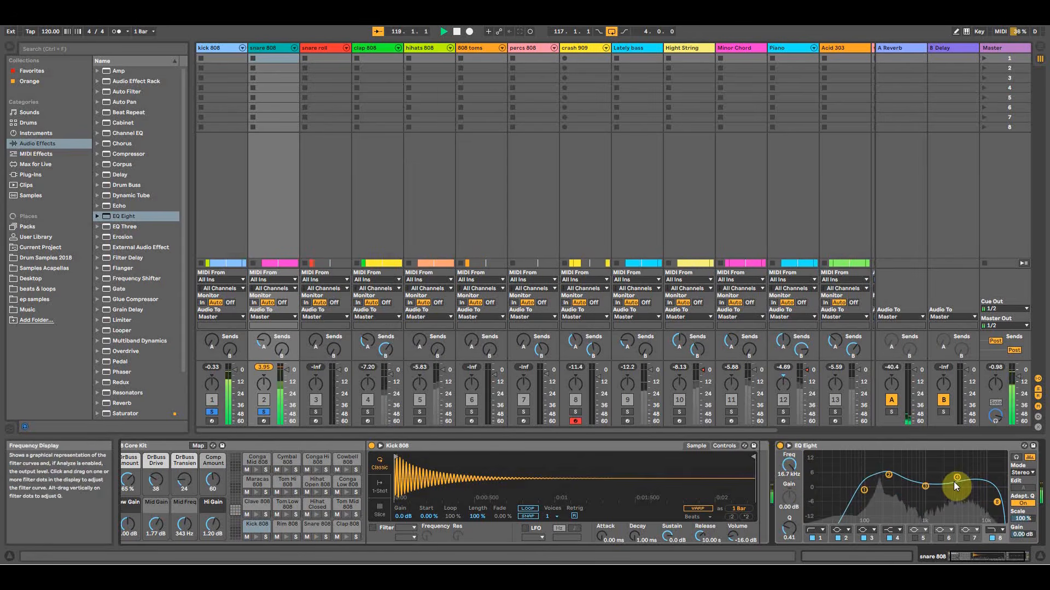
pyautogui.click(925, 486)
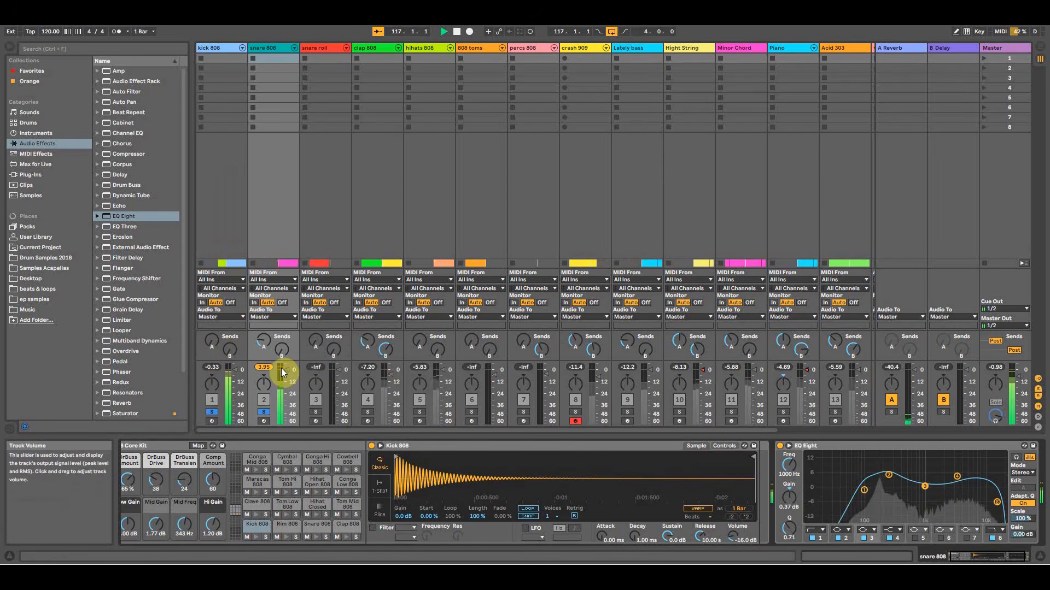
pyautogui.moveTo(288, 372); pyautogui.dragTo(288, 375)
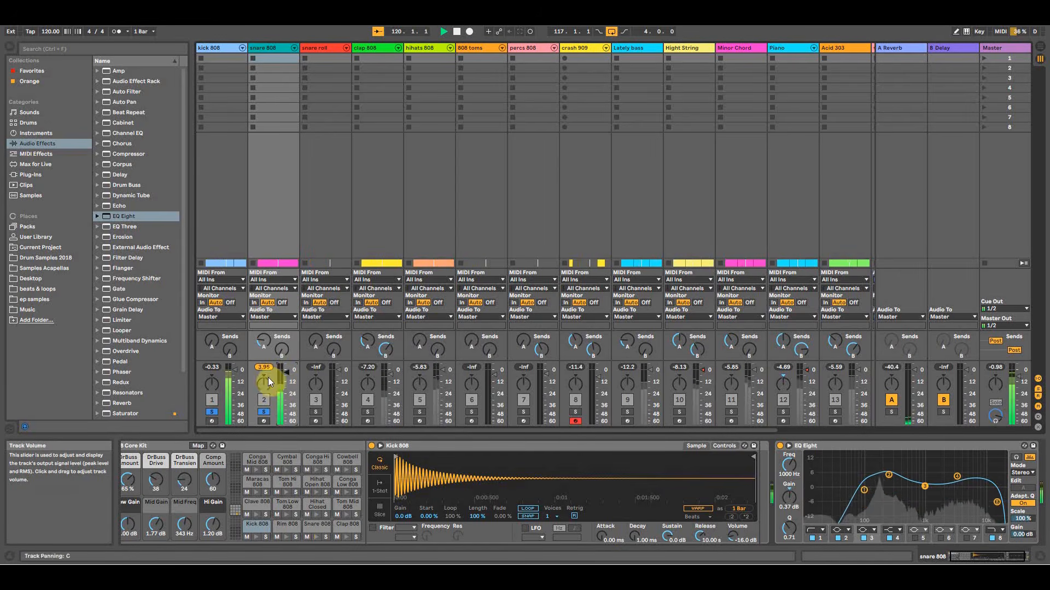
# Nudge band 2 of the snare 808's EQ and set band 4 to 6.57 dB at 3.44 kHz.
pyautogui.click(888, 474)
pyautogui.moveTo(888, 474); pyautogui.dragTo(889, 474)
pyautogui.moveTo(956, 476)
pyautogui.mouseDown()
pyautogui.moveTo(925, 485)
pyautogui.moveTo(956, 472)
pyautogui.mouseUp()
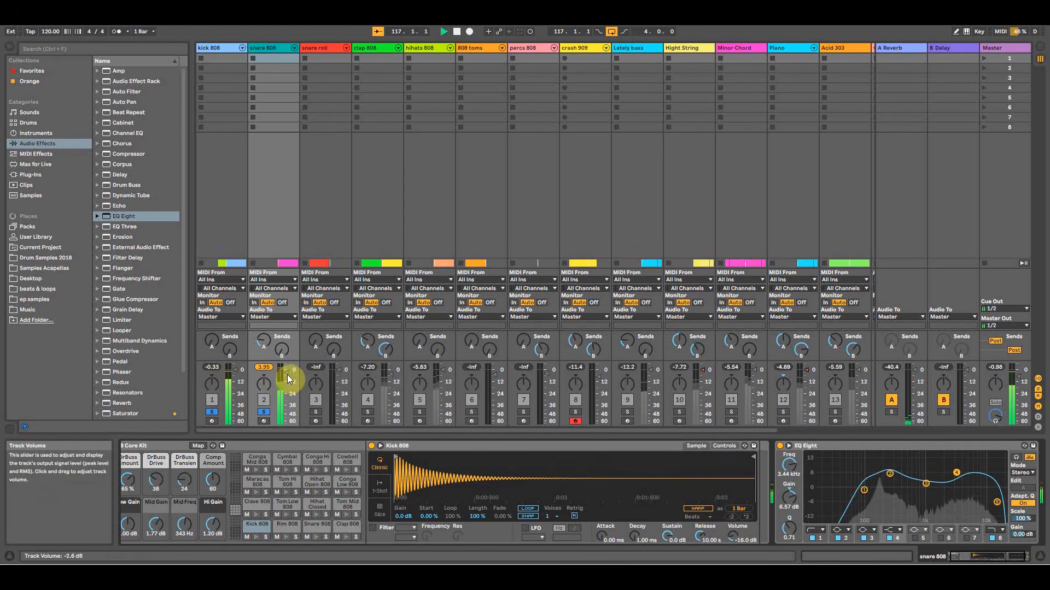
# Solo the clap 808 and add an EQ Eight, boosting band 3 and setting band 4 to 3.84 dB at 3.59 kHz.
pyautogui.click(367, 412)
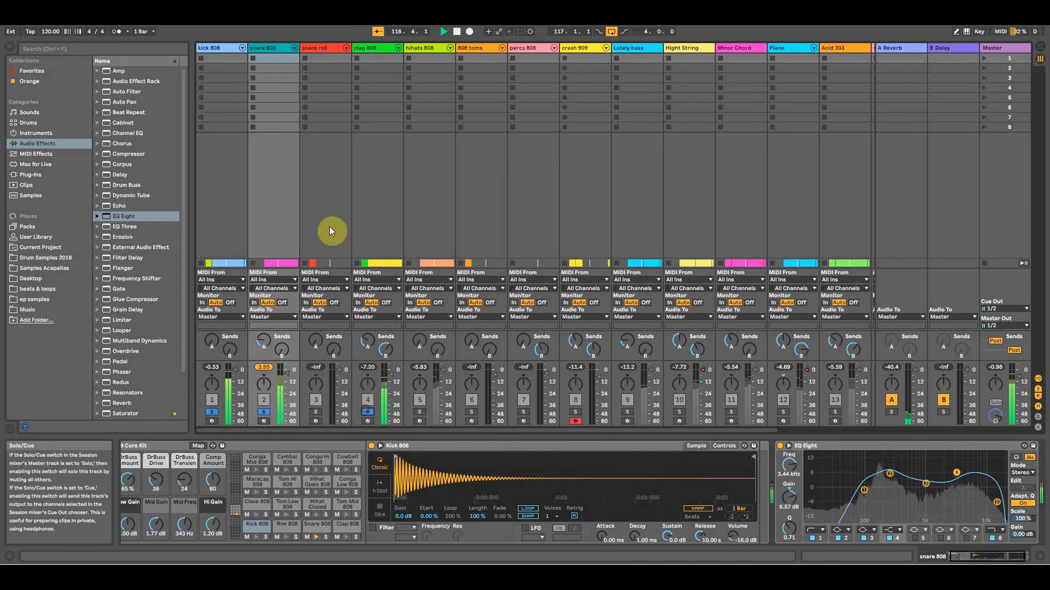
pyautogui.click(366, 48)
pyautogui.click(122, 216)
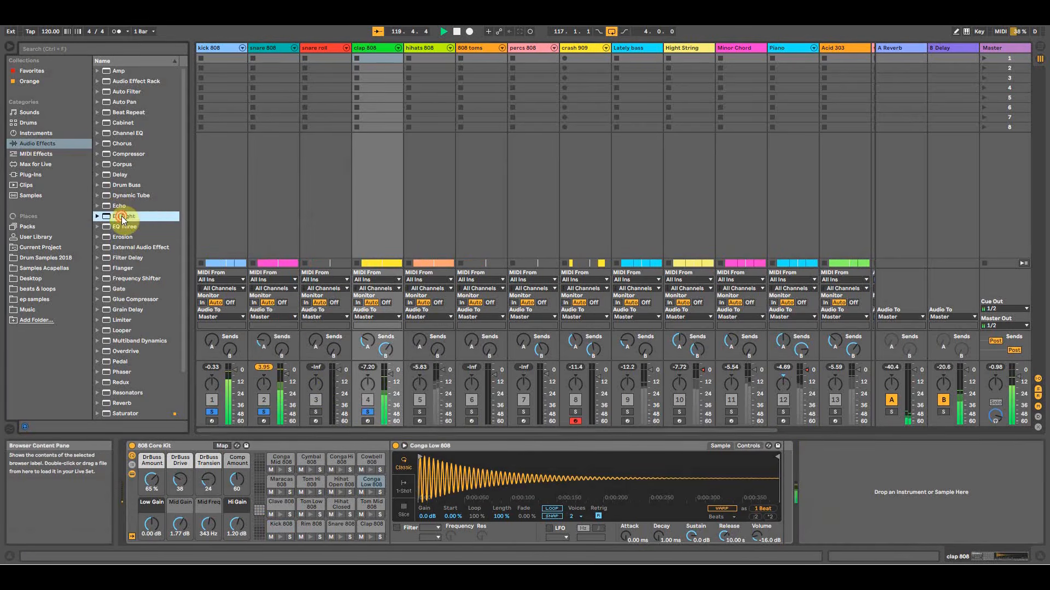
pyautogui.moveTo(888, 525); pyautogui.dragTo(957, 479)
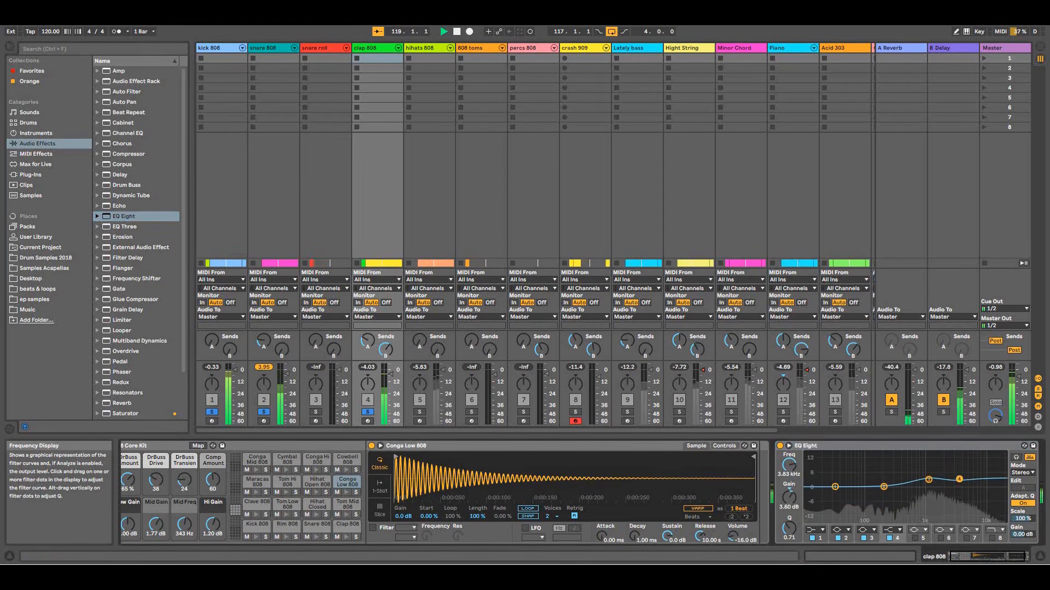
# Lower the clap 808 track volume to -6.0 dB while listening to the loop.
pyautogui.click(390, 375)
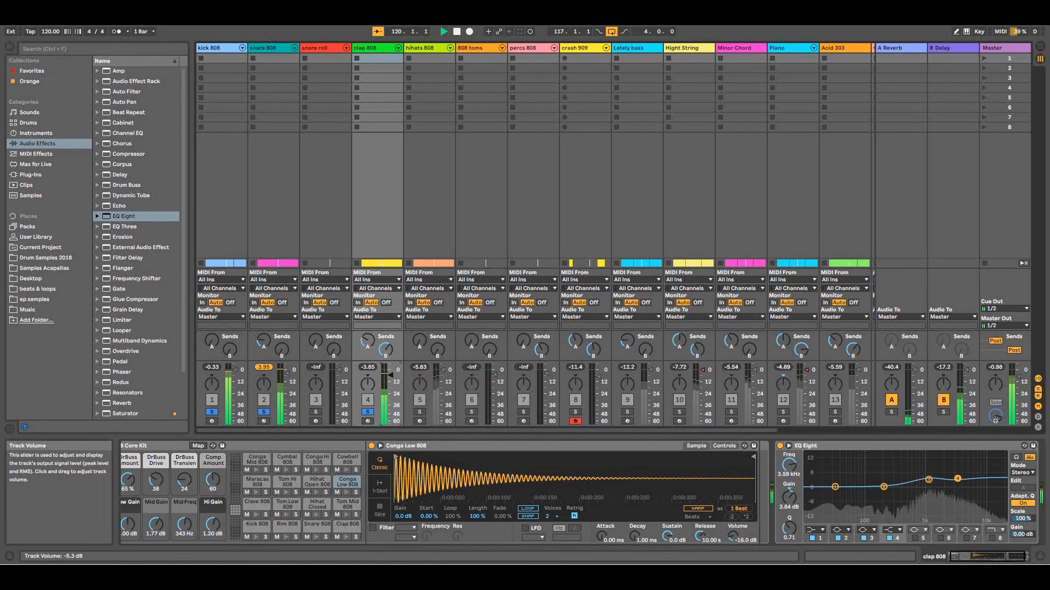
pyautogui.moveTo(390, 375); pyautogui.dragTo(391, 376)
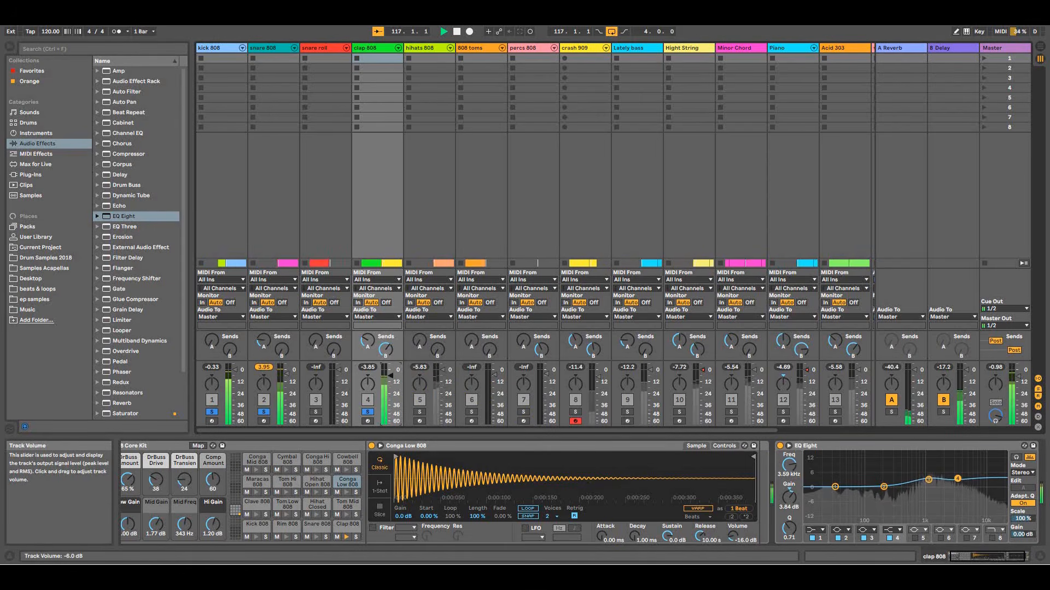
pyautogui.press('space')
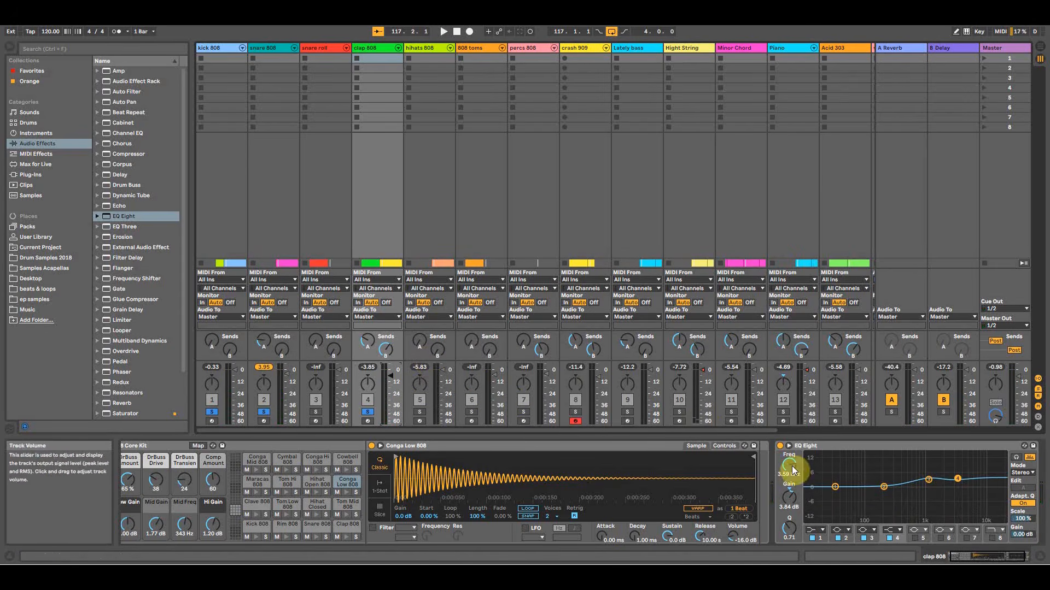
# Make the clap EQ's band 1 a low cut at about 92 Hz and set band 4 to 4.83 dB at 3.44 kHz.
pyautogui.press('space')
pyautogui.click(813, 538)
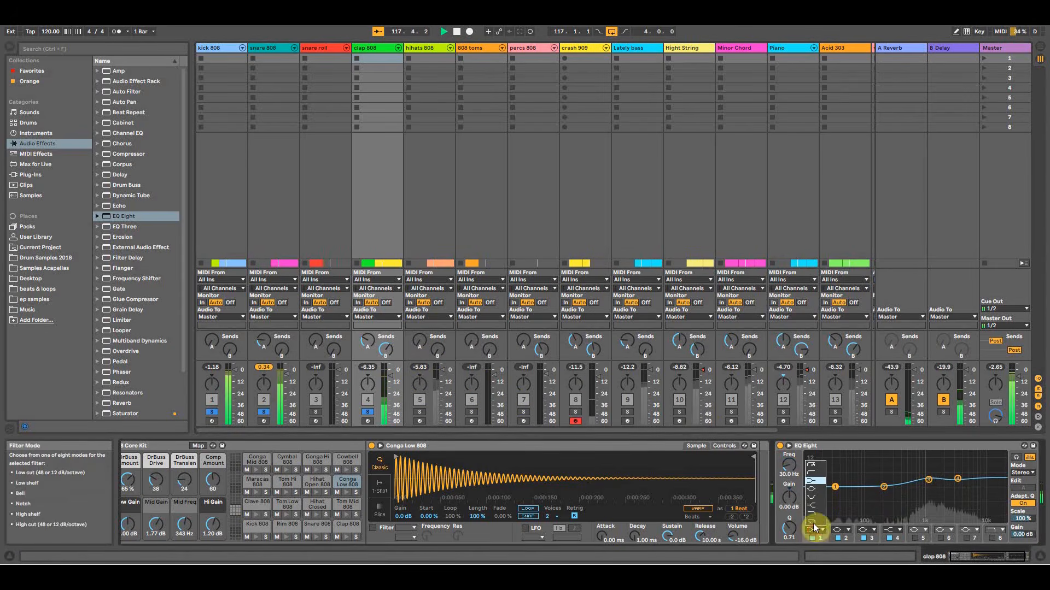
pyautogui.click(811, 479)
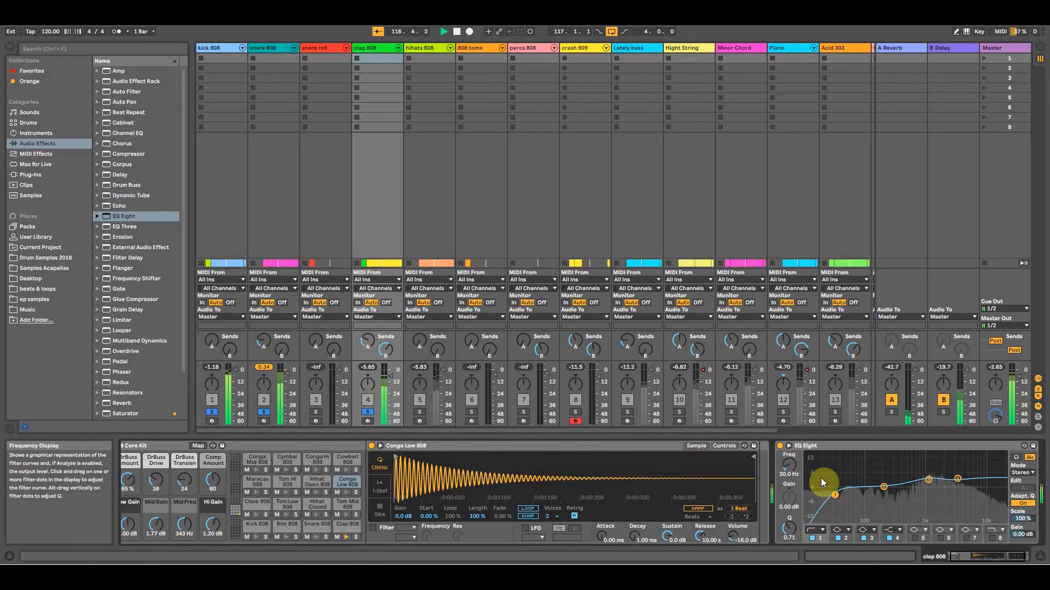
pyautogui.moveTo(834, 496); pyautogui.dragTo(861, 488)
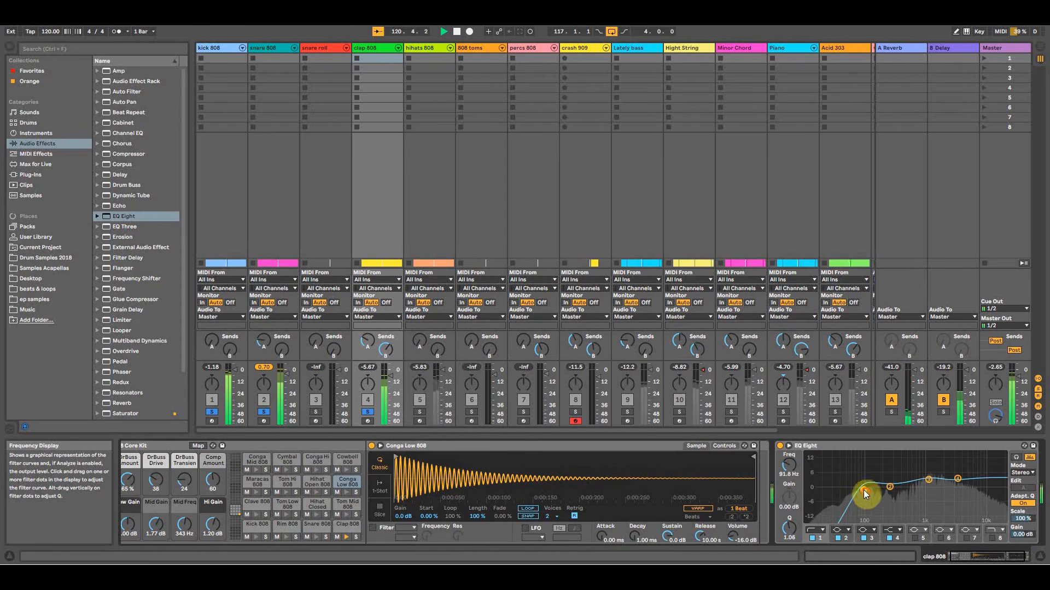
pyautogui.moveTo(929, 479); pyautogui.dragTo(955, 477)
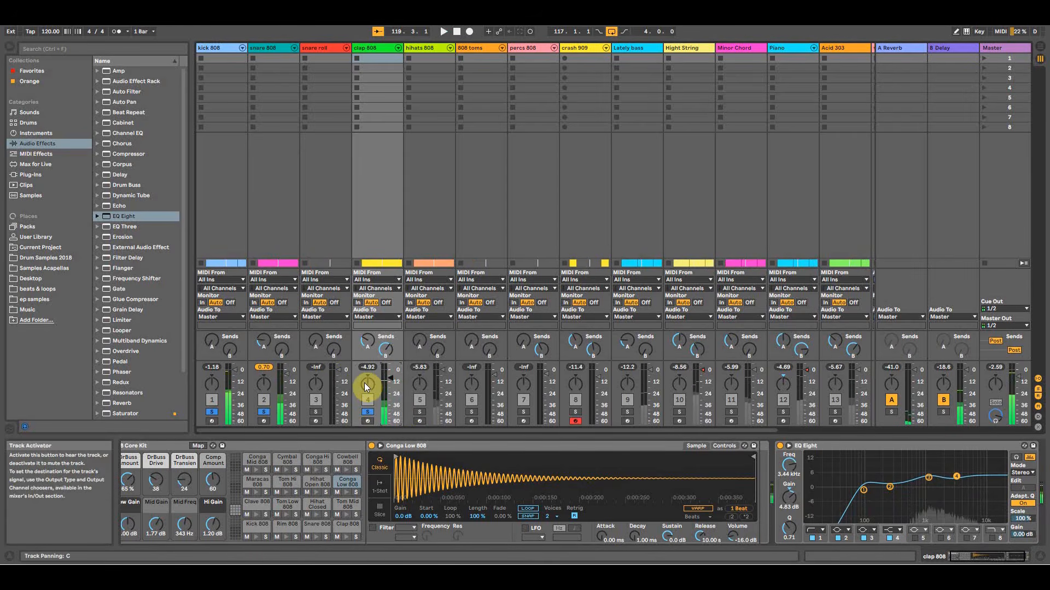
# Pan the clap 808 track to 10R, checking its stereo position against the loop playback.
pyautogui.moveTo(364, 385); pyautogui.dragTo(364, 383)
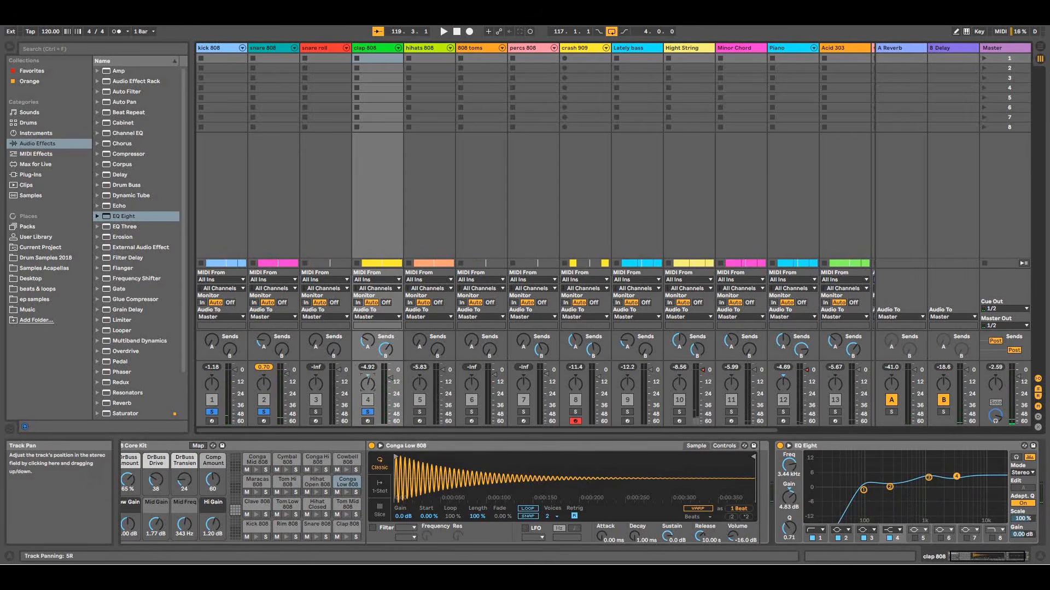
pyautogui.press('space')
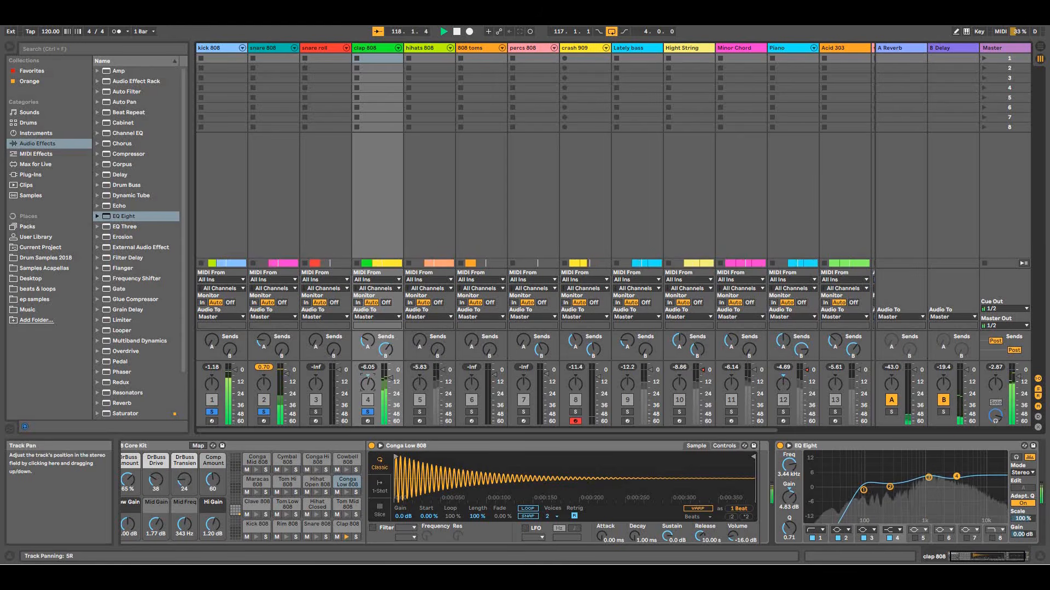
pyautogui.moveTo(367, 383); pyautogui.dragTo(368, 381)
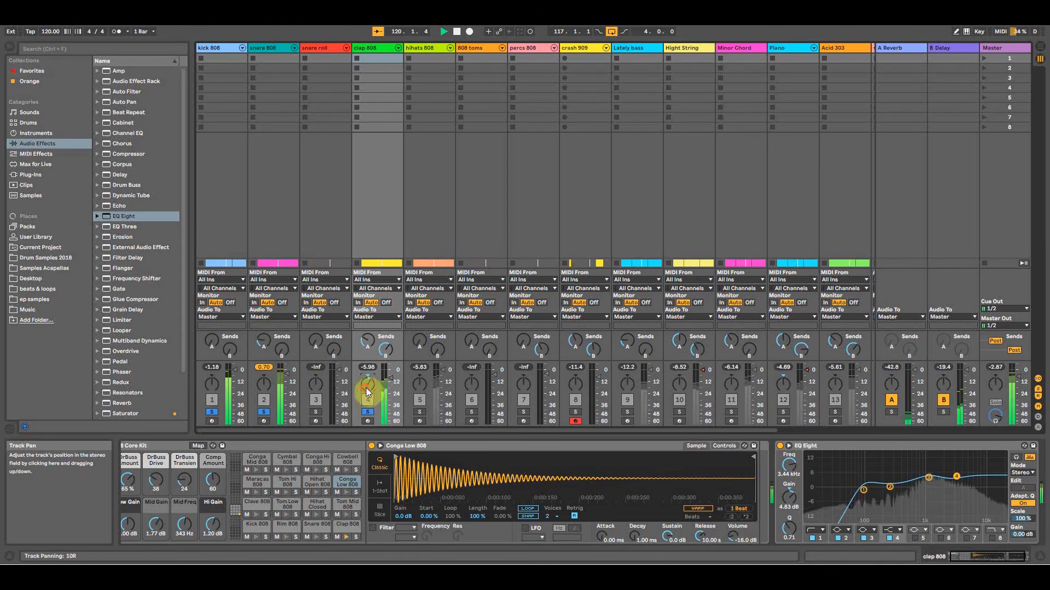
pyautogui.press('space')
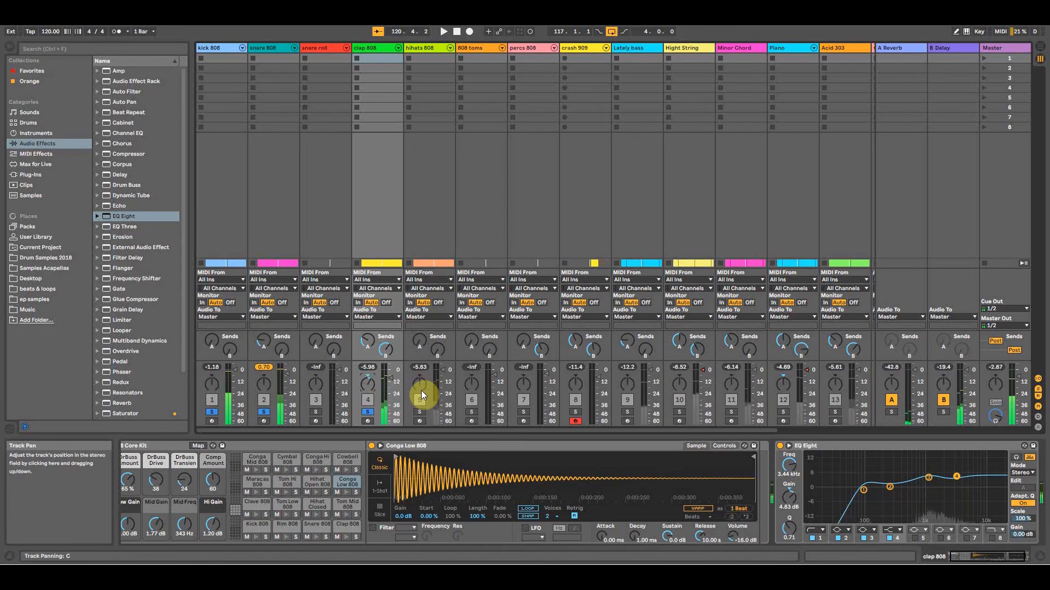
pyautogui.press('space')
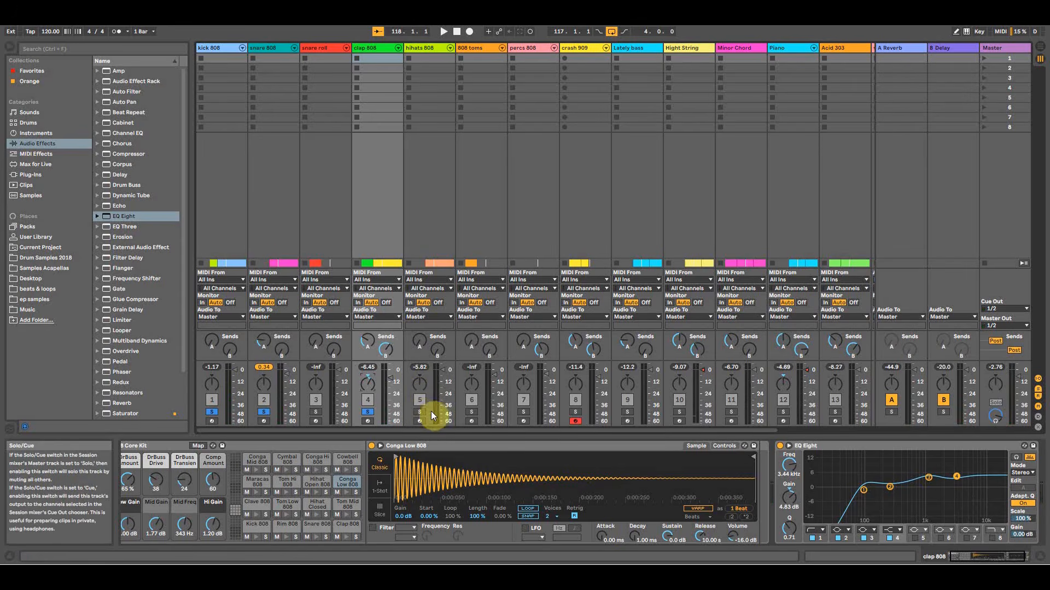
# Solo the hihats 808 track during playback and set its A reverb send to -39.0 dB.
pyautogui.press('space')
pyautogui.click(421, 413)
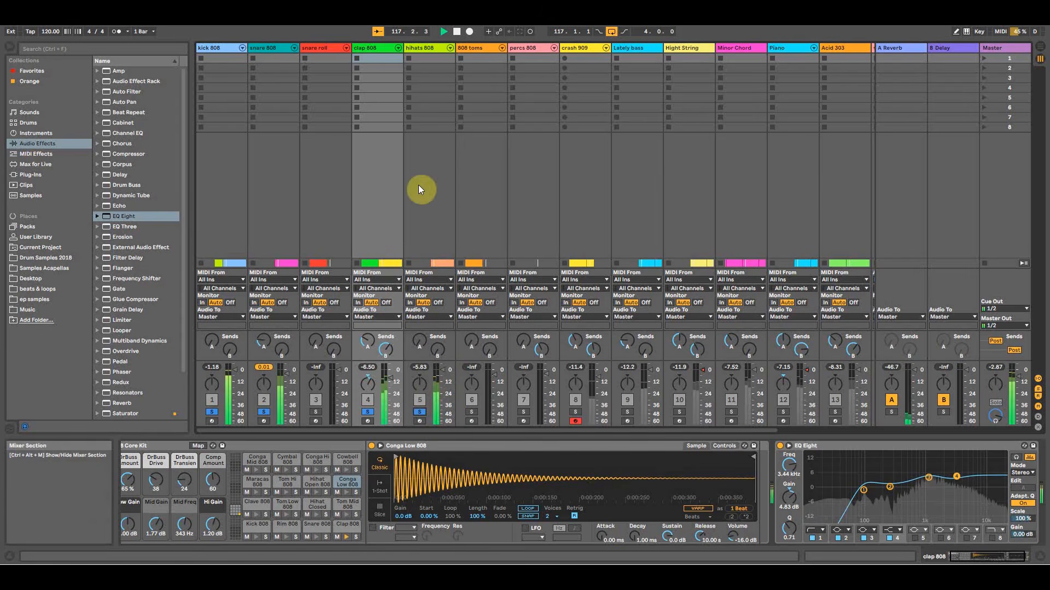
pyautogui.click(419, 49)
pyautogui.click(418, 354)
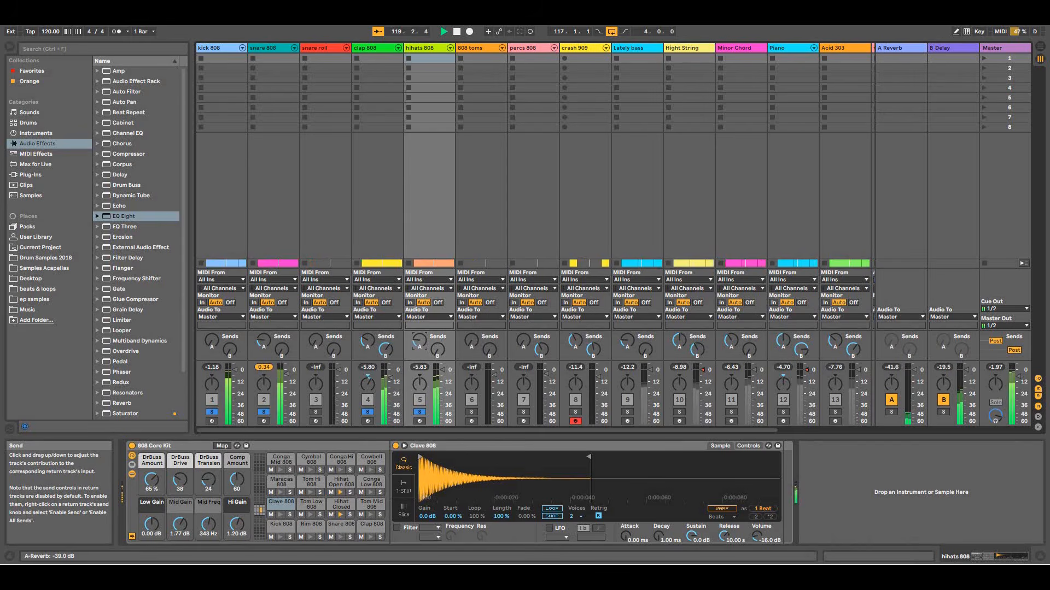
# Add an EQ Eight to the hihats 808, boost band 4 and turn off bands 1 and 2.
pyautogui.moveTo(117, 216); pyautogui.dragTo(845, 491)
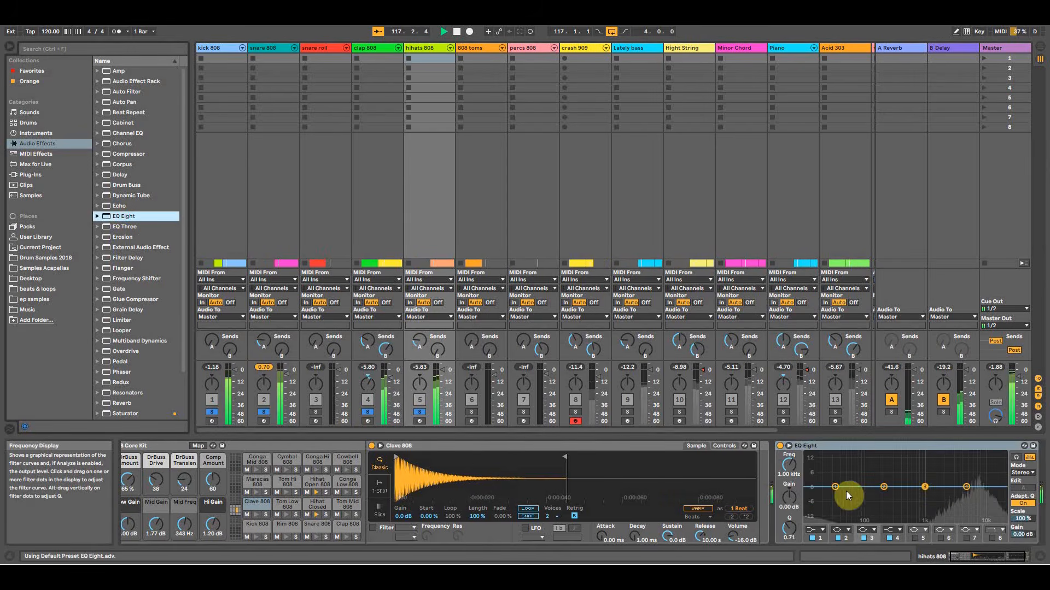
pyautogui.moveTo(954, 485); pyautogui.dragTo(967, 477)
pyautogui.click(816, 531)
pyautogui.click(812, 537)
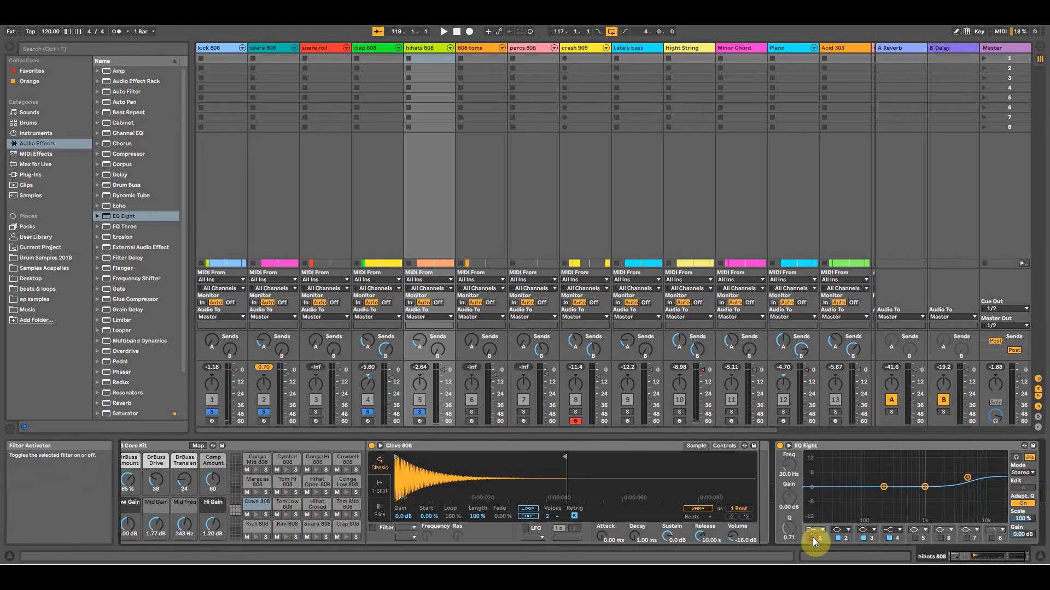
pyautogui.click(838, 538)
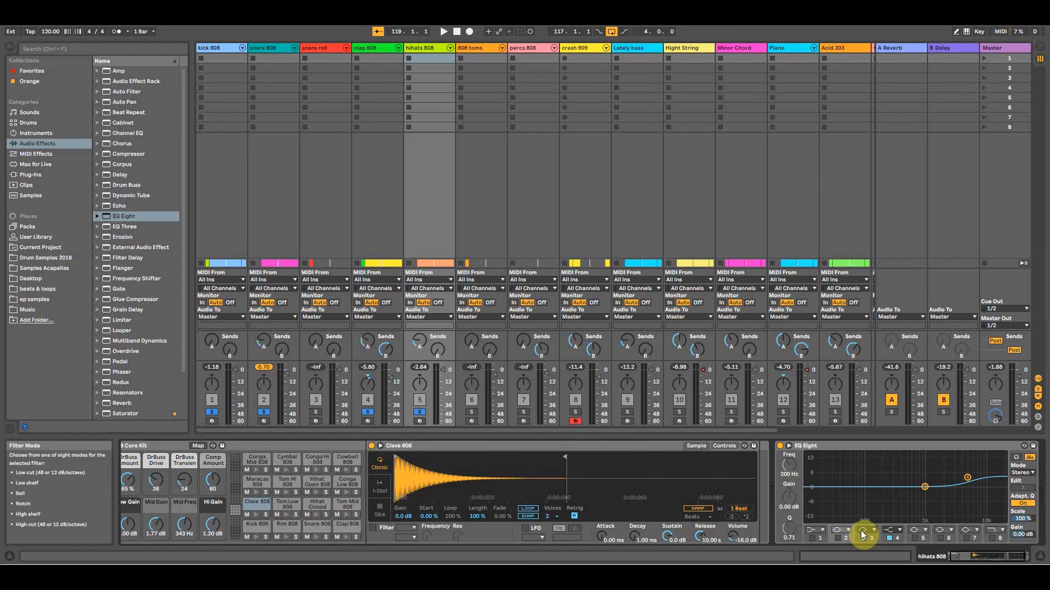
# Make the hihats EQ's band 3 a low cut at 1000 Hz and set band 4 to 5.58 dB at 5.50 kHz.
pyautogui.click(862, 531)
pyautogui.click(864, 477)
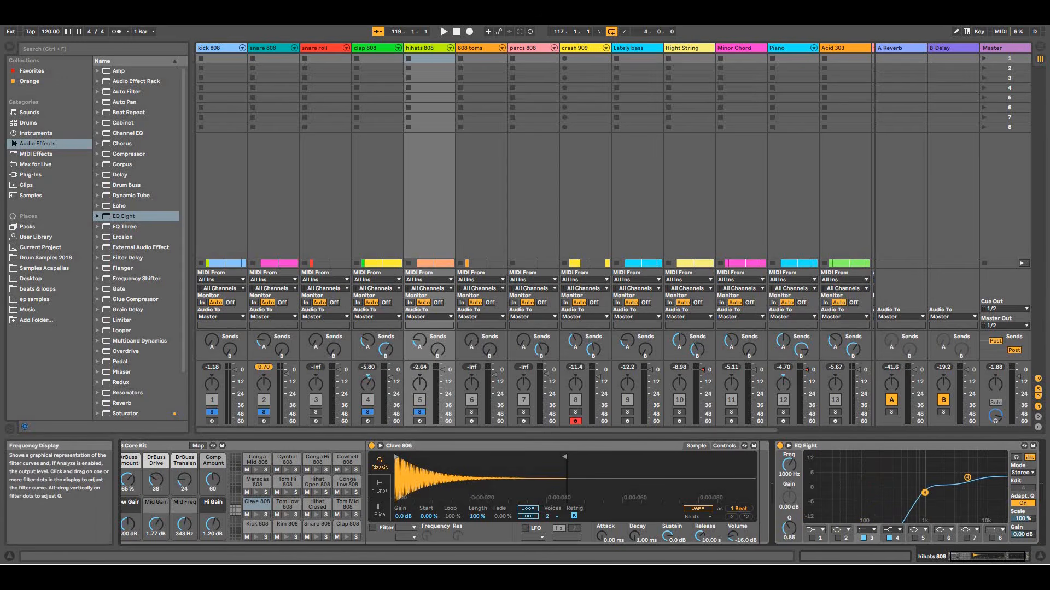
pyautogui.press('space')
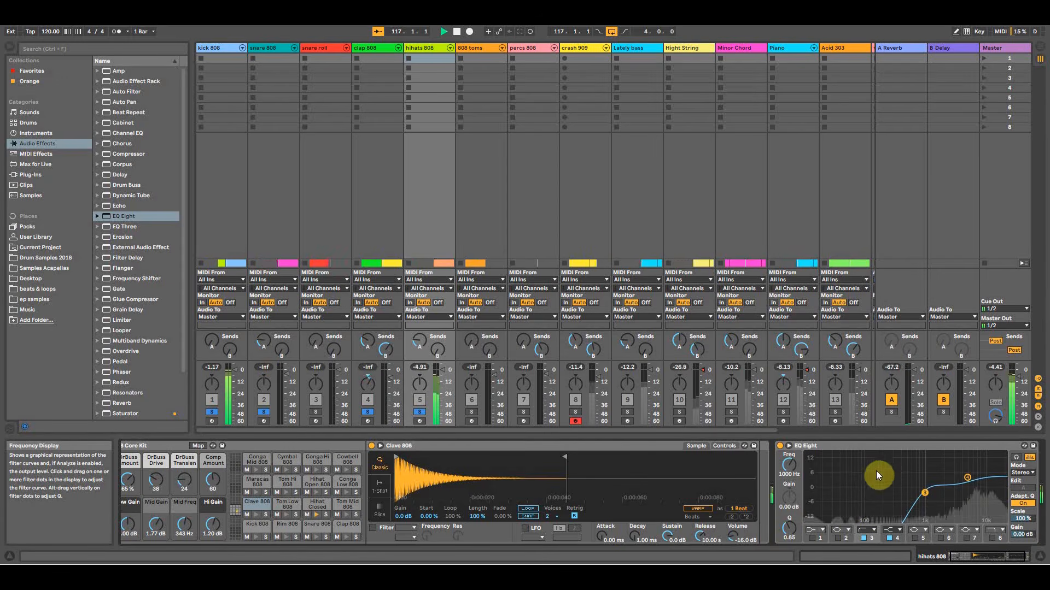
pyautogui.click(967, 477)
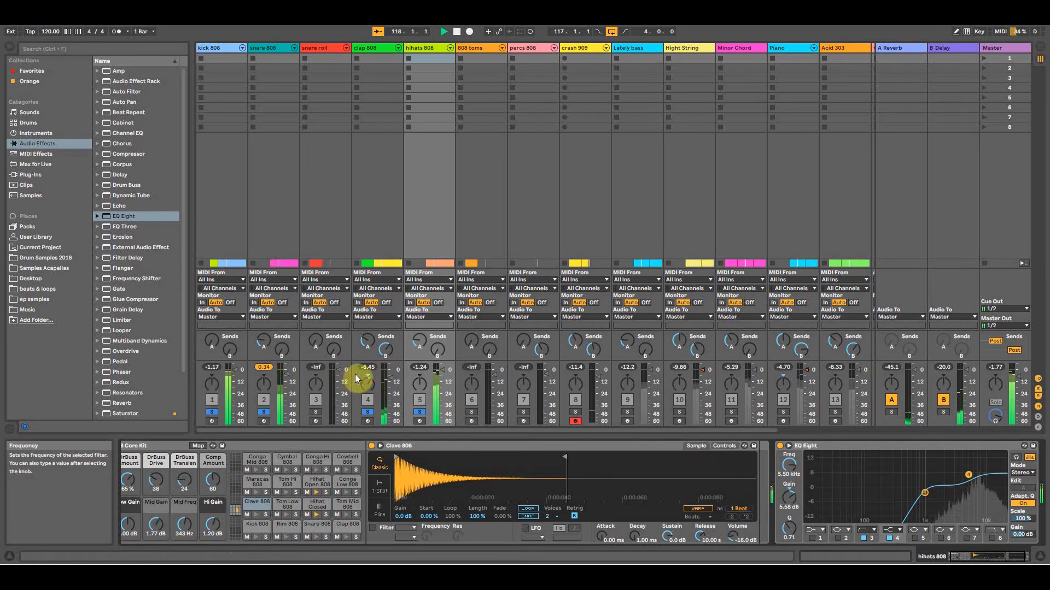
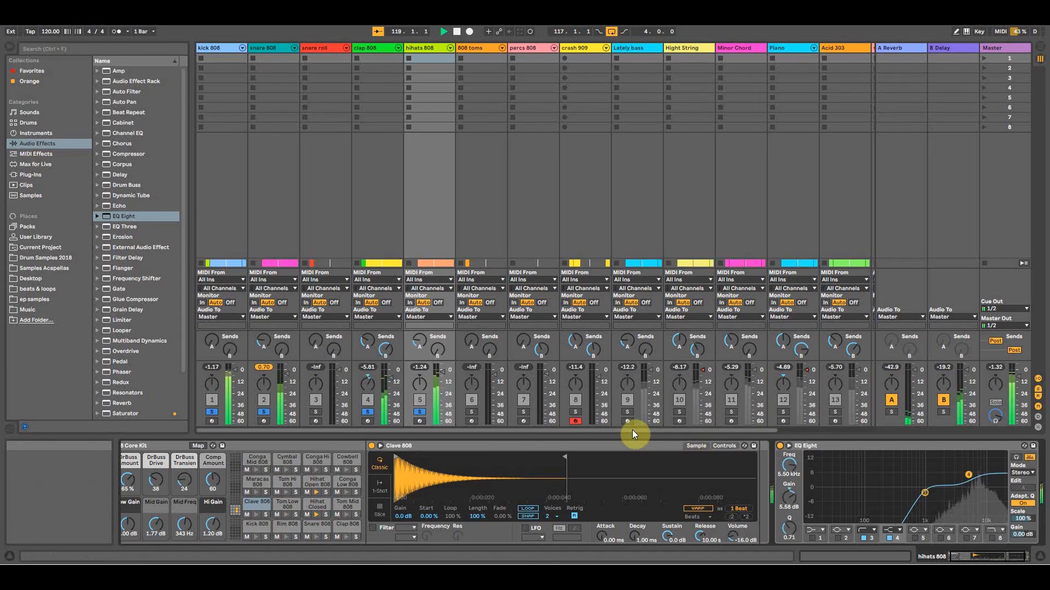
# Switch to the arrangement, move the loop to the snare roll section at bar 113 and select its snare roll clip.
pyautogui.click(1040, 53)
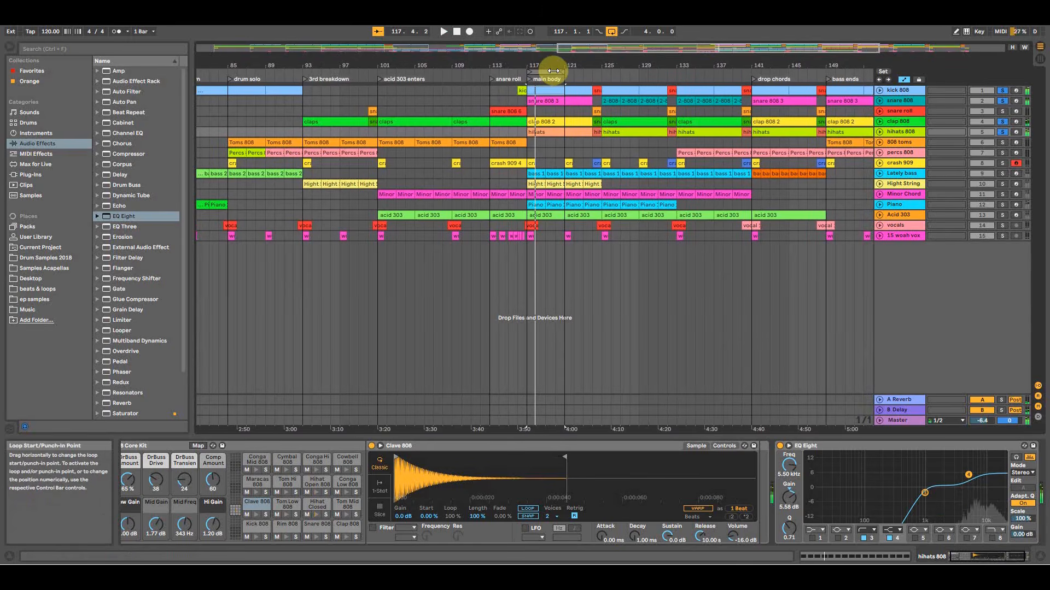
pyautogui.moveTo(553, 71); pyautogui.dragTo(522, 72)
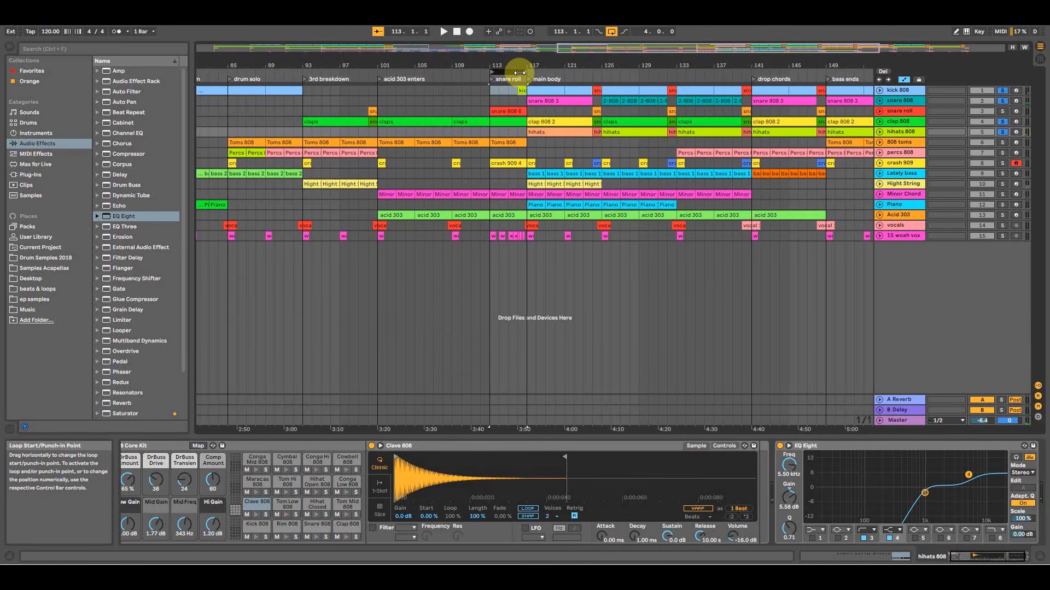
pyautogui.click(516, 111)
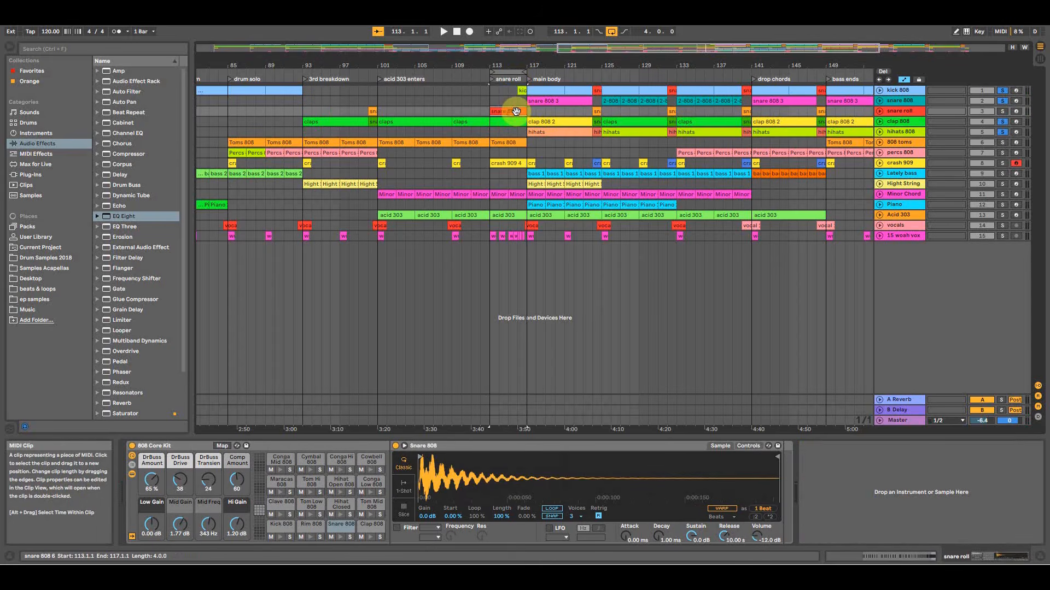
# Unfold the snare roll track, play briefly from bar 113 and display its Track Volume automation.
pyautogui.click(880, 111)
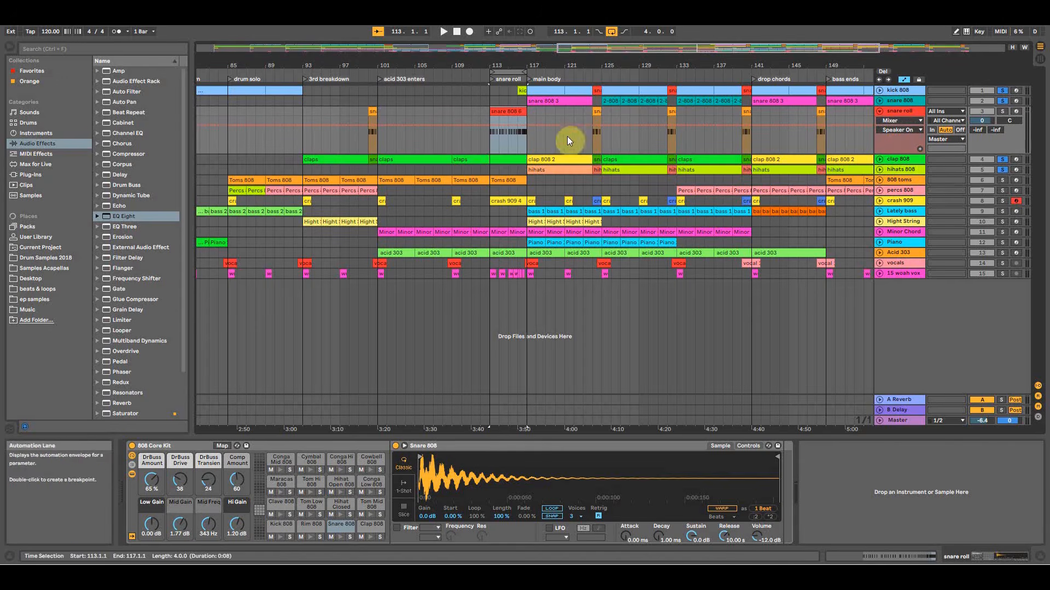
pyautogui.click(1001, 112)
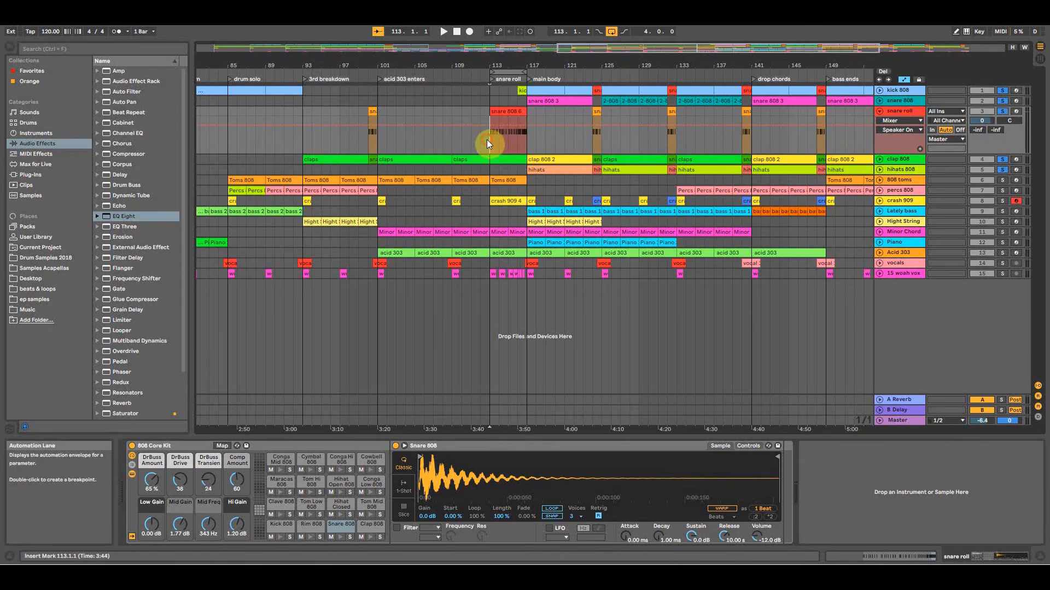
pyautogui.press('space')
pyautogui.press('space')
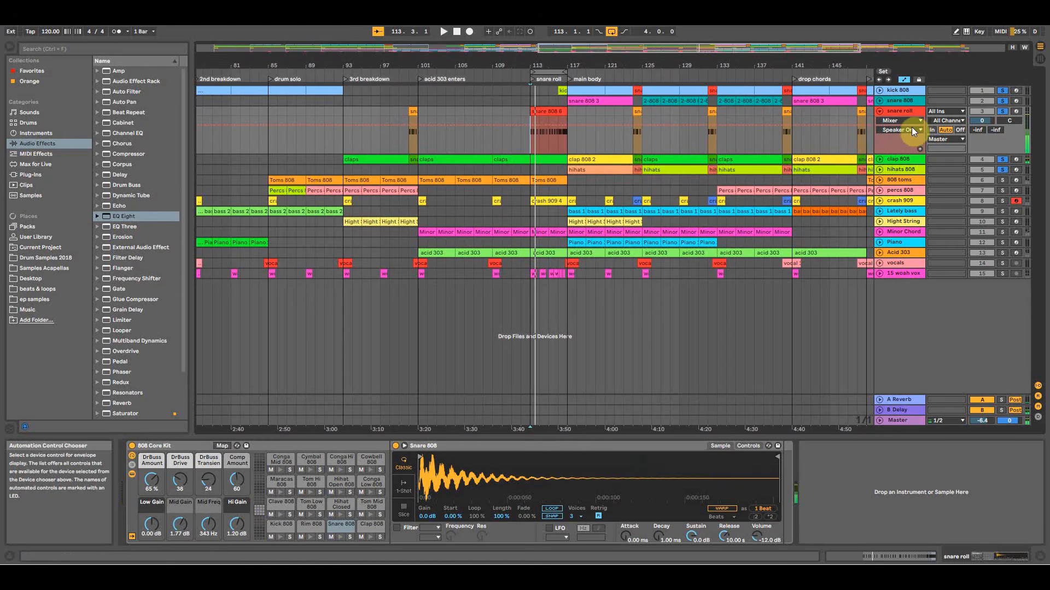
pyautogui.click(897, 119)
pyautogui.click(897, 120)
pyautogui.click(897, 129)
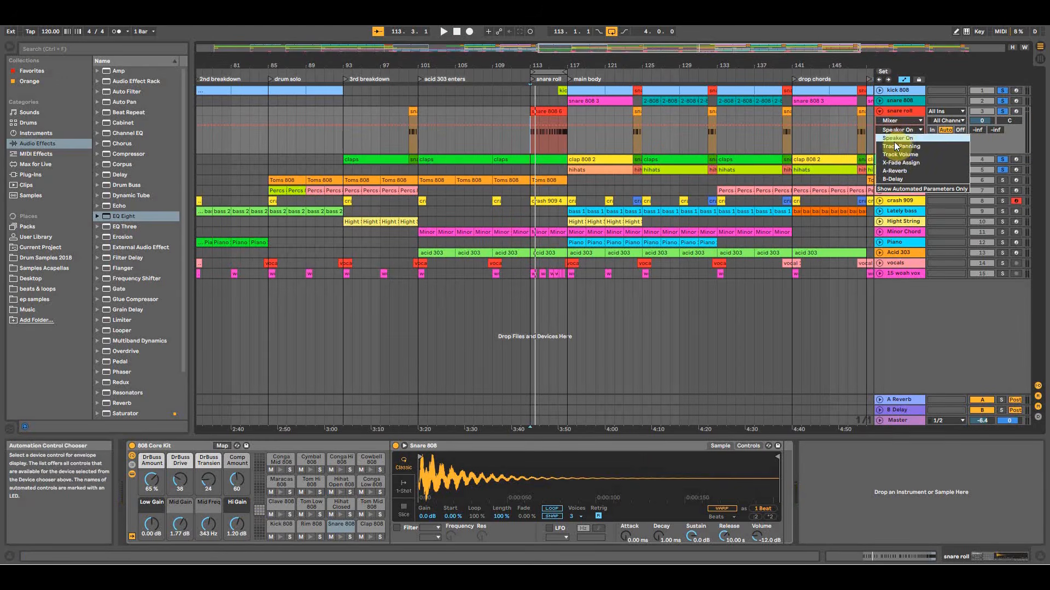
pyautogui.click(893, 153)
# Dip the snare roll's Track Volume automation to about -4.0 dB at bar 113 and play the section briefly.
pyautogui.moveTo(538, 60); pyautogui.dragTo(495, 73)
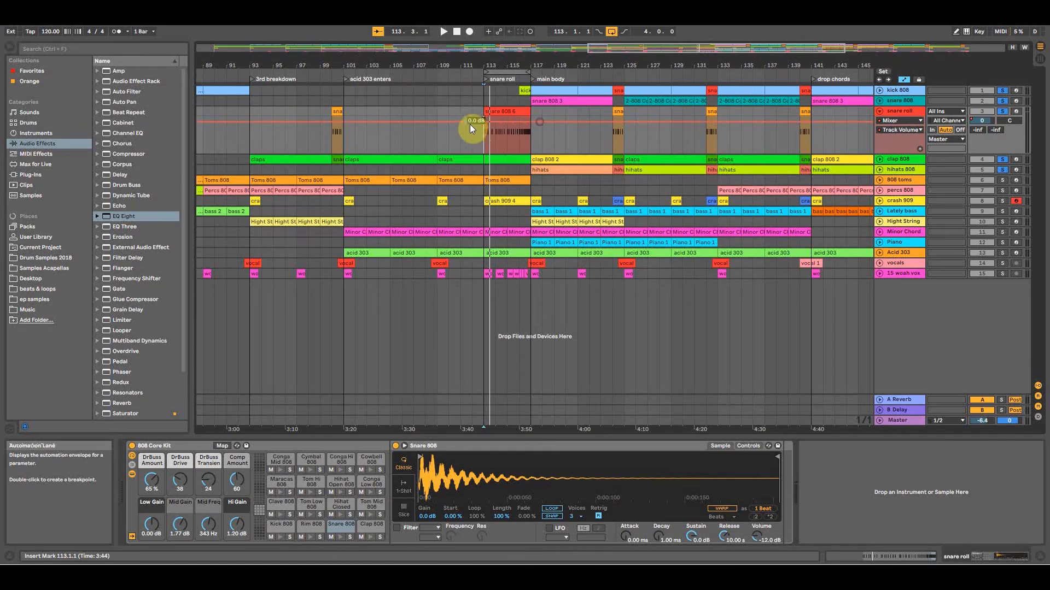
pyautogui.click(480, 122)
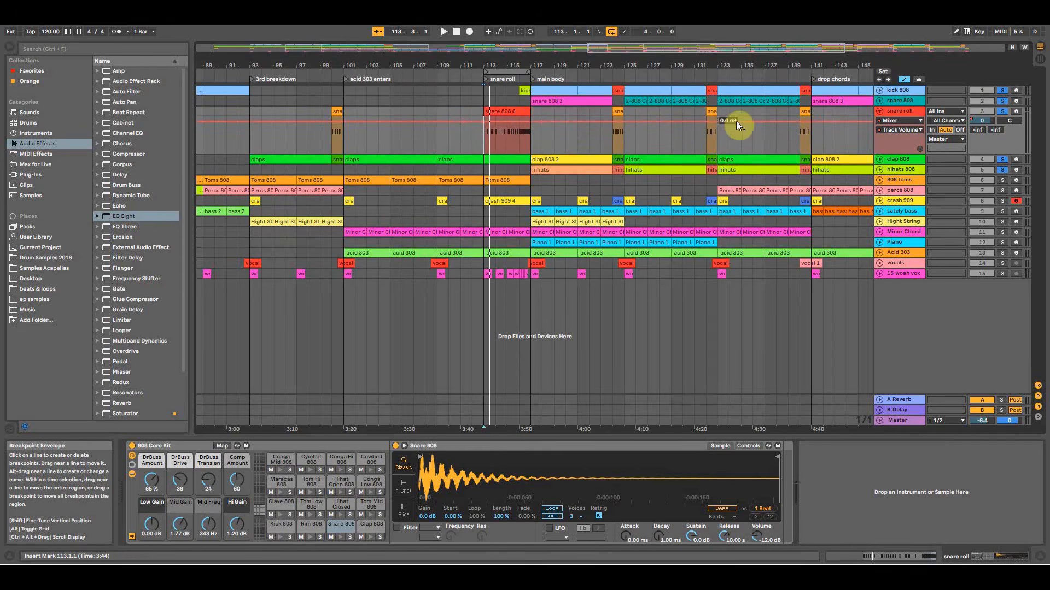
pyautogui.moveTo(484, 65); pyautogui.dragTo(501, 121)
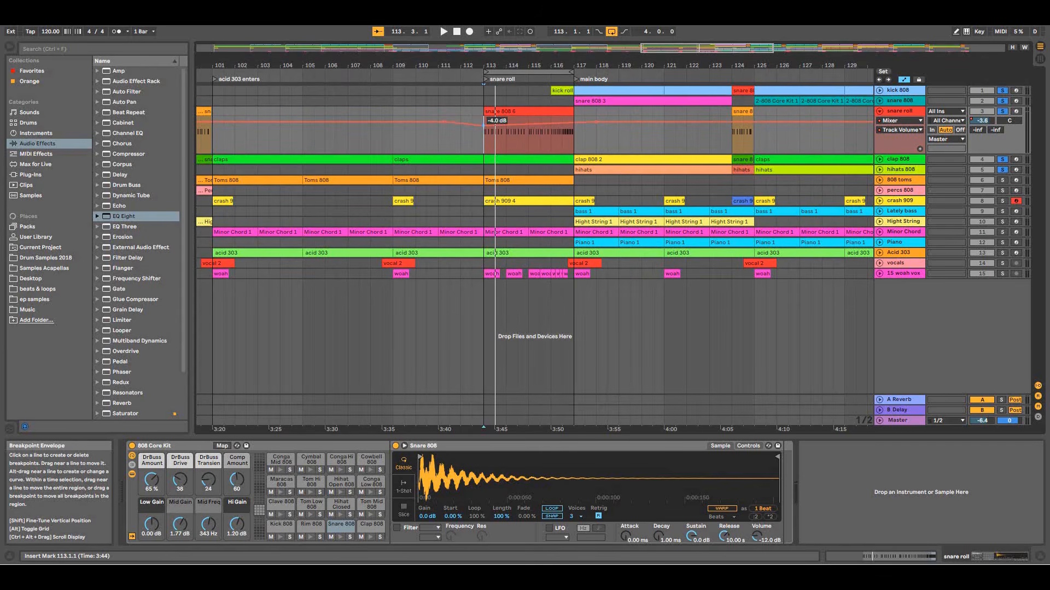
pyautogui.press('space')
pyautogui.press('space')
# Play the snare roll in the mixer view and raise its A-Reverb send to -35.0 dB.
pyautogui.press('Tab')
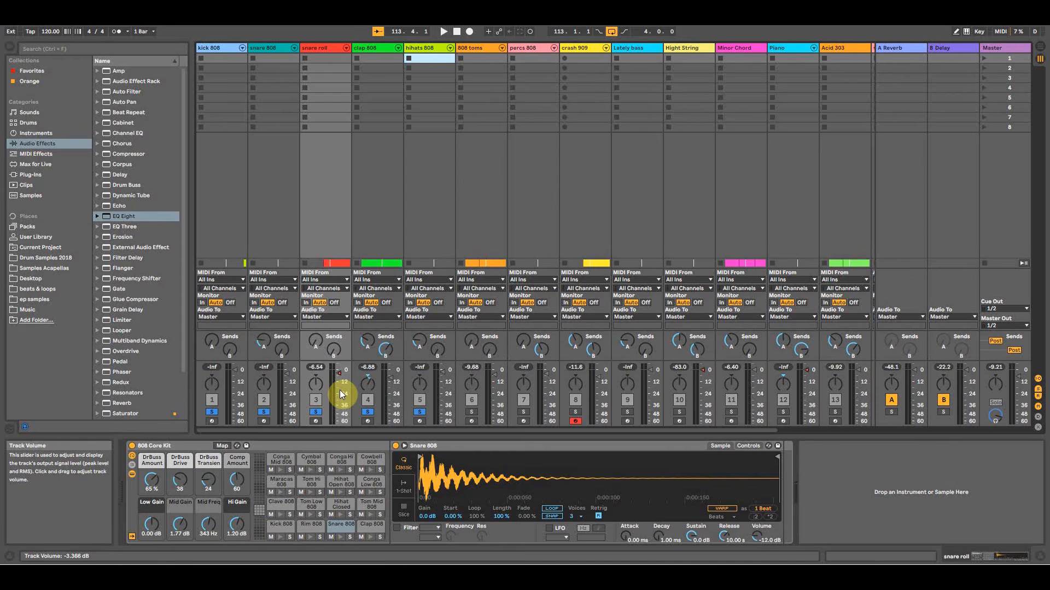
pyautogui.press('space')
pyautogui.moveTo(339, 389); pyautogui.dragTo(346, 369)
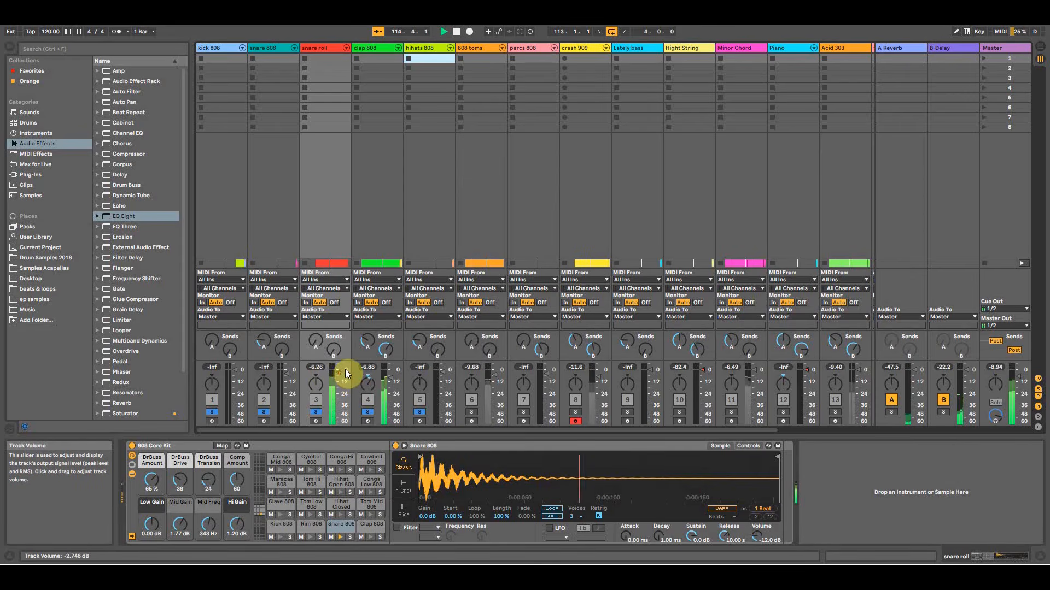
pyautogui.click(316, 340)
pyautogui.moveTo(316, 340); pyautogui.dragTo(316, 331)
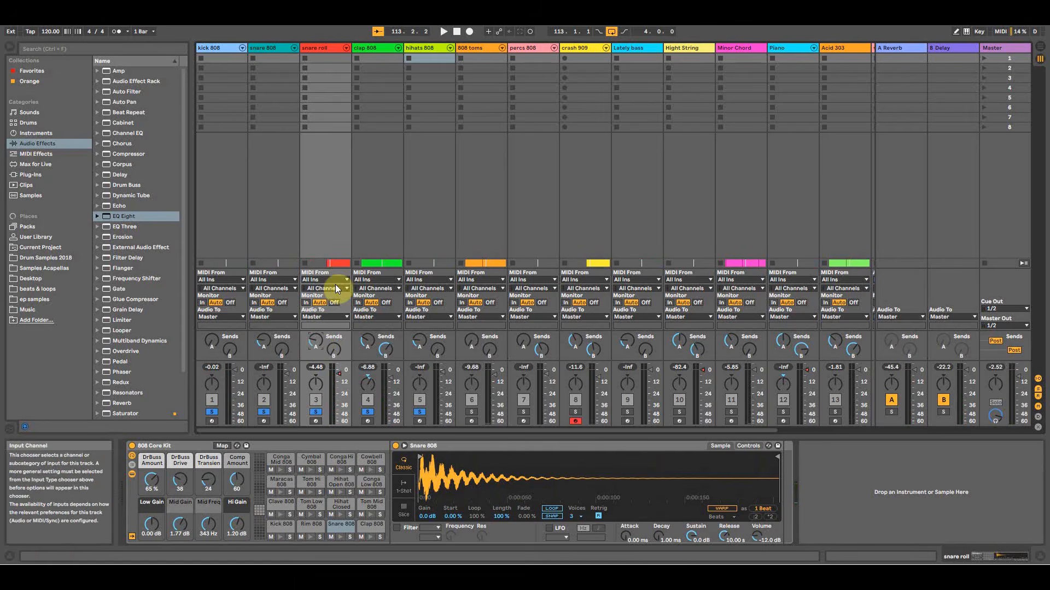
# Redisplay the snare roll's Track Volume automation in the arrangement, dip it to about -3 dB at bar 124 and play that fill.
pyautogui.press('Tab')
pyautogui.click(920, 130)
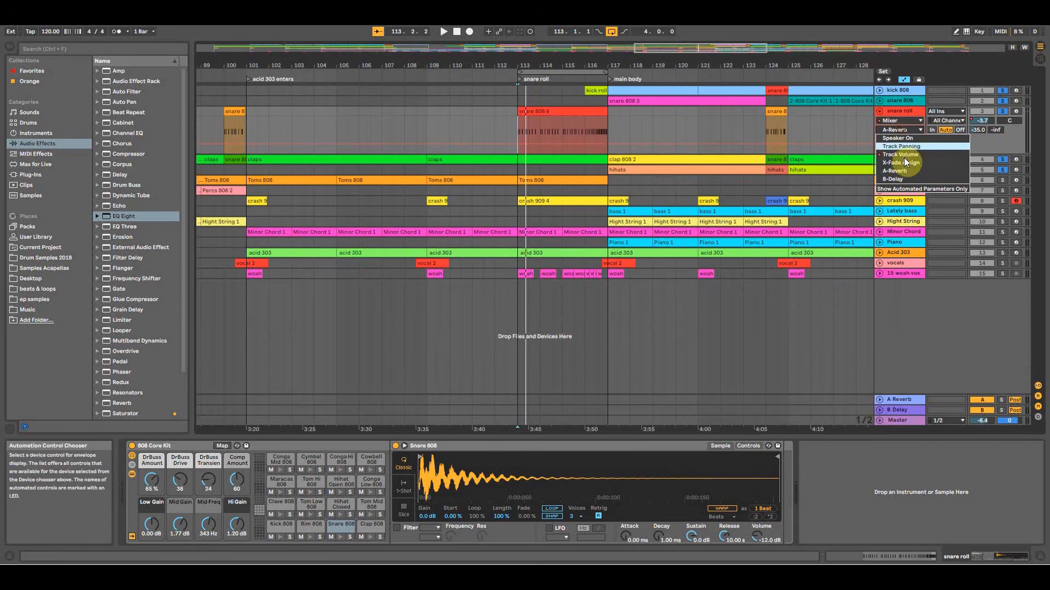
pyautogui.click(905, 155)
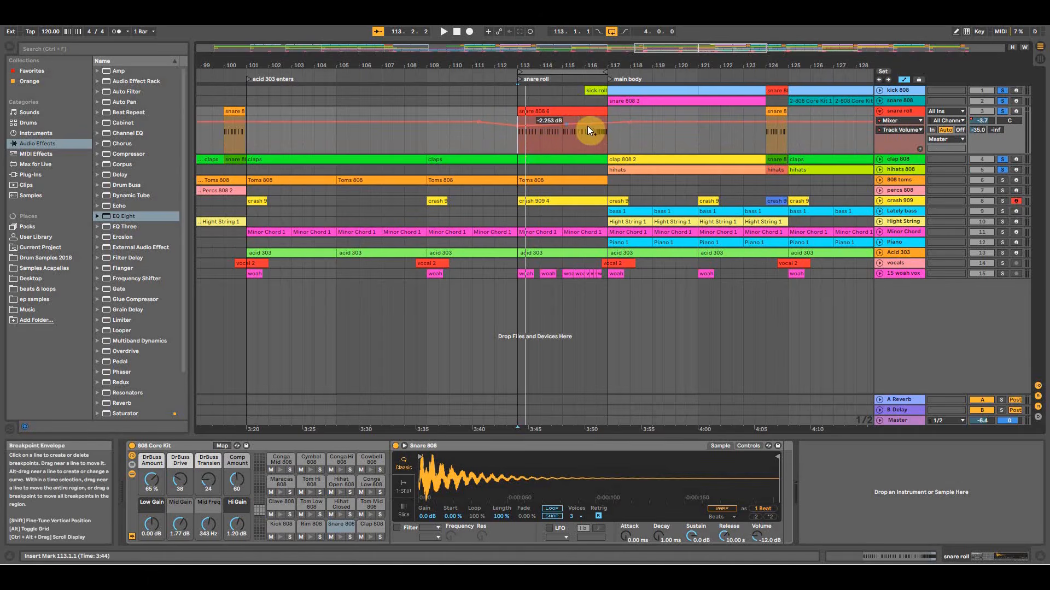
pyautogui.click(551, 109)
pyautogui.moveTo(572, 64); pyautogui.dragTo(537, 52)
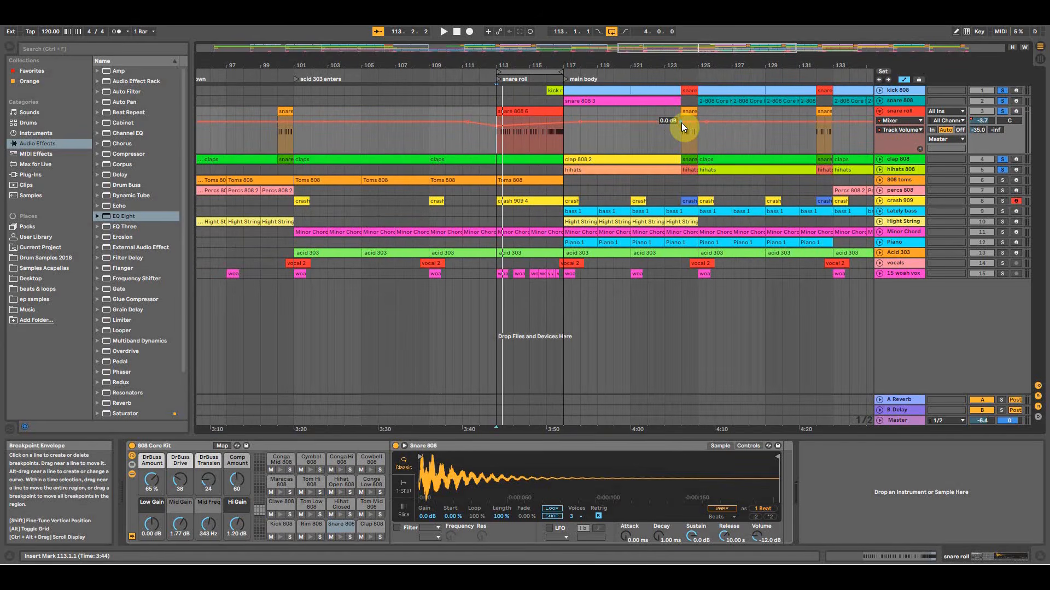
pyautogui.moveTo(682, 123); pyautogui.dragTo(681, 124)
pyautogui.click(679, 134)
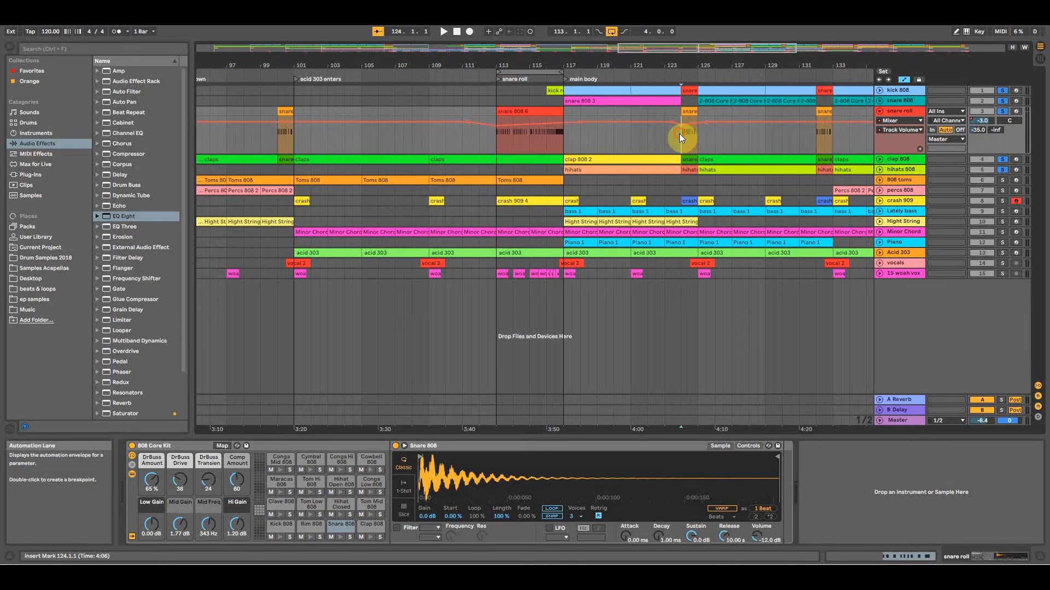
pyautogui.press('space')
pyautogui.press('space')
# Unfold the kick 808 track and copy the snare roll's volume dip over bar 124.
pyautogui.click(879, 90)
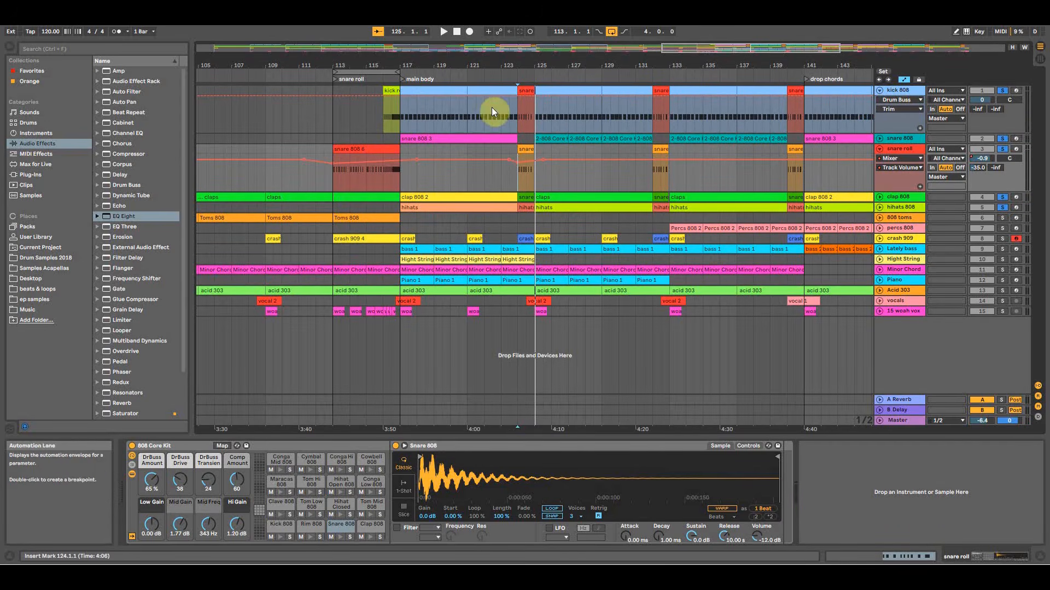
pyautogui.moveTo(520, 64); pyautogui.dragTo(520, 46)
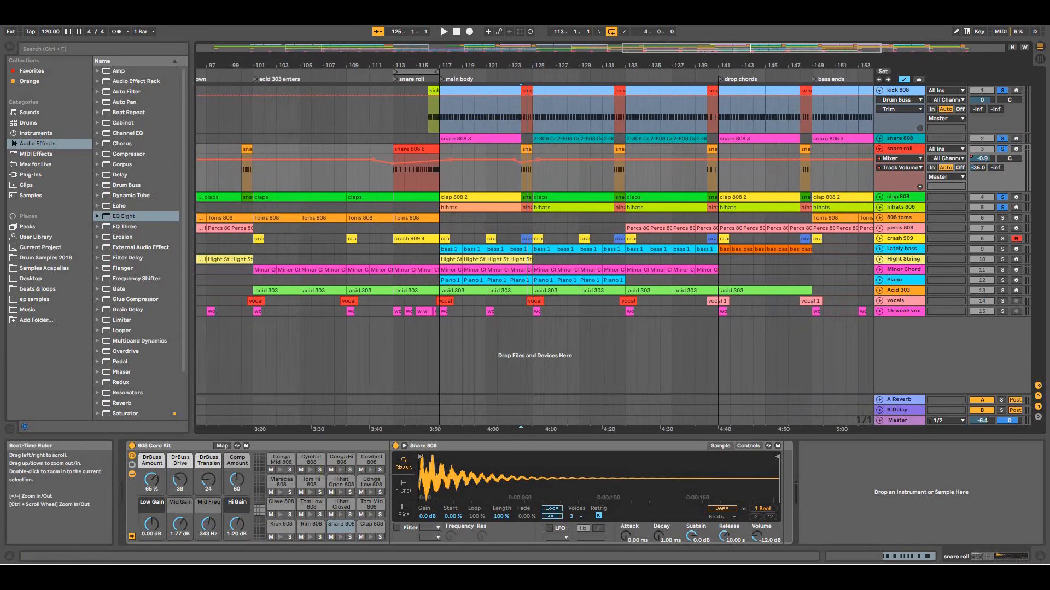
pyautogui.click(536, 182)
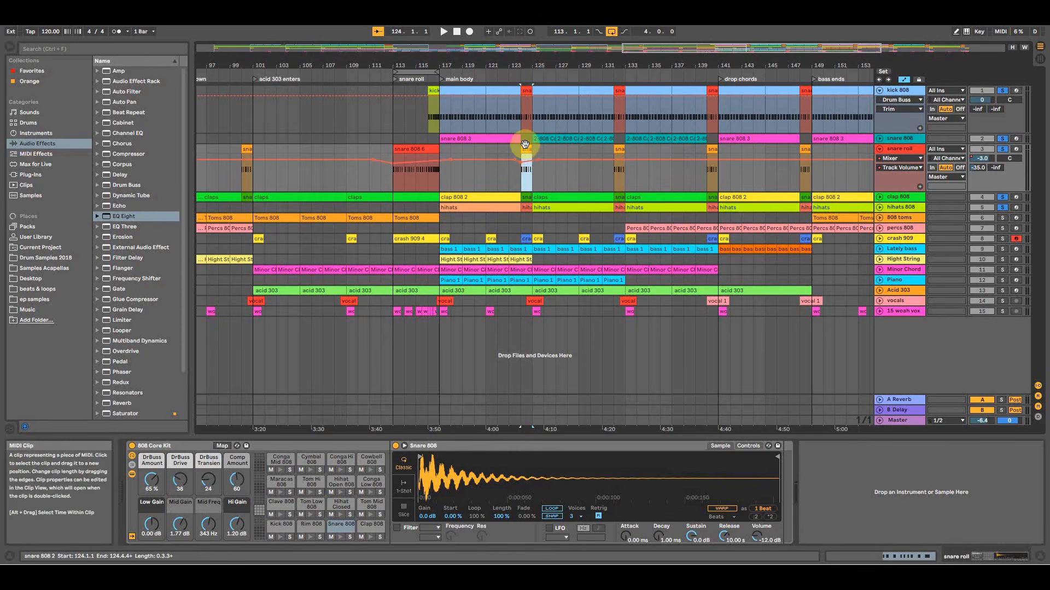
pyautogui.rightClick(525, 172)
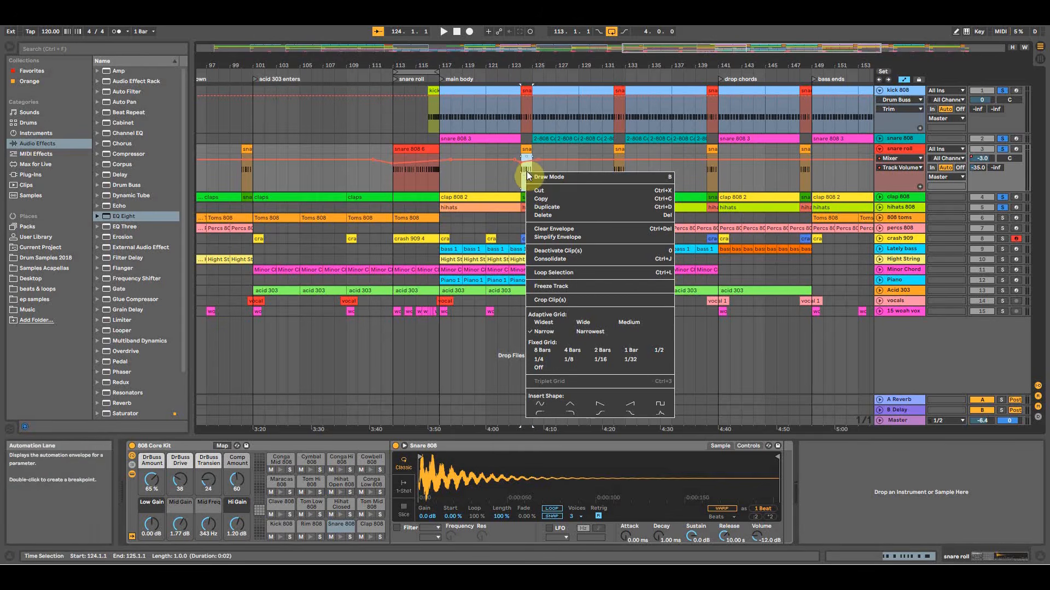
pyautogui.click(546, 197)
# Paste the copied volume dip onto the snare roll fills at bars 132, 140 and 148.
pyautogui.click(611, 178)
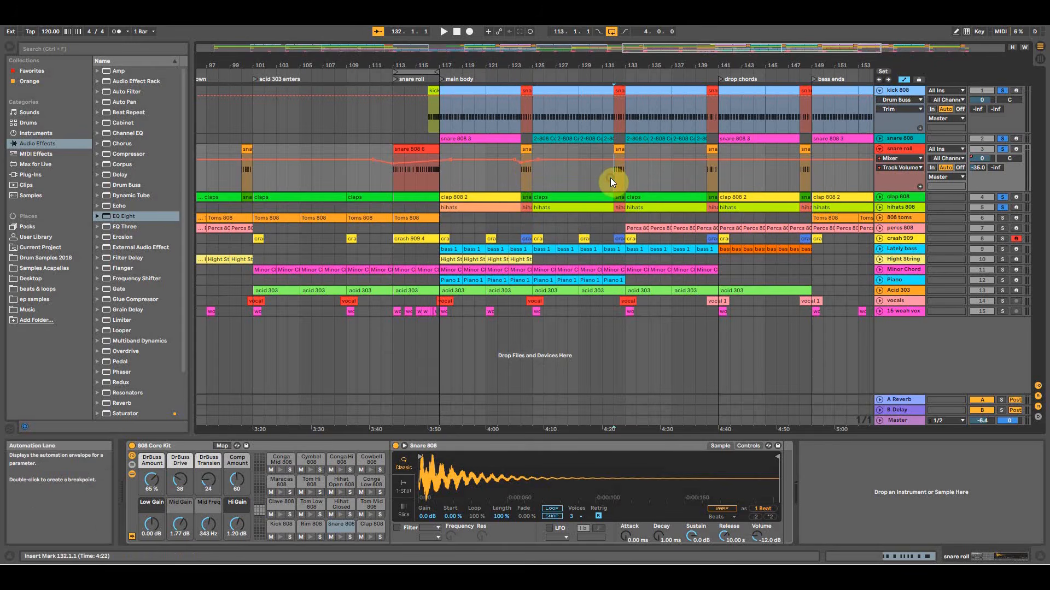
pyautogui.click(704, 182)
pyautogui.click(795, 175)
pyautogui.hotkey('ctrl', 'v')
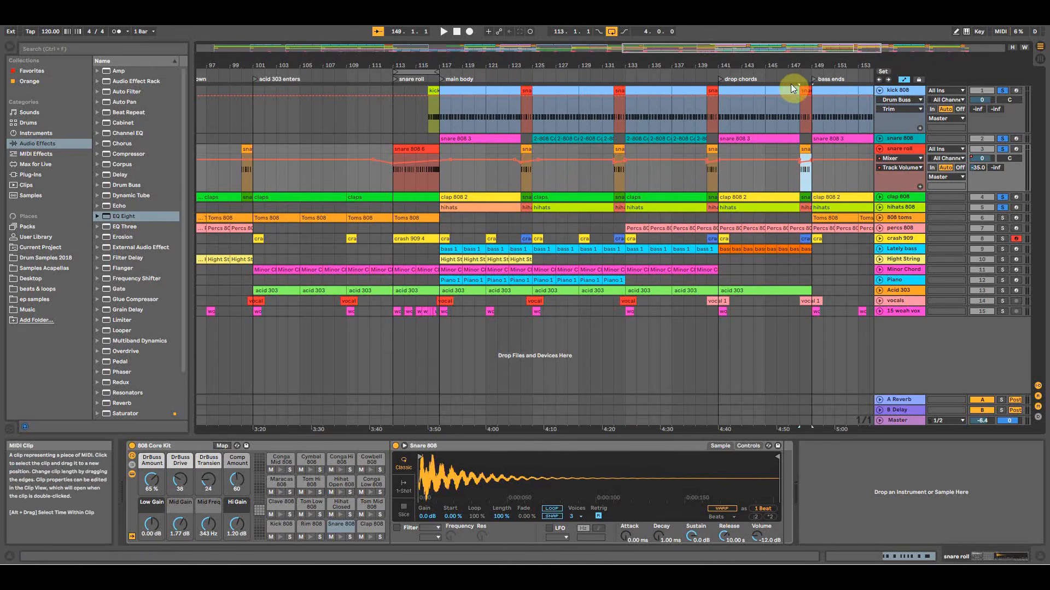
# Paste the same volume dip onto the snare roll fills at bars 100, 156, 164 and 172.
pyautogui.moveTo(242, 63); pyautogui.dragTo(444, 46)
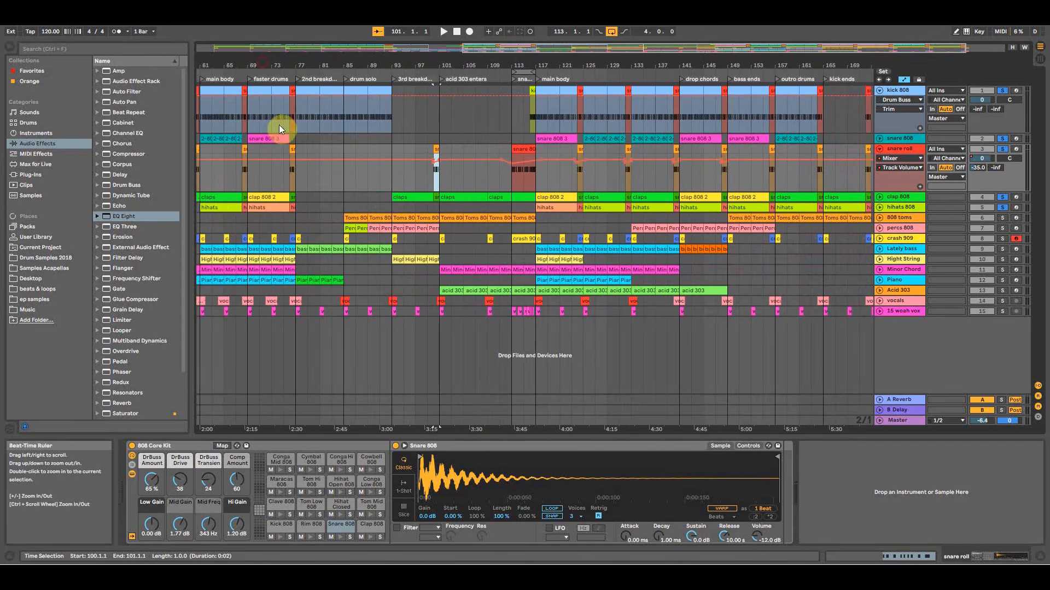
pyautogui.moveTo(725, 87); pyautogui.dragTo(656, 189)
pyautogui.click(649, 180)
pyautogui.click(802, 172)
pyautogui.moveTo(806, 61); pyautogui.dragTo(534, 63)
pyautogui.click(681, 179)
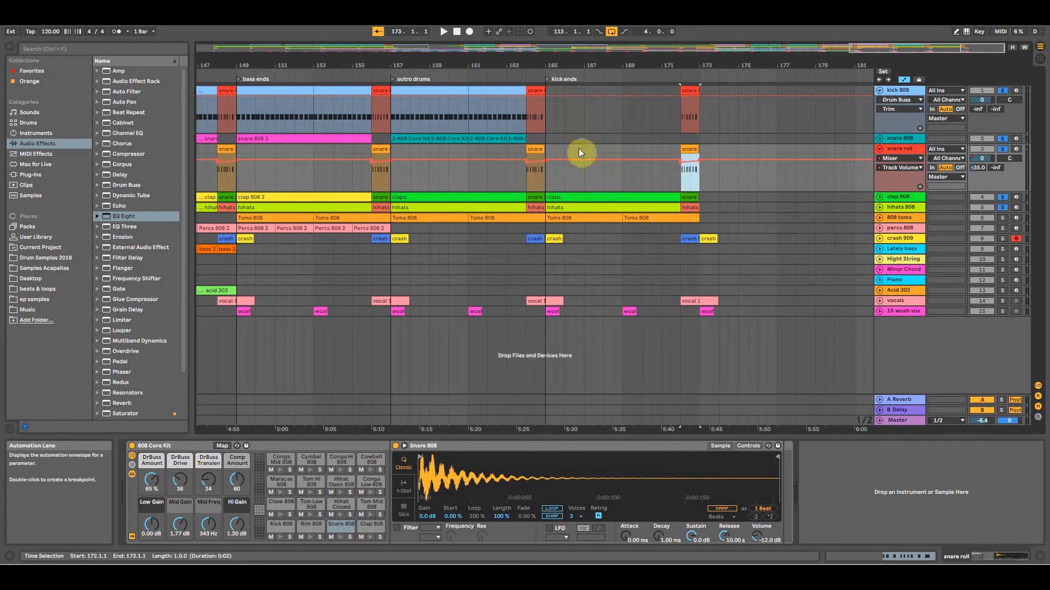
# Paste the volume dip onto the earlier snare roll fills at bars 76, 68 and 60.
pyautogui.moveTo(462, 64); pyautogui.dragTo(584, 16)
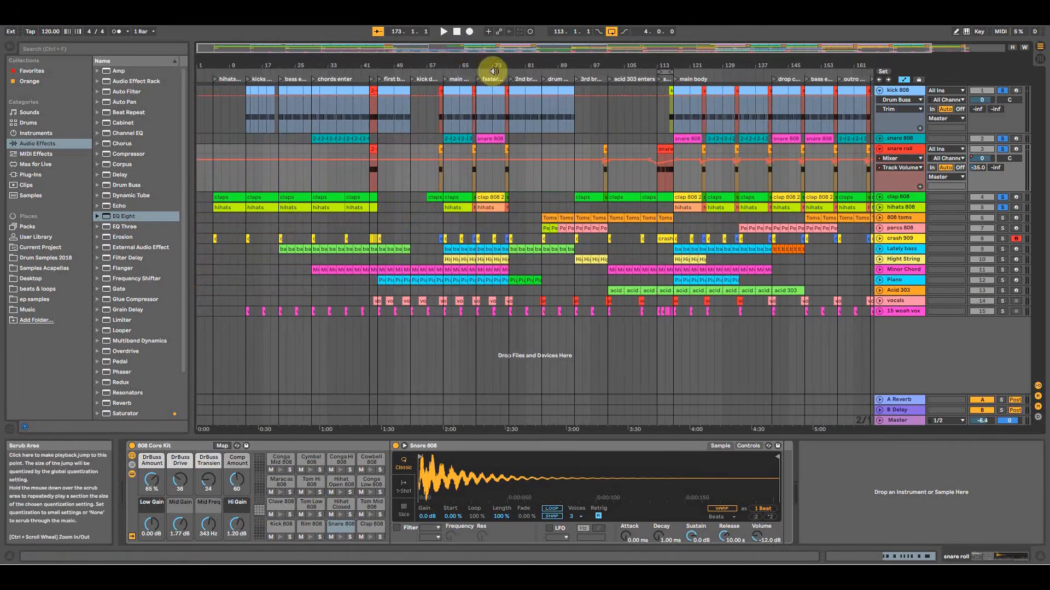
pyautogui.moveTo(492, 67); pyautogui.dragTo(516, 100)
pyautogui.click(511, 175)
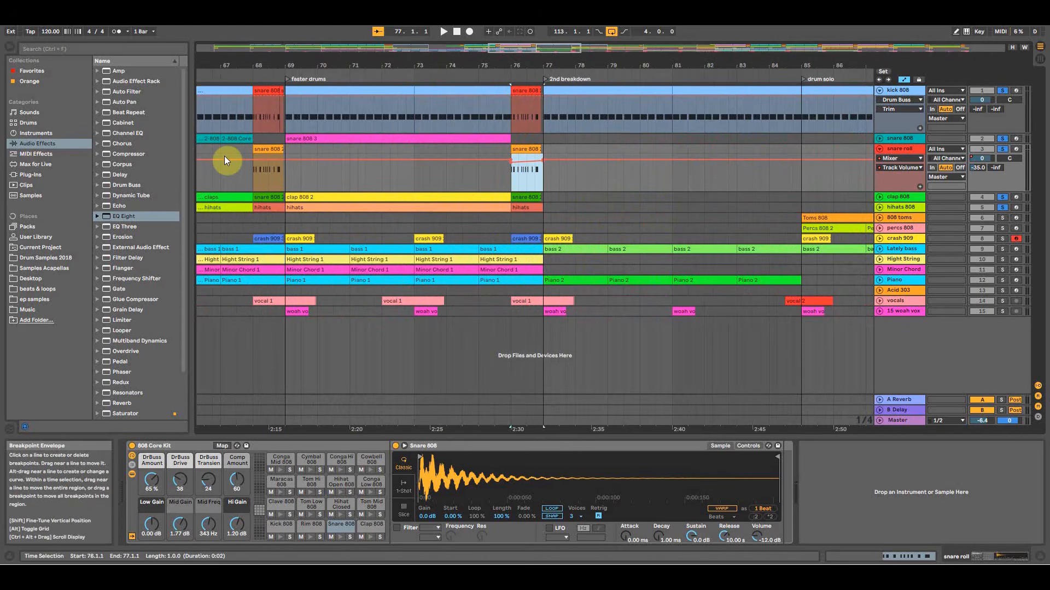
pyautogui.click(255, 182)
pyautogui.moveTo(223, 63); pyautogui.dragTo(563, 53)
pyautogui.click(396, 182)
pyautogui.hotkey('ctrl', 'v')
pyautogui.moveTo(334, 65); pyautogui.dragTo(433, 66)
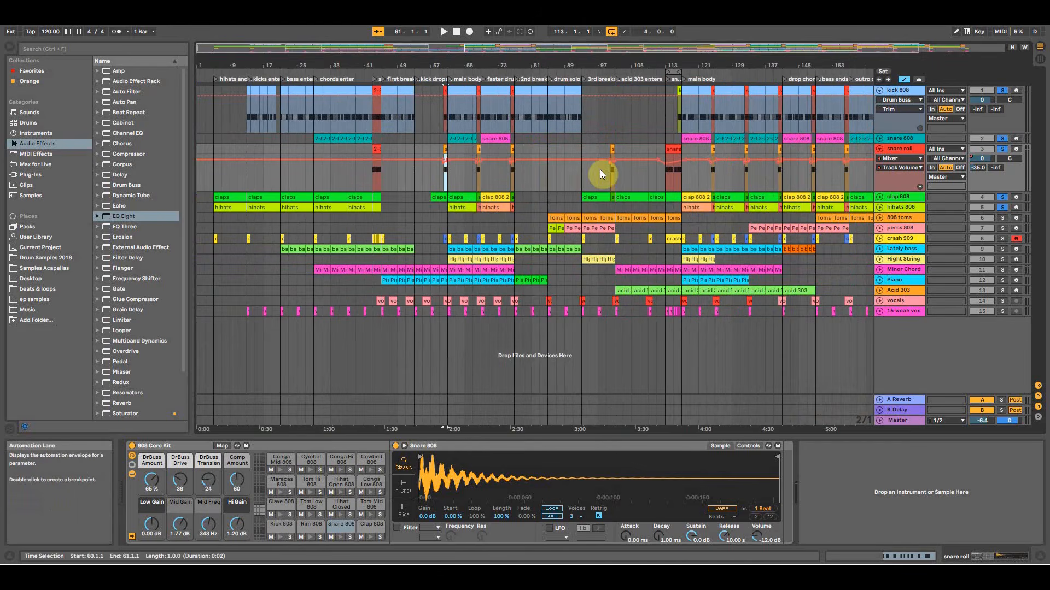
# Dip the snare roll's volume automation at the first snare roll section at bar 43 and play it through.
pyautogui.click(665, 184)
pyautogui.moveTo(378, 64); pyautogui.dragTo(377, 64)
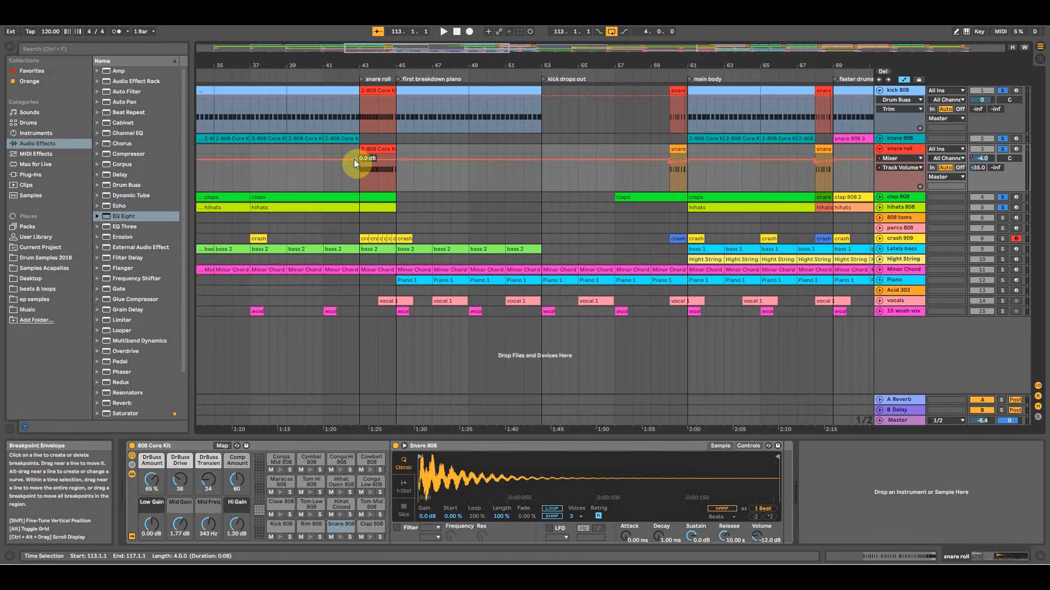
pyautogui.moveTo(354, 160); pyautogui.dragTo(355, 161)
pyautogui.click(358, 182)
pyautogui.press('space')
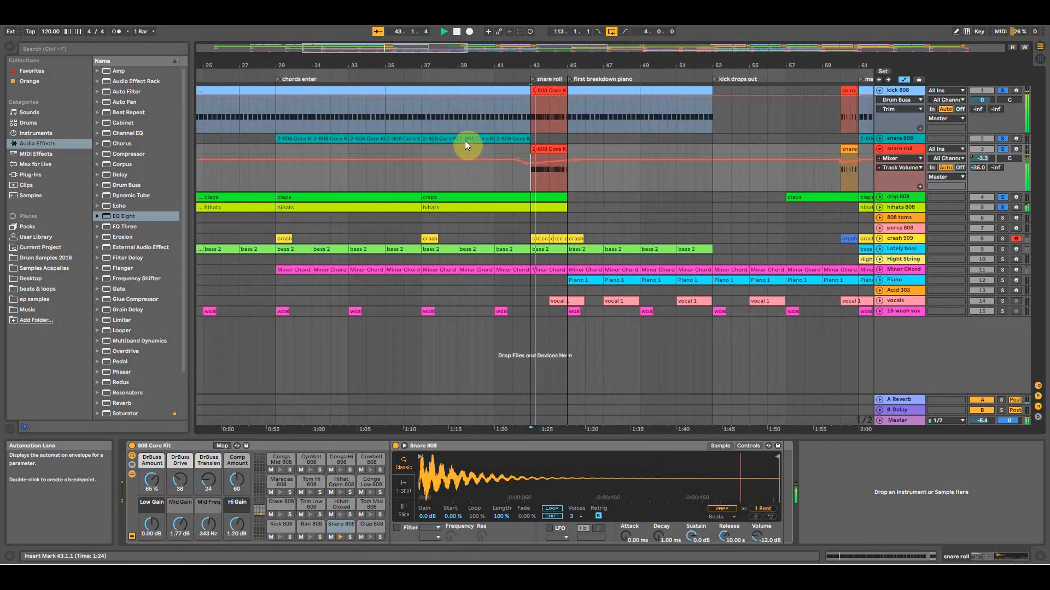
pyautogui.moveTo(575, 66); pyautogui.dragTo(496, 60)
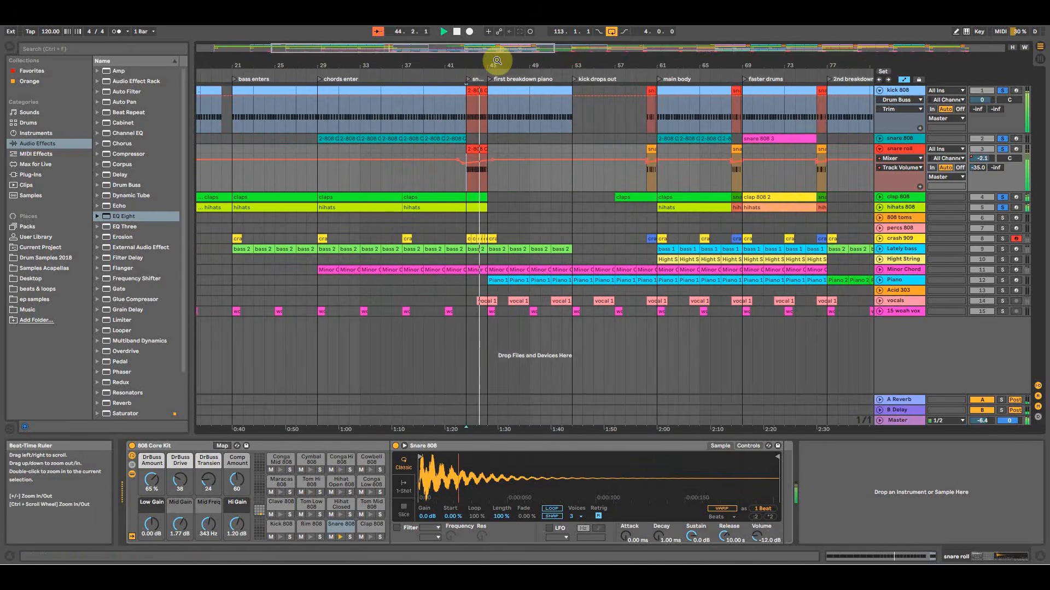
pyautogui.press('space')
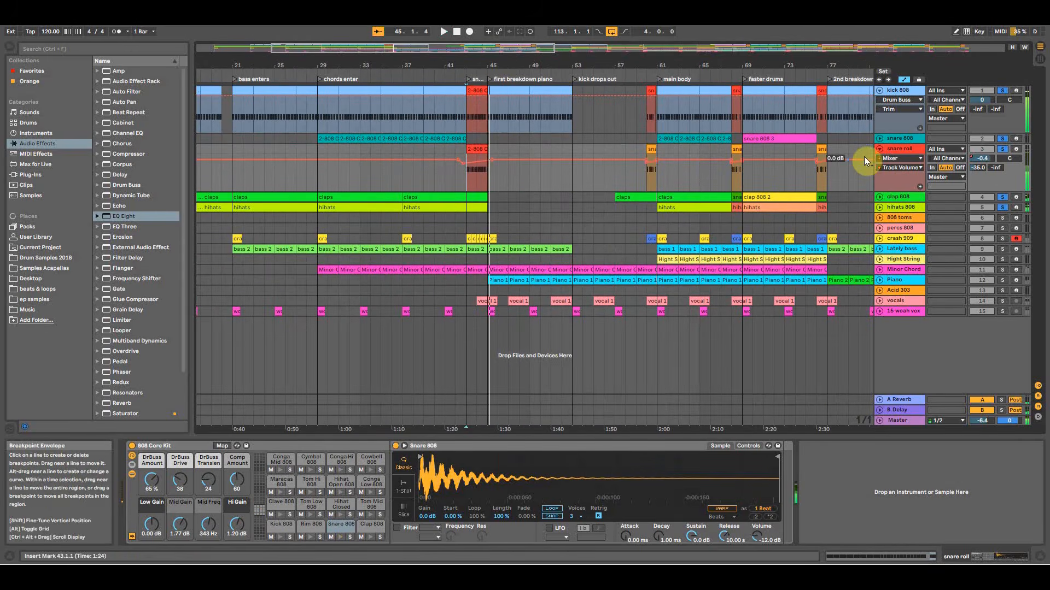
# Fold the snare roll track, solo the crash 909 and play it briefly from bar 43.
pyautogui.click(879, 149)
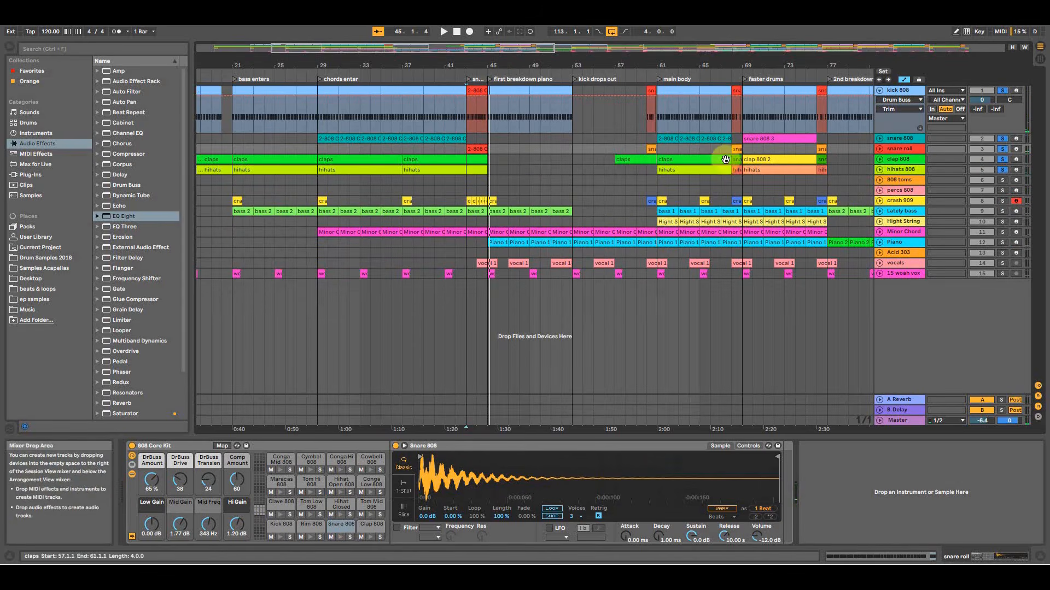
pyautogui.click(900, 202)
pyautogui.click(463, 200)
pyautogui.click(1002, 200)
pyautogui.press('space')
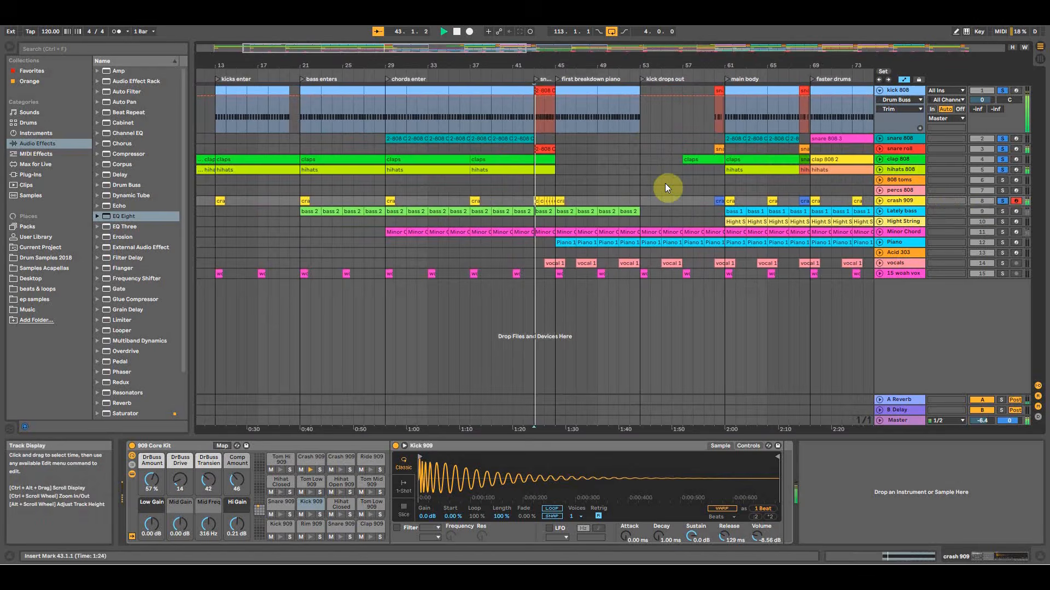
pyautogui.press('space')
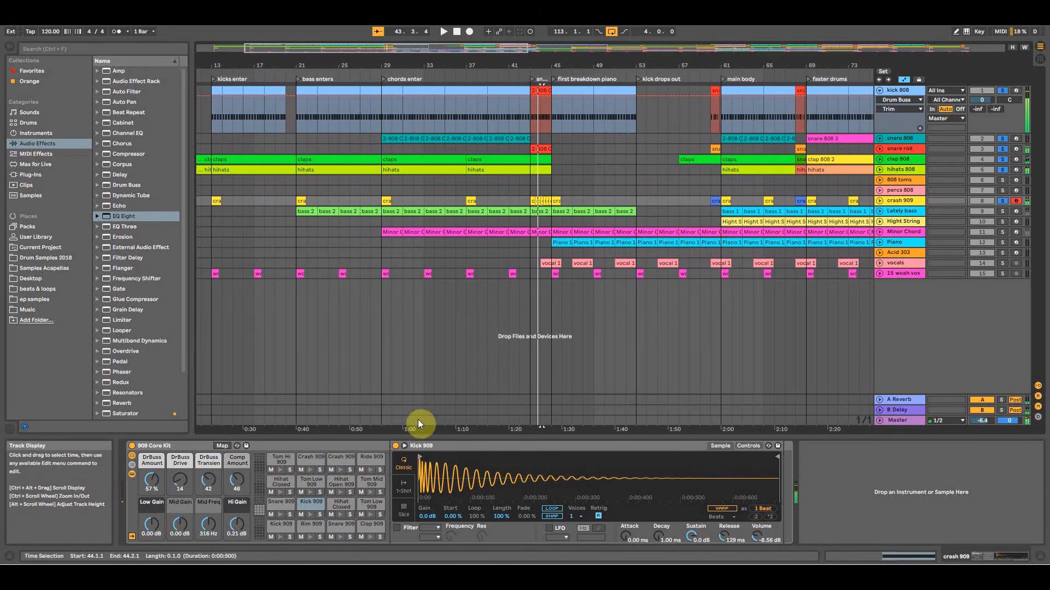
# Add an EQ Eight to the crash 909 with bands 1 and 2 off, band 3 as a 1 kHz low cut and band 4 at 4.83 dB, 5.74 kHz.
pyautogui.doubleClick(126, 217)
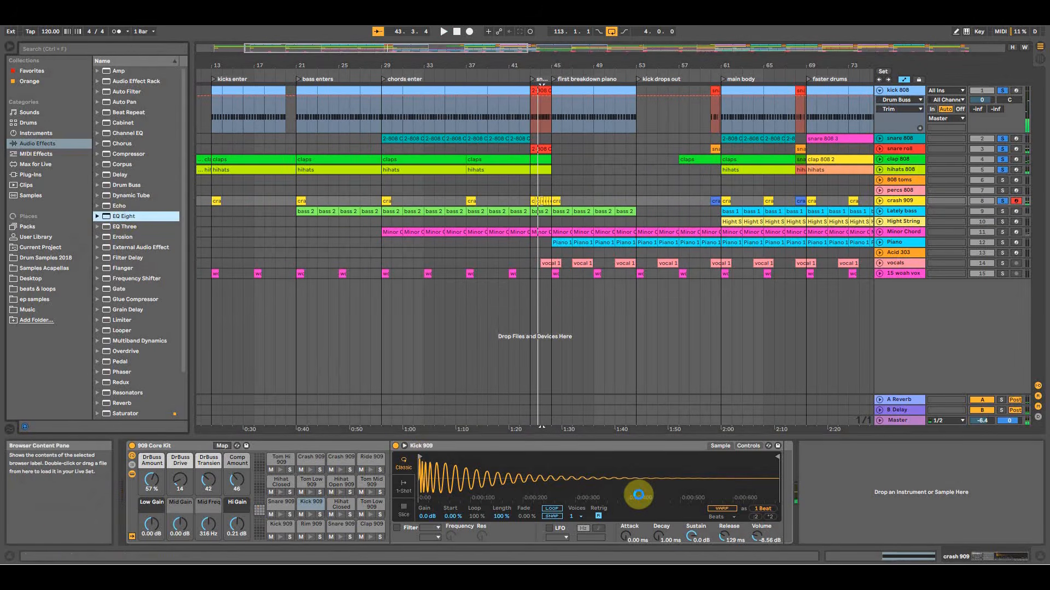
pyautogui.click(814, 539)
pyautogui.click(838, 539)
pyautogui.click(866, 530)
pyautogui.click(868, 480)
pyautogui.moveTo(925, 487); pyautogui.dragTo(970, 477)
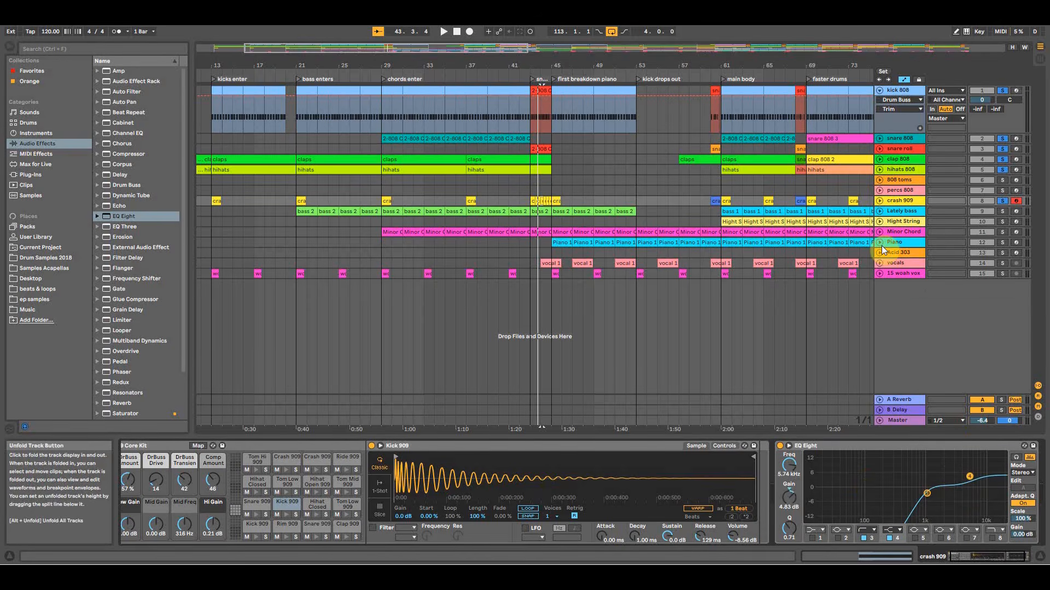
# Play the crash roll and check the crash 909's track volume and A-Reverb send in the mixer.
pyautogui.press('space')
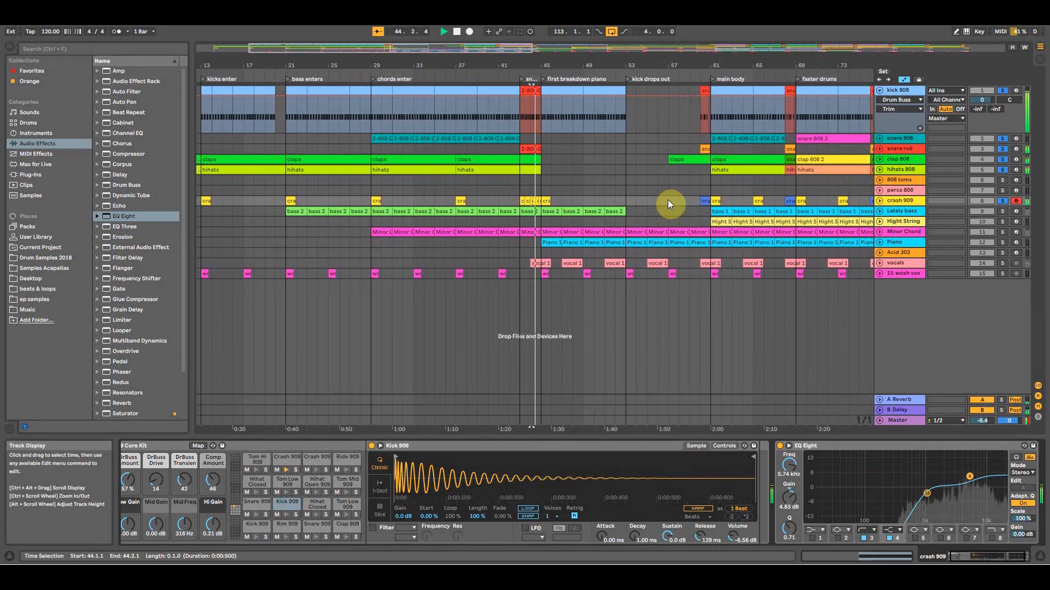
pyautogui.press('Tab')
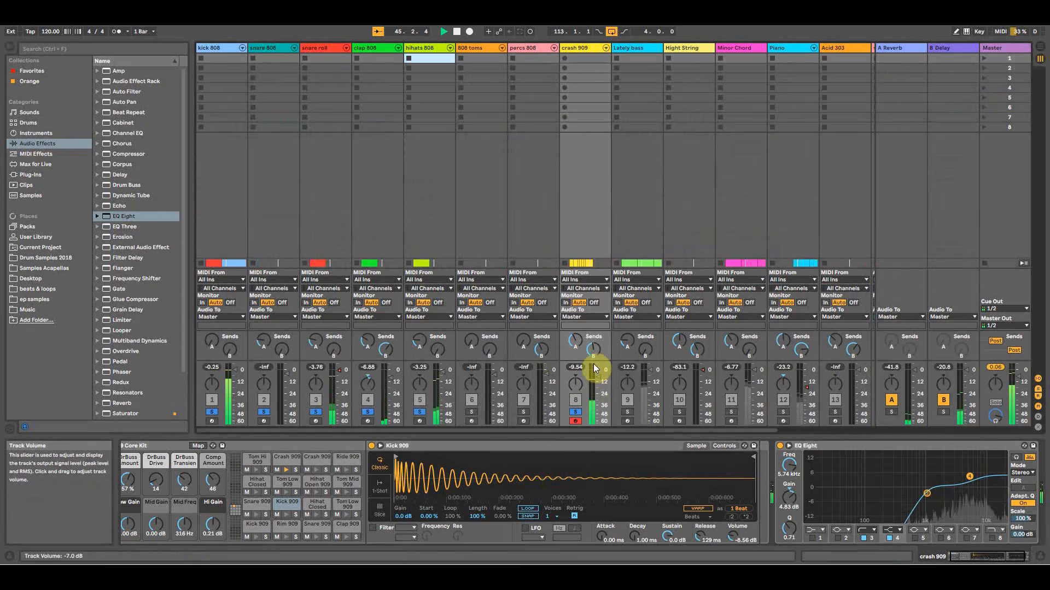
pyautogui.click(577, 341)
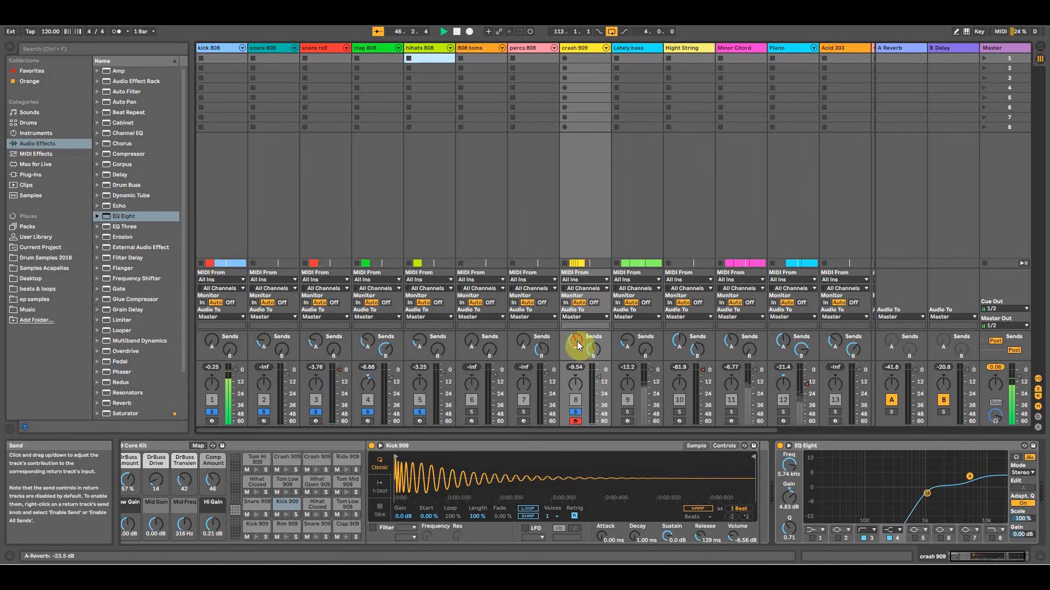
# Loop the two-bar snare roll section from bar 43 in the arrangement and play it with the crash 909 clip selected.
pyautogui.click(1039, 47)
pyautogui.press('space')
pyautogui.press('space')
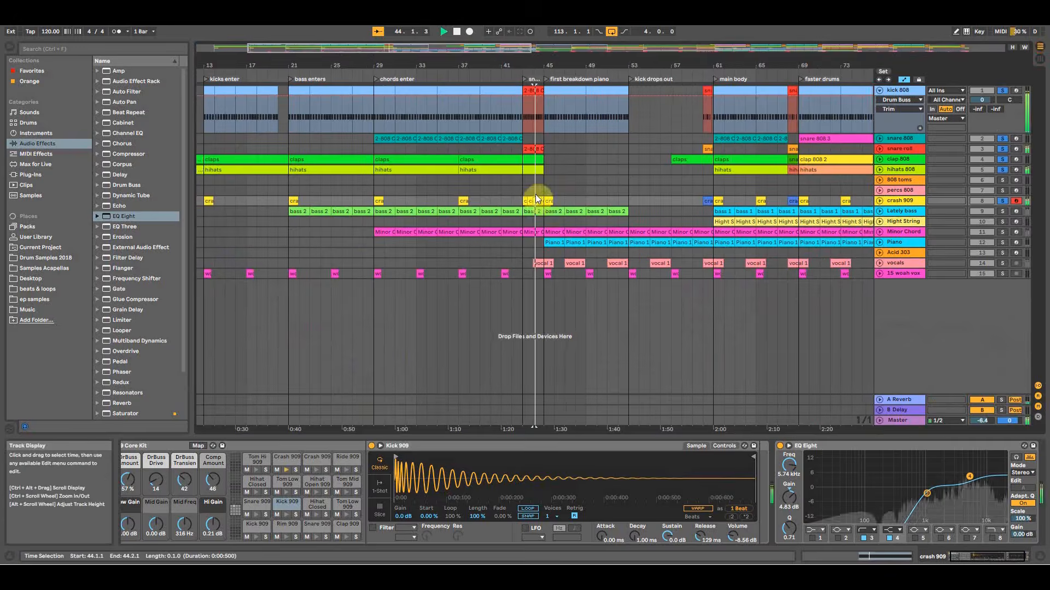
pyautogui.rightClick(524, 89)
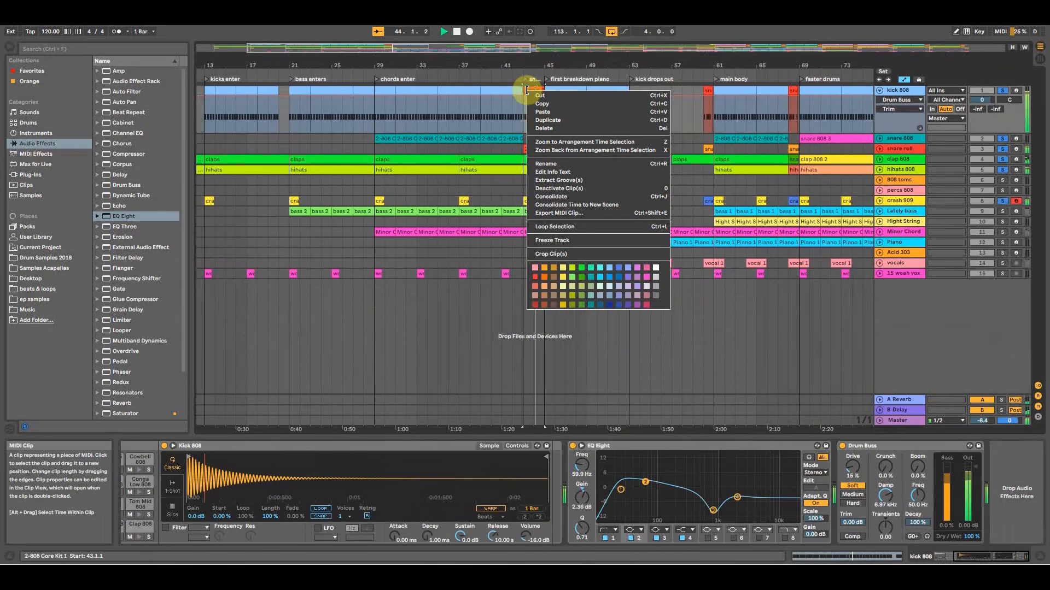
pyautogui.click(551, 226)
pyautogui.click(530, 203)
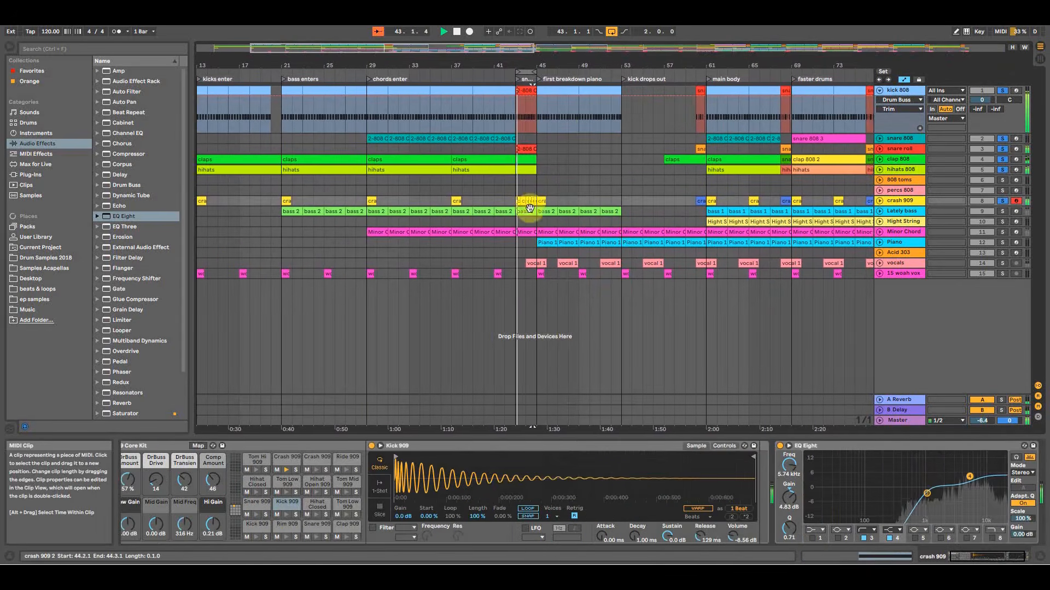
# Set the crash 909's EQ to a 1.19 kHz low cut and 6.57 dB at 4.35 kHz, with the master volume at -7.0 dB.
pyautogui.press('Tab')
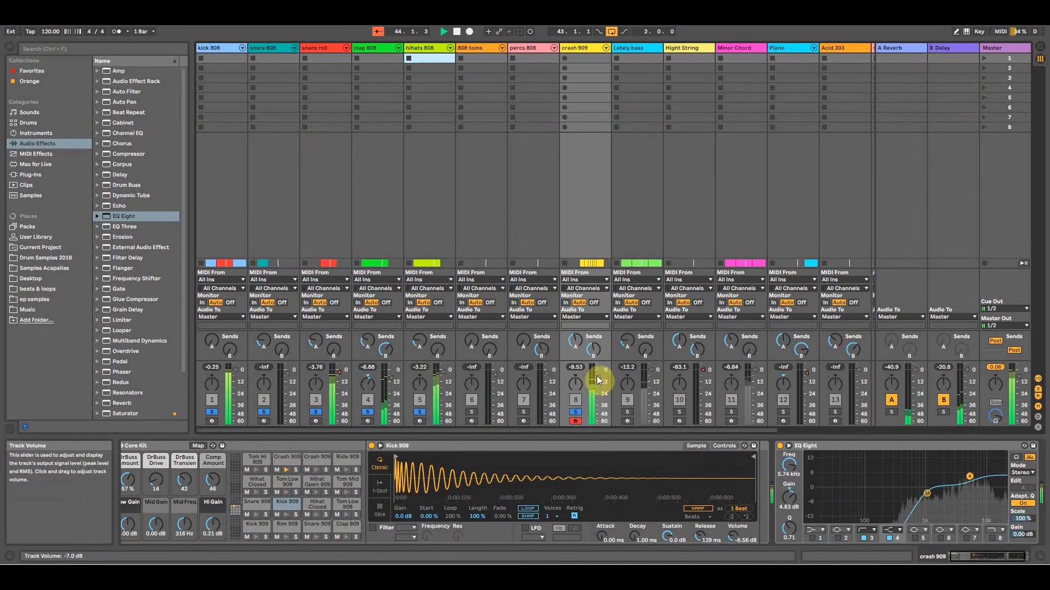
pyautogui.moveTo(969, 476); pyautogui.dragTo(962, 472)
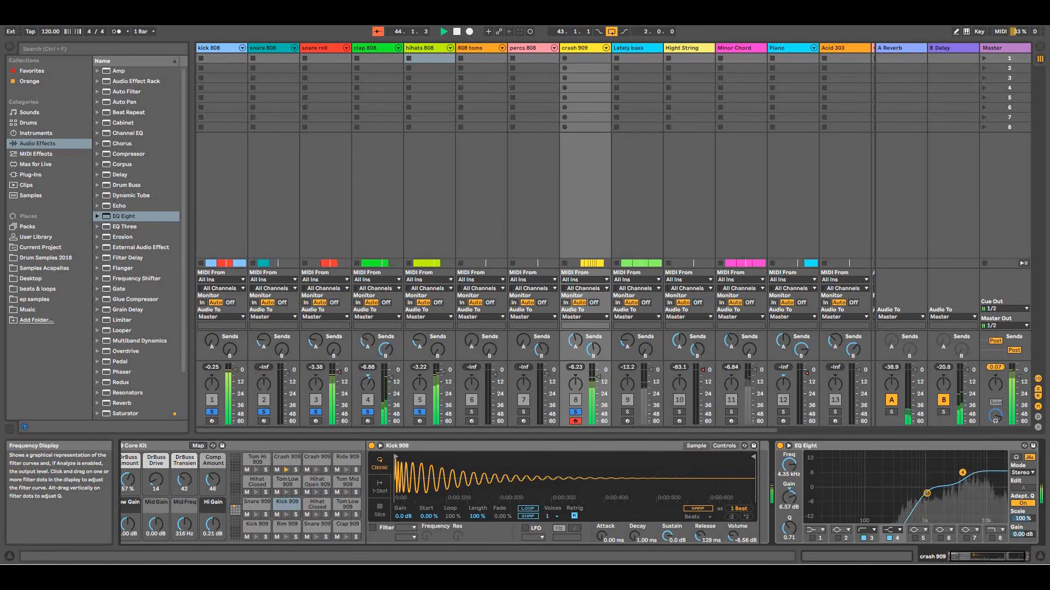
pyautogui.click(928, 494)
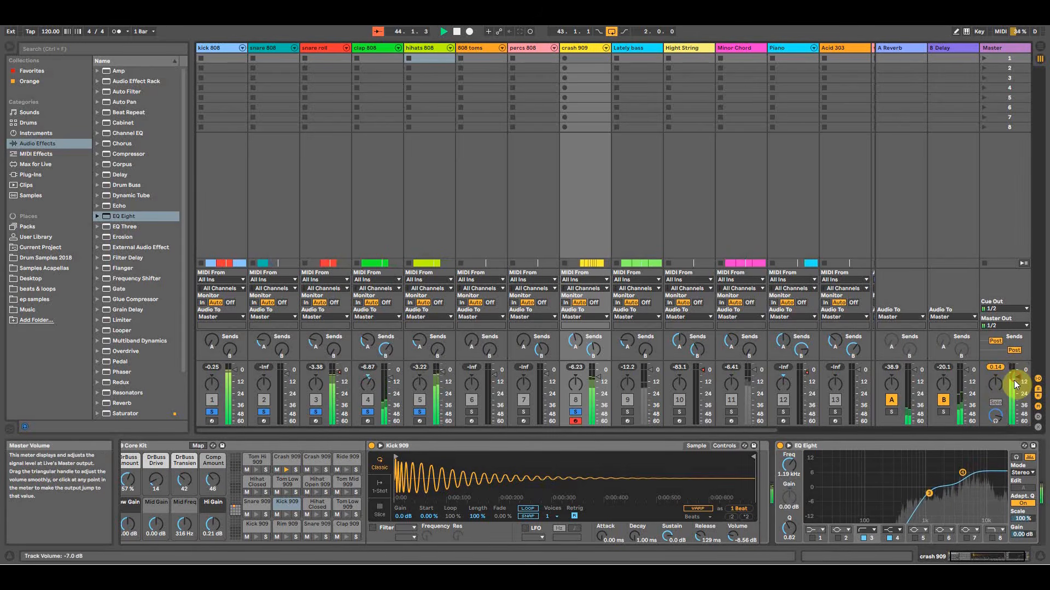
pyautogui.press('space')
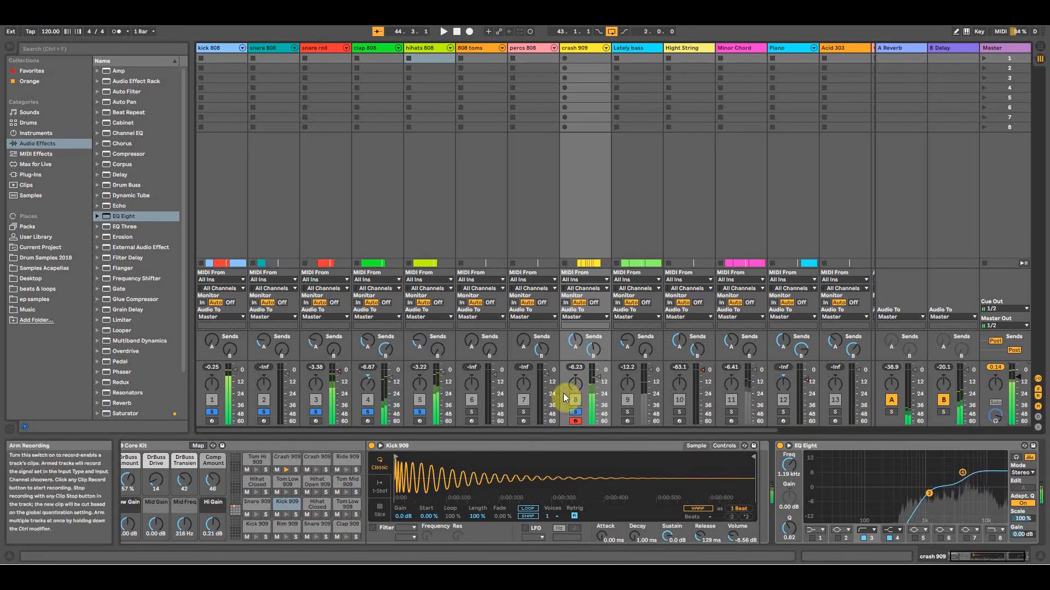
# Play the start of the main body from bar 61 and the crash 909 clip leading into it from bar 60.
pyautogui.click(1040, 57)
pyautogui.click(706, 190)
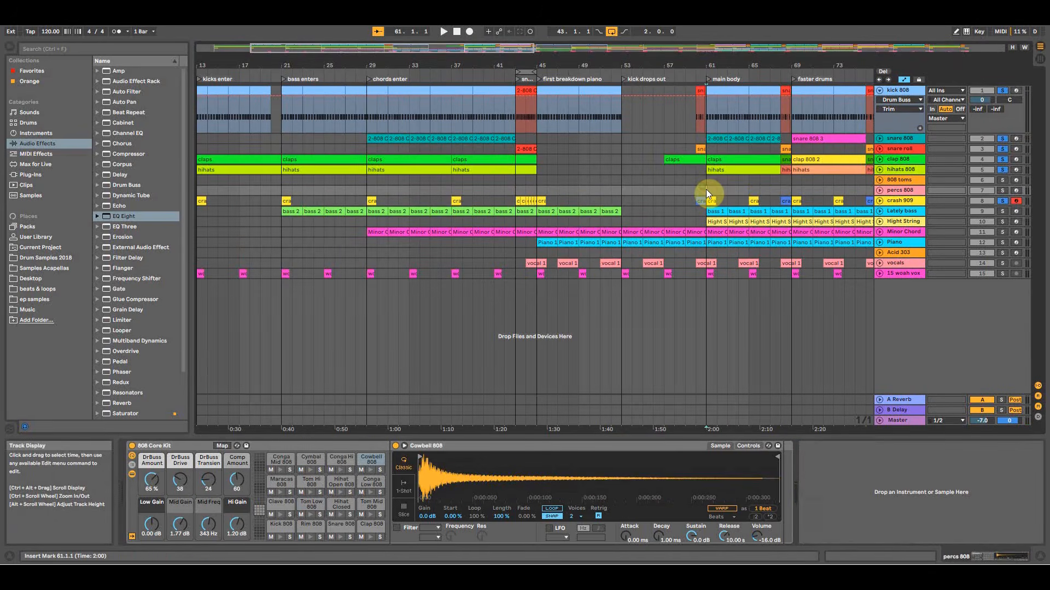
pyautogui.press('space')
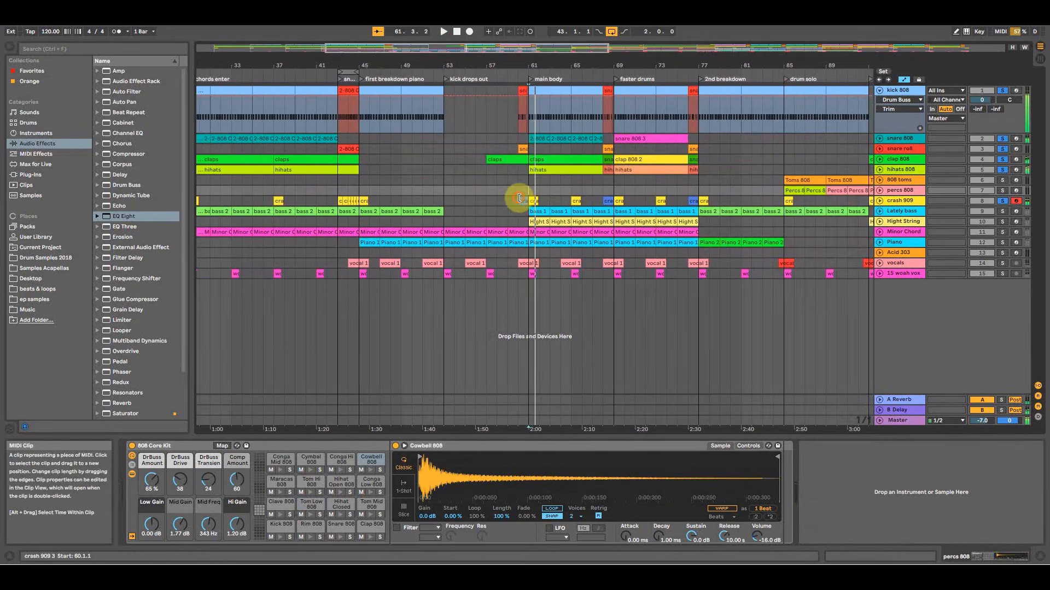
pyautogui.click(520, 199)
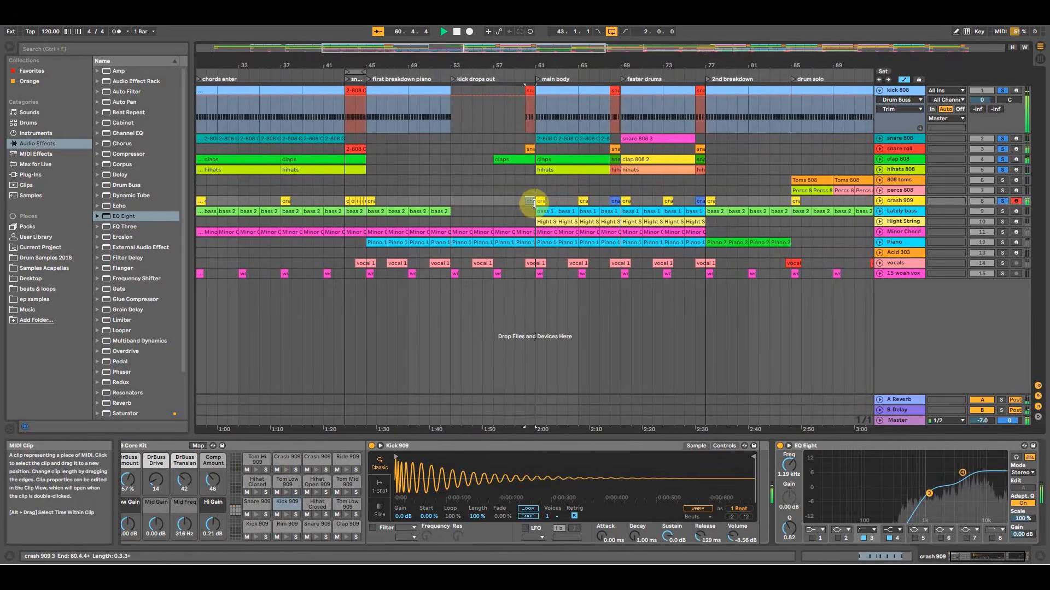
pyautogui.press('space')
# Loop the crash 909 clip at bar 61 and compare its sound with the EQ Eight off and on.
pyautogui.rightClick(541, 204)
pyautogui.click(570, 332)
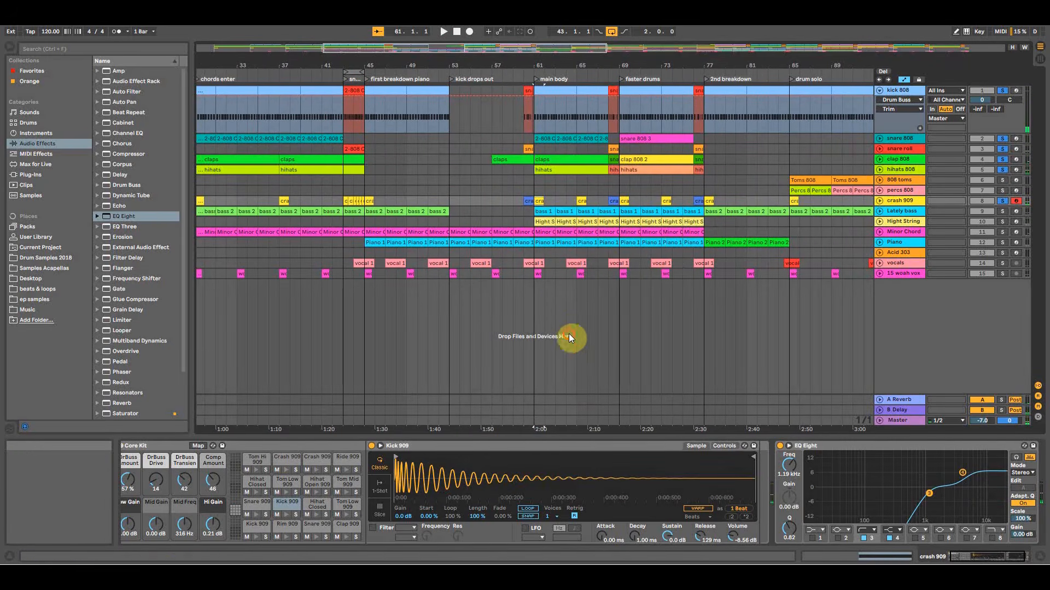
pyautogui.press('space')
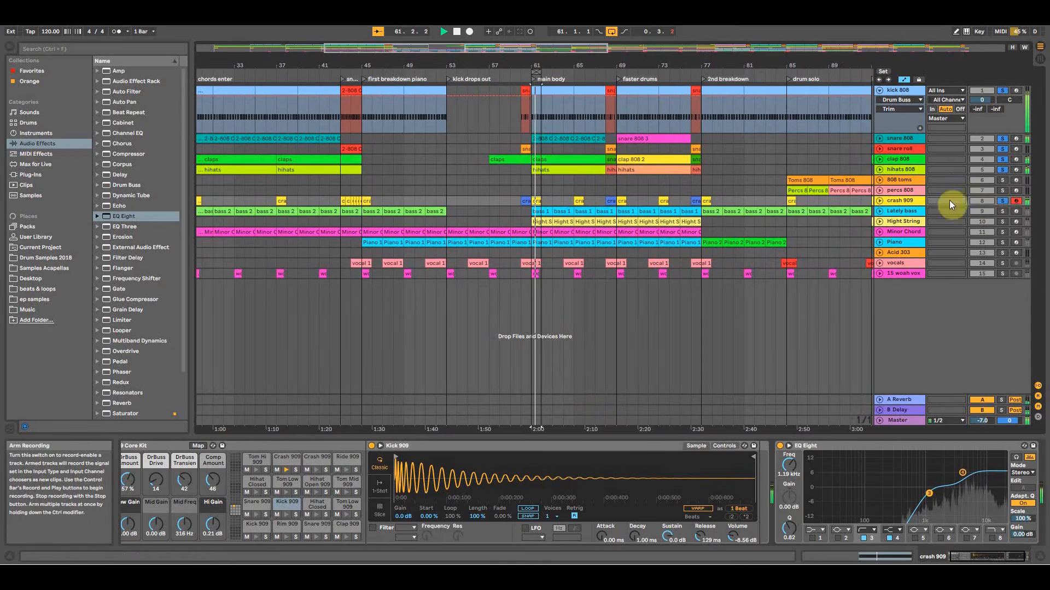
pyautogui.click(781, 446)
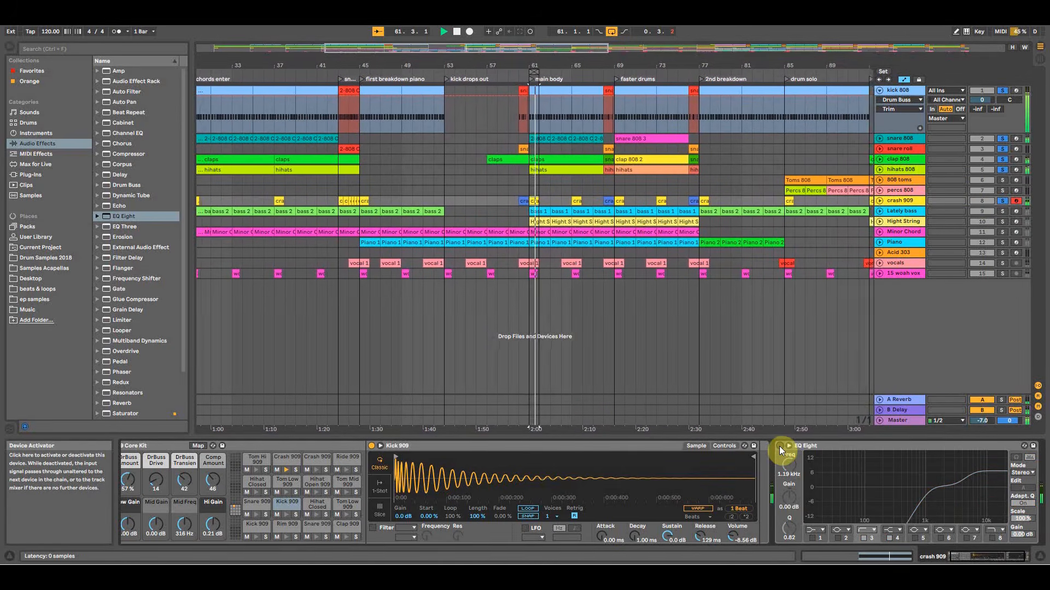
pyautogui.click(780, 446)
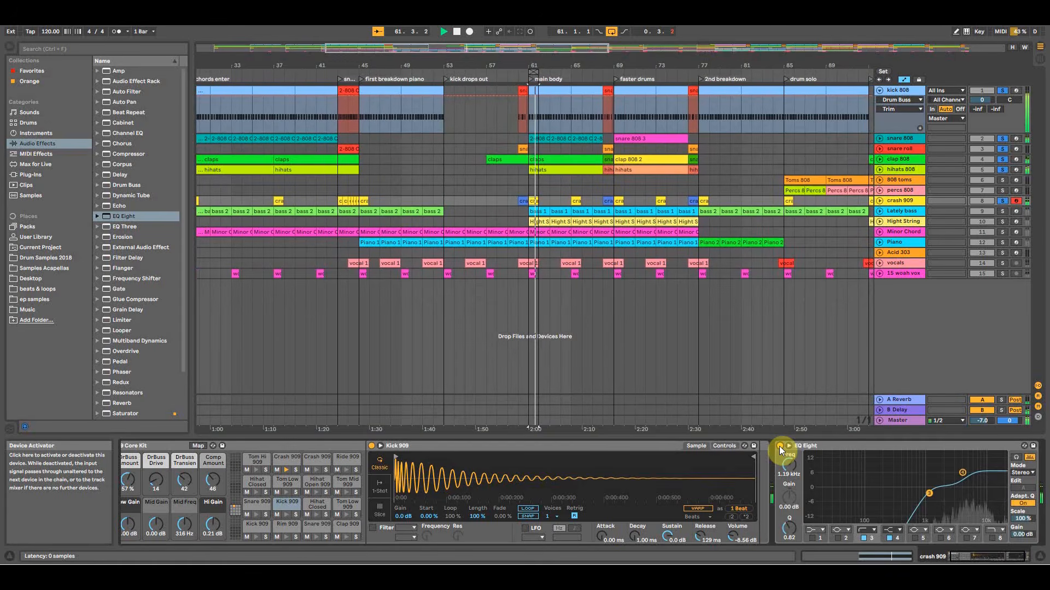
pyautogui.press('space')
# Extend the loop at bar 61 to one bar and play the crash 909 section leading into bar 68.
pyautogui.moveTo(540, 65); pyautogui.dragTo(591, 53)
pyautogui.press('space')
pyautogui.click(602, 199)
pyautogui.press('space')
# Toggle the crash 909's solo and re-solo it together with the kick, snare, snare roll, clap and hihats tracks.
pyautogui.click(1004, 204)
pyautogui.click(1004, 202)
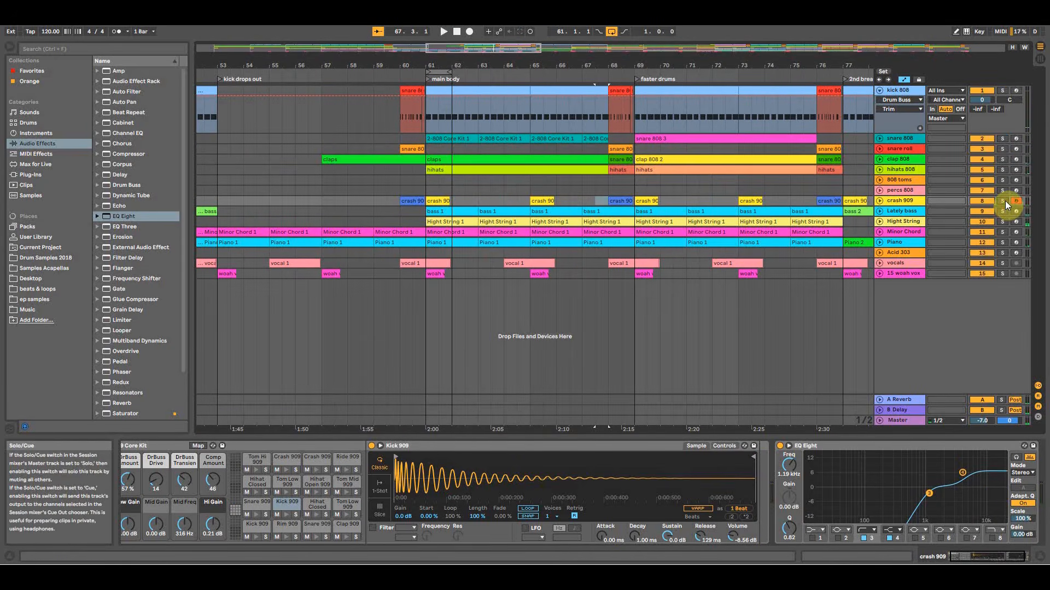
pyautogui.click(1004, 201)
pyautogui.keyDown('ctrl'); pyautogui.click(1003, 138); pyautogui.keyUp('ctrl')
pyautogui.keyDown('ctrl'); pyautogui.click(1004, 91); pyautogui.keyUp('ctrl')
# Play the 3rd breakdown from bar 93.
pyautogui.moveTo(850, 62); pyautogui.dragTo(432, 53)
pyautogui.moveTo(728, 62); pyautogui.dragTo(368, 59)
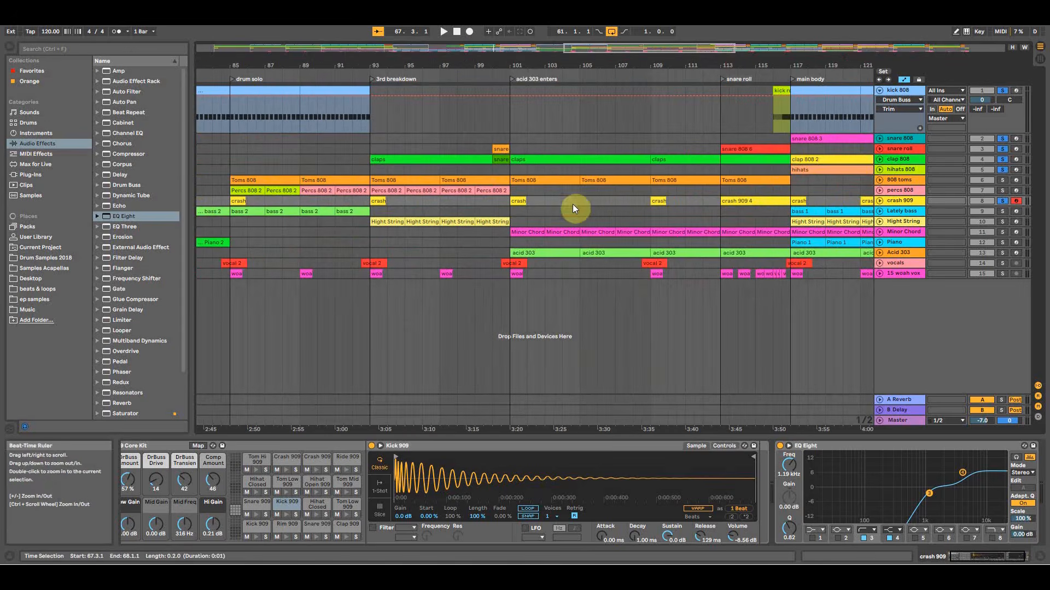
pyautogui.click(368, 171)
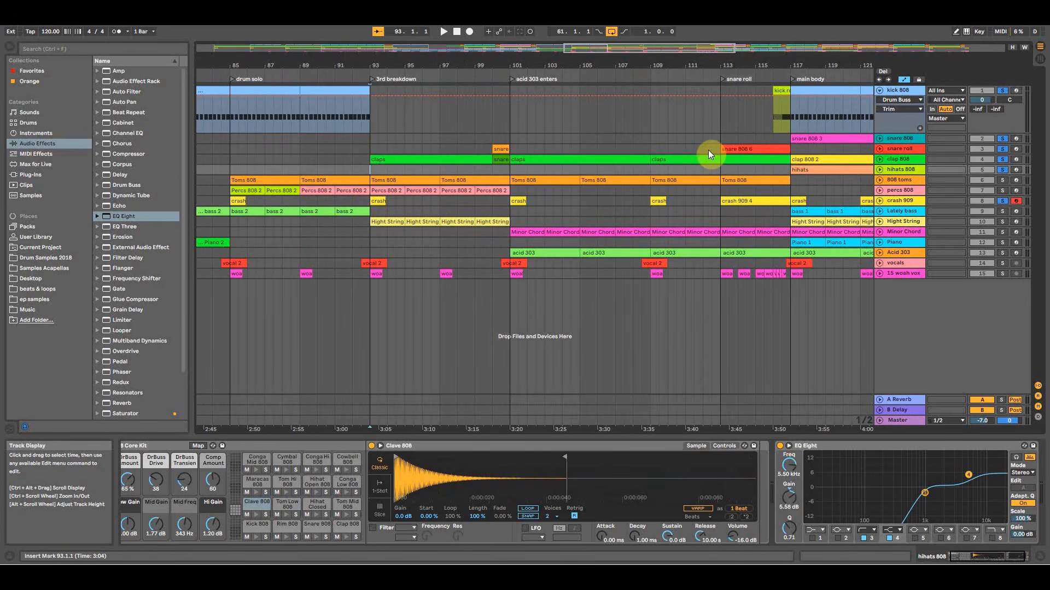
pyautogui.moveTo(757, 59); pyautogui.dragTo(685, 54)
pyautogui.click(487, 172)
pyautogui.press('space')
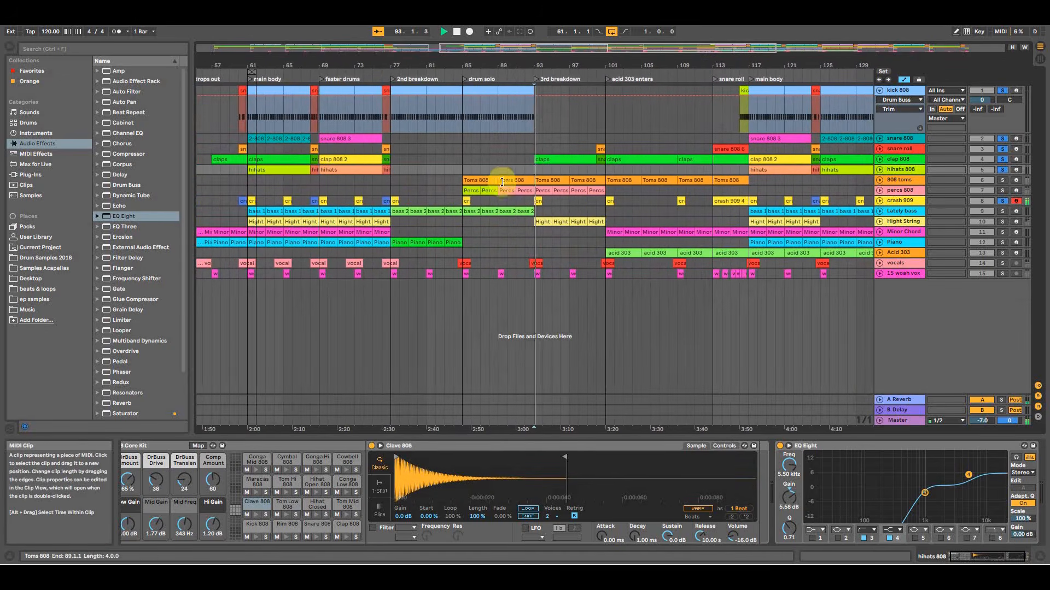
# Solo the 808 toms, add an EQ Eight to the track and play it from bar 93.
pyautogui.click(894, 180)
pyautogui.press('space')
pyautogui.moveTo(133, 216); pyautogui.dragTo(794, 500)
pyautogui.press('Tab')
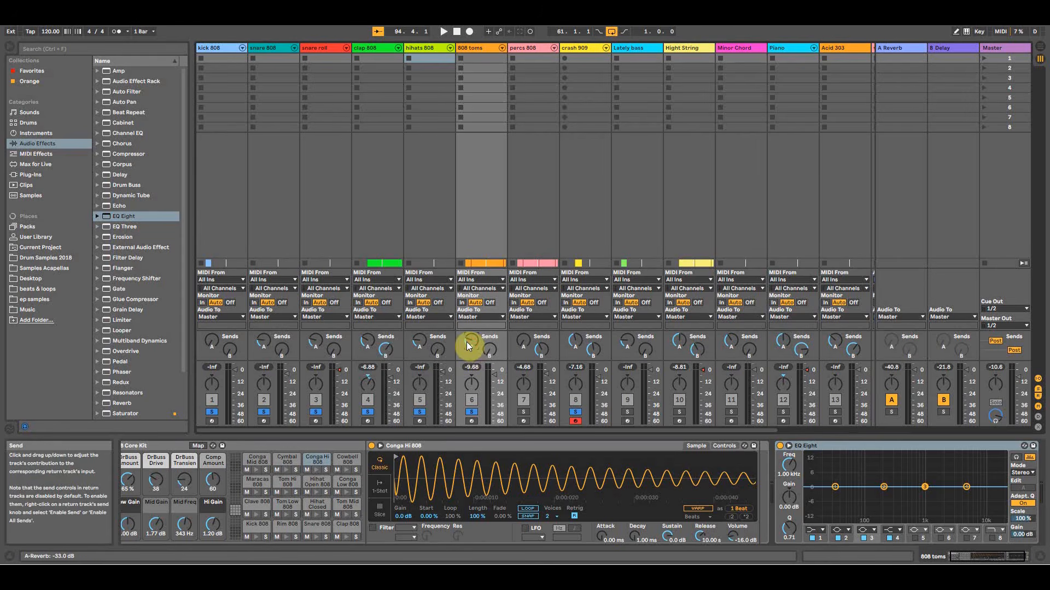
pyautogui.press('space')
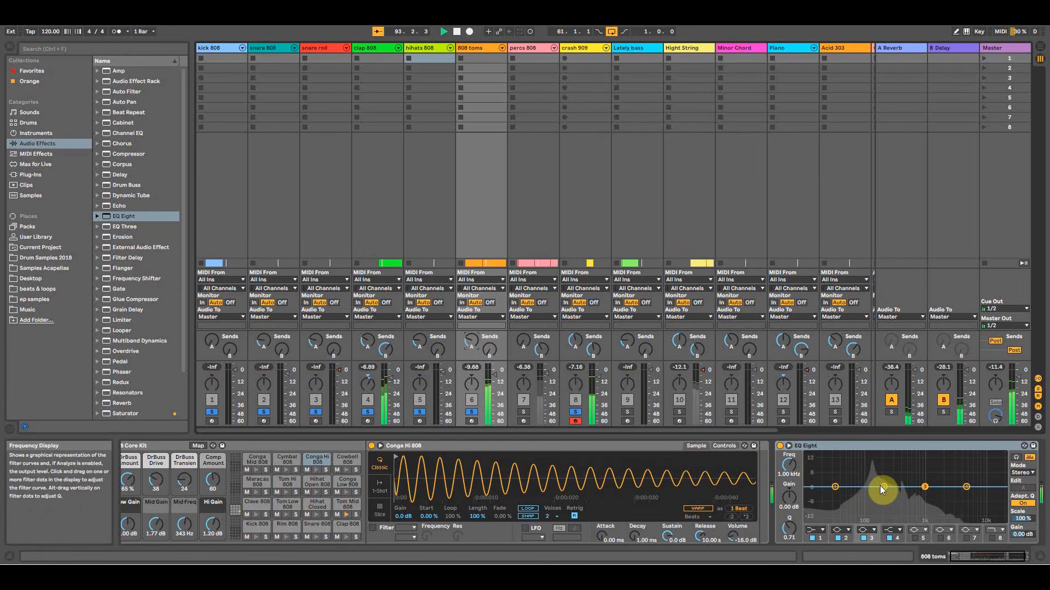
pyautogui.press('space')
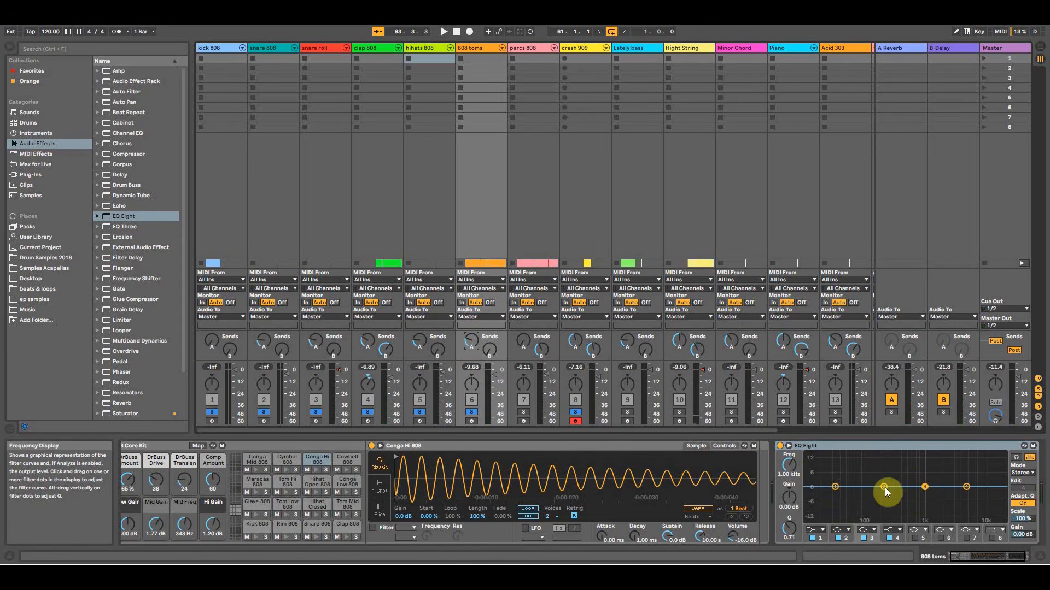
# Boost band 2 on the 808 toms' EQ around the low-frequency peak and make band 1 a low cut at 19.4 Hz.
pyautogui.press('space')
pyautogui.moveTo(884, 487); pyautogui.dragTo(878, 471)
pyautogui.press('space')
pyautogui.click(812, 531)
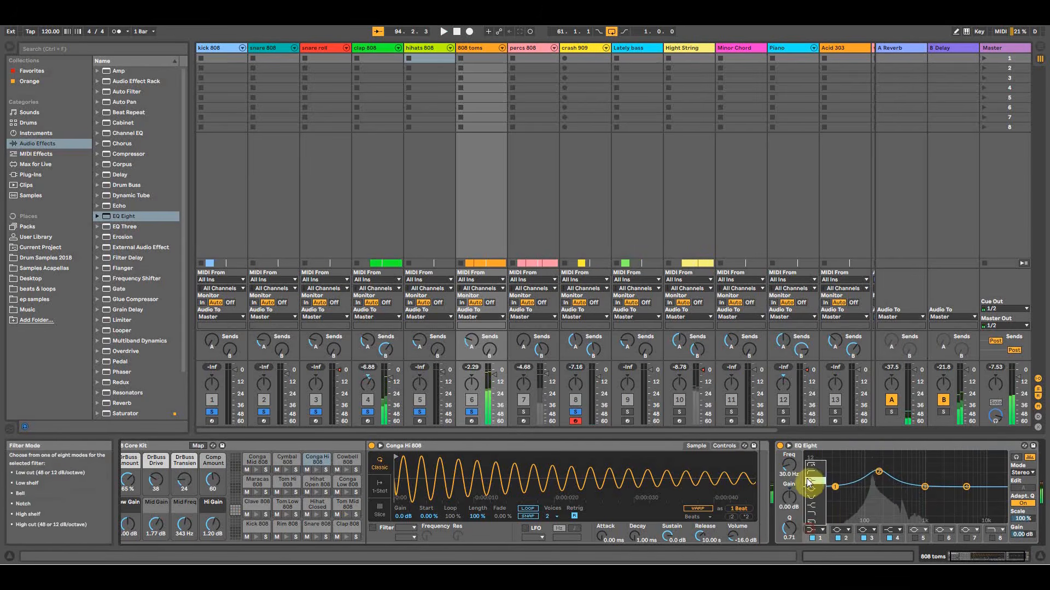
pyautogui.click(810, 475)
pyautogui.moveTo(830, 491); pyautogui.dragTo(823, 492)
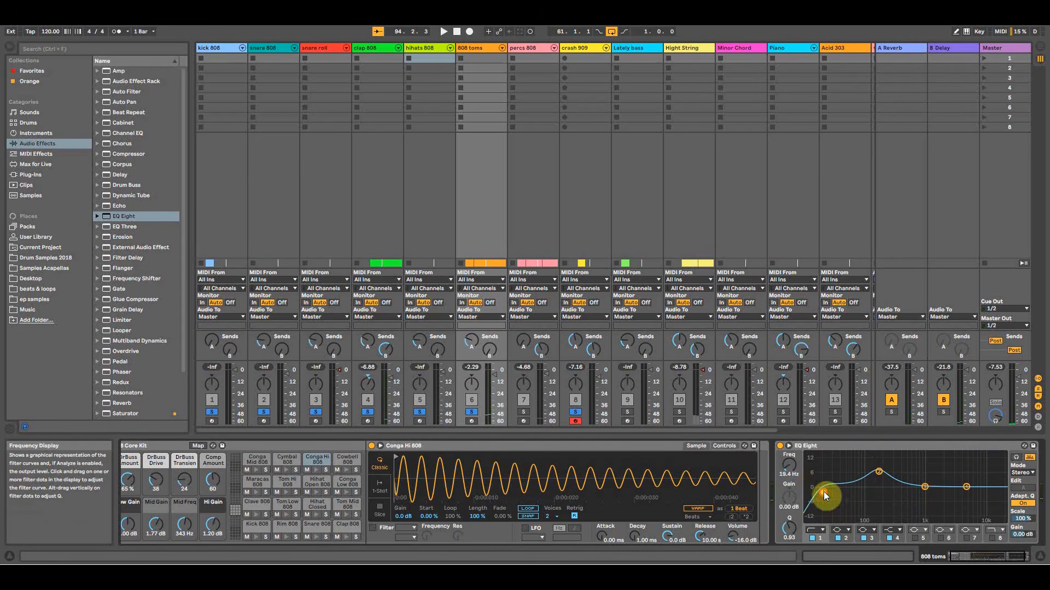
pyautogui.click(812, 529)
pyautogui.click(812, 530)
# Make band 4 of the 808 toms' EQ a high cut with a lowered frequency and set band 2 to 7.07 dB at 144 Hz.
pyautogui.press('space')
pyautogui.moveTo(955, 486); pyautogui.dragTo(968, 509)
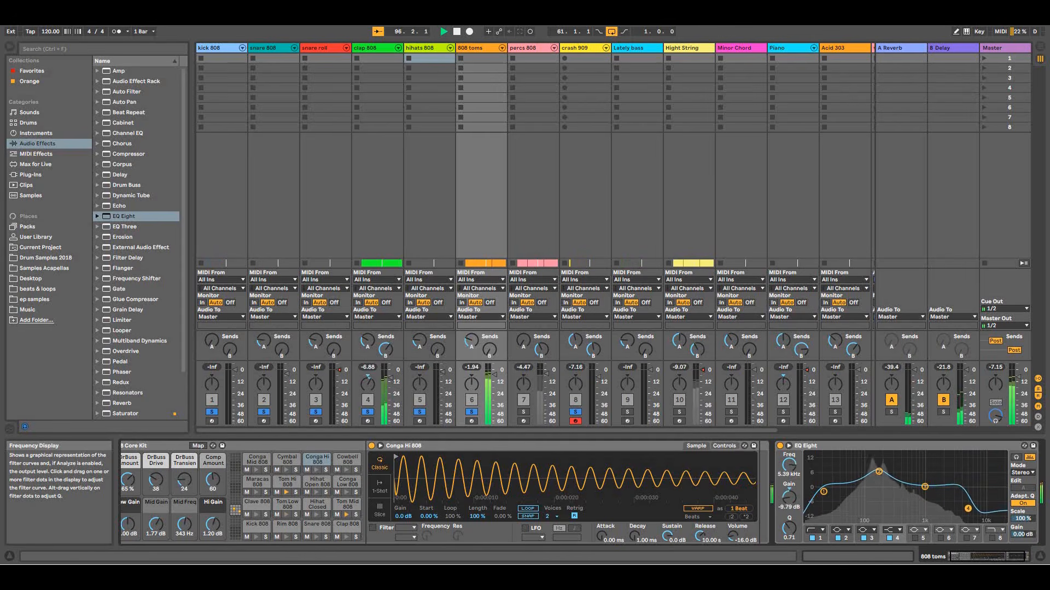
pyautogui.click(890, 532)
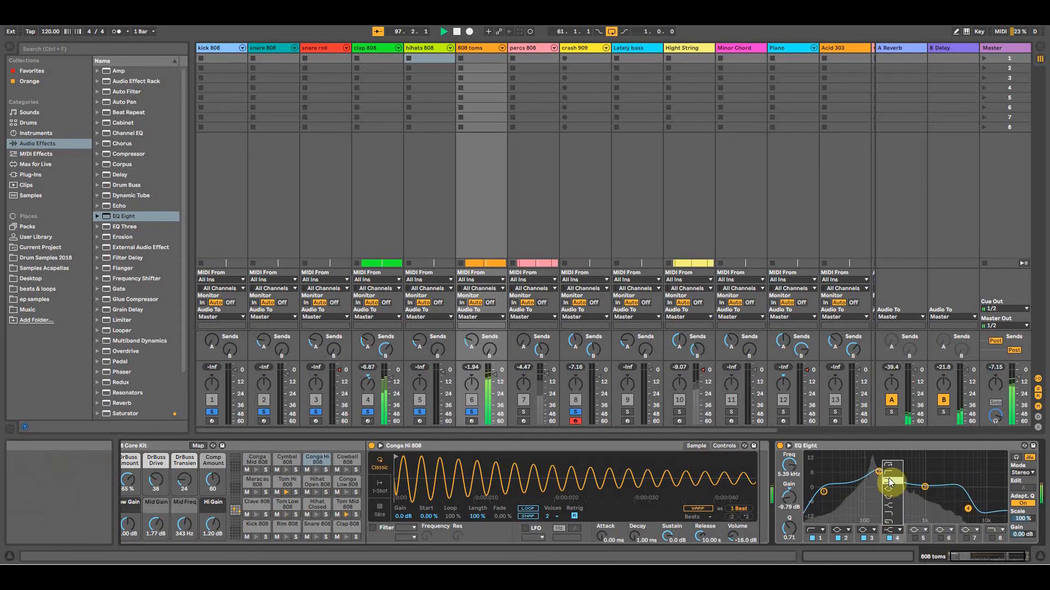
pyautogui.click(893, 514)
pyautogui.moveTo(967, 496); pyautogui.dragTo(952, 496)
pyautogui.moveTo(879, 471); pyautogui.dragTo(875, 471)
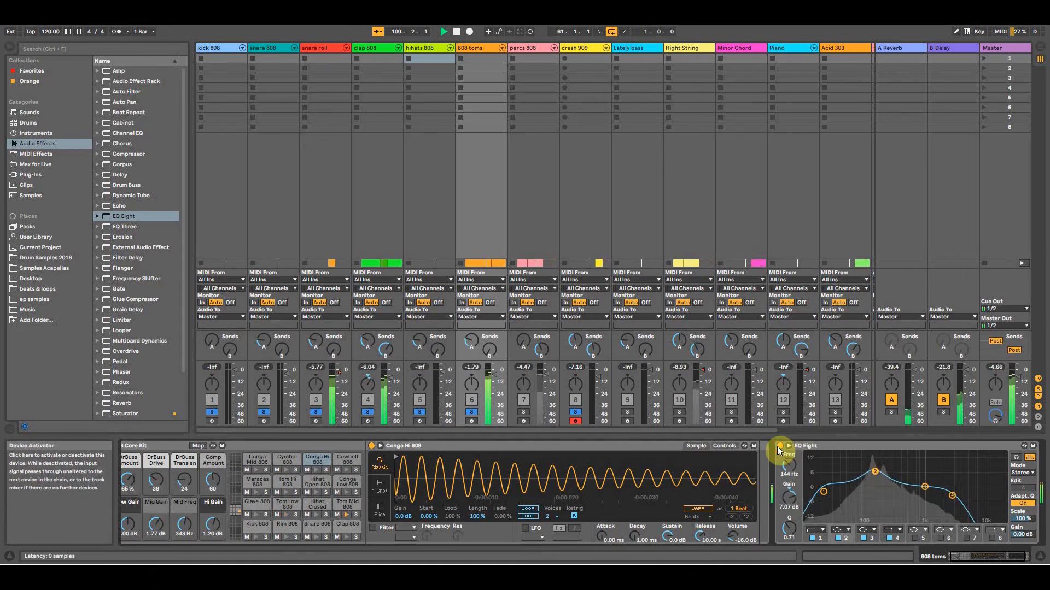
# Compare the 808 toms with the EQ Eight off and on, and set band 2 to 5.83 dB at 170 Hz.
pyautogui.click(780, 446)
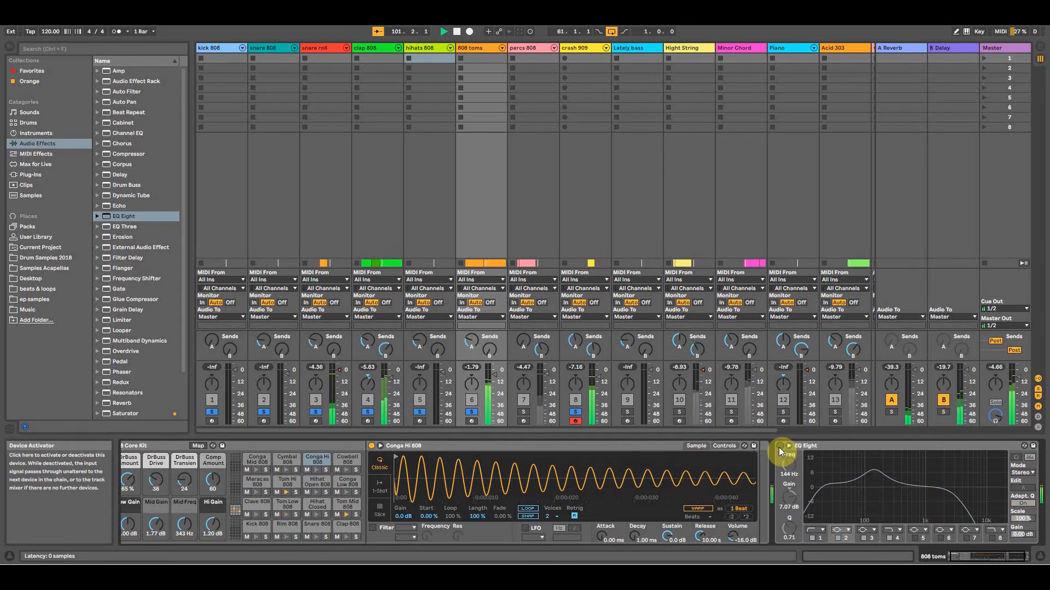
pyautogui.click(779, 447)
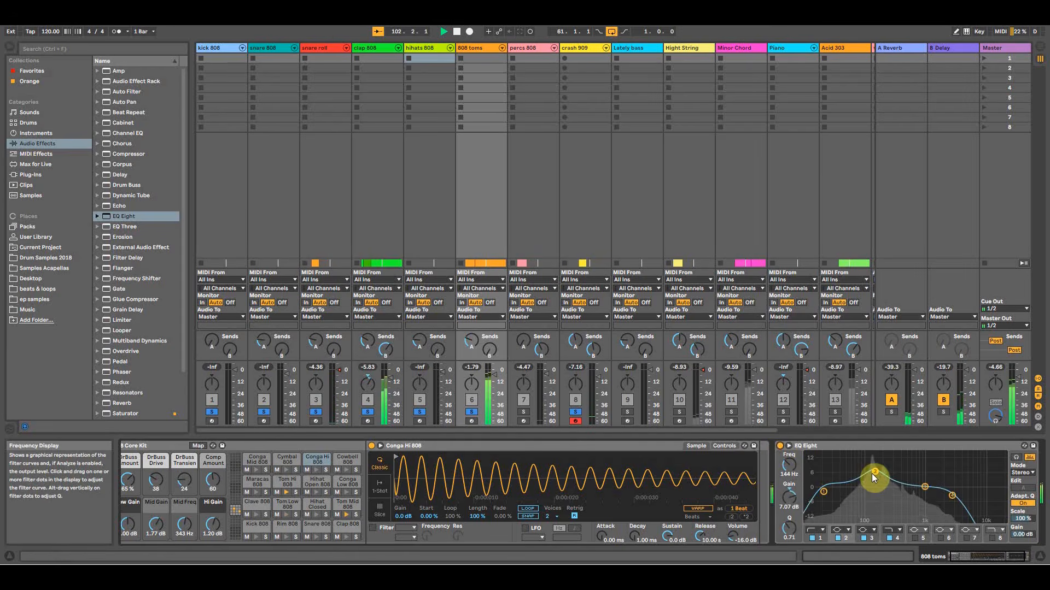
pyautogui.moveTo(872, 473); pyautogui.dragTo(878, 481)
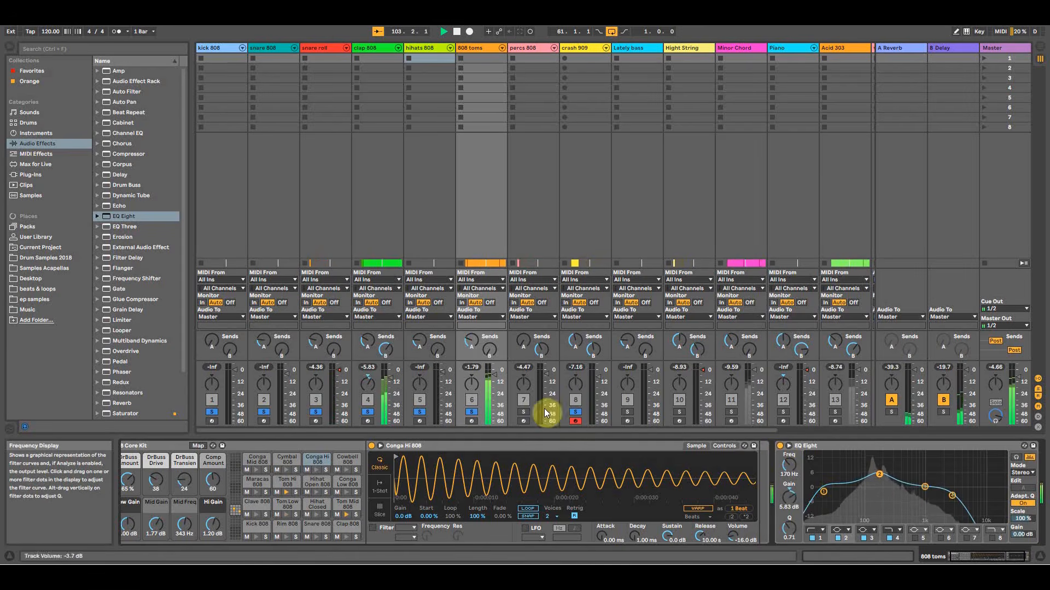
# Loop the four-bar Toms 808 clip at bar 149 in the arrangement and play it.
pyautogui.press('Tab')
pyautogui.press('space')
pyautogui.moveTo(676, 65); pyautogui.dragTo(529, 48)
pyautogui.rightClick(697, 178)
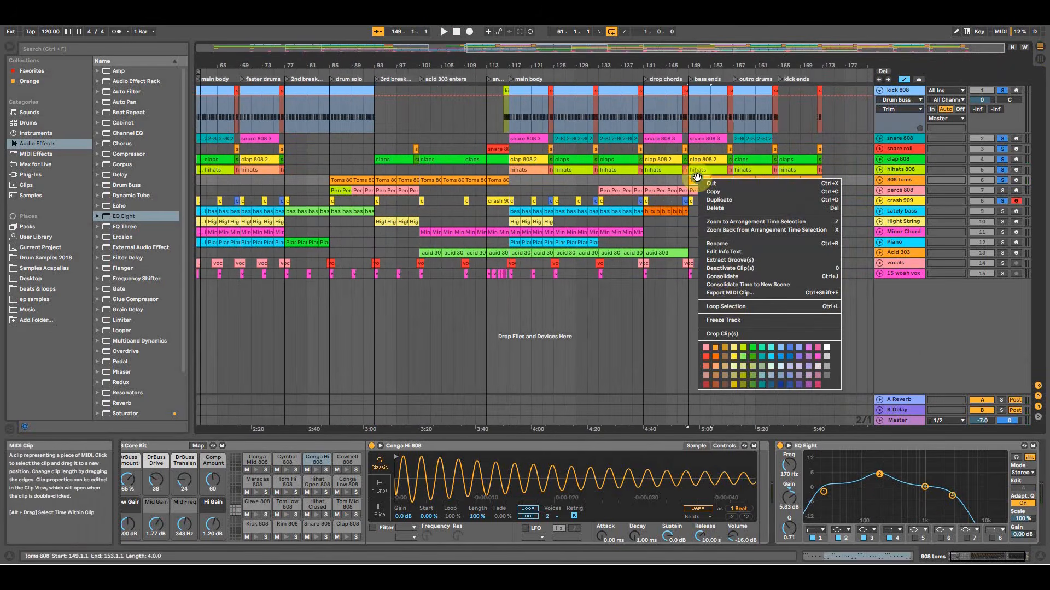
pyautogui.click(725, 306)
pyautogui.press('space')
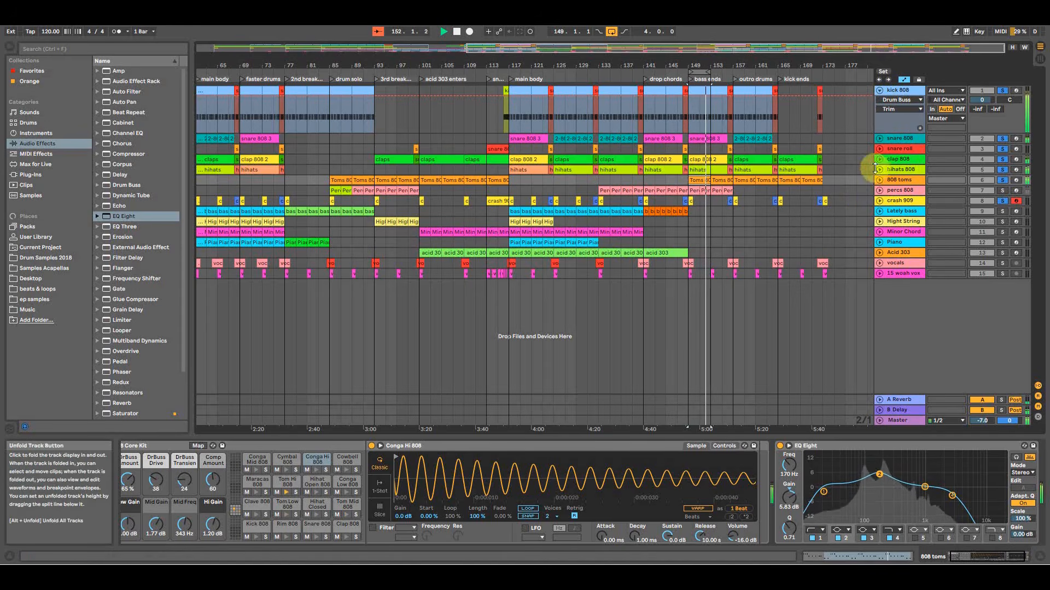
# Compare the looped toms with the EQ Eight bypassed and active, and set band 2 to 5.33 dB at 150 Hz.
pyautogui.click(781, 446)
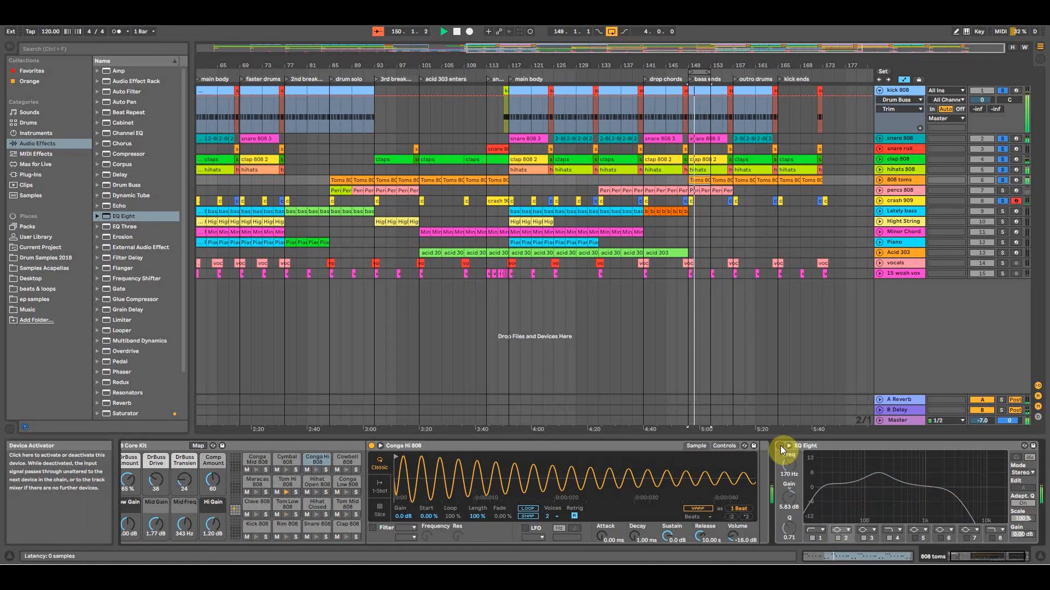
pyautogui.click(779, 445)
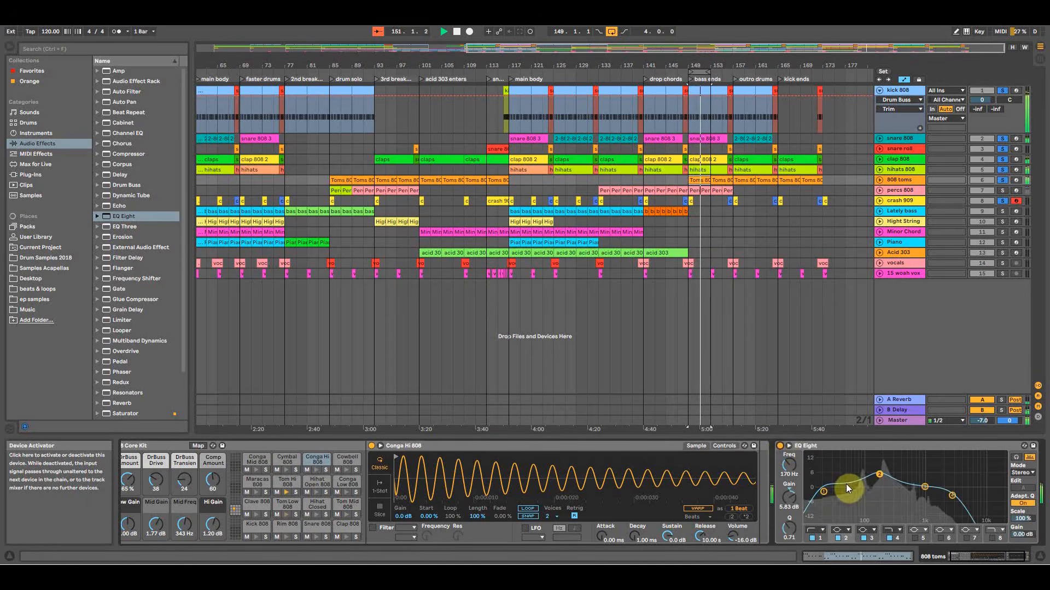
pyautogui.moveTo(871, 477); pyautogui.dragTo(876, 475)
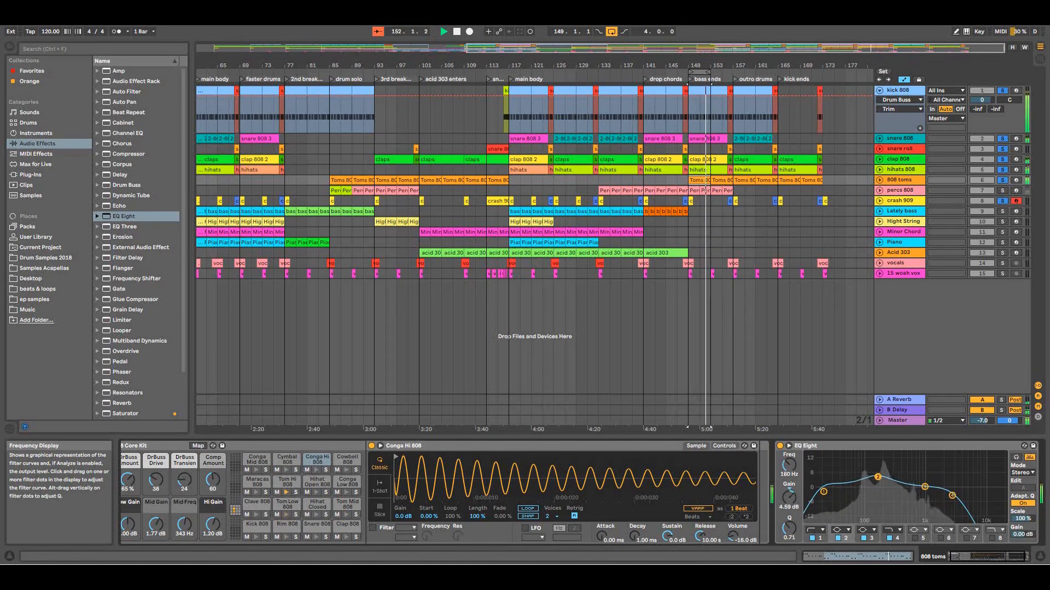
pyautogui.press('space')
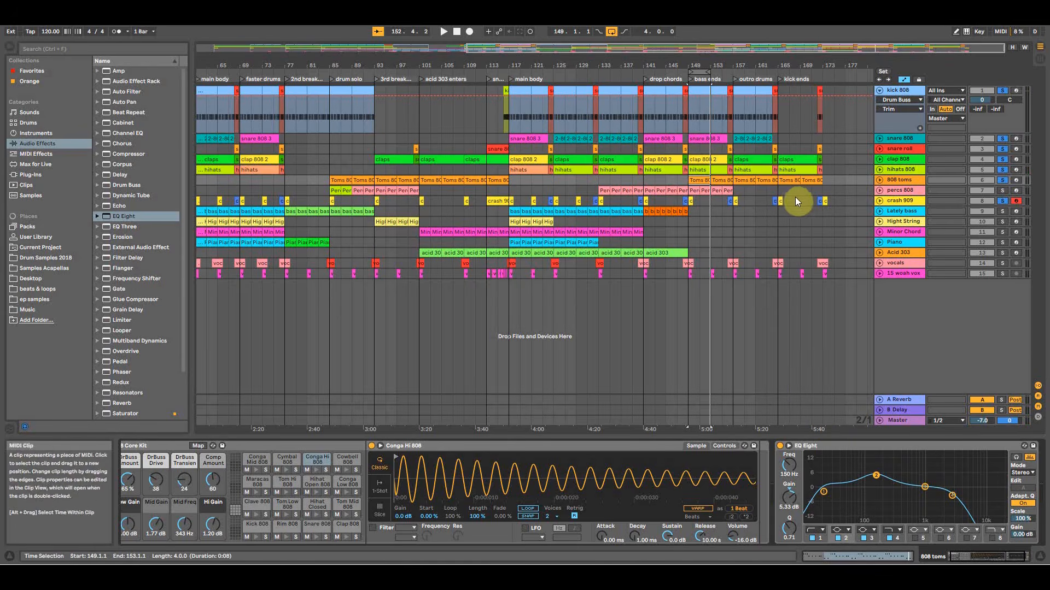
# Solo the percs 808 track, loop the four bars from bar 141 in the drop chords section and play them.
pyautogui.press('space')
pyautogui.press('space')
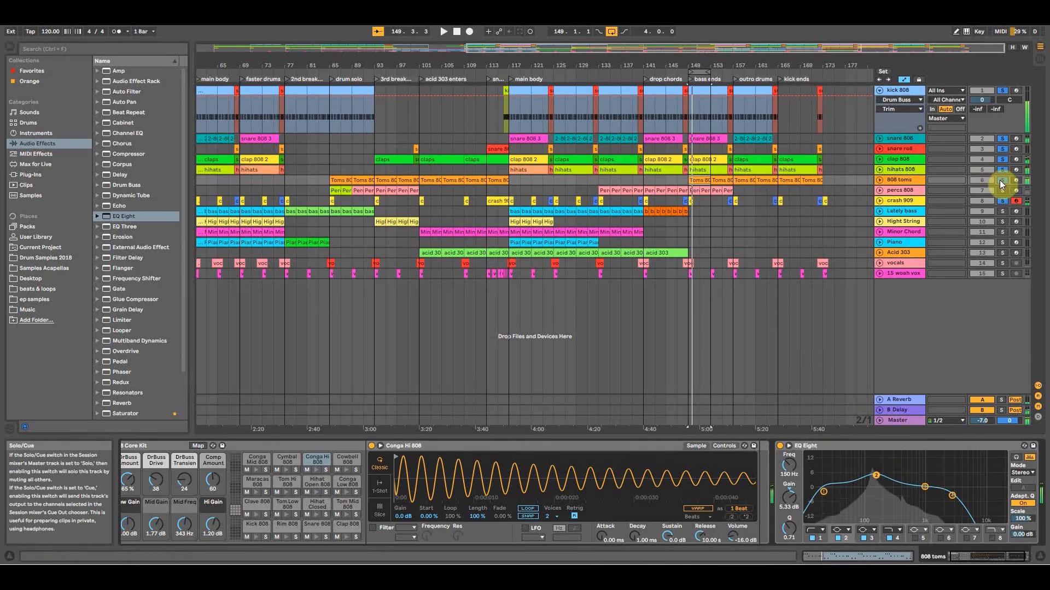
pyautogui.click(696, 189)
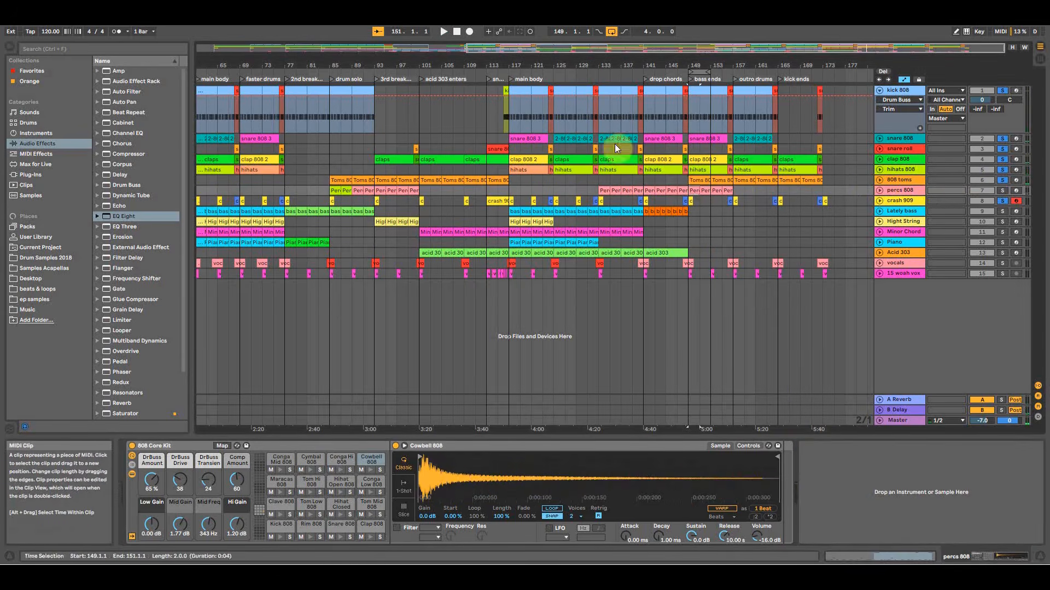
pyautogui.moveTo(695, 61); pyautogui.dragTo(610, 86)
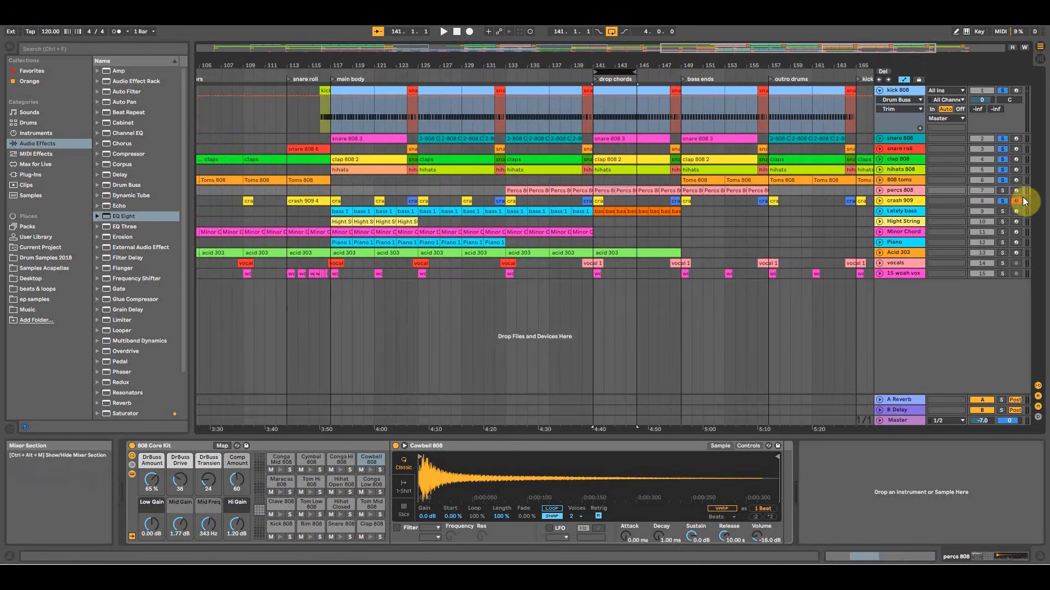
pyautogui.click(1001, 194)
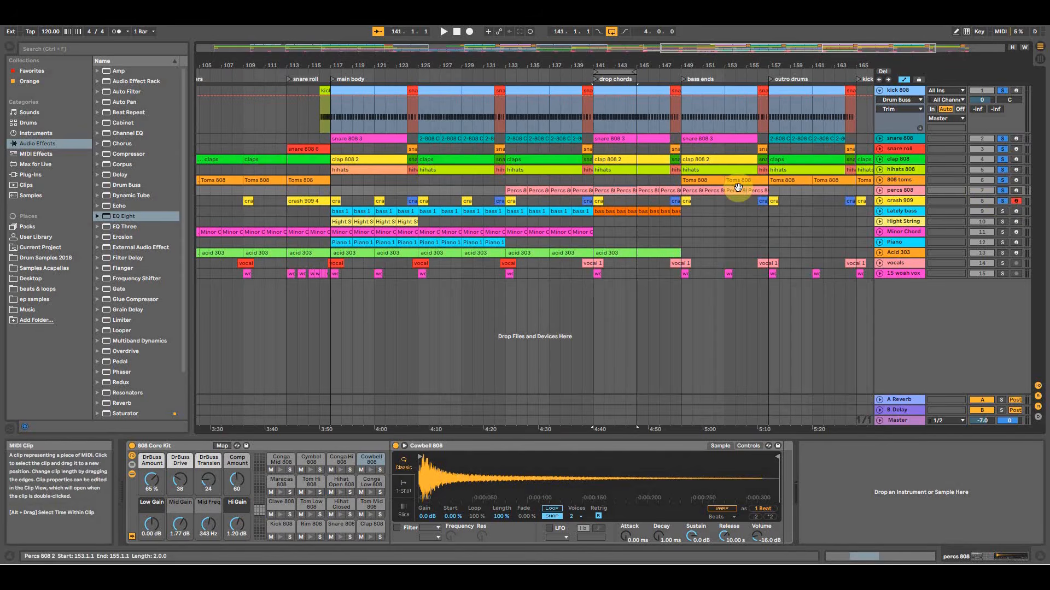
pyautogui.press('space')
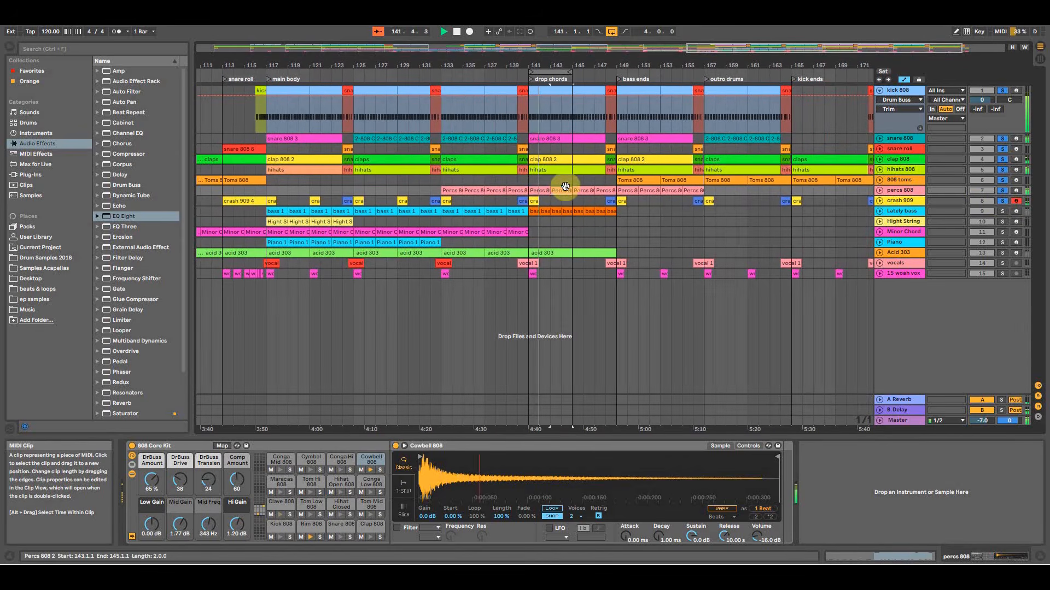
# Raise the percs 808's reverb send to -29.0 dB and add an EQ Eight with band 4 at 4.83 dB and 2.72 kHz.
pyautogui.press('Tab')
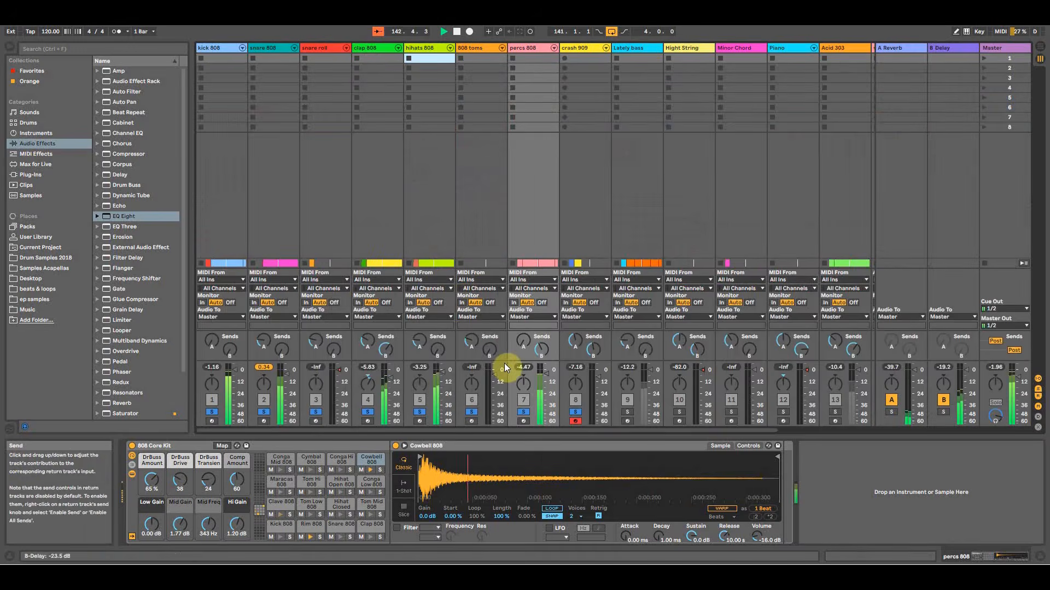
pyautogui.moveTo(523, 340); pyautogui.dragTo(523, 332)
pyautogui.click(519, 49)
pyautogui.click(116, 218)
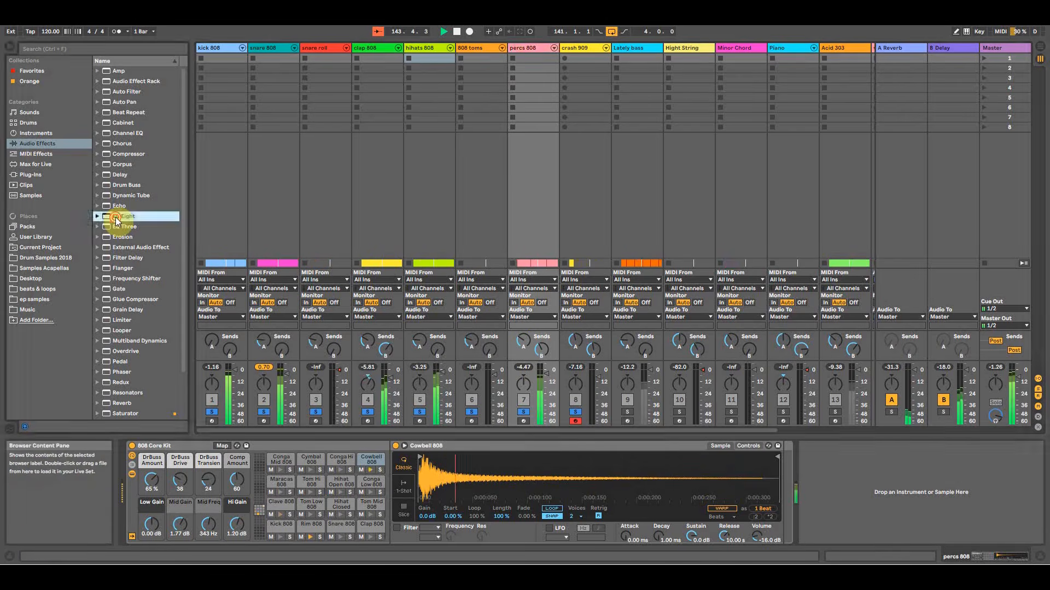
pyautogui.moveTo(688, 449); pyautogui.dragTo(838, 484)
pyautogui.moveTo(924, 487); pyautogui.dragTo(951, 476)
pyautogui.press('space')
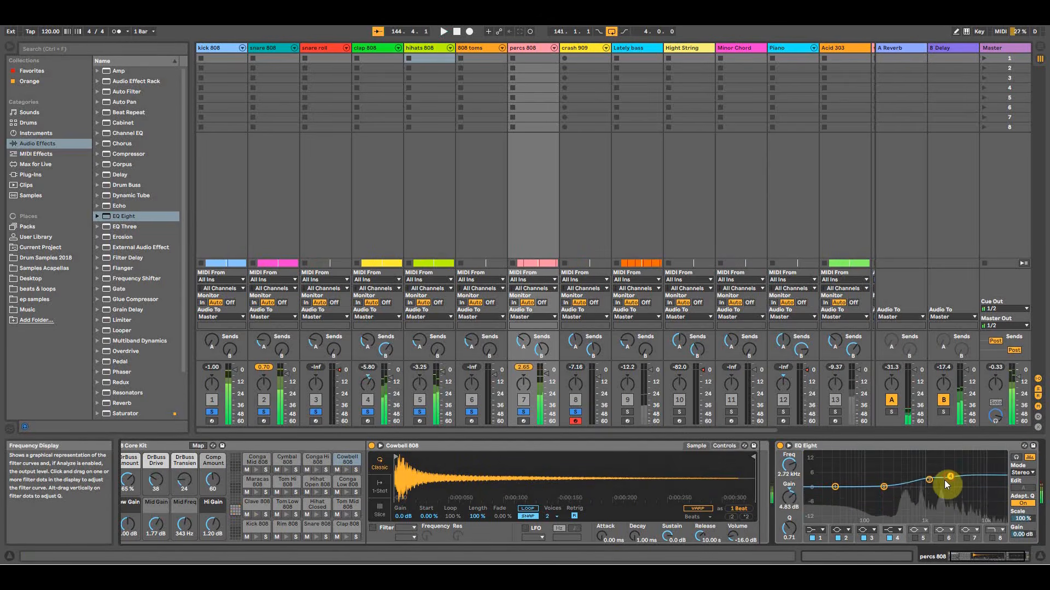
# Make band 1 of the percs 808's EQ a low cut, with band 2 at 3.60 dB, 375 Hz and band 4 at 5.58 dB, 2.61 kHz.
pyautogui.click(812, 529)
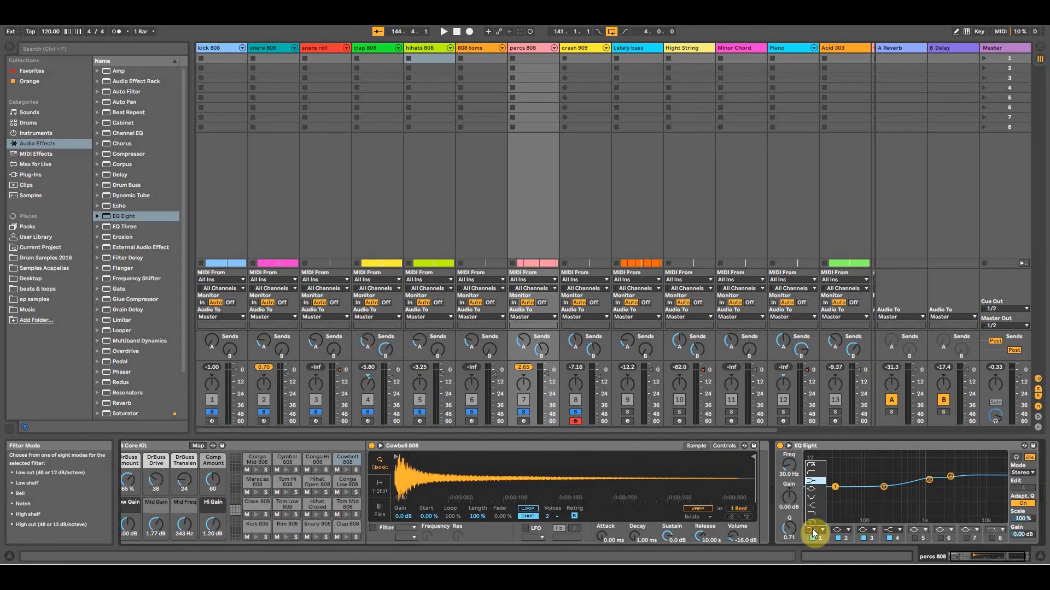
pyautogui.click(813, 471)
pyautogui.moveTo(831, 497); pyautogui.dragTo(861, 493)
pyautogui.press('space')
pyautogui.moveTo(929, 479); pyautogui.dragTo(899, 478)
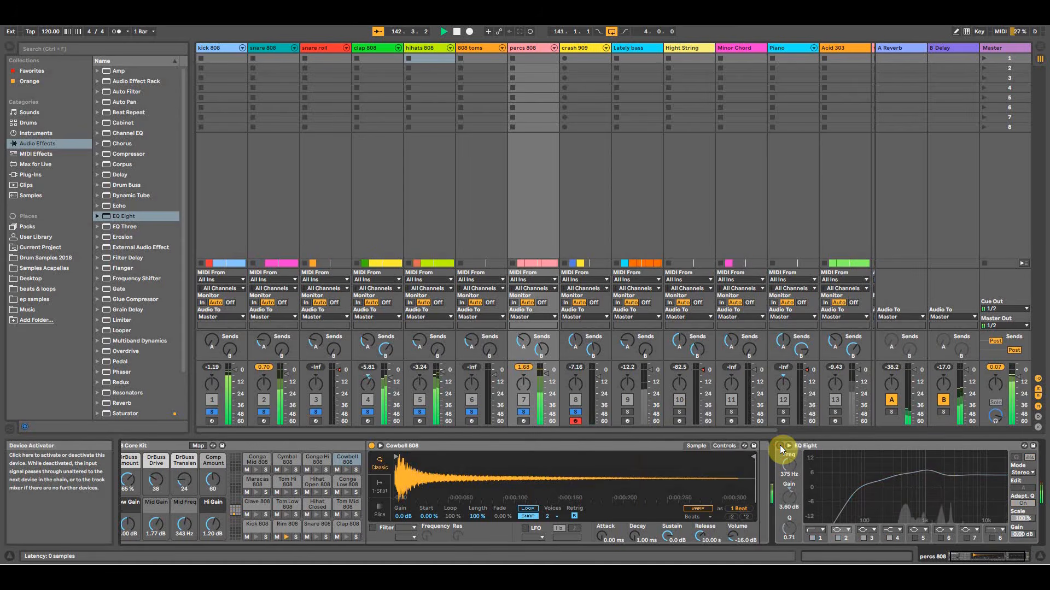
pyautogui.click(950, 476)
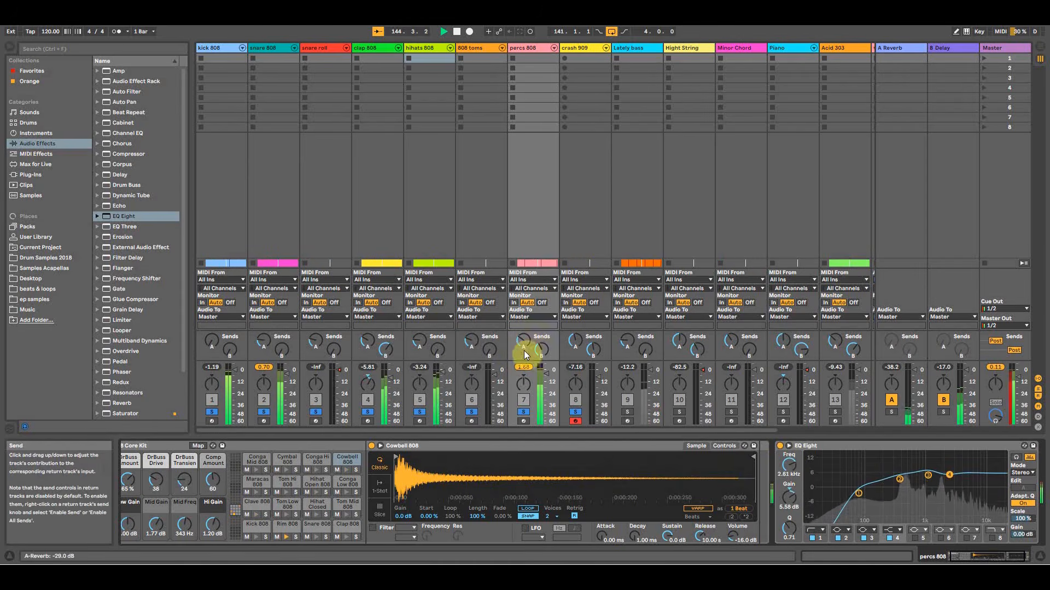
# Move the arrangement loop to the four bars at bar 149, where the bass ends, and play them briefly.
pyautogui.click(1041, 48)
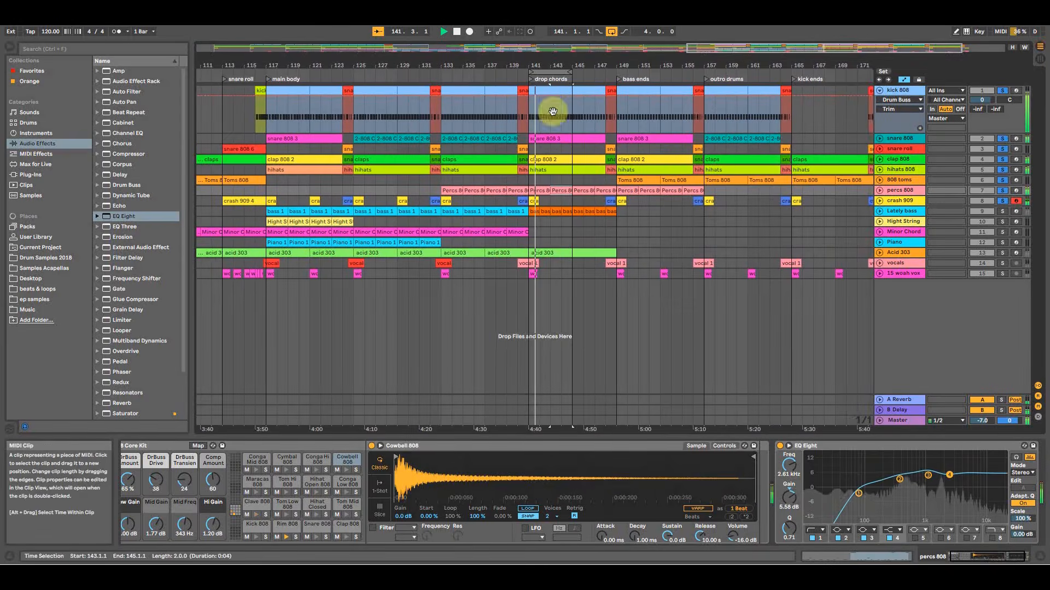
pyautogui.moveTo(546, 70); pyautogui.dragTo(634, 74)
pyautogui.press('space')
pyautogui.press('space')
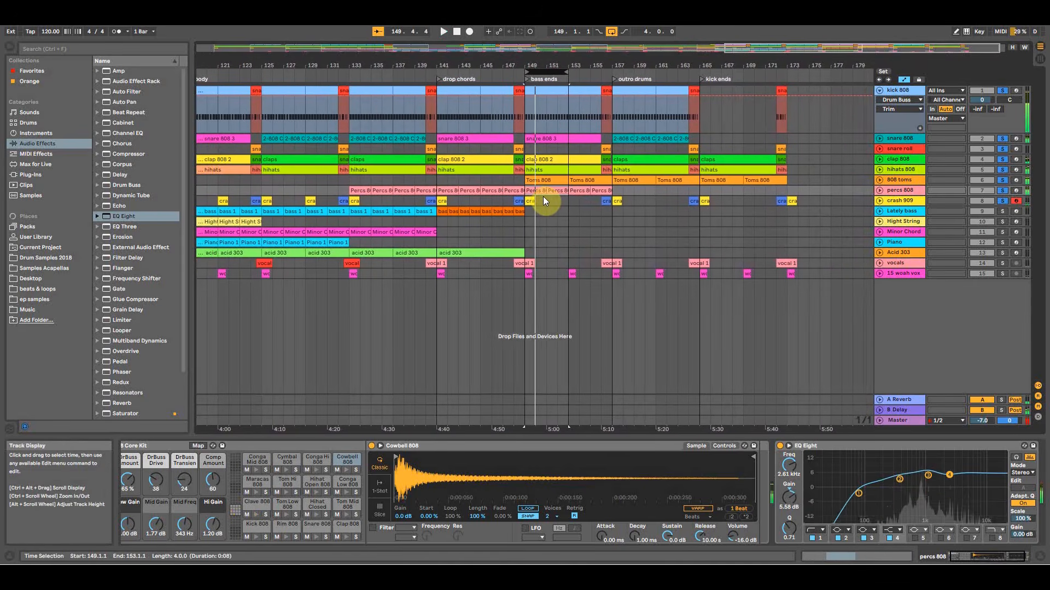
# Pan the 808 toms to about 7L and the percs 808 to 9R, and slightly lower the percs 808's volume during playback.
pyautogui.press('Tab')
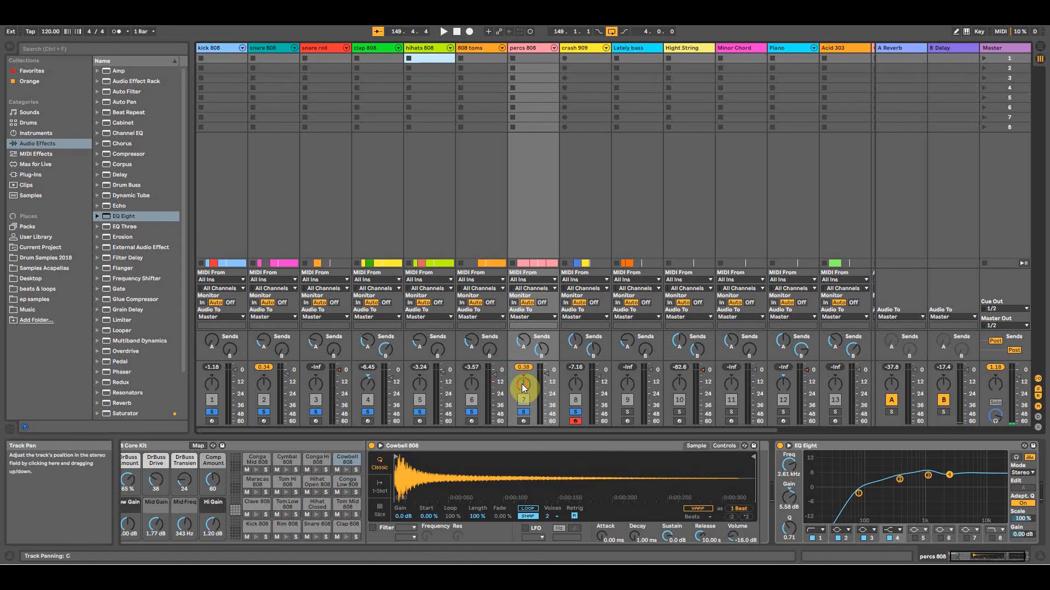
pyautogui.moveTo(522, 383); pyautogui.dragTo(523, 381)
pyautogui.moveTo(472, 384); pyautogui.dragTo(472, 386)
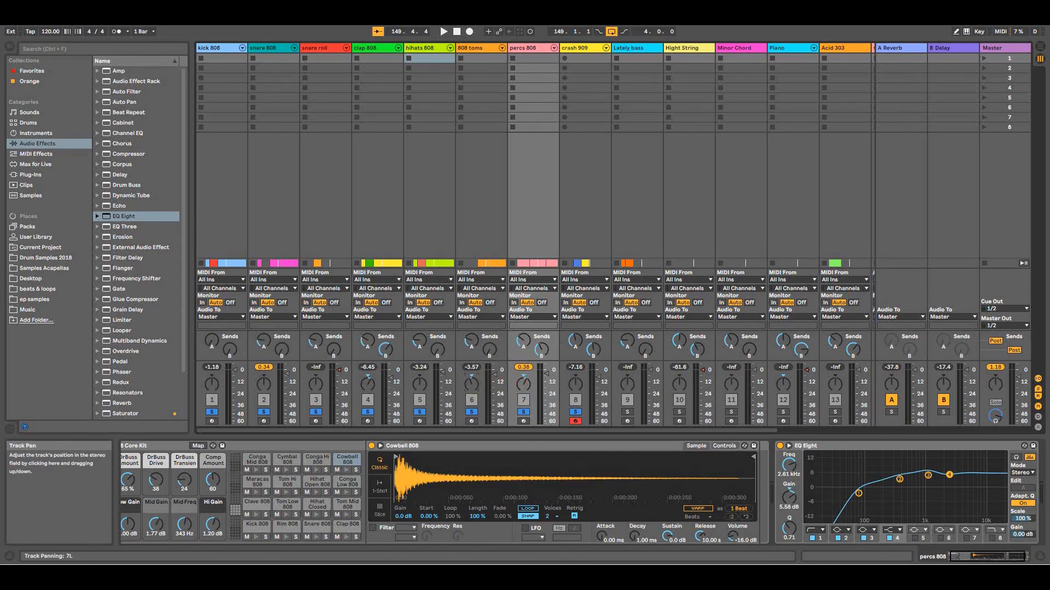
pyautogui.moveTo(523, 384); pyautogui.dragTo(522, 382)
pyautogui.press('space')
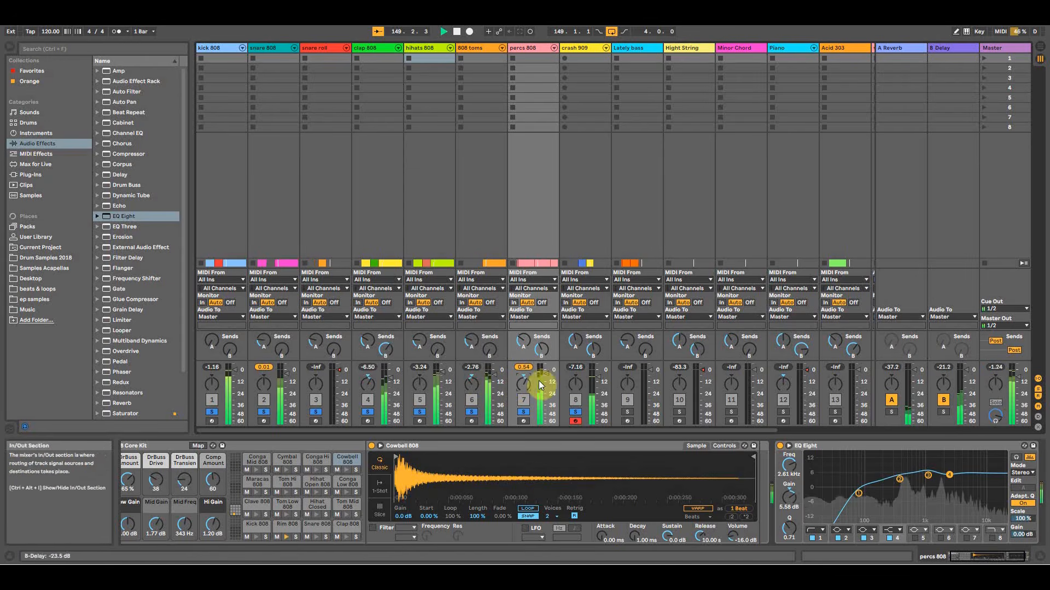
pyautogui.moveTo(542, 374); pyautogui.dragTo(546, 378)
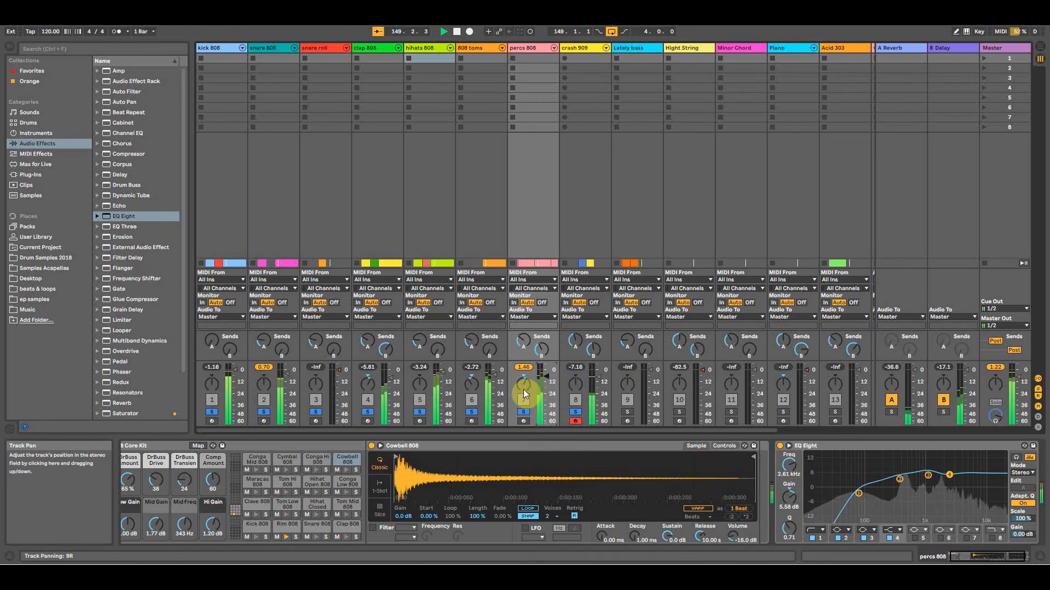
pyautogui.press('Tab')
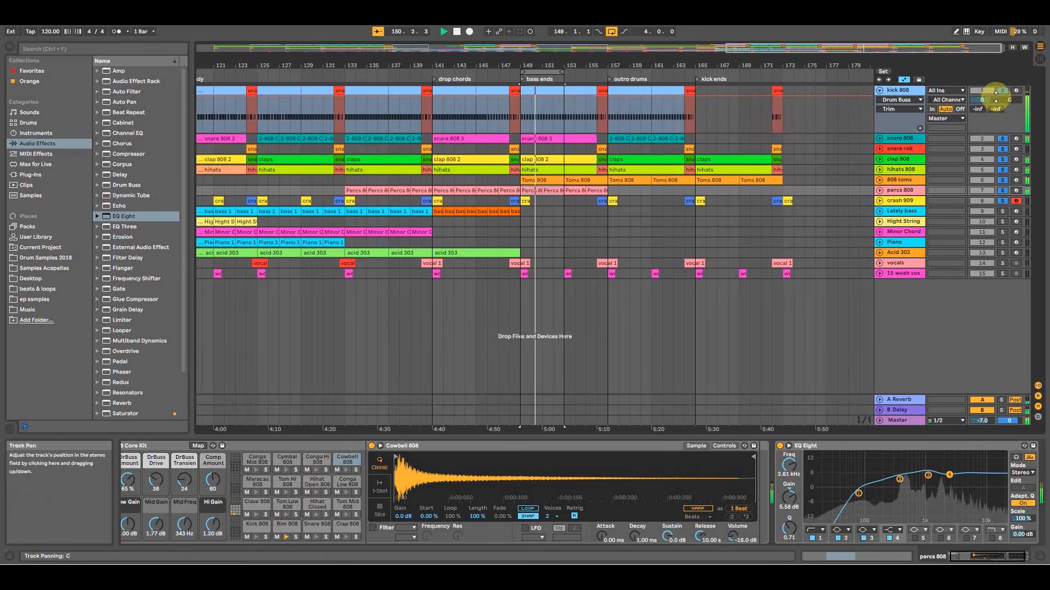
pyautogui.press('space')
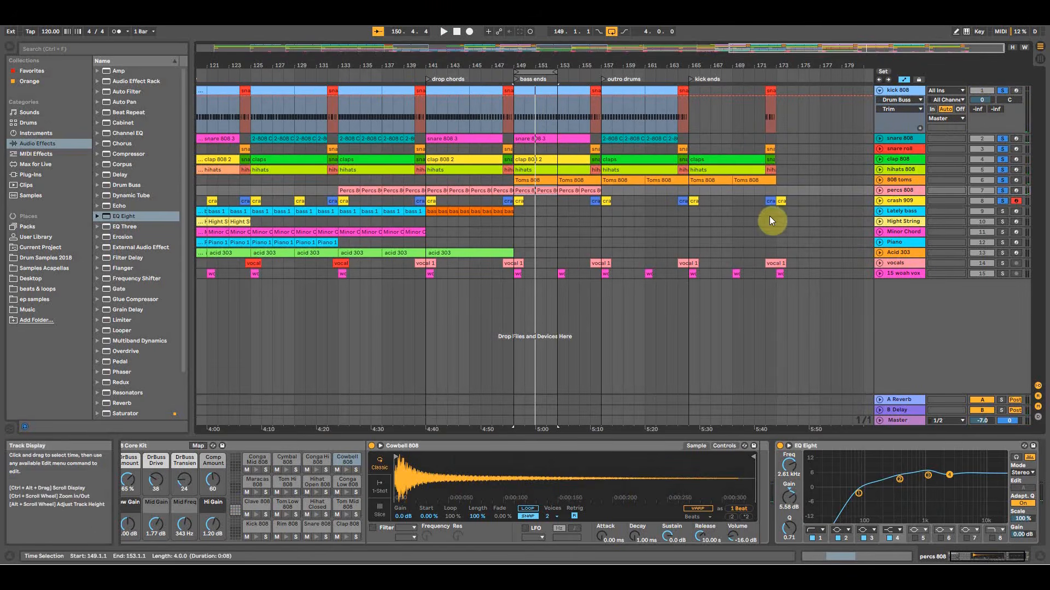
pyautogui.moveTo(513, 64); pyautogui.dragTo(594, 62)
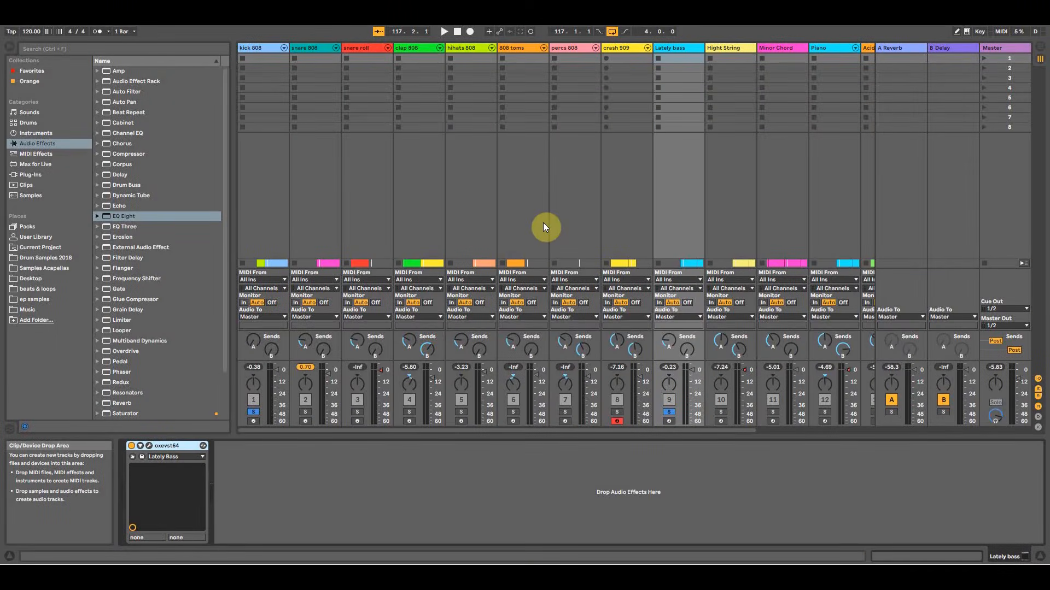
# Inspect the oxevst64 instrument on the Lately bass track and close its window.
pyautogui.click(670, 47)
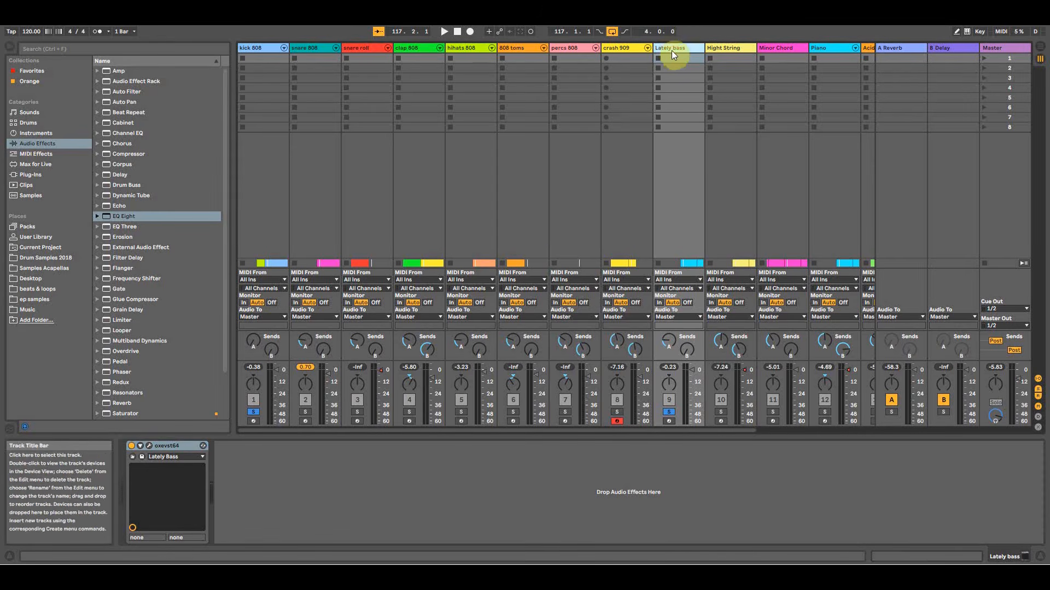
pyautogui.click(148, 446)
pyautogui.click(370, 51)
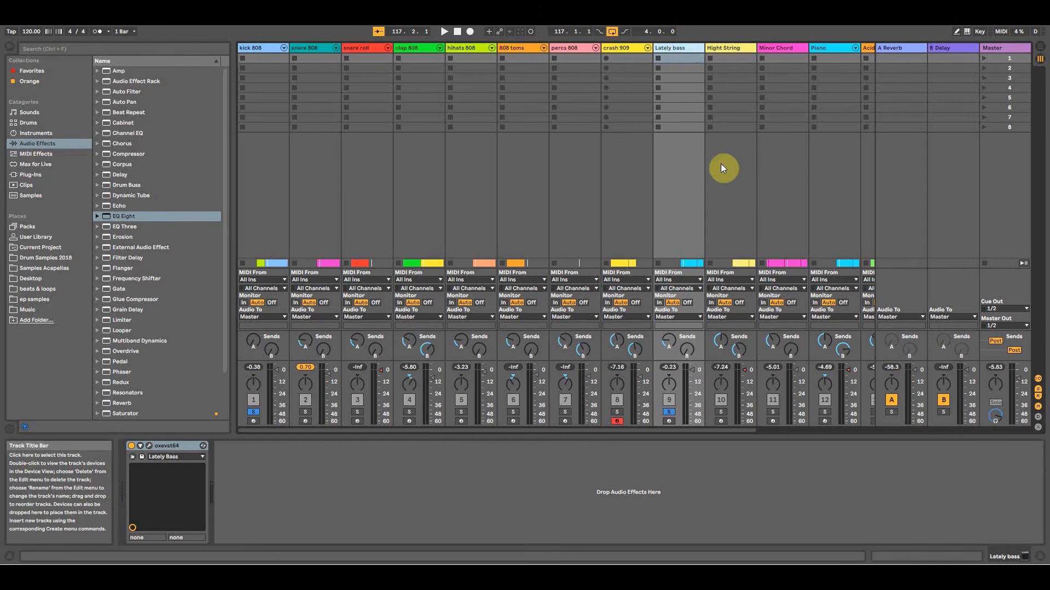
# Play the looped four bars at bar 117 in the main body to hear the Lately bass with the kick.
pyautogui.click(1040, 49)
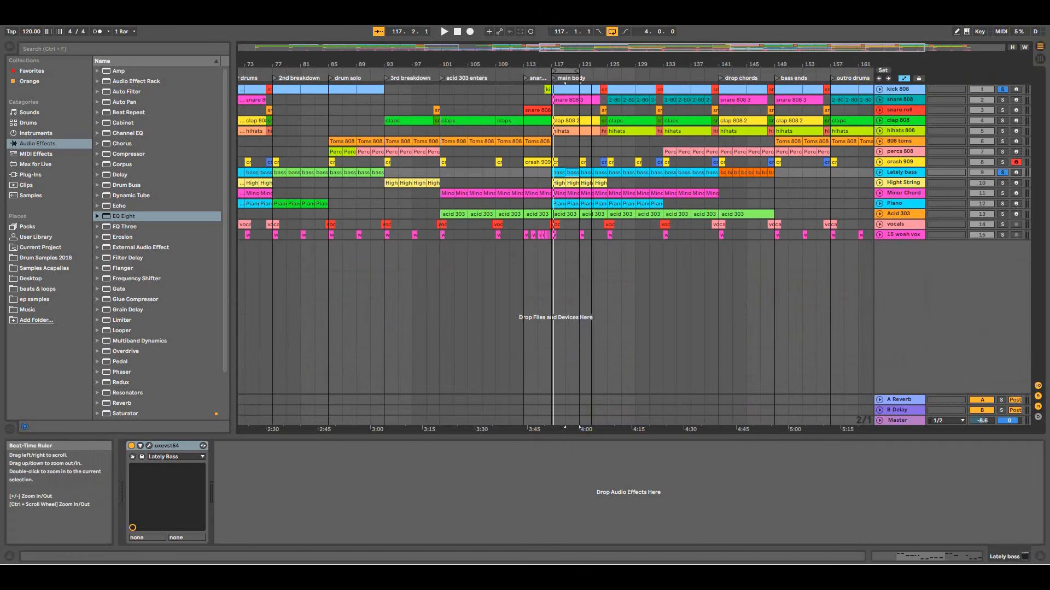
pyautogui.moveTo(591, 64); pyautogui.dragTo(591, 98)
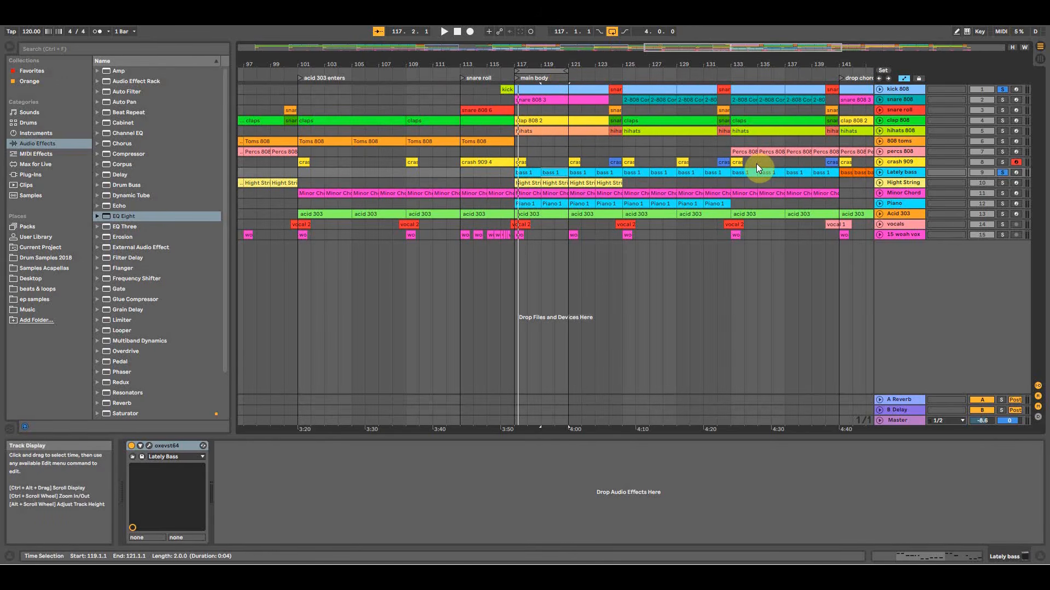
pyautogui.press('space')
pyautogui.click(540, 172)
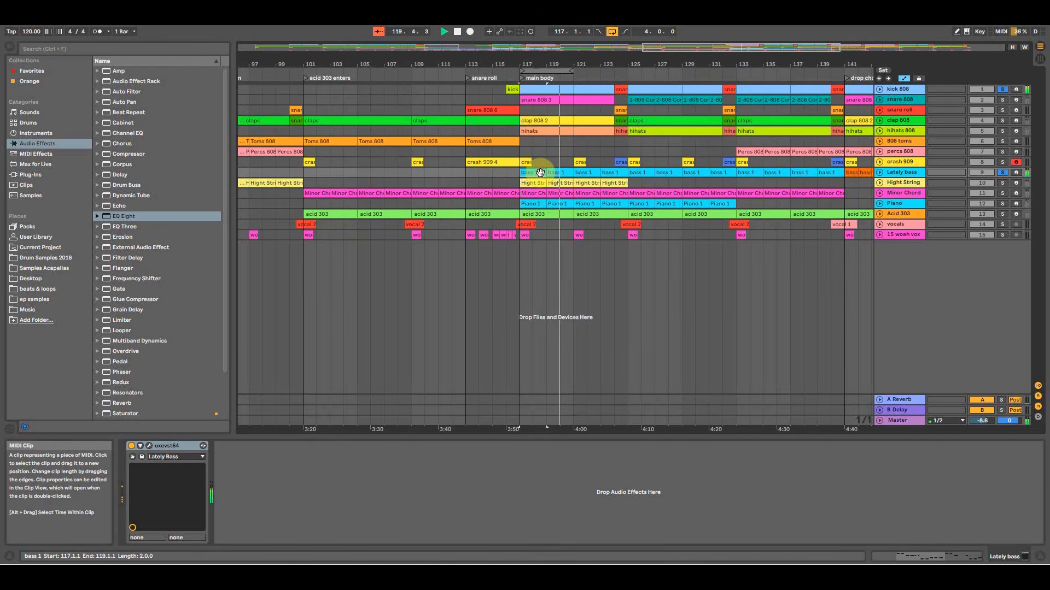
# Add an EQ Eight to the Lately bass and make band 1 a low cut at 18.6 Hz with a Q of 1.06.
pyautogui.press('Tab')
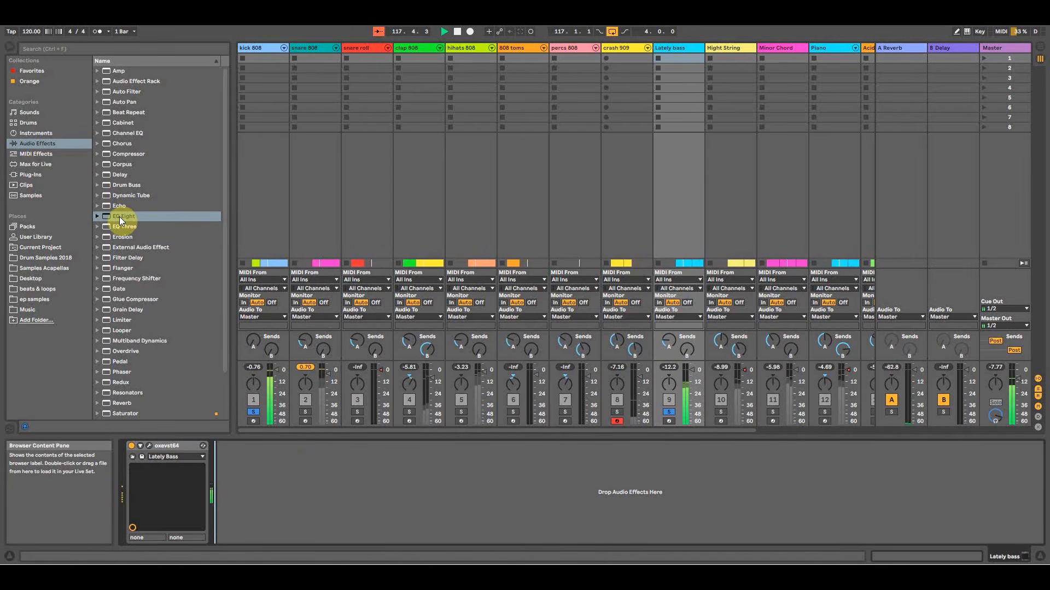
pyautogui.moveTo(119, 217); pyautogui.dragTo(275, 495)
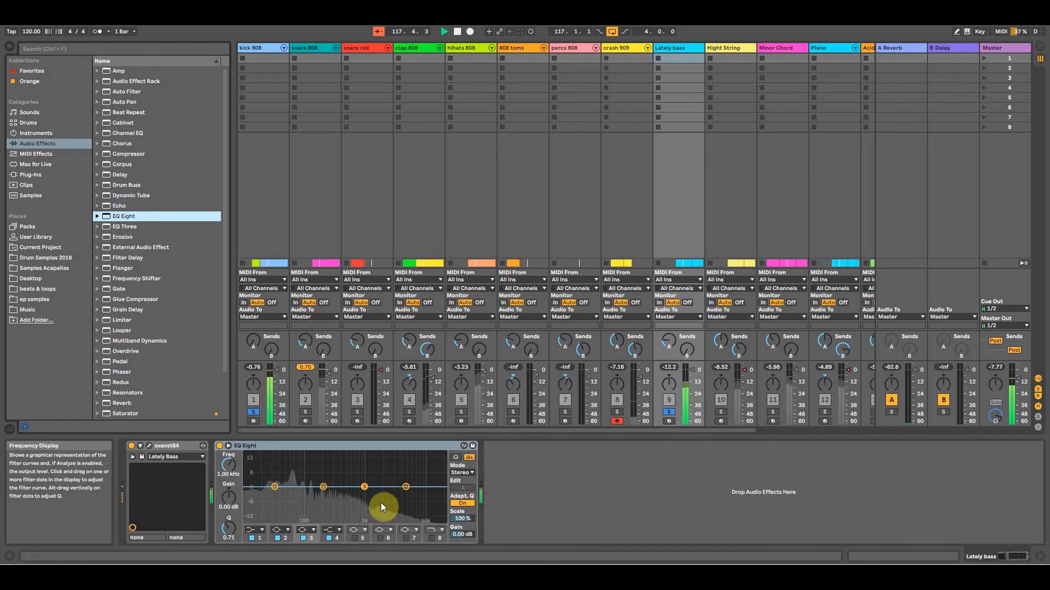
pyautogui.click(254, 530)
pyautogui.click(249, 473)
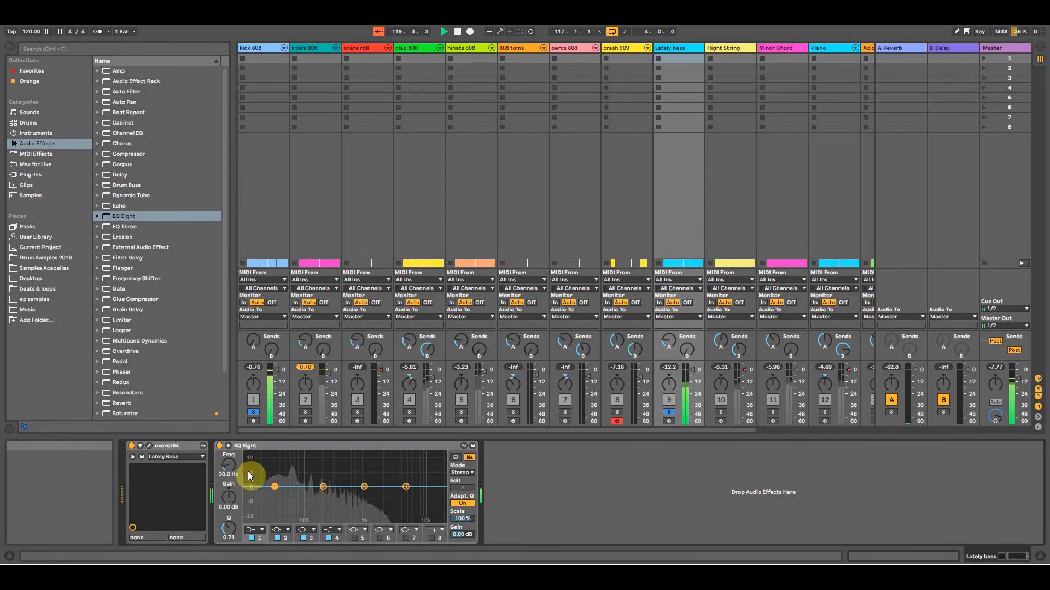
pyautogui.moveTo(278, 492); pyautogui.dragTo(261, 487)
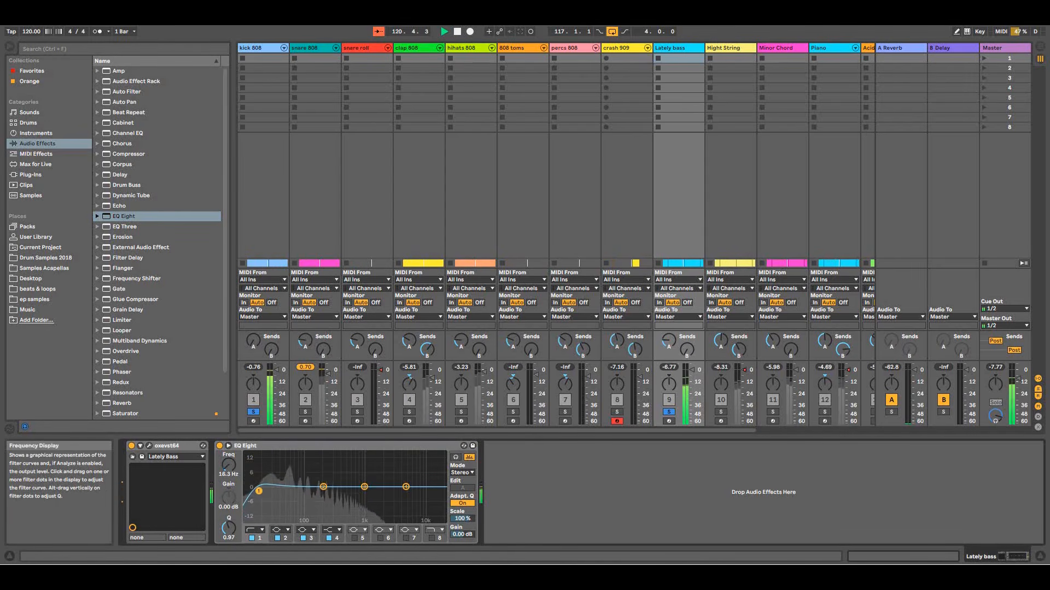
pyautogui.moveTo(261, 492)
pyautogui.mouseDown()
pyautogui.moveTo(328, 490)
pyautogui.moveTo(250, 490)
pyautogui.moveTo(262, 490)
pyautogui.mouseUp()
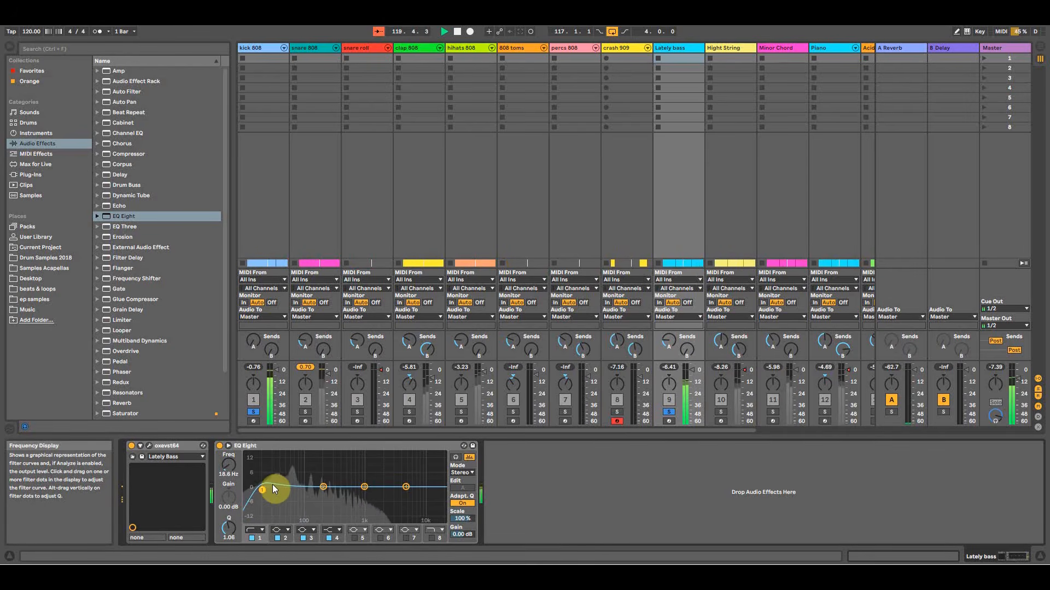
# Take the kick 808 out of solo and set band 2 of the Lately bass EQ to 6.32 dB at 41.7 Hz.
pyautogui.click(252, 412)
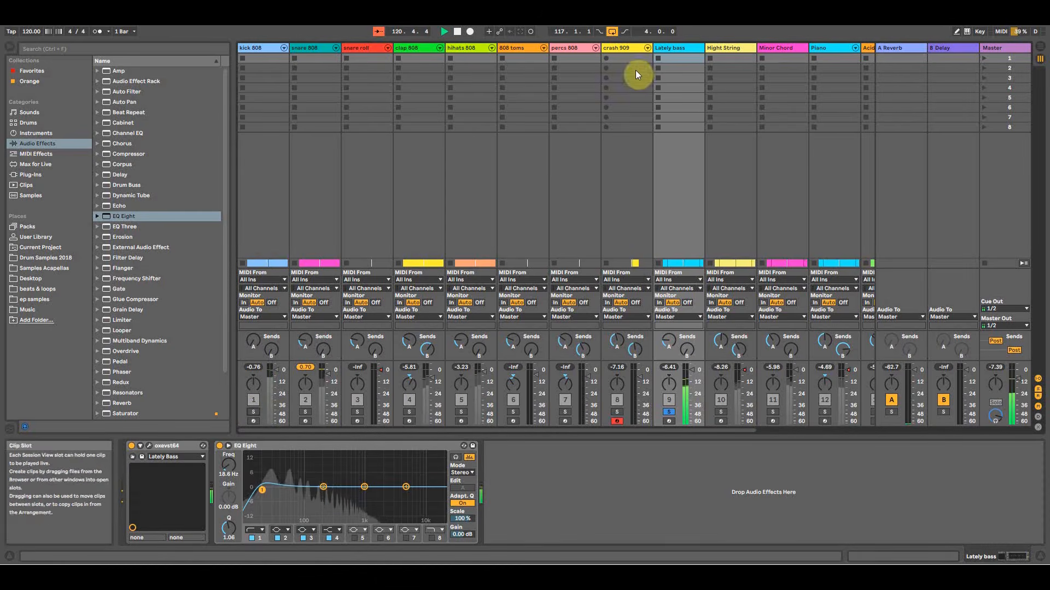
pyautogui.moveTo(323, 486); pyautogui.dragTo(286, 473)
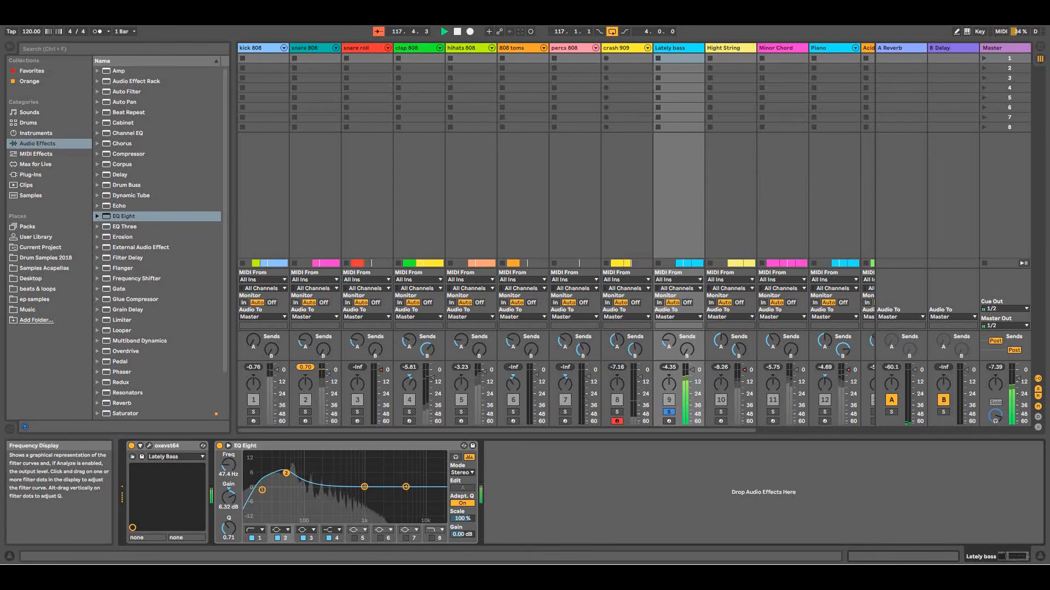
pyautogui.moveTo(286, 473); pyautogui.dragTo(282, 474)
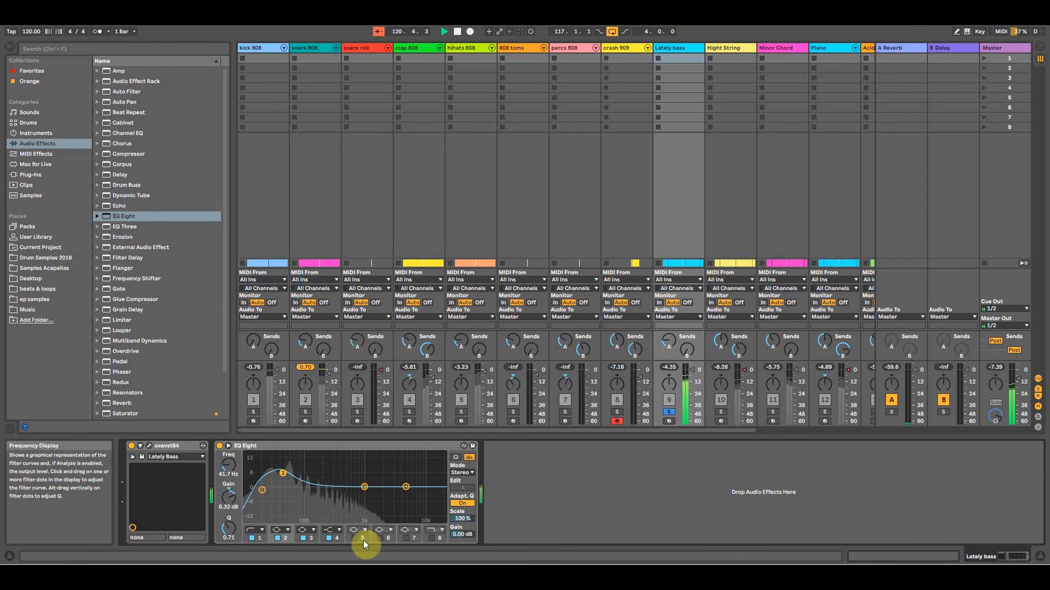
# Make band 4 of the Lately bass EQ a high cut and sweep it down to 59.9 Hz.
pyautogui.click(333, 530)
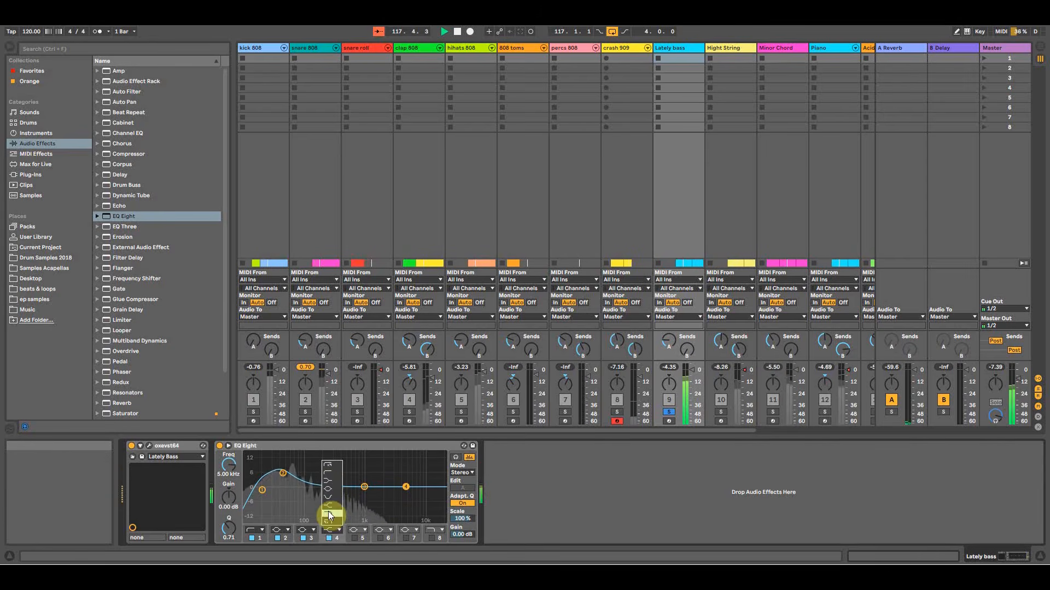
pyautogui.click(329, 521)
pyautogui.click(331, 531)
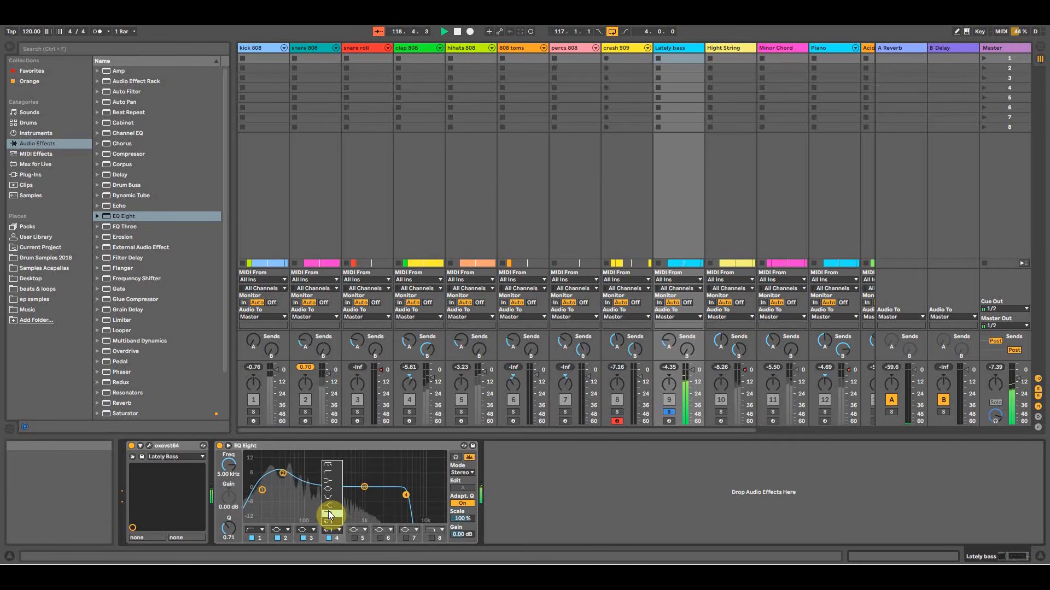
pyautogui.click(329, 514)
pyautogui.moveTo(406, 495); pyautogui.dragTo(292, 490)
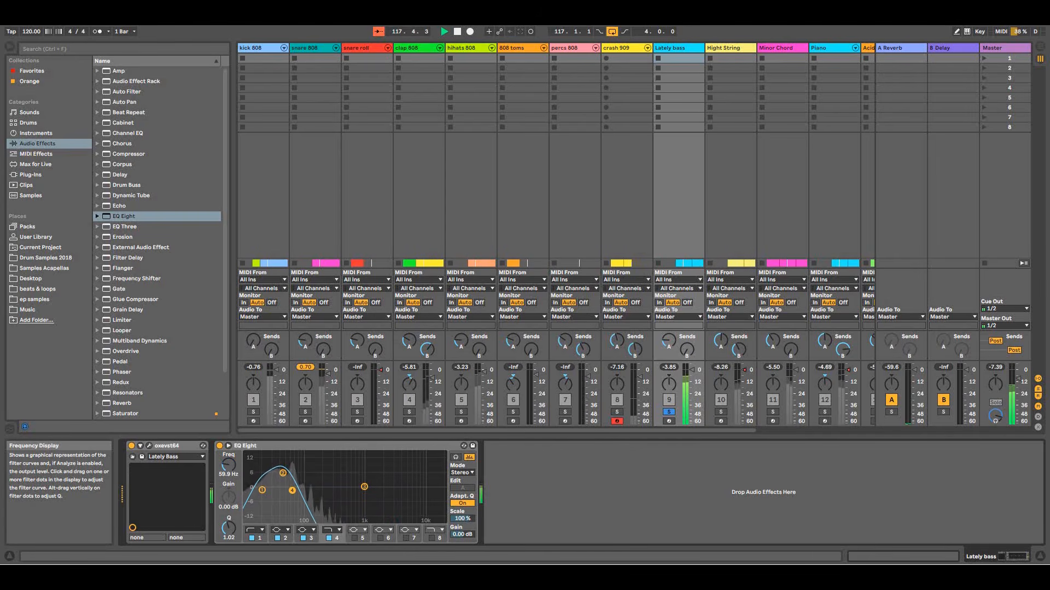
# Set band 2 of the Lately bass EQ to 6.07 dB at 49.5 Hz and band 3 to 4.09 dB at 121 Hz.
pyautogui.moveTo(303, 492); pyautogui.dragTo(287, 474)
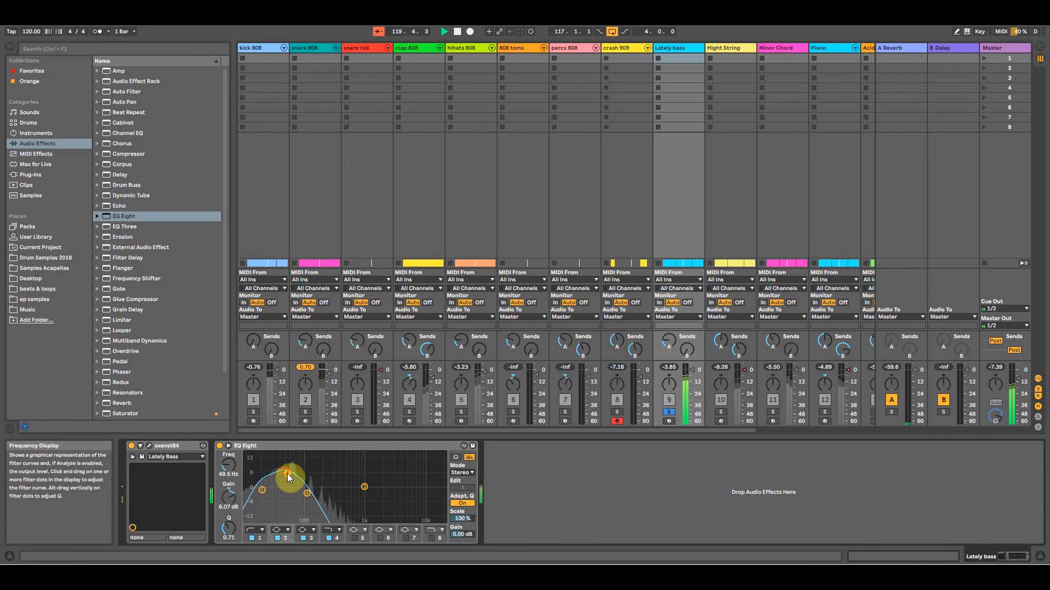
pyautogui.moveTo(308, 489)
pyautogui.mouseDown()
pyautogui.moveTo(383, 498)
pyautogui.moveTo(310, 478)
pyautogui.mouseUp()
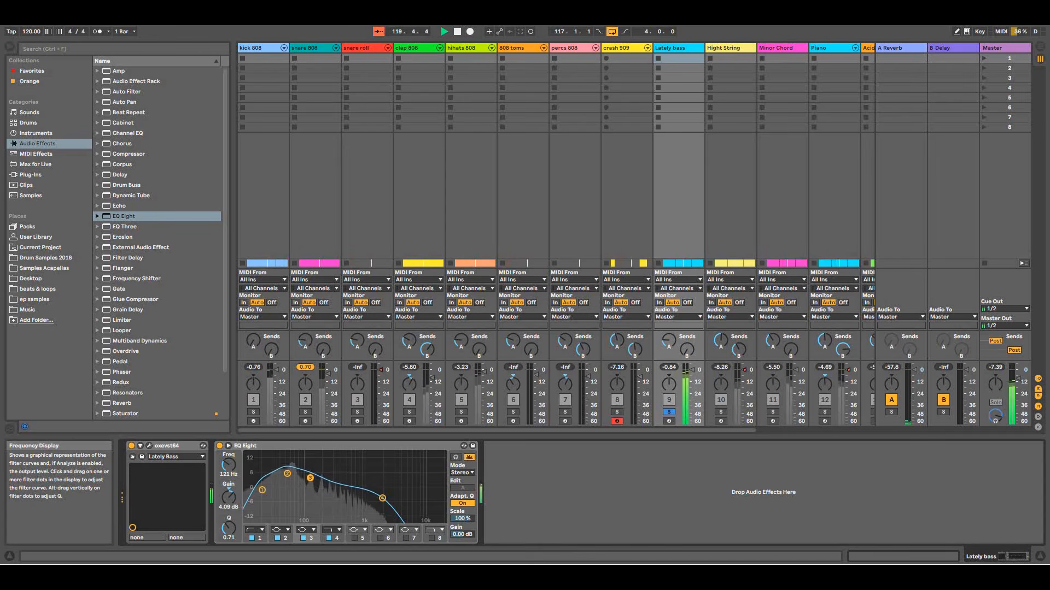
pyautogui.moveTo(228, 527); pyautogui.dragTo(283, 427)
# Solo the kick 808 alongside the Lately bass and set band 2 of the bass EQ to 5.00 dB.
pyautogui.click(253, 412)
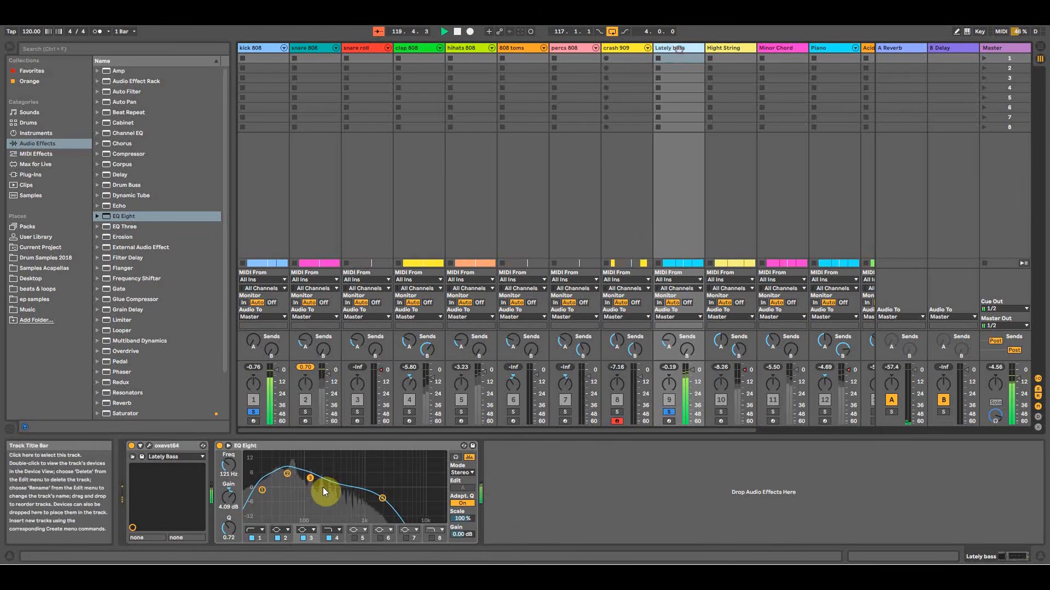
pyautogui.moveTo(231, 524)
pyautogui.mouseDown()
pyautogui.moveTo(231, 532)
pyautogui.moveTo(230, 519)
pyautogui.mouseUp()
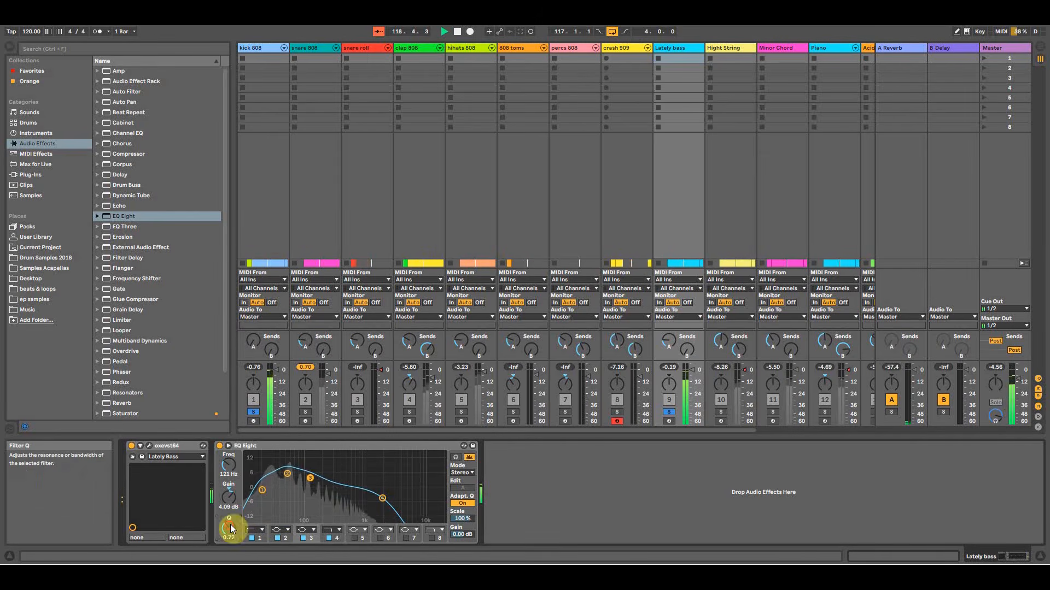
pyautogui.click(287, 474)
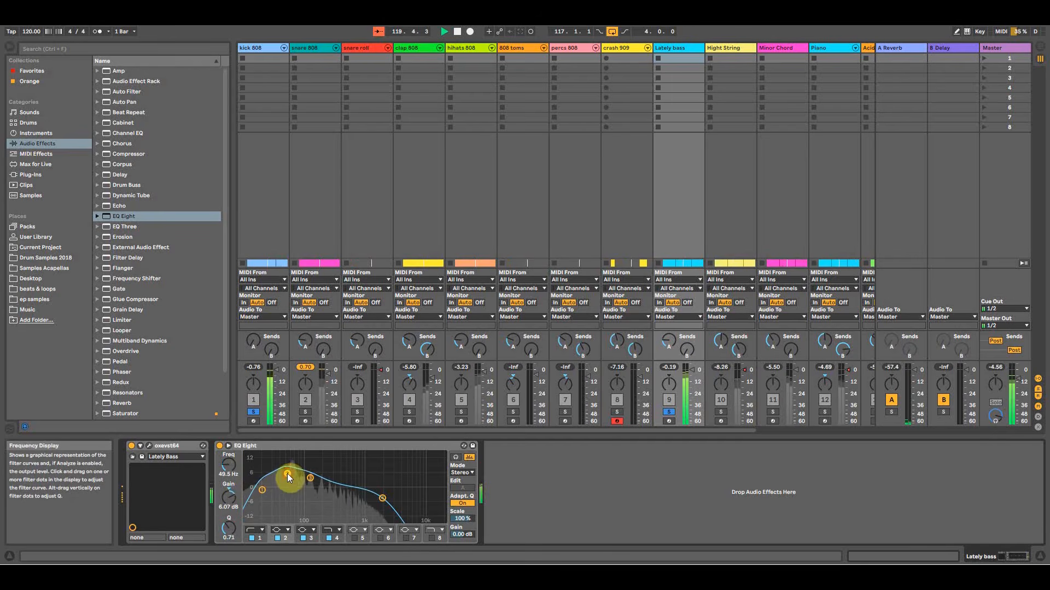
pyautogui.moveTo(229, 496); pyautogui.dragTo(232, 502)
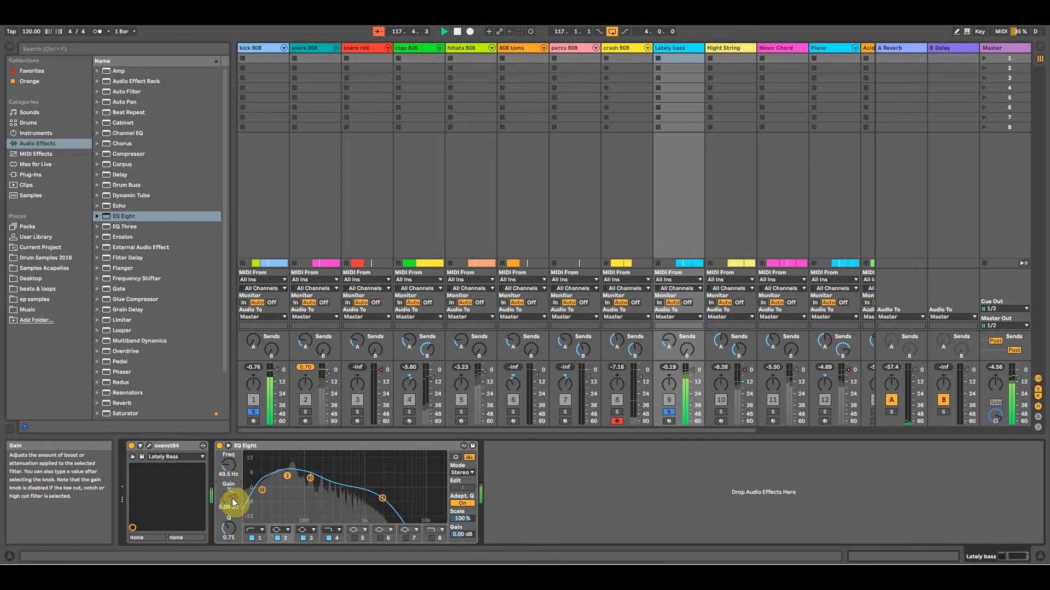
# Compare the Lately bass with its EQ bypassed and set the band 4 high cut to 1.70 kHz.
pyautogui.click(218, 446)
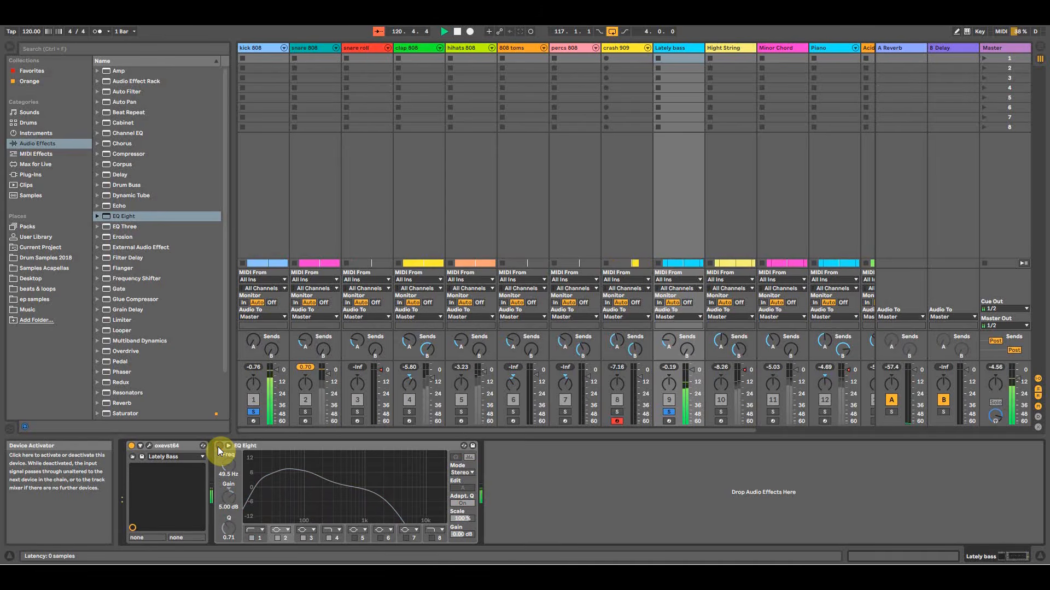
pyautogui.click(218, 447)
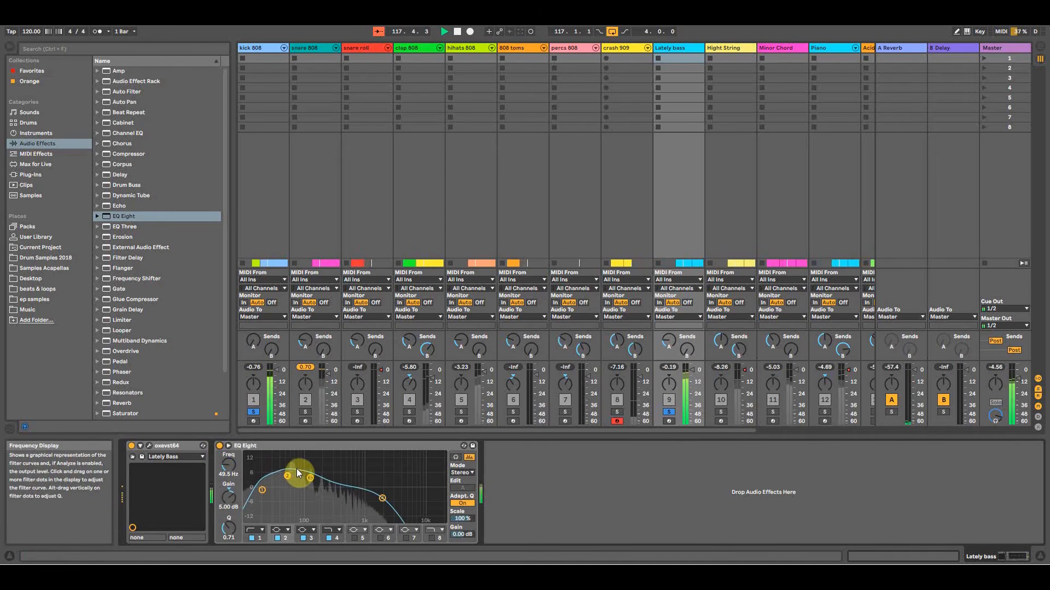
pyautogui.click(310, 478)
pyautogui.moveTo(385, 499); pyautogui.dragTo(379, 497)
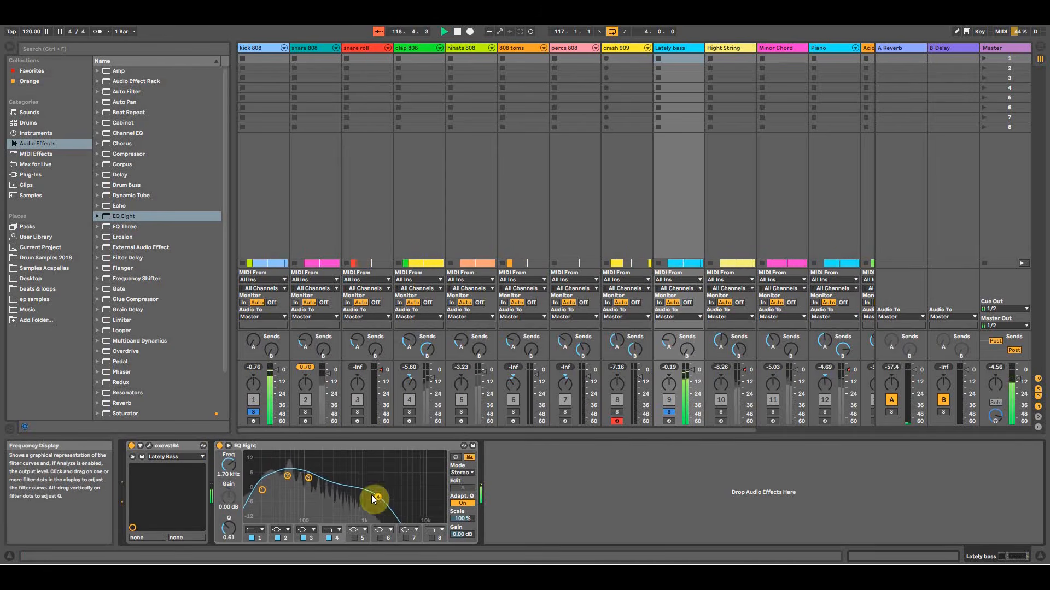
# Add a Compressor to the Lately bass with a 3.50:1 ratio, 34.0 ms attack, 30.7 ms release and -26.3 dB threshold.
pyautogui.moveTo(131, 155); pyautogui.dragTo(598, 490)
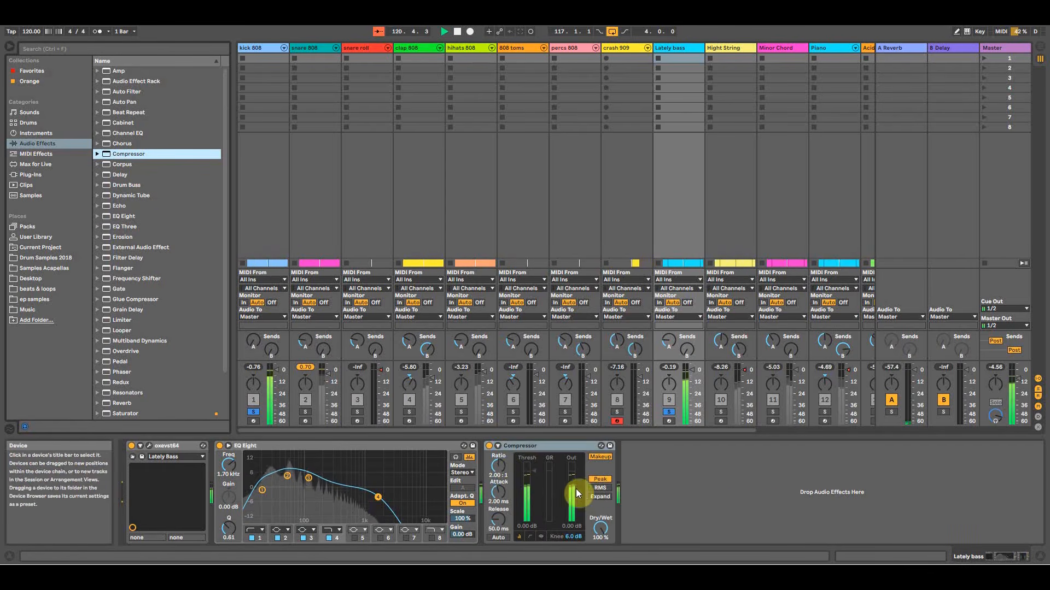
pyautogui.moveTo(498, 465); pyautogui.dragTo(498, 460)
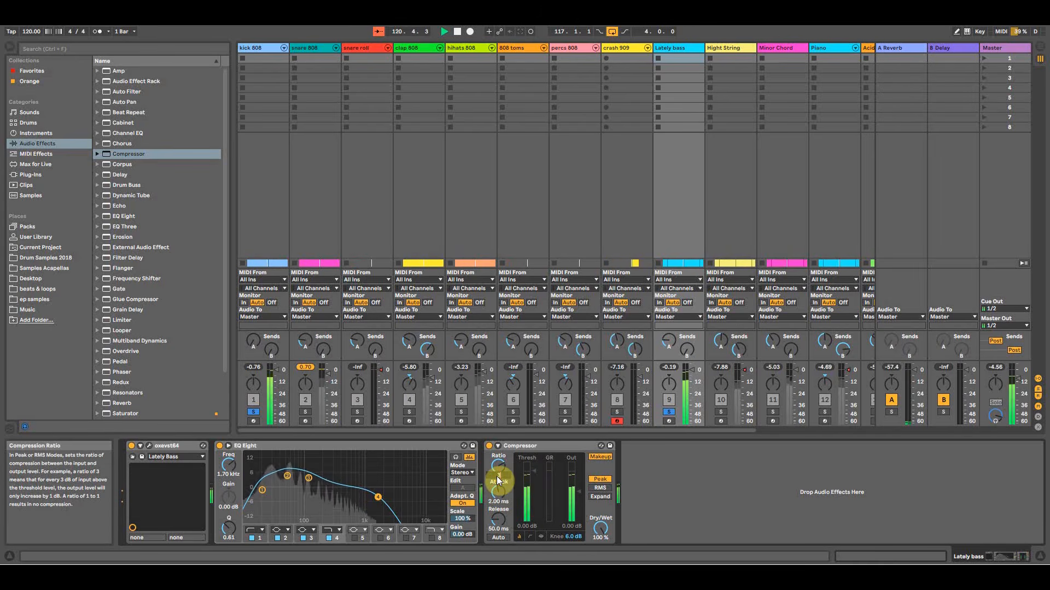
pyautogui.moveTo(496, 478); pyautogui.dragTo(497, 477)
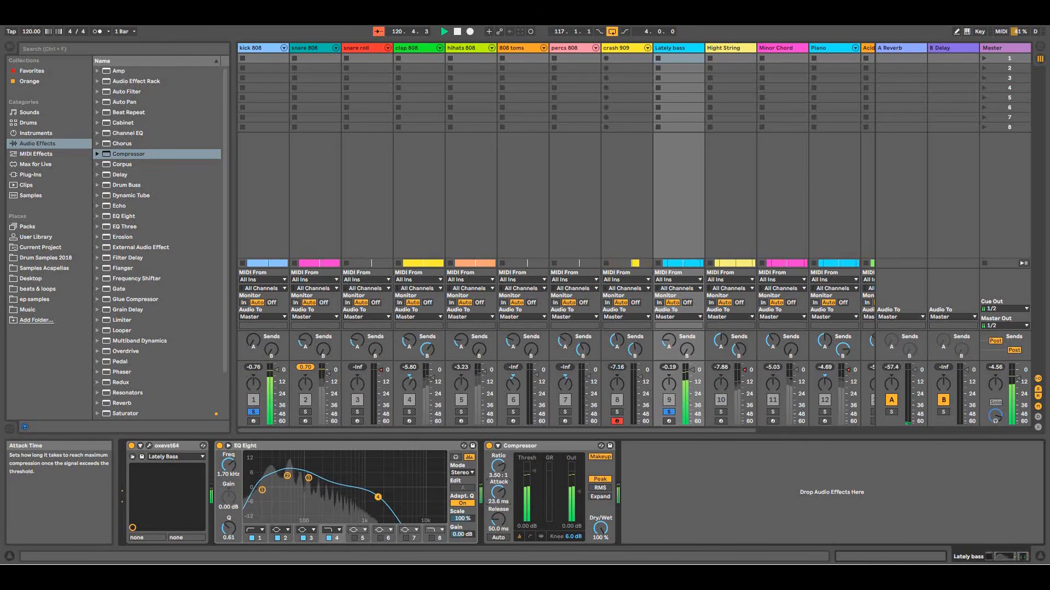
pyautogui.moveTo(498, 491); pyautogui.dragTo(498, 488)
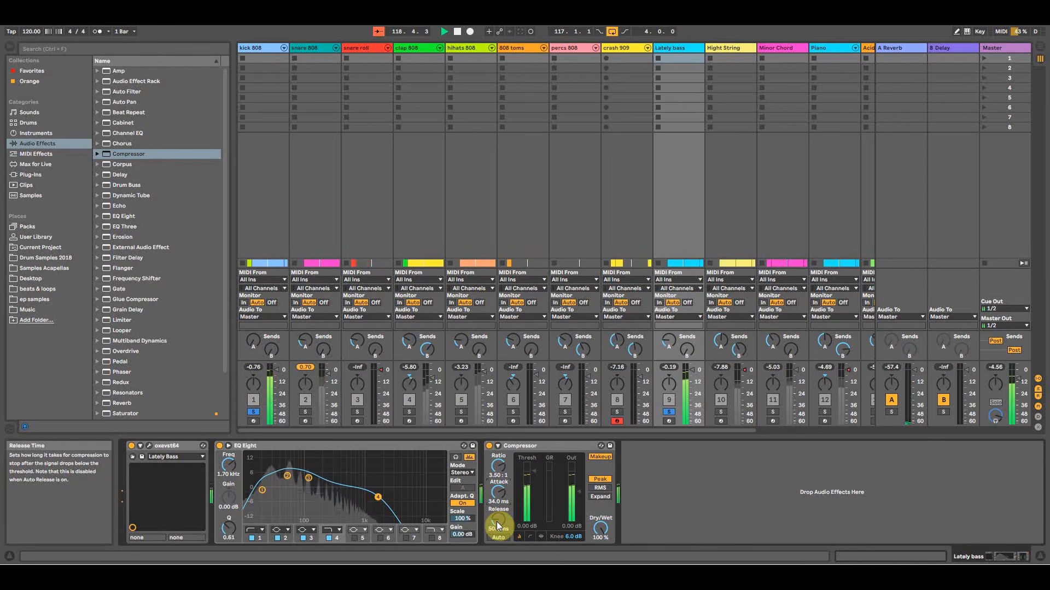
pyautogui.moveTo(496, 521); pyautogui.dragTo(496, 512)
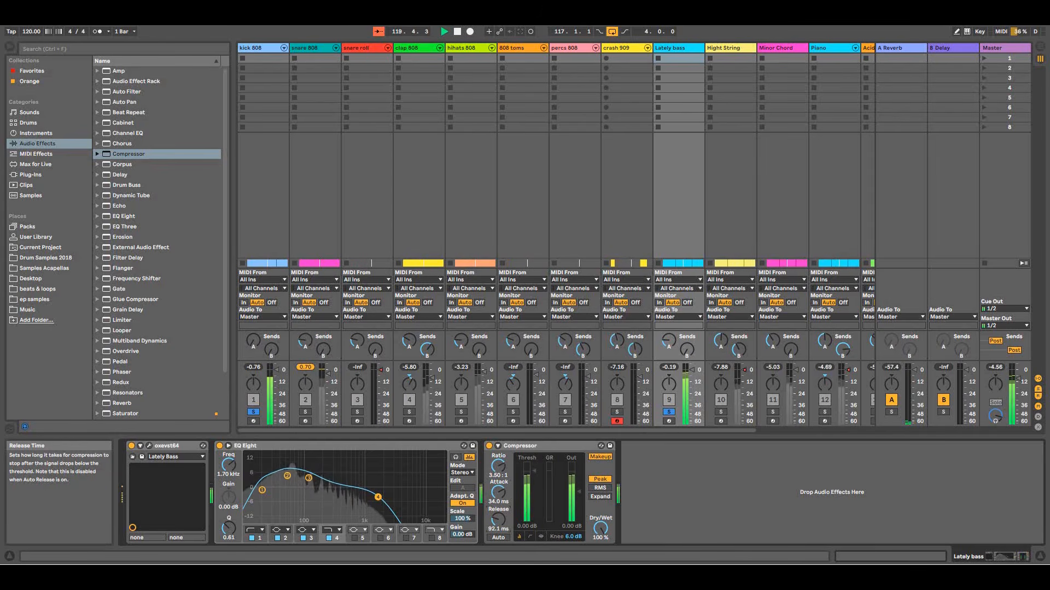
pyautogui.moveTo(497, 520); pyautogui.dragTo(497, 517)
pyautogui.moveTo(534, 474); pyautogui.dragTo(533, 507)
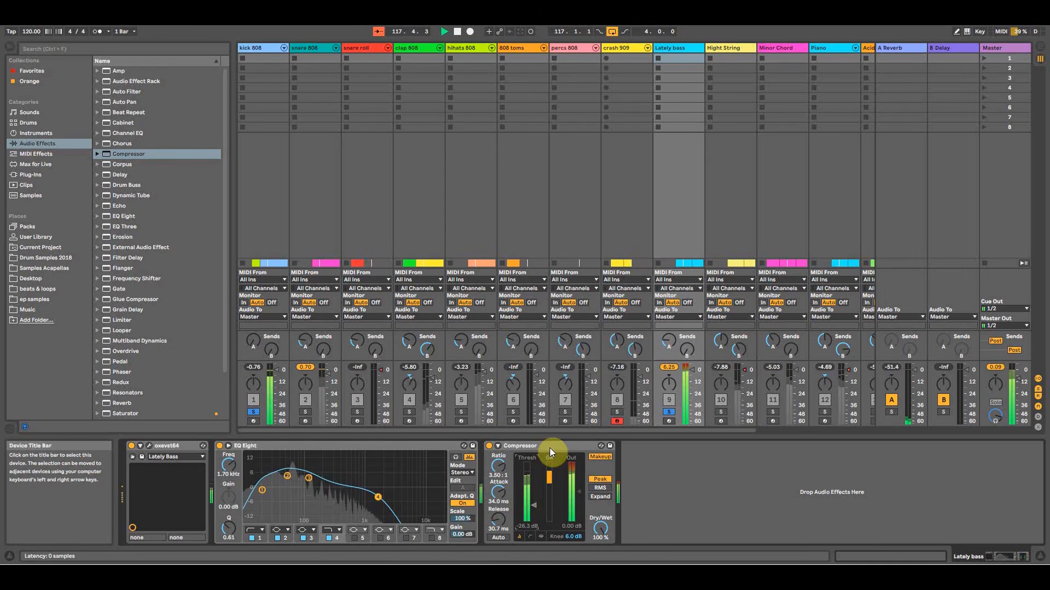
# Set the Lately bass compressor's attack to 1.83 ms and the EQ's band 4 high cut to 1.41 kHz.
pyautogui.moveTo(500, 506); pyautogui.dragTo(499, 545)
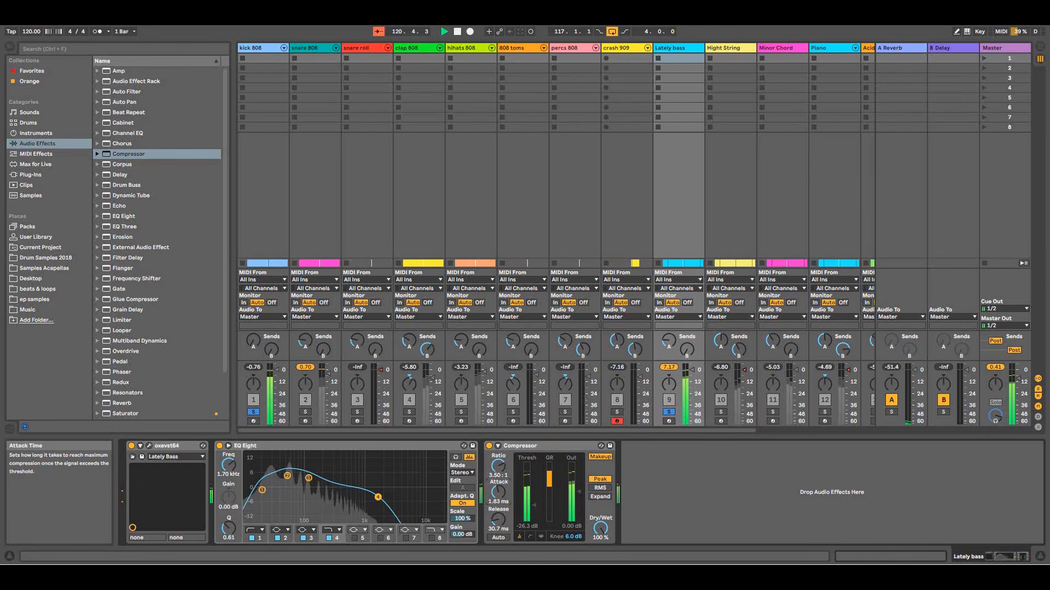
pyautogui.moveTo(309, 478); pyautogui.dragTo(288, 477)
pyautogui.moveTo(369, 491); pyautogui.dragTo(357, 491)
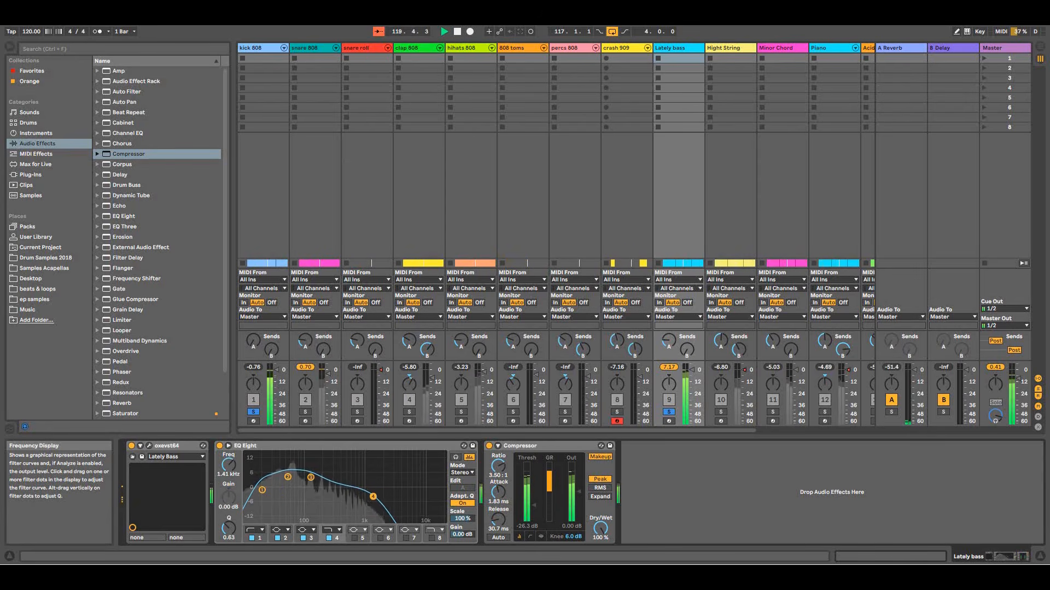
# Lower the Lately bass track volume slightly and set its compressor ratio to 2.74:1.
pyautogui.moveTo(691, 369); pyautogui.dragTo(691, 371)
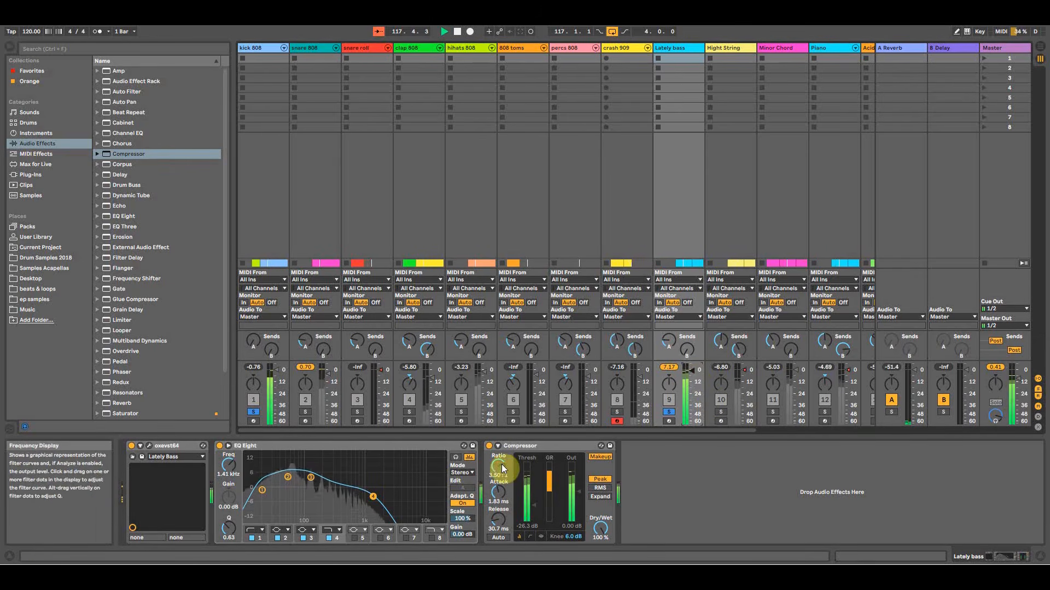
pyautogui.moveTo(499, 465)
pyautogui.mouseDown()
pyautogui.moveTo(498, 494)
pyautogui.moveTo(498, 435)
pyautogui.moveTo(498, 495)
pyautogui.moveTo(498, 465)
pyautogui.mouseUp()
pyautogui.click(533, 507)
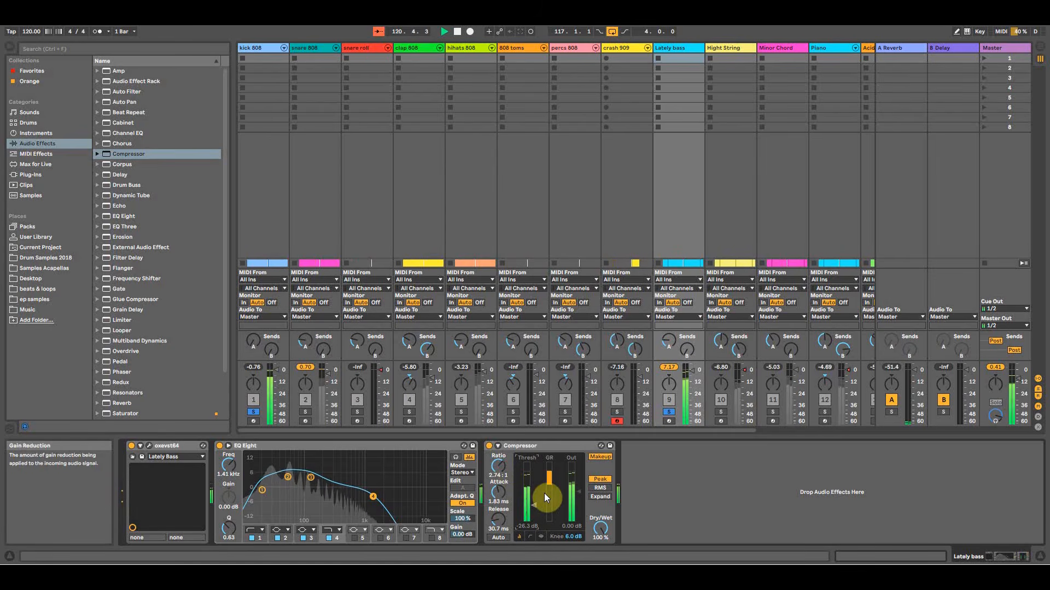
# Compare the Lately bass with its Compressor and EQ Eight bypassed, and switch both back on.
pyautogui.click(490, 446)
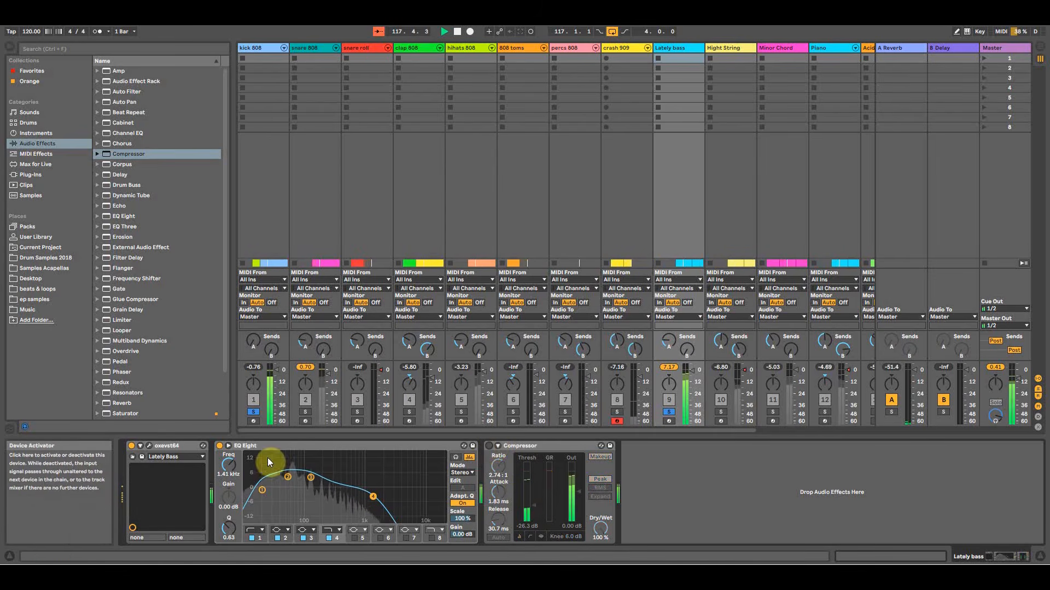
pyautogui.click(220, 446)
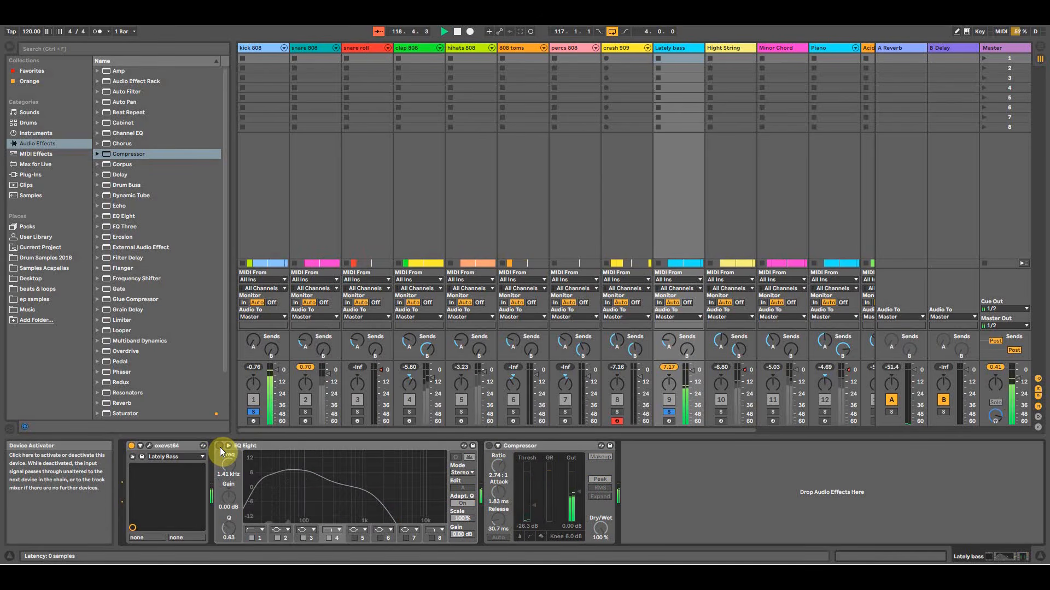
pyautogui.click(220, 447)
pyautogui.click(490, 446)
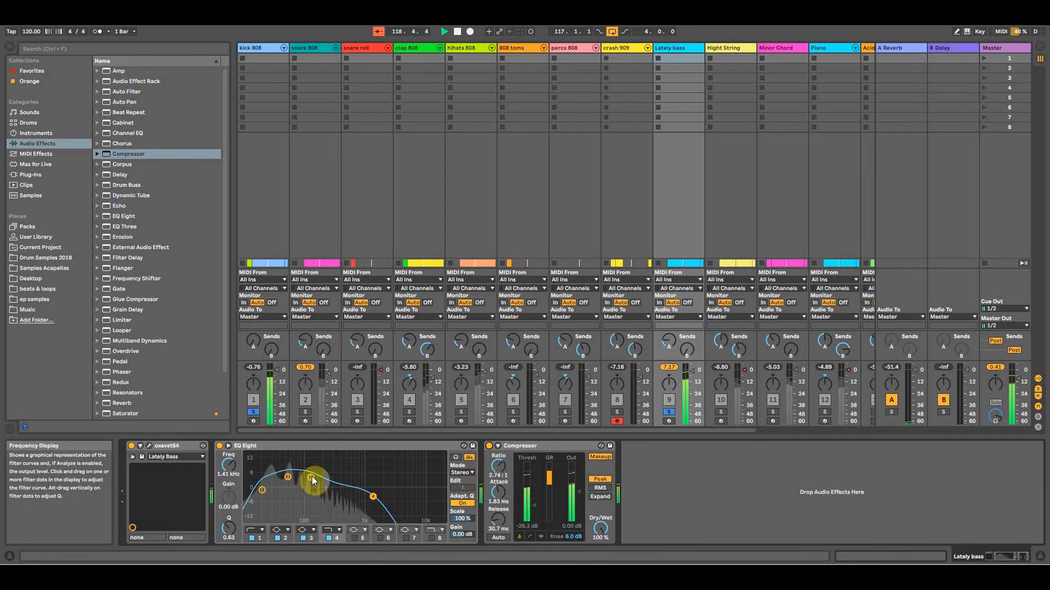
# Set band 3 of the Lately bass EQ to 2.11 dB at 119 Hz and the band 4 high cut to 1.16 kHz.
pyautogui.moveTo(310, 477)
pyautogui.mouseDown()
pyautogui.moveTo(328, 498)
pyautogui.moveTo(344, 489)
pyautogui.moveTo(310, 483)
pyautogui.mouseUp()
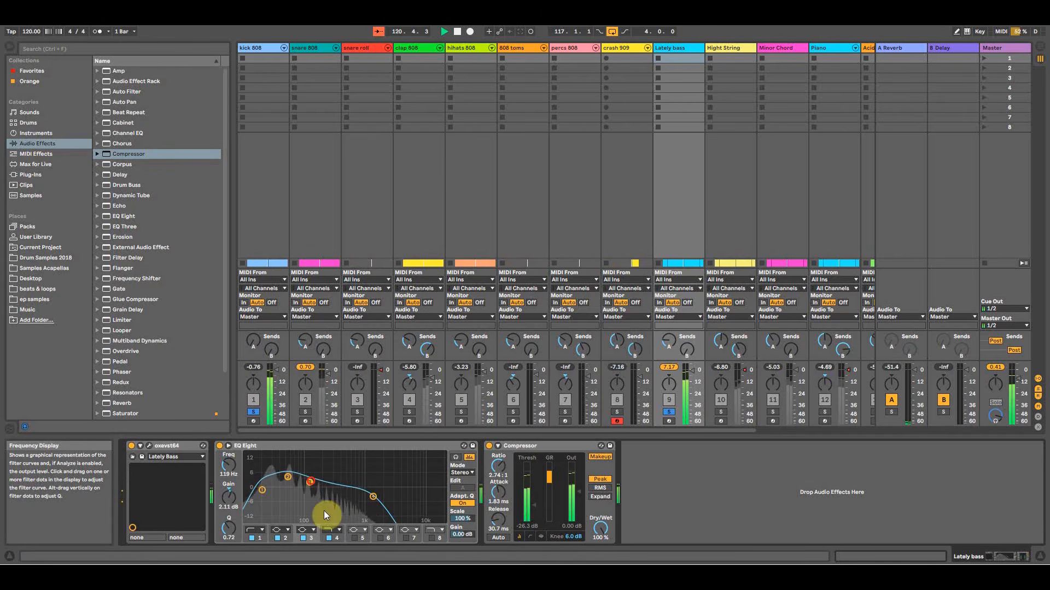
pyautogui.moveTo(373, 497); pyautogui.dragTo(368, 495)
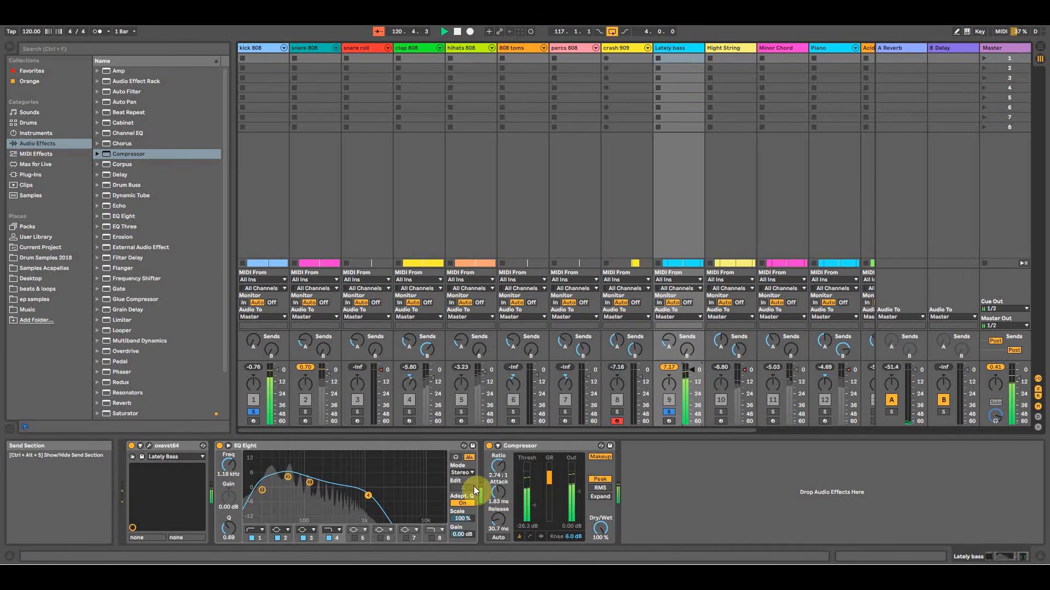
# Solo the hihats, clap and snare 808 tracks with the bass and kick, and set the bass compressor's attack to 7.89 ms.
pyautogui.click(461, 412)
pyautogui.click(410, 413)
pyautogui.click(304, 413)
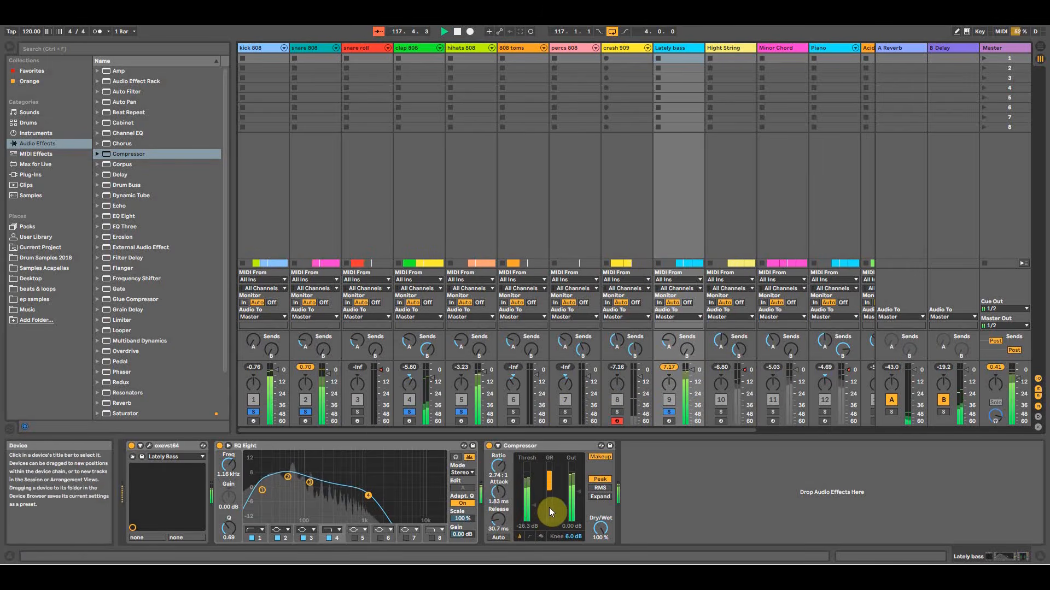
pyautogui.moveTo(498, 491)
pyautogui.mouseDown()
pyautogui.moveTo(498, 473)
pyautogui.moveTo(500, 498)
pyautogui.mouseUp()
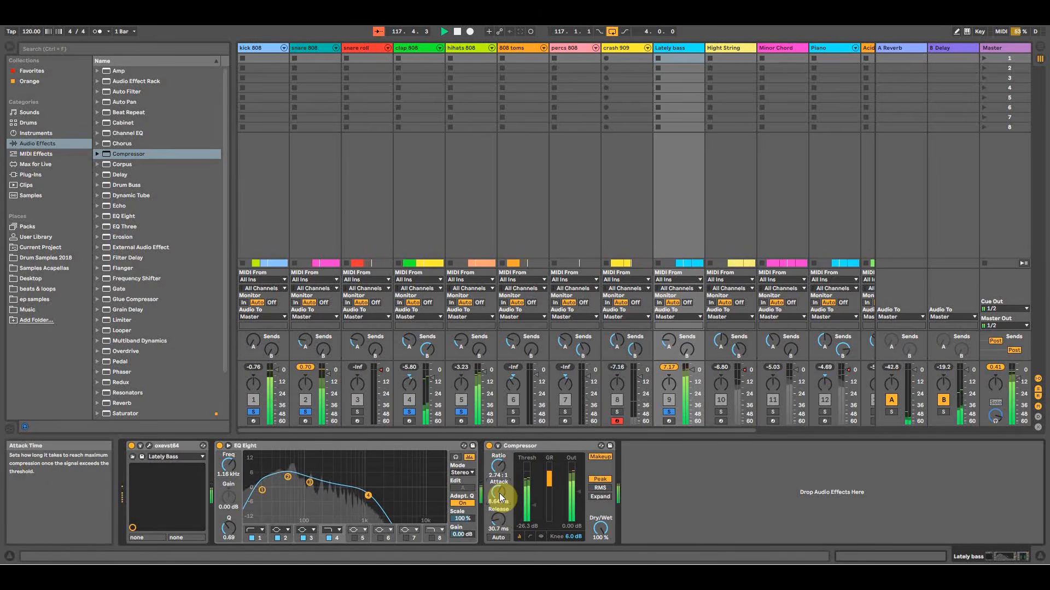
# Solo only the Hight String track and play it from bar 117 of the main body in the arrangement.
pyautogui.click(306, 412)
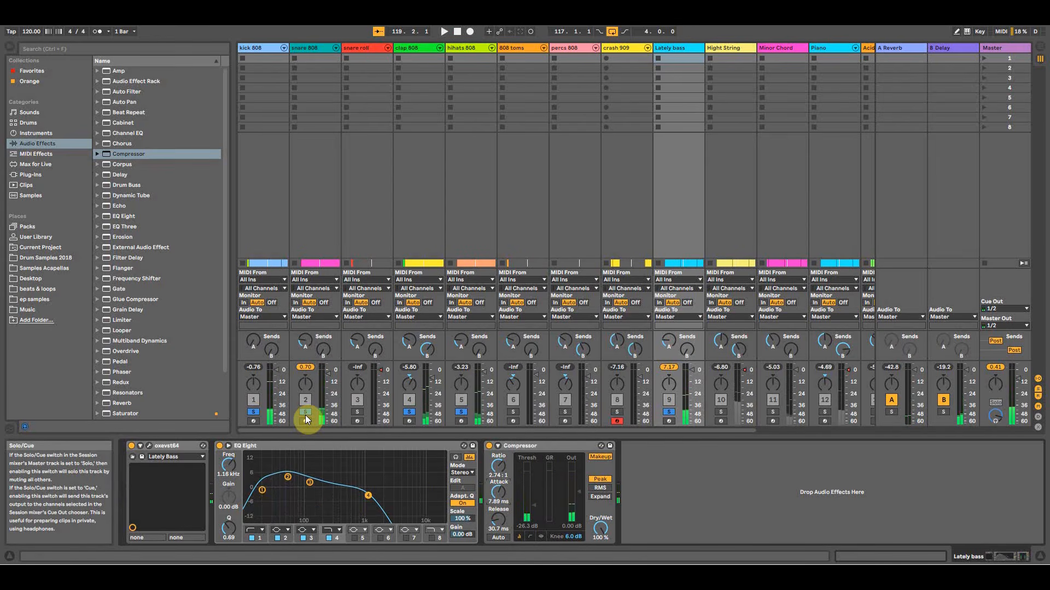
pyautogui.click(721, 412)
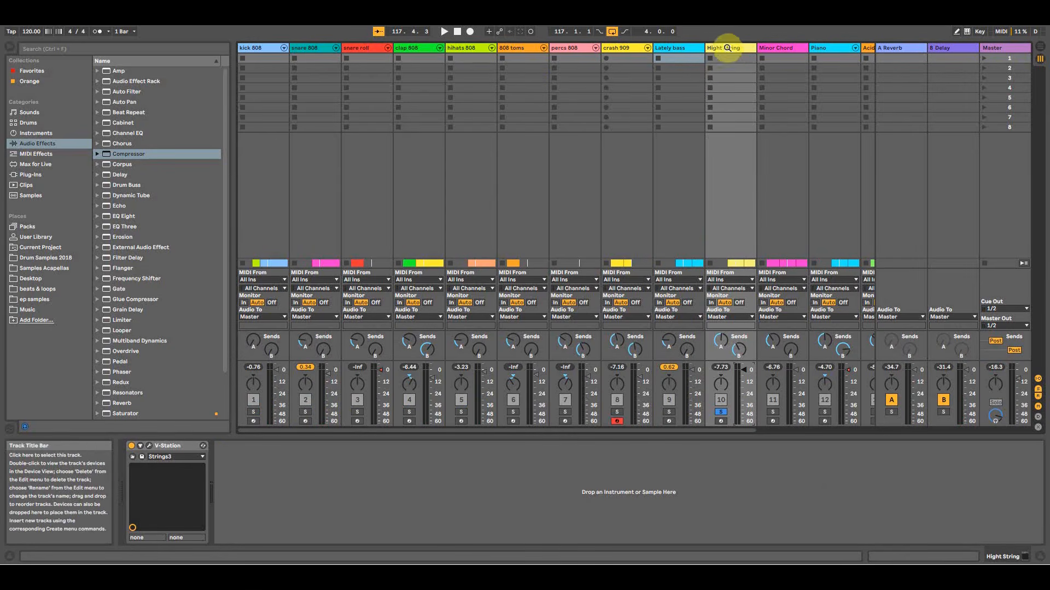
pyautogui.press('Tab')
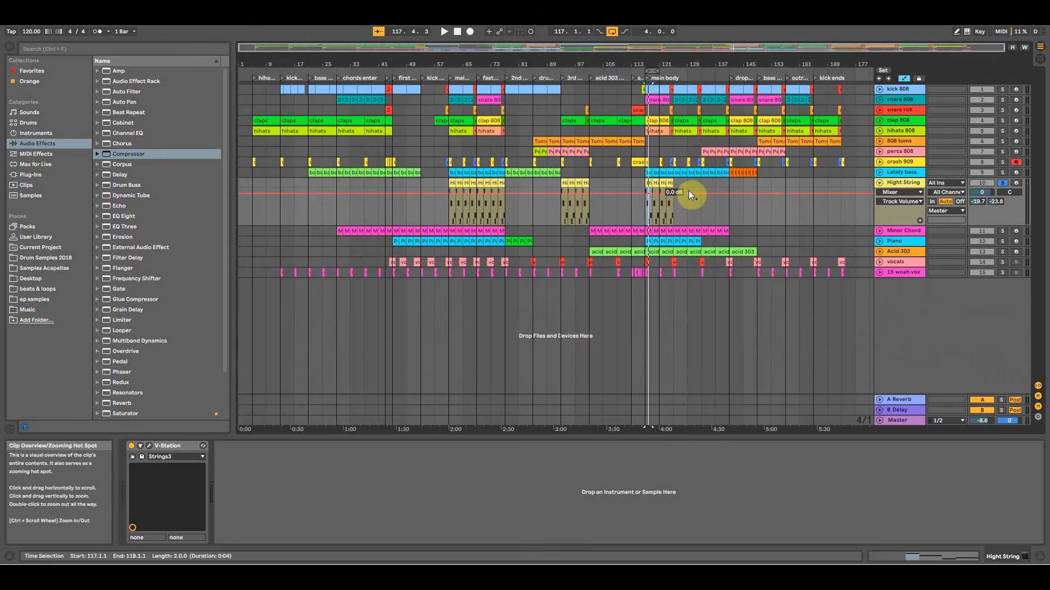
pyautogui.click(646, 214)
pyautogui.press('space')
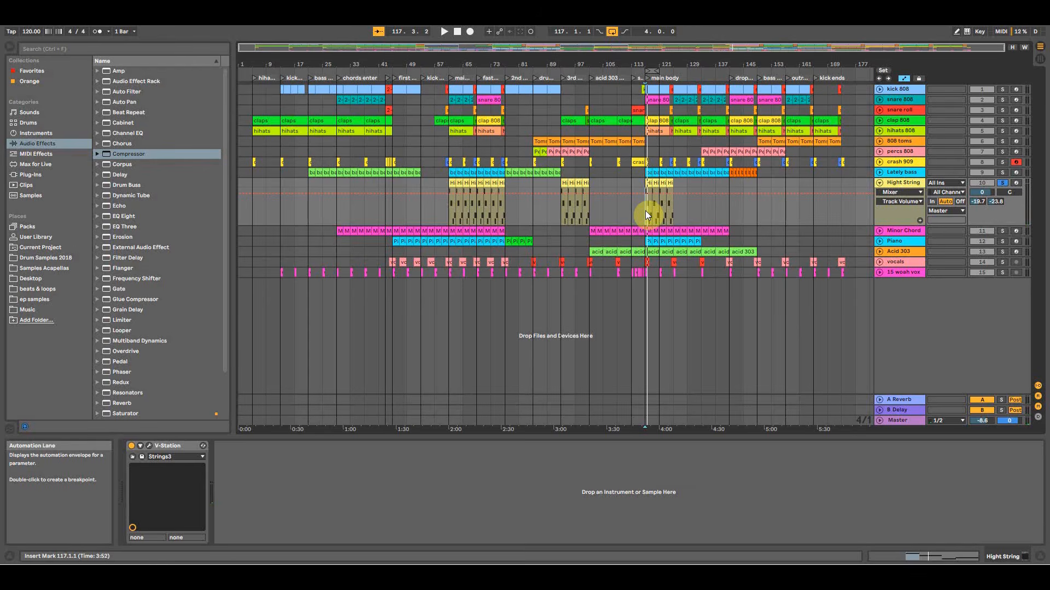
# Add an EQ Eight to the Hight String track and play the strings through it.
pyautogui.doubleClick(129, 213)
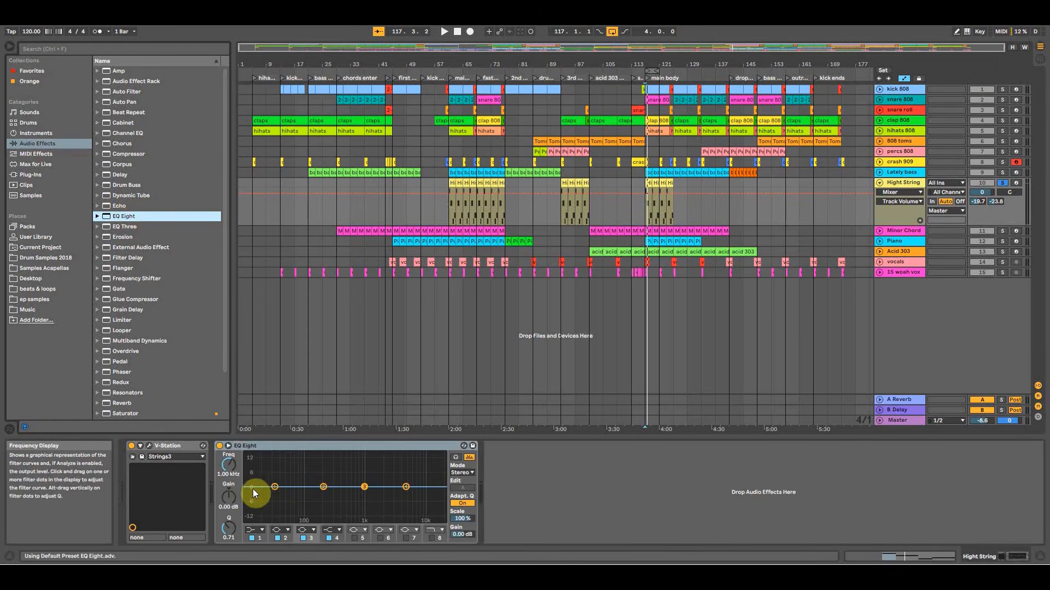
pyautogui.press('space')
pyautogui.press('space')
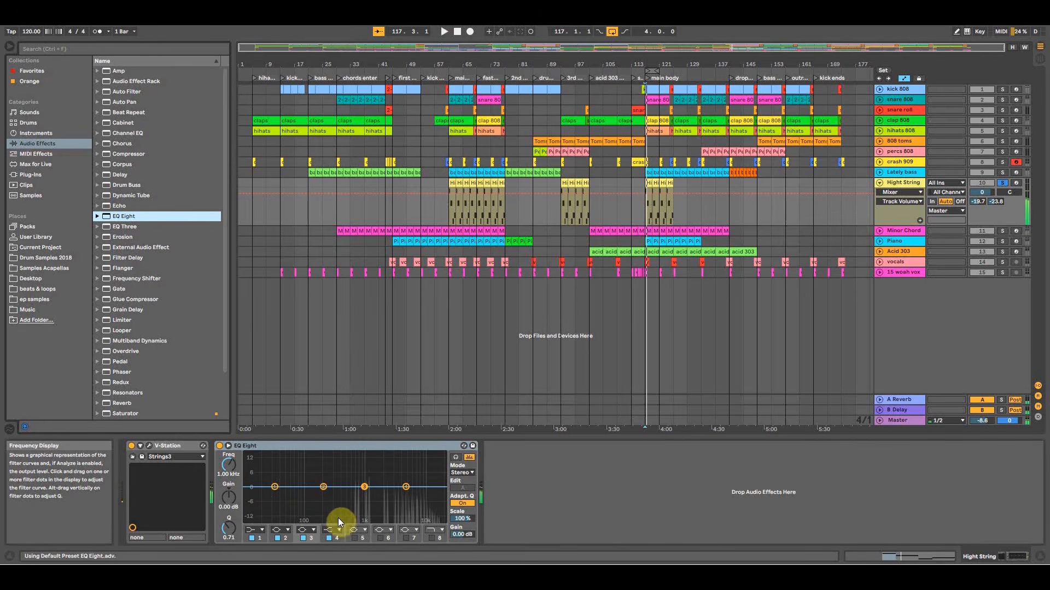
# Disable bands 1 and 2 of the Hight String EQ and turn band 3 into a low cut at 1.41 kHz.
pyautogui.click(251, 538)
pyautogui.click(277, 538)
pyautogui.click(306, 530)
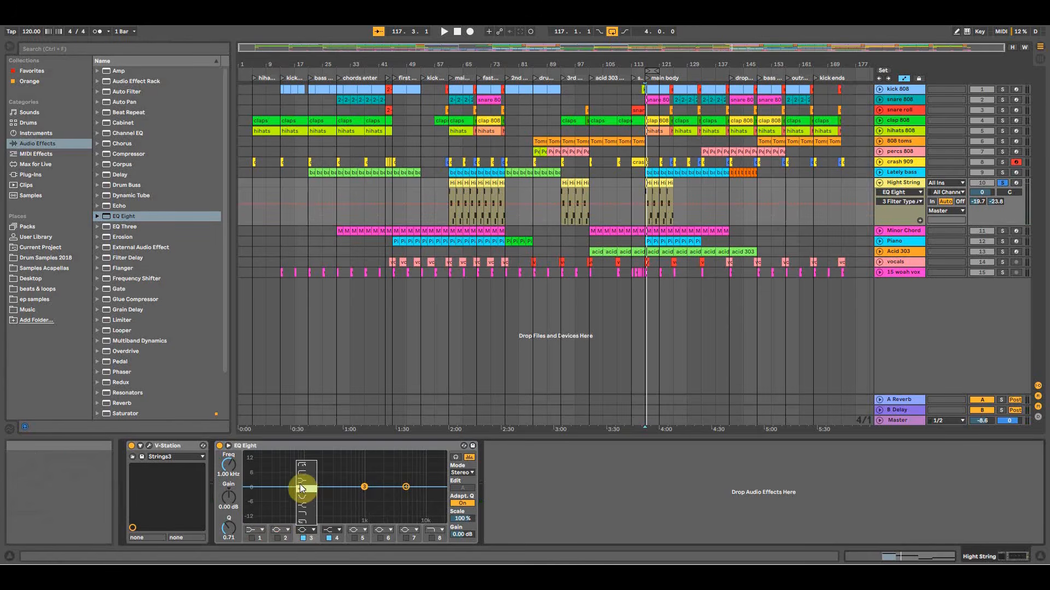
pyautogui.click(302, 474)
pyautogui.moveTo(362, 497)
pyautogui.mouseDown()
pyautogui.moveTo(408, 487)
pyautogui.moveTo(373, 490)
pyautogui.mouseUp()
pyautogui.press('space')
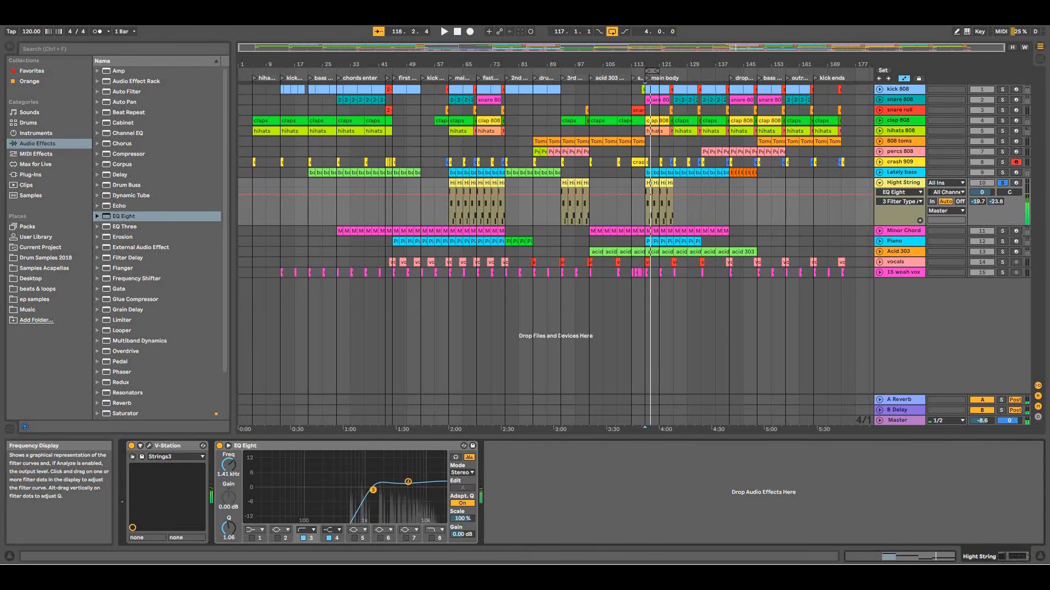
# Raise band 4 of the Hight String EQ to 4.83 dB at 5.50 kHz, comparing the sound with the EQ bypassed.
pyautogui.click(408, 483)
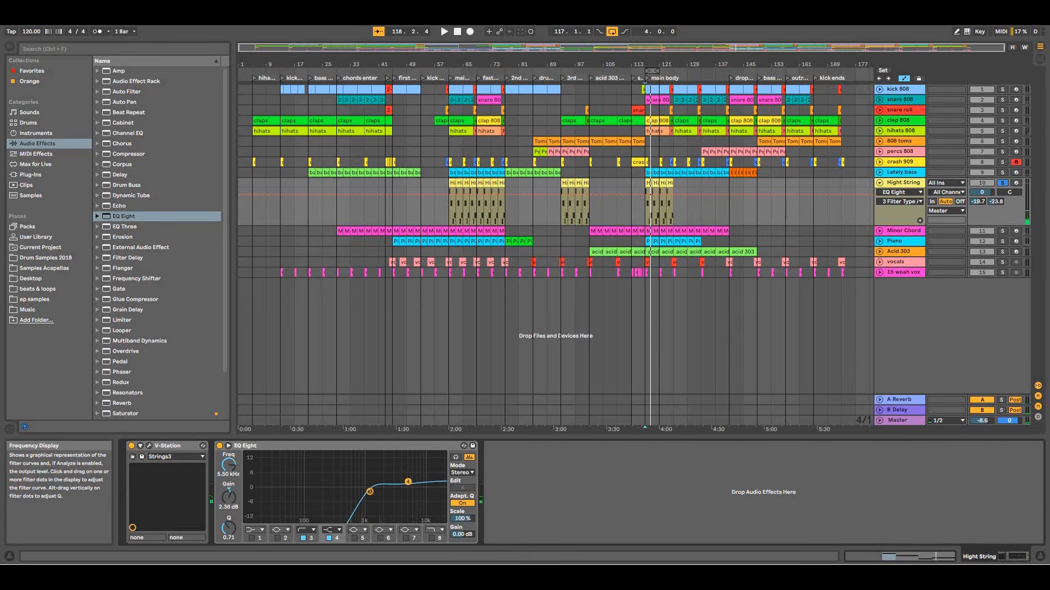
pyautogui.press('space')
pyautogui.click(219, 446)
pyautogui.click(219, 446)
pyautogui.moveTo(370, 492); pyautogui.dragTo(408, 477)
# Pan the Hight String track to 9R and balance its volume against the soloed Lately bass and kick 808.
pyautogui.press('Tab')
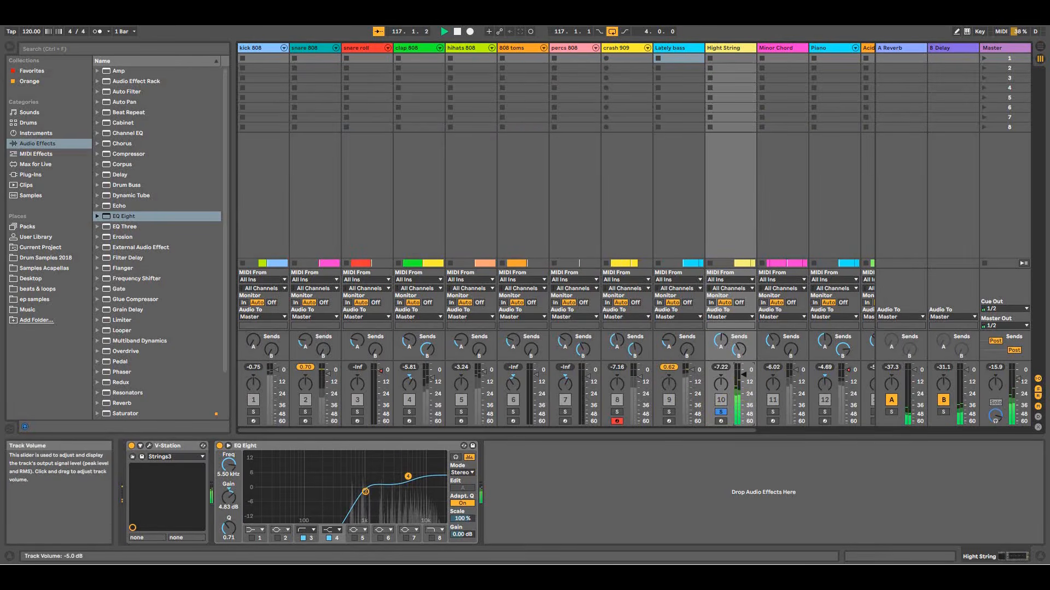
pyautogui.moveTo(725, 386); pyautogui.dragTo(725, 379)
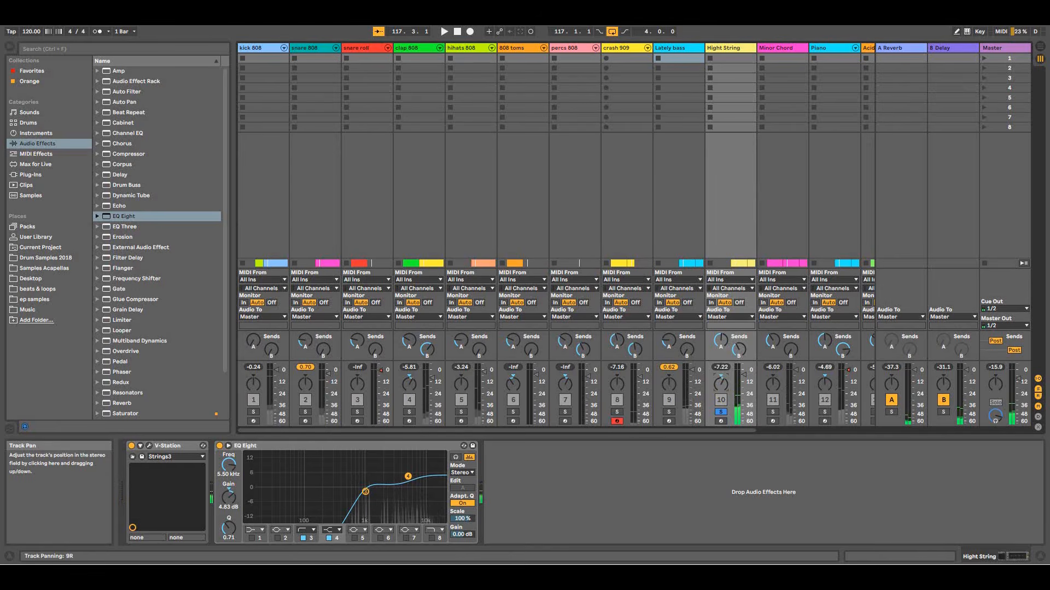
pyautogui.click(668, 413)
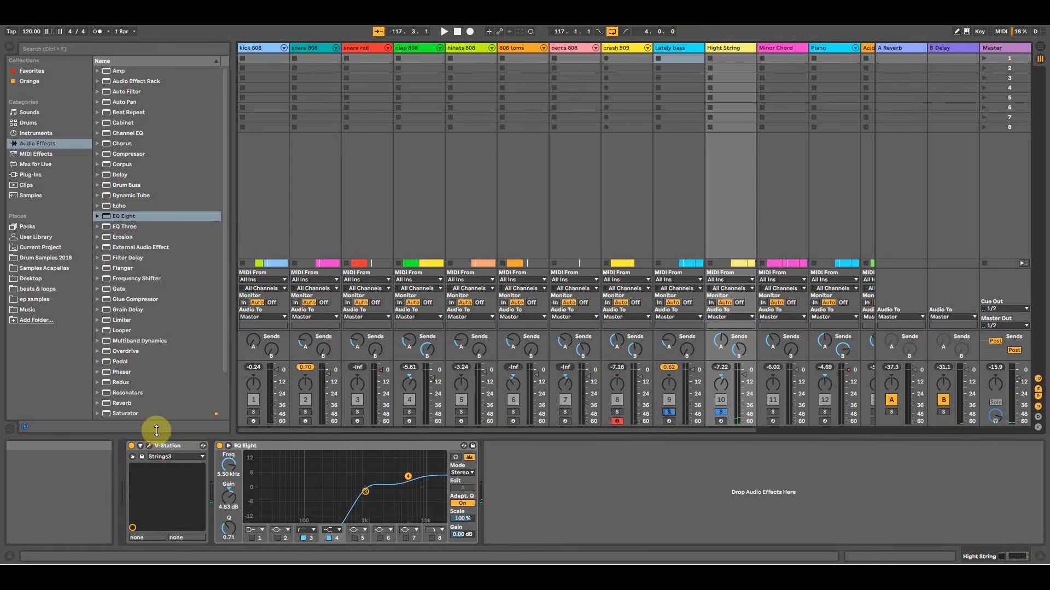
pyautogui.click(254, 412)
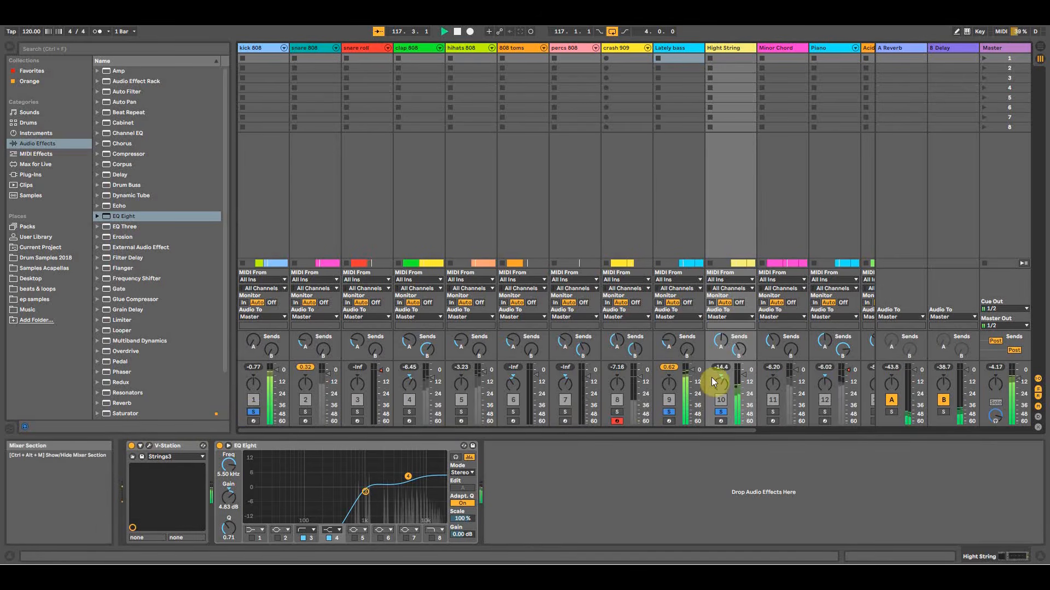
pyautogui.moveTo(744, 376); pyautogui.dragTo(744, 376)
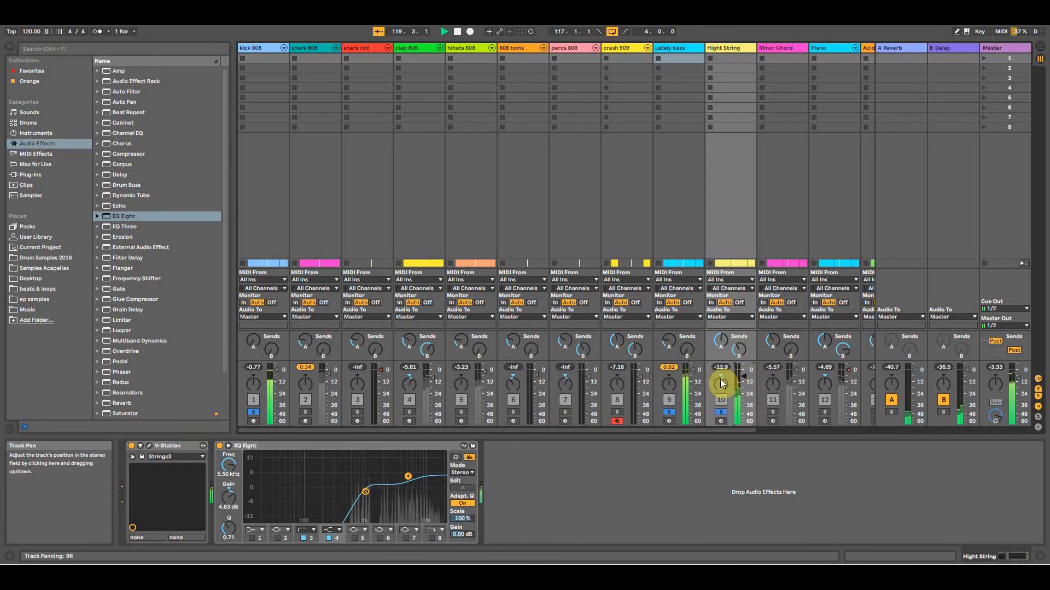
# Compare the Hight String against the kick and bass with its EQ Eight bypassed and re-enabled.
pyautogui.press('space')
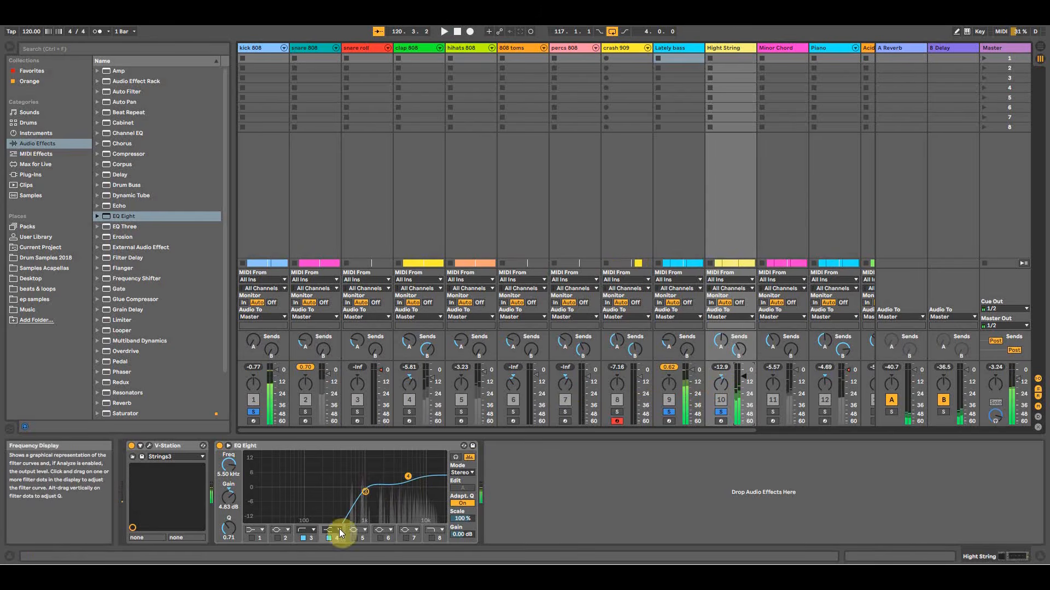
pyautogui.click(219, 446)
pyautogui.press('space')
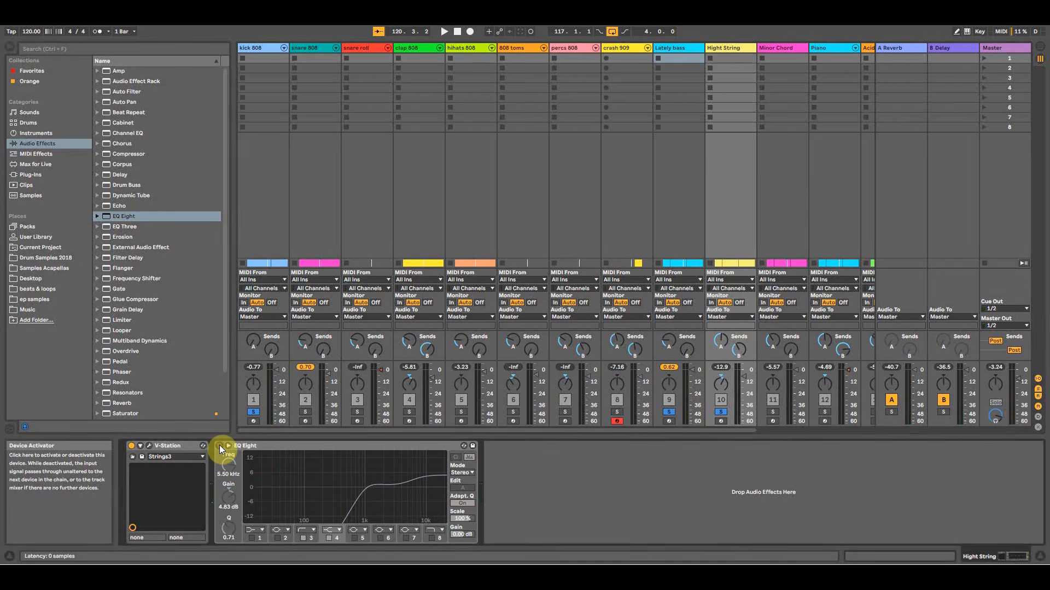
pyautogui.click(219, 446)
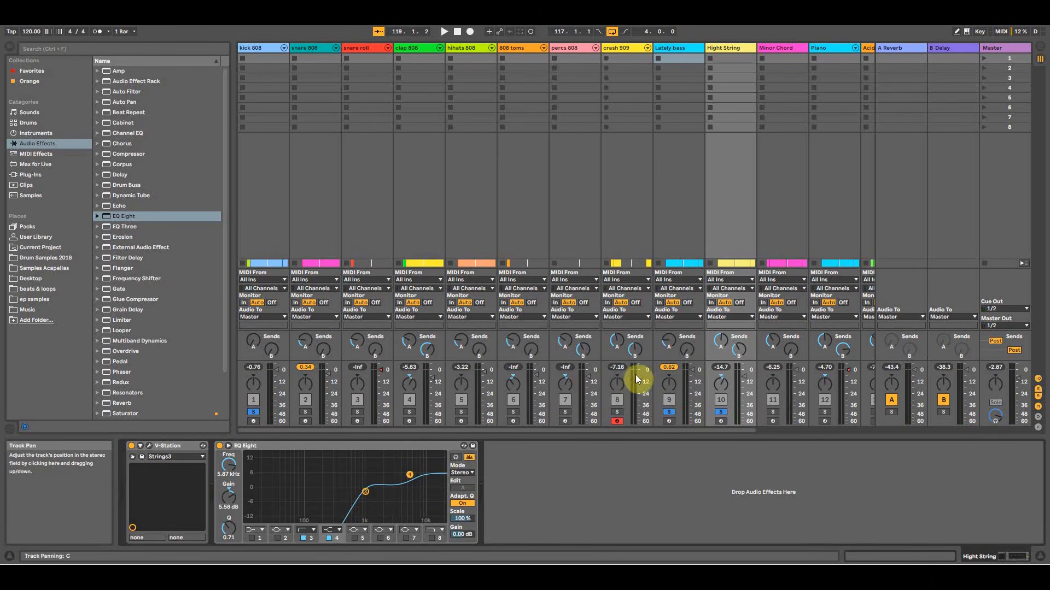
# Solo the hihats 808 as well and raise band 4 of the Hight String EQ to 8.31 dB at 5.74 kHz.
pyautogui.click(461, 412)
pyautogui.press('space')
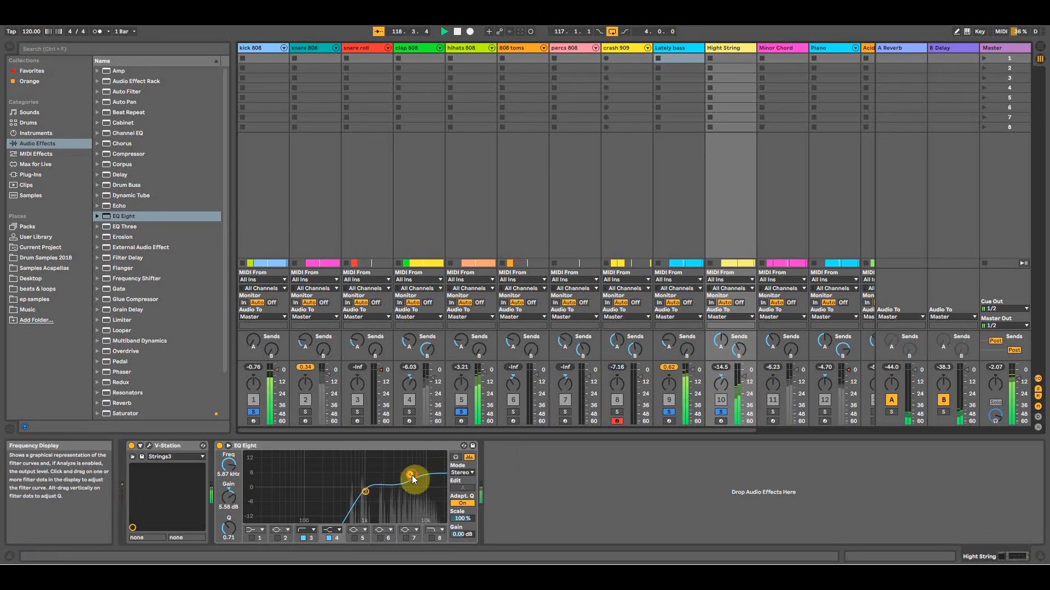
pyautogui.moveTo(412, 475)
pyautogui.mouseDown()
pyautogui.moveTo(411, 459)
pyautogui.moveTo(408, 470)
pyautogui.mouseUp()
pyautogui.press('space')
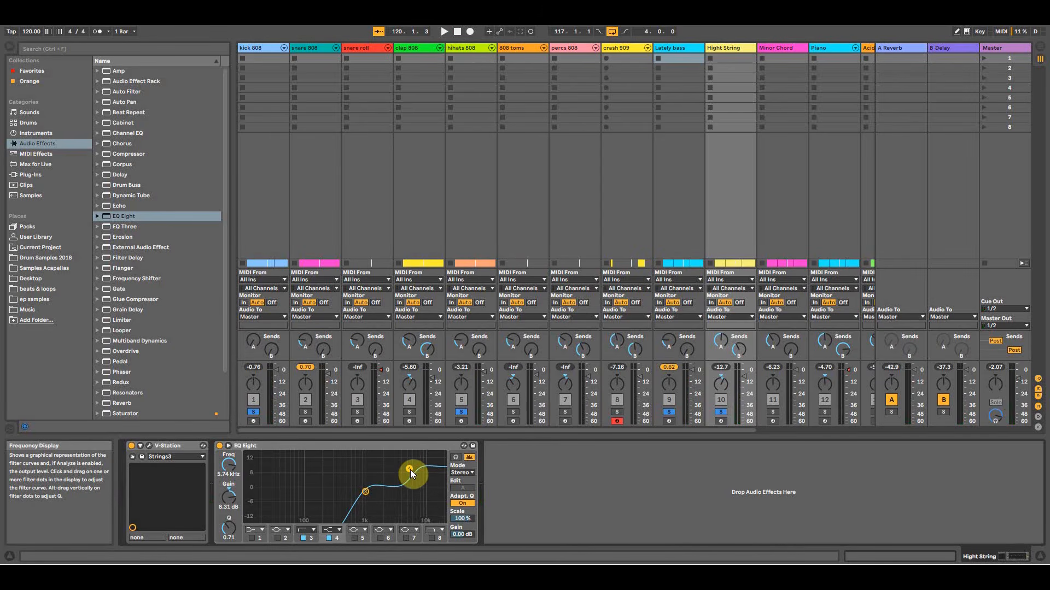
# Lower the Hight String track's volume to -8.0 dB and play it with the kick, hihats and bass.
pyautogui.press('space')
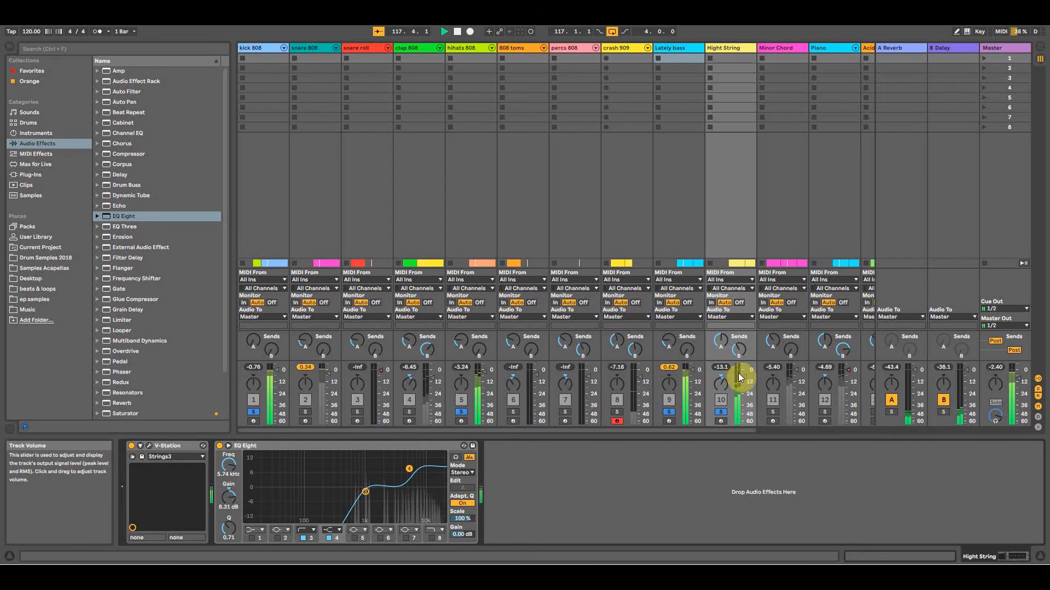
pyautogui.press('space')
pyautogui.moveTo(745, 380); pyautogui.dragTo(743, 380)
pyautogui.press('space')
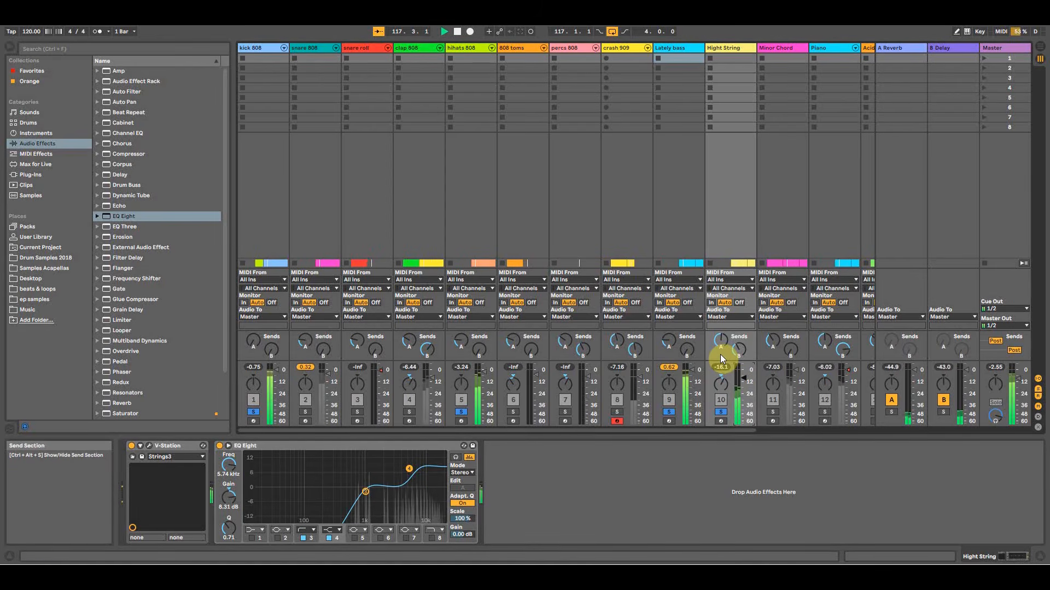
pyautogui.press('space')
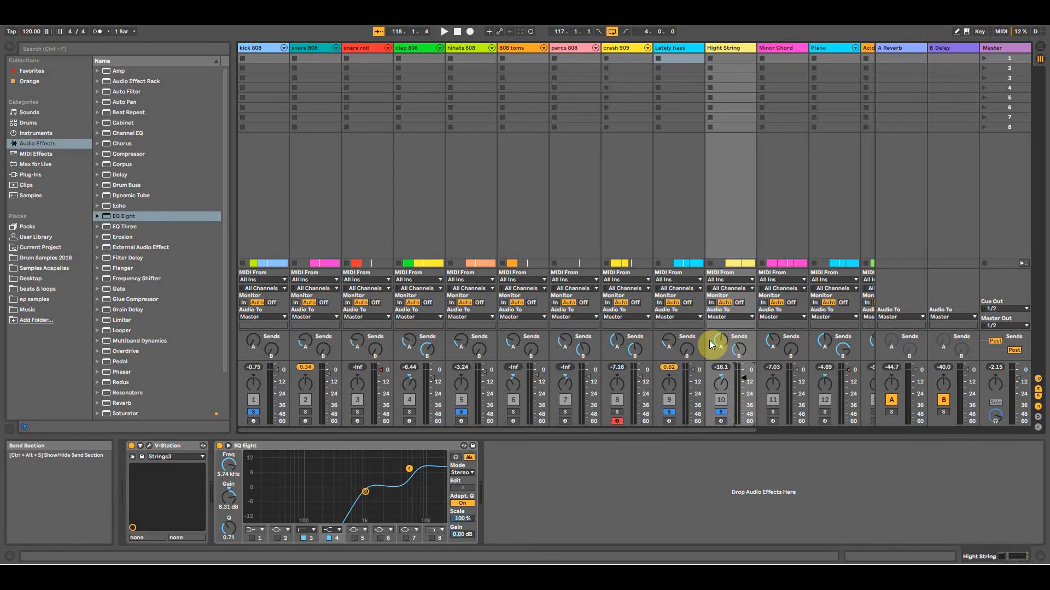
# Solo the remaining drum tracks with the strings and bass, and extend the playback loop from bar 117 to eight bars.
pyautogui.press('Tab')
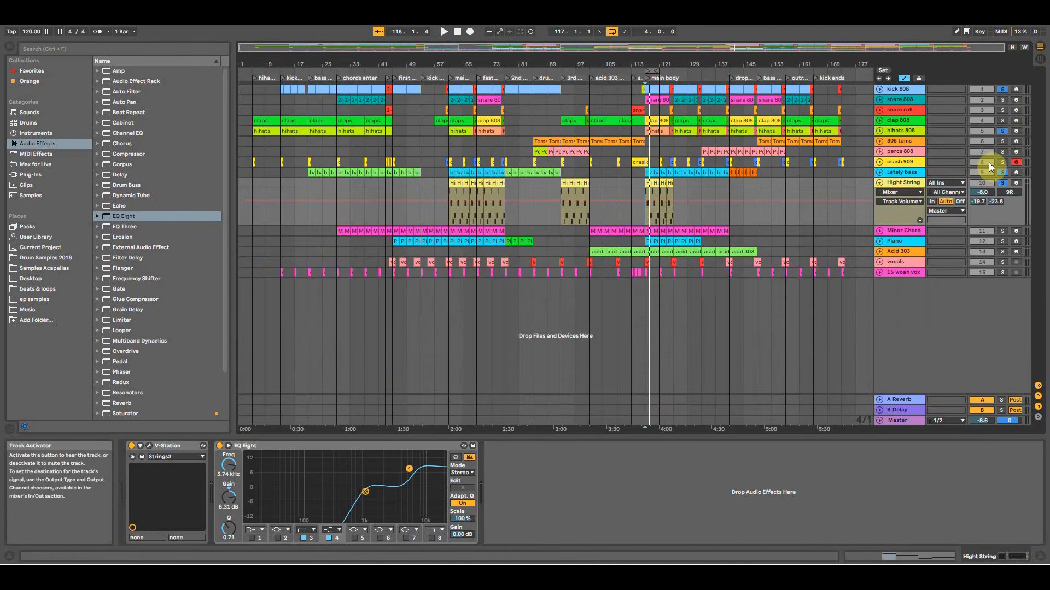
pyautogui.moveTo(1005, 164); pyautogui.dragTo(1005, 104)
pyautogui.click(645, 154)
pyautogui.press('space')
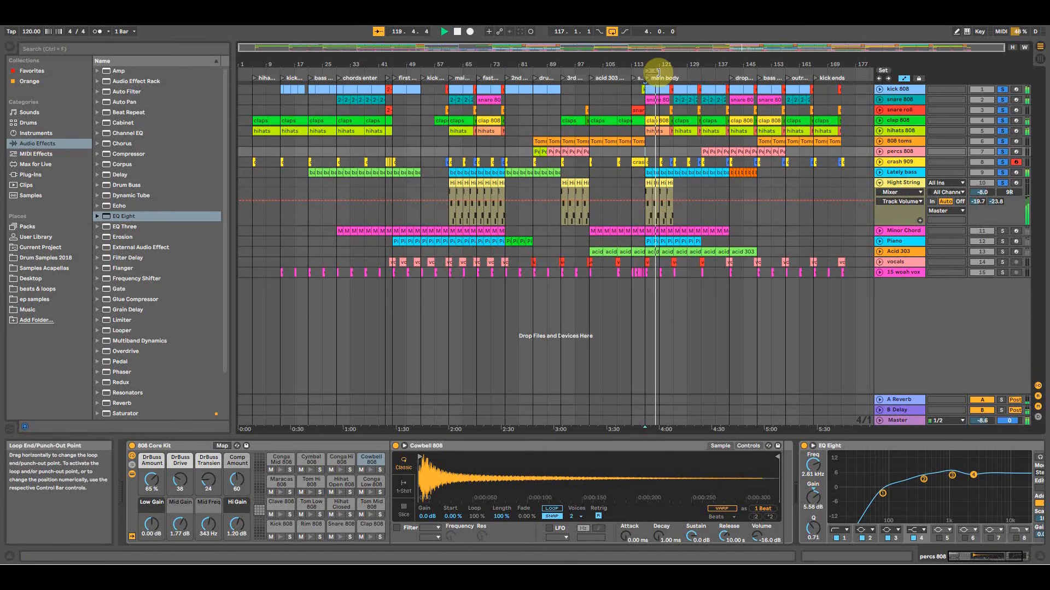
pyautogui.moveTo(657, 71); pyautogui.dragTo(670, 72)
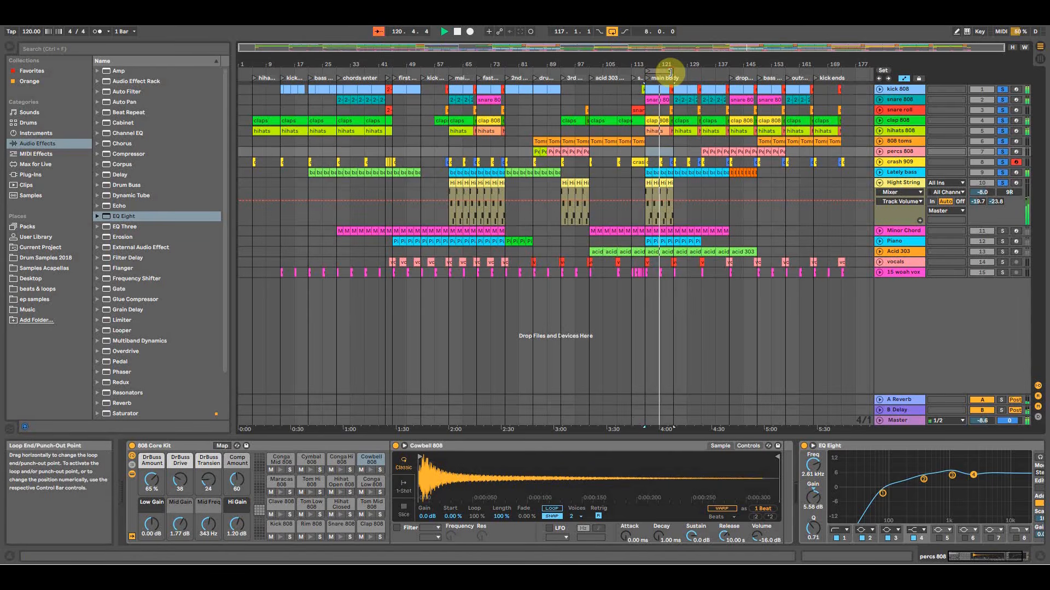
pyautogui.press('space')
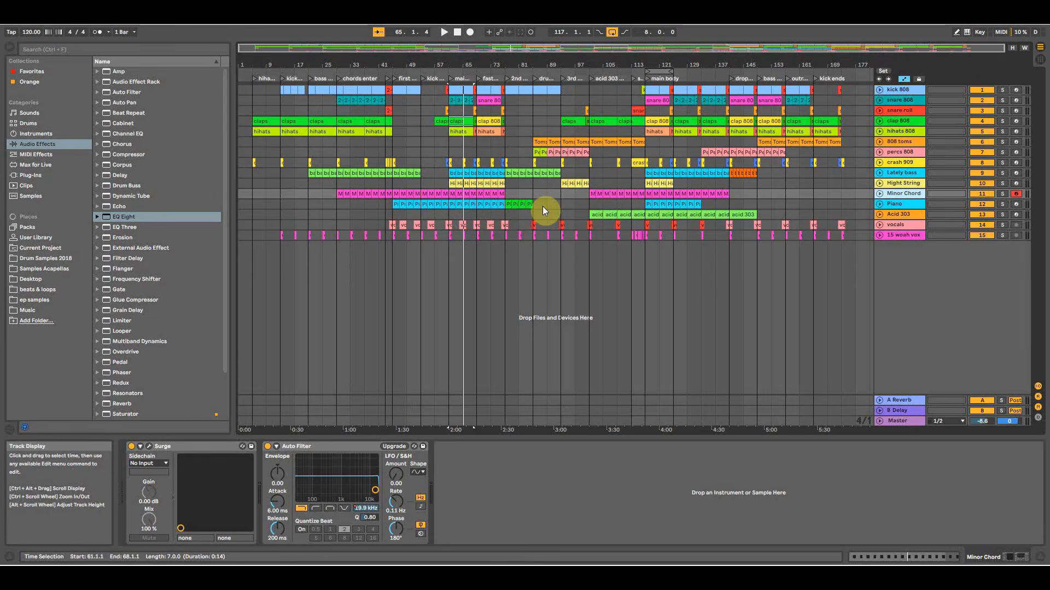
# Solo the Minor Chord track and play it from bar 61.
pyautogui.click(1001, 196)
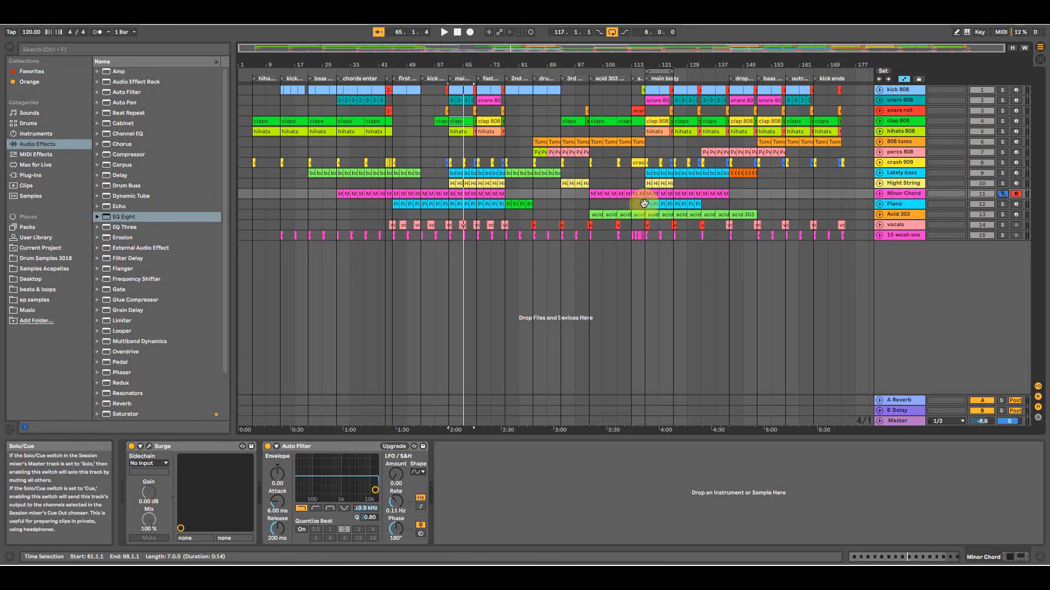
pyautogui.click(451, 213)
pyautogui.press('space')
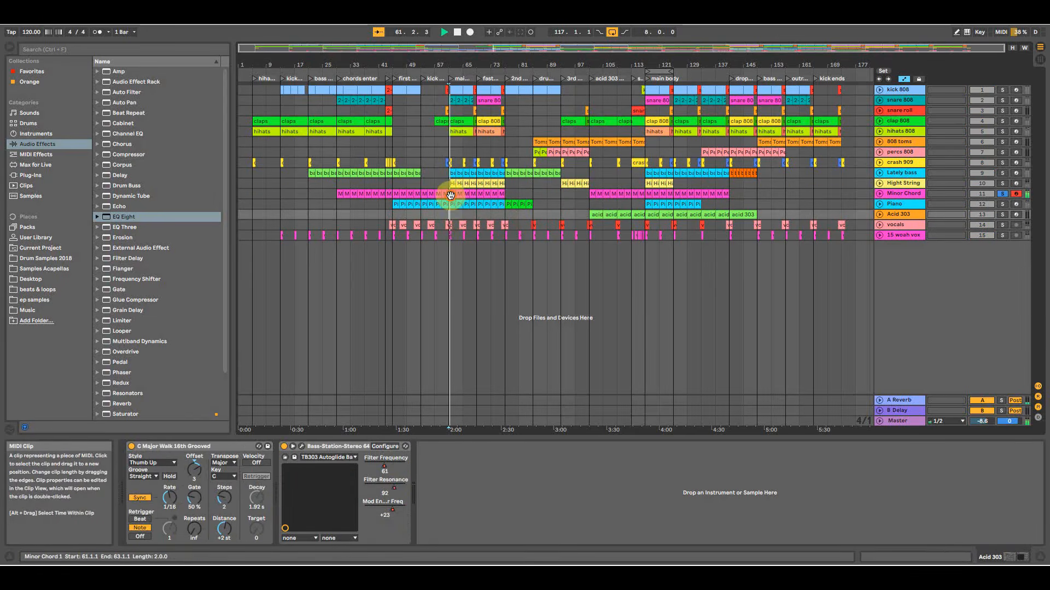
pyautogui.click(450, 195)
# Set the Minor Chord track's volume to -5.0 dB in the mixer and return to the arrangement.
pyautogui.press('Tab')
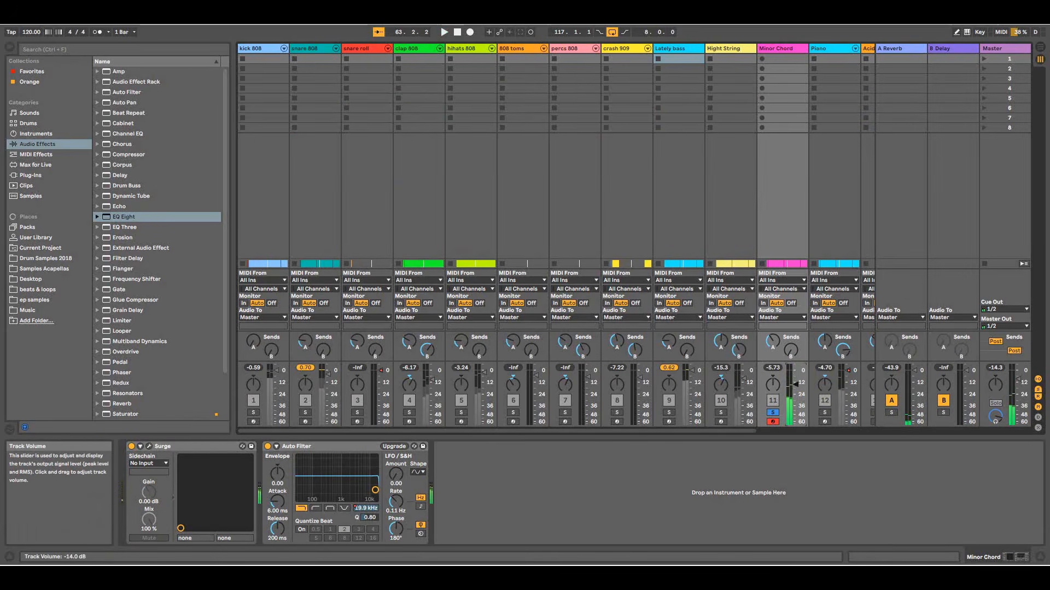
pyautogui.click(795, 377)
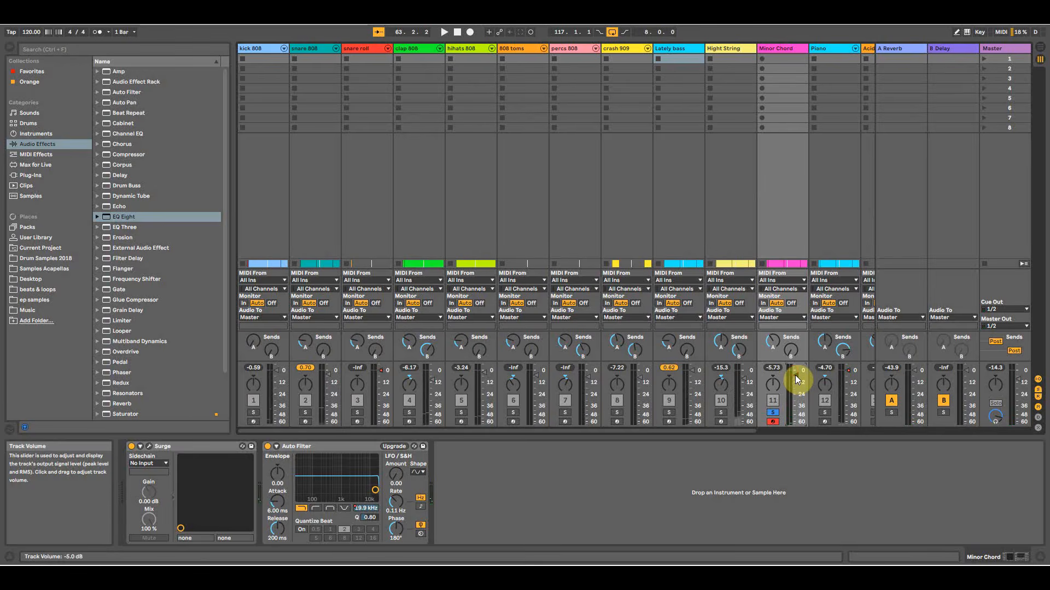
pyautogui.press('Tab')
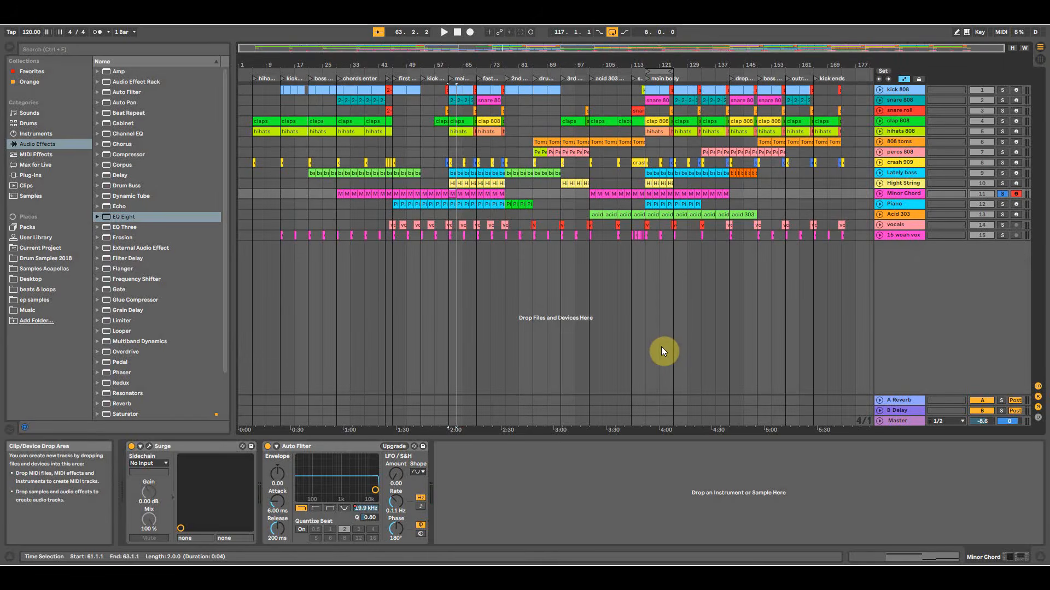
# Play the Minor Chord track from bar 29 and unfold it to examine its Auto Filter frequency automation.
pyautogui.click(338, 195)
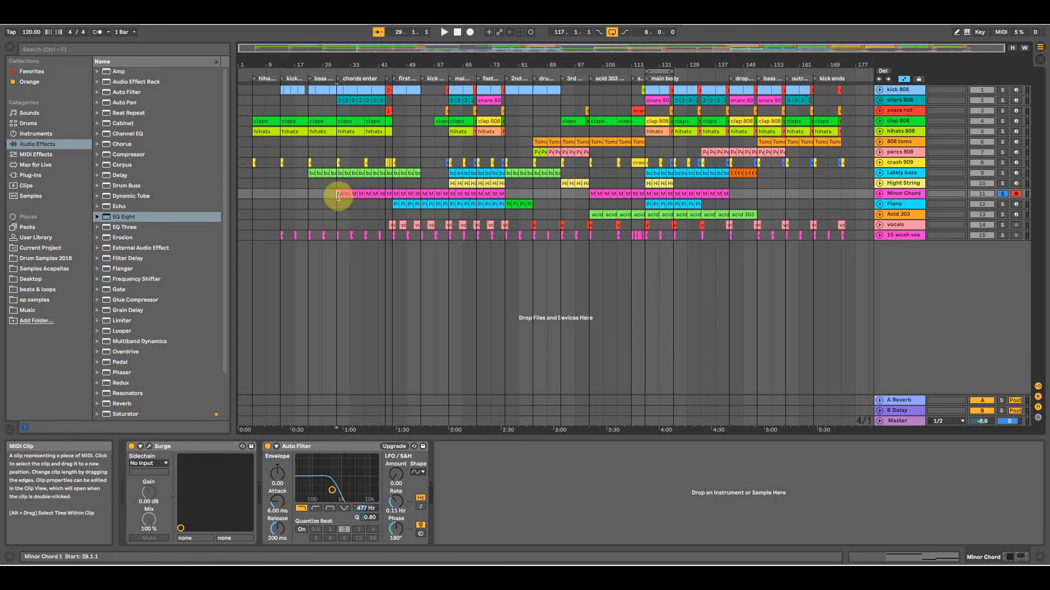
pyautogui.moveTo(338, 195); pyautogui.dragTo(372, 192)
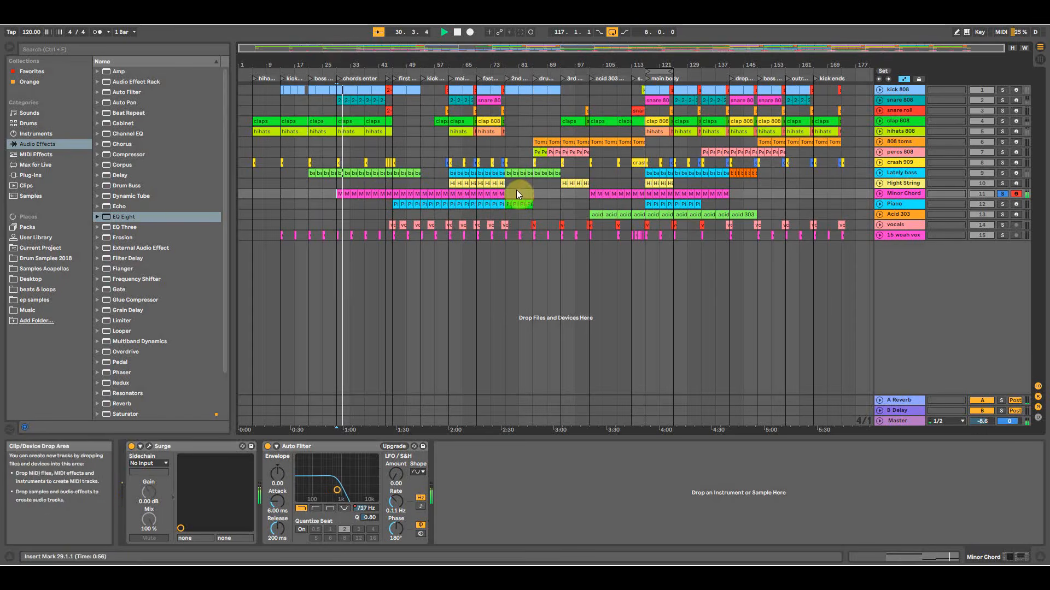
pyautogui.click(879, 193)
pyautogui.click(905, 203)
pyautogui.click(904, 227)
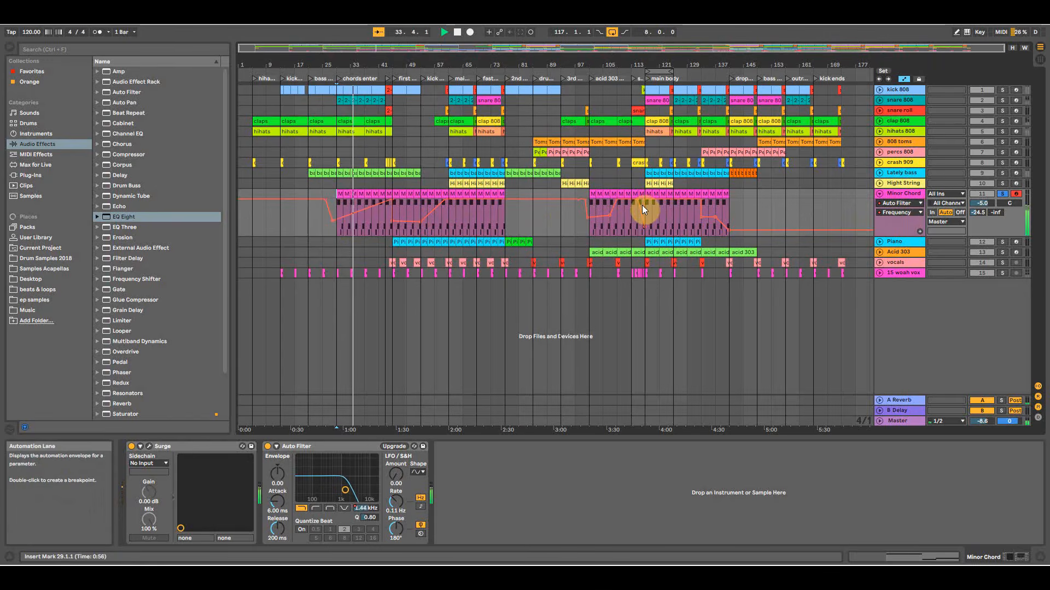
# Fold the Minor Chord track's automation lane and add an EQ Eight after its Auto Filter.
pyautogui.click(879, 193)
pyautogui.press('space')
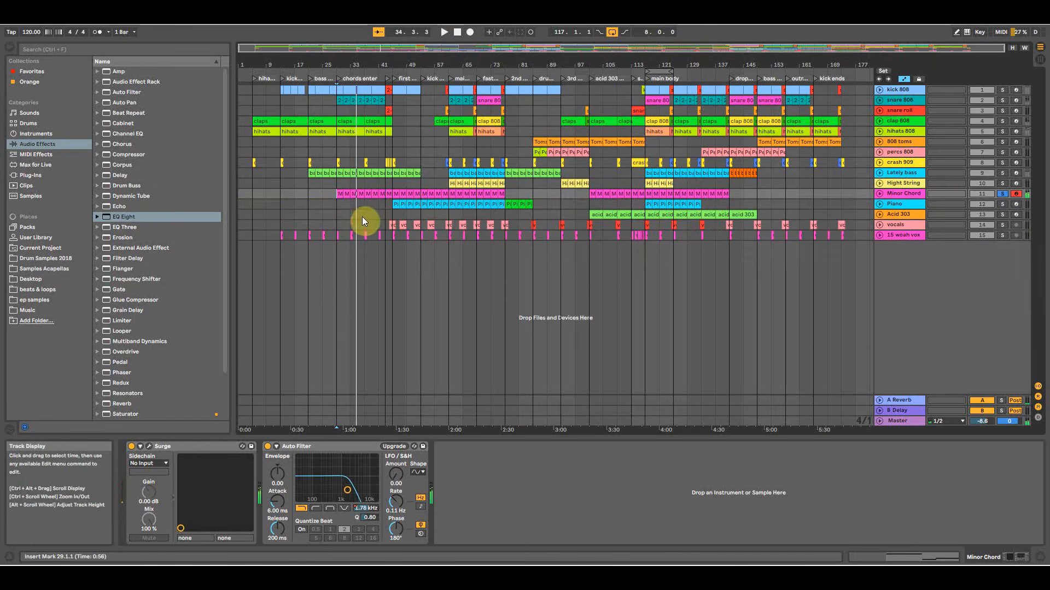
pyautogui.click(372, 198)
pyautogui.click(113, 216)
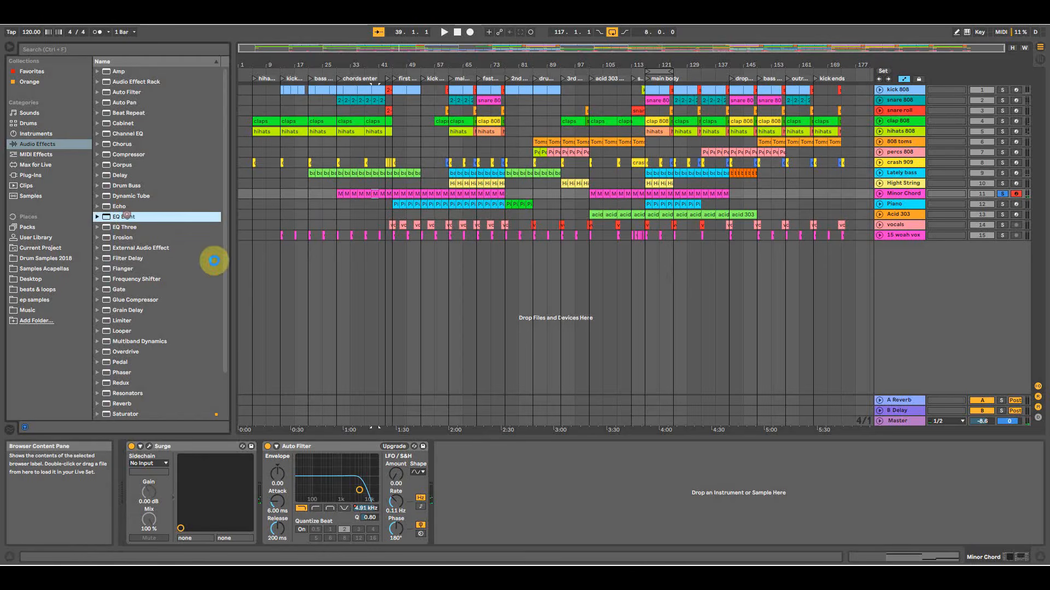
pyautogui.press('Return')
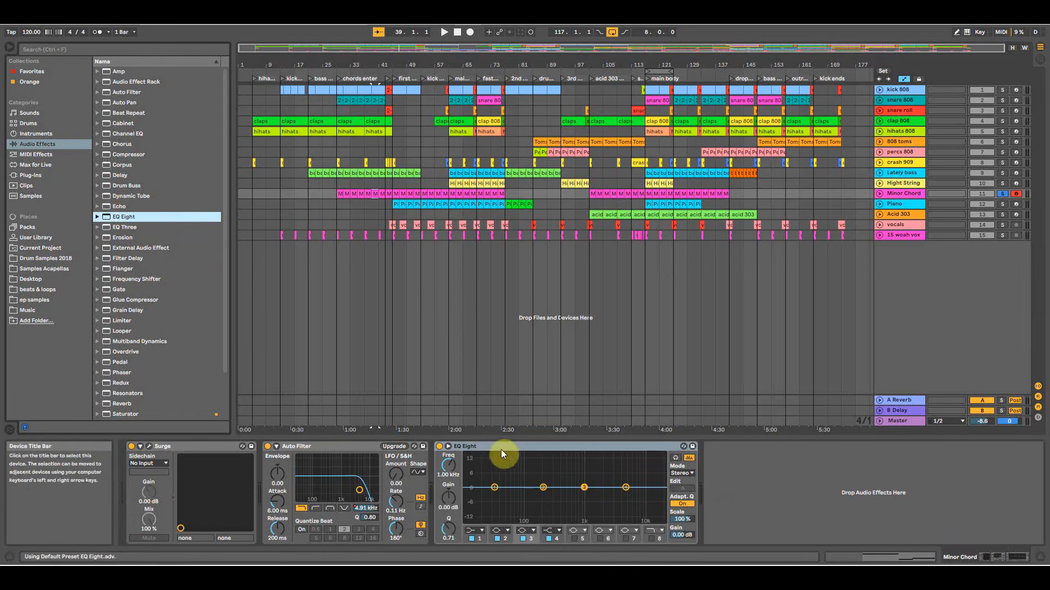
# Play the Minor Chord track at several points of the arrangement and examine its frequency spectrum in EQ Eight.
pyautogui.press('space')
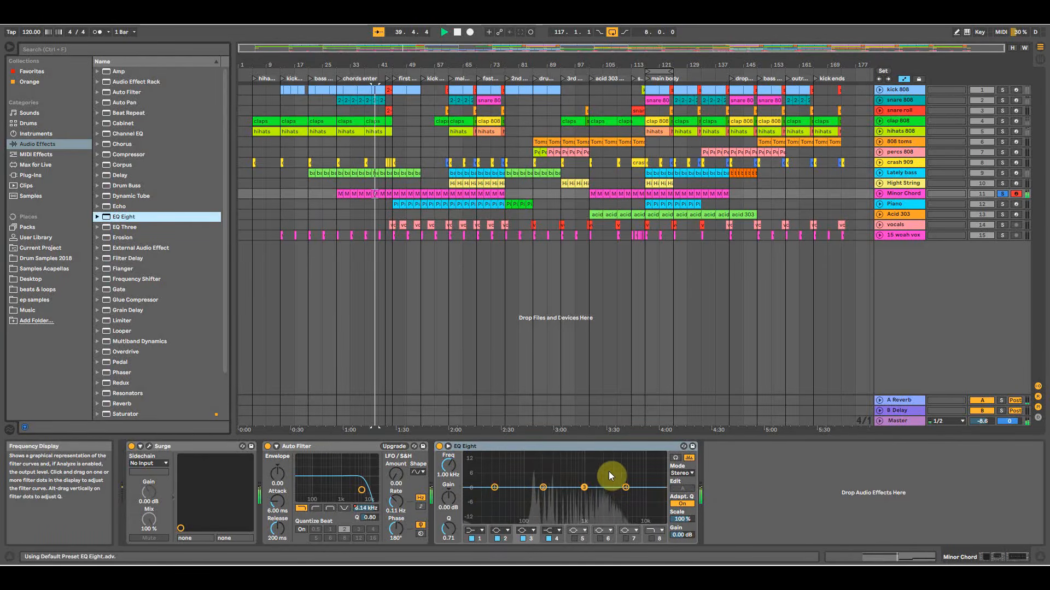
pyautogui.press('space')
pyautogui.click(333, 192)
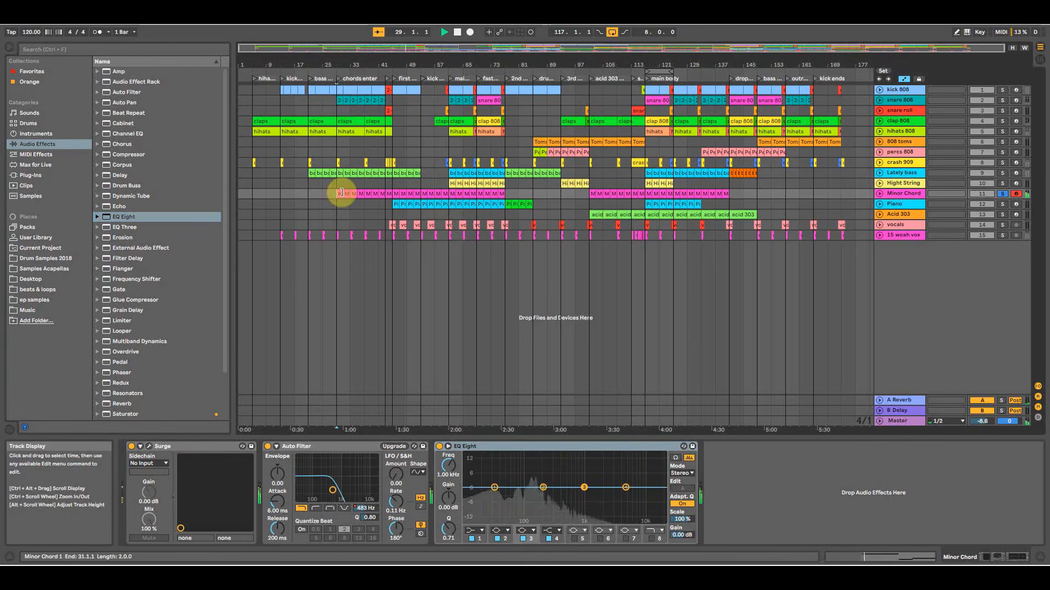
pyautogui.press('space')
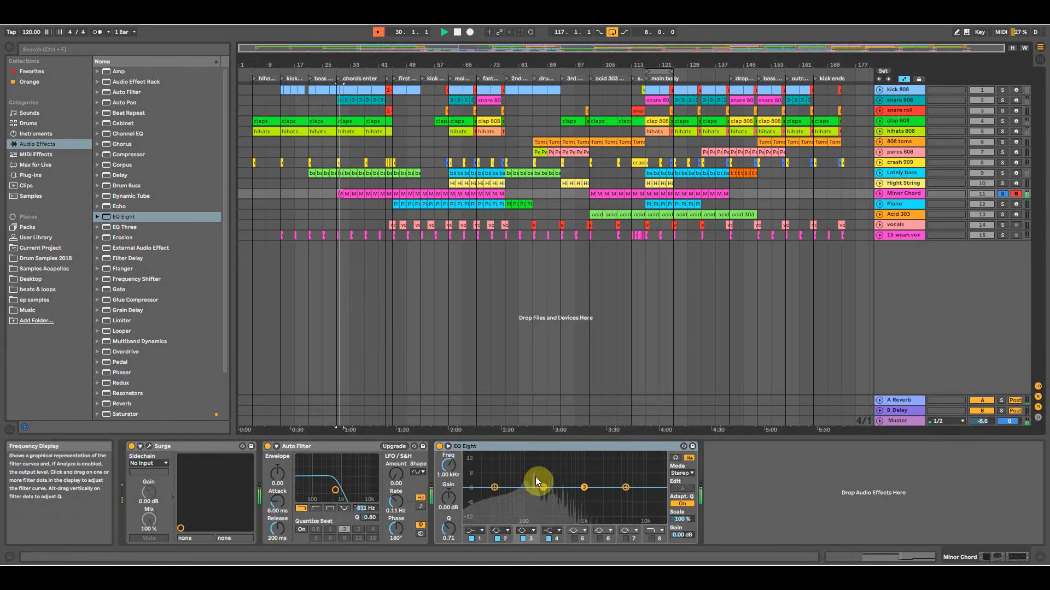
pyautogui.click(422, 214)
pyautogui.press('space')
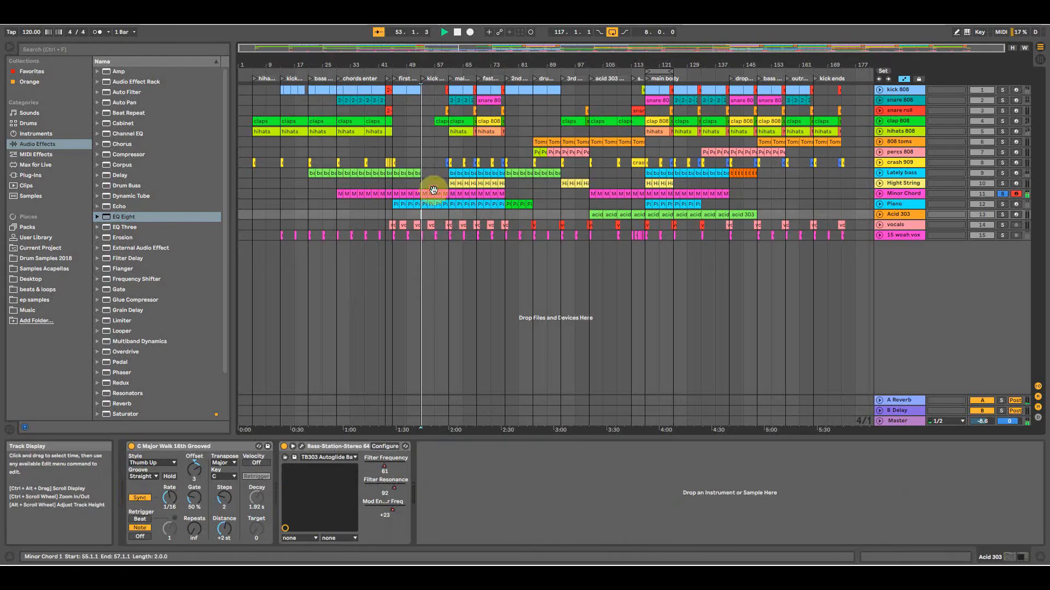
pyautogui.click(453, 193)
pyautogui.press('space')
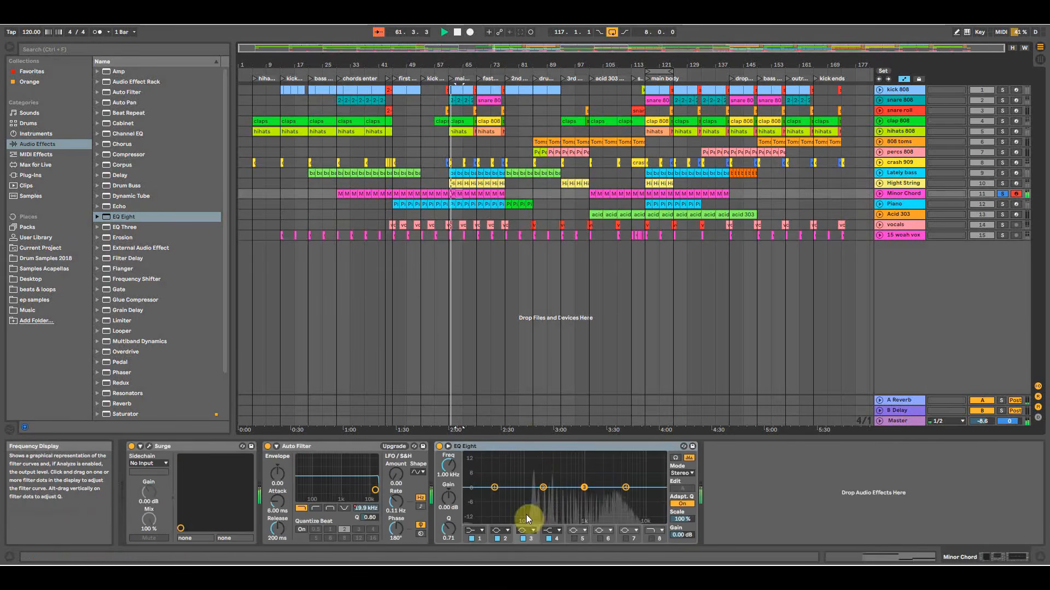
pyautogui.press('space')
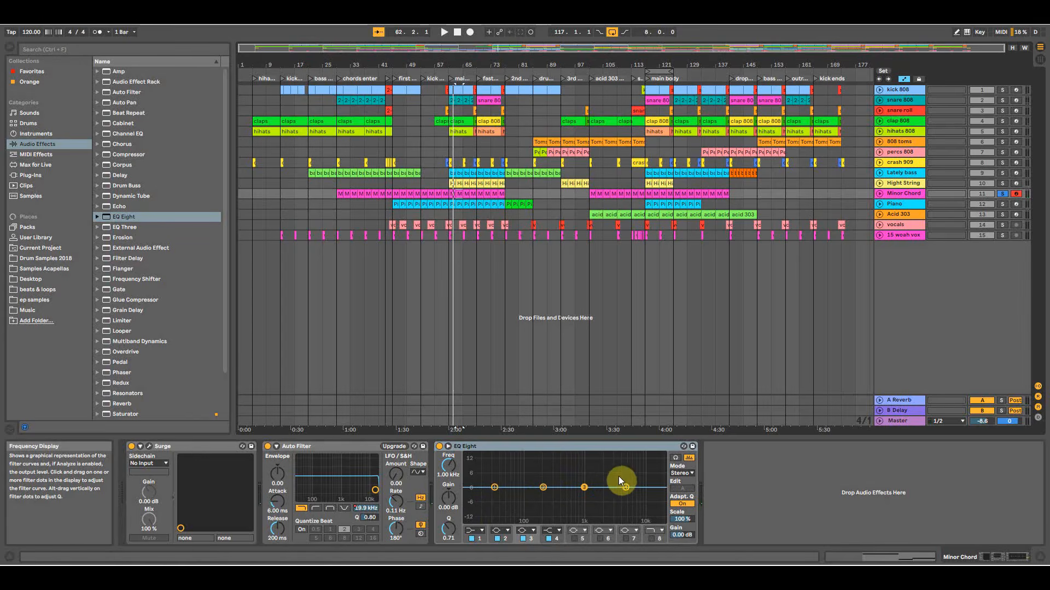
# Move EQ Eight band 2 to about 426 Hz at -0.37 dB and make band 4 a high cut at about 3.23 kHz.
pyautogui.press('space')
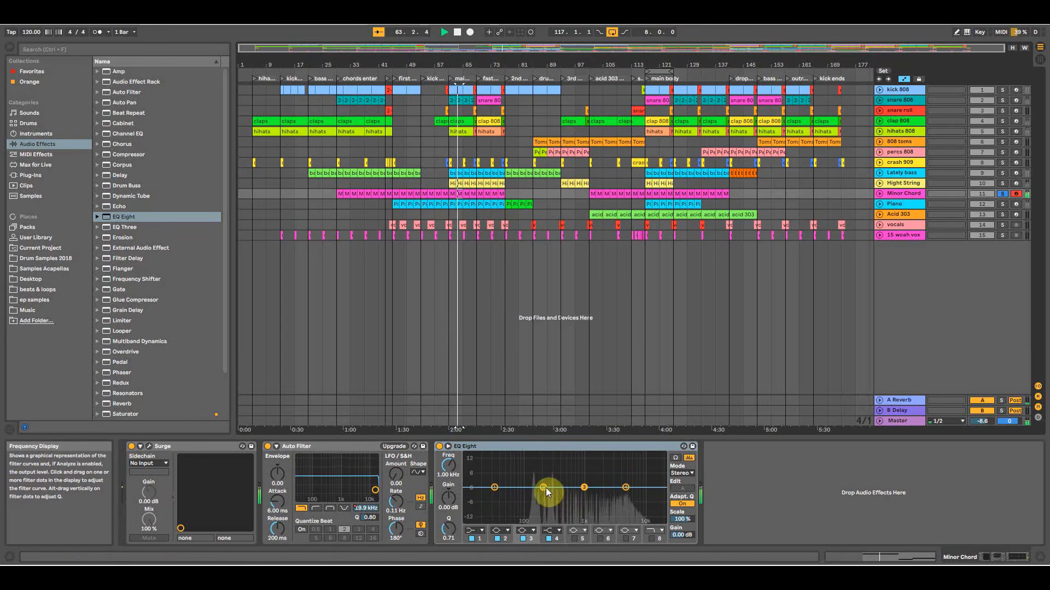
pyautogui.moveTo(546, 488); pyautogui.dragTo(562, 488)
pyautogui.press('space')
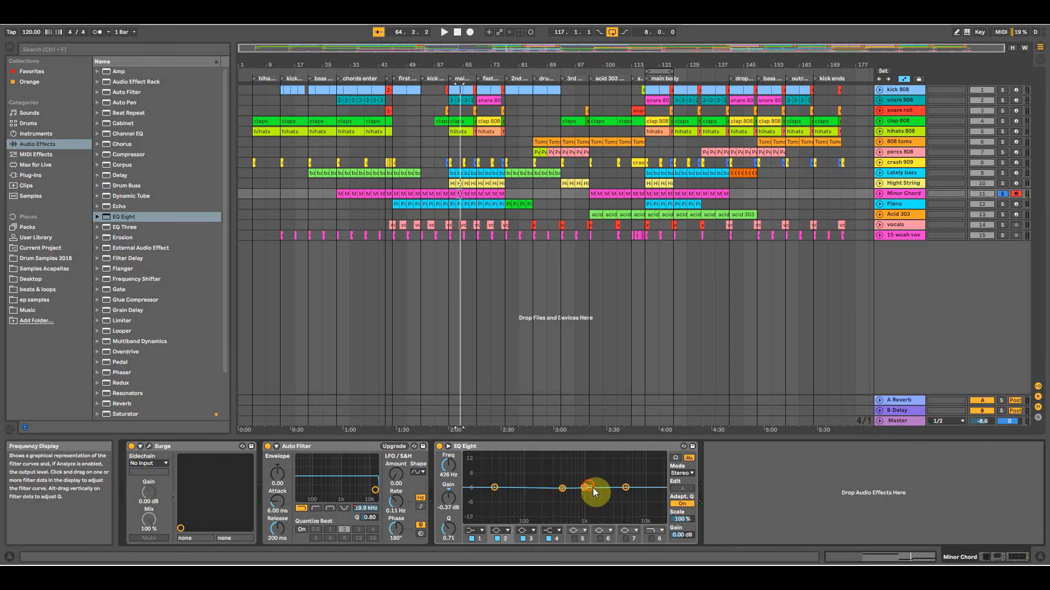
pyautogui.click(550, 532)
pyautogui.click(550, 481)
pyautogui.press('space')
pyautogui.moveTo(626, 488)
pyautogui.mouseDown()
pyautogui.moveTo(570, 492)
pyautogui.moveTo(612, 494)
pyautogui.mouseUp()
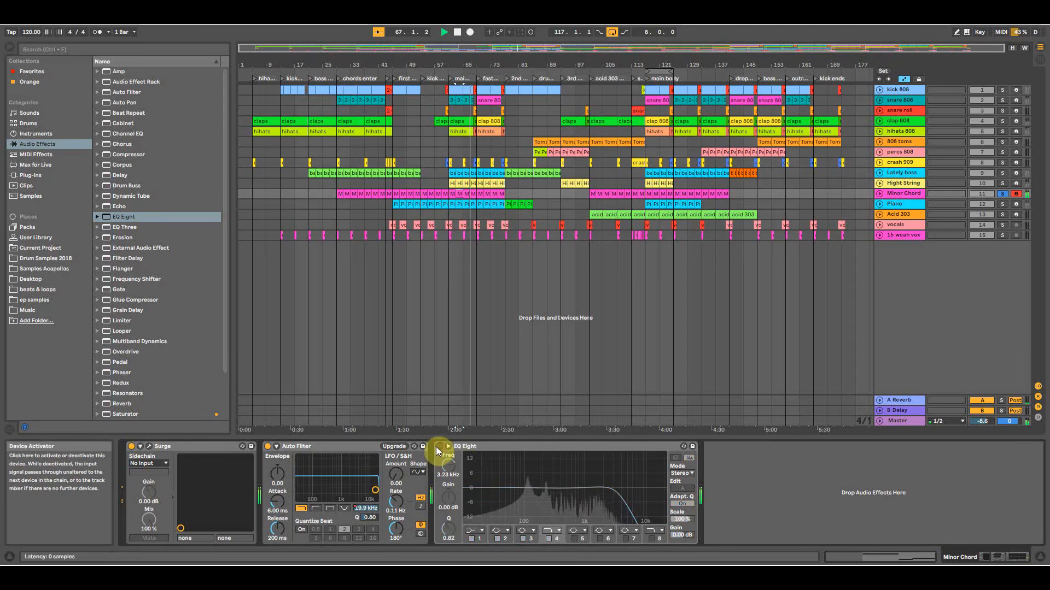
# Make EQ Eight band 1 a low cut just above 100 Hz and boost band 2 about 2.4 dB at 215 Hz.
pyautogui.click(475, 531)
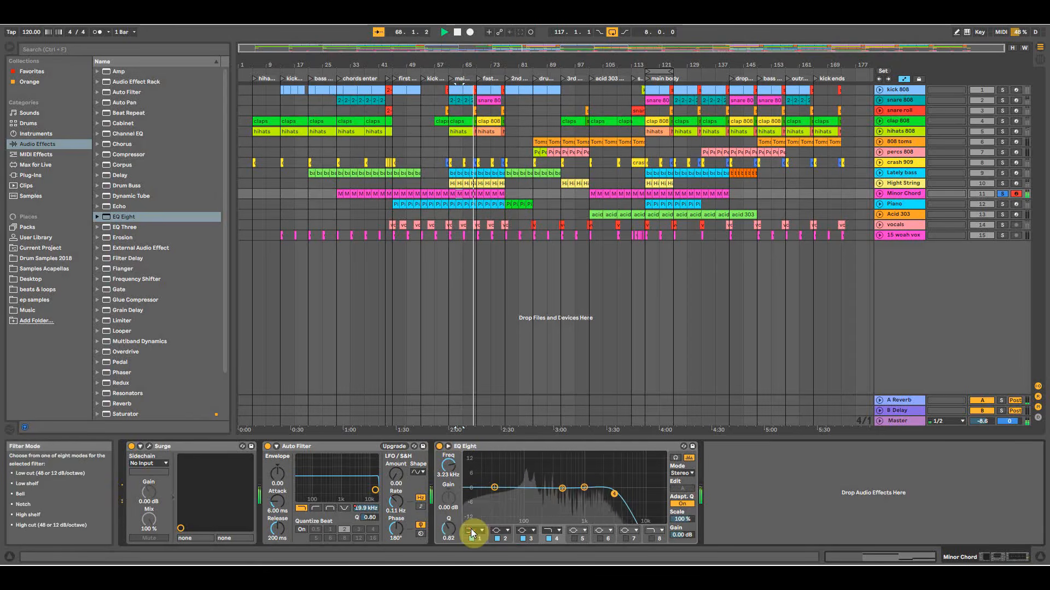
pyautogui.click(472, 475)
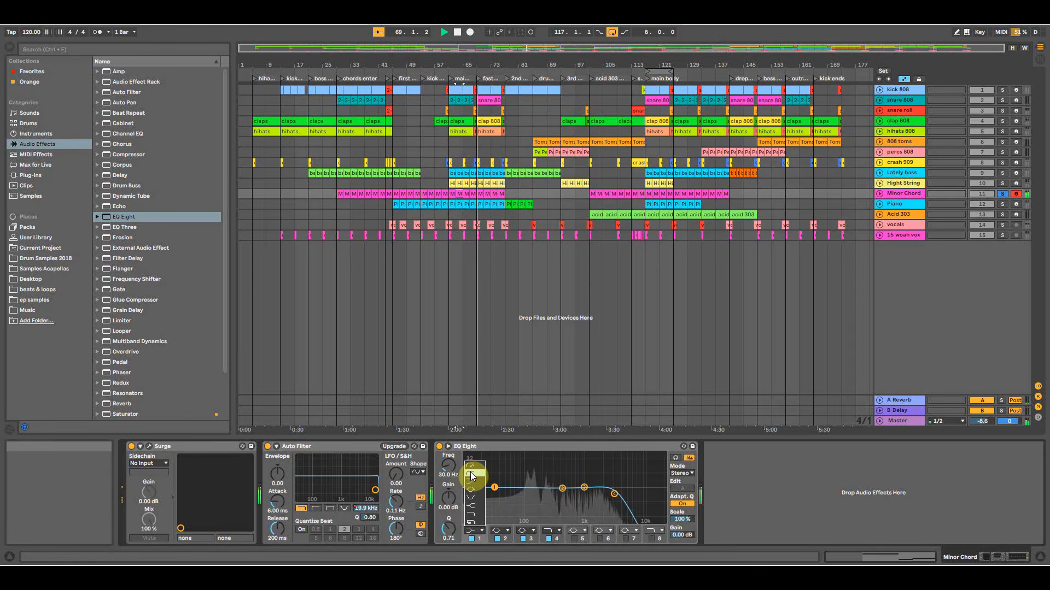
pyautogui.moveTo(496, 495); pyautogui.dragTo(545, 483)
pyautogui.press('space')
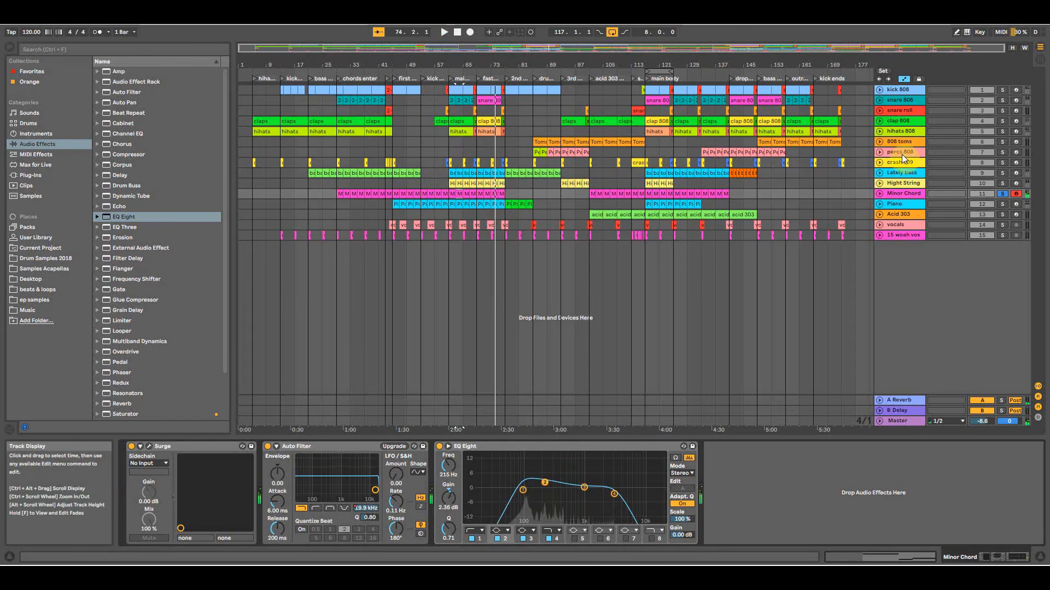
# Solo kick 808 together with the Minor Chord track and dip EQ Eight band 3 to -2.36 dB at 843 Hz.
pyautogui.keyDown('ctrl'); pyautogui.click(1001, 90); pyautogui.keyUp('ctrl')
pyautogui.press('space')
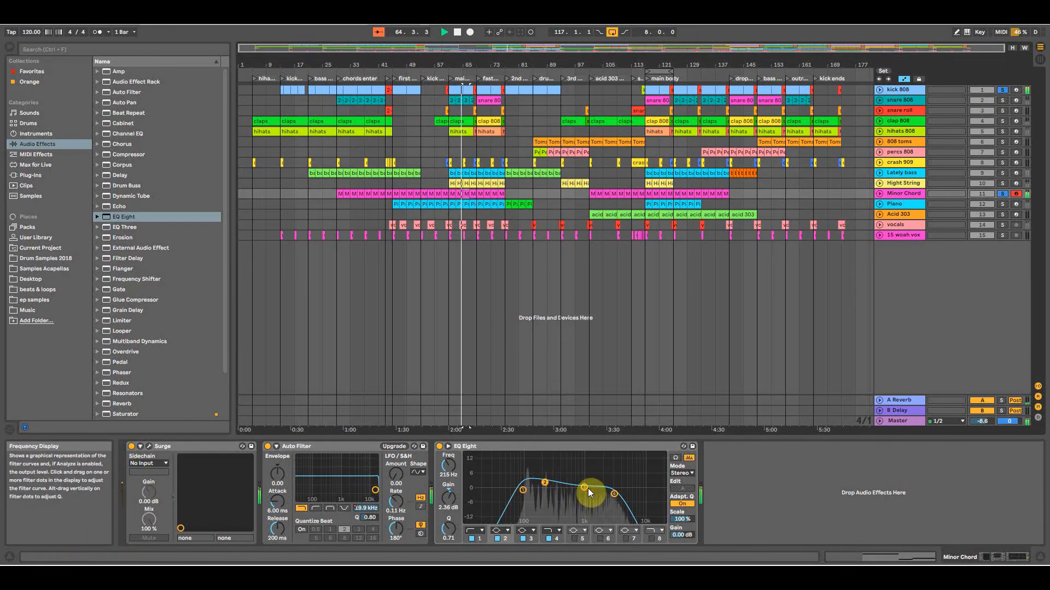
pyautogui.moveTo(584, 489); pyautogui.dragTo(580, 492)
pyautogui.click(487, 150)
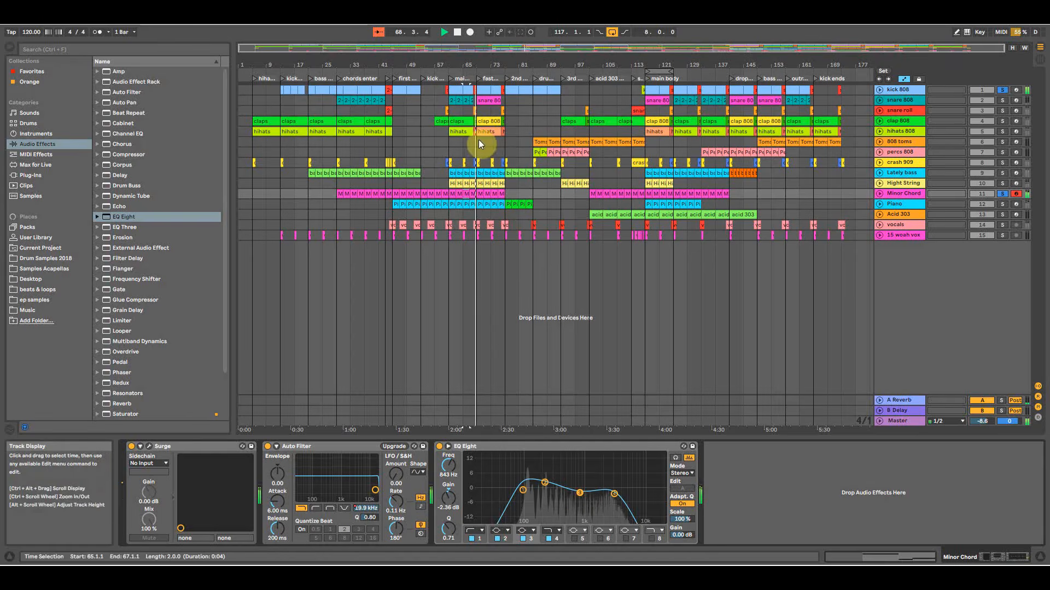
# Compare the chords with EQ Eight bypassed and active, and set band 2 to 240 Hz with a 1.61 dB boost.
pyautogui.click(439, 447)
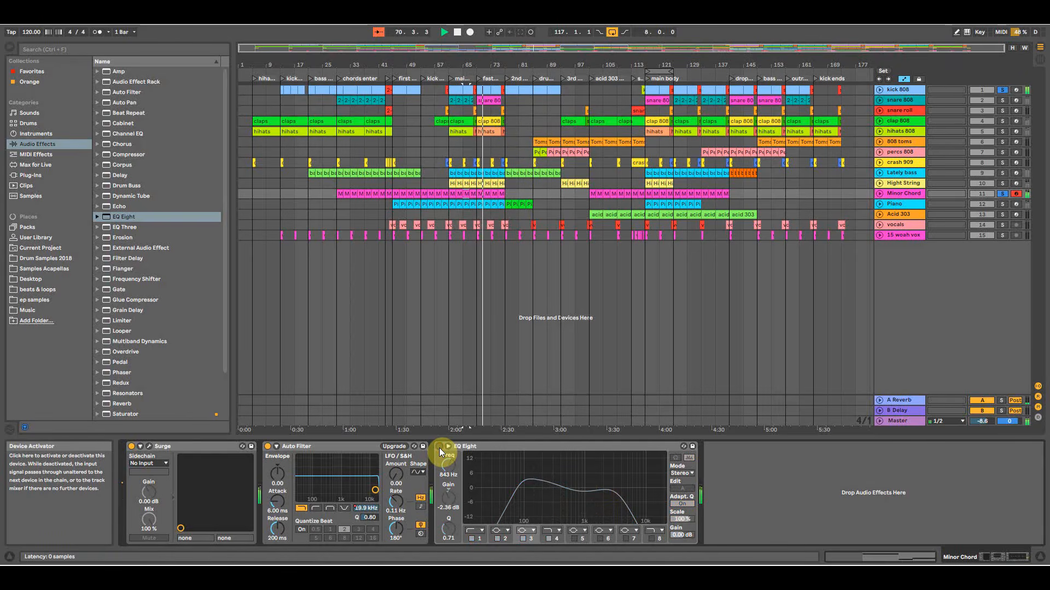
pyautogui.click(439, 447)
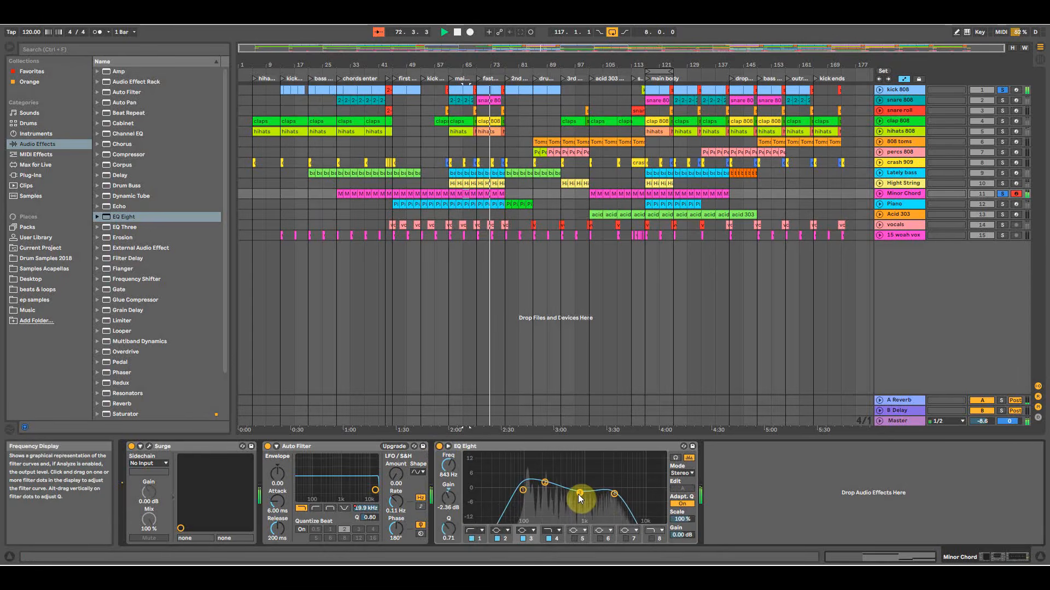
pyautogui.moveTo(578, 494); pyautogui.dragTo(547, 485)
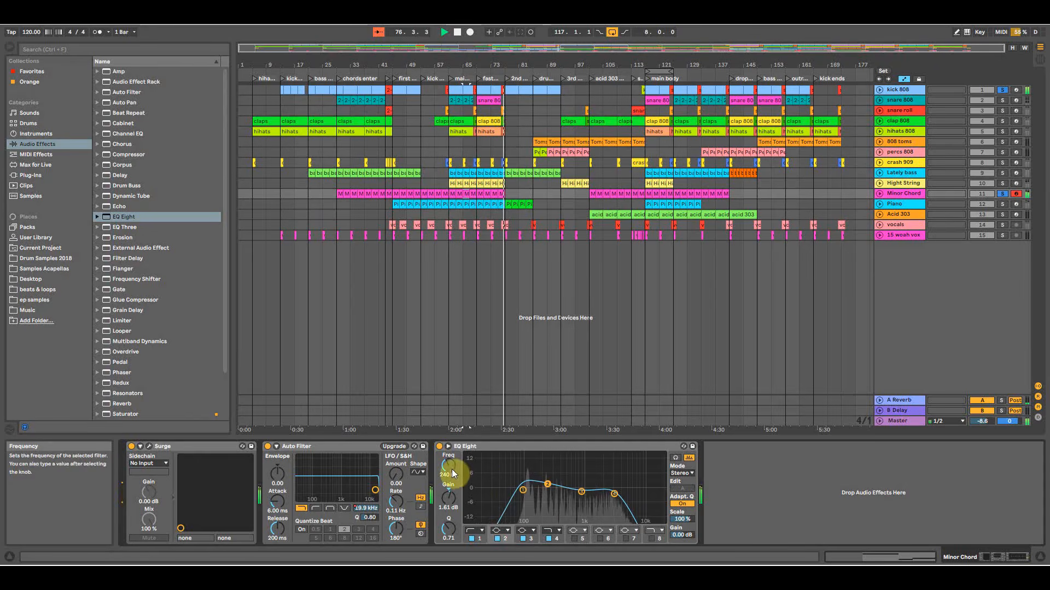
pyautogui.press('space')
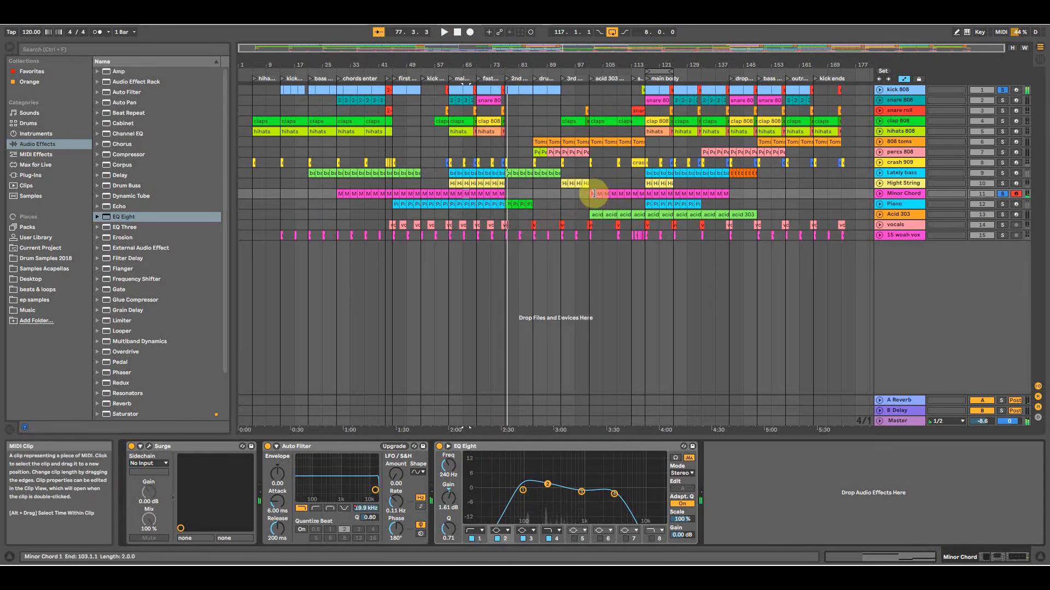
# Unfold the Minor Chord track and audition the equalized chords with the kick from bar 101 and bar 117.
pyautogui.click(591, 194)
pyautogui.press('space')
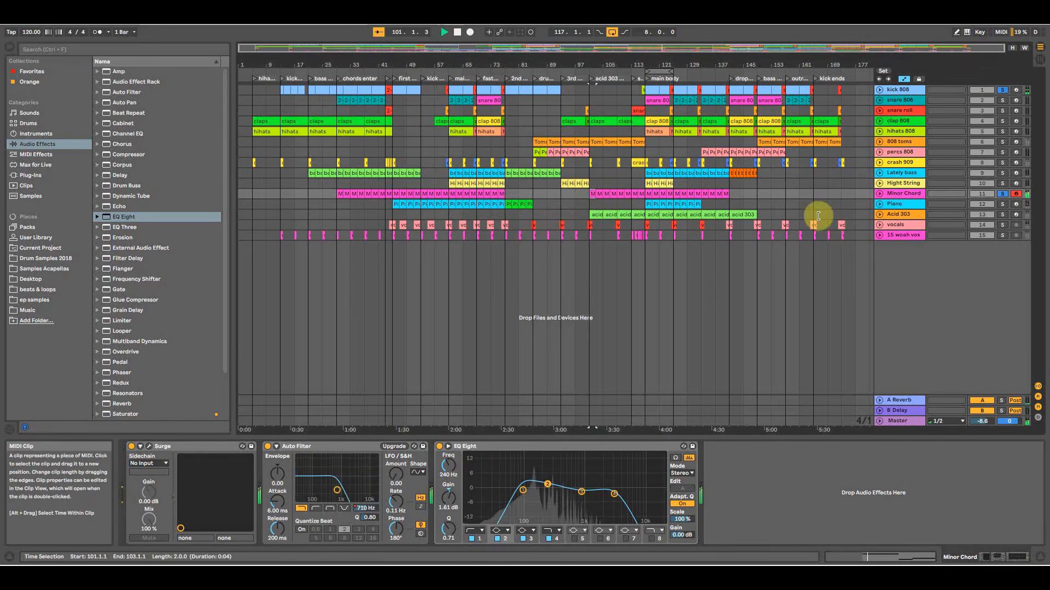
pyautogui.click(880, 193)
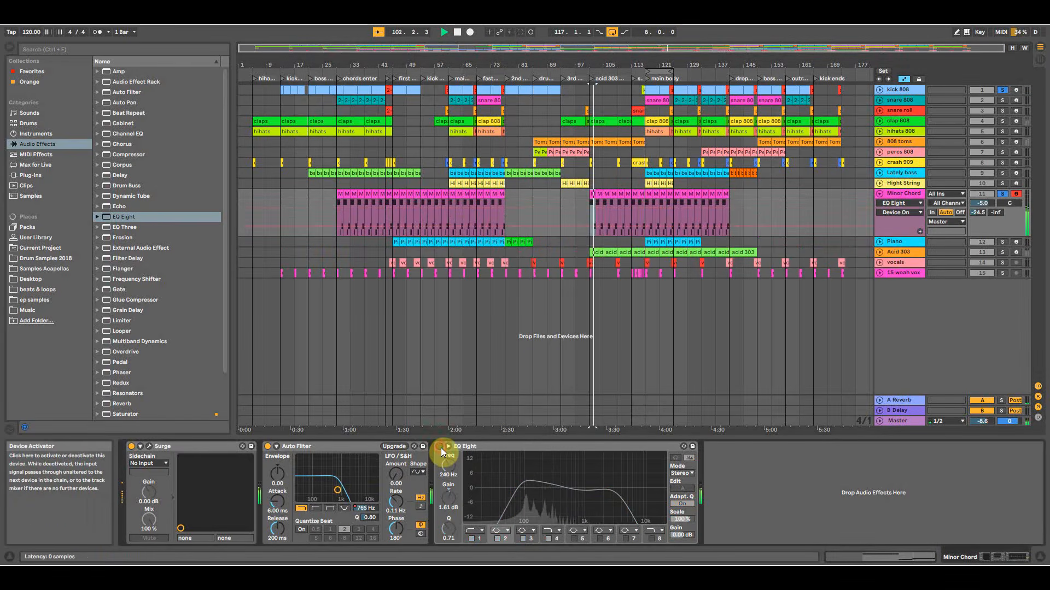
pyautogui.press('space')
pyautogui.click(644, 216)
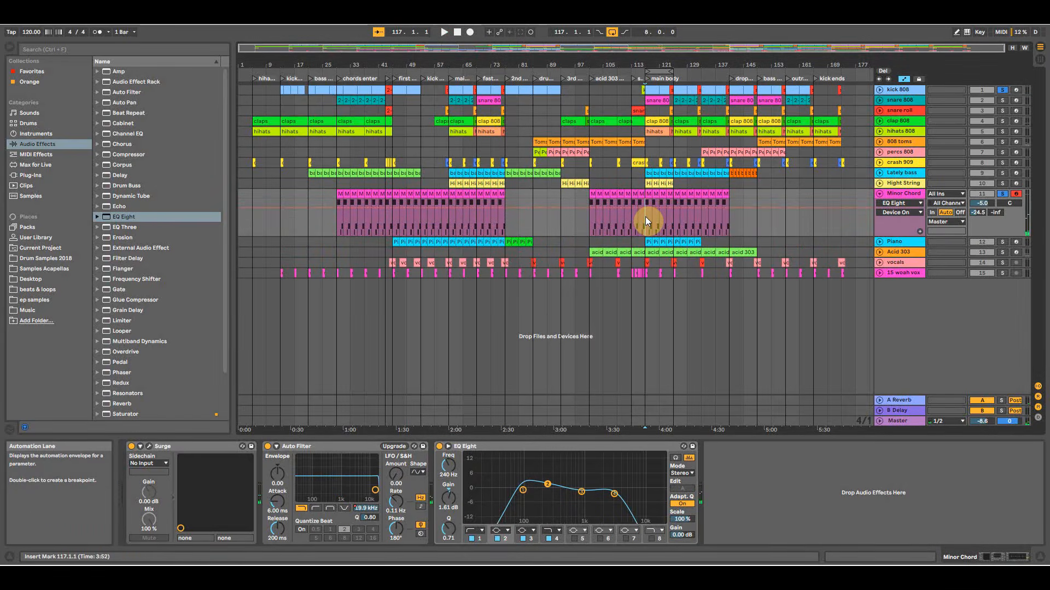
pyautogui.press('space')
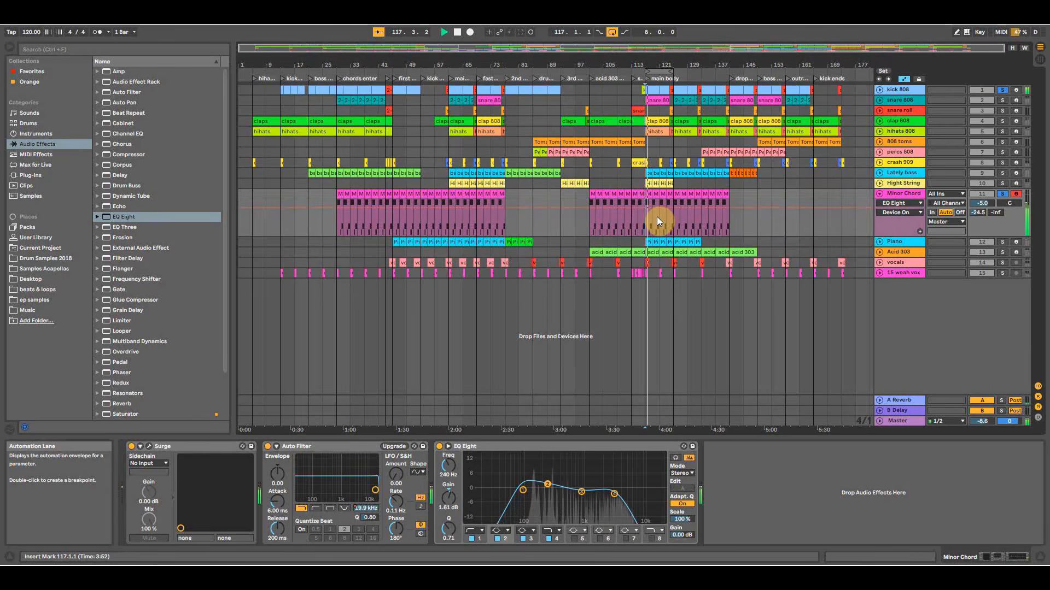
pyautogui.press('space')
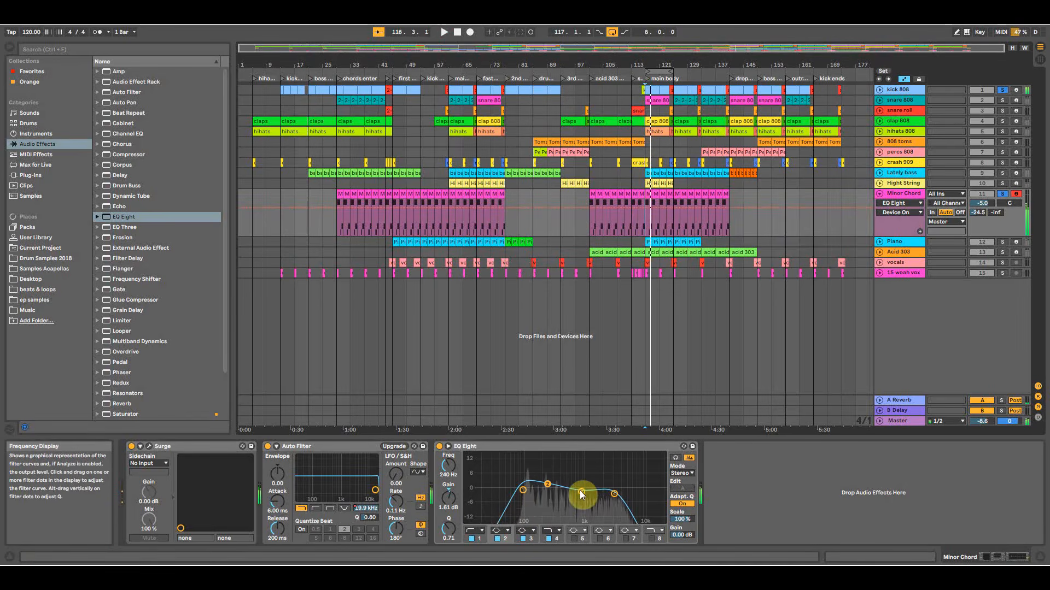
# Set EQ Eight band 3 on the Minor Chord track to about 938 Hz at -0.12 dB during playback.
pyautogui.click(581, 491)
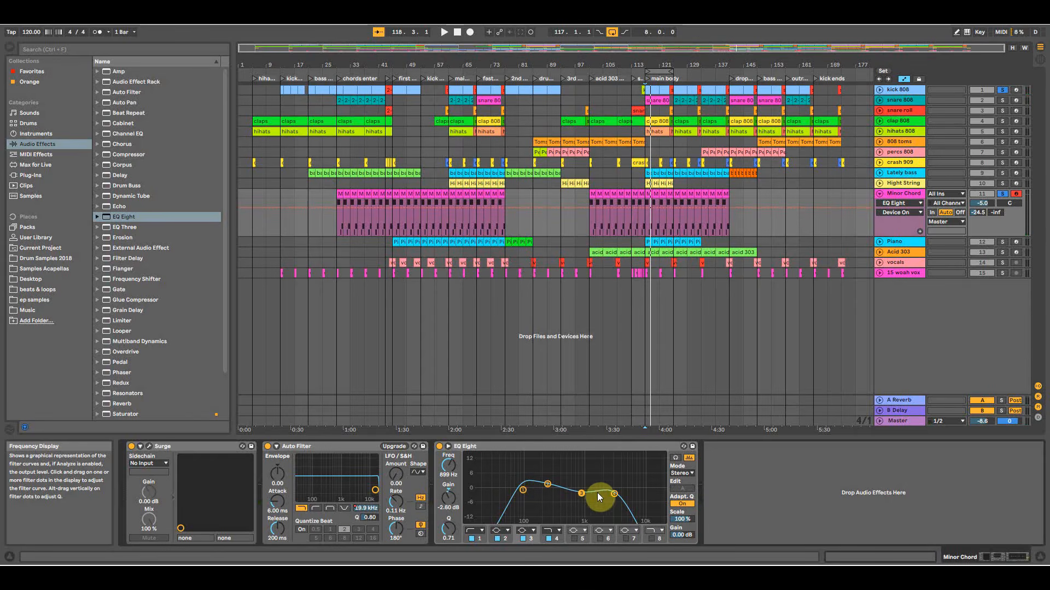
pyautogui.press('space')
pyautogui.moveTo(580, 479); pyautogui.dragTo(582, 487)
# Add the Lately bass and Hight String tracks to the solo group and show Hight String's devices.
pyautogui.click(1001, 173)
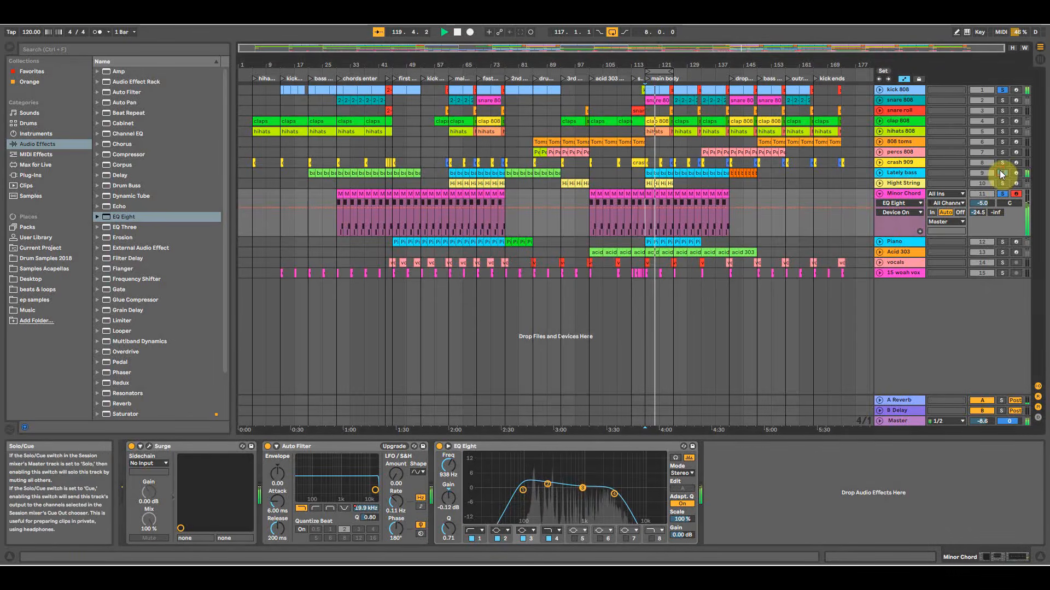
pyautogui.click(1001, 183)
pyautogui.click(908, 183)
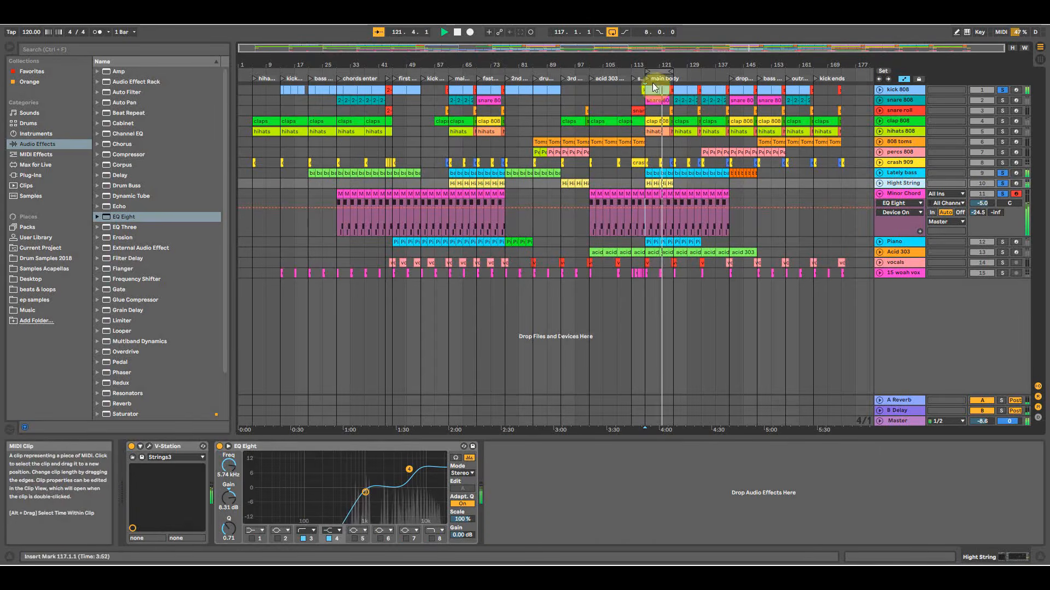
# In the Session View mixer, set the Minor Chord track's volume to -7.0 dB and pan it to 9R, checking it in playback.
pyautogui.moveTo(714, 65); pyautogui.dragTo(683, 66)
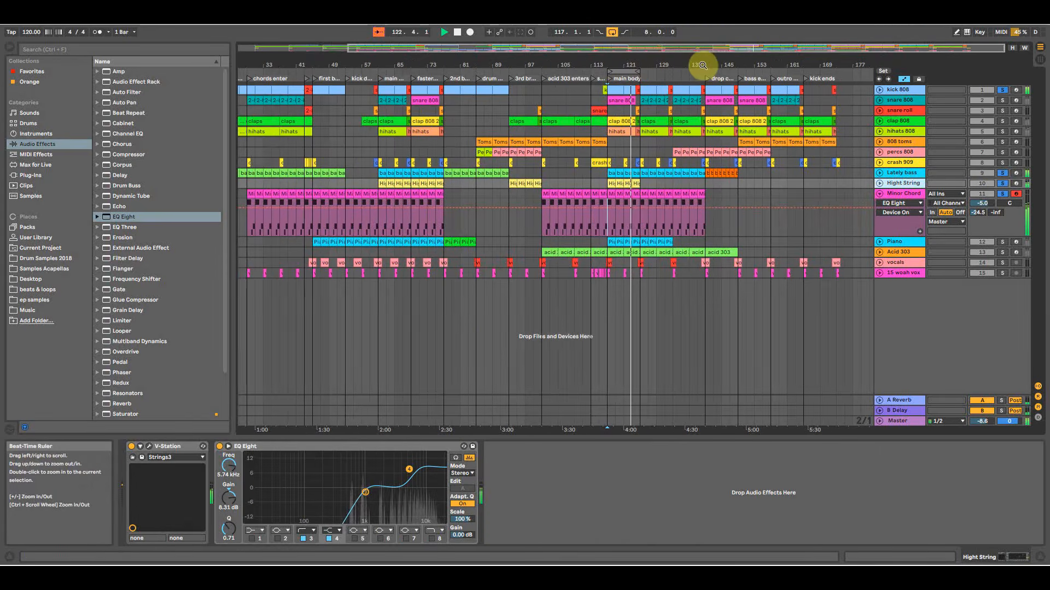
pyautogui.press('Tab')
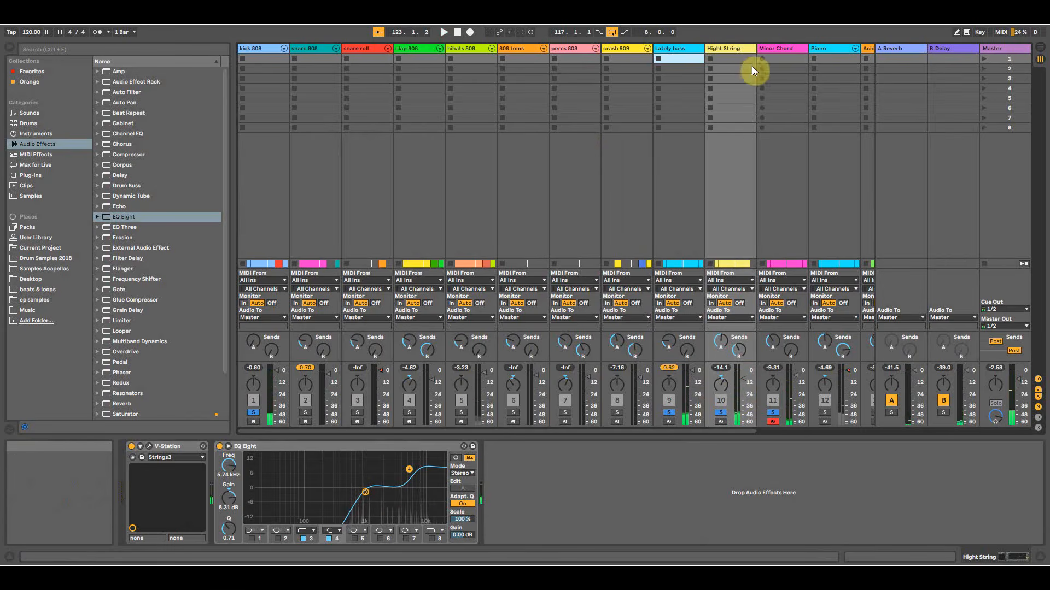
pyautogui.click(776, 52)
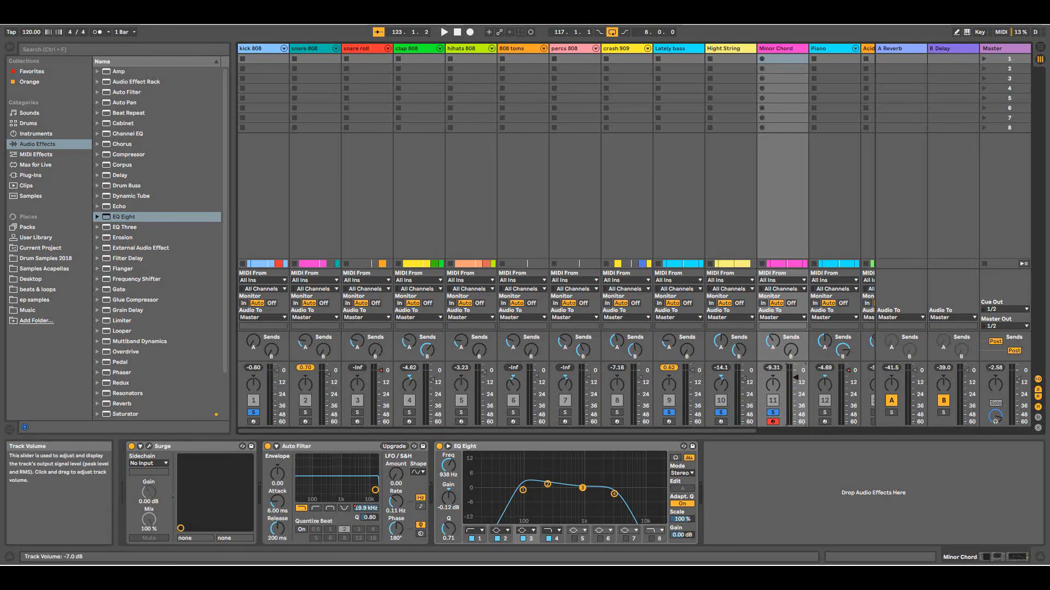
pyautogui.press('space')
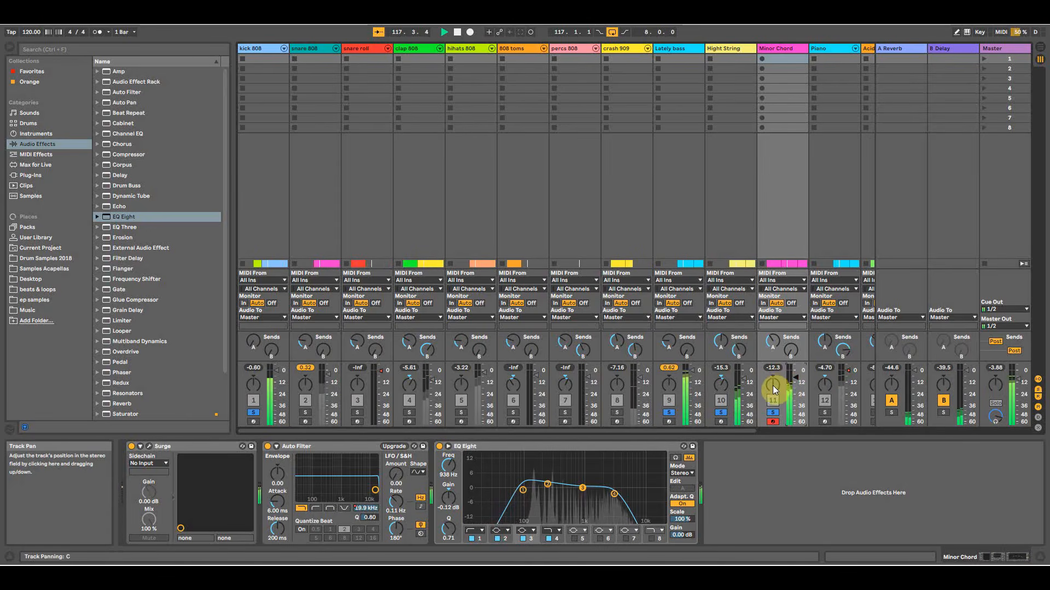
pyautogui.moveTo(772, 379); pyautogui.dragTo(772, 385)
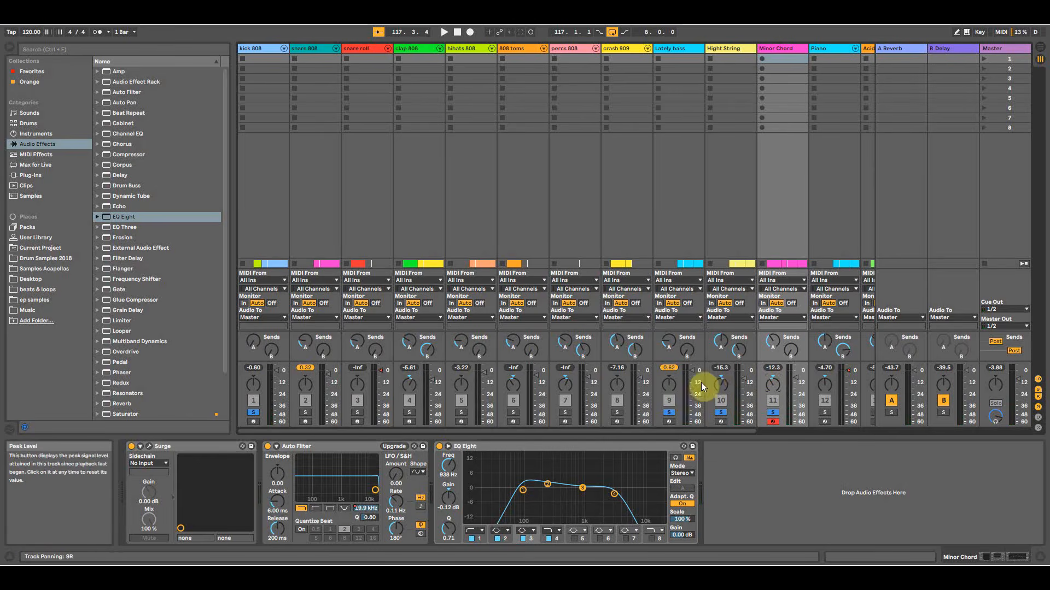
pyautogui.press('space')
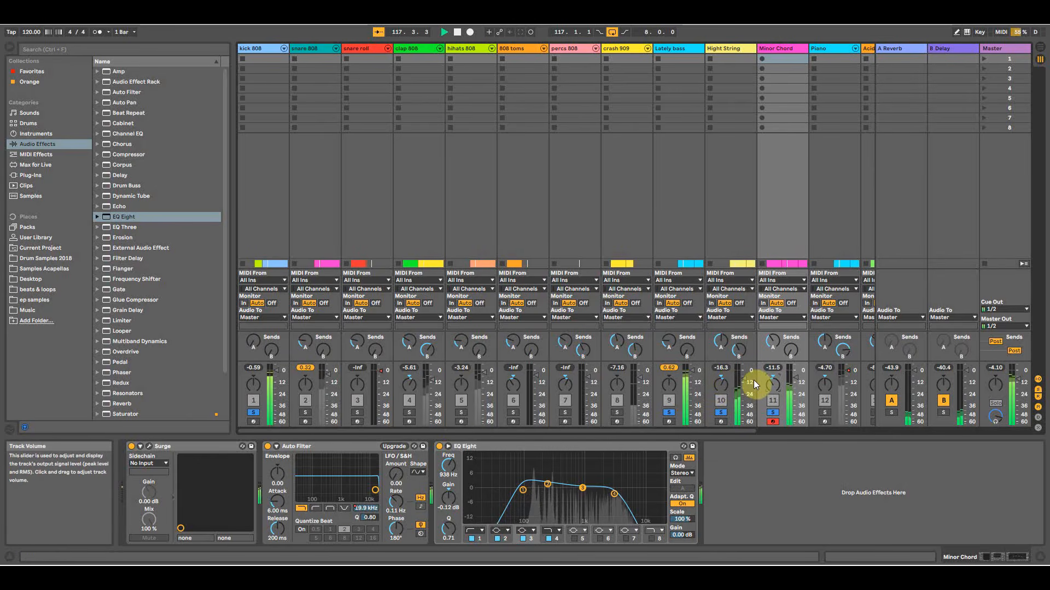
# Pan the Minor Chord track to 10L and check it in playback from bar 117.
pyautogui.moveTo(773, 381); pyautogui.dragTo(775, 385)
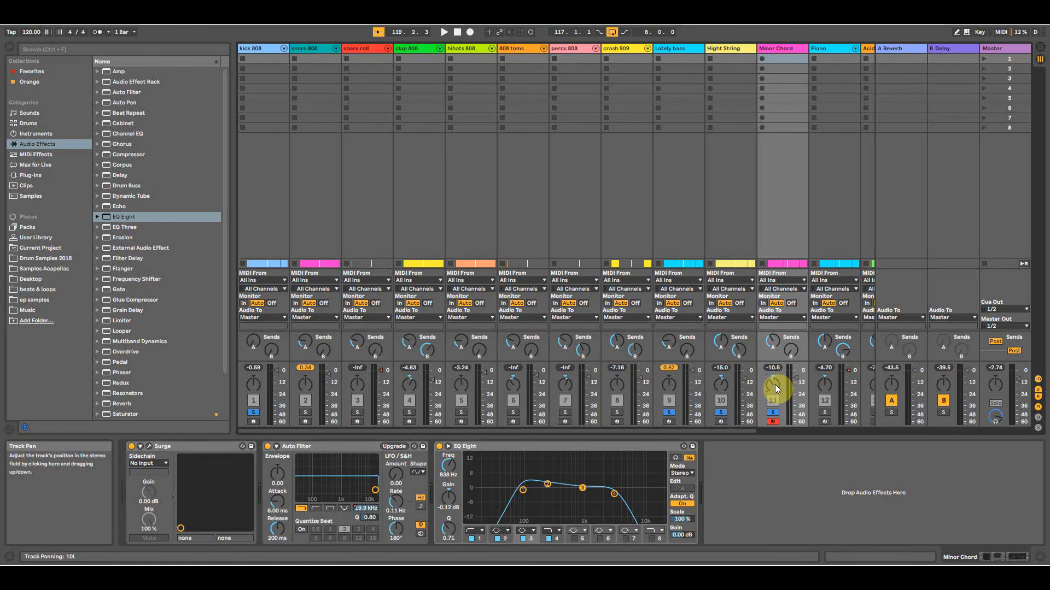
pyautogui.press('space')
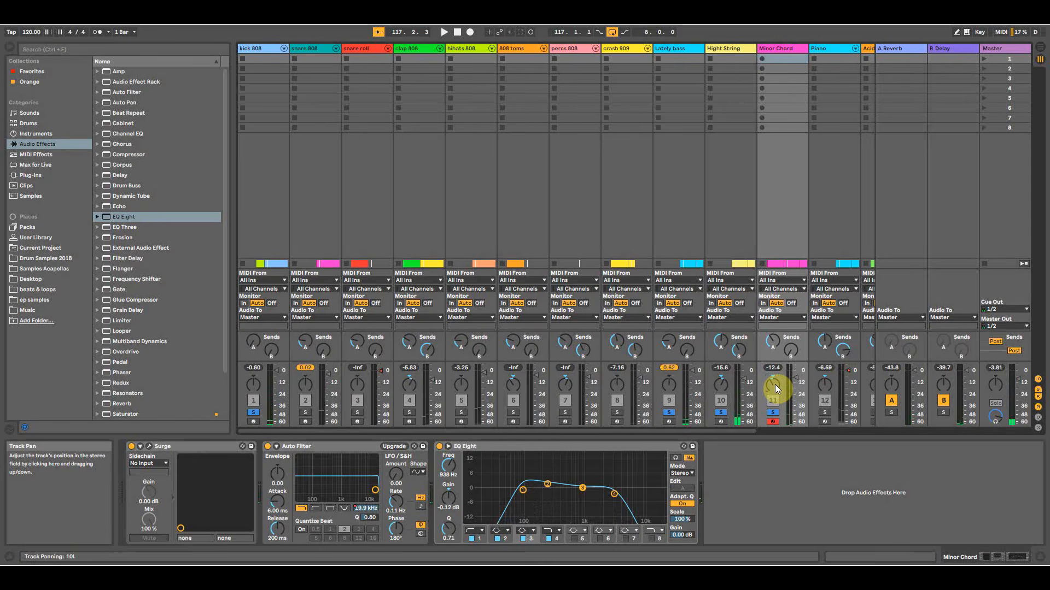
pyautogui.press('space')
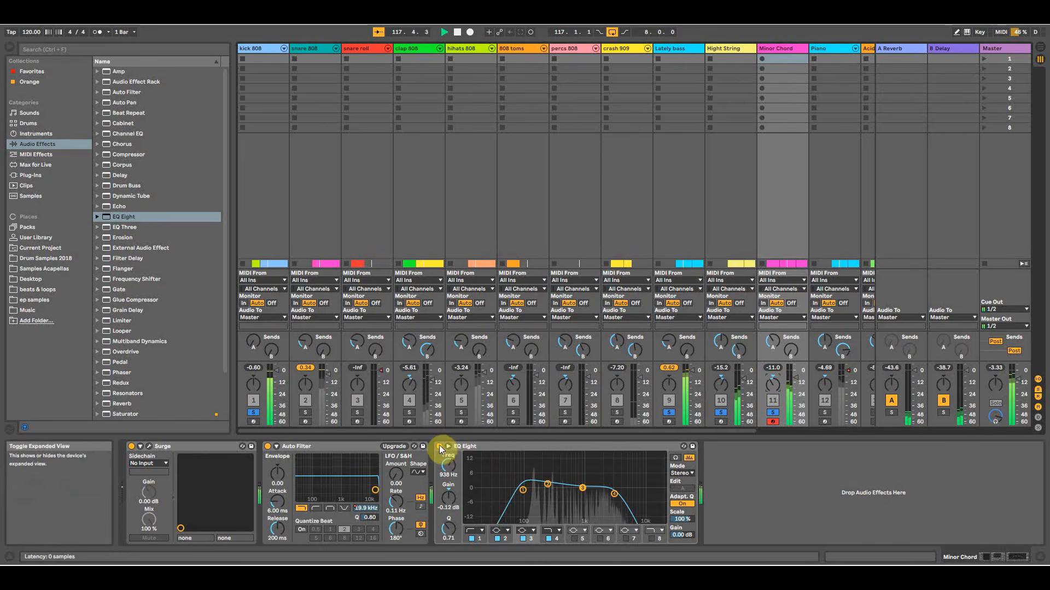
# Compare Minor Chord with EQ Eight bypassed and active, and set its band 1 to about 86 Hz with a Q of 1.02.
pyautogui.click(439, 447)
pyautogui.click(439, 446)
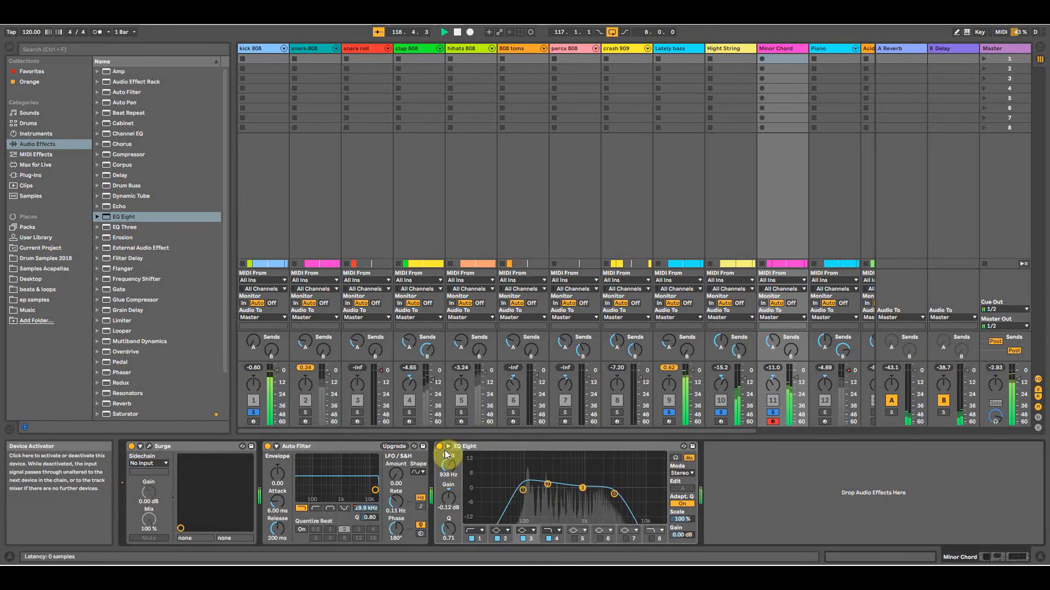
pyautogui.moveTo(522, 491); pyautogui.dragTo(521, 490)
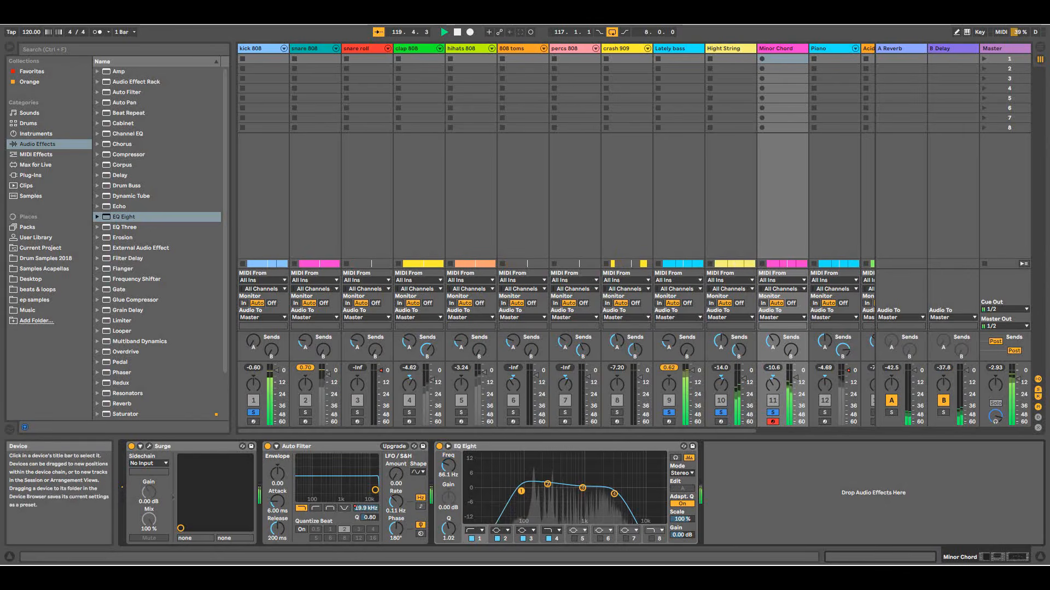
pyautogui.press('space')
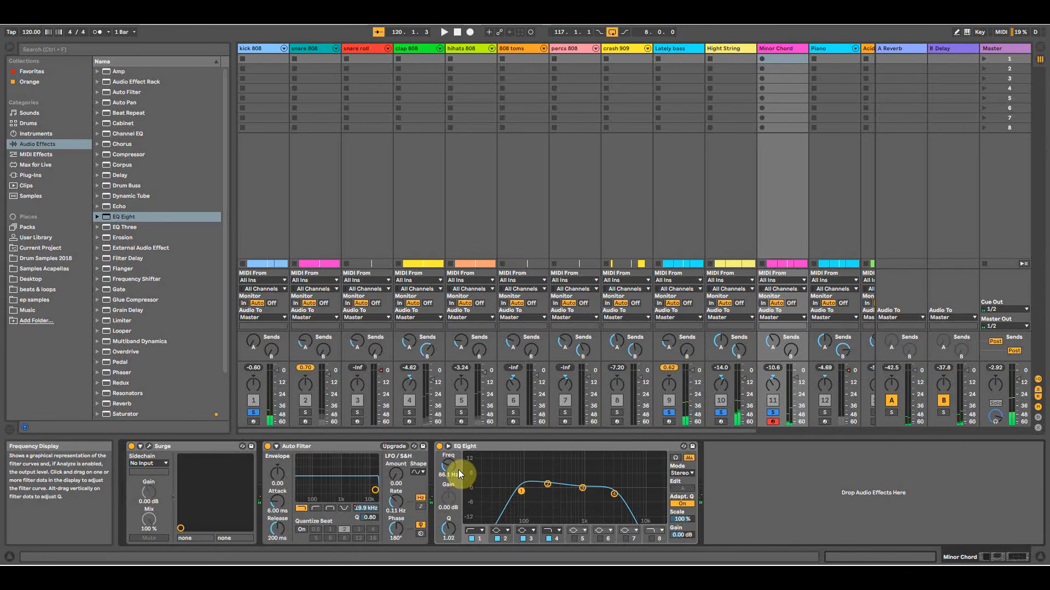
# Lower band 3 of Minor Chord's EQ Eight slightly and set high-cut band 4 to about 2.90 kHz with a Q of 1.06.
pyautogui.click(546, 484)
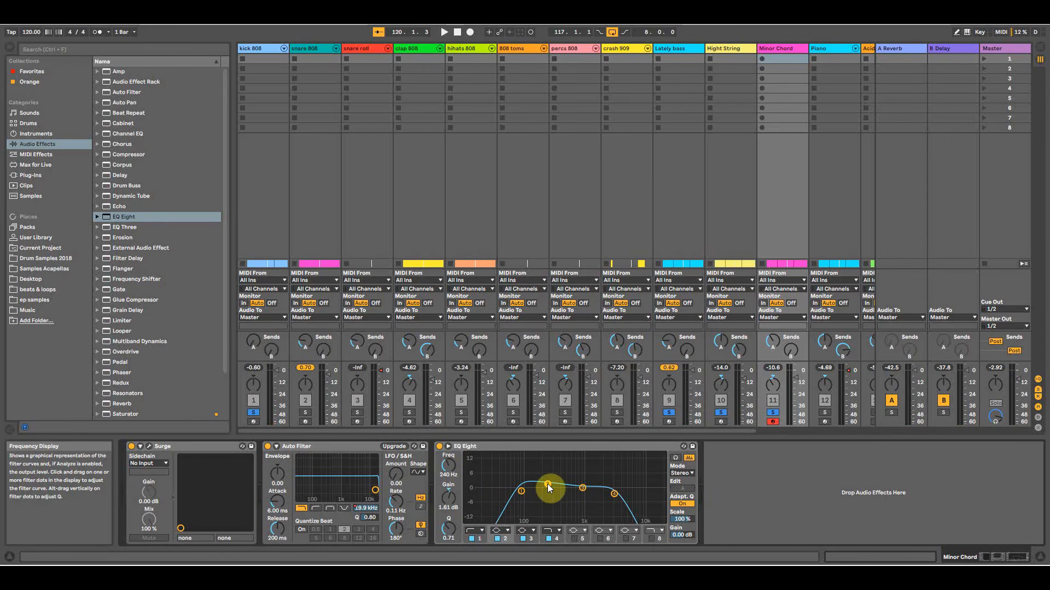
pyautogui.click(582, 488)
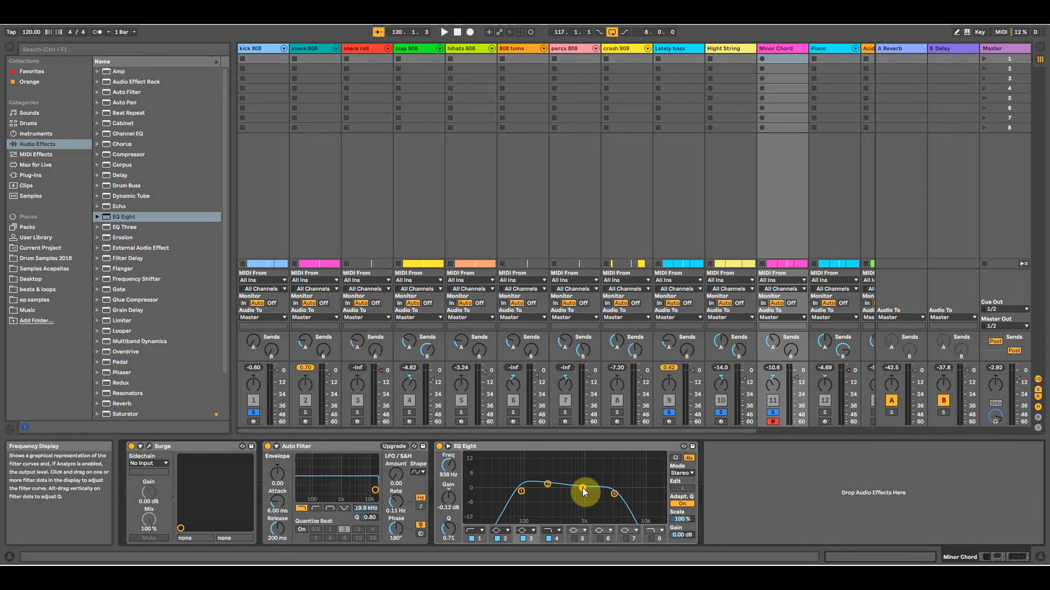
pyautogui.moveTo(582, 488); pyautogui.dragTo(583, 483)
pyautogui.click(613, 494)
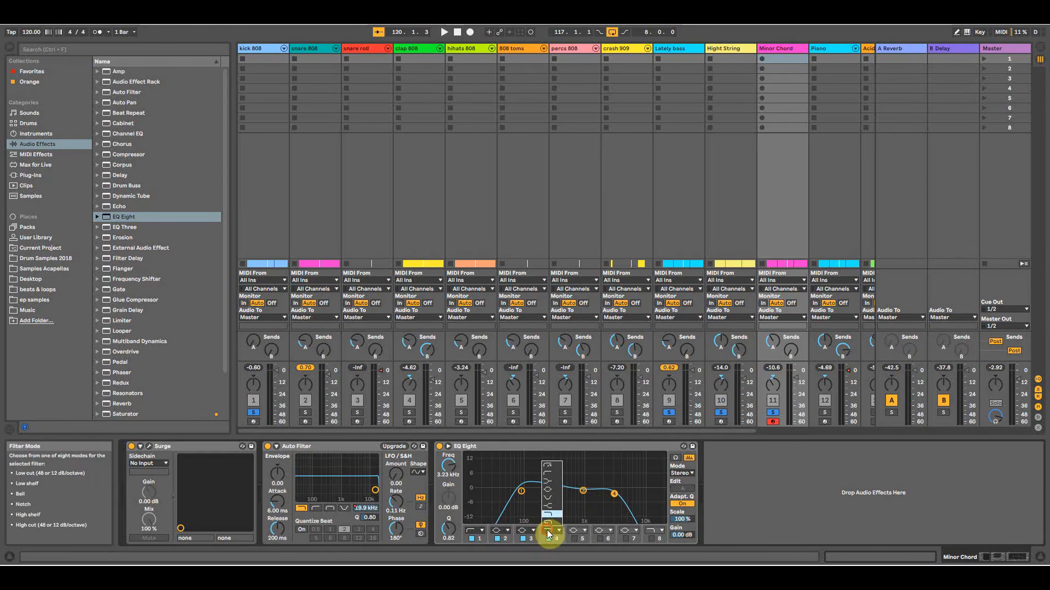
pyautogui.click(550, 520)
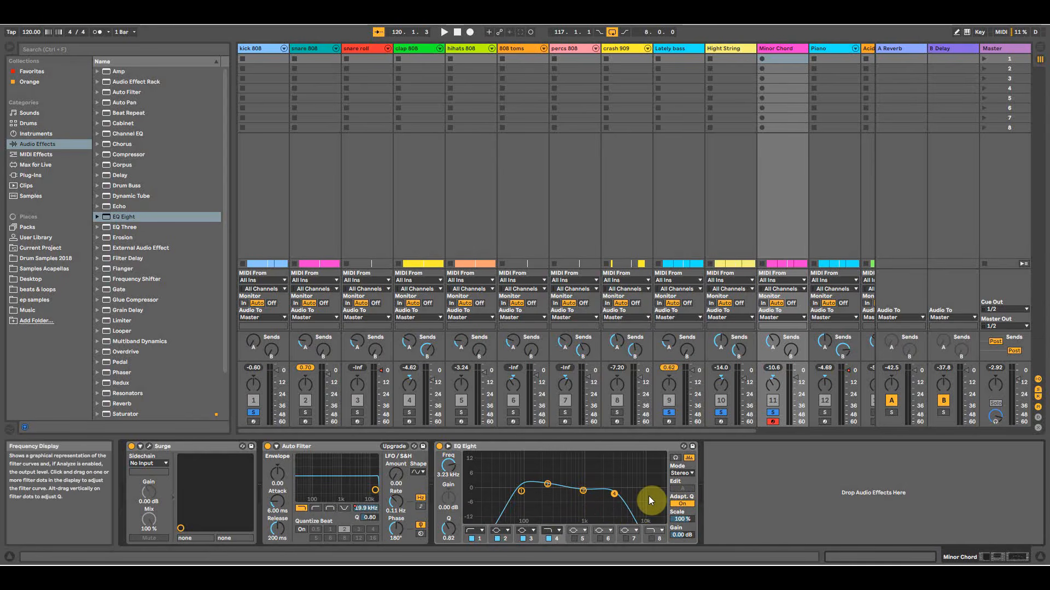
pyautogui.press('space')
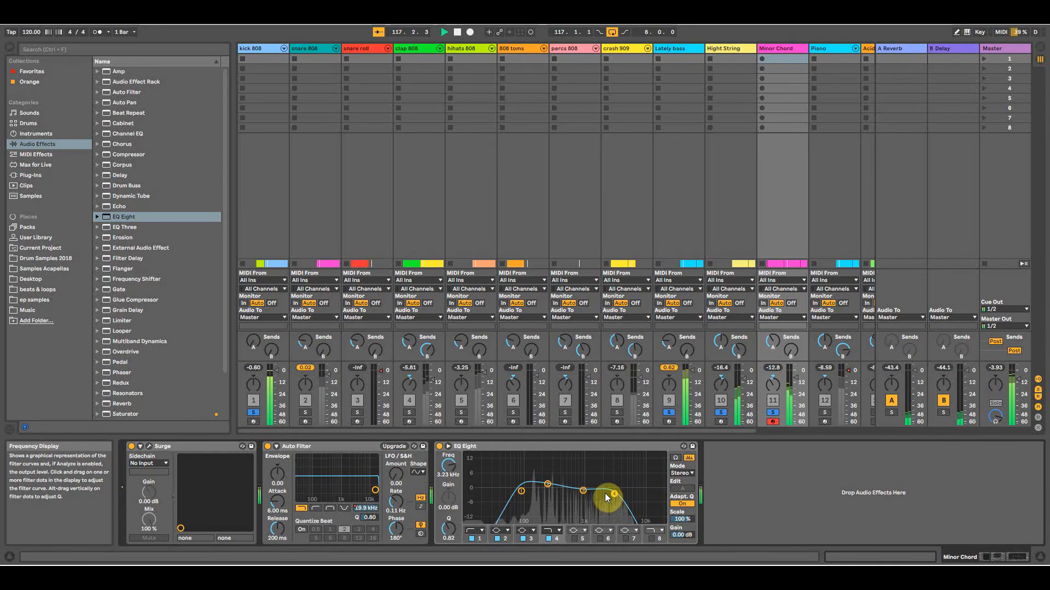
pyautogui.moveTo(654, 494); pyautogui.dragTo(612, 491)
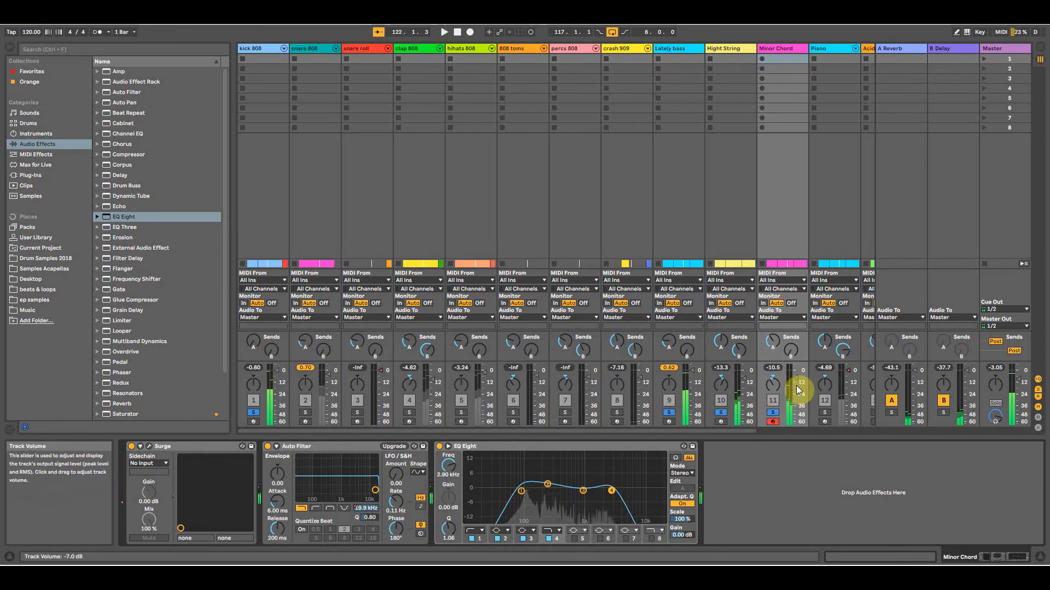
# Add the snare 808 through crash 909 tracks to the solo group and audition the drums with bass, strings and chords.
pyautogui.click(783, 49)
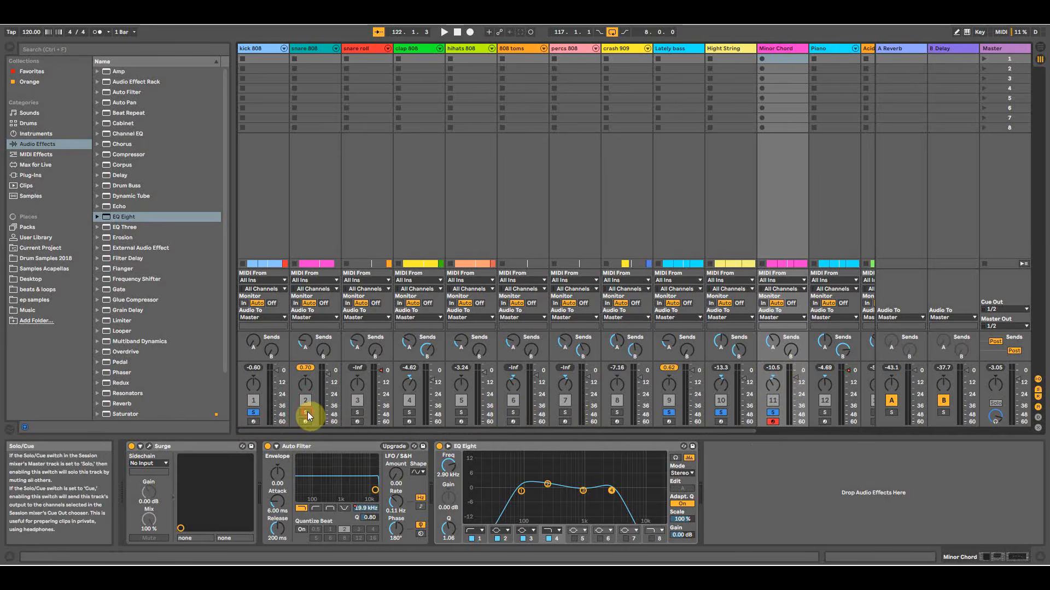
pyautogui.moveTo(359, 413); pyautogui.dragTo(620, 413)
pyautogui.press('space')
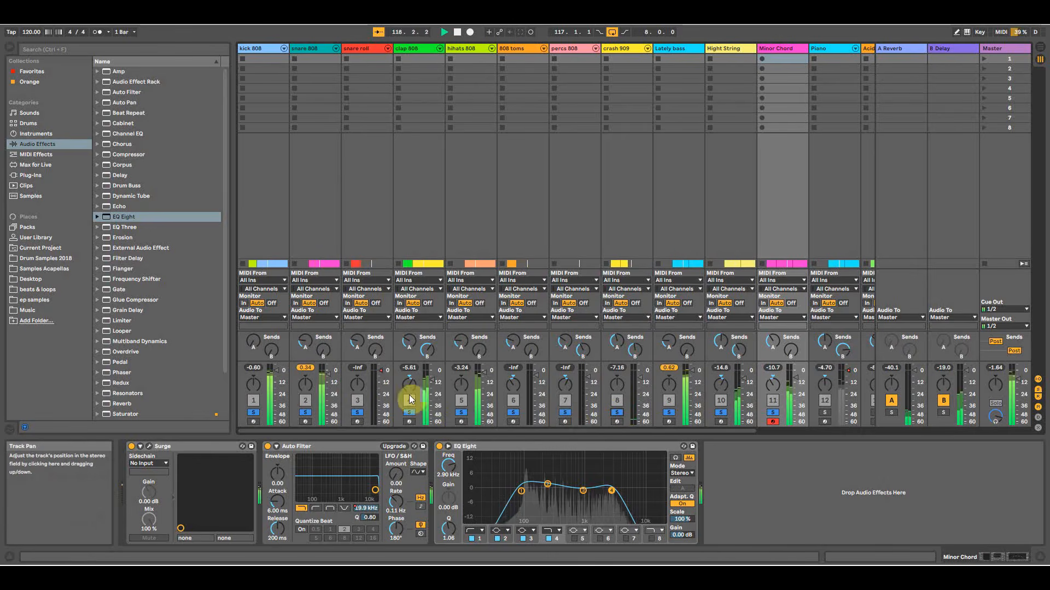
pyautogui.press('space')
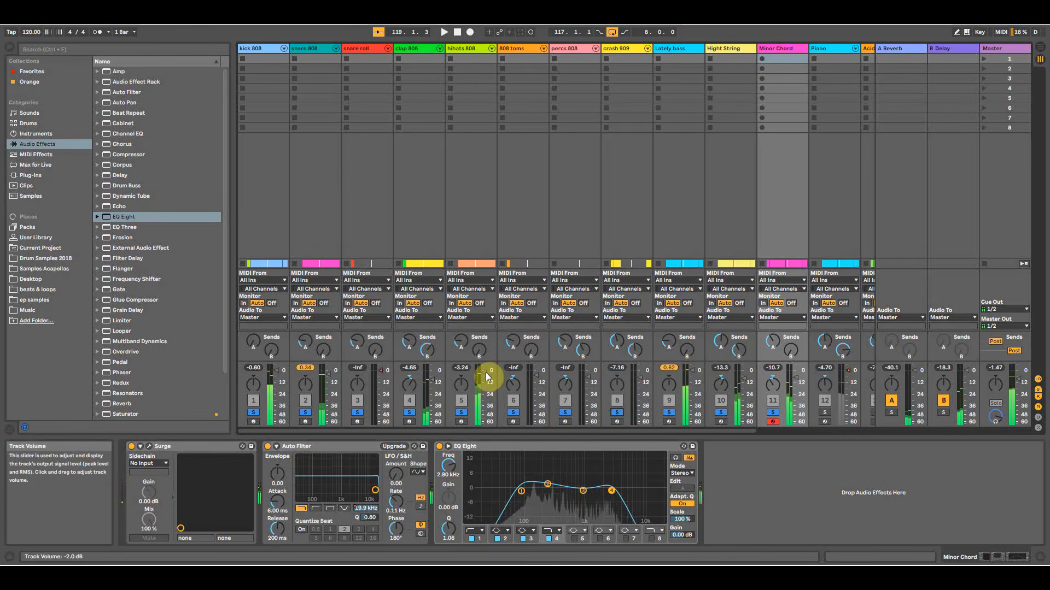
# Lower the hihats 808 and clap 808 volumes and set the crash 909 track's volume to -7.5 dB during playback.
pyautogui.press('space')
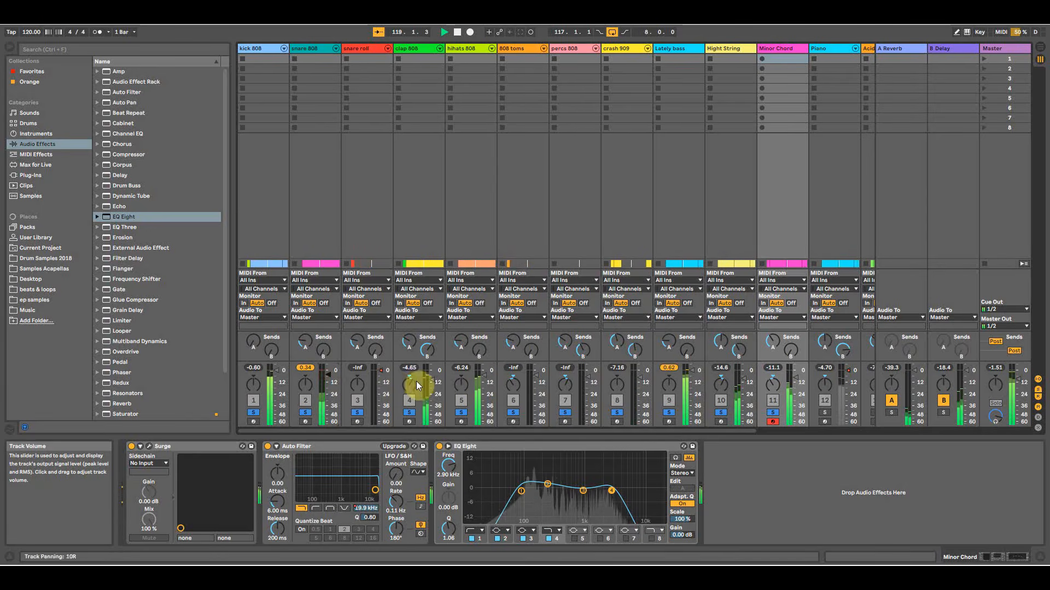
pyautogui.moveTo(432, 381); pyautogui.dragTo(437, 390)
pyautogui.click(567, 401)
pyautogui.click(643, 380)
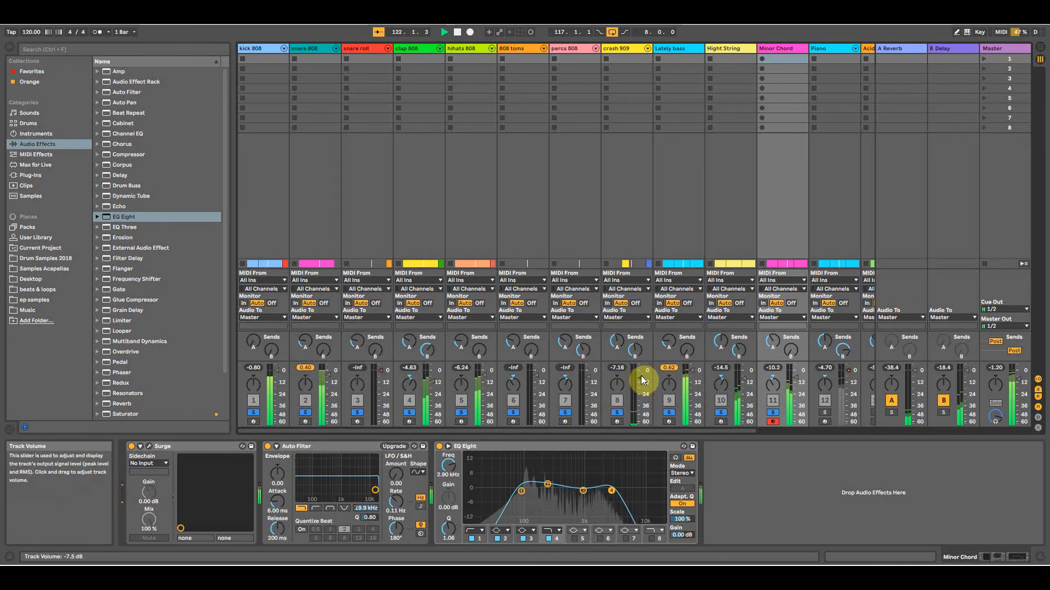
# In the Arrangement View, fold the Minor Chord track, solo only the Piano track and play it from bar 117.
pyautogui.click(1040, 48)
pyautogui.moveTo(663, 64); pyautogui.dragTo(673, 86)
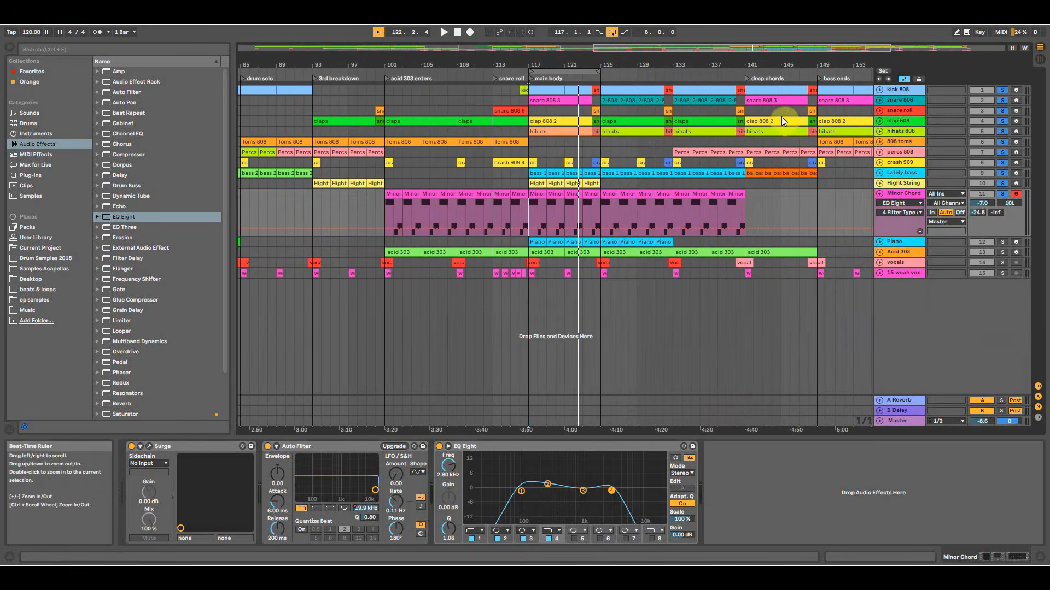
pyautogui.click(881, 192)
pyautogui.click(1005, 205)
pyautogui.click(606, 205)
pyautogui.press('space')
pyautogui.click(567, 205)
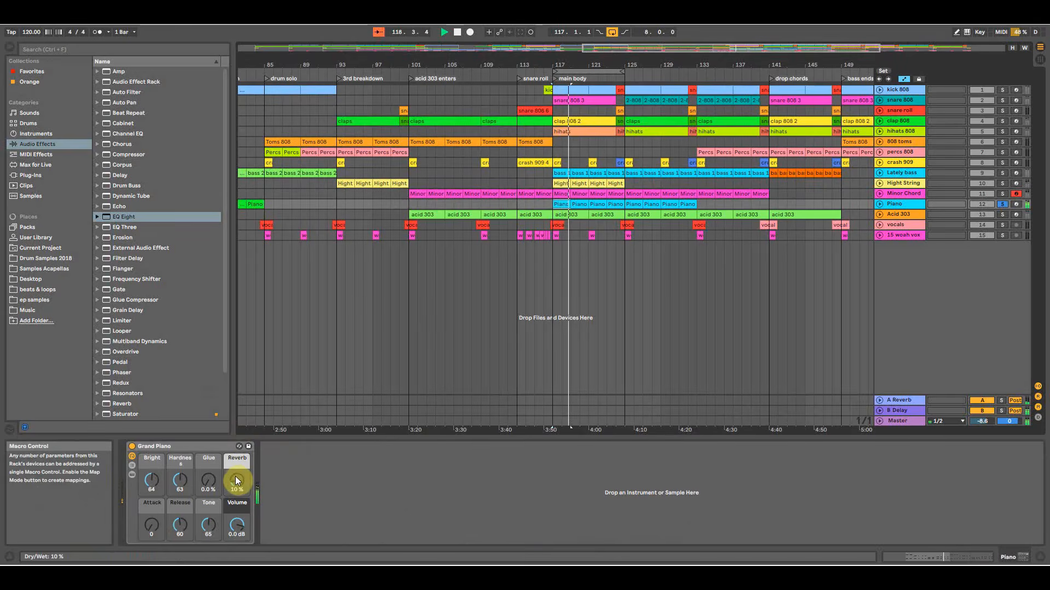
# Set the Grand Piano's Reverb macro to 0.0 % and leave Glue at 0.0 %, listening in the Session View.
pyautogui.press('Tab')
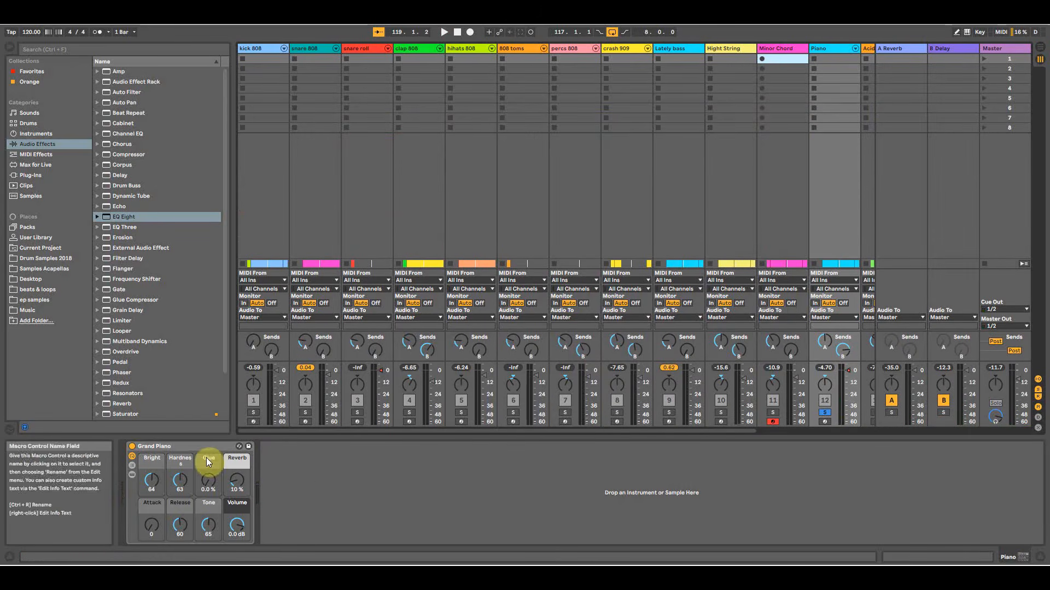
pyautogui.moveTo(236, 479); pyautogui.dragTo(236, 494)
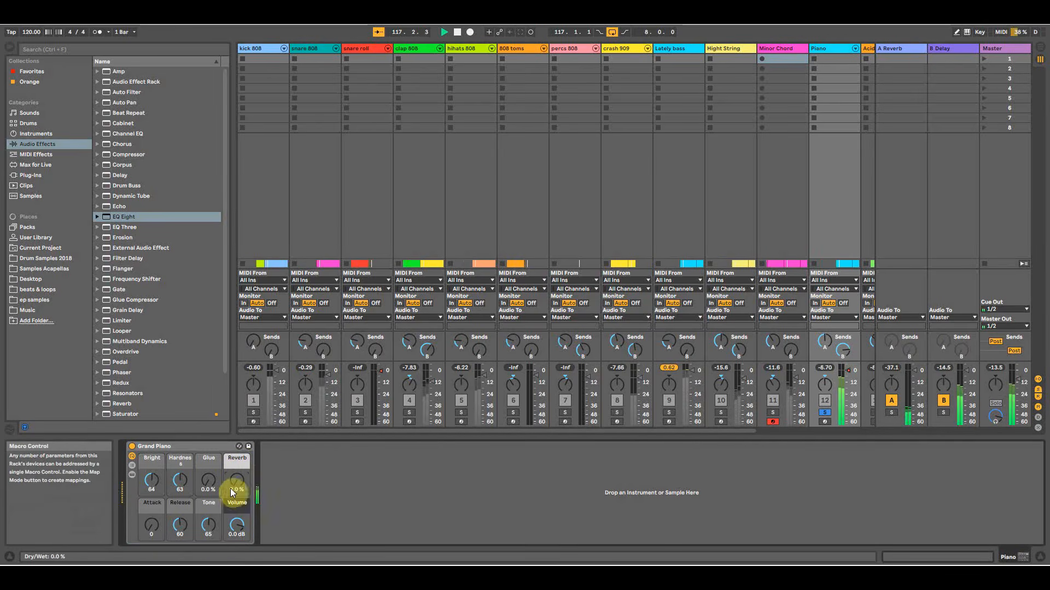
pyautogui.moveTo(208, 480); pyautogui.dragTo(215, 487)
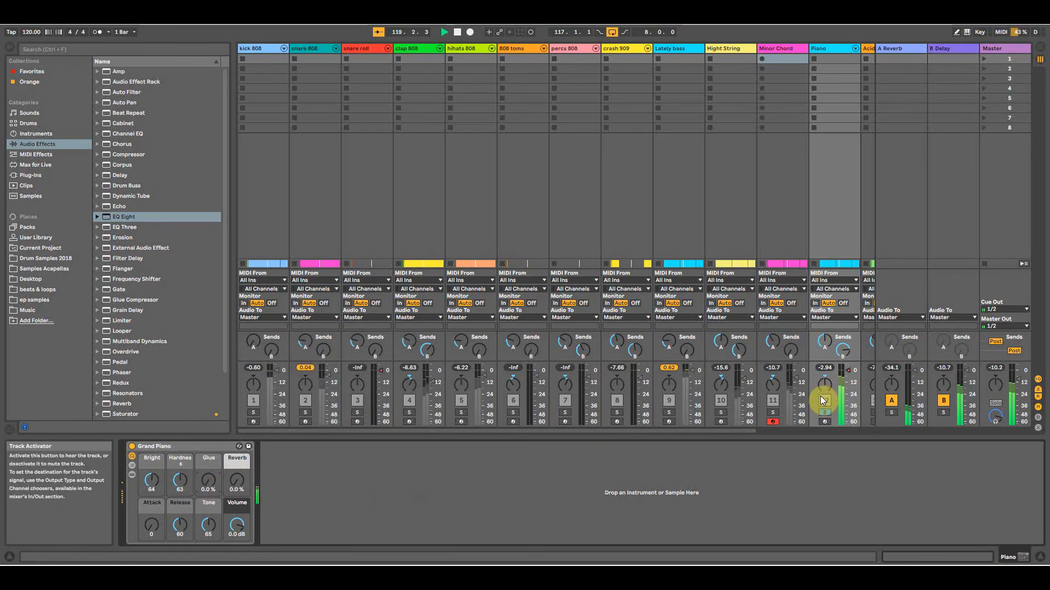
# Add an EQ Eight to the Piano track in the Arrangement View and make its band 1 a low-cut filter.
pyautogui.press('Tab')
pyautogui.press('space')
pyautogui.click(123, 217)
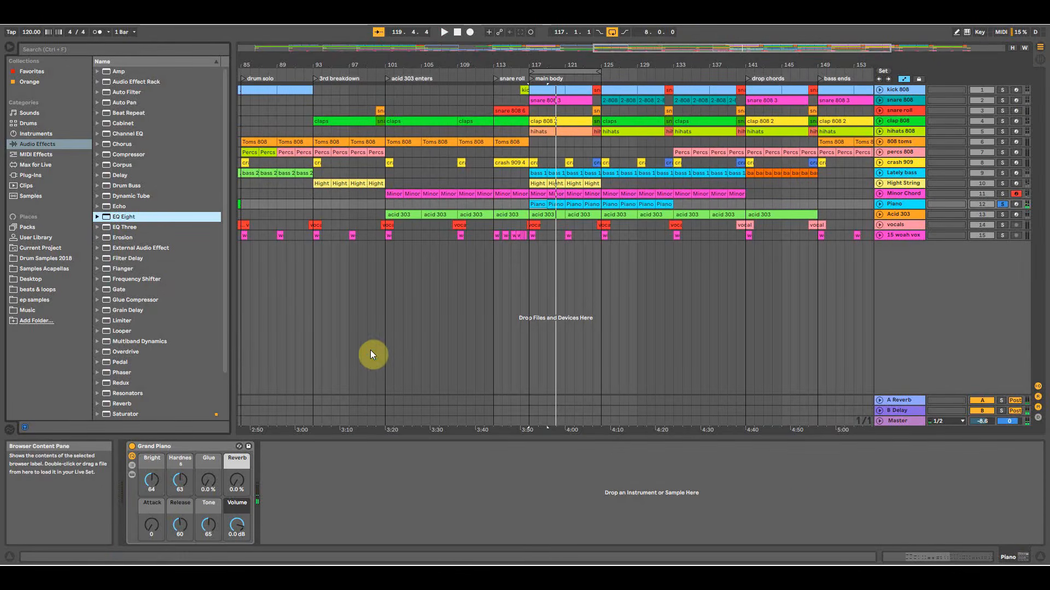
pyautogui.press('Return')
pyautogui.press('space')
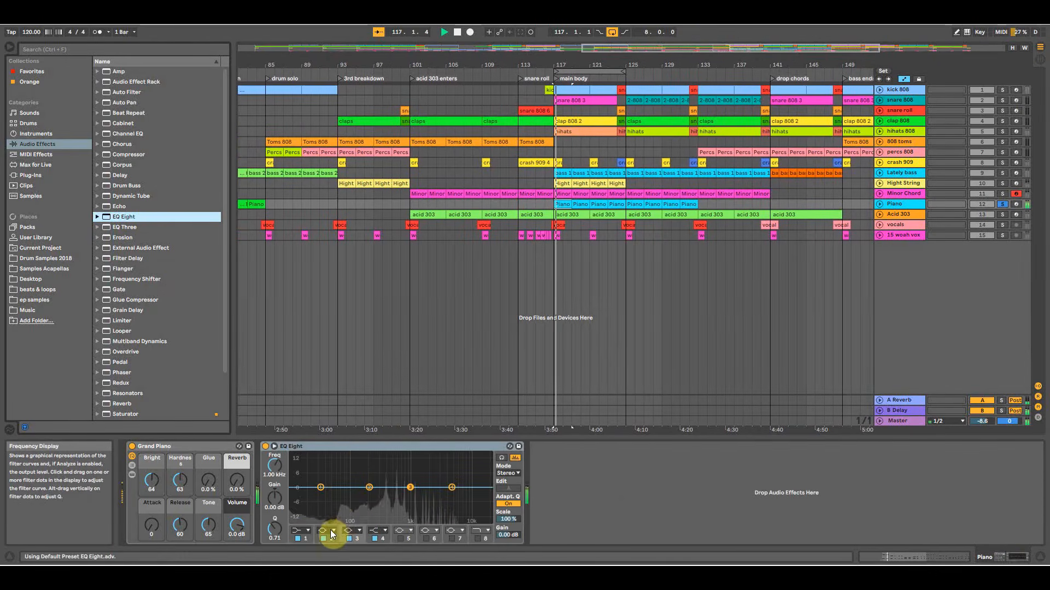
pyautogui.click(302, 532)
pyautogui.click(300, 475)
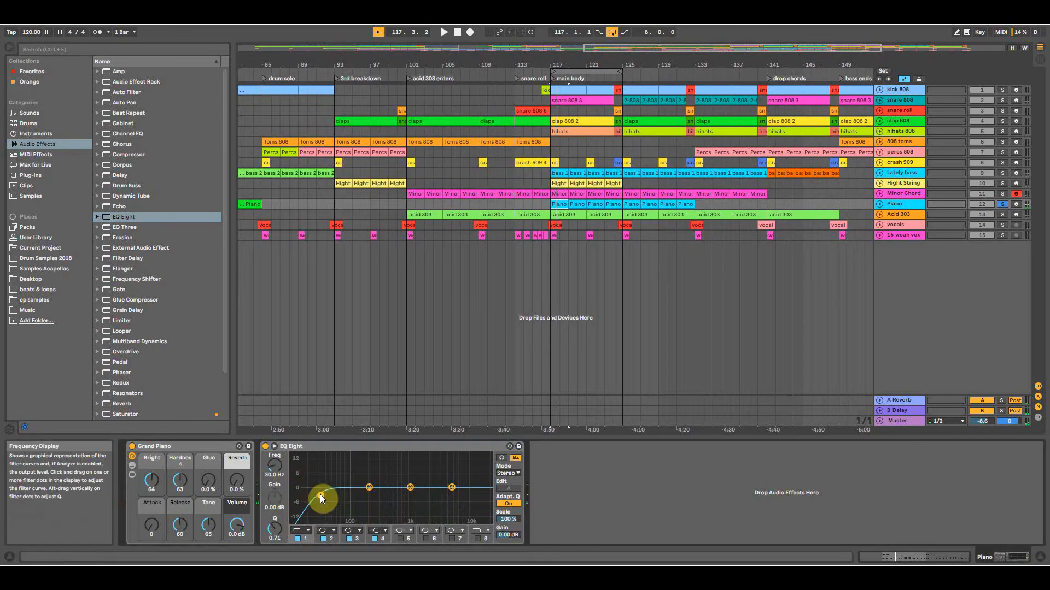
# Shape the Piano EQ with the low cut near 100 Hz, band 3 at 1.16 kHz and 2.11 dB, and band 4 boosted about 6 dB near 2.97 kHz.
pyautogui.press('space')
pyautogui.moveTo(340, 494); pyautogui.dragTo(434, 479)
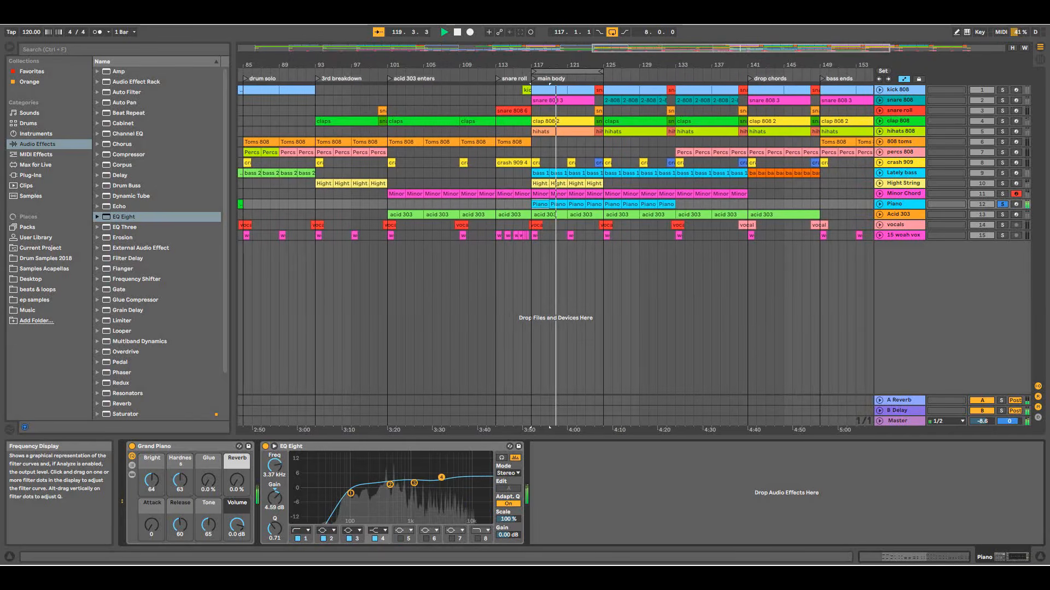
pyautogui.press('space')
pyautogui.moveTo(441, 478); pyautogui.dragTo(438, 474)
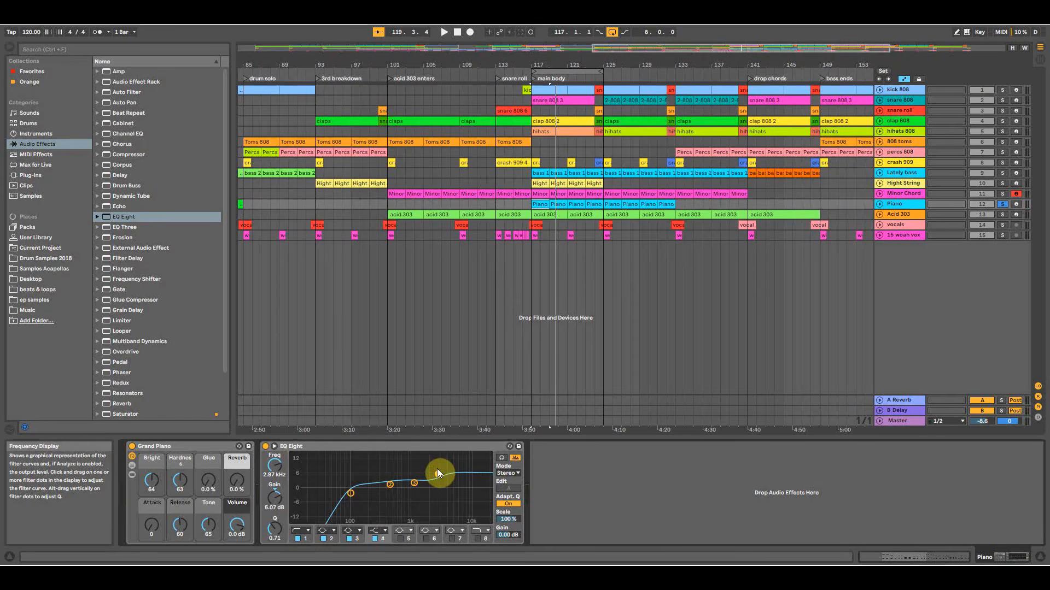
pyautogui.moveTo(438, 479); pyautogui.dragTo(438, 477)
pyautogui.click(413, 483)
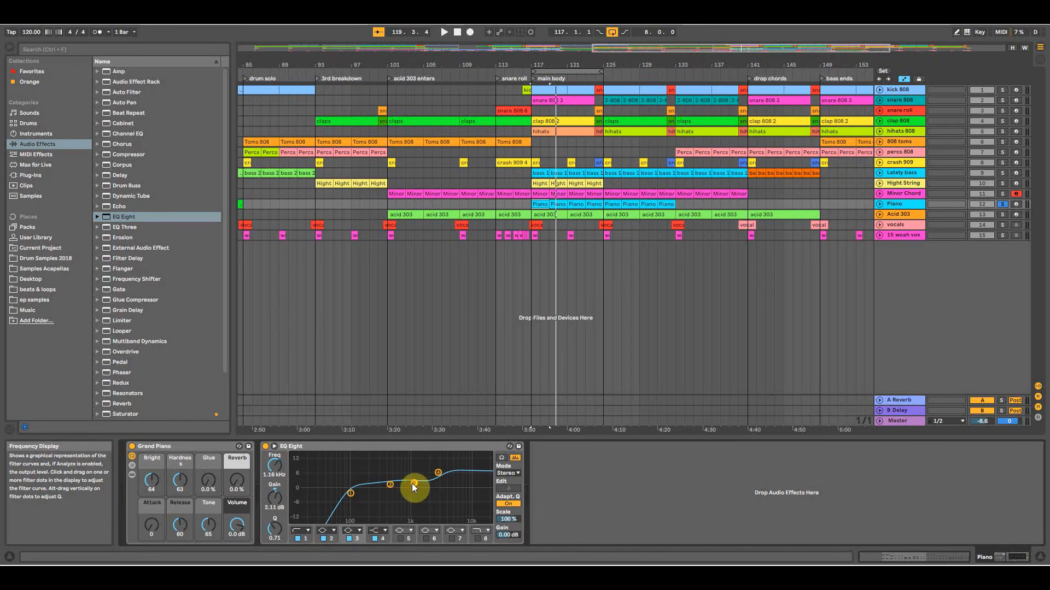
# Unfold the Piano track in the Arrangement View and display its Mixer Track Volume automation.
pyautogui.press('Tab')
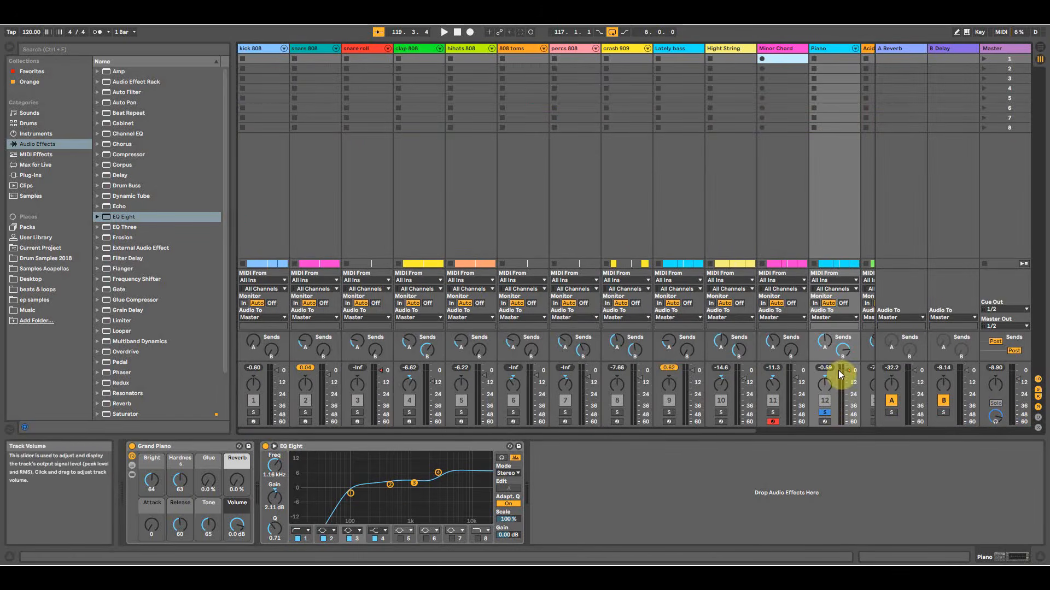
pyautogui.click(1039, 48)
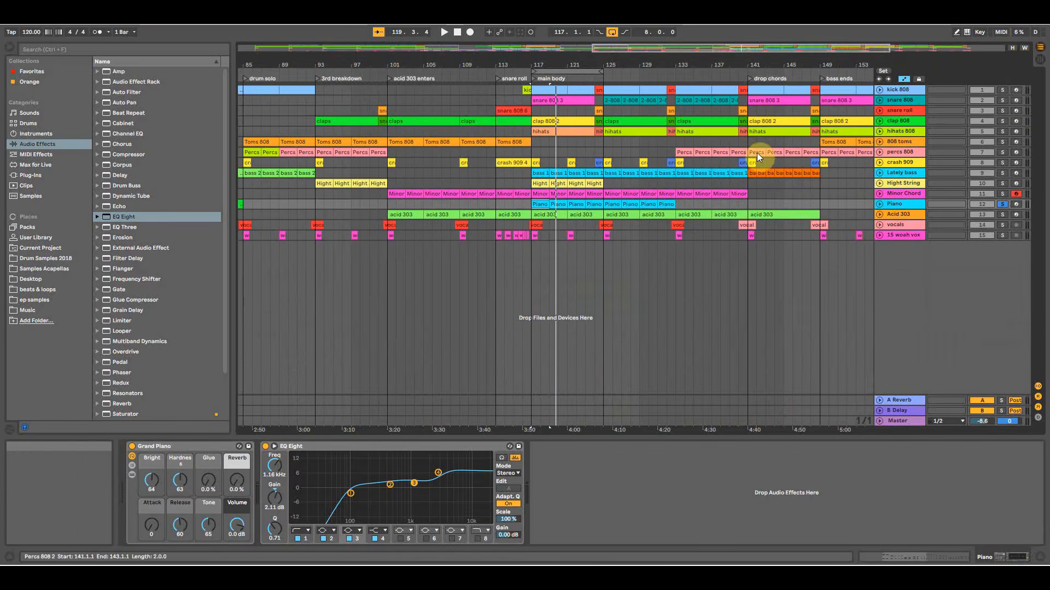
pyautogui.click(879, 204)
pyautogui.click(891, 216)
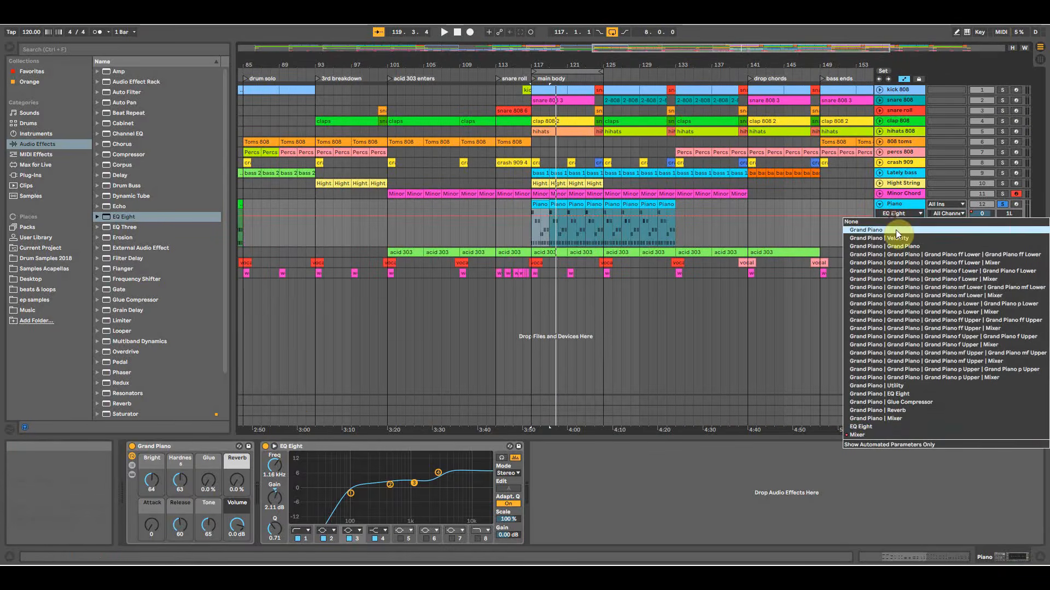
pyautogui.click(871, 433)
pyautogui.click(889, 222)
pyautogui.click(888, 222)
# Lower the Piano's Track Volume automation to -4.0 dB after the first breakdown's rise, and audition it from bar 53.
pyautogui.moveTo(376, 62); pyautogui.dragTo(385, 34)
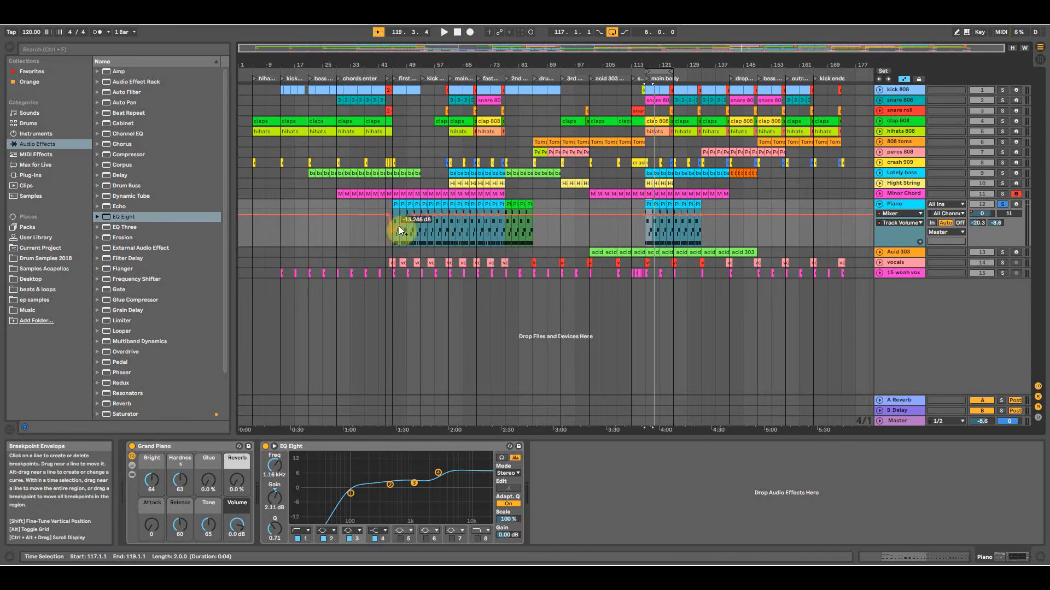
pyautogui.moveTo(716, 218); pyautogui.dragTo(425, 221)
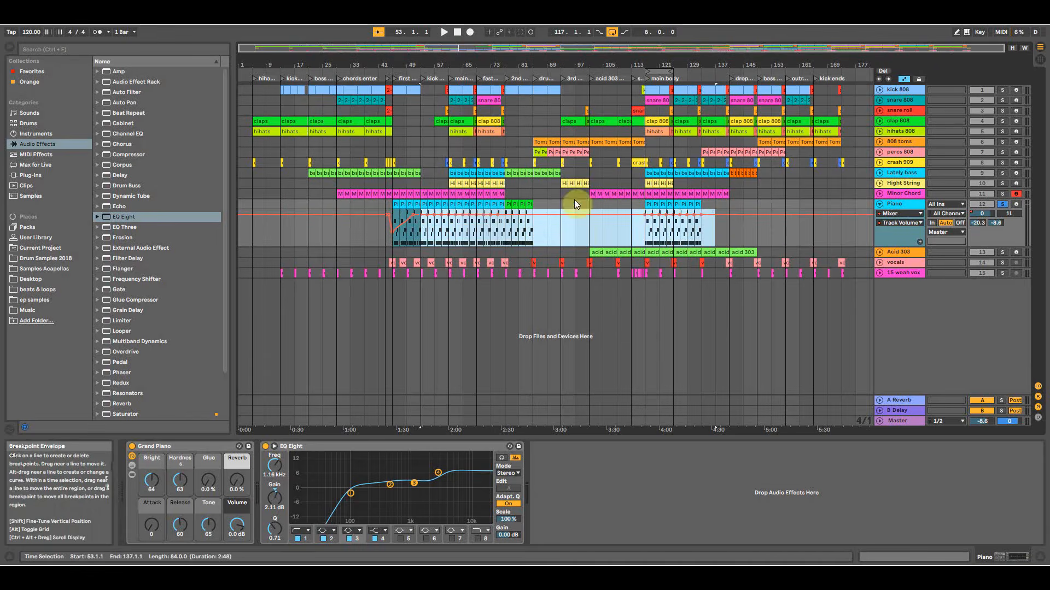
pyautogui.click(664, 204)
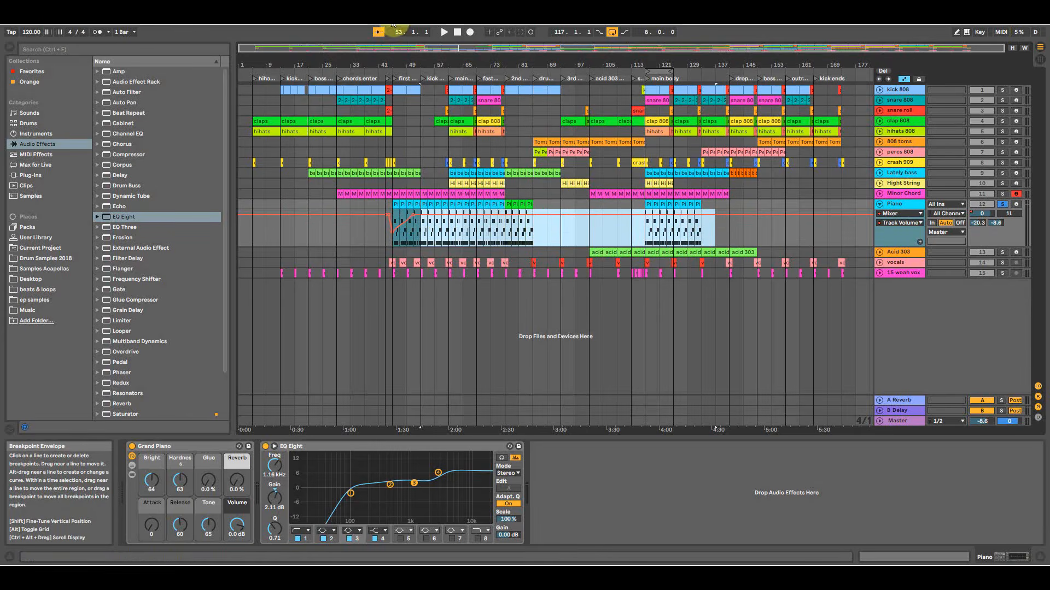
pyautogui.moveTo(417, 64); pyautogui.dragTo(399, 169)
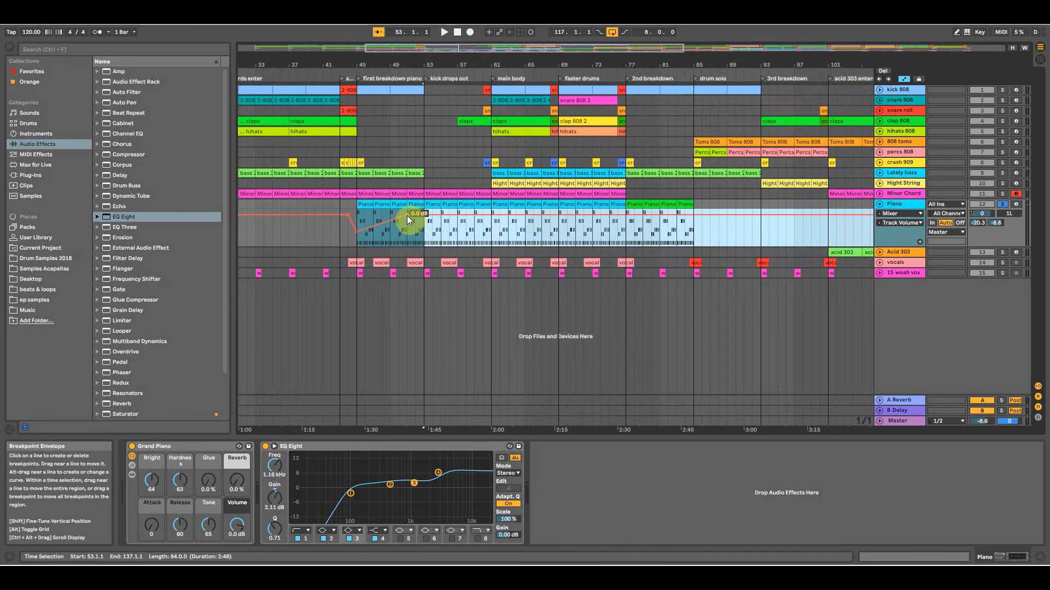
pyautogui.moveTo(407, 216); pyautogui.dragTo(407, 219)
pyautogui.click(424, 235)
pyautogui.press('space')
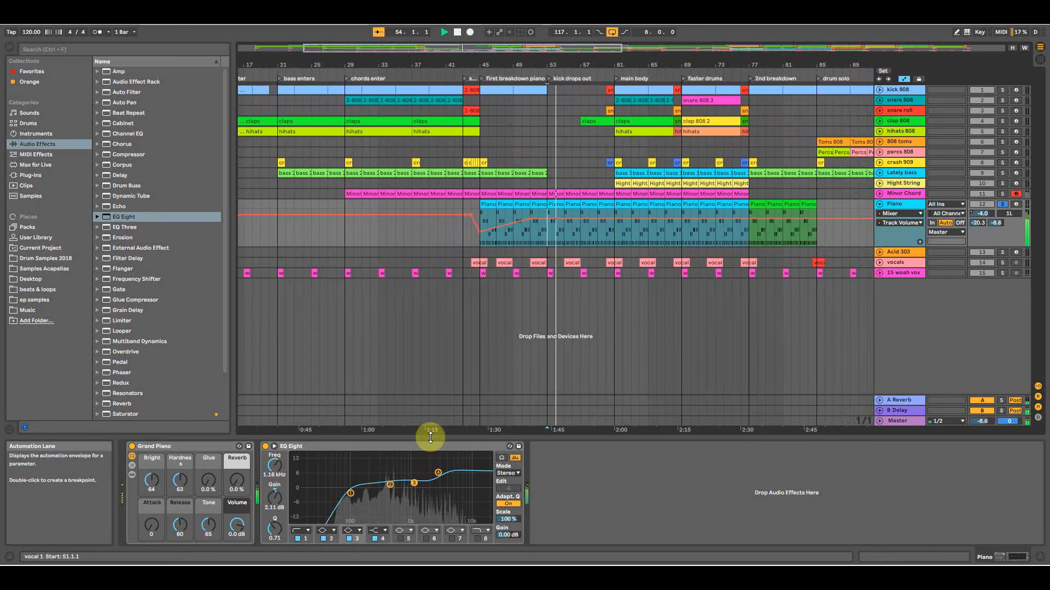
pyautogui.press('space')
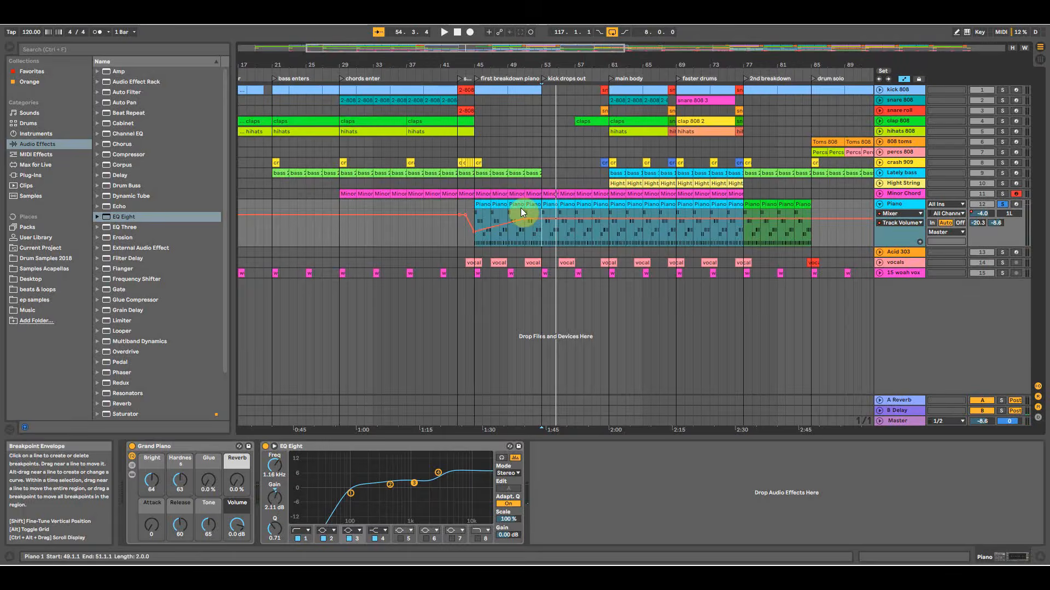
# Move the playback position to the start of the main body at bar 117 and listen to the Piano there.
pyautogui.press('Tab')
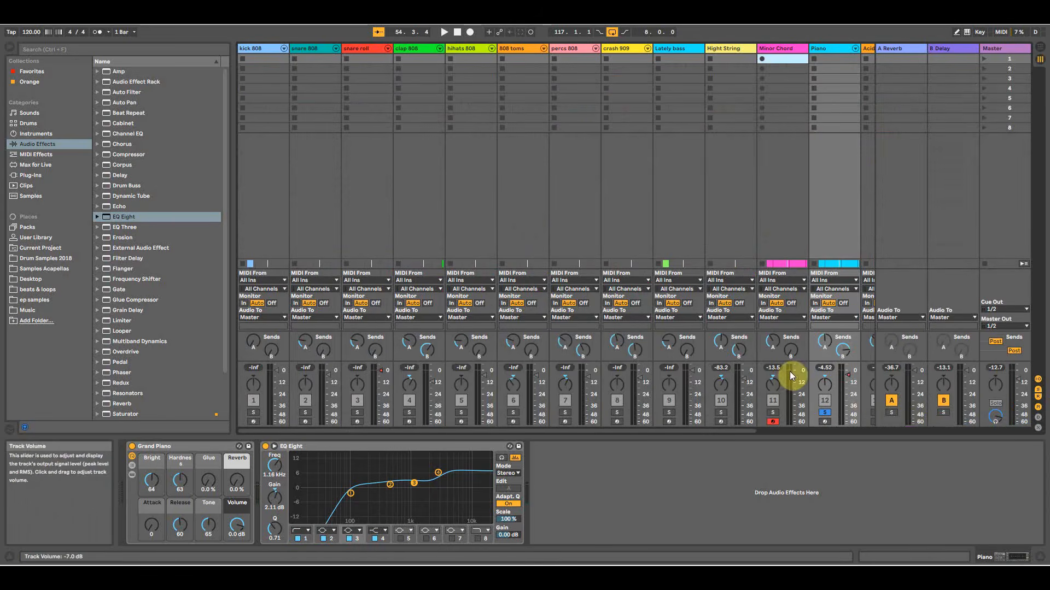
pyautogui.press('Tab')
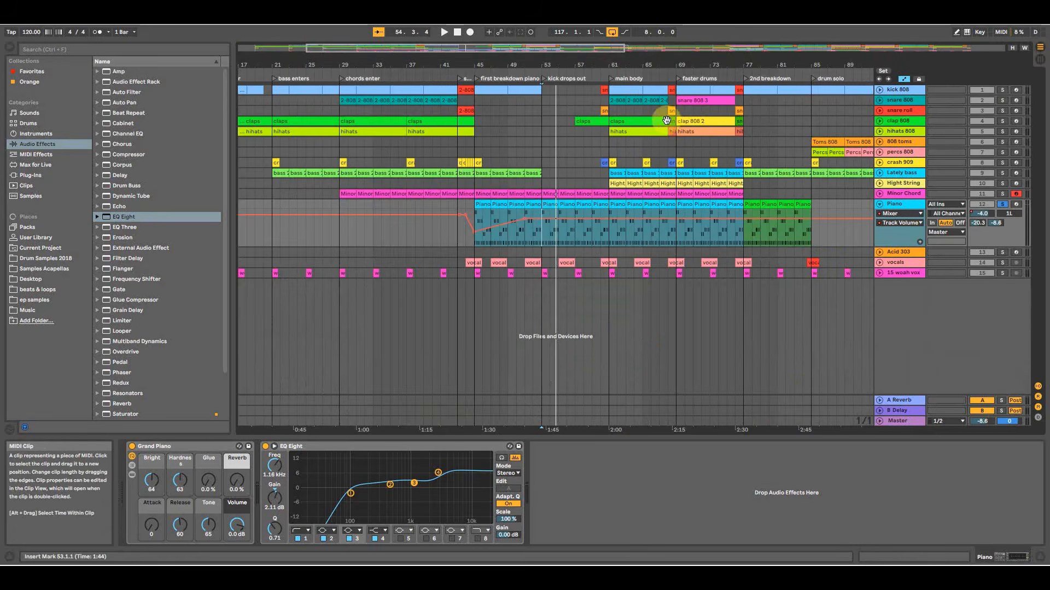
pyautogui.click(612, 286)
pyautogui.press('space')
pyautogui.moveTo(594, 67); pyautogui.dragTo(452, 68)
pyautogui.click(687, 287)
pyautogui.press('space')
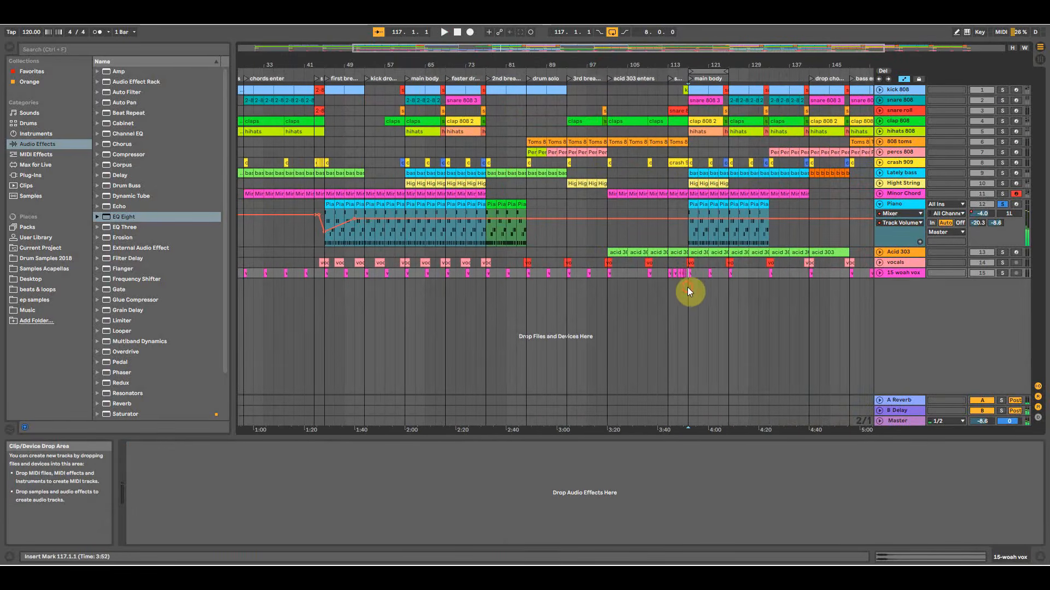
pyautogui.press('space')
# Solo the Minor Chord track alongside the Piano and pan the Piano to 9R in the Session View mixer.
pyautogui.click(1002, 194)
pyautogui.click(910, 206)
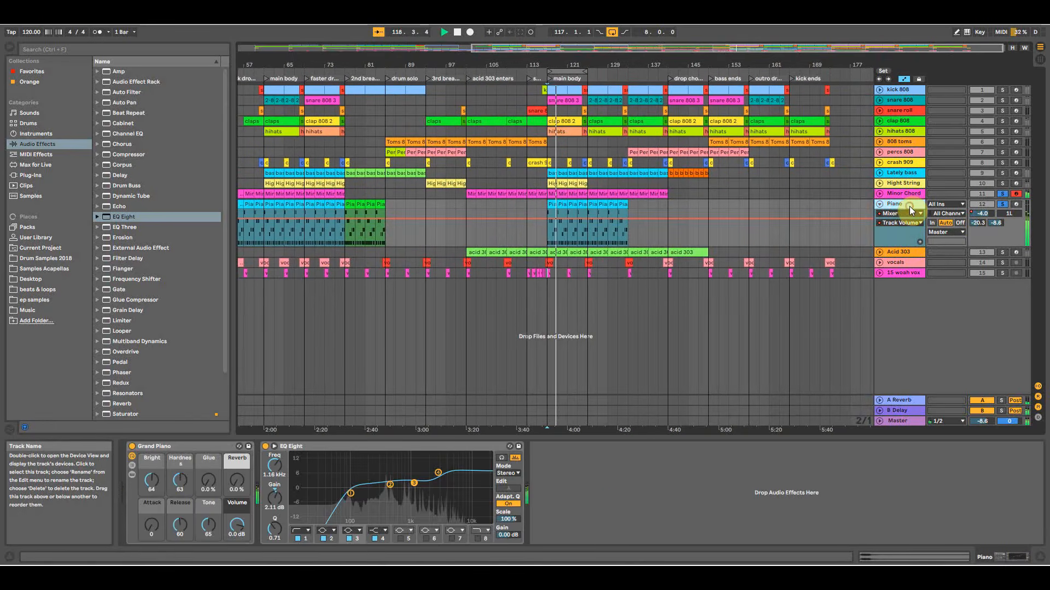
pyautogui.press('Tab')
pyautogui.moveTo(825, 384); pyautogui.dragTo(824, 379)
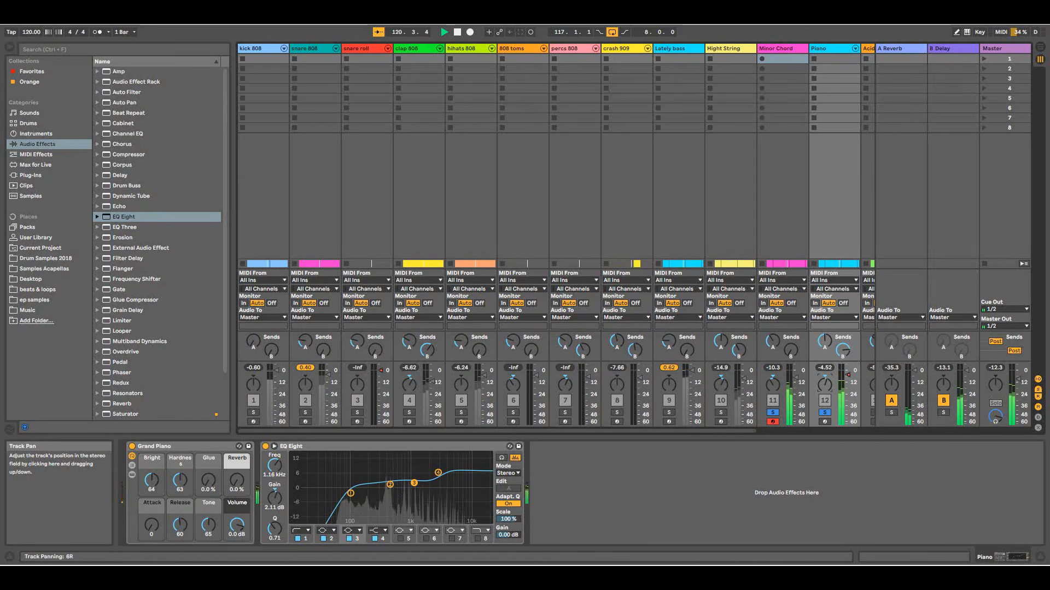
# Solo the Hight String track and replay the main body with the Minor Chord and Piano.
pyautogui.press('space')
pyautogui.click(721, 413)
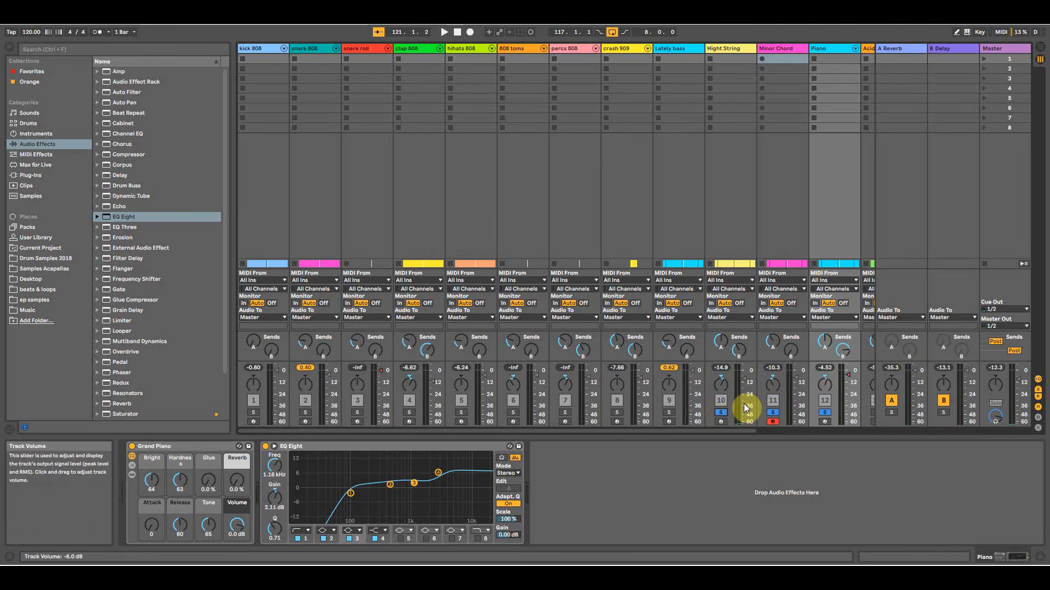
pyautogui.press('space')
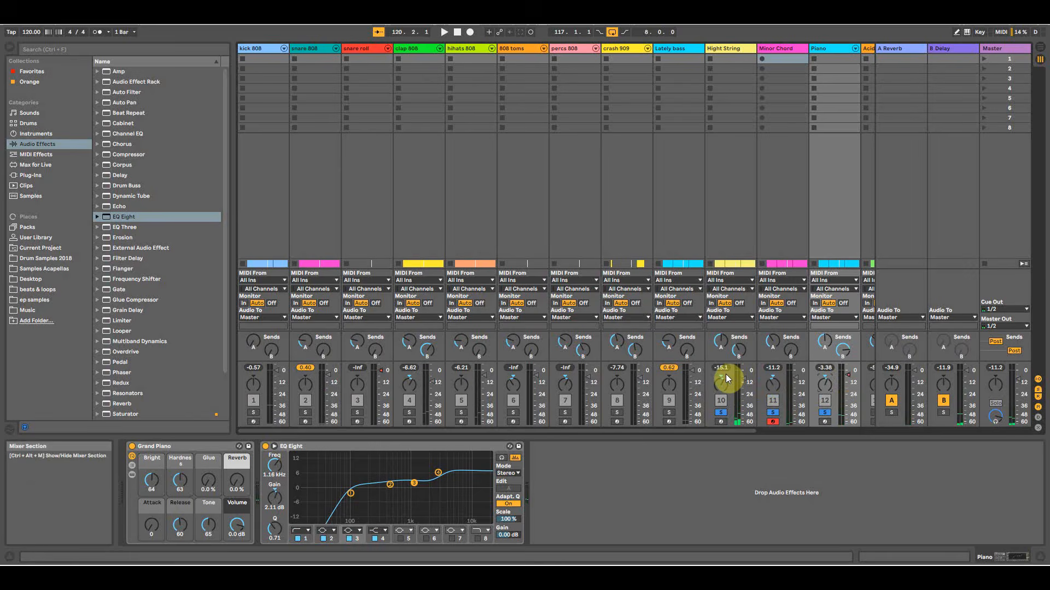
pyautogui.press('space')
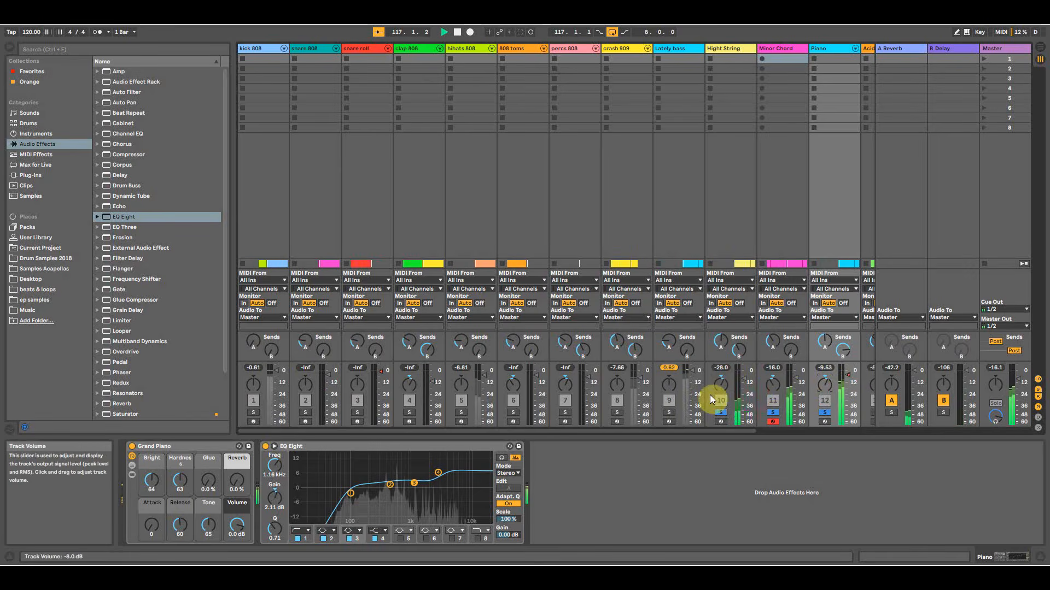
# Add the Lately bass, kick, hihats, clap, snare roll and snare tracks to the soloed group during playback.
pyautogui.click(668, 413)
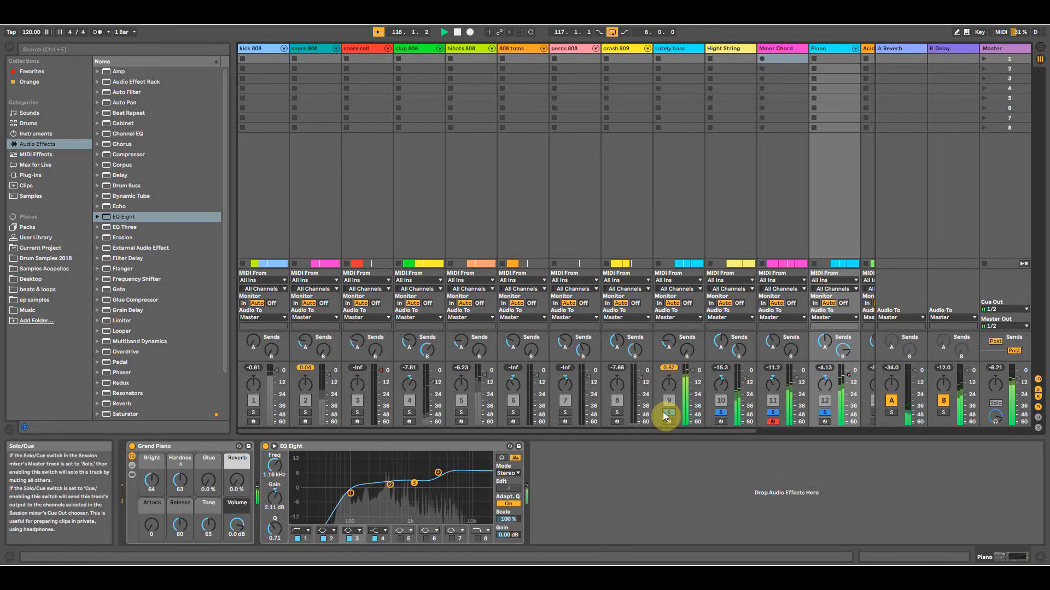
pyautogui.click(255, 412)
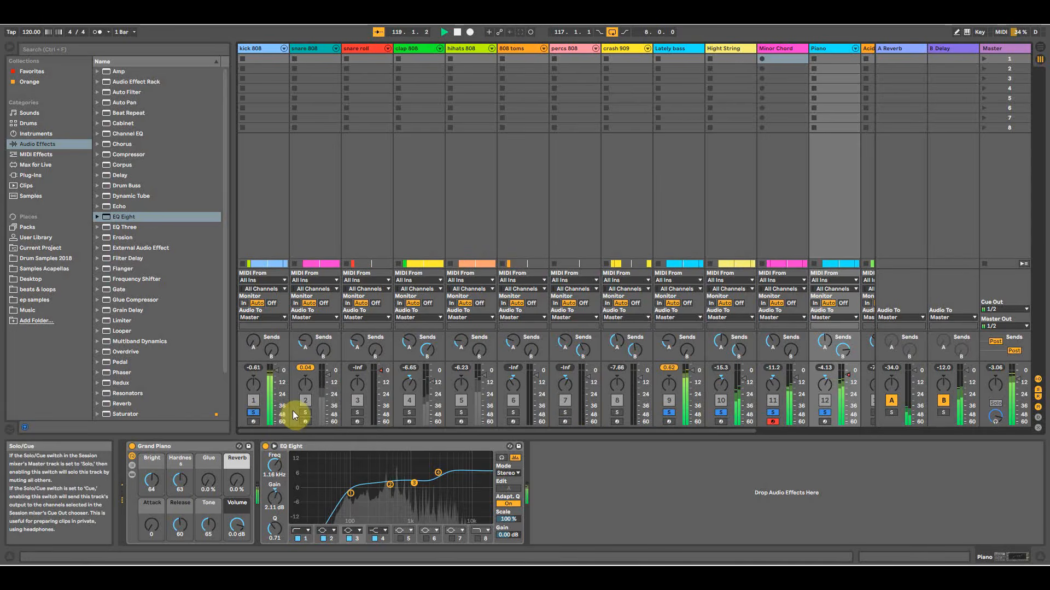
pyautogui.click(460, 412)
pyautogui.click(410, 413)
pyautogui.click(359, 412)
pyautogui.click(306, 413)
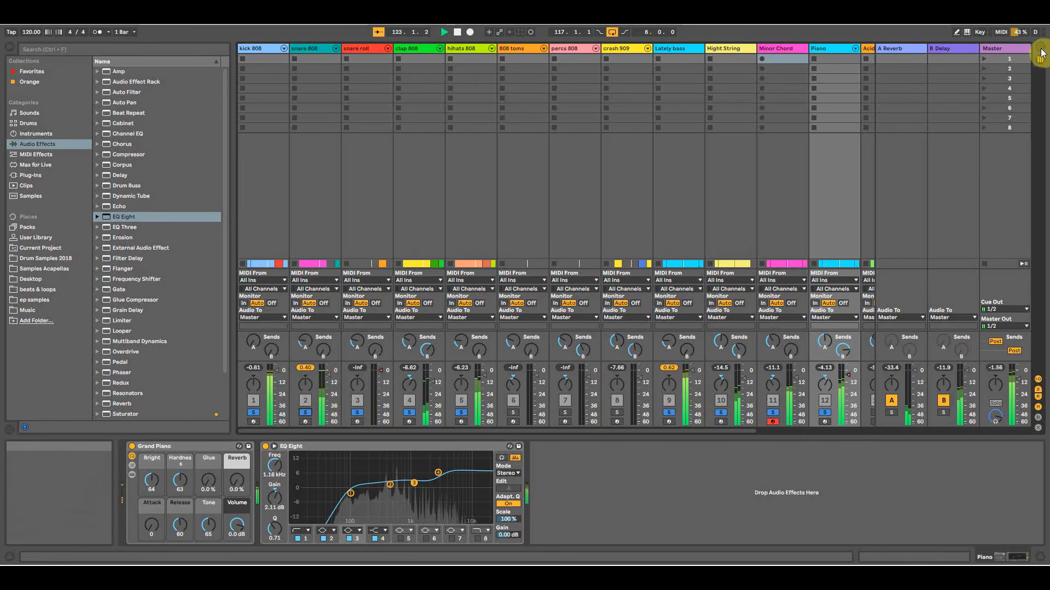
# Set the Piano EQ's low cut to 124 Hz and band 4 to 3.09 kHz with 8.06 dB gain, and replay it.
pyautogui.click(350, 494)
pyautogui.moveTo(350, 494); pyautogui.dragTo(357, 493)
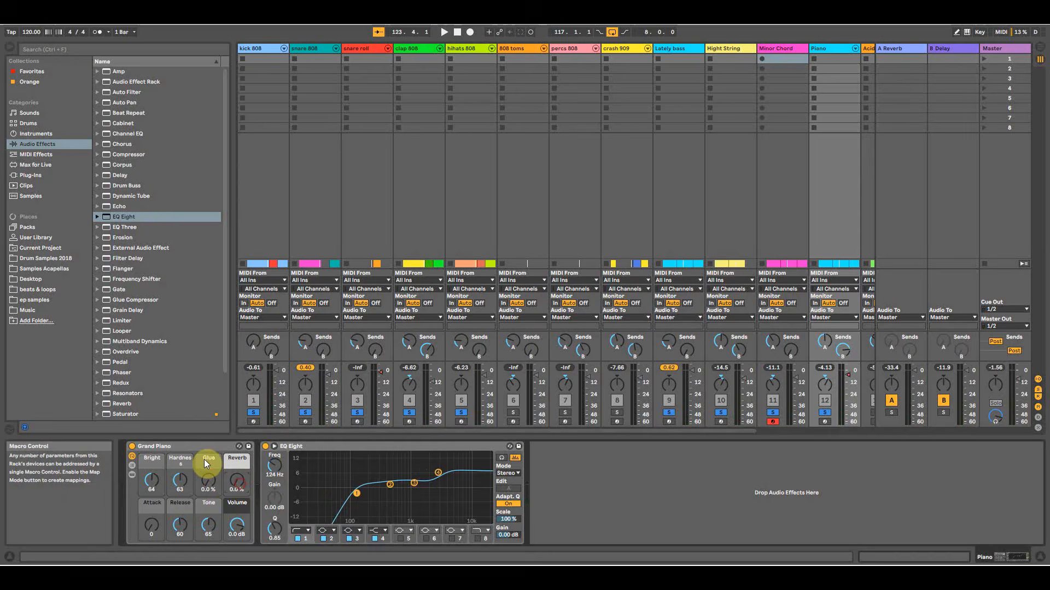
pyautogui.moveTo(438, 472); pyautogui.dragTo(439, 470)
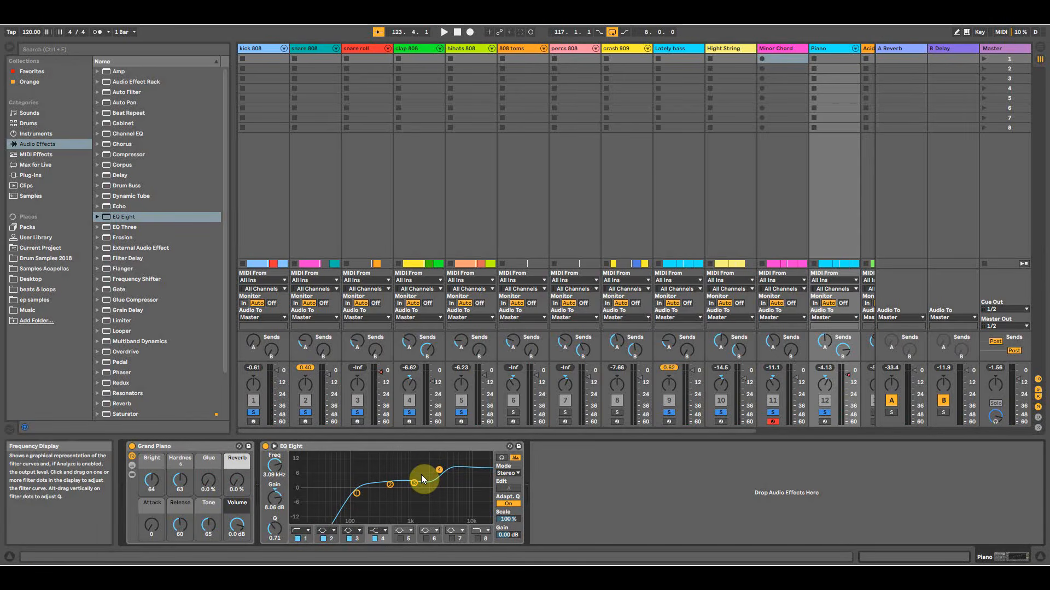
pyautogui.press('space')
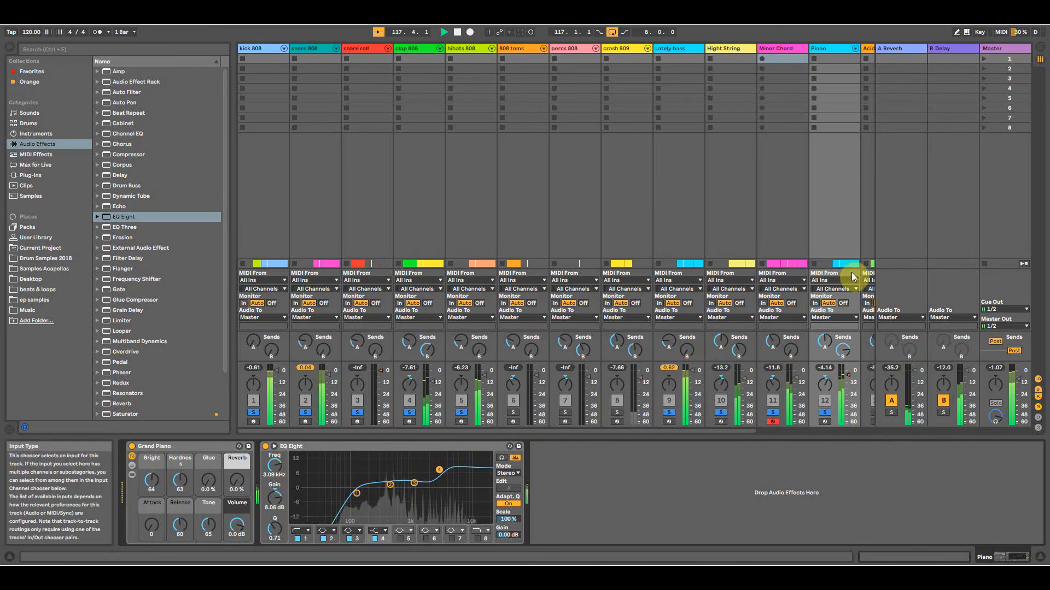
# Play the arrangement from the 2nd breakdown at bar 77 and check the track levels in the Session View mixer.
pyautogui.click(1039, 48)
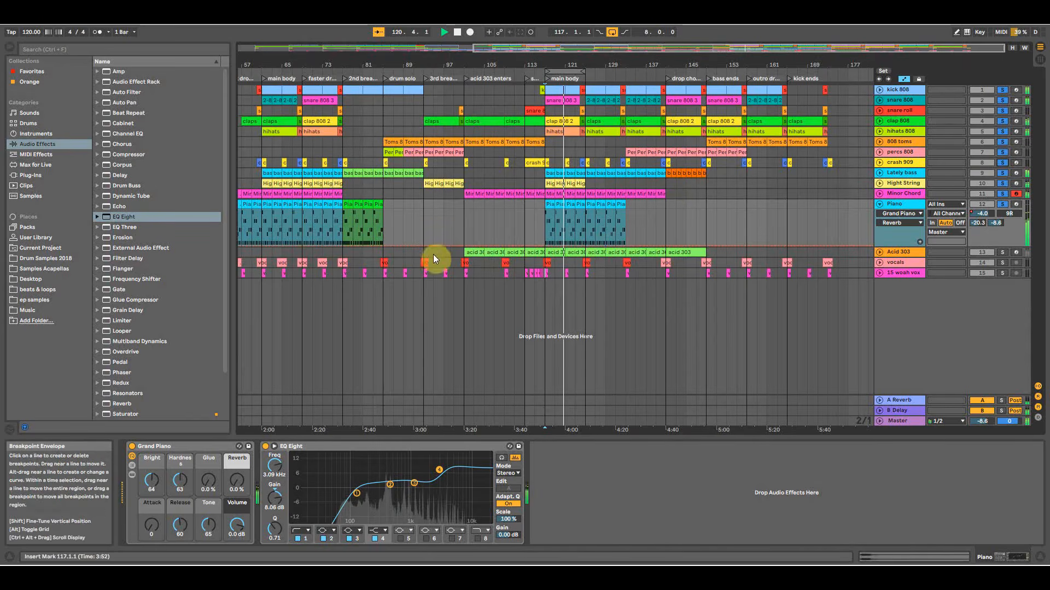
pyautogui.click(339, 314)
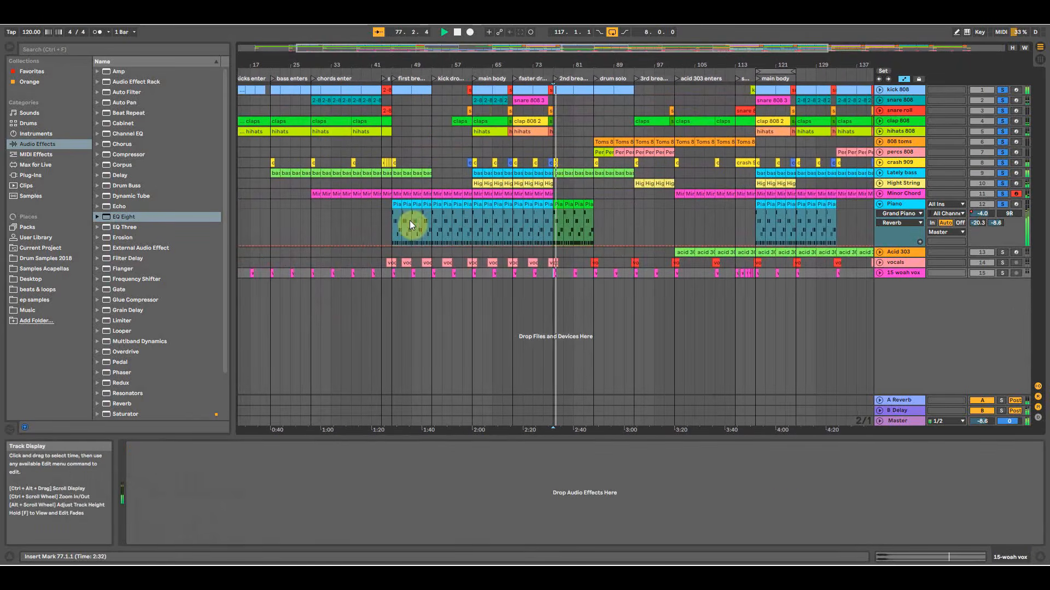
pyautogui.moveTo(574, 64); pyautogui.dragTo(439, 63)
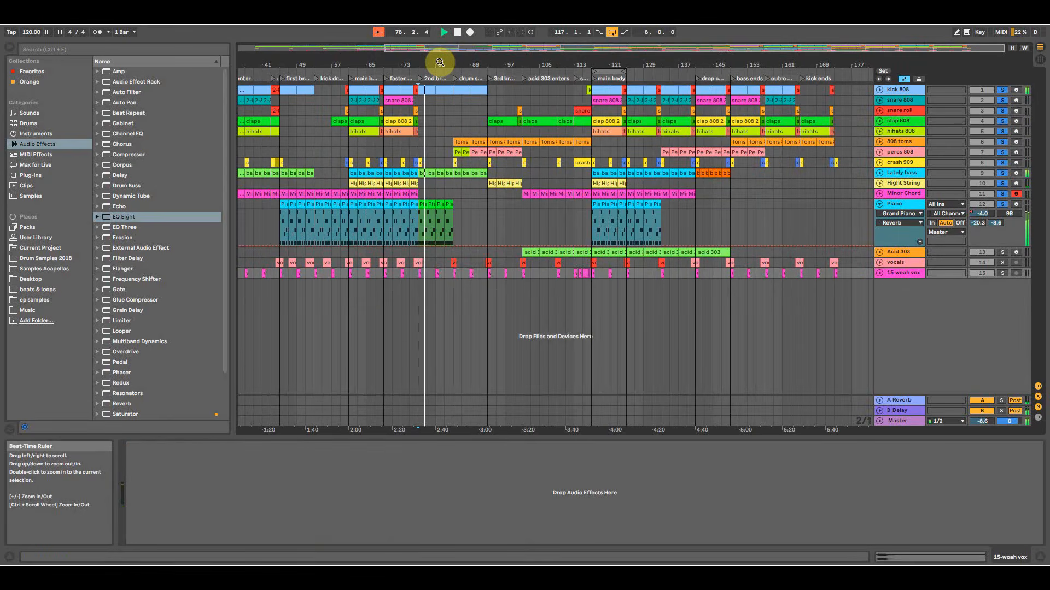
pyautogui.press('Tab')
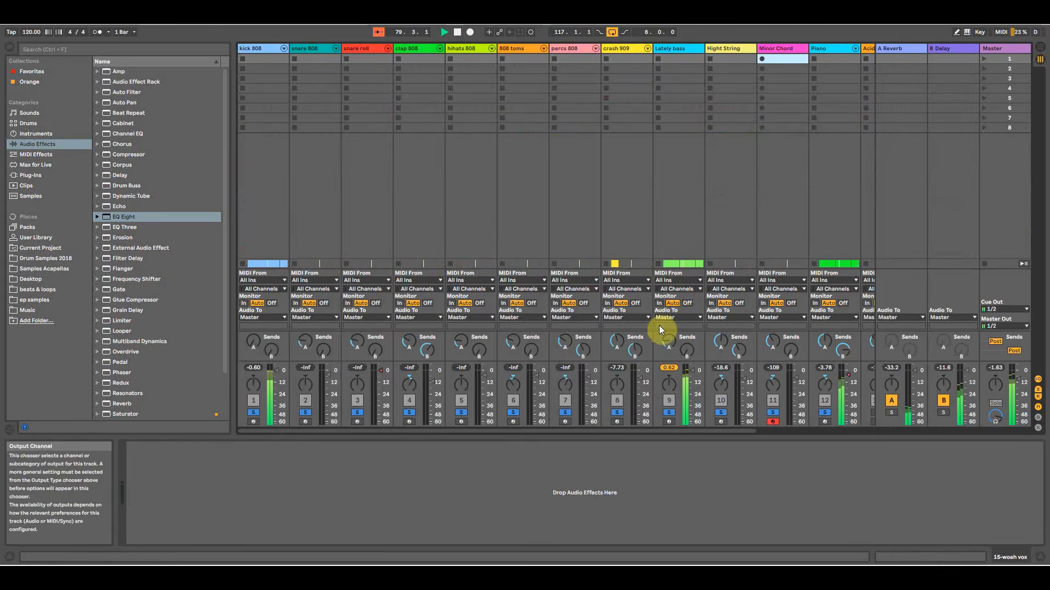
pyautogui.press('Tab')
pyautogui.press('Tab')
pyautogui.press('Tab')
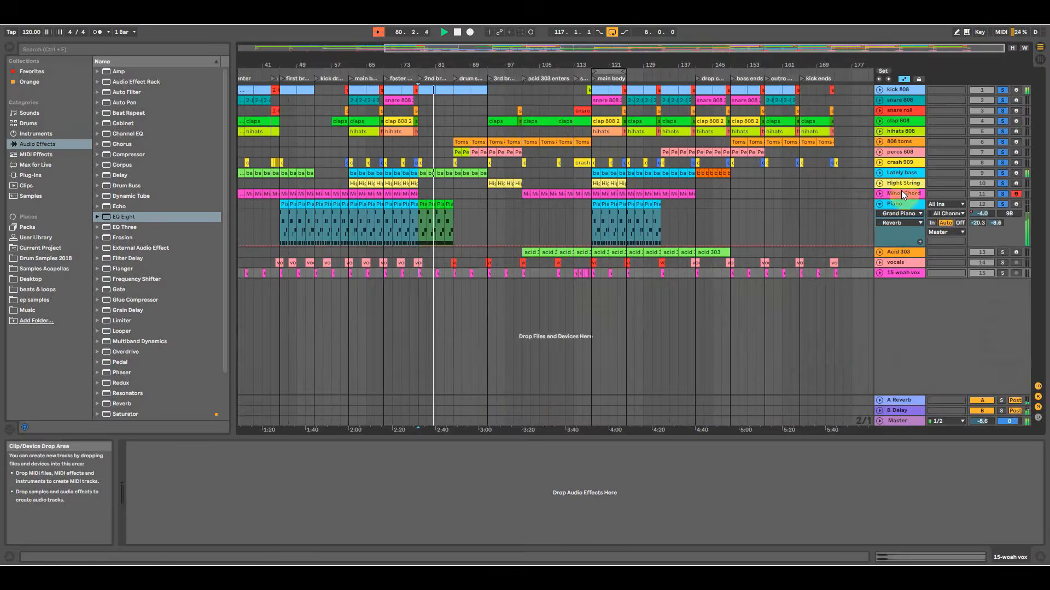
# Compare the Piano with its EQ Eight bypassed and re-enabled during playback.
pyautogui.click(899, 204)
pyautogui.click(265, 447)
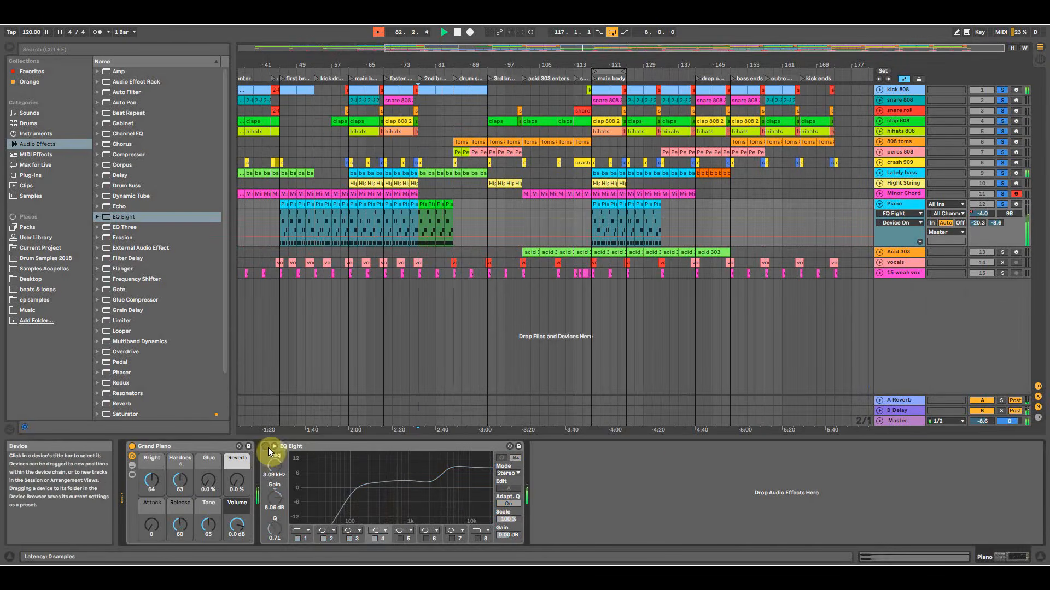
pyautogui.click(265, 446)
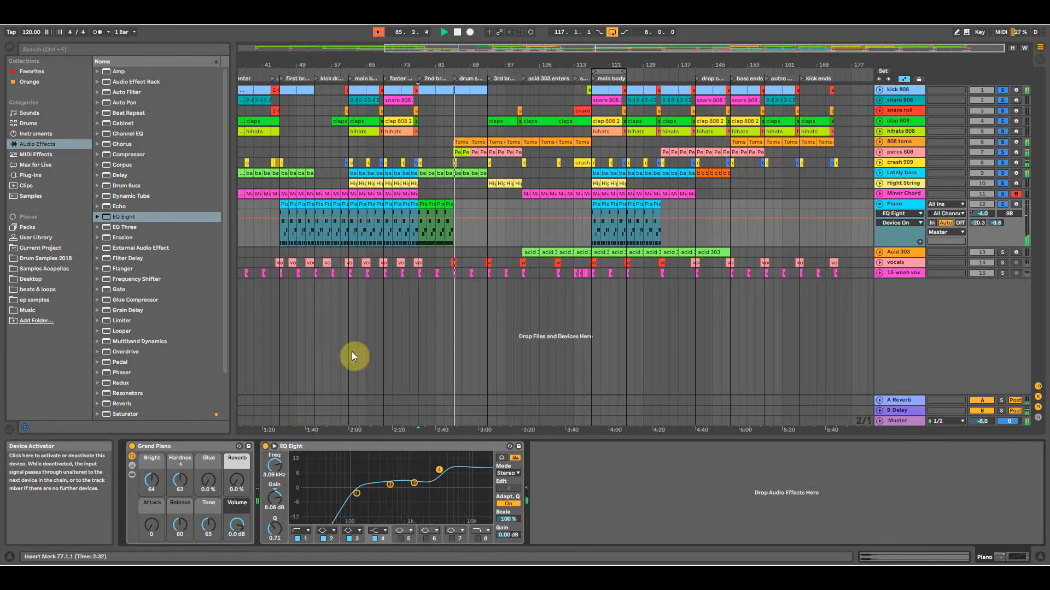
# Replay the 2nd breakdown, and listen to the mix from the drum solo around bar 85.
pyautogui.press('Tab')
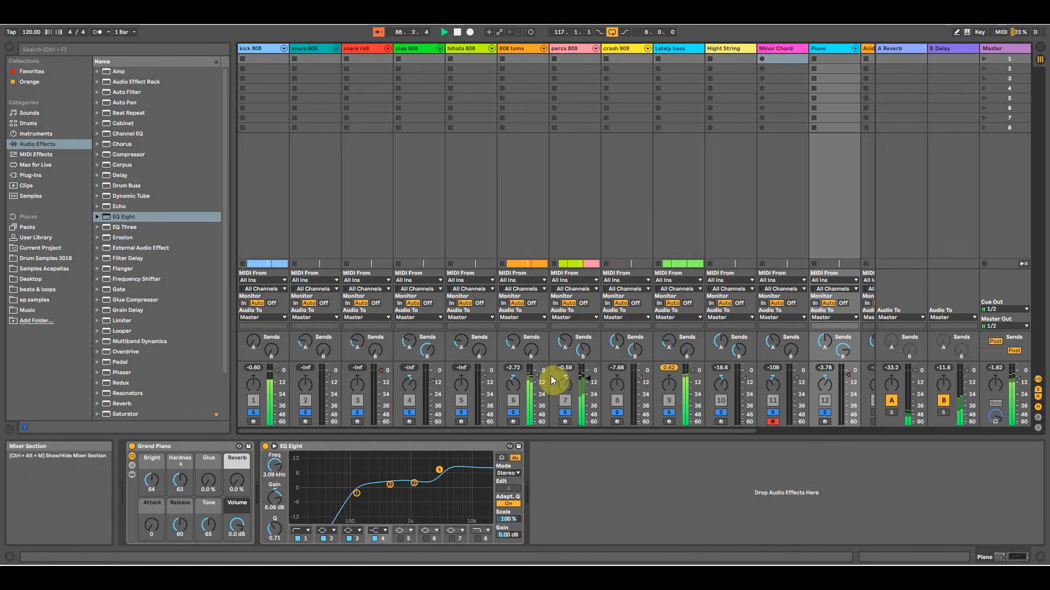
pyautogui.press('space')
pyautogui.press('space')
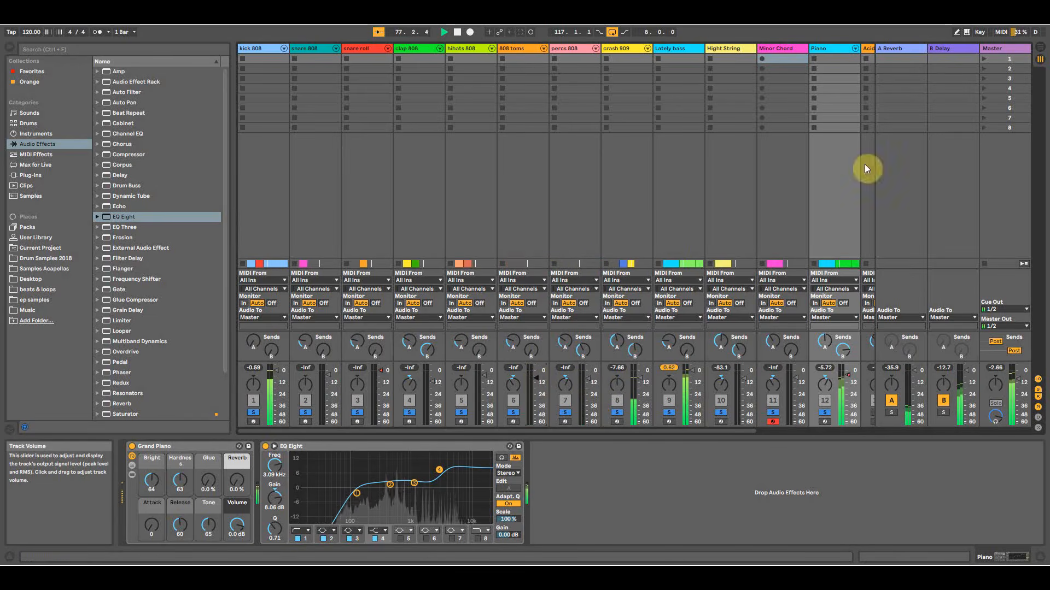
pyautogui.press('Tab')
pyautogui.press('space')
pyautogui.click(591, 293)
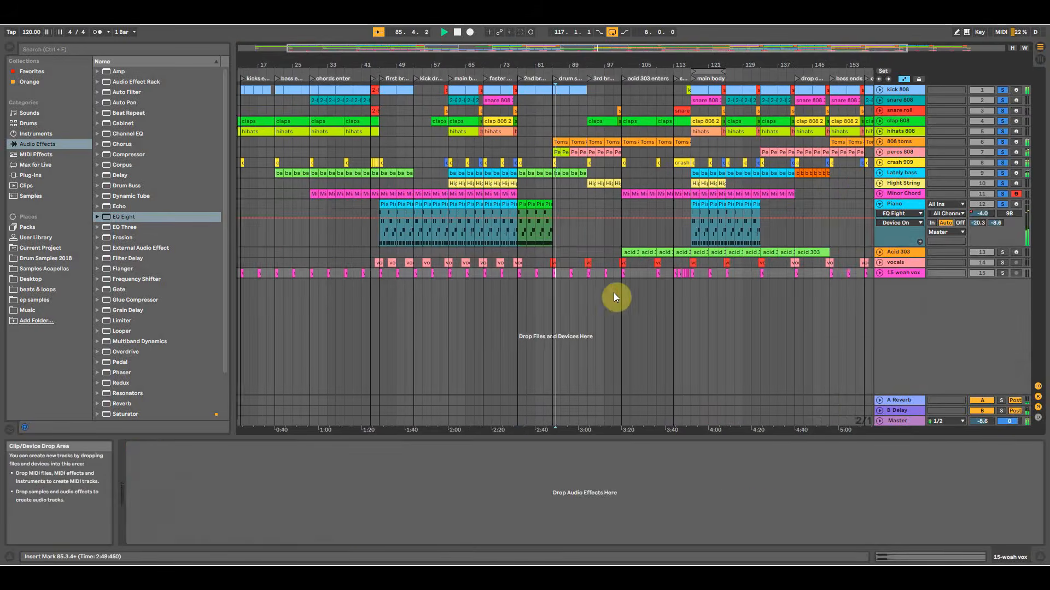
pyautogui.click(716, 292)
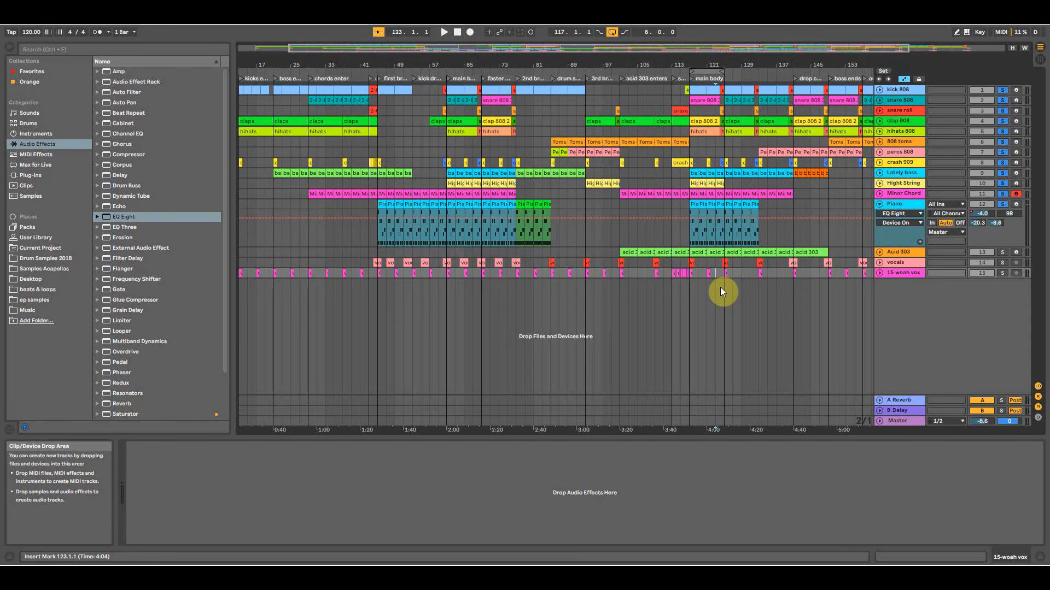
# Place the playback position at bar 117, display the Hight String track's devices and play the main body.
pyautogui.click(687, 170)
pyautogui.click(902, 183)
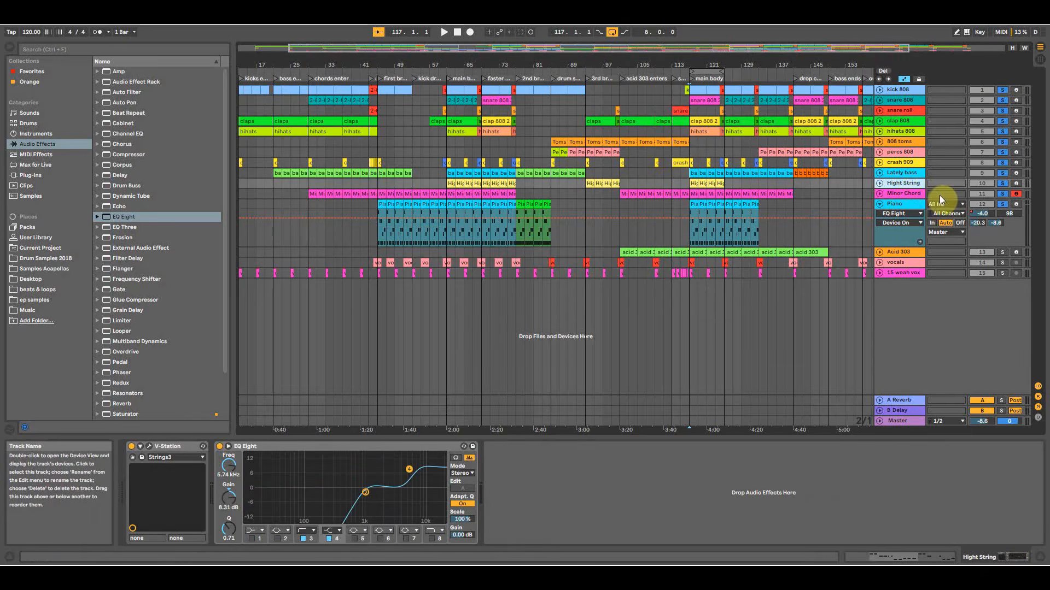
pyautogui.press('space')
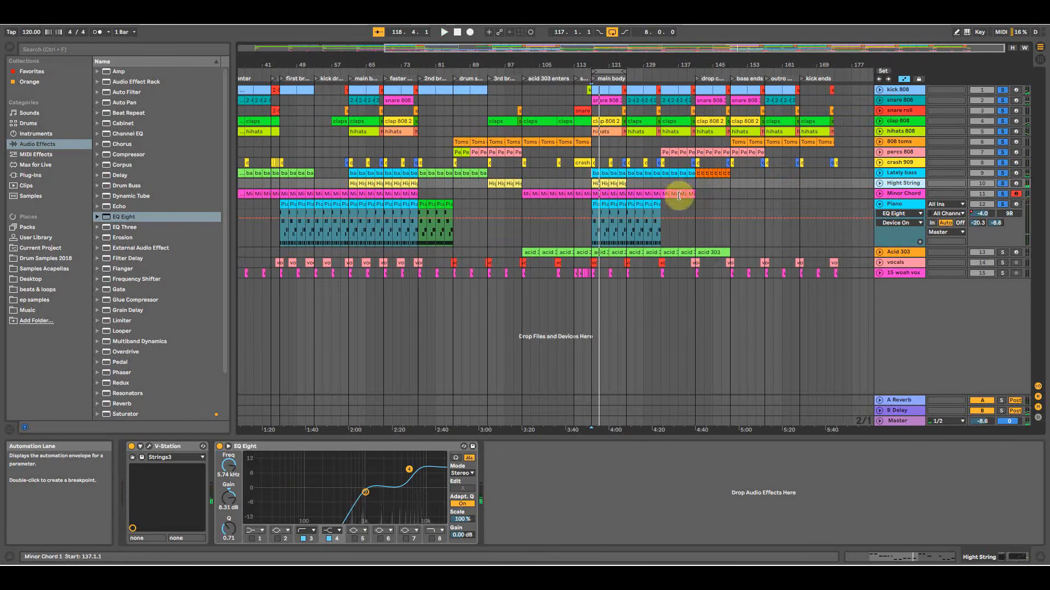
# Display the Piano's Mixer Track Volume automation and set the envelope level from bar 51 onwards to -5.0 dB.
pyautogui.press('Tab')
pyautogui.press('Tab')
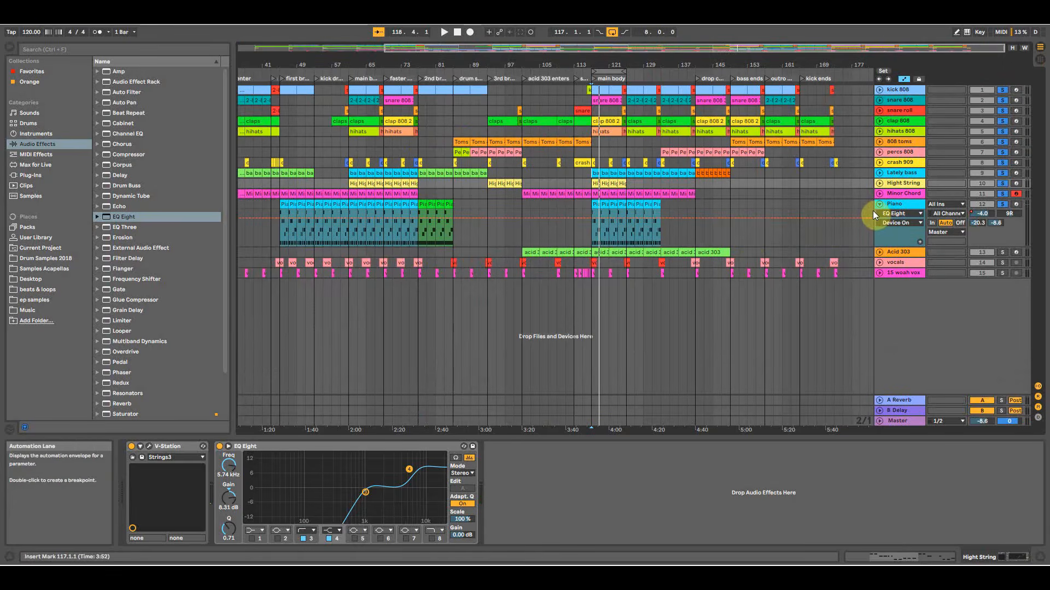
pyautogui.click(886, 214)
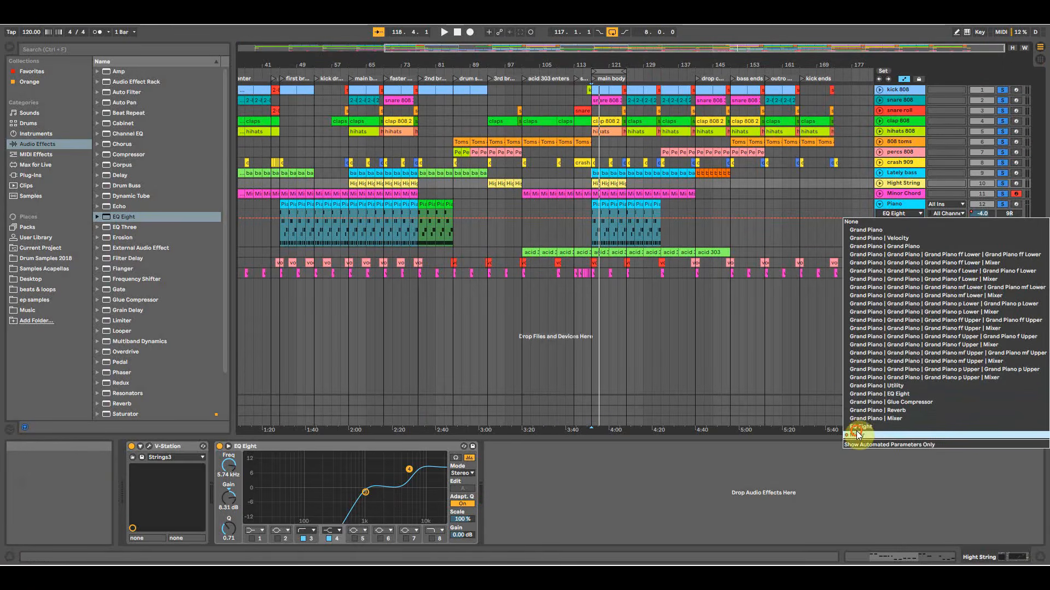
pyautogui.click(857, 434)
pyautogui.click(898, 223)
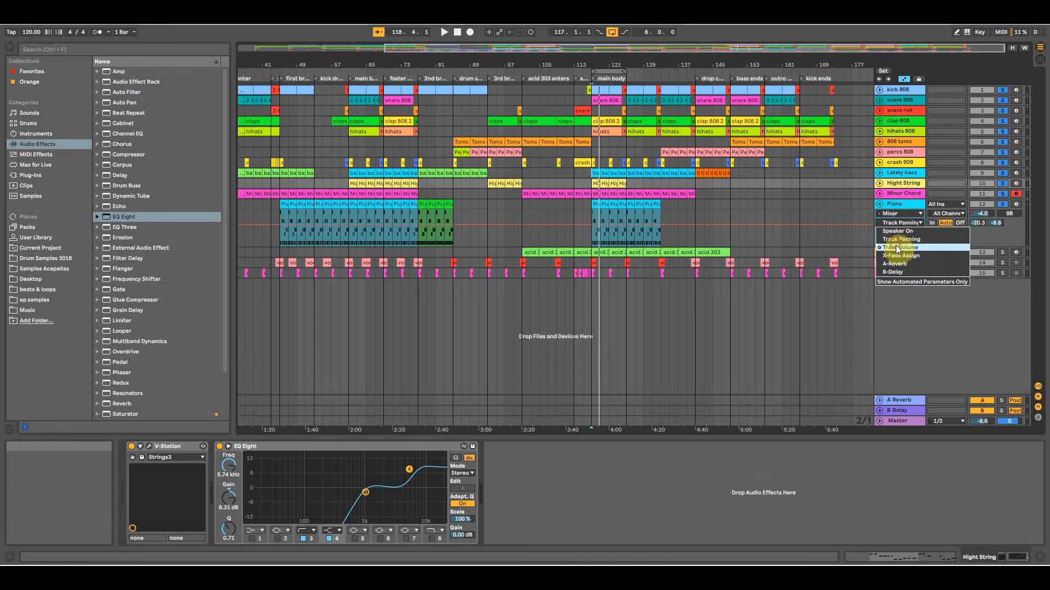
pyautogui.click(897, 247)
pyautogui.moveTo(307, 222); pyautogui.dragTo(307, 225)
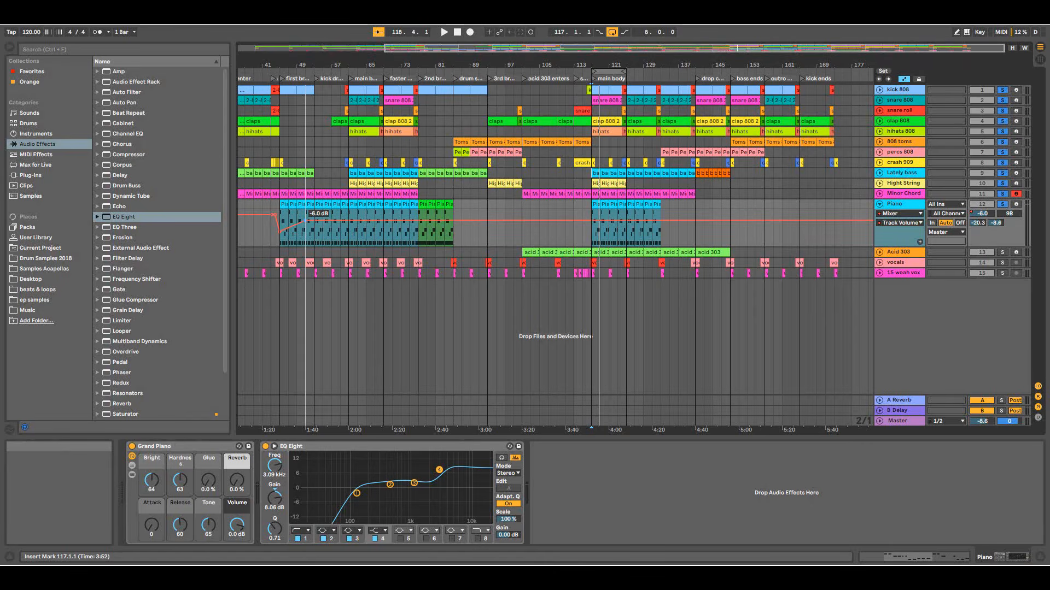
pyautogui.moveTo(307, 221); pyautogui.dragTo(306, 221)
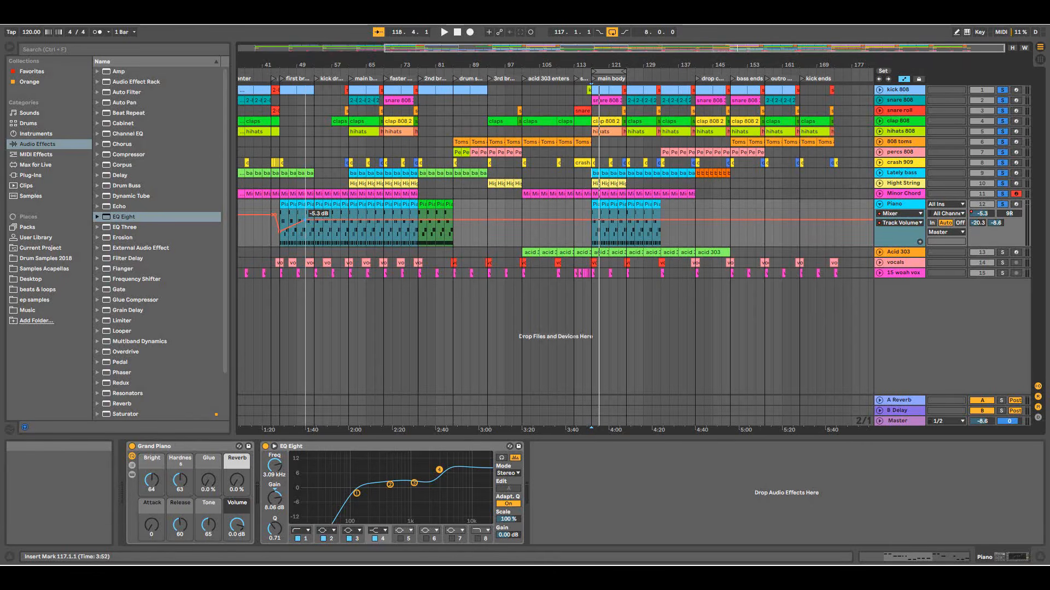
pyautogui.rightClick(306, 221)
pyautogui.click(314, 225)
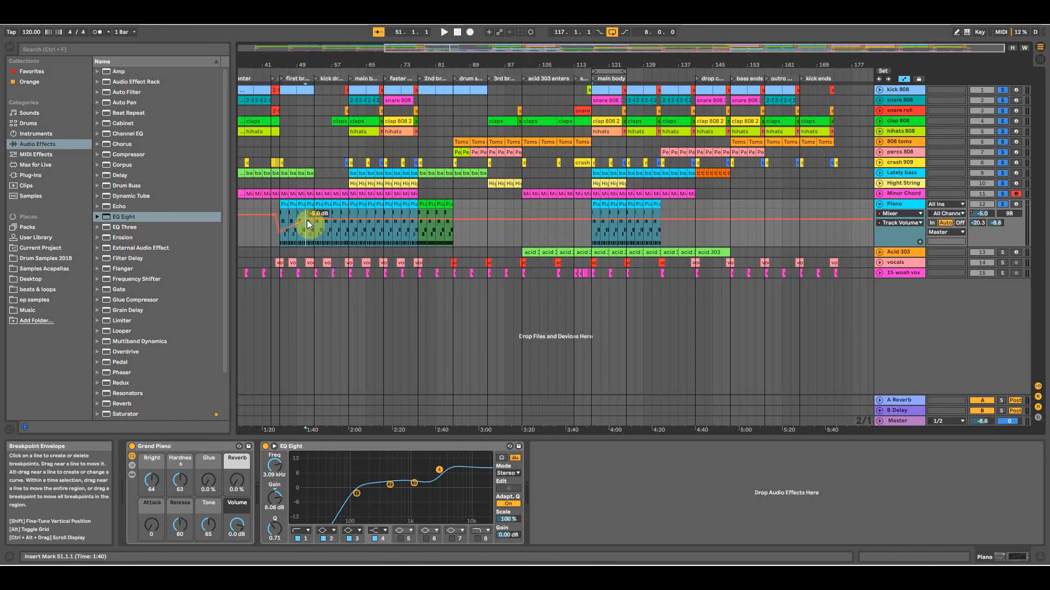
# Play the main body from bar 117 and check the Piano's level against the other tracks in the Session View mixer.
pyautogui.press('space')
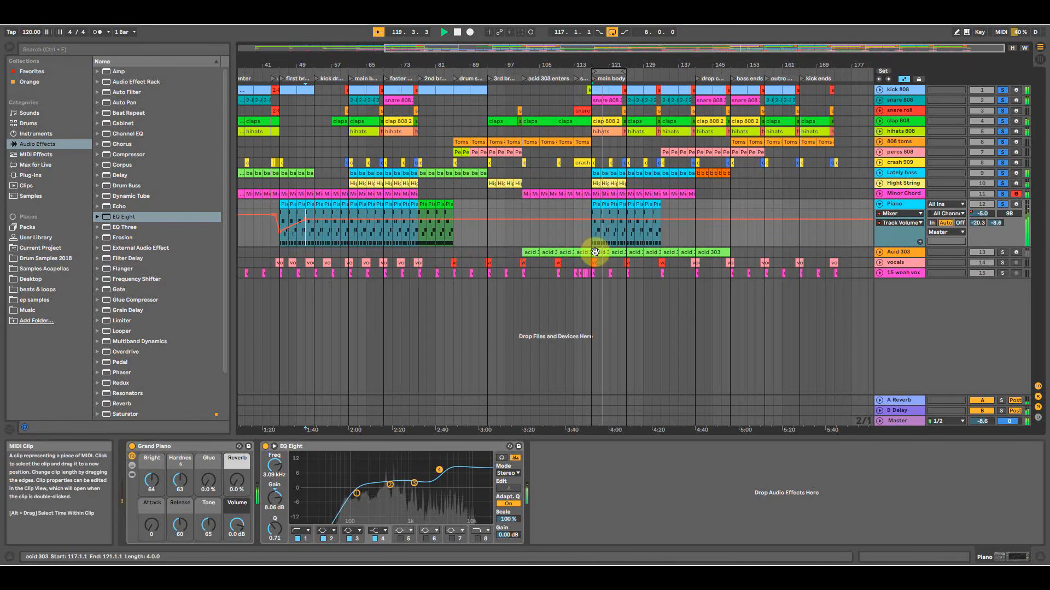
pyautogui.press('space')
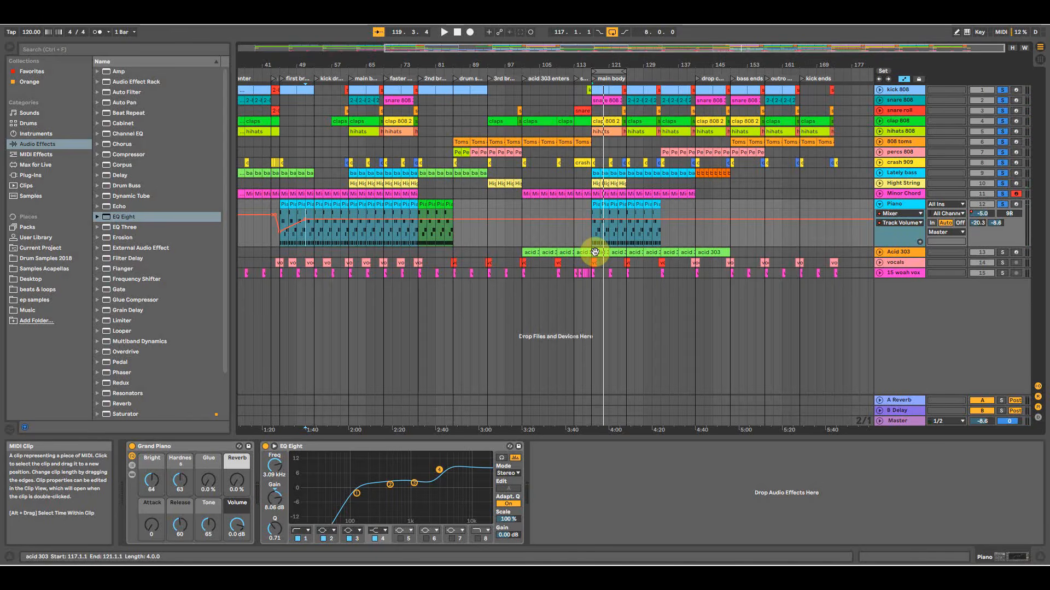
pyautogui.press('Tab')
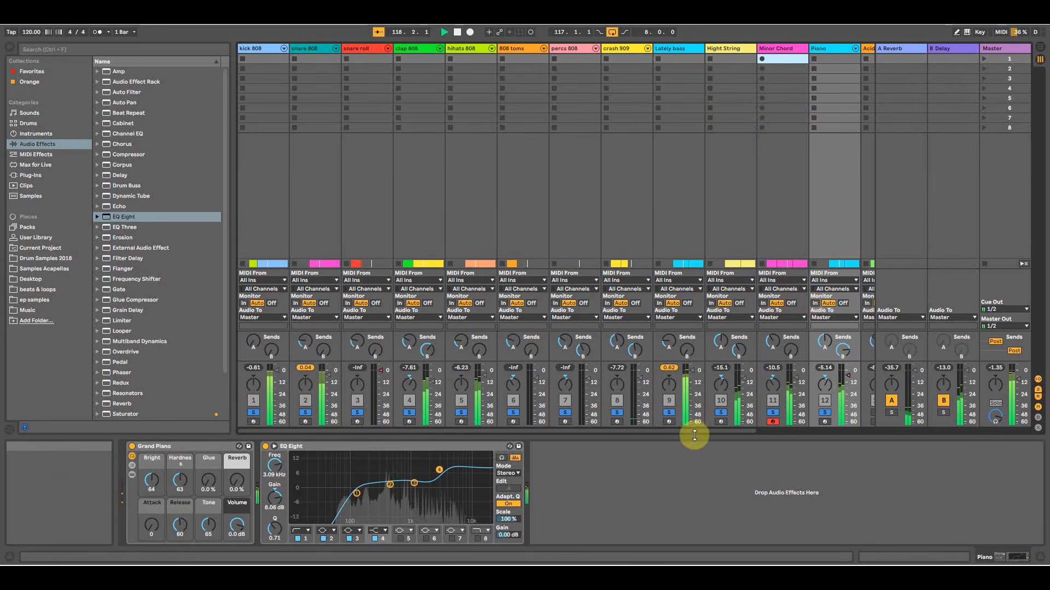
pyautogui.press('space')
pyautogui.press('Tab')
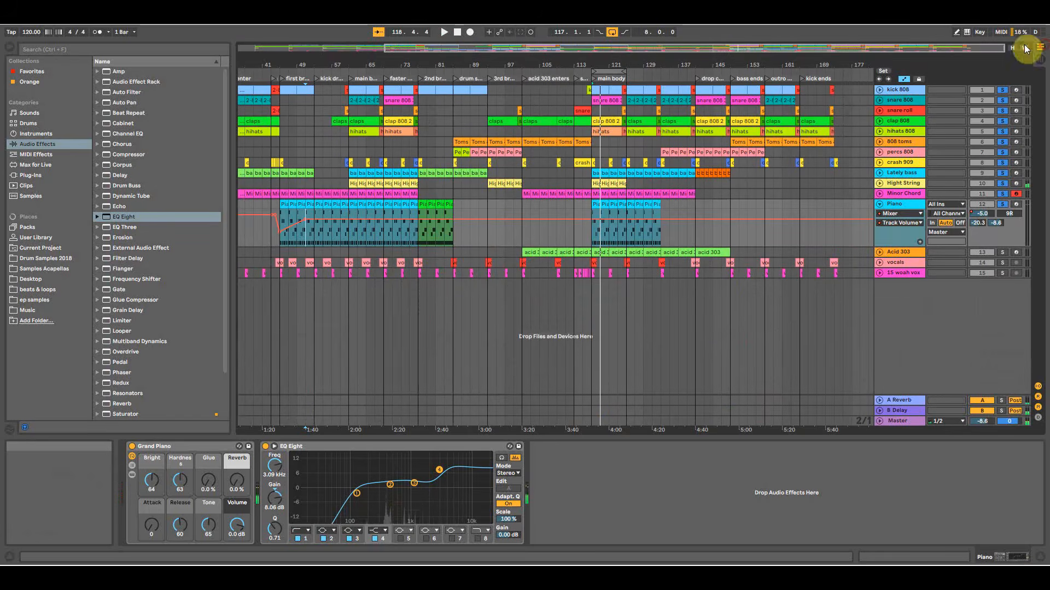
# Compare the Minor Chord's EQ Eight curve with the Piano's, and replay the main body to hear both together.
pyautogui.click(879, 204)
pyautogui.click(884, 196)
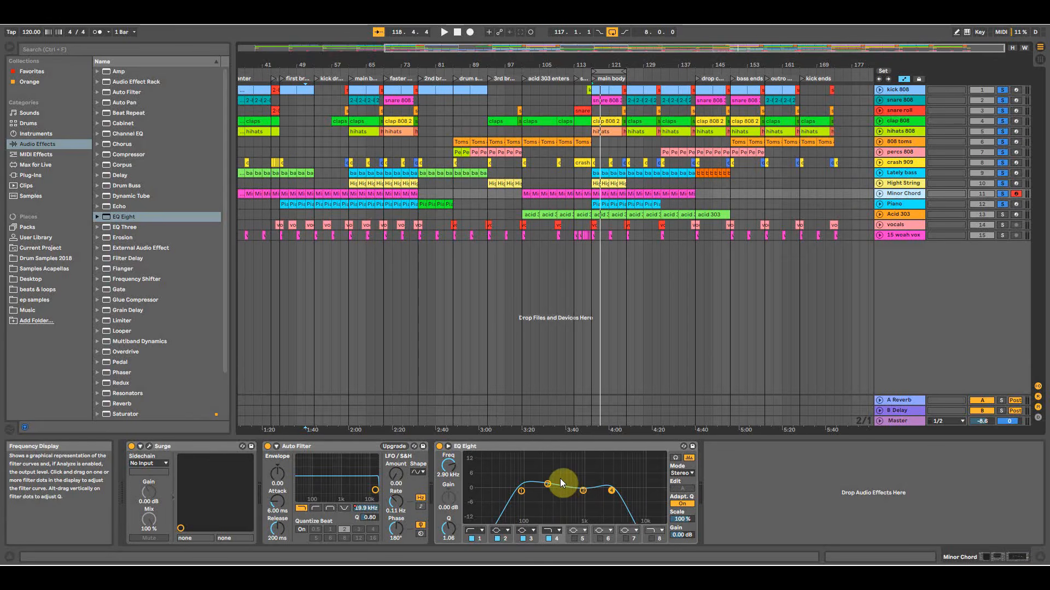
pyautogui.click(910, 204)
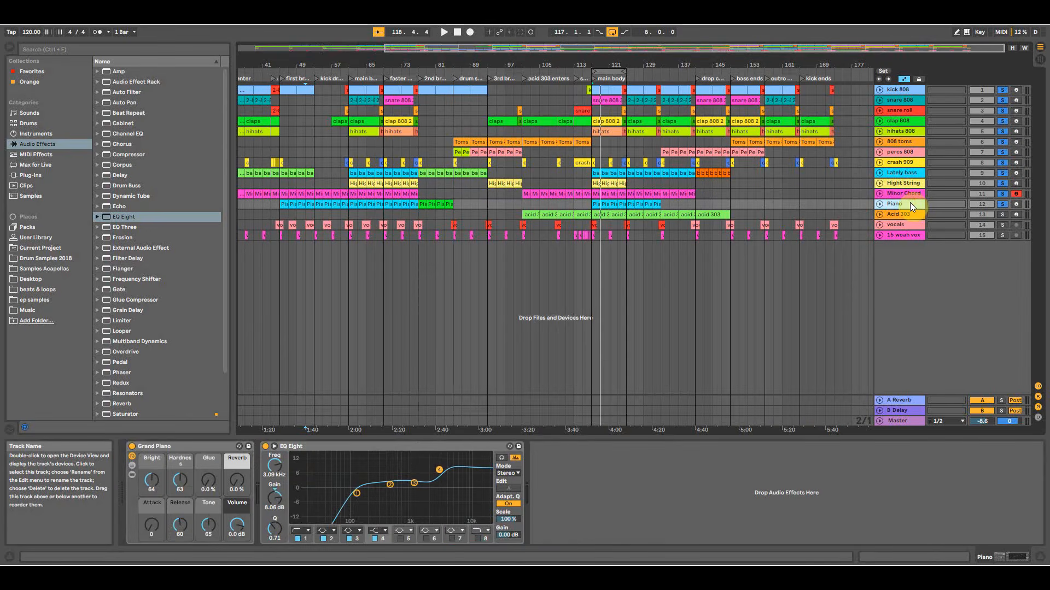
pyautogui.click(881, 205)
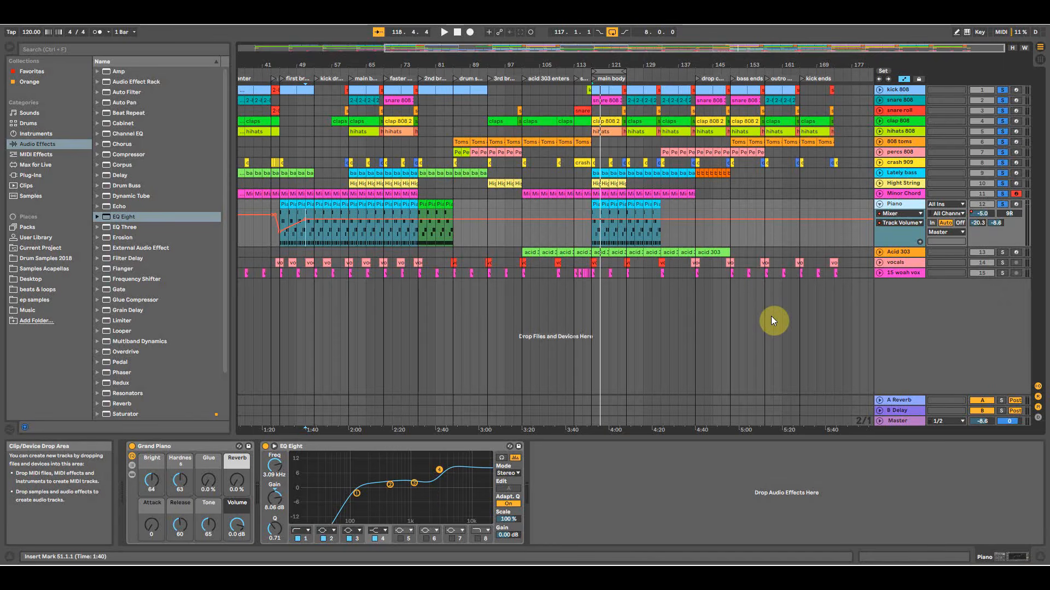
pyautogui.press('space')
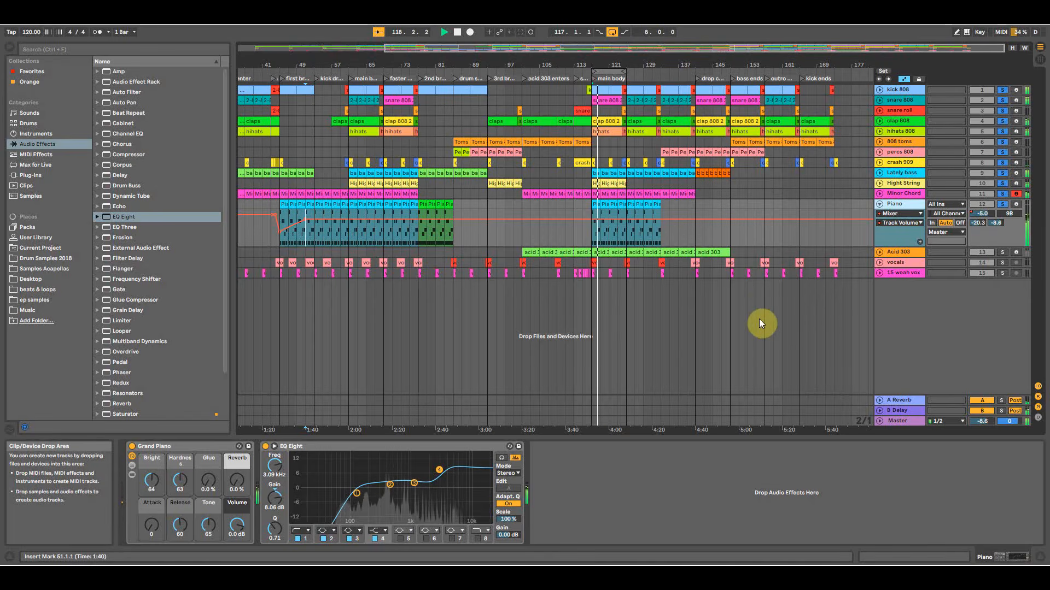
pyautogui.press('space')
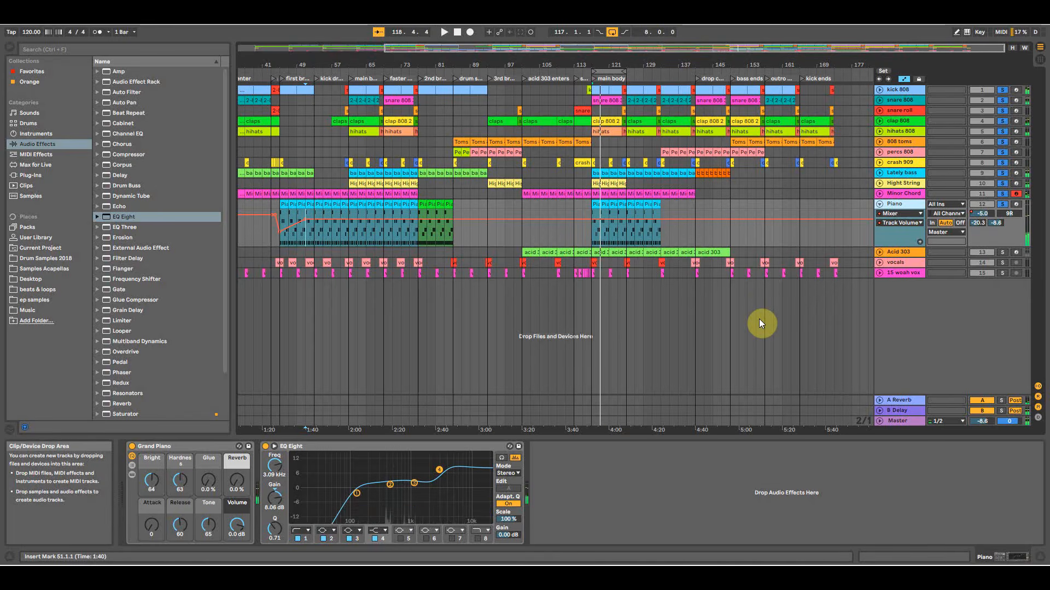
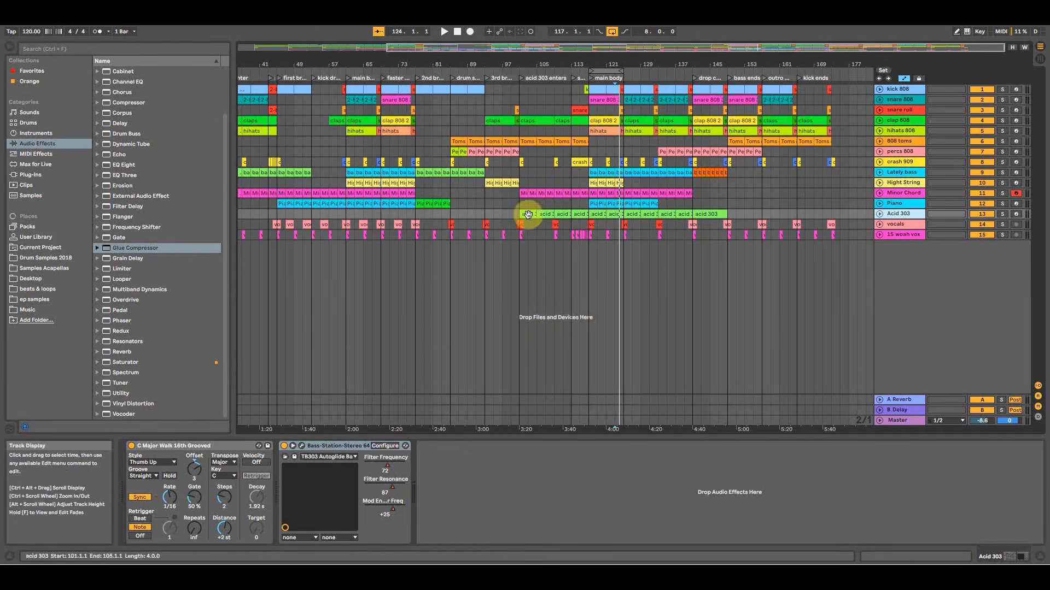
# Show the Acid 303's Filter Frequency automation, add an EQ Eight to the track and play it soloed from bar 101.
pyautogui.click(527, 214)
pyautogui.click(879, 214)
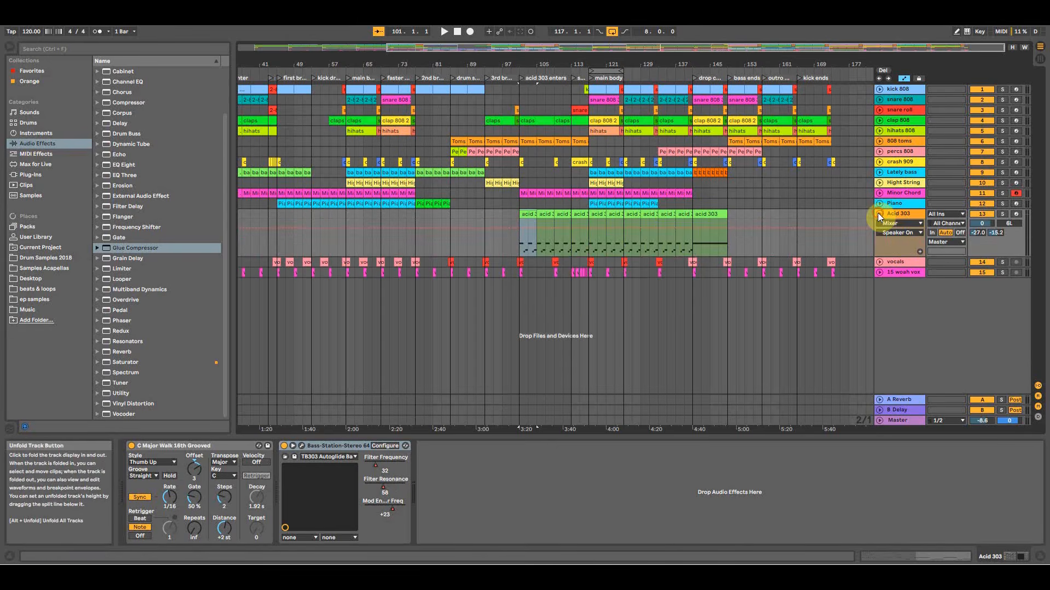
pyautogui.click(892, 224)
pyautogui.click(899, 248)
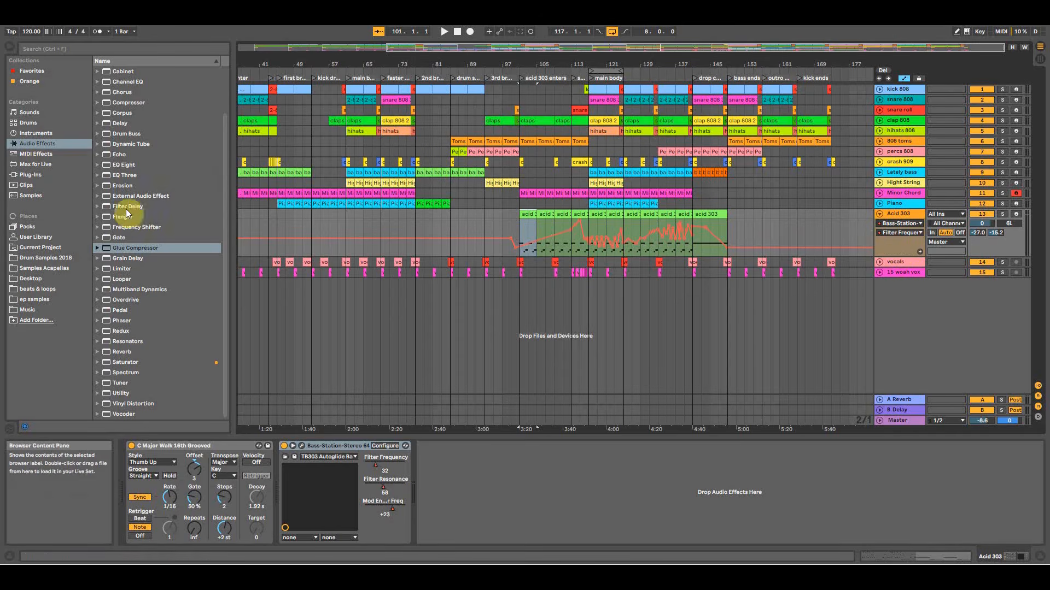
pyautogui.moveTo(130, 167); pyautogui.dragTo(1002, 215)
pyautogui.press('space')
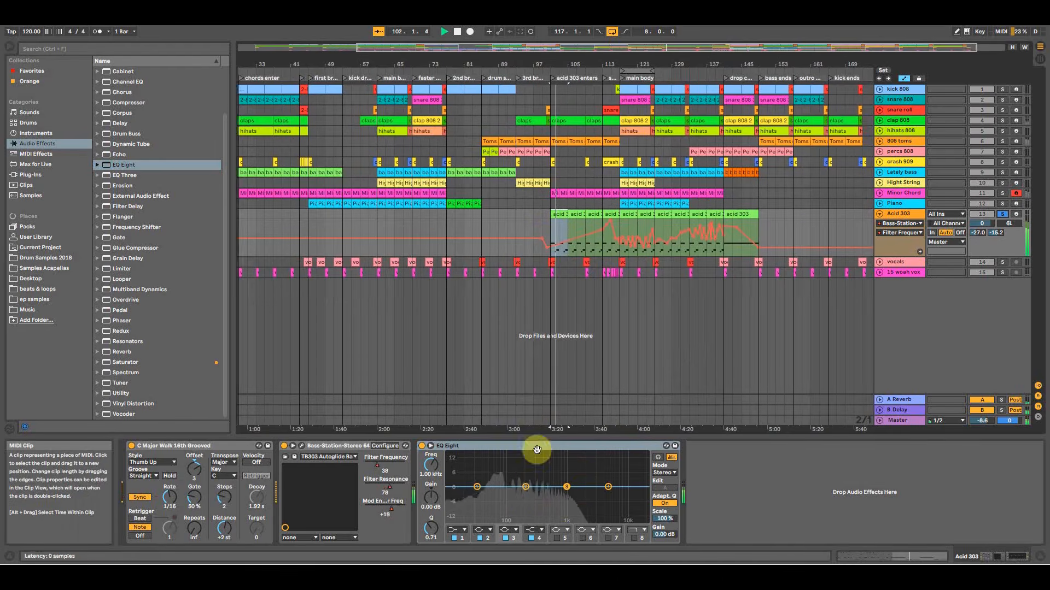
# Boost the Acid 303's EQ Eight band 2 to about 4.09 dB at 104 Hz and band 3 to about 4.59 dB at 538 Hz, auditioning from bar 117.
pyautogui.moveTo(523, 491)
pyautogui.mouseDown()
pyautogui.moveTo(468, 492)
pyautogui.moveTo(518, 481)
pyautogui.mouseUp()
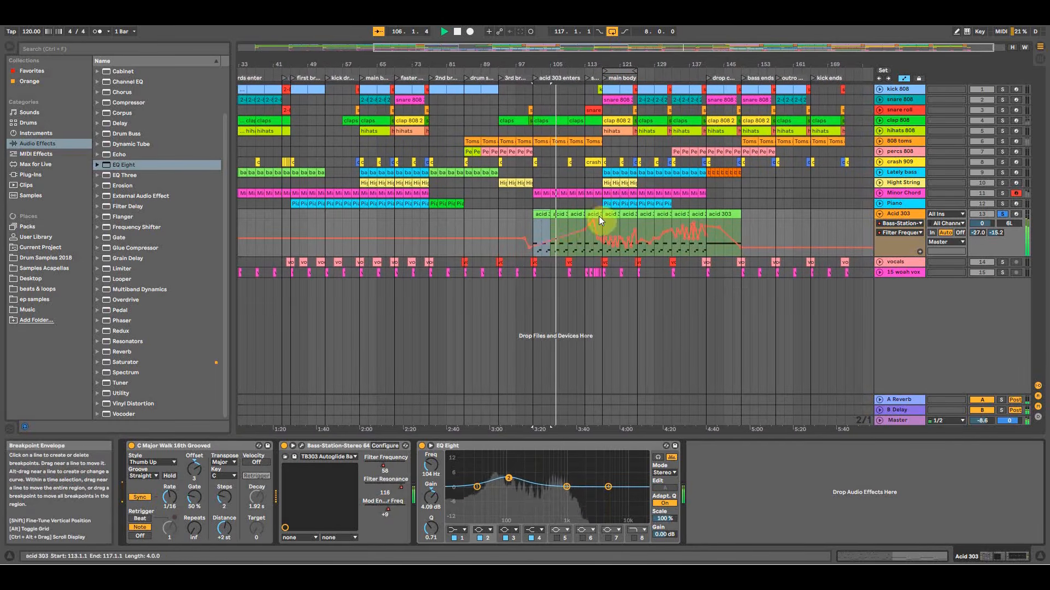
pyautogui.moveTo(608, 487); pyautogui.dragTo(569, 482)
pyautogui.click(591, 273)
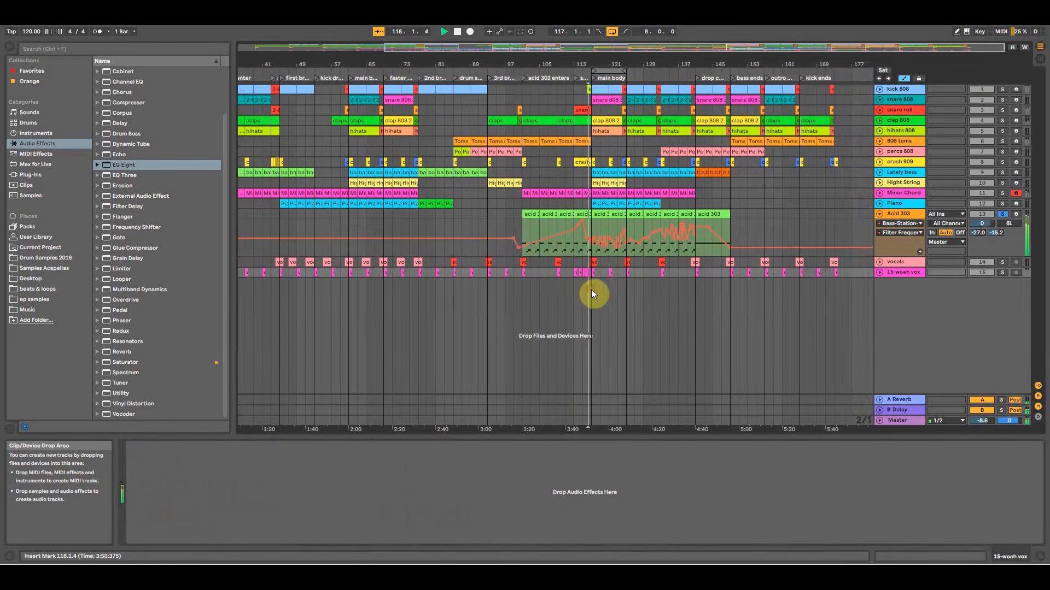
pyautogui.click(600, 217)
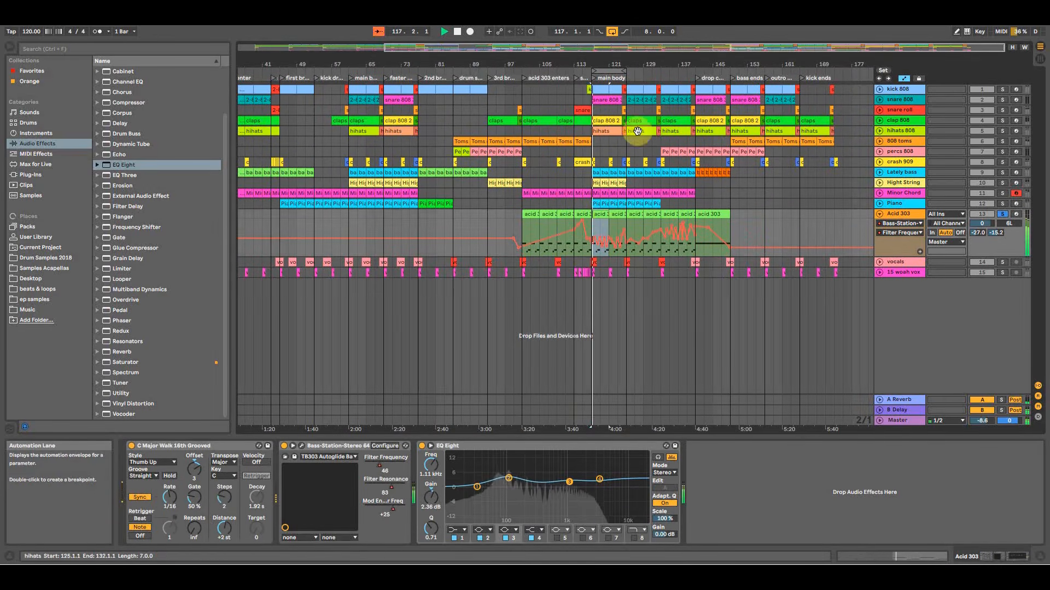
pyautogui.moveTo(570, 482); pyautogui.dragTo(550, 477)
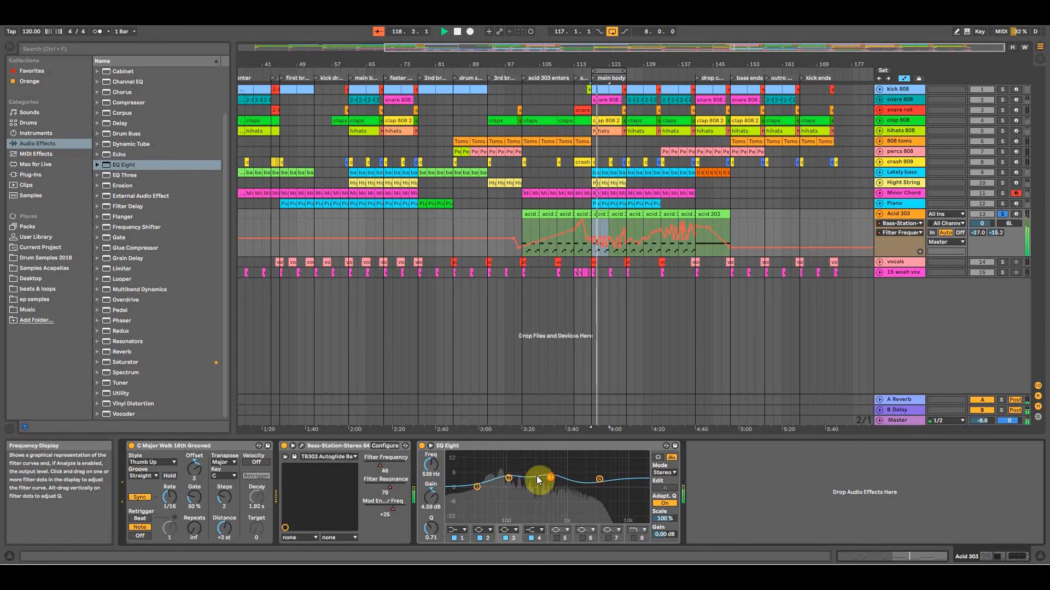
# Change band 1 of the Acid 303's EQ Eight to a low cut at about 16.7 Hz.
pyautogui.moveTo(477, 488); pyautogui.dragTo(482, 485)
pyautogui.click(457, 530)
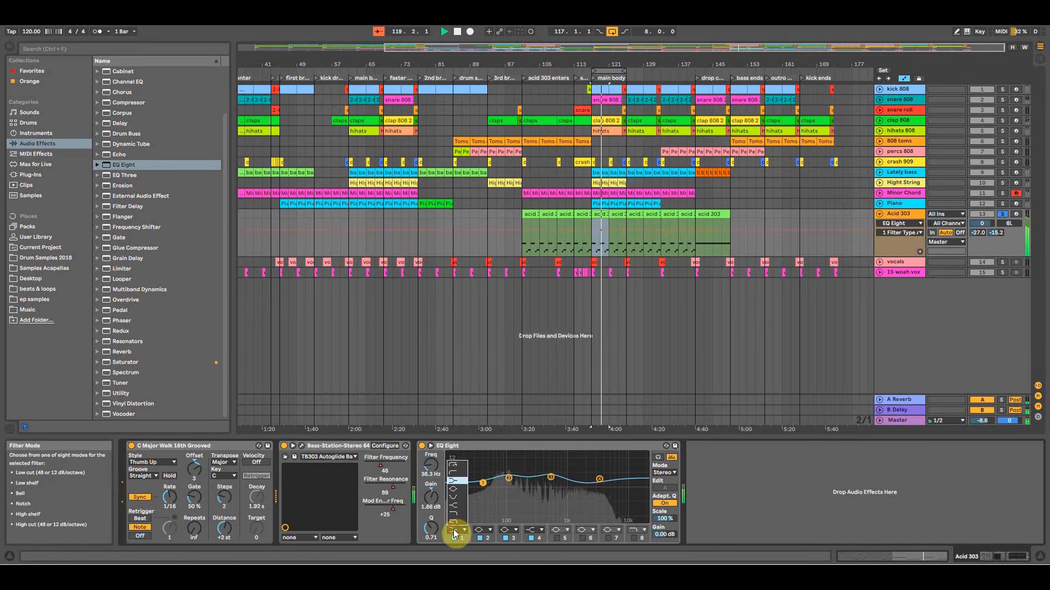
pyautogui.click(455, 473)
pyautogui.moveTo(484, 495); pyautogui.dragTo(462, 493)
# Set the Acid 303's A Reverb send to -39.0 dB in the Session View mixer.
pyautogui.press('Tab')
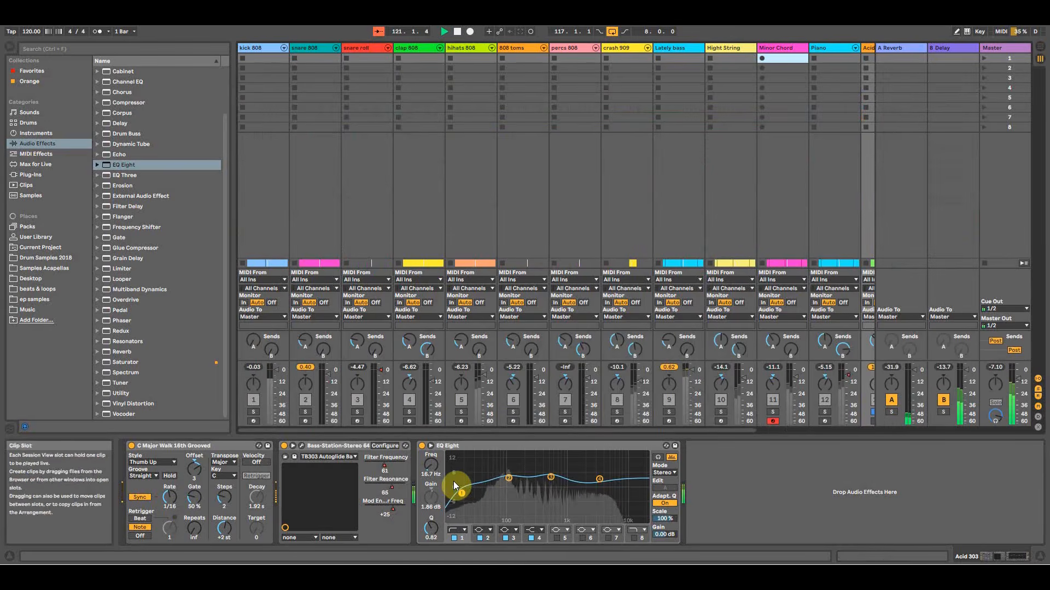
pyautogui.moveTo(742, 431); pyautogui.dragTo(772, 430)
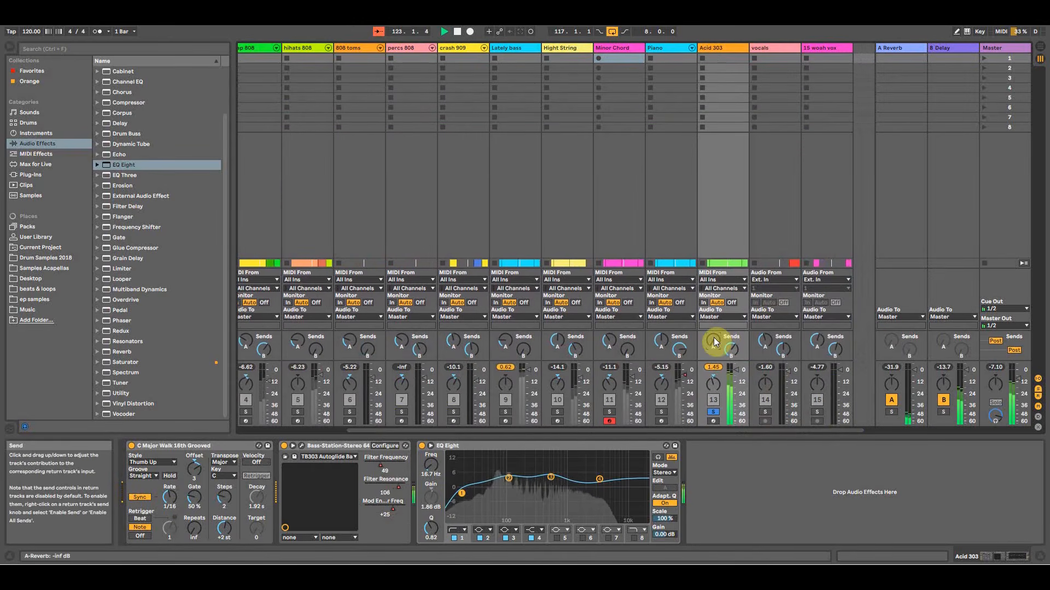
pyautogui.moveTo(714, 343); pyautogui.dragTo(713, 337)
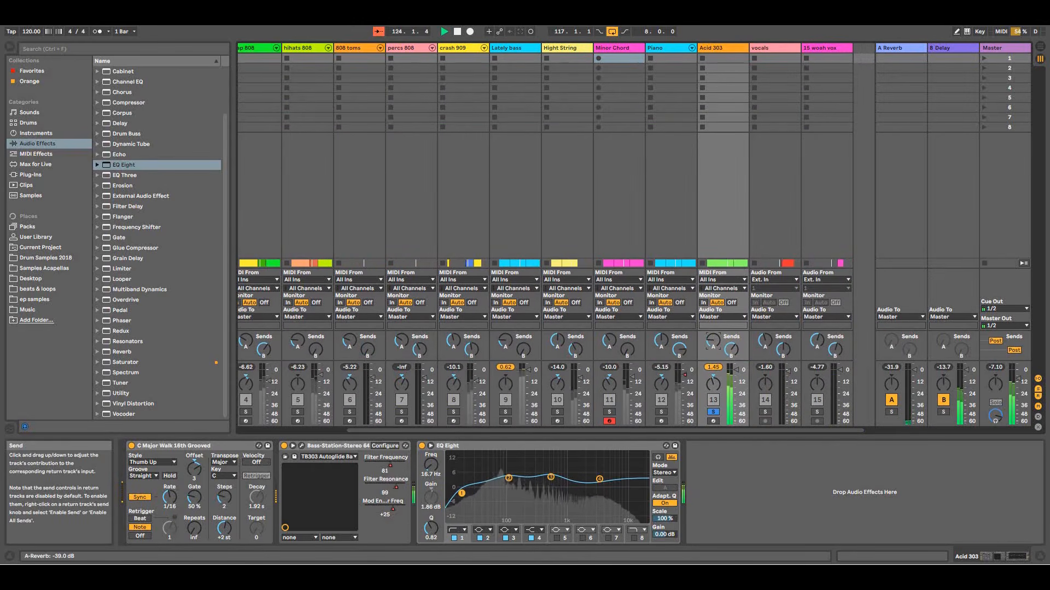
pyautogui.moveTo(731, 350); pyautogui.dragTo(733, 354)
# Raise the Acid 303's EQ Eight band 2 further, band 3 to about 5.33 dB at 562 Hz and band 4 to about 7.07 dB at 2.67 kHz.
pyautogui.press('Tab')
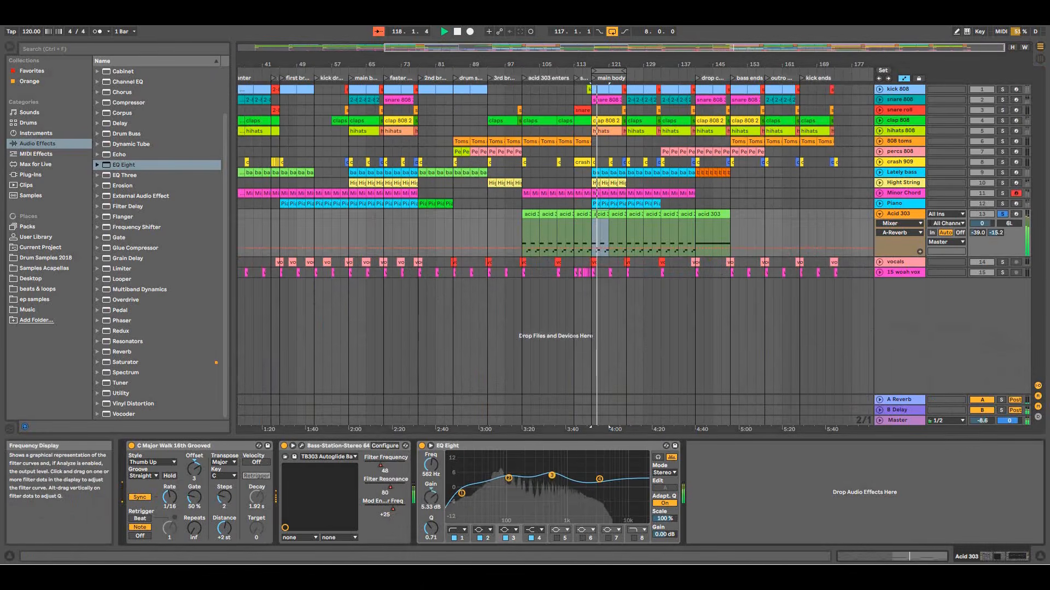
pyautogui.moveTo(509, 479); pyautogui.dragTo(501, 472)
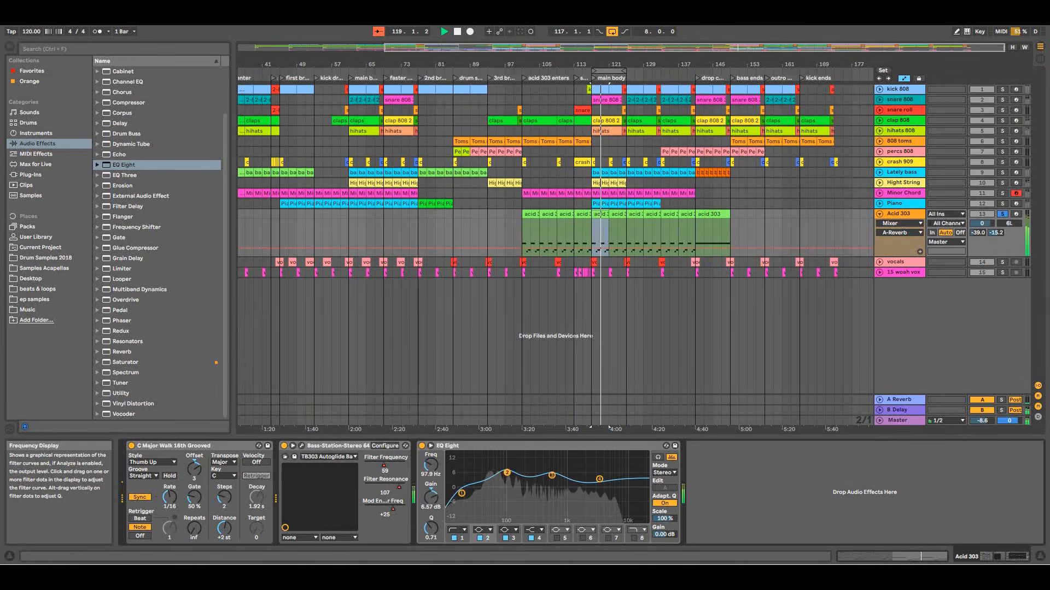
pyautogui.moveTo(600, 478); pyautogui.dragTo(591, 471)
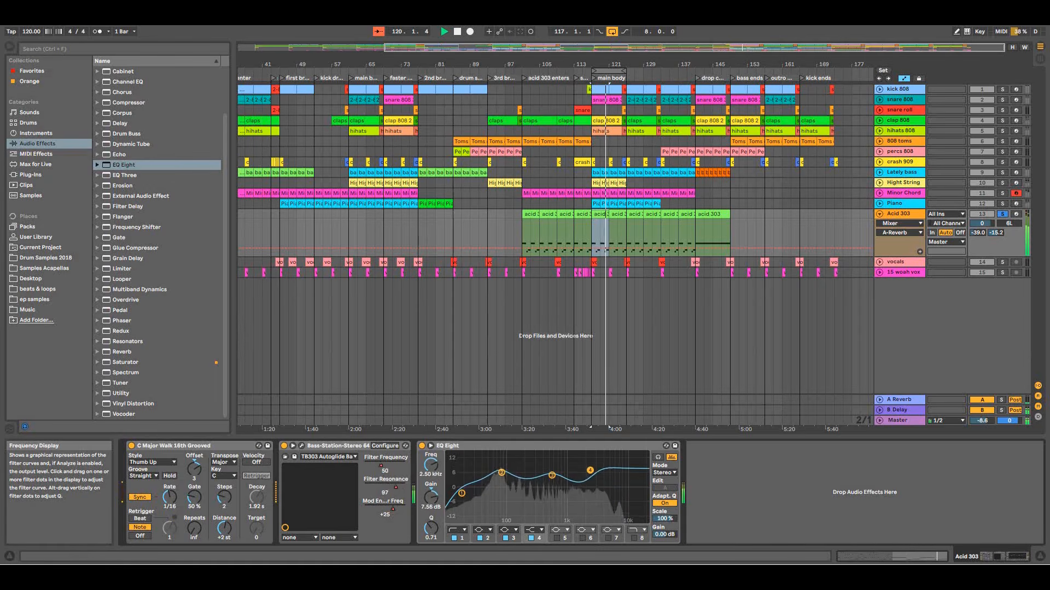
# Solo the Lately bass along with the Acid 303 and extend the loop to 16 bars from bar 117 to 133.
pyautogui.click(1002, 172)
pyautogui.click(620, 214)
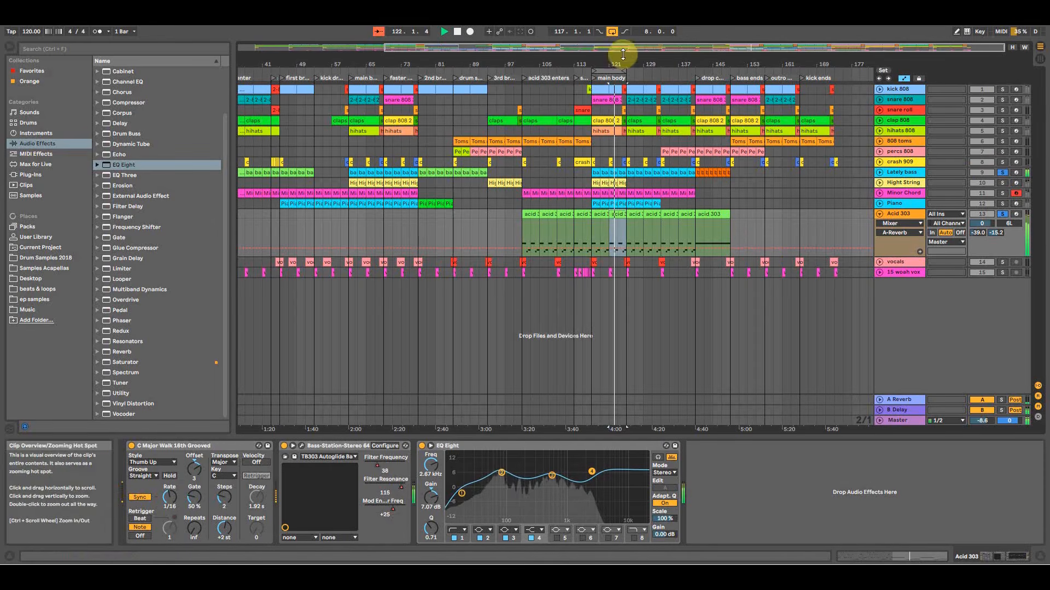
pyautogui.moveTo(621, 70); pyautogui.dragTo(659, 71)
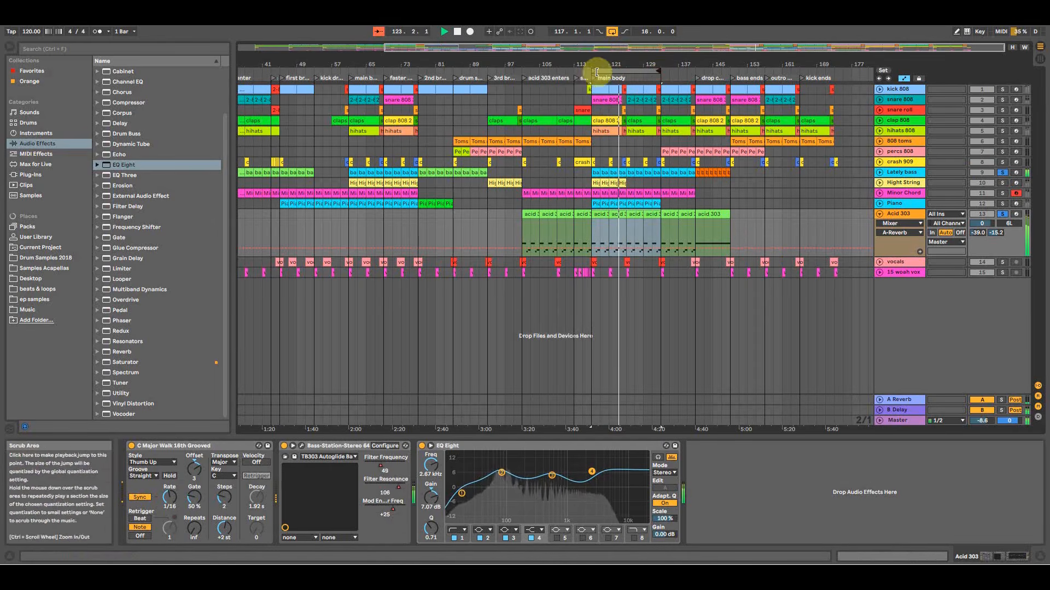
# Add the kick 808 to the soloed tracks, examine its devices and return to the Acid 303's device chain.
pyautogui.click(1002, 89)
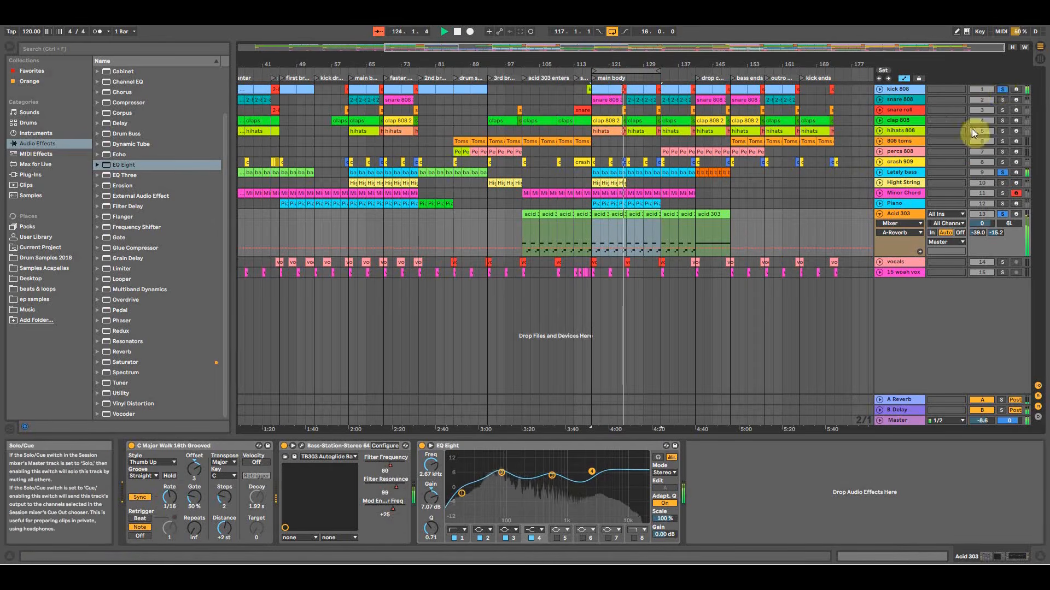
pyautogui.click(902, 90)
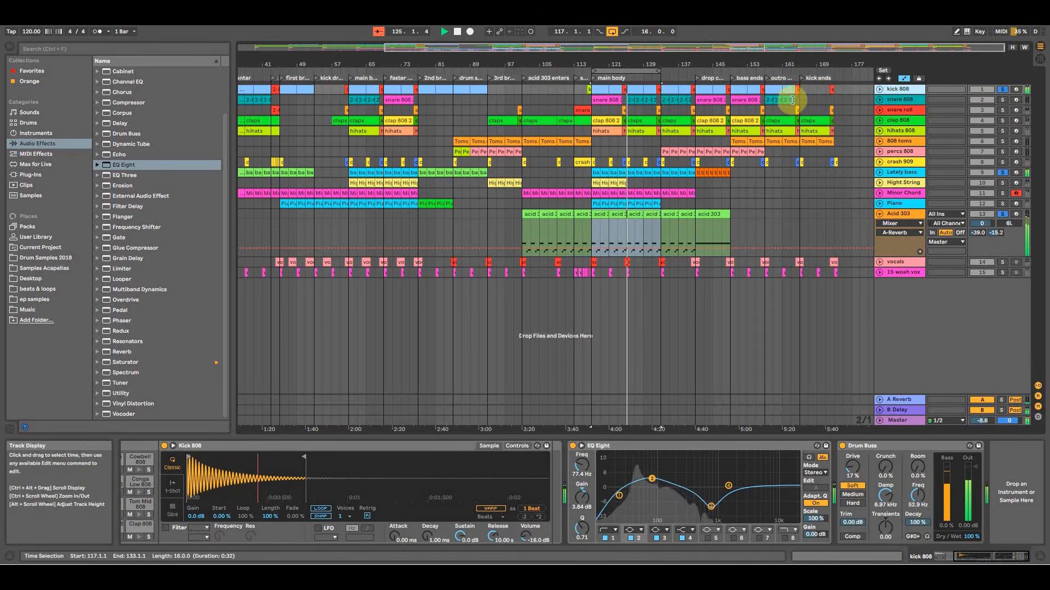
pyautogui.click(895, 244)
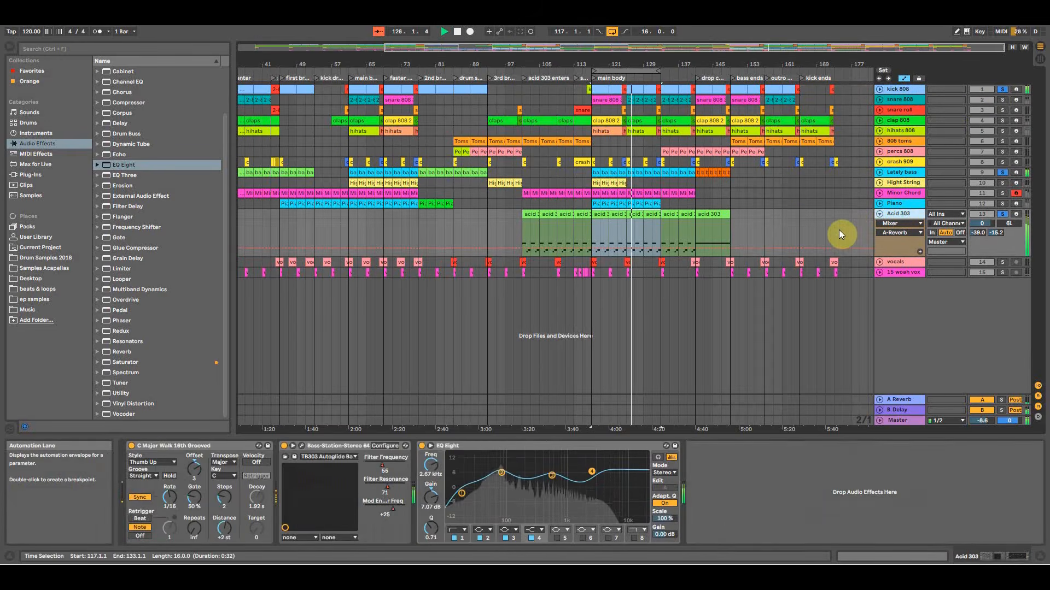
# Reshape the Acid 303's EQ Eight with band 2 at 88.0 Hz and band 1 at 20.6 Hz, and lower its track volume.
pyautogui.press('Tab')
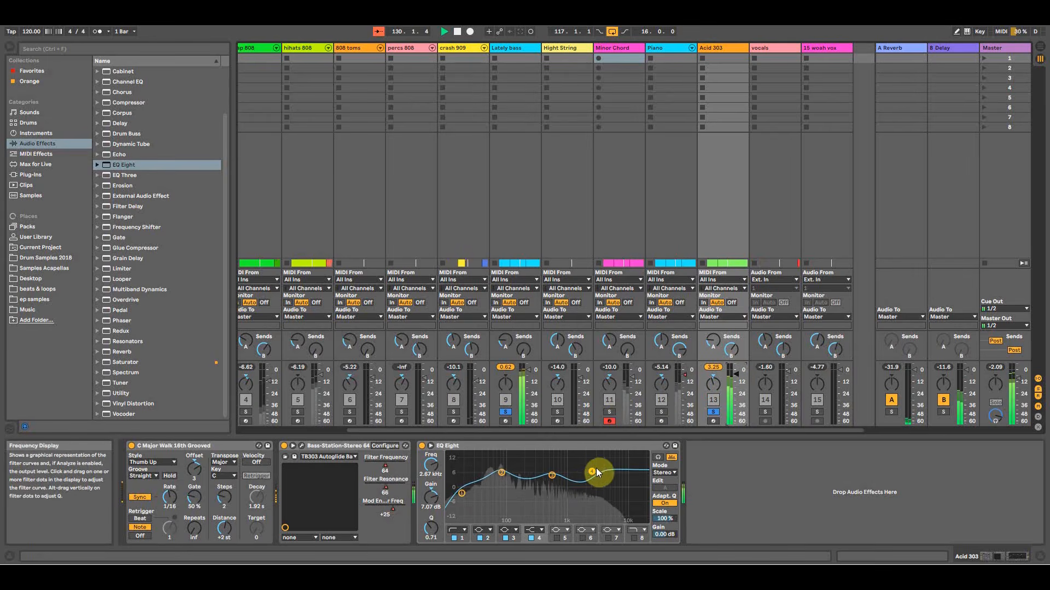
pyautogui.moveTo(591, 472); pyautogui.dragTo(504, 471)
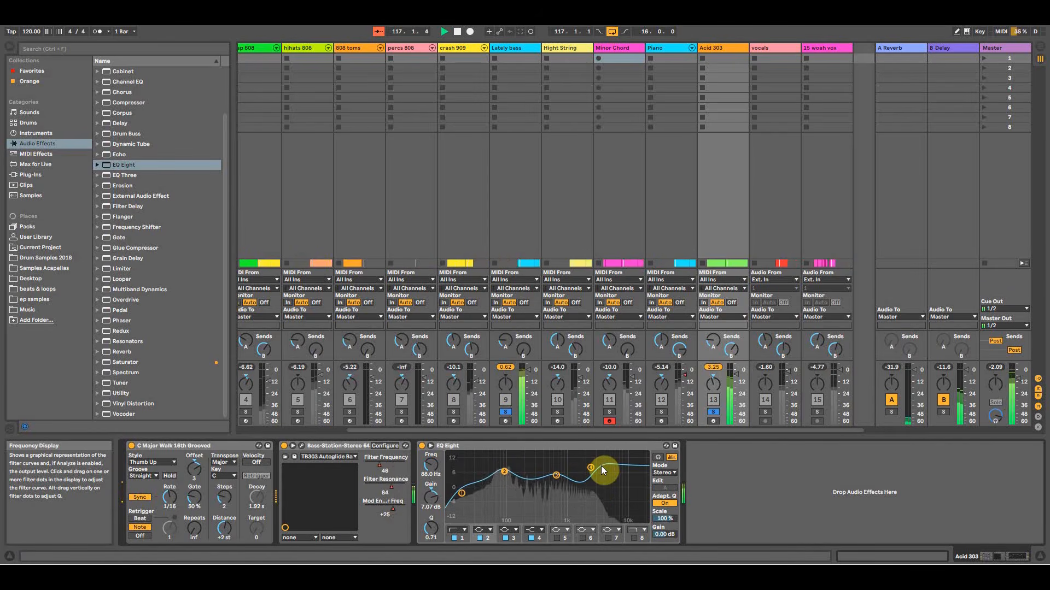
pyautogui.moveTo(461, 494)
pyautogui.mouseDown()
pyautogui.moveTo(546, 492)
pyautogui.moveTo(469, 504)
pyautogui.mouseUp()
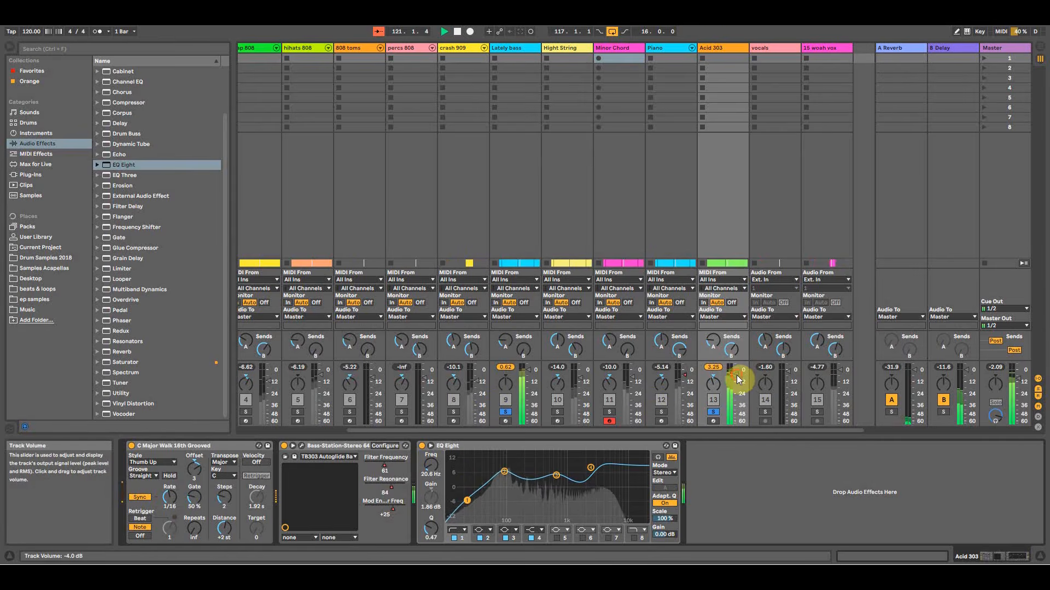
pyautogui.moveTo(736, 375); pyautogui.dragTo(736, 374)
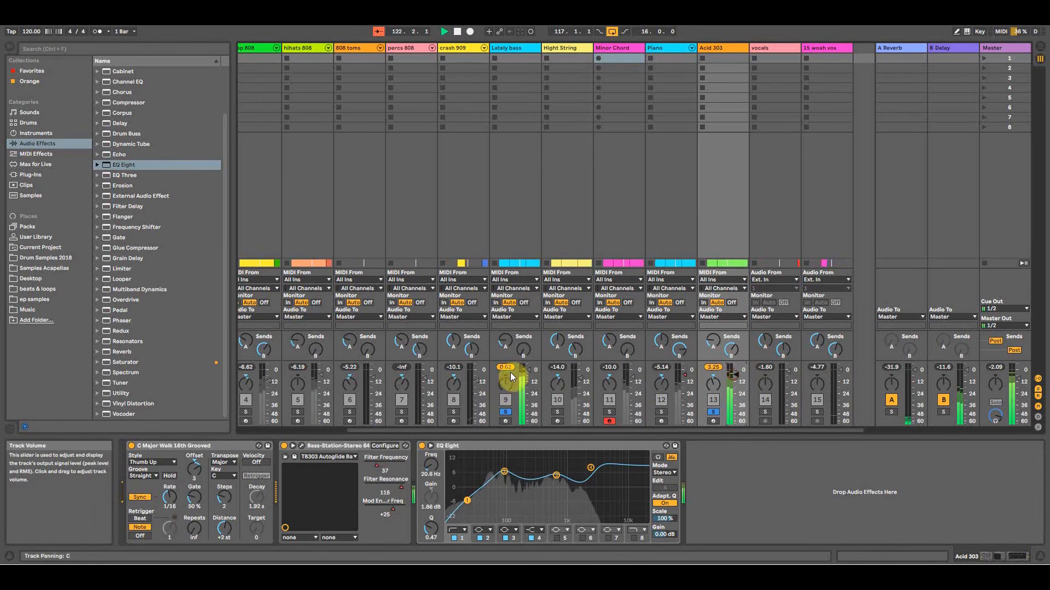
# Add the Hight String, Minor Chord and Piano tracks to the soloed tracks.
pyautogui.click(558, 412)
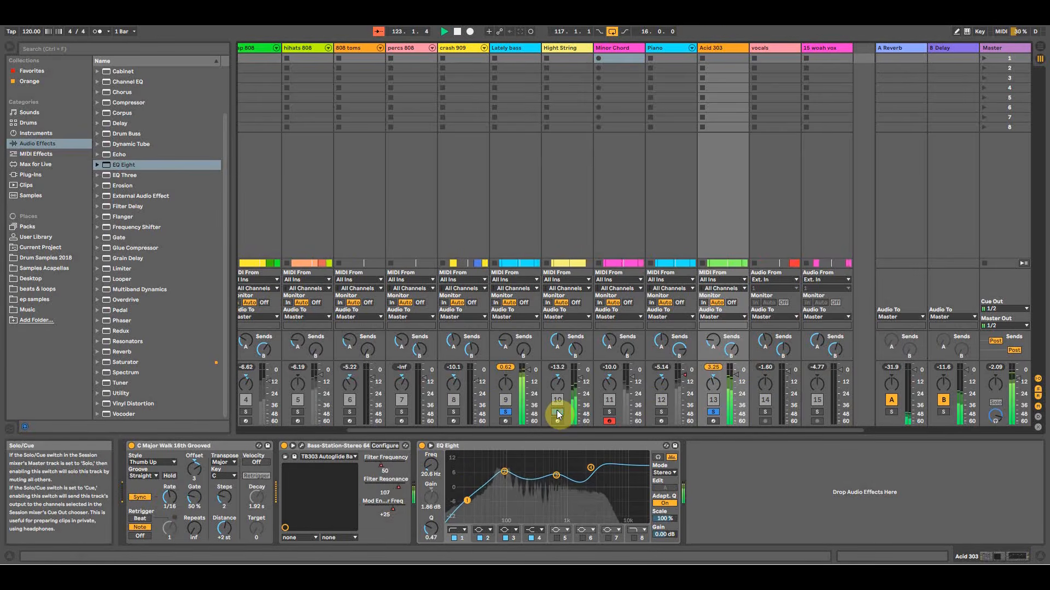
pyautogui.click(610, 412)
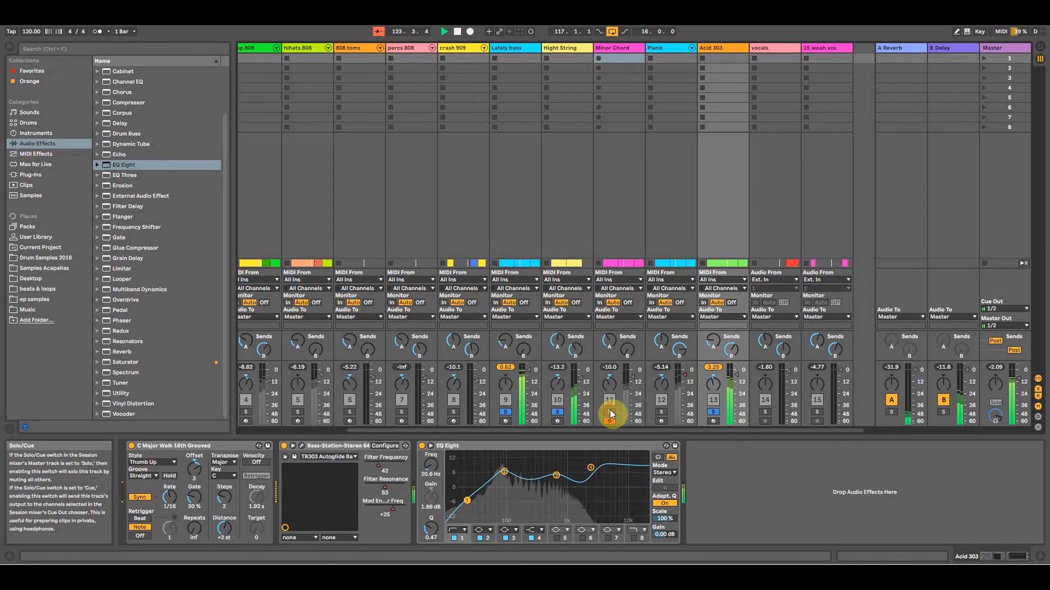
pyautogui.click(660, 411)
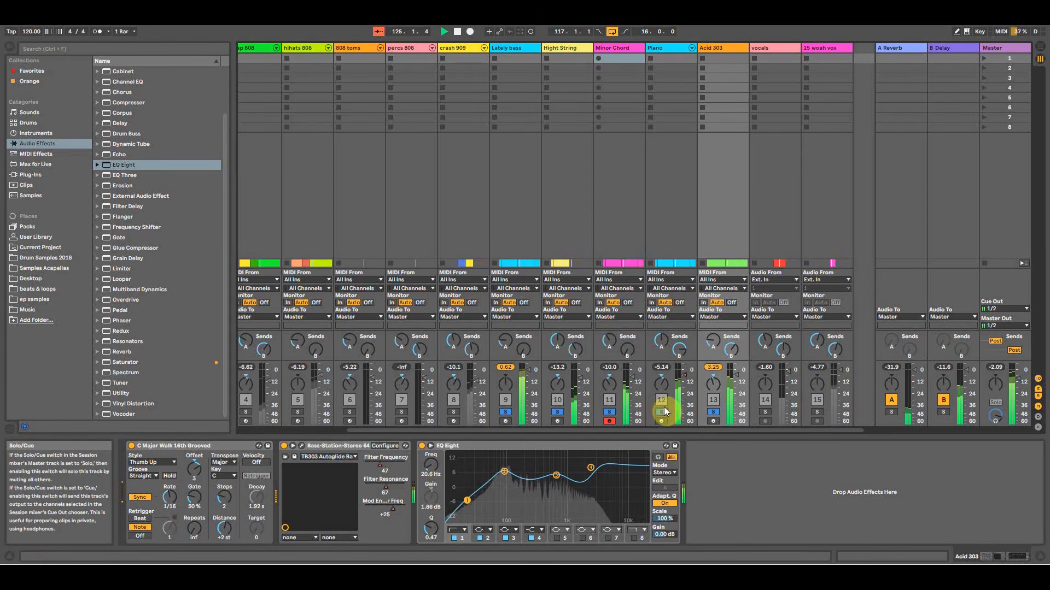
# Pan the Acid 303 to 10L and restart playback of the loop.
pyautogui.moveTo(716, 384); pyautogui.dragTo(717, 387)
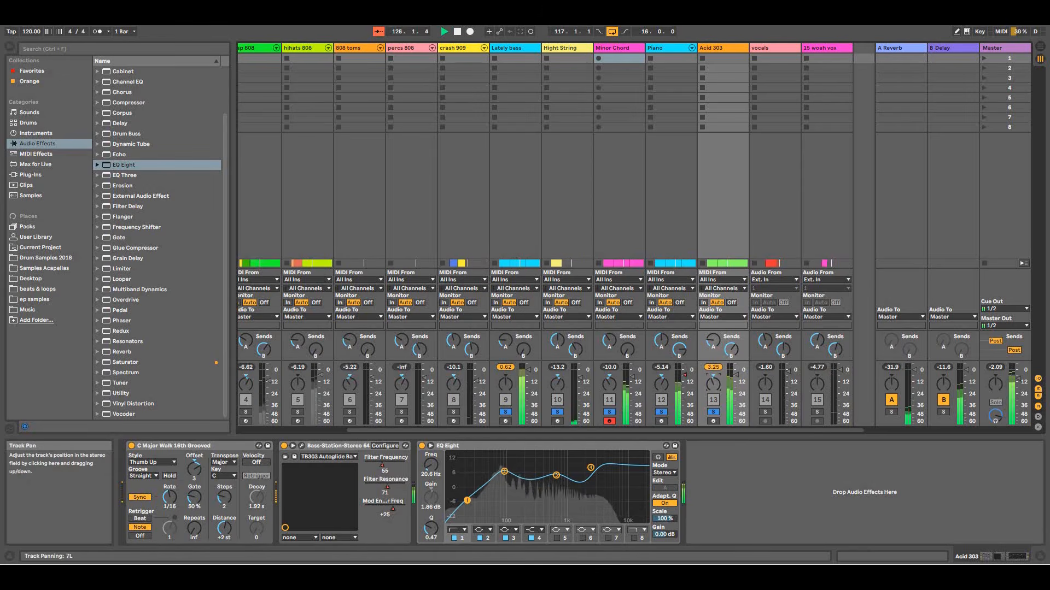
pyautogui.press('space')
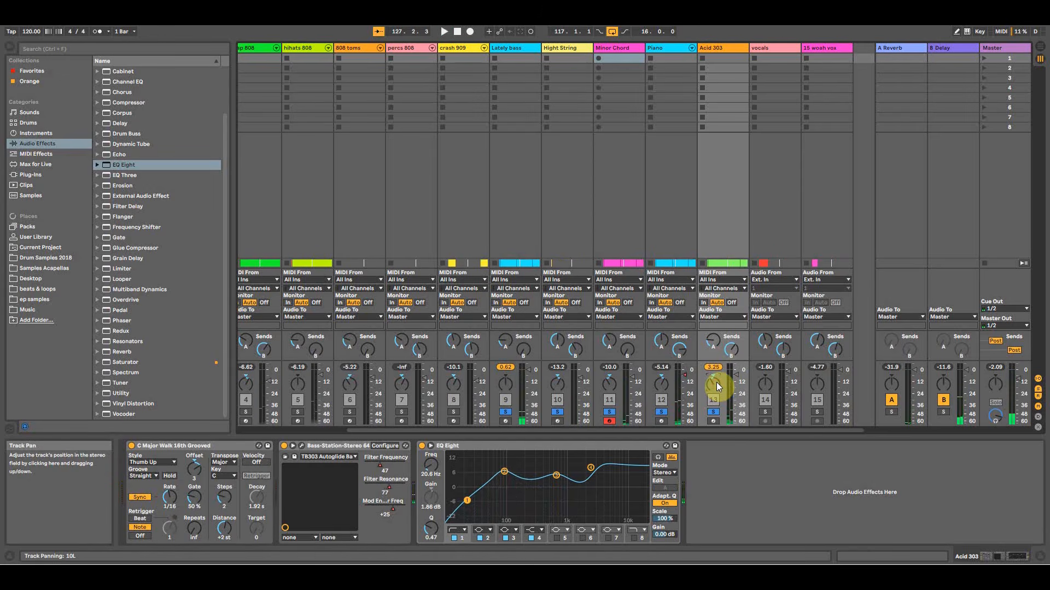
pyautogui.press('space')
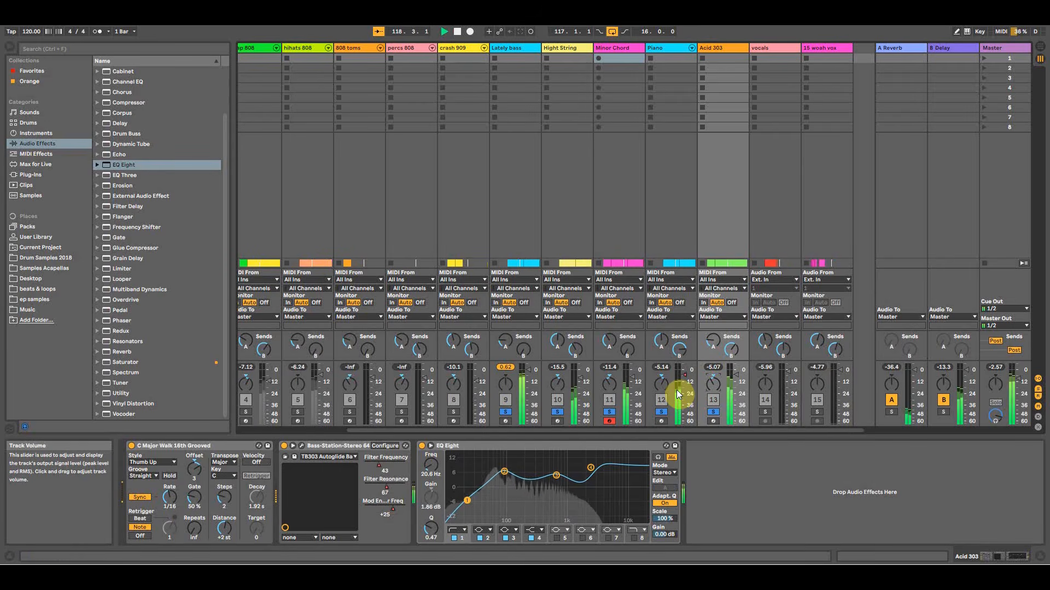
# Shift the Acid 303's EQ Eight band 2 slightly lower in frequency and set band 4 to about 8.31 dB at 1.78 kHz.
pyautogui.moveTo(505, 471); pyautogui.dragTo(497, 469)
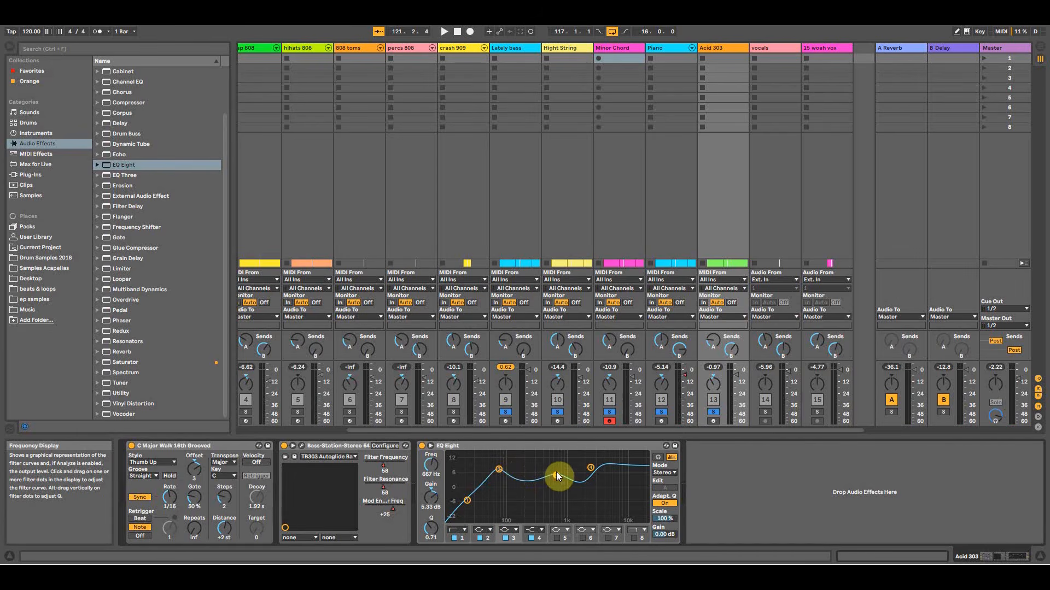
pyautogui.click(590, 469)
pyautogui.press('space')
pyautogui.moveTo(591, 468)
pyautogui.mouseDown()
pyautogui.moveTo(575, 456)
pyautogui.moveTo(587, 469)
pyautogui.mouseUp()
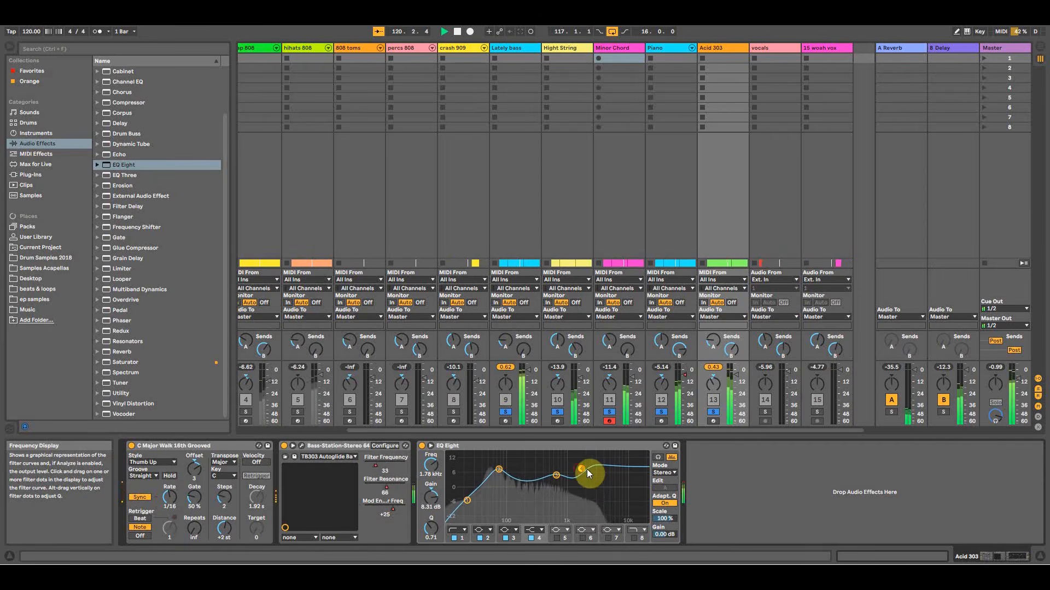
pyautogui.press('space')
# In the Arrangement View, add the remaining drum tracks to the solos and play from bar 101, where the Acid 303 enters.
pyautogui.click(1039, 48)
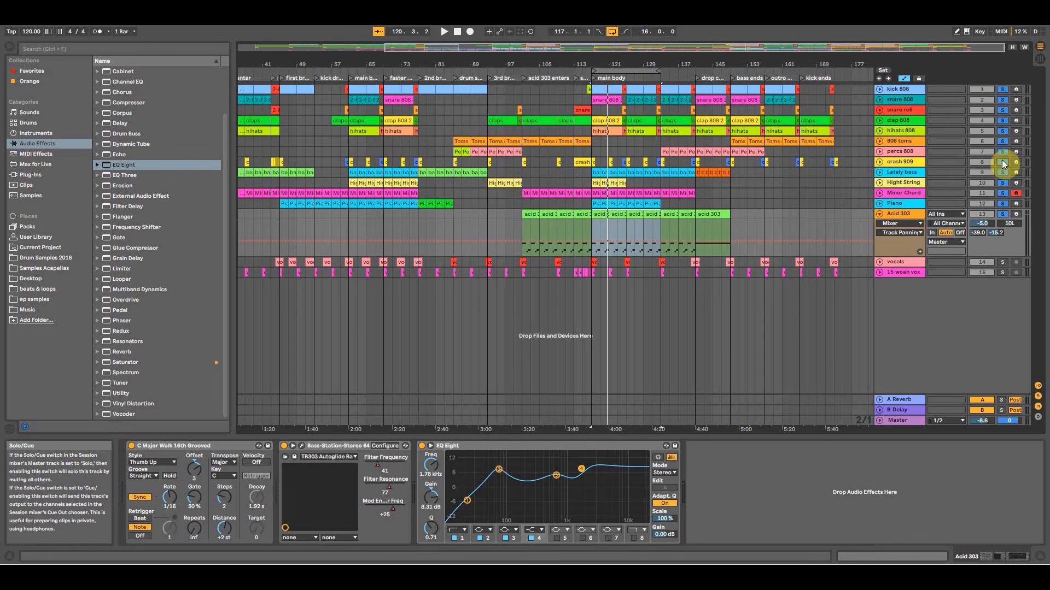
pyautogui.press('space')
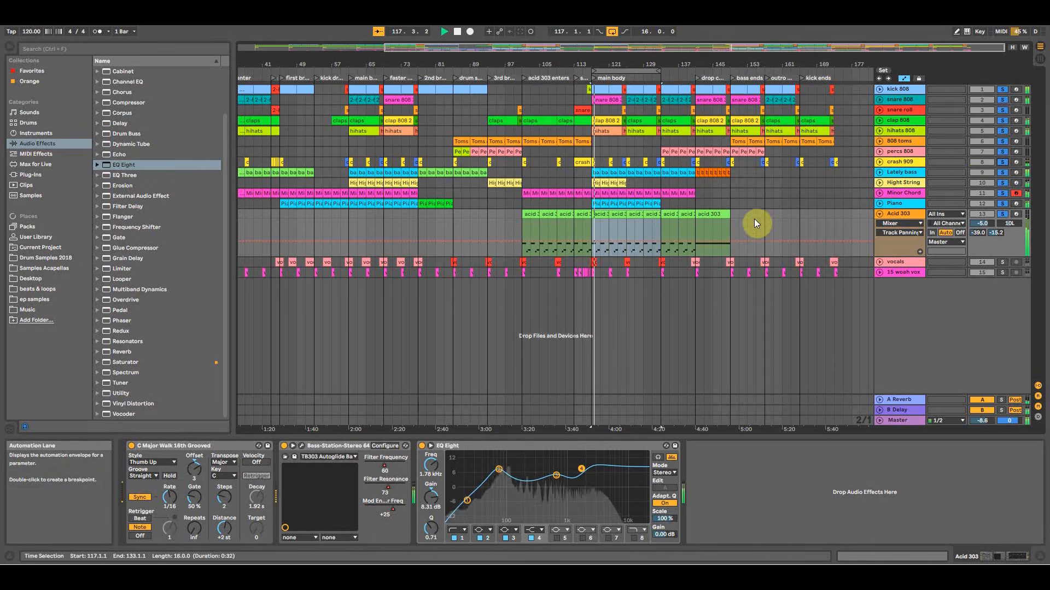
pyautogui.click(519, 229)
pyautogui.press('space')
pyautogui.press('space')
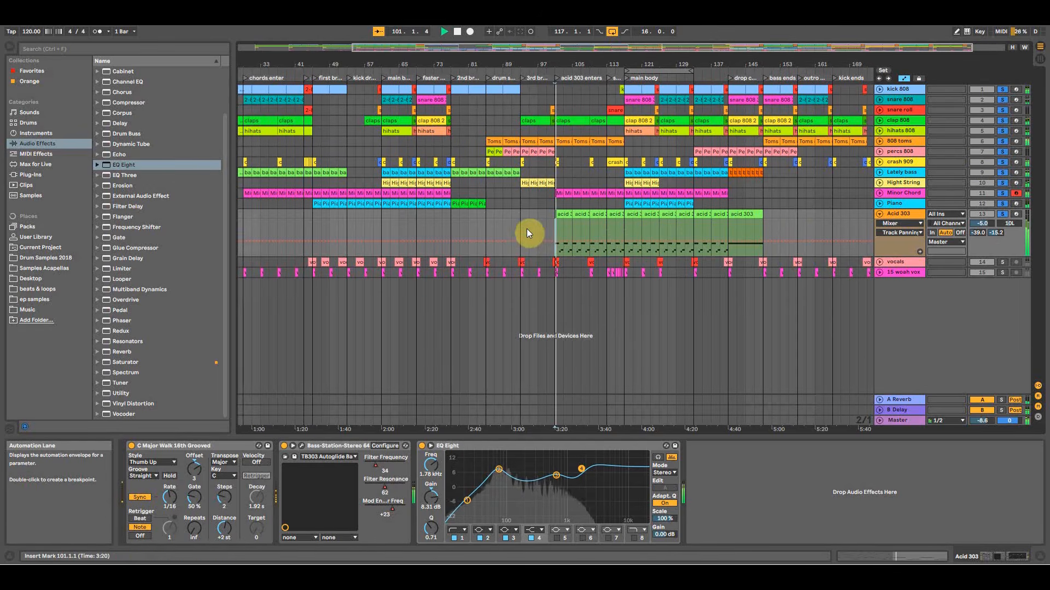
# Compare the Acid 303 with its EQ Eight bypassed and active during playback.
pyautogui.click(558, 218)
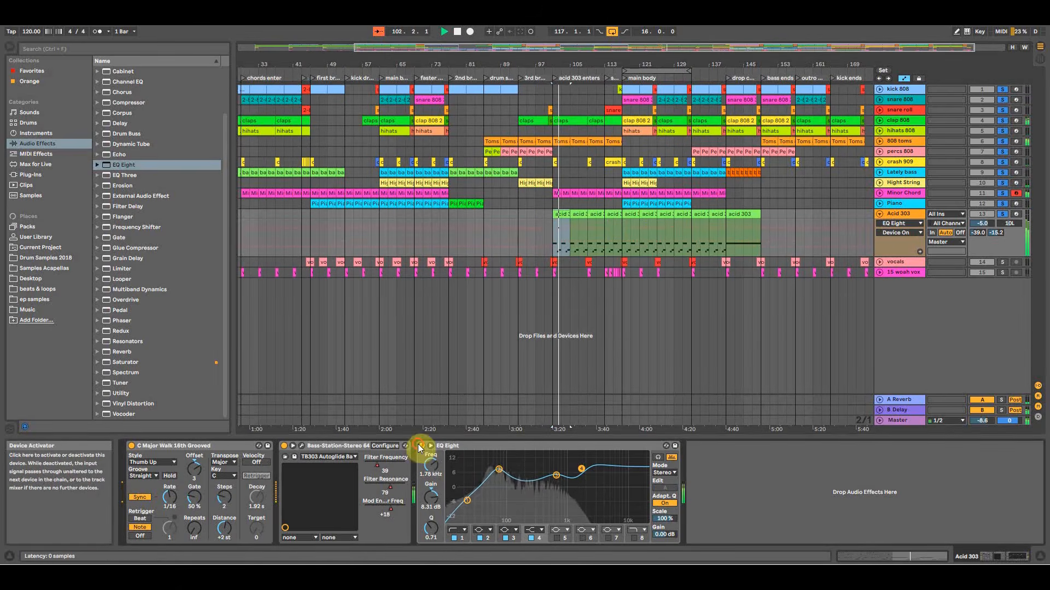
pyautogui.click(423, 446)
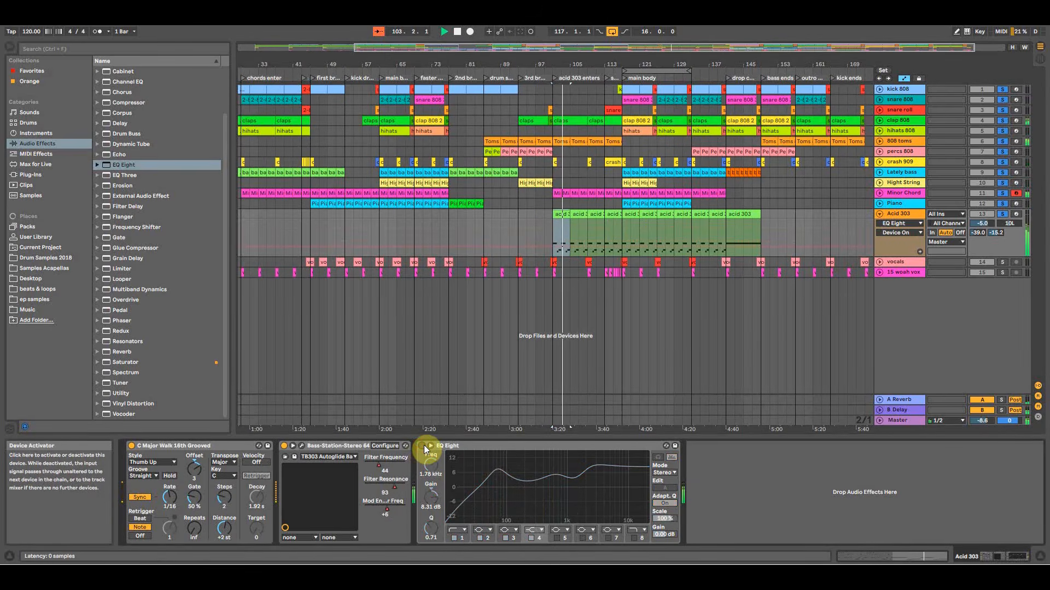
pyautogui.click(425, 445)
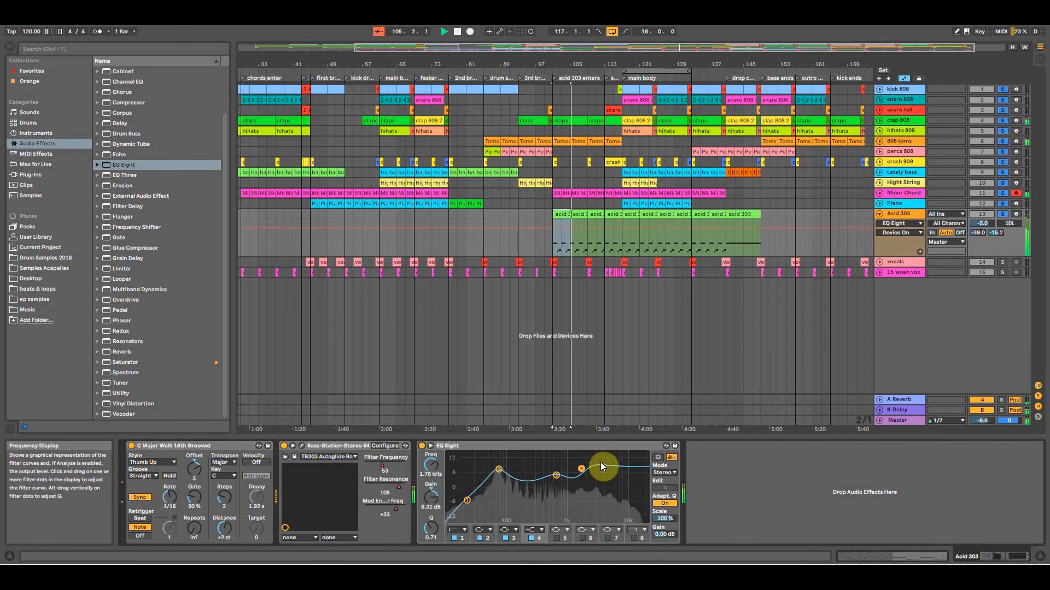
# Collapse the Acid 303 track, clear all solos and mute the vocals and 15 woah vox tracks.
pyautogui.click(625, 298)
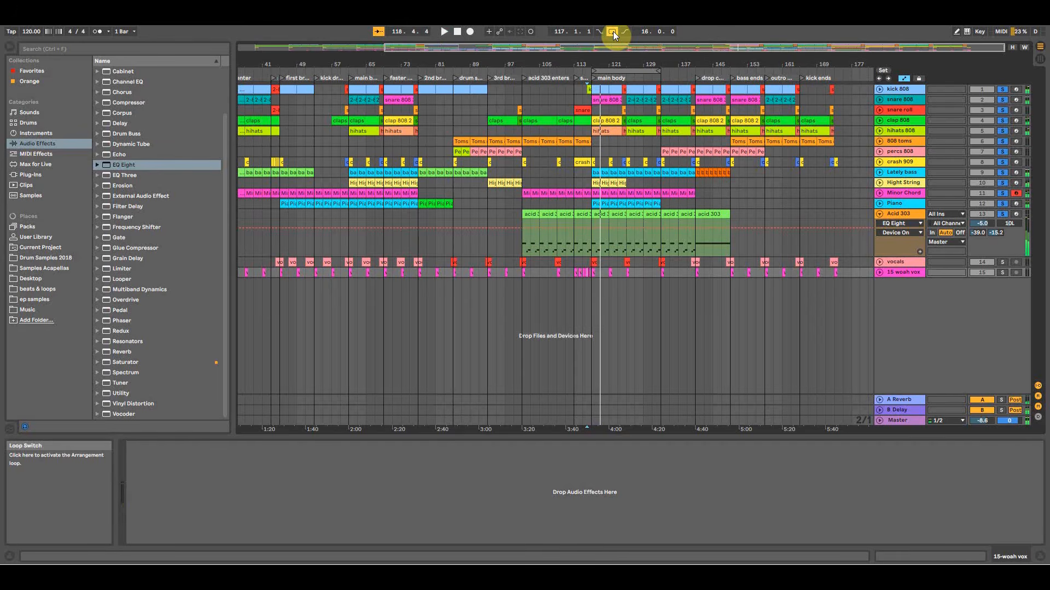
pyautogui.click(879, 213)
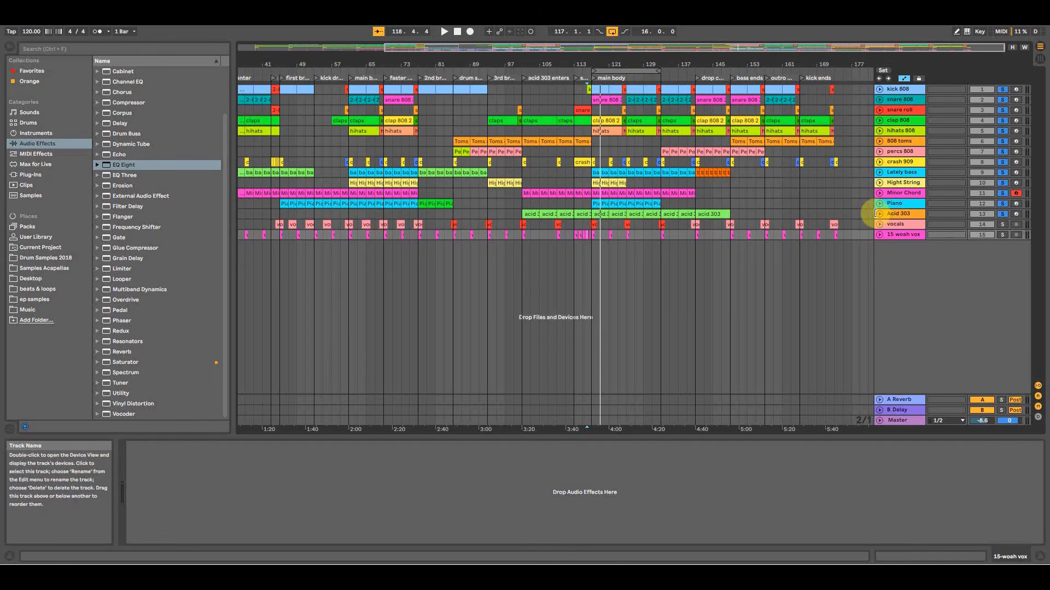
pyautogui.click(1002, 93)
pyautogui.click(981, 224)
pyautogui.click(982, 235)
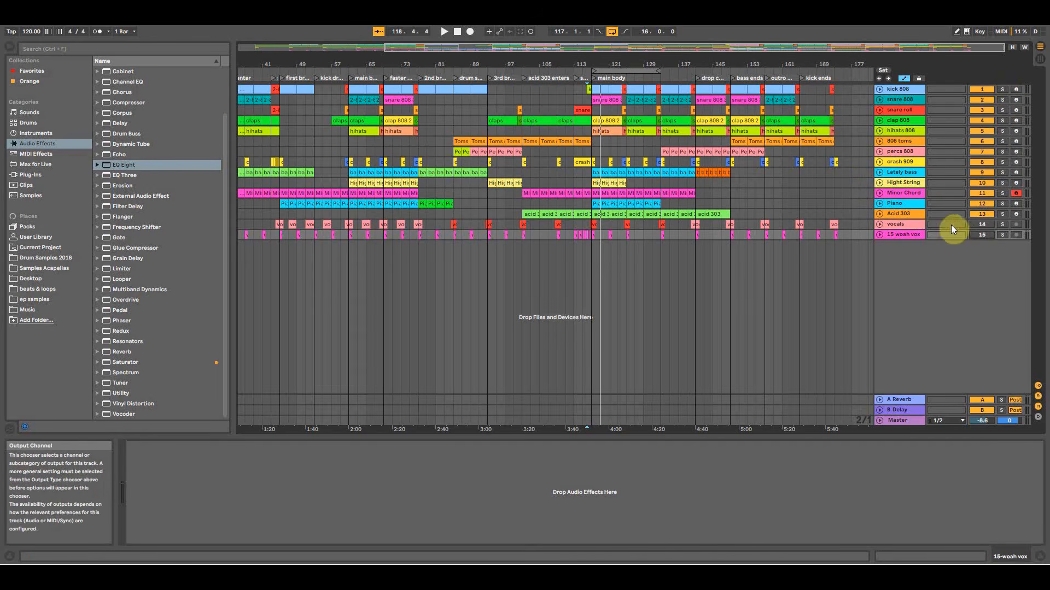
# Group the drum tracks from kick 808 through crash 909.
pyautogui.click(908, 89)
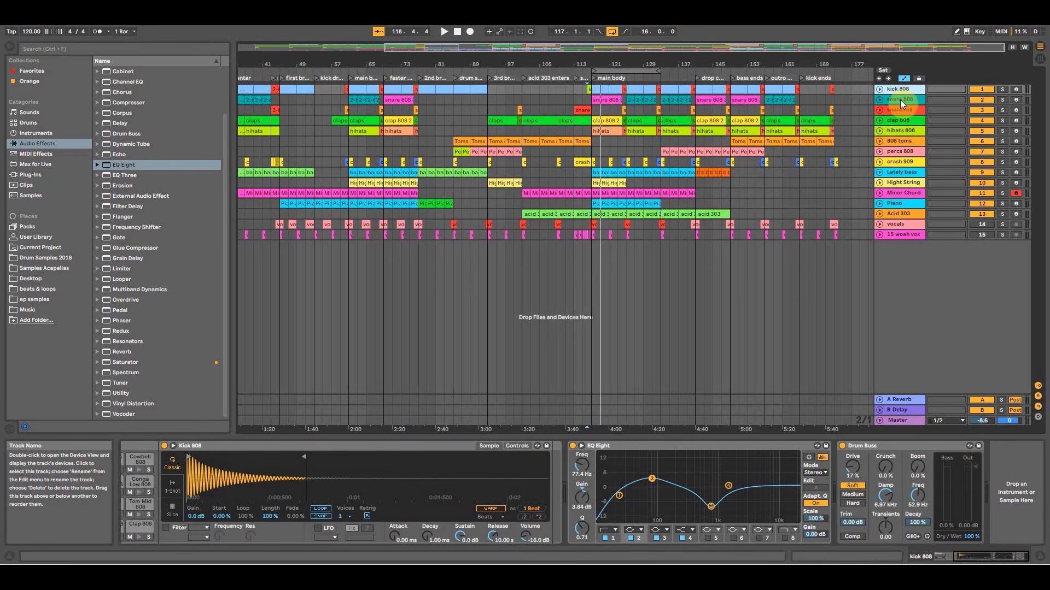
pyautogui.moveTo(900, 99); pyautogui.dragTo(903, 163)
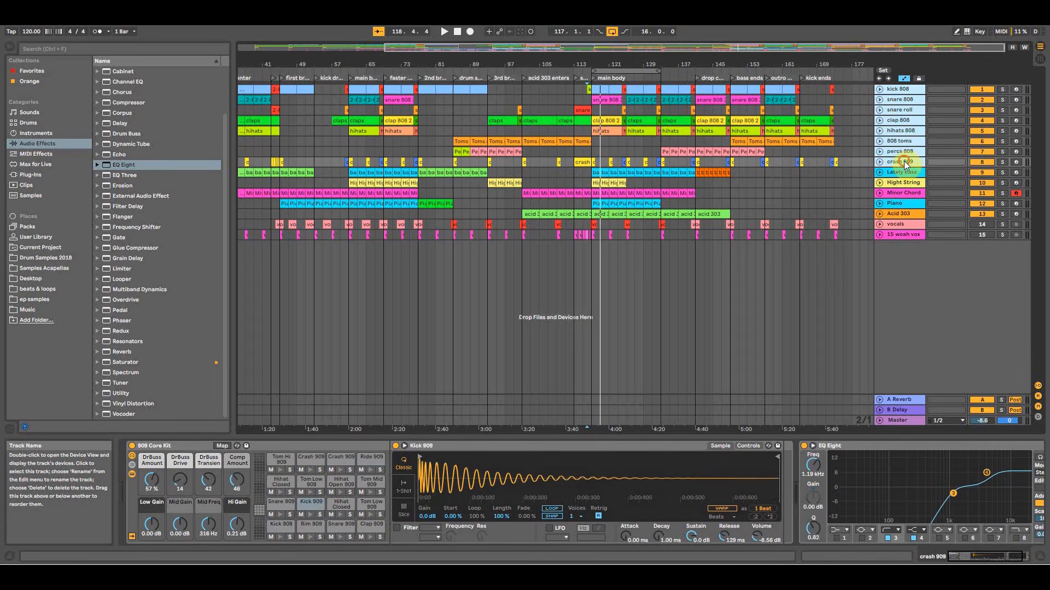
pyautogui.rightClick(900, 93)
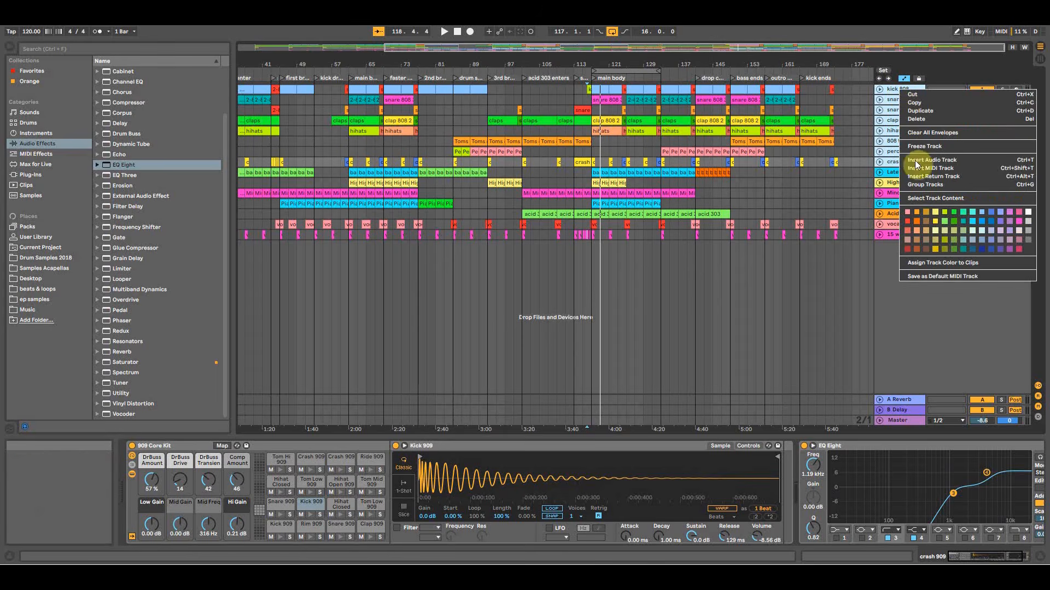
pyautogui.click(916, 185)
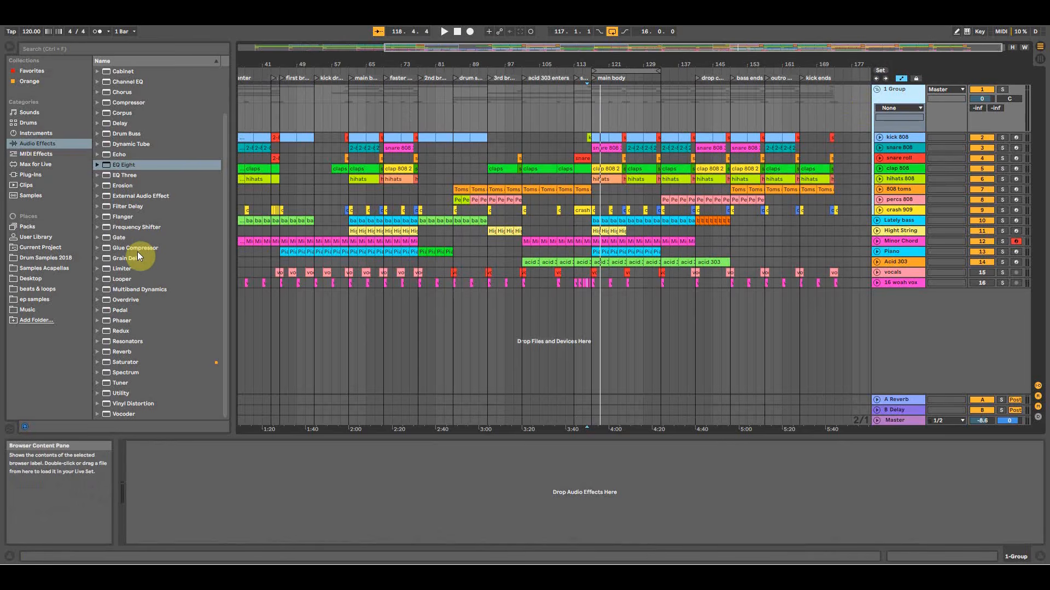
# Add a Saturator to the drum group, set to Digital Clip with Dry/Wet at 89.7%.
pyautogui.click(123, 361)
pyautogui.click(96, 362)
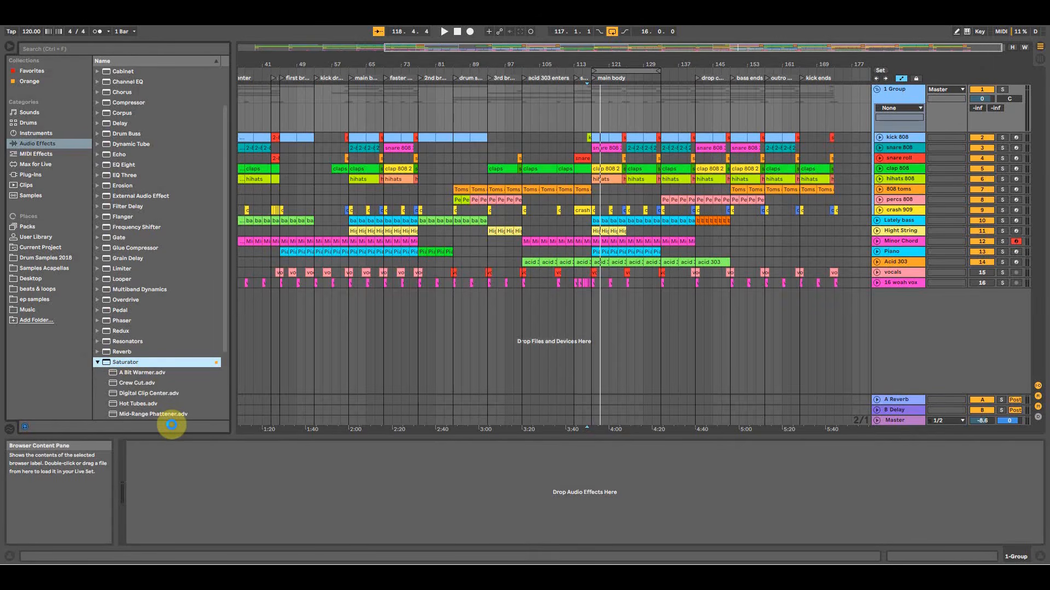
pyautogui.click(193, 501)
pyautogui.click(188, 553)
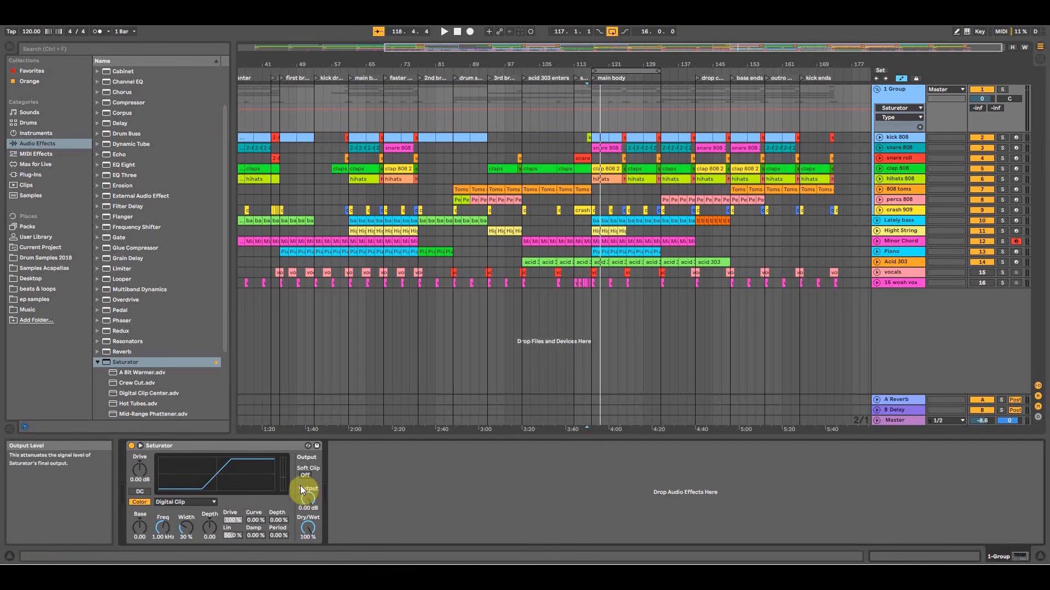
pyautogui.moveTo(308, 528); pyautogui.dragTo(308, 529)
# Solo the drum group and play it from bar 117, comparing the sound with the Saturator off and on.
pyautogui.click(1001, 89)
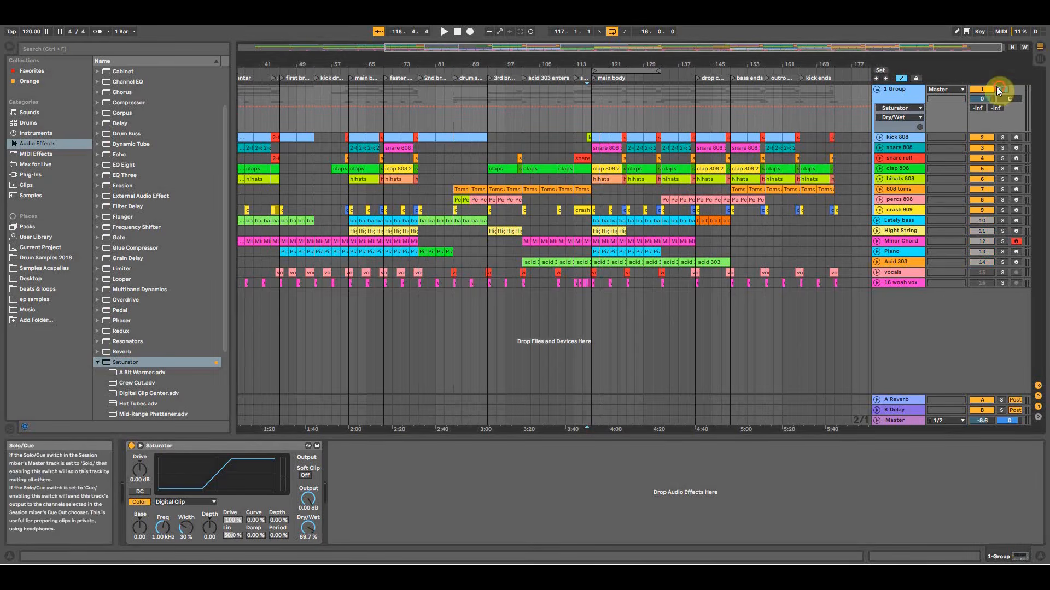
pyautogui.click(592, 155)
pyautogui.press('space')
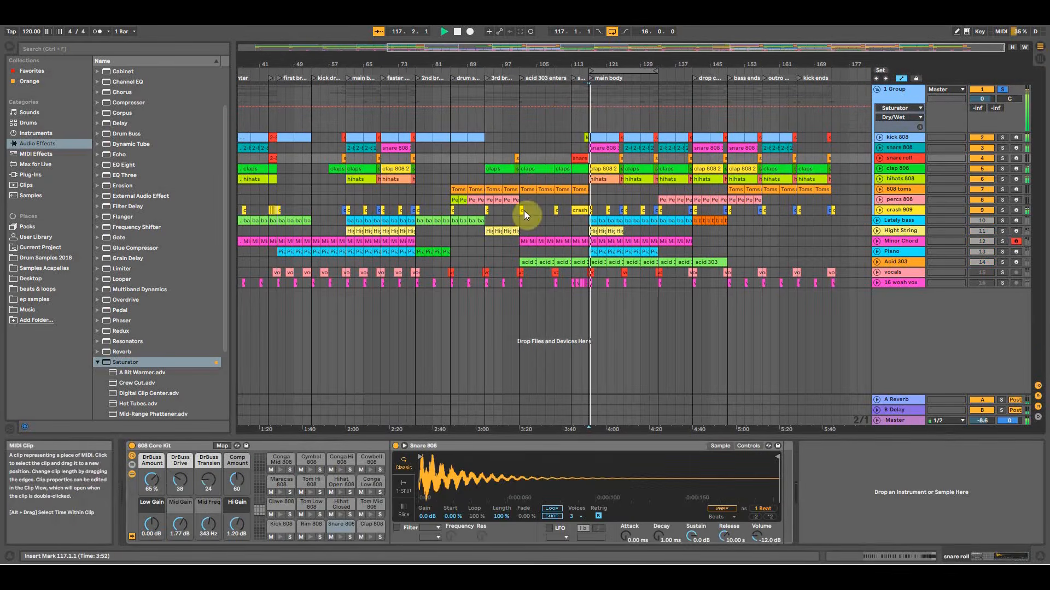
pyautogui.click(608, 87)
pyautogui.click(131, 446)
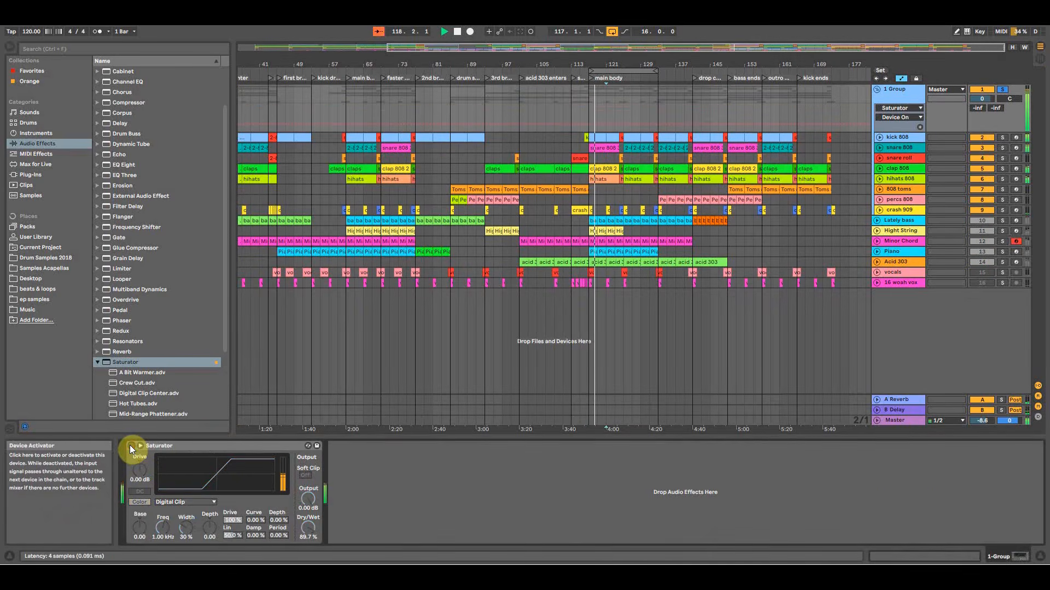
pyautogui.click(131, 445)
pyautogui.press('space')
# Add a Glue Compressor to the drum group with threshold -7.30 dB, makeup 3.65 dB and Soft clipping enabled.
pyautogui.click(136, 248)
pyautogui.moveTo(420, 460); pyautogui.dragTo(433, 519)
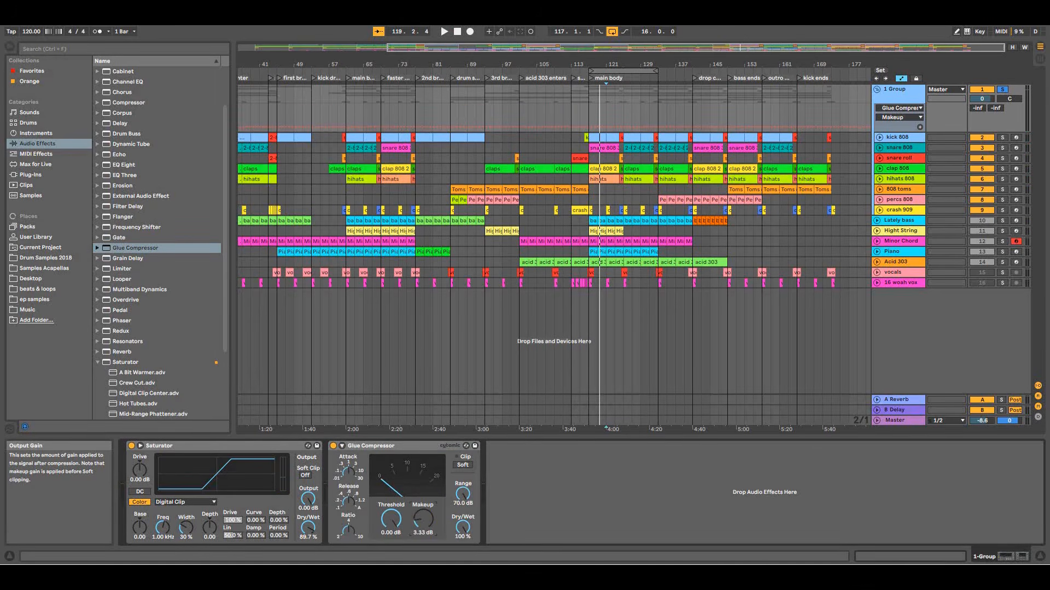
pyautogui.moveTo(390, 519); pyautogui.dragTo(398, 546)
pyautogui.press('space')
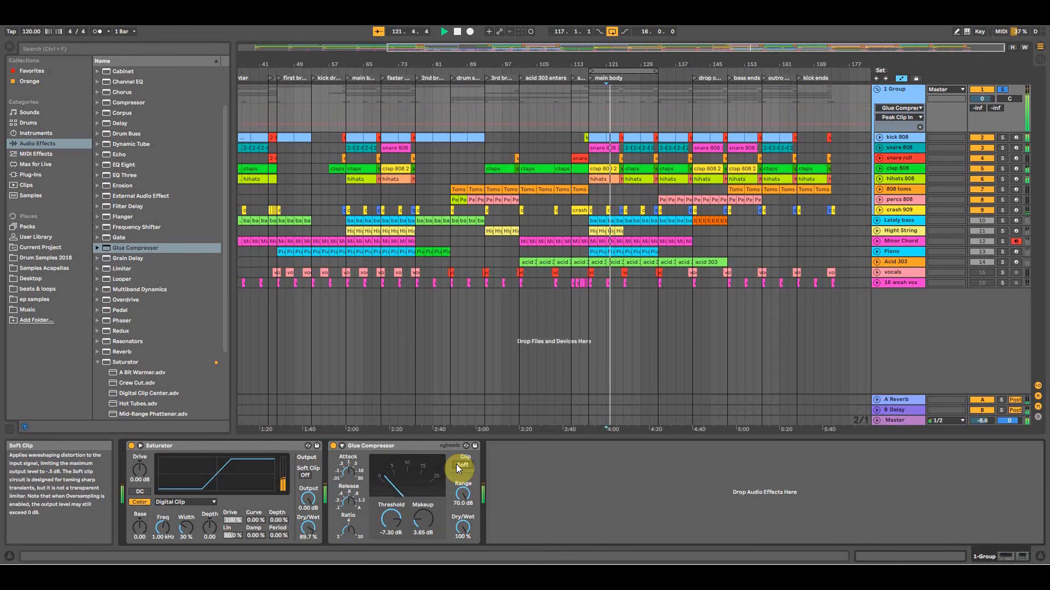
pyautogui.click(459, 466)
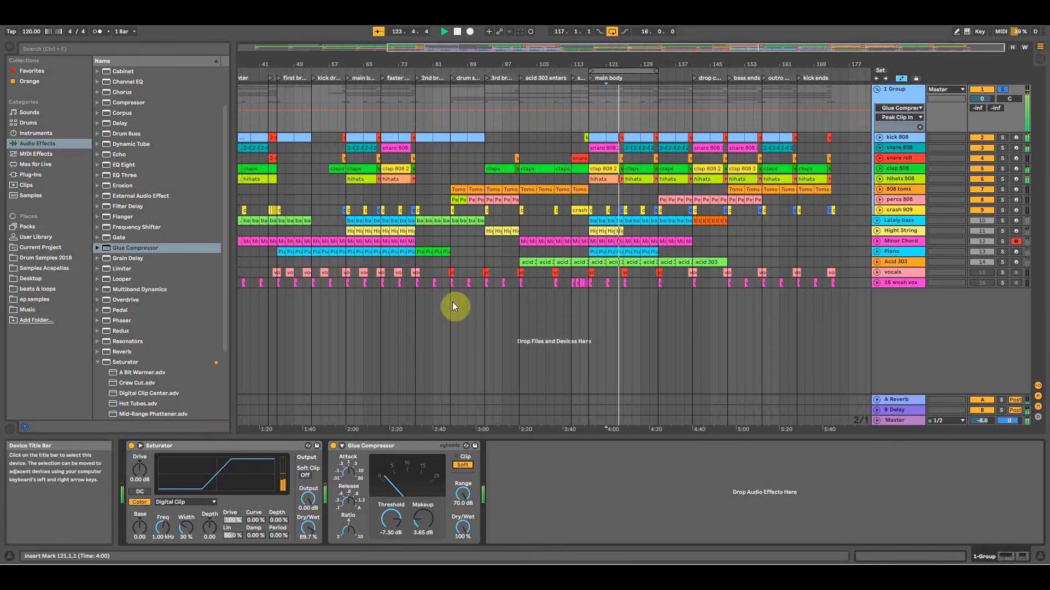
# Compare the drum group with the Glue Compressor and Saturator bypassed and active, and with the Saturator's Soft Clip on and off.
pyautogui.click(333, 446)
pyautogui.click(131, 445)
pyautogui.click(131, 446)
pyautogui.click(333, 446)
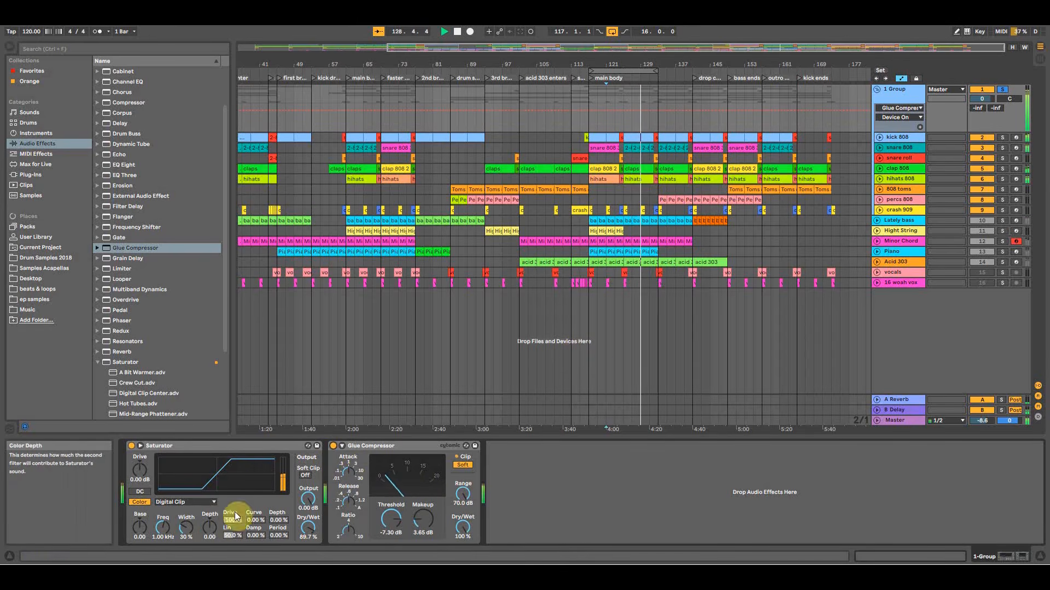
pyautogui.click(305, 476)
pyautogui.click(305, 476)
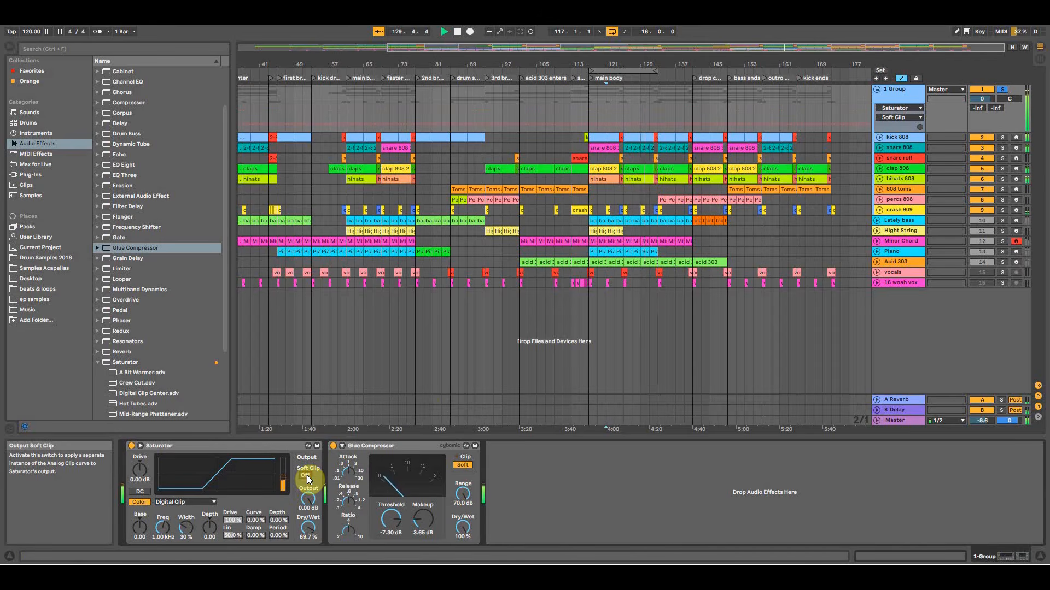
# Try the Analog Clip and Soft Sine curve types on the drum group's Saturator during playback.
pyautogui.click(172, 502)
pyautogui.click(174, 511)
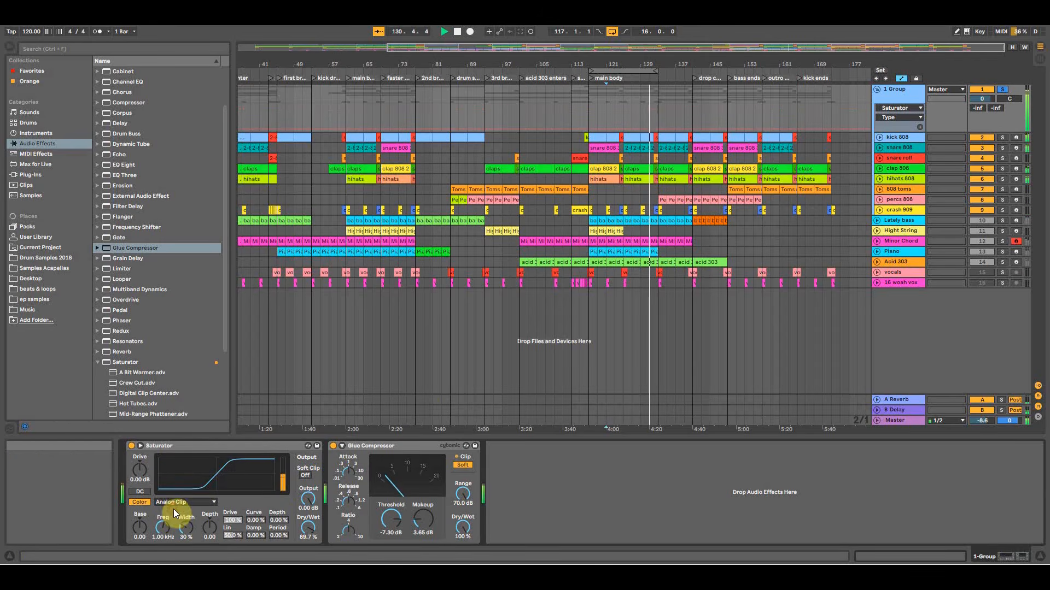
pyautogui.click(185, 501)
pyautogui.click(184, 518)
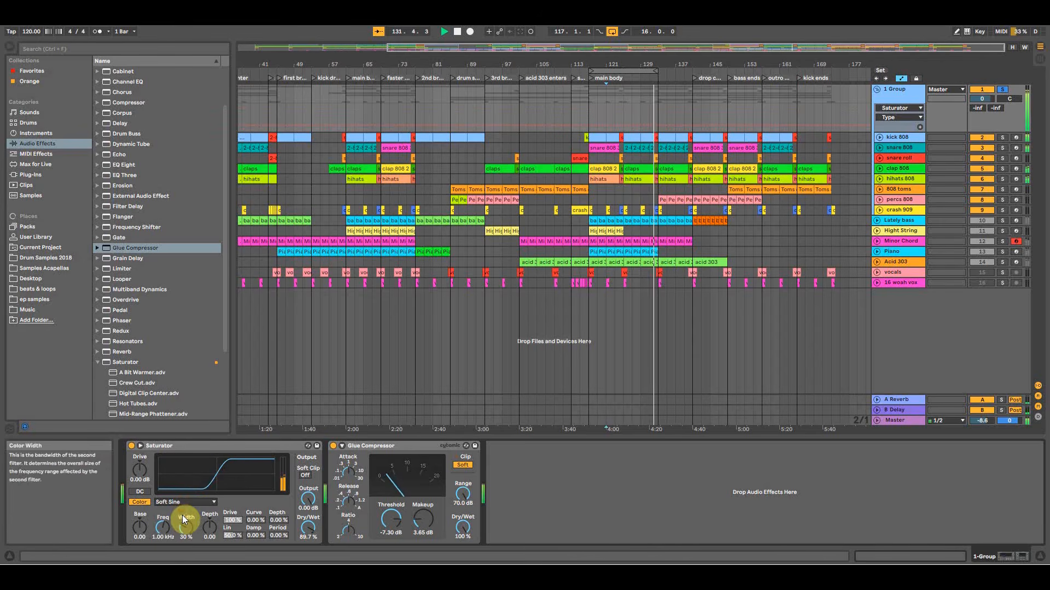
pyautogui.click(186, 502)
pyautogui.click(189, 502)
# Try the Soft Sine Saturator at Dry/Wet 54.0%, 38.1% and 51.6%, comparing the drums with the effect off and on.
pyautogui.moveTo(308, 527); pyautogui.dragTo(308, 544)
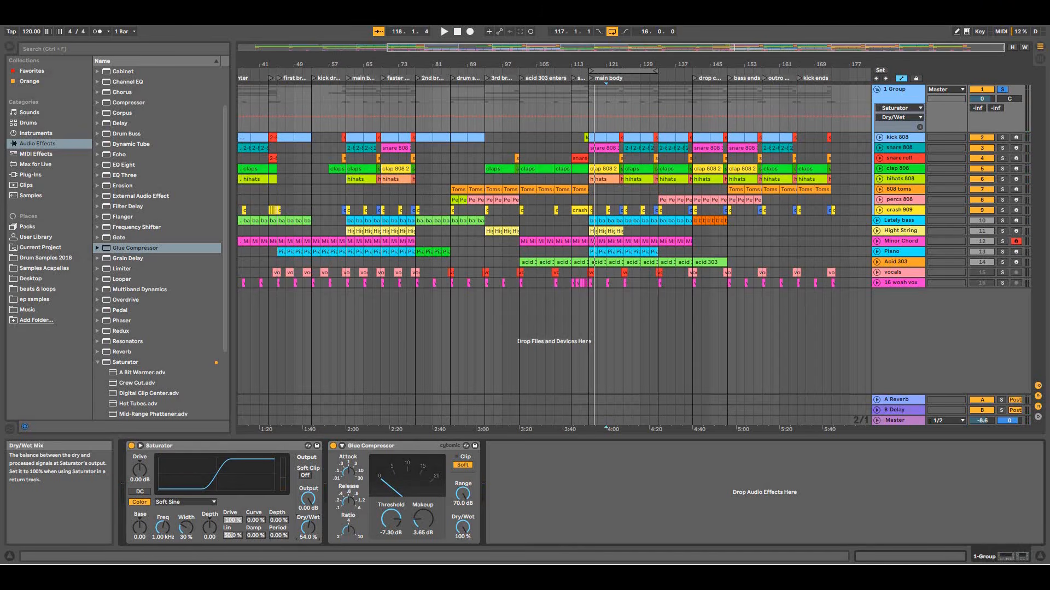
pyautogui.press('space')
pyautogui.moveTo(308, 528); pyautogui.dragTo(307, 532)
pyautogui.click(132, 446)
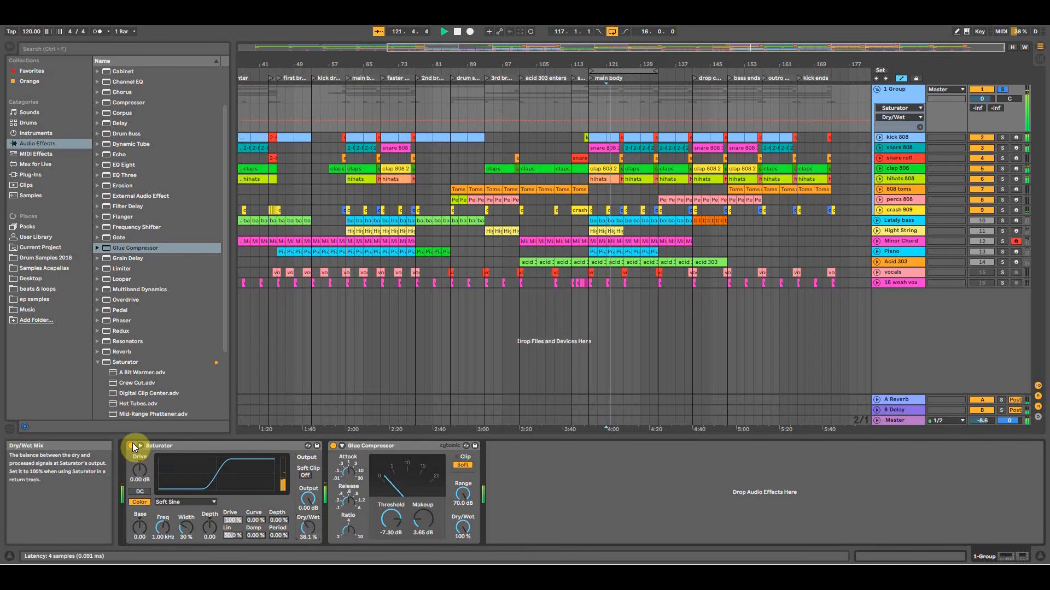
pyautogui.click(132, 445)
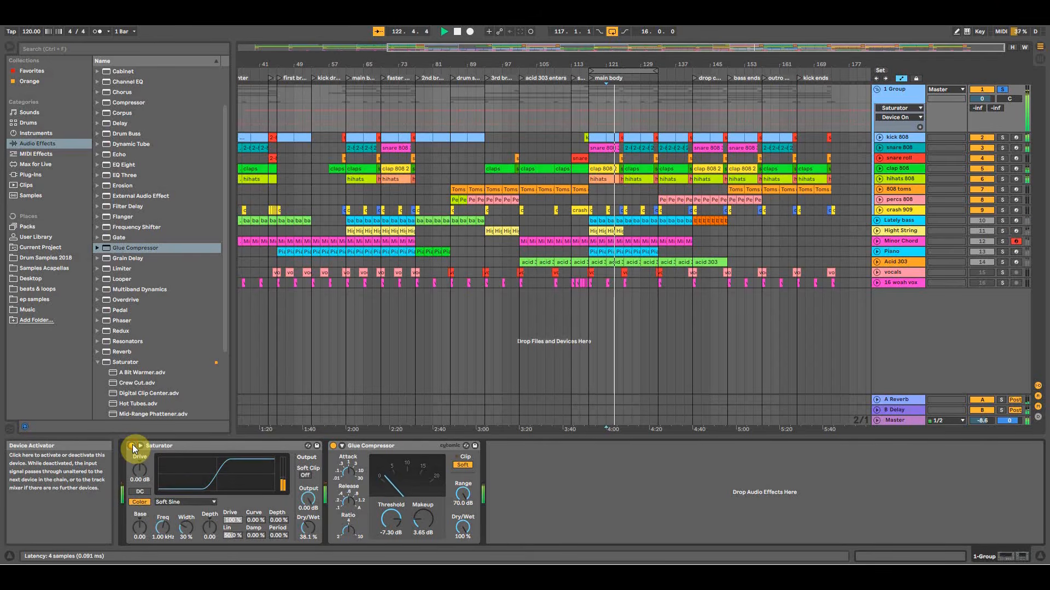
pyautogui.moveTo(304, 544); pyautogui.dragTo(304, 539)
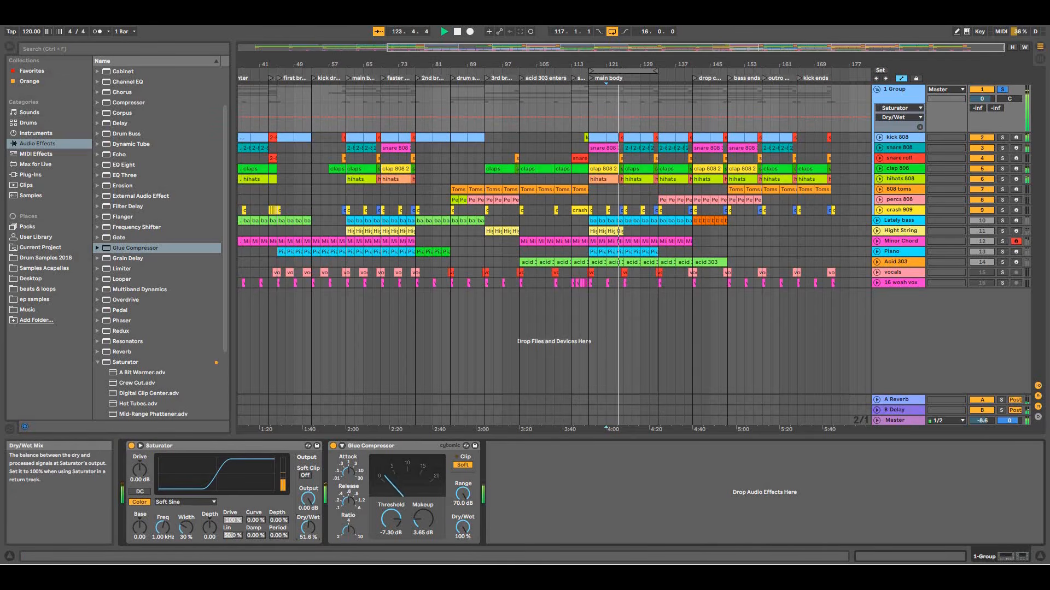
pyautogui.press('space')
# Set the drum group's Saturator to Digital Clip with Dry/Wet at 90.5% and resume playback.
pyautogui.click(186, 503)
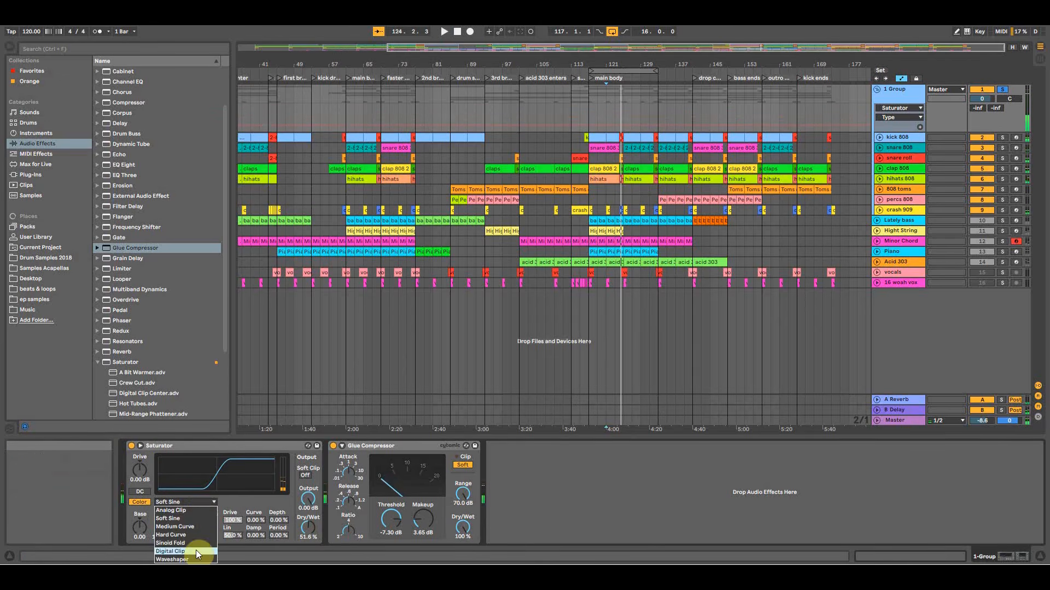
pyautogui.click(195, 550)
pyautogui.moveTo(302, 537); pyautogui.dragTo(301, 514)
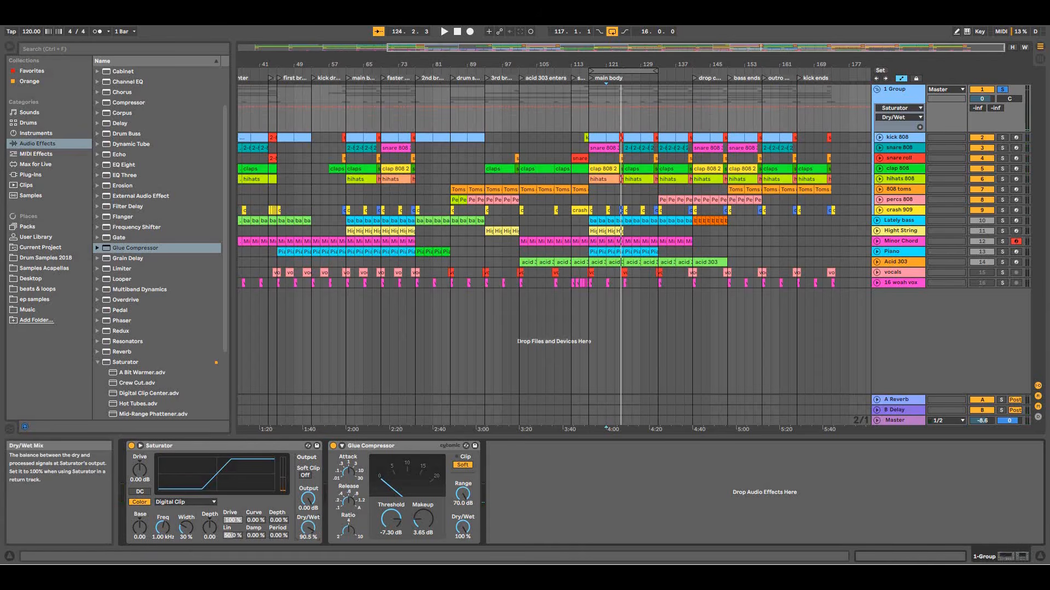
pyautogui.press('space')
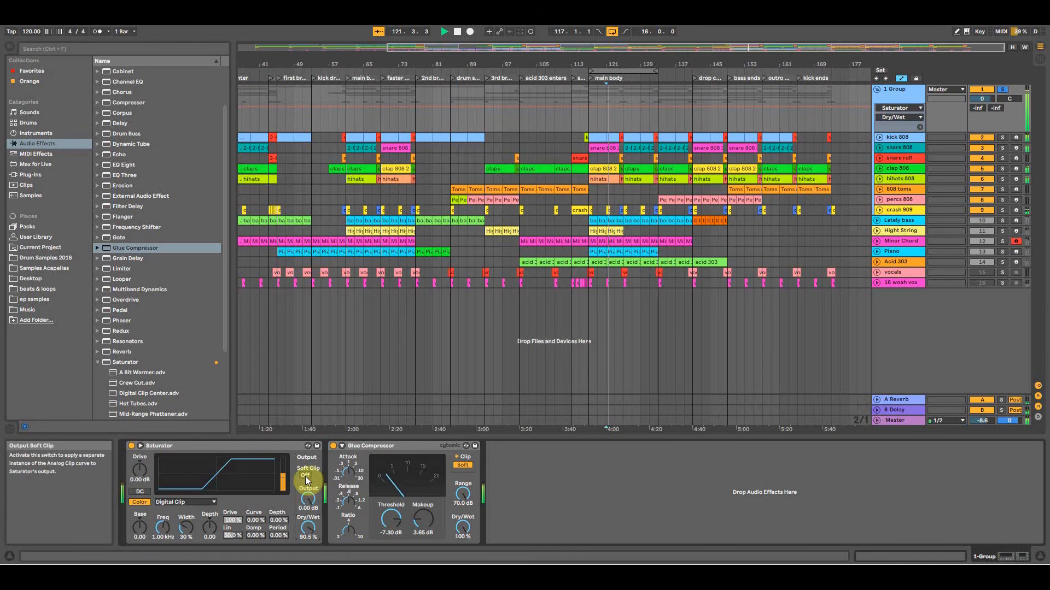
# Set the Glue Compressor's makeup to 4.92 dB and compare the drum group with both effects bypassed and active.
pyautogui.moveTo(421, 524); pyautogui.dragTo(392, 526)
pyautogui.click(333, 446)
pyautogui.click(132, 446)
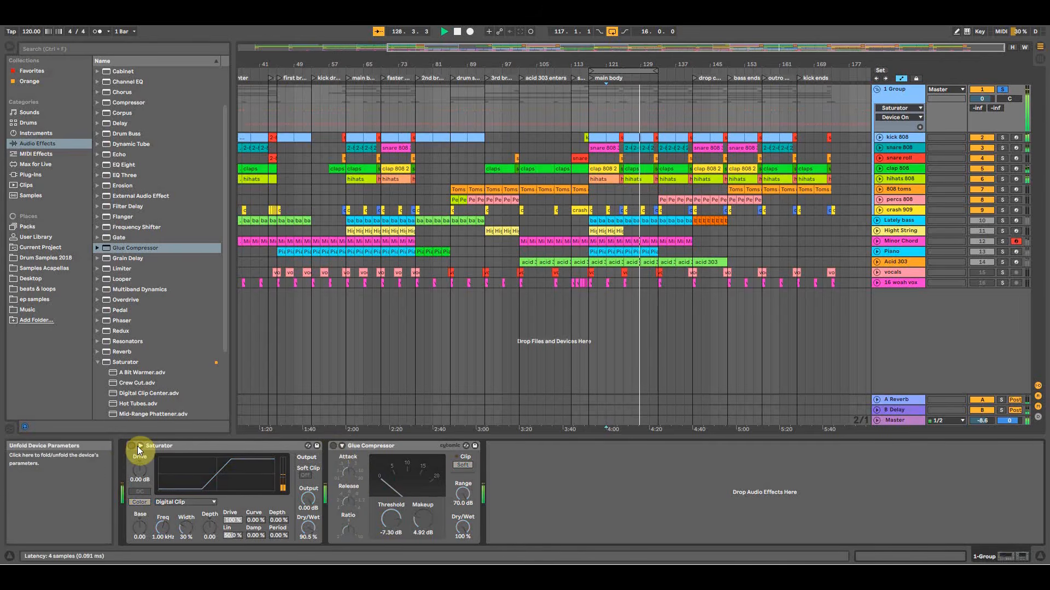
pyautogui.click(132, 446)
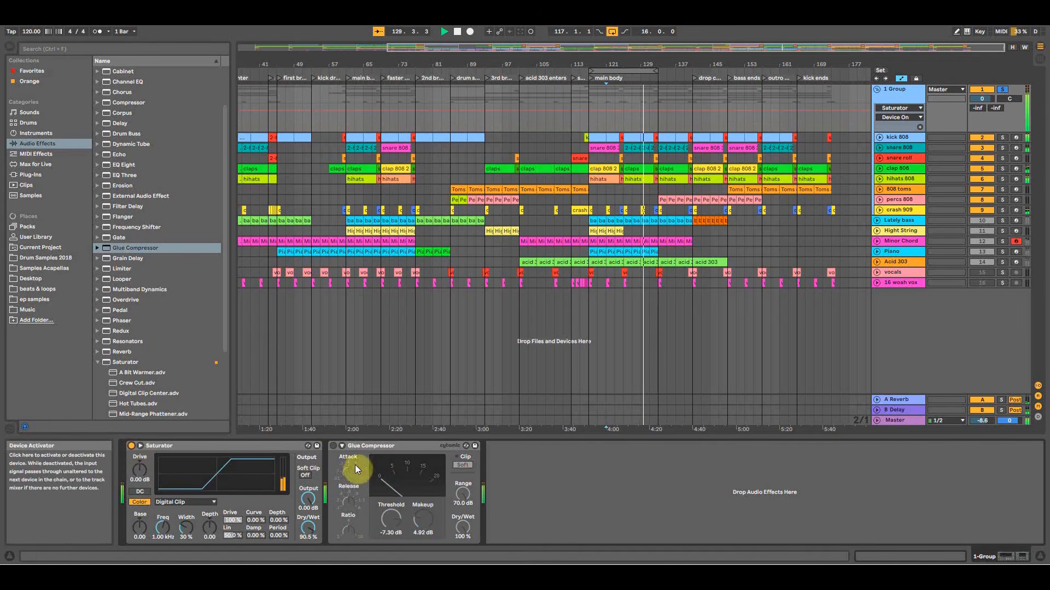
pyautogui.click(333, 446)
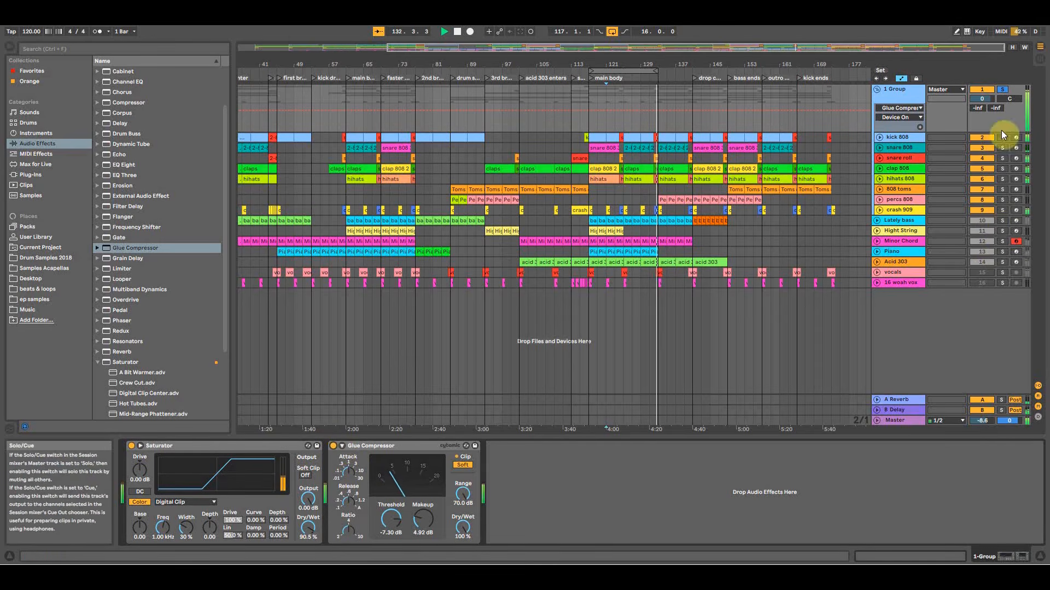
# Unsolo the drum group and compare the full mix with the Saturator and Glue Compressor bypassed and active.
pyautogui.click(1000, 90)
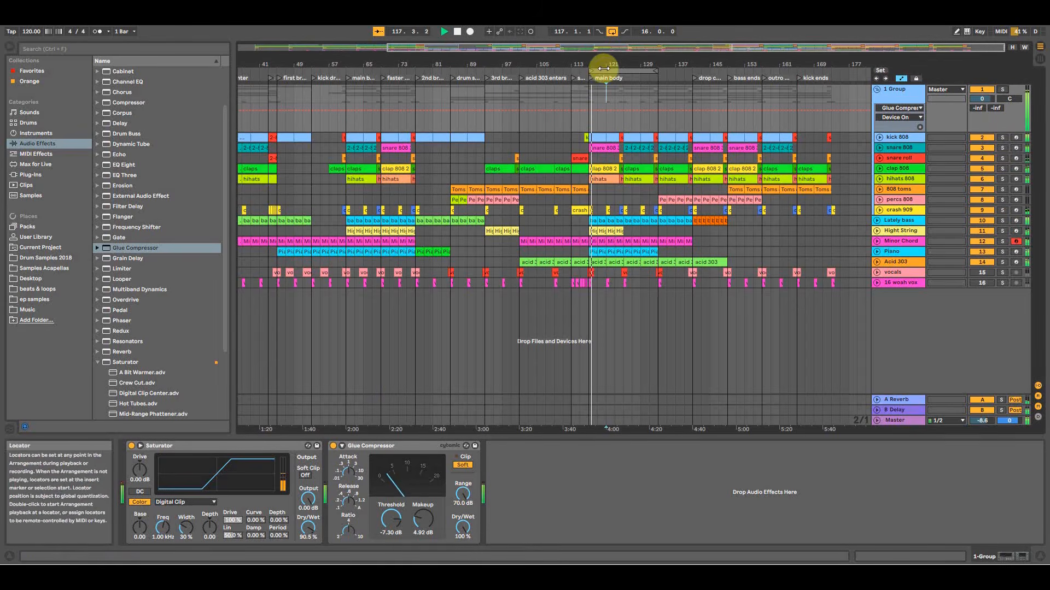
pyautogui.click(901, 98)
pyautogui.click(333, 446)
pyautogui.click(131, 446)
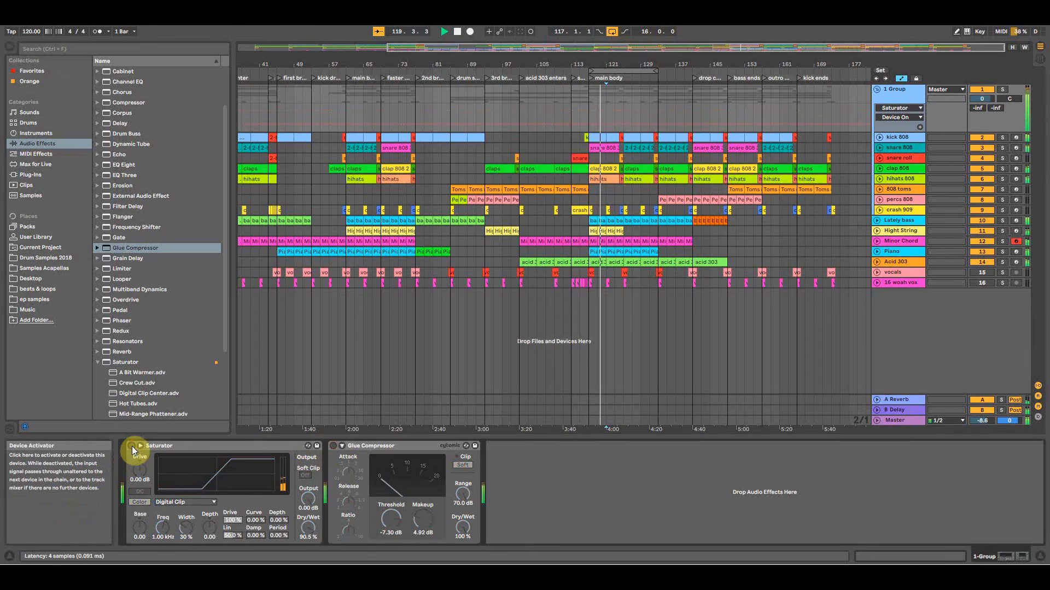
pyautogui.click(132, 447)
pyautogui.click(333, 446)
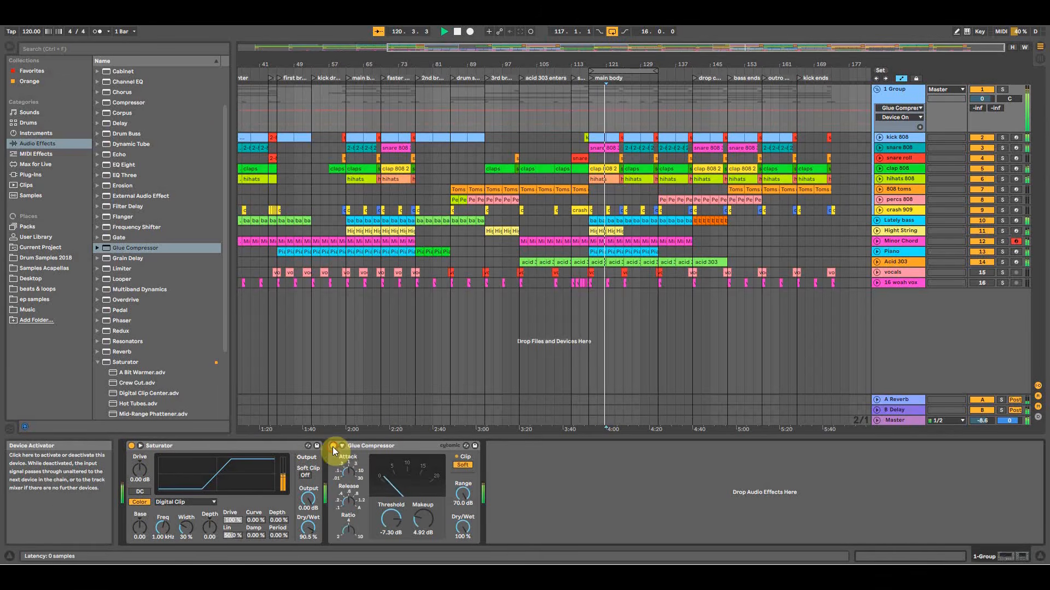
# Check the drum group, individual track and master levels in the mixer while playing the main body.
pyautogui.press('Tab')
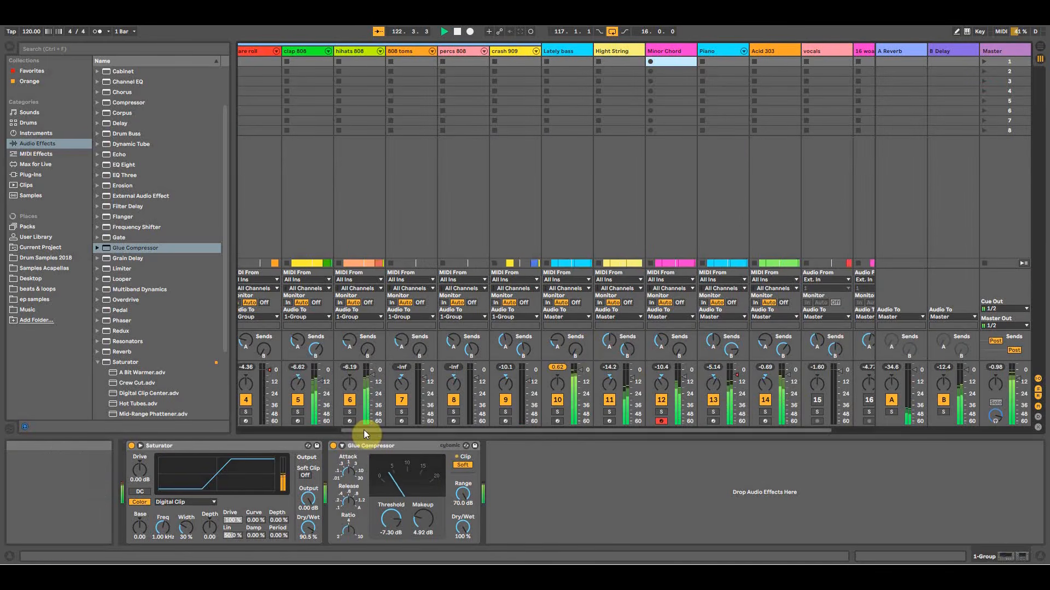
pyautogui.moveTo(363, 430); pyautogui.dragTo(241, 441)
pyautogui.press('space')
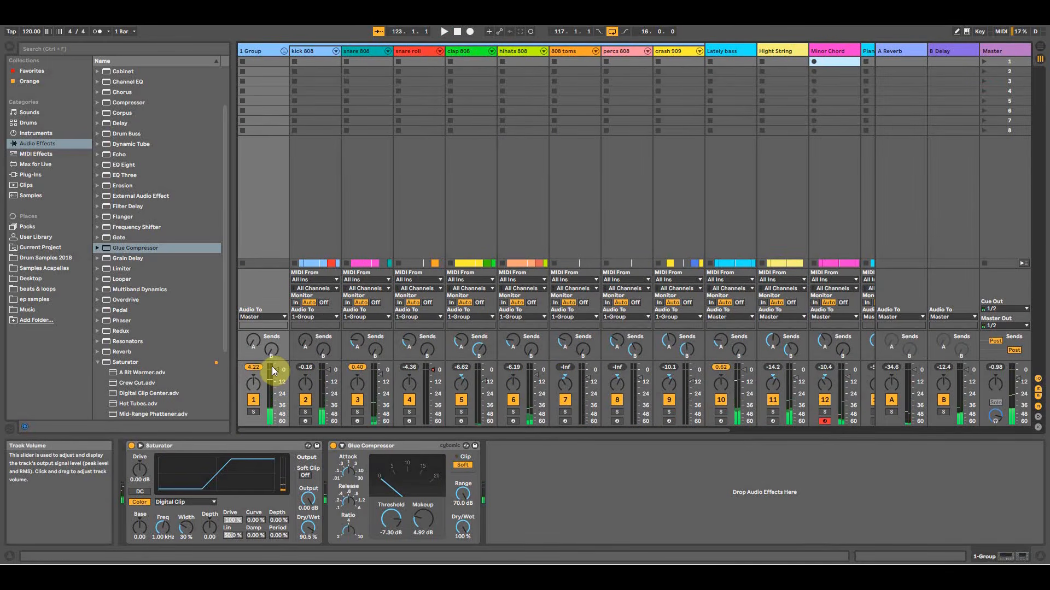
pyautogui.press('space')
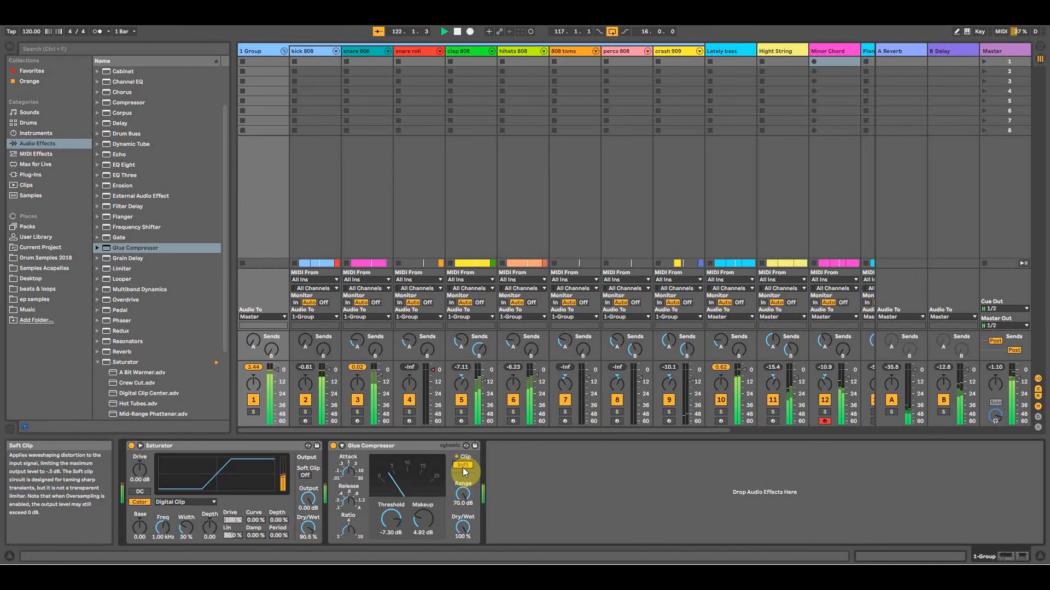
pyautogui.press('space')
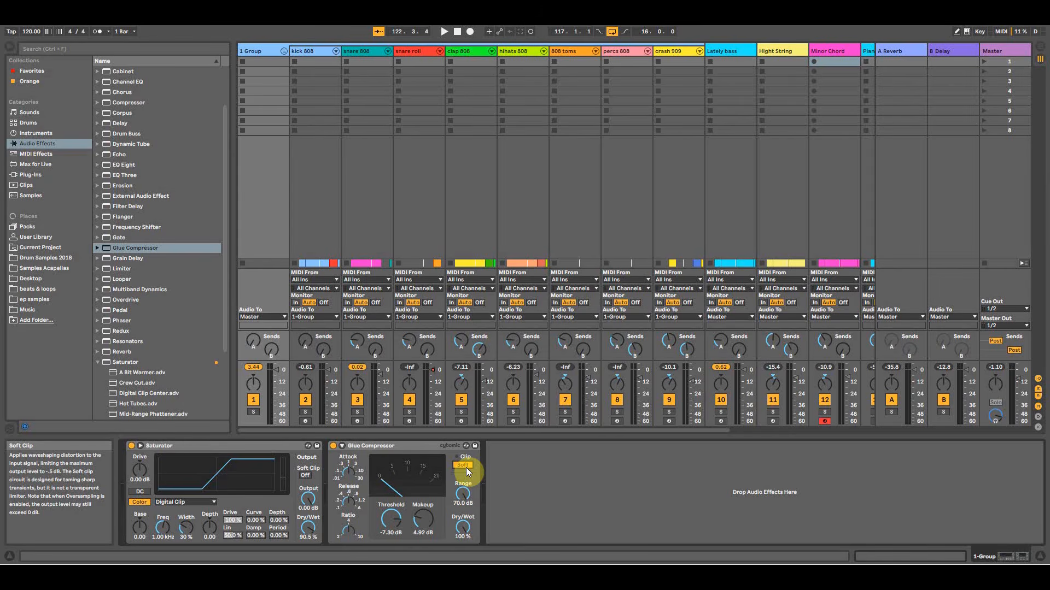
pyautogui.press('space')
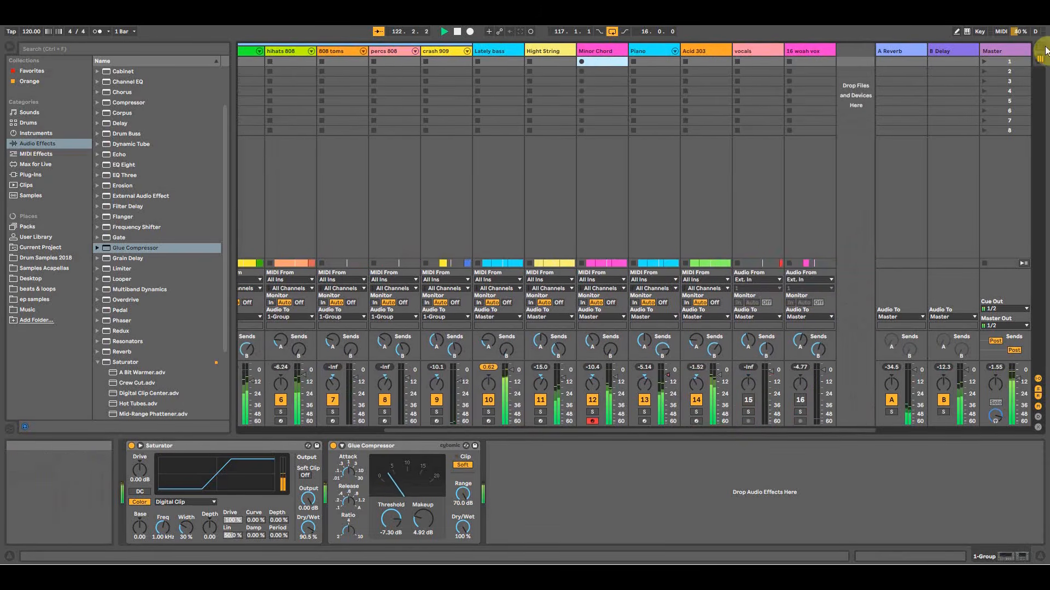
# Play the arrangement from bar 141 and compare the Acid 303 with its EQ Eight off and on.
pyautogui.press('Tab')
pyautogui.click(694, 298)
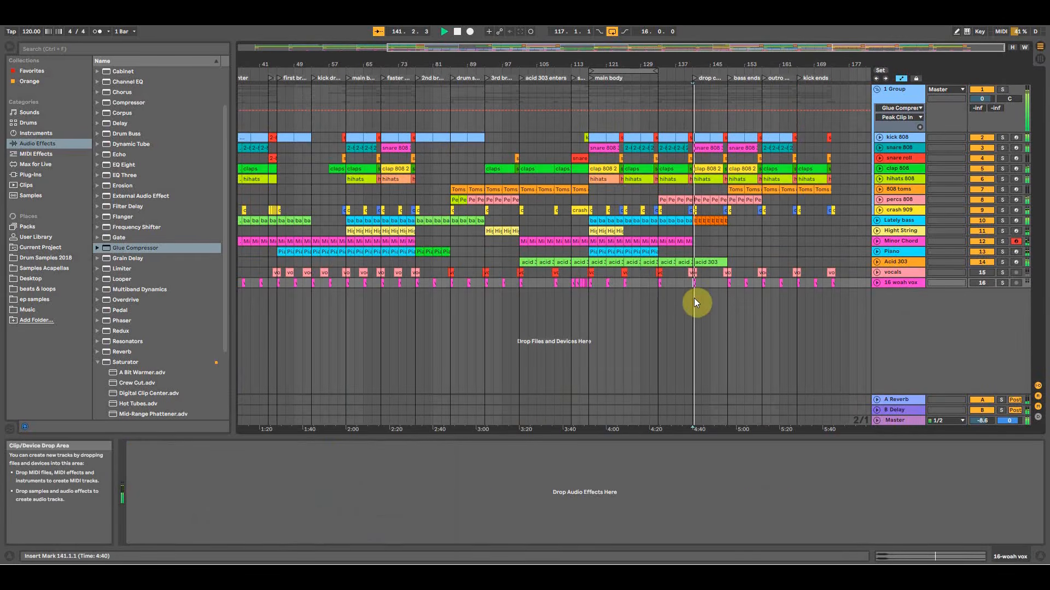
pyautogui.click(732, 262)
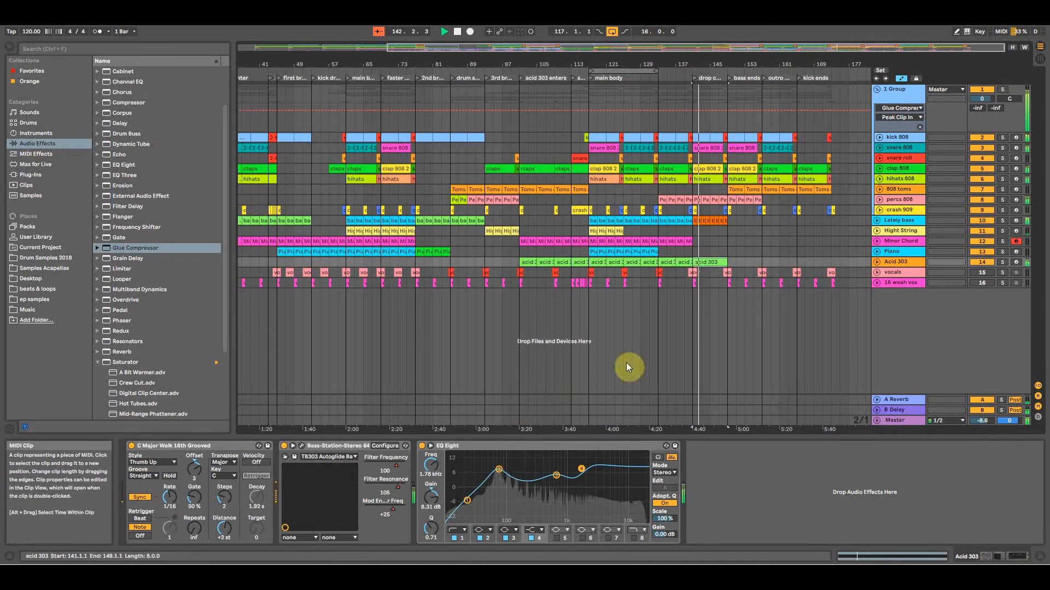
pyautogui.click(422, 446)
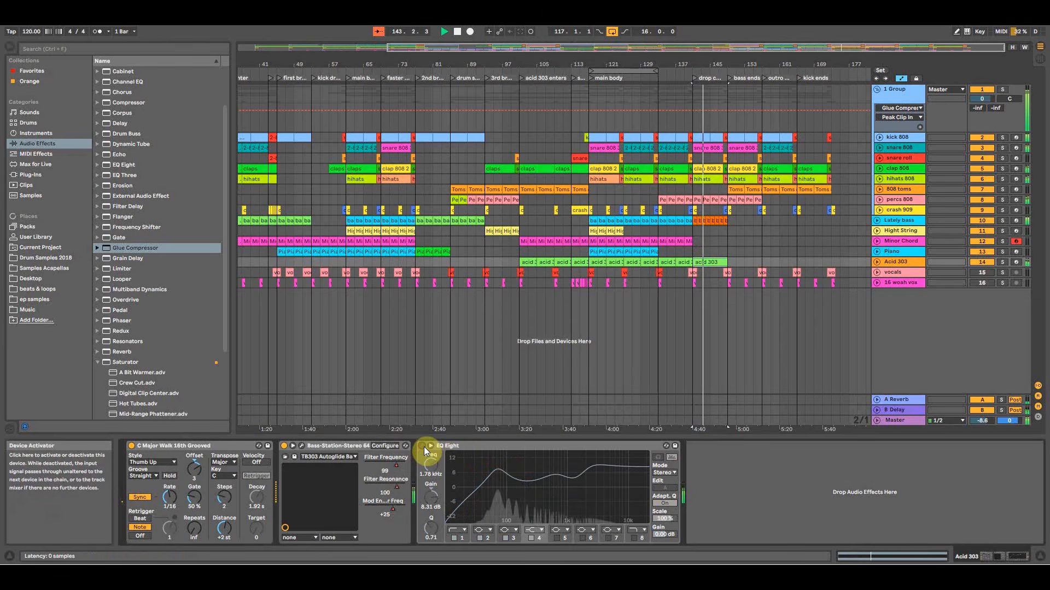
pyautogui.click(425, 446)
pyautogui.click(422, 446)
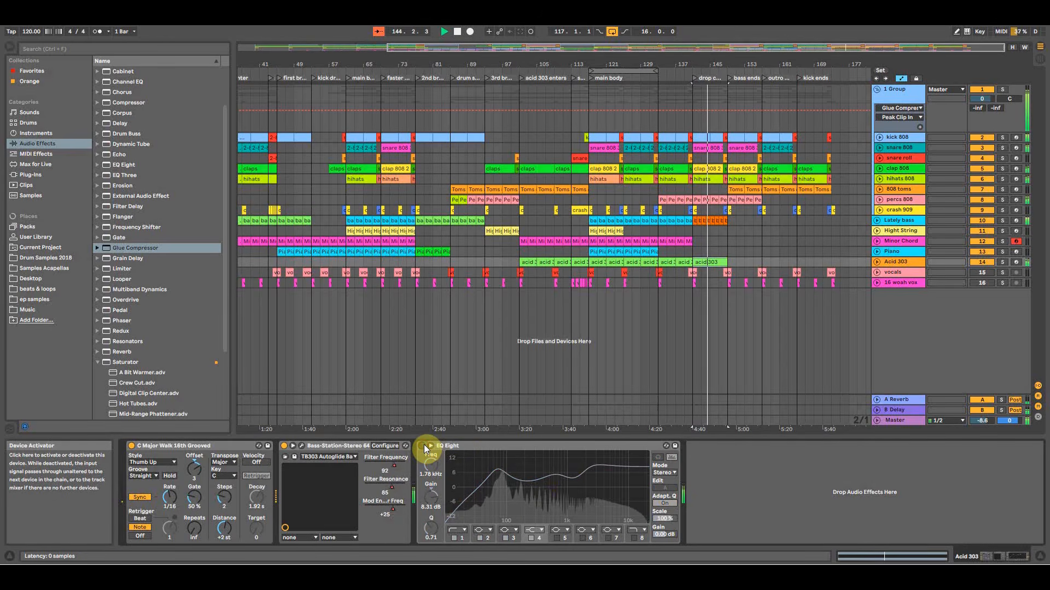
pyautogui.click(425, 446)
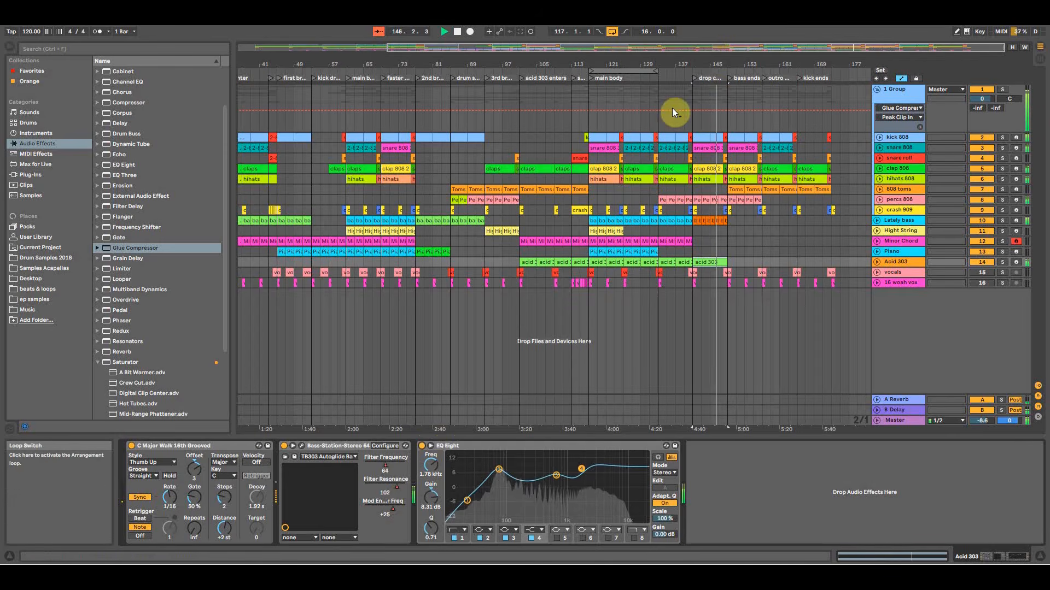
# Fold the drum group so its individual tracks are hidden in the arrangement.
pyautogui.moveTo(733, 66); pyautogui.dragTo(678, 46)
pyautogui.click(877, 89)
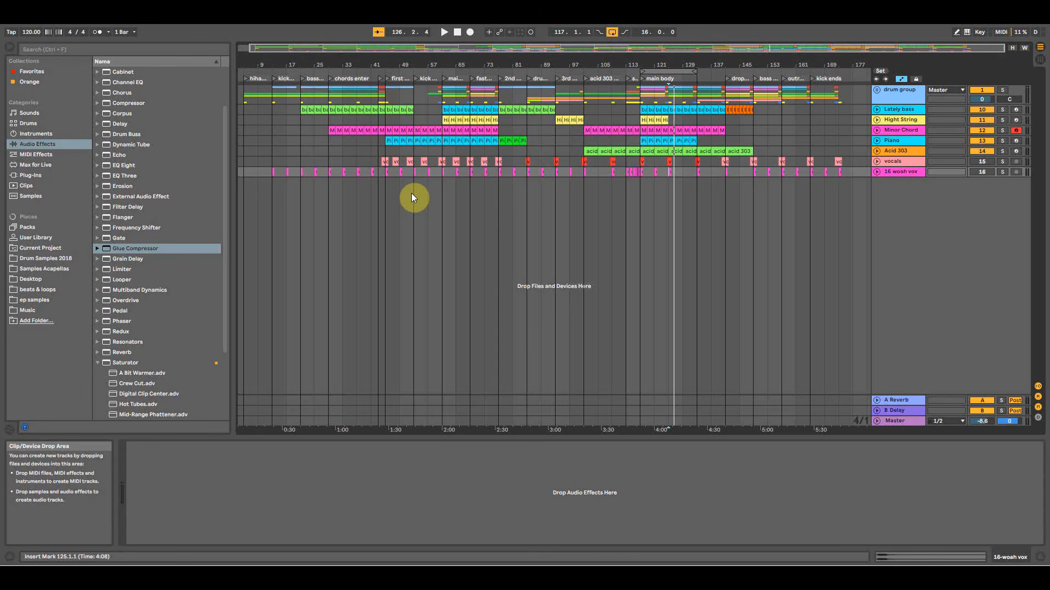
pyautogui.moveTo(550, 62); pyautogui.dragTo(549, 62)
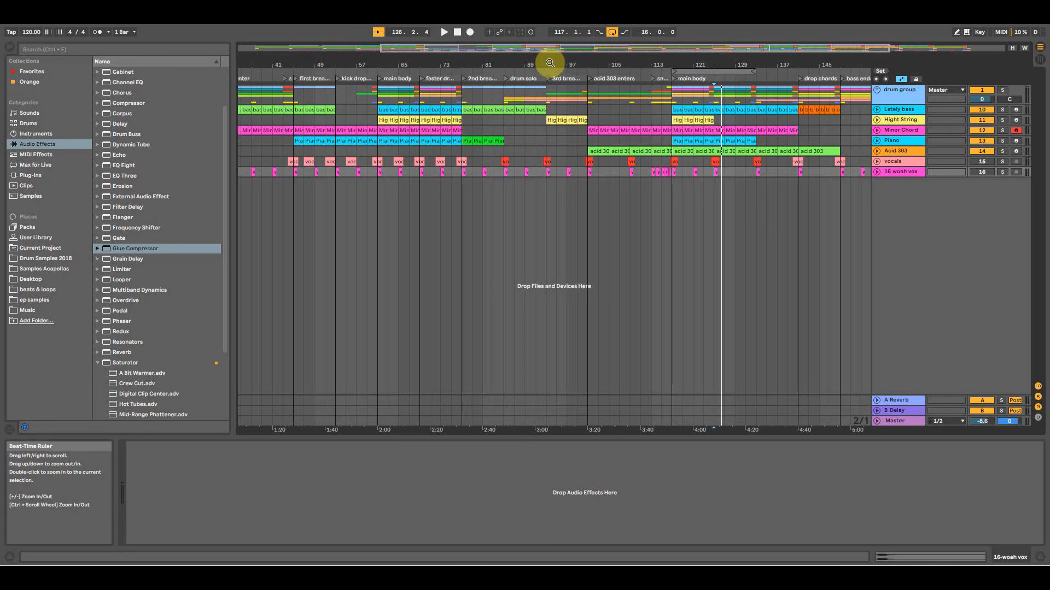
# Solo the vocals track and listen to its clips from the main body through the drop chords section.
pyautogui.click(897, 162)
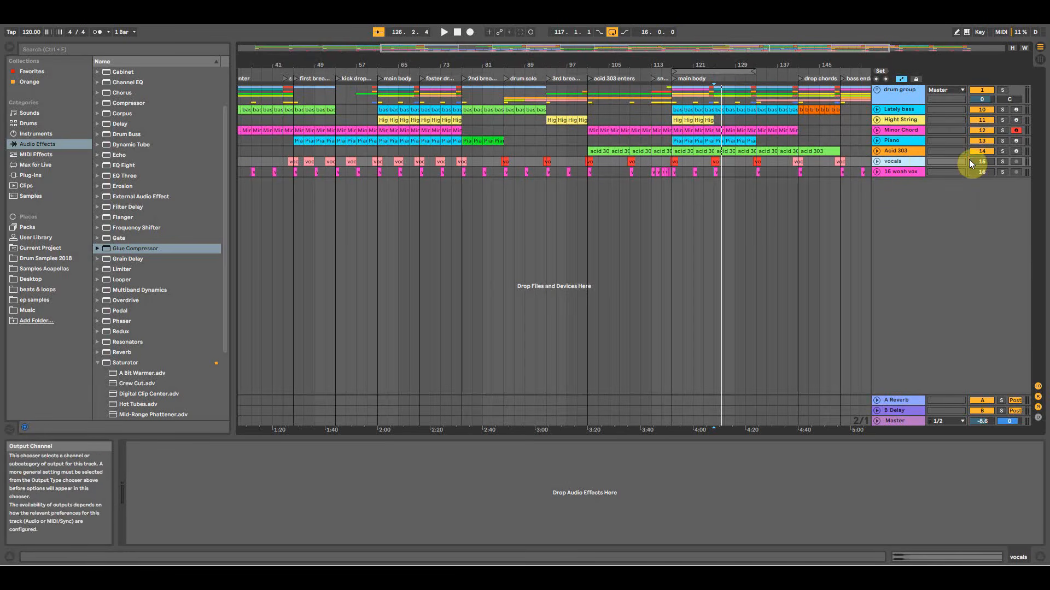
pyautogui.click(1004, 161)
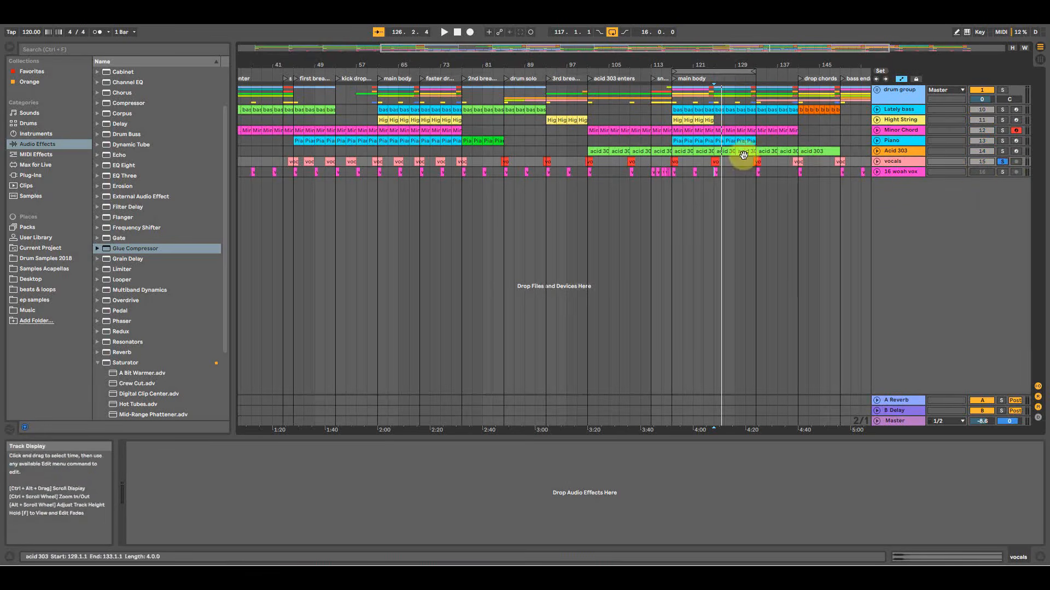
pyautogui.click(673, 163)
pyautogui.press('space')
pyautogui.moveTo(687, 64); pyautogui.dragTo(677, 89)
pyautogui.moveTo(572, 70); pyautogui.dragTo(441, 72)
pyautogui.click(656, 163)
pyautogui.press('space')
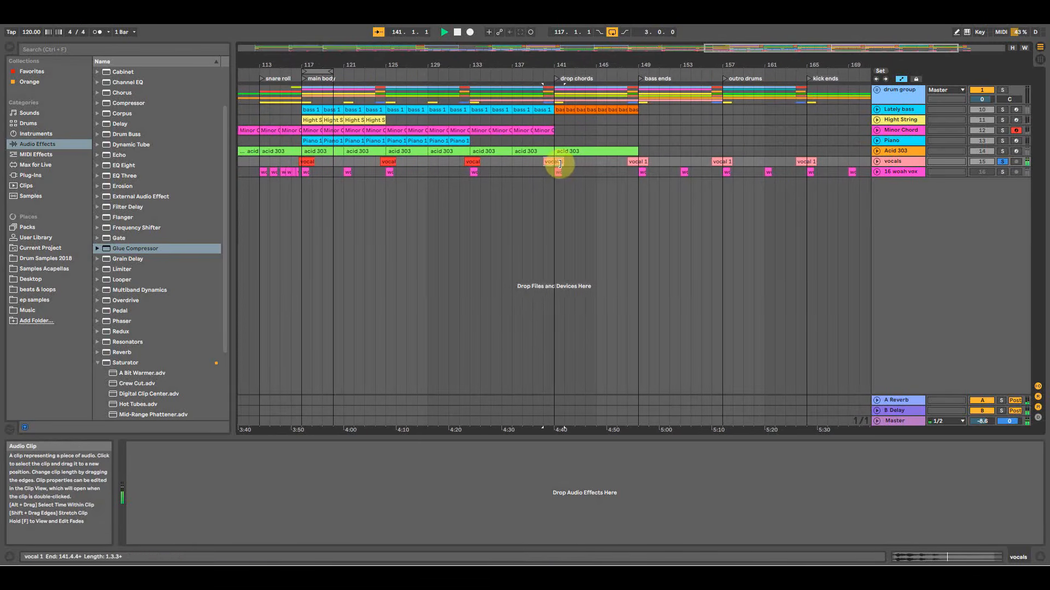
pyautogui.press('space')
# Loop the vocal 1 clip at the drop chords, from 140.1.1 with a length of 1.3.3, and play it.
pyautogui.rightClick(541, 163)
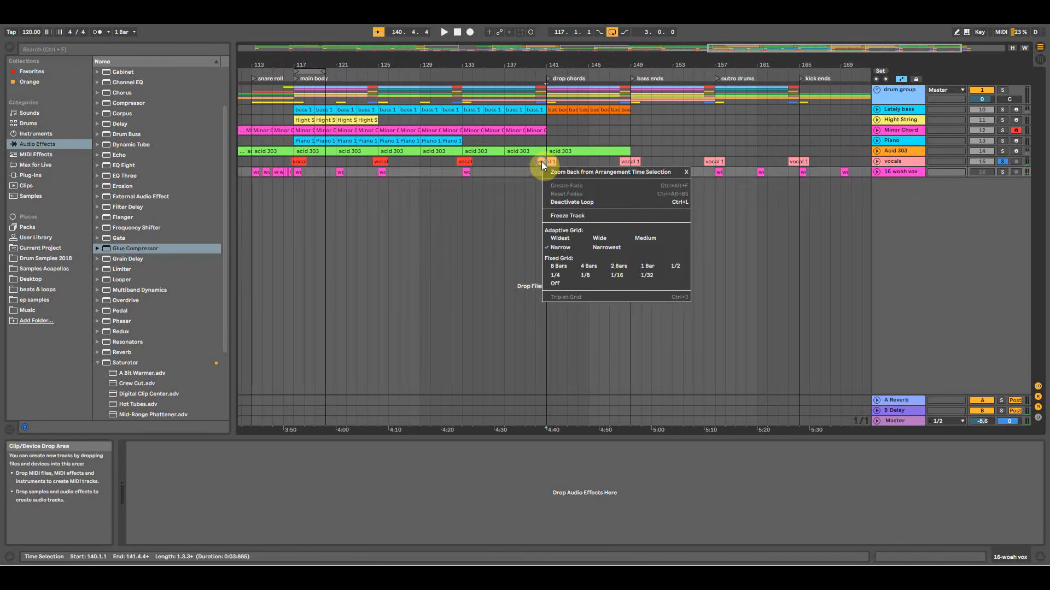
pyautogui.rightClick(542, 161)
pyautogui.click(575, 313)
pyautogui.press('space')
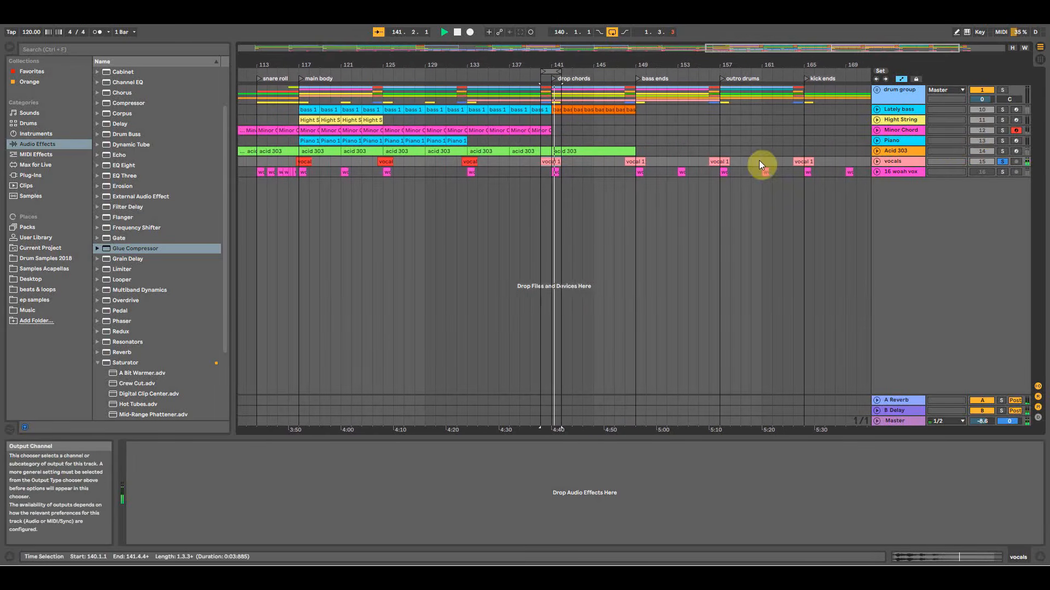
# Solo the drum group alongside the vocals and select the vocals' reverb send in the mixer.
pyautogui.click(1004, 90)
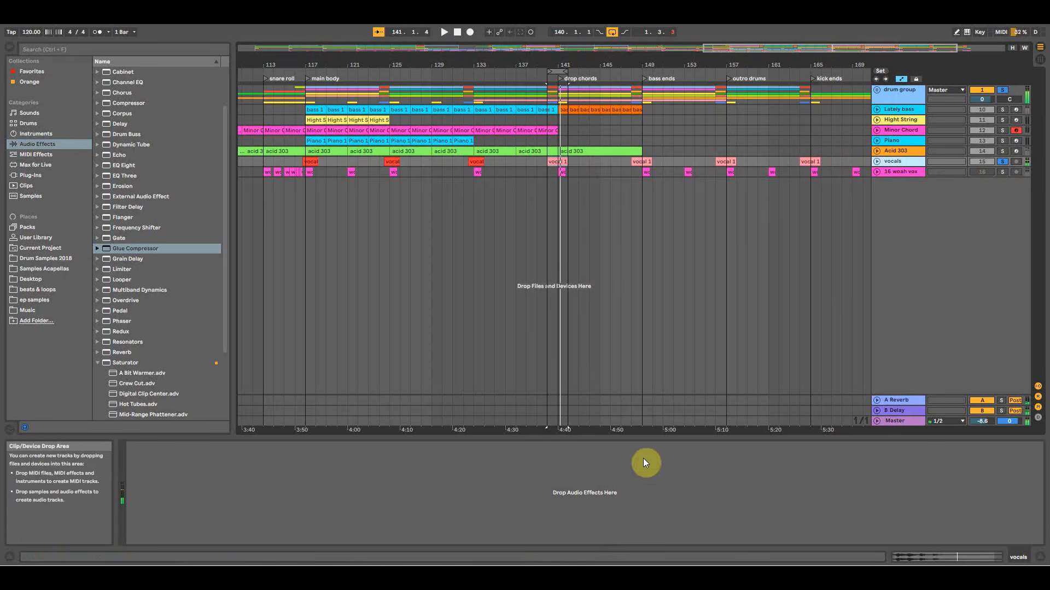
pyautogui.press('Tab')
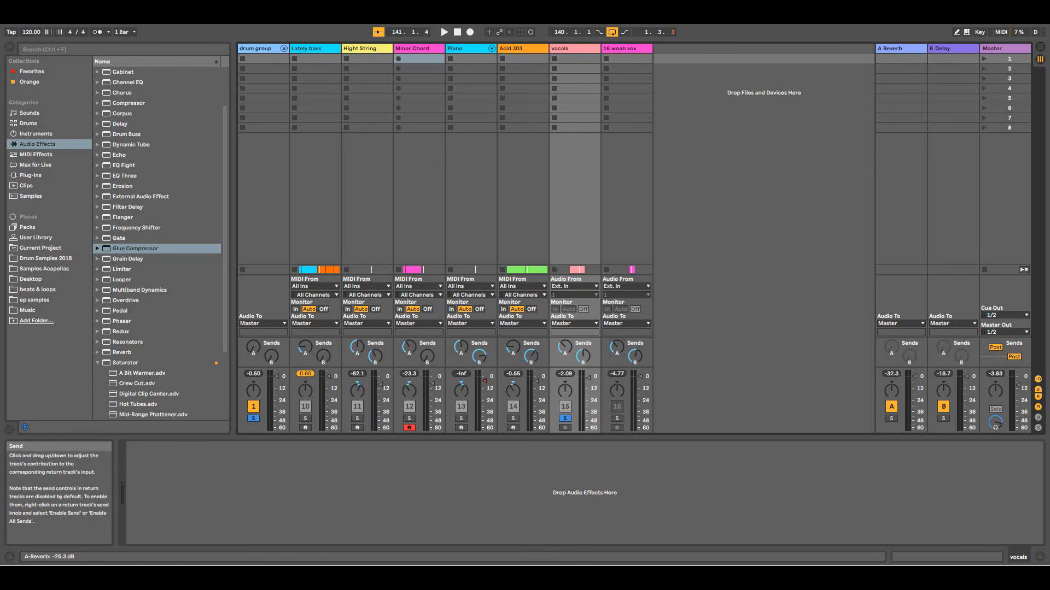
pyautogui.click(567, 349)
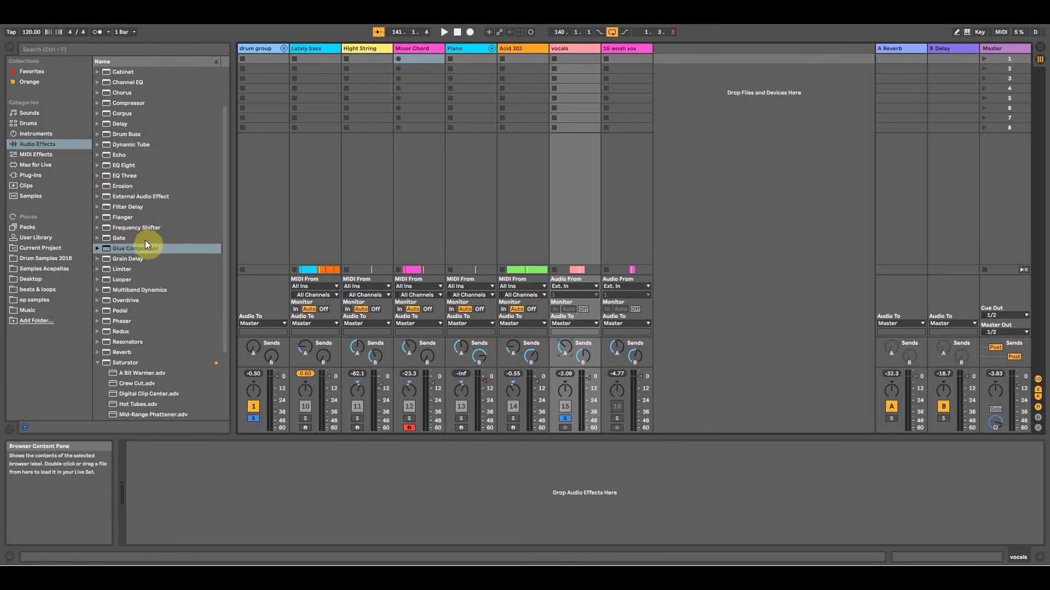
# Add an EQ Eight to the vocals track and make band 1 a low cut at about 114 Hz.
pyautogui.click(124, 165)
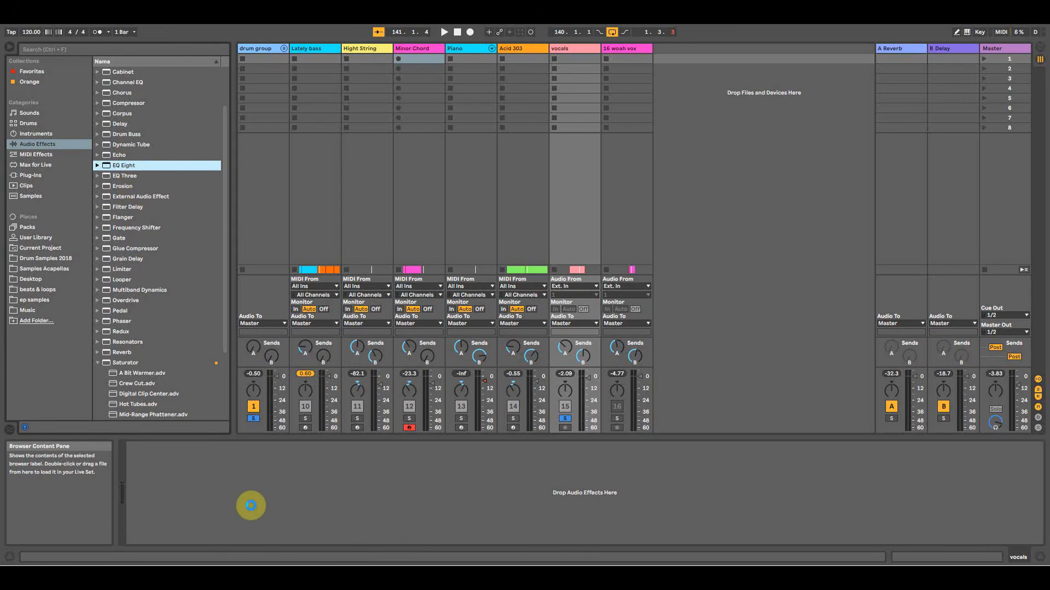
pyautogui.moveTo(256, 483); pyautogui.dragTo(256, 483)
pyautogui.click(164, 530)
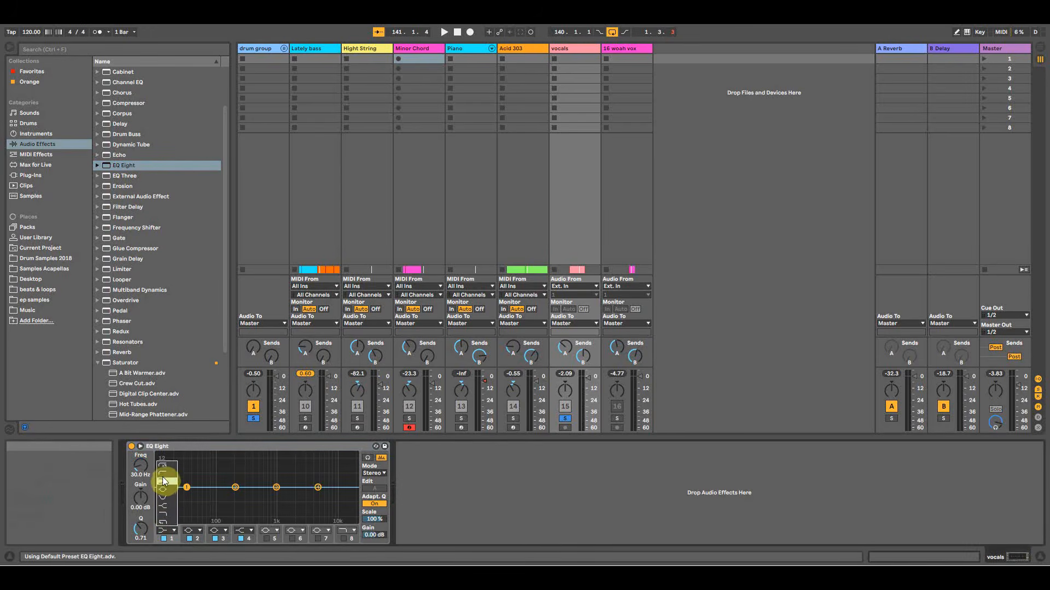
pyautogui.click(165, 478)
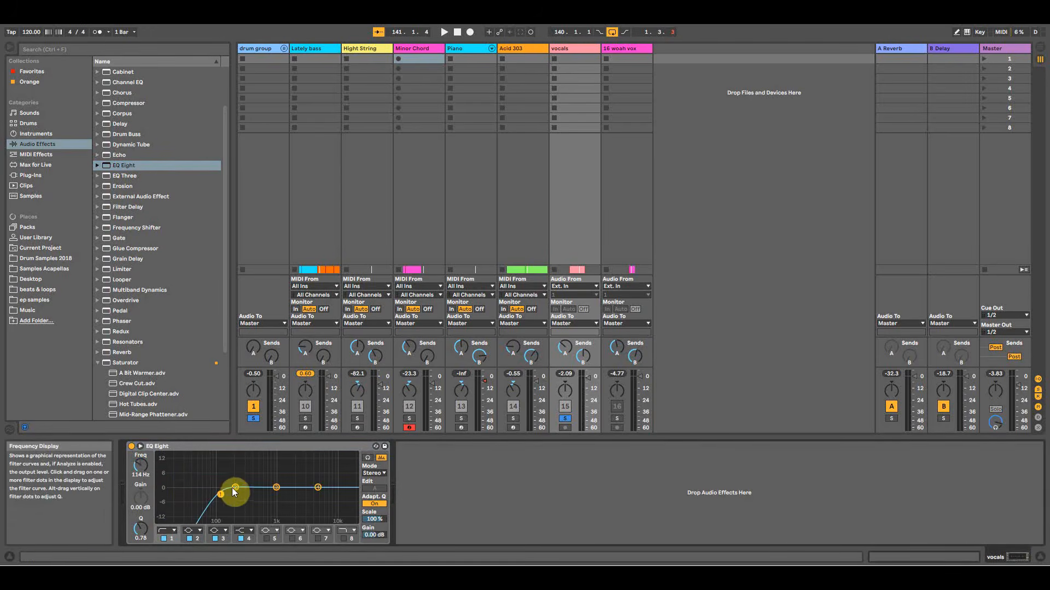
# Lift the vocals' mids with bands 2 and 3, about 3.8 dB at 1.32 kHz on band 3, and raise band 4 by 8.31 dB at 3.75 kHz.
pyautogui.press('space')
pyautogui.moveTo(244, 496); pyautogui.dragTo(284, 479)
pyautogui.press('space')
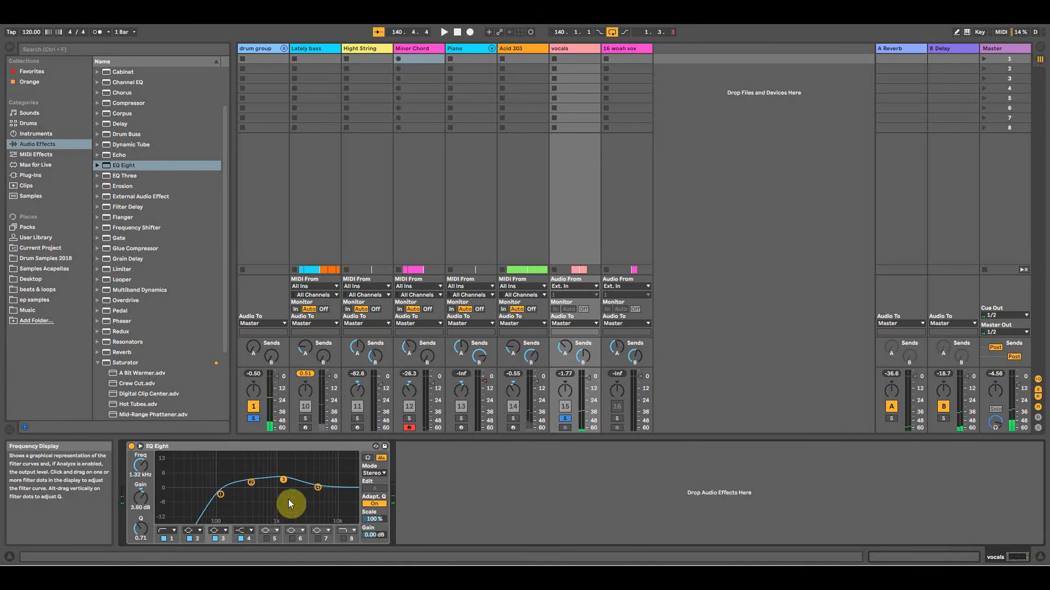
pyautogui.press('space')
pyautogui.moveTo(318, 488); pyautogui.dragTo(310, 469)
pyautogui.press('space')
pyautogui.press('space')
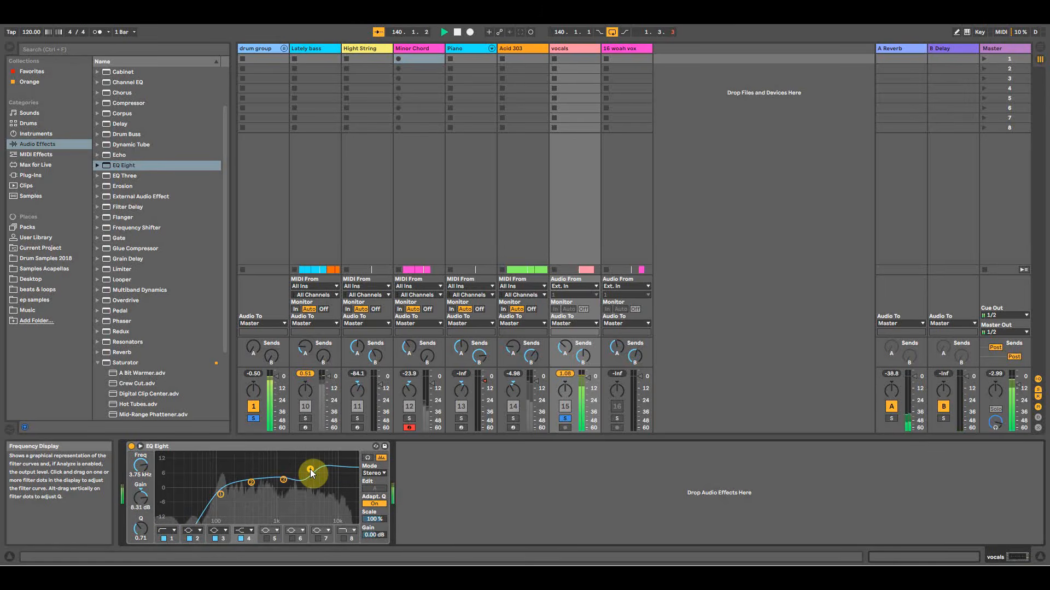
pyautogui.press('space')
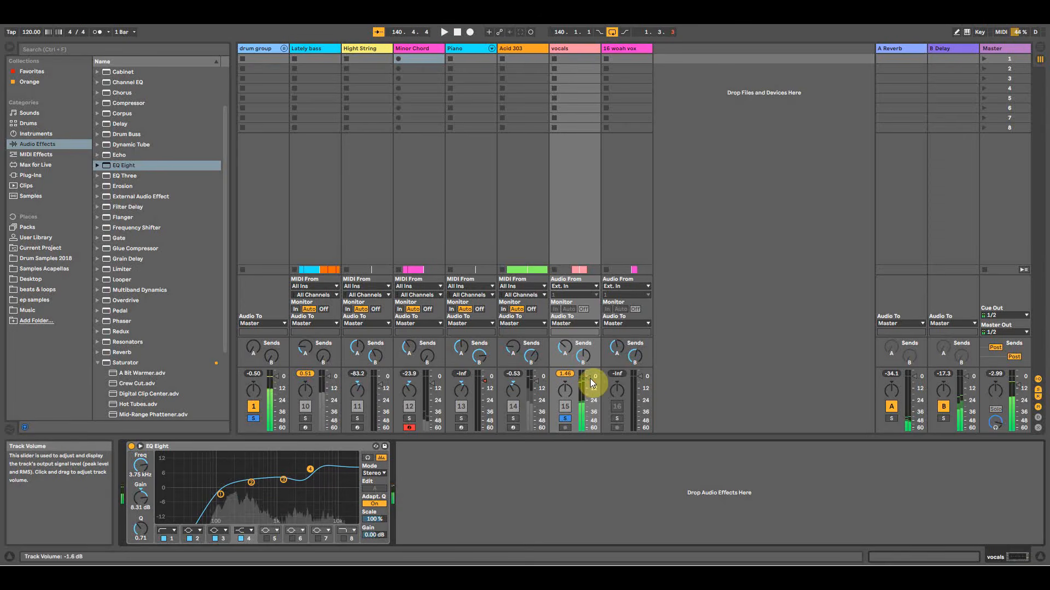
# Adjust the vocals track's volume and play the mix with the drum group and vocals solos cleared.
pyautogui.moveTo(588, 379); pyautogui.dragTo(589, 377)
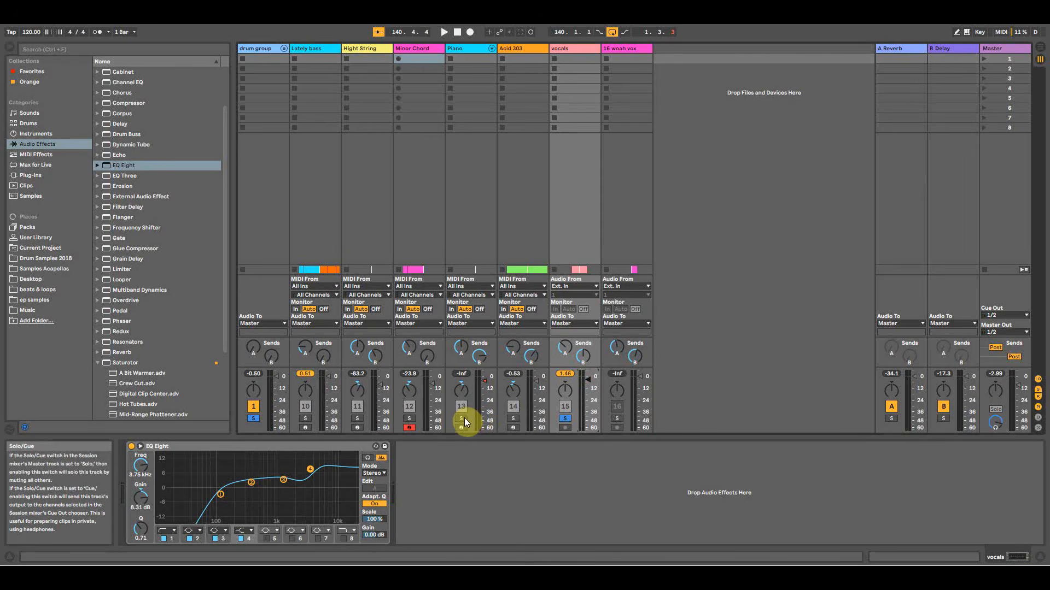
pyautogui.click(252, 419)
pyautogui.press('space')
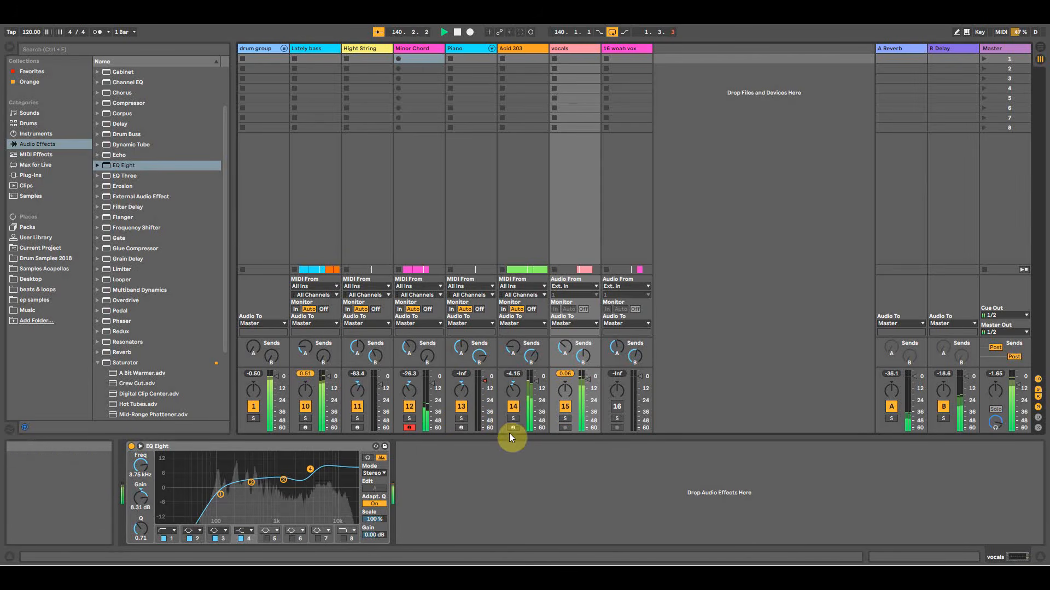
# Compare the looped vocal 1 clip in the arrangement with its EQ Eight bypassed and active.
pyautogui.click(1040, 47)
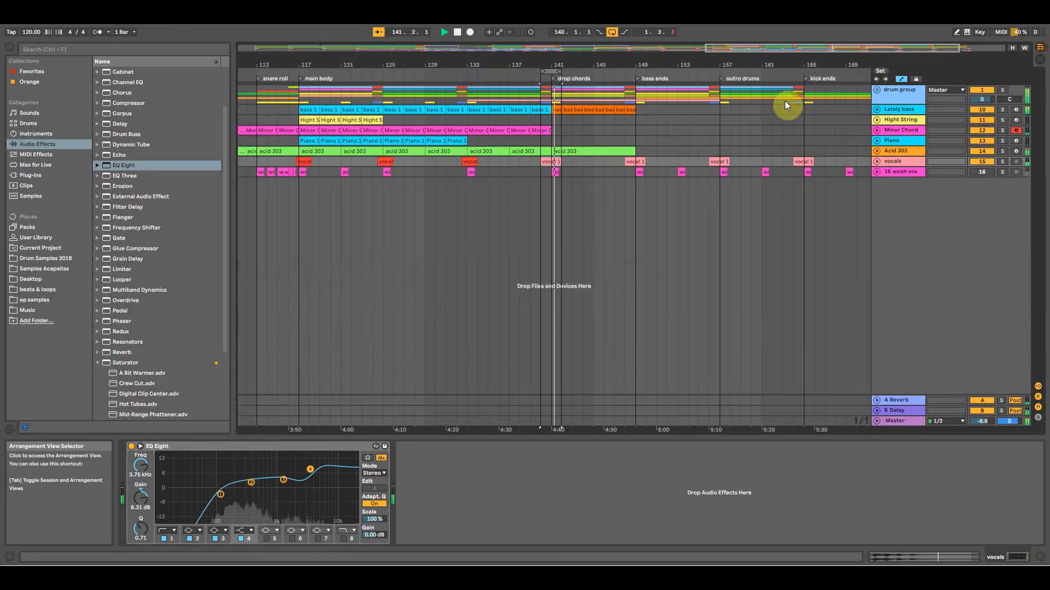
pyautogui.moveTo(542, 66); pyautogui.dragTo(548, 50)
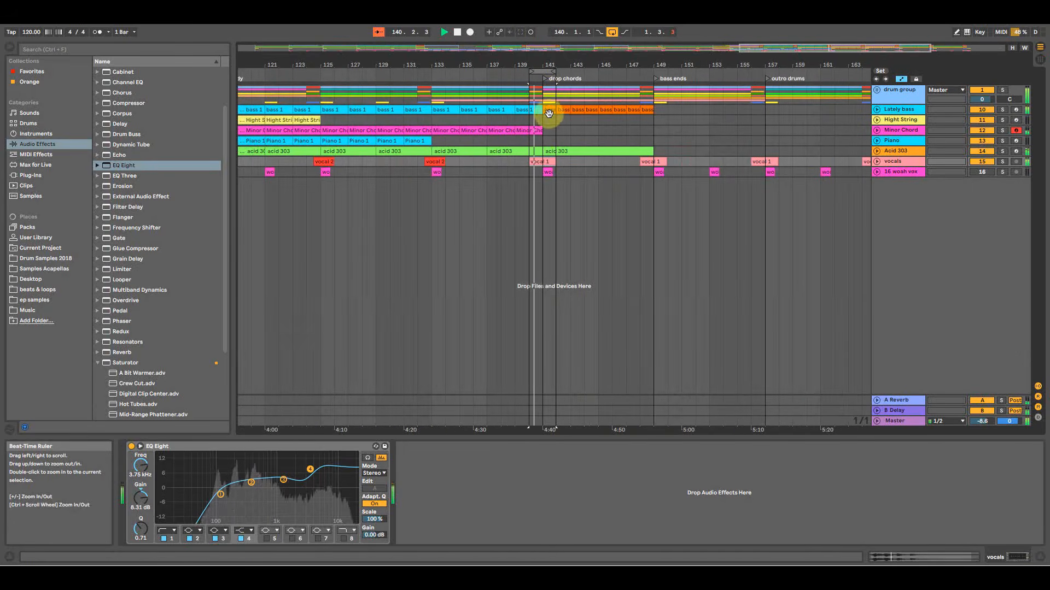
pyautogui.click(132, 447)
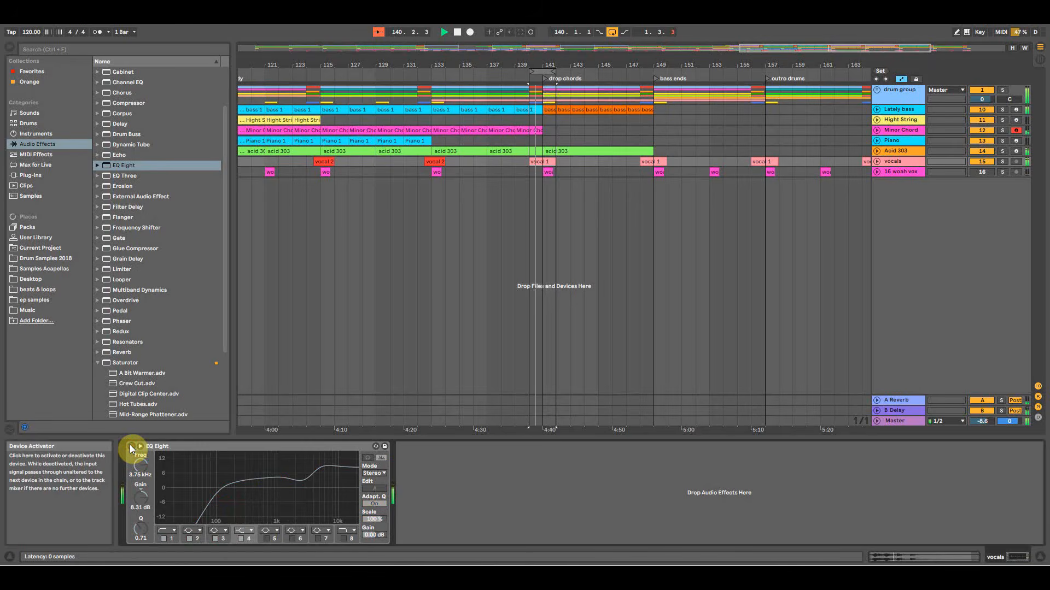
pyautogui.click(131, 446)
# Extend the loop's start back to 132.1.1 and play the vocal 2 clip before bar 133.
pyautogui.moveTo(530, 71); pyautogui.dragTo(424, 73)
pyautogui.press('space')
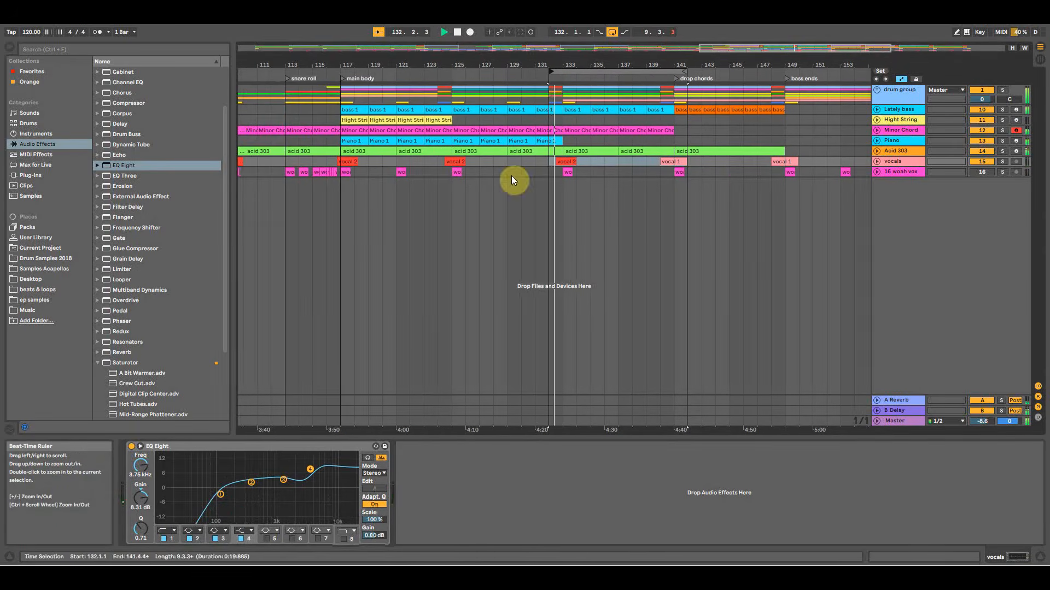
pyautogui.click(557, 163)
pyautogui.press('space')
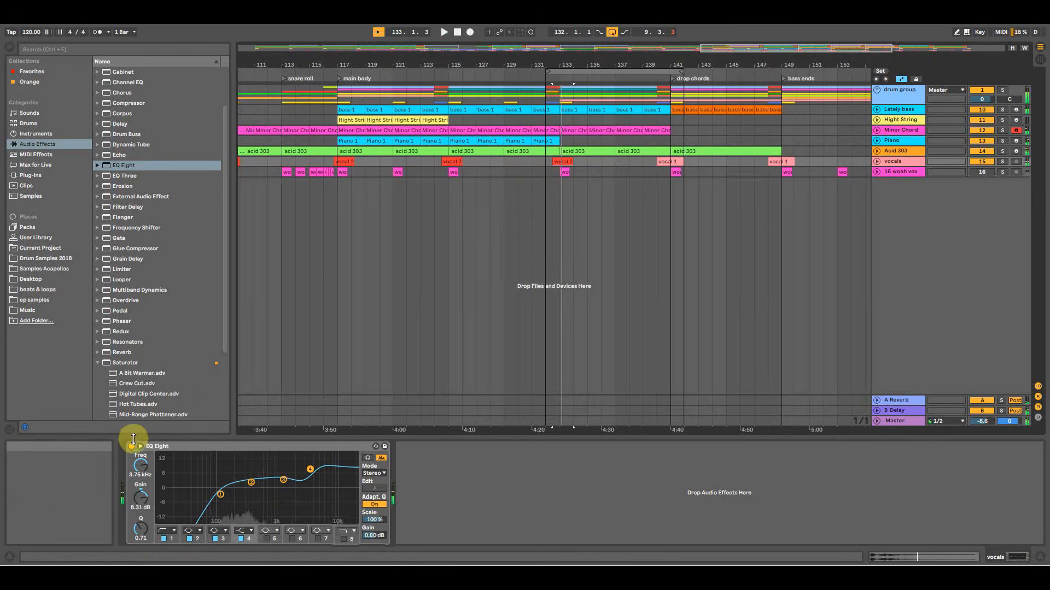
# Play the vocal 2 clip with the EQ Eight bypassed, and switch the EQ back on.
pyautogui.press('space')
pyautogui.click(131, 446)
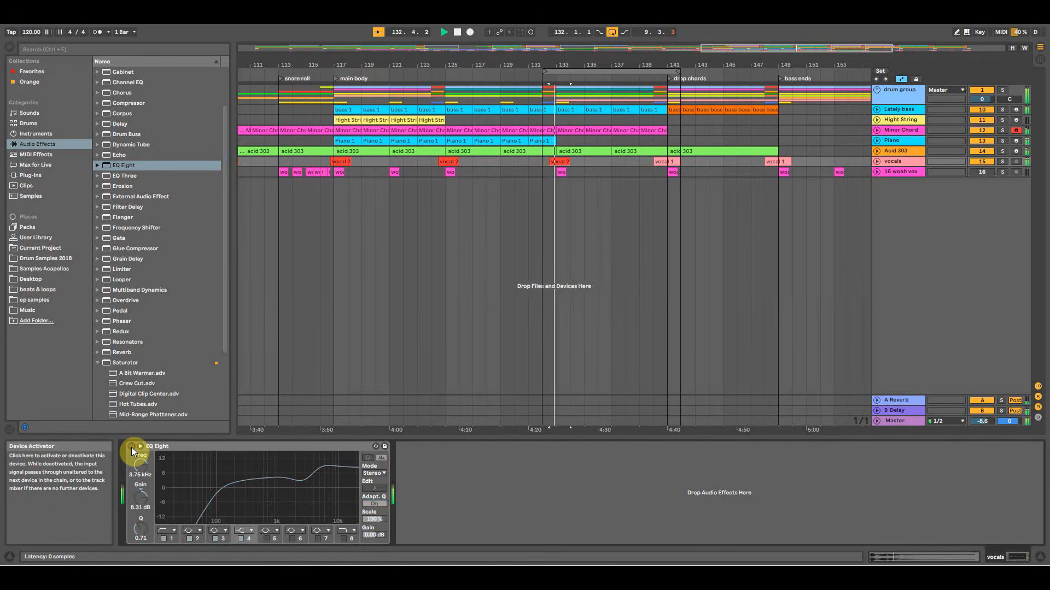
pyautogui.press('space')
pyautogui.click(132, 446)
# Raise EQ bands 2 and 3 on the vocals, set the low cut's Q to 1.15, and boost band 4 by 9.55 dB at 3.23 kHz.
pyautogui.press('space')
pyautogui.moveTo(286, 482); pyautogui.dragTo(279, 475)
pyautogui.press('space')
pyautogui.click(251, 483)
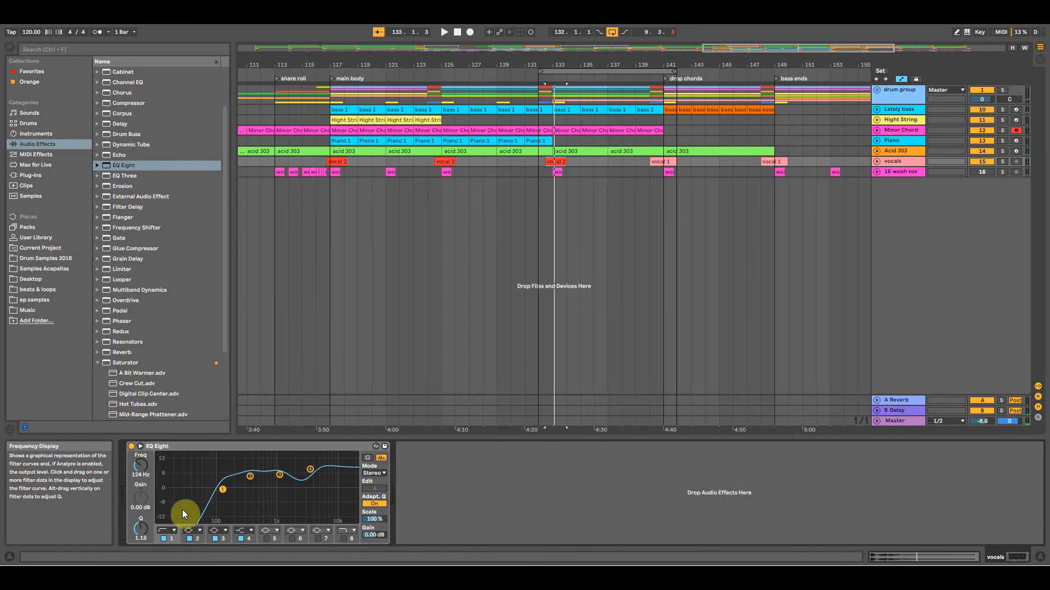
pyautogui.click(309, 477)
pyautogui.press('space')
pyautogui.moveTo(305, 467); pyautogui.dragTo(298, 458)
# Lower the vocals track's volume to -5.0 dB in the mixer while playing the full mix.
pyautogui.press('Tab')
pyautogui.press('space')
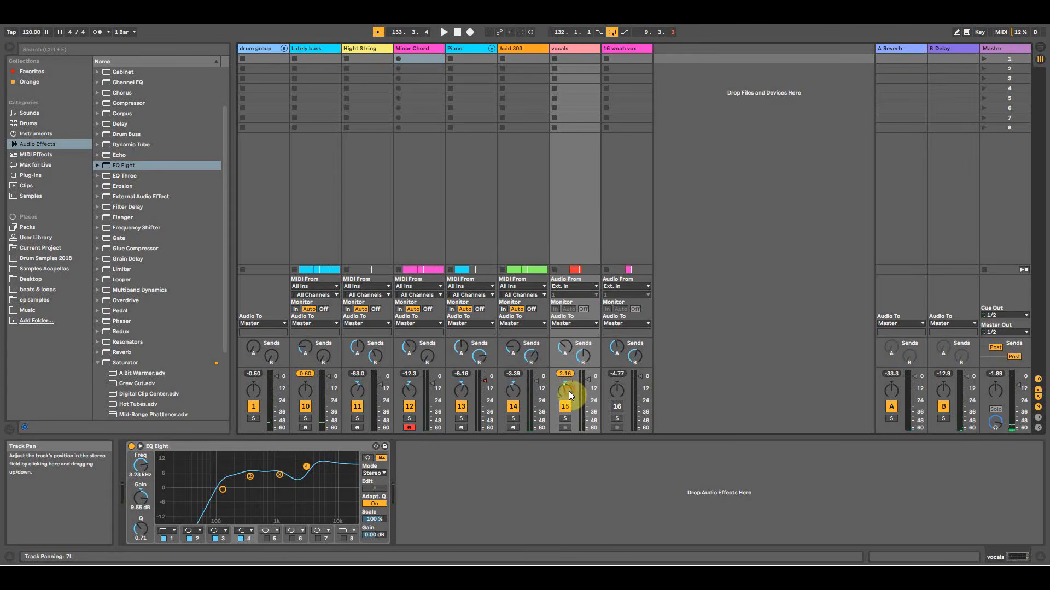
pyautogui.press('space')
pyautogui.moveTo(588, 379); pyautogui.dragTo(588, 381)
pyautogui.press('space')
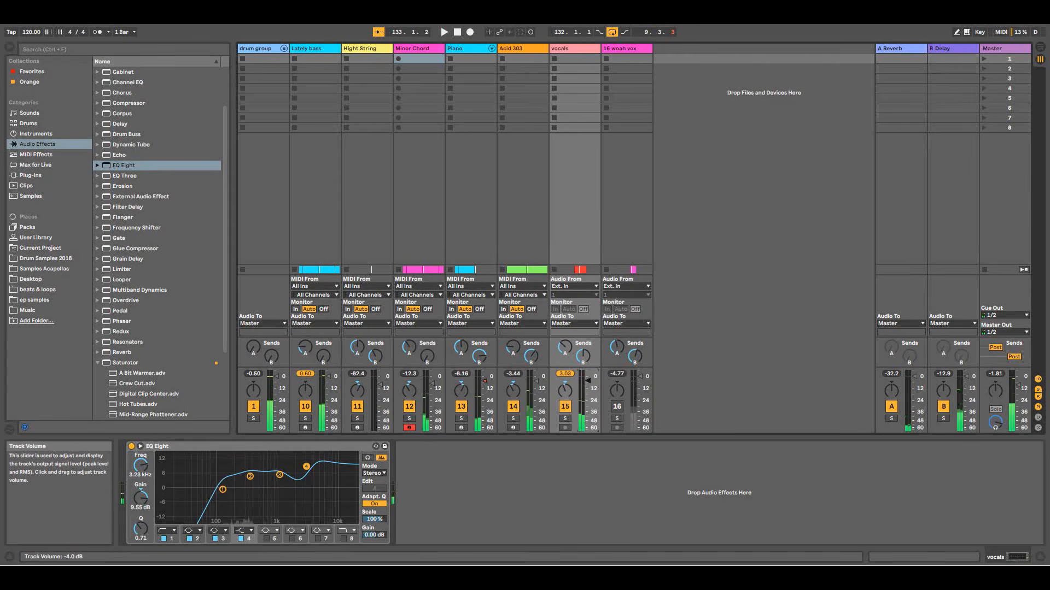
pyautogui.press('space')
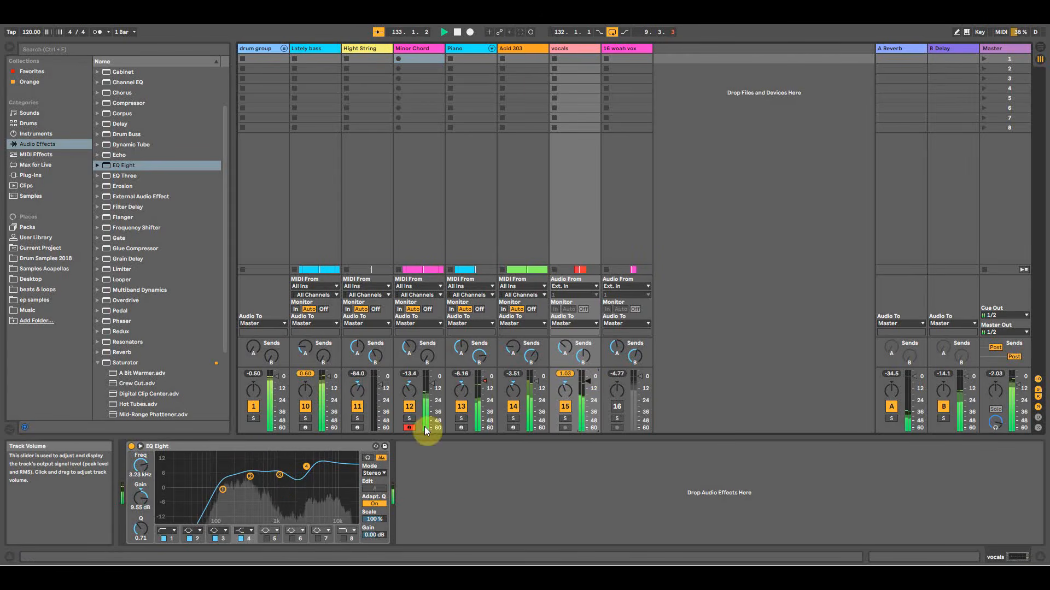
# Play the full mix from 140.1.1 and check the vocal levels in the mixer.
pyautogui.press('Tab')
pyautogui.click(633, 175)
pyautogui.press('space')
pyautogui.press('space')
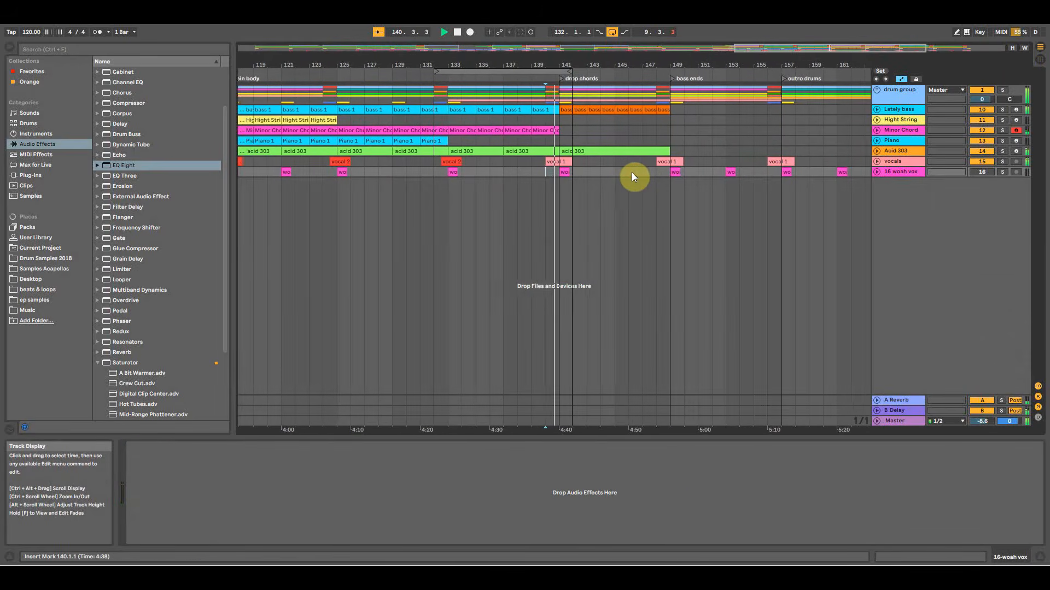
pyautogui.press('Tab')
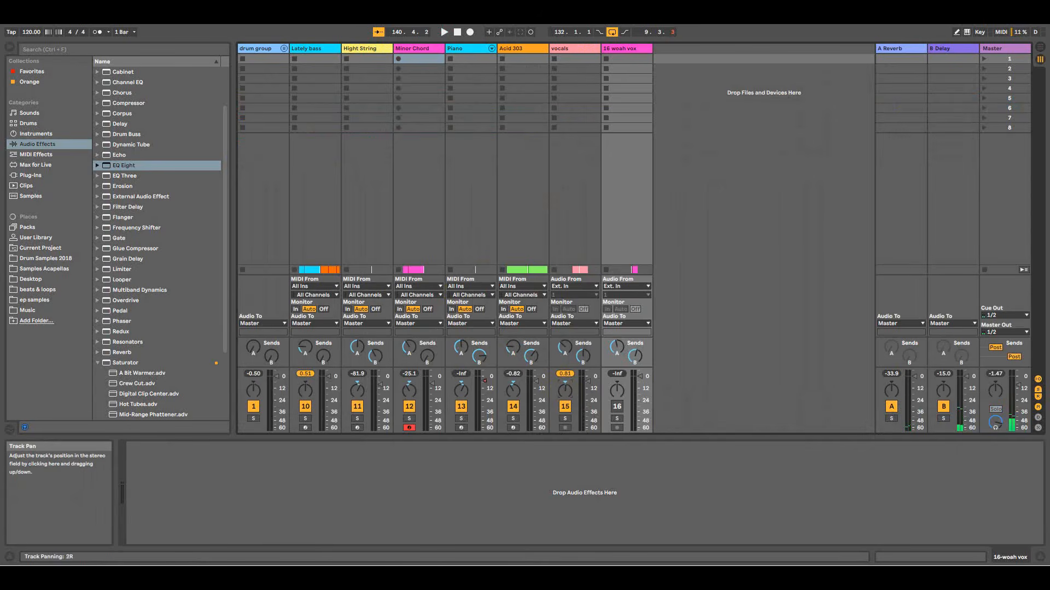
pyautogui.press('space')
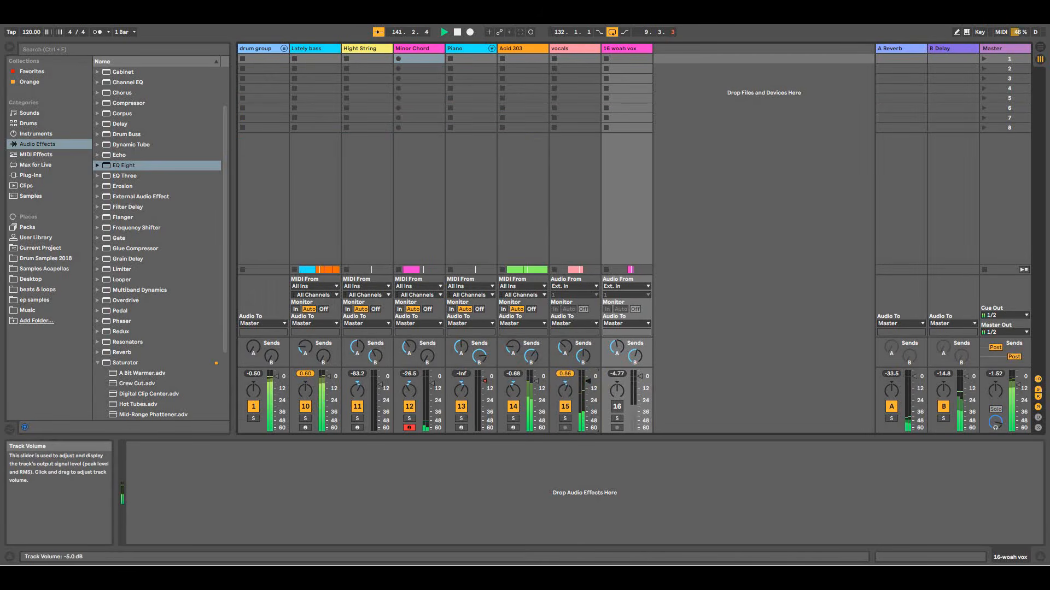
# Turn off the arrangement loop and audition the vocal clips at 148.1.1 and 132.3.1 in the full mix.
pyautogui.click(1039, 48)
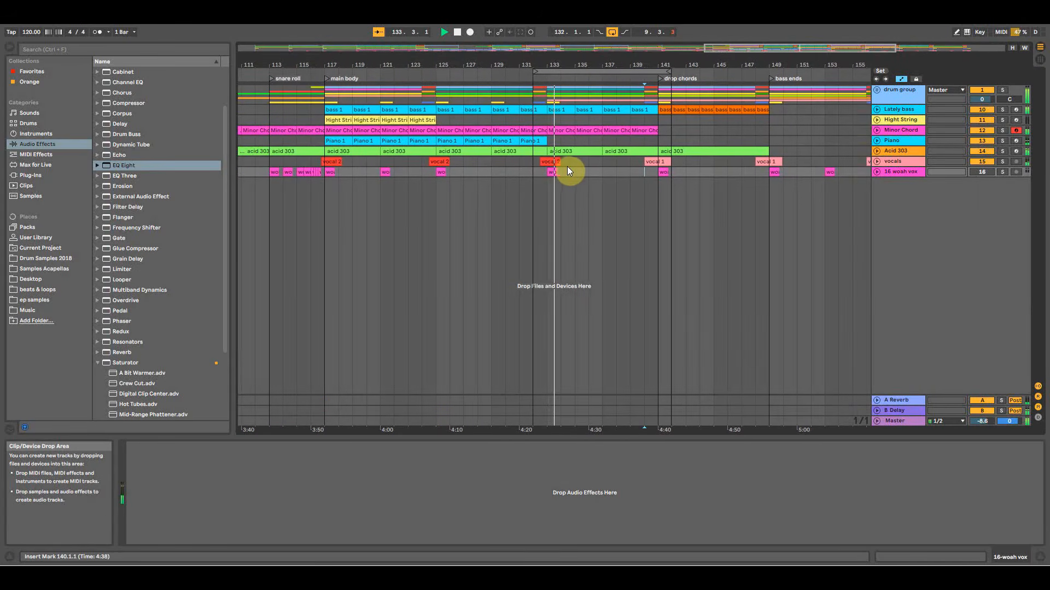
pyautogui.press('space')
pyautogui.press('space')
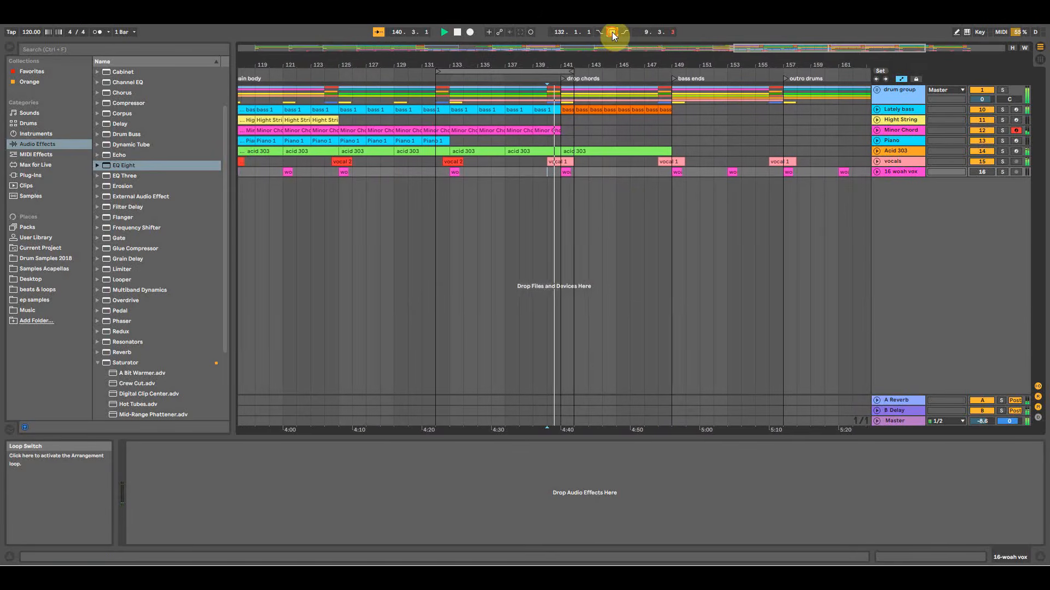
pyautogui.click(641, 162)
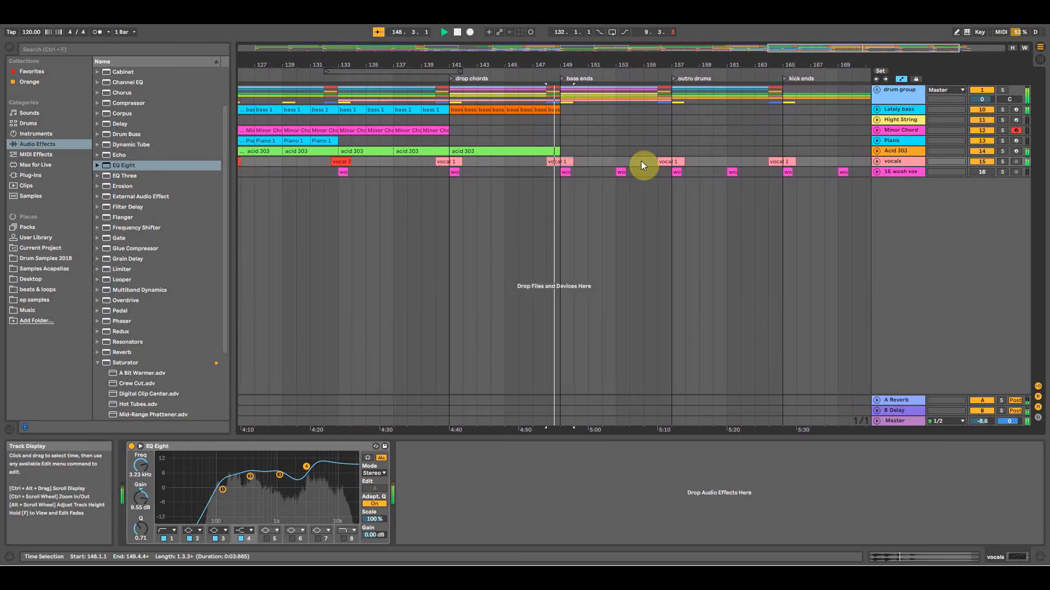
pyautogui.moveTo(497, 70); pyautogui.dragTo(503, 55)
pyautogui.click(483, 162)
pyautogui.press('space')
pyautogui.press('space')
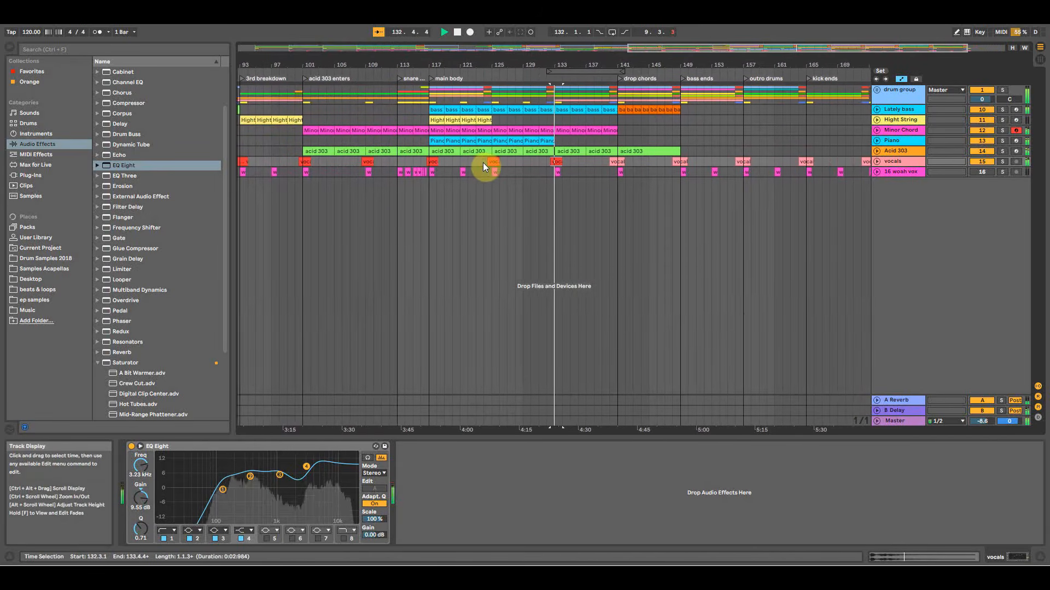
pyautogui.press('space')
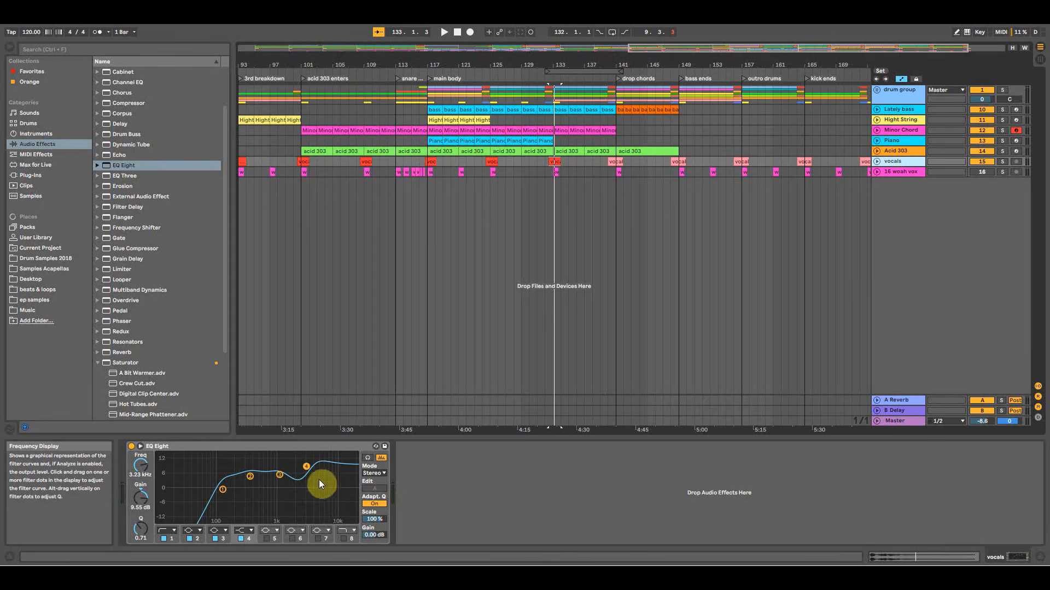
# Solo the 16-woah vox track and play its clip at 133.1.1.
pyautogui.press('Tab')
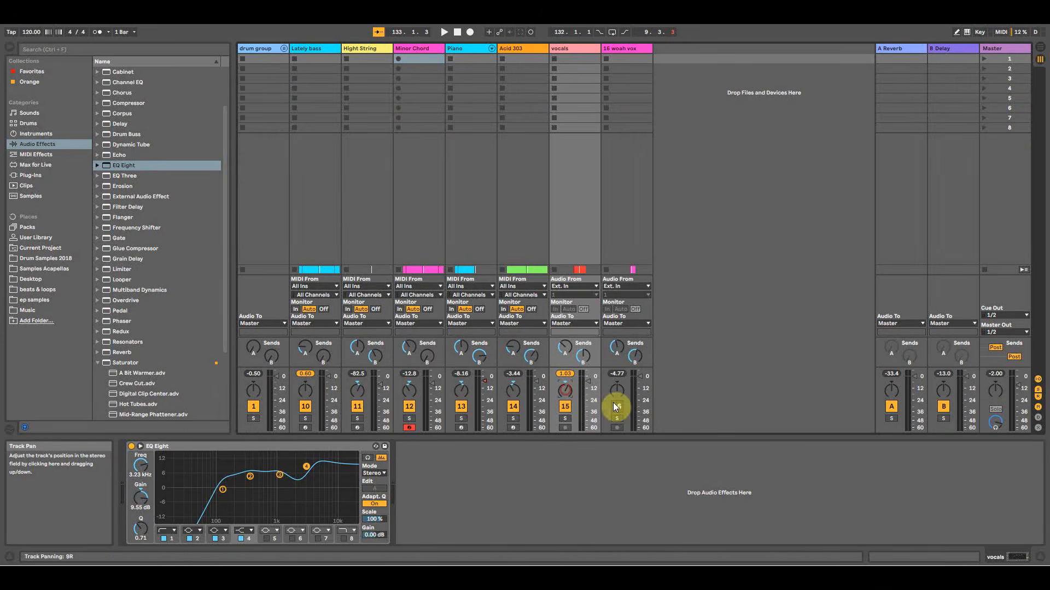
pyautogui.press('Tab')
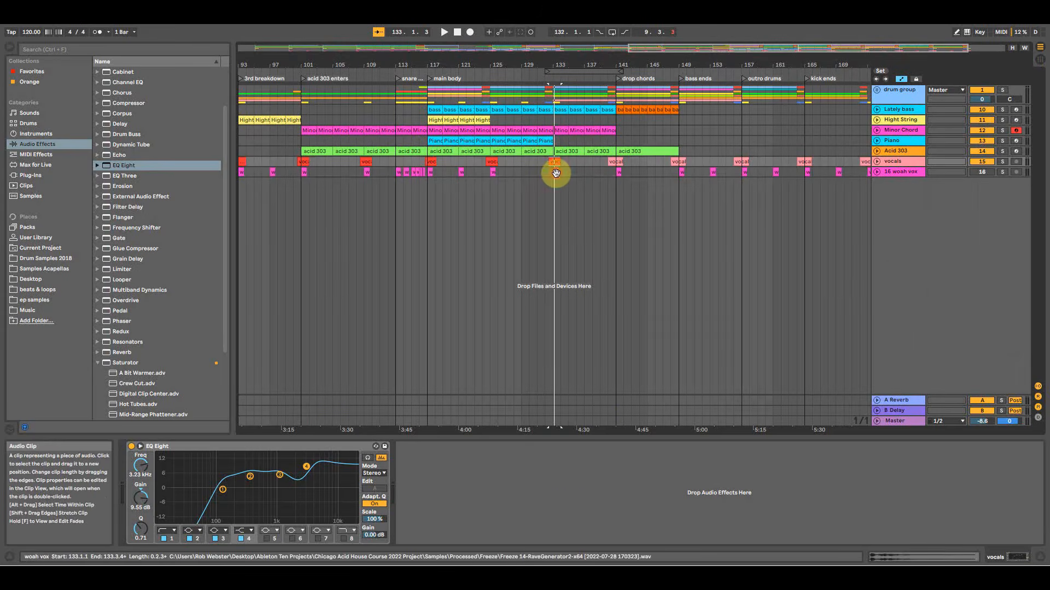
pyautogui.click(556, 173)
pyautogui.click(1003, 171)
pyautogui.press('space')
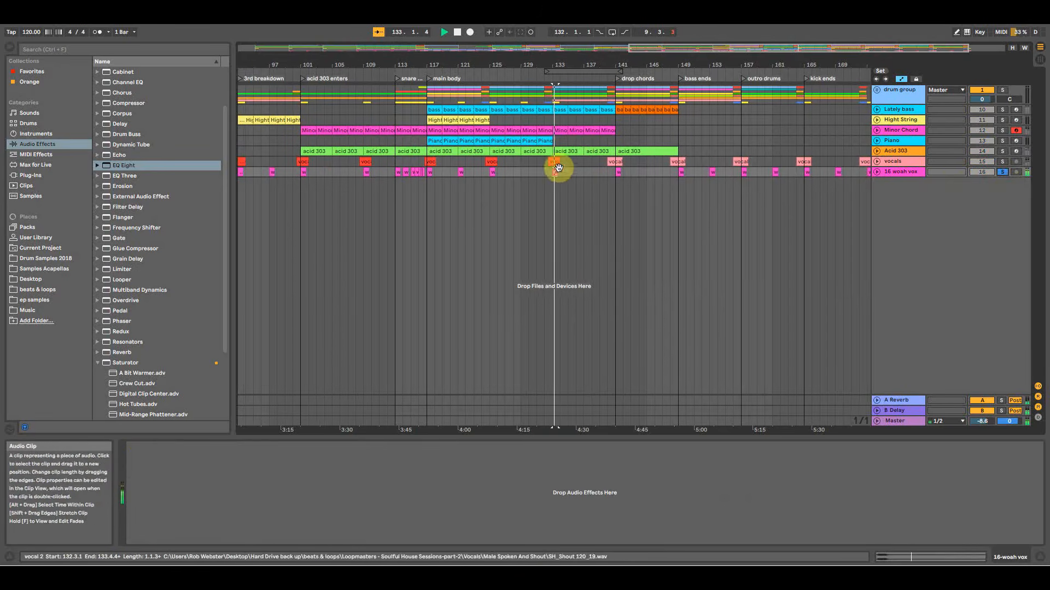
pyautogui.press('space')
# Loop the woah clip from 133.1.1 with a length of 0.2.3.
pyautogui.rightClick(552, 171)
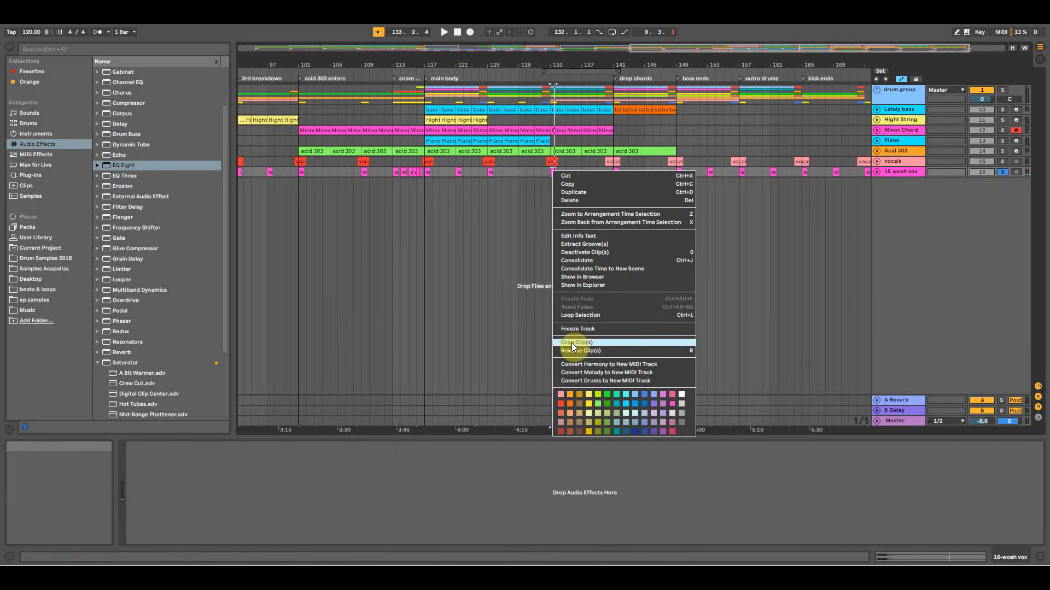
pyautogui.click(574, 315)
pyautogui.moveTo(565, 65); pyautogui.dragTo(564, 126)
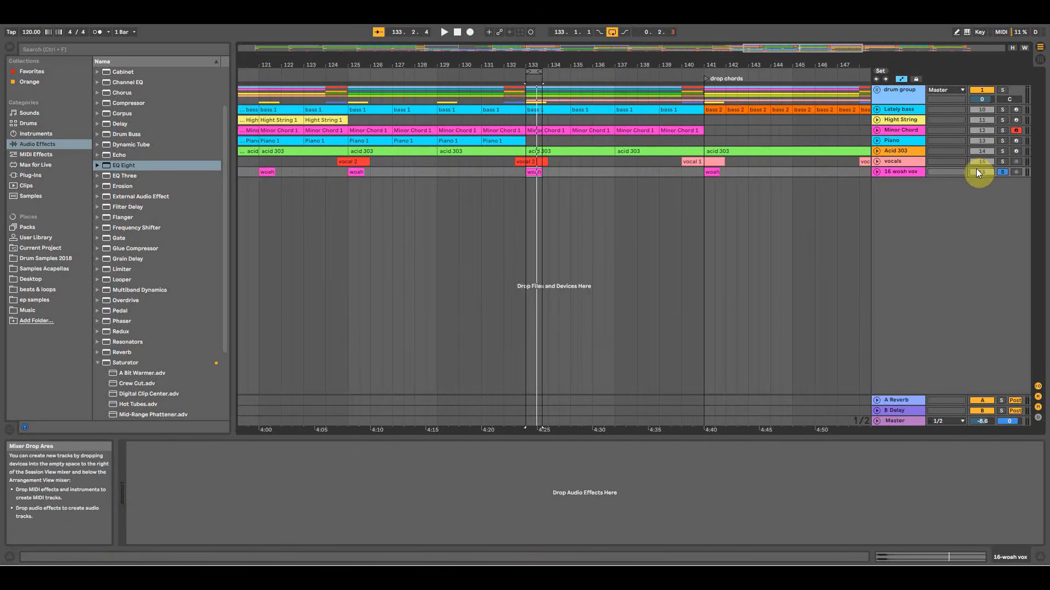
# Unsolo the woah vox with its track active and the vocals muted, and extend the playing loop to one bar.
pyautogui.click(1000, 171)
pyautogui.press('space')
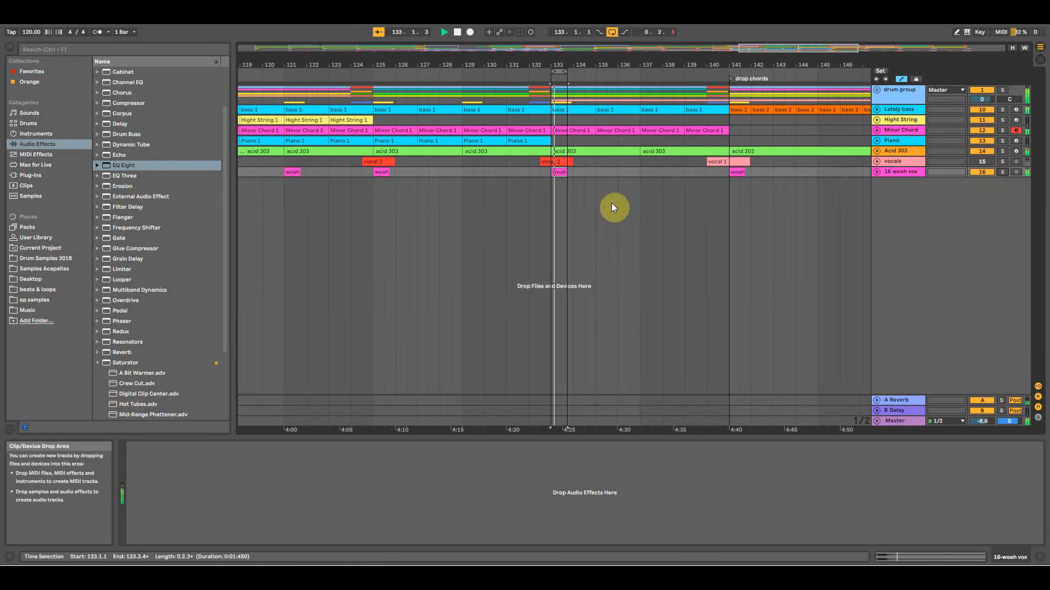
pyautogui.moveTo(562, 73); pyautogui.dragTo(571, 73)
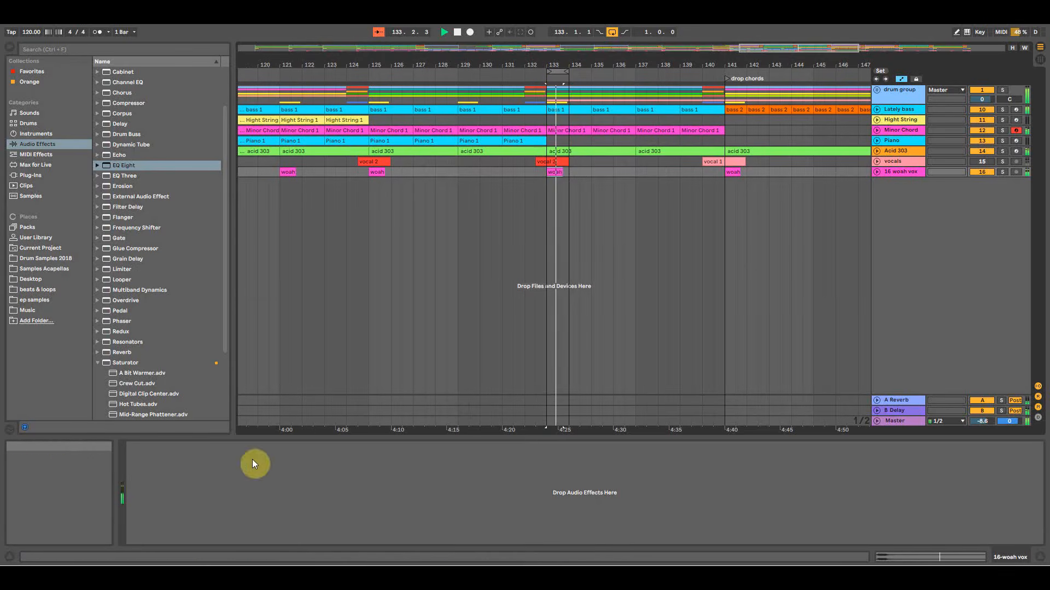
# Add EQ Eight to the 16-woah vox track with a low cut on band 1 and boosts of 6.07 dB at 1.16 kHz and 1.86 dB at 518 Hz.
pyautogui.moveTo(129, 165); pyautogui.dragTo(267, 509)
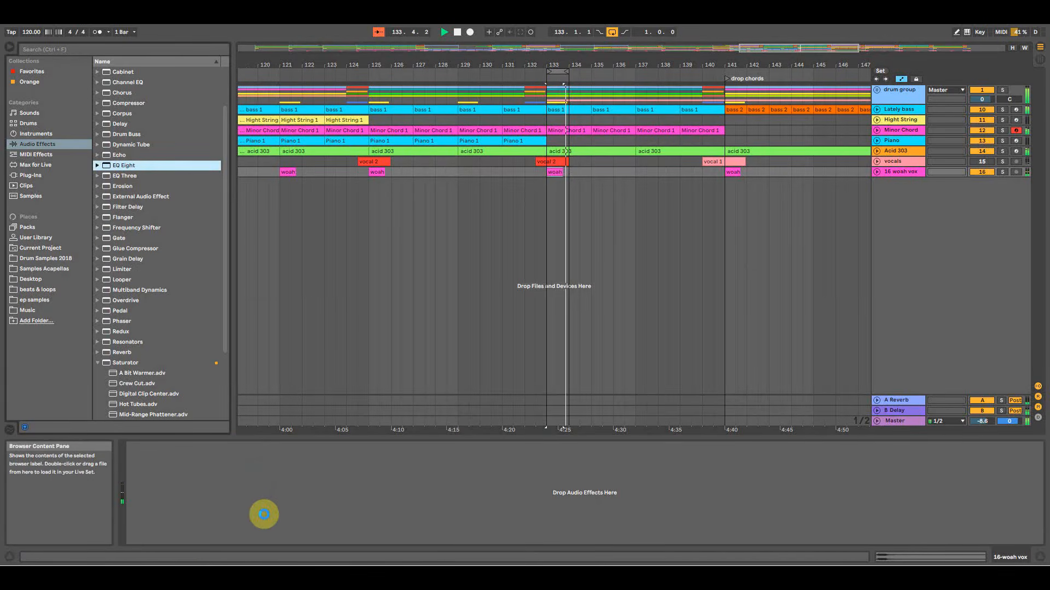
pyautogui.moveTo(316, 488); pyautogui.dragTo(279, 476)
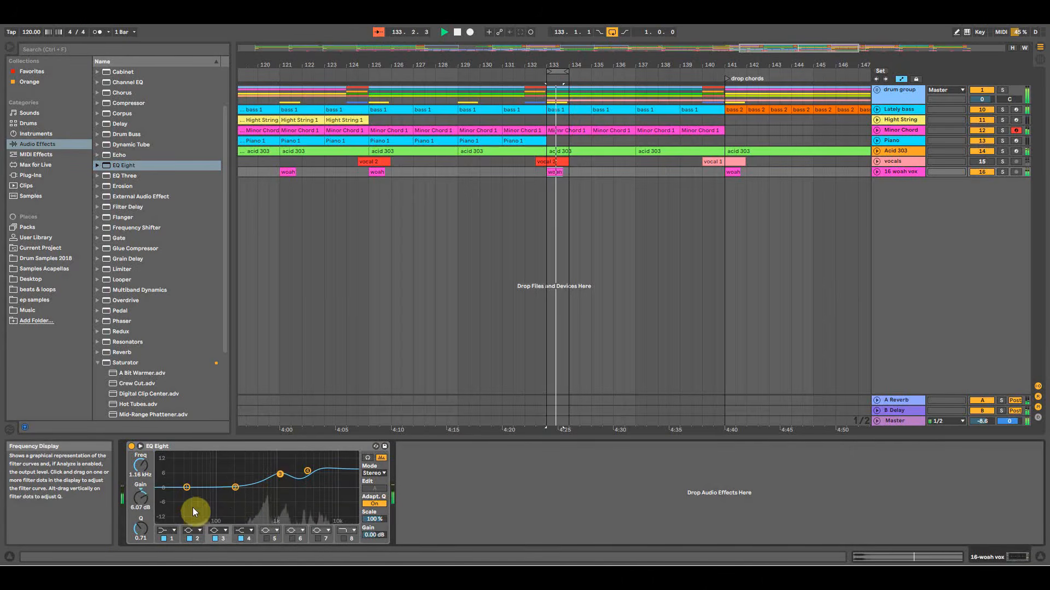
pyautogui.click(164, 529)
pyautogui.click(164, 470)
pyautogui.moveTo(187, 487); pyautogui.dragTo(259, 483)
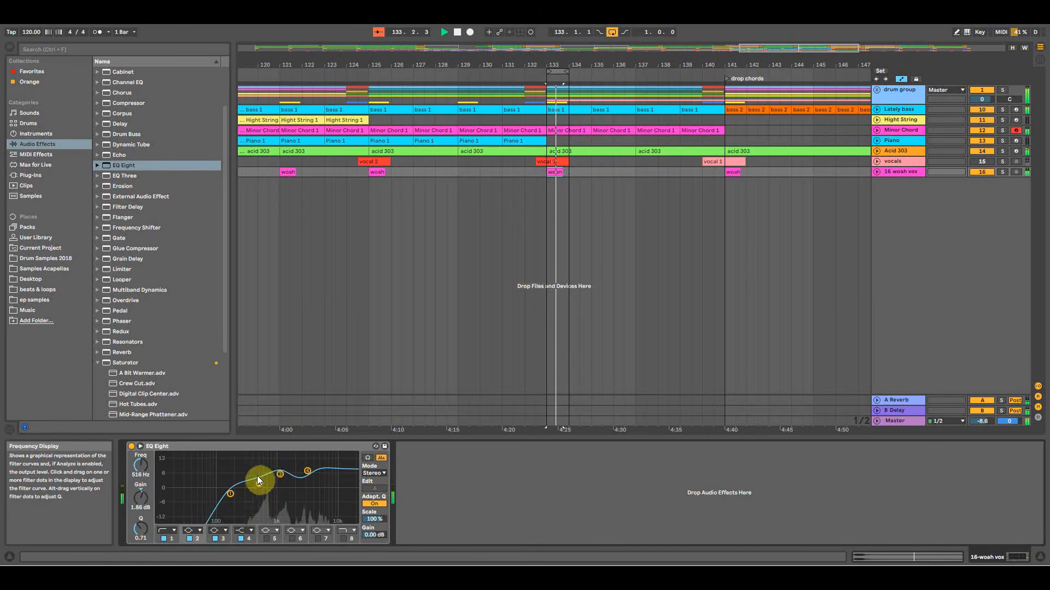
# Reactivate the vocals track and move the loop start to 132.3.1 with a length of 1.2.0.
pyautogui.press('Tab')
pyautogui.moveTo(619, 392); pyautogui.dragTo(618, 406)
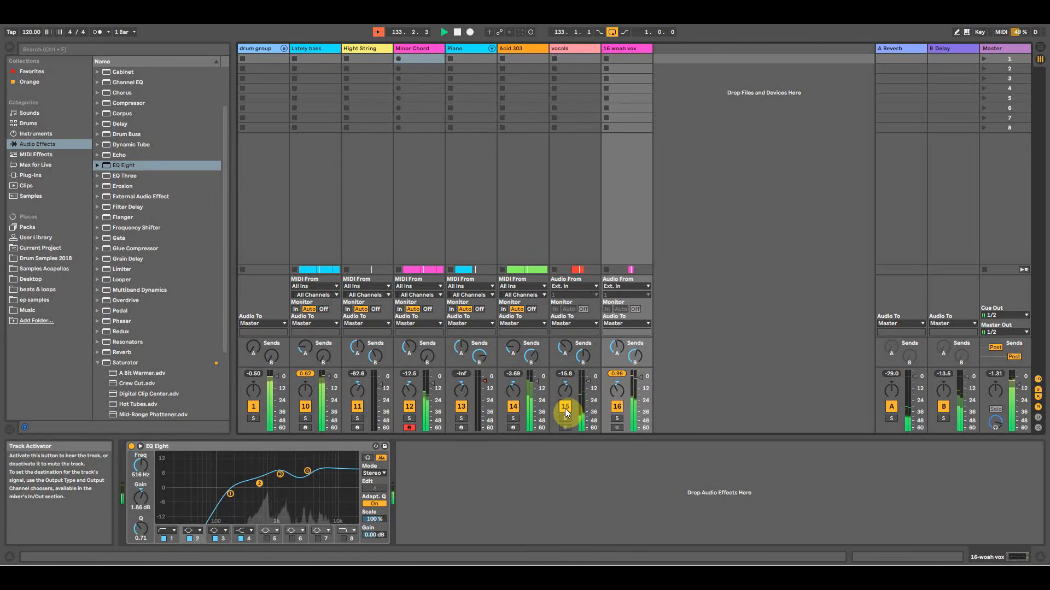
pyautogui.press('Tab')
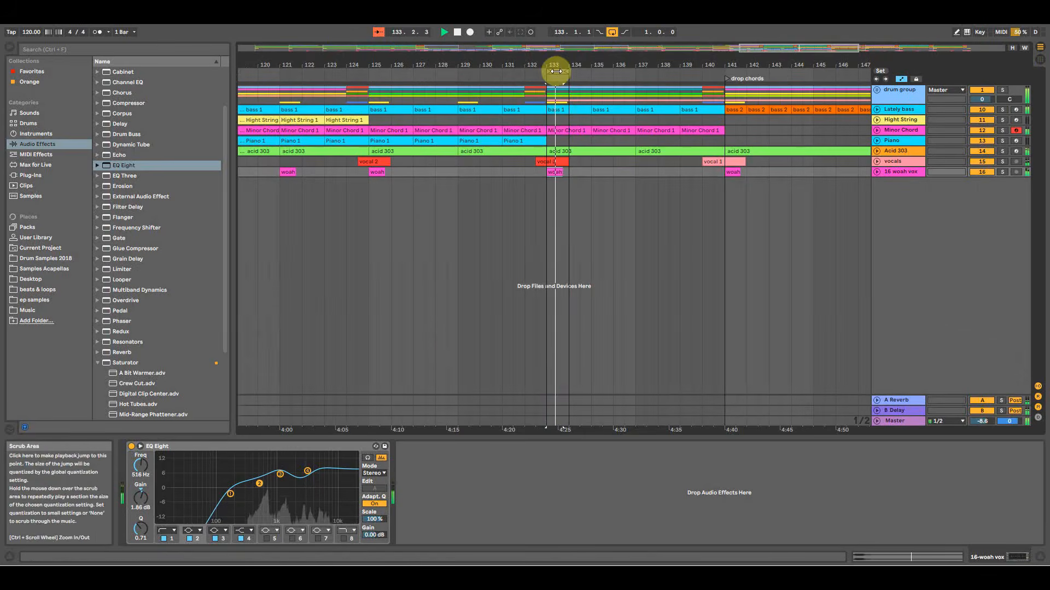
pyautogui.moveTo(550, 70)
pyautogui.mouseDown()
pyautogui.moveTo(520, 71)
pyautogui.moveTo(530, 75)
pyautogui.mouseUp()
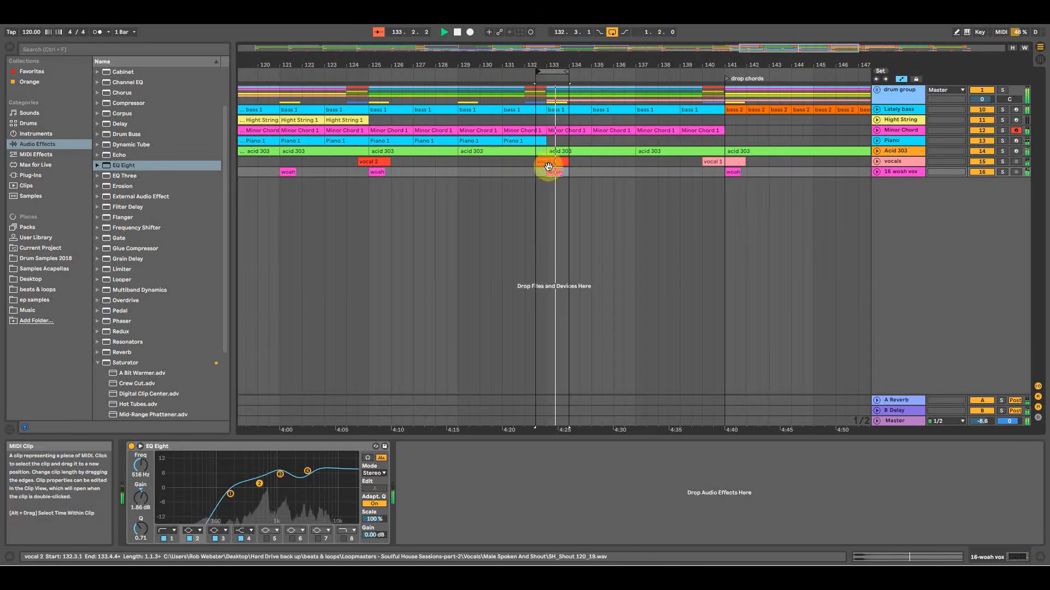
# Set the 16-woah vox track's volume to -2.6 dB and stop playback.
pyautogui.press('Tab')
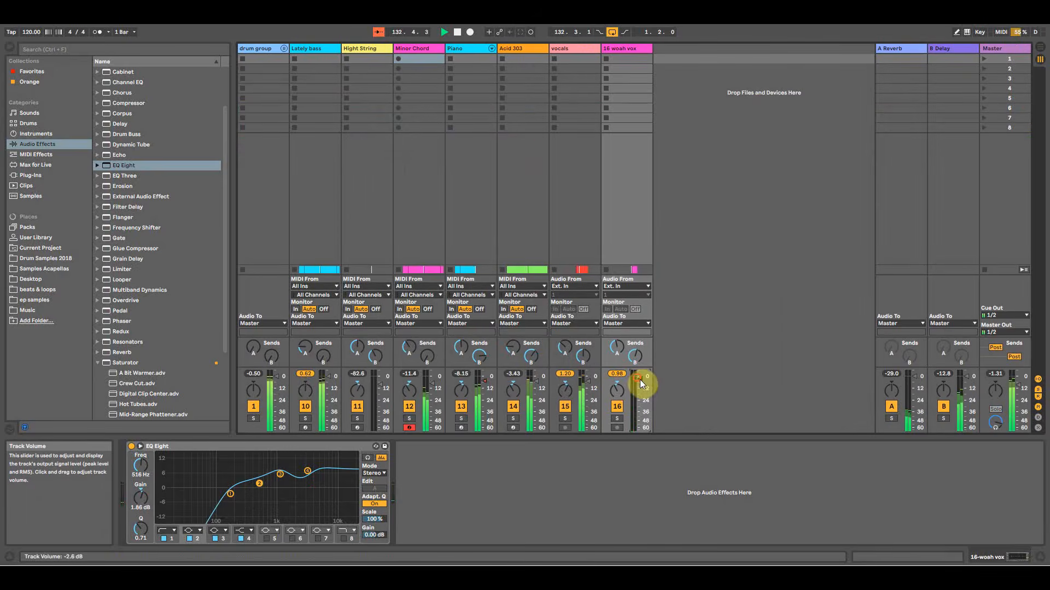
pyautogui.press('Tab')
pyautogui.press('space')
# Audition the snare roll section from 113.1.1 and lower the 16-woah vox track's volume to -3.7 dB.
pyautogui.moveTo(366, 59); pyautogui.dragTo(457, 164)
pyautogui.click(469, 185)
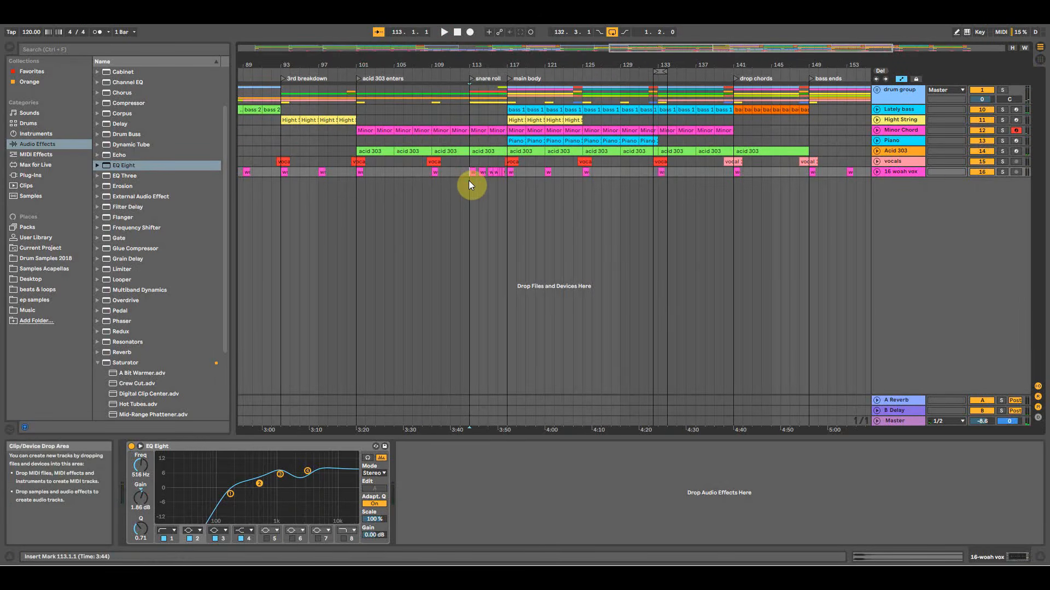
pyautogui.press('space')
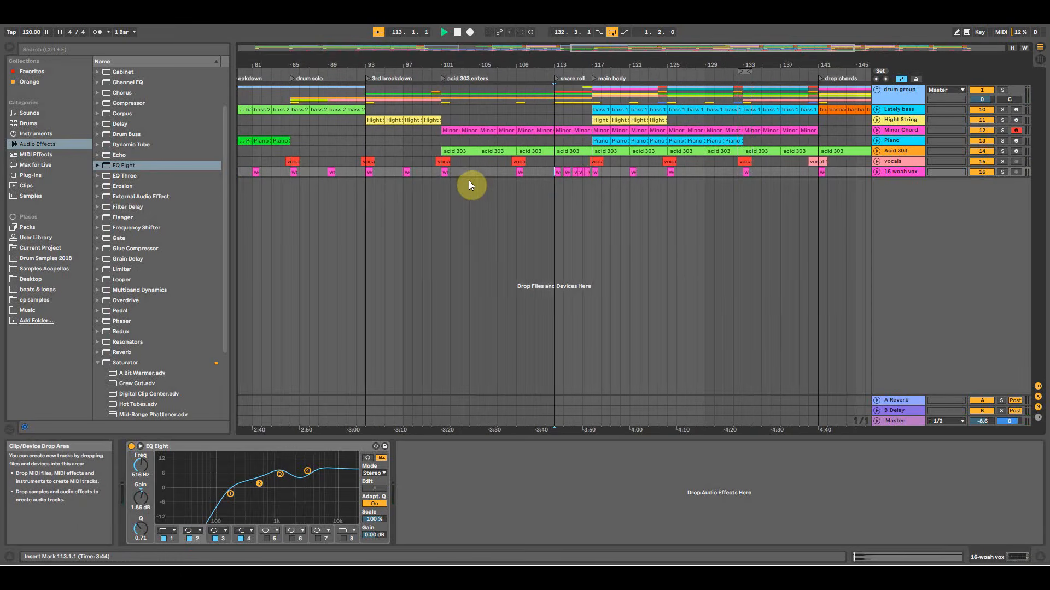
pyautogui.press('Tab')
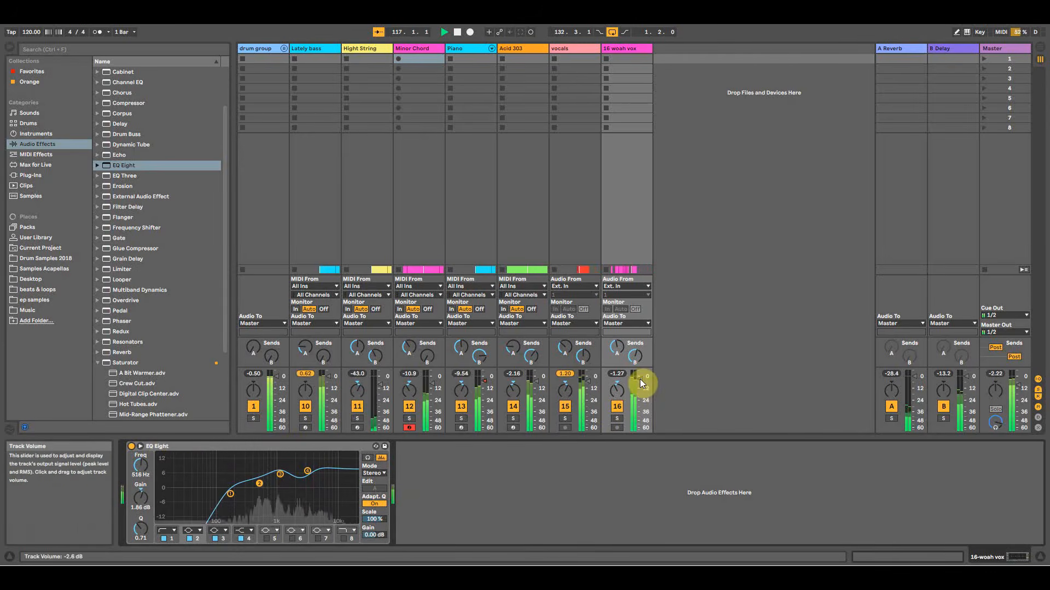
pyautogui.press('space')
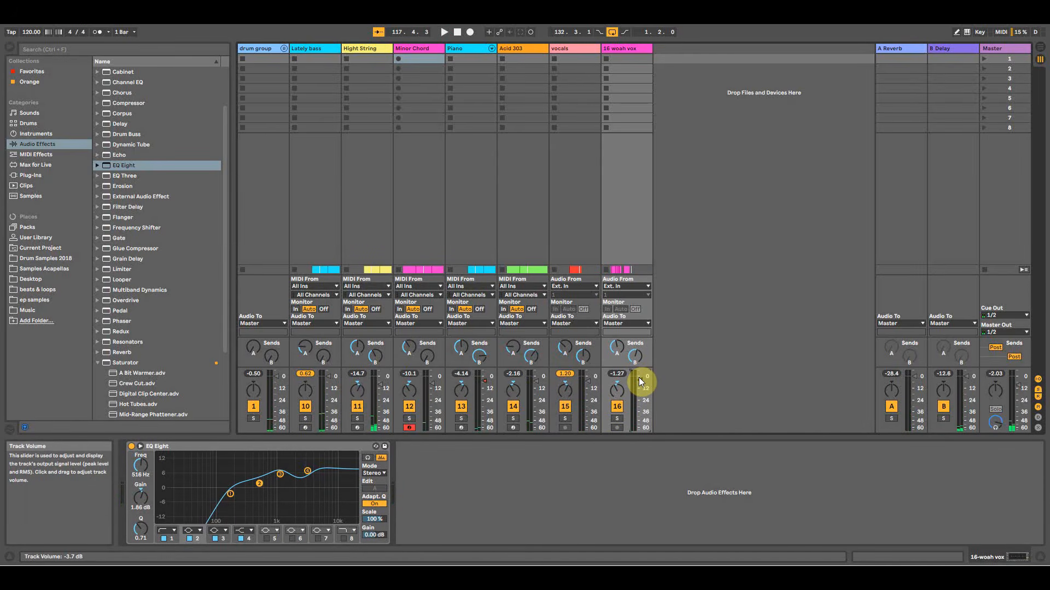
pyautogui.press('space')
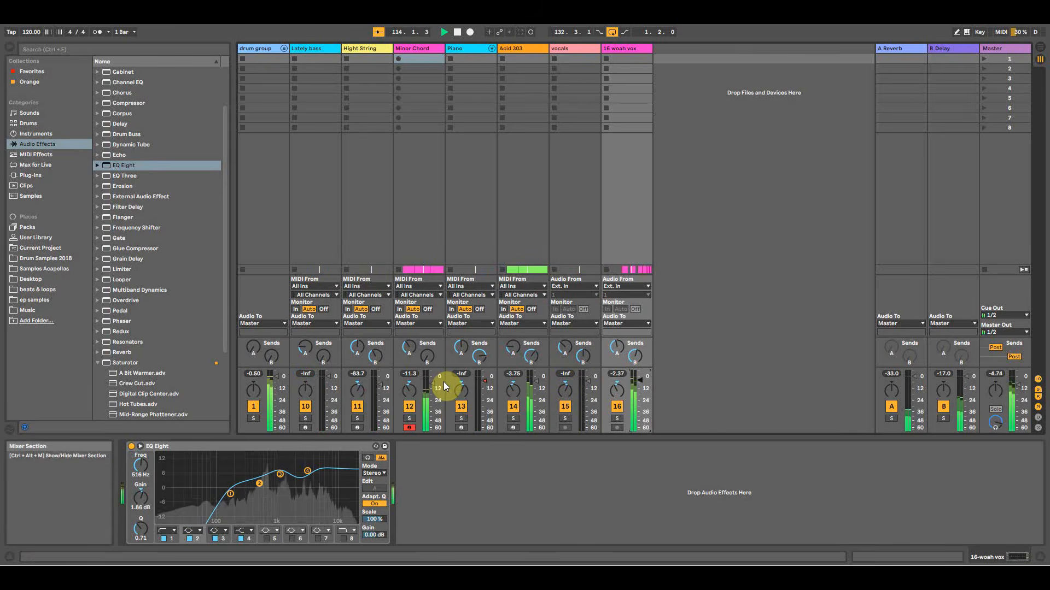
# Audition the main body in the arrangement from 121.1.1 and from just before the vocal clip at 124.1.1.
pyautogui.press('Tab')
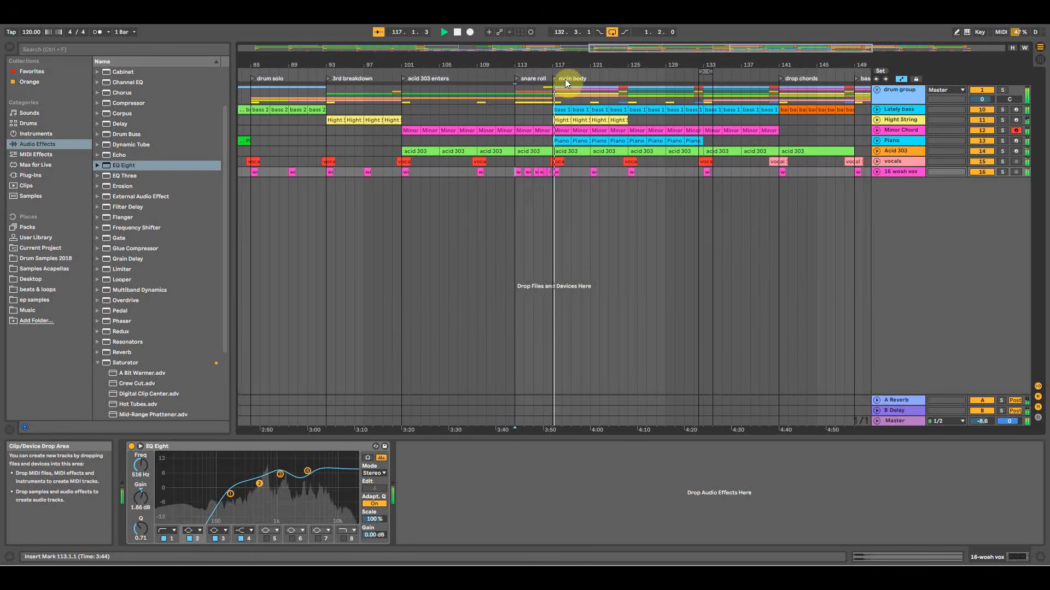
pyautogui.moveTo(596, 63); pyautogui.dragTo(569, 57)
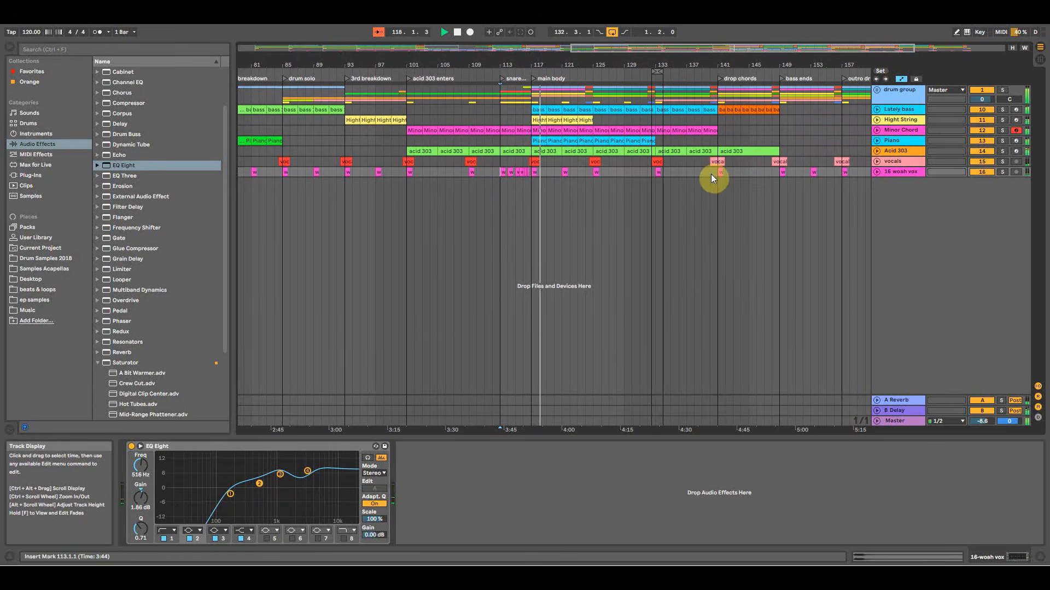
pyautogui.click(876, 91)
pyautogui.click(876, 91)
pyautogui.click(563, 186)
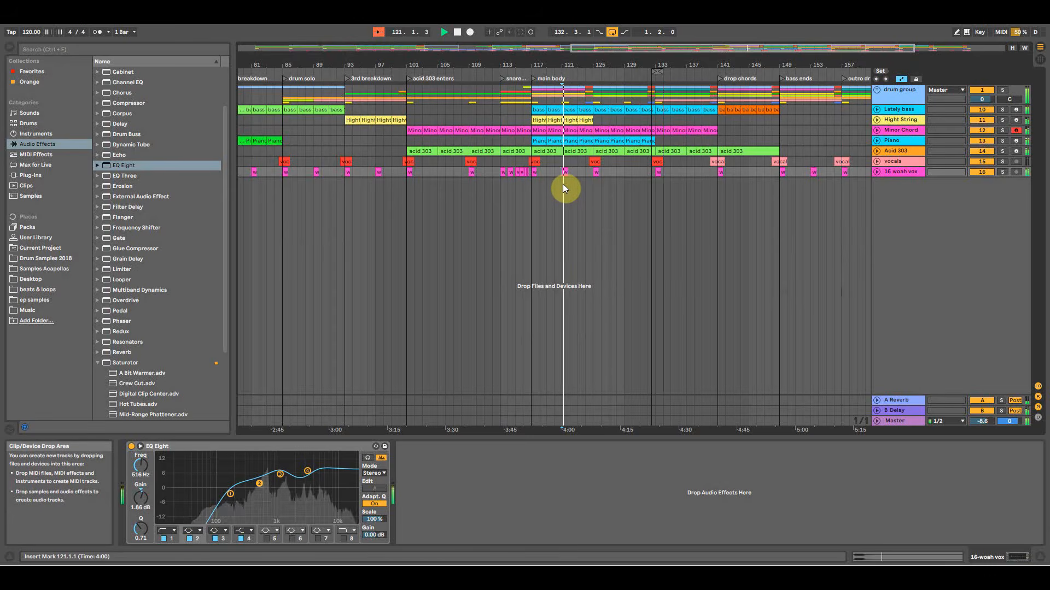
pyautogui.click(585, 163)
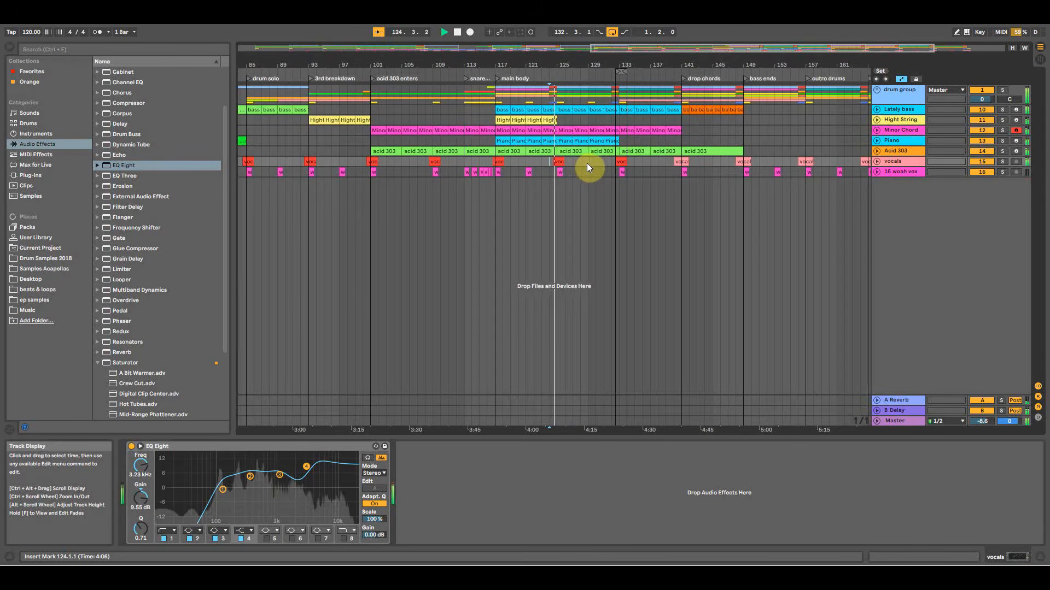
# Play the first snare roll from 43.1.1 and the vocal 1 clip in the first breakdown.
pyautogui.moveTo(682, 63); pyautogui.dragTo(591, 63)
pyautogui.click(349, 165)
pyautogui.press('space')
pyautogui.press('space')
pyautogui.moveTo(400, 62); pyautogui.dragTo(398, 90)
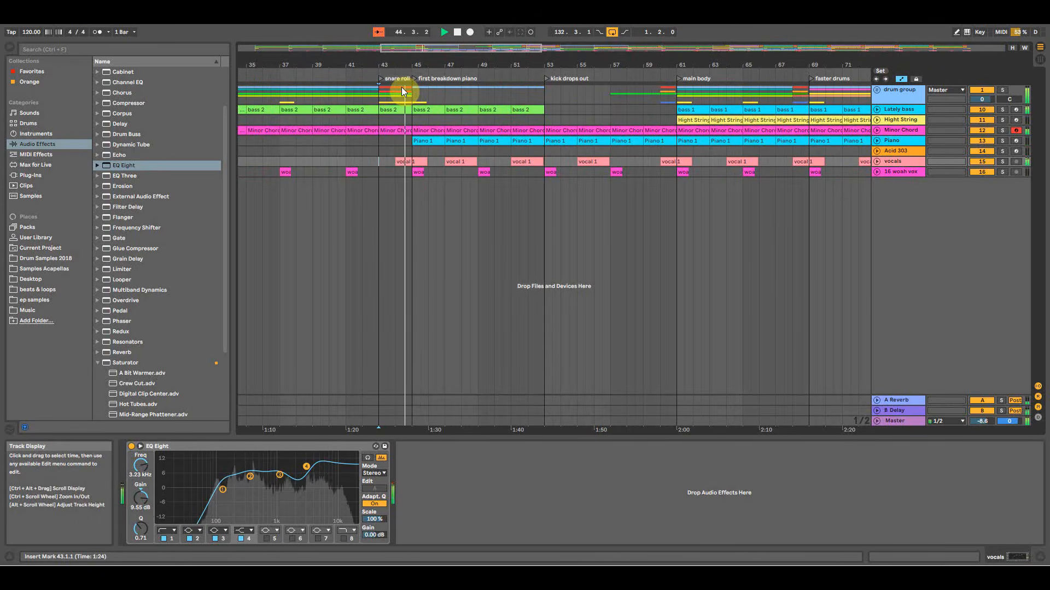
pyautogui.click(451, 163)
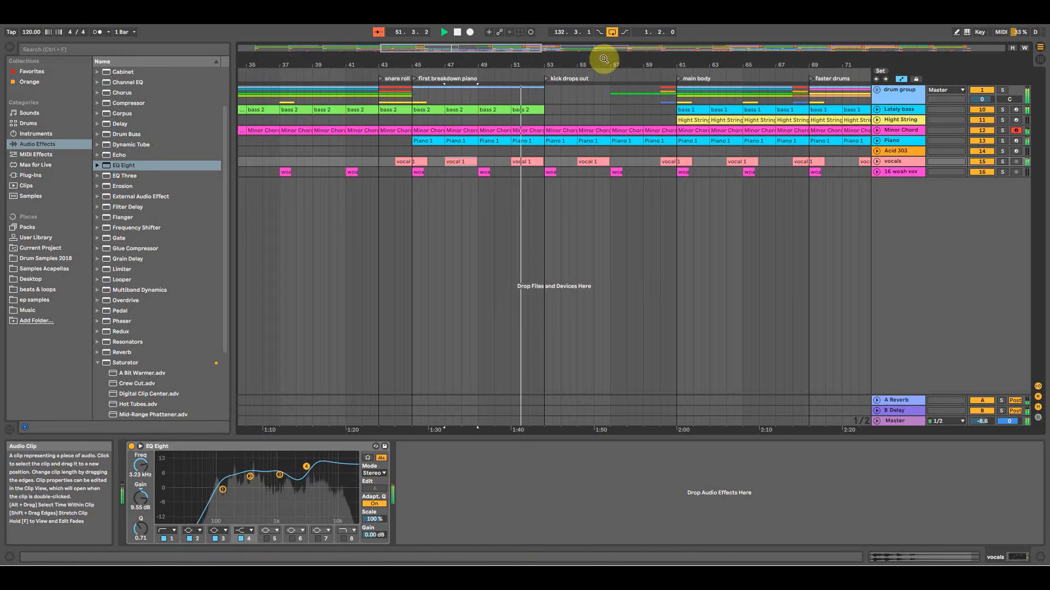
# Turn off the arrangement loop and play the main body from 61.1.1.
pyautogui.click(613, 33)
pyautogui.moveTo(586, 48); pyautogui.dragTo(528, 61)
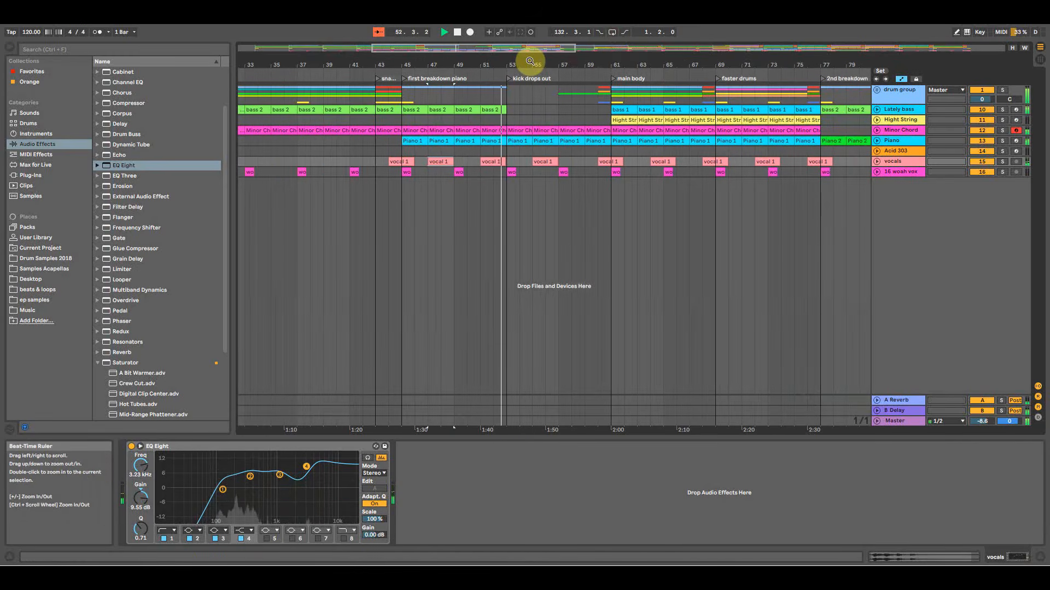
pyautogui.moveTo(530, 62); pyautogui.dragTo(528, 44)
pyautogui.click(581, 175)
pyautogui.press('space')
pyautogui.press('space')
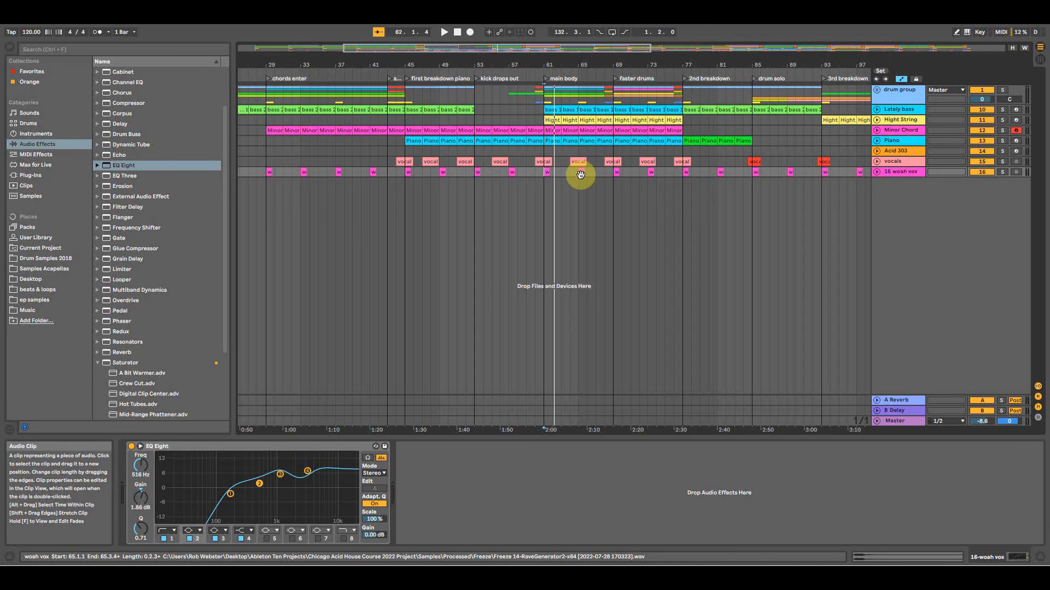
# Unfold the drum group, play from 14.1.1, and show all mixer channels with the browser hidden.
pyautogui.press('Tab')
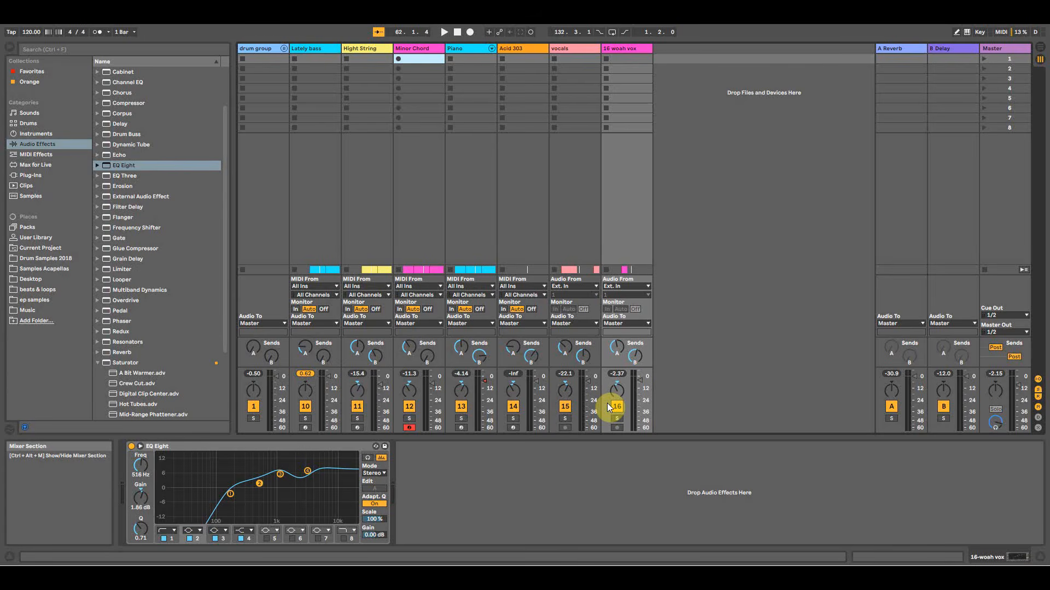
pyautogui.click(1040, 55)
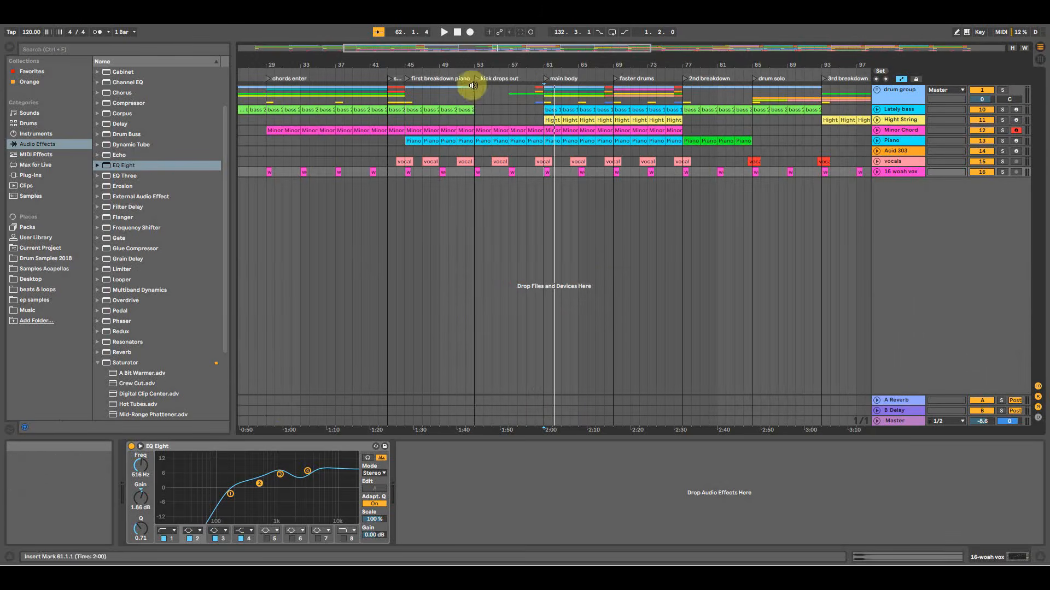
pyautogui.moveTo(476, 61); pyautogui.dragTo(316, 87)
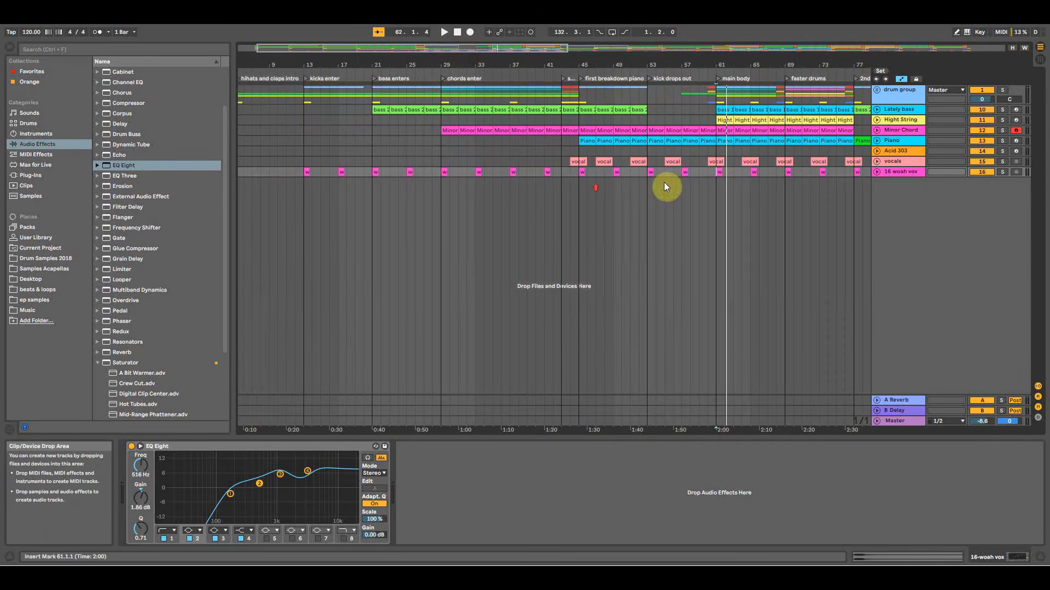
pyautogui.click(875, 92)
pyautogui.click(876, 92)
pyautogui.click(876, 91)
pyautogui.click(309, 244)
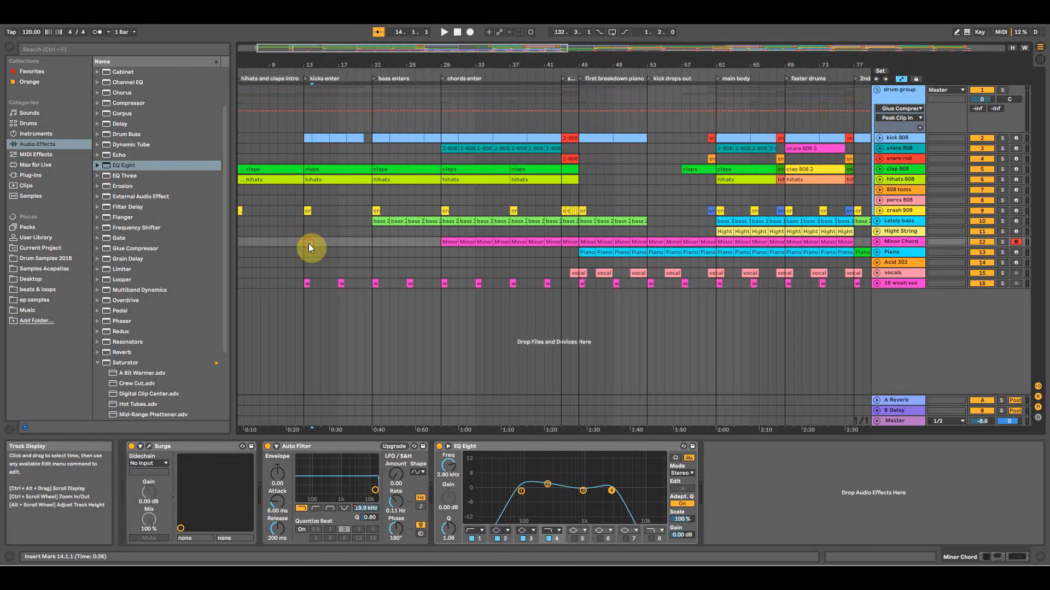
pyautogui.press('space')
pyautogui.press('Tab')
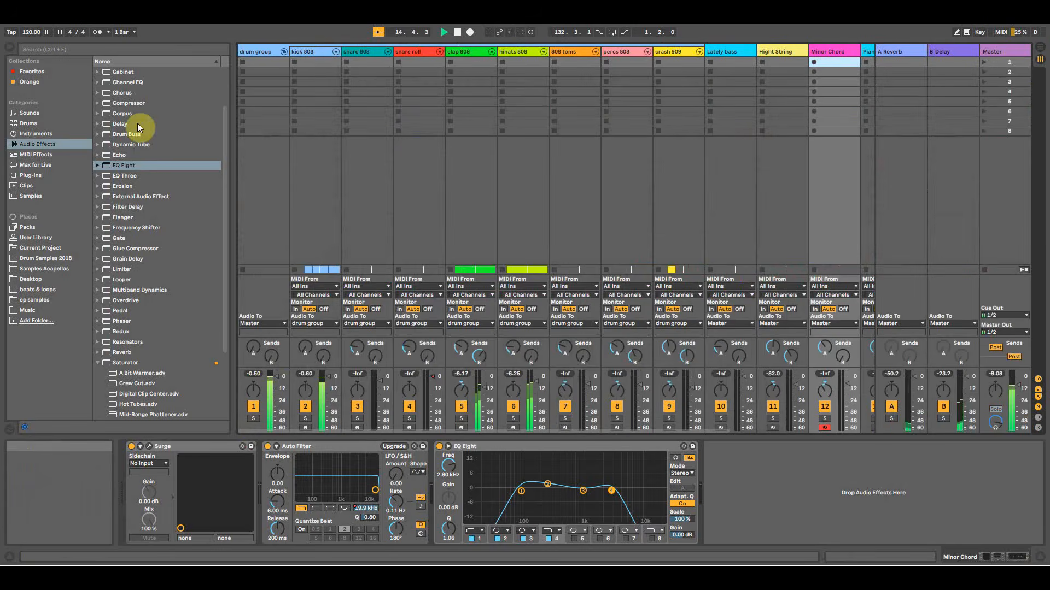
pyautogui.click(9, 47)
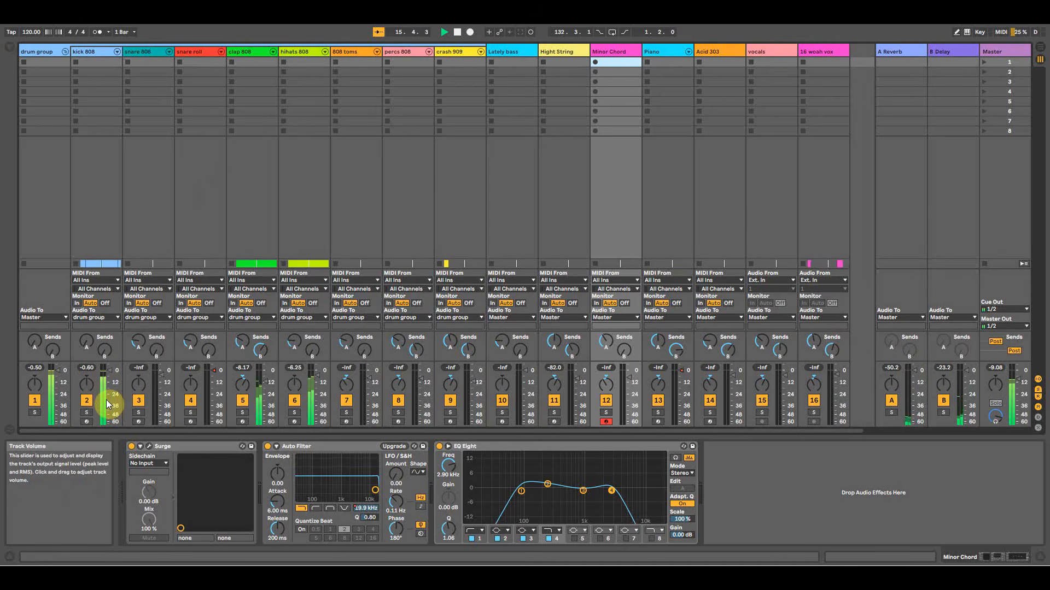
# Check the drum group's devices, fold the group, and show the Lately bass devices in the arrangement.
pyautogui.click(44, 55)
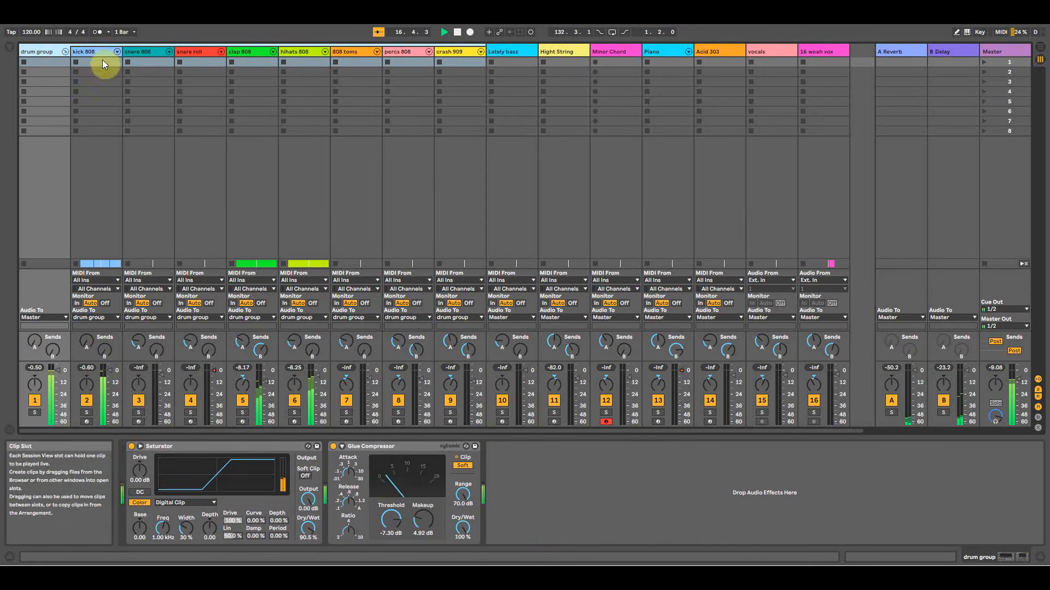
pyautogui.click(65, 52)
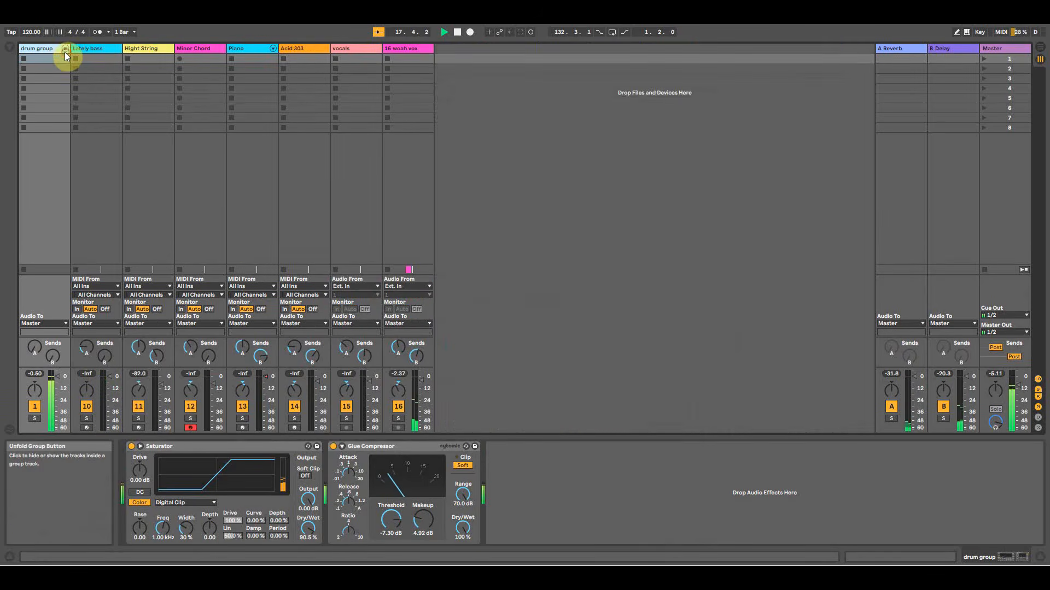
pyautogui.click(93, 50)
pyautogui.click(1040, 47)
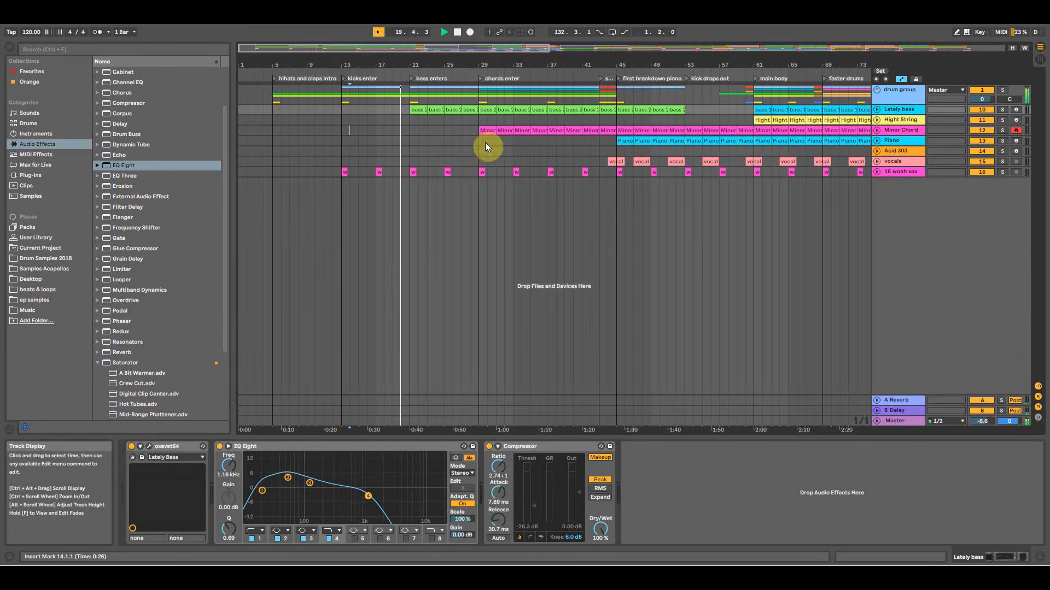
# Play the arrangement from the chords entry at 29.1.1, the first piano breakdown at 45.1.1 and the main body at 61.1.1.
pyautogui.click(475, 141)
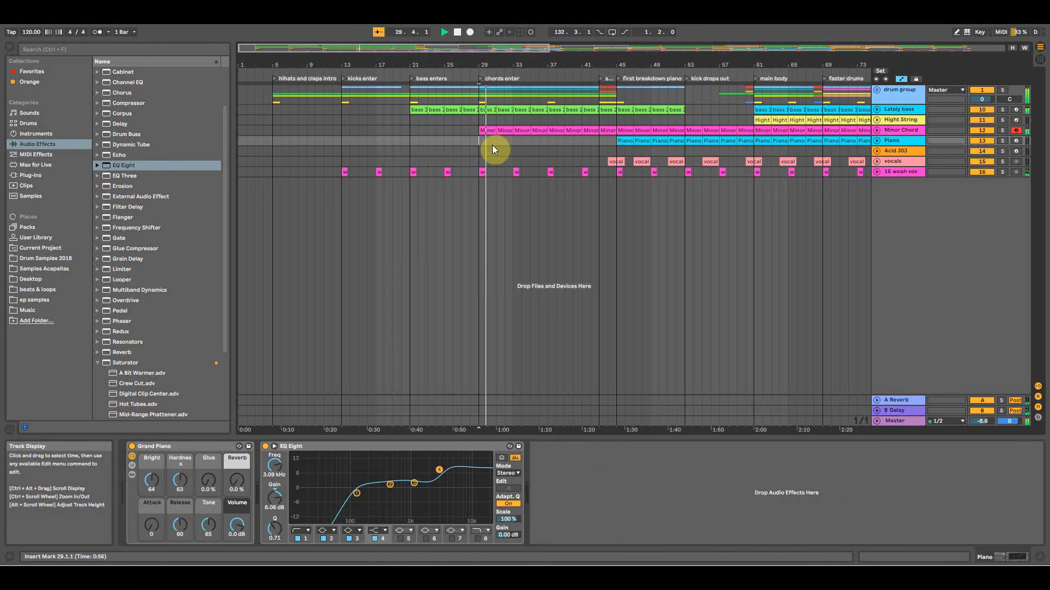
pyautogui.click(618, 144)
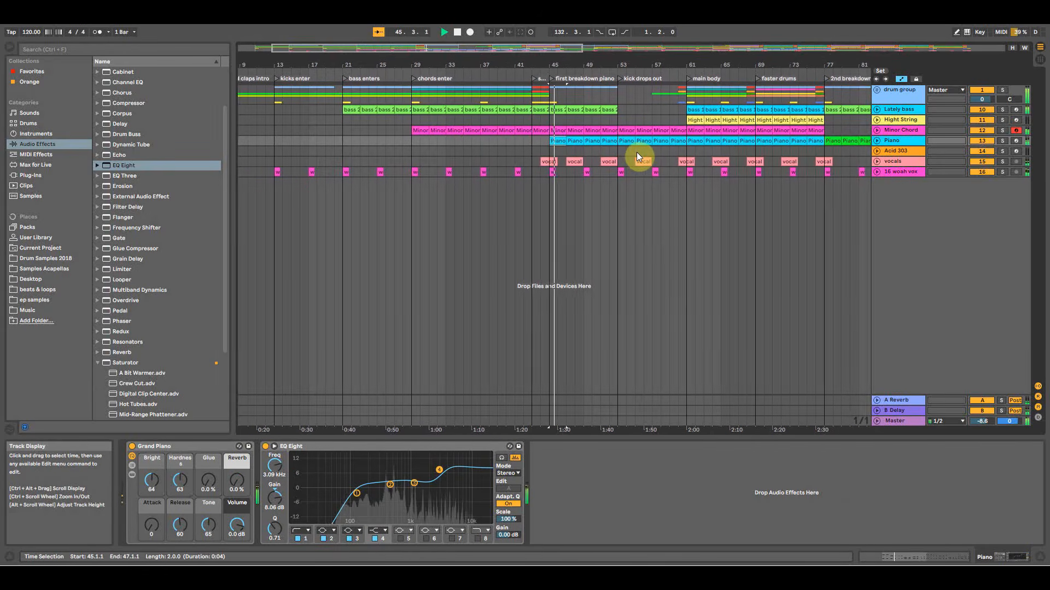
pyautogui.click(685, 158)
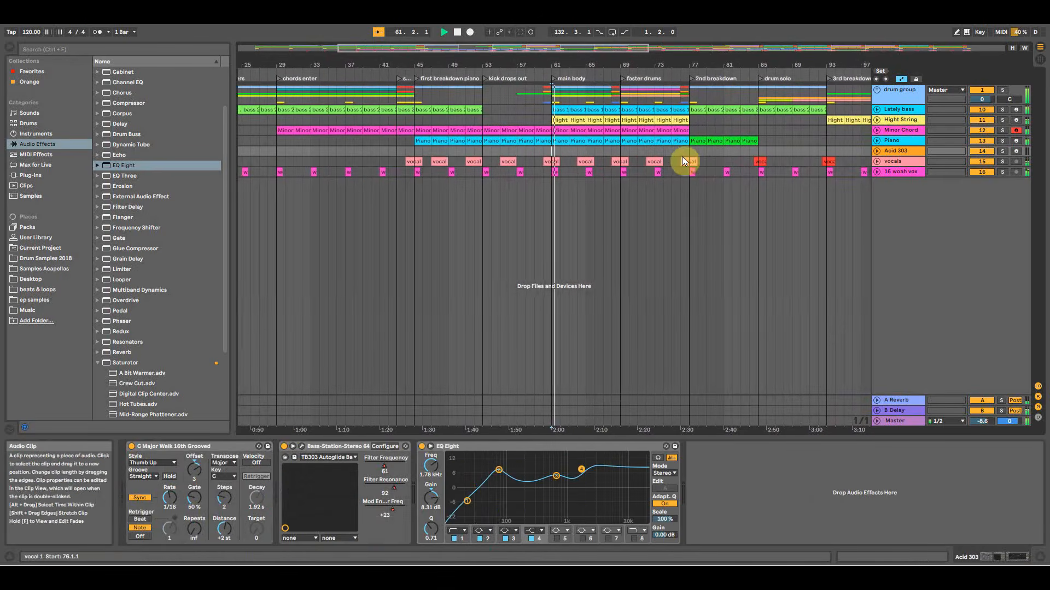
pyautogui.moveTo(651, 54); pyautogui.dragTo(514, 56)
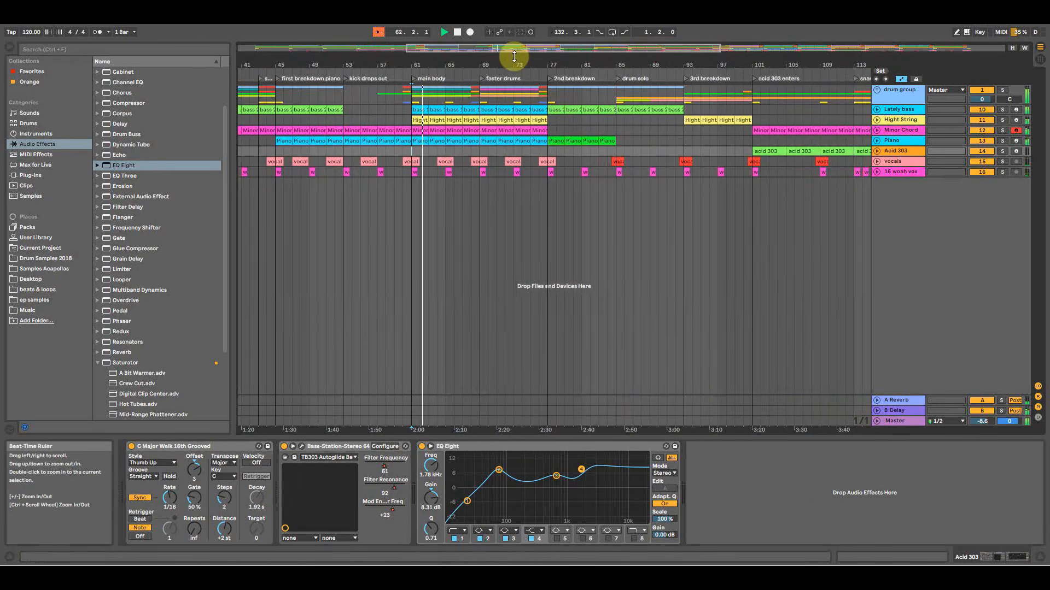
# Play the second breakdown from 77.1.1 and the second main body from 117.1.1.
pyautogui.click(547, 188)
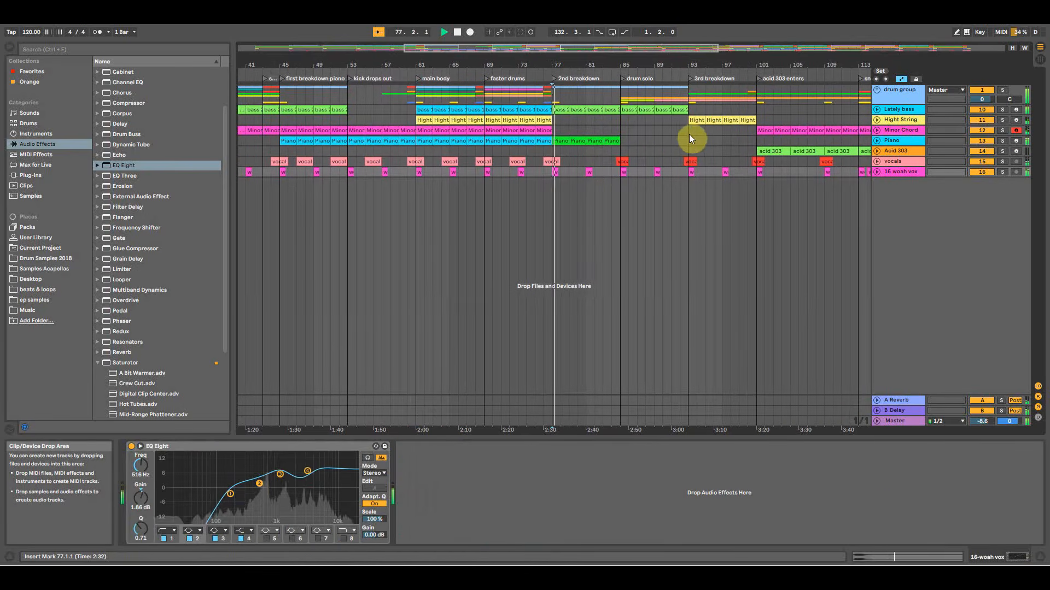
pyautogui.moveTo(639, 62); pyautogui.dragTo(507, 54)
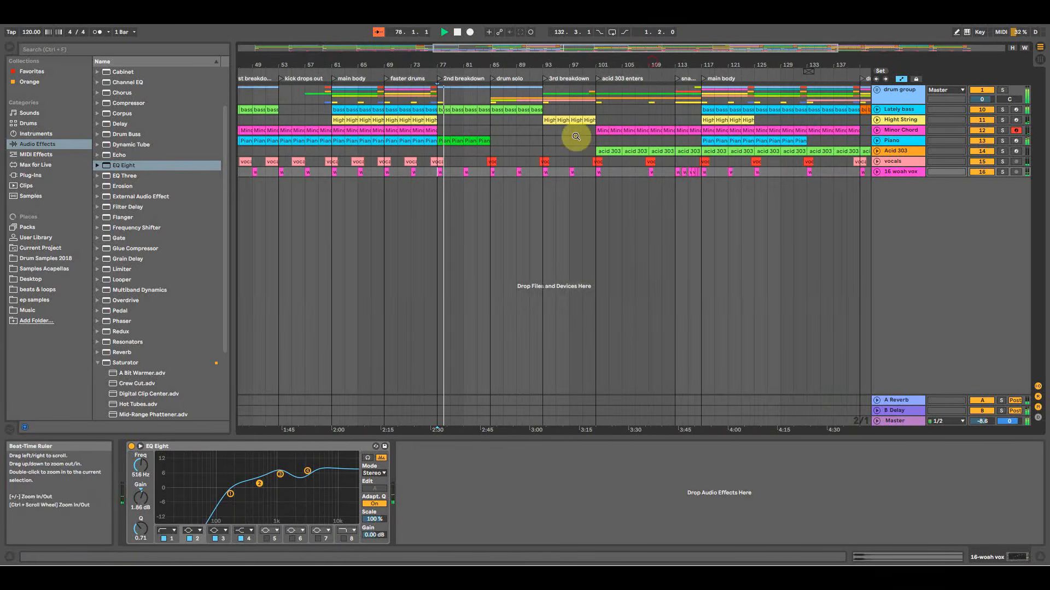
pyautogui.click(703, 197)
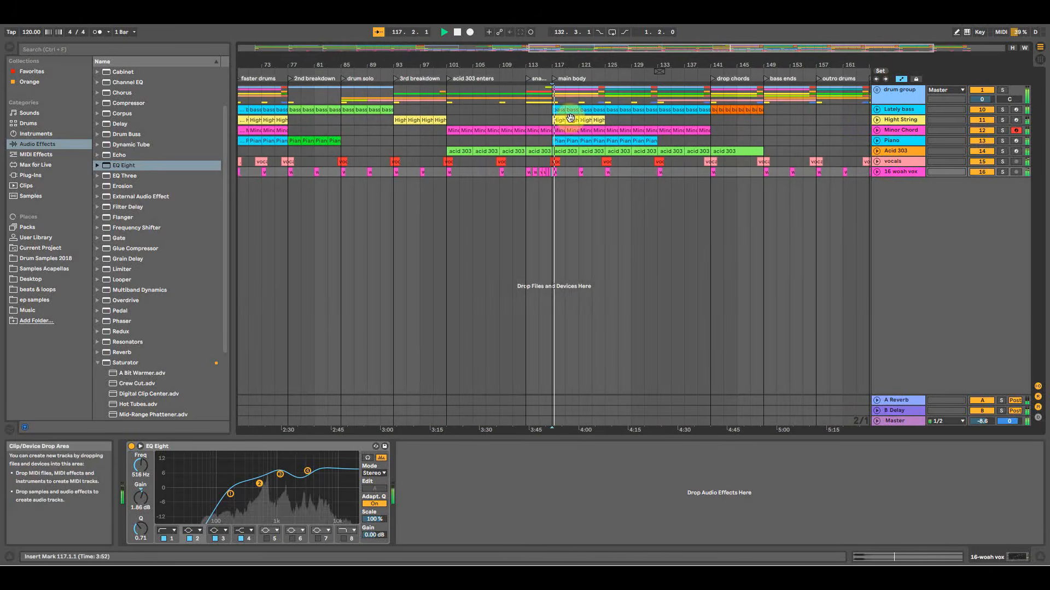
# Replay the second main body from 117.1.1 in the Session mixer and check the Master level.
pyautogui.moveTo(571, 61); pyautogui.dragTo(549, 32)
pyautogui.click(878, 90)
pyautogui.click(878, 90)
pyautogui.press('Tab')
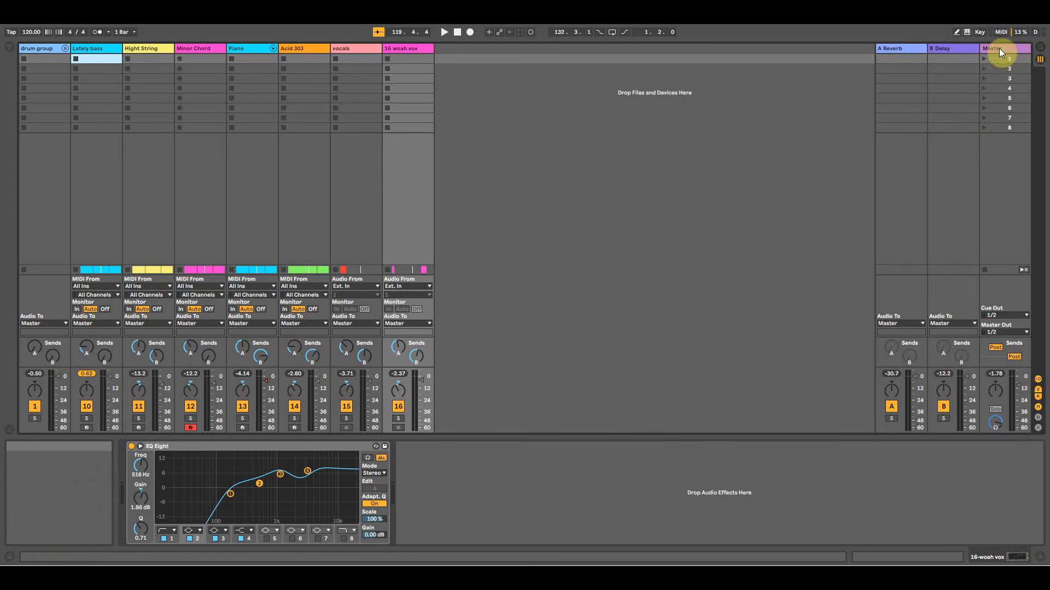
pyautogui.press('space')
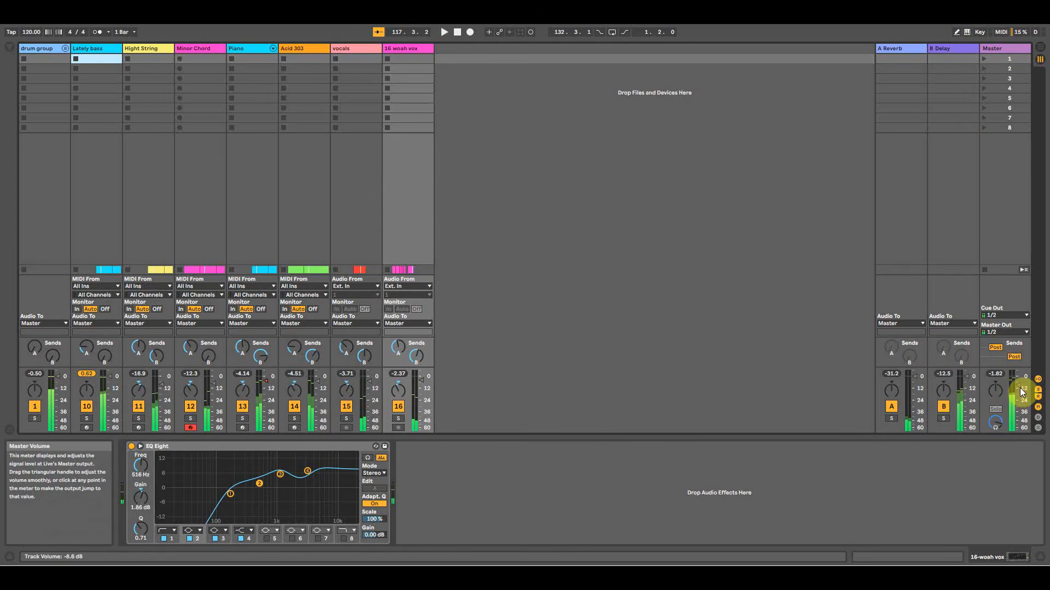
pyautogui.click(1022, 390)
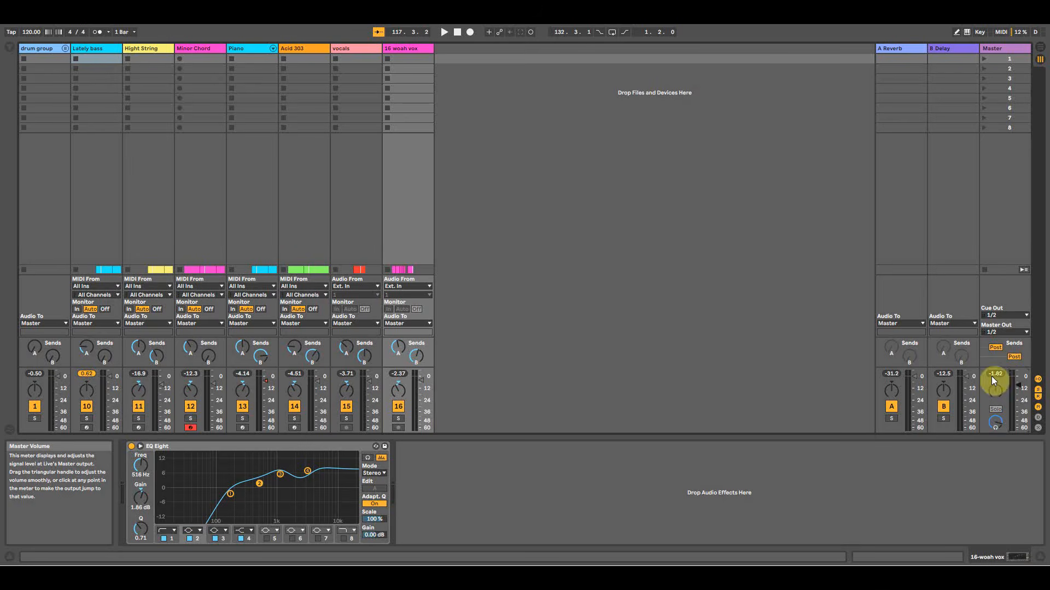
# Play the arrangement from 115.1.1 and unfold the drum group in the mixer to check its channel levels.
pyautogui.press('Tab')
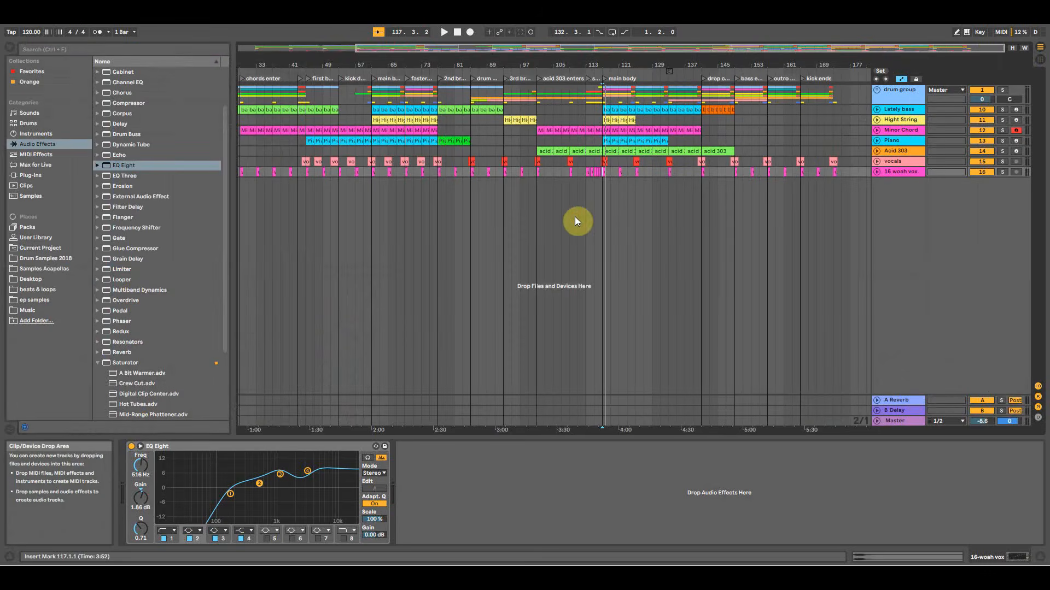
pyautogui.click(595, 199)
pyautogui.press('space')
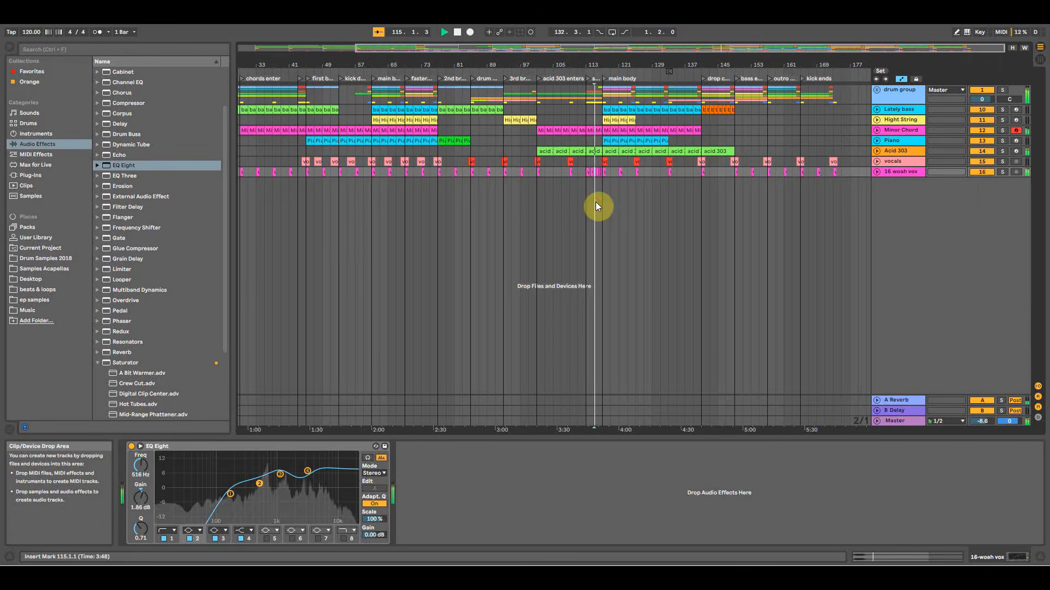
pyautogui.press('Tab')
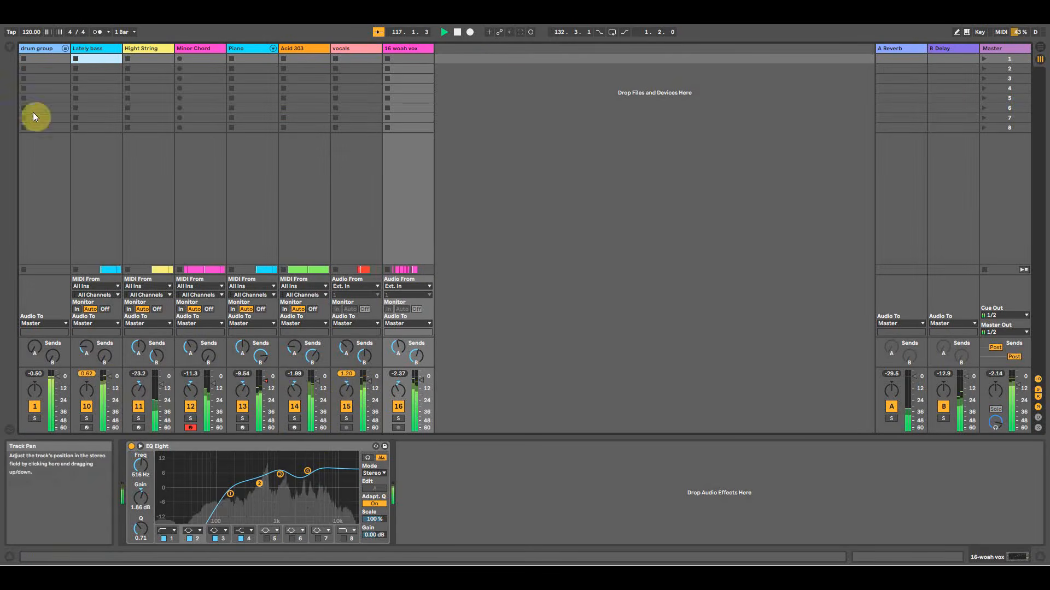
pyautogui.click(65, 48)
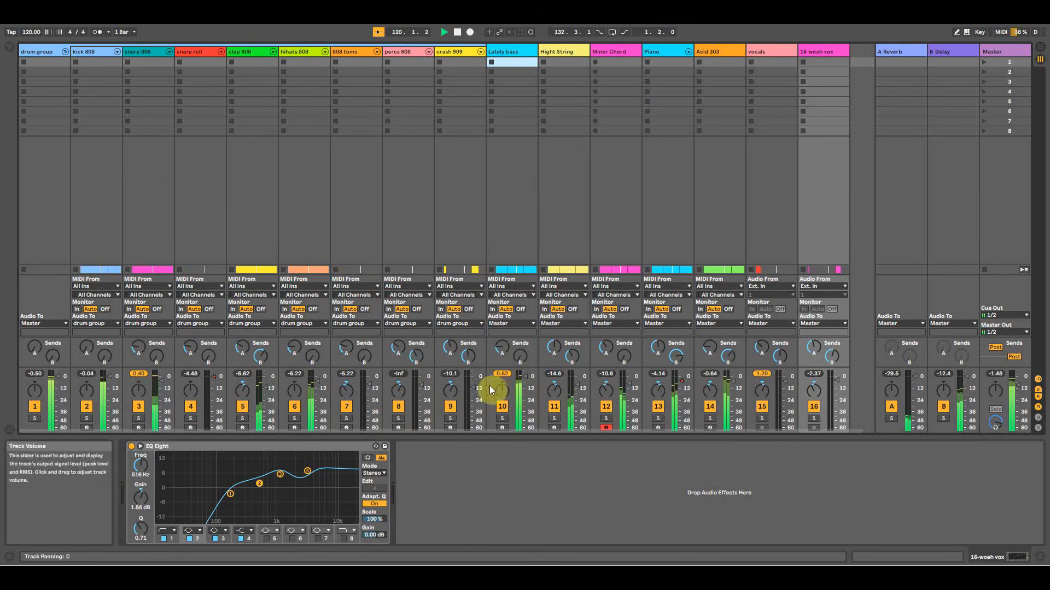
# Replay from 115.1.1 with all mixer channels shown and slightly lower the 16 woah vox volume.
pyautogui.click(1038, 52)
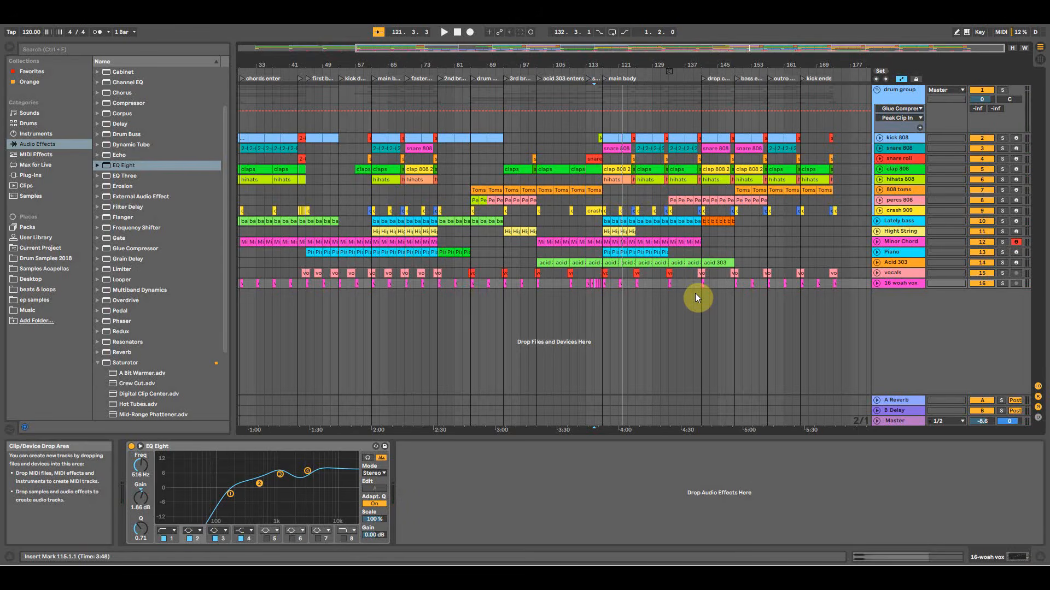
pyautogui.press('Tab')
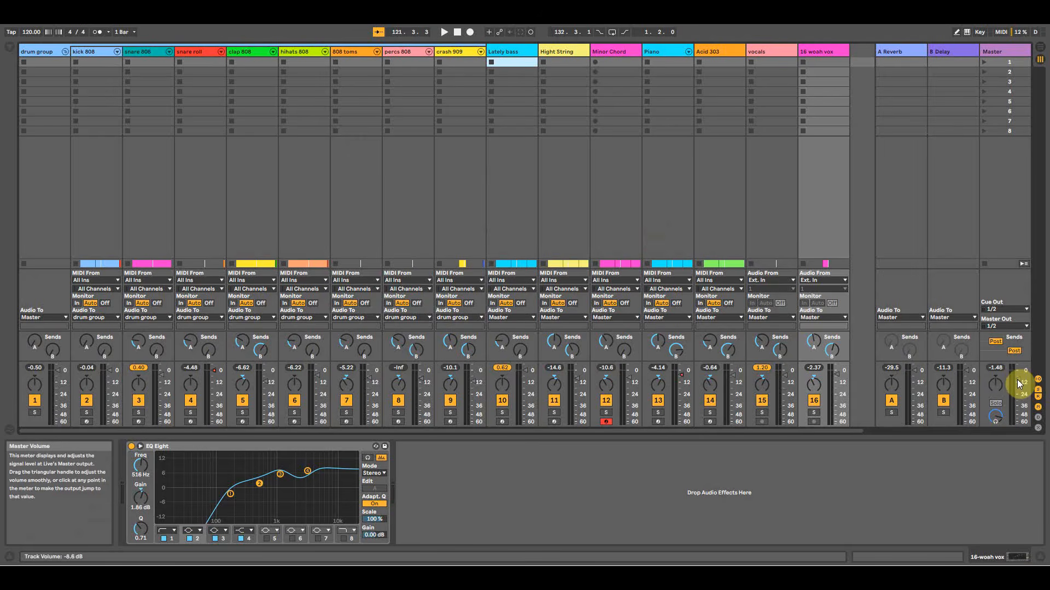
pyautogui.press('space')
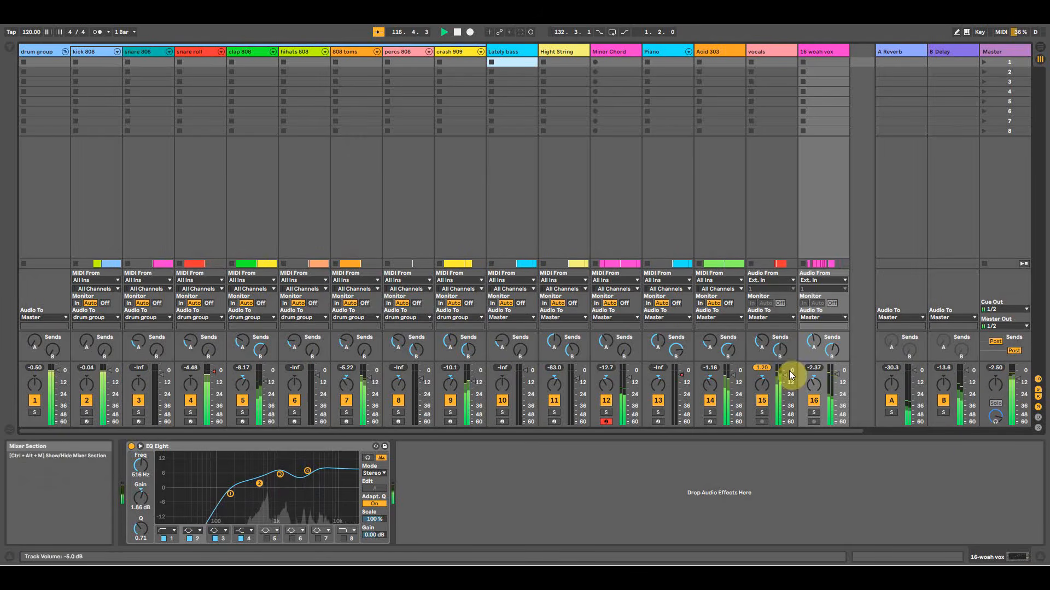
pyautogui.moveTo(838, 374); pyautogui.dragTo(839, 376)
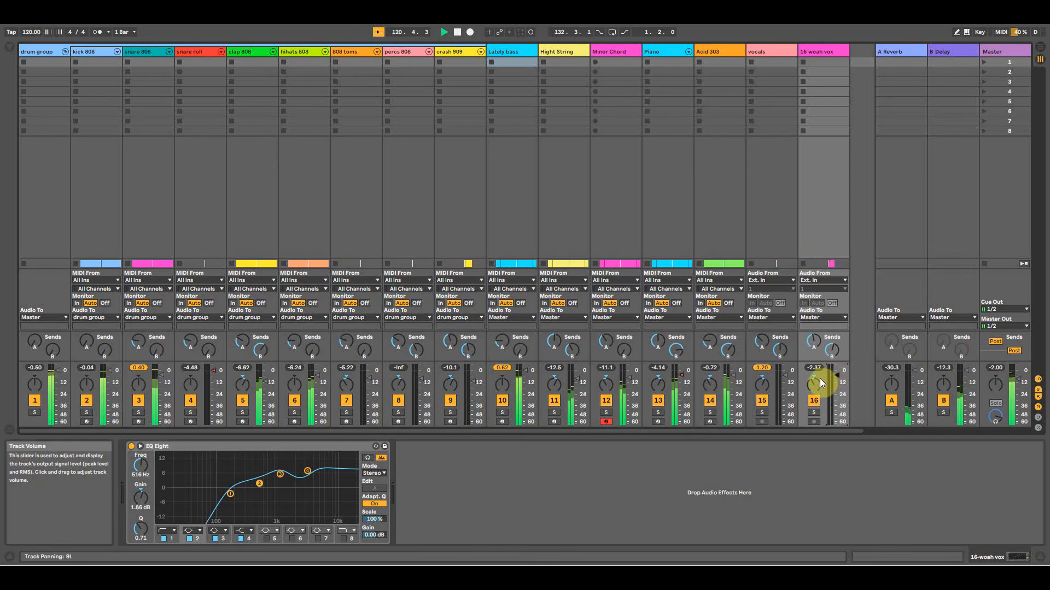
pyautogui.press('space')
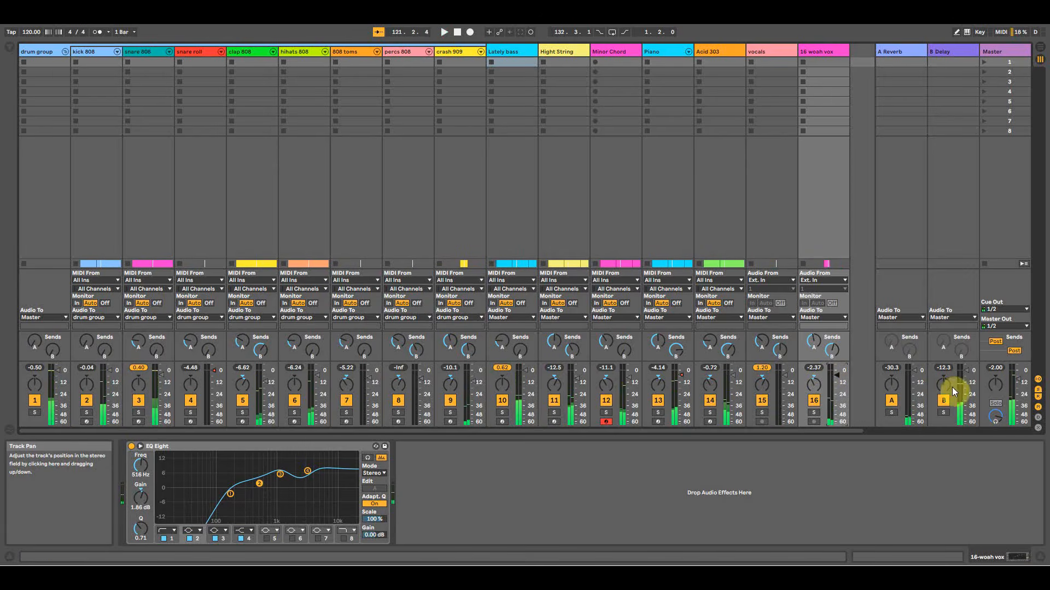
# Show the opening bars of the arrangement and fold the drum group.
pyautogui.click(1042, 49)
pyautogui.moveTo(280, 59); pyautogui.dragTo(373, 59)
pyautogui.moveTo(241, 59); pyautogui.dragTo(239, 63)
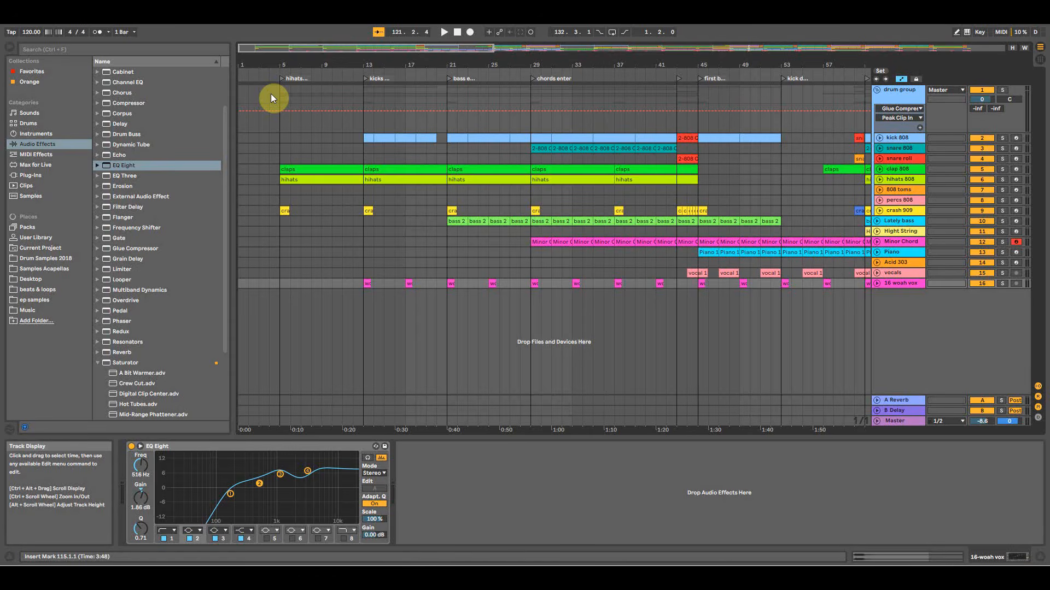
pyautogui.moveTo(262, 64); pyautogui.dragTo(262, 93)
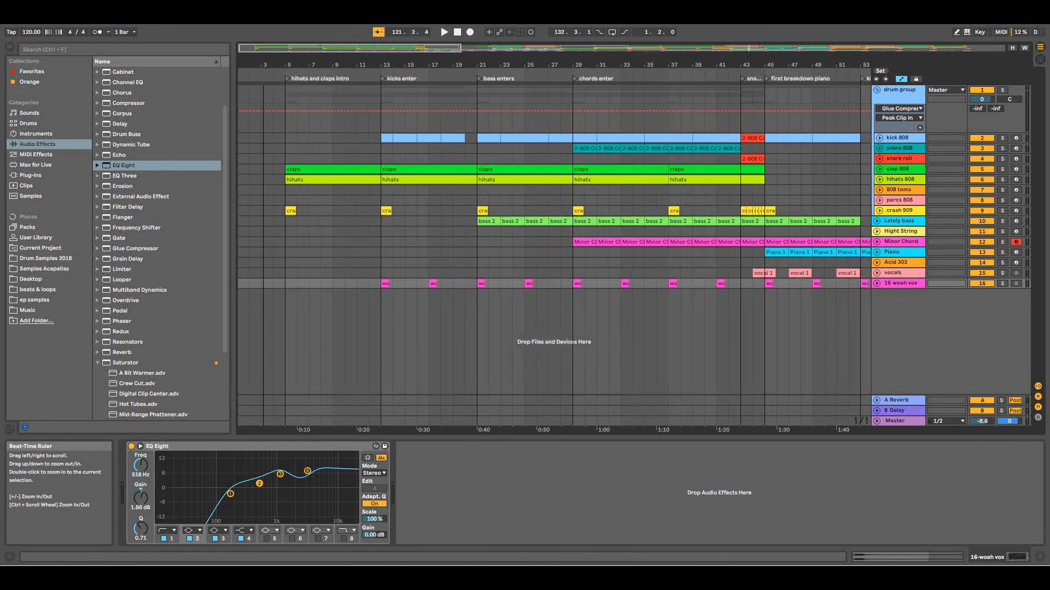
pyautogui.moveTo(373, 64); pyautogui.dragTo(372, 76)
pyautogui.click(877, 90)
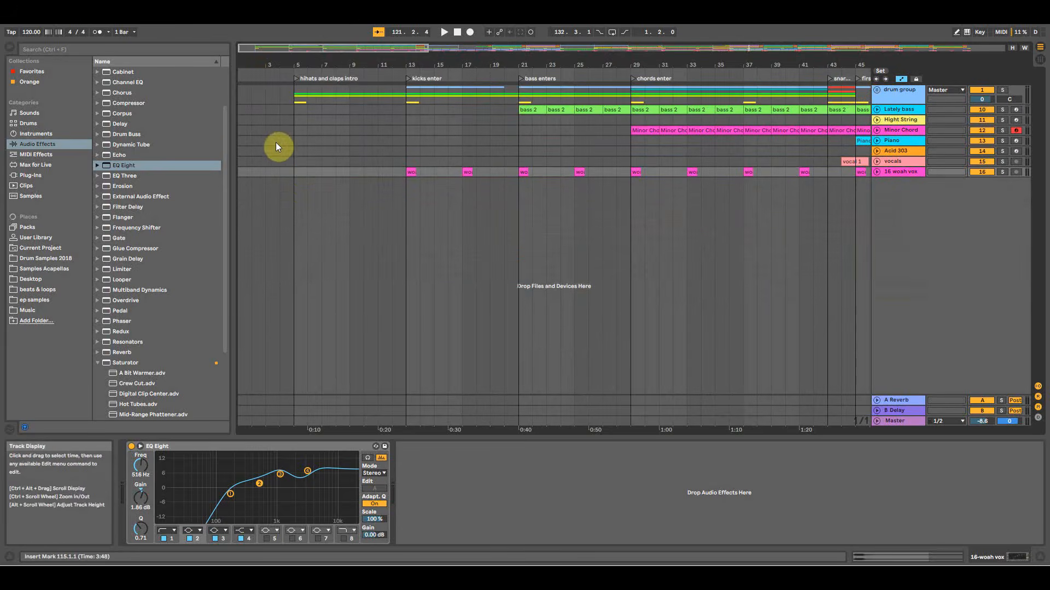
# Create an empty one-bar MIDI clip on the Minor Chord track from 4.1.1 to 5.1.1, ahead of the intro.
pyautogui.click(876, 132)
pyautogui.click(876, 130)
pyautogui.doubleClick(278, 129)
pyautogui.moveTo(275, 128); pyautogui.dragTo(290, 129)
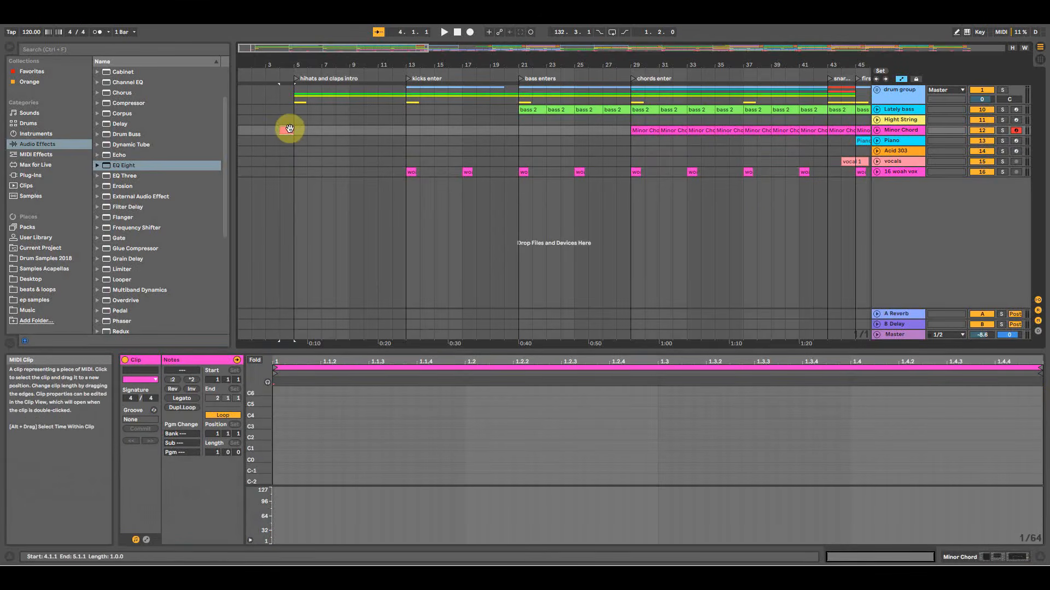
pyautogui.moveTo(273, 74); pyautogui.dragTo(284, 130)
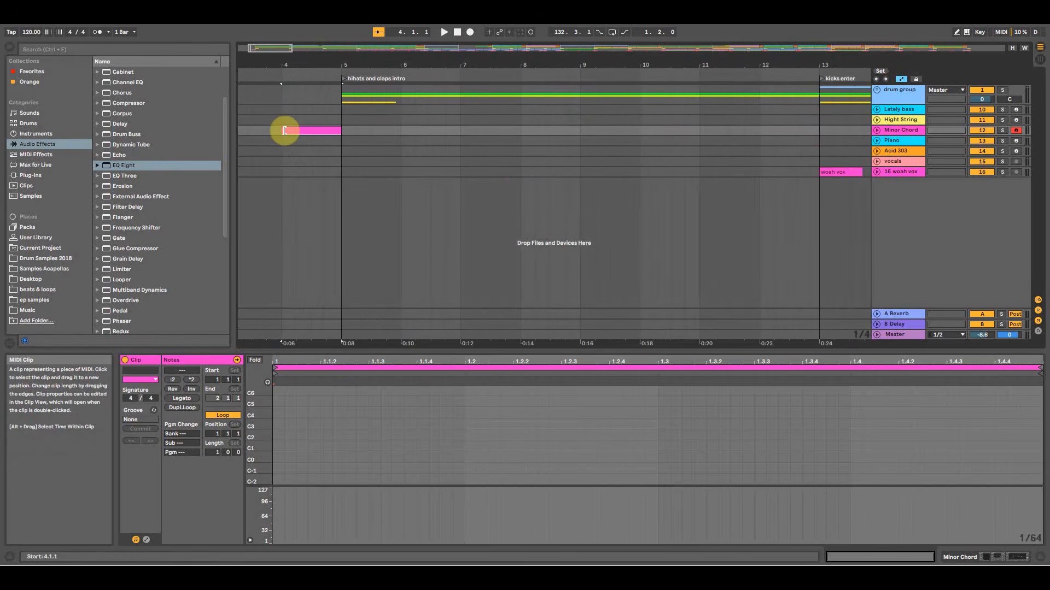
# Play the song's ending from 173.1.1 and add an empty one-beat MIDI clip at 175.3.1 on the Minor Chord track.
pyautogui.moveTo(344, 65); pyautogui.dragTo(265, 58)
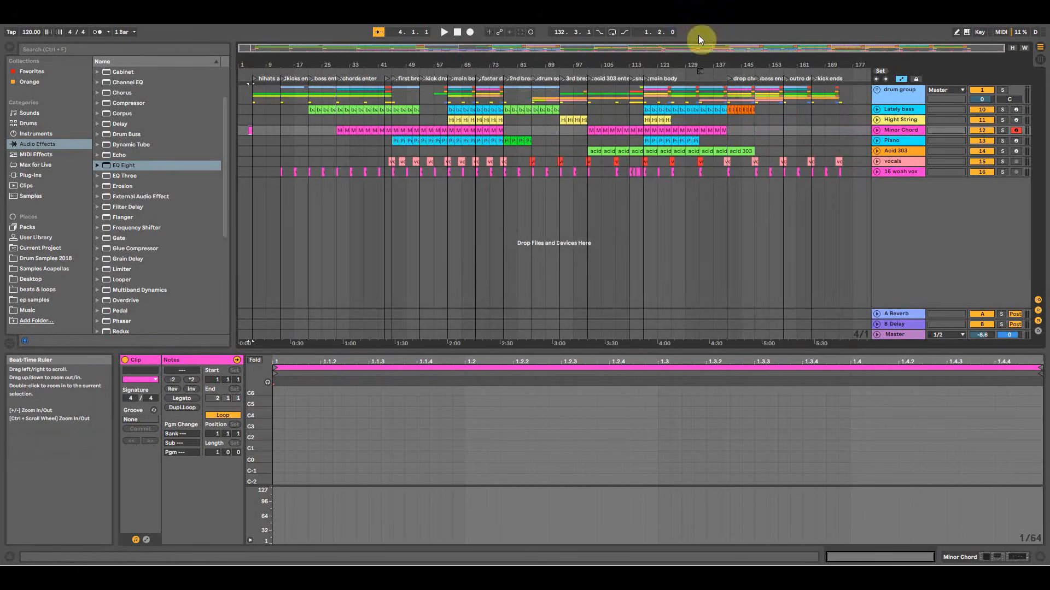
pyautogui.moveTo(846, 58); pyautogui.dragTo(763, 59)
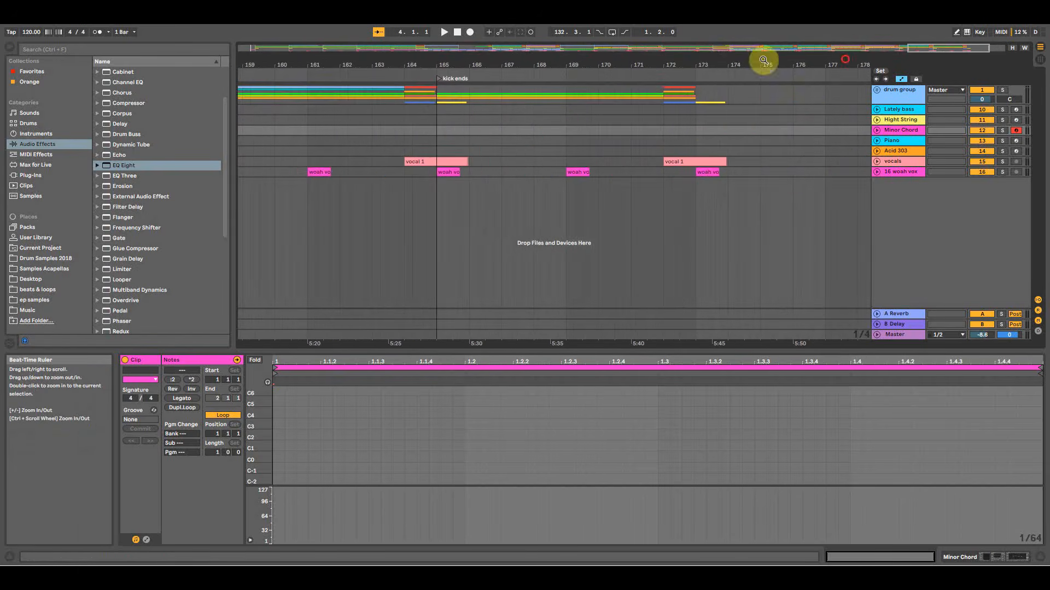
pyautogui.click(701, 129)
pyautogui.press('space')
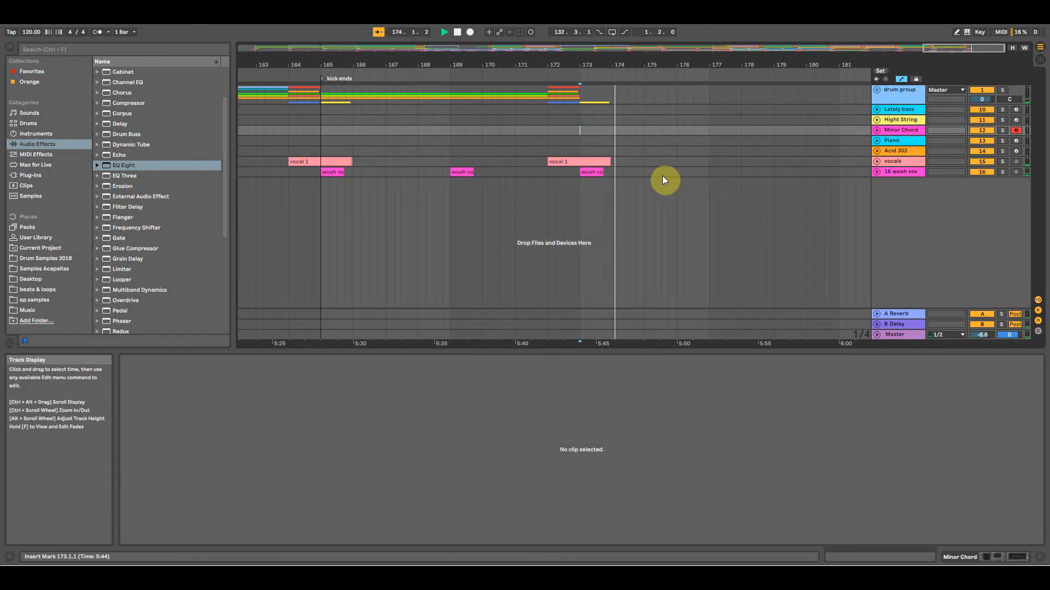
pyautogui.press('space')
pyautogui.doubleClick(665, 132)
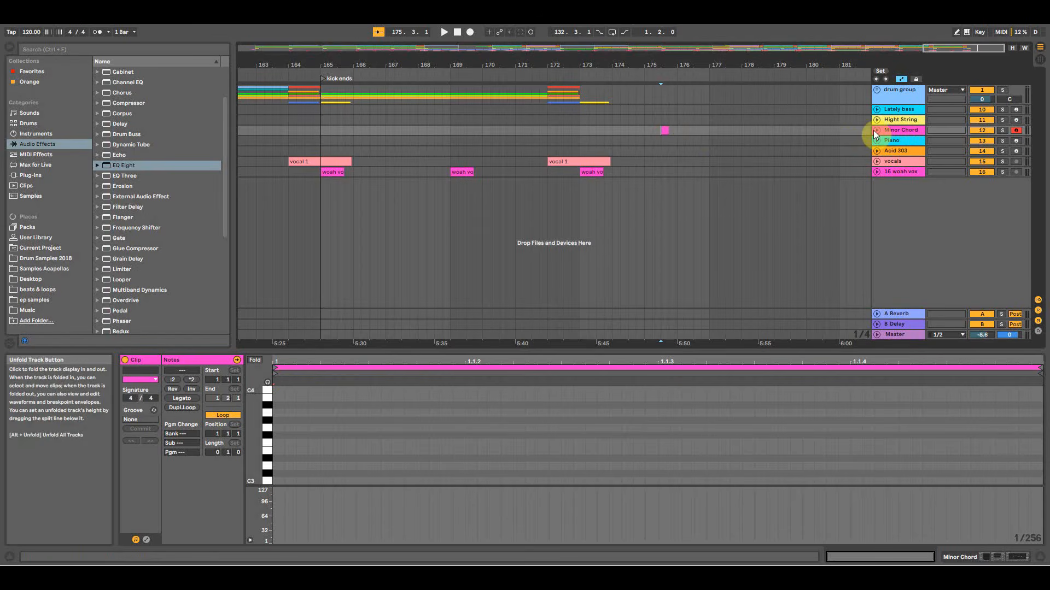
pyautogui.click(658, 130)
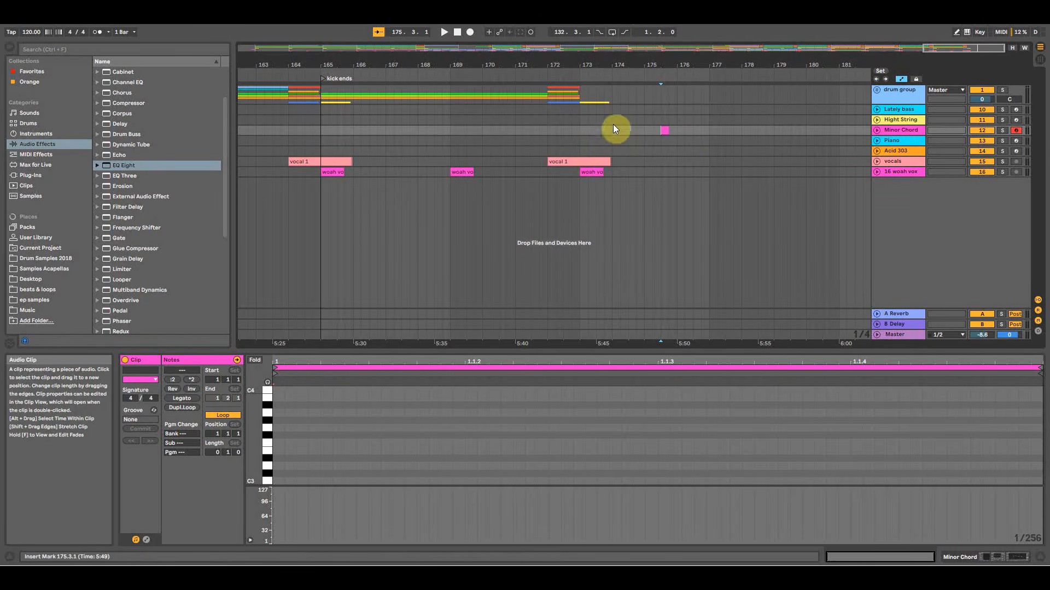
# Examine the last woah vox clip and play the ending from 173.3.1.
pyautogui.click(589, 172)
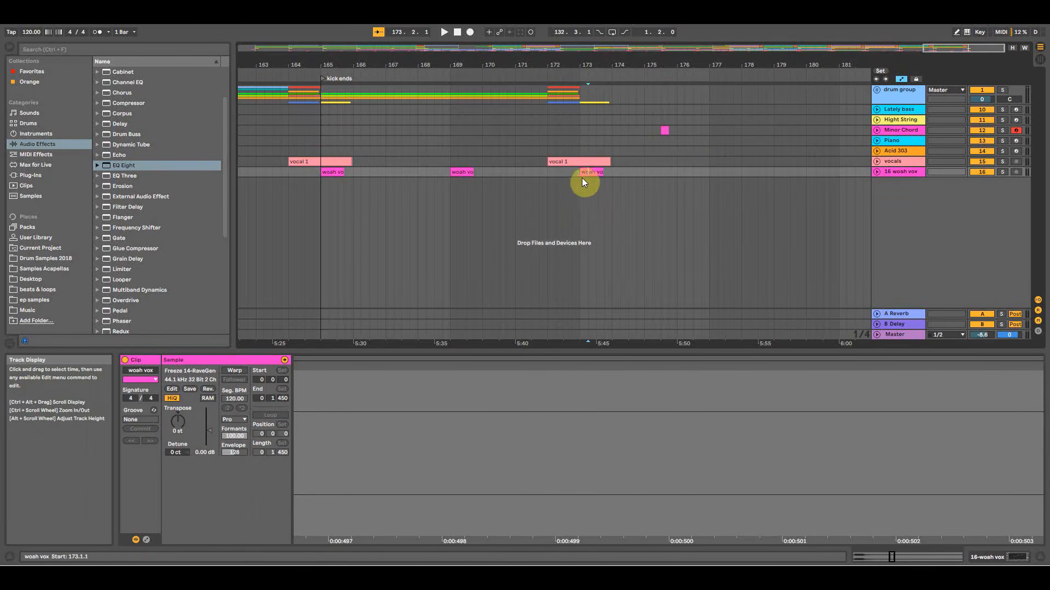
pyautogui.click(596, 182)
pyautogui.press('space')
pyautogui.press('space')
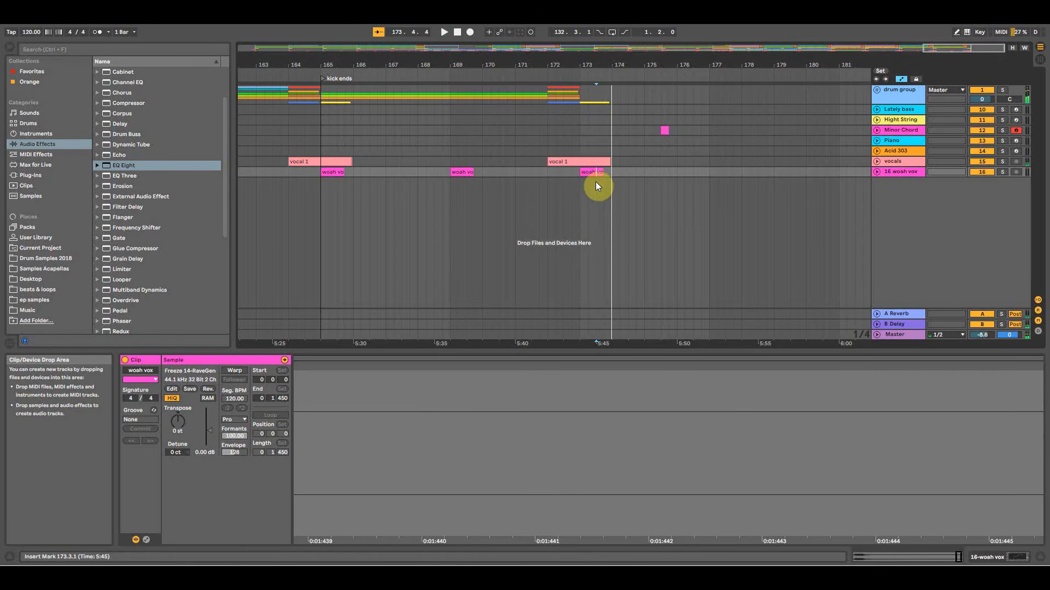
pyautogui.click(609, 98)
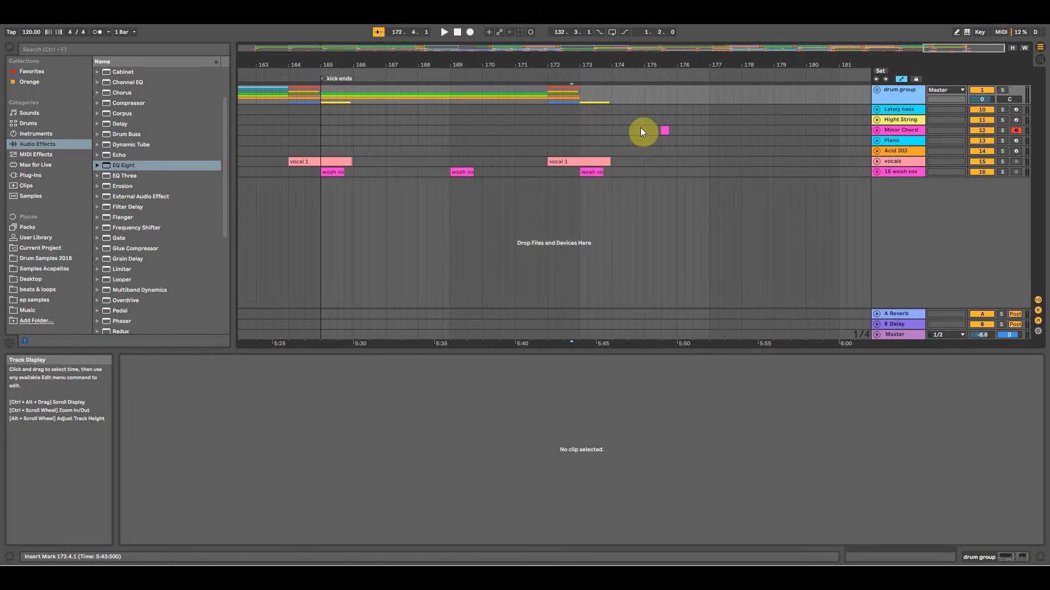
# Check the empty Minor Chord clip at 175.3.1 and bring the whole arrangement into view.
pyautogui.click(664, 129)
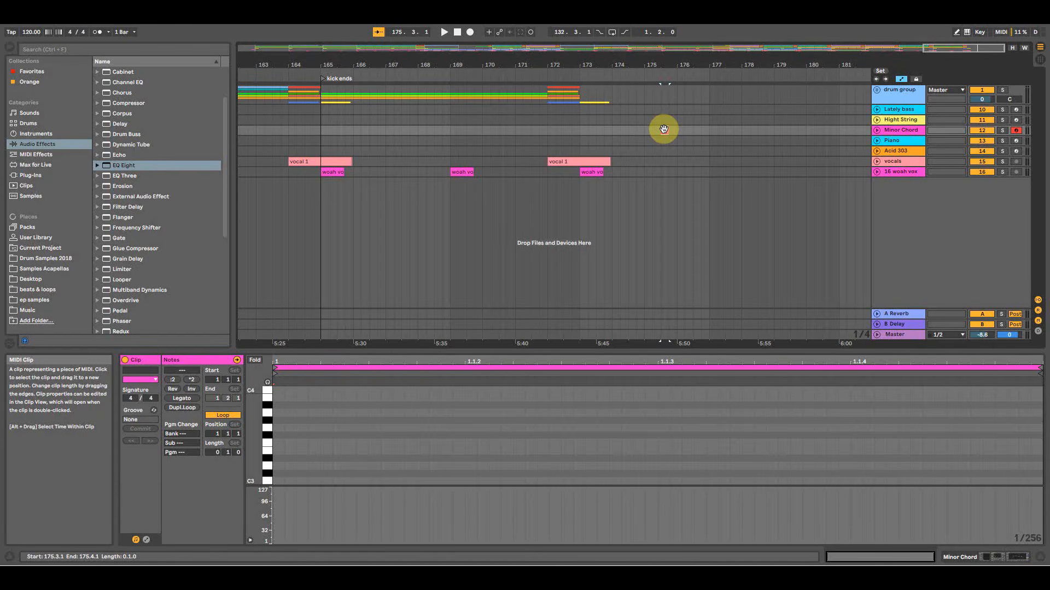
pyautogui.moveTo(640, 59); pyautogui.dragTo(640, 22)
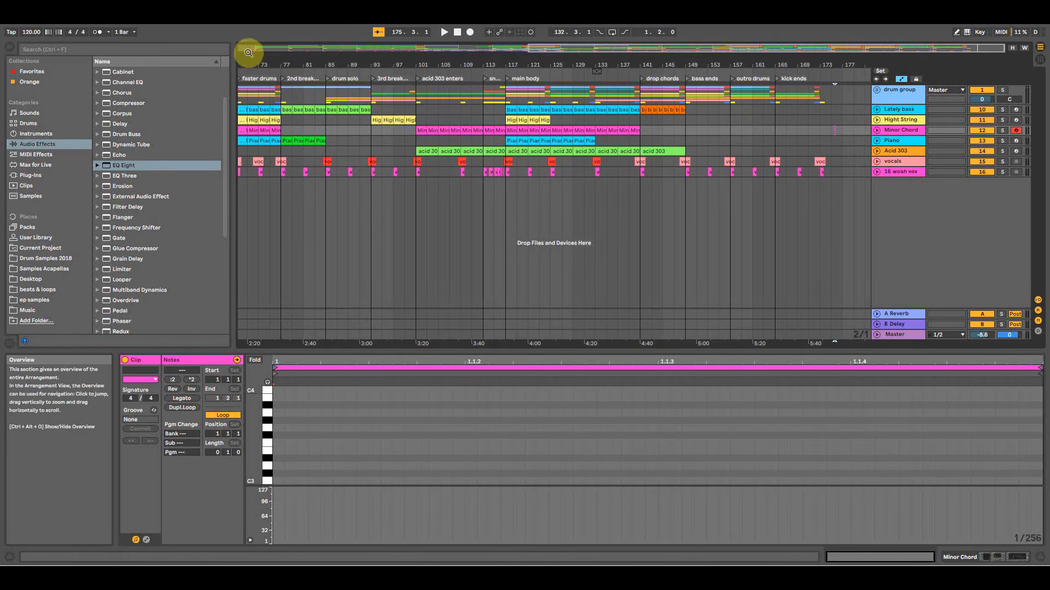
pyautogui.moveTo(244, 63); pyautogui.dragTo(445, 49)
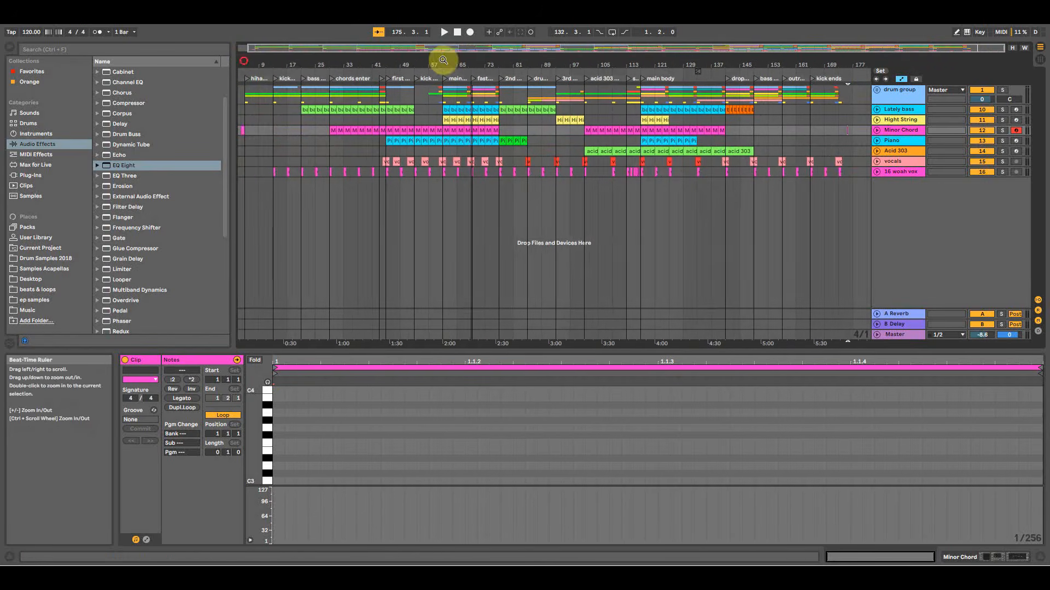
# Play the song's intro from the empty Minor Chord clip at 4.1.1.
pyautogui.moveTo(246, 62); pyautogui.dragTo(247, 110)
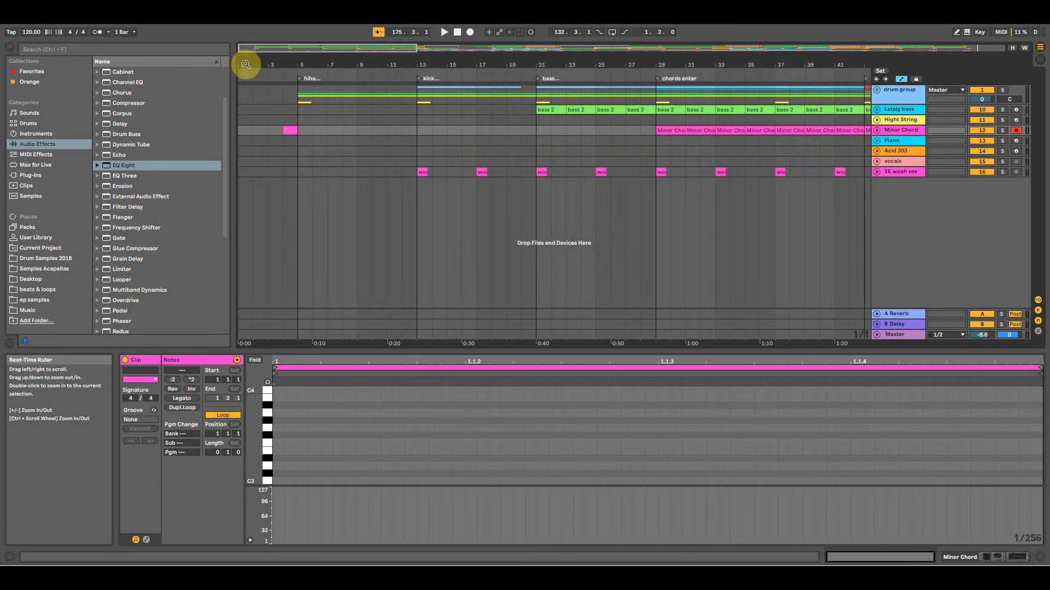
pyautogui.click(284, 115)
pyautogui.press('space')
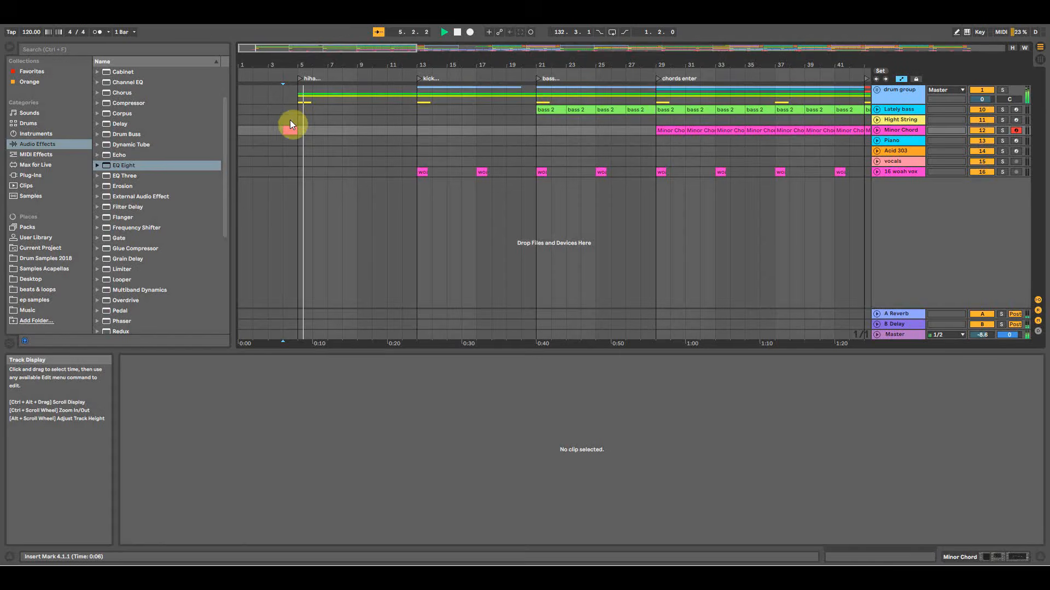
pyautogui.press('space')
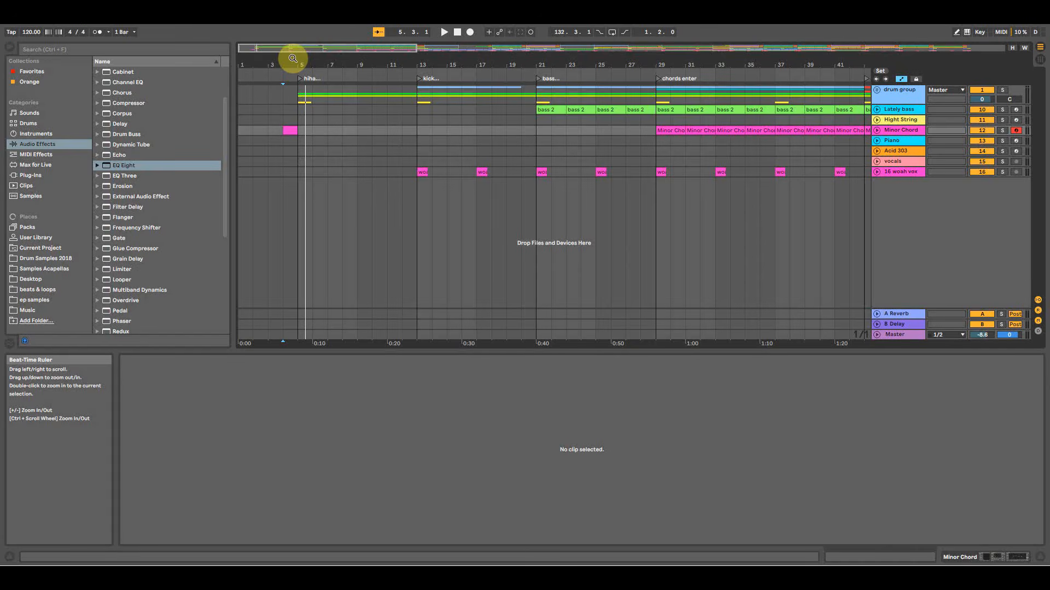
# Save the Live Set and start an audio/video export of the song.
pyautogui.click(10, 26)
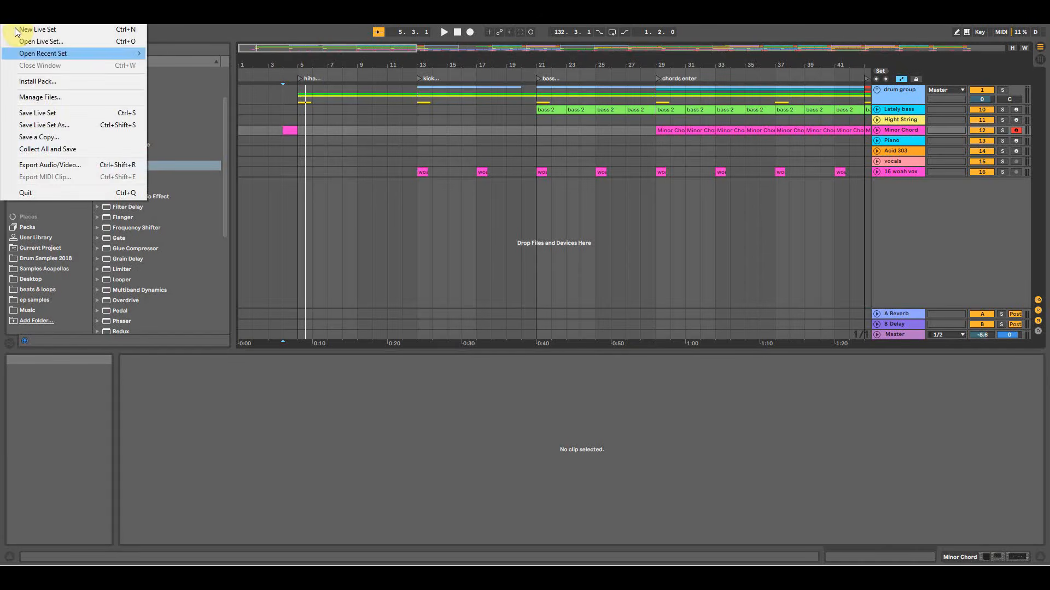
pyautogui.click(37, 113)
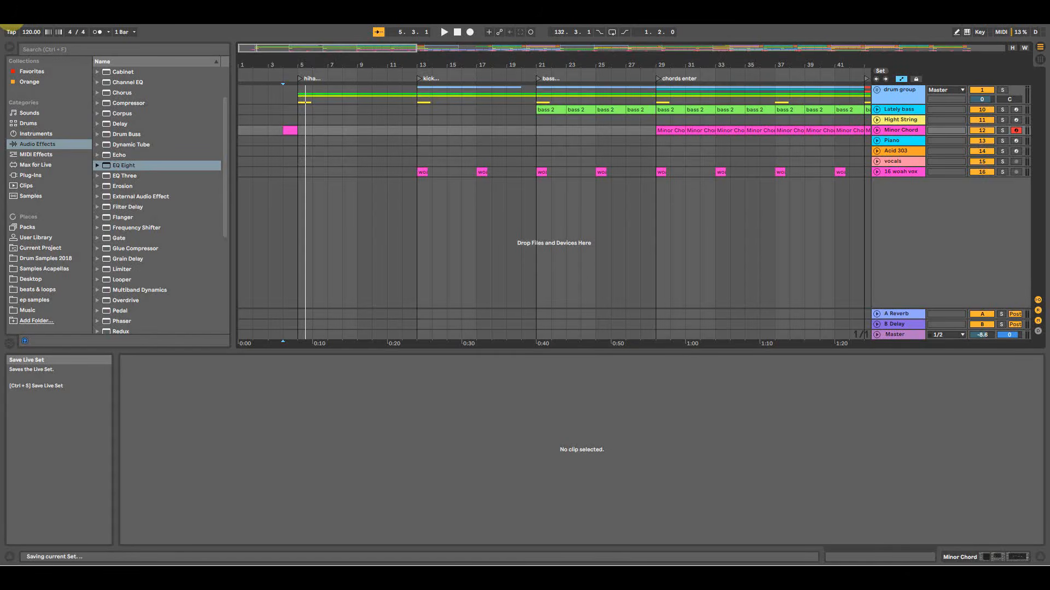
pyautogui.click(11, 26)
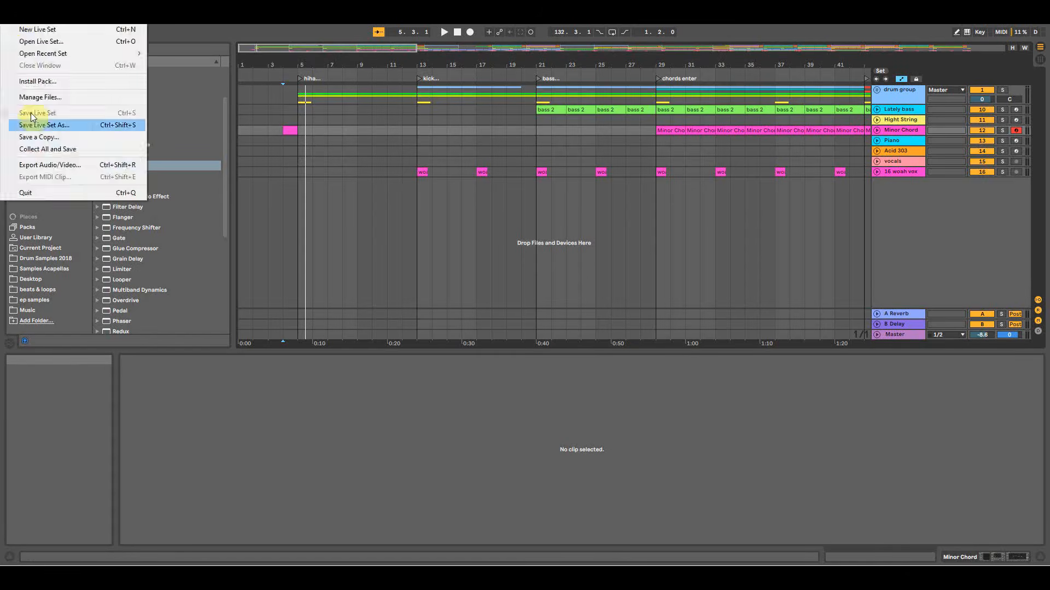
pyautogui.click(45, 167)
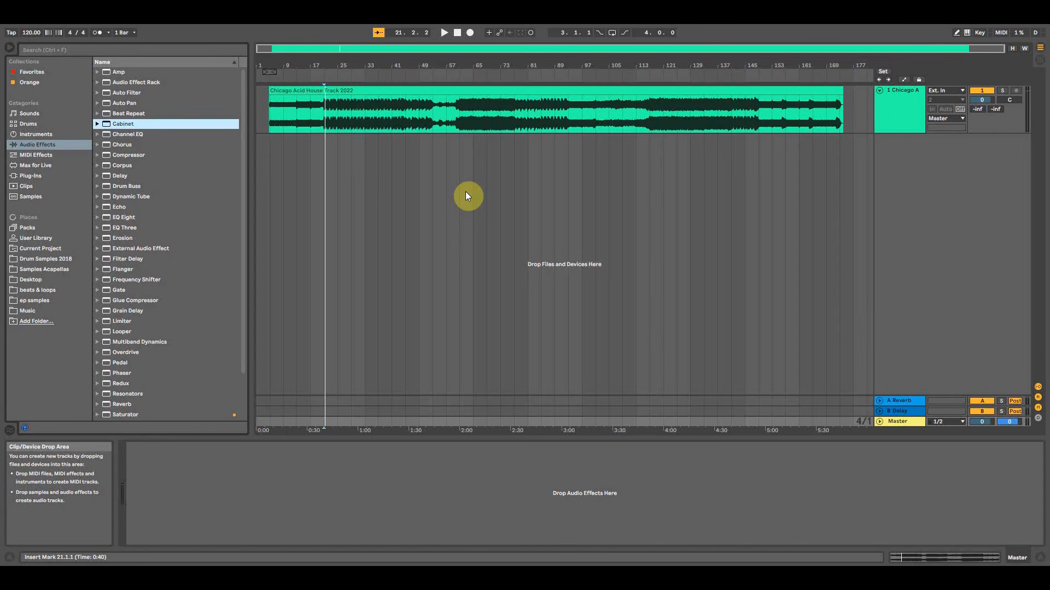
# Trim the start of the Chicago Acid House Track 2022 clip to 4.4.3, just ahead of the first beat.
pyautogui.moveTo(258, 51); pyautogui.dragTo(289, 99)
pyautogui.moveTo(300, 52); pyautogui.dragTo(321, 94)
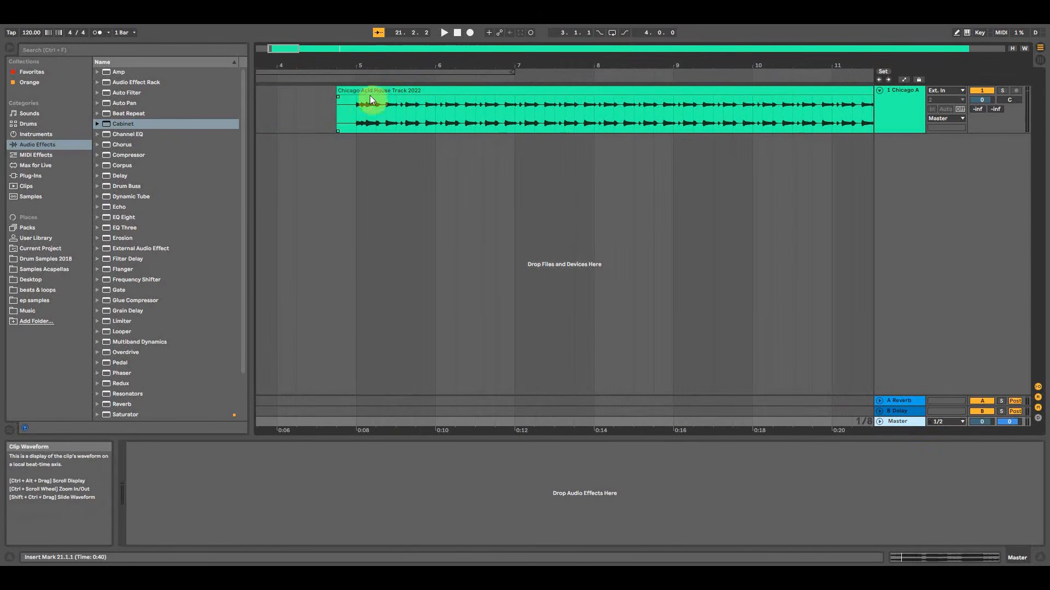
pyautogui.moveTo(351, 65); pyautogui.dragTo(348, 95)
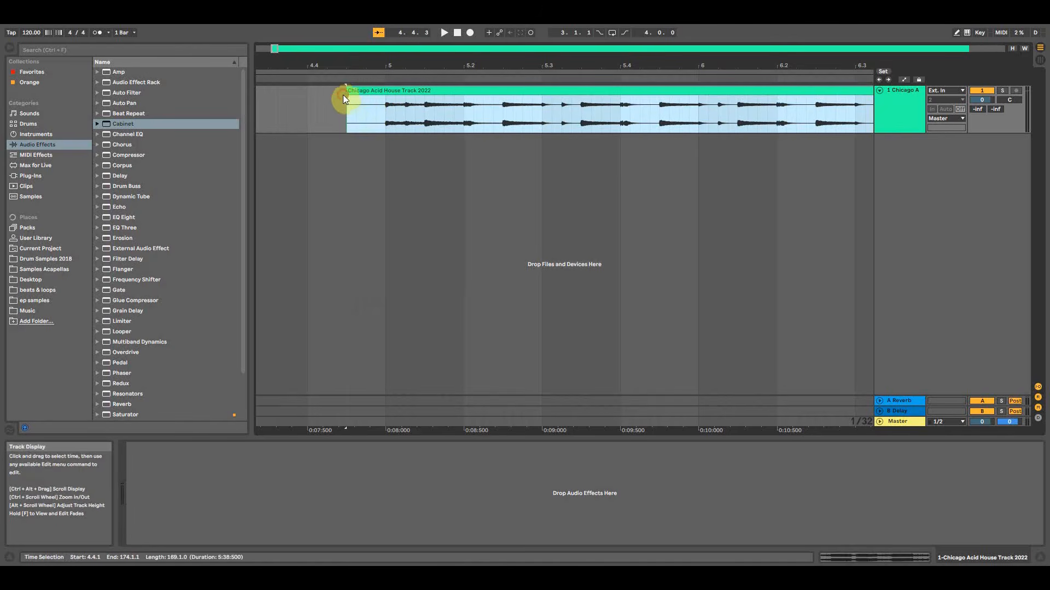
pyautogui.click(343, 105)
# Play the clip's ending from 173.1.1 and trim the clip's end to 173.4.1 after the sound fades out.
pyautogui.moveTo(352, 65); pyautogui.dragTo(271, 43)
pyautogui.moveTo(842, 65); pyautogui.dragTo(822, 77)
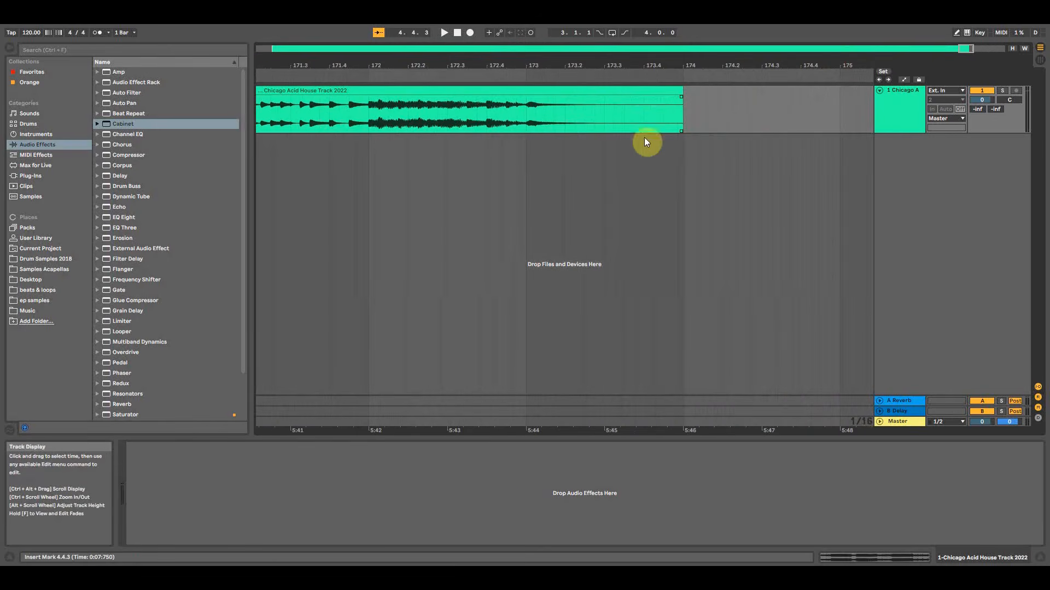
pyautogui.click(526, 132)
pyautogui.press('space')
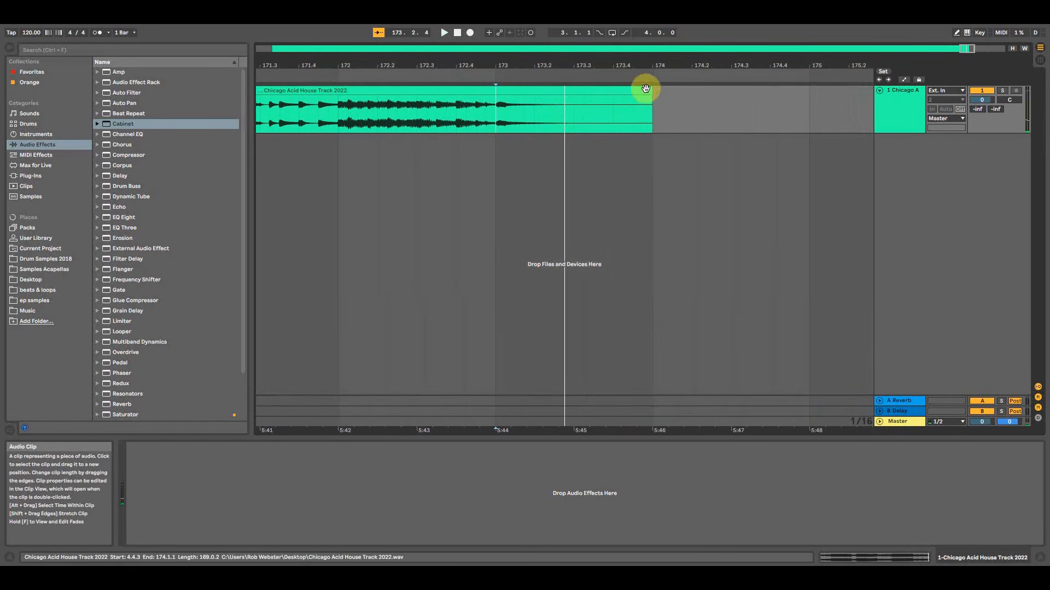
pyautogui.moveTo(648, 90); pyautogui.dragTo(530, 91)
pyautogui.click(497, 149)
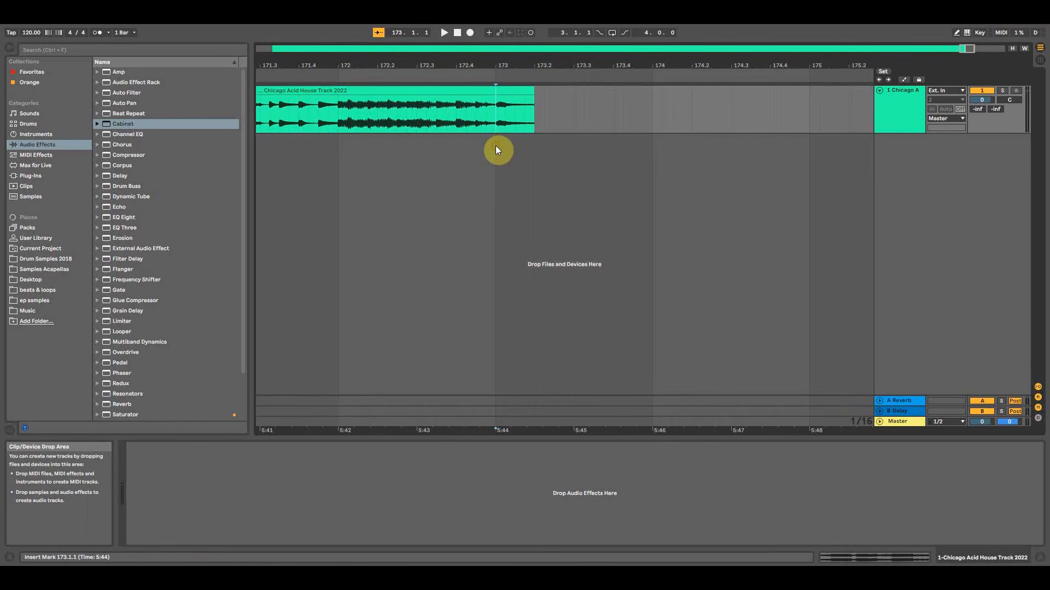
pyautogui.press('space')
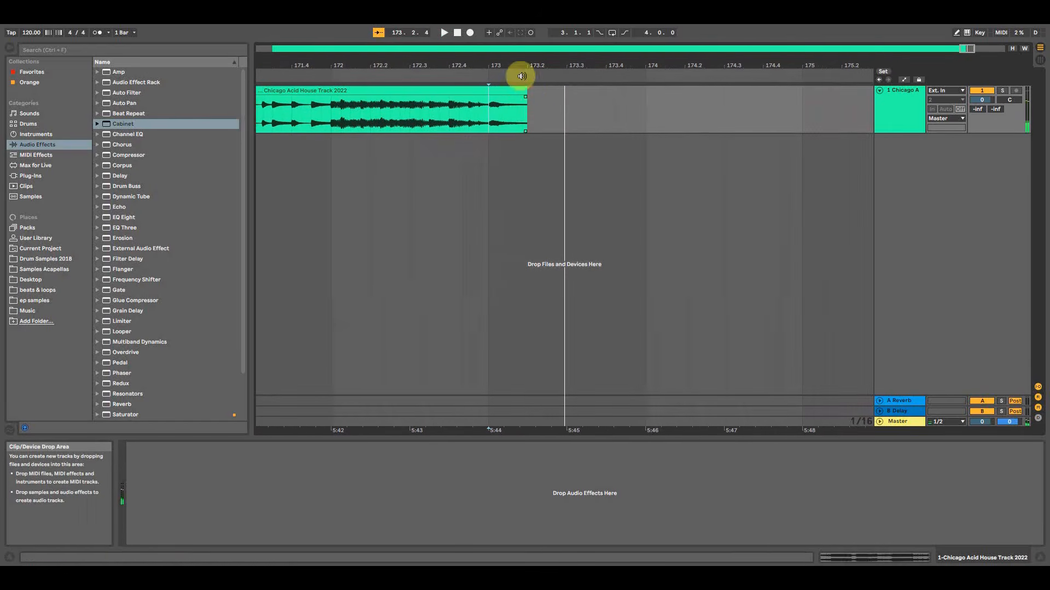
pyautogui.moveTo(521, 88); pyautogui.dragTo(611, 97)
pyautogui.moveTo(593, 56); pyautogui.dragTo(803, 64)
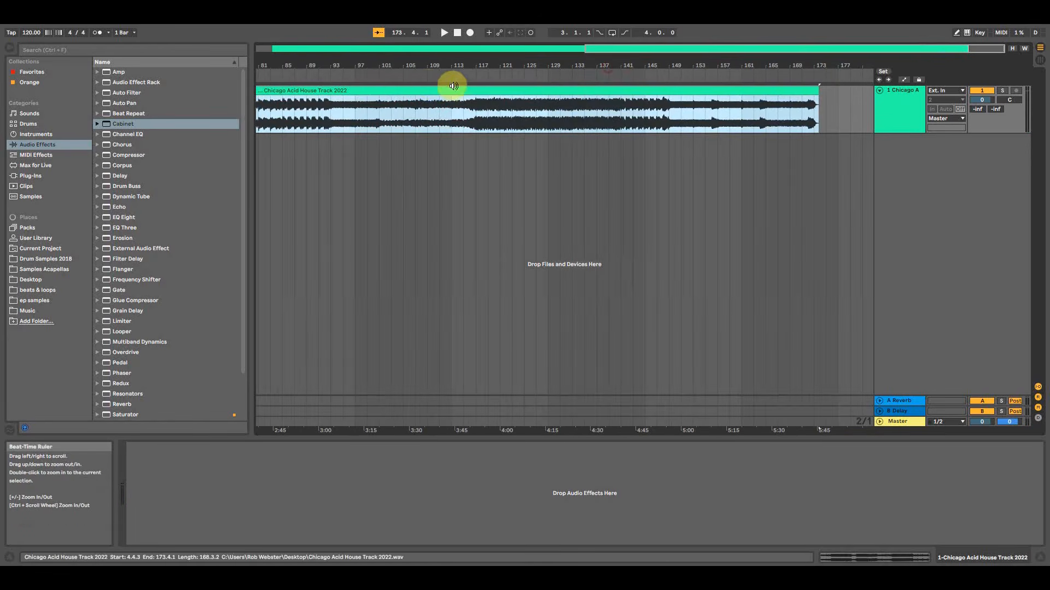
# Show the trimmed clip's sample details and play it from 5.1.1 with the metronome briefly on.
pyautogui.moveTo(334, 63); pyautogui.dragTo(351, 52)
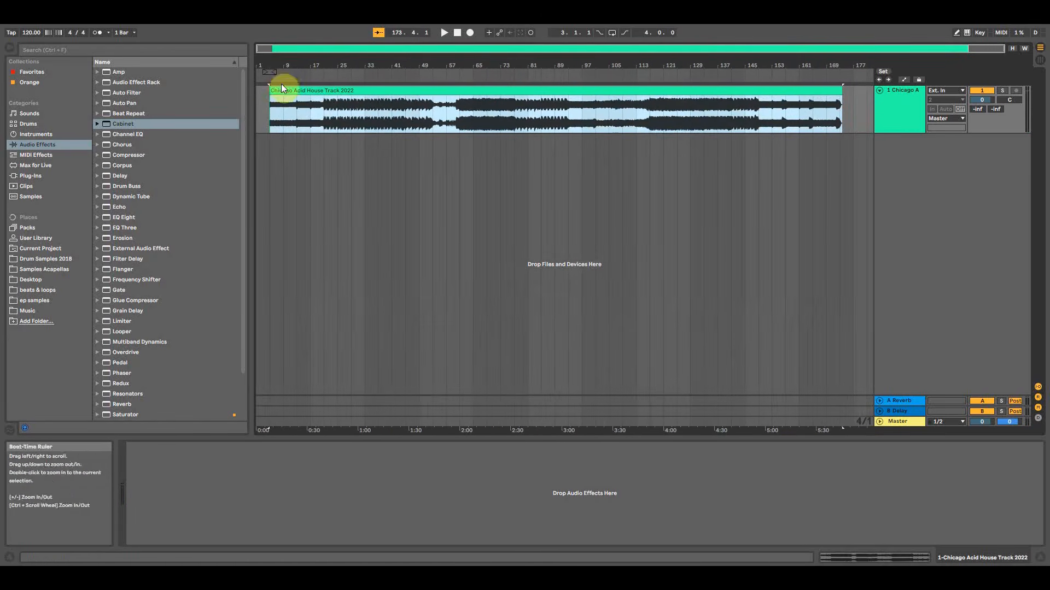
pyautogui.click(295, 91)
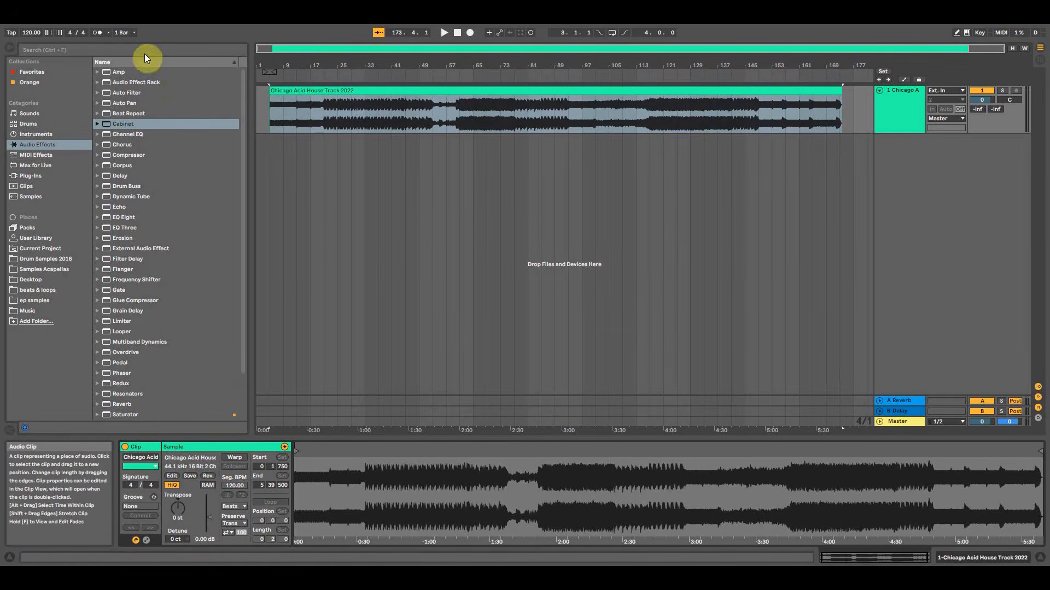
pyautogui.moveTo(268, 65); pyautogui.dragTo(268, 120)
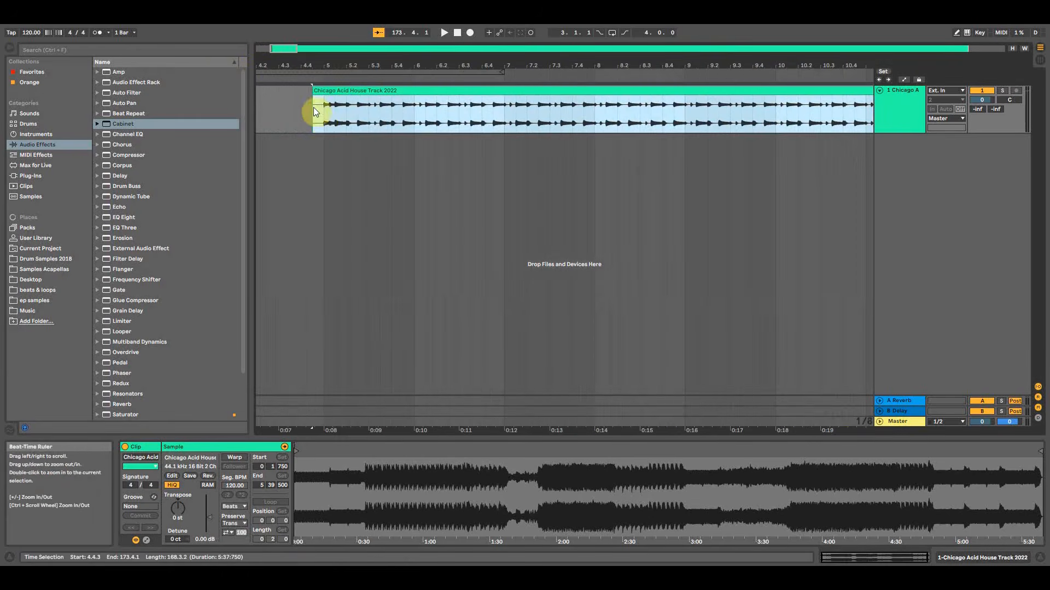
pyautogui.click(320, 117)
pyautogui.press('space')
pyautogui.click(99, 31)
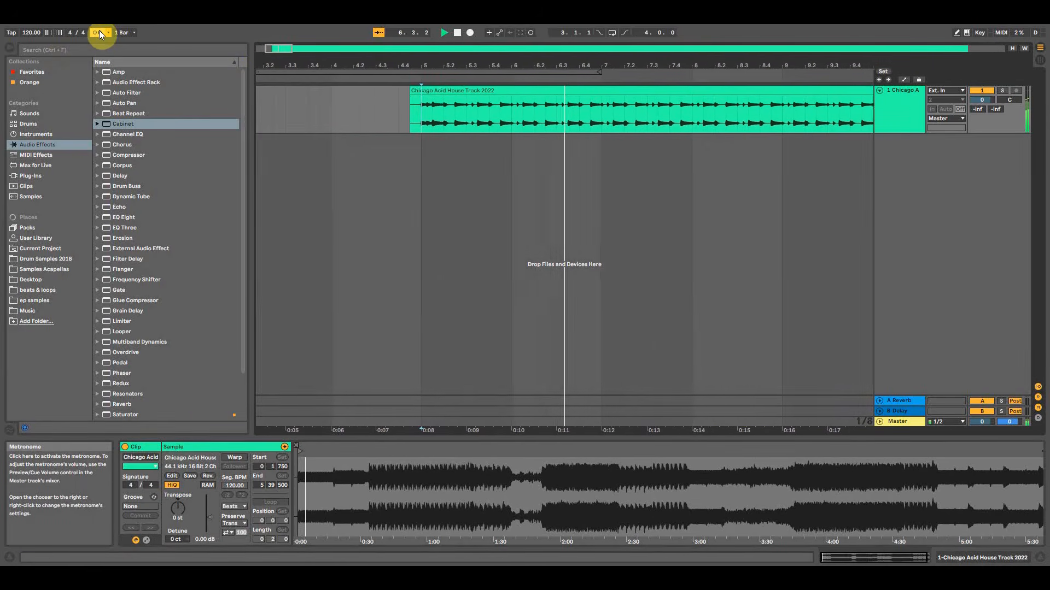
pyautogui.click(100, 31)
pyautogui.press('space')
# Show the Master track's device chain and expand the Mixing & Mastering presets of Audio Effect Rack.
pyautogui.moveTo(441, 67); pyautogui.dragTo(441, 22)
pyautogui.moveTo(610, 77); pyautogui.dragTo(609, 55)
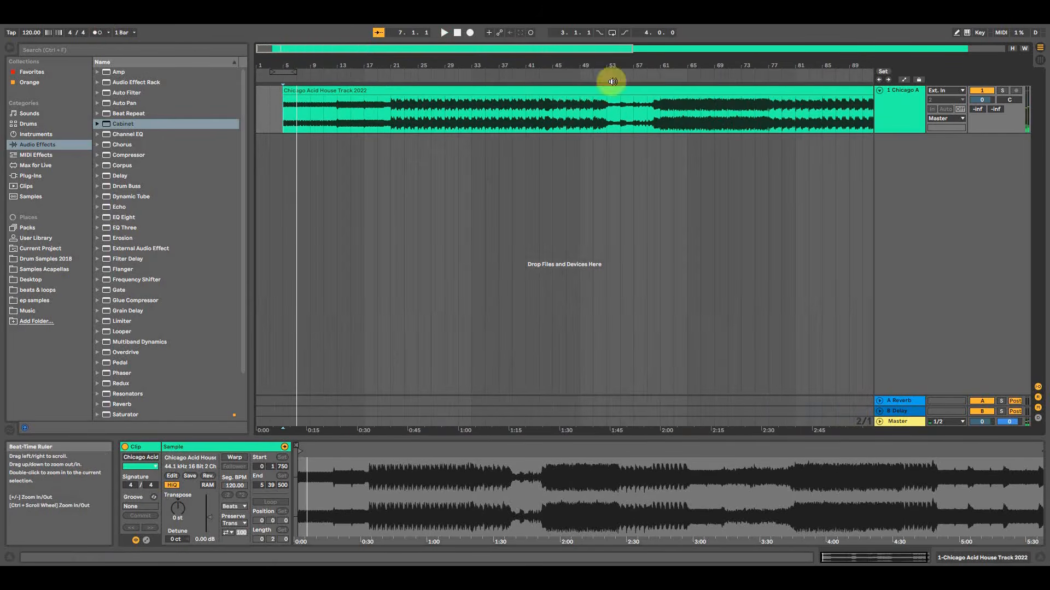
pyautogui.click(899, 422)
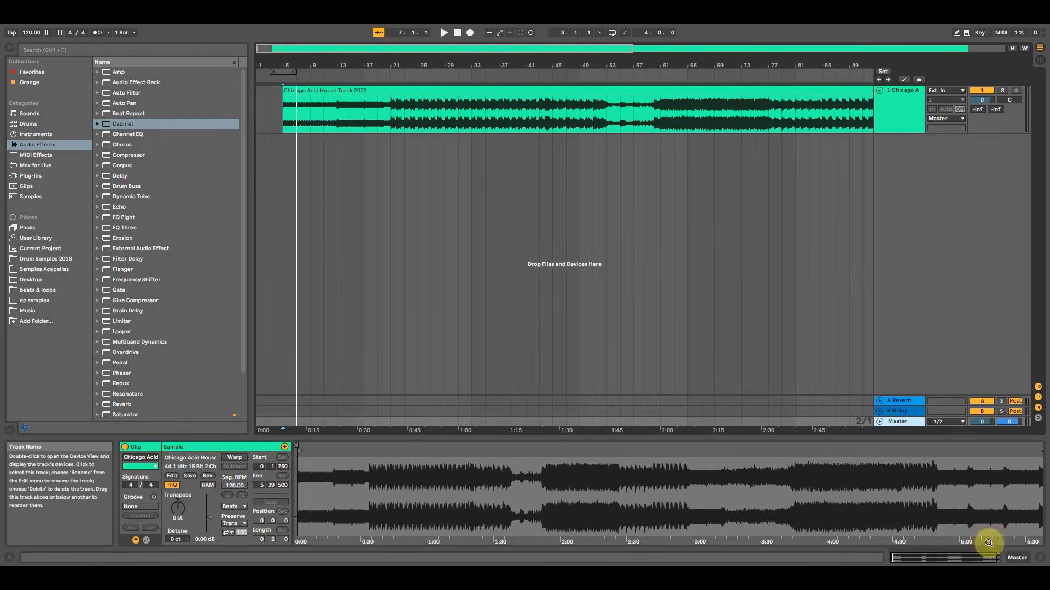
pyautogui.click(1016, 556)
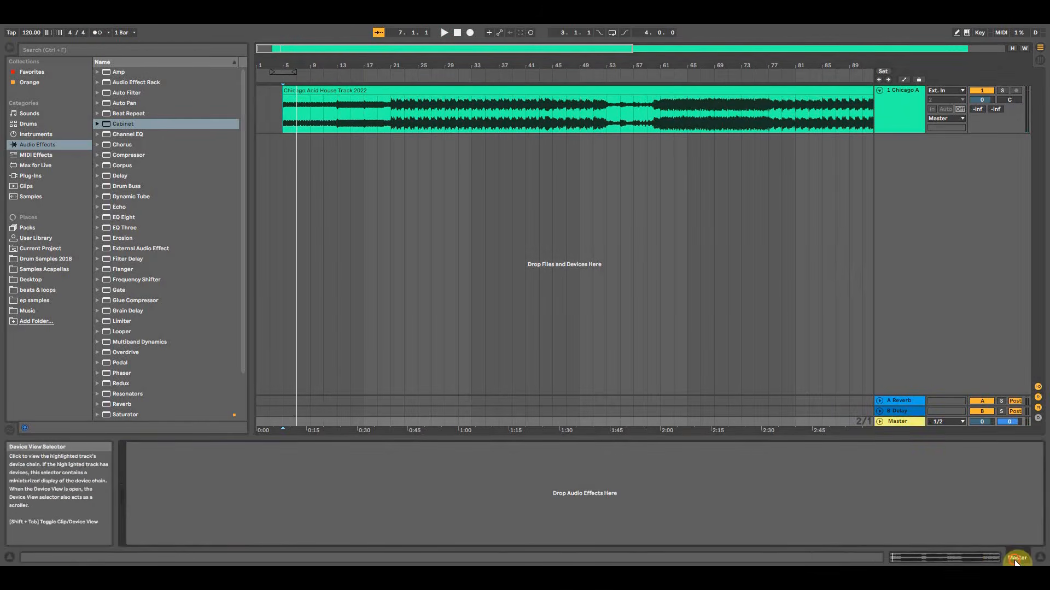
pyautogui.click(140, 86)
pyautogui.click(96, 83)
pyautogui.click(104, 104)
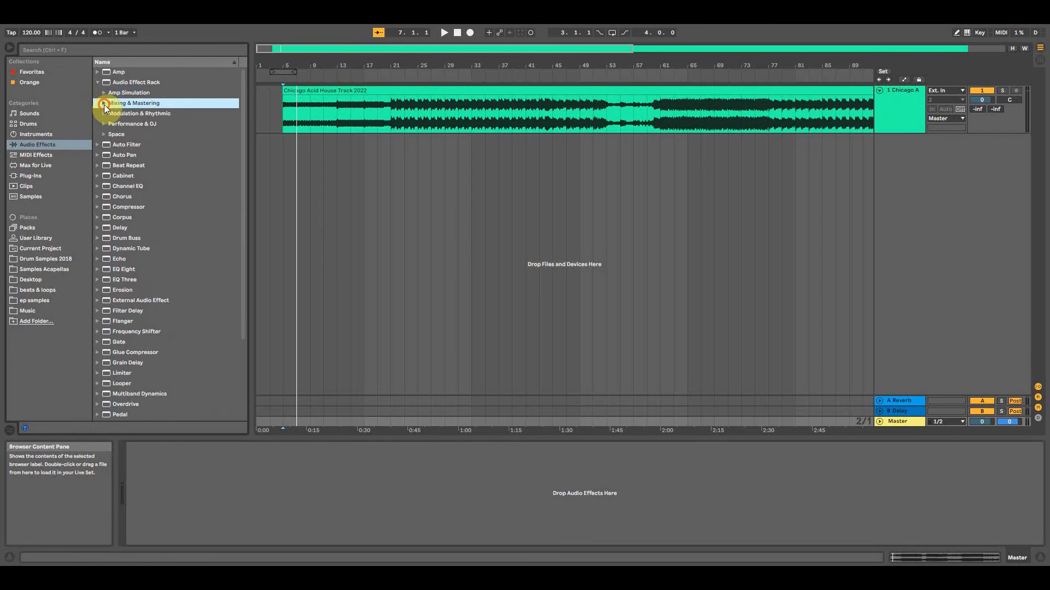
pyautogui.click(104, 103)
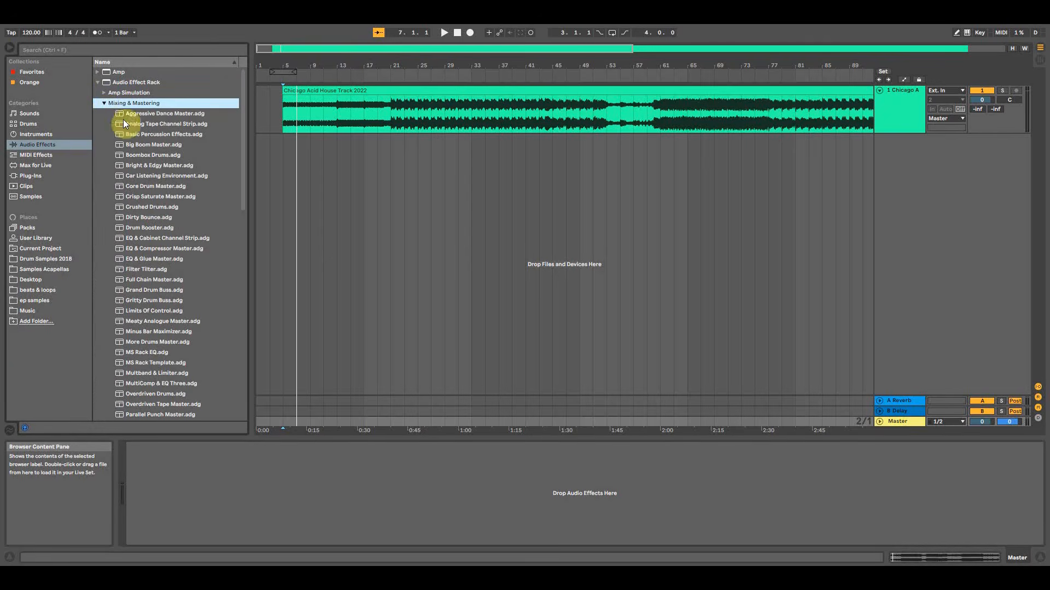
# Add the Punchy Dance Master rack to the Master track.
pyautogui.scroll(-5, 149, 238)
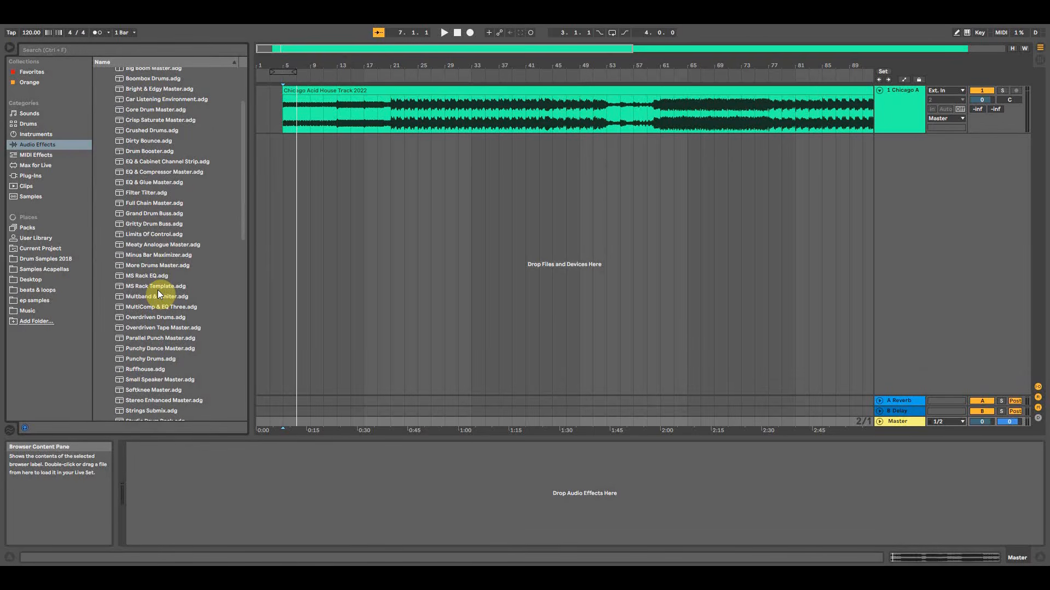
pyautogui.scroll(-3, 158, 292)
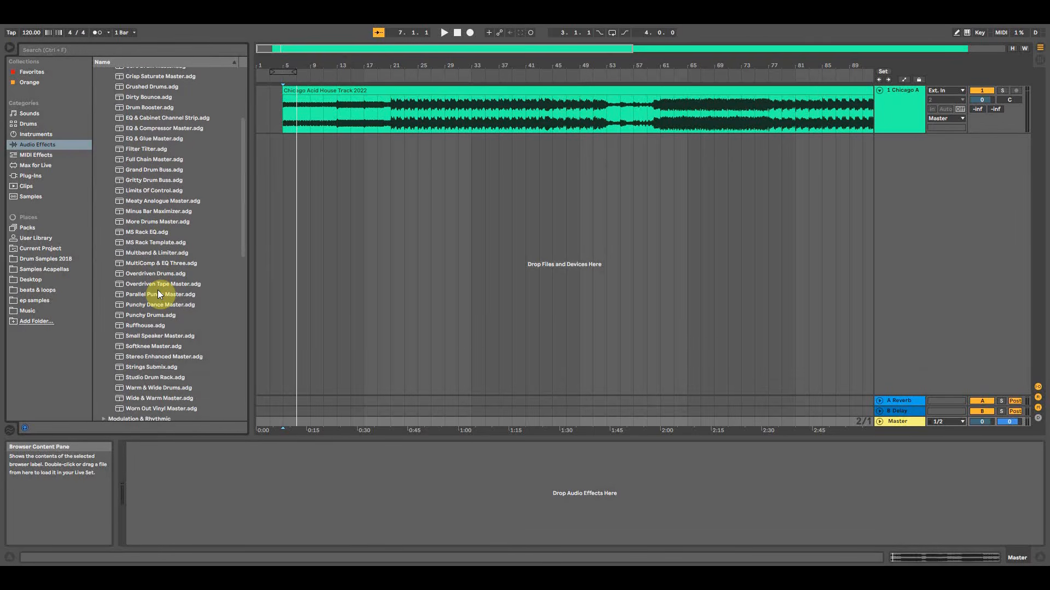
pyautogui.click(159, 304)
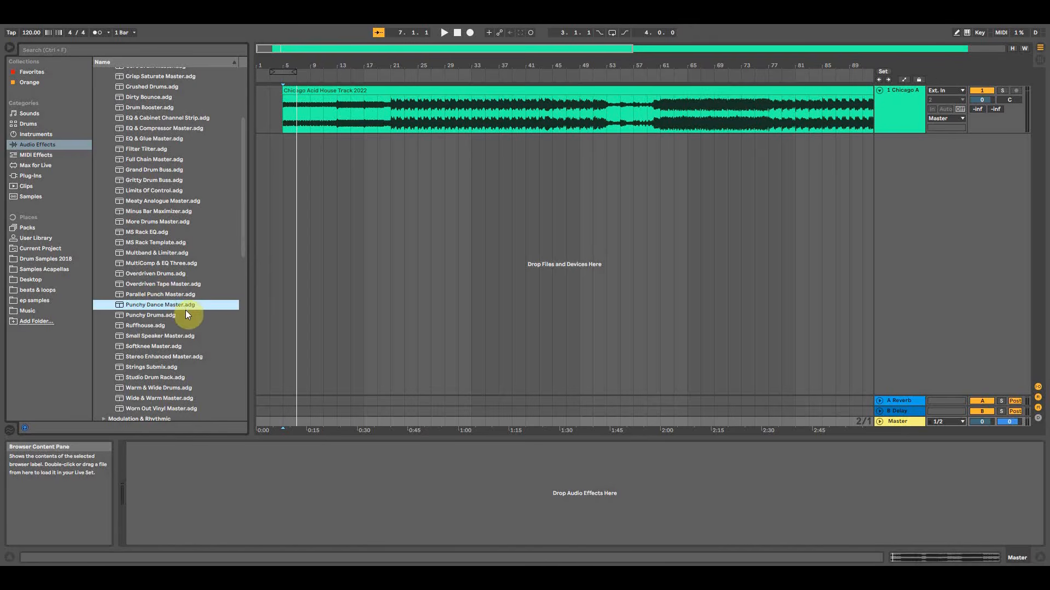
pyautogui.click(904, 422)
pyautogui.moveTo(160, 307); pyautogui.dragTo(477, 492)
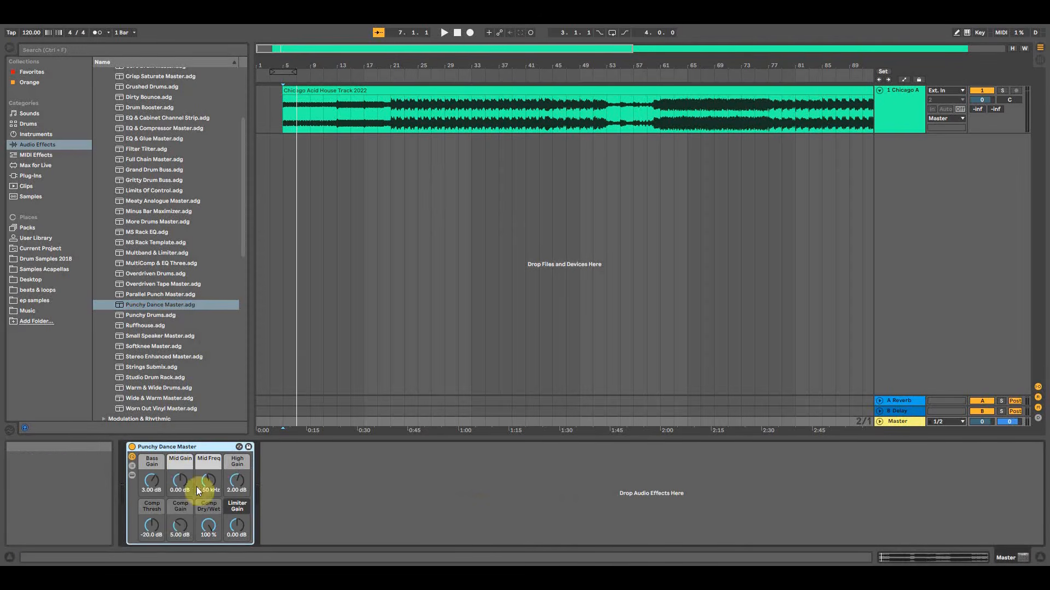
# Play the track from 21.1.1 and set the Punchy Dance Master's Bass Gain to -2.01 dB.
pyautogui.click(339, 104)
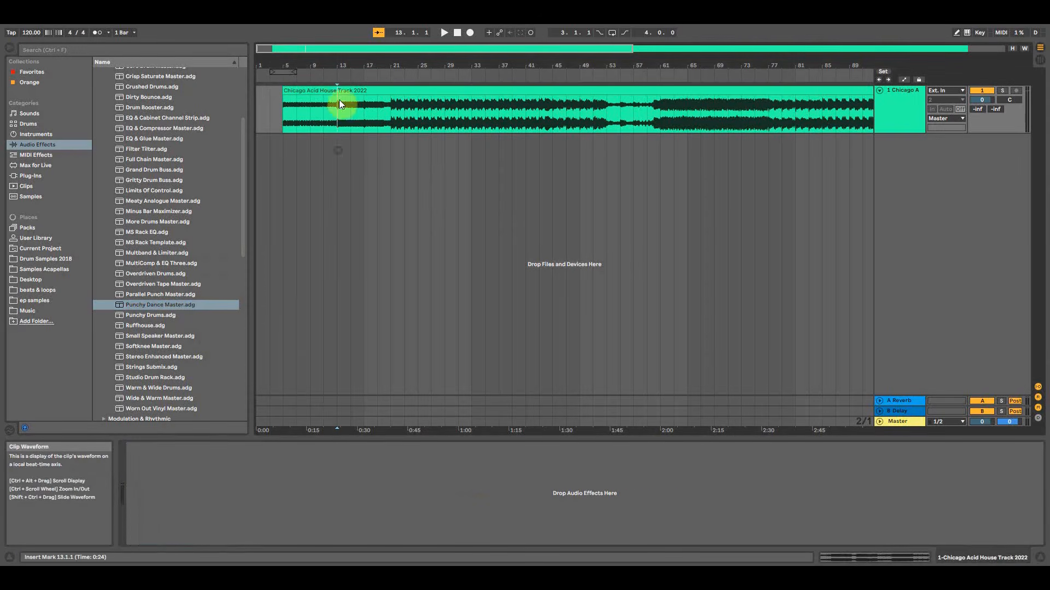
pyautogui.click(386, 421)
pyautogui.press('space')
pyautogui.moveTo(150, 481); pyautogui.dragTo(149, 505)
pyautogui.press('space')
pyautogui.press('space')
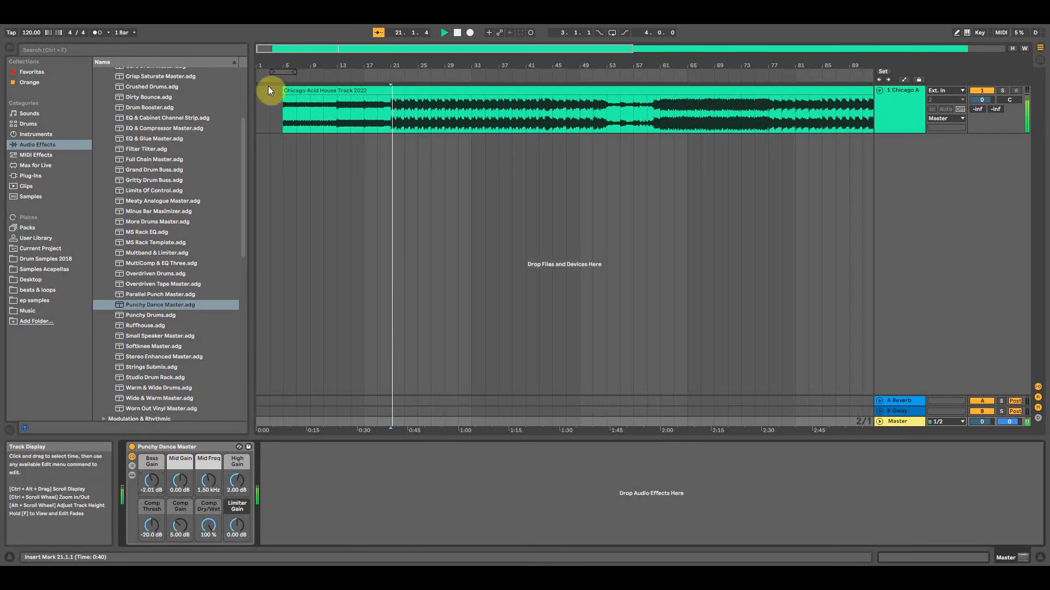
# Play from 17.1.1 and compare the sound with the Punchy Dance Master rack switched off and on.
pyautogui.click(353, 147)
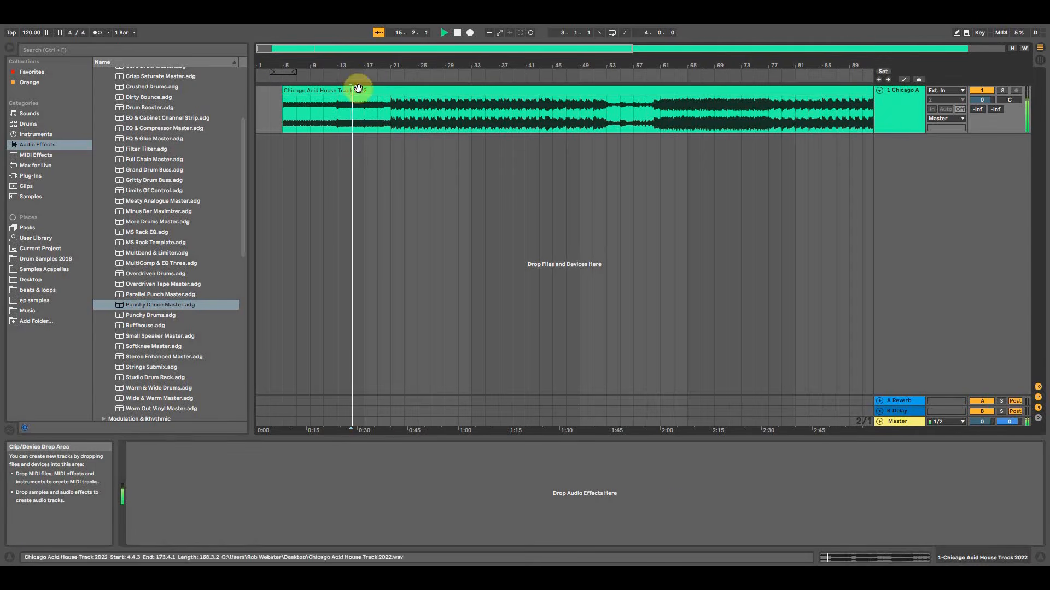
pyautogui.click(370, 422)
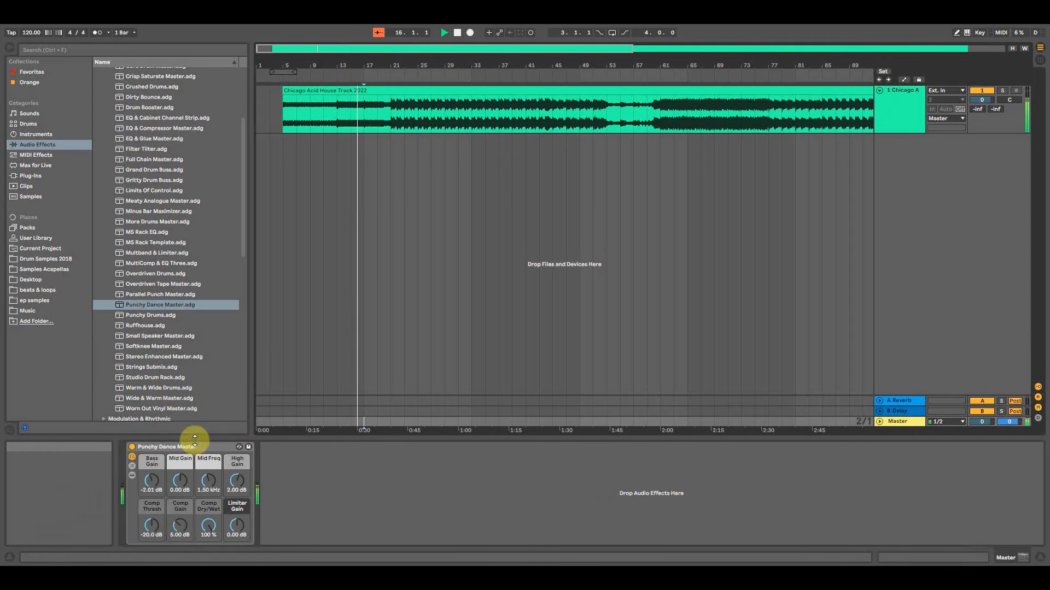
pyautogui.click(131, 447)
pyautogui.click(132, 448)
# Set the rack's High Gain to -1.30 dB and Bass Gain to -3.43 dB, and stop playback.
pyautogui.moveTo(237, 486); pyautogui.dragTo(236, 494)
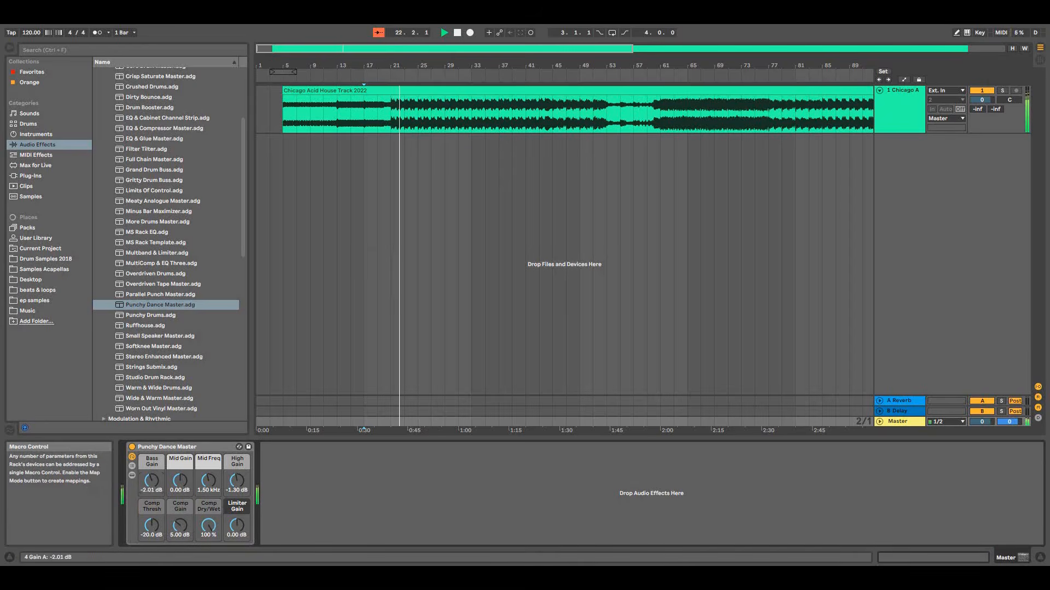
pyautogui.moveTo(146, 489); pyautogui.dragTo(146, 499)
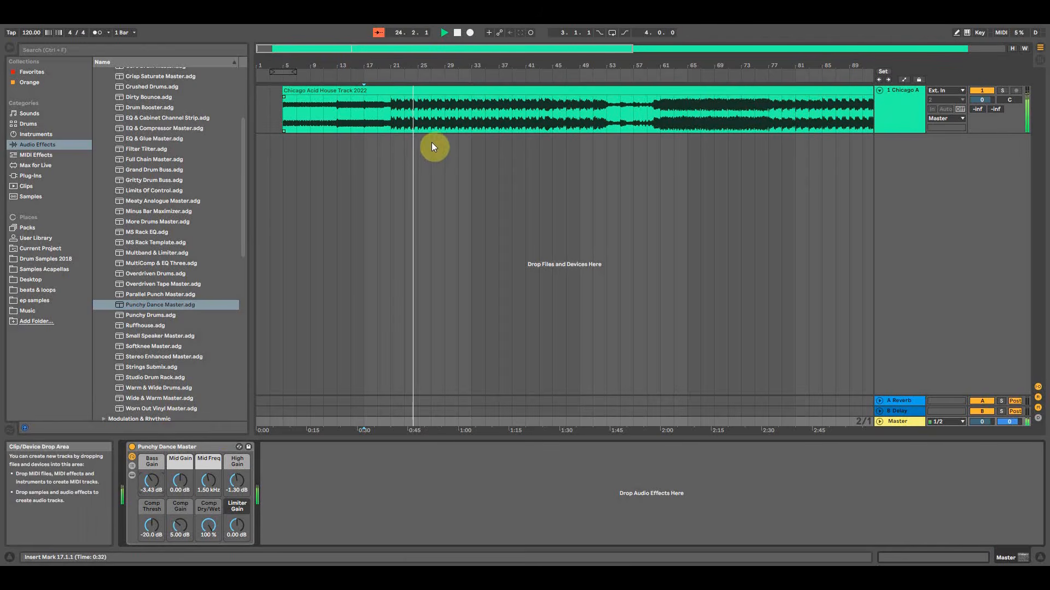
pyautogui.press('space')
# Play the track from 59.1.1, through the end of the quiet breakdown into the louder section.
pyautogui.click(651, 146)
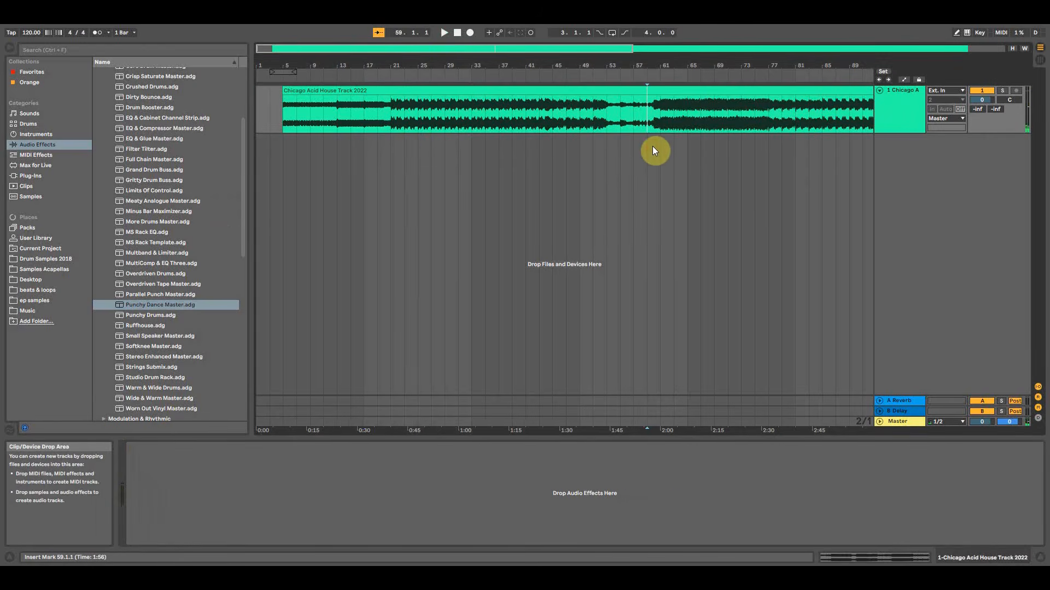
pyautogui.press('space')
pyautogui.moveTo(615, 63); pyautogui.dragTo(533, 47)
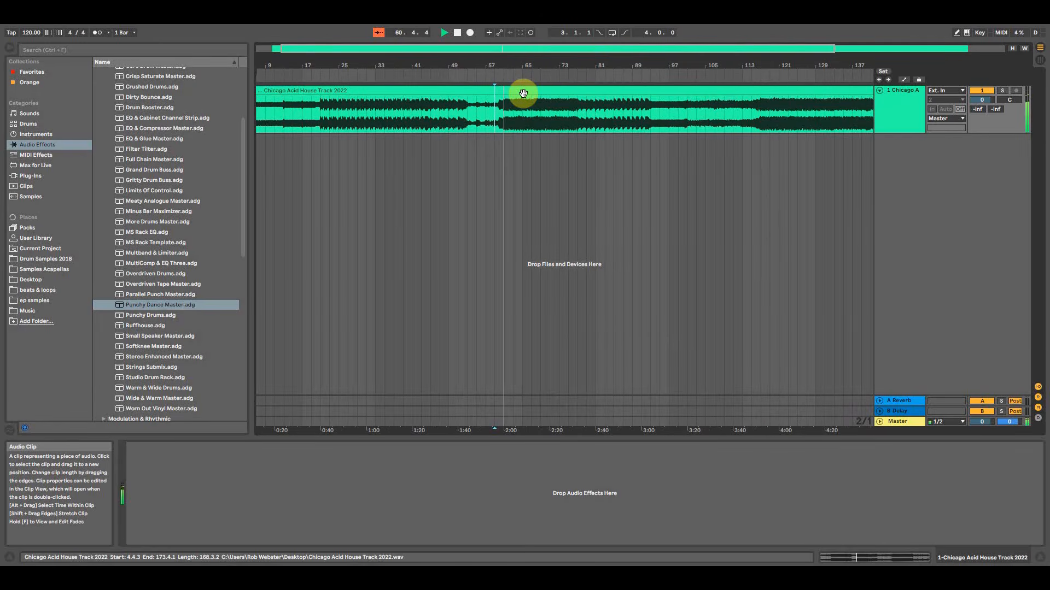
# Compare the playing track with the Punchy Dance Master rack switched off and on, in two louder sections.
pyautogui.click(419, 420)
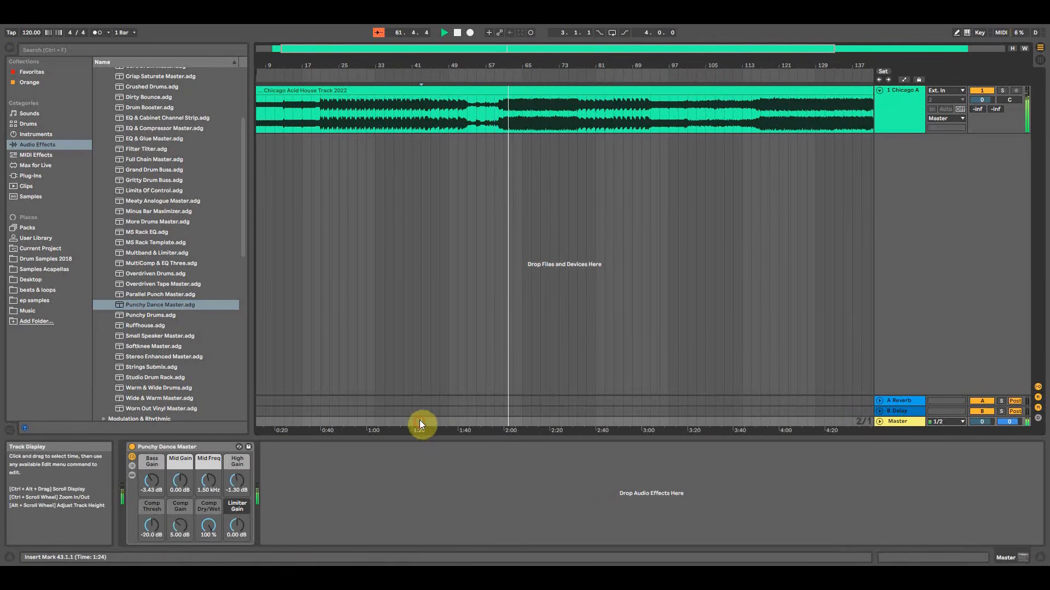
pyautogui.click(133, 446)
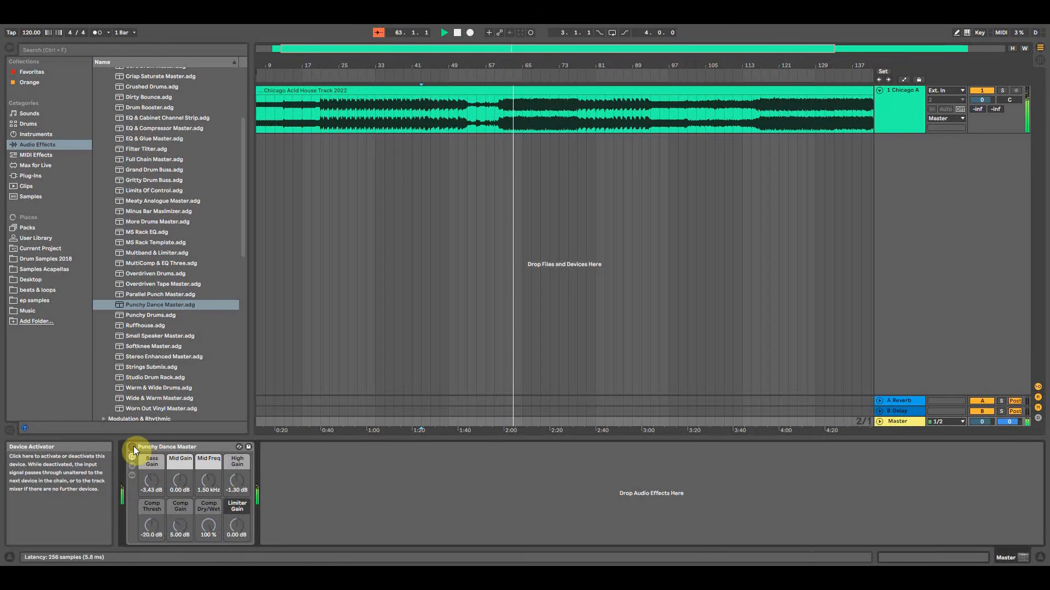
pyautogui.click(622, 160)
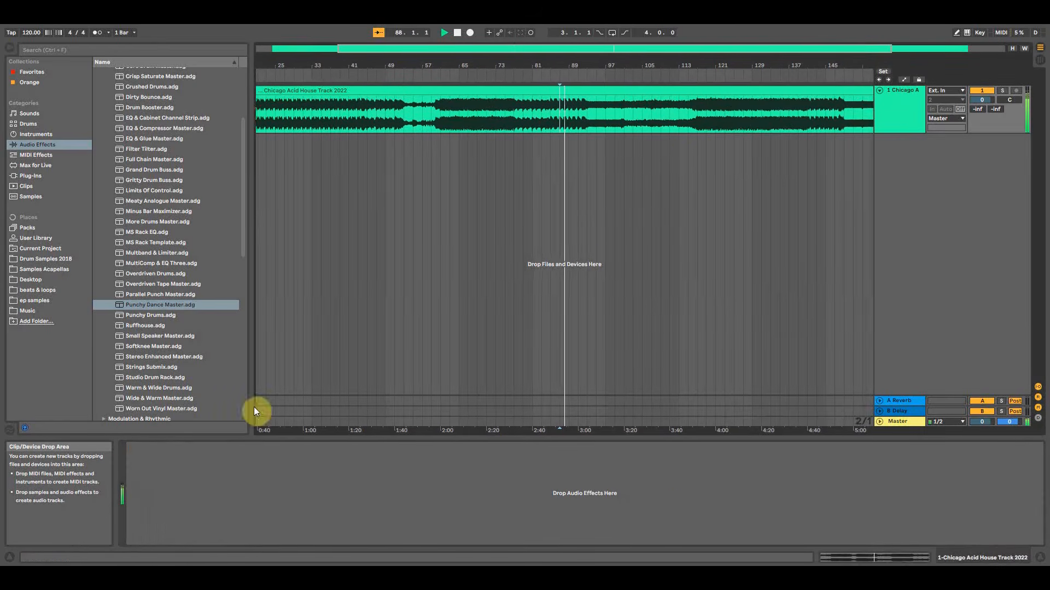
pyautogui.click(281, 418)
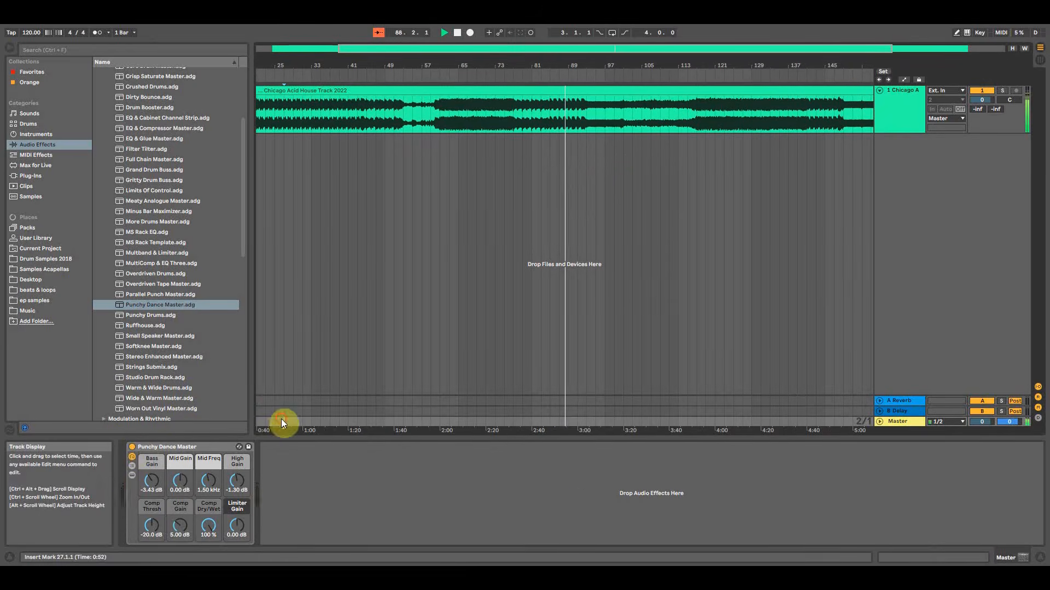
pyautogui.click(130, 447)
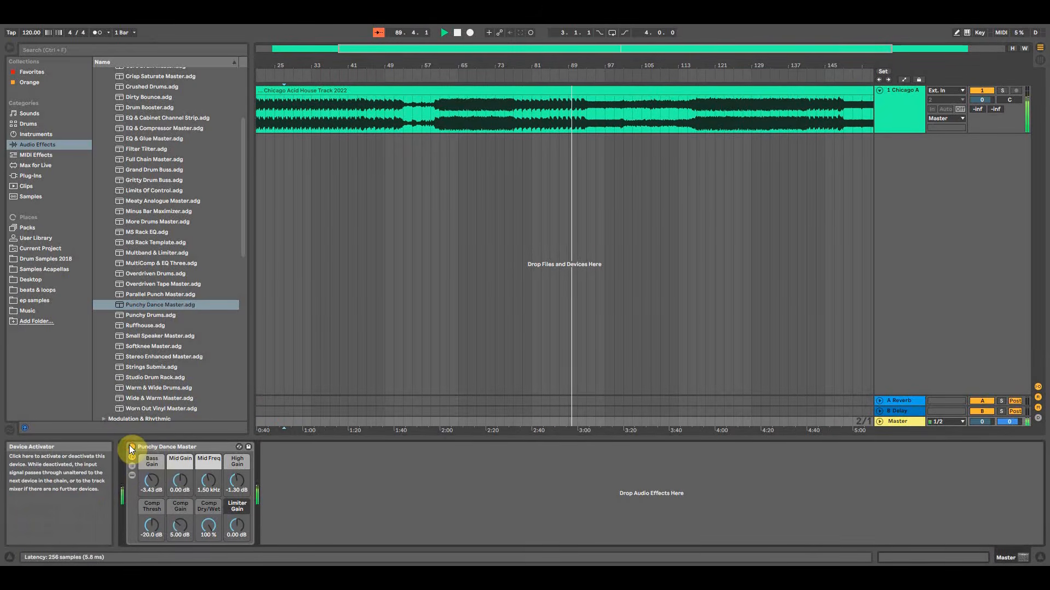
# Play the track from 117.1.1, where the last loud section begins, and stop playback.
pyautogui.click(695, 157)
pyautogui.press('space')
pyautogui.press('space')
pyautogui.moveTo(595, 67); pyautogui.dragTo(648, 68)
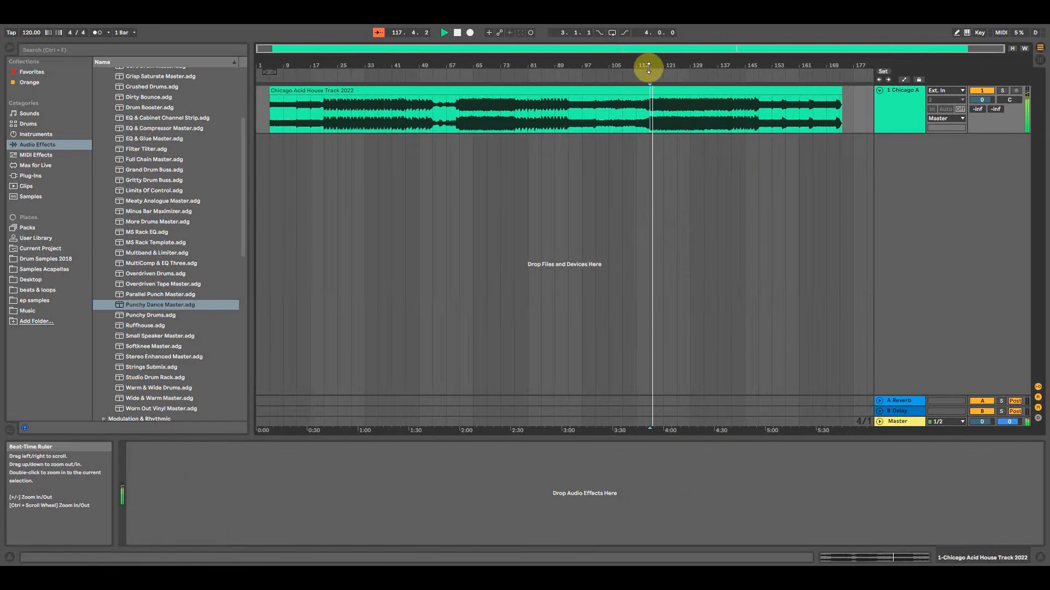
pyautogui.press('space')
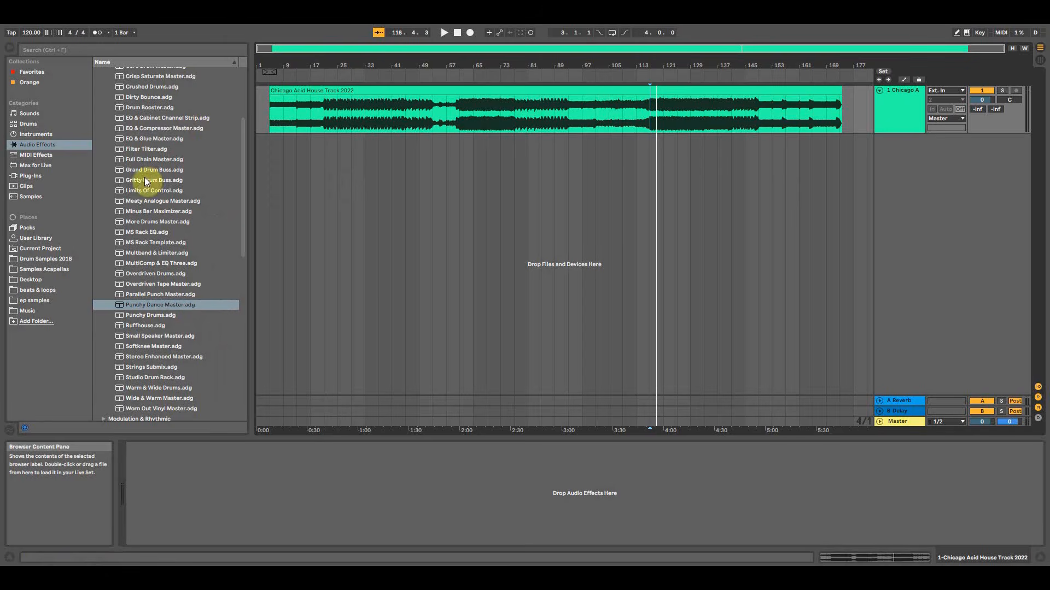
# Look through the Mixing & Mastering rack presets, including Meaty Analogue Master, and show the rack on the master track.
pyautogui.click(156, 203)
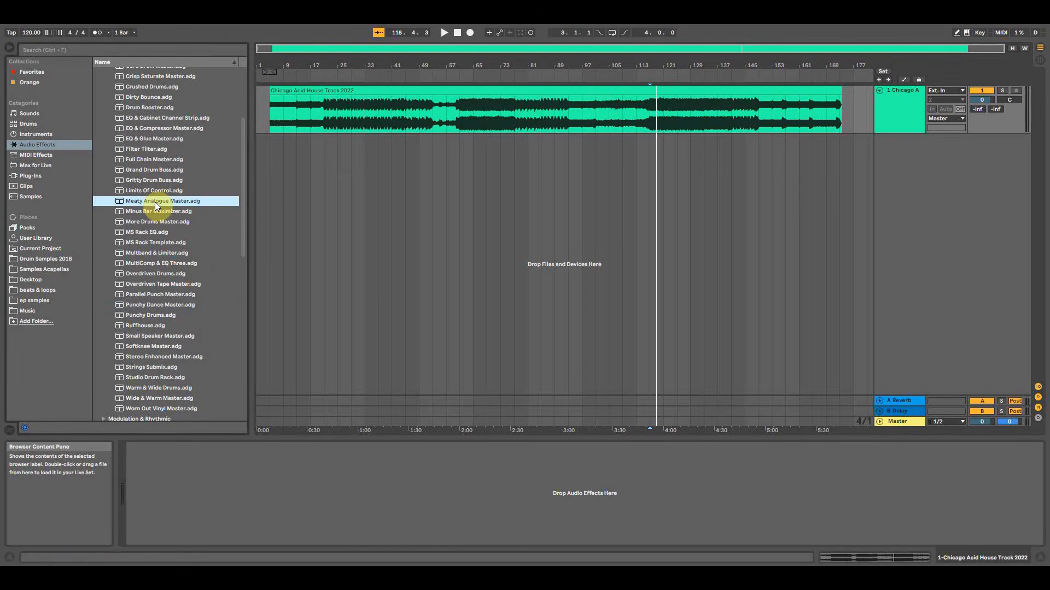
pyautogui.scroll(-5, 188, 366)
pyautogui.scroll(4, 160, 364)
pyautogui.scroll(10, 160, 365)
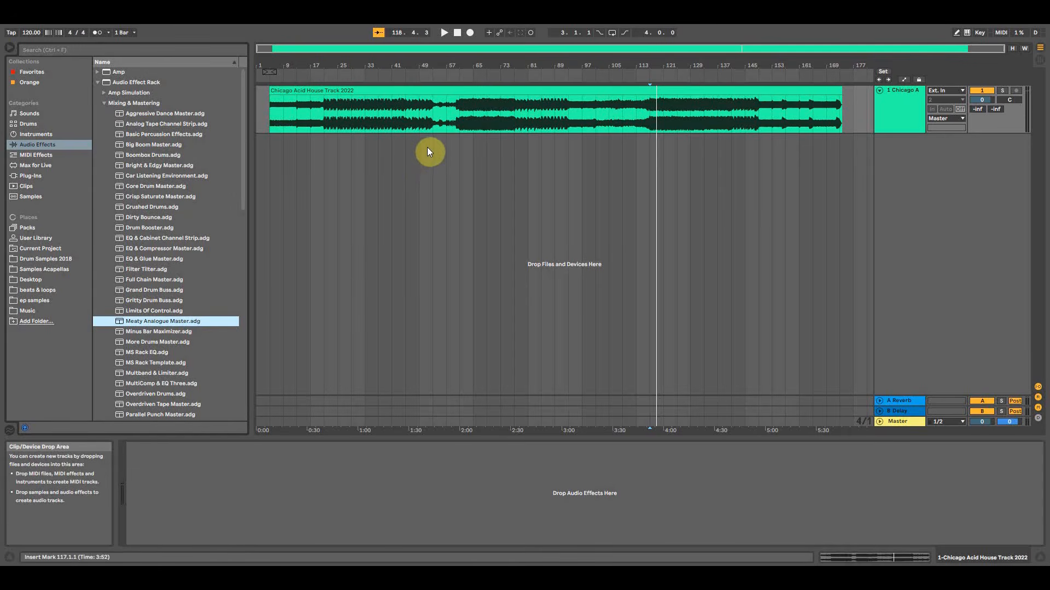
pyautogui.click(384, 423)
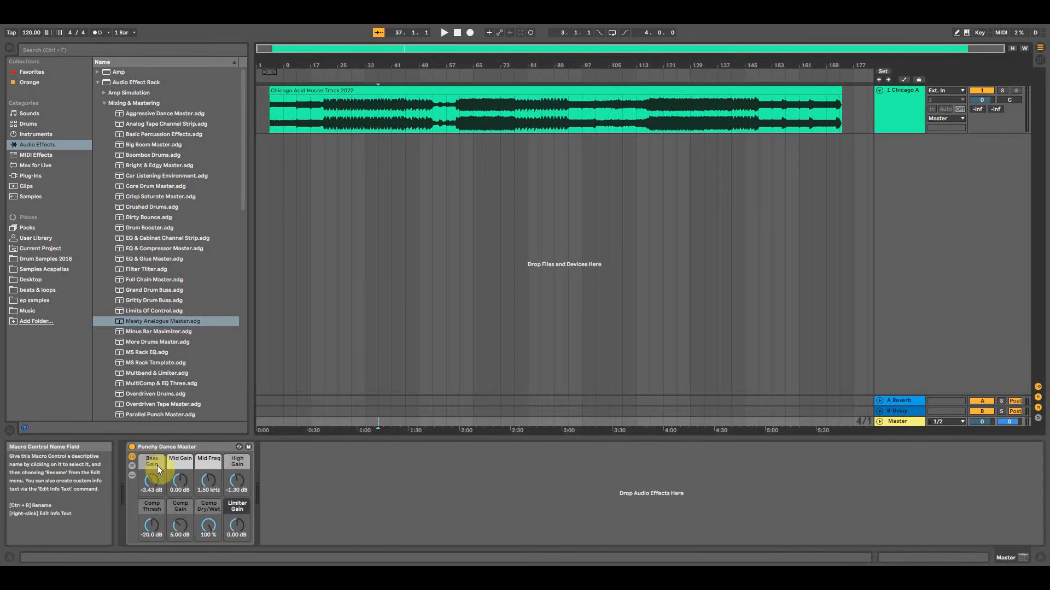
pyautogui.click(480, 159)
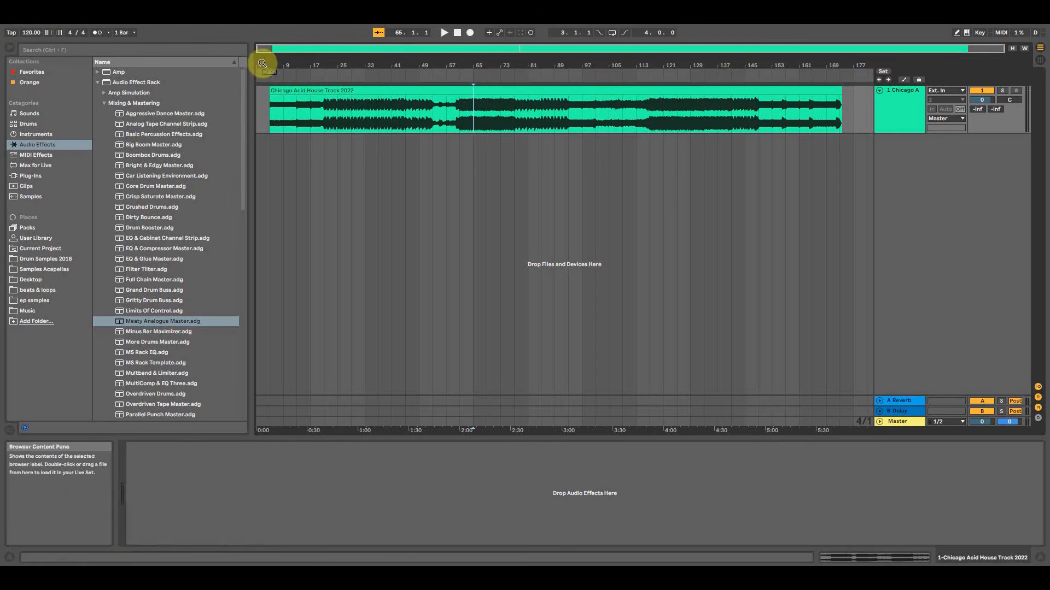
pyautogui.moveTo(263, 68); pyautogui.dragTo(274, 94)
pyautogui.click(419, 109)
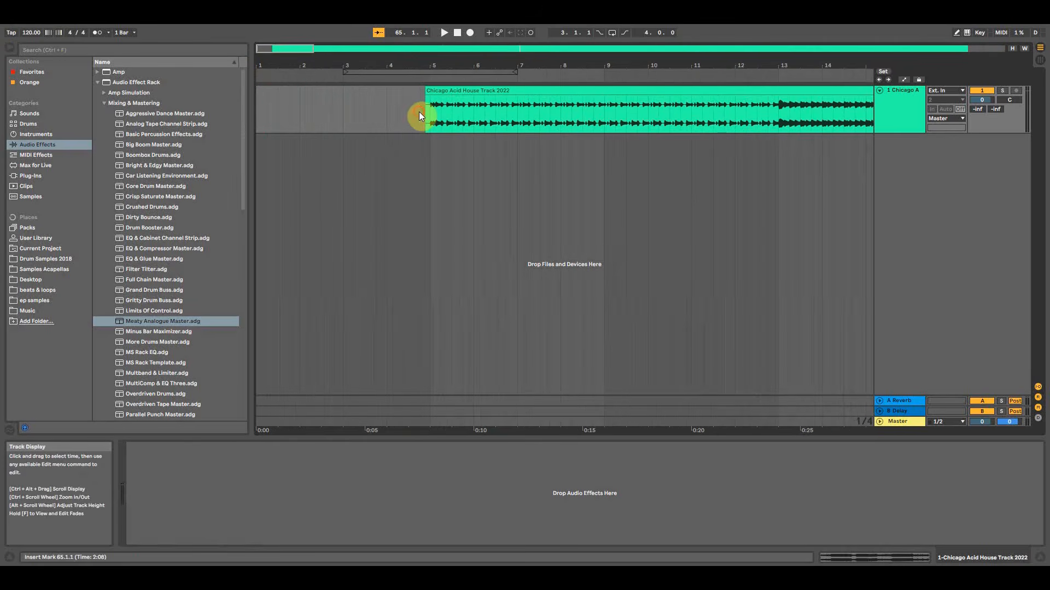
pyautogui.click(14, 24)
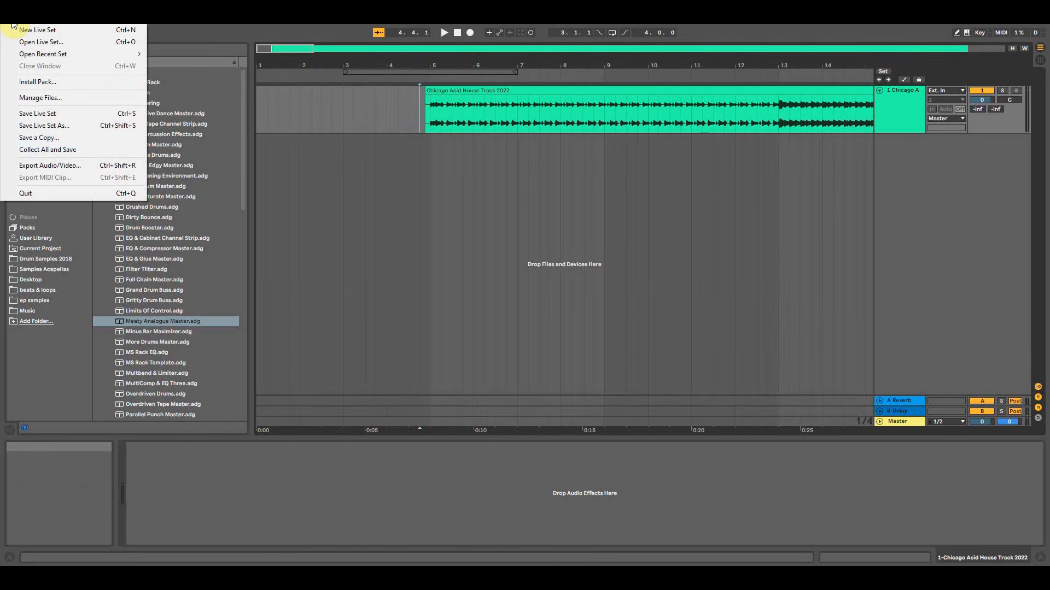
pyautogui.click(621, 72)
# Play the track from around bar 63 and check the track and master levels in the Session View mixer.
pyautogui.click(1040, 61)
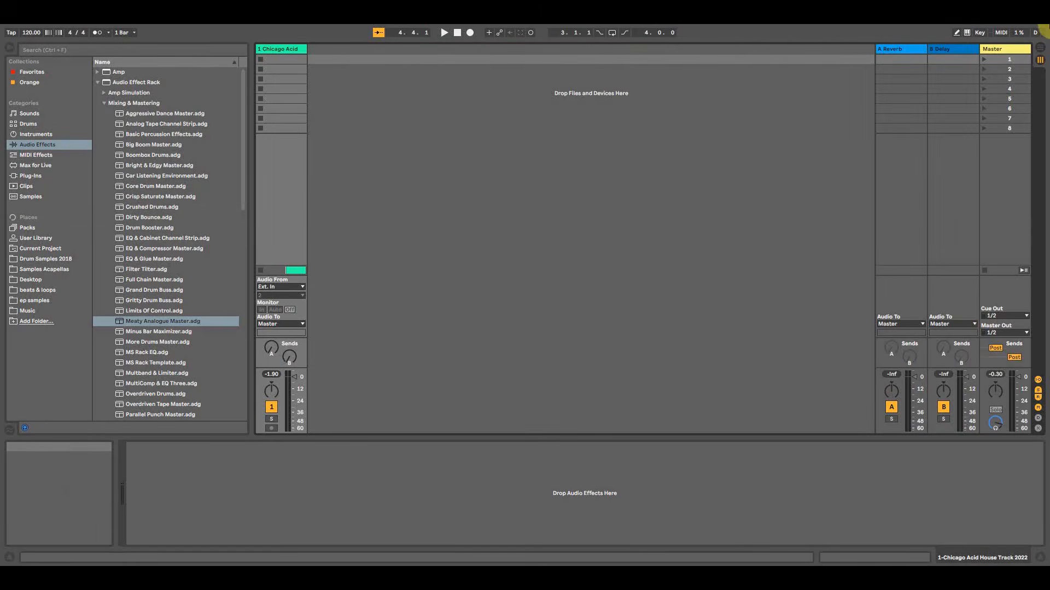
pyautogui.click(1040, 48)
pyautogui.moveTo(844, 63); pyautogui.dragTo(345, 62)
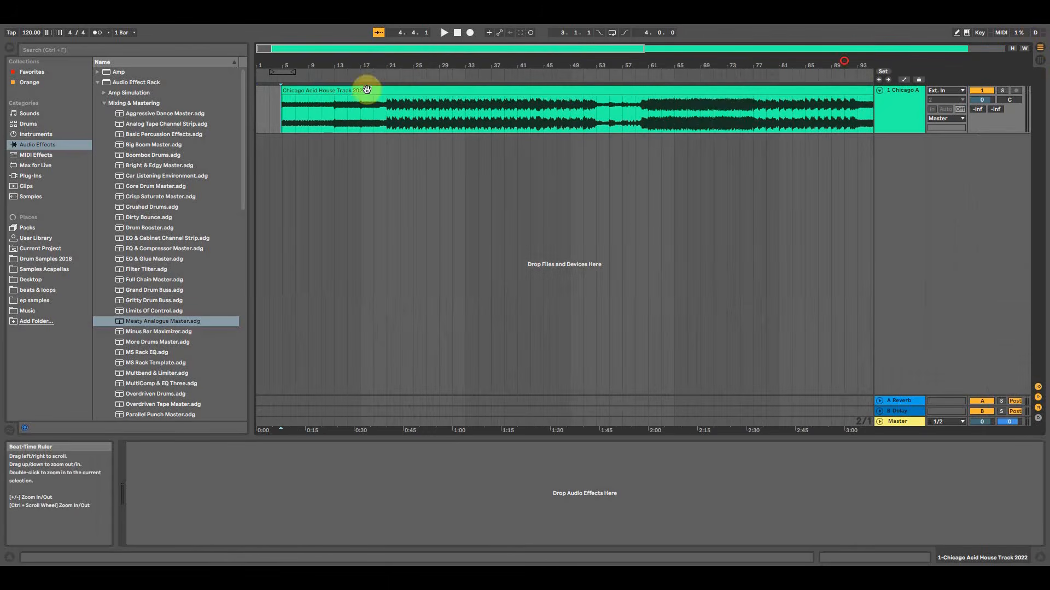
pyautogui.click(663, 170)
pyautogui.press('space')
pyautogui.click(1040, 60)
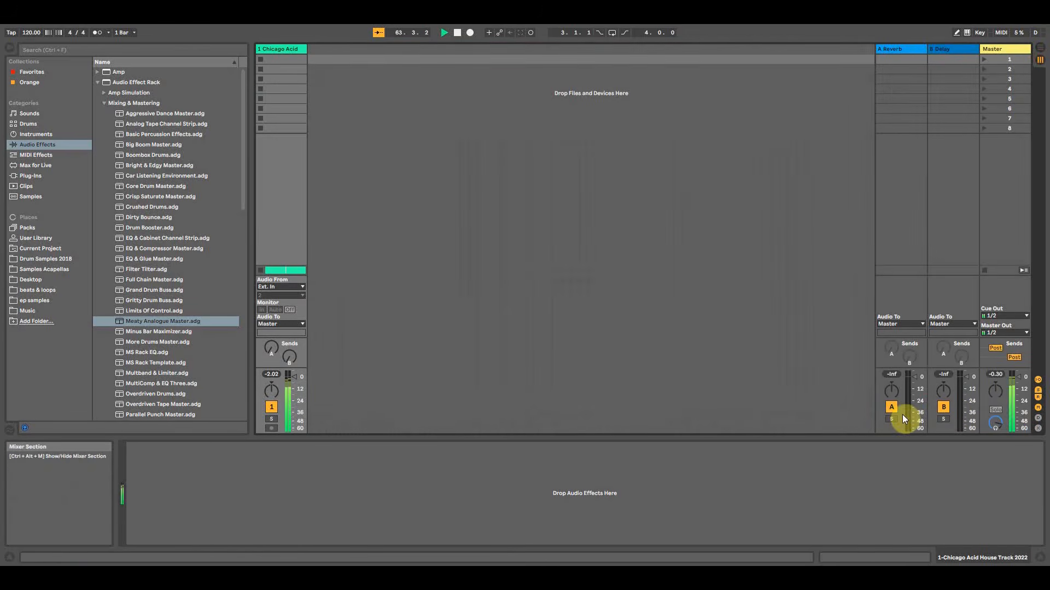
pyautogui.press('space')
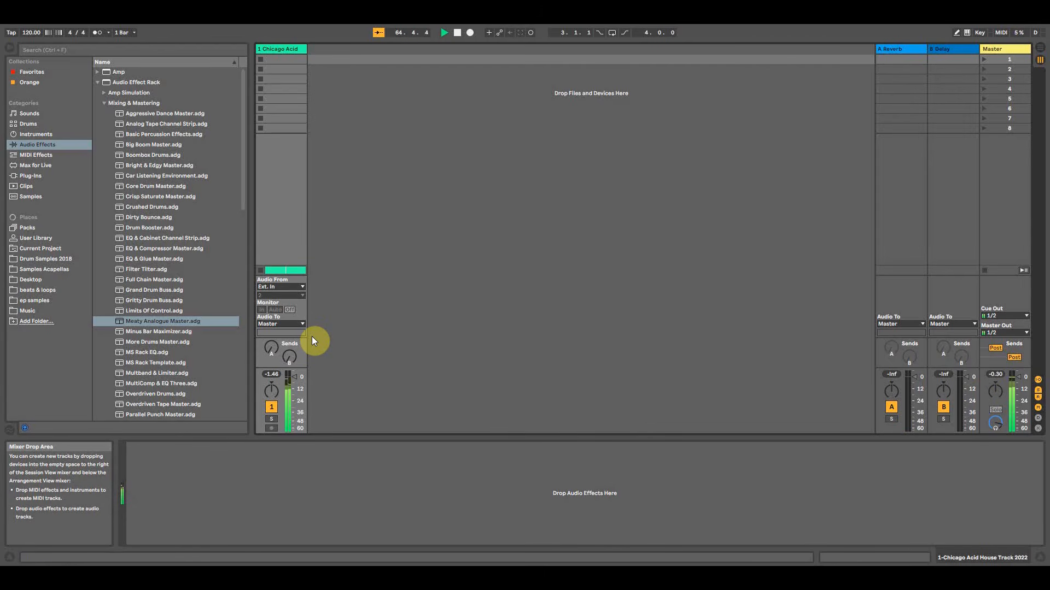
pyautogui.press('space')
pyautogui.press('Tab')
# Export the mastered audio to the Desktop as Master.wav and bring it in on a second track under the original.
pyautogui.click(487, 196)
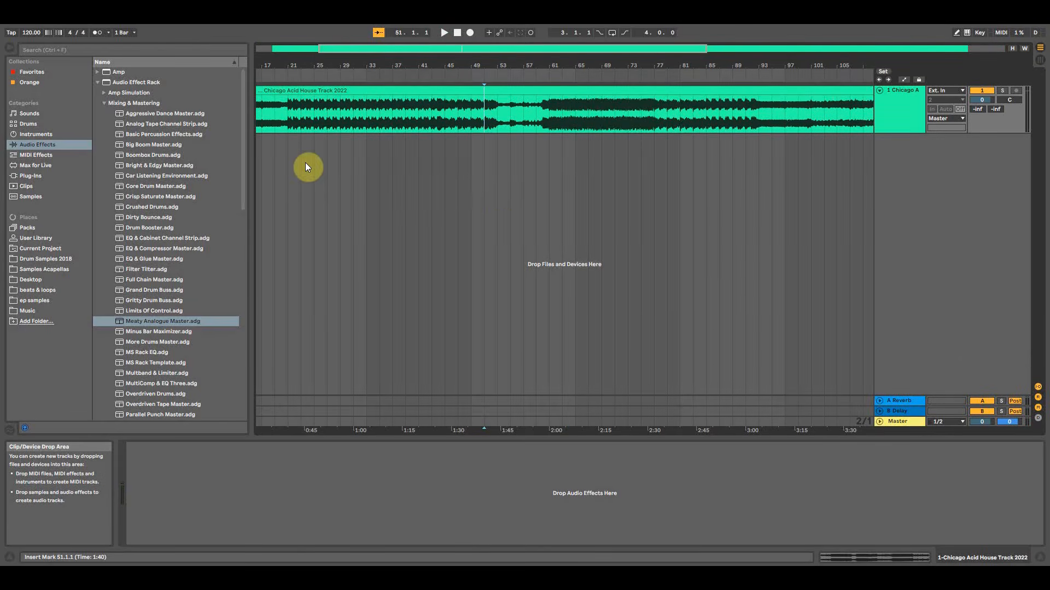
pyautogui.click(274, 48)
pyautogui.click(270, 108)
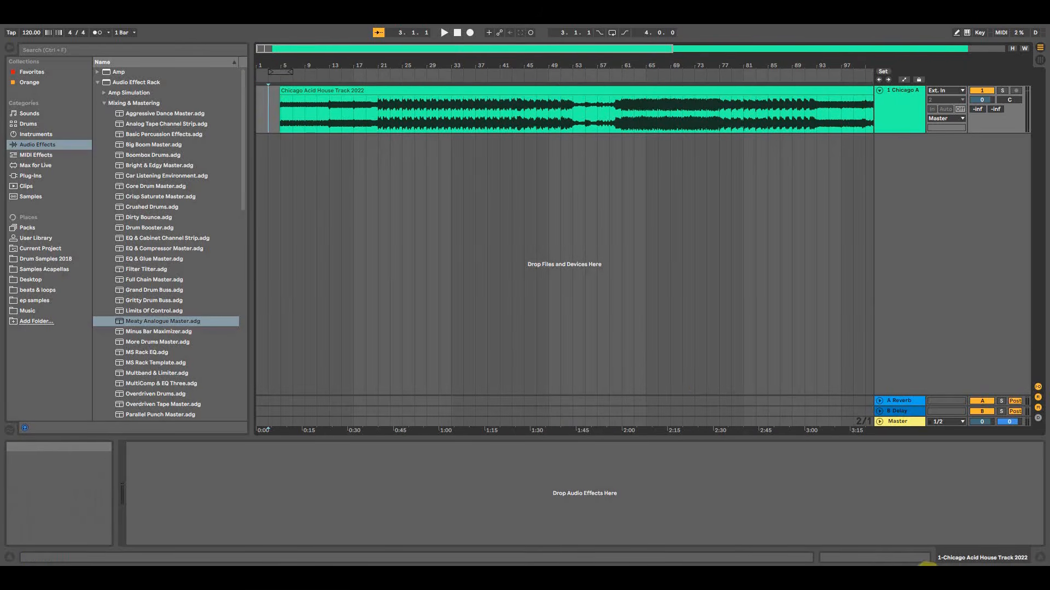
pyautogui.click(10, 22)
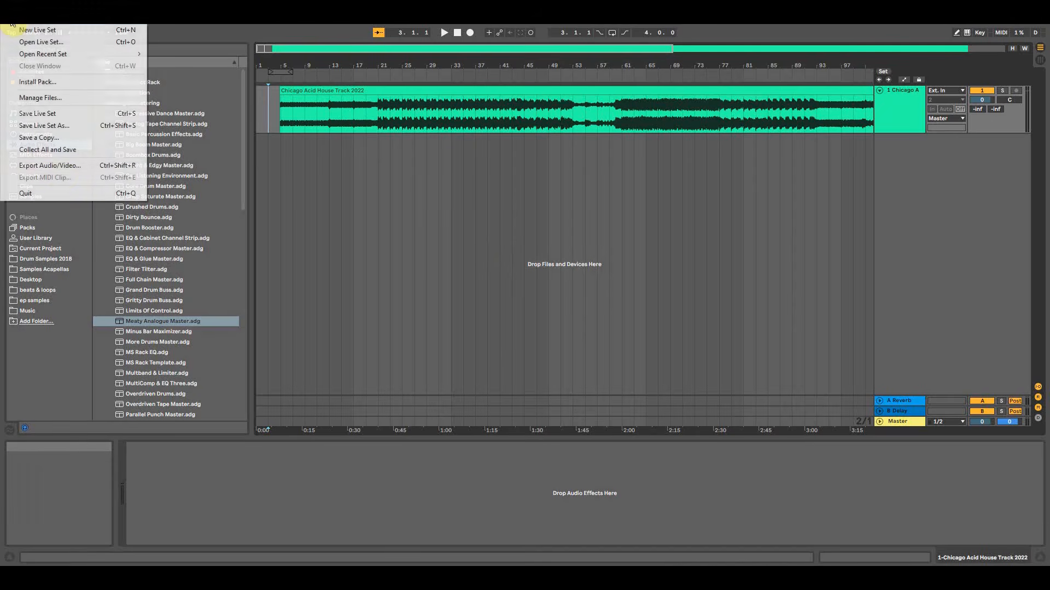
pyautogui.click(60, 171)
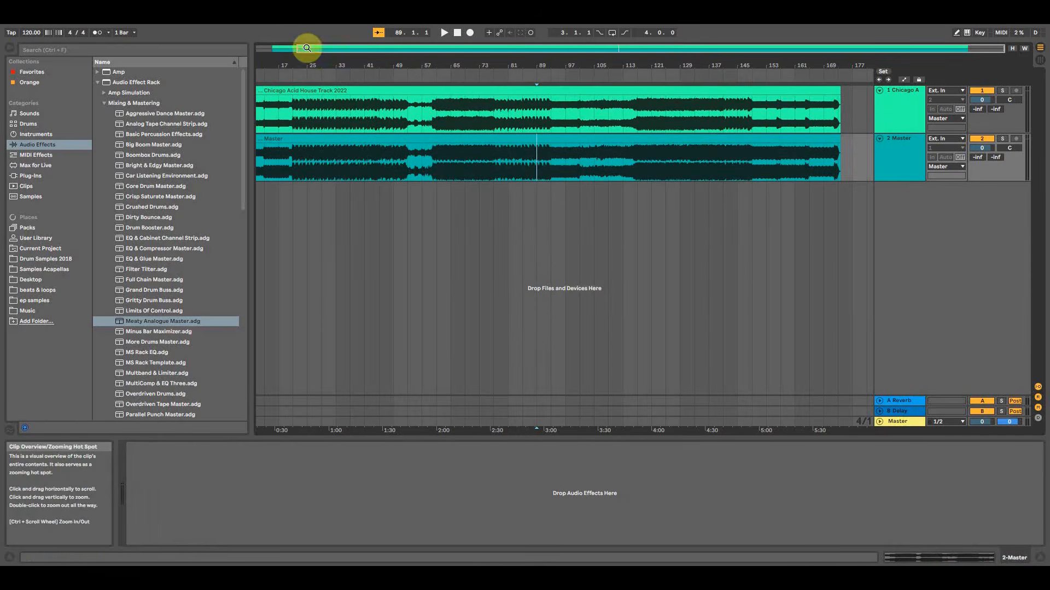
# Examine the waveform of the Master clip against the original track's along the whole arrangement.
pyautogui.moveTo(257, 62); pyautogui.dragTo(331, 109)
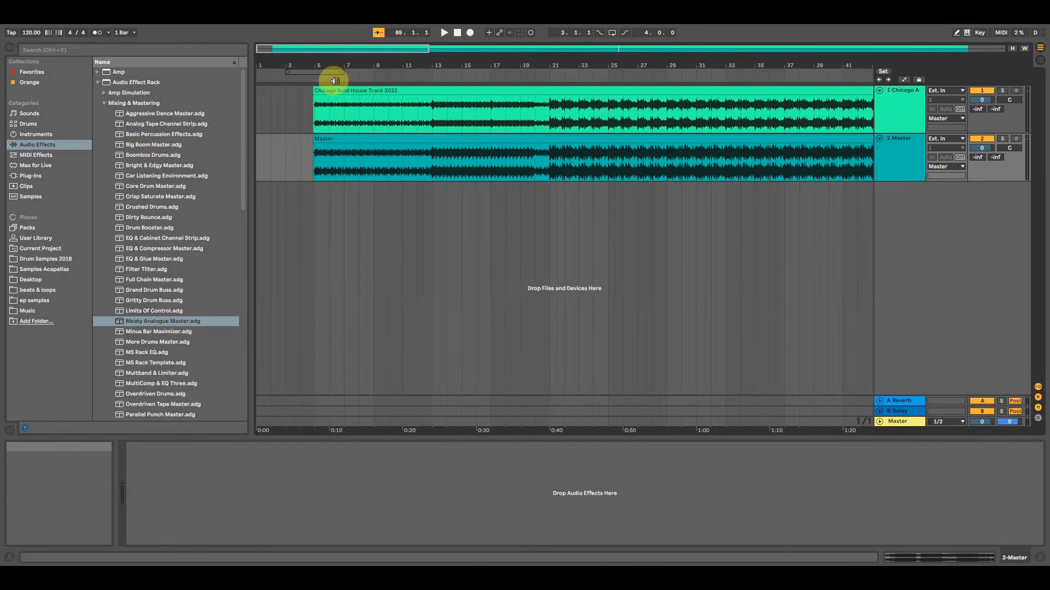
pyautogui.moveTo(312, 64); pyautogui.dragTo(275, 63)
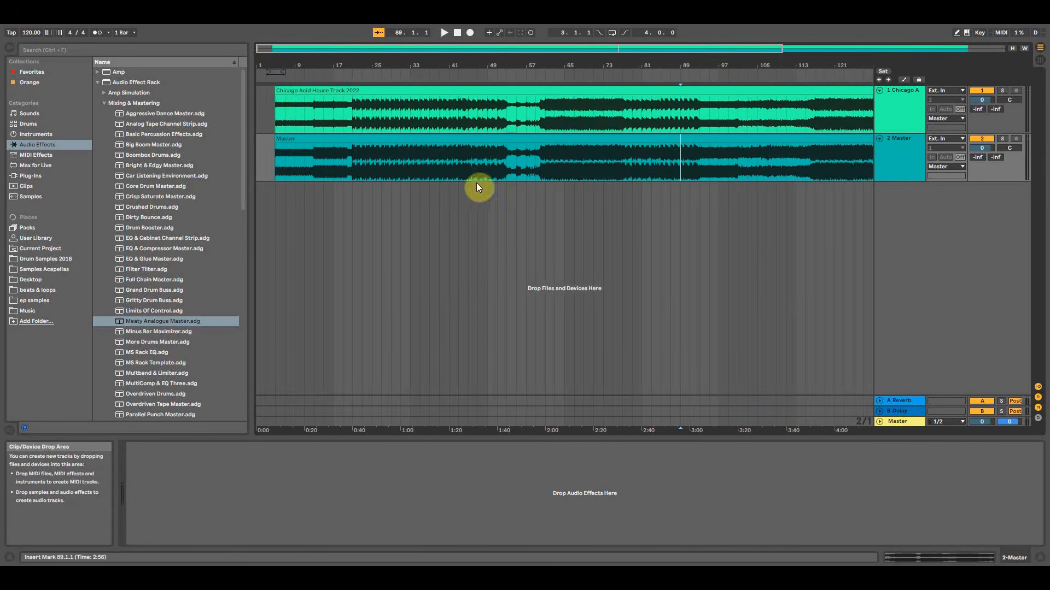
pyautogui.click(624, 139)
pyautogui.moveTo(526, 72); pyautogui.dragTo(457, 64)
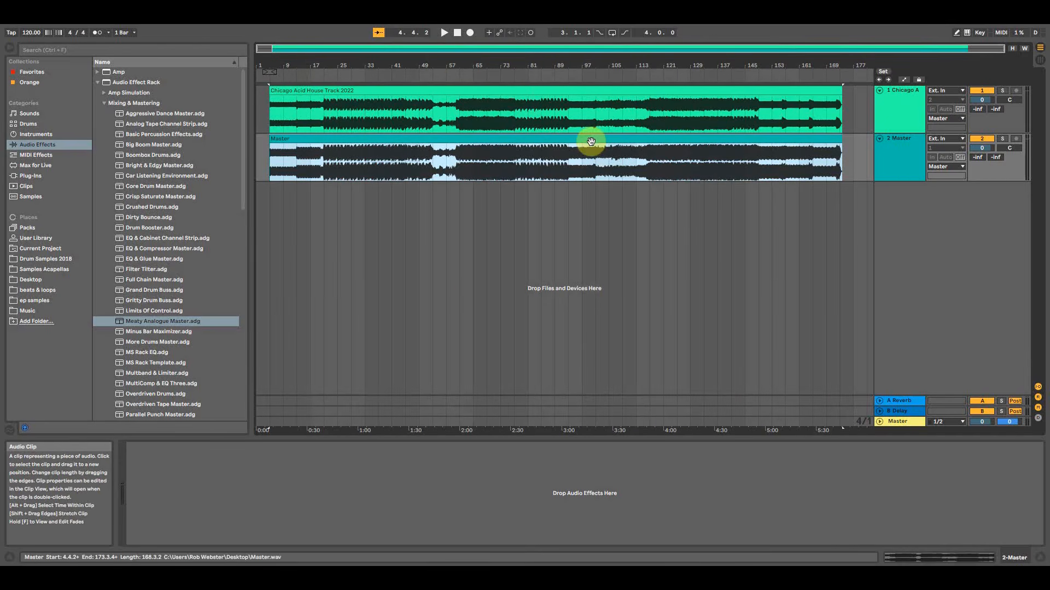
# Play from 37.1.1 and compare the original and mastered tracks by soloing each in turn.
pyautogui.click(377, 176)
pyautogui.click(1002, 91)
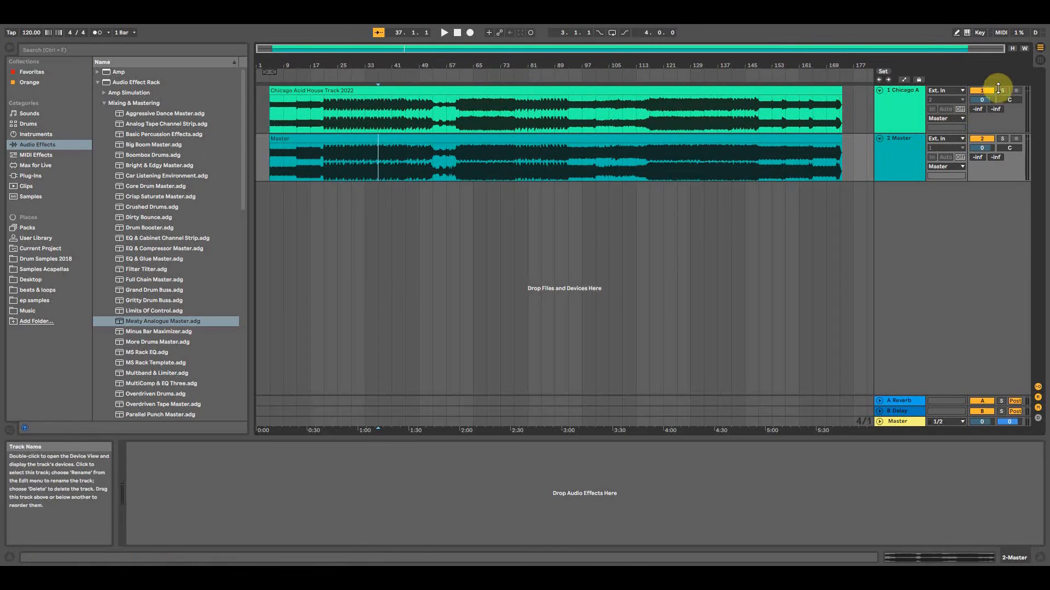
pyautogui.press('space')
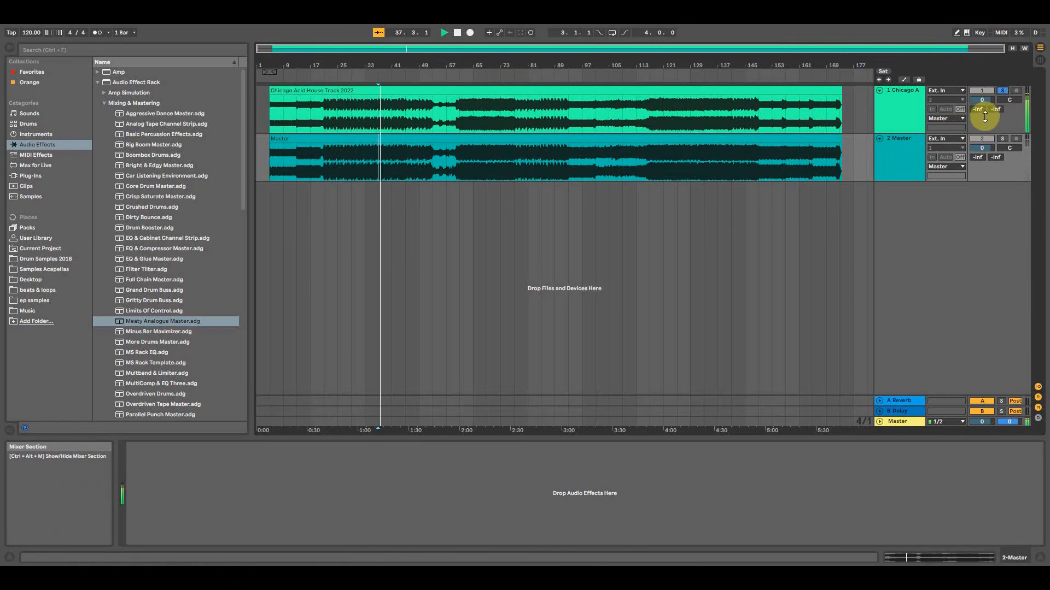
pyautogui.click(1001, 139)
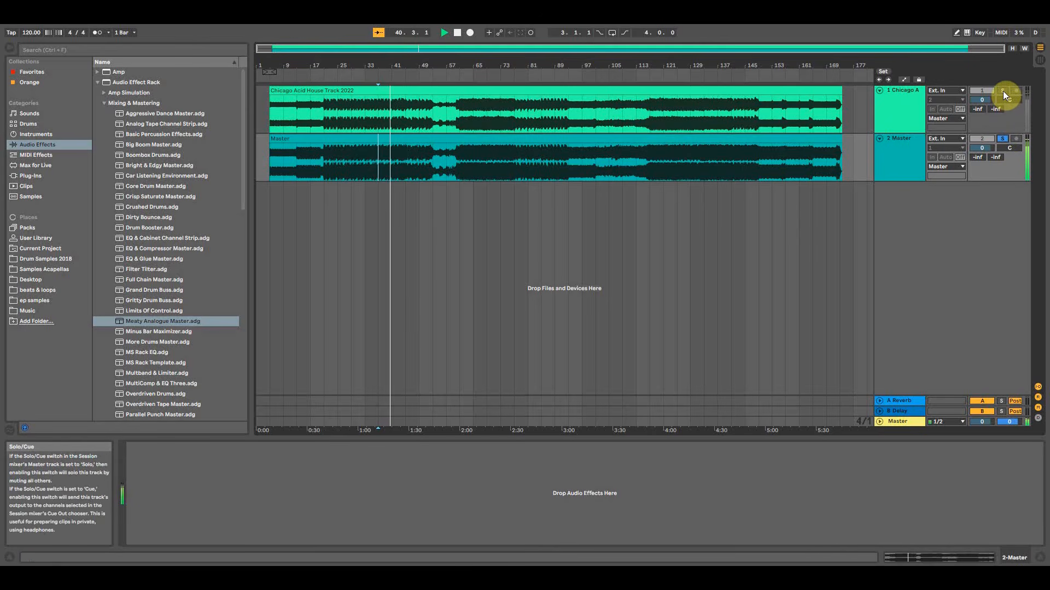
pyautogui.click(1003, 90)
# Compare the two versions in the last loud section from 117.1.1 by alternating solo between the tracks.
pyautogui.click(610, 196)
pyautogui.click(1002, 139)
pyautogui.click(651, 195)
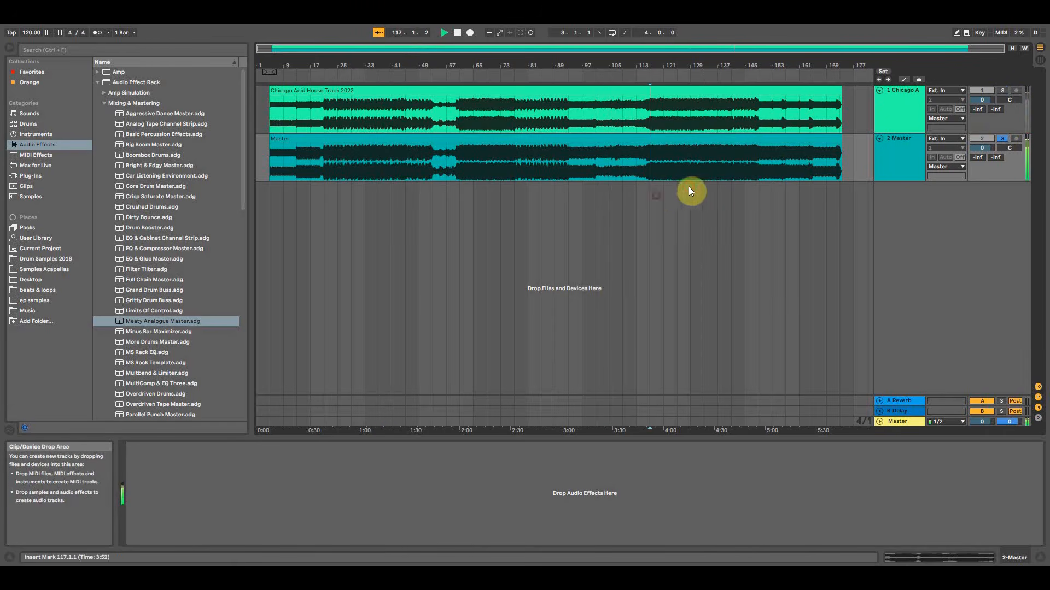
pyautogui.click(1002, 91)
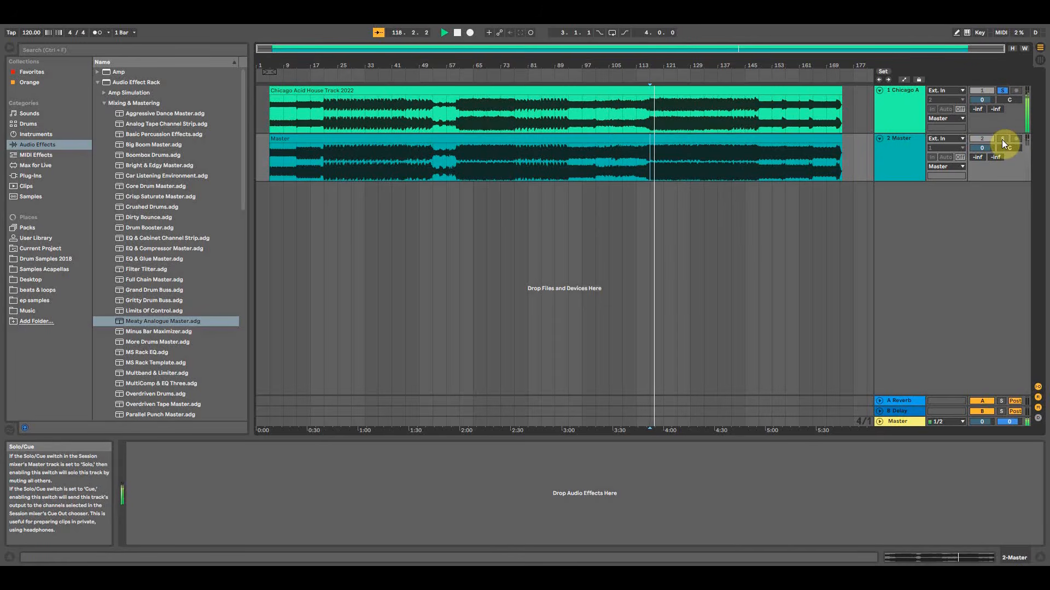
pyautogui.click(1001, 139)
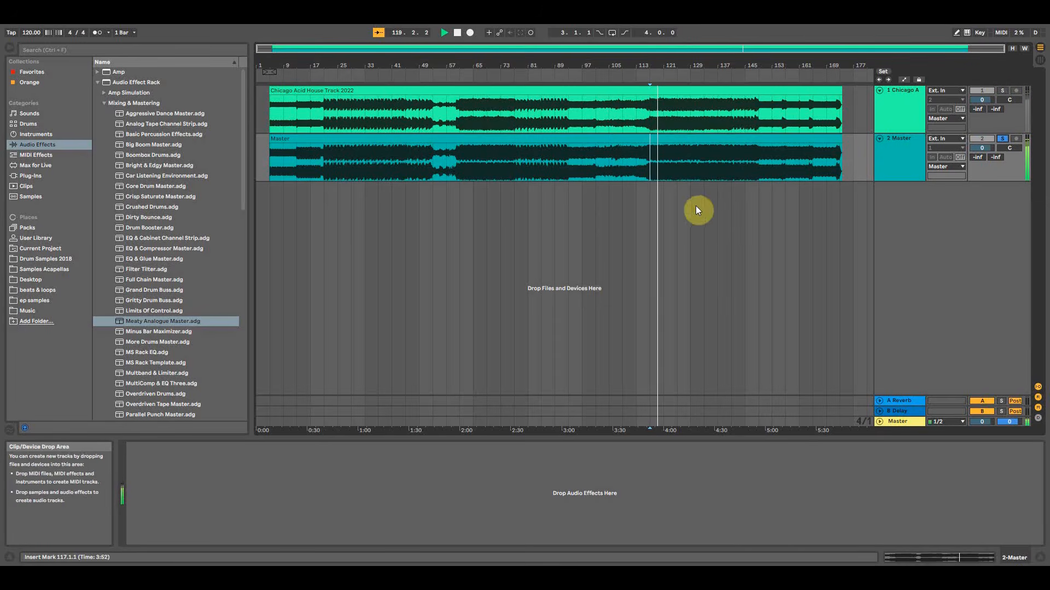
# Play the soloed mastered track from around bar 149, where the outro begins, and stop playback.
pyautogui.moveTo(741, 66); pyautogui.dragTo(739, 129)
pyautogui.moveTo(770, 207); pyautogui.dragTo(774, 206)
pyautogui.press('space')
pyautogui.press('space')
pyautogui.moveTo(680, 66); pyautogui.dragTo(650, 16)
pyautogui.click(674, 177)
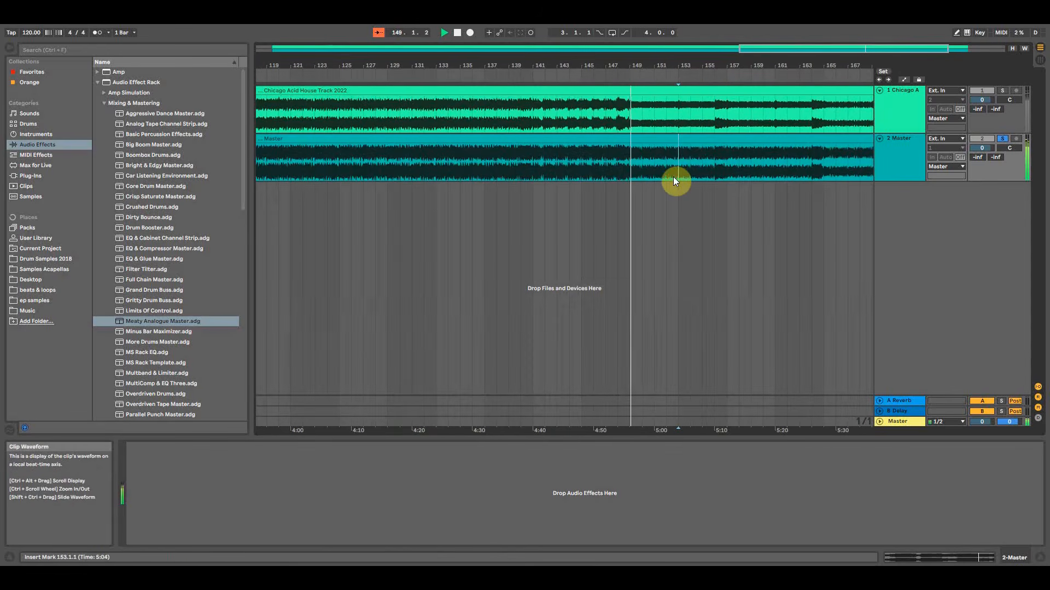
pyautogui.moveTo(628, 63); pyautogui.dragTo(740, 52)
pyautogui.press('space')
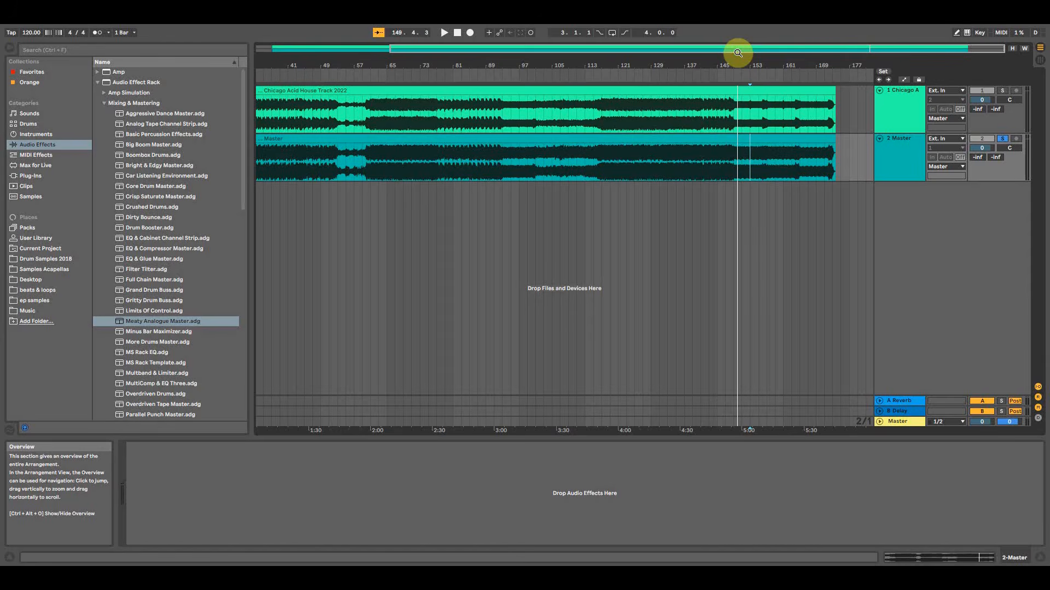
pyautogui.moveTo(737, 60); pyautogui.dragTo(738, 24)
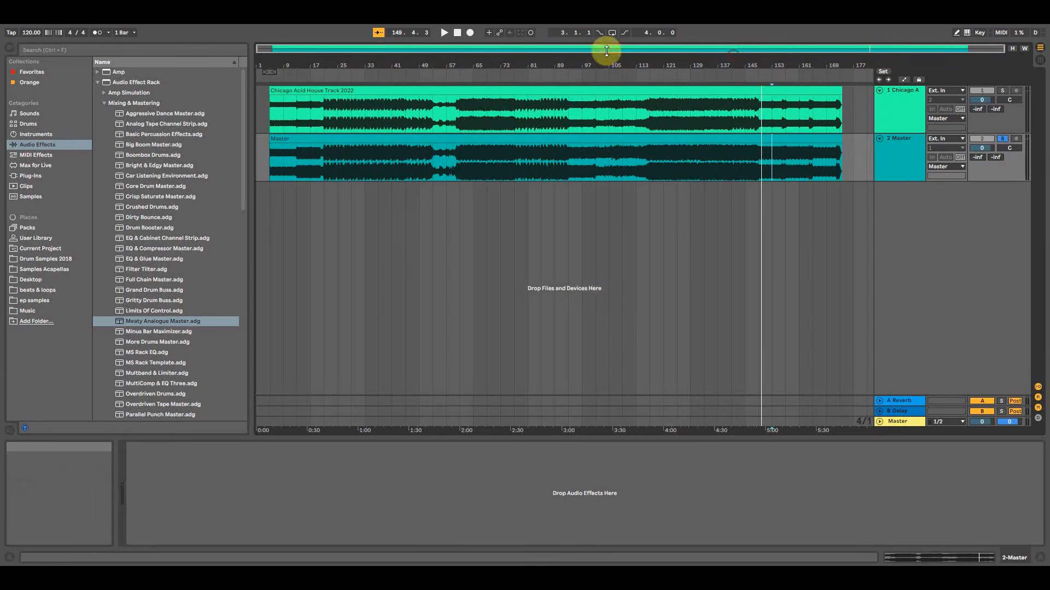
pyautogui.moveTo(299, 65); pyautogui.dragTo(331, 62)
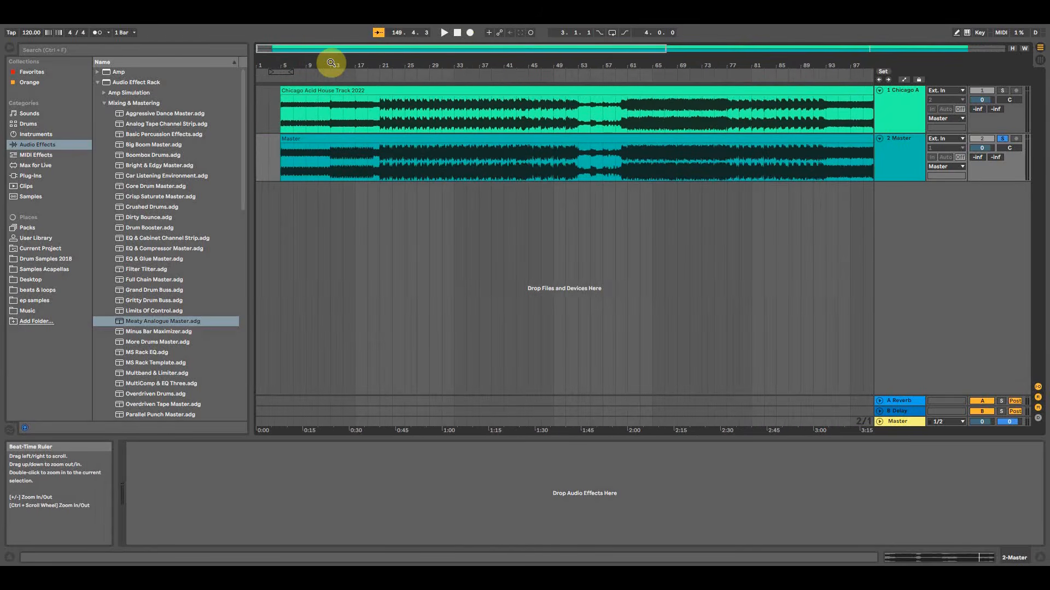